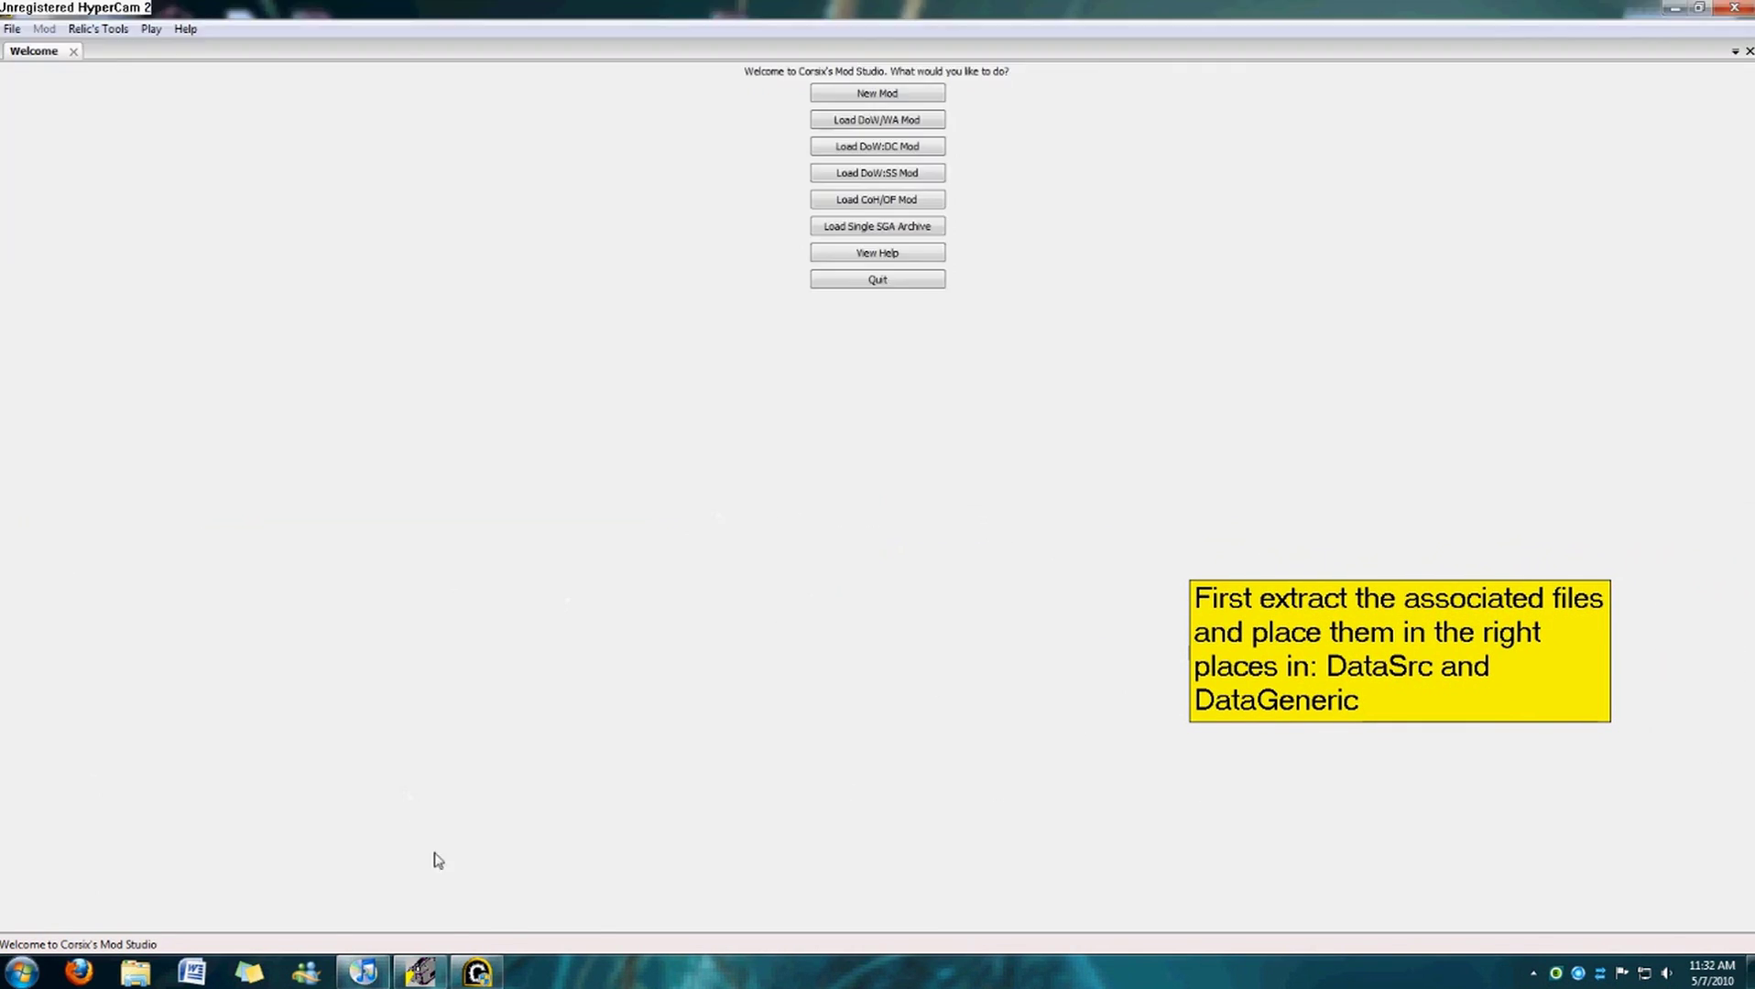
Open File Explorer and browse to the Weapon_Mod folder inside the Company of Heroes directory.
{"action": "mouse_move", "coordinate": [481, 971]}
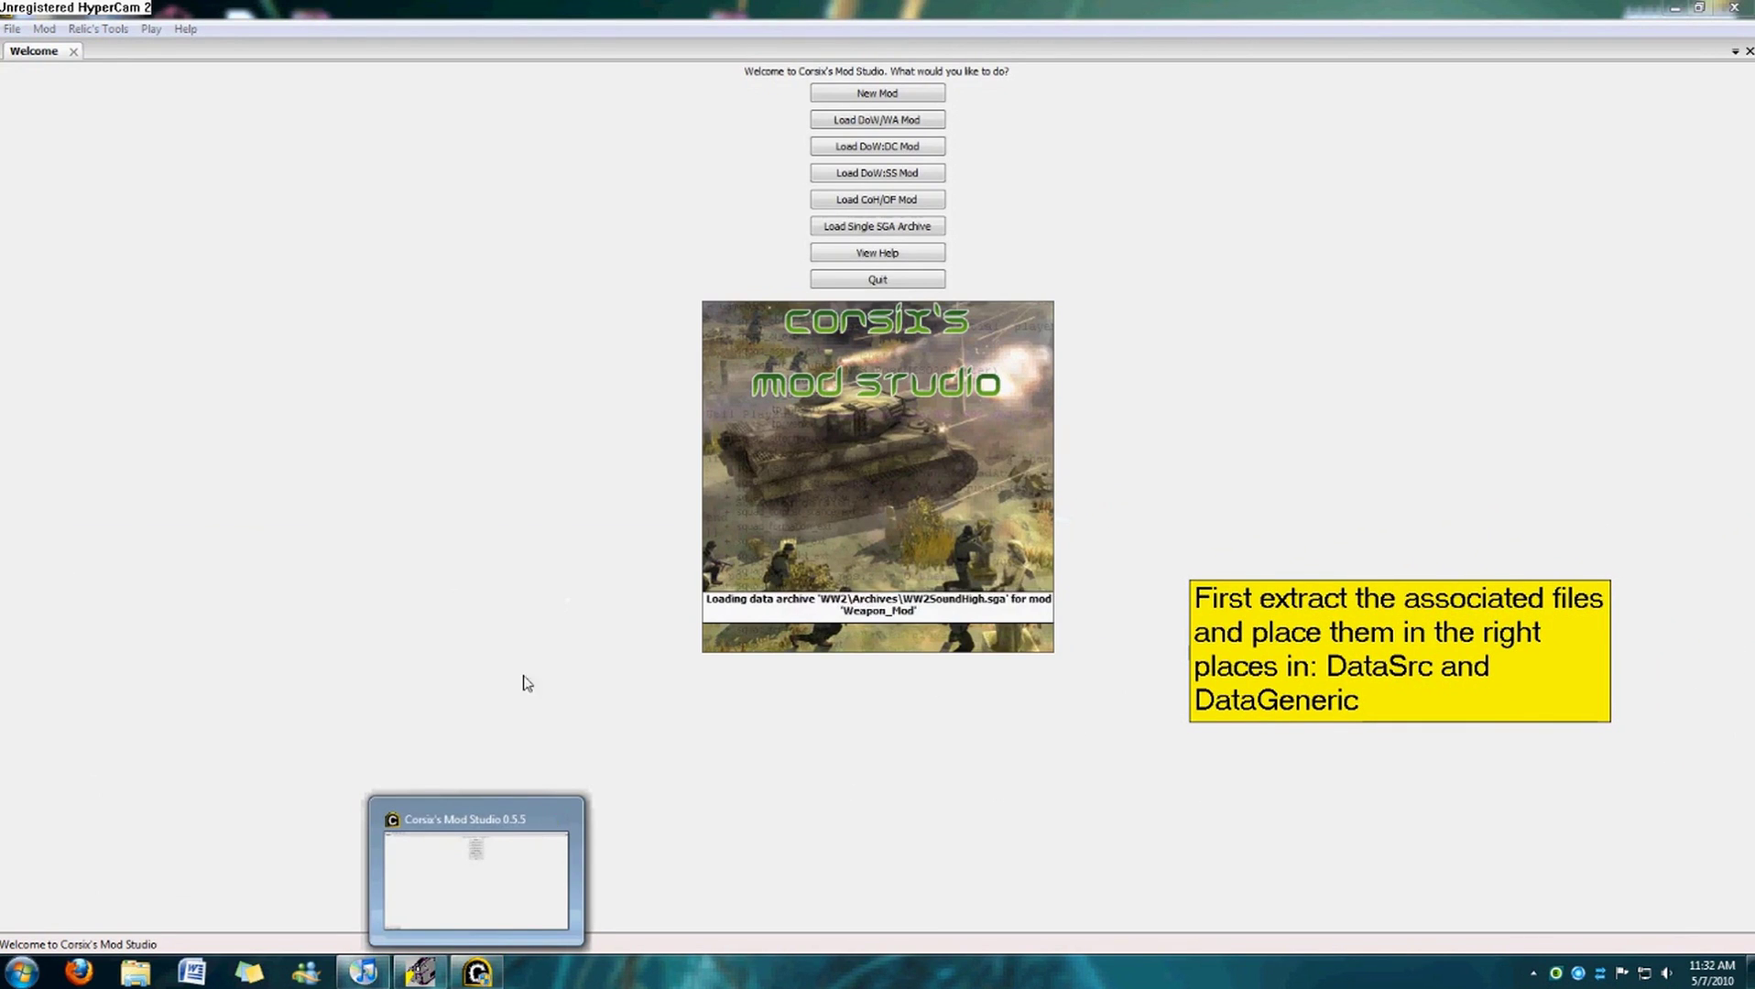
{"action": "key", "text": "super"}
{"action": "left_click", "coordinate": [275, 699]}
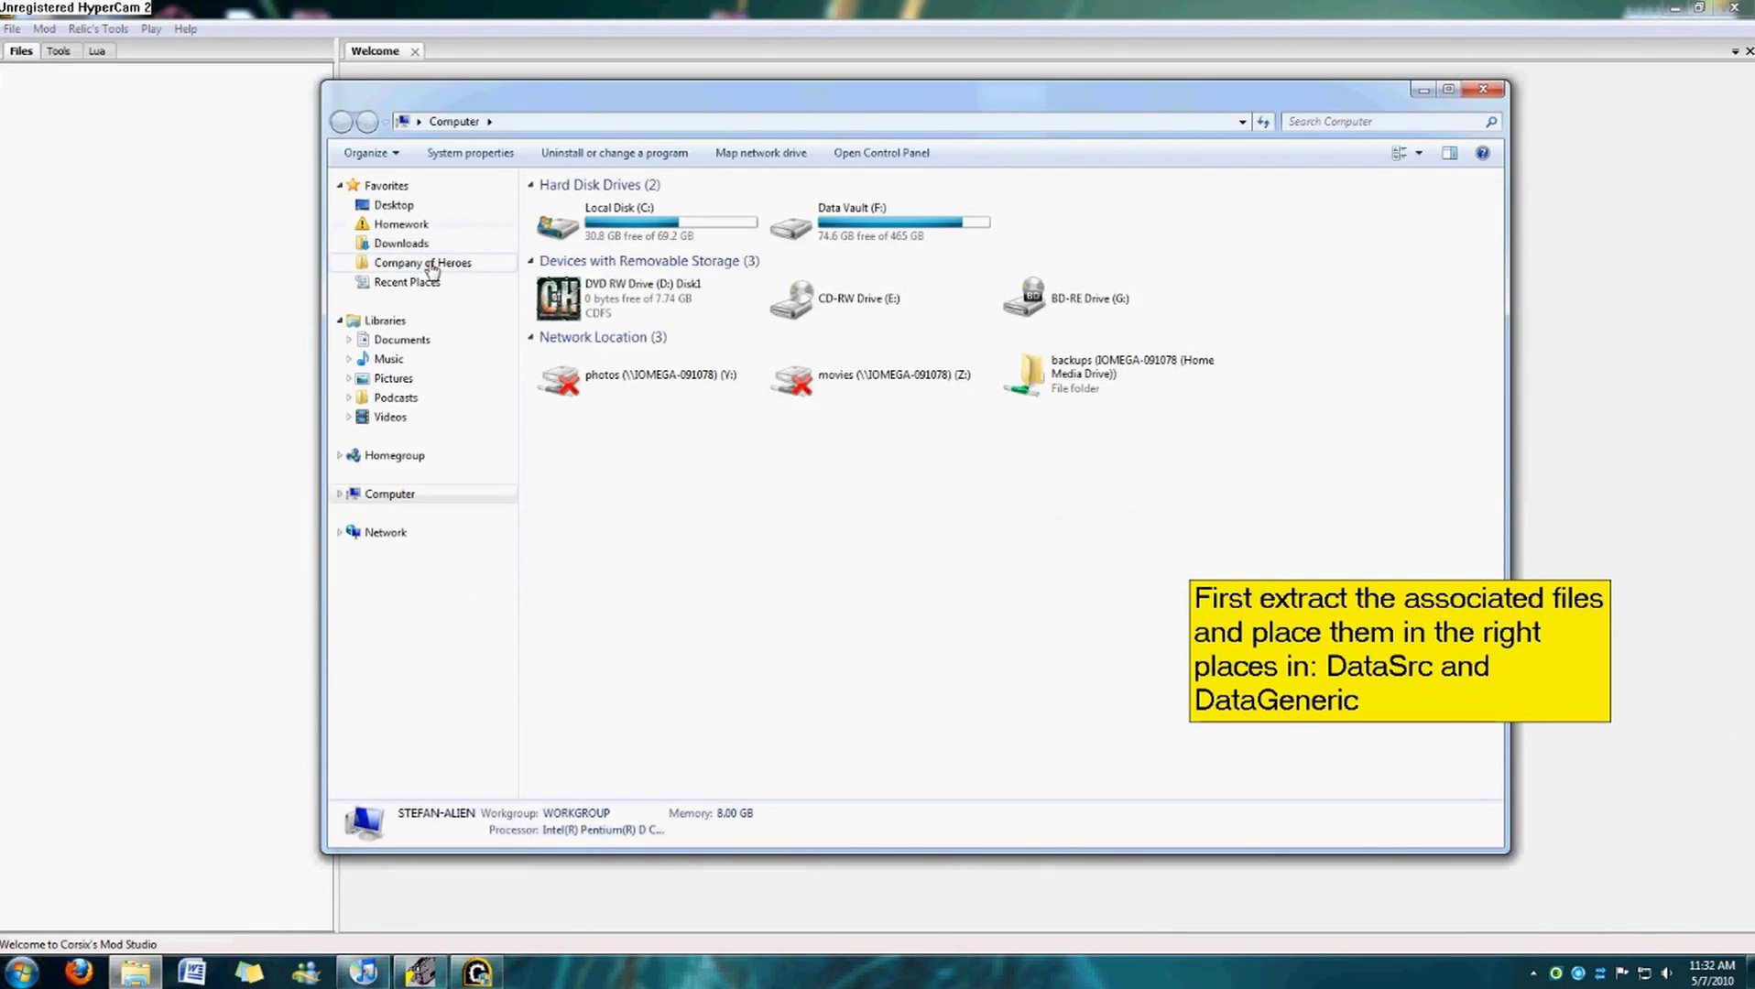
{"action": "left_click", "coordinate": [428, 263]}
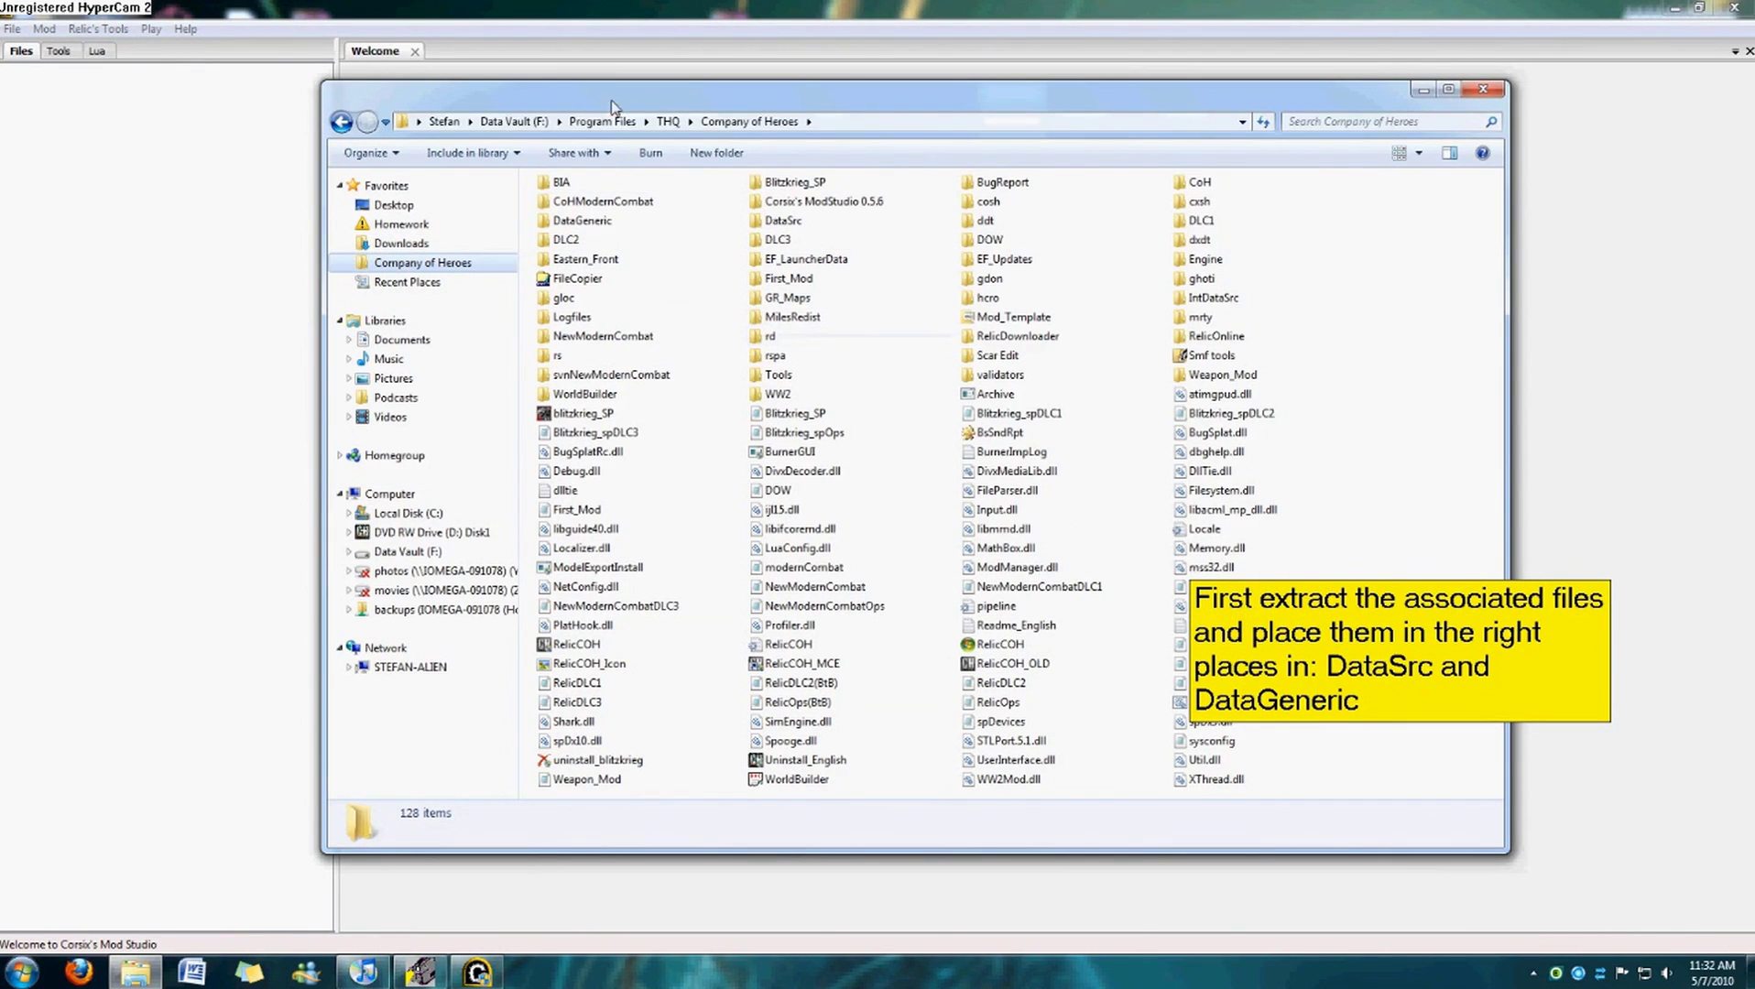
{"action": "left_click_drag", "start_coordinate": [612, 107], "coordinate": [795, 157]}
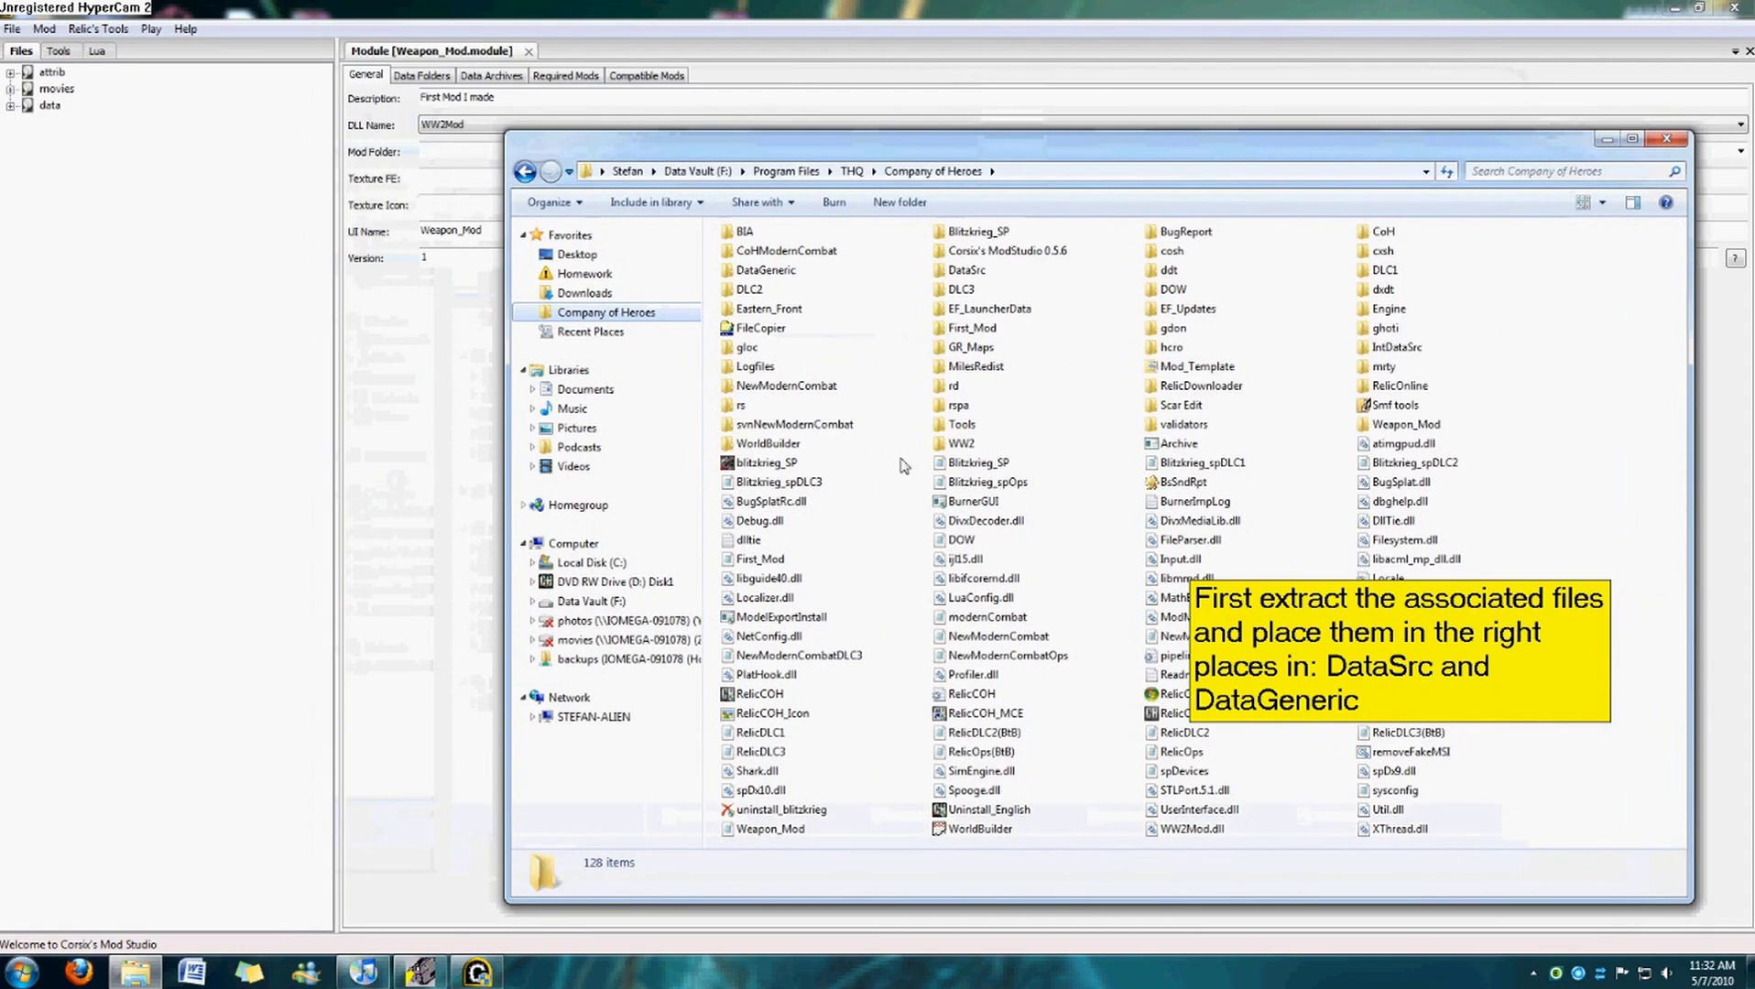
{"action": "double_click", "coordinate": [1404, 424]}
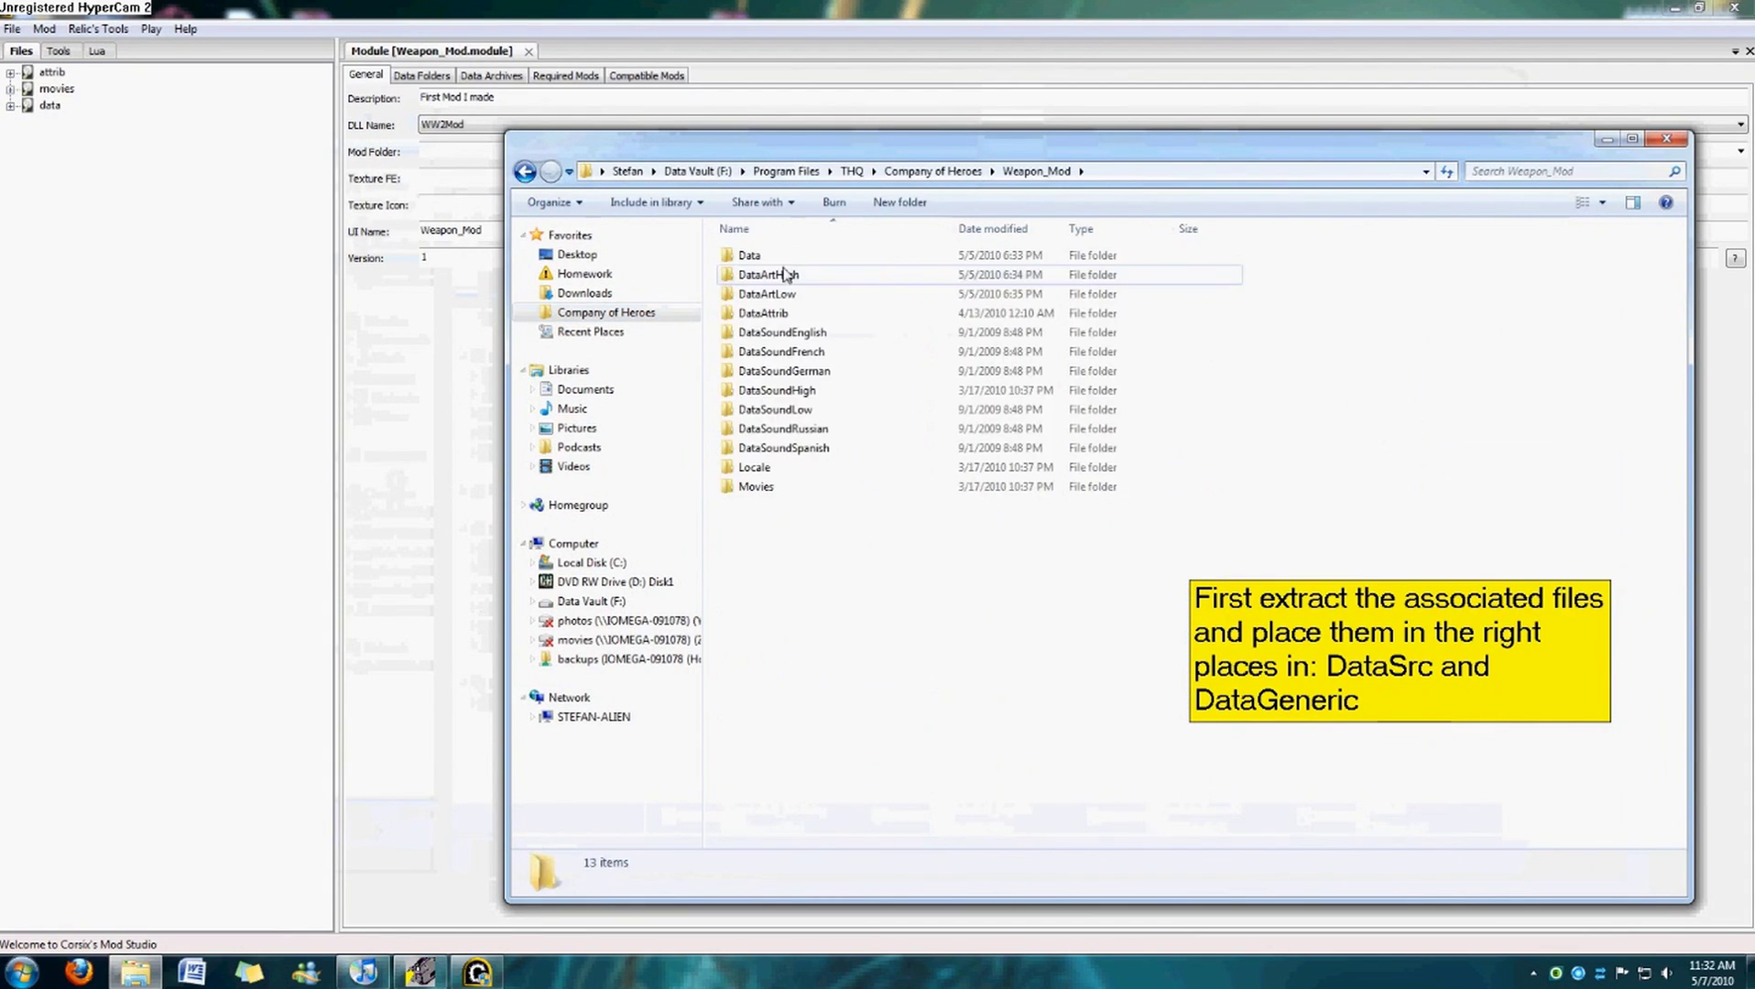
{"action": "double_click", "coordinate": [779, 275]}
In Corsix's Mod Studio, expand the mod's file tree down to the data\Art\models\races\axis\soldiers\weapons folder.
{"action": "left_click", "coordinate": [38, 144]}
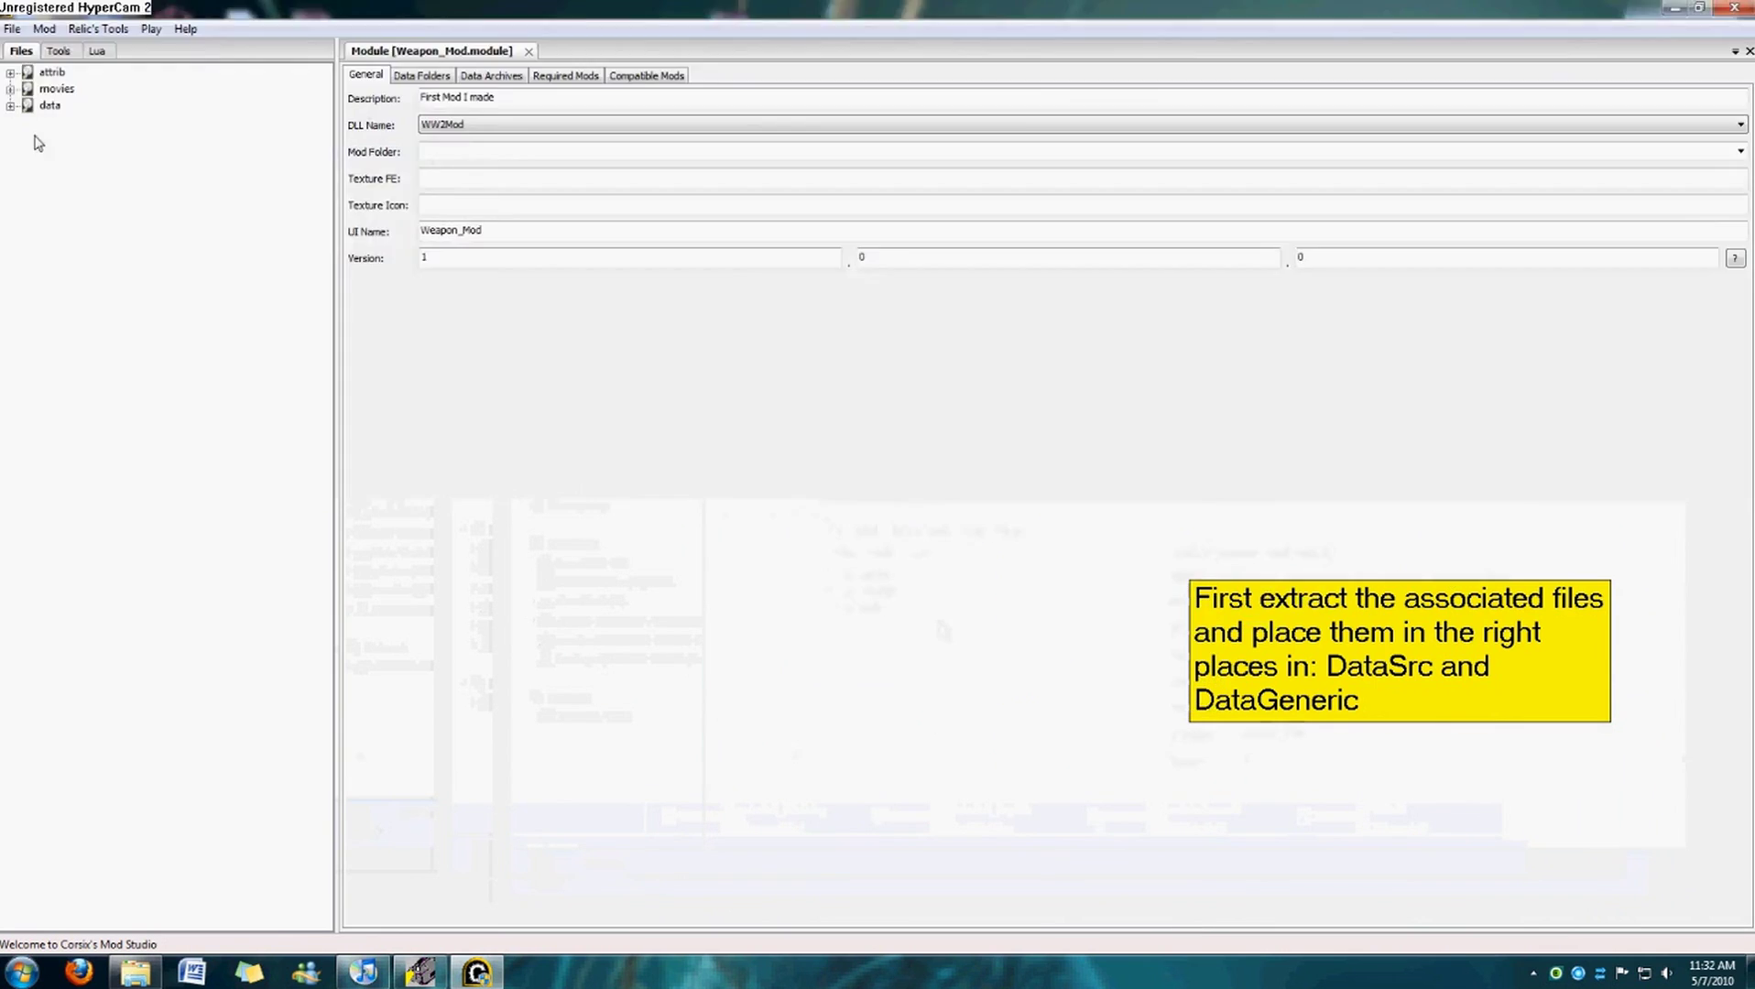
{"action": "left_click", "coordinate": [10, 106]}
{"action": "left_click", "coordinate": [28, 139]}
{"action": "left_click", "coordinate": [45, 270]}
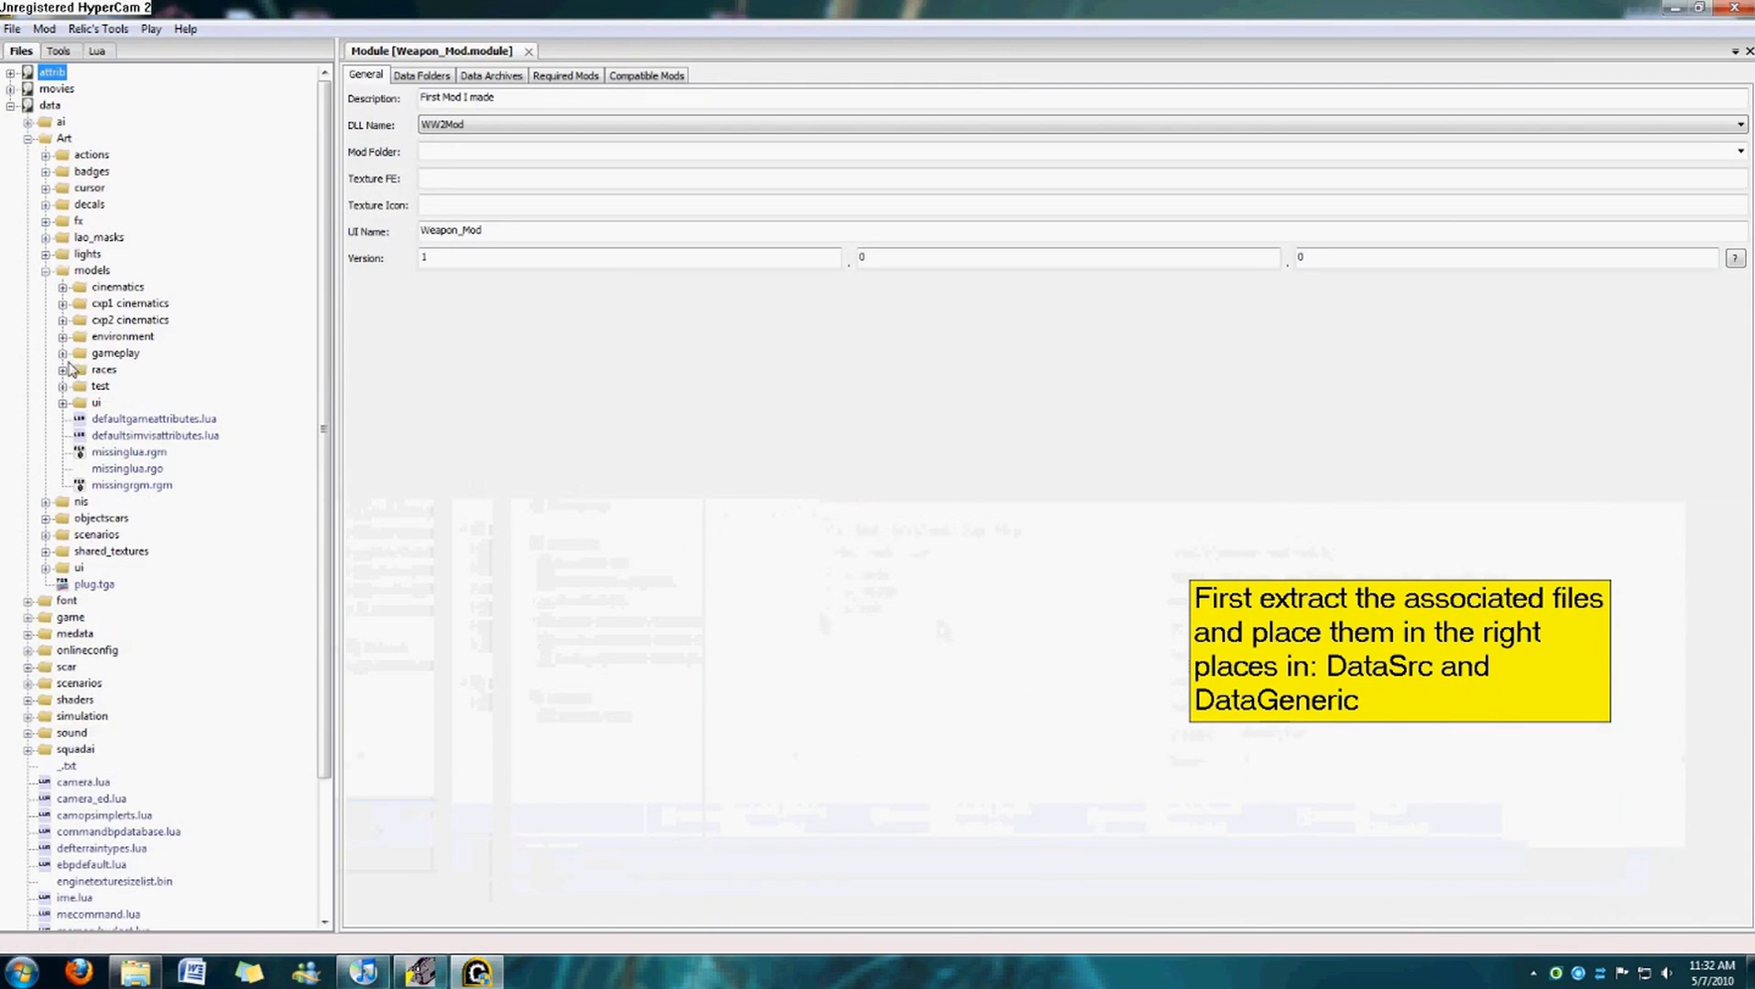
{"action": "left_click", "coordinate": [64, 369]}
{"action": "left_click", "coordinate": [98, 484]}
{"action": "scroll", "coordinate": [122, 284], "scroll_direction": "up", "scroll_amount": 3}
{"action": "left_click", "coordinate": [98, 220]}
{"action": "left_click", "coordinate": [98, 205]}
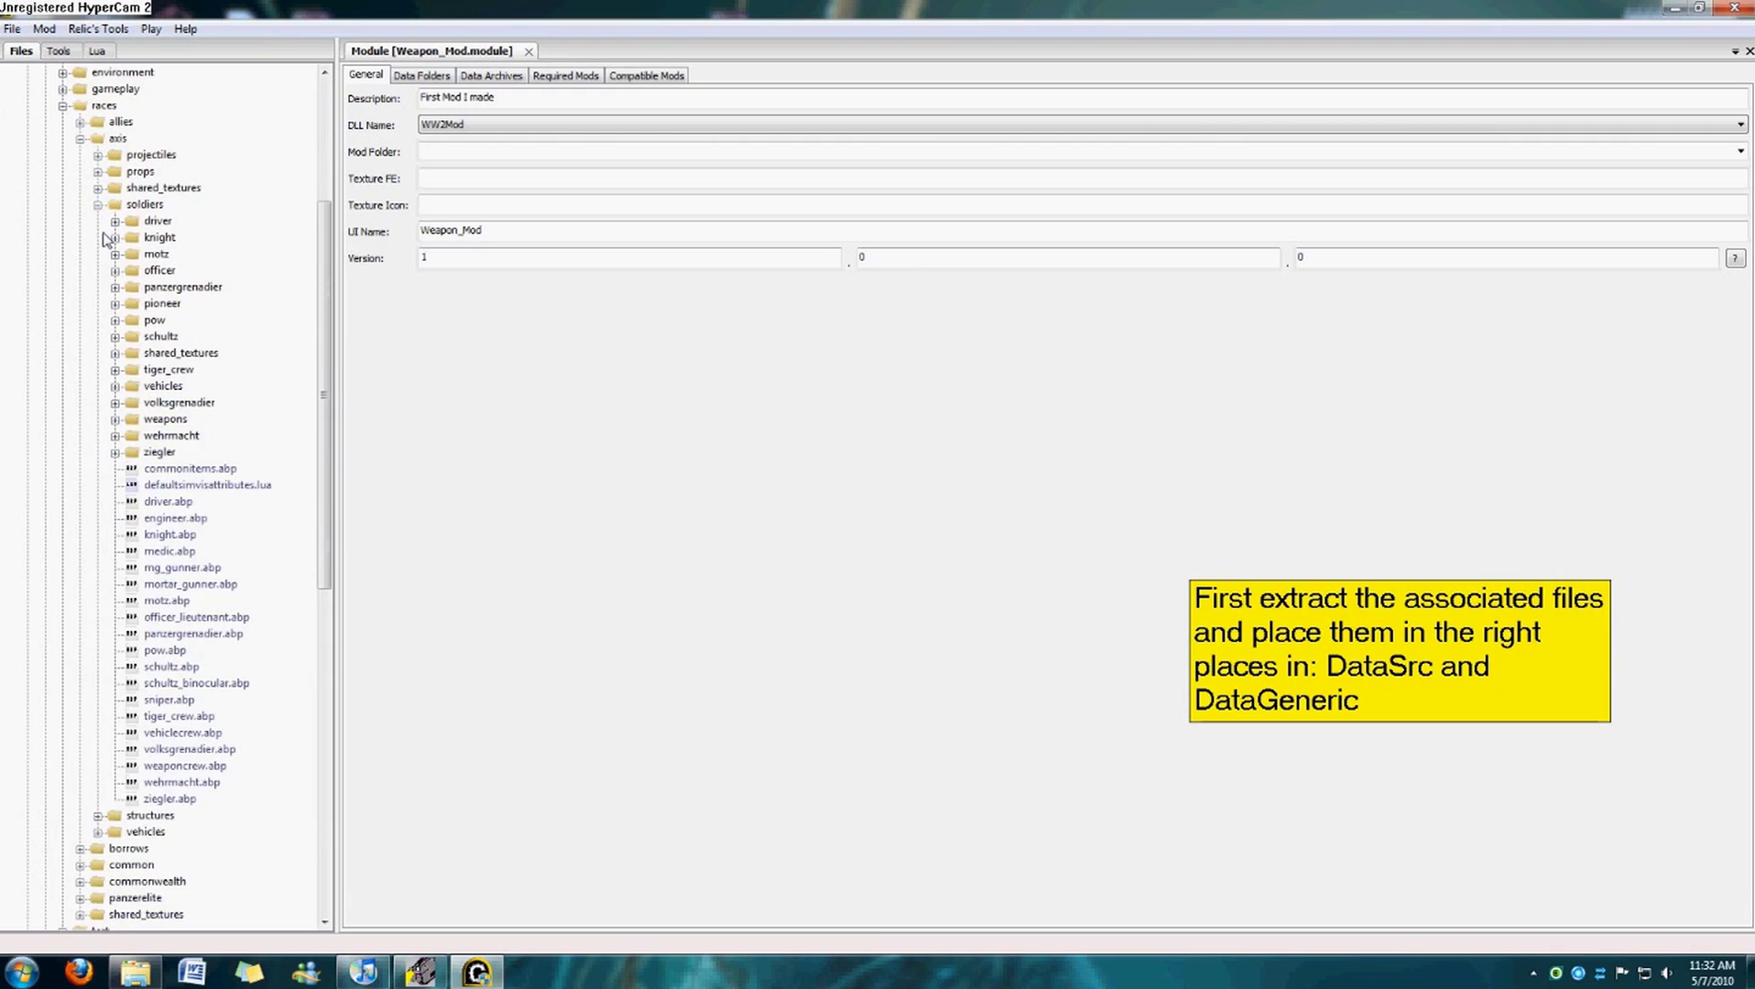
{"action": "left_click", "coordinate": [115, 433]}
{"action": "left_click", "coordinate": [132, 334]}
{"action": "scroll", "coordinate": [161, 583], "scroll_direction": "down", "scroll_amount": 5}
Extract the mg42_light.rga and mg42_light.rgo model files from the axis soldiers' weapons folder.
{"action": "left_click", "coordinate": [221, 554]}
{"action": "right_click", "coordinate": [220, 554]}
{"action": "left_click", "coordinate": [262, 587]}
{"action": "left_click", "coordinate": [915, 555]}
{"action": "right_click", "coordinate": [213, 583]}
{"action": "left_click", "coordinate": [339, 587]}
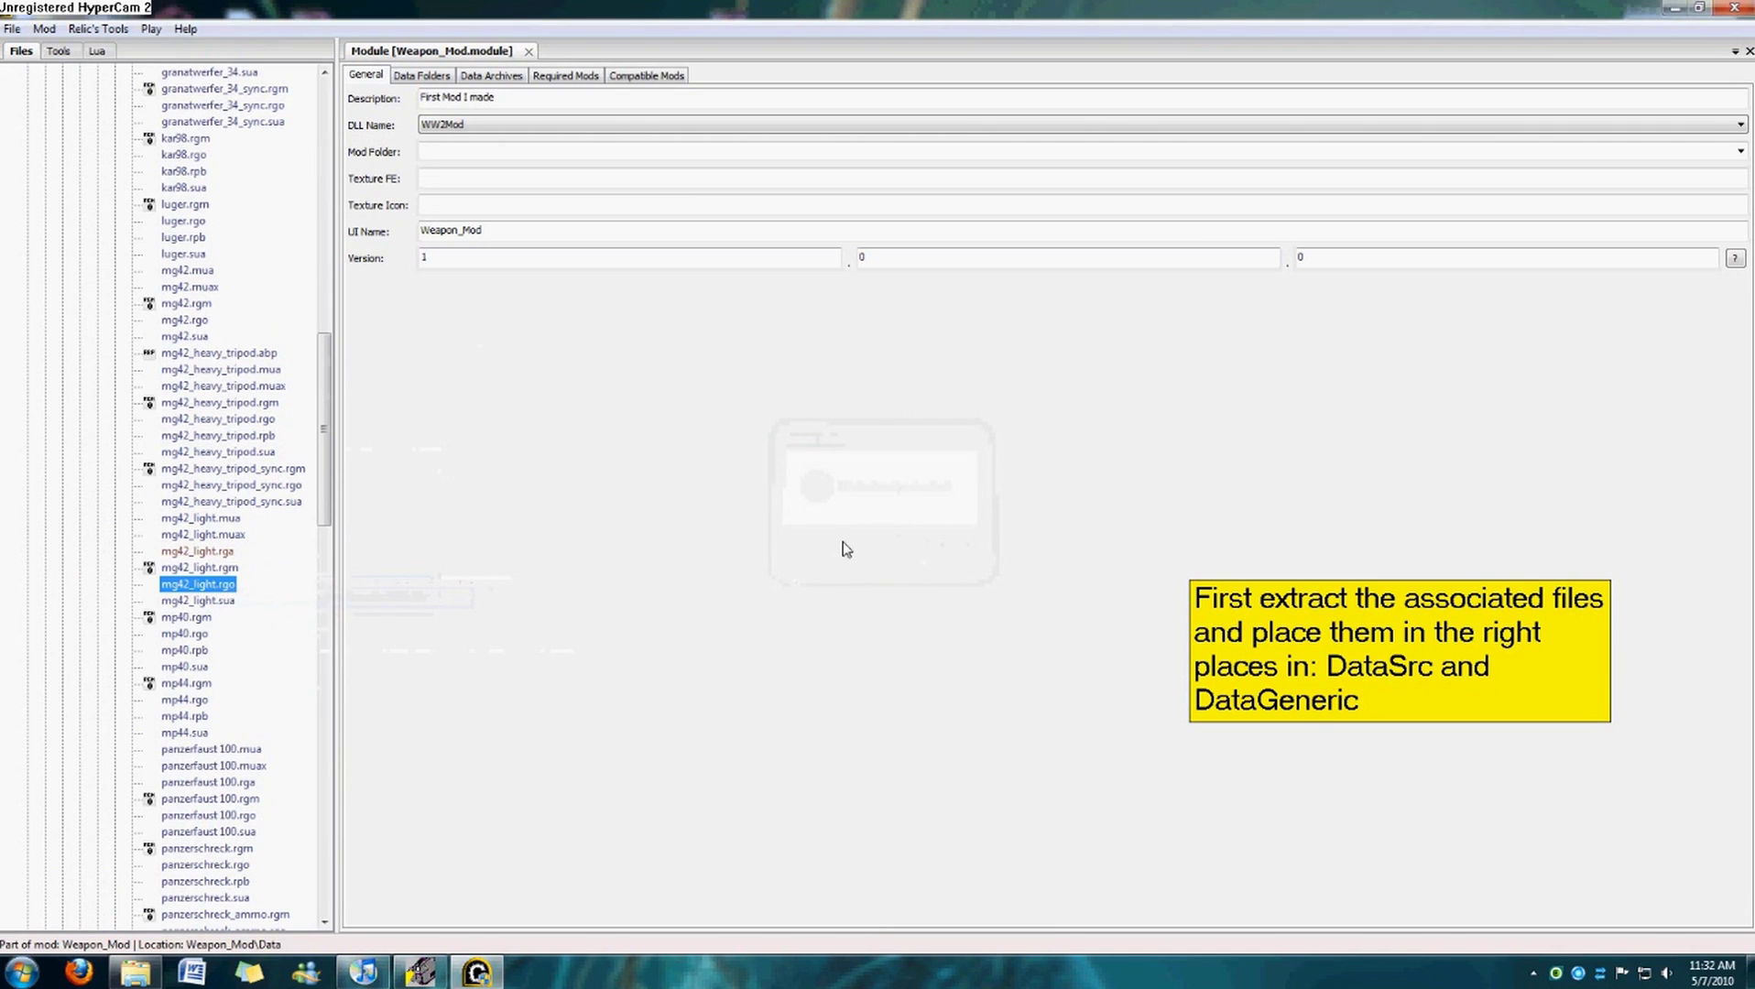
{"action": "left_click", "coordinate": [940, 548]}
Open mg42_light.rgm and check the path of its diffuse texture.
{"action": "scroll", "coordinate": [233, 551], "scroll_direction": "up", "scroll_amount": 4}
{"action": "scroll", "coordinate": [220, 605], "scroll_direction": "down", "scroll_amount": 3}
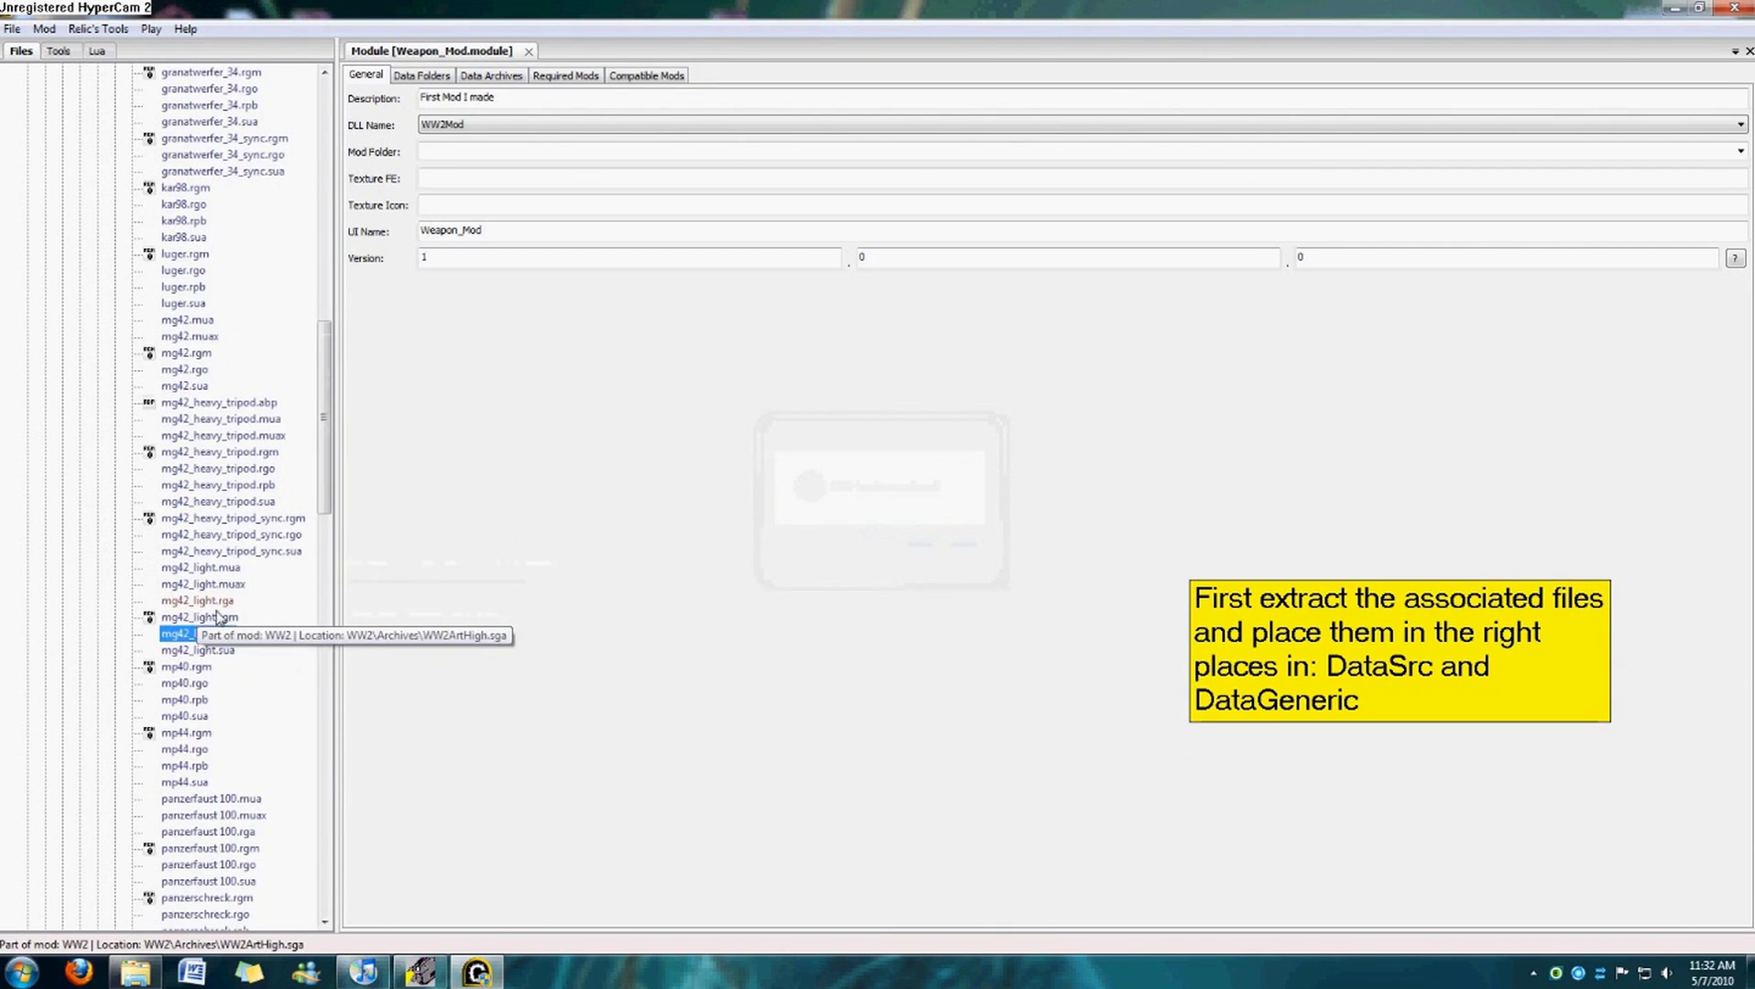
{"action": "double_click", "coordinate": [218, 616]}
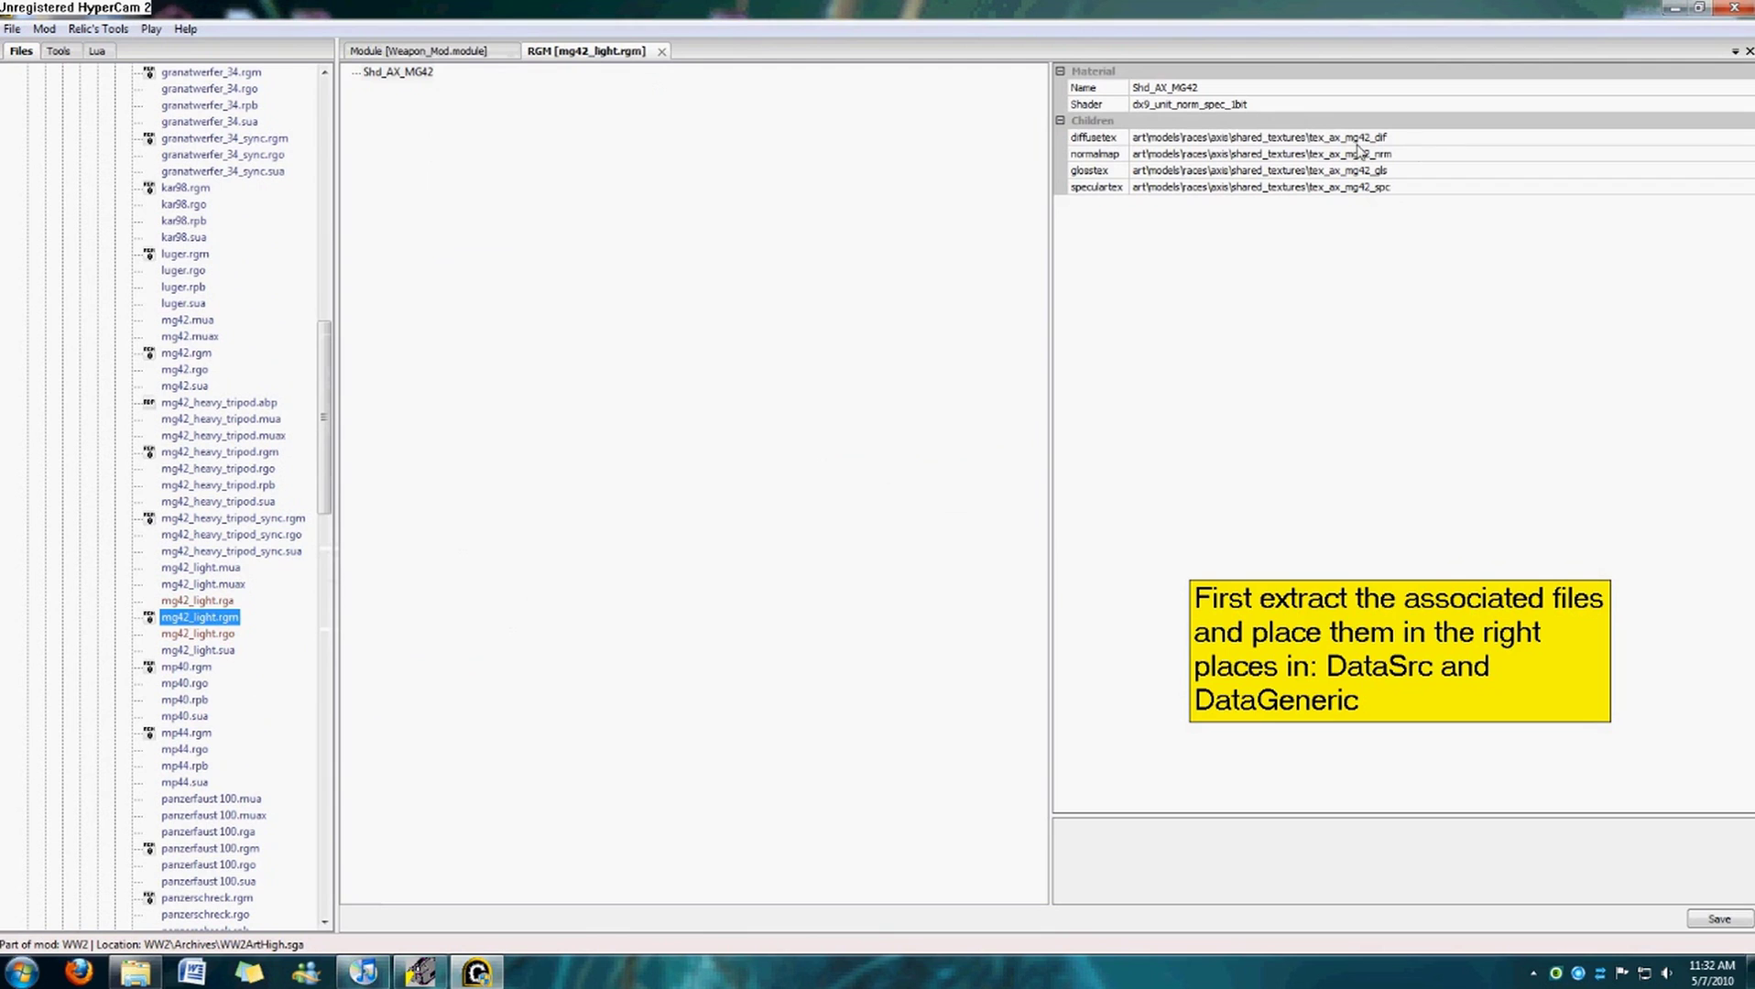
{"action": "left_click", "coordinate": [1333, 136]}
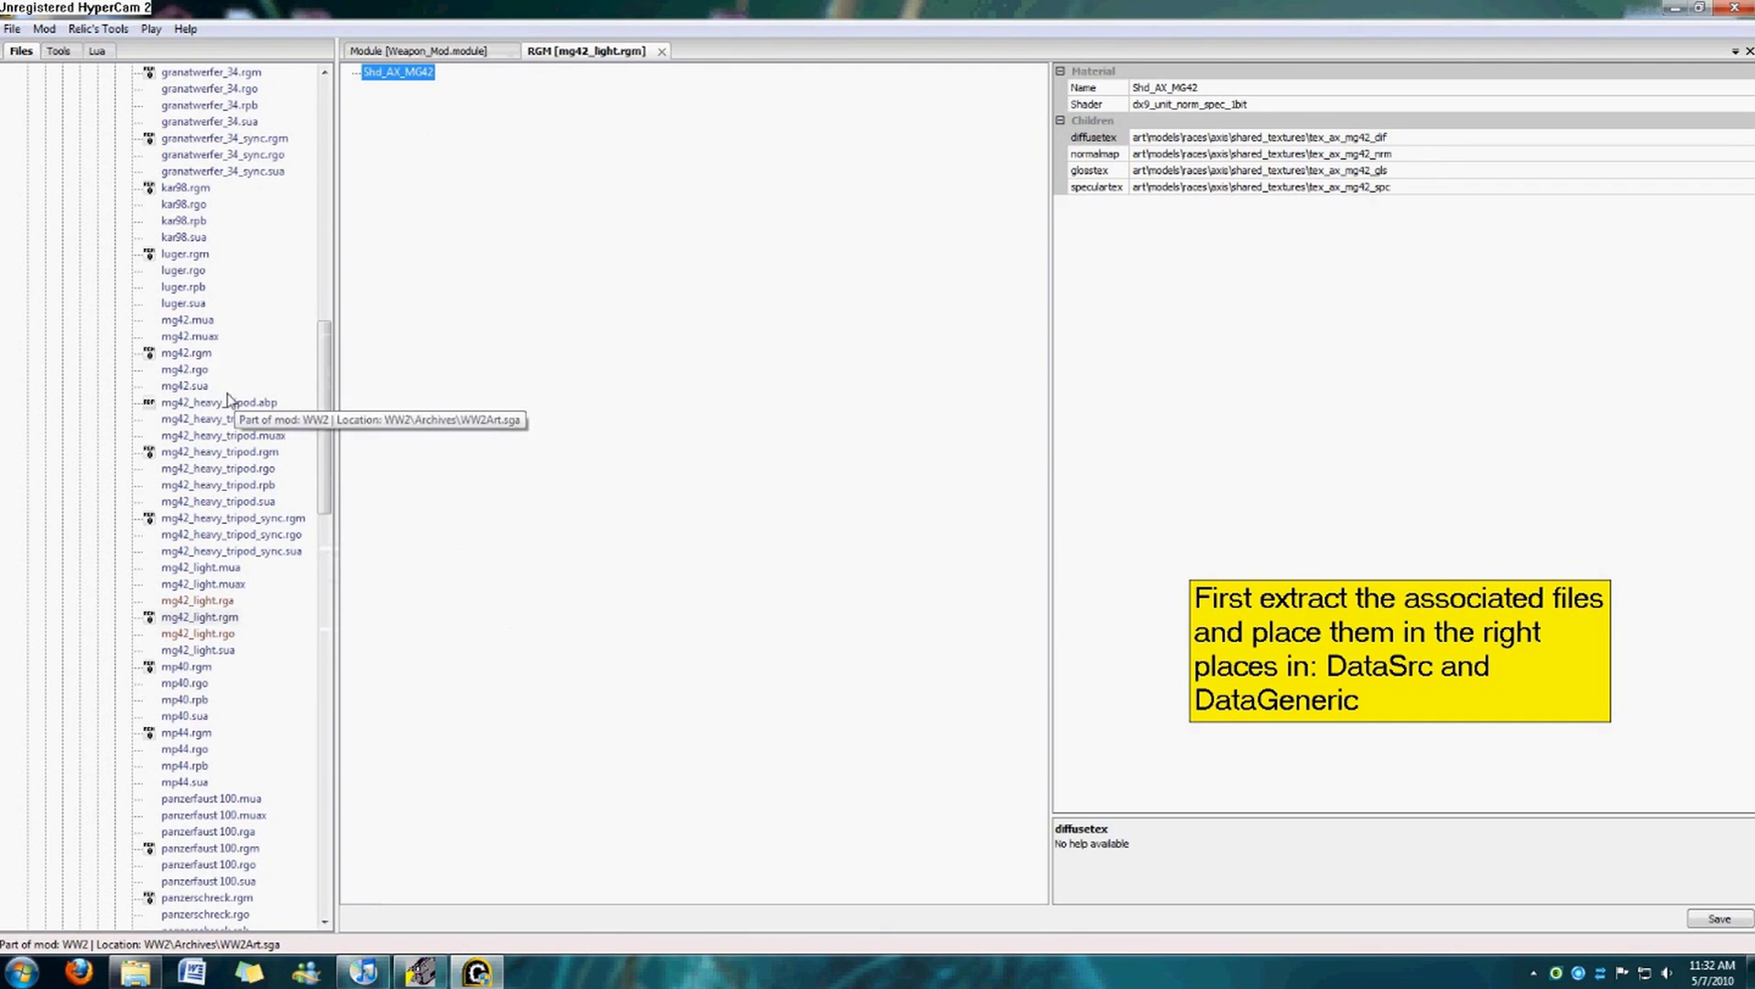
Collapse the soldiers folder and expand the shared_textures folder directly under axis.
{"action": "left_click_drag", "start_coordinate": [326, 497], "coordinate": [325, 405]}
{"action": "scroll", "coordinate": [326, 413], "scroll_direction": "up", "scroll_amount": 6}
{"action": "left_click", "coordinate": [116, 288]}
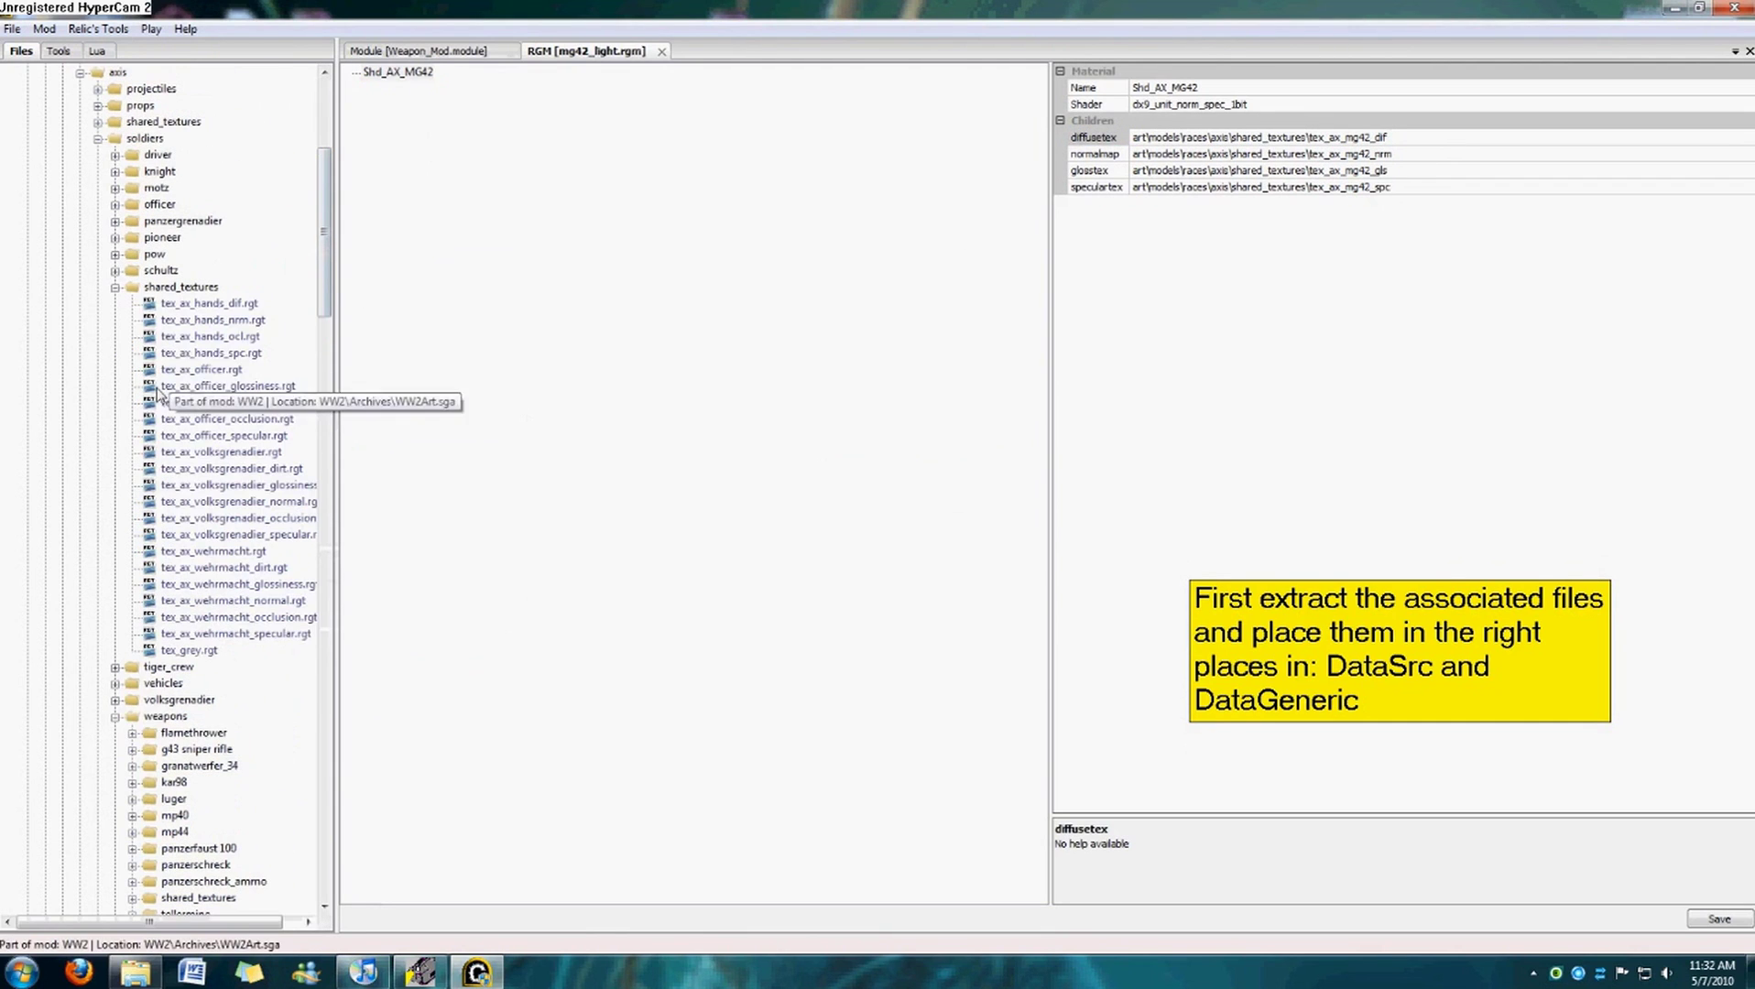
{"action": "left_click", "coordinate": [115, 288]}
{"action": "left_click", "coordinate": [99, 138]}
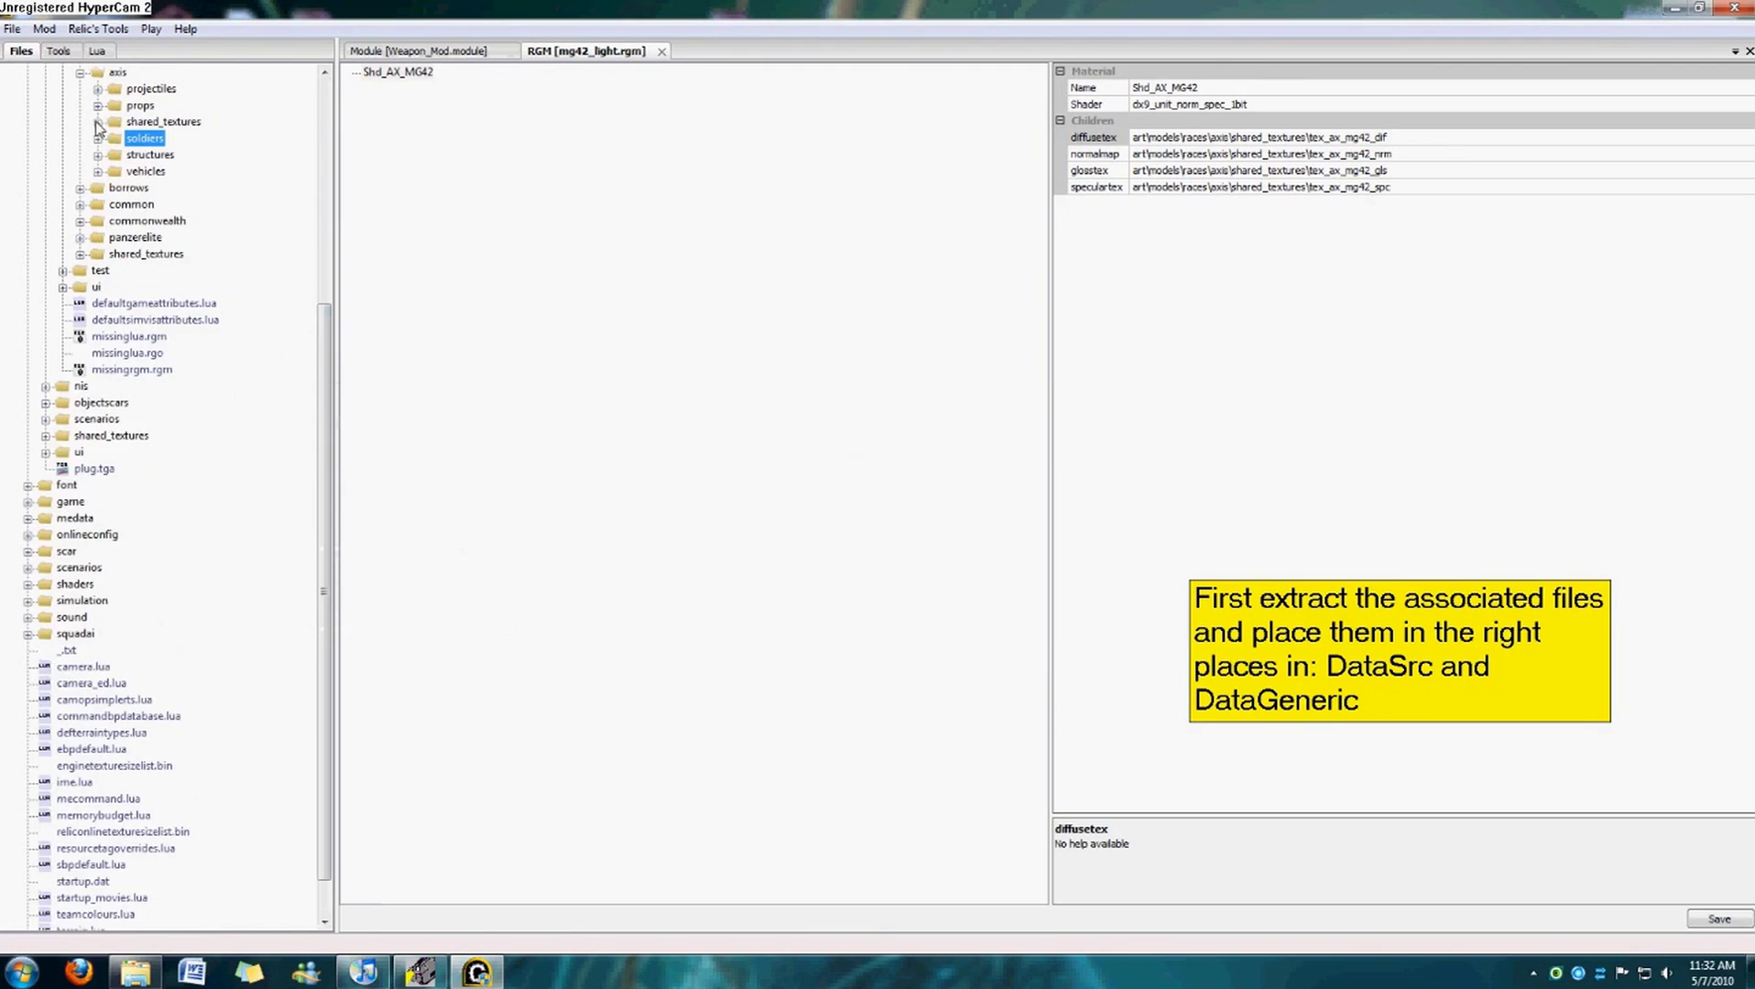
{"action": "left_click", "coordinate": [98, 122]}
{"action": "left_click", "coordinate": [197, 138]}
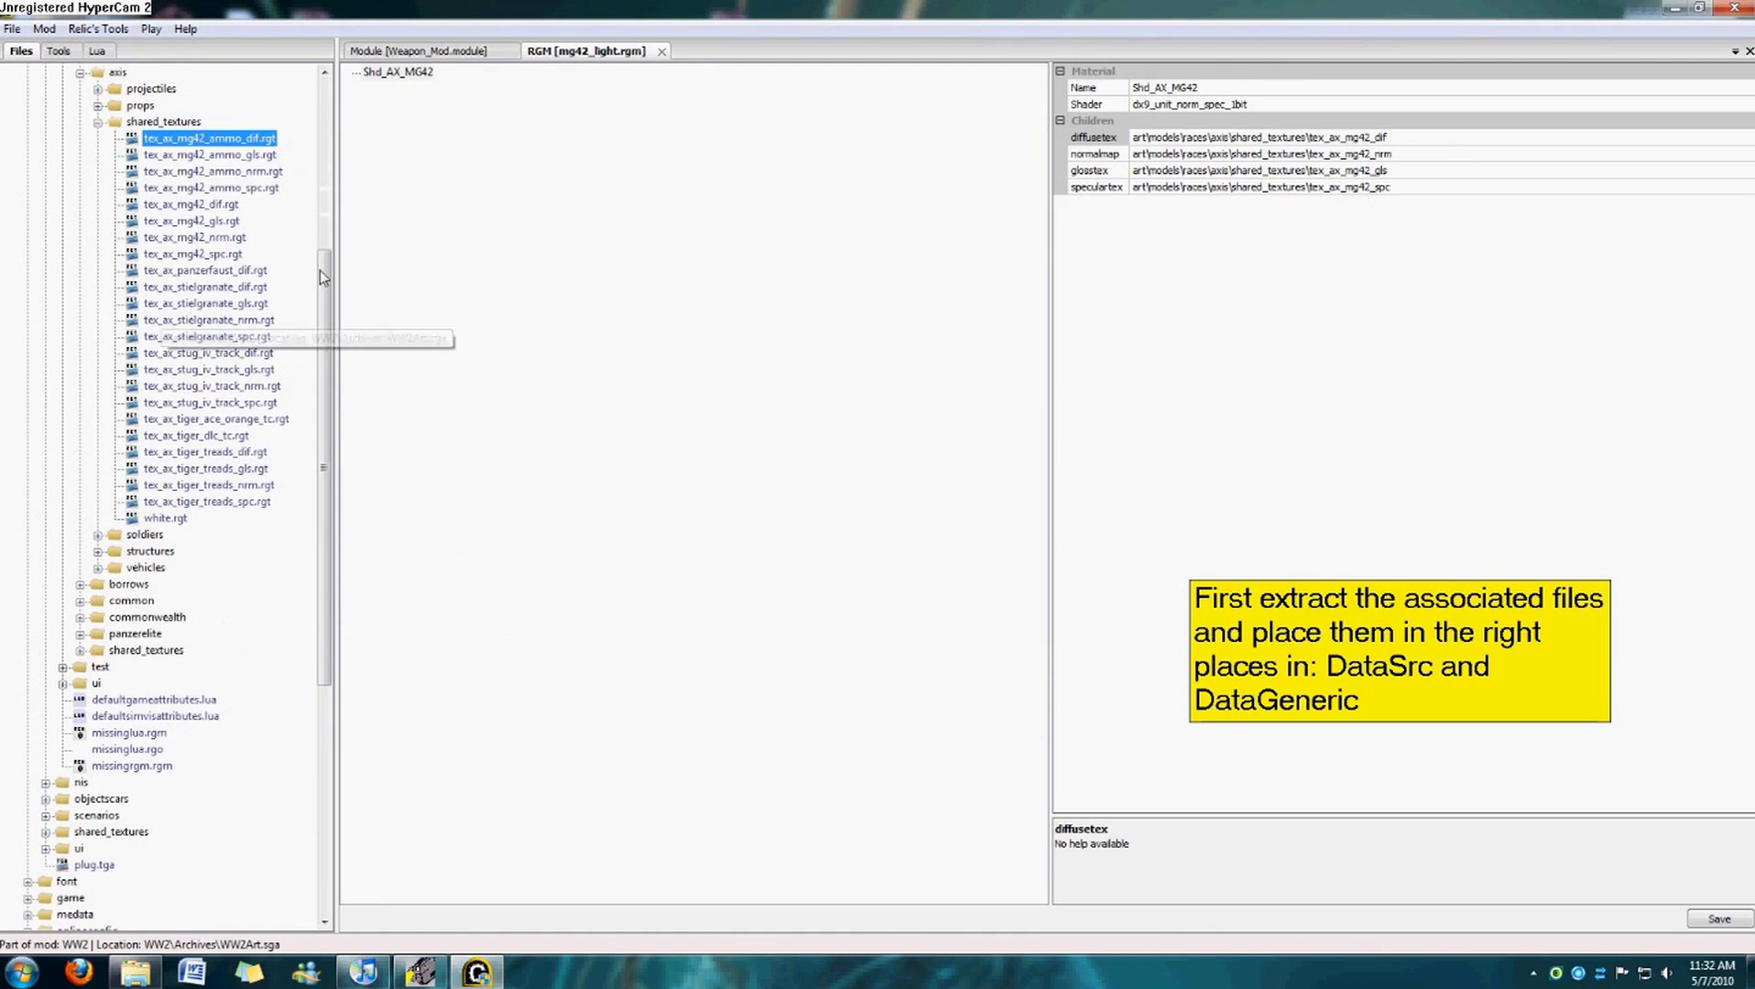
Save TGA copies of the tex_ax_mg42_dif.rgt and tex_ax_mg42_gls.rgt textures.
{"action": "left_click", "coordinate": [229, 205]}
{"action": "double_click", "coordinate": [228, 205]}
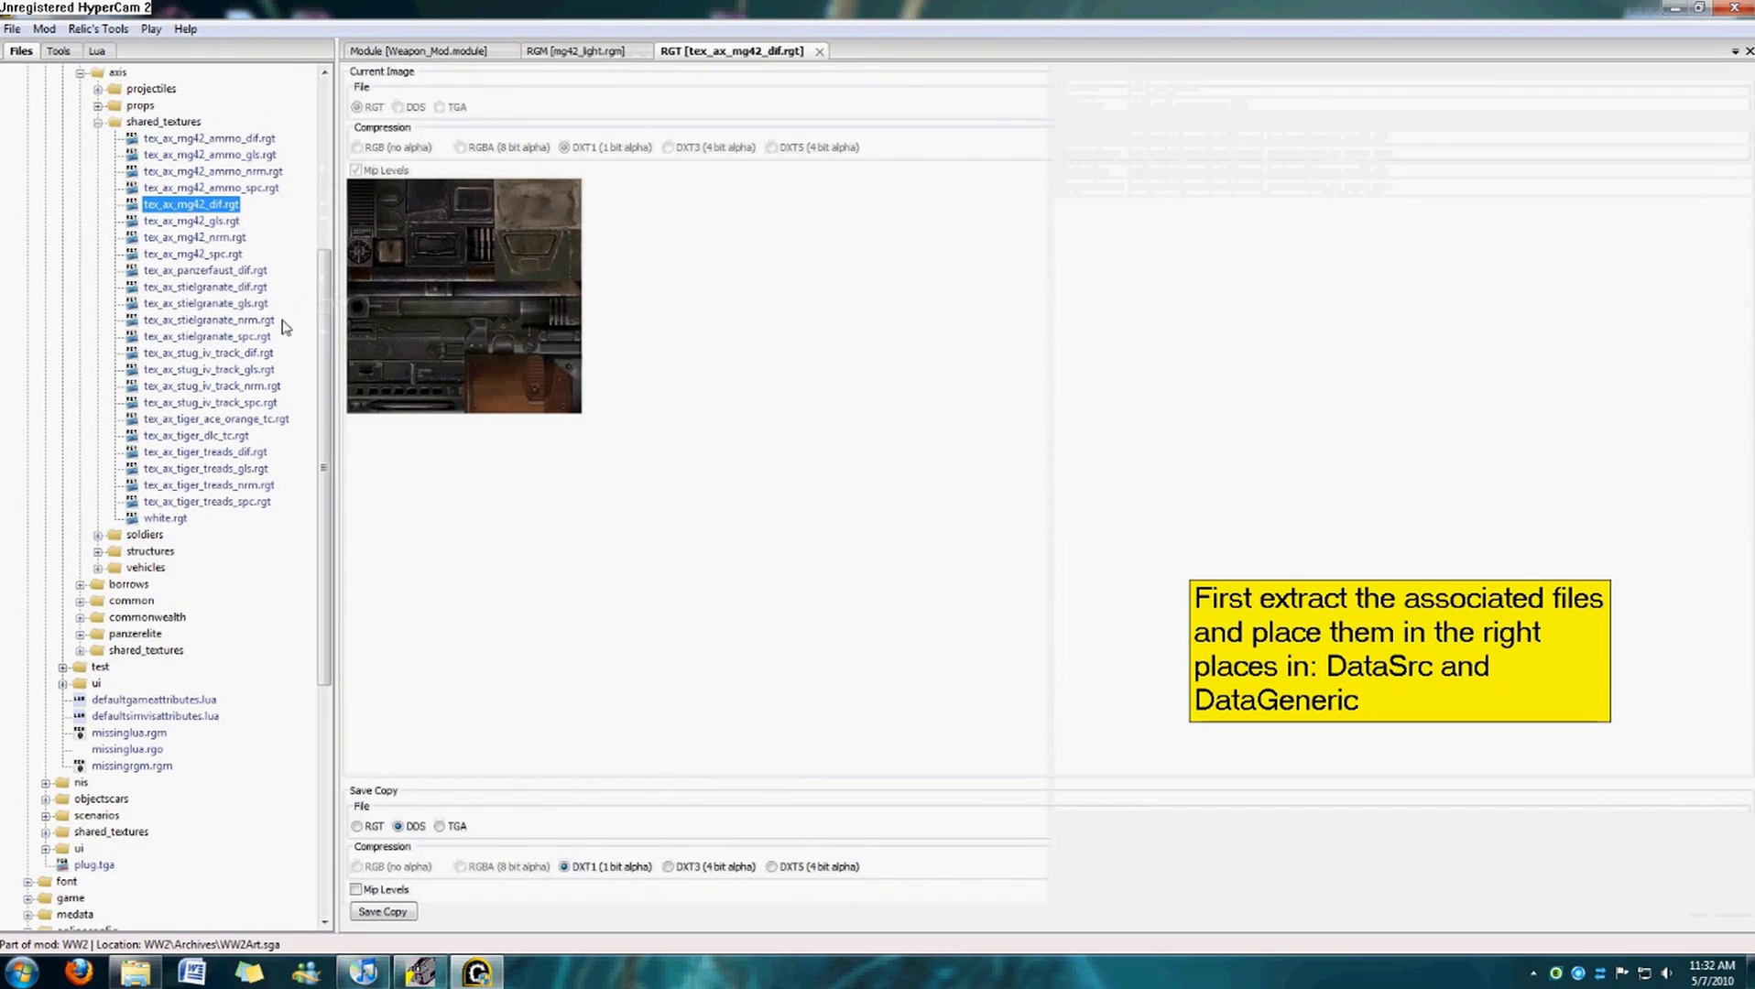
{"action": "left_click", "coordinate": [456, 827]}
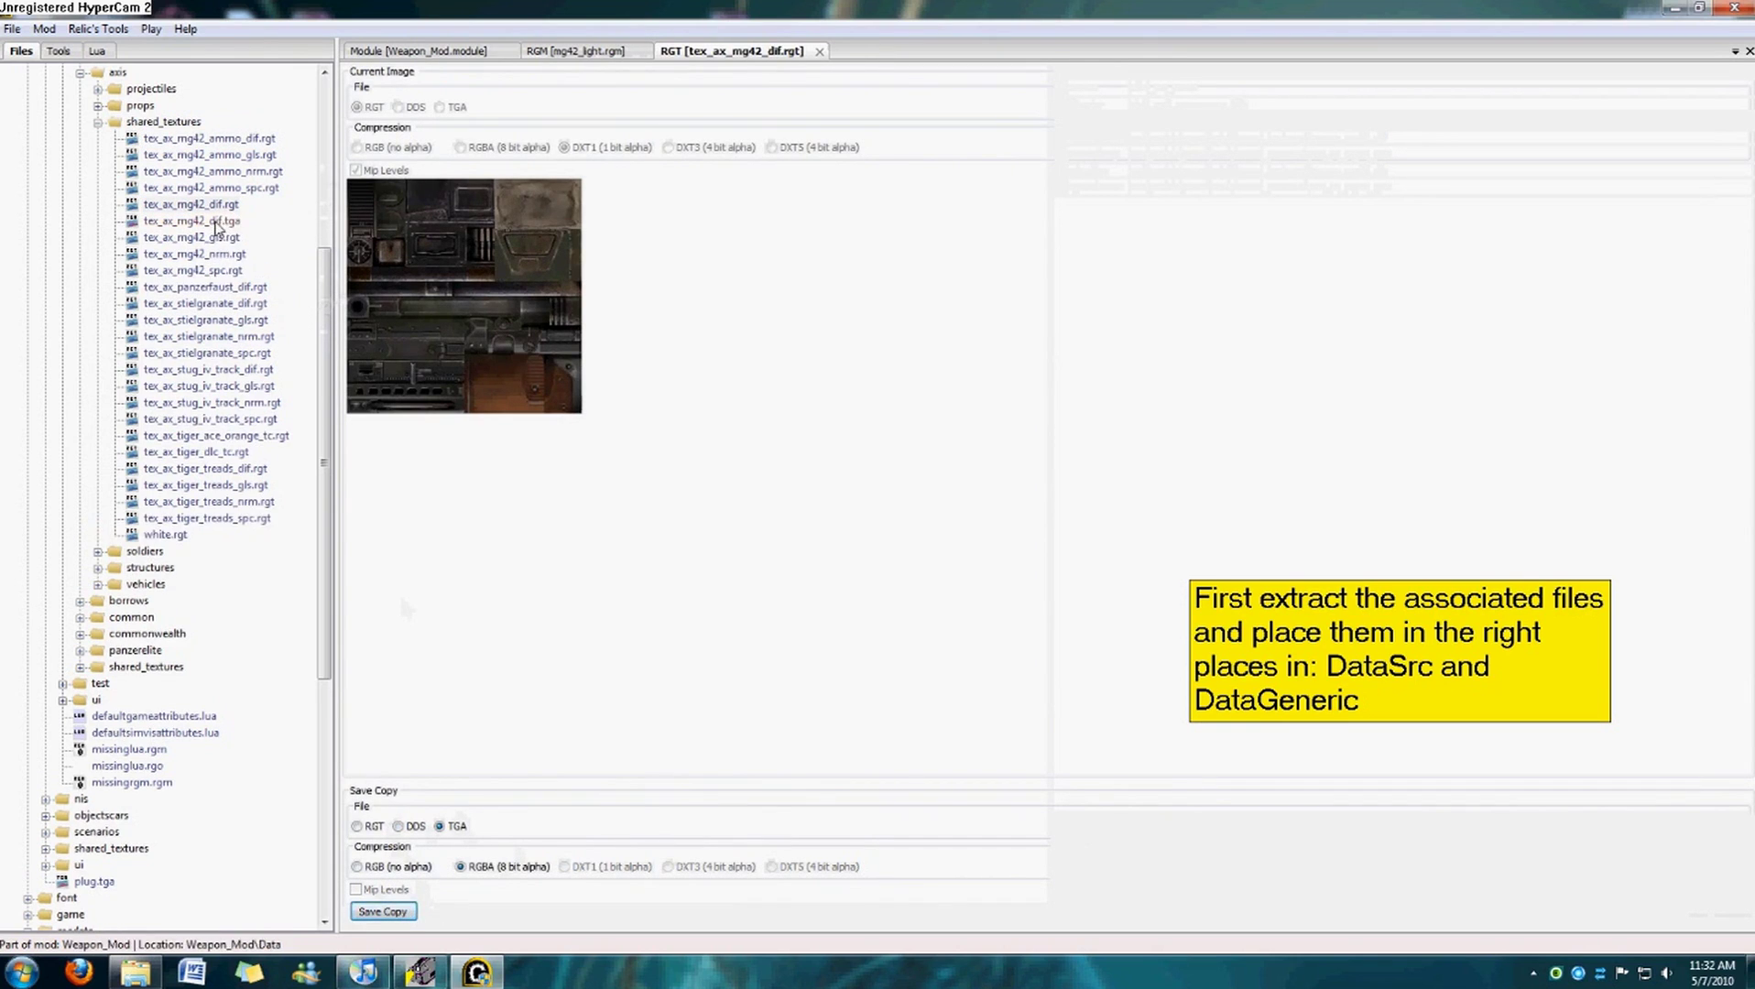
{"action": "double_click", "coordinate": [192, 238]}
{"action": "left_click", "coordinate": [440, 826]}
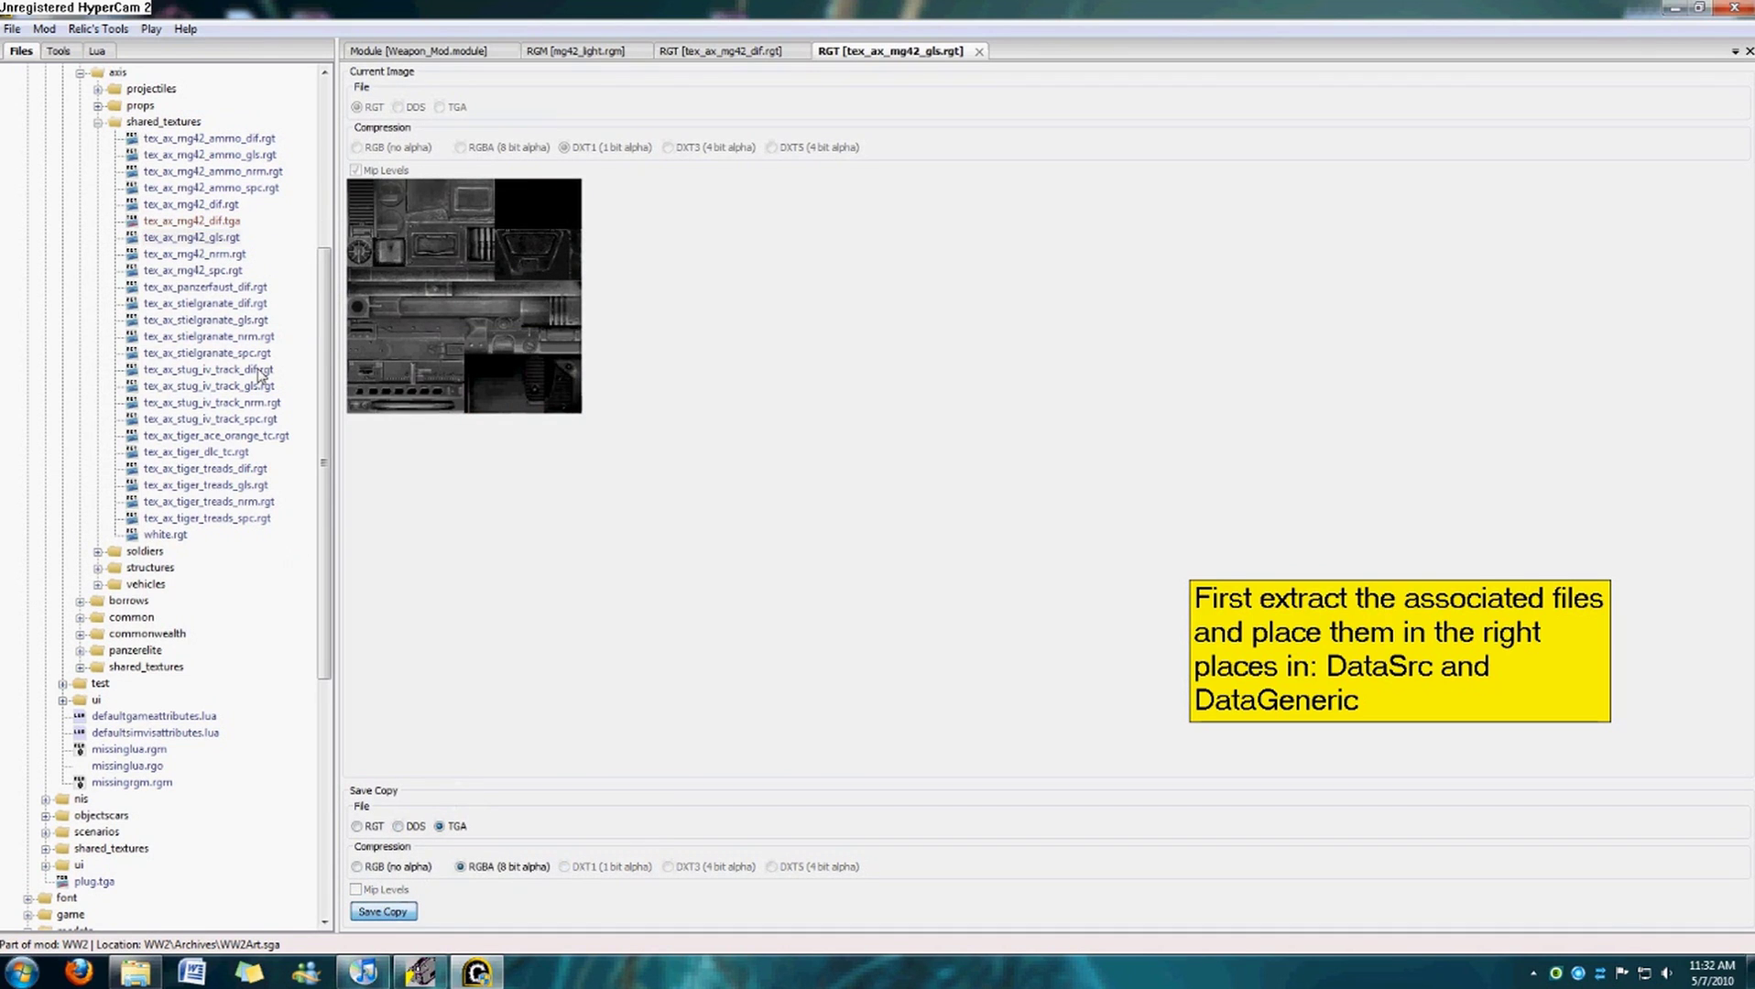
Save TGA copies of the tex_ax_mg42_nrm.rgt and tex_ax_mg42_spc.rgt textures.
{"action": "double_click", "coordinate": [236, 272]}
{"action": "left_click", "coordinate": [440, 827]}
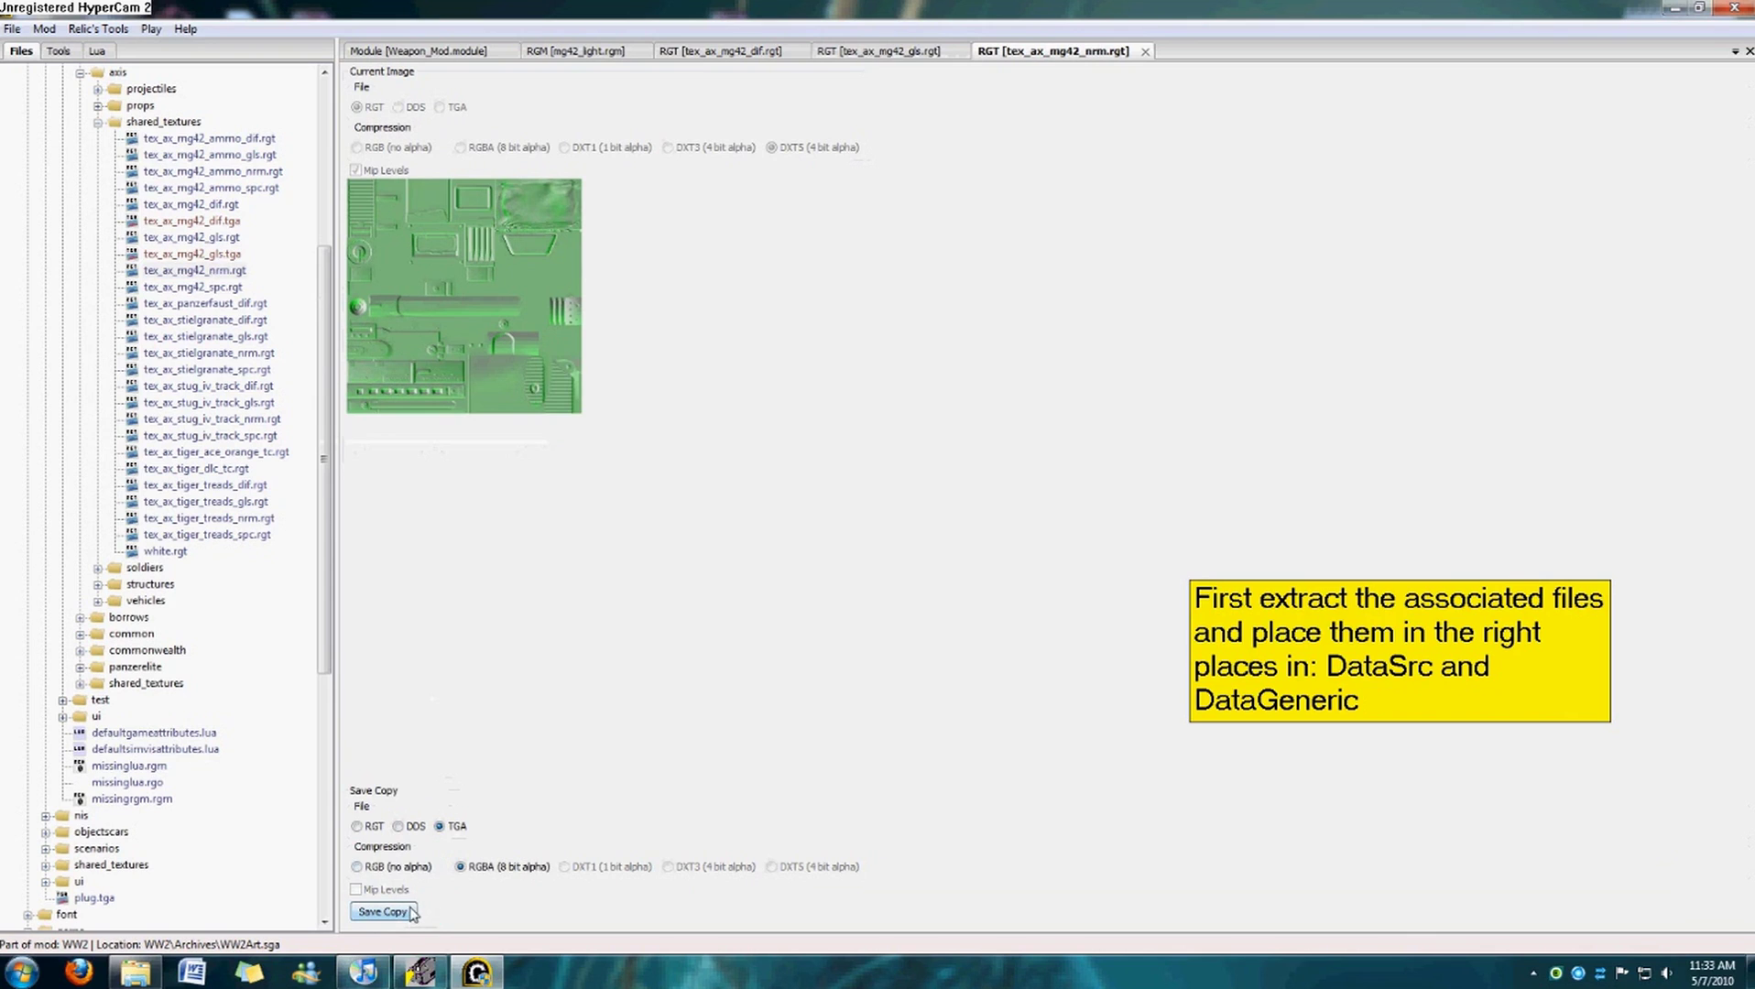
{"action": "double_click", "coordinate": [197, 303]}
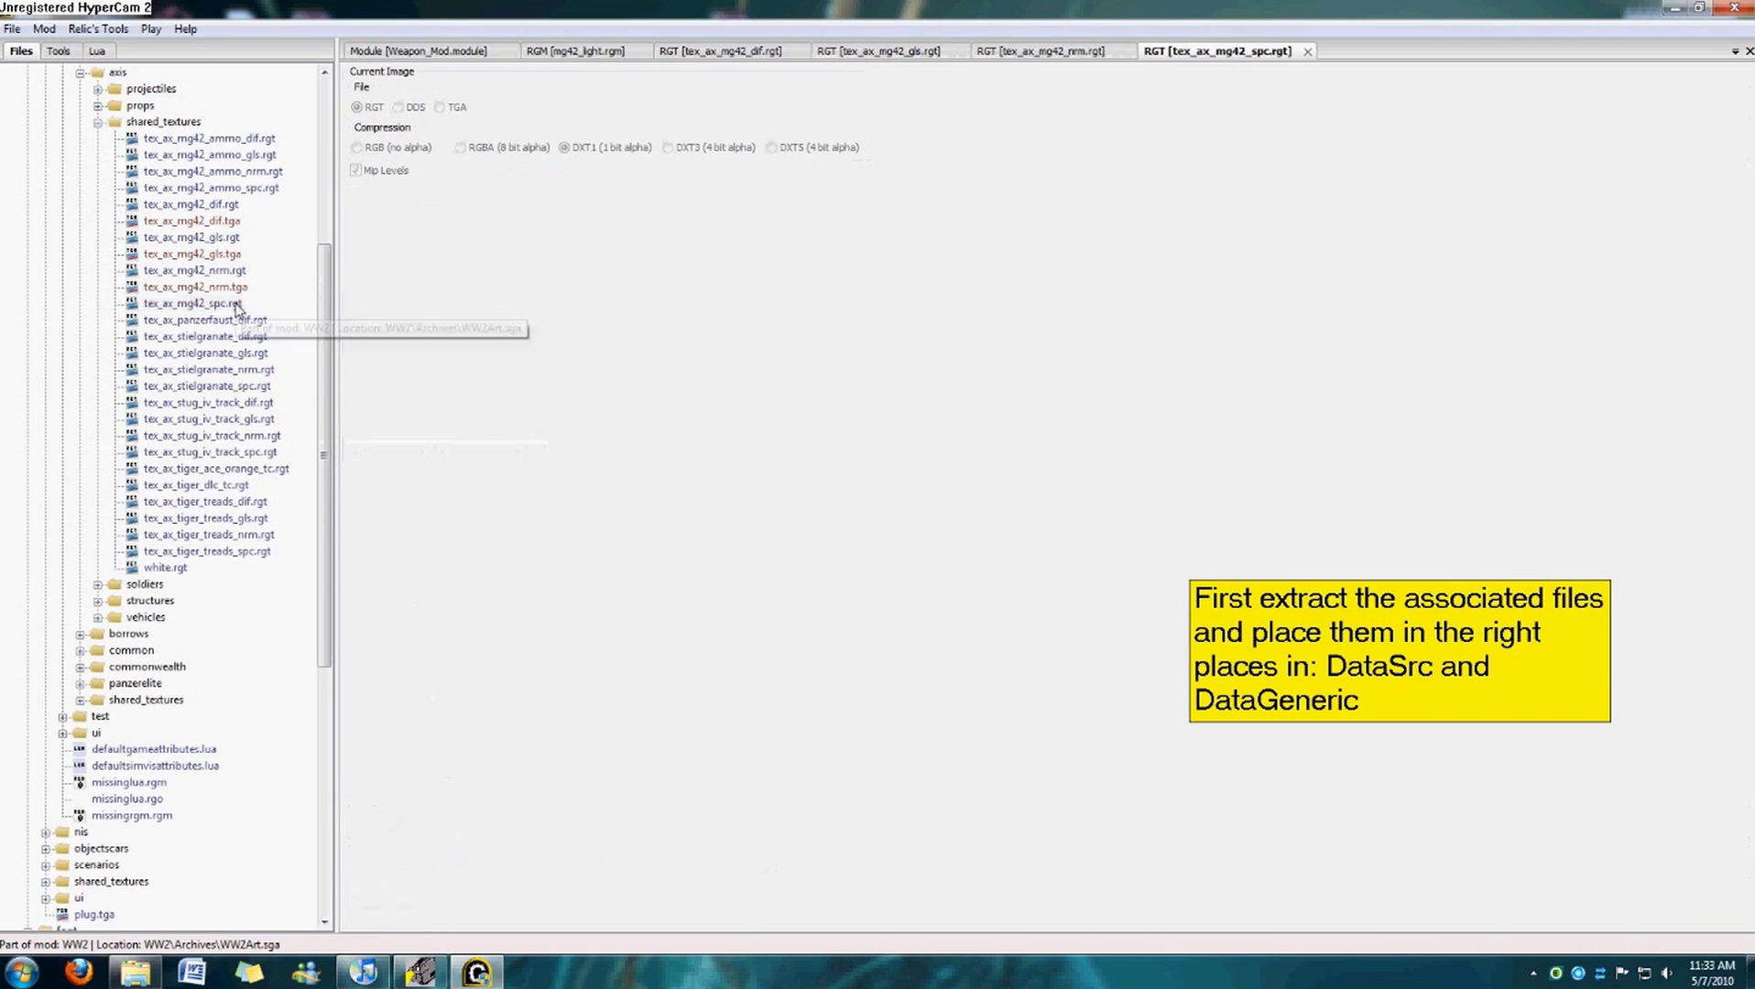
{"action": "left_click", "coordinate": [440, 827]}
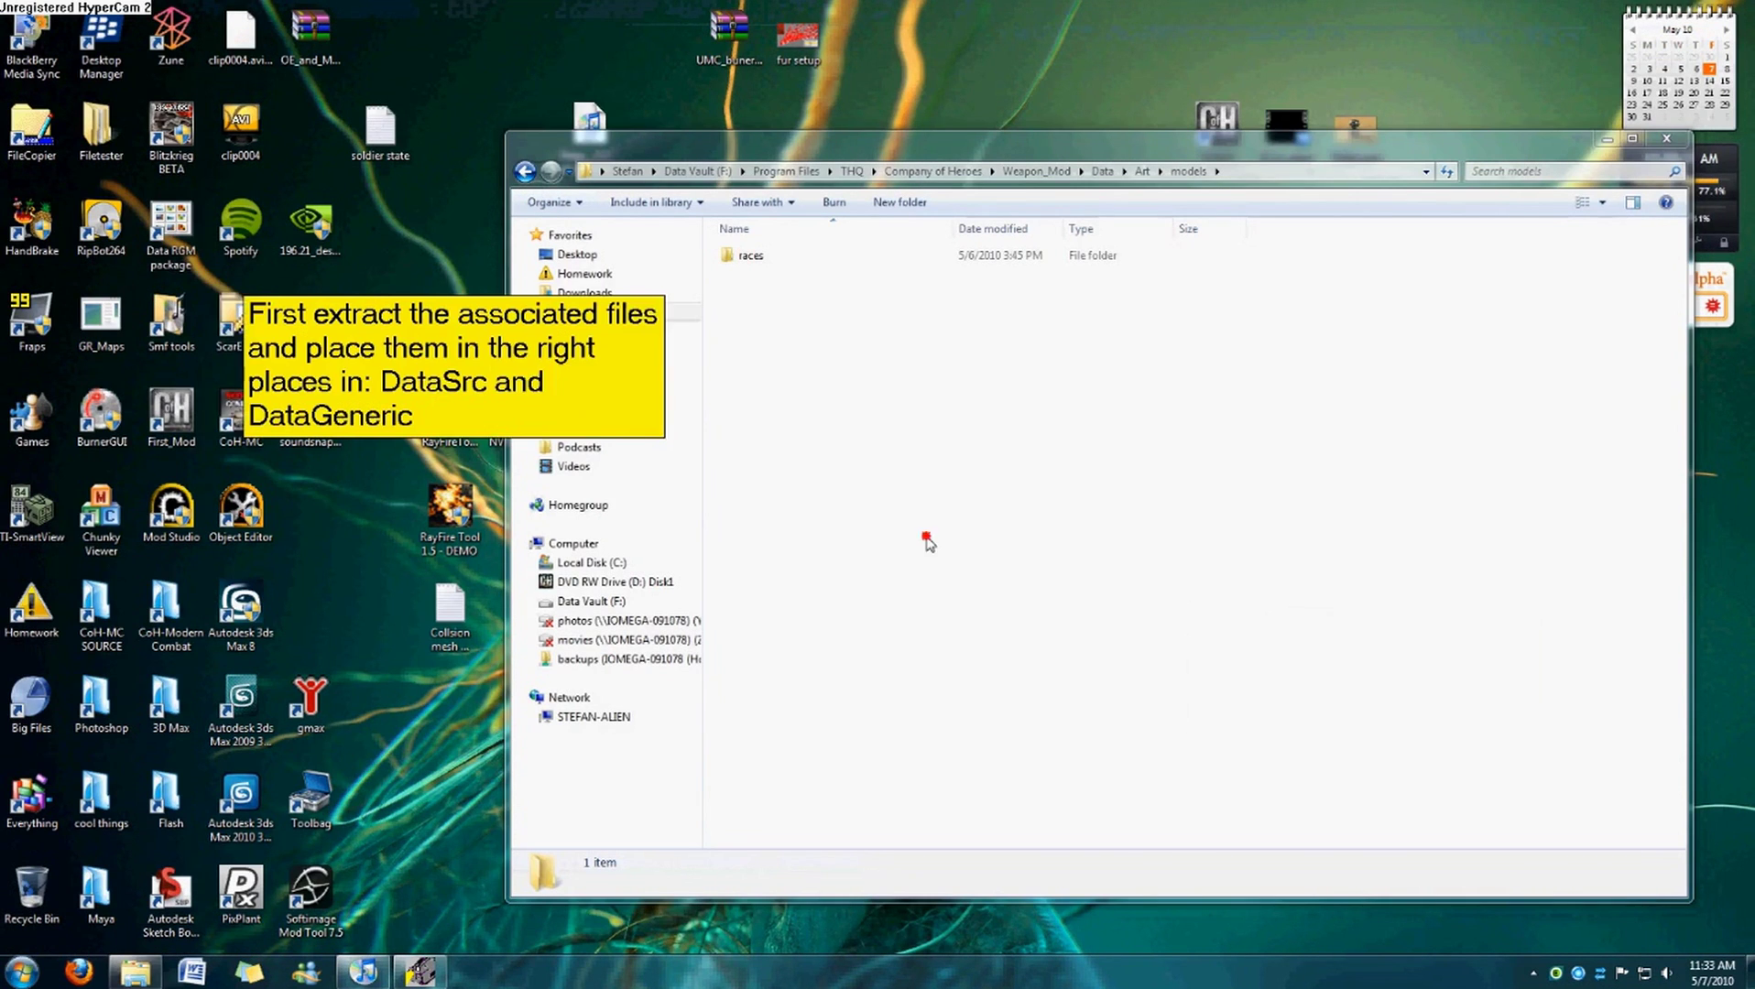
Look through the extracted MG42 files in File Explorer and copy the axis folder from Weapon_Mod\Data\Art\models\races.
{"action": "double_click", "coordinate": [810, 254]}
{"action": "double_click", "coordinate": [795, 274]}
{"action": "left_click_drag", "start_coordinate": [788, 493], "coordinate": [839, 275]}
{"action": "double_click", "coordinate": [839, 275]}
{"action": "double_click", "coordinate": [834, 257]}
{"action": "key", "text": "BackSpace"}
{"action": "key", "text": "BackSpace"}
{"action": "key", "text": "BackSpace"}
{"action": "key", "text": "BackSpace"}
{"action": "key", "text": "BackSpace"}
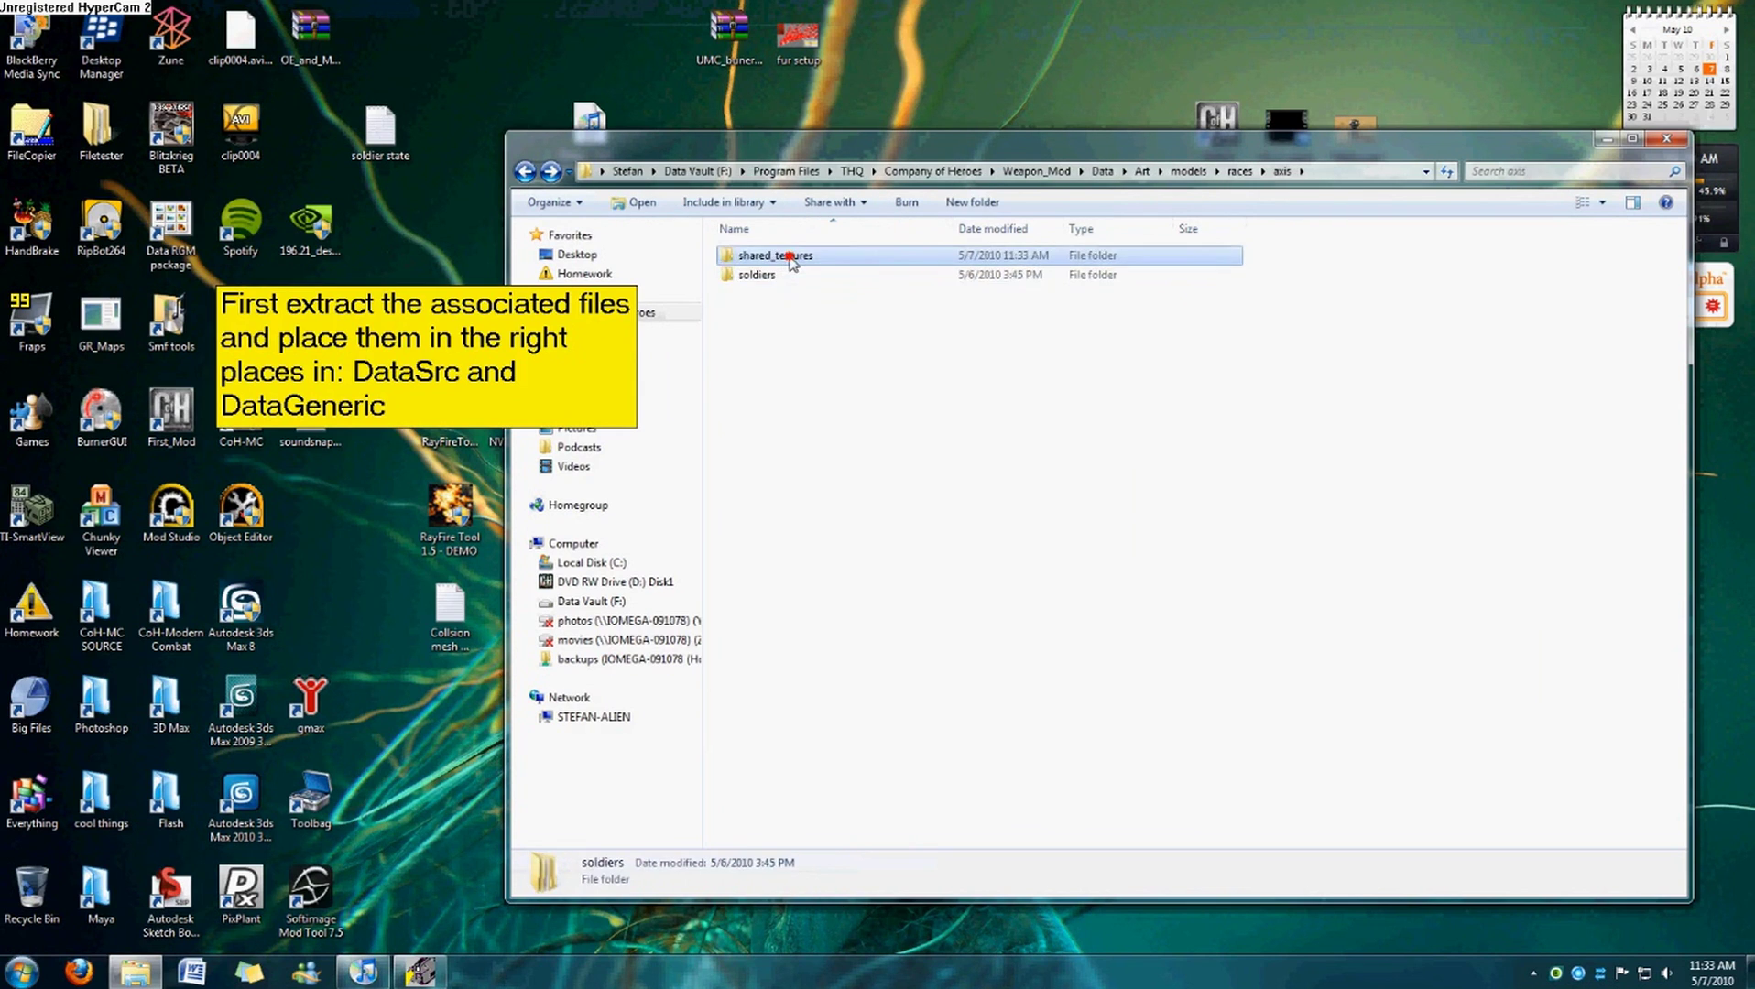
{"action": "right_click", "coordinate": [844, 283]}
{"action": "left_click", "coordinate": [913, 733]}
Go back up to the Company of Heroes directory and open its DataGeneric folder.
{"action": "key", "text": "BackSpace"}
{"action": "key", "text": "BackSpace"}
{"action": "key", "text": "BackSpace"}
{"action": "key", "text": "BackSpace"}
{"action": "key", "text": "BackSpace"}
{"action": "left_click", "coordinate": [757, 260]}
{"action": "double_click", "coordinate": [770, 251]}
{"action": "key", "text": "BackSpace"}
{"action": "double_click", "coordinate": [806, 269]}
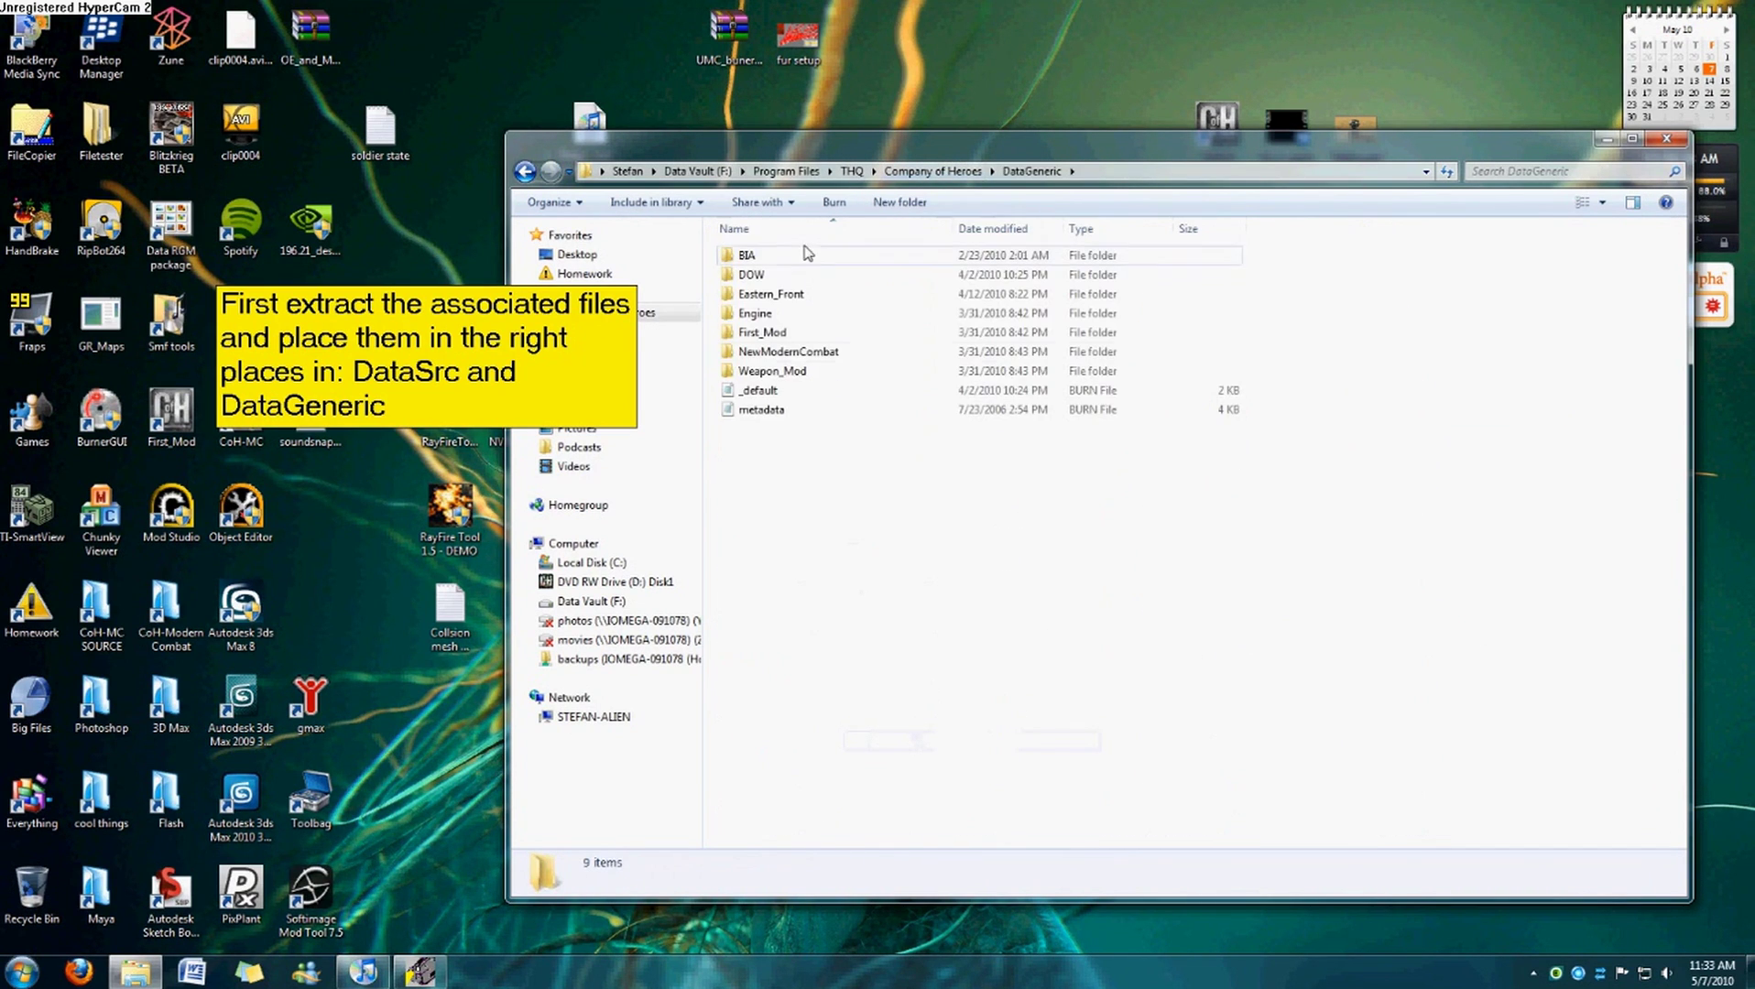
Paste the copied axis folder into DataGeneric\Weapon_Mod\Art\models\races.
{"action": "double_click", "coordinate": [821, 371]}
{"action": "double_click", "coordinate": [787, 254]}
{"action": "double_click", "coordinate": [788, 255]}
{"action": "double_click", "coordinate": [788, 254]}
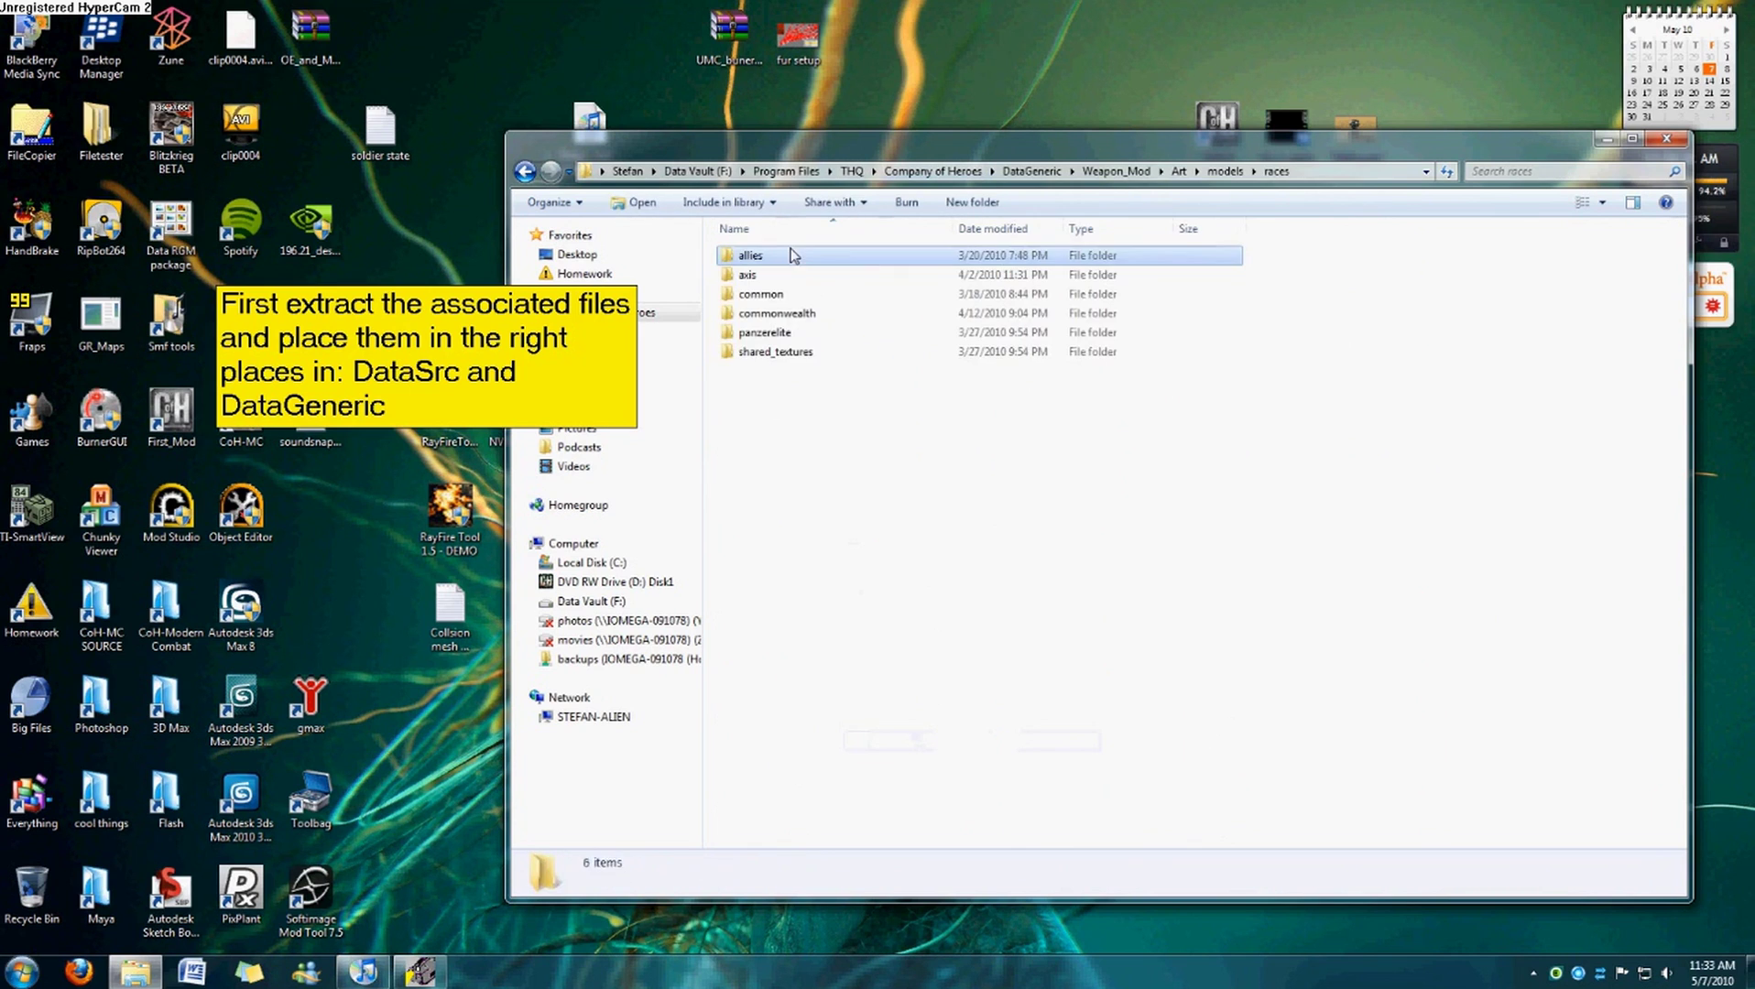
{"action": "right_click", "coordinate": [851, 439]}
{"action": "left_click", "coordinate": [916, 567]}
{"action": "left_click", "coordinate": [951, 669]}
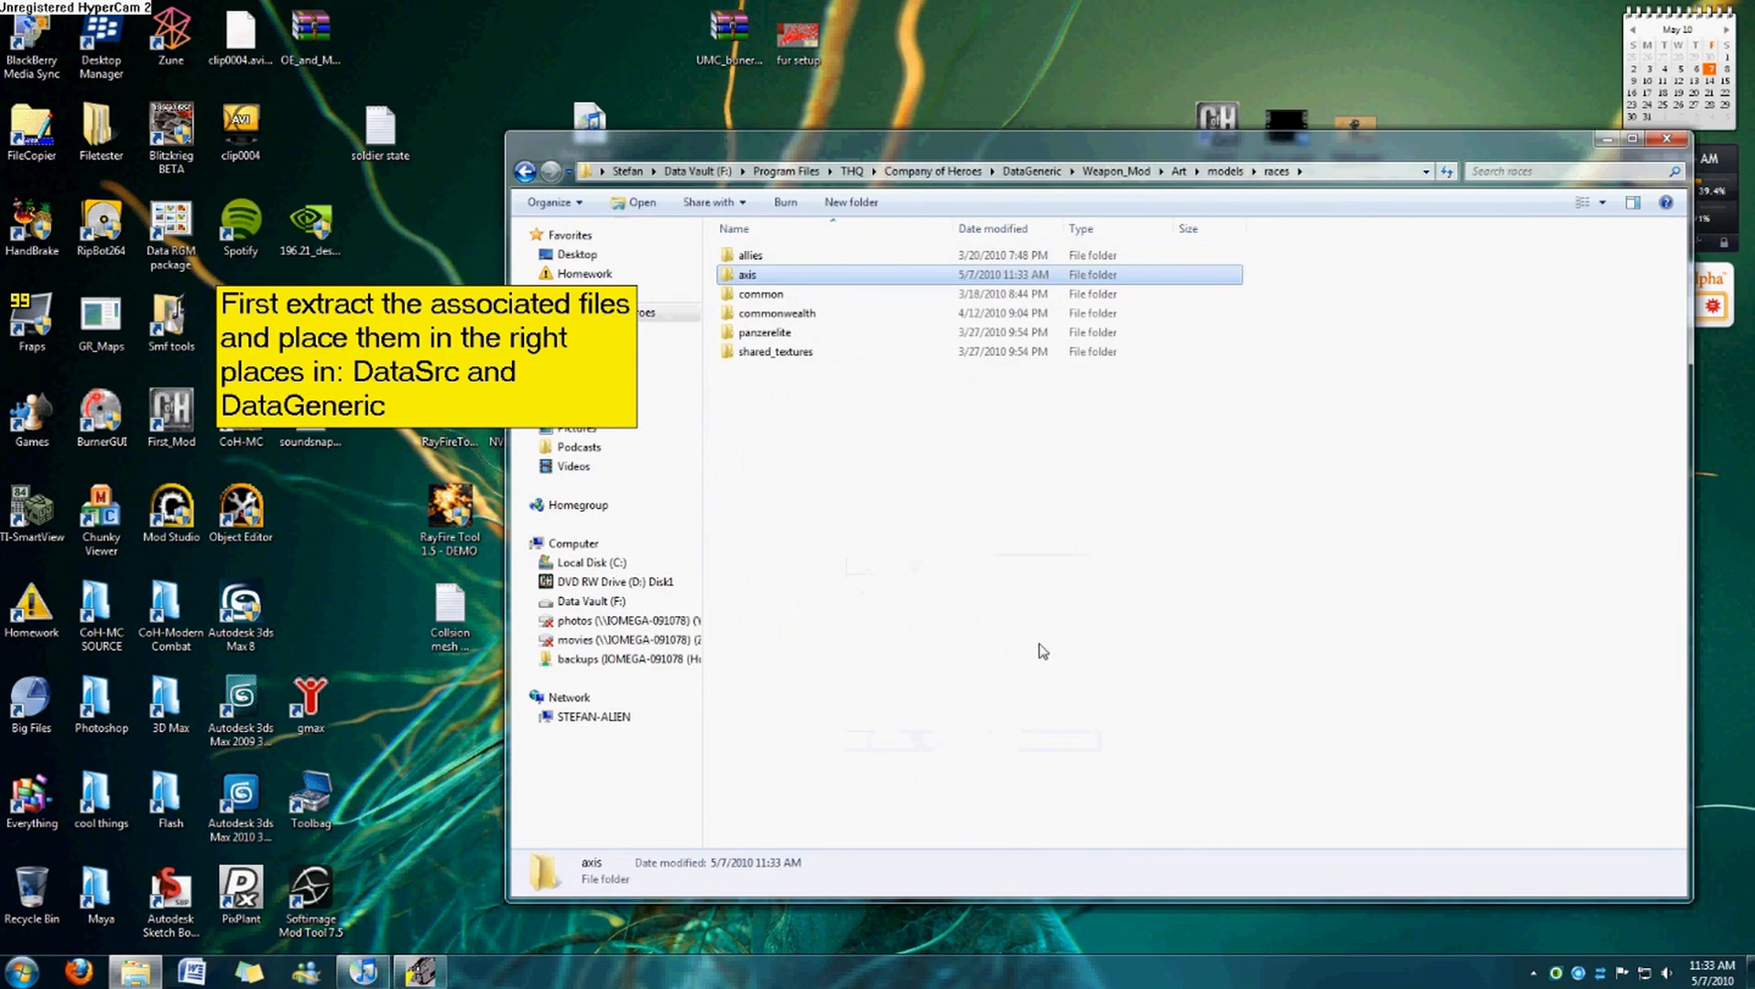
Check the contents of the pasted axis folder in DataGeneric, including shared_textures and soldiers\weapons.
{"action": "key", "text": "Return"}
{"action": "double_click", "coordinate": [823, 261]}
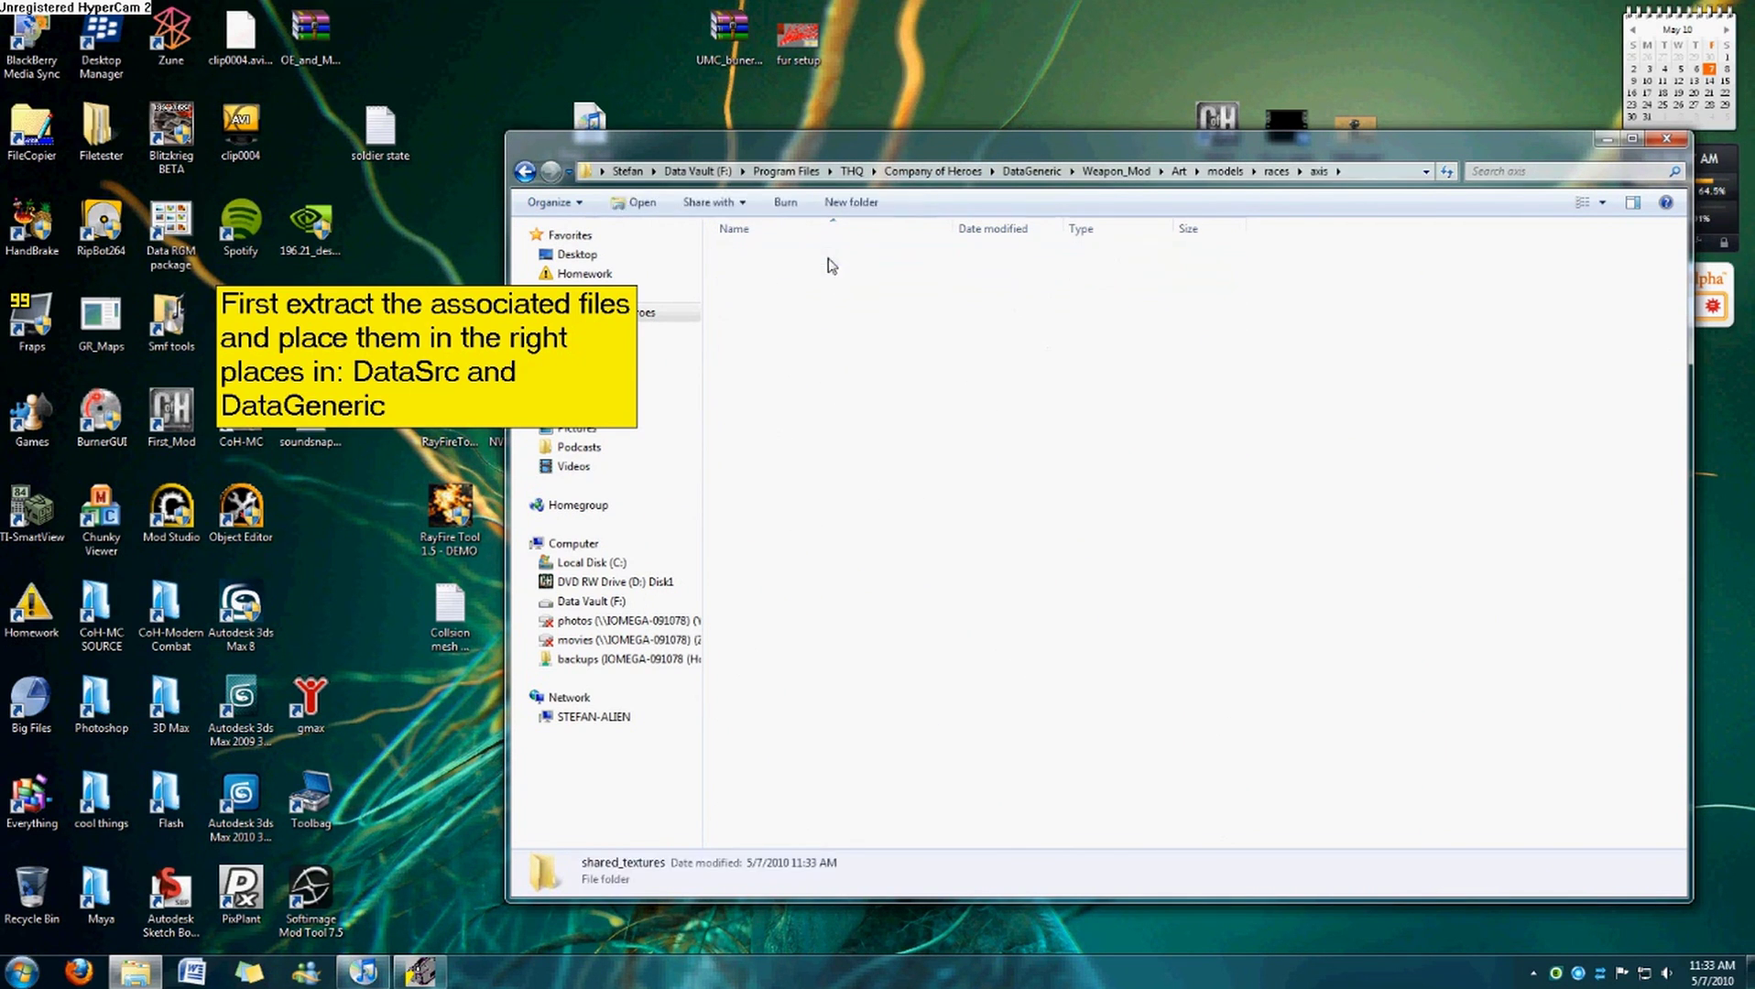
{"action": "key", "text": "BackSpace"}
{"action": "double_click", "coordinate": [852, 274]}
{"action": "double_click", "coordinate": [852, 255]}
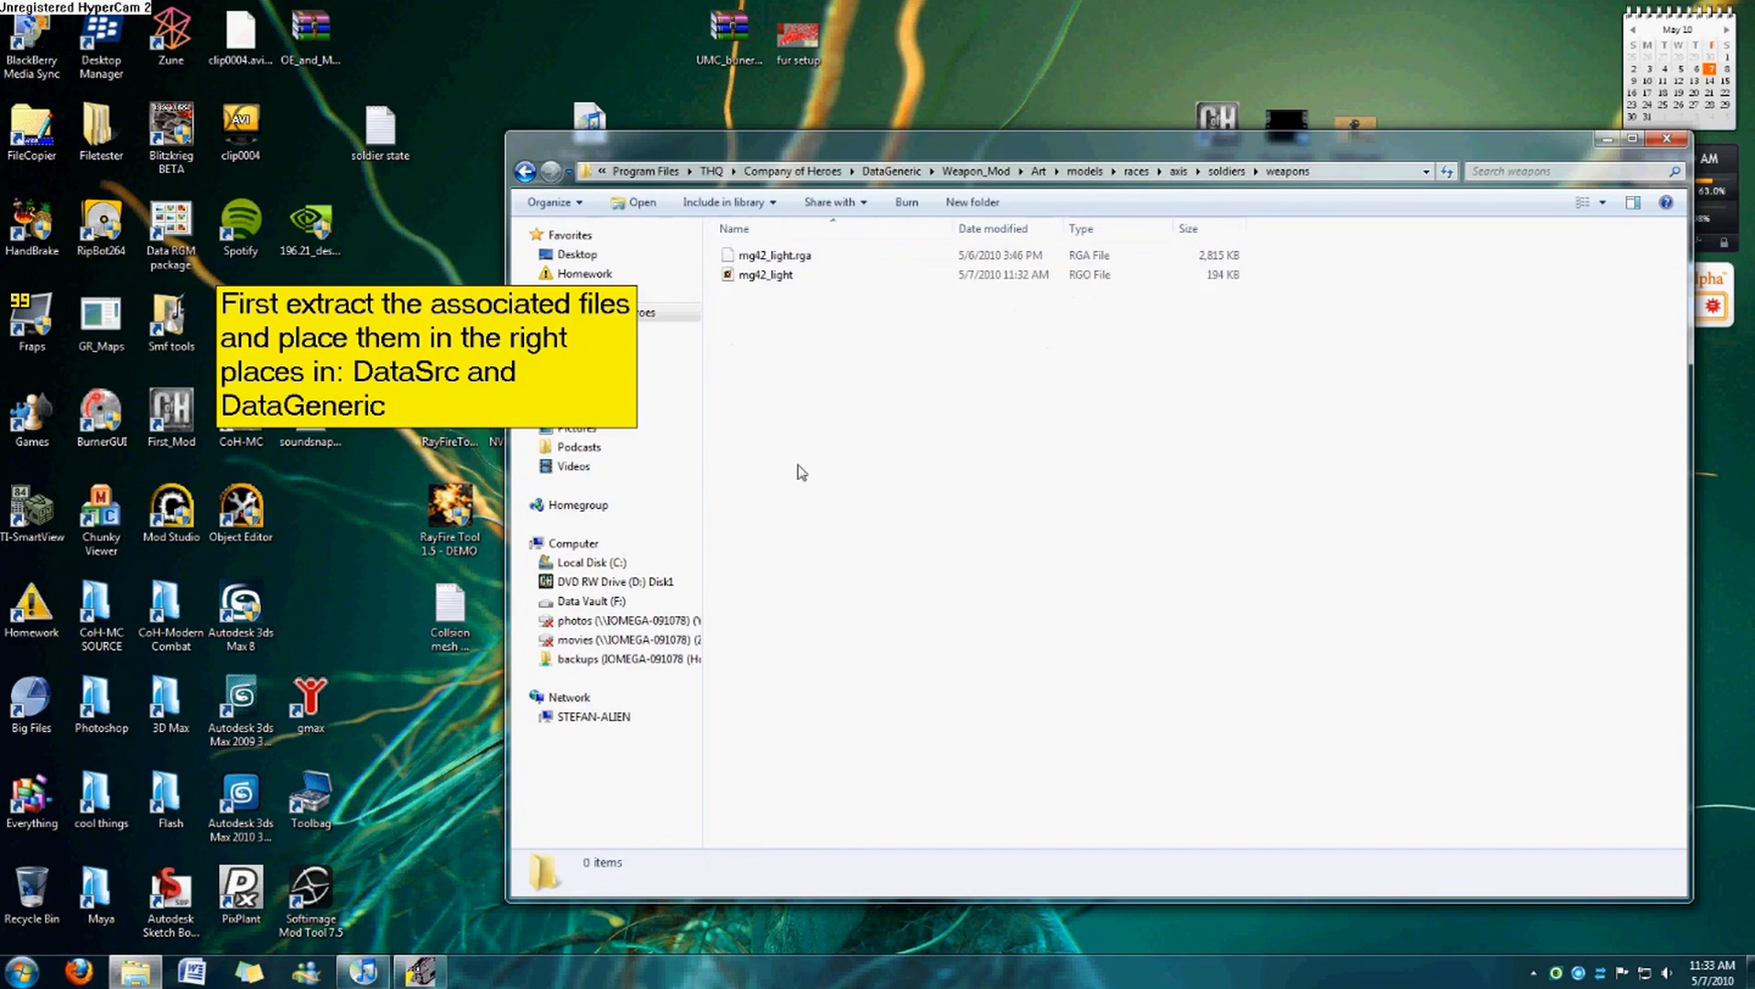
{"action": "key", "text": "BackSpace"}
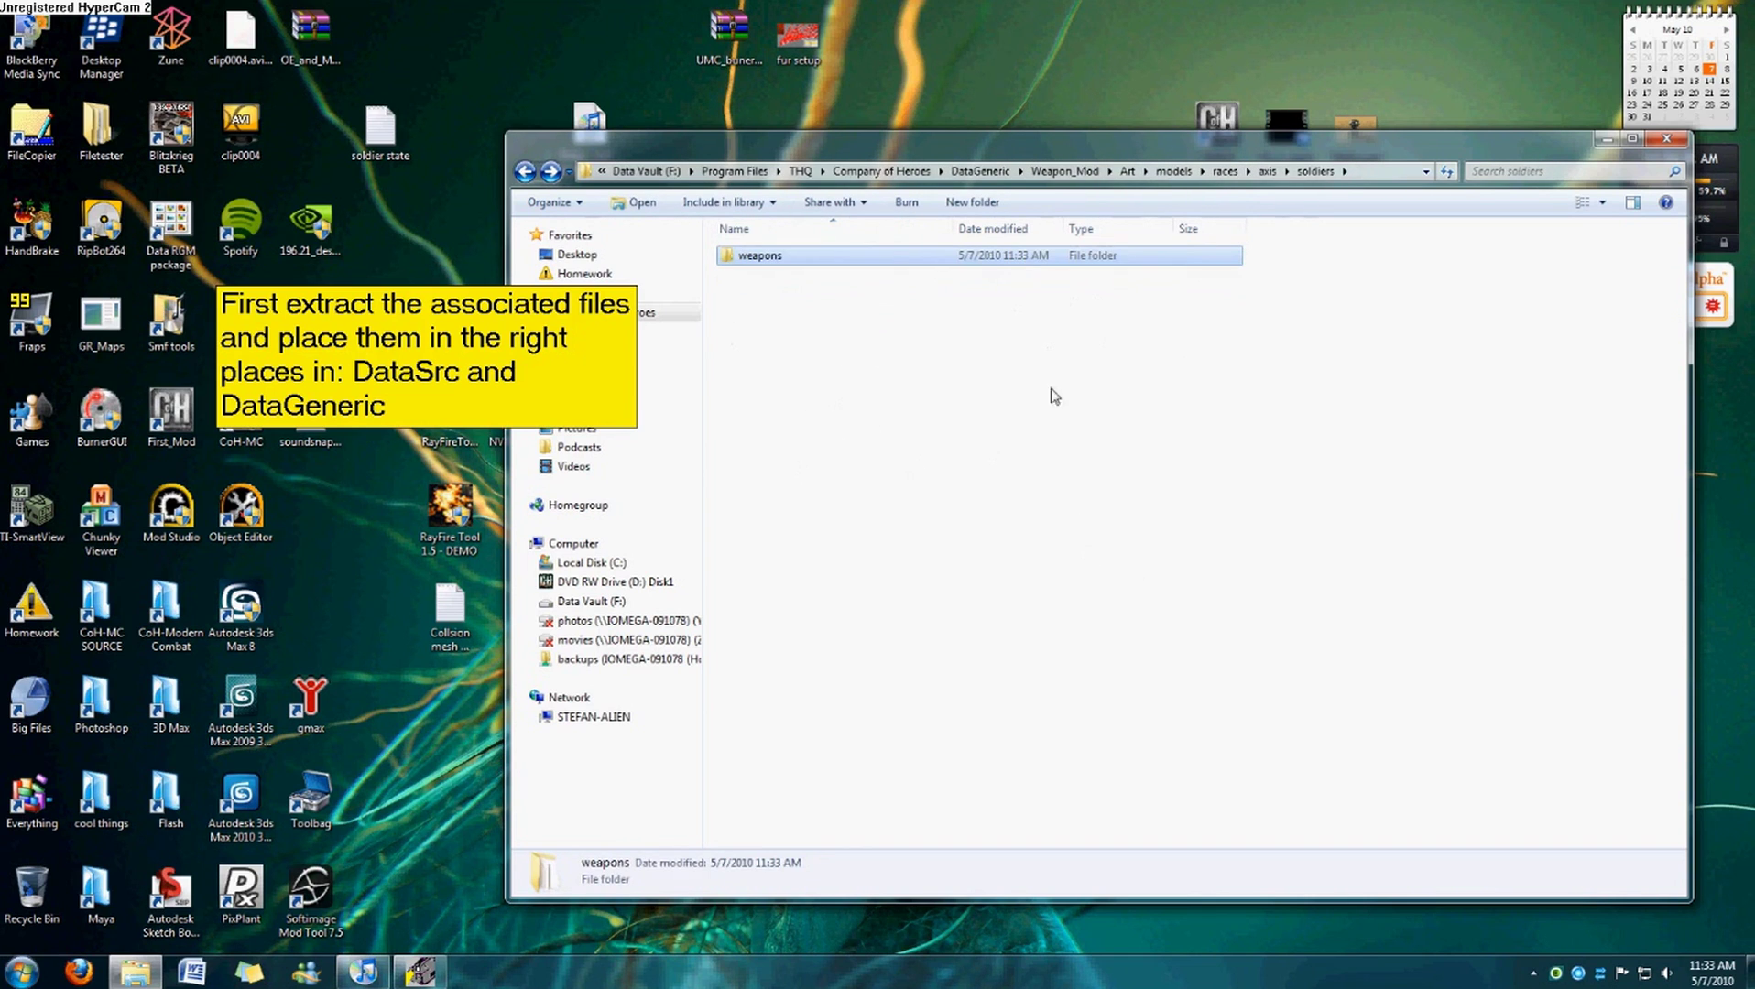
Return to the Company of Heroes directory and browse to DataSrc\Weapon_Mod\Art\models\races.
{"action": "left_click", "coordinate": [996, 171]}
{"action": "left_click", "coordinate": [972, 172]}
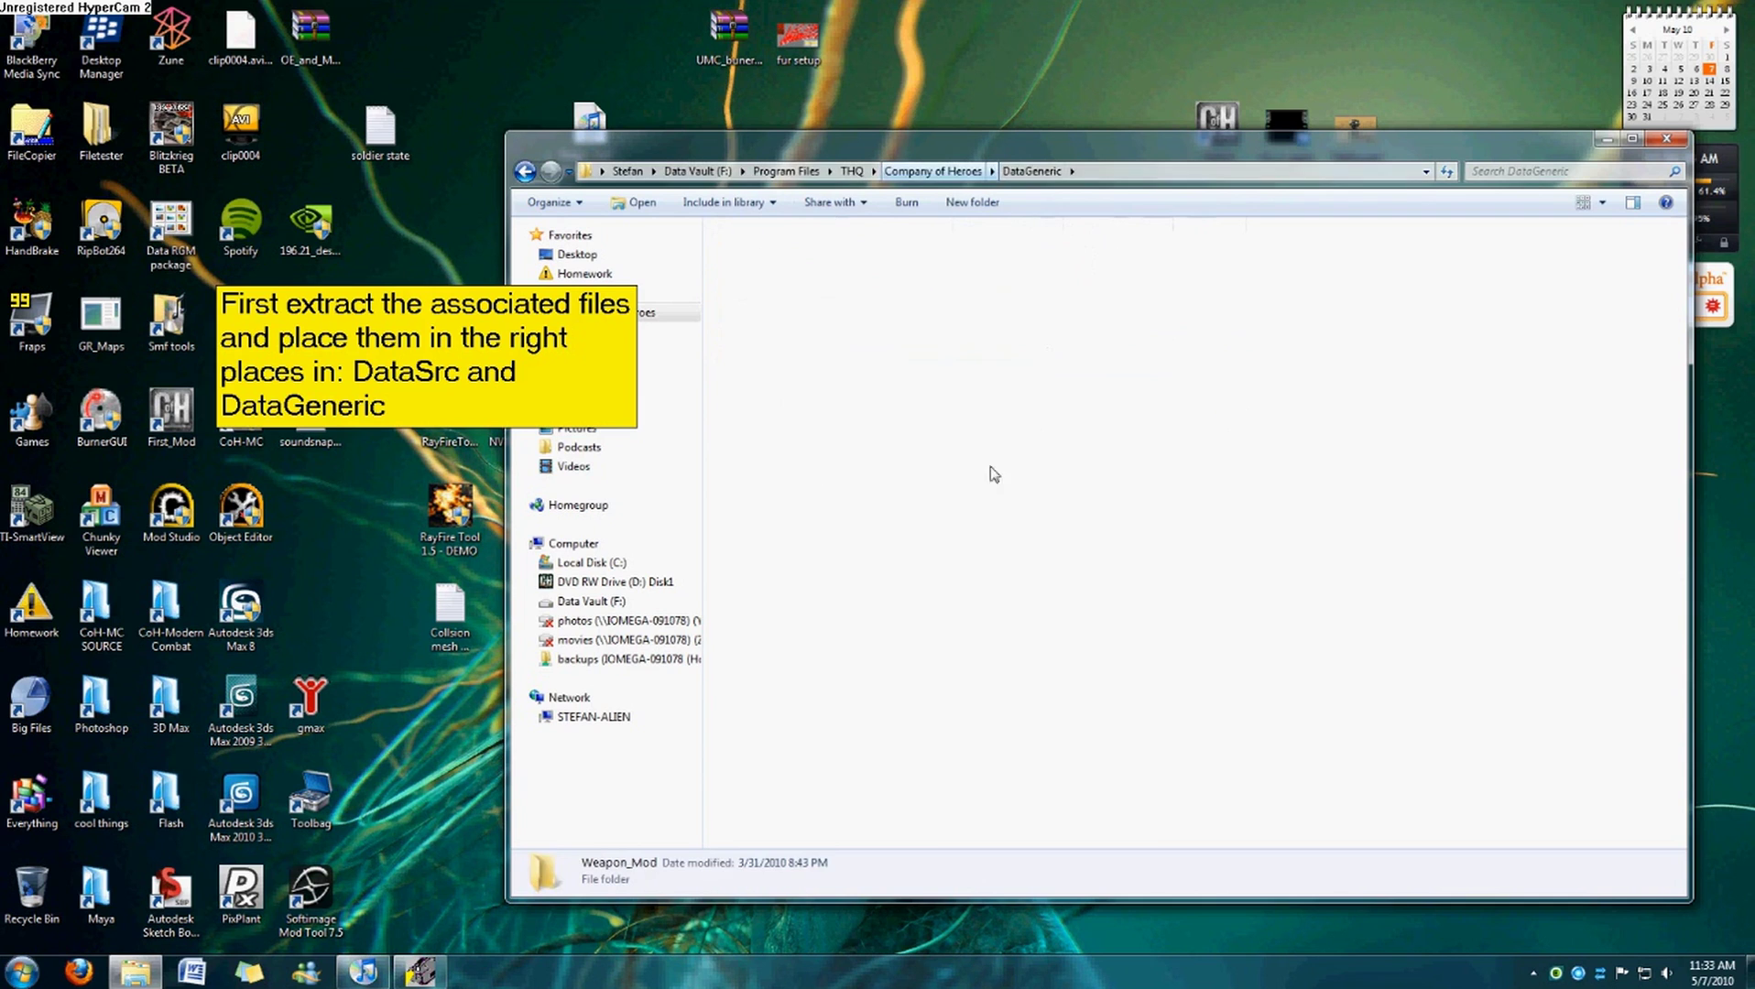
{"action": "key", "text": "BackSpace"}
{"action": "double_click", "coordinate": [1011, 277]}
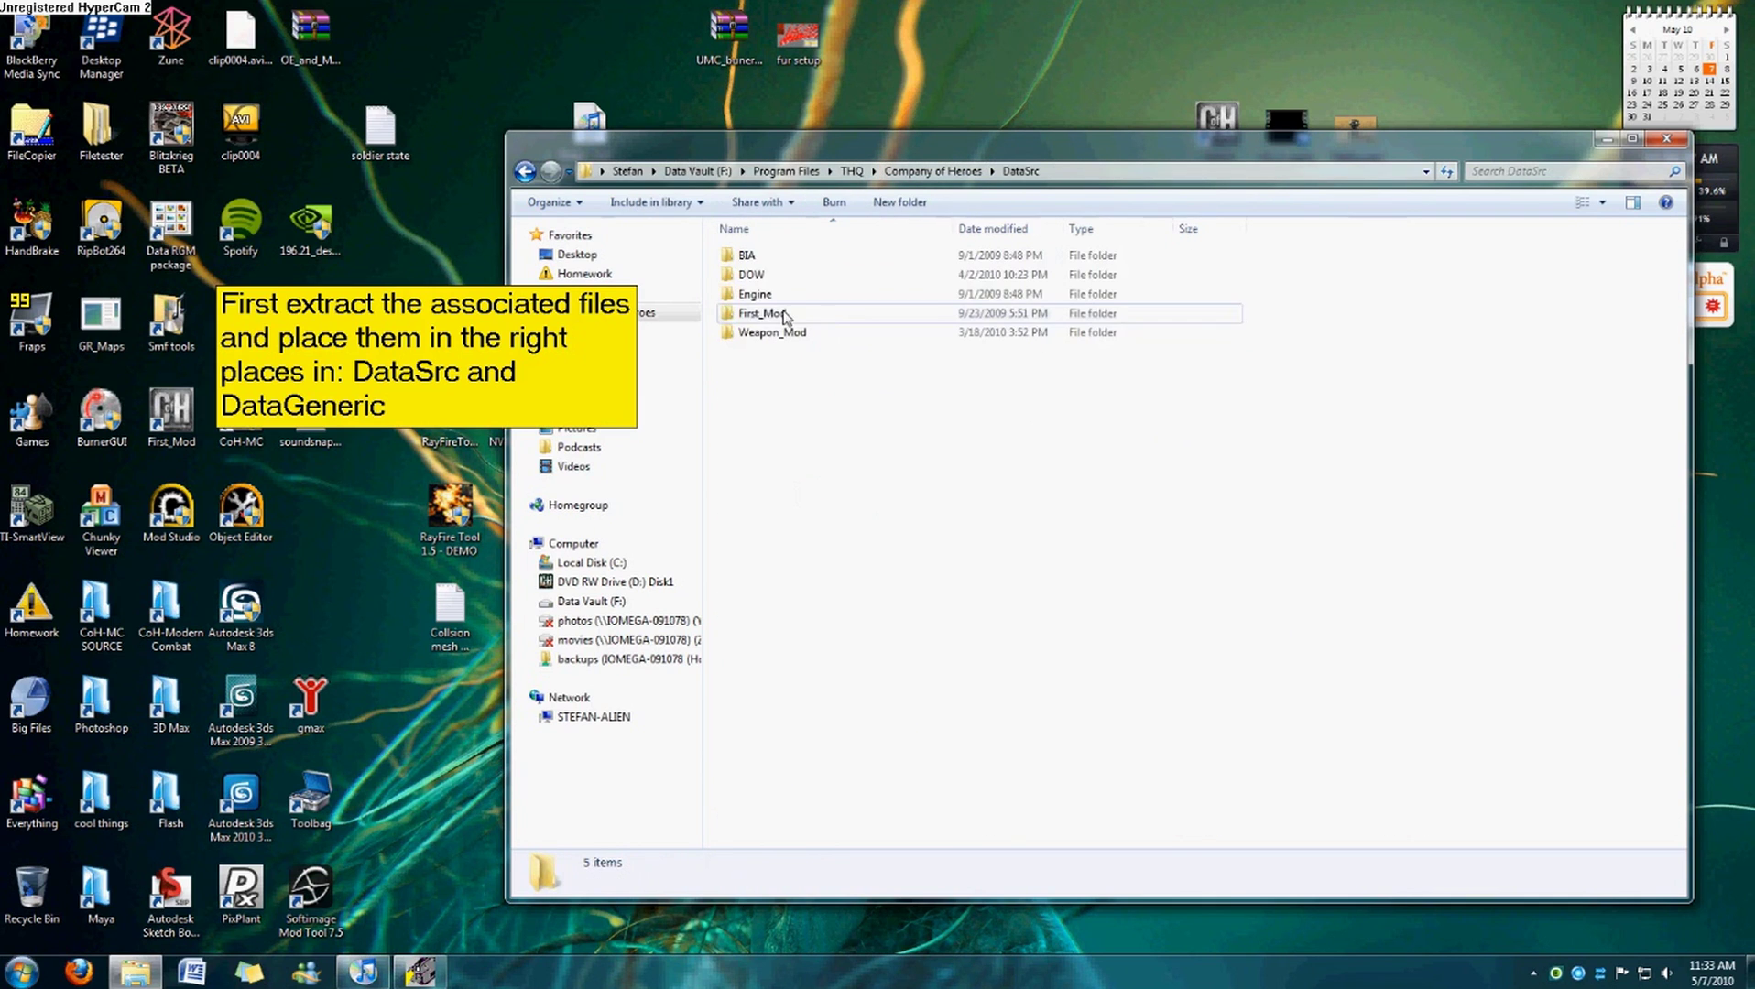
{"action": "double_click", "coordinate": [791, 333]}
{"action": "double_click", "coordinate": [779, 257]}
{"action": "double_click", "coordinate": [779, 259]}
{"action": "double_click", "coordinate": [777, 258]}
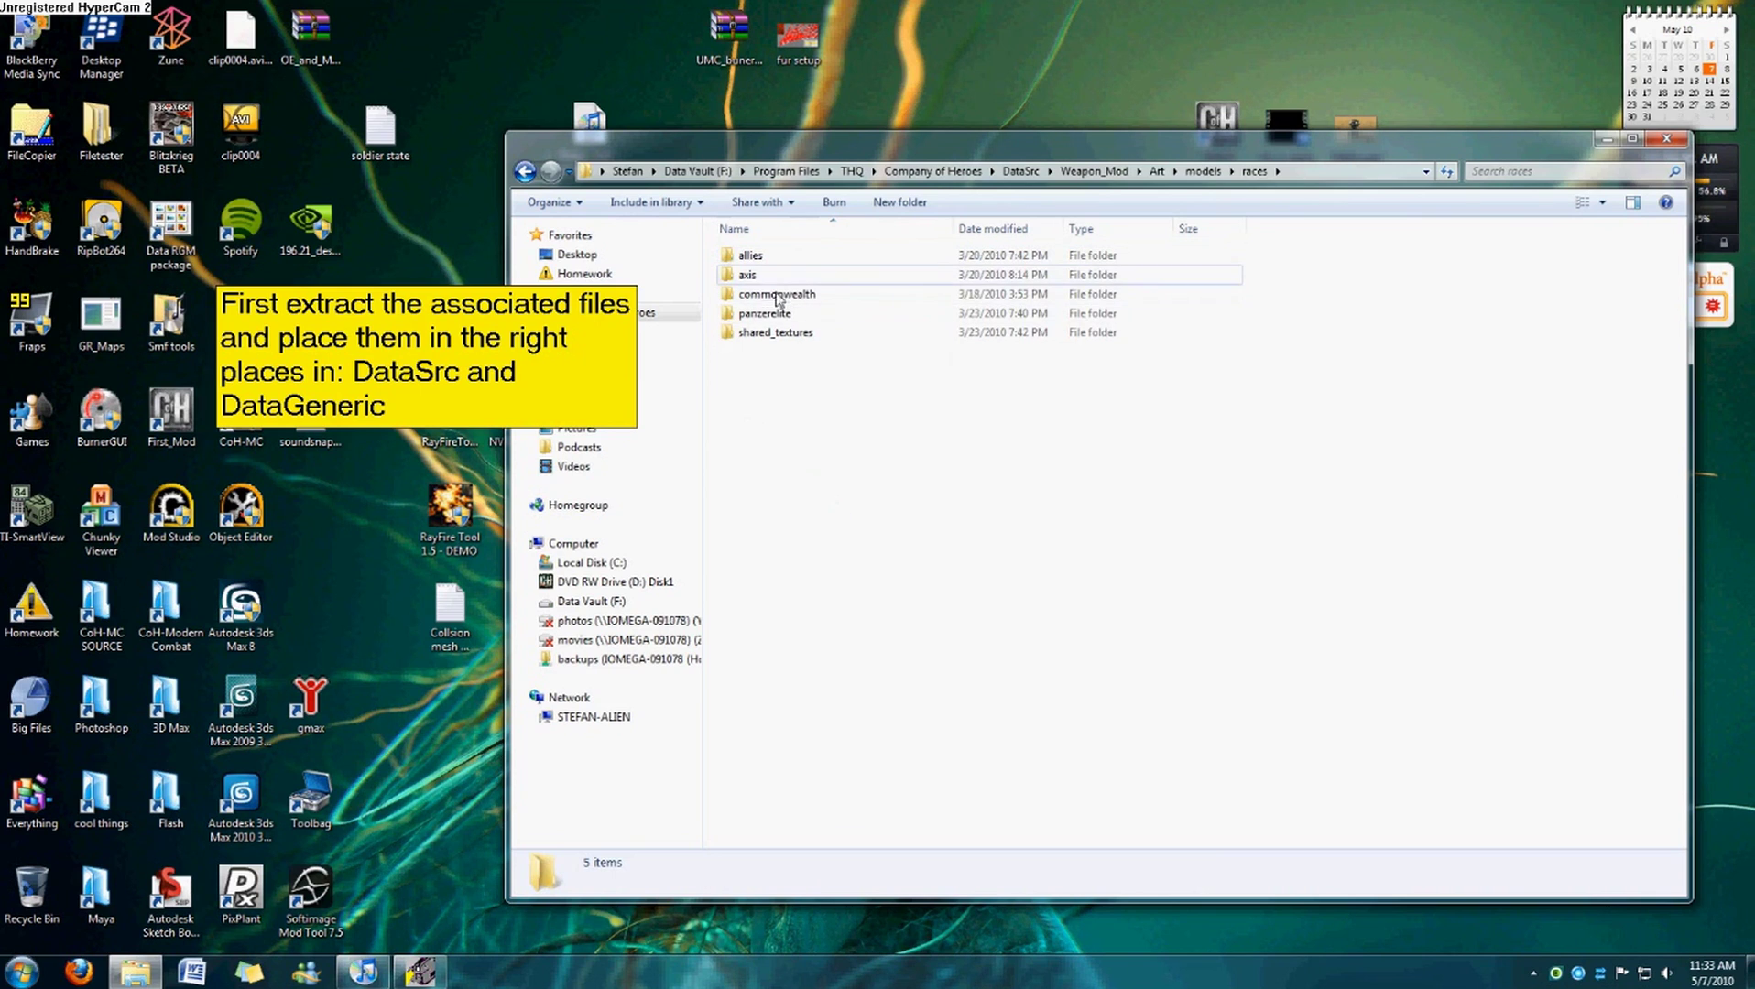
Paste the copied axis folder into the races folder of Weapon_Mod in DataSrc.
{"action": "double_click", "coordinate": [767, 277]}
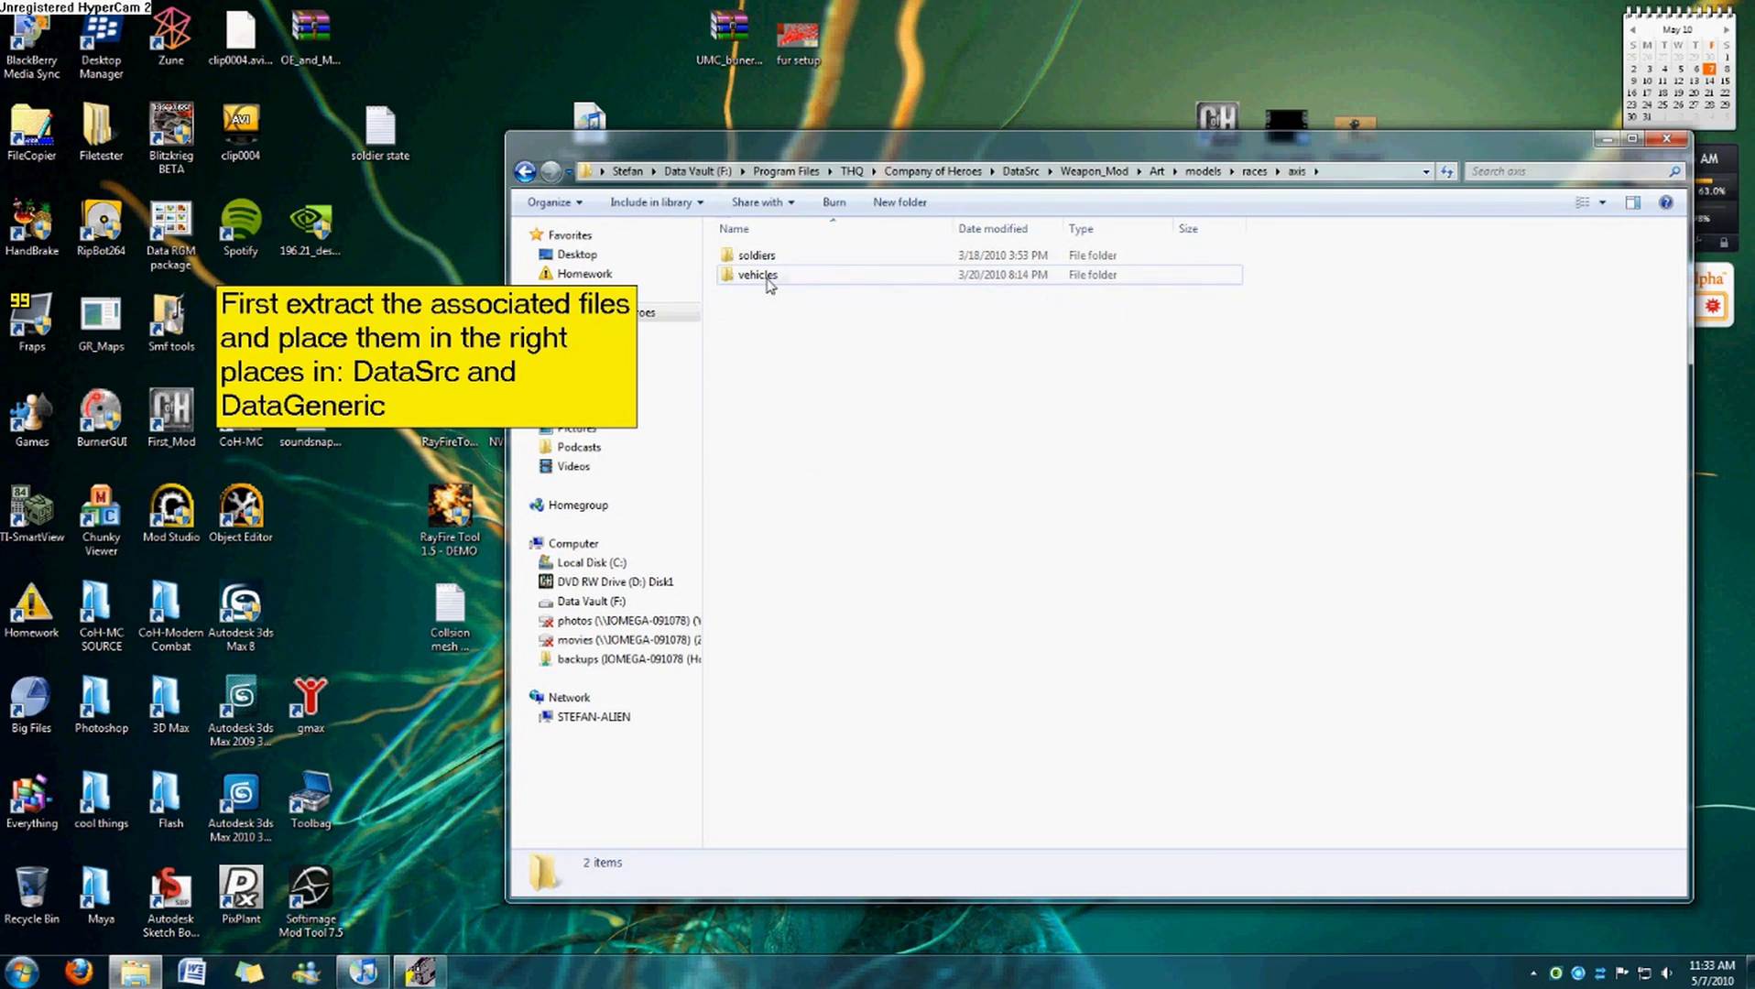
{"action": "key", "text": "BackSpace"}
{"action": "right_click", "coordinate": [806, 365]}
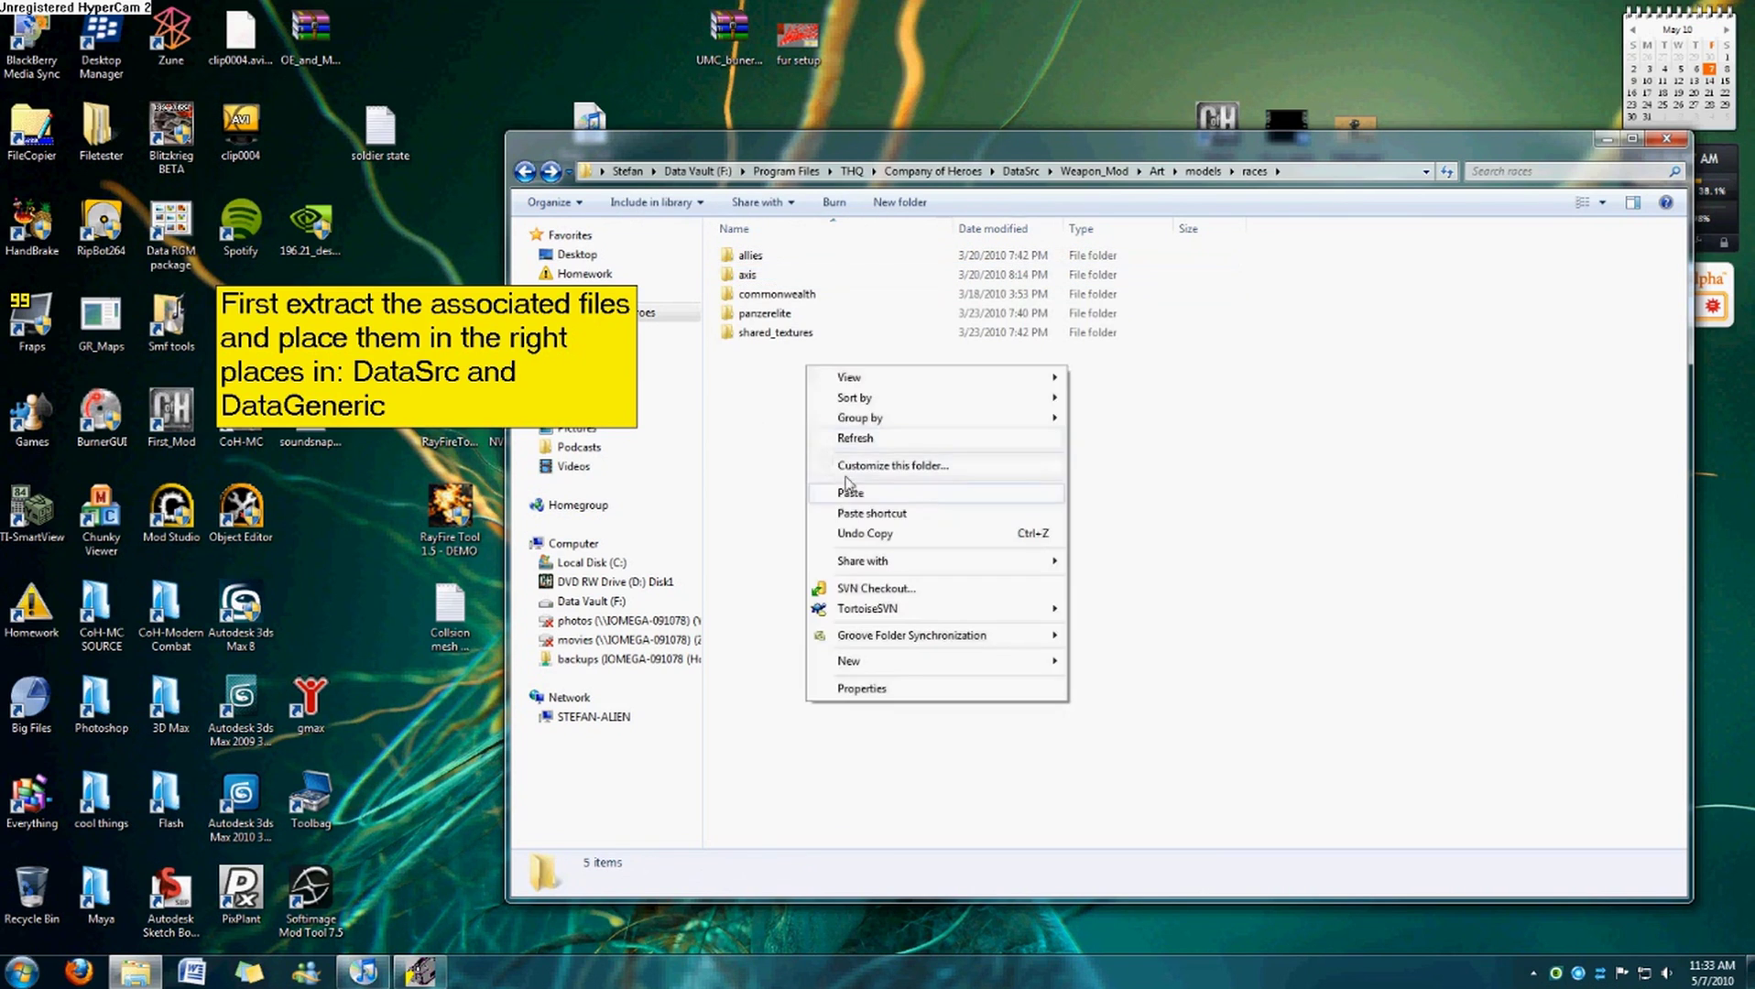
{"action": "left_click", "coordinate": [837, 490]}
{"action": "left_click", "coordinate": [953, 667]}
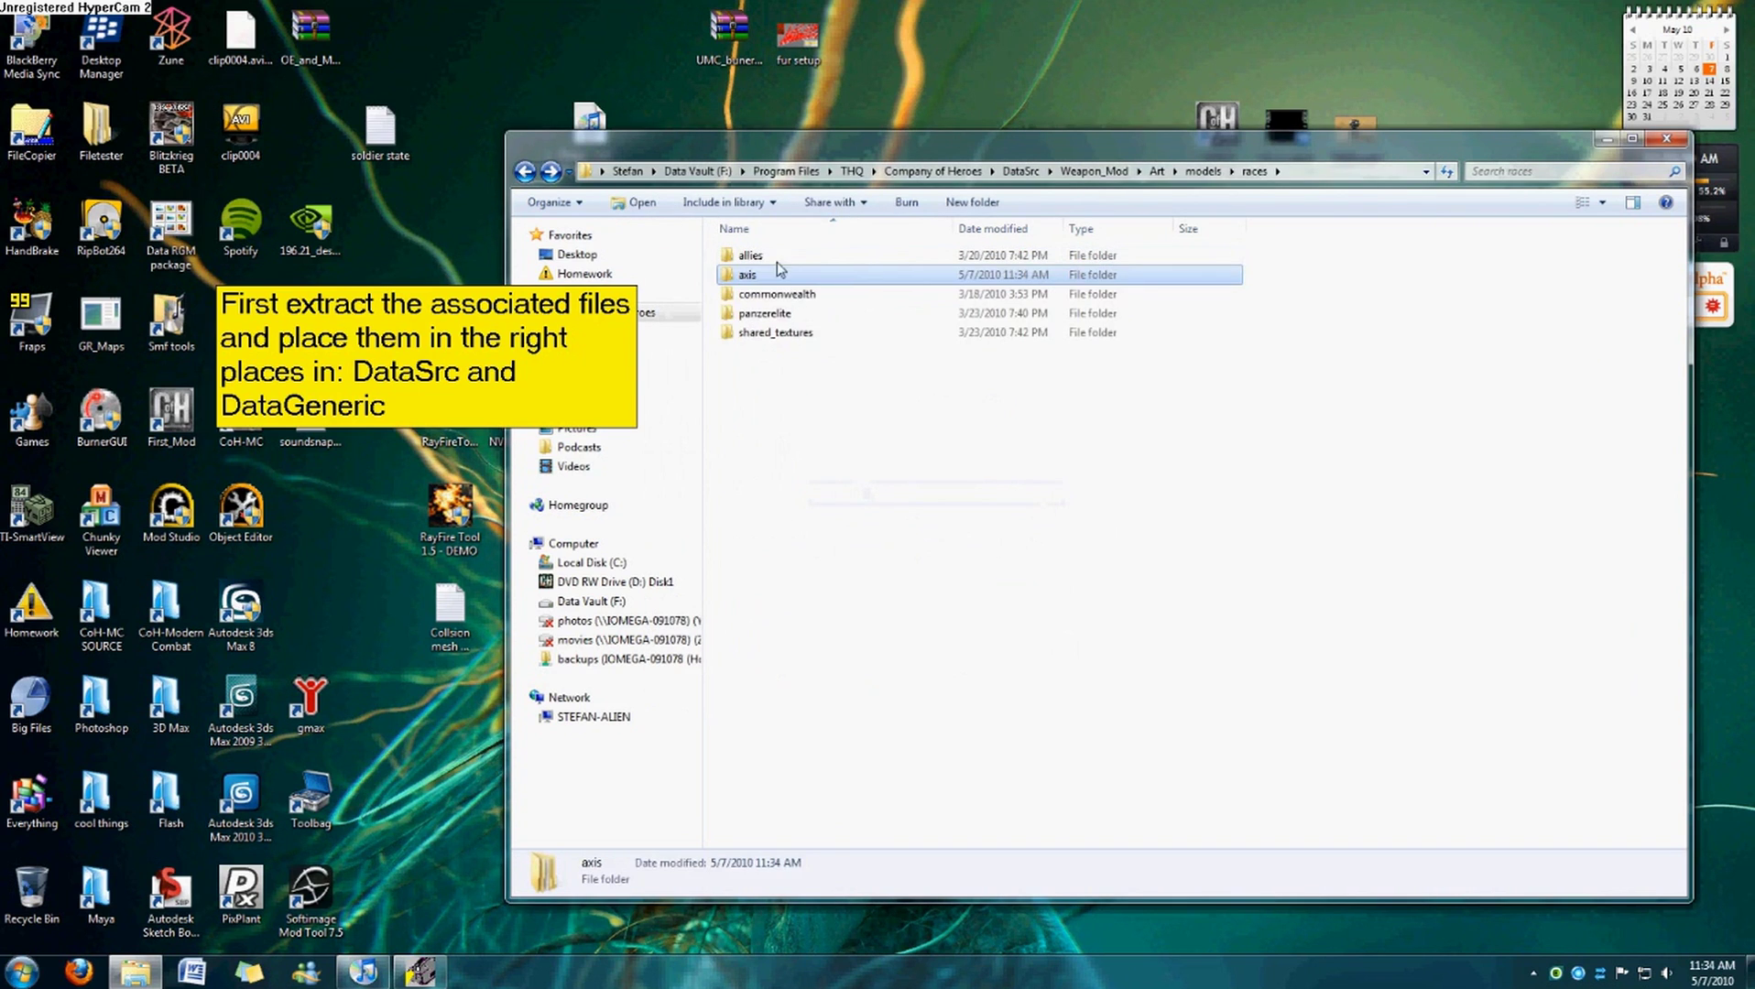
Check the texture files in the pasted axis\shared_textures folder under DataSrc.
{"action": "double_click", "coordinate": [804, 337]}
{"action": "key", "text": "BackSpace"}
{"action": "double_click", "coordinate": [796, 274]}
{"action": "double_click", "coordinate": [793, 259]}
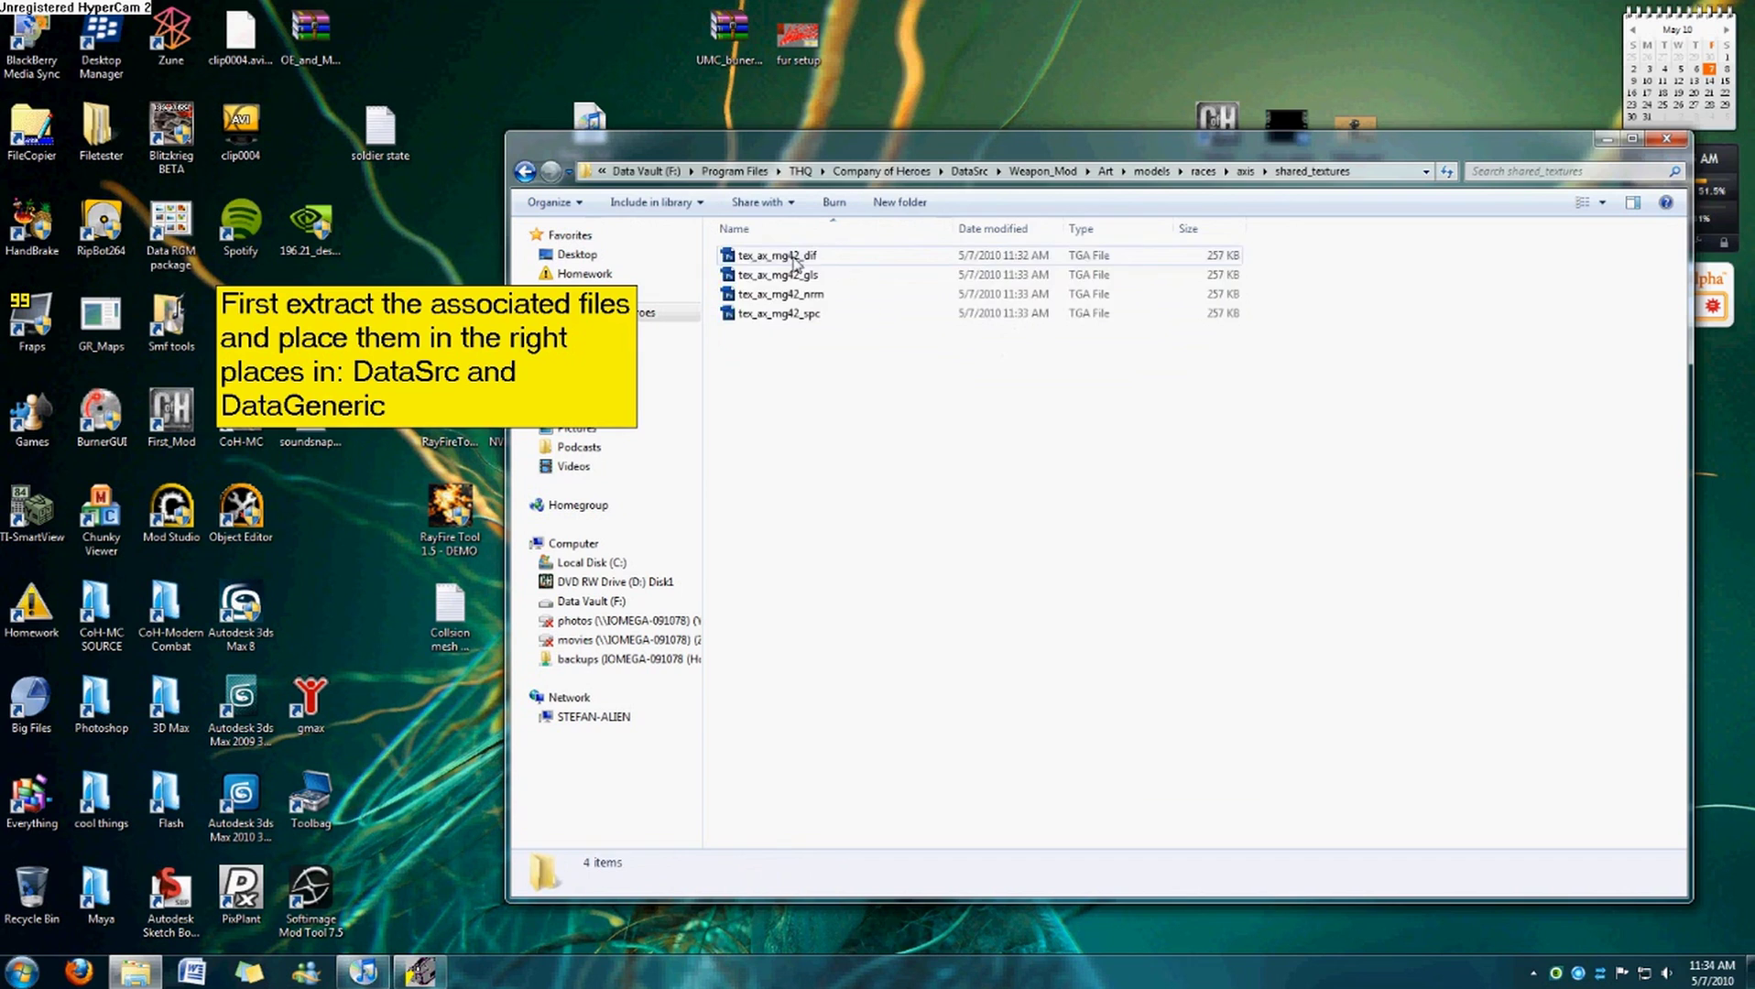
Delete mg42_light.rga and the mg42_light RGO file from the axis\soldiers\weapons folder of Weapon_Mod in DataSrc.
{"action": "key", "text": "BackSpace"}
{"action": "double_click", "coordinate": [800, 259]}
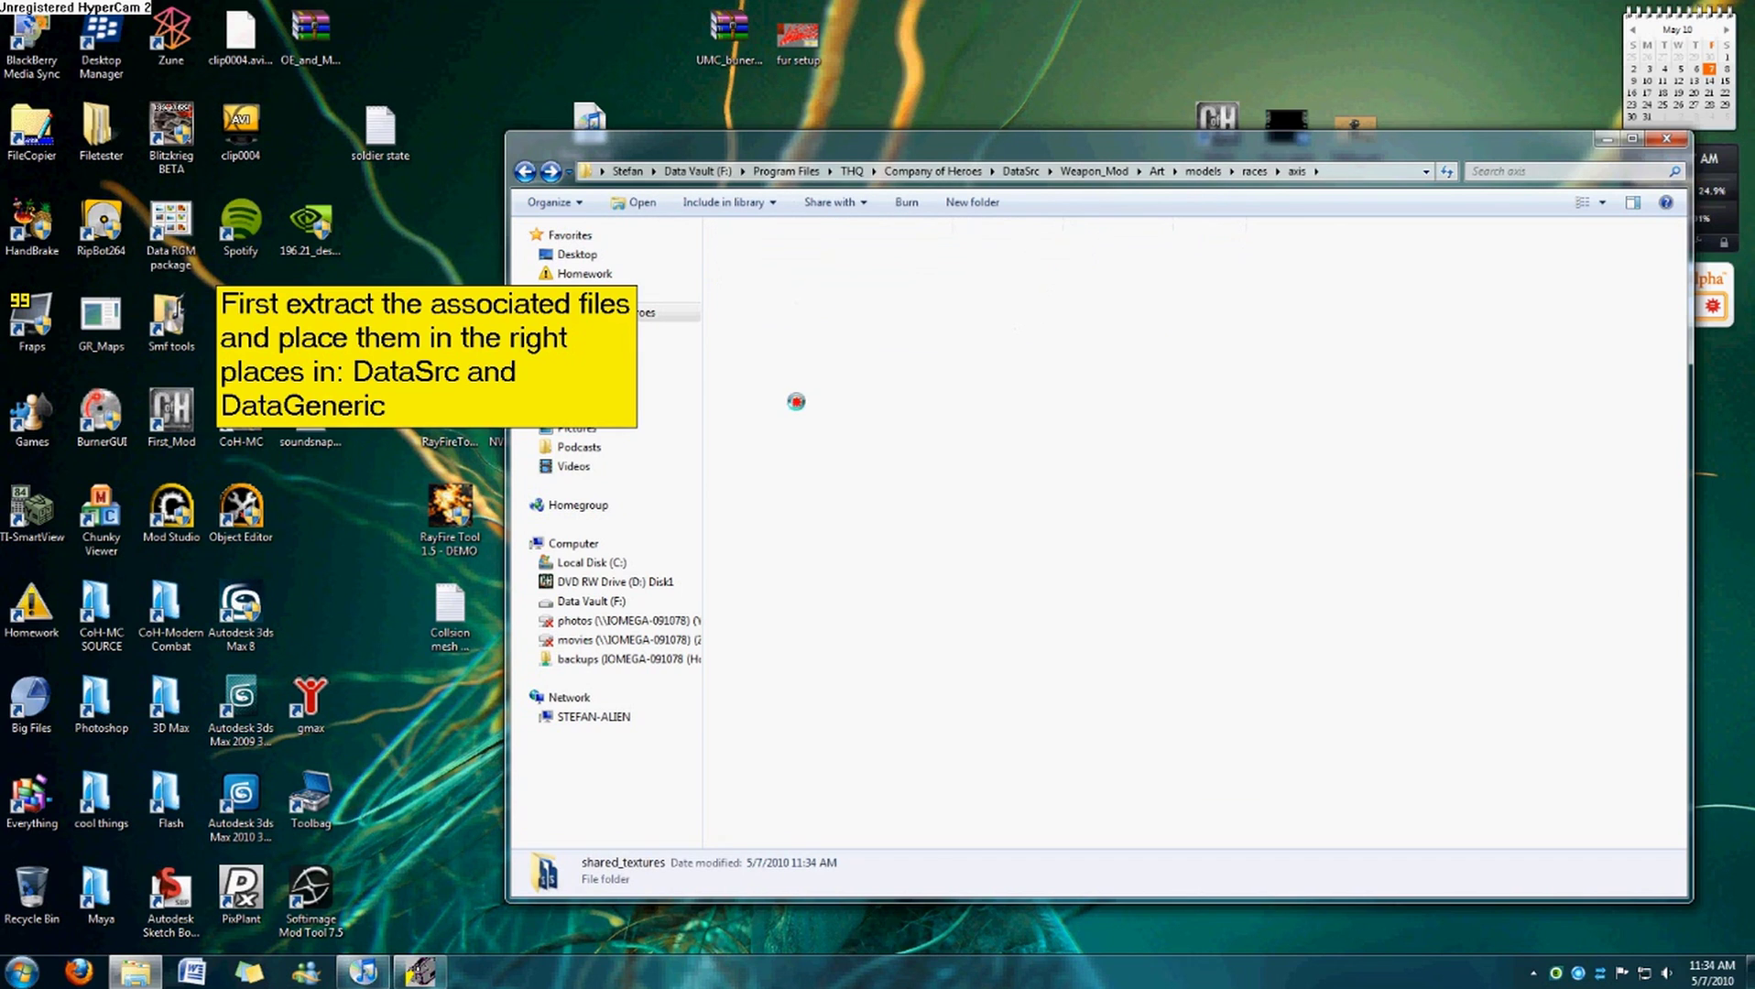
{"action": "left_click_drag", "start_coordinate": [783, 475], "coordinate": [751, 252]}
{"action": "left_click", "coordinate": [815, 341]}
{"action": "key", "text": "BackSpace"}
{"action": "double_click", "coordinate": [804, 277]}
{"action": "double_click", "coordinate": [806, 260]}
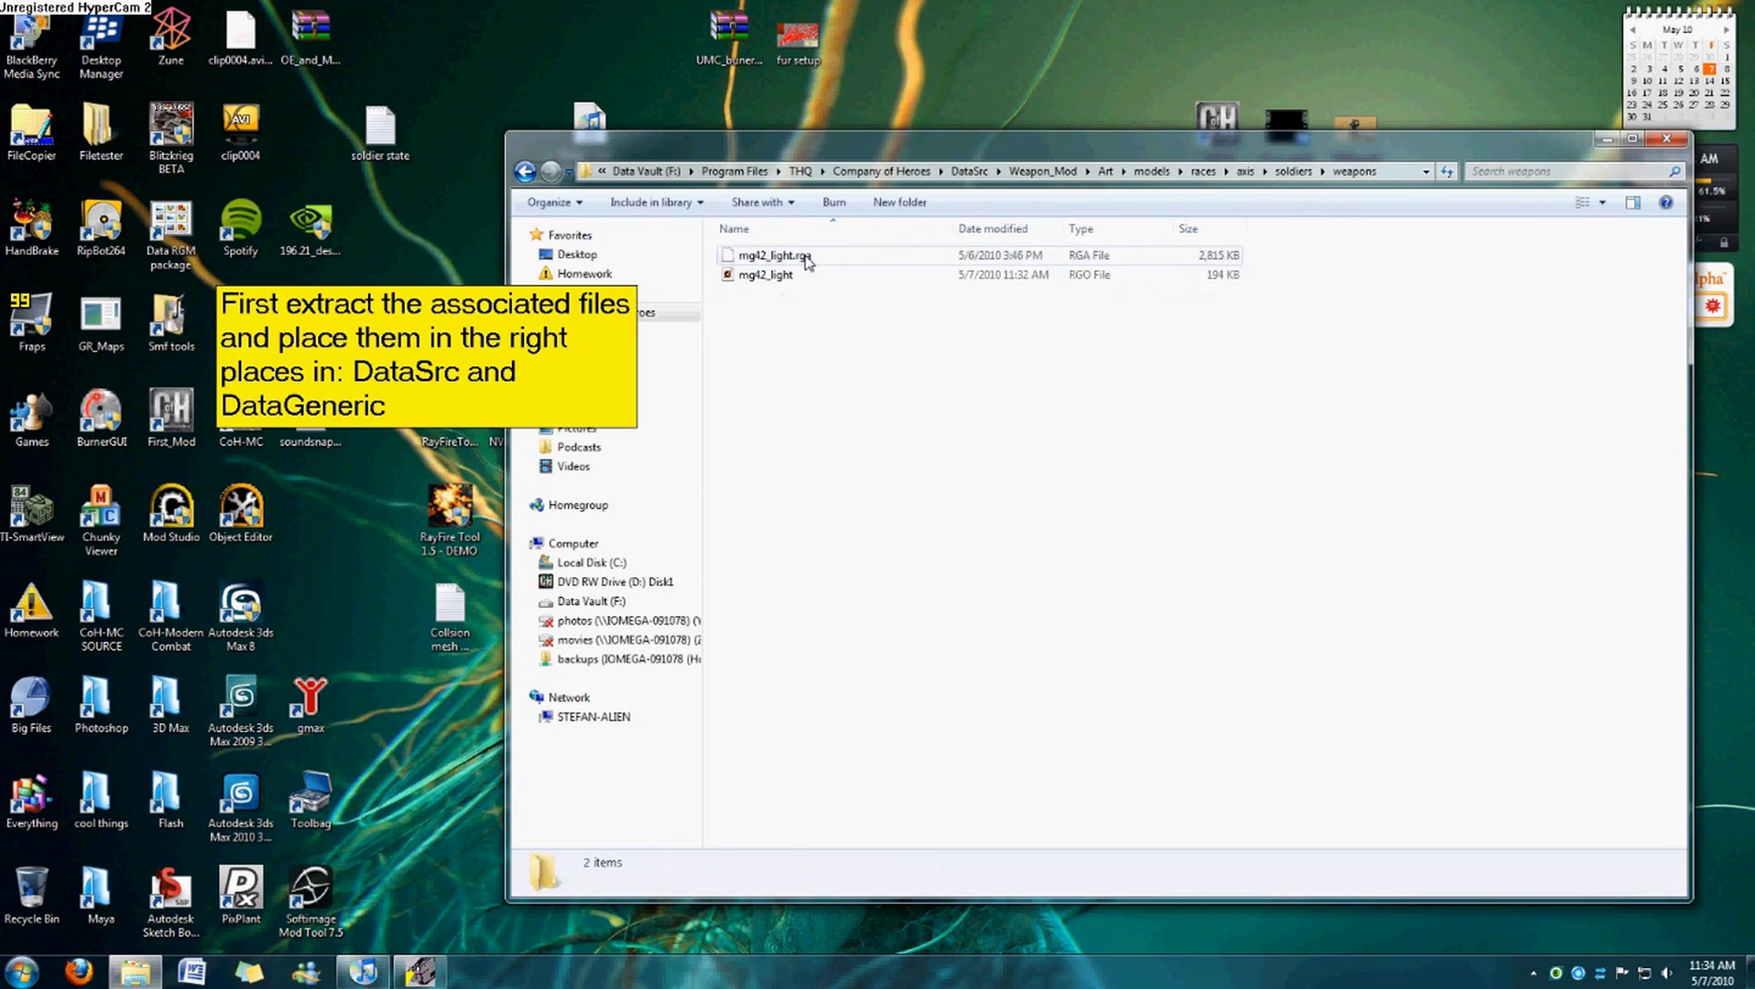
{"action": "key", "text": "ctrl+a"}
{"action": "key", "text": "Delete"}
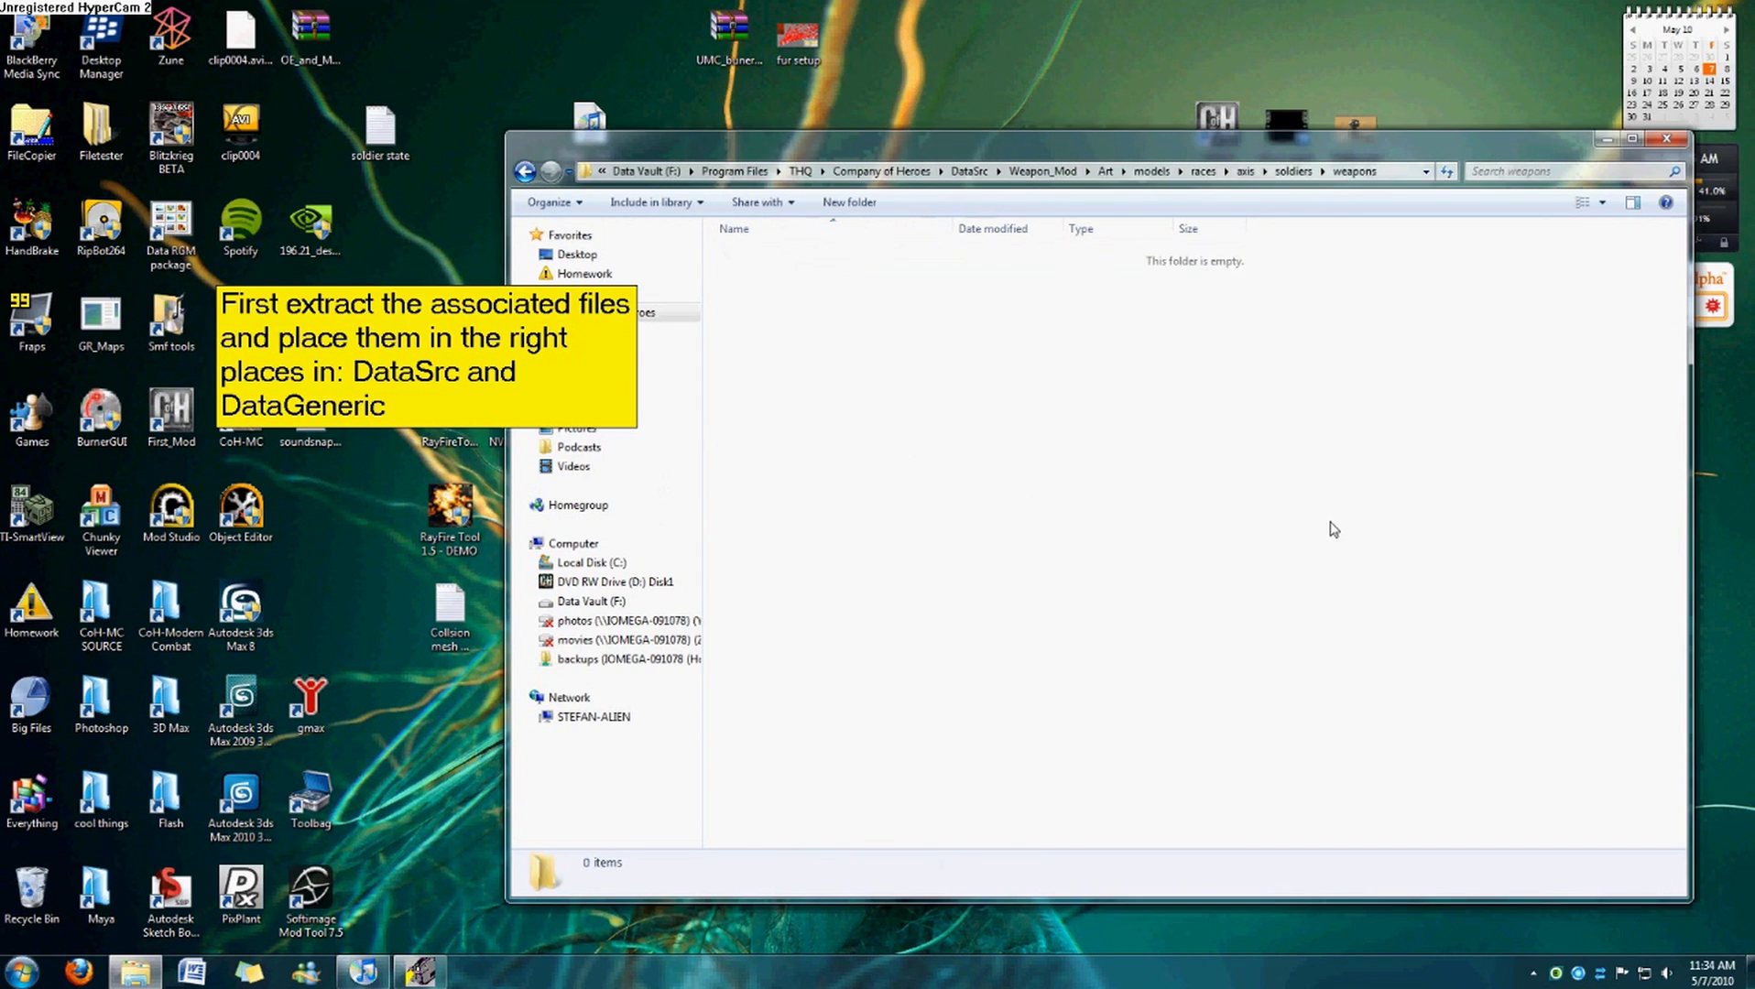
Create a folder named mg42_light inside the emptied weapons folder.
{"action": "right_click", "coordinate": [788, 301]}
{"action": "mouse_move", "coordinate": [894, 595]}
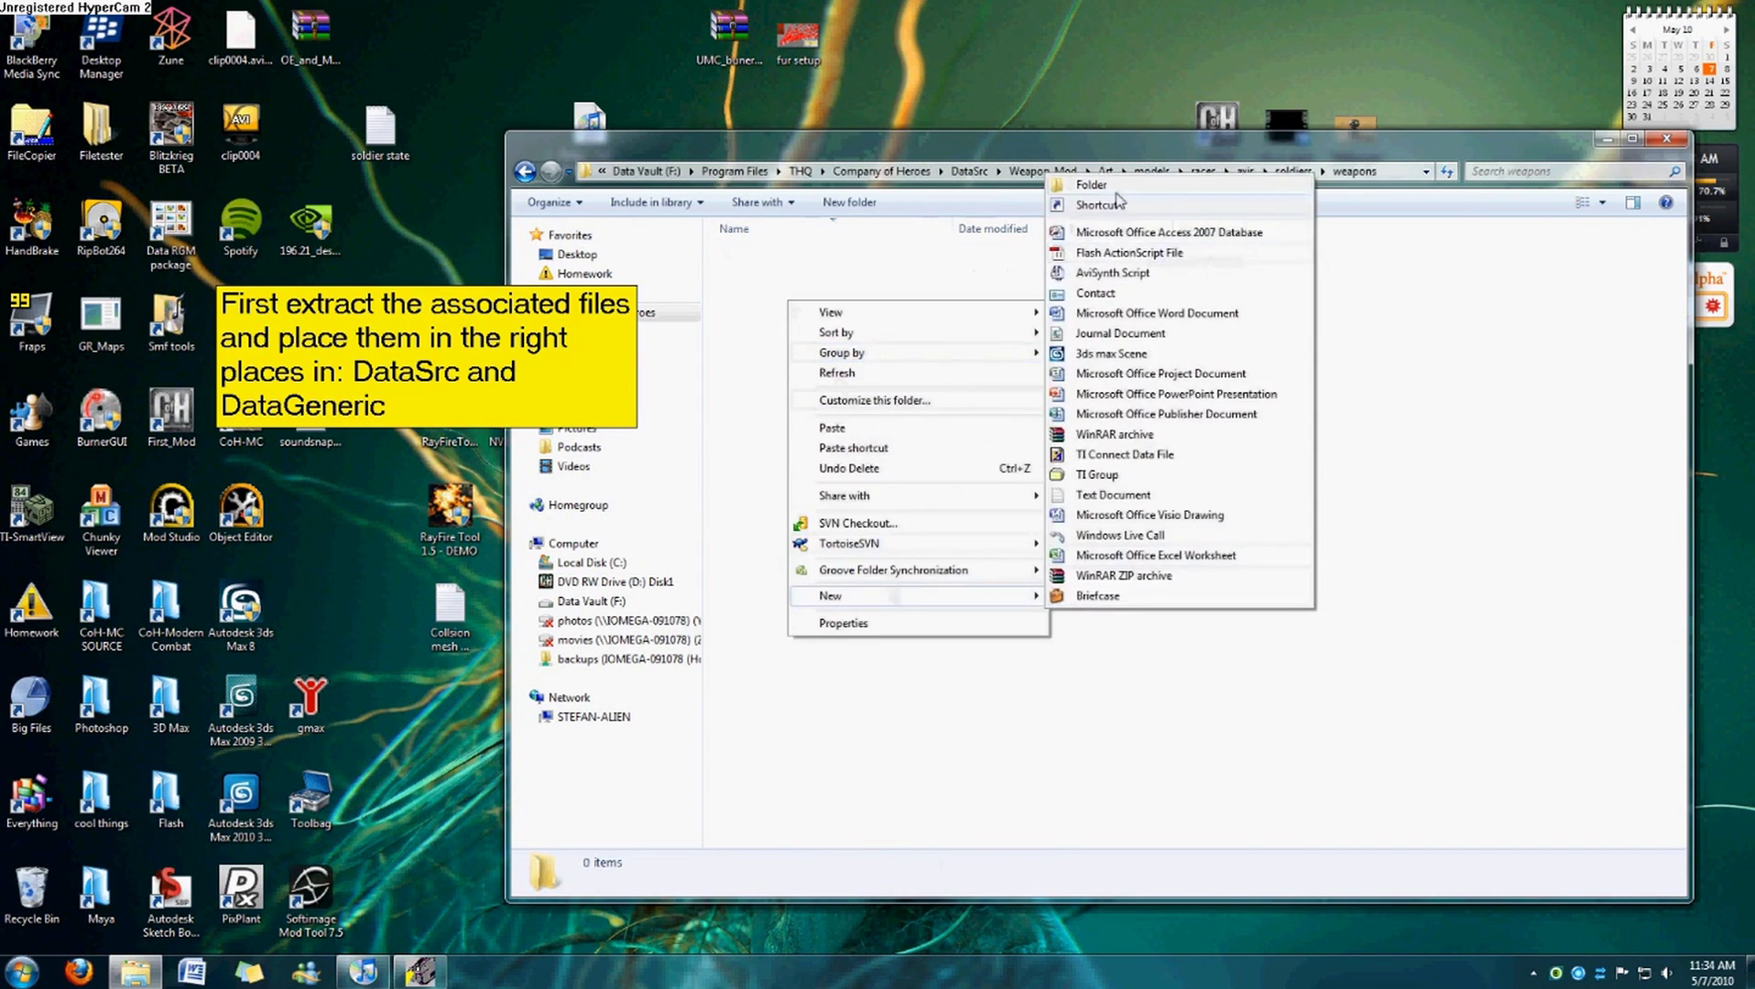
{"action": "left_click", "coordinate": [1099, 230]}
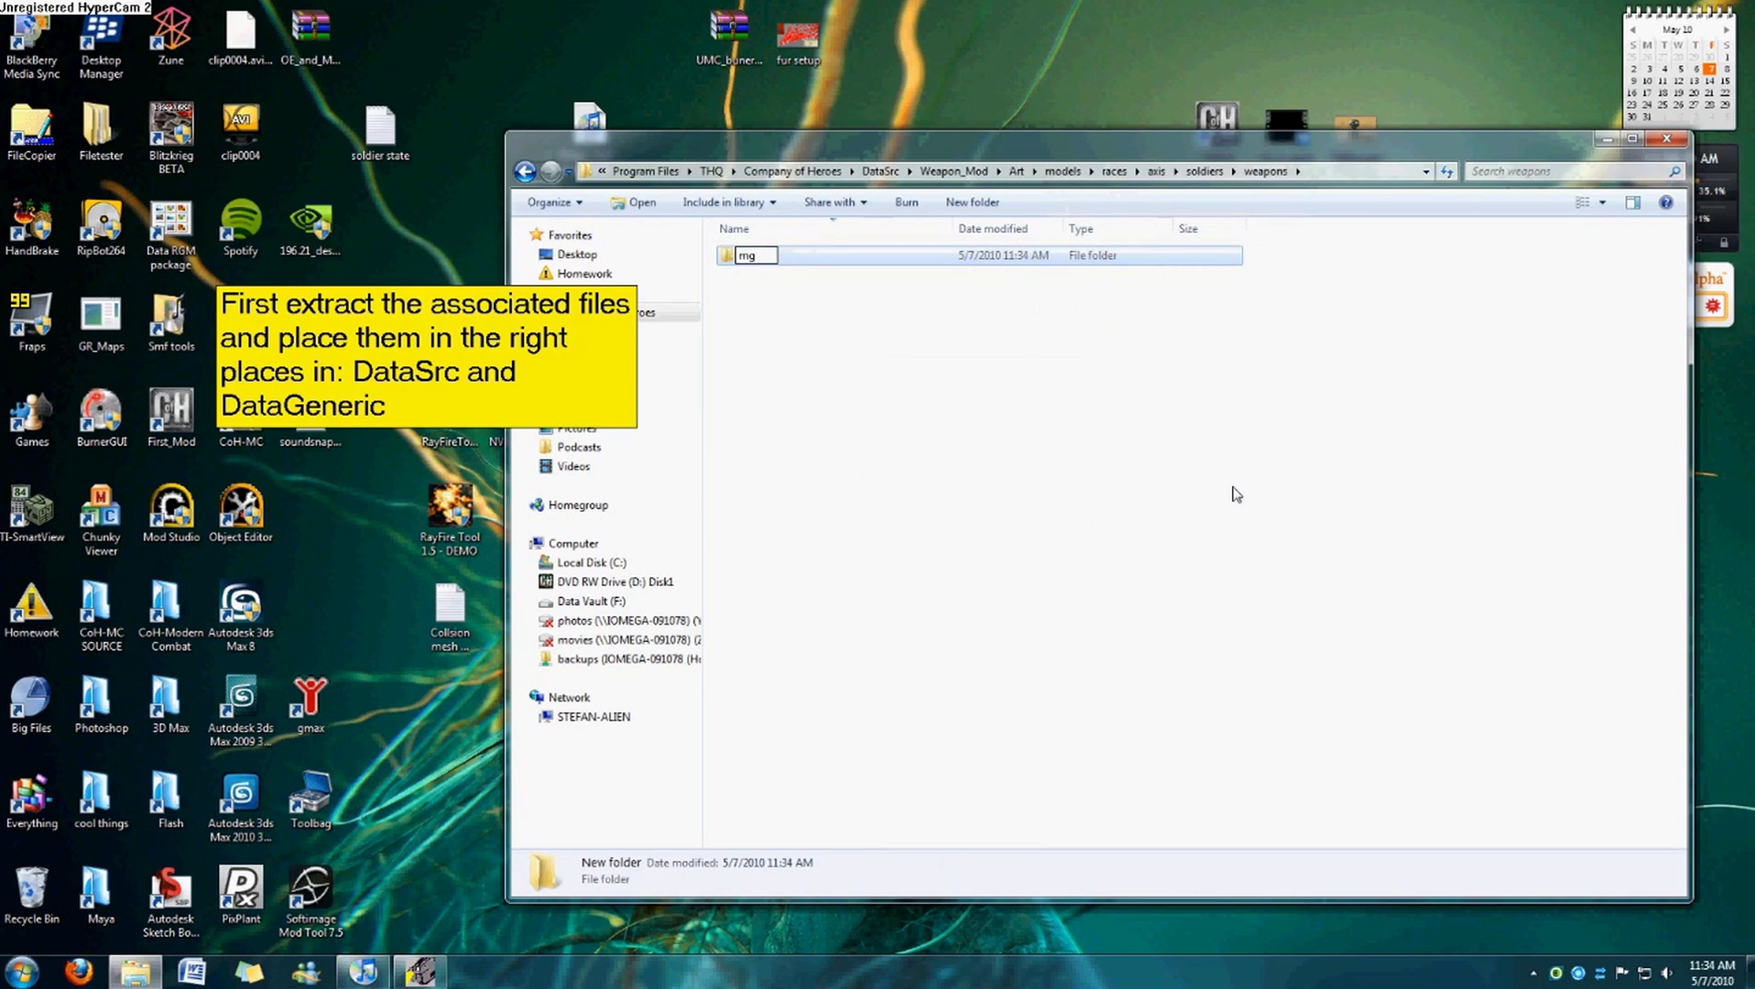
{"action": "key", "text": "Return"}
{"action": "right_click", "coordinate": [813, 256]}
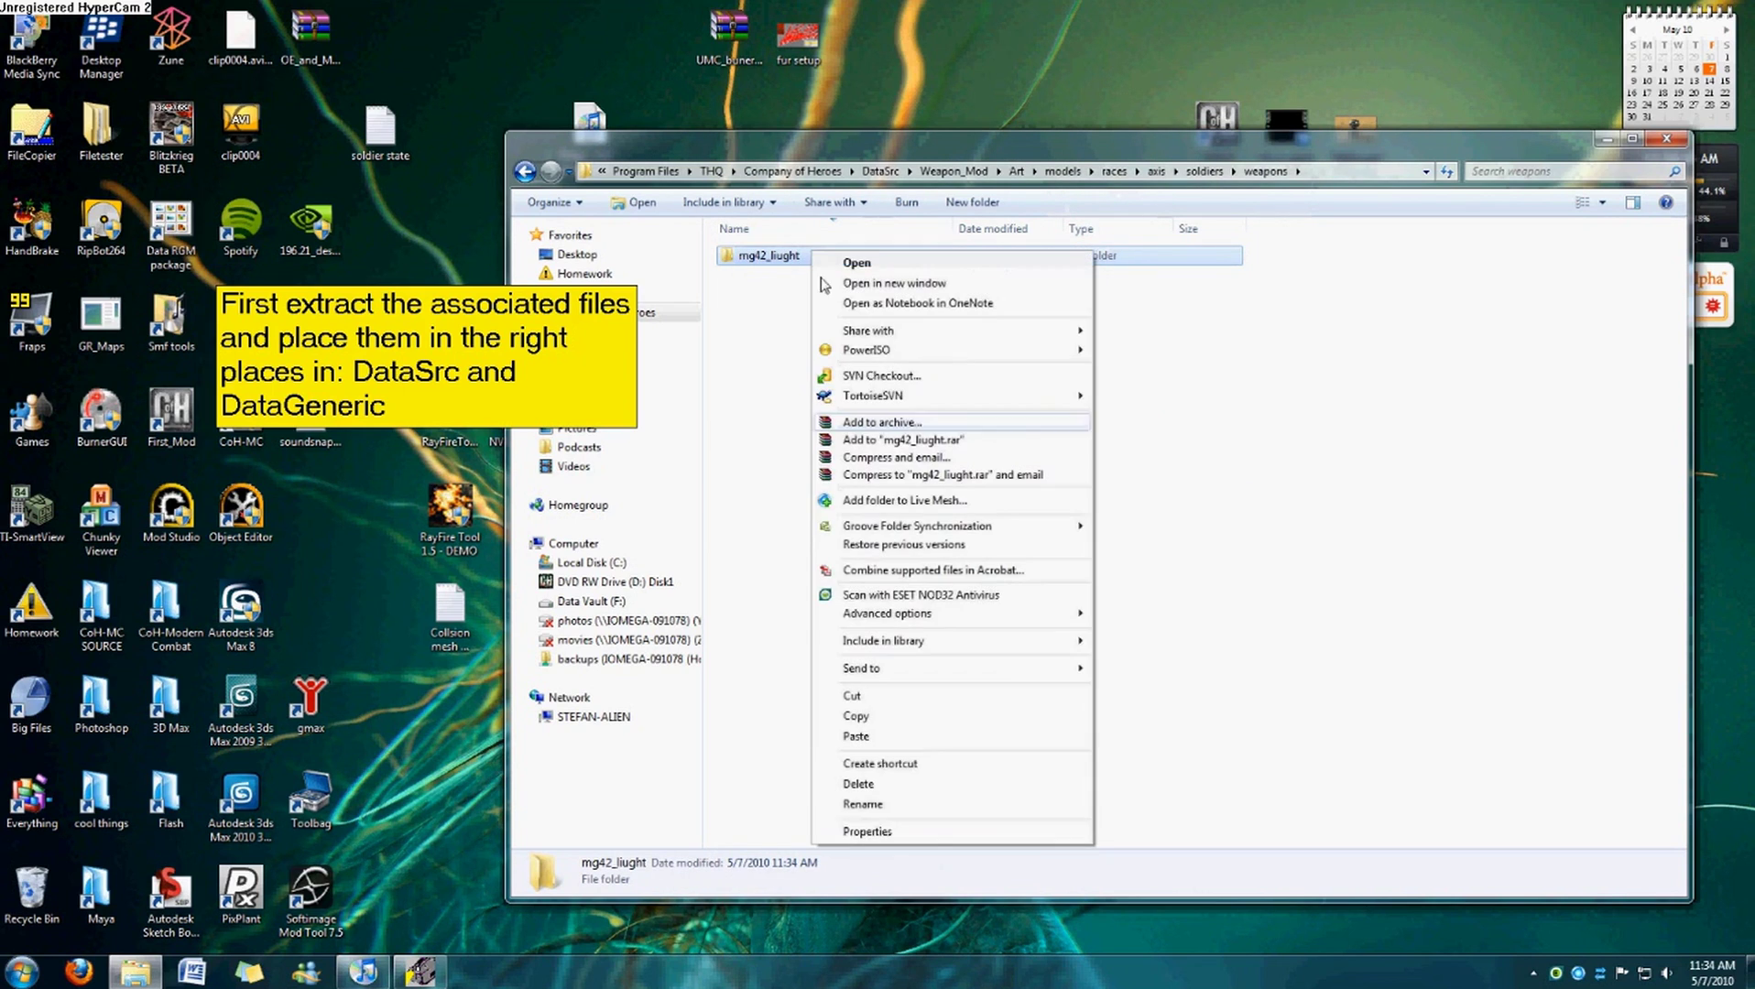
{"action": "left_click", "coordinate": [891, 807]}
{"action": "left_click", "coordinate": [772, 255]}
{"action": "key", "text": "Return"}
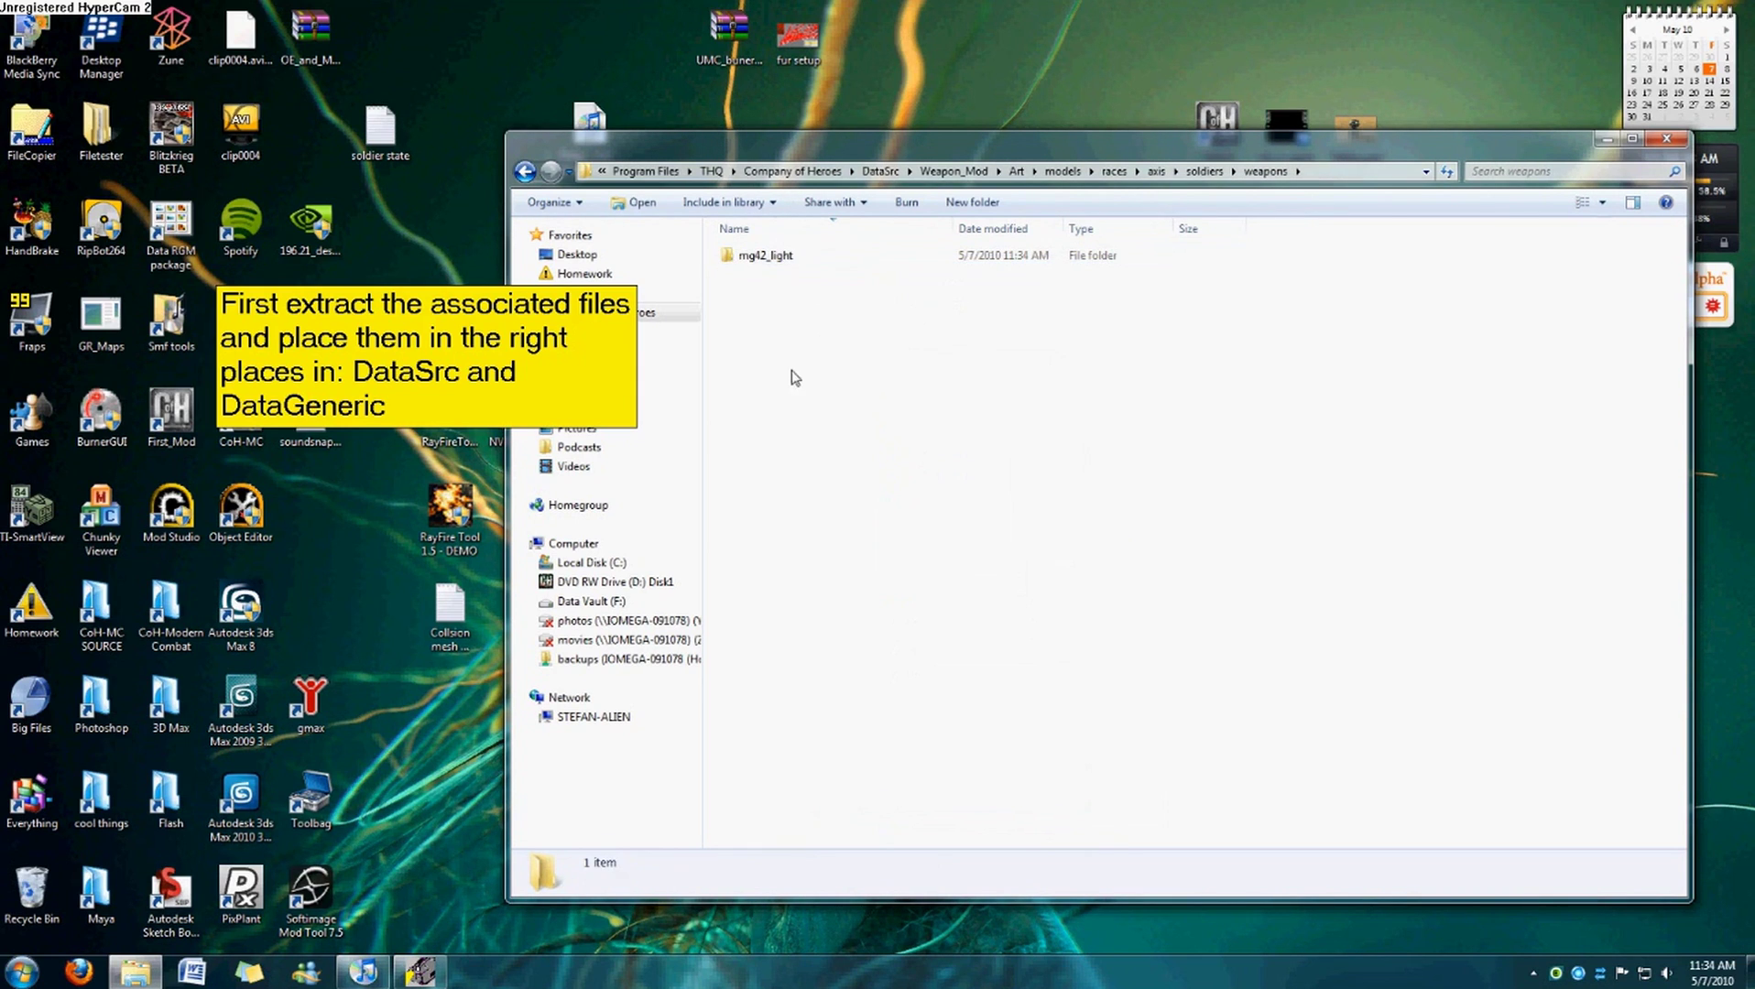
Create a folder named model inside mg42_light and open it.
{"action": "double_click", "coordinate": [827, 265]}
{"action": "right_click", "coordinate": [845, 368]}
{"action": "mouse_move", "coordinate": [1054, 635]}
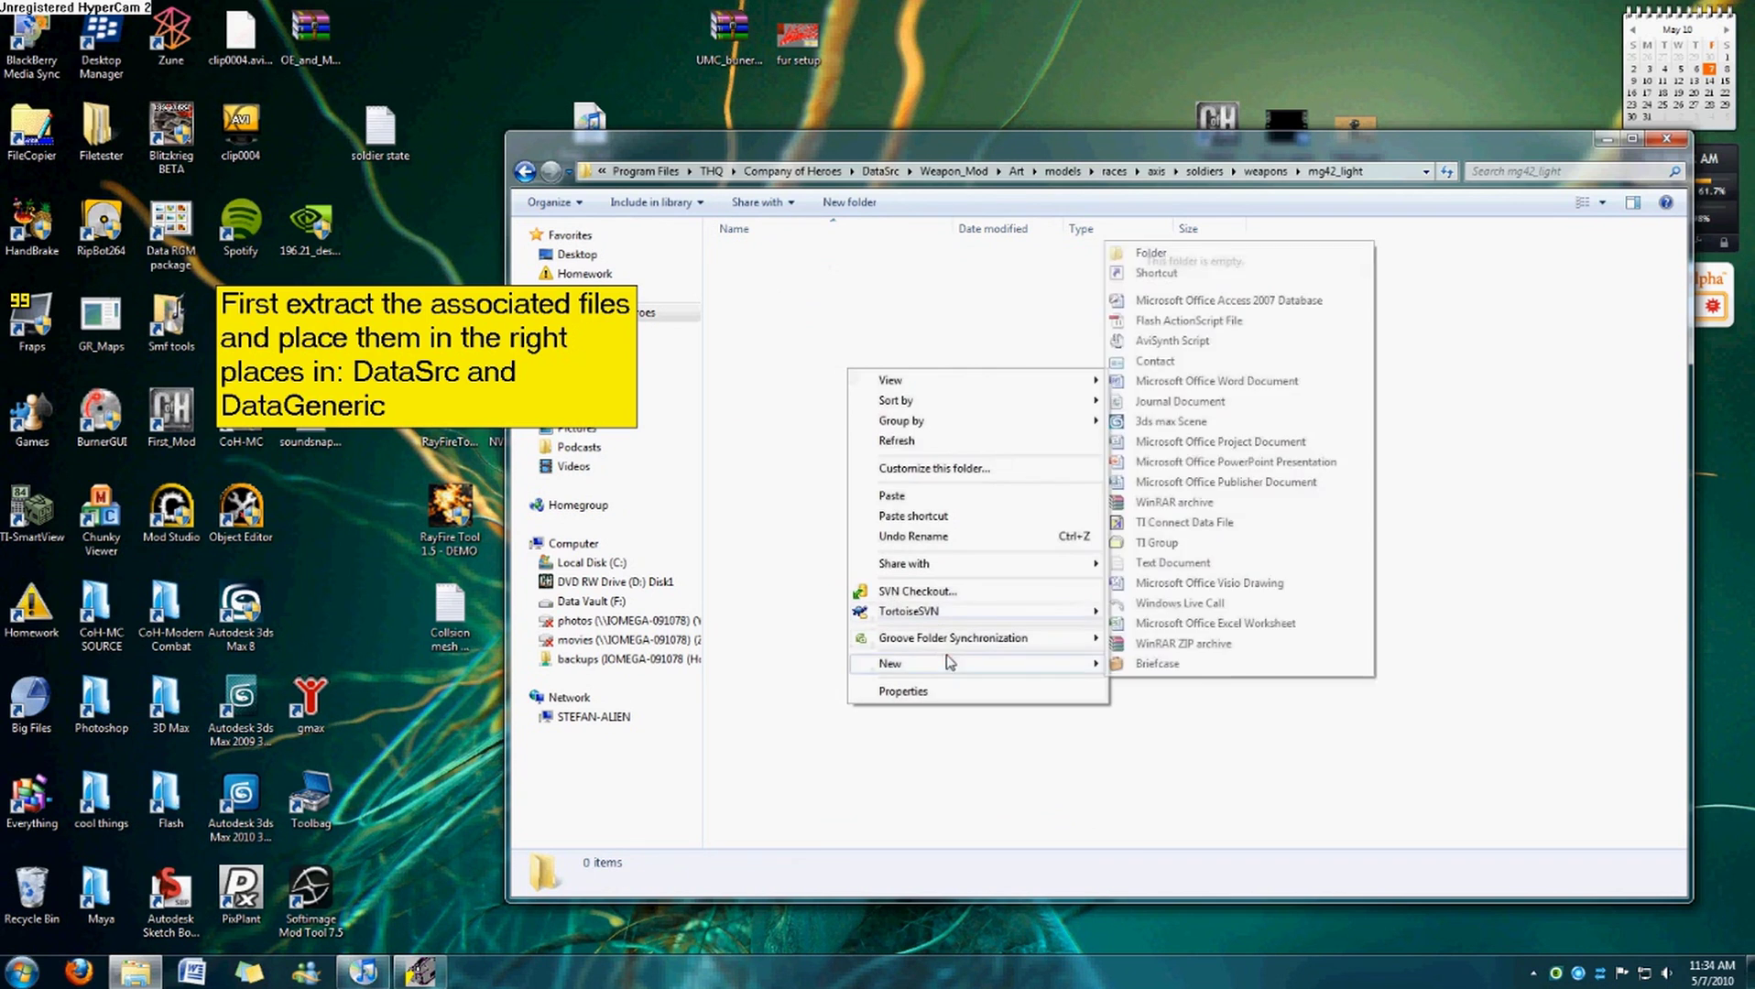
{"action": "left_click", "coordinate": [1230, 258]}
{"action": "key", "text": "Return"}
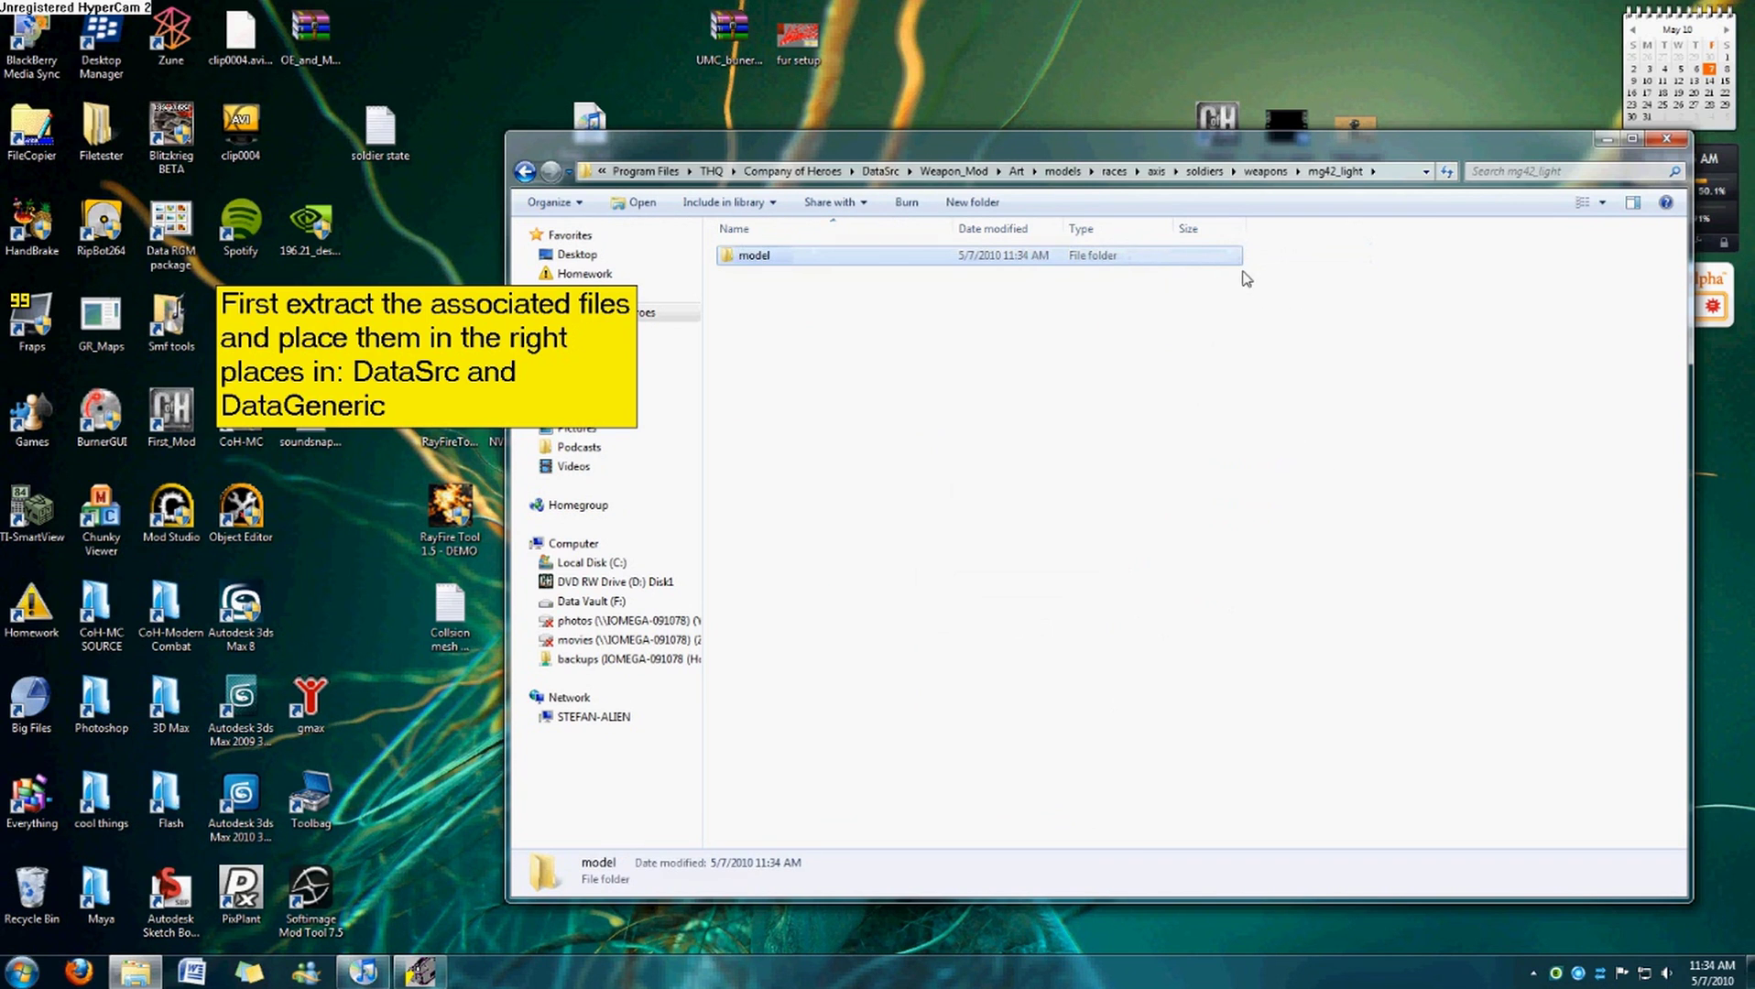
{"action": "double_click", "coordinate": [1225, 262]}
Replace the on-screen note's text with "Now import the mg42_light.rgm" and reposition the folder window.
{"action": "left_click_drag", "start_coordinate": [998, 151], "coordinate": [877, 130]}
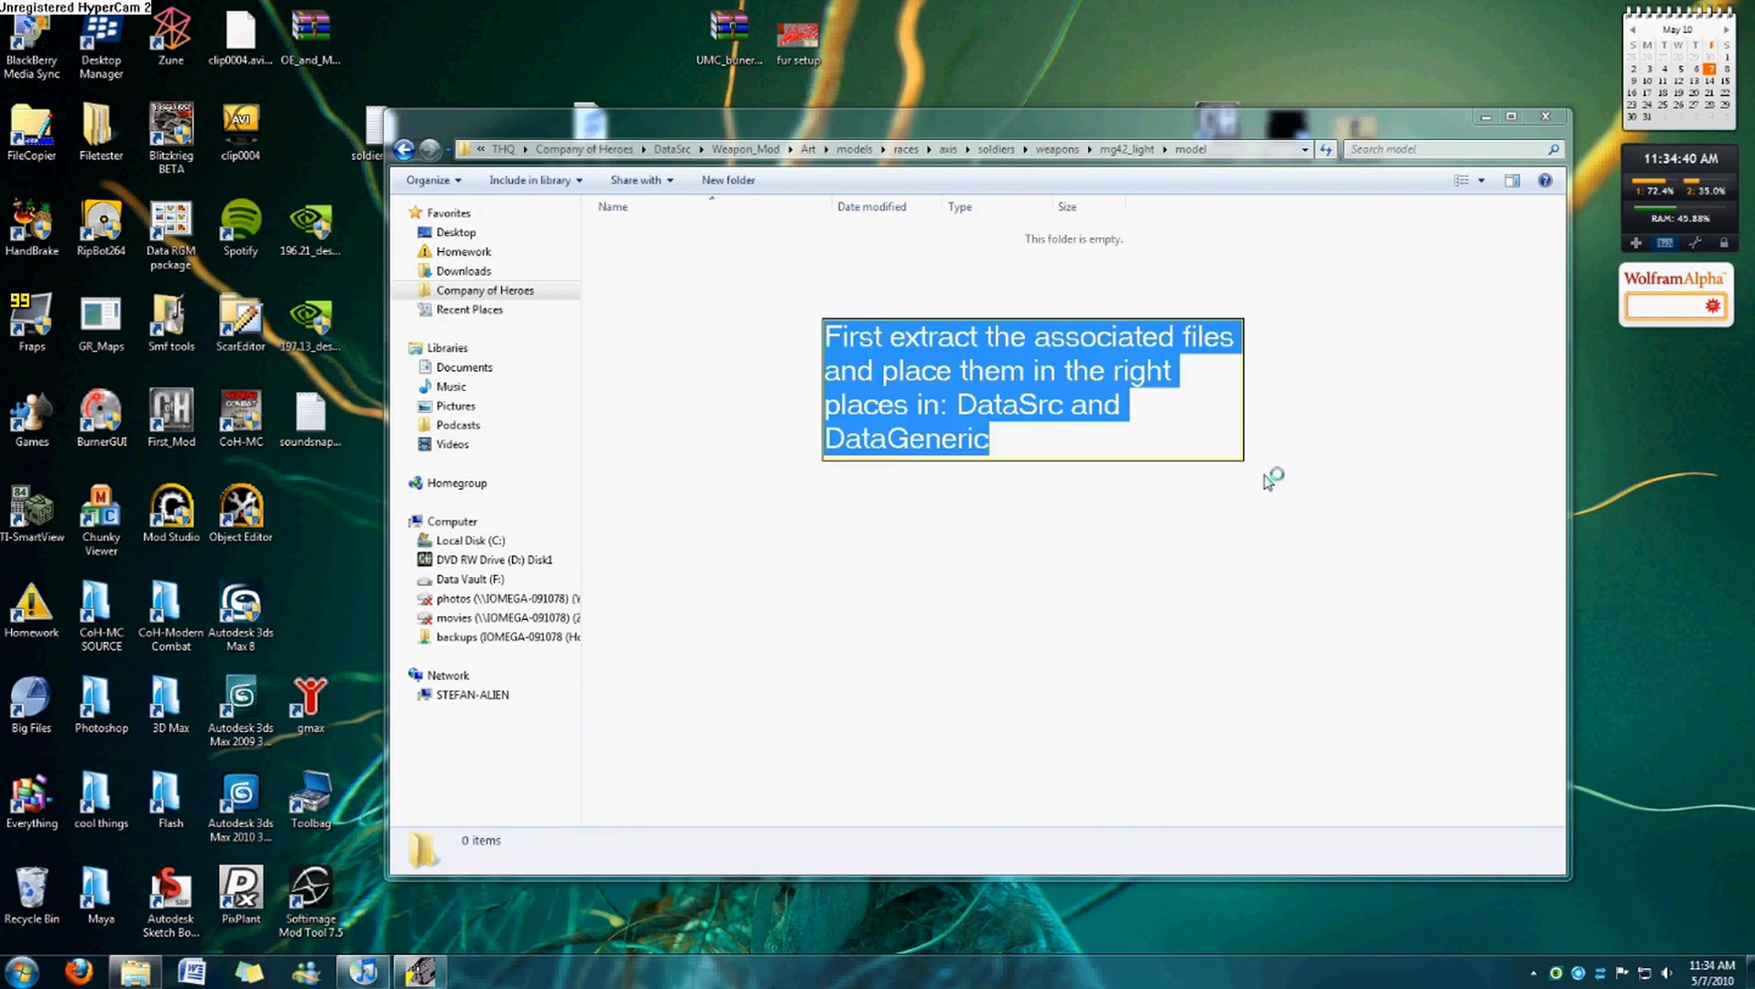
{"action": "type", "text": "Now import the mg42_light.rgm"}
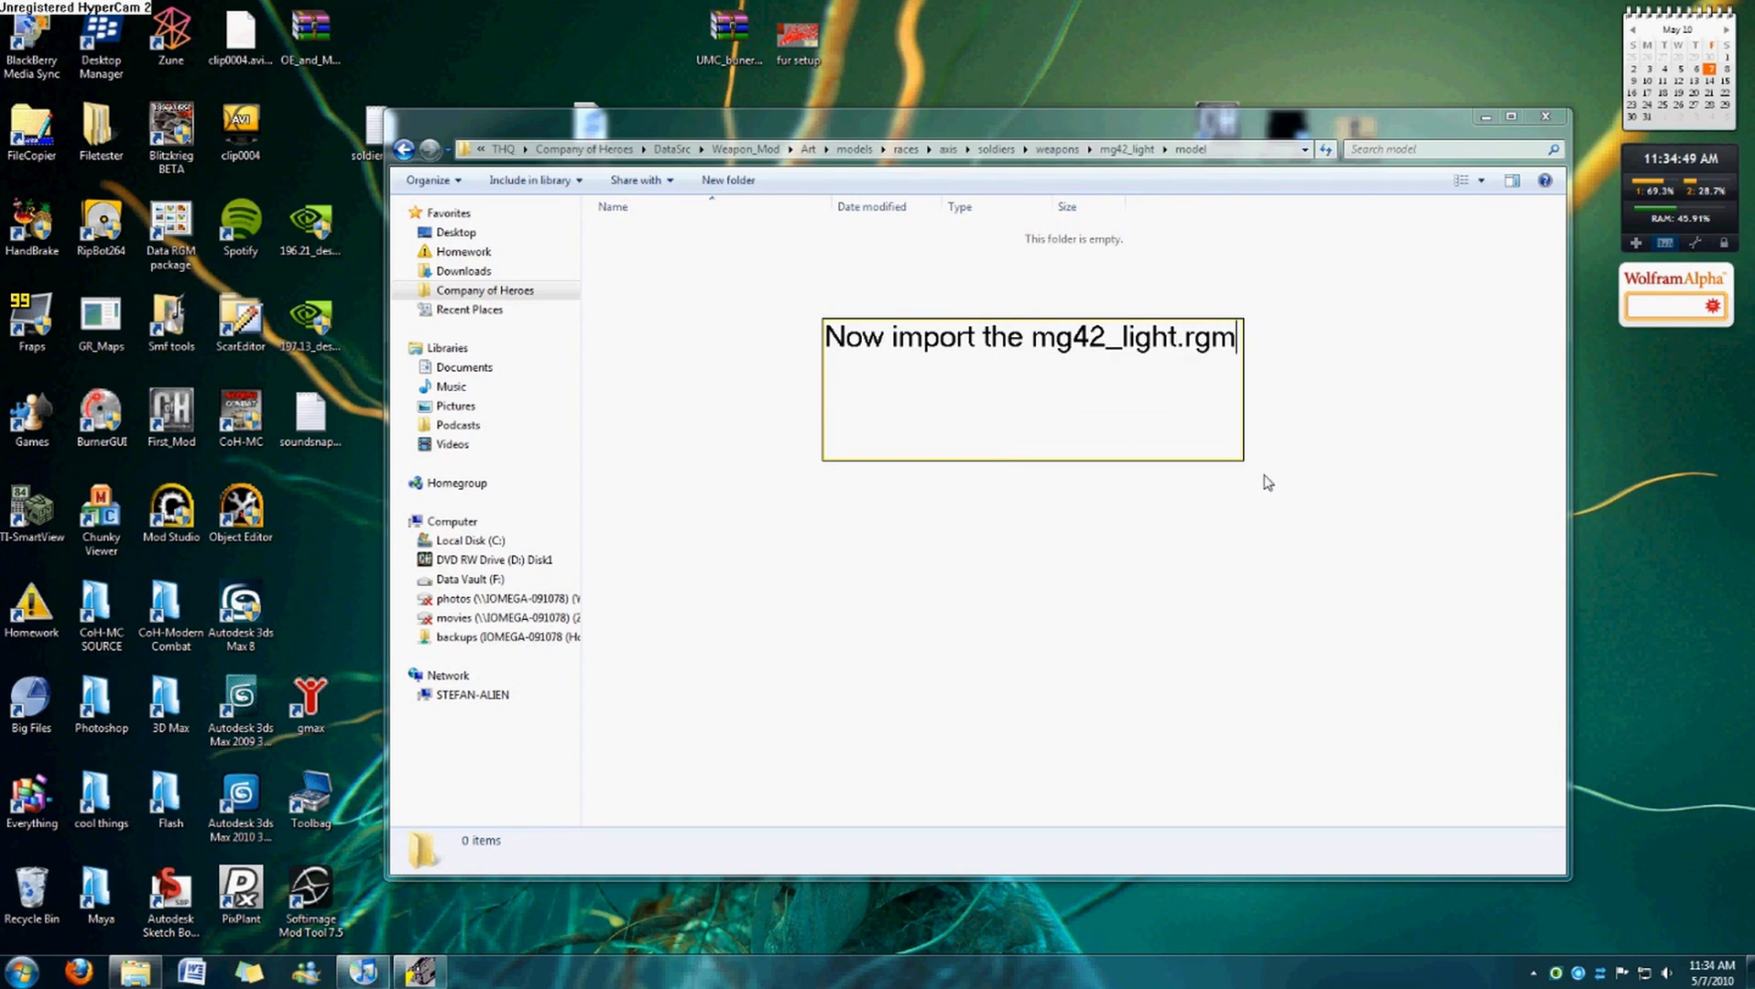
{"action": "left_click", "coordinate": [1267, 483]}
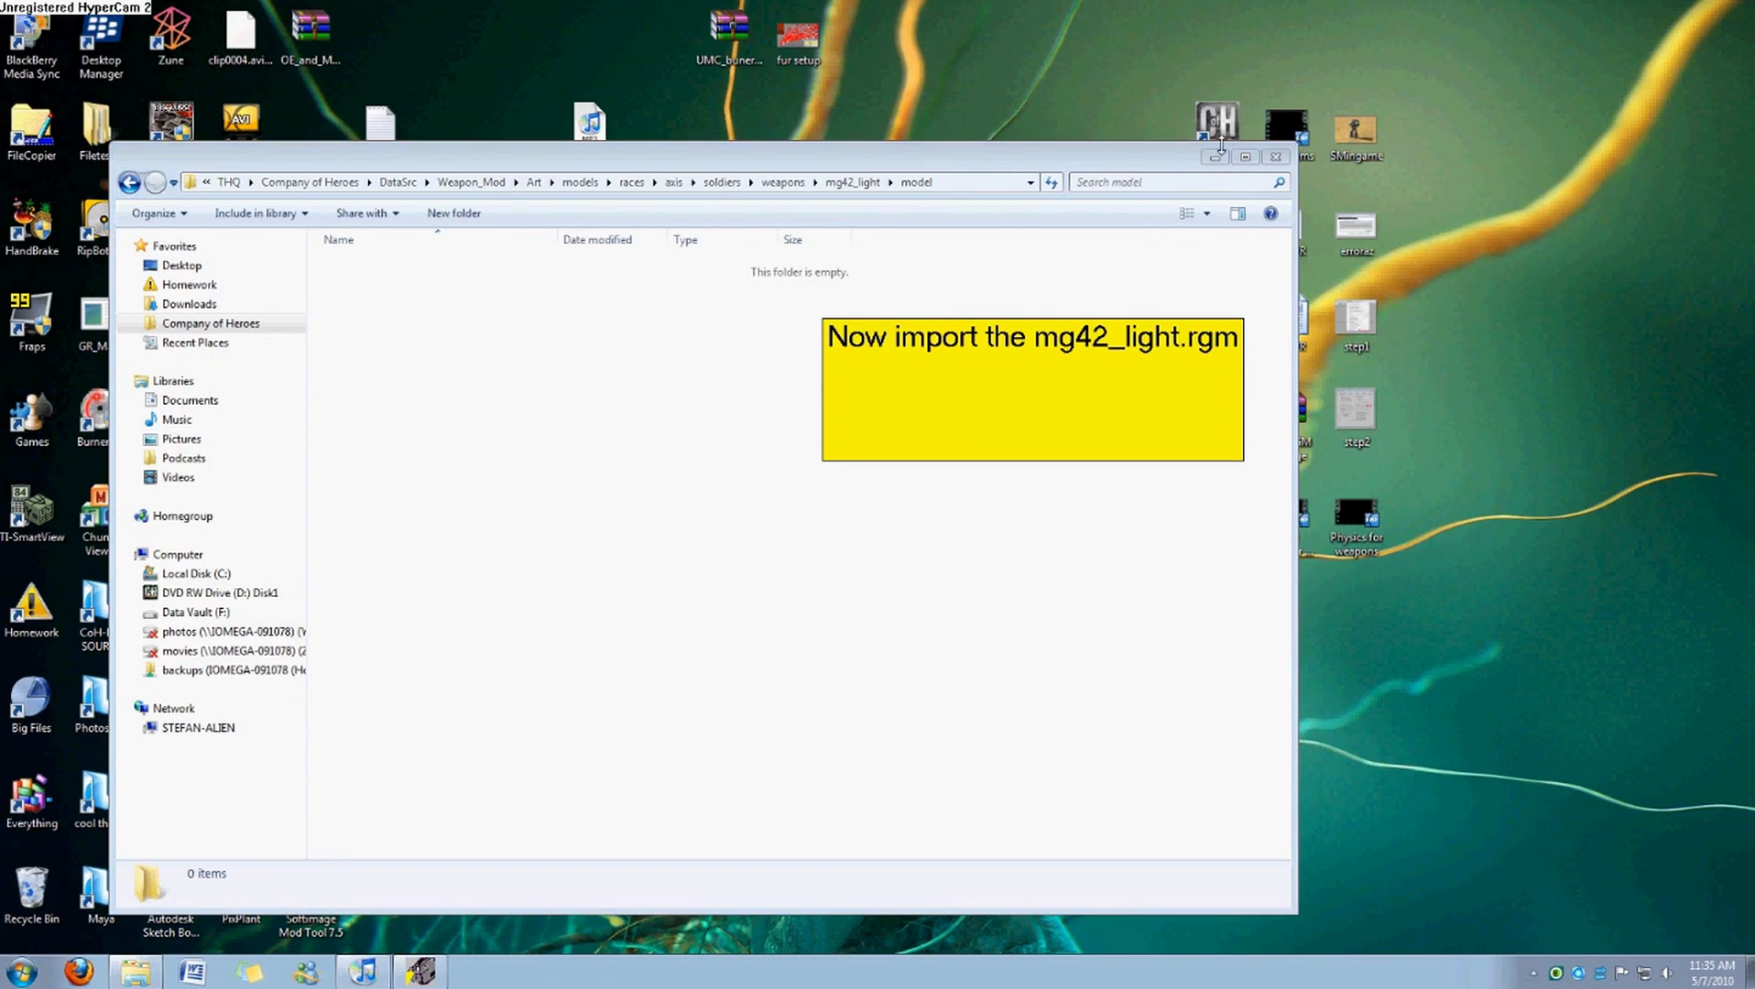
{"action": "left_click_drag", "start_coordinate": [1103, 167], "coordinate": [1127, 154]}
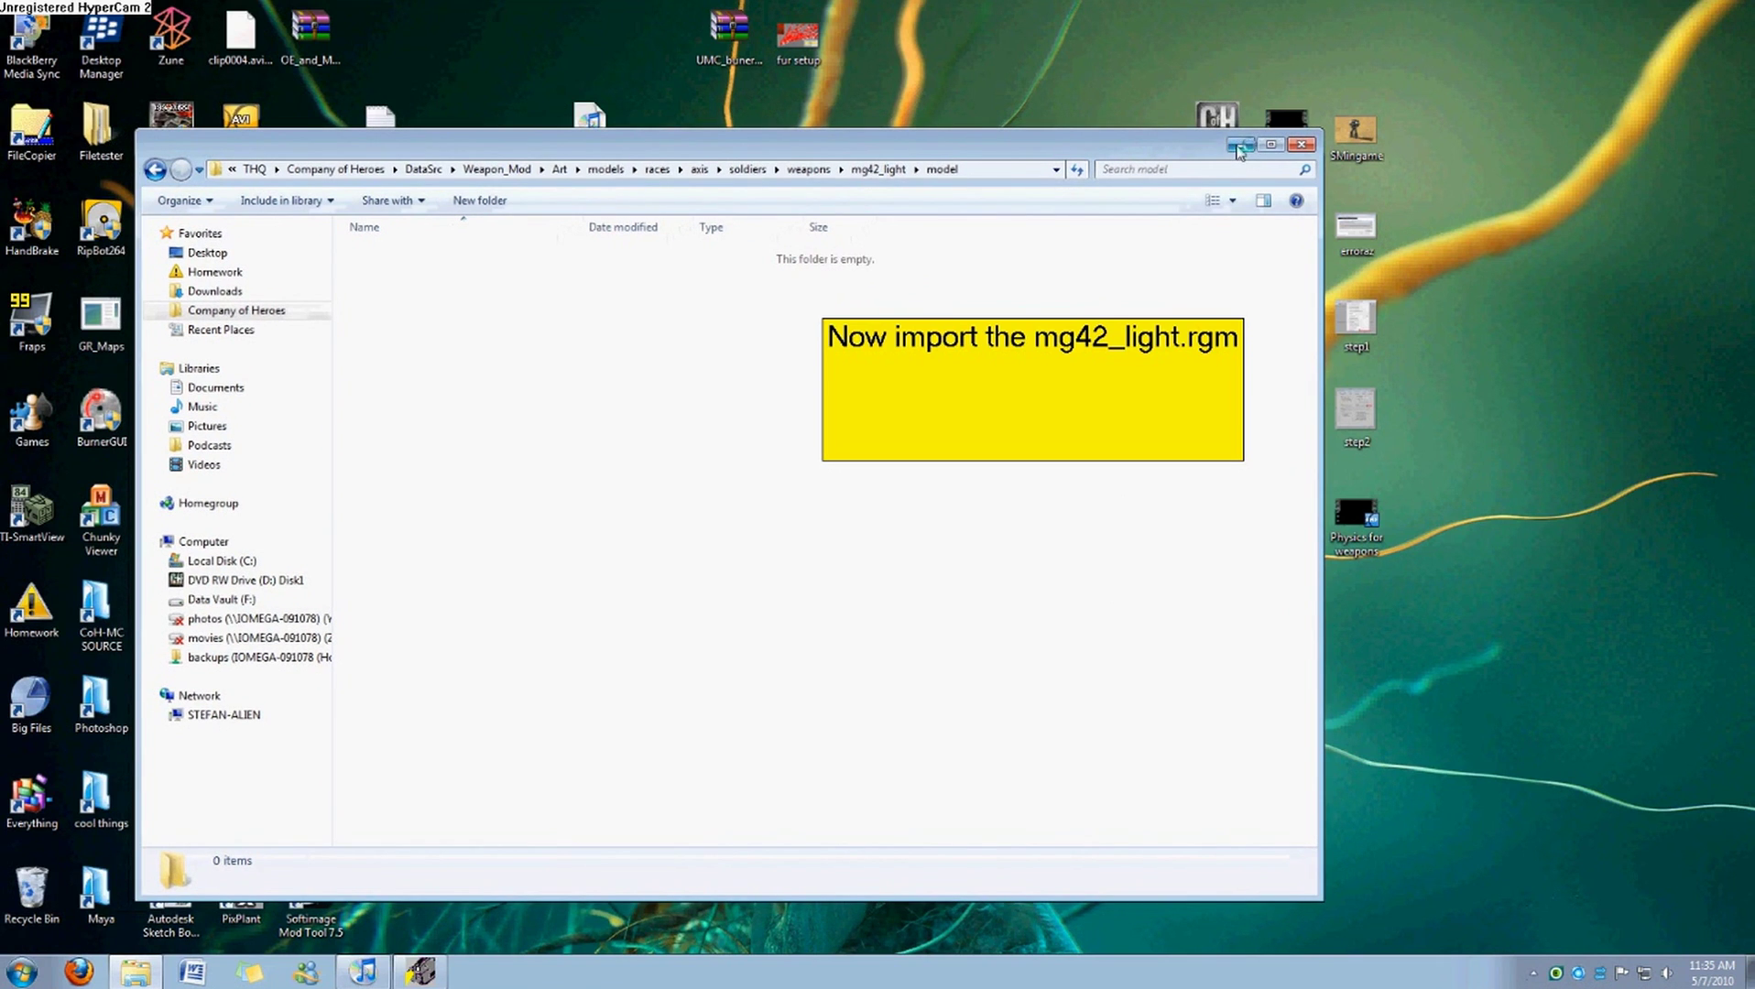
Open a second file window at Company of Heroes\DataSrc and move the note out of the way of the file list.
{"action": "left_click", "coordinate": [22, 971]}
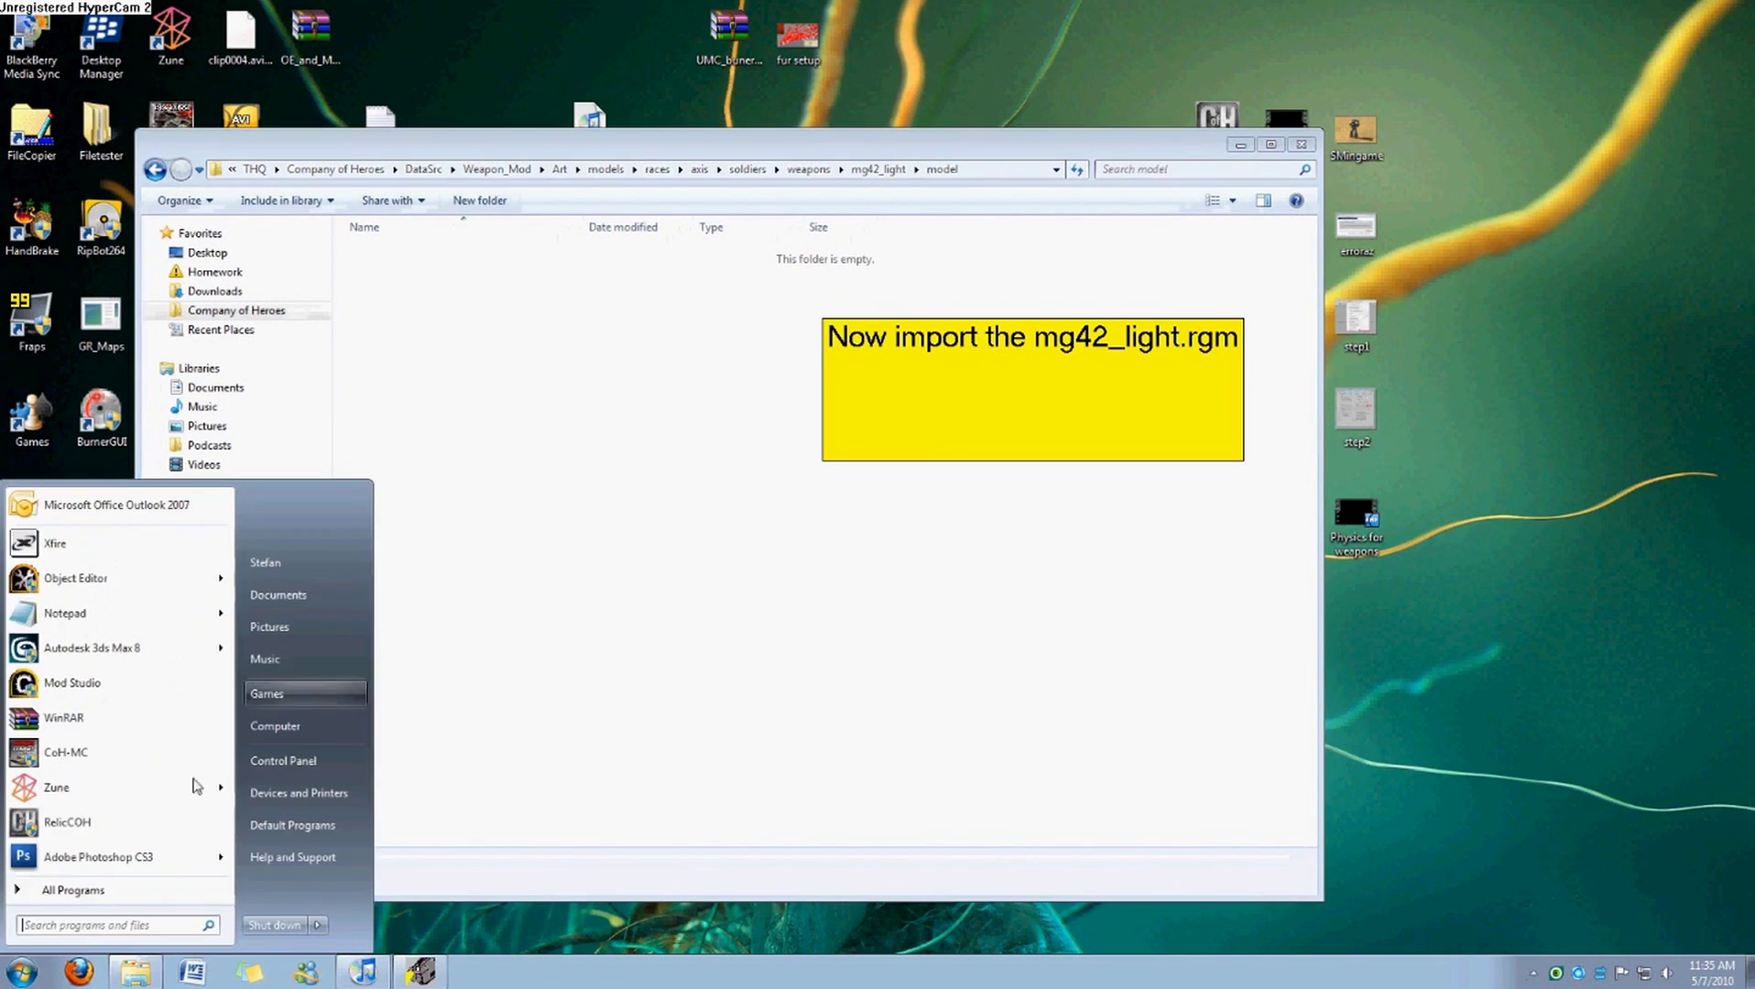
{"action": "left_click", "coordinate": [302, 729]}
{"action": "left_click", "coordinate": [284, 337]}
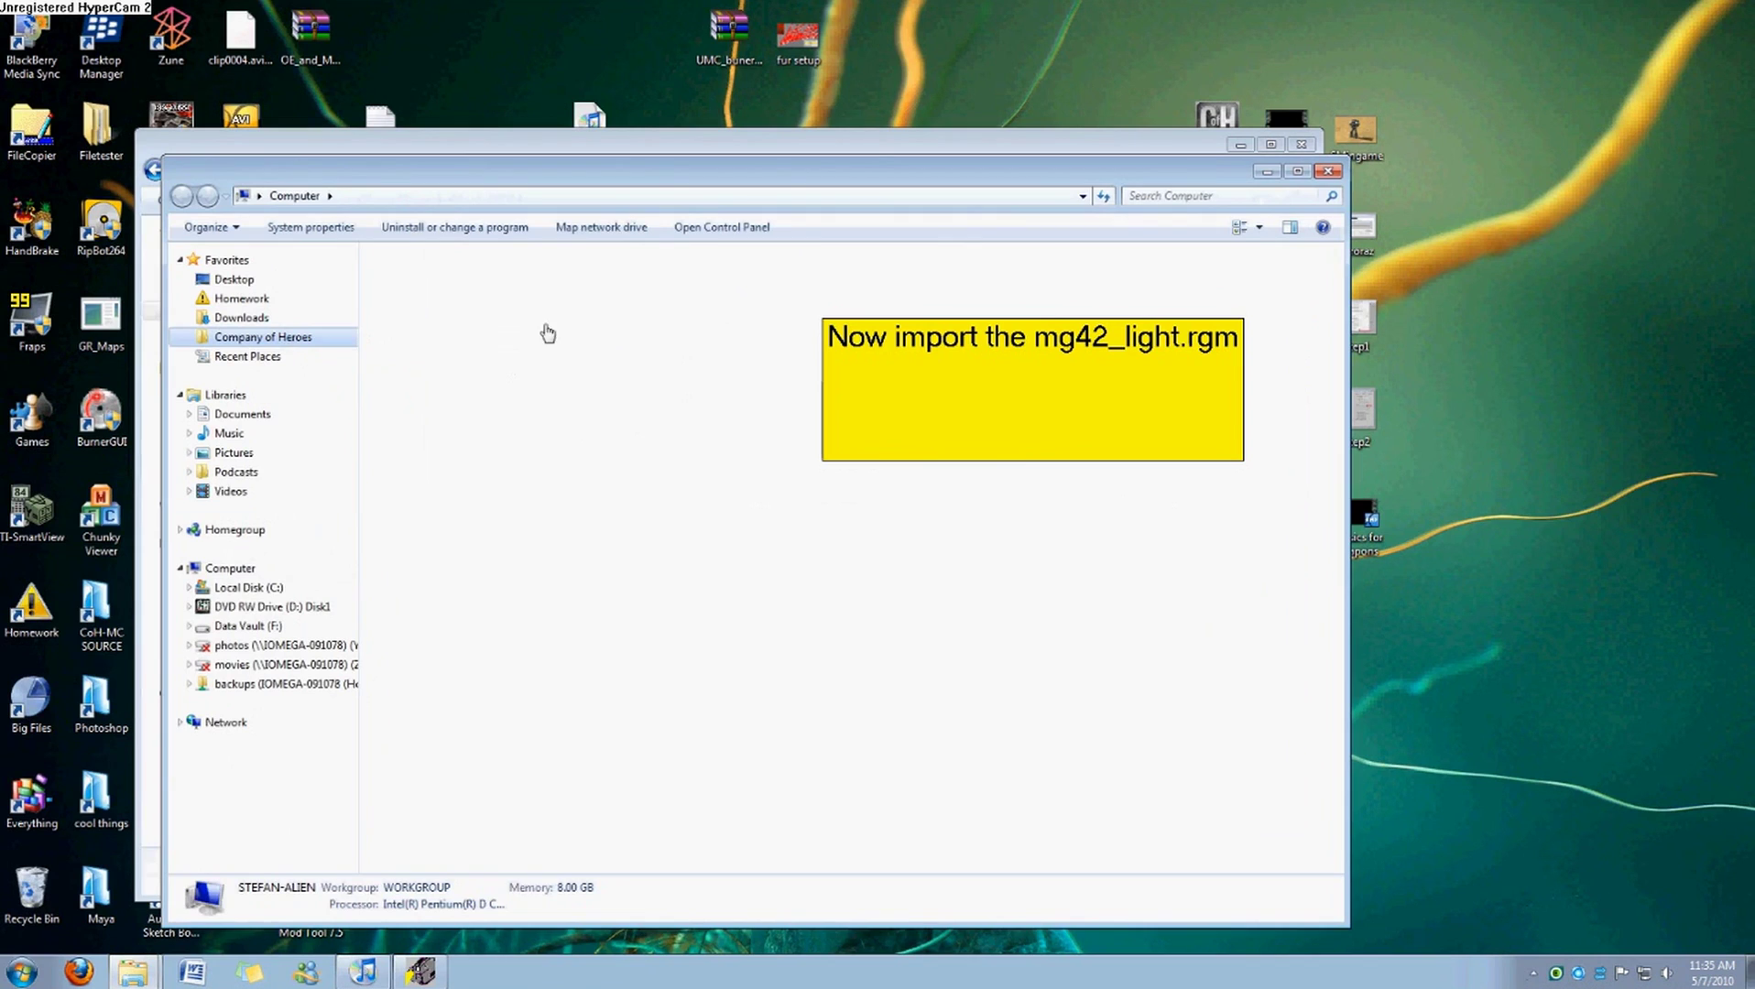
{"action": "left_click_drag", "start_coordinate": [1013, 431], "coordinate": [1303, 354]}
{"action": "double_click", "coordinate": [623, 295]}
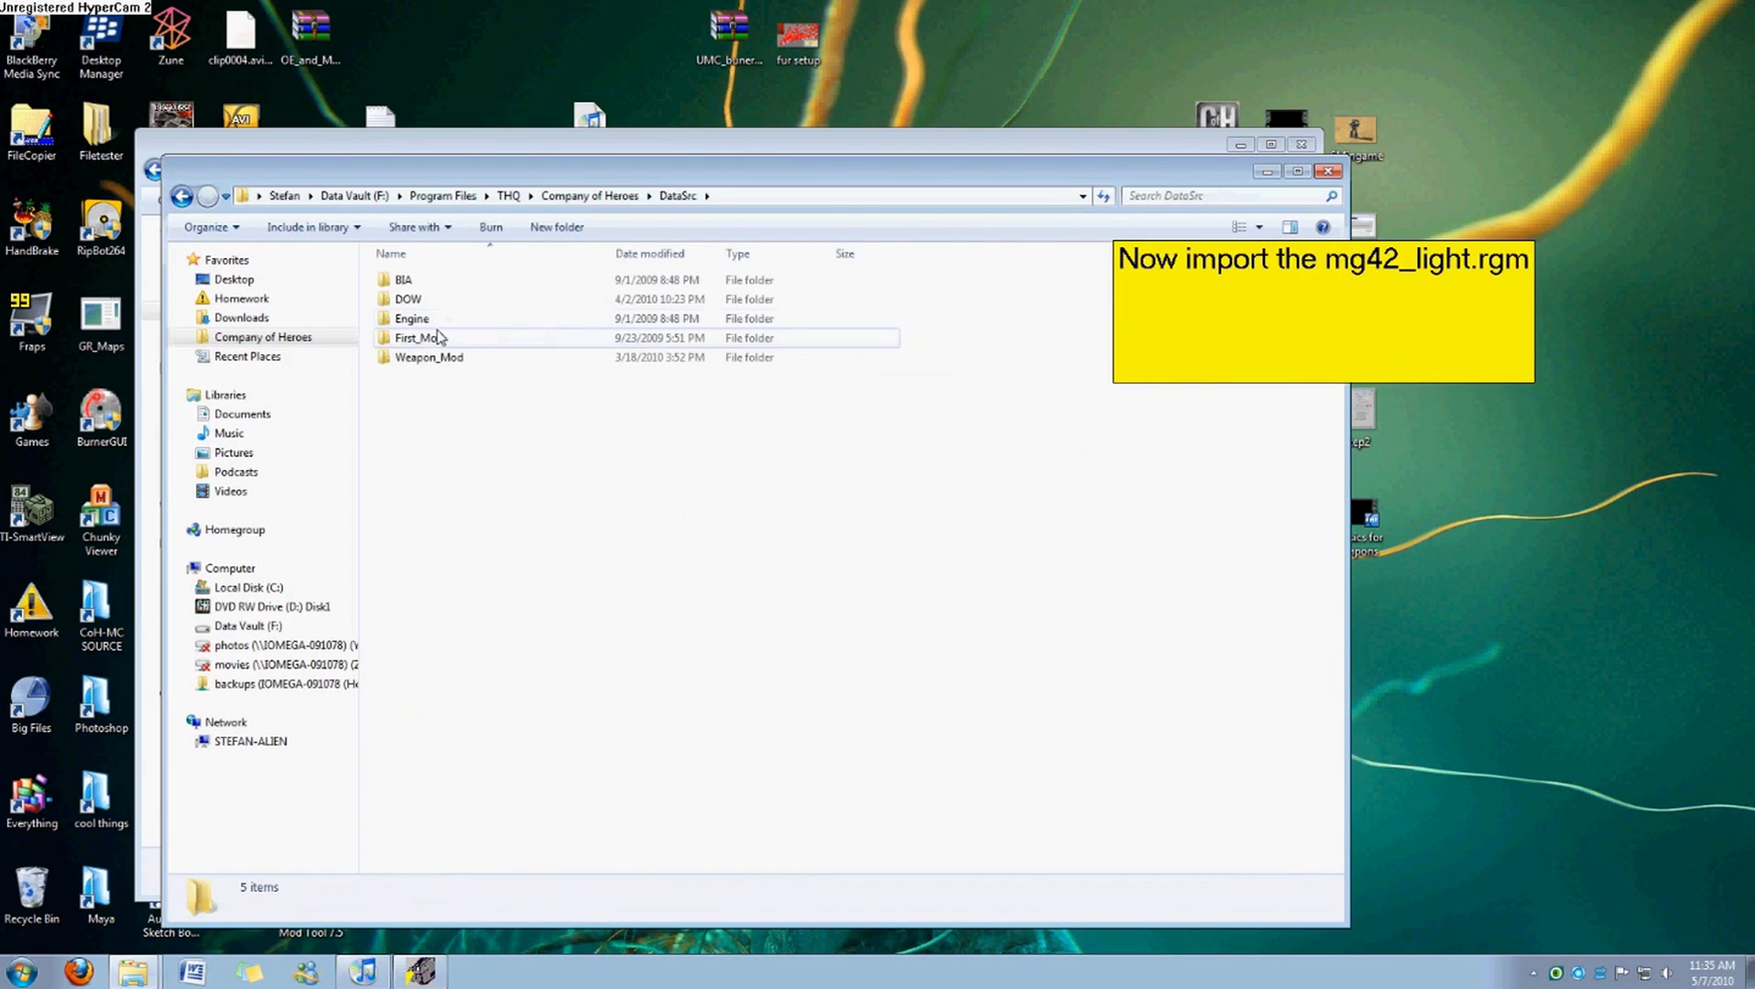
Browse through First_Mod\Art\Models\Races\Allies\Soldiers\weapons and examine how its weapon folders are organised.
{"action": "double_click", "coordinate": [430, 338]}
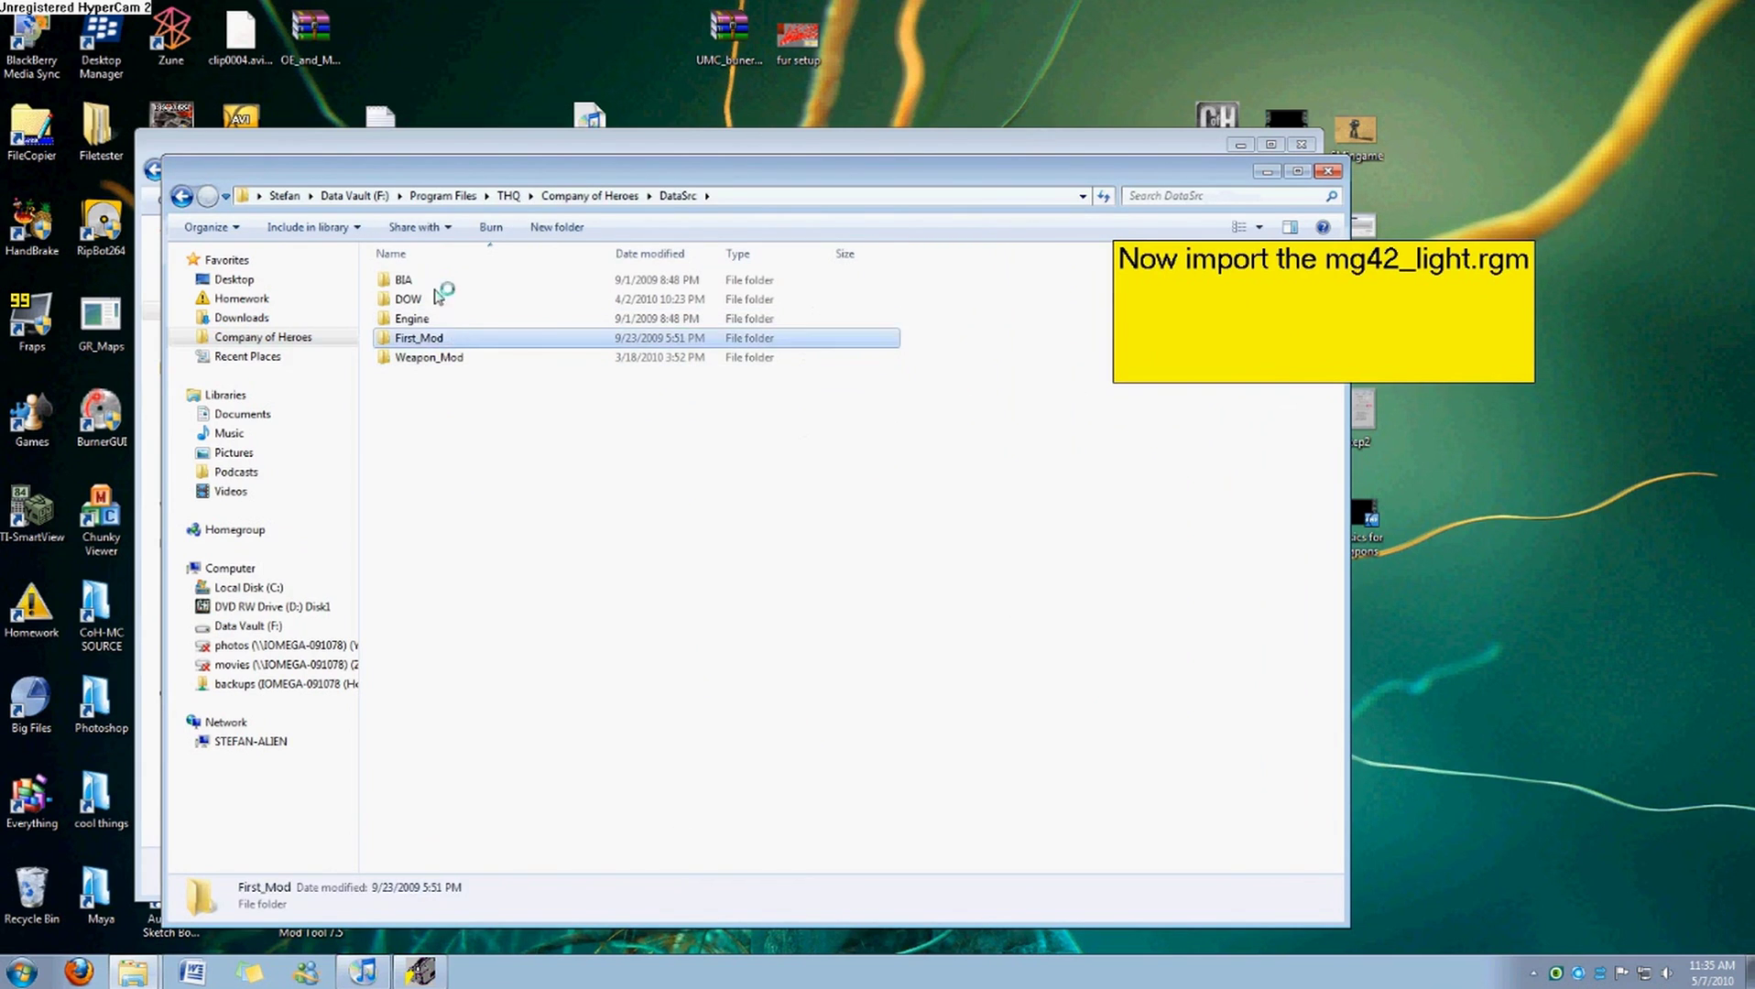
{"action": "double_click", "coordinate": [438, 281]}
{"action": "double_click", "coordinate": [434, 281]}
{"action": "double_click", "coordinate": [432, 282]}
{"action": "key", "text": "BackSpace"}
{"action": "double_click", "coordinate": [434, 301]}
{"action": "double_click", "coordinate": [434, 281]}
{"action": "left_click", "coordinate": [433, 281]}
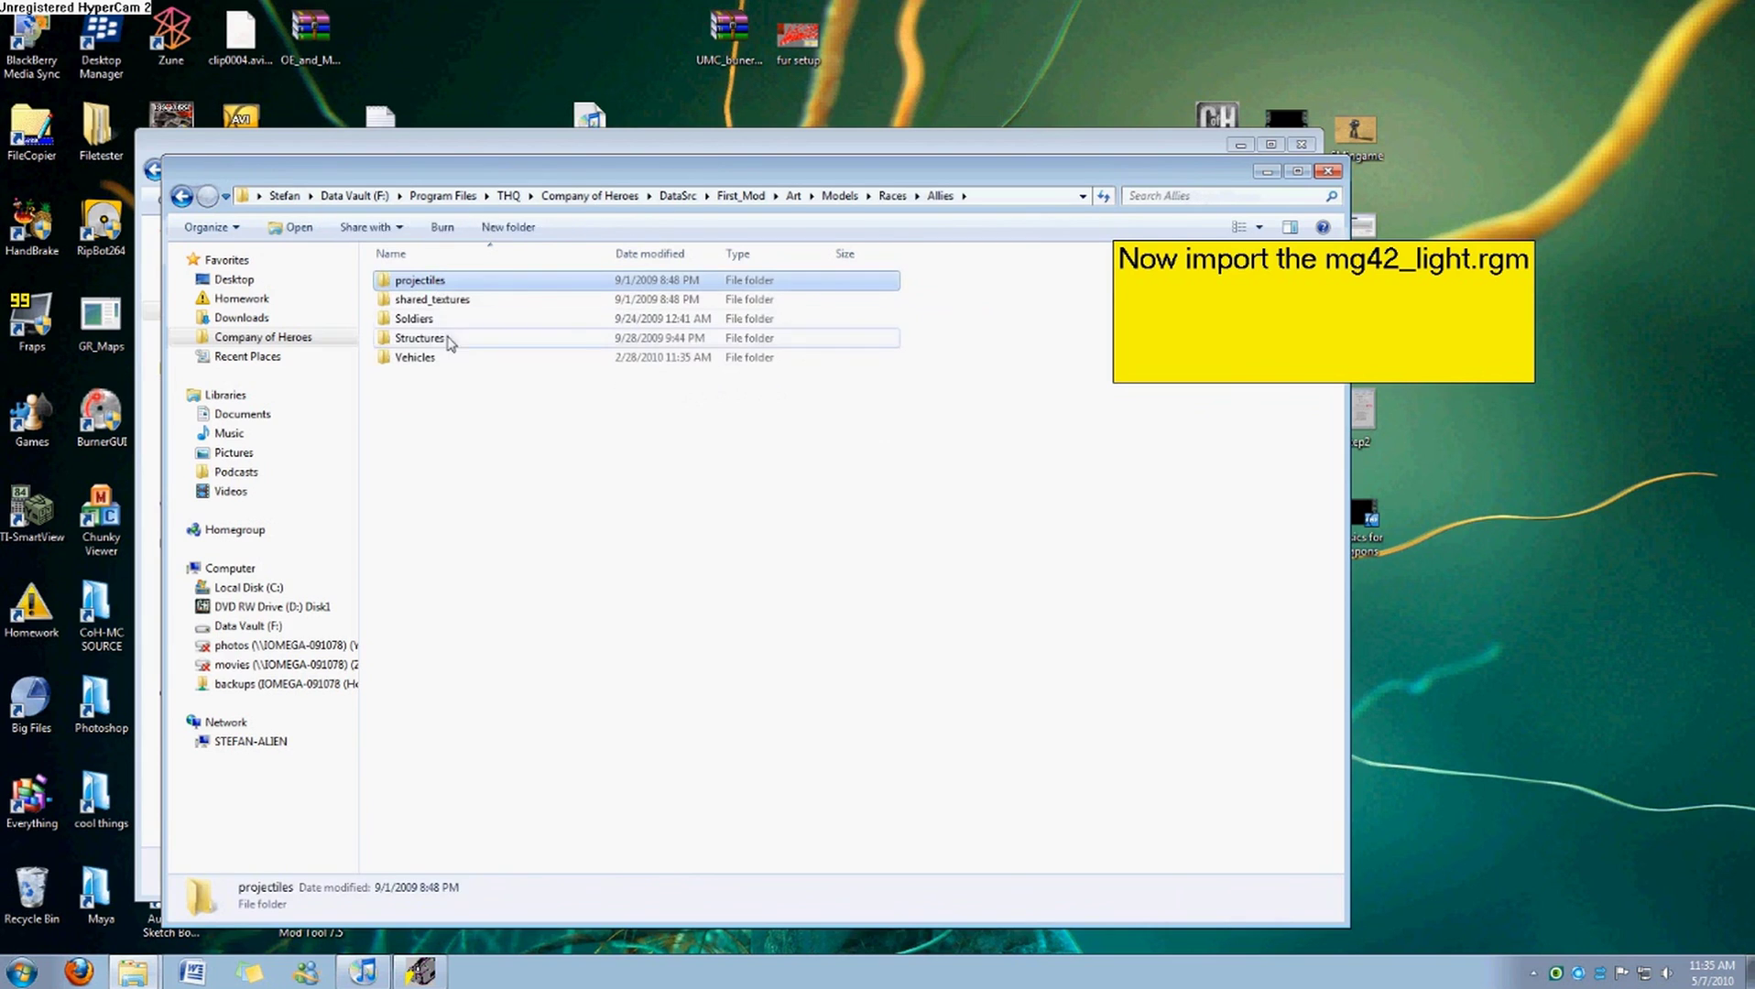
{"action": "double_click", "coordinate": [445, 323]}
{"action": "double_click", "coordinate": [449, 302]}
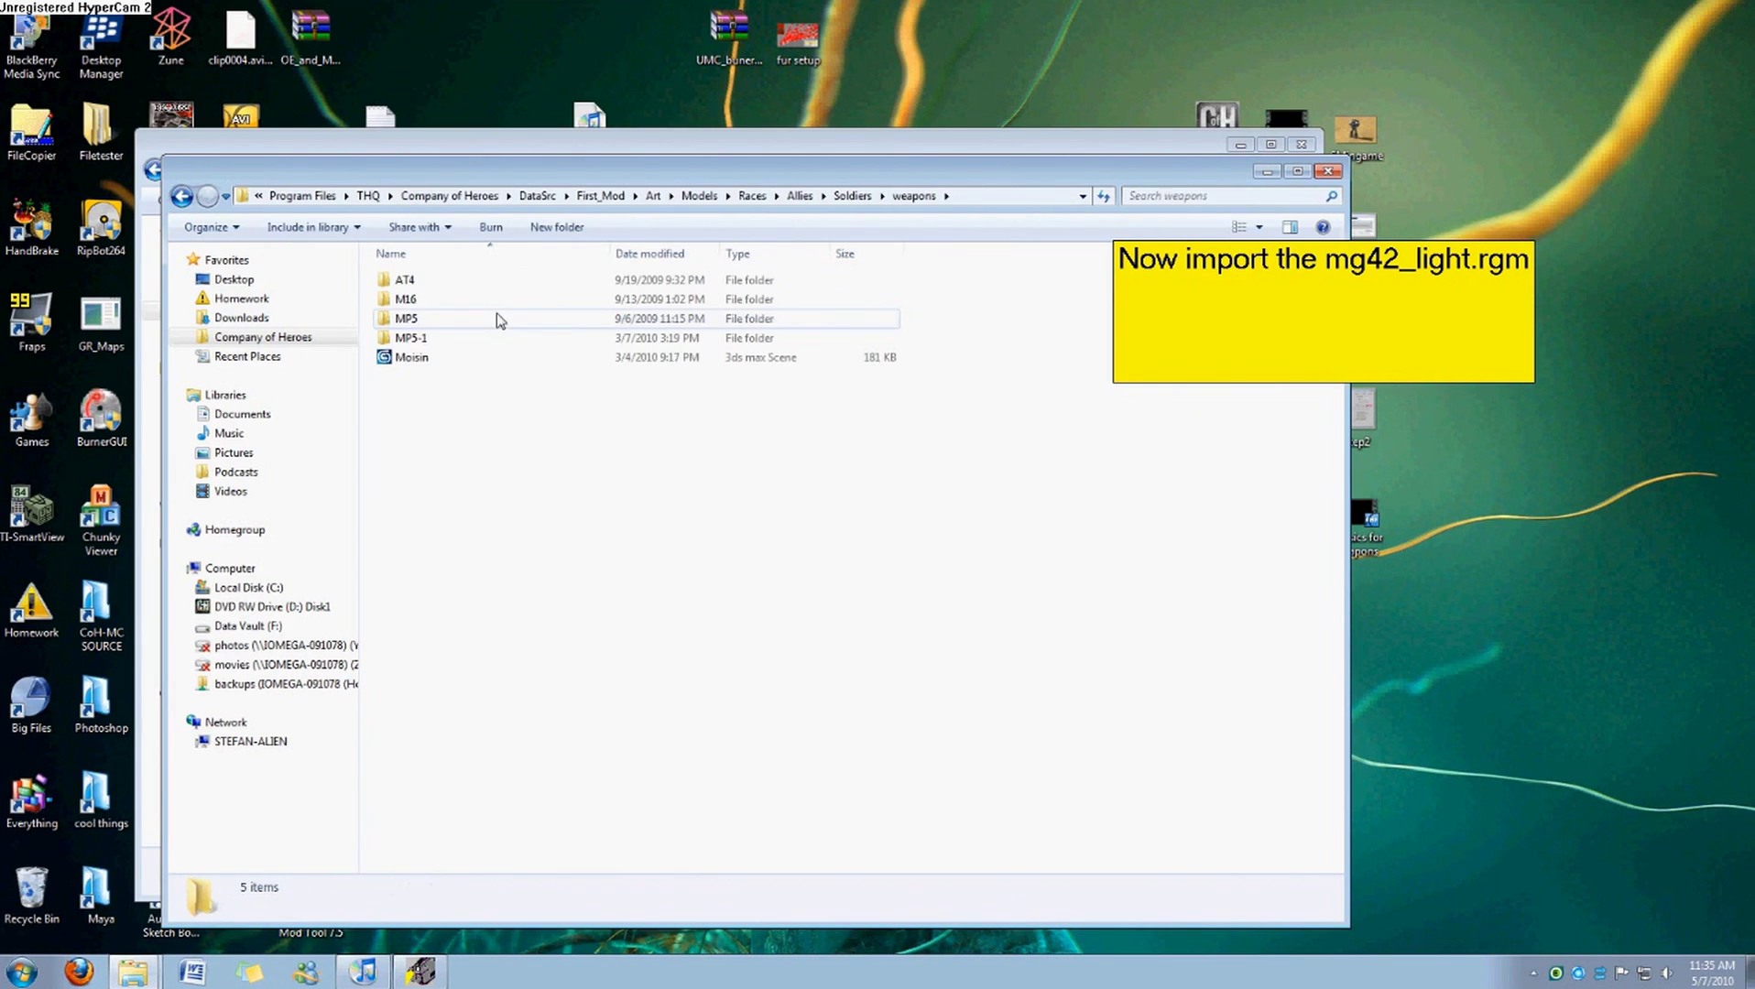
Browse from the Company of Heroes directory to NewModernCombat\Data\art\Models\Races\Allies\soldiers\weapons\MP5 and examine the MP5 model files.
{"action": "left_click", "coordinate": [444, 197]}
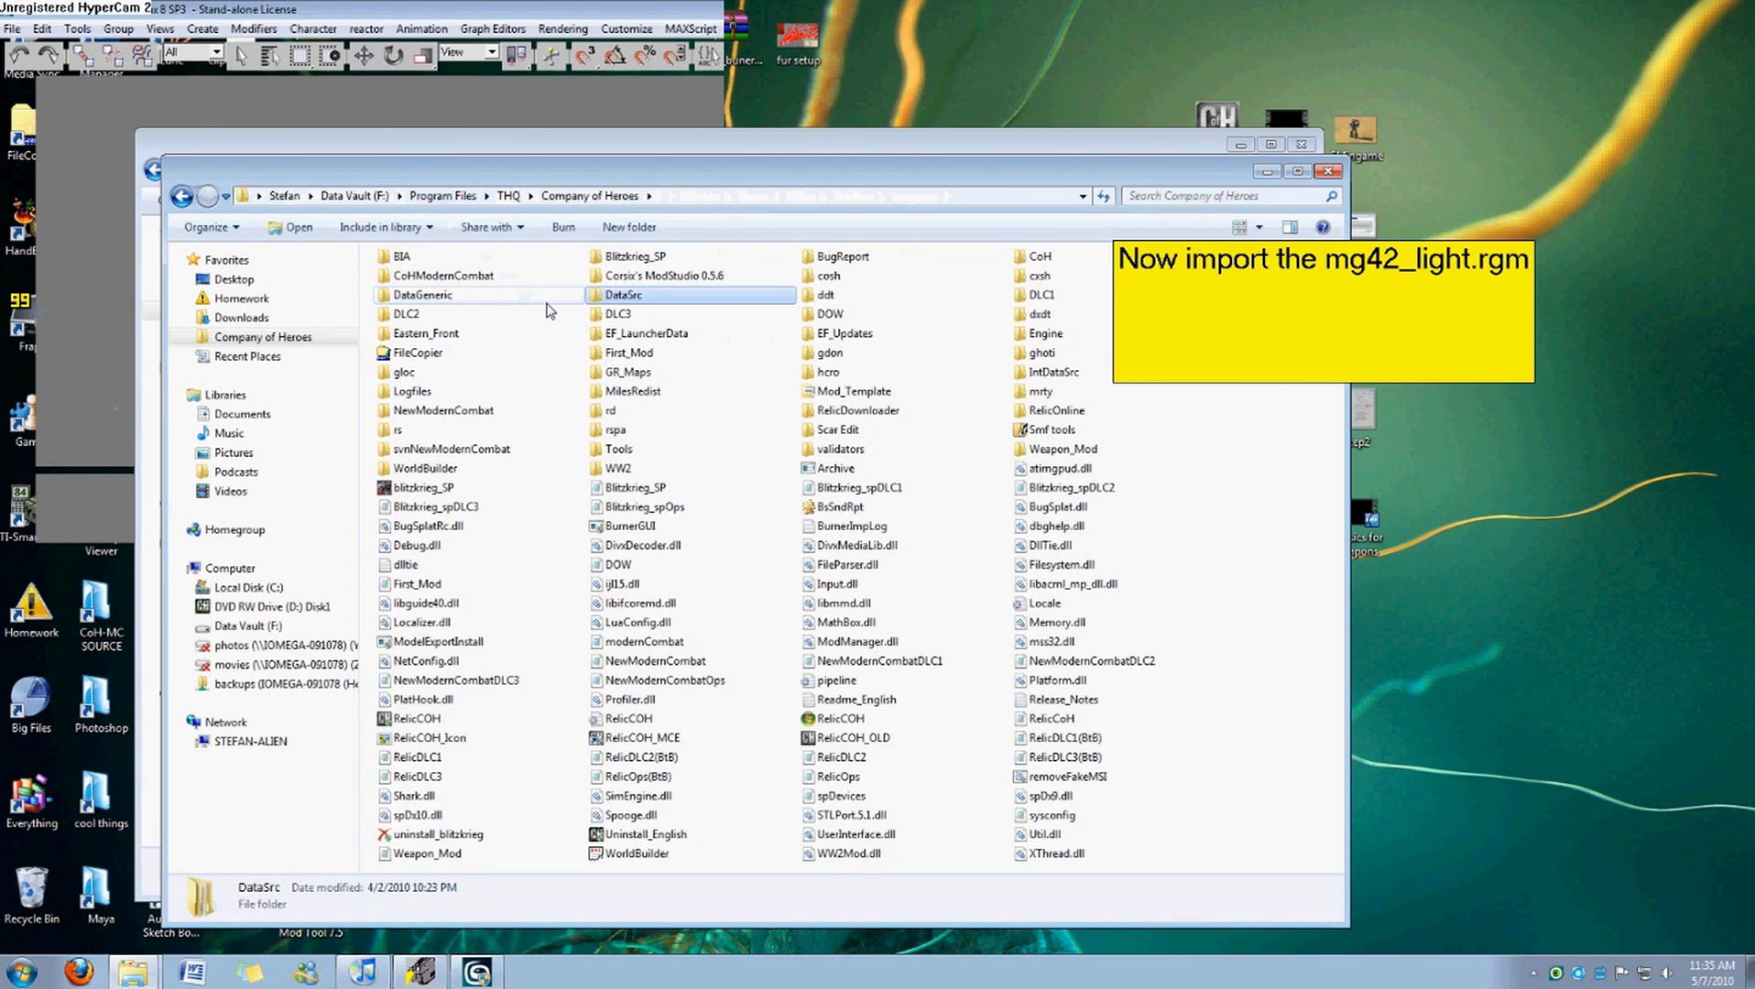
{"action": "double_click", "coordinate": [478, 410]}
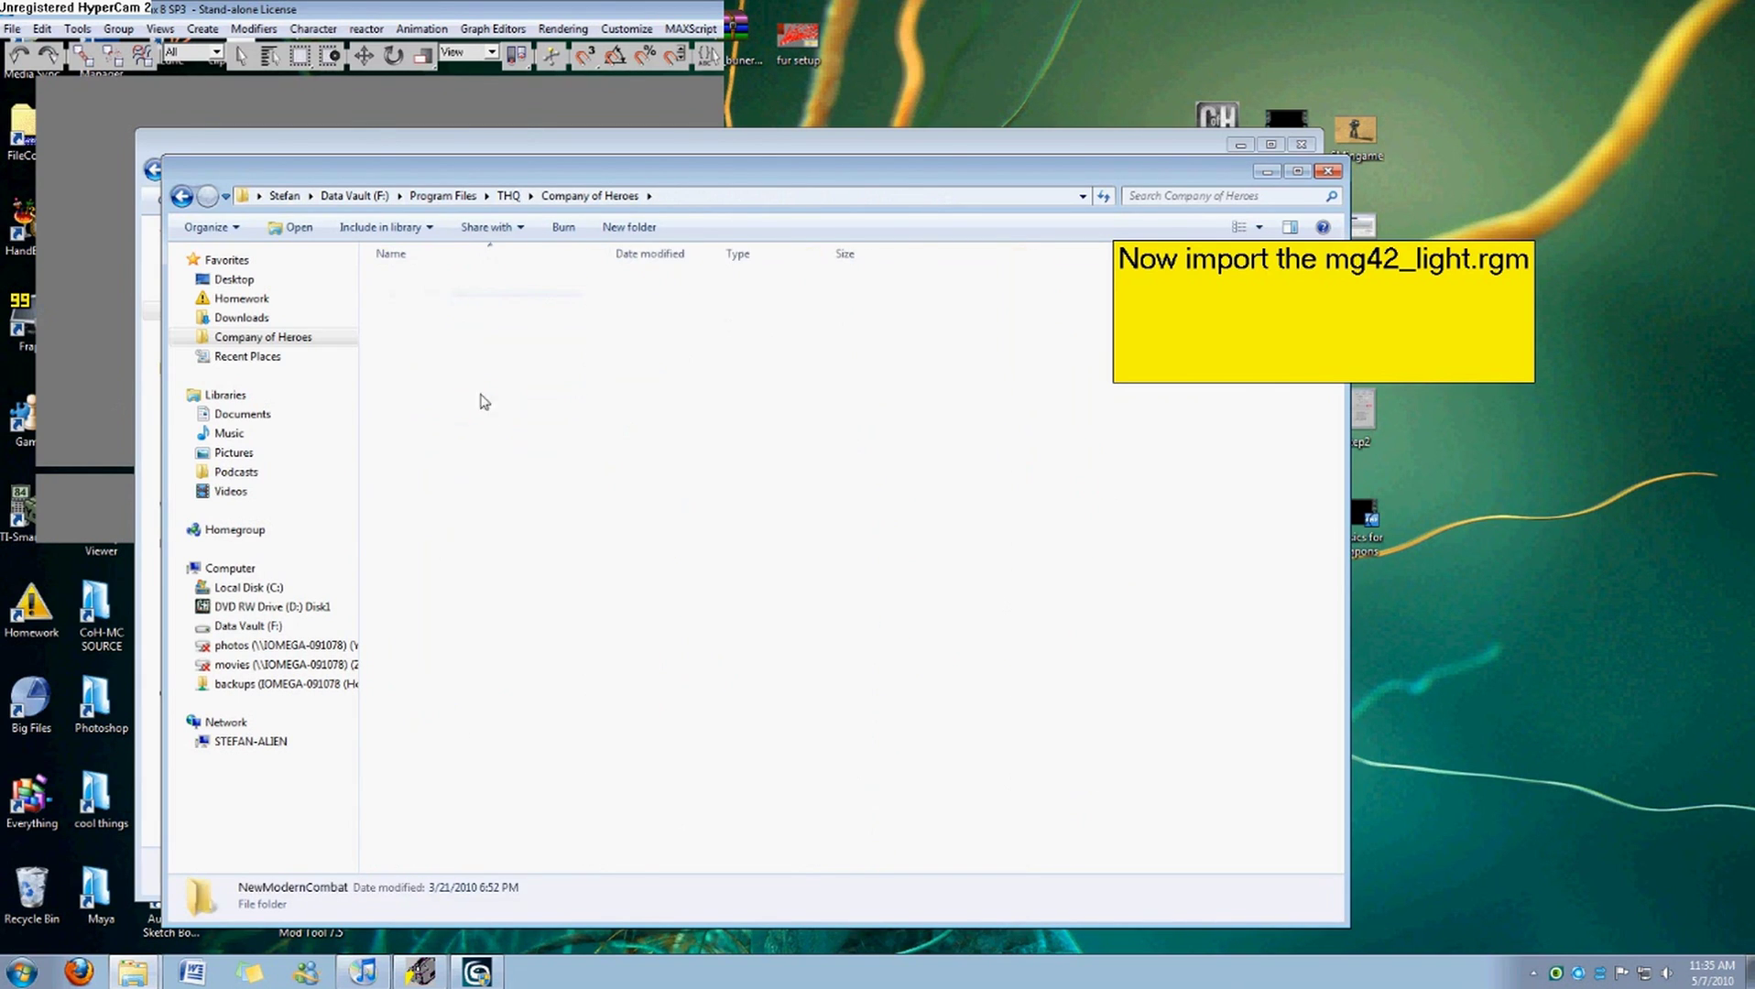
{"action": "left_click", "coordinate": [461, 287]}
{"action": "double_click", "coordinate": [461, 283]}
{"action": "double_click", "coordinate": [461, 283]}
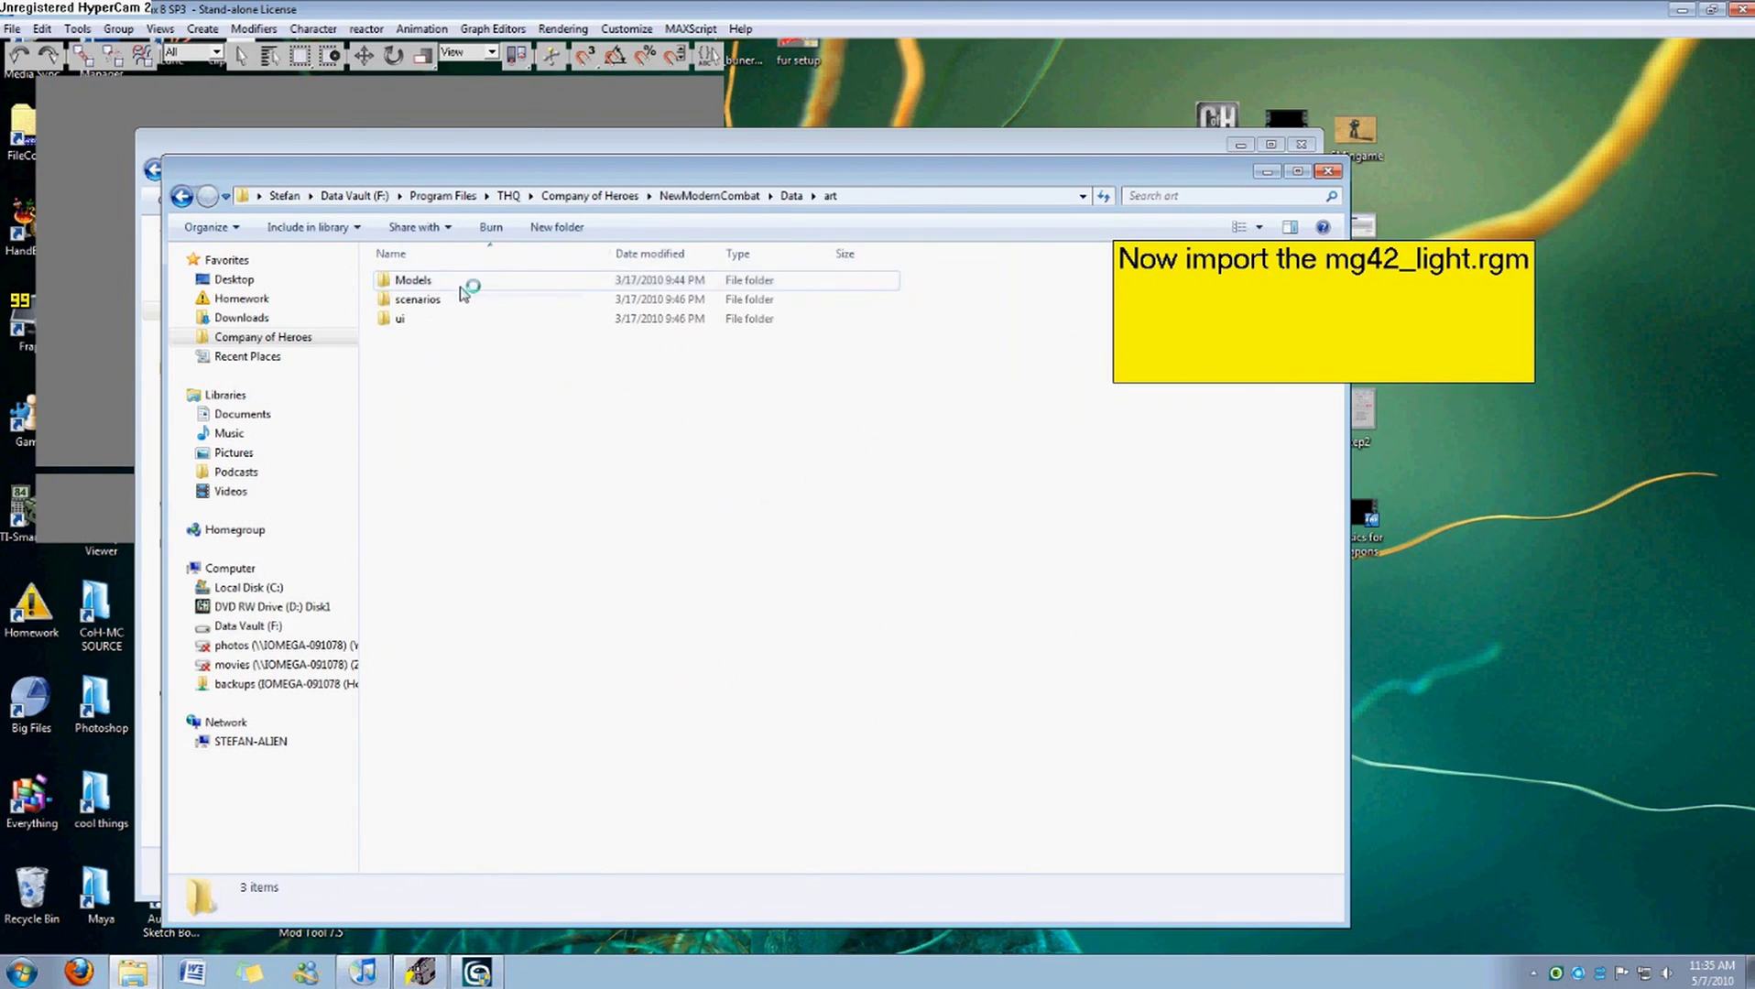
{"action": "double_click", "coordinate": [461, 283]}
{"action": "double_click", "coordinate": [461, 284]}
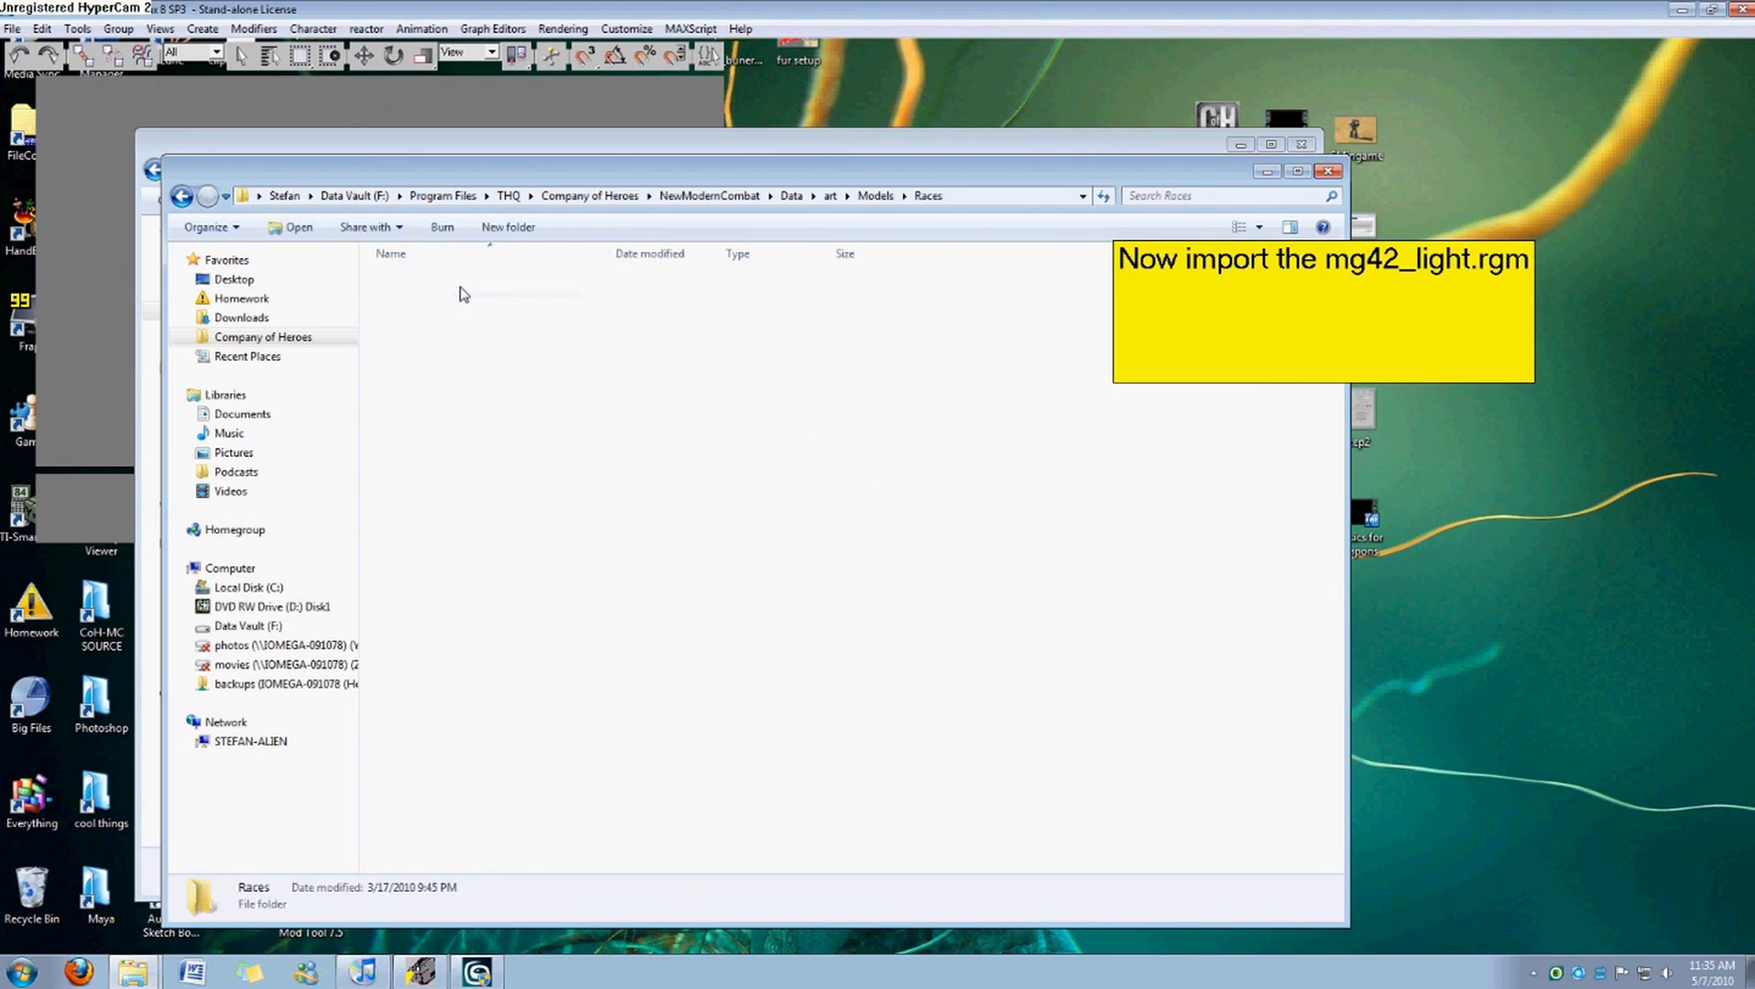
{"action": "left_click", "coordinate": [460, 286]}
{"action": "double_click", "coordinate": [460, 286]}
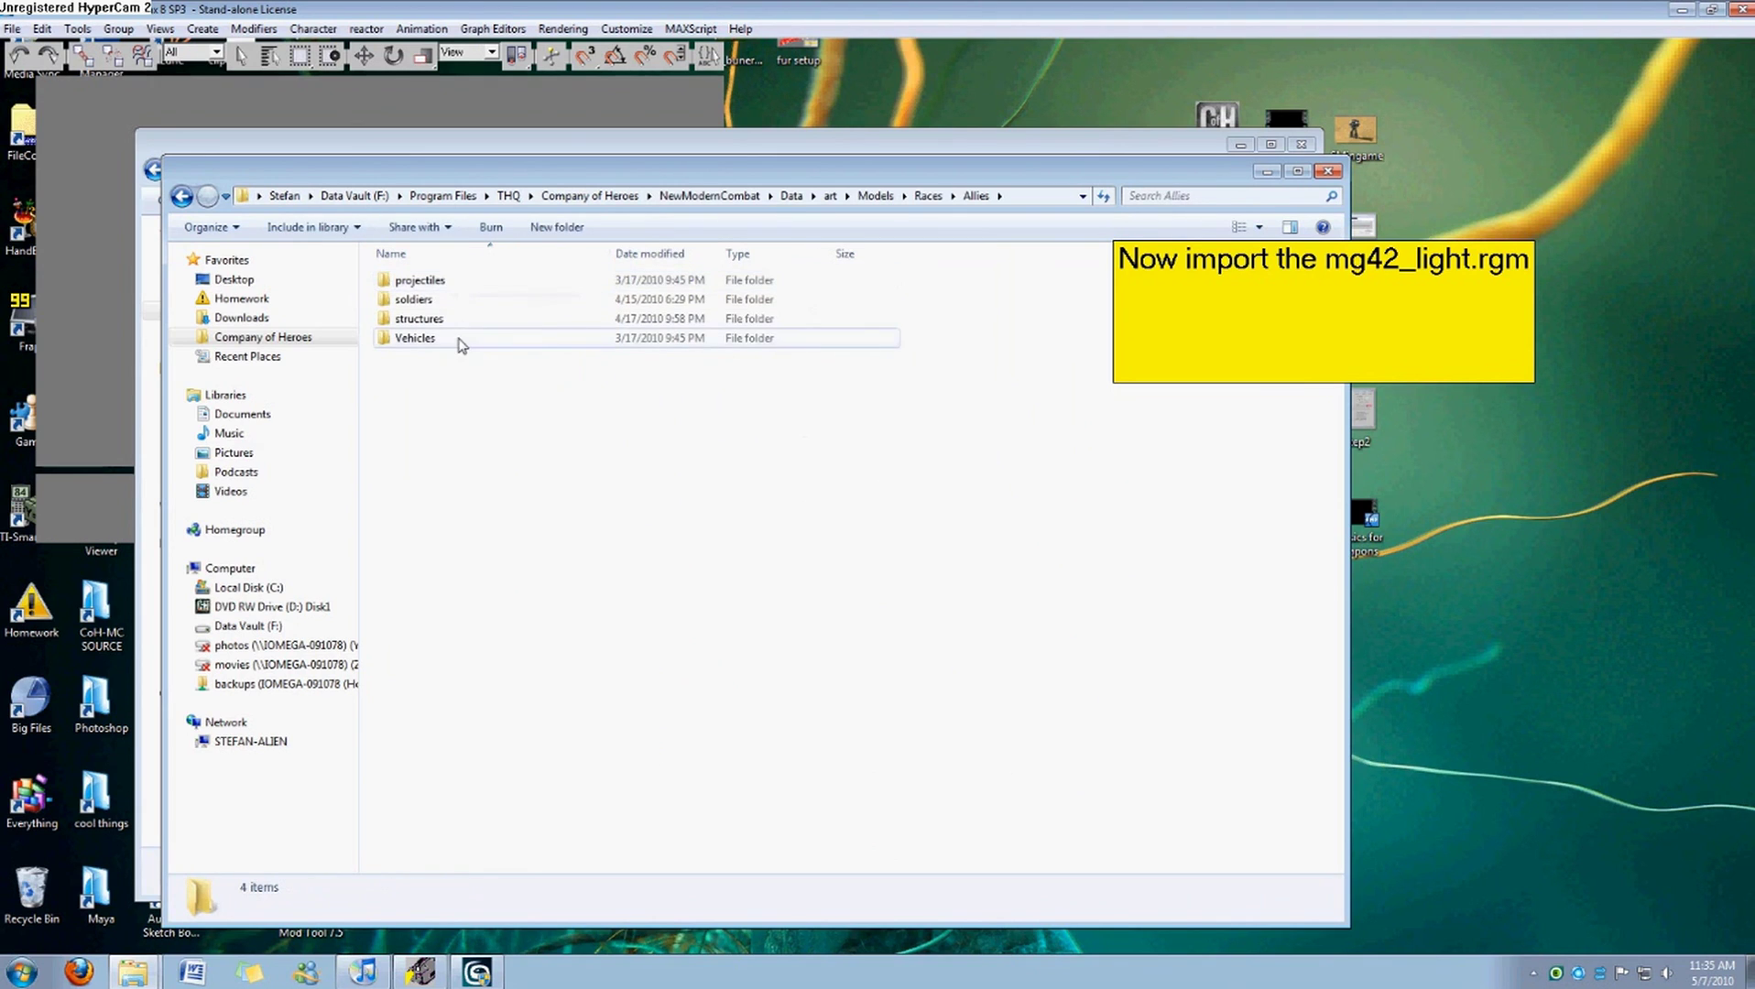
{"action": "double_click", "coordinate": [455, 302]}
{"action": "double_click", "coordinate": [449, 285]}
{"action": "double_click", "coordinate": [452, 396]}
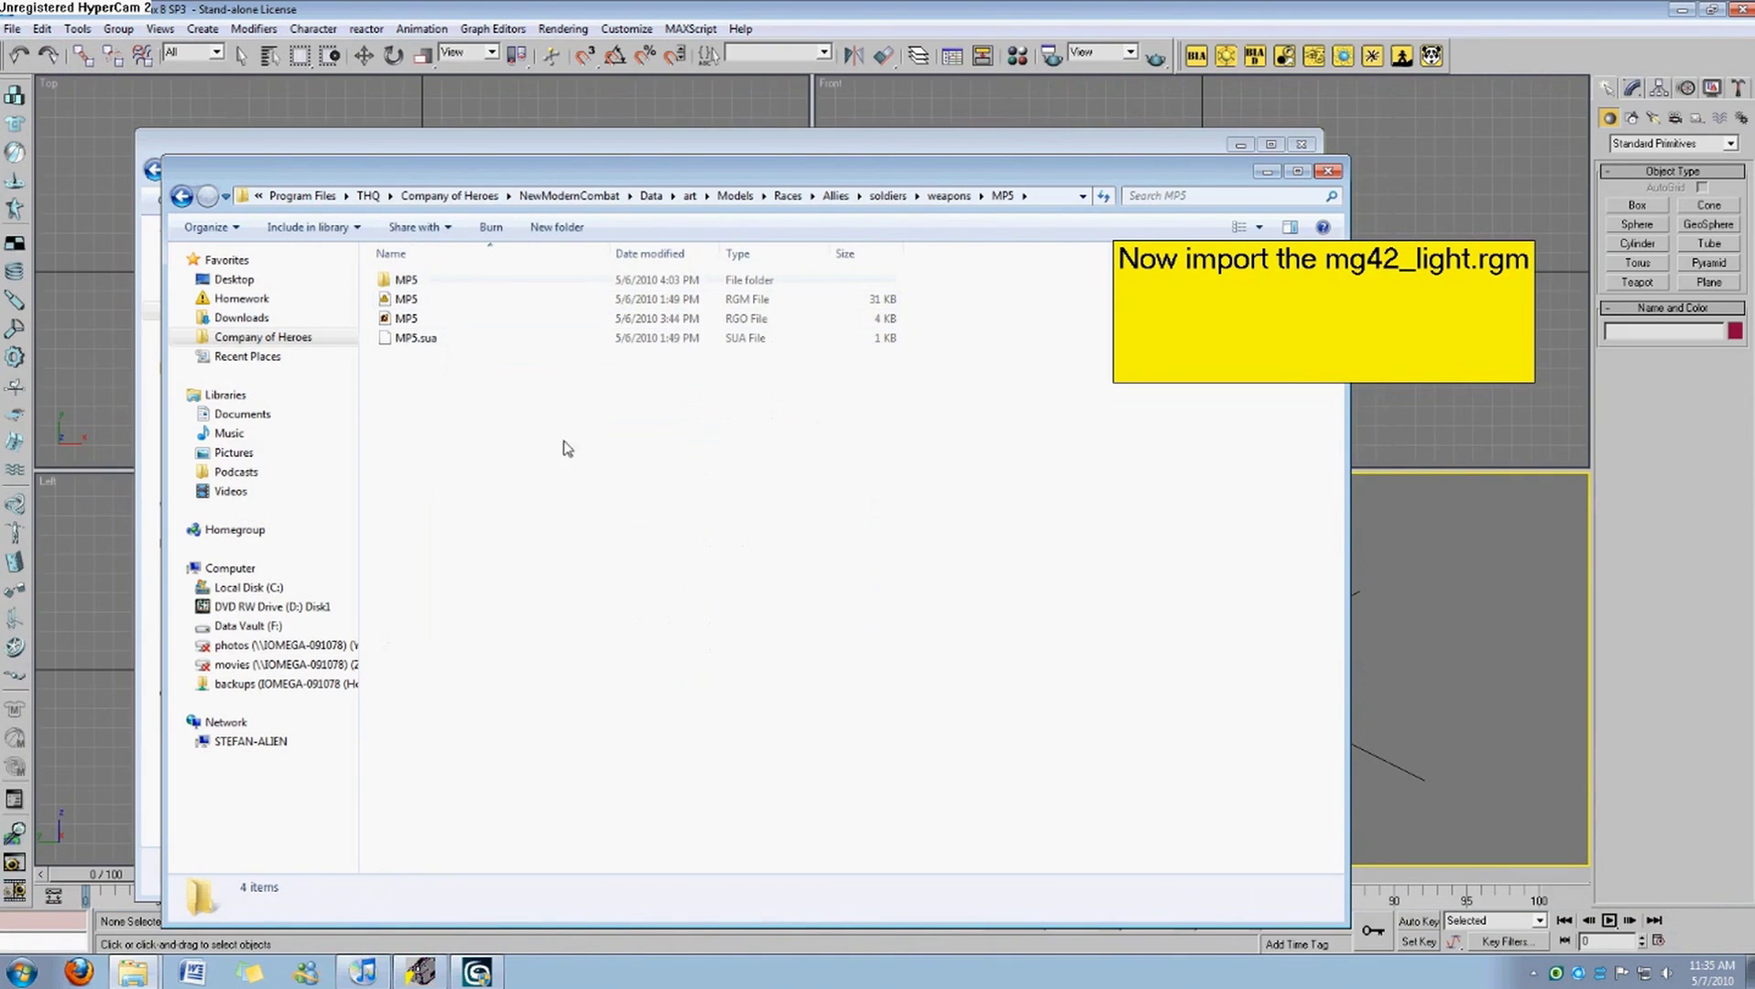
Return to the Company of Heroes directory and locate the Weapon_Mod folder.
{"action": "left_click", "coordinate": [467, 196]}
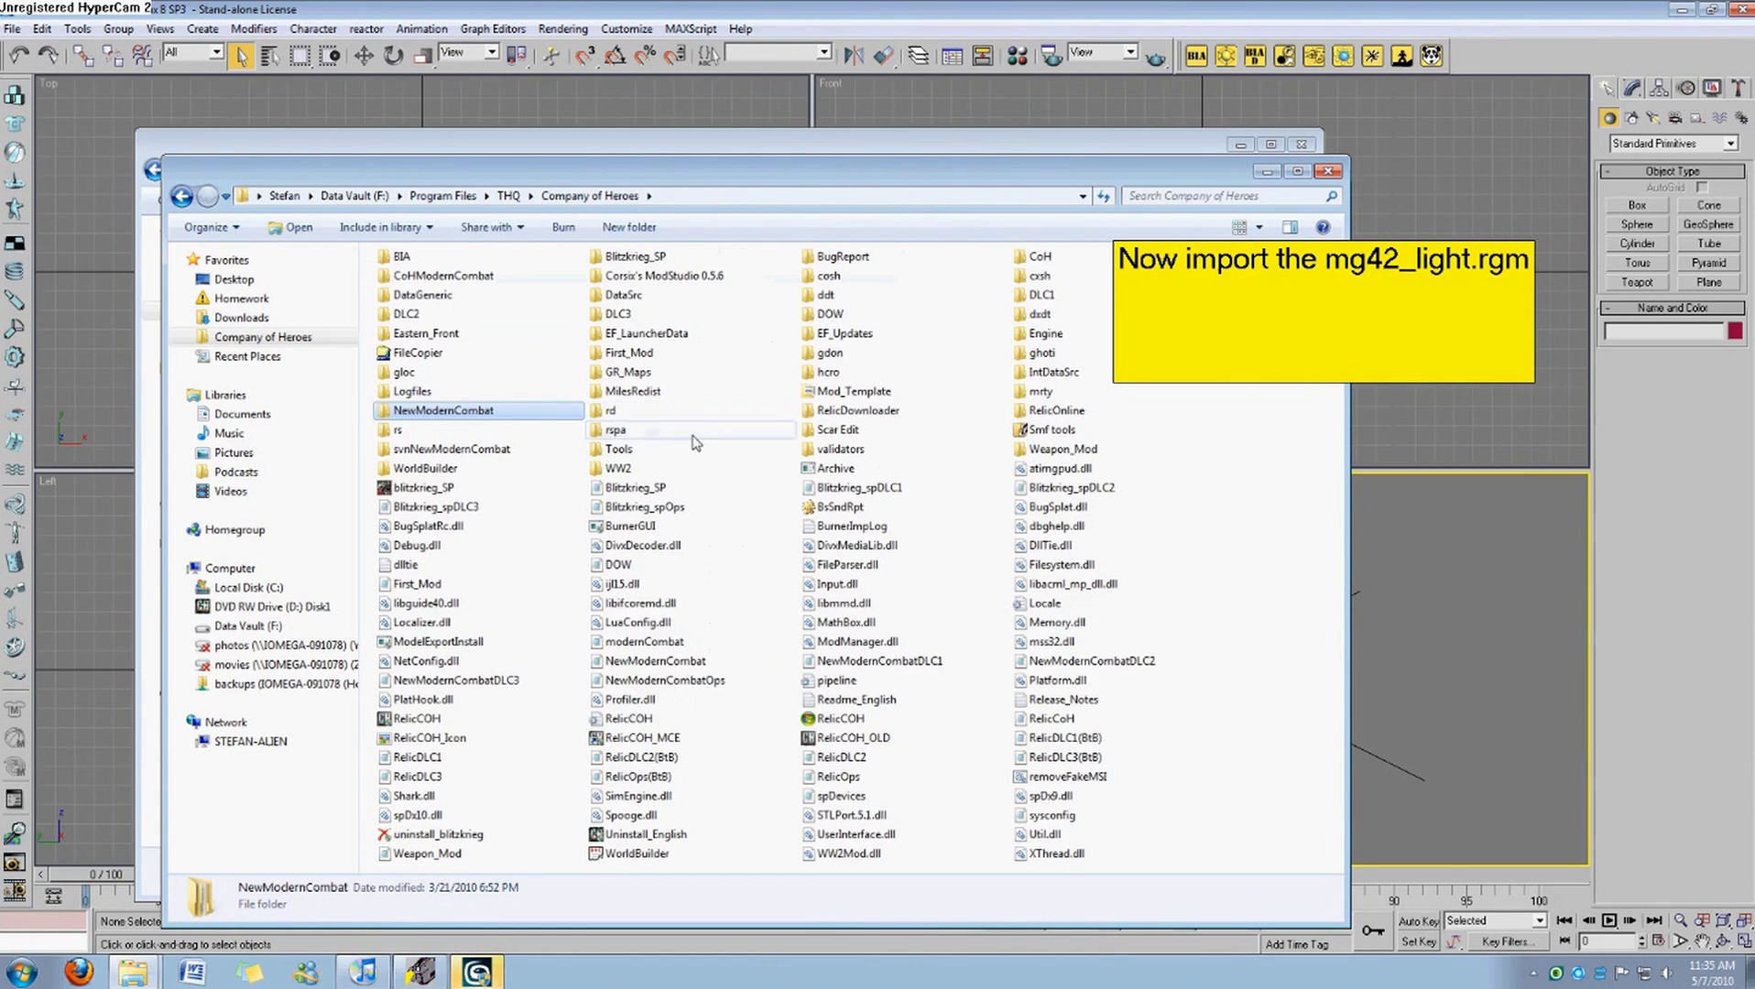
{"action": "left_click", "coordinate": [1063, 449]}
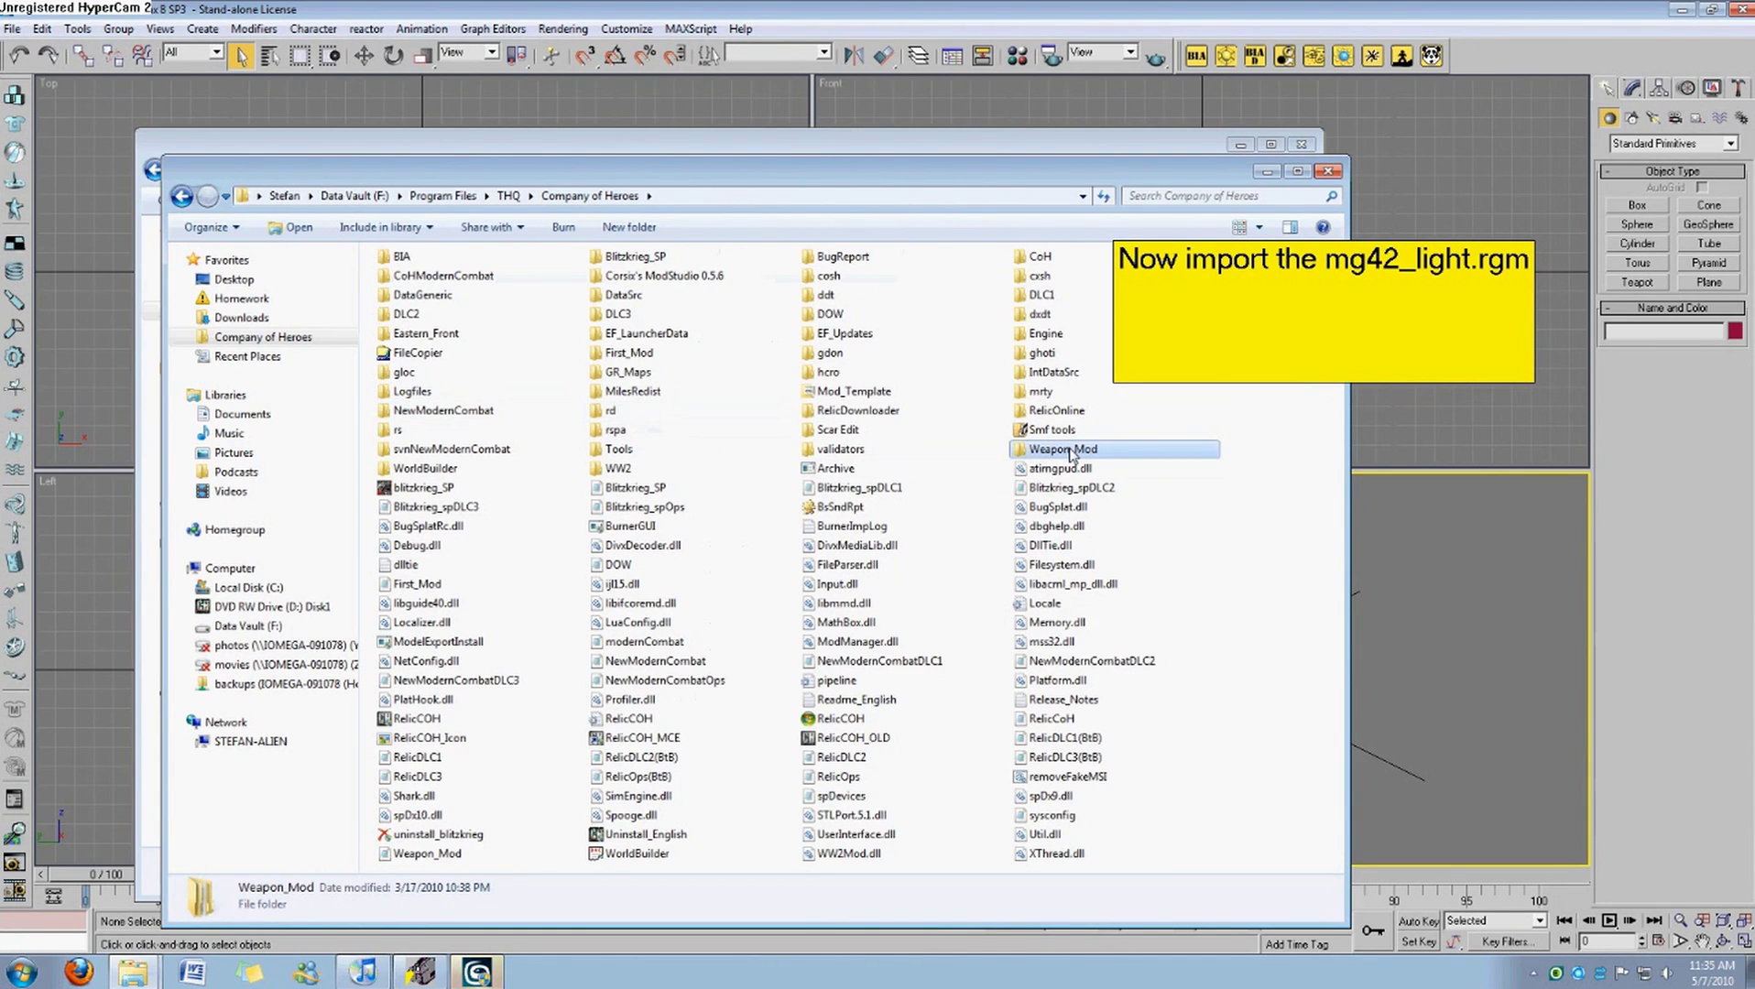
{"action": "left_click", "coordinate": [1280, 465]}
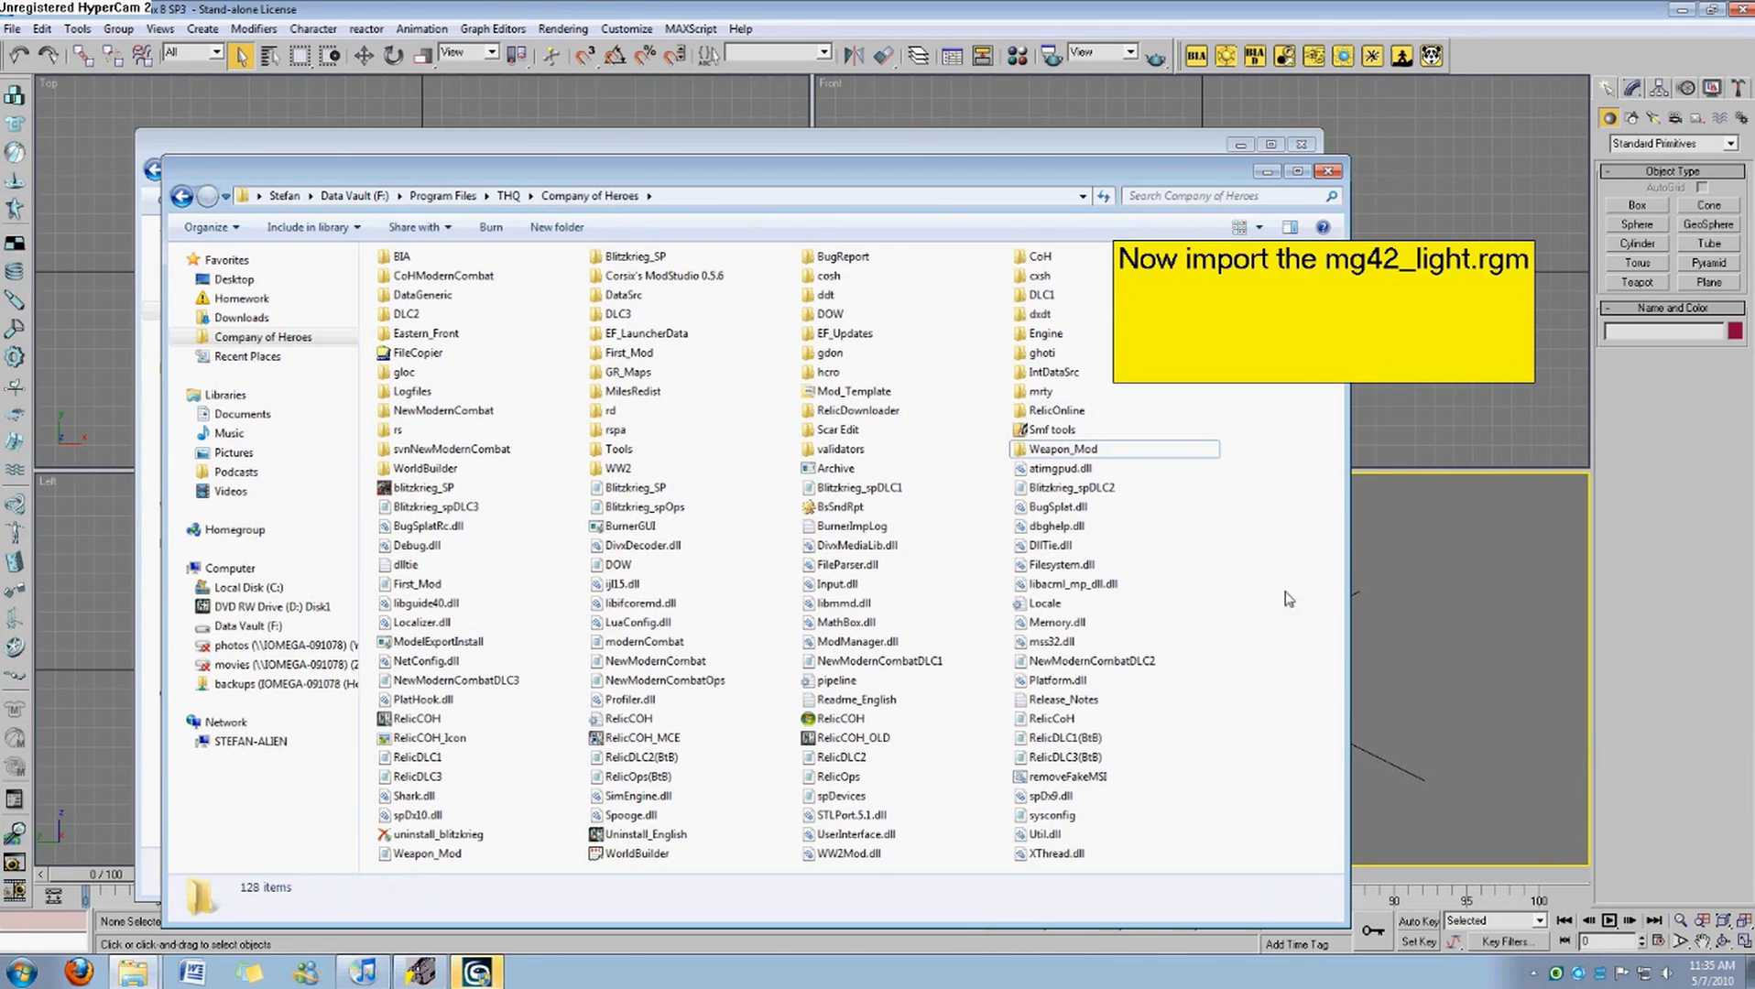
Switch to 3ds Max and open the recent scene reference.max from Weapon_Mod's allies\soldiers\weapons\SAW\SAW\model folder.
{"action": "key", "text": "alt+Tab"}
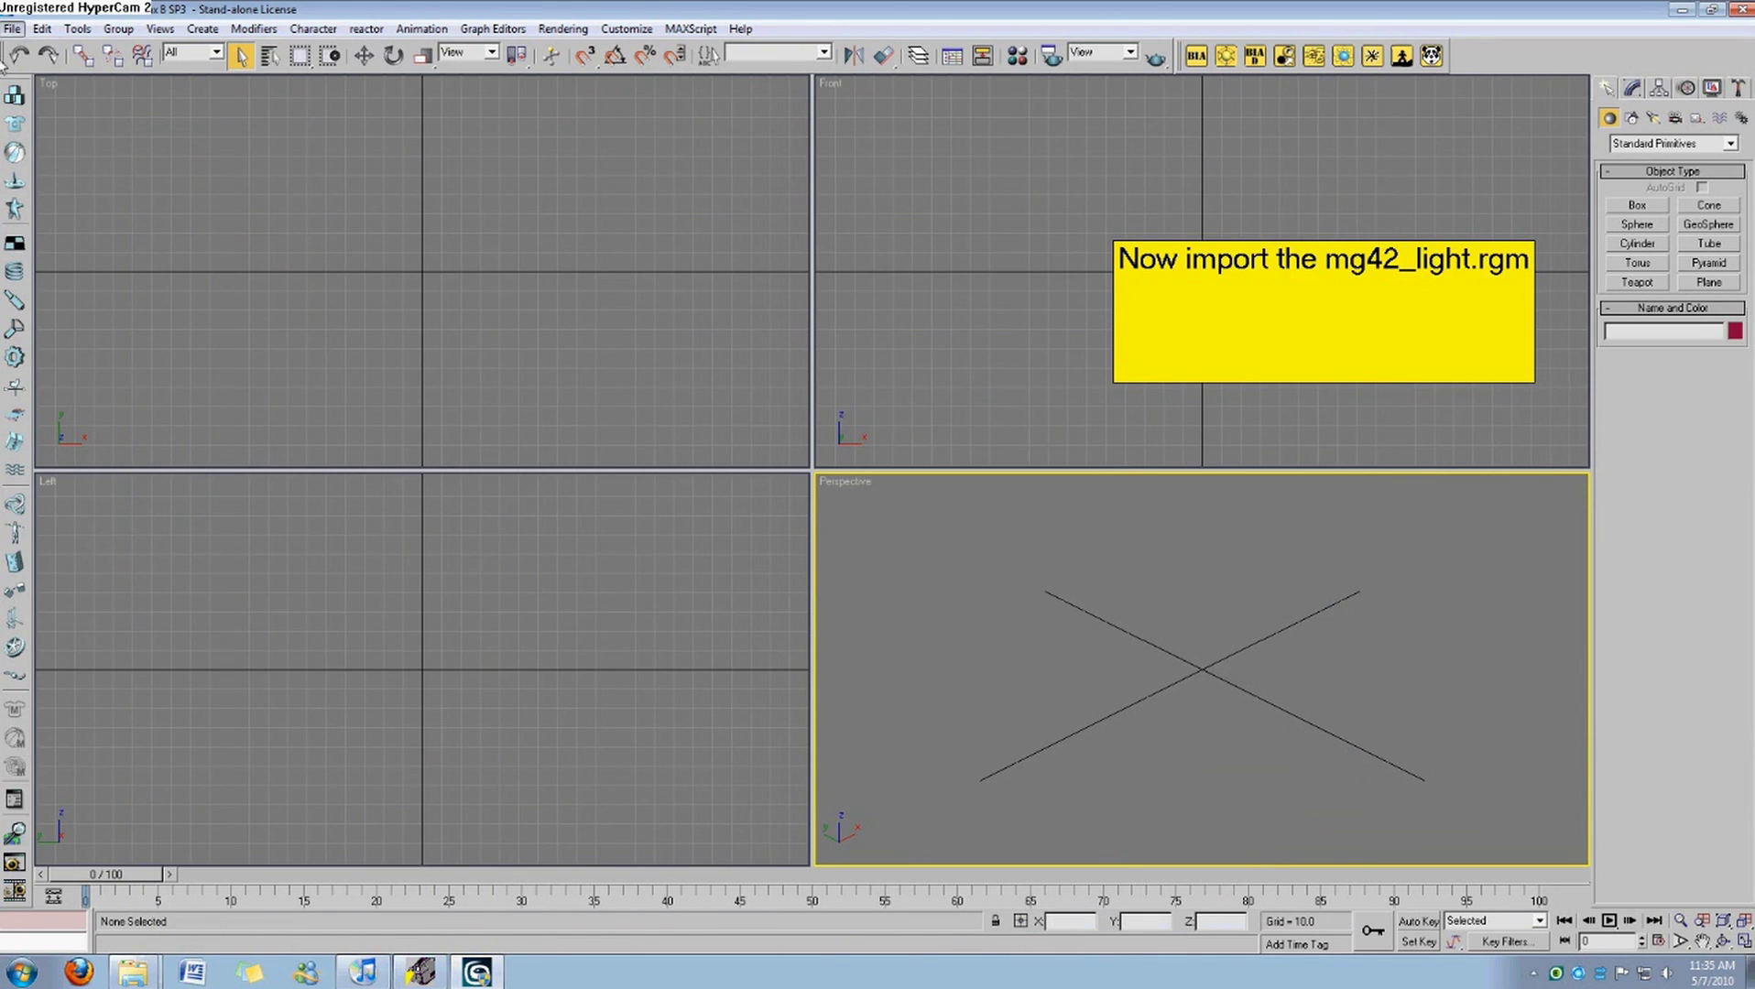
{"action": "left_click", "coordinate": [12, 28]}
{"action": "mouse_move", "coordinate": [73, 110]}
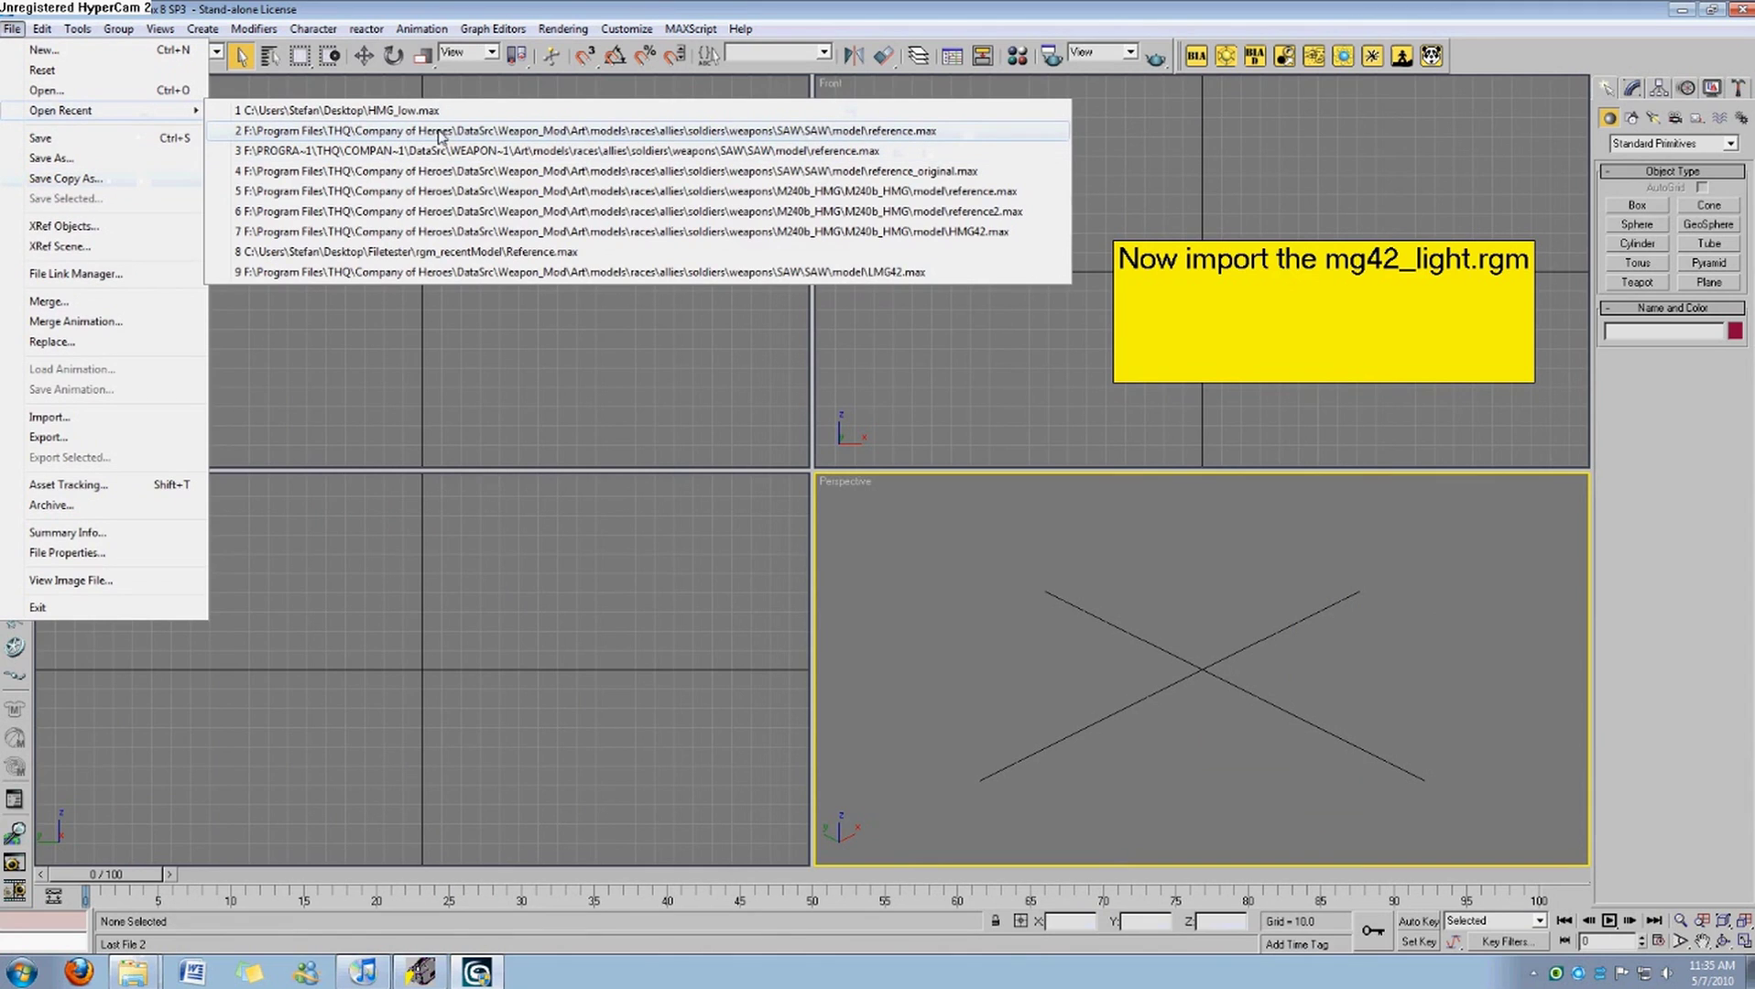
{"action": "left_click", "coordinate": [701, 131]}
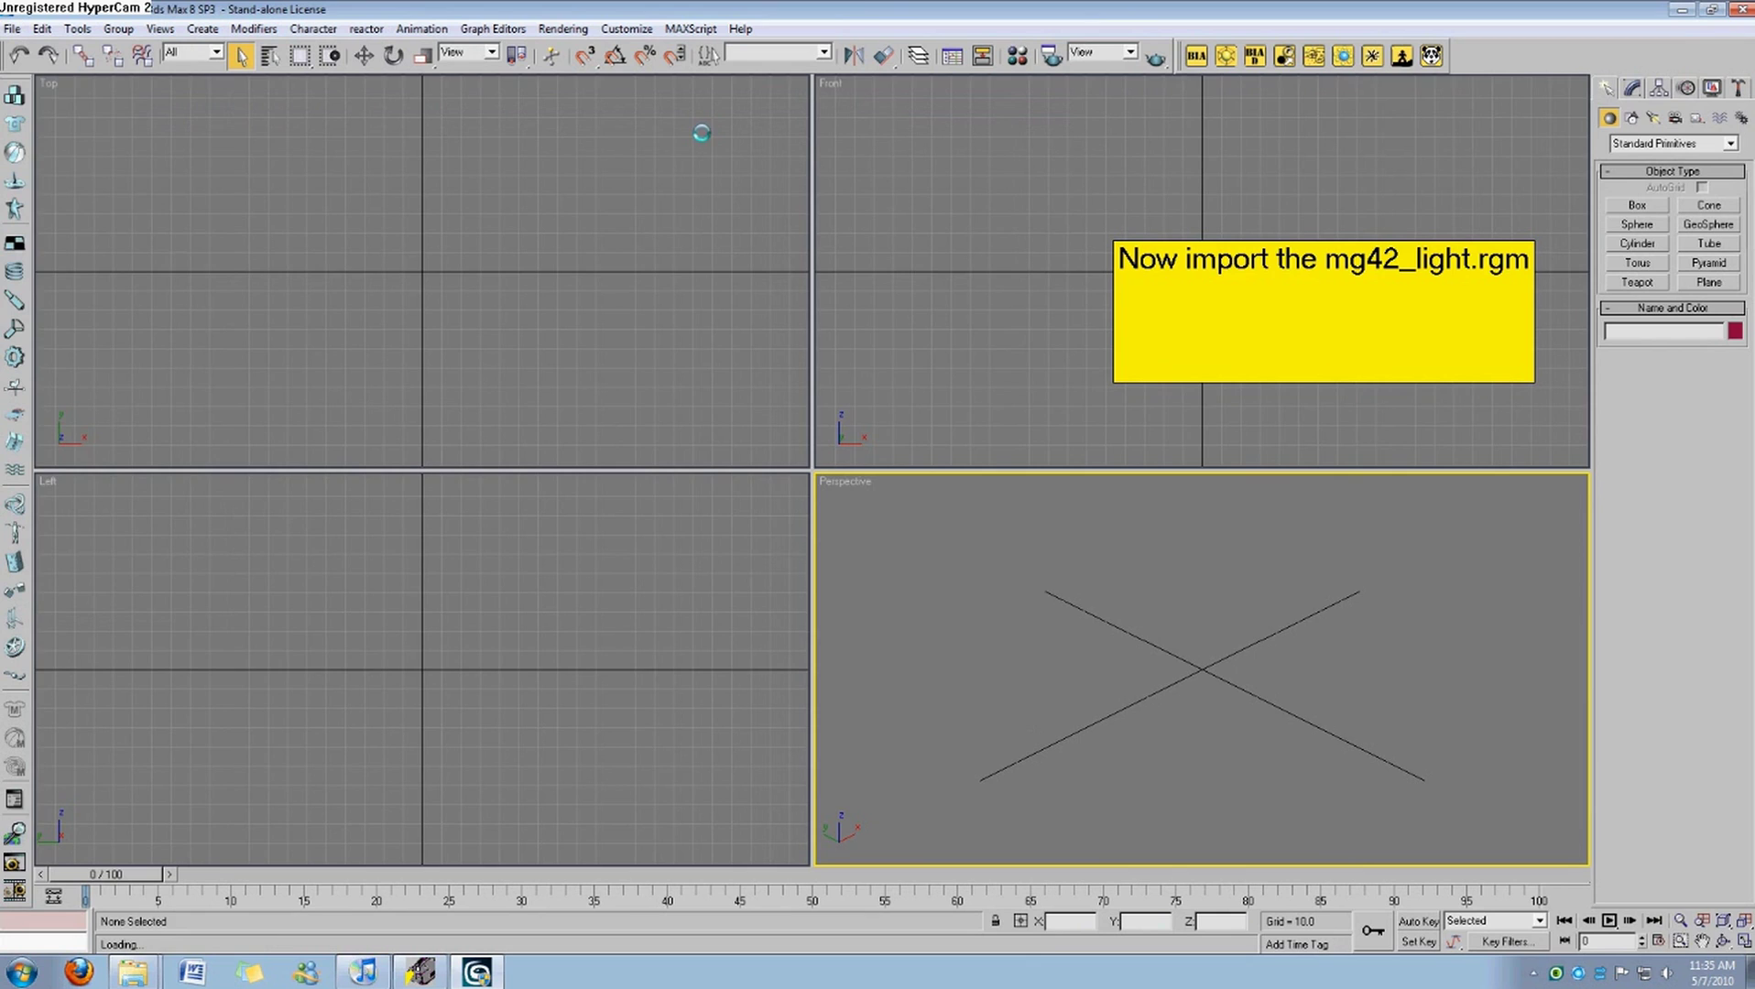
{"action": "left_click", "coordinate": [725, 588]}
{"action": "left_click", "coordinate": [12, 28]}
{"action": "left_click", "coordinate": [528, 324]}
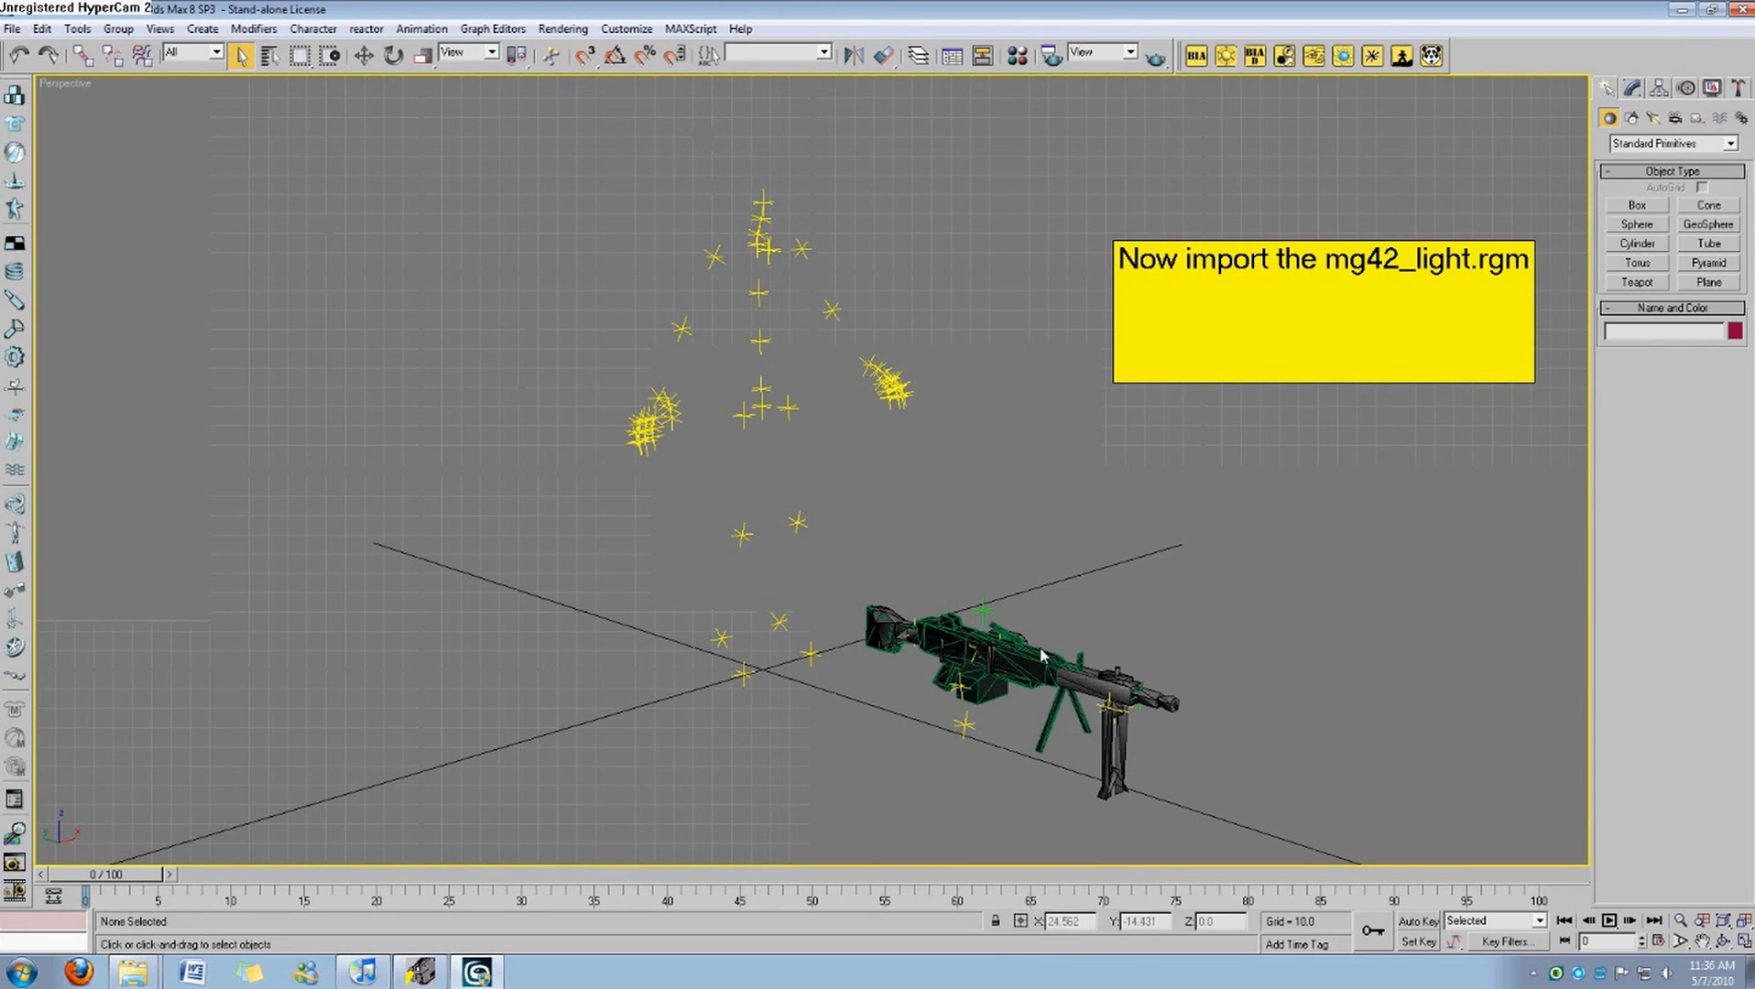
Add the line "...end-product" to the on-screen note.
{"action": "double_click", "coordinate": [1242, 341]}
{"action": "left_click", "coordinate": [1536, 304]}
{"action": "left_click", "coordinate": [1528, 305]}
{"action": "left_click", "coordinate": [1526, 283]}
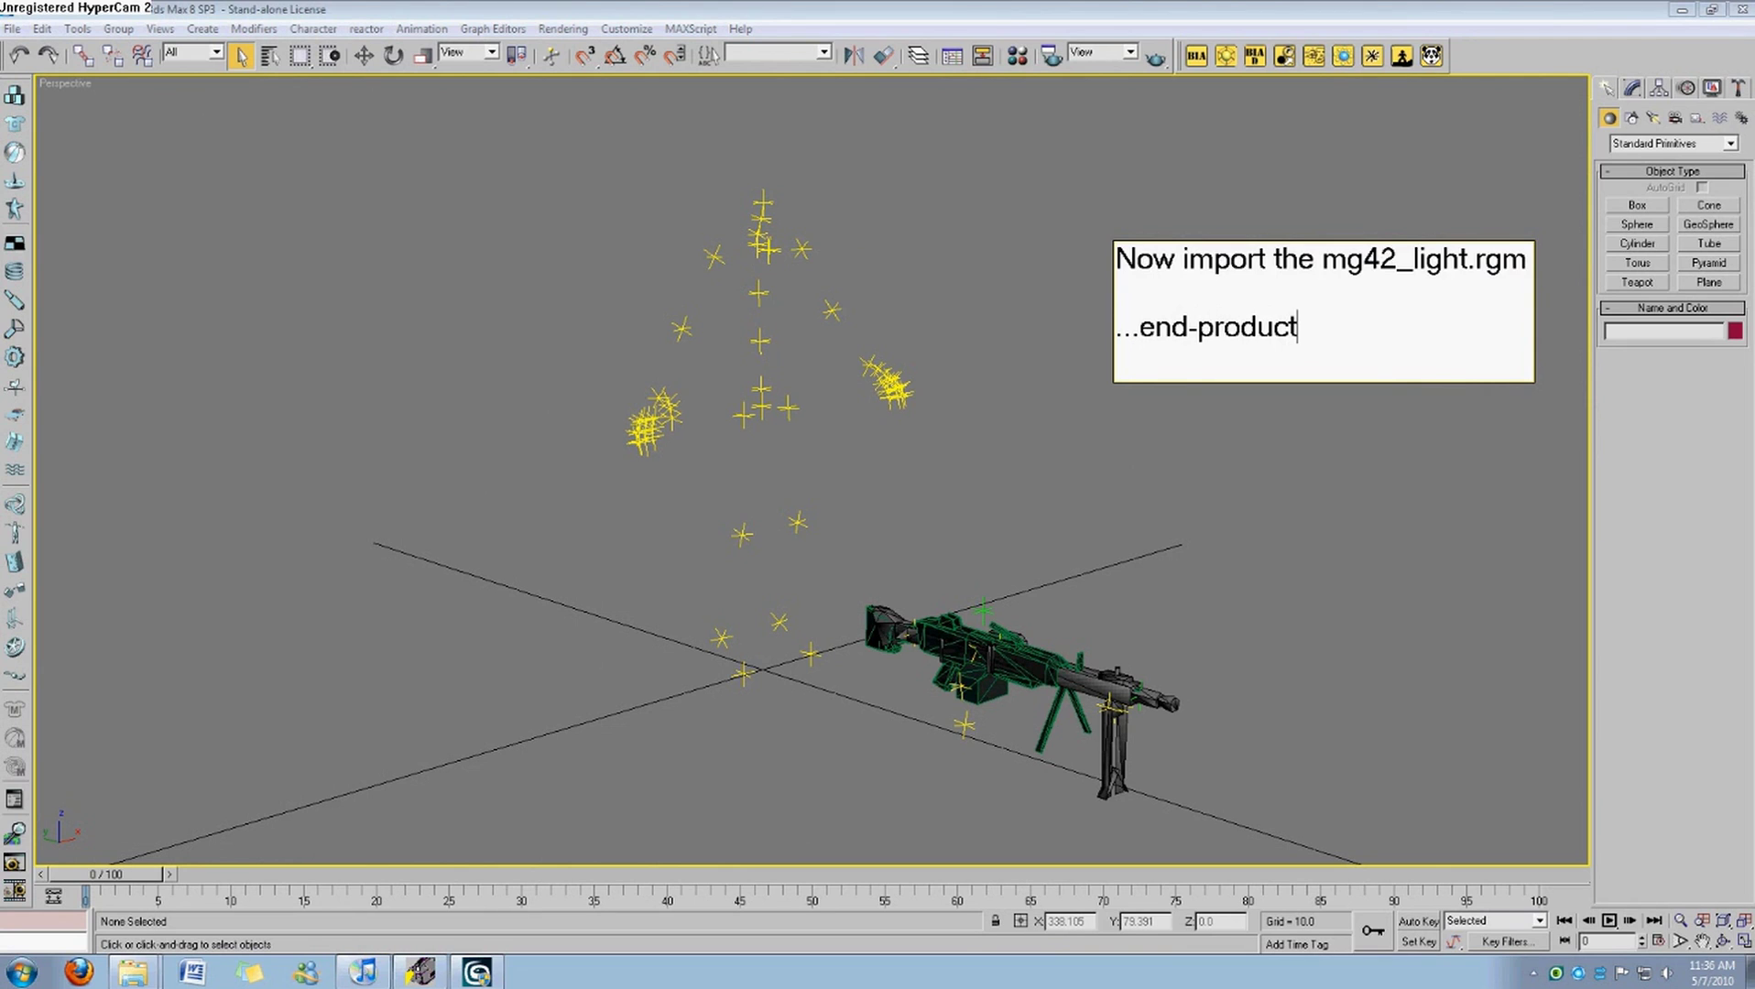
{"action": "left_click", "coordinate": [1468, 477]}
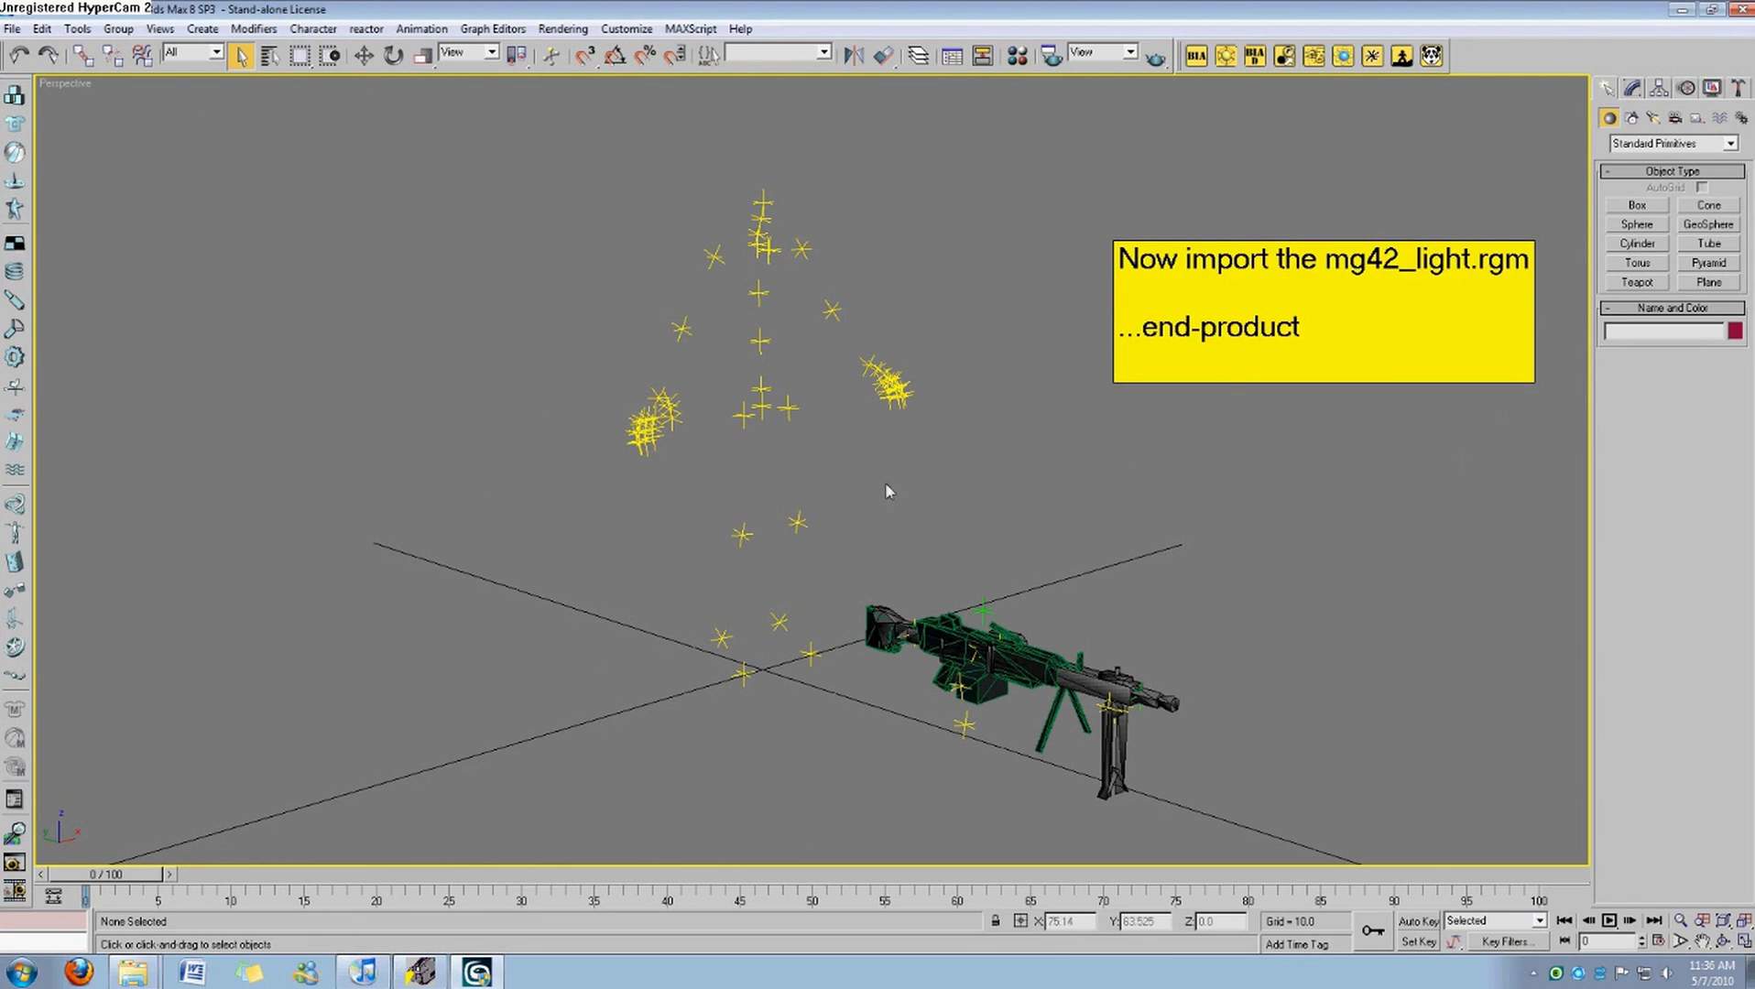
Reset the reference scene to an empty one.
{"action": "left_click", "coordinate": [14, 28]}
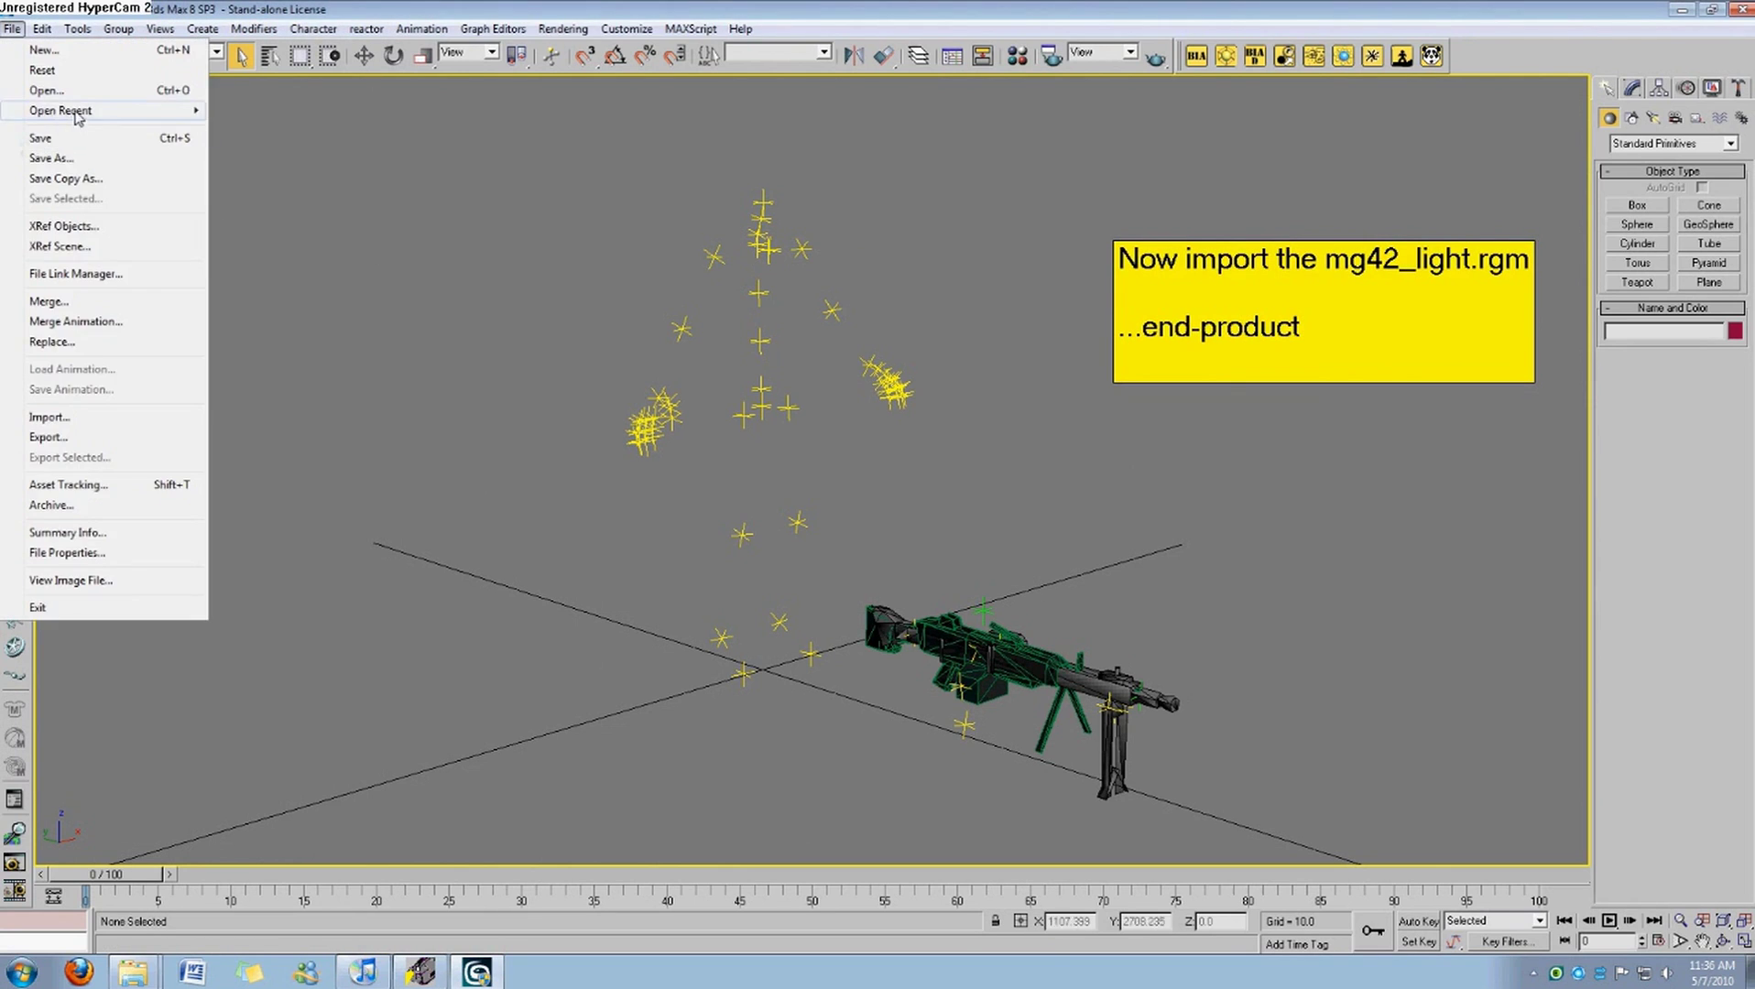
{"action": "left_click", "coordinate": [29, 66]}
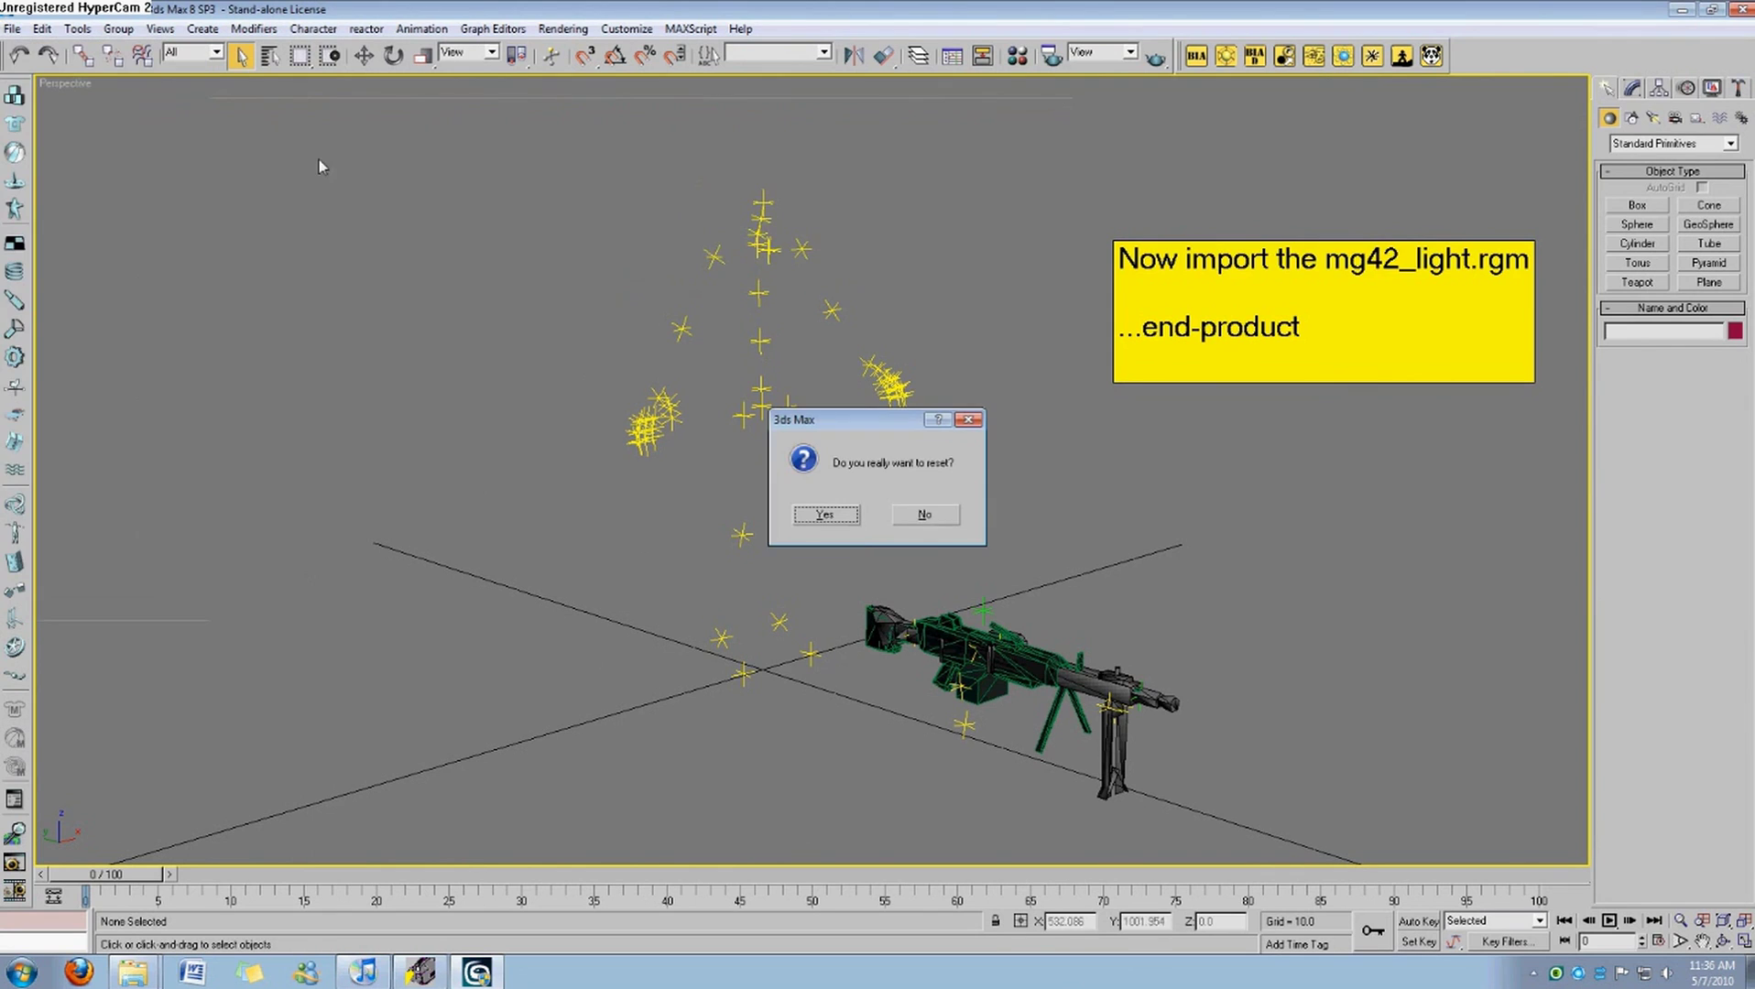
{"action": "left_click", "coordinate": [850, 513]}
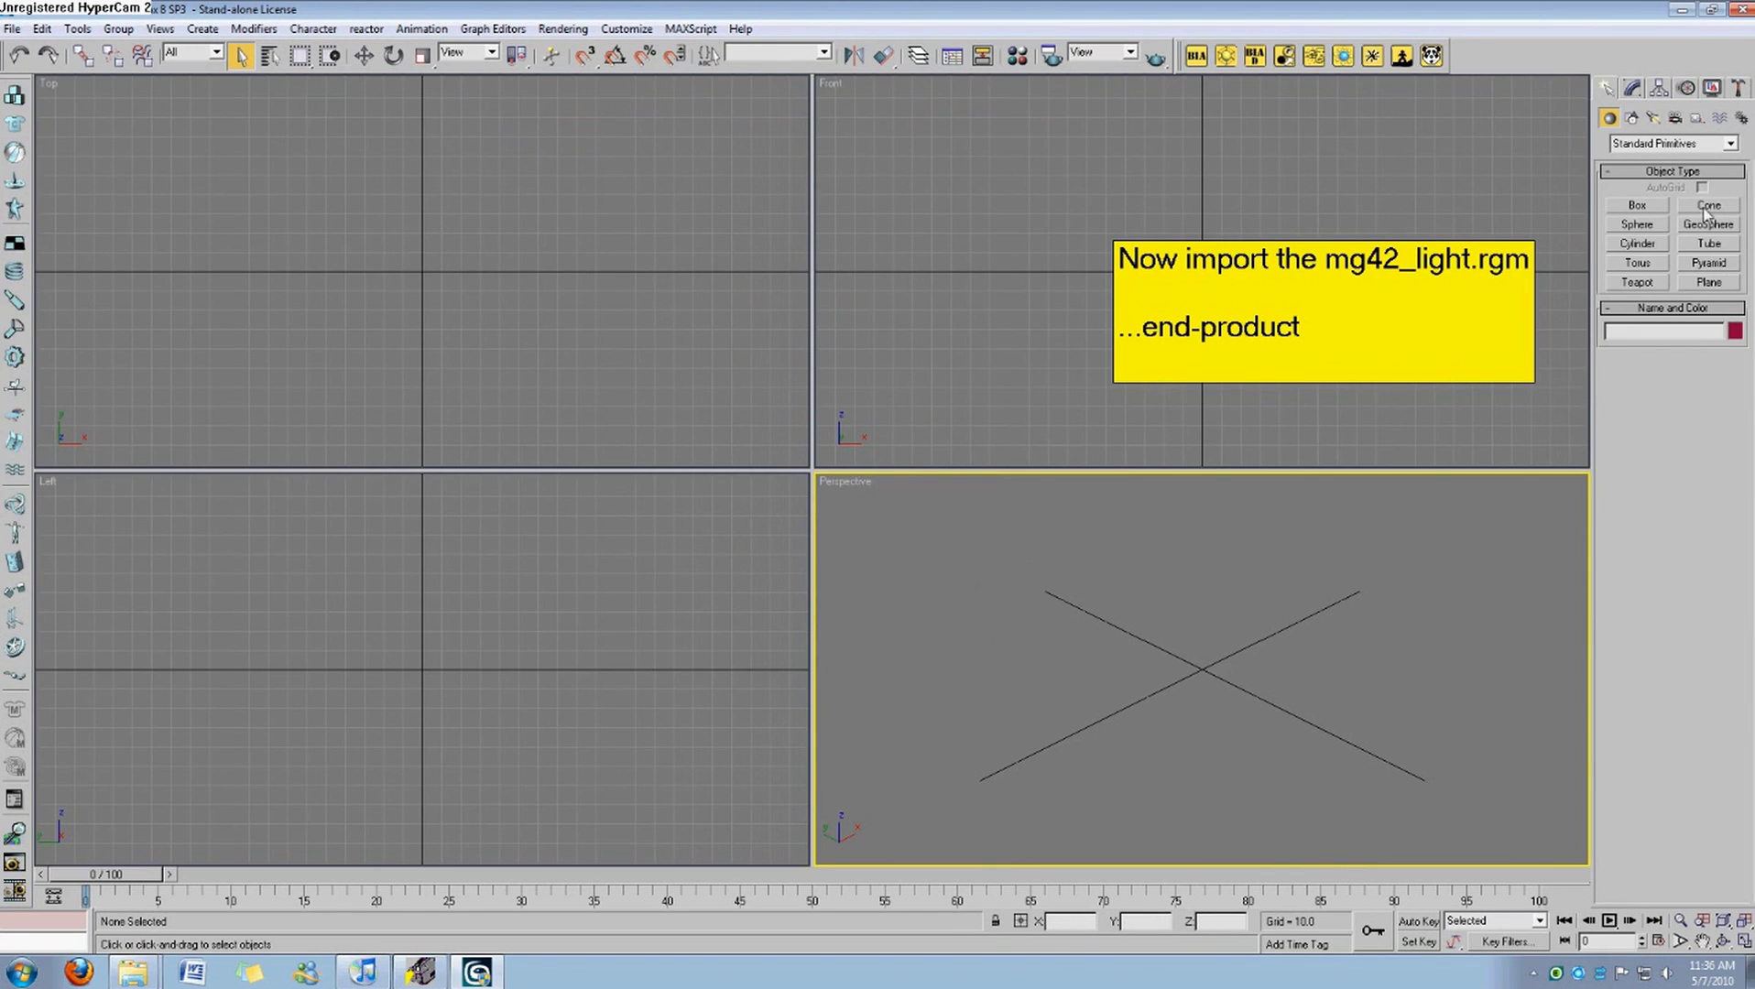
Load the RGM Import utility through MAXScript.
{"action": "left_click", "coordinate": [1738, 87]}
{"action": "left_click", "coordinate": [1662, 335]}
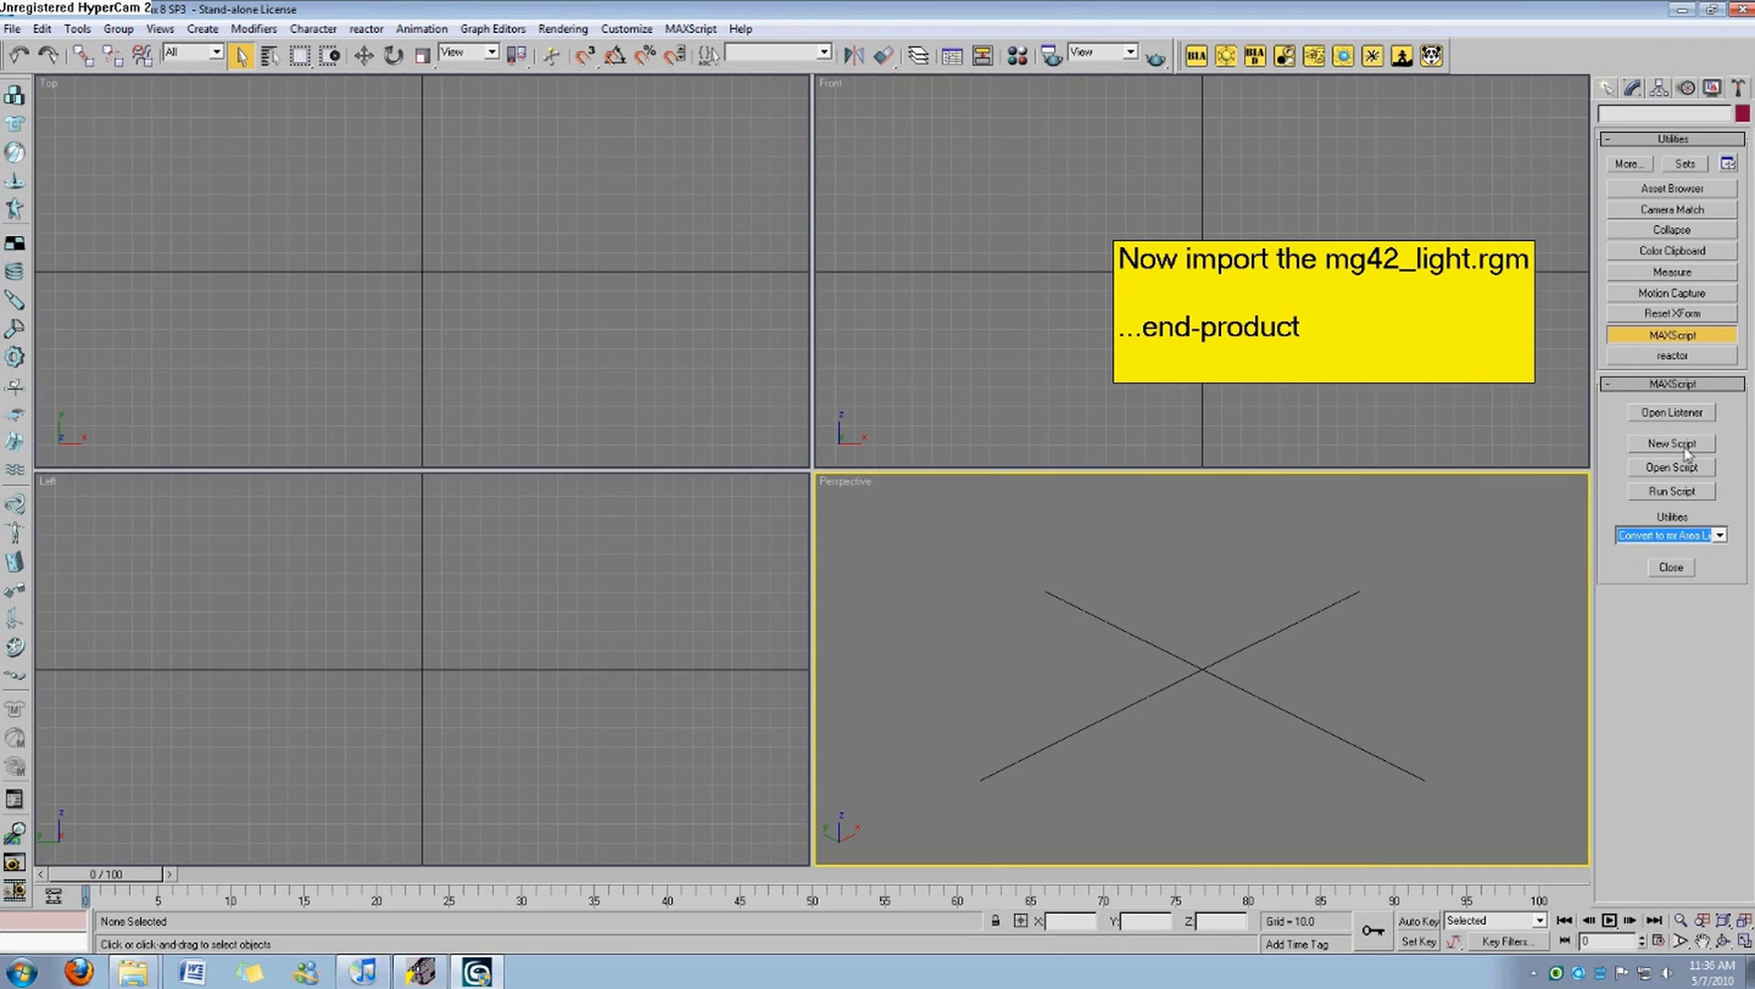
{"action": "left_click", "coordinate": [1684, 541]}
{"action": "left_click", "coordinate": [1683, 565]}
Import mg42_light.rgm from the axis\soldiers\weapons folder of the desktop's Data RGM package.
{"action": "left_click", "coordinate": [1666, 622]}
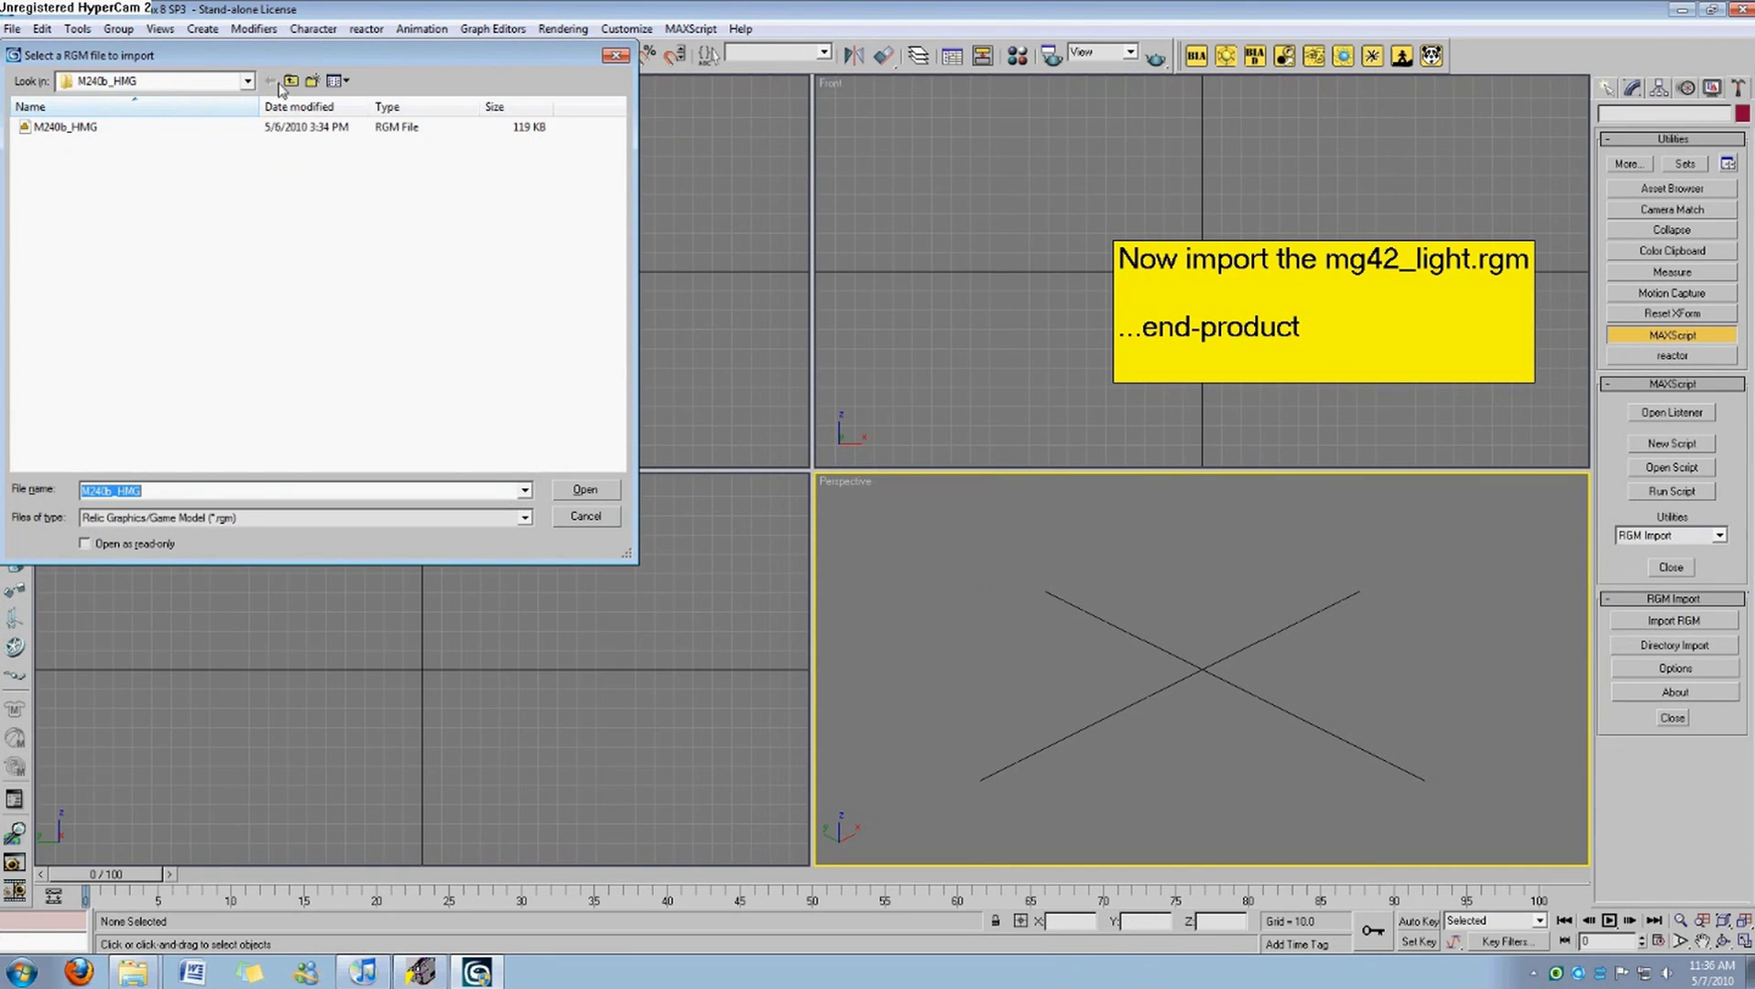
{"action": "left_click", "coordinate": [290, 81]}
{"action": "left_click", "coordinate": [194, 82]}
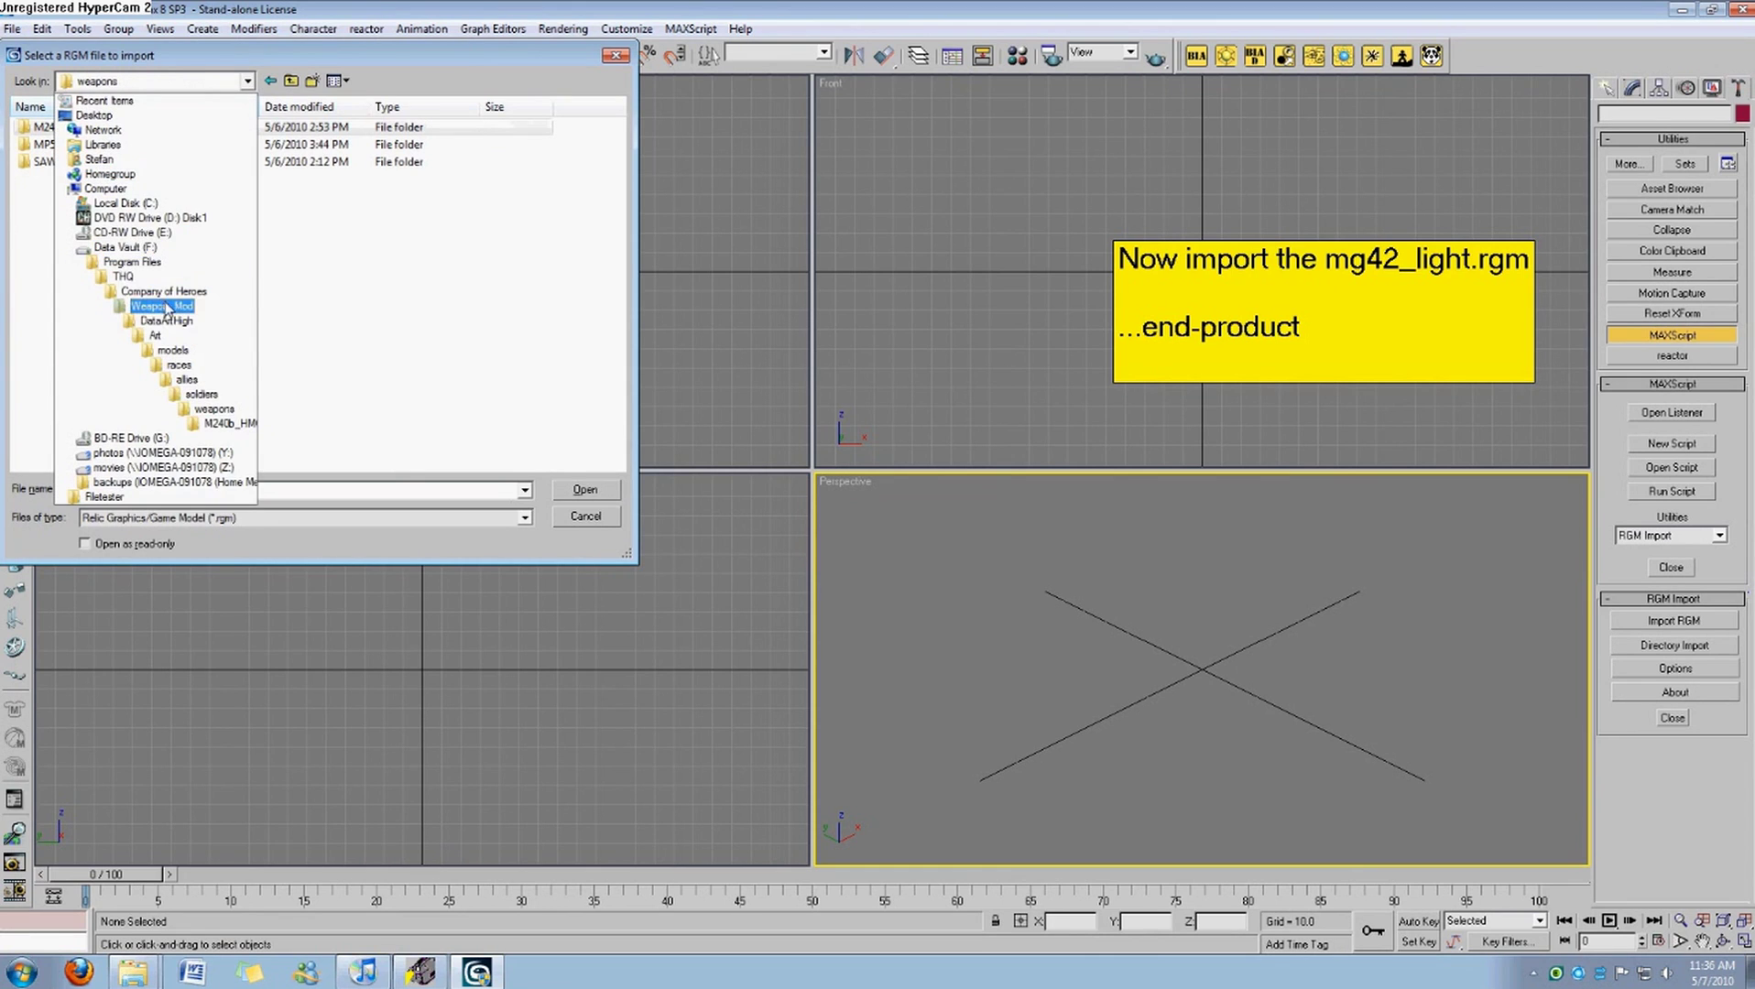
{"action": "left_click", "coordinate": [126, 116]}
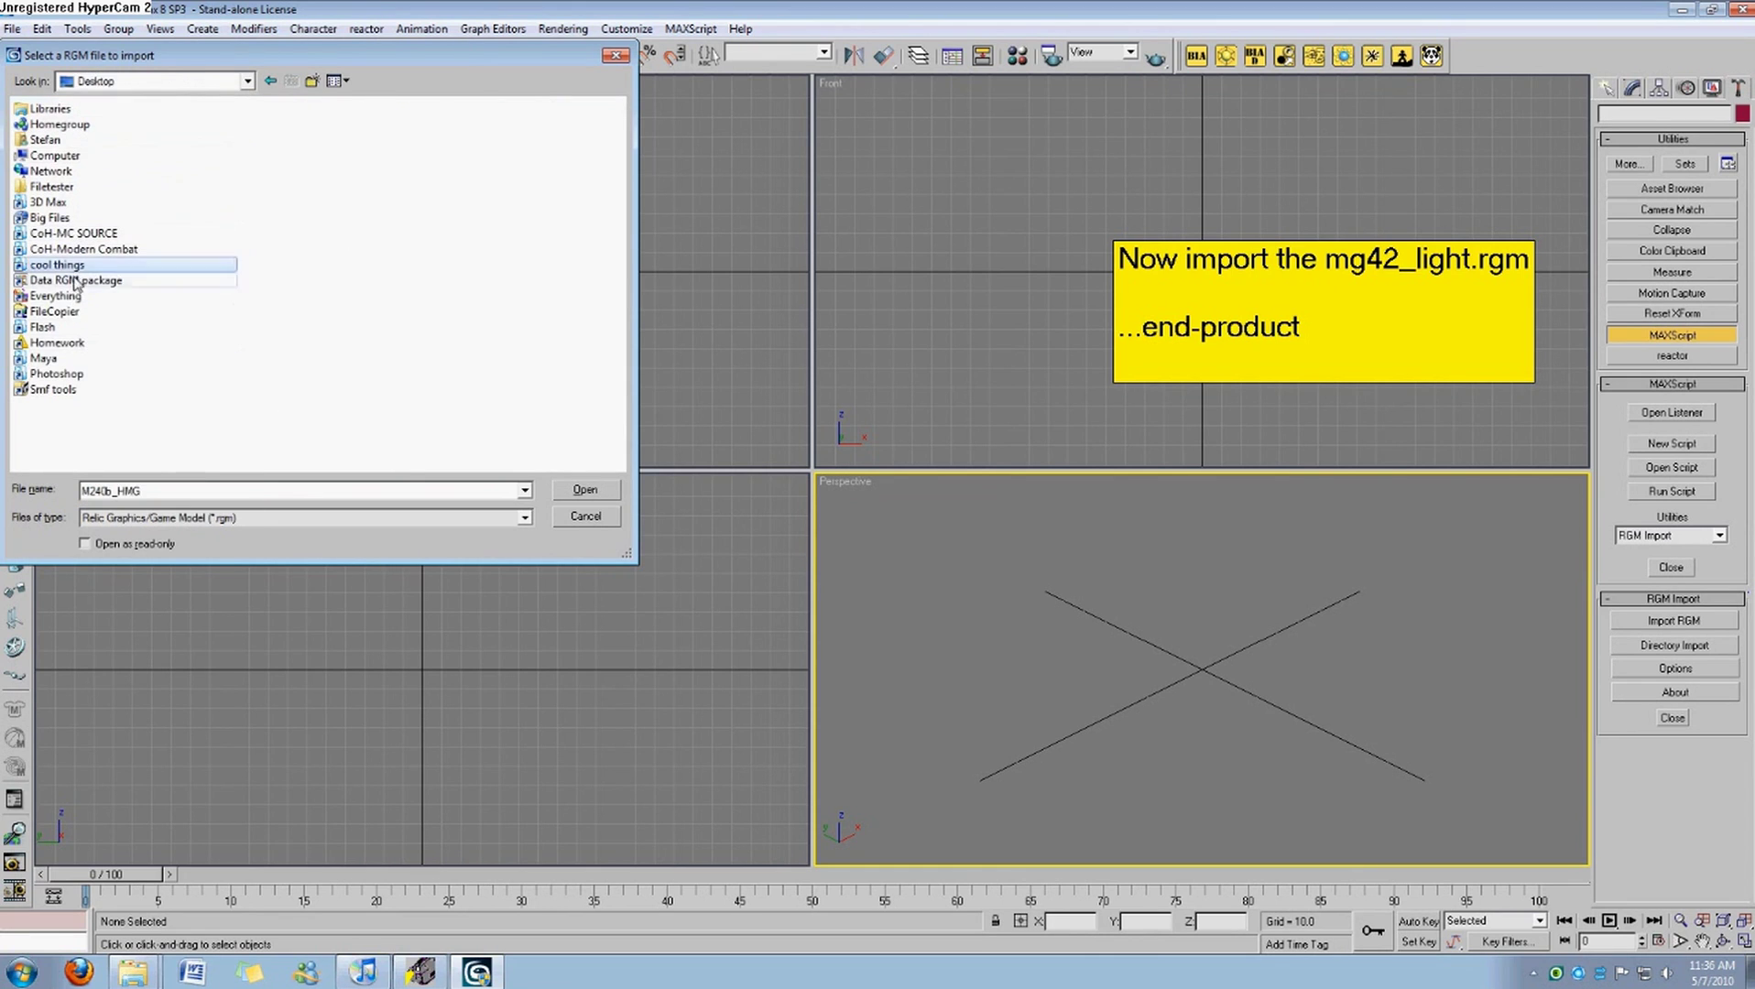
{"action": "double_click", "coordinate": [77, 283]}
{"action": "double_click", "coordinate": [105, 134]}
{"action": "double_click", "coordinate": [106, 131]}
{"action": "double_click", "coordinate": [105, 144]}
{"action": "double_click", "coordinate": [87, 162]}
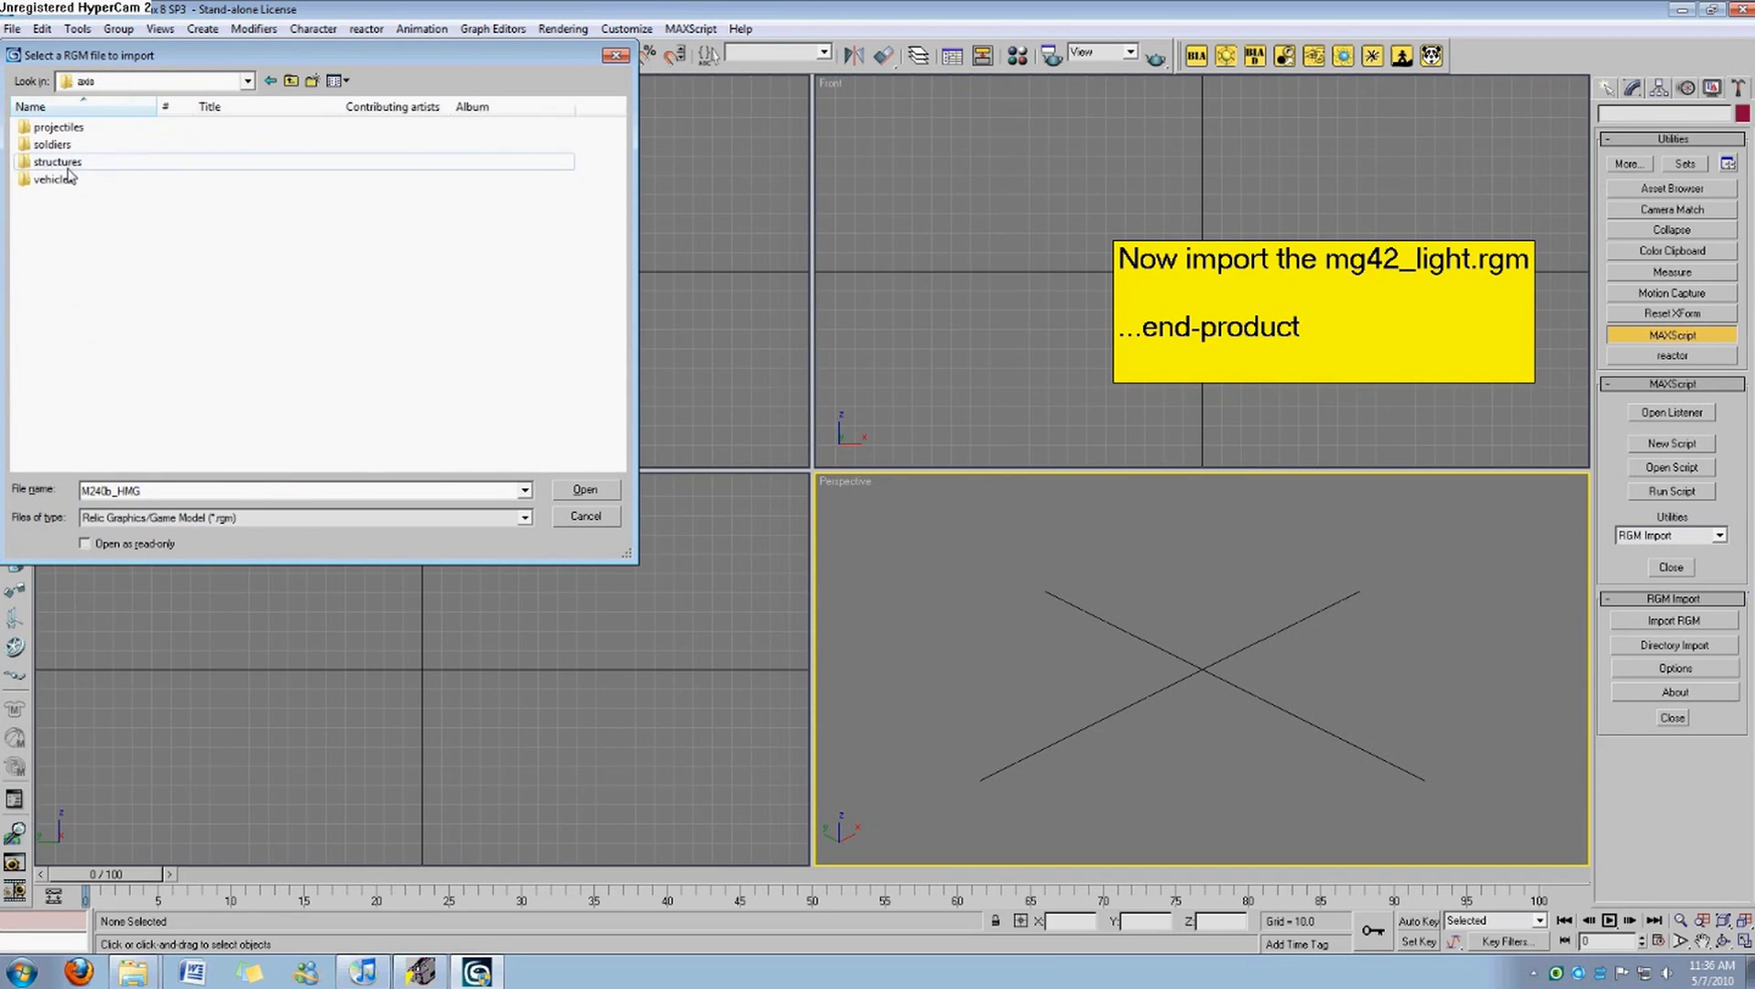
{"action": "double_click", "coordinate": [69, 165]}
{"action": "key", "text": "BackSpace"}
{"action": "double_click", "coordinate": [66, 145]}
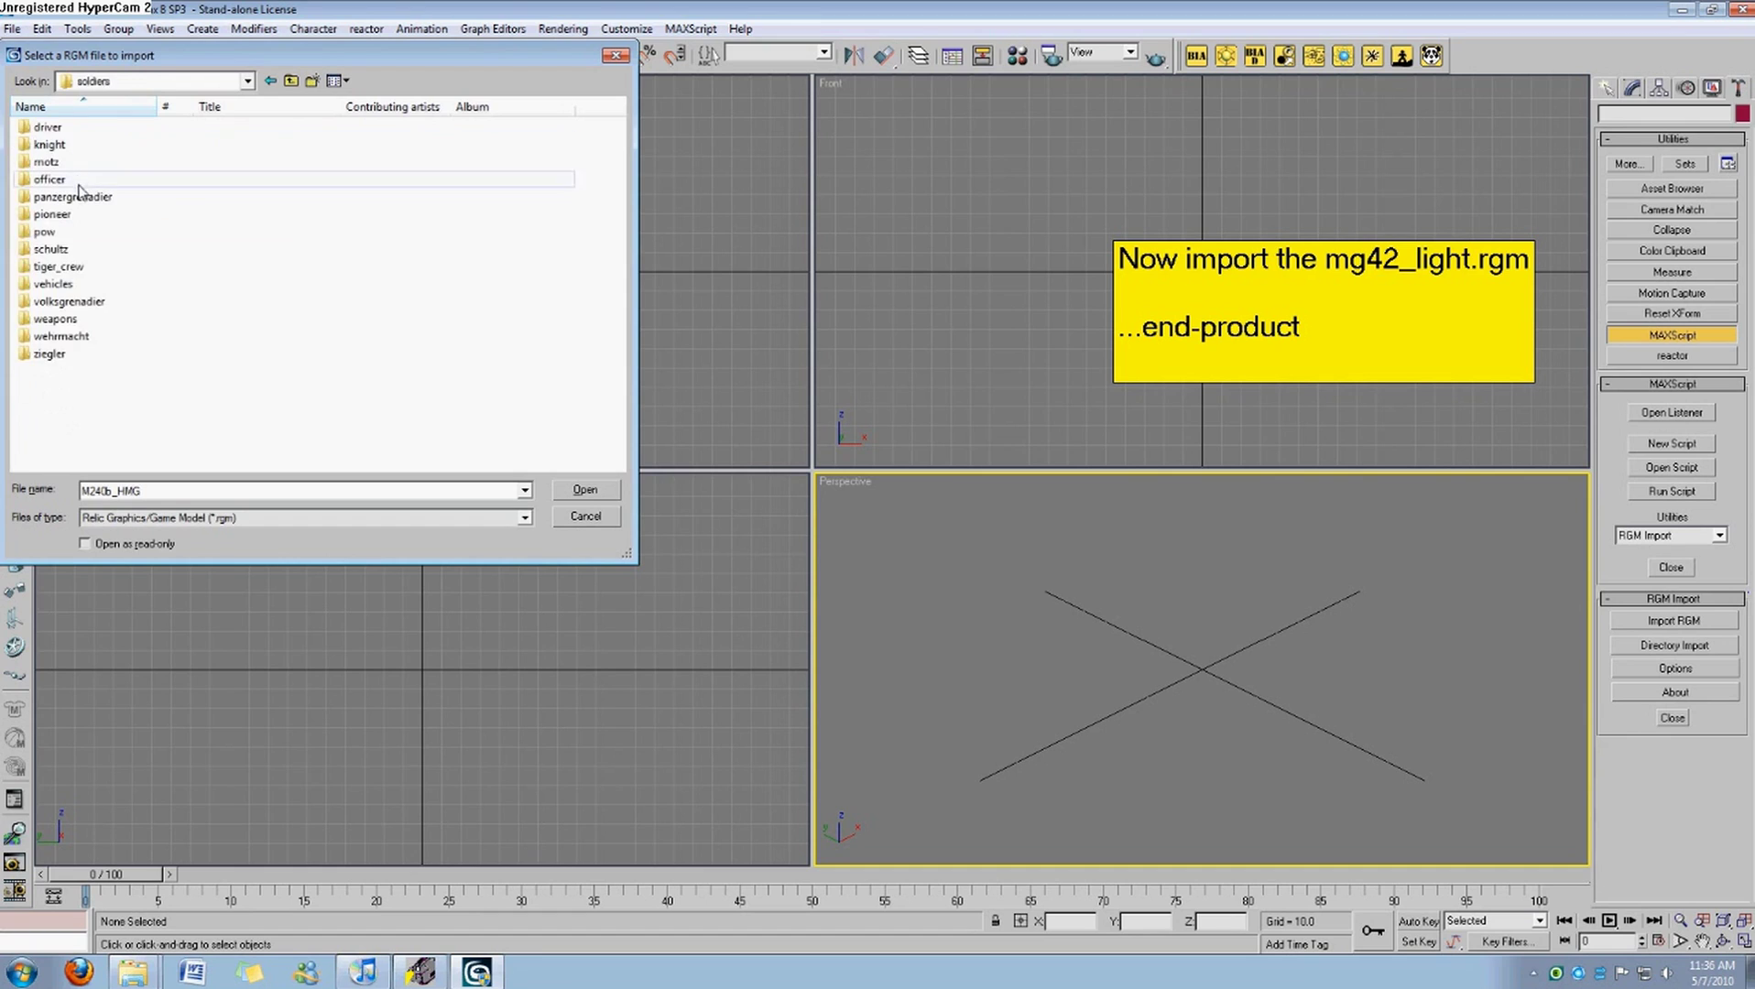
{"action": "double_click", "coordinate": [57, 319]}
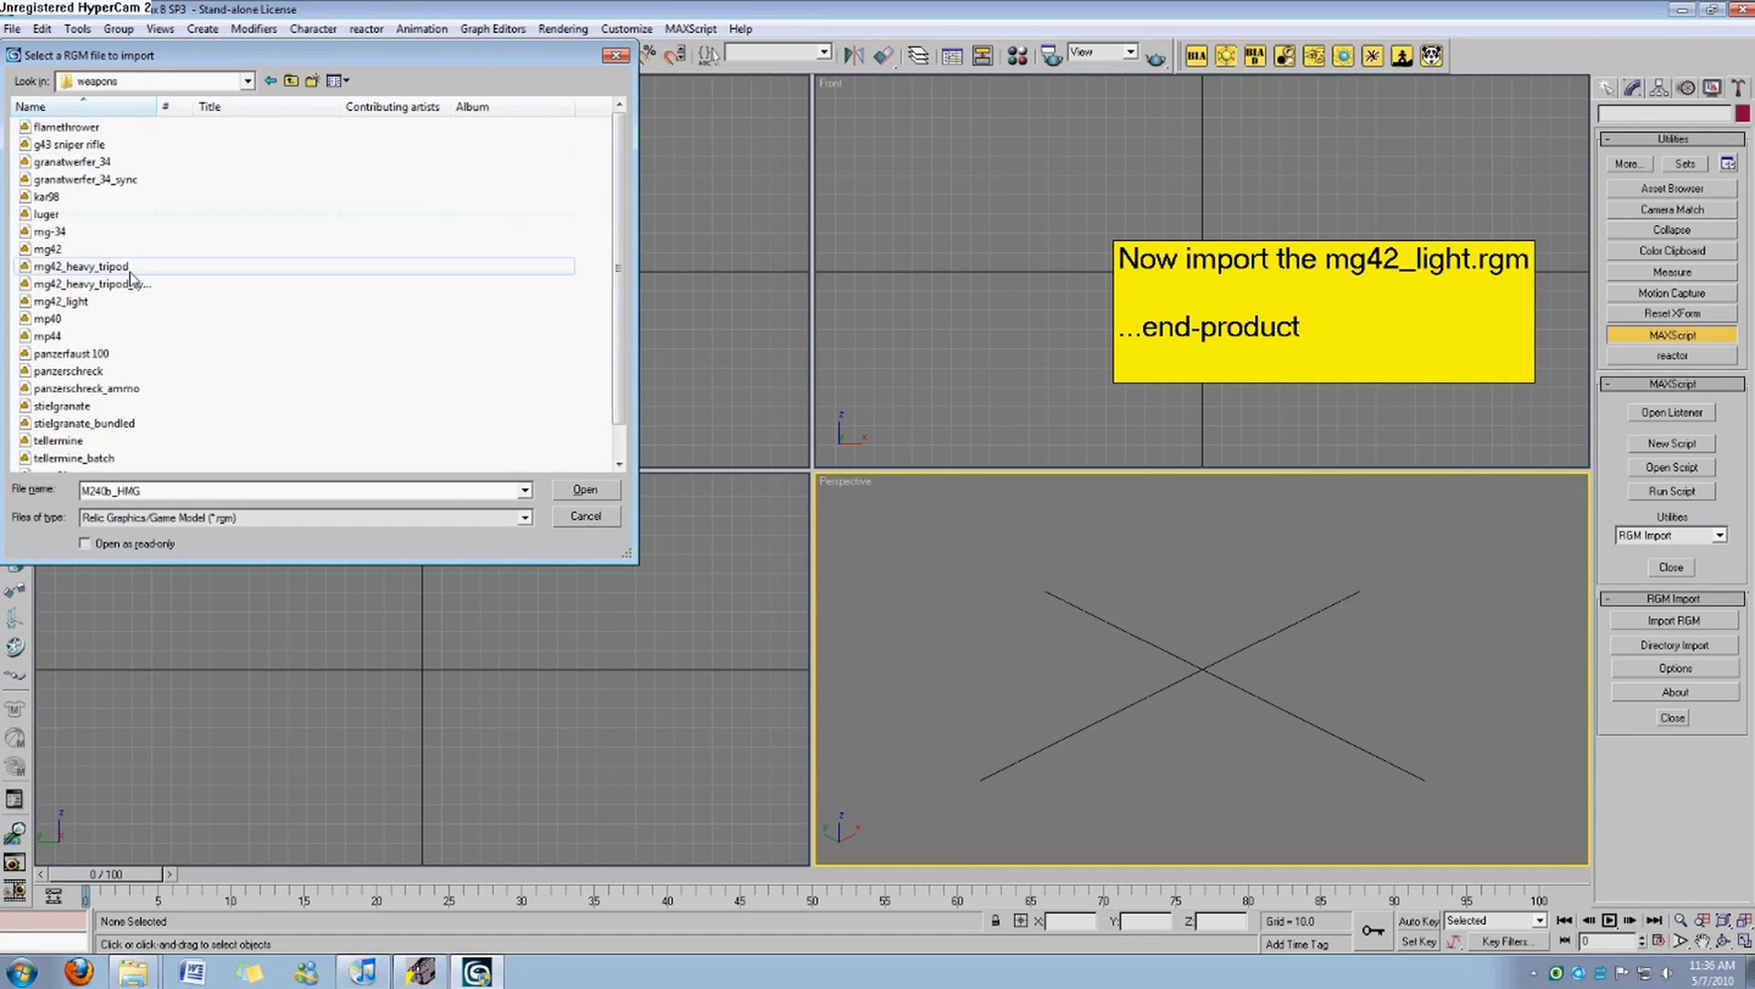
{"action": "left_click", "coordinate": [128, 302]}
{"action": "left_click", "coordinate": [601, 494]}
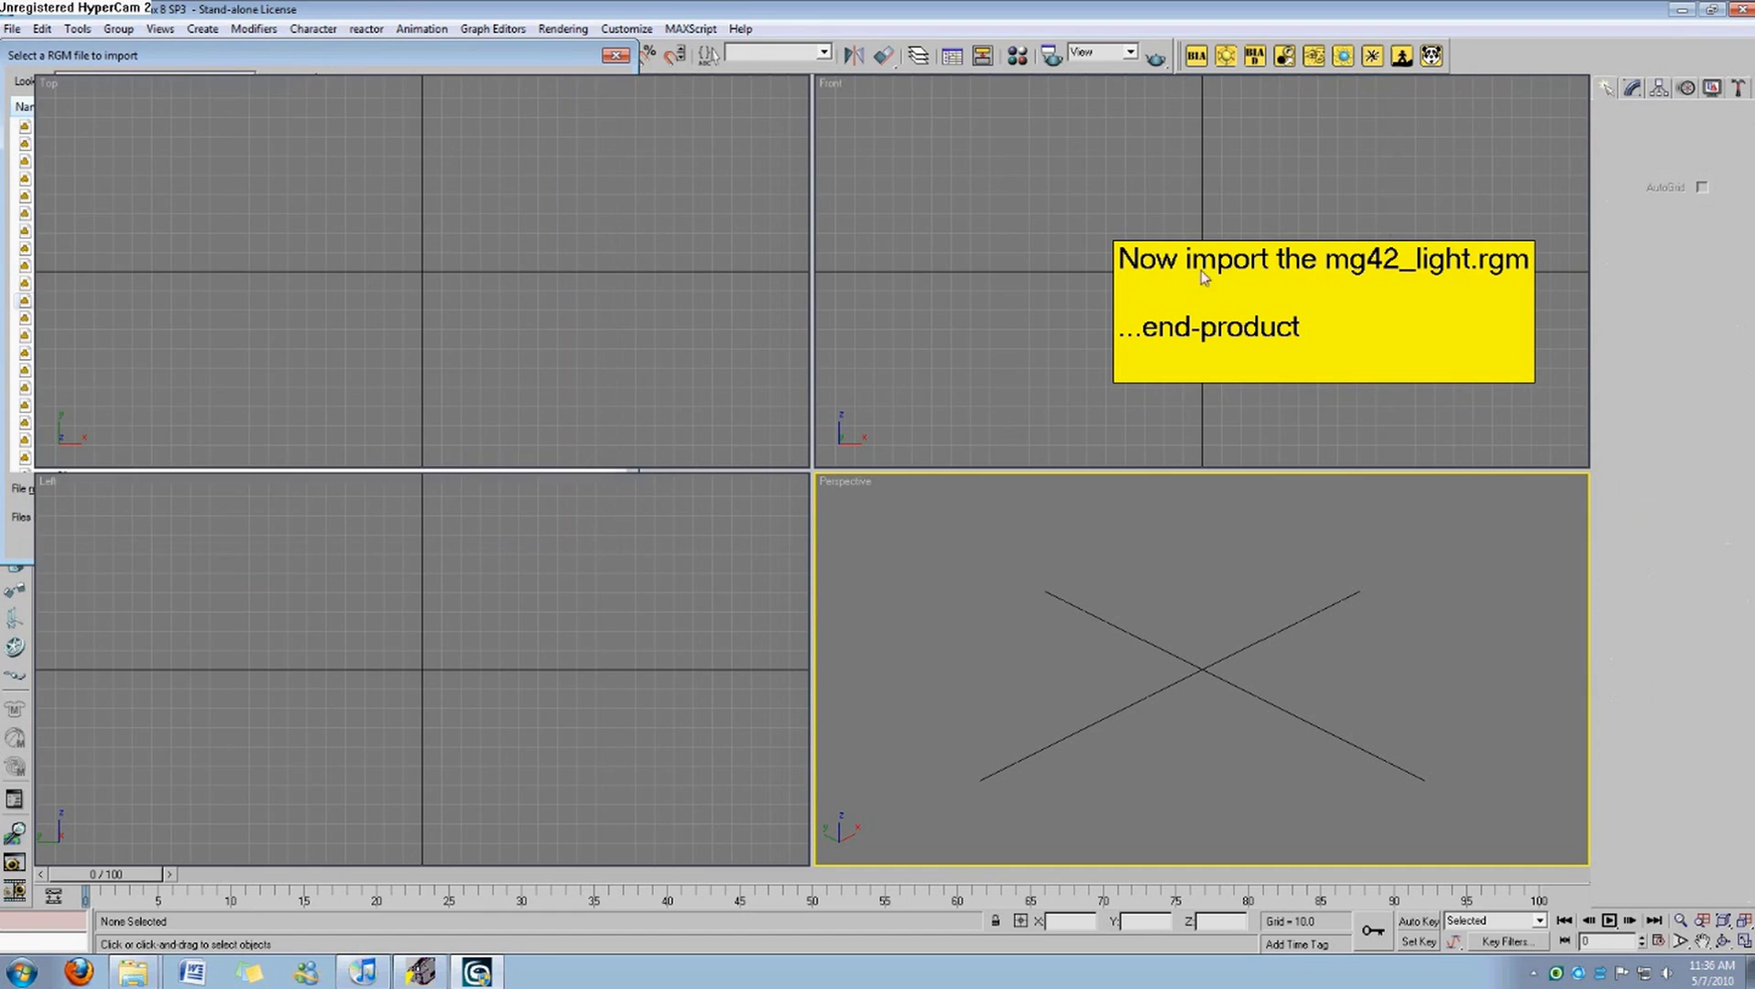
Set the import's save location to the rgm_recent folder inside Filetester.
{"action": "left_click", "coordinate": [758, 534]}
{"action": "left_click", "coordinate": [827, 571]}
{"action": "left_click", "coordinate": [910, 659]}
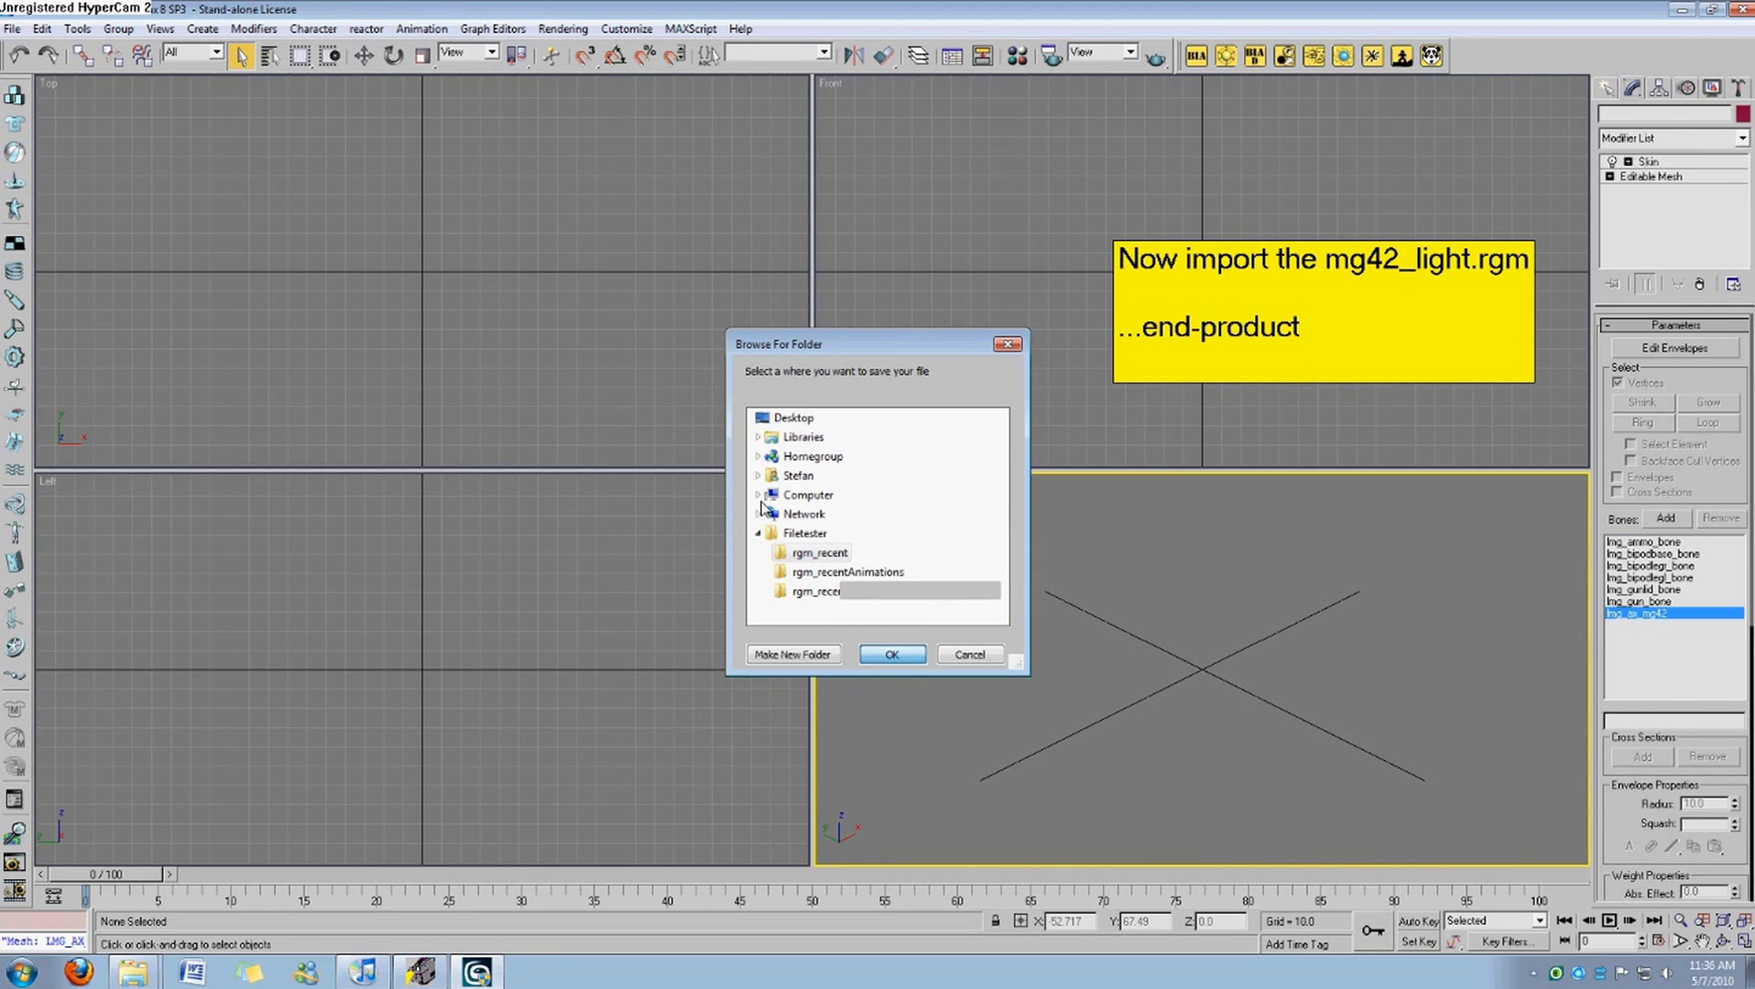
Switch to Windows Explorer and open the Company of Heroes directory from the favorites.
{"action": "left_click", "coordinate": [20, 973]}
{"action": "left_click", "coordinate": [290, 730]}
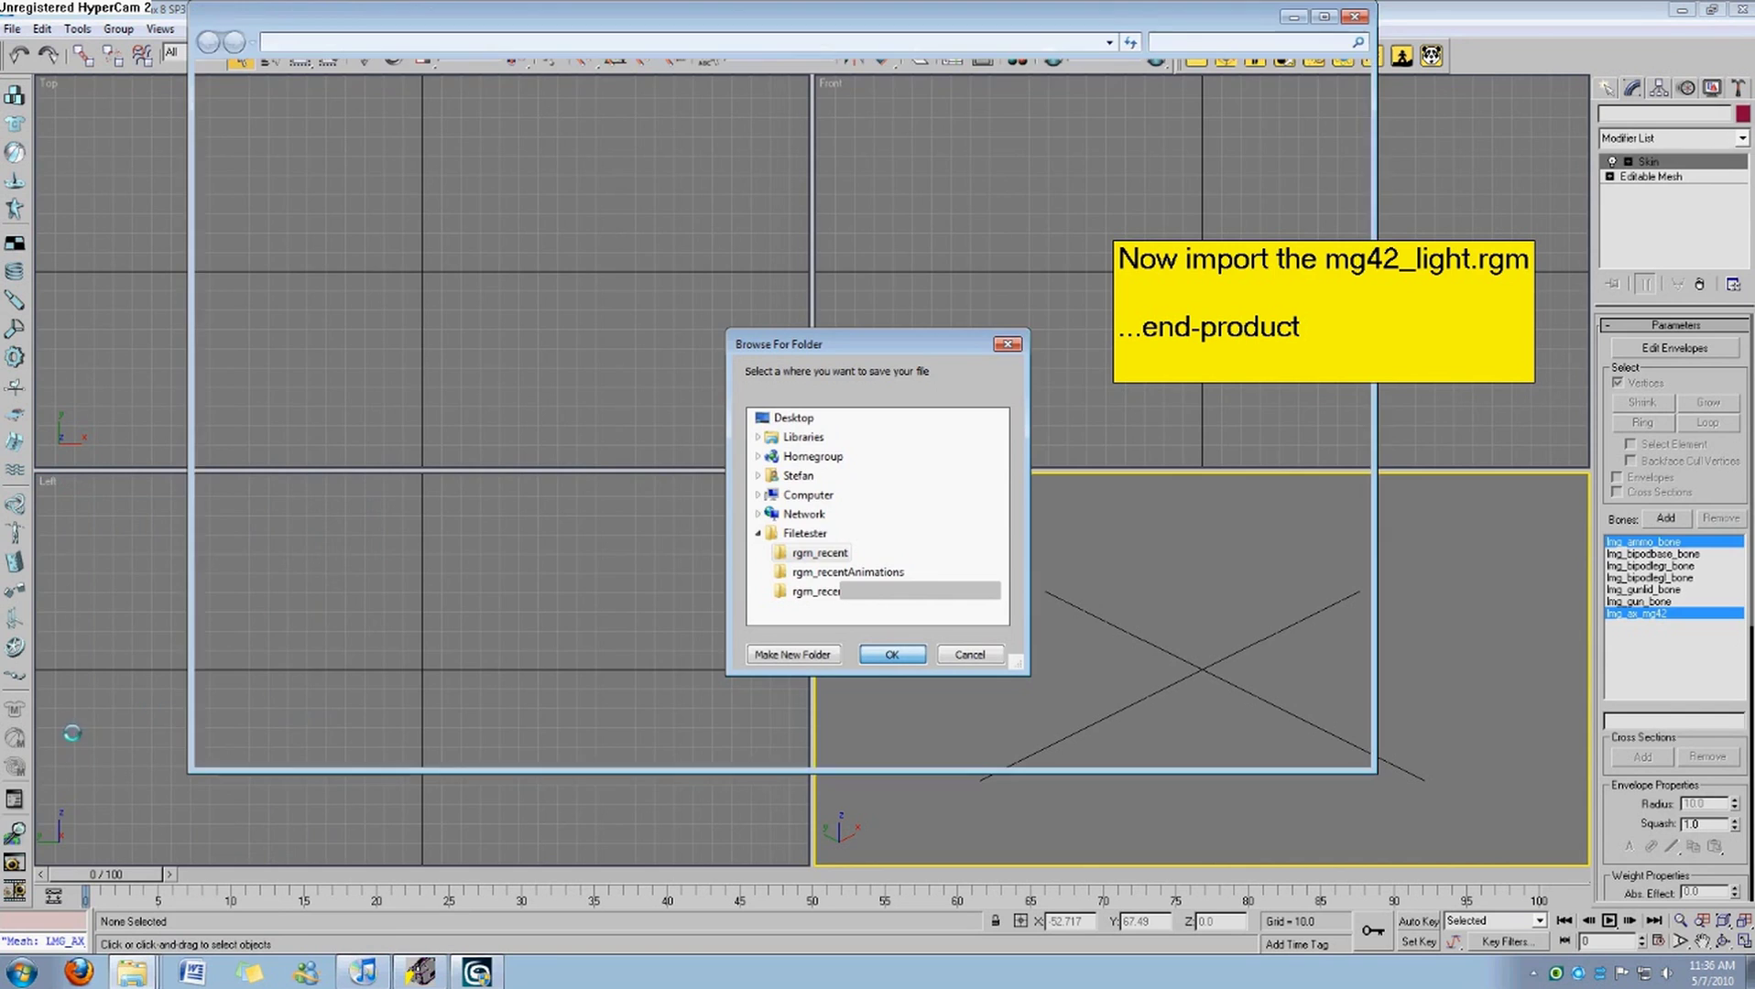
{"action": "left_click_drag", "start_coordinate": [740, 22], "coordinate": [702, 266]}
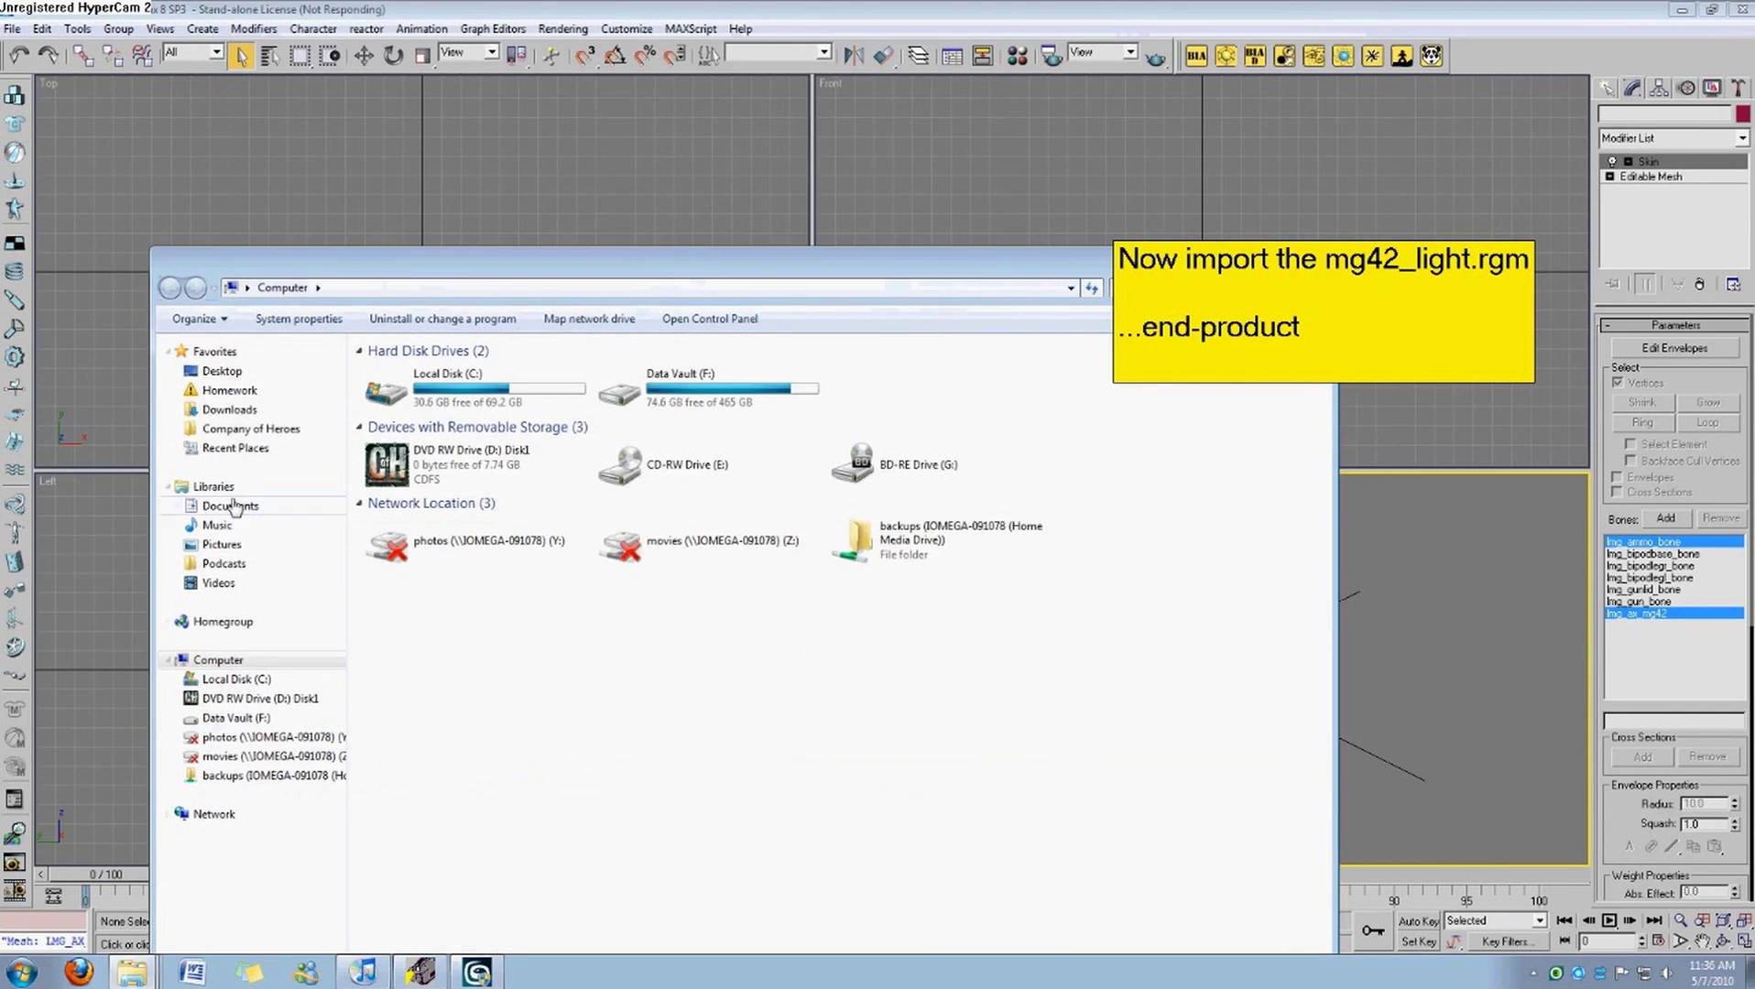
{"action": "left_click", "coordinate": [250, 389]}
{"action": "left_click", "coordinate": [257, 372]}
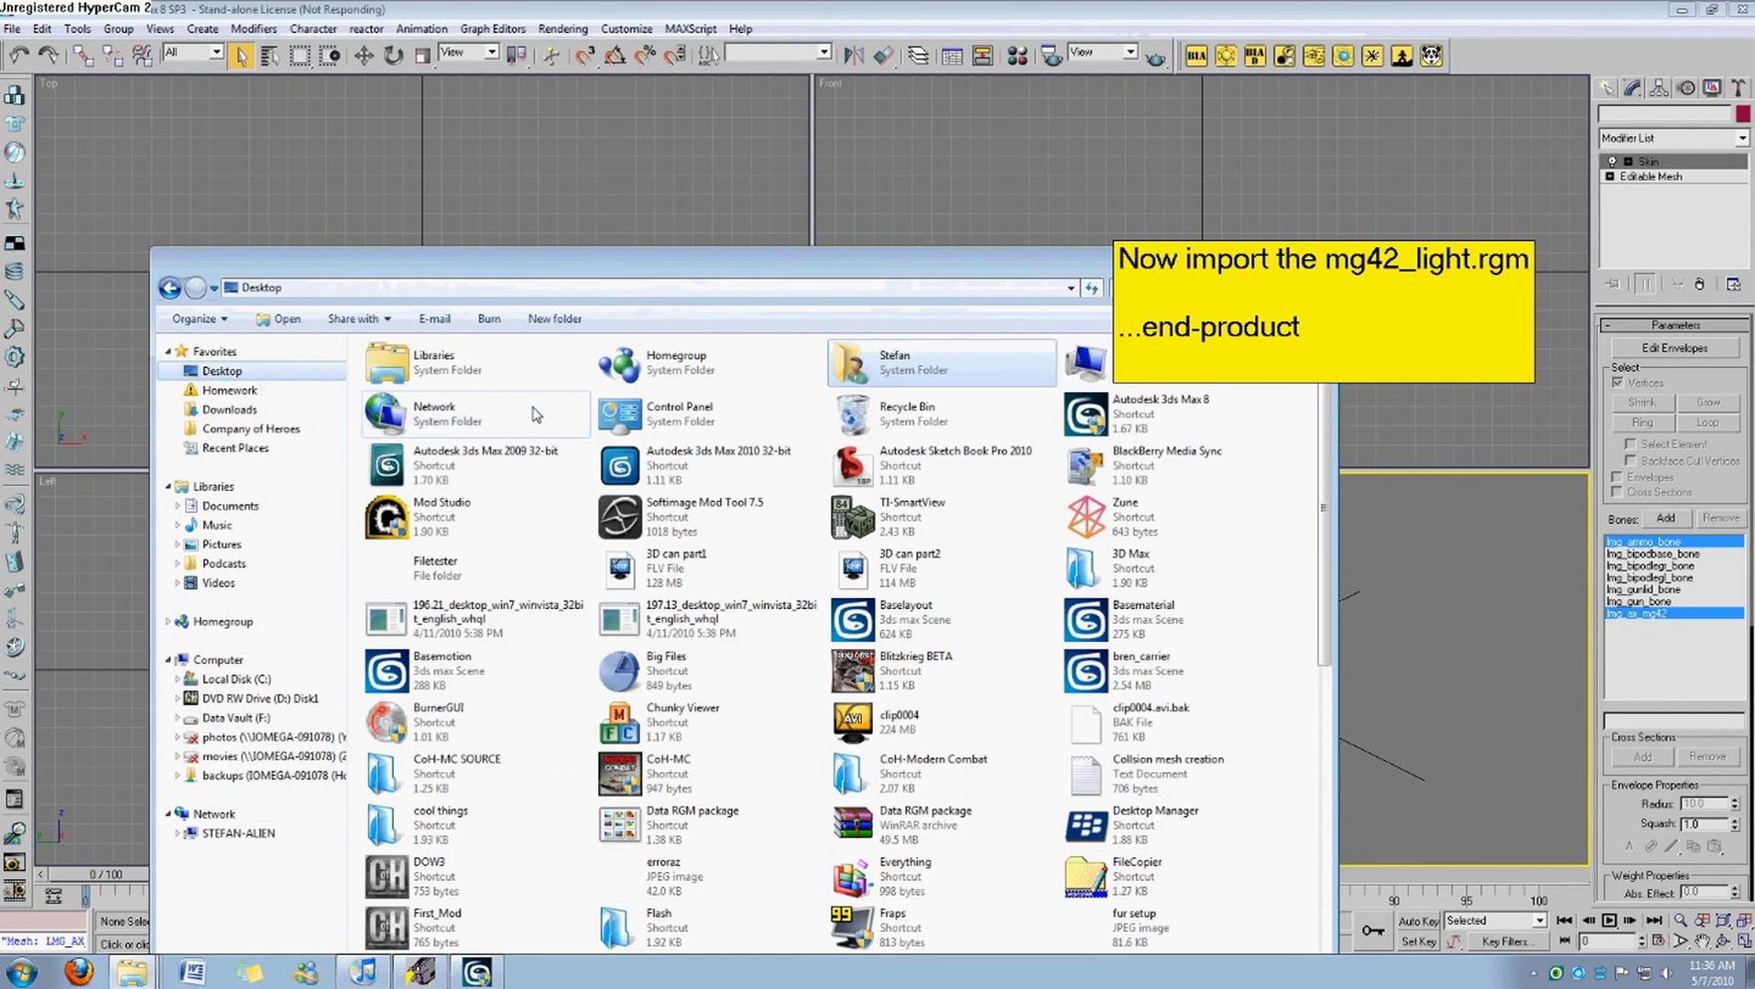
{"action": "left_click", "coordinate": [266, 429]}
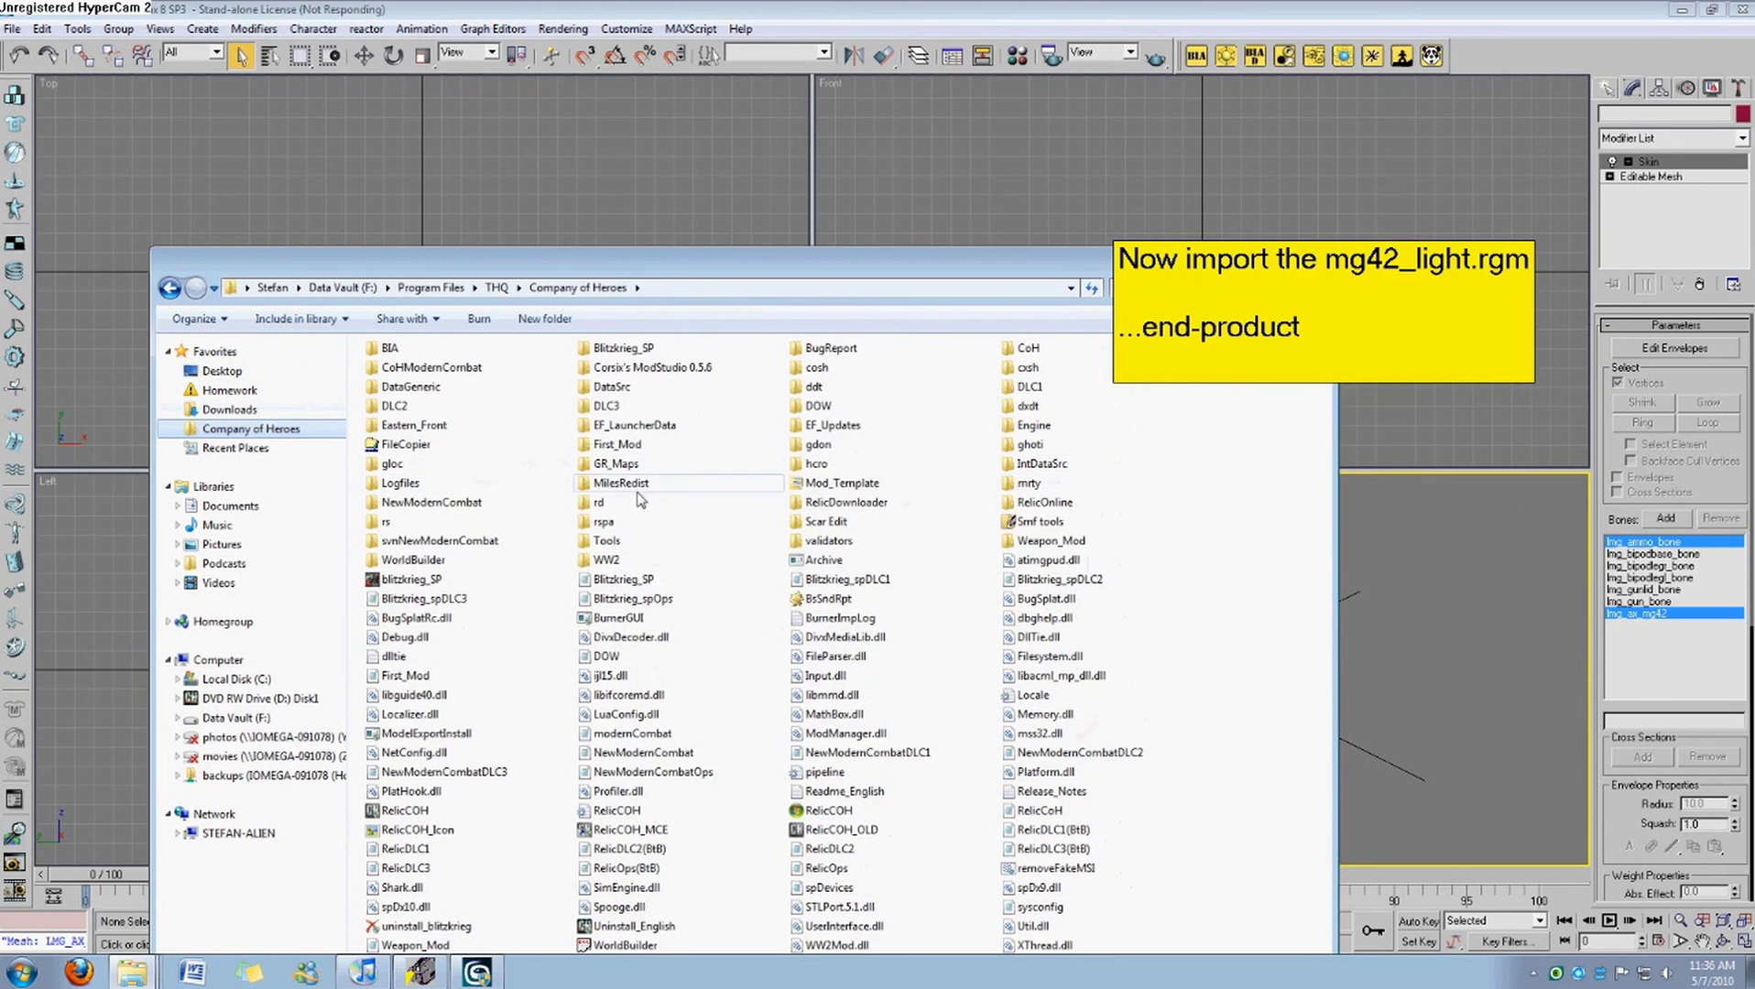
Browse to DataSrc\Weapon_Mod\Art\models\races\axis\soldiers\weapons\mg42_light and examine its model folder.
{"action": "double_click", "coordinate": [606, 389]}
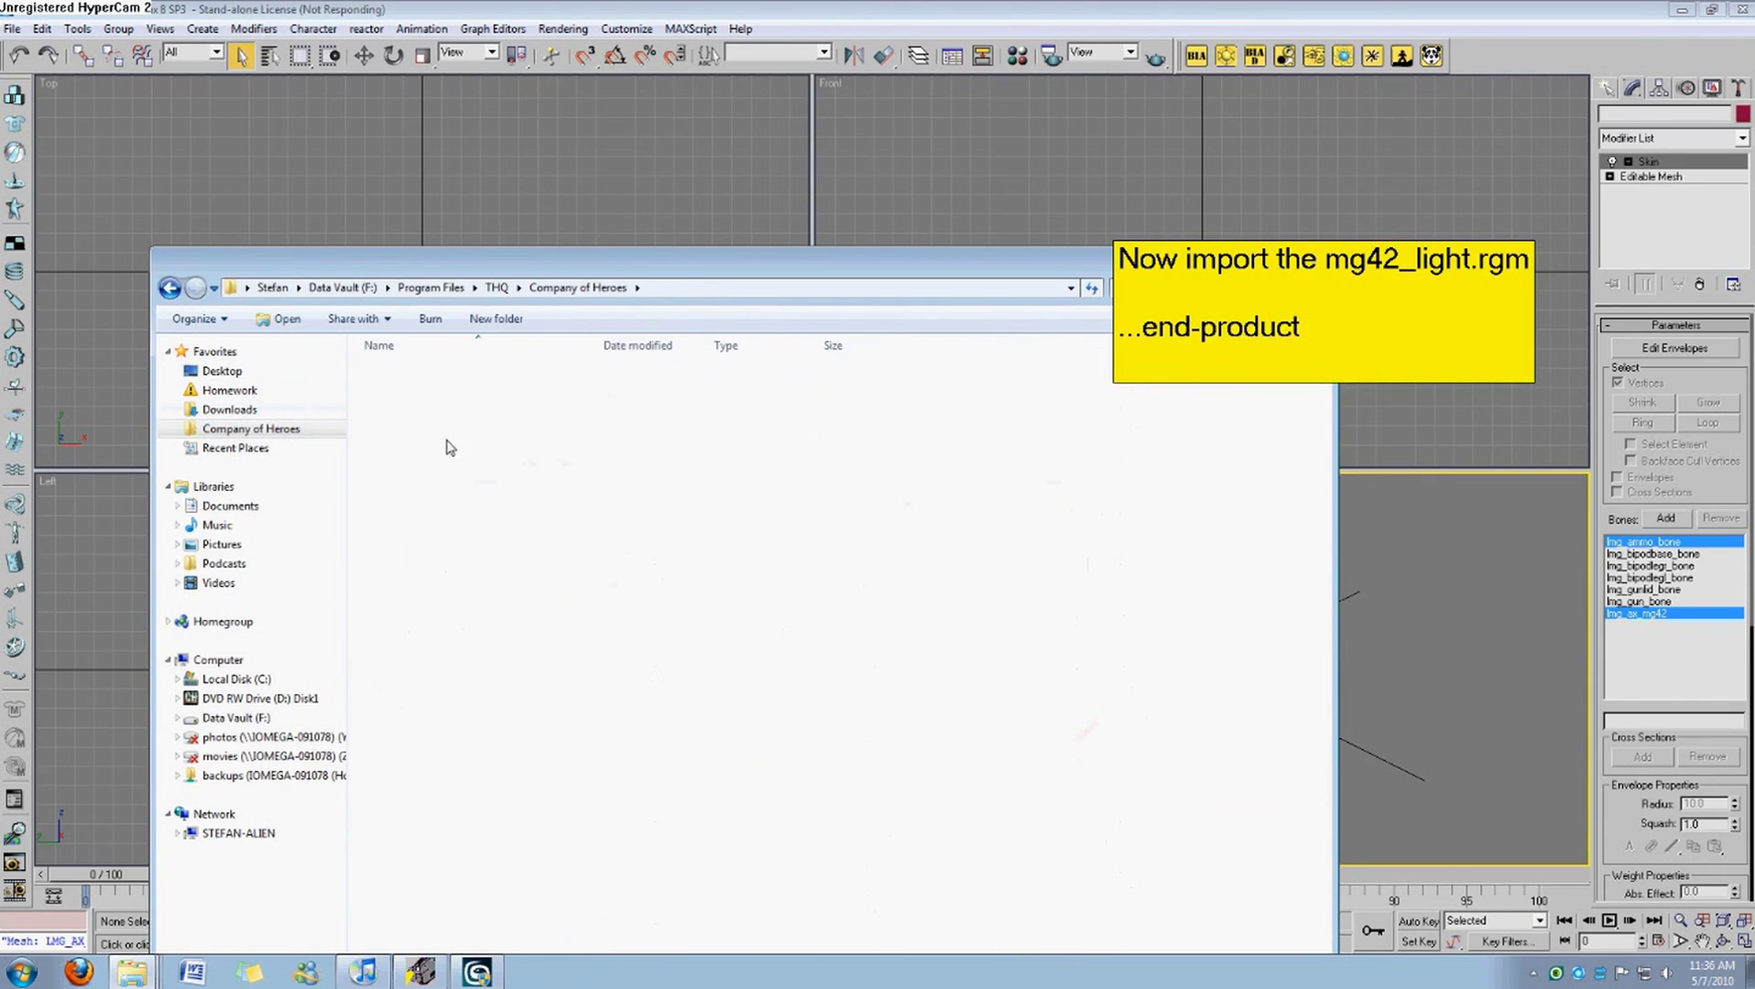
{"action": "double_click", "coordinate": [451, 455]}
{"action": "double_click", "coordinate": [450, 367]}
{"action": "double_click", "coordinate": [451, 372]}
{"action": "double_click", "coordinate": [457, 378]}
{"action": "double_click", "coordinate": [459, 392]}
{"action": "double_click", "coordinate": [459, 394]}
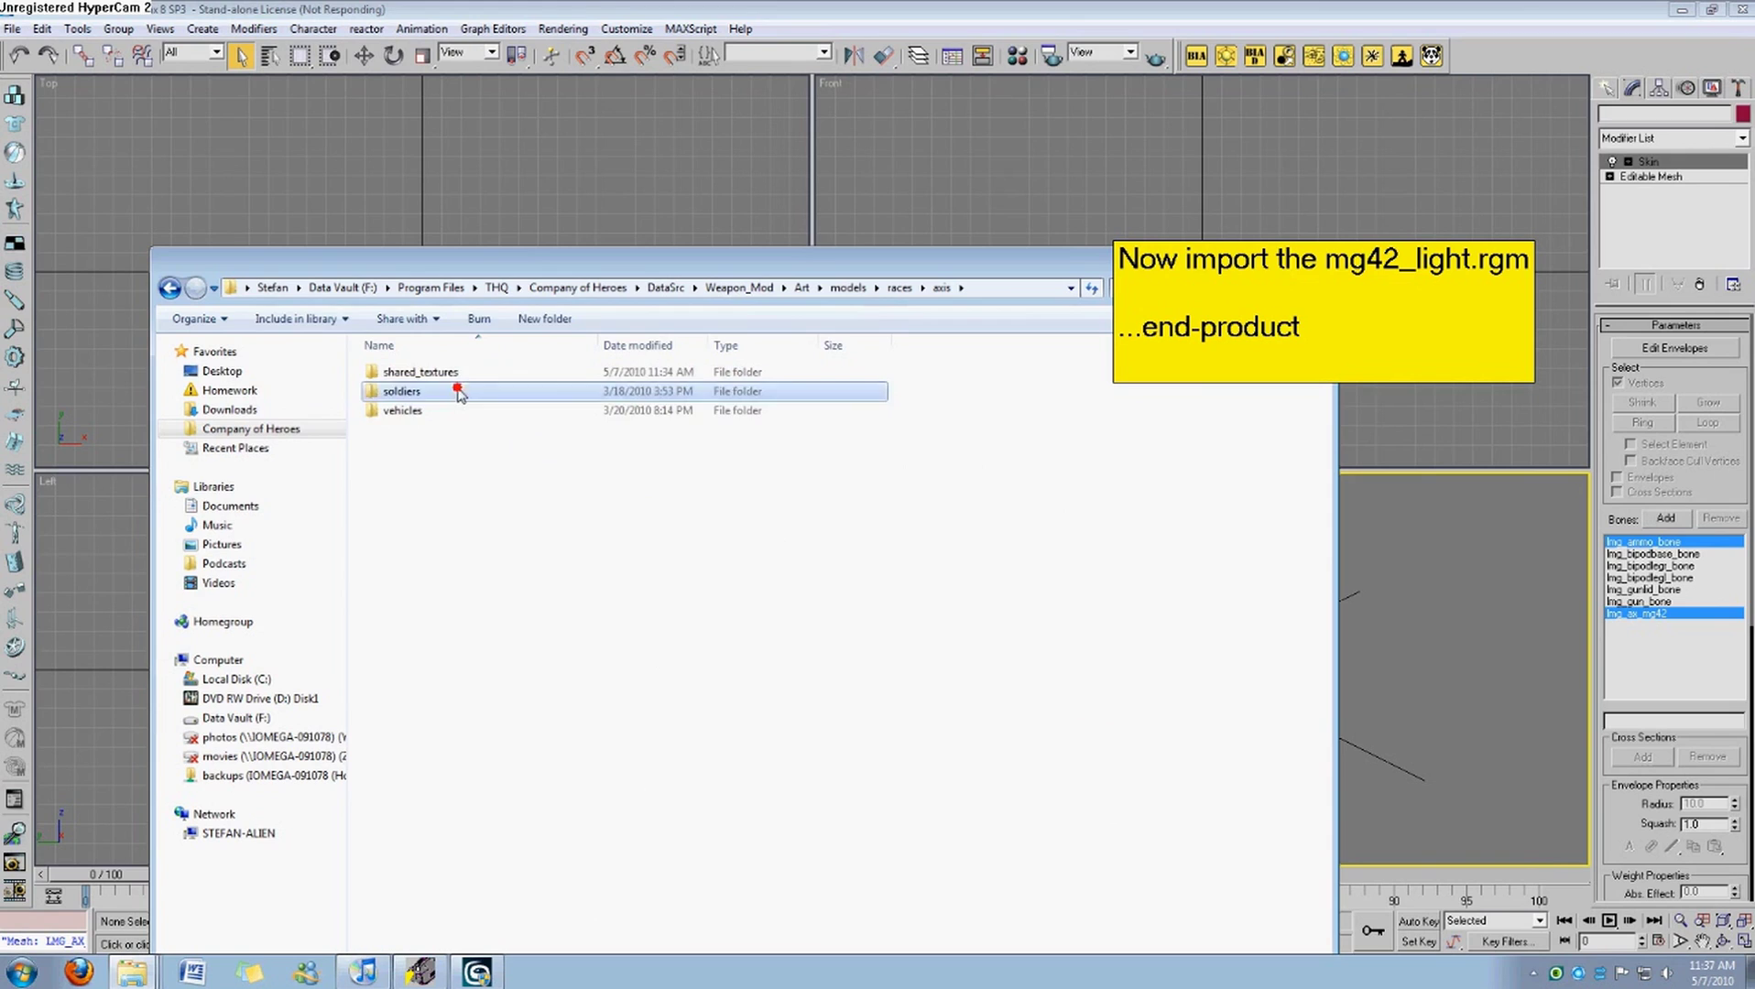
{"action": "double_click", "coordinate": [458, 374]}
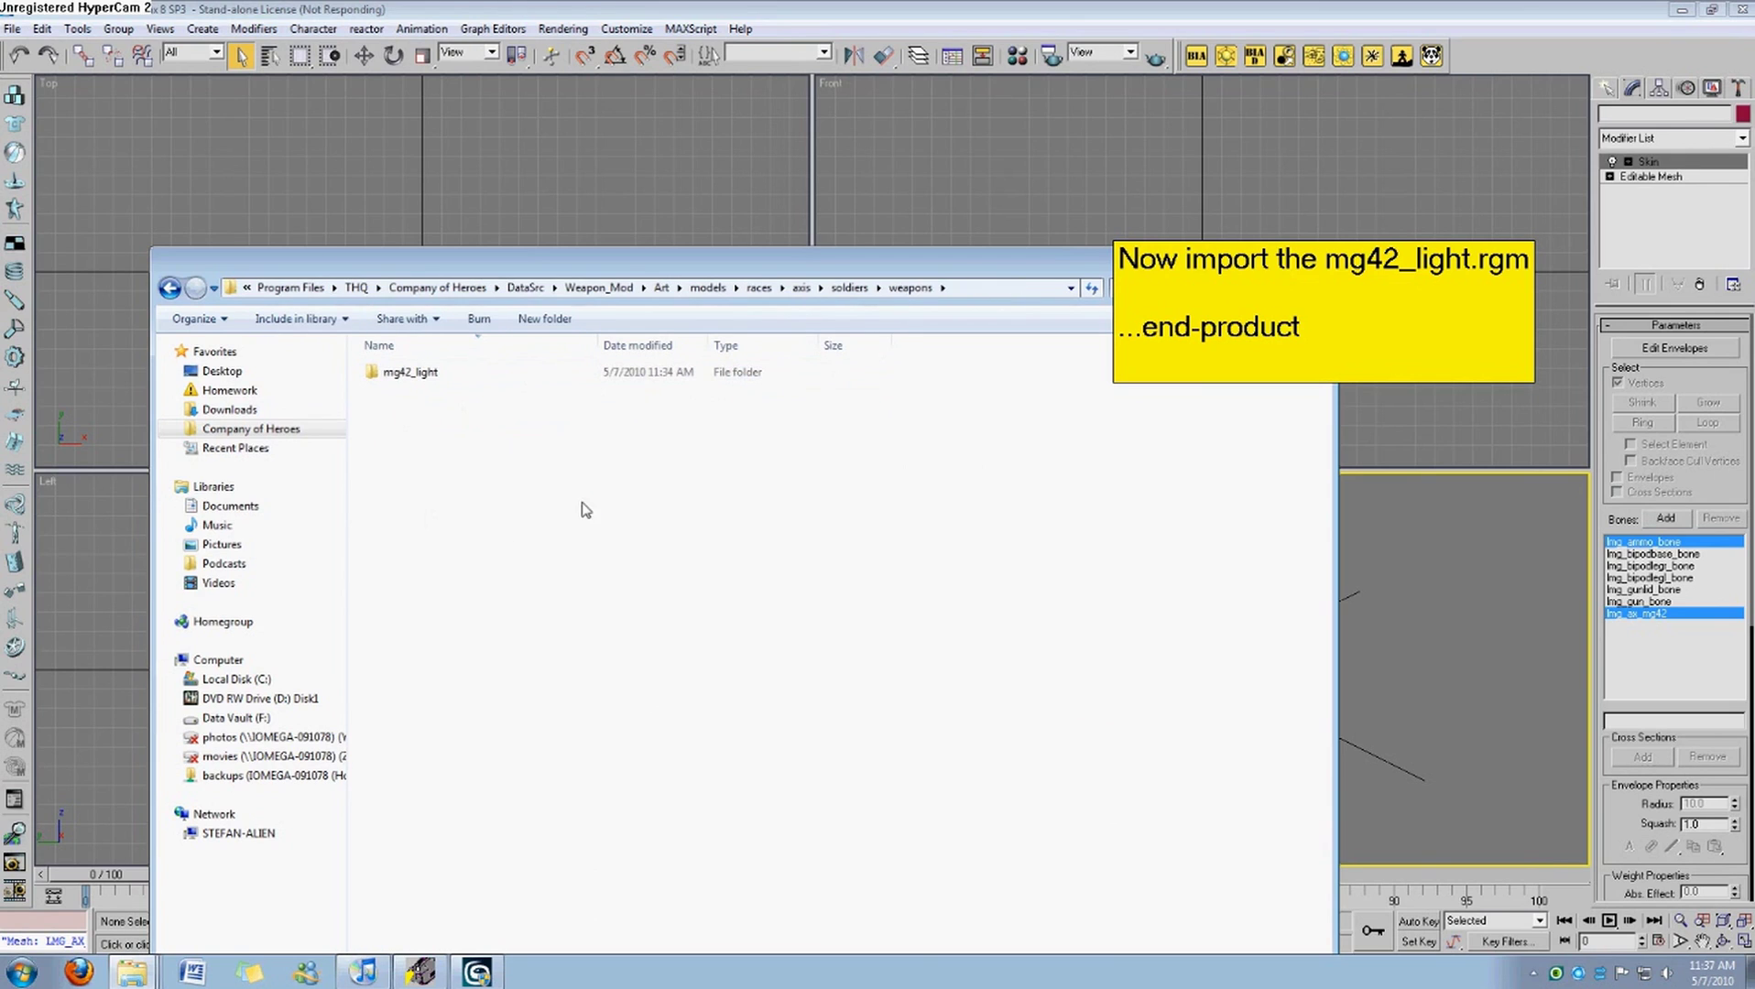
{"action": "double_click", "coordinate": [553, 374]}
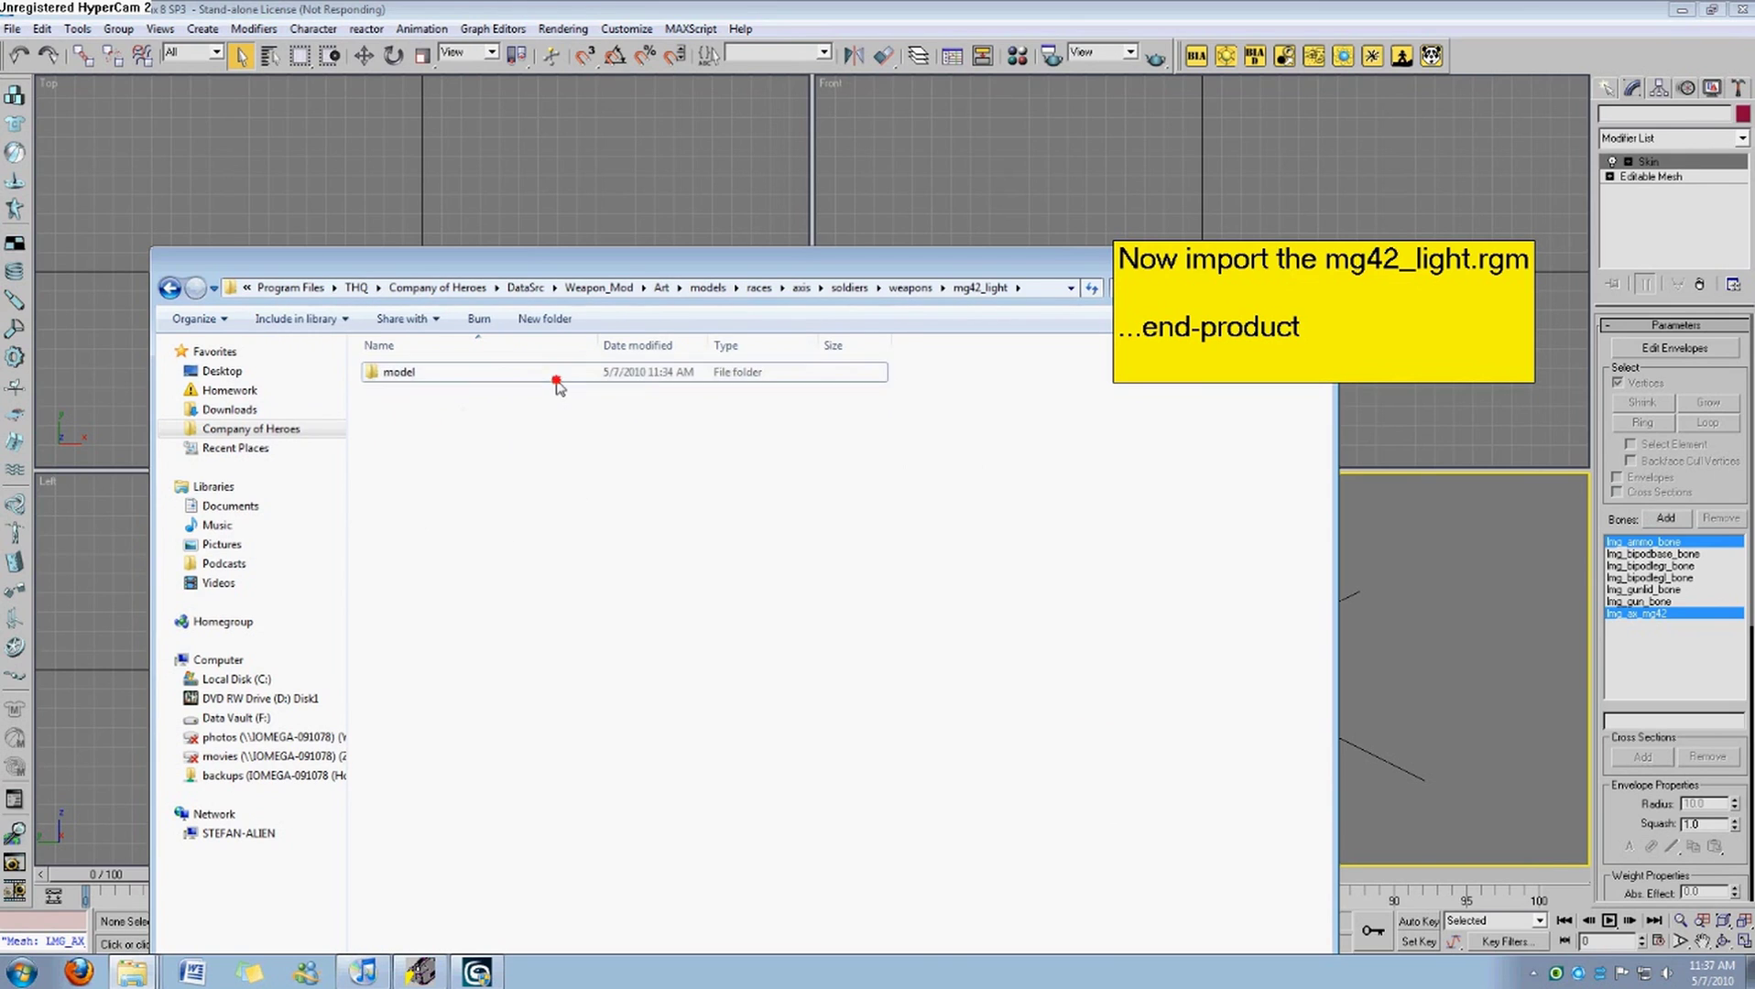
{"action": "double_click", "coordinate": [558, 375]}
Go back up to races and examine the M240b_HMG model folder under allies\soldiers\weapons for comparison.
{"action": "key", "text": "BackSpace"}
{"action": "key", "text": "BackSpace"}
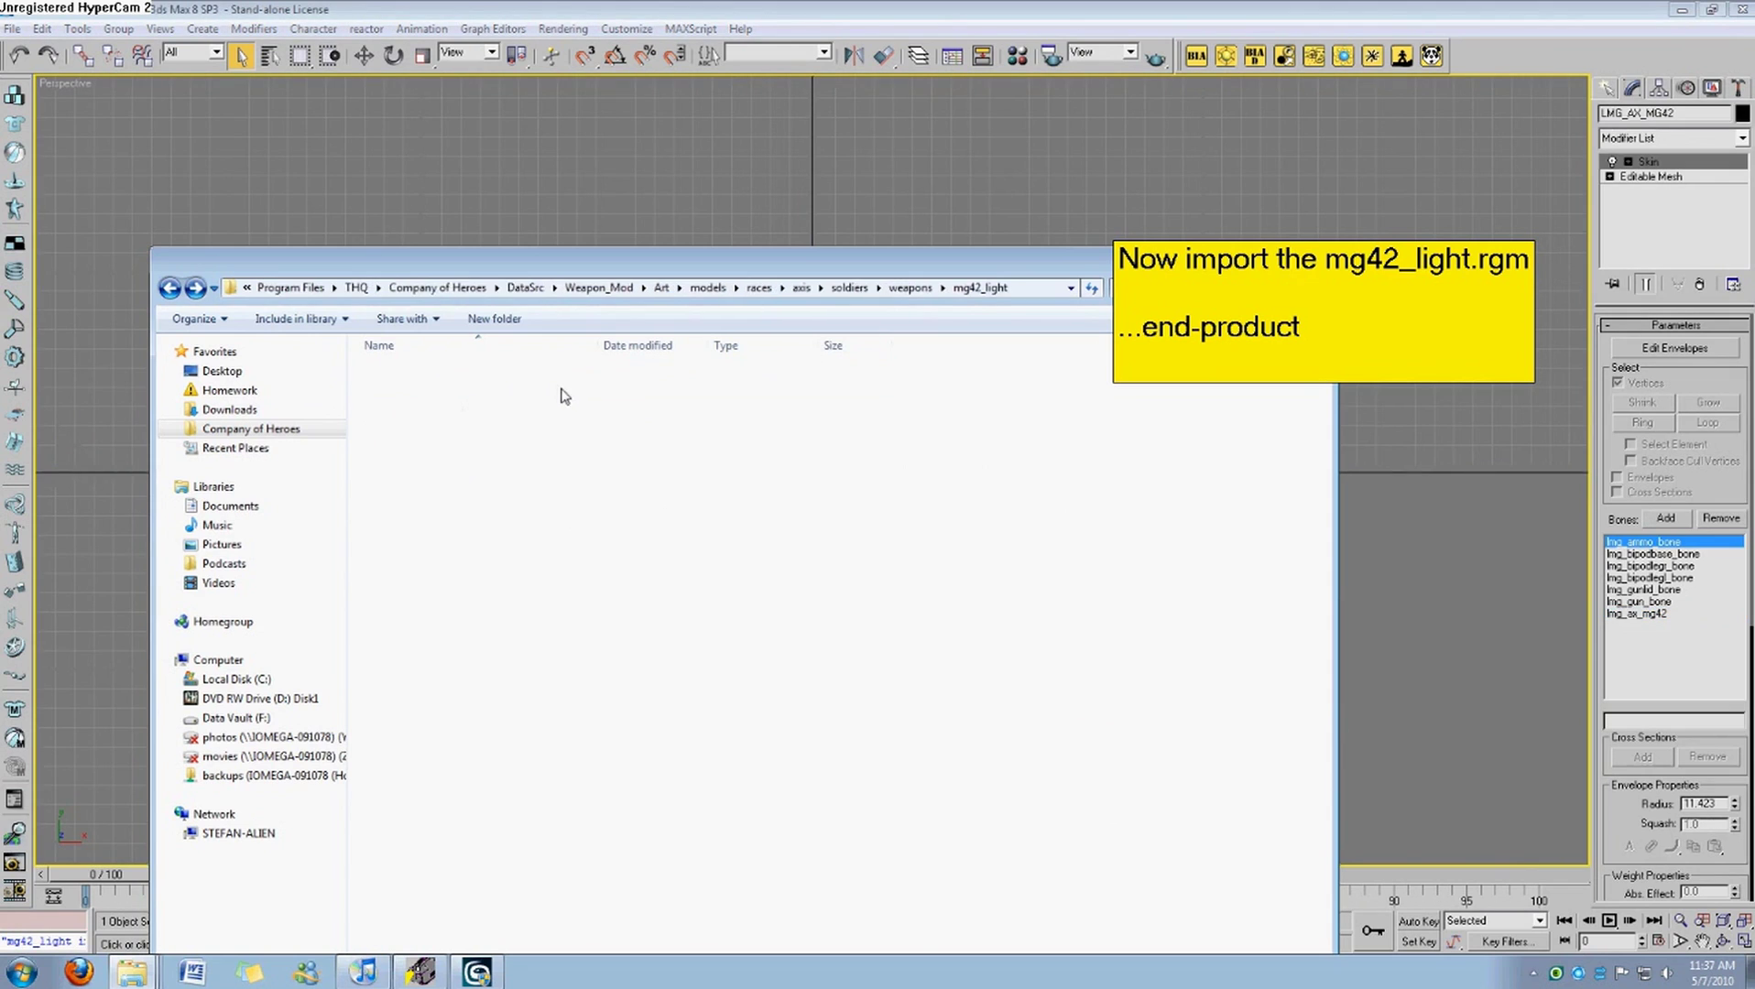
{"action": "key", "text": "BackSpace"}
{"action": "key", "text": "BackSpace"}
{"action": "key", "text": "BackSpace"}
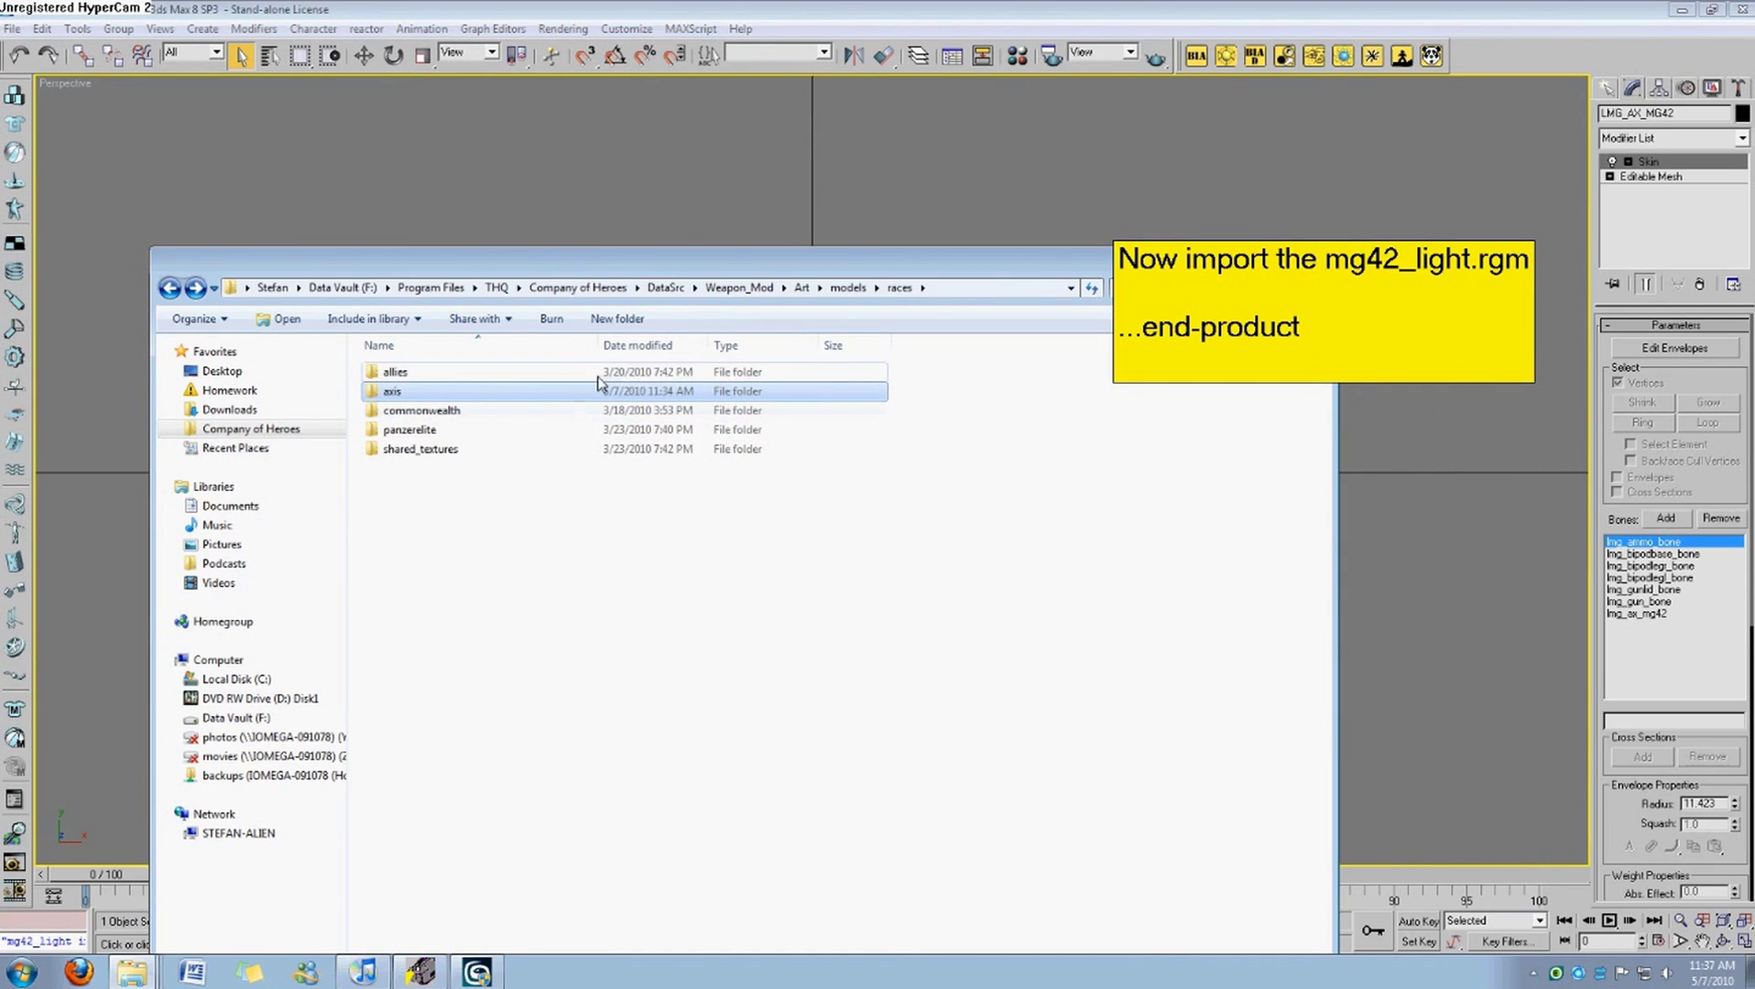
{"action": "left_click", "coordinate": [597, 376]}
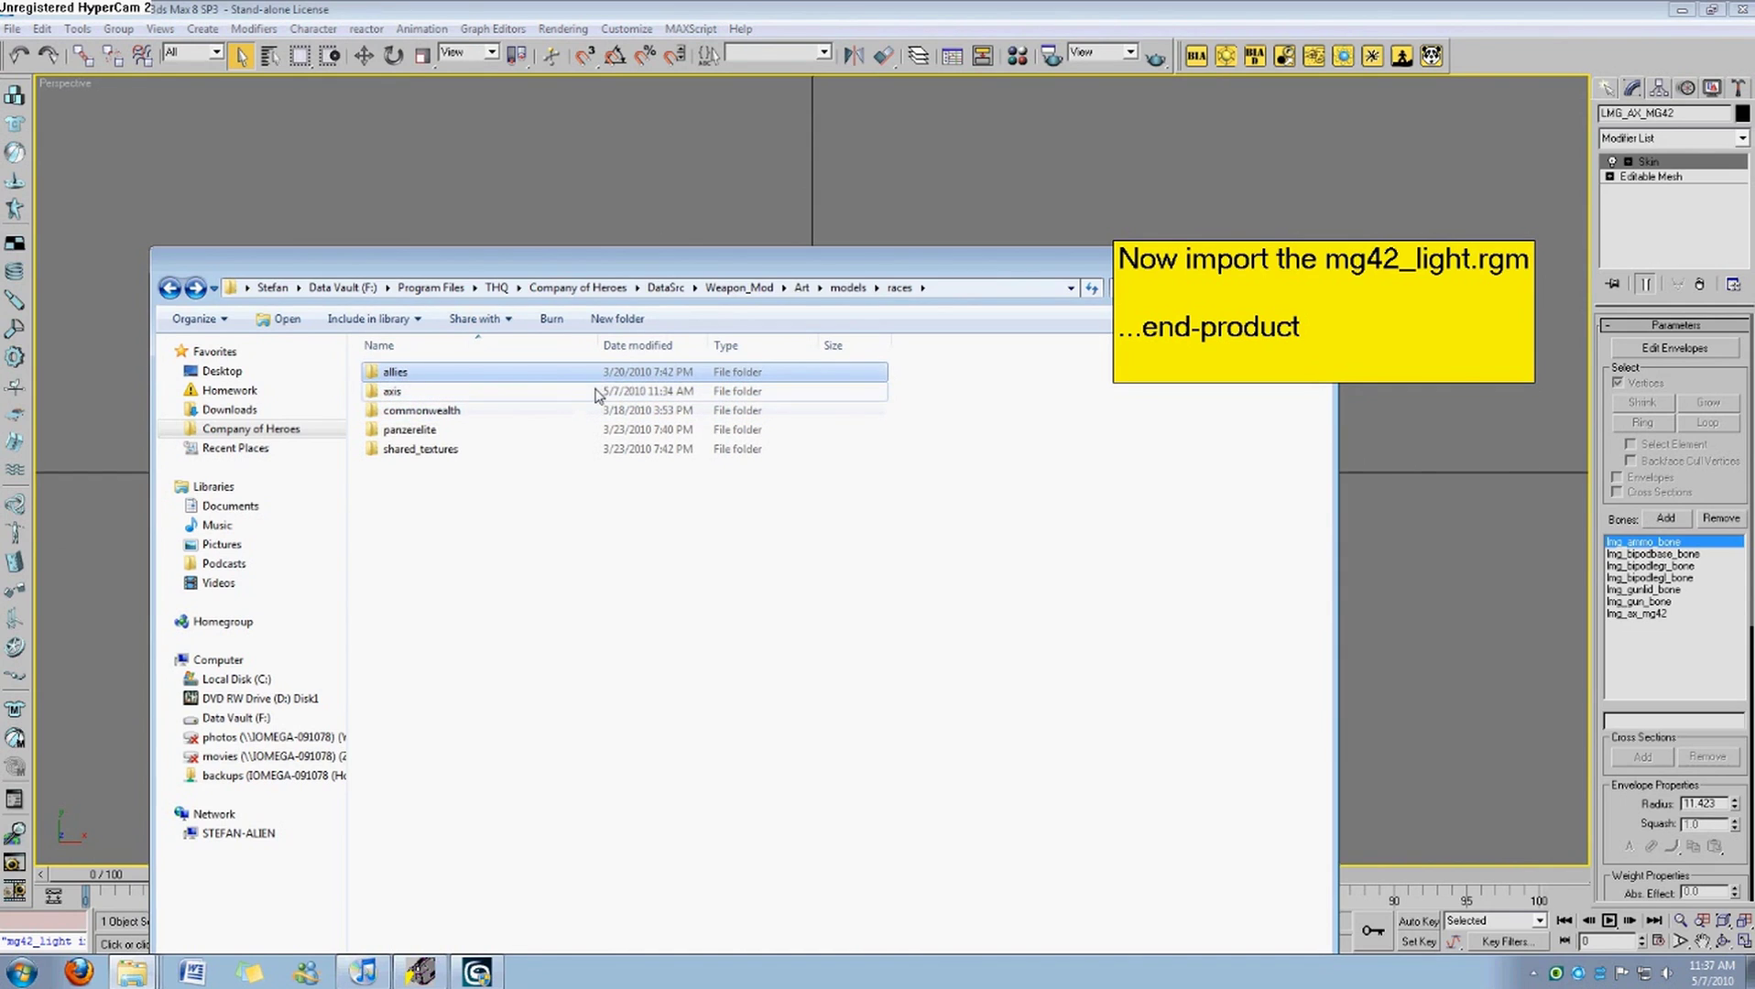
{"action": "double_click", "coordinate": [590, 372]}
{"action": "double_click", "coordinate": [531, 391]}
{"action": "key", "text": "BackSpace"}
{"action": "double_click", "coordinate": [515, 376]}
{"action": "double_click", "coordinate": [517, 411]}
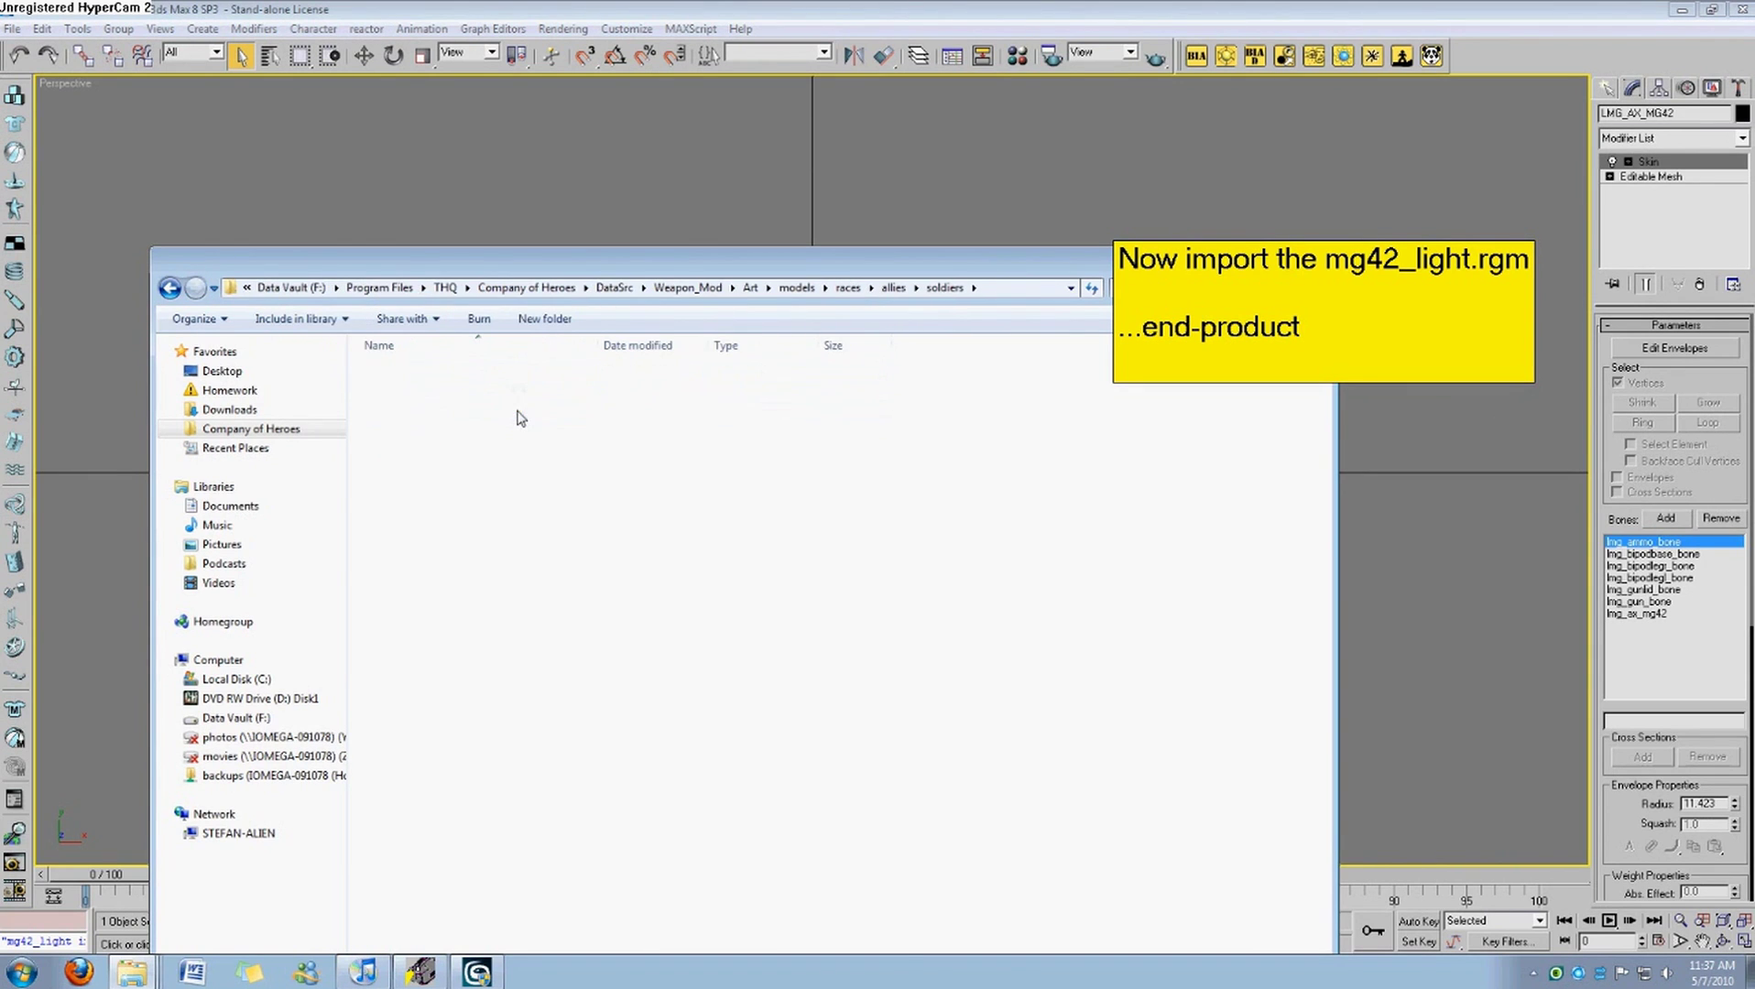
{"action": "double_click", "coordinate": [523, 408]}
{"action": "double_click", "coordinate": [516, 374]}
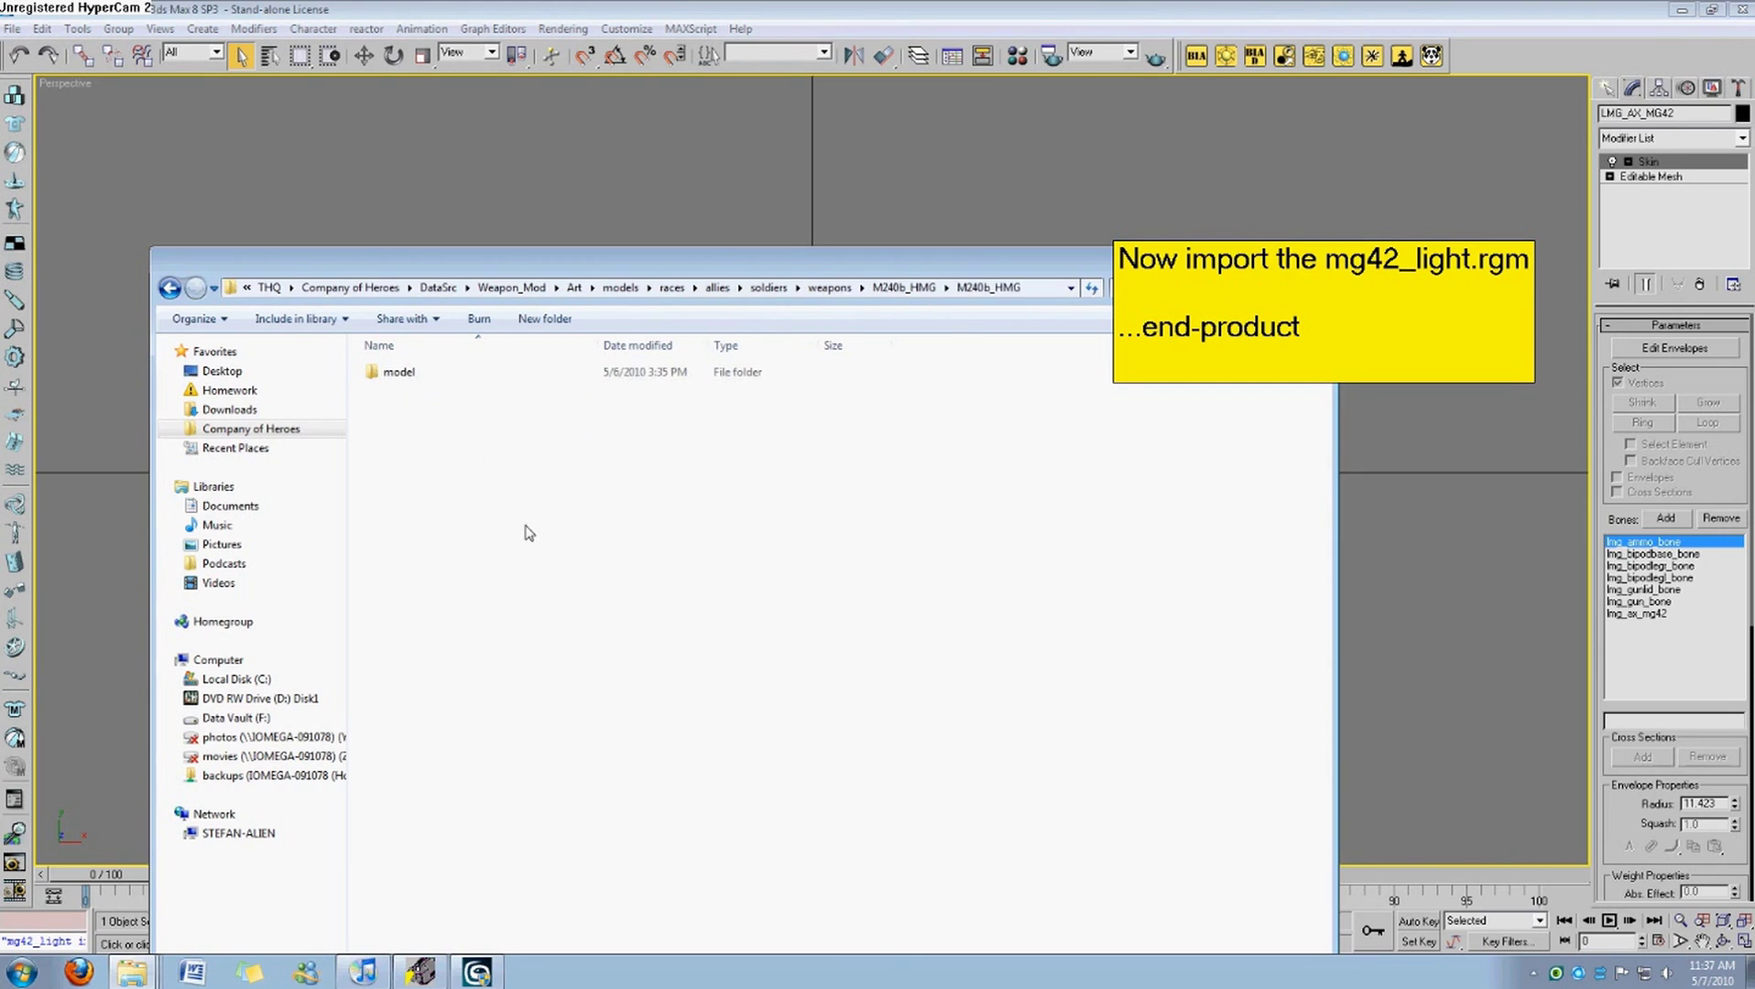
{"action": "double_click", "coordinate": [537, 377]}
{"action": "key", "text": "BackSpace"}
{"action": "key", "text": "BackSpace"}
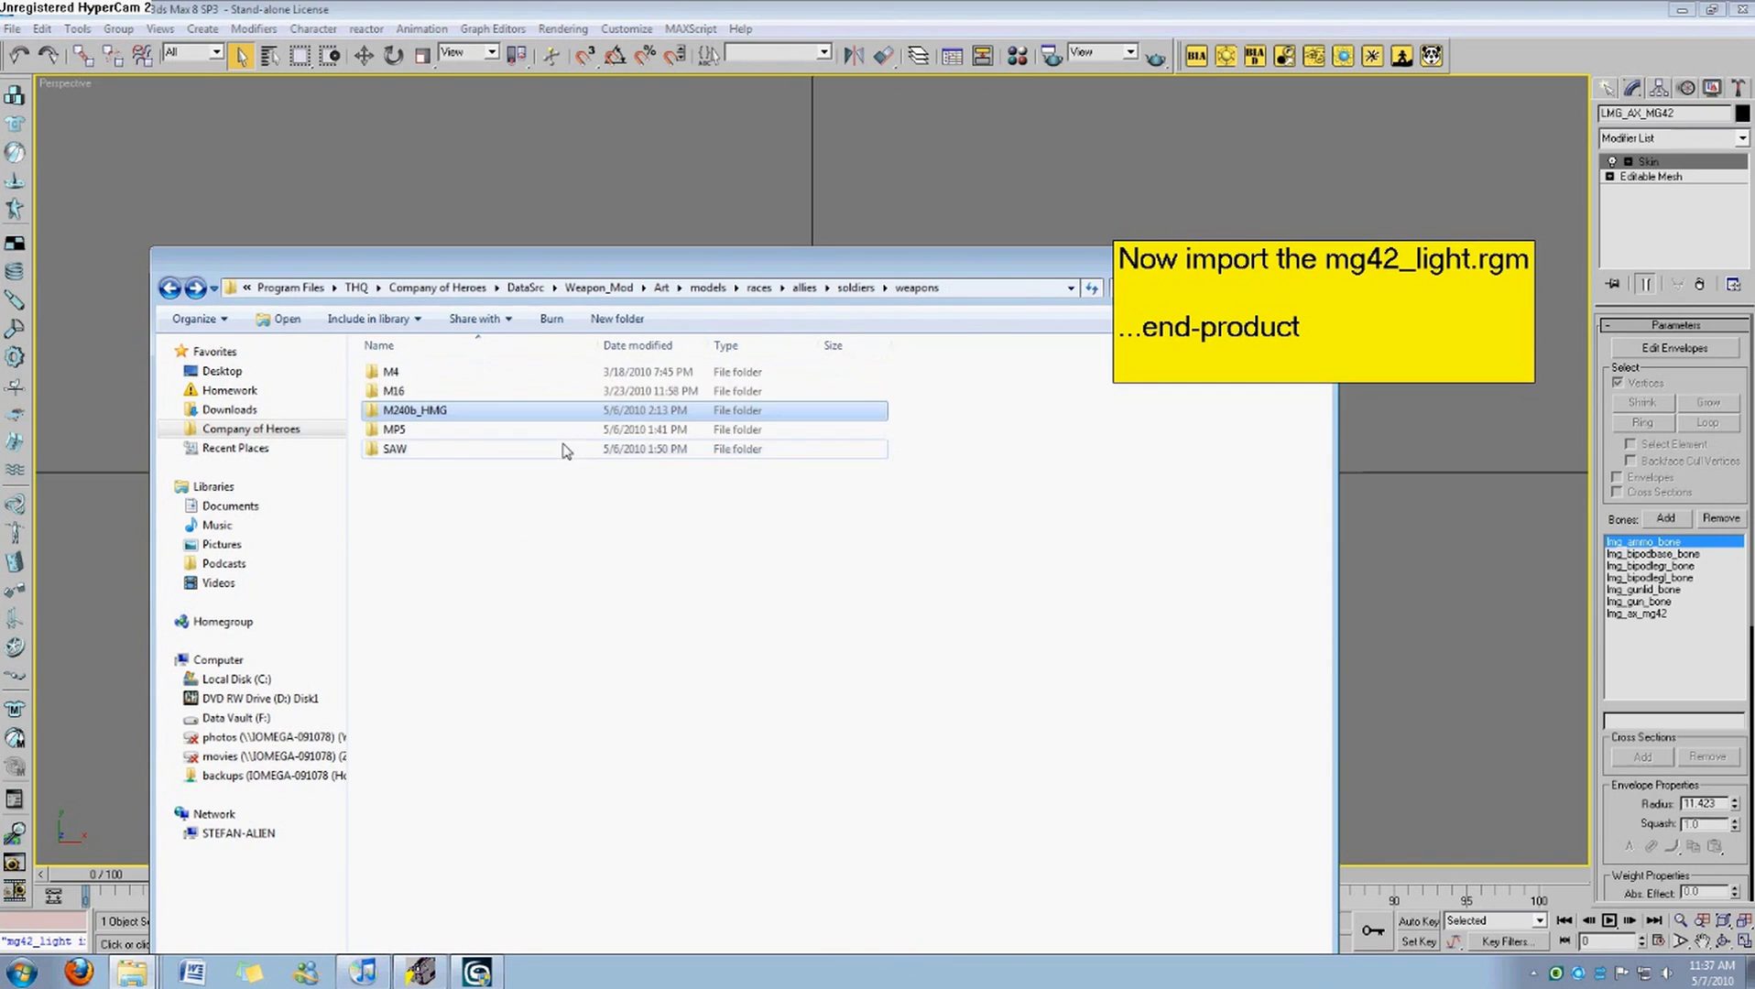
Examine the model folder of the allies' SAW weapon.
{"action": "double_click", "coordinate": [485, 450]}
{"action": "double_click", "coordinate": [463, 373]}
{"action": "double_click", "coordinate": [465, 376]}
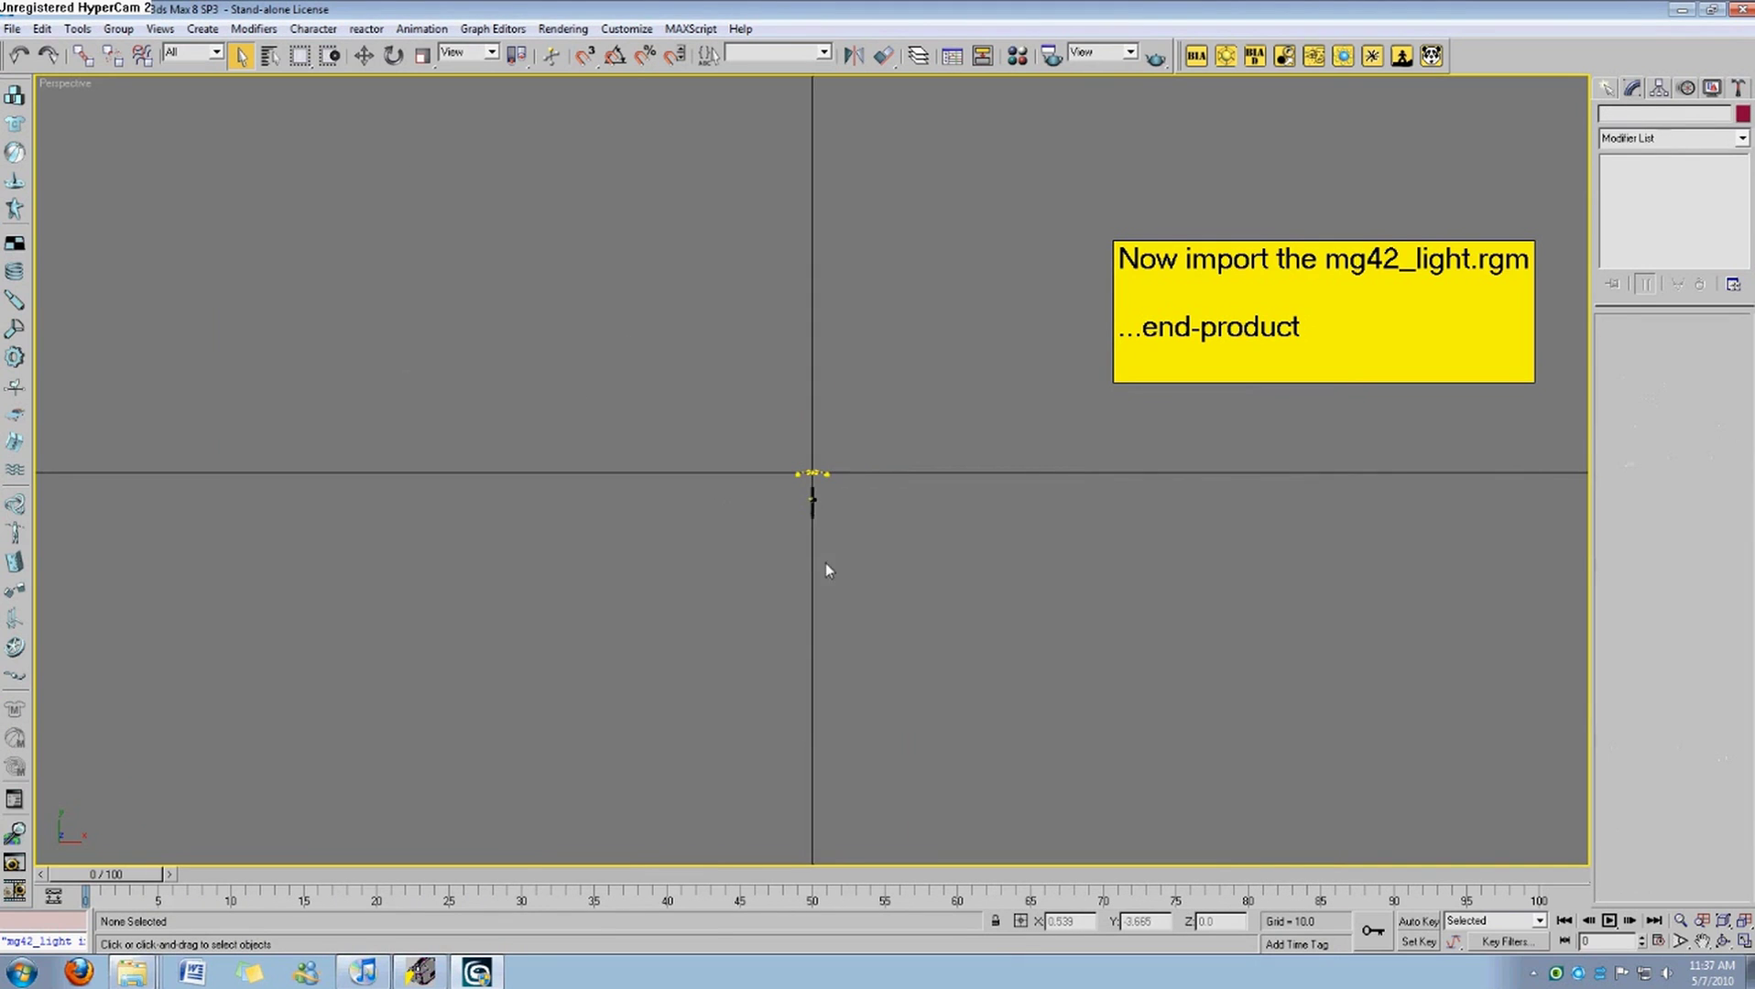
Examine the imported MG42 model and its markers from an angled perspective in 3ds Max.
{"action": "middle_click_drag", "start_coordinate": [825, 563], "coordinate": [802, 529]}
{"action": "scroll", "coordinate": [819, 556], "scroll_direction": "up", "scroll_amount": 6}
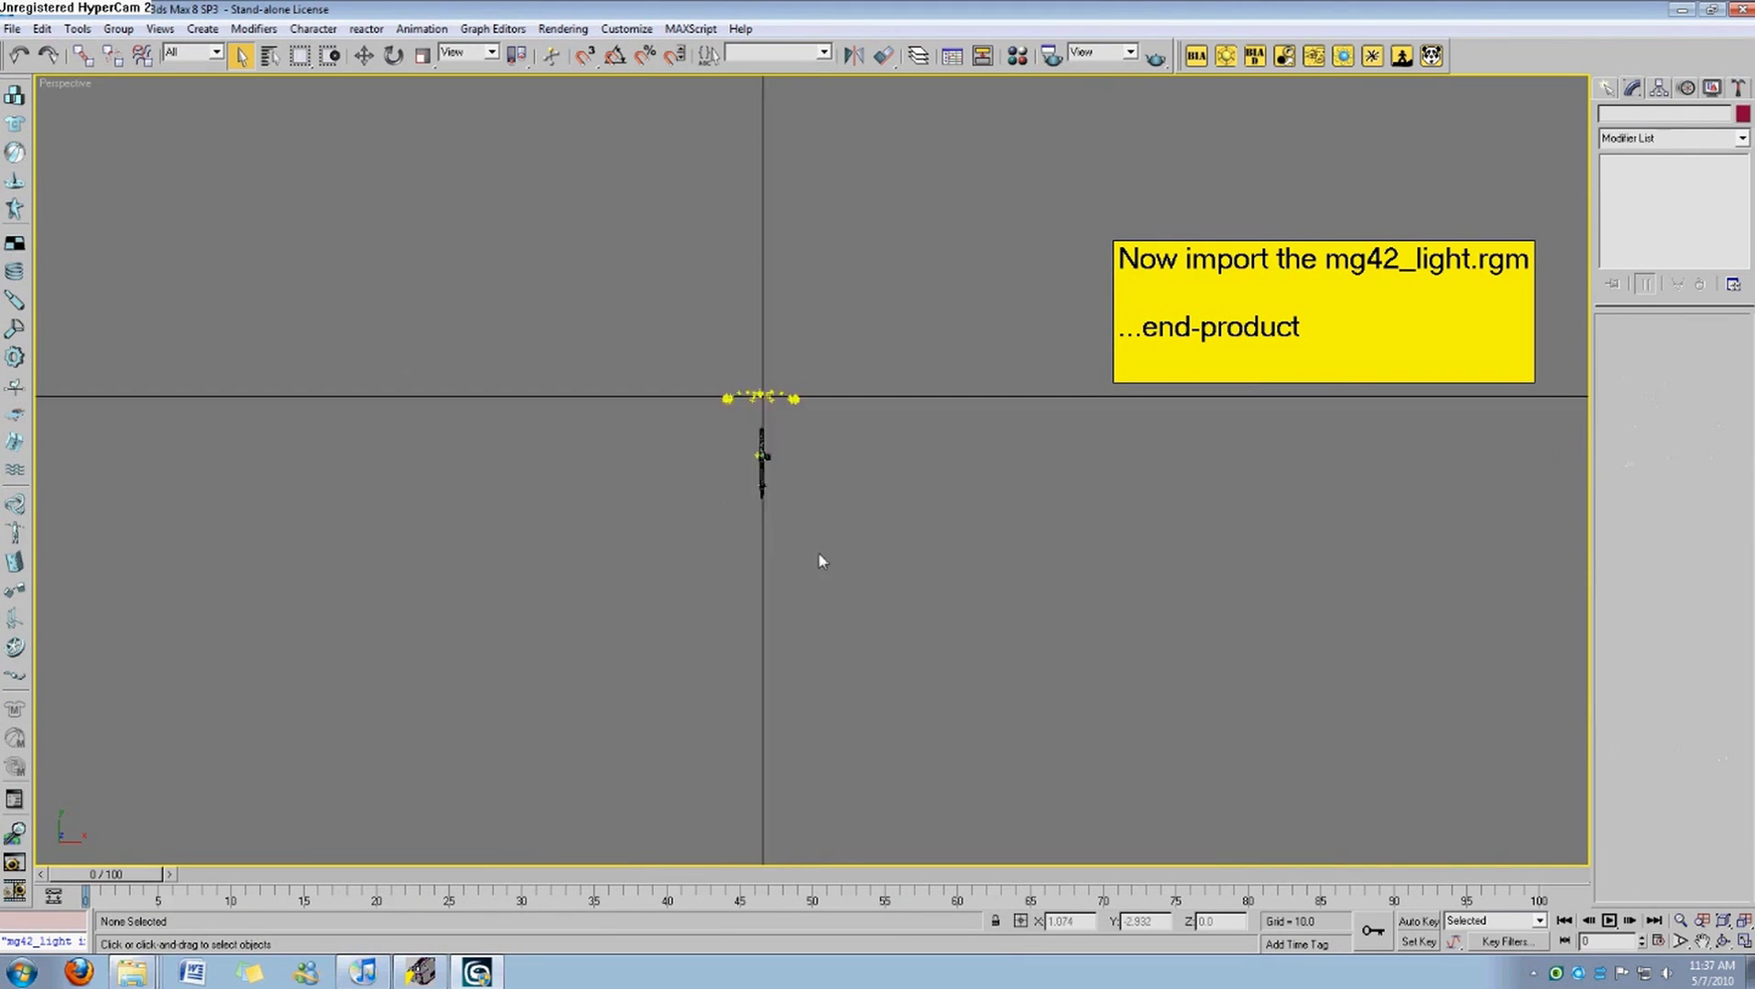
{"action": "middle_click_drag", "start_coordinate": [657, 488], "coordinate": [750, 522]}
{"action": "scroll", "coordinate": [750, 522], "scroll_direction": "up", "scroll_amount": 1}
{"action": "key", "text": "ctrl+r"}
{"action": "left_click_drag", "start_coordinate": [825, 518], "coordinate": [779, 631]}
{"action": "middle_click_drag", "start_coordinate": [780, 631], "coordinate": [794, 550]}
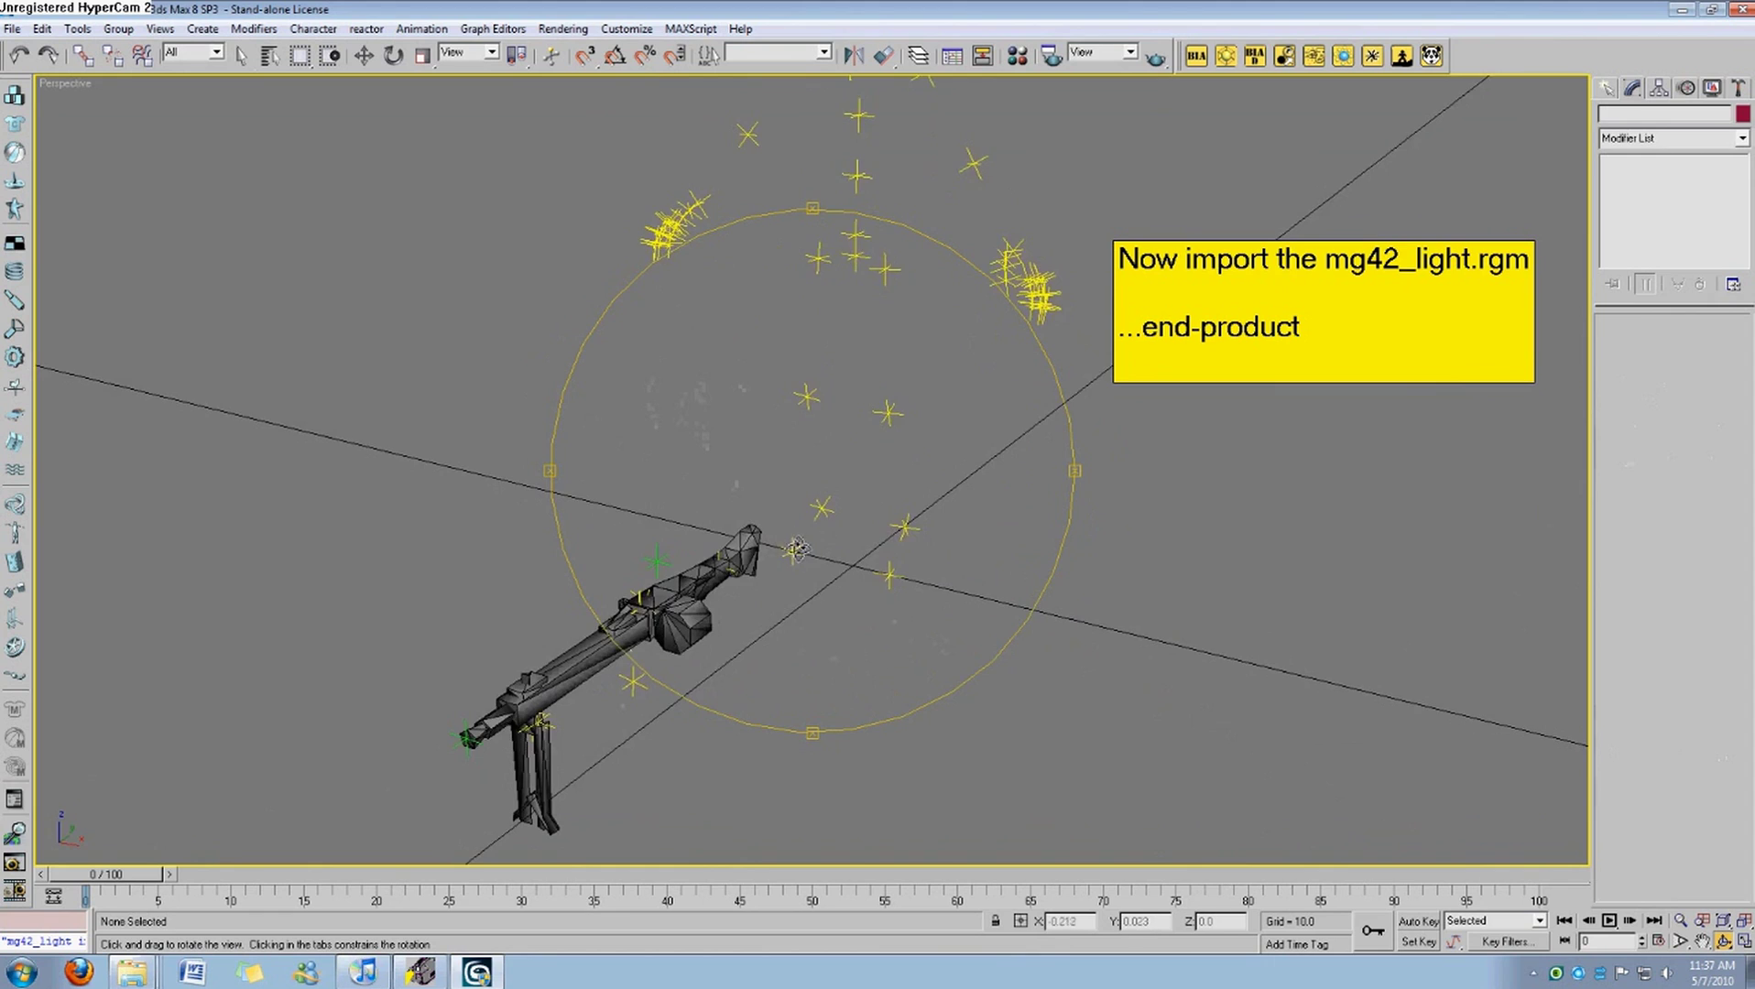
{"action": "left_click_drag", "start_coordinate": [793, 550], "coordinate": [779, 536]}
{"action": "scroll", "coordinate": [780, 536], "scroll_direction": "down", "scroll_amount": 3}
{"action": "right_click", "coordinate": [781, 541]}
{"action": "left_click", "coordinate": [783, 577]}
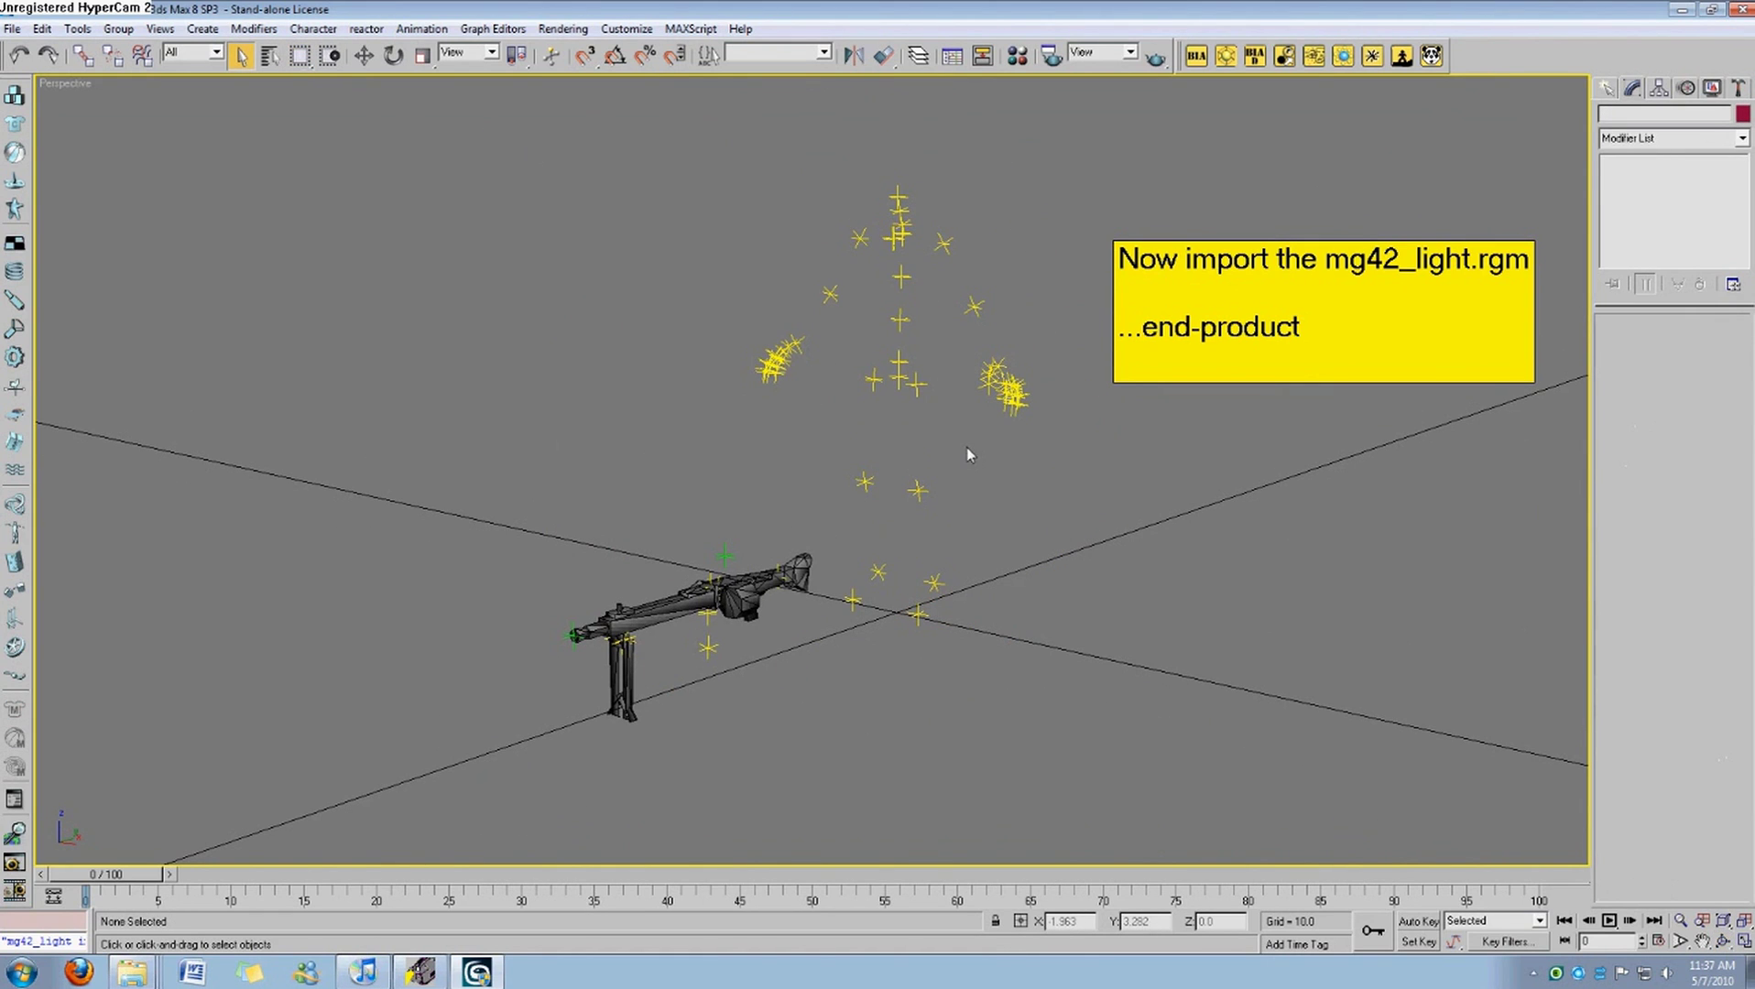
List only geometry for selection and select all the LMG_AX_MG42 objects.
{"action": "left_click", "coordinate": [271, 58]}
{"action": "left_click_drag", "start_coordinate": [857, 290], "coordinate": [519, 198]}
{"action": "left_click", "coordinate": [672, 345]}
{"action": "left_click", "coordinate": [589, 326]}
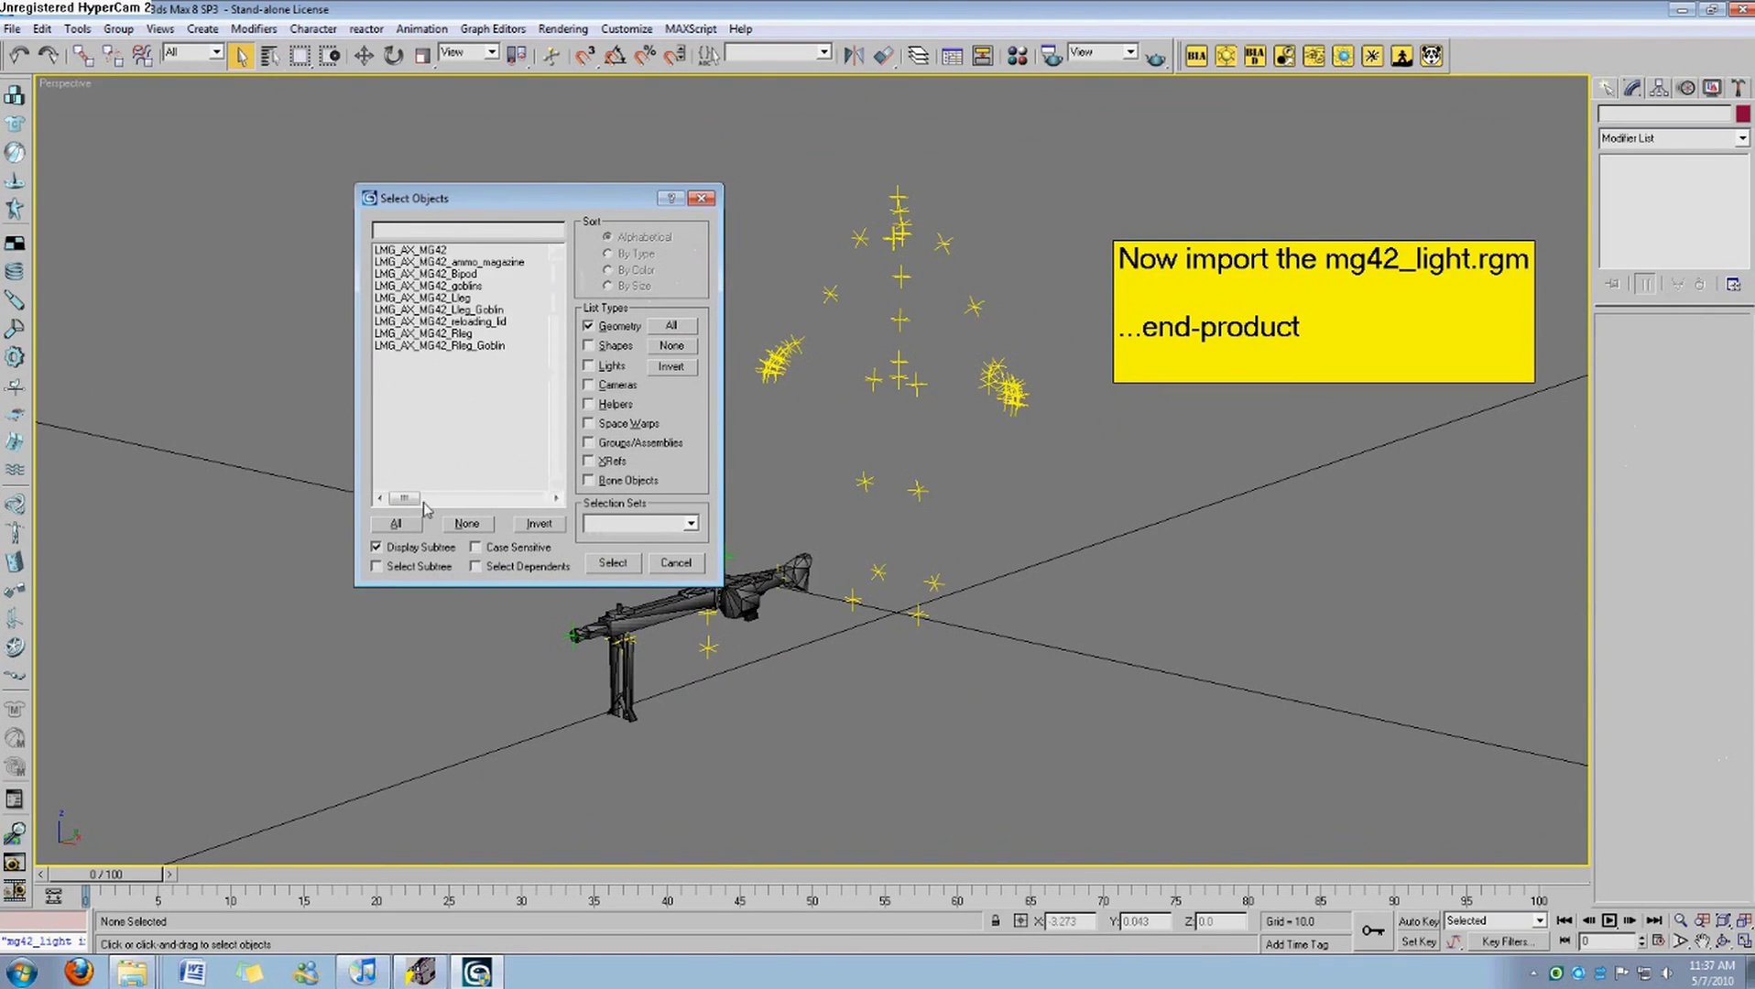
{"action": "left_click", "coordinate": [407, 523]}
{"action": "left_click", "coordinate": [612, 563]}
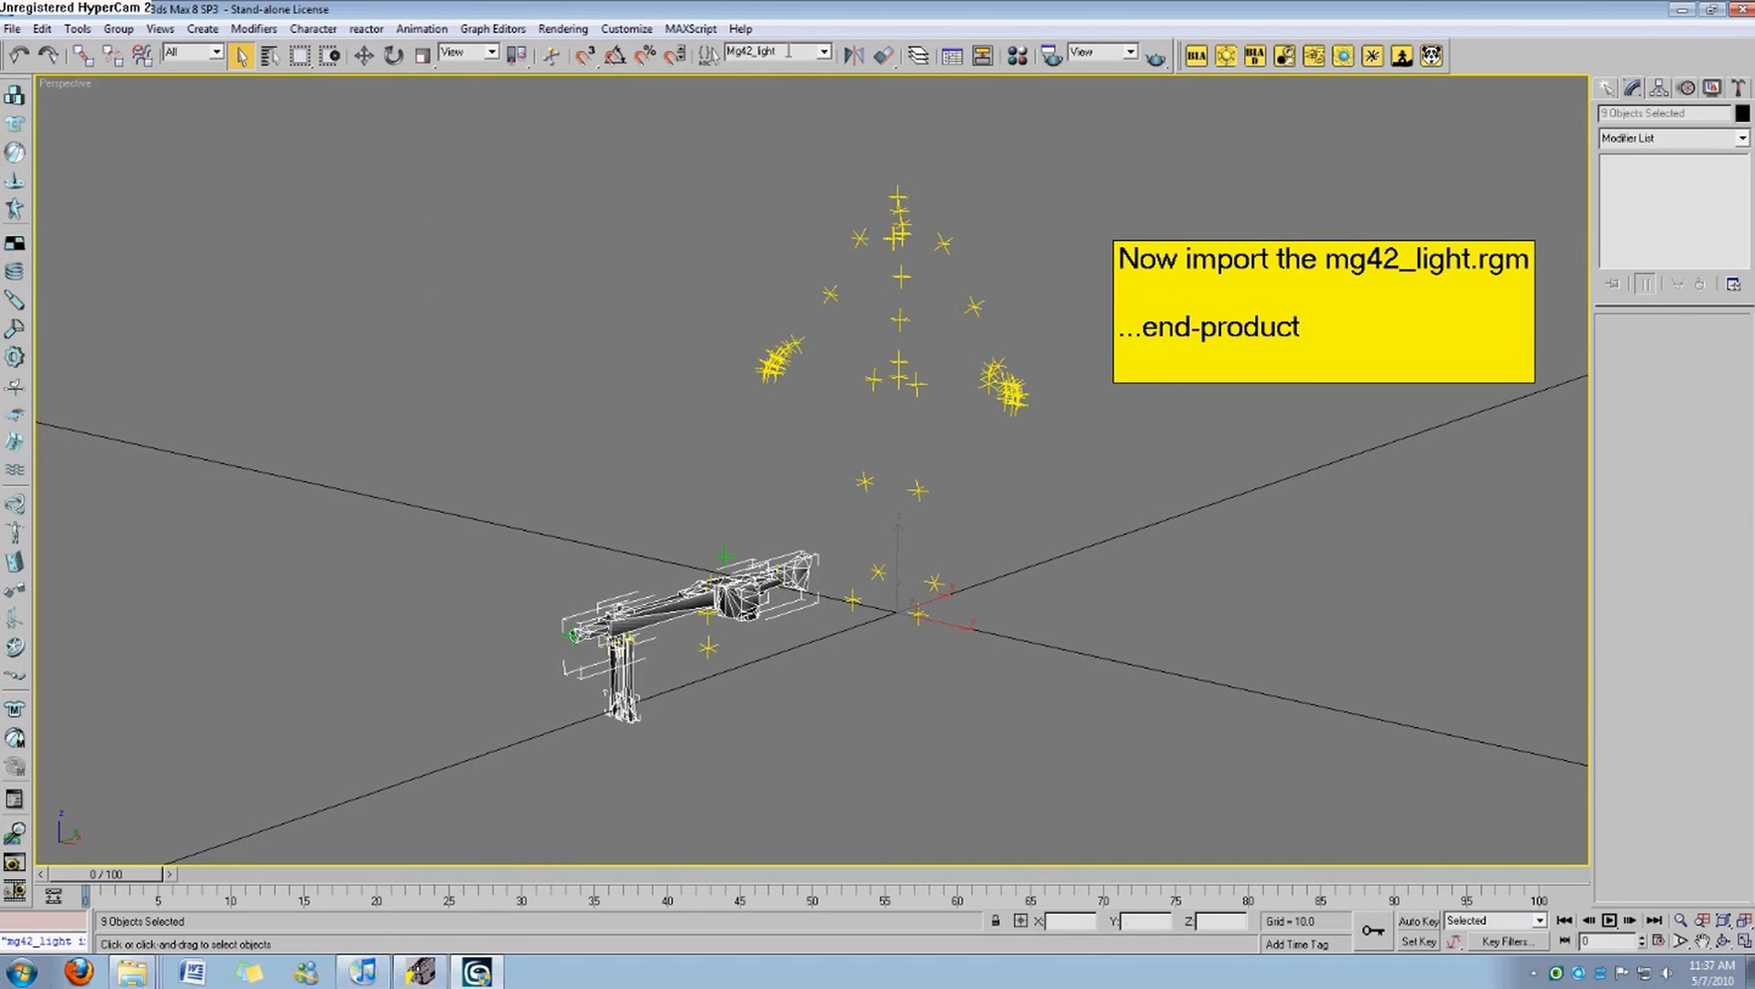
Choose the Mg42_light named selection set.
{"action": "left_click", "coordinate": [591, 519]}
{"action": "left_click", "coordinate": [823, 52]}
{"action": "left_click", "coordinate": [769, 71]}
Apply a Smooth modifier to the selected MG42 objects and enable Auto Smooth.
{"action": "left_click", "coordinate": [1652, 137]}
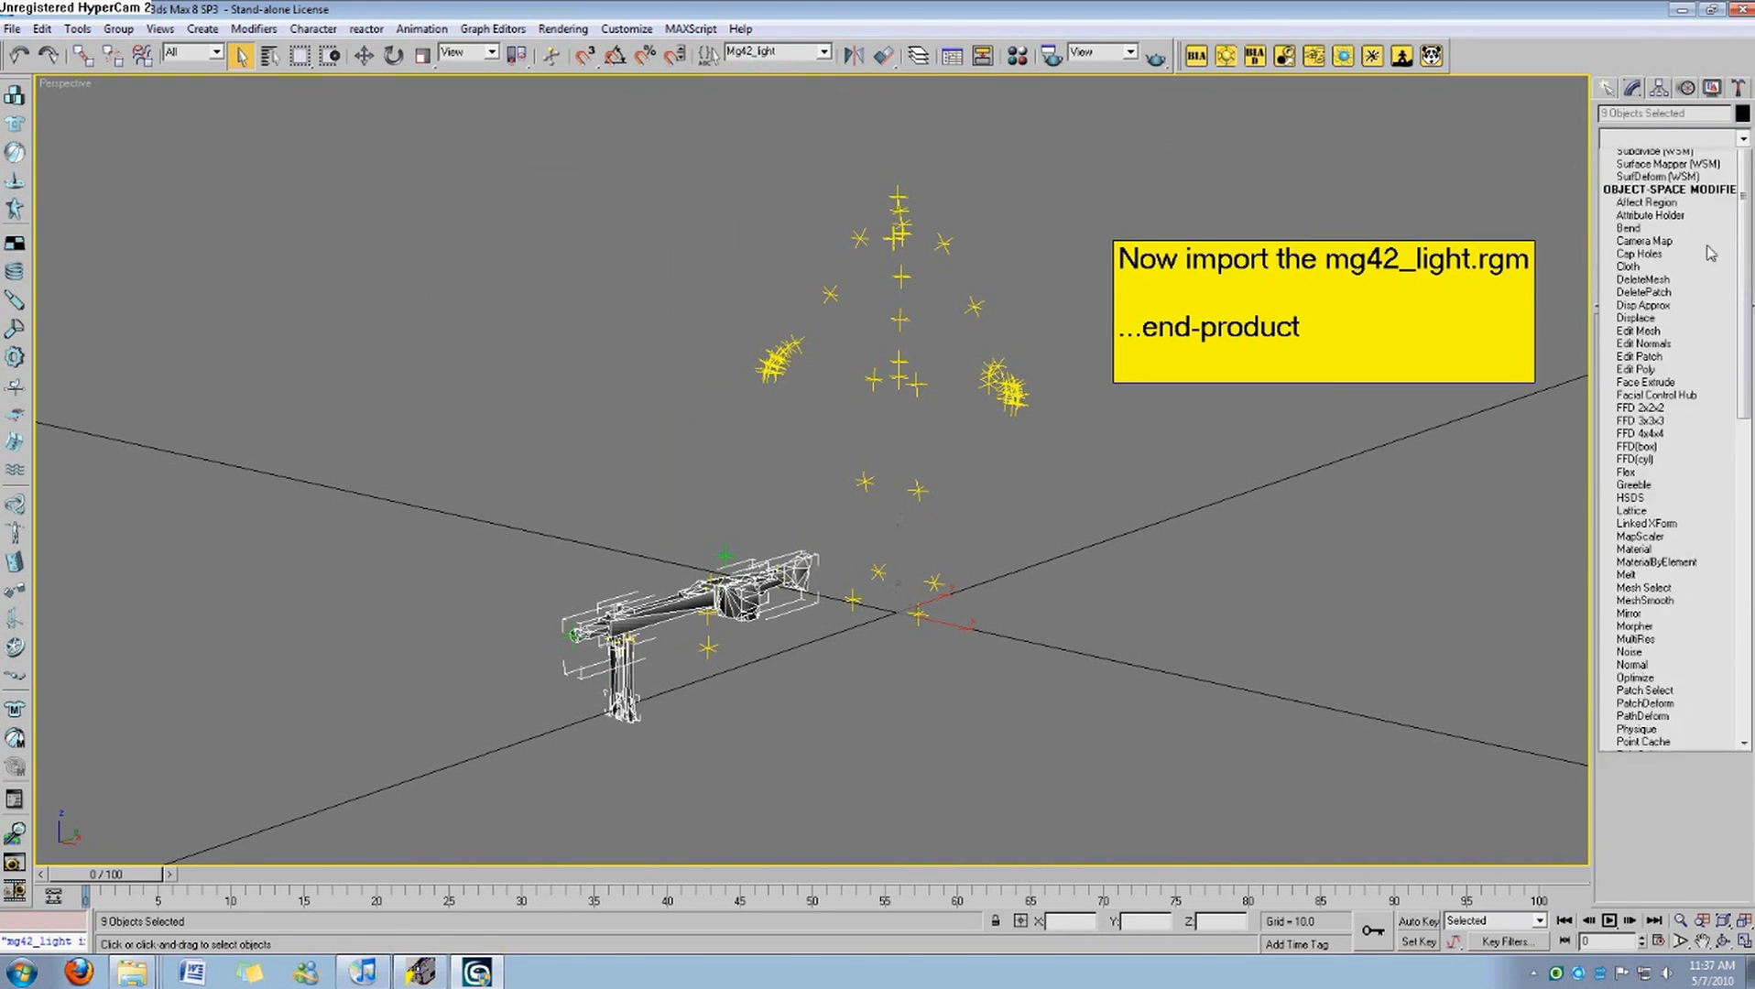
{"action": "scroll", "coordinate": [1671, 549], "scroll_direction": "down", "scroll_amount": 10}
{"action": "left_click", "coordinate": [1673, 607]}
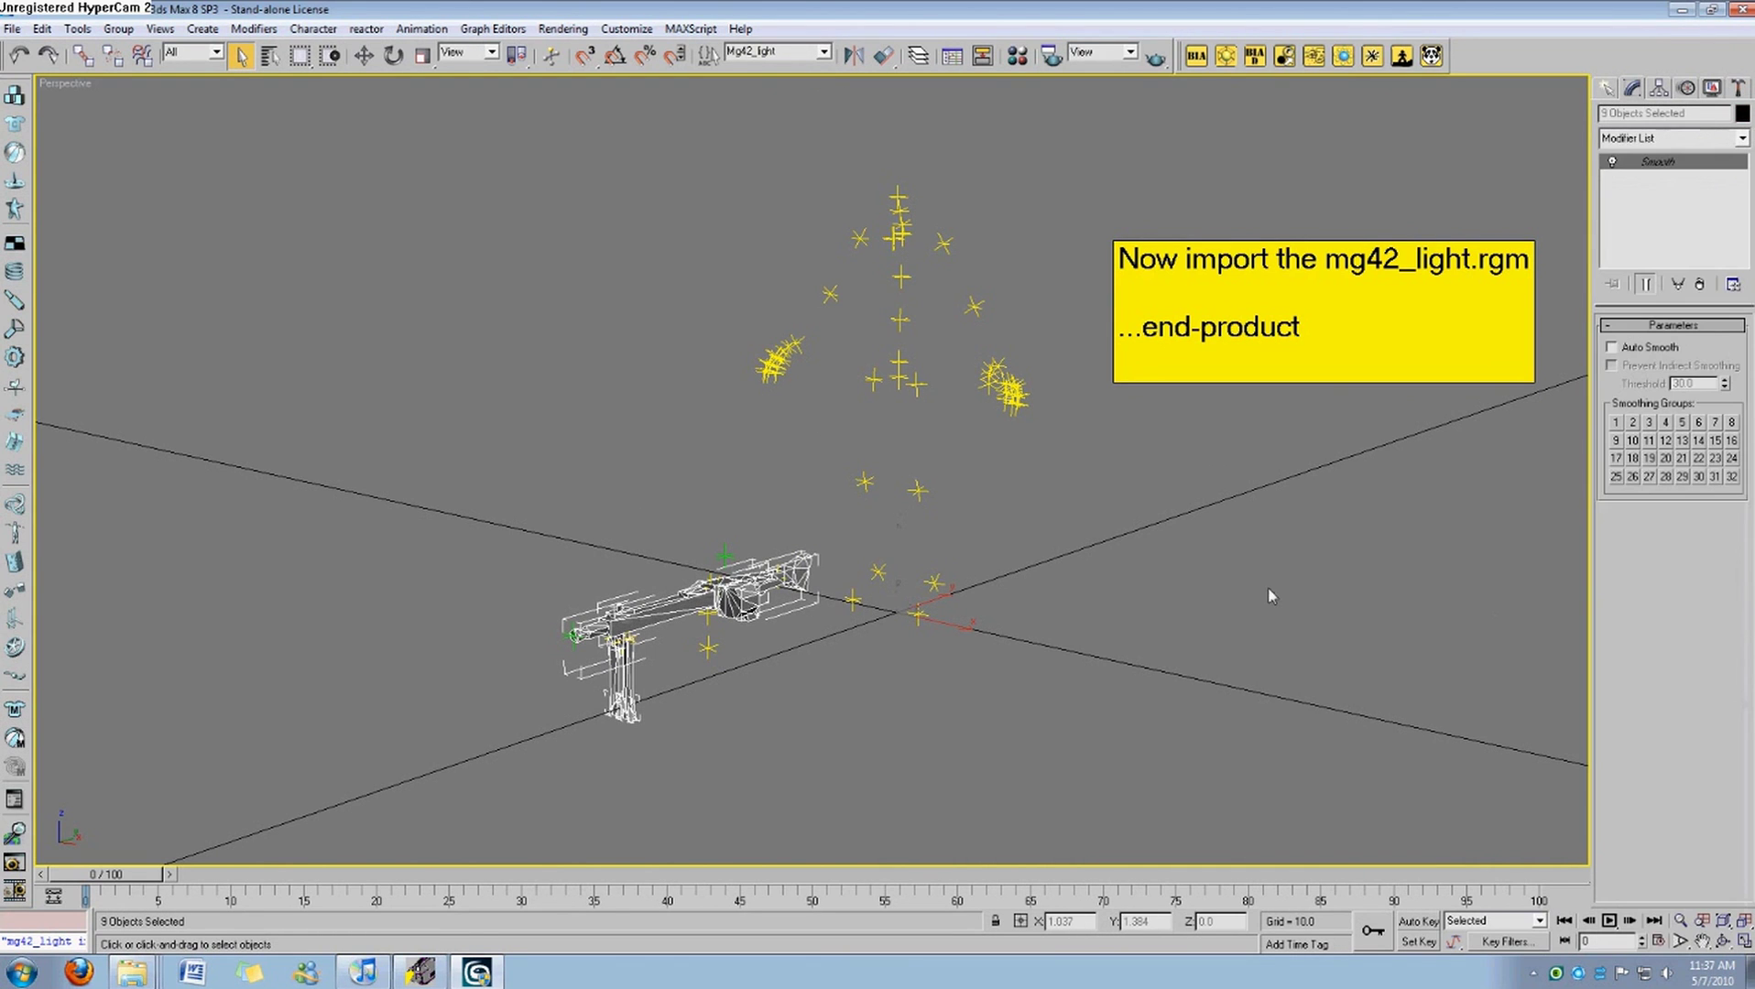
{"action": "left_click", "coordinate": [1649, 347]}
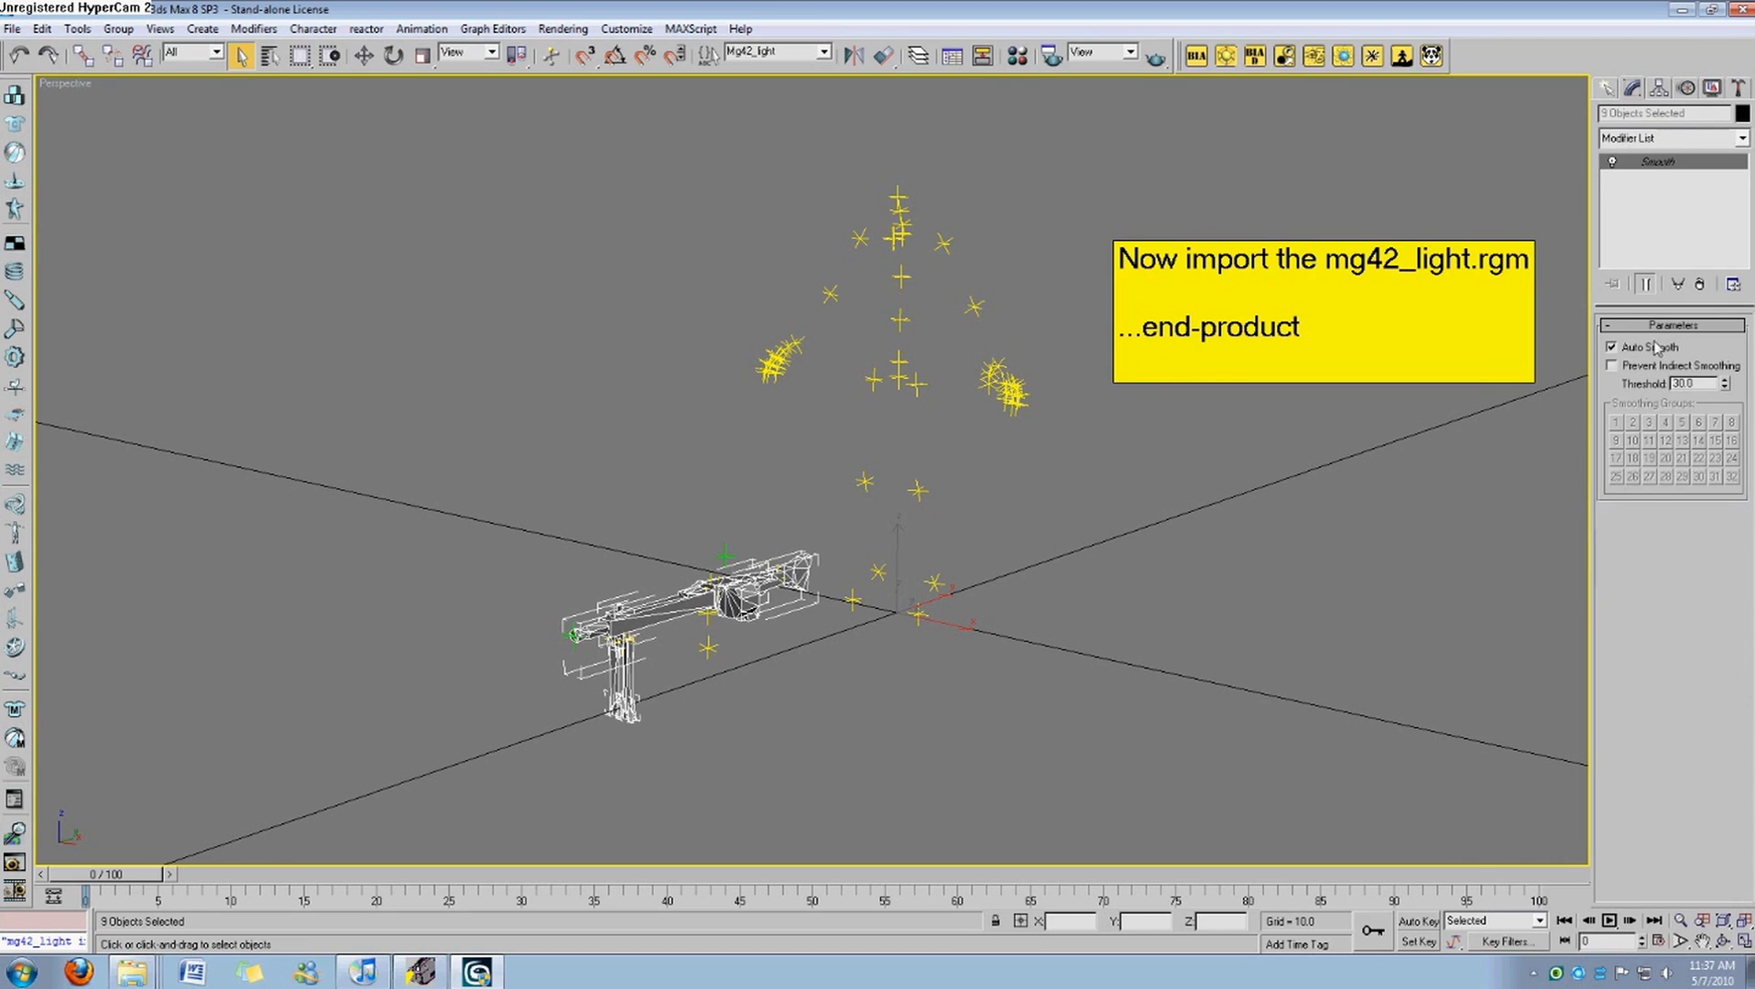
Deselect the MG42 objects and examine the smoothed model together with its markers in the perspective view.
{"action": "left_click", "coordinate": [584, 608]}
{"action": "middle_click_drag", "start_coordinate": [738, 667], "coordinate": [753, 647]}
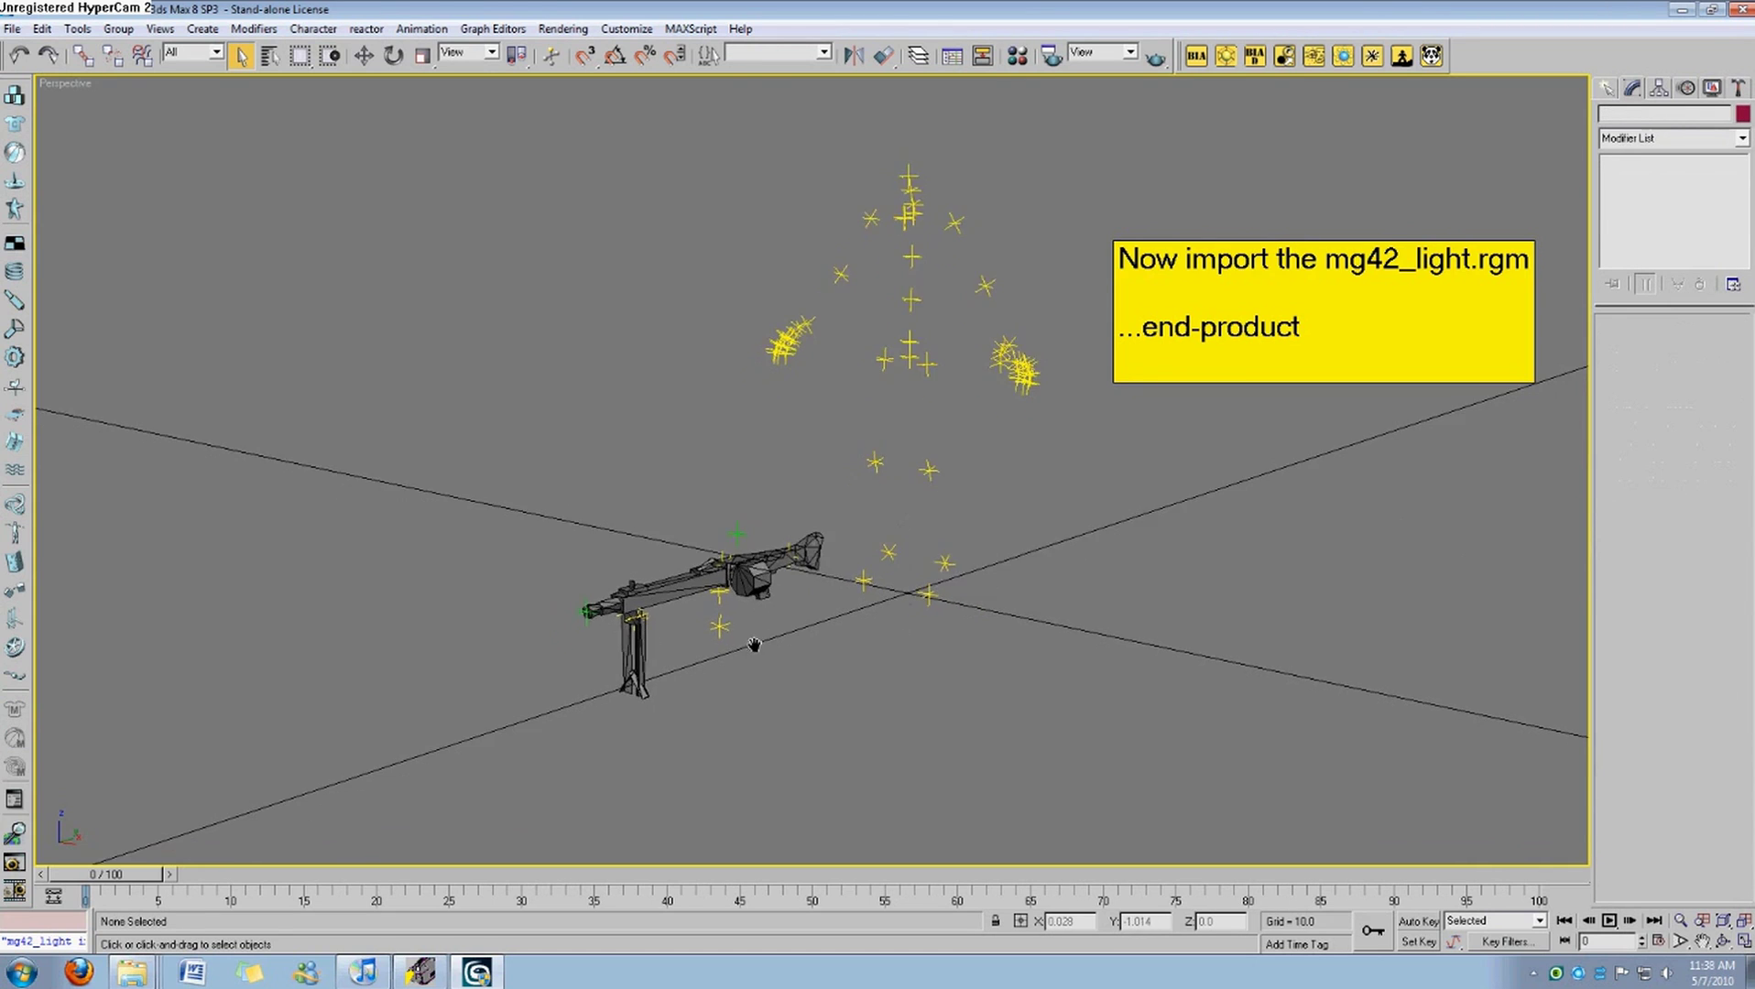
{"action": "scroll", "coordinate": [688, 720], "scroll_direction": "up", "scroll_amount": 2}
{"action": "middle_click_drag", "start_coordinate": [687, 722], "coordinate": [704, 745]}
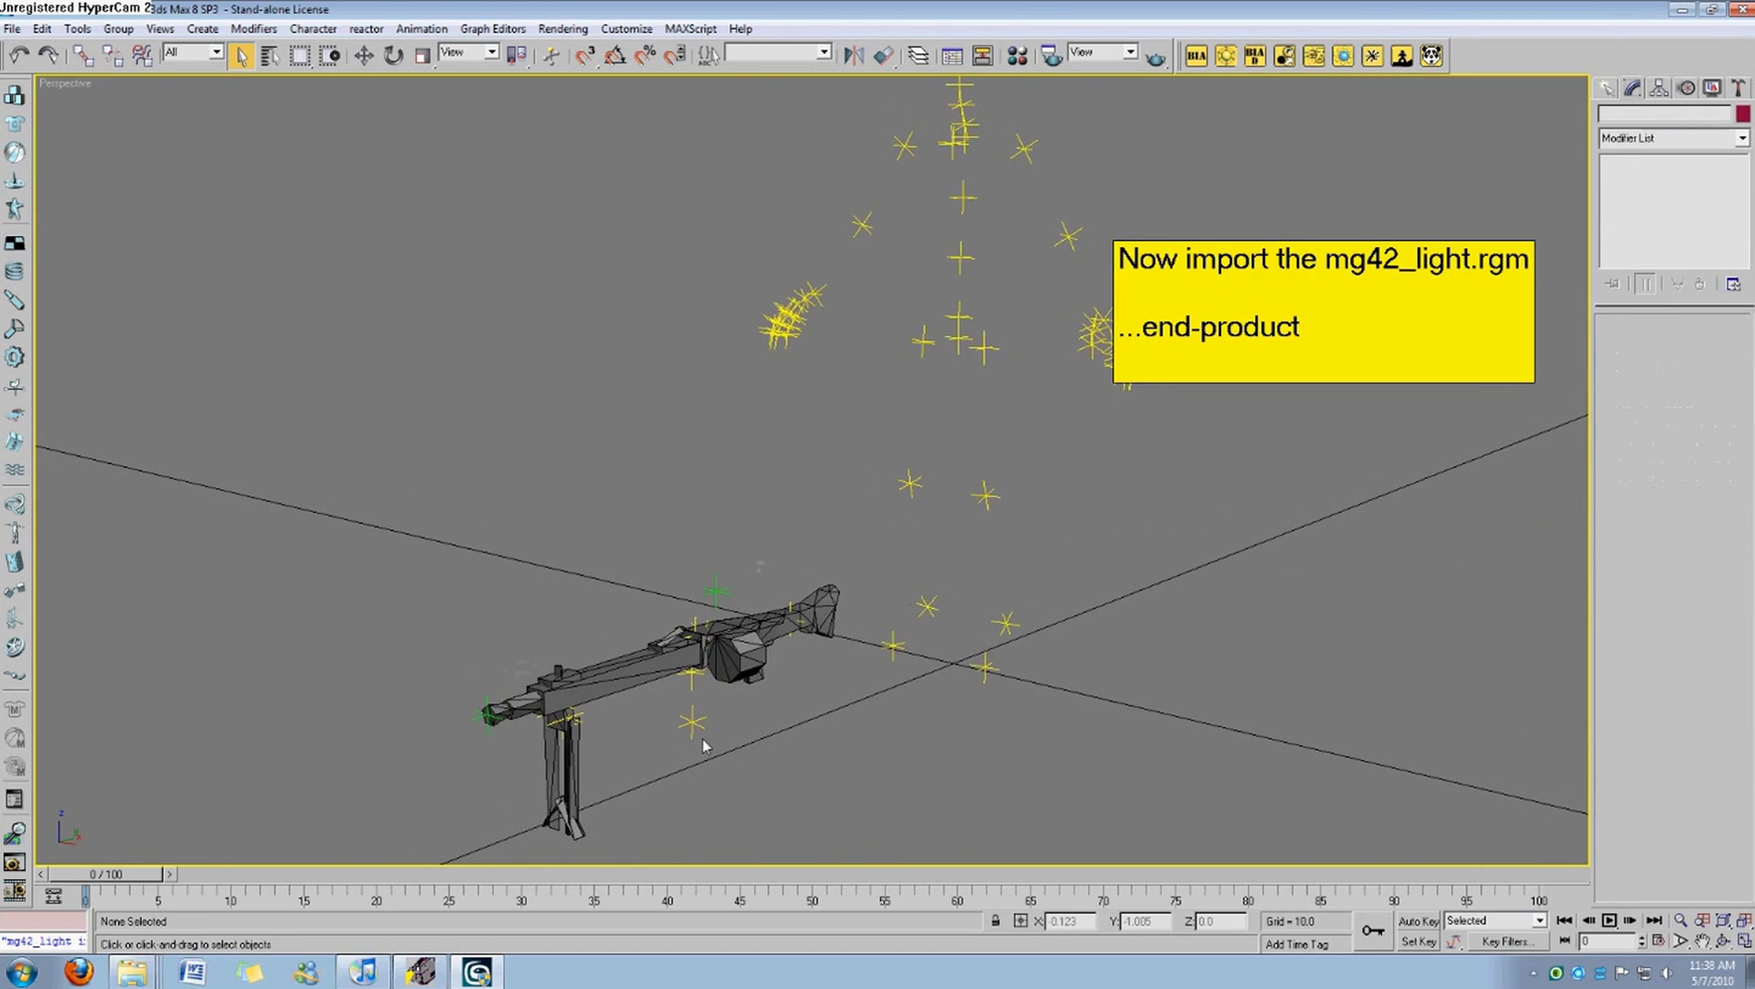
{"action": "left_click", "coordinate": [795, 619]}
{"action": "key", "text": "e"}
{"action": "left_click_drag", "start_coordinate": [774, 600], "coordinate": [908, 743]}
{"action": "left_click", "coordinate": [961, 738]}
{"action": "middle_click_drag", "start_coordinate": [889, 693], "coordinate": [798, 697]}
{"action": "scroll", "coordinate": [838, 689], "scroll_direction": "down", "scroll_amount": 5}
{"action": "scroll", "coordinate": [799, 697], "scroll_direction": "up", "scroll_amount": 3}
{"action": "left_click", "coordinate": [12, 28]}
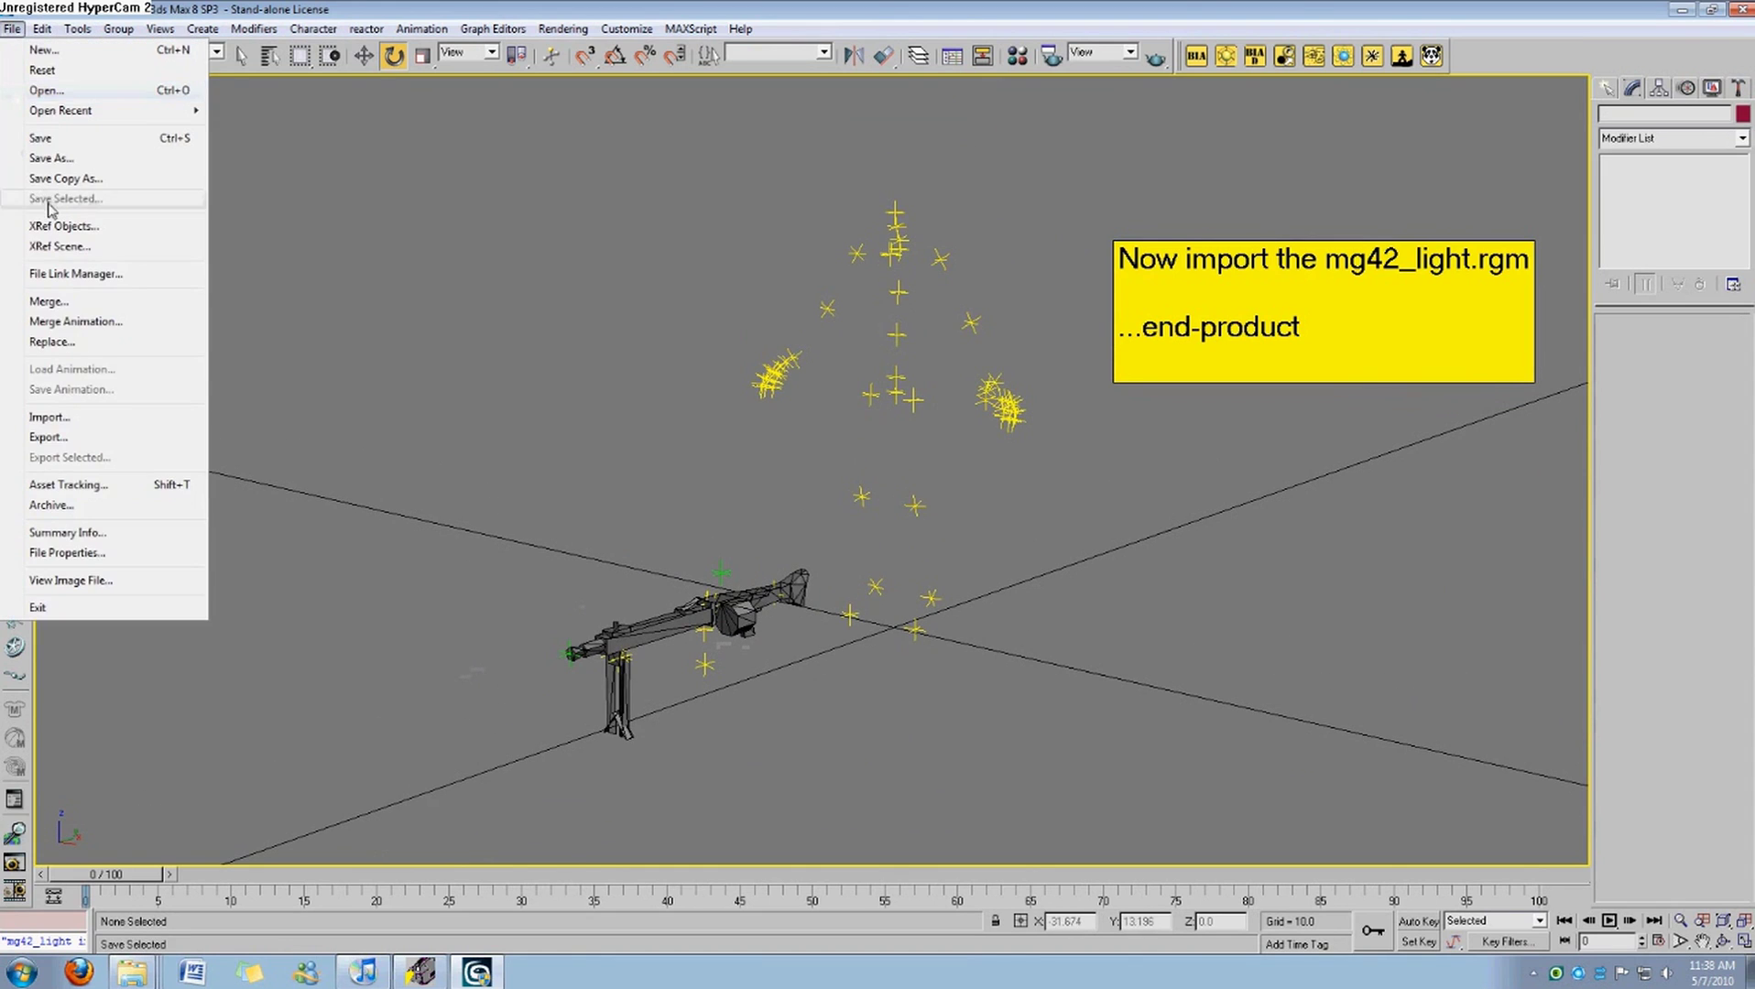
{"action": "left_click", "coordinate": [82, 173]}
{"action": "left_click", "coordinate": [584, 541]}
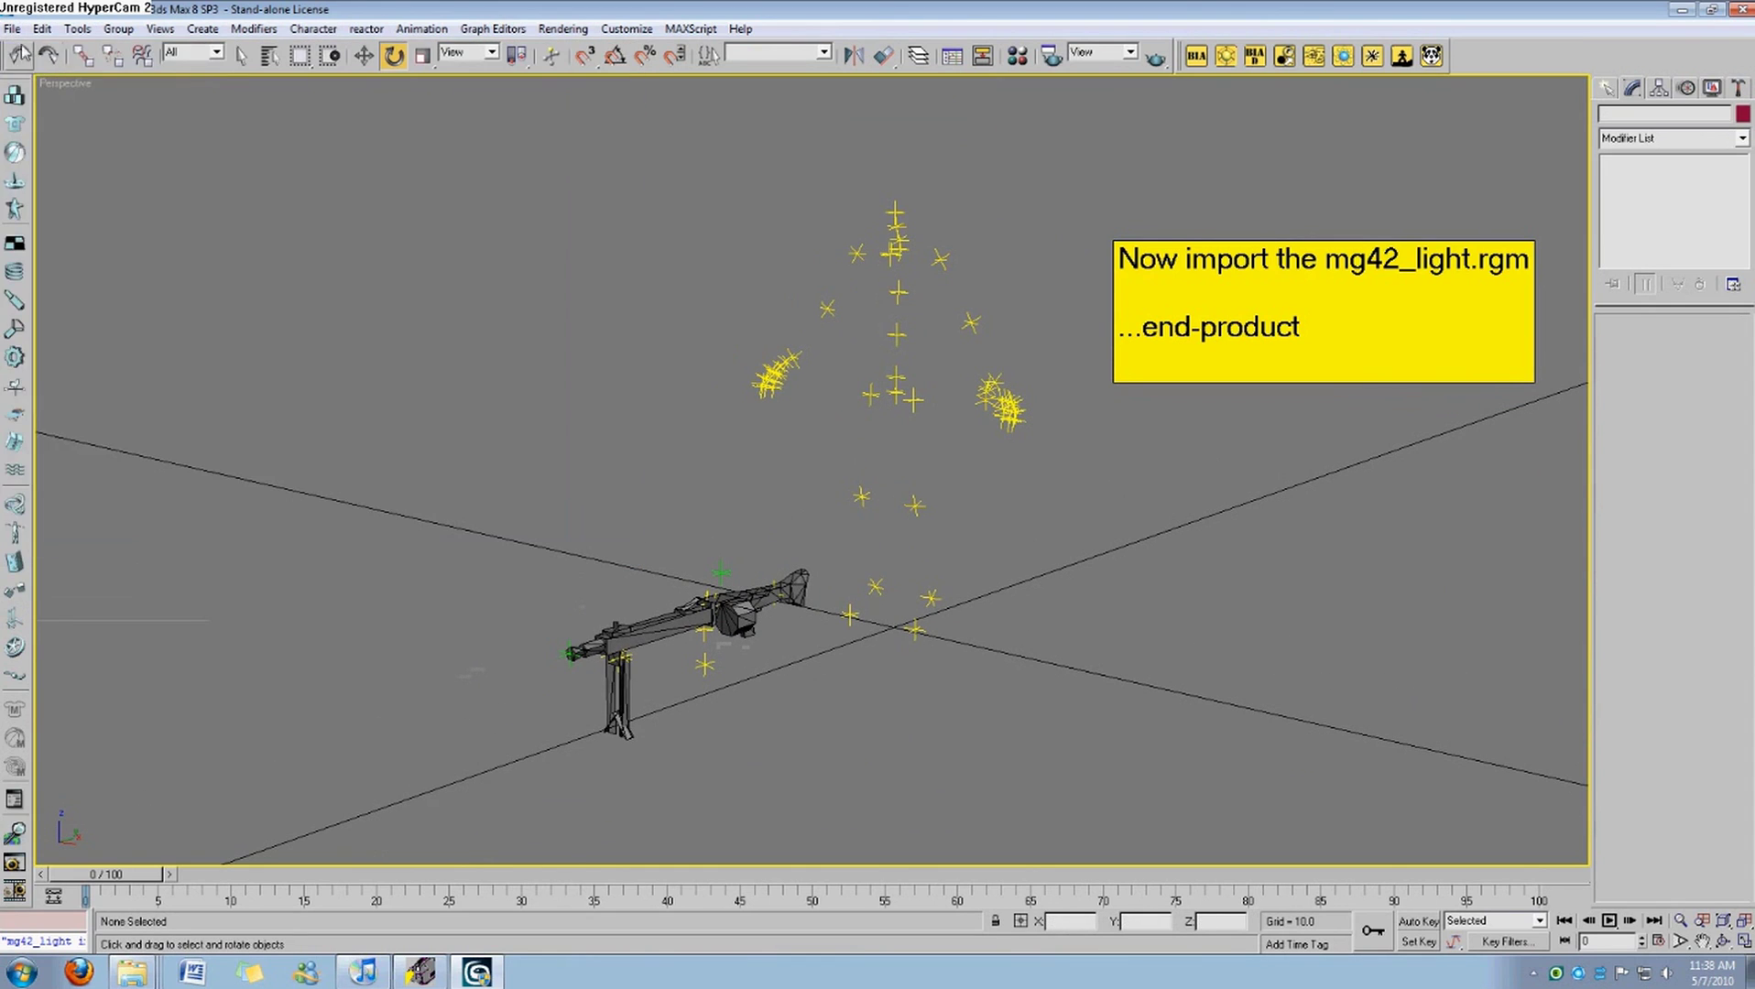
Start saving the scene under a new name and browse to F:\Program Files\THQ\Company of Heroes.
{"action": "left_click", "coordinate": [12, 28]}
{"action": "left_click", "coordinate": [55, 154]}
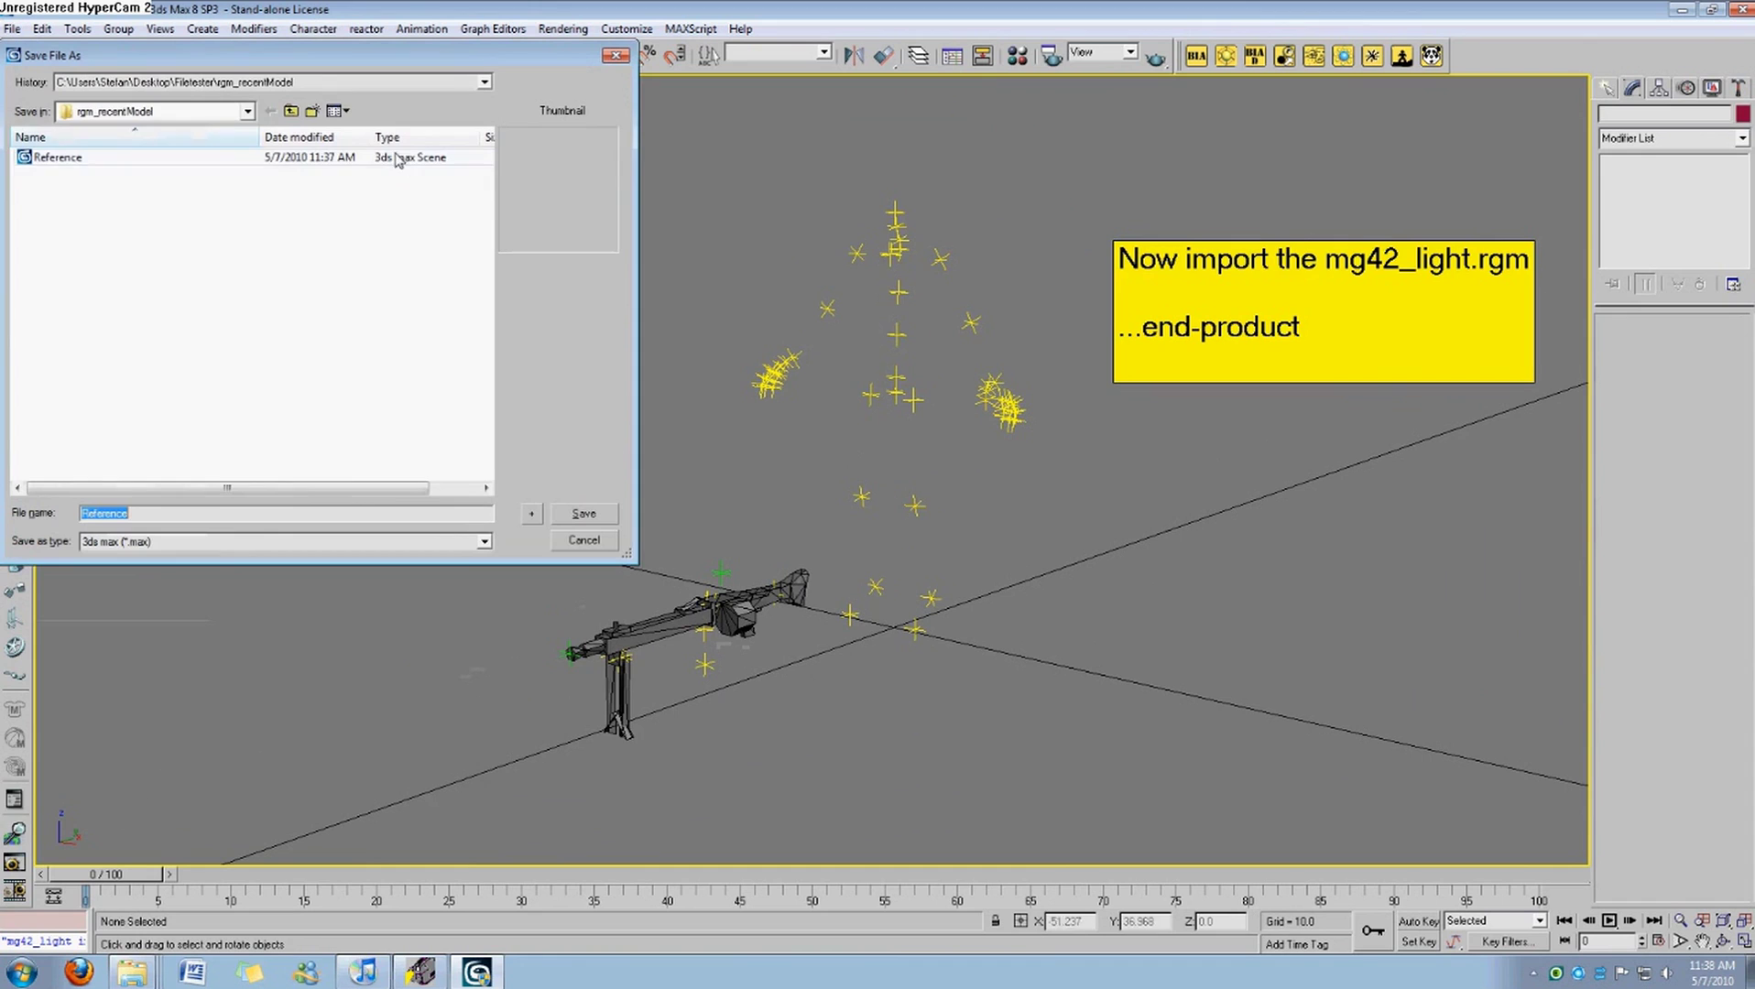
{"action": "left_click", "coordinate": [147, 111]}
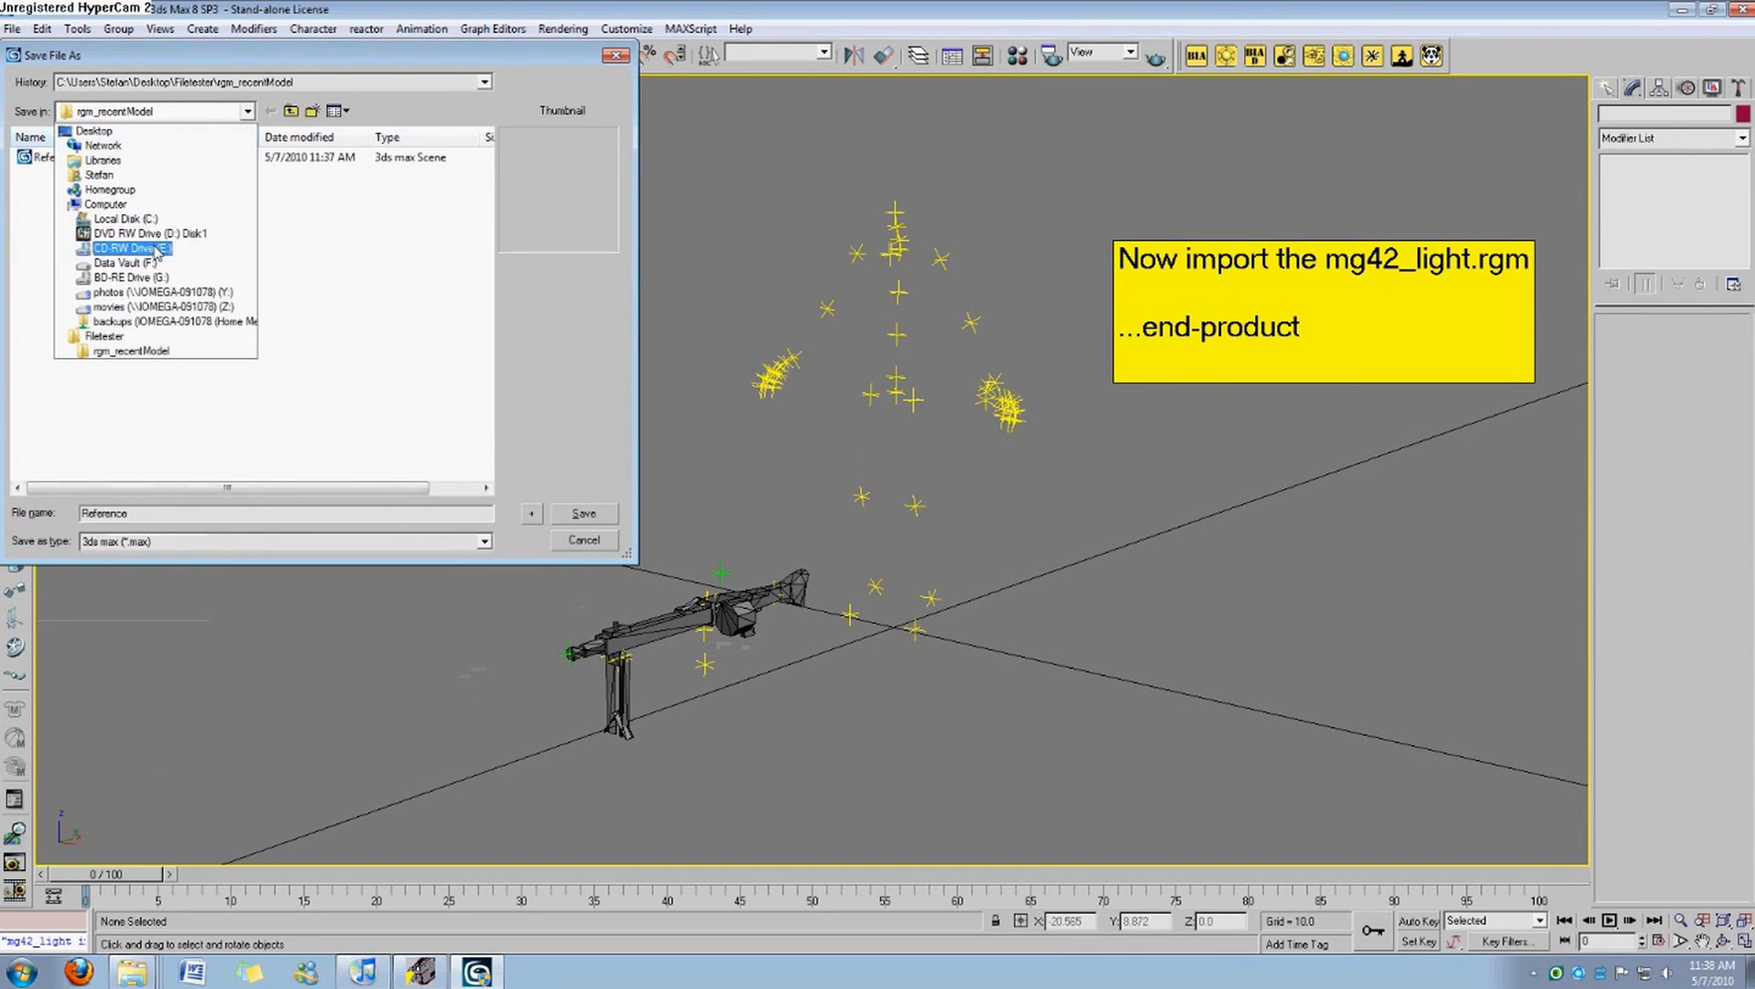
{"action": "left_click", "coordinate": [151, 263]}
{"action": "double_click", "coordinate": [96, 333]}
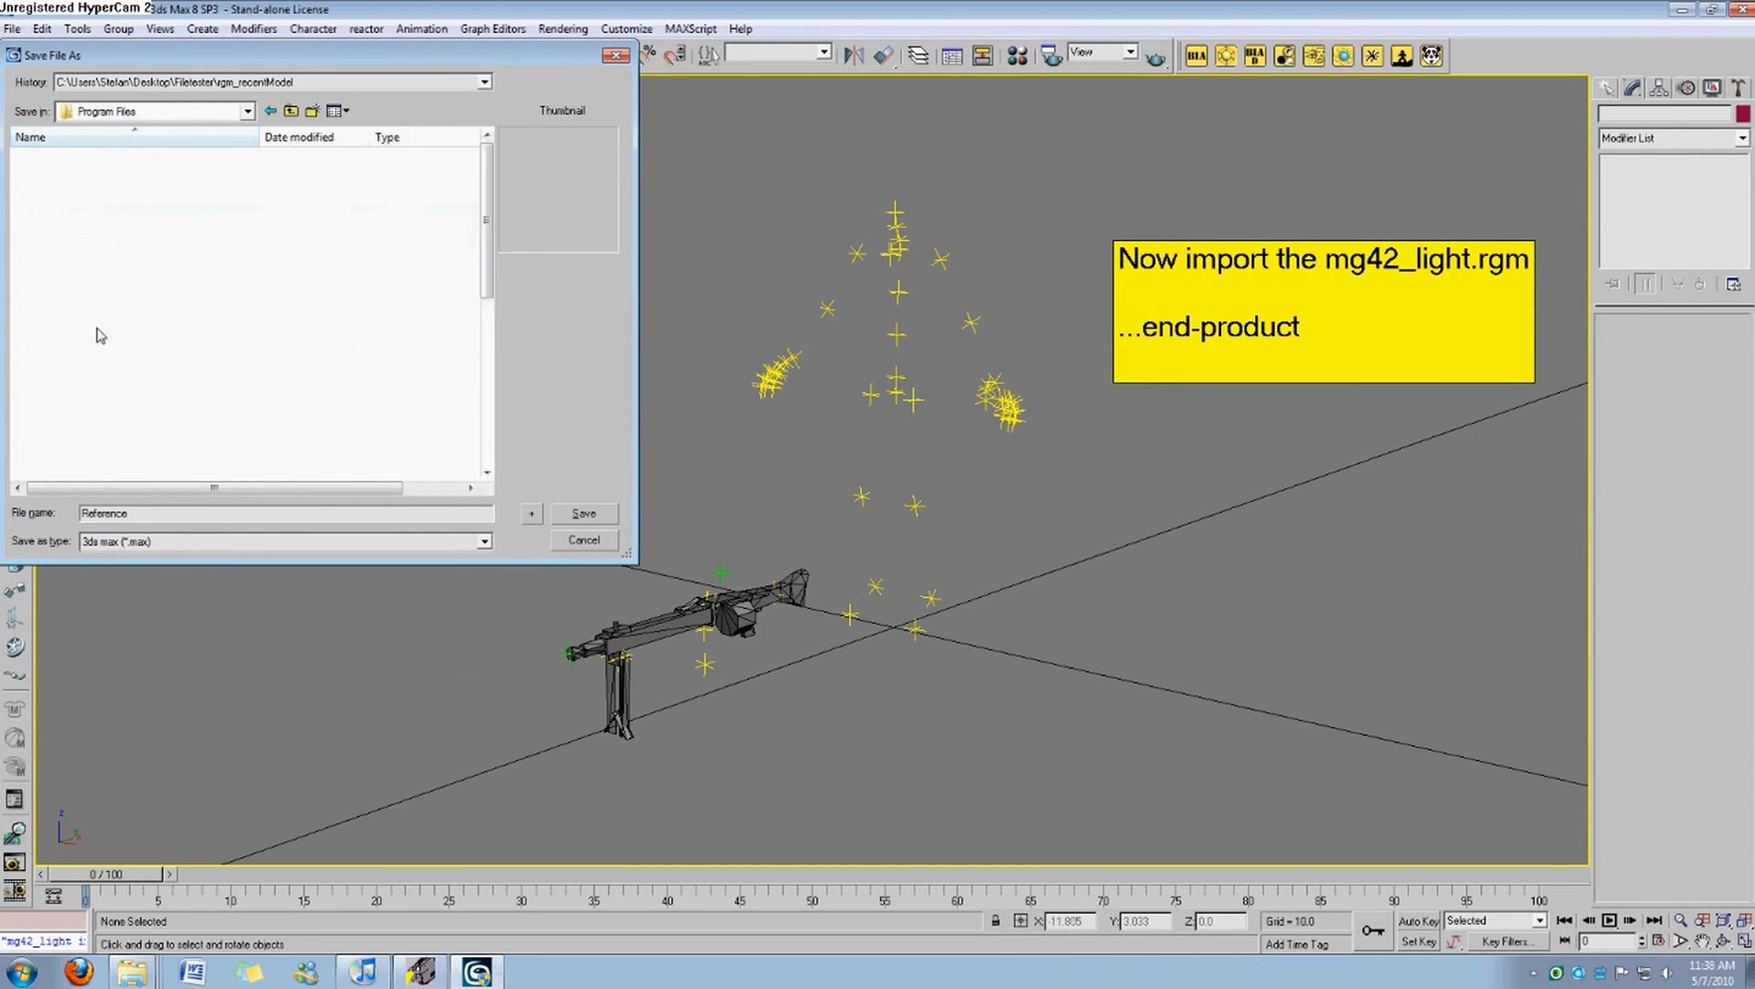
{"action": "double_click", "coordinate": [54, 450]}
{"action": "double_click", "coordinate": [82, 159]}
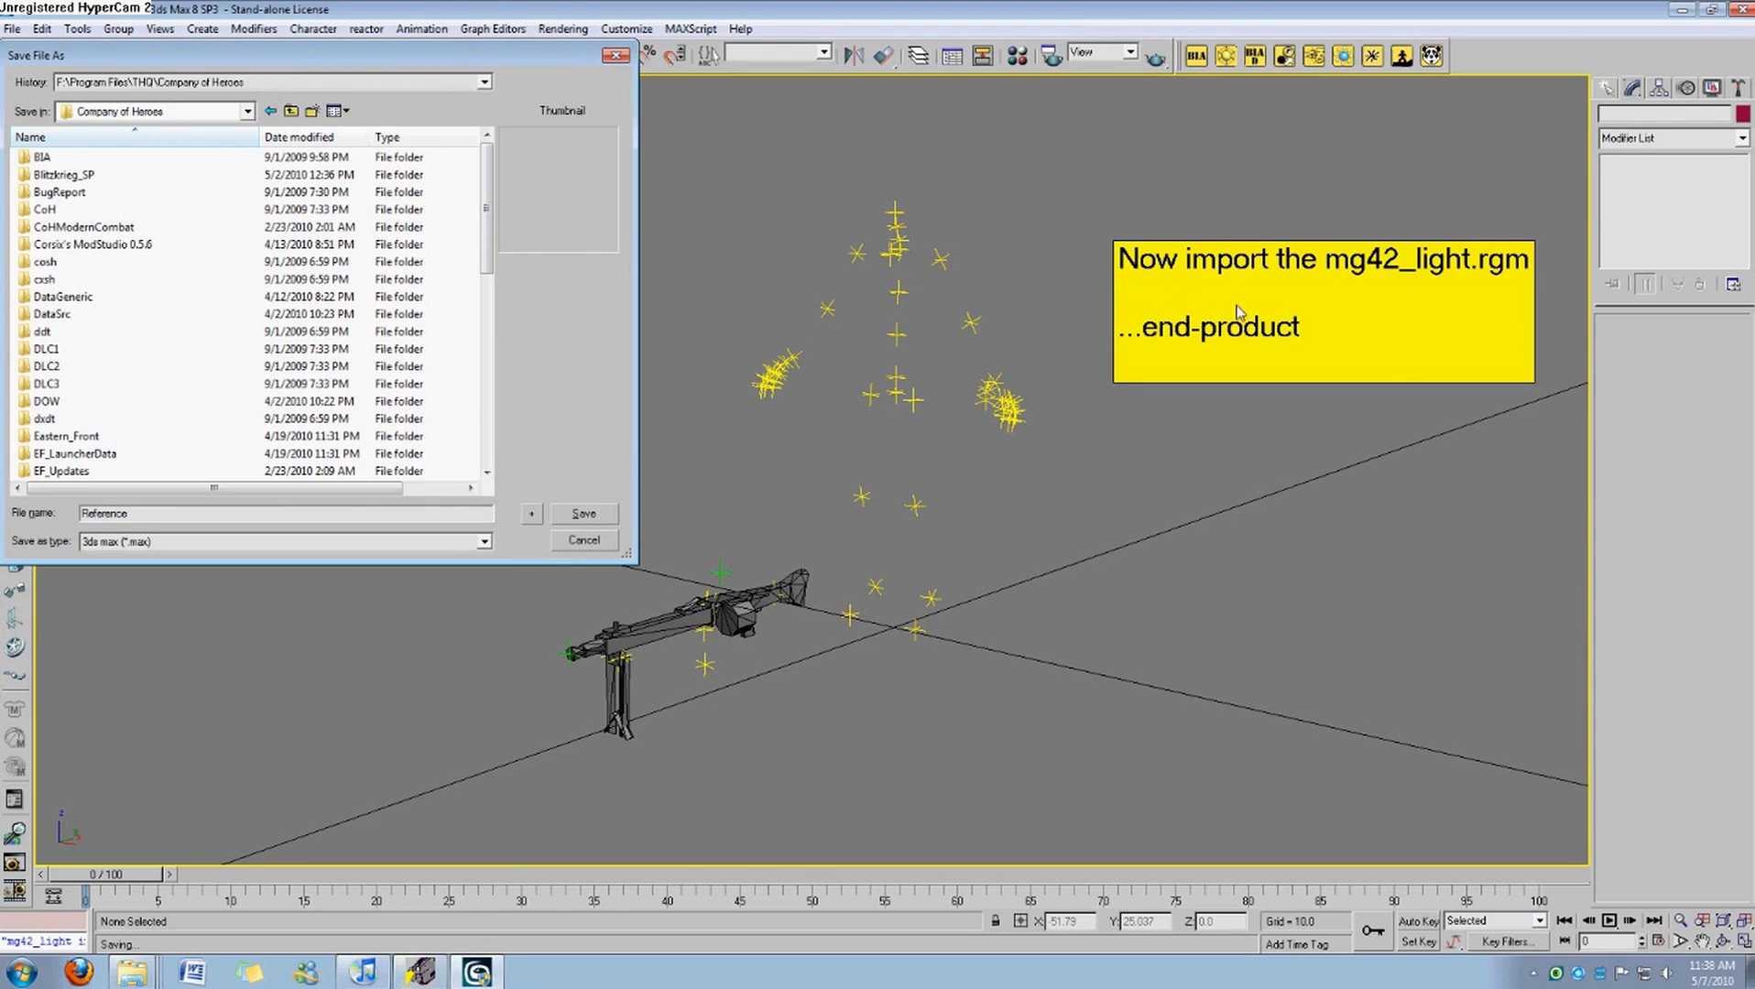
Append "... oh..oh =/...." to the sticky note.
{"action": "double_click", "coordinate": [1286, 345]}
{"action": "left_click", "coordinate": [1361, 346]}
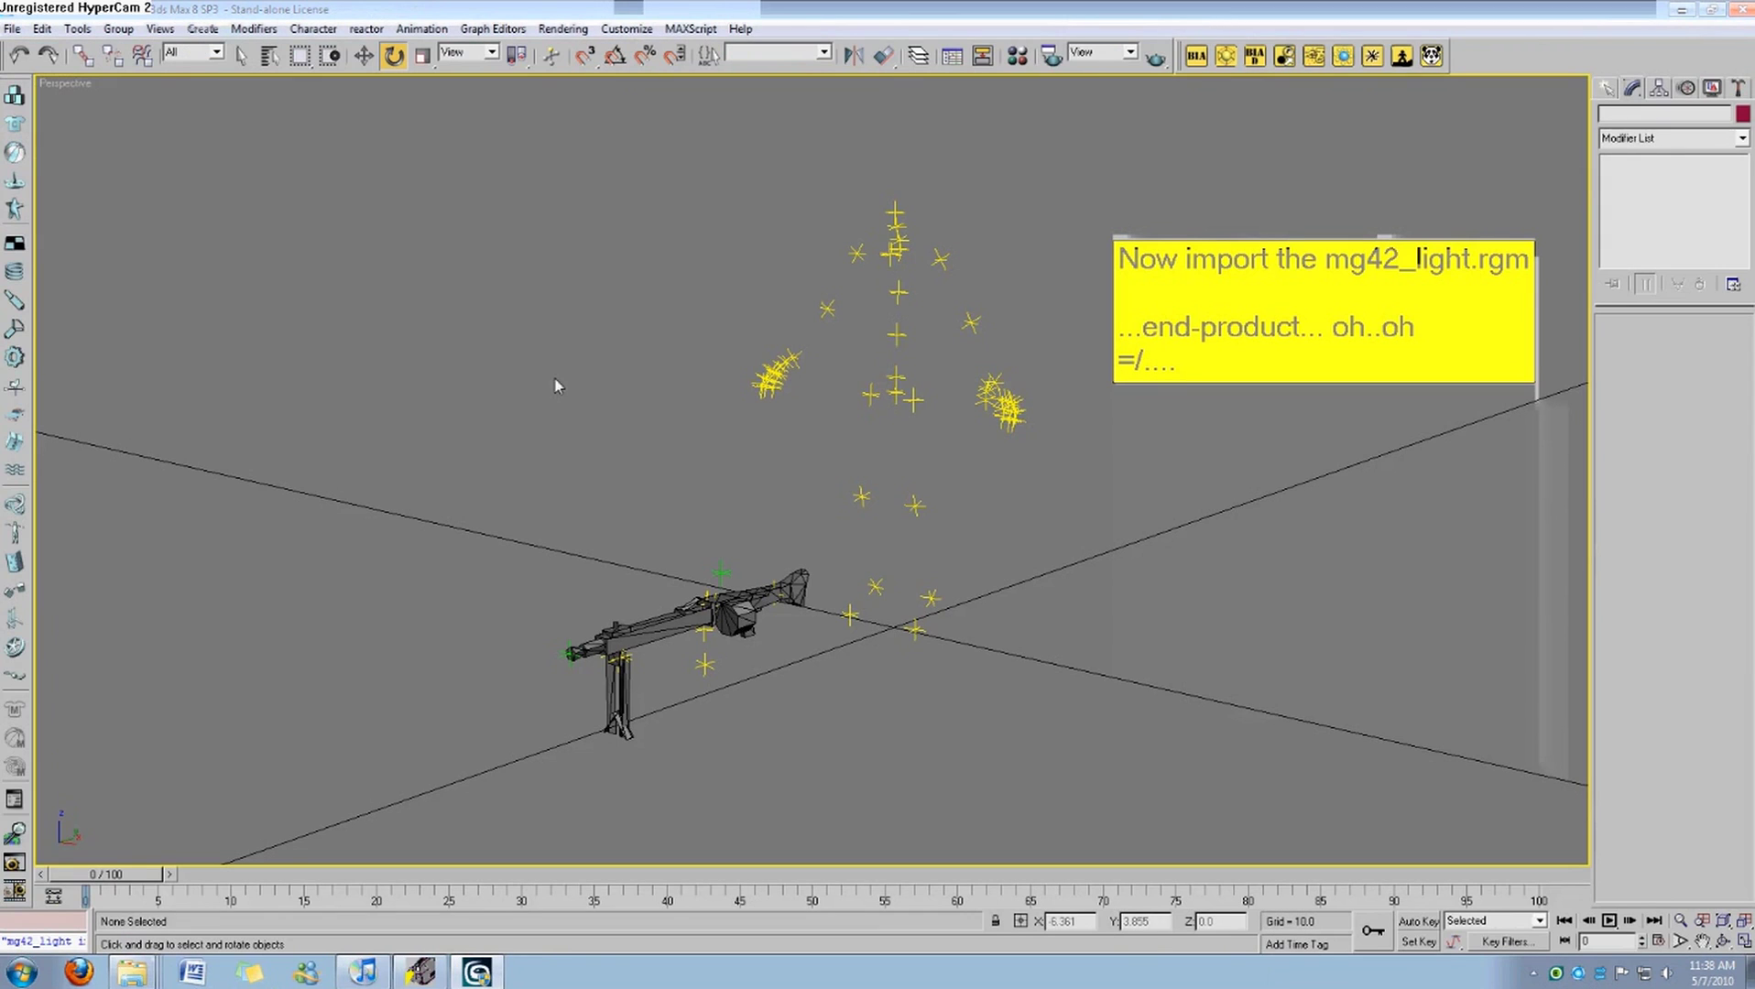
Start saving the scene under a new name again and open the DataSrc\Weapon_Mod\Art\models\races folder.
{"action": "left_click", "coordinate": [17, 30]}
{"action": "left_click", "coordinate": [55, 176]}
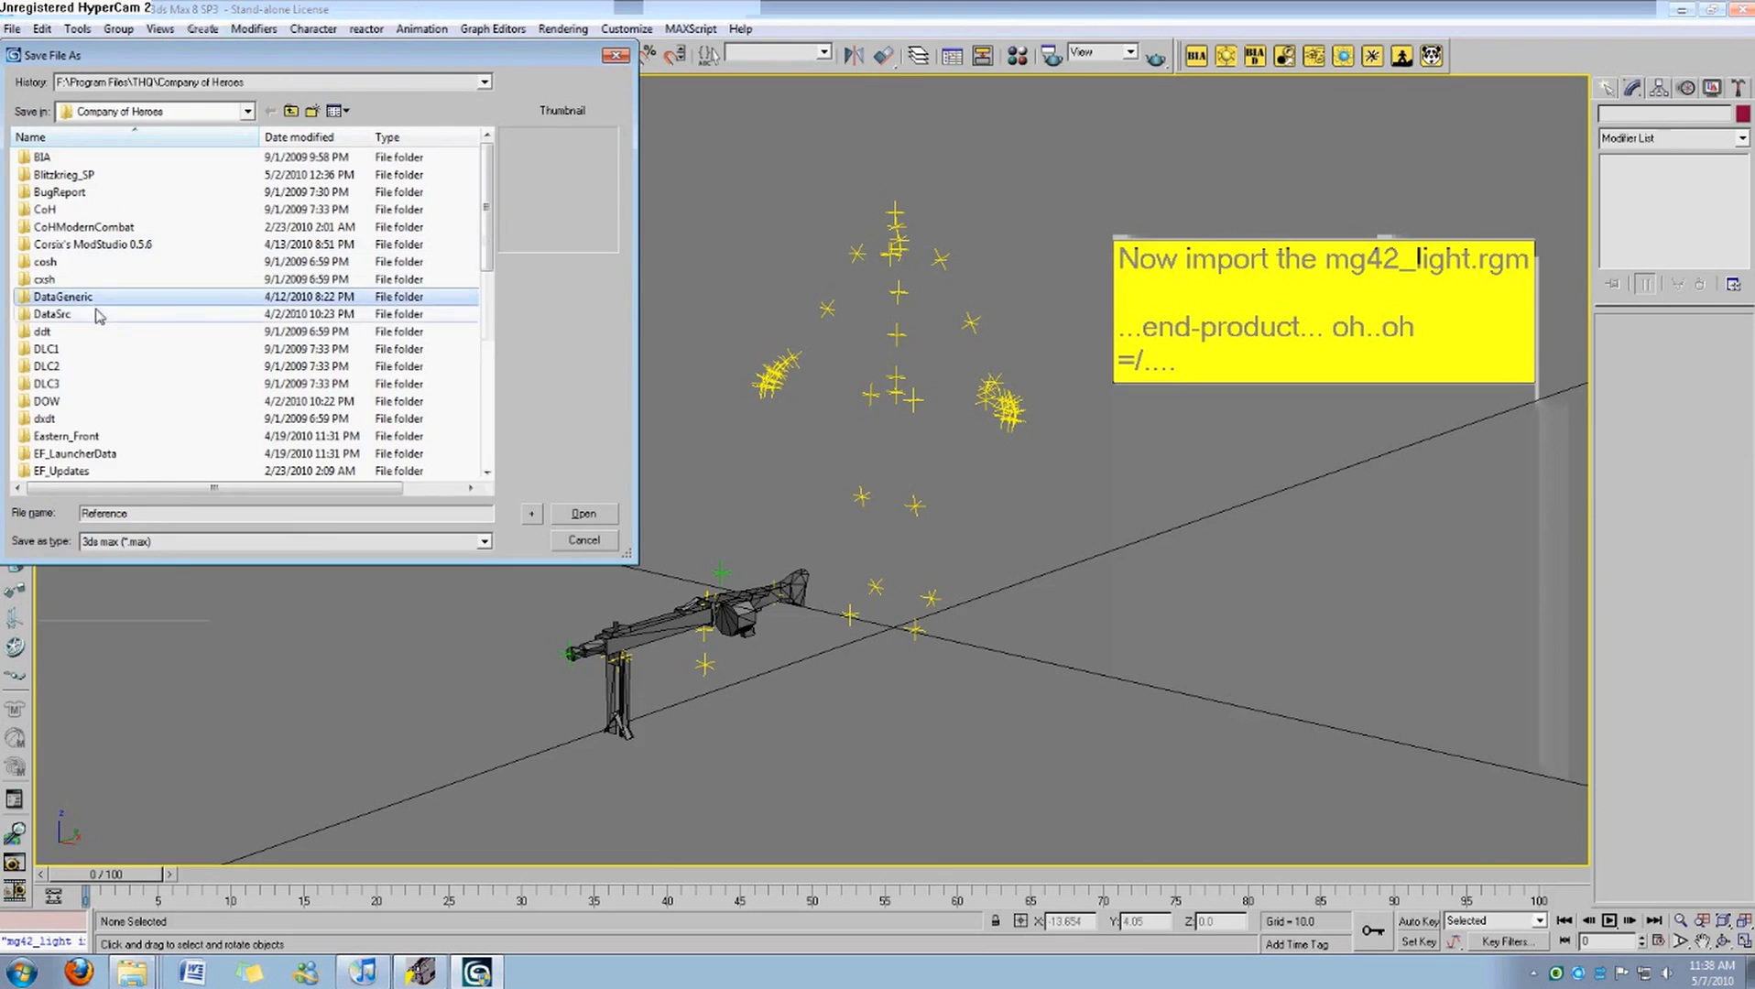
{"action": "double_click", "coordinate": [74, 313]}
{"action": "double_click", "coordinate": [96, 227]}
{"action": "key", "text": "BackSpace"}
{"action": "double_click", "coordinate": [91, 227]}
{"action": "double_click", "coordinate": [91, 158]}
{"action": "double_click", "coordinate": [91, 157]}
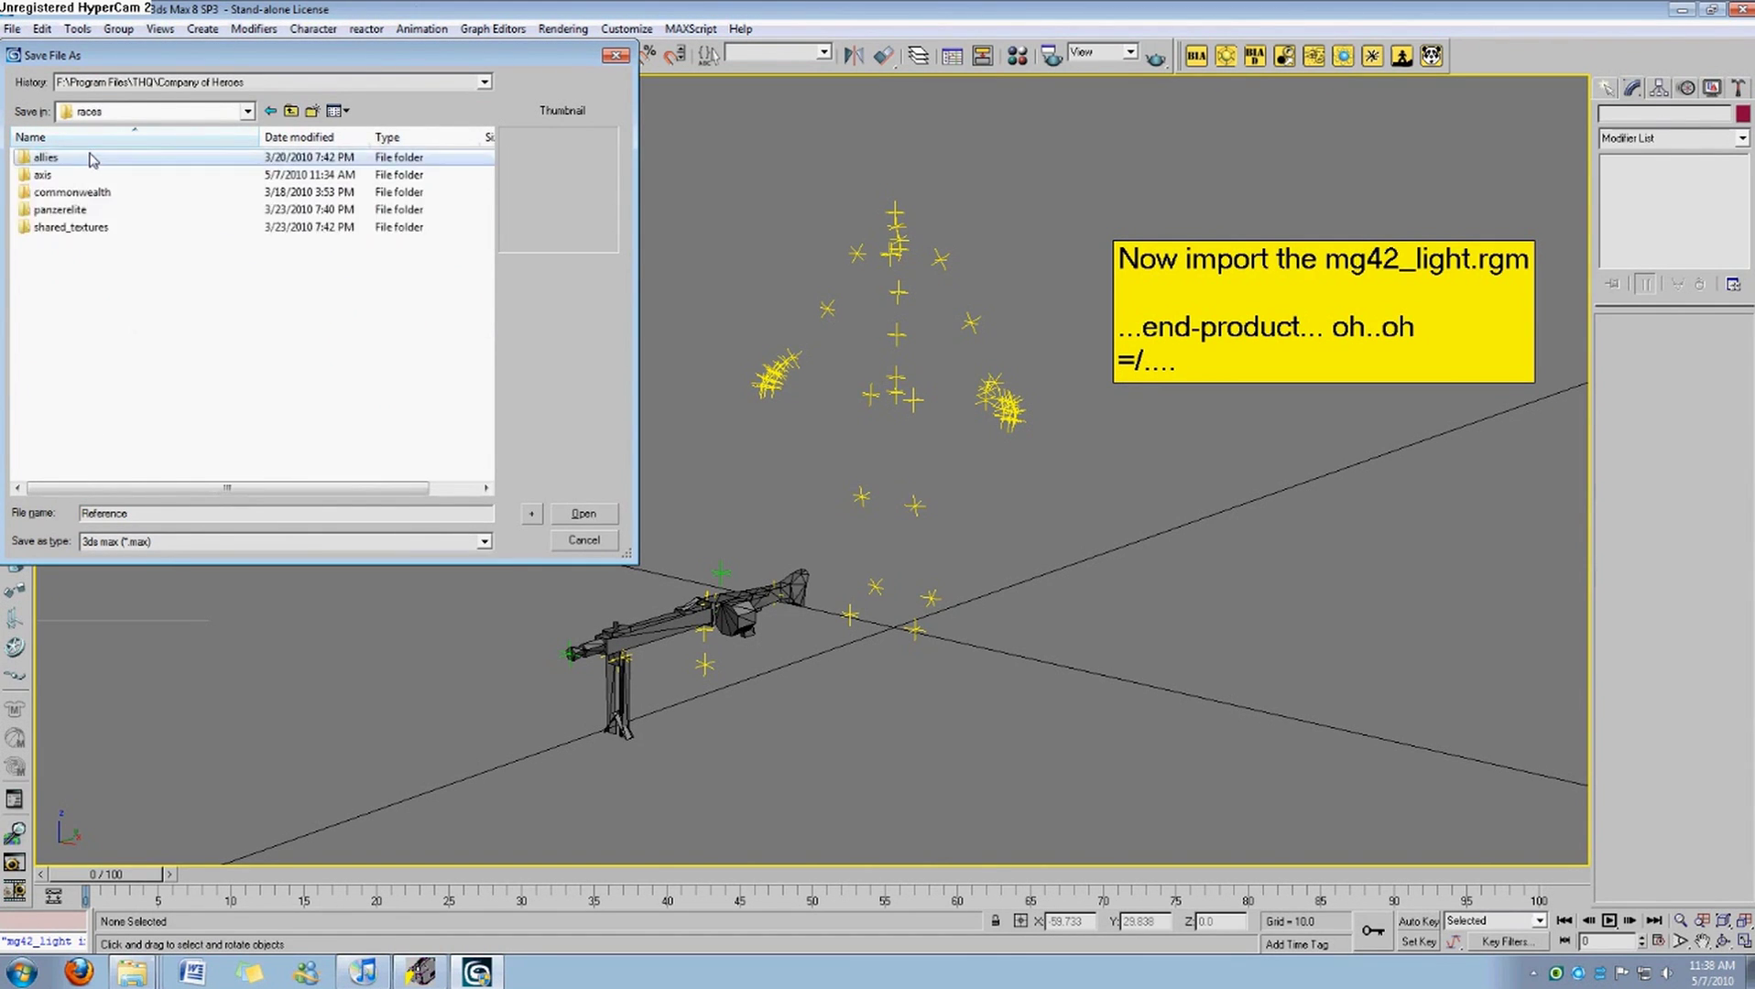
{"action": "double_click", "coordinate": [87, 158]}
{"action": "double_click", "coordinate": [86, 173]}
{"action": "key", "text": "BackSpace"}
{"action": "key", "text": "BackSpace"}
Open the soldiers folder of the allies race as the save location.
{"action": "double_click", "coordinate": [124, 158]}
{"action": "double_click", "coordinate": [124, 158]}
{"action": "double_click", "coordinate": [122, 160]}
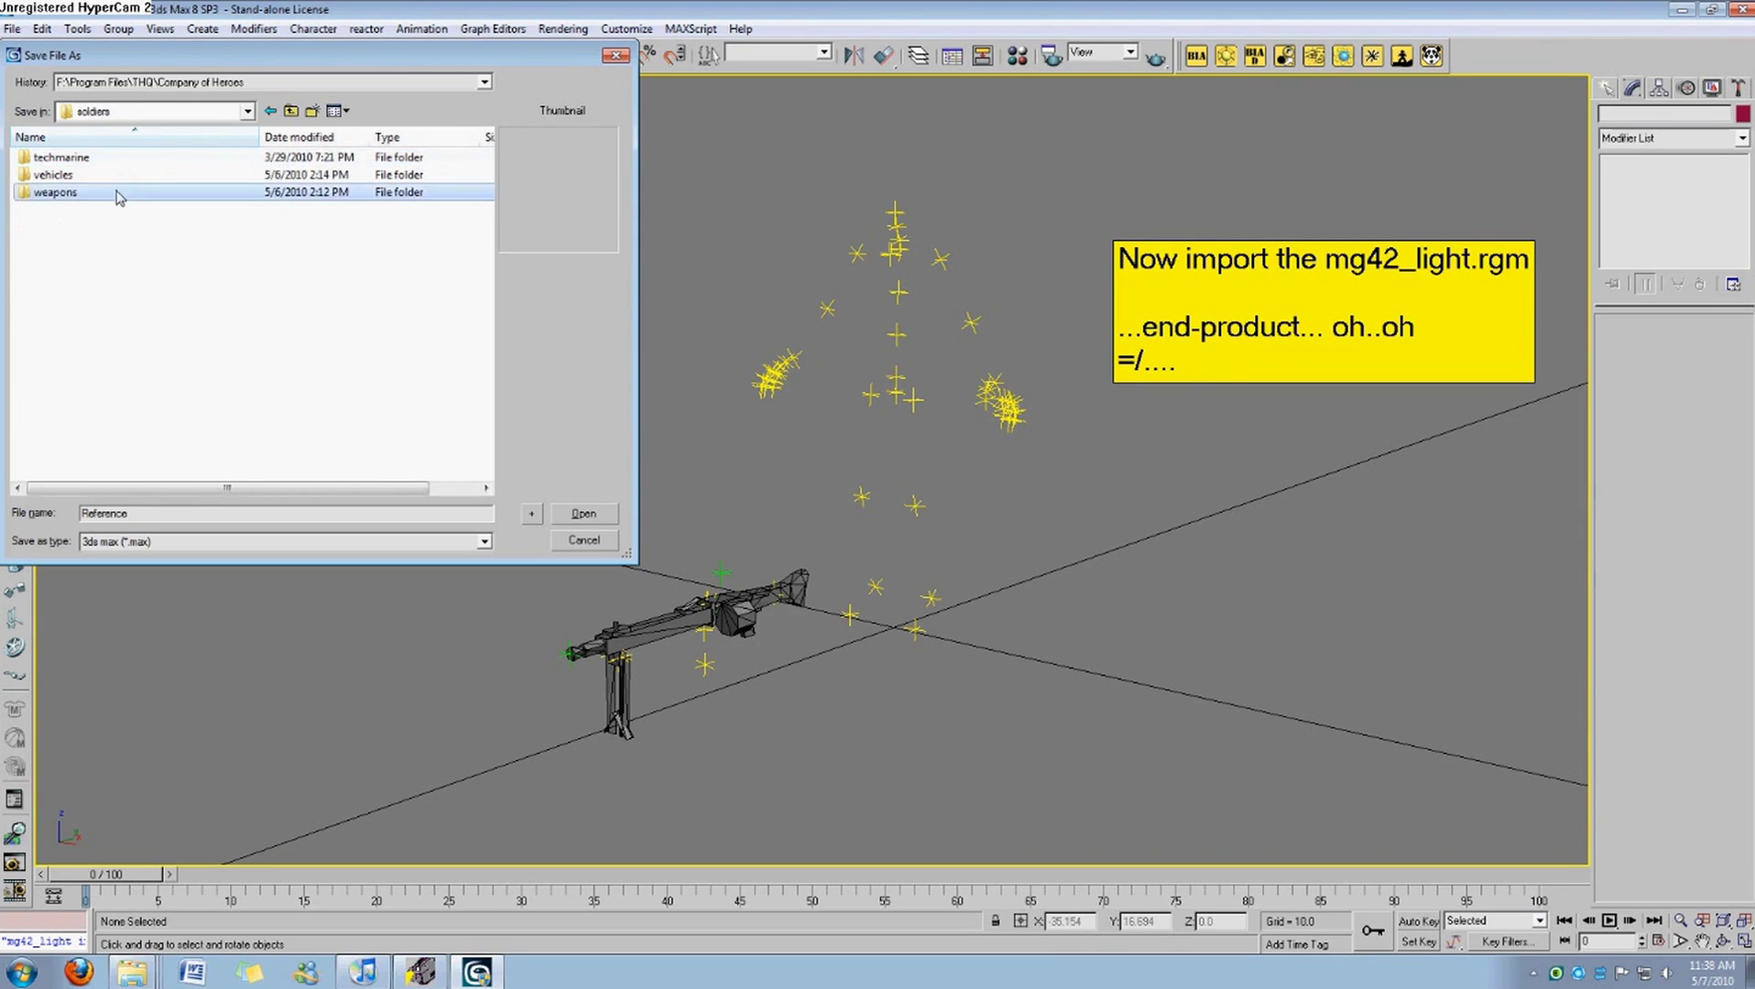
{"action": "double_click", "coordinate": [117, 192]}
{"action": "double_click", "coordinate": [114, 192]}
{"action": "double_click", "coordinate": [84, 163]}
{"action": "double_click", "coordinate": [84, 163]}
{"action": "left_click", "coordinate": [187, 519]}
{"action": "double_click", "coordinate": [187, 517]}
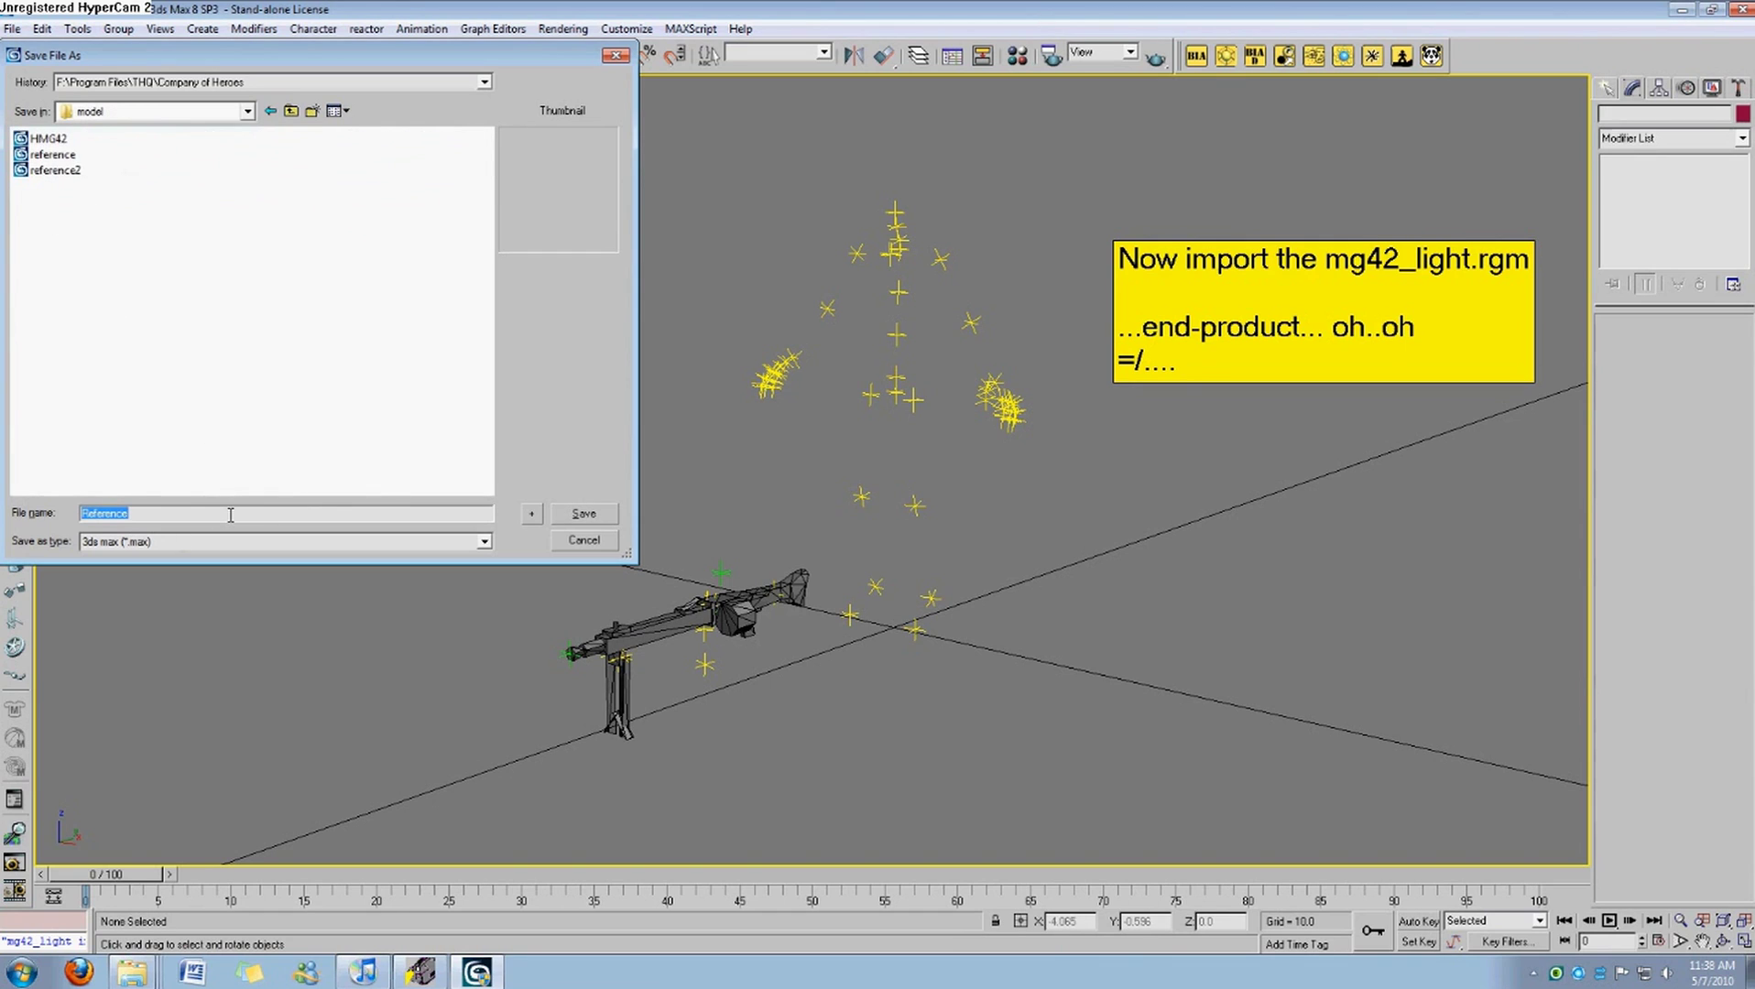
{"action": "key", "text": "BackSpace"}
{"action": "key", "text": "BackSpace"}
{"action": "key", "text": "BackSpace"}
{"action": "key", "text": "BackSpace"}
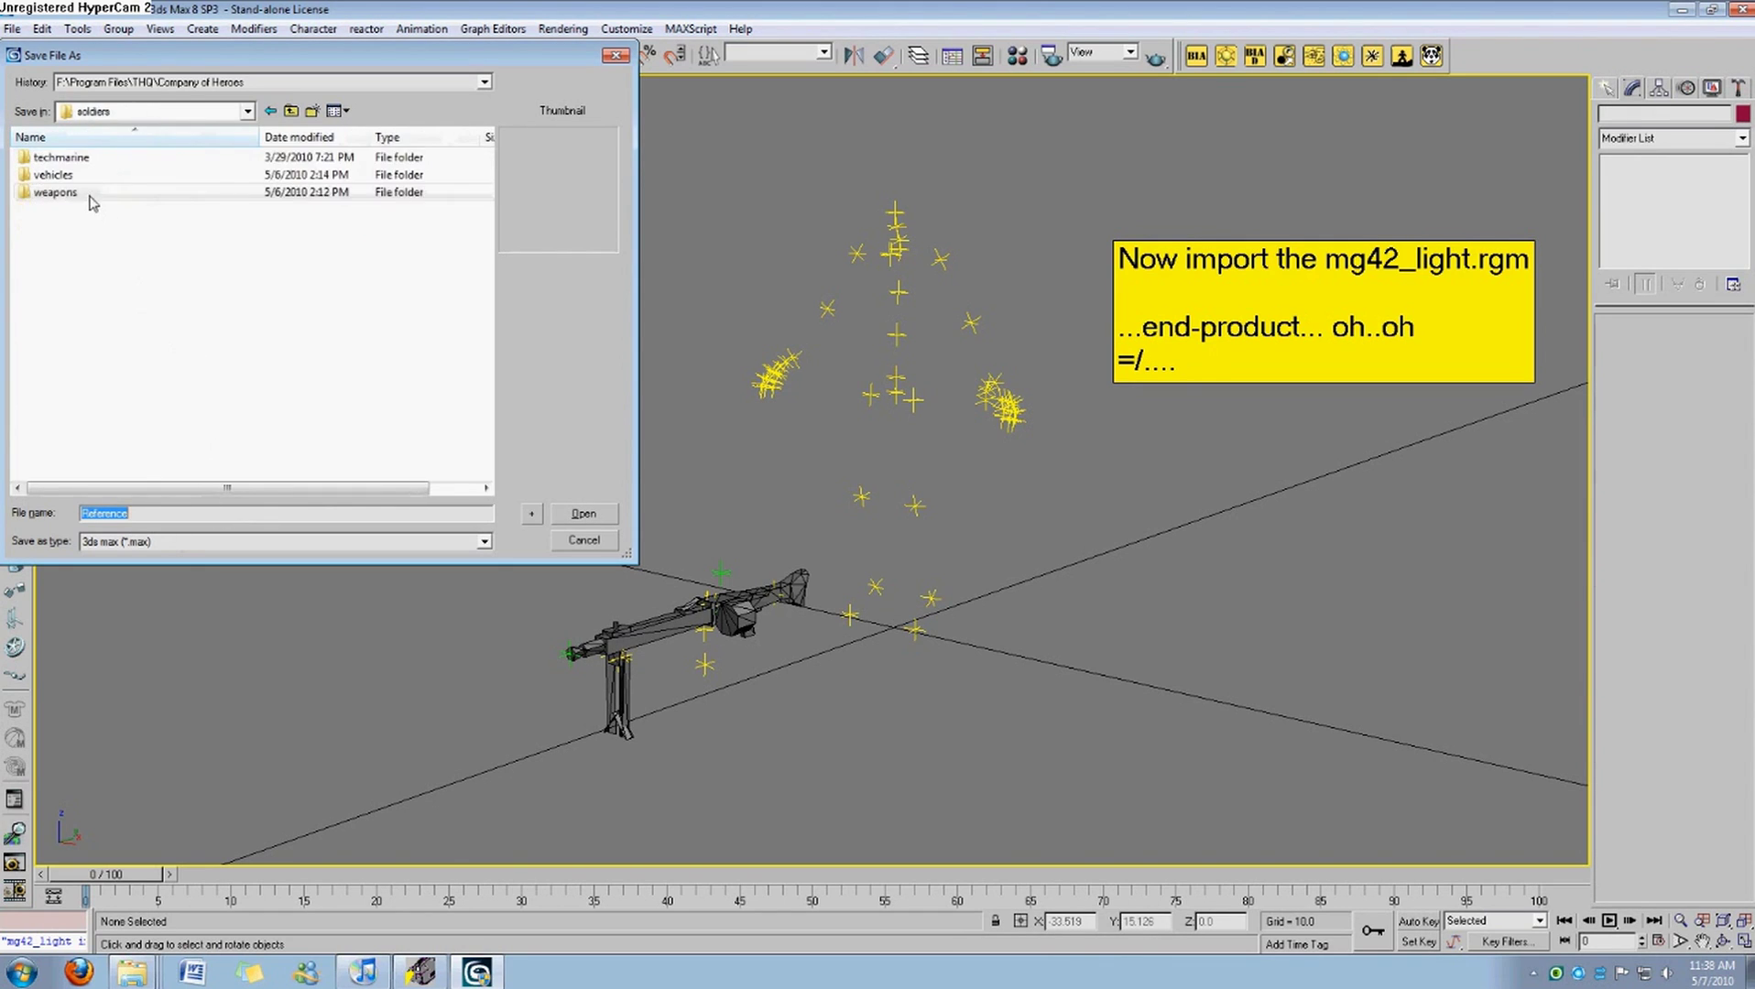
Save the scene in the weapons SAW model folder, replacing the existing reference_original file.
{"action": "double_click", "coordinate": [55, 192]}
{"action": "double_click", "coordinate": [55, 196]}
{"action": "double_click", "coordinate": [55, 158]}
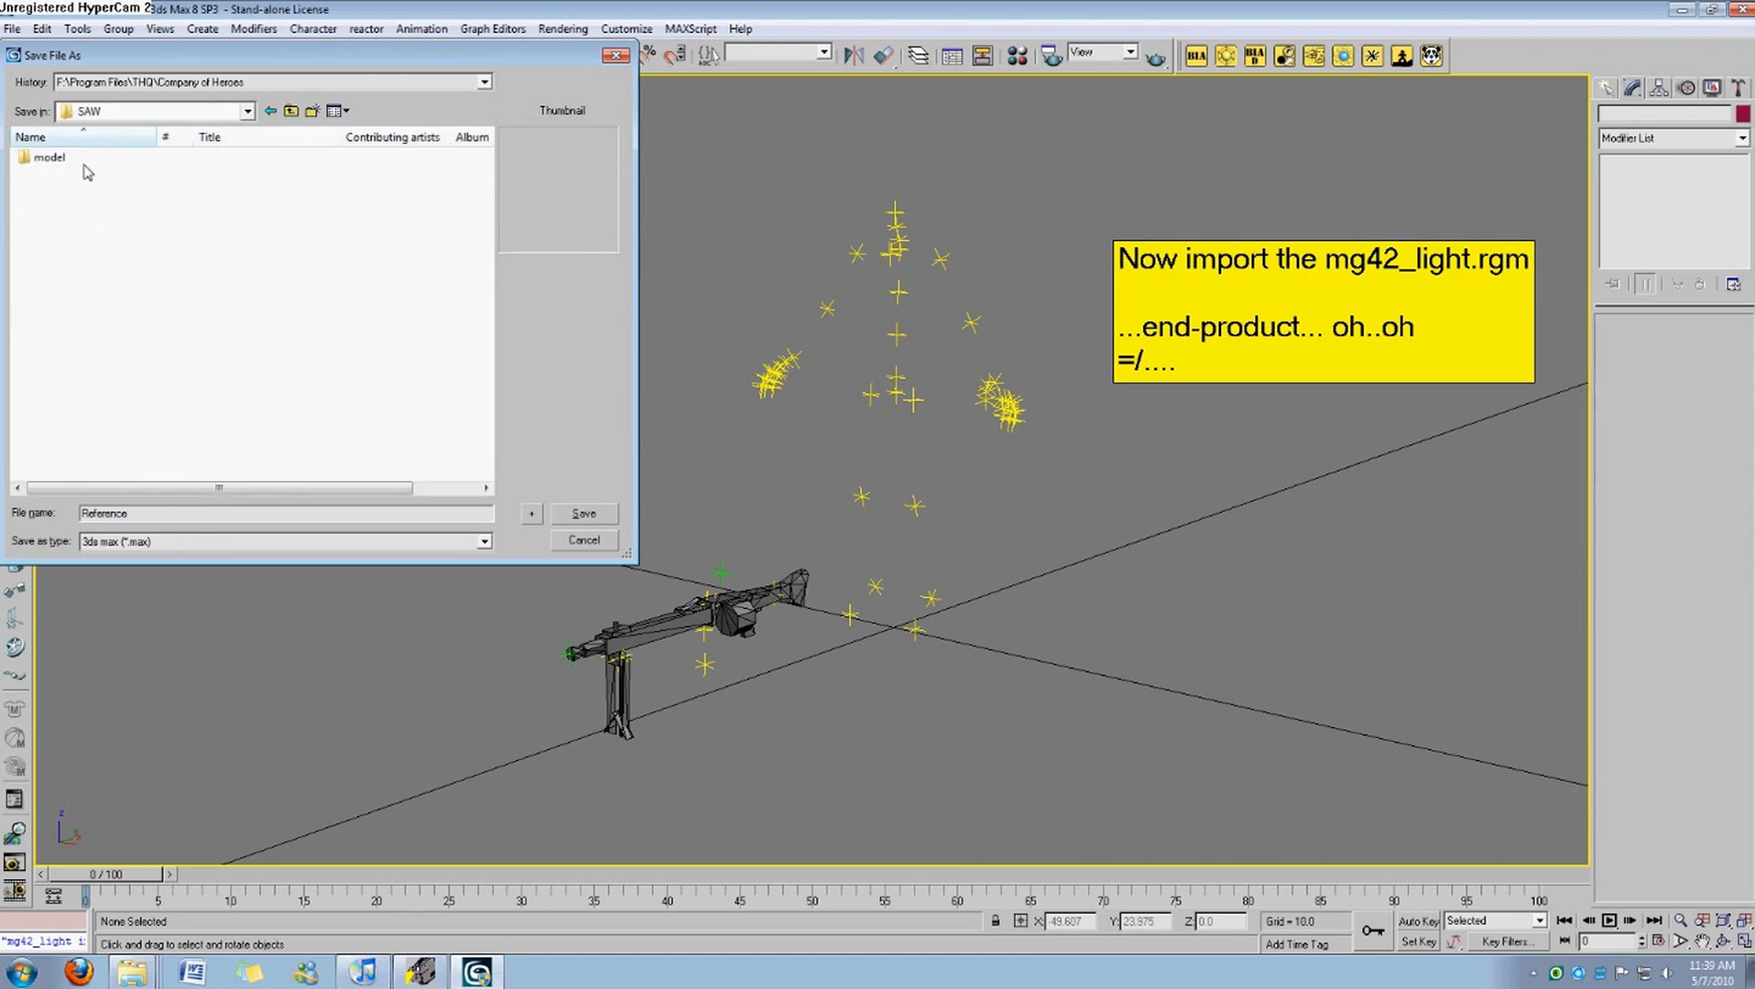
{"action": "left_click", "coordinate": [493, 514]}
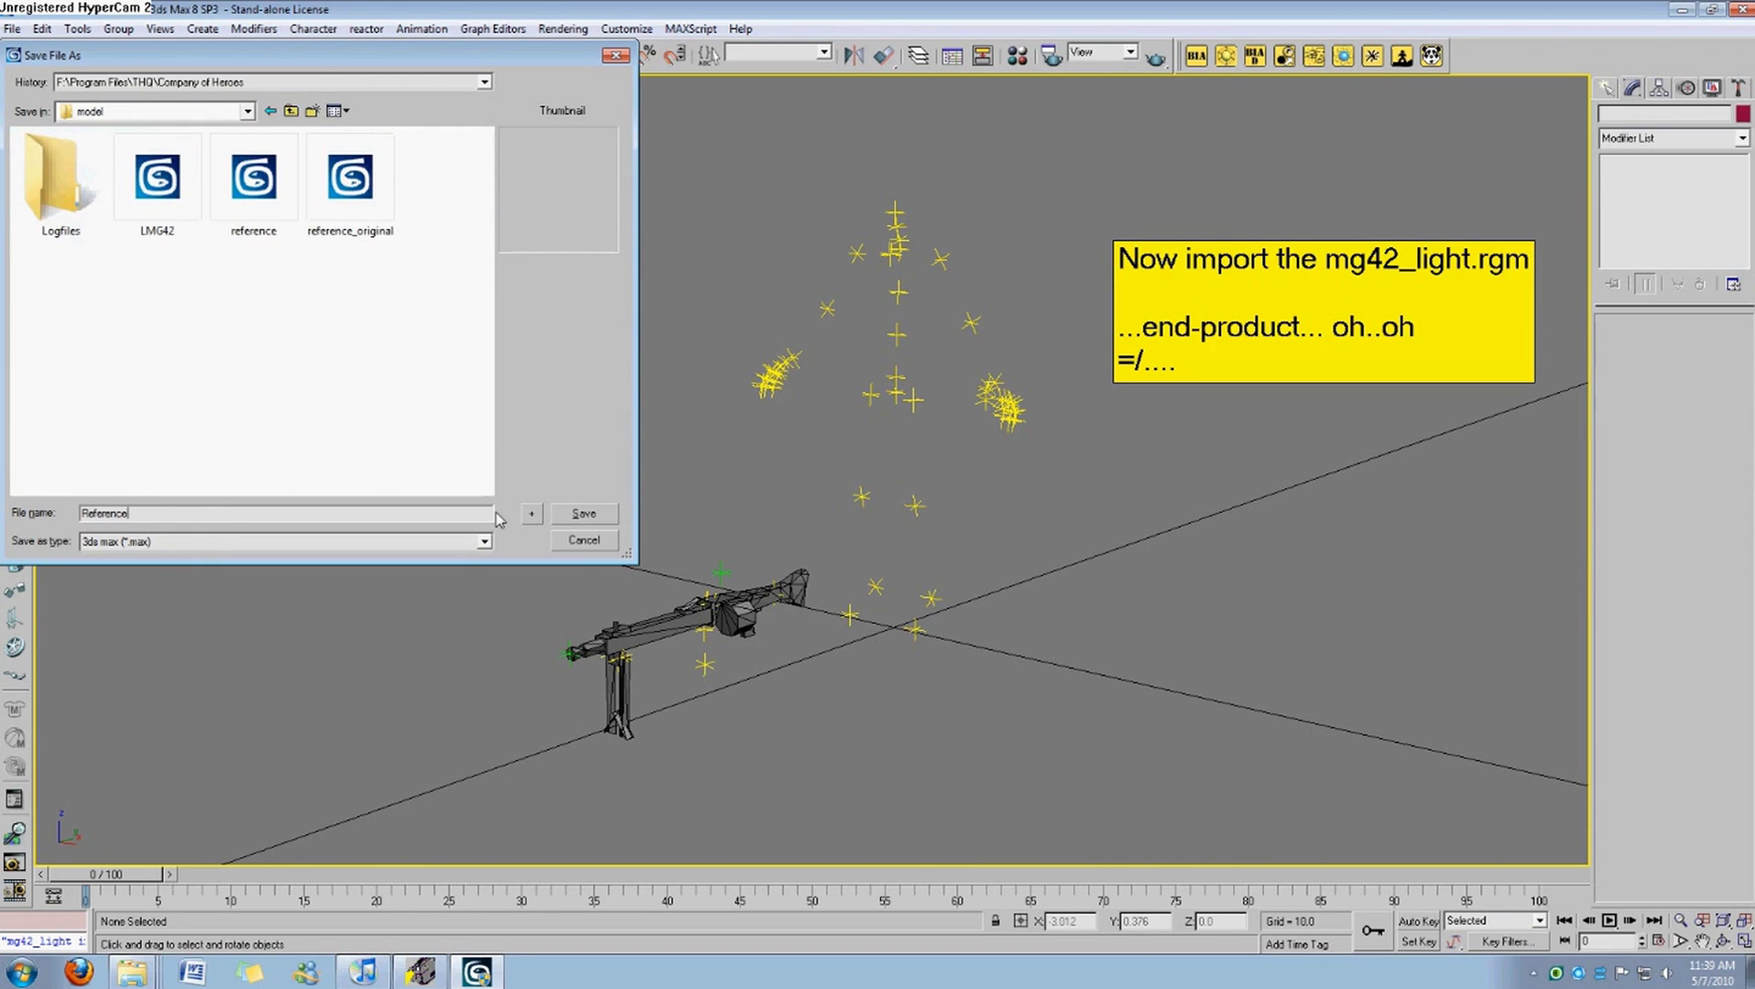
{"action": "key", "text": "Down"}
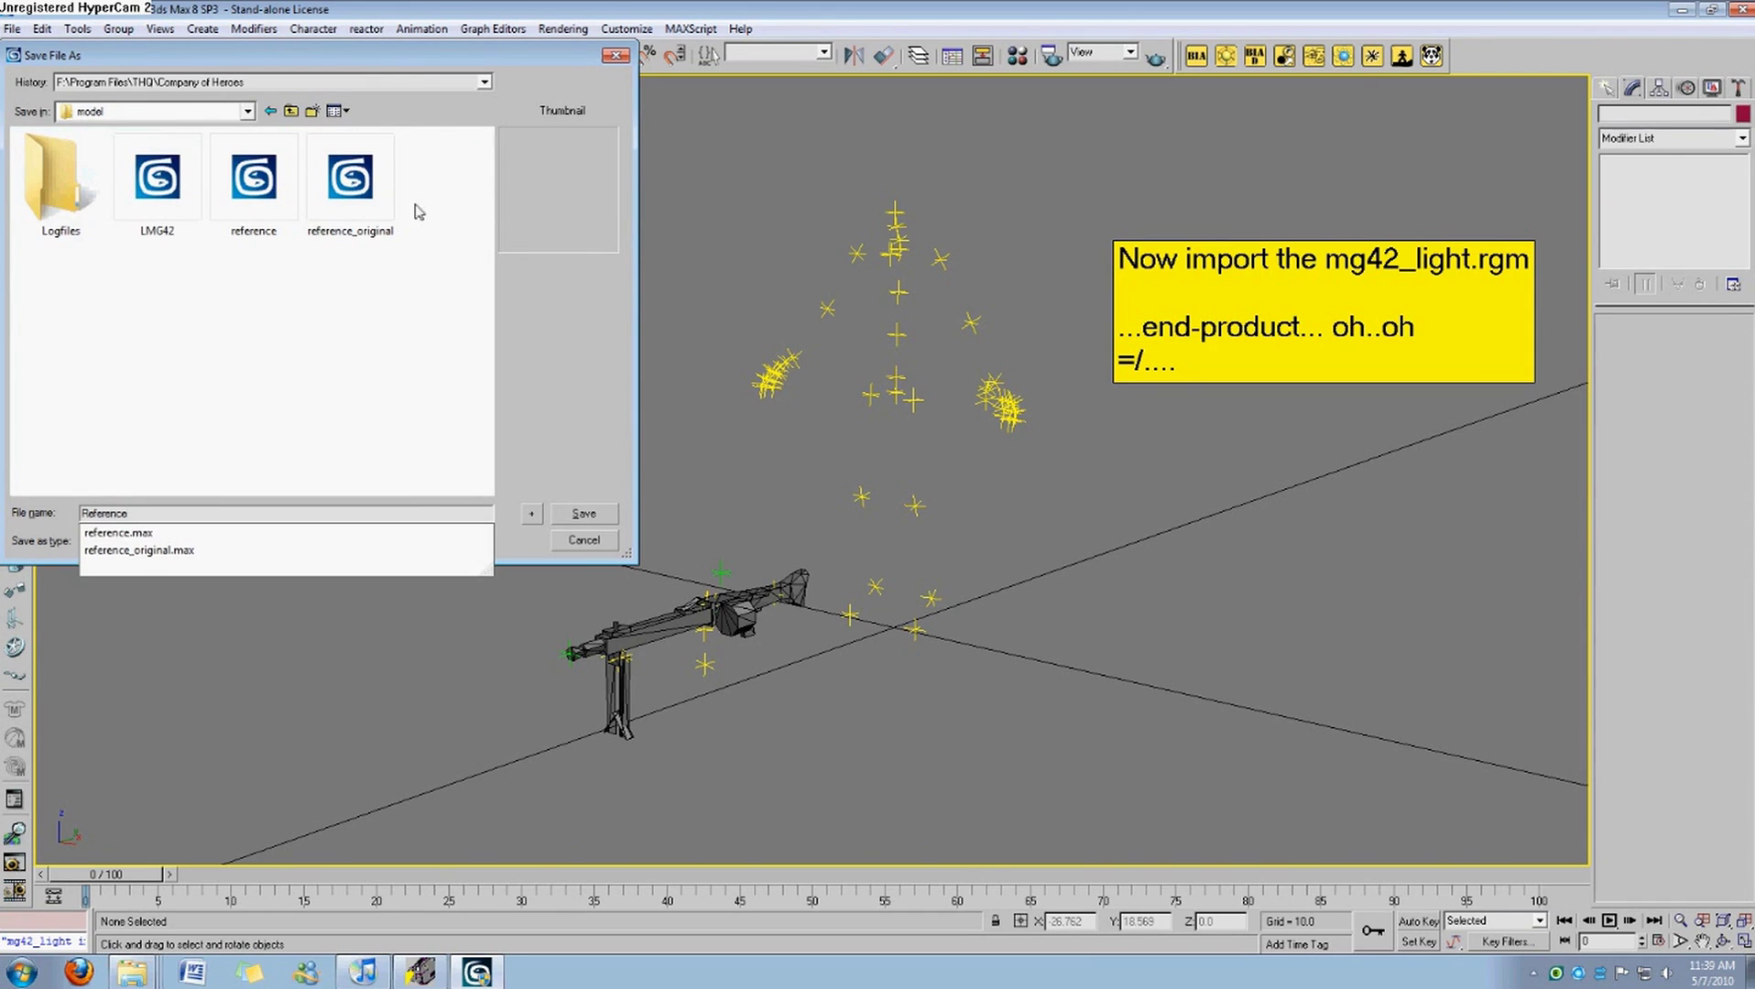
{"action": "left_click", "coordinate": [385, 197]}
{"action": "left_click", "coordinate": [561, 514]}
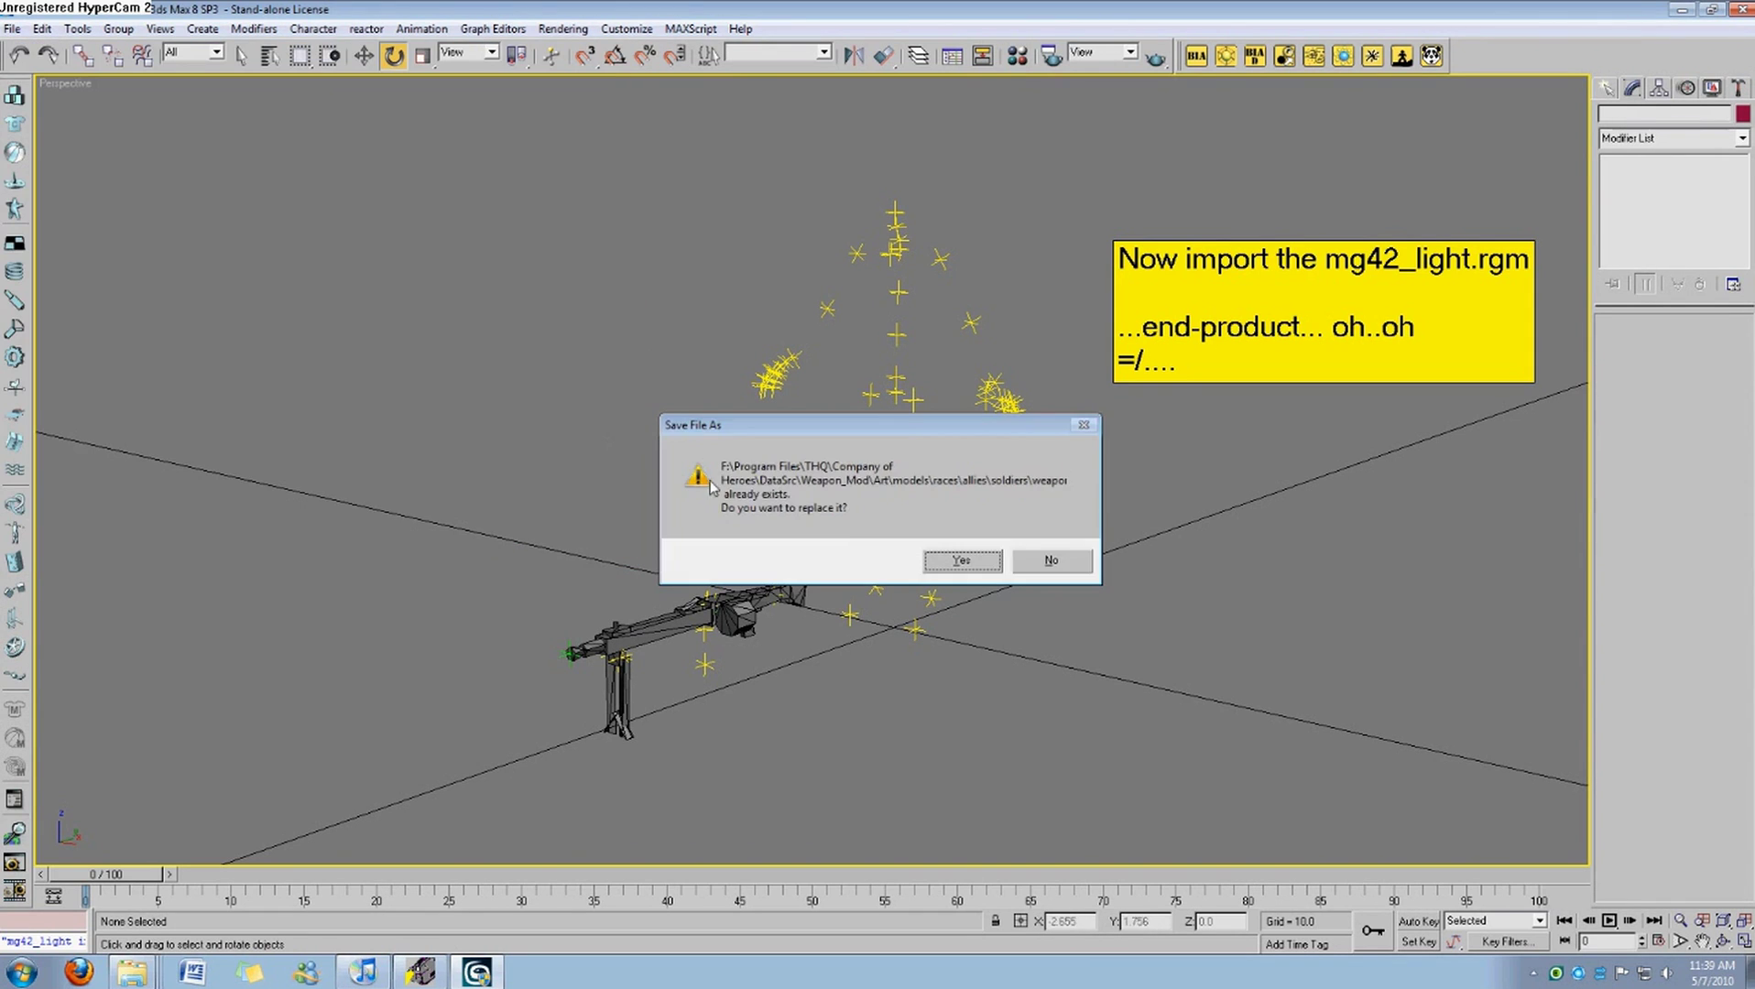
{"action": "left_click", "coordinate": [955, 562]}
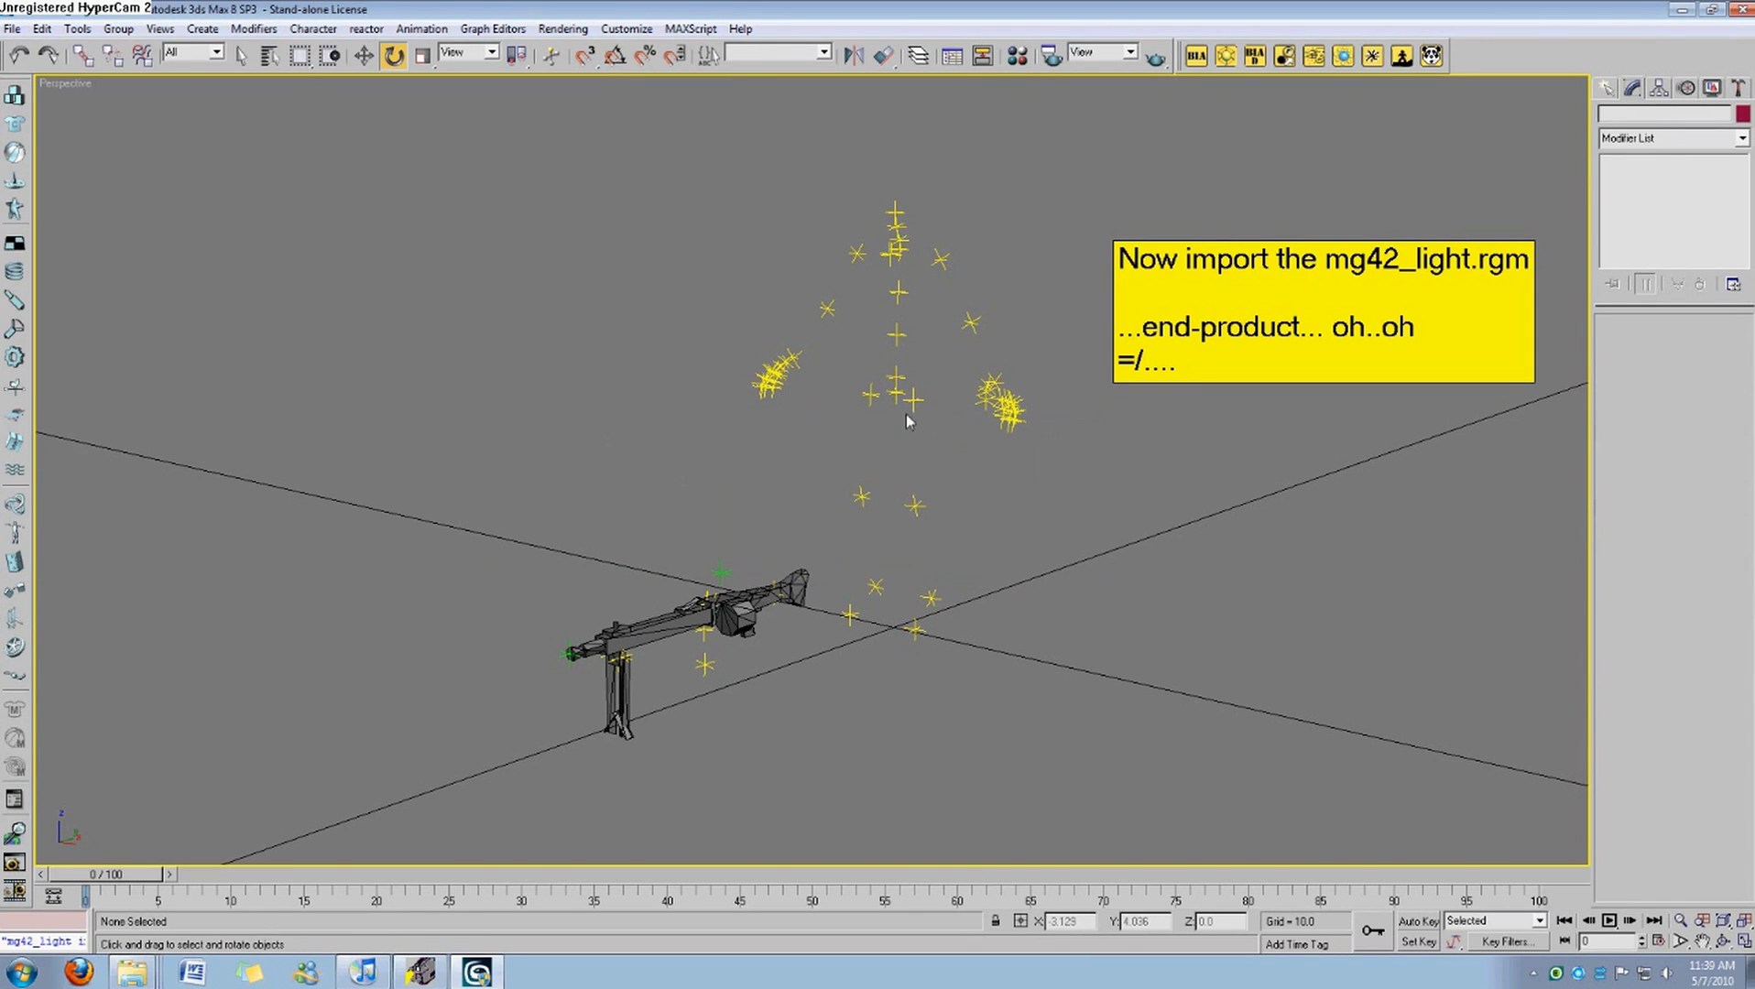
Replace the sticky note's text with "Now ALWAYS export initially to make sure scale is correct!".
{"action": "left_click", "coordinate": [1261, 356]}
{"action": "double_click", "coordinate": [1323, 360]}
{"action": "left_click", "coordinate": [1206, 366]}
{"action": "left_click_drag", "start_coordinate": [1207, 366], "coordinate": [901, 329]}
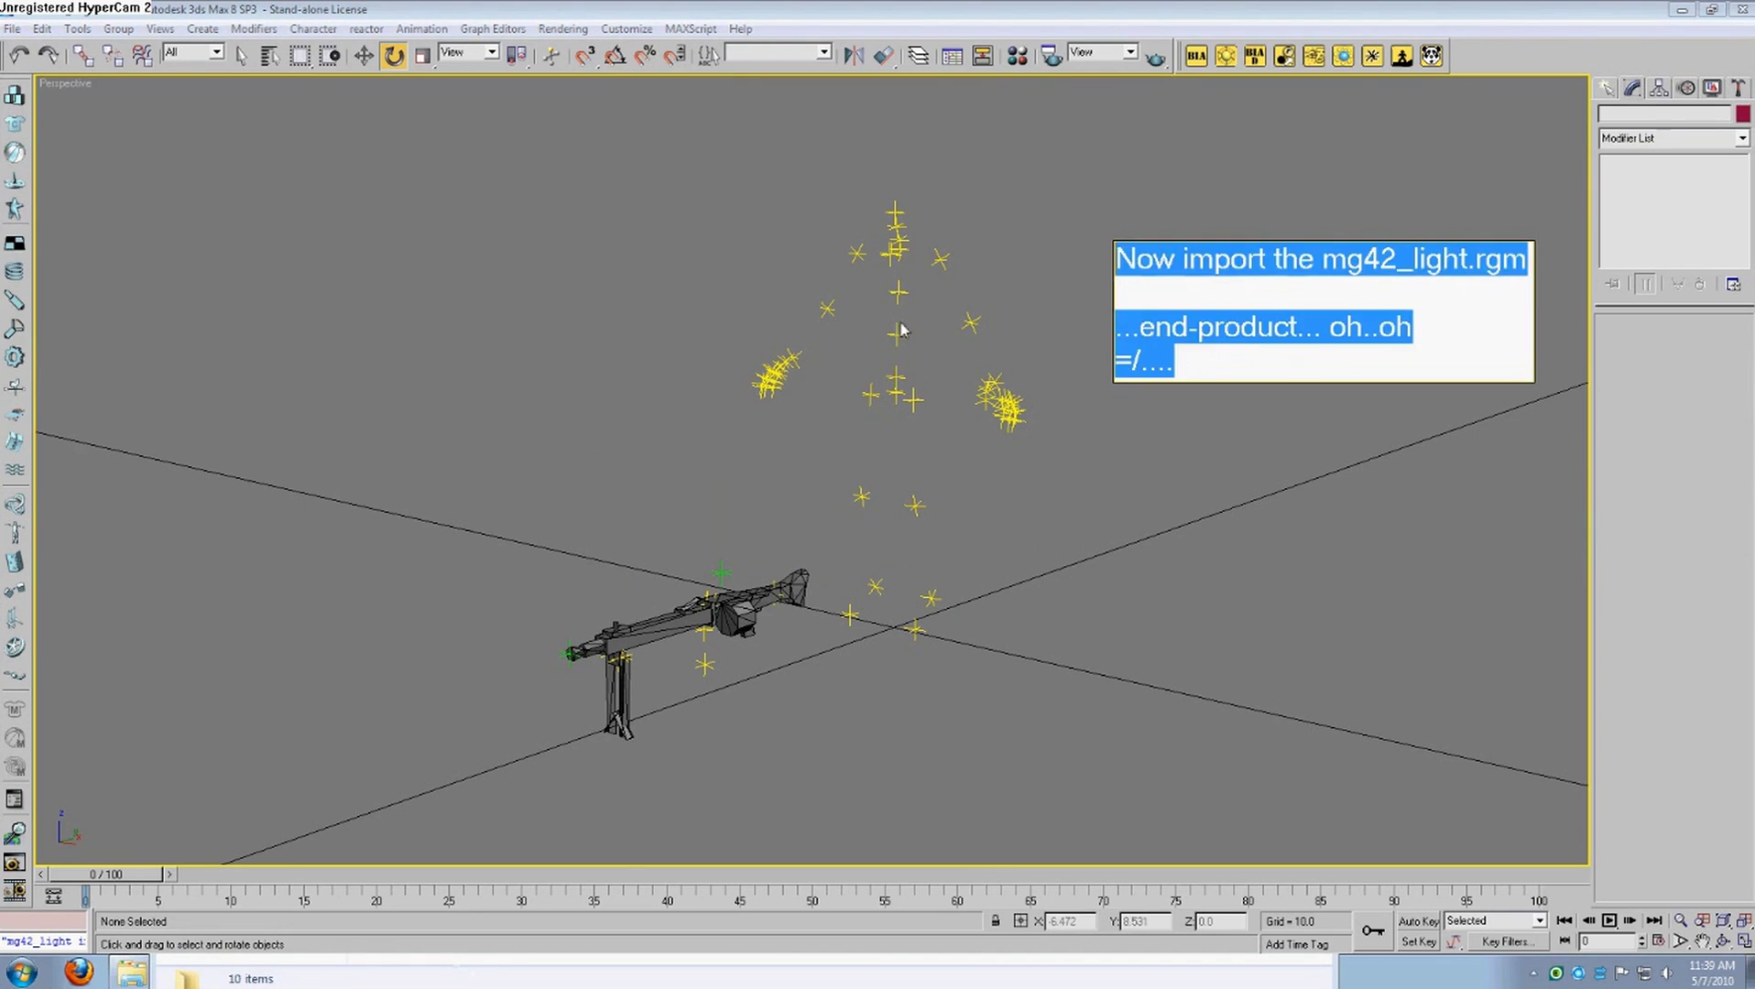
{"action": "key", "text": "BackSpace"}
{"action": "type", "text": "Nopw"}
{"action": "key", "text": "BackSpace"}
{"action": "key", "text": "BackSpace"}
{"action": "type", "text": "w Alp"}
{"action": "key", "text": "BackSpace"}
{"action": "type", "text": "way"}
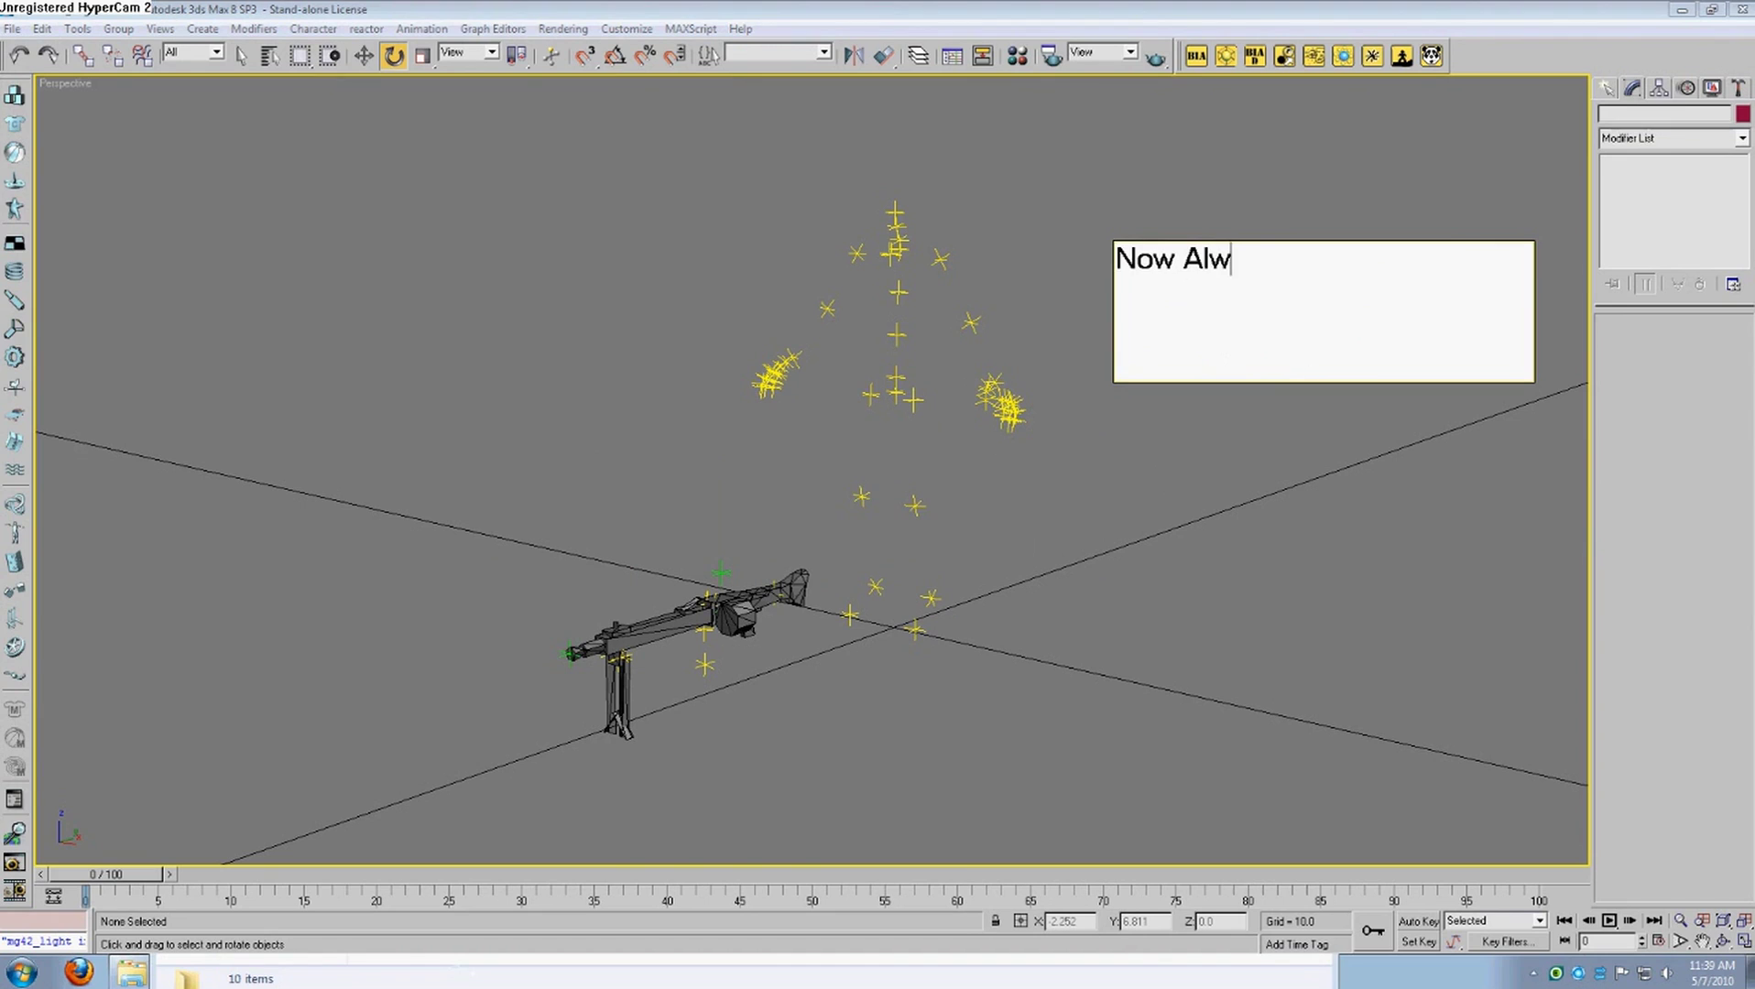
{"action": "key", "text": "BackSpace"}
{"action": "key", "text": "BackSpace"}
{"action": "key", "text": "BackSpace"}
{"action": "type", "text": "LWAYS e"}
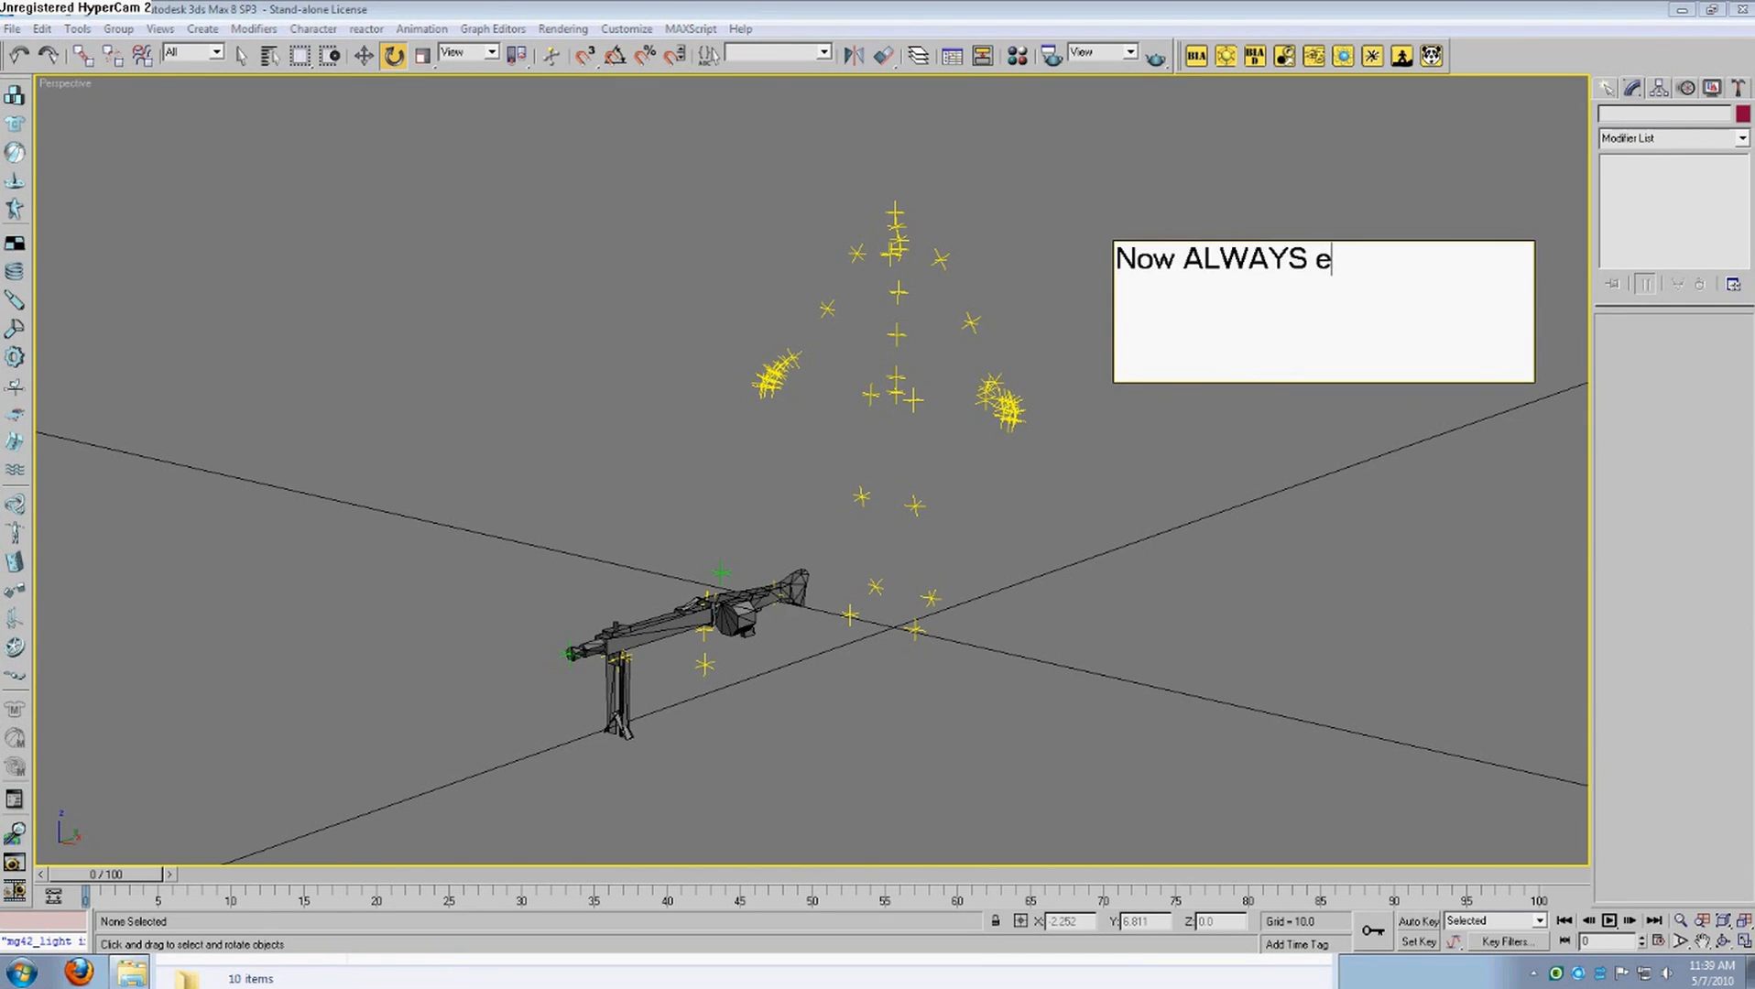
{"action": "type", "text": "xport initiall"}
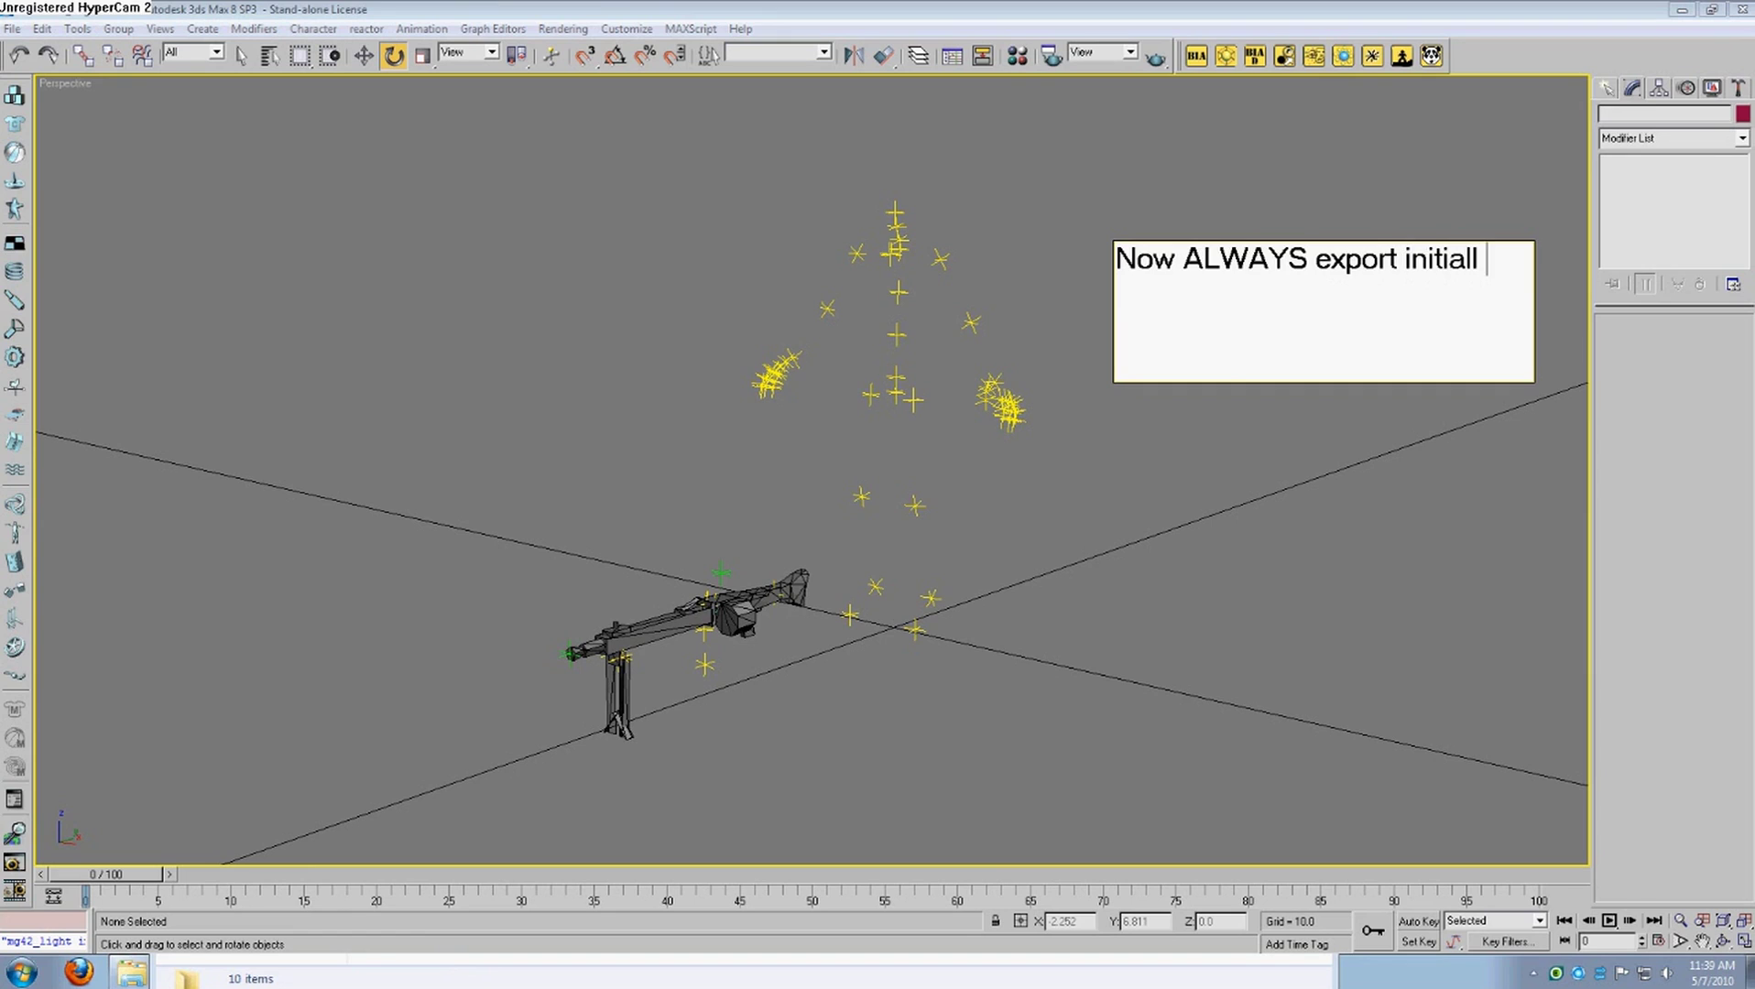
{"action": "key", "text": "BackSpace"}
{"action": "type", "text": "y to maks"}
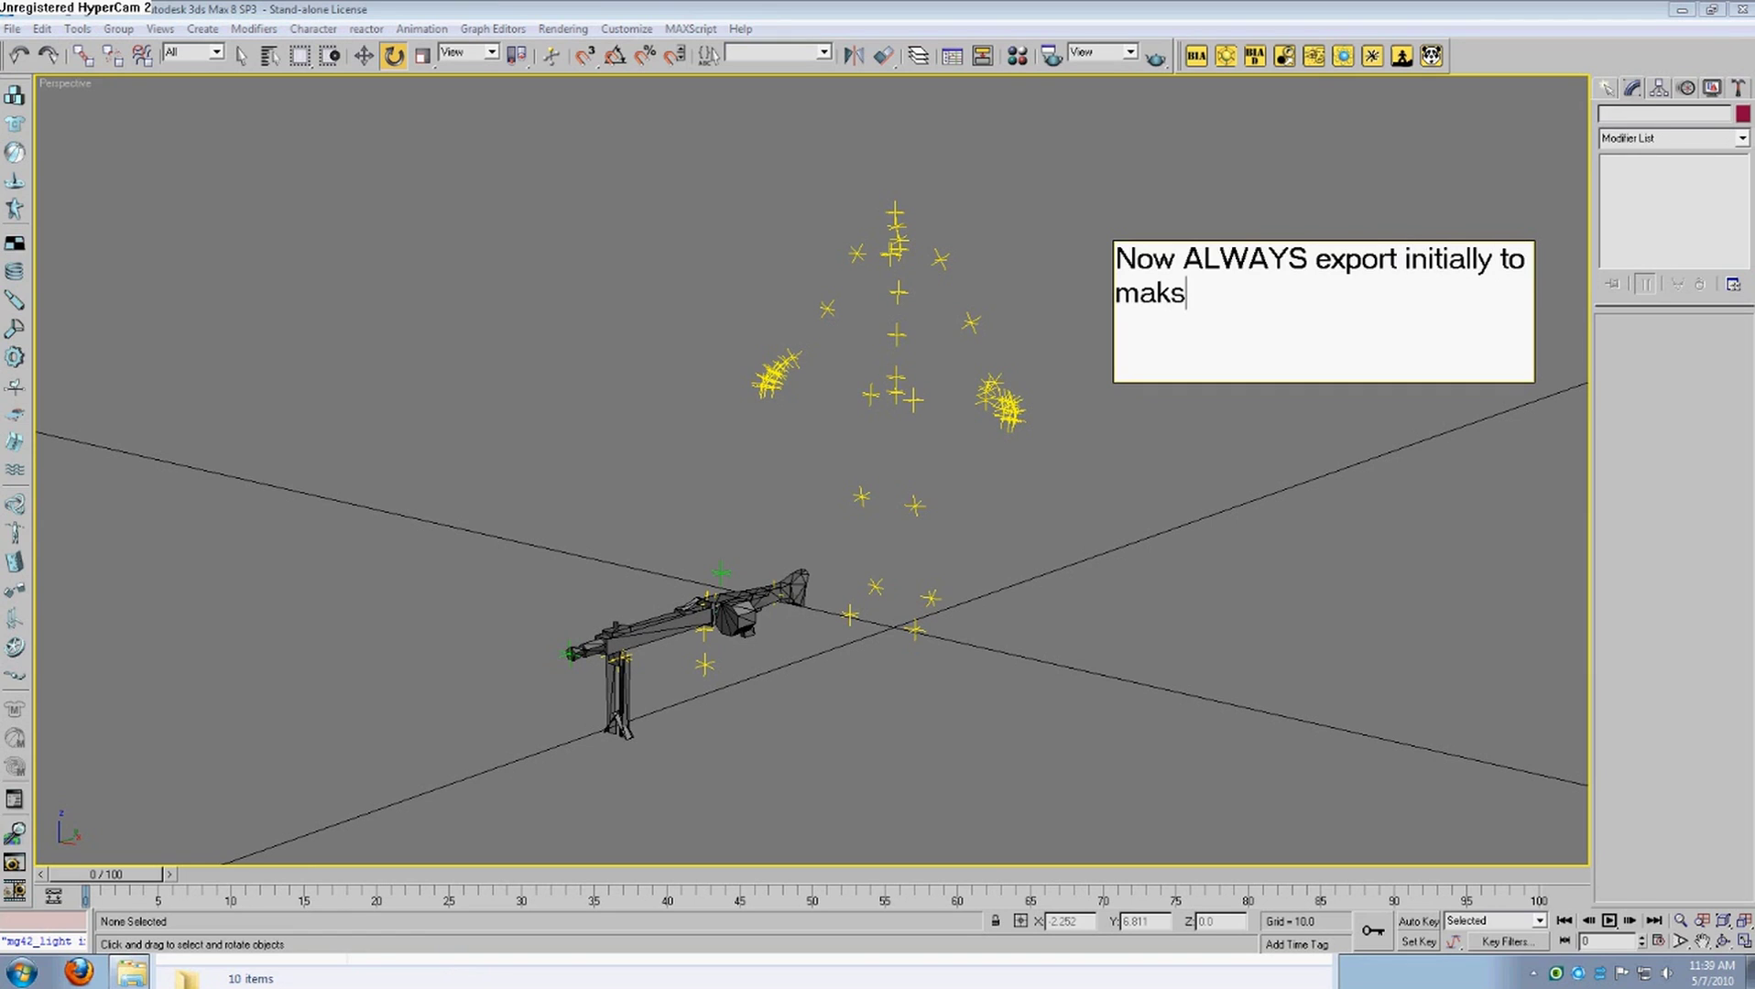
{"action": "key", "text": "BackSpace"}
{"action": "type", "text": "e sure scale "}
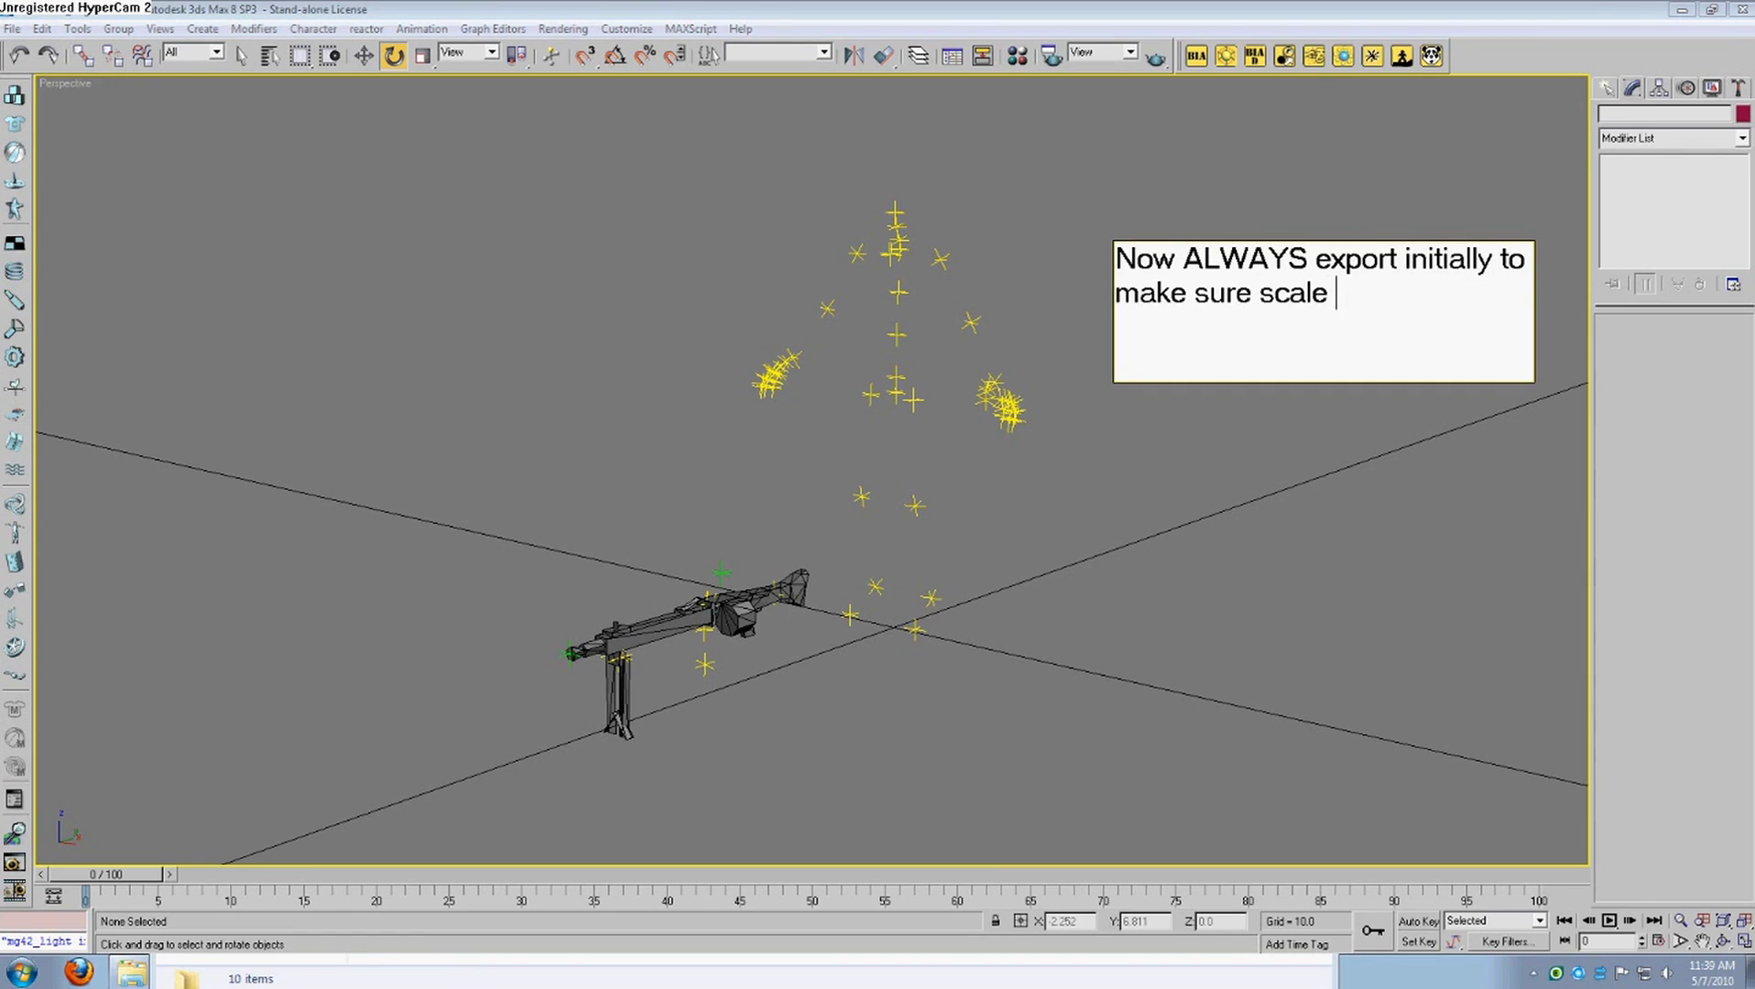
{"action": "type", "text": "is correct!"}
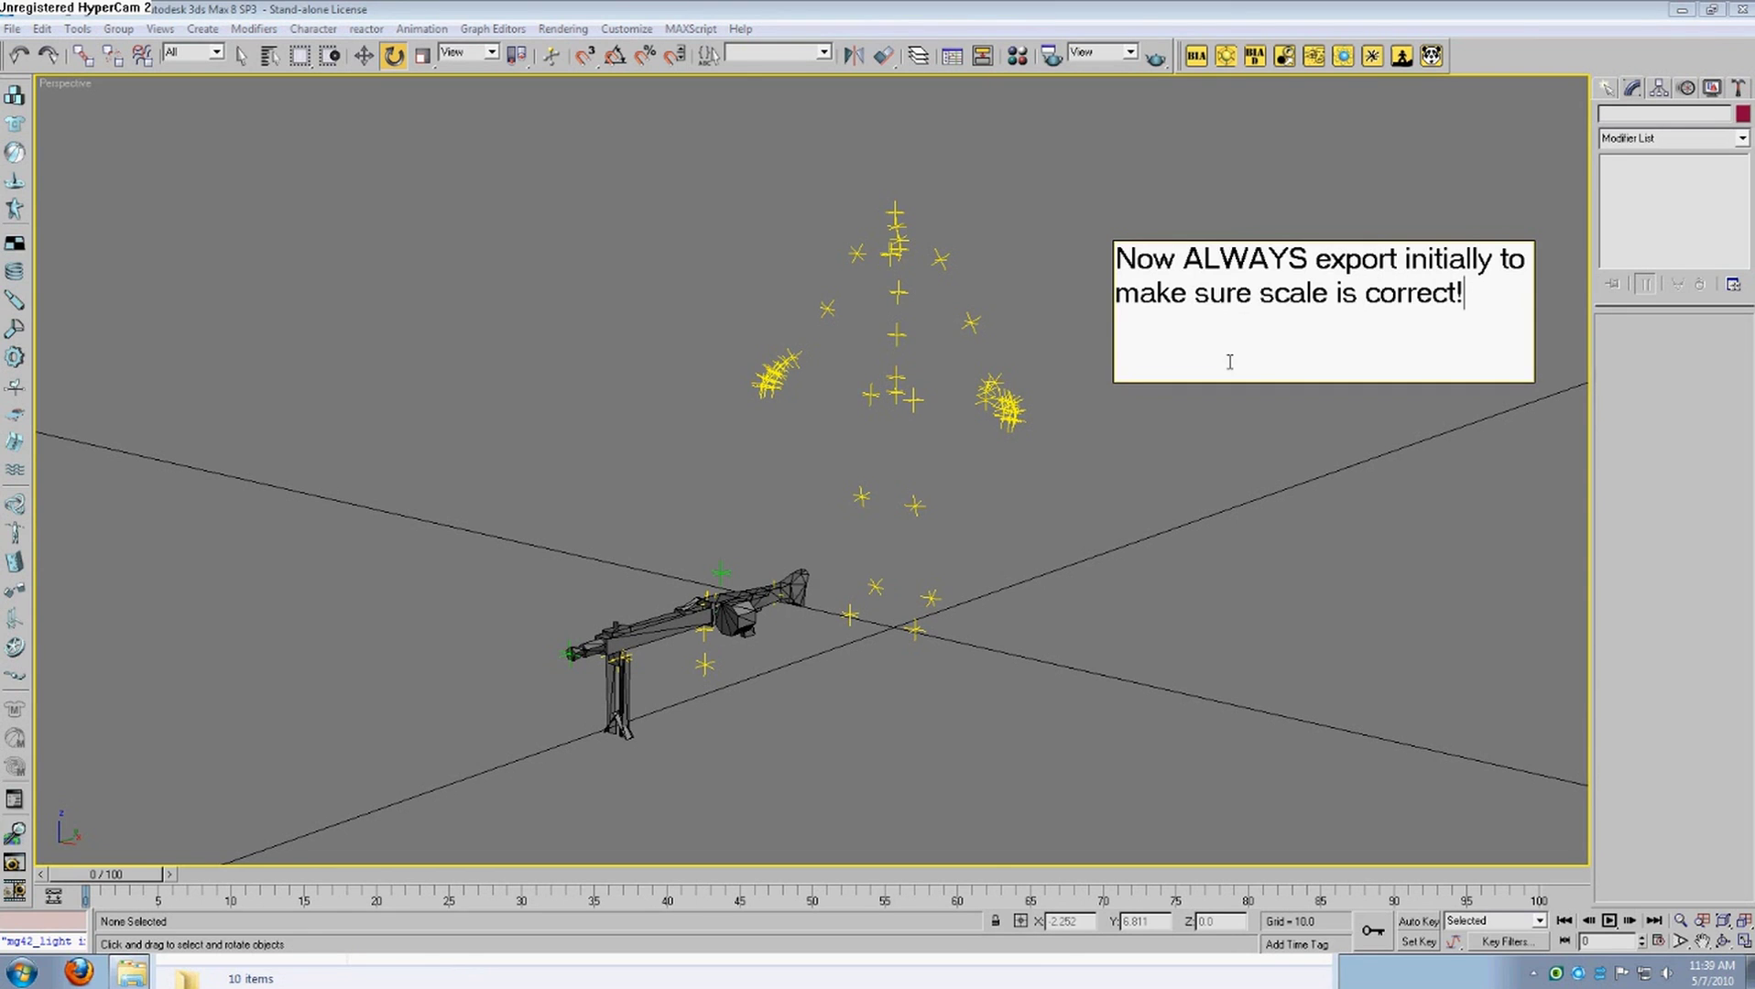
{"action": "left_click", "coordinate": [894, 383]}
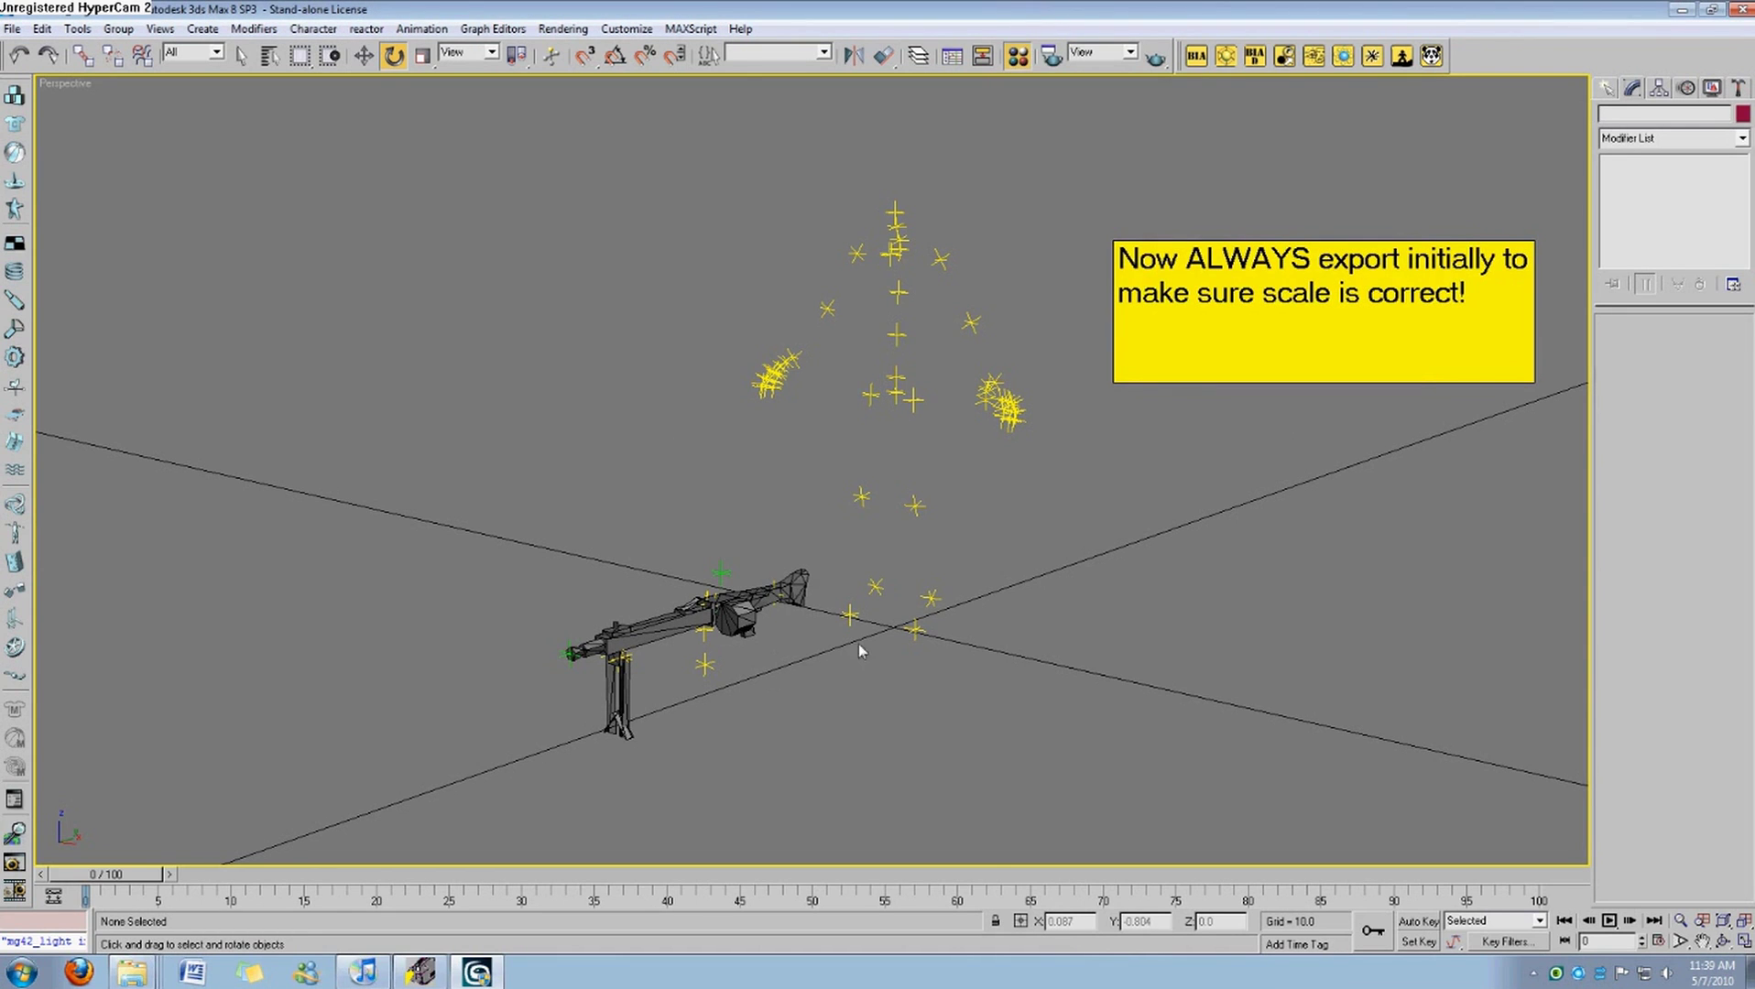
Open the Material Editor and place it clear of the gun and the sticky note.
{"action": "key", "text": "m"}
{"action": "left_click_drag", "start_coordinate": [1224, 115], "coordinate": [263, 102]}
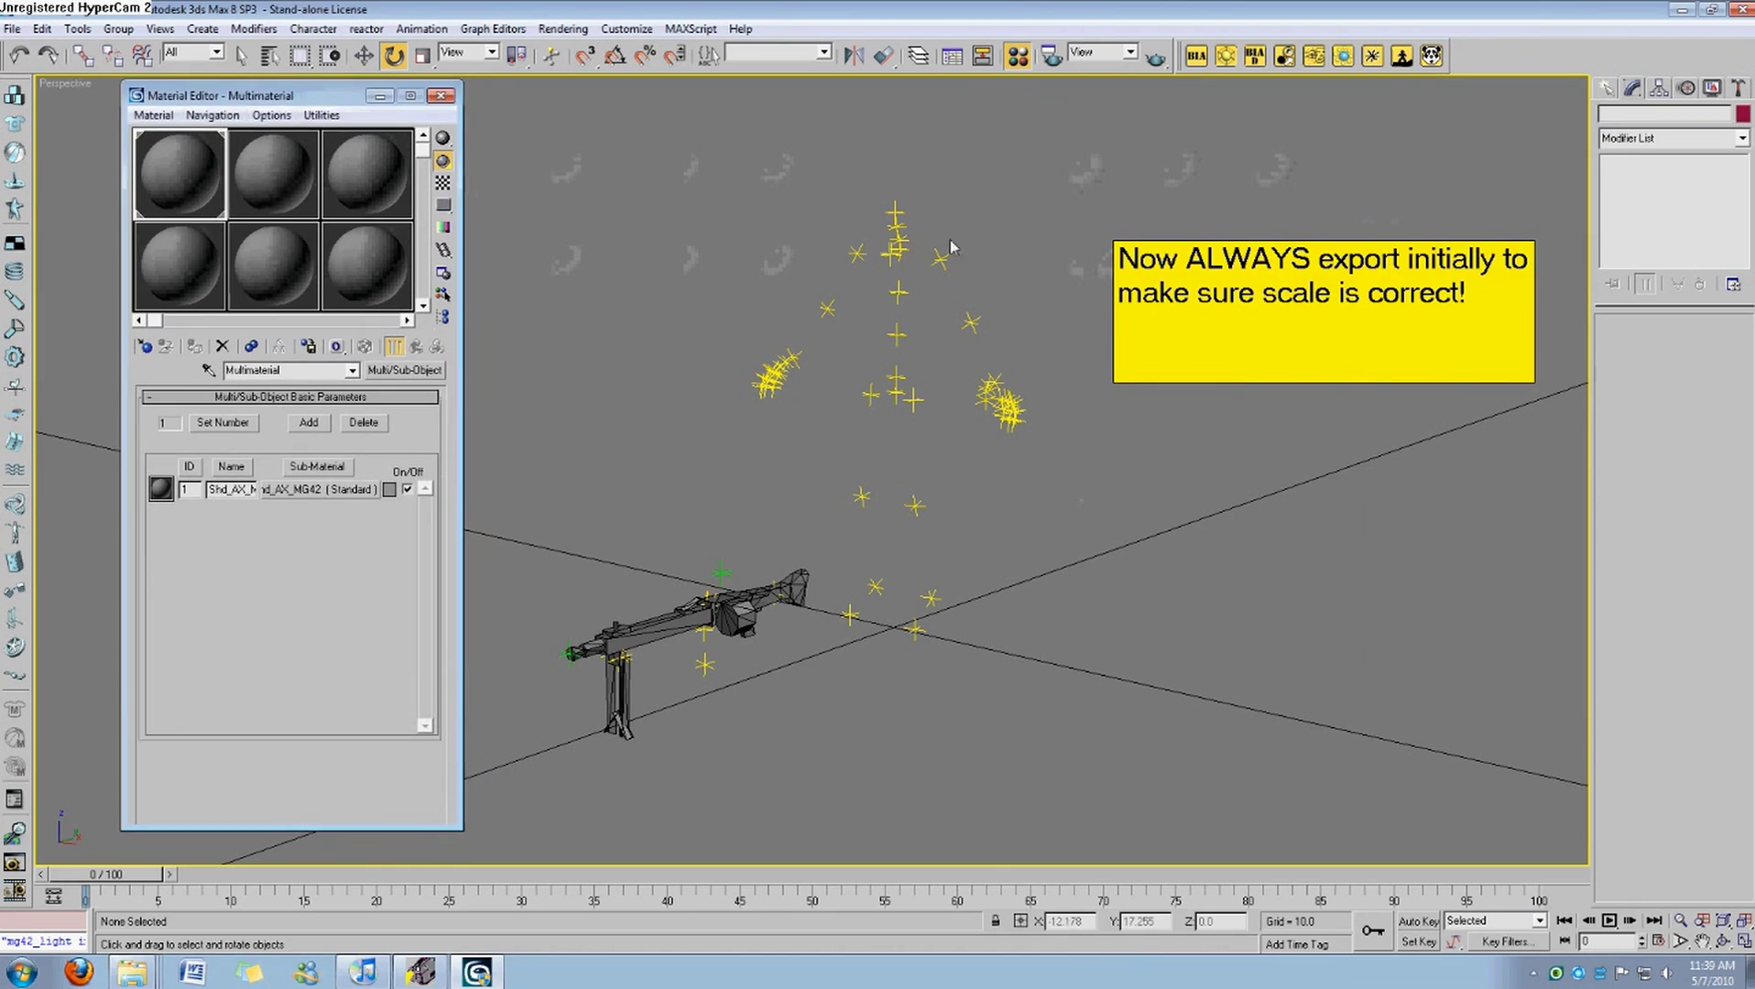
Add "Change material to a blank one, for no errors and a proper export" to the note and enlarge it to fit.
{"action": "double_click", "coordinate": [1360, 334]}
{"action": "left_click", "coordinate": [1524, 342]}
{"action": "key", "text": "Return"}
{"action": "type", "text": "Change mat"}
{"action": "type", "text": "erial to a blan"}
{"action": "type", "text": "k s"}
{"action": "key", "text": "BackSpace"}
{"action": "type", "text": "one. fopr"}
{"action": "key", "text": "BackSpace"}
{"action": "key", "text": "BackSpace"}
{"action": "type", "text": "r no e"}
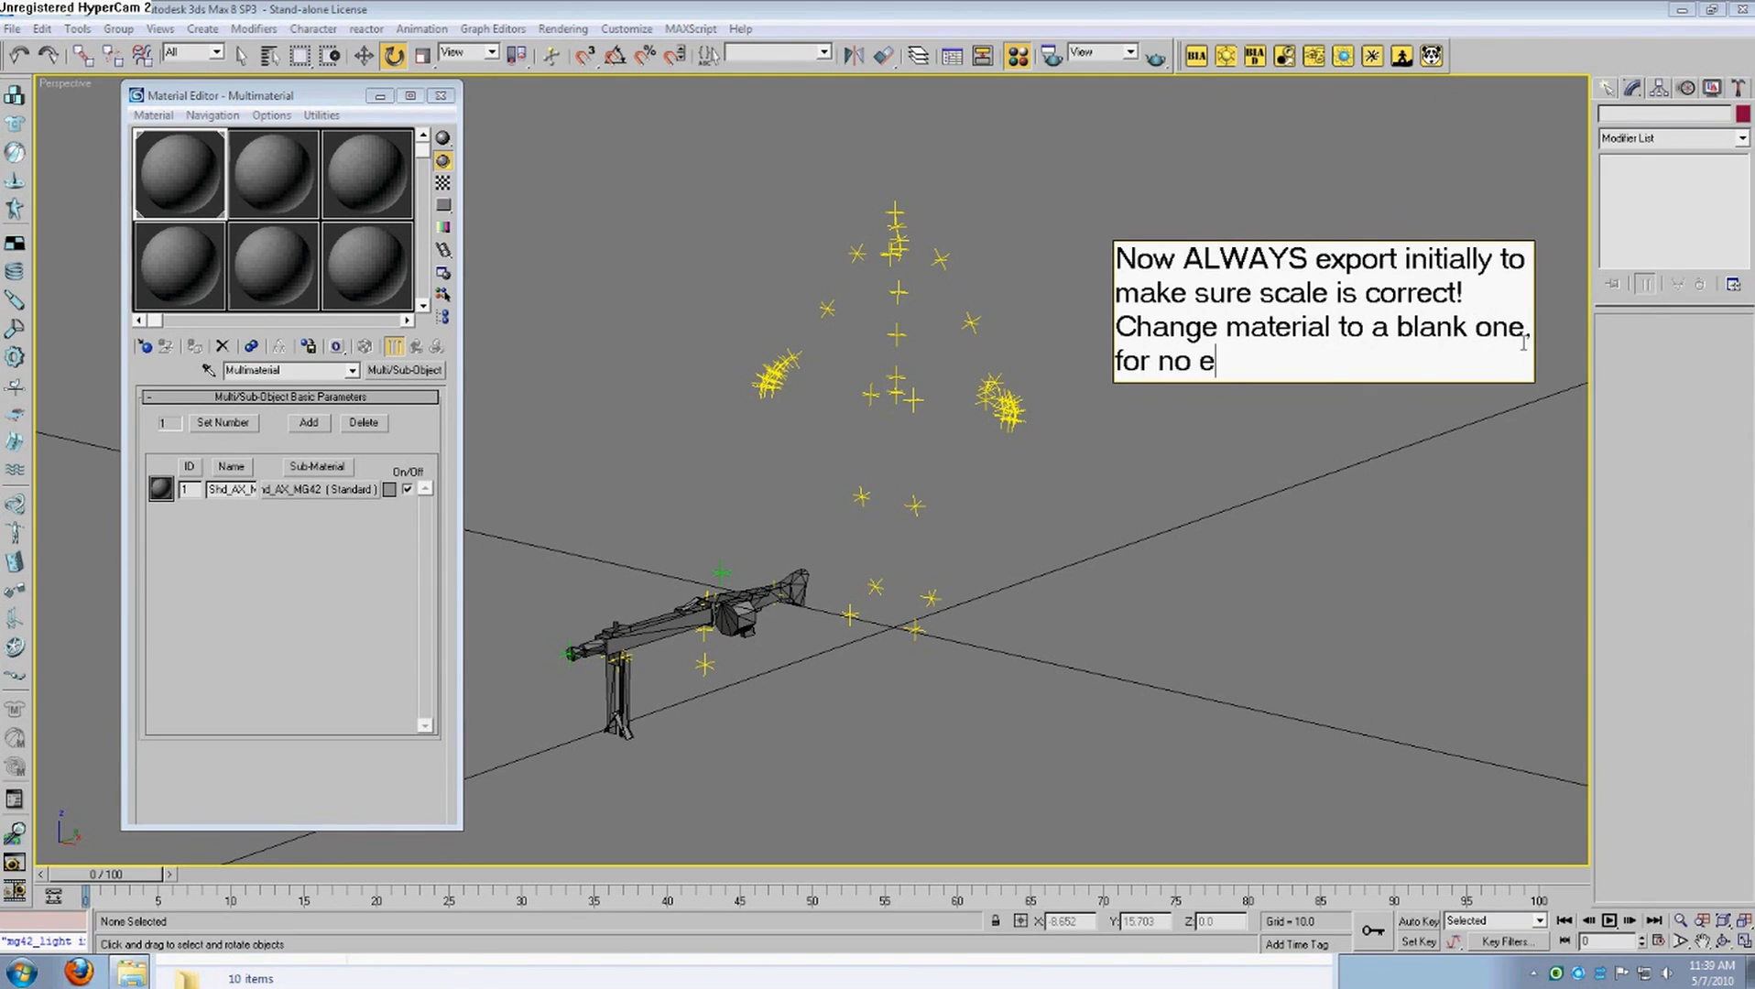
{"action": "type", "text": "rrors and a "}
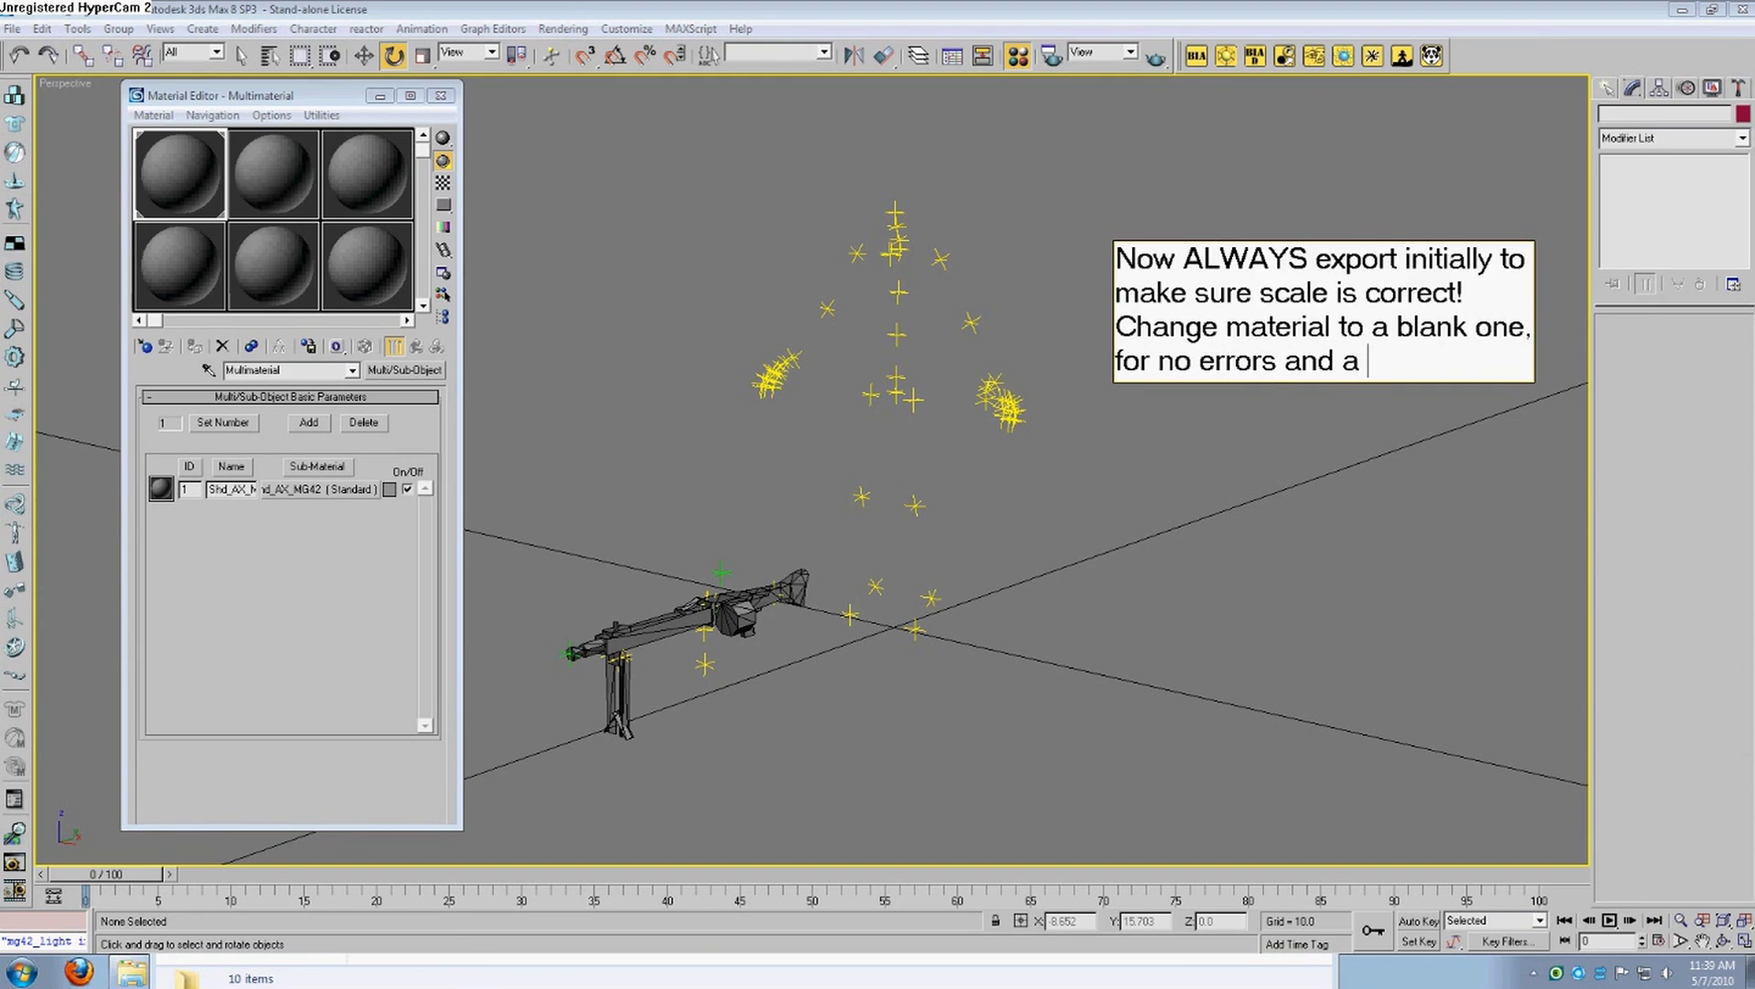
{"action": "type", "text": "proper export"}
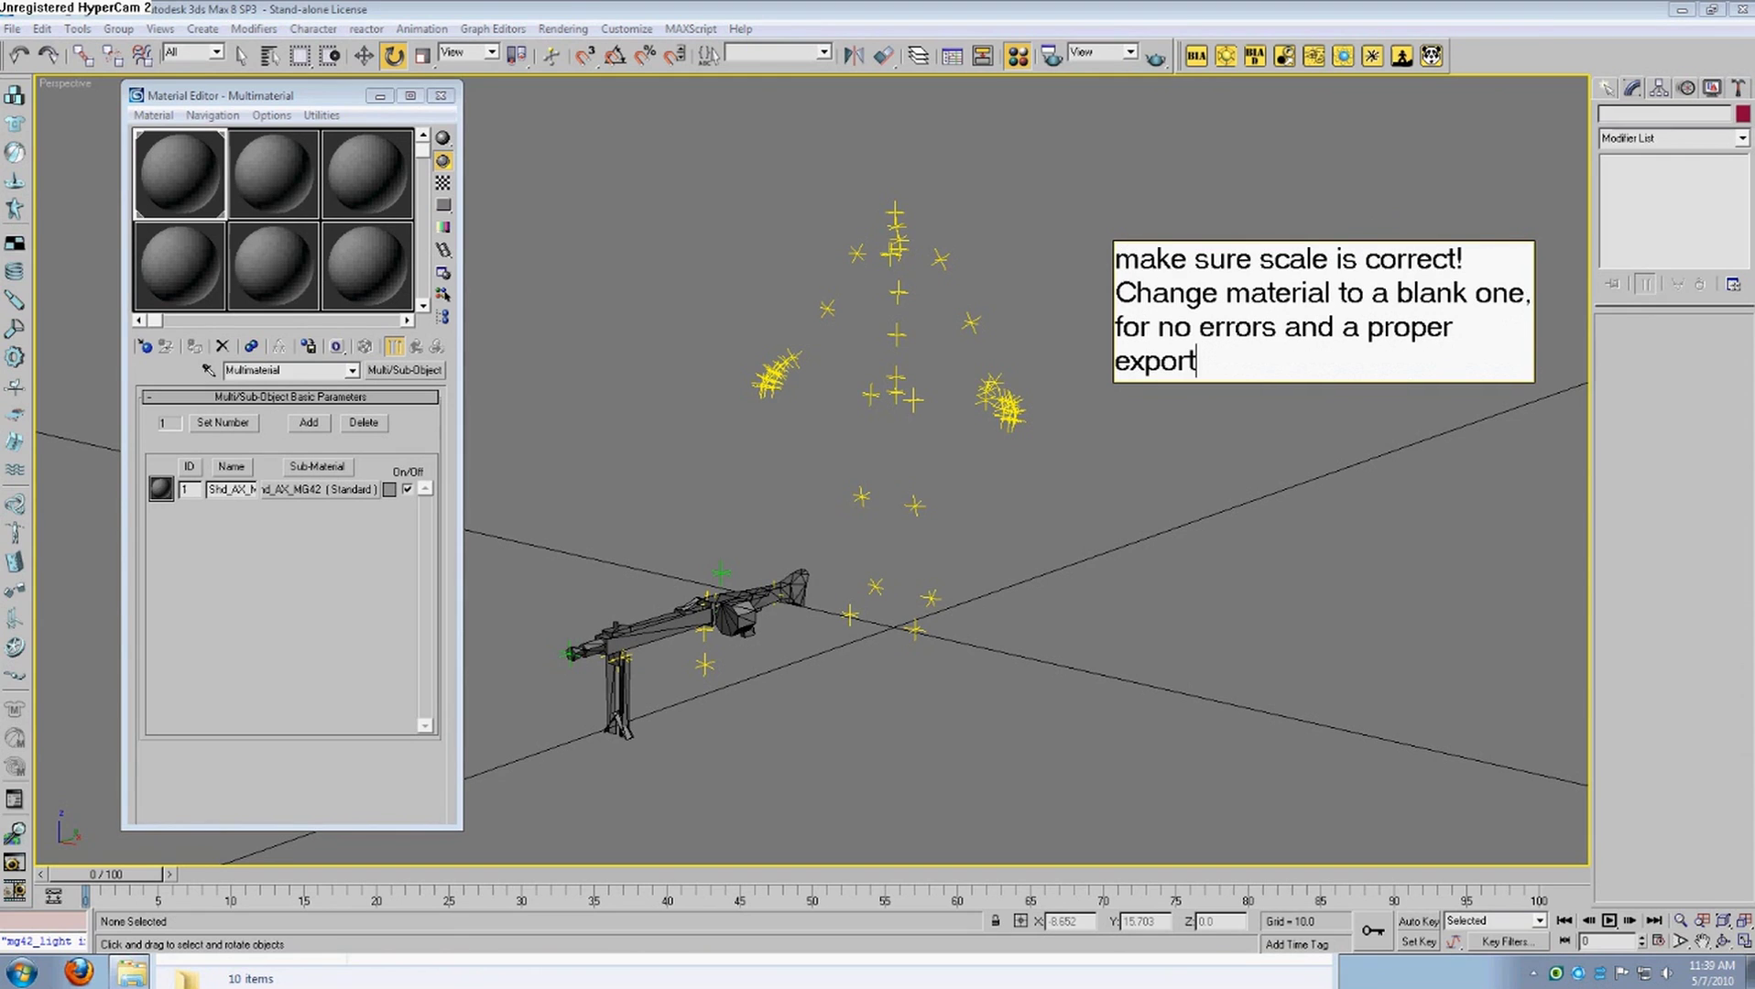
{"action": "left_click", "coordinate": [1121, 305]}
{"action": "key", "text": "Return"}
{"action": "left_click", "coordinate": [1293, 415]}
{"action": "left_click_drag", "start_coordinate": [1364, 381], "coordinate": [1365, 483]}
Assign the blank 02 - Default material to the whole Mg42_light selection set, then deselect and close the Material Editor.
{"action": "left_click", "coordinate": [273, 183]}
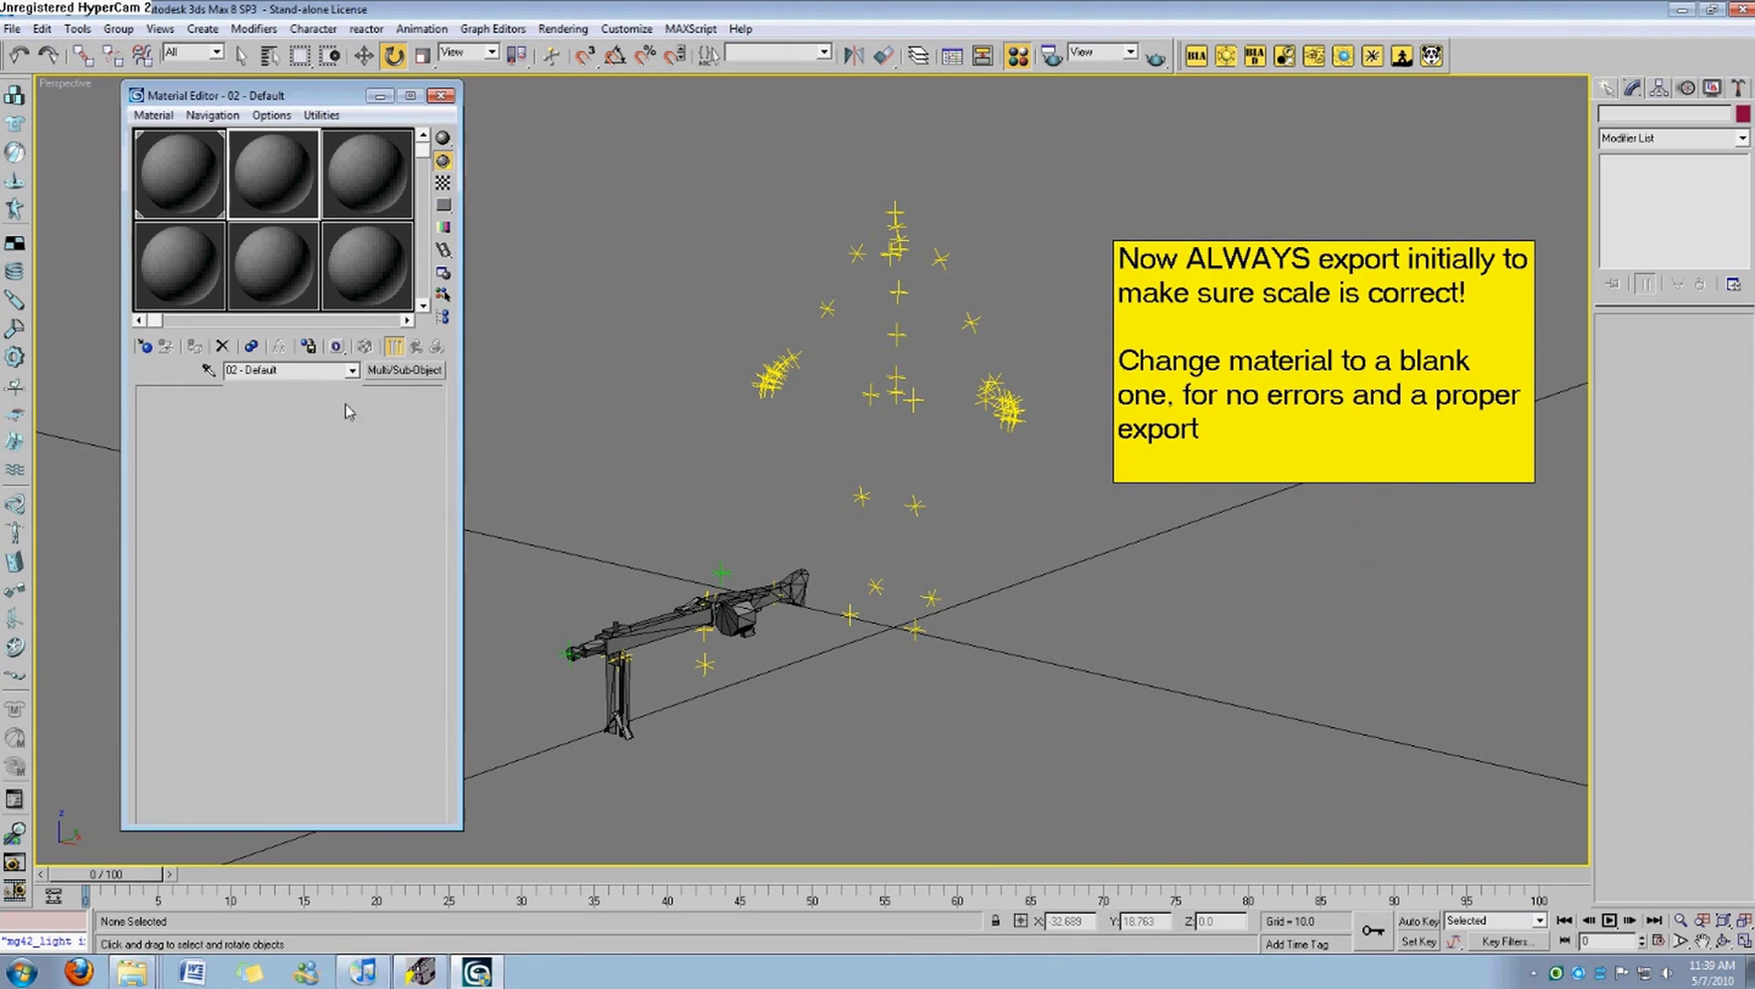
{"action": "left_click", "coordinate": [825, 53]}
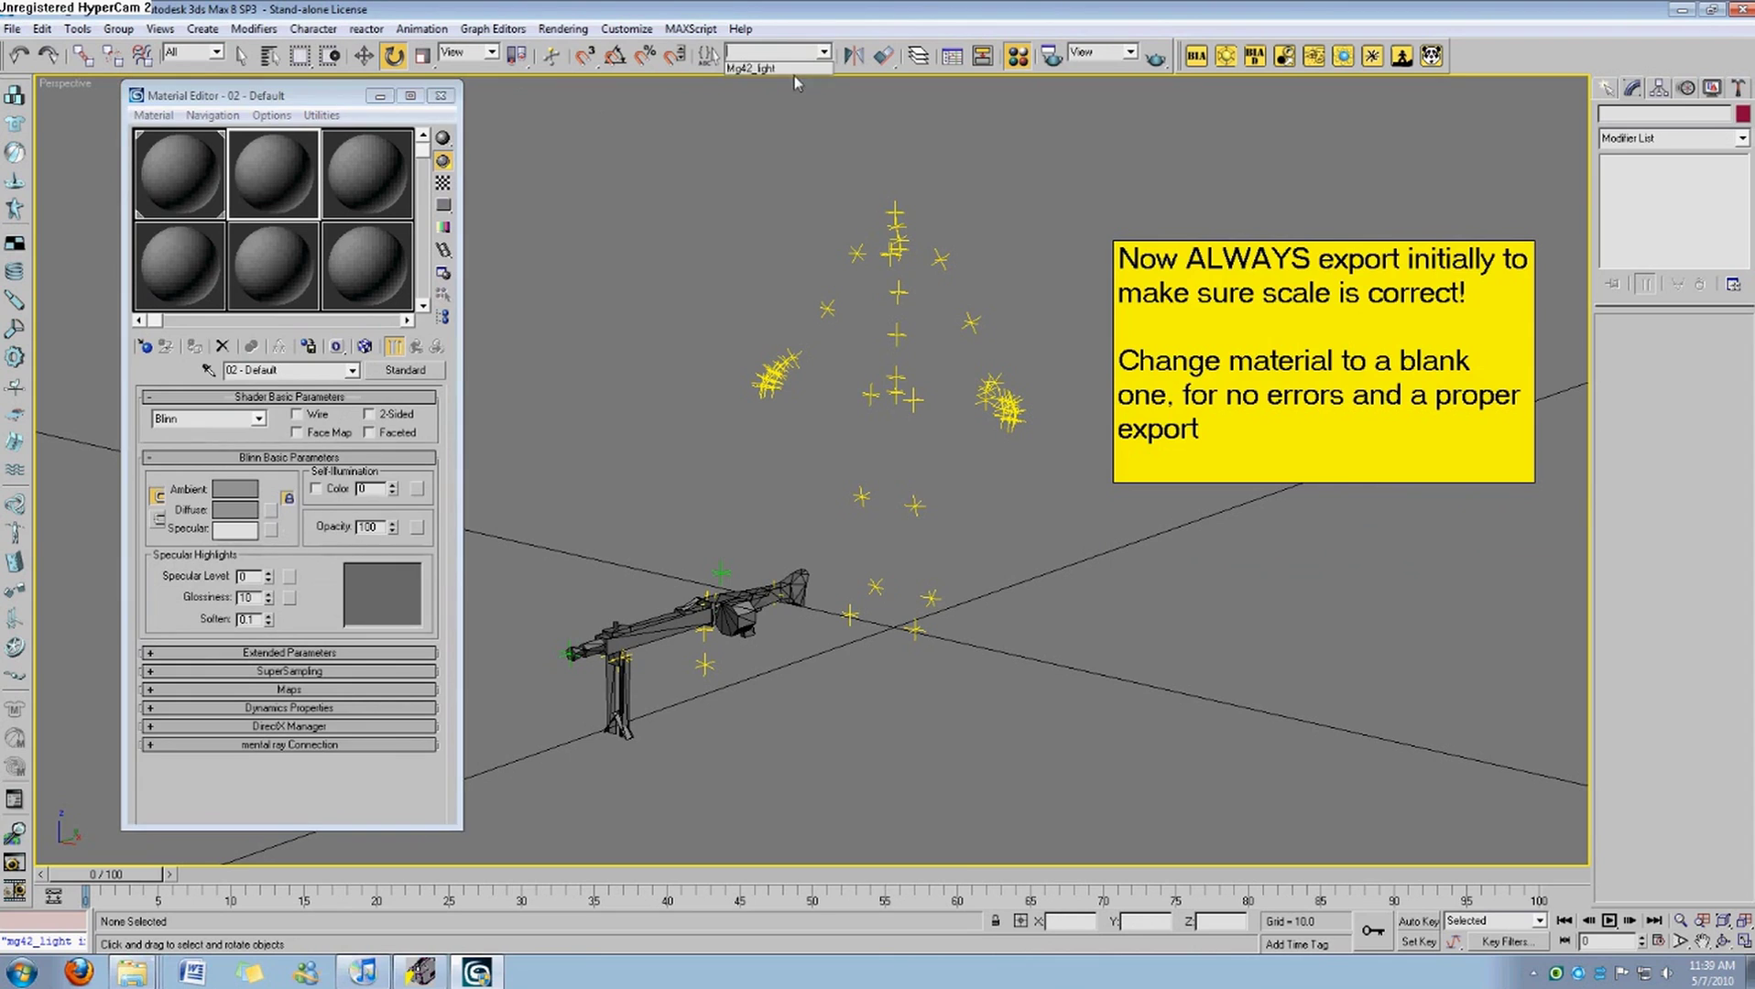
{"action": "left_click", "coordinate": [770, 69]}
{"action": "left_click_drag", "start_coordinate": [736, 612], "coordinate": [737, 612]}
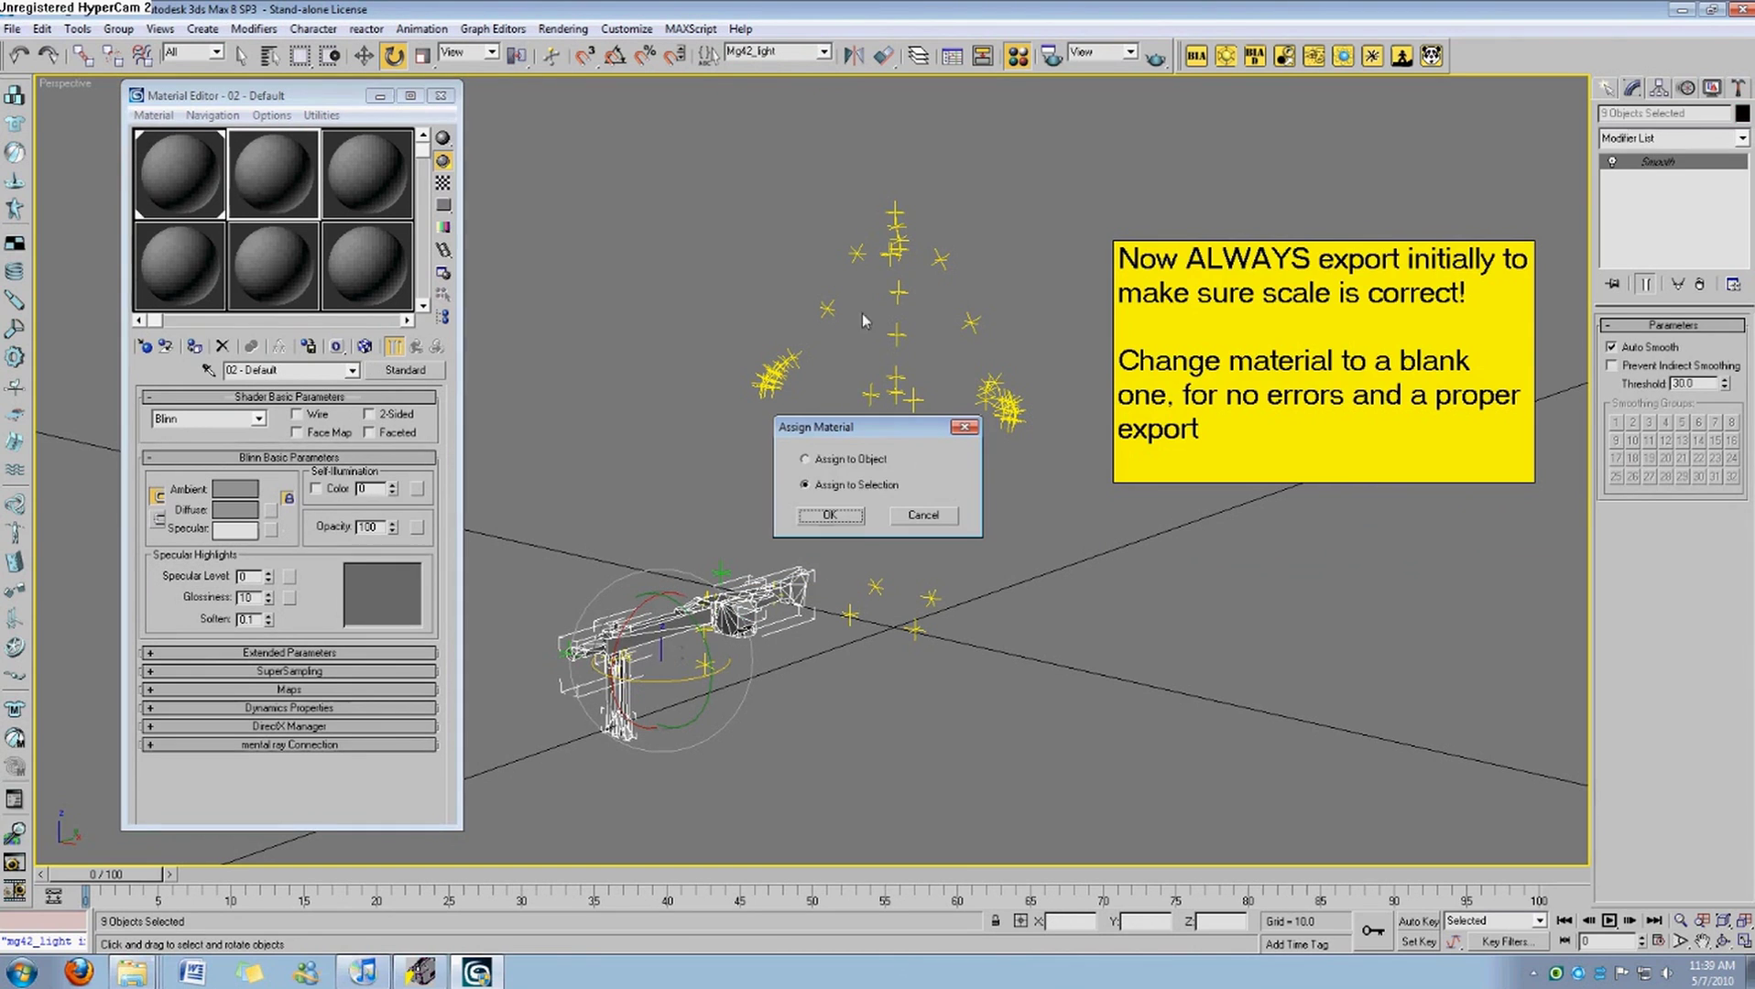
{"action": "left_click", "coordinate": [830, 521]}
{"action": "left_click", "coordinate": [491, 285]}
{"action": "left_click", "coordinate": [440, 94]}
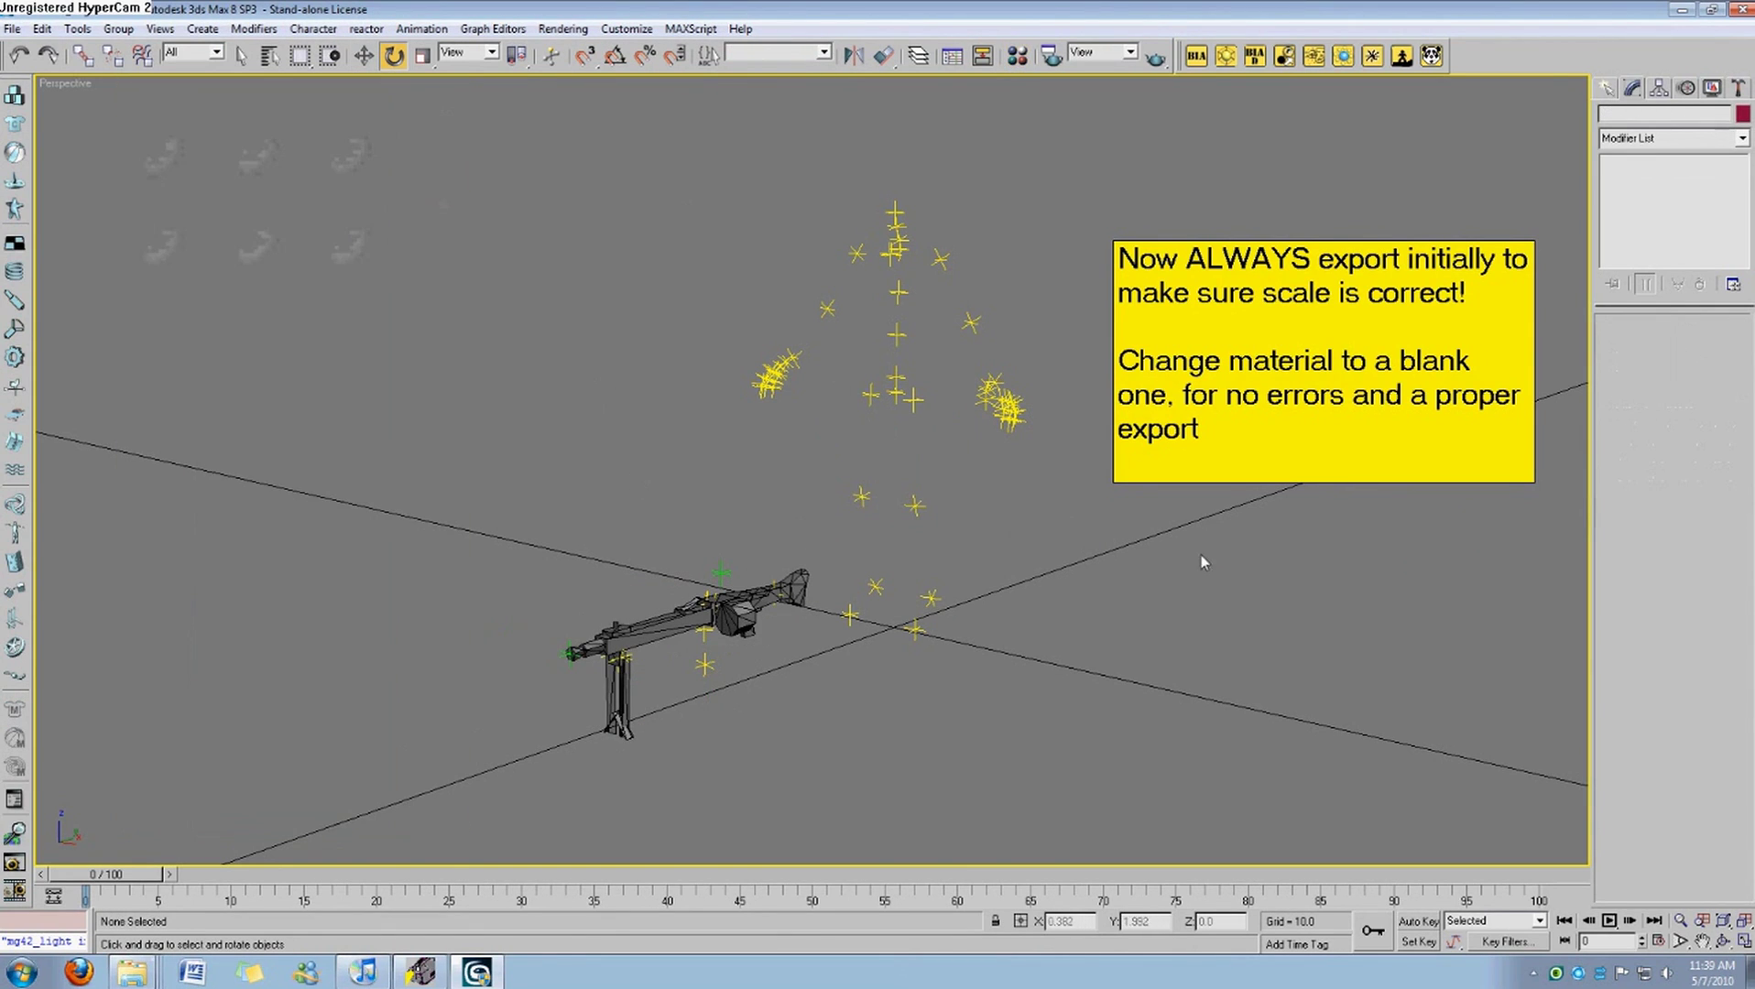
Rename the existing reference scene file to reference_finished and save the current scene as reference in the same model folder.
{"action": "left_click", "coordinate": [12, 28]}
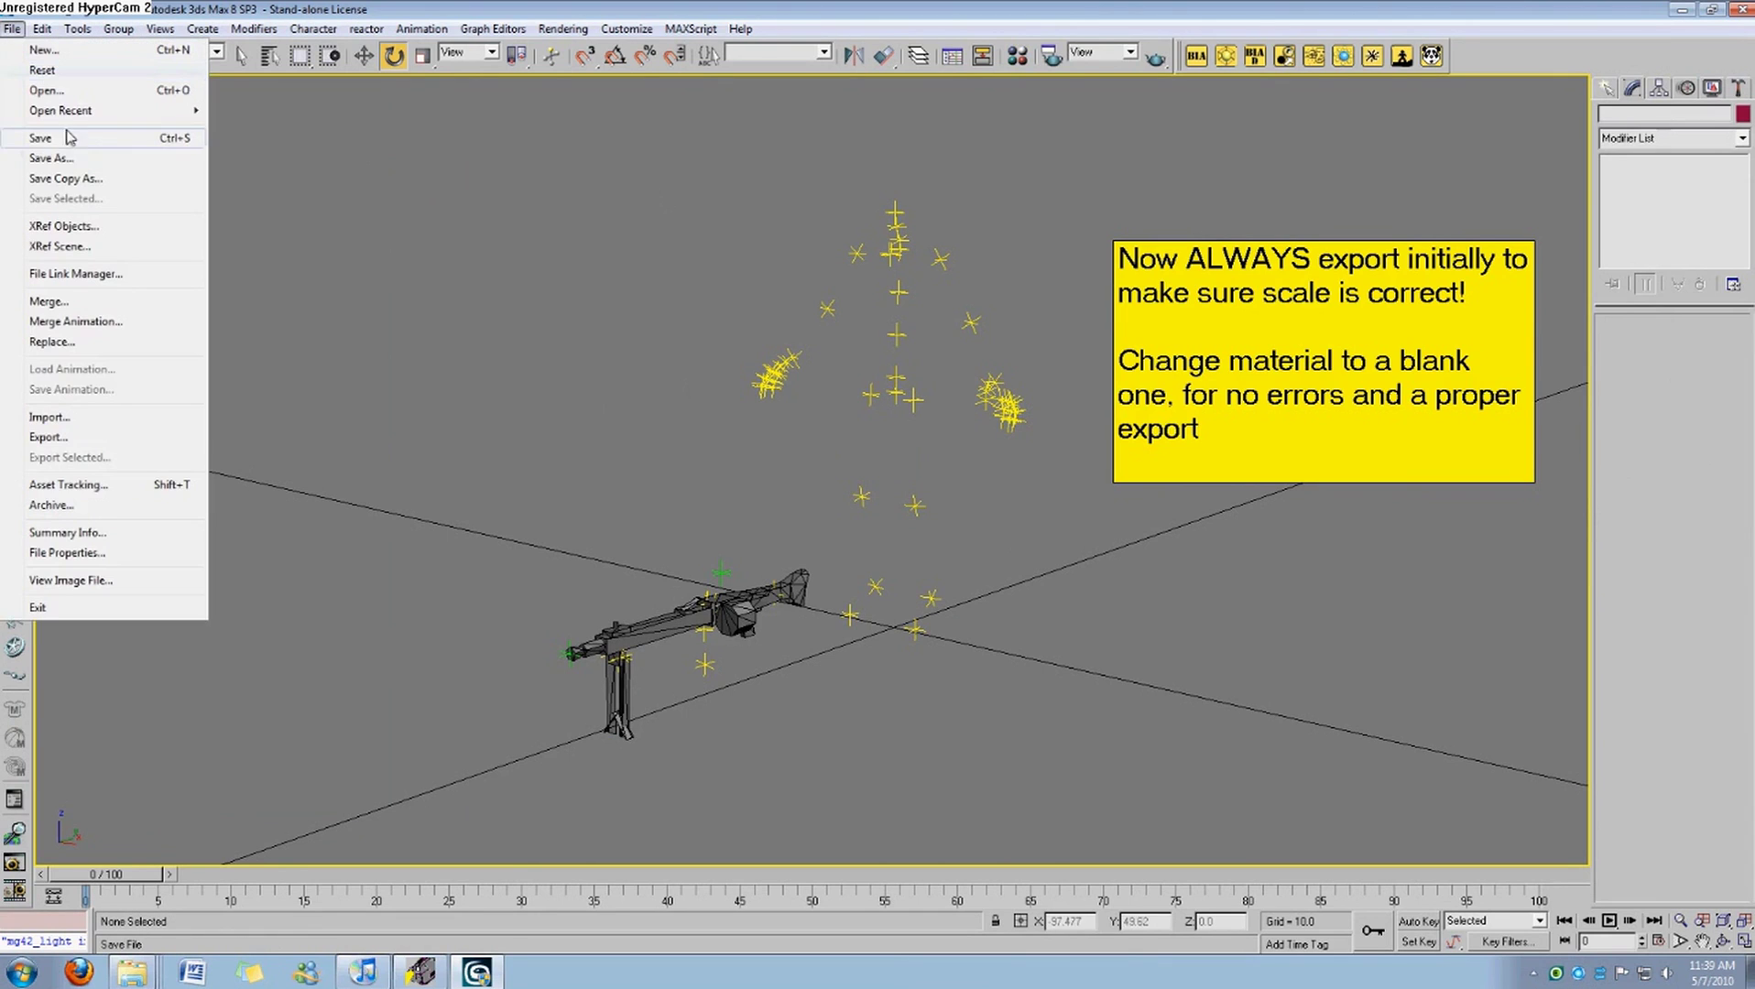
{"action": "left_click", "coordinate": [79, 161]}
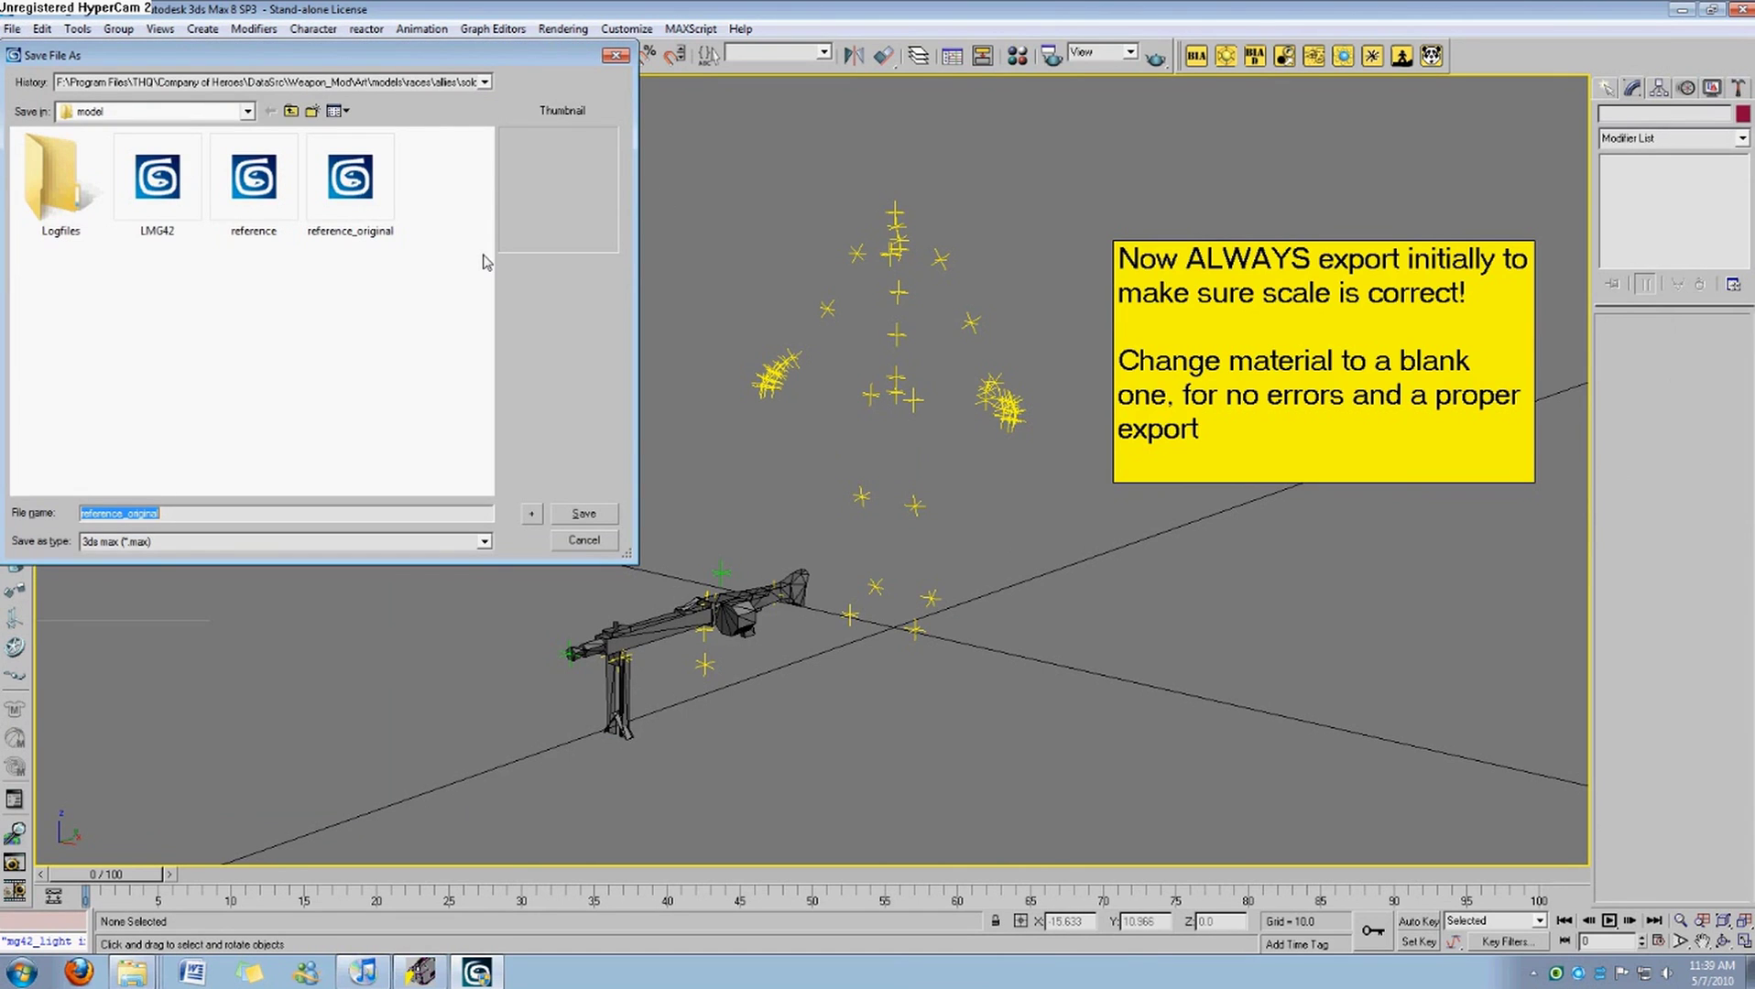
{"action": "left_click", "coordinate": [258, 203]}
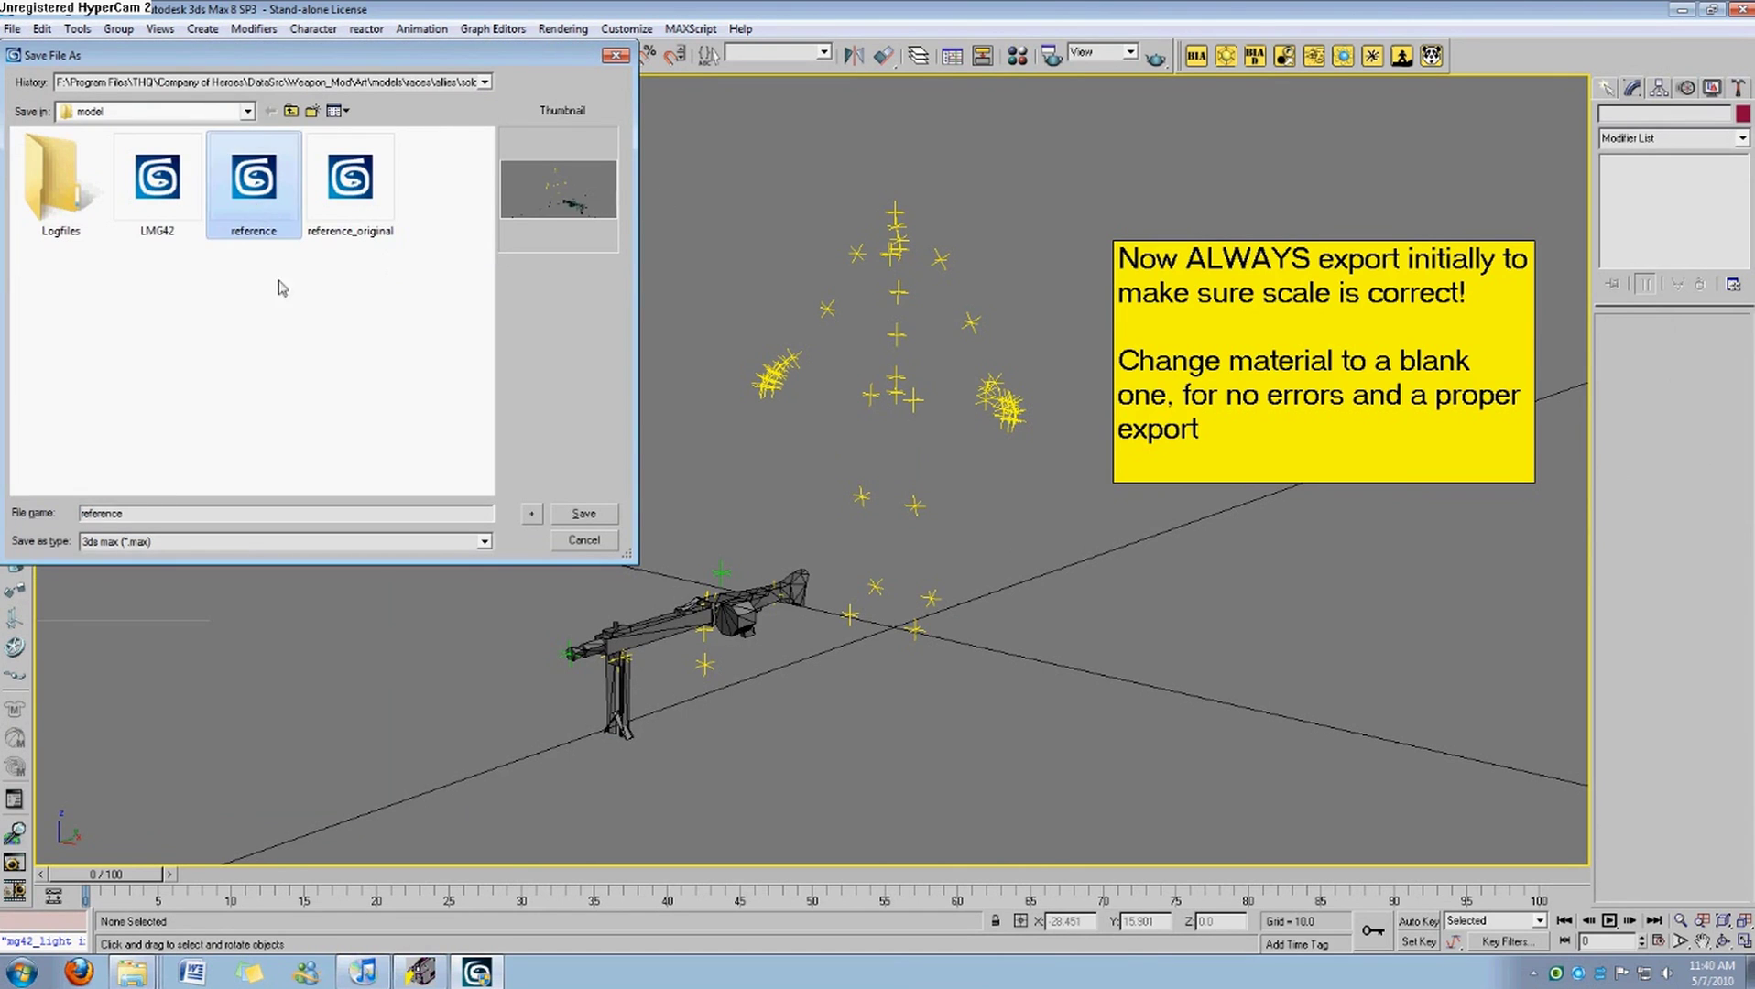
{"action": "right_click", "coordinate": [211, 201]}
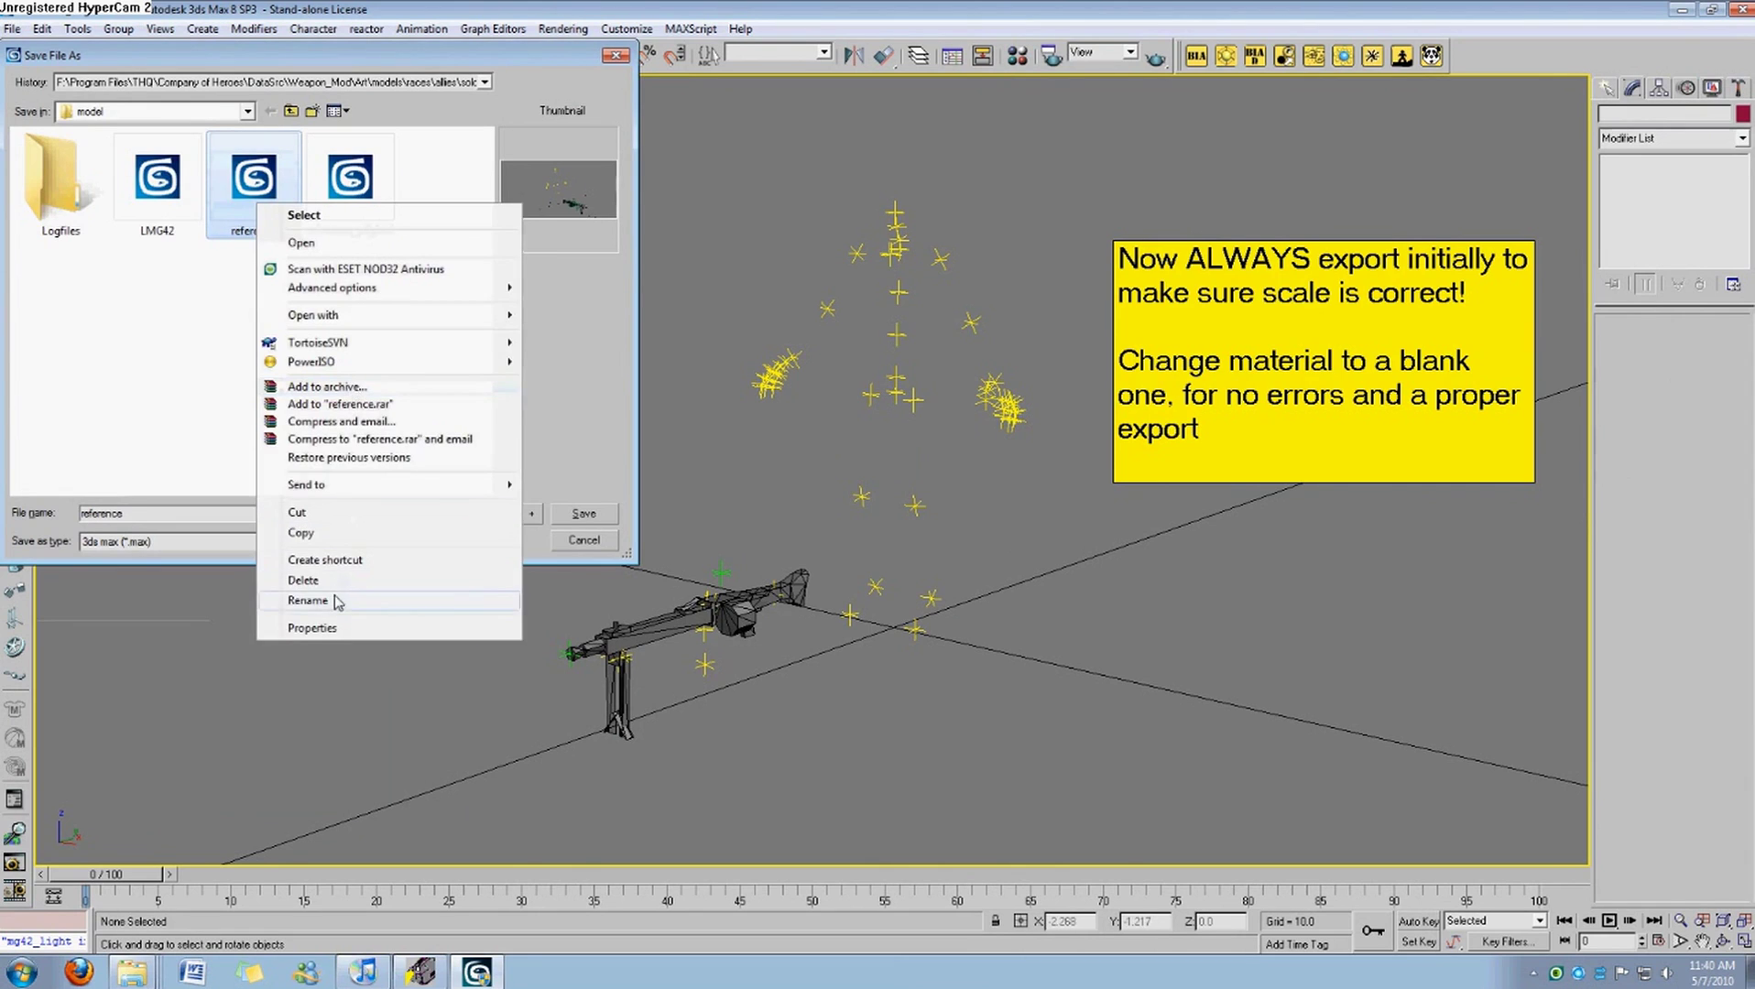
{"action": "left_click", "coordinate": [293, 599]}
{"action": "key", "text": "Right"}
{"action": "type", "text": "_finished"}
{"action": "left_click", "coordinate": [284, 245]}
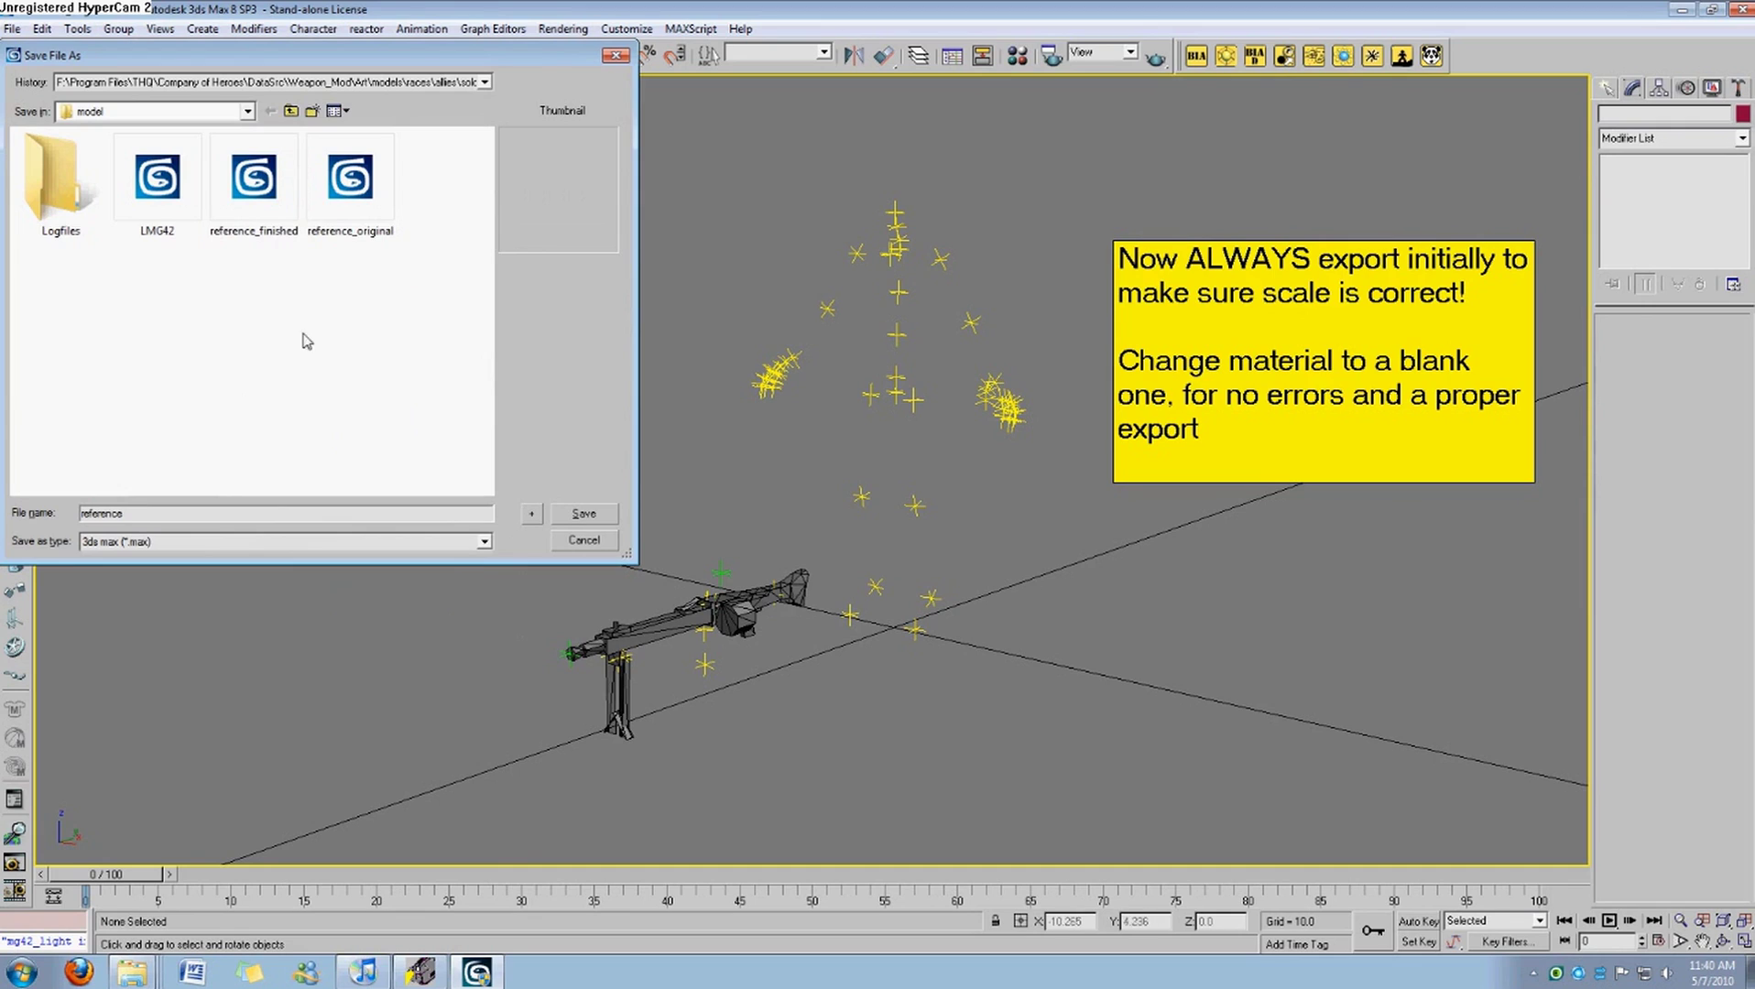
{"action": "key", "text": "Return"}
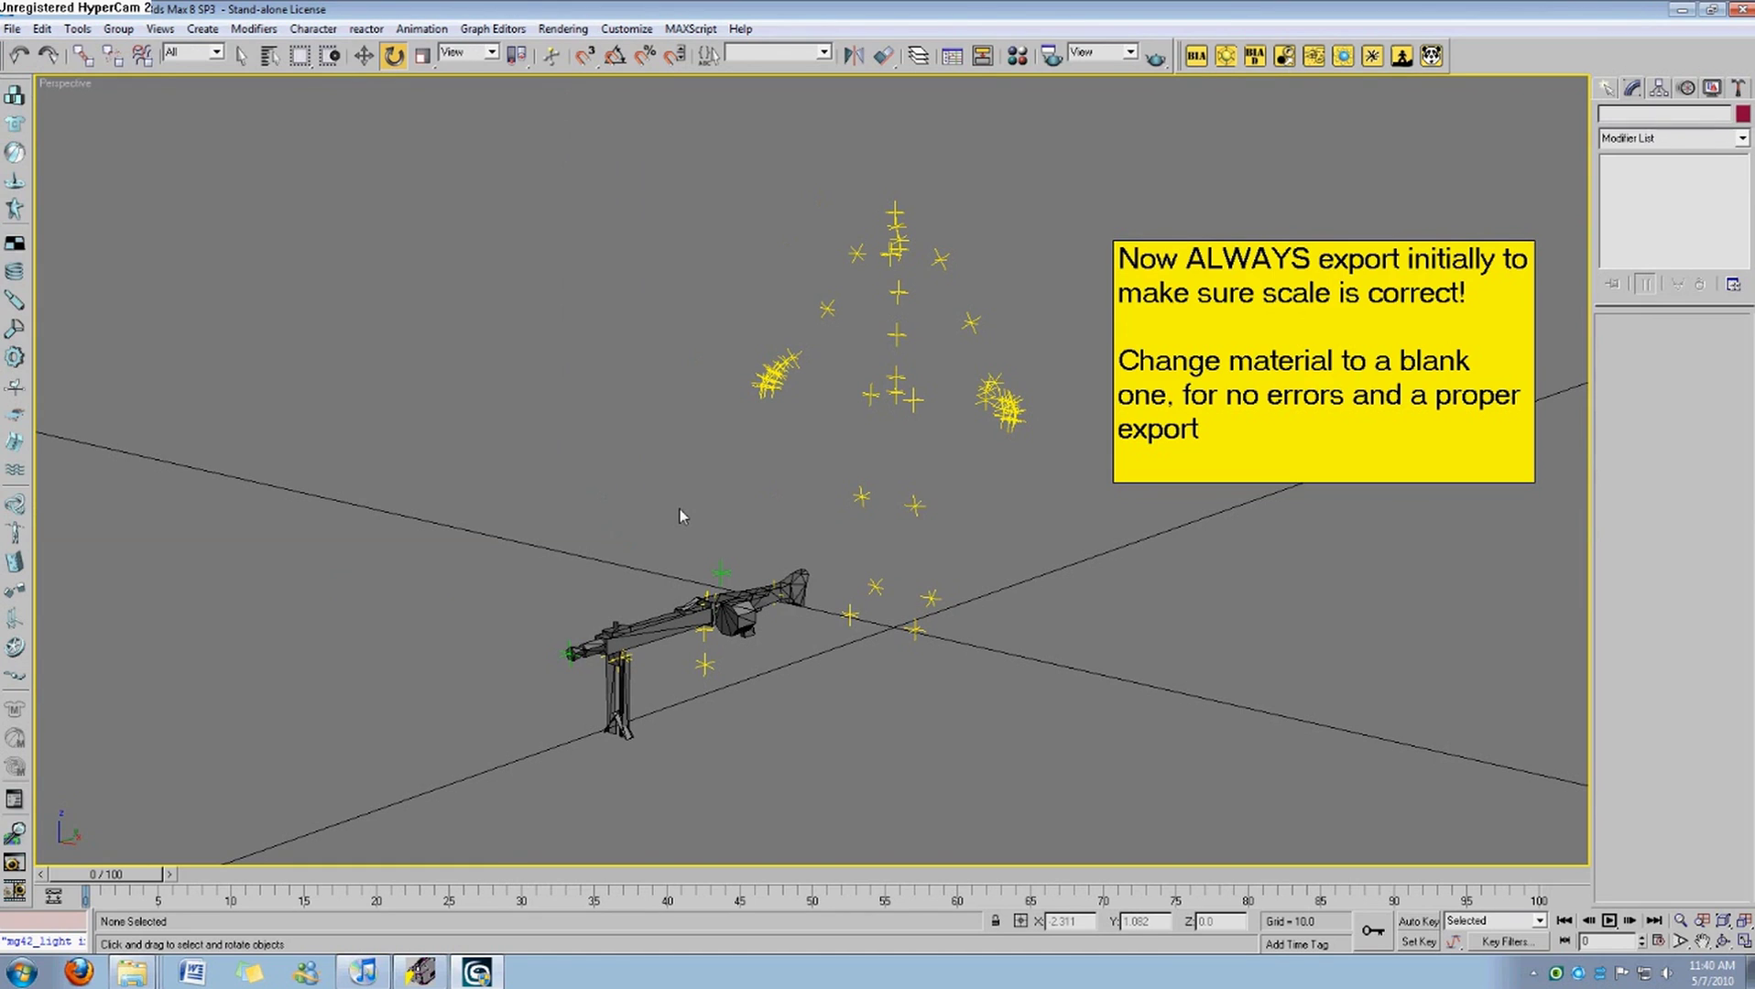
Export the reference file with BIA Model Export, forcing a full export, and dismiss the warning list.
{"action": "left_click", "coordinate": [1226, 55]}
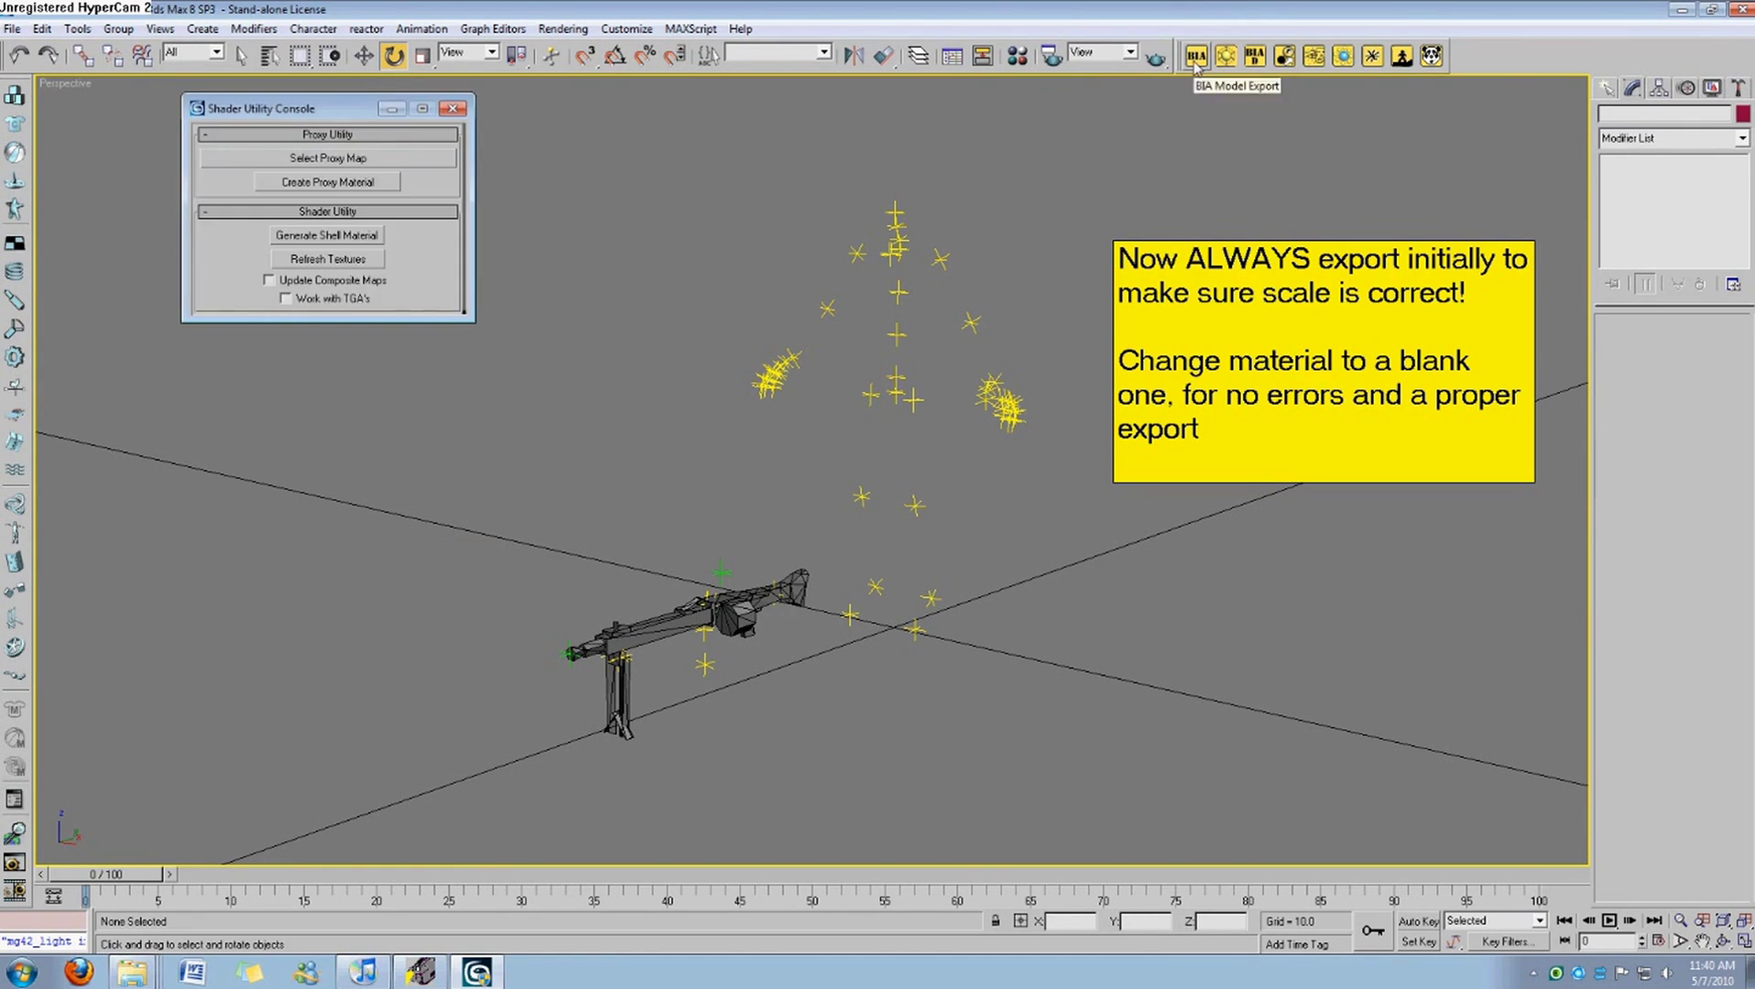
{"action": "left_click", "coordinate": [458, 104]}
{"action": "left_click", "coordinate": [1196, 56]}
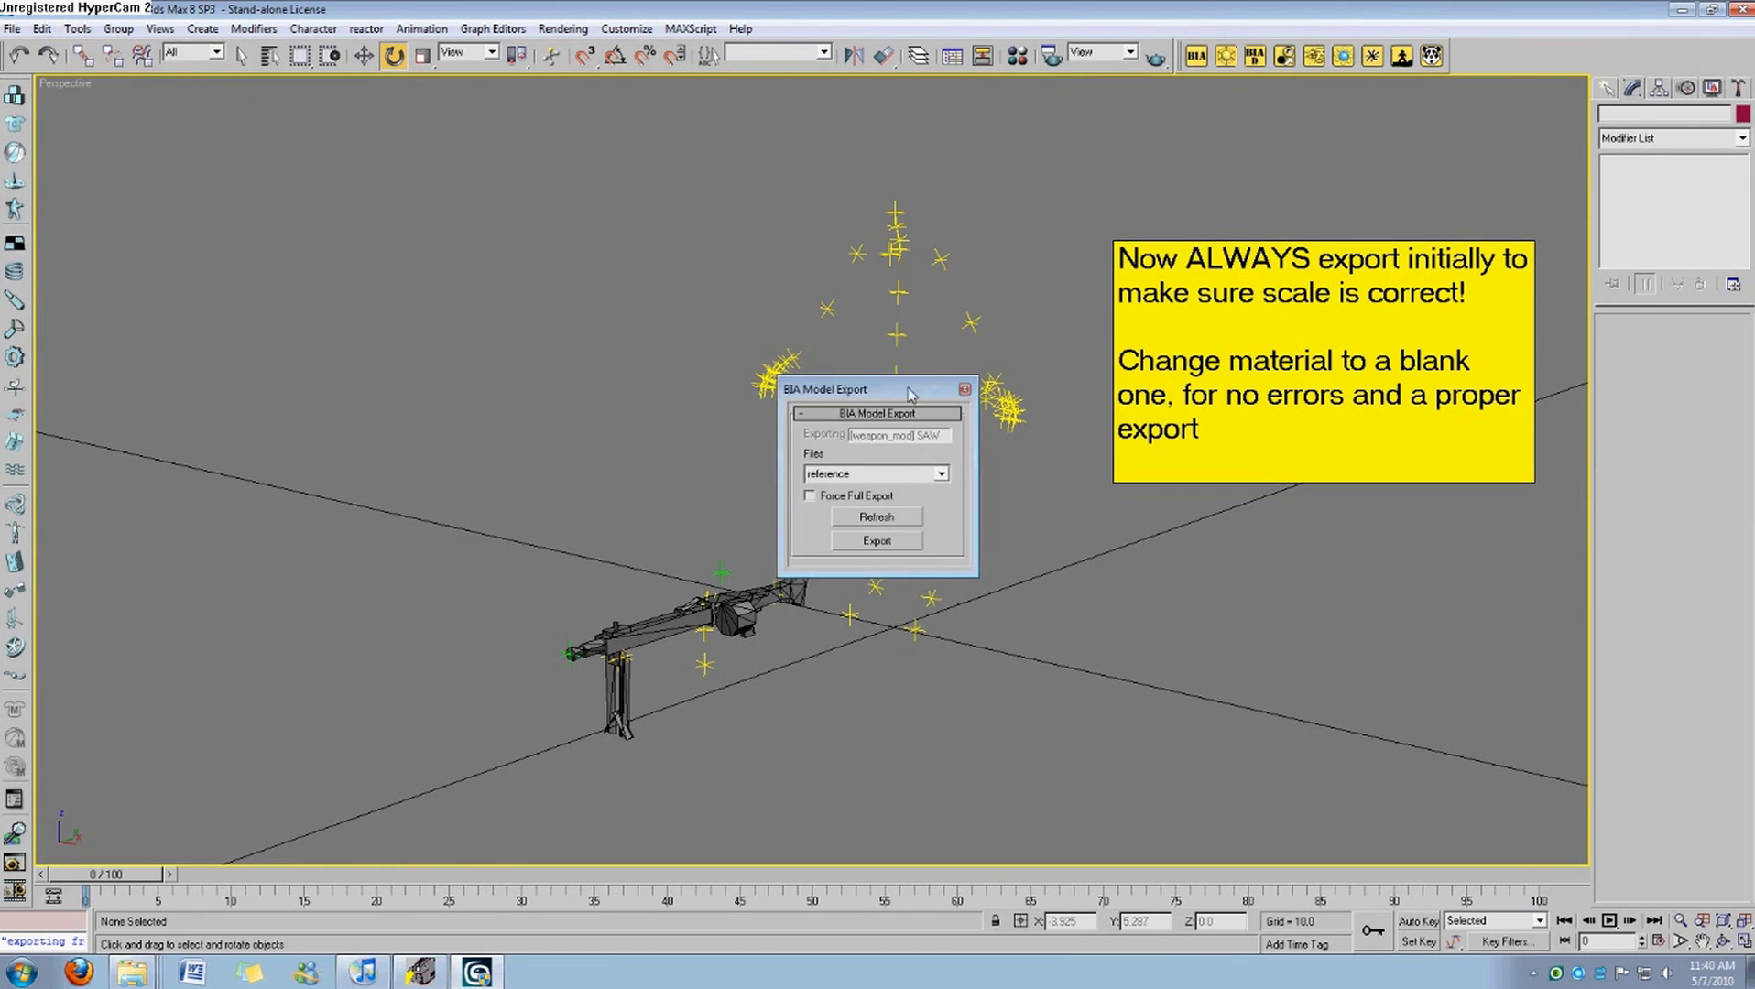
{"action": "left_click", "coordinate": [362, 380]}
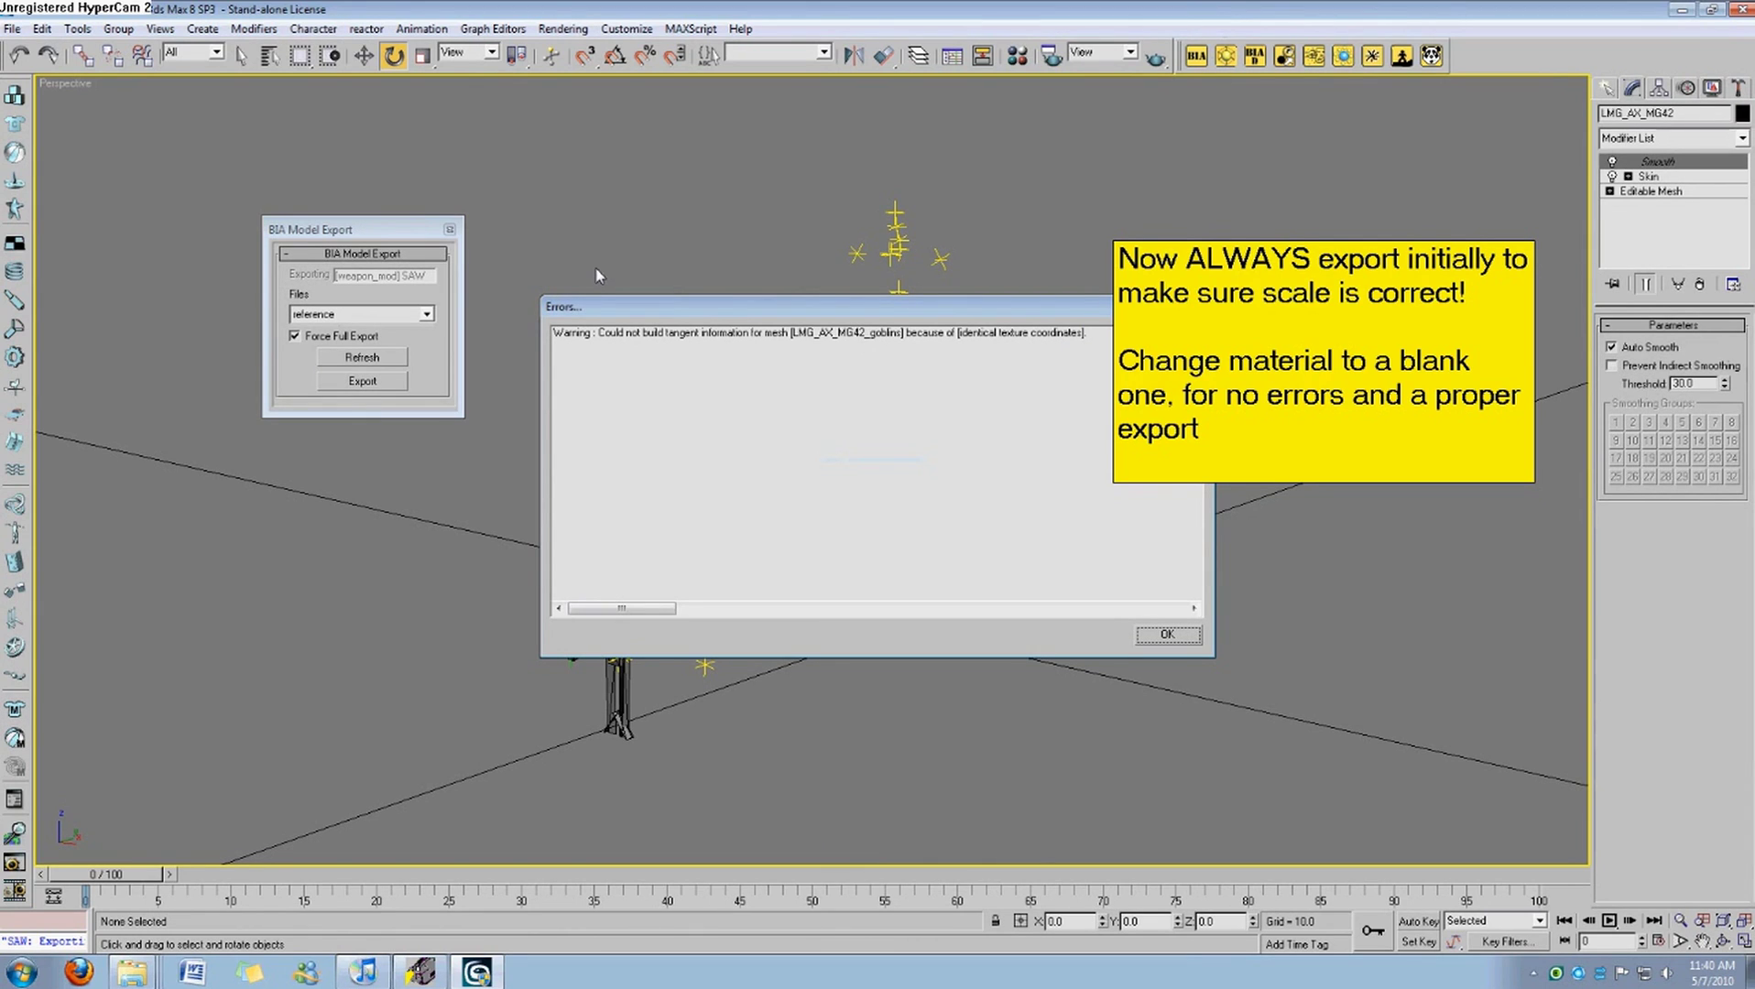
{"action": "left_click", "coordinate": [1187, 634]}
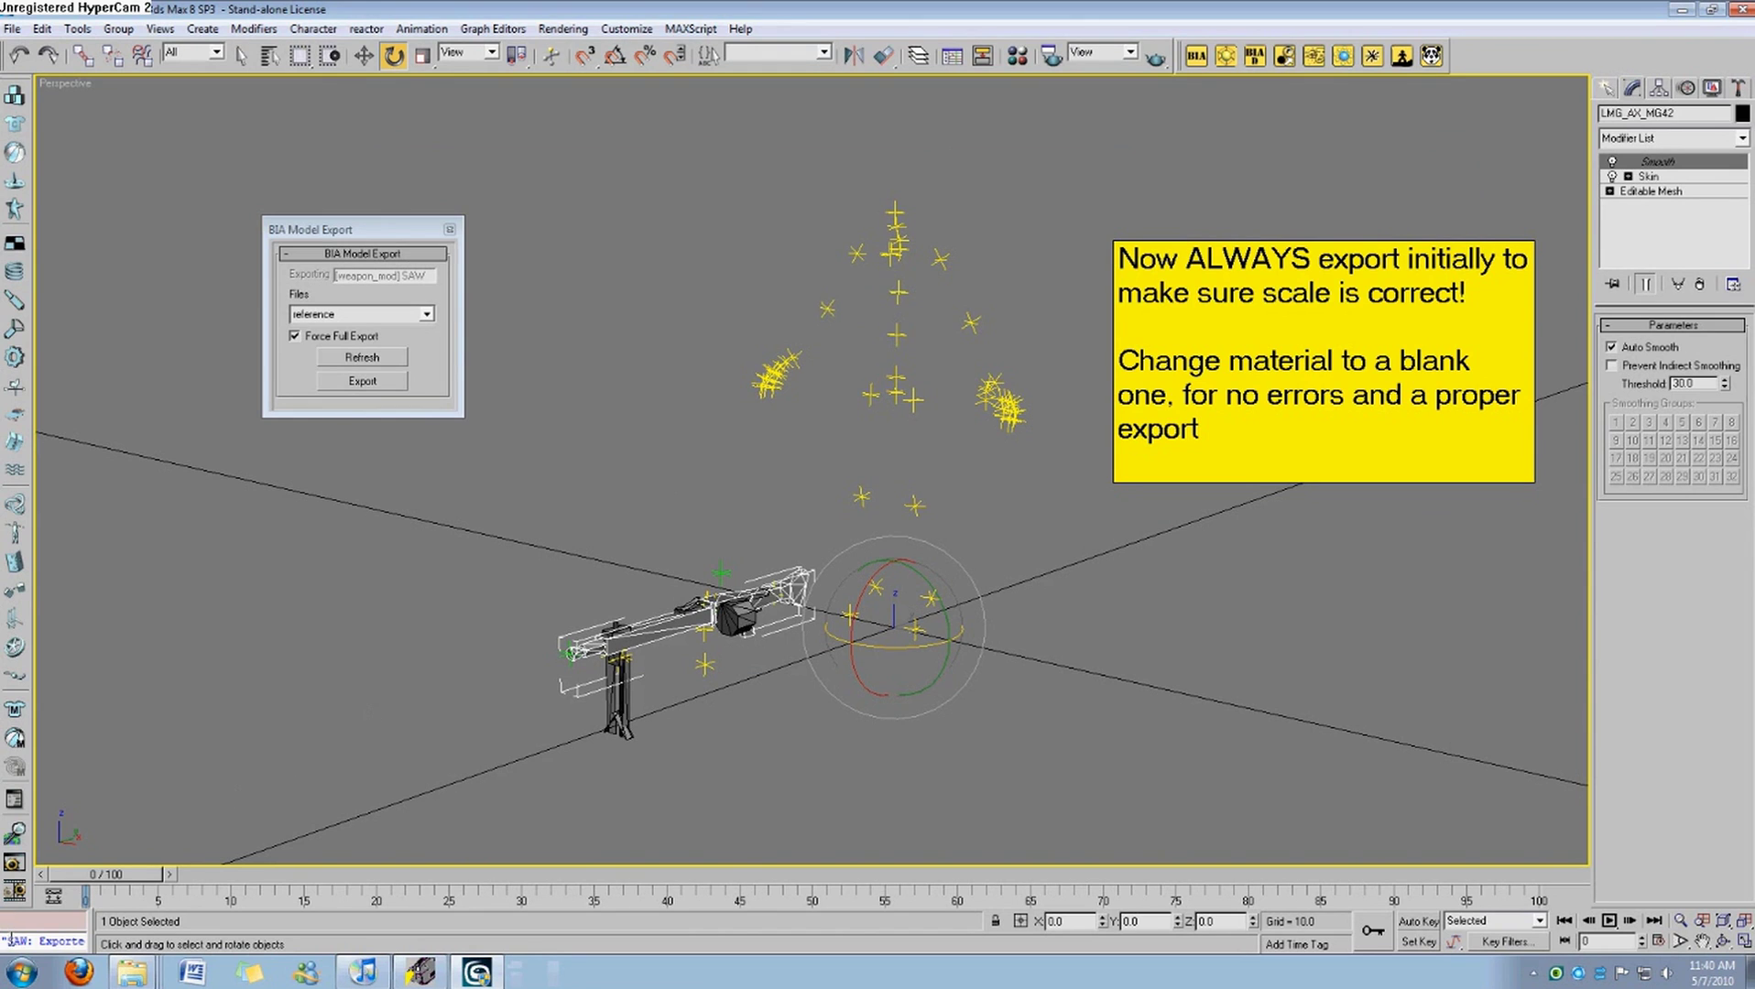
Open a file explorer window clear of the gun scene and go to Company of Heroes\DataGeneric.
{"action": "left_click", "coordinate": [20, 971]}
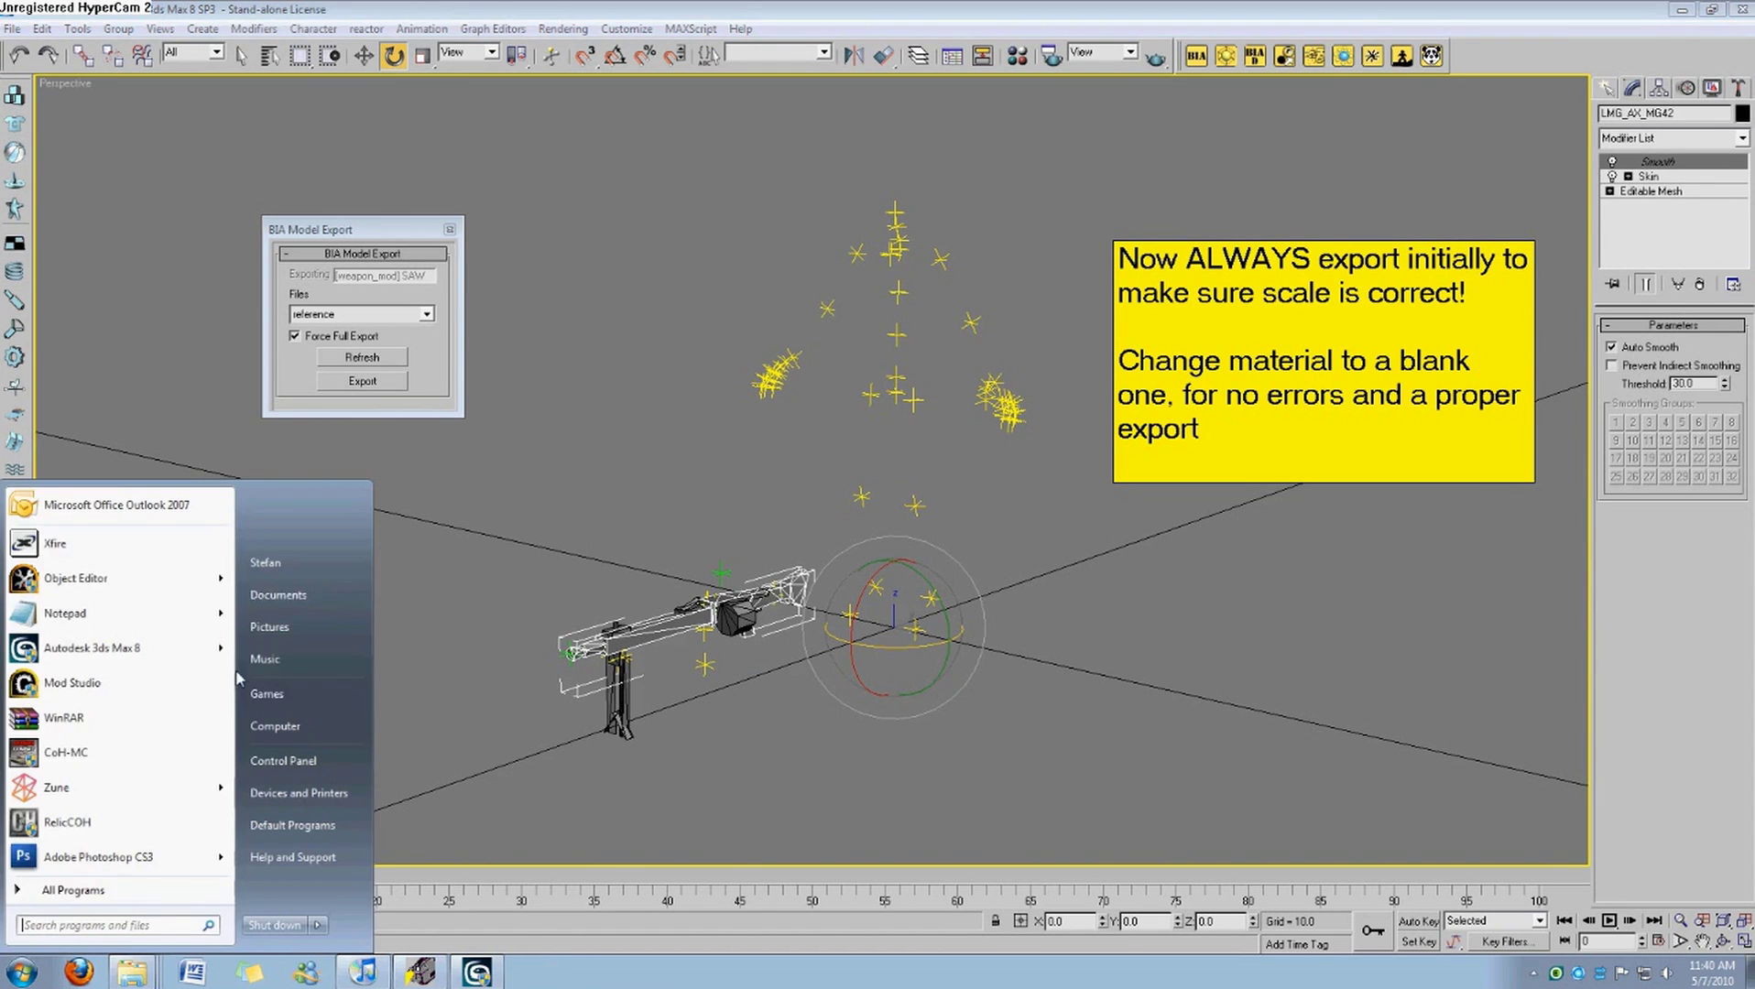
{"action": "left_click", "coordinate": [298, 728]}
{"action": "left_click_drag", "start_coordinate": [564, 24], "coordinate": [548, 73]}
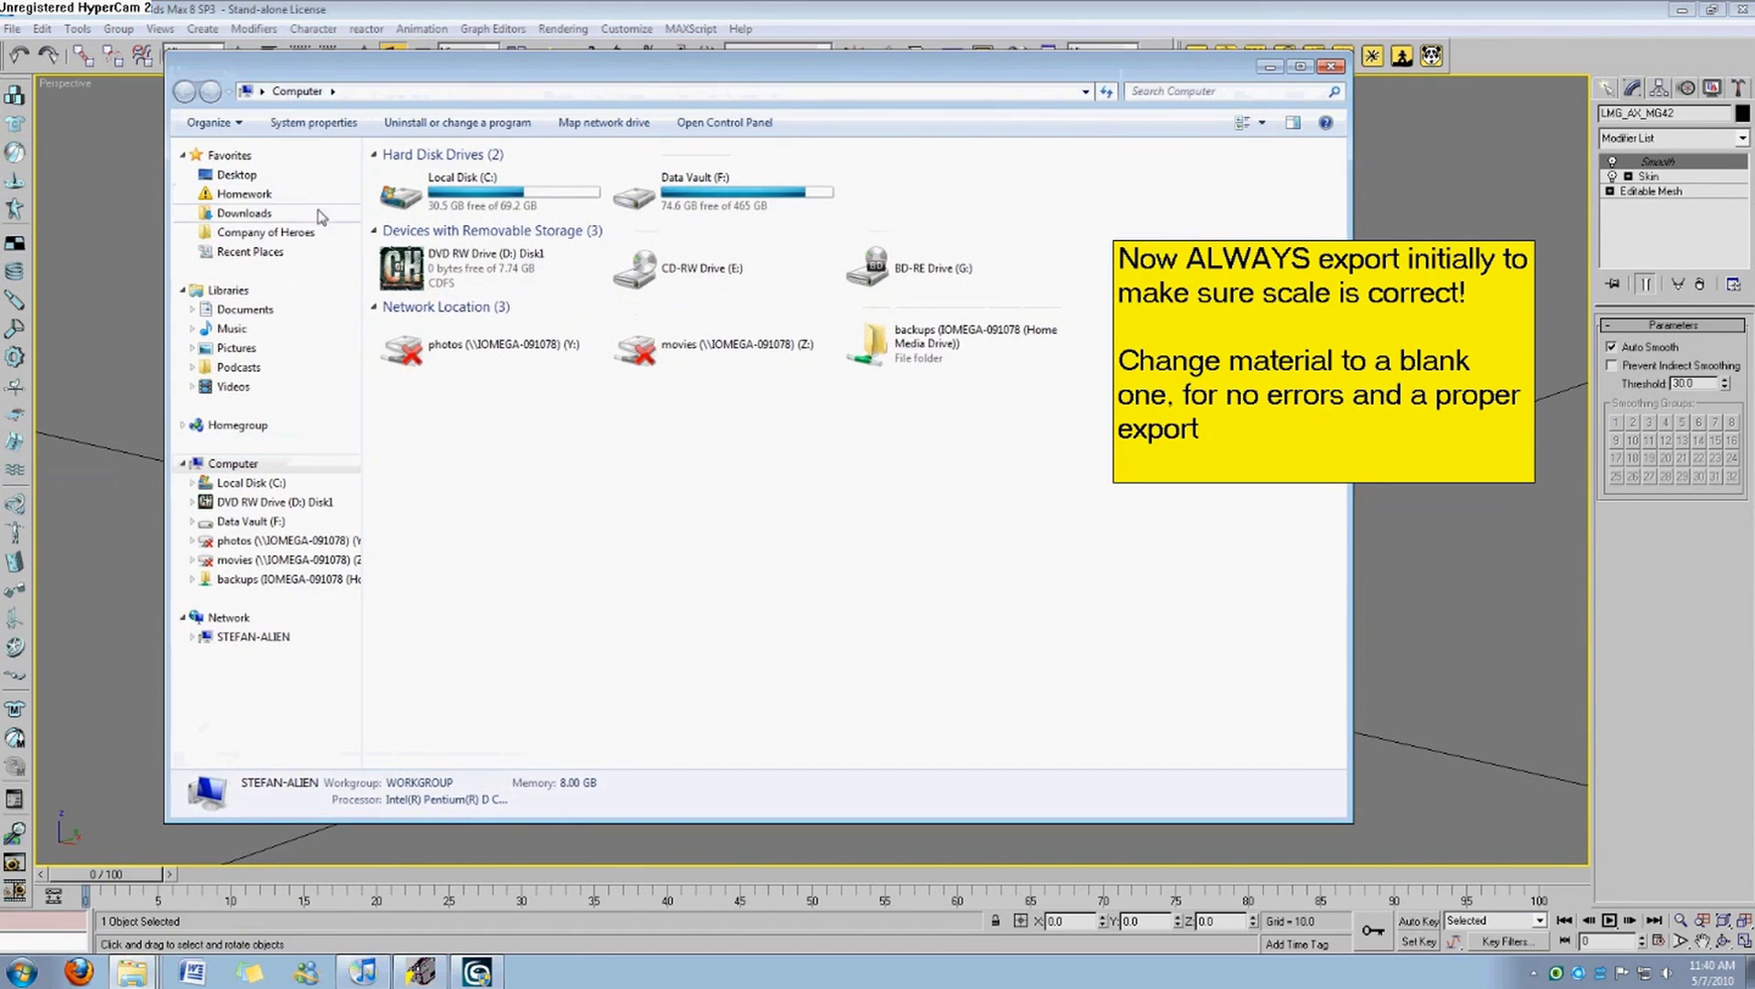
{"action": "left_click", "coordinate": [316, 235]}
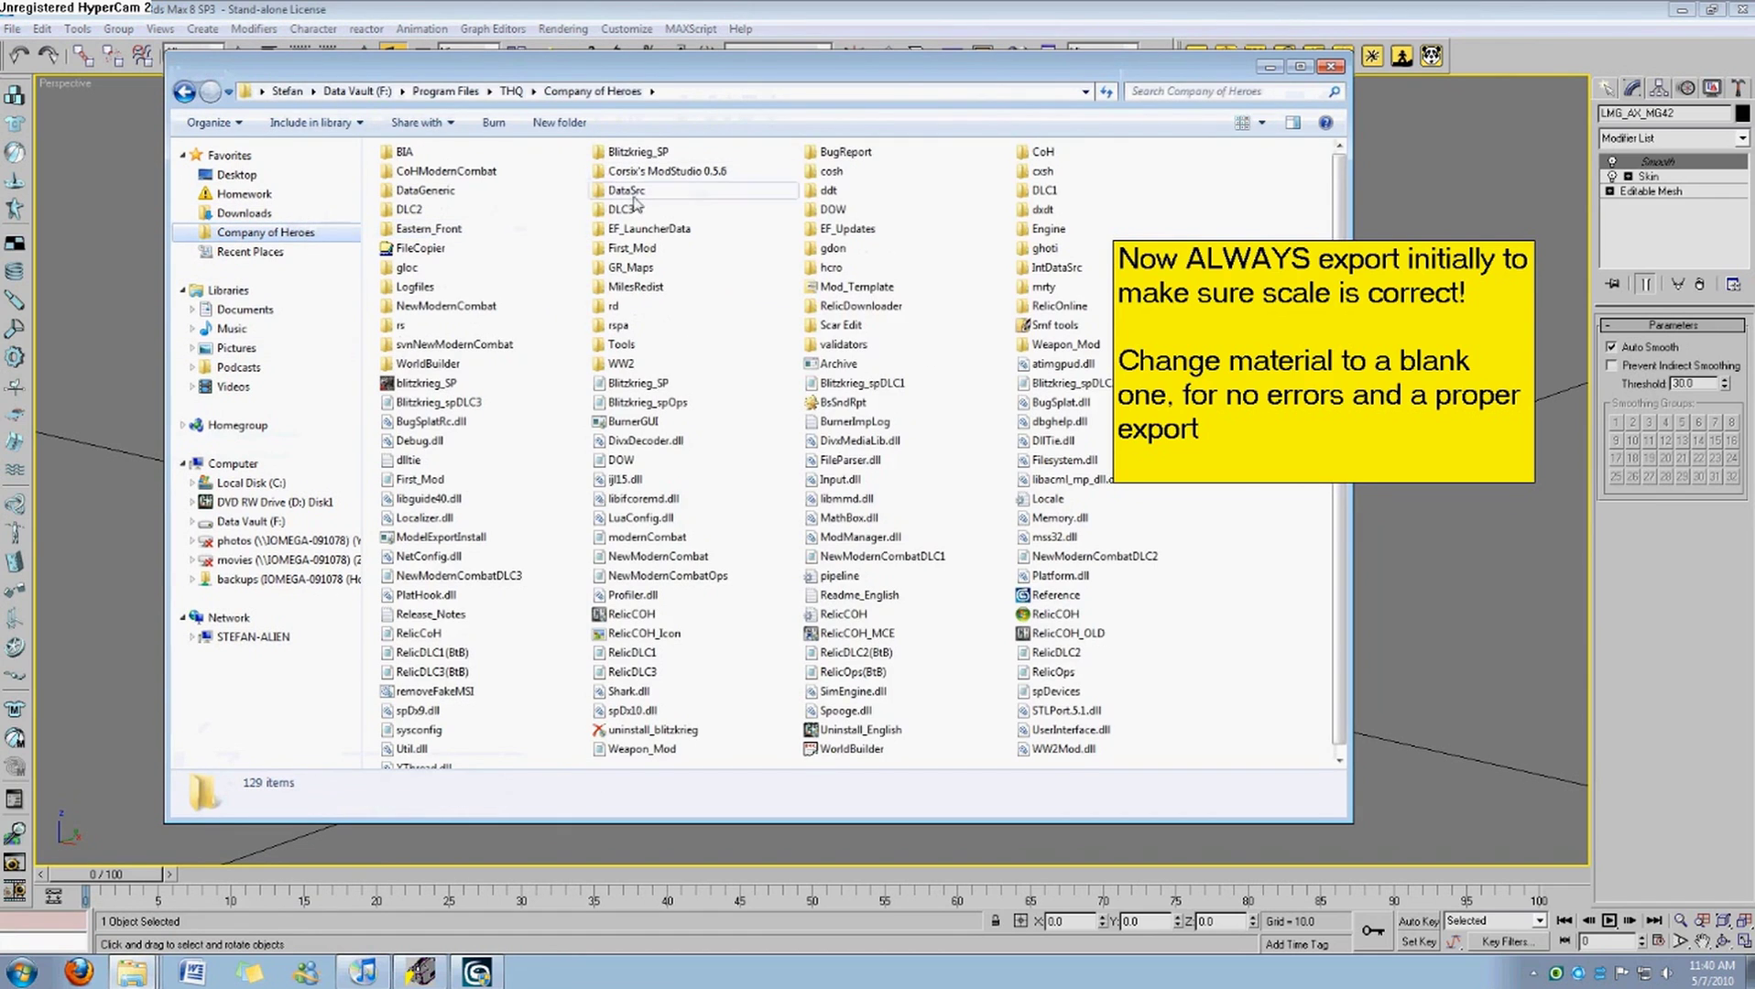
{"action": "double_click", "coordinate": [429, 191]}
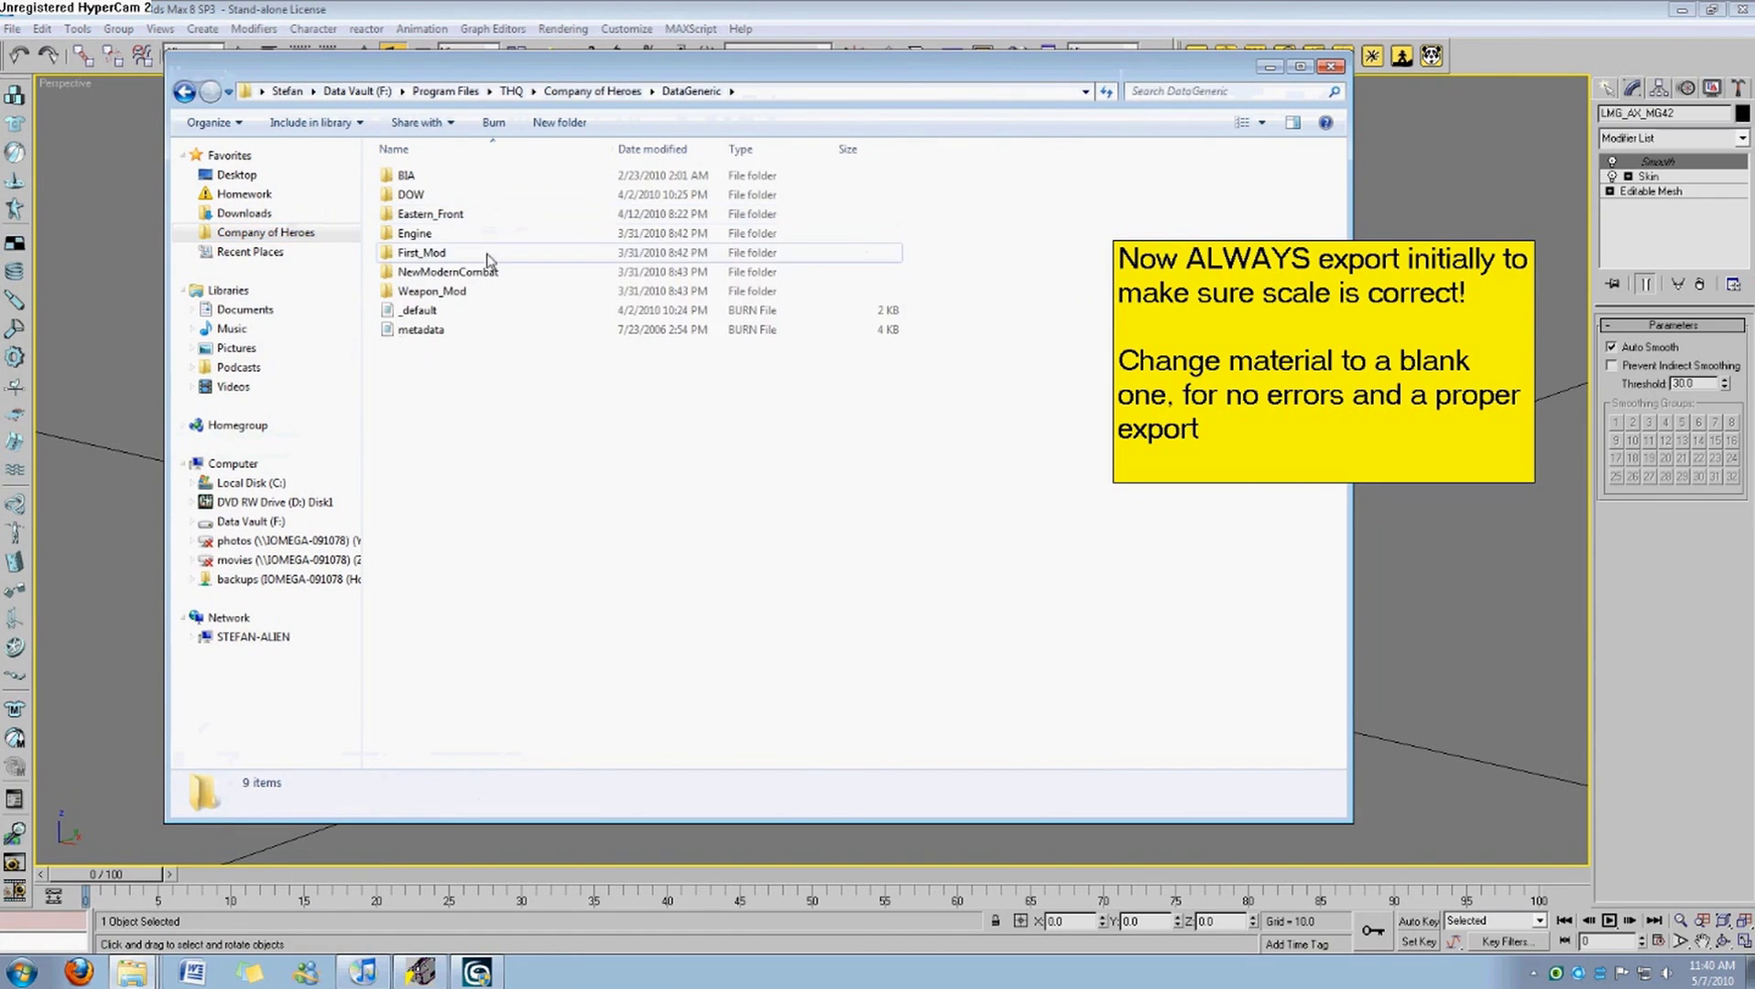
Navigate to Weapon_Mod\Art\models\races\allies\soldiers\weapons\SAW and select the exported SAW RGM file.
{"action": "double_click", "coordinate": [431, 291]}
{"action": "double_click", "coordinate": [451, 176]}
{"action": "left_click", "coordinate": [453, 177]}
{"action": "double_click", "coordinate": [452, 178]}
{"action": "double_click", "coordinate": [453, 178]}
{"action": "double_click", "coordinate": [453, 178]}
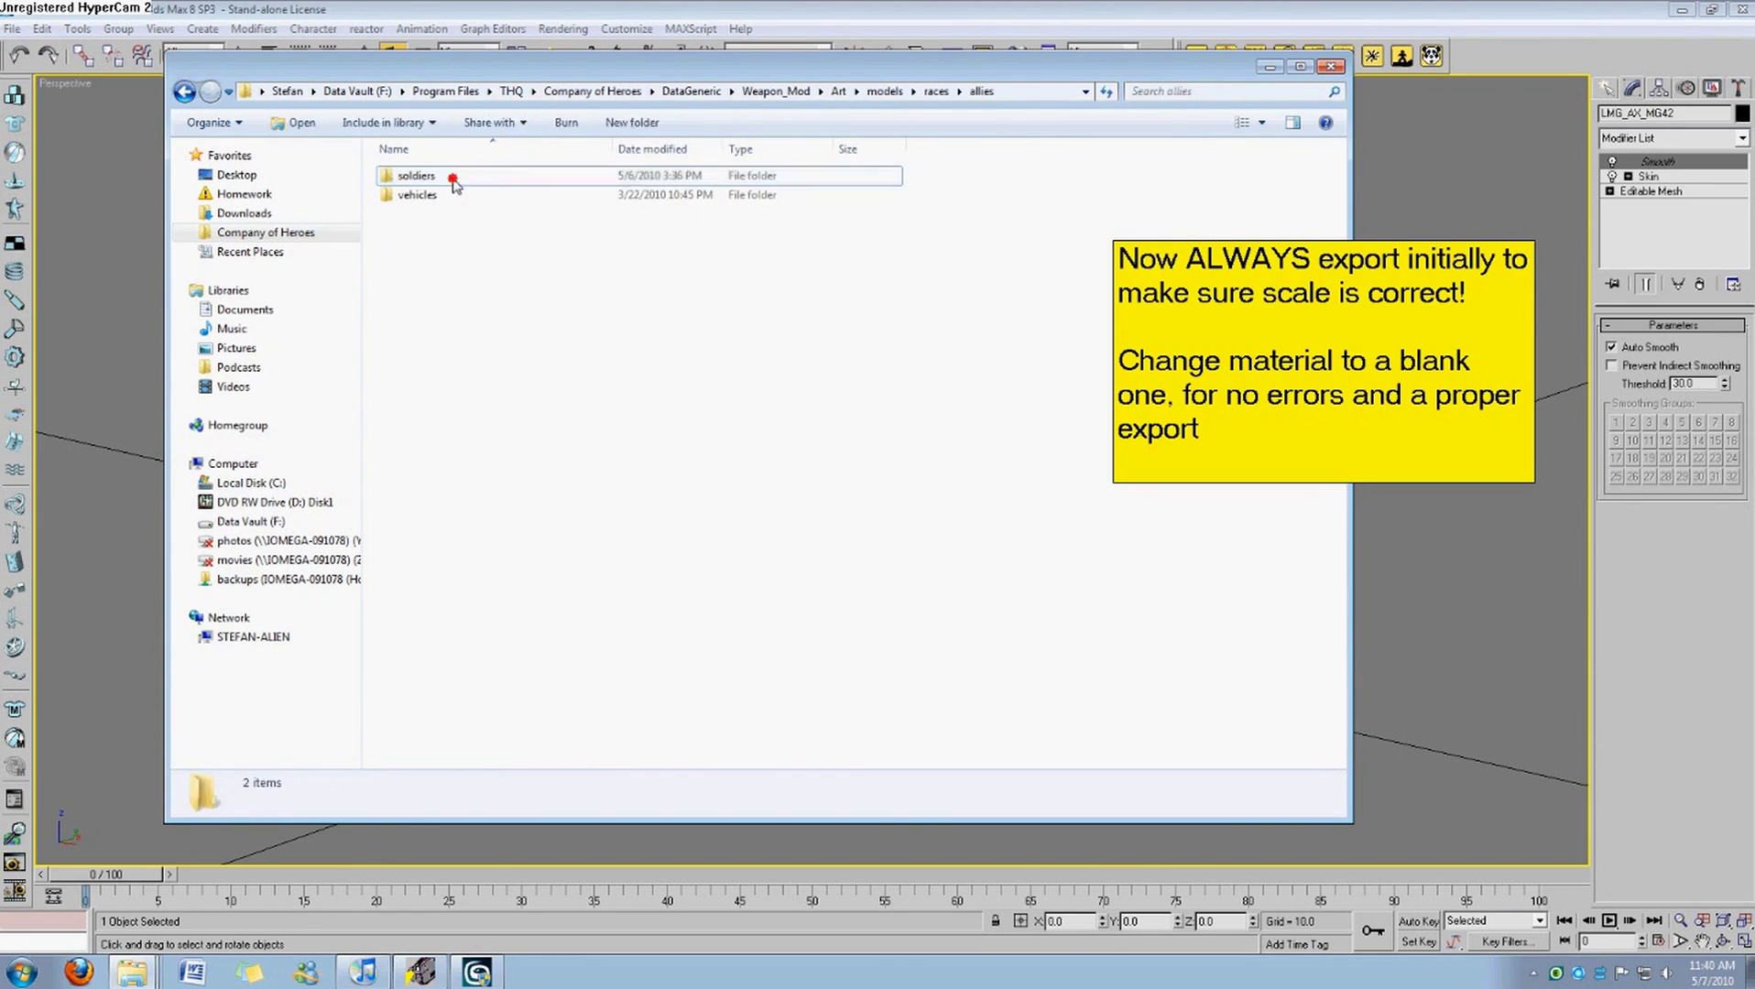
{"action": "double_click", "coordinate": [454, 178]}
{"action": "left_click", "coordinate": [456, 180]}
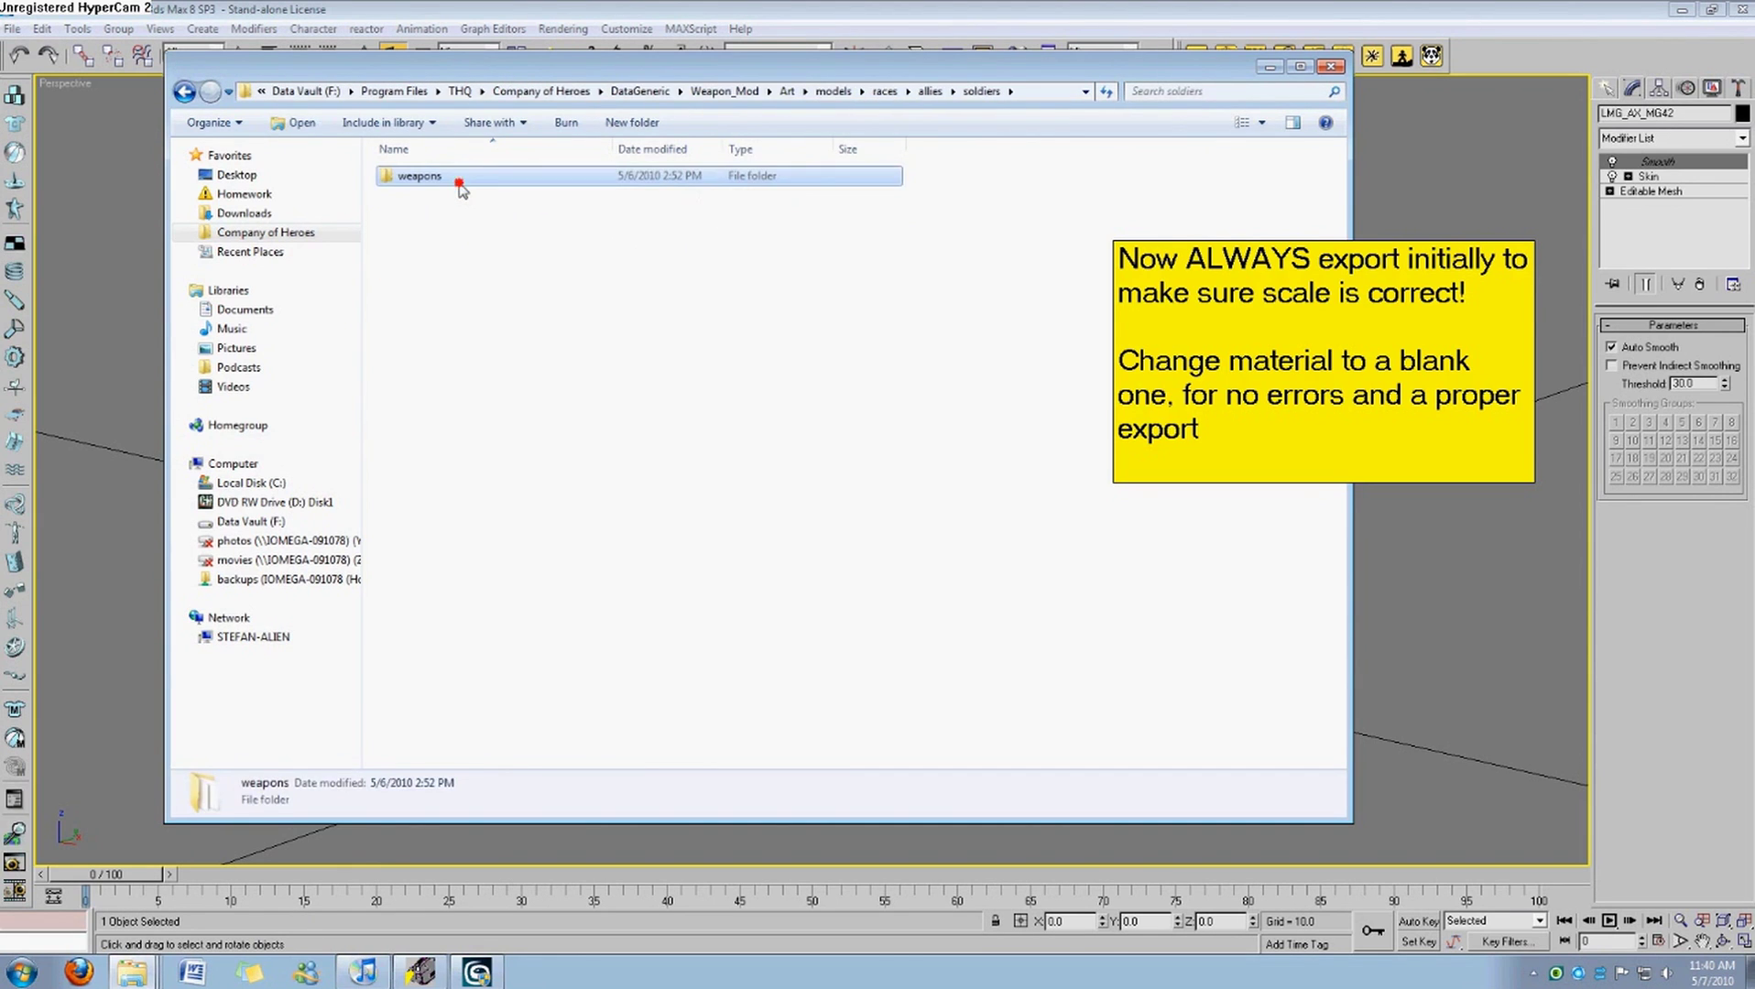
{"action": "double_click", "coordinate": [458, 184]}
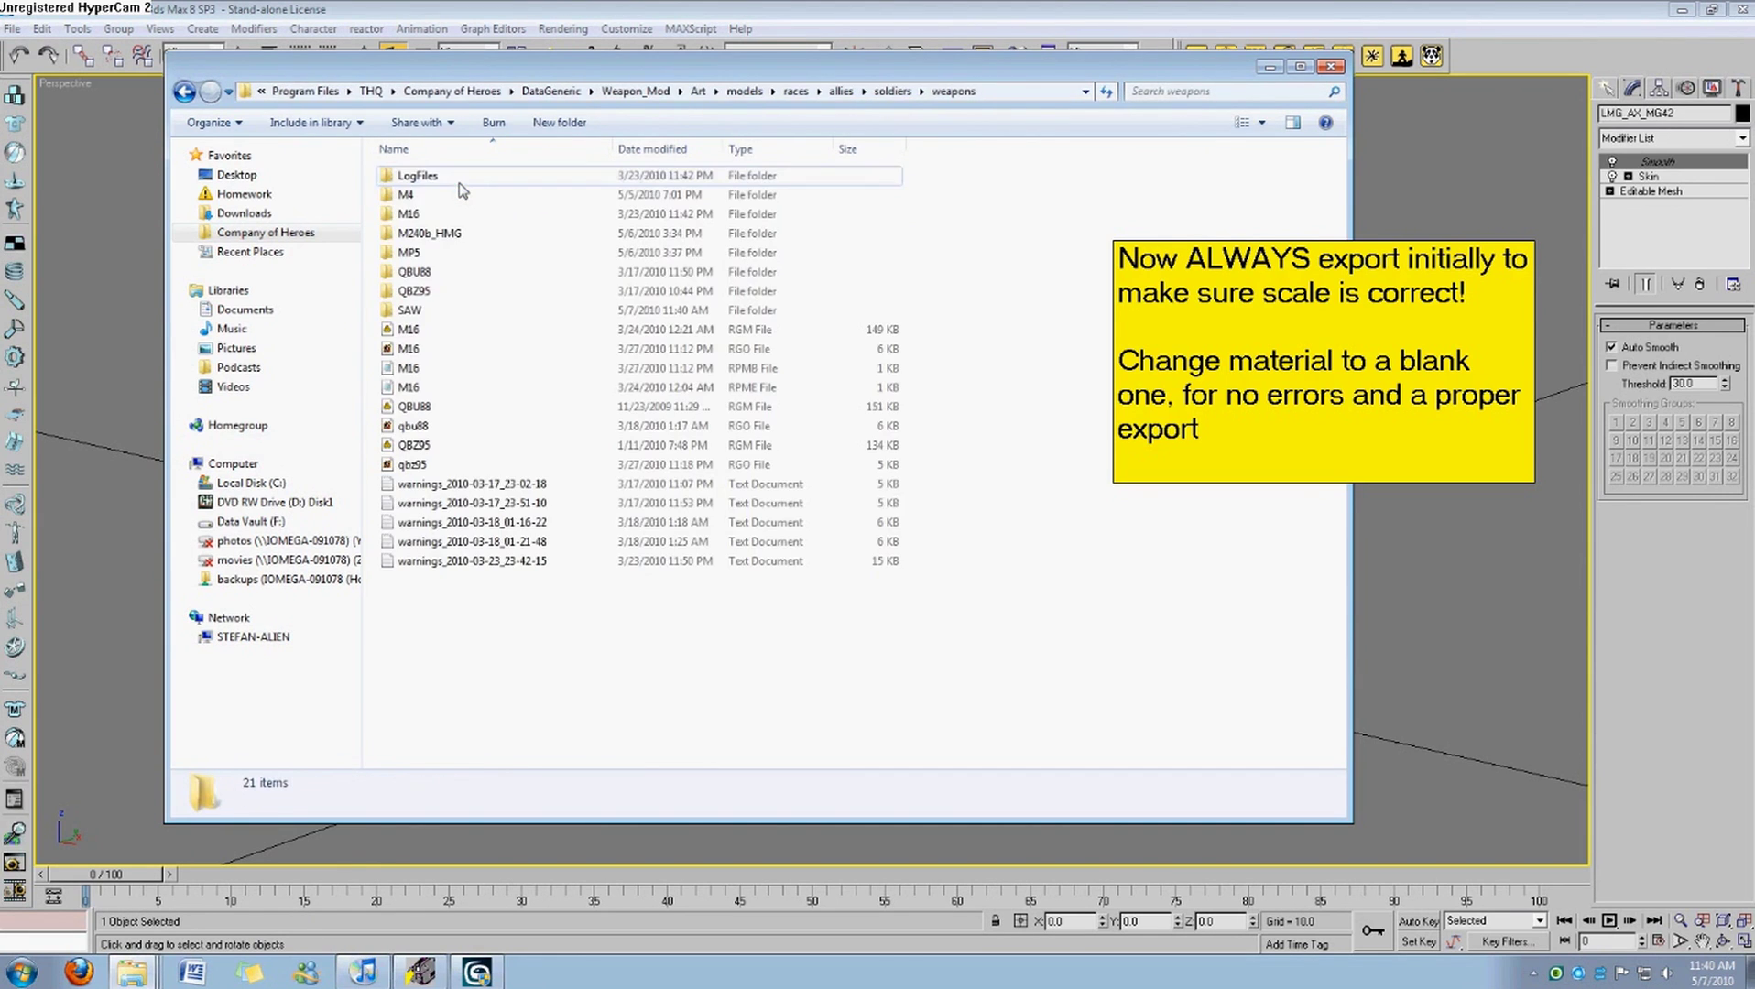
{"action": "double_click", "coordinate": [442, 309]}
{"action": "left_click", "coordinate": [438, 233]}
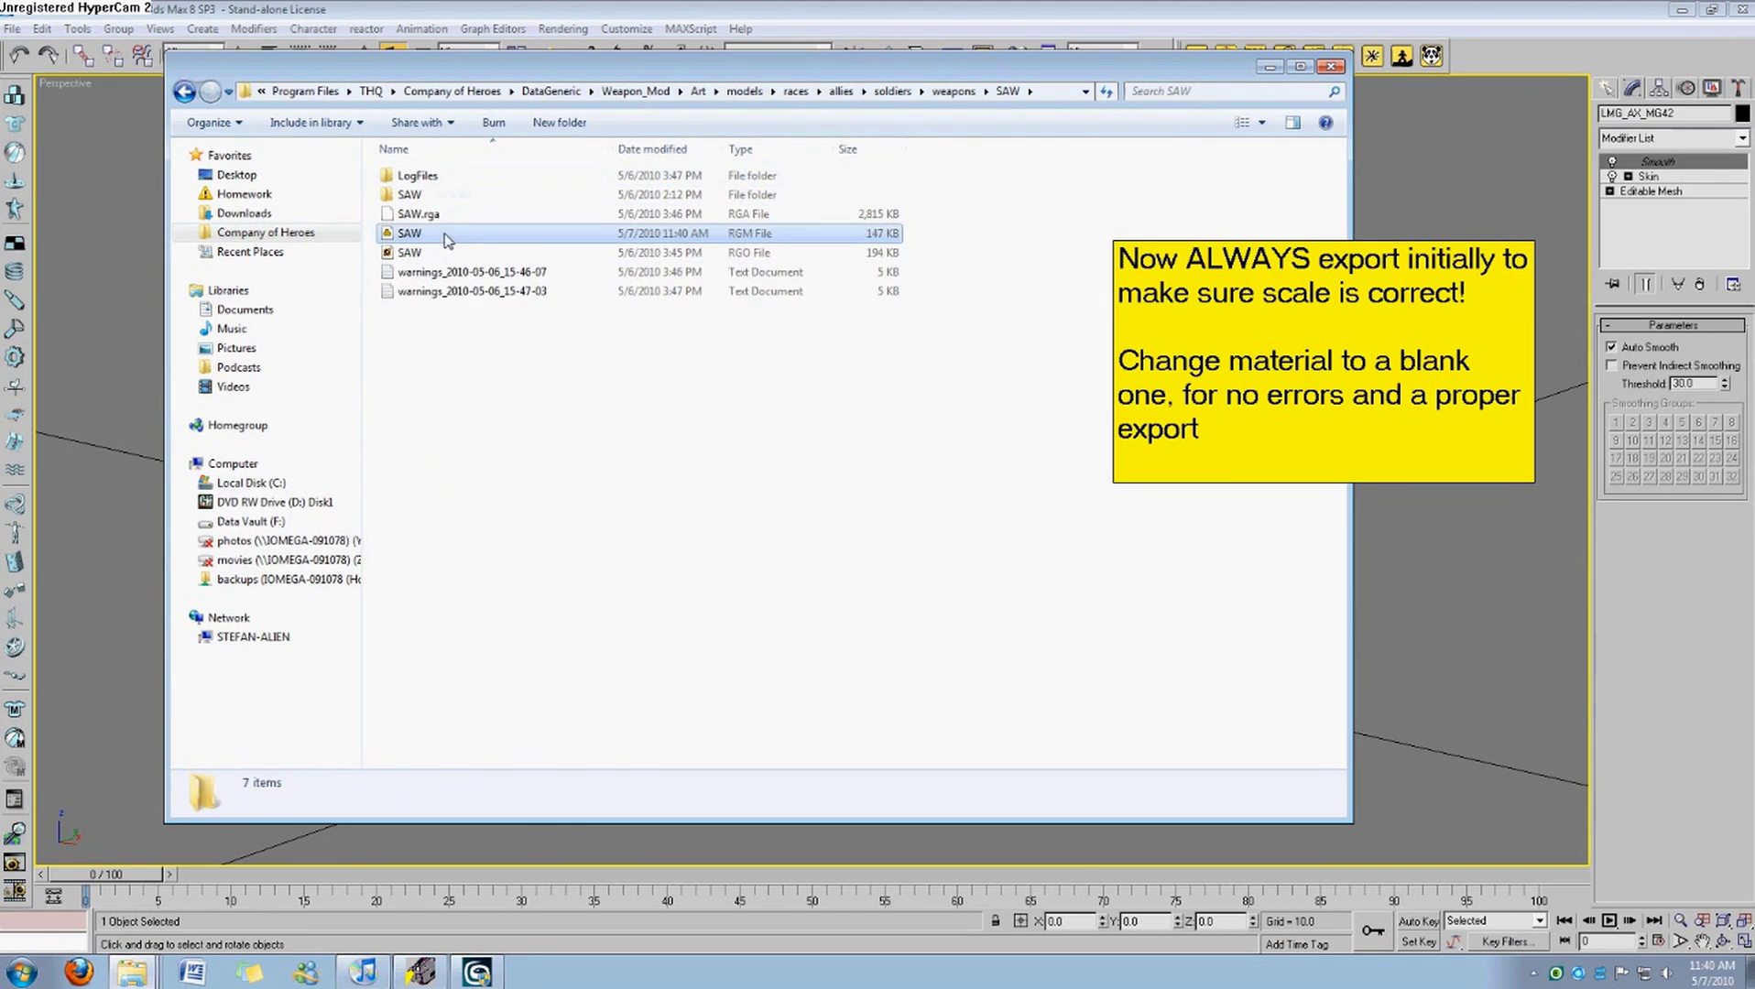
Delete the two warnings text files and the LogFiles folder from the SAW folder.
{"action": "left_click", "coordinate": [497, 295]}
{"action": "left_click_drag", "start_coordinate": [421, 348], "coordinate": [541, 273]}
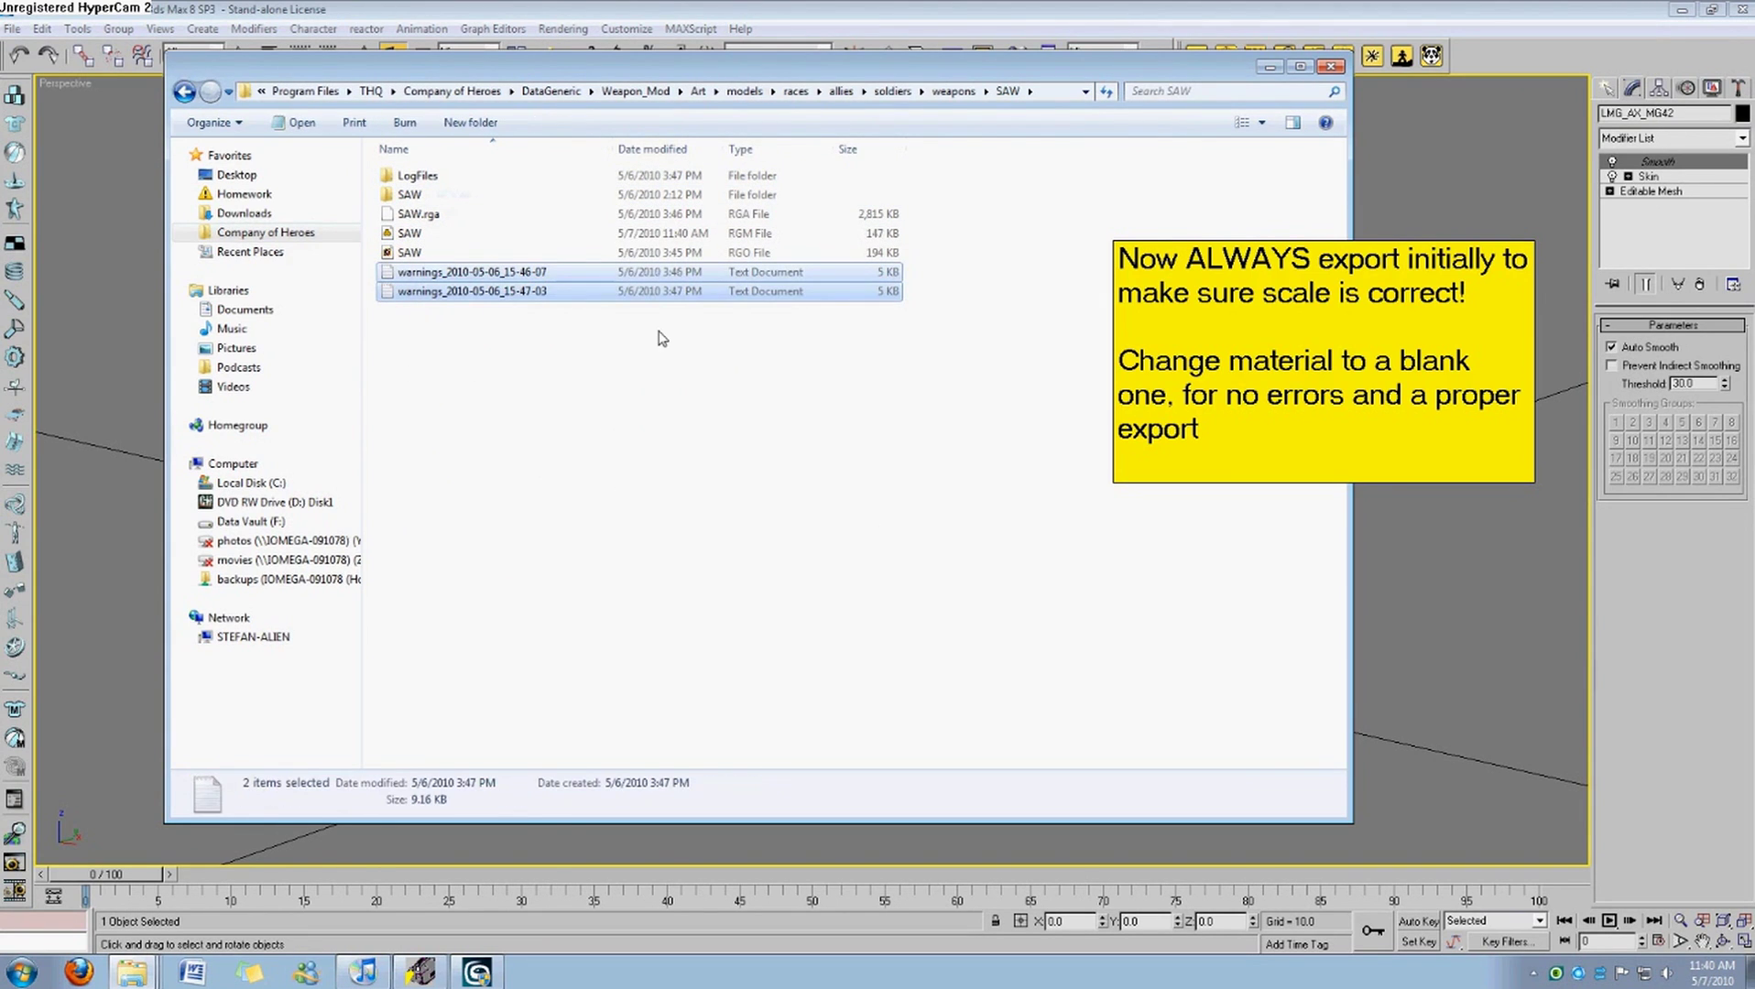
{"action": "key", "text": "Delete"}
{"action": "key", "text": "Return"}
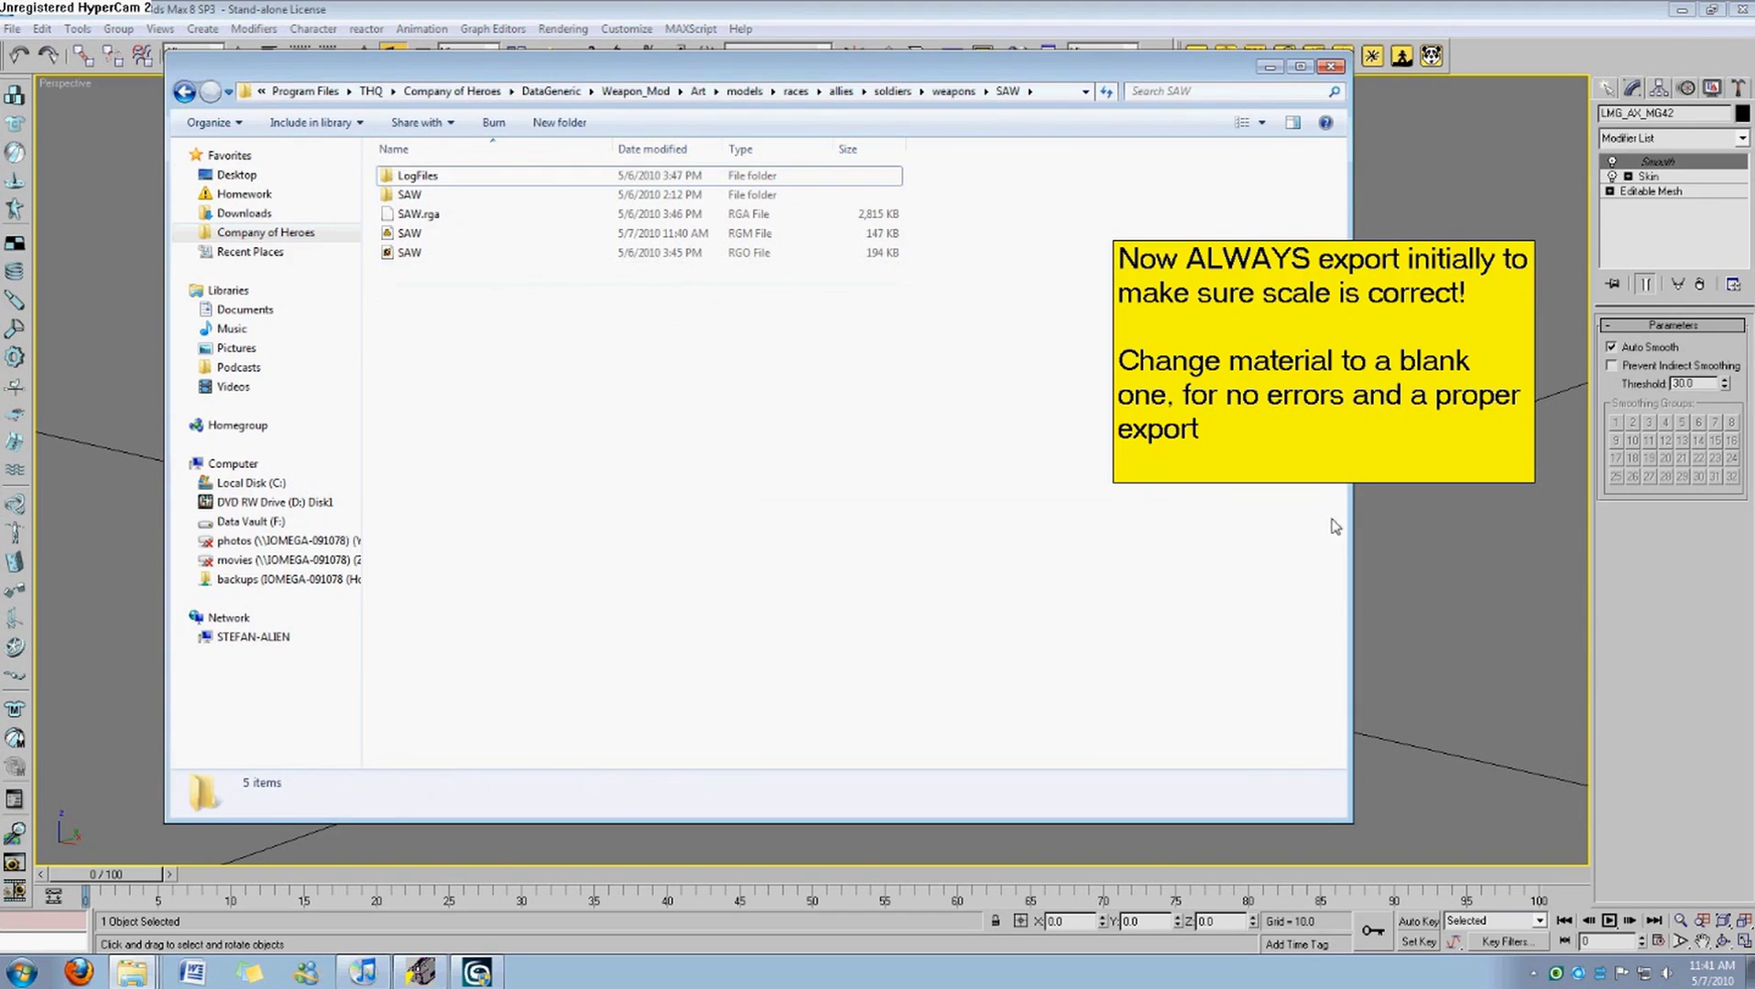
{"action": "left_click", "coordinate": [530, 178]}
{"action": "key", "text": "Delete"}
{"action": "key", "text": "Return"}
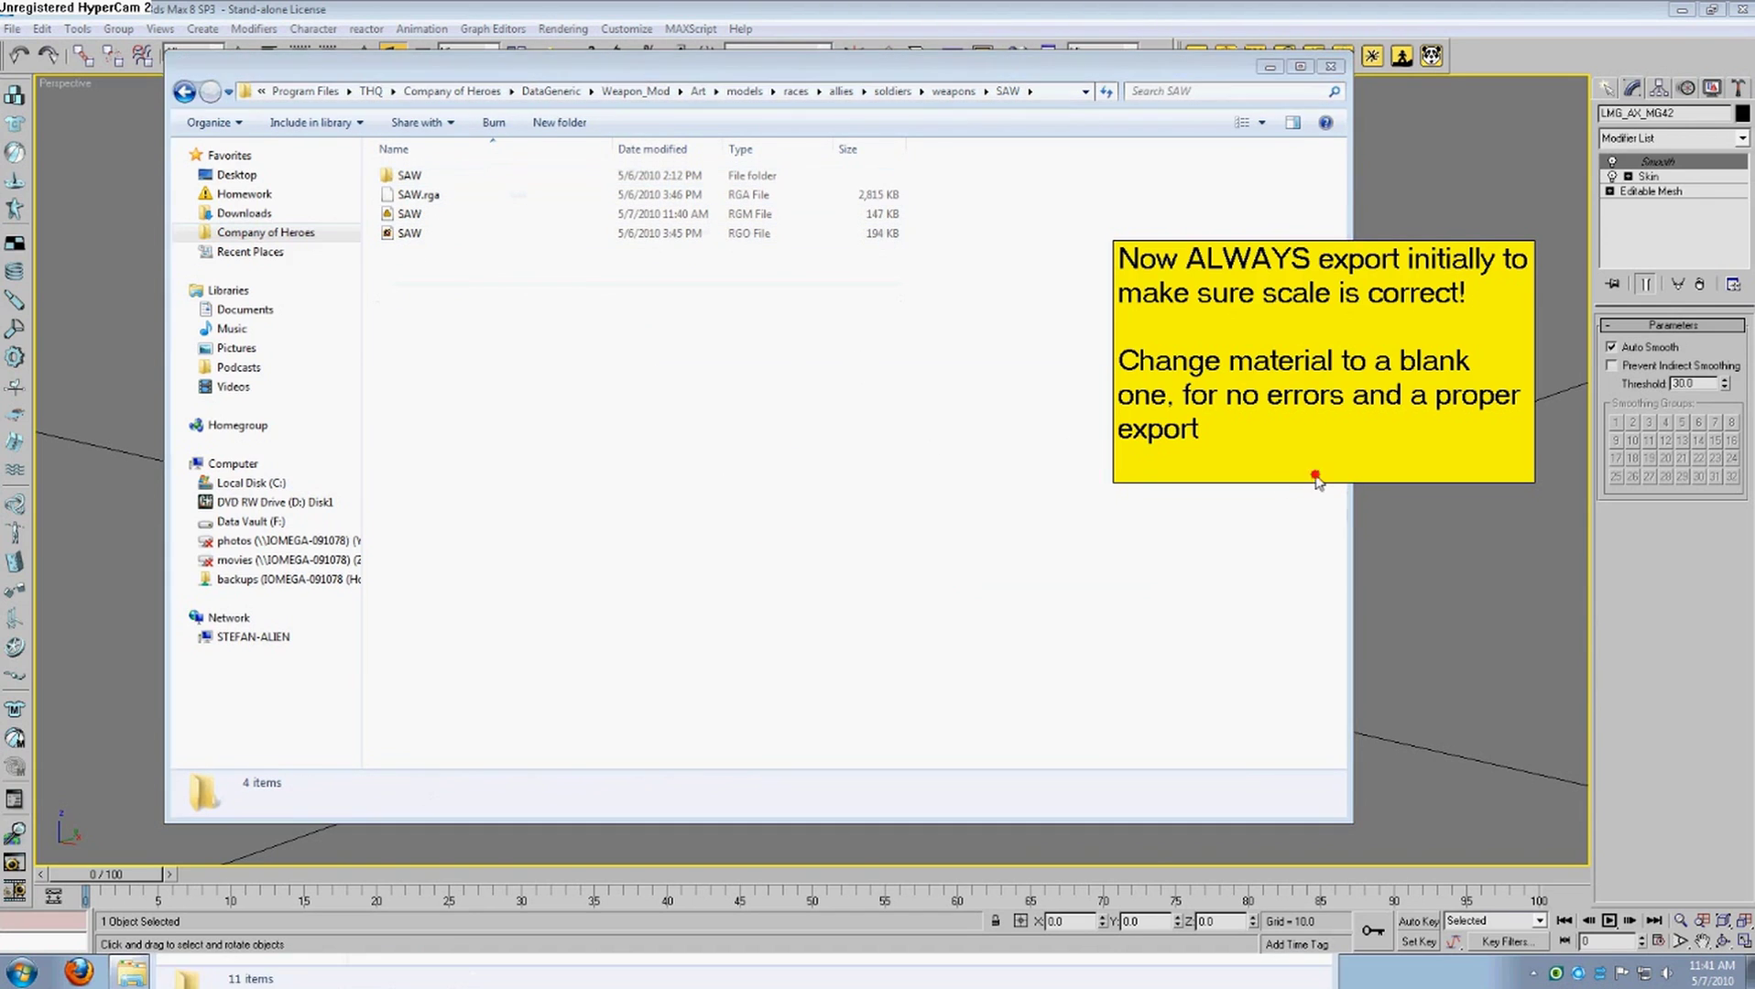
Replace the sticky note's second paragraph with "Just rename the original mg42_light.rga/.rgo to your model's name to test".
{"action": "double_click", "coordinate": [1313, 457]}
{"action": "left_click", "coordinate": [1299, 450]}
{"action": "left_click_drag", "start_coordinate": [1255, 432], "coordinate": [1027, 352]}
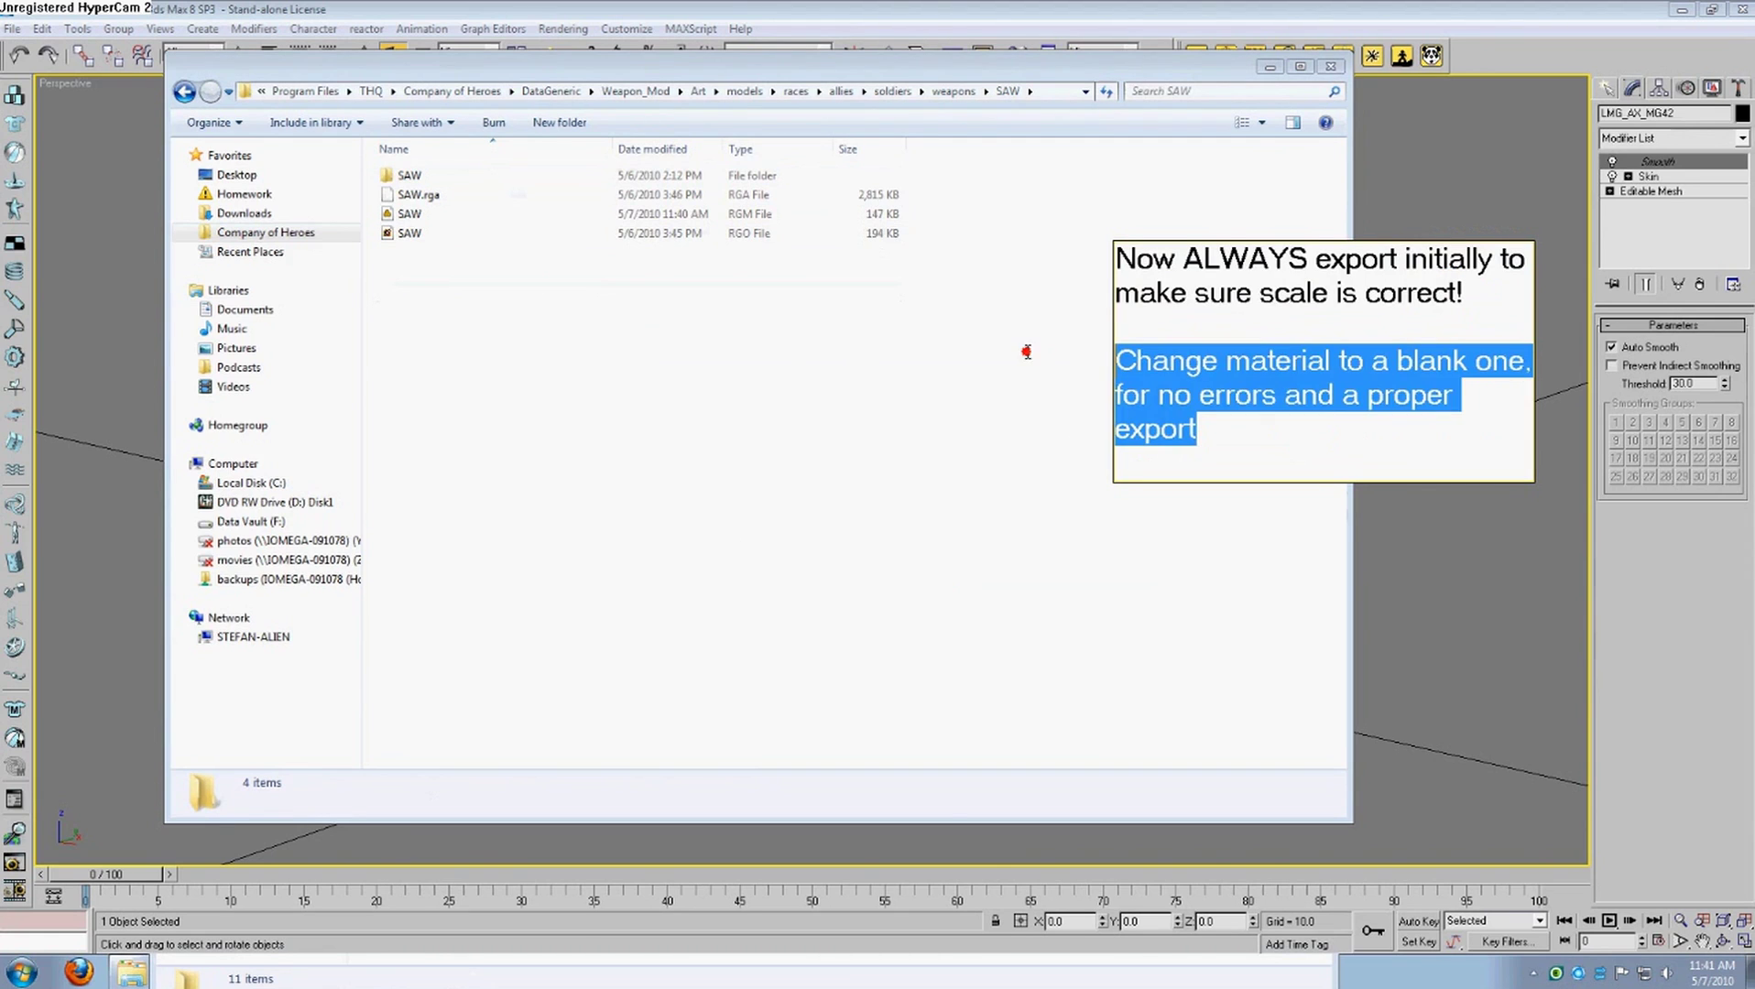
{"action": "type", "text": "Just remnam"}
{"action": "key", "text": "BackSpace"}
{"action": "key", "text": "BackSpace"}
{"action": "key", "text": "BackSpace"}
{"action": "key", "text": "BackSpace"}
{"action": "type", "text": "name the o"}
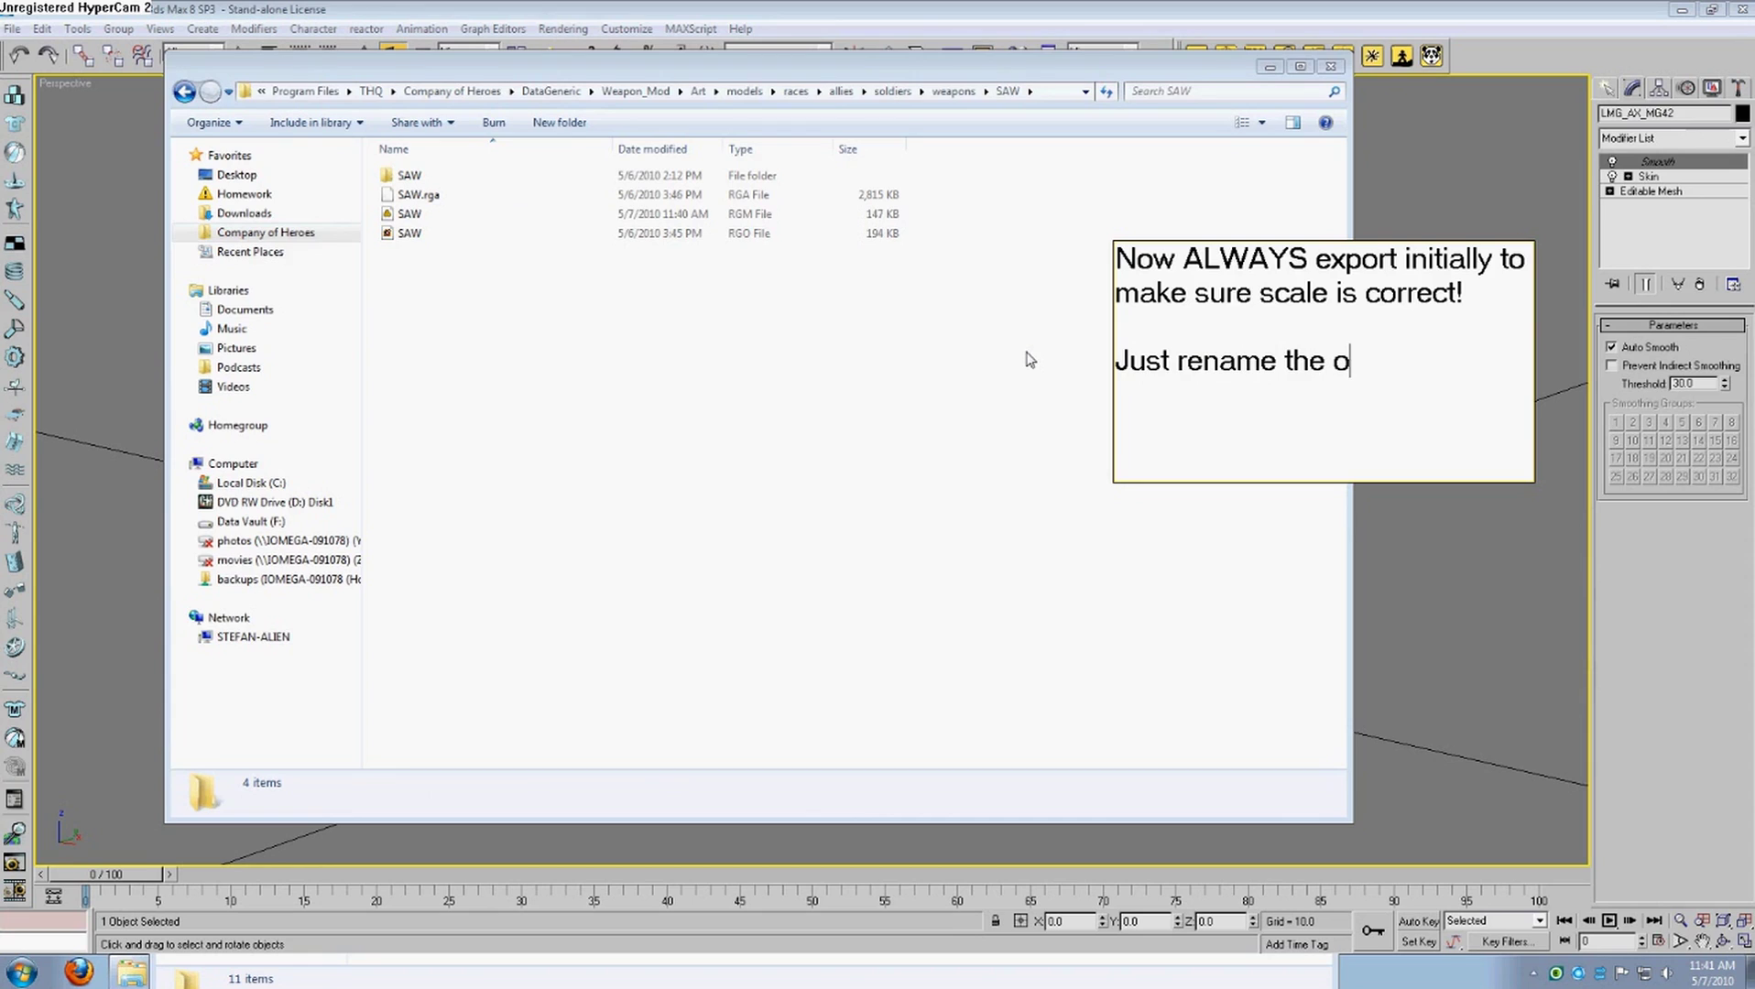
{"action": "type", "text": "riginal mg42_l"}
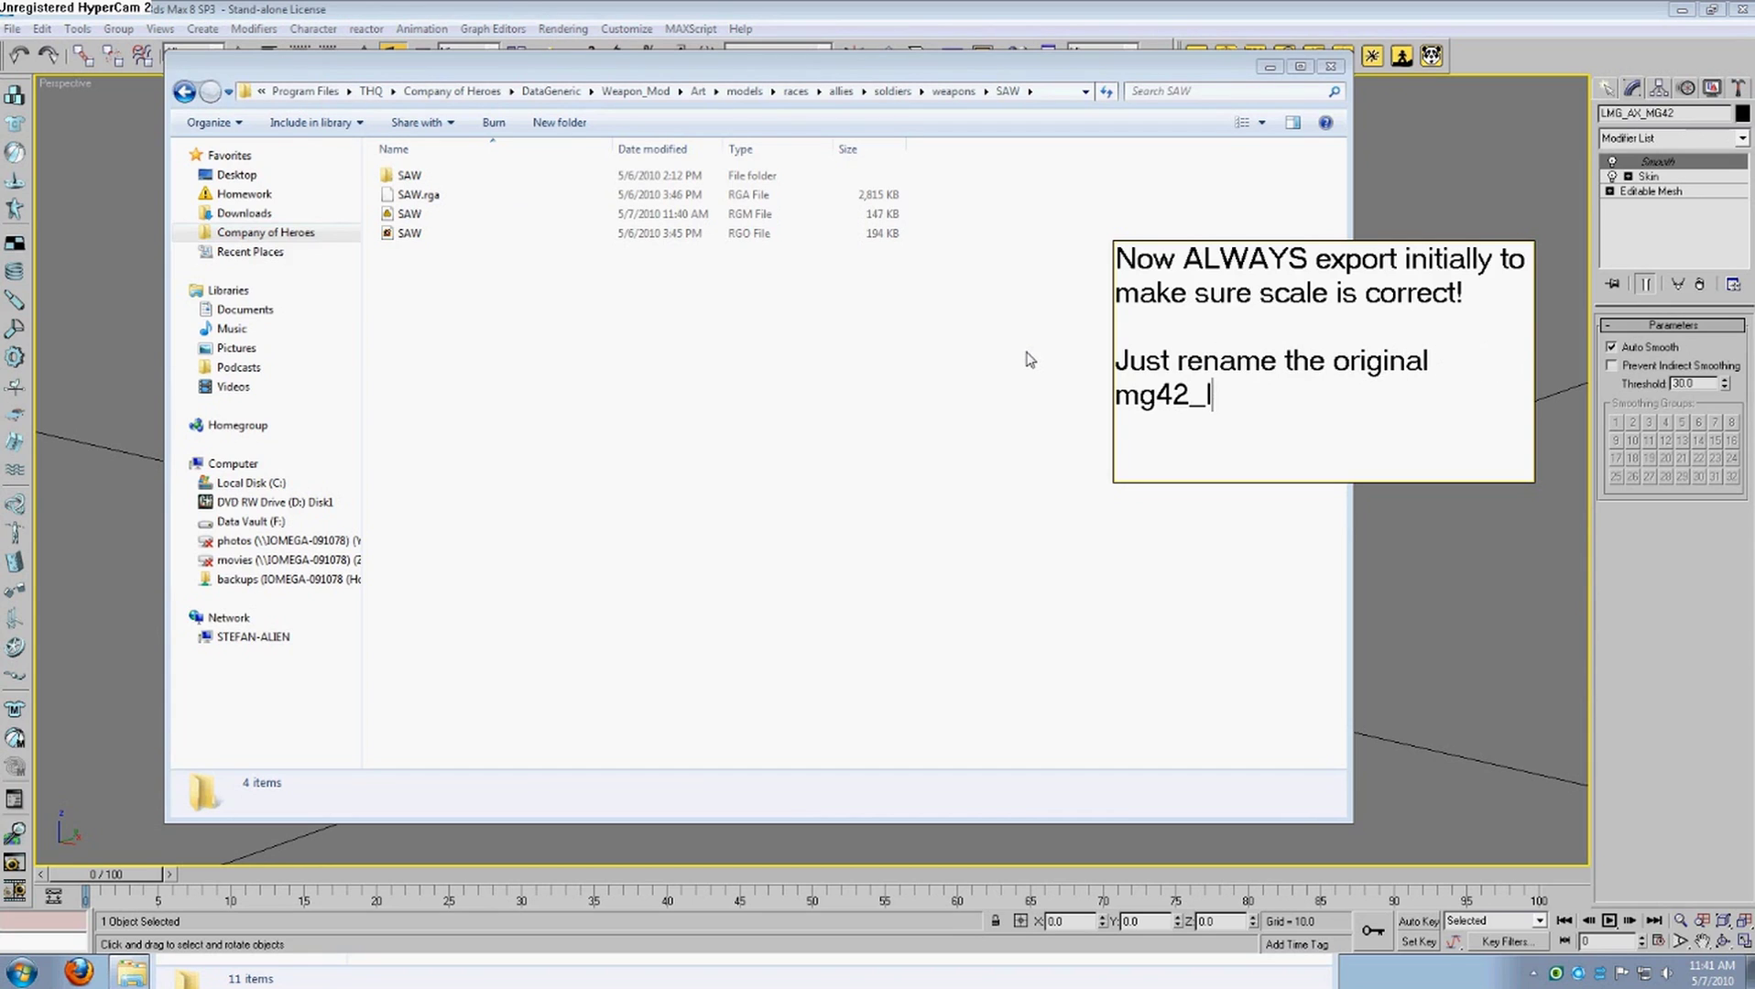
{"action": "type", "text": "ight.rga/.rg"}
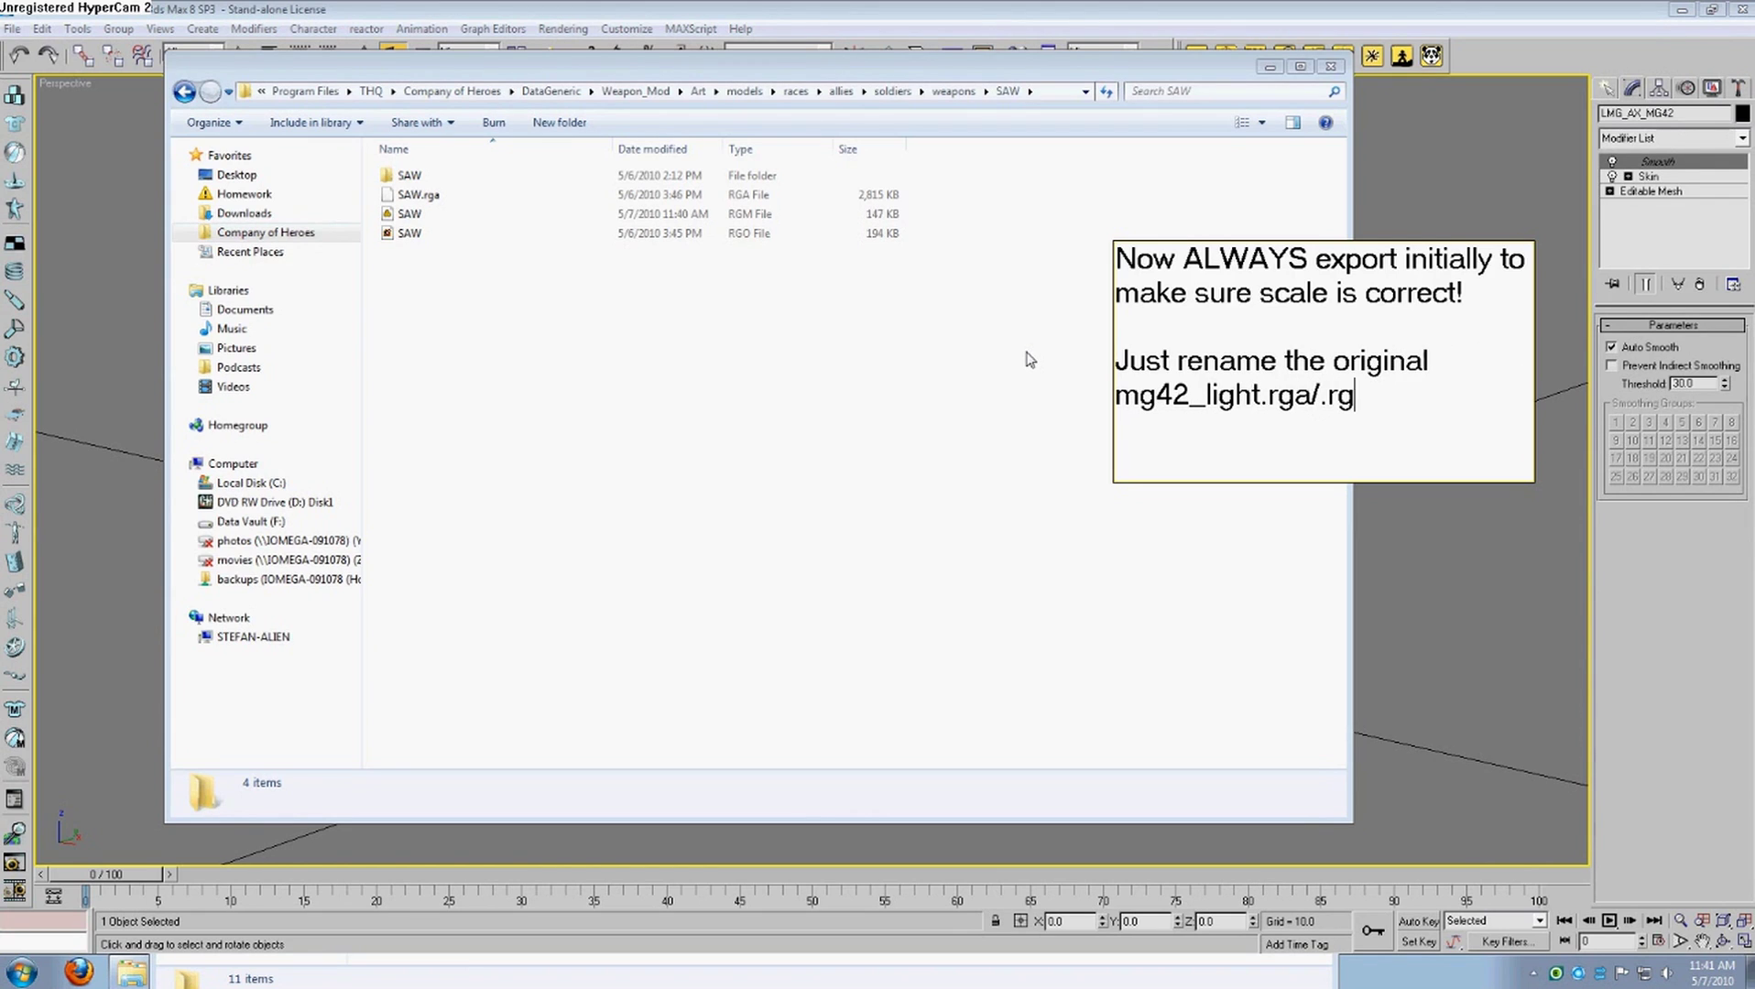
{"action": "type", "text": "o to your mo"}
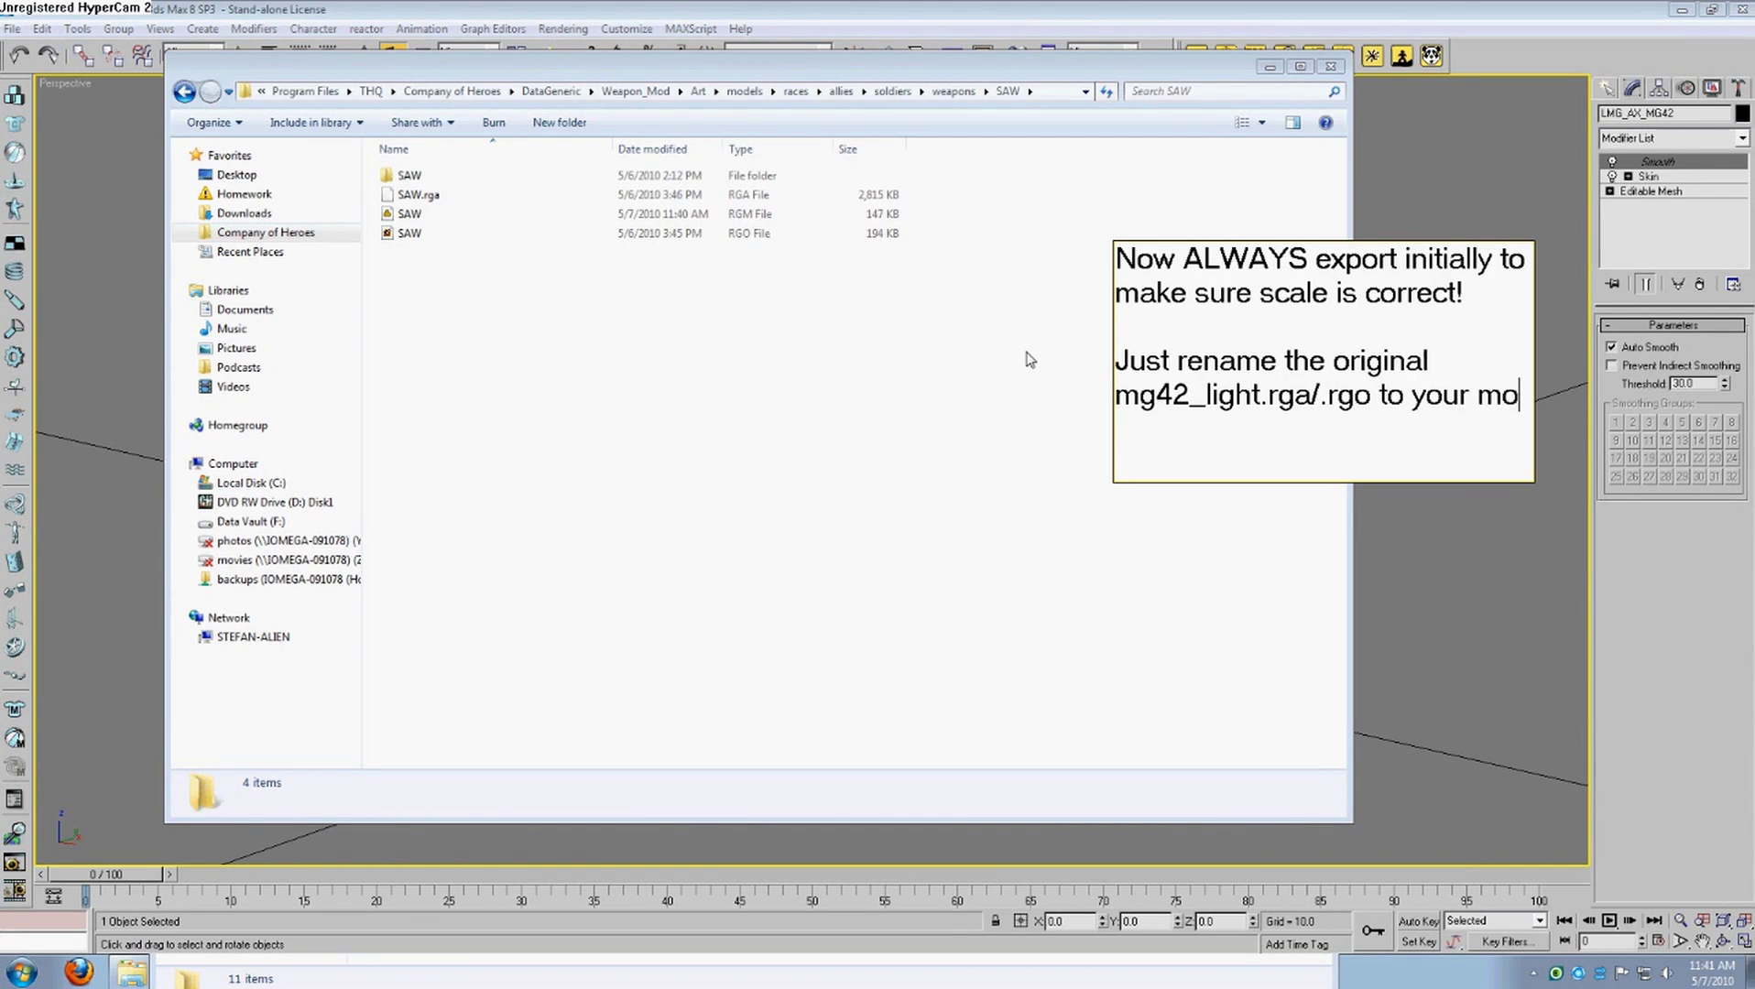
{"action": "type", "text": "del'sname"}
{"action": "key", "text": "BackSpace"}
{"action": "key", "text": "BackSpace"}
{"action": "key", "text": "BackSpace"}
{"action": "key", "text": "BackSpace"}
{"action": "key", "text": "BackSpace"}
{"action": "type", "text": "namd"}
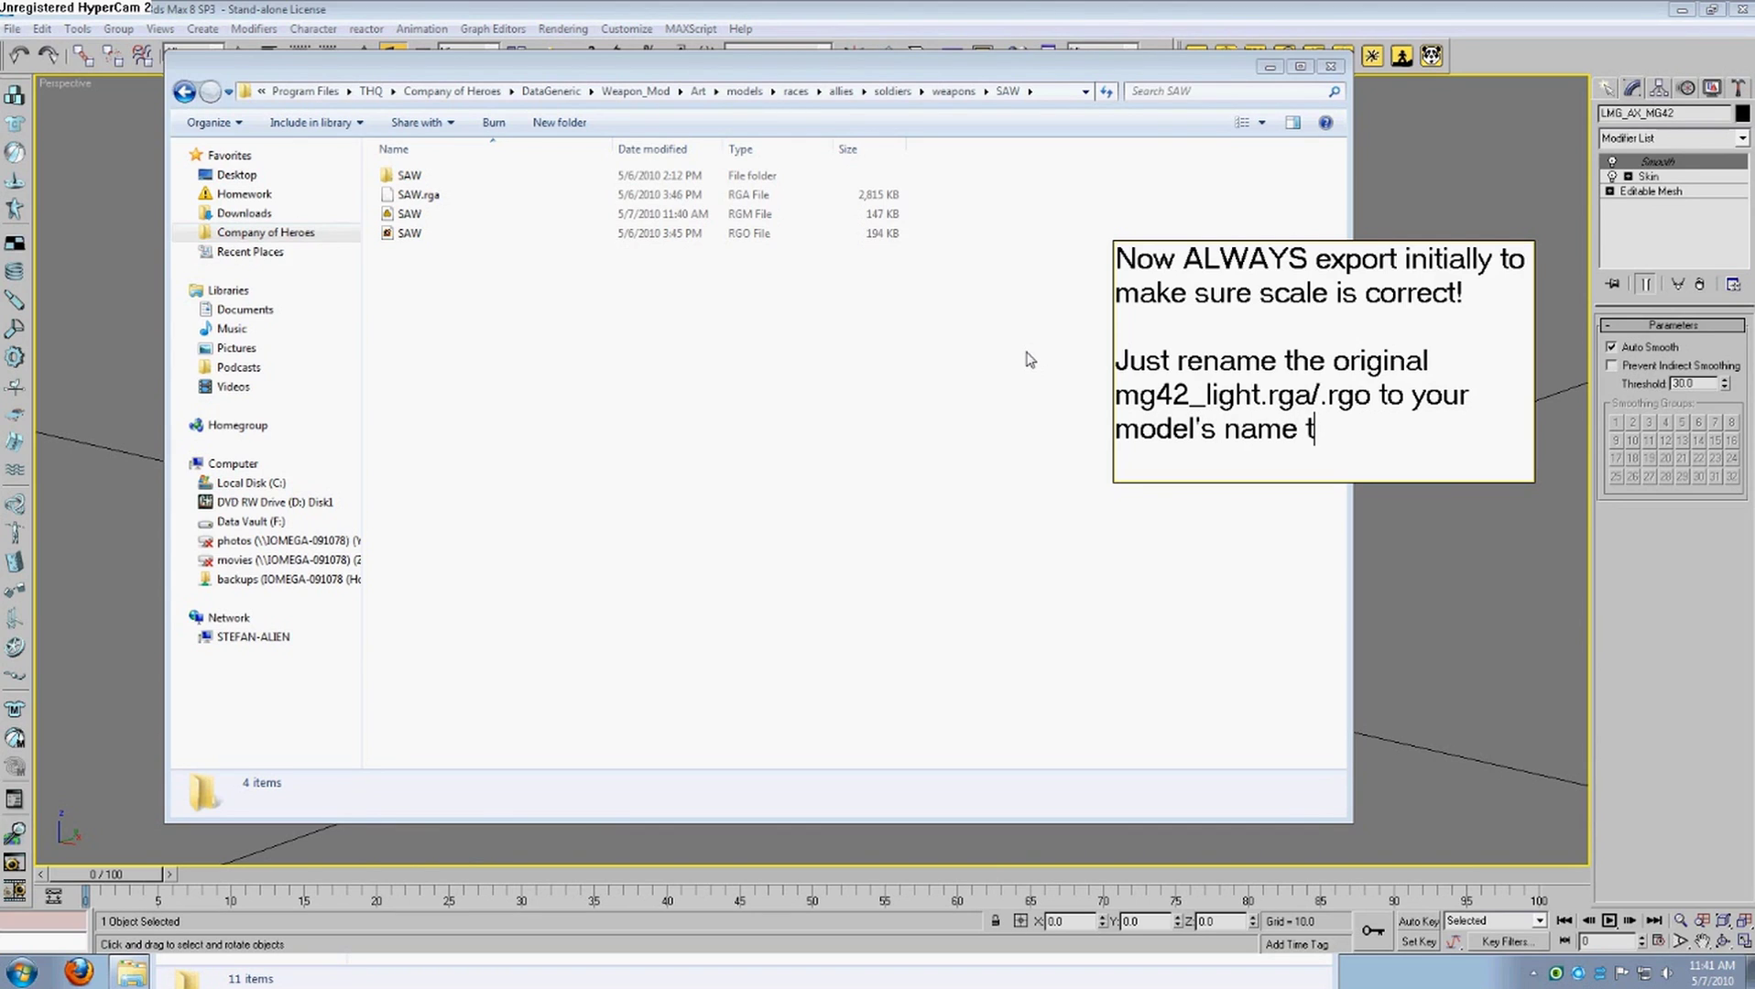
{"action": "type", "text": " to test"}
{"action": "left_click", "coordinate": [823, 500]}
Open the SAW RGO file in the Object Editor, dismiss the model warnings and inspect the model's scale.
{"action": "left_click", "coordinate": [412, 234]}
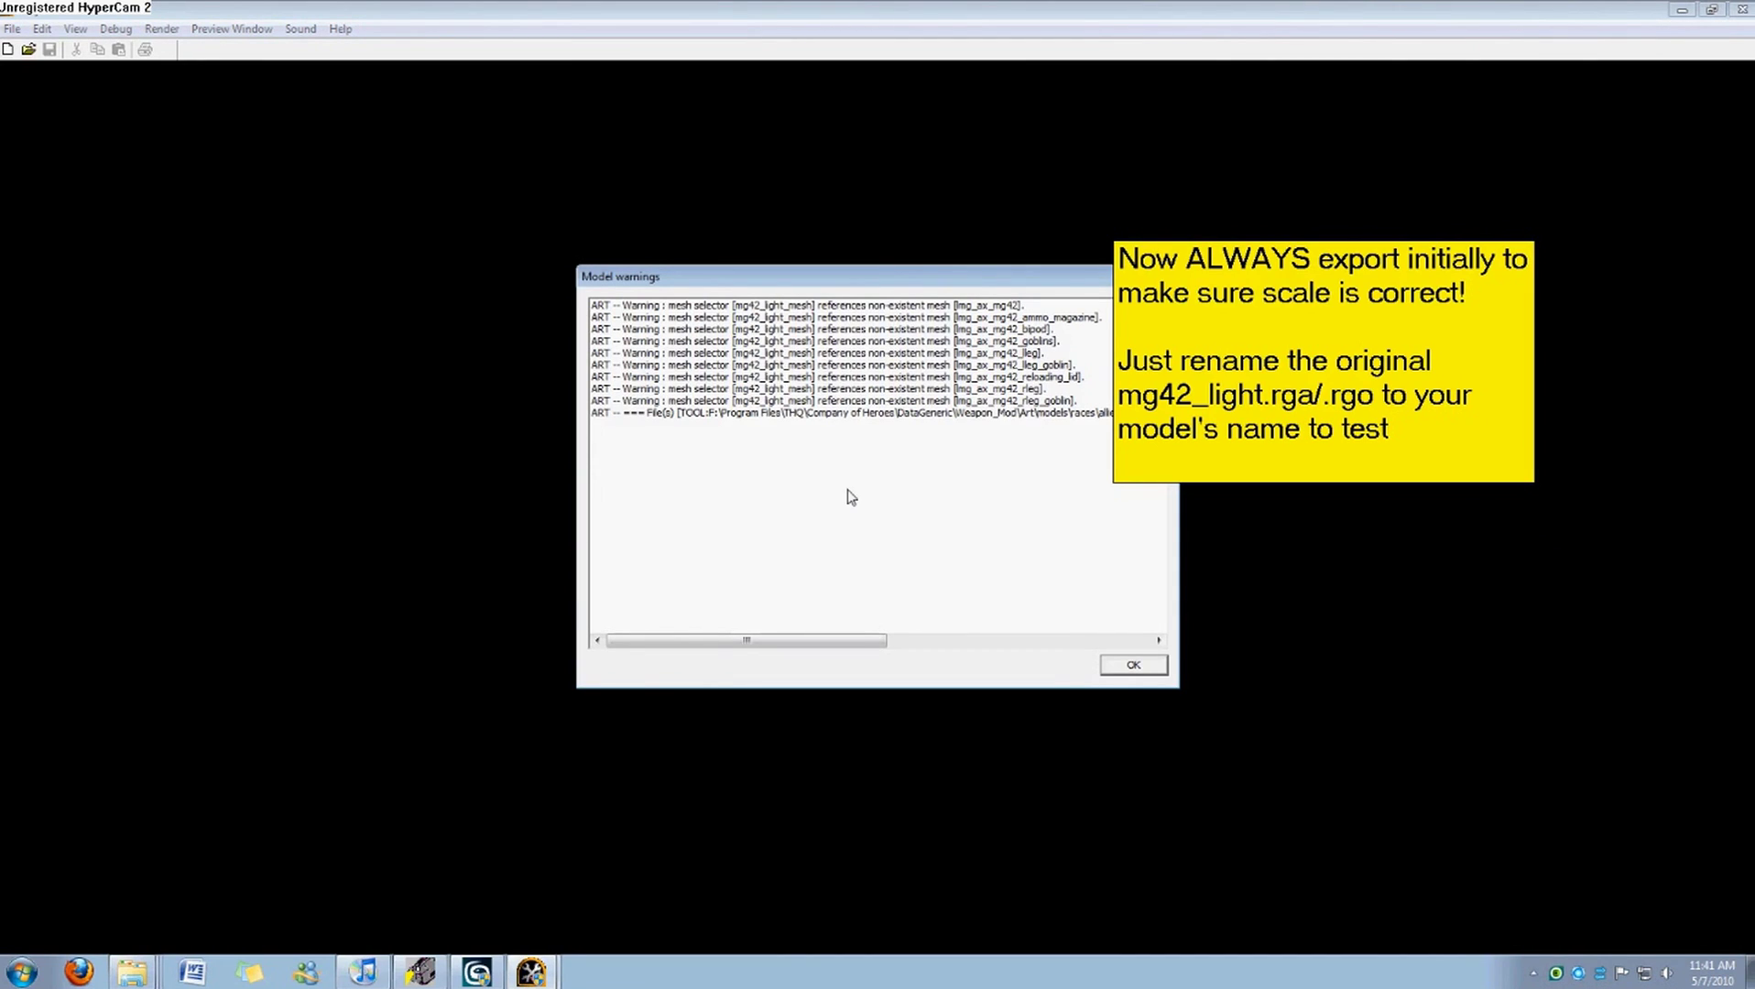
{"action": "left_click", "coordinate": [1117, 658]}
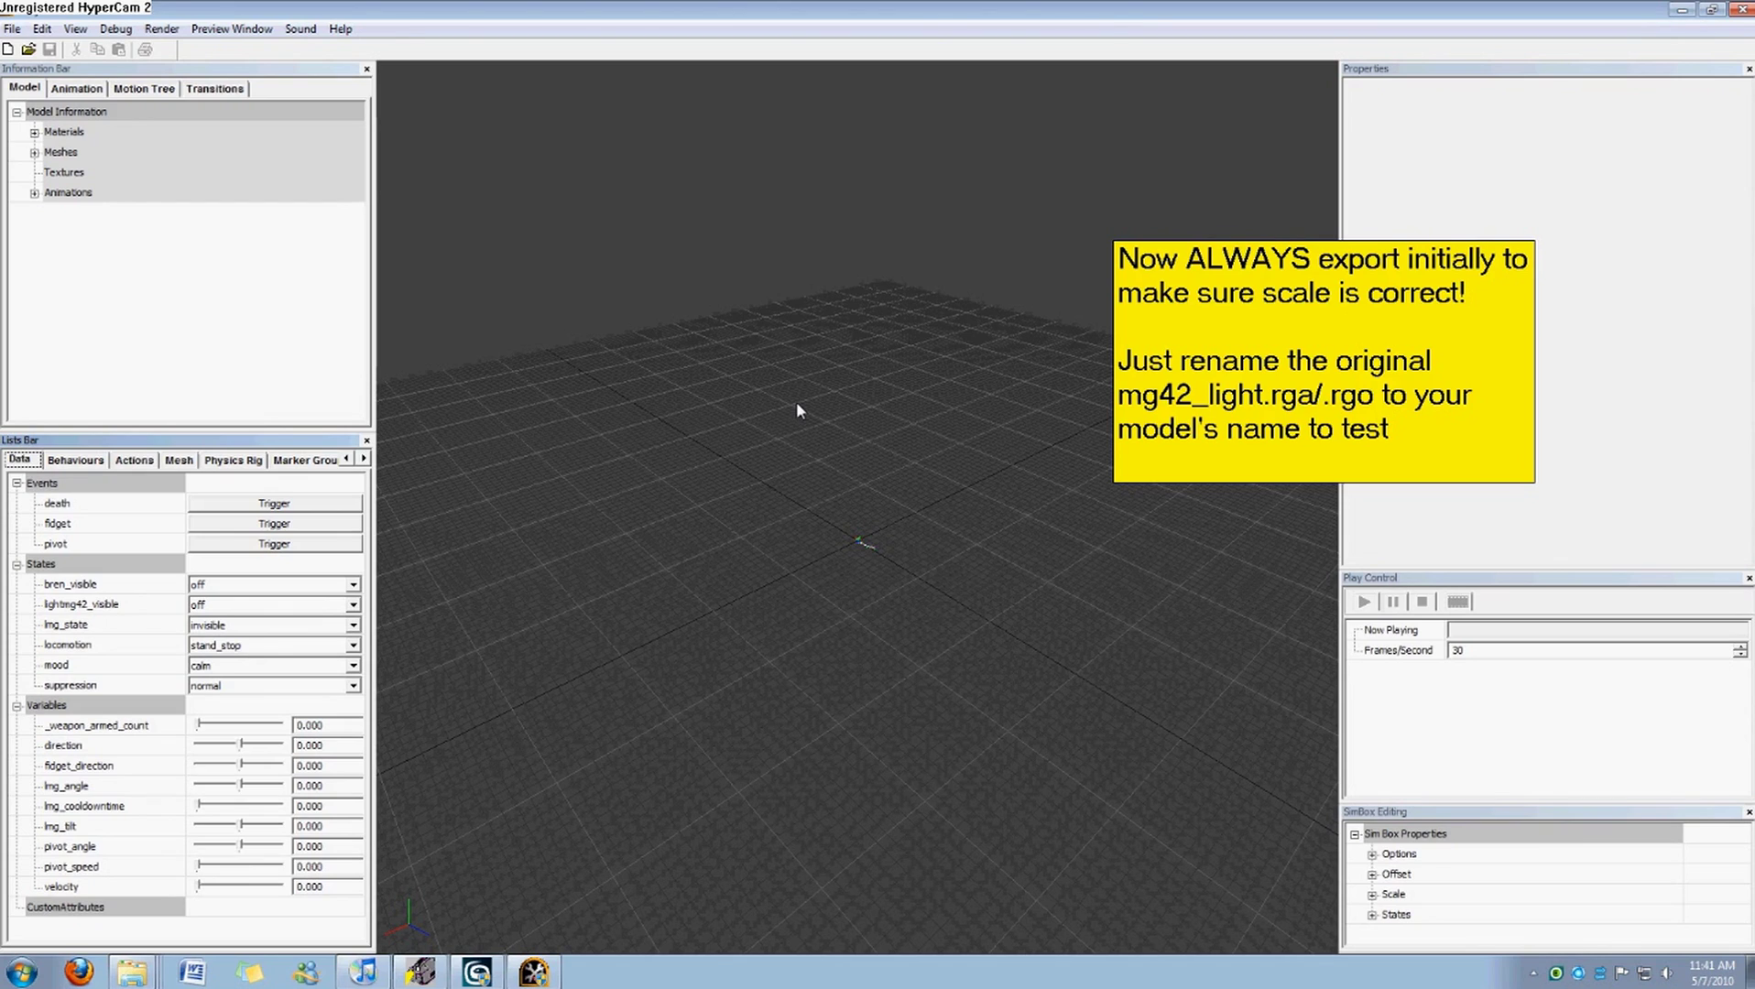
{"action": "left_click", "coordinate": [841, 582]}
{"action": "scroll", "coordinate": [842, 581], "scroll_direction": "up", "scroll_amount": 6}
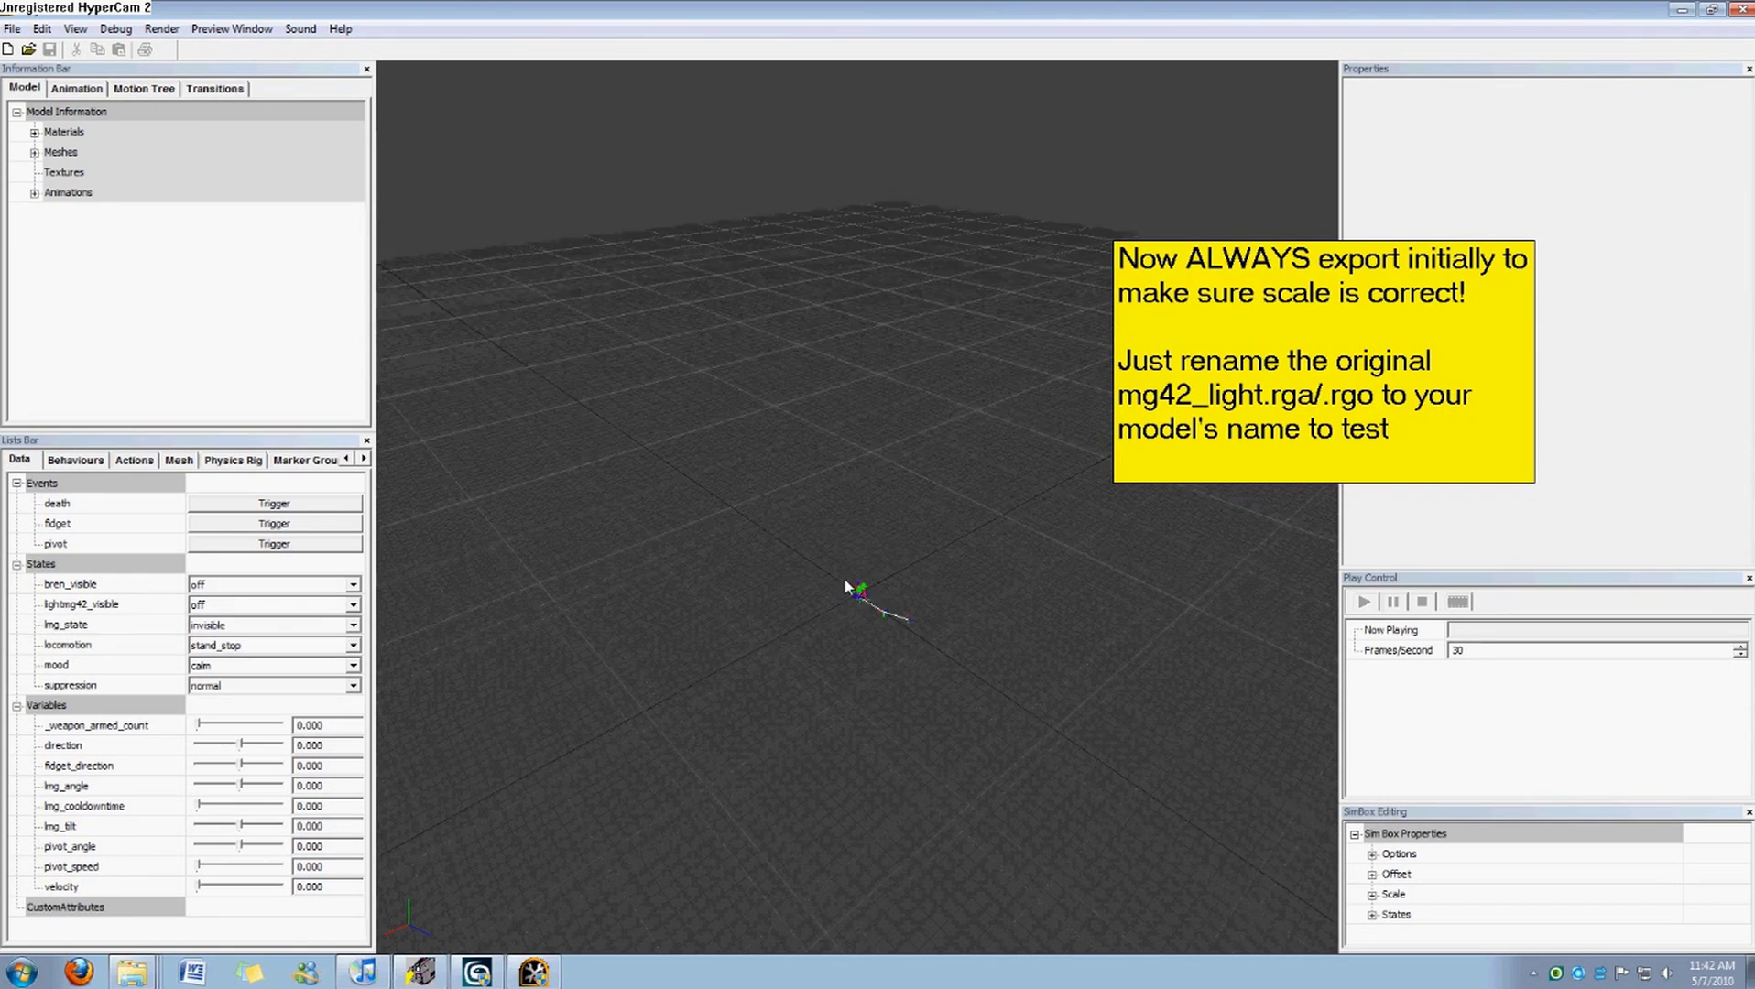
{"action": "middle_click_drag", "start_coordinate": [847, 688], "coordinate": [911, 789]}
Replace the sticky note's second paragraph with "as you can see the scale is not right....".
{"action": "double_click", "coordinate": [1459, 433]}
{"action": "left_click", "coordinate": [1466, 438]}
{"action": "left_click_drag", "start_coordinate": [1471, 445], "coordinate": [1097, 360]}
{"action": "type", "text": "a"}
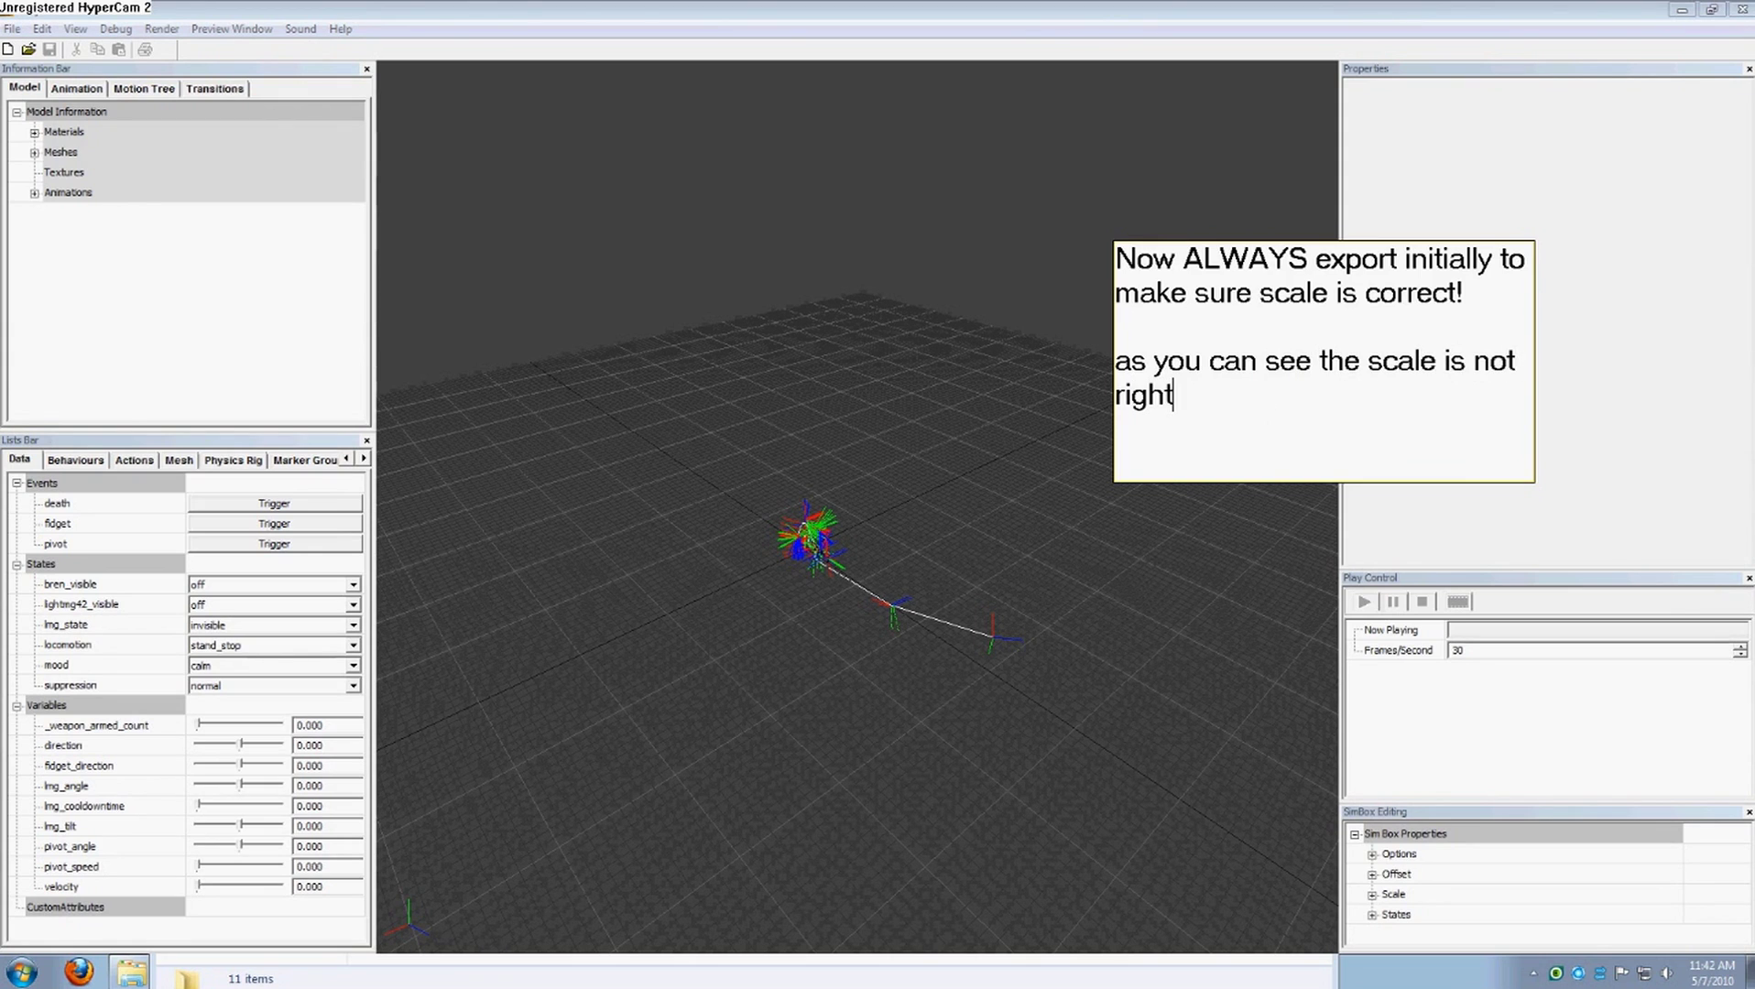
{"action": "left_click", "coordinate": [1155, 621]}
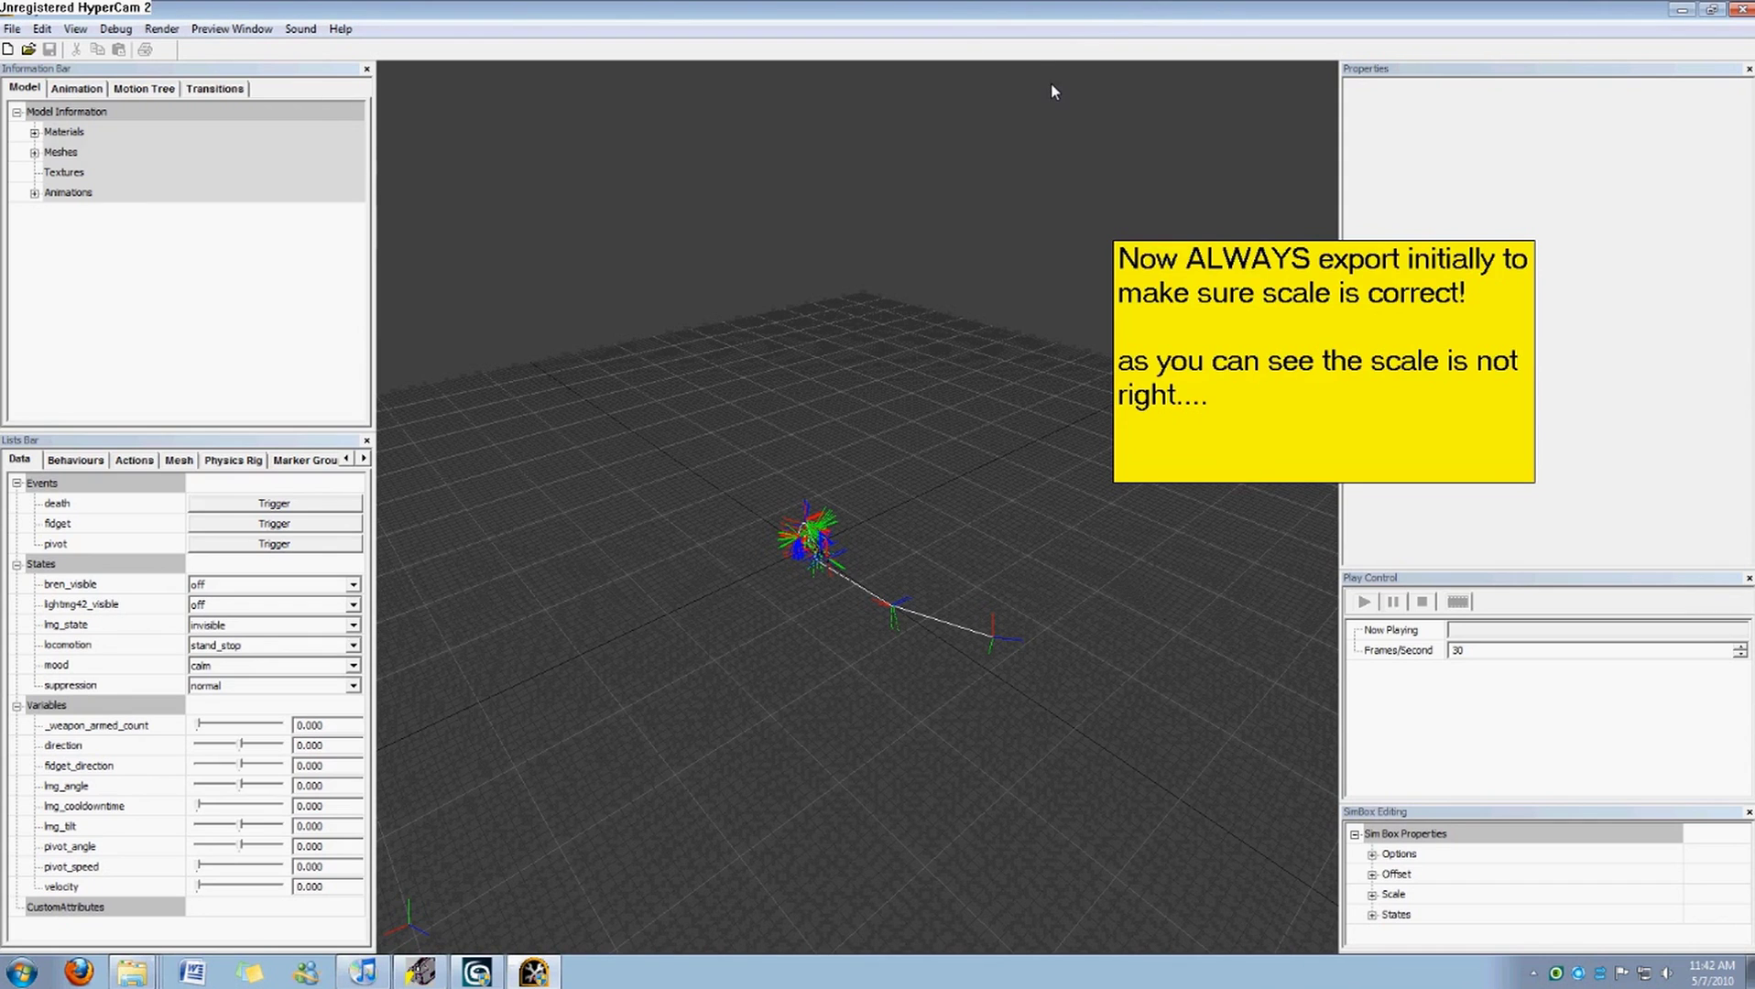
Open the Weapon_Mod folder inside the Company of Heroes folder in Windows Explorer.
{"action": "key", "text": "super"}
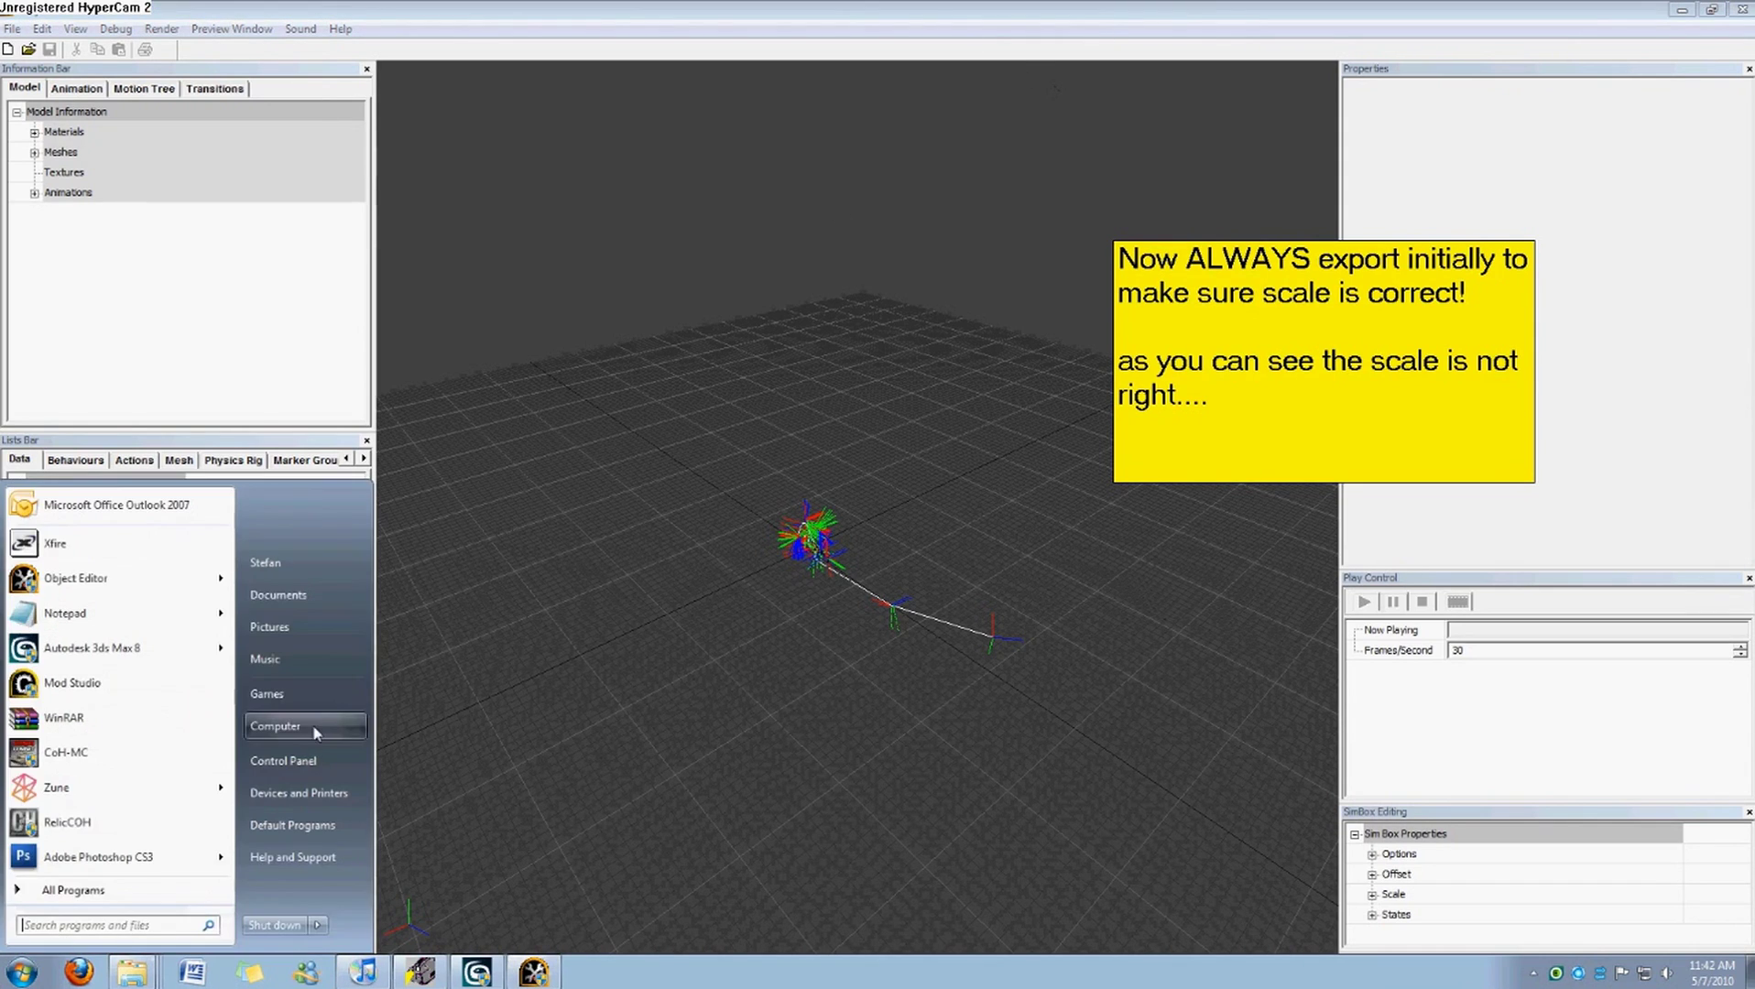
{"action": "left_click", "coordinate": [313, 699]}
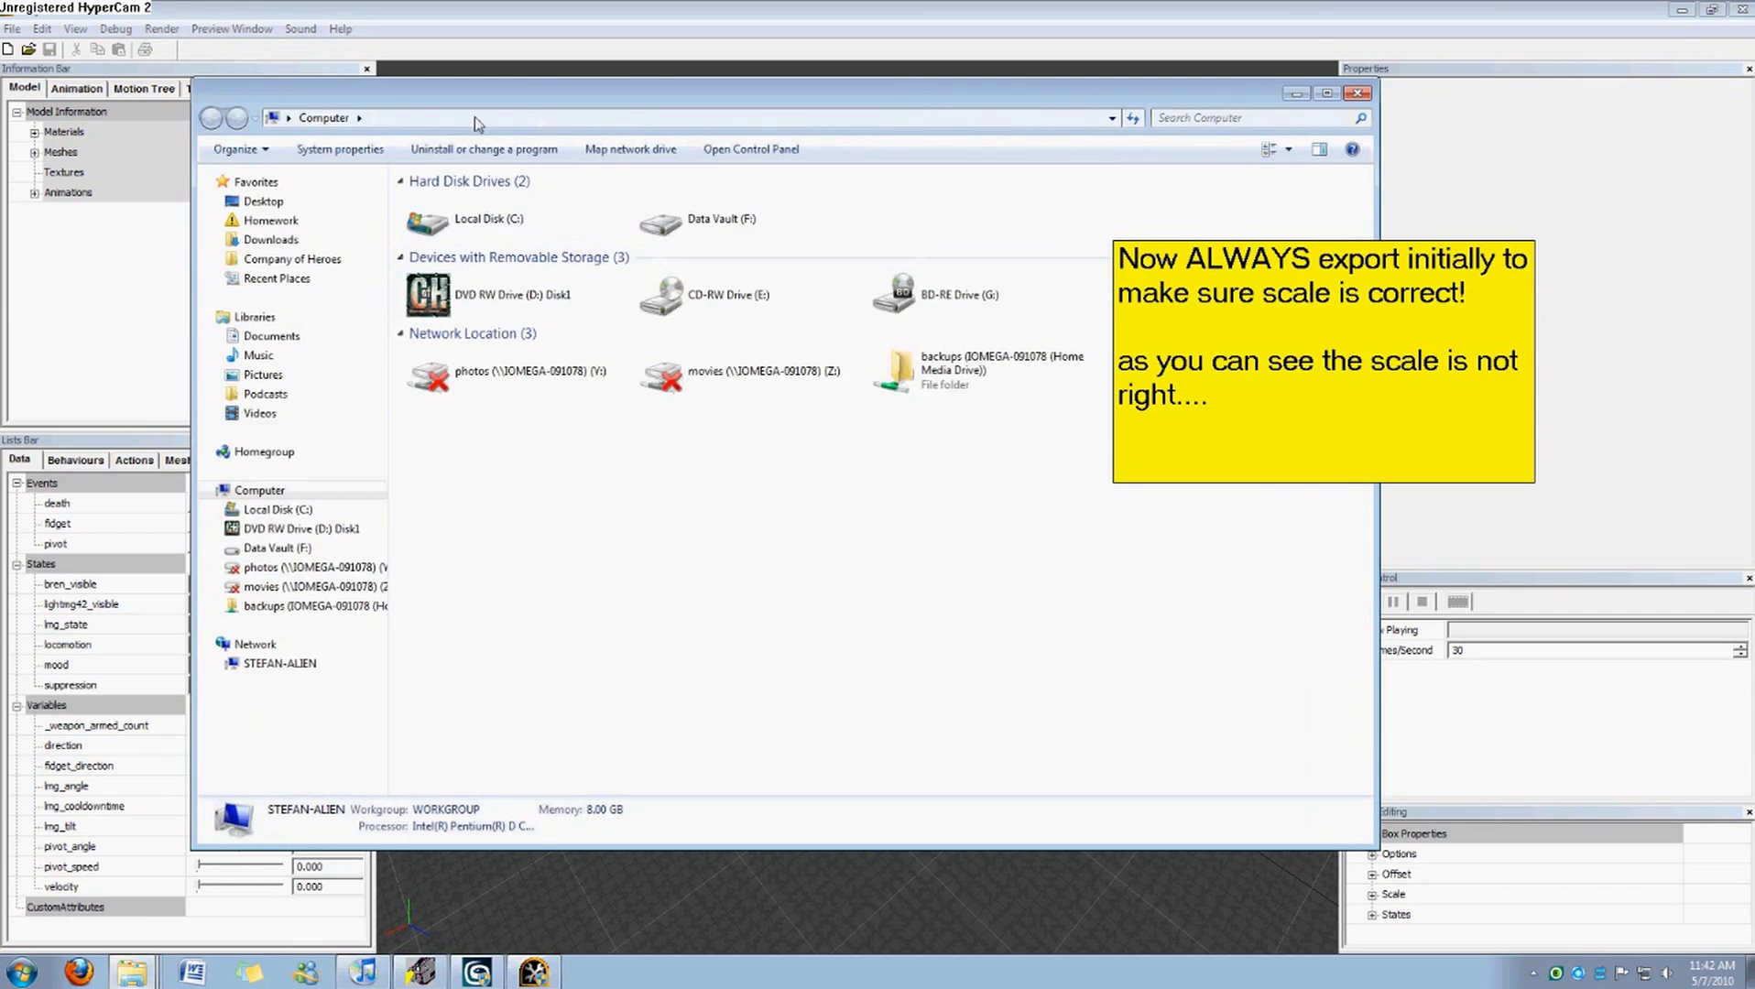
{"action": "left_click", "coordinate": [292, 259]}
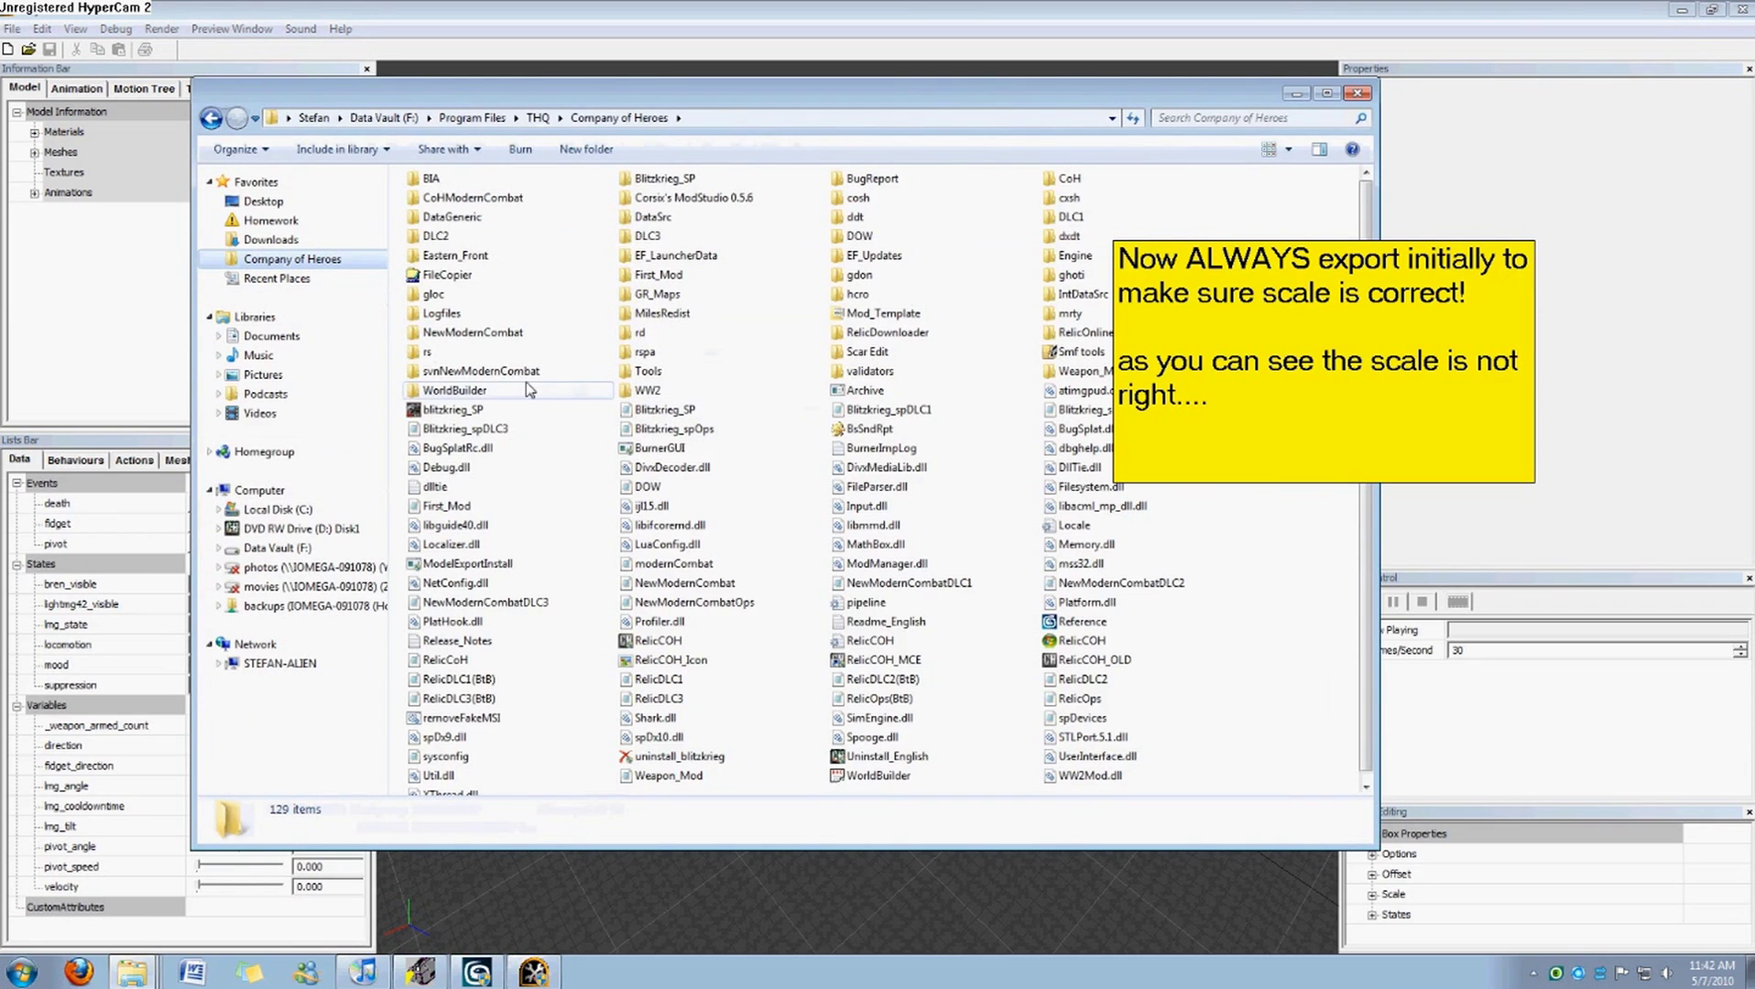
{"action": "left_click_drag", "start_coordinate": [1047, 93], "coordinate": [1029, 119]}
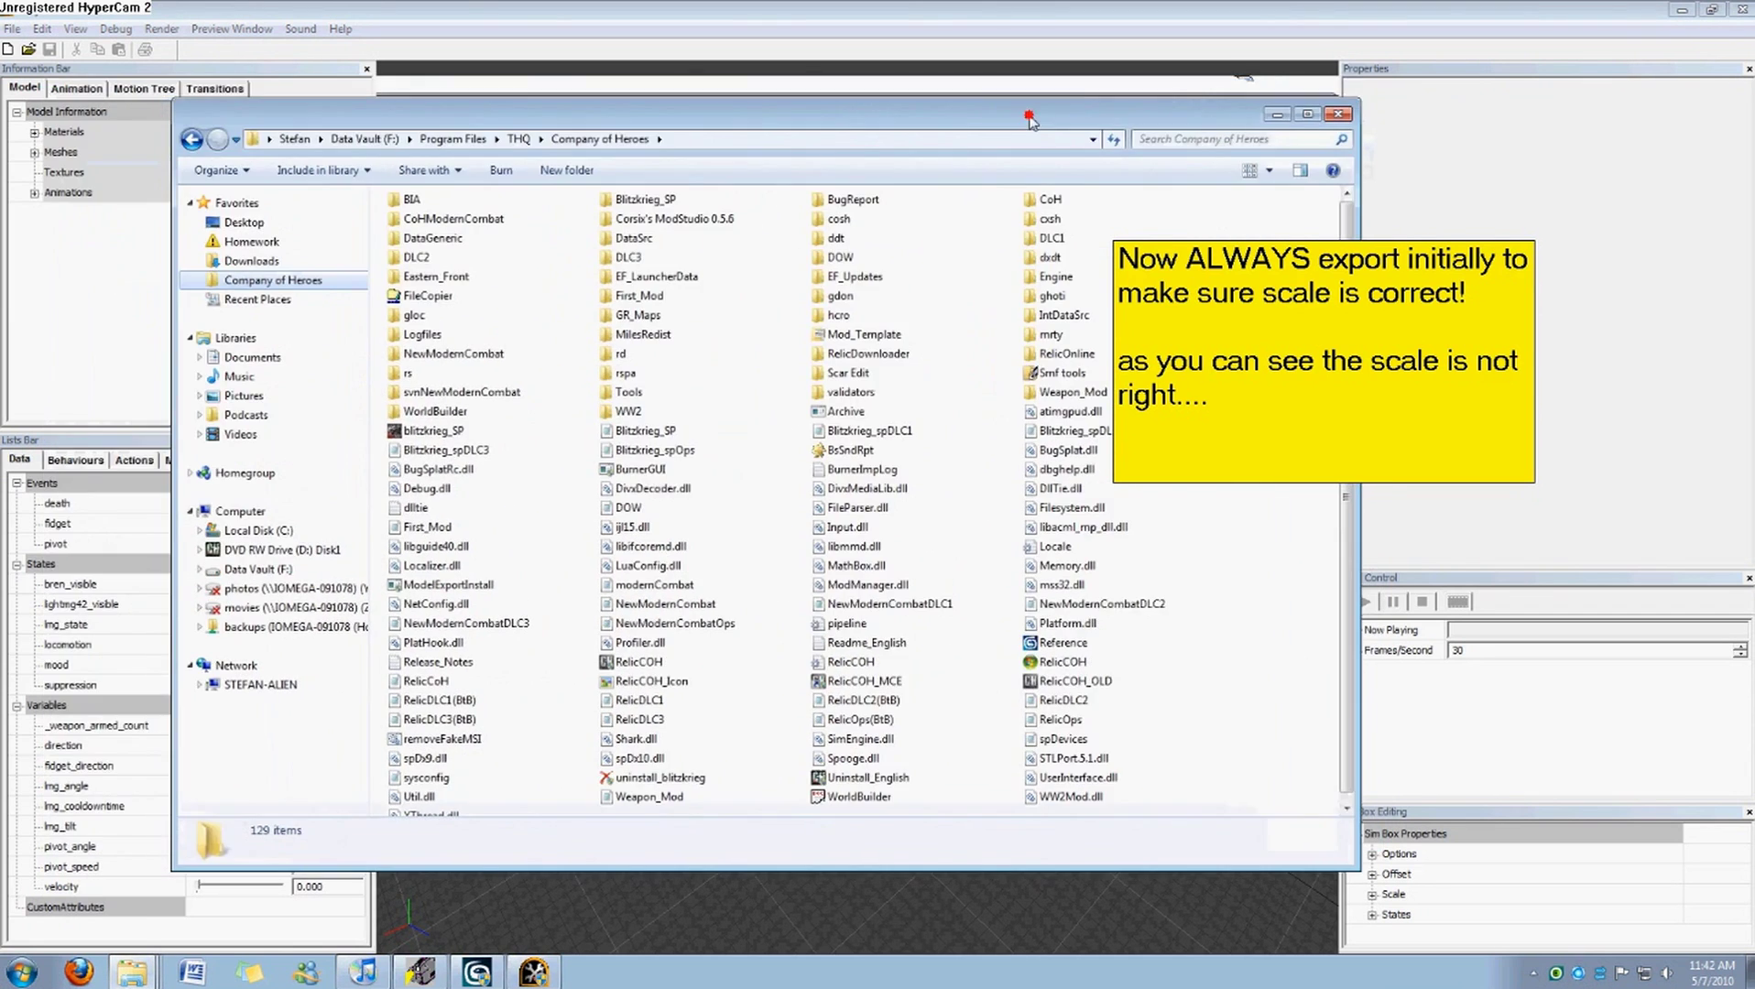
{"action": "double_click", "coordinate": [1067, 393]}
Delete the SAW folder from the allies soldiers weapons folder under Weapon_Mod's DataArtHigh.
{"action": "left_click", "coordinate": [455, 244]}
{"action": "double_click", "coordinate": [455, 244]}
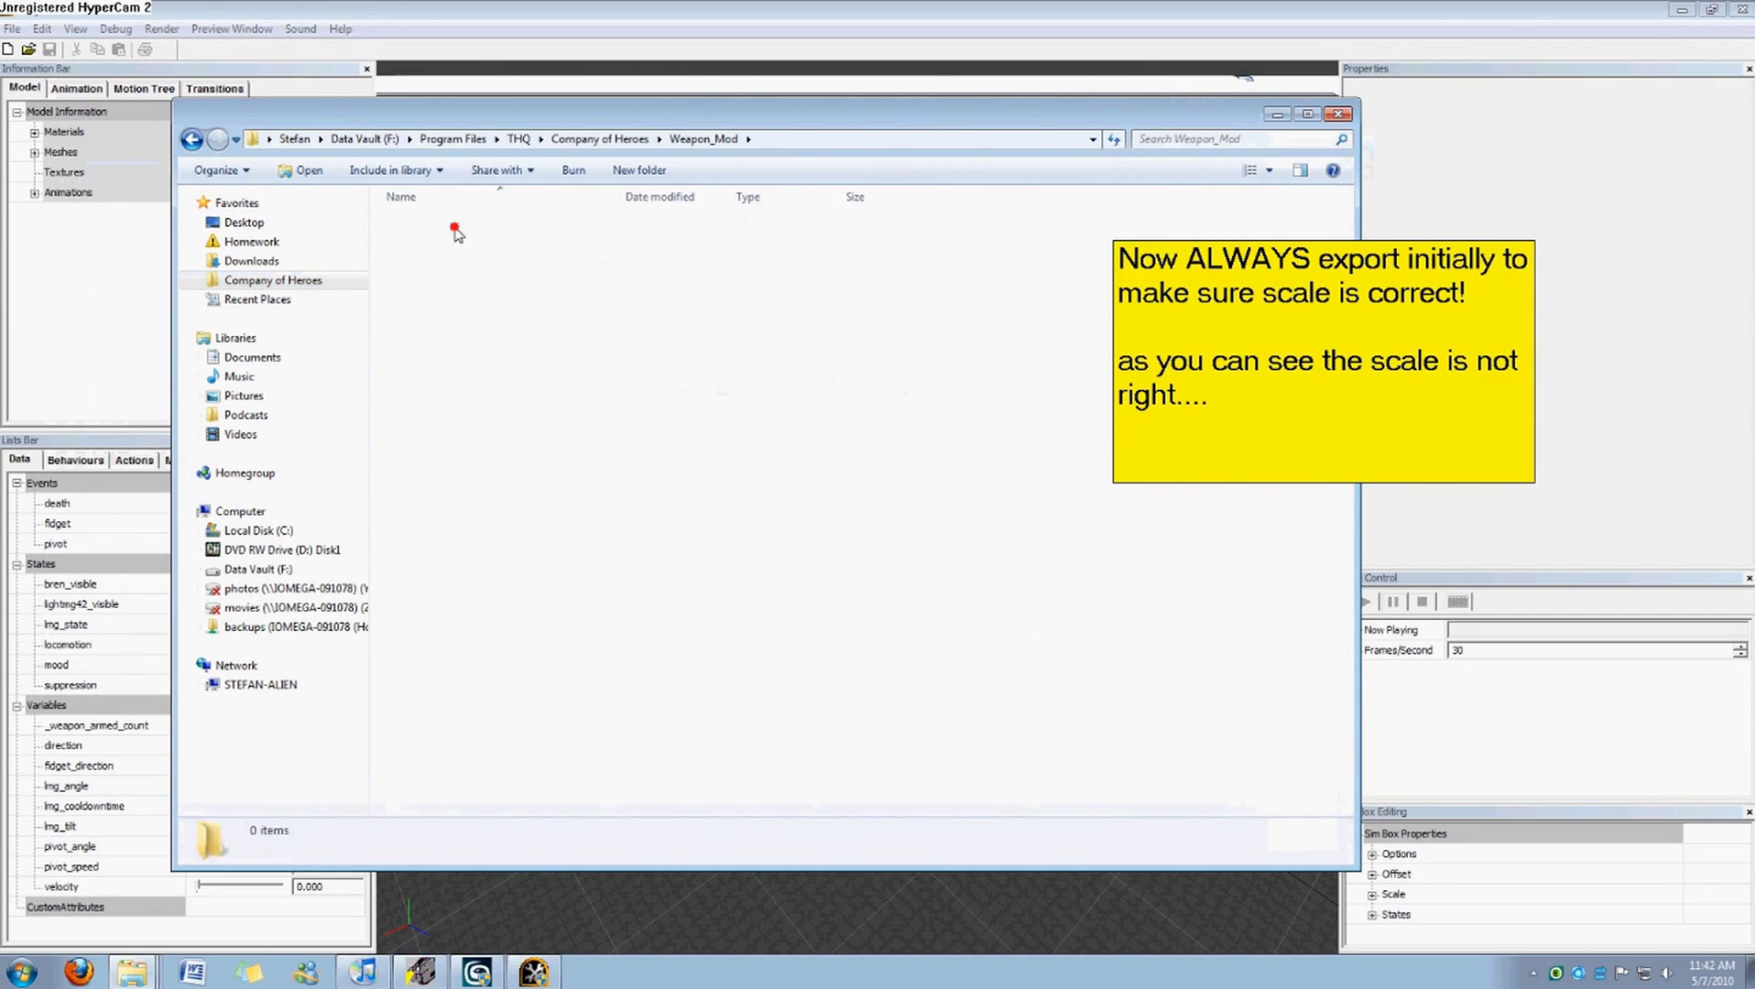
{"action": "double_click", "coordinate": [455, 226]}
{"action": "double_click", "coordinate": [456, 227]}
{"action": "double_click", "coordinate": [455, 227]}
{"action": "double_click", "coordinate": [456, 225]}
{"action": "double_click", "coordinate": [456, 225]}
{"action": "double_click", "coordinate": [456, 225]}
{"action": "key", "text": "Delete"}
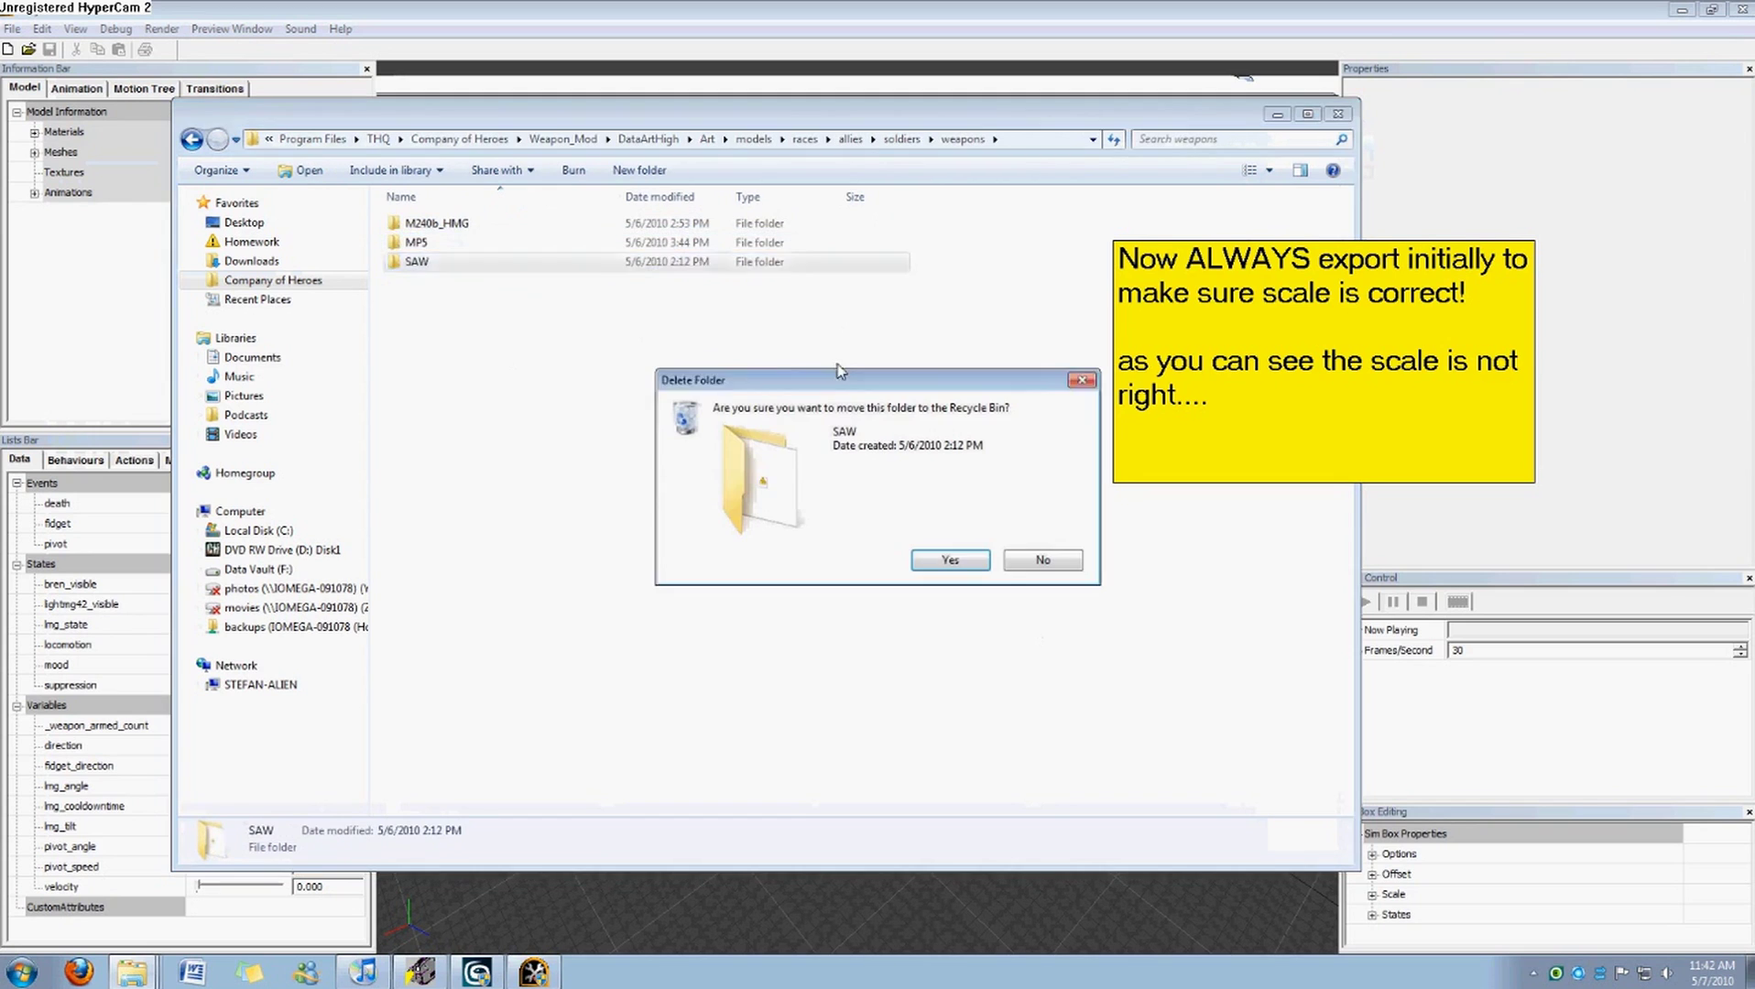
{"action": "left_click", "coordinate": [1032, 563]}
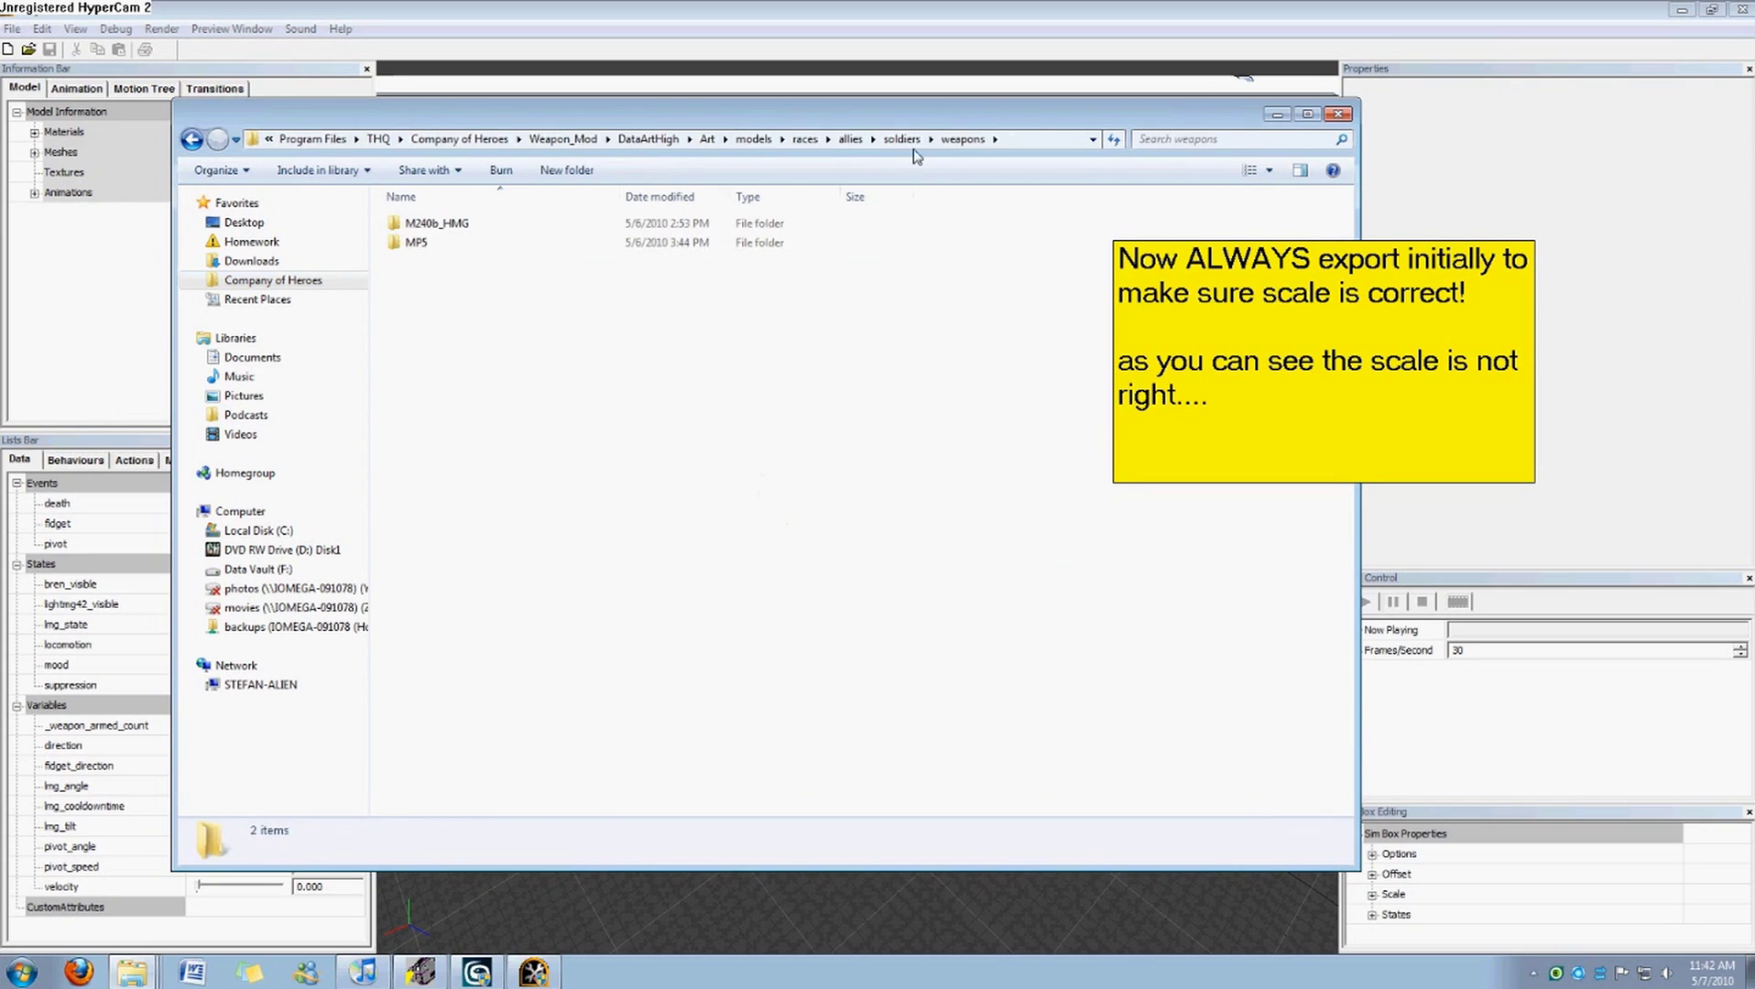
Locate the SAW folder in the allies soldiers weapons folder under Weapon_Mod's DataArtLow and select it.
{"action": "left_click", "coordinate": [649, 138]}
{"action": "left_click", "coordinate": [701, 140]}
{"action": "double_click", "coordinate": [440, 265]}
{"action": "double_click", "coordinate": [442, 227]}
{"action": "double_click", "coordinate": [443, 228]}
{"action": "double_click", "coordinate": [443, 229]}
{"action": "double_click", "coordinate": [444, 229]}
{"action": "double_click", "coordinate": [446, 231]}
{"action": "double_click", "coordinate": [447, 234]}
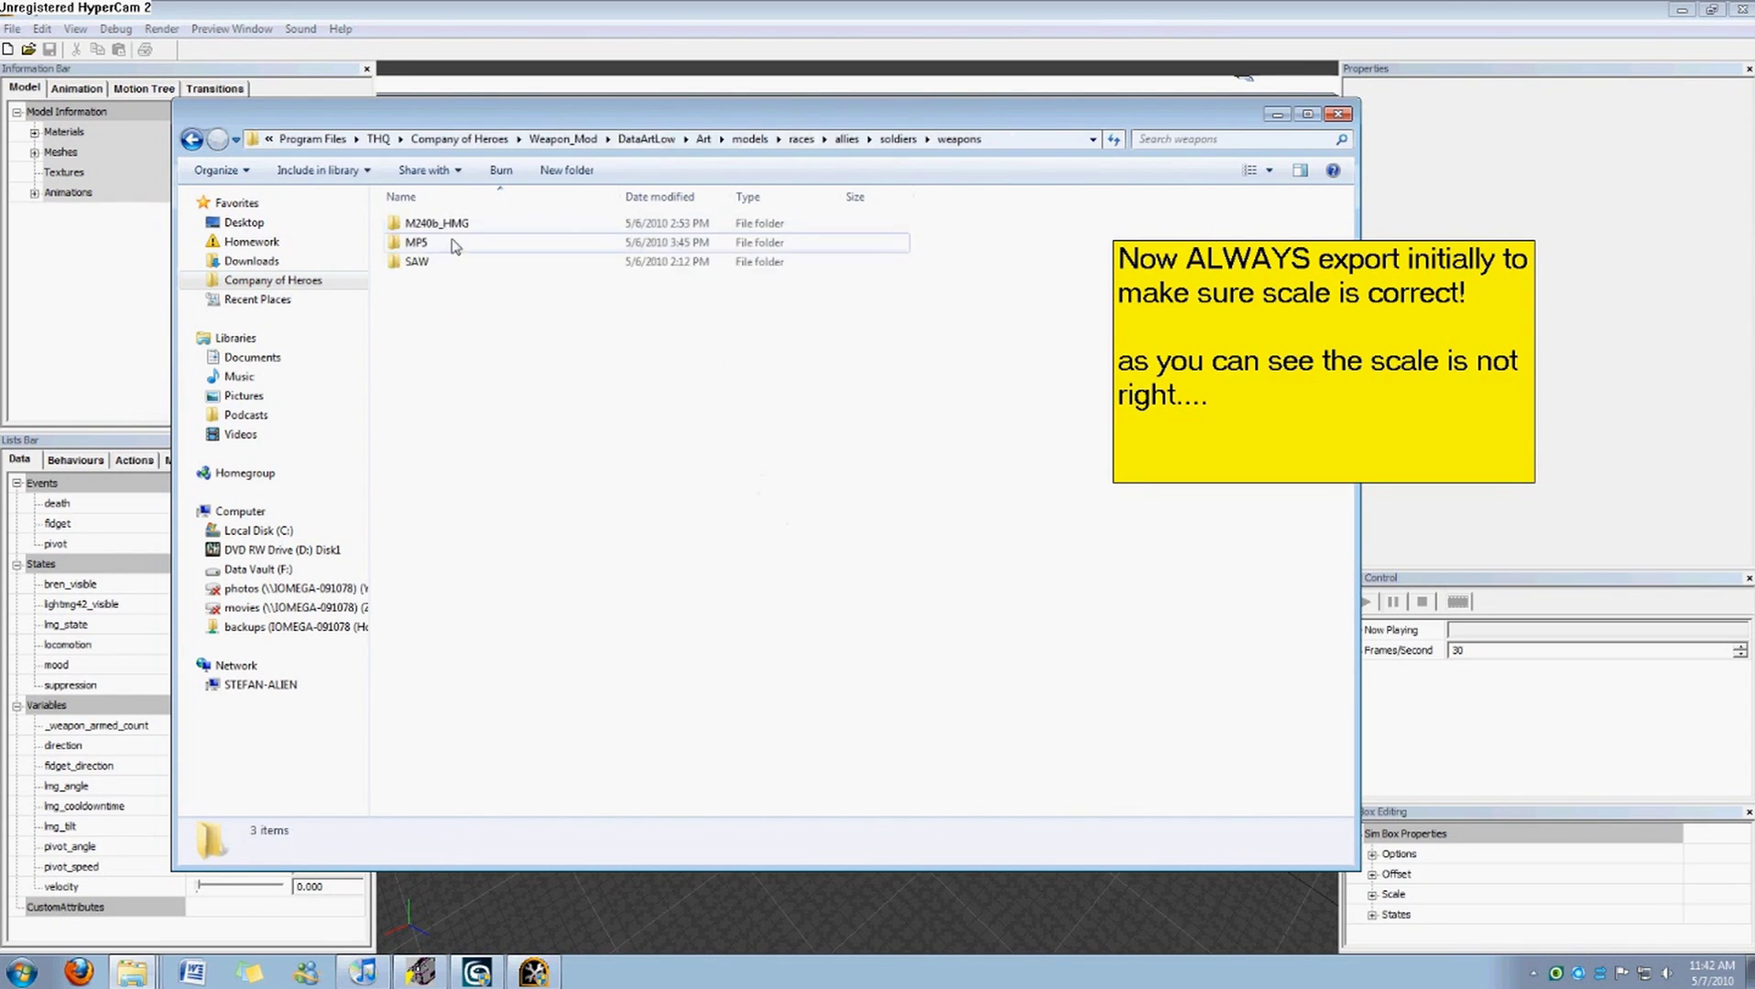
{"action": "left_click", "coordinate": [440, 261]}
Browse to the allies soldiers weapons folder under Weapon_Mod's Data\Art\models folder to check for SAW files.
{"action": "left_click", "coordinate": [647, 138]}
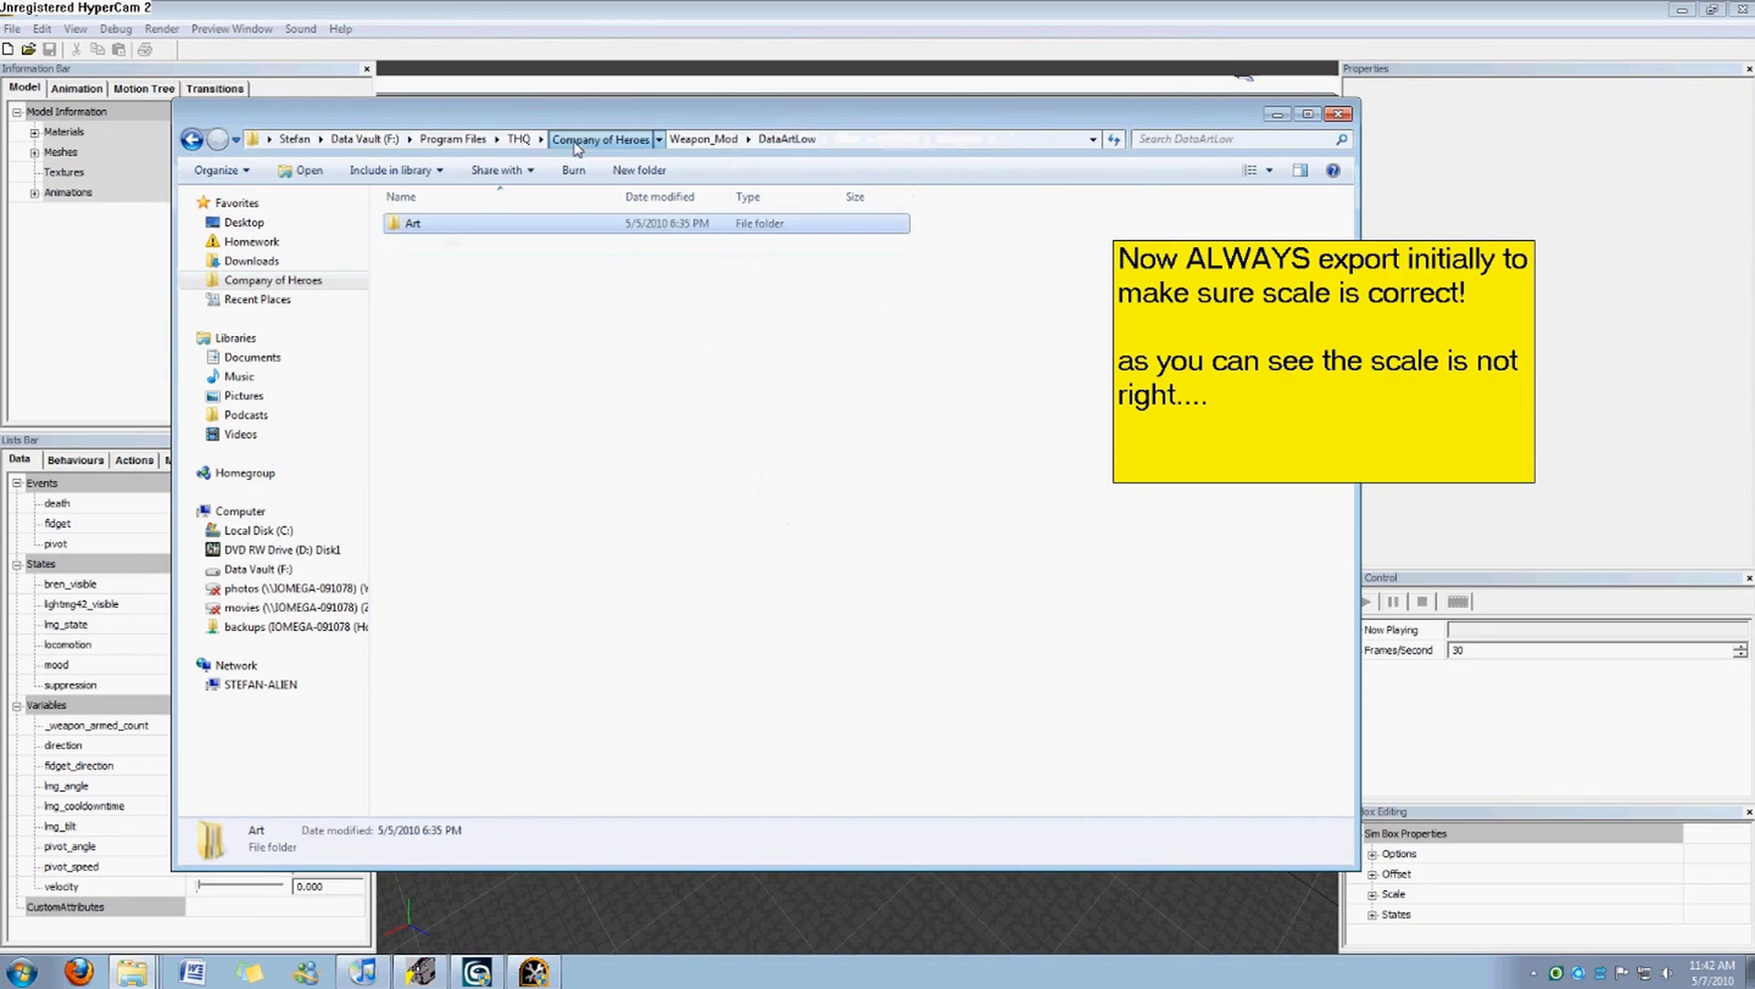
{"action": "left_click", "coordinate": [575, 142]}
{"action": "left_click", "coordinate": [1051, 403]}
{"action": "double_click", "coordinate": [1049, 396]}
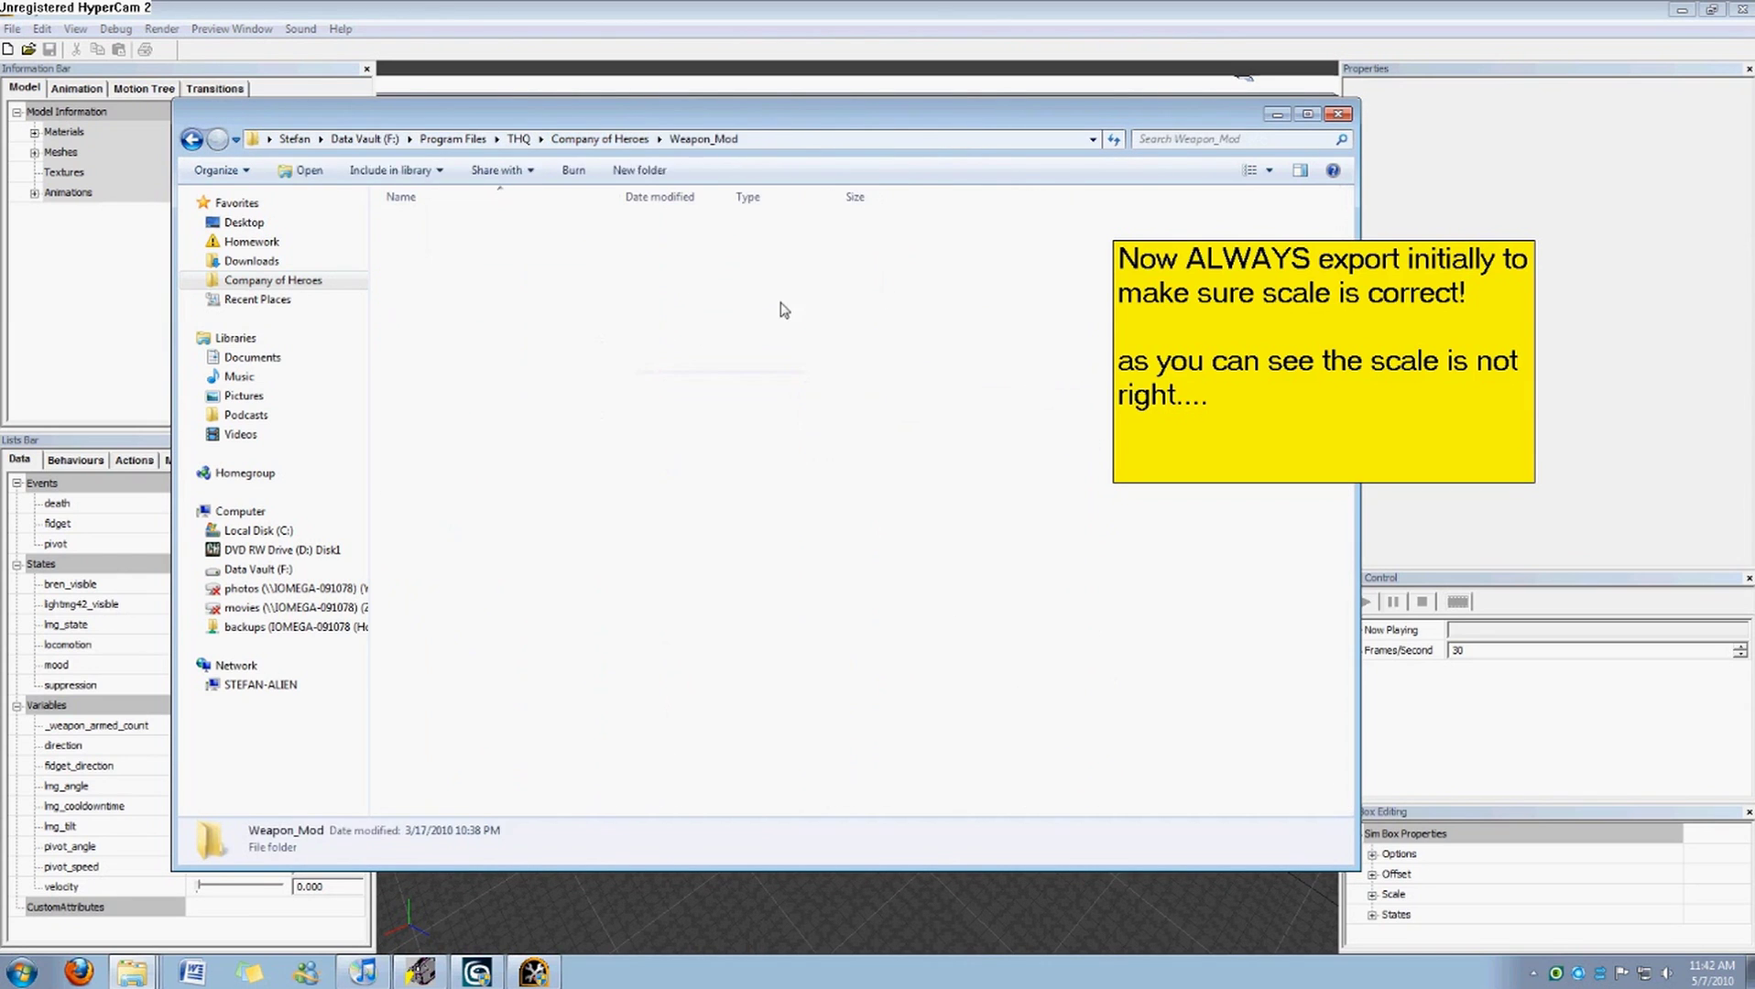
{"action": "double_click", "coordinate": [470, 228]}
{"action": "double_click", "coordinate": [471, 229]}
{"action": "double_click", "coordinate": [471, 230]}
{"action": "double_click", "coordinate": [473, 234]}
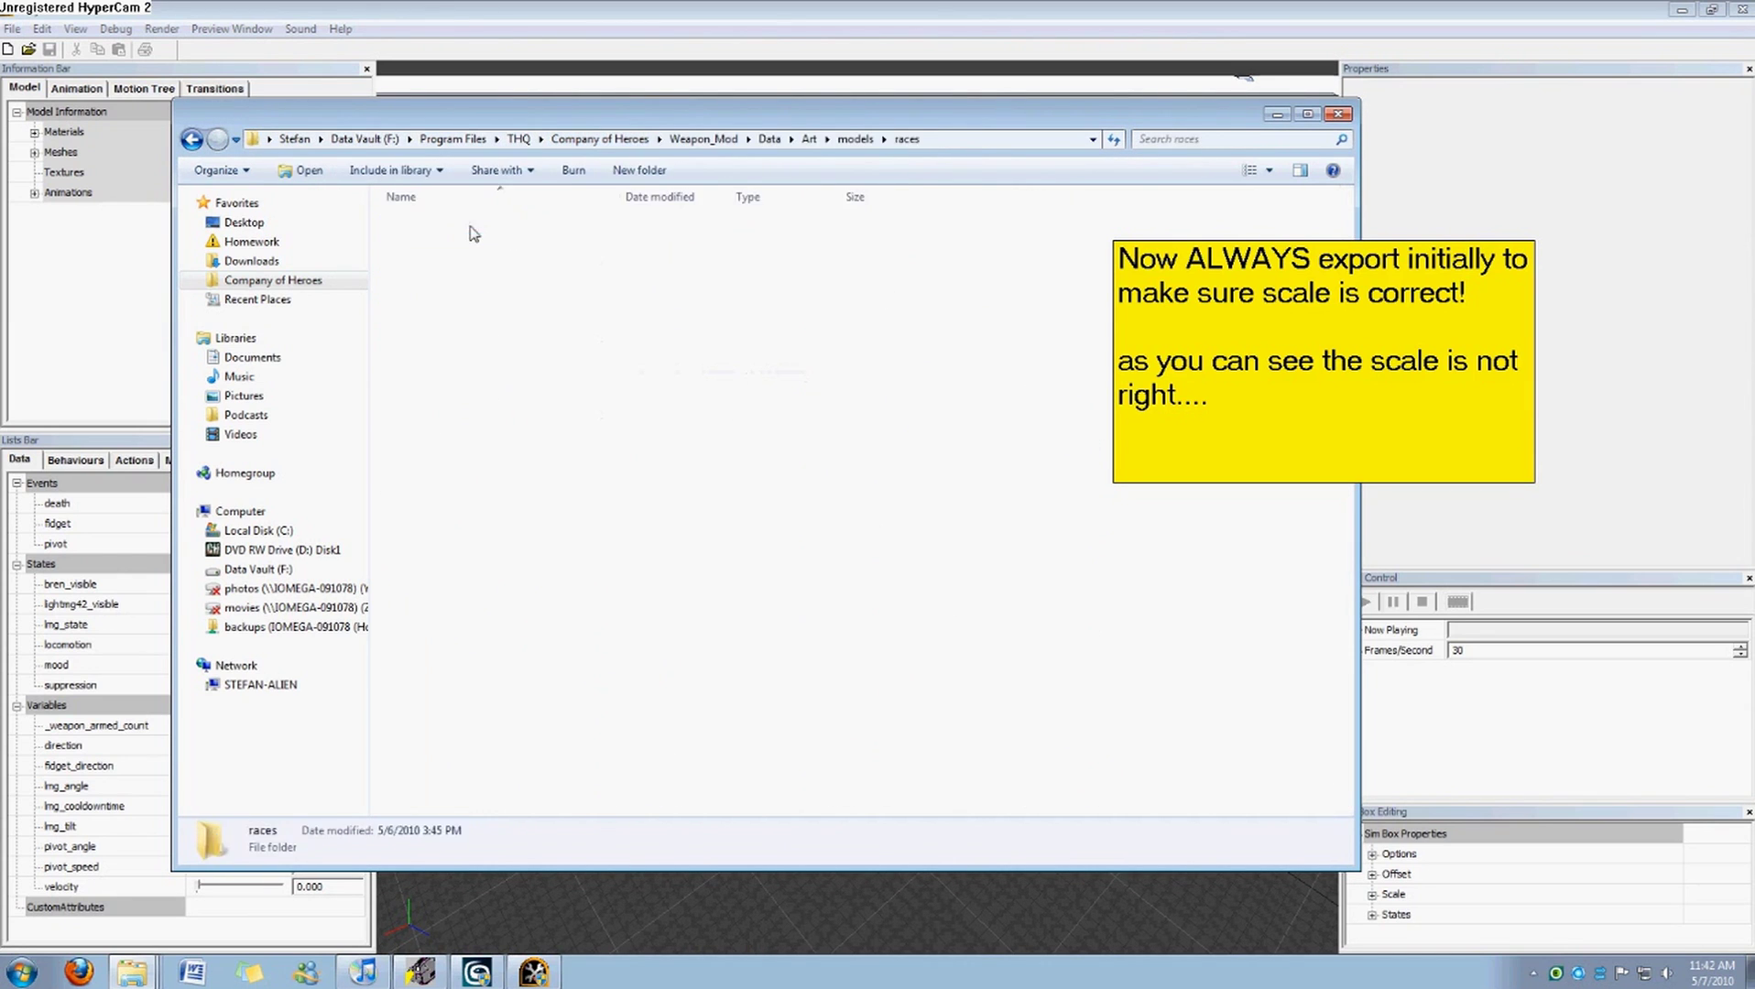
{"action": "left_click", "coordinate": [470, 226]}
{"action": "double_click", "coordinate": [475, 229]}
{"action": "double_click", "coordinate": [475, 233]}
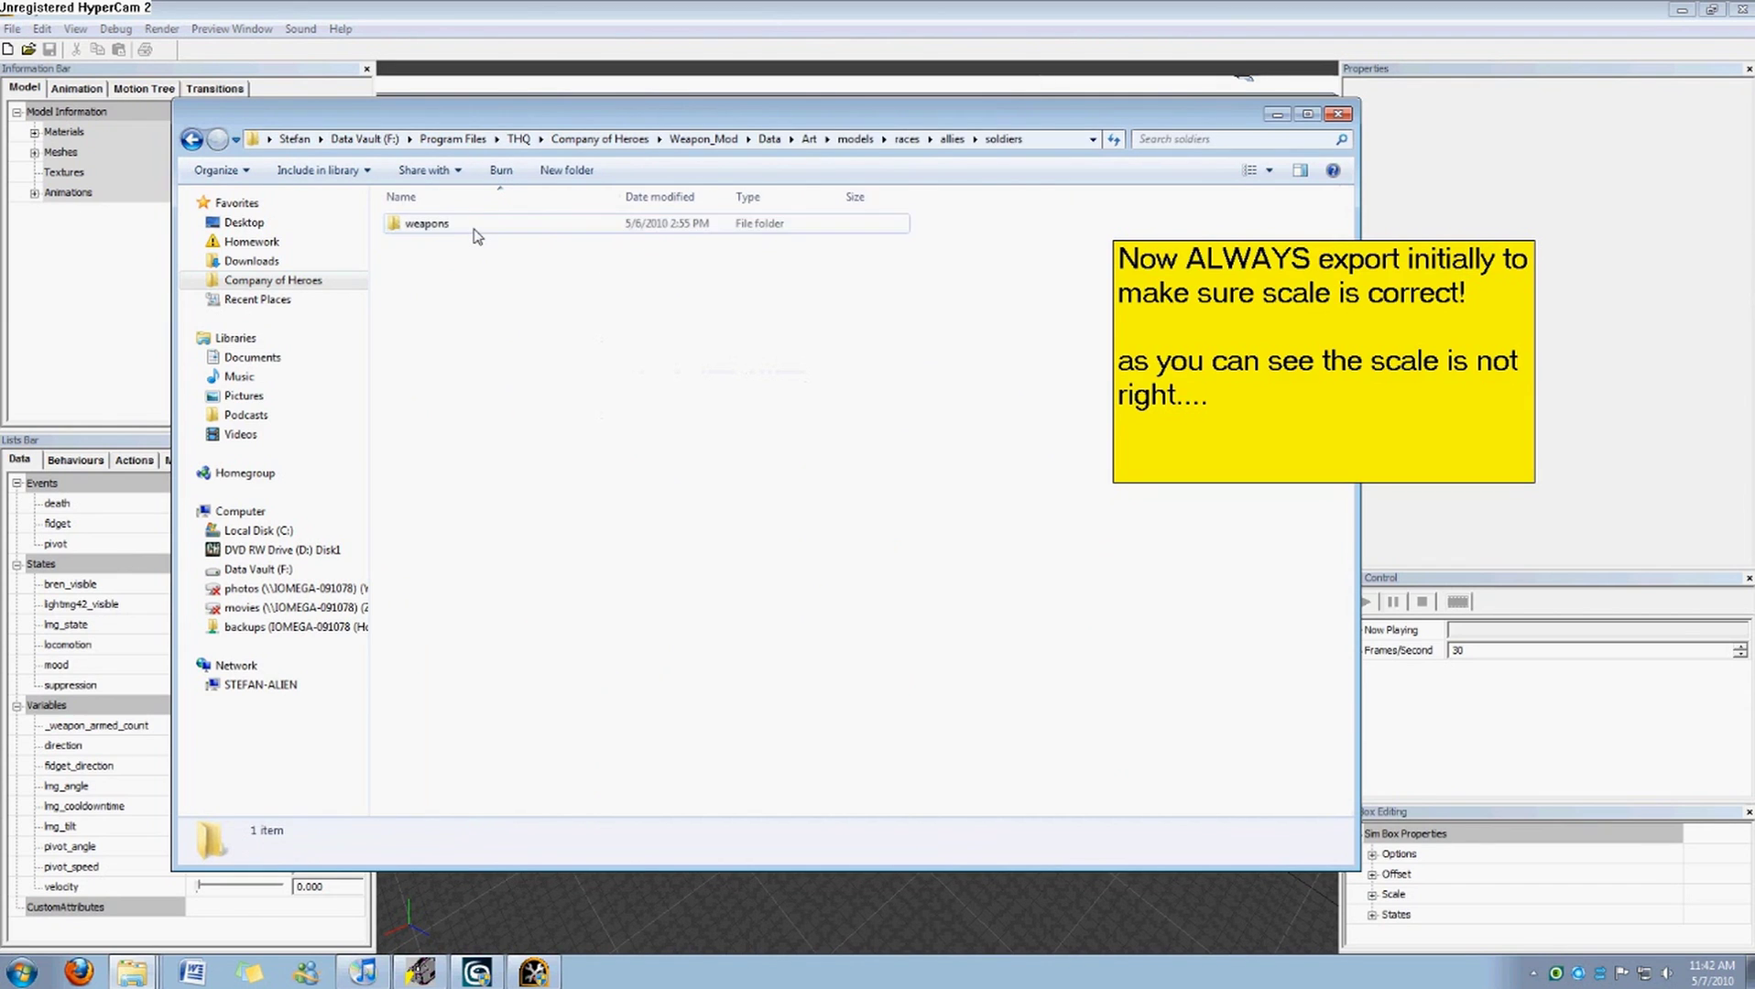
{"action": "double_click", "coordinate": [473, 231]}
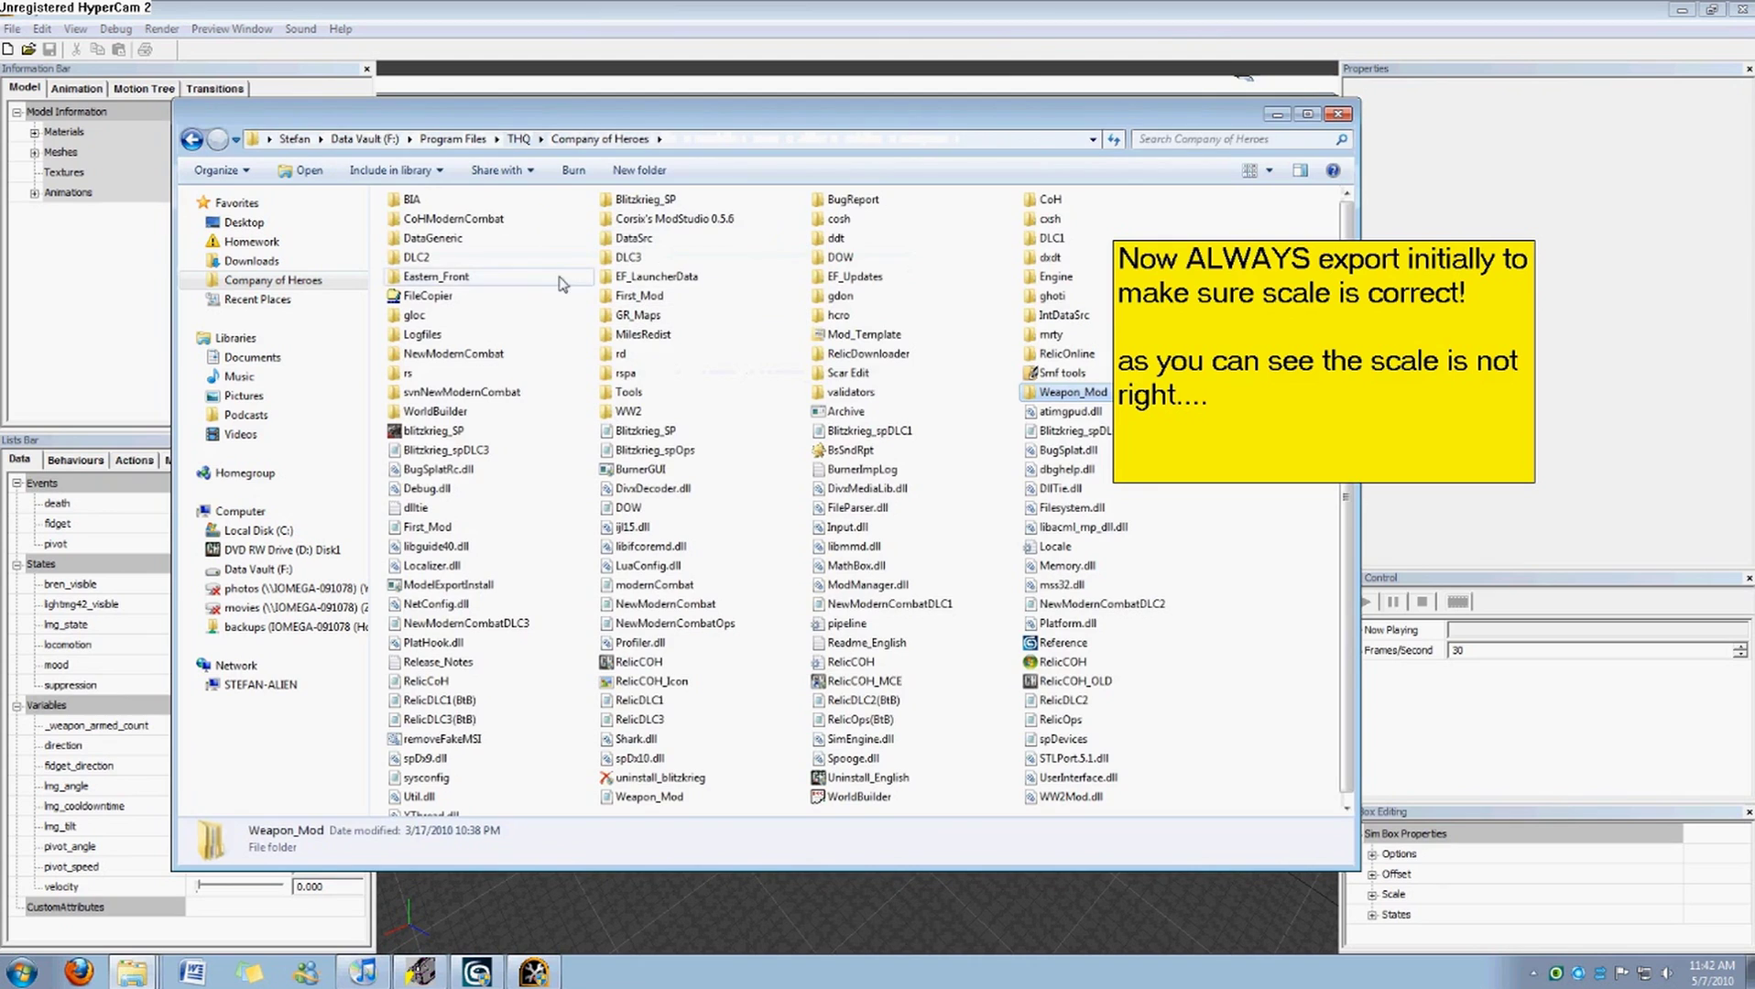
Open the allies soldiers weapons folder under DataGeneric's Weapon_Mod folder.
{"action": "double_click", "coordinate": [543, 241]}
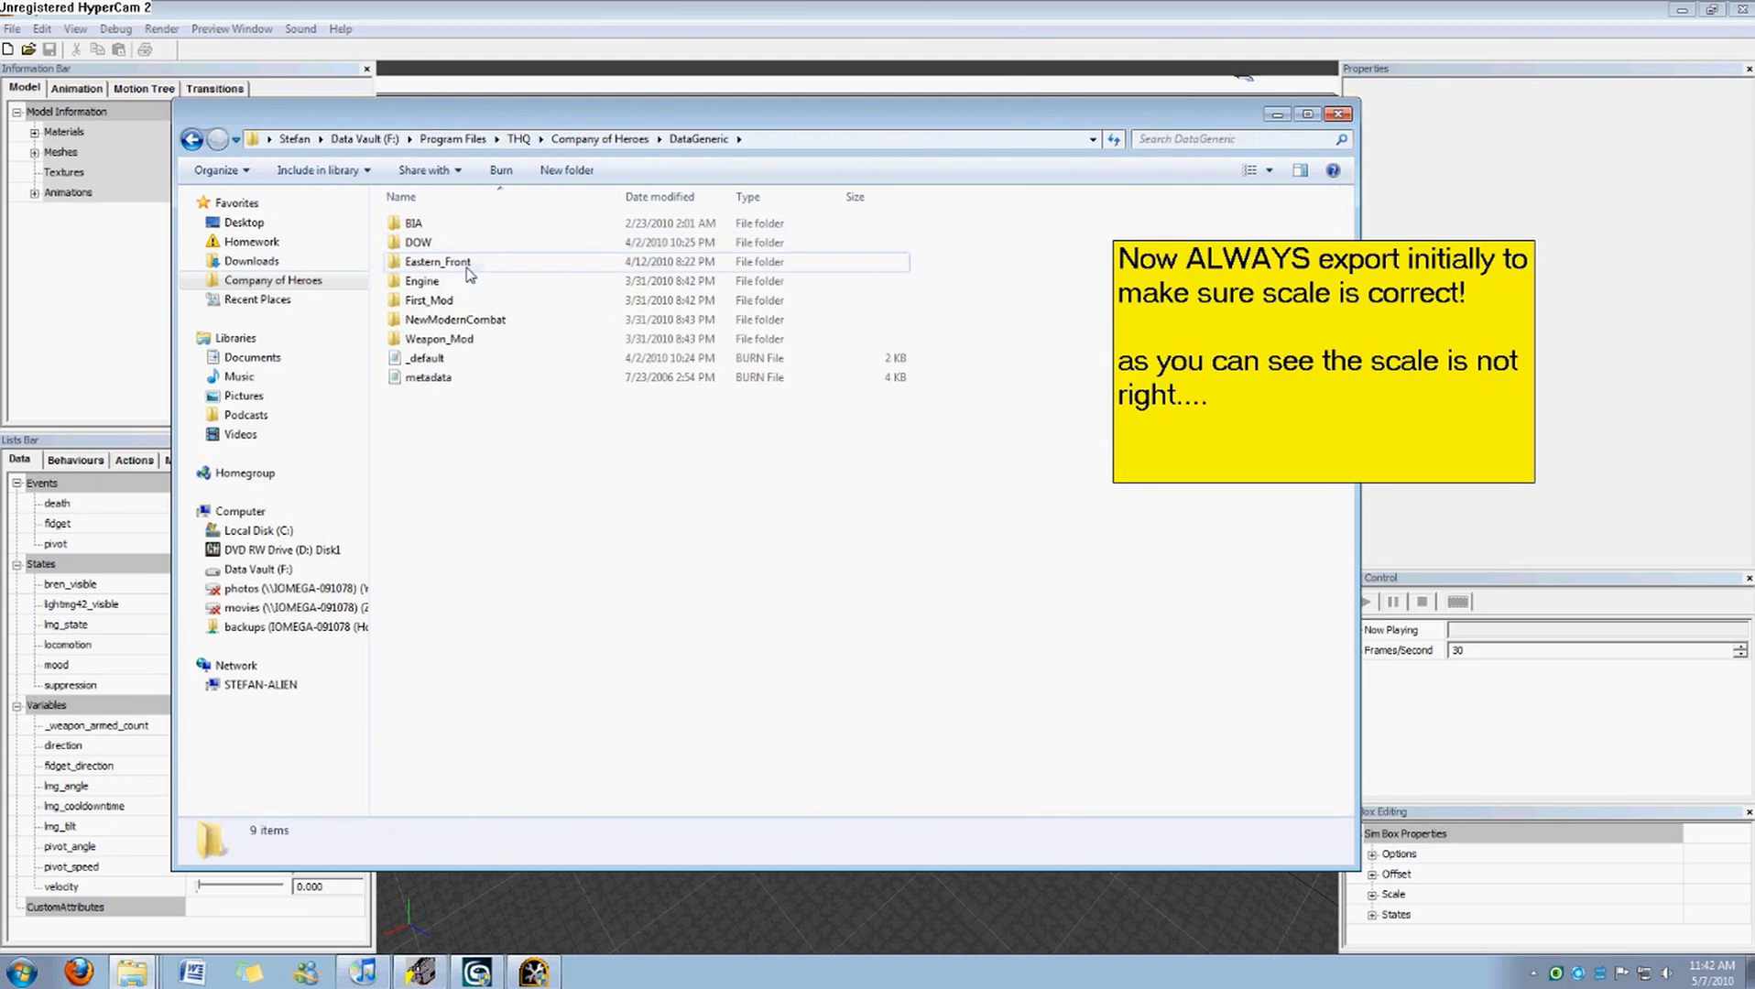
{"action": "double_click", "coordinate": [501, 339]}
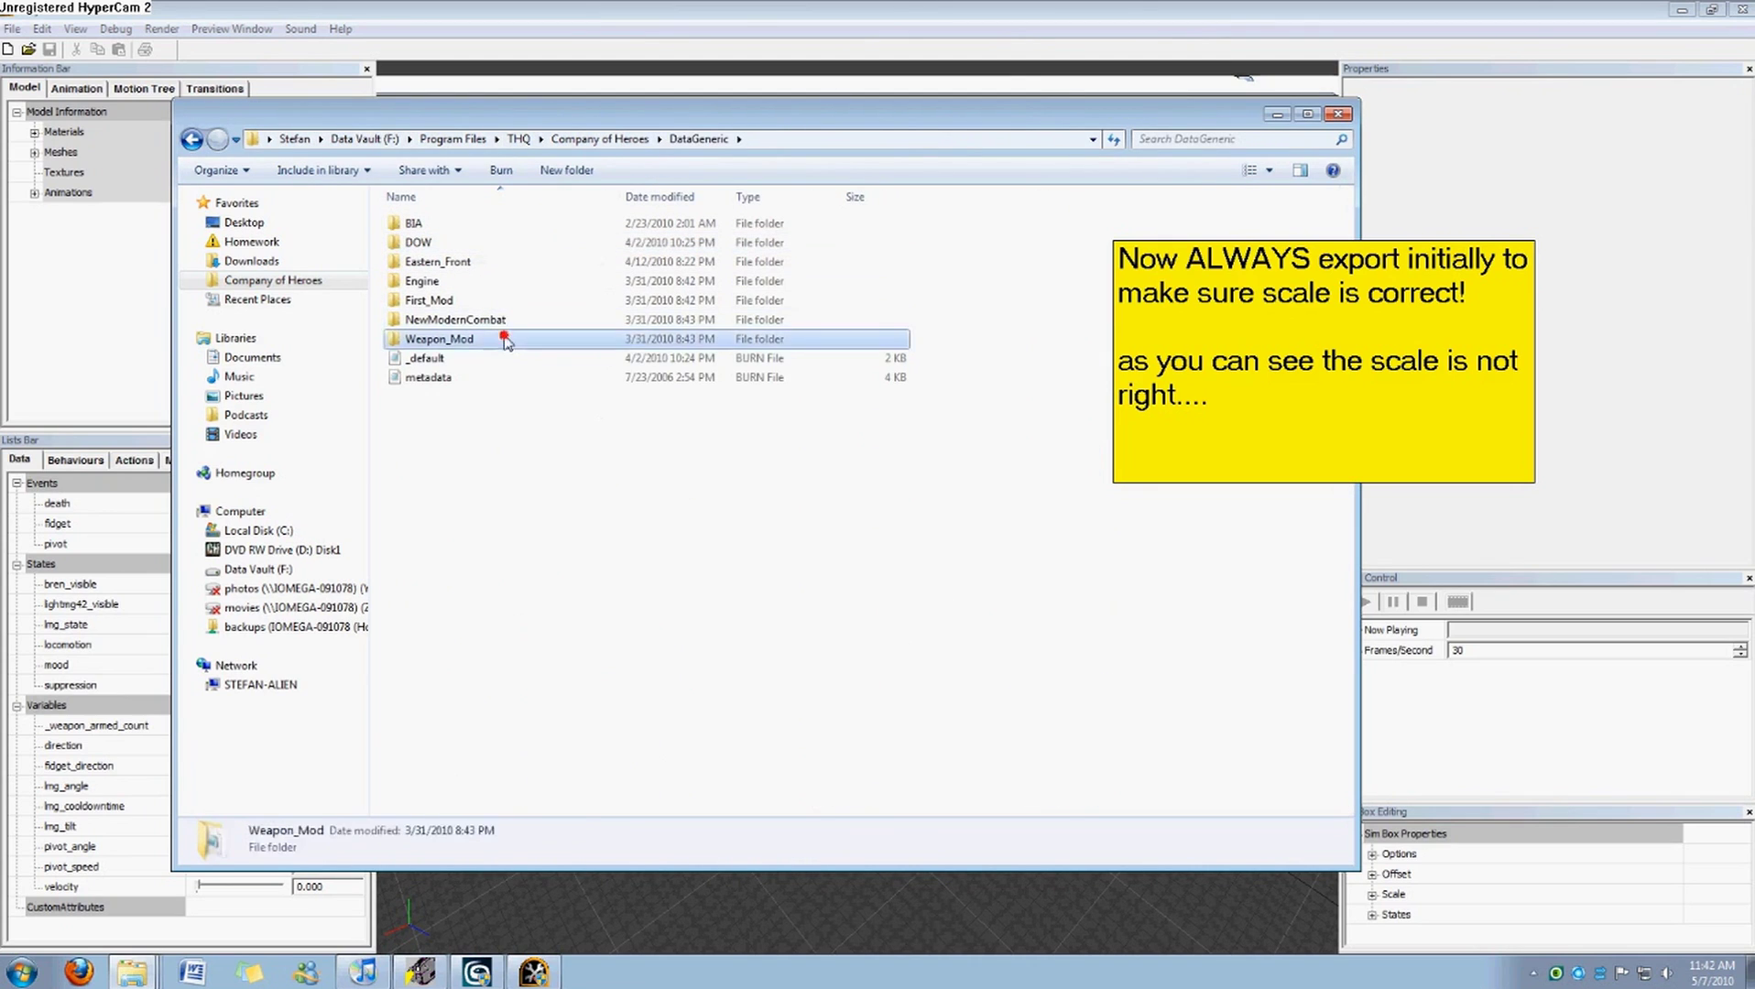
{"action": "double_click", "coordinate": [463, 226]}
{"action": "double_click", "coordinate": [463, 225]}
{"action": "double_click", "coordinate": [462, 225]}
{"action": "double_click", "coordinate": [462, 226]}
{"action": "left_click", "coordinate": [463, 225]}
{"action": "double_click", "coordinate": [463, 225]}
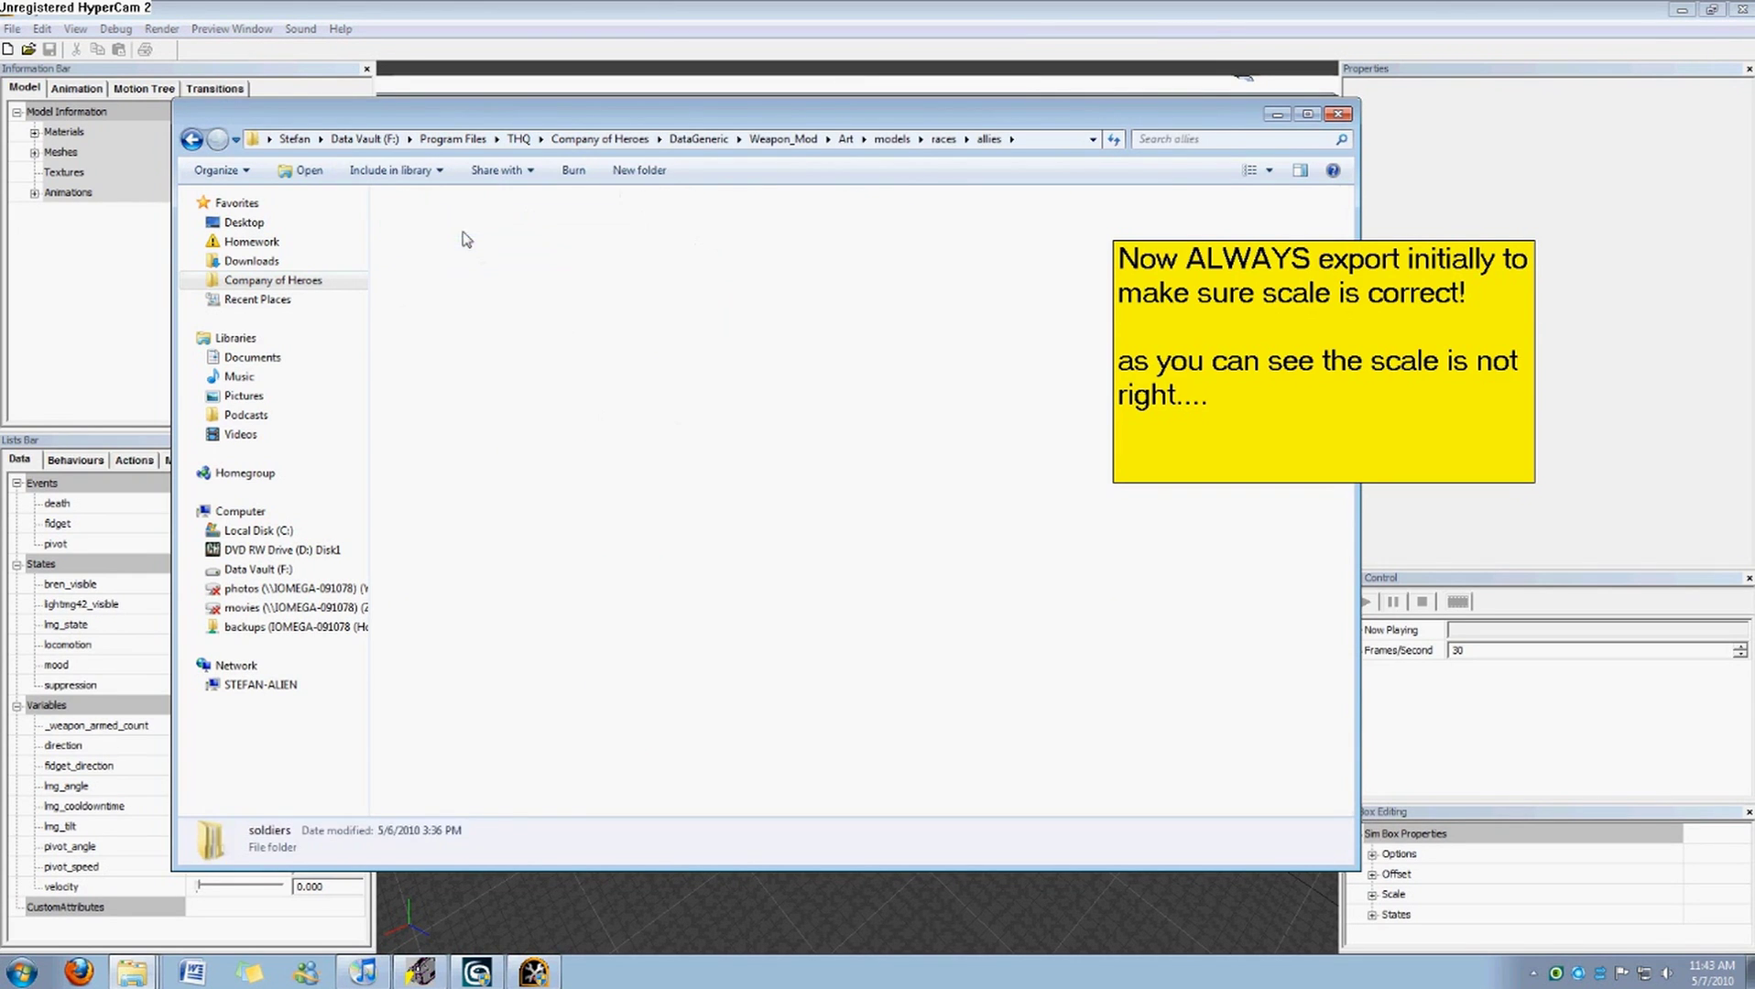
{"action": "double_click", "coordinate": [465, 225]}
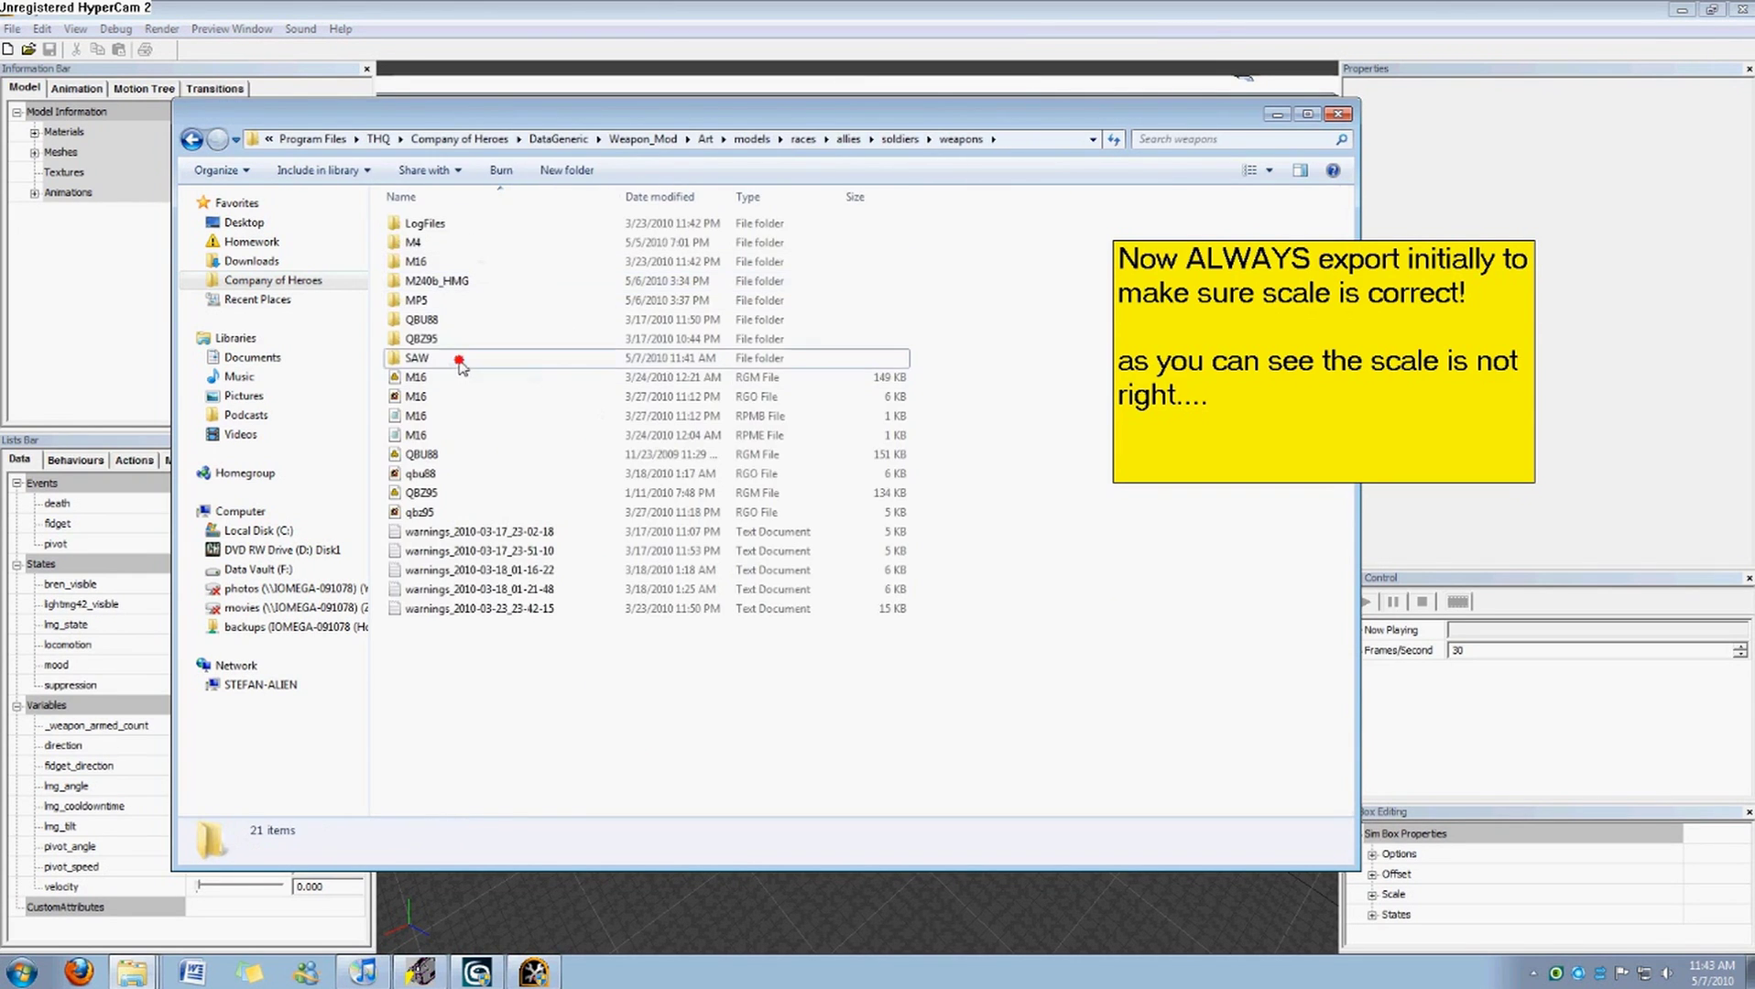
Check the contents of the SAW folder and try to delete it from the DataGeneric weapons folder.
{"action": "double_click", "coordinate": [460, 363]}
{"action": "key", "text": "BackSpace"}
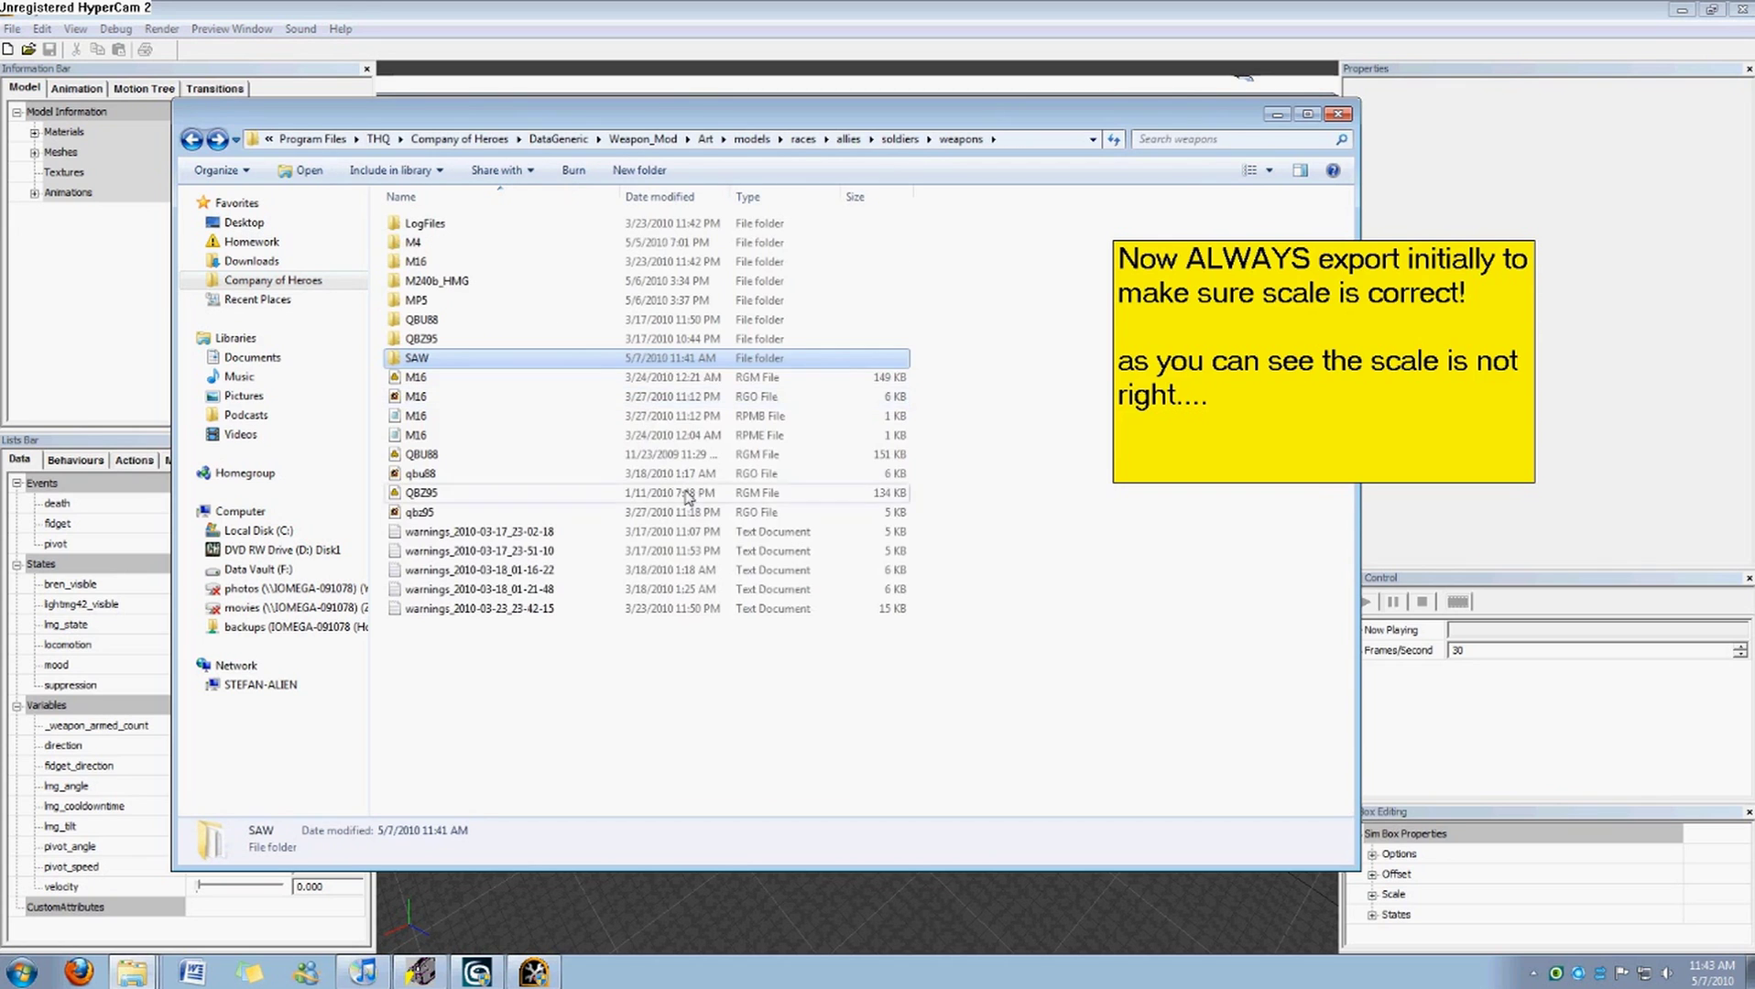
{"action": "key", "text": "Delete"}
{"action": "left_click", "coordinate": [925, 562]}
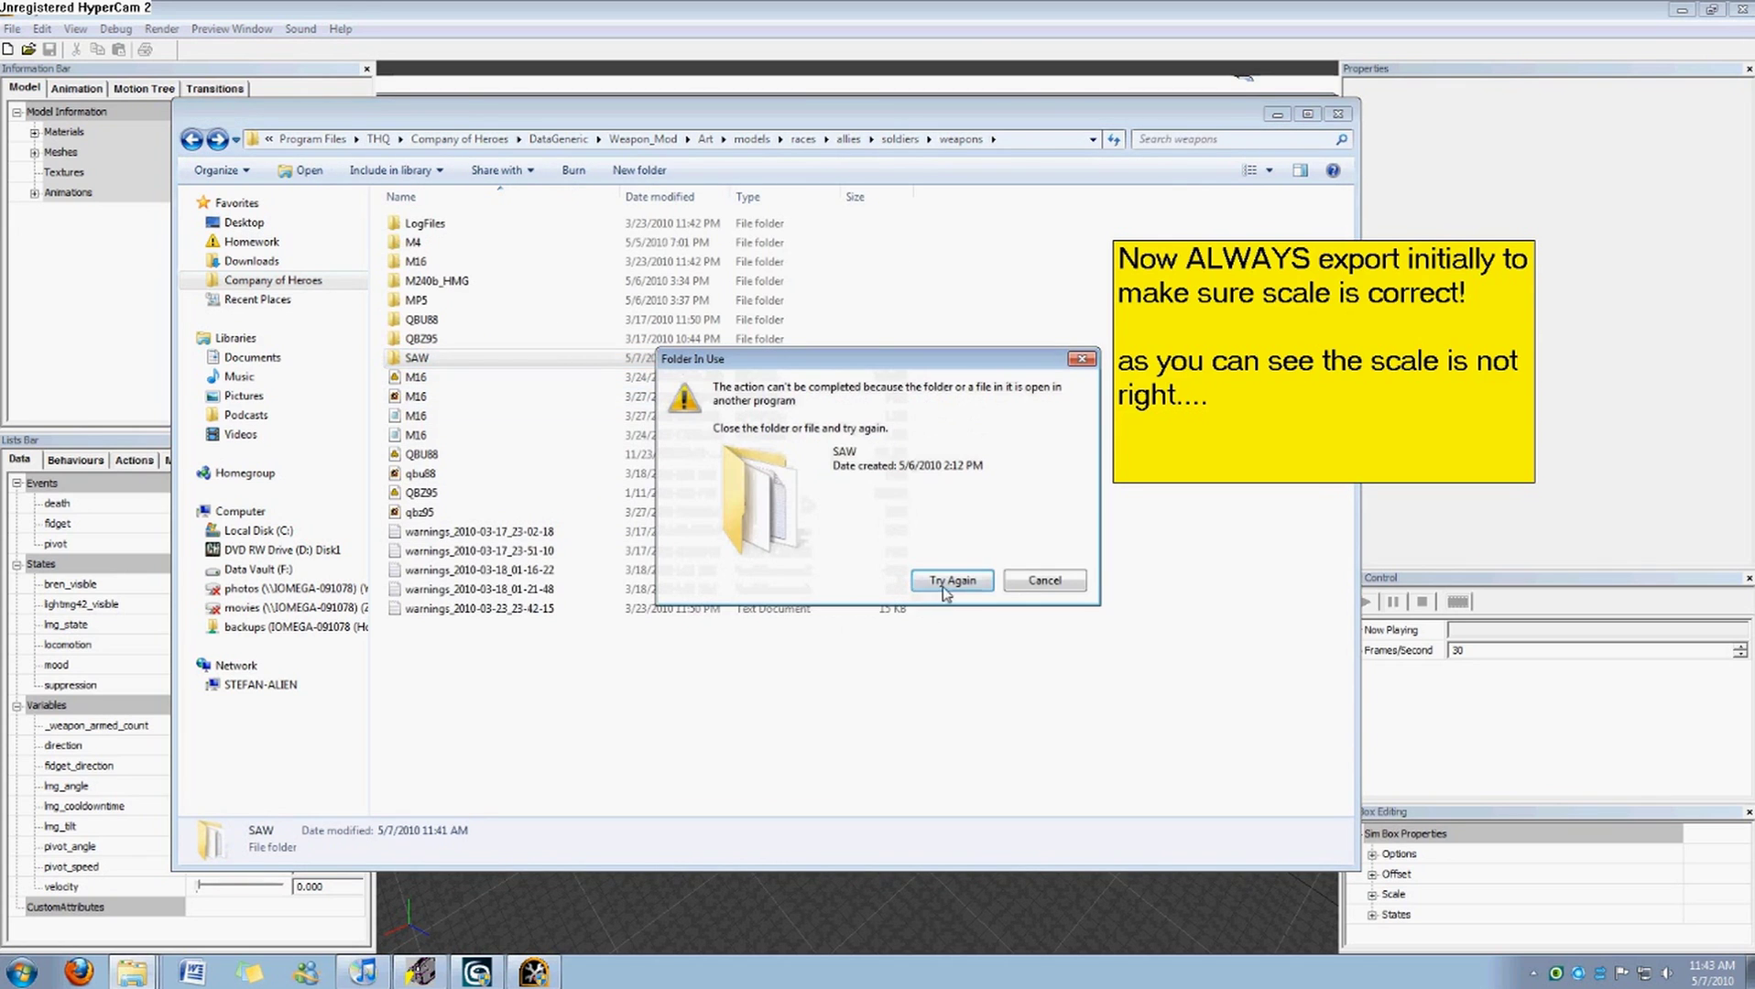
{"action": "left_click", "coordinate": [1044, 581]}
Close the Object Editor and delete the SAW folder from the DataGeneric weapons folder.
{"action": "left_click", "coordinate": [1741, 9]}
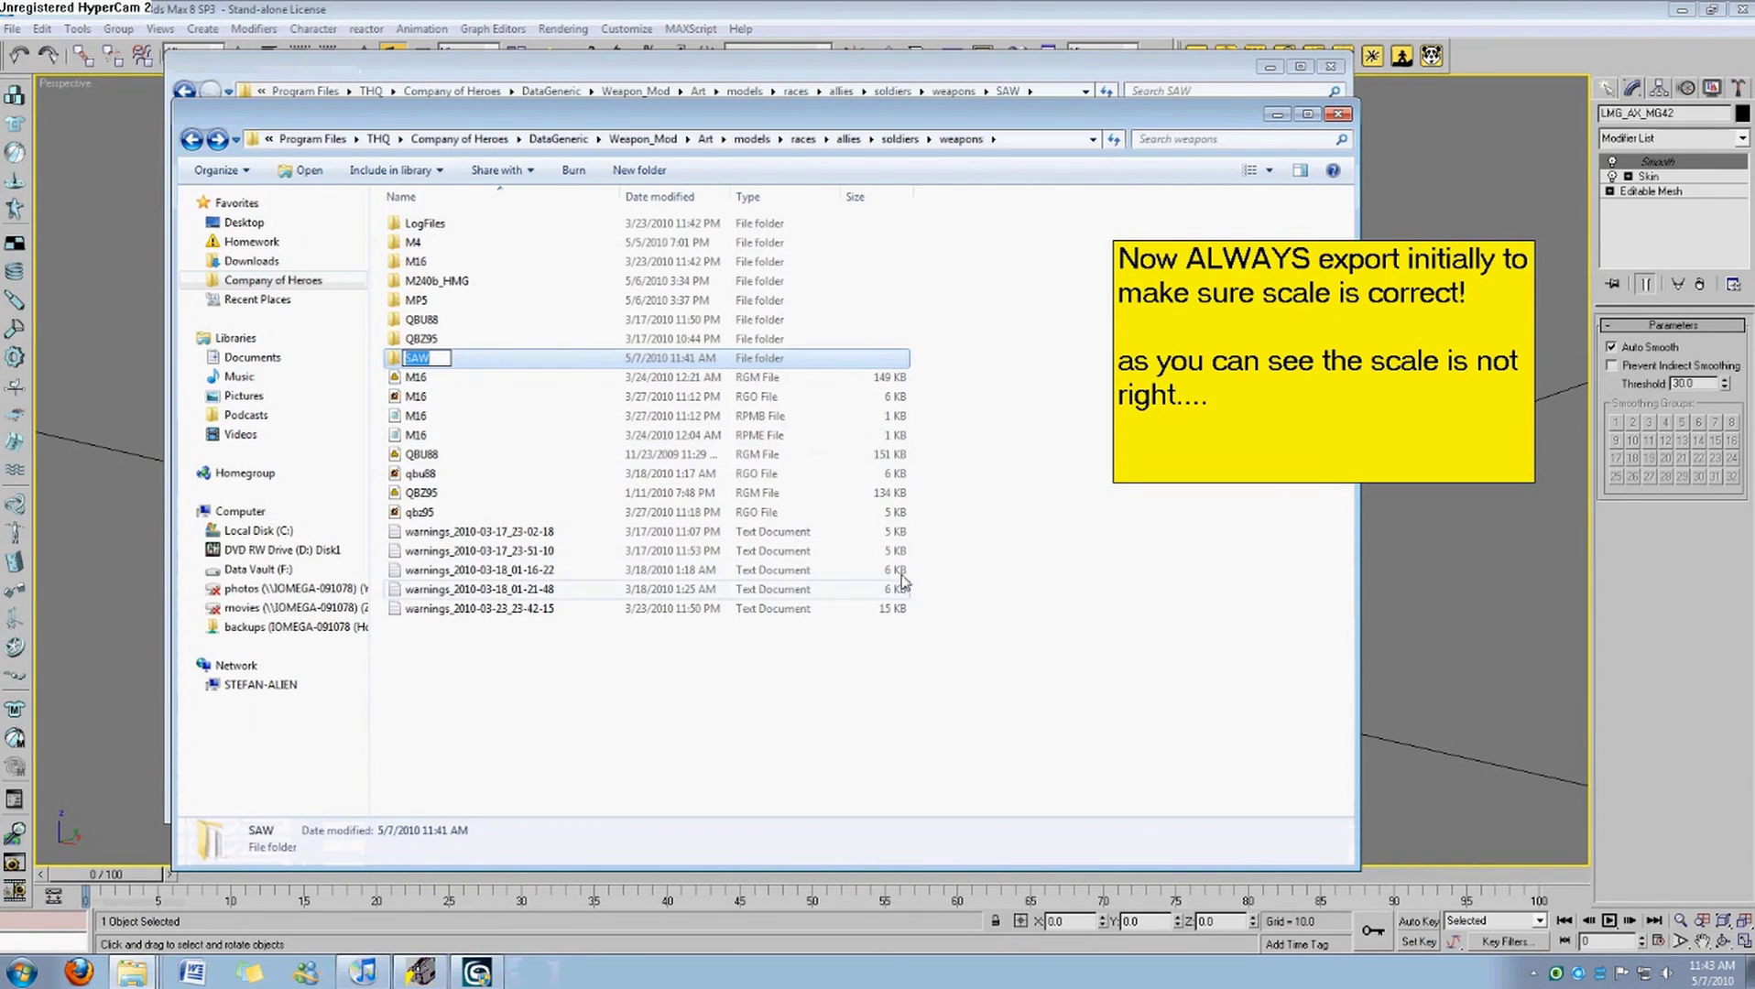
{"action": "left_click", "coordinate": [925, 476]}
{"action": "left_click", "coordinate": [811, 343]}
{"action": "left_click", "coordinate": [800, 360]}
{"action": "key", "text": "Delete"}
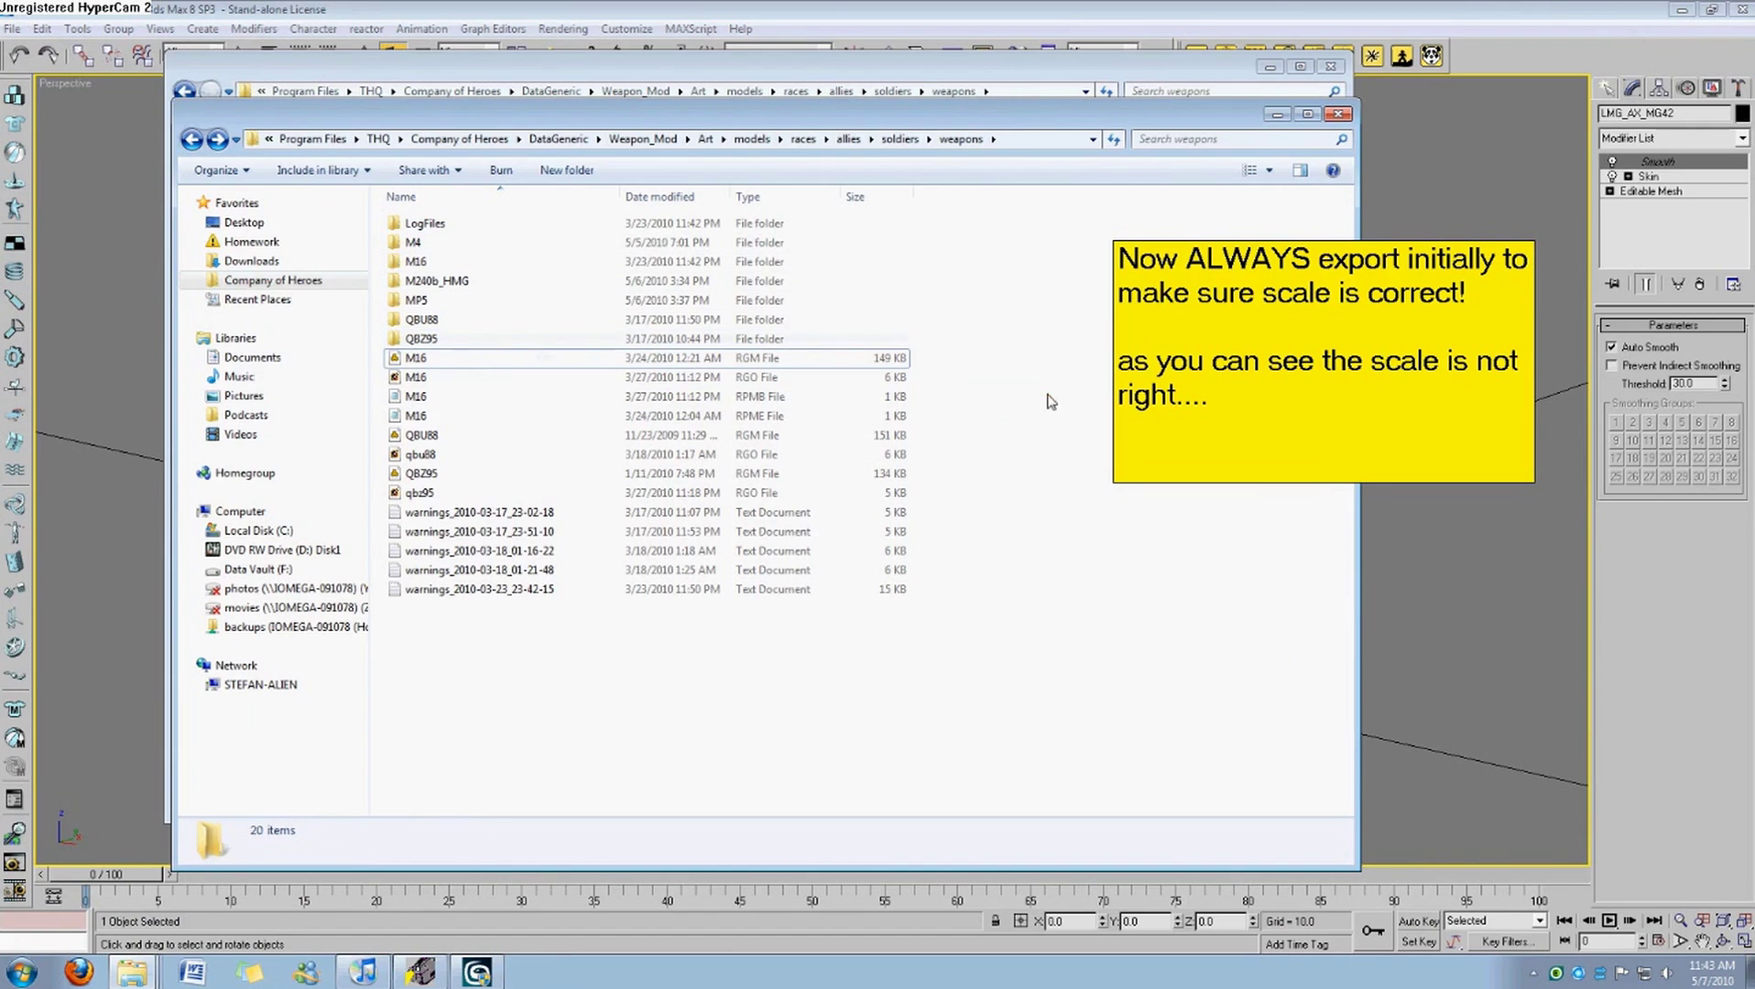
Check the DataSrc folder, close both Explorer windows, clear the 3ds Max selection and close the old BIA Model Export dialog.
{"action": "left_click", "coordinate": [588, 141]}
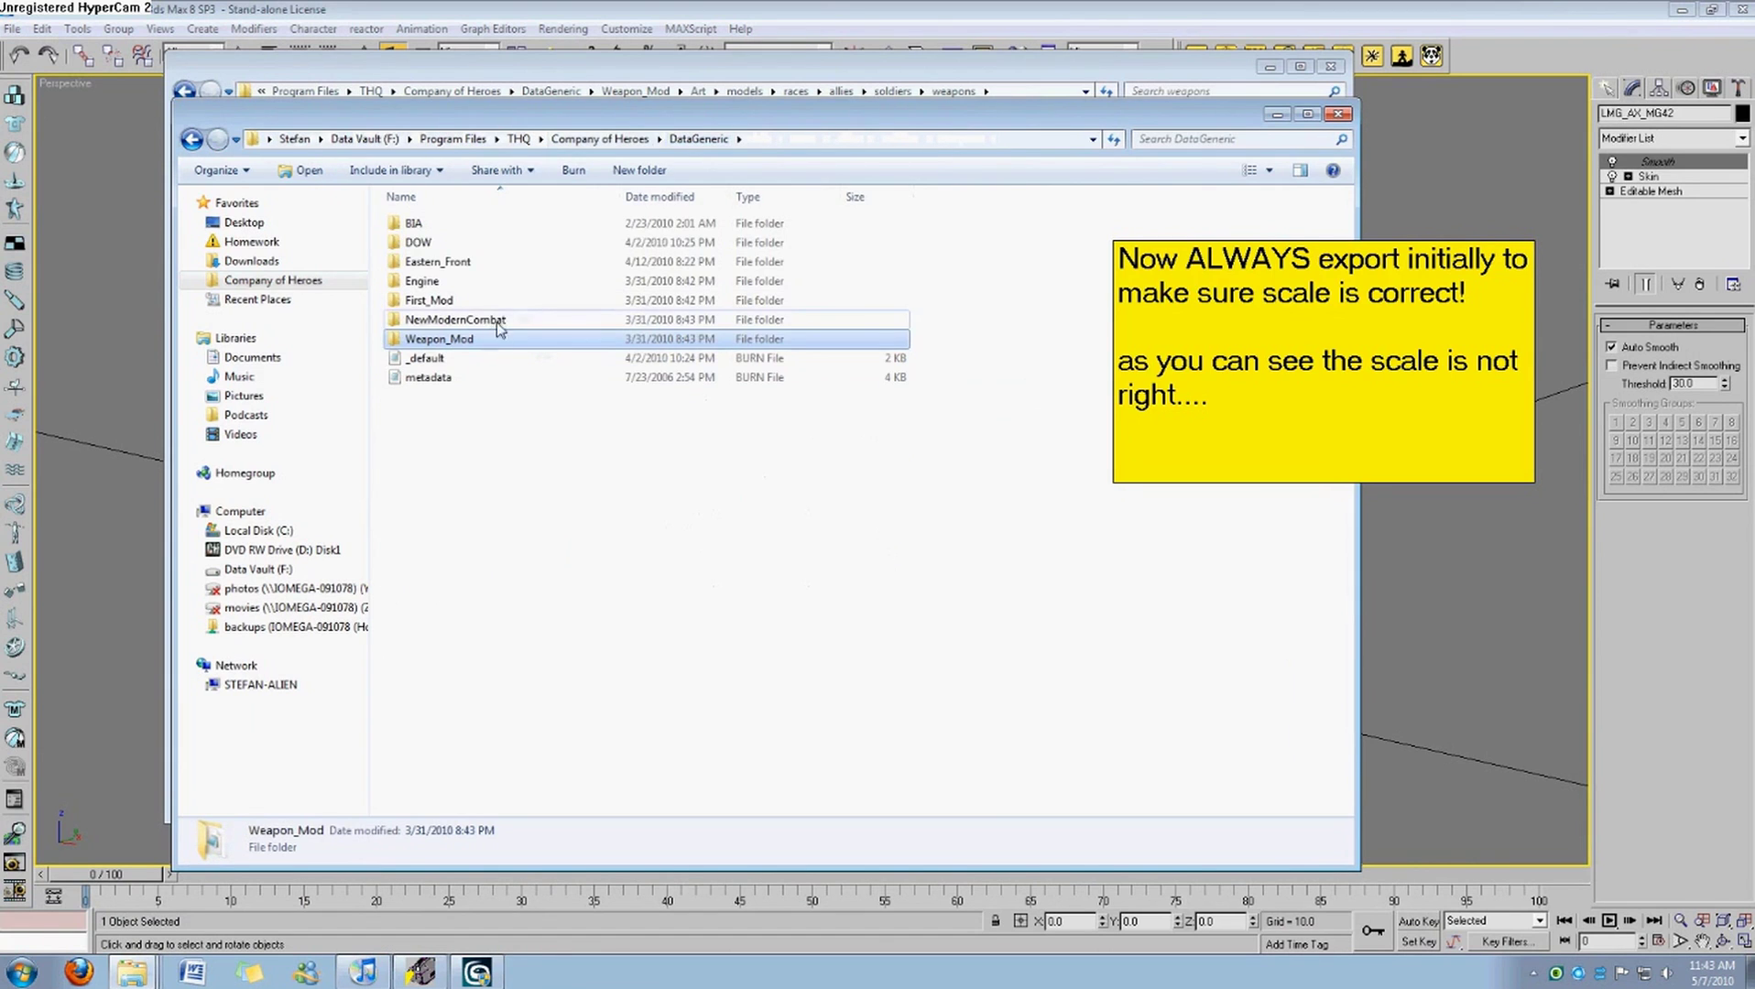
{"action": "left_click", "coordinate": [600, 138]}
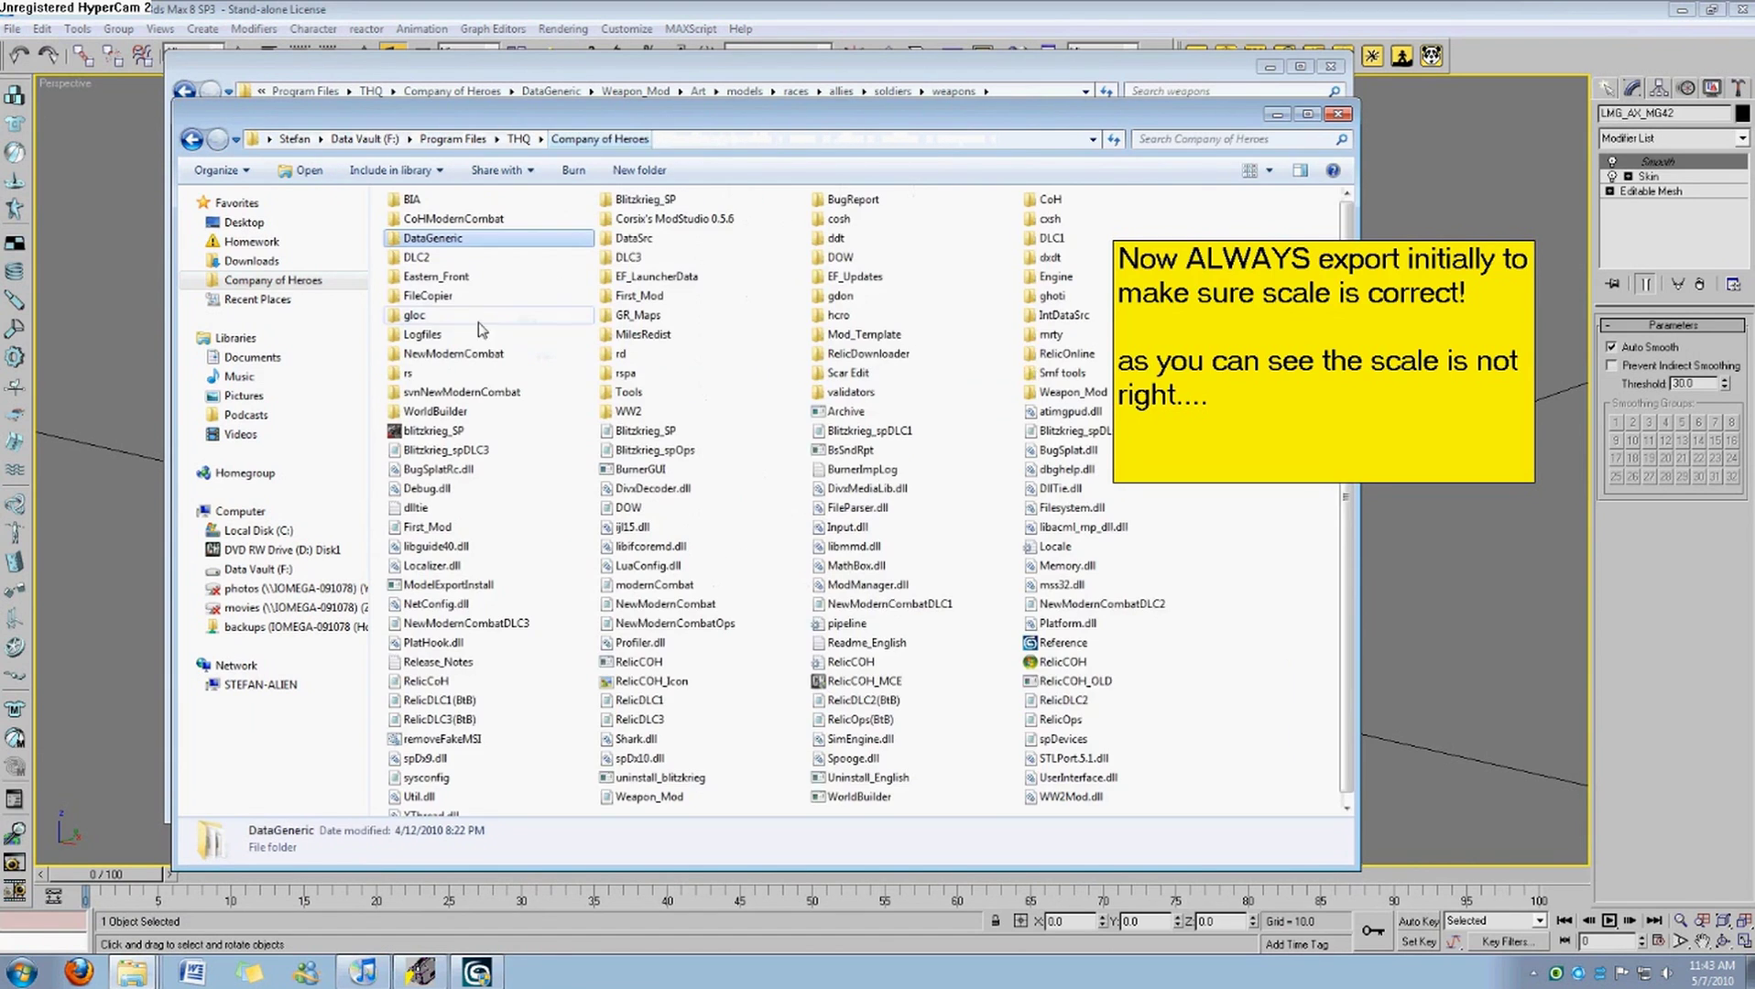
{"action": "double_click", "coordinate": [681, 242]}
{"action": "left_click", "coordinate": [1339, 113]}
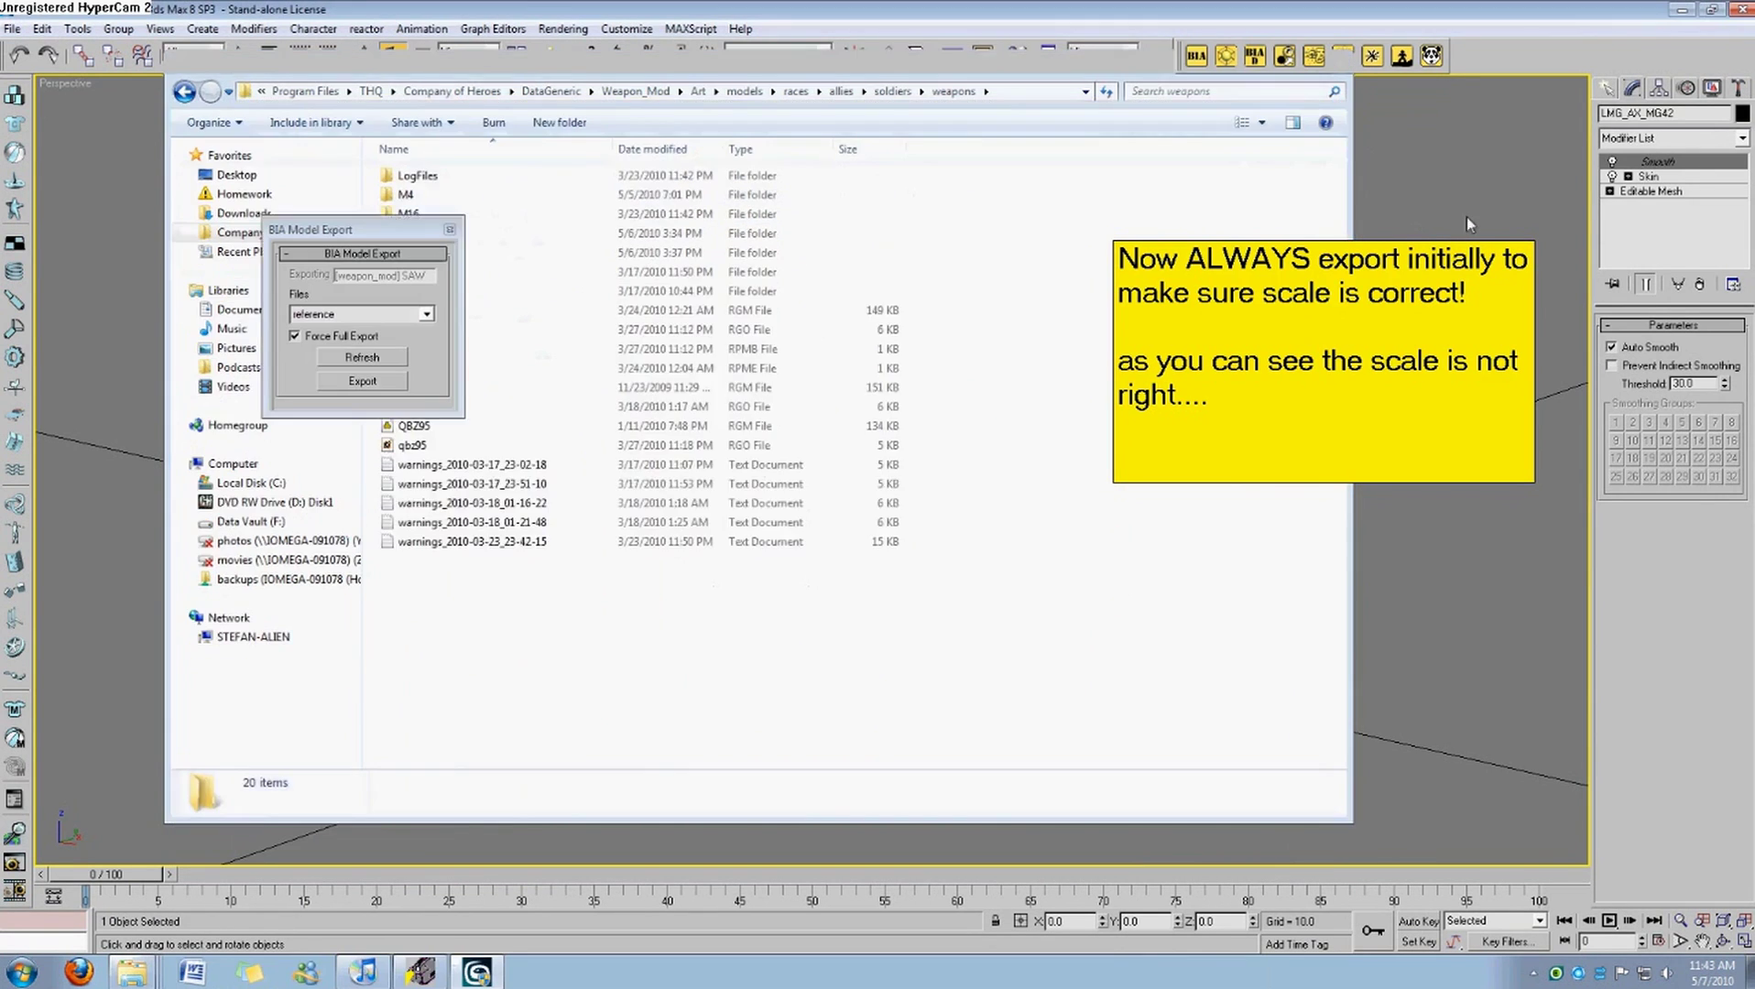
{"action": "left_click", "coordinate": [1332, 66]}
{"action": "left_click", "coordinate": [795, 458]}
{"action": "left_click", "coordinate": [449, 229]}
Export the SAW reference file again with BIA Model Export, using Force Full Export, and dismiss the error list.
{"action": "left_click", "coordinate": [12, 28]}
{"action": "left_click", "coordinate": [11, 28]}
{"action": "left_click", "coordinate": [11, 28]}
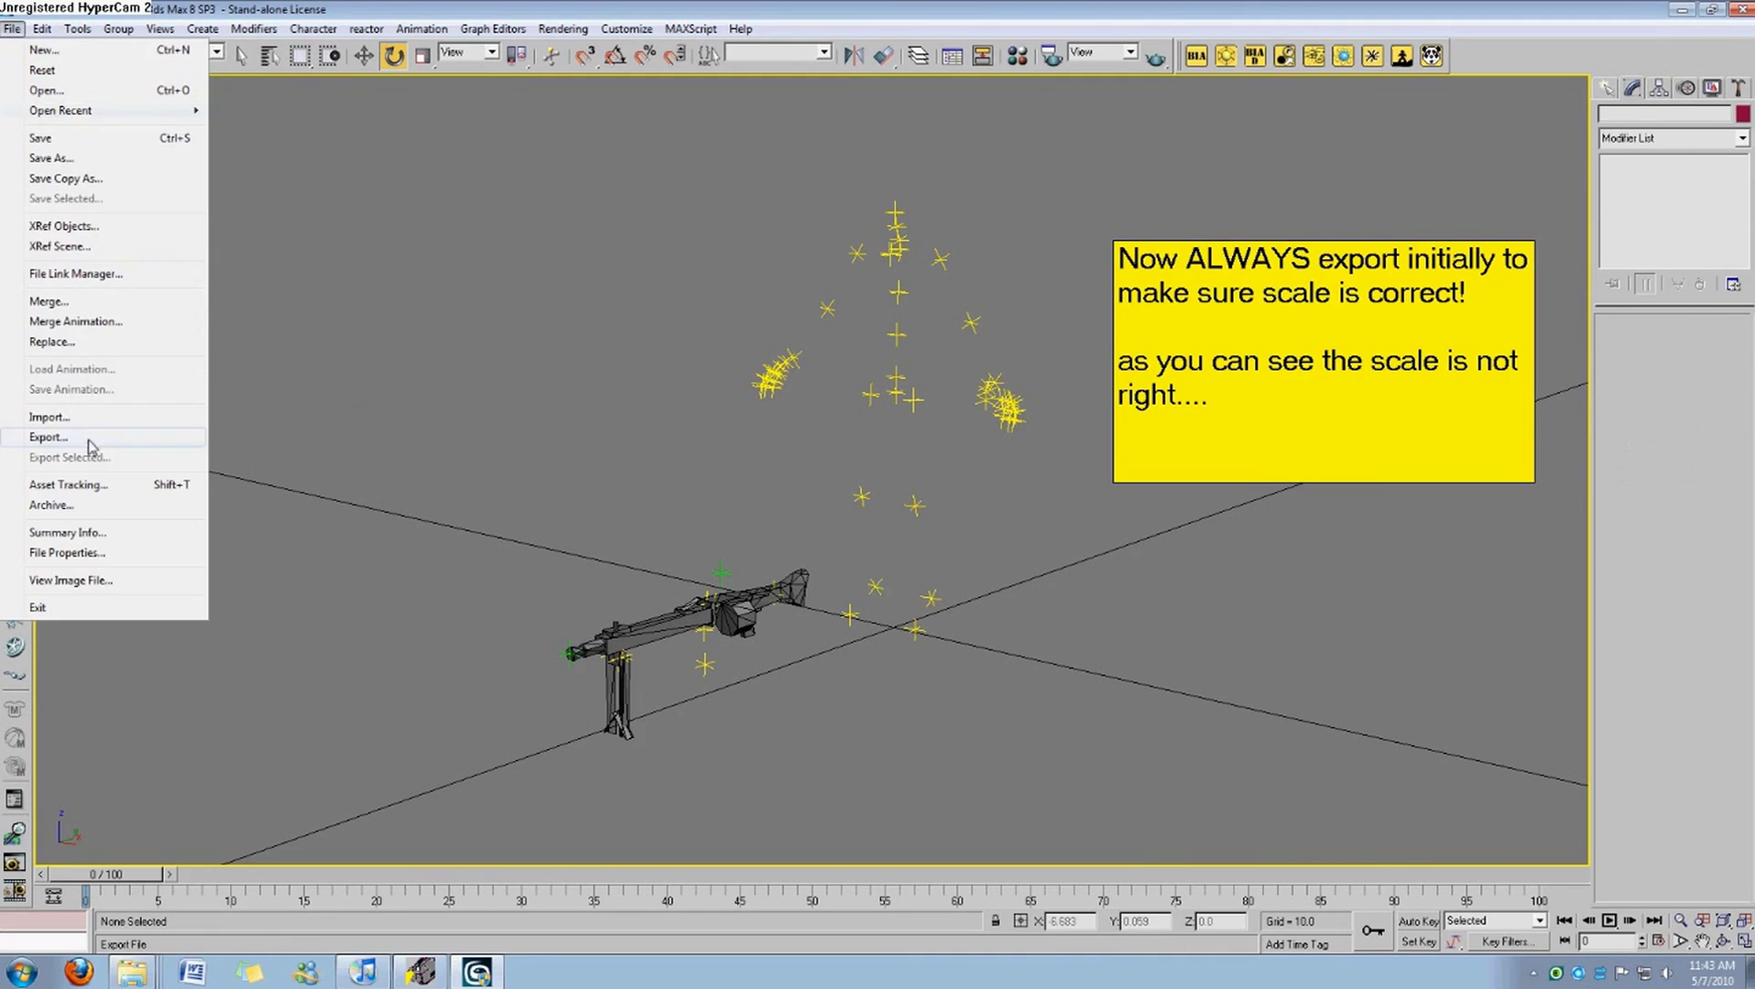
{"action": "left_click", "coordinate": [1191, 134]}
{"action": "left_click", "coordinate": [1199, 60]}
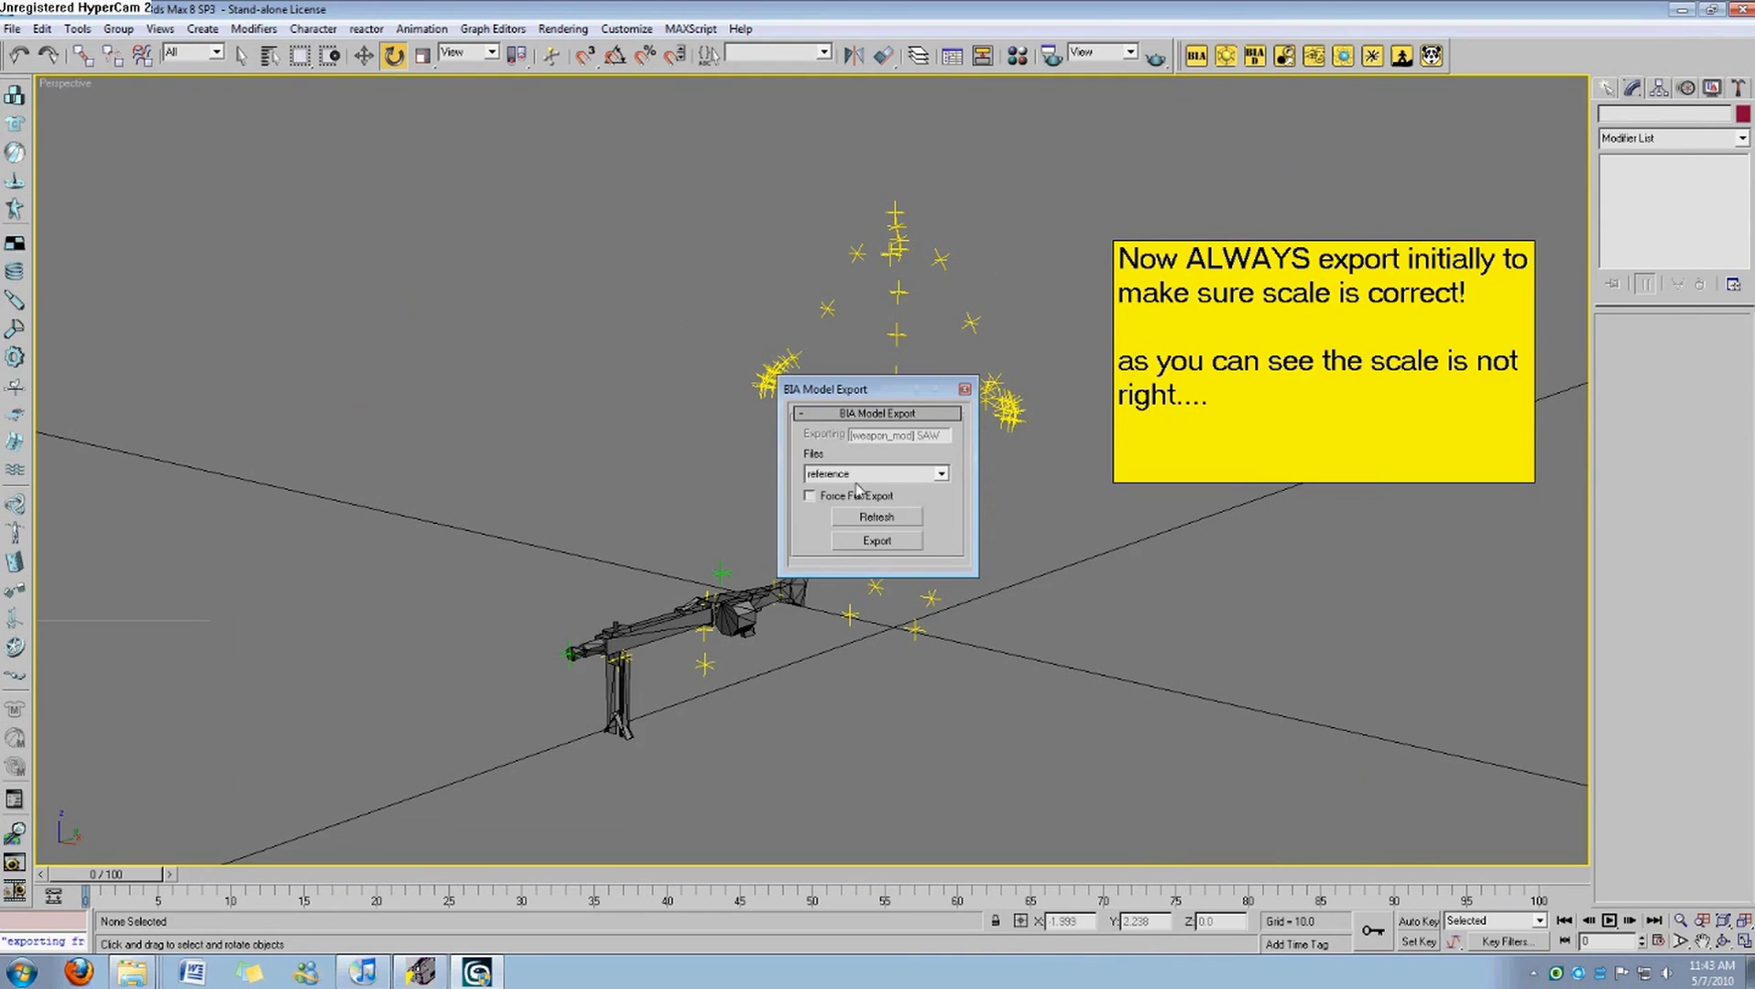
{"action": "left_click", "coordinate": [876, 540]}
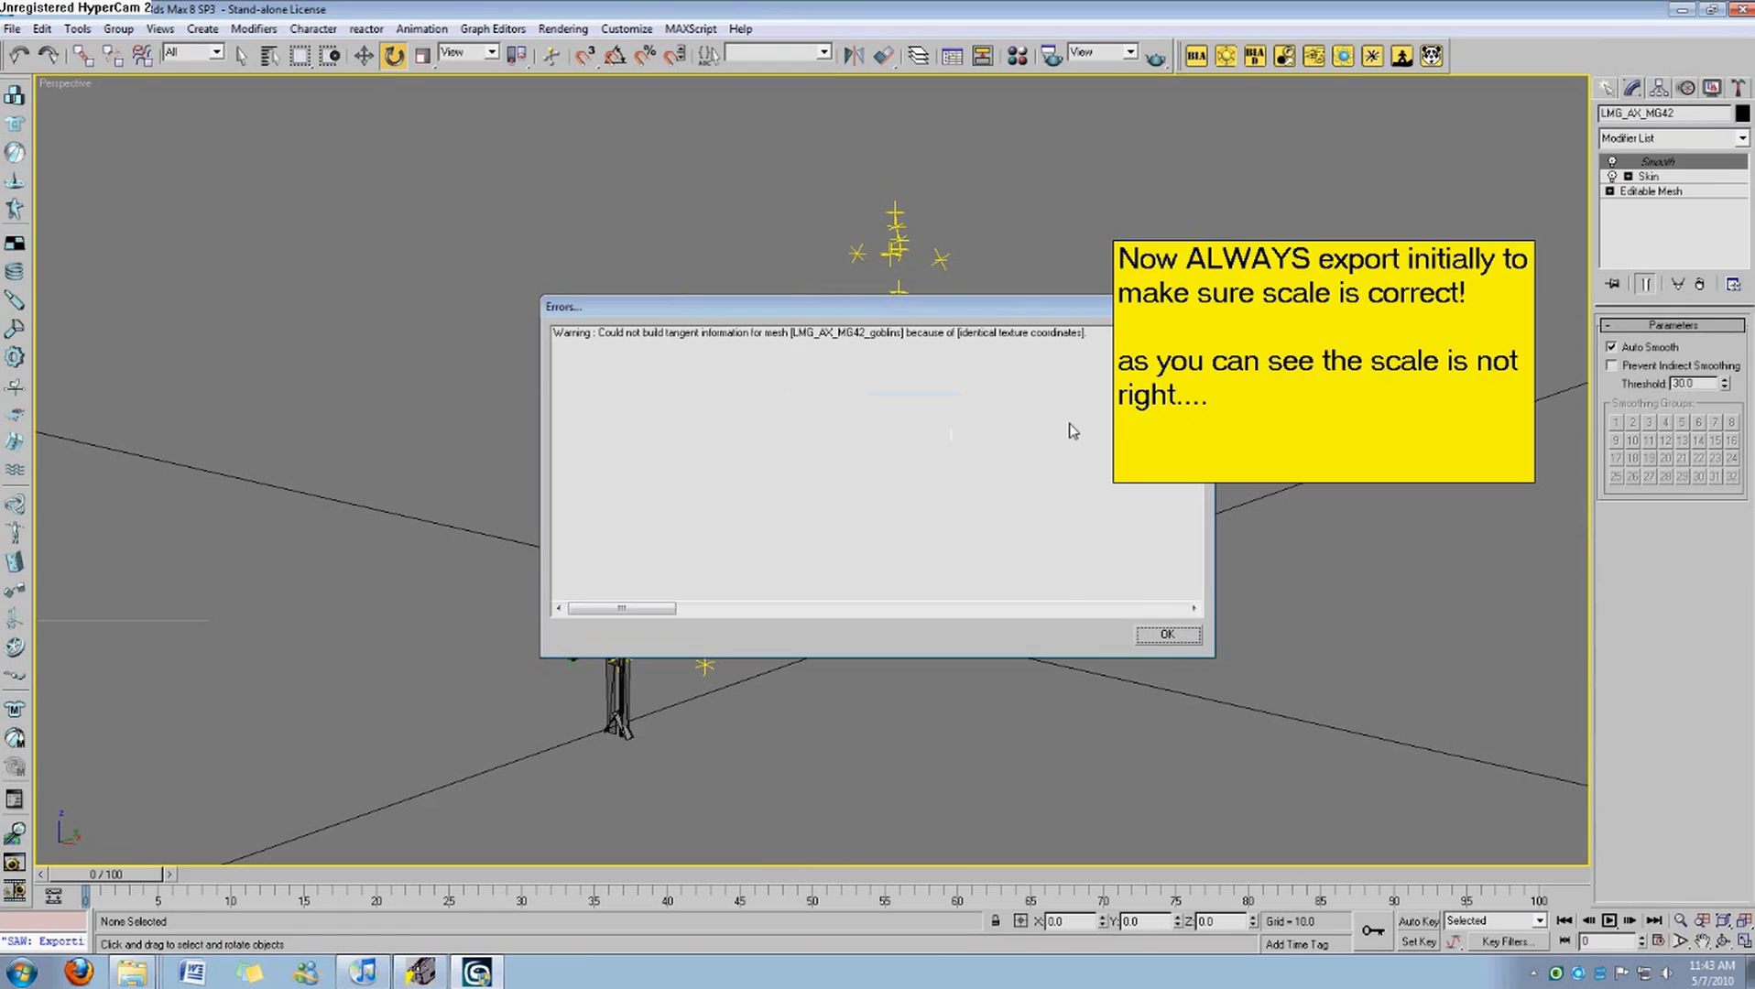
{"action": "left_click", "coordinate": [1167, 634]}
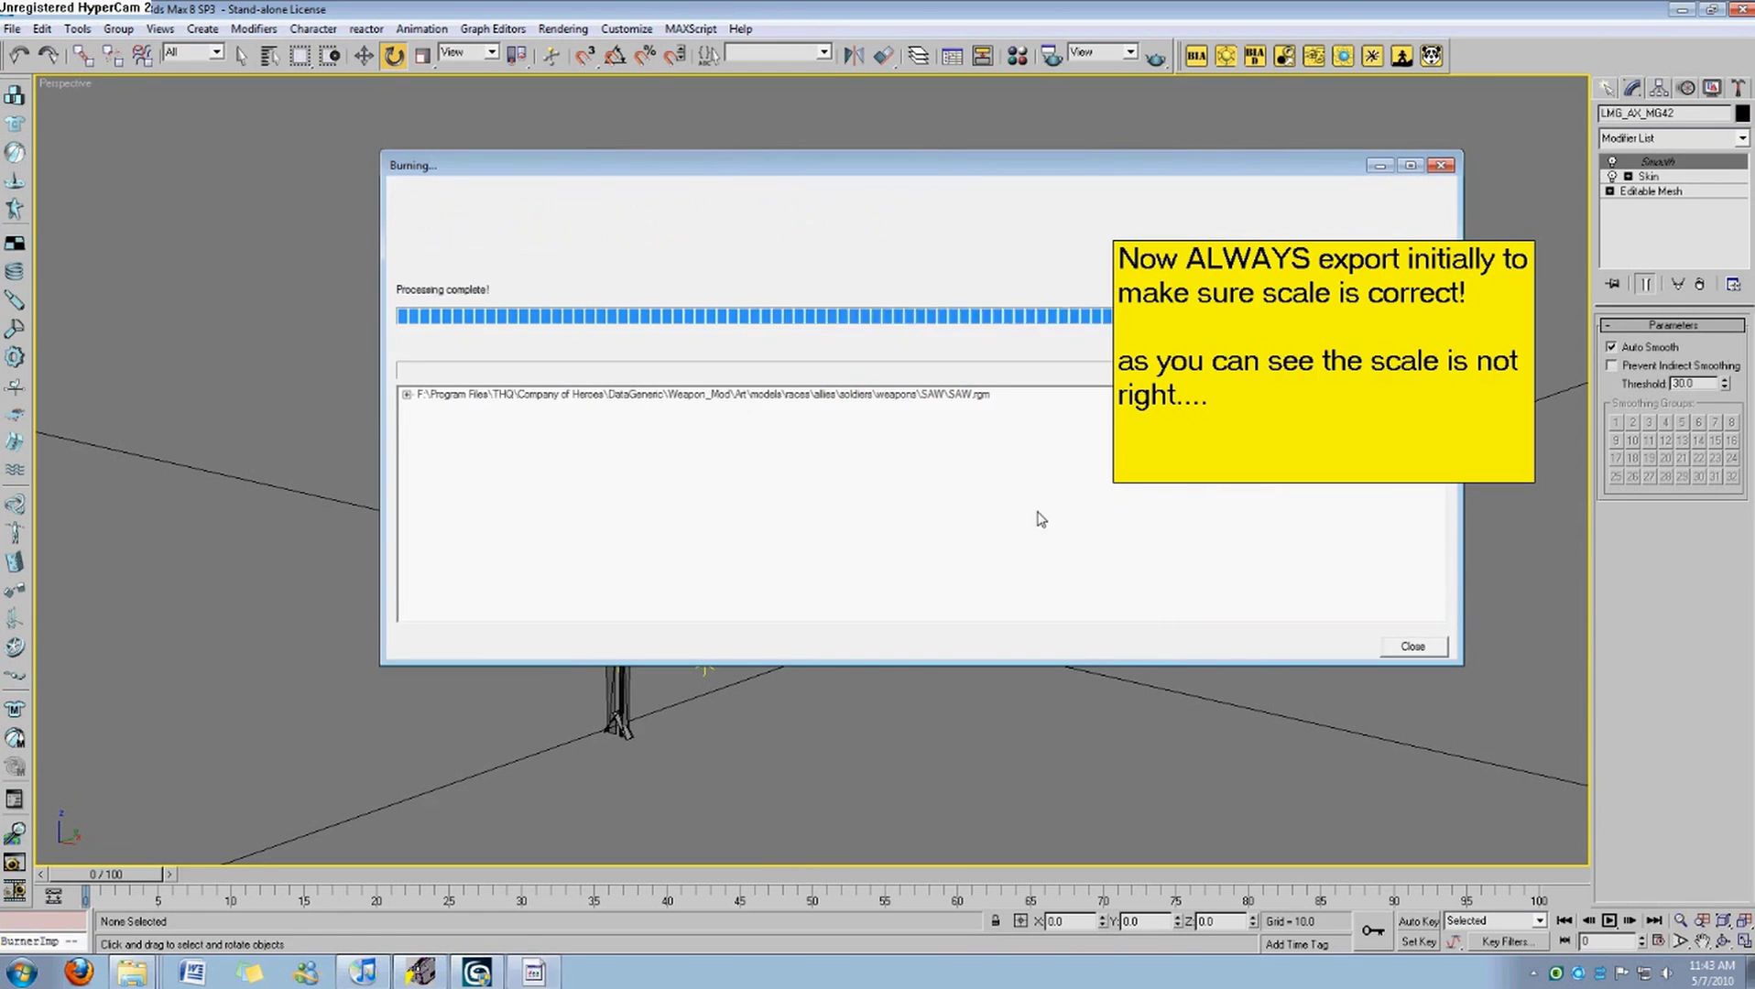
Reopen the SAW file in the Object Editor, dismiss the read-only notice and inspect the model's scale.
{"action": "key", "text": "super"}
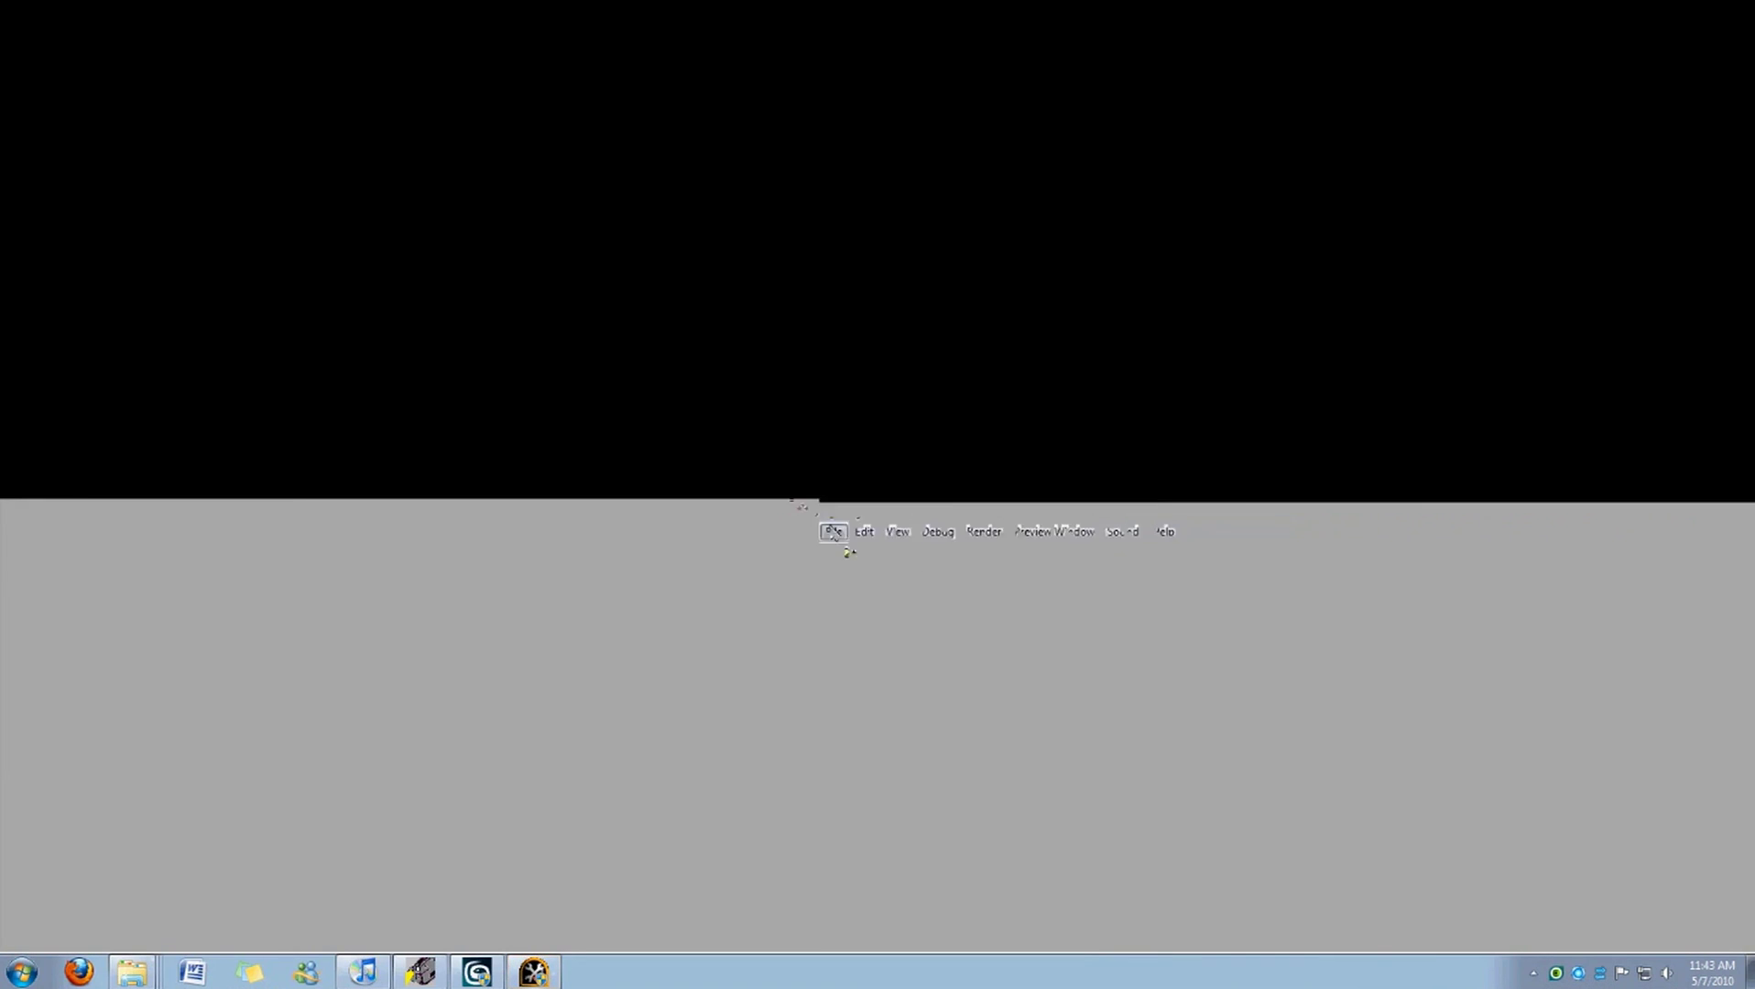
{"action": "left_click", "coordinate": [12, 29]}
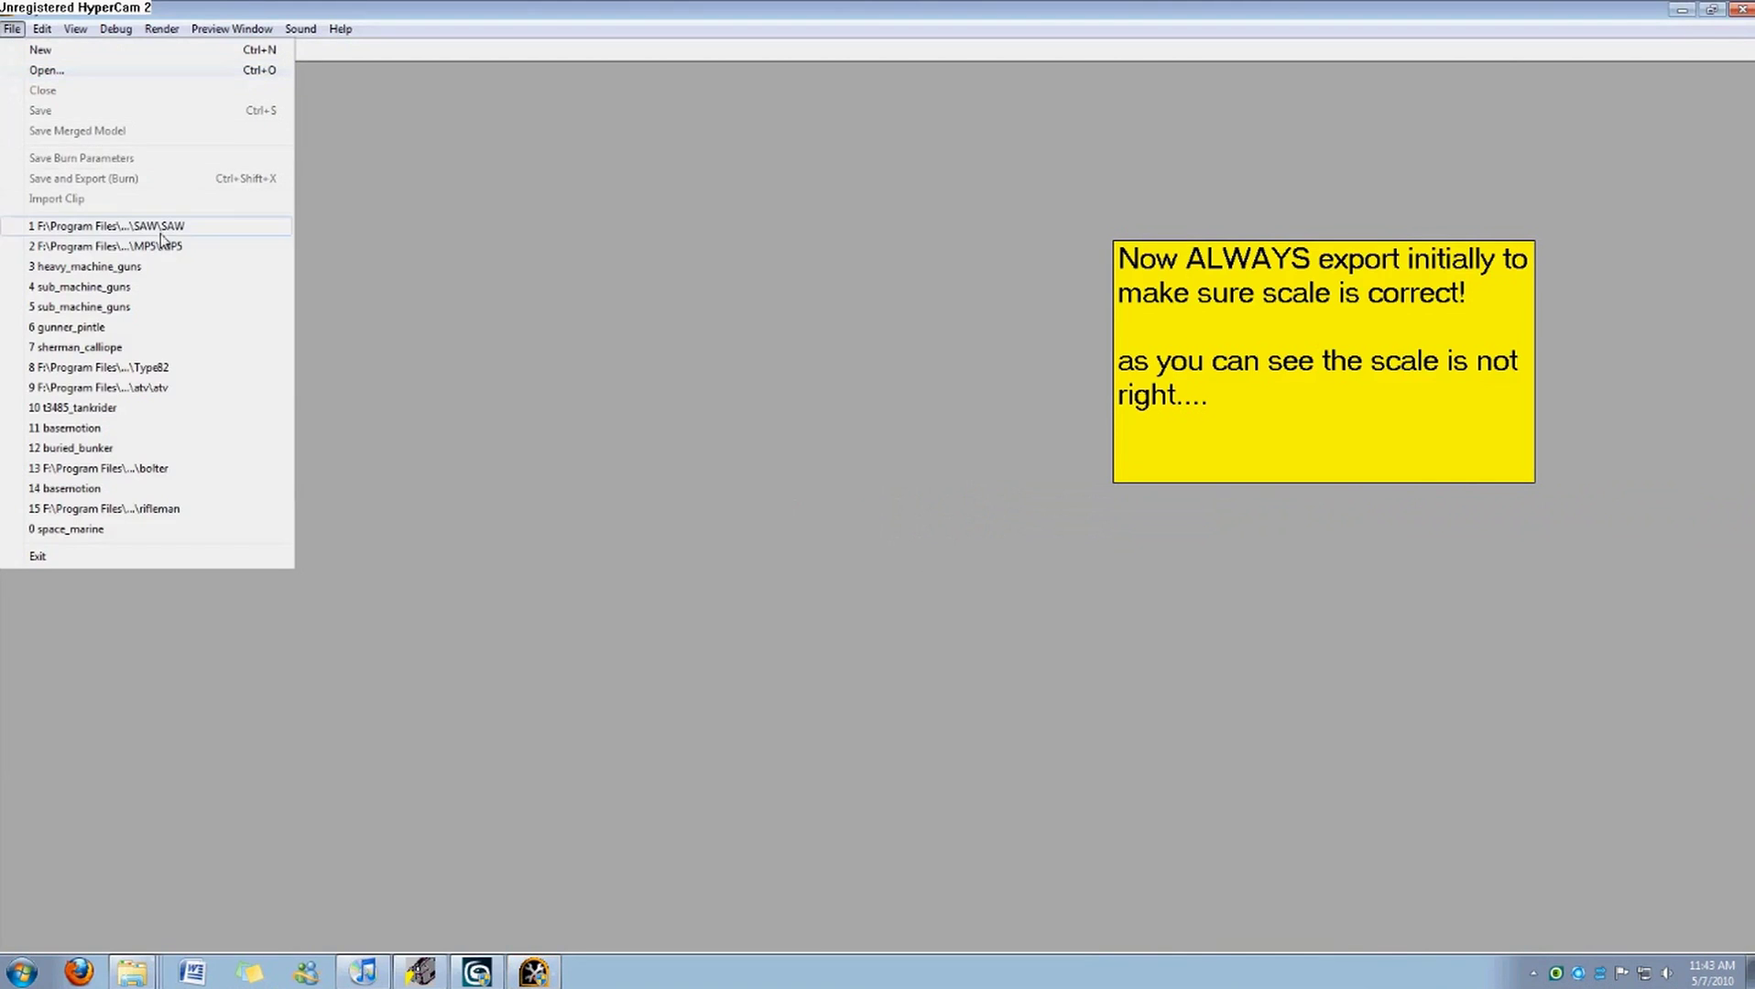
{"action": "left_click", "coordinate": [161, 229]}
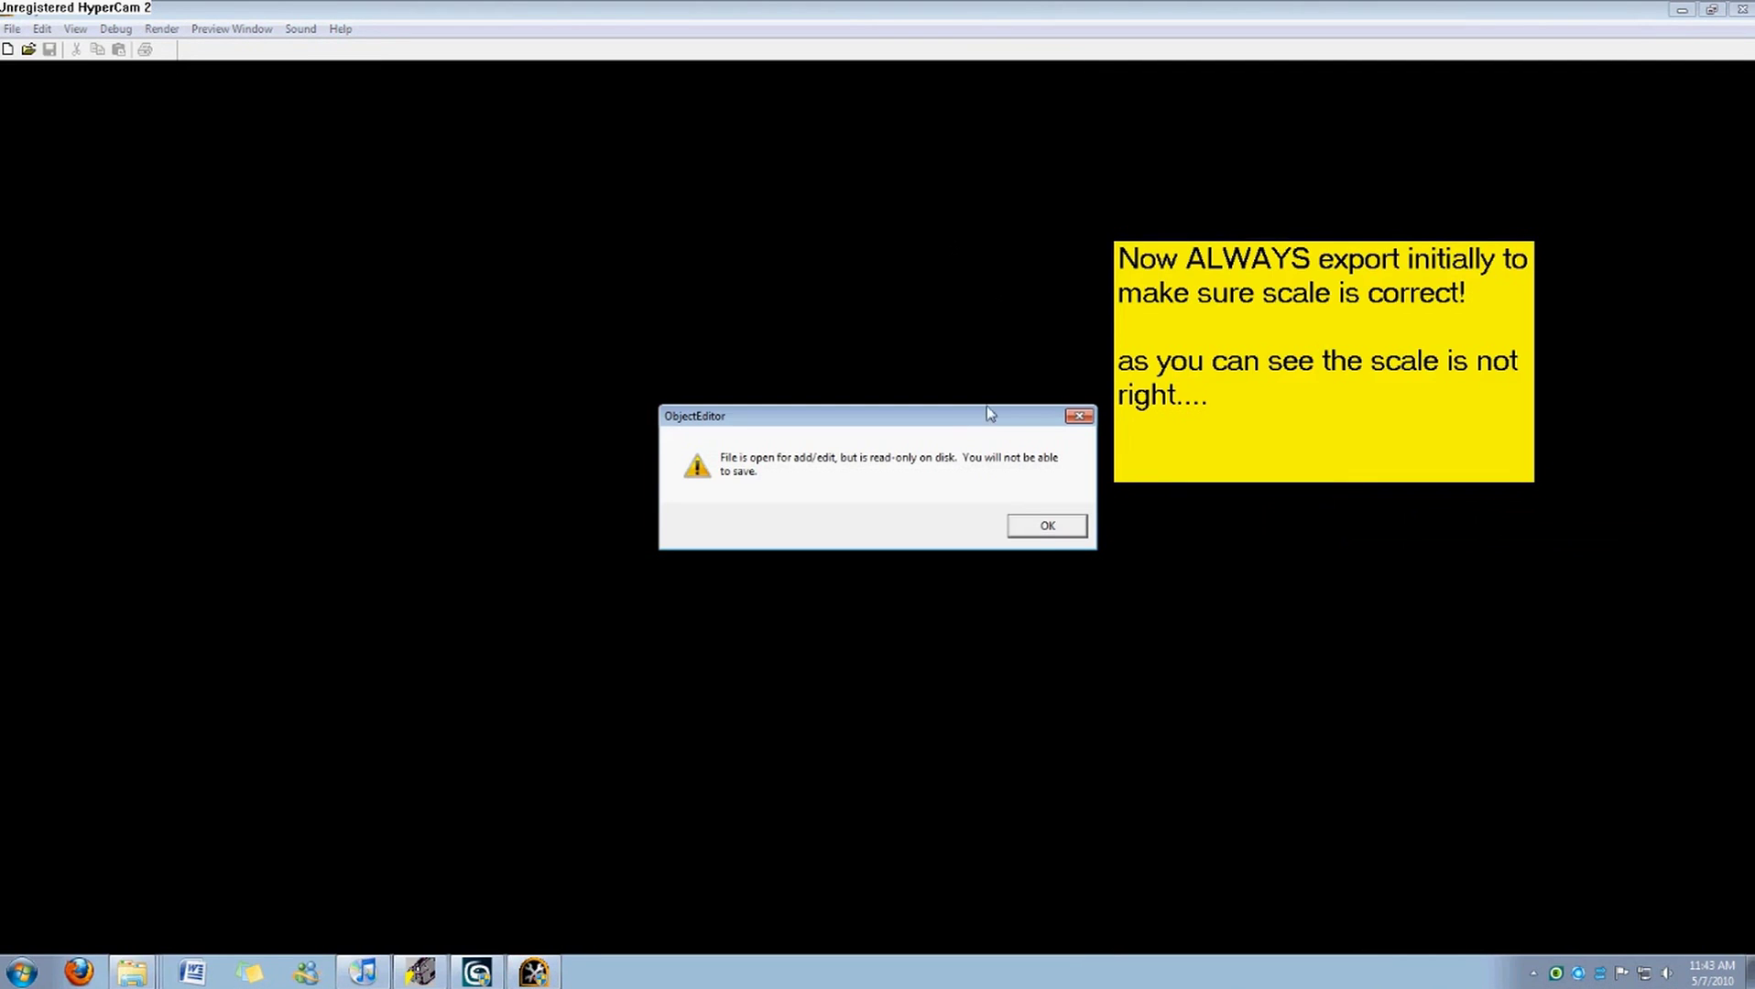
{"action": "left_click", "coordinate": [1041, 527]}
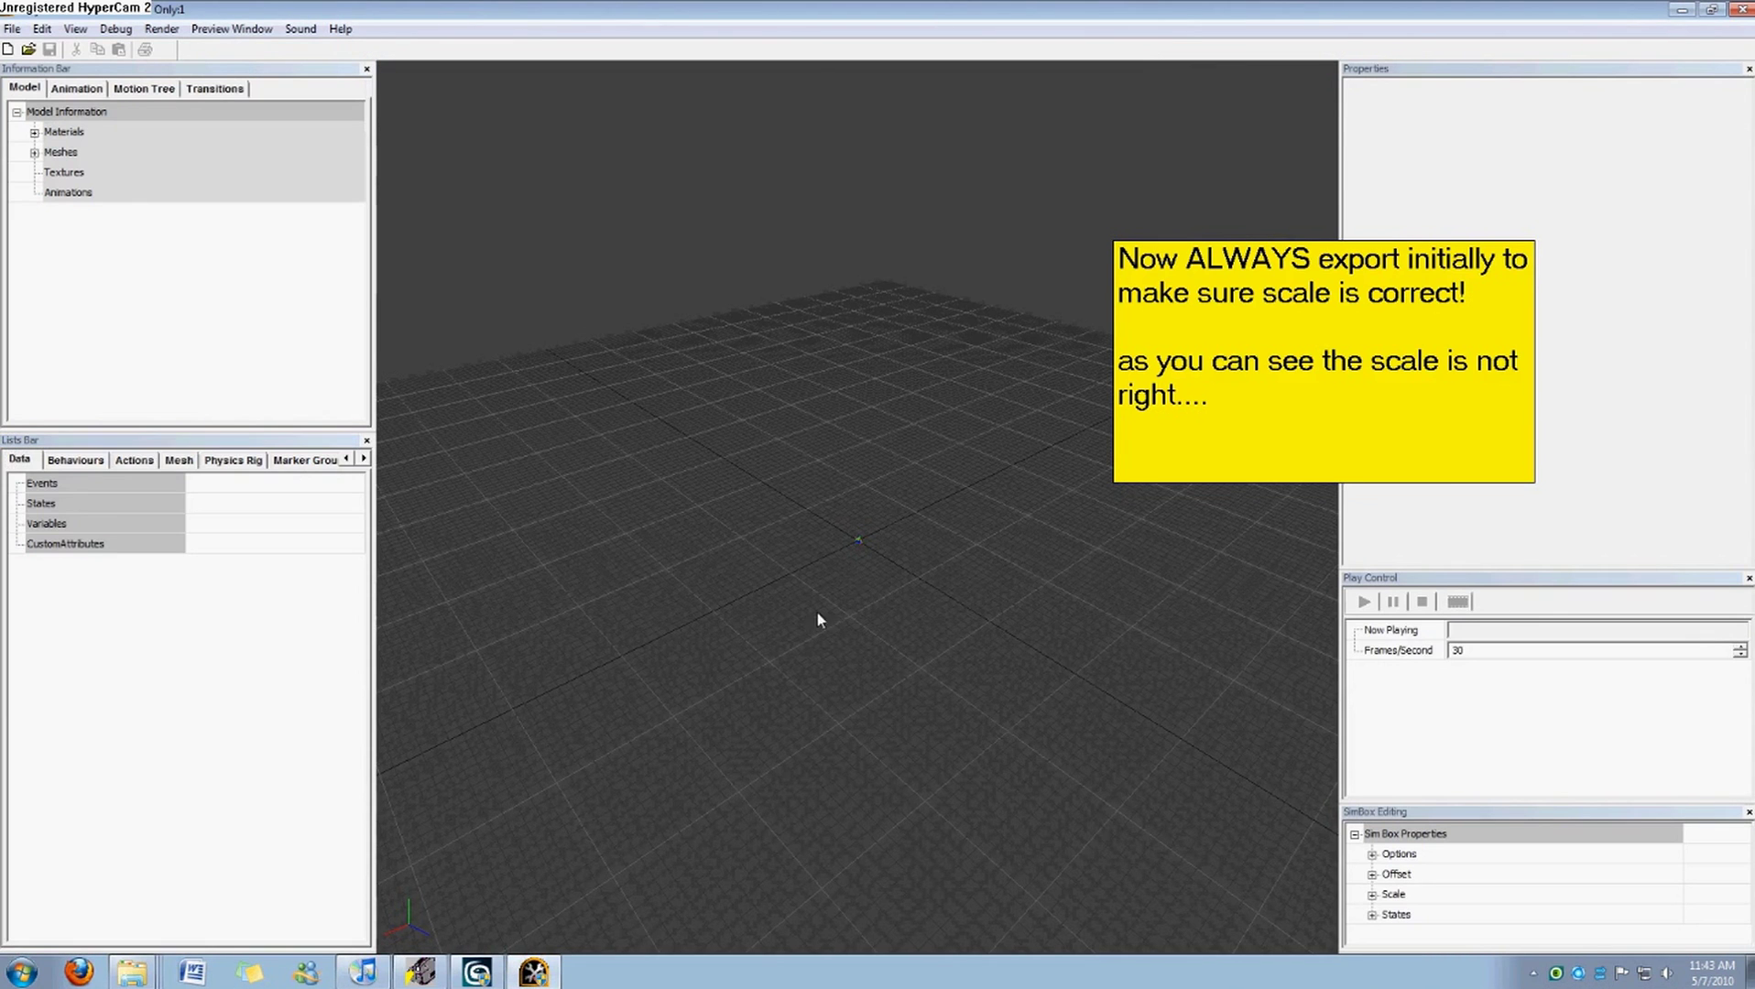
{"action": "right_click_drag", "start_coordinate": [816, 610], "coordinate": [869, 606]}
{"action": "left_click_drag", "start_coordinate": [839, 648], "coordinate": [916, 646]}
Append "hahah even smaller...." to the sticky note's second paragraph and close the Object Editor.
{"action": "double_click", "coordinate": [1245, 442]}
{"action": "left_click", "coordinate": [1274, 421]}
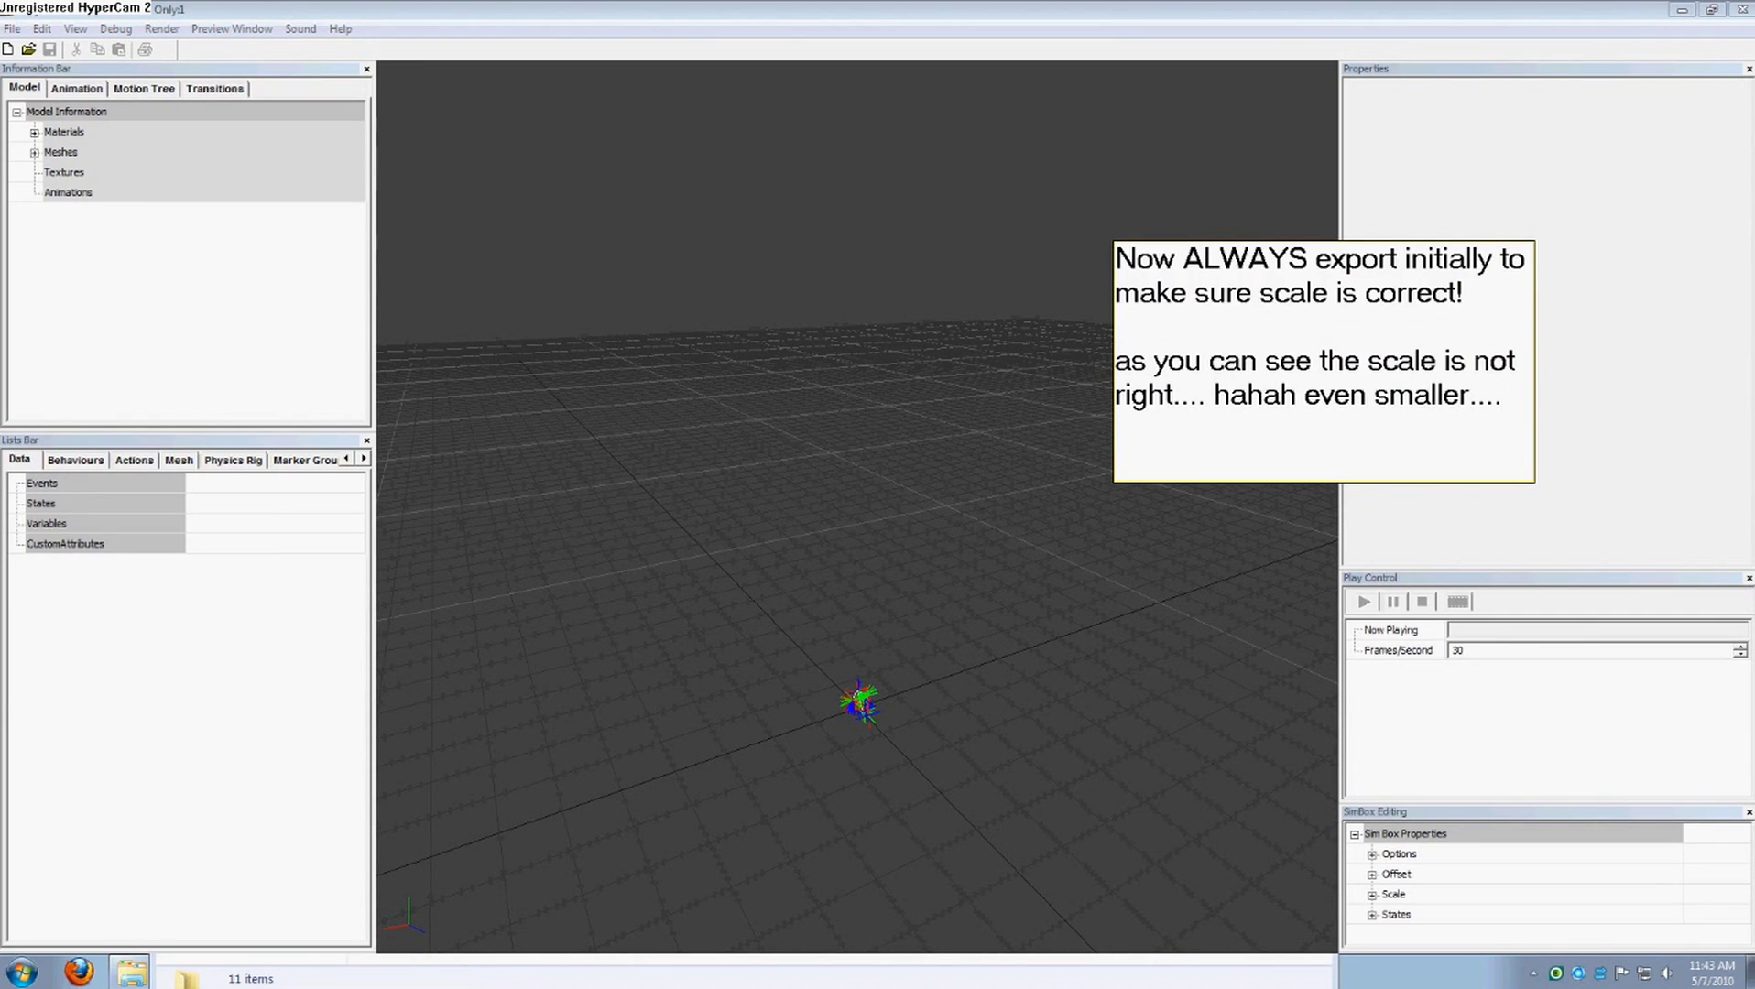
{"action": "left_click", "coordinate": [1189, 602]}
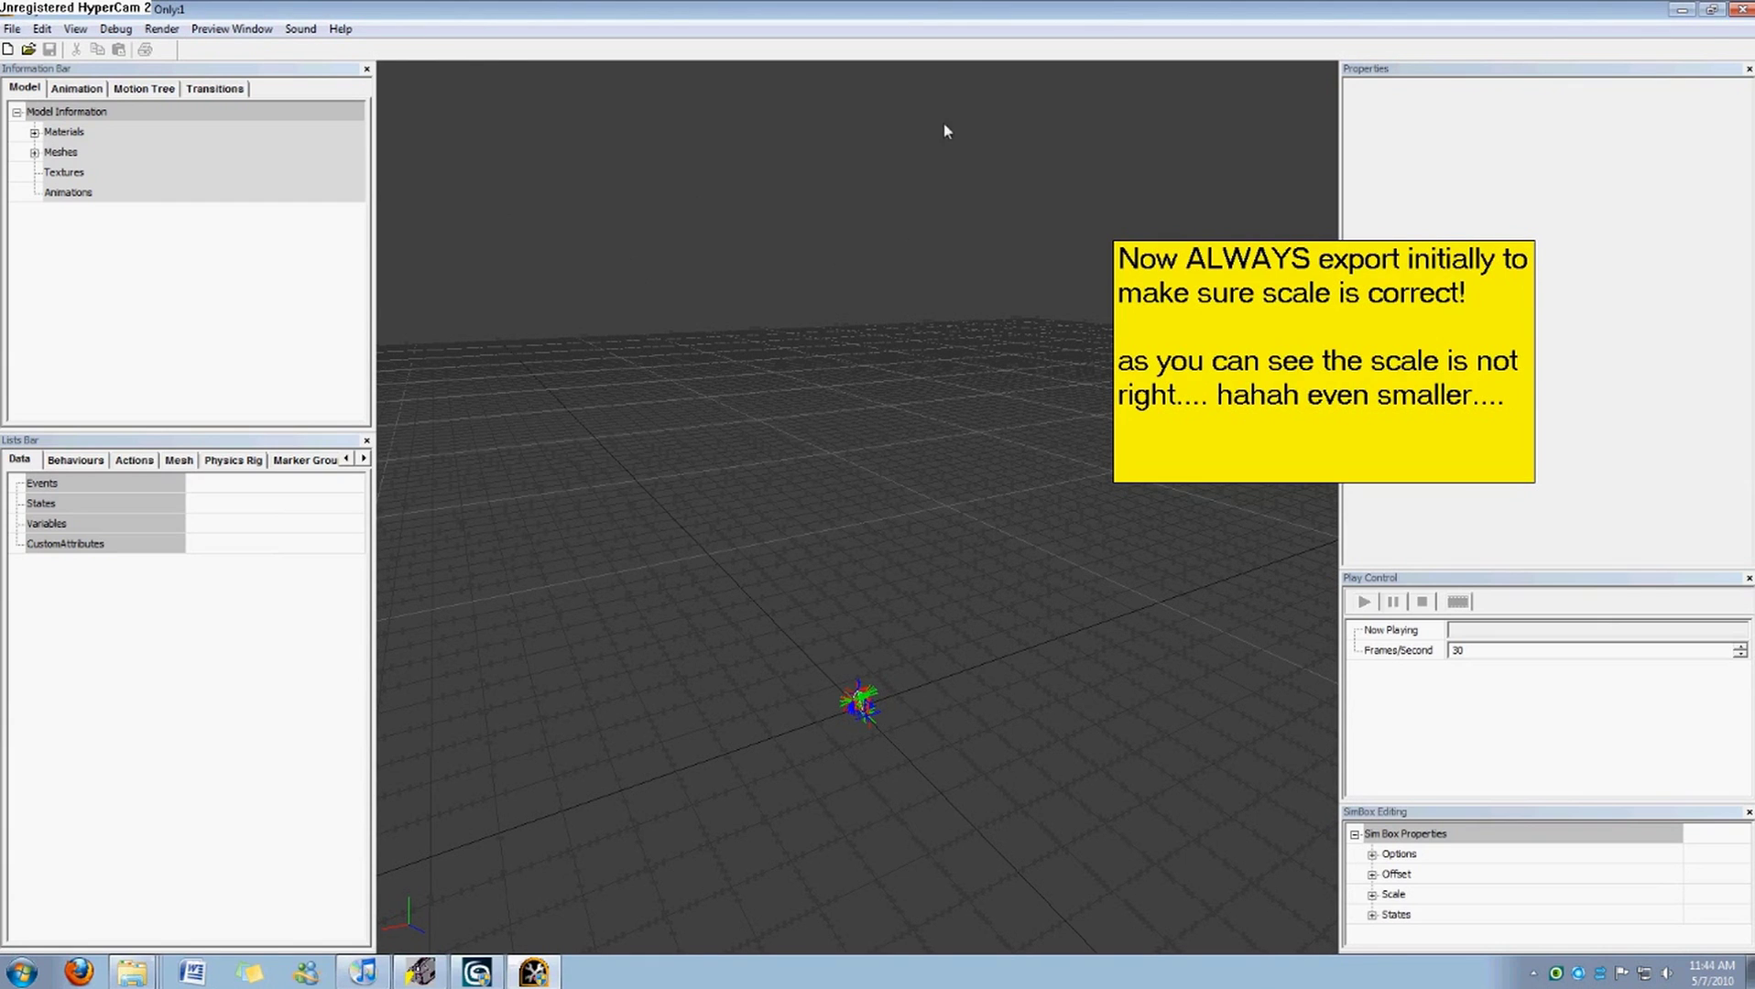
{"action": "left_click", "coordinate": [1742, 9]}
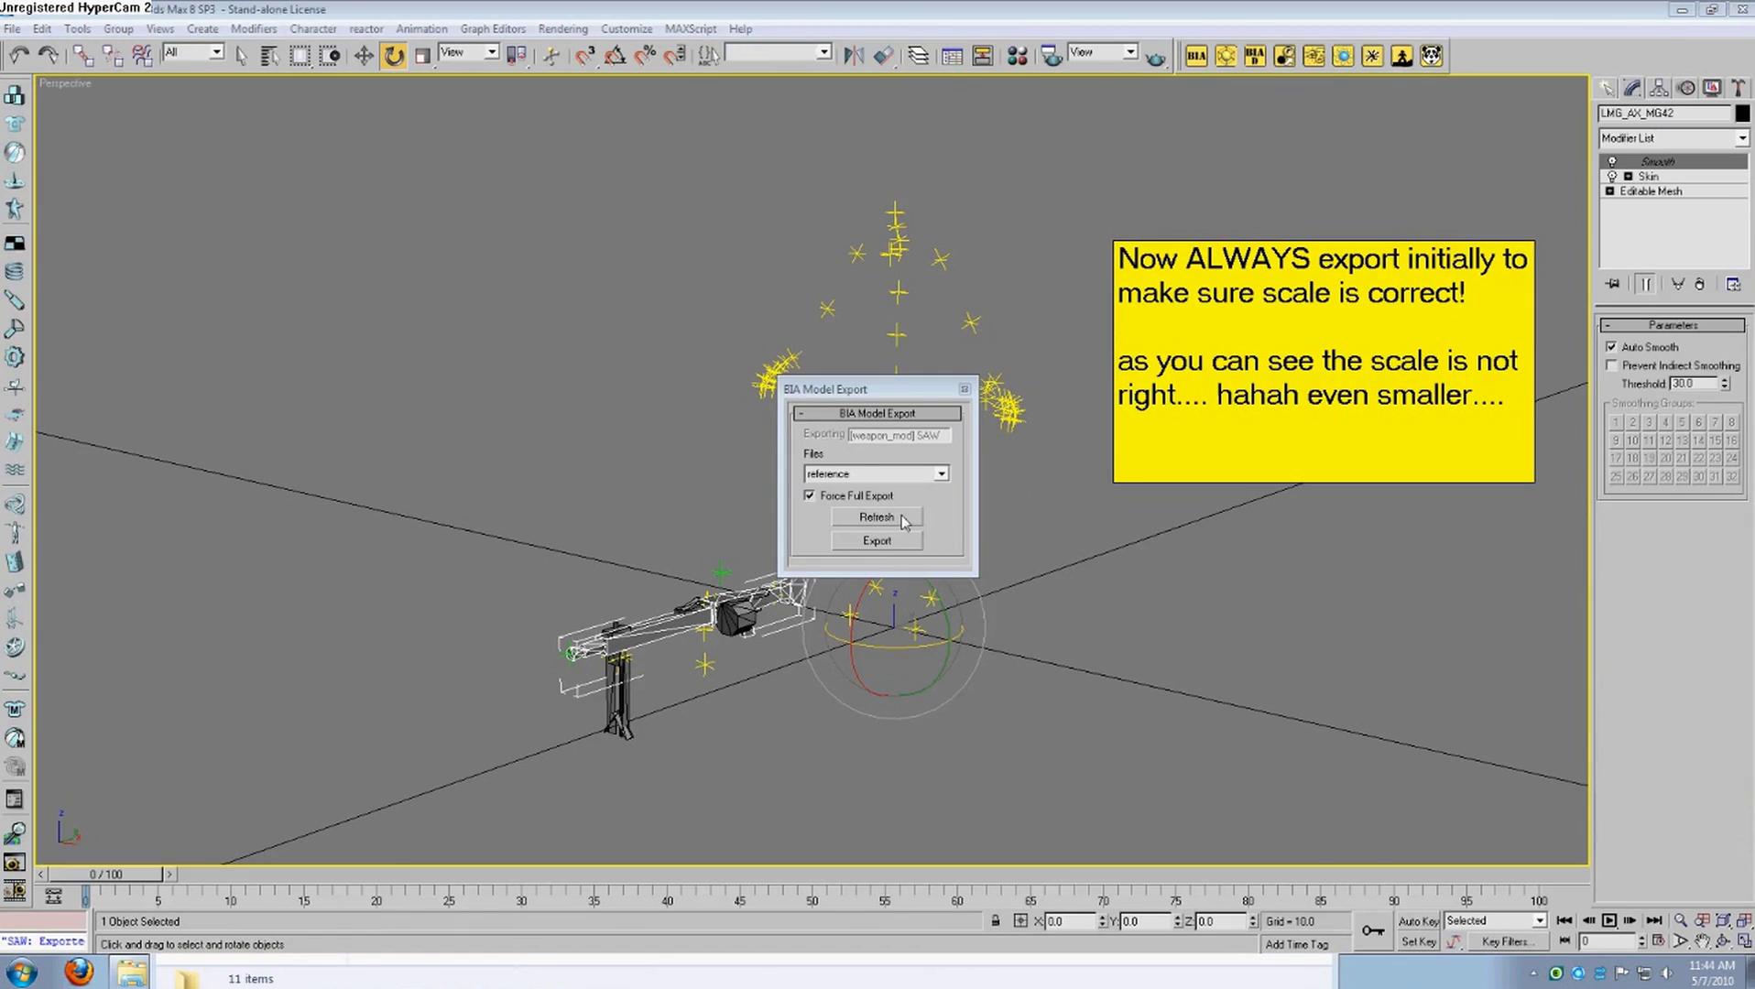
Clear the 3ds Max selection, open the SAW model in the Object Editor to check it and close the editor without saving.
{"action": "left_click", "coordinate": [1074, 459]}
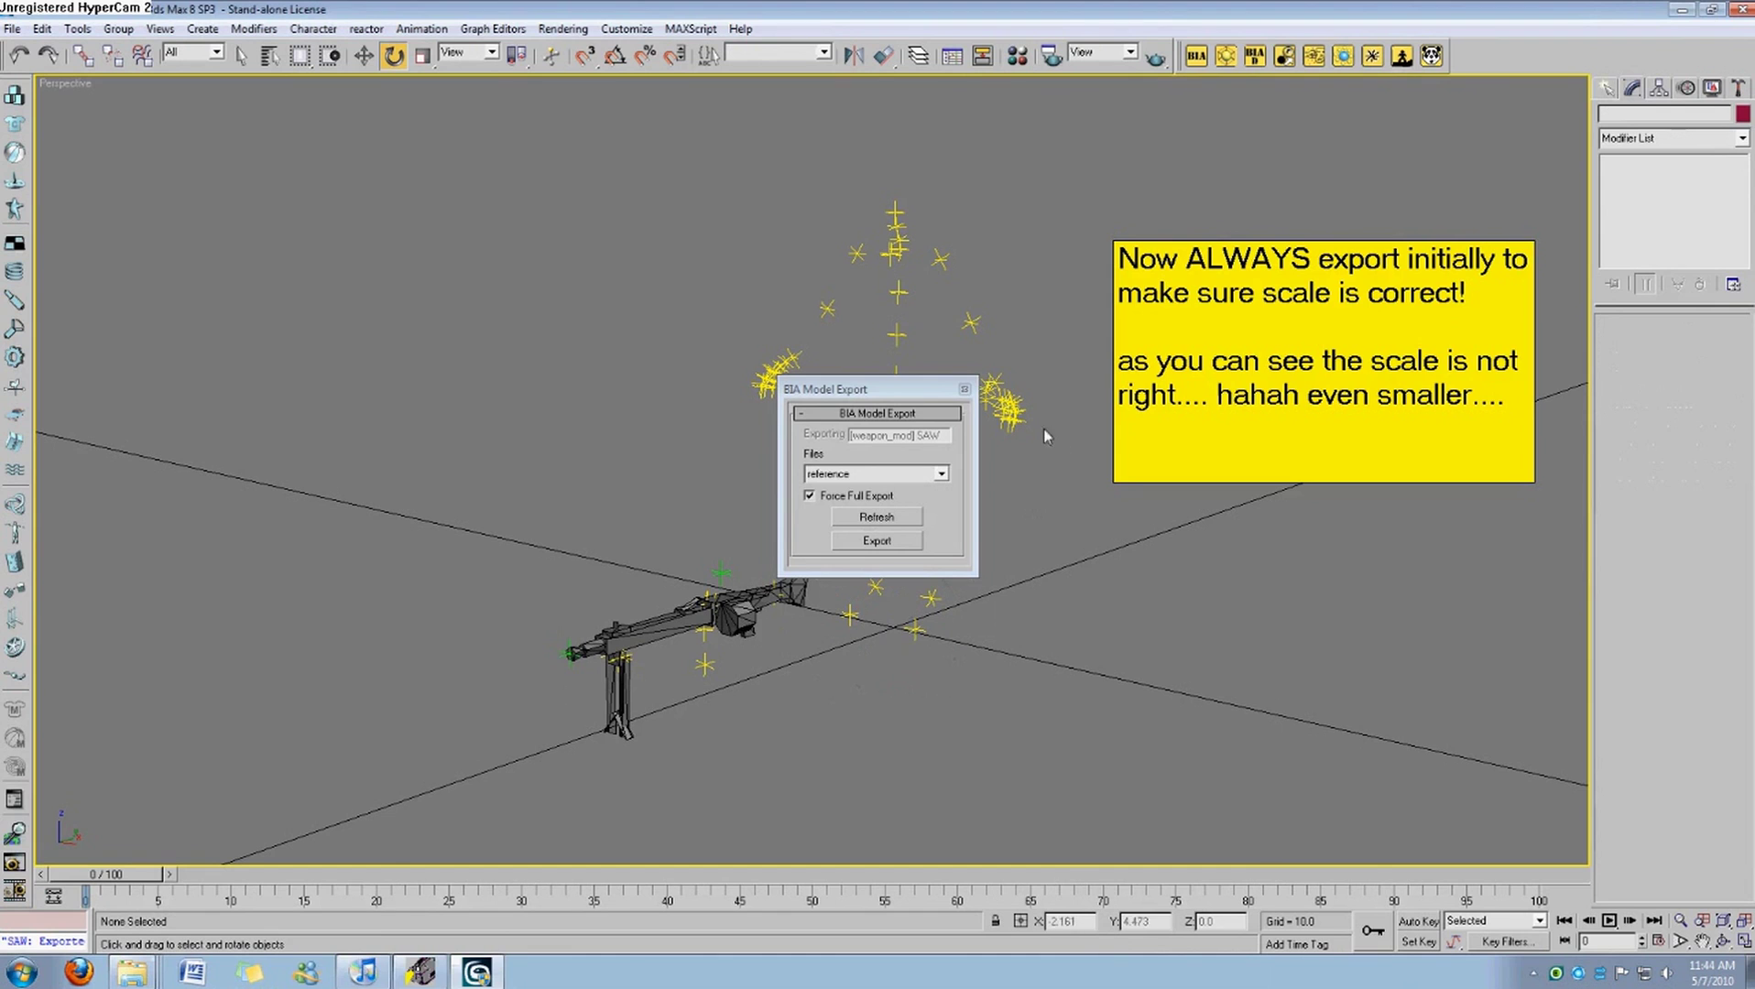
{"action": "key", "text": "super"}
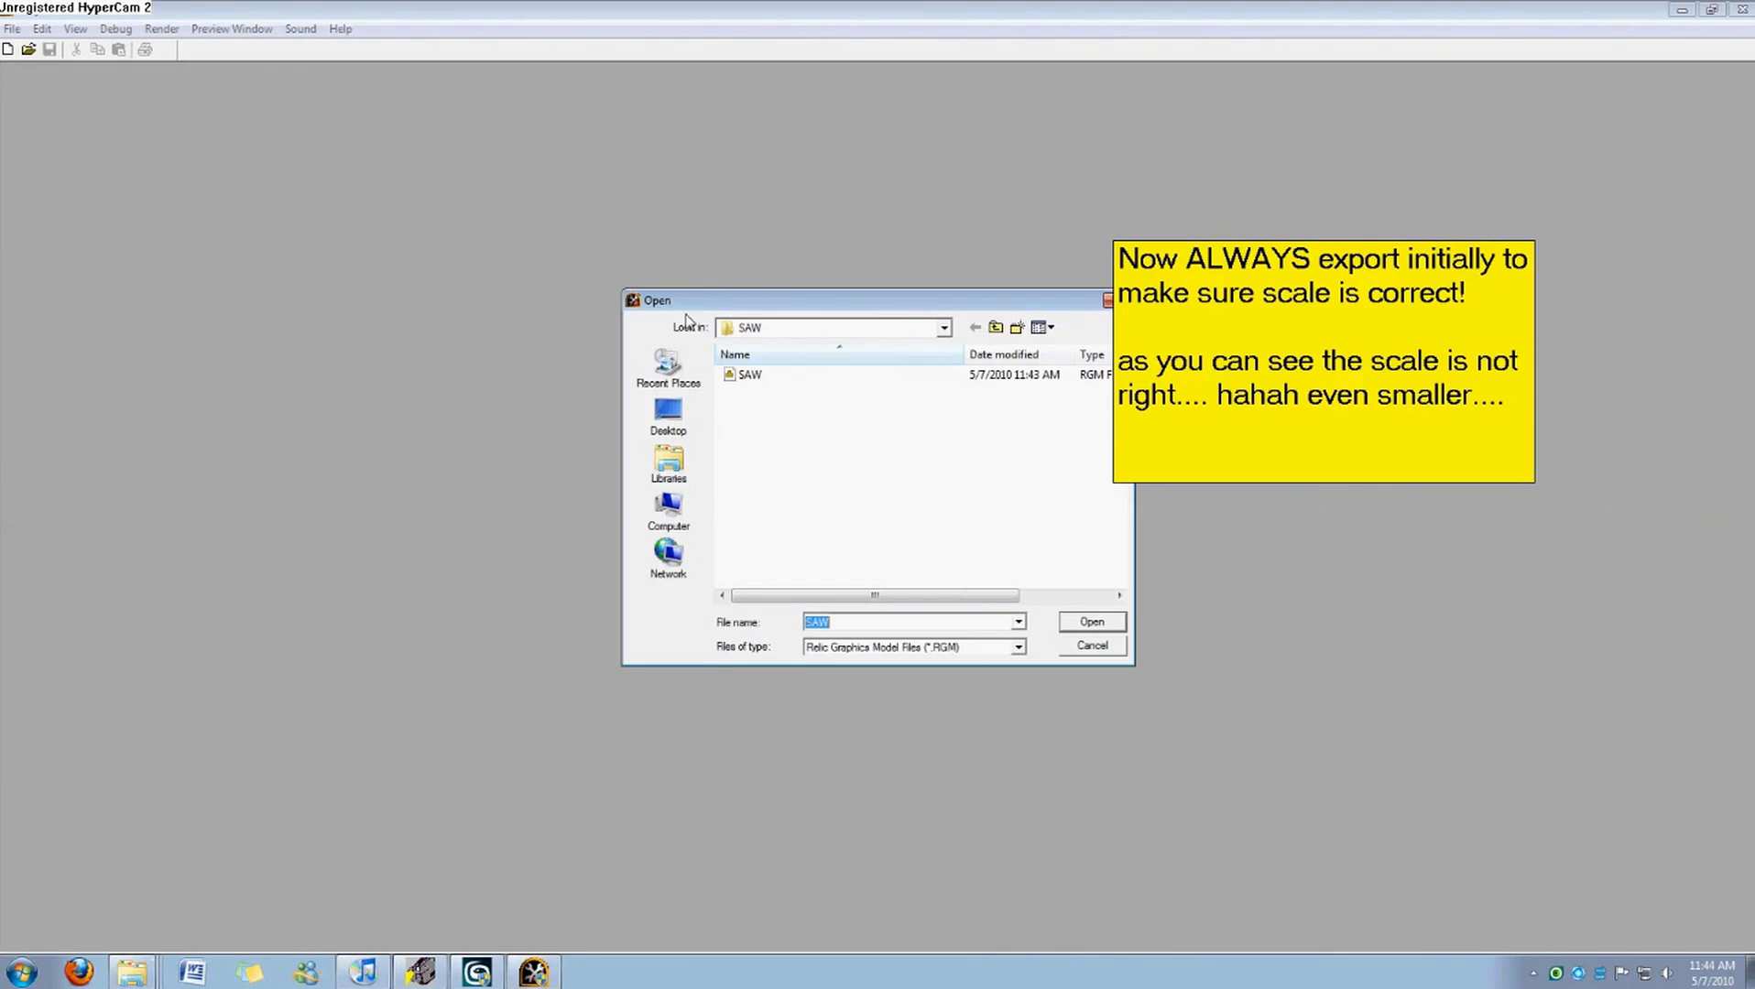
{"action": "left_click", "coordinate": [949, 375]}
{"action": "left_click", "coordinate": [1062, 630]}
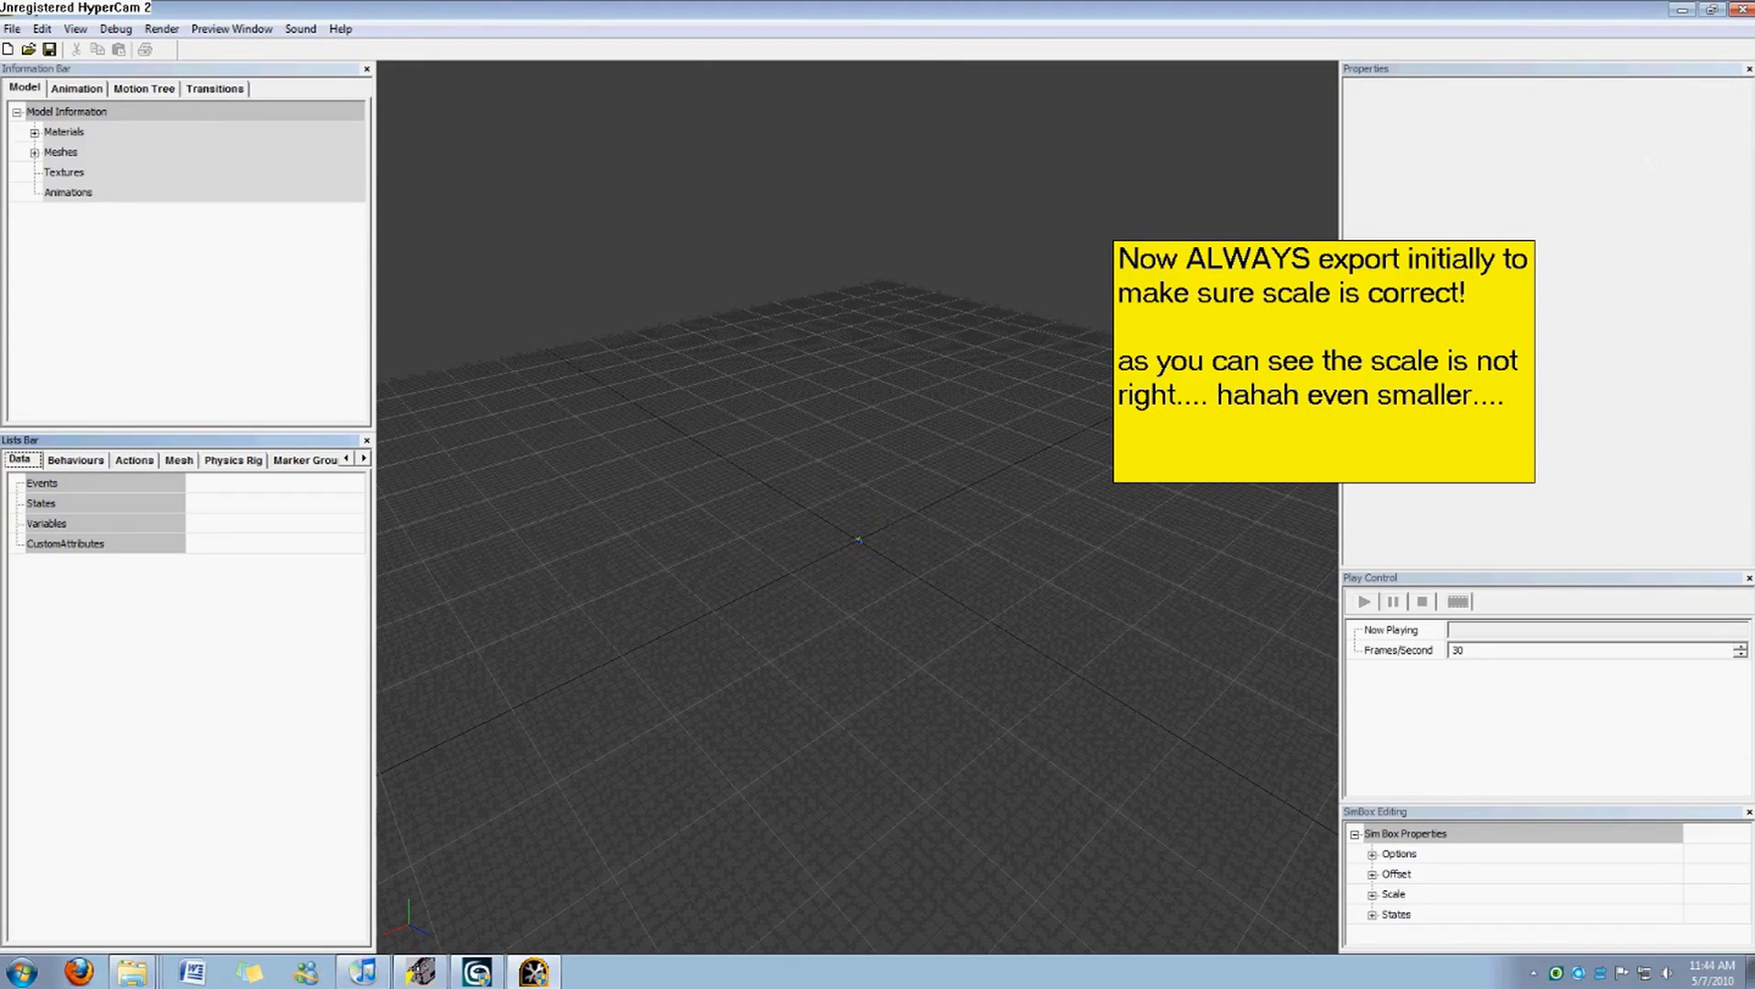
{"action": "left_click", "coordinate": [1742, 9]}
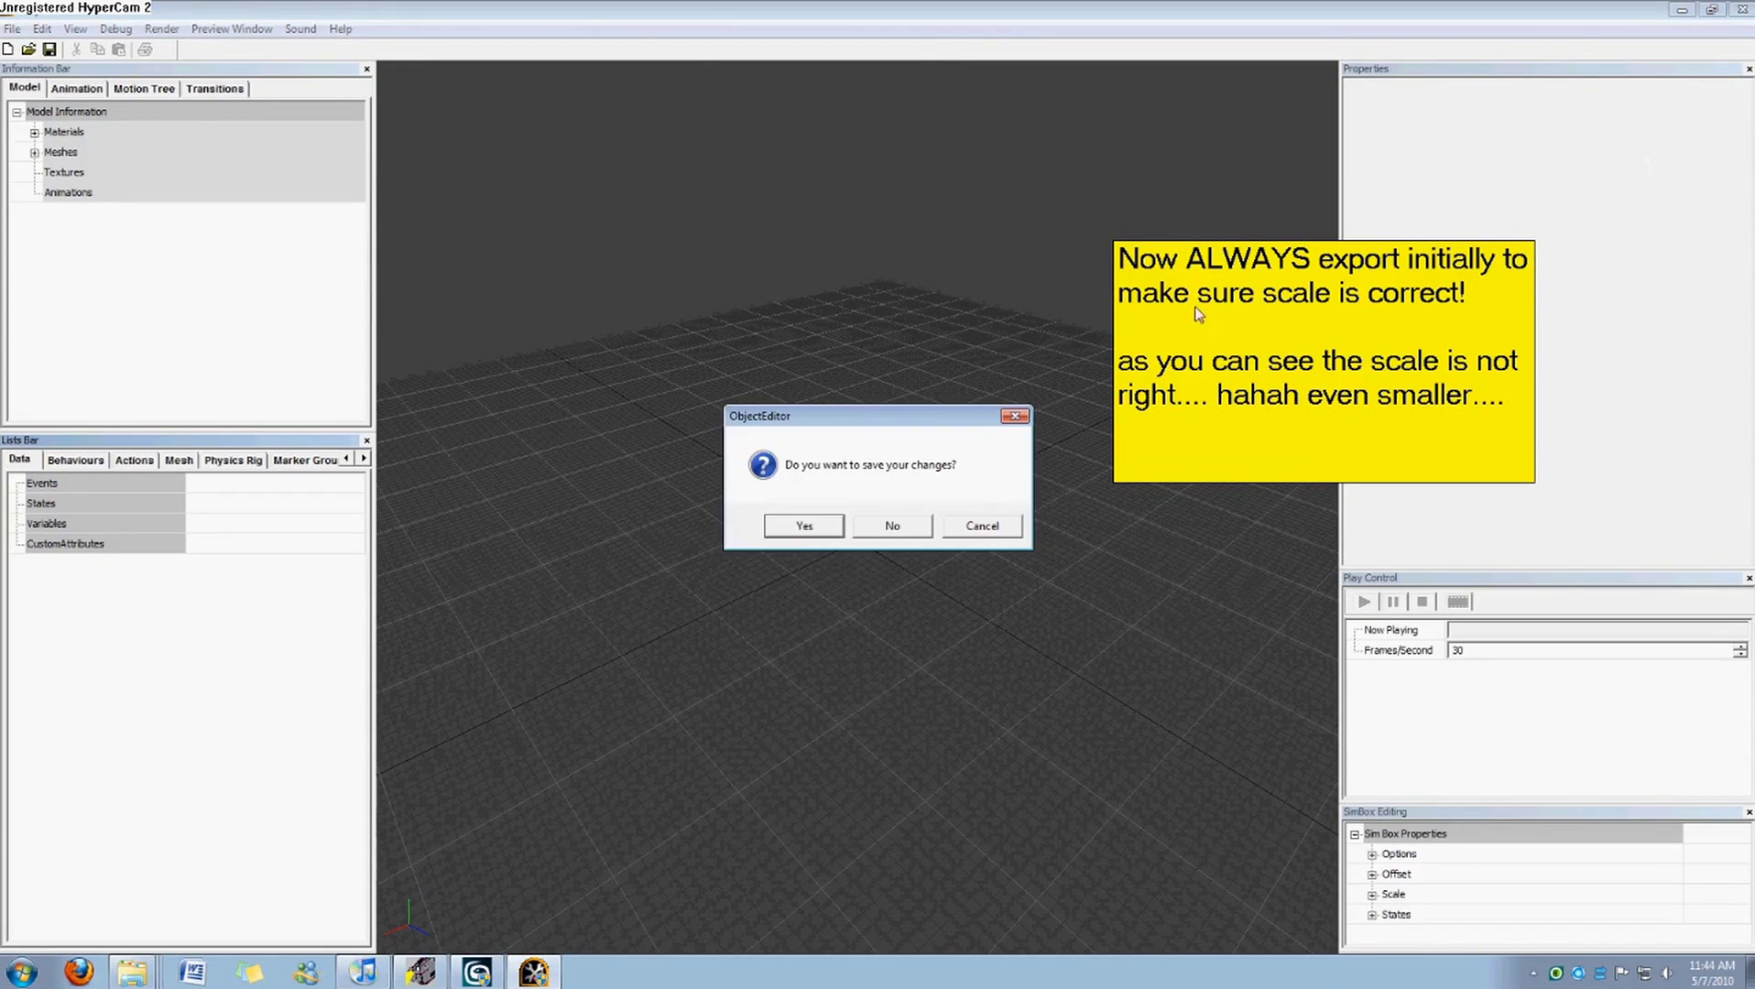
{"action": "left_click", "coordinate": [902, 533]}
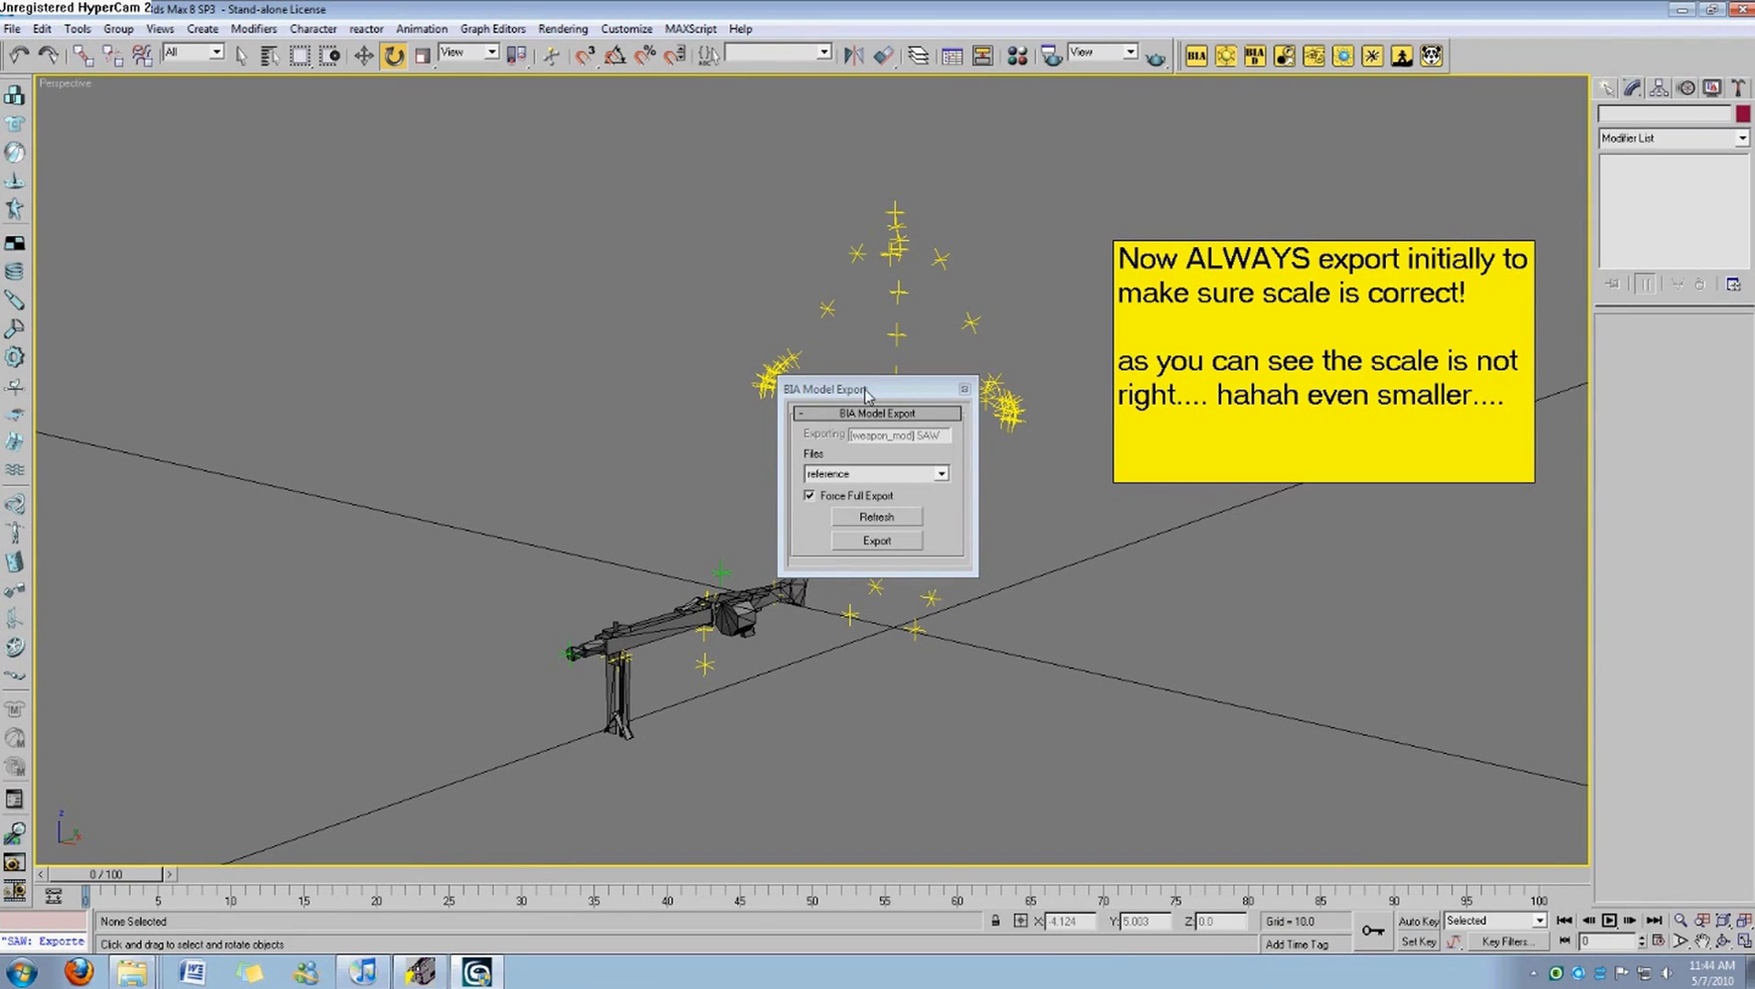
Close the BIA Model Export dialog and reset the 3ds Max scene without saving the changes.
{"action": "left_click", "coordinate": [964, 389]}
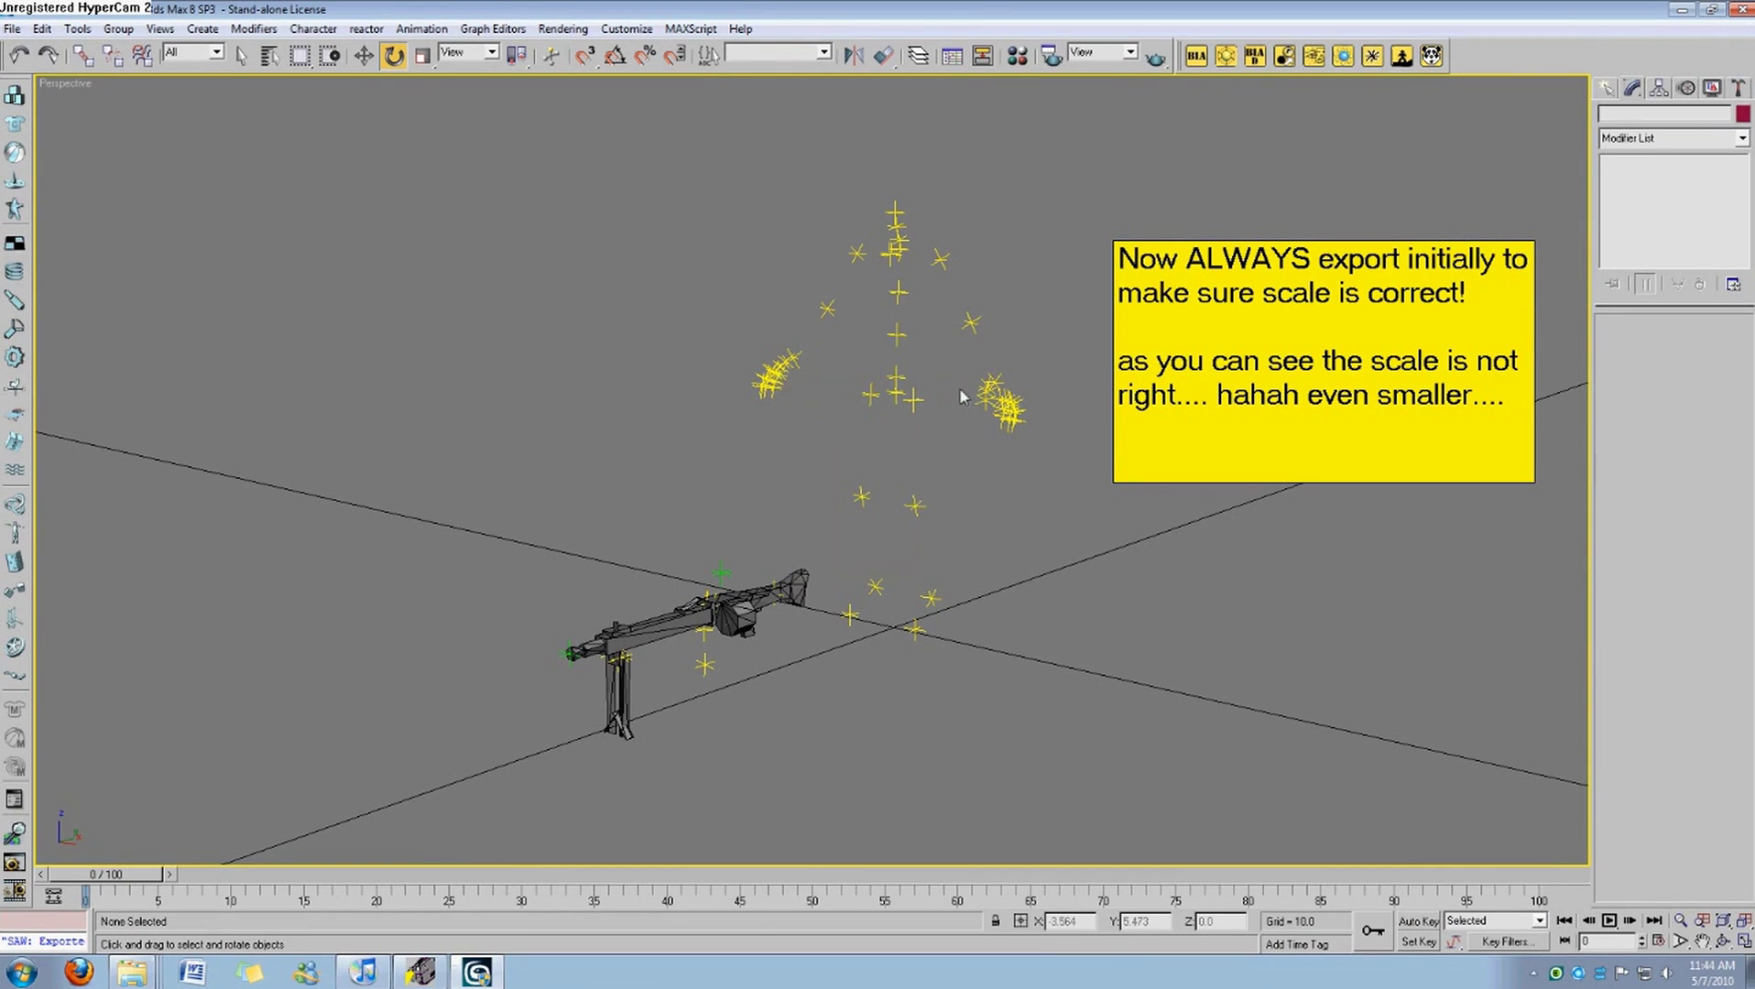
{"action": "left_click", "coordinate": [9, 31]}
{"action": "left_click", "coordinate": [62, 90]}
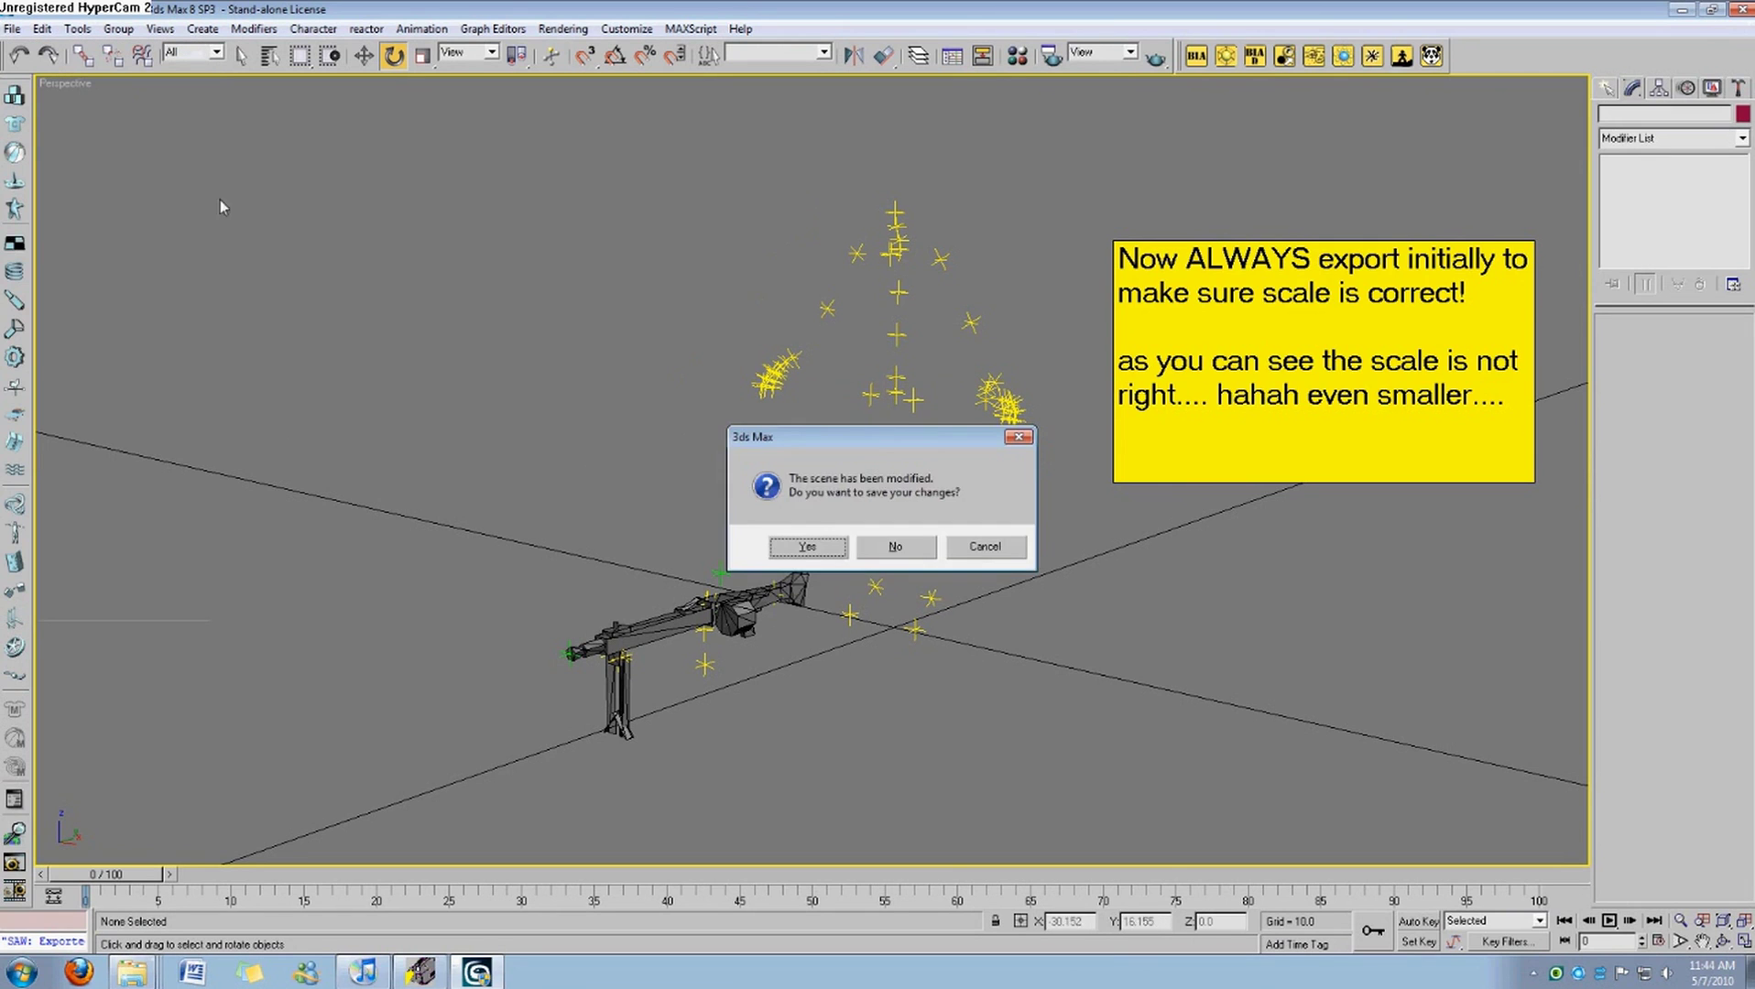
{"action": "left_click", "coordinate": [896, 547]}
{"action": "left_click", "coordinate": [804, 548]}
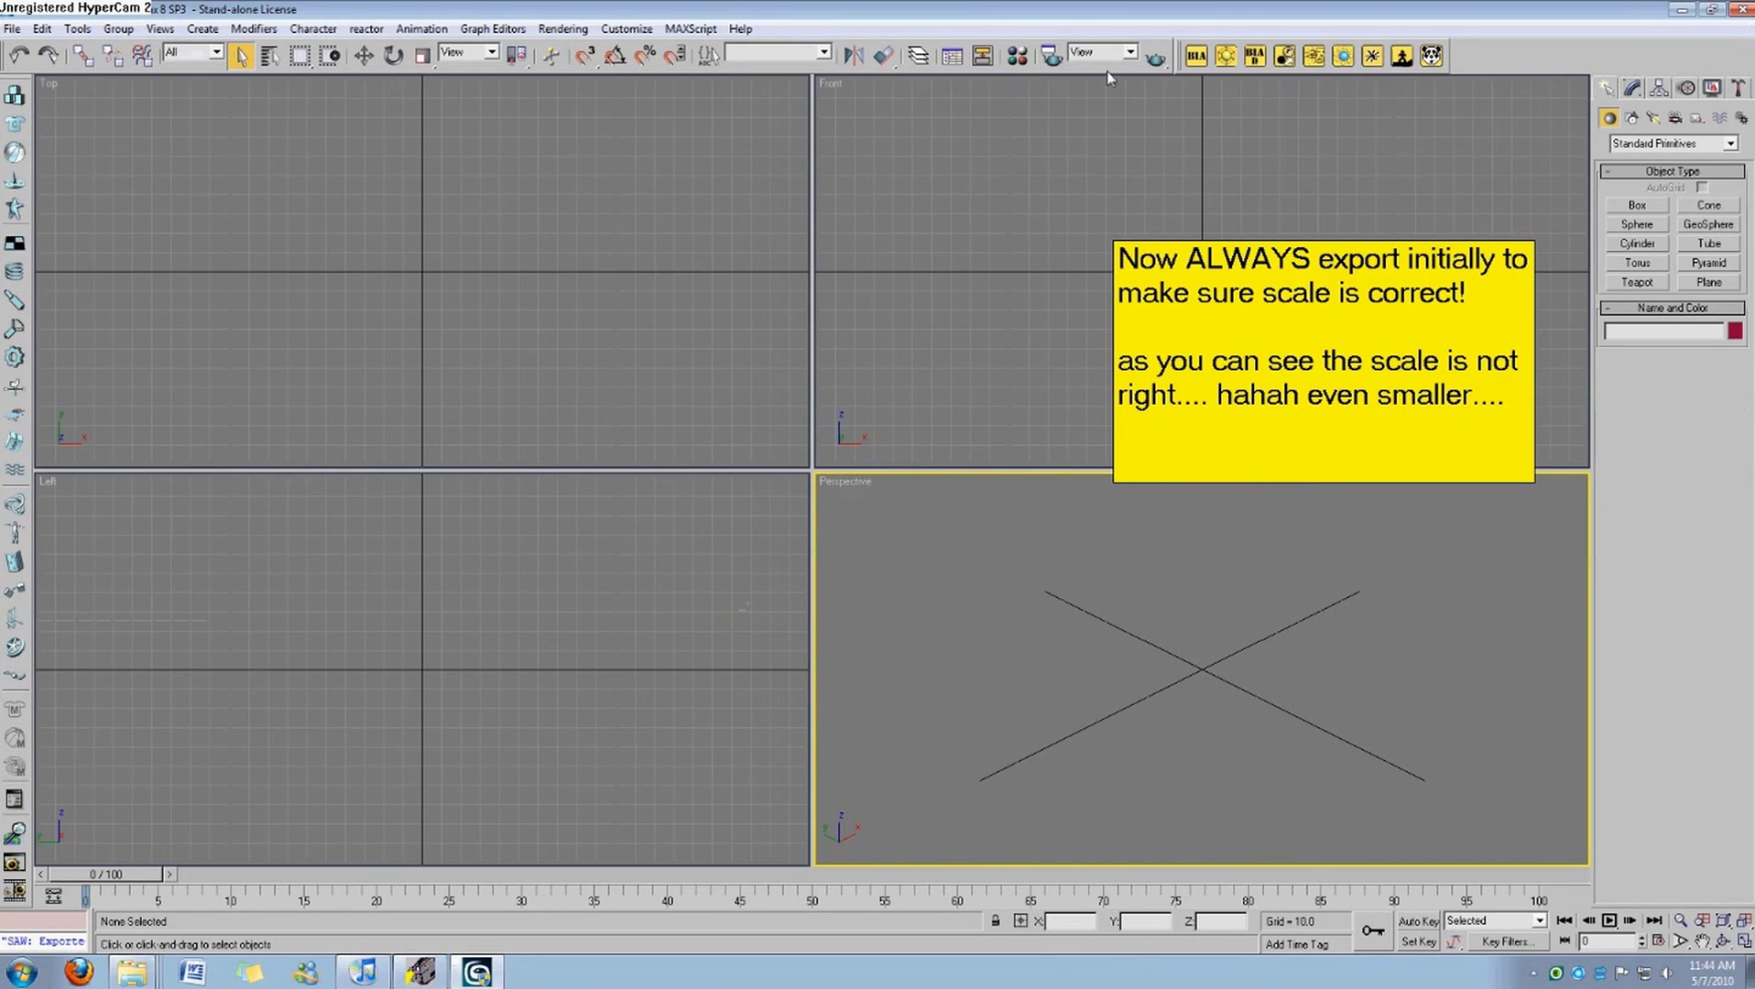
Launch Corsix's Mod Studio and load the Weapon_Mod module as a CoH/OF mod.
{"action": "left_click", "coordinate": [25, 965]}
{"action": "left_click", "coordinate": [92, 696]}
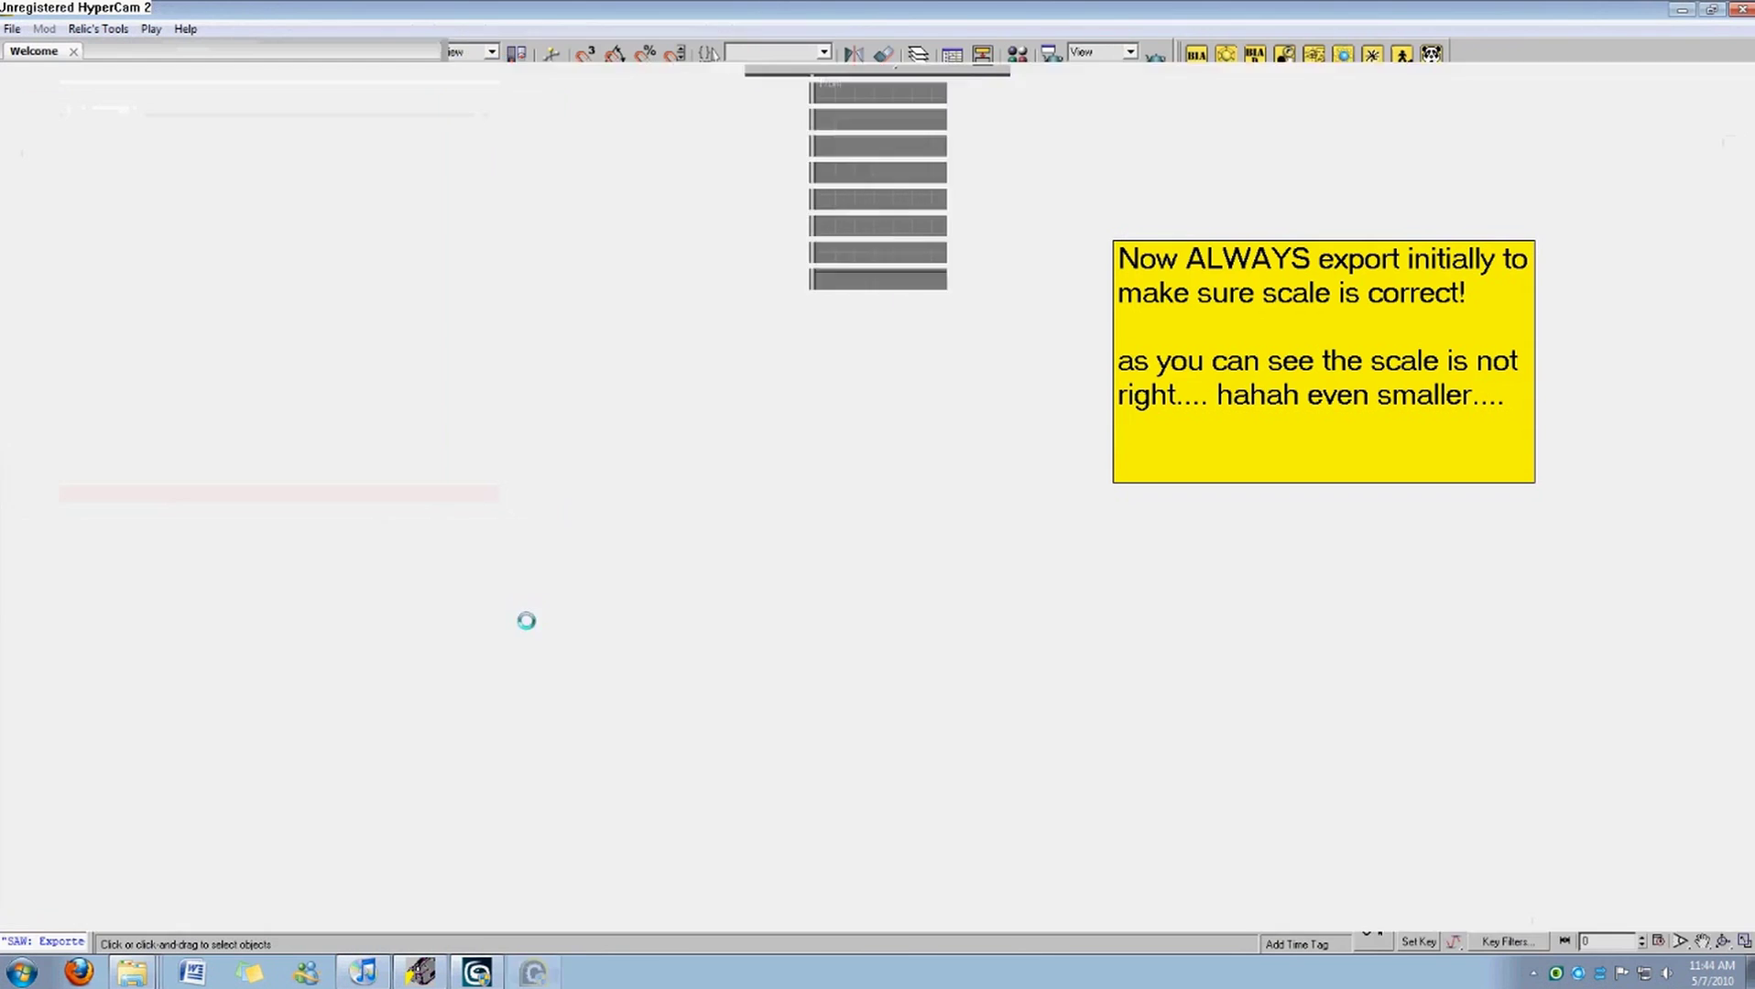
{"action": "left_click", "coordinate": [877, 199]}
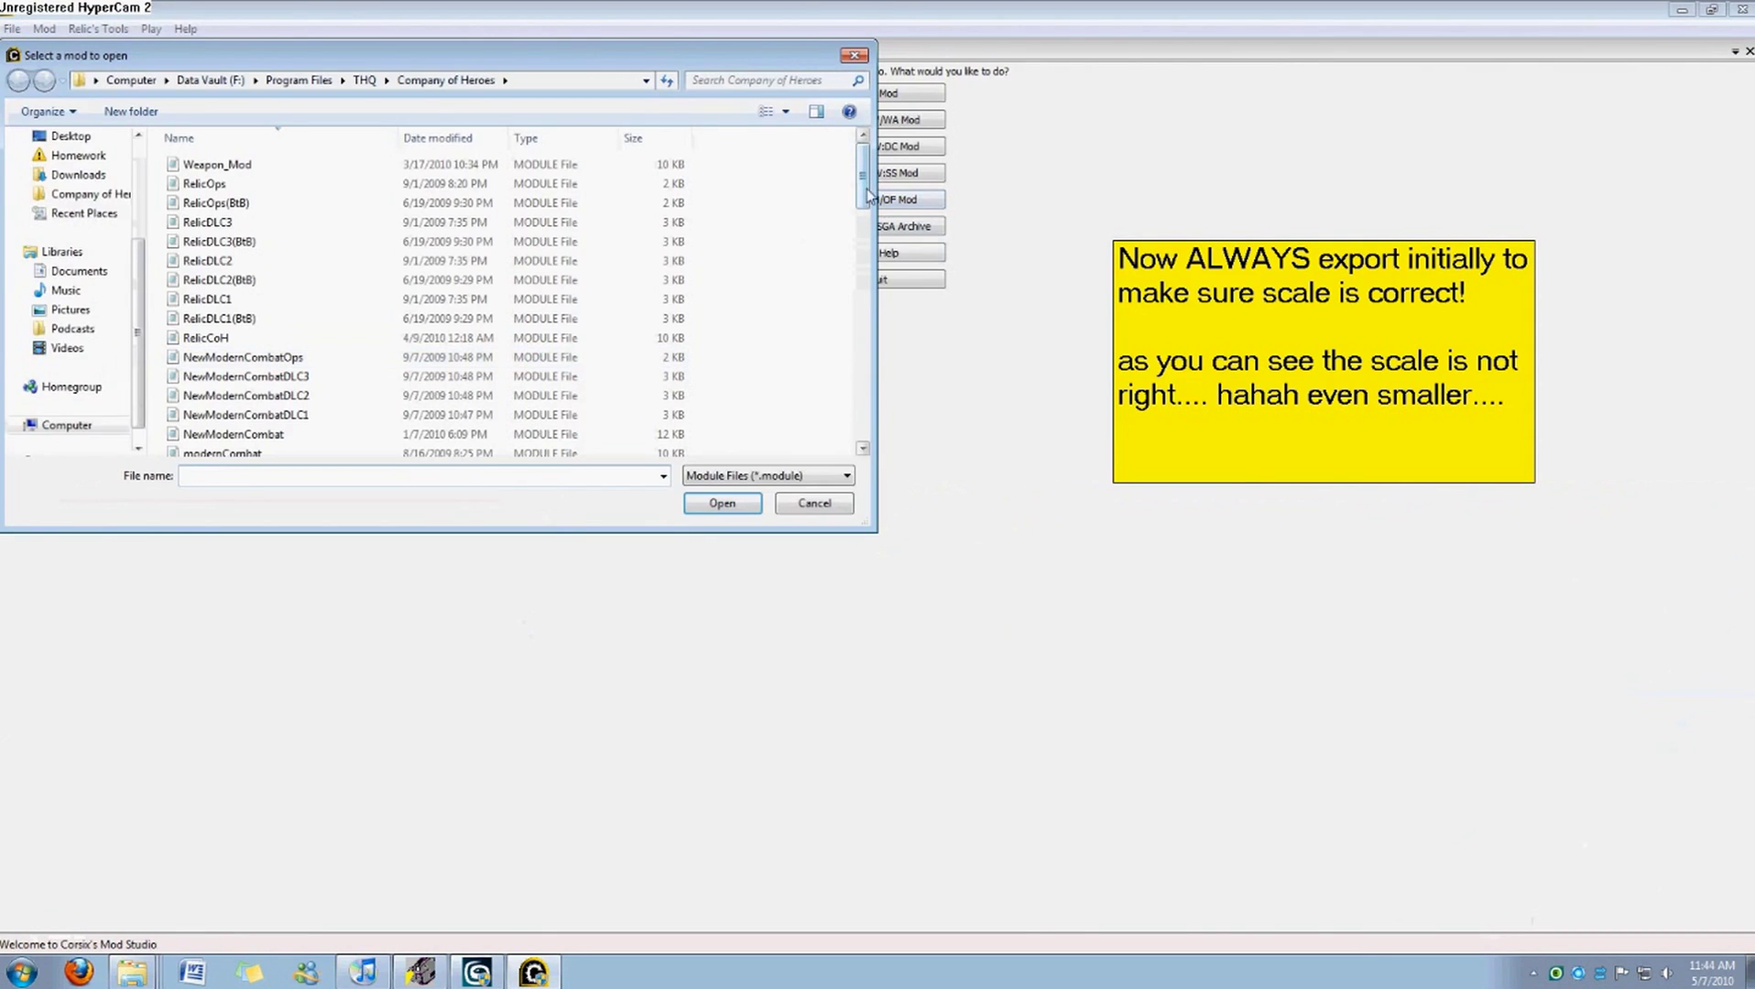
{"action": "left_click", "coordinate": [422, 165]}
{"action": "left_click", "coordinate": [721, 503]}
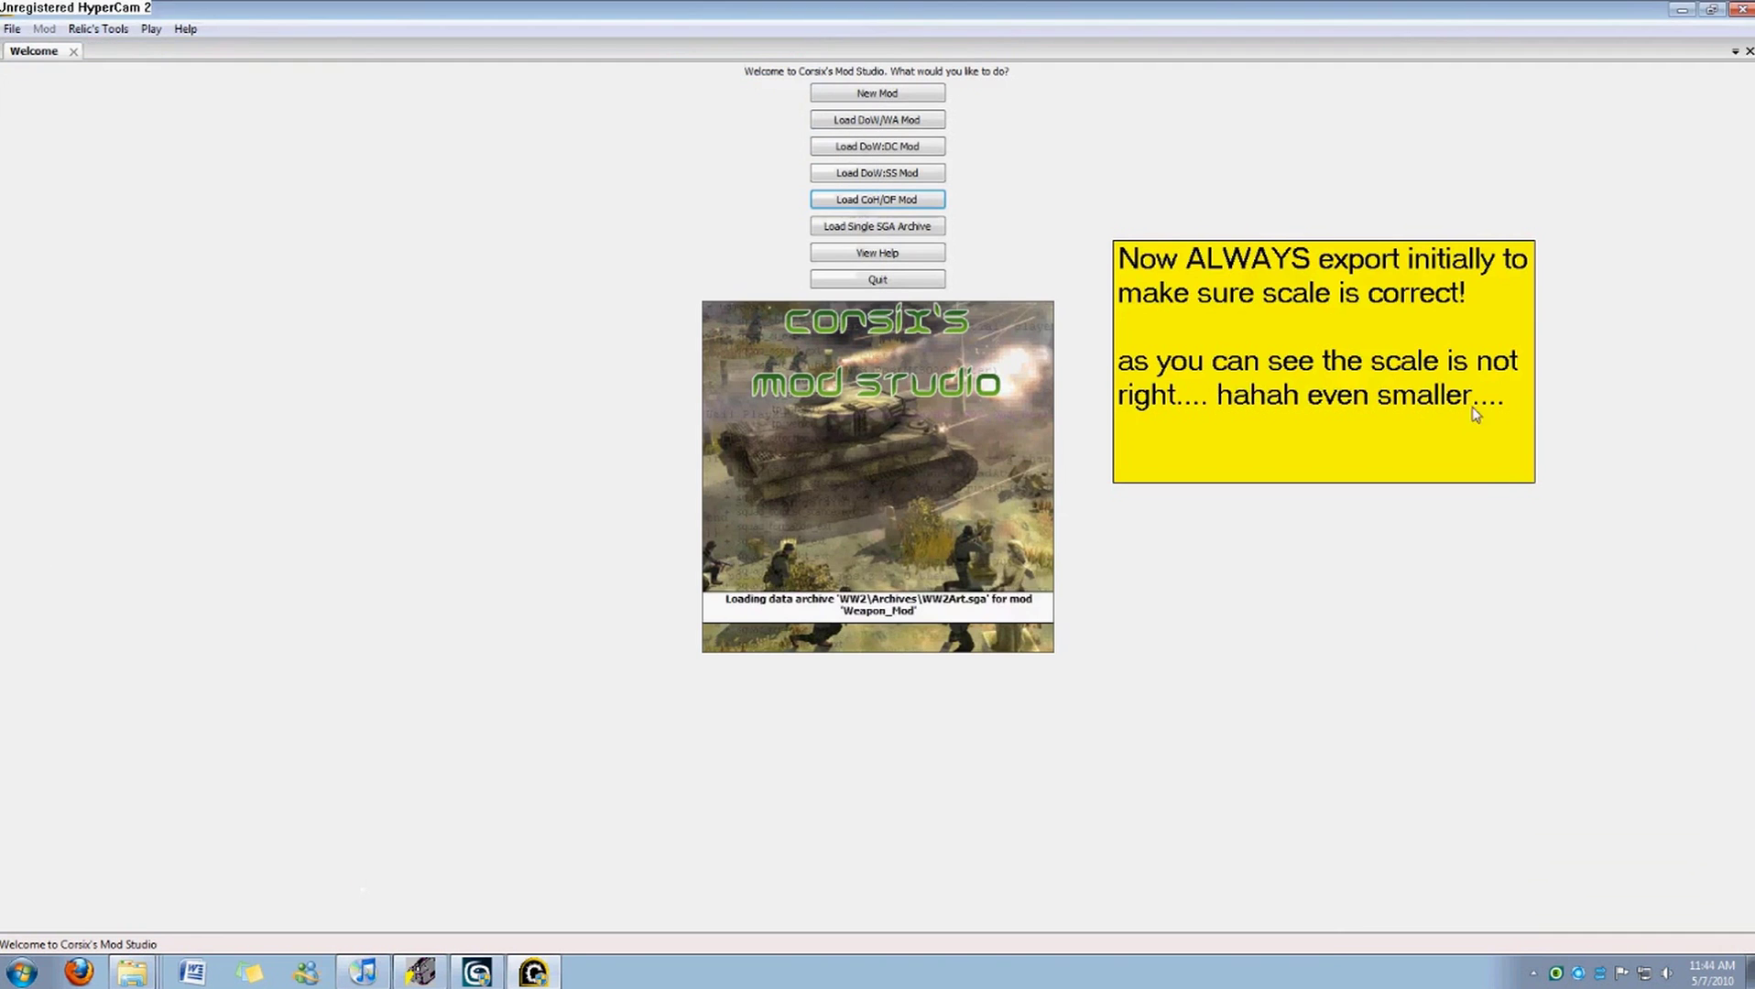
Append "If you had setup a model it would be a pain to start over..." to the sticky note's second paragraph.
{"action": "double_click", "coordinate": [1511, 412]}
{"action": "left_click", "coordinate": [1511, 409]}
{"action": "type", "text": "If you had setup a m"}
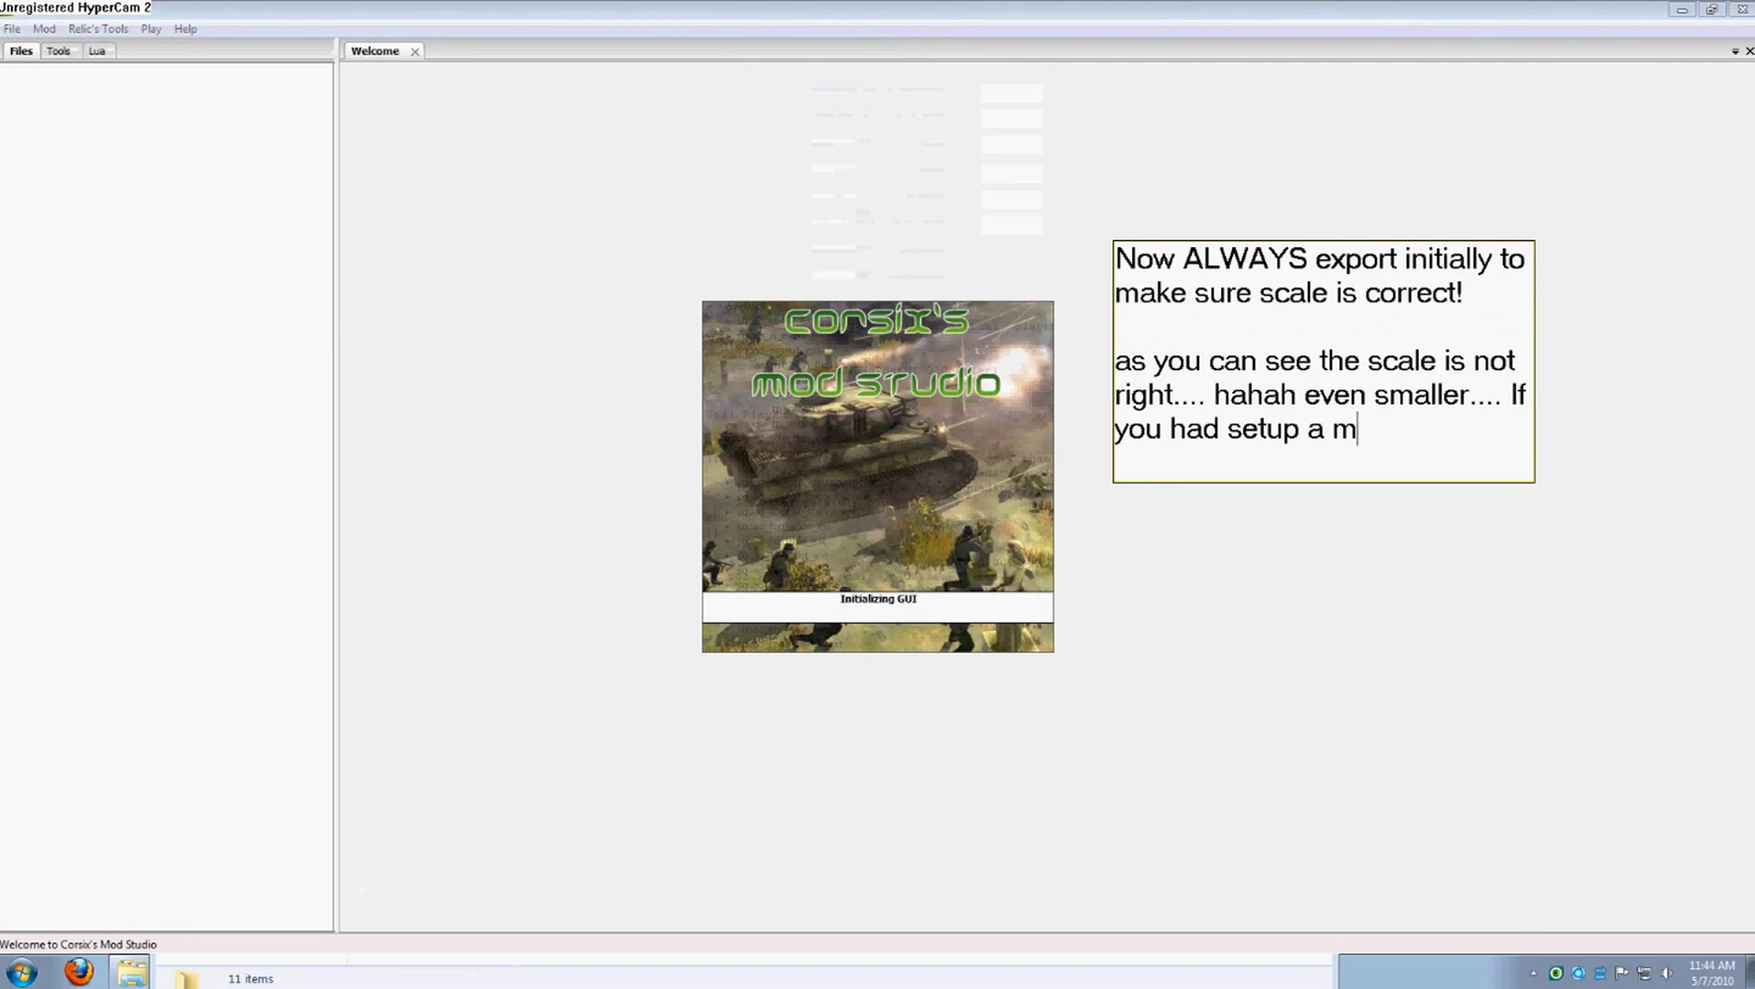
{"action": "type", "text": "be a paint"}
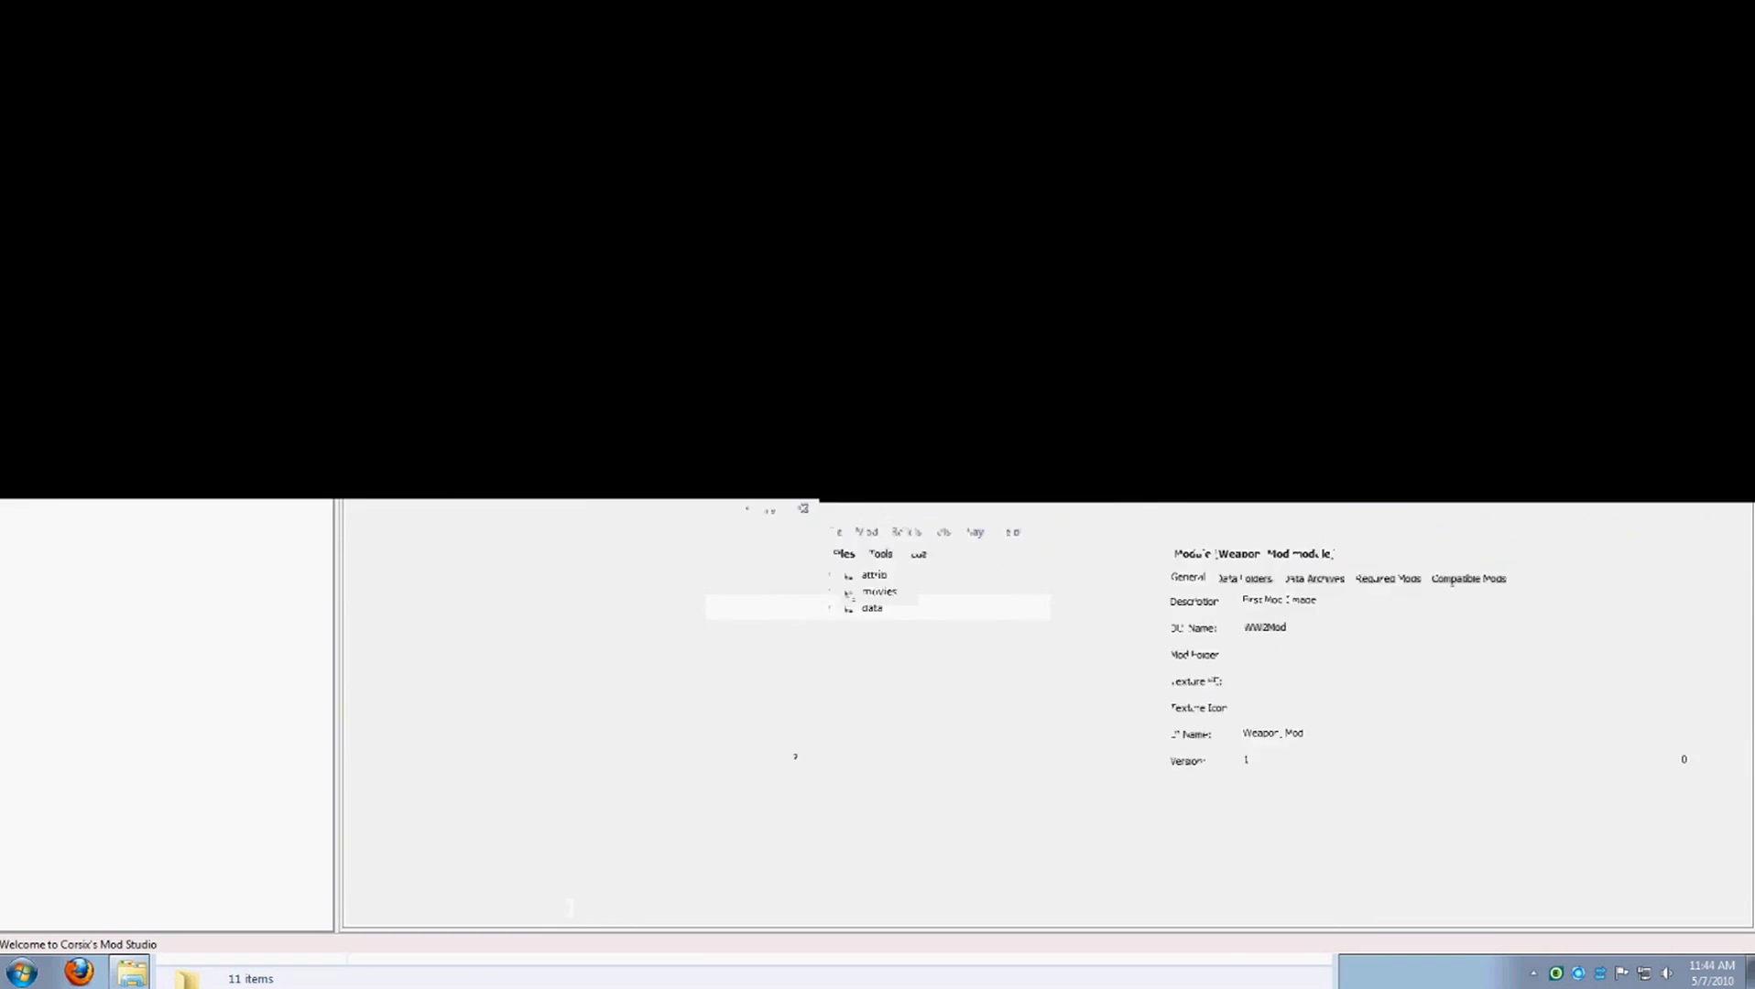
{"action": "key", "text": "BackSpace"}
{"action": "type", "text": "to start over..."}
{"action": "key", "text": "Return"}
{"action": "key", "text": "BackSpace"}
{"action": "left_click", "coordinate": [1300, 716]}
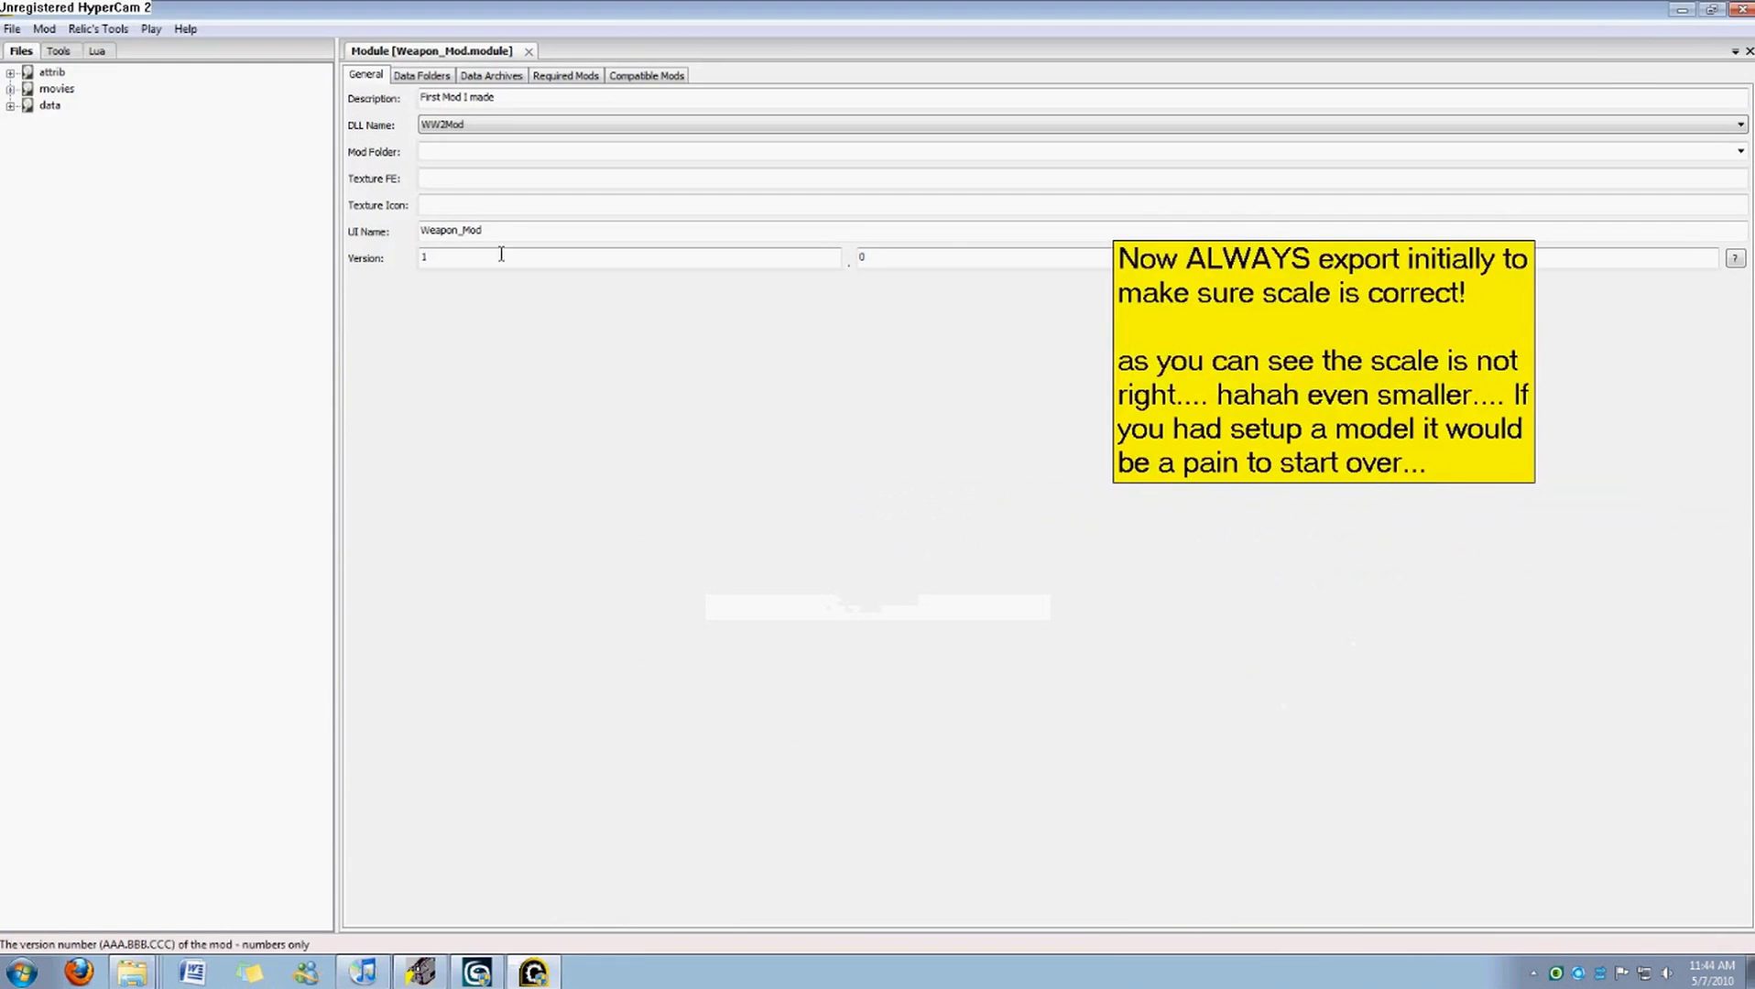
Browse the mod's file tree to data/Art/models/races/axis/soldiers/weapons and locate the mg42_light files.
{"action": "left_click", "coordinate": [29, 137]}
{"action": "left_click", "coordinate": [46, 271]}
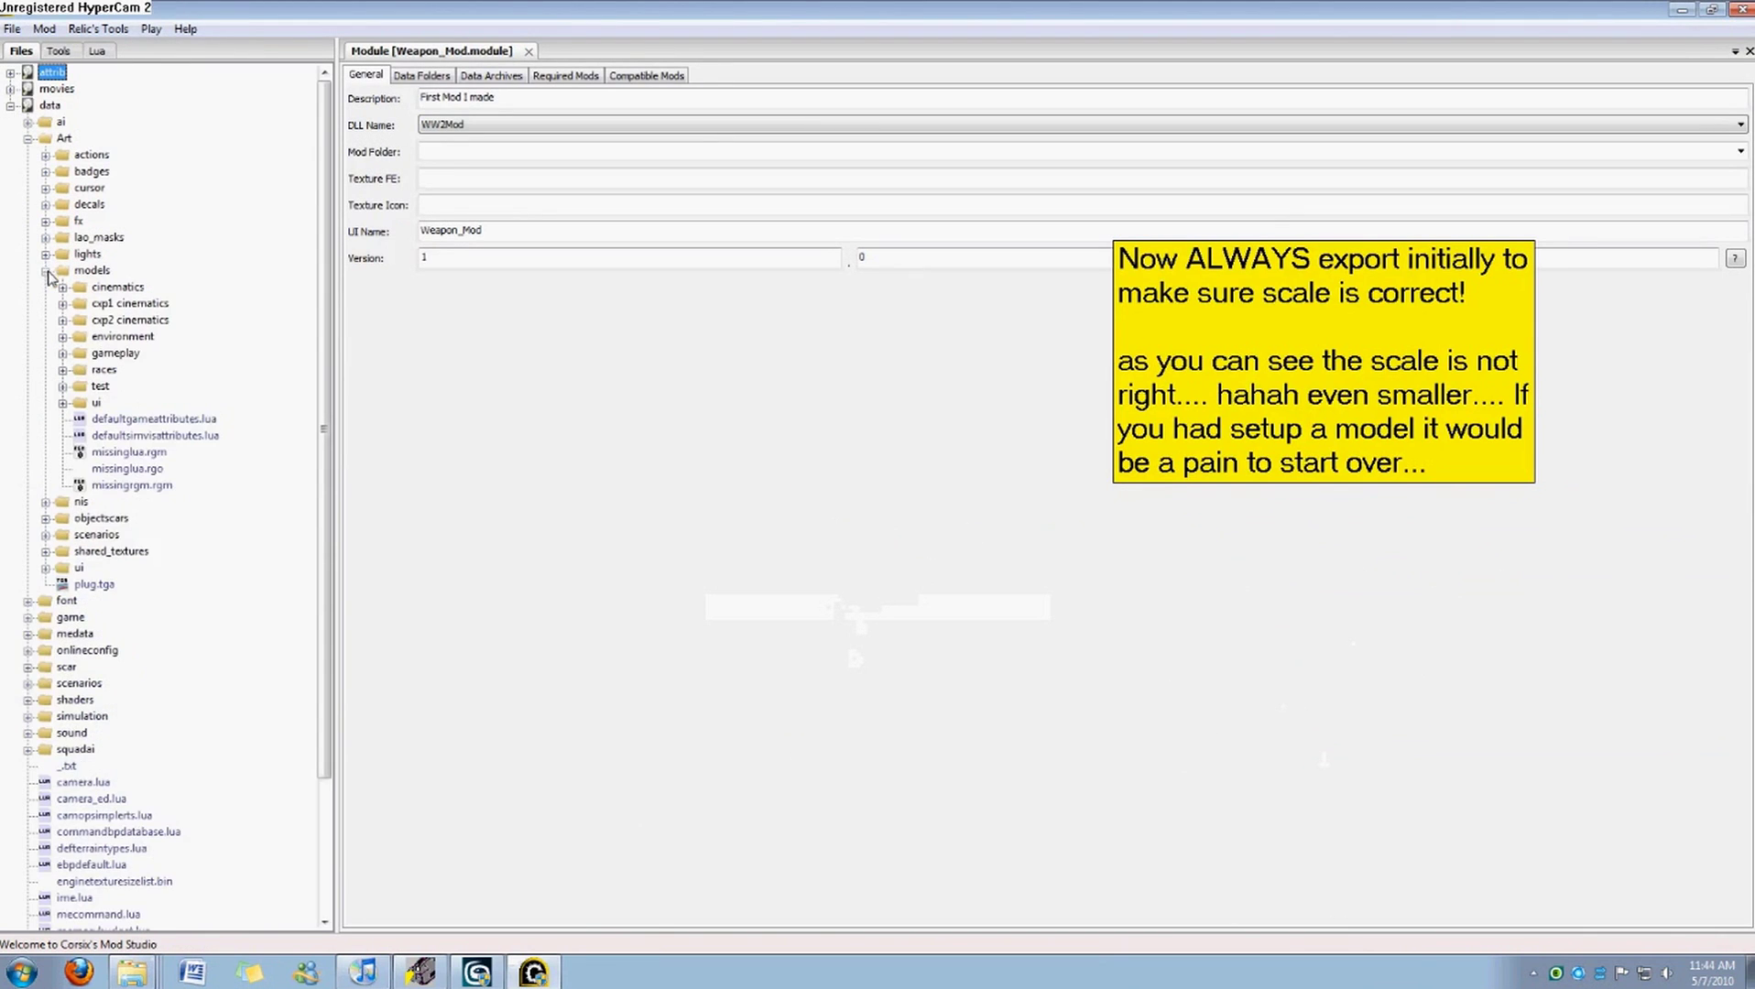
{"action": "left_click", "coordinate": [63, 369]}
{"action": "left_click", "coordinate": [80, 402]}
{"action": "left_click", "coordinate": [99, 501]}
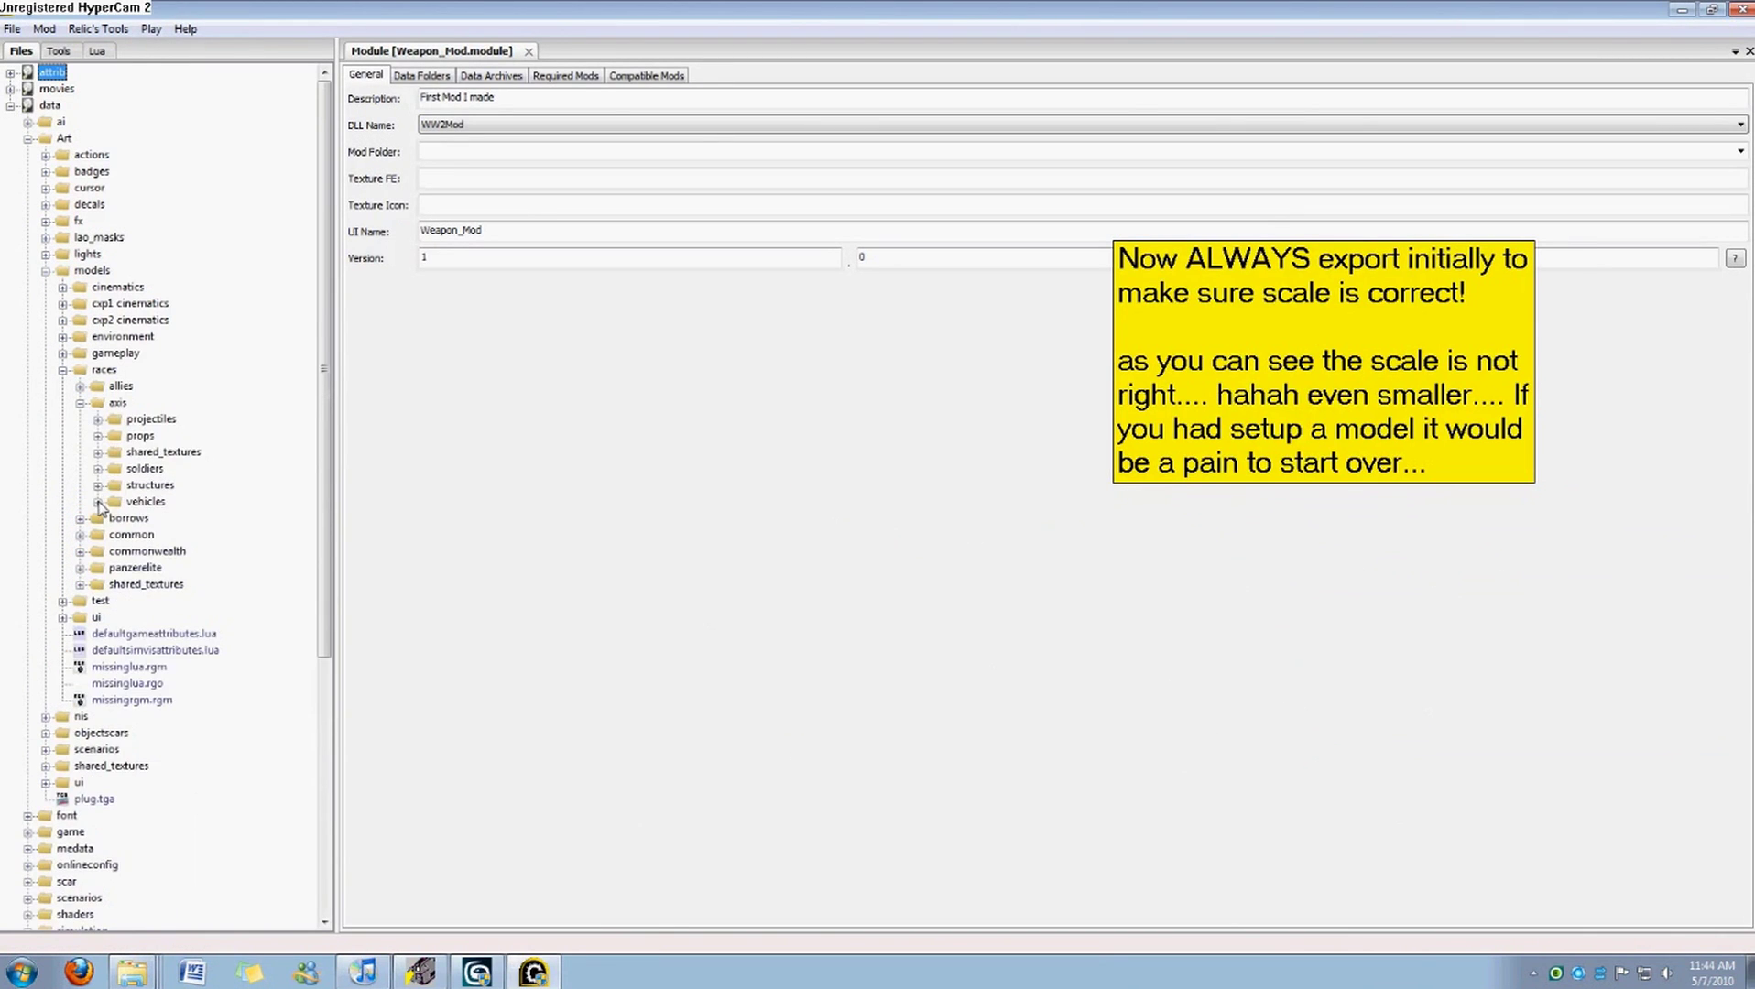
{"action": "left_click", "coordinate": [101, 419]}
{"action": "left_click", "coordinate": [99, 385]}
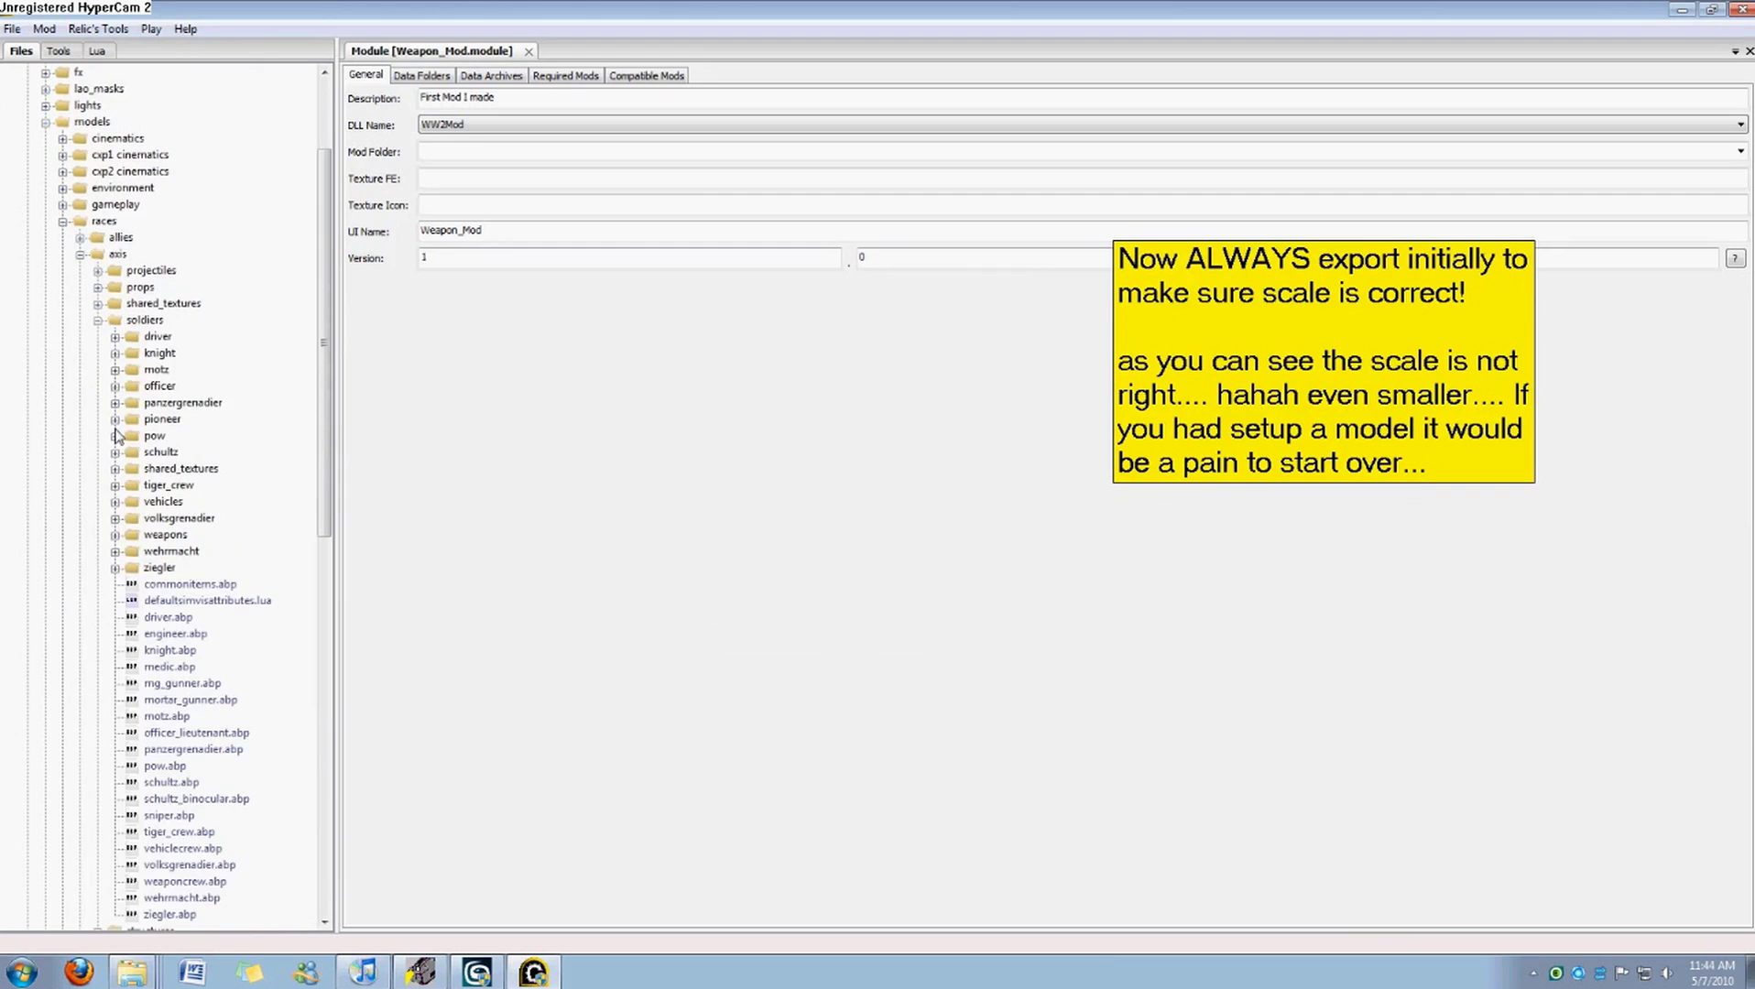
{"action": "left_click", "coordinate": [115, 534]}
{"action": "scroll", "coordinate": [235, 421], "scroll_direction": "down", "scroll_amount": 10}
Extract mg42_light.rgm from the mod archive, cancelling the copy prompt, and return to 3ds Max.
{"action": "left_click", "coordinate": [200, 470]}
{"action": "right_click", "coordinate": [207, 476]}
{"action": "left_click", "coordinate": [307, 515]}
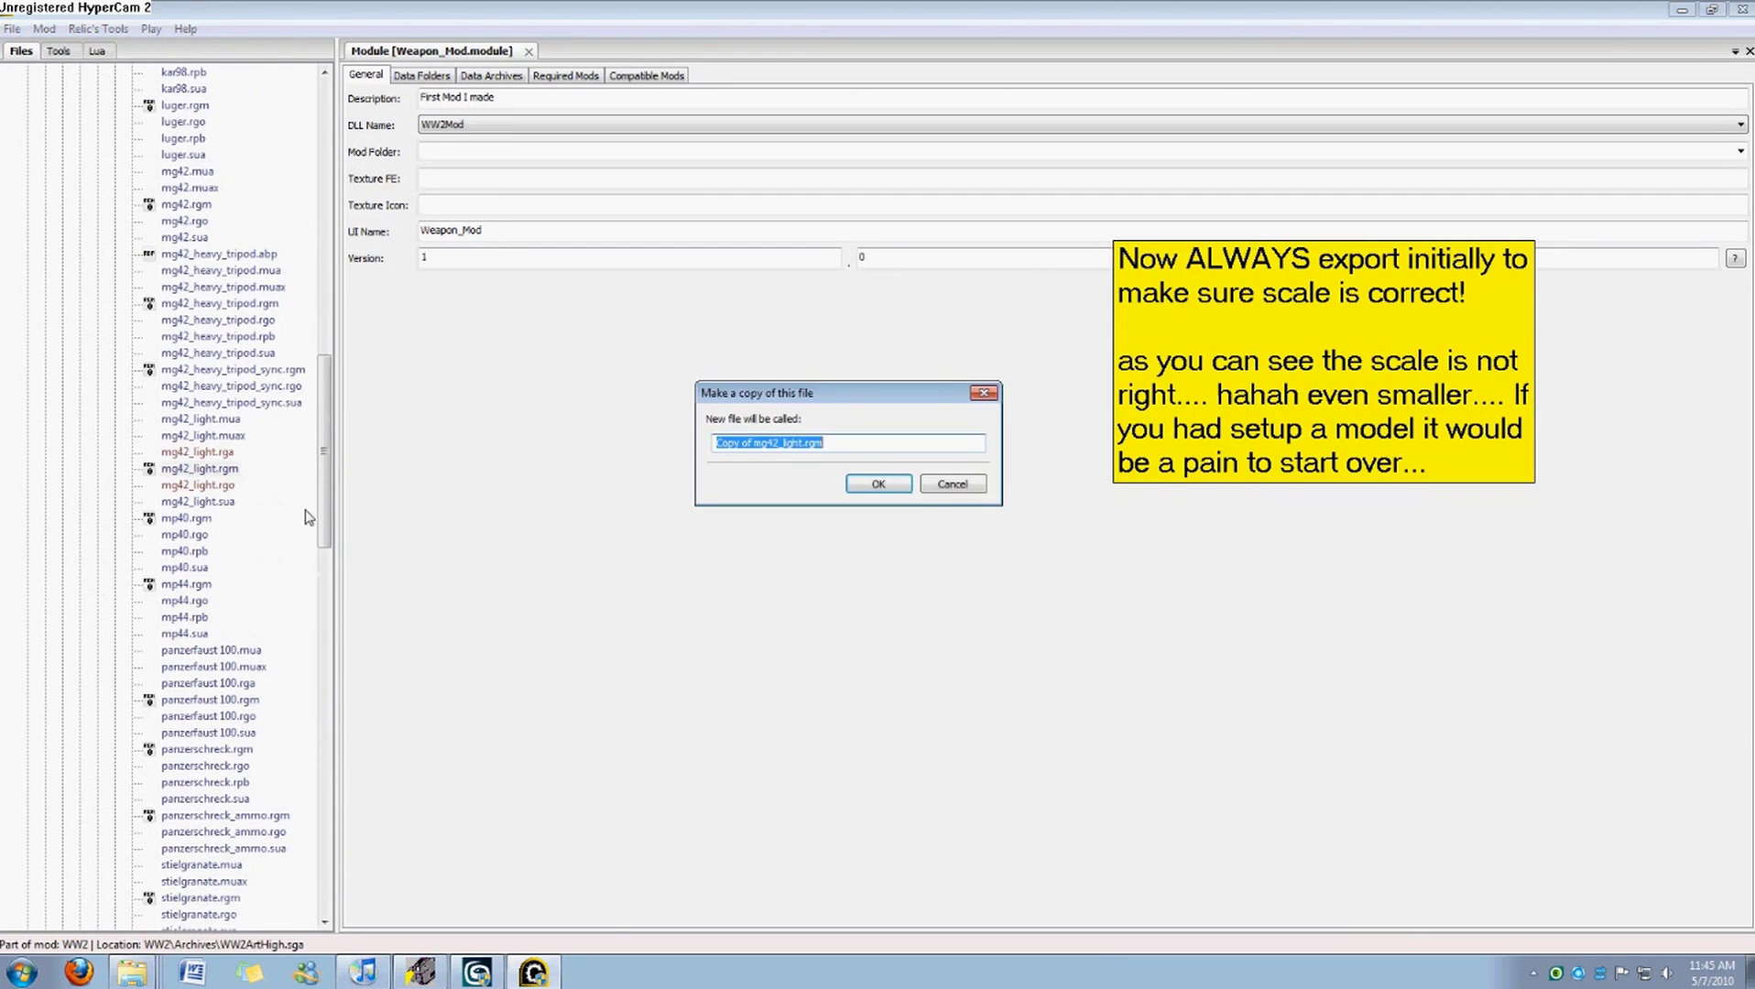
{"action": "left_click", "coordinate": [952, 486]}
{"action": "right_click", "coordinate": [199, 470]}
{"action": "left_click", "coordinate": [361, 548]}
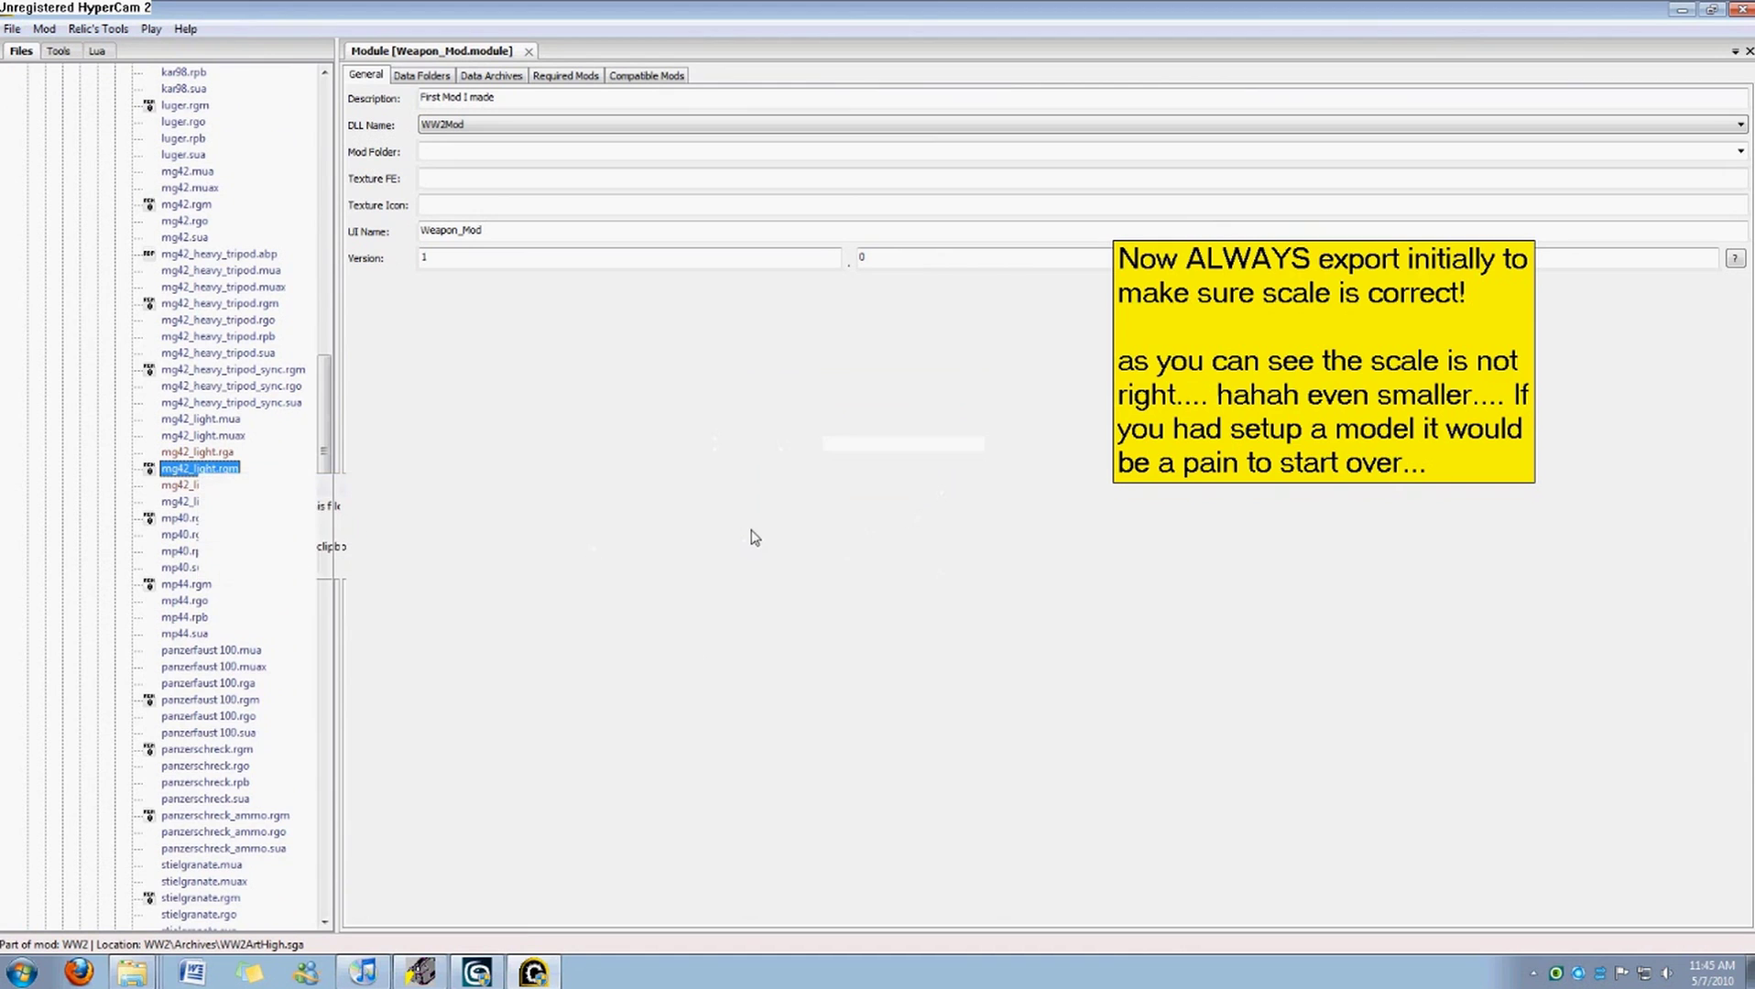
{"action": "left_click", "coordinate": [907, 548]}
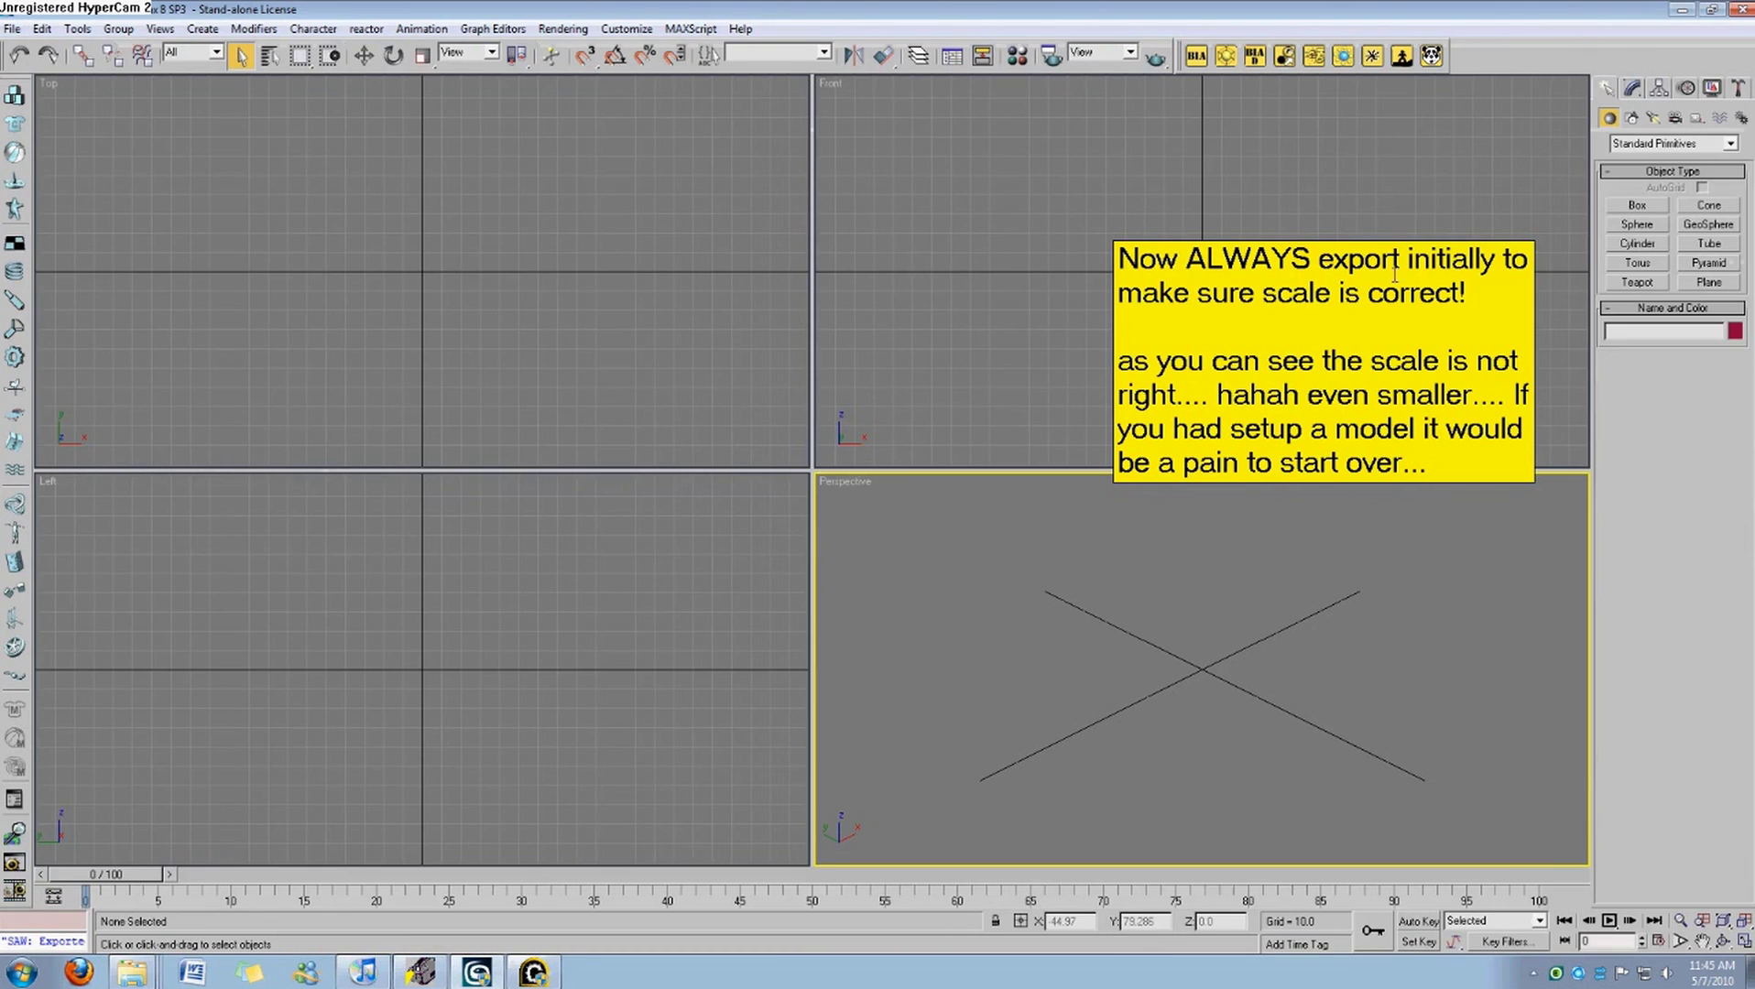
Start an RGM import and browse to Program Files\THQ\Company of Heroes\Weapon_Mod on the F: drive.
{"action": "left_click", "coordinate": [1736, 90]}
{"action": "left_click", "coordinate": [1674, 620]}
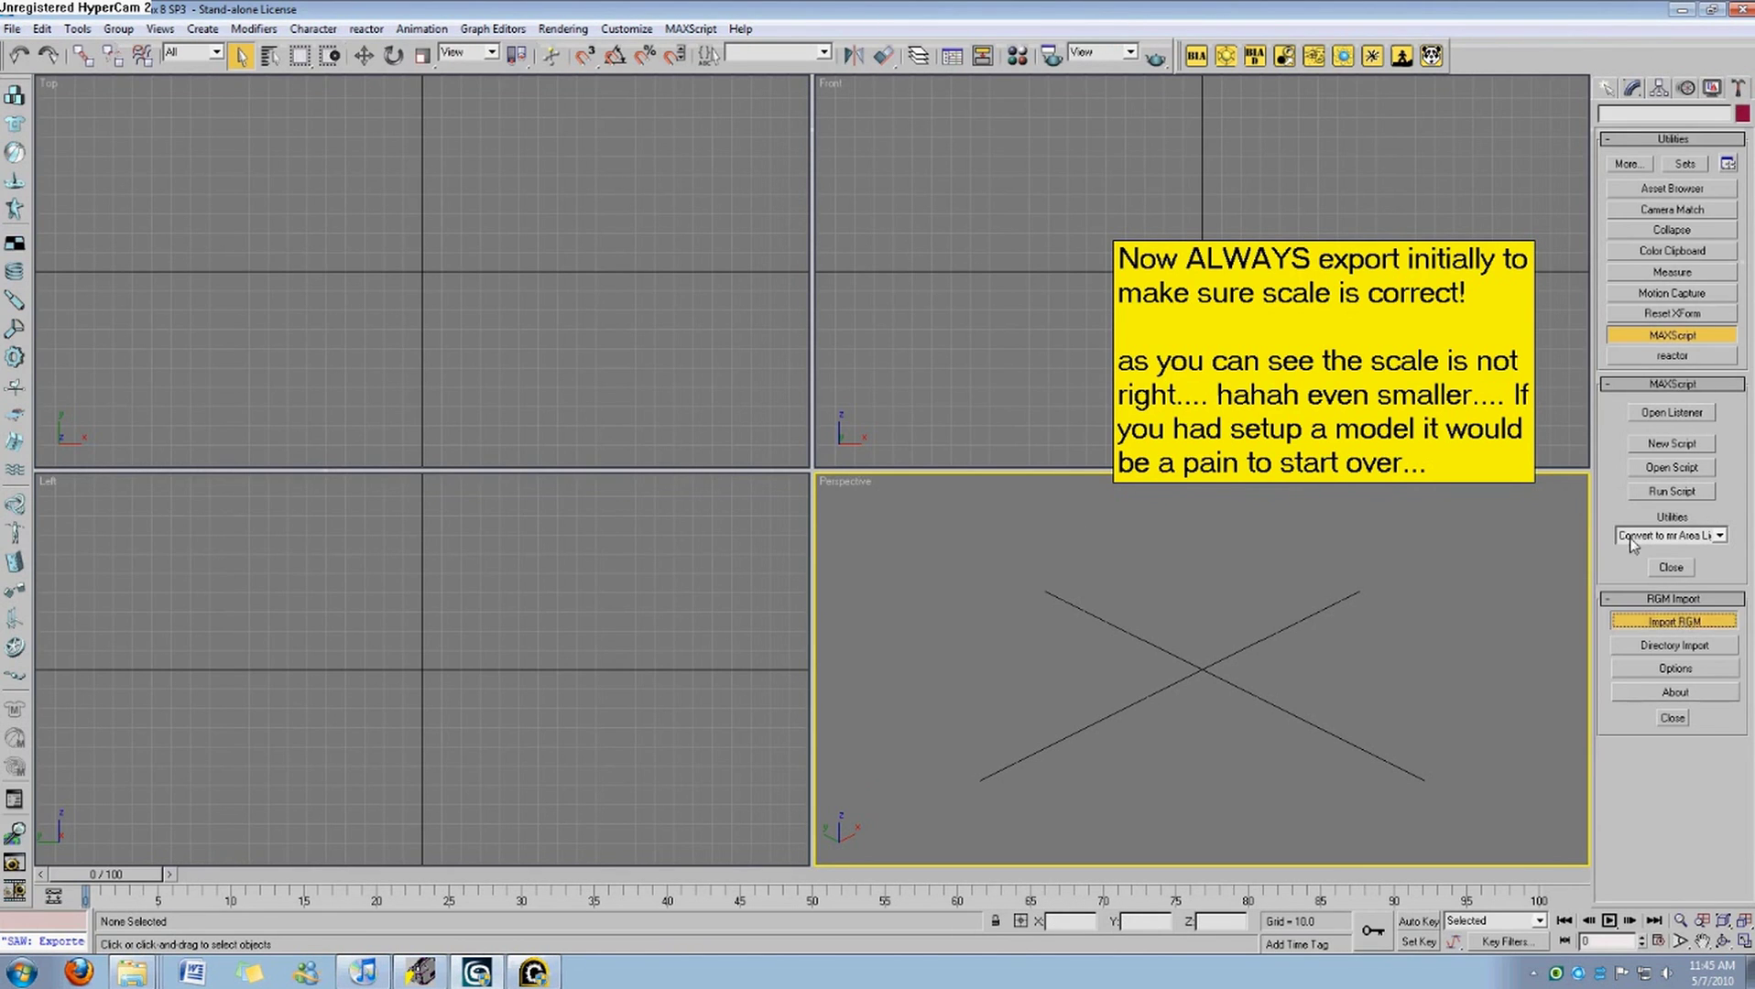
{"action": "left_click", "coordinate": [247, 81]}
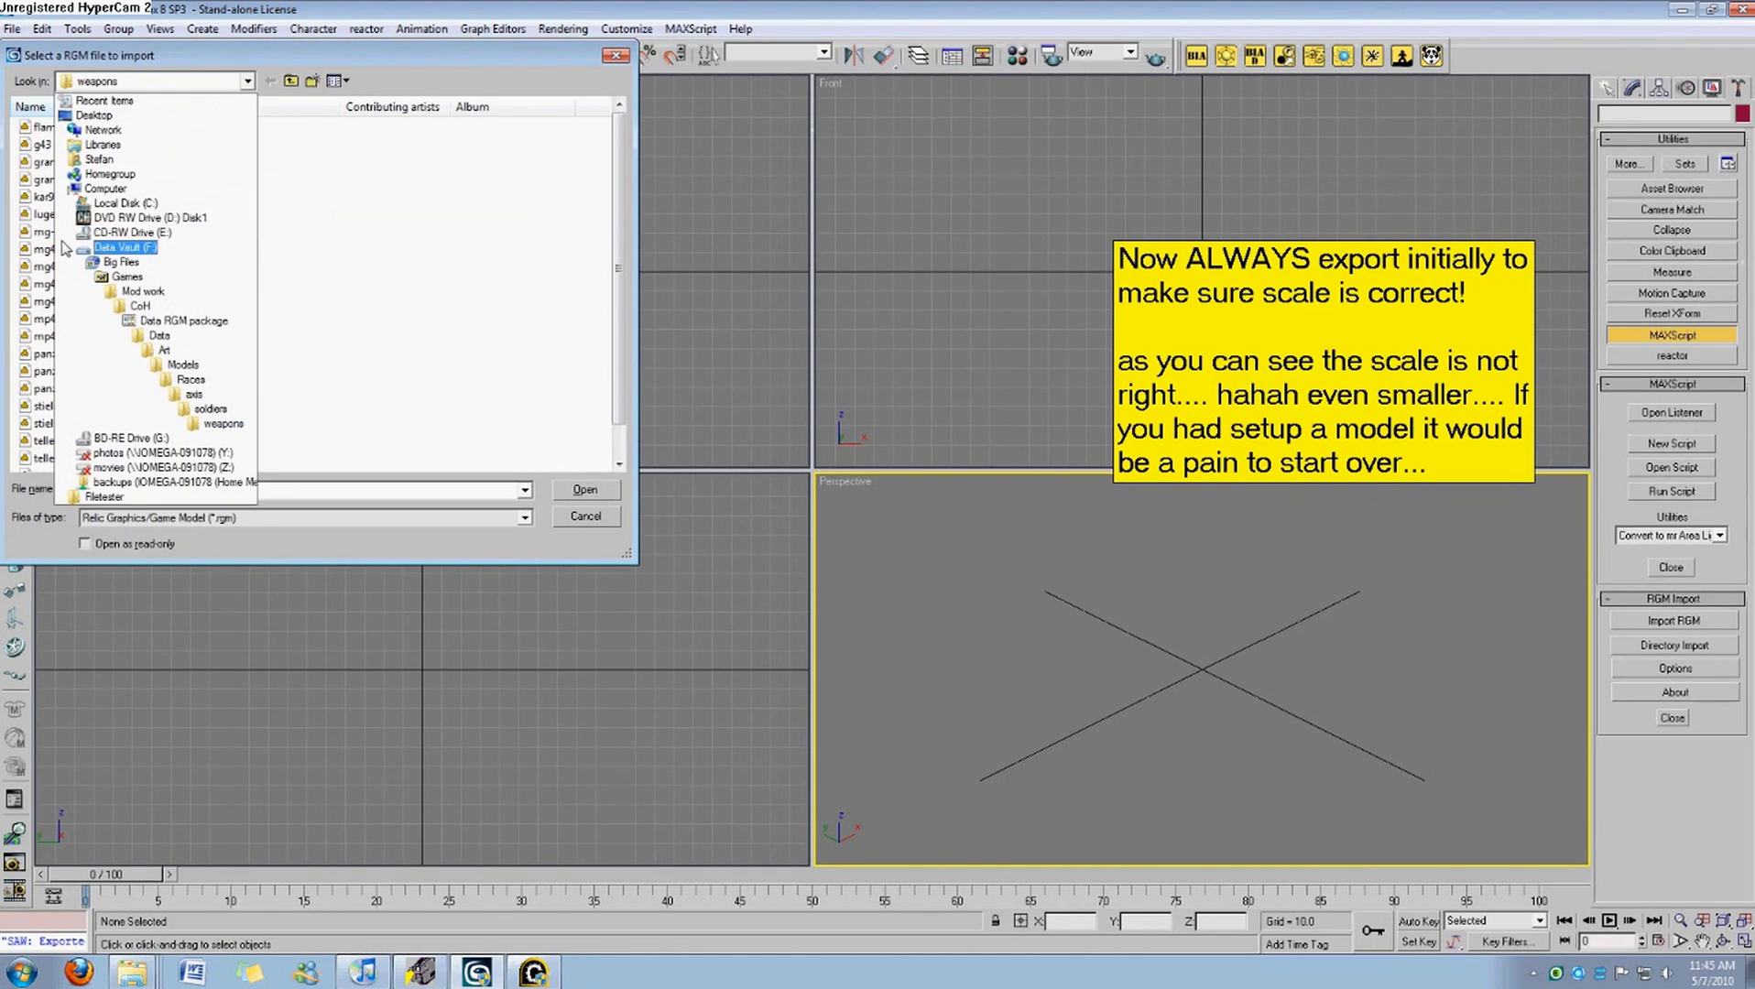
{"action": "left_click", "coordinate": [134, 255]}
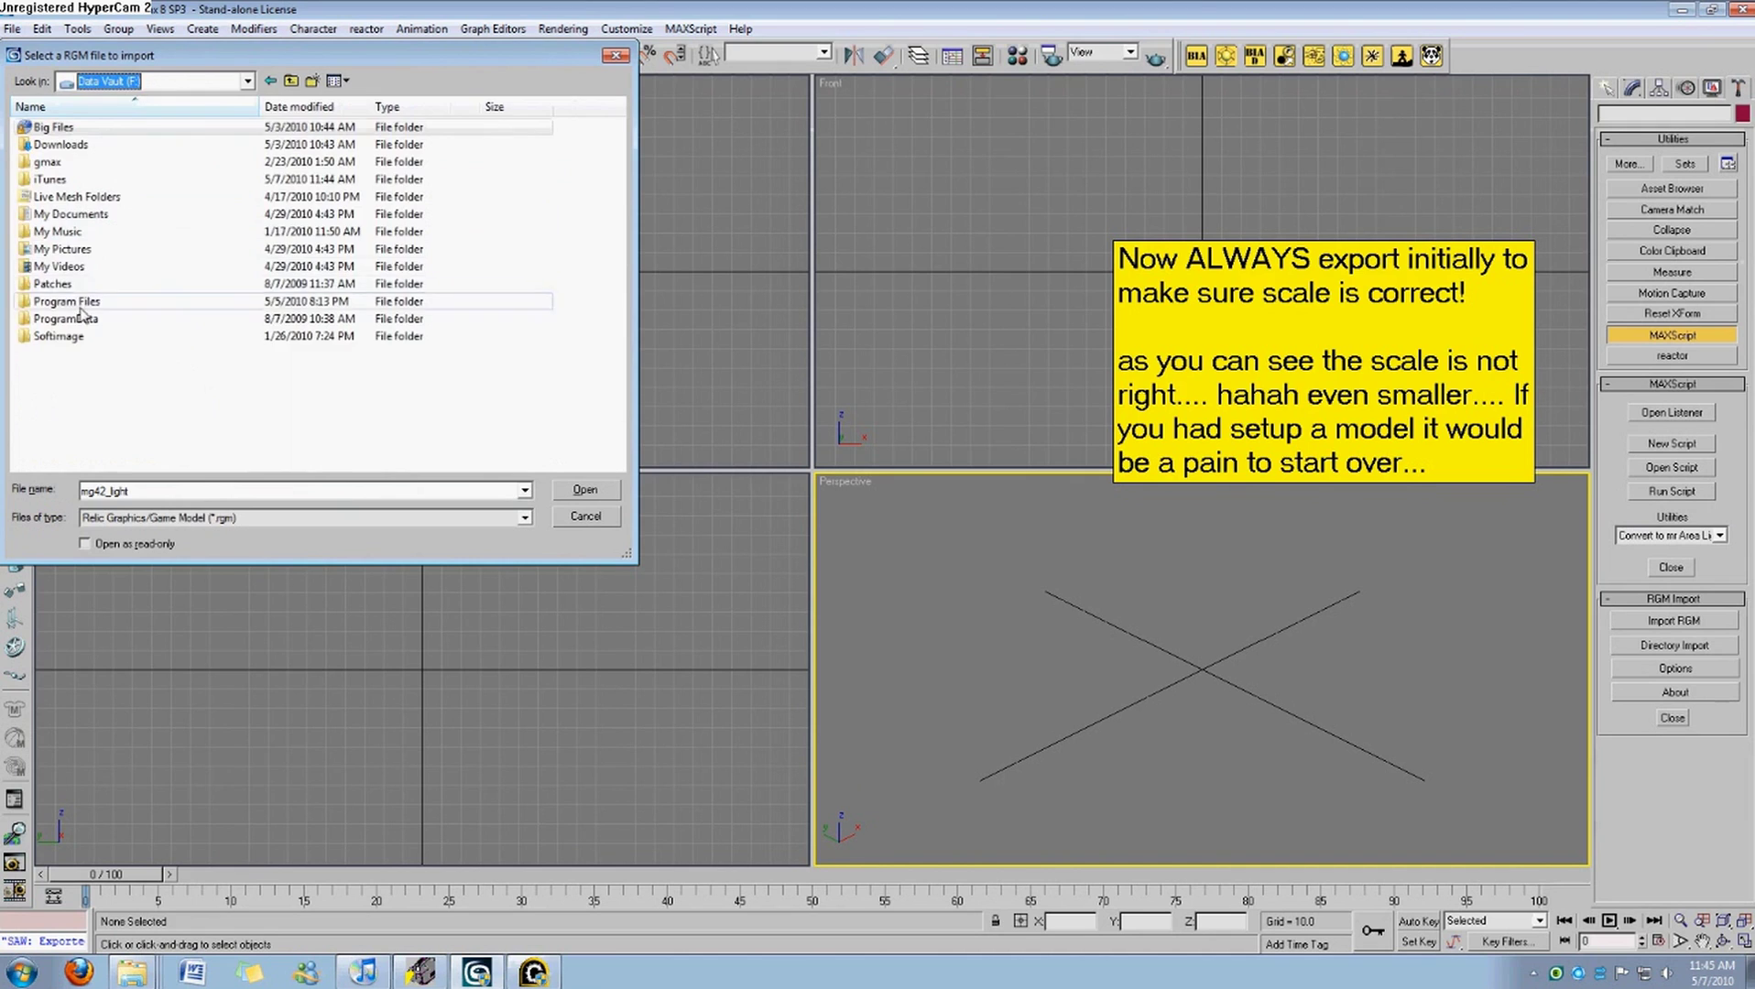
{"action": "scroll", "coordinate": [91, 316], "scroll_direction": "down", "scroll_amount": 6}
{"action": "left_click", "coordinate": [92, 318]}
{"action": "double_click", "coordinate": [83, 320]}
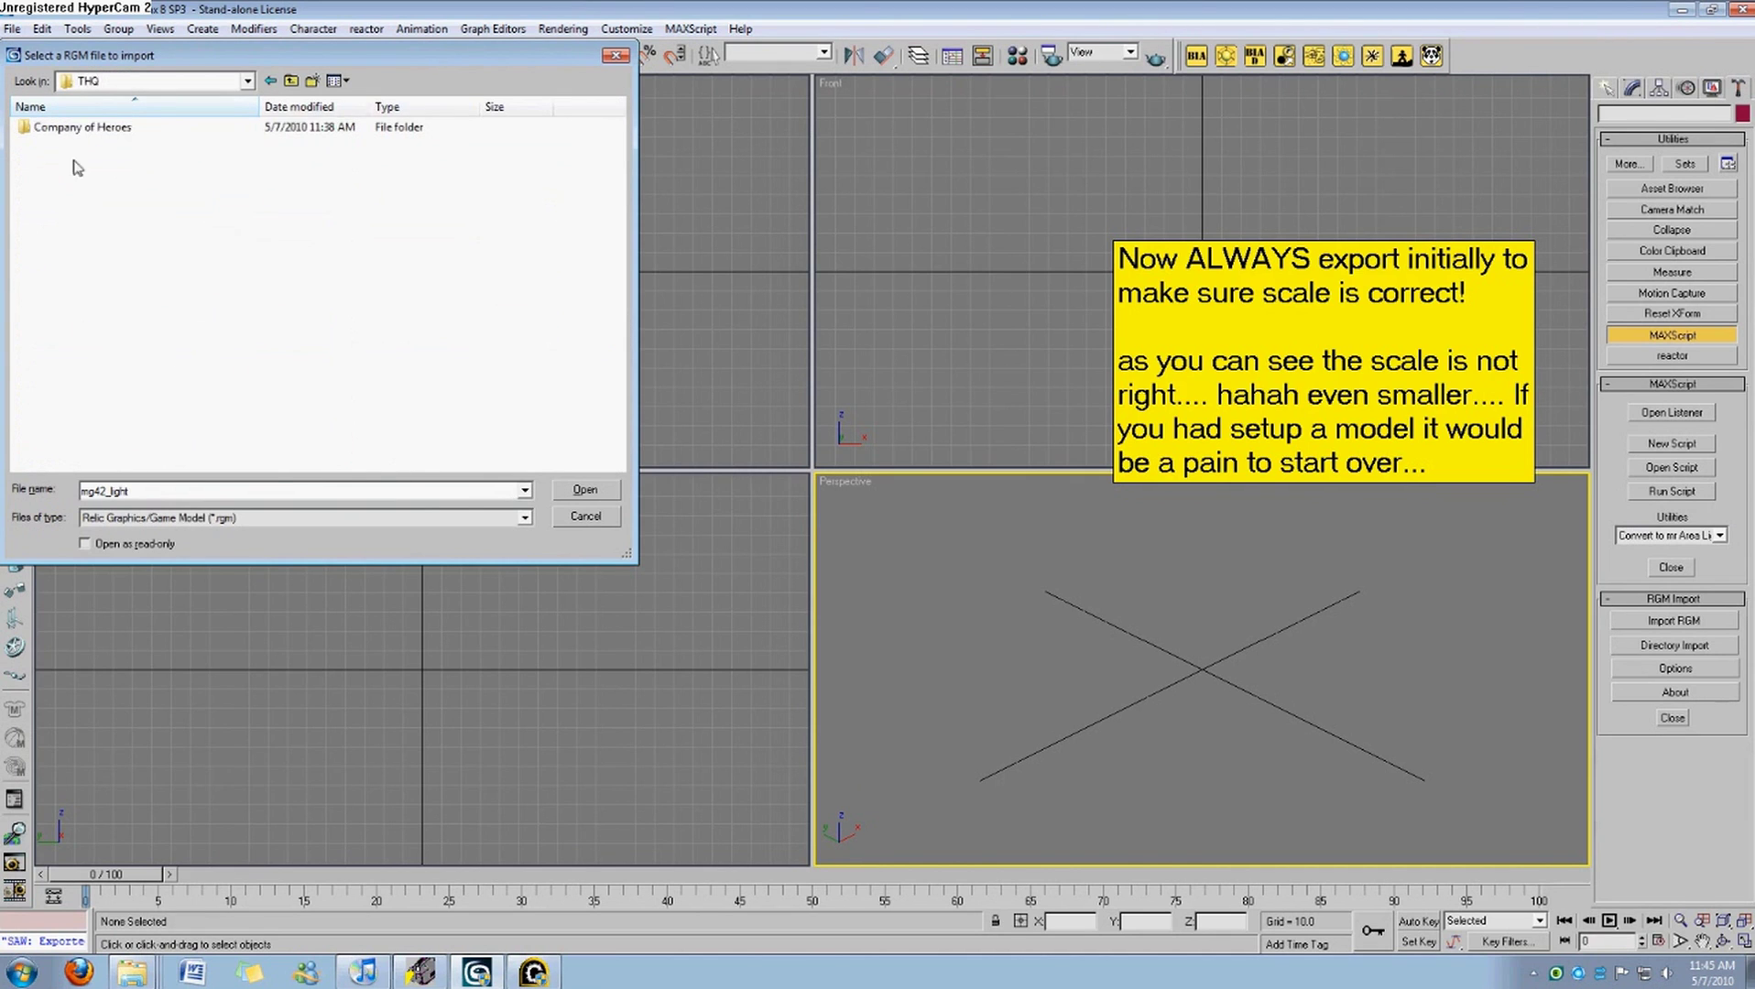
{"action": "double_click", "coordinate": [77, 129]}
{"action": "scroll", "coordinate": [82, 442], "scroll_direction": "down", "scroll_amount": 6}
{"action": "scroll", "coordinate": [83, 442], "scroll_direction": "down", "scroll_amount": 5}
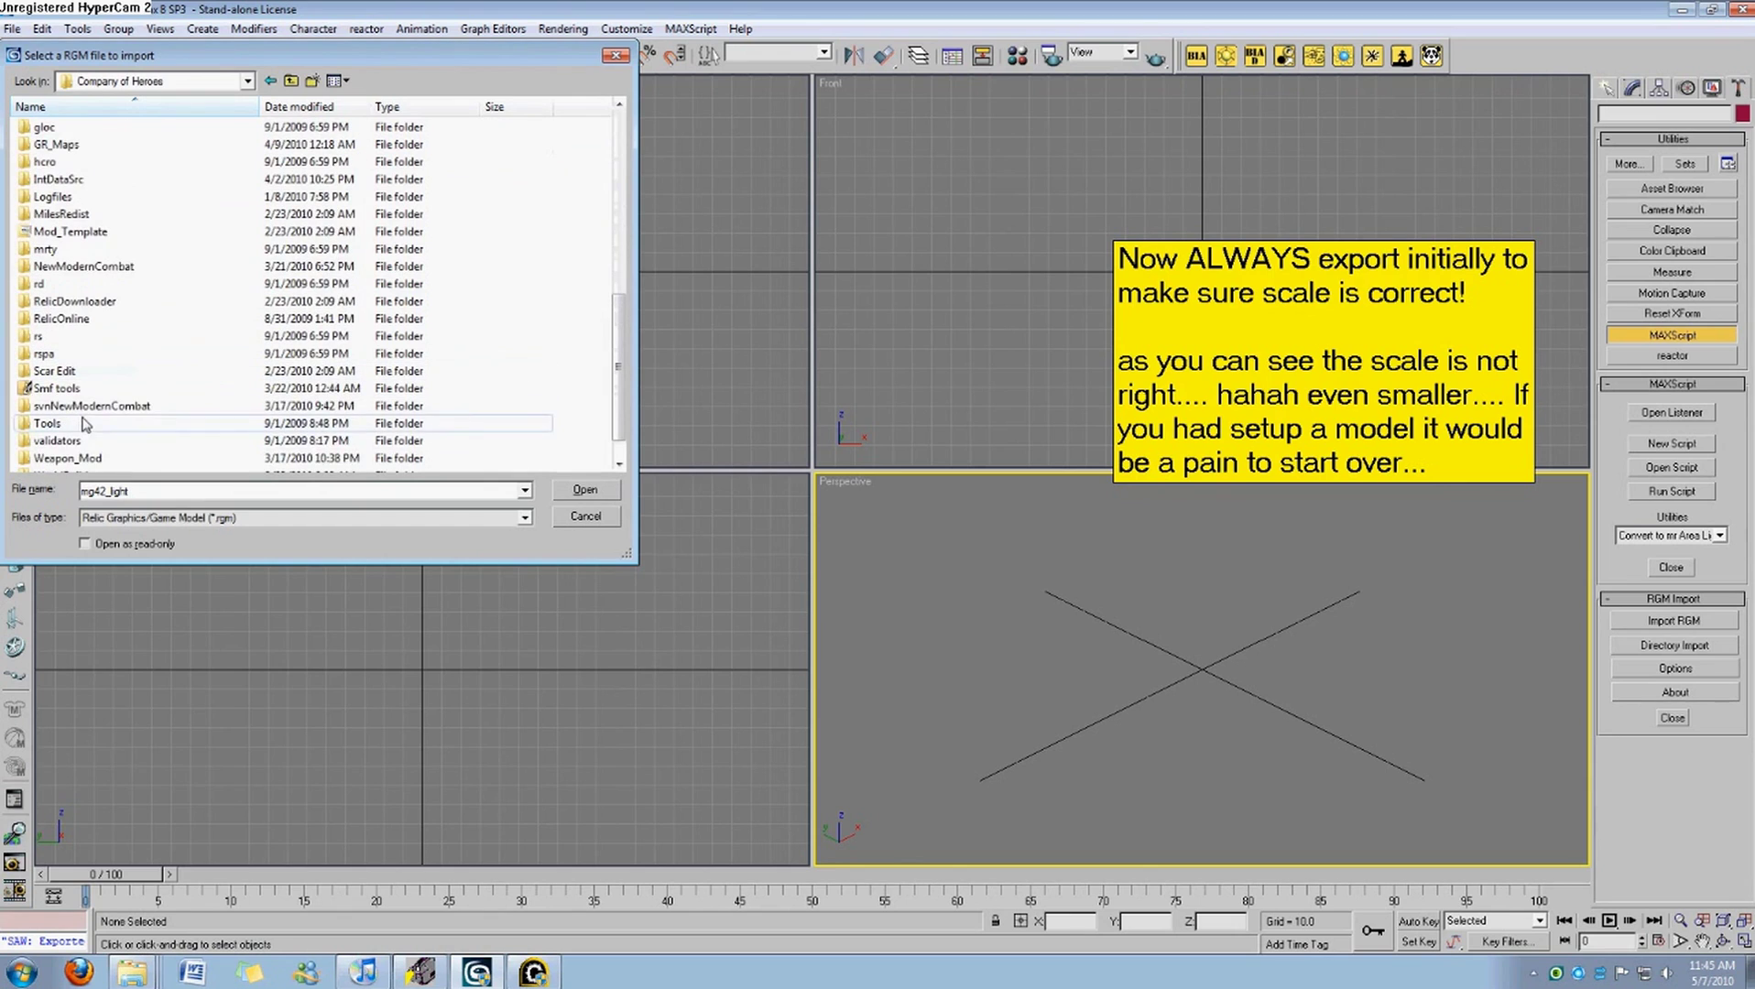
{"action": "double_click", "coordinate": [88, 459]}
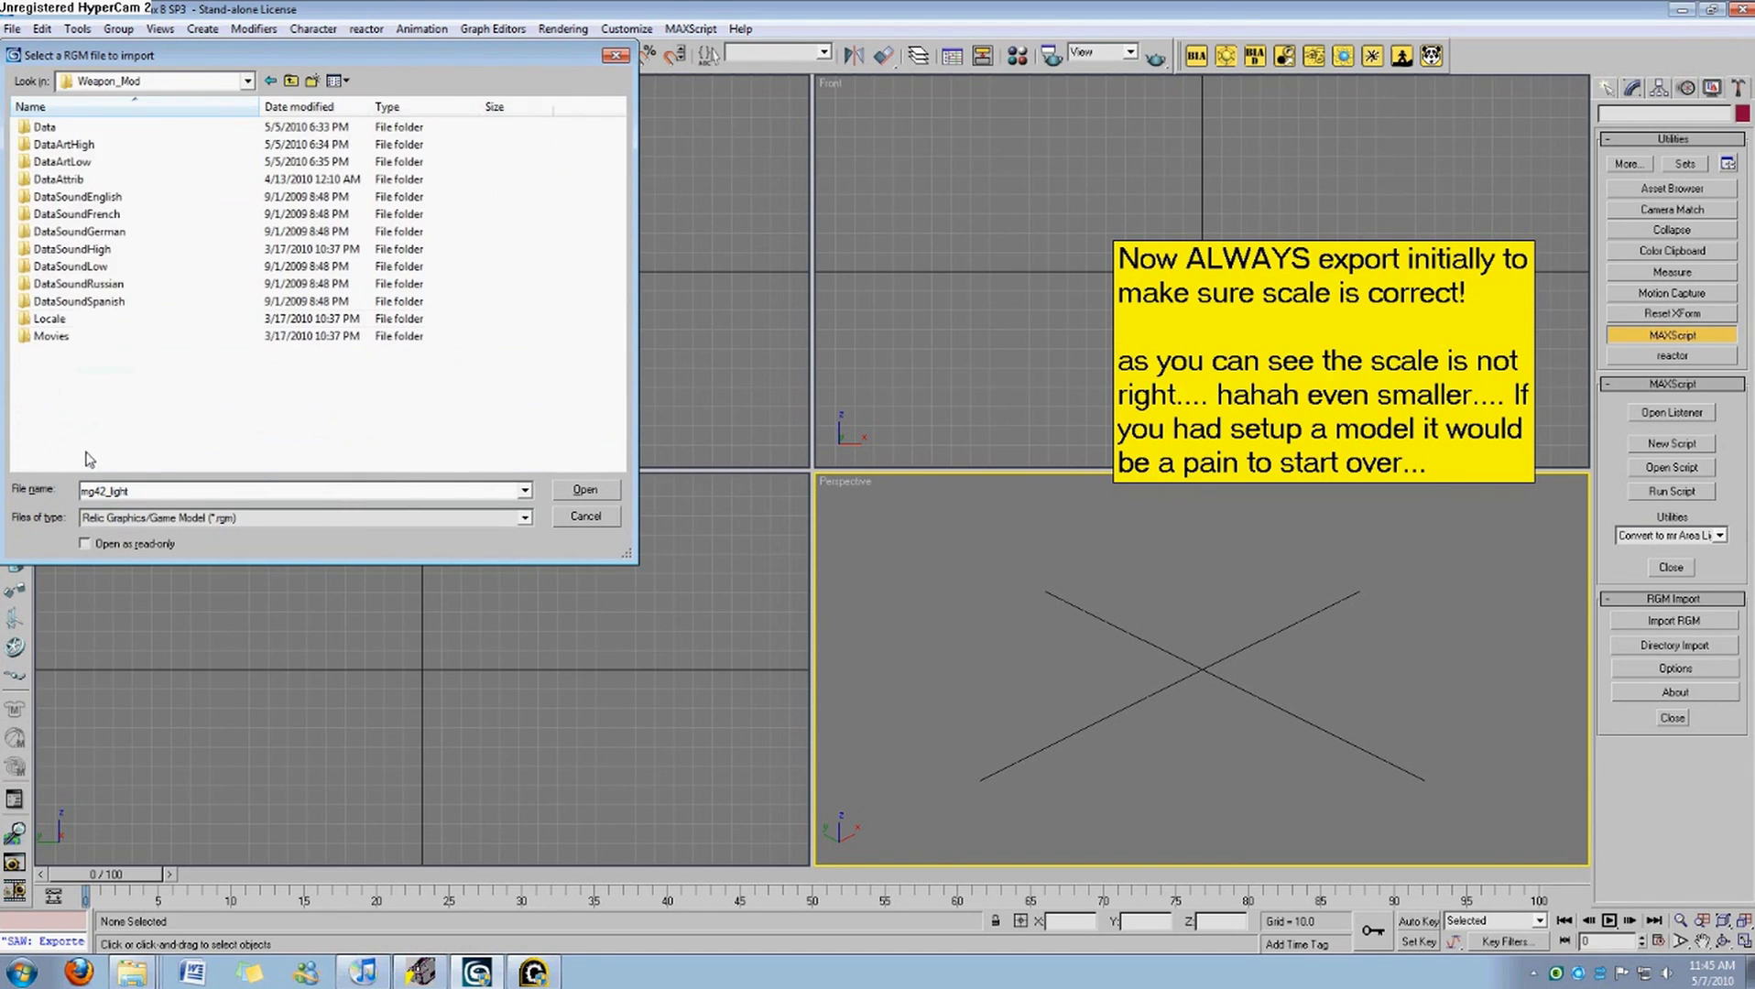
Import the extracted mg42_light model from the axis soldiers' weapons folder under Data\Art\models\races.
{"action": "double_click", "coordinate": [82, 128]}
{"action": "double_click", "coordinate": [84, 128]}
{"action": "double_click", "coordinate": [88, 128]}
{"action": "double_click", "coordinate": [92, 142]}
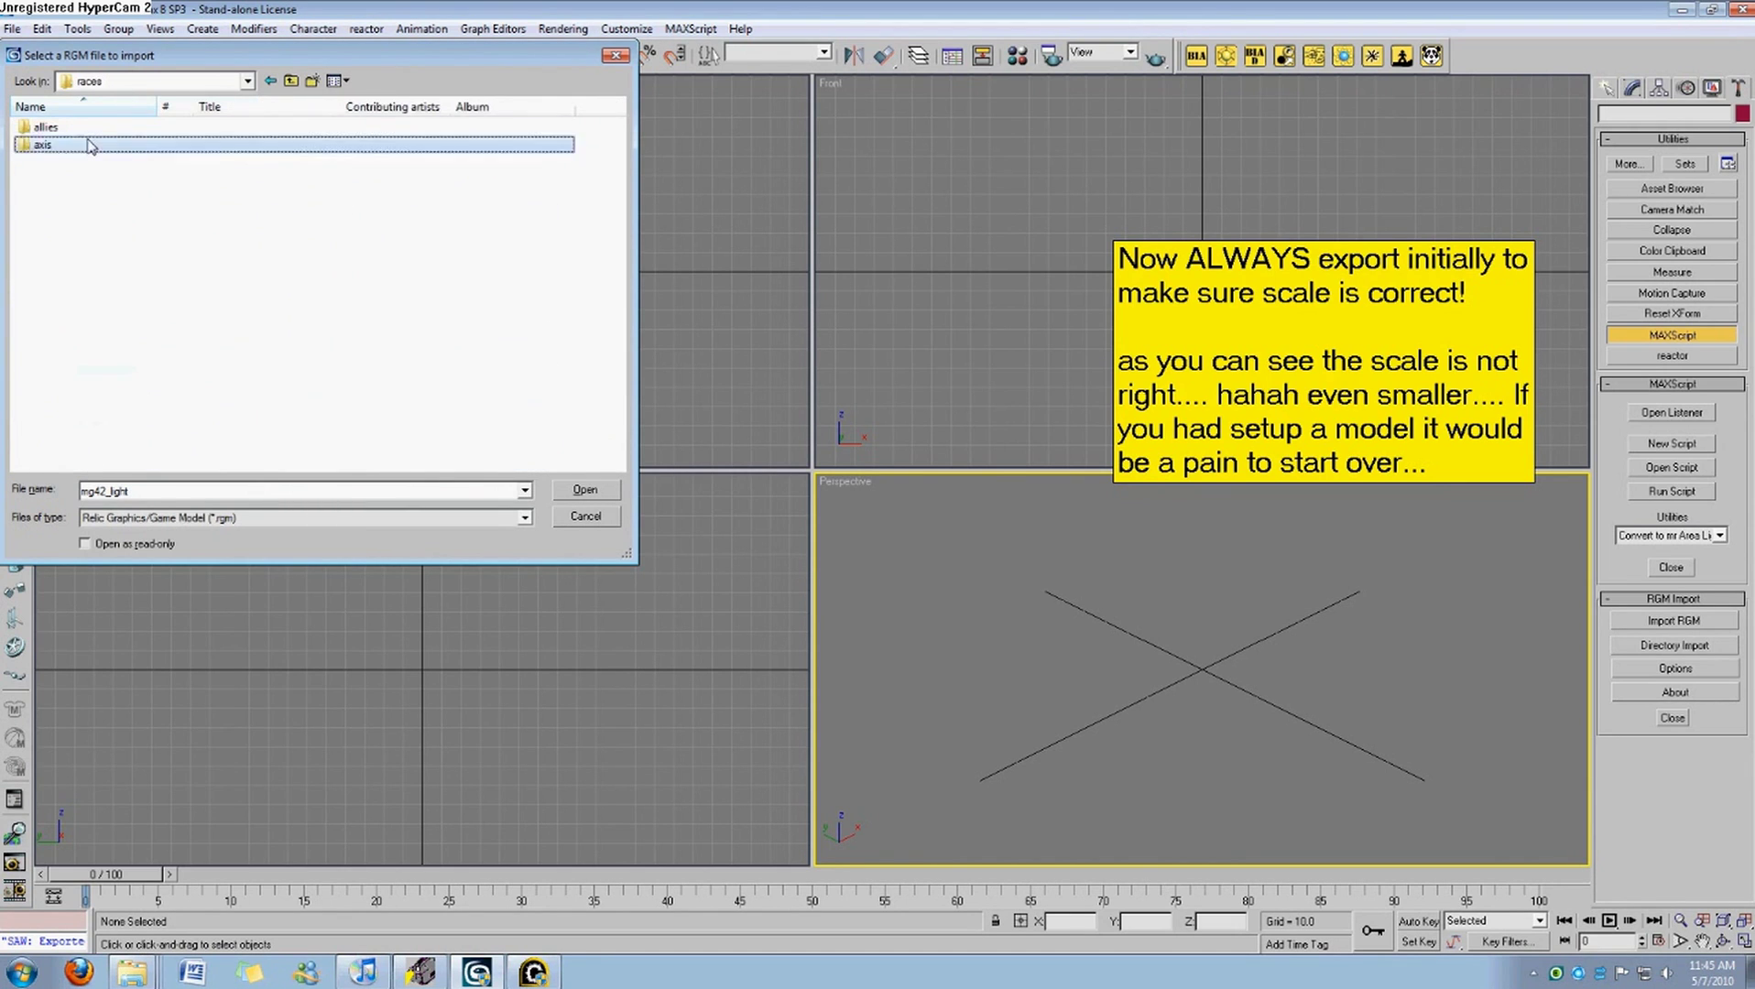
{"action": "double_click", "coordinate": [92, 142]}
{"action": "double_click", "coordinate": [91, 133]}
{"action": "left_click", "coordinate": [61, 127]}
{"action": "left_click", "coordinate": [585, 489]}
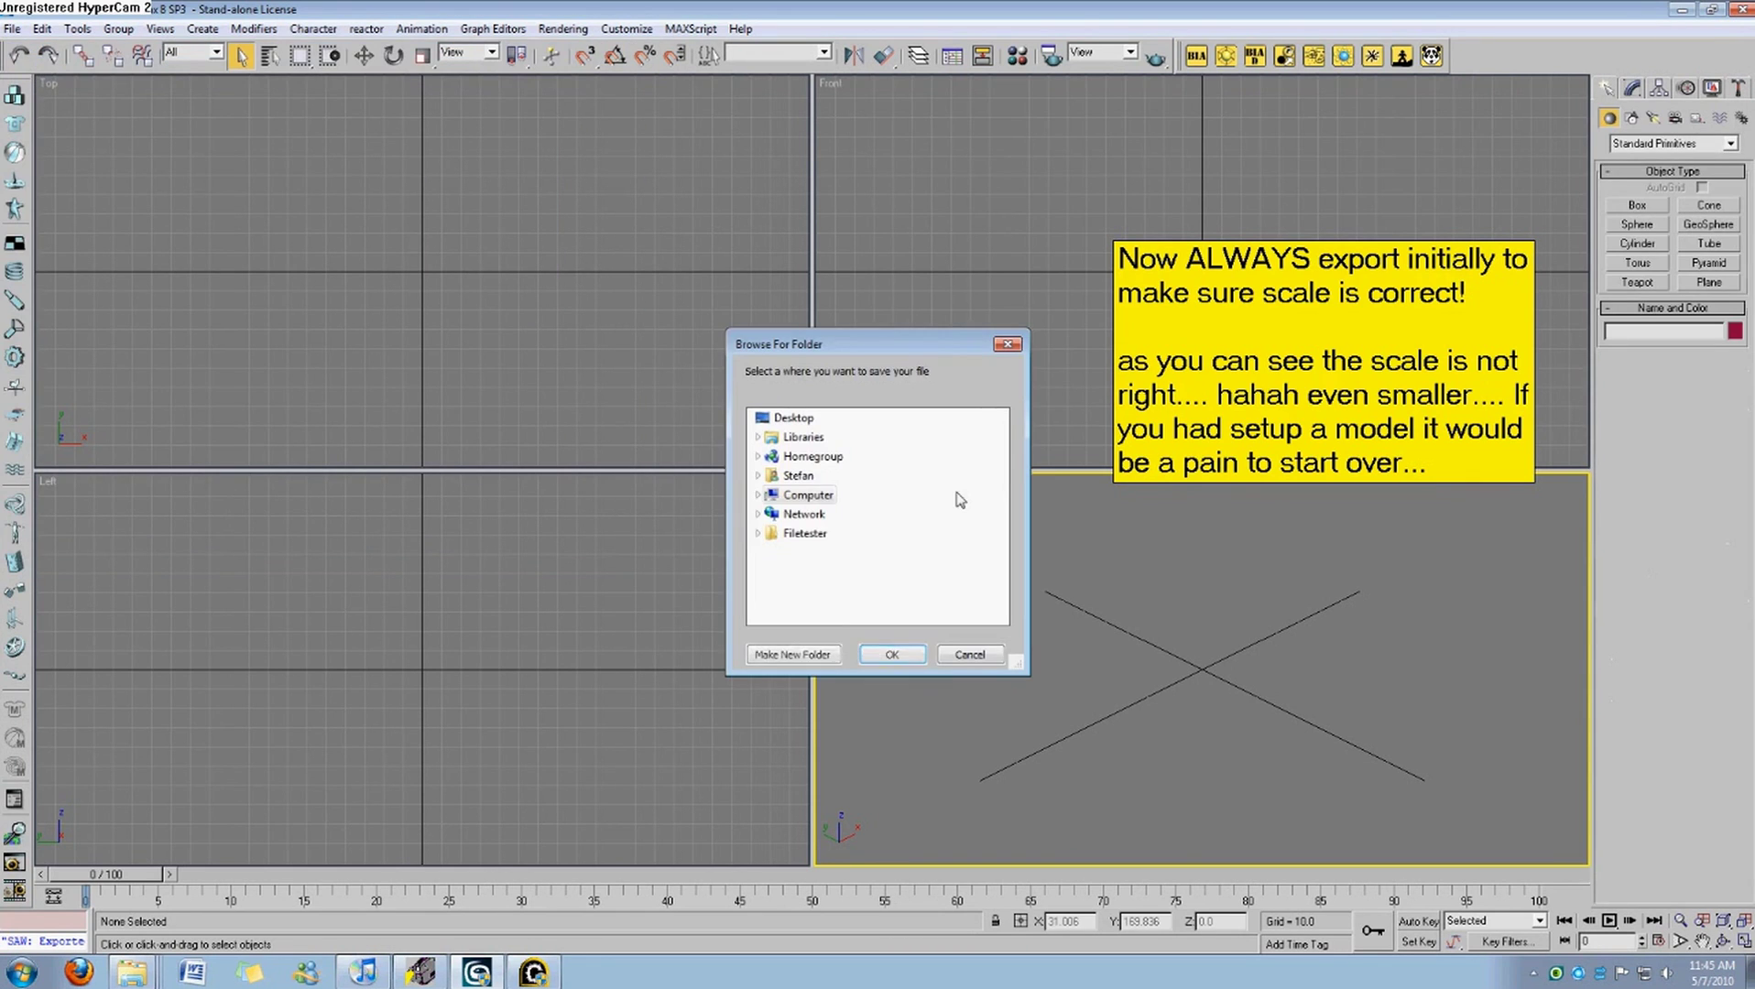
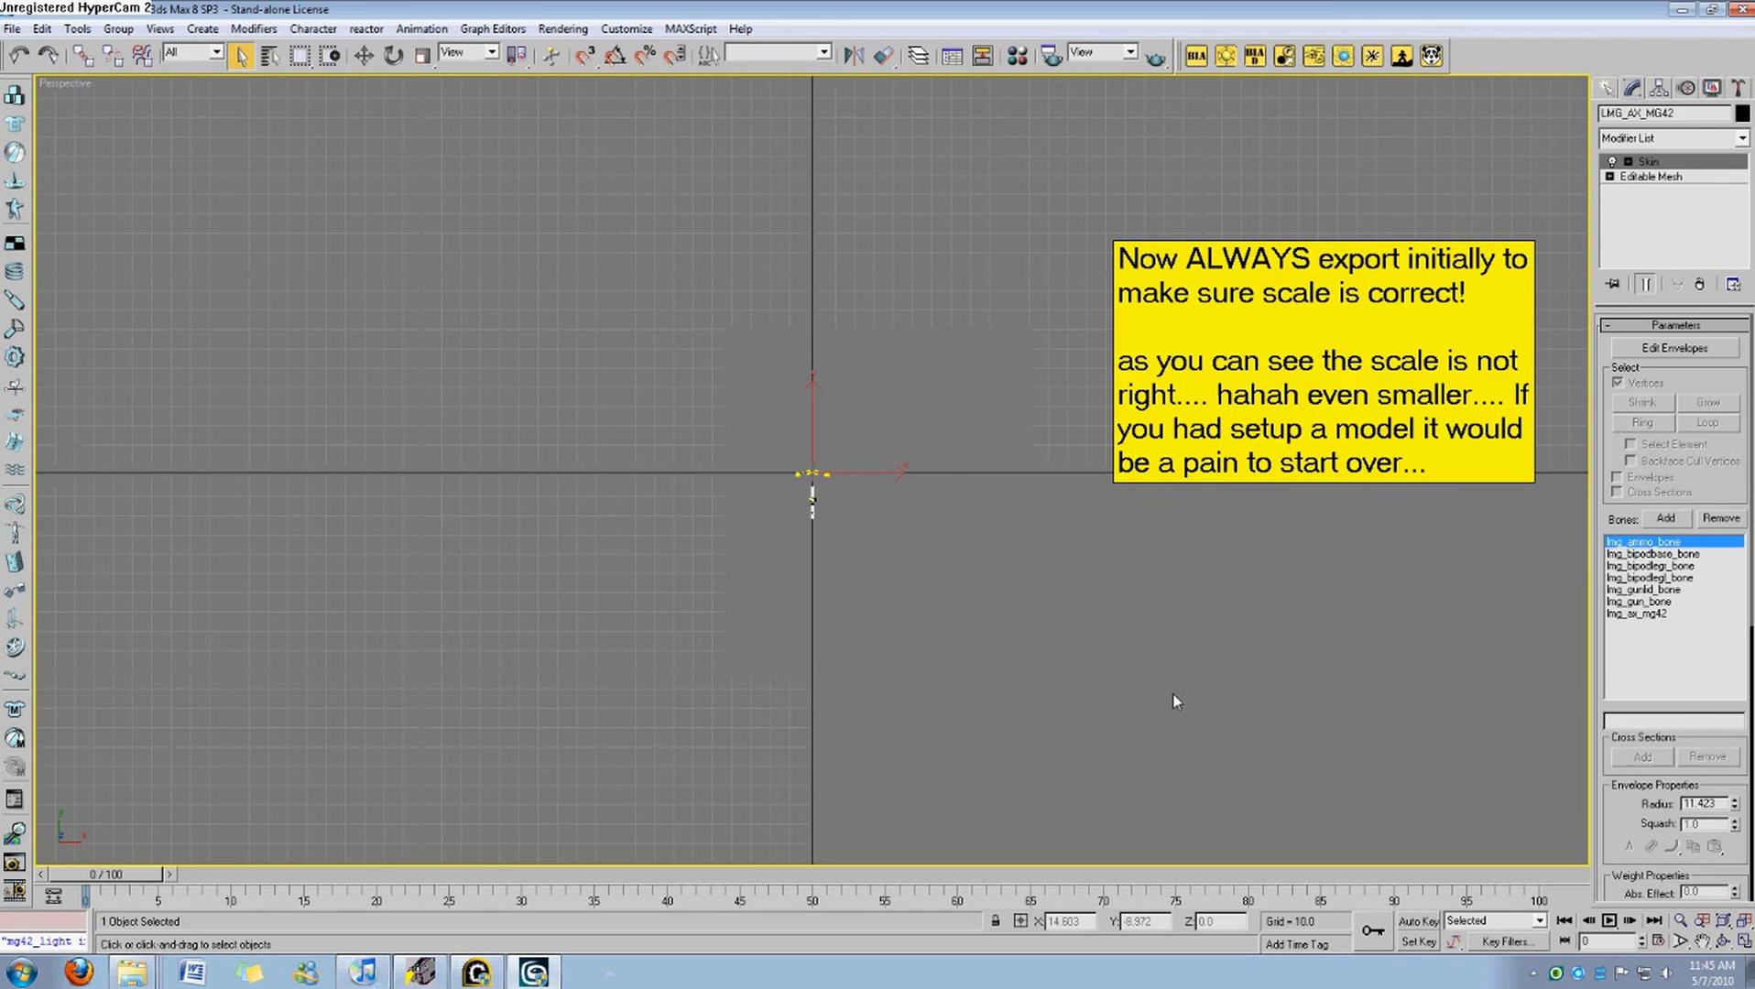
Deselect the imported gun and save the scene as reference in the allied weapon's DataSrc\Weapon_Mod model folder, replacing the existing file.
{"action": "scroll", "coordinate": [916, 591], "scroll_direction": "up", "scroll_amount": 8}
{"action": "middle_click_drag", "start_coordinate": [806, 664], "coordinate": [1005, 676]}
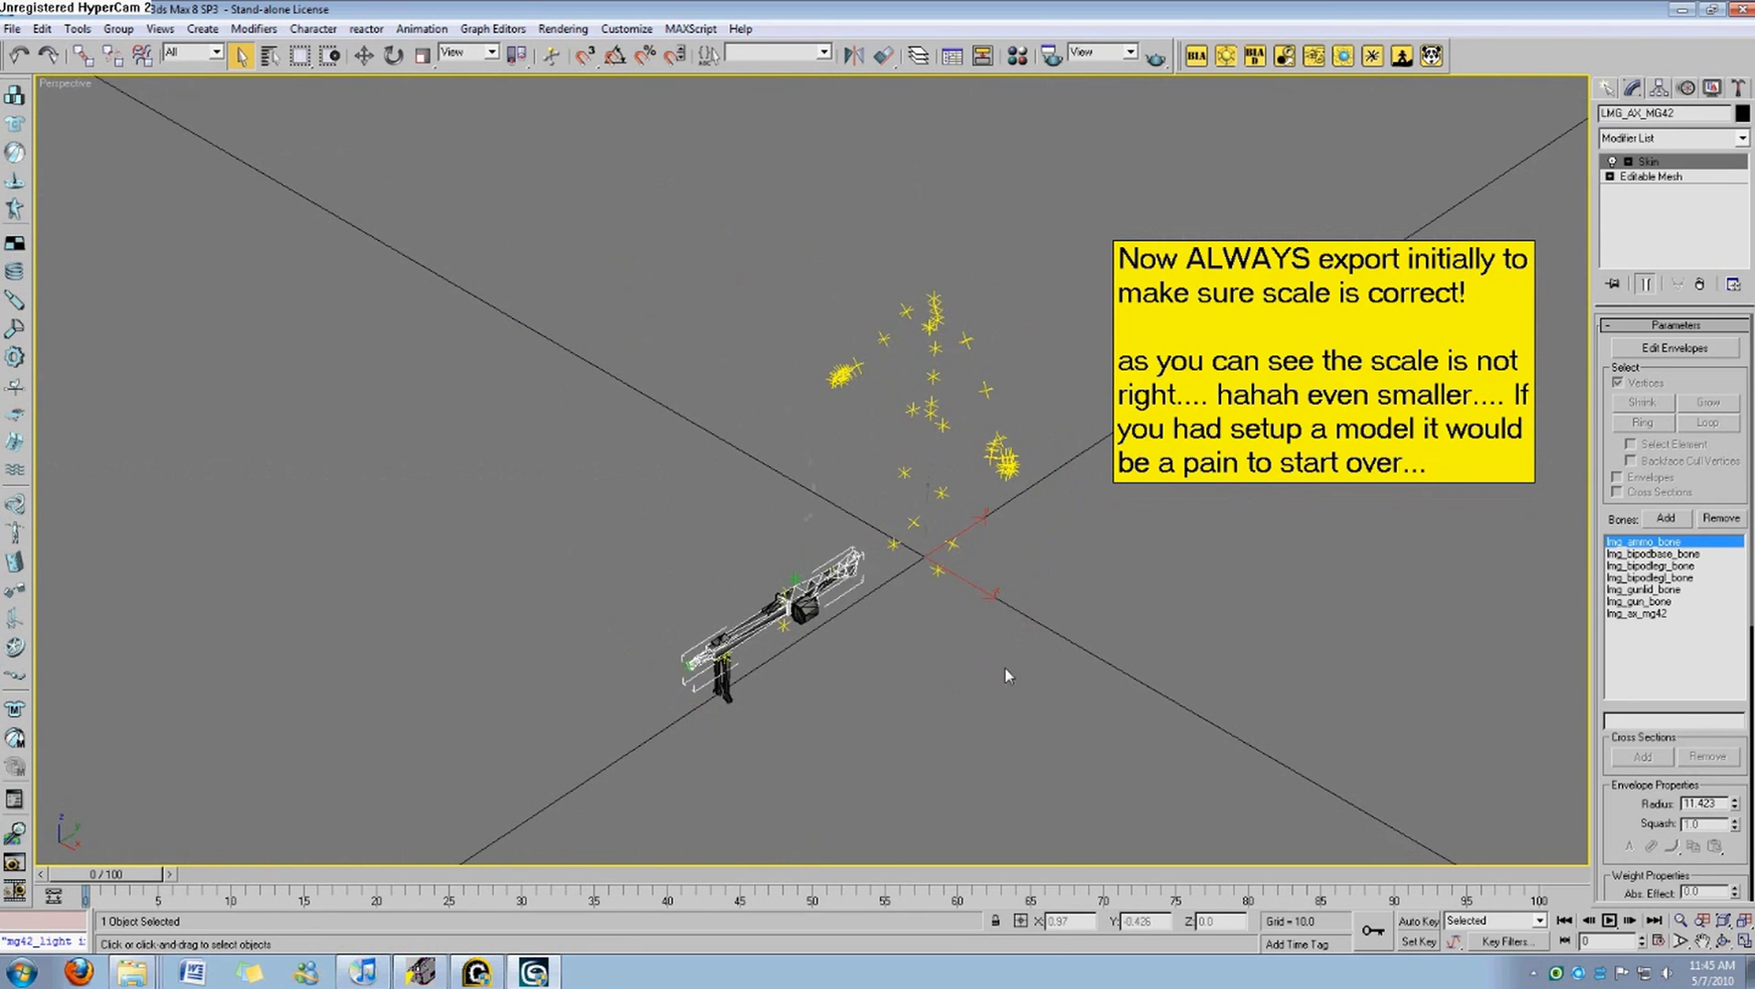
{"action": "left_click", "coordinate": [1005, 675]}
{"action": "left_click", "coordinate": [13, 29]}
{"action": "left_click", "coordinate": [51, 158]}
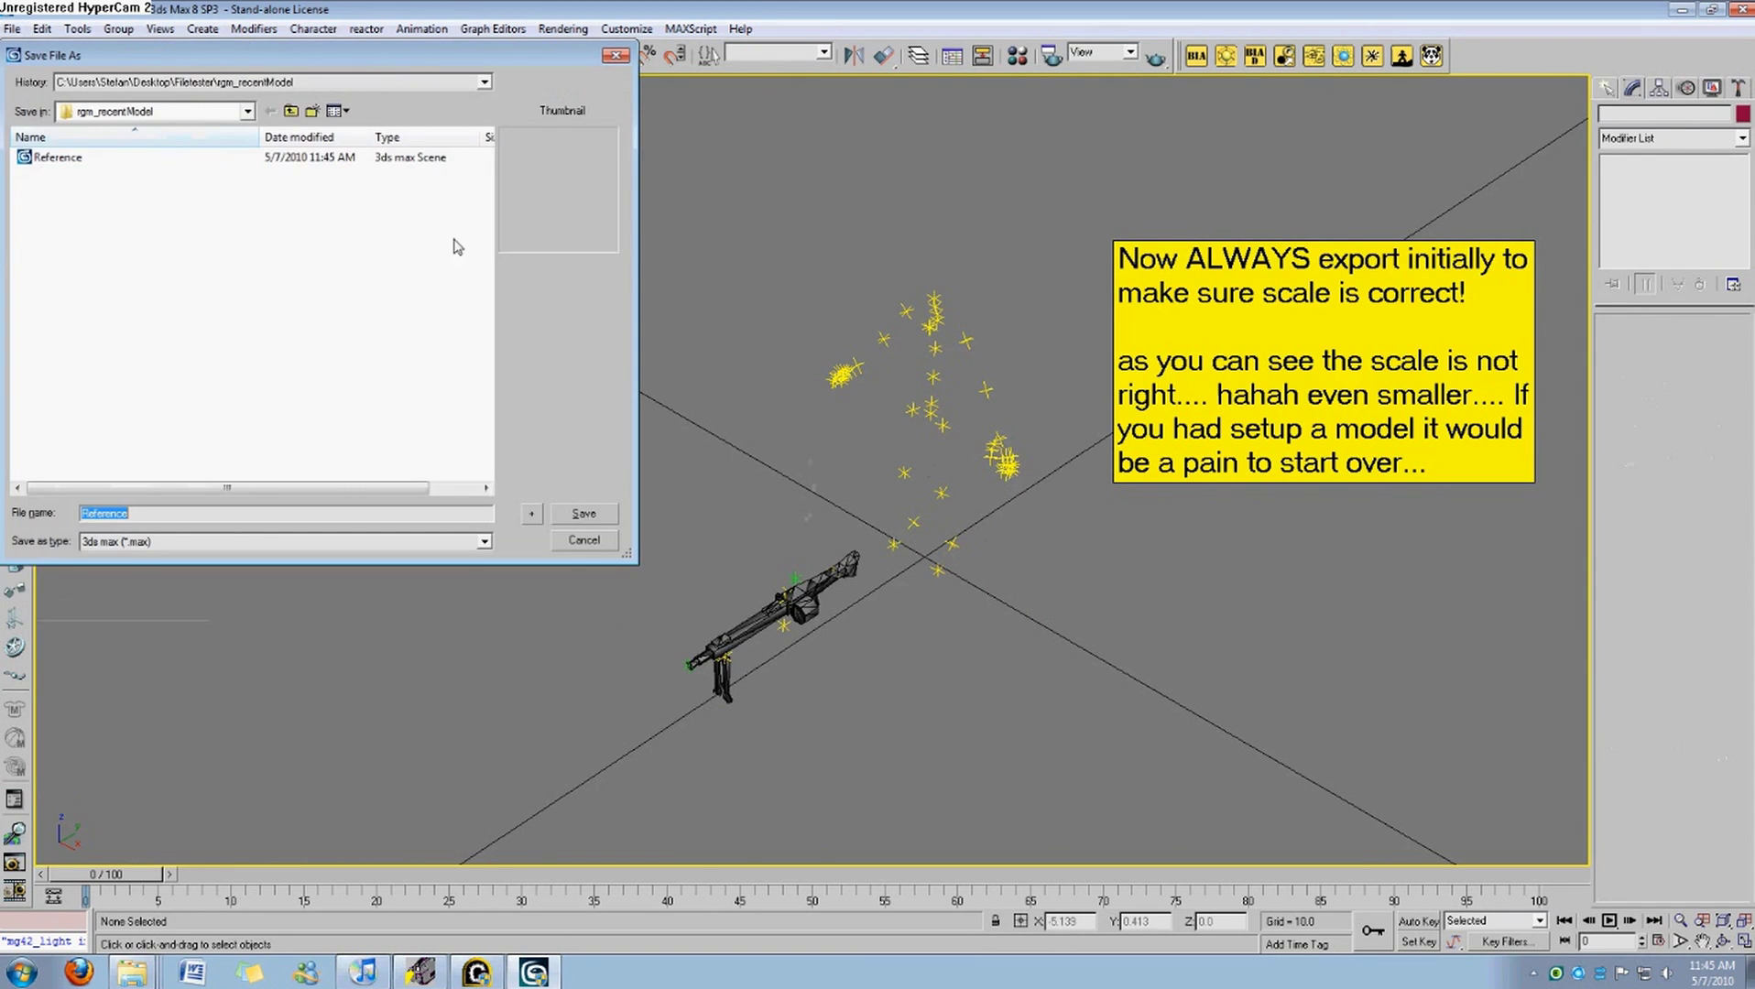
{"action": "left_click", "coordinate": [483, 82]}
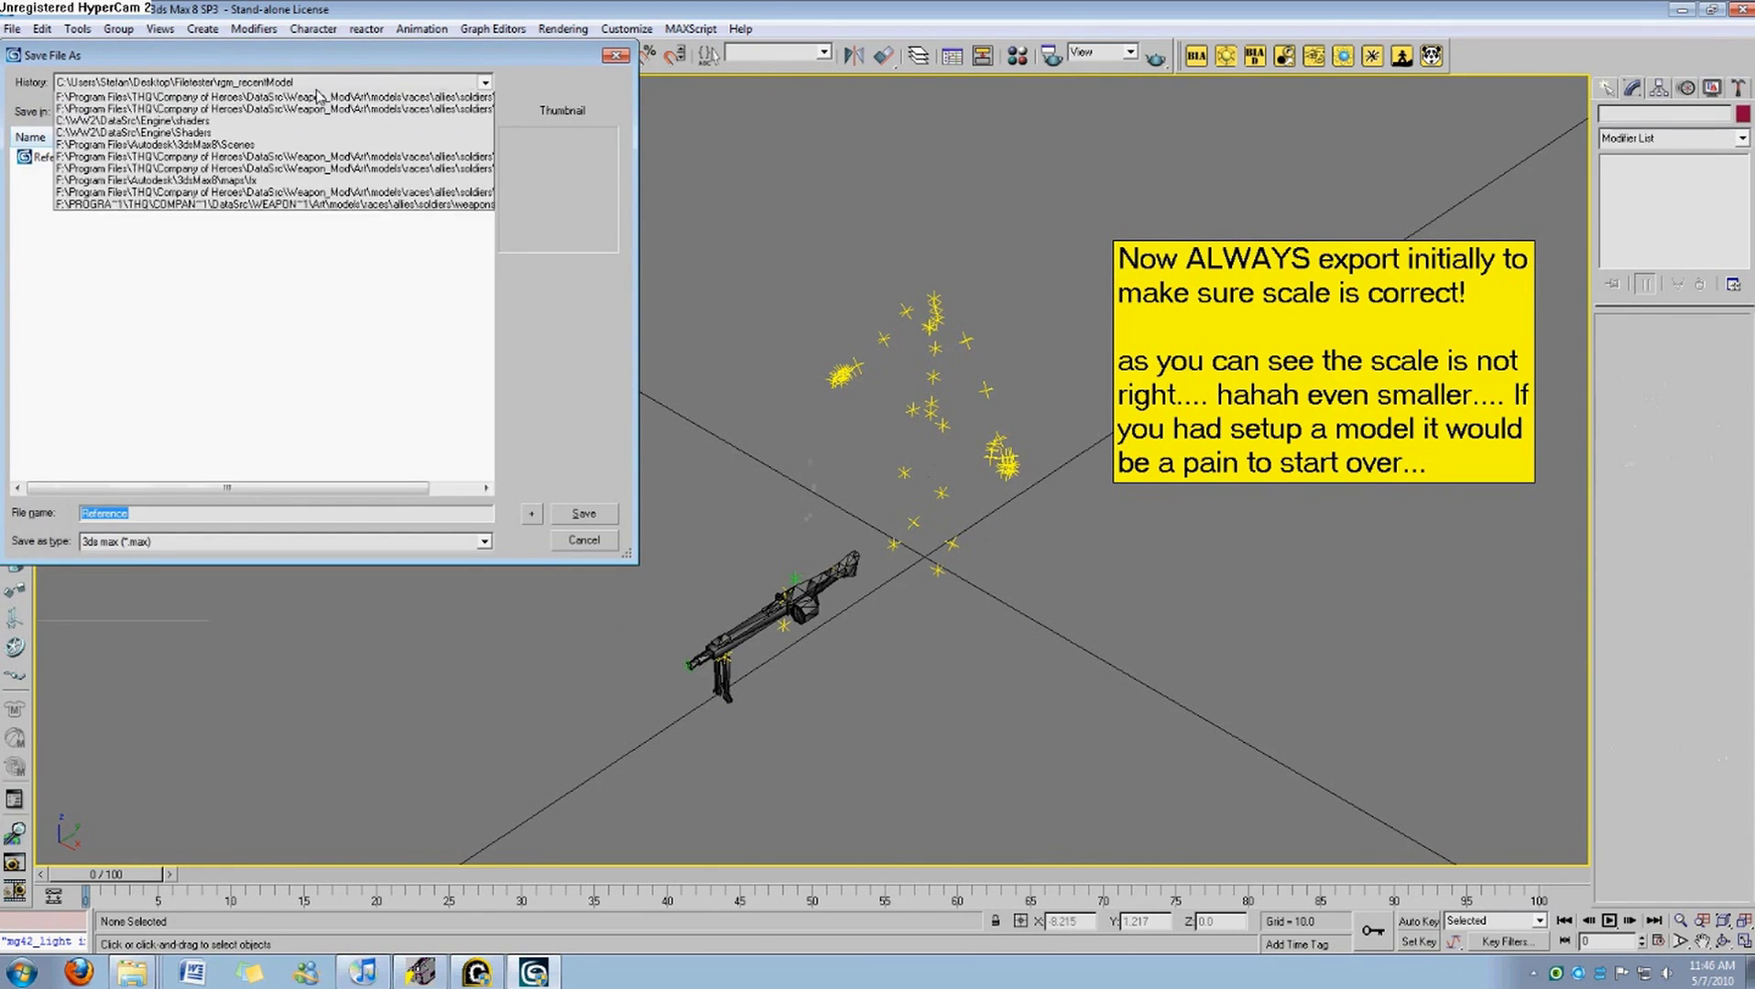
{"action": "left_click", "coordinate": [274, 117]}
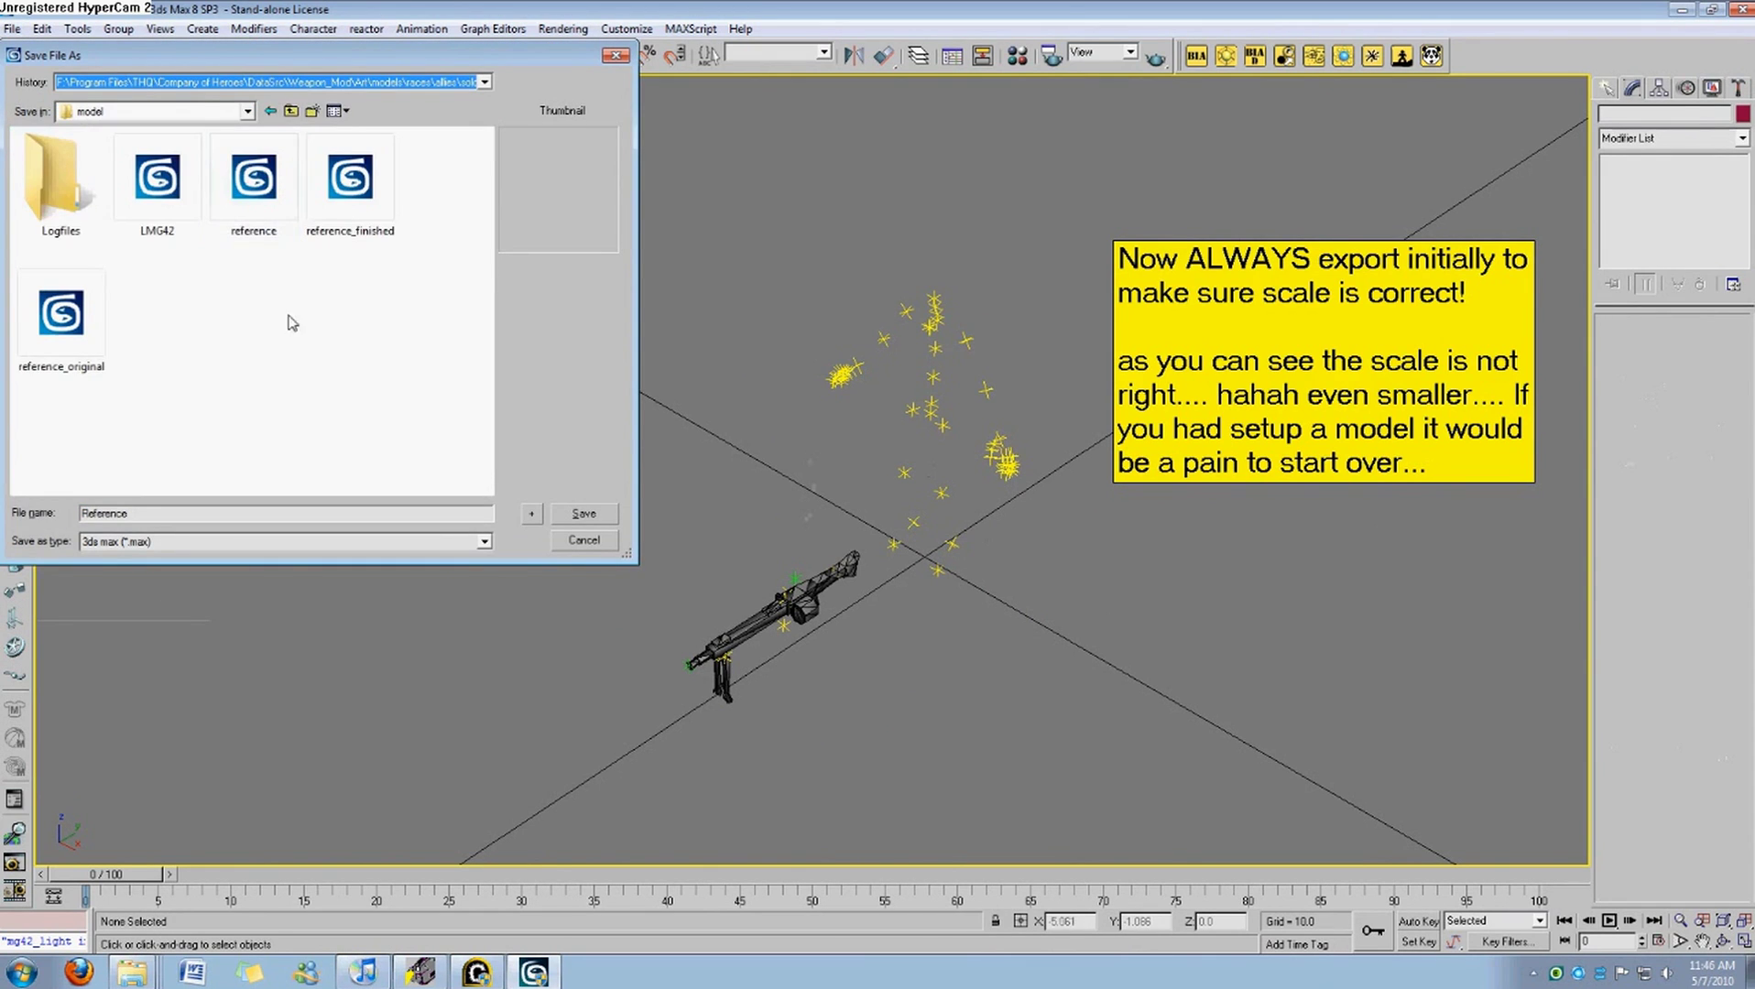
{"action": "left_click", "coordinate": [253, 183]}
{"action": "left_click", "coordinate": [583, 513]}
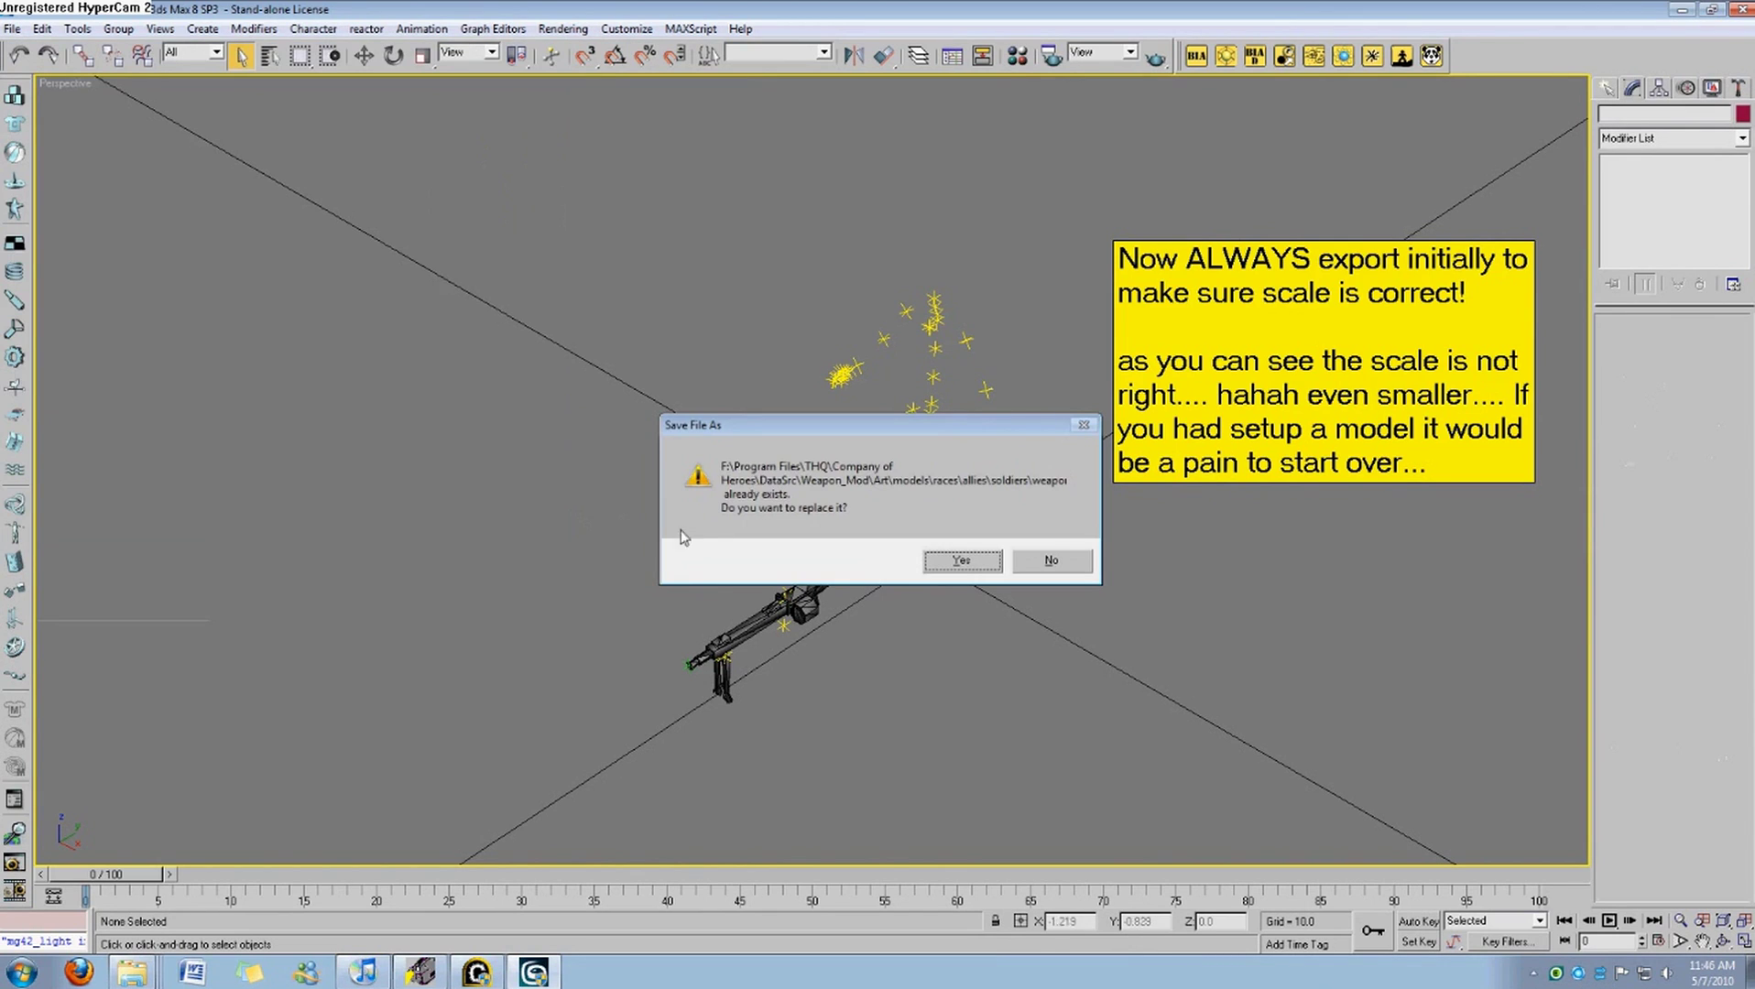
{"action": "left_click", "coordinate": [964, 564]}
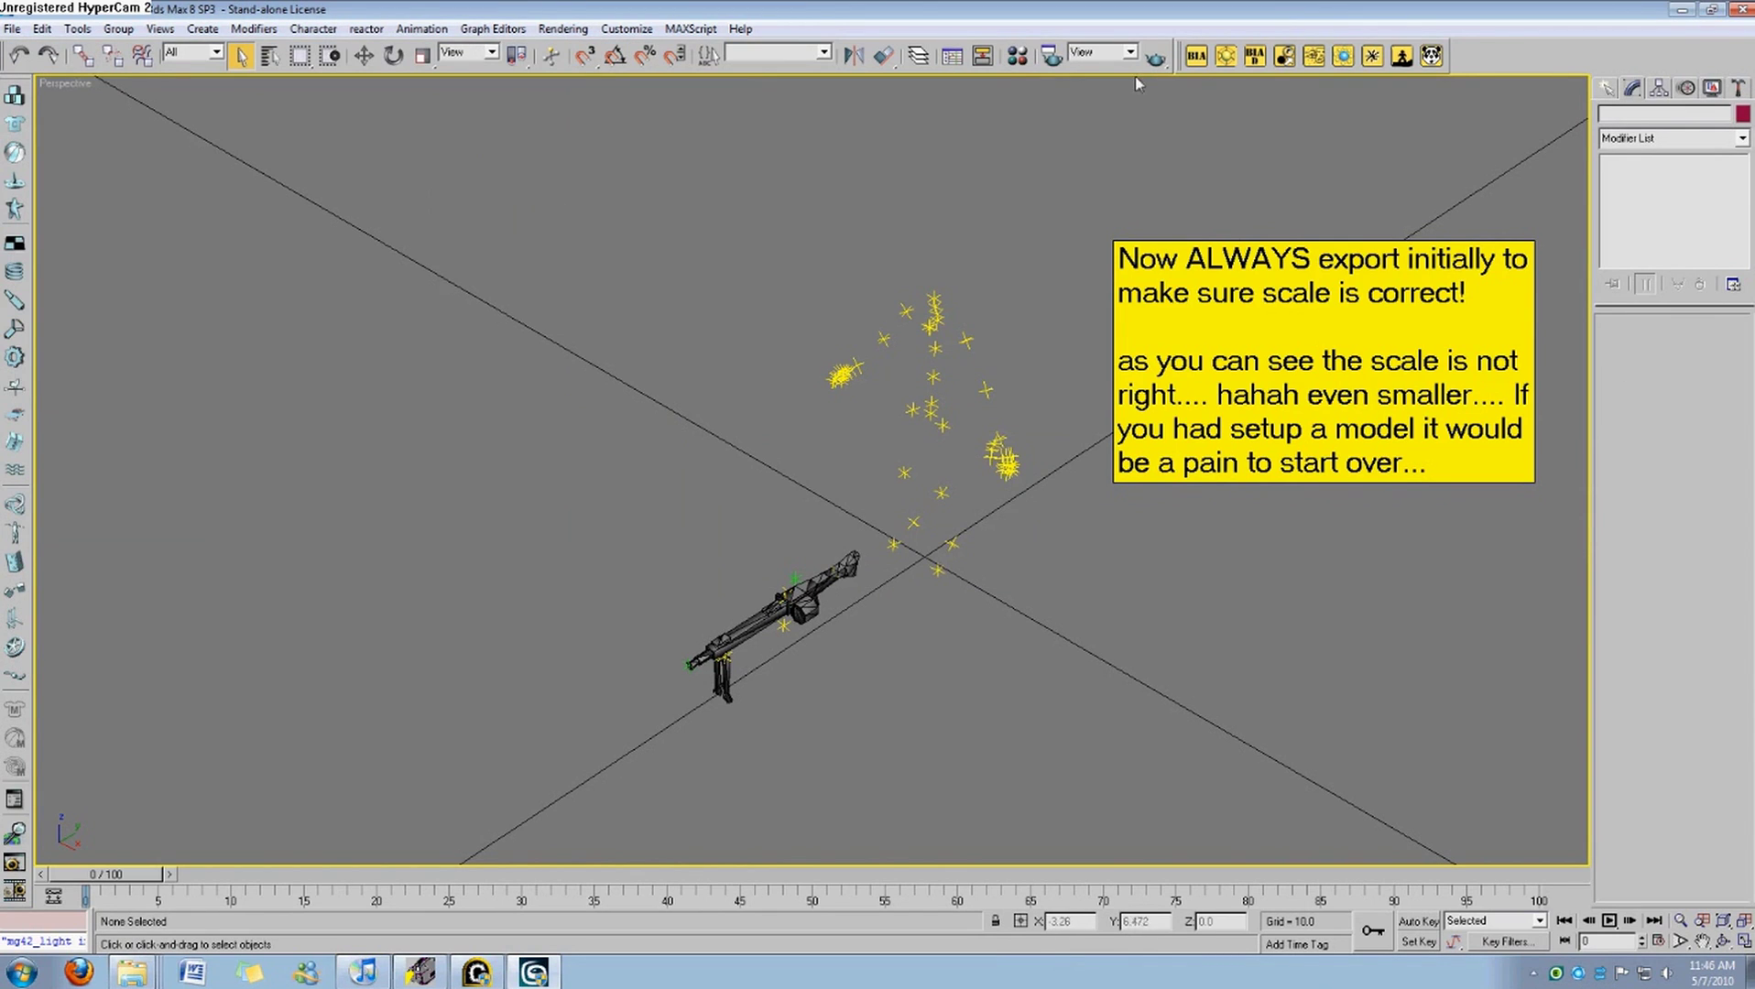
Assign the 02 - Default material to all nine LMG_AX_MG42 geometry objects and deselect them.
{"action": "key", "text": "m"}
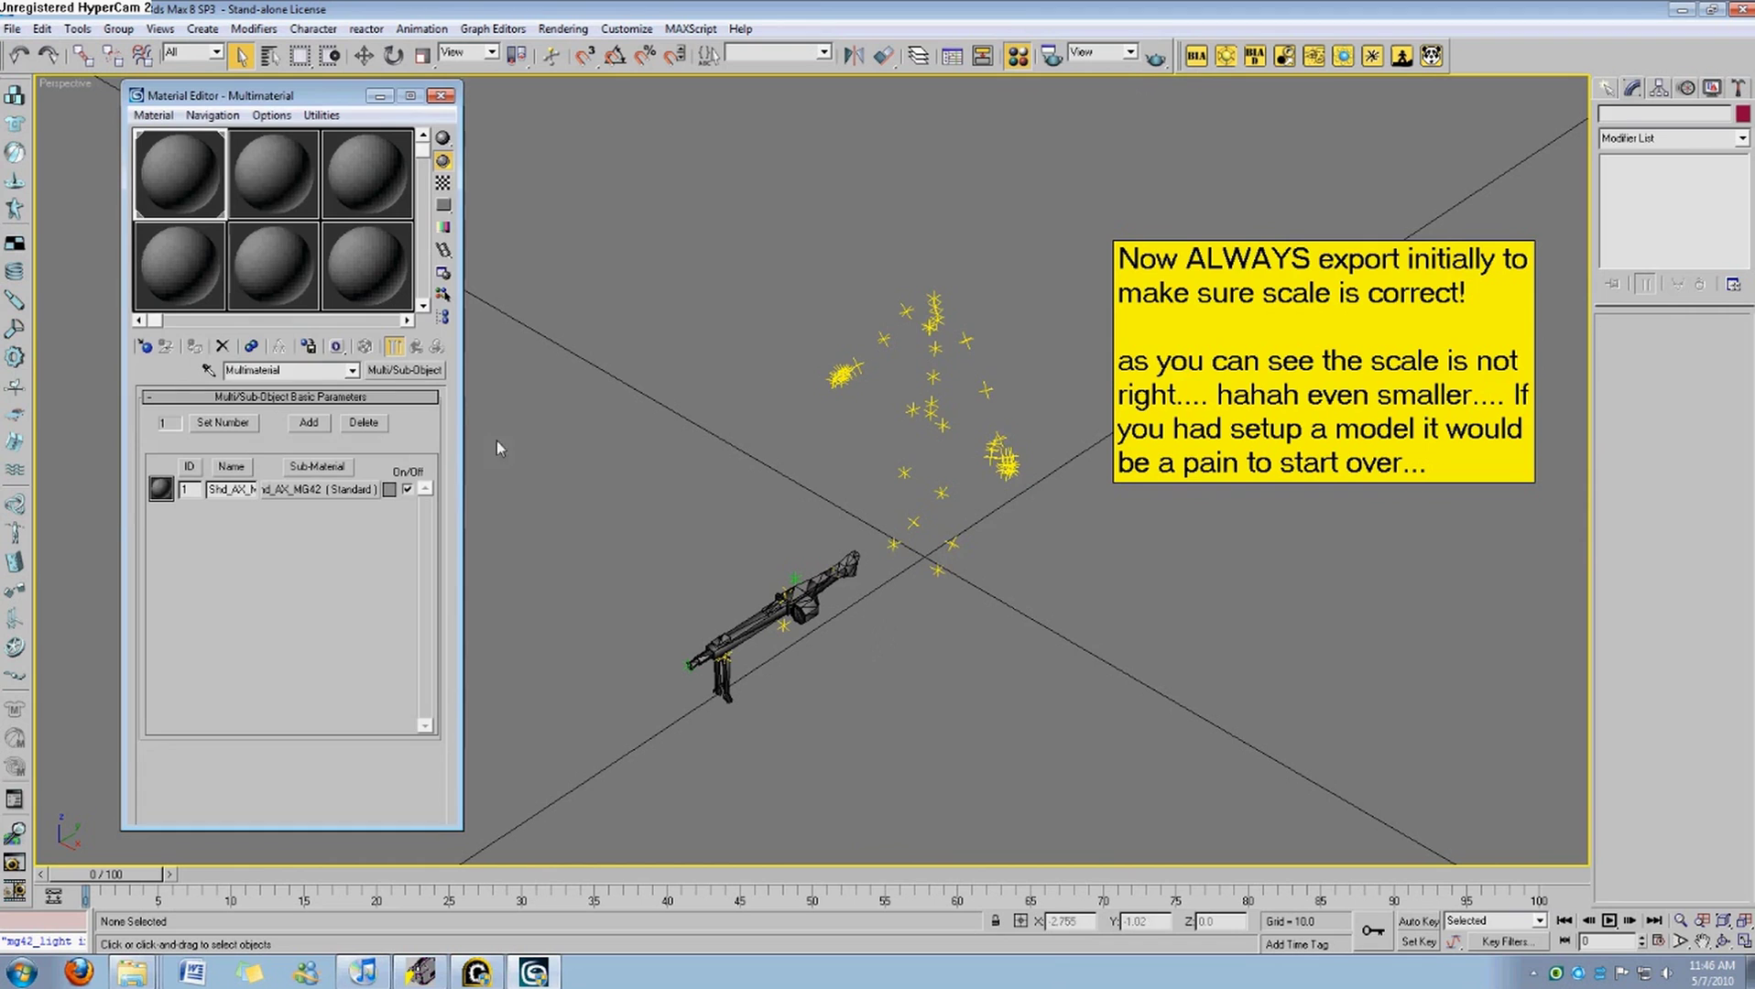
{"action": "left_click", "coordinate": [268, 169]}
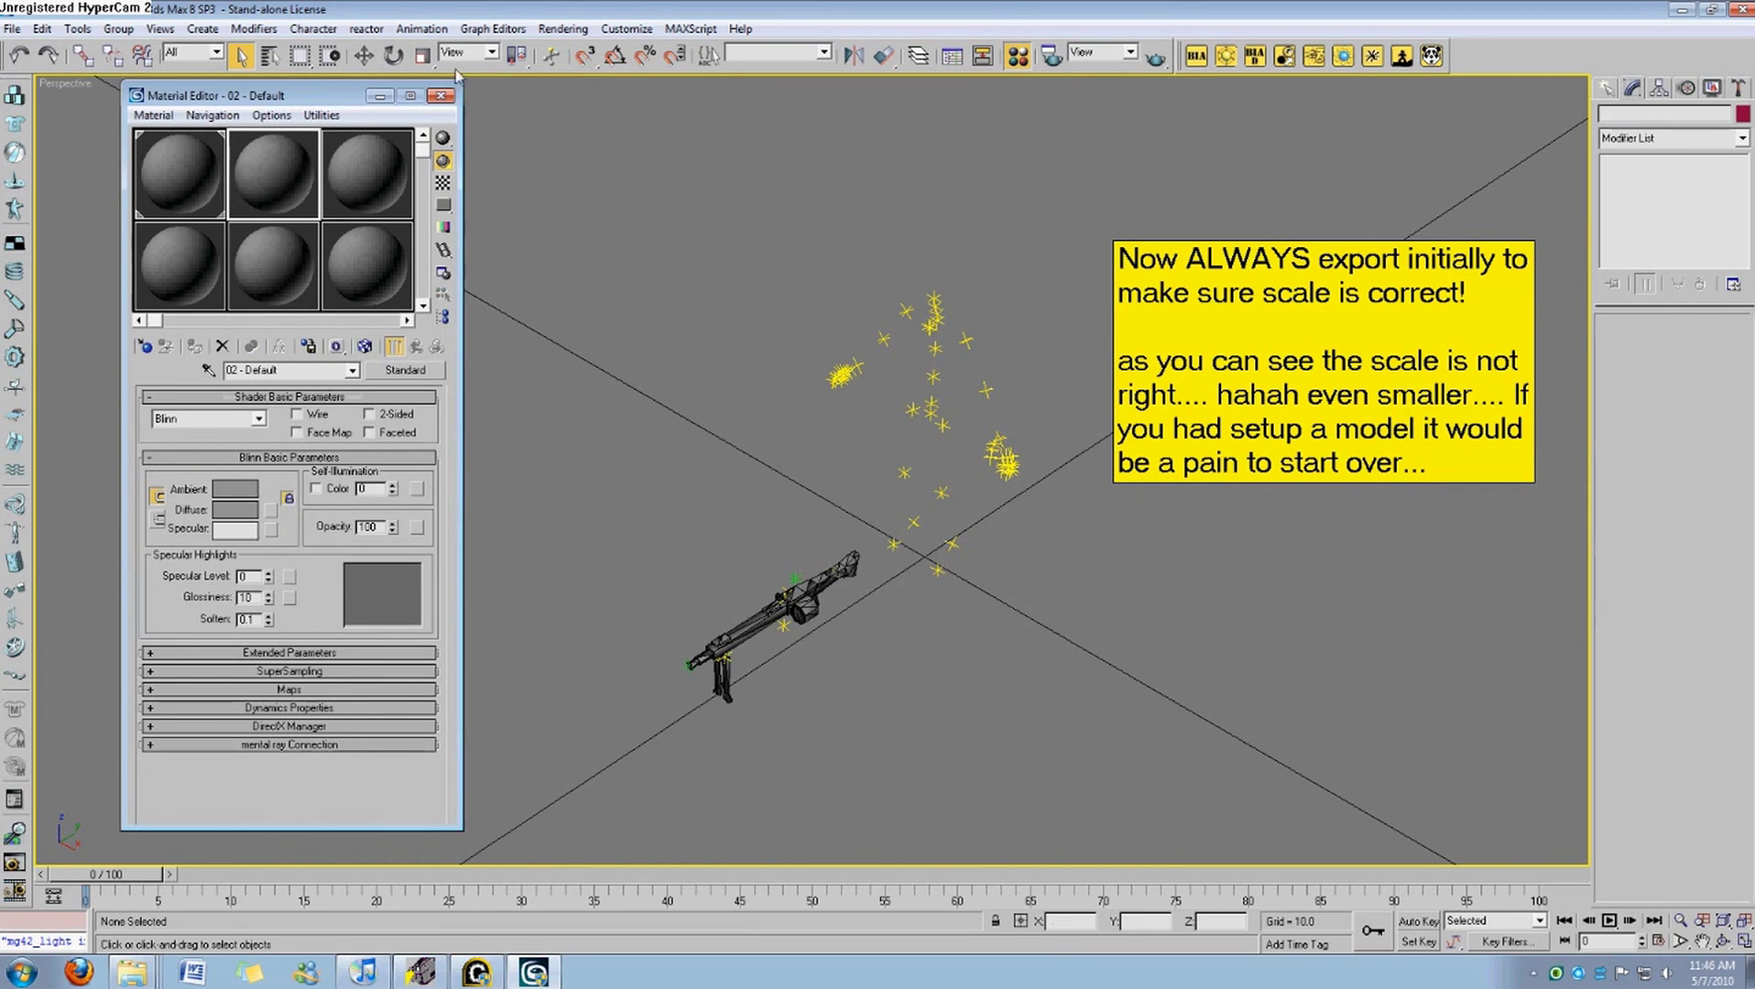
{"action": "left_click", "coordinate": [270, 54]}
{"action": "left_click", "coordinate": [735, 615]}
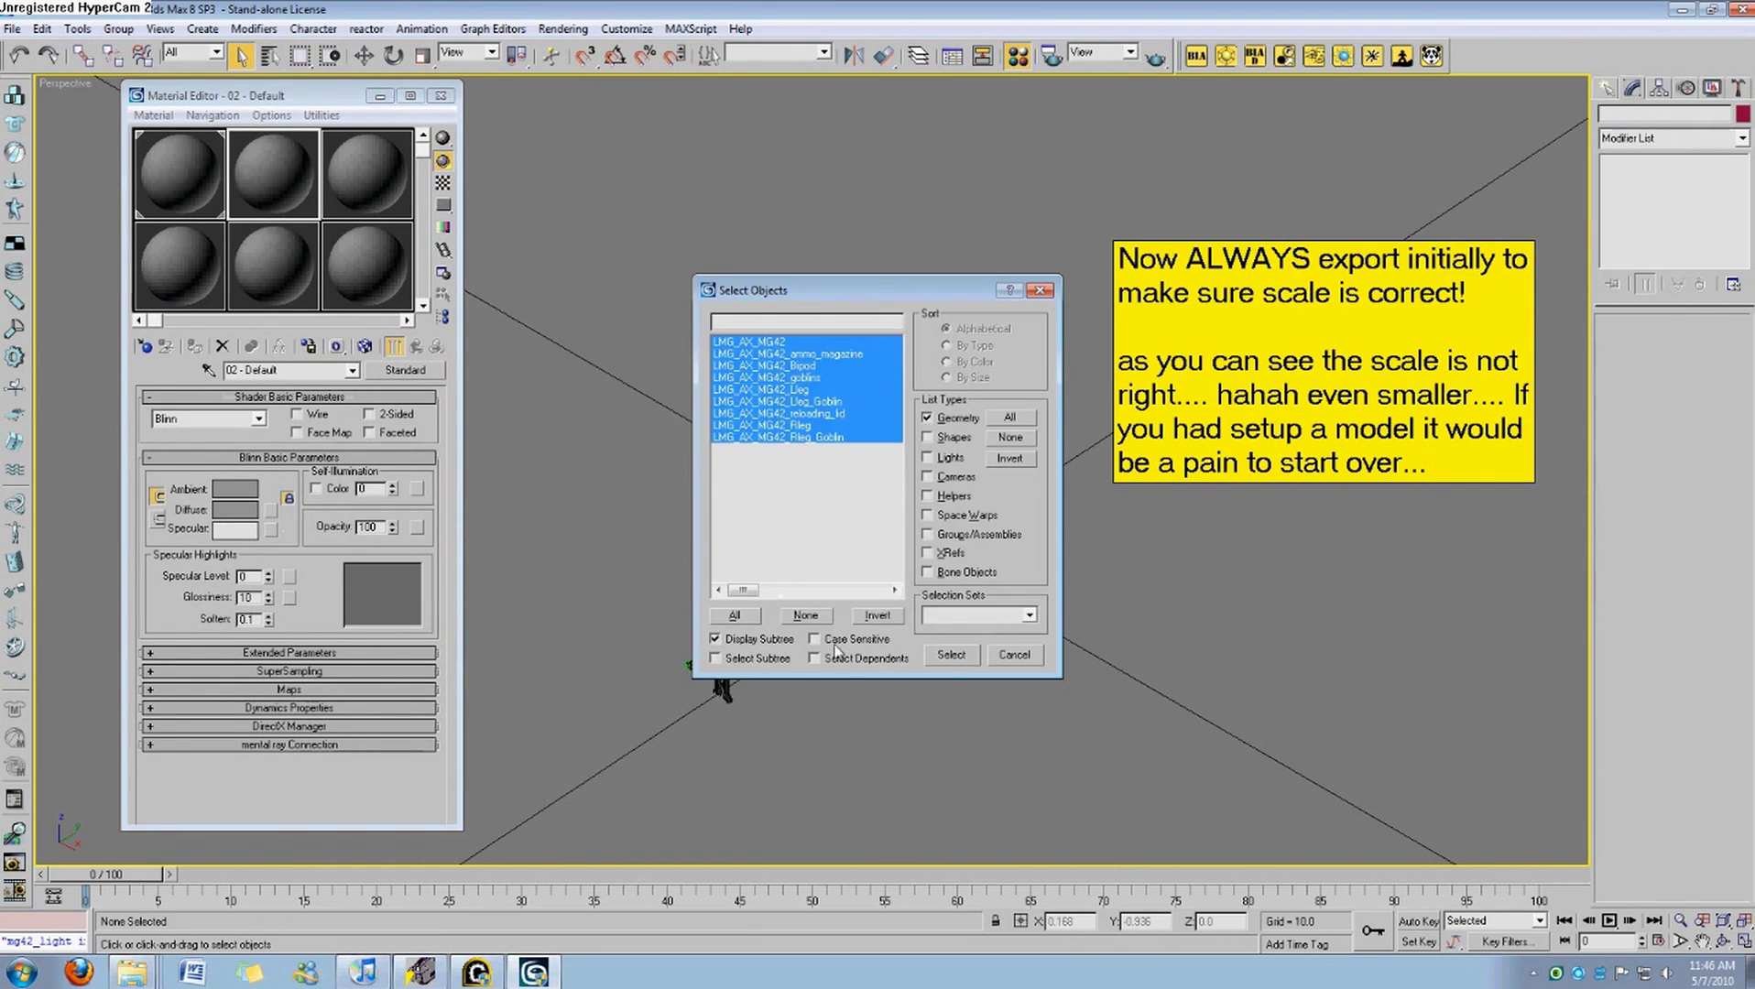
{"action": "key", "text": "Return"}
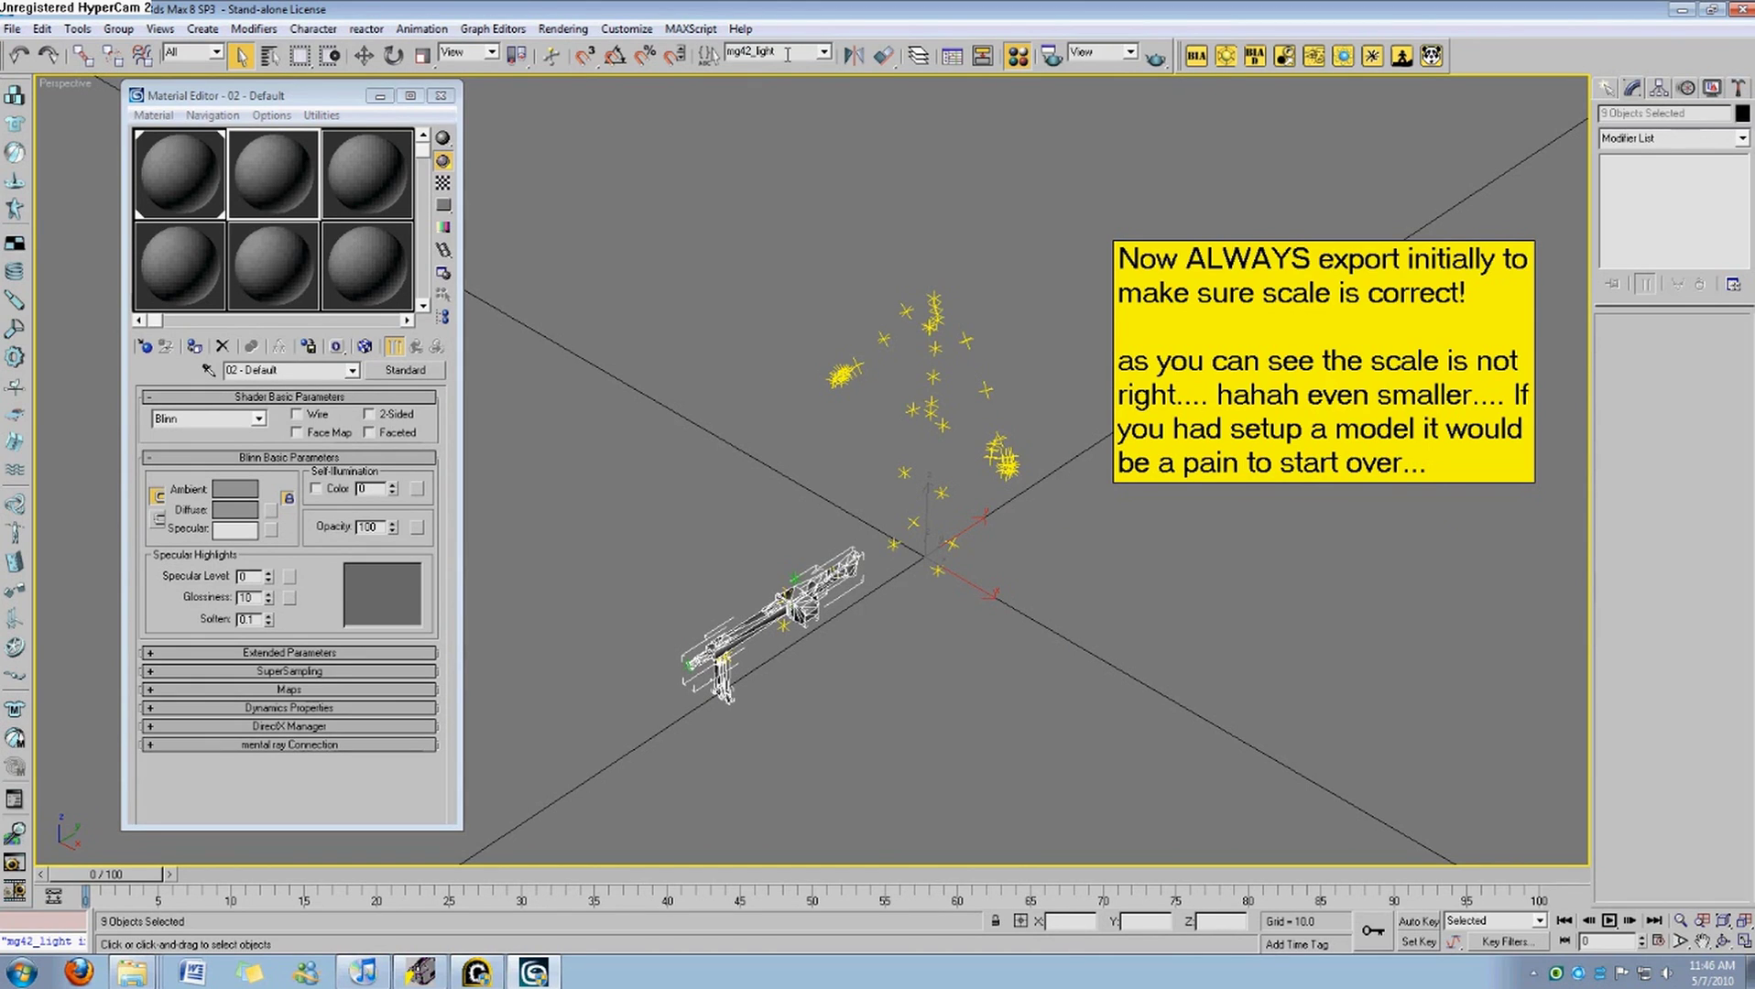
{"action": "left_click_drag", "start_coordinate": [275, 174], "coordinate": [786, 612]}
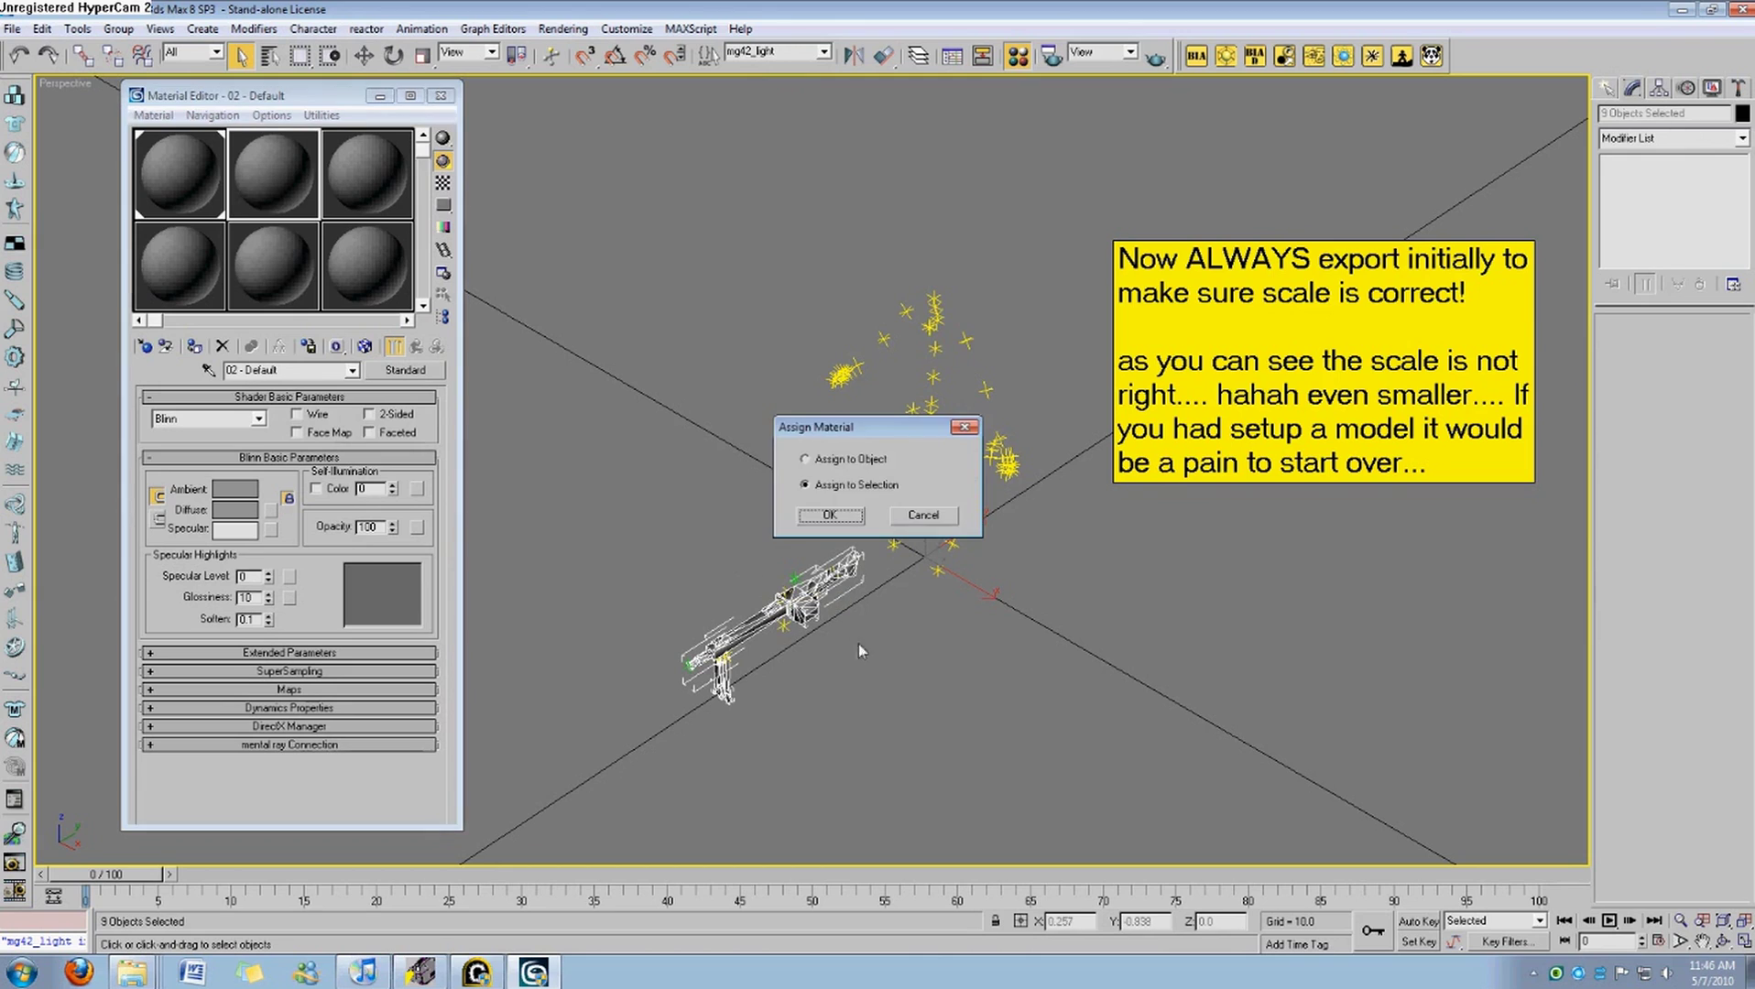
{"action": "left_click", "coordinate": [845, 516]}
{"action": "left_click", "coordinate": [936, 201]}
Export the reference scene with BIA Model Export, saving the scene changes and dismissing the tangent warning.
{"action": "left_click", "coordinate": [1196, 56]}
{"action": "left_click", "coordinate": [877, 539]}
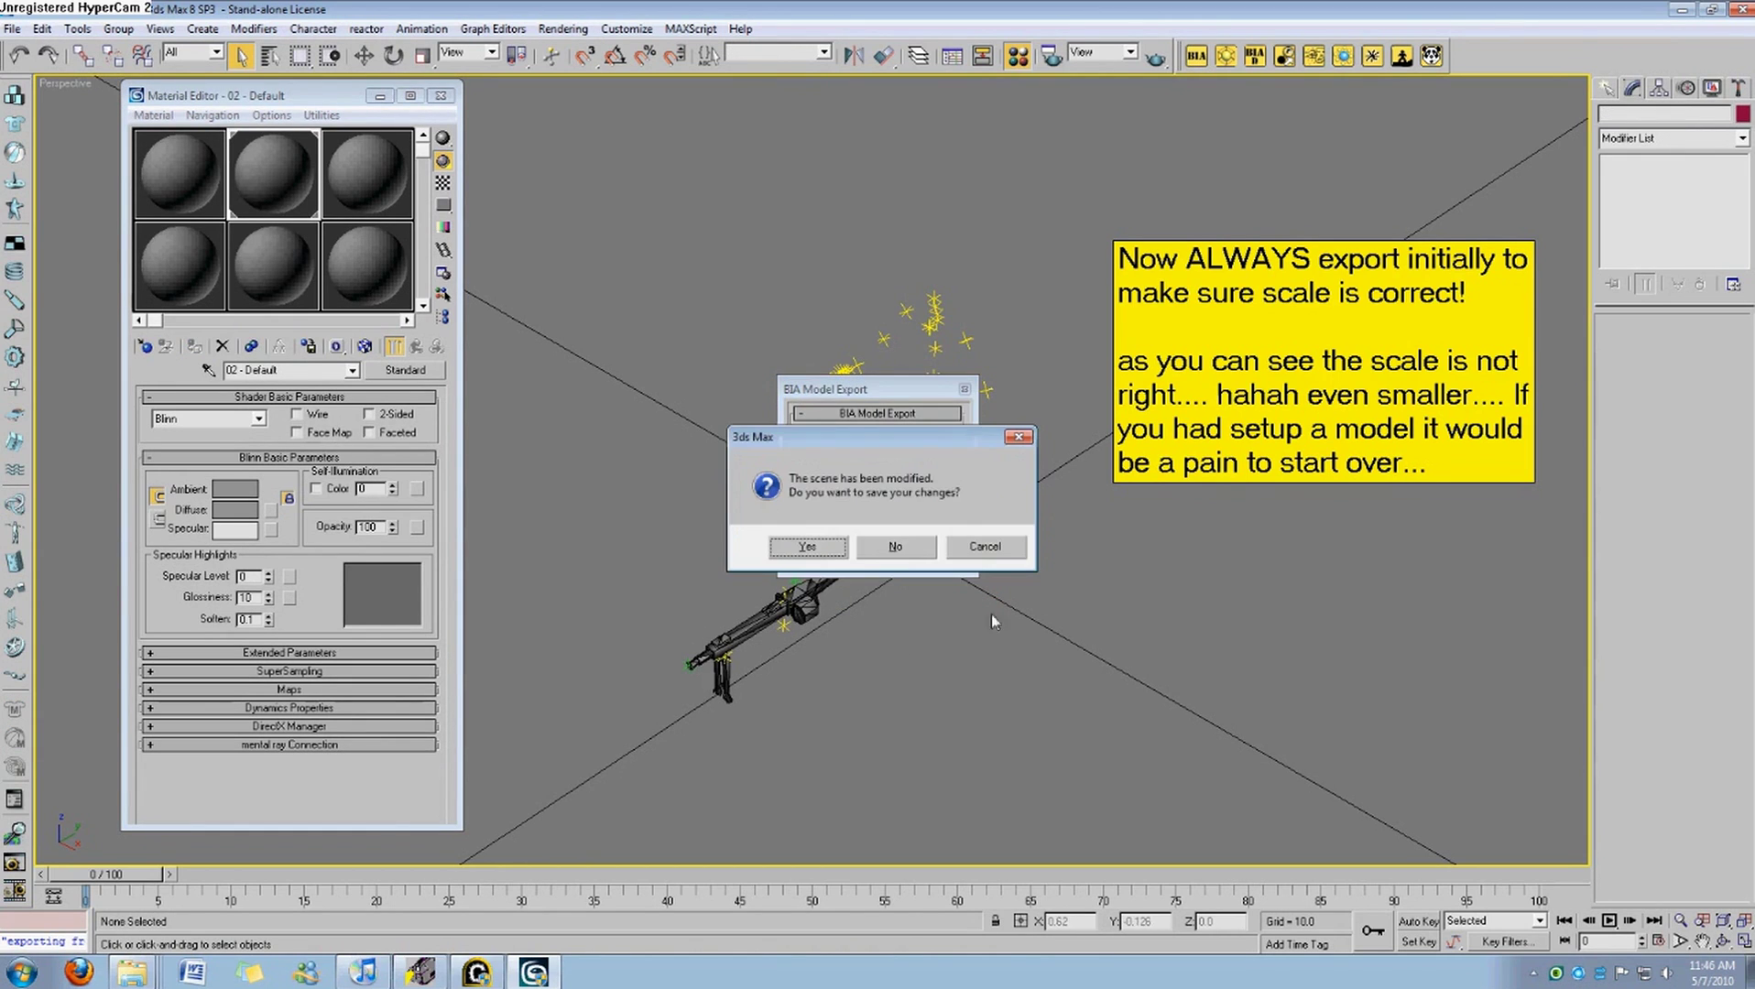
{"action": "left_click", "coordinate": [839, 549]}
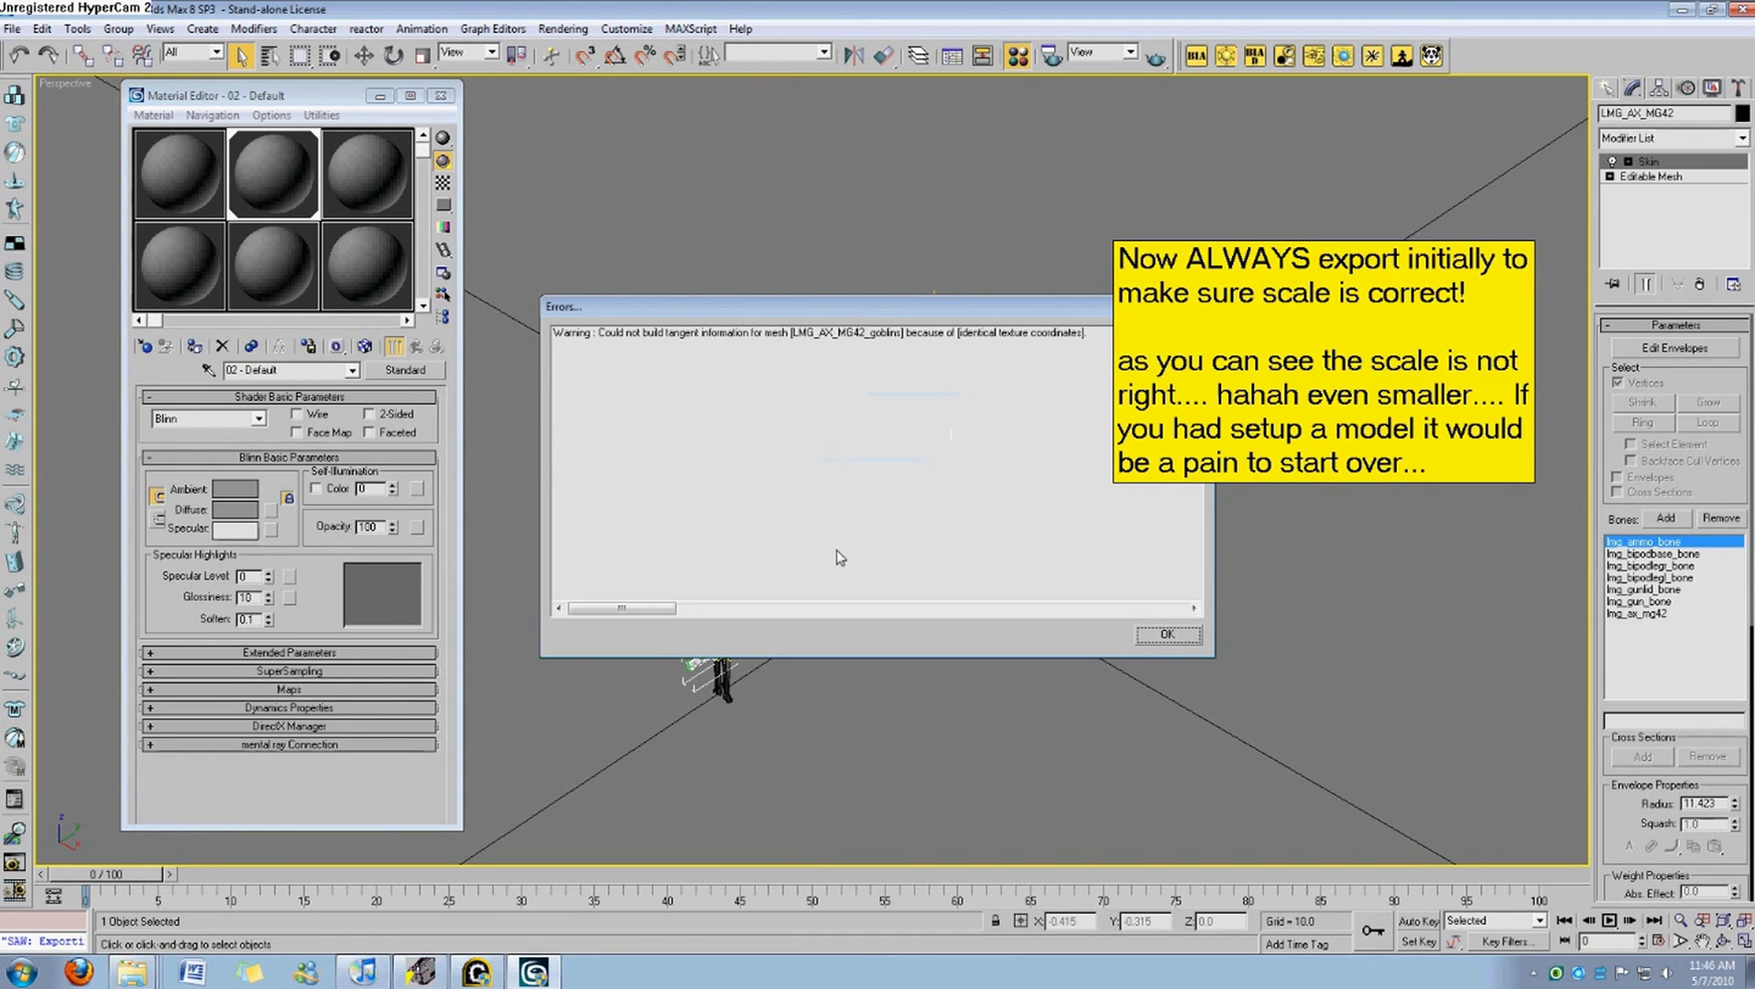
{"action": "left_click", "coordinate": [1152, 639]}
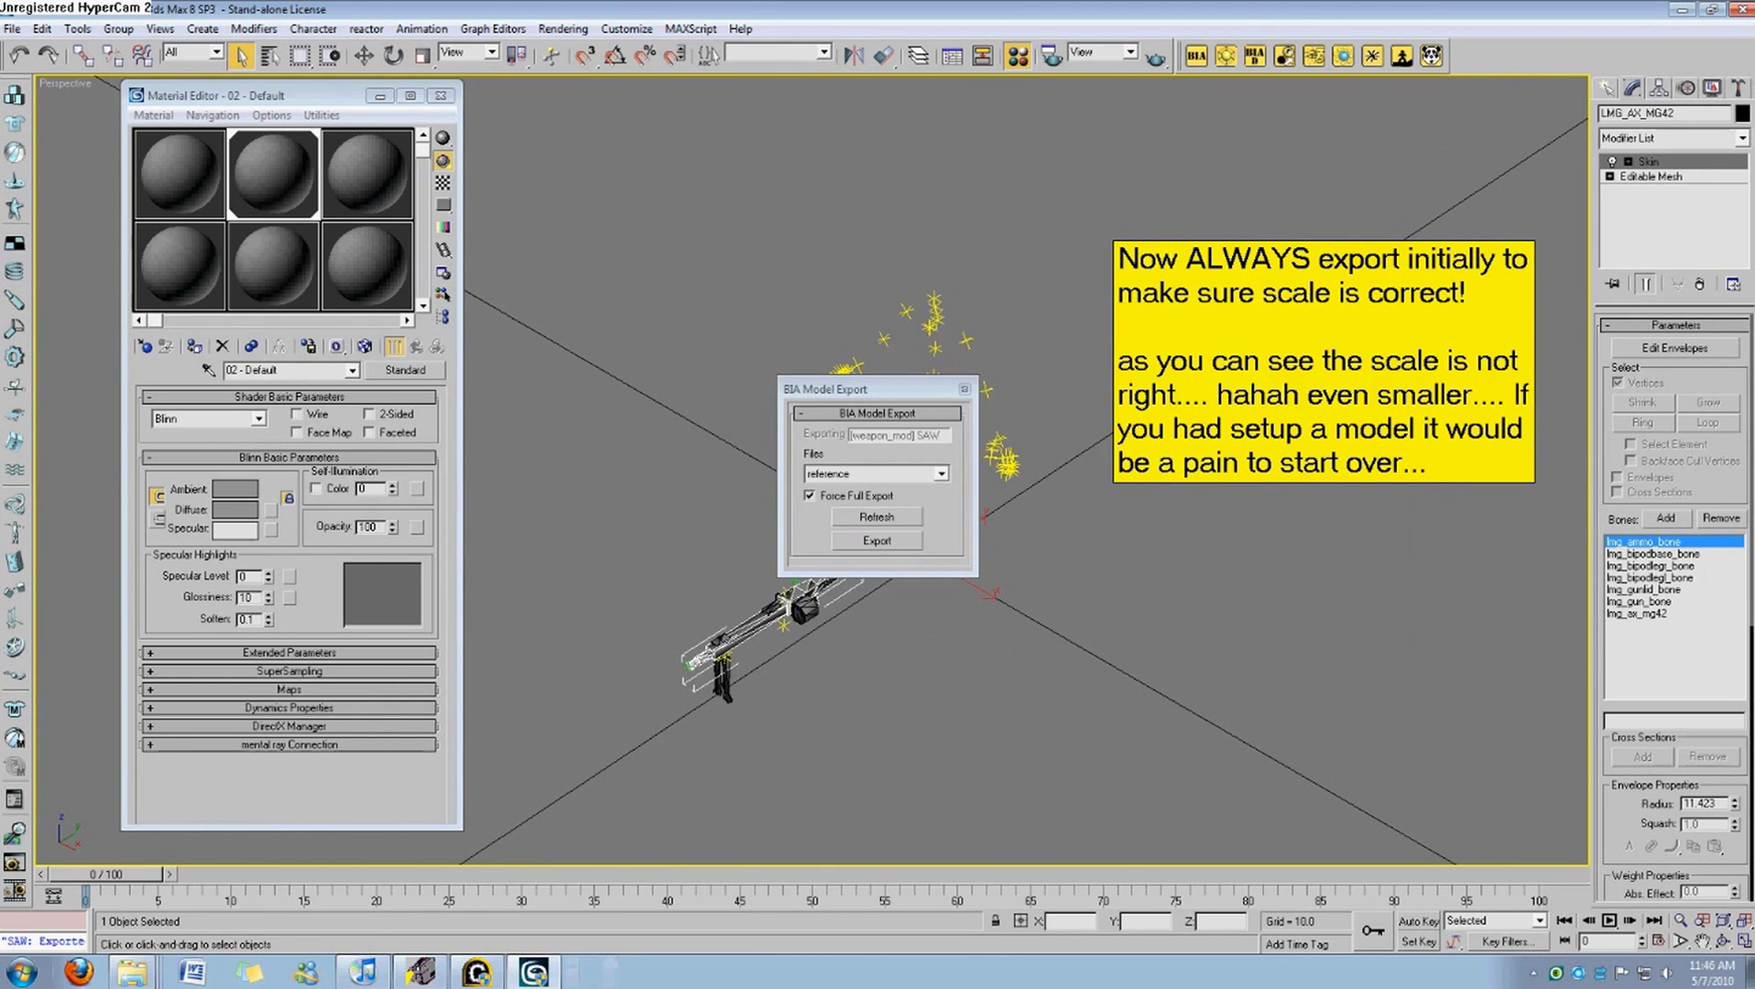
Copy the Art folder from Weapon_Mod\DataArtHigh in File Explorer and open the neighbouring Data folder.
{"action": "left_click", "coordinate": [20, 973]}
{"action": "left_click", "coordinate": [125, 978]}
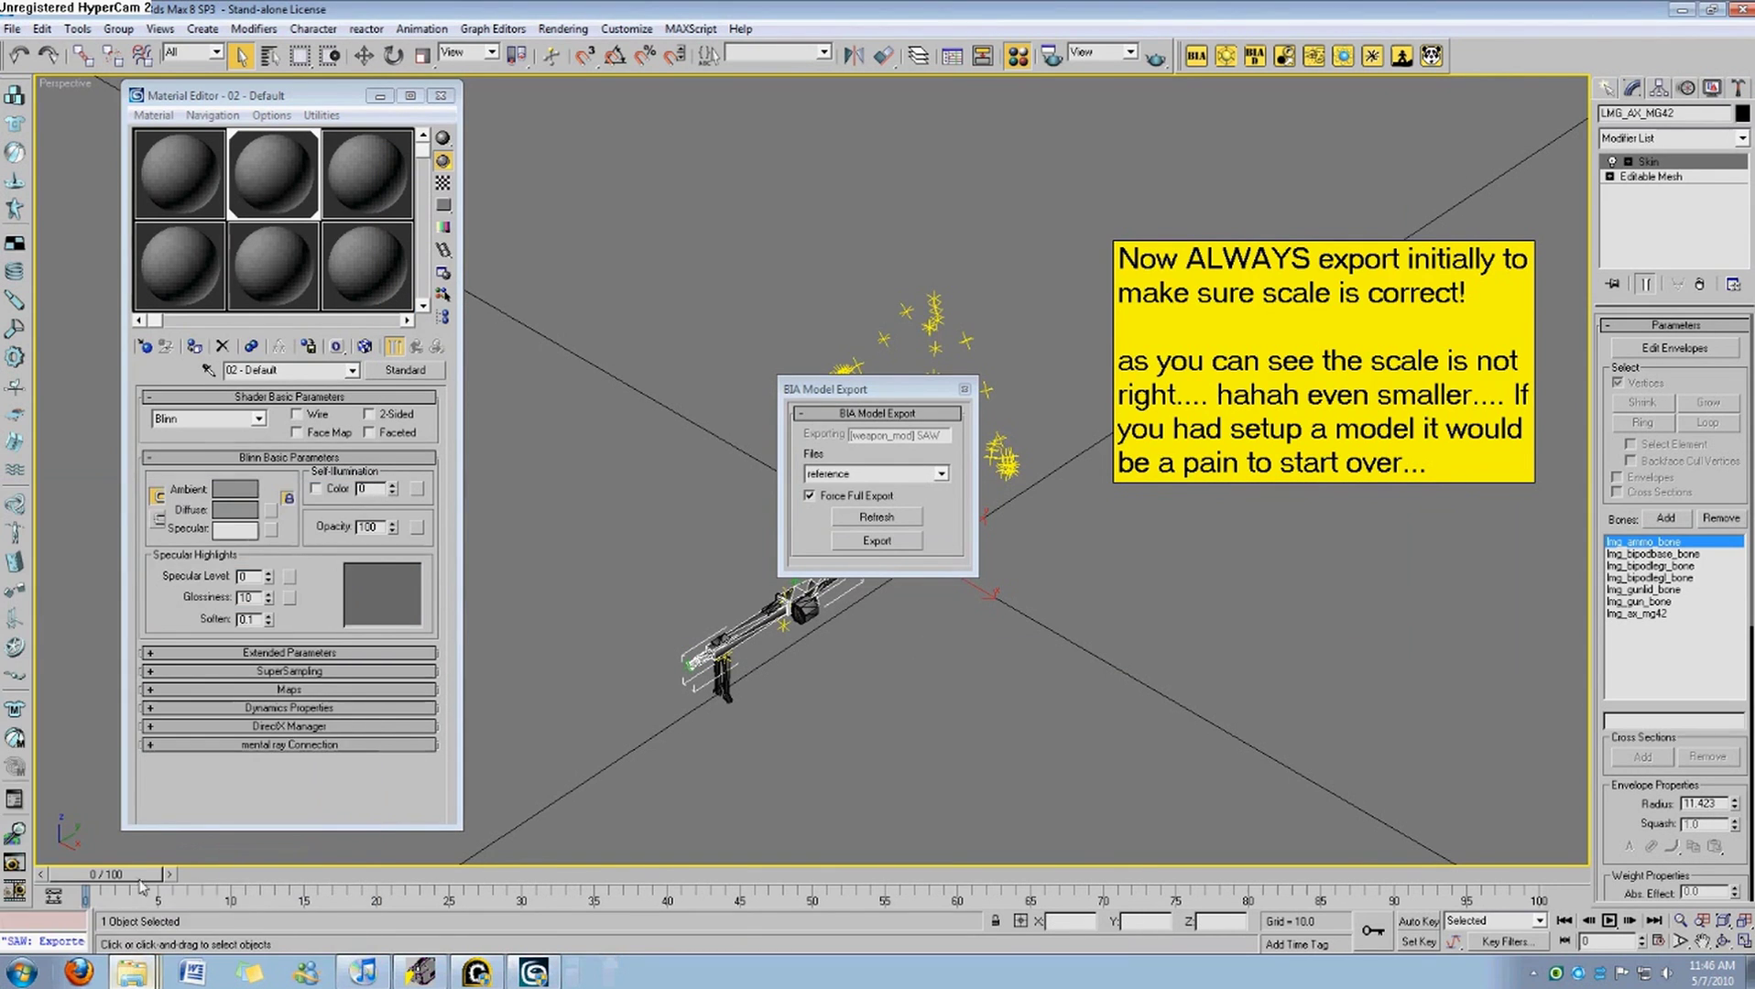
{"action": "left_click", "coordinate": [132, 971]}
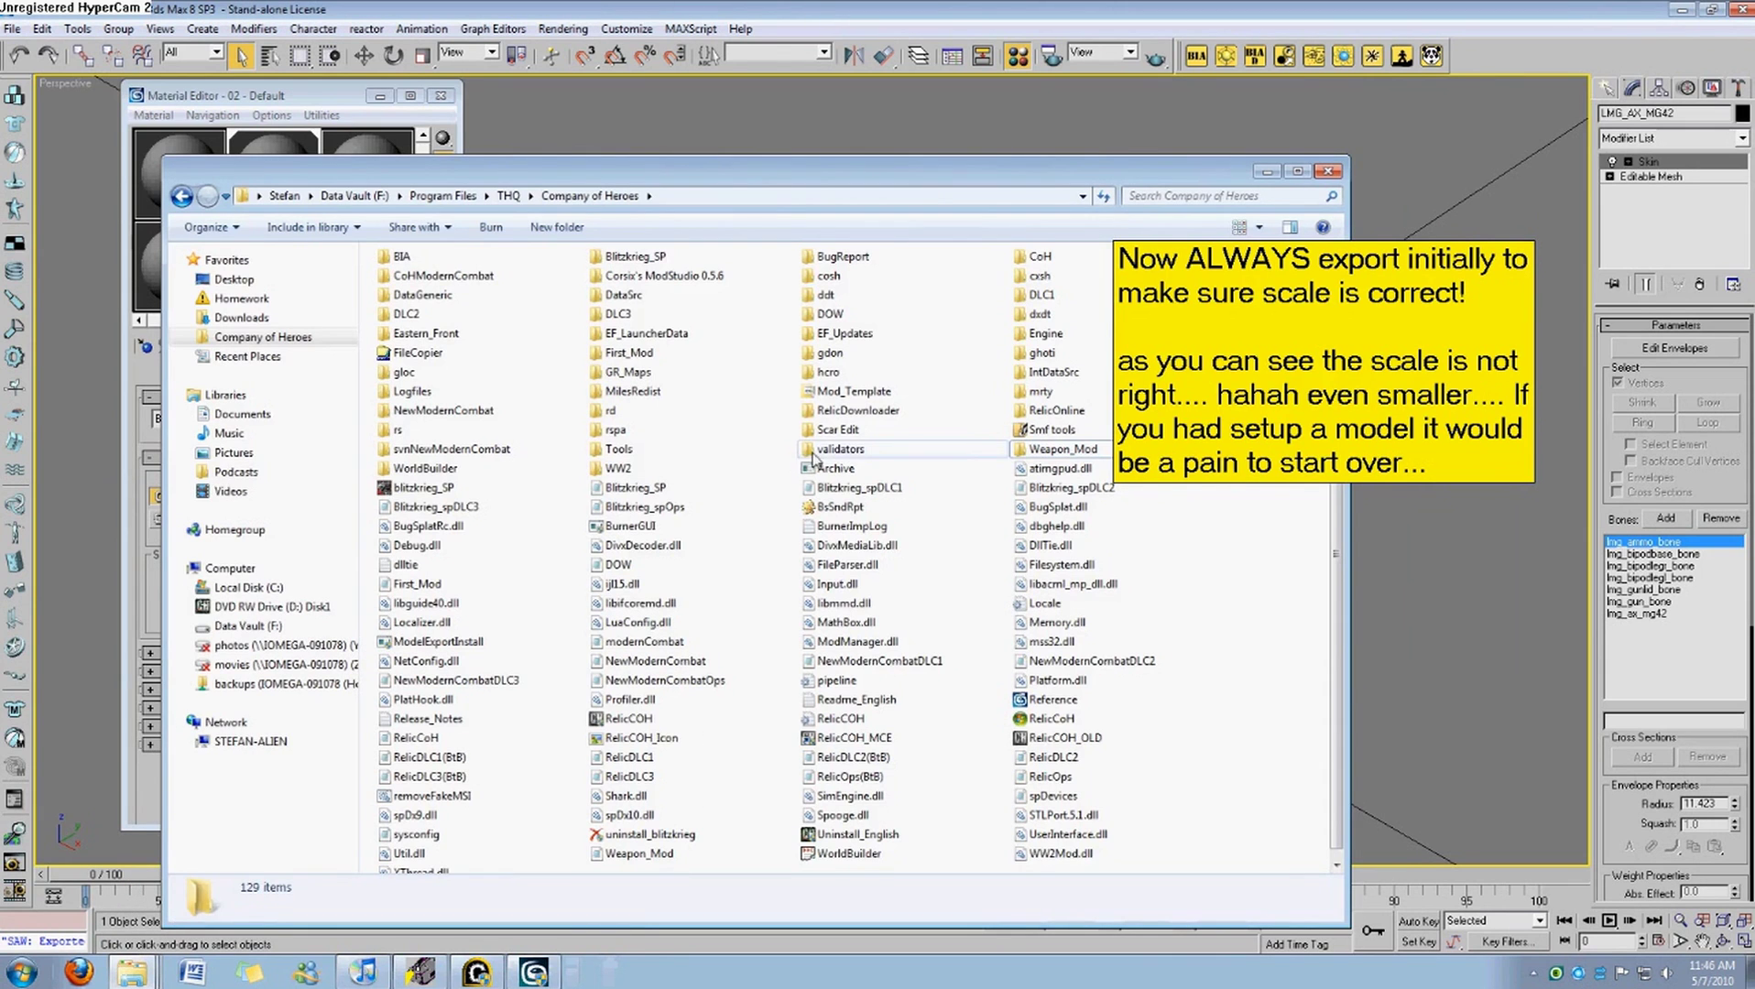
{"action": "double_click", "coordinate": [1046, 453]}
{"action": "double_click", "coordinate": [416, 299]}
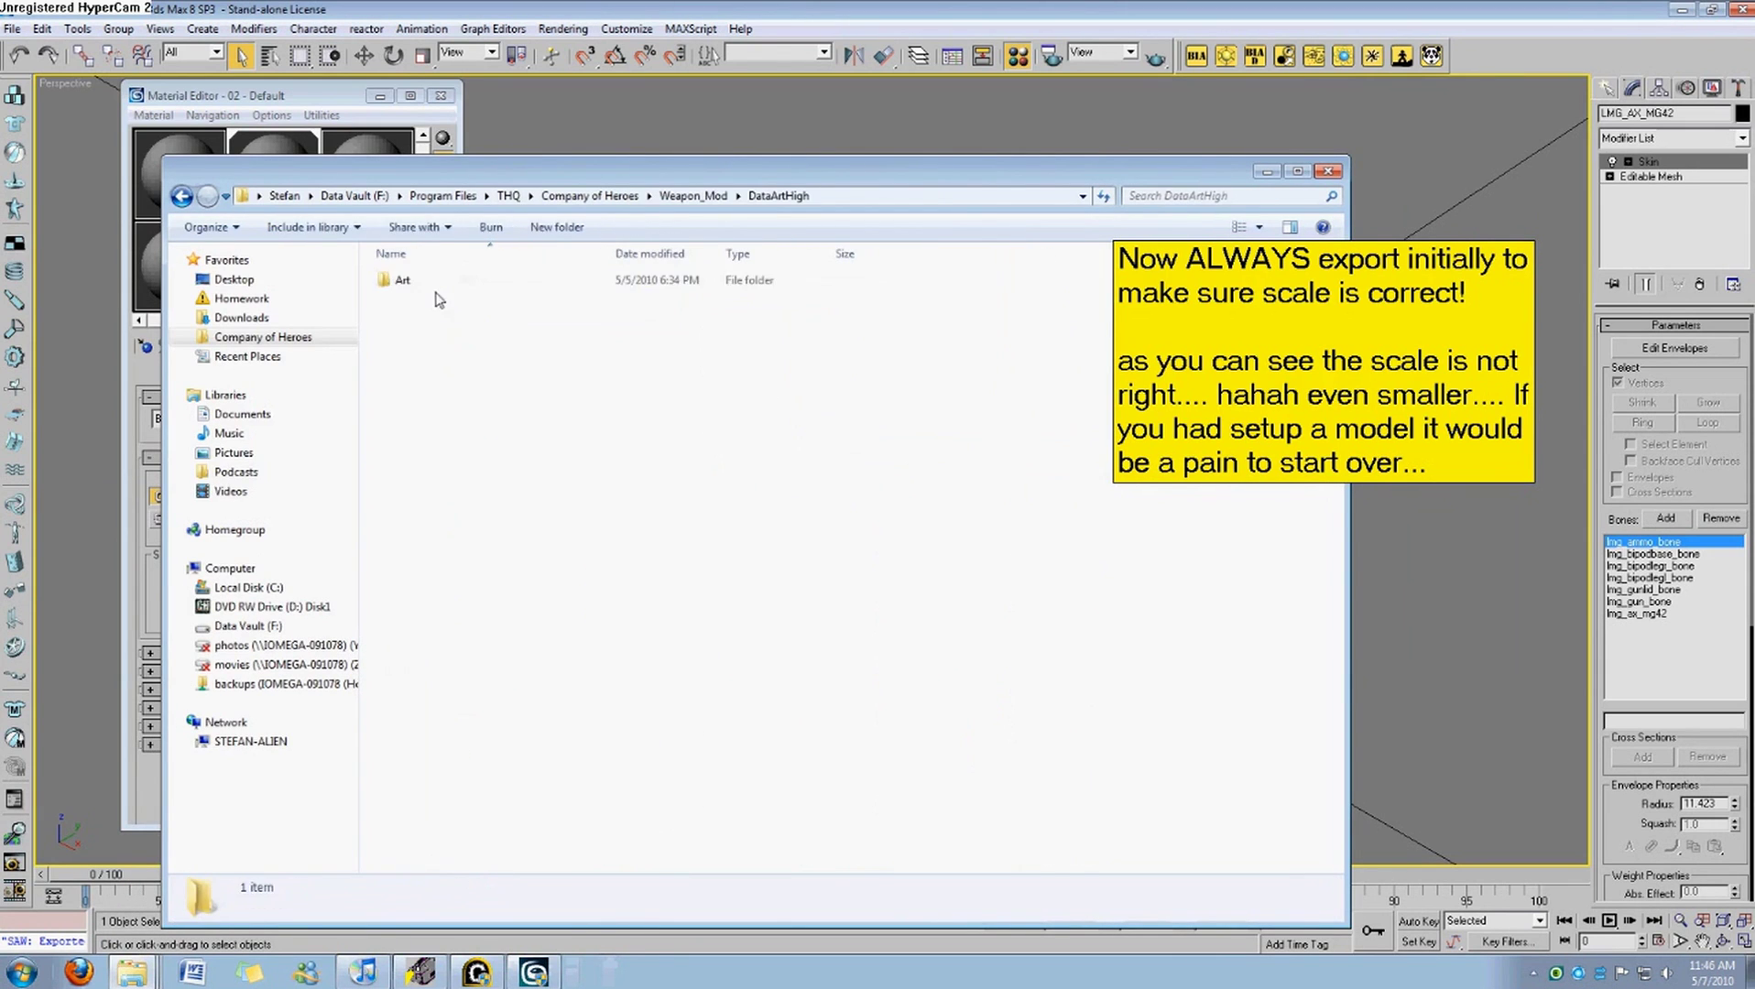
{"action": "right_click", "coordinate": [433, 281]}
{"action": "left_click", "coordinate": [500, 744]}
{"action": "key", "text": "BackSpace"}
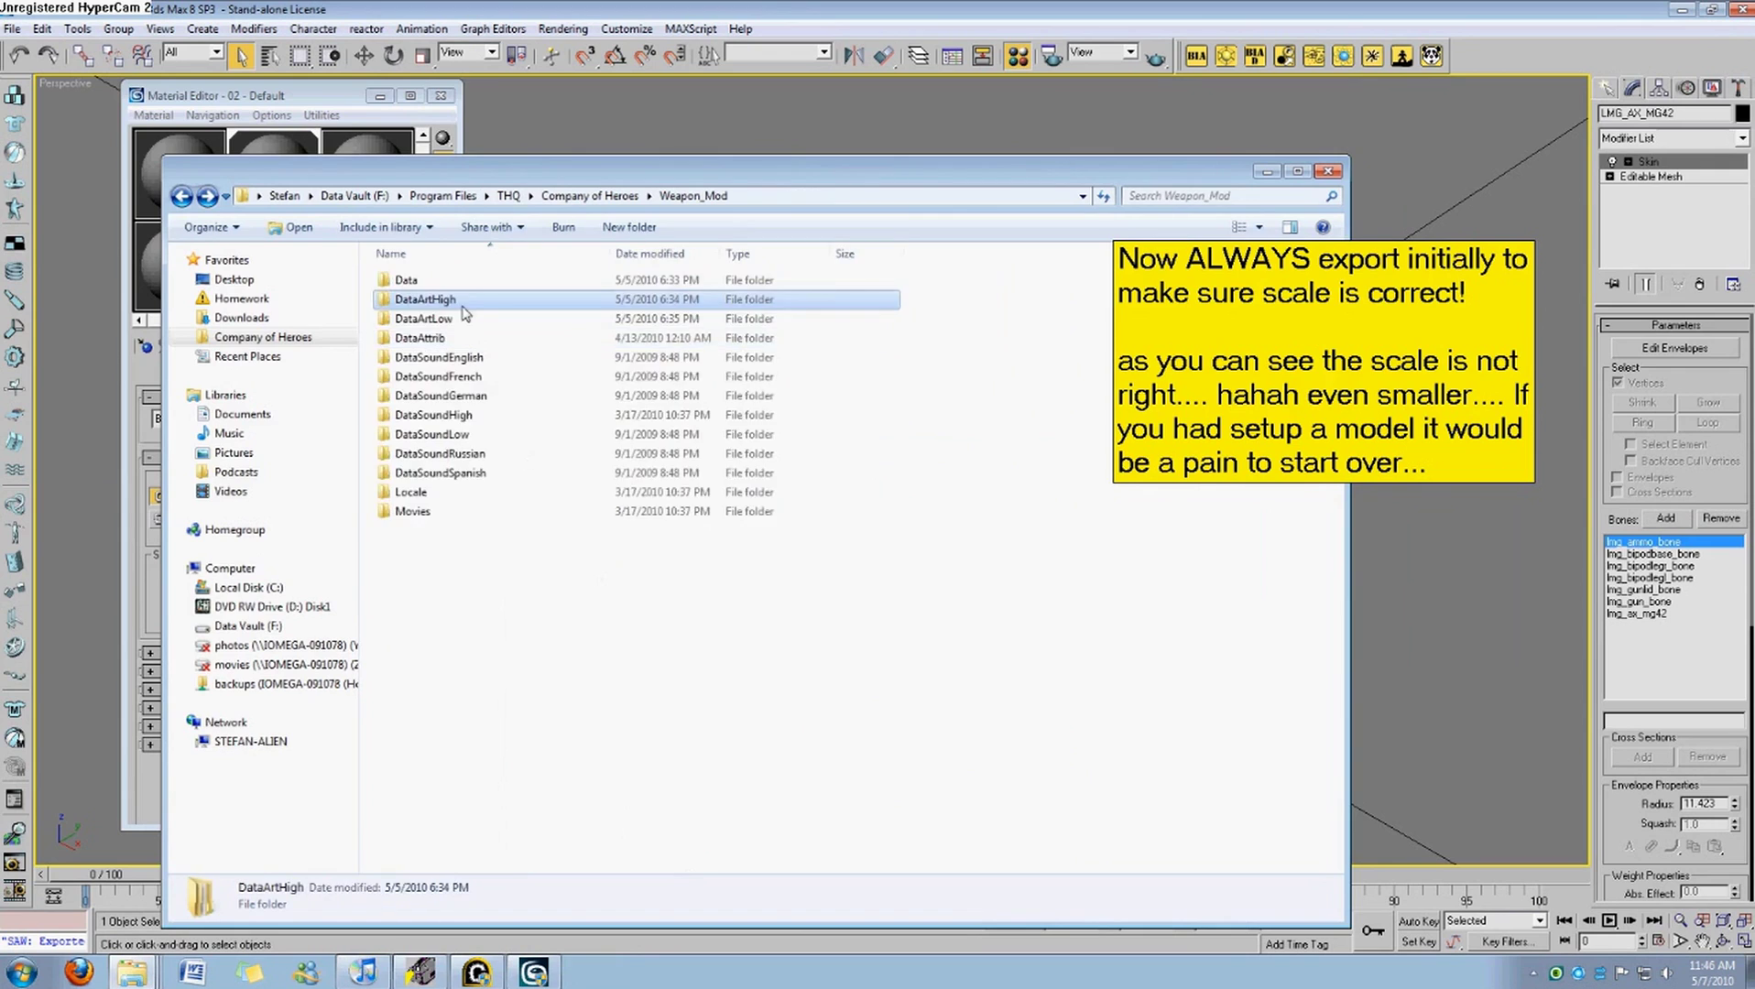
{"action": "double_click", "coordinate": [474, 282]}
Paste the copied Art folder into Weapon_Mod\Data as a shortcut and delete that shortcut.
{"action": "right_click", "coordinate": [600, 504]}
{"action": "left_click", "coordinate": [673, 639]}
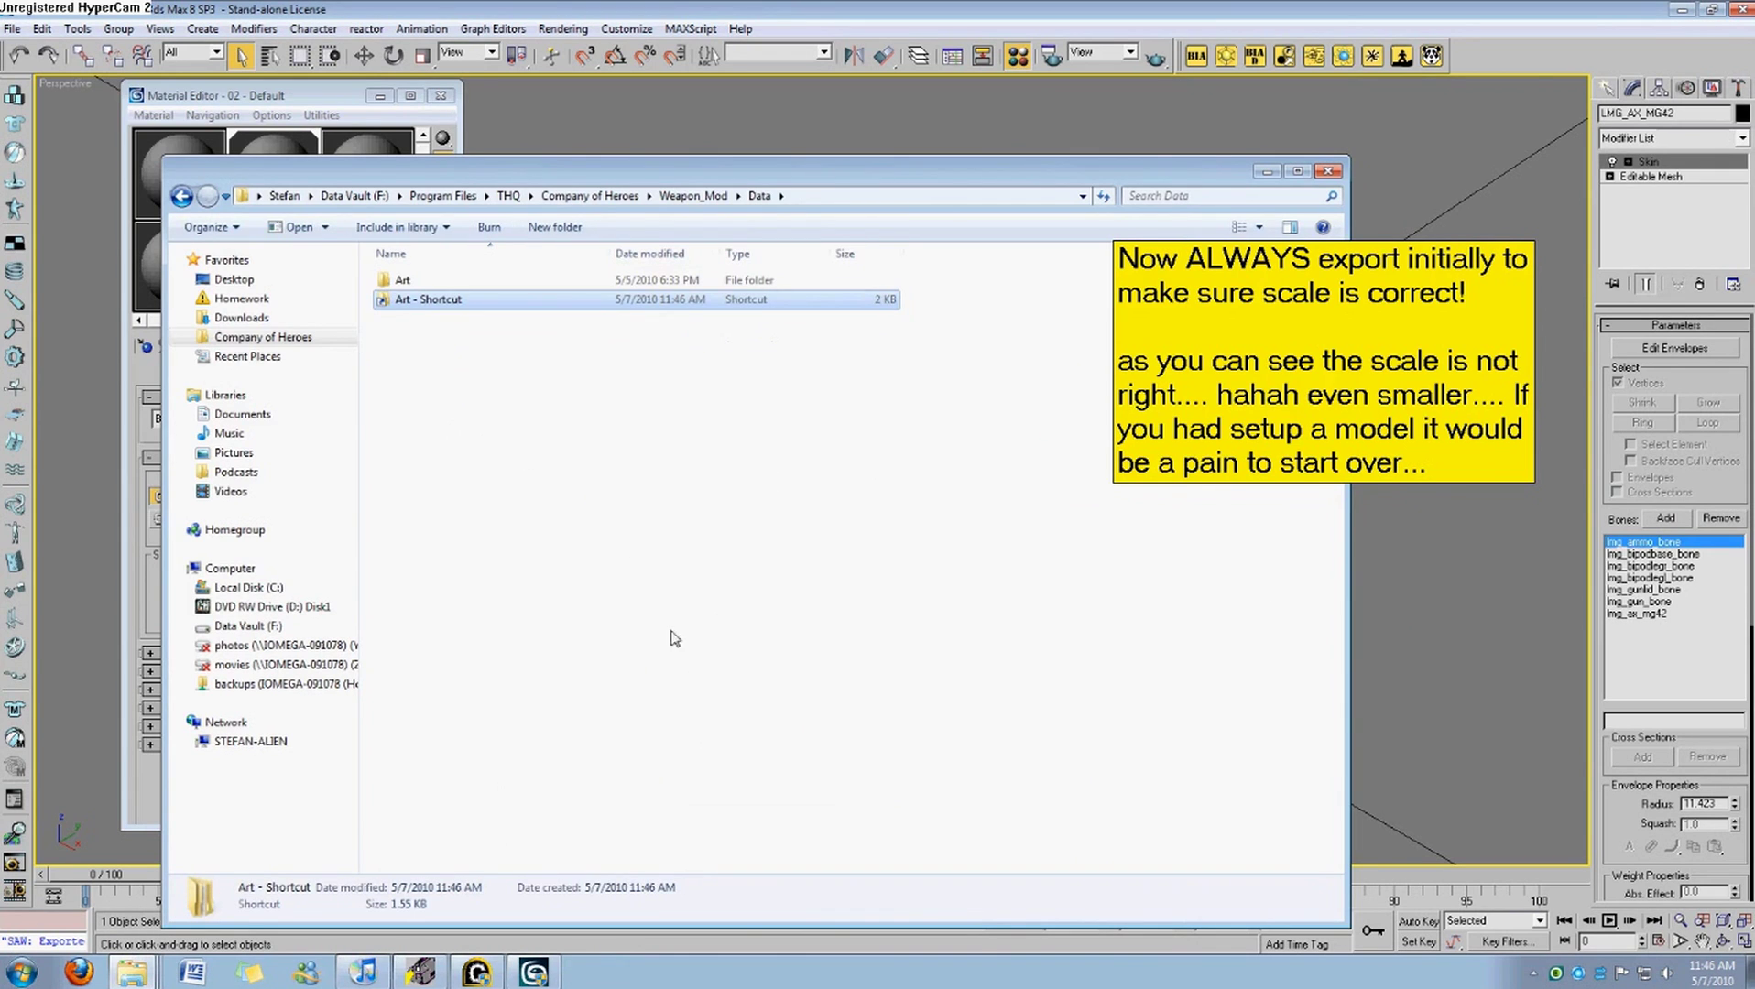
{"action": "left_click", "coordinate": [611, 462]}
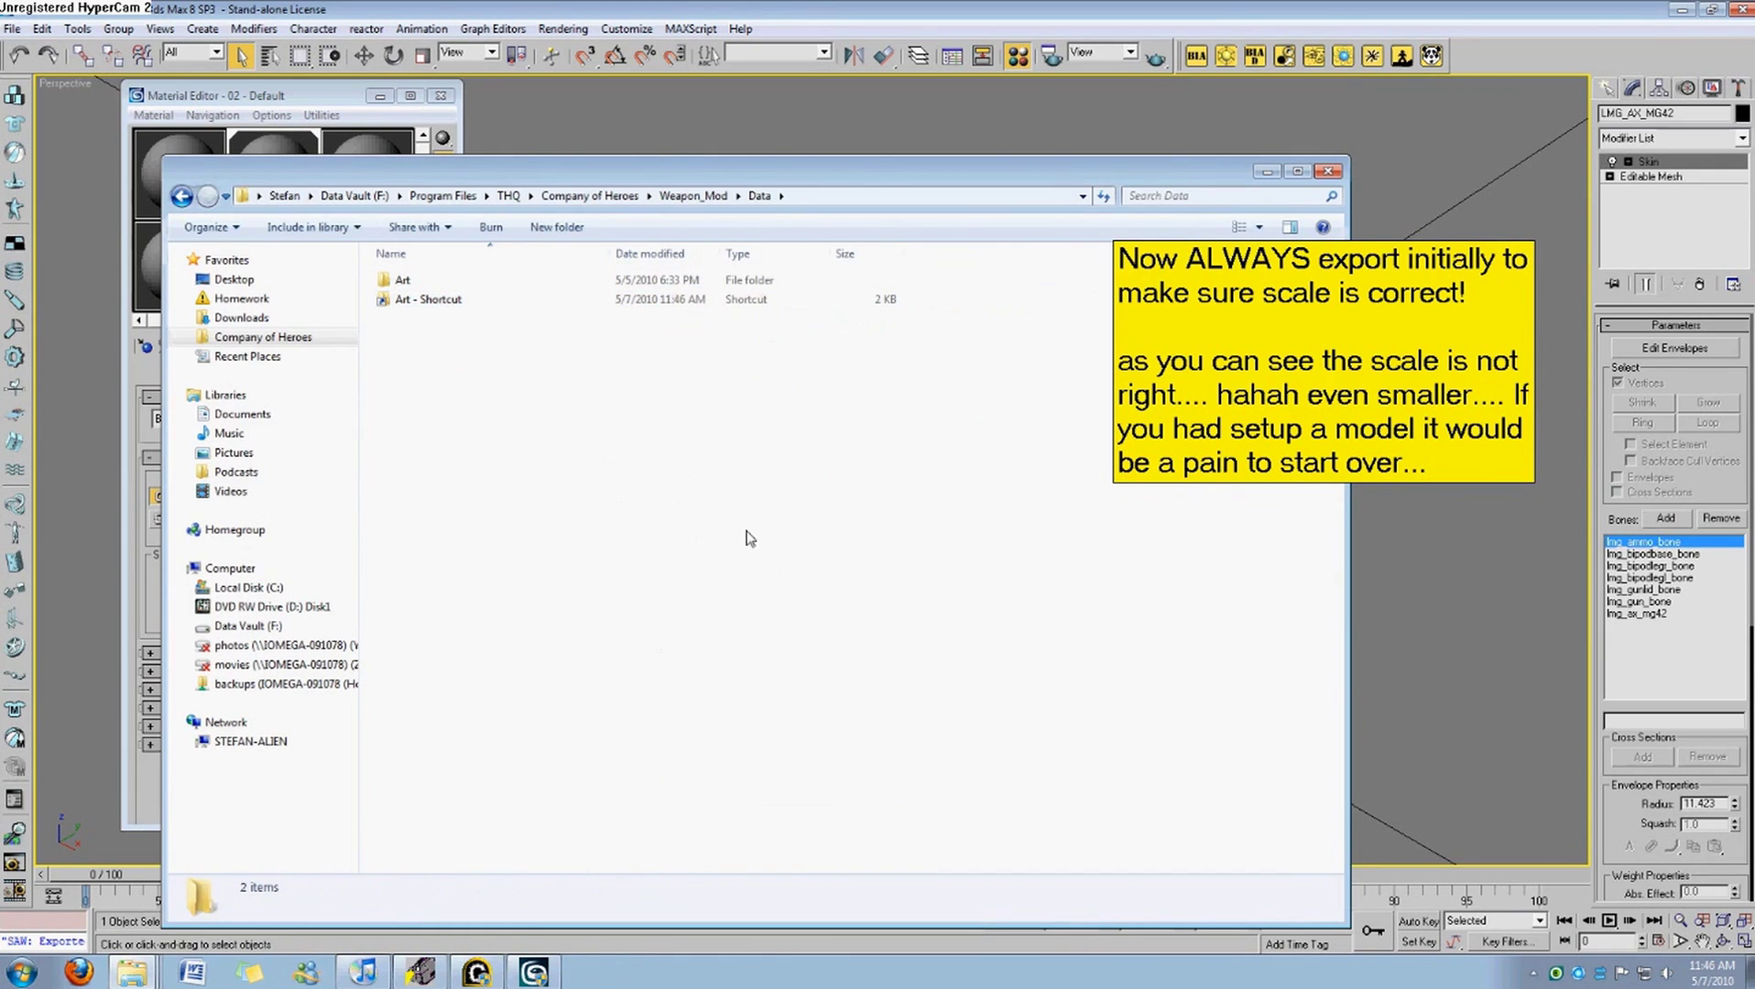
{"action": "left_click", "coordinate": [531, 299]}
{"action": "key", "text": "Delete"}
Paste the Art folder into Weapon_Mod\Data, merging the existing folders and replacing the files with the same names.
{"action": "right_click", "coordinate": [509, 435]}
{"action": "left_click", "coordinate": [613, 572]}
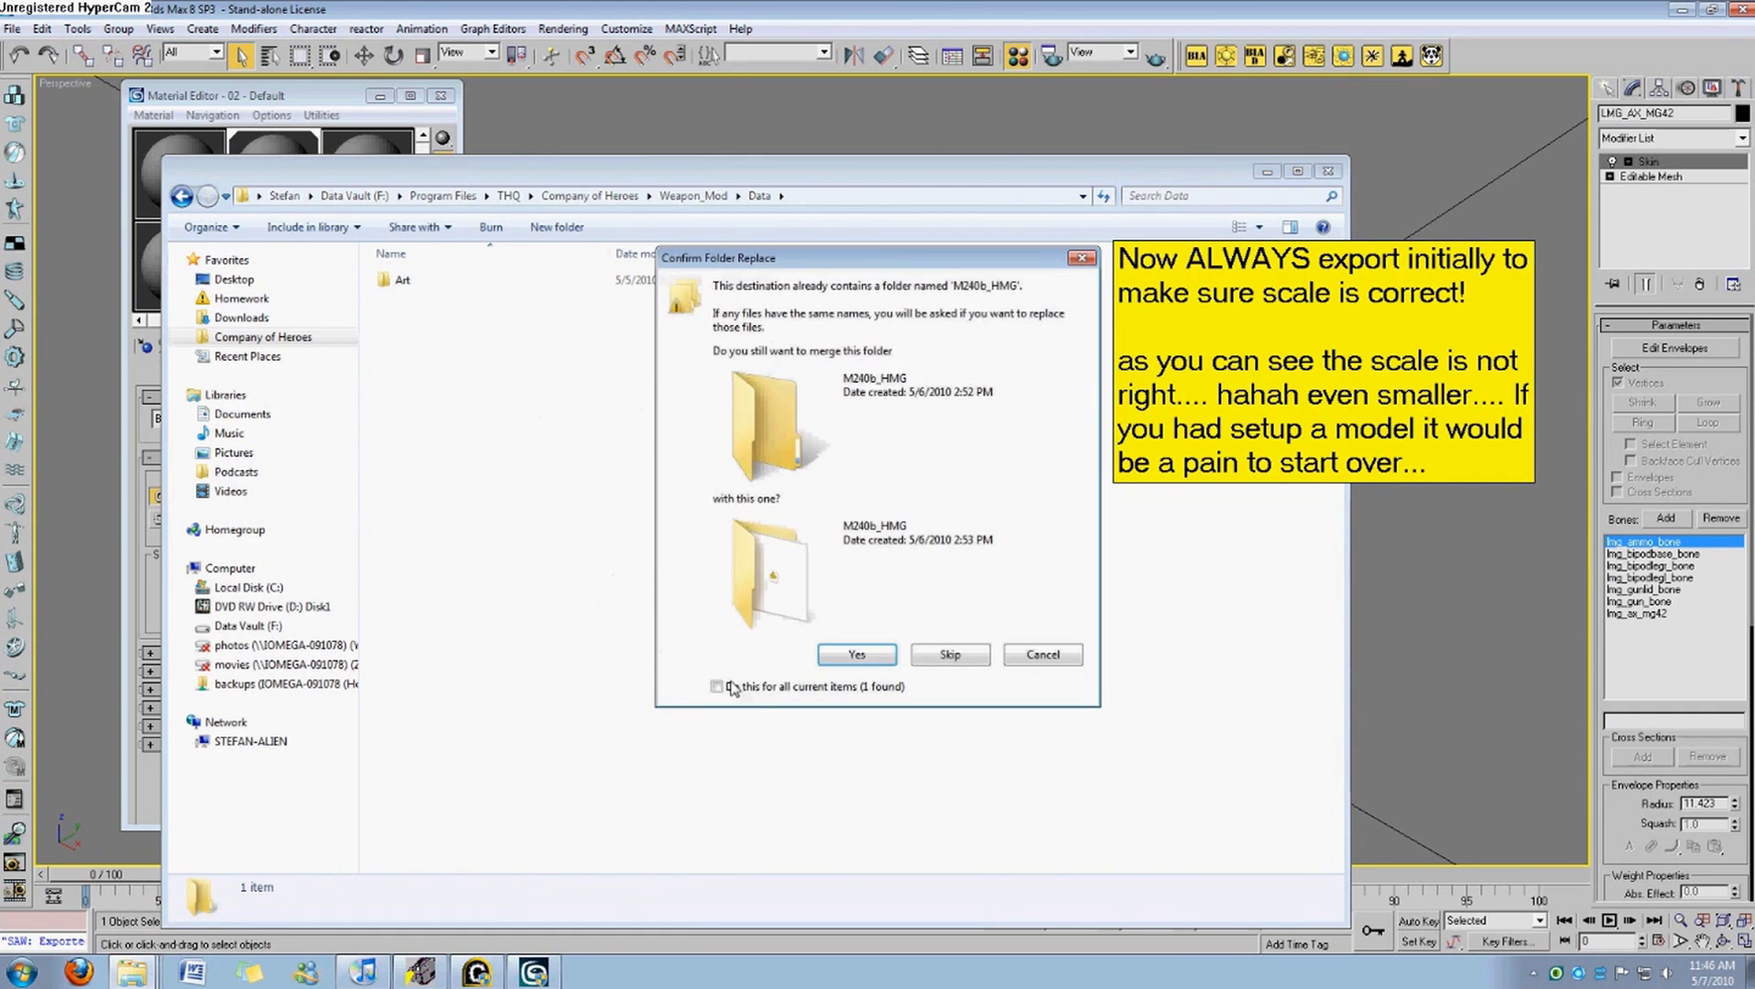
{"action": "key", "text": "Return"}
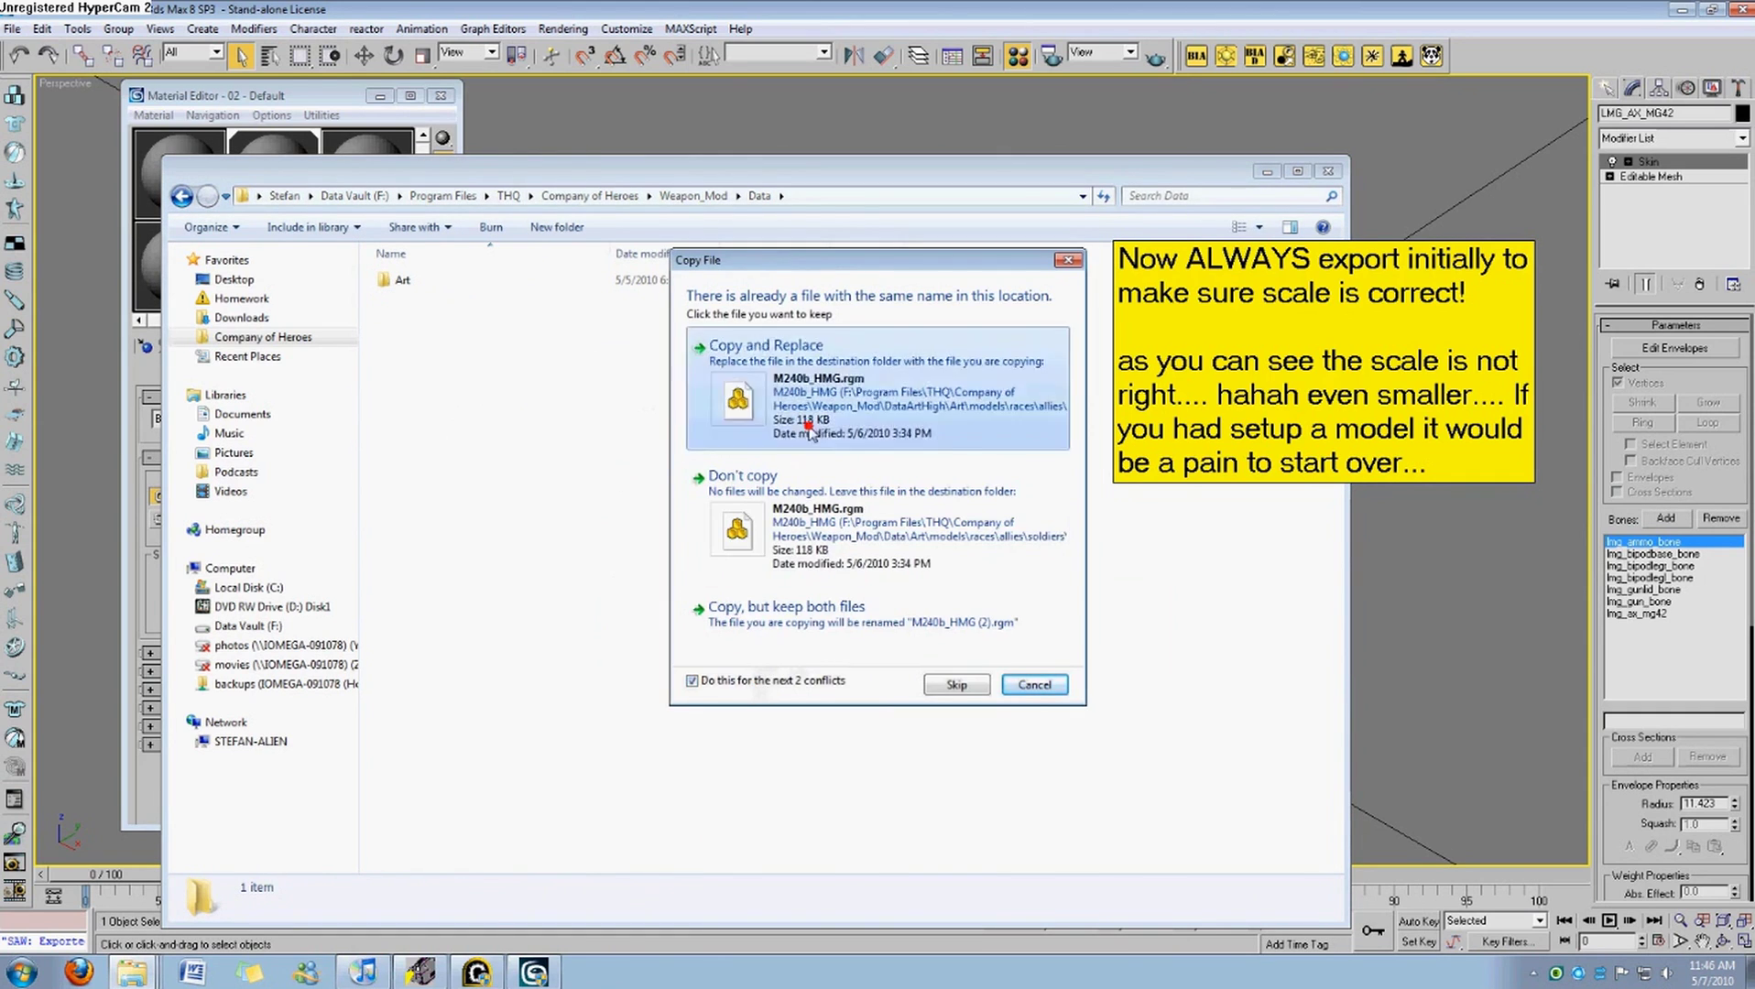
{"action": "left_click", "coordinate": [779, 353]}
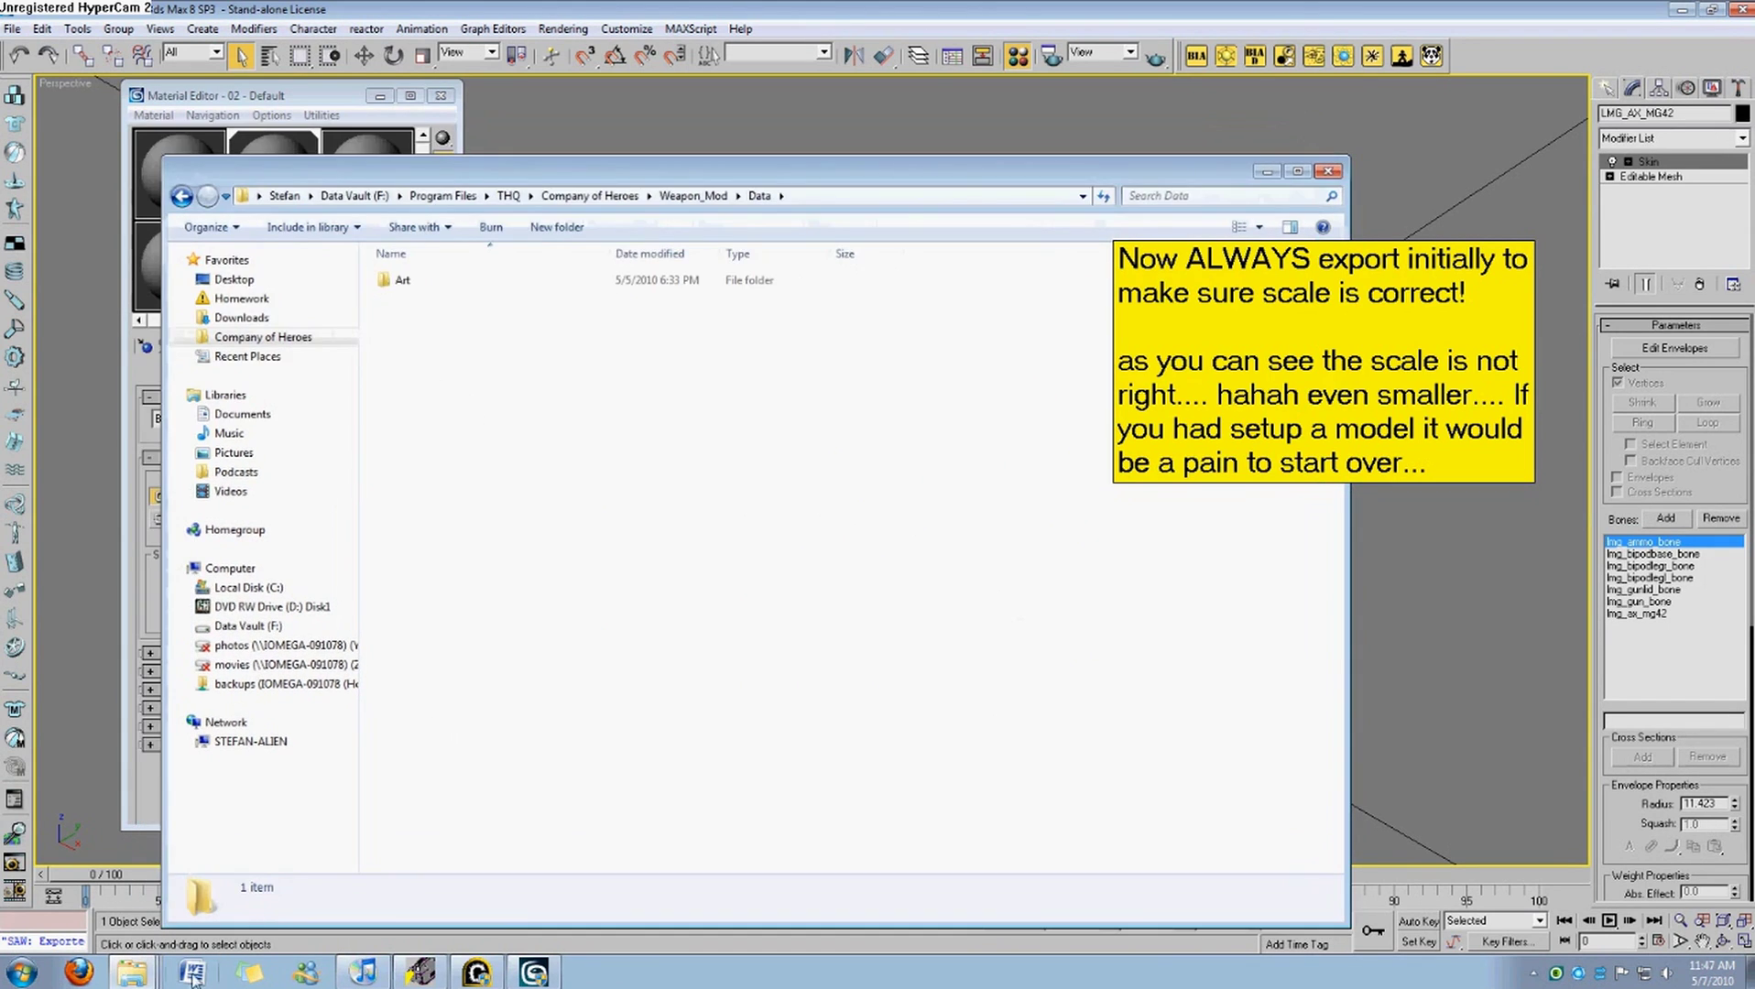
Locate the exported SAW RGM file in the allied soldiers' weapons\SAW folder under DataGeneric\Weapon_Mod and check its date.
{"action": "left_click", "coordinate": [147, 900]}
{"action": "left_click_drag", "start_coordinate": [1031, 257], "coordinate": [829, 279]}
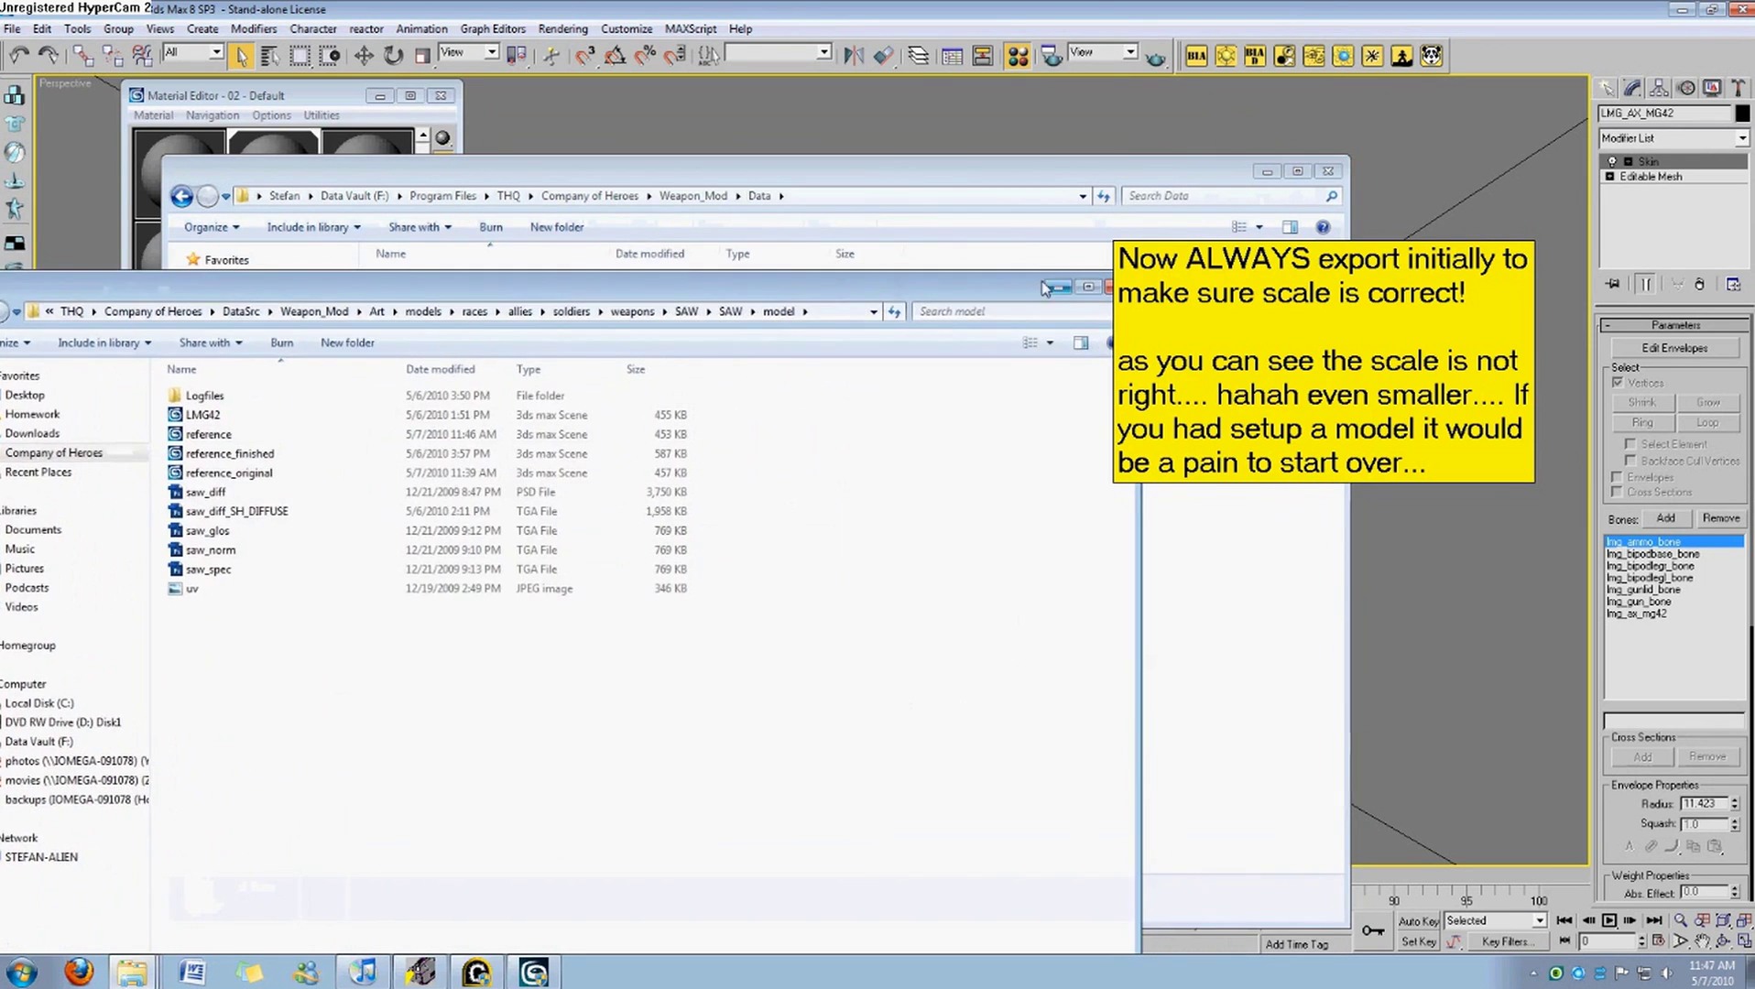
{"action": "left_click", "coordinate": [1057, 281]}
{"action": "left_click", "coordinate": [152, 973]}
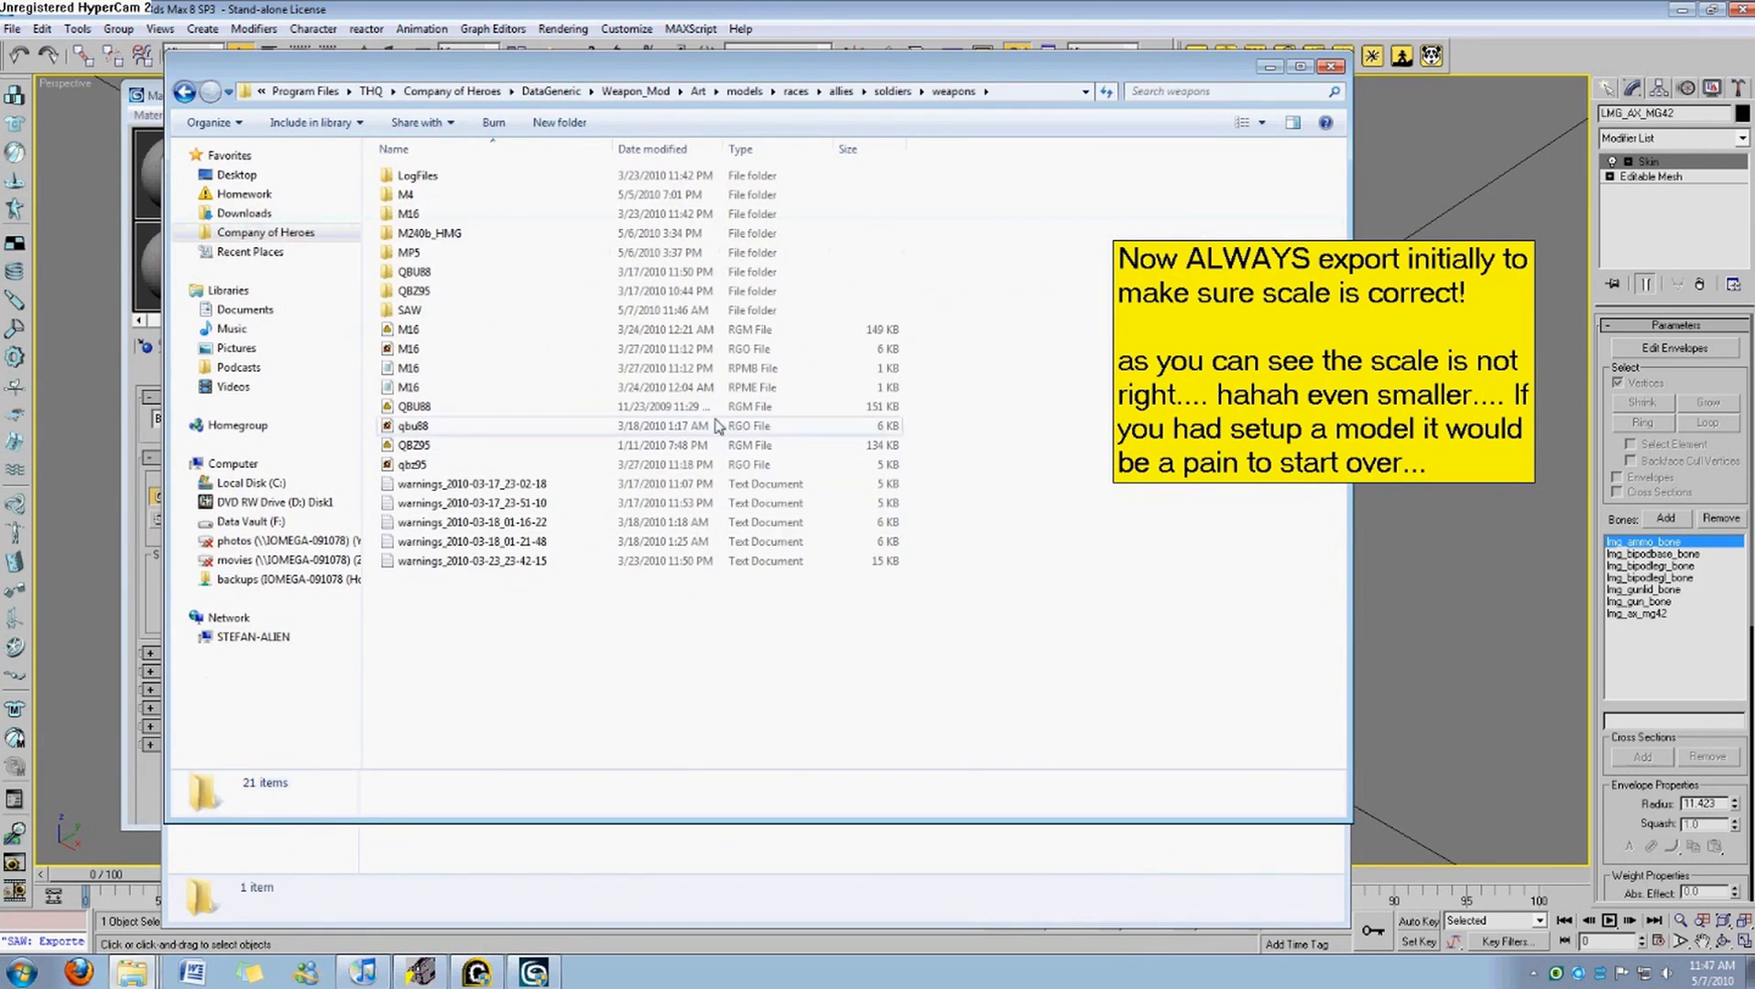
{"action": "left_click", "coordinate": [427, 312]}
{"action": "double_click", "coordinate": [429, 312]}
{"action": "left_click", "coordinate": [451, 180]}
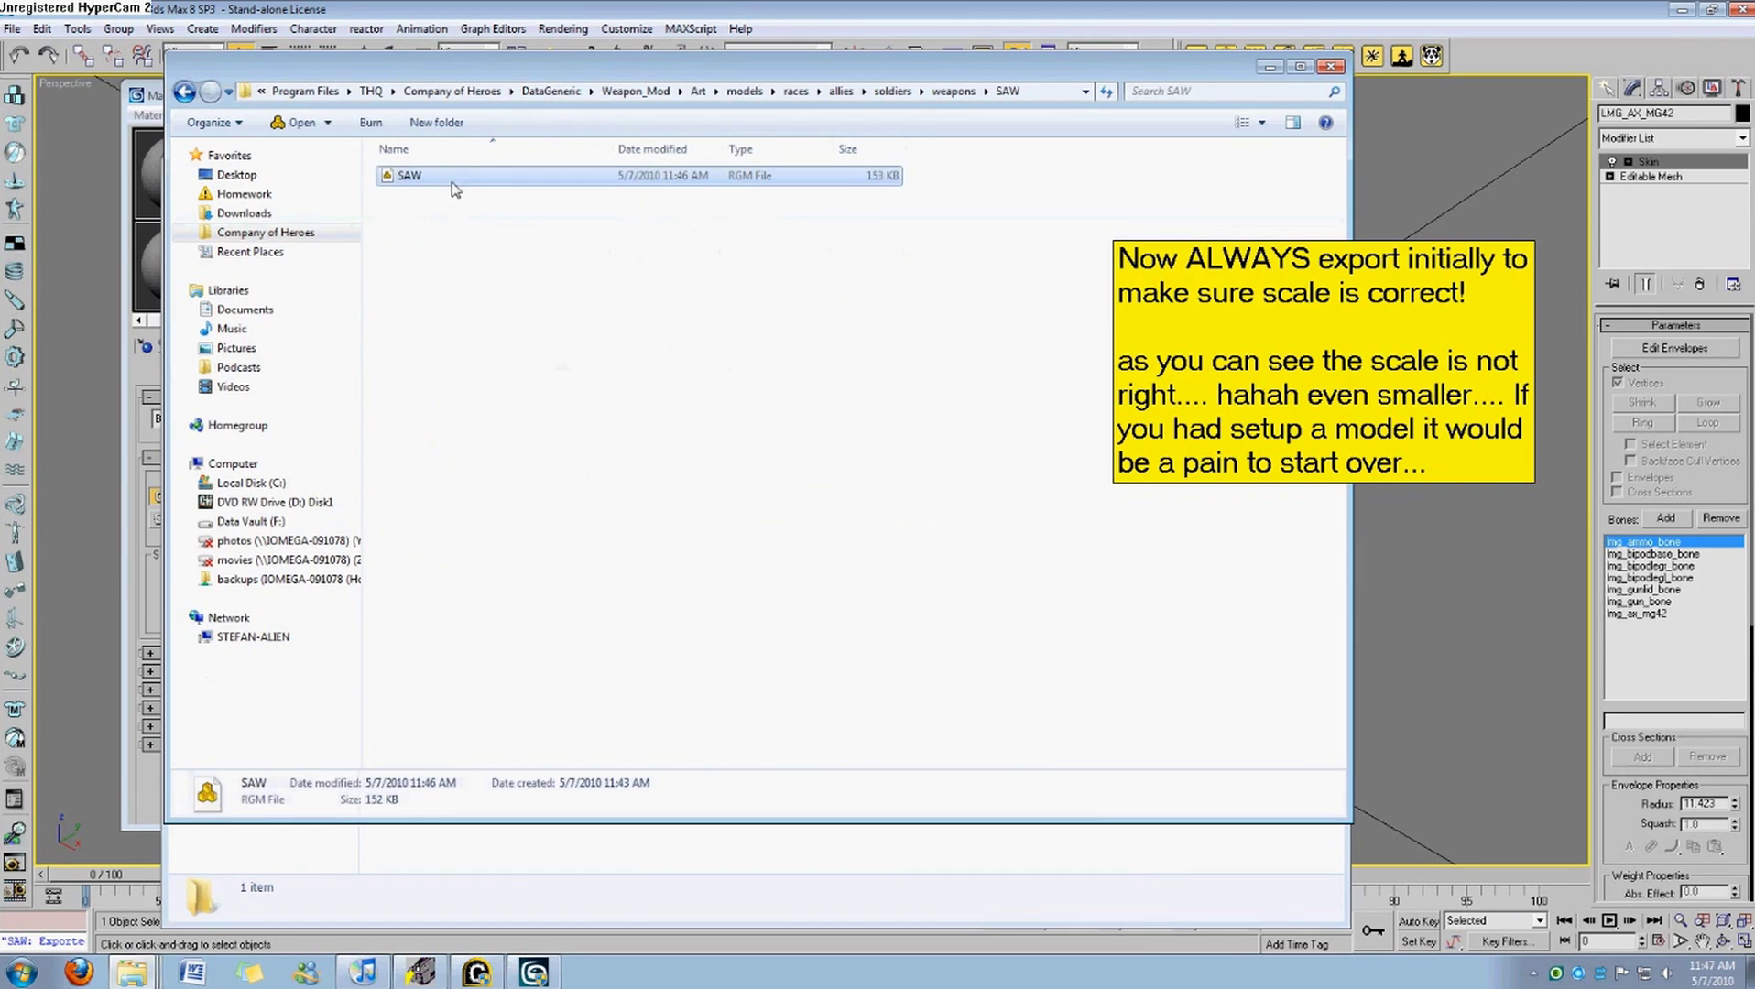
{"action": "left_click", "coordinate": [519, 268]}
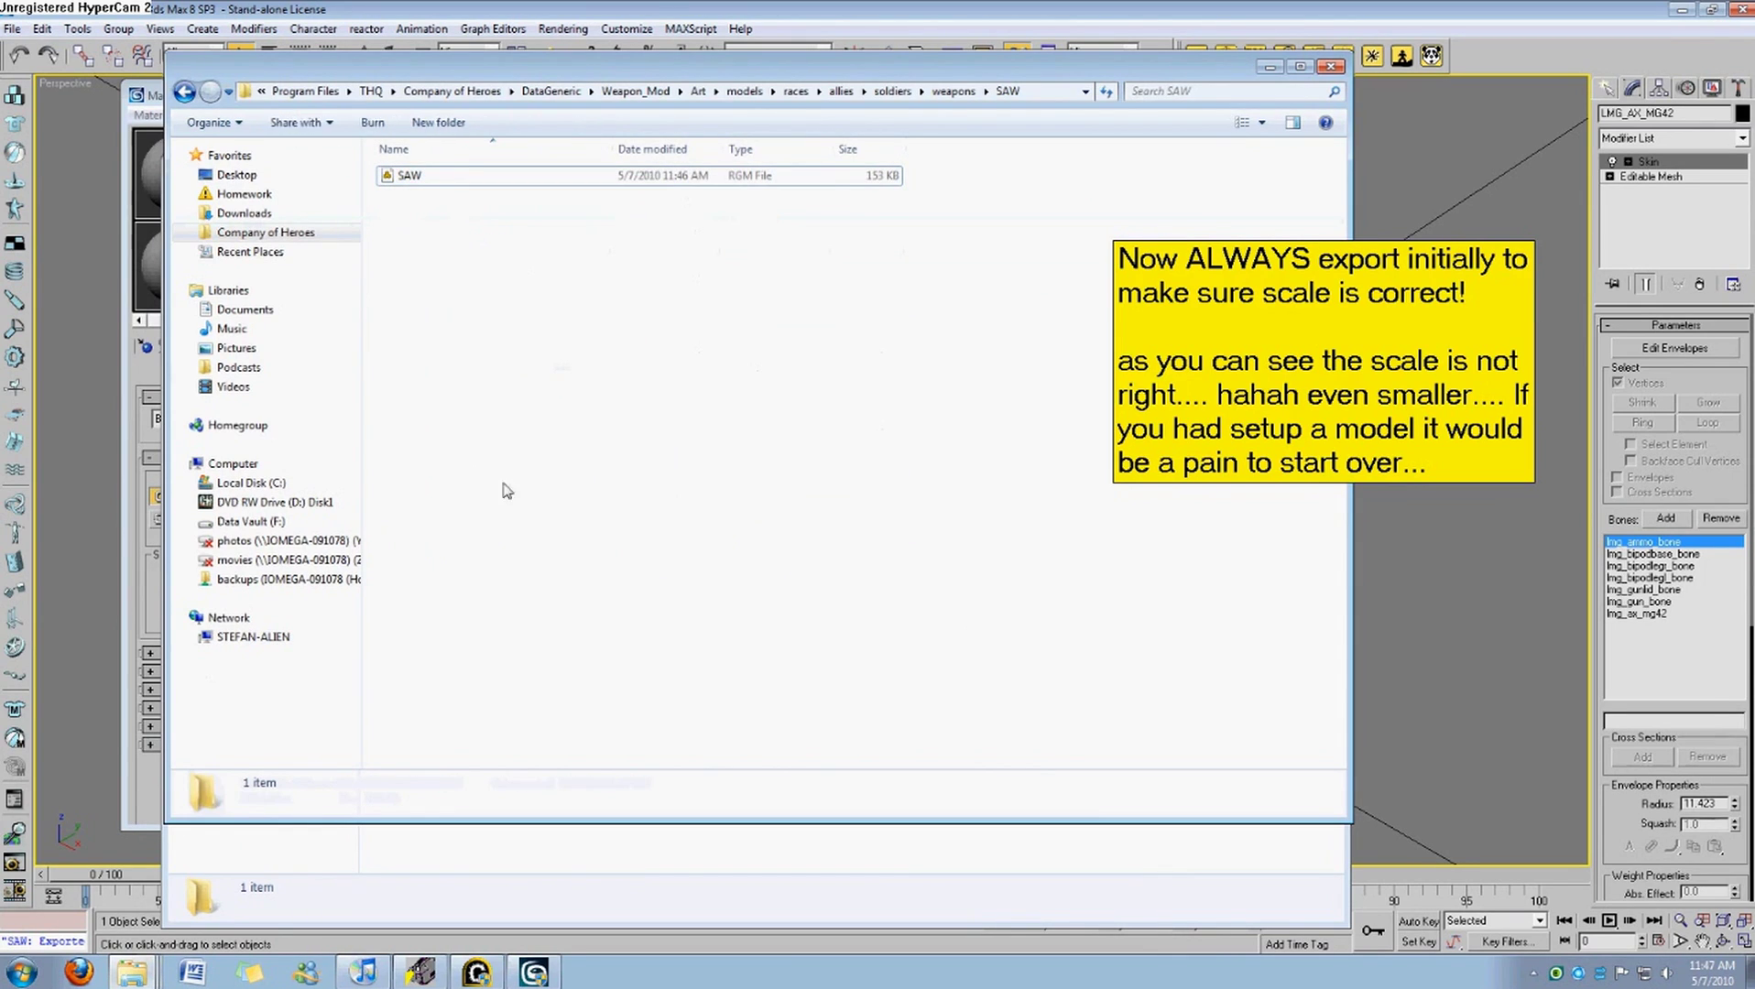
{"action": "left_click", "coordinate": [424, 183]}
{"action": "right_click", "coordinate": [422, 182]}
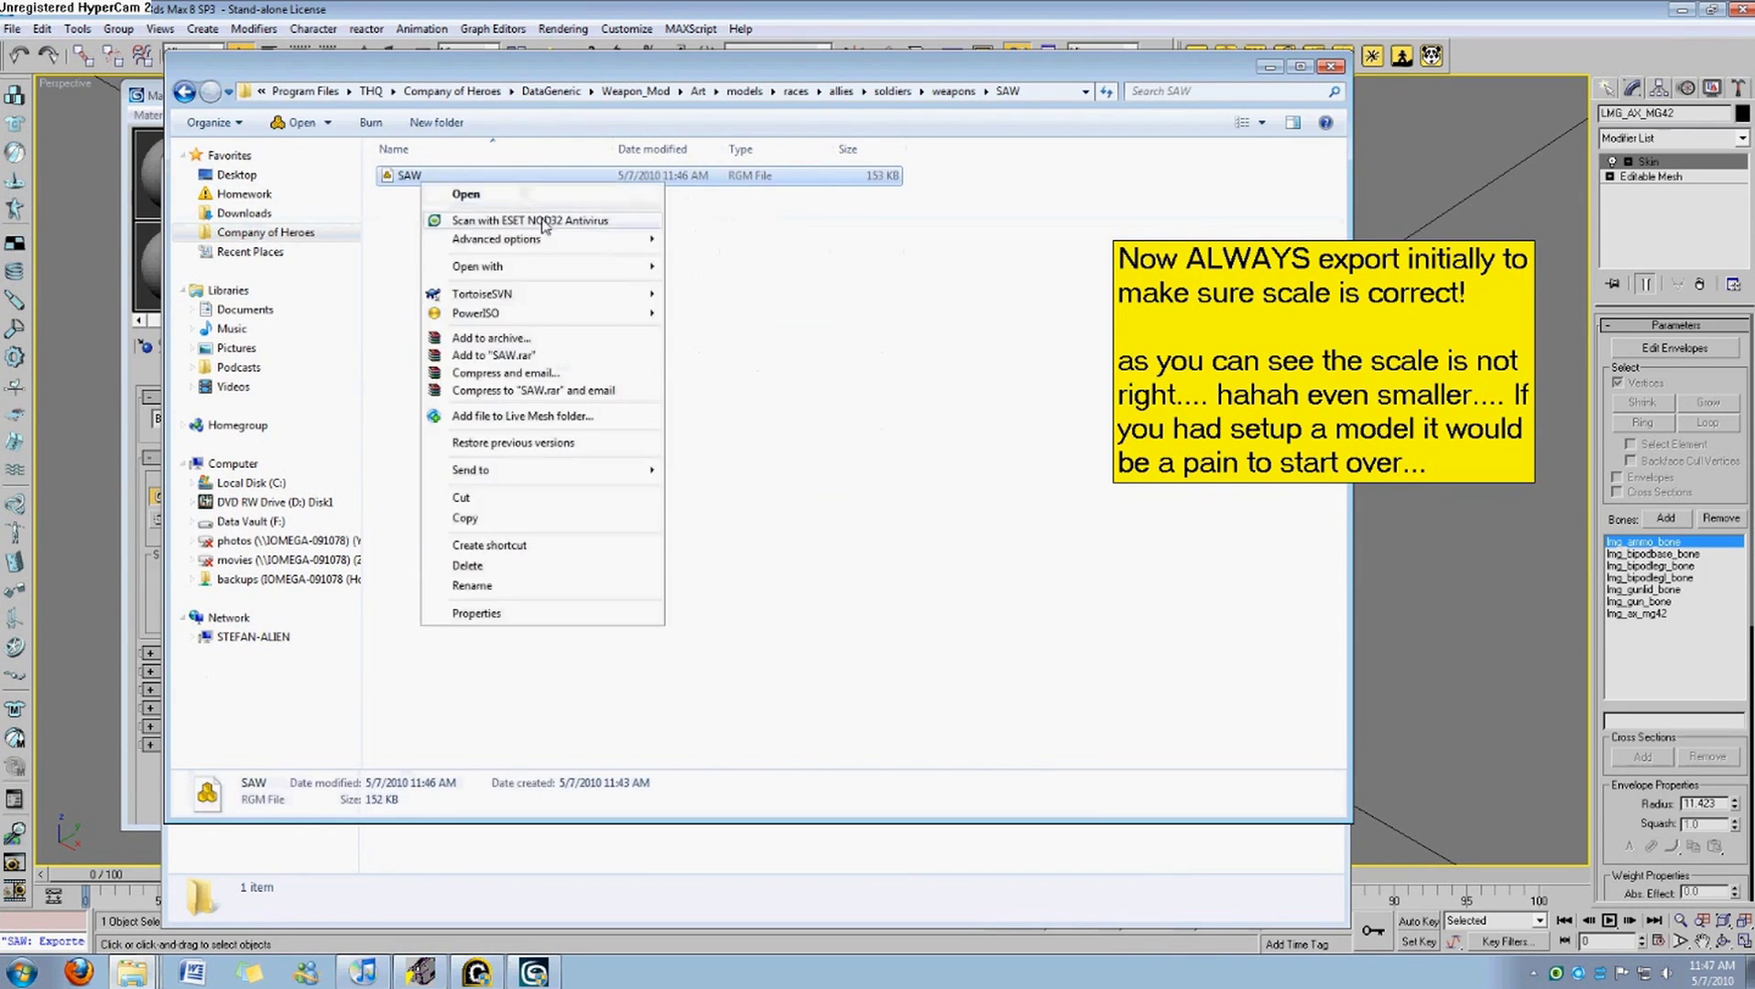
{"action": "left_click", "coordinate": [407, 403]}
Launch the Relic model editor, dismiss Hex Editor Neo and open the SAW RGM model.
{"action": "left_click", "coordinate": [18, 973]}
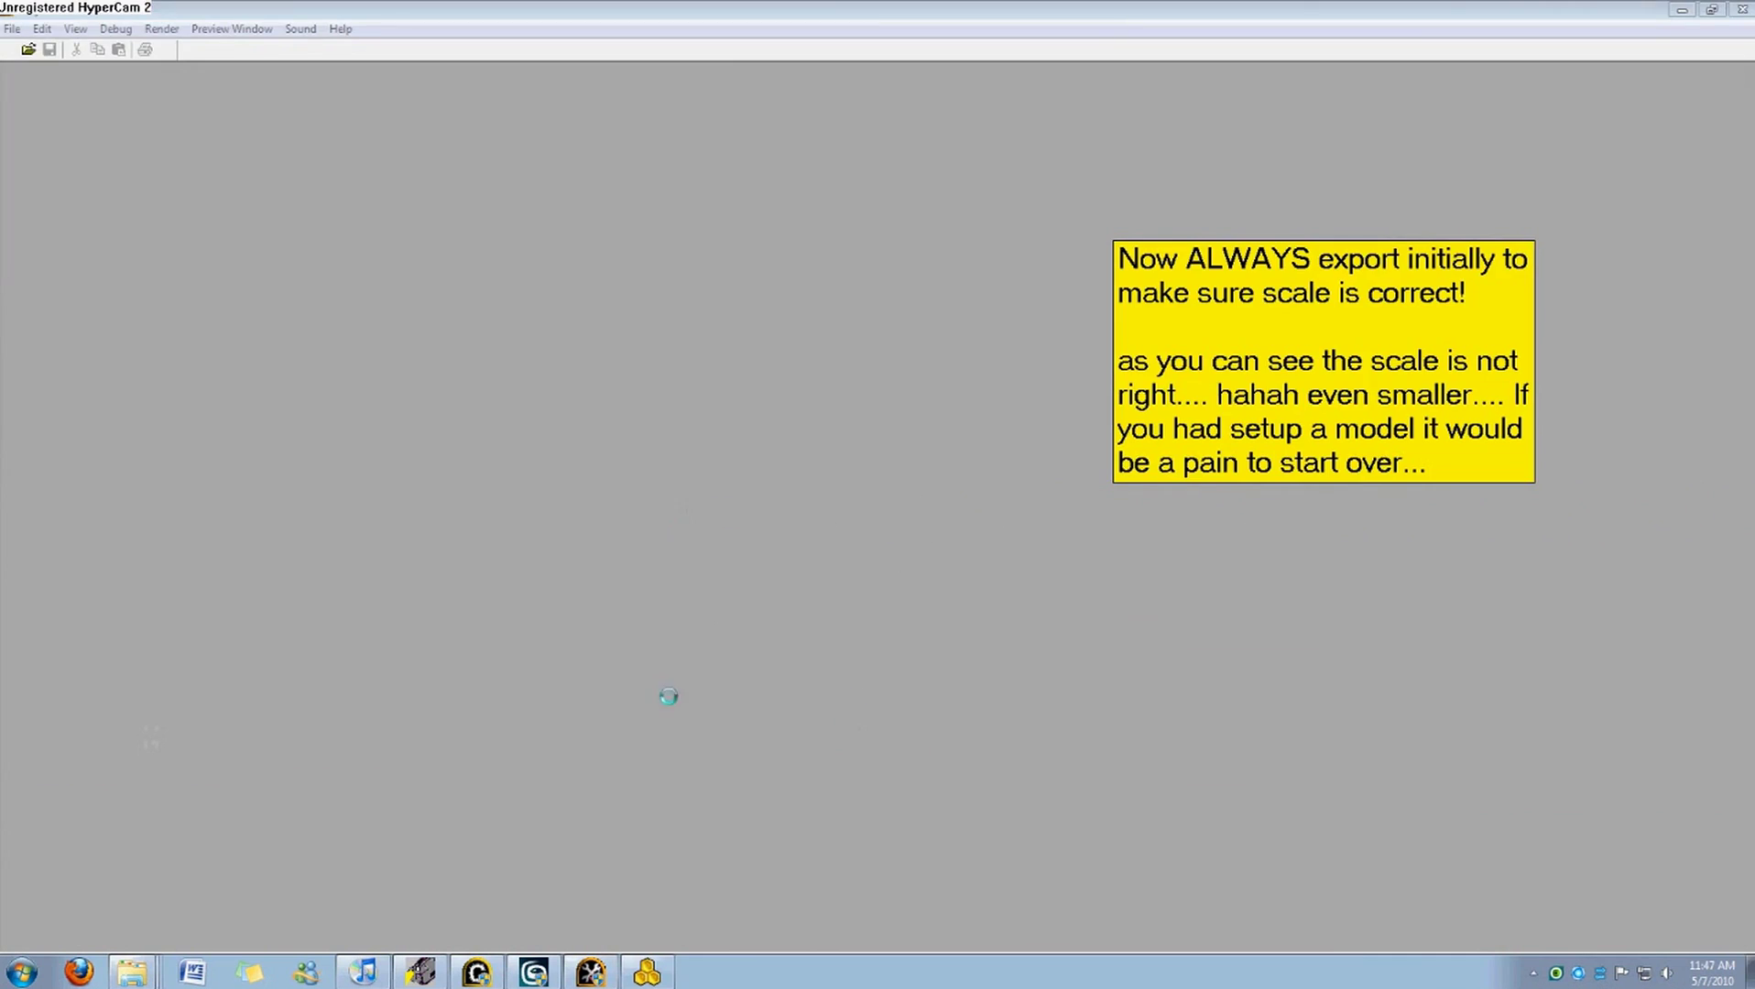
{"action": "left_click", "coordinate": [649, 973]}
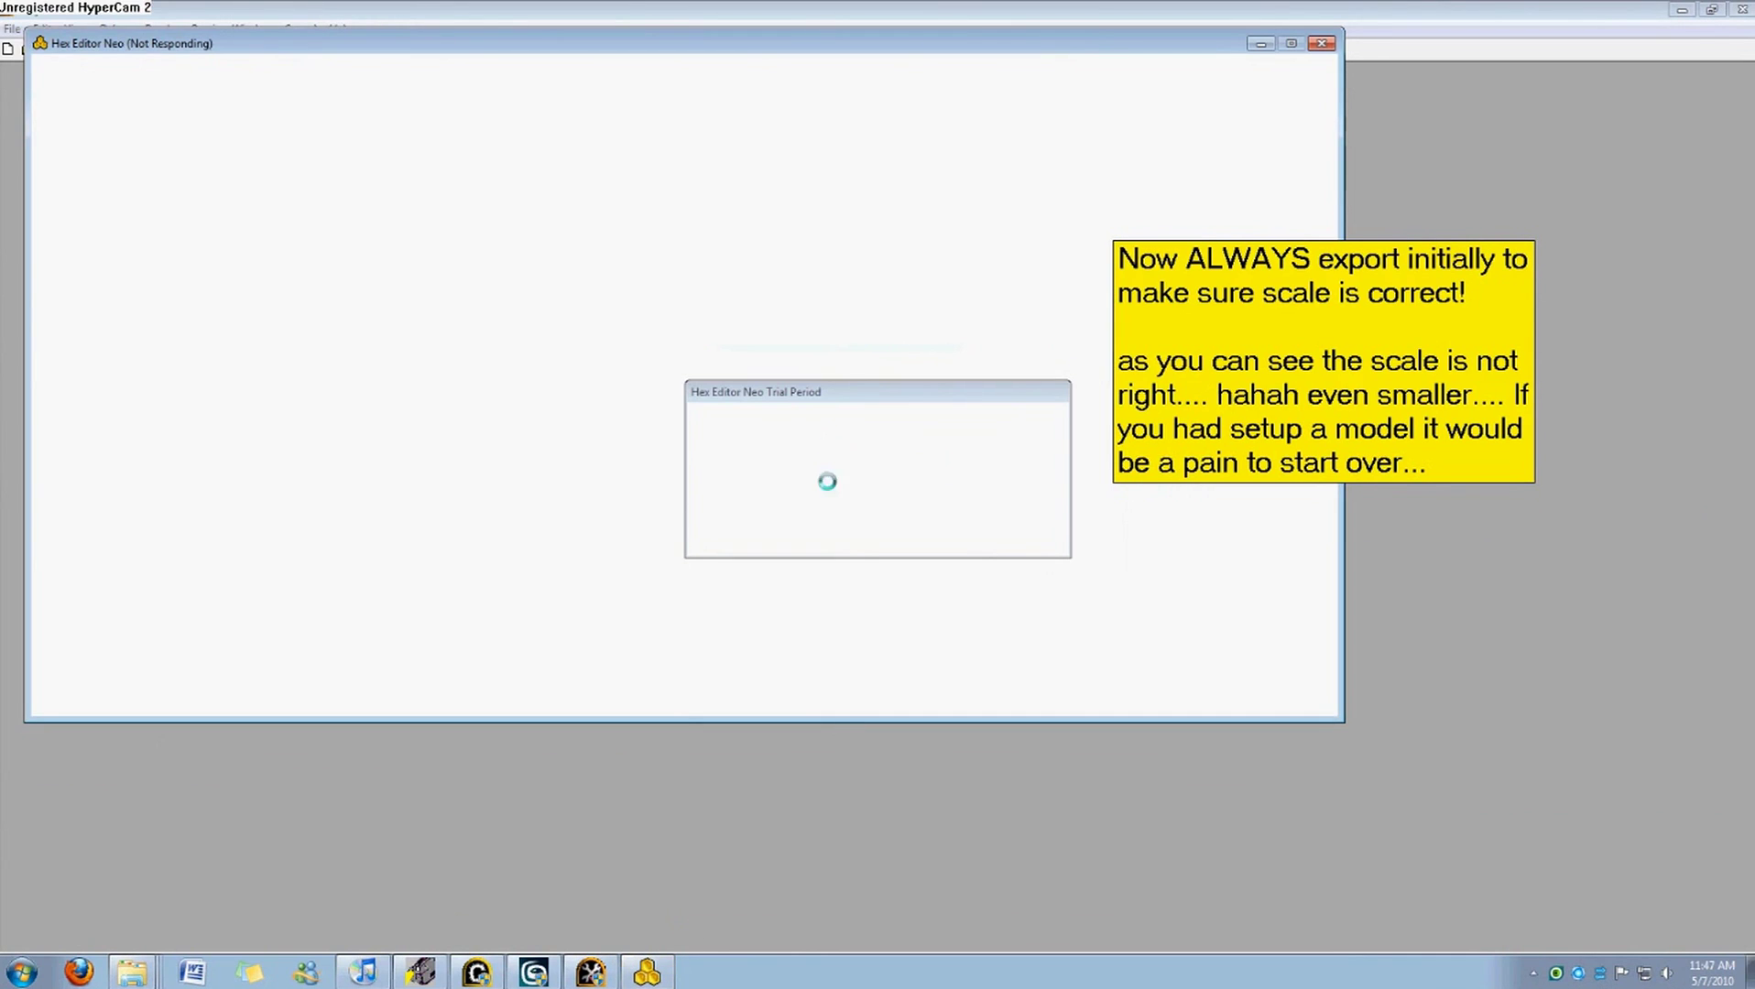
{"action": "left_click", "coordinate": [980, 420]}
{"action": "left_click", "coordinate": [695, 447]}
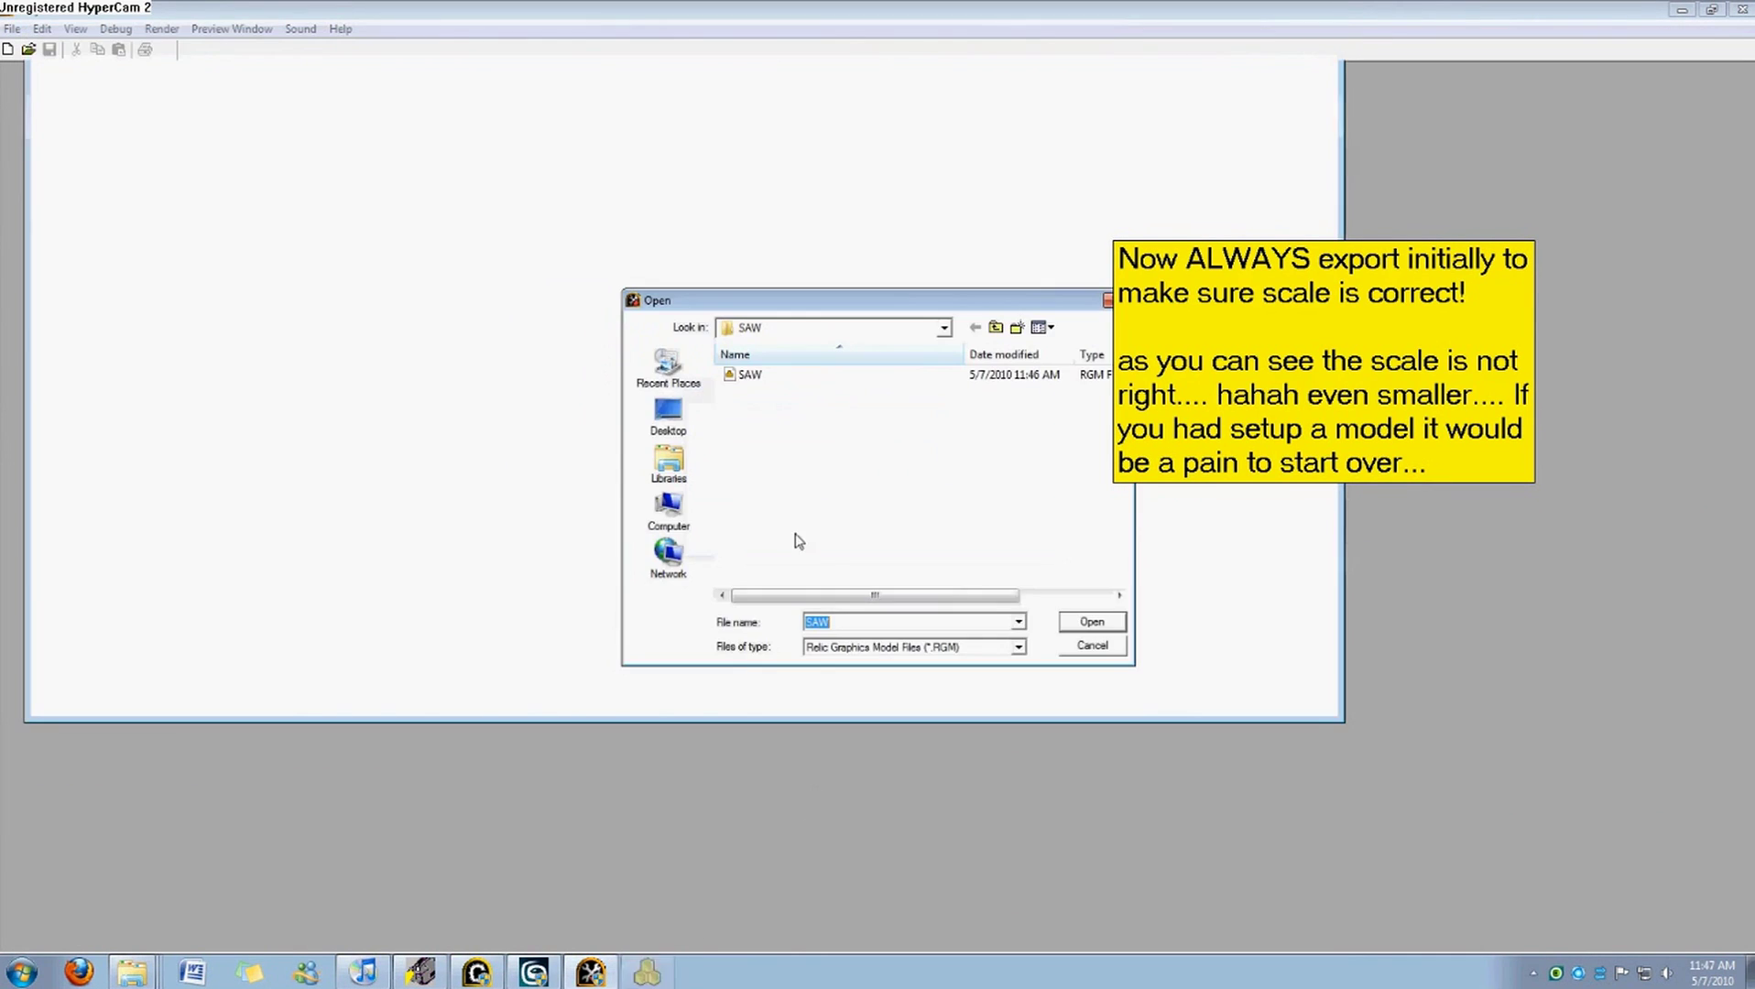
{"action": "left_click", "coordinate": [751, 374]}
{"action": "left_click", "coordinate": [1091, 621]}
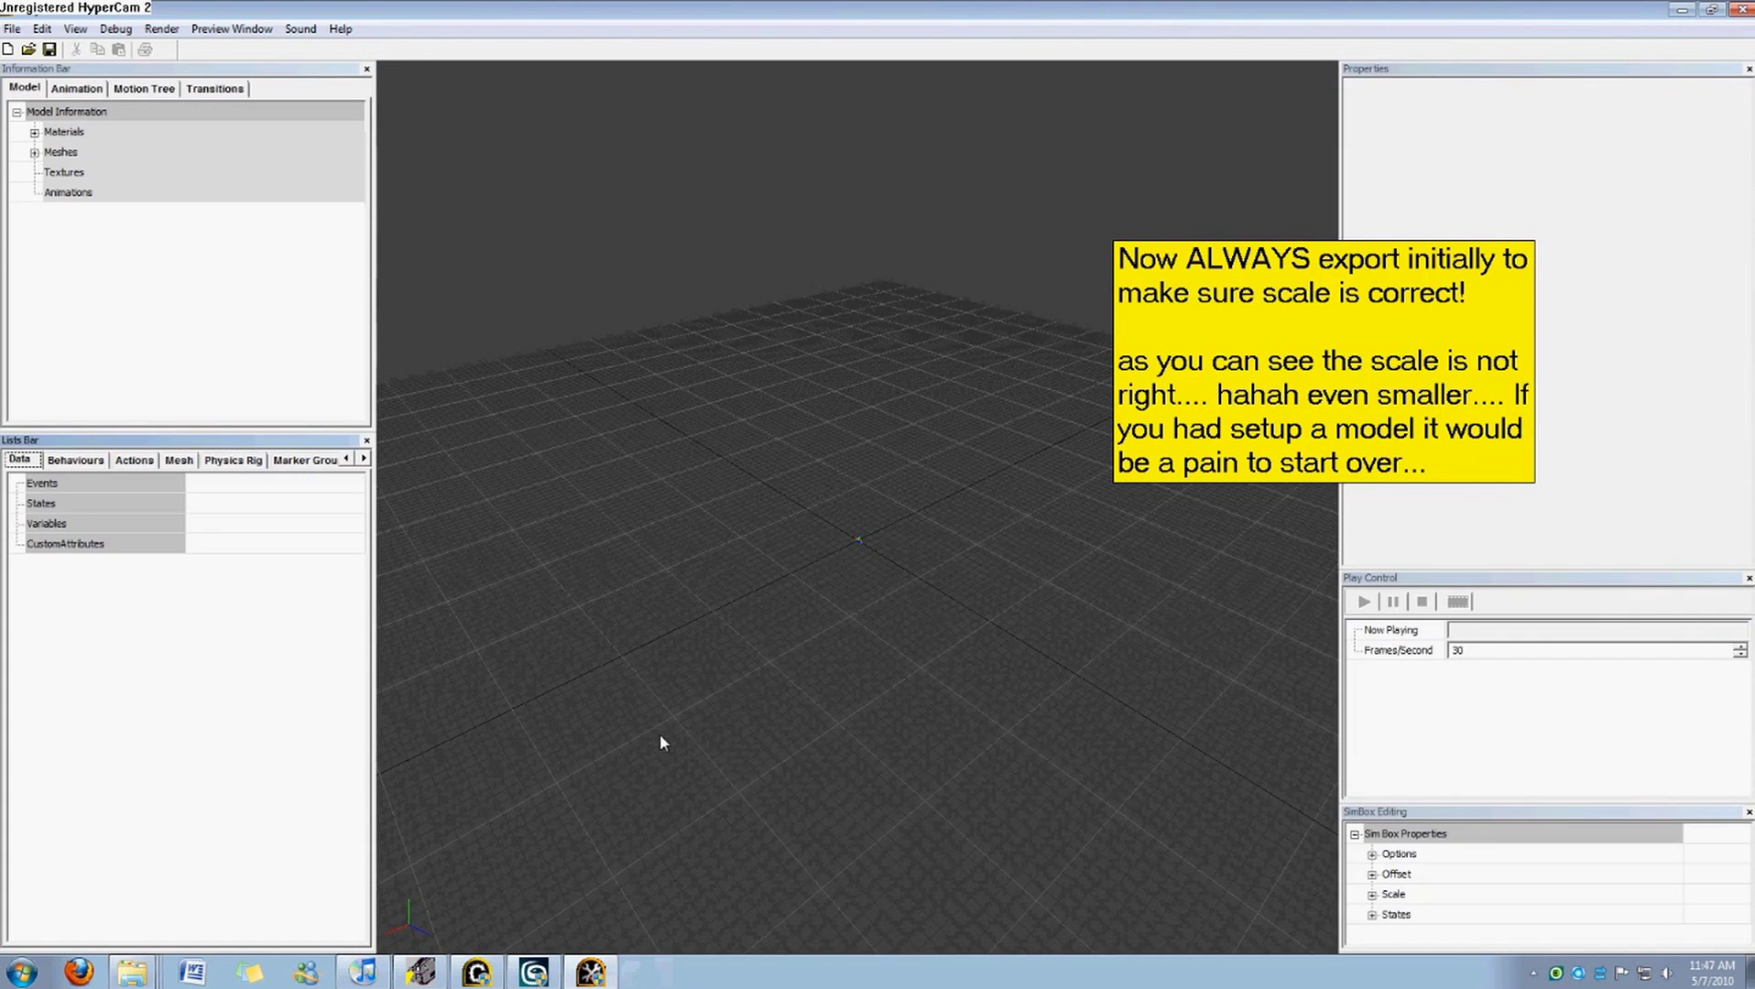
Examine the exported SAW model against the ground grid from several angles and distances to check its scale.
{"action": "left_click_drag", "start_coordinate": [835, 622], "coordinate": [833, 678]}
{"action": "right_click_drag", "start_coordinate": [834, 678], "coordinate": [829, 817]}
{"action": "mouse_move", "coordinate": [829, 818]}
{"action": "left_mouse_down"}
{"action": "mouse_move", "coordinate": [829, 678]}
{"action": "mouse_move", "coordinate": [828, 808]}
{"action": "left_mouse_up"}
{"action": "middle_click_drag", "start_coordinate": [828, 808], "coordinate": [811, 682]}
{"action": "scroll", "coordinate": [859, 852], "scroll_direction": "up", "scroll_amount": 3}
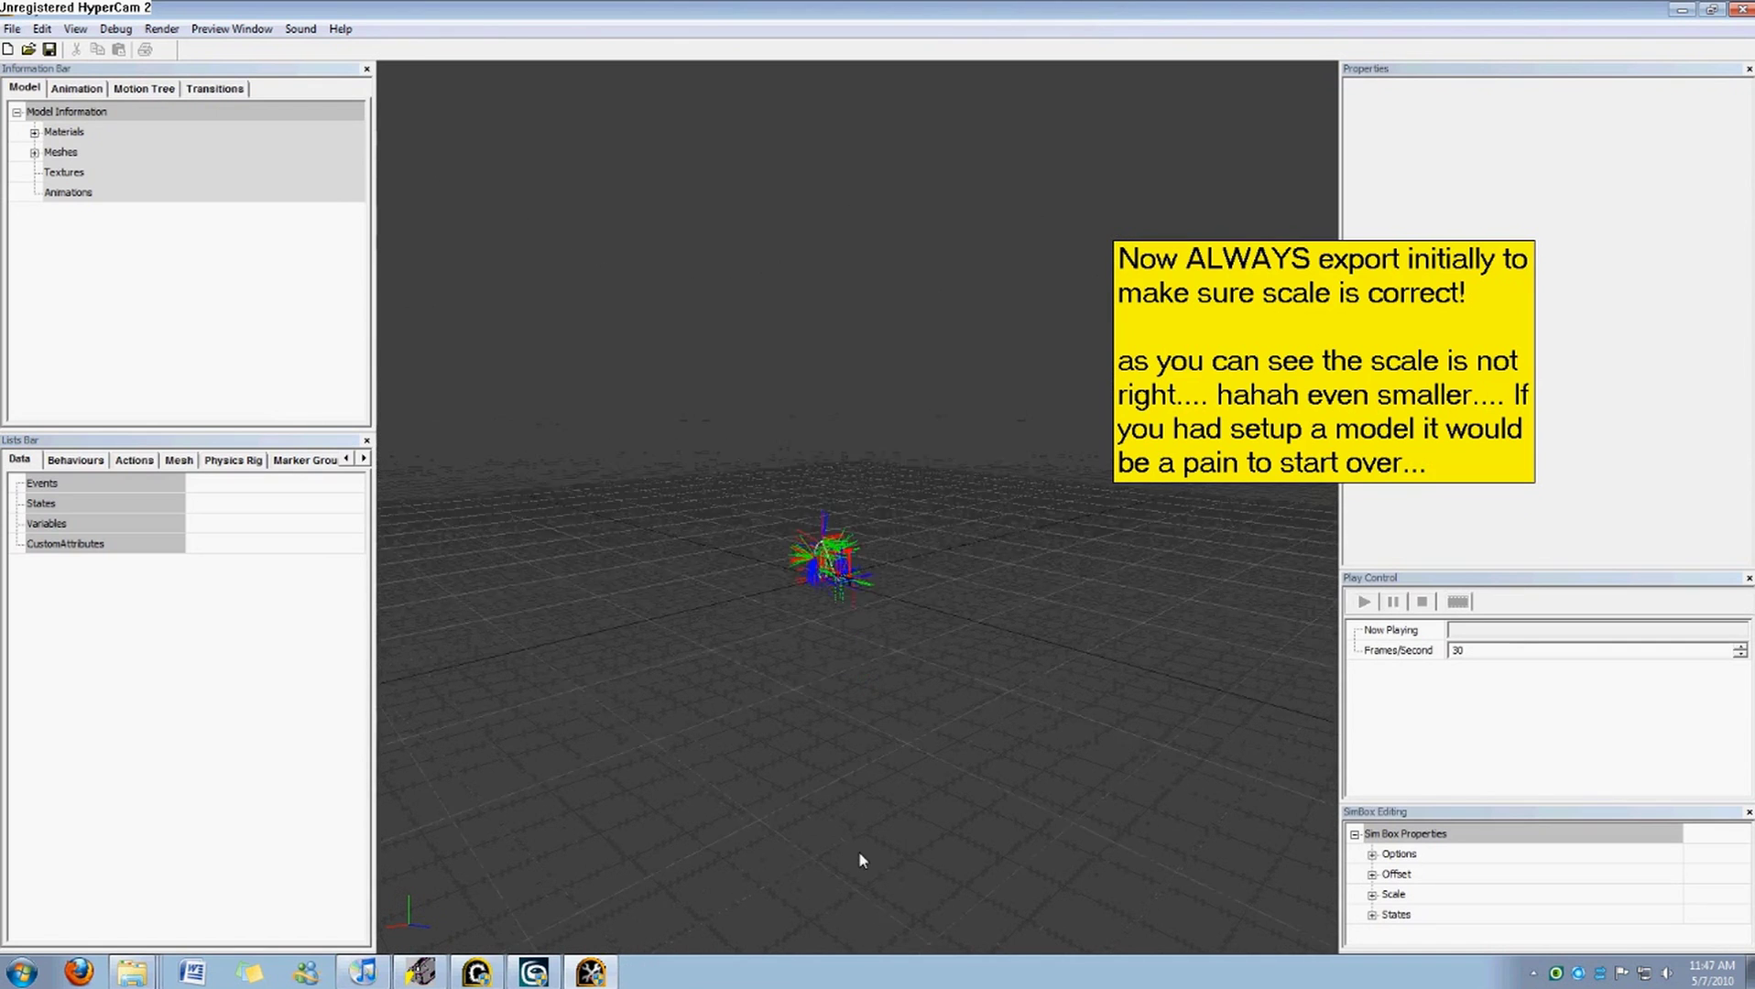
{"action": "left_click_drag", "start_coordinate": [860, 854], "coordinate": [825, 930]}
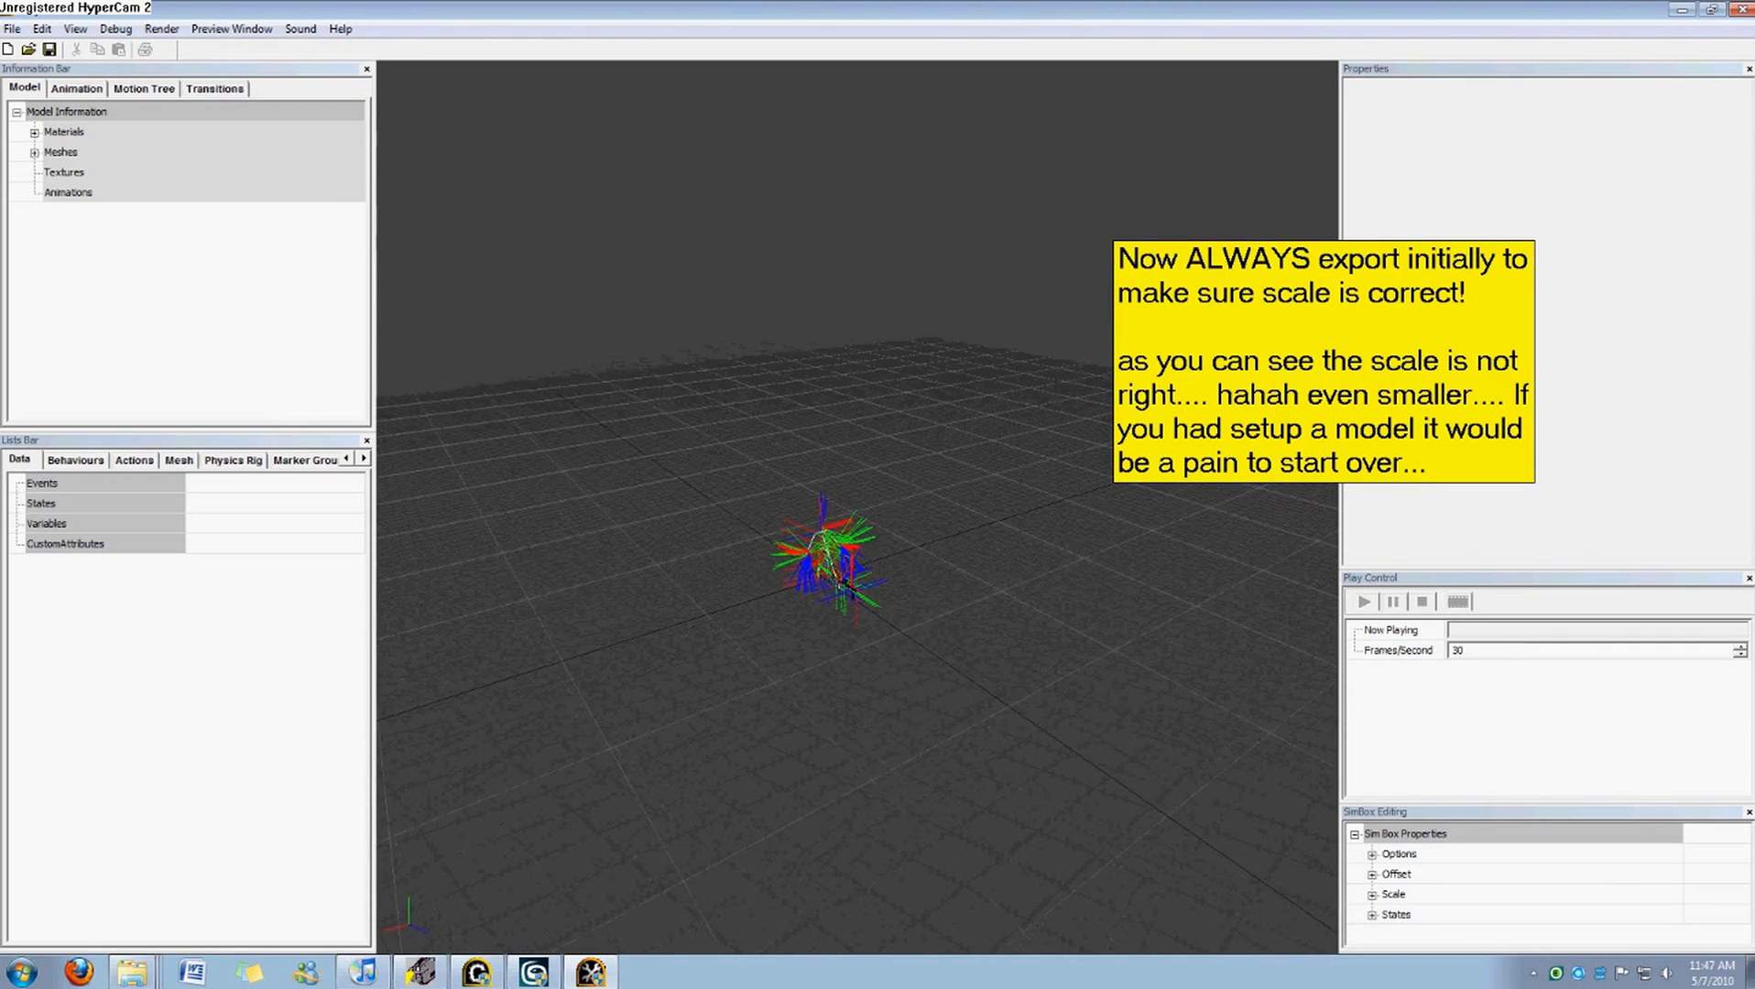
{"action": "scroll", "coordinate": [878, 766], "scroll_direction": "down", "scroll_amount": 5}
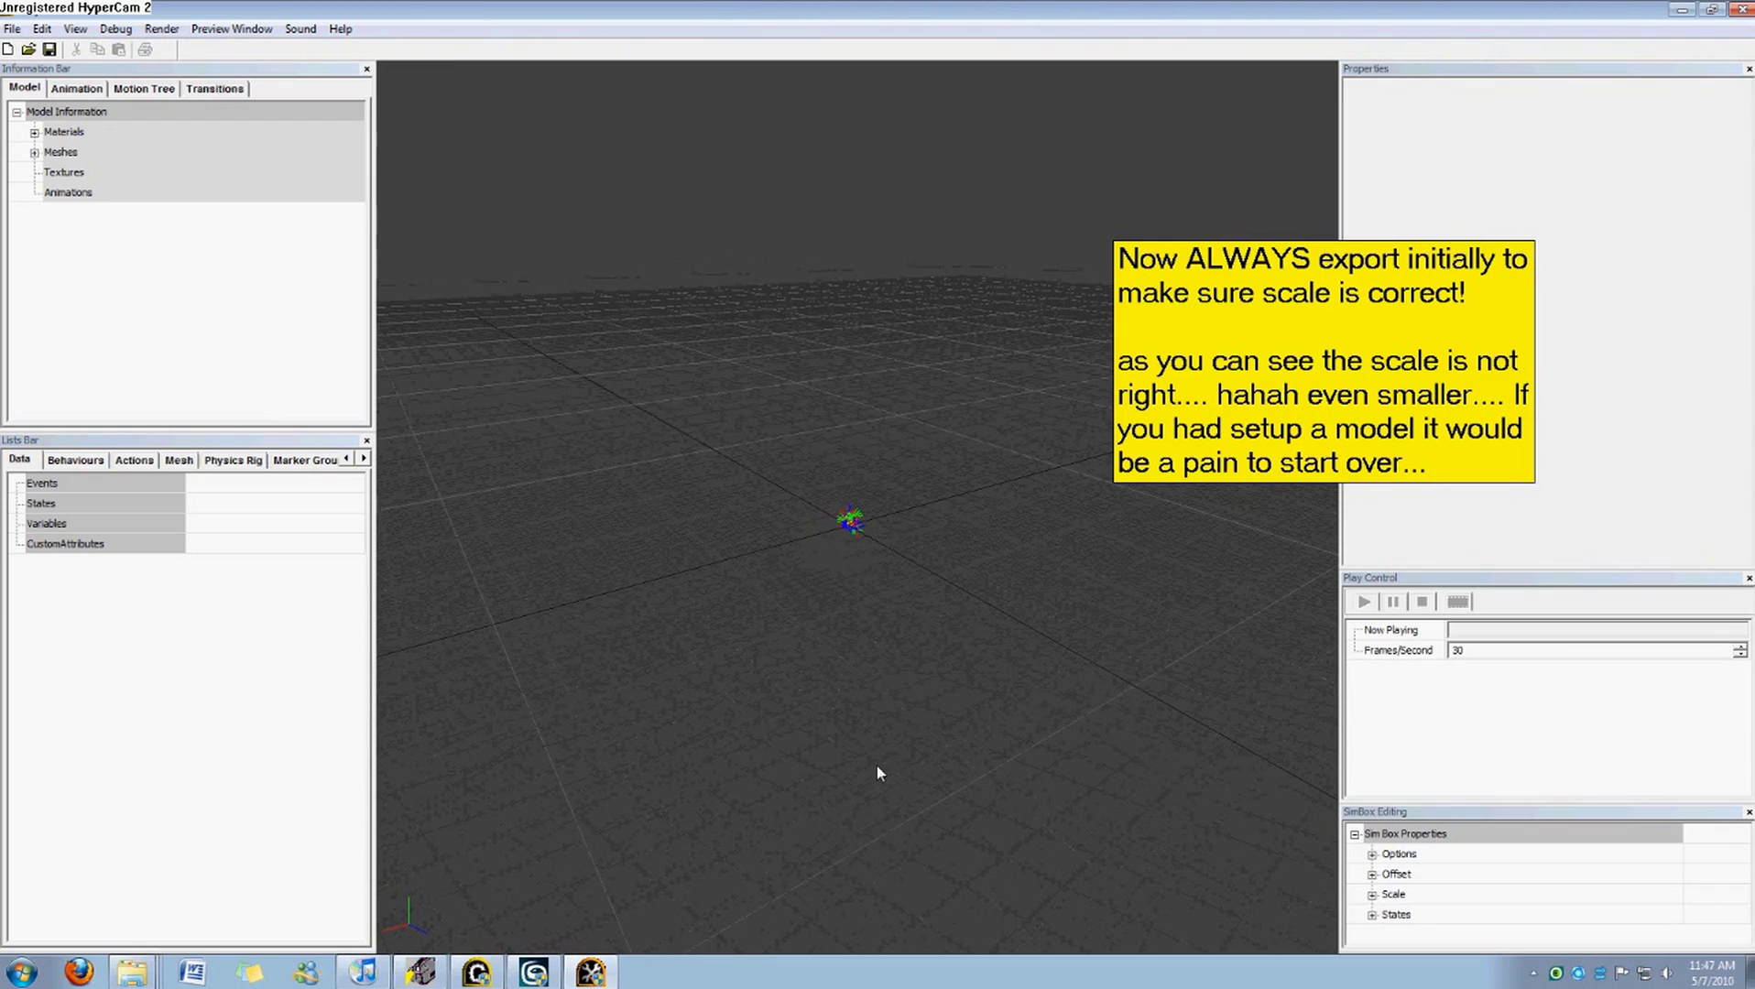
{"action": "double_click", "coordinate": [1488, 463]}
{"action": "left_click", "coordinate": [1489, 461]}
{"action": "key", "text": "Return"}
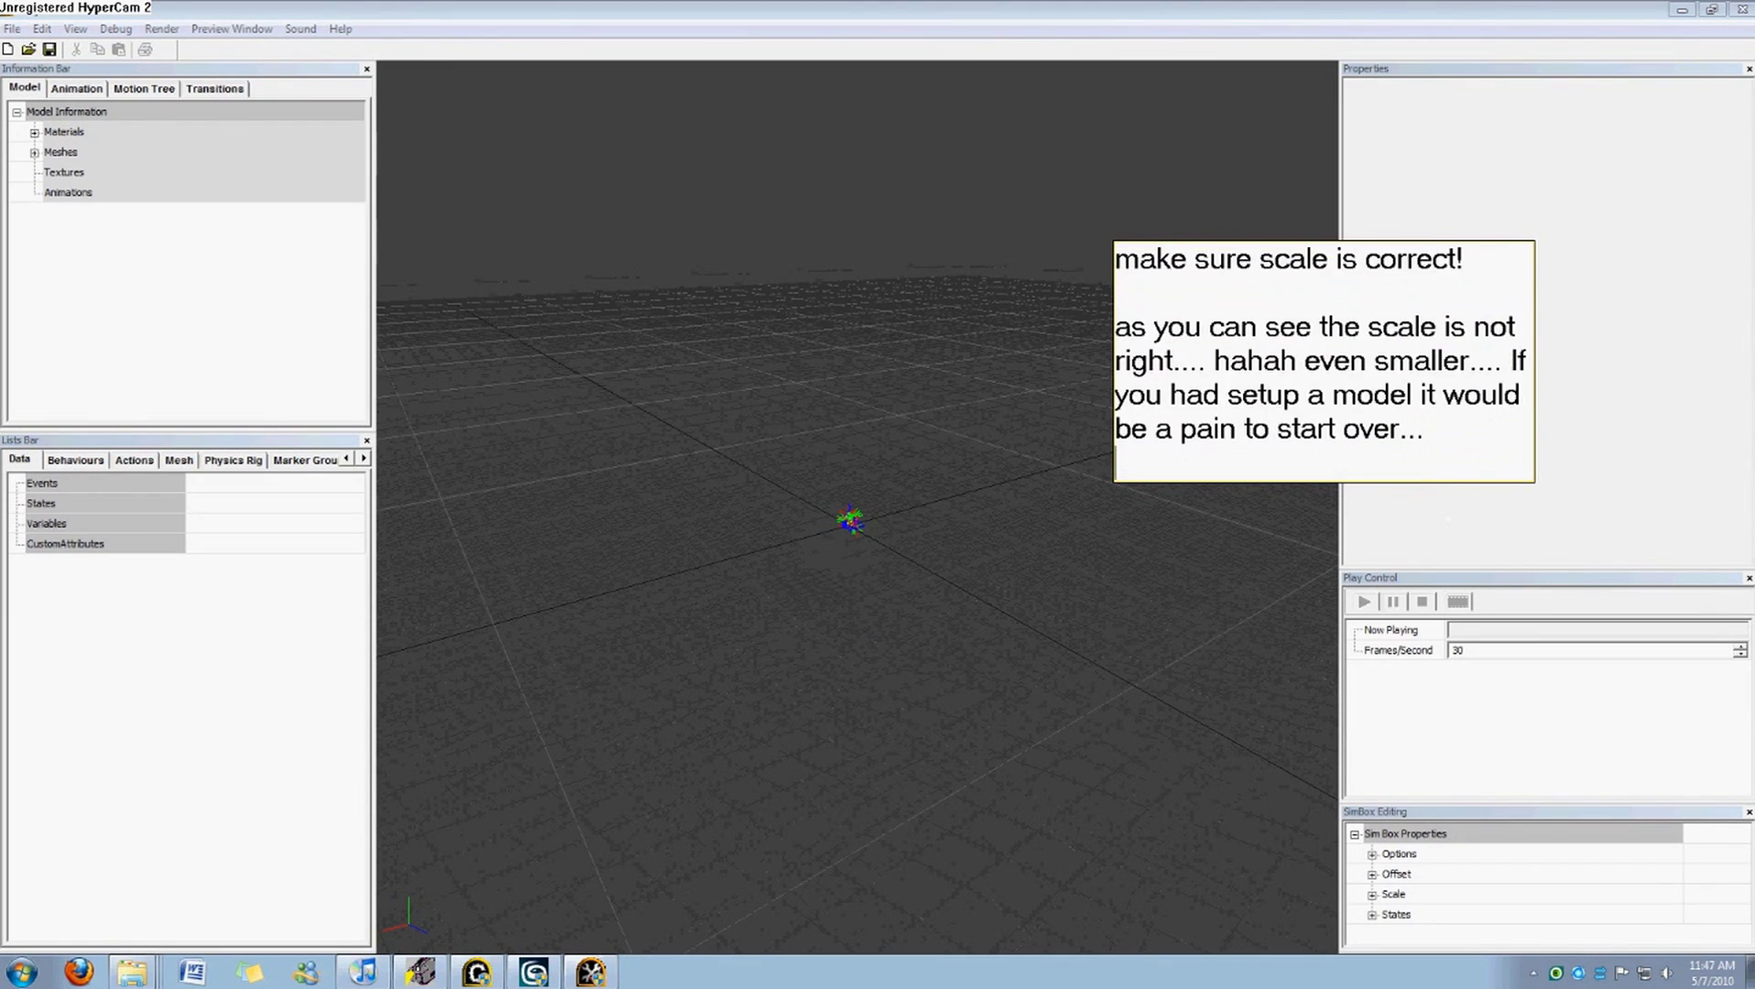
{"action": "key", "text": "Return"}
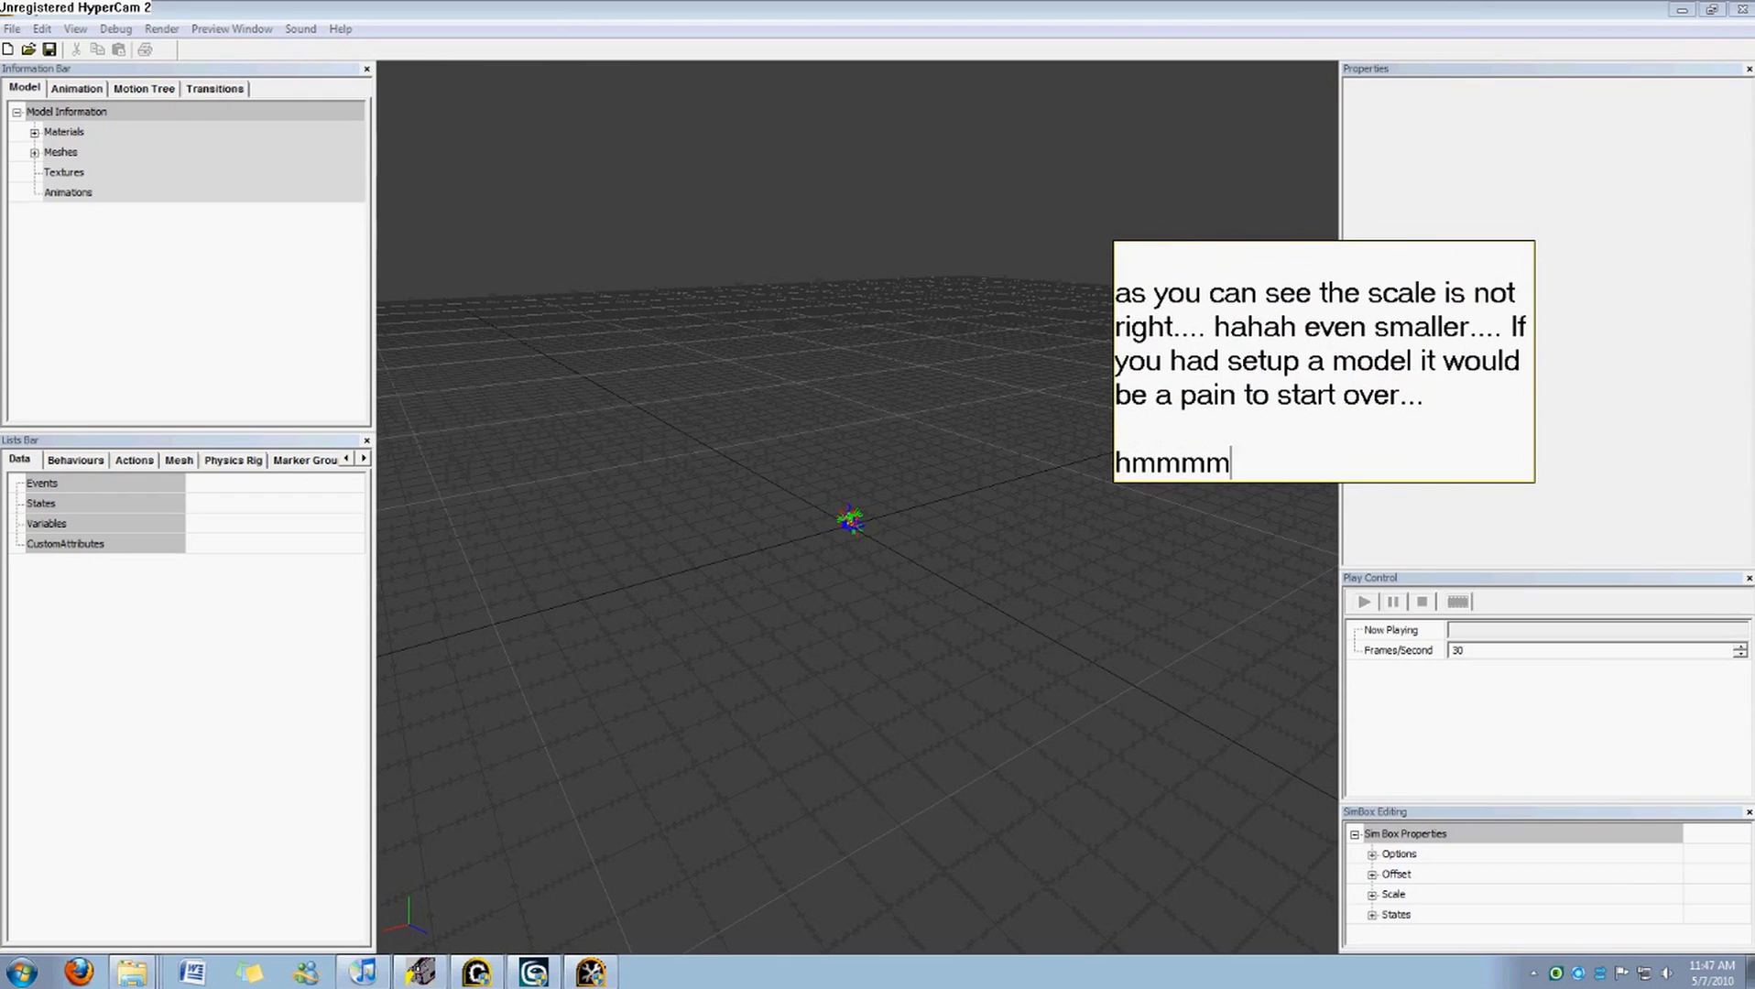
{"action": "left_click", "coordinate": [1229, 522]}
{"action": "left_click_drag", "start_coordinate": [1271, 481], "coordinate": [1252, 579]}
{"action": "double_click", "coordinate": [1265, 541]}
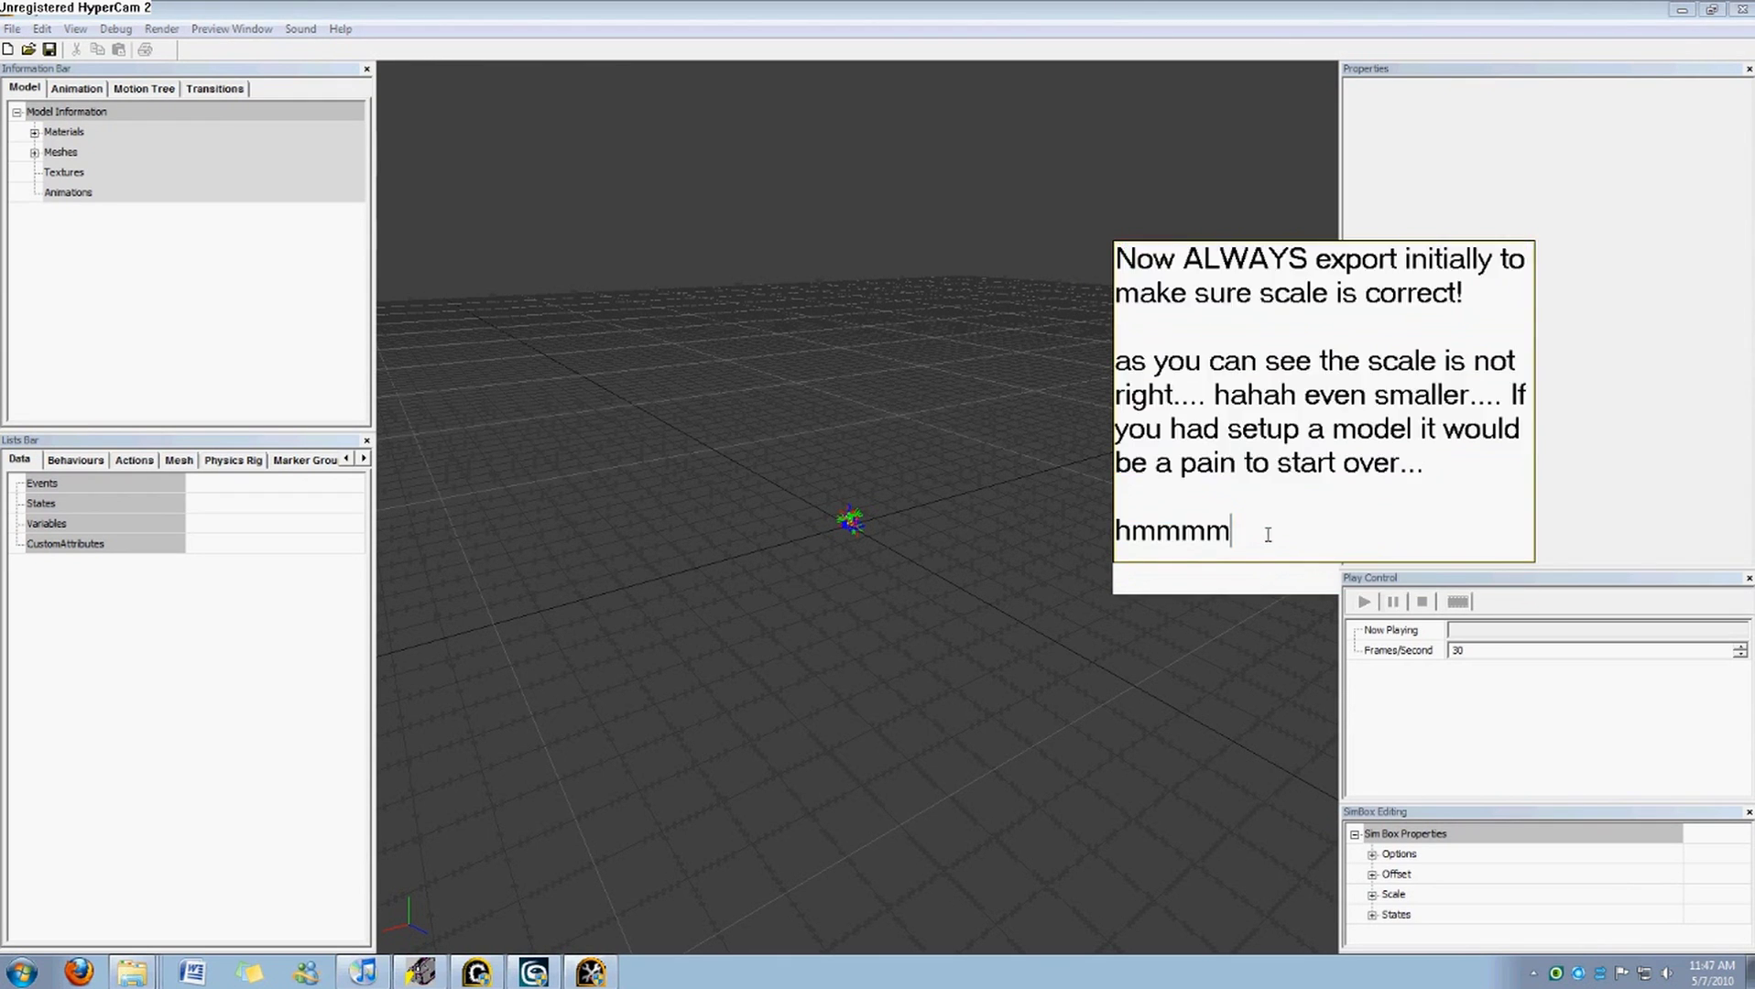
{"action": "left_click", "coordinate": [1123, 722]}
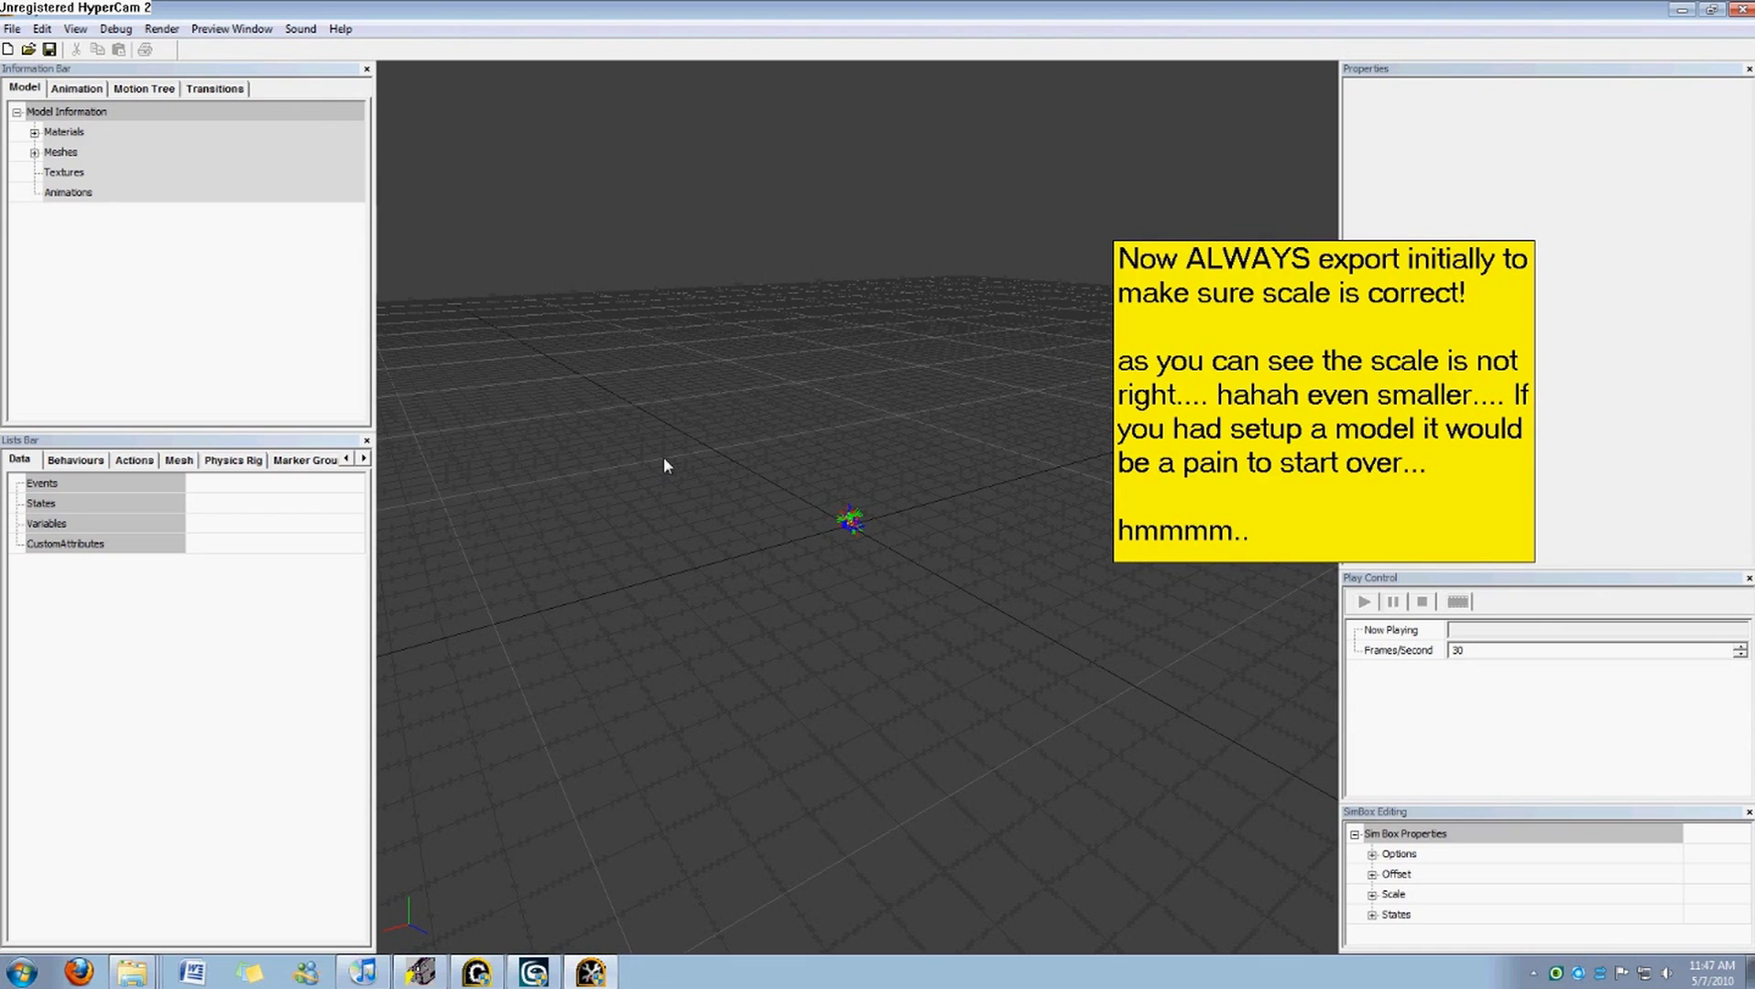
Switch to 3ds Max, close the model export window and set the system unit scale to meters.
{"action": "left_click", "coordinate": [534, 972]}
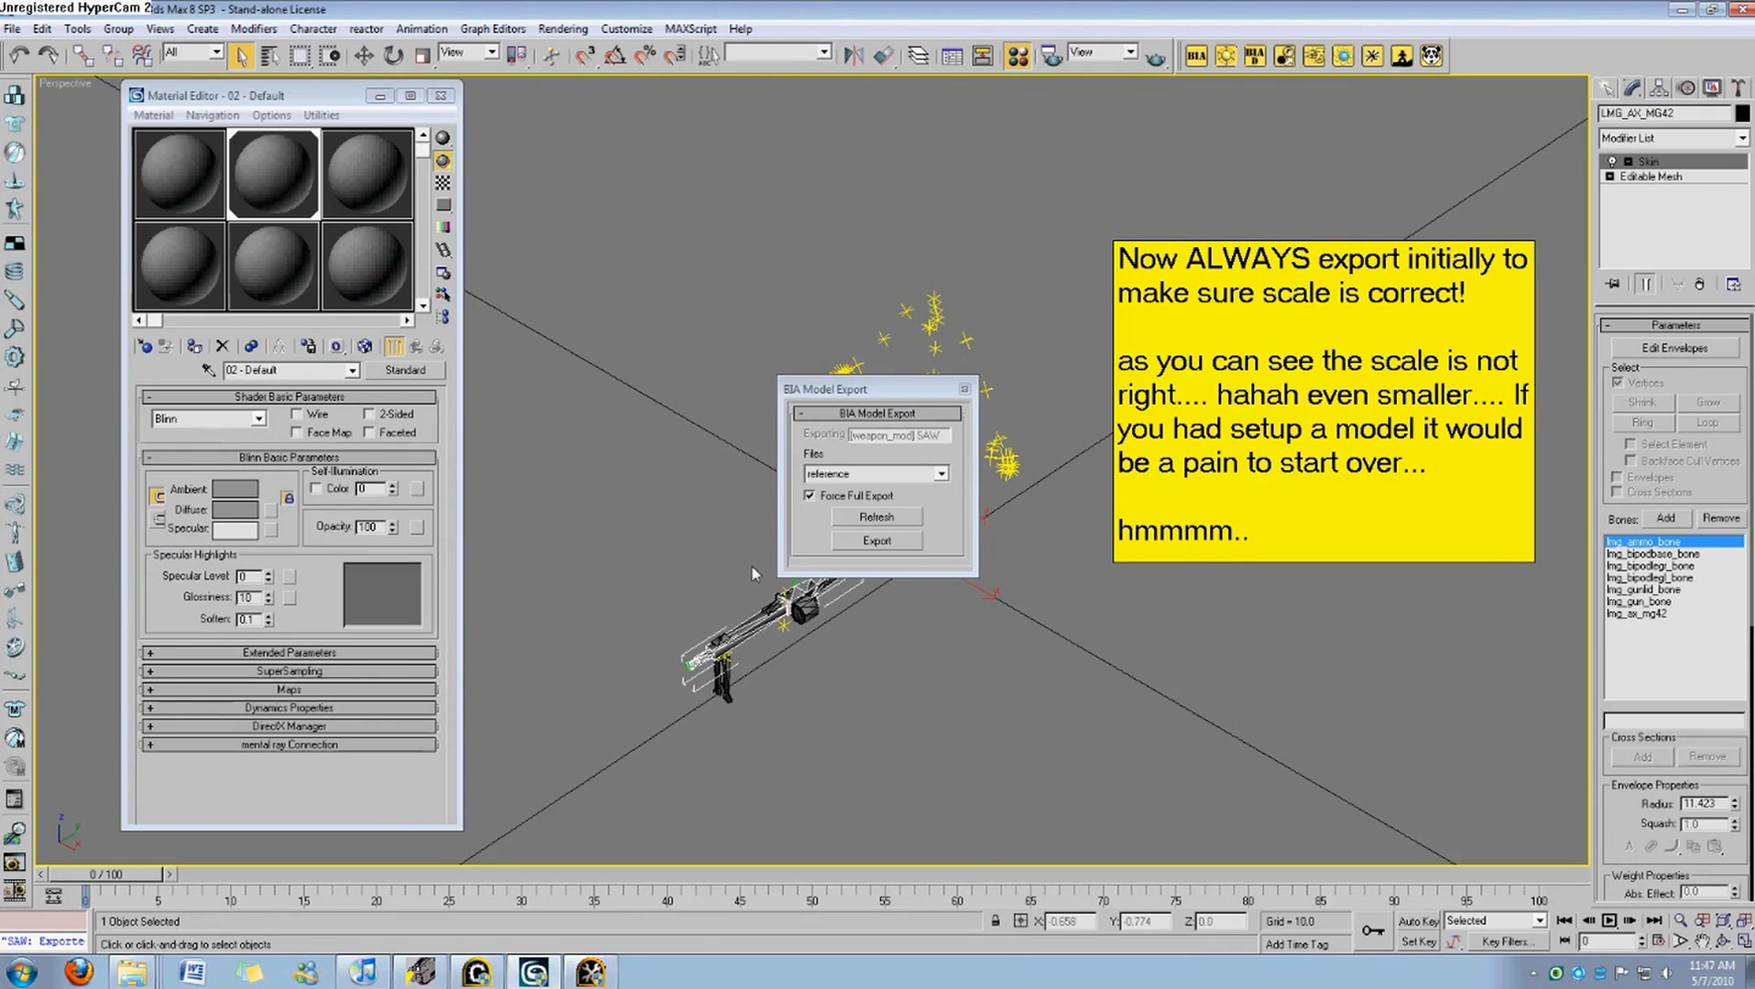
{"action": "left_click", "coordinate": [964, 388]}
{"action": "left_click", "coordinate": [766, 404]}
{"action": "left_click", "coordinate": [642, 29]}
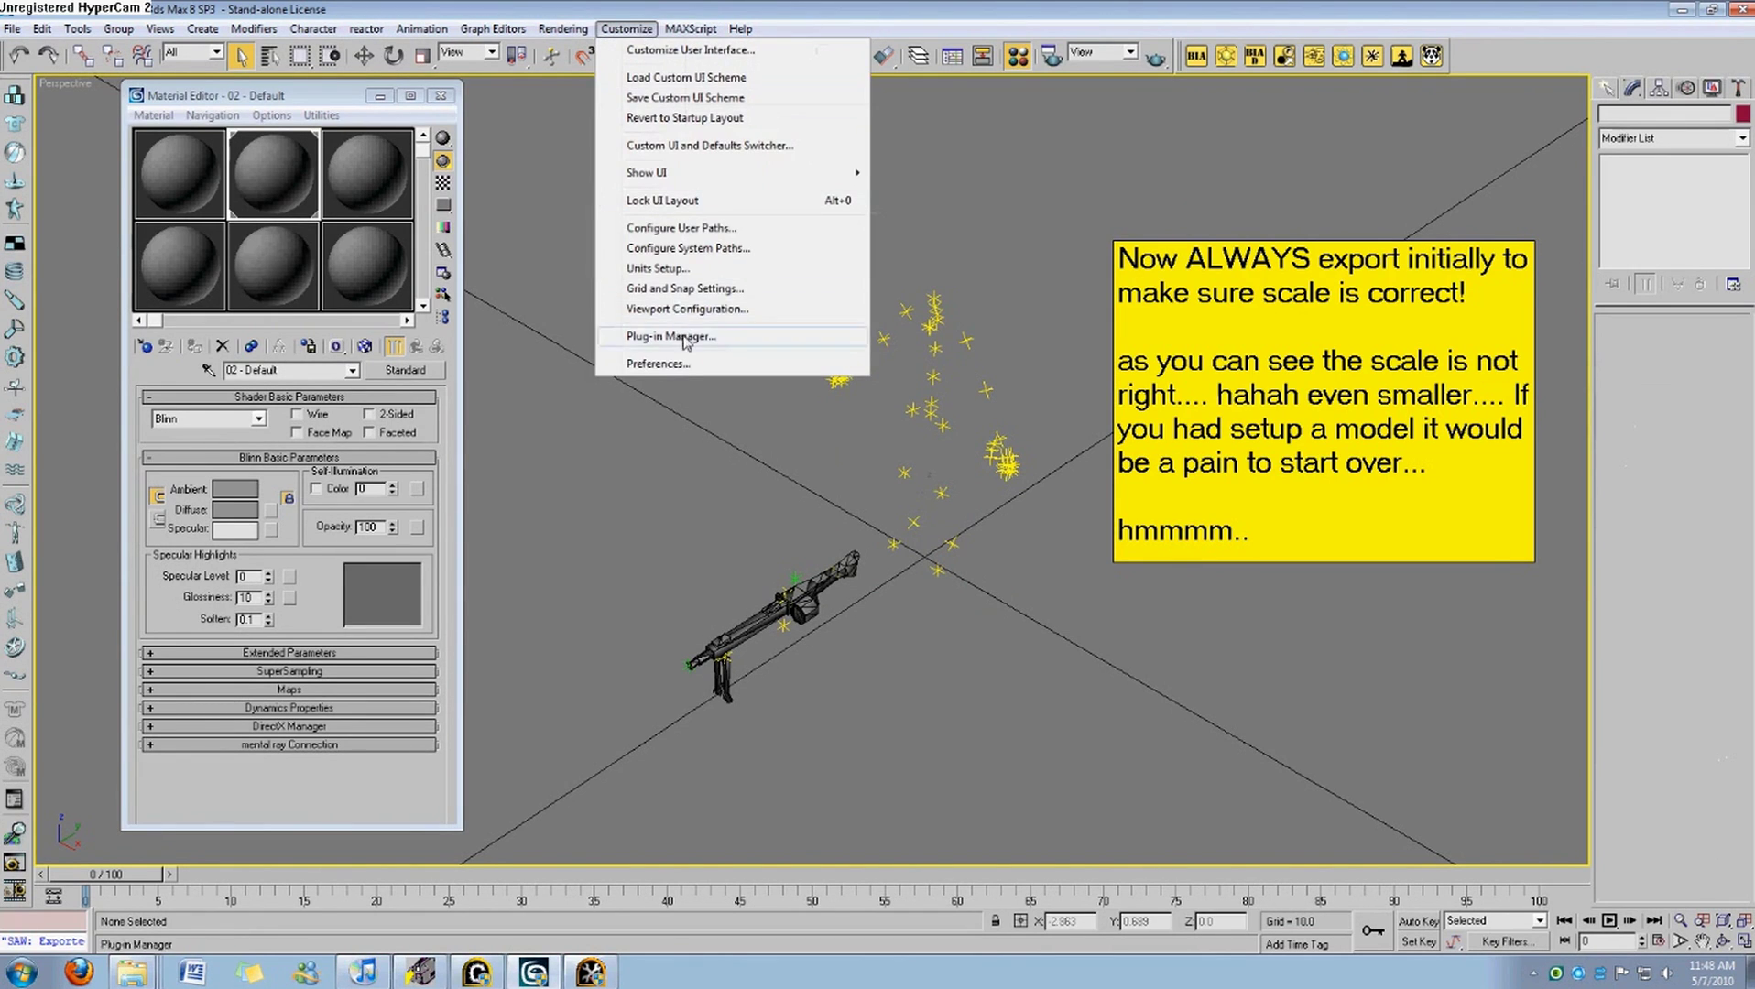
{"action": "left_click", "coordinate": [658, 268]}
{"action": "left_click", "coordinate": [880, 342]}
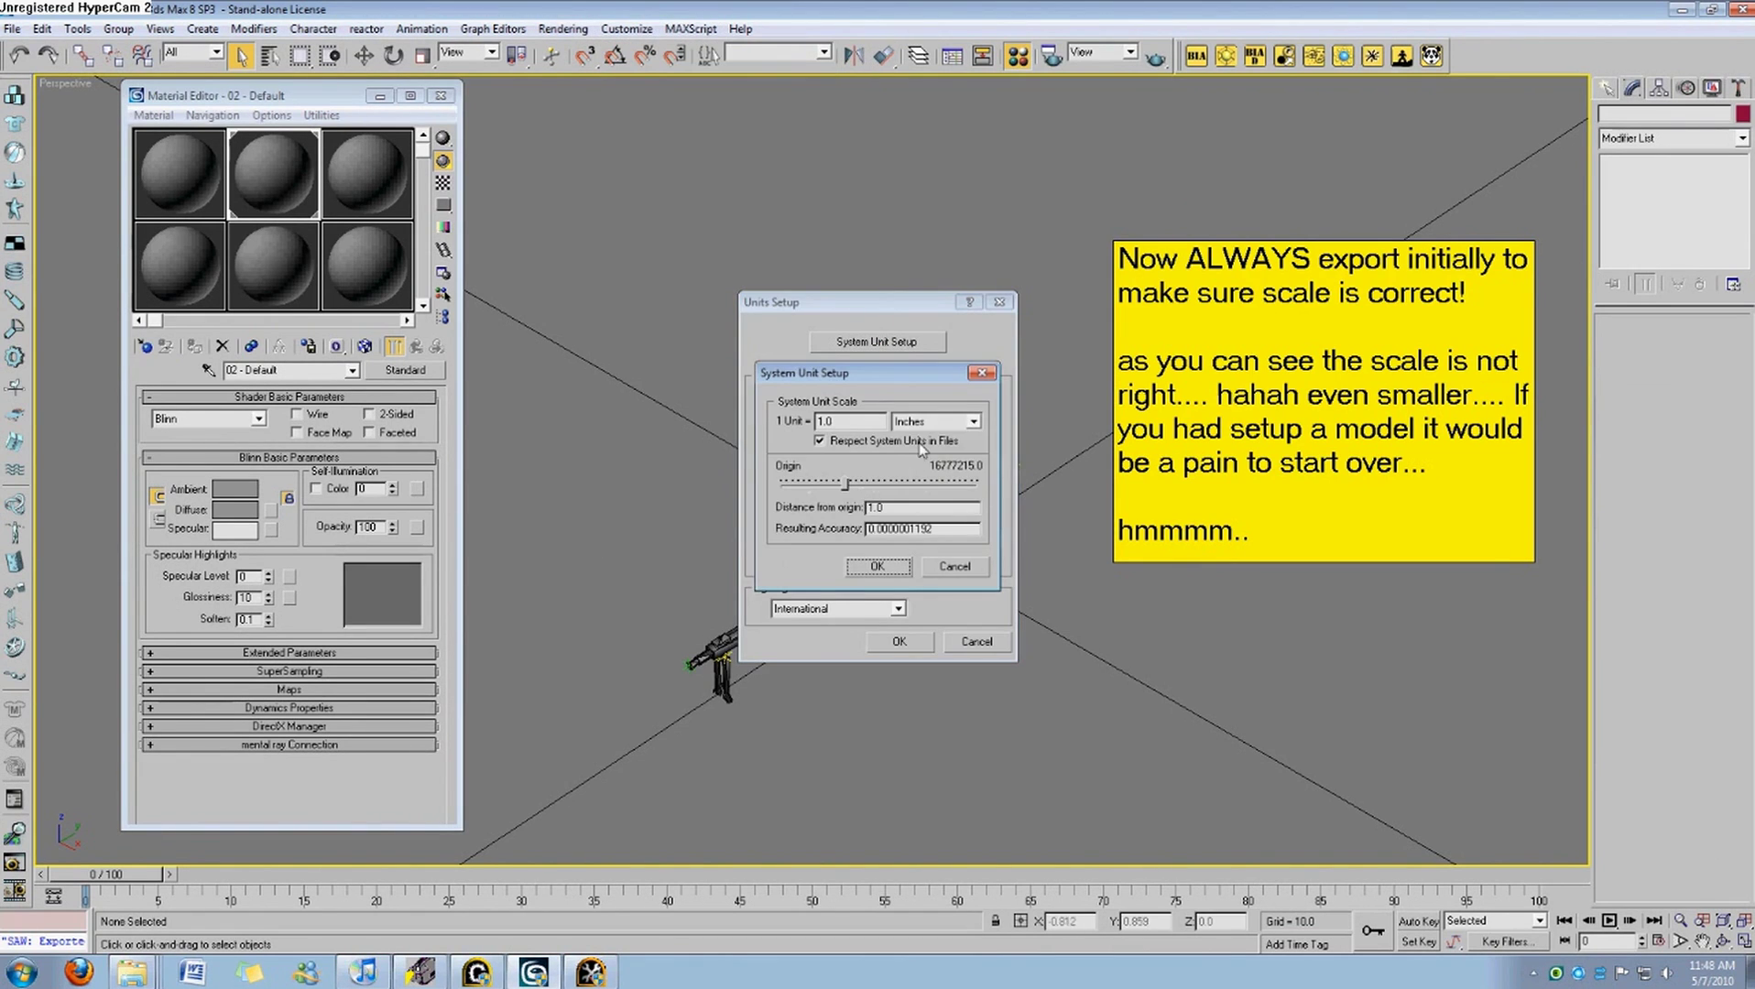
{"action": "left_click", "coordinate": [935, 422]}
{"action": "left_click", "coordinate": [925, 496]}
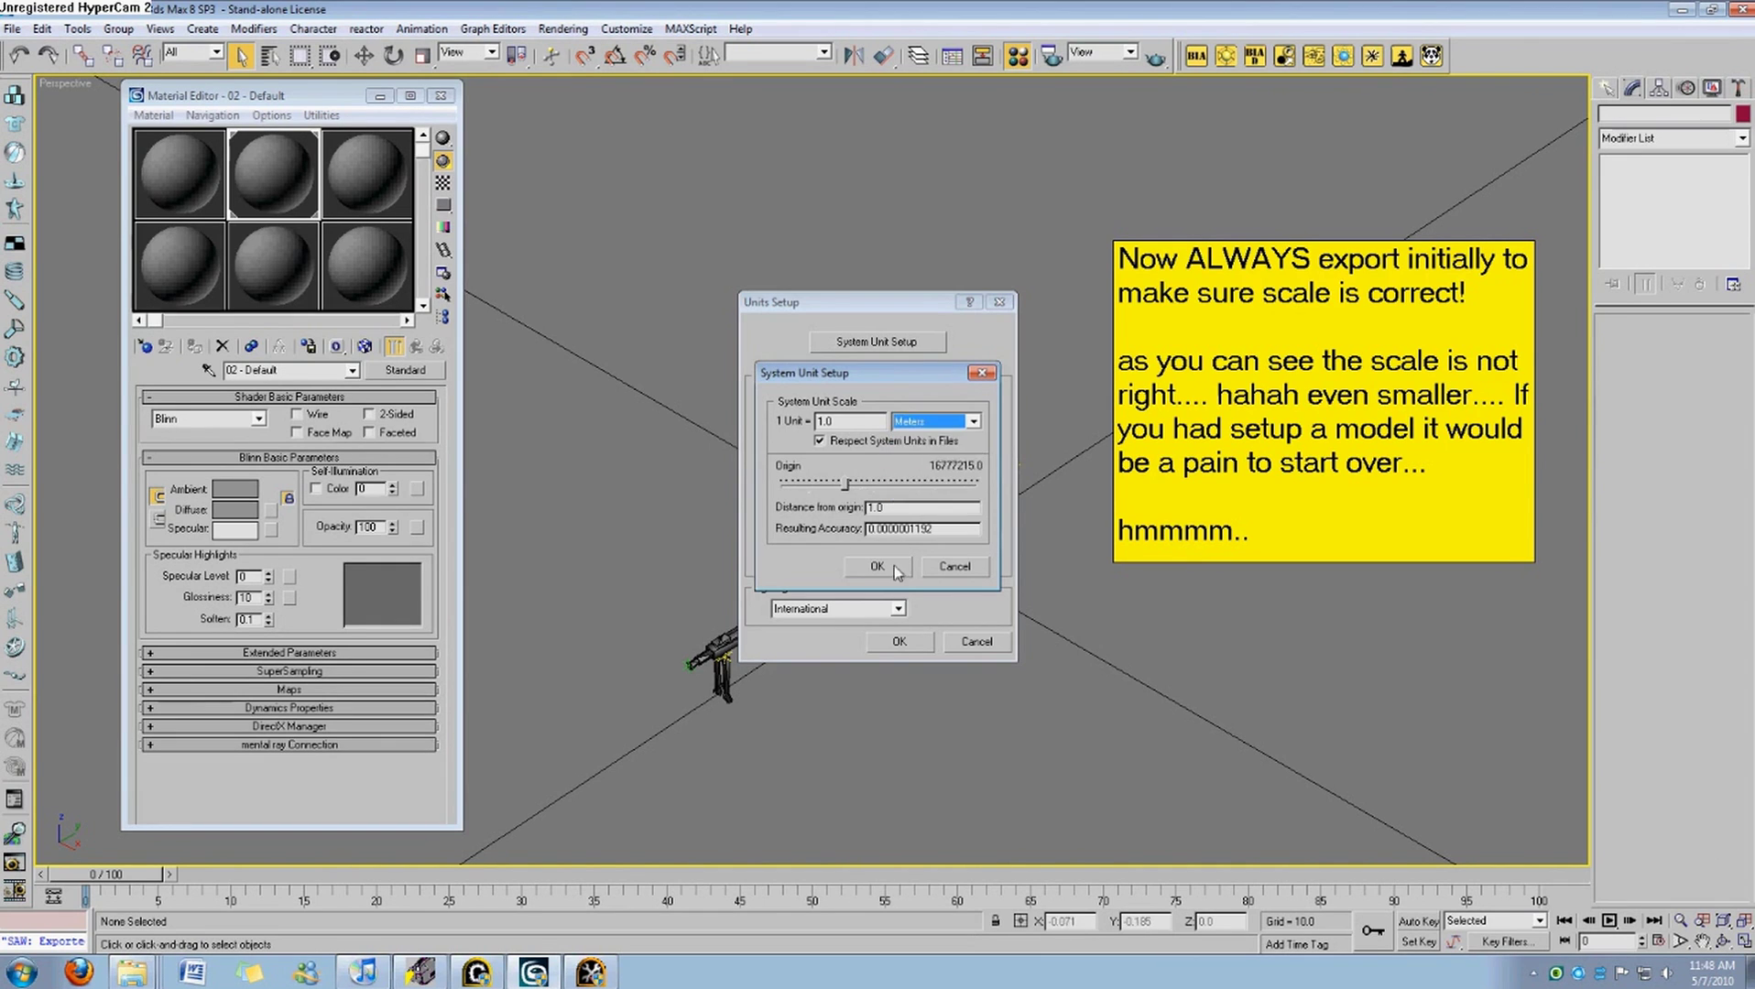
{"action": "left_click", "coordinate": [878, 566]}
{"action": "left_click", "coordinate": [899, 641]}
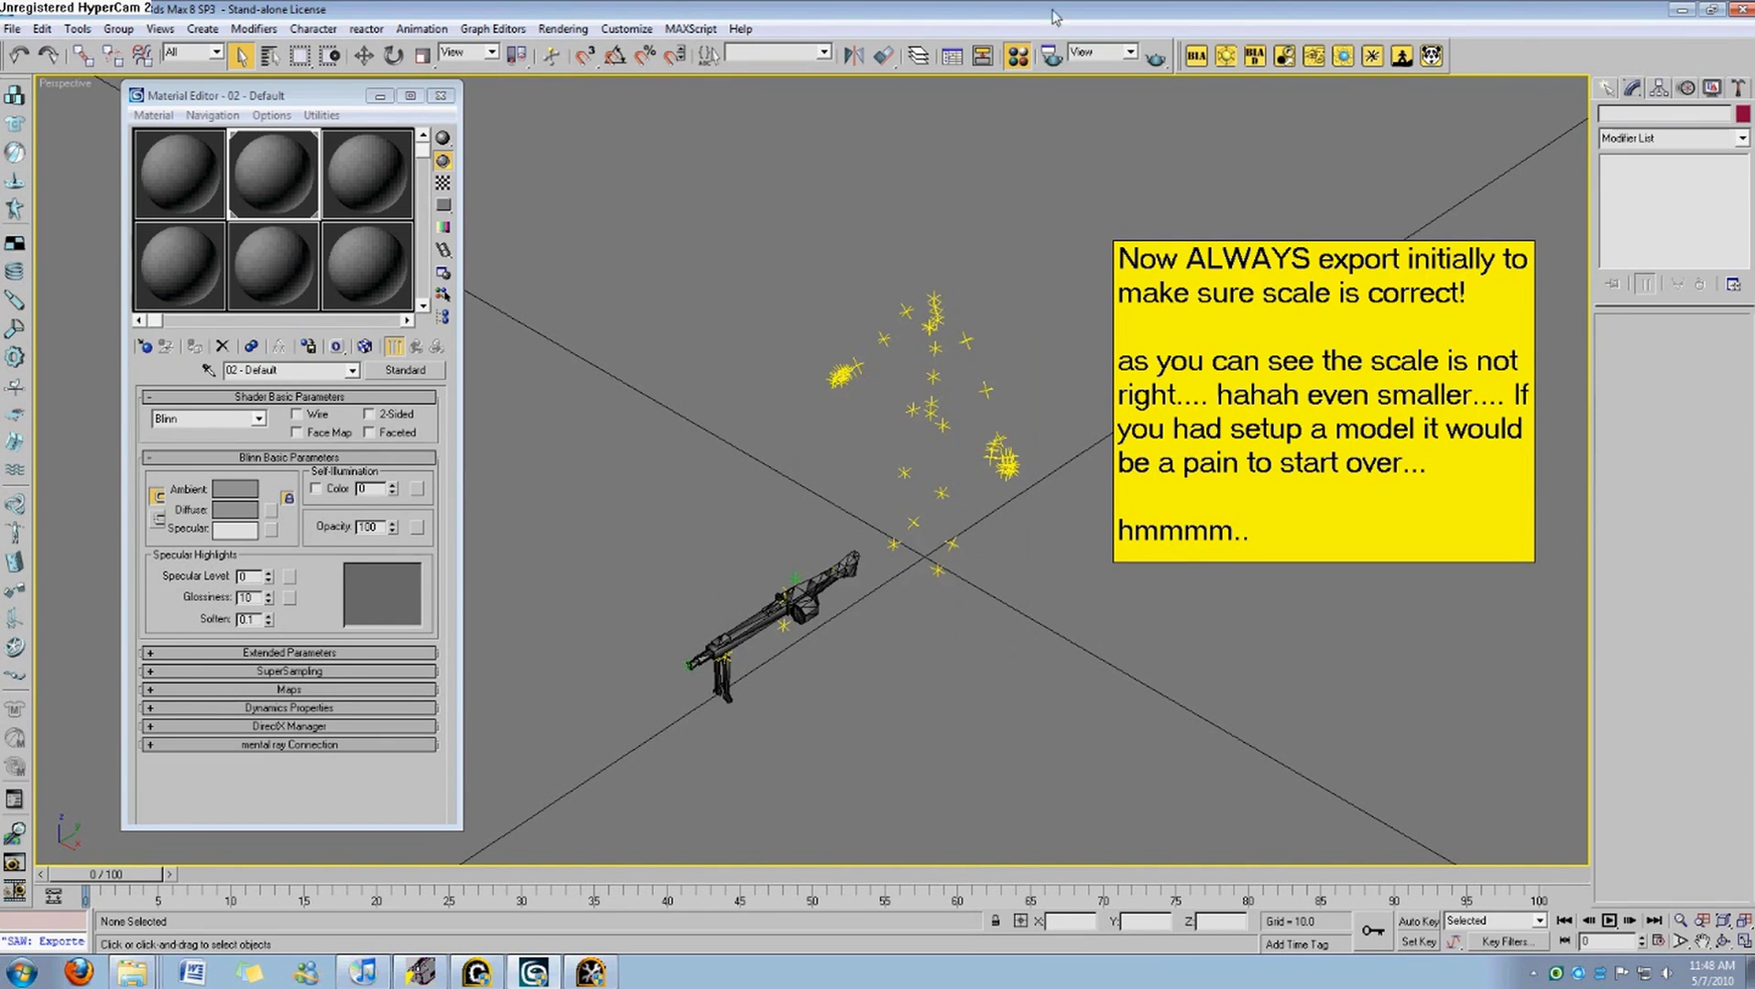
Export the SAW reference model again with the new units and switch back to the Relic model editor.
{"action": "left_click", "coordinate": [1196, 56]}
{"action": "left_click", "coordinate": [876, 541]}
{"action": "left_click", "coordinate": [807, 548]}
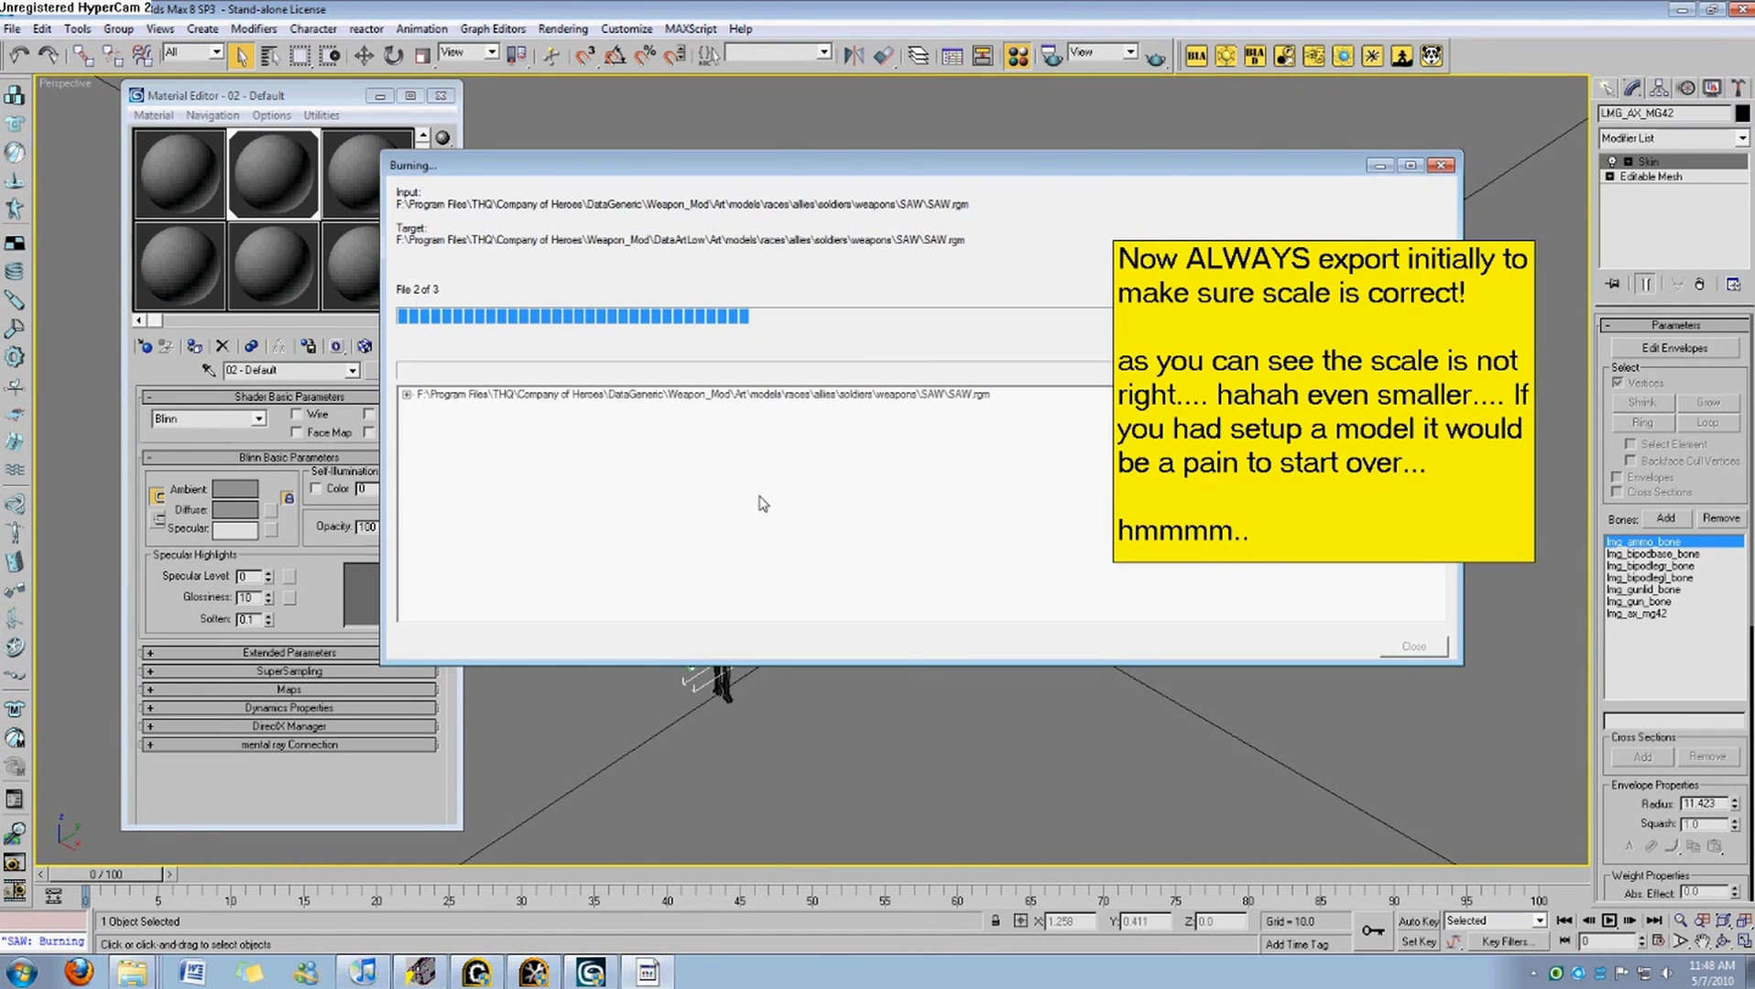
{"action": "left_click", "coordinate": [542, 977]}
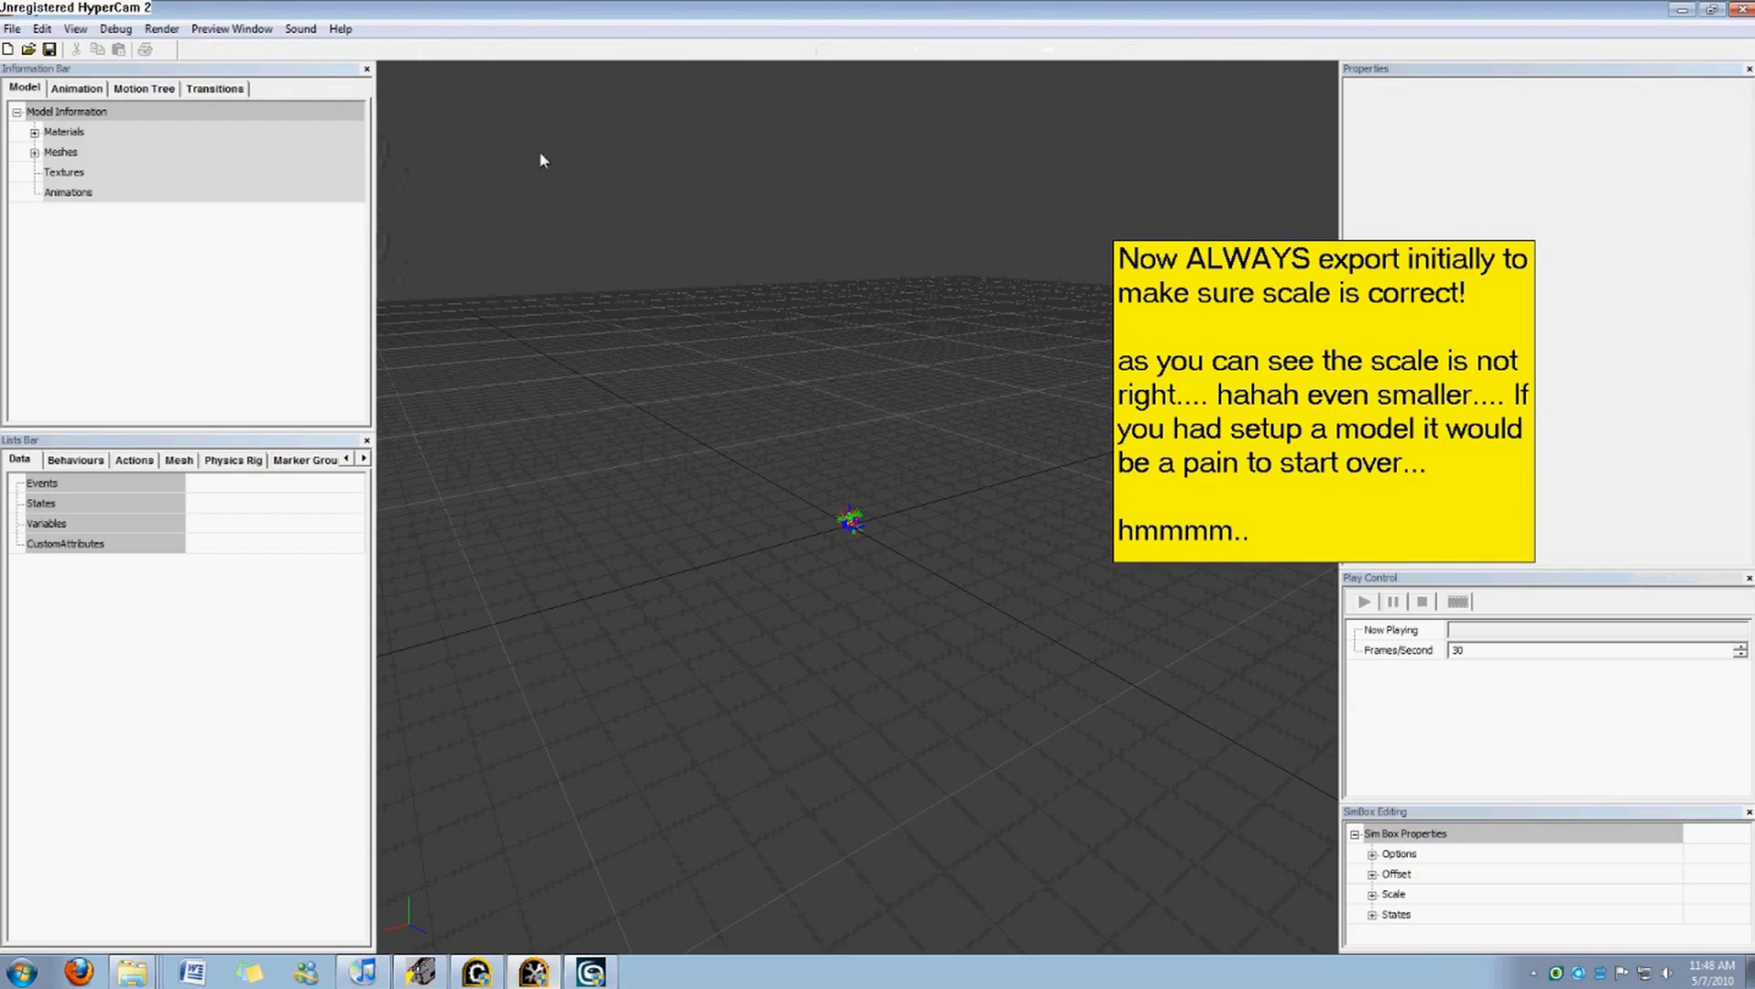
{"action": "left_click", "coordinate": [41, 30]}
{"action": "left_click", "coordinate": [41, 30]}
{"action": "left_click", "coordinate": [42, 29]}
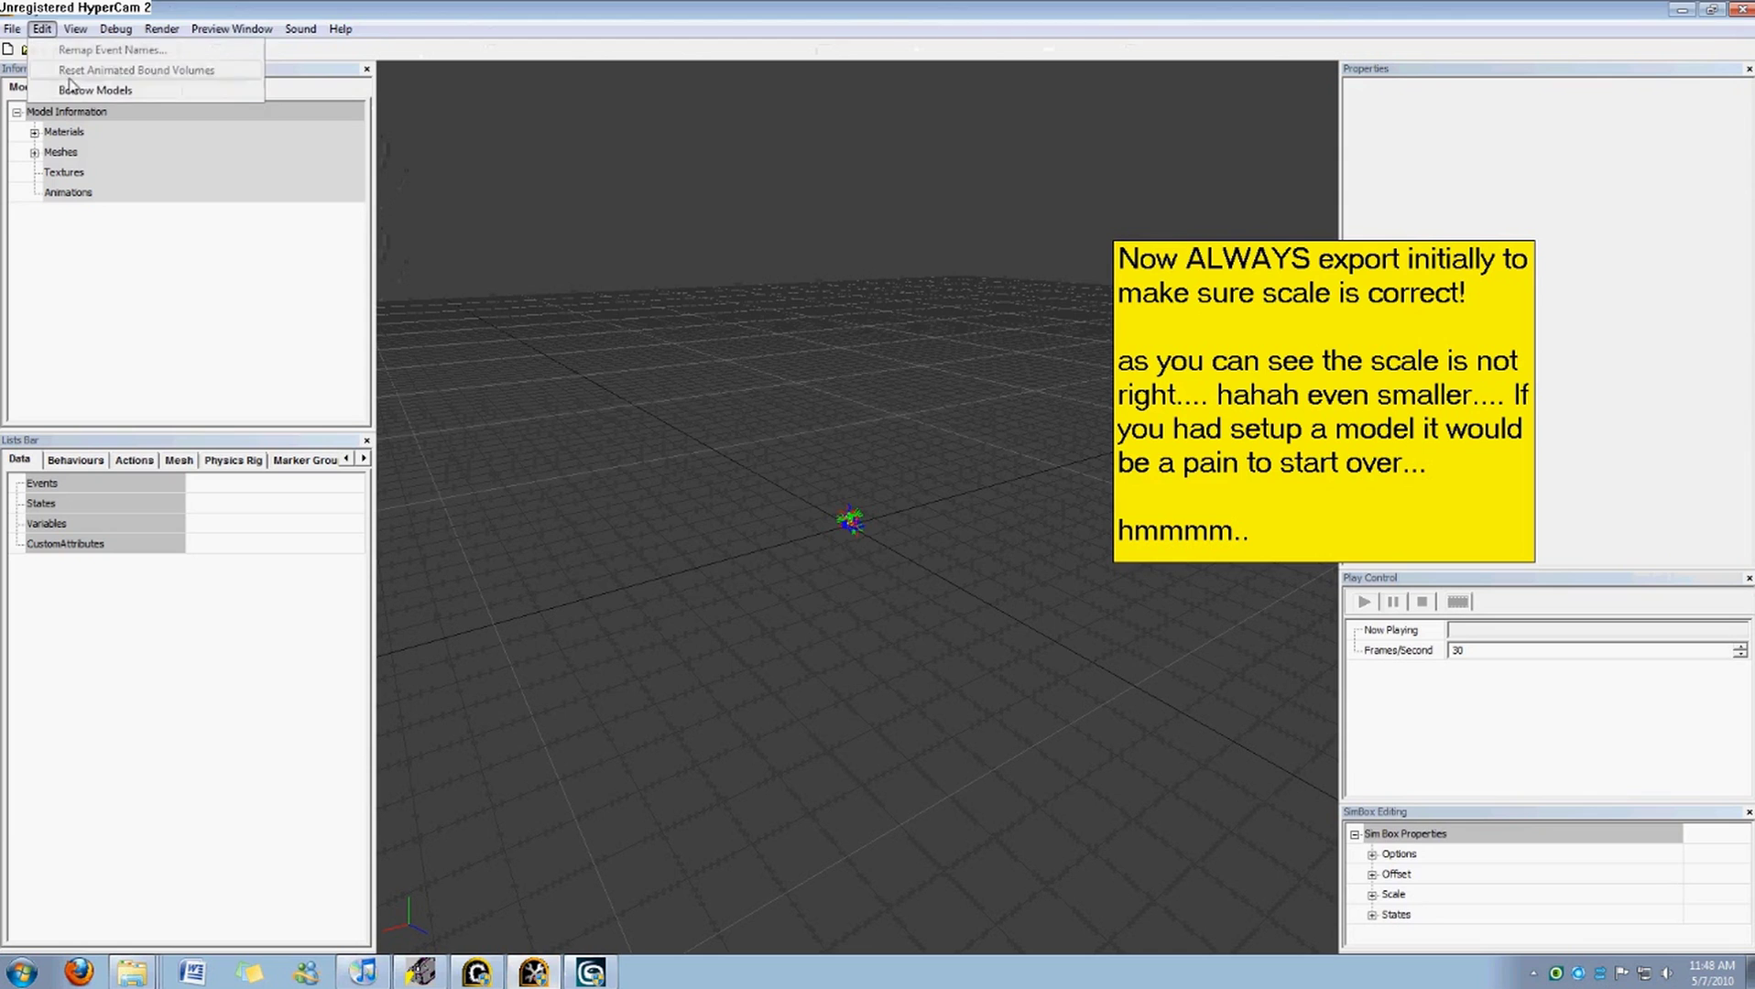
{"action": "left_click", "coordinate": [69, 89]}
{"action": "left_click", "coordinate": [1152, 618]}
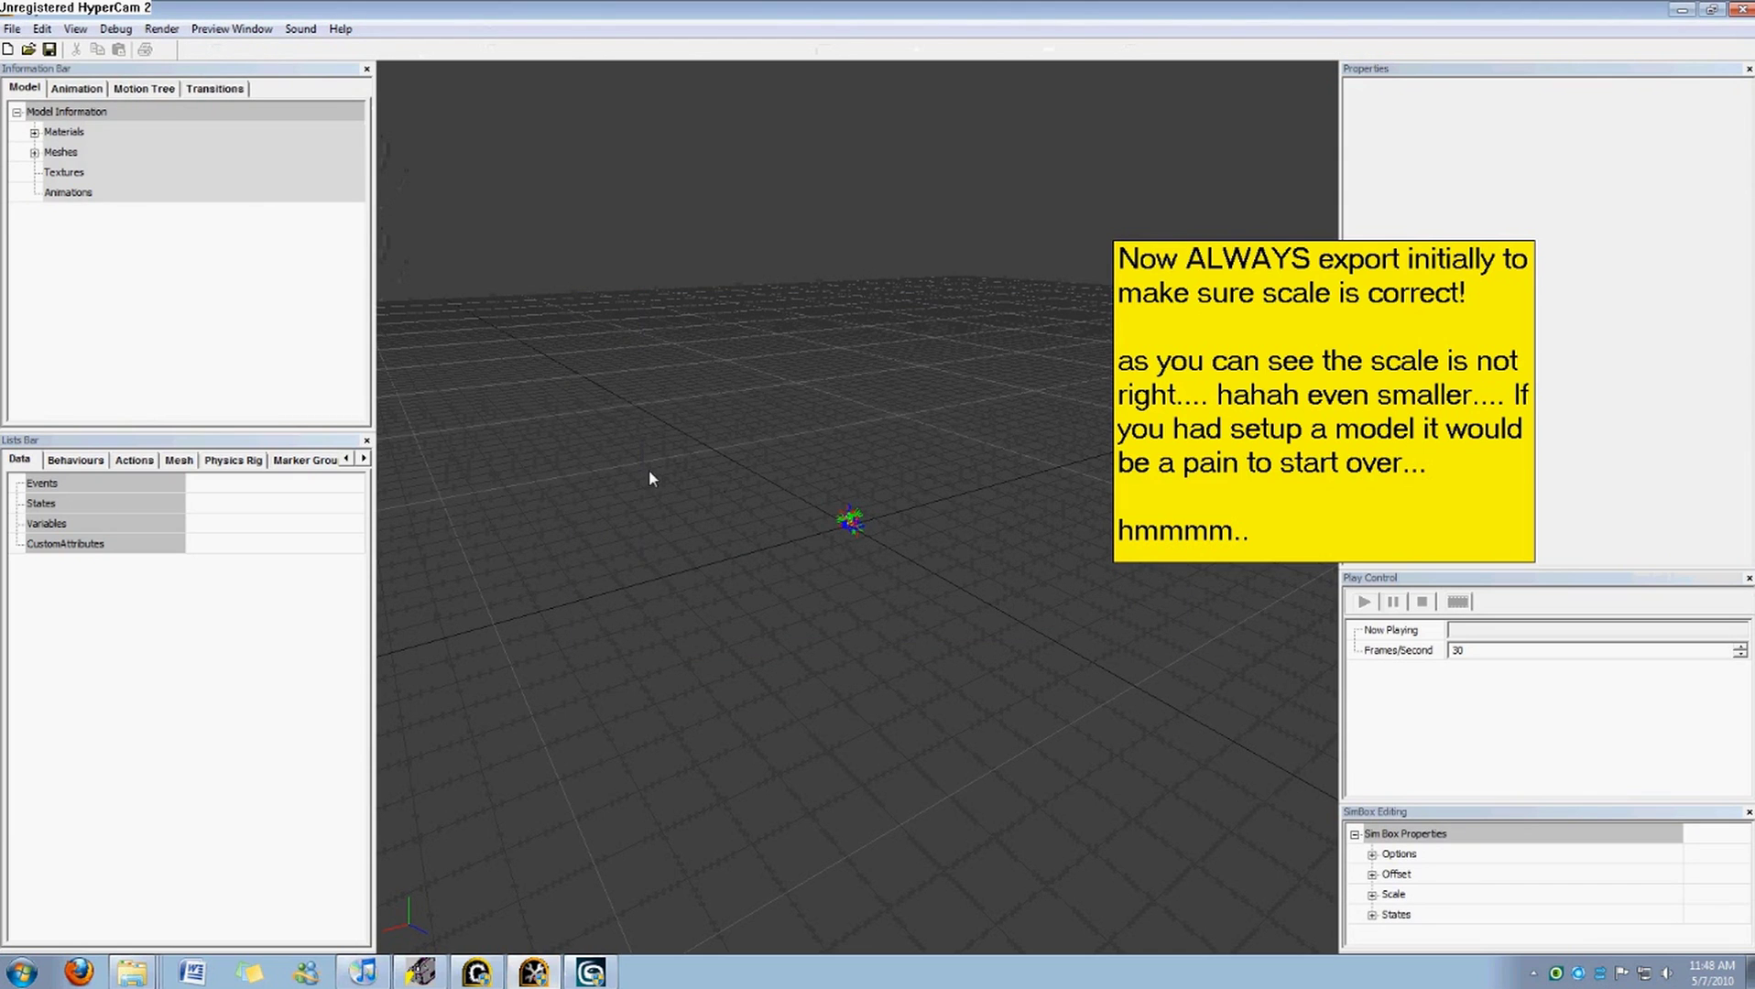
Reload the re-exported SAW RGM model in place of the outdated one.
{"action": "left_click", "coordinate": [12, 31]}
{"action": "left_click", "coordinate": [57, 92]}
{"action": "left_click", "coordinate": [890, 528]}
{"action": "left_click", "coordinate": [28, 49]}
{"action": "left_click", "coordinate": [752, 374]}
{"action": "left_click", "coordinate": [1076, 630]}
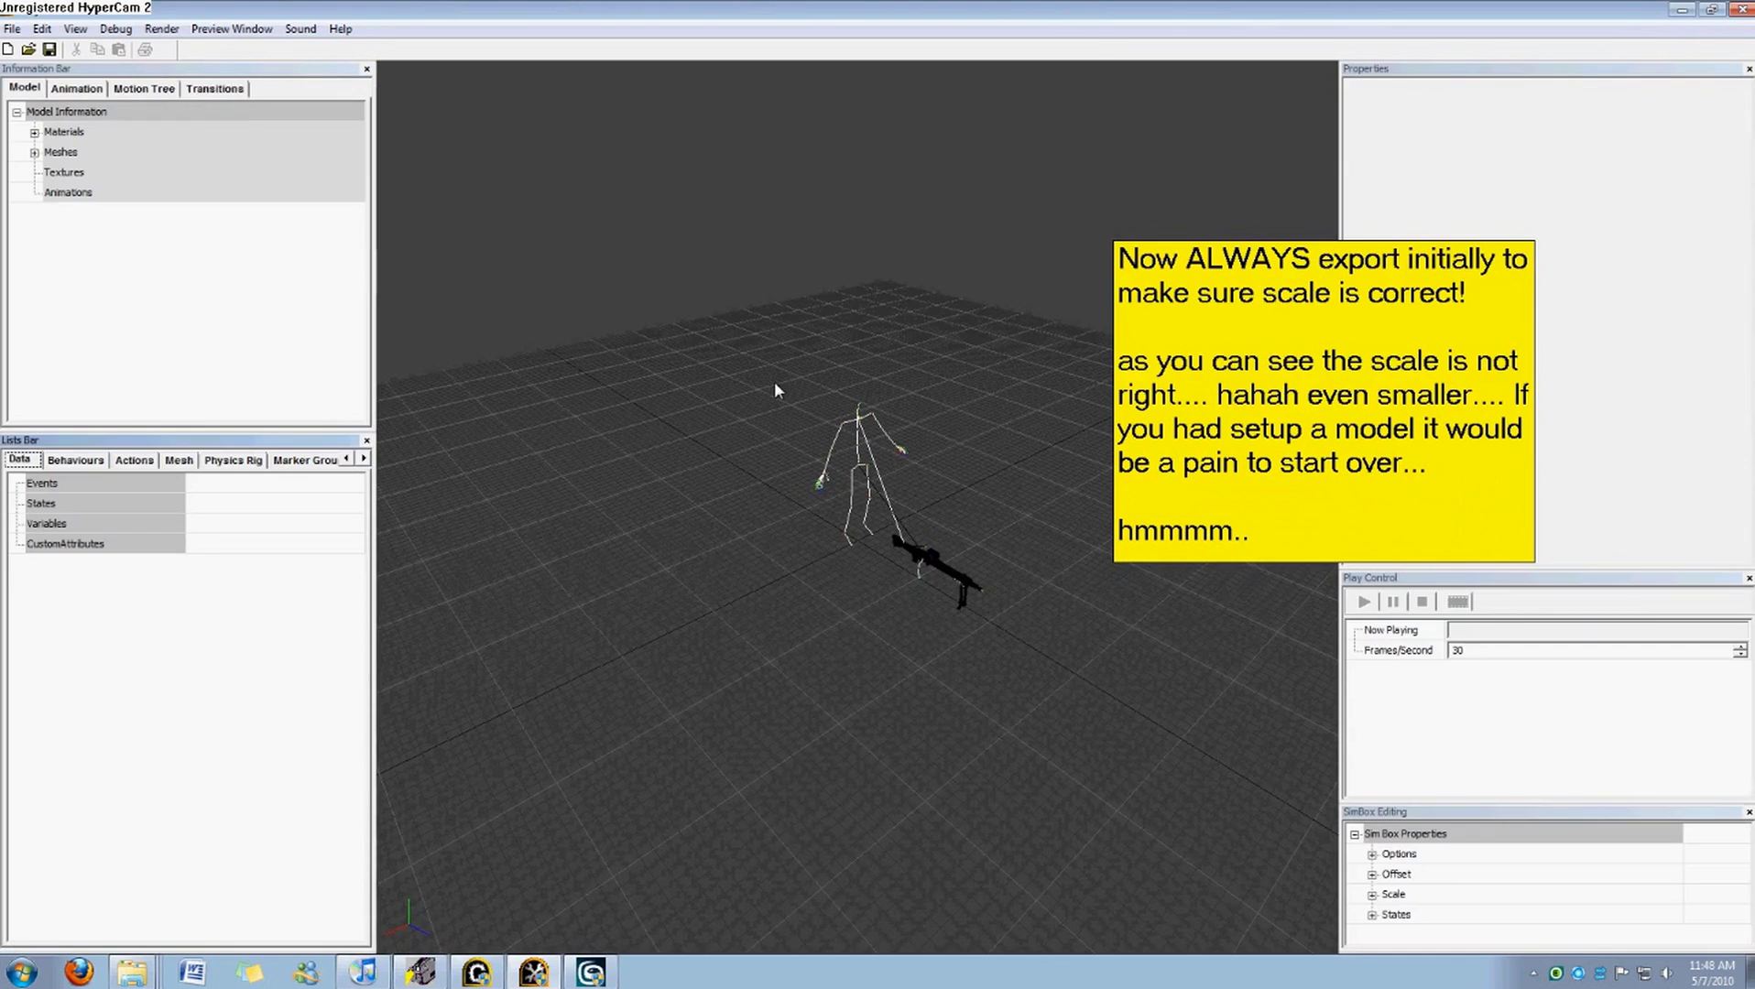
Replace the note's last line with "There we go! ok Just a quick recap, you have to change the Units scale from inches to meters".
{"action": "left_click", "coordinate": [1313, 541]}
{"action": "left_click", "coordinate": [1319, 539]}
{"action": "left_click_drag", "start_coordinate": [1275, 539], "coordinate": [1111, 541]}
{"action": "type", "text": "There we go"}
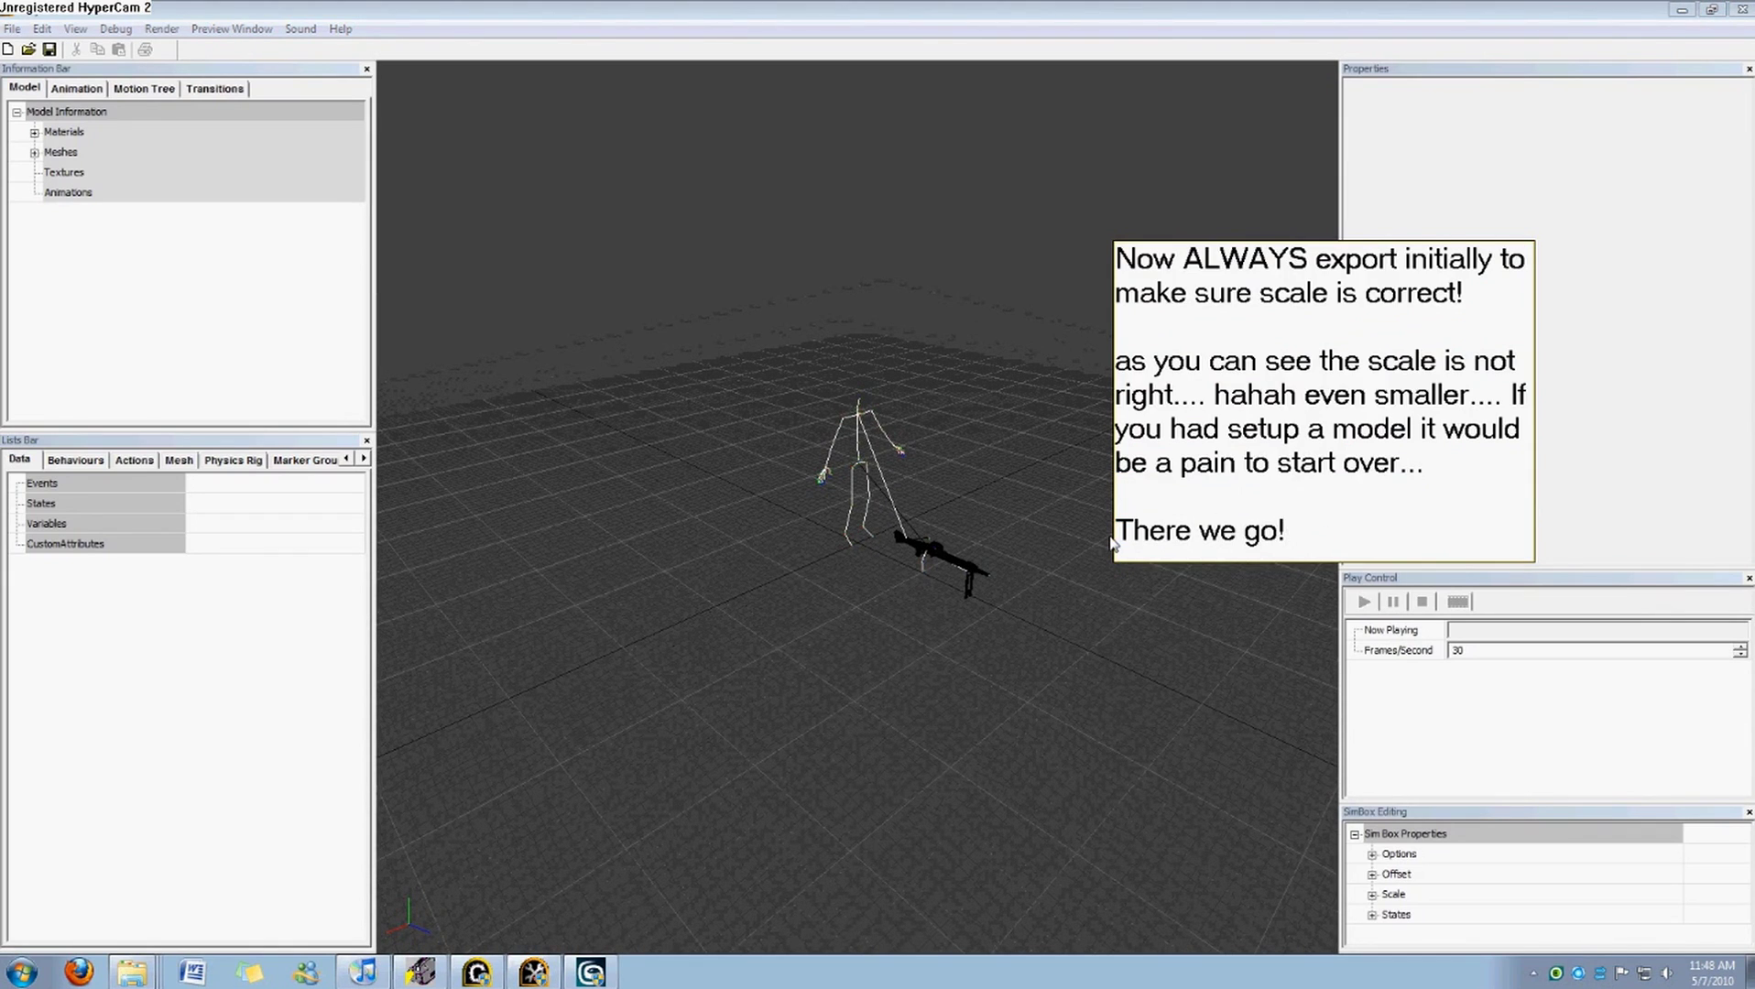
{"action": "type", "text": "! ok Just a quick recap, you "}
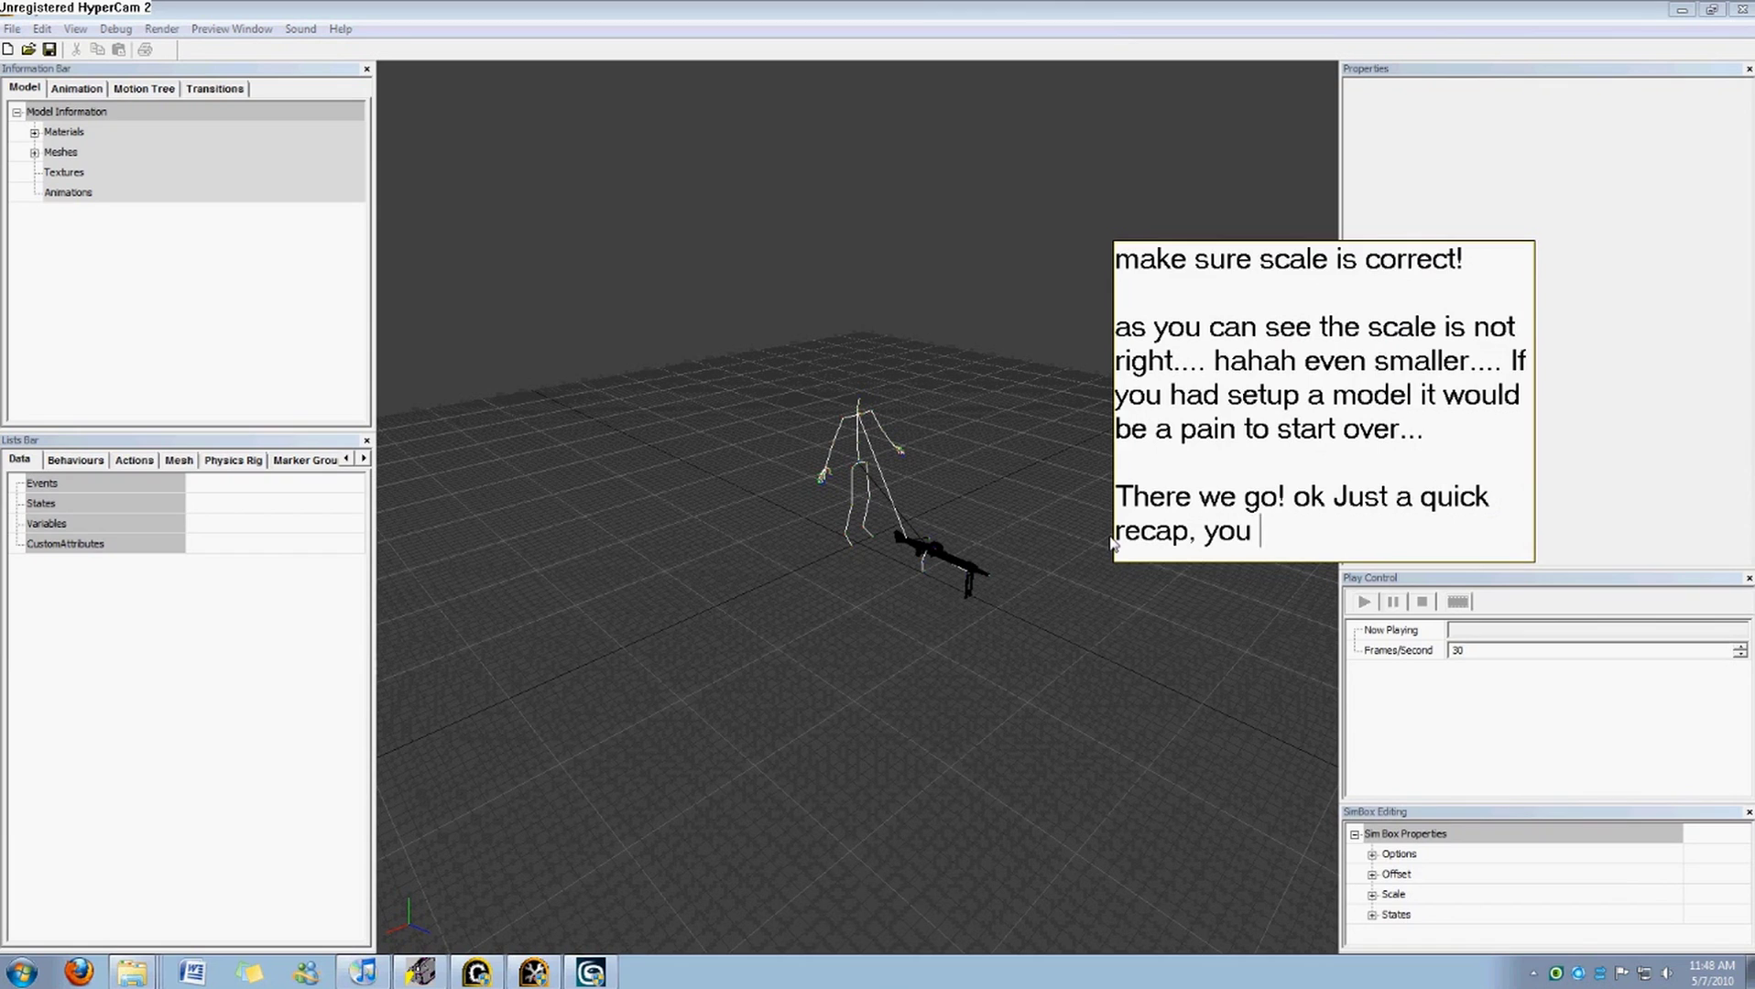
{"action": "type", "text": "have to change the "}
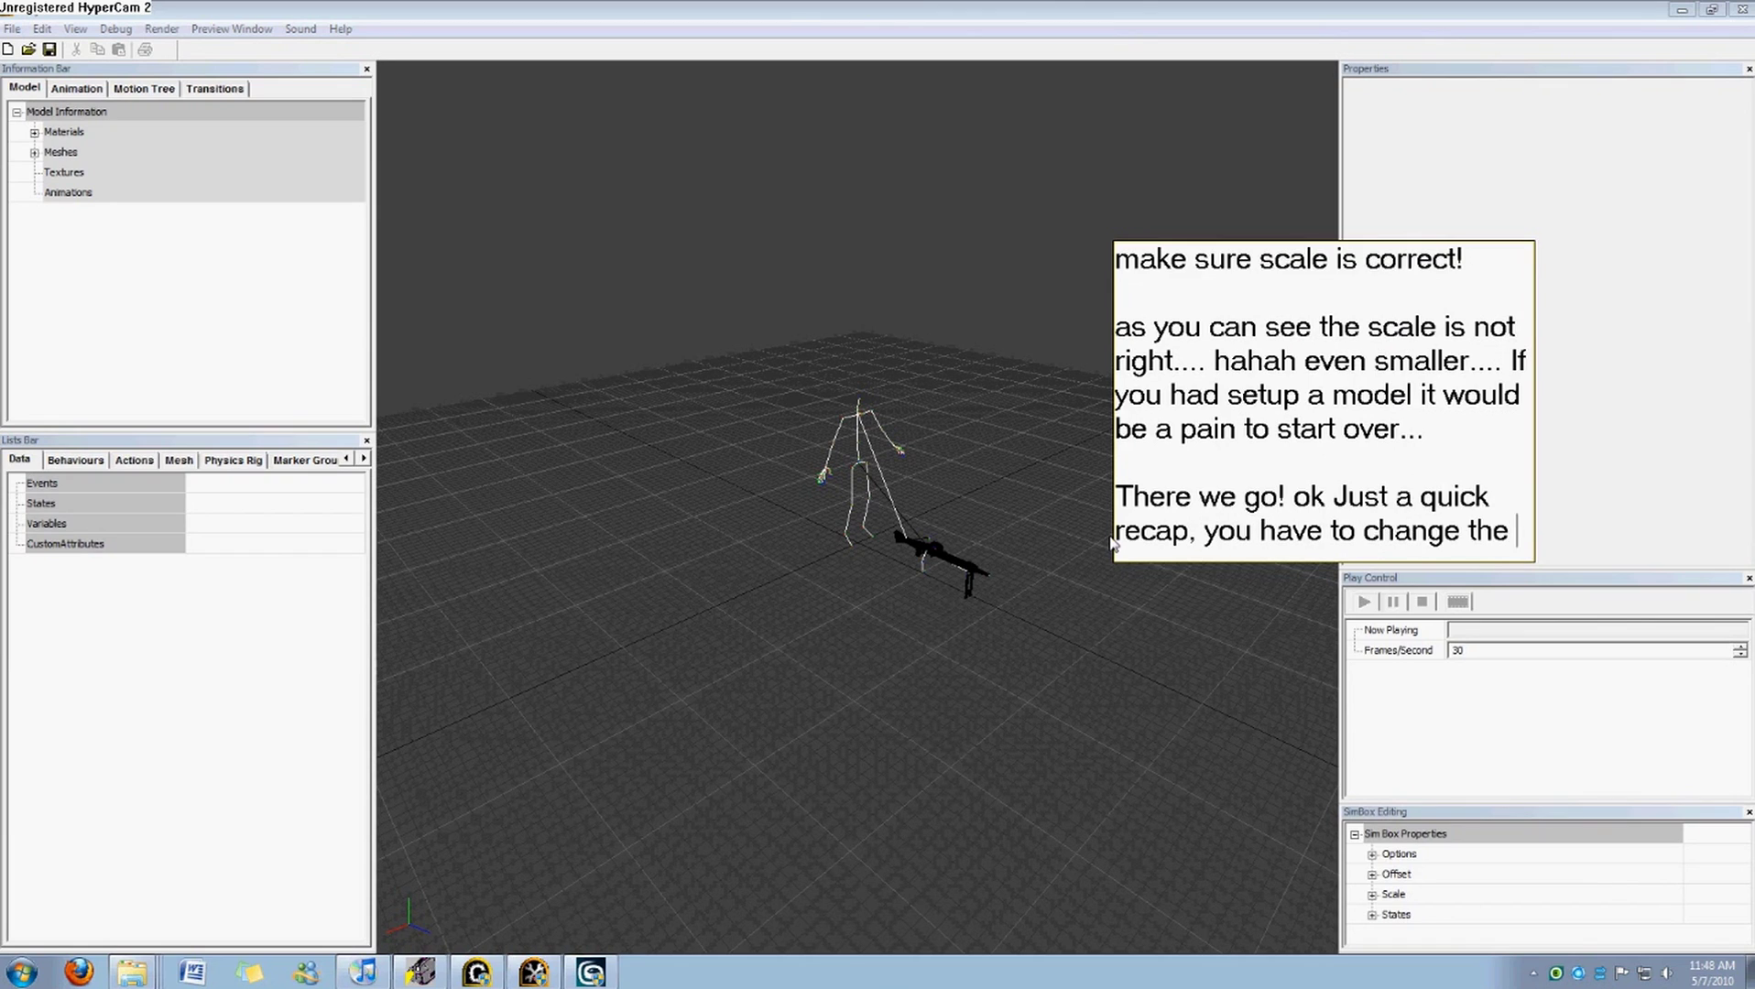
{"action": "type", "text": "scal"}
{"action": "key", "text": "BackSpace"}
{"action": "key", "text": "BackSpace"}
{"action": "key", "text": "BackSpace"}
{"action": "key", "text": "BackSpace"}
{"action": "type", "text": "UI"}
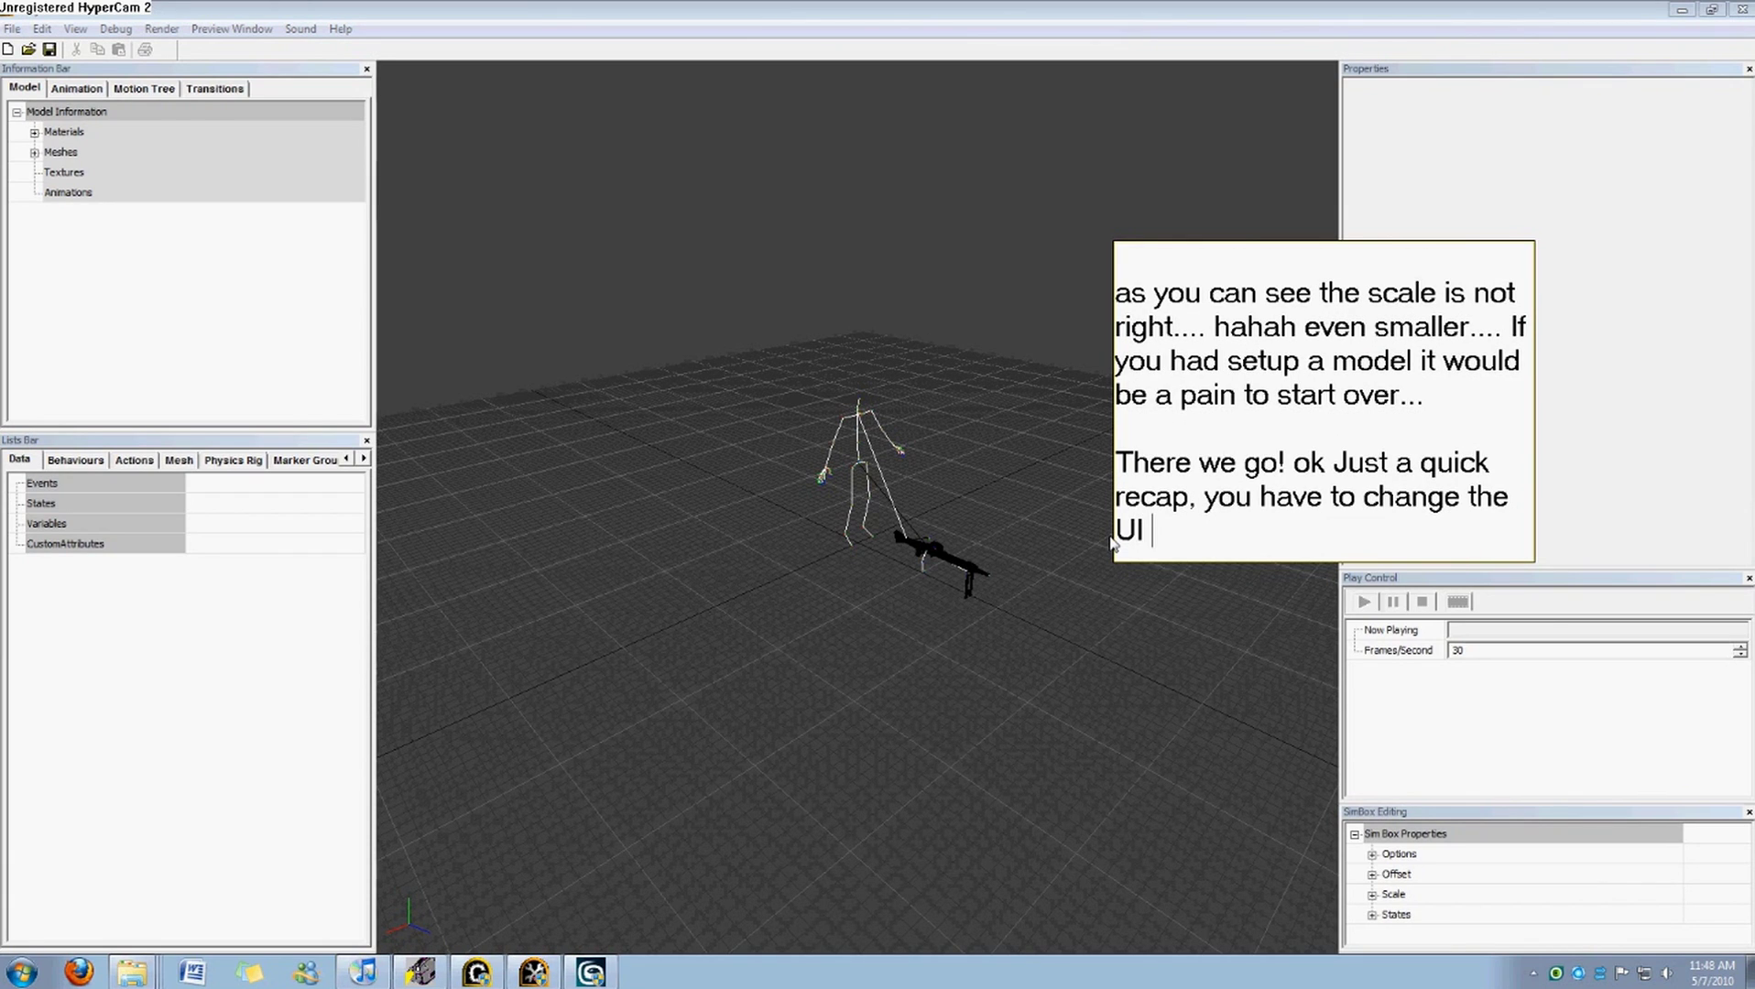
{"action": "type", "text": "nits scale from inches to meters"}
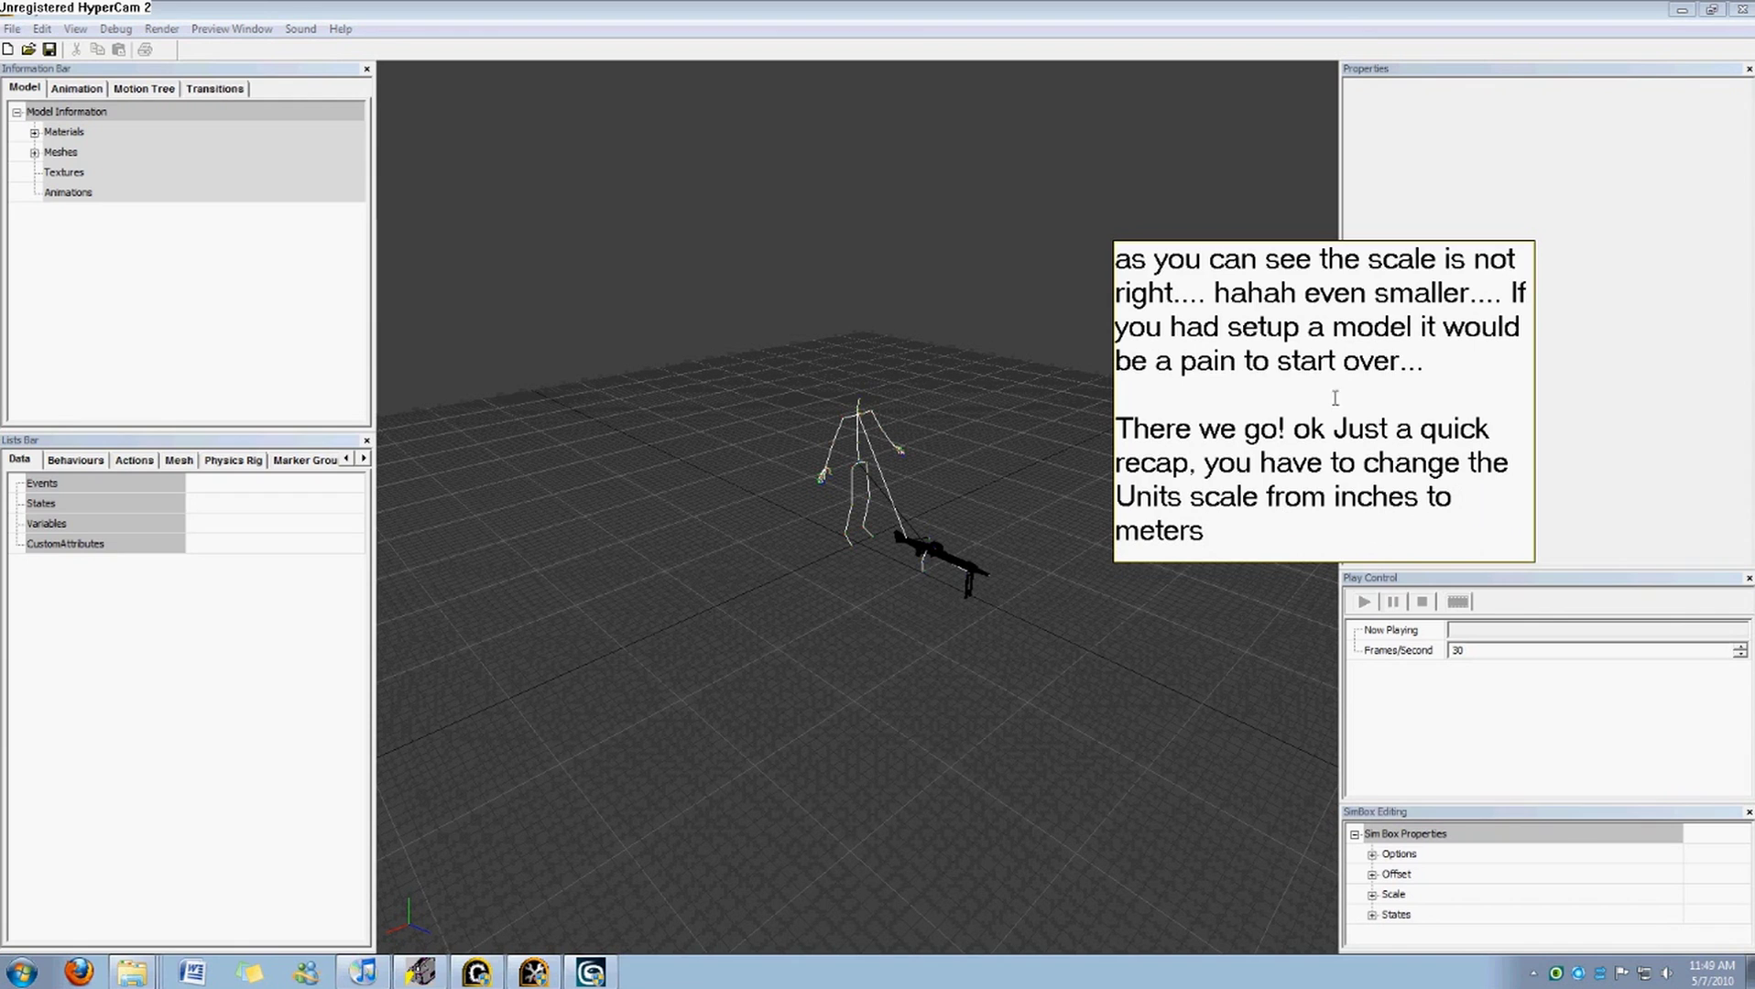
Delete the note's paragraph about the wrong scale with its extra blank lines and shorten the note to fit.
{"action": "left_click_drag", "start_coordinate": [1482, 363], "coordinate": [1040, 248]}
{"action": "key", "text": "BackSpace"}
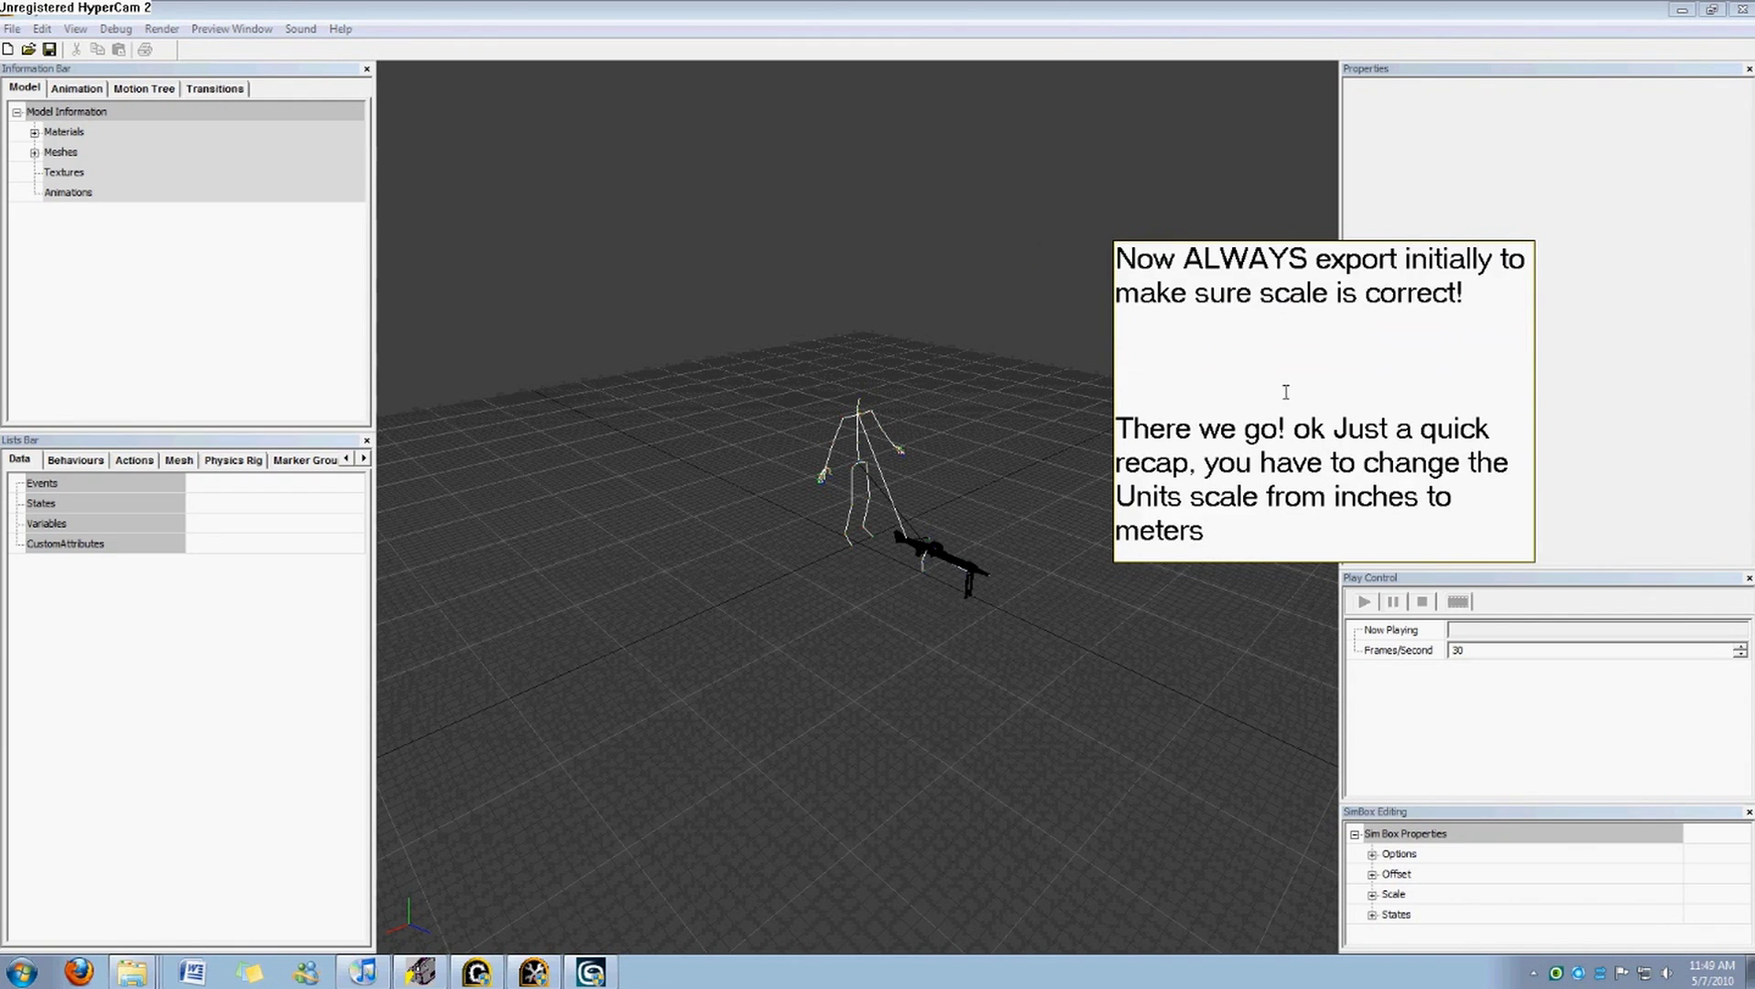
{"action": "key", "text": "BackSpace"}
{"action": "key", "text": "BackSpace"}
{"action": "left_click", "coordinate": [1291, 572]}
{"action": "left_click_drag", "start_coordinate": [1305, 560], "coordinate": [1304, 513]}
Examine the SAW model's scale against the skeleton up close and show its animation list.
{"action": "middle_click_drag", "start_coordinate": [839, 552], "coordinate": [852, 563]}
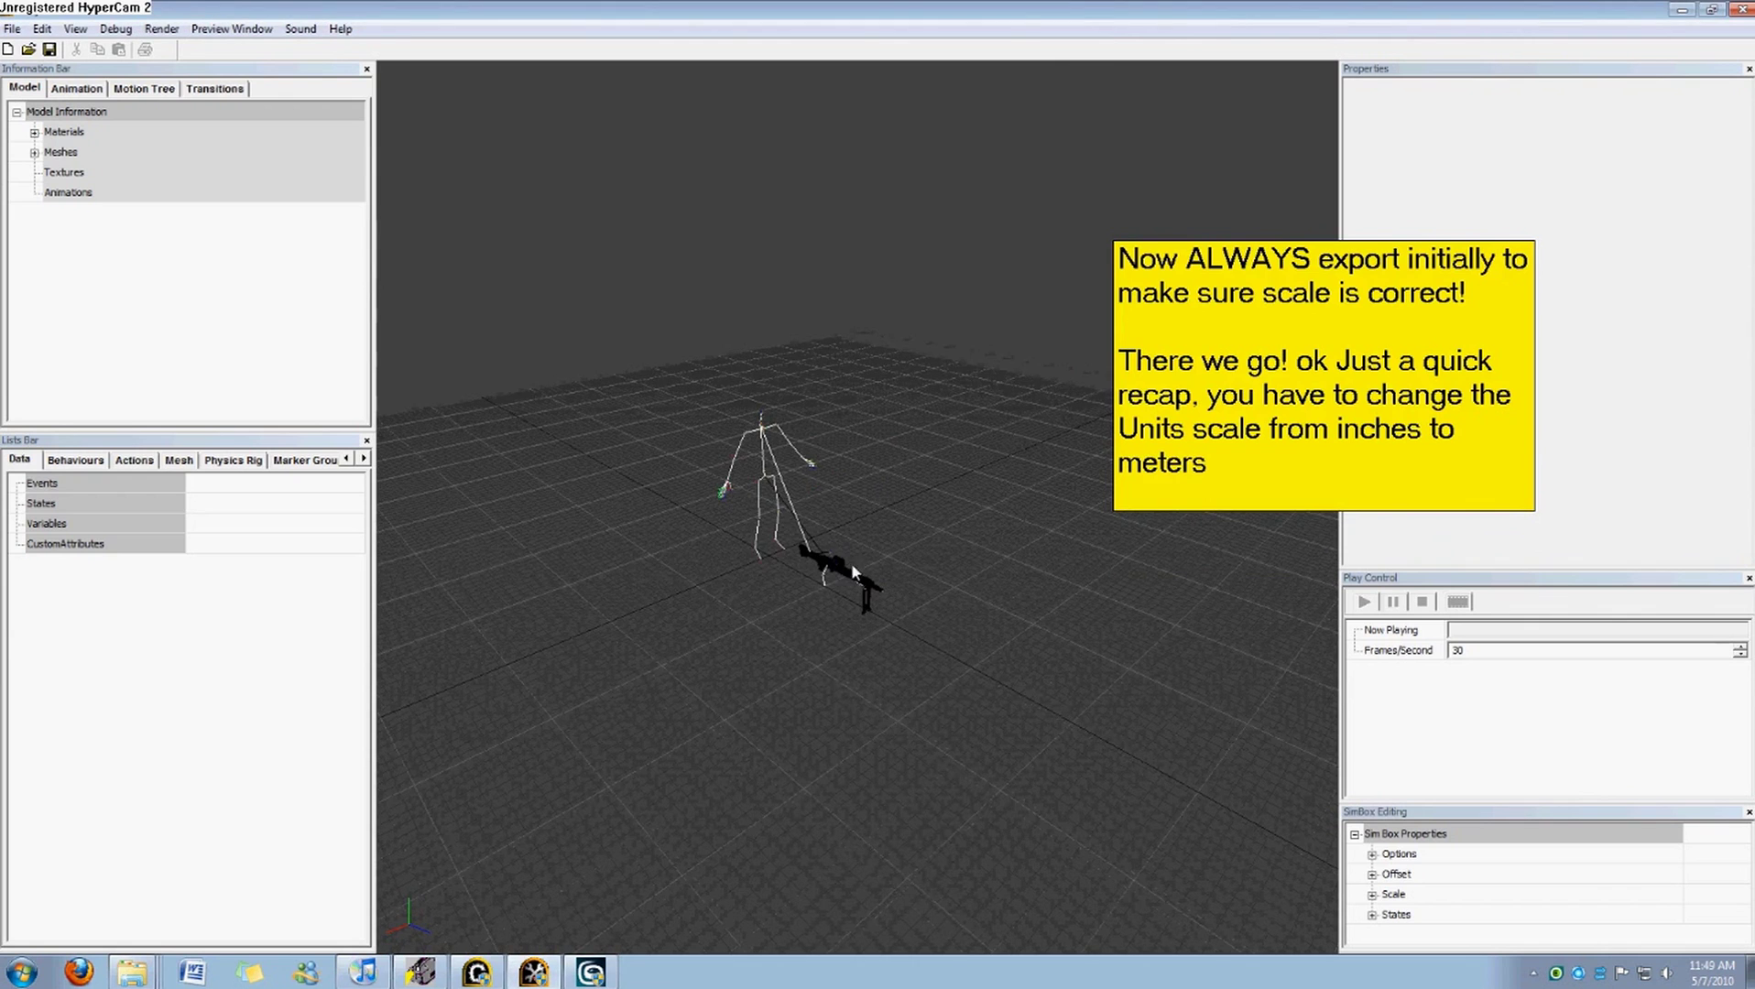
{"action": "left_click_drag", "start_coordinate": [852, 562], "coordinate": [653, 569]}
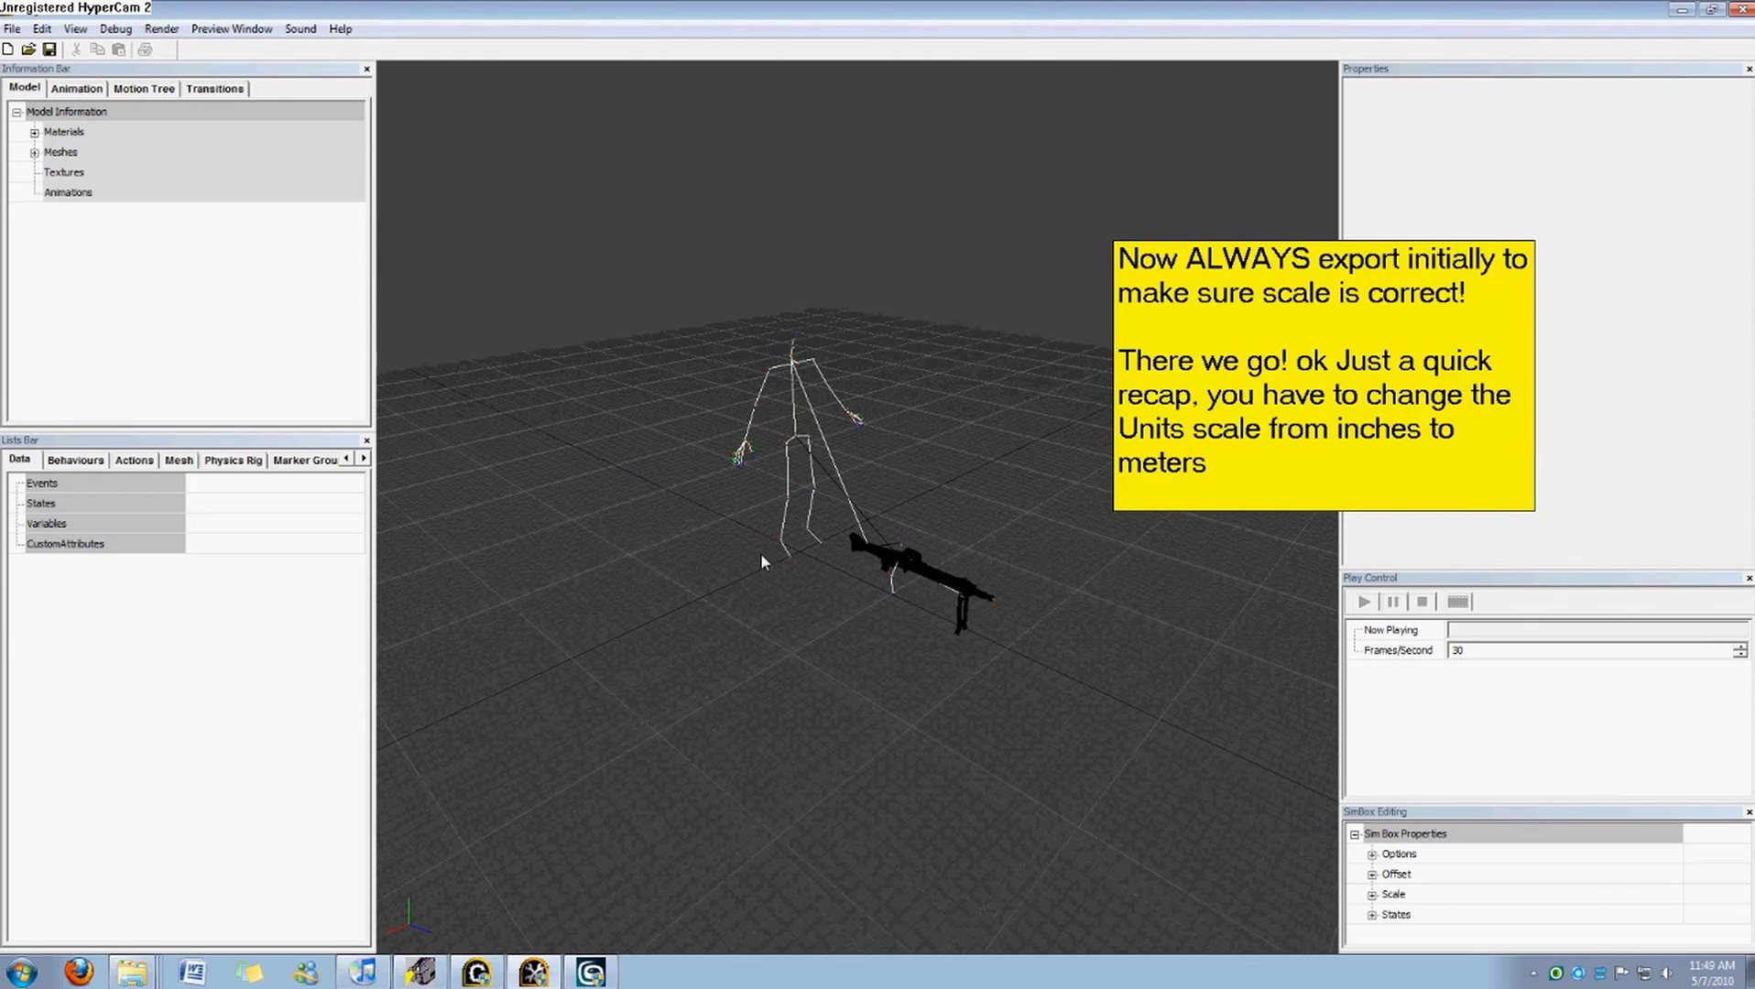
{"action": "left_click", "coordinate": [77, 87]}
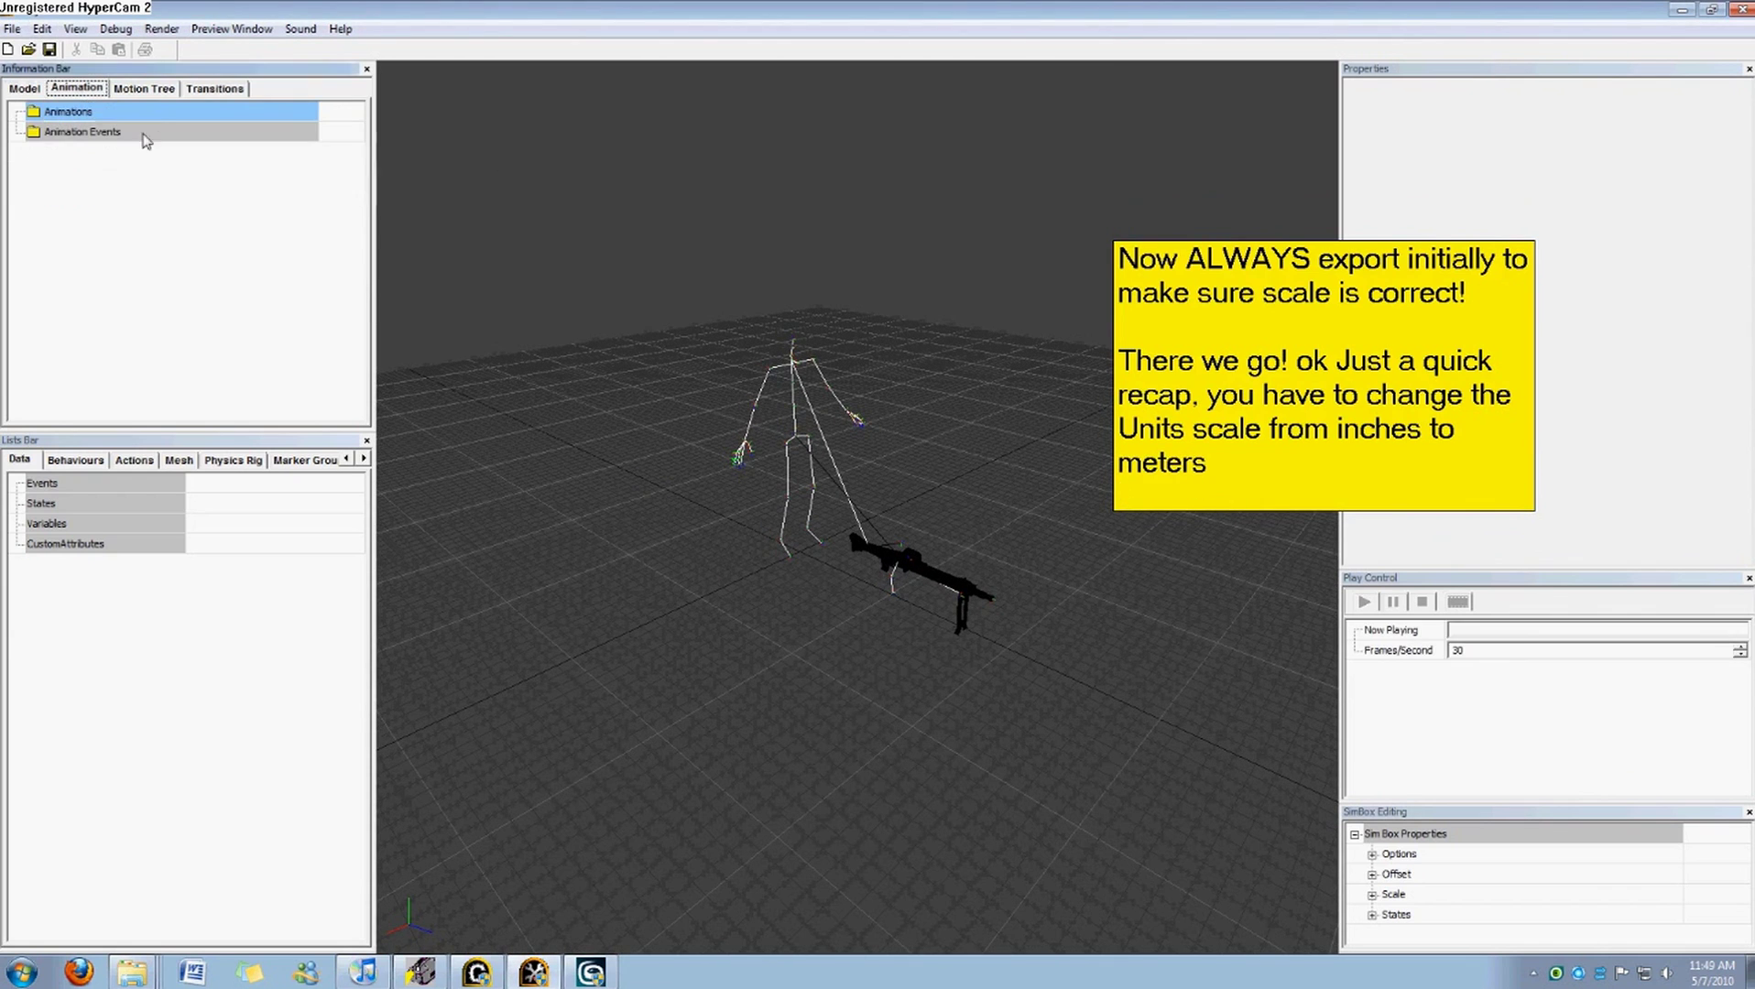
Append "Now lets put those mg42_light files in" to the note and enlarge it to show the full text.
{"action": "double_click", "coordinate": [1222, 469]}
{"action": "left_click", "coordinate": [1328, 489]}
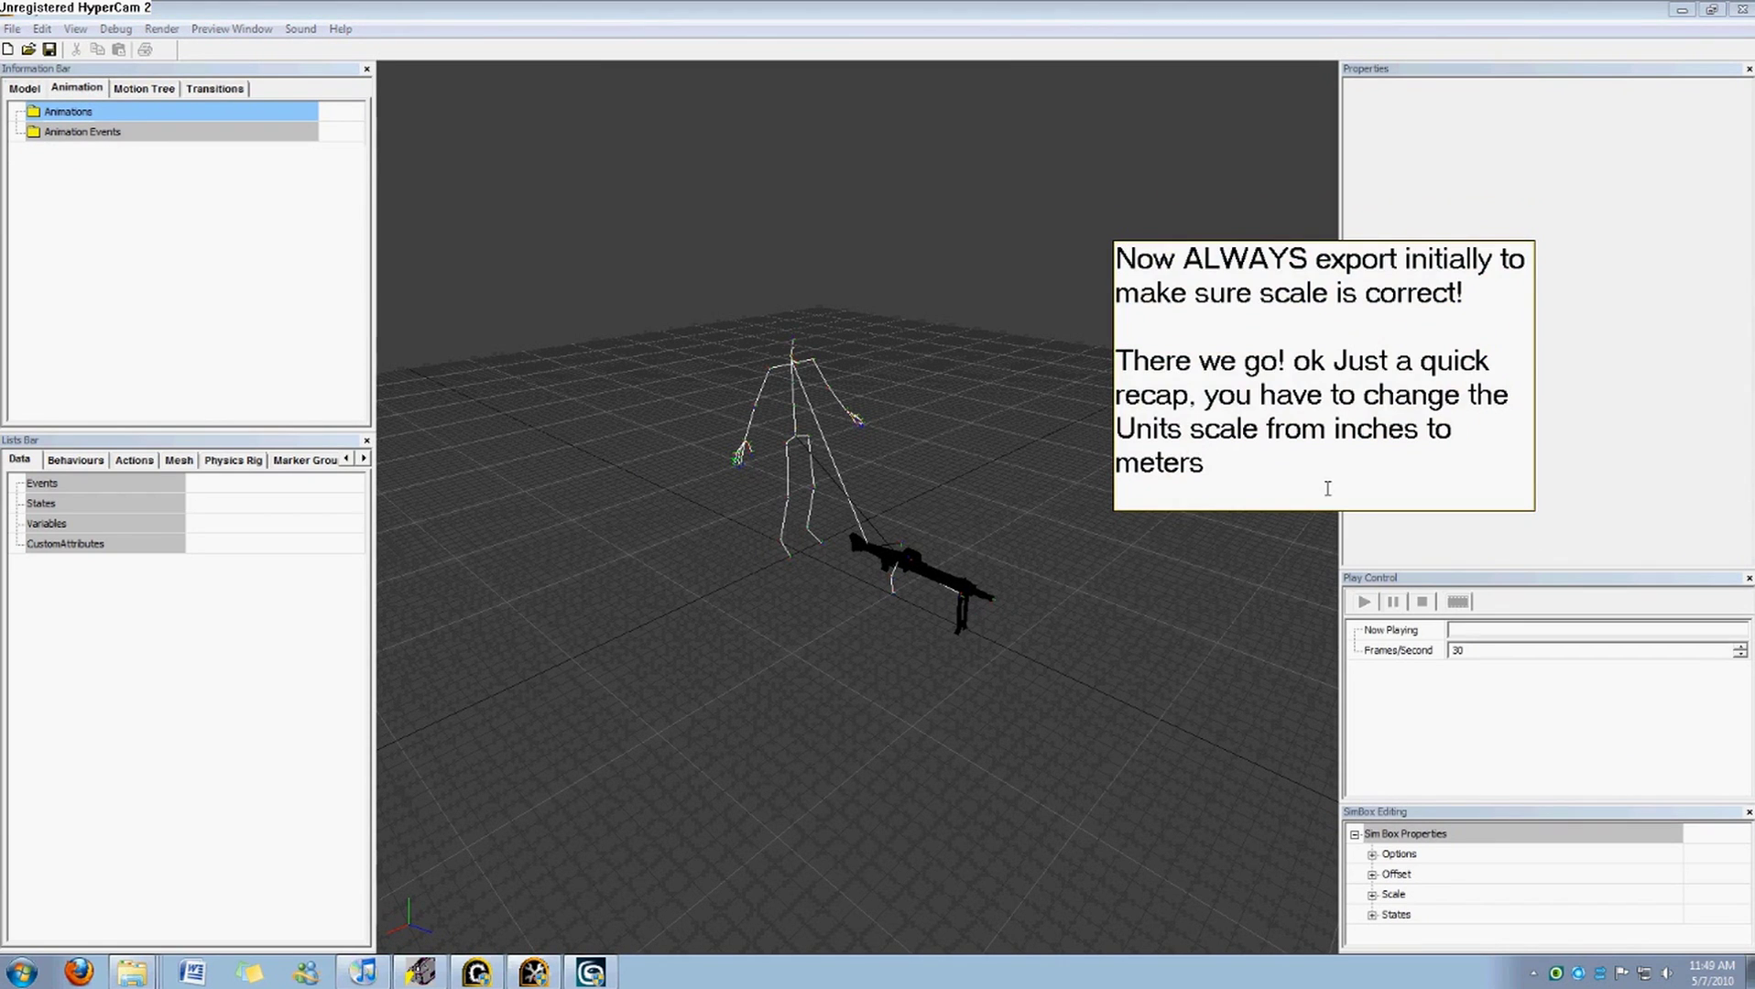
{"action": "type", "text": "Now lets put those MG"}
{"action": "key", "text": "BackSpace"}
{"action": "key", "text": "BackSpace"}
{"action": "type", "text": "mg_42"}
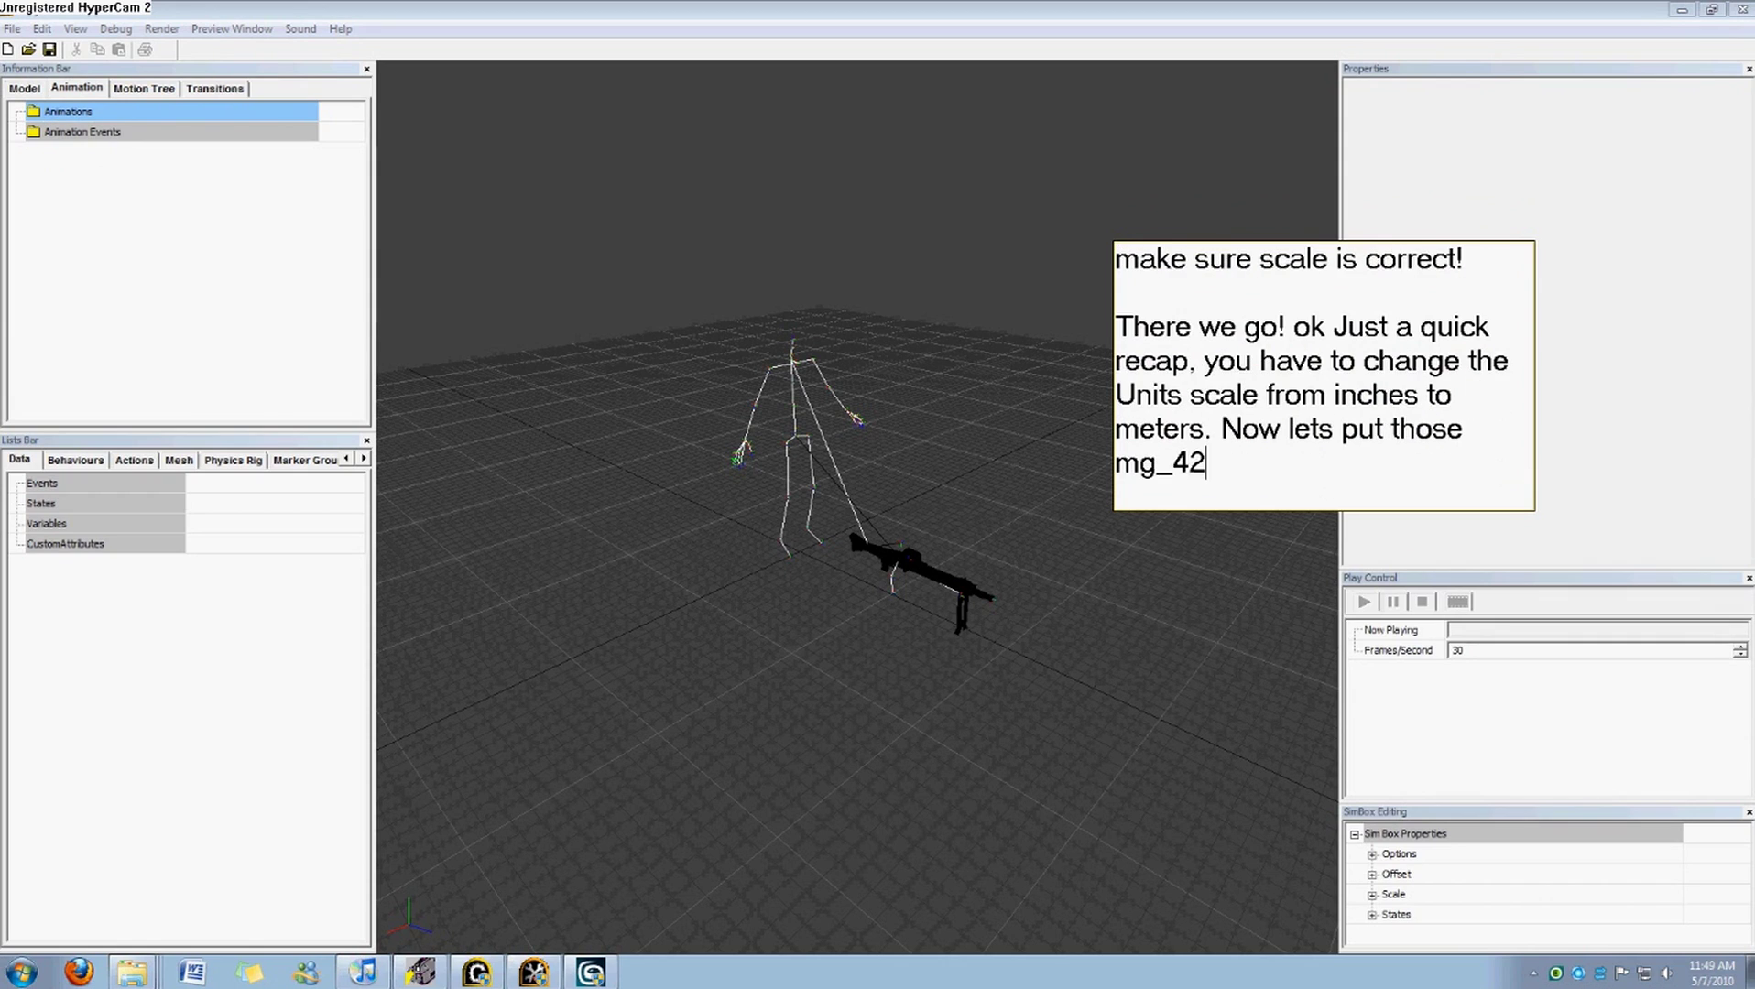
{"action": "key", "text": "BackSpace"}
{"action": "key", "text": "BackSpace"}
{"action": "key", "text": "BackSpace"}
{"action": "type", "text": "42_light files i"}
{"action": "left_click", "coordinate": [1283, 540]}
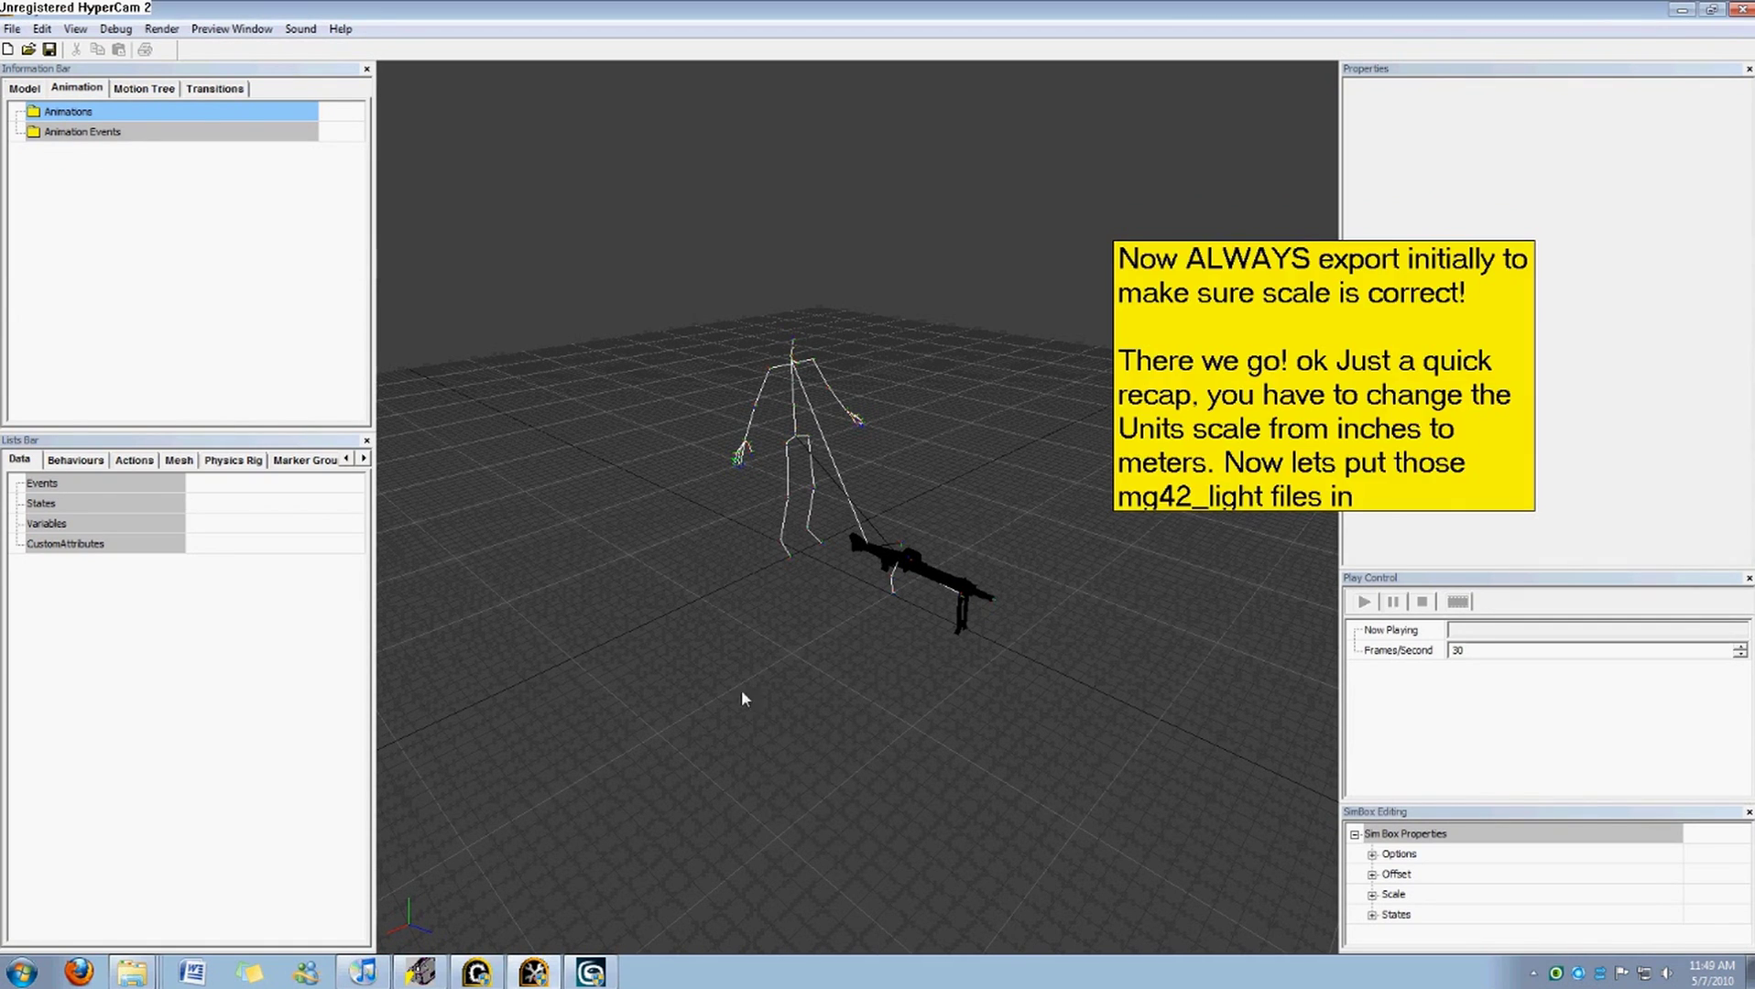
{"action": "left_click_drag", "start_coordinate": [1423, 509], "coordinate": [1415, 524]}
{"action": "left_click", "coordinate": [905, 757]}
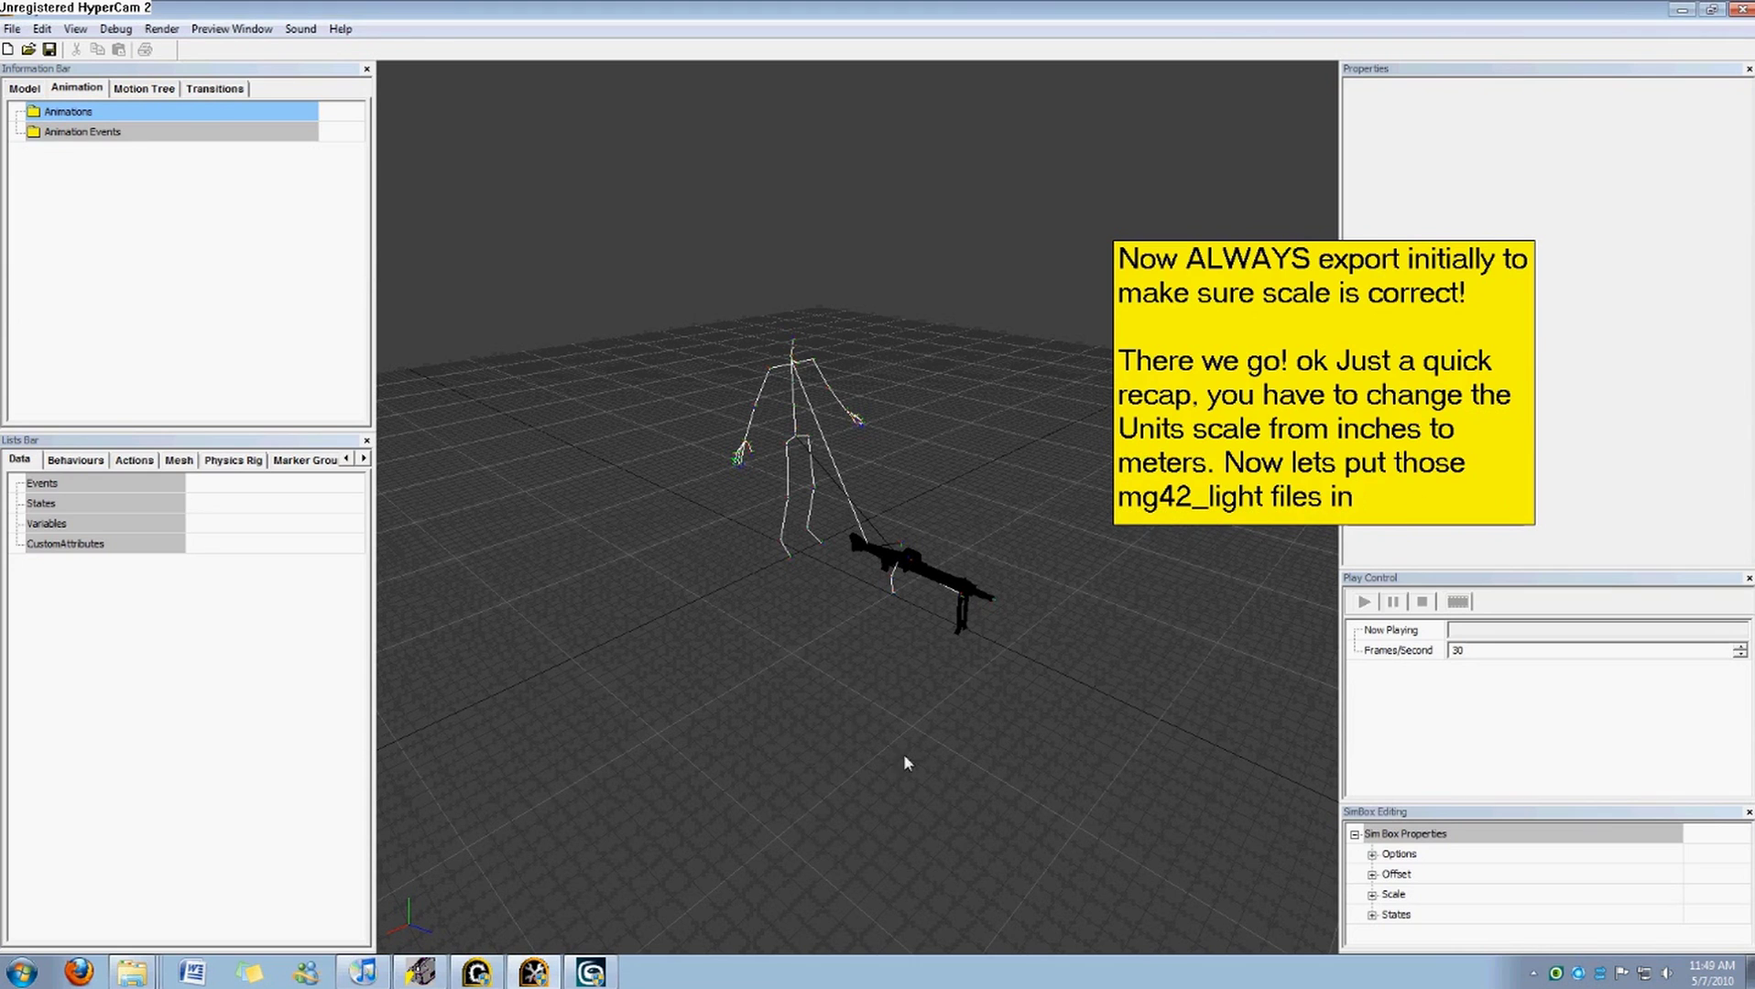
In Windows Explorer, open the axis soldiers' weapons folder under Weapon_Mod\Data\Art\models\races.
{"action": "left_click", "coordinate": [139, 910]}
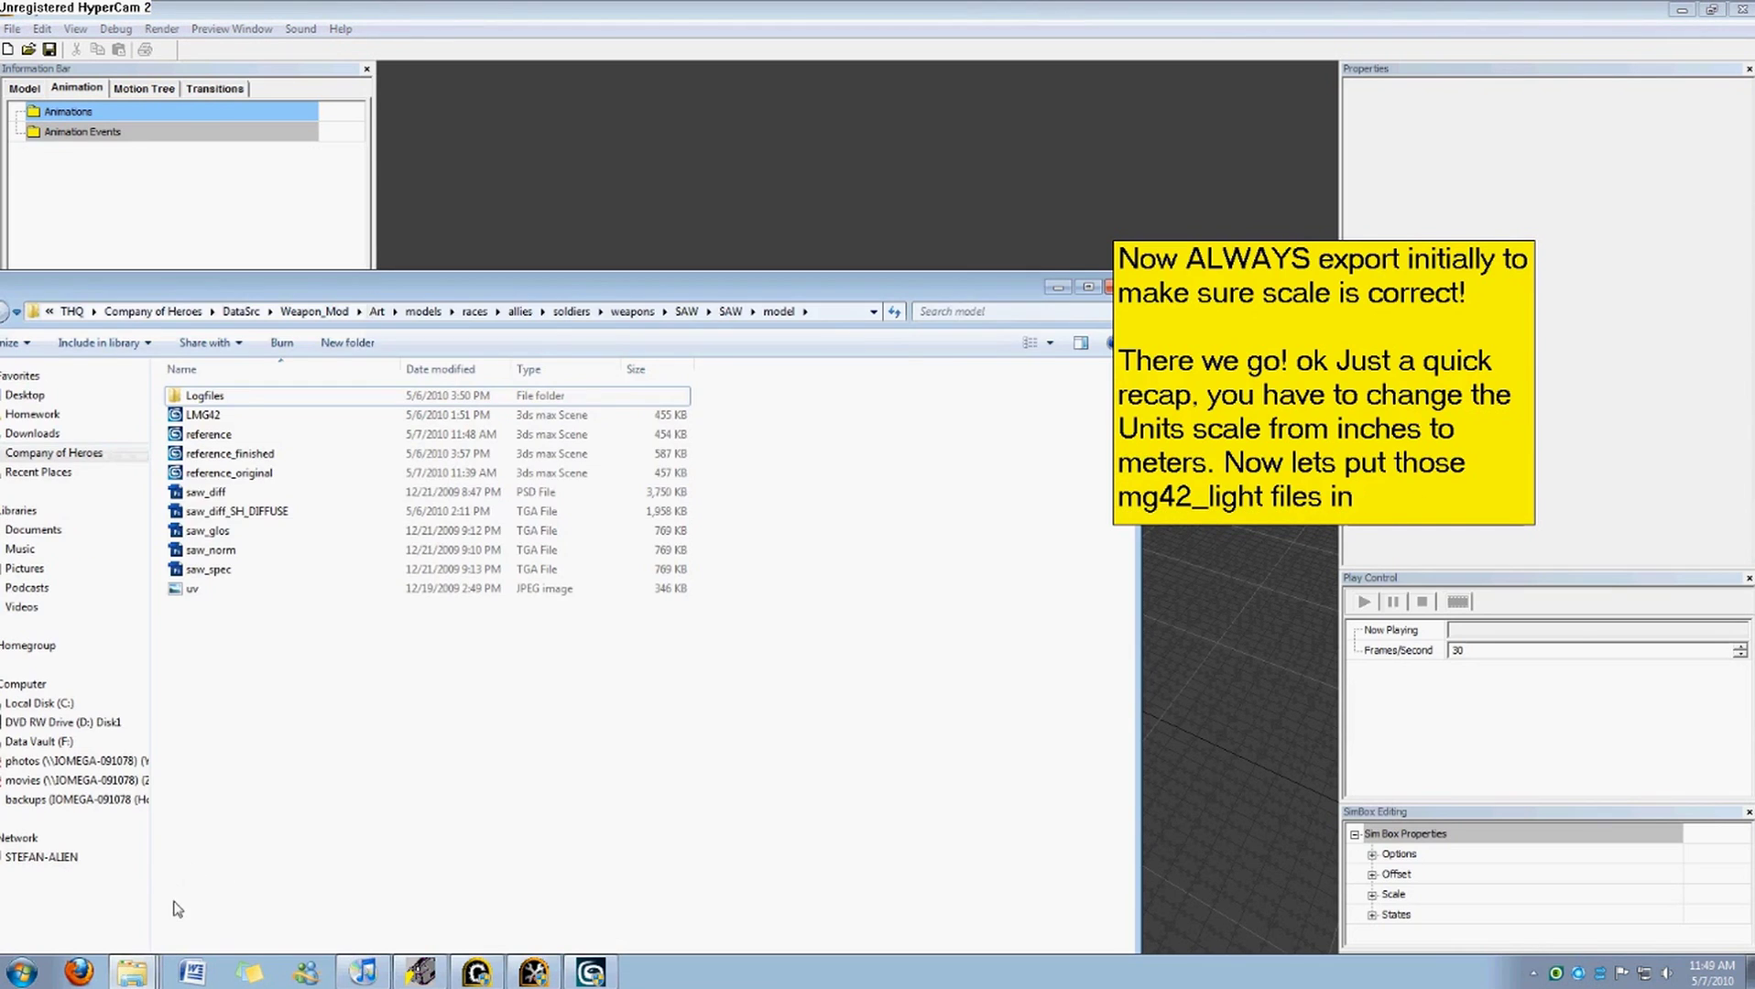
{"action": "left_click", "coordinate": [136, 969]}
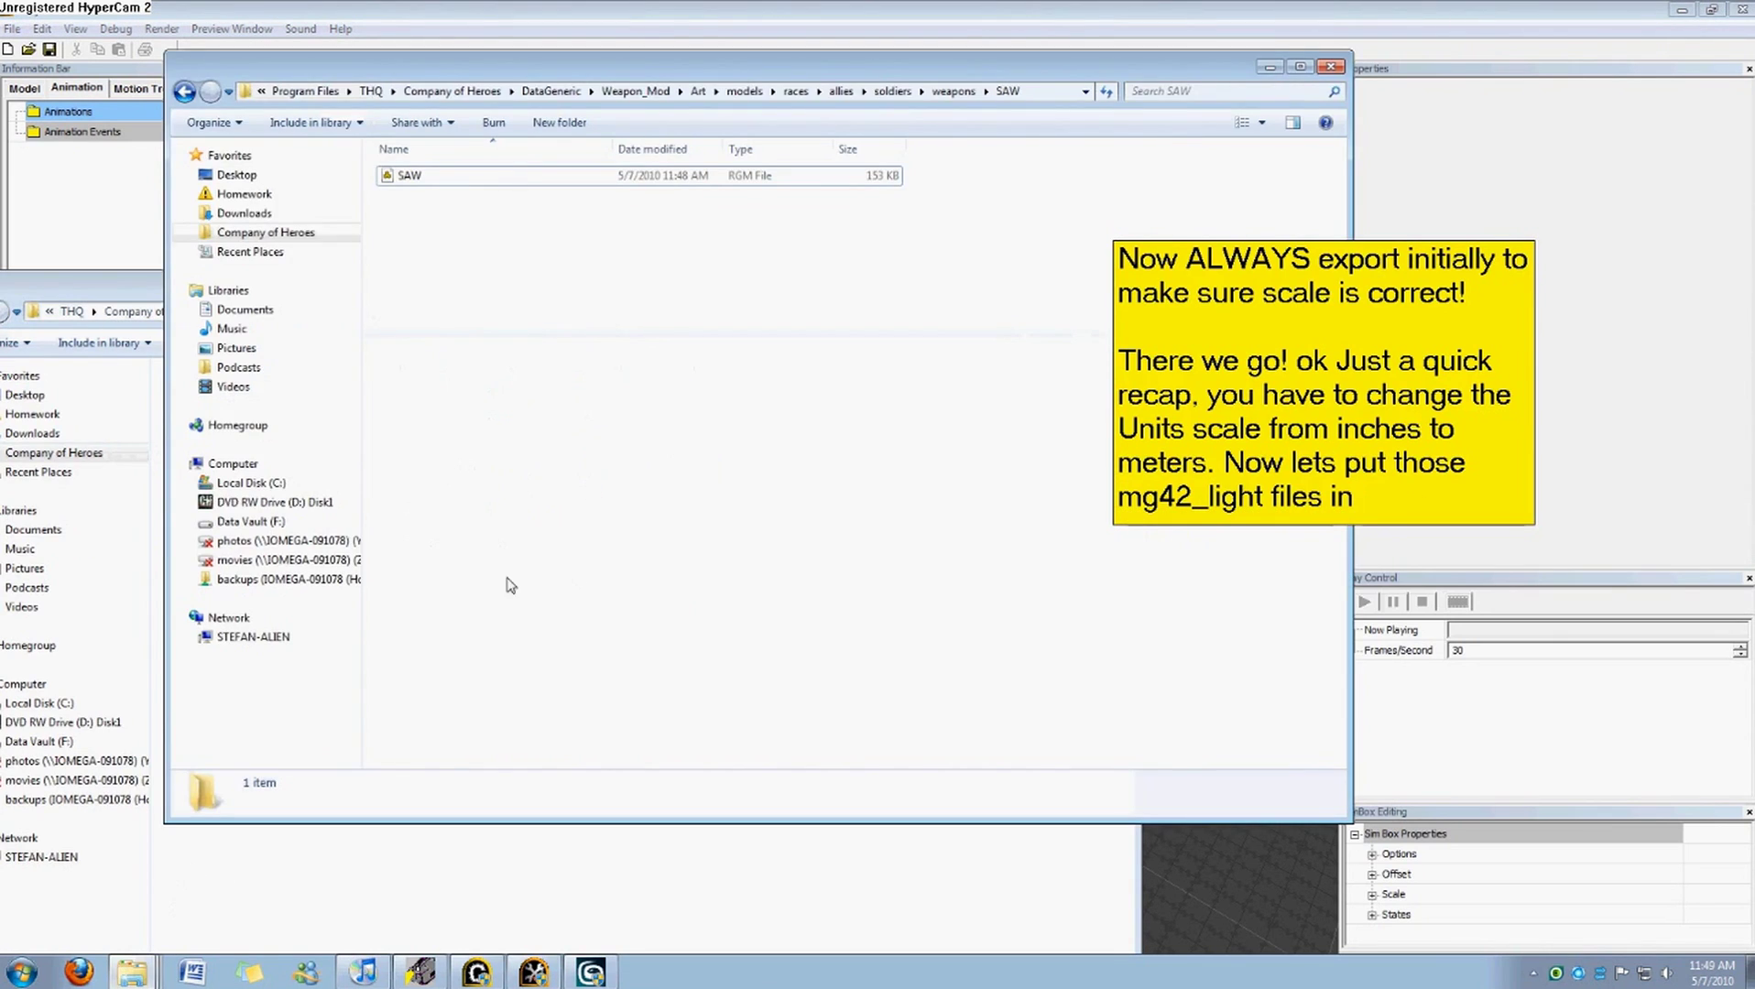
{"action": "left_click", "coordinate": [153, 966]}
{"action": "left_click", "coordinate": [137, 881]}
{"action": "left_click", "coordinate": [127, 968]}
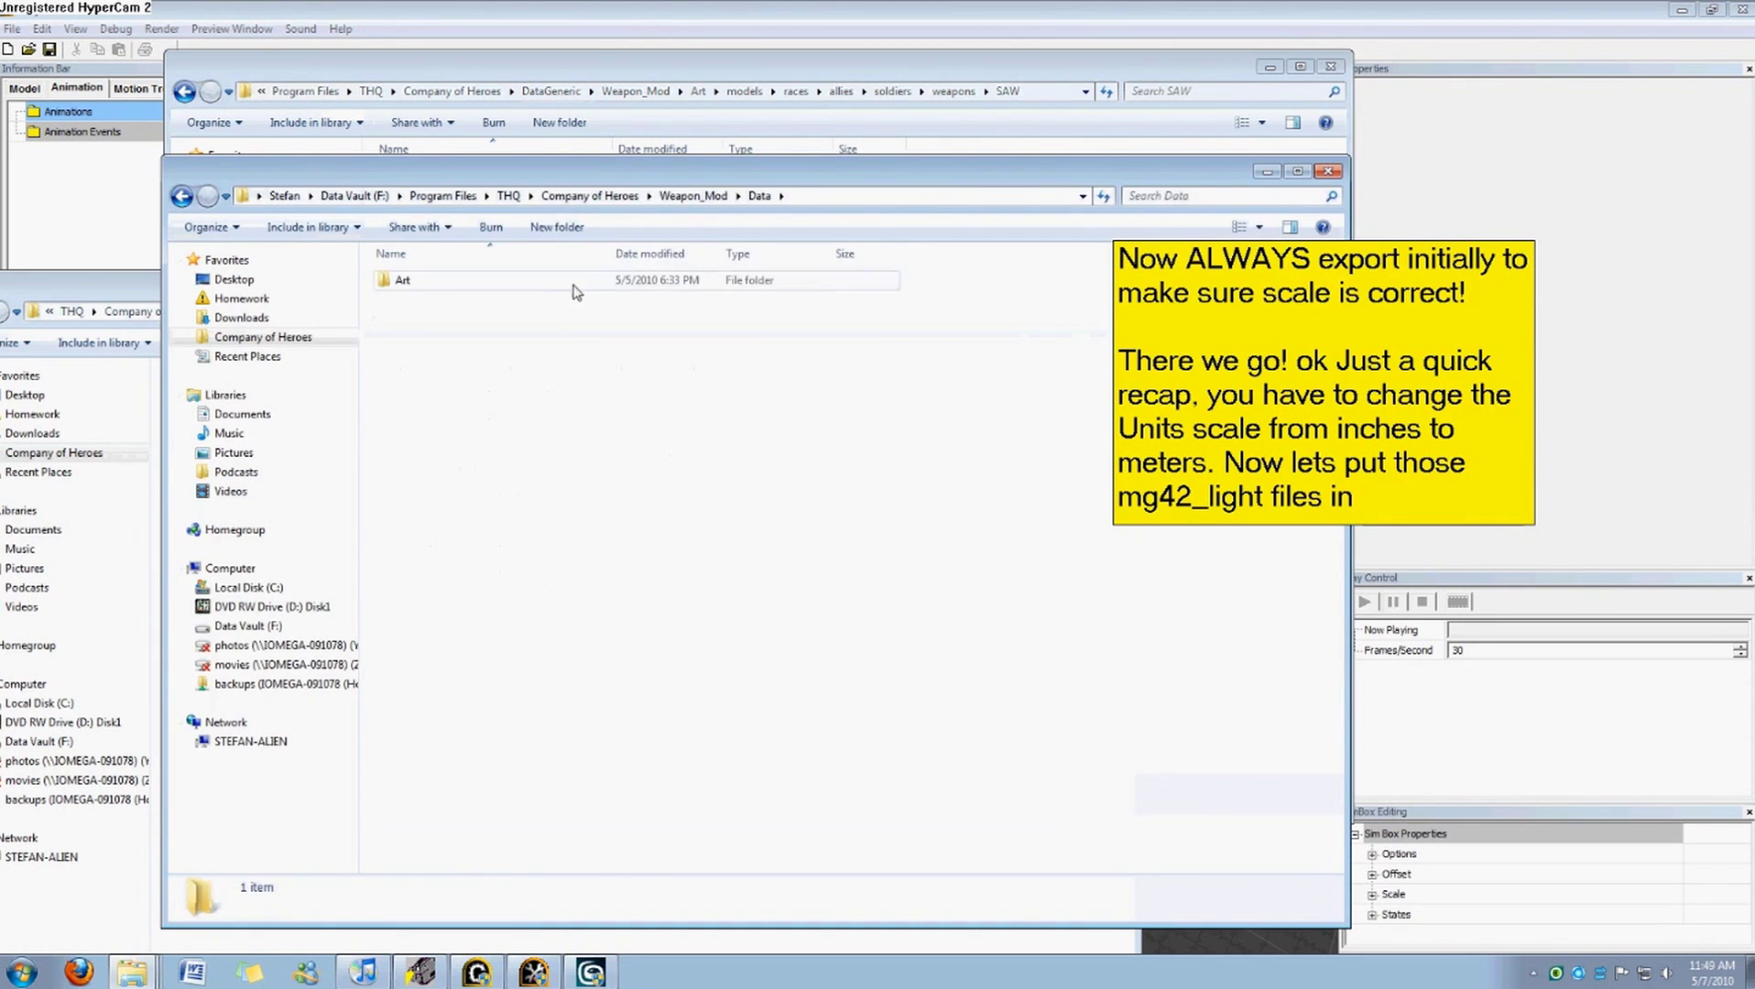
{"action": "double_click", "coordinate": [482, 281]}
{"action": "double_click", "coordinate": [482, 280]}
{"action": "double_click", "coordinate": [483, 299]}
{"action": "double_click", "coordinate": [482, 299]}
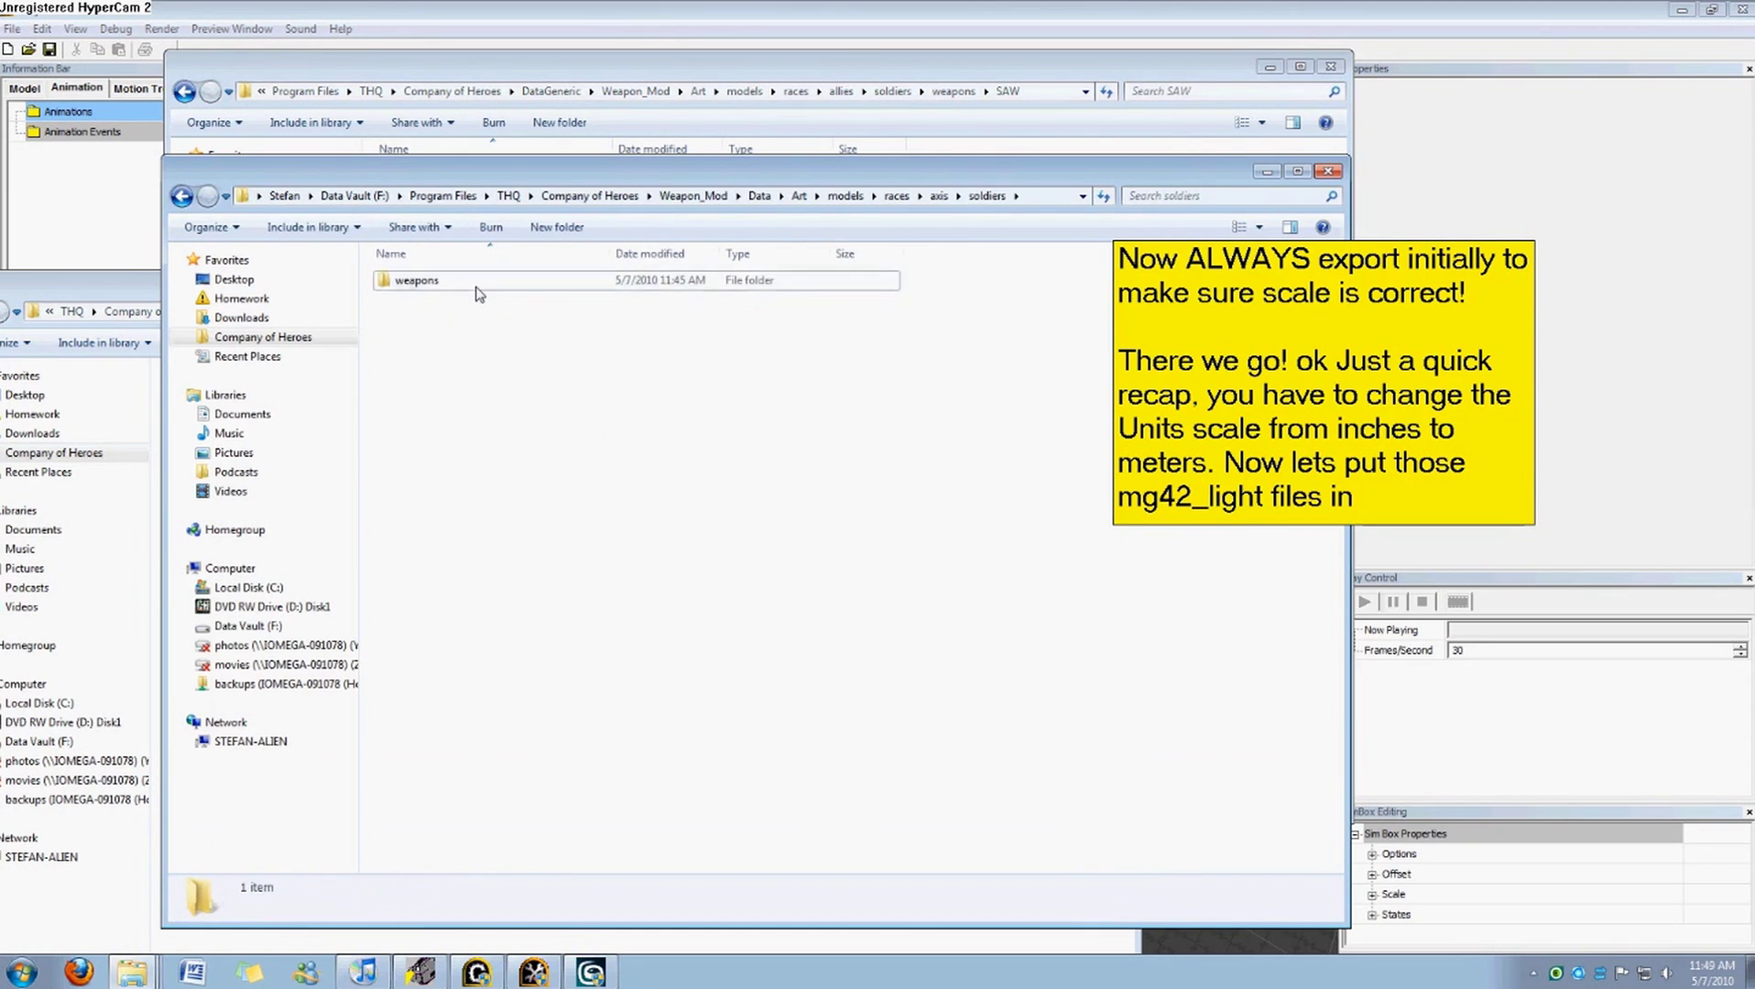
{"action": "double_click", "coordinate": [477, 281]}
Copy the mg42_light RGA and RGO files into the DataGeneric allied weapons\SAW folder, leaving out the RGM file.
{"action": "left_click_drag", "start_coordinate": [495, 446], "coordinate": [577, 270]}
{"action": "left_click", "coordinate": [524, 301], "text": "ctrl"}
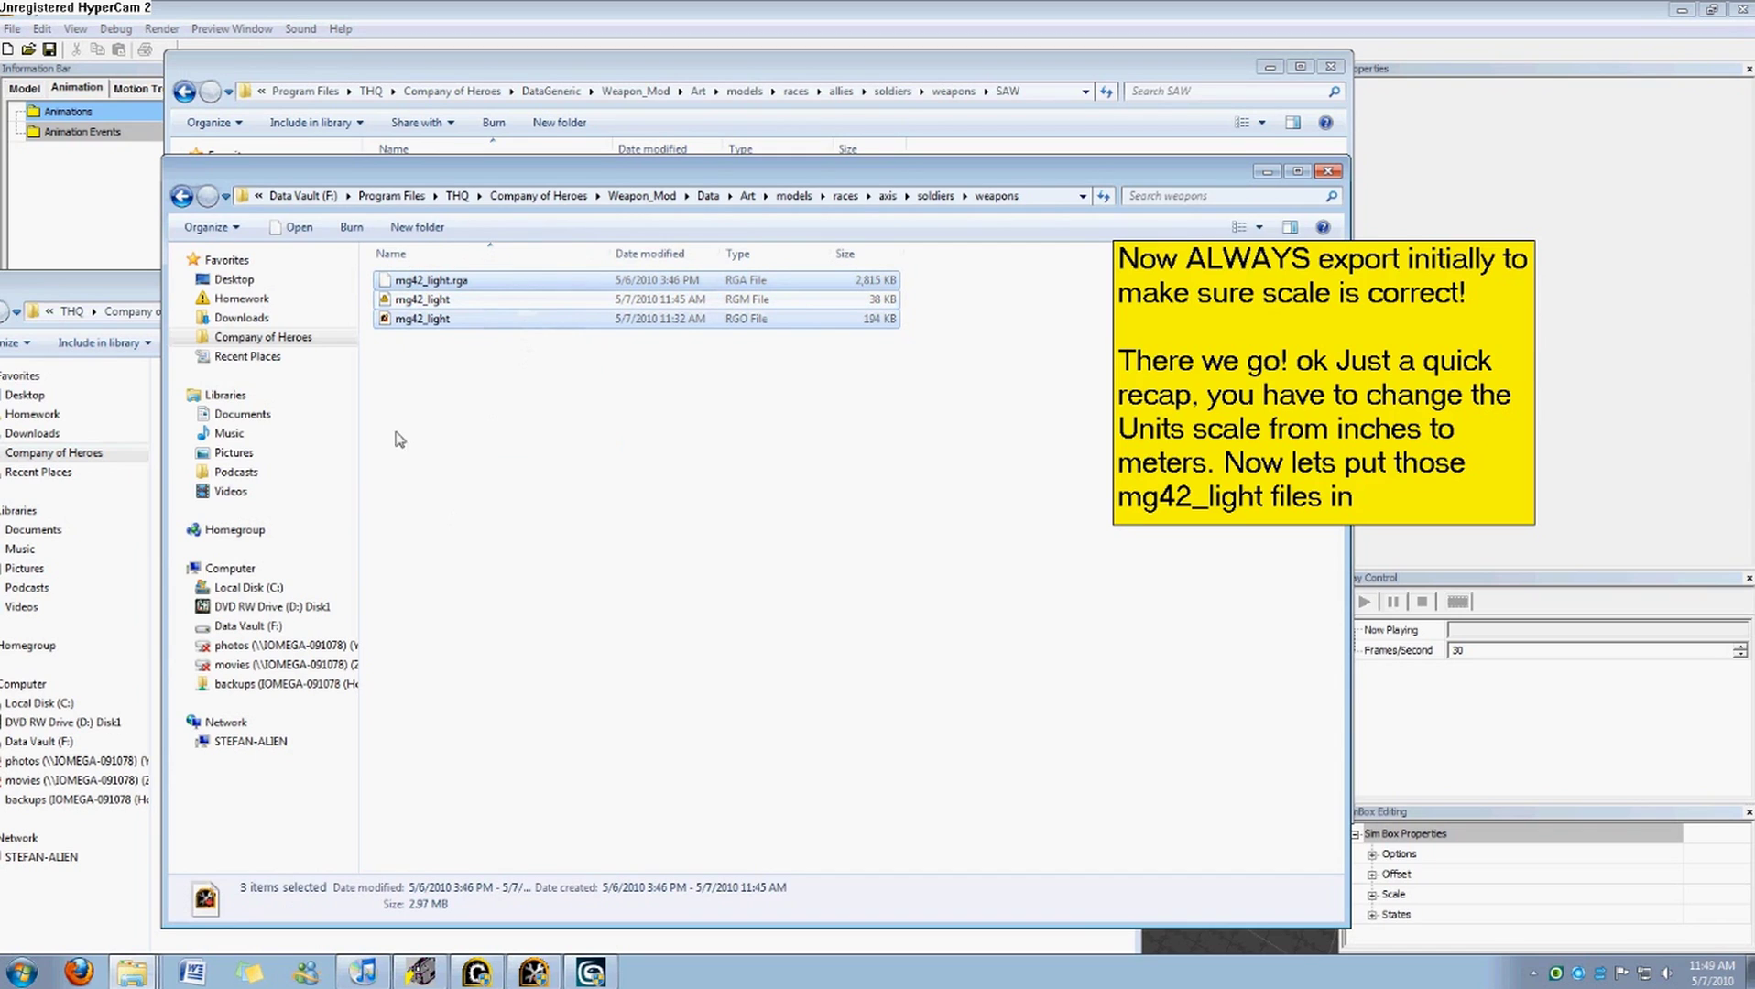
{"action": "right_click", "coordinate": [546, 320]}
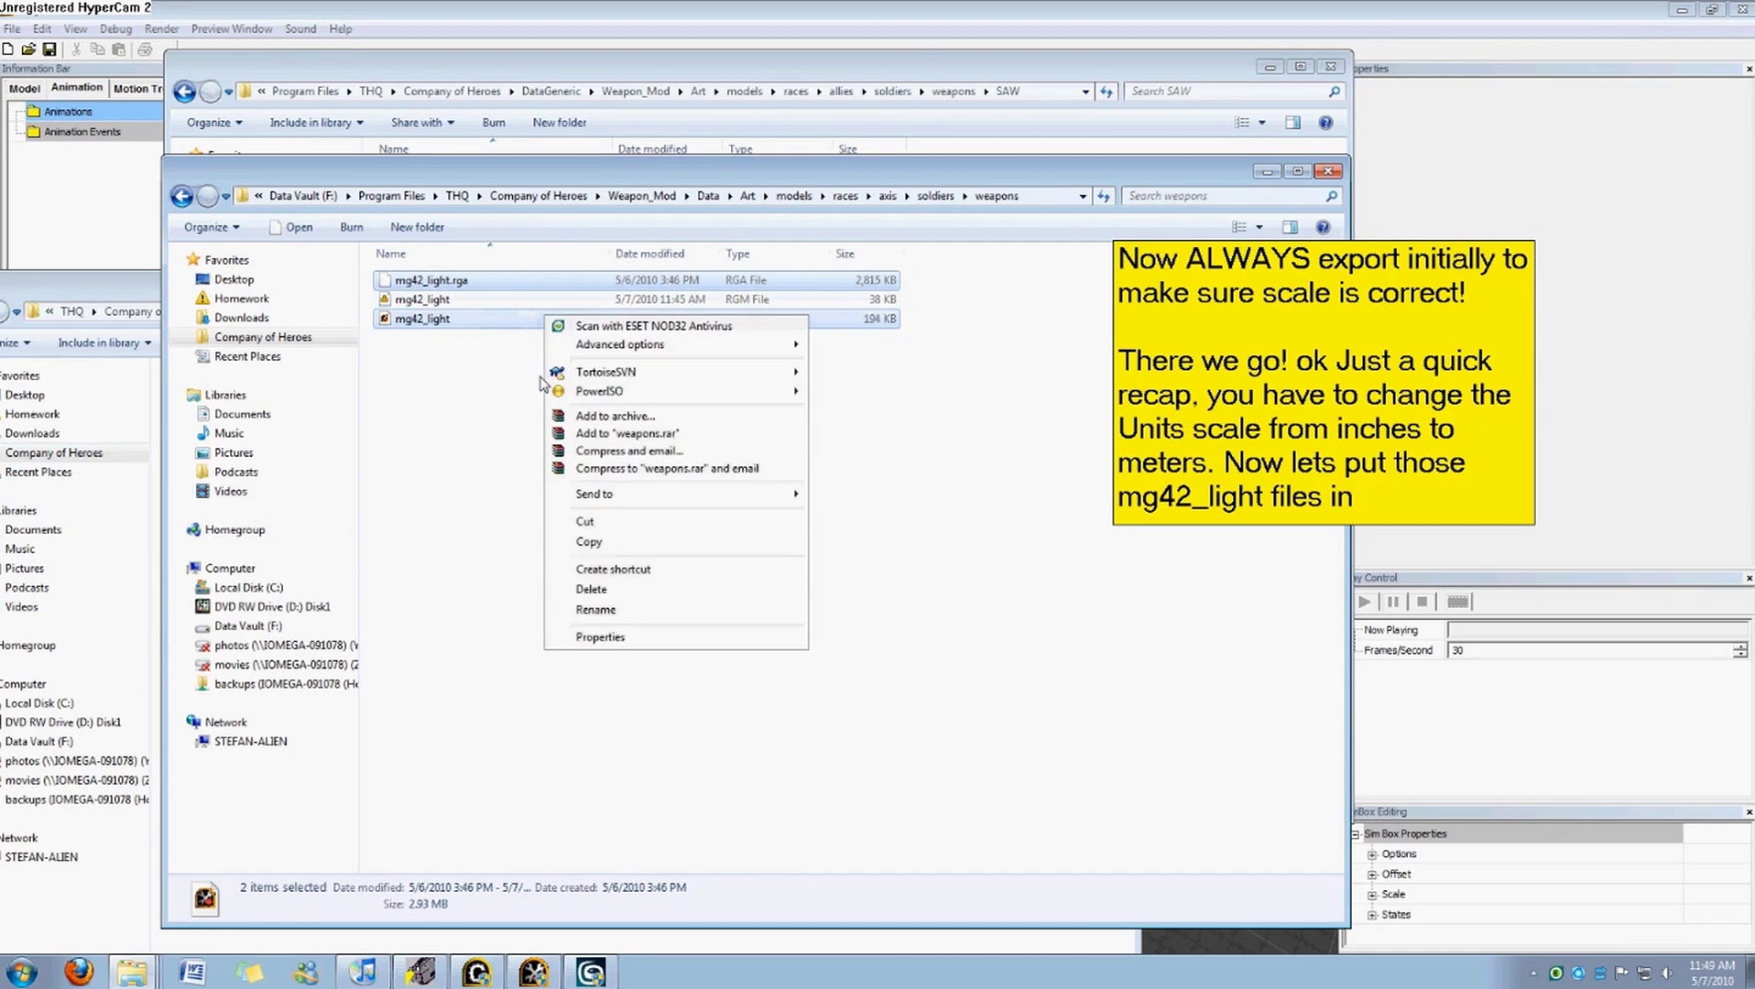
{"action": "left_click", "coordinate": [597, 544]}
{"action": "left_click", "coordinate": [811, 79]}
{"action": "right_click", "coordinate": [580, 295]}
{"action": "left_click", "coordinate": [604, 420]}
Rename the pasted mg42_light RGA and RGO files as SAW.
{"action": "right_click", "coordinate": [493, 224]}
{"action": "left_click", "coordinate": [666, 505]}
{"action": "type", "text": "SAW.rga"}
{"action": "key", "text": "Return"}
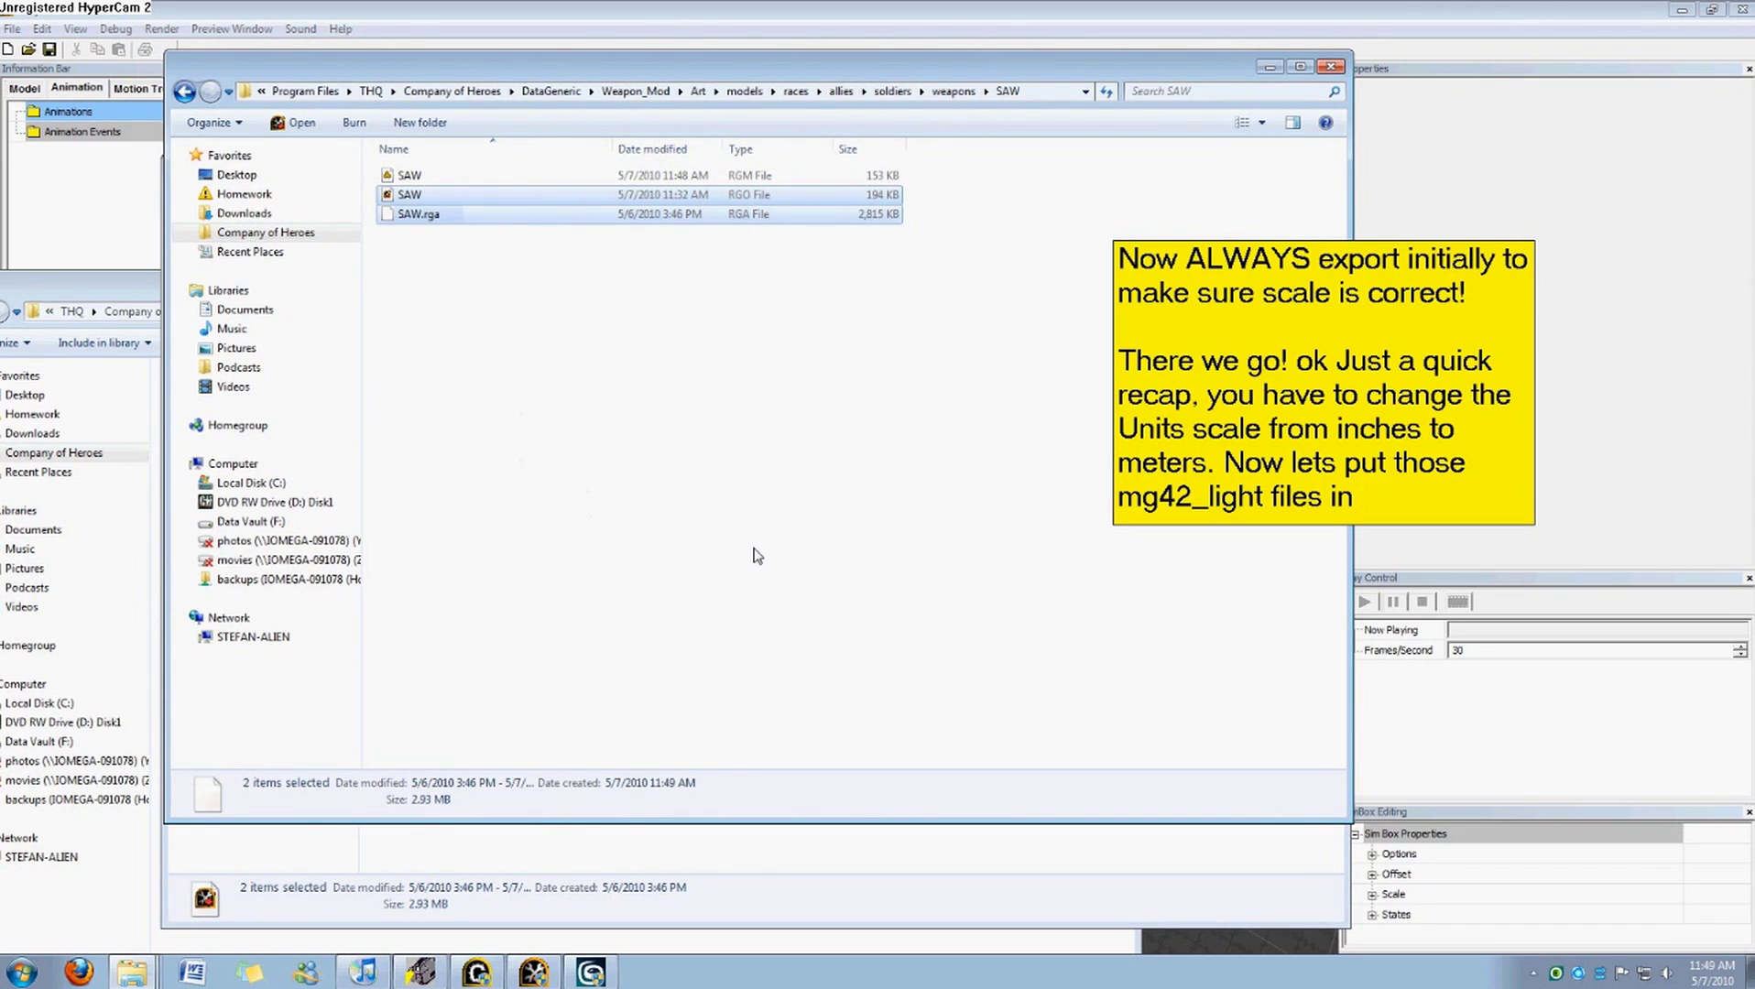
Close the open model editor, open the SAW RGO file from the SAW weapons folder, and dismiss the model warnings.
{"action": "left_click", "coordinate": [724, 234]}
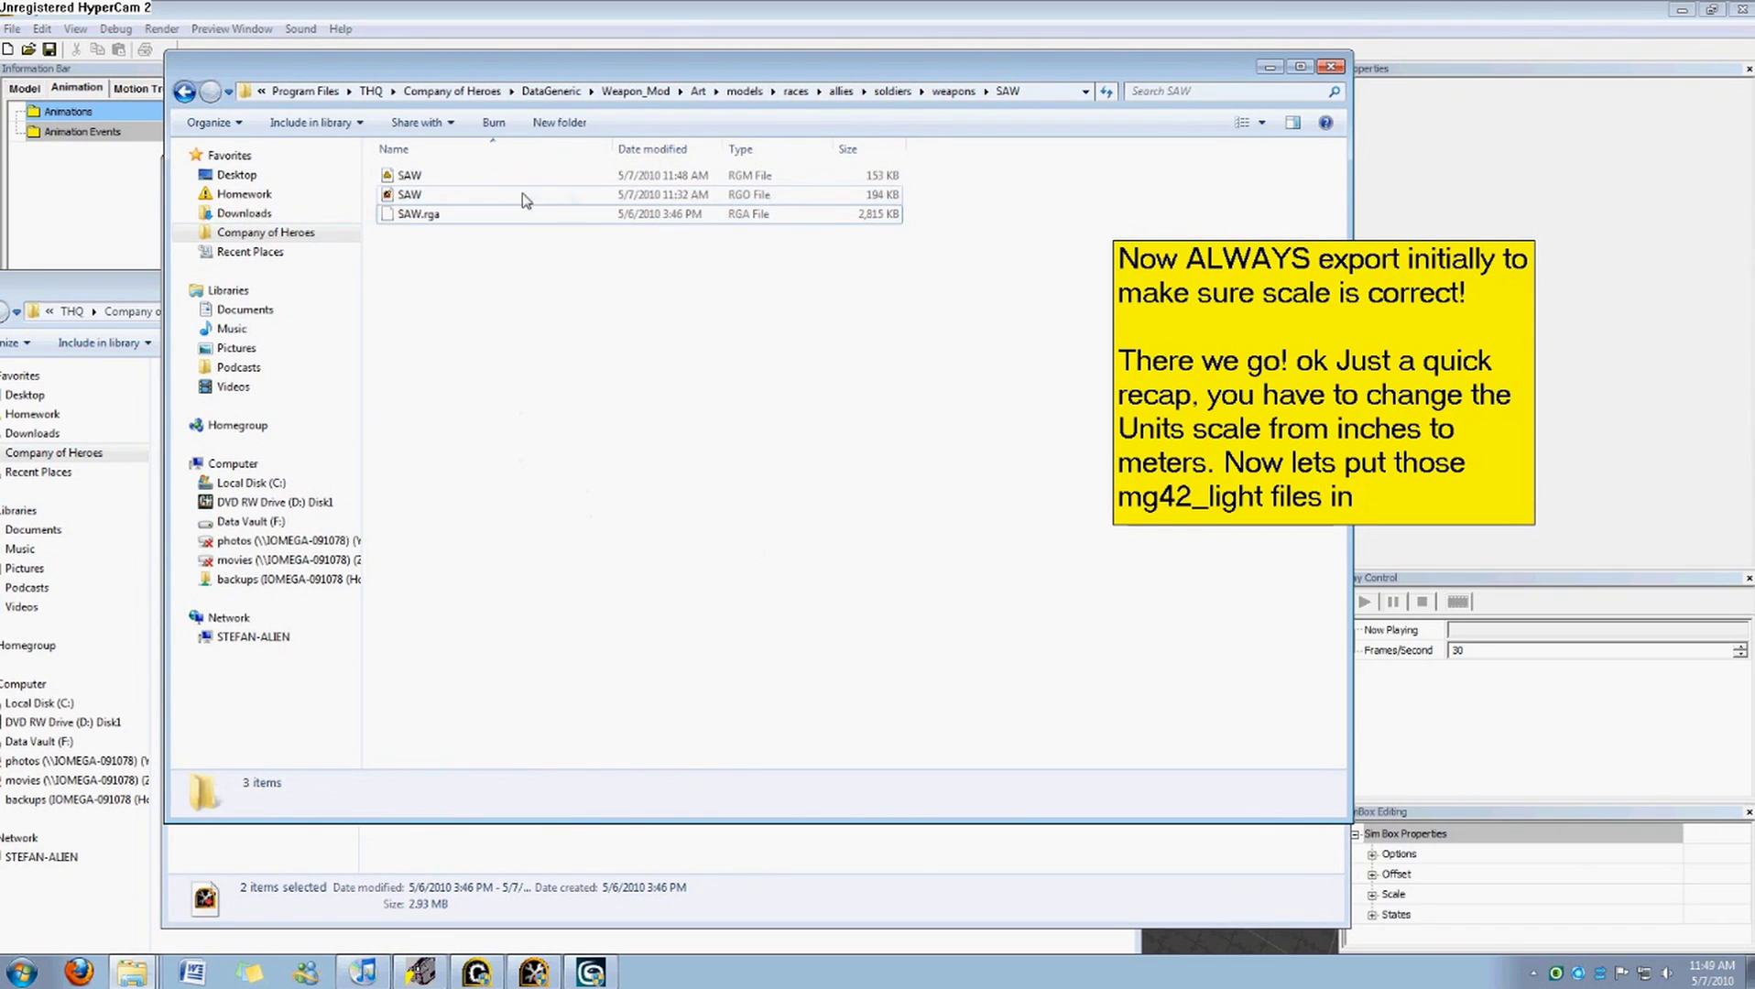
{"action": "left_click", "coordinate": [1738, 9]}
{"action": "left_click", "coordinate": [891, 525]}
{"action": "left_click", "coordinate": [474, 201]}
{"action": "double_click", "coordinate": [473, 200]}
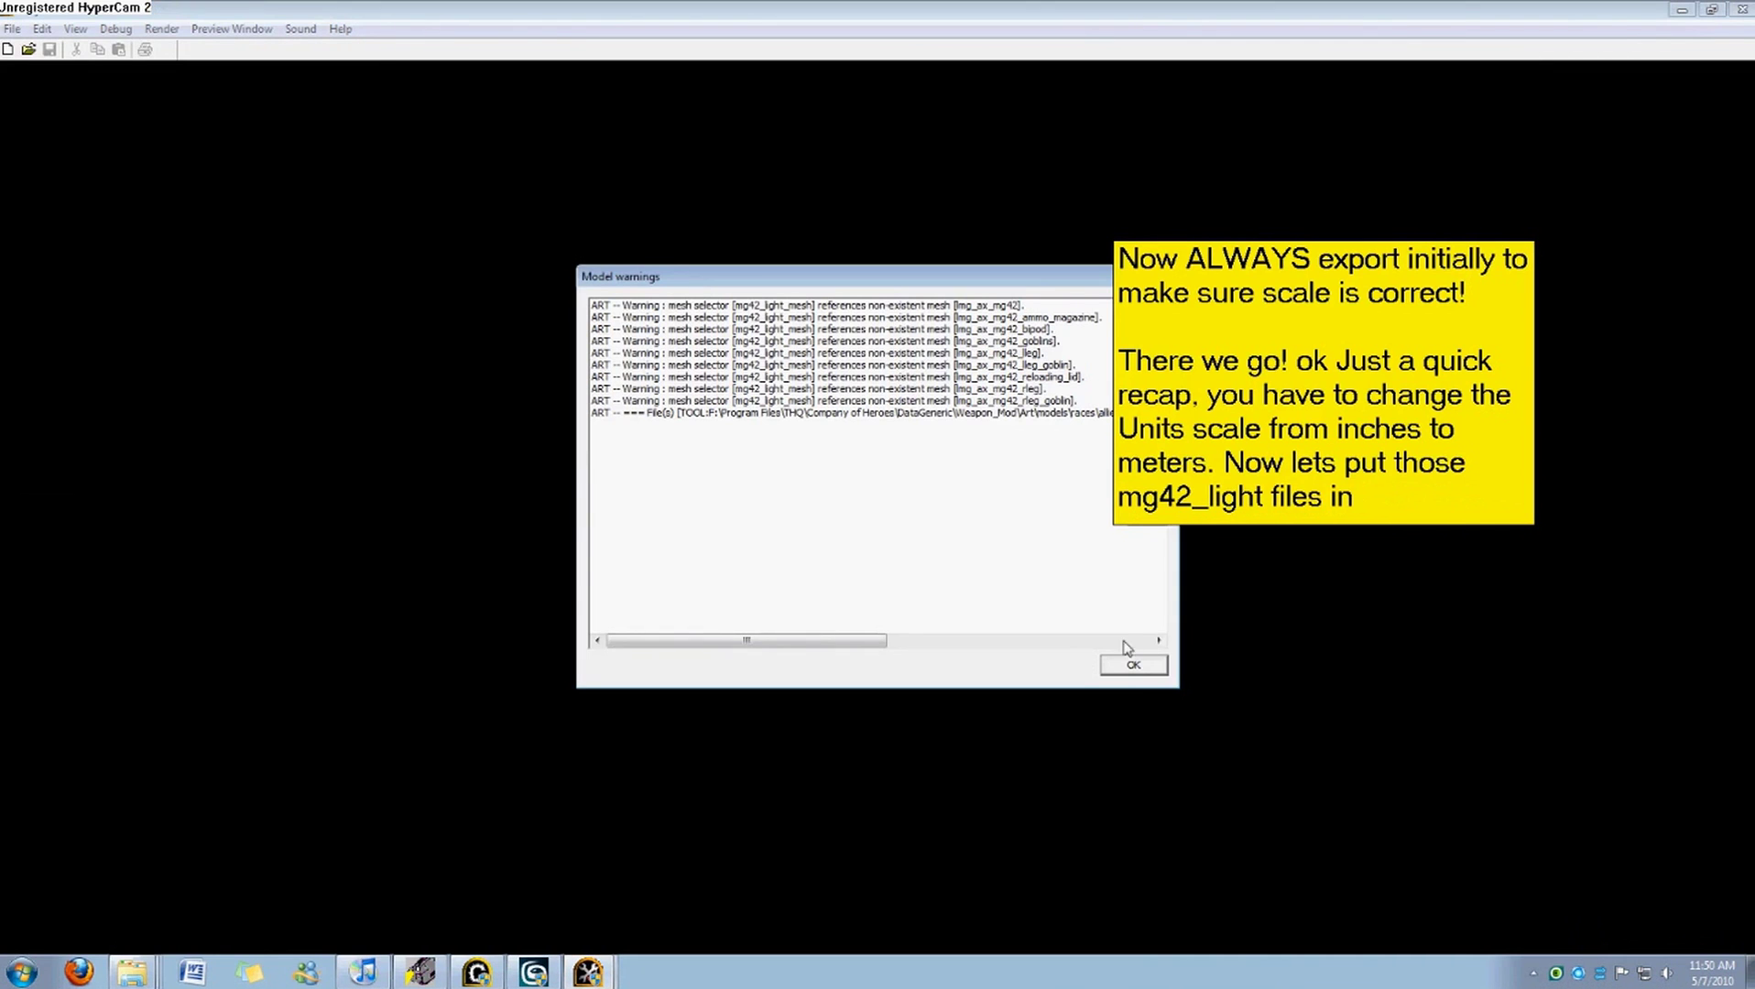
{"action": "left_click", "coordinate": [1133, 664]}
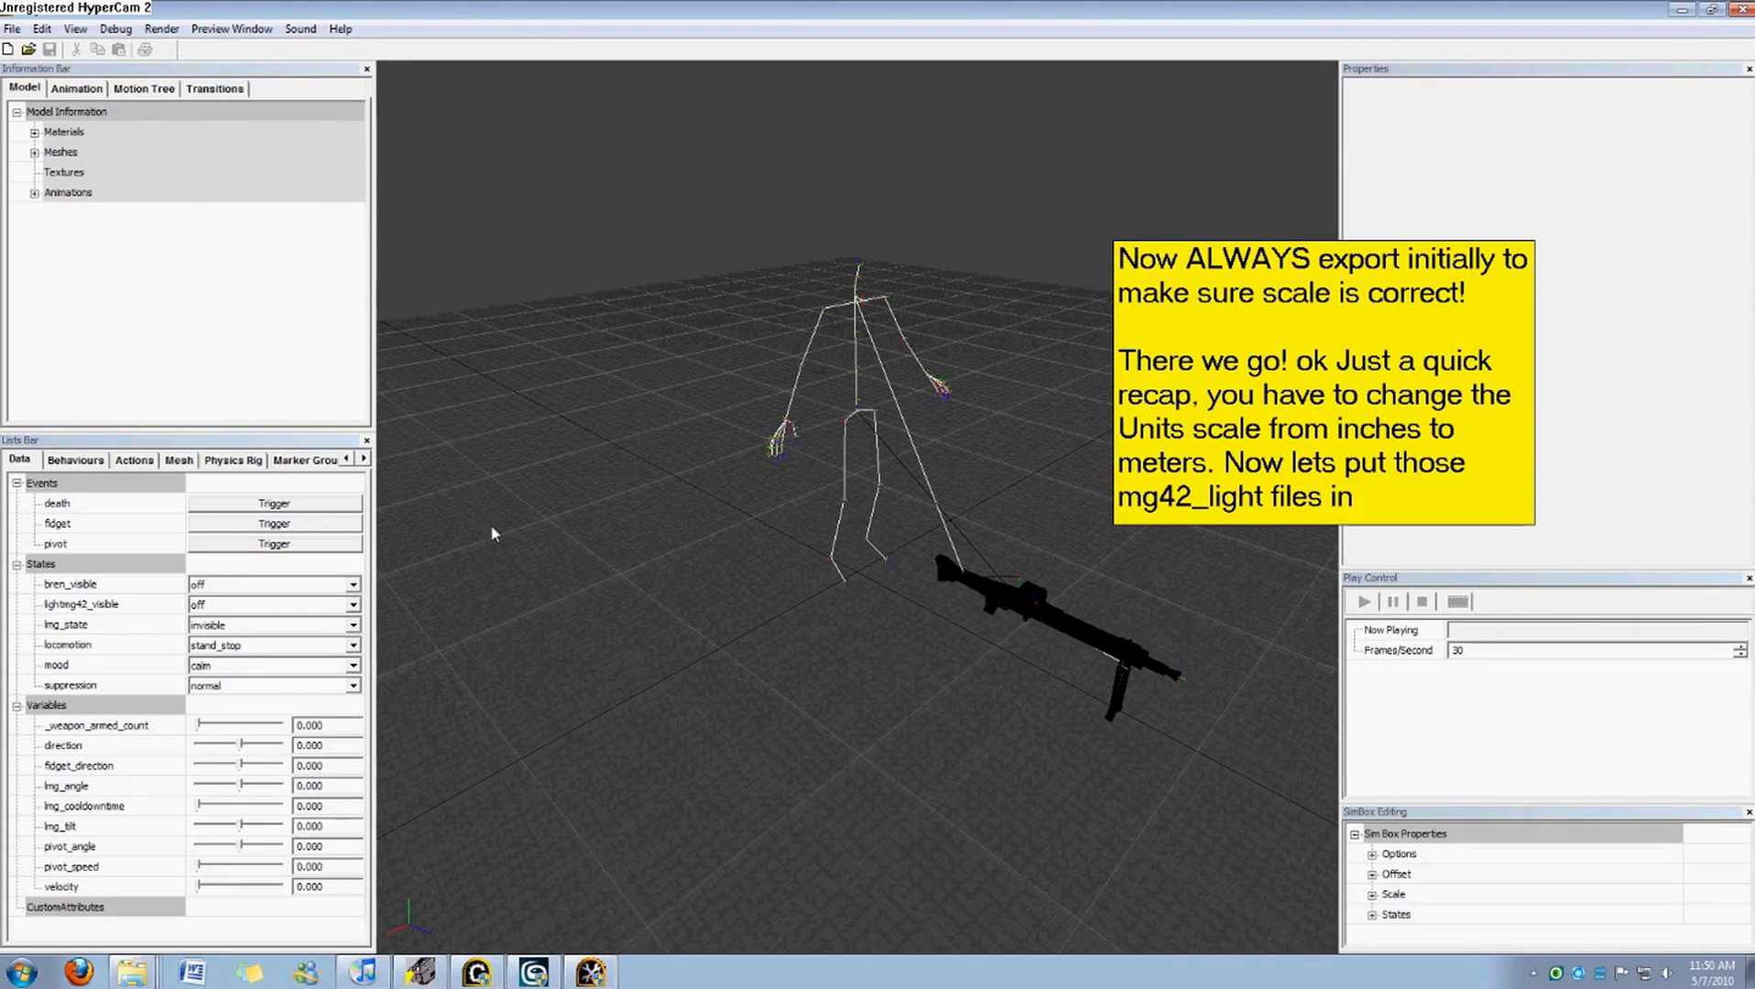
Play the weapon's motion tree with lmg_state set to ready and lightmg42_visible set to on.
{"action": "left_click", "coordinate": [144, 88]}
{"action": "left_click", "coordinate": [341, 111]}
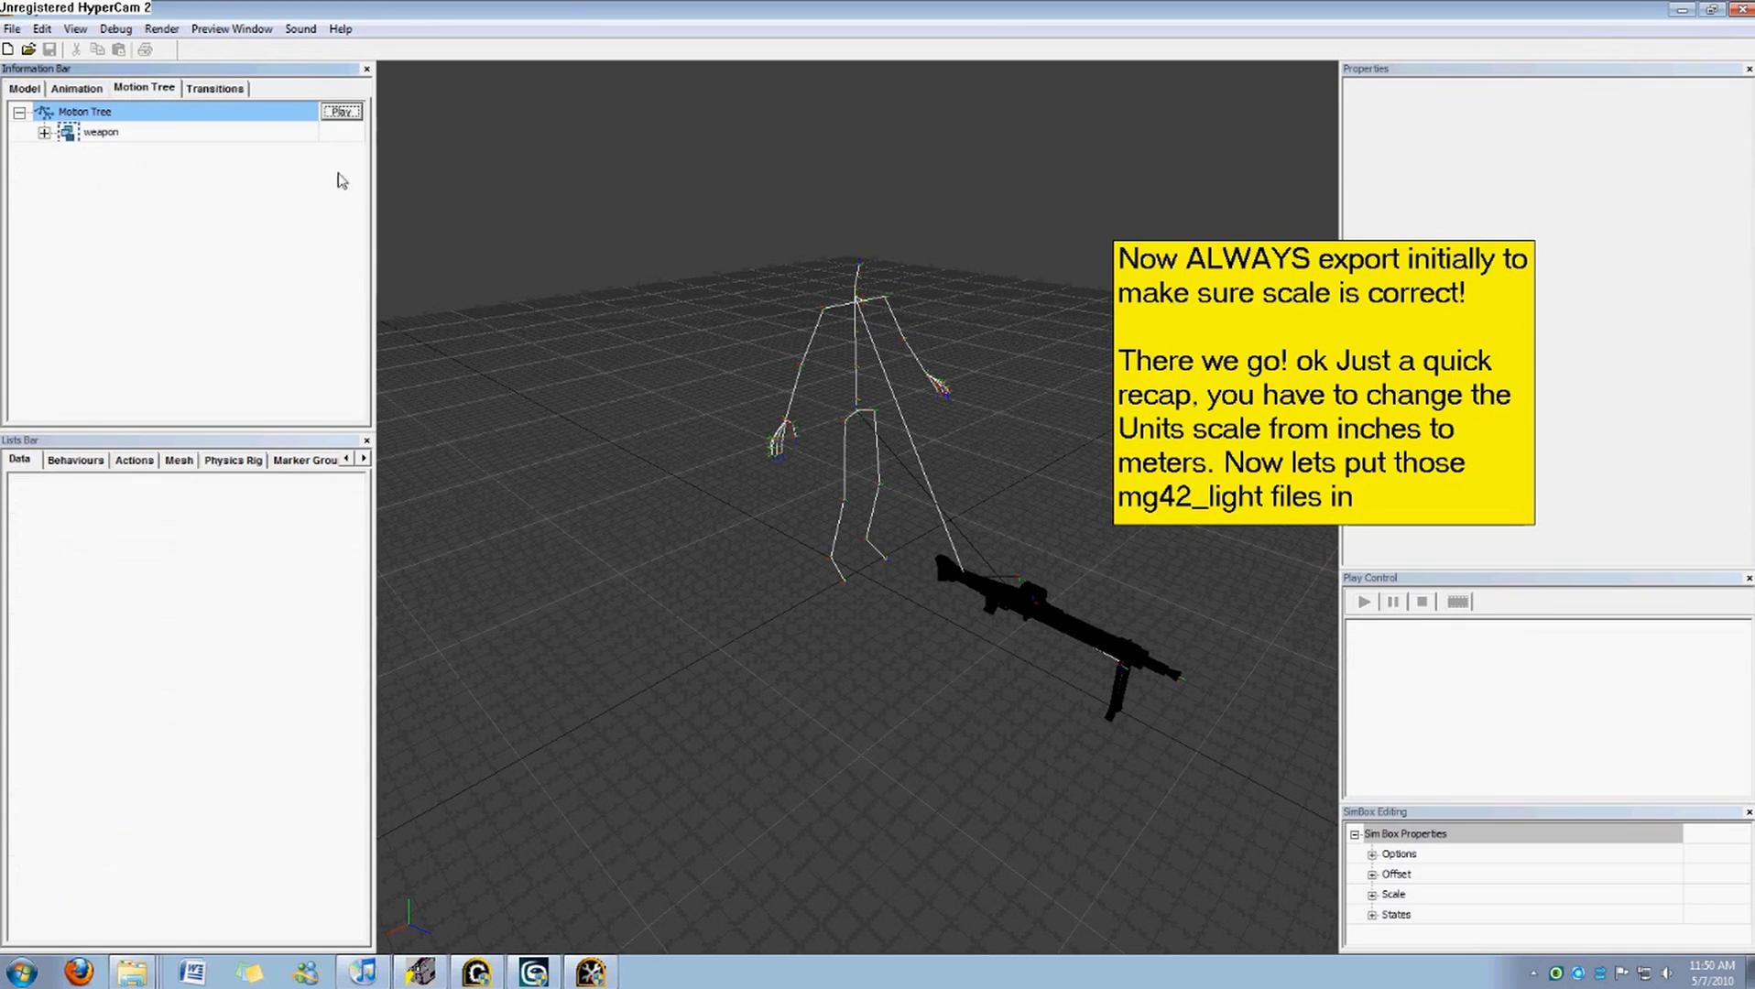
{"action": "left_click", "coordinate": [218, 626]}
{"action": "left_click", "coordinate": [238, 668]}
{"action": "left_click", "coordinate": [218, 588]}
{"action": "left_click", "coordinate": [215, 602]}
{"action": "left_click", "coordinate": [220, 604]}
{"action": "left_click", "coordinate": [219, 639]}
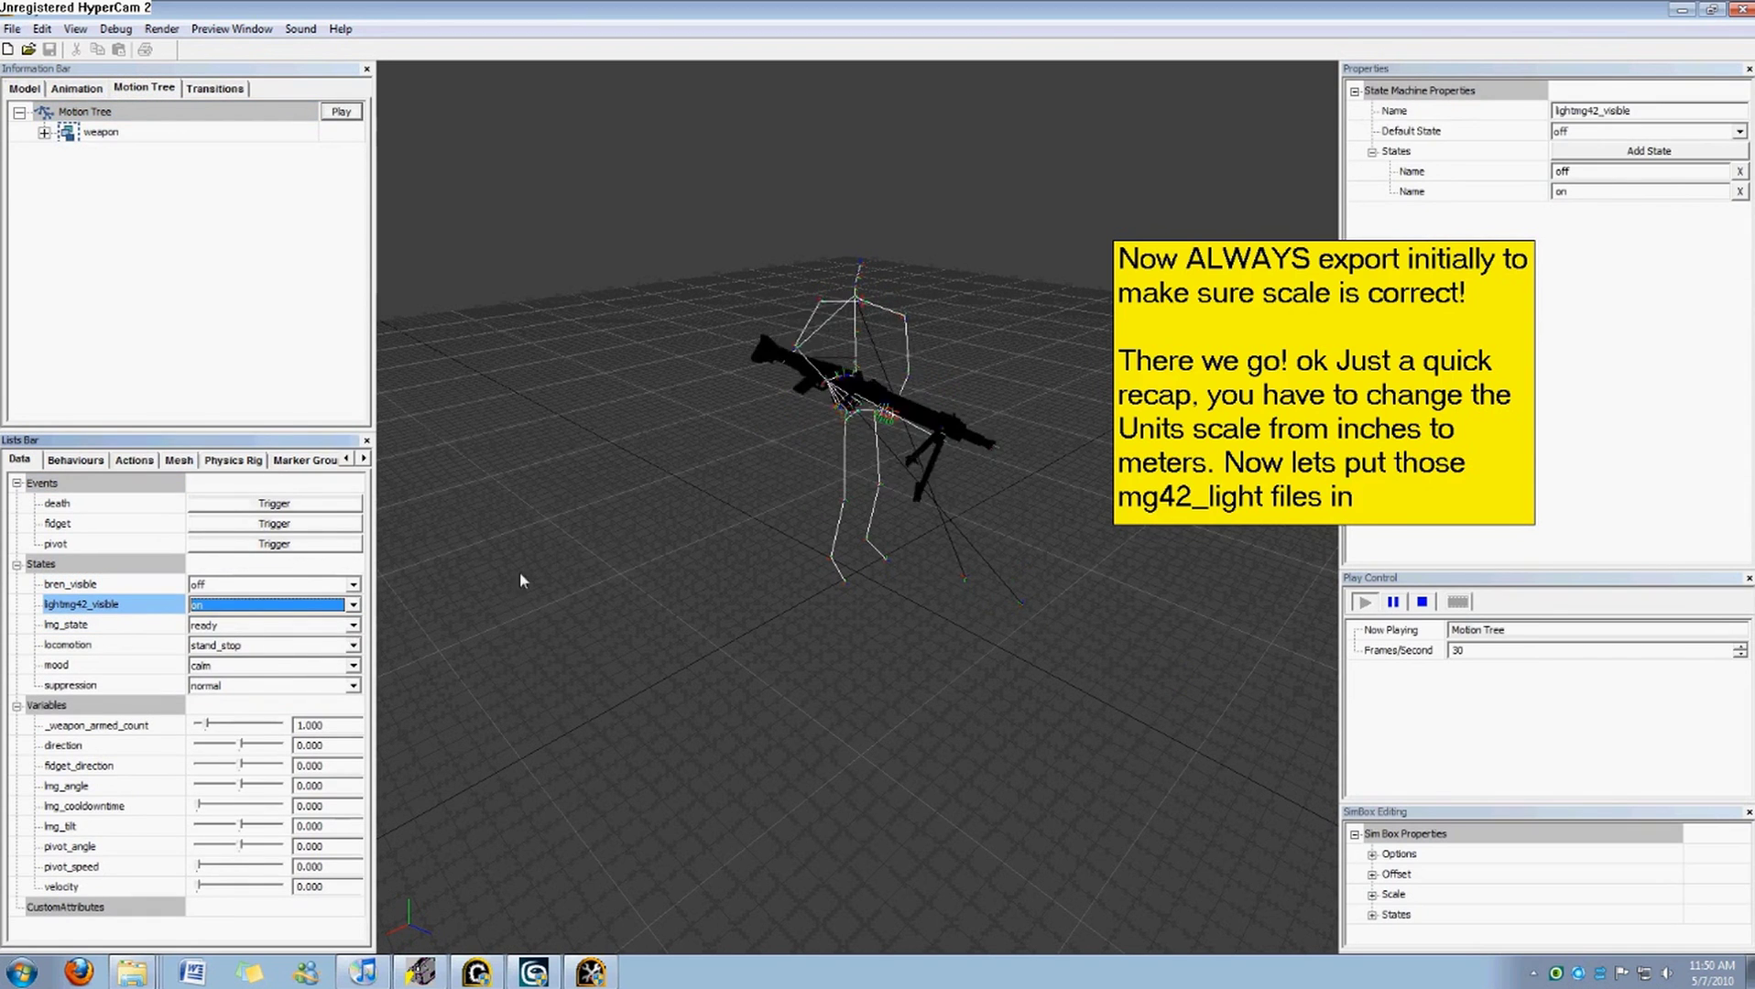
Set the locomotion state to prone_stop, mood to tense and suppression to normal.
{"action": "left_click", "coordinate": [242, 646]}
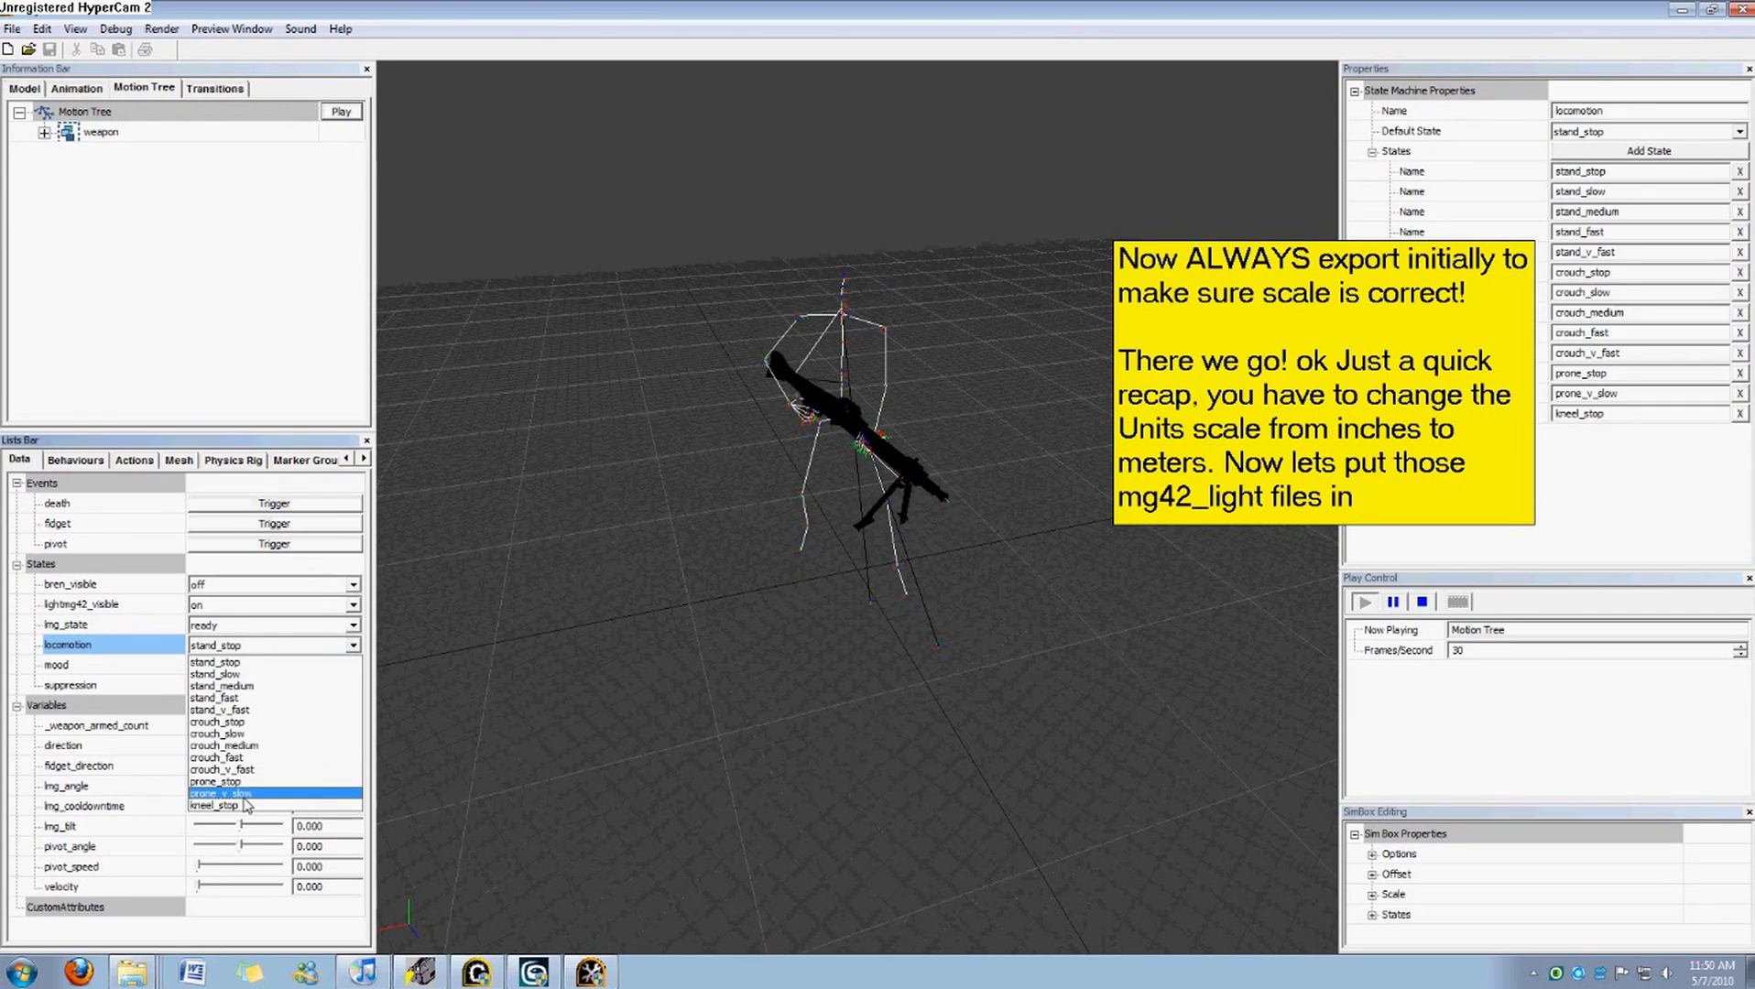
{"action": "left_click", "coordinate": [245, 804]}
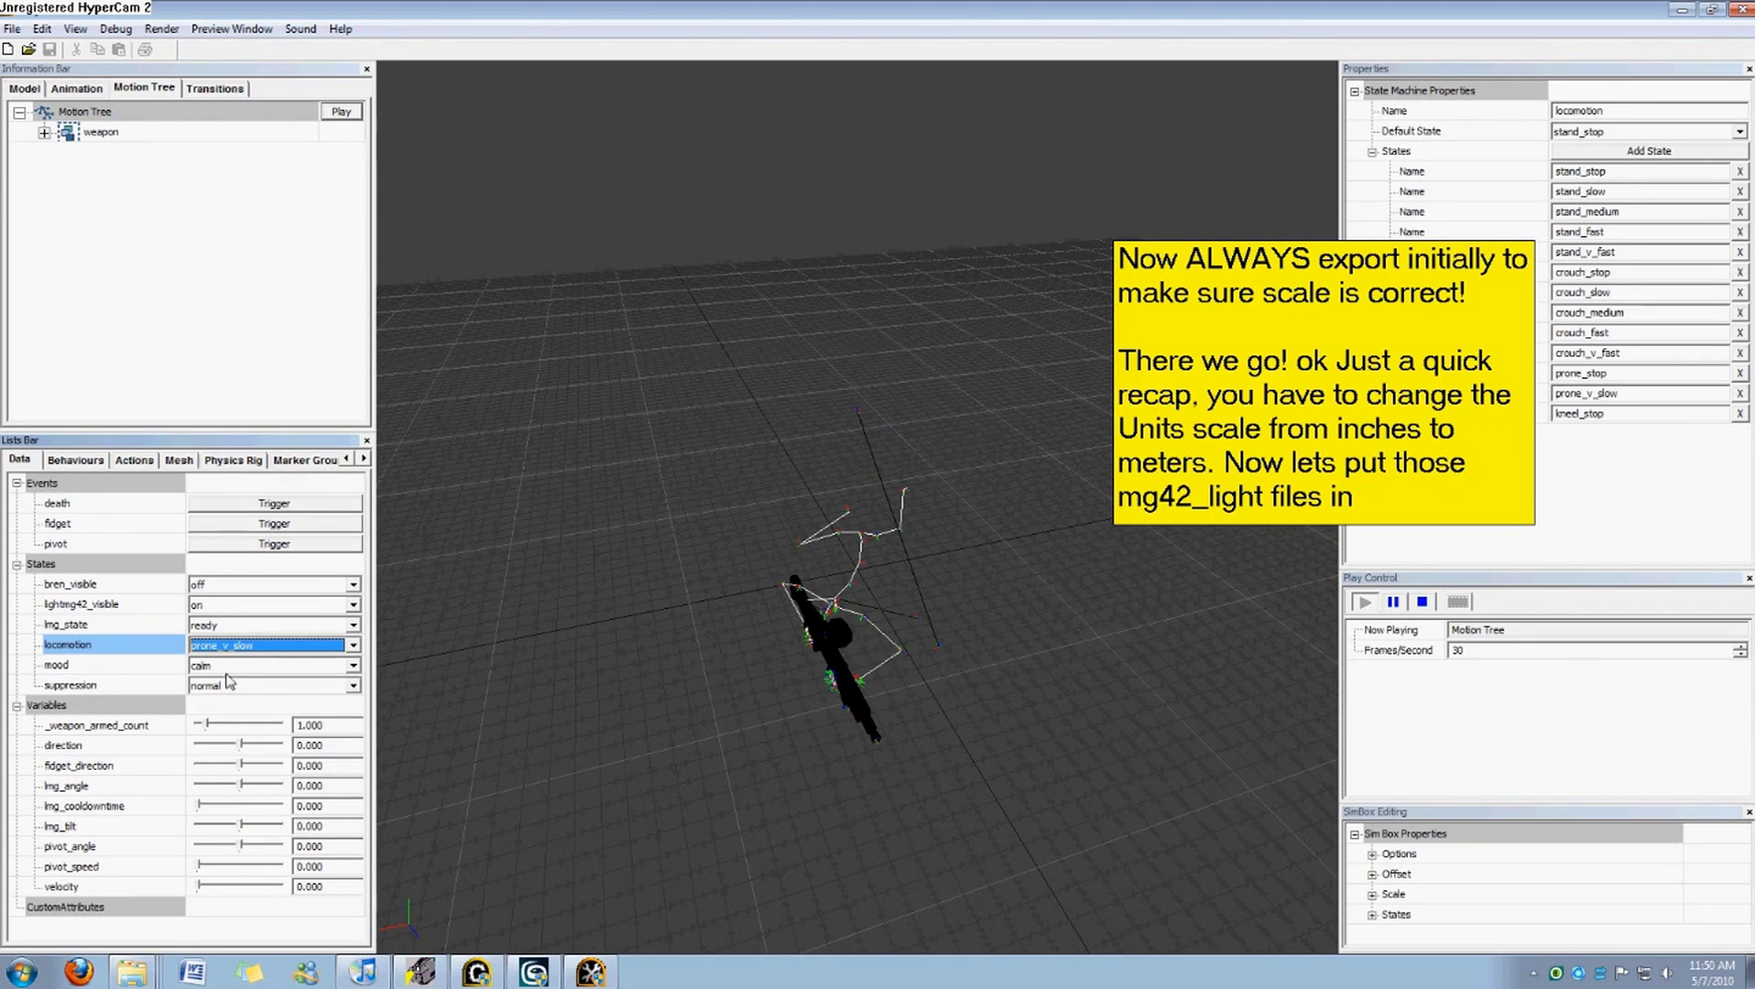
{"action": "left_click", "coordinate": [240, 646]}
{"action": "left_click", "coordinate": [253, 792]}
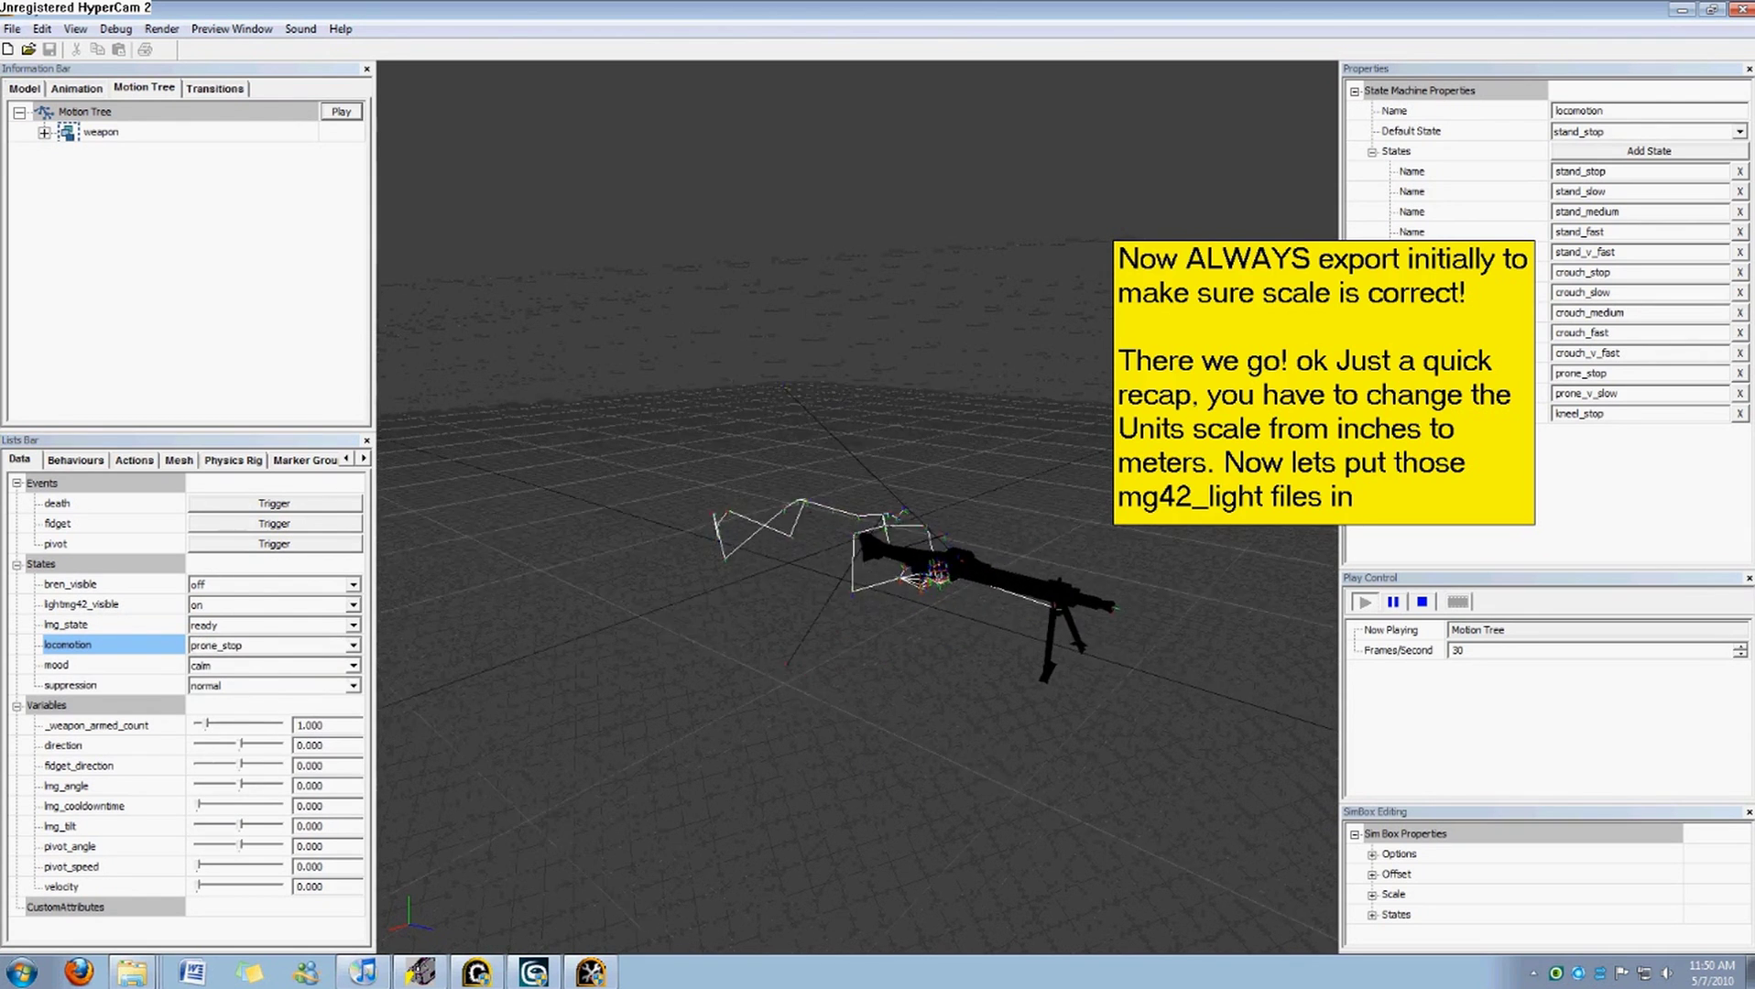
{"action": "left_click", "coordinate": [253, 665]}
{"action": "left_click", "coordinate": [245, 695]}
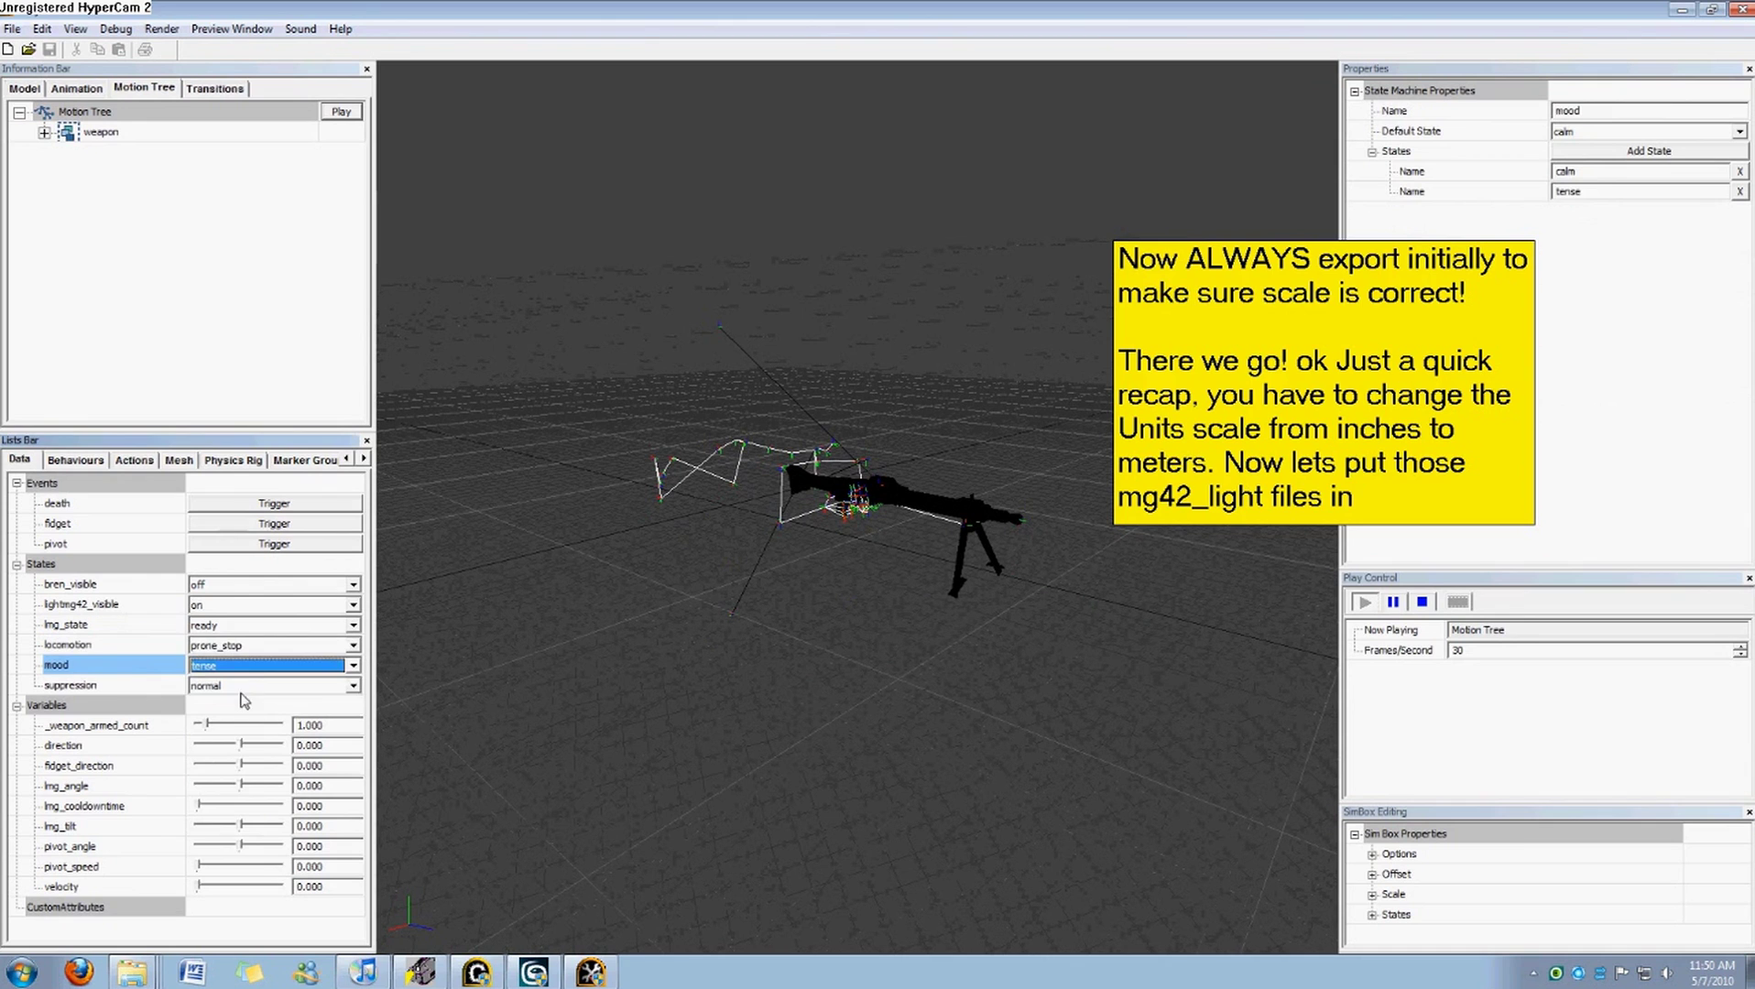
{"action": "left_click", "coordinate": [261, 685]}
{"action": "left_click", "coordinate": [247, 688]}
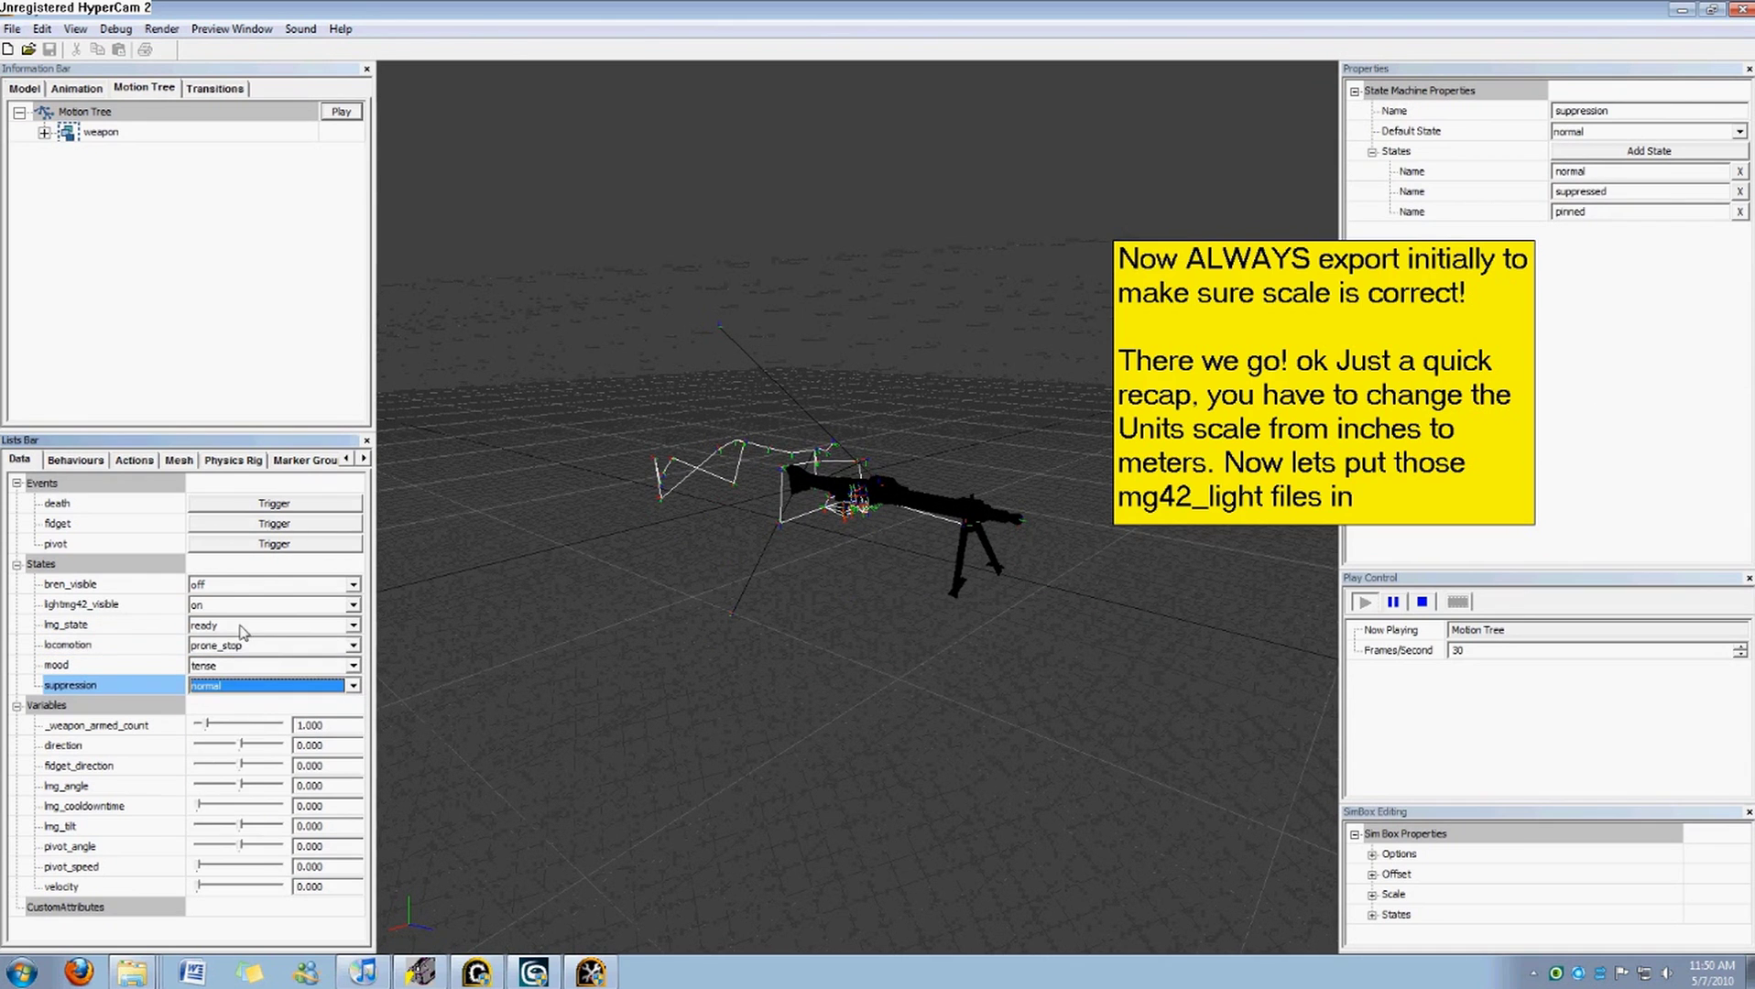
Preview the prone weapon's animations by setting lmg_state to fire and to reload.
{"action": "left_click", "coordinate": [243, 625]}
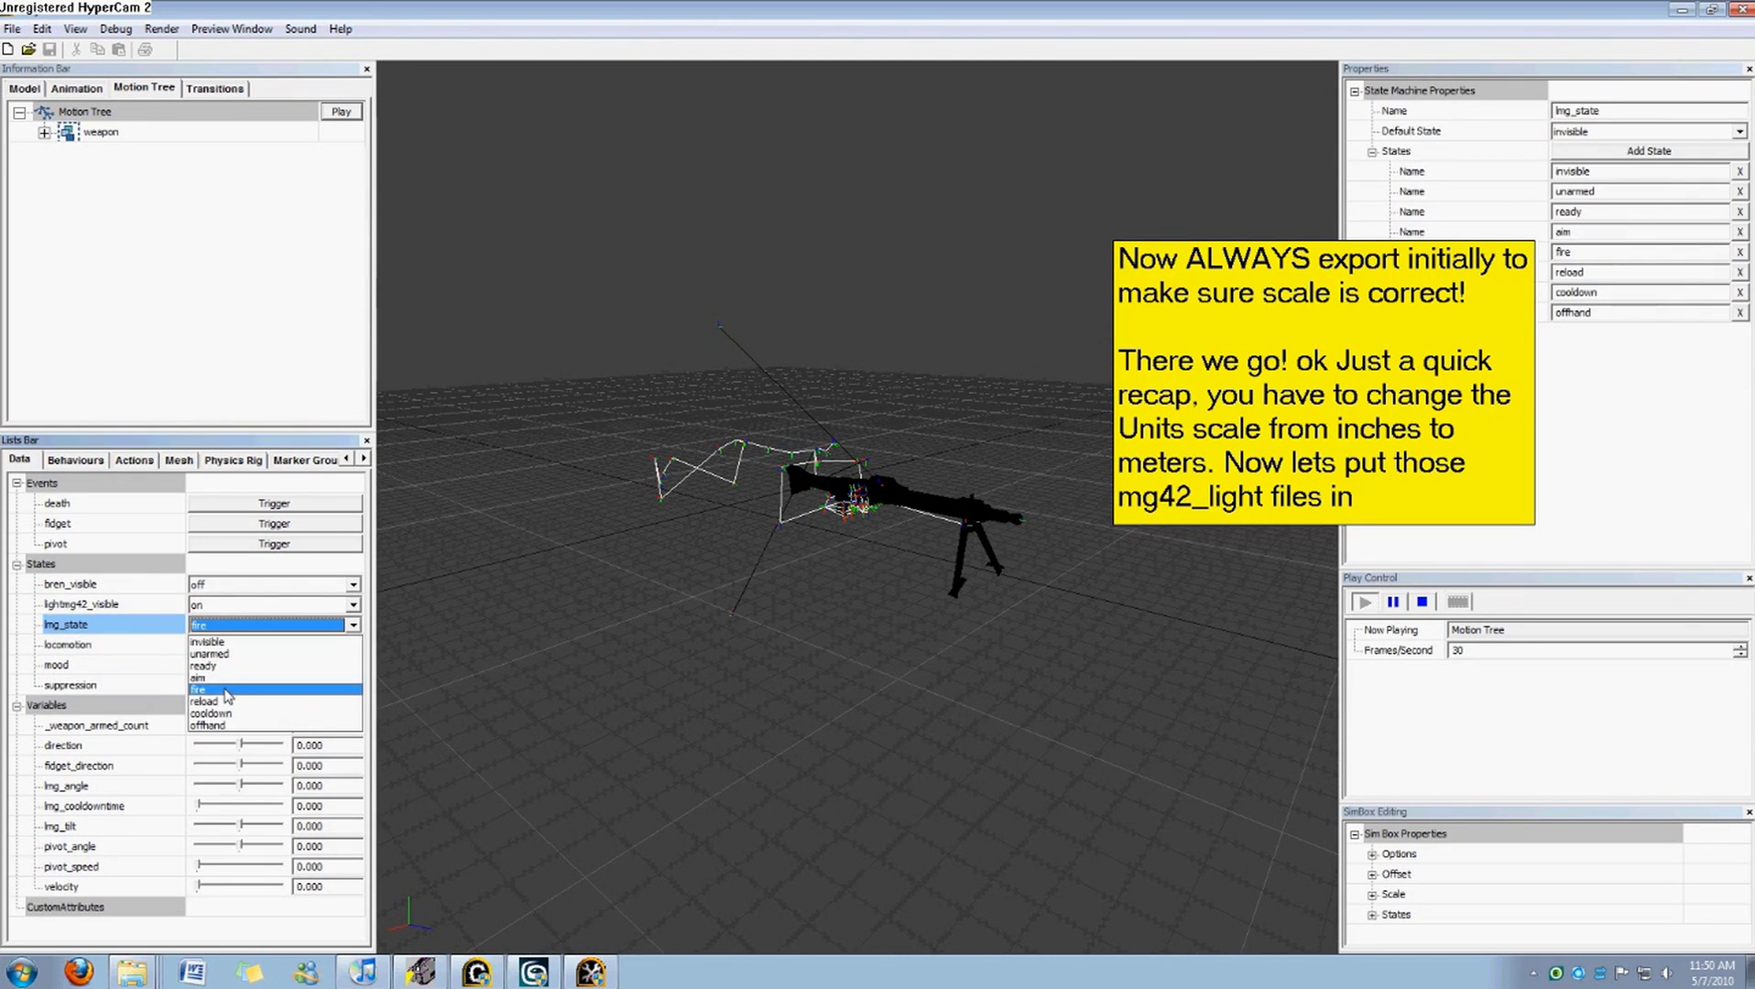
{"action": "left_click", "coordinate": [803, 740]}
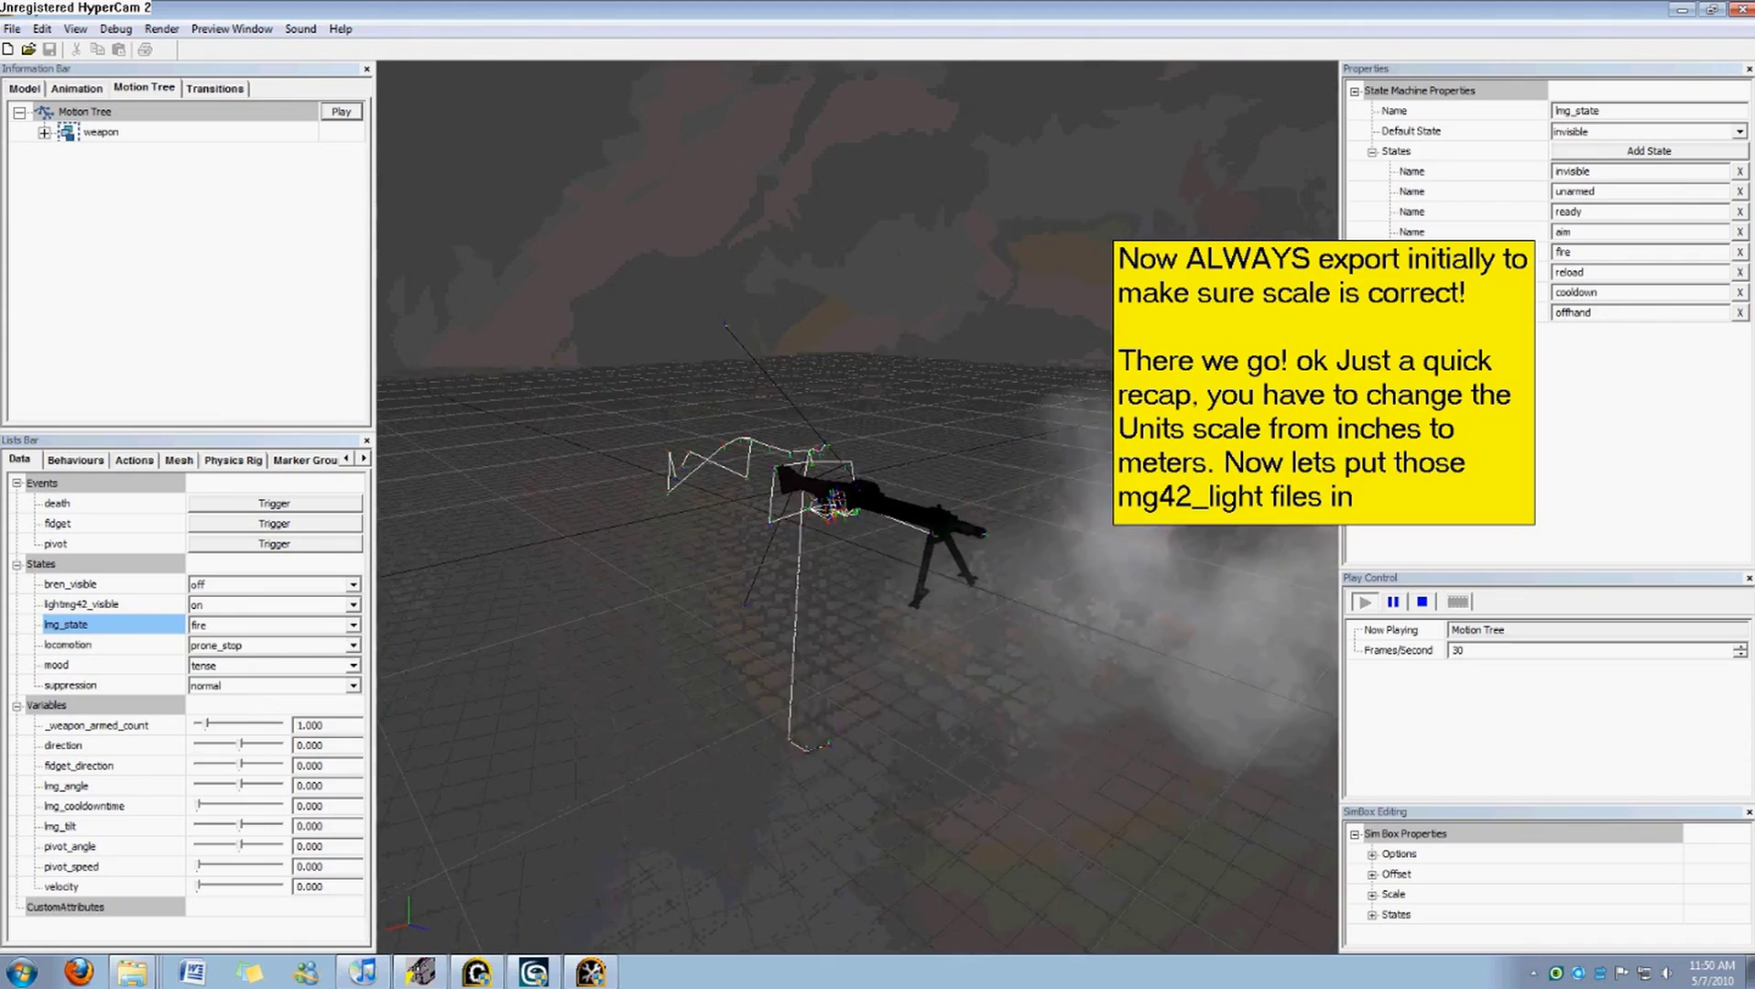
{"action": "left_click_drag", "start_coordinate": [1113, 595], "coordinate": [824, 715]}
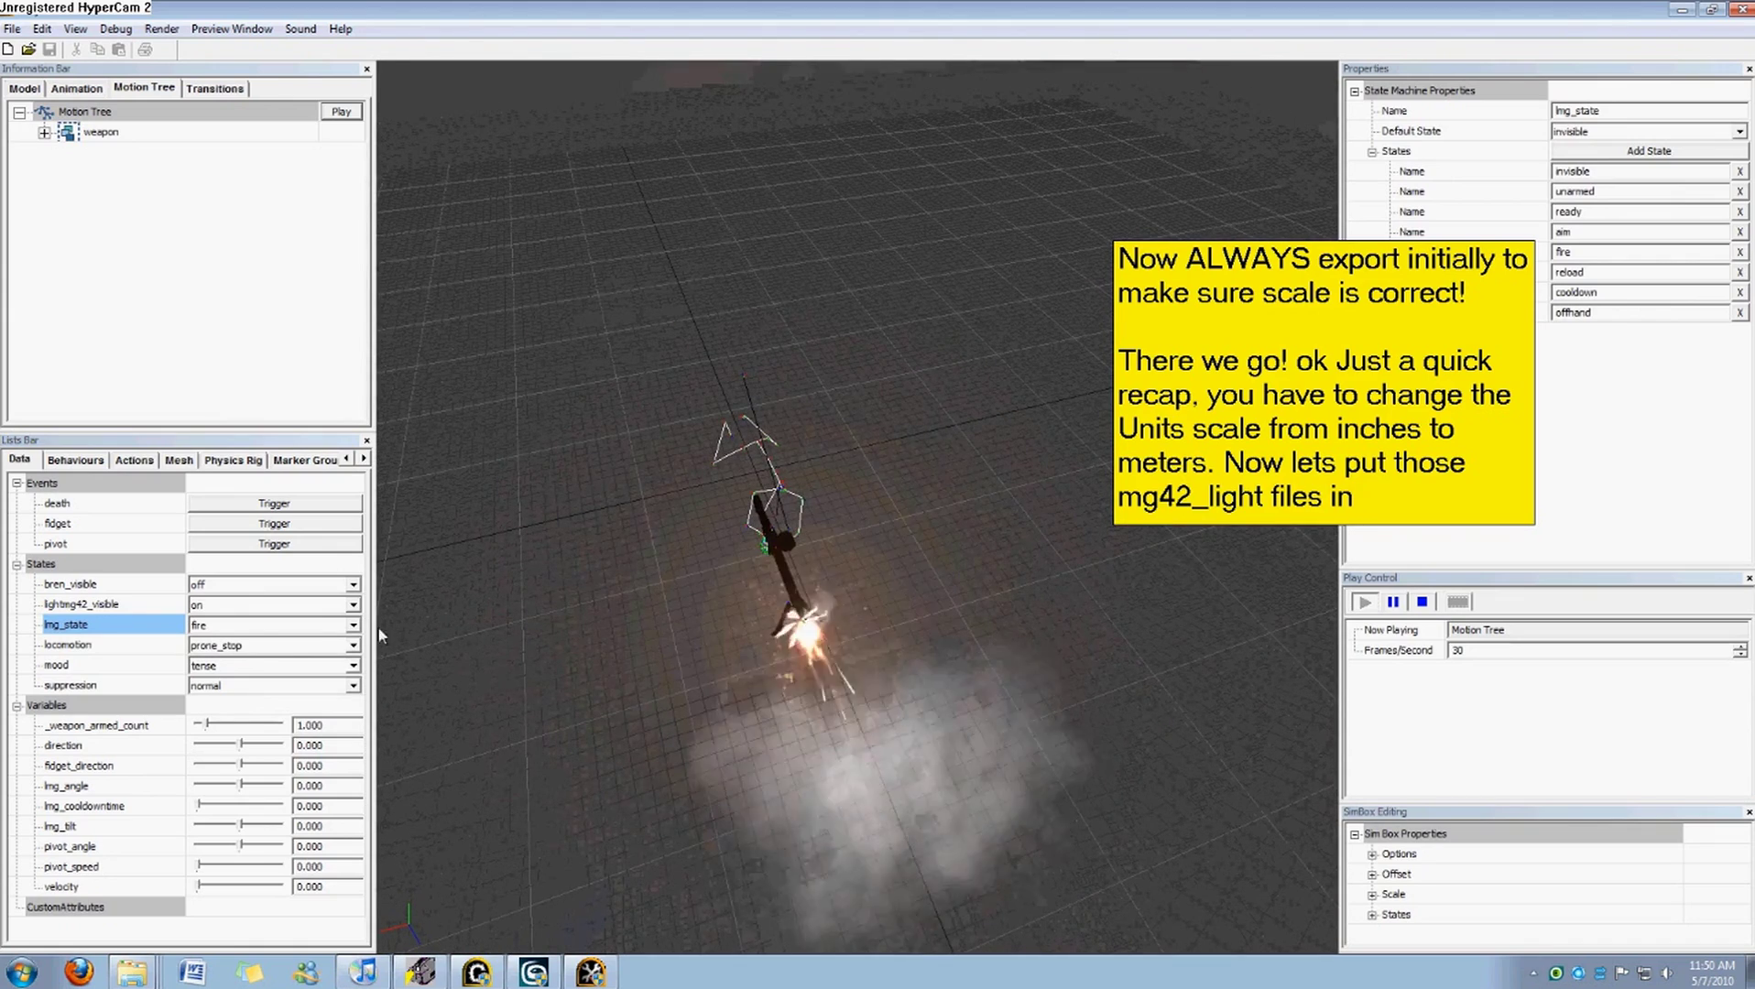
{"action": "left_click", "coordinate": [254, 628]}
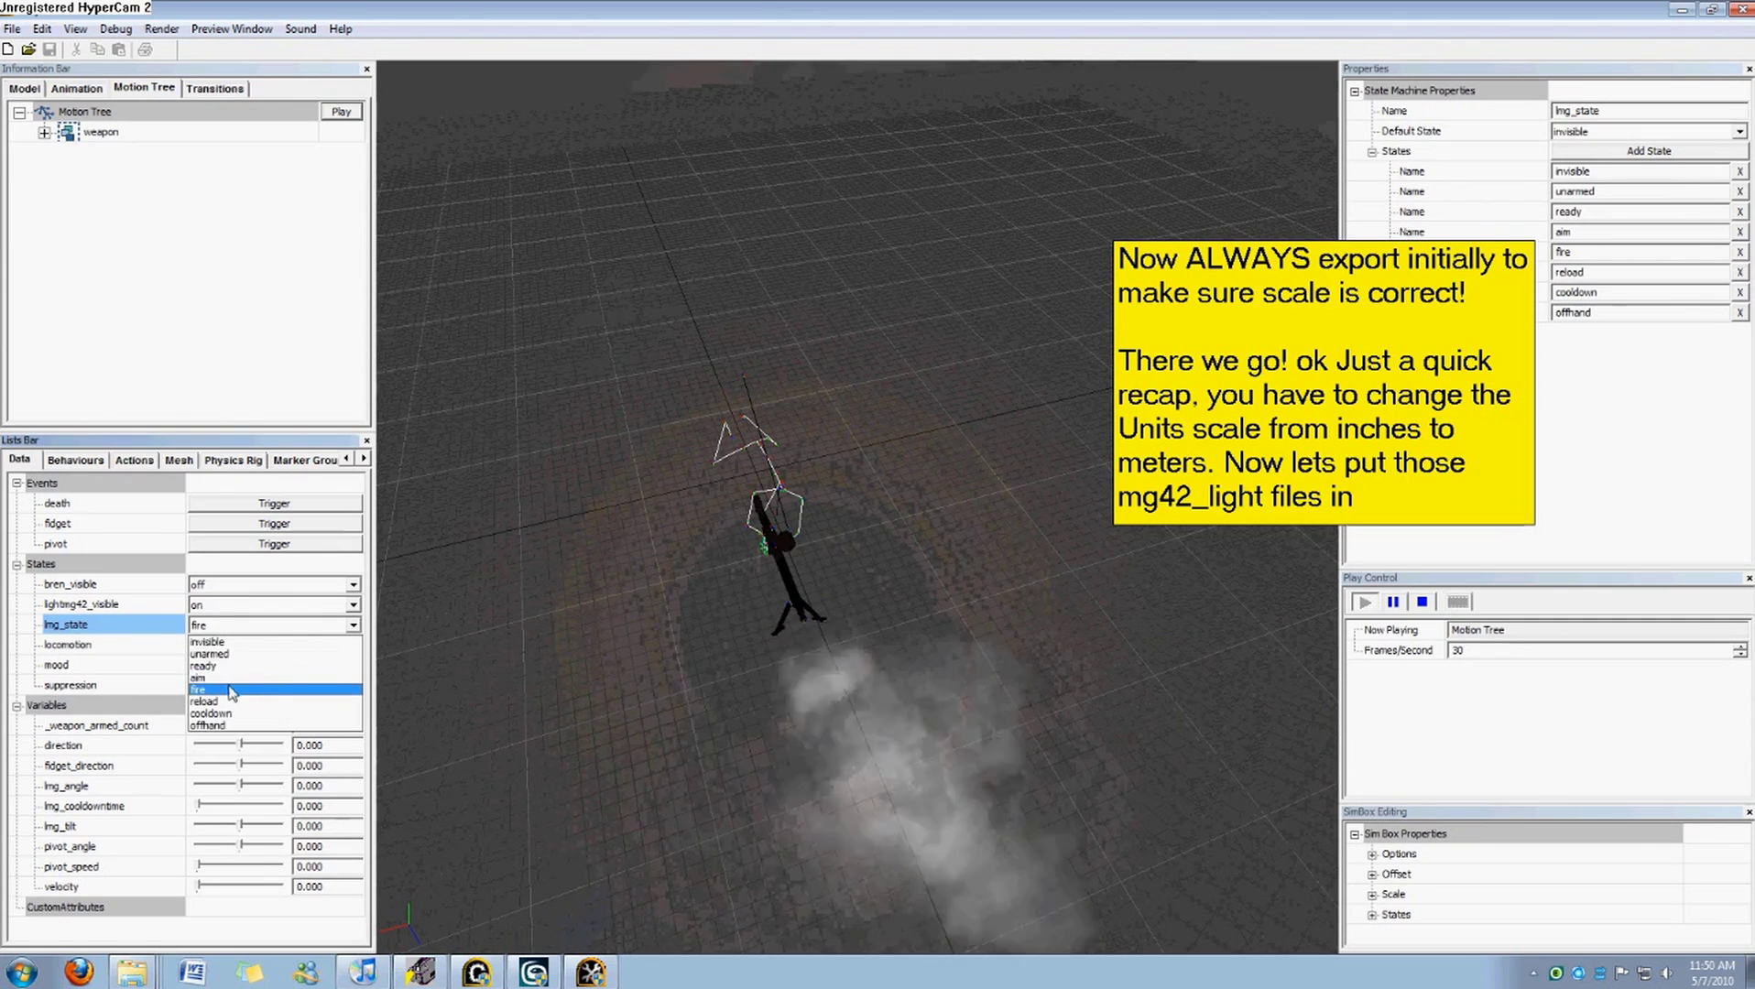
{"action": "left_click", "coordinate": [233, 704]}
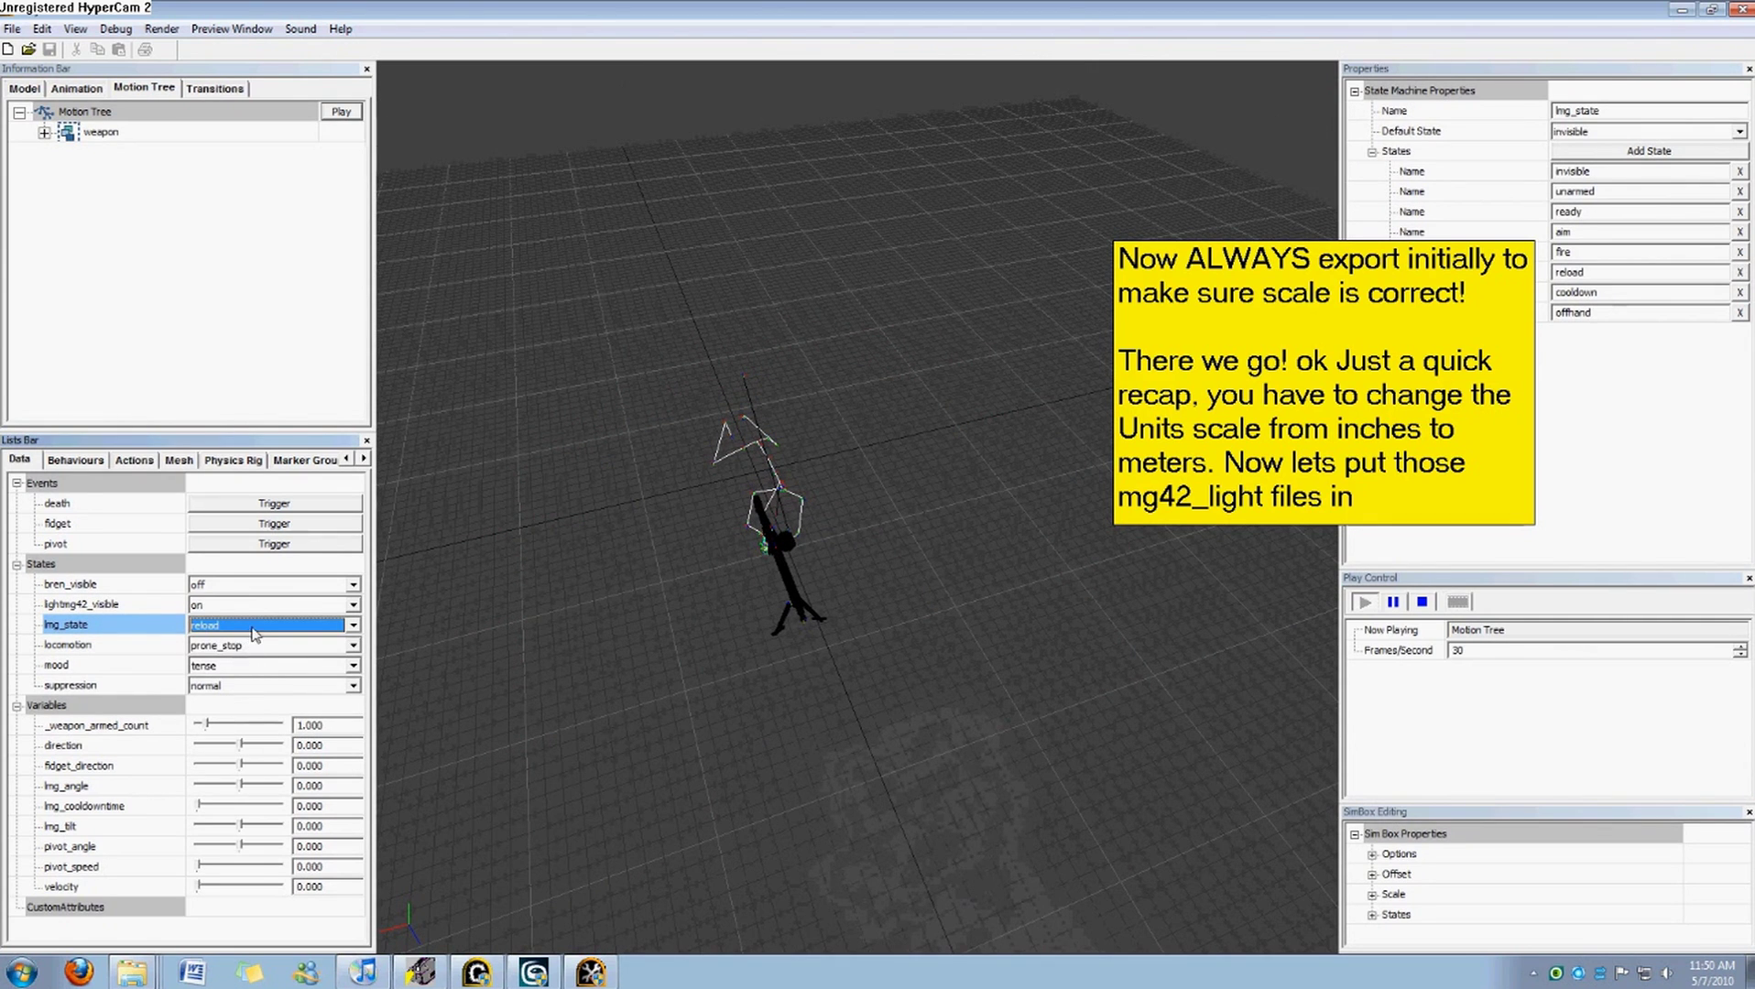
Set the locomotion state to stand_stop and lmg_state to unarmed.
{"action": "left_click", "coordinate": [222, 650]}
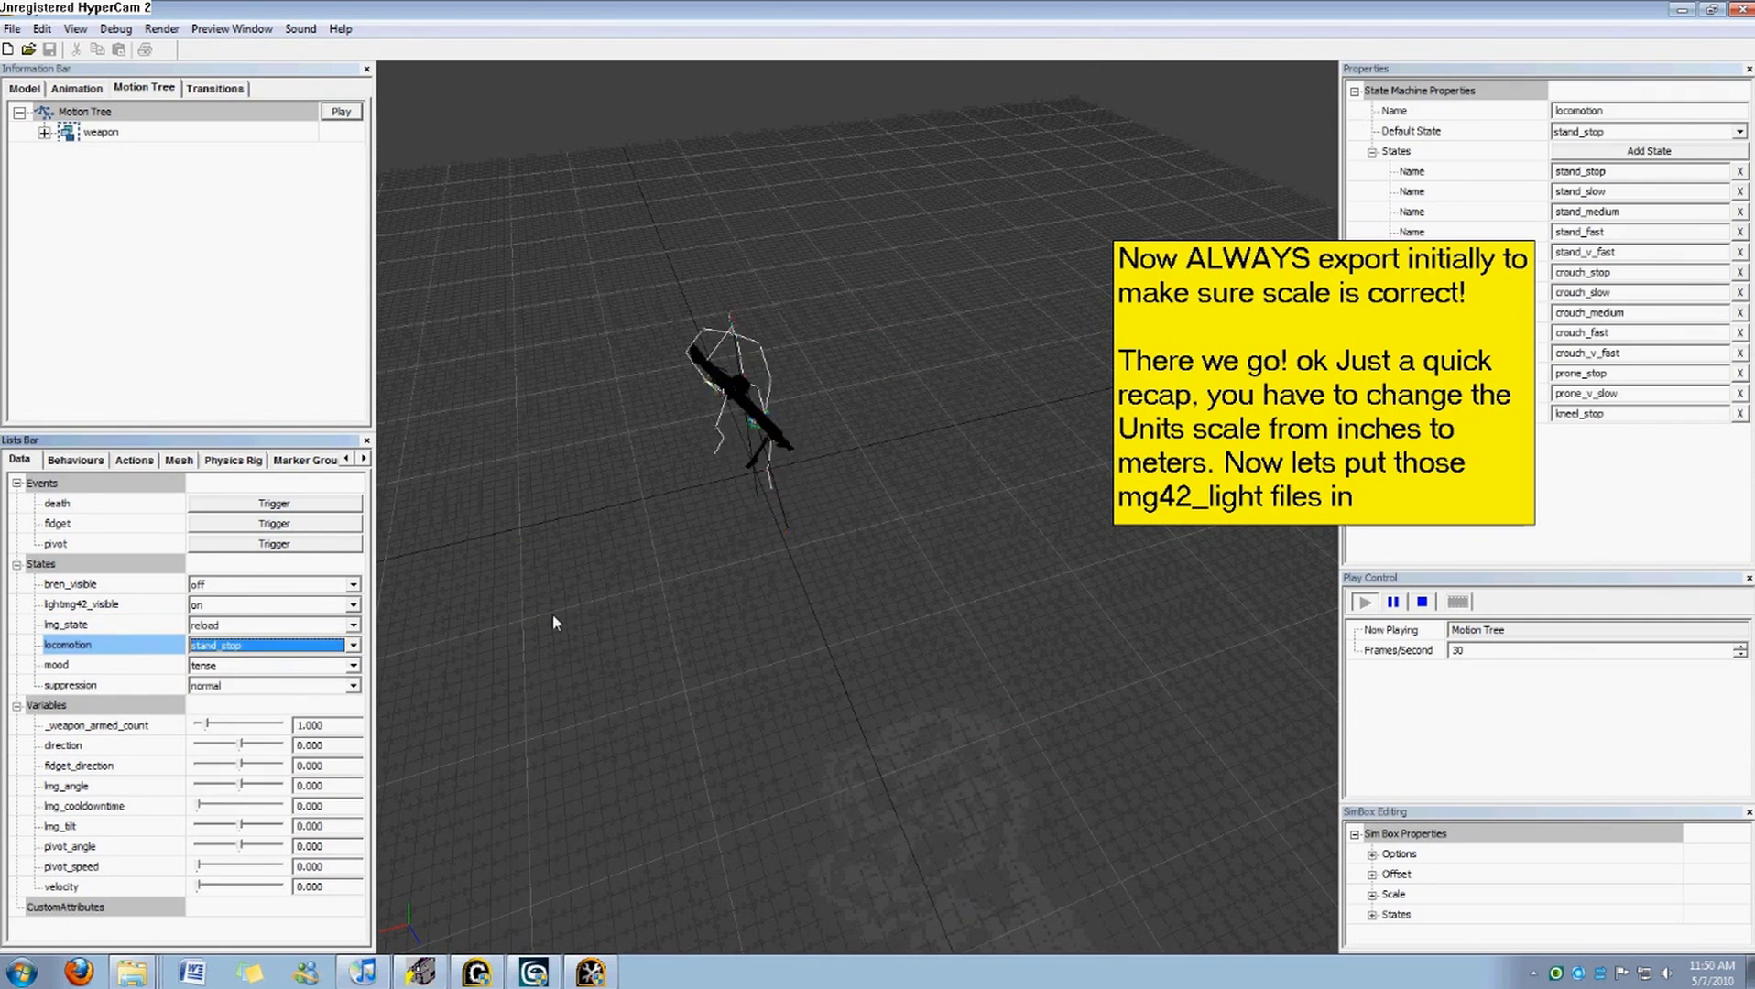
{"action": "left_click", "coordinate": [229, 662]}
{"action": "left_click", "coordinate": [240, 624]}
{"action": "left_click", "coordinate": [230, 666]}
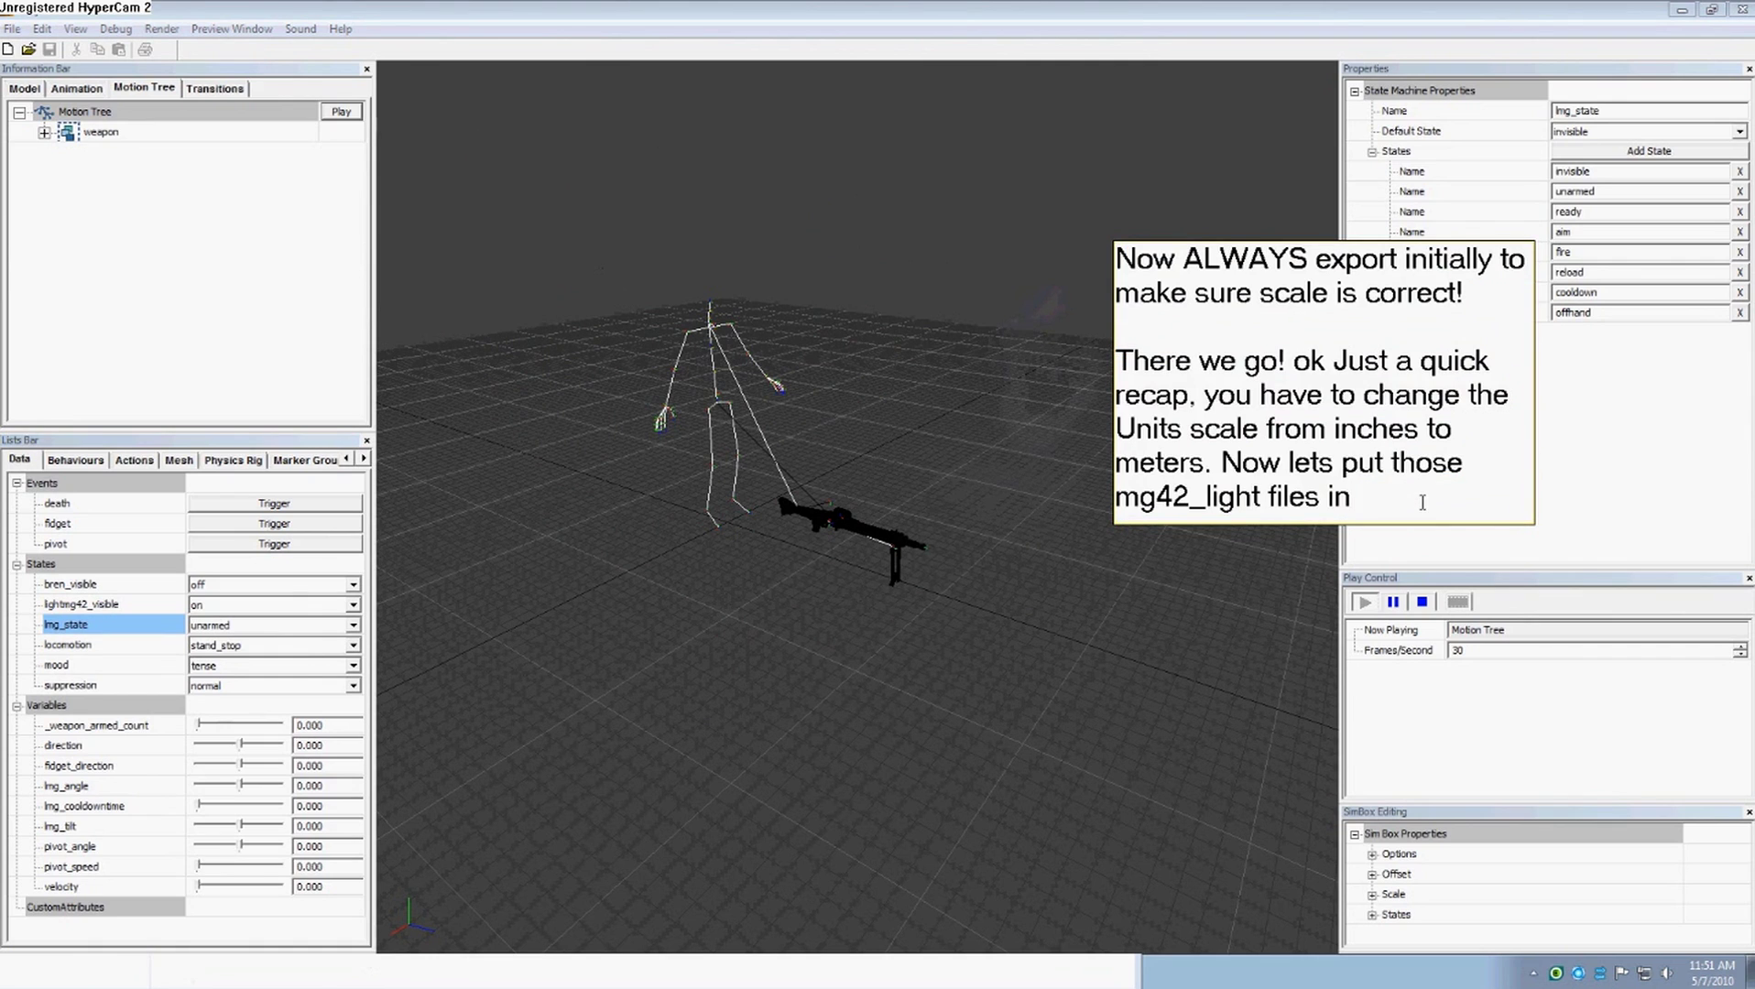
Replace the second paragraph of the yellow sticky note with "Works nicely, now lets add my model.".
{"action": "left_click_drag", "start_coordinate": [1422, 502], "coordinate": [998, 355]}
{"action": "type", "text": "Works nicl"}
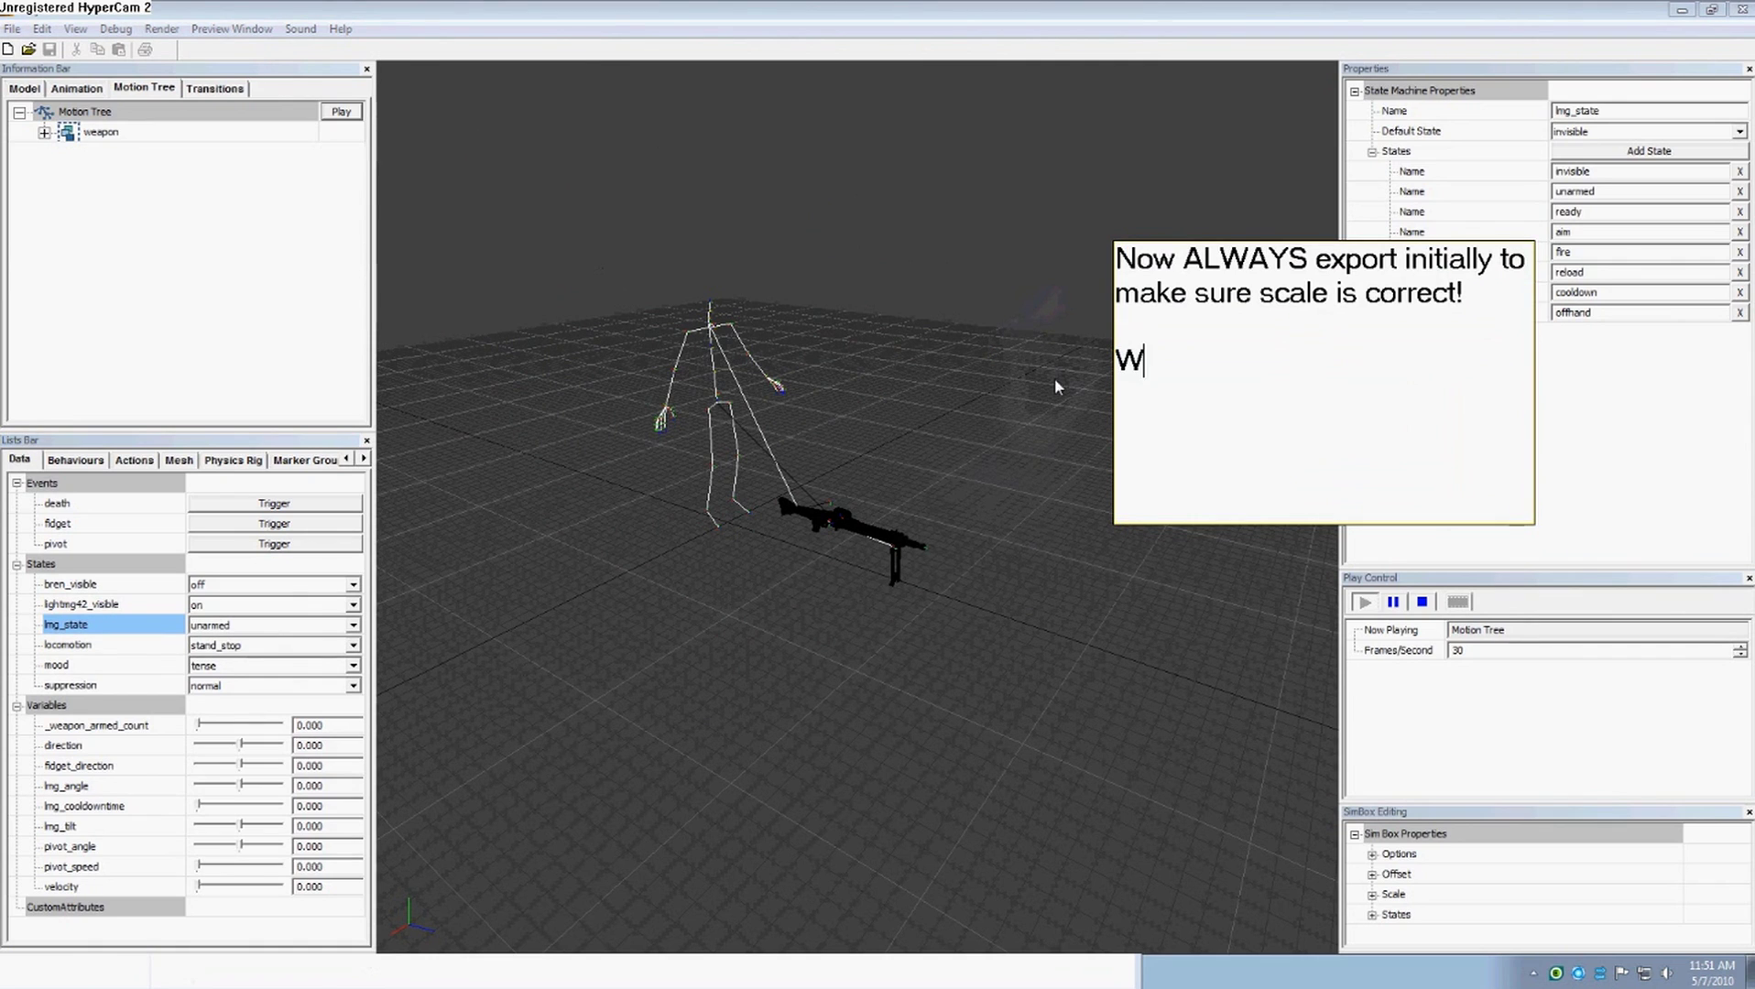
{"action": "key", "text": "BackSpace"}
{"action": "key", "text": "BackSpace"}
{"action": "type", "text": "cely, now"}
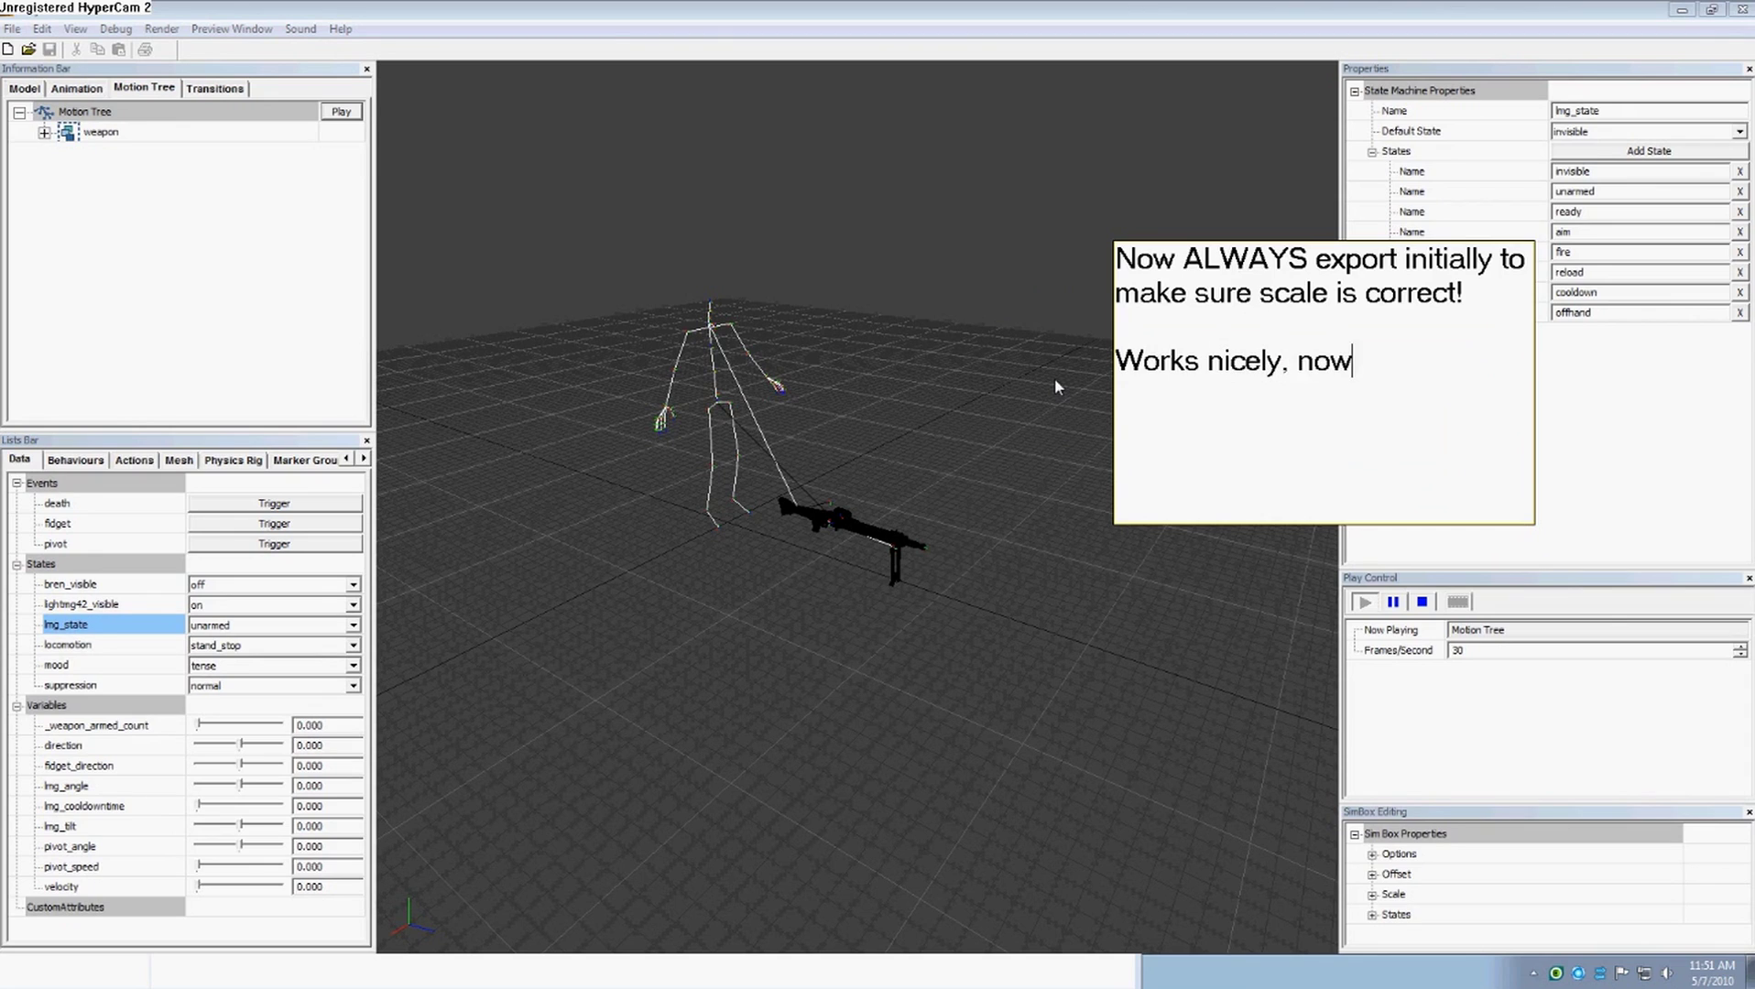
{"action": "type", "text": " lets add my model"}
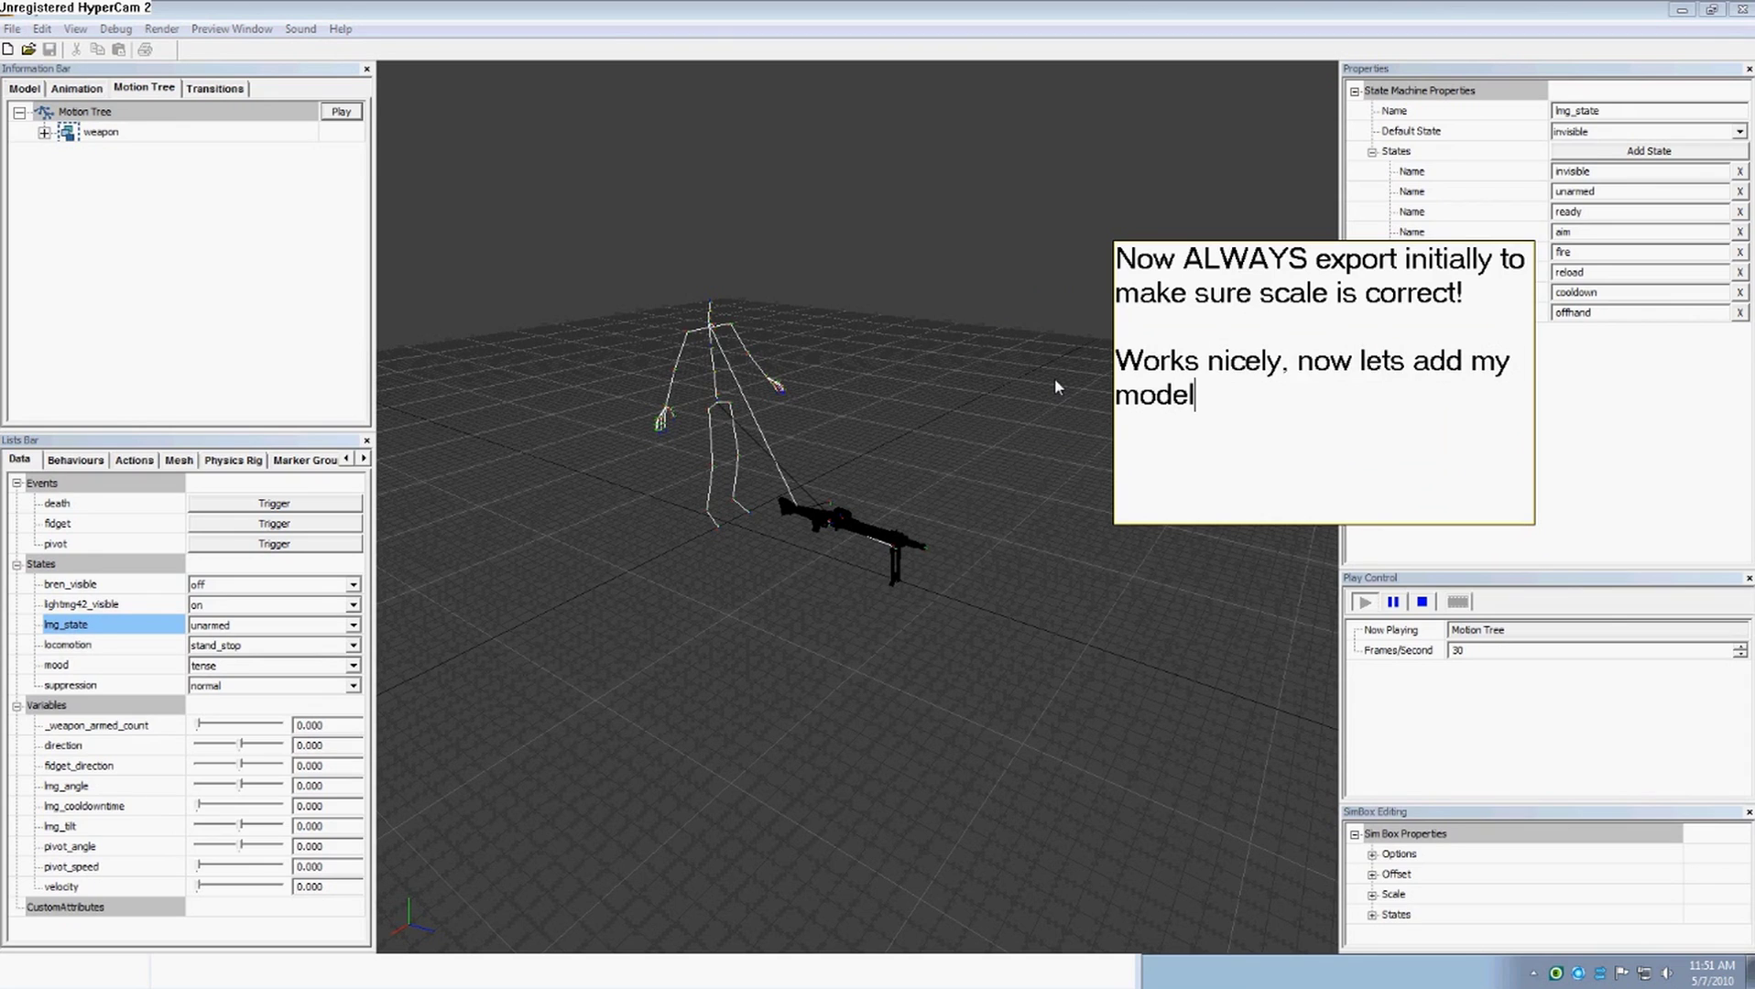
{"action": "type", "text": "."}
{"action": "left_click", "coordinate": [999, 590]}
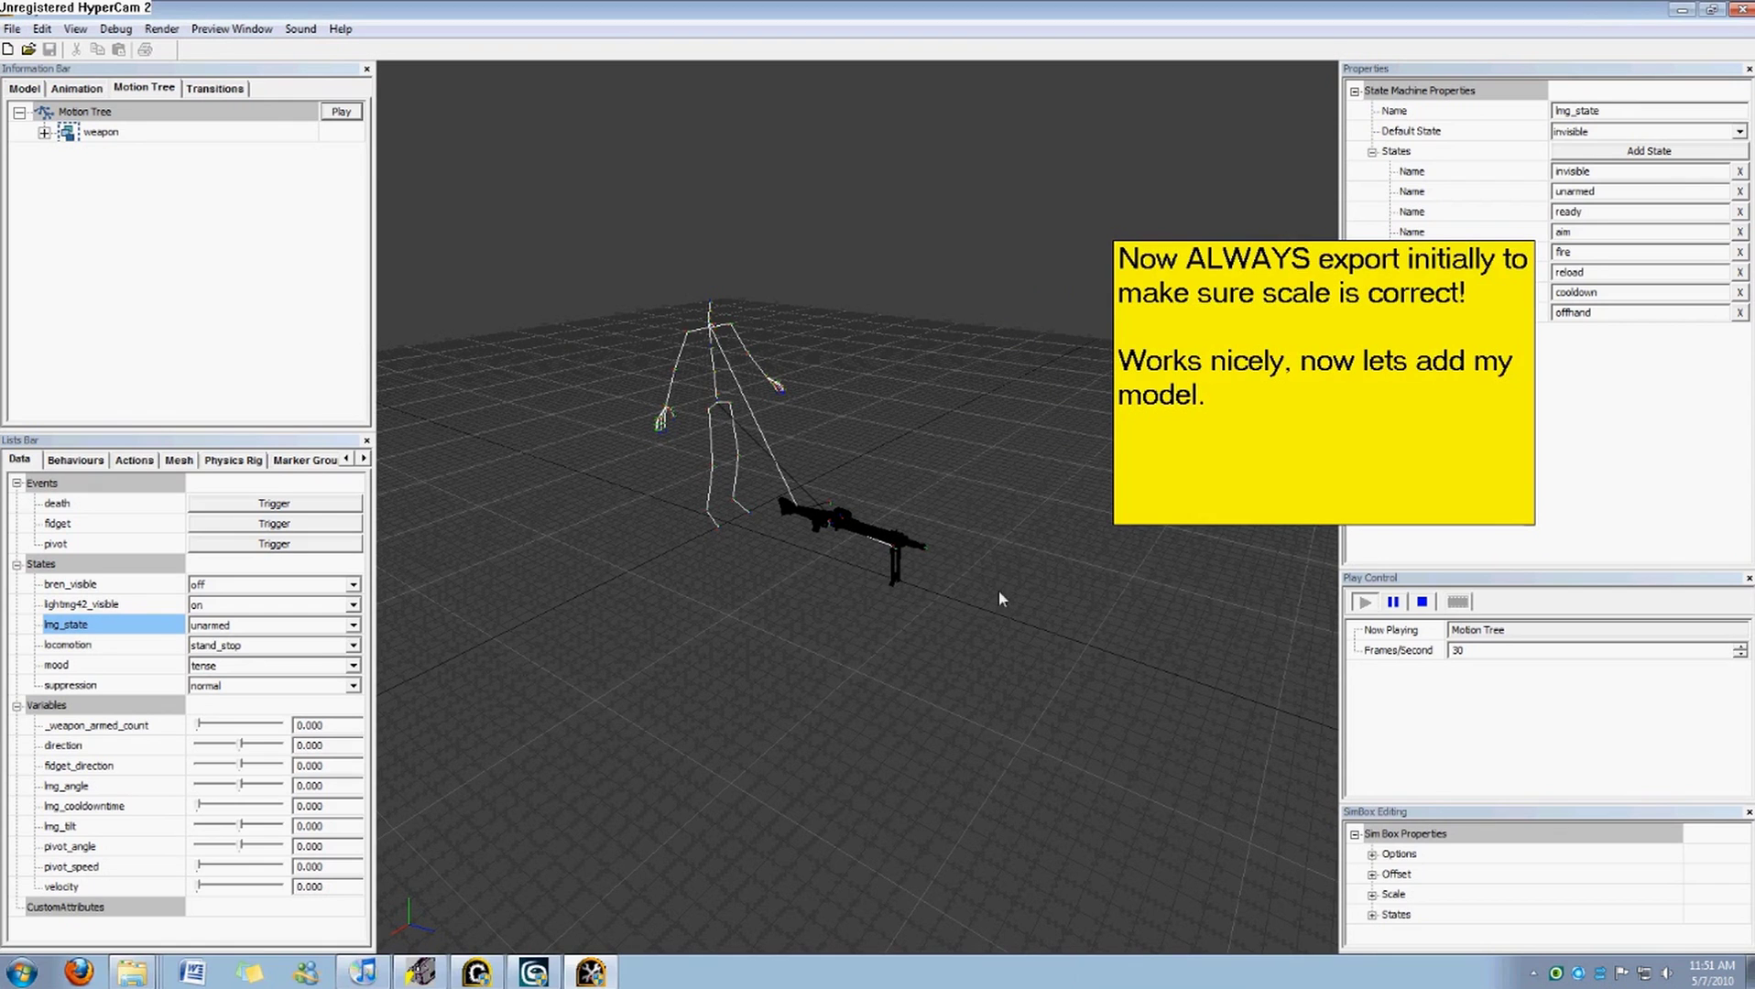
Switch to 3ds Max, apply the Smooth modifier to all the LMG_AX_MG42 geometry objects, and close the Material Editor.
{"action": "left_click", "coordinate": [569, 977]}
{"action": "left_click", "coordinate": [966, 391]}
{"action": "left_click", "coordinate": [619, 633]}
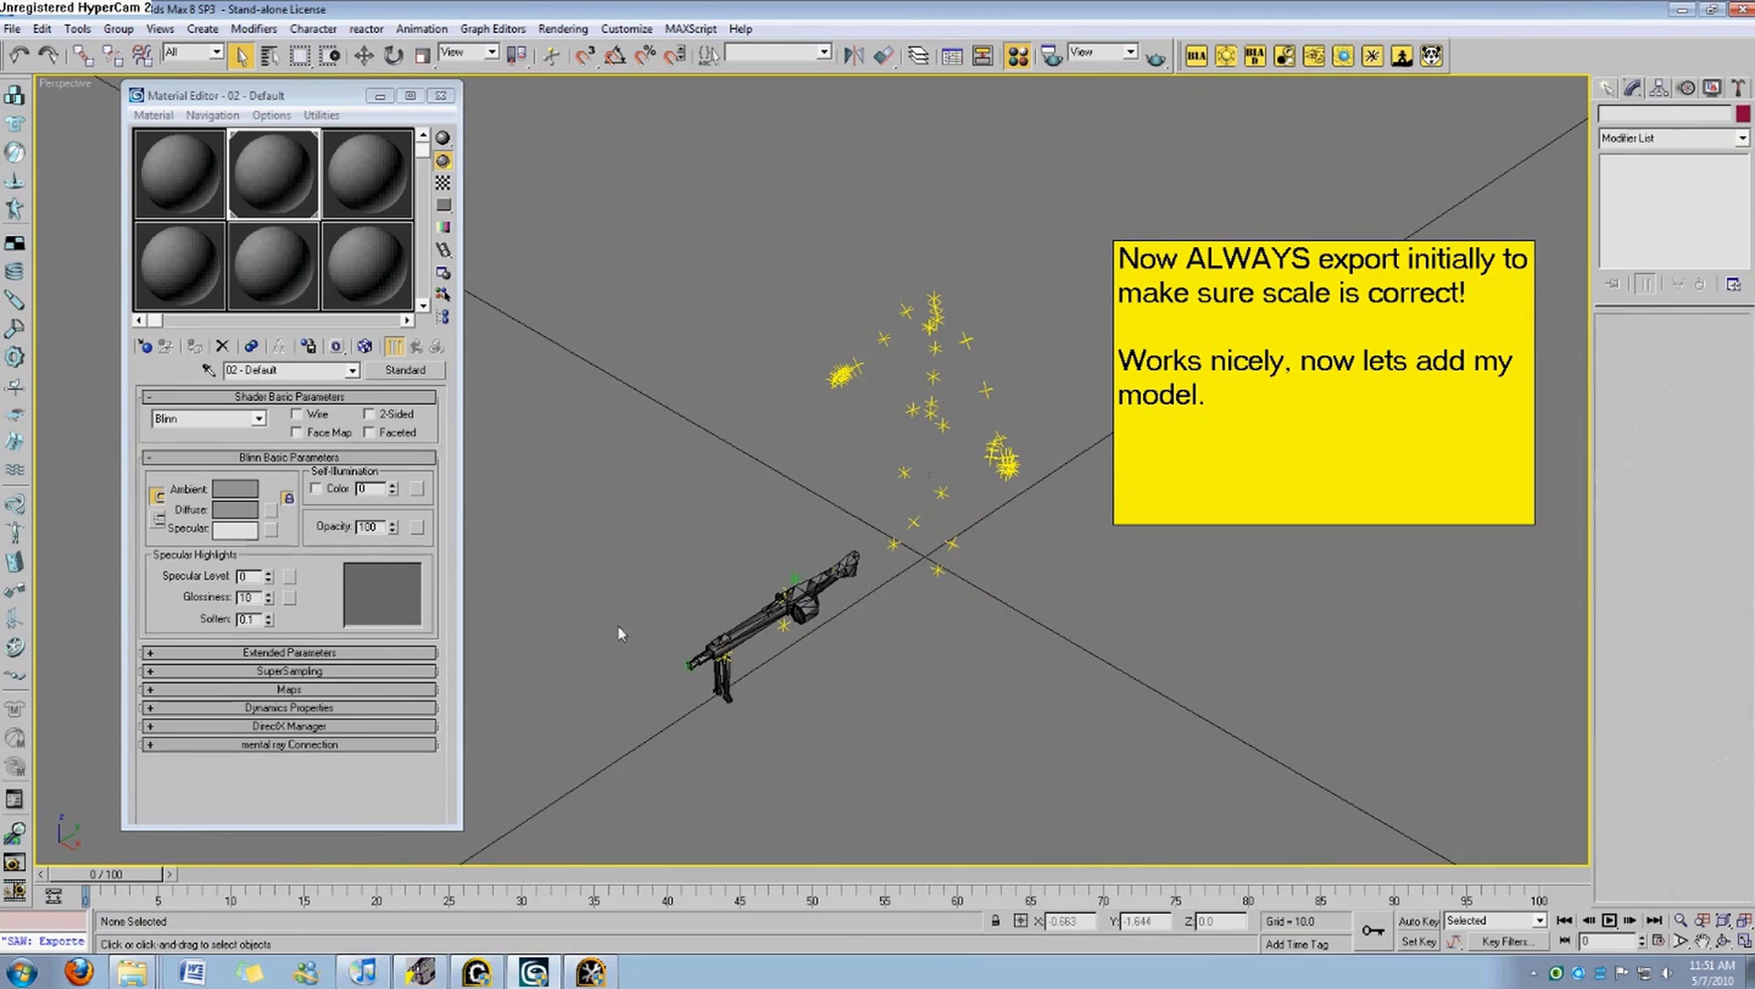
{"action": "left_click", "coordinate": [269, 56]}
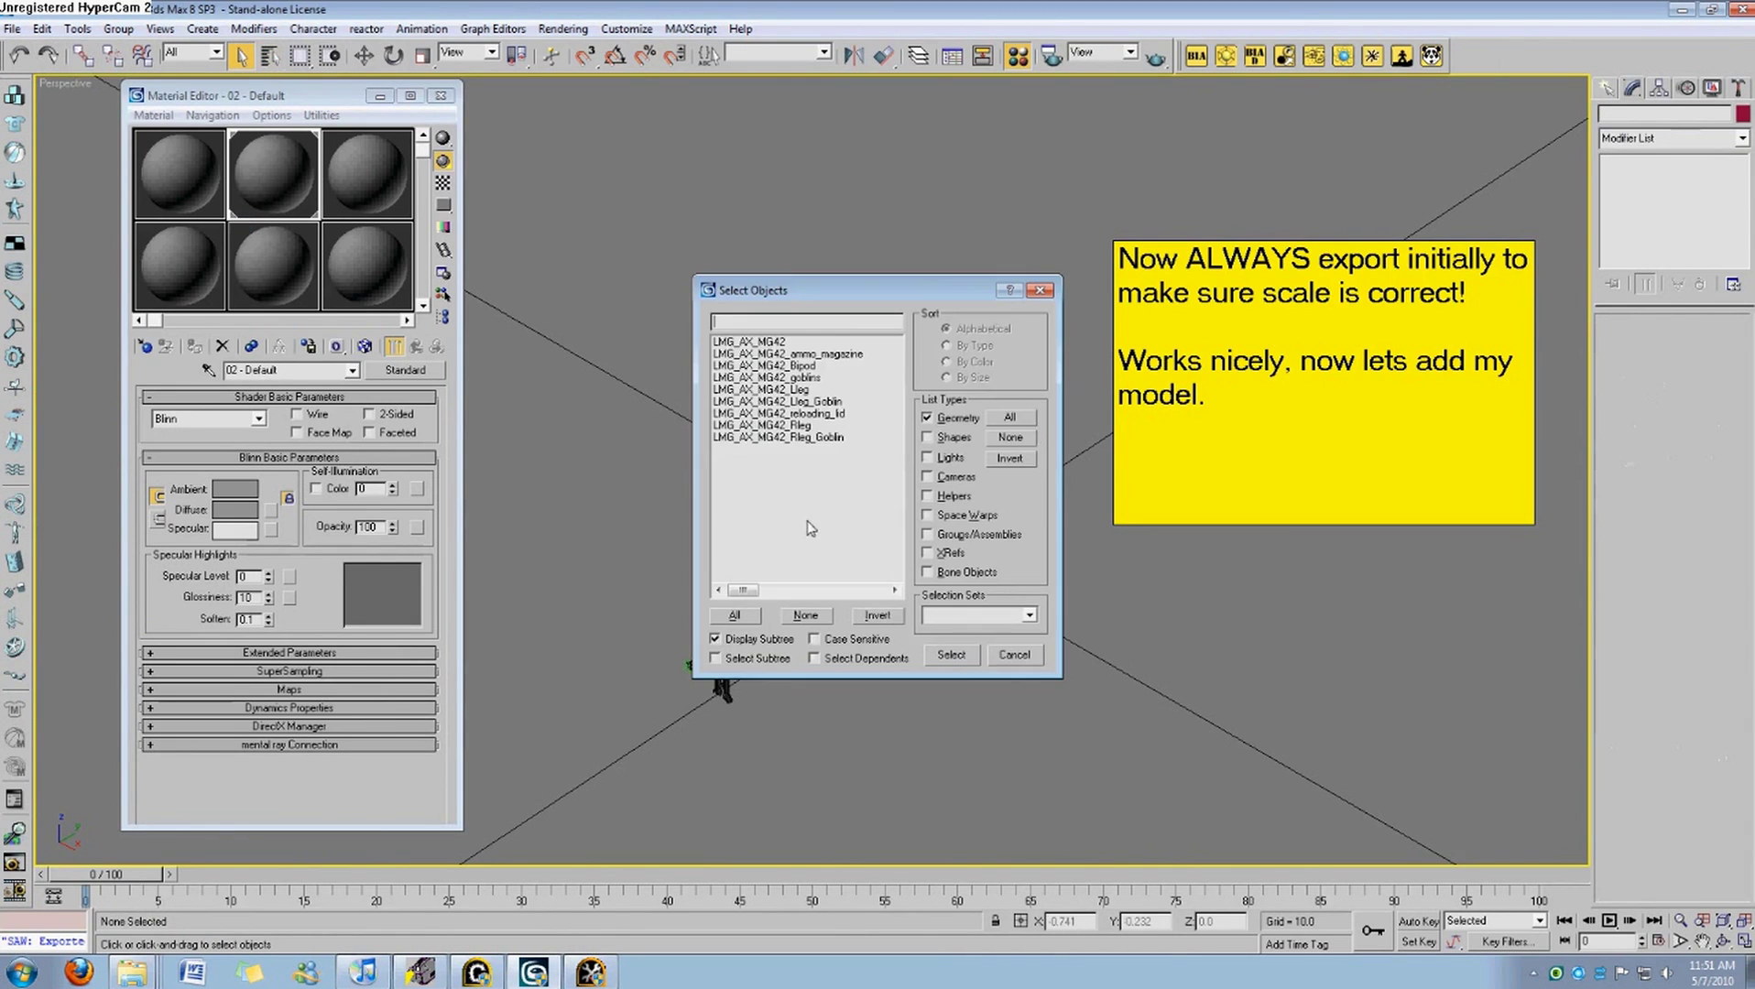
{"action": "left_click", "coordinate": [737, 614]}
{"action": "left_click", "coordinate": [951, 654]}
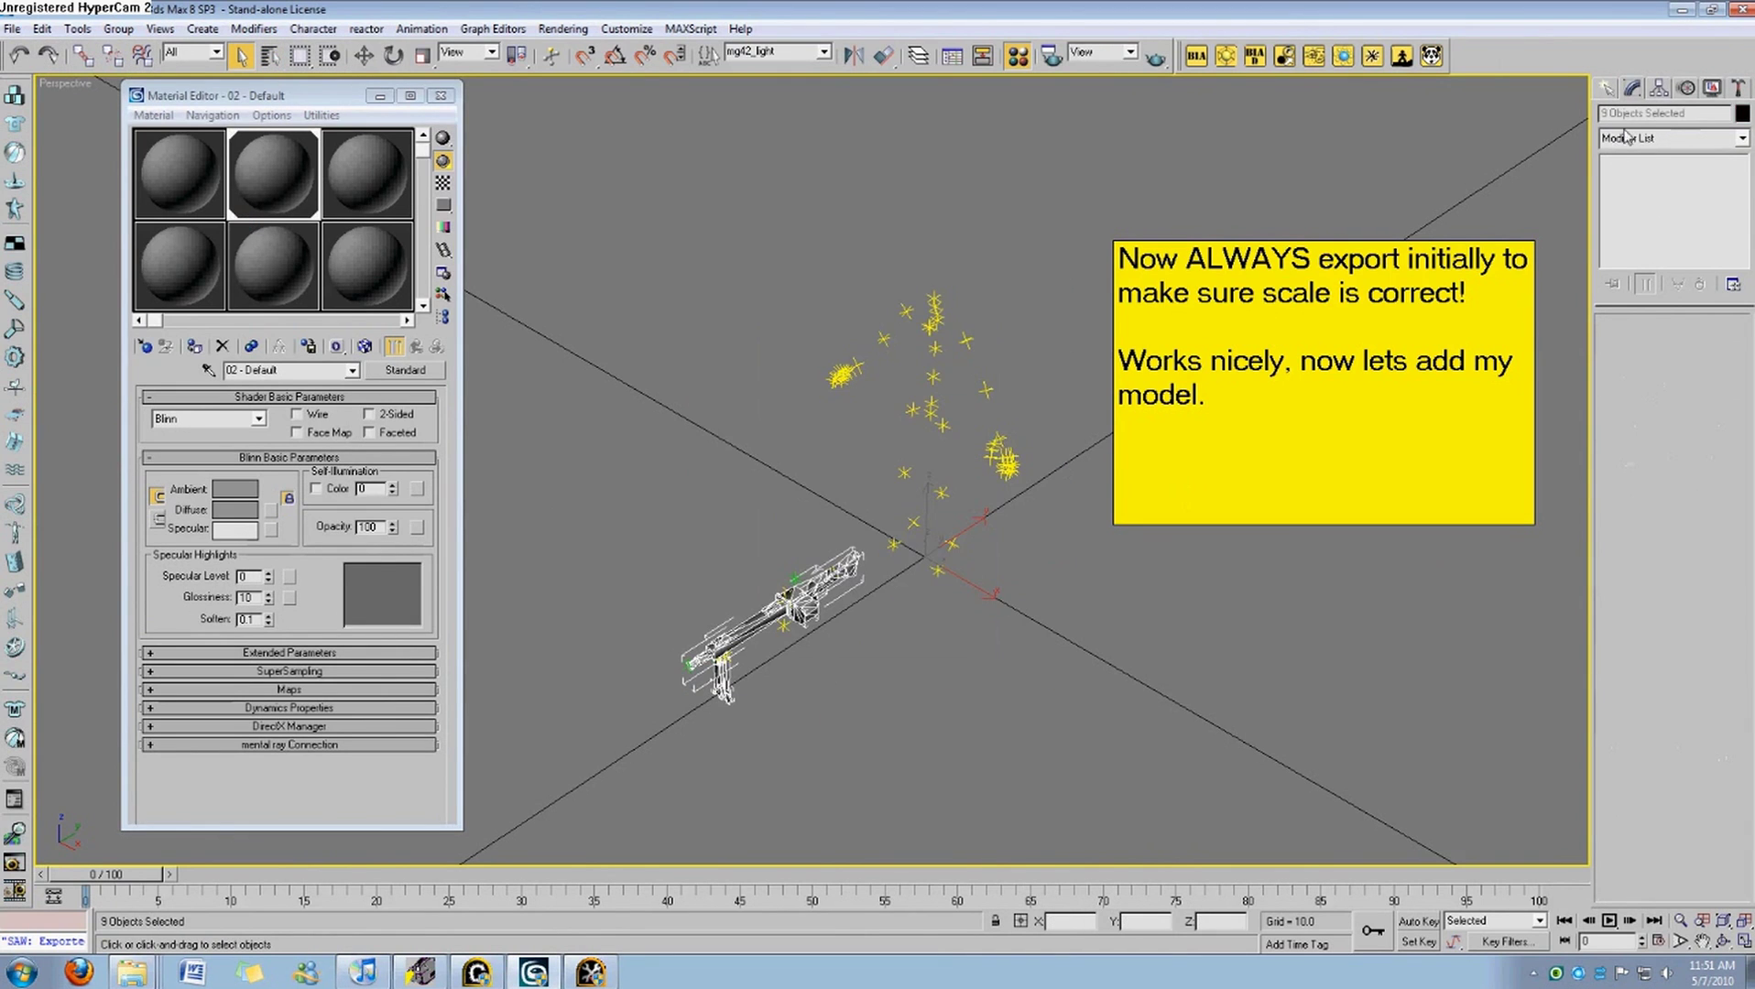
{"action": "left_click", "coordinate": [1672, 137]}
{"action": "scroll", "coordinate": [1667, 550], "scroll_direction": "down", "scroll_amount": 10}
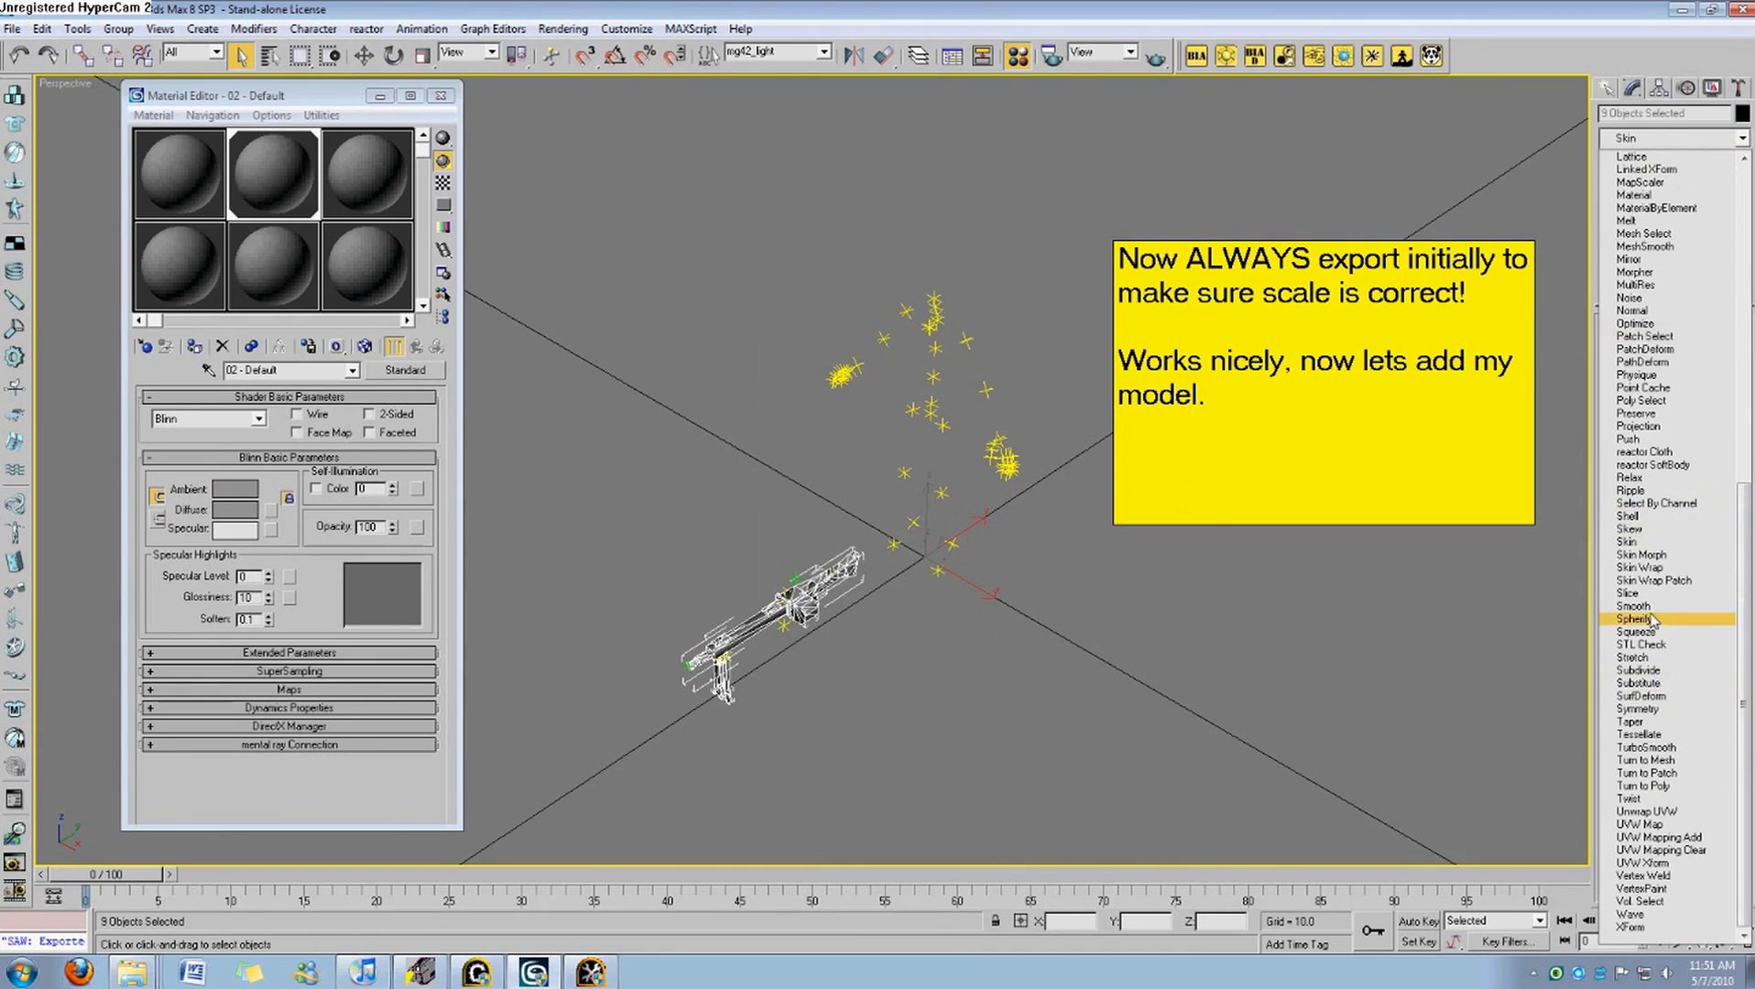
{"action": "left_click", "coordinate": [1681, 607]}
{"action": "left_click", "coordinate": [1176, 607]}
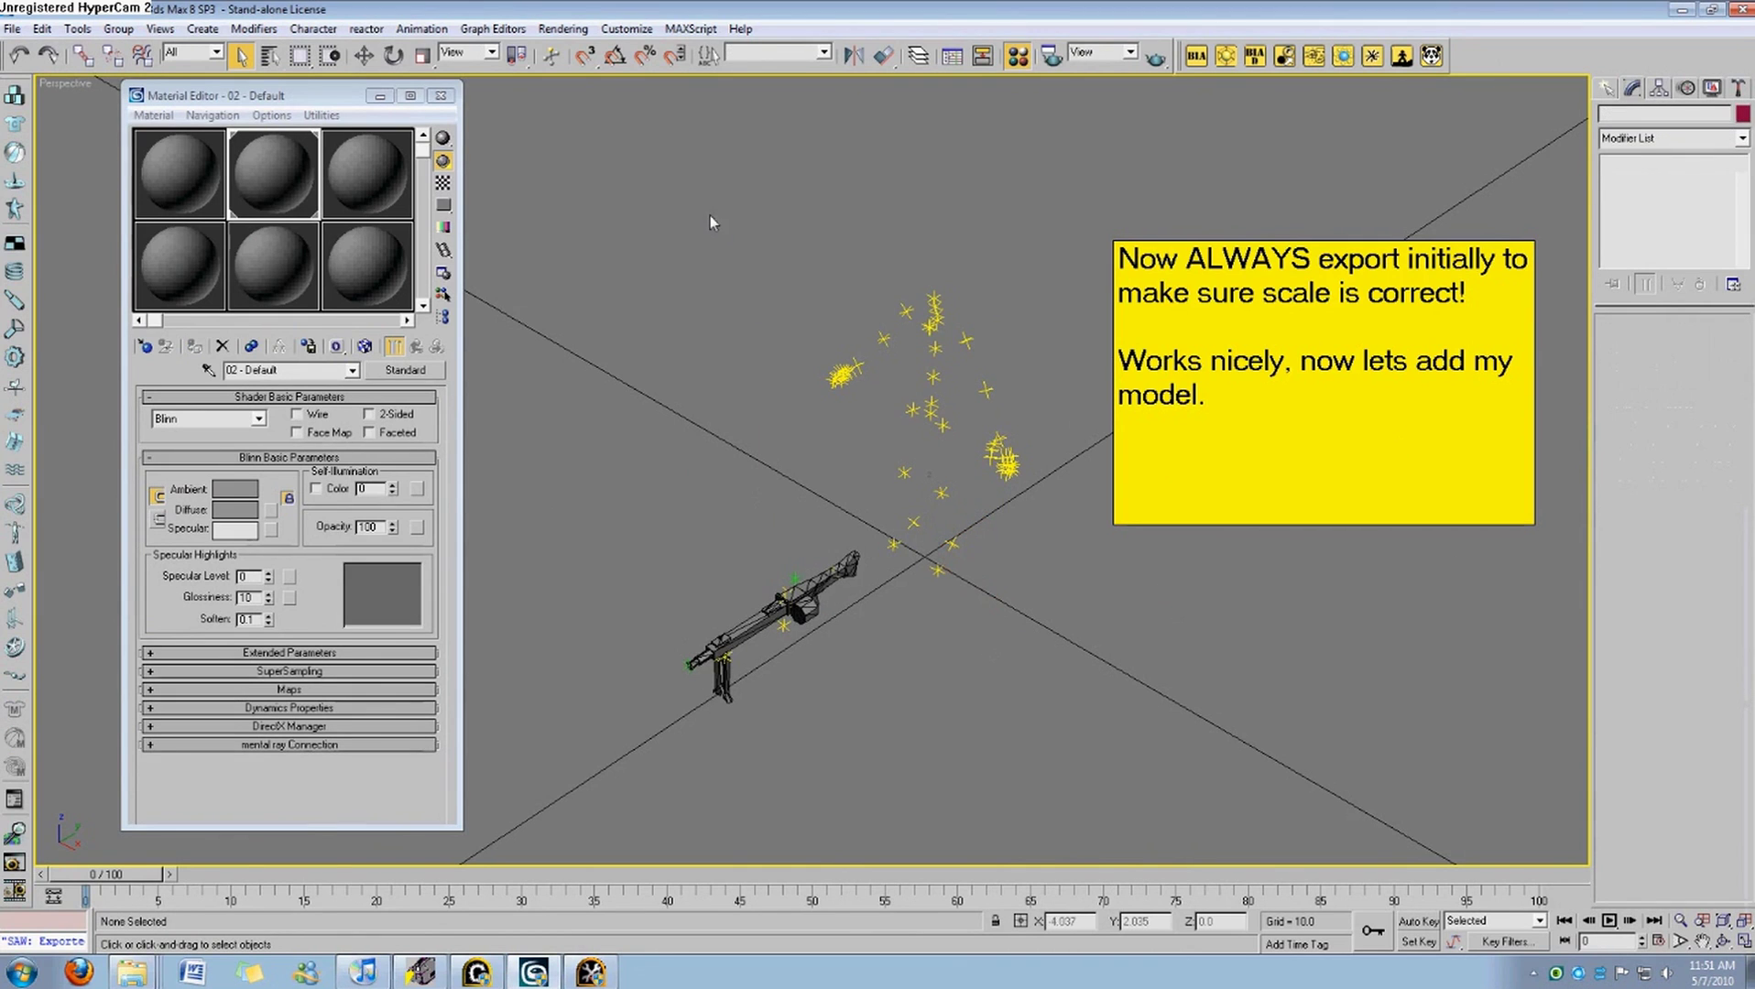
{"action": "scroll", "coordinate": [760, 458], "scroll_direction": "up", "scroll_amount": 3}
{"action": "scroll", "coordinate": [769, 413], "scroll_direction": "down", "scroll_amount": 3}
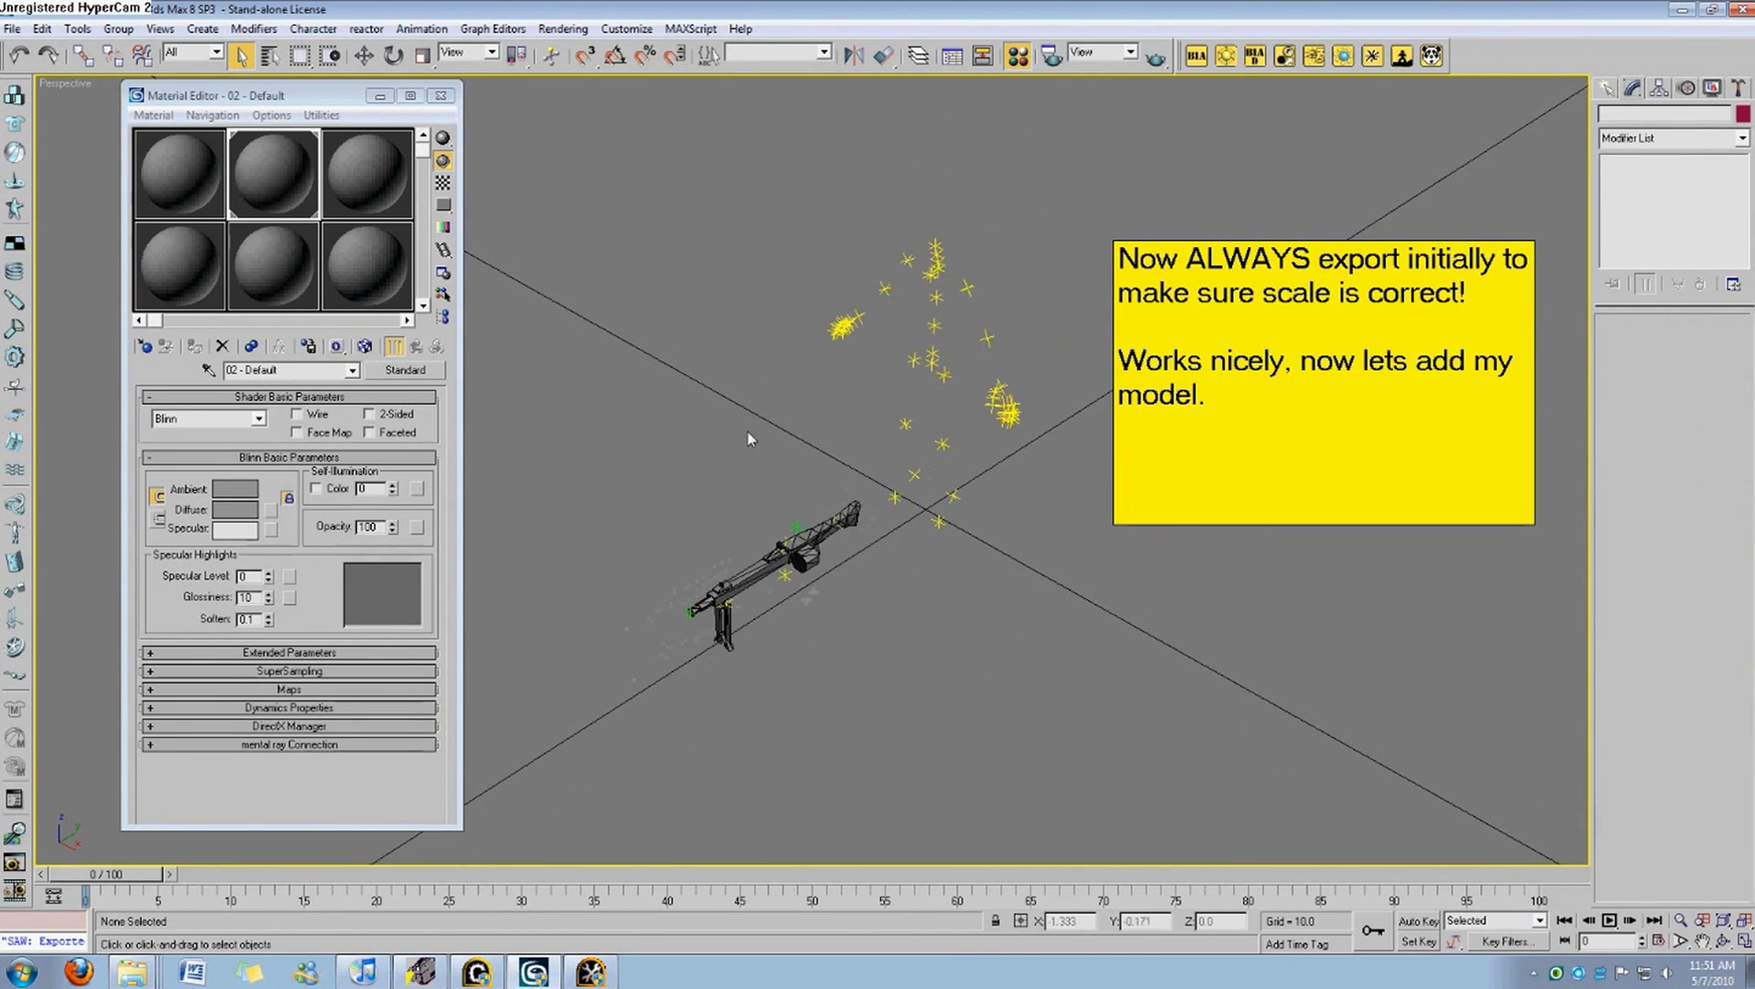
{"action": "key", "text": "m"}
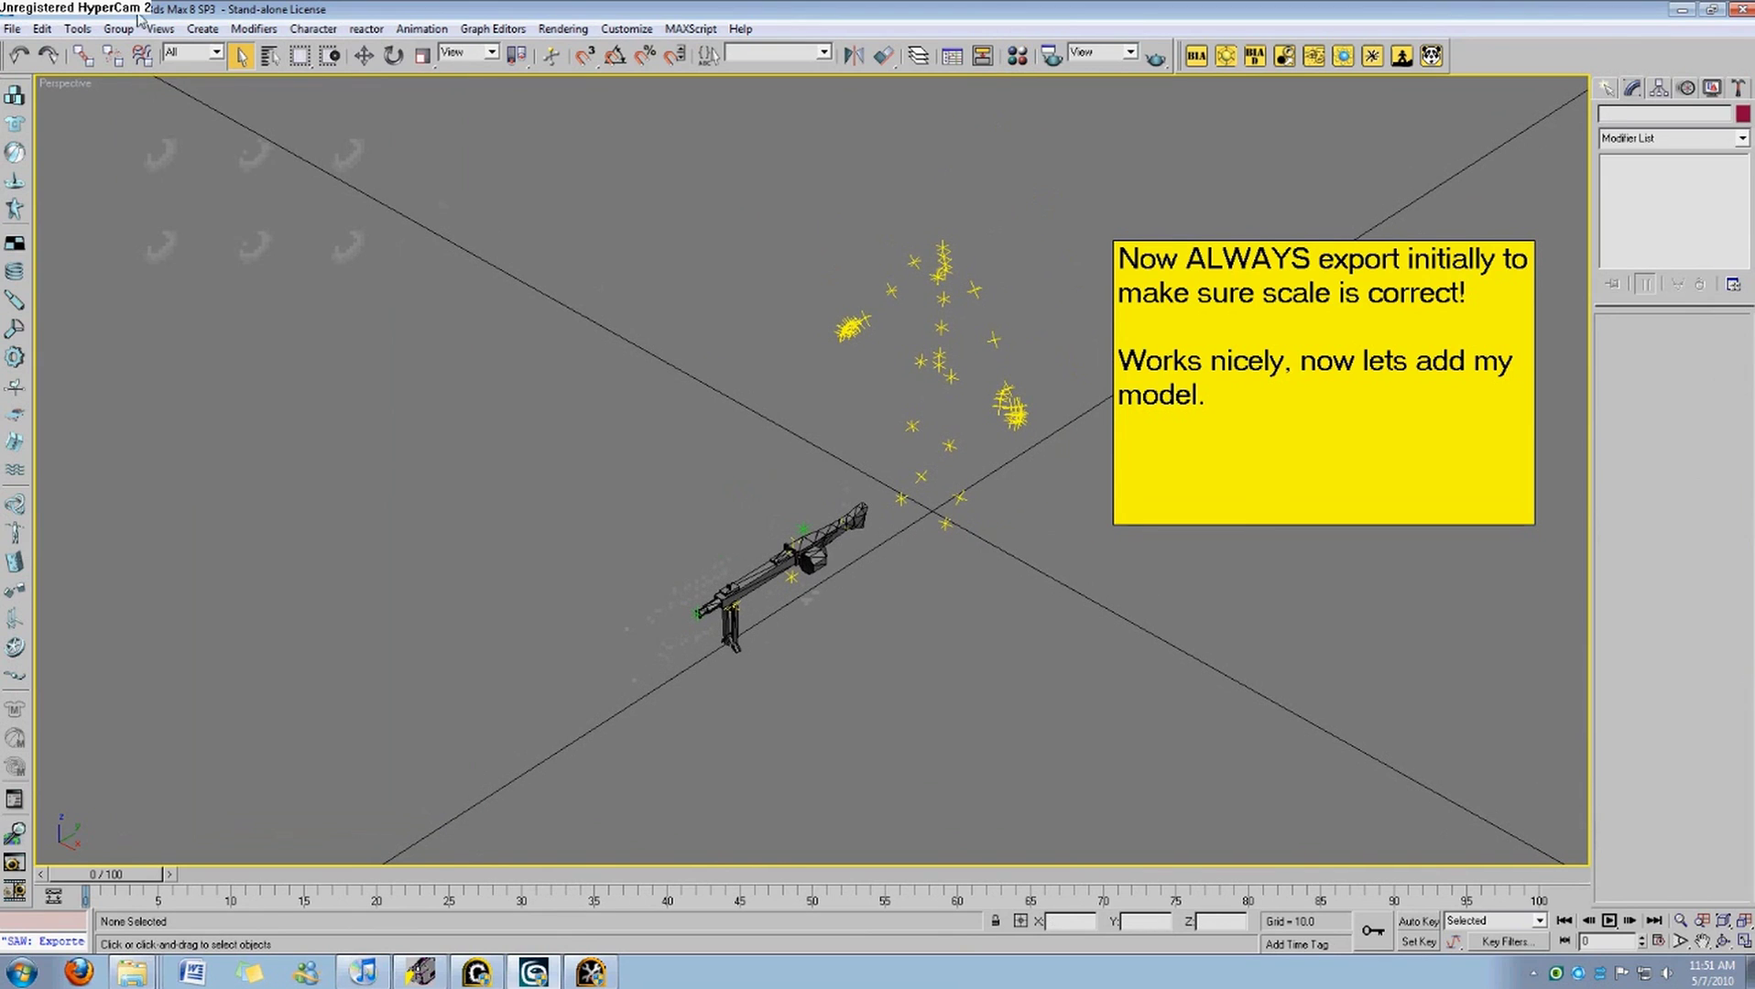
{"action": "left_click", "coordinate": [12, 28]}
{"action": "left_click", "coordinate": [115, 420]}
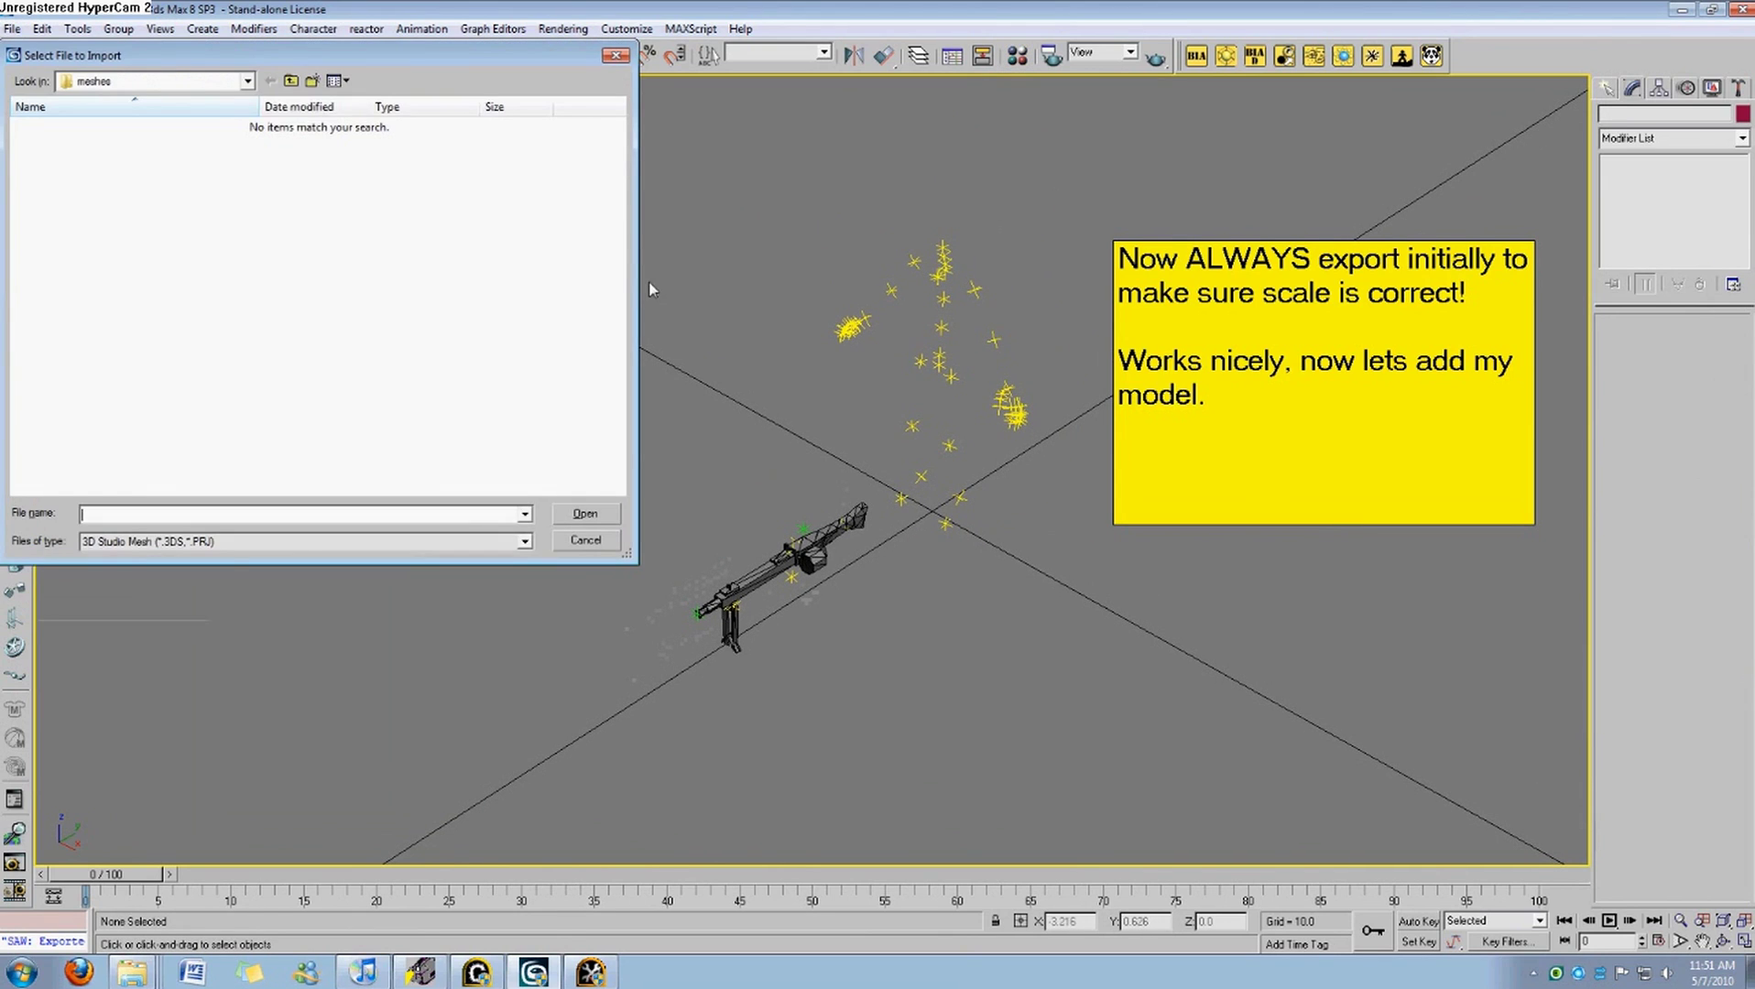
{"action": "left_click", "coordinate": [131, 971]}
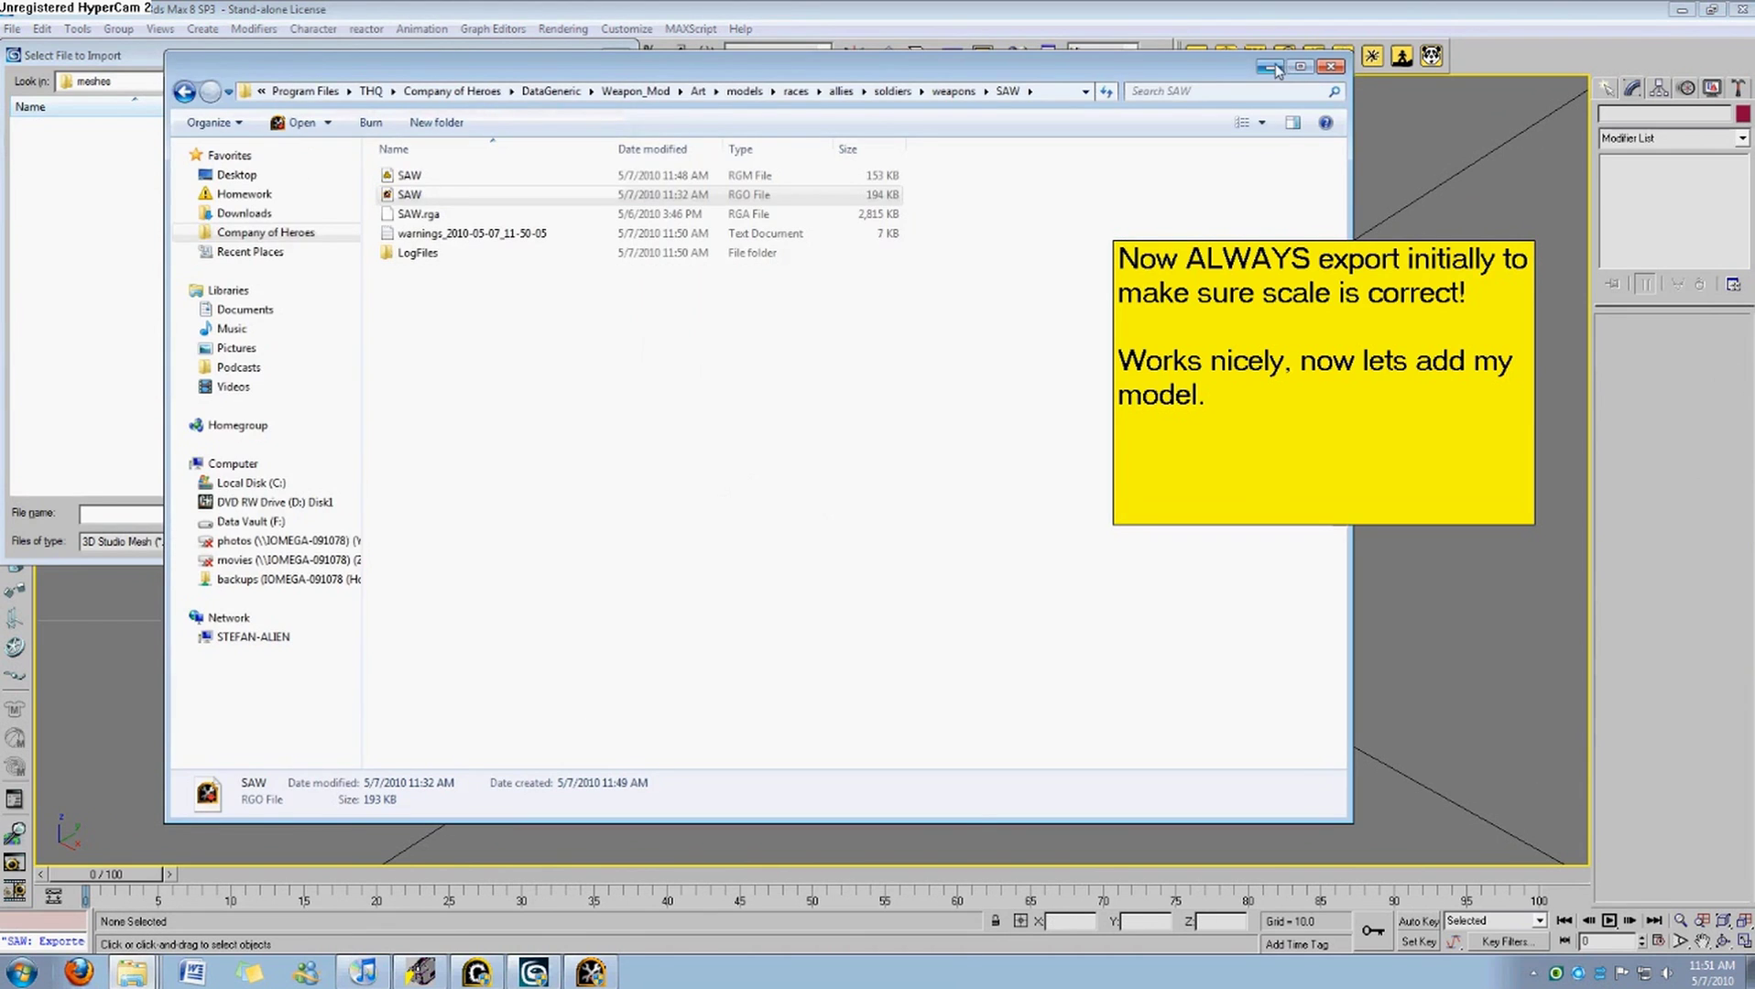
{"action": "left_click", "coordinate": [1270, 67]}
{"action": "left_click", "coordinate": [135, 912]}
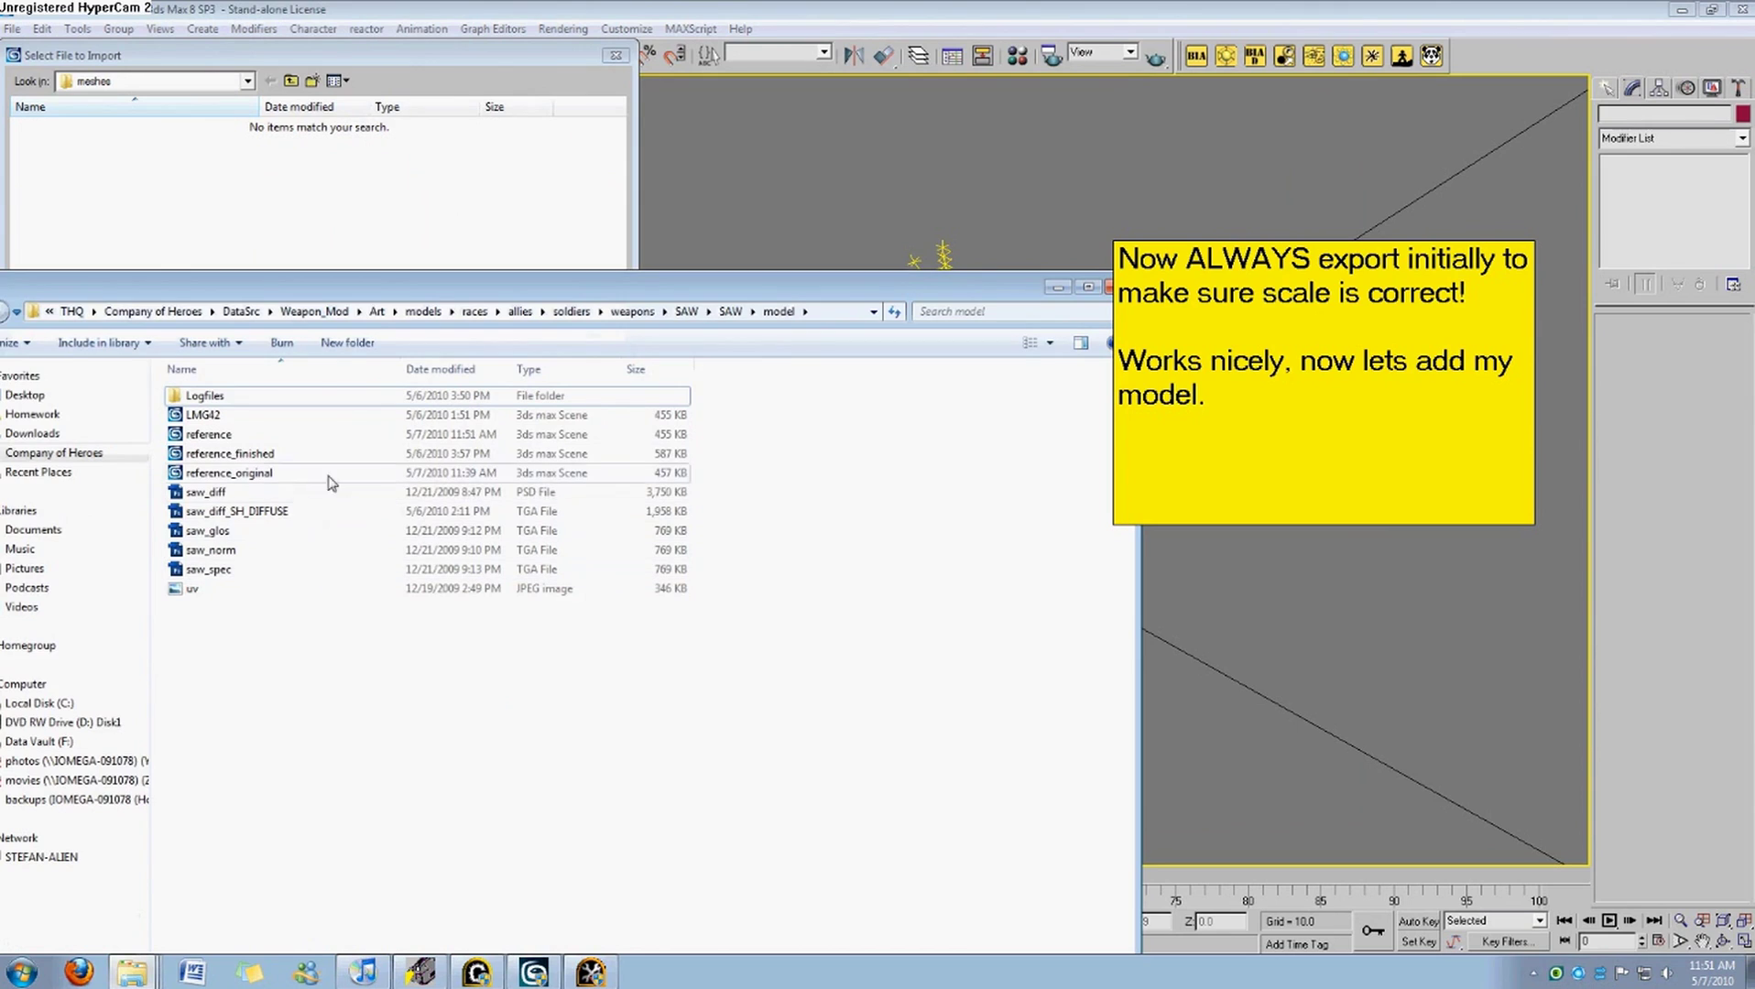
{"action": "left_click", "coordinate": [336, 436]}
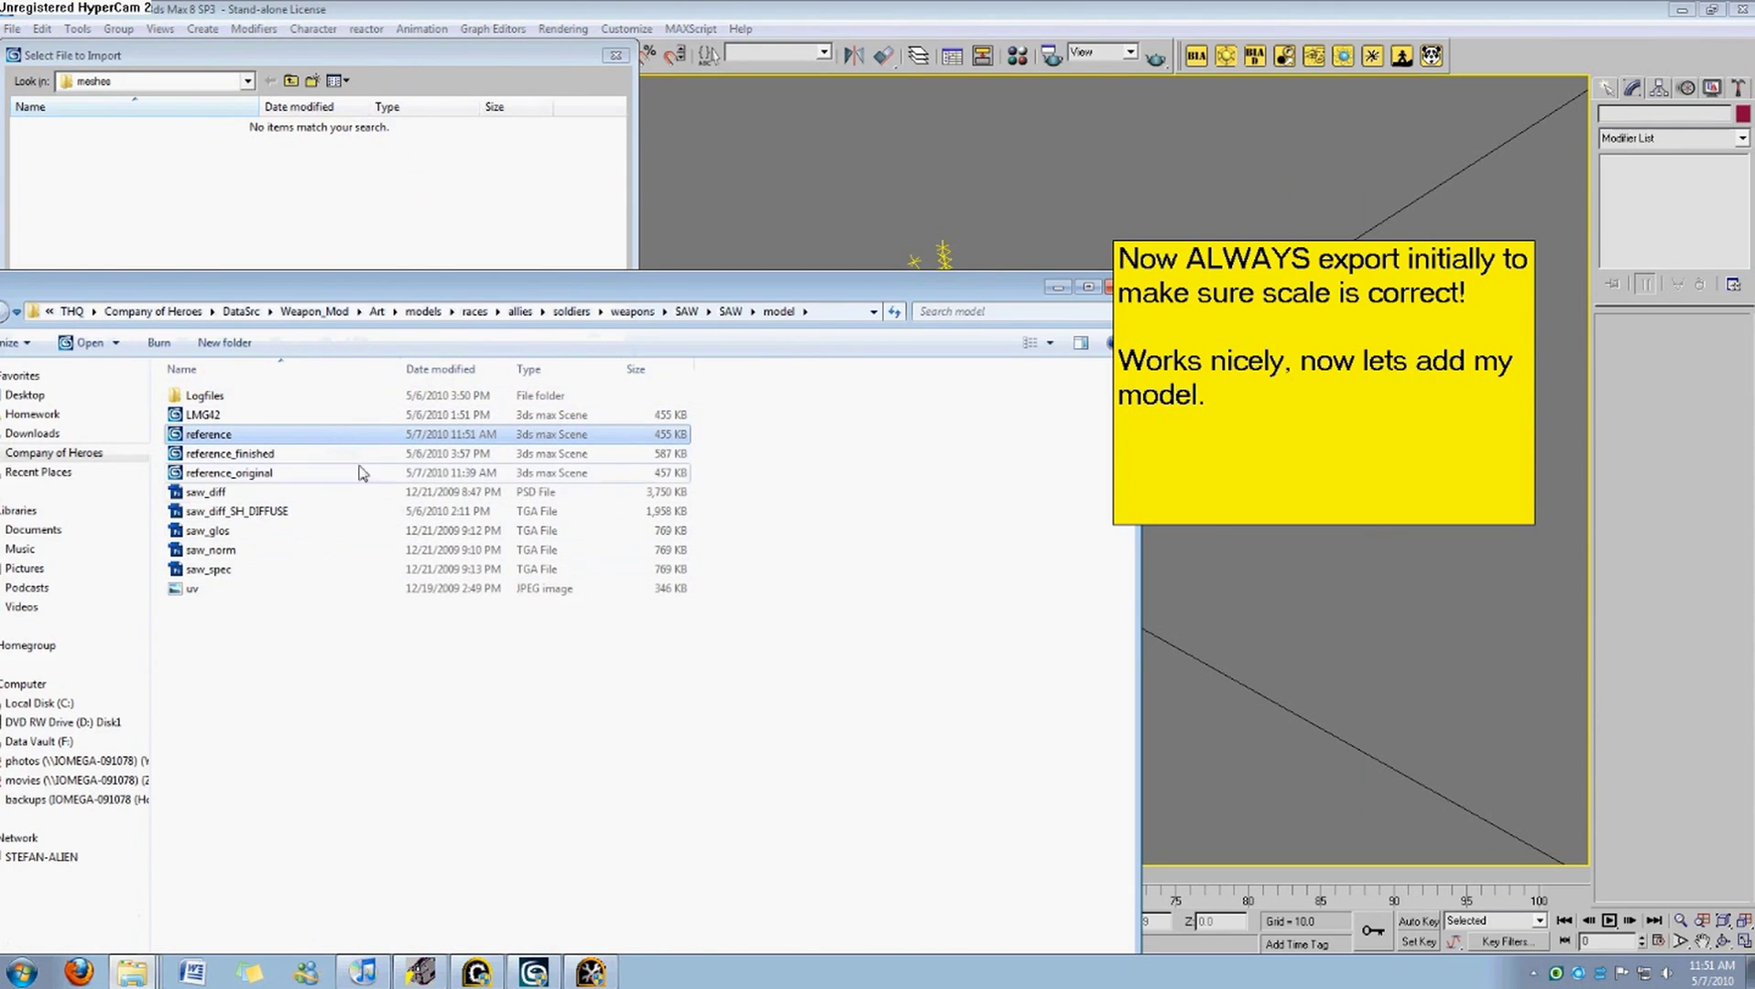
{"action": "left_click", "coordinate": [795, 621]}
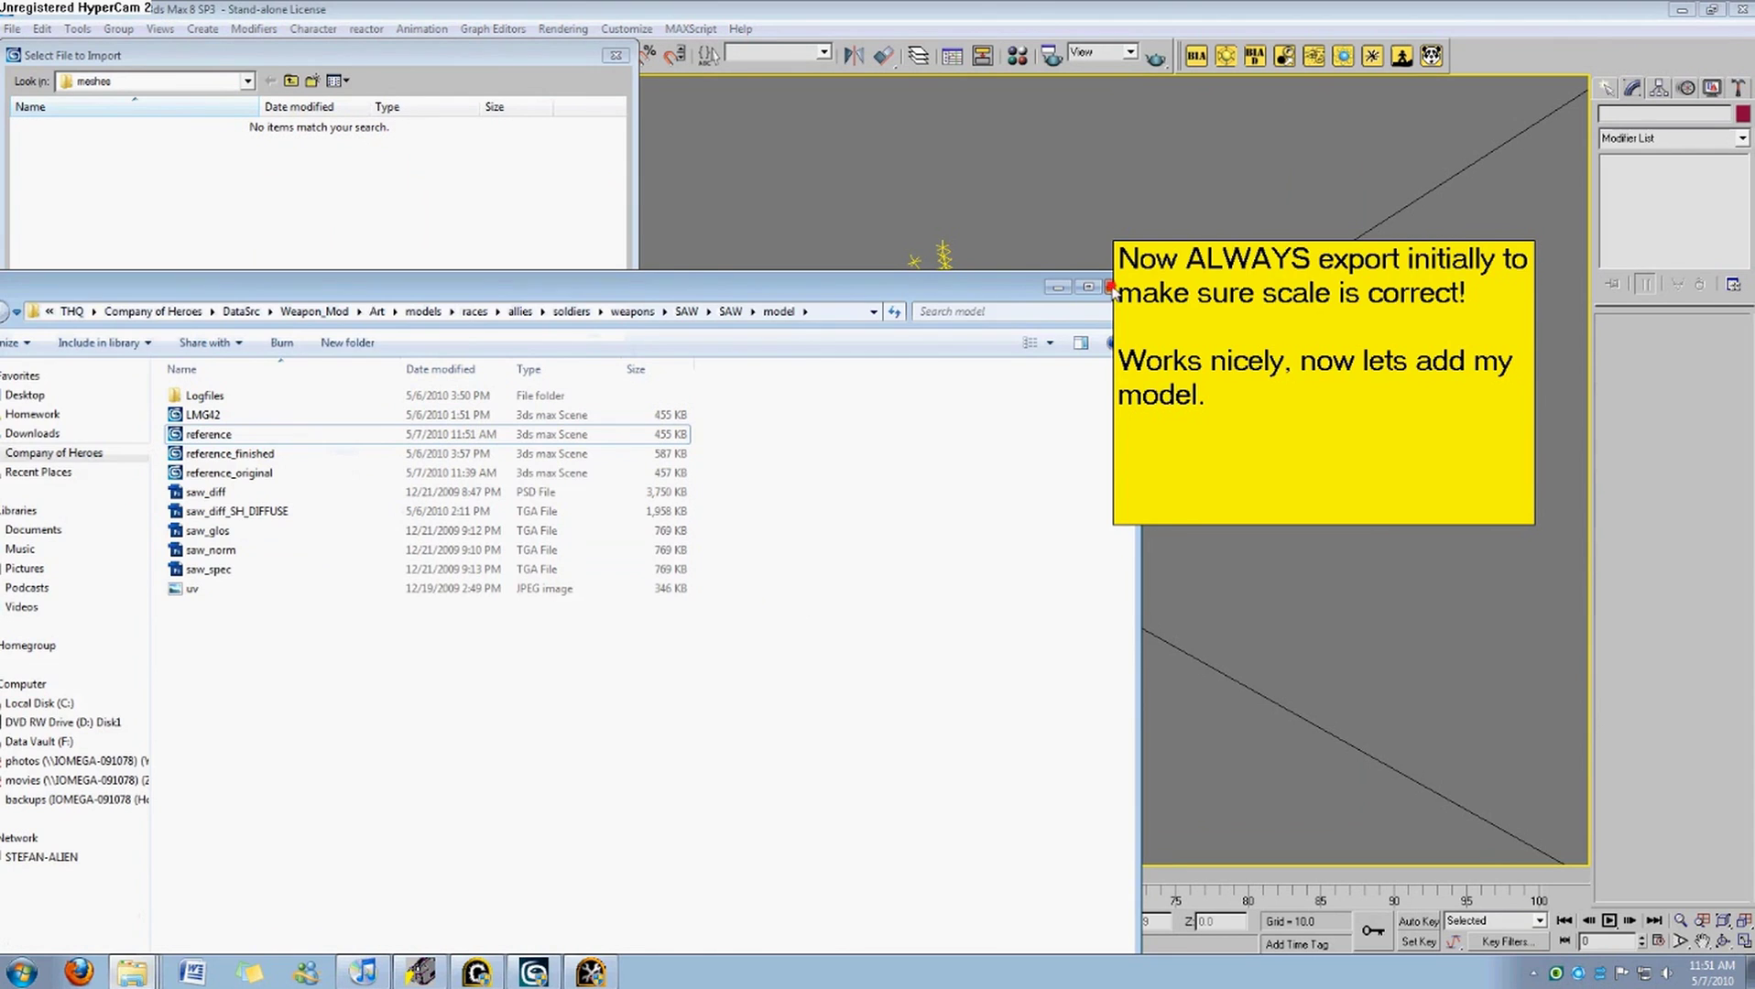
{"action": "left_click", "coordinate": [1111, 287]}
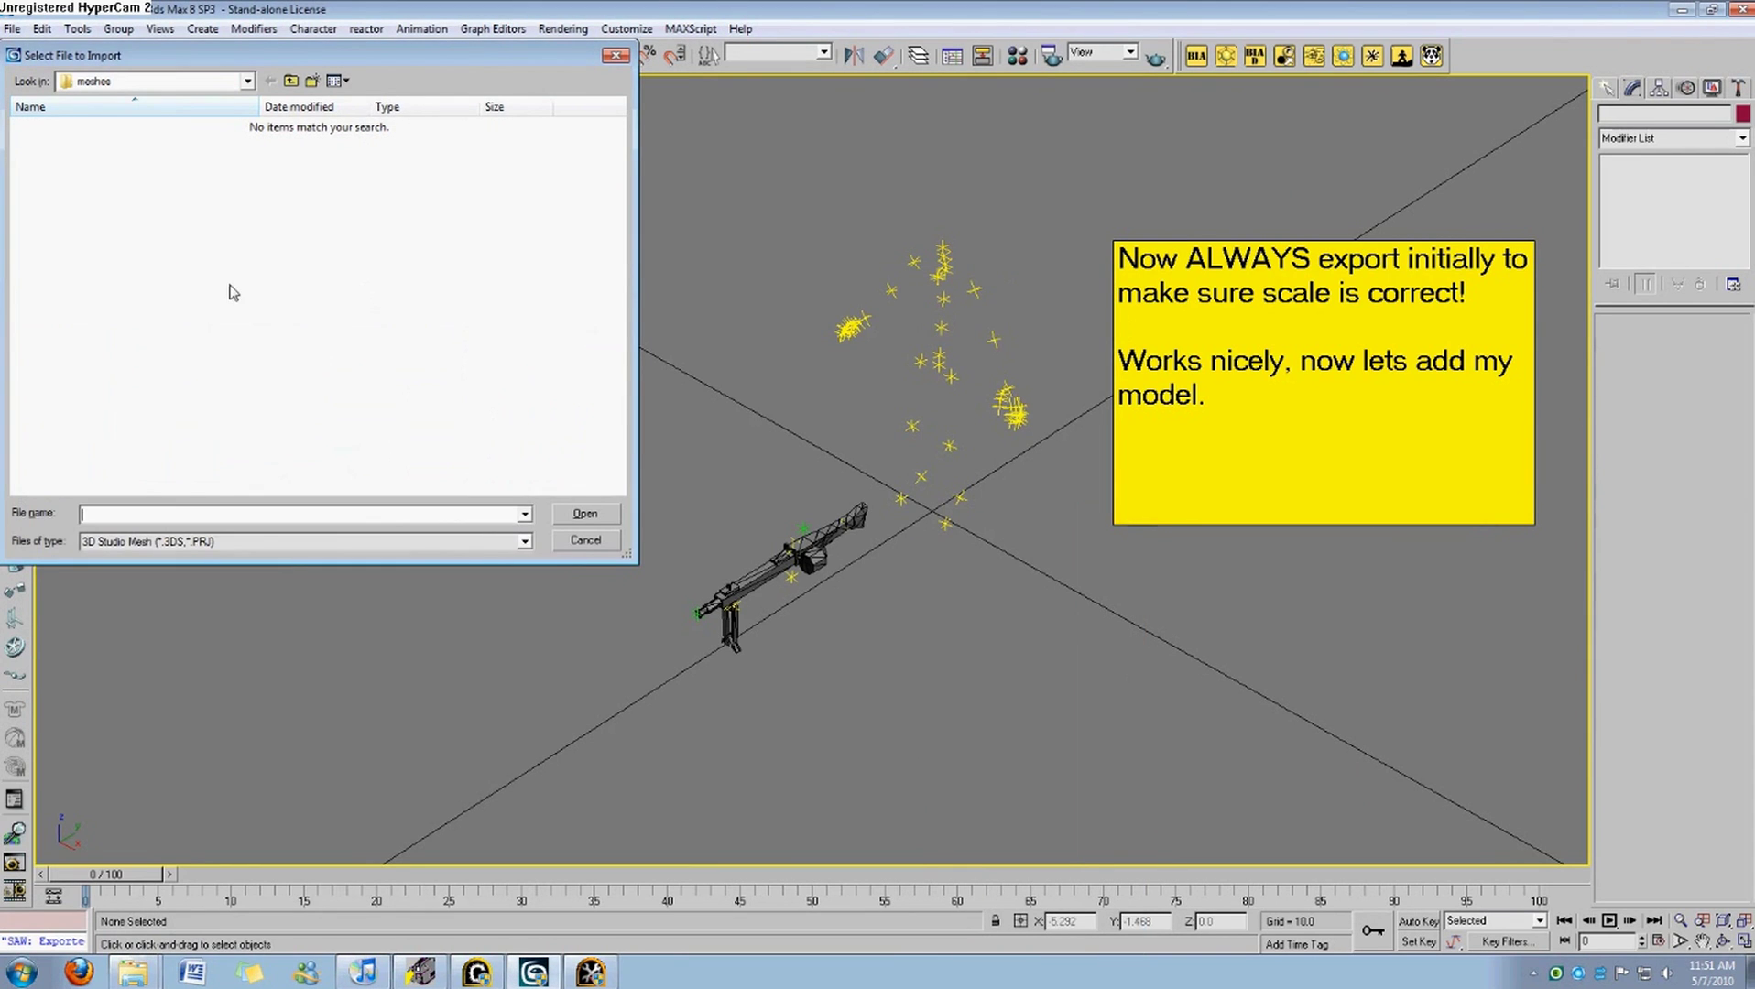
Start merging a max file into the scene, and close the open axis weapons folder window in Windows Explorer.
{"action": "left_click", "coordinate": [12, 30]}
{"action": "left_click", "coordinate": [78, 306]}
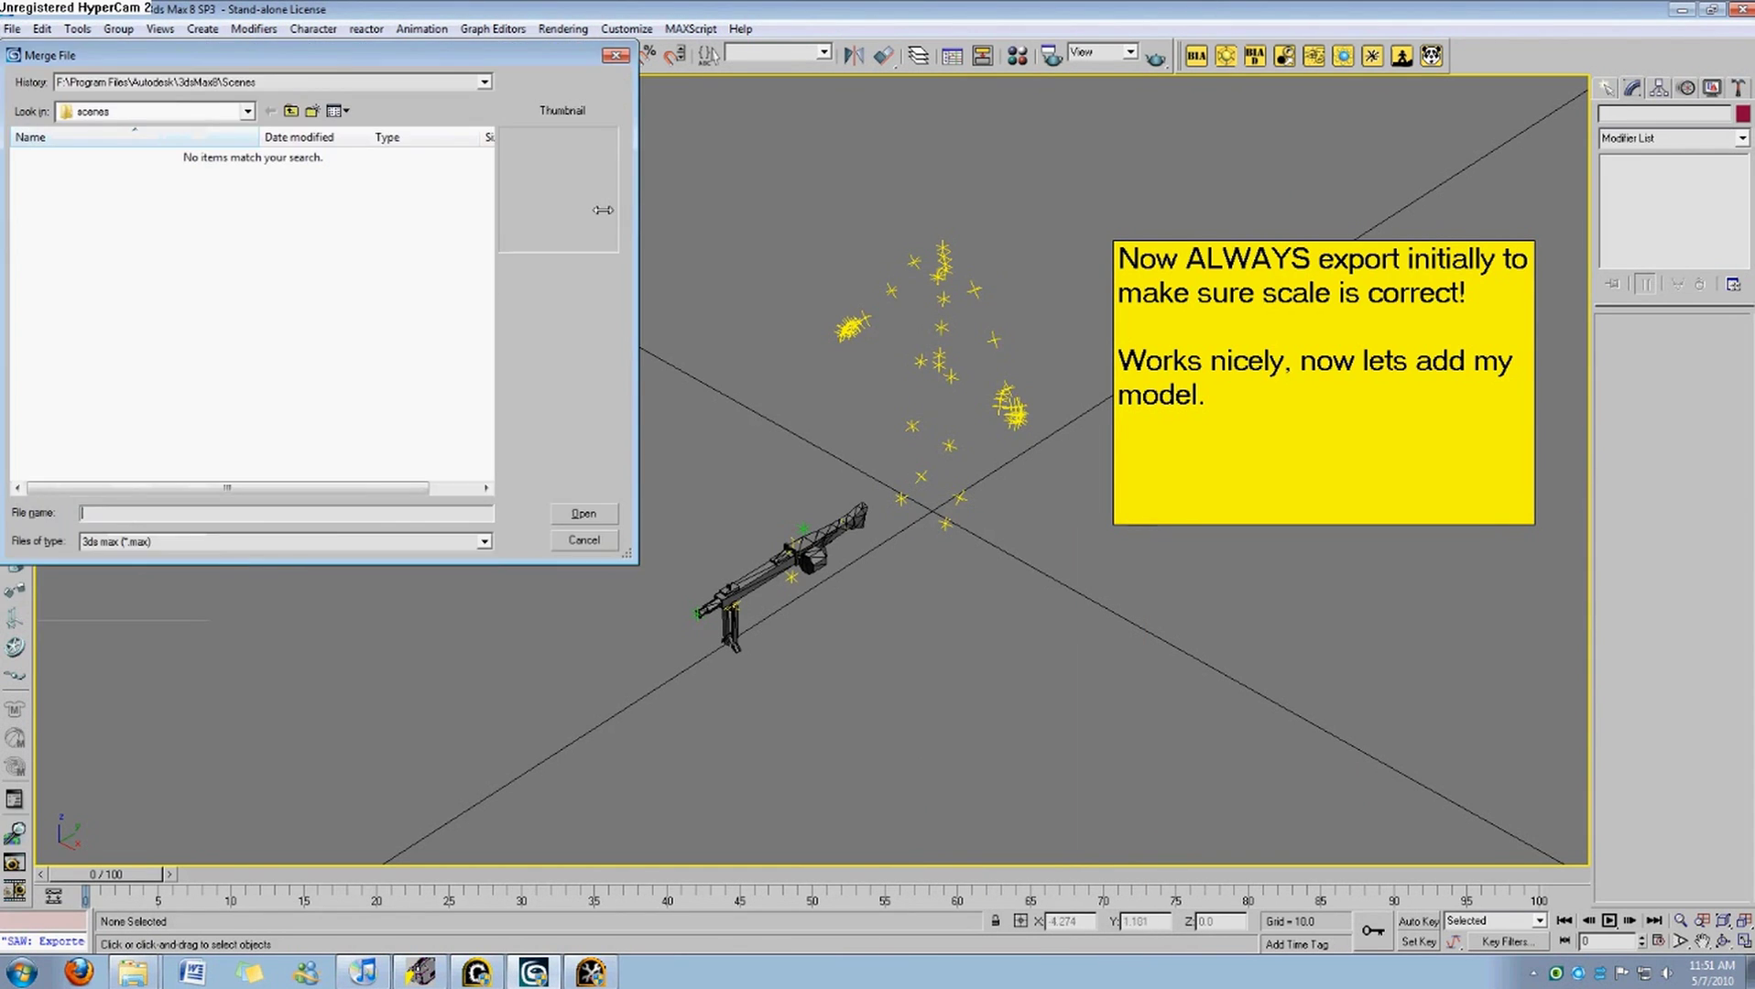
{"action": "left_click", "coordinate": [148, 974]}
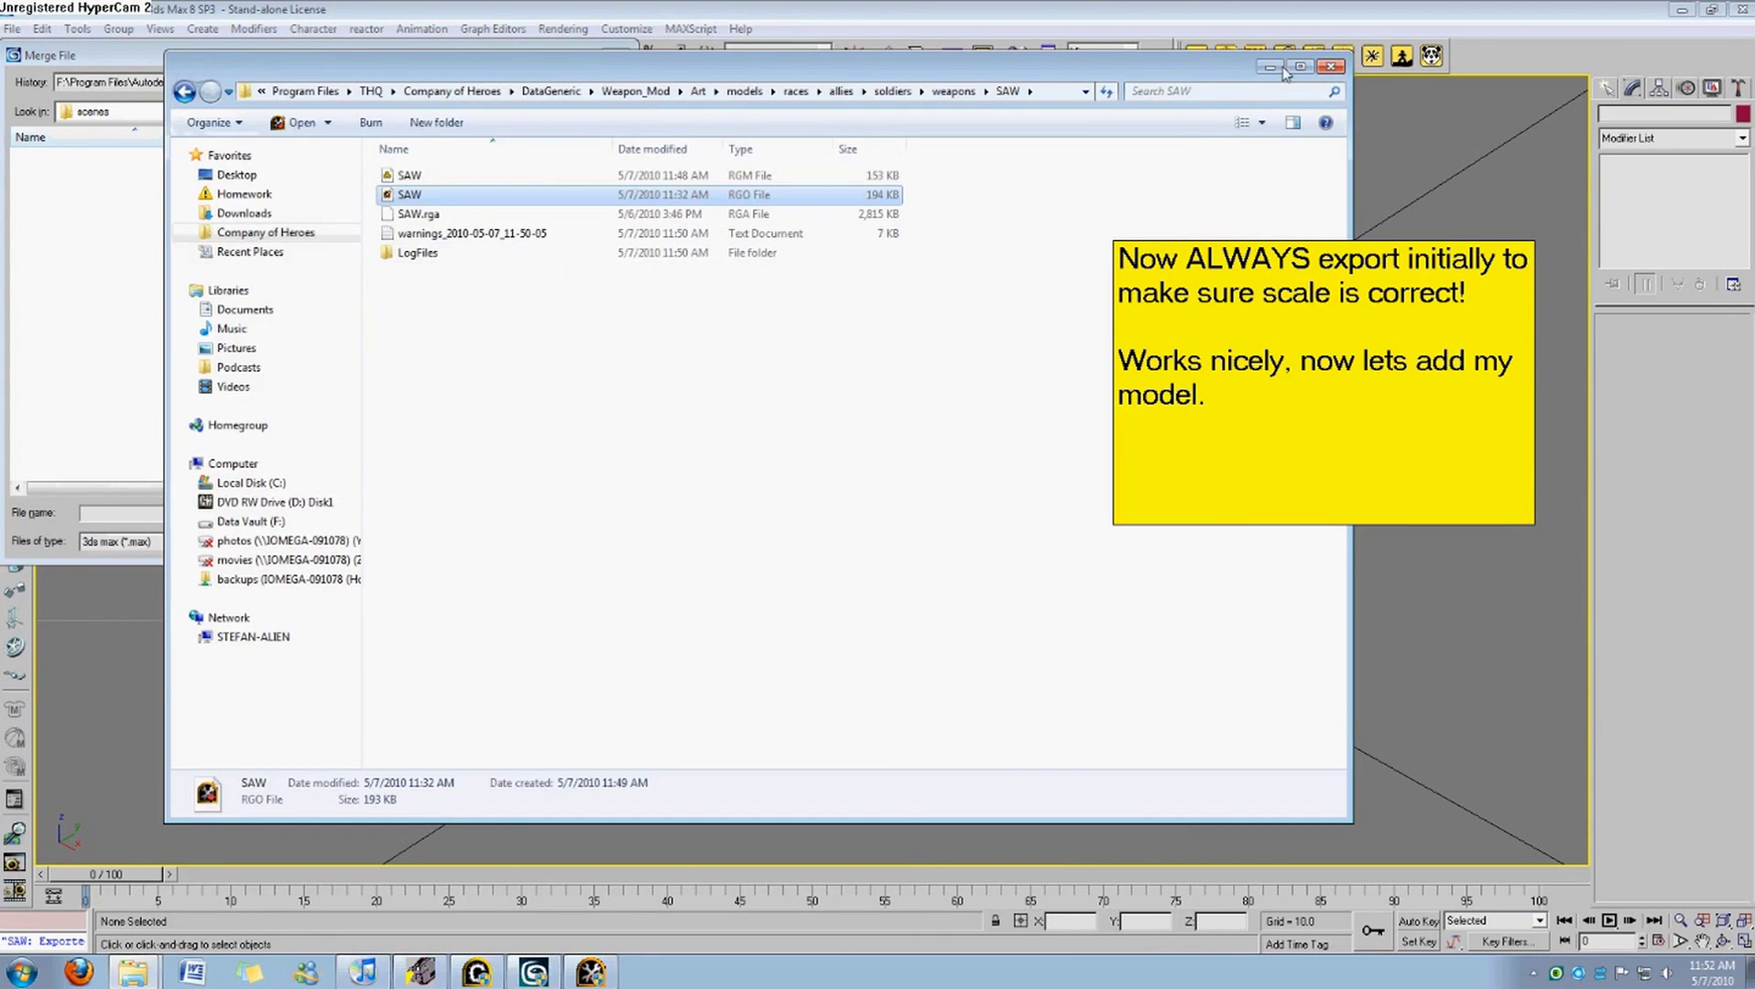
{"action": "left_click", "coordinate": [1278, 68]}
{"action": "left_click", "coordinate": [143, 966]}
{"action": "left_click", "coordinate": [233, 815]}
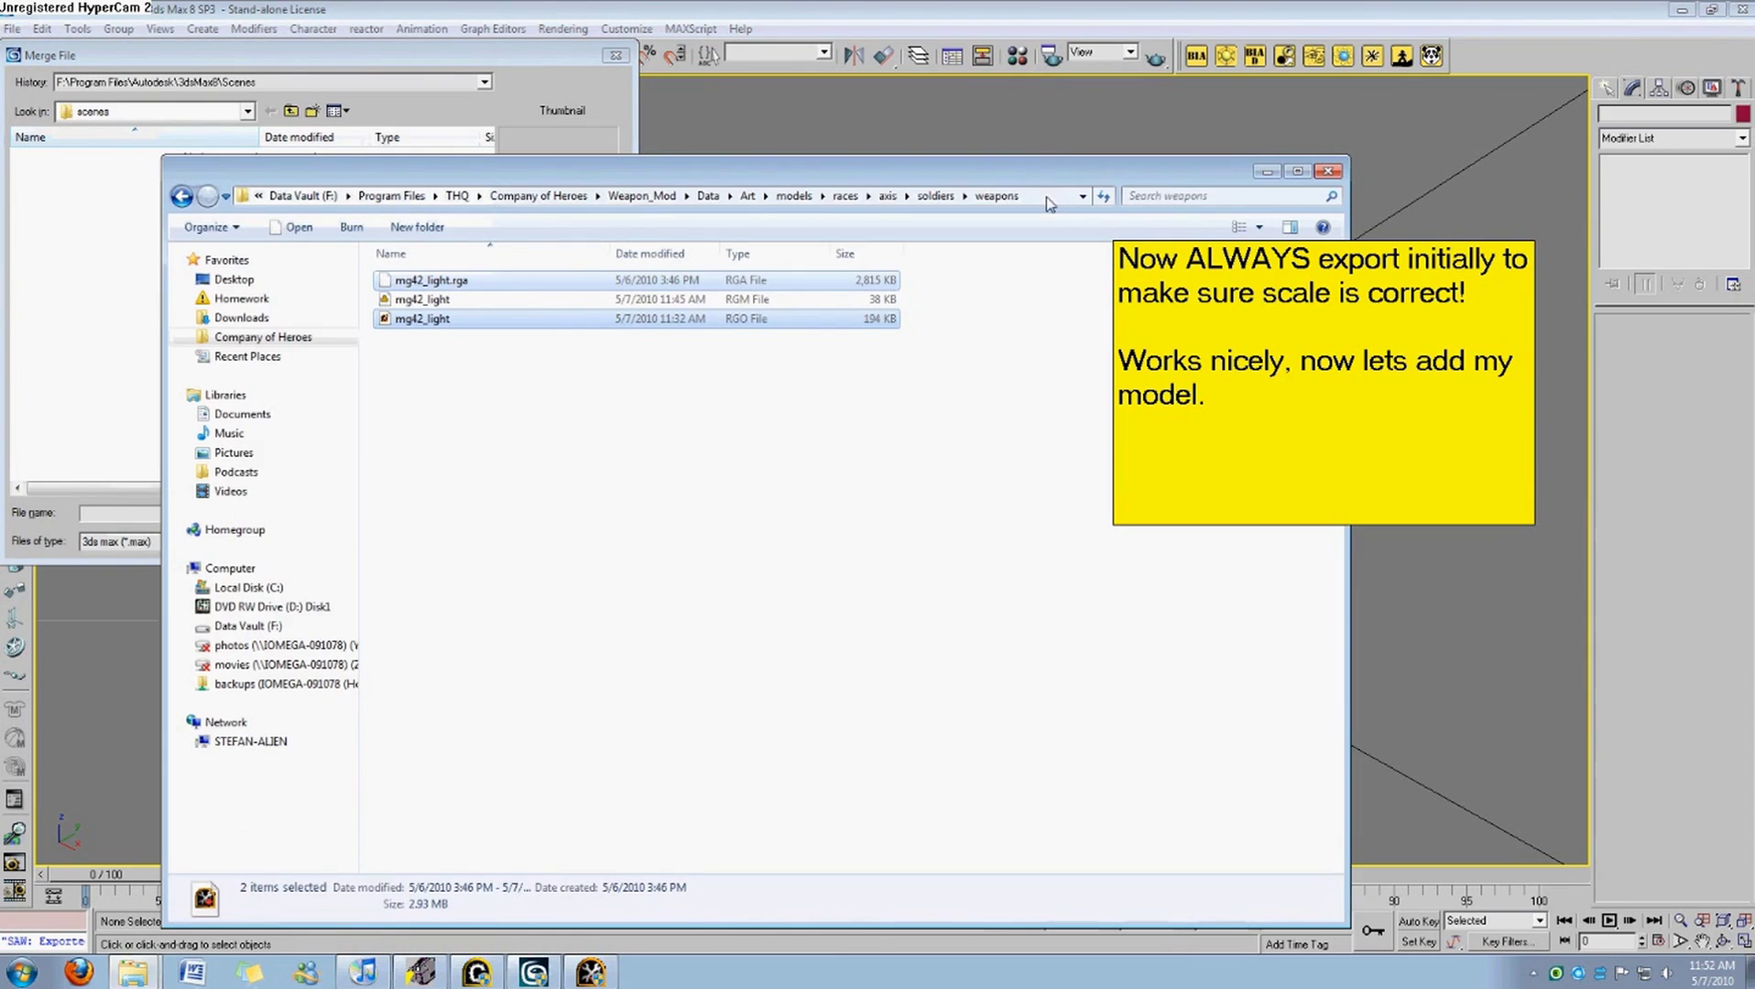
{"action": "left_click", "coordinate": [1329, 174]}
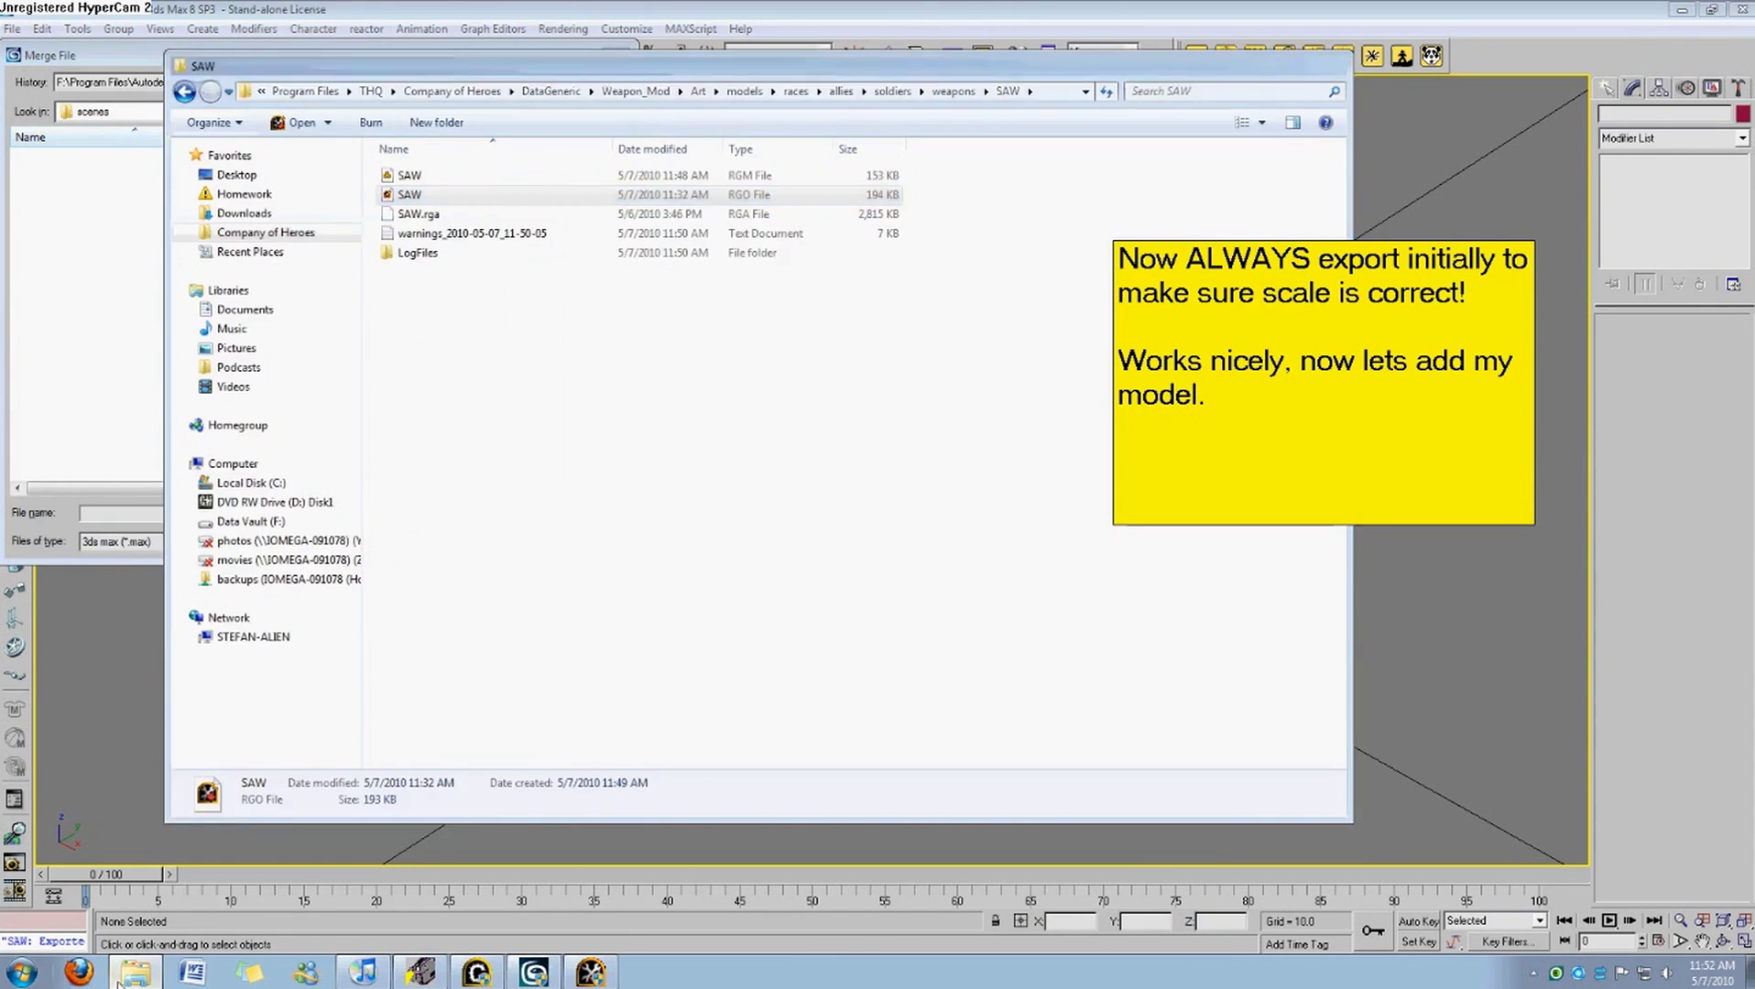
In Windows Explorer, browse to Company of Heroes\DataSrc\Weapon_Mod\Art\models\races\allies\soldiers\weapons\SAW\SAW\model.
{"action": "left_click", "coordinate": [20, 973]}
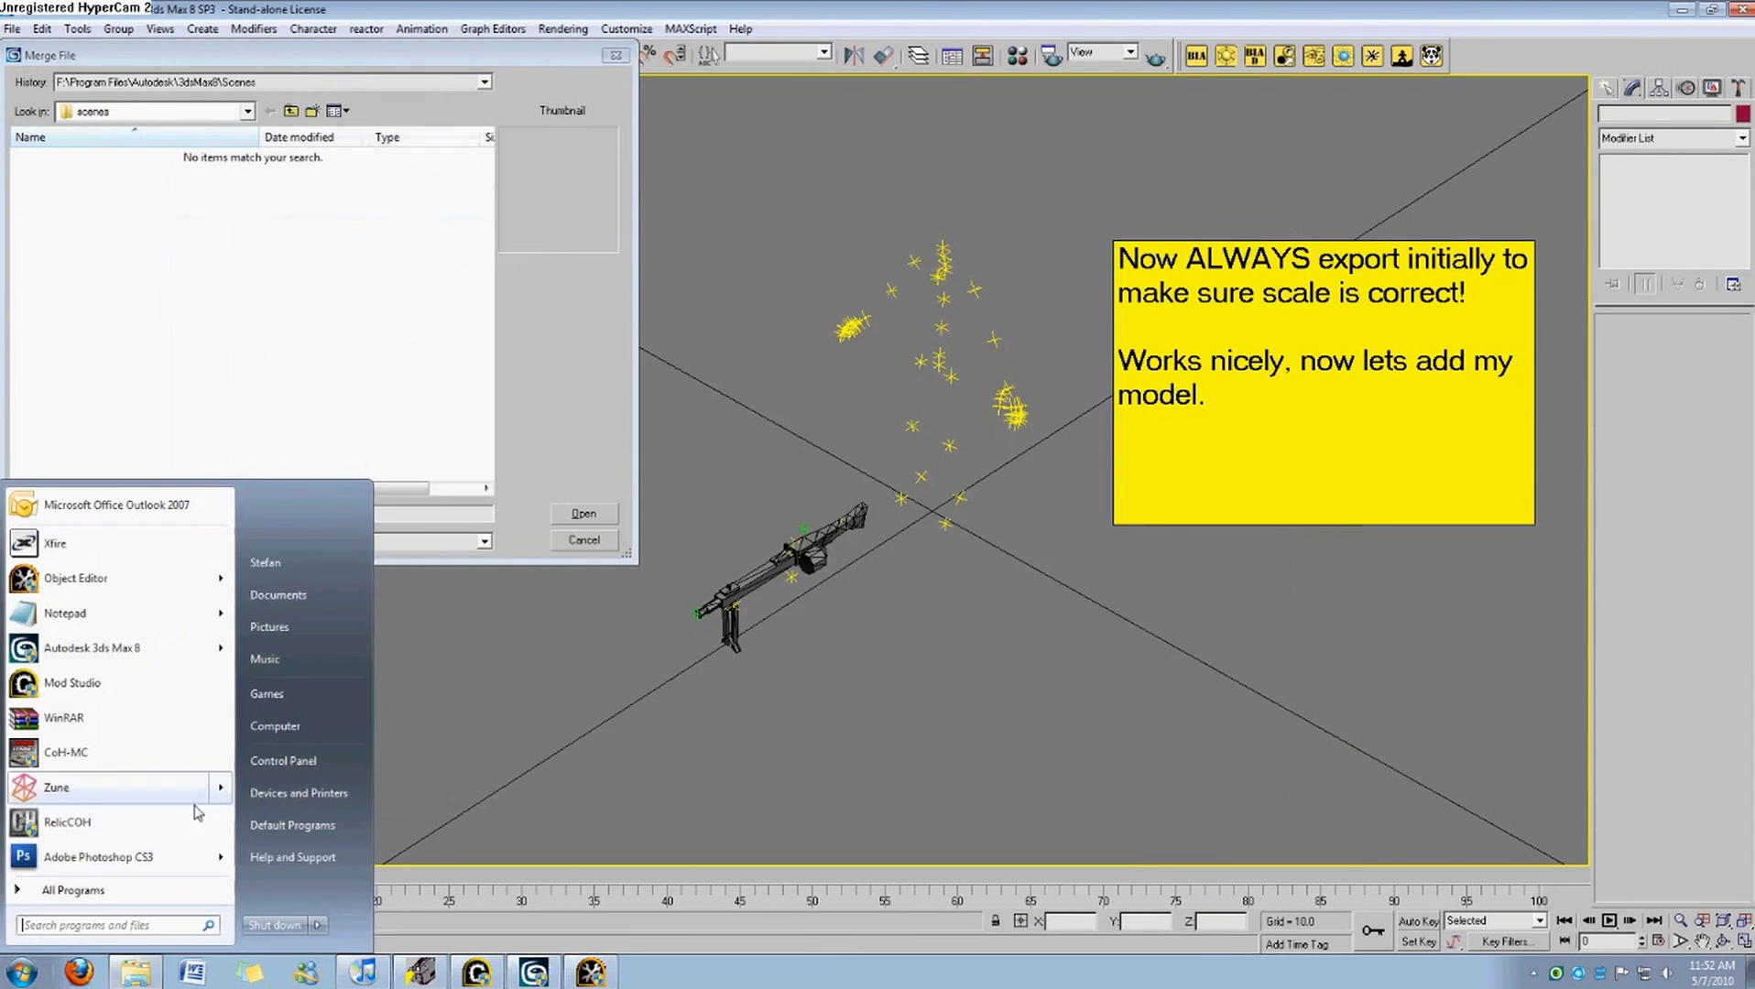
{"action": "left_click", "coordinate": [275, 727]}
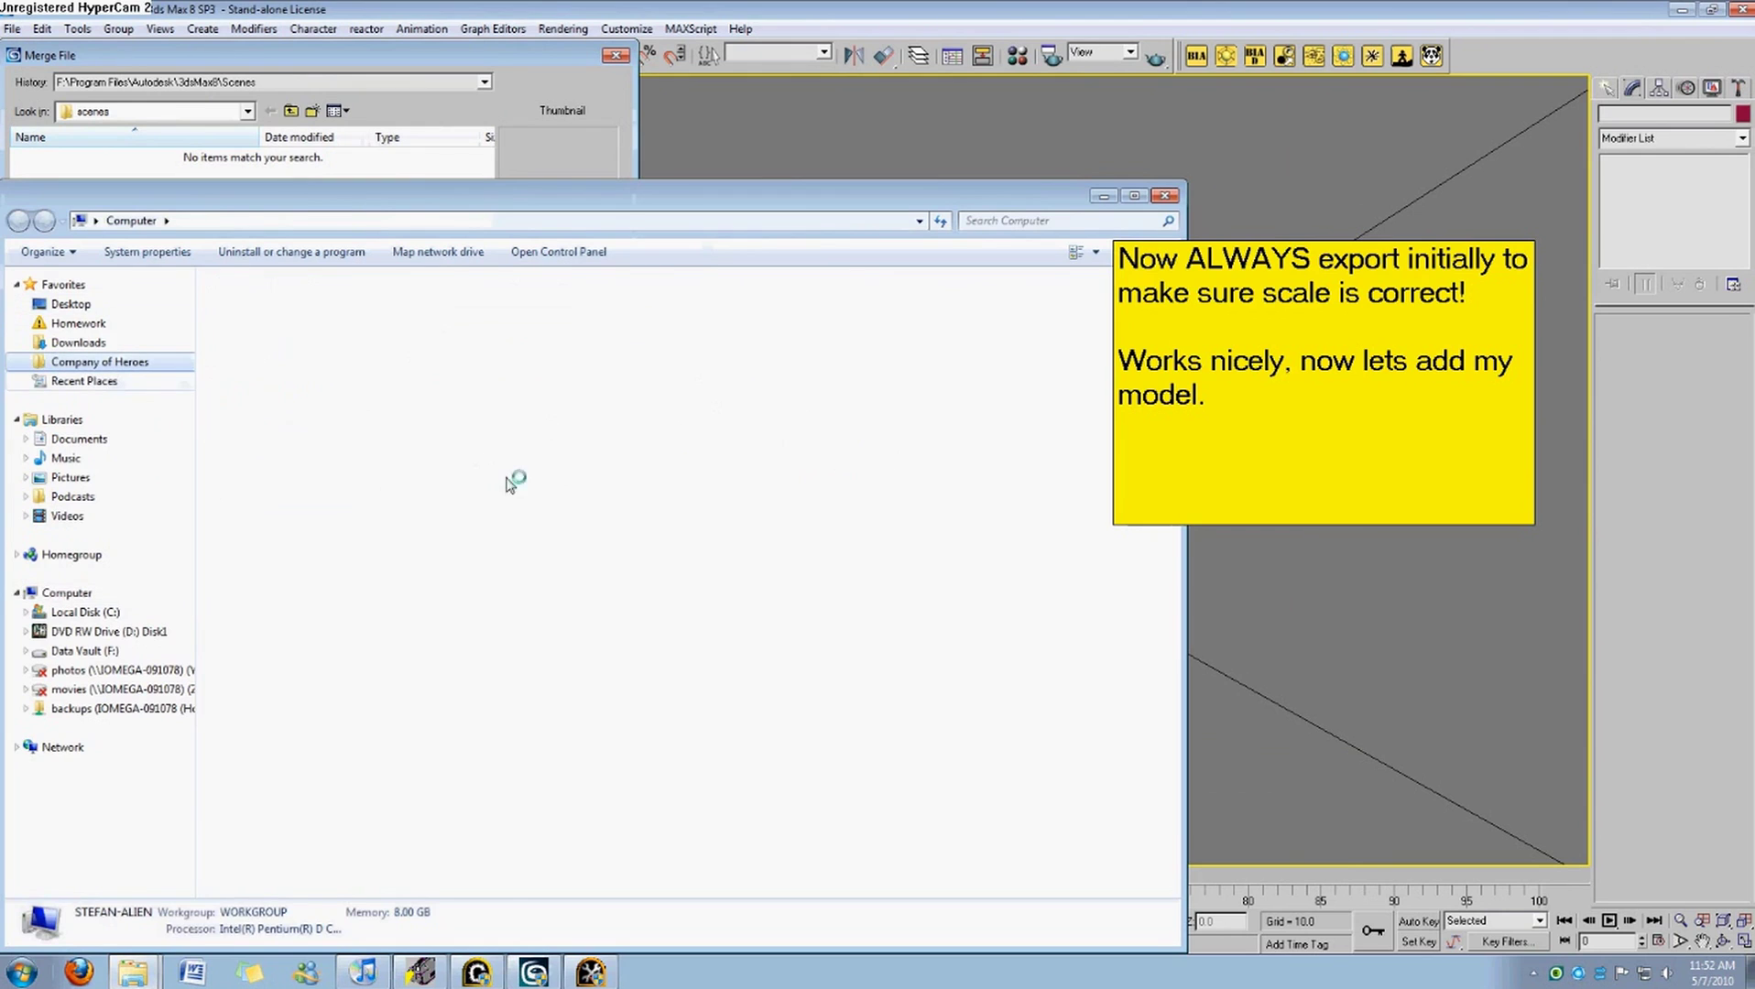
{"action": "double_click", "coordinate": [254, 341]}
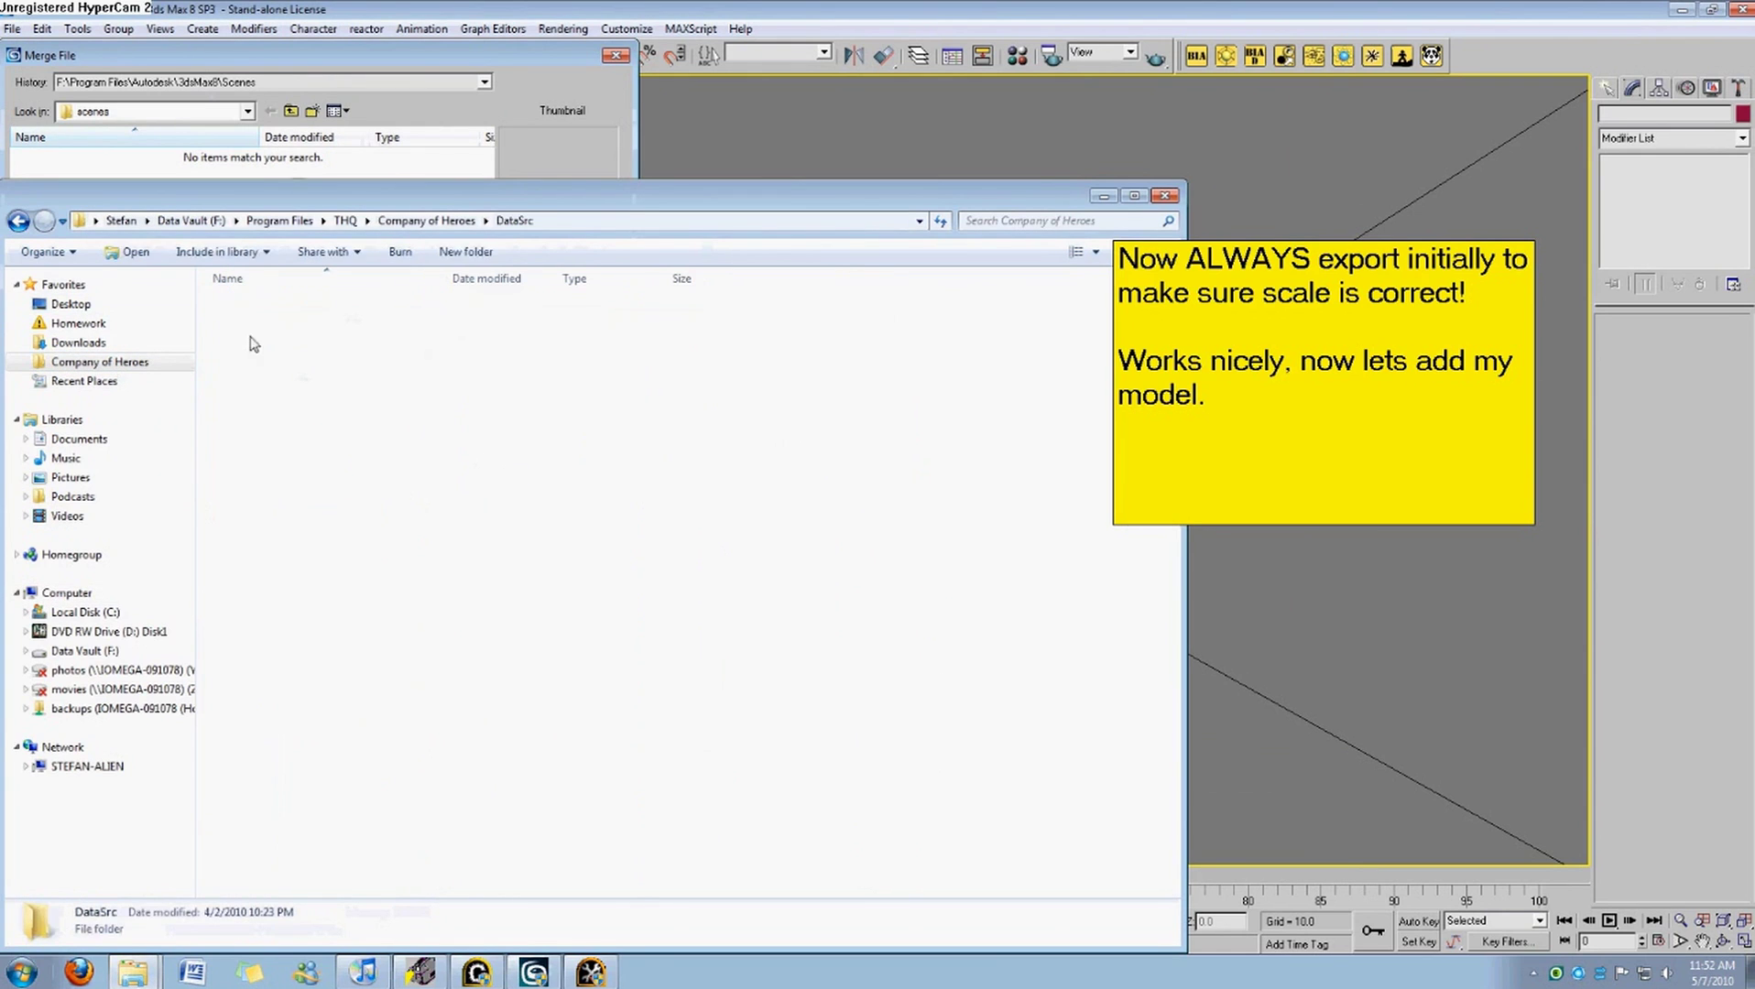
{"action": "double_click", "coordinate": [249, 382]}
{"action": "double_click", "coordinate": [253, 307]}
{"action": "double_click", "coordinate": [257, 310]}
{"action": "double_click", "coordinate": [252, 308]}
{"action": "double_click", "coordinate": [248, 323]}
{"action": "double_click", "coordinate": [268, 345]}
{"action": "key", "text": "BackSpace"}
{"action": "key", "text": "BackSpace"}
{"action": "double_click", "coordinate": [263, 308]}
{"action": "left_click", "coordinate": [267, 310]}
{"action": "double_click", "coordinate": [263, 309]}
{"action": "left_click", "coordinate": [266, 343]}
{"action": "double_click", "coordinate": [267, 343]}
{"action": "double_click", "coordinate": [267, 382]}
{"action": "double_click", "coordinate": [264, 306]}
{"action": "left_click", "coordinate": [857, 227]}
{"action": "double_click", "coordinate": [641, 305]}
Copy the model folder's path and open that folder in the Merge File dialog.
{"action": "left_click", "coordinate": [836, 225]}
{"action": "key", "text": "ctrl+c"}
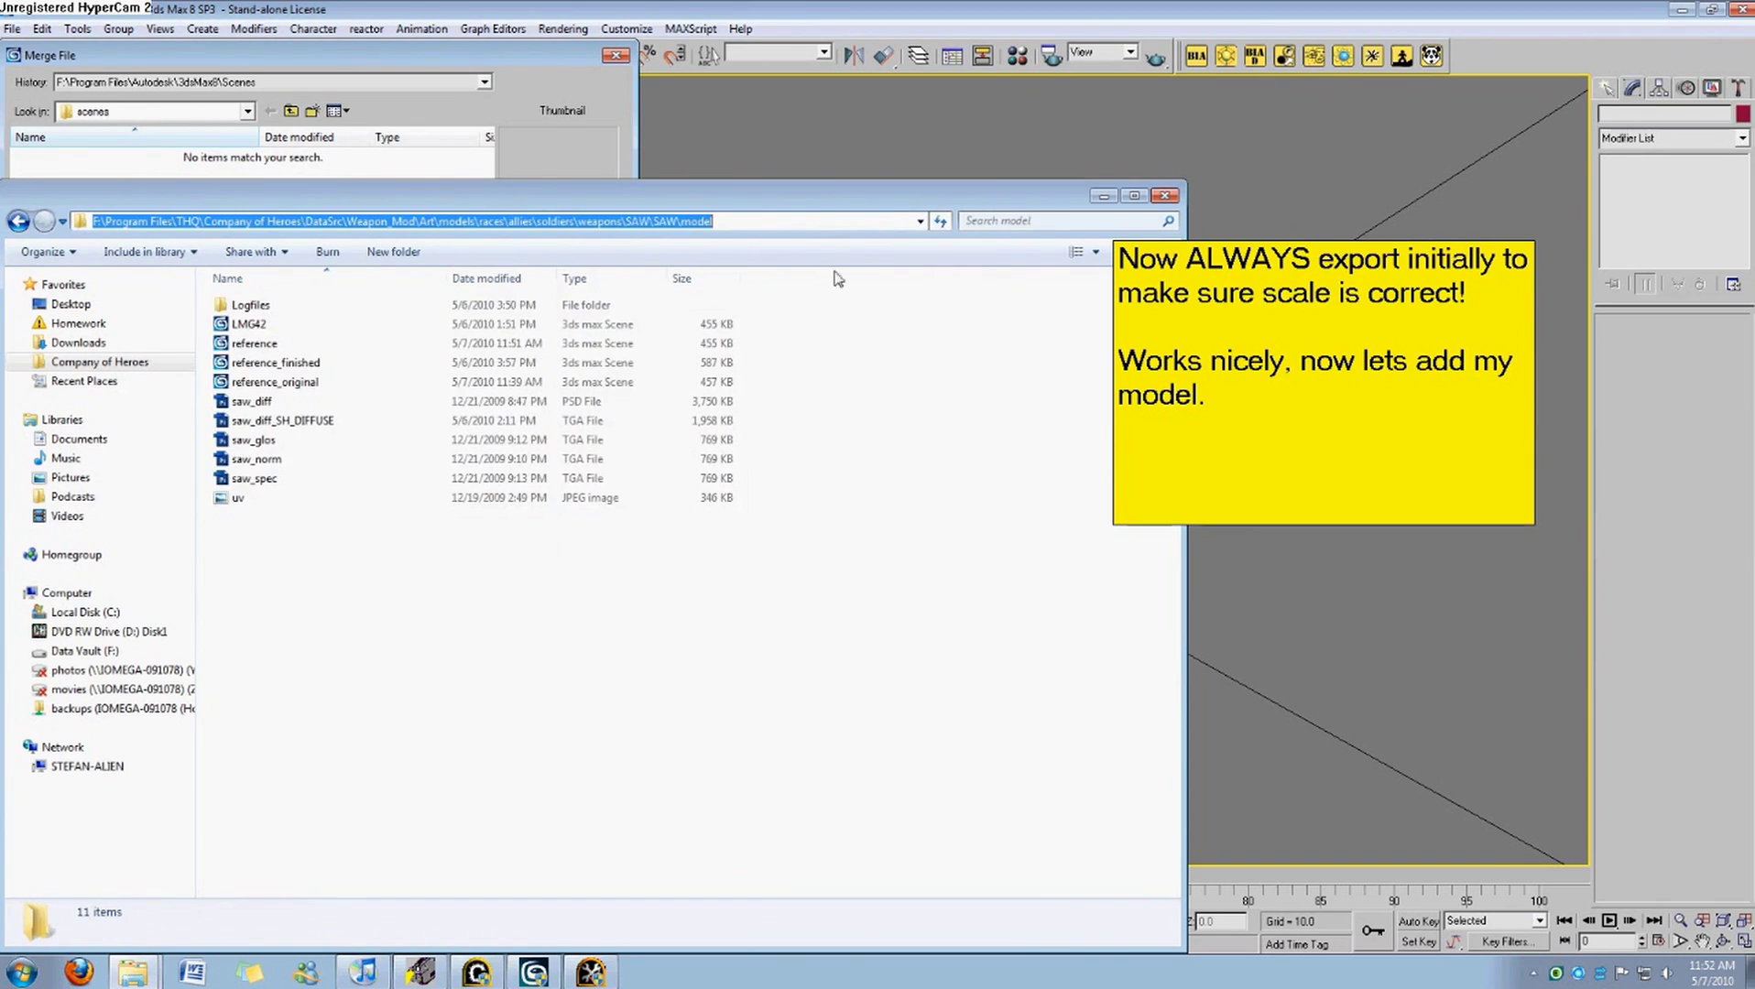
{"action": "left_click", "coordinate": [347, 174]}
{"action": "key", "text": "ctrl+v"}
{"action": "key", "text": "Return"}
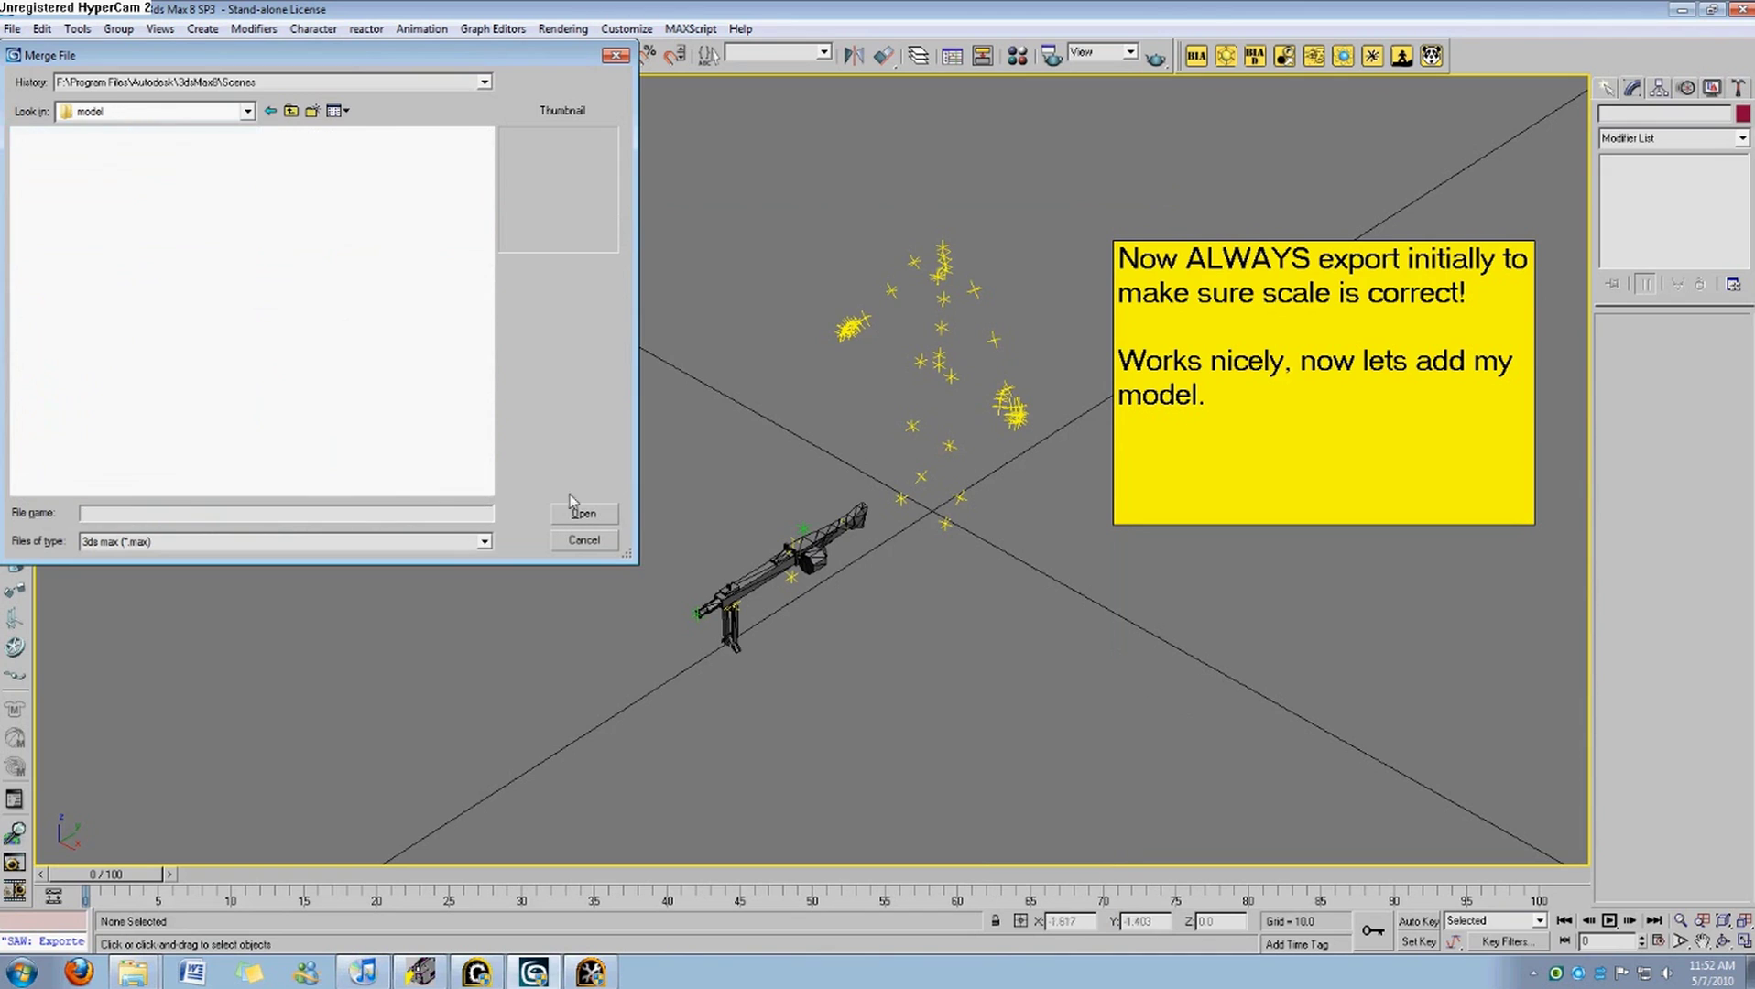
Choose reference_finished as the max file to merge and open its object list.
{"action": "left_click", "coordinate": [290, 538]}
{"action": "left_click", "coordinate": [290, 538]}
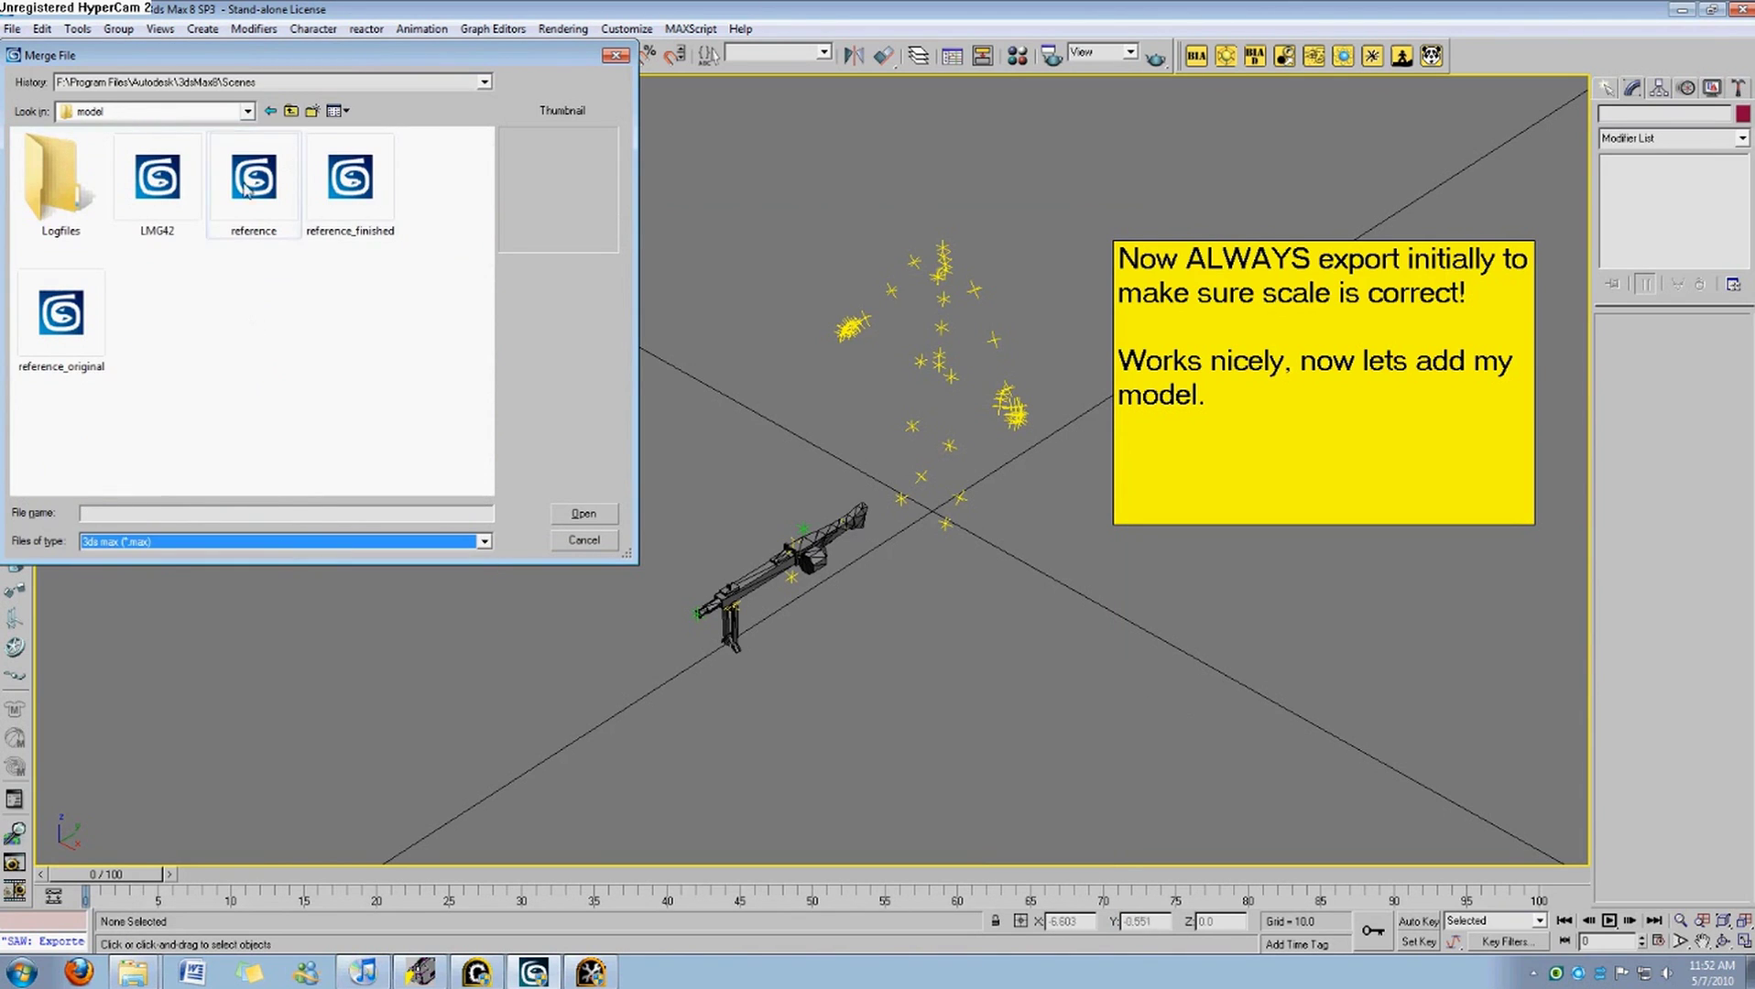
{"action": "left_click", "coordinate": [350, 190]}
{"action": "left_click", "coordinate": [254, 192]}
{"action": "left_click", "coordinate": [341, 186]}
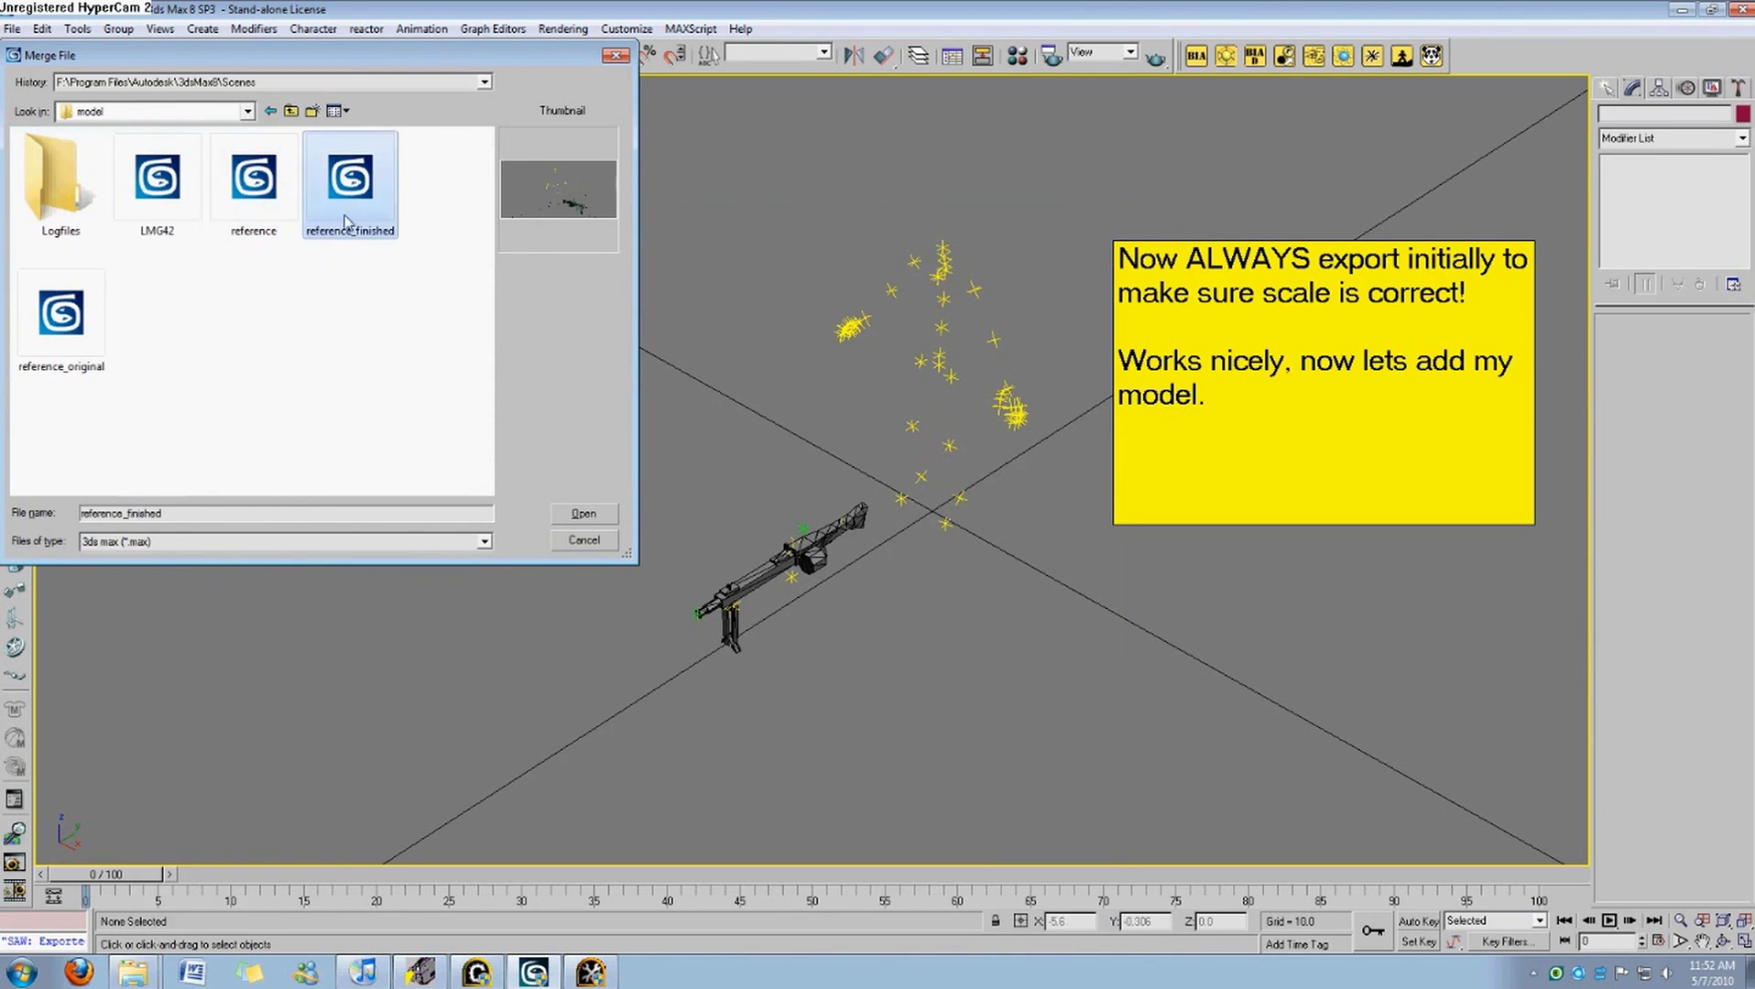
{"action": "left_click", "coordinate": [584, 514]}
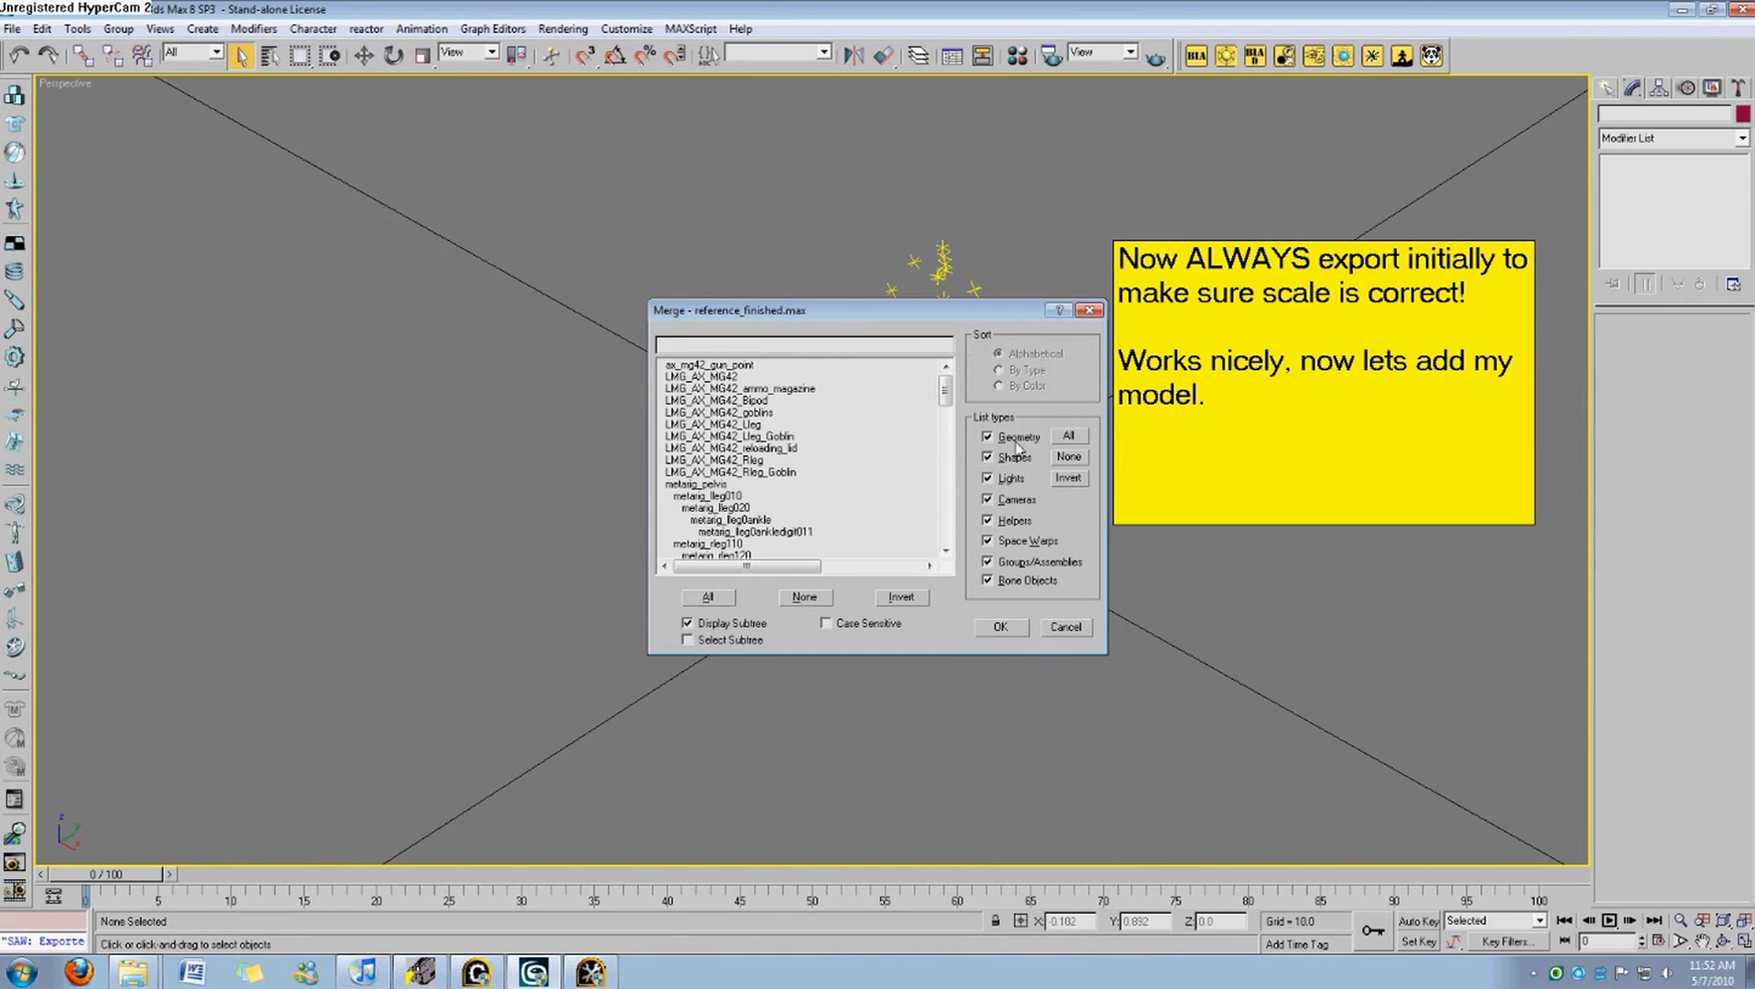
Merge only the saw, Saw_goblins and SAW_magazine objects, declining all reparenting to existing objects, and clear the selection.
{"action": "left_click_drag", "start_coordinate": [939, 392], "coordinate": [946, 534]}
{"action": "left_click", "coordinate": [773, 523]}
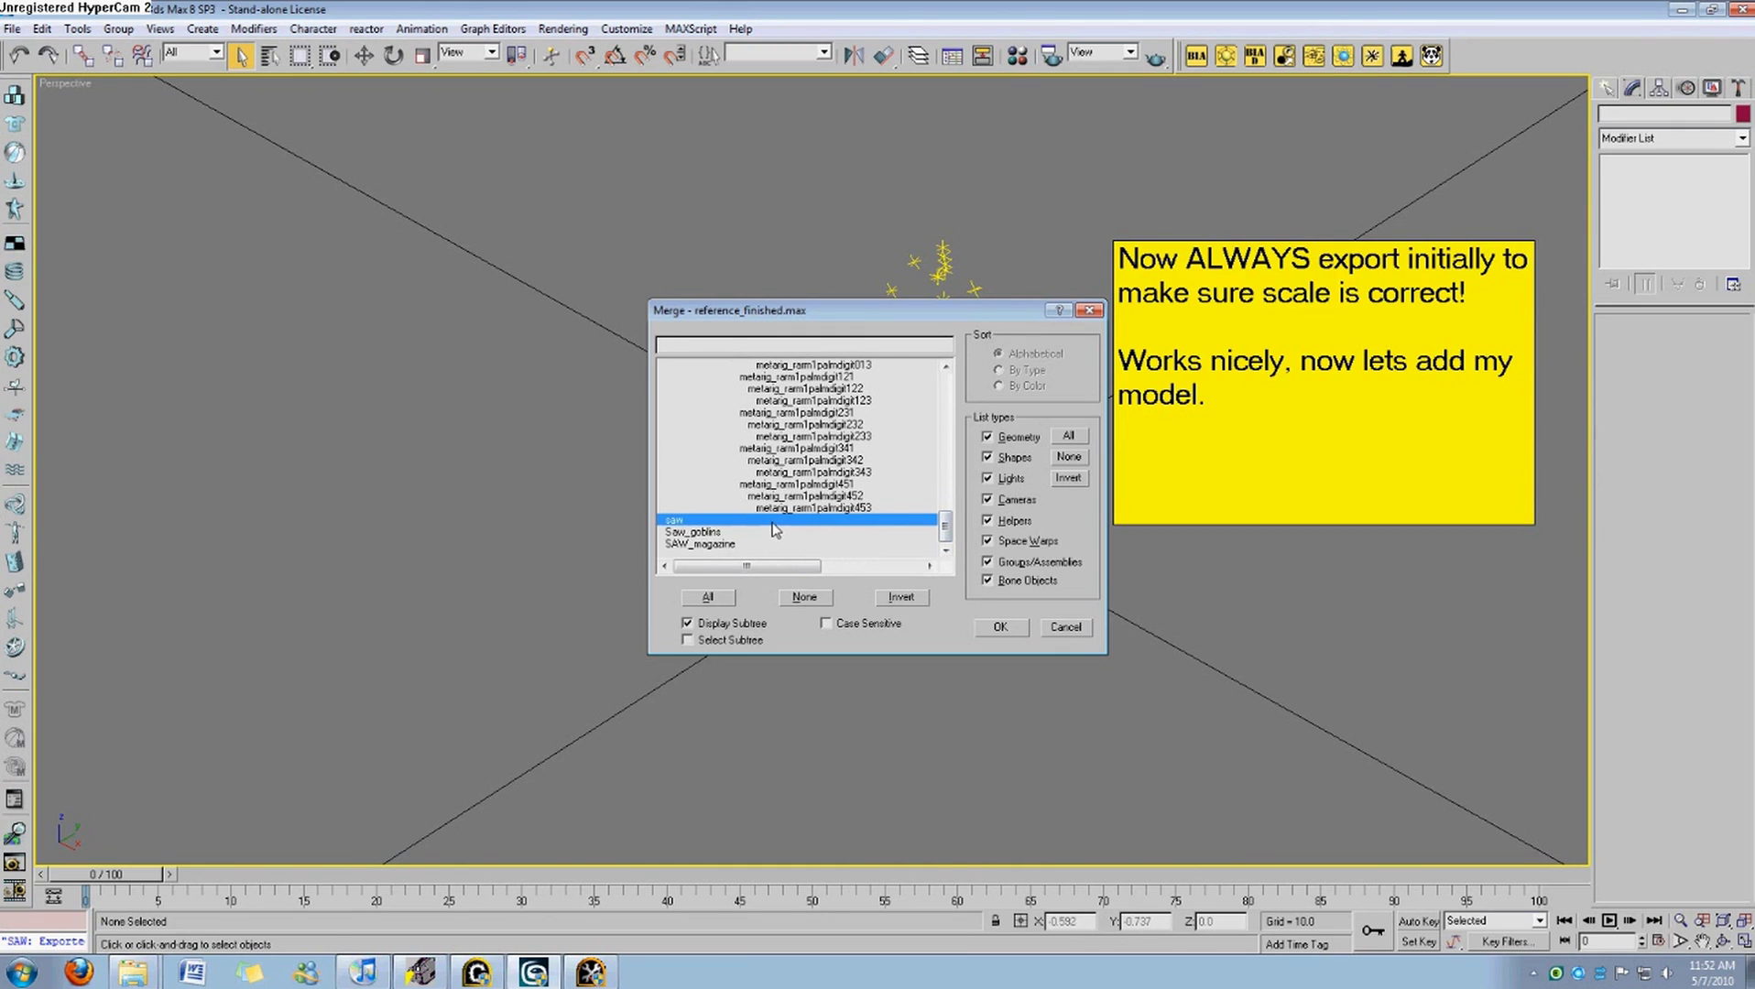
{"action": "left_click_drag", "start_coordinate": [773, 523], "coordinate": [917, 621]}
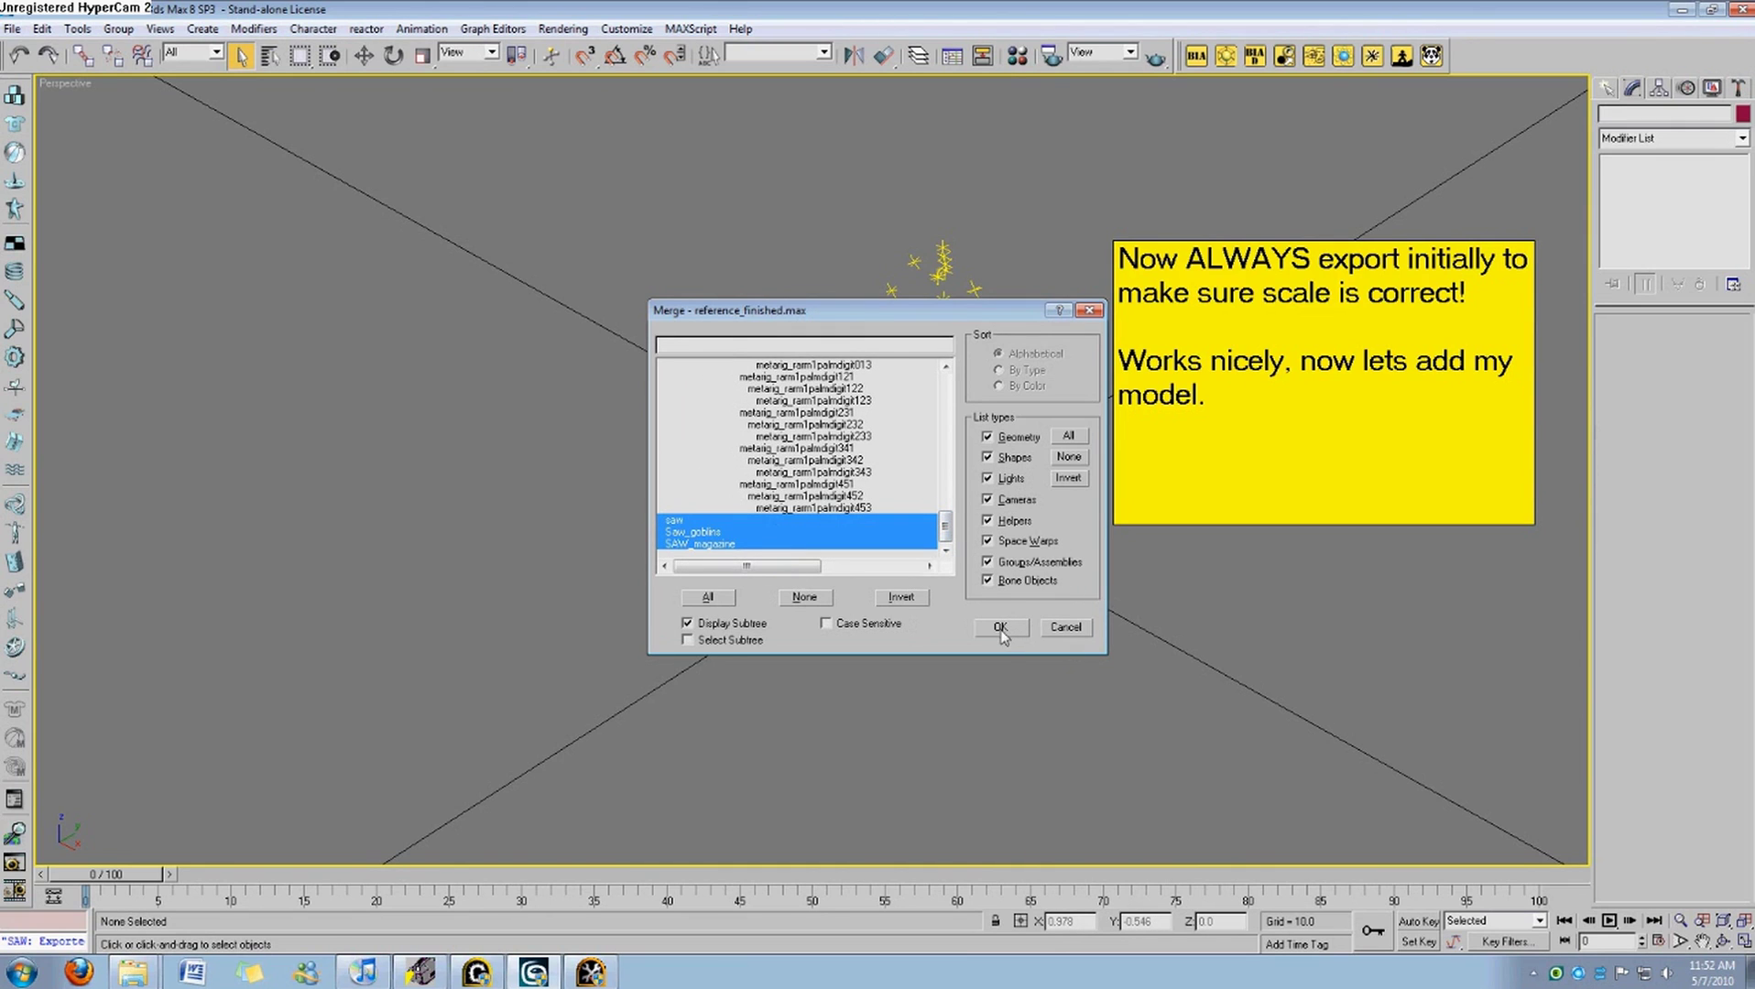
{"action": "left_click", "coordinate": [1068, 456]}
{"action": "left_click", "coordinate": [988, 436]}
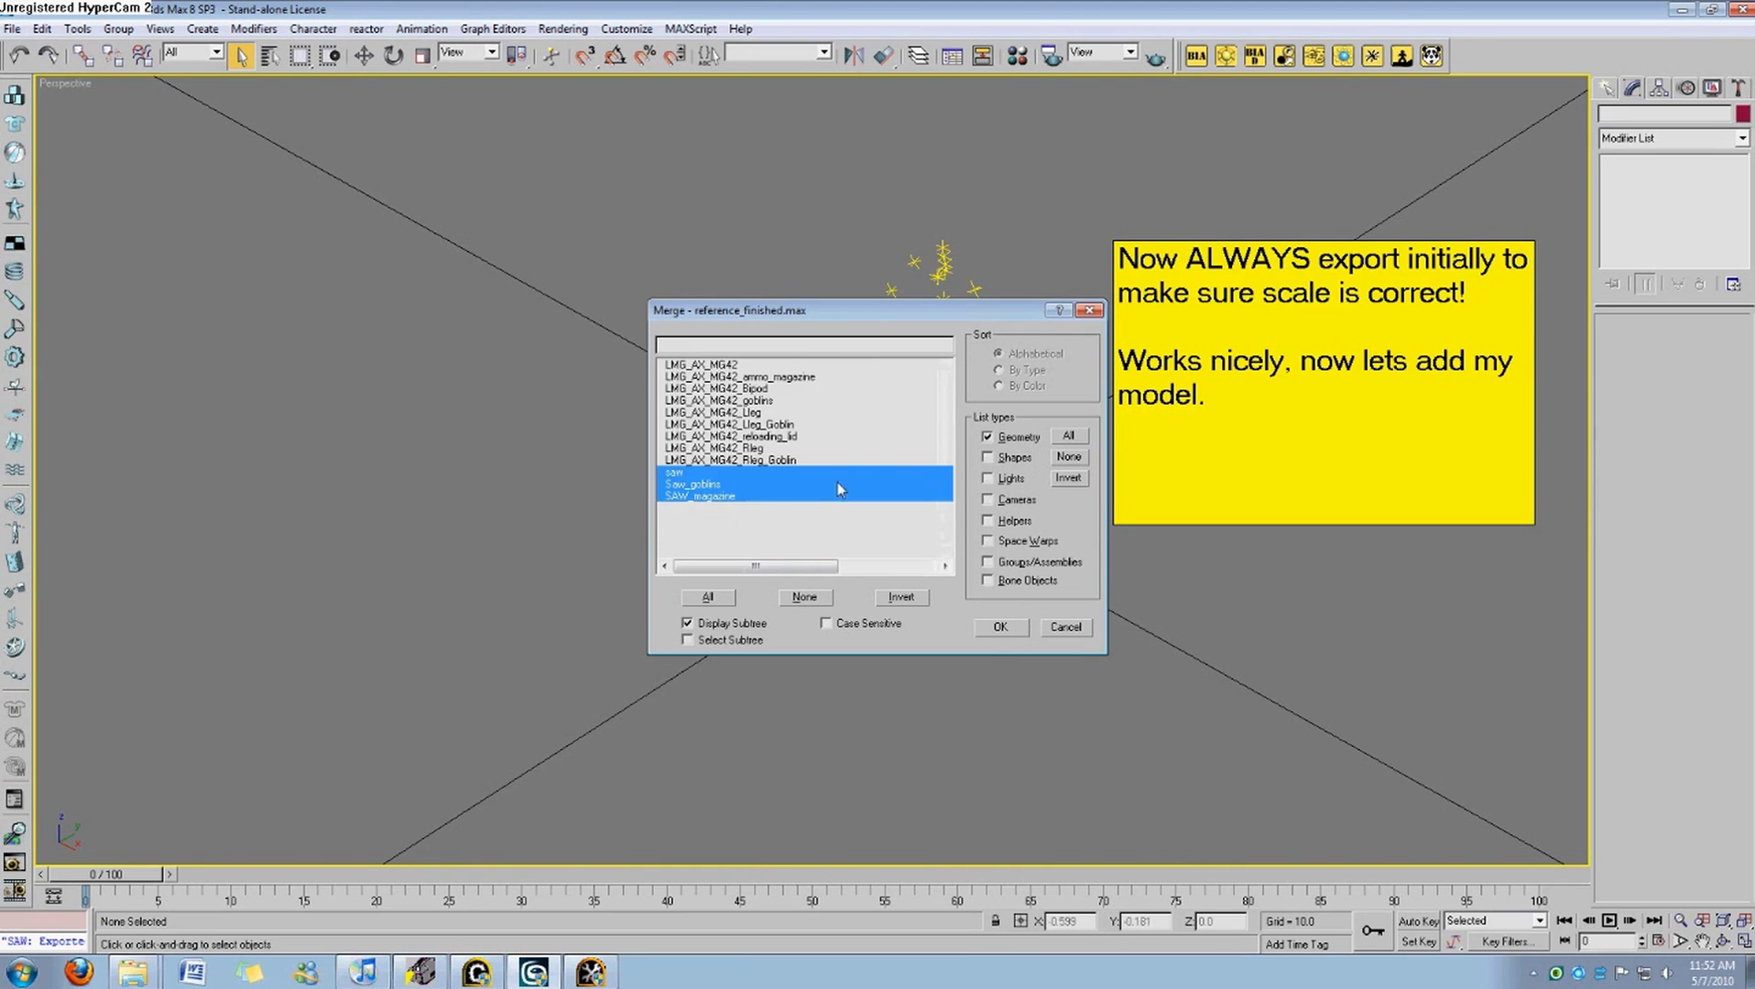
{"action": "left_click", "coordinate": [999, 628]}
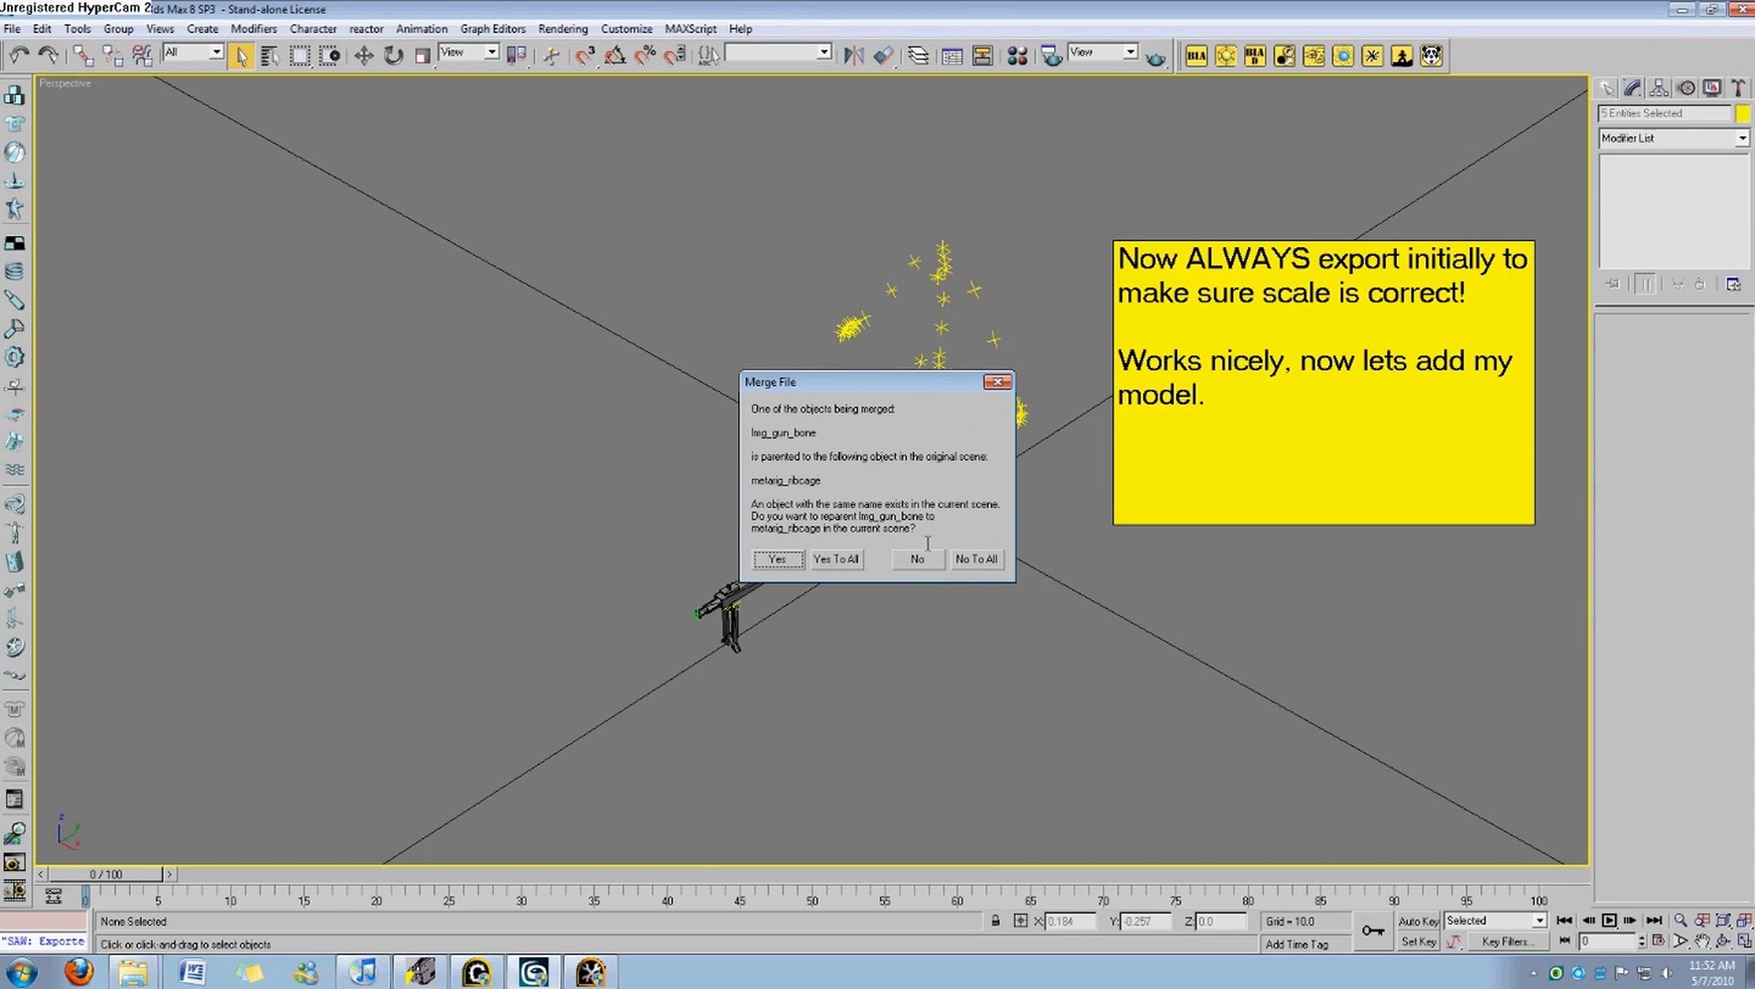
{"action": "left_click", "coordinate": [977, 561]}
{"action": "left_click", "coordinate": [1044, 609]}
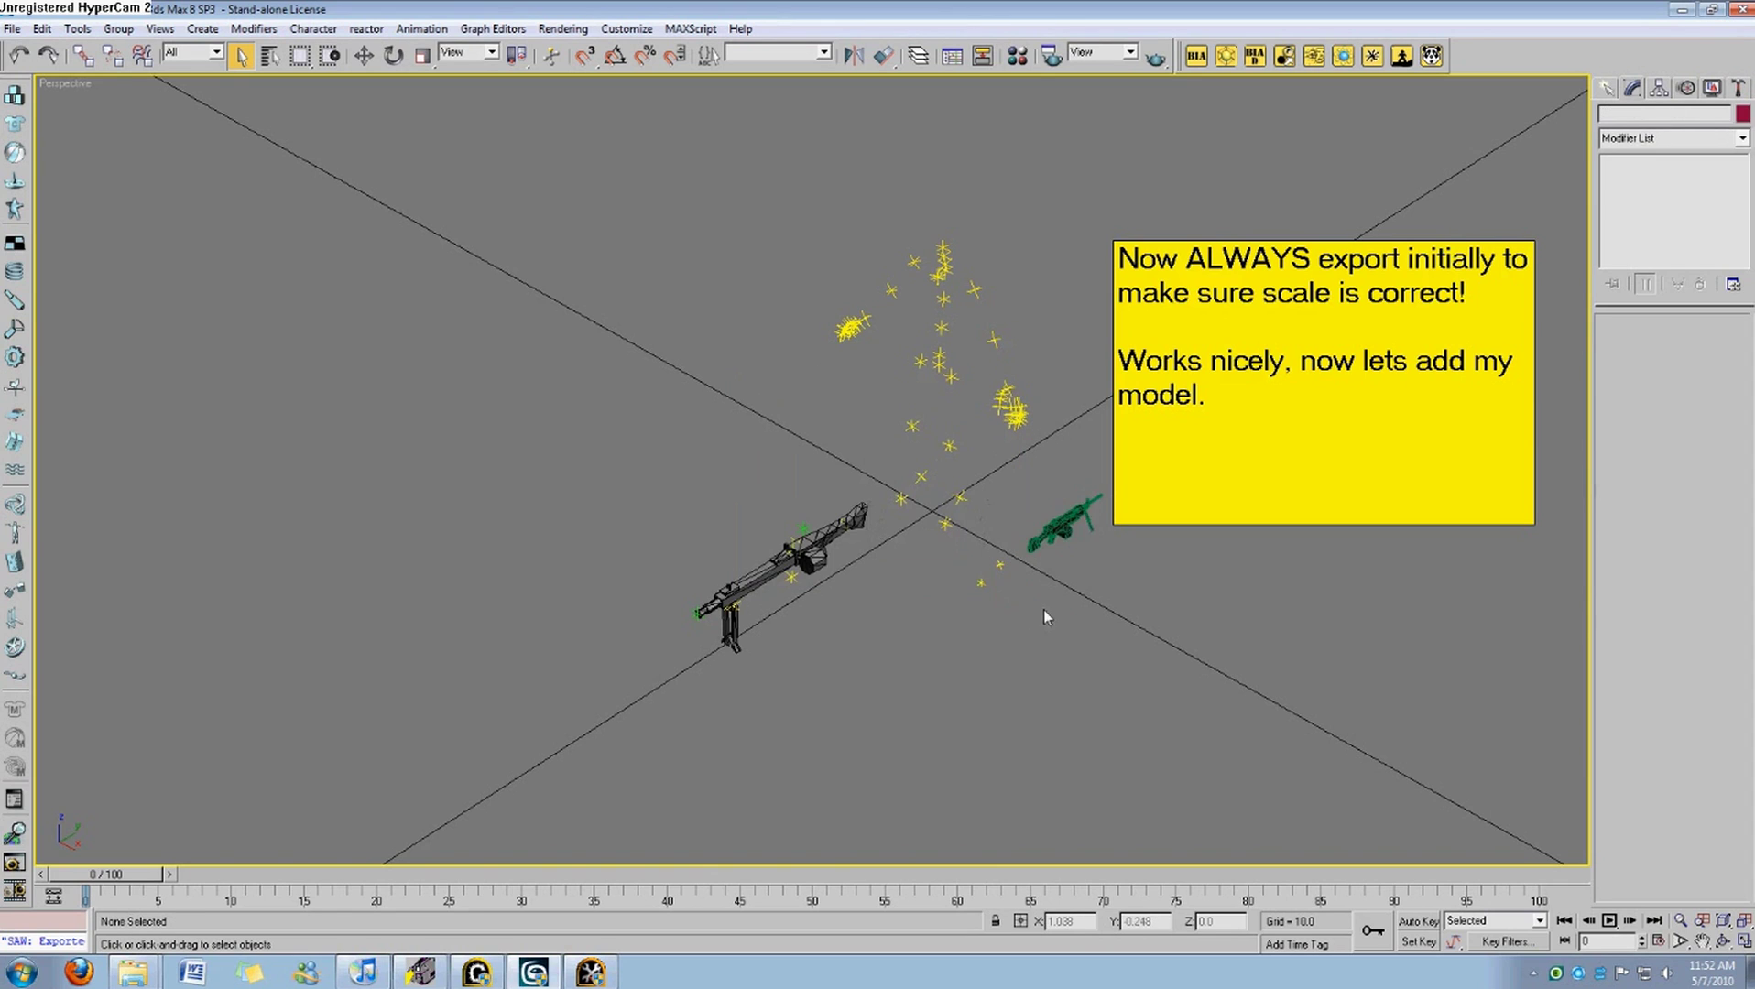
Delete the two extra helpers merged in near the SAW model, including lmg_gun_bone.
{"action": "middle_click_drag", "start_coordinate": [1043, 609], "coordinate": [910, 620]}
{"action": "left_click_drag", "start_coordinate": [902, 568], "coordinate": [901, 566]}
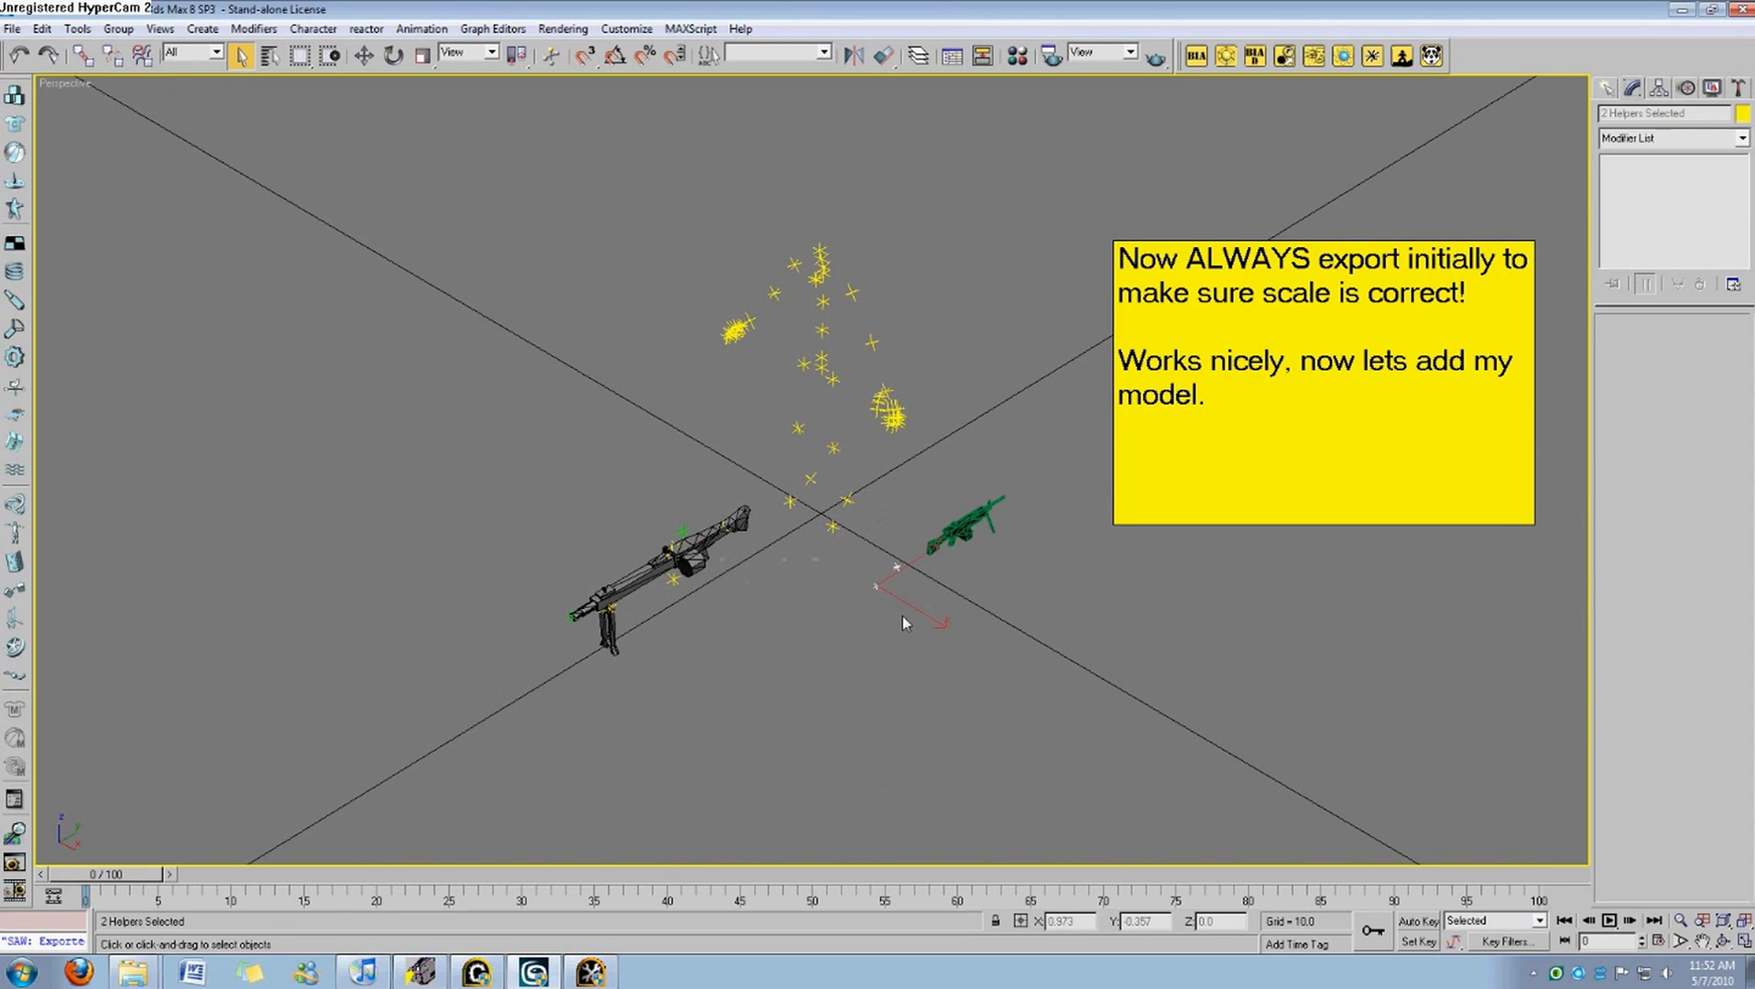
{"action": "left_click", "coordinate": [937, 620]}
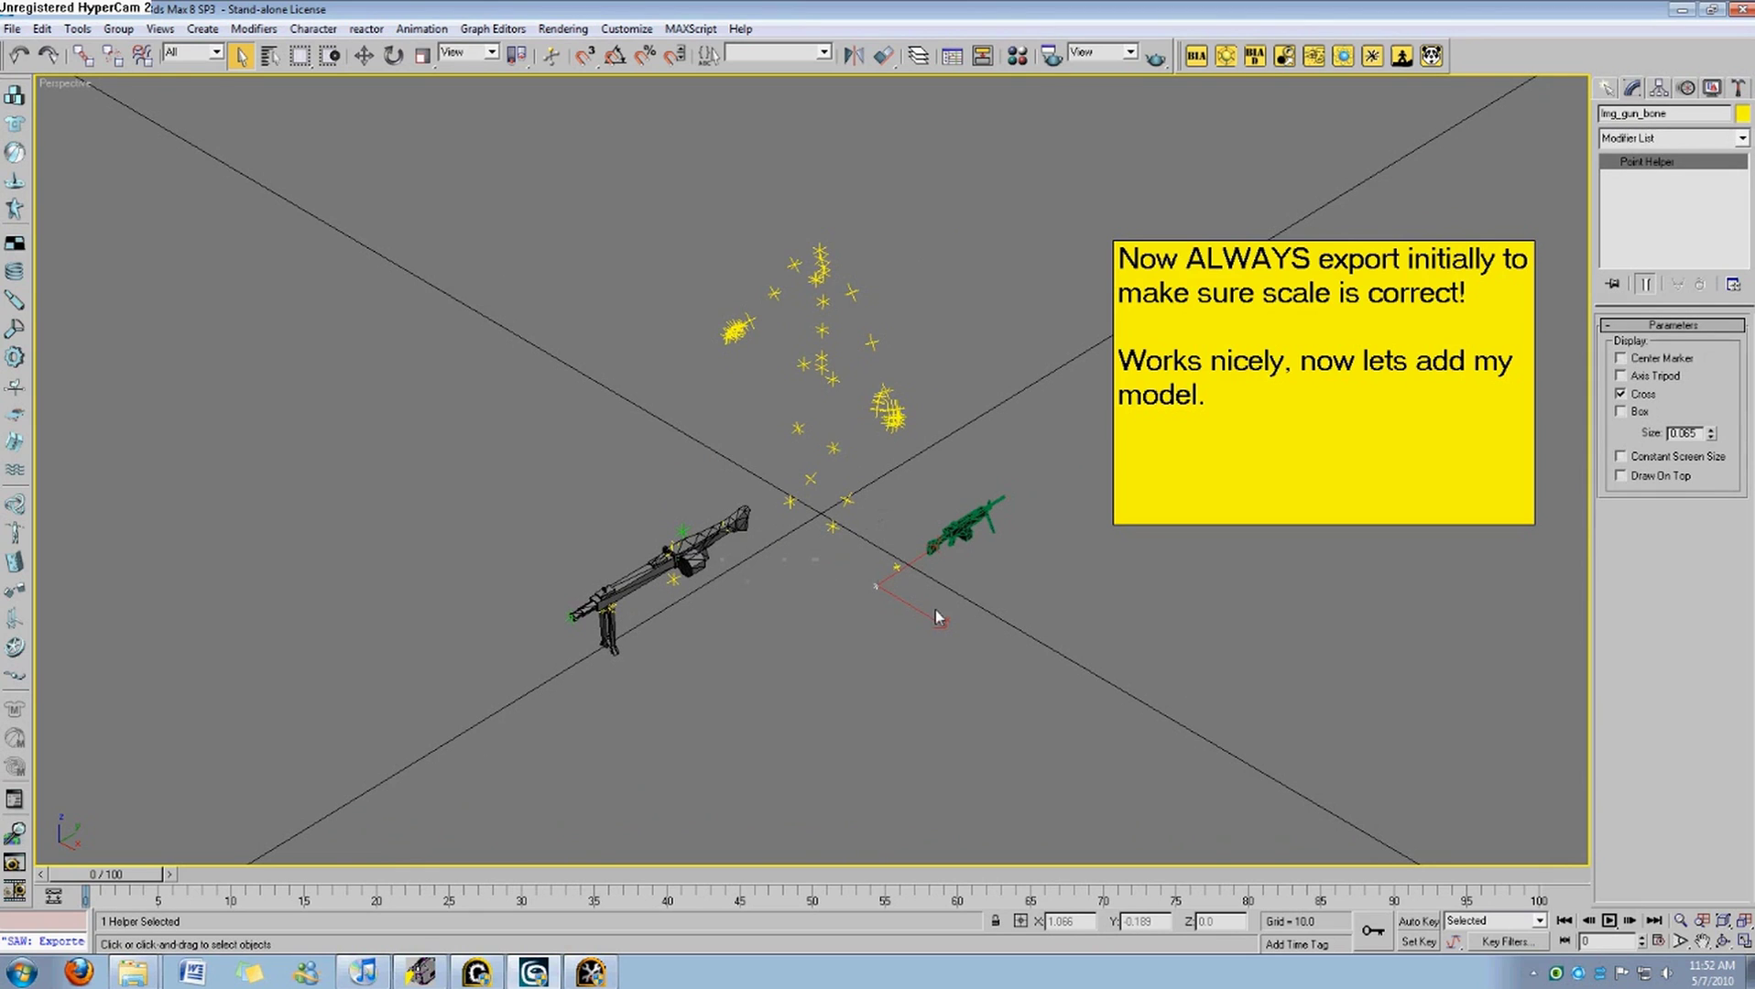
{"action": "left_click", "coordinate": [883, 641]}
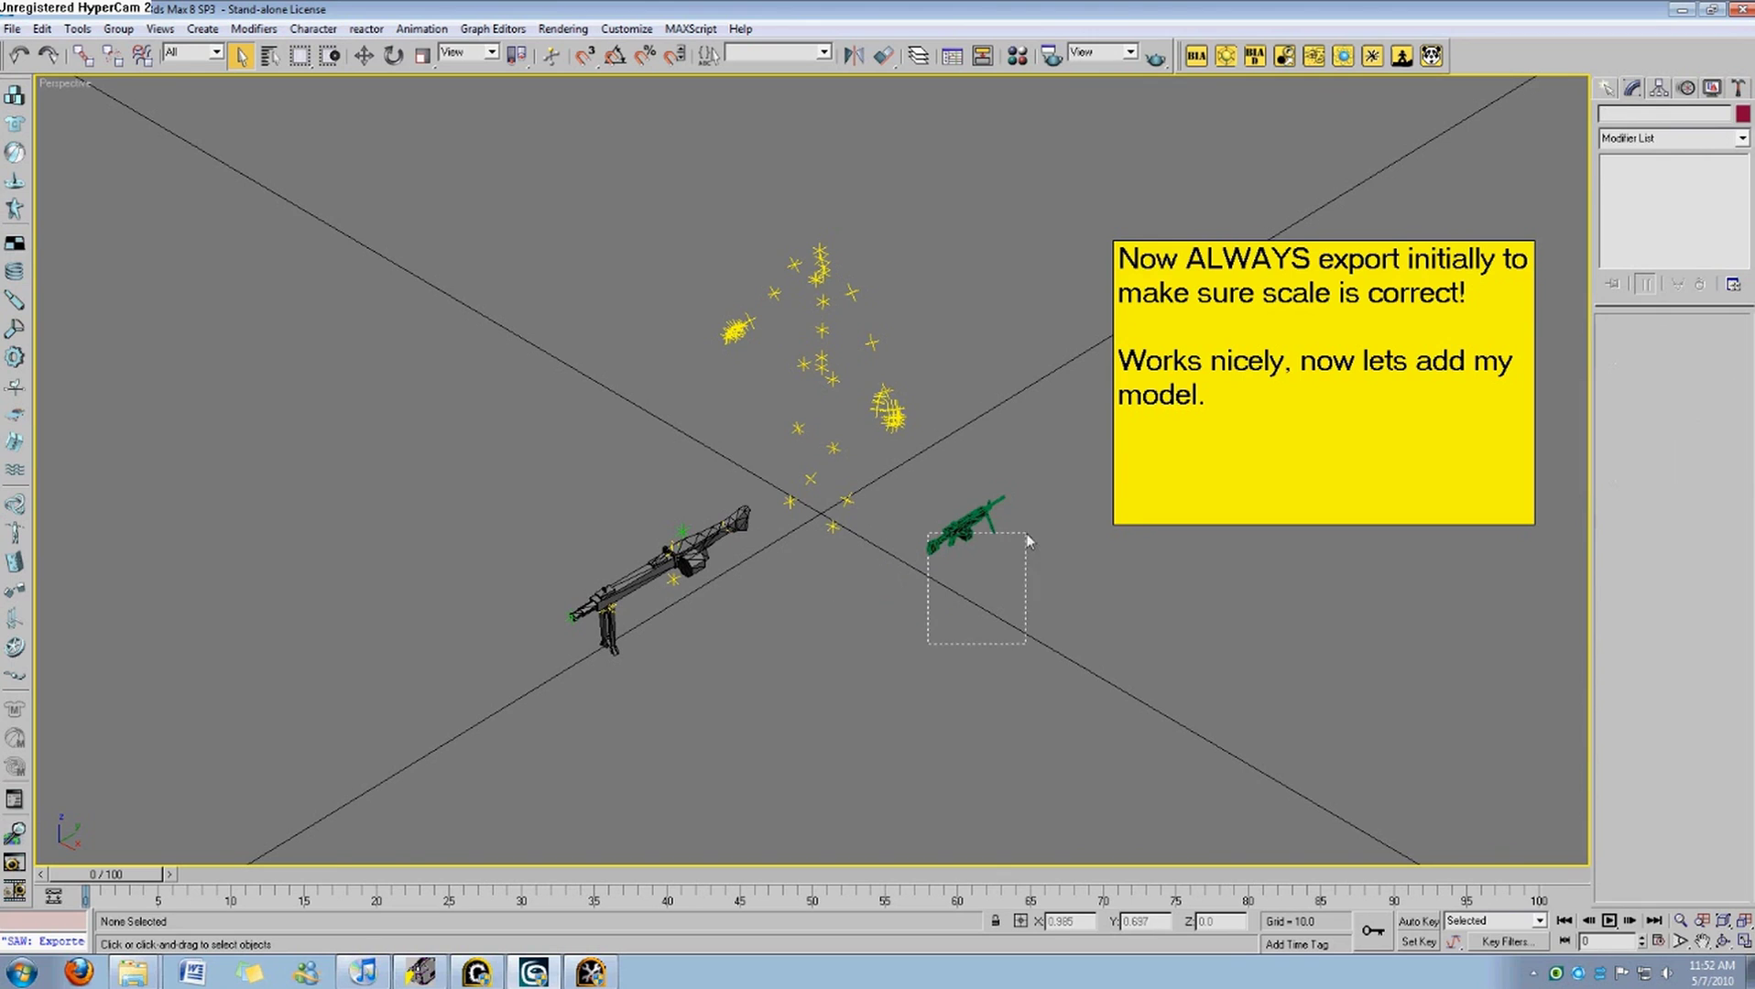
Remove the Skin modifier from the saw, SAW_magazine and Saw_goblins objects.
{"action": "left_click_drag", "start_coordinate": [1027, 537], "coordinate": [1027, 537]}
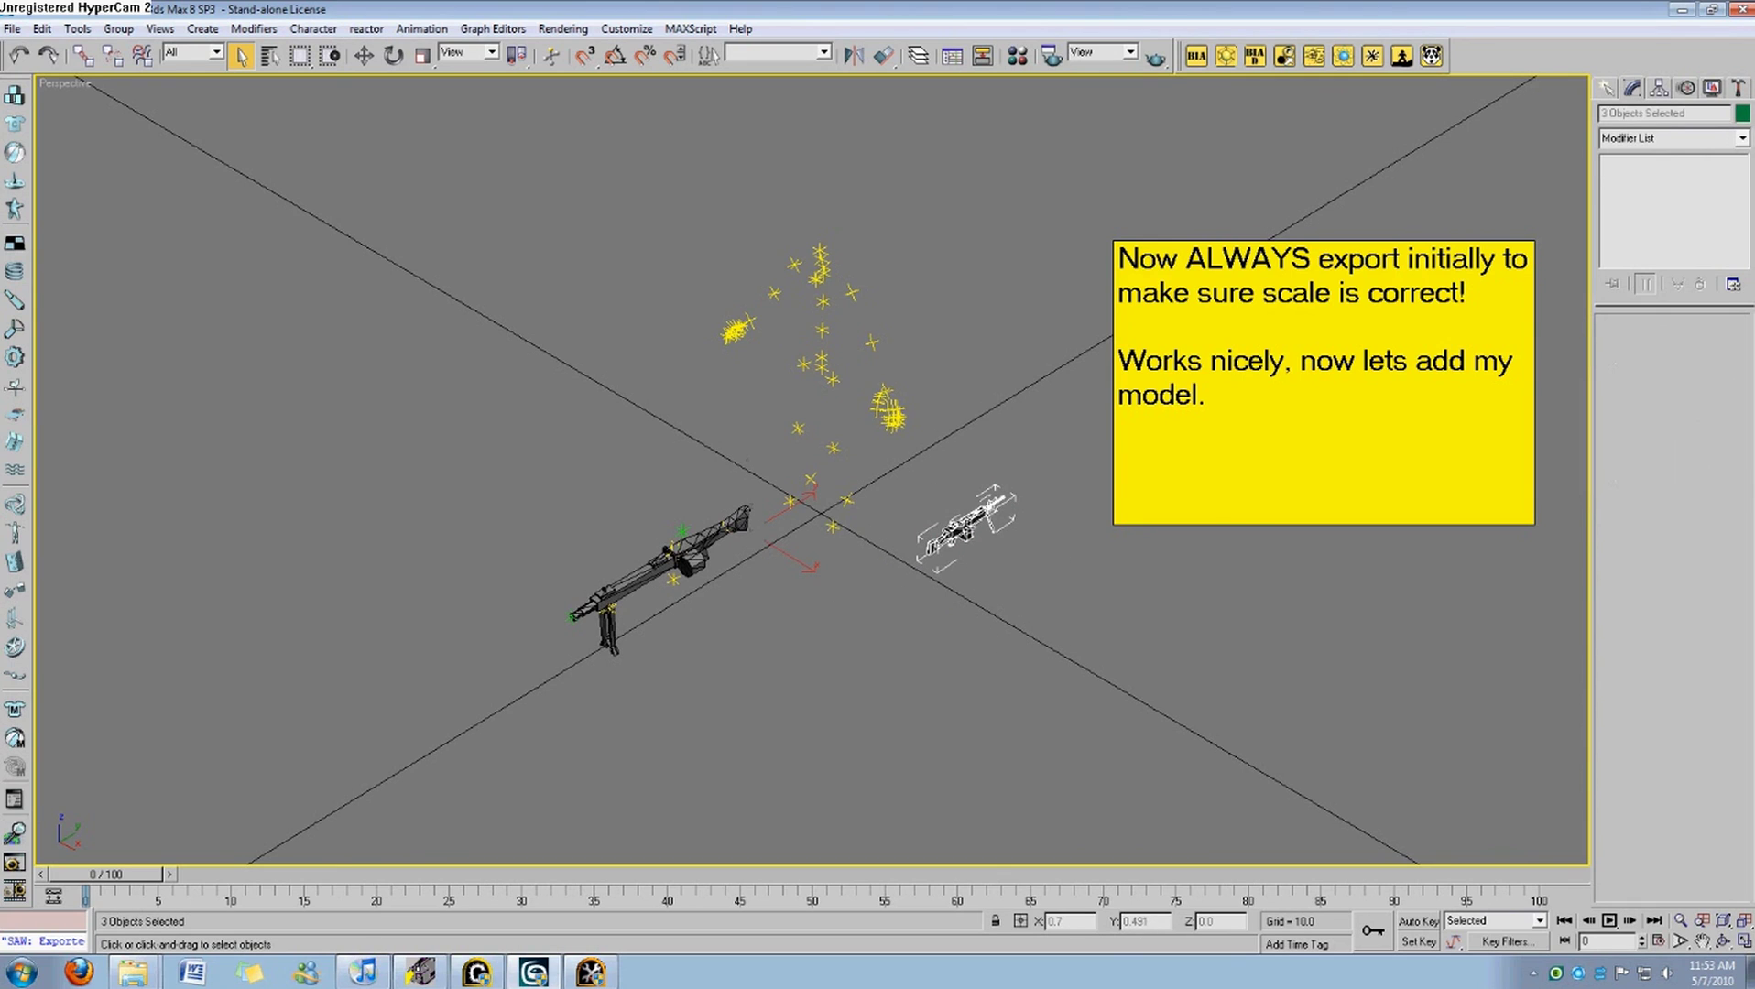
{"action": "left_click", "coordinate": [973, 524]}
{"action": "left_click", "coordinate": [965, 536]}
{"action": "left_click", "coordinate": [946, 626]}
{"action": "left_click_drag", "start_coordinate": [925, 626], "coordinate": [1042, 486]}
{"action": "left_click", "coordinate": [999, 515]}
{"action": "left_click", "coordinate": [1702, 286]}
{"action": "left_click", "coordinate": [965, 531]}
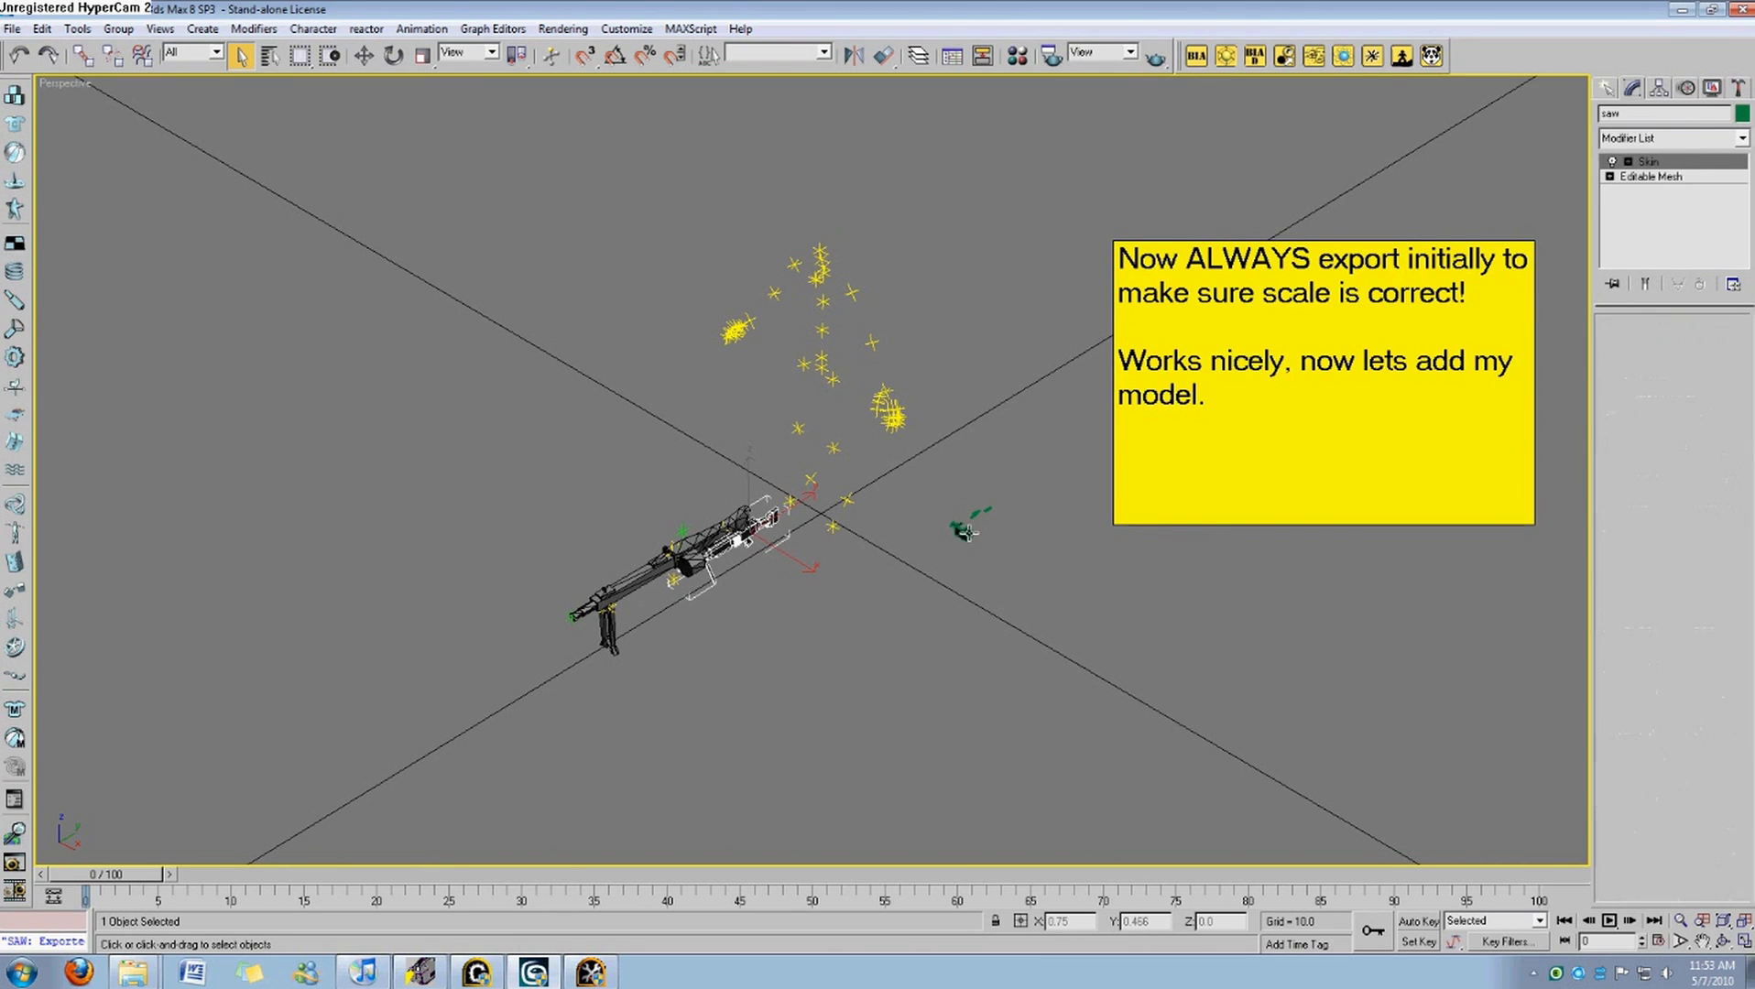
{"action": "left_click", "coordinate": [1700, 282]}
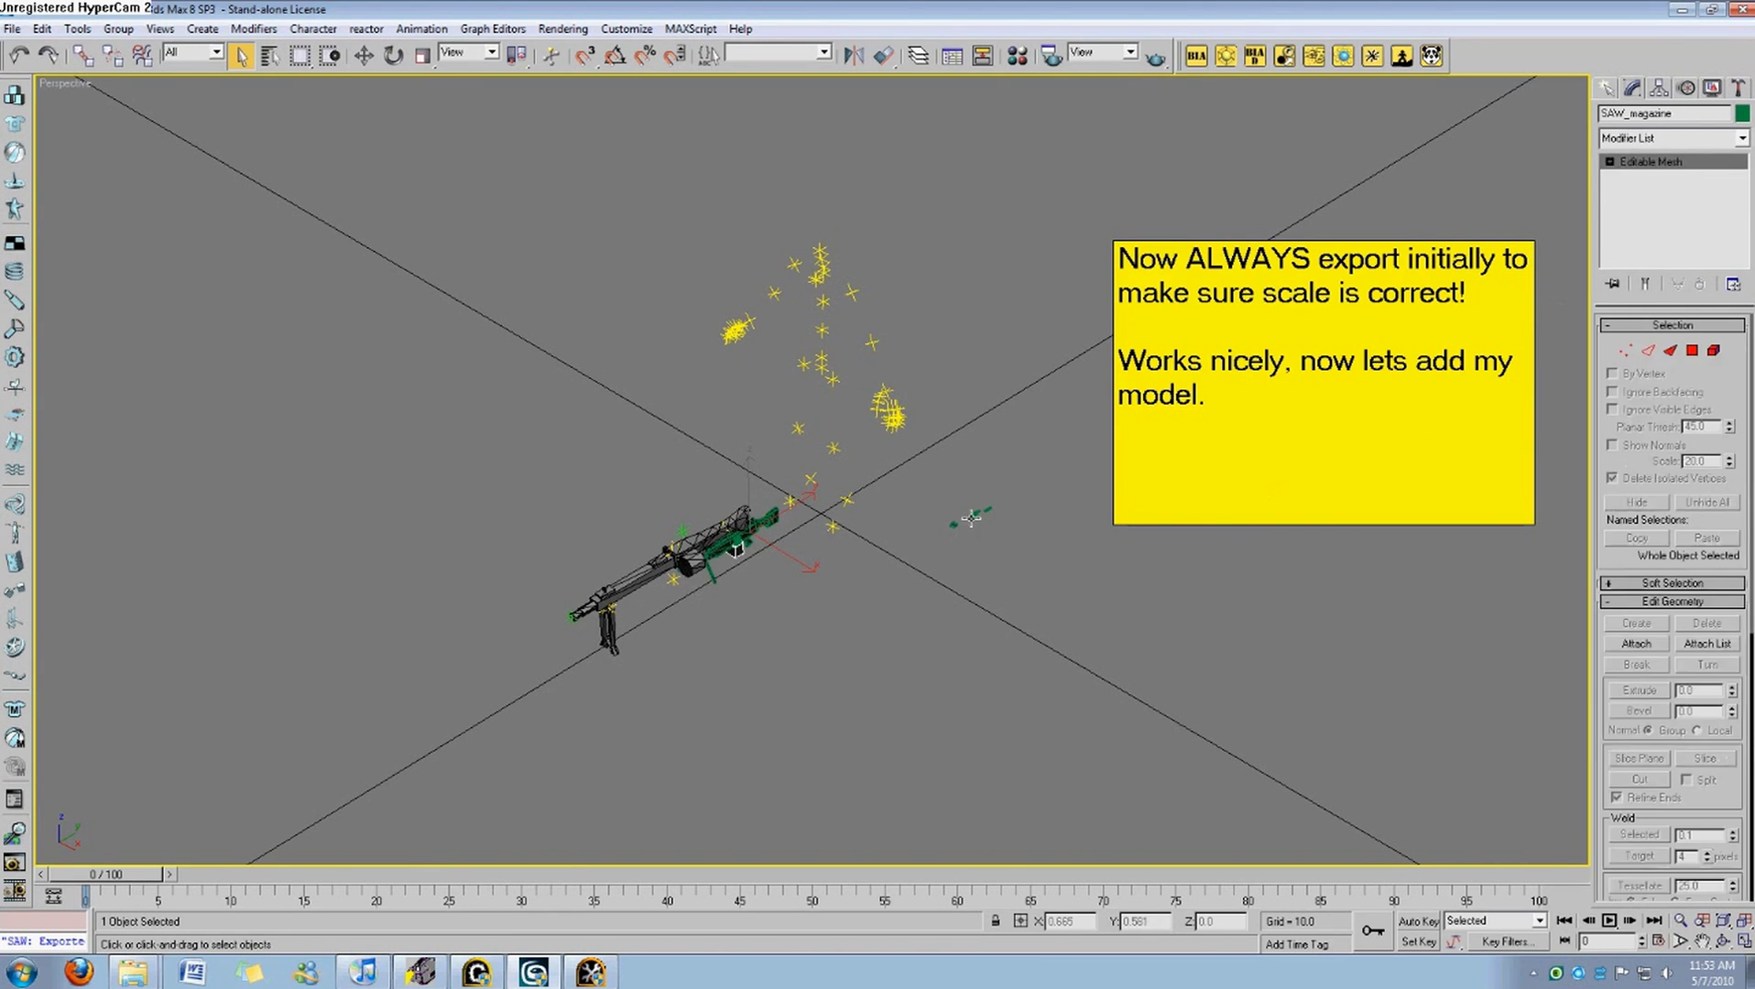
{"action": "left_click", "coordinate": [960, 521]}
{"action": "left_click", "coordinate": [1698, 284]}
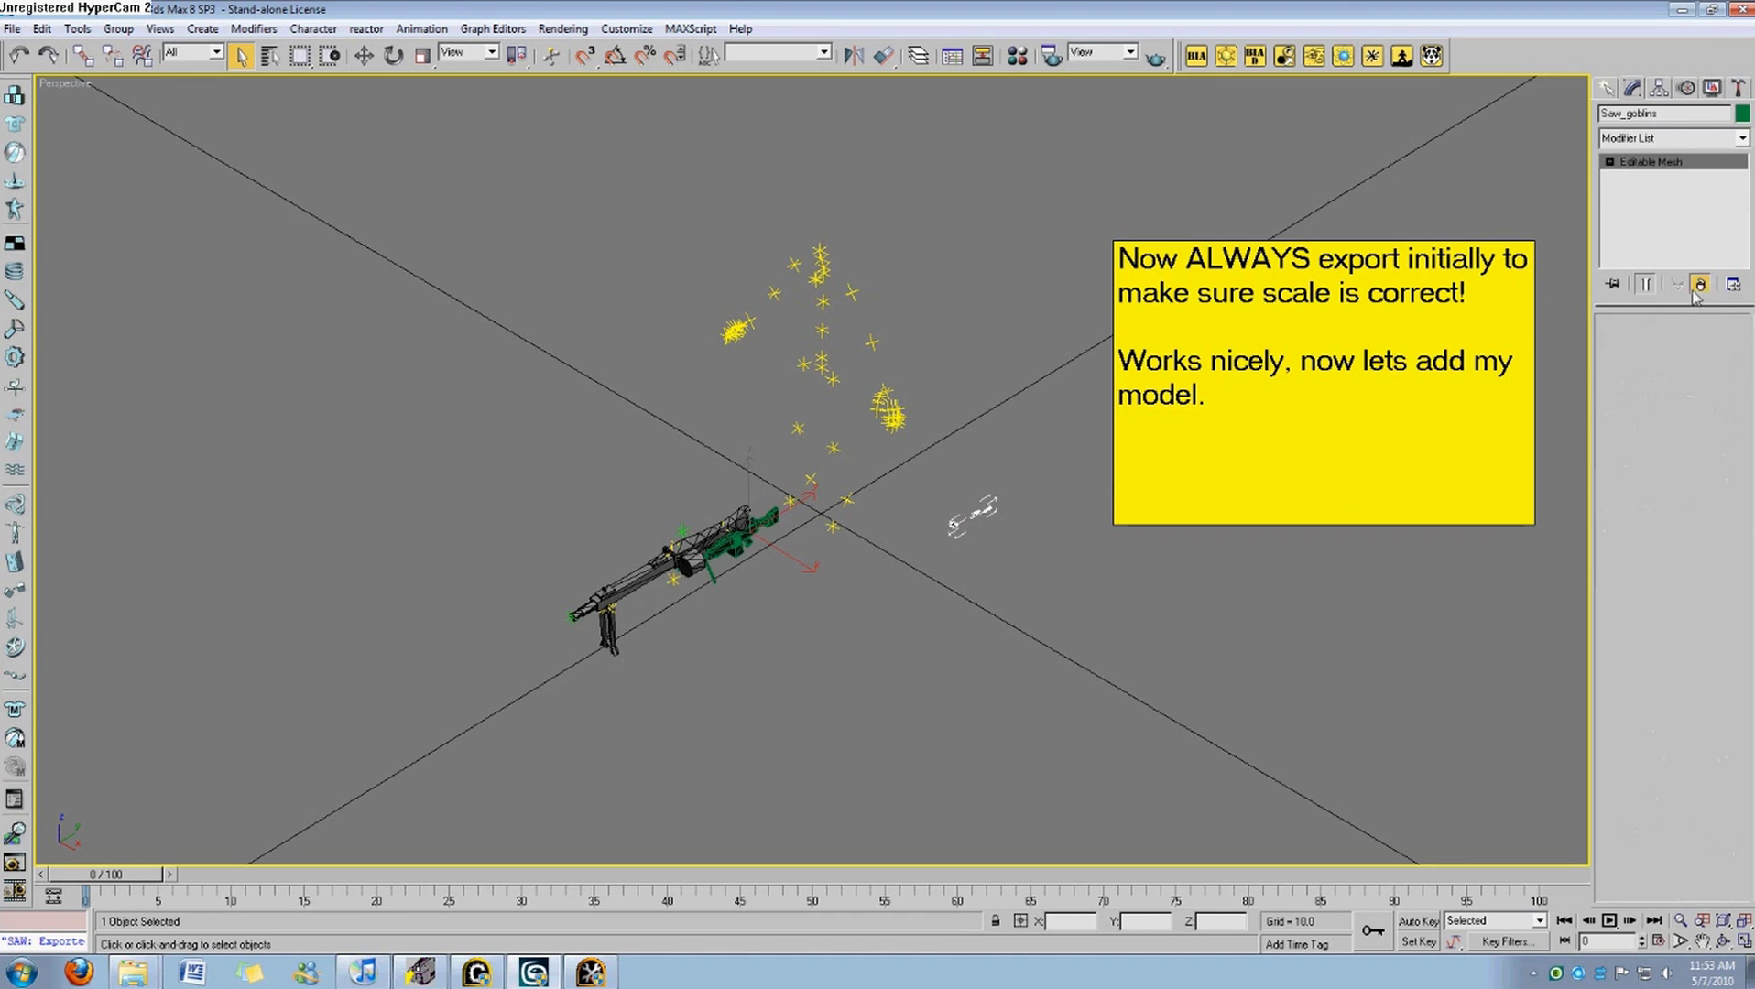
Select saw, Saw_goblins and SAW_magazine and save them as a named selection set called SAW.
{"action": "left_click", "coordinate": [947, 571]}
{"action": "scroll", "coordinate": [794, 619], "scroll_direction": "up", "scroll_amount": 5}
{"action": "middle_click_drag", "start_coordinate": [753, 628], "coordinate": [794, 573]}
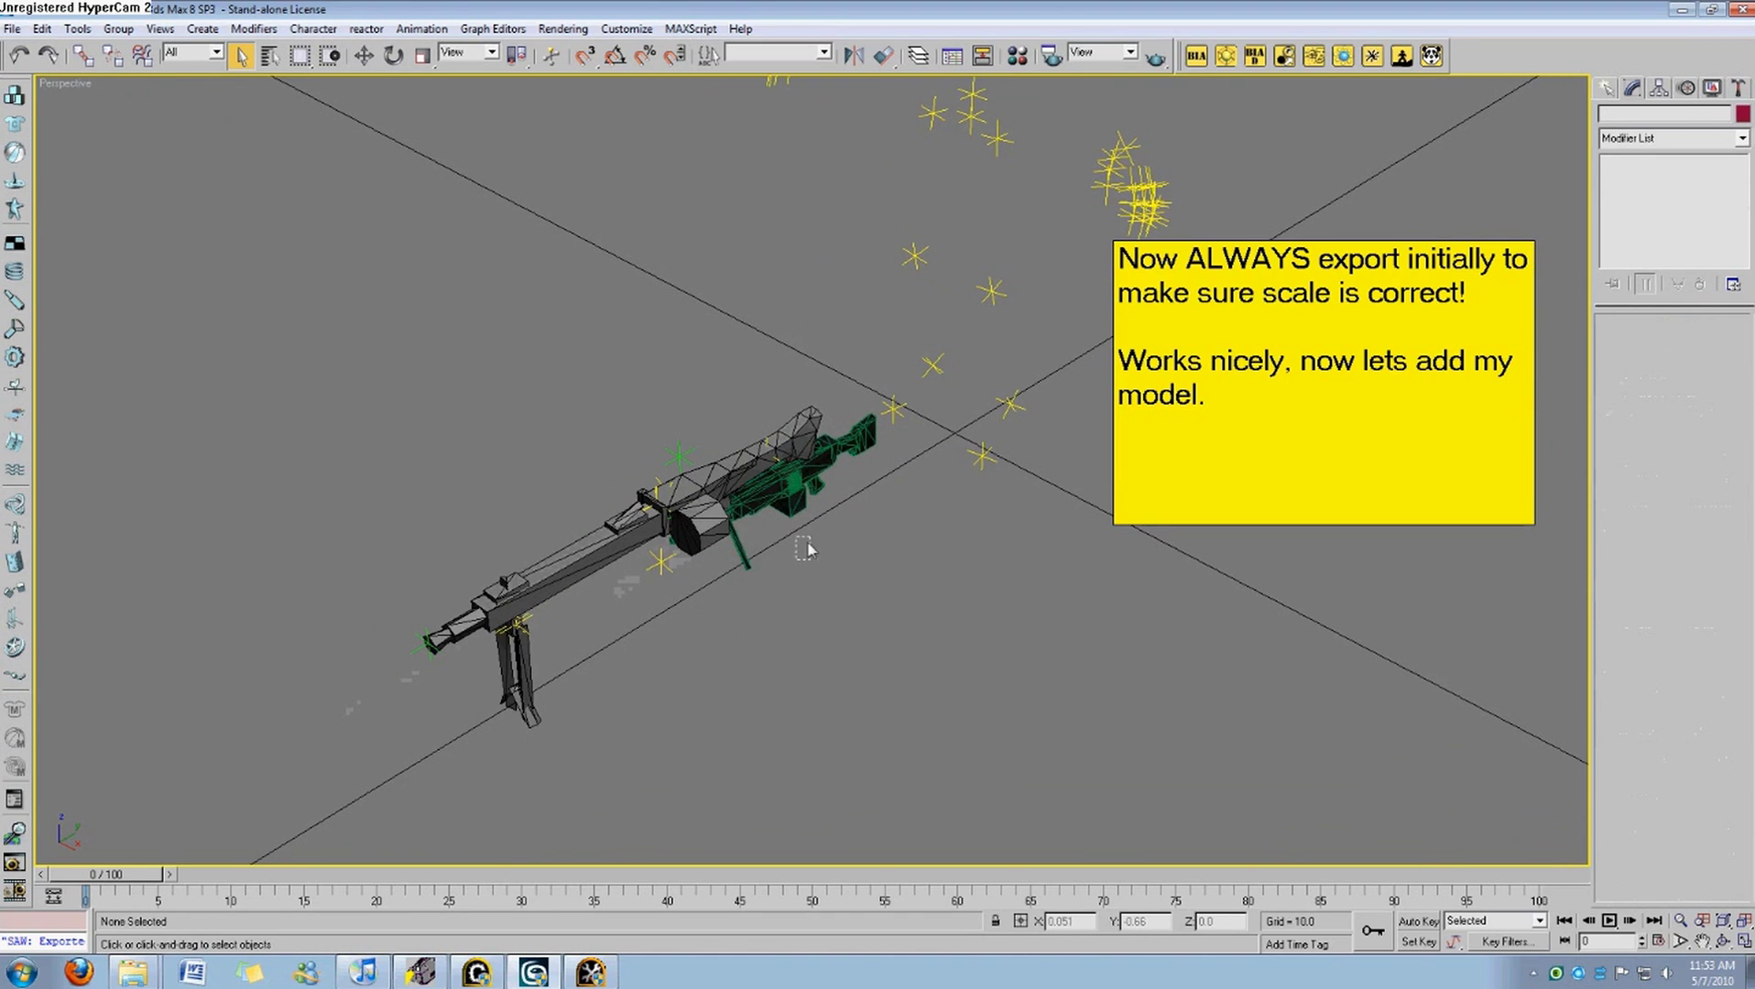
{"action": "left_click_drag", "start_coordinate": [808, 548], "coordinate": [869, 541]}
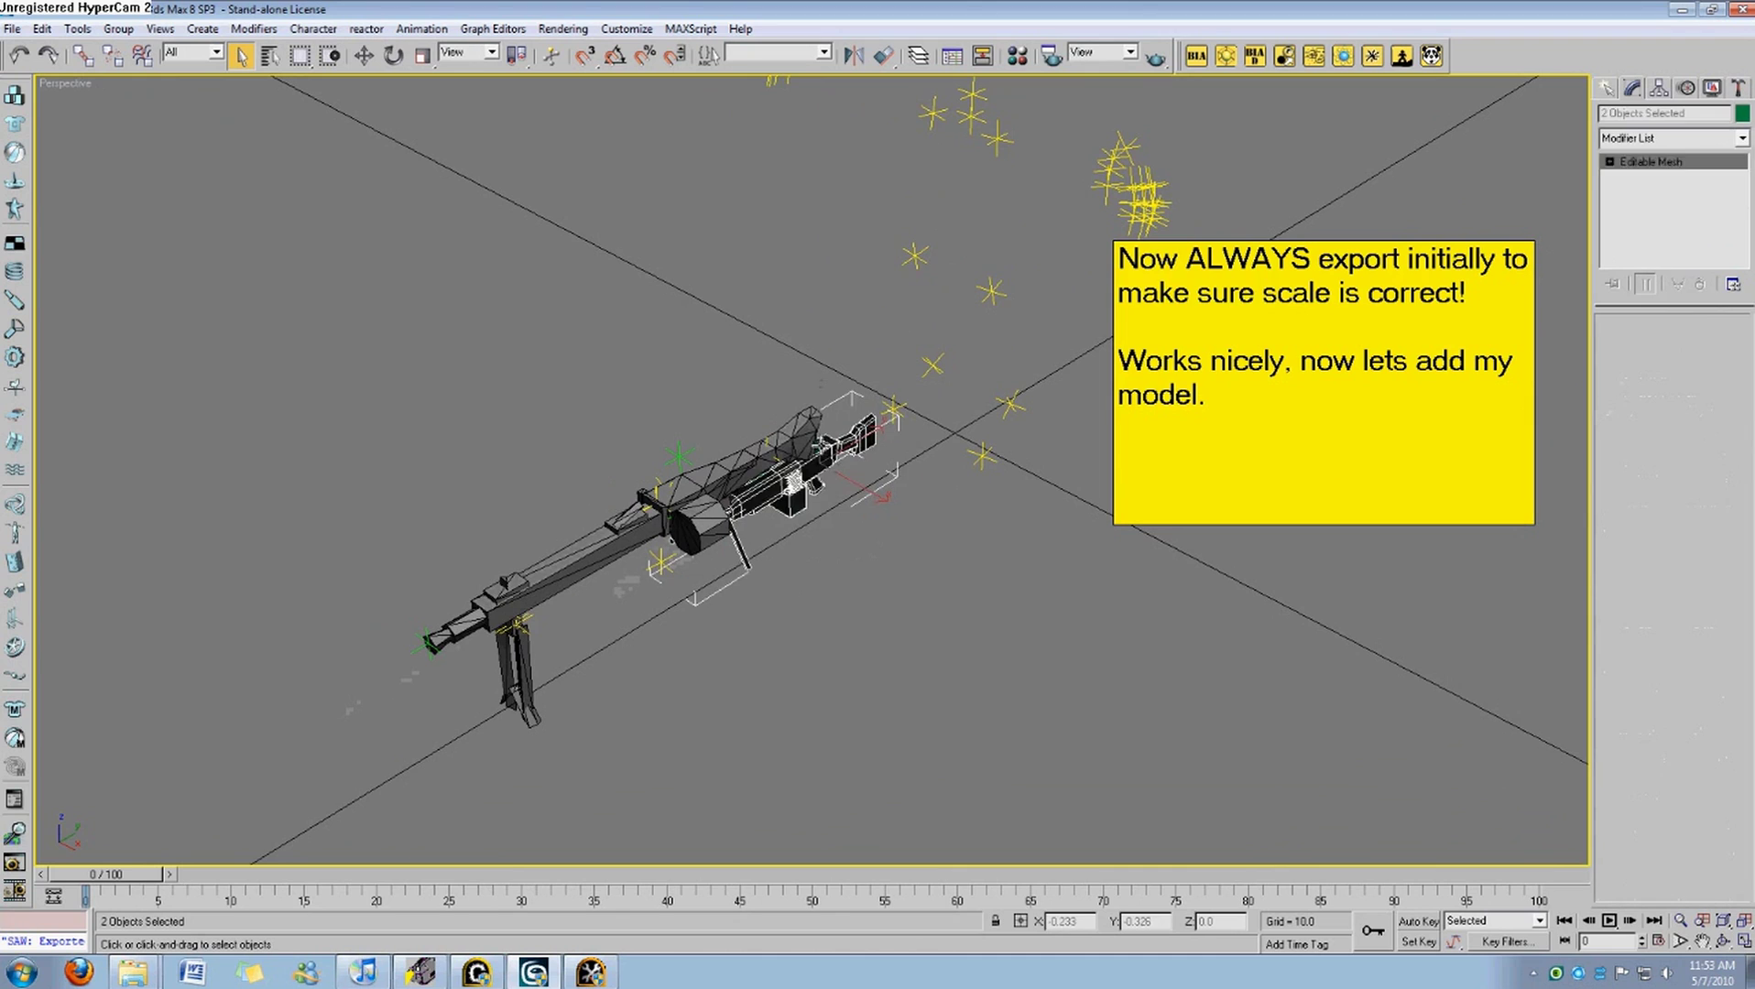
{"action": "left_click", "coordinate": [881, 533]}
{"action": "left_click", "coordinate": [422, 149]}
{"action": "left_click", "coordinate": [269, 55]}
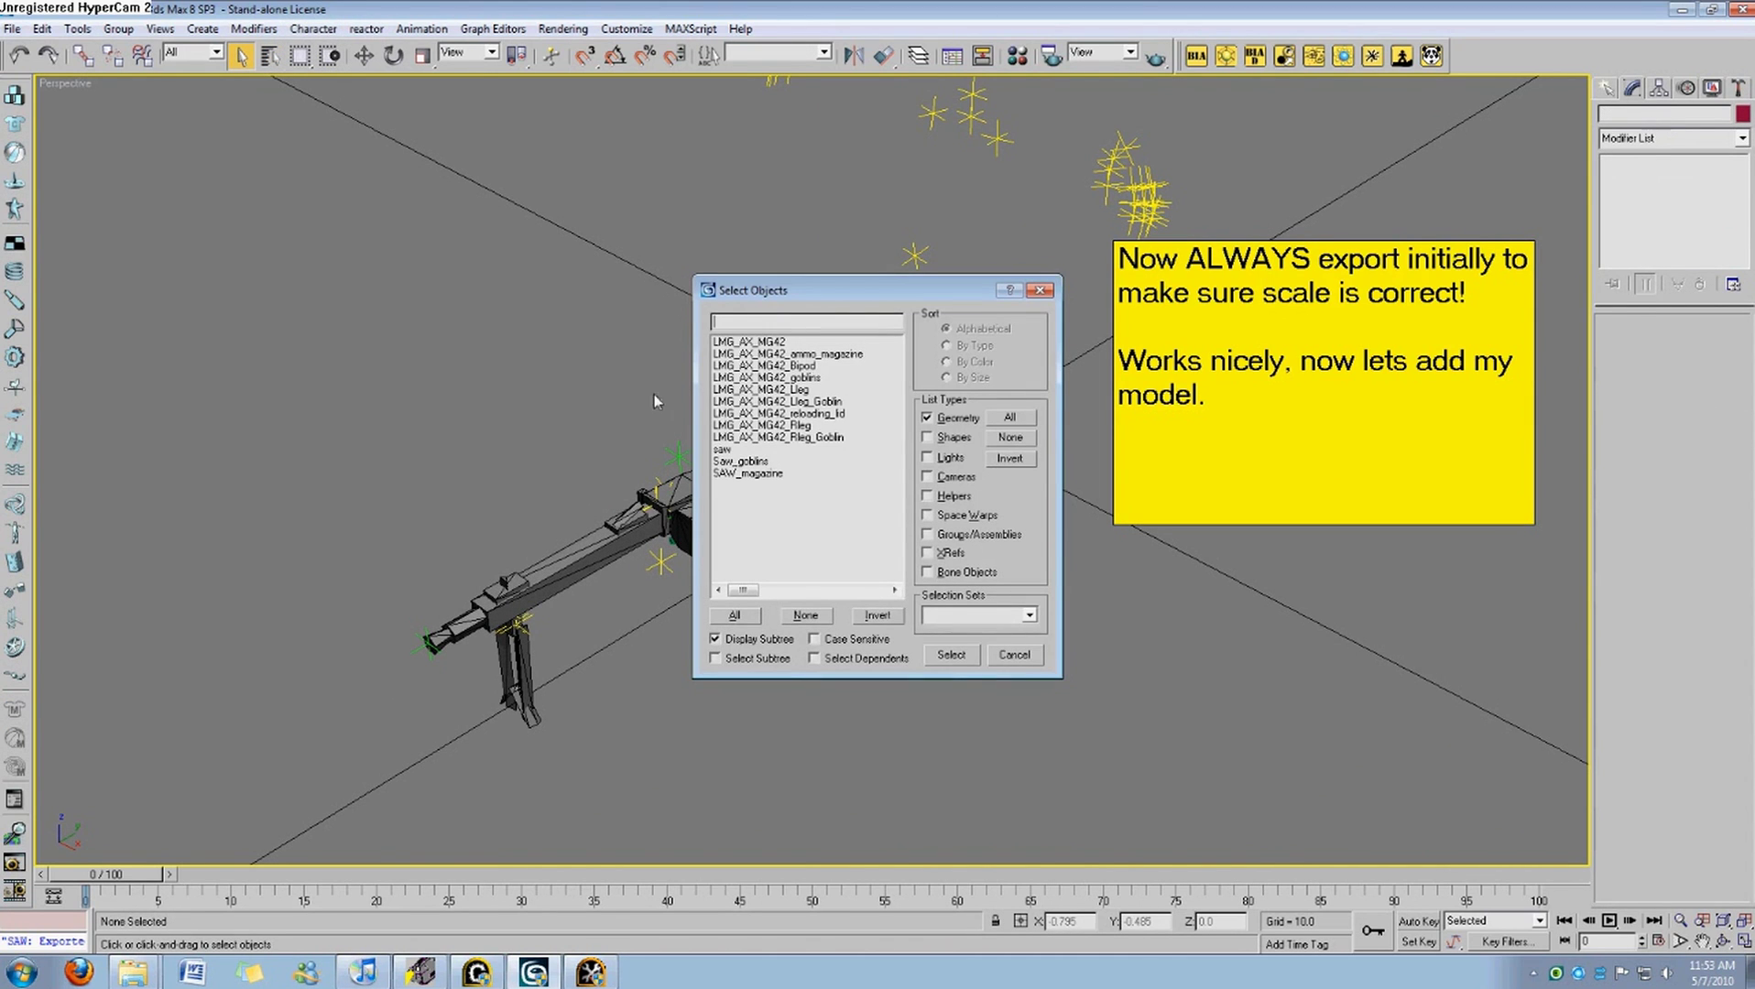
{"action": "left_click_drag", "start_coordinate": [774, 449], "coordinate": [772, 485]}
{"action": "left_click", "coordinate": [951, 655]}
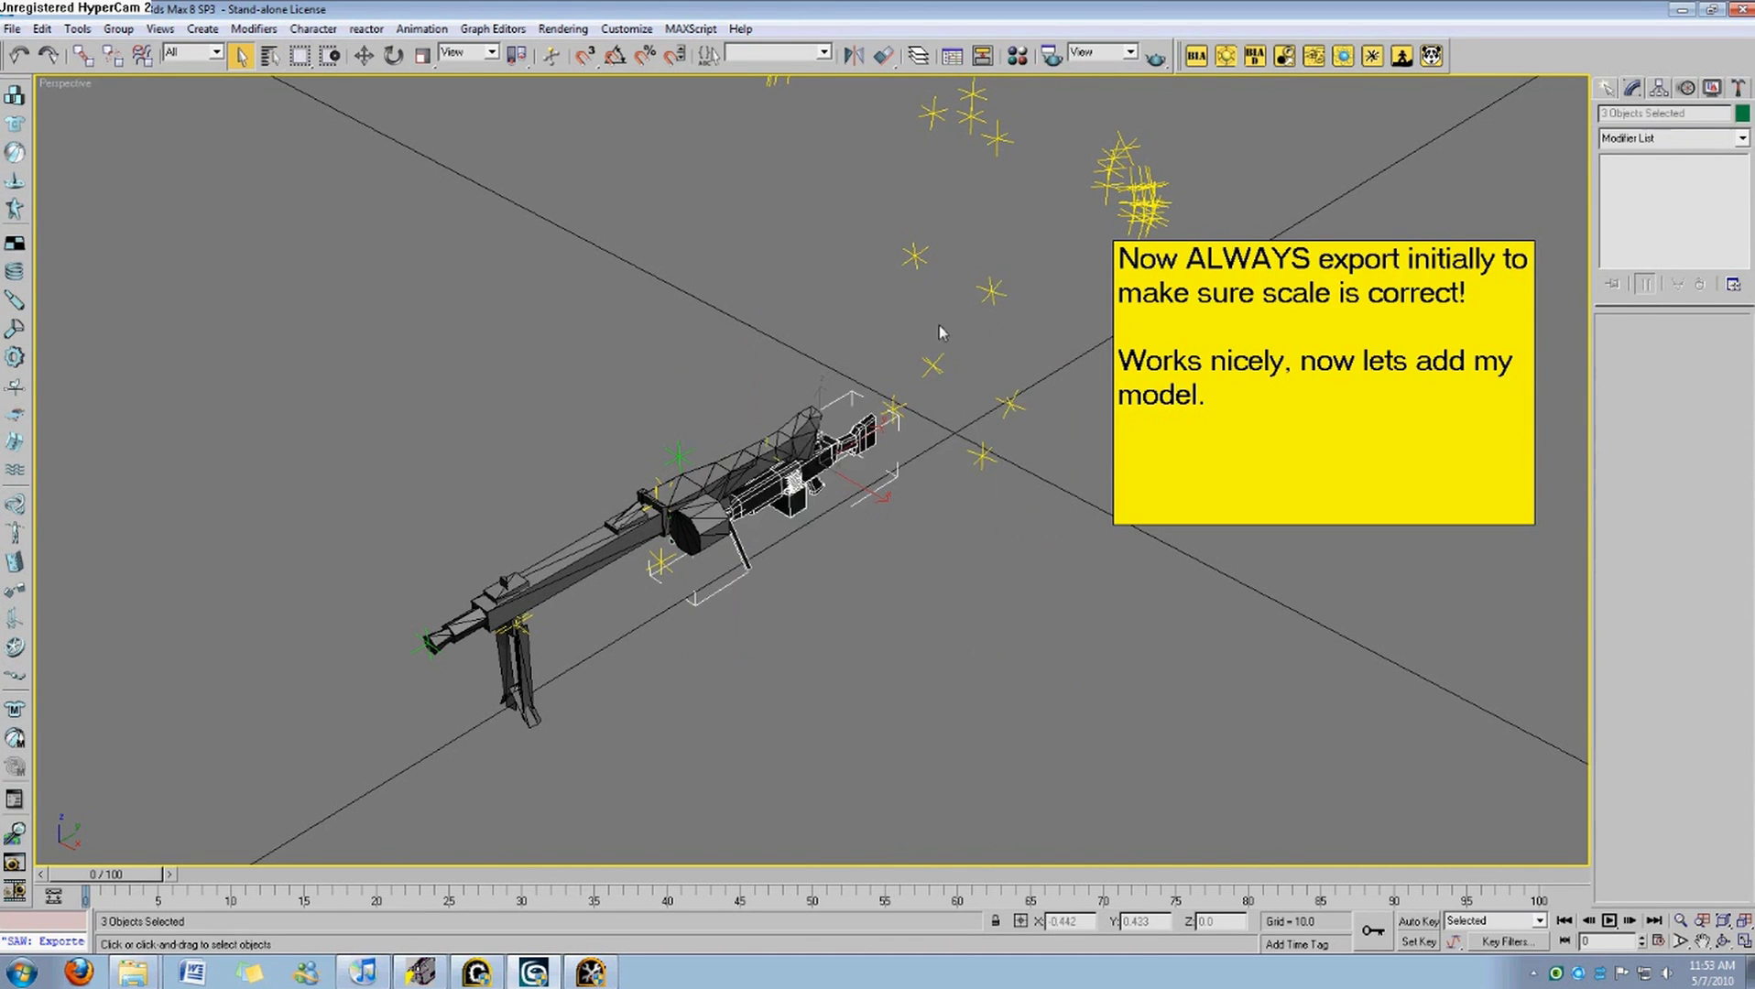
{"action": "type", "text": "SAW"}
{"action": "left_click", "coordinate": [871, 604]}
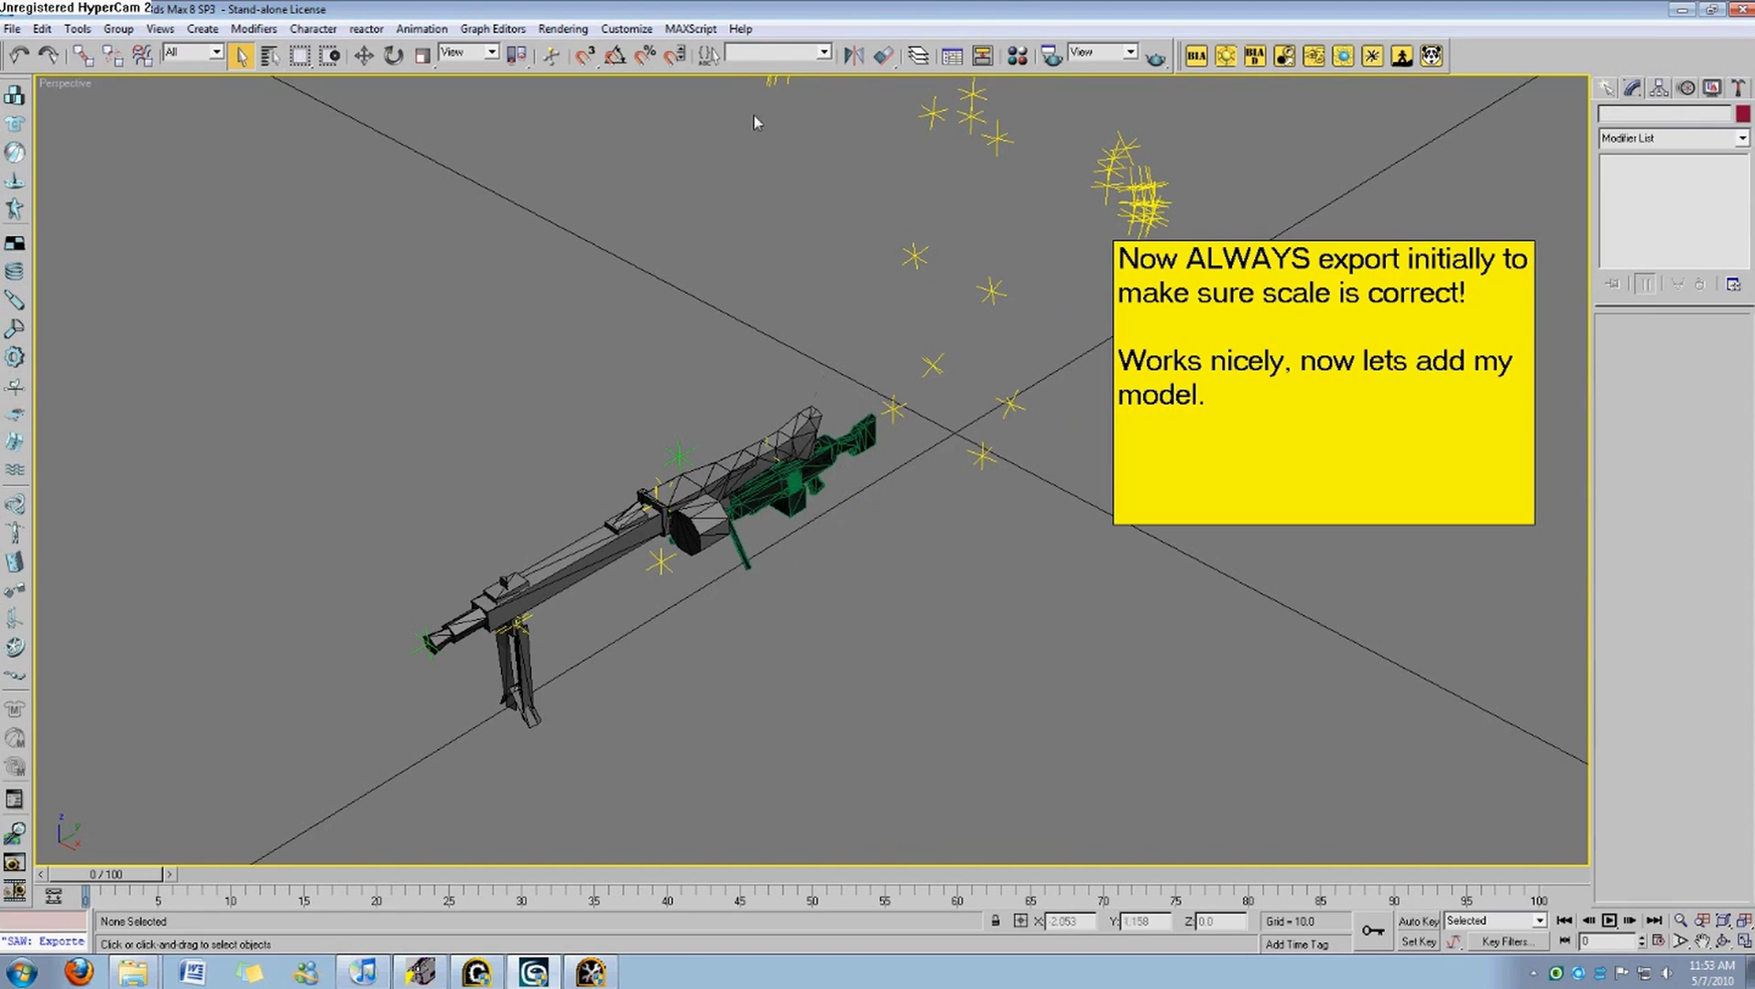
Recall the SAW selection set and move the model over onto the MG42 reference.
{"action": "left_click", "coordinate": [822, 53]}
{"action": "left_click", "coordinate": [779, 69]}
{"action": "key", "text": "w"}
{"action": "left_click_drag", "start_coordinate": [828, 443], "coordinate": [723, 479]}
{"action": "left_click", "coordinate": [899, 626]}
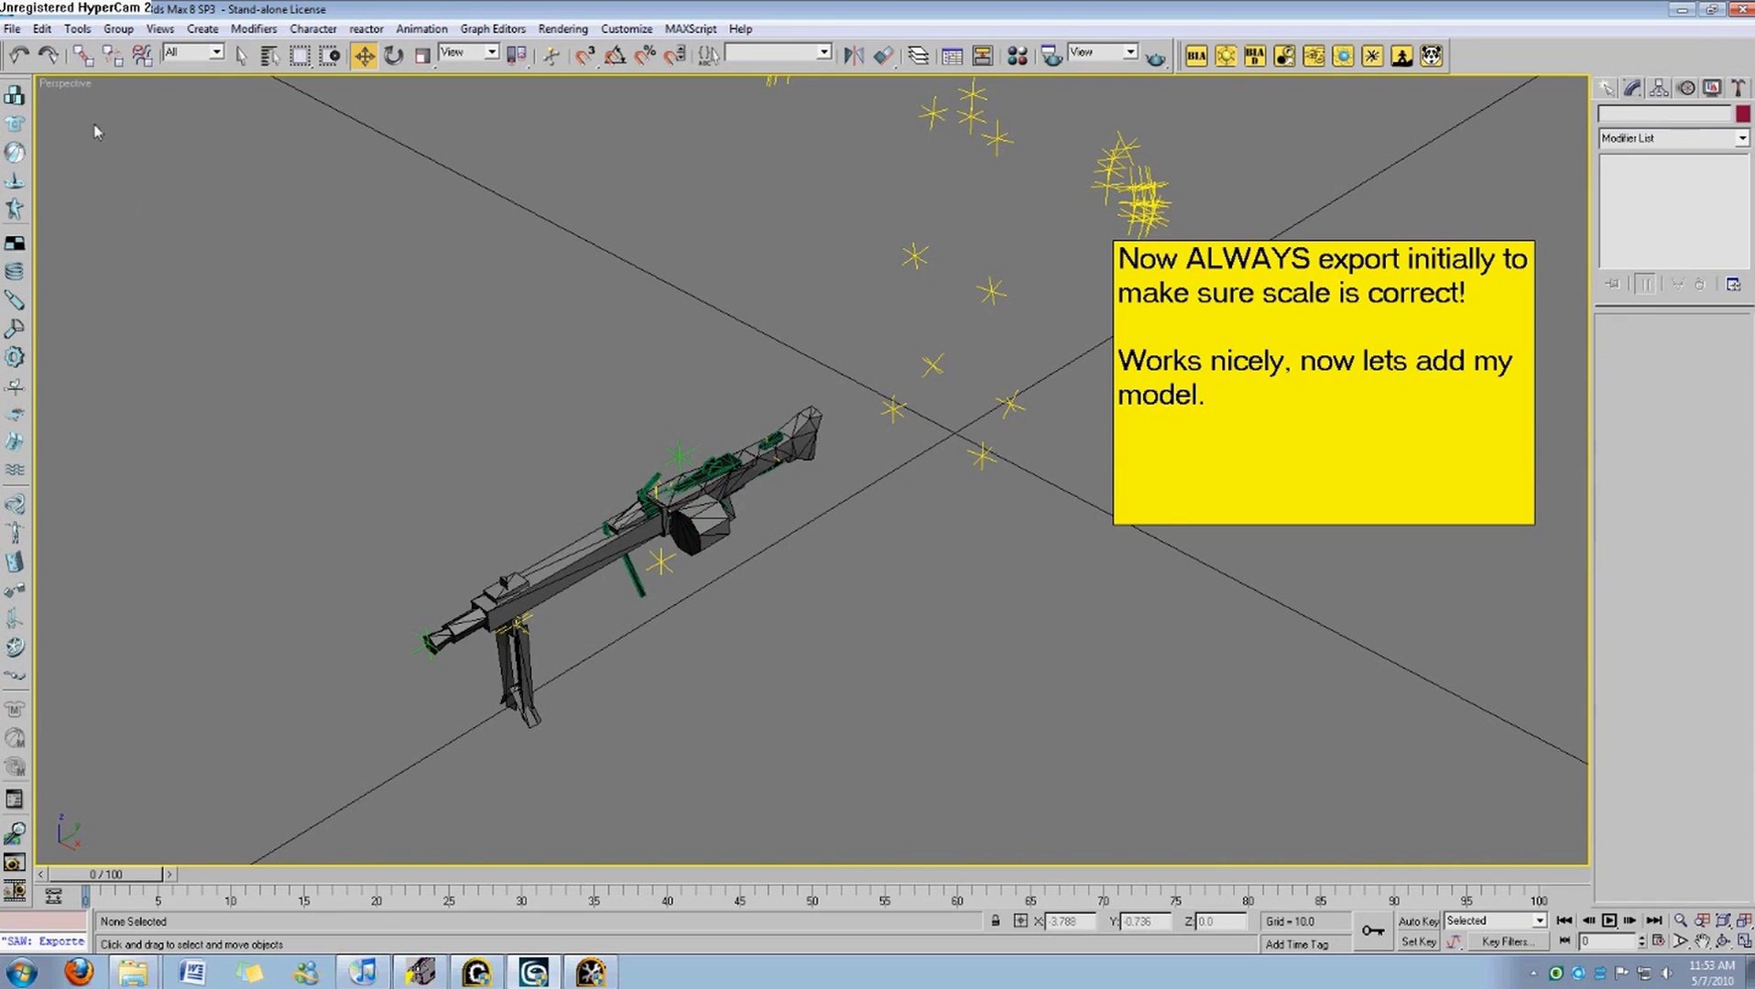
Change the viewport layout to four equal views.
{"action": "right_click", "coordinate": [79, 86]}
{"action": "left_click", "coordinate": [133, 420]}
{"action": "left_click", "coordinate": [796, 311]}
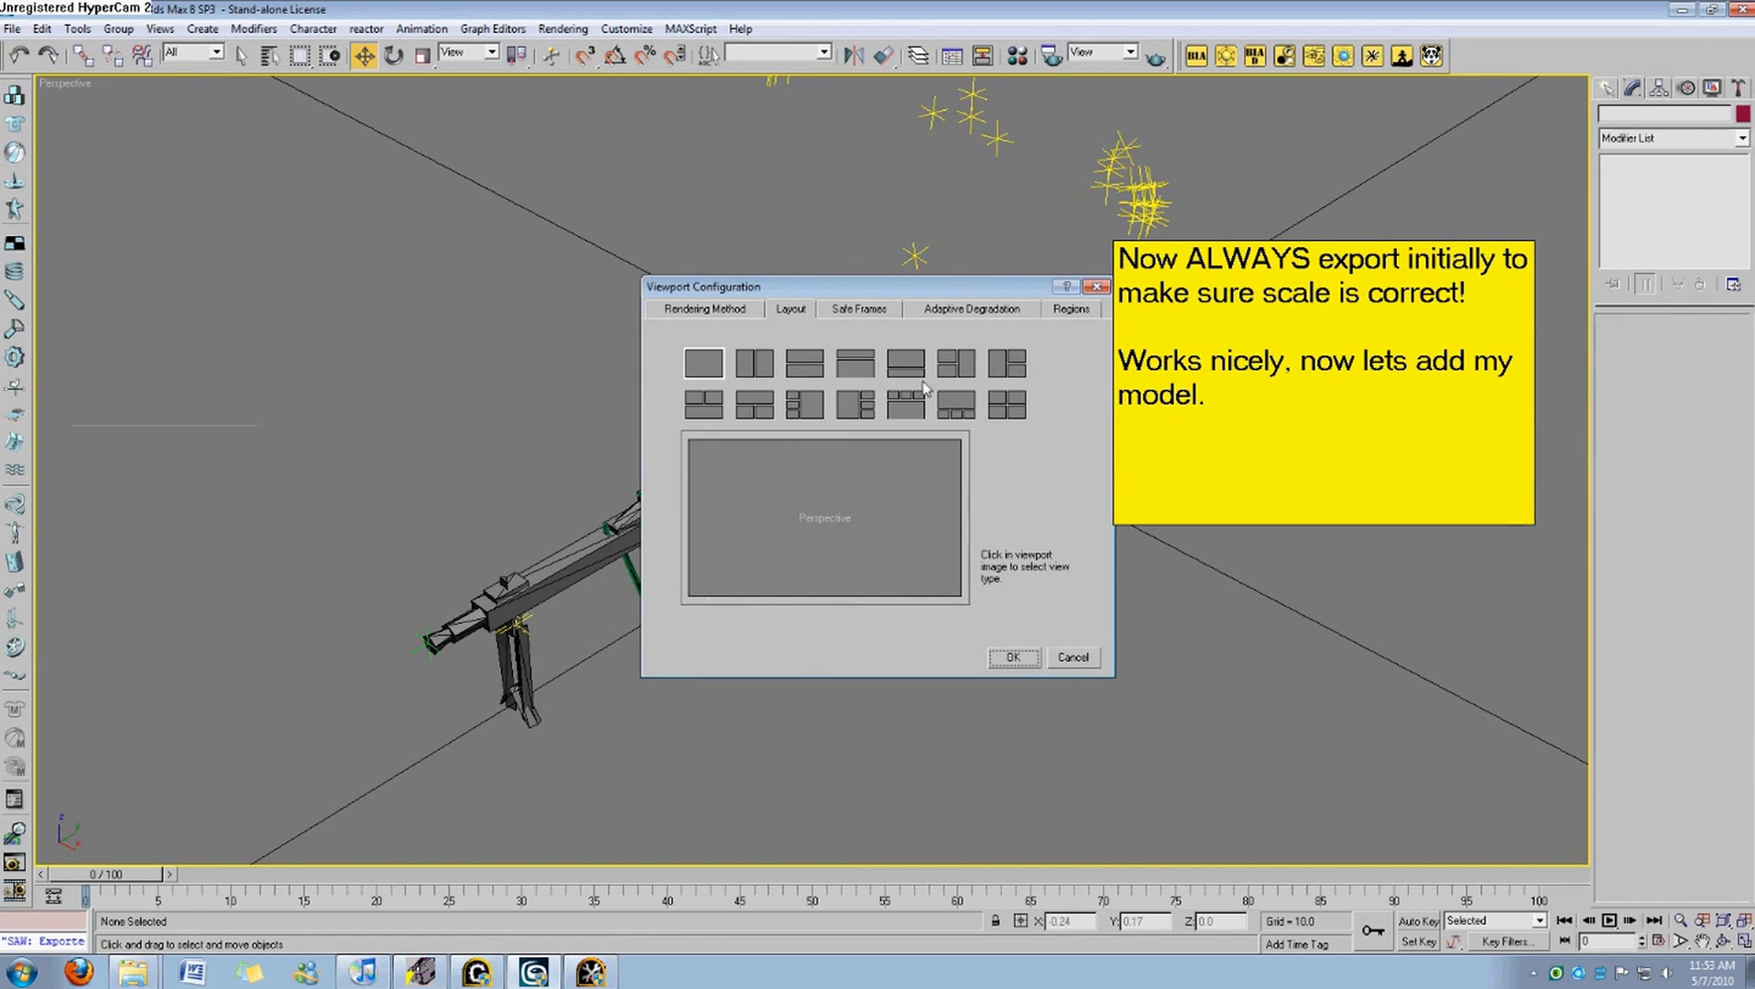
{"action": "left_click", "coordinate": [1007, 405]}
{"action": "left_click", "coordinate": [1013, 656]}
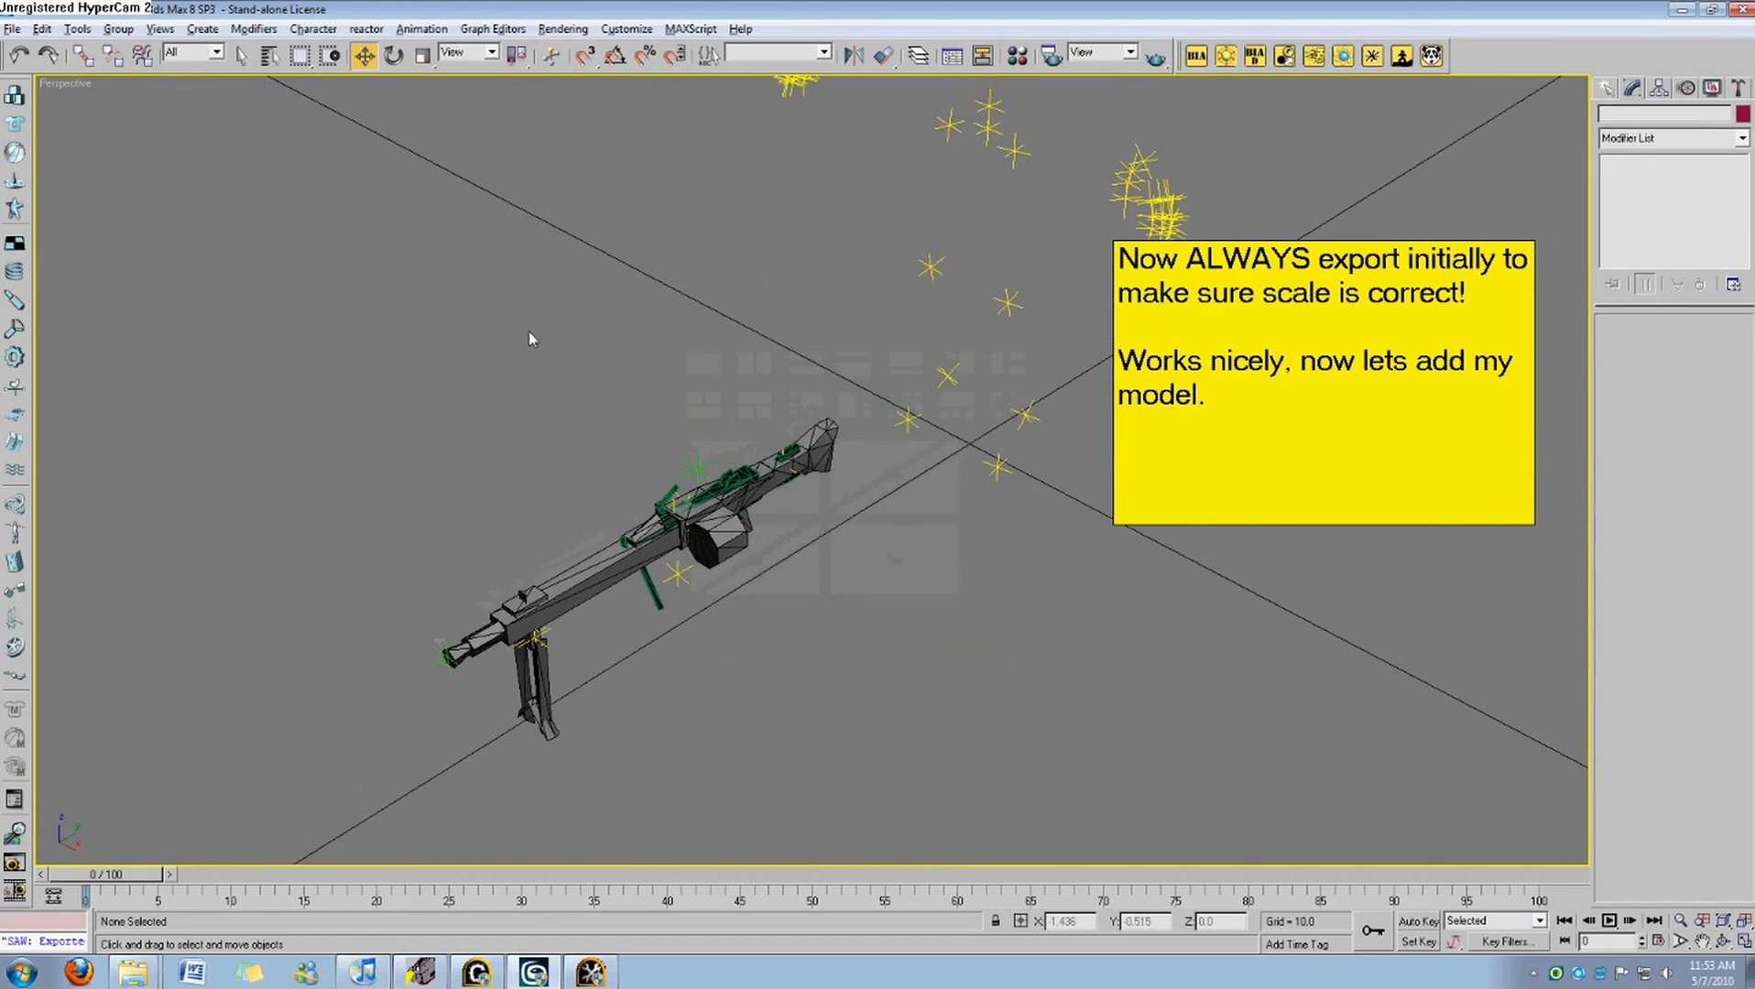
Set the four viewports to the Top, Front, Left and Perspective views.
{"action": "left_click", "coordinate": [884, 568]}
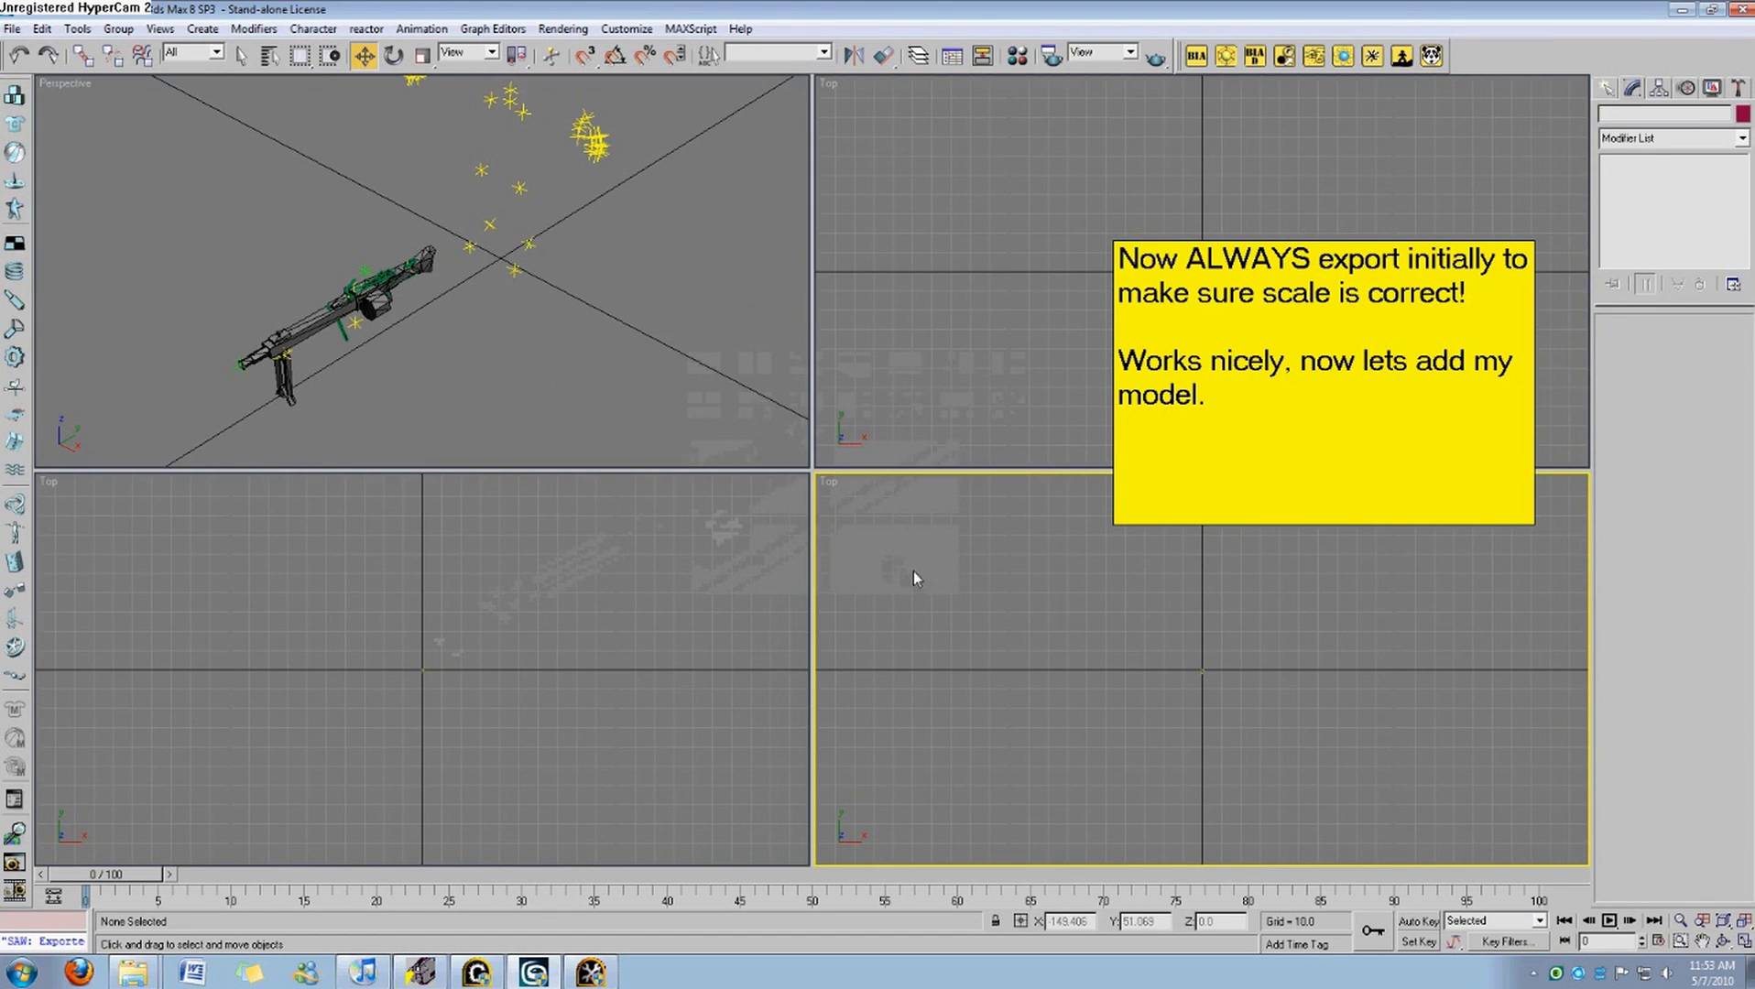
{"action": "key", "text": "p"}
{"action": "left_click", "coordinate": [584, 595]}
{"action": "left_click", "coordinate": [639, 380]}
{"action": "key", "text": "t"}
{"action": "left_click", "coordinate": [891, 284]}
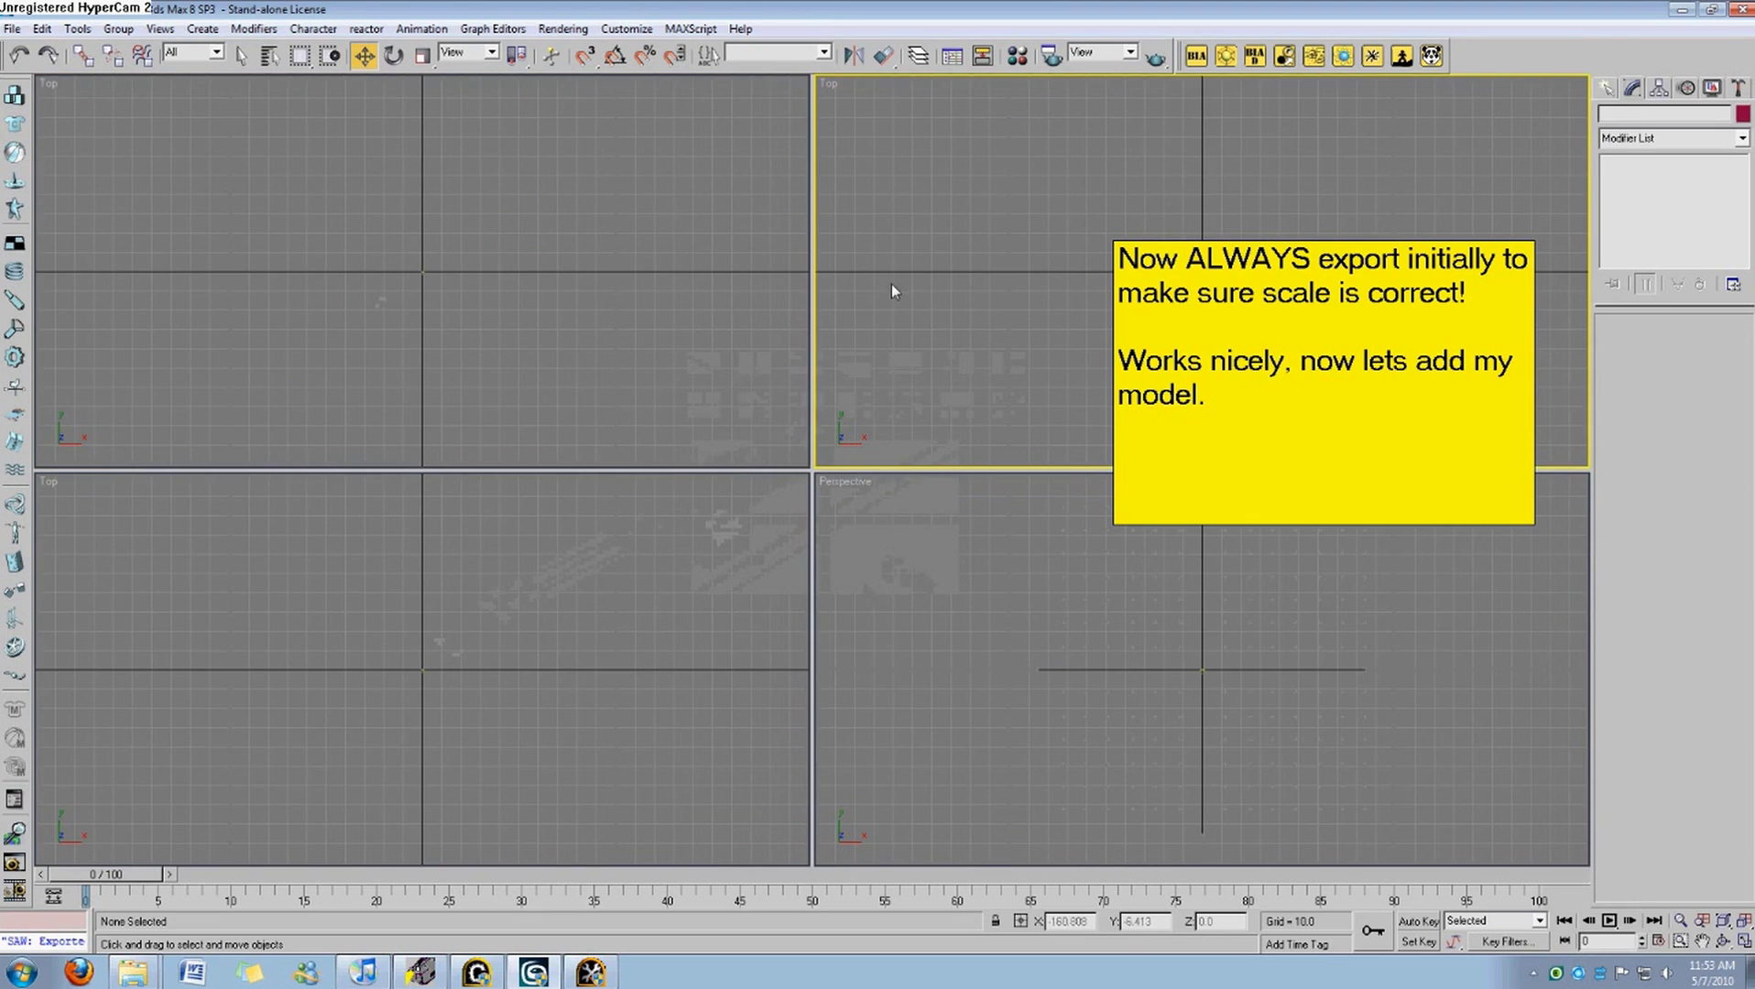
{"action": "key", "text": "f"}
{"action": "left_click", "coordinate": [619, 557]}
{"action": "key", "text": "l"}
{"action": "key", "text": "r"}
Frame both weapon models closely in the Perspective and Left viewports.
{"action": "left_click", "coordinate": [507, 256]}
{"action": "left_click", "coordinate": [1174, 707]}
{"action": "scroll", "coordinate": [1127, 678], "scroll_direction": "up", "scroll_amount": 10}
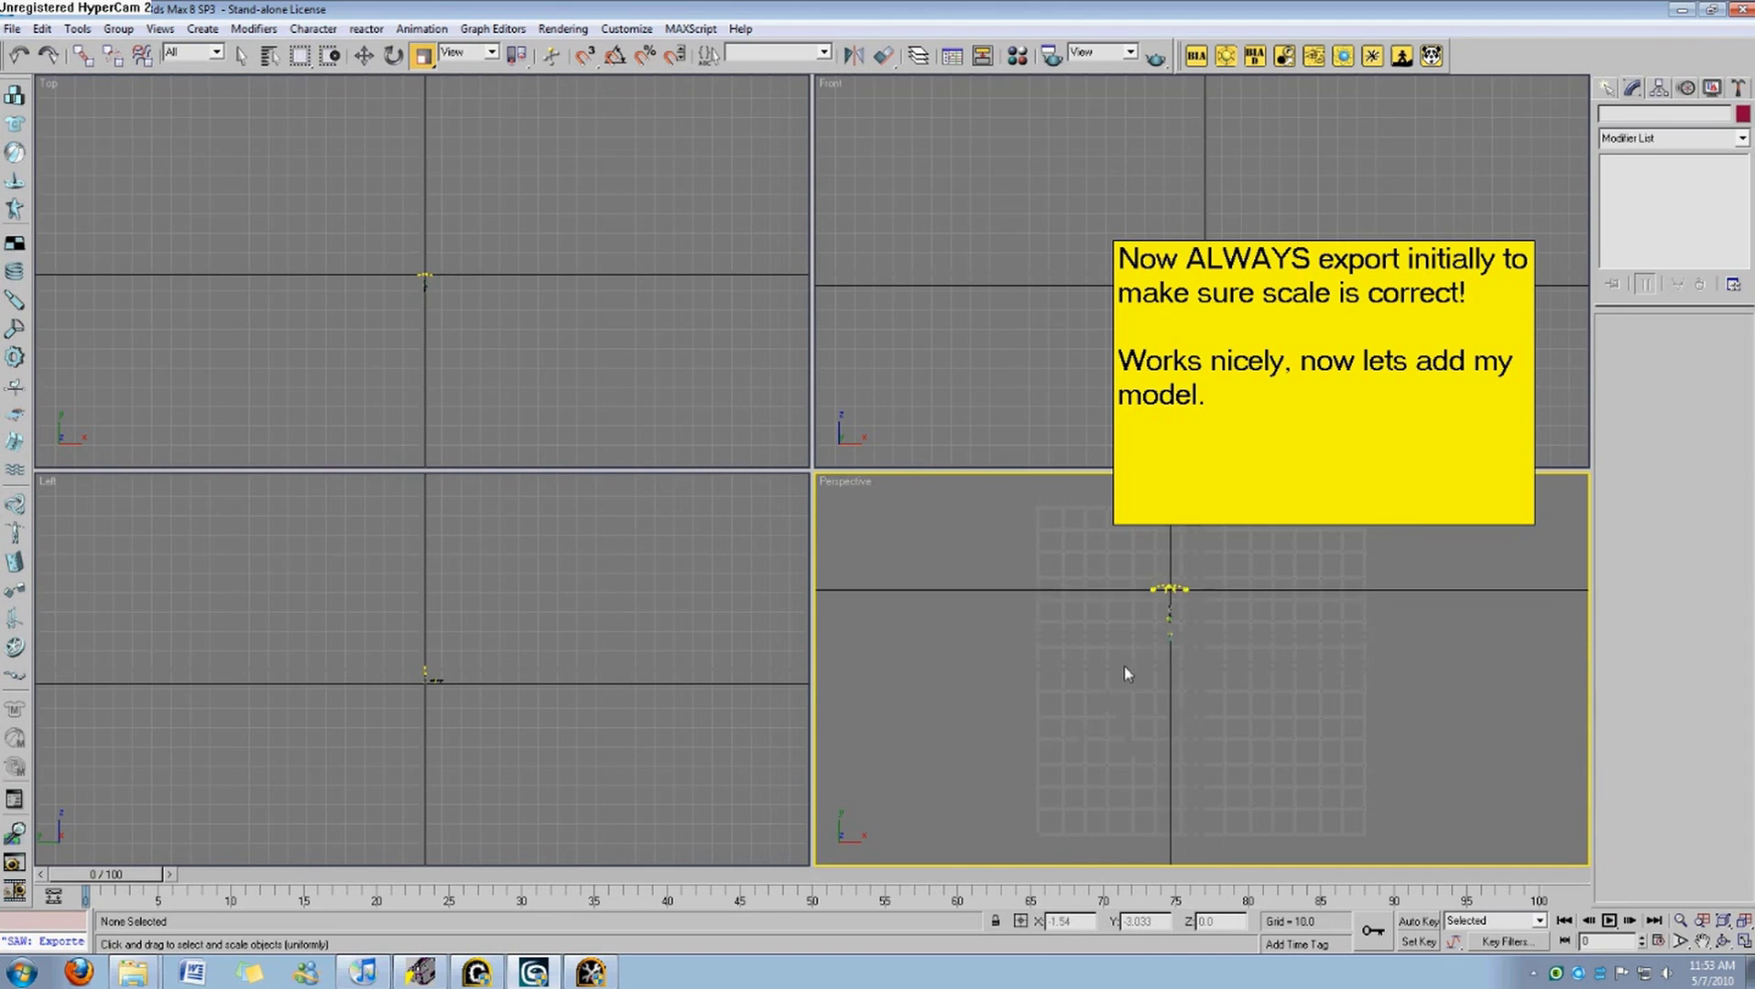
{"action": "key", "text": "ctrl+r"}
{"action": "left_click_drag", "start_coordinate": [1204, 745], "coordinate": [1132, 624]}
{"action": "left_click_drag", "start_coordinate": [1181, 777], "coordinate": [1154, 714]}
{"action": "middle_click", "coordinate": [454, 639]}
{"action": "scroll", "coordinate": [470, 712], "scroll_direction": "up", "scroll_amount": 8}
{"action": "scroll", "coordinate": [515, 697], "scroll_direction": "up", "scroll_amount": 2}
{"action": "right_click", "coordinate": [529, 688]}
{"action": "scroll", "coordinate": [449, 709], "scroll_direction": "up", "scroll_amount": 4}
{"action": "middle_click_drag", "start_coordinate": [533, 686], "coordinate": [322, 718]}
{"action": "right_click", "coordinate": [75, 513]}
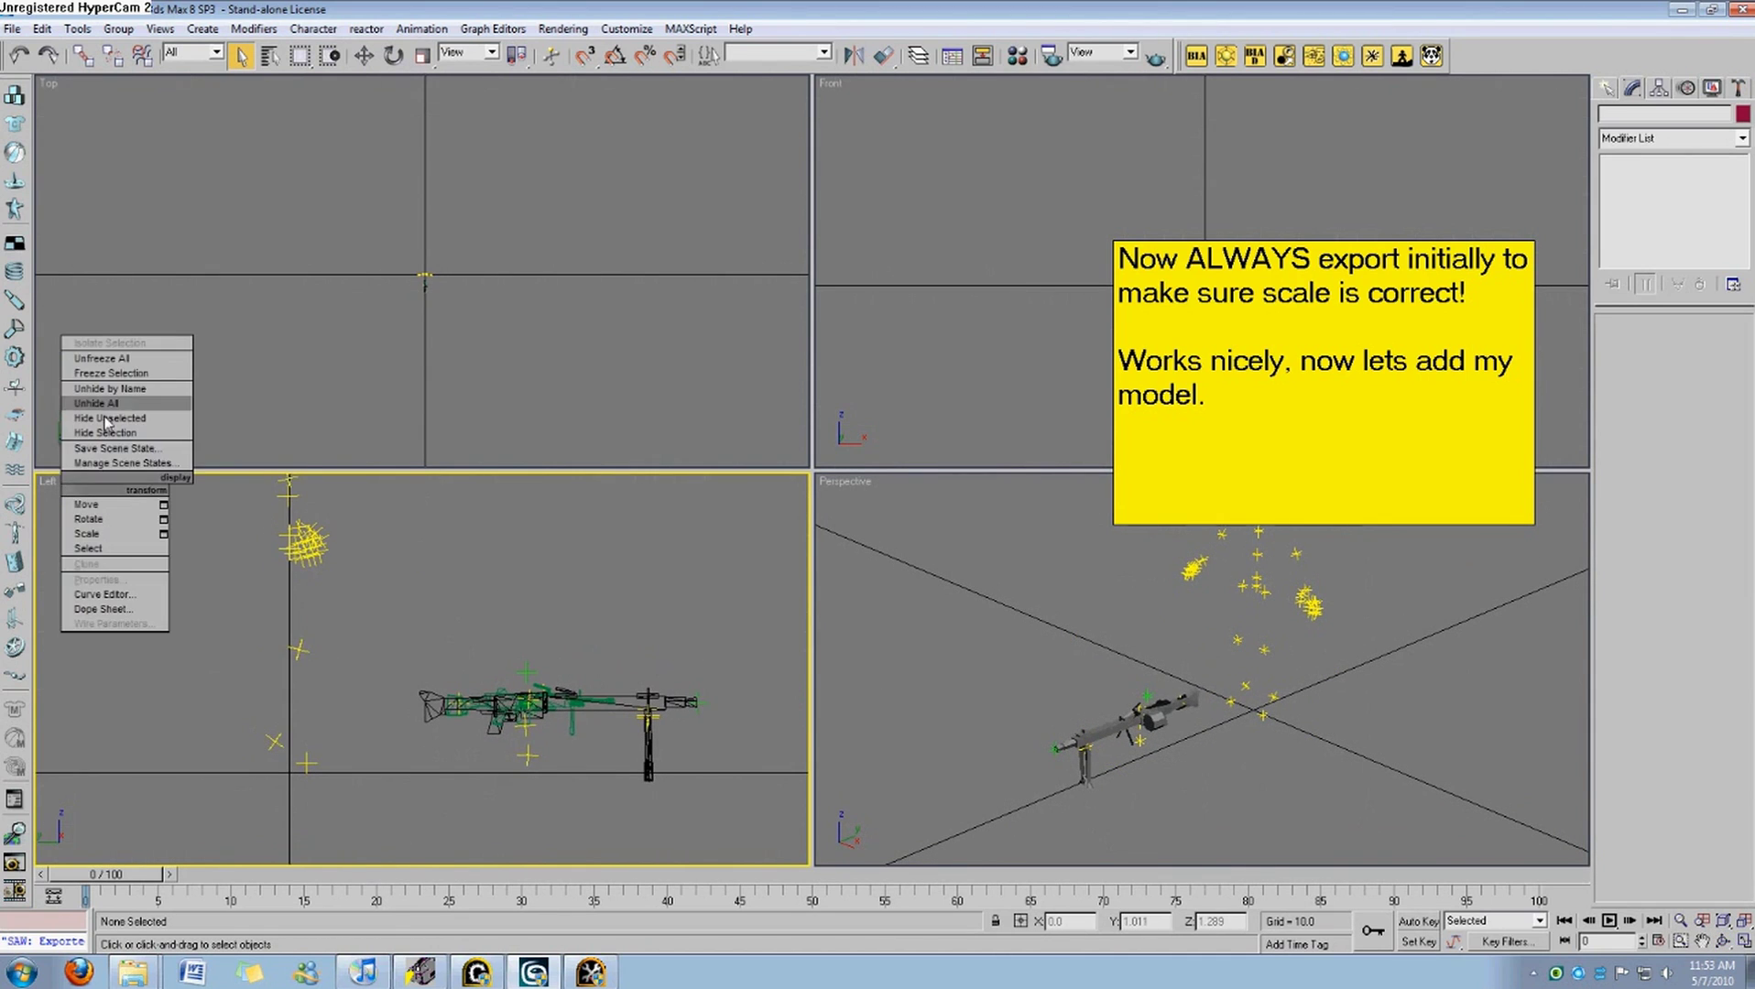
{"action": "right_click", "coordinate": [68, 492]}
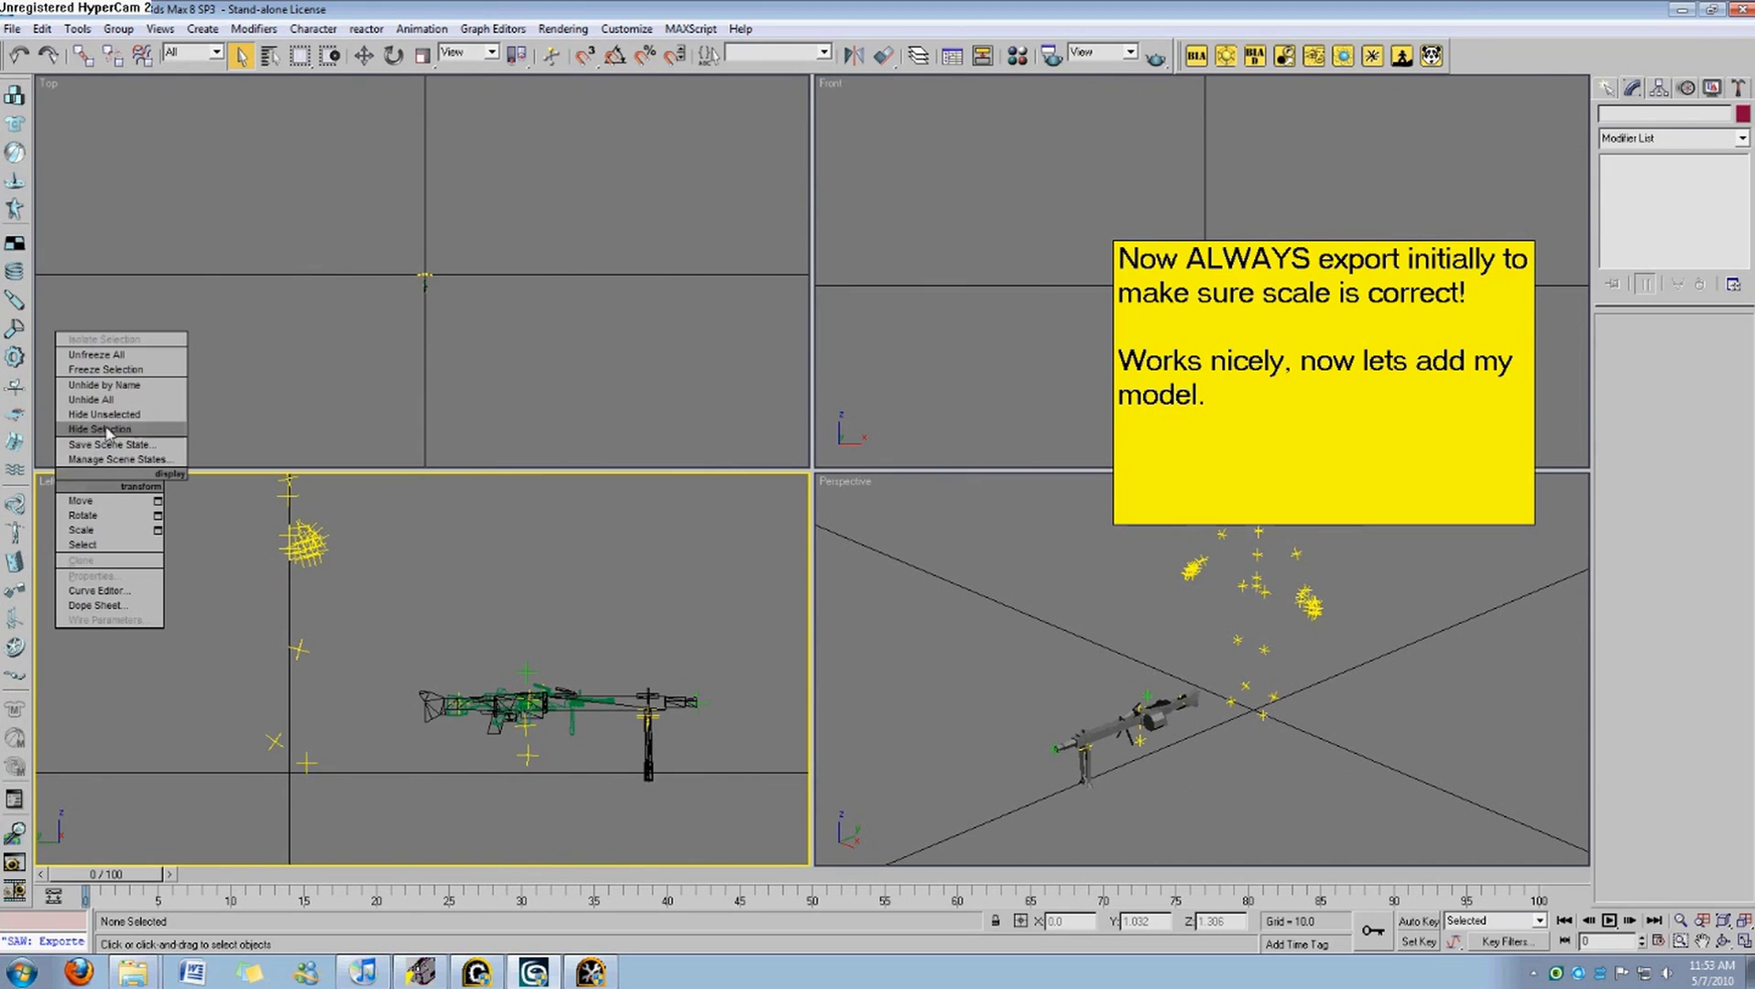
{"action": "left_click", "coordinate": [46, 476]}
{"action": "right_click", "coordinate": [48, 482]}
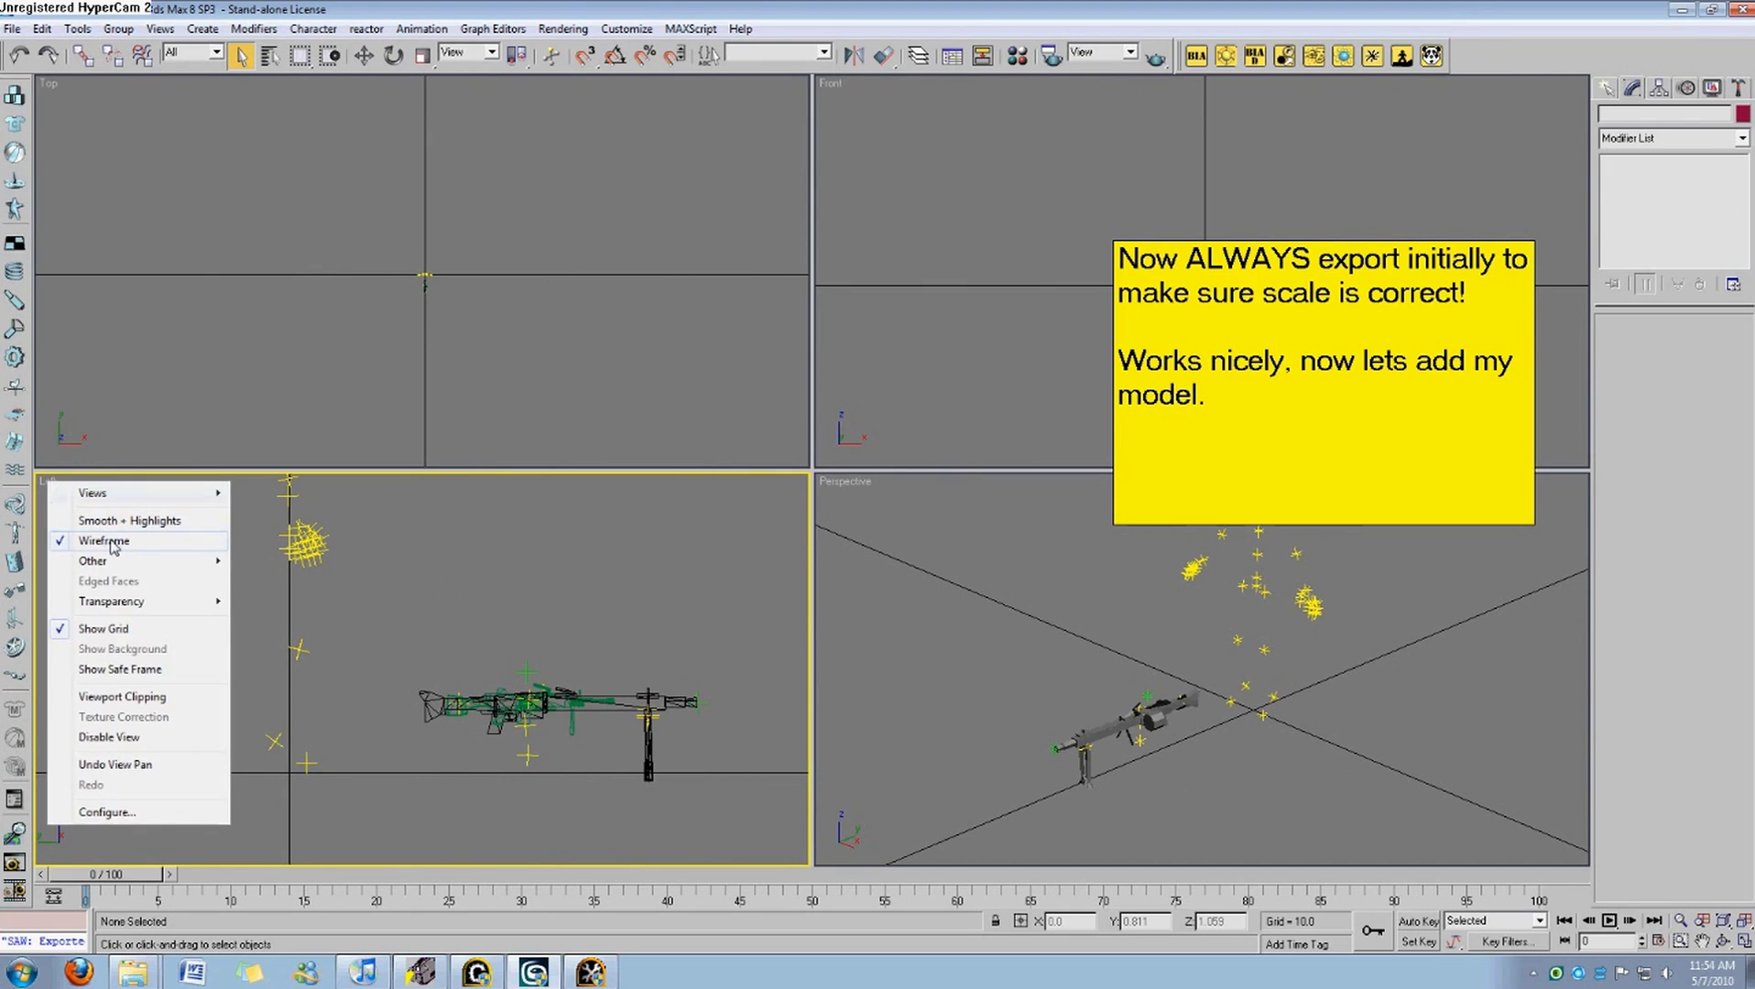
{"action": "left_click", "coordinate": [336, 349]}
Frame the weapons in the Top and Front viewports, then select the saw object and zoom in on it.
{"action": "middle_click_drag", "start_coordinate": [371, 284], "coordinate": [371, 260]}
{"action": "scroll", "coordinate": [488, 270], "scroll_direction": "up", "scroll_amount": 10}
{"action": "middle_click_drag", "start_coordinate": [473, 234], "coordinate": [408, 403]}
{"action": "middle_click_drag", "start_coordinate": [1039, 325], "coordinate": [792, 331]}
{"action": "middle_click_drag", "start_coordinate": [945, 331], "coordinate": [1160, 316]}
{"action": "scroll", "coordinate": [1060, 331], "scroll_direction": "up", "scroll_amount": 6}
{"action": "scroll", "coordinate": [999, 359], "scroll_direction": "up", "scroll_amount": 5}
{"action": "scroll", "coordinate": [1023, 361], "scroll_direction": "up", "scroll_amount": 2}
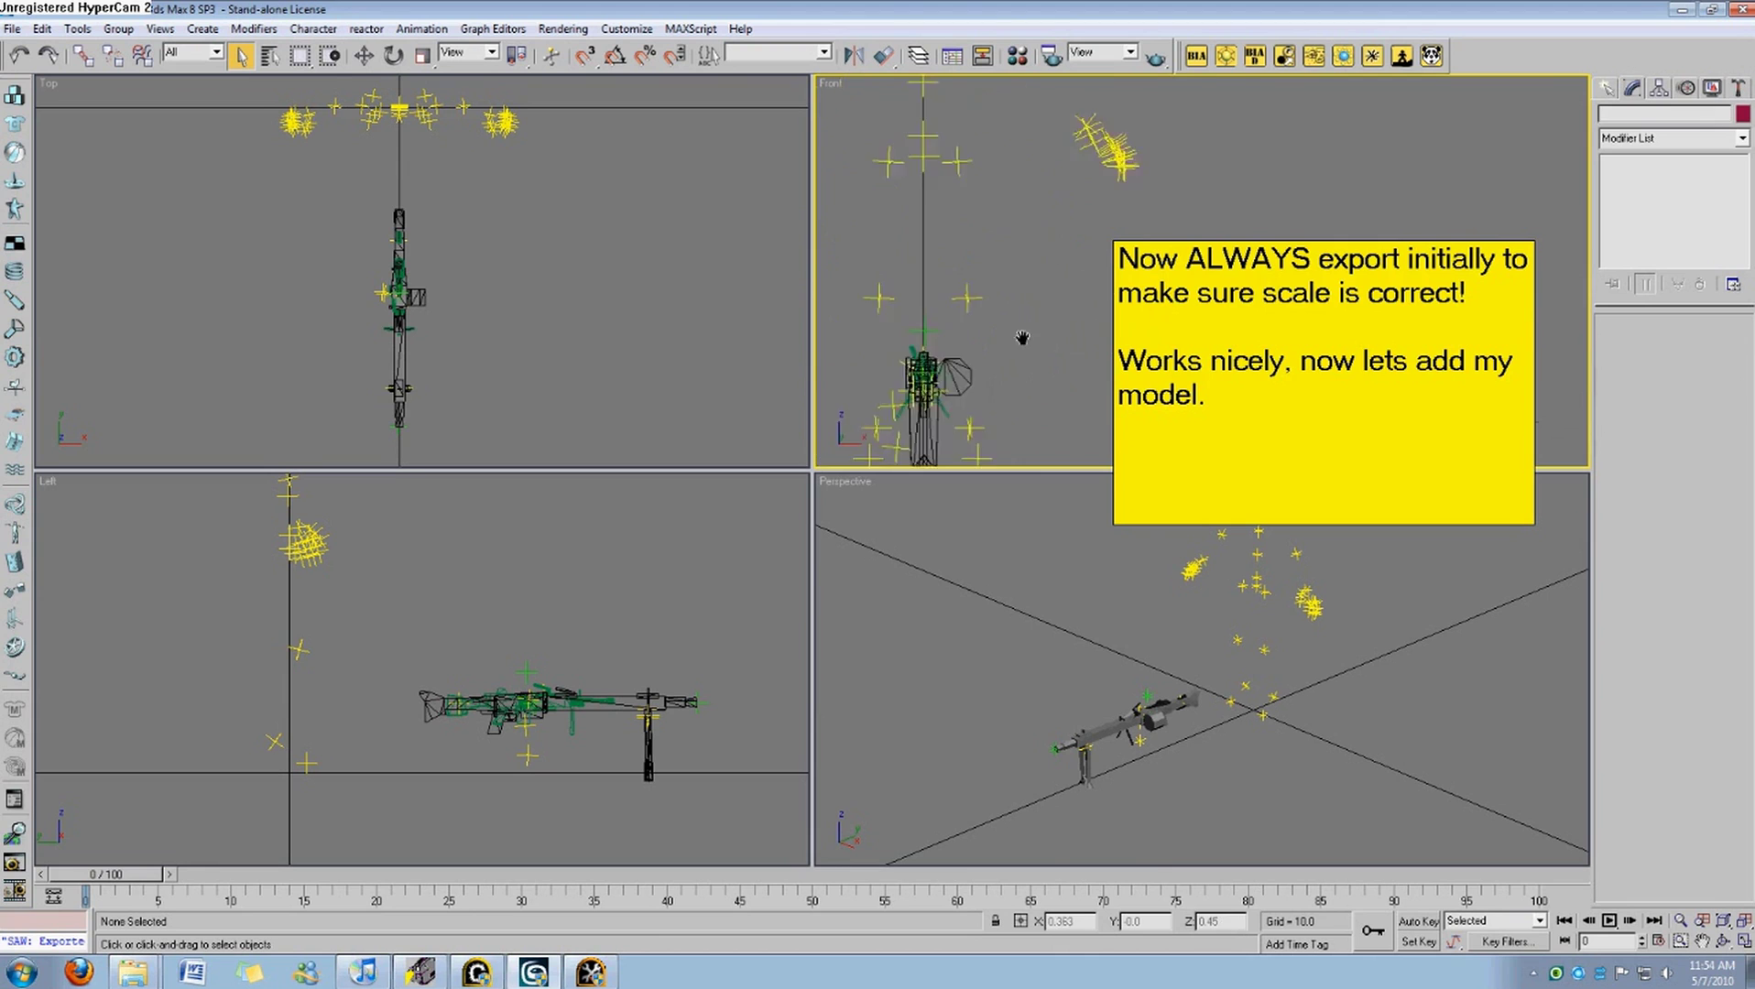
{"action": "middle_click_drag", "start_coordinate": [1019, 333], "coordinate": [1156, 233]}
{"action": "left_click", "coordinate": [1081, 310]}
{"action": "key", "text": "z"}
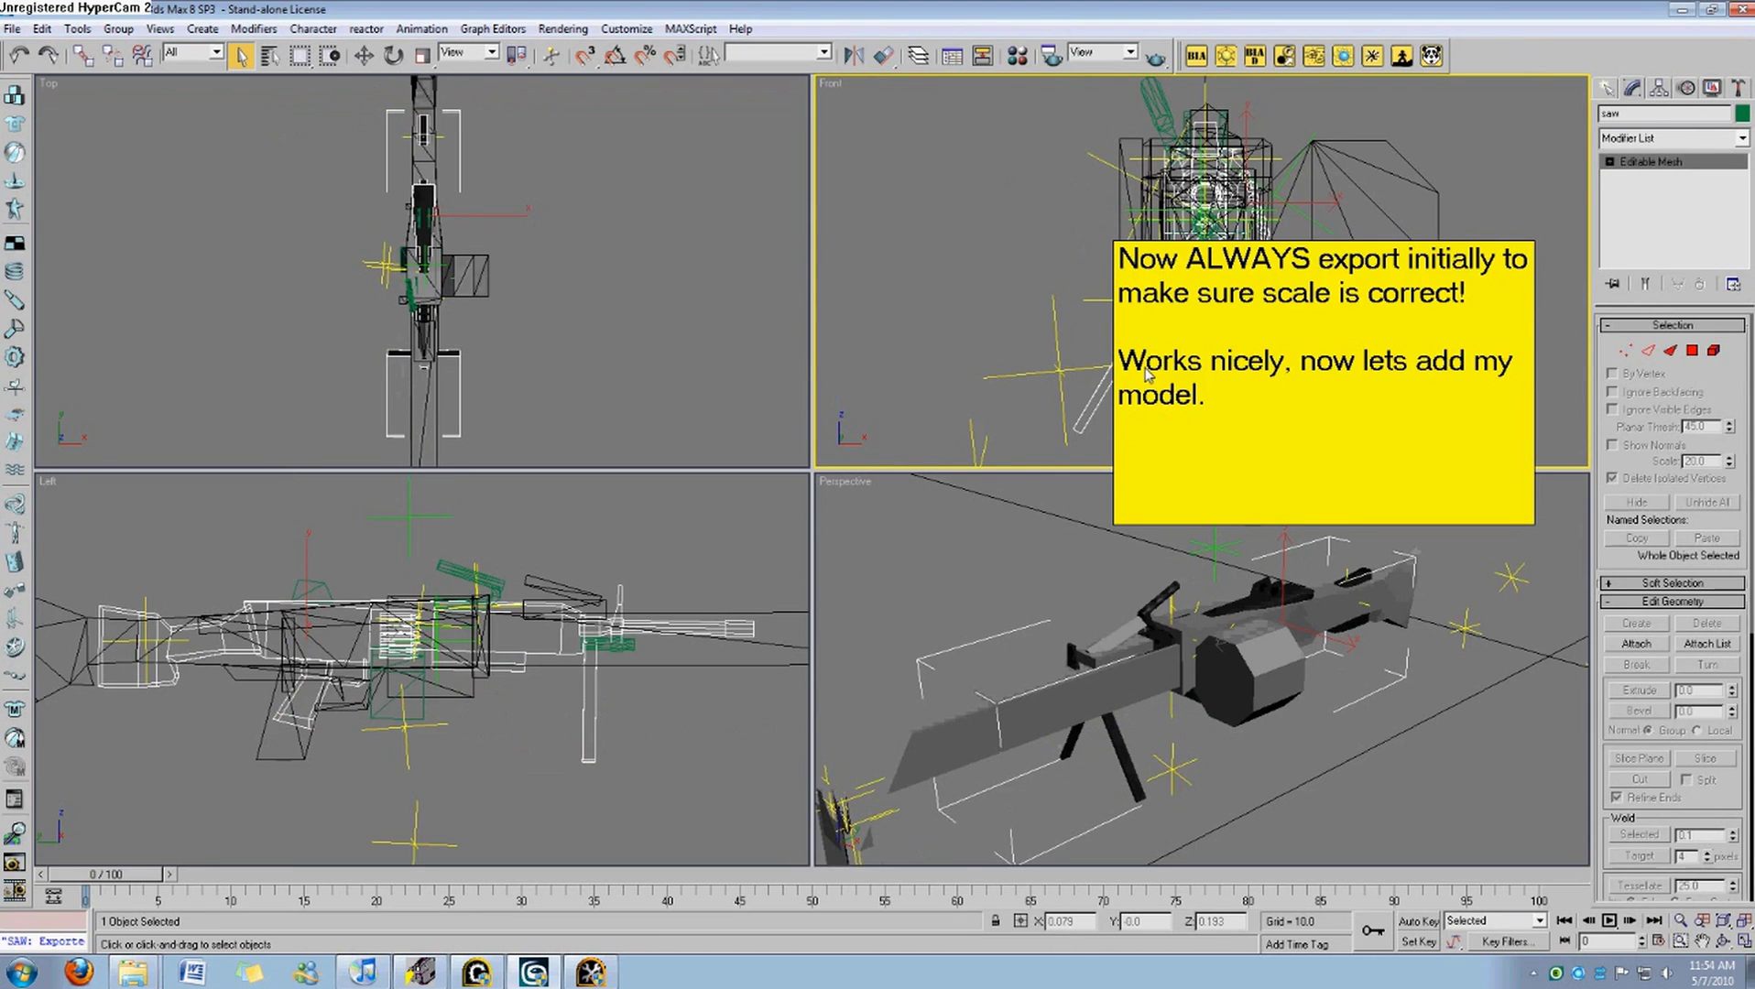
Select the MG42 reference objects and freeze them.
{"action": "left_click_drag", "start_coordinate": [1459, 259], "coordinate": [907, 120]}
{"action": "left_click", "coordinate": [1358, 724]}
{"action": "middle_click_drag", "start_coordinate": [1251, 806], "coordinate": [1312, 788]}
{"action": "scroll", "coordinate": [1311, 788], "scroll_direction": "down", "scroll_amount": 3}
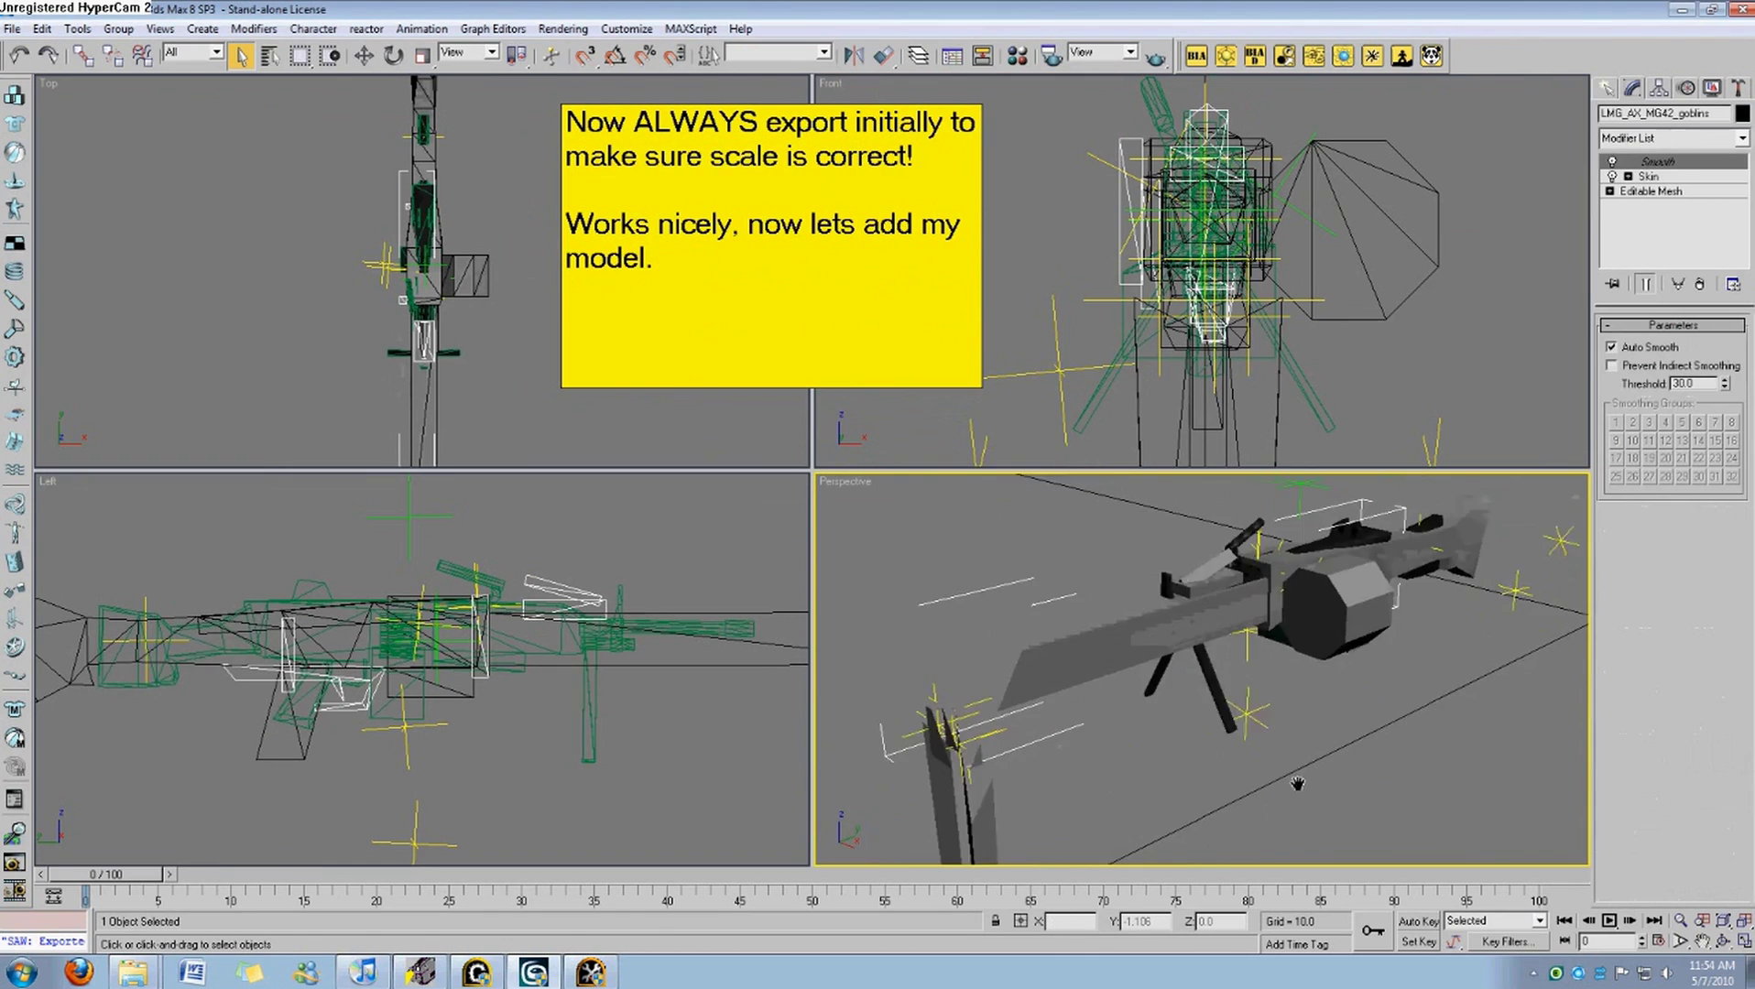
{"action": "left_click", "coordinate": [824, 52]}
{"action": "left_click", "coordinate": [770, 66]}
{"action": "right_click", "coordinate": [1182, 624]}
{"action": "left_click", "coordinate": [1216, 499]}
{"action": "right_click", "coordinate": [1201, 668]}
{"action": "left_click", "coordinate": [1230, 557]}
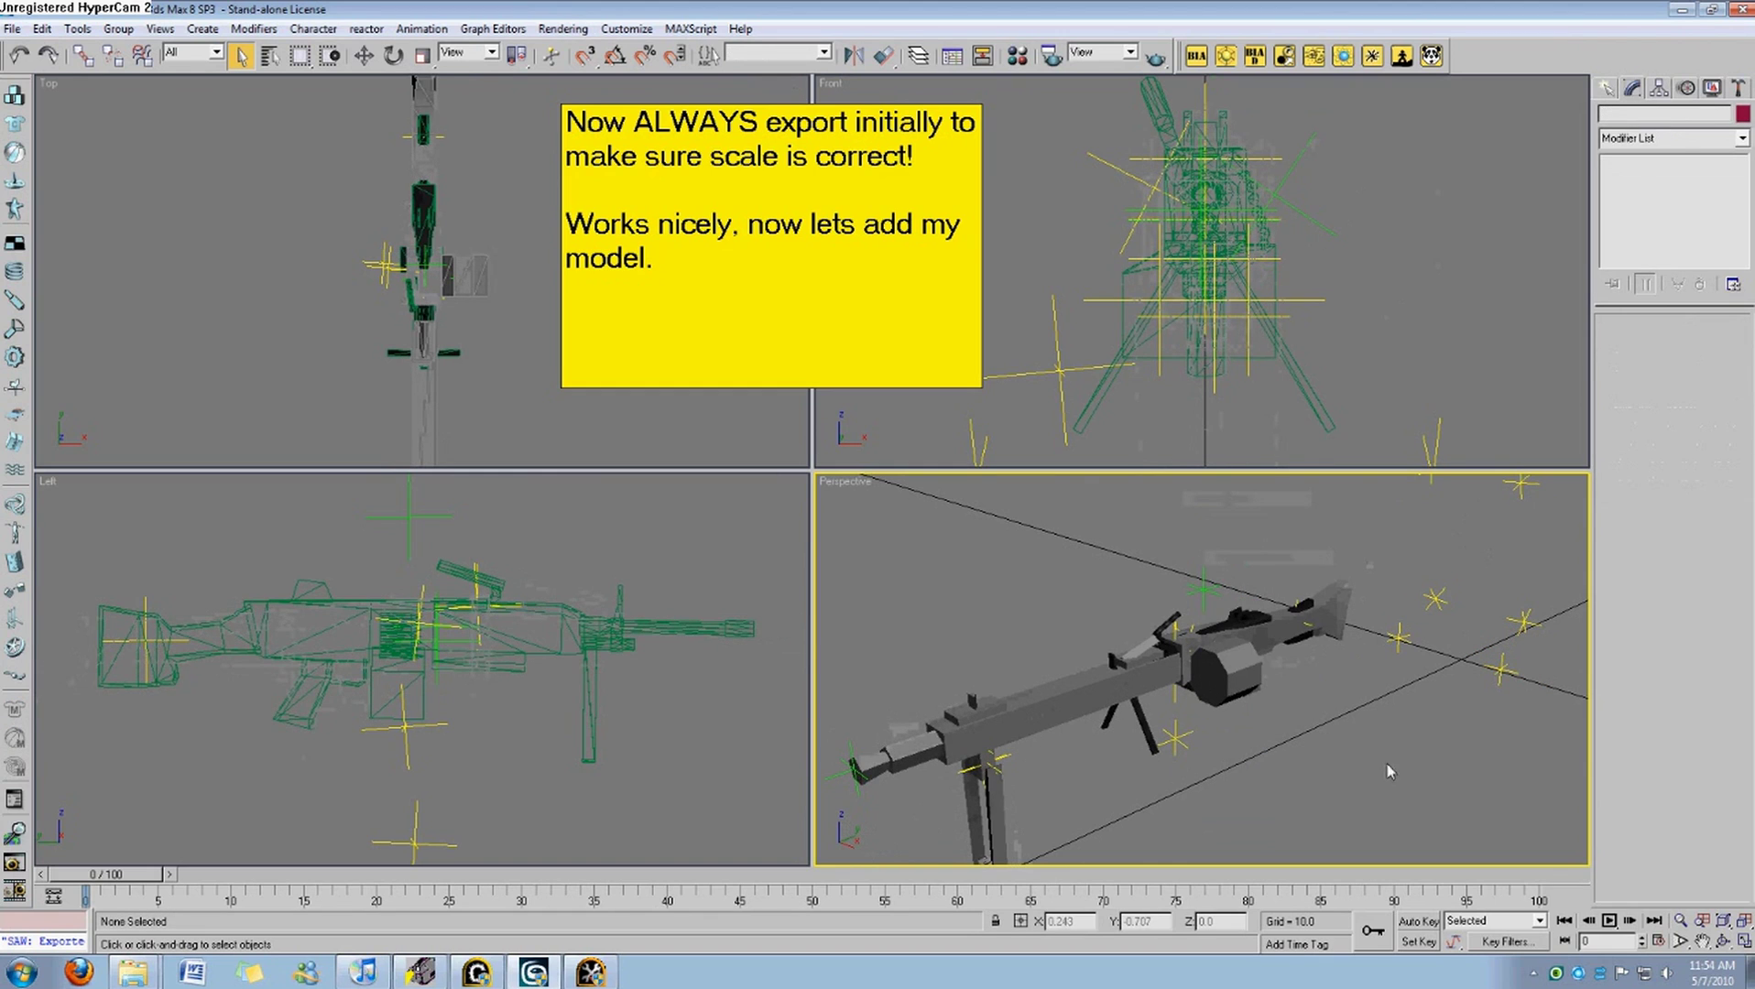
Recall the SAW selection set, then scale it up and reposition it over the frozen MG42 reference.
{"action": "left_click", "coordinate": [824, 52]}
{"action": "left_click", "coordinate": [774, 78]}
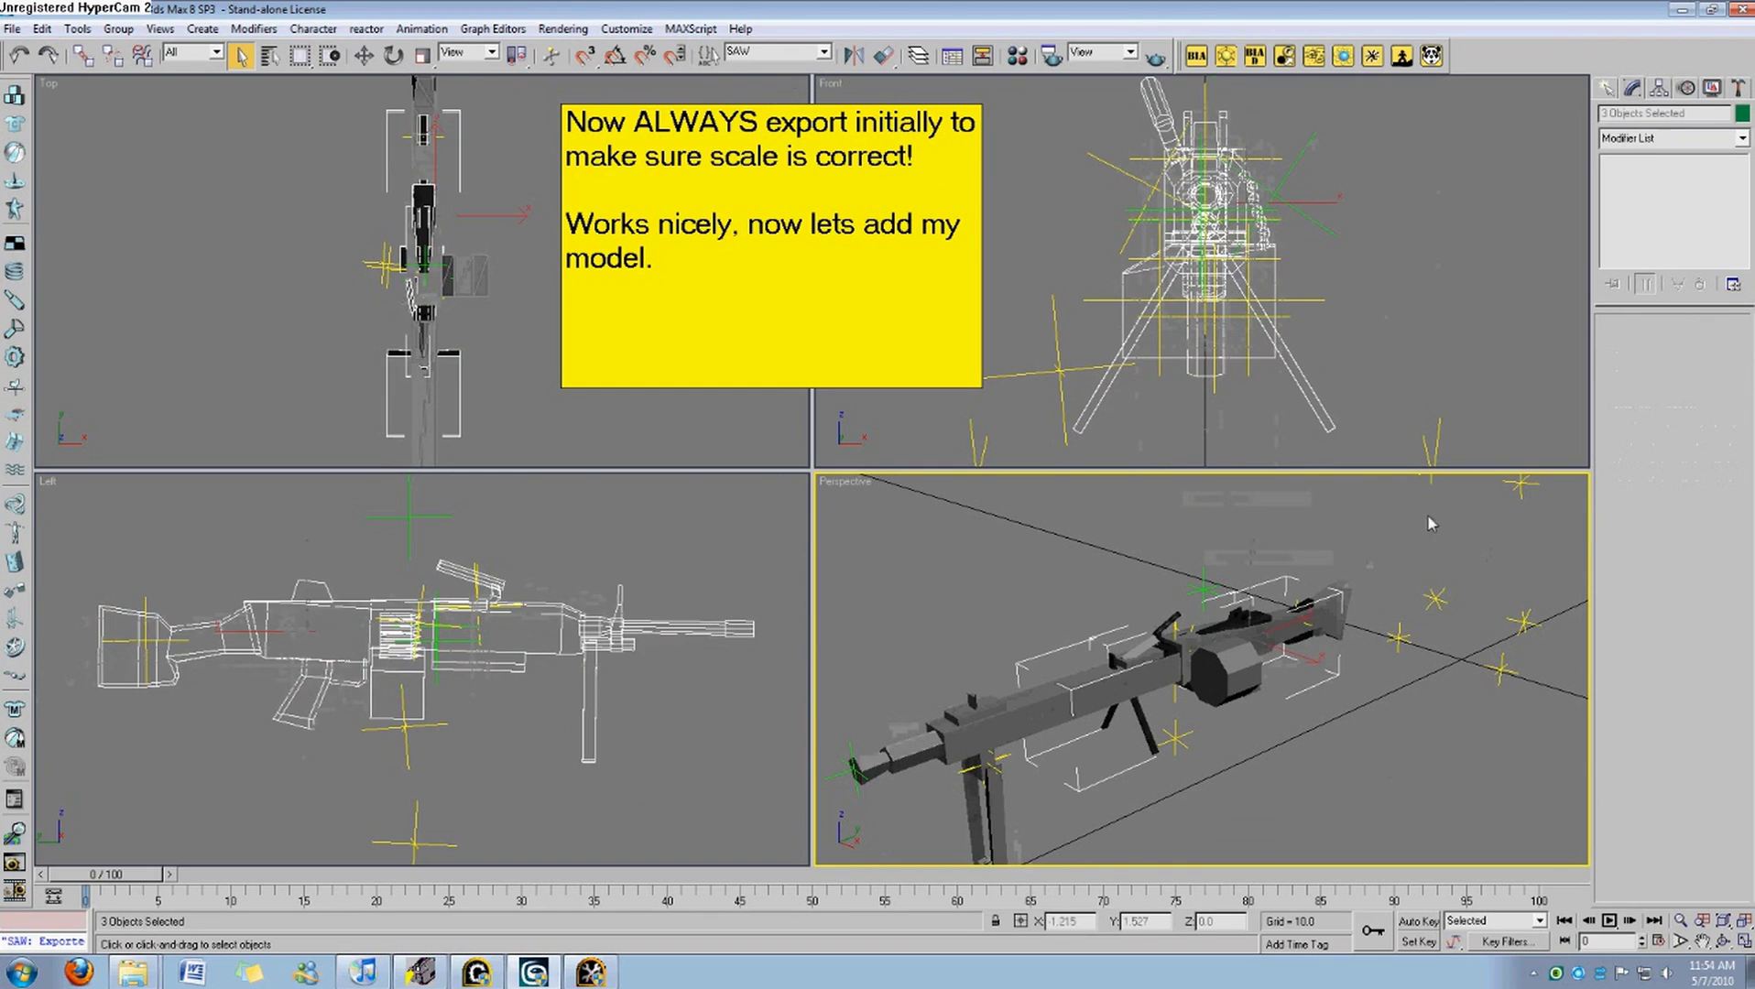
{"action": "key", "text": "w"}
{"action": "scroll", "coordinate": [431, 661], "scroll_direction": "down", "scroll_amount": 4}
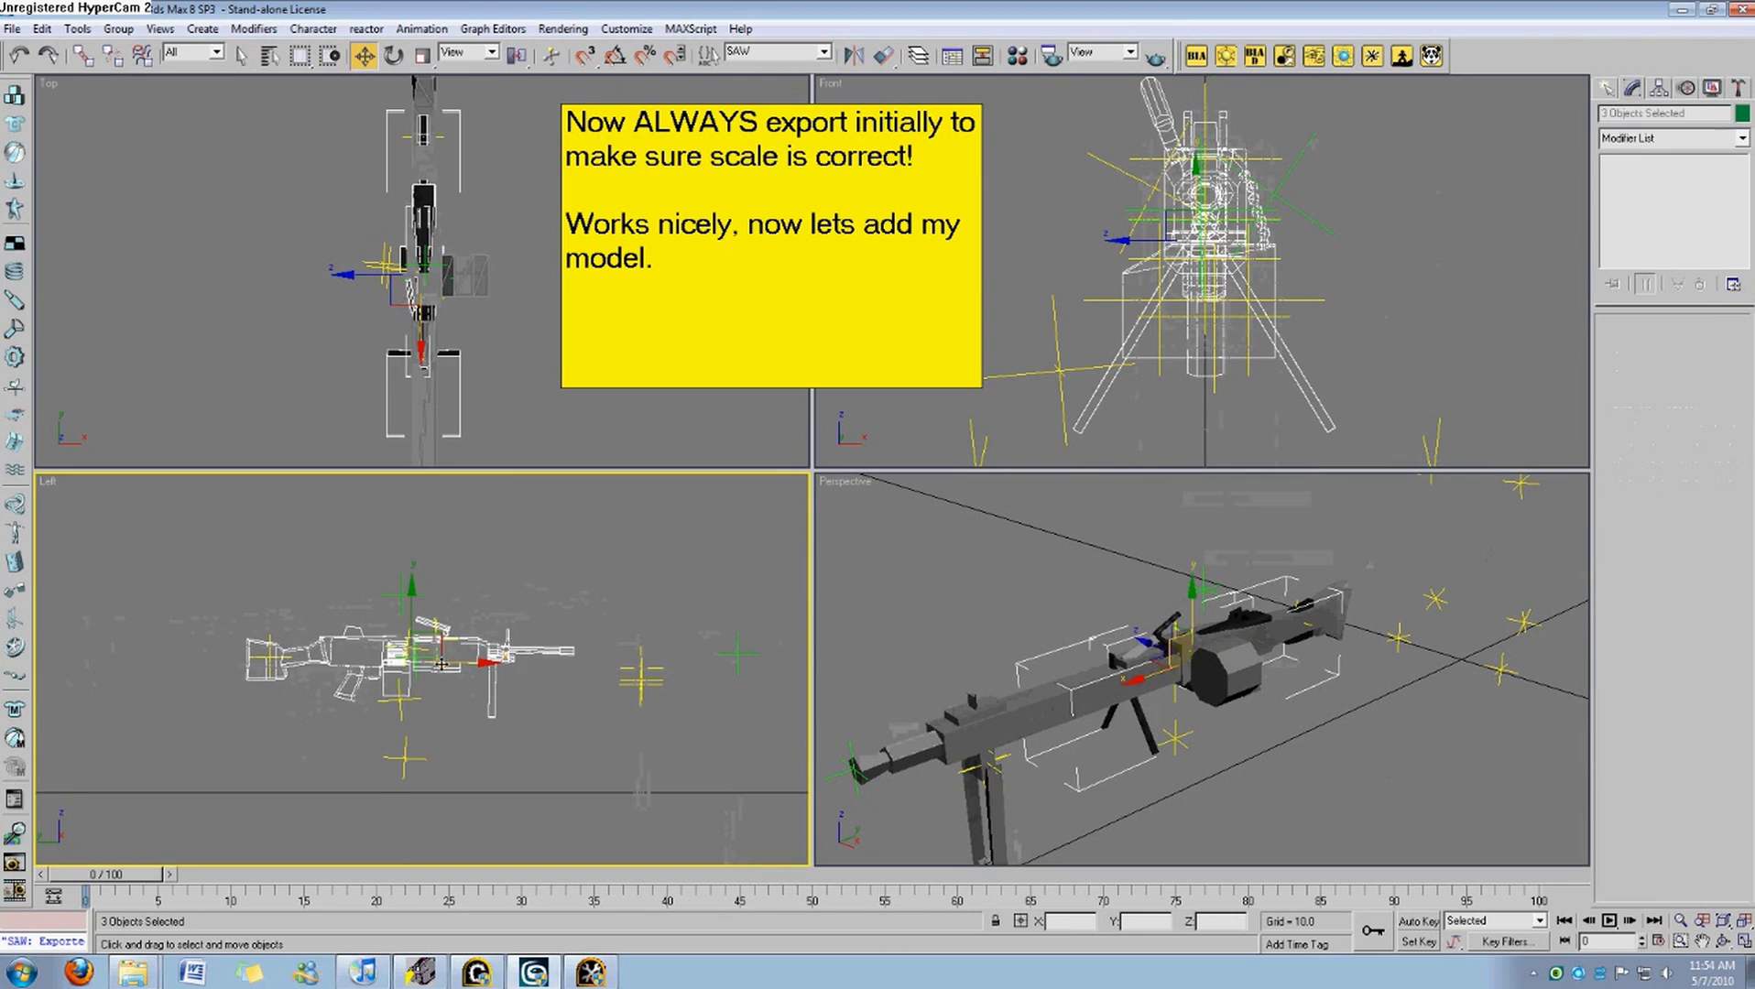
{"action": "left_click_drag", "start_coordinate": [456, 666], "coordinate": [500, 661]}
{"action": "key", "text": "r"}
{"action": "key", "text": "w"}
{"action": "scroll", "coordinate": [500, 662], "scroll_direction": "up", "scroll_amount": 4}
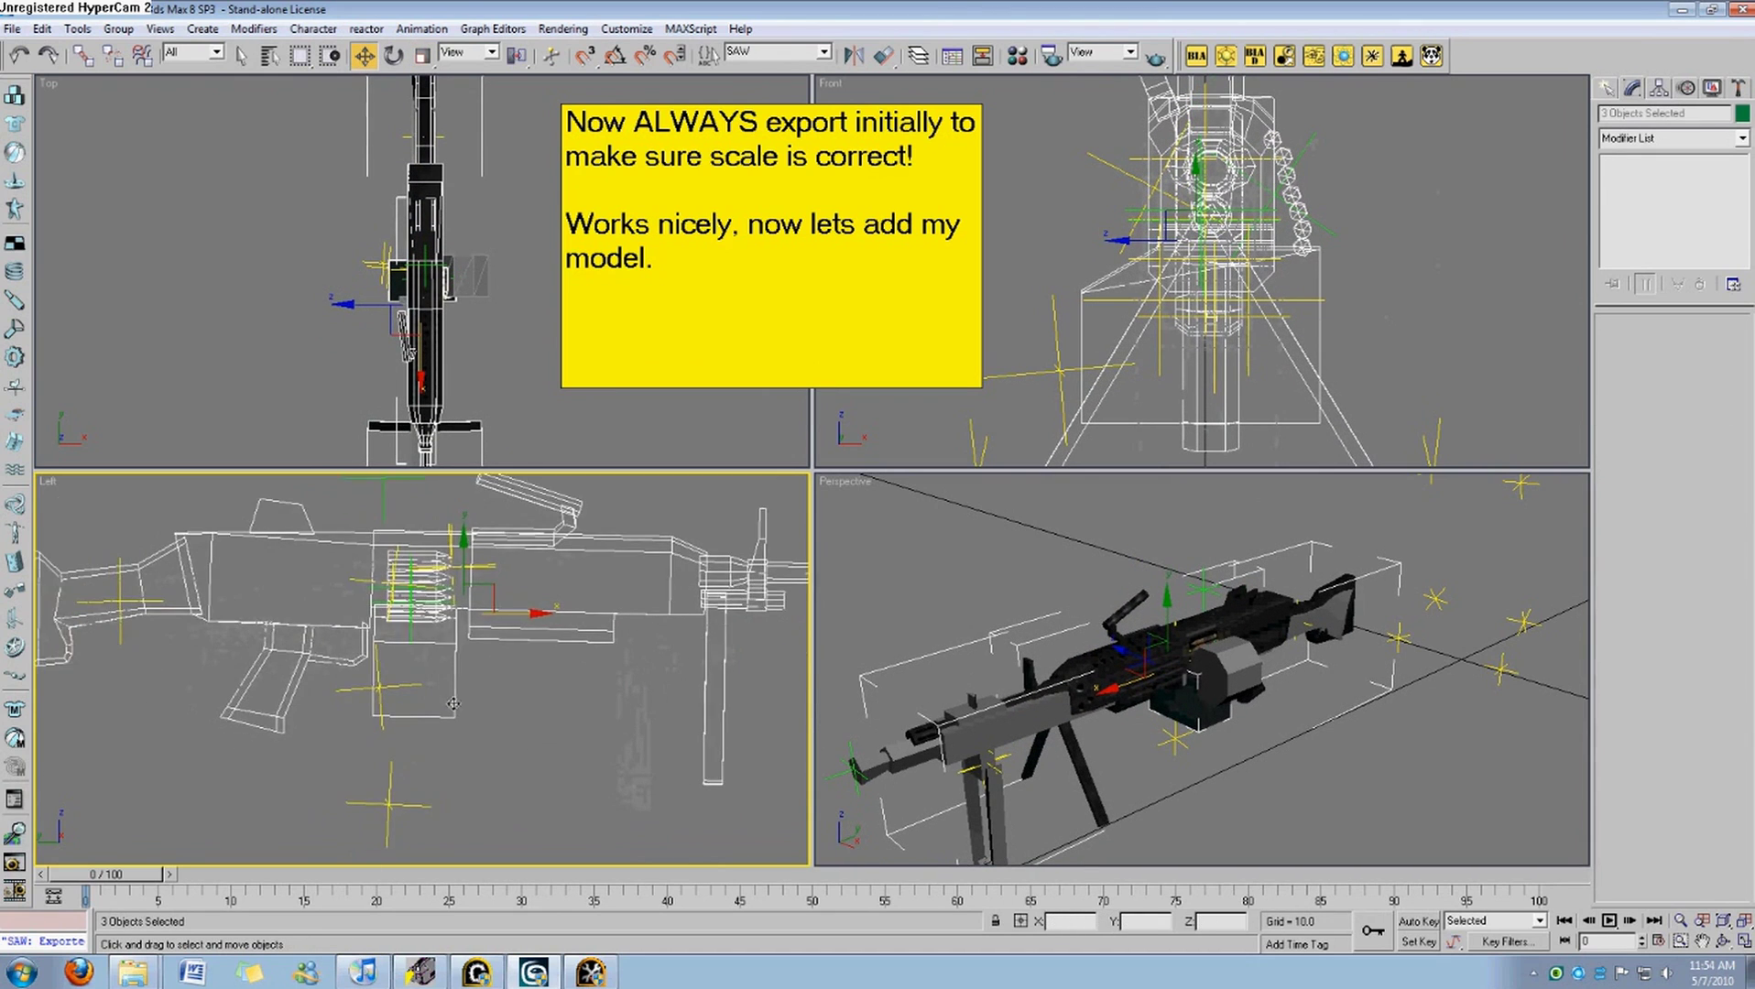
{"action": "left_click_drag", "start_coordinate": [506, 561], "coordinate": [486, 566]}
{"action": "scroll", "coordinate": [463, 714], "scroll_direction": "down", "scroll_amount": 5}
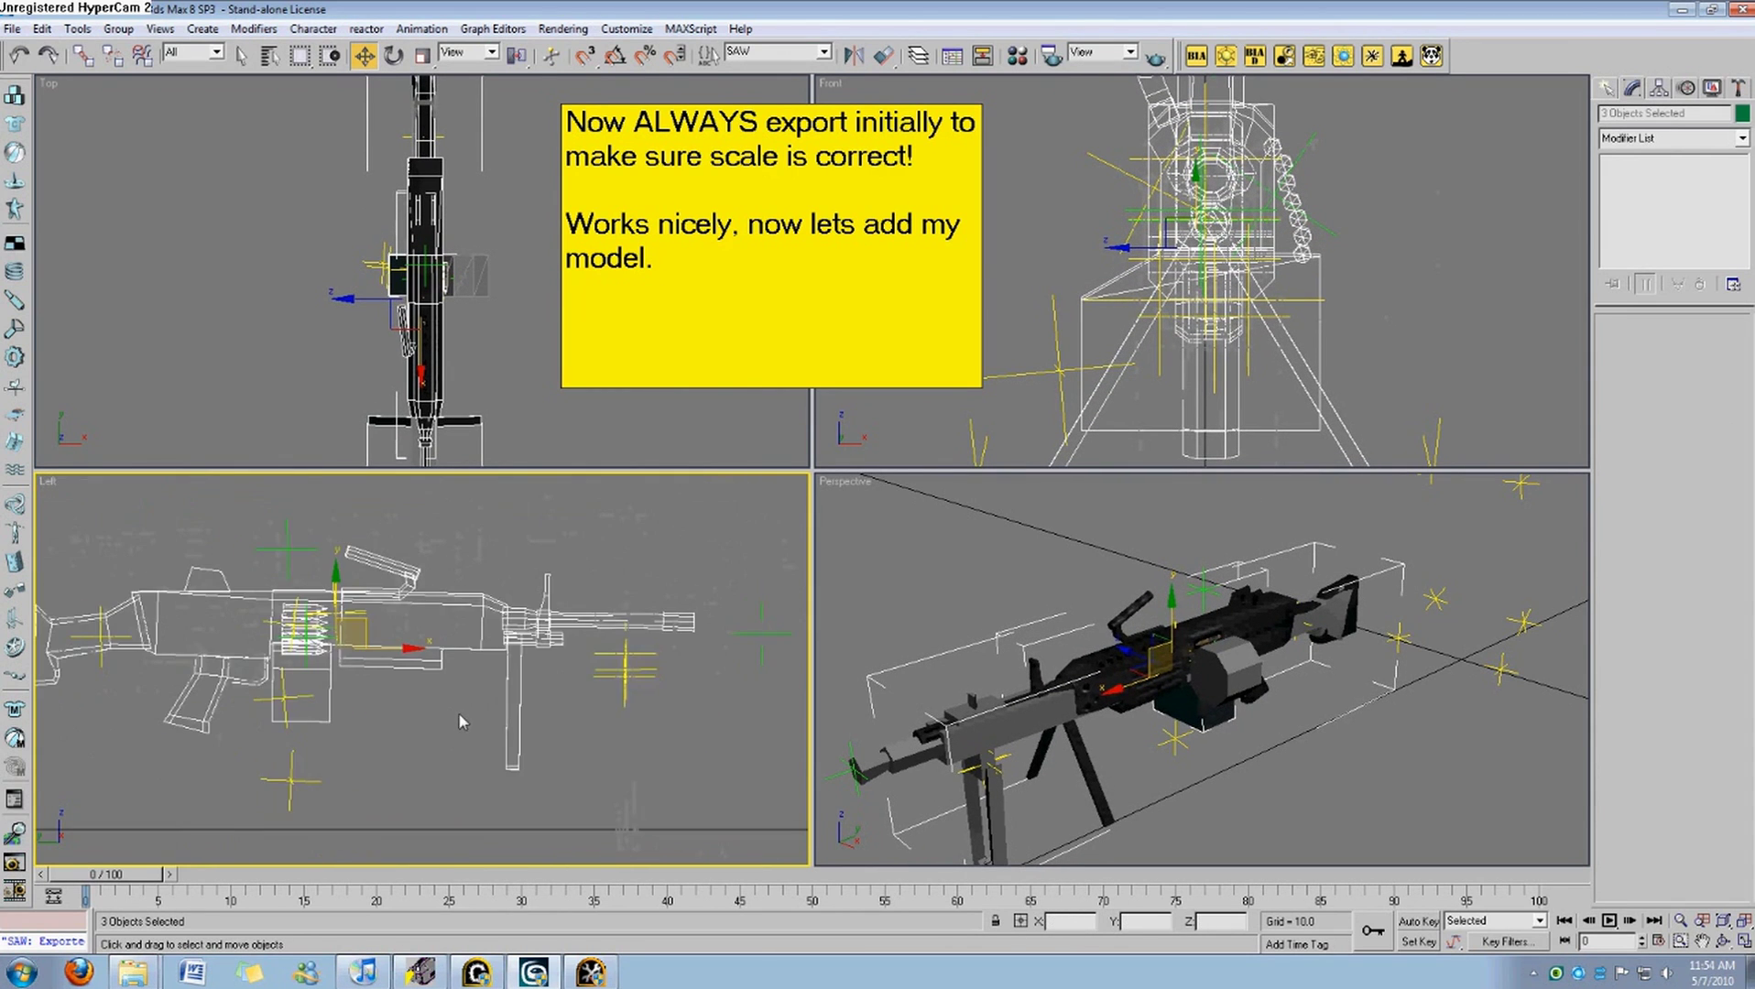
Select only the saw object so its stock can be edited.
{"action": "middle_click_drag", "start_coordinate": [382, 668], "coordinate": [470, 700]}
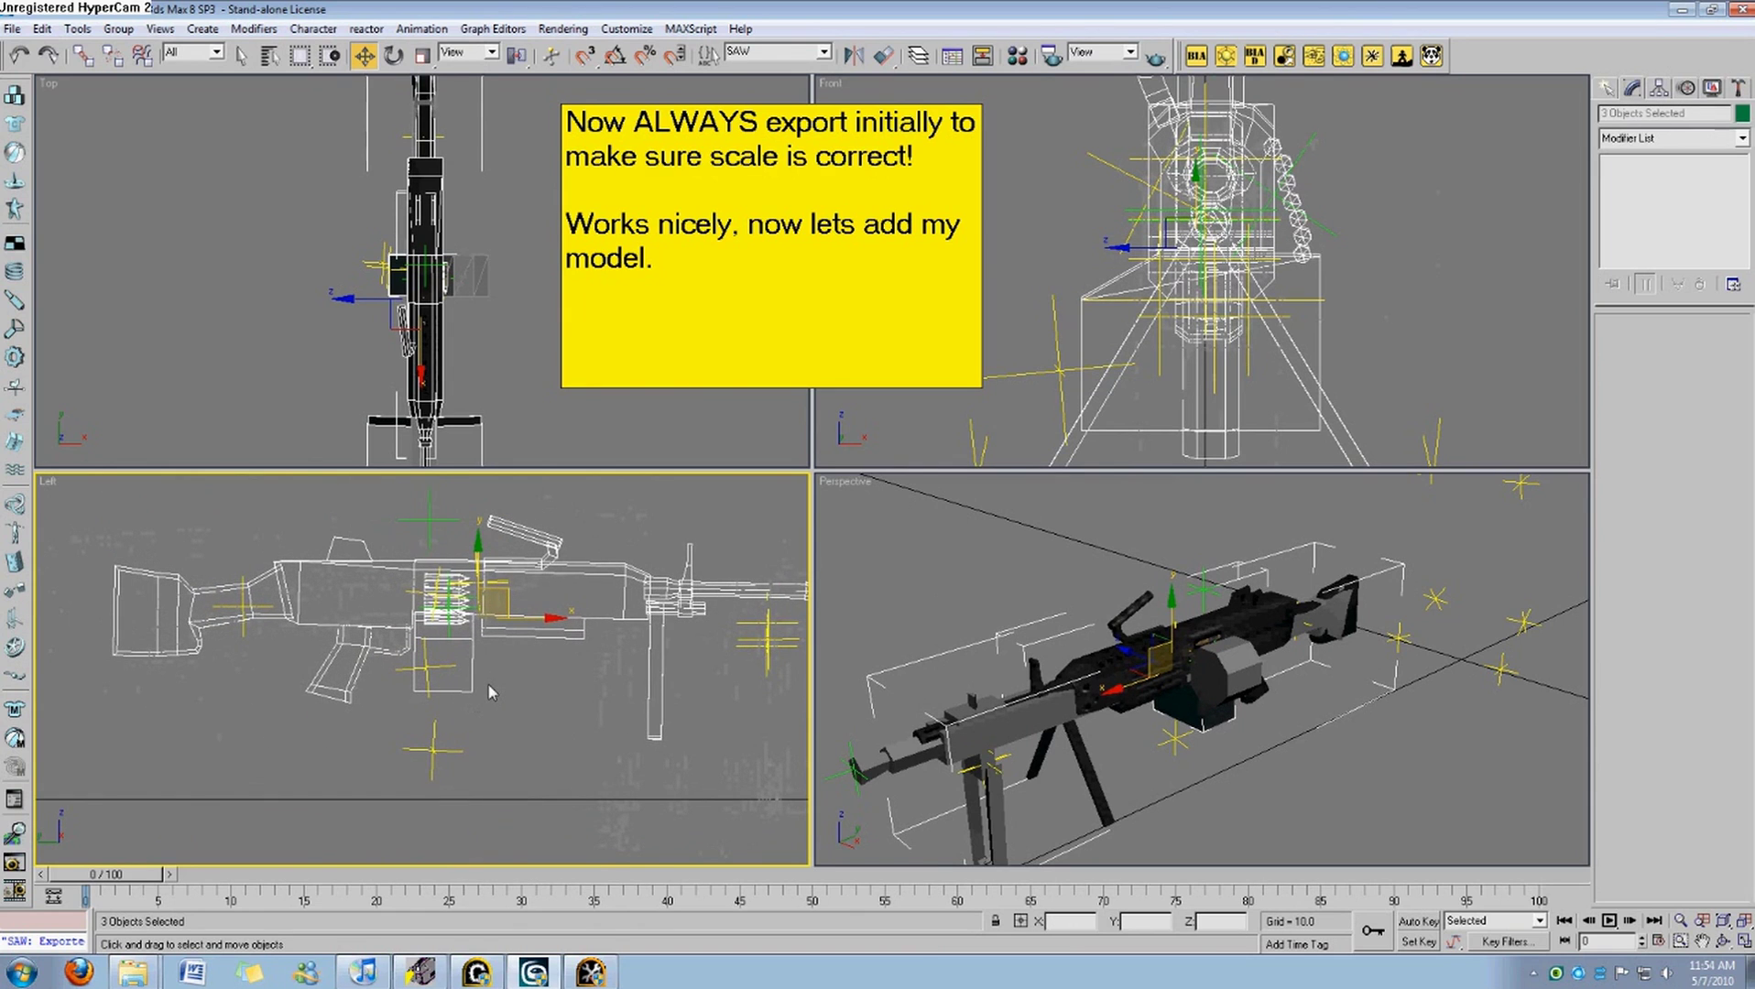
{"action": "scroll", "coordinate": [396, 721], "scroll_direction": "up", "scroll_amount": 2}
{"action": "scroll", "coordinate": [322, 725], "scroll_direction": "up", "scroll_amount": 4}
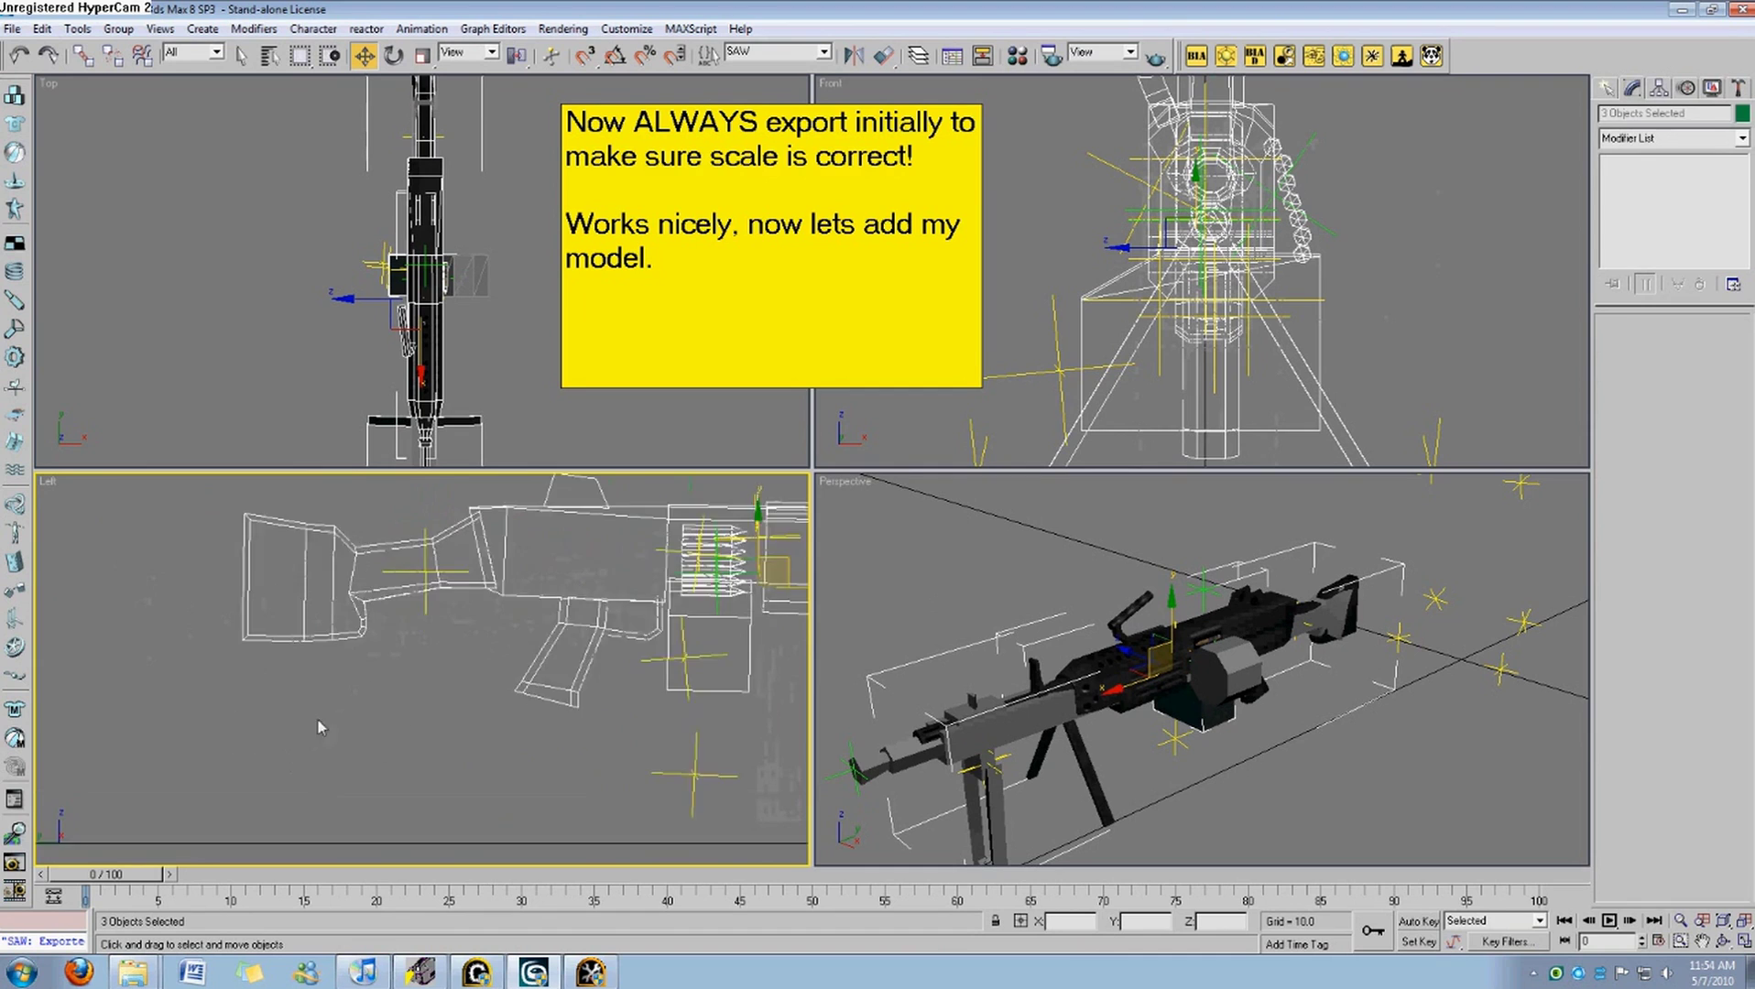
{"action": "left_click", "coordinate": [463, 650]}
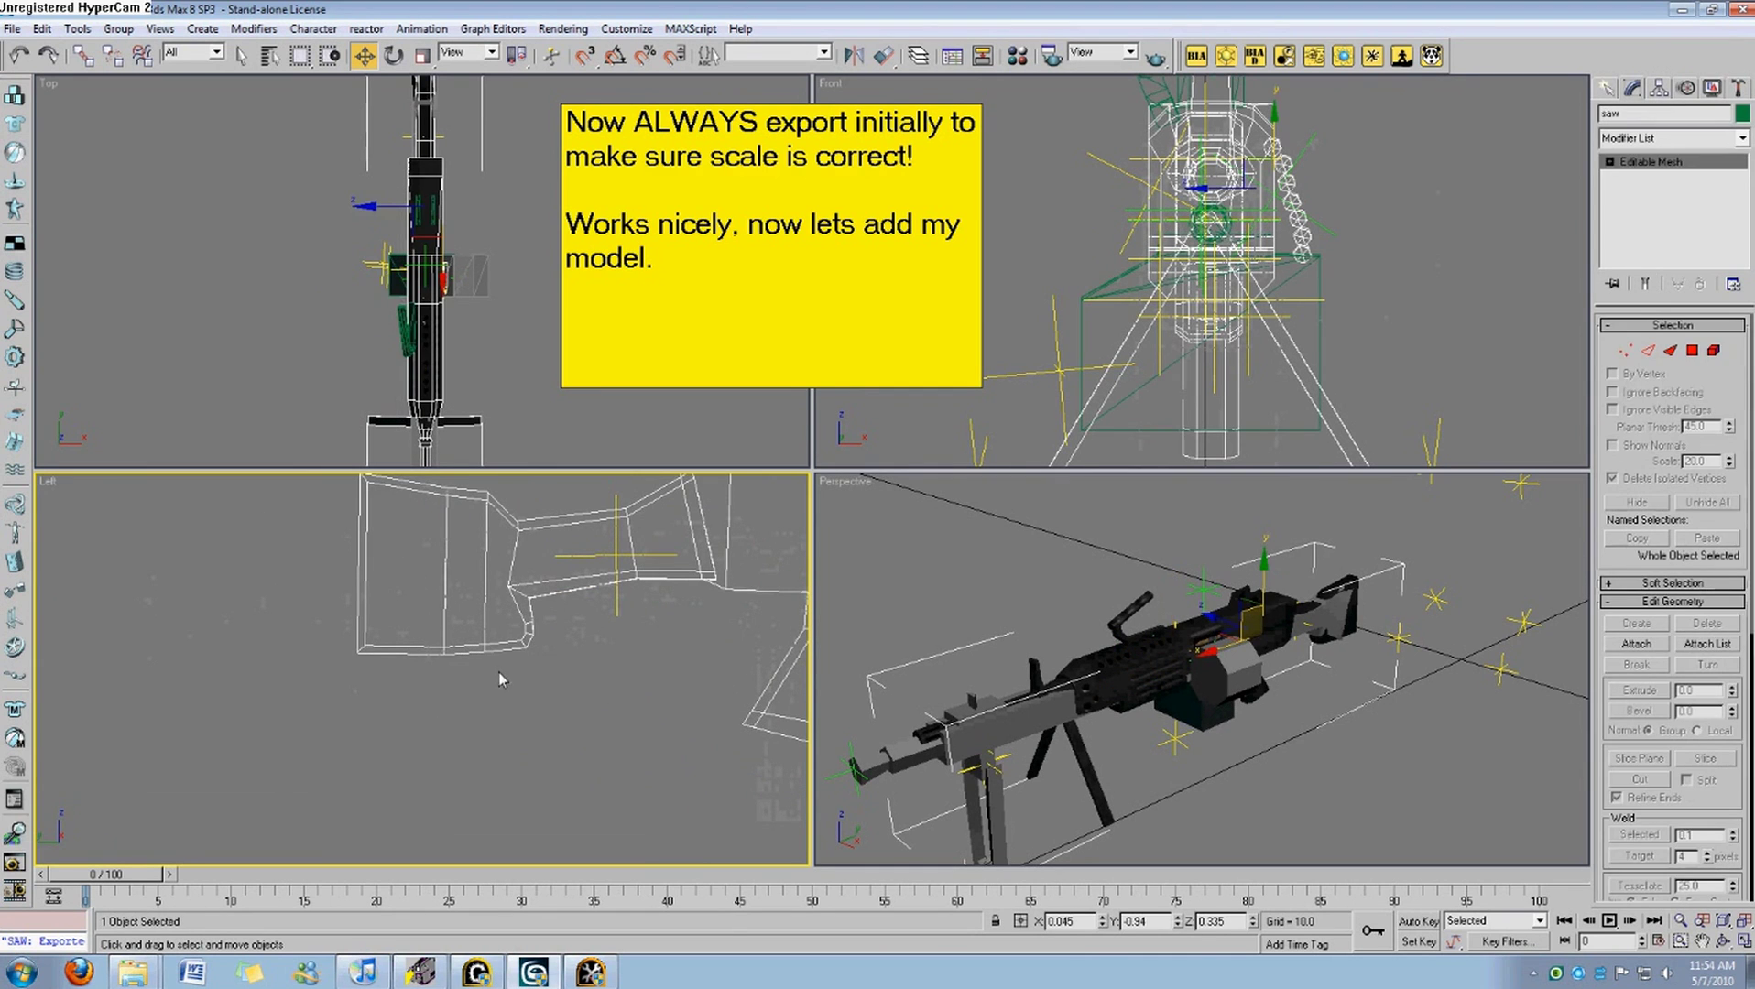
{"action": "left_click", "coordinate": [1625, 350]}
{"action": "left_click_drag", "start_coordinate": [371, 676], "coordinate": [433, 652]}
{"action": "key", "text": "ctrl+z"}
{"action": "left_click", "coordinate": [450, 688]}
{"action": "left_click", "coordinate": [1648, 352]}
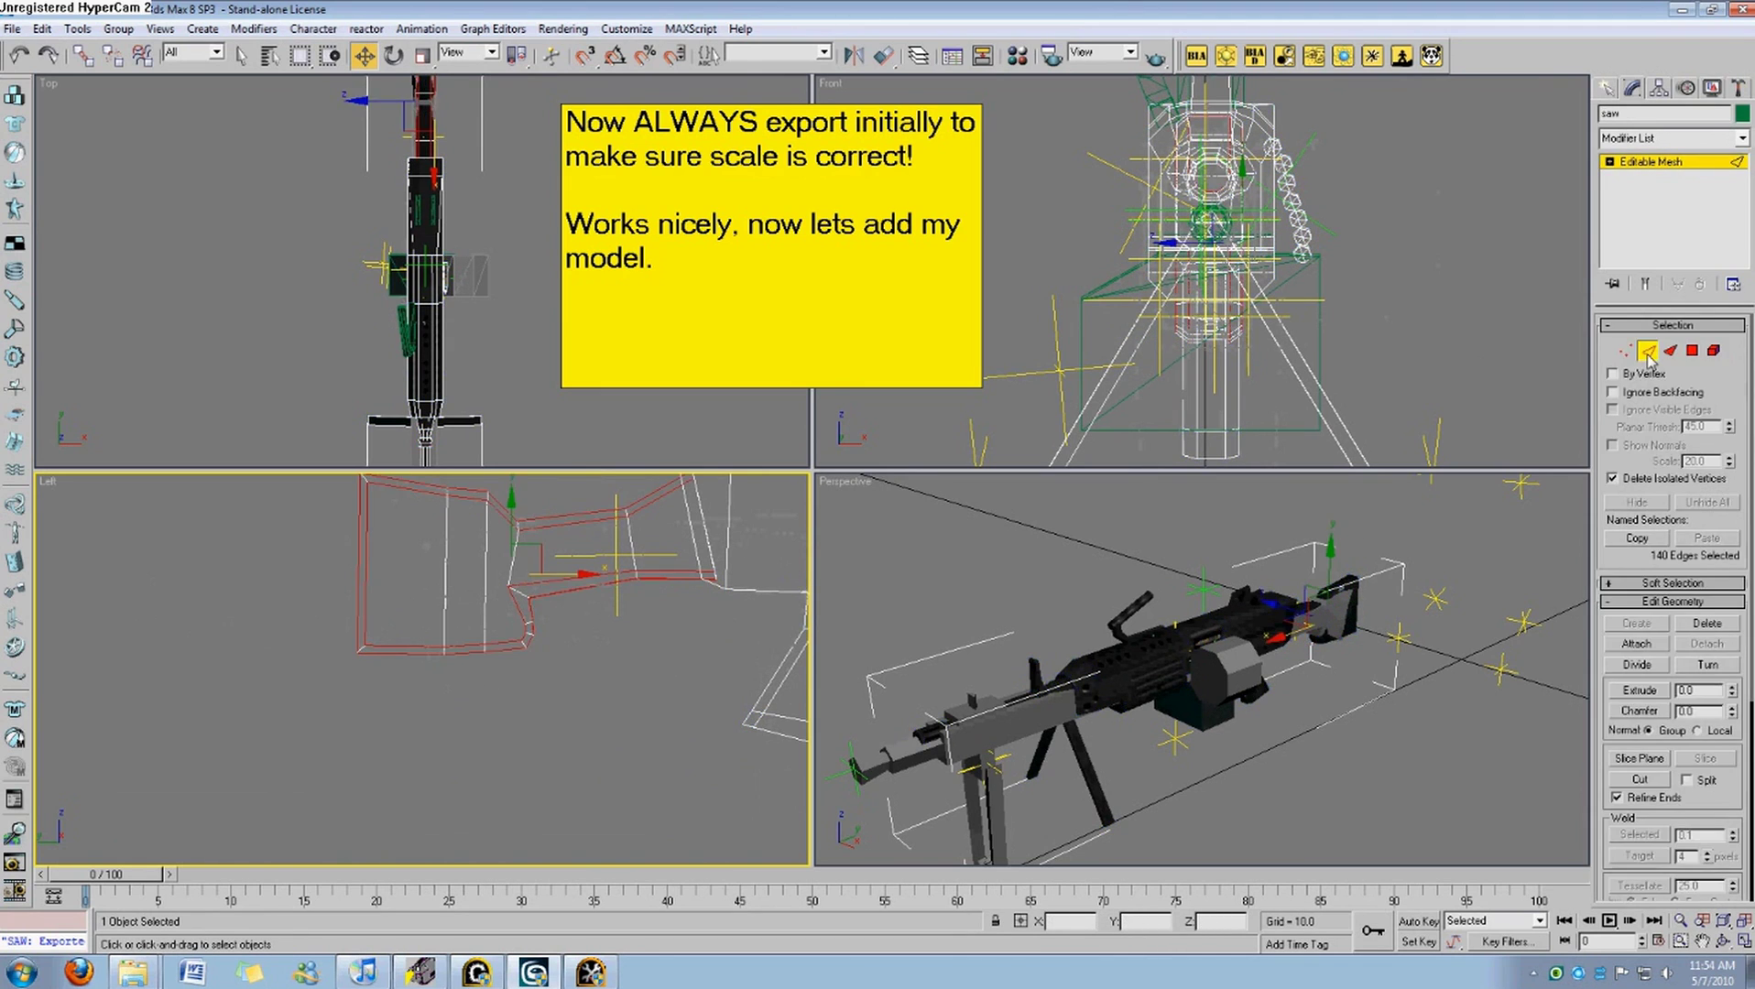
{"action": "left_click", "coordinate": [1627, 351]}
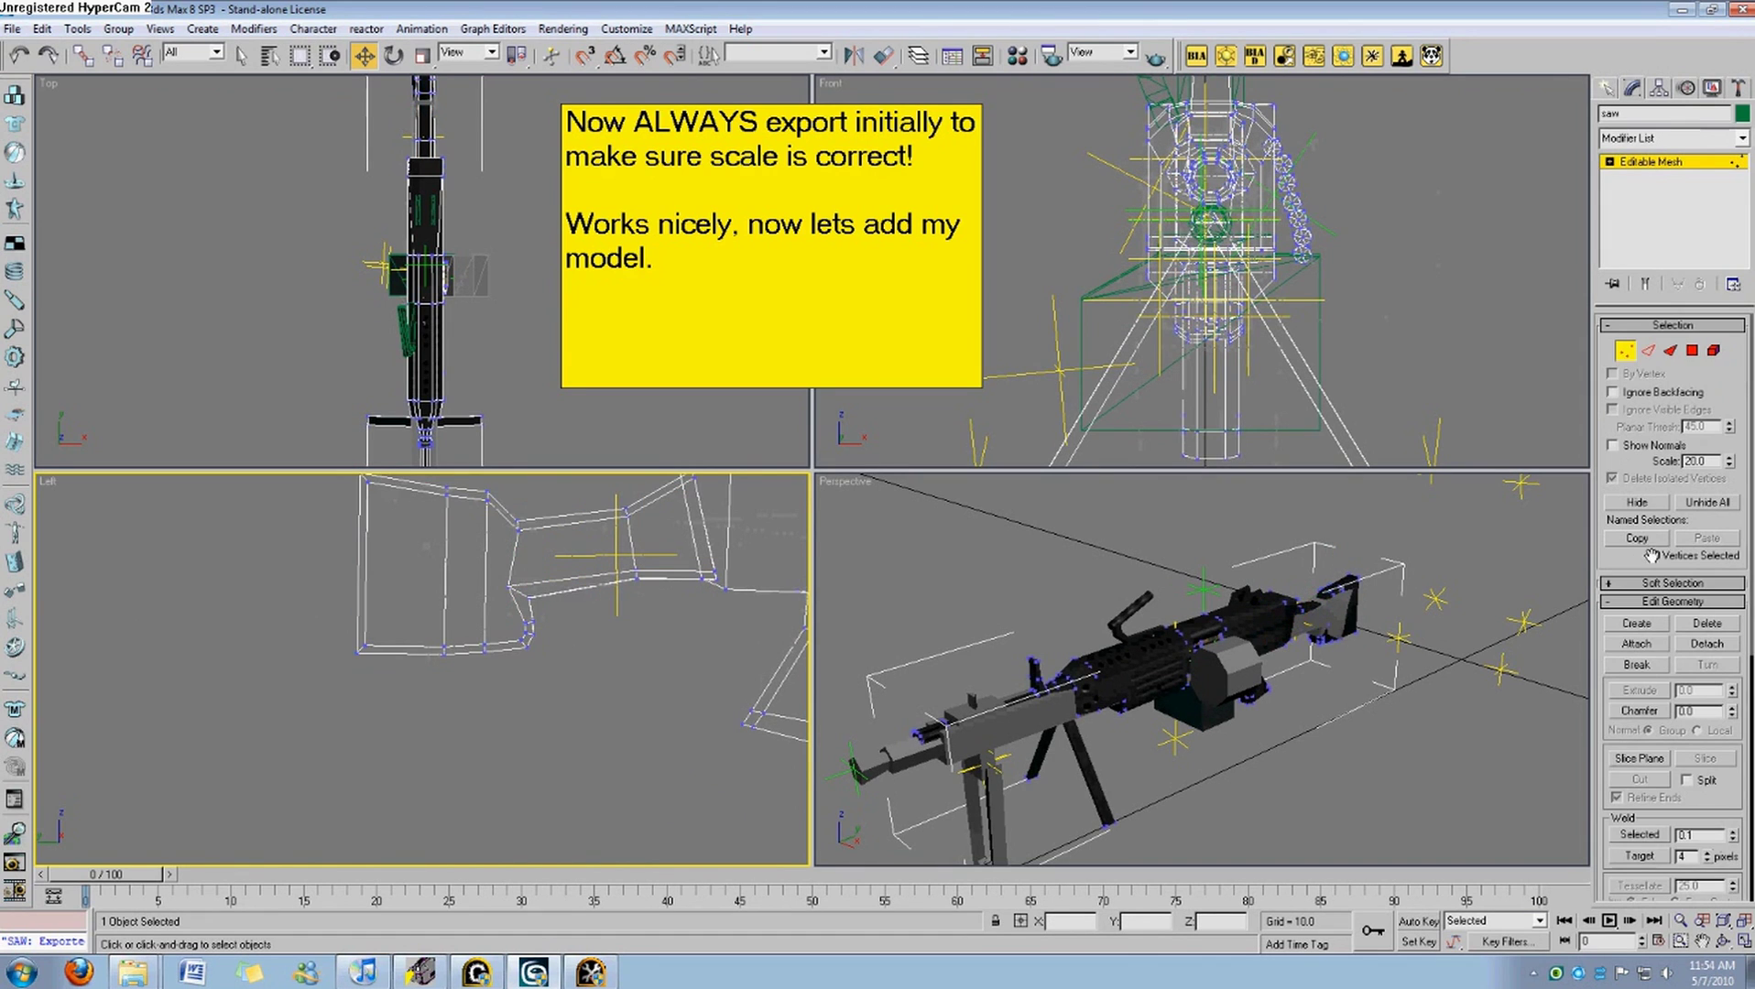
{"action": "left_click", "coordinate": [1648, 352]}
{"action": "left_click", "coordinate": [341, 570]}
{"action": "left_click", "coordinate": [364, 565]}
{"action": "left_click", "coordinate": [523, 641]}
{"action": "left_click_drag", "start_coordinate": [359, 568], "coordinate": [391, 579]}
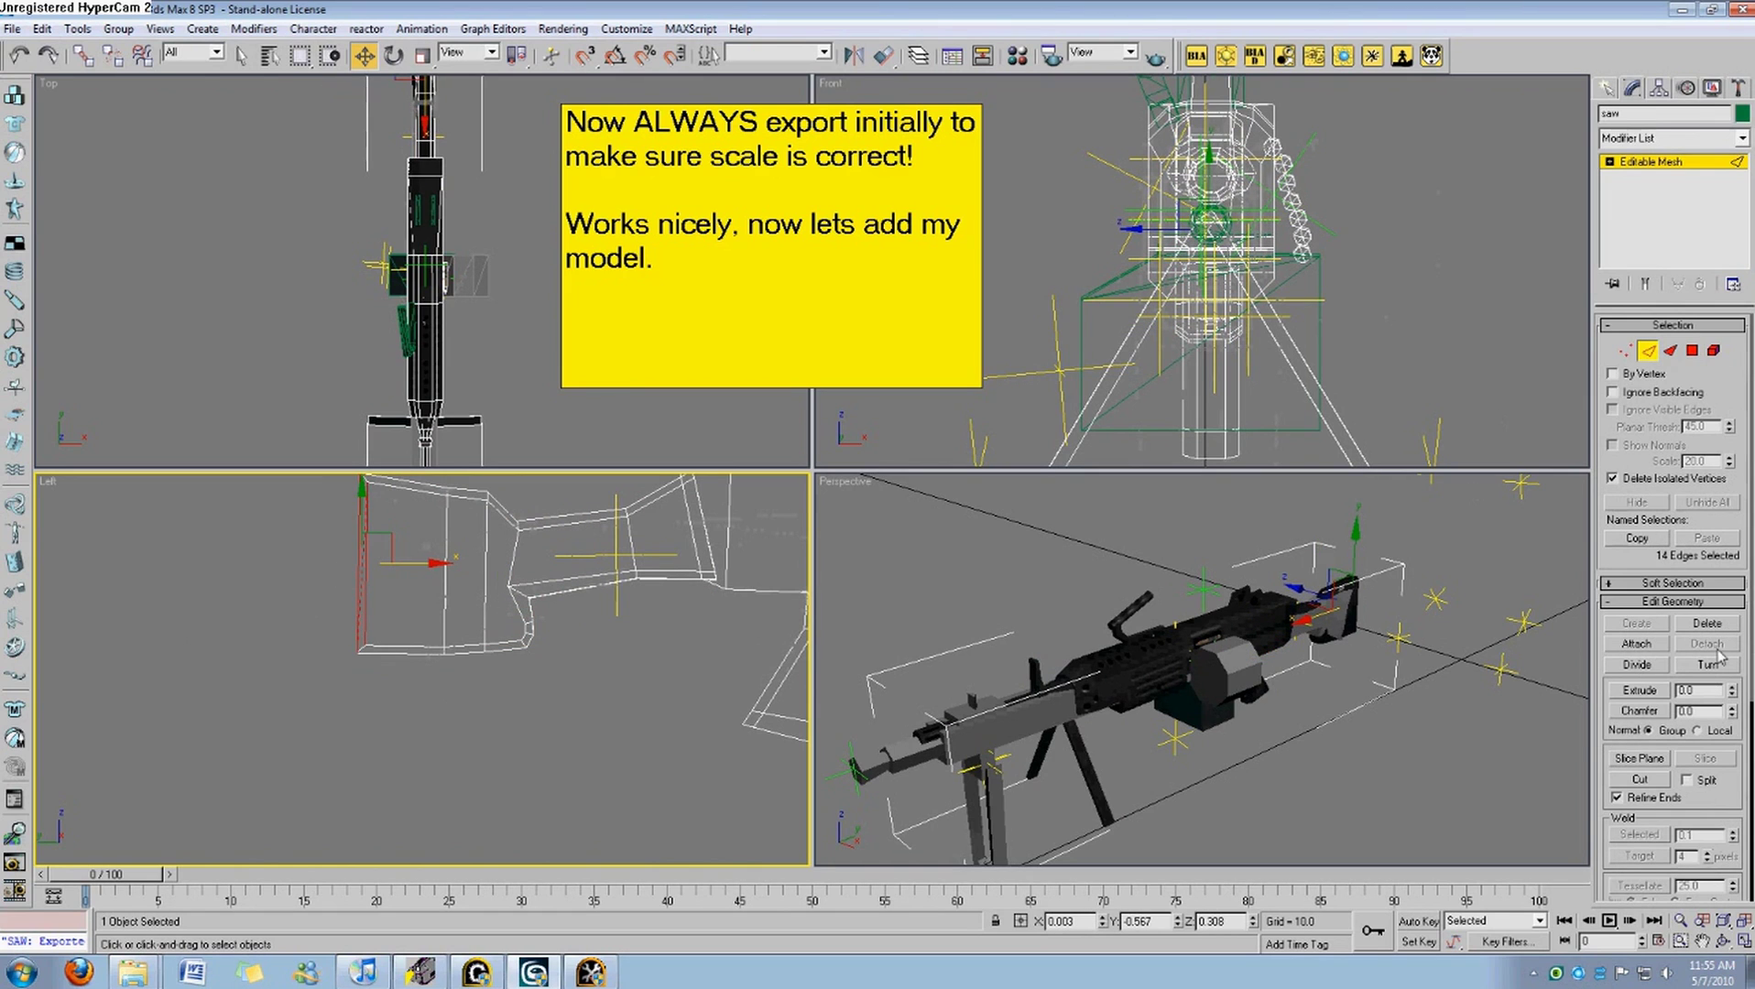
{"action": "left_click", "coordinate": [527, 683]}
{"action": "left_click", "coordinate": [1655, 353]}
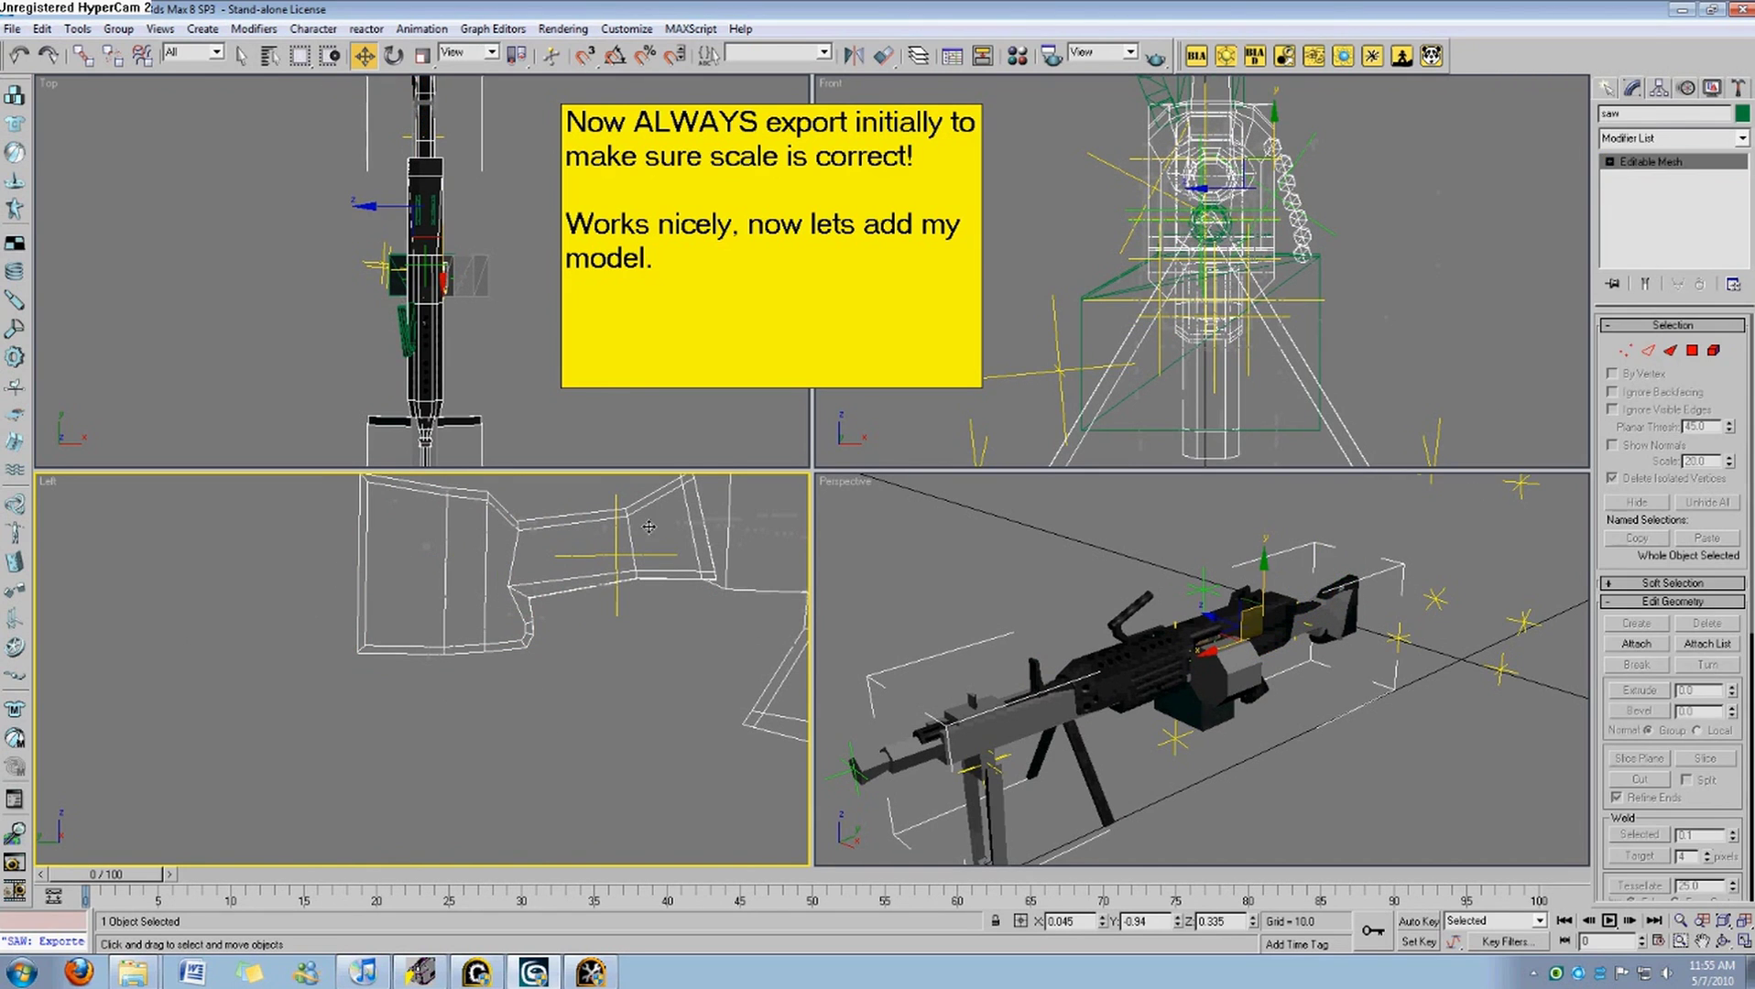
Convert the saw object to an Editable Poly.
{"action": "right_click", "coordinate": [602, 579]}
{"action": "mouse_move", "coordinate": [661, 731]}
{"action": "left_click", "coordinate": [747, 746]}
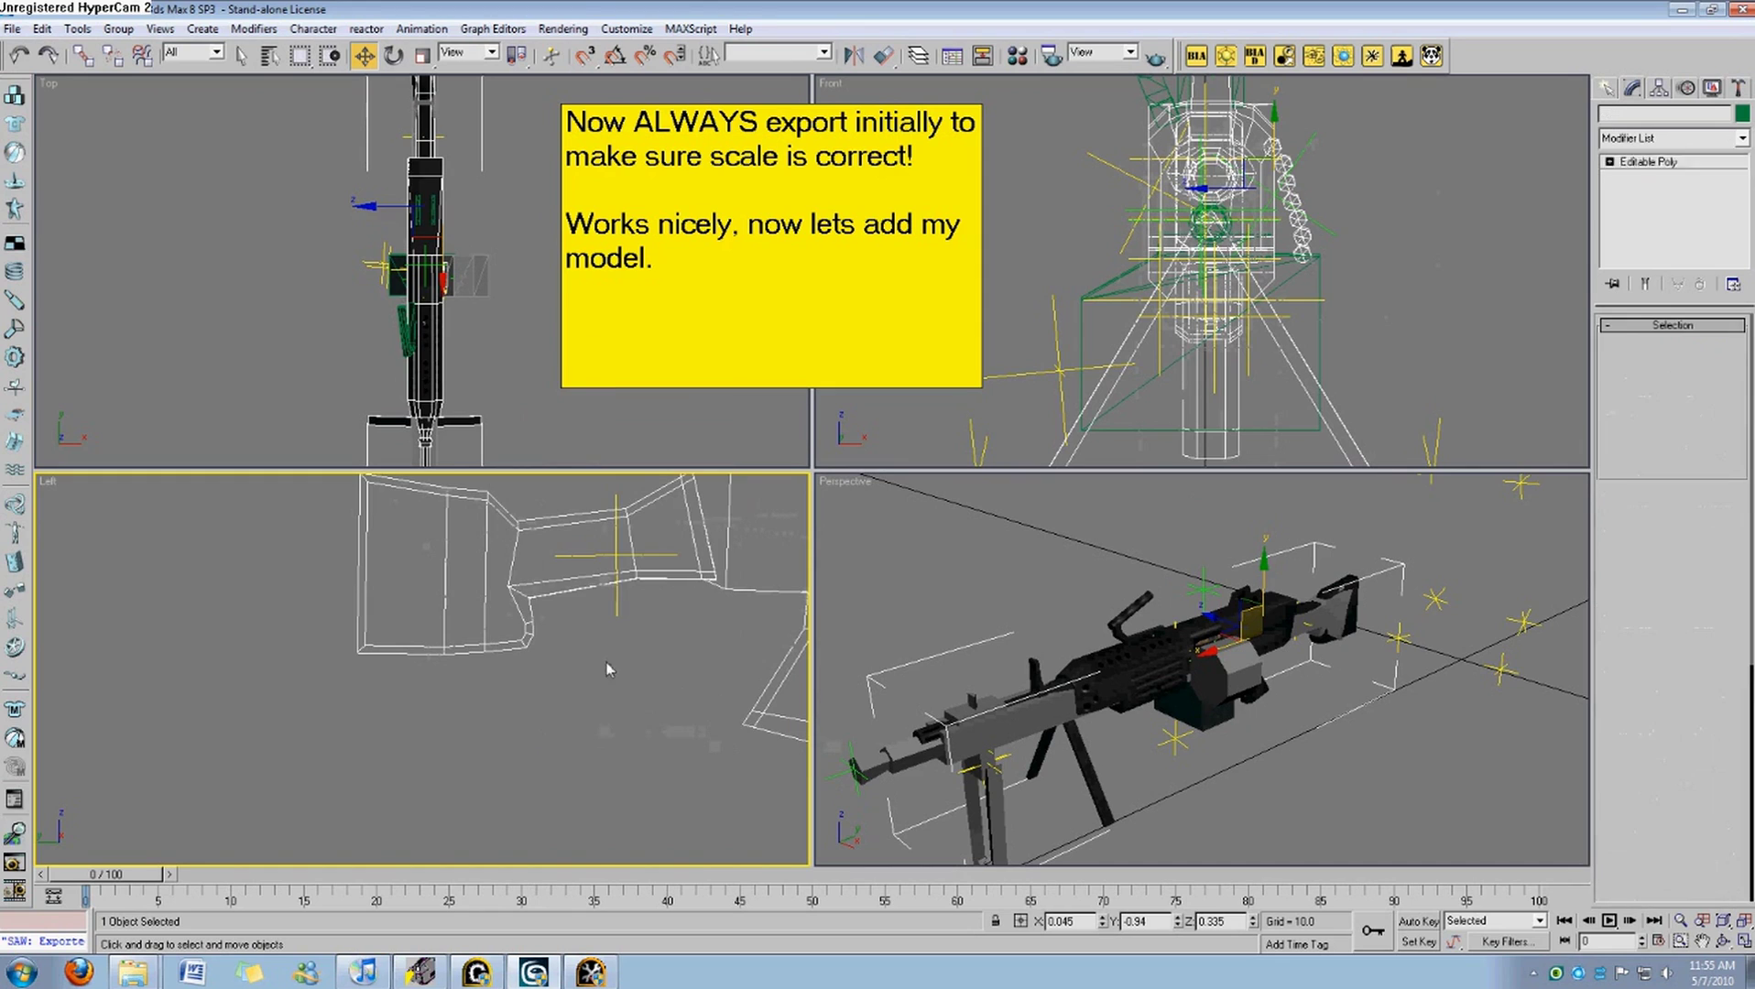
Select the four vertical edges at the rear of the stock and connect them across the middle.
{"action": "key", "text": "2"}
{"action": "left_click_drag", "start_coordinate": [336, 575], "coordinate": [394, 587]}
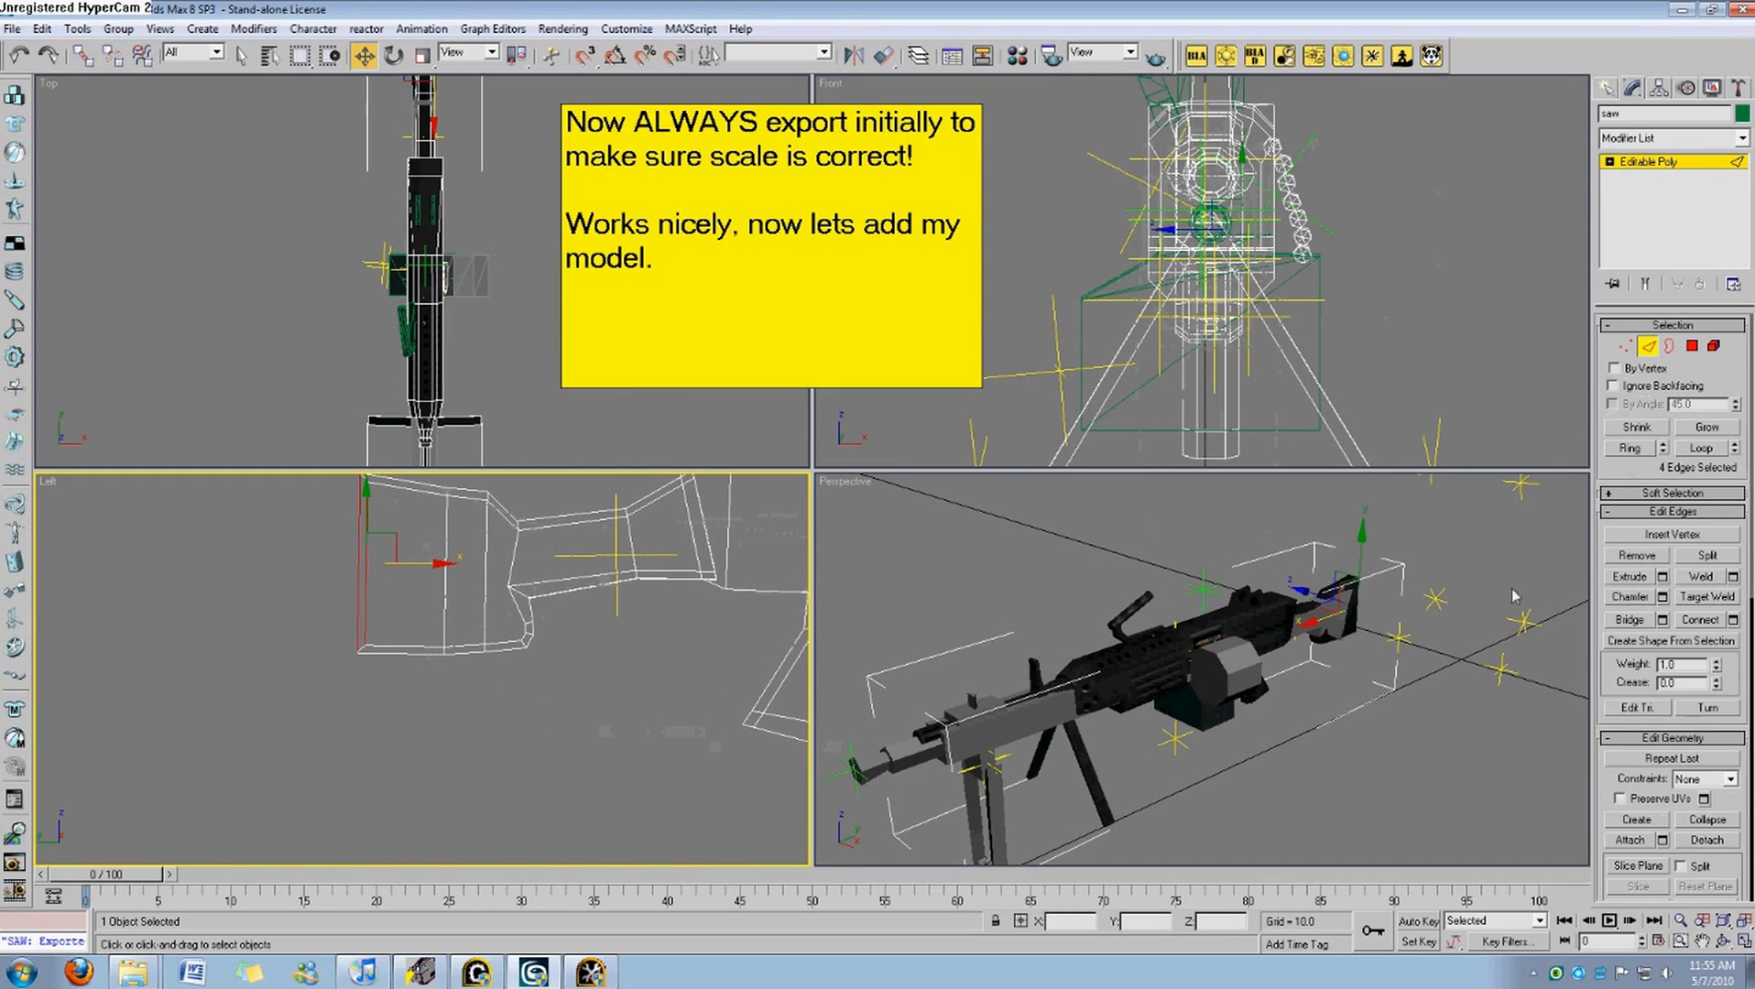
{"action": "left_click", "coordinate": [1732, 620]}
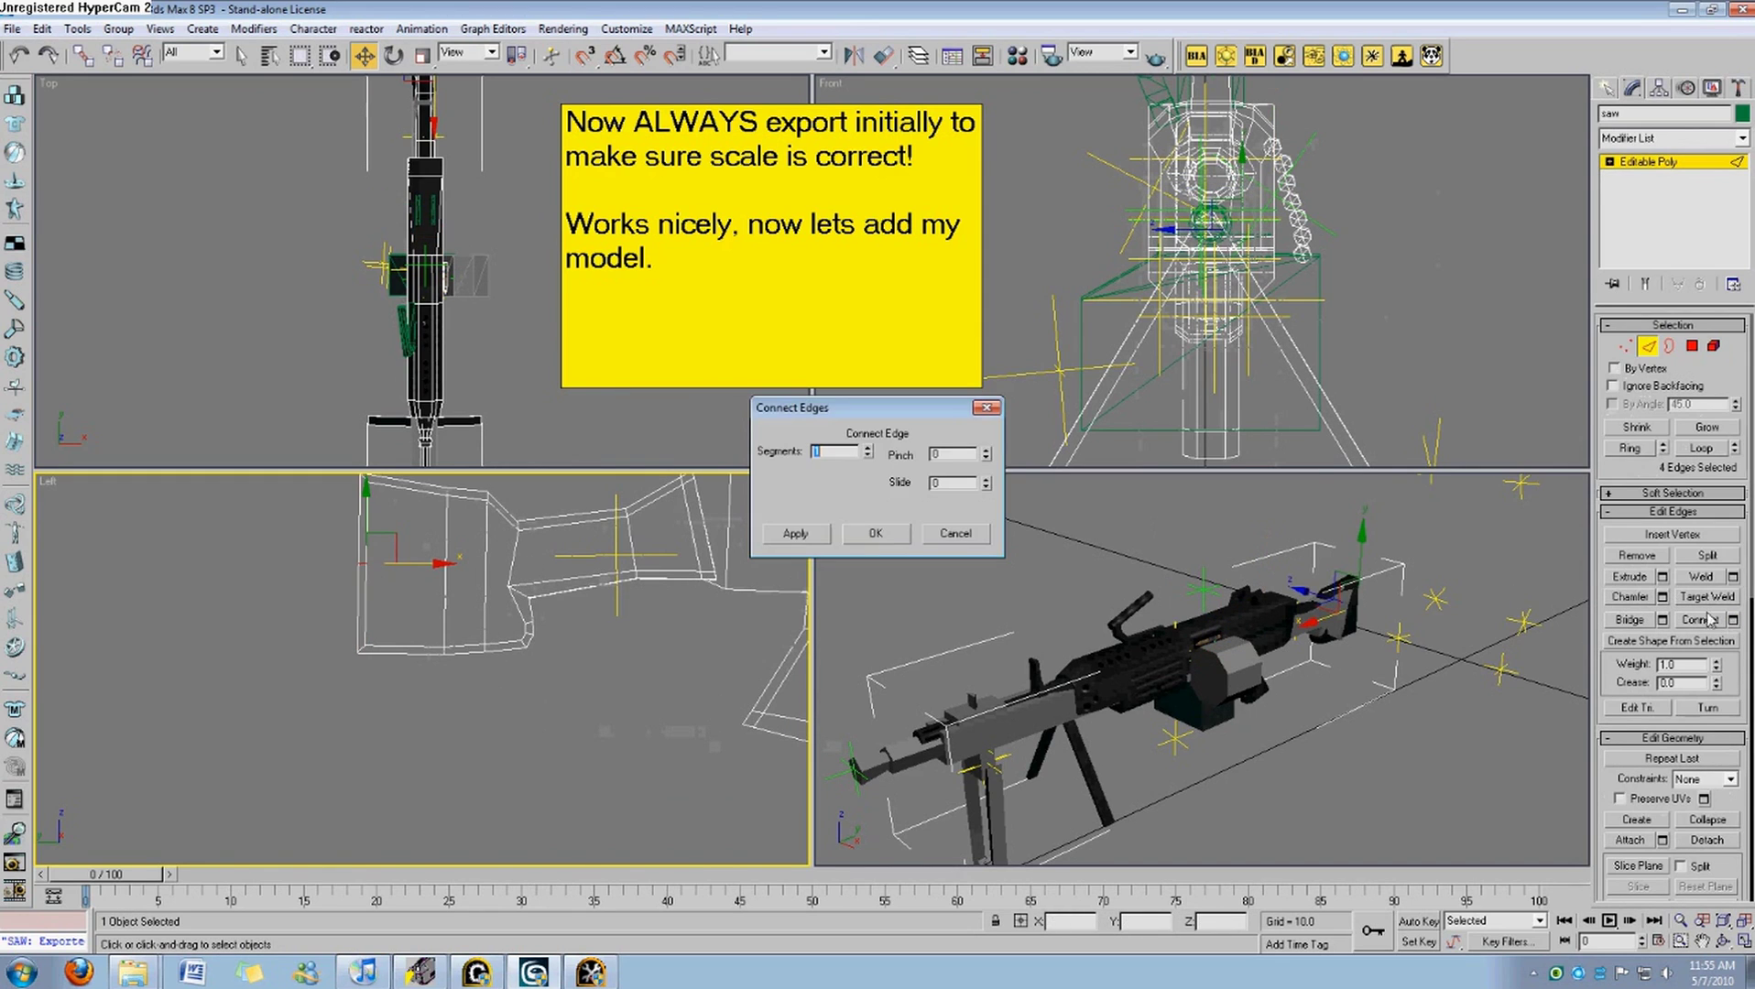
{"action": "left_click", "coordinate": [879, 533]}
Move the stock's rear middle and lower vertices forward, leaving the upper rear corner in place.
{"action": "left_click", "coordinate": [1623, 348]}
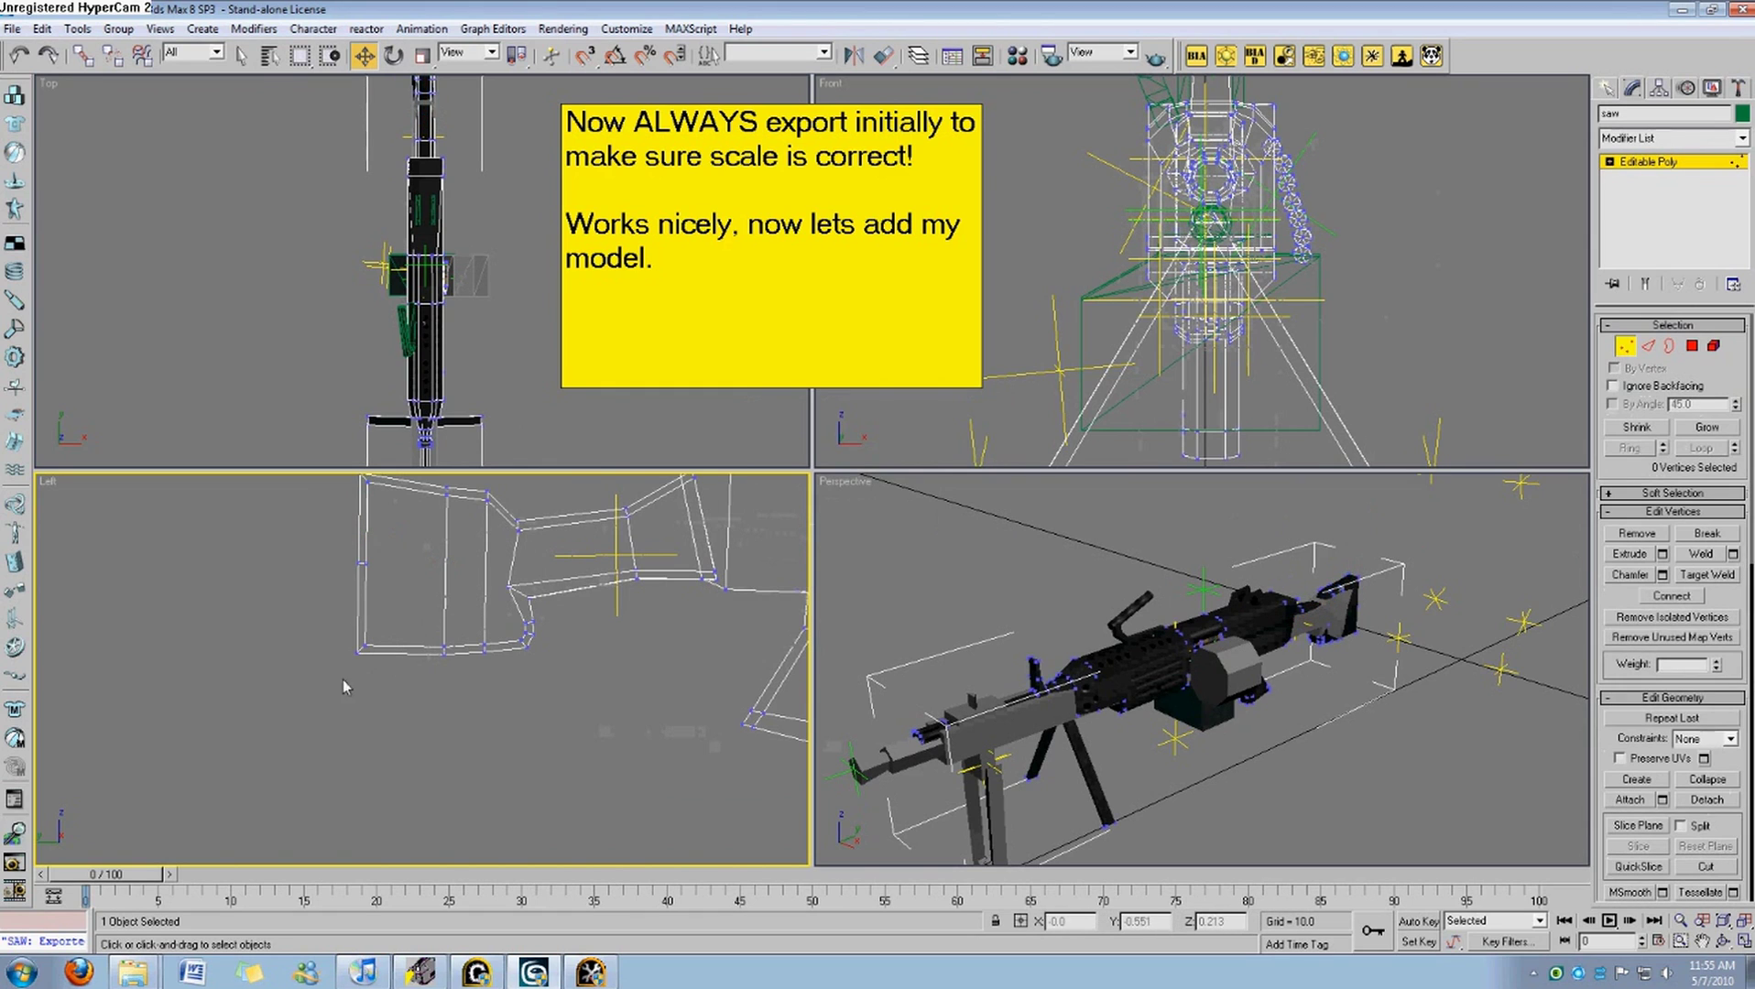
{"action": "left_click_drag", "start_coordinate": [396, 557], "coordinate": [397, 558]}
{"action": "left_click_drag", "start_coordinate": [457, 602], "coordinate": [450, 547]}
{"action": "left_click", "coordinate": [440, 557]}
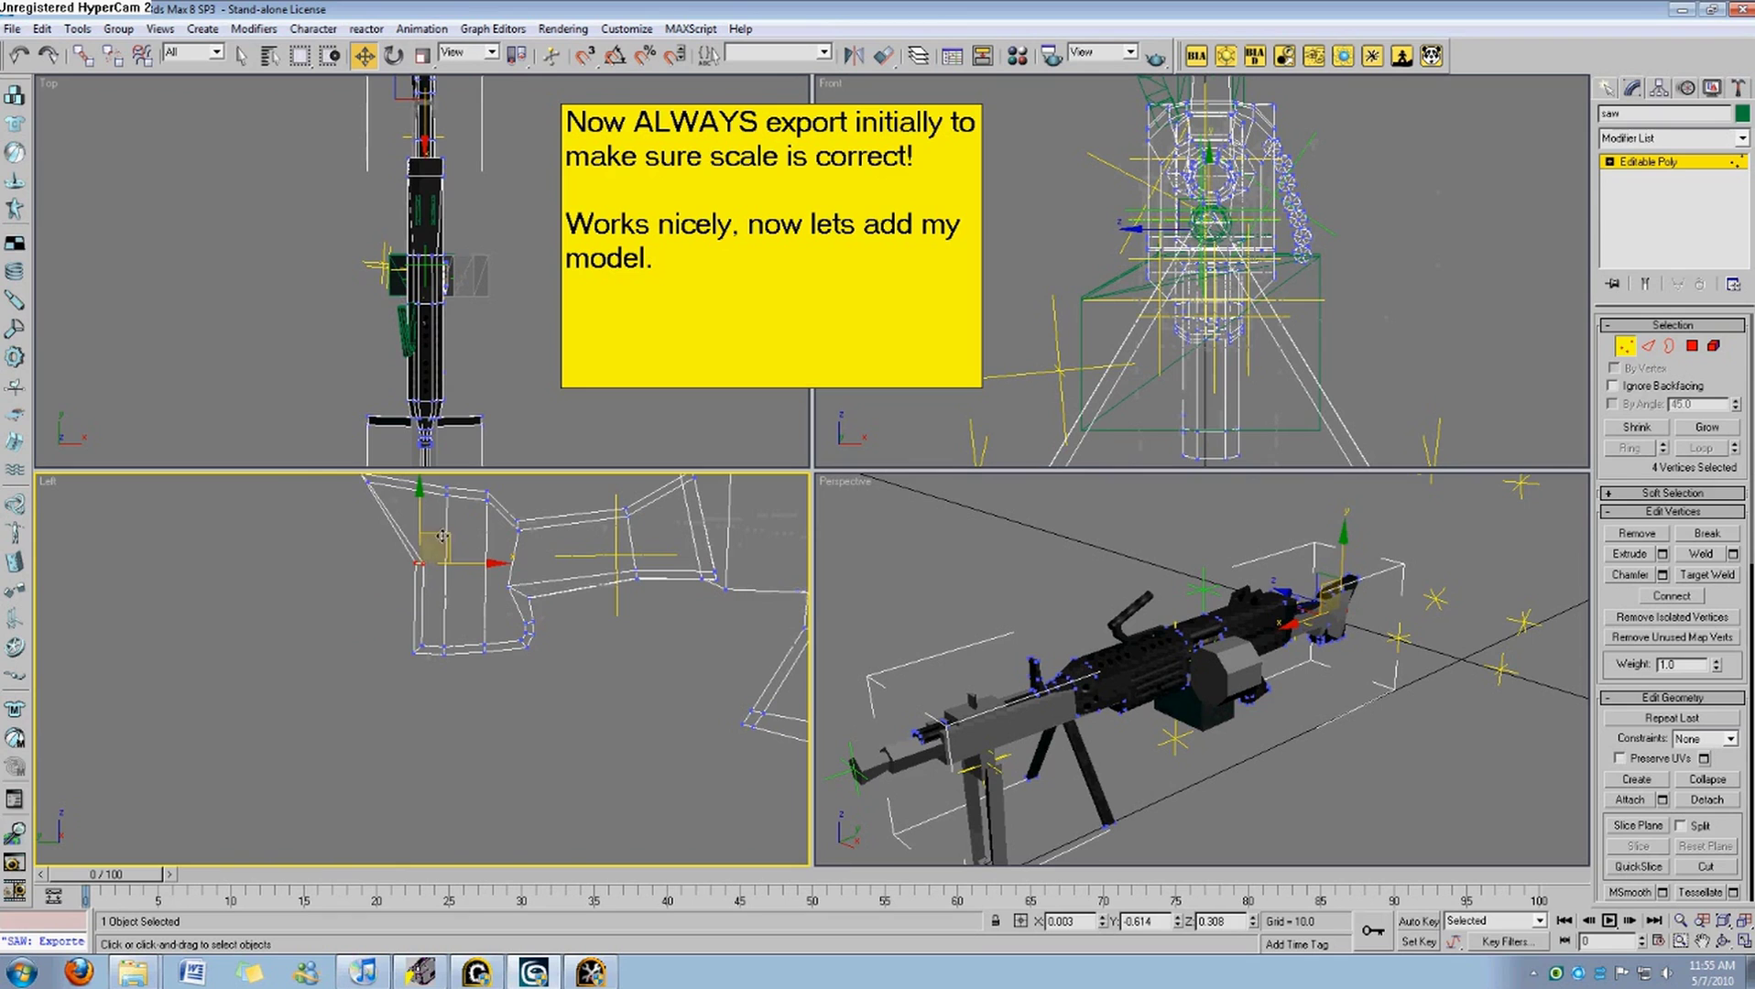
Shift the inner vertex at the stock's upper rear corner forward along the horizontal axis.
{"action": "middle_click_drag", "start_coordinate": [415, 550], "coordinate": [447, 577]}
{"action": "scroll", "coordinate": [420, 540], "scroll_direction": "up", "scroll_amount": 5}
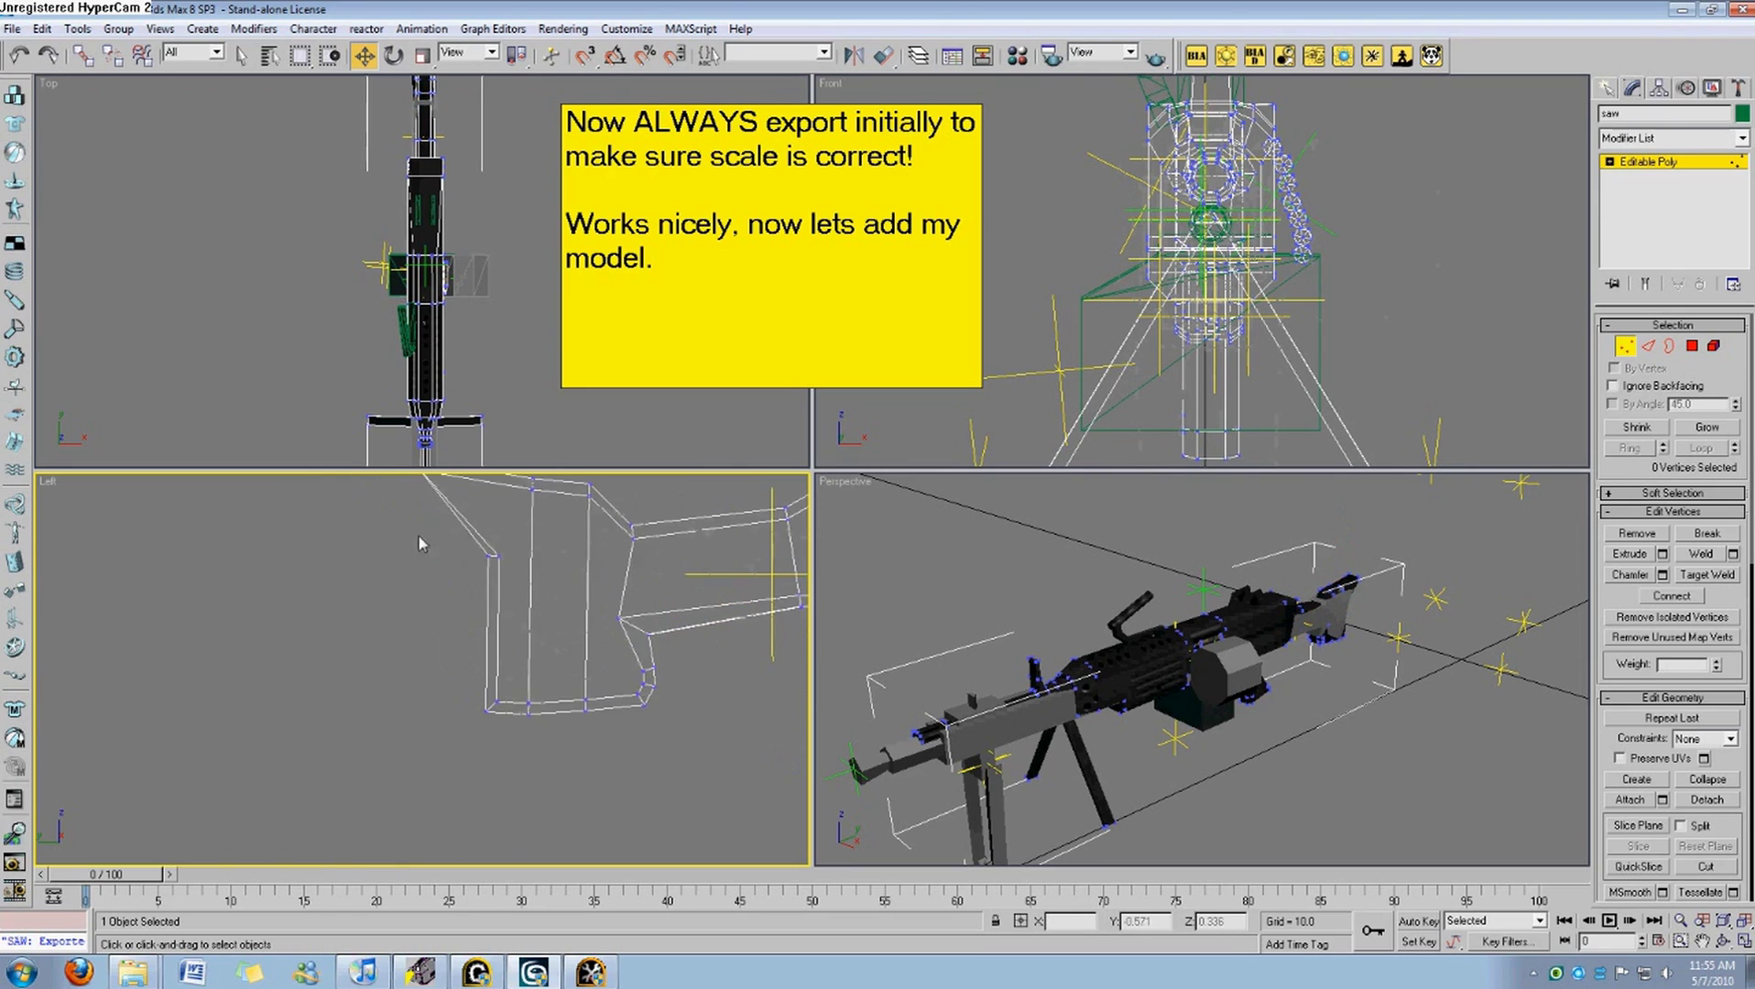
{"action": "left_click", "coordinate": [458, 531]}
{"action": "left_click_drag", "start_coordinate": [498, 532], "coordinate": [522, 533]}
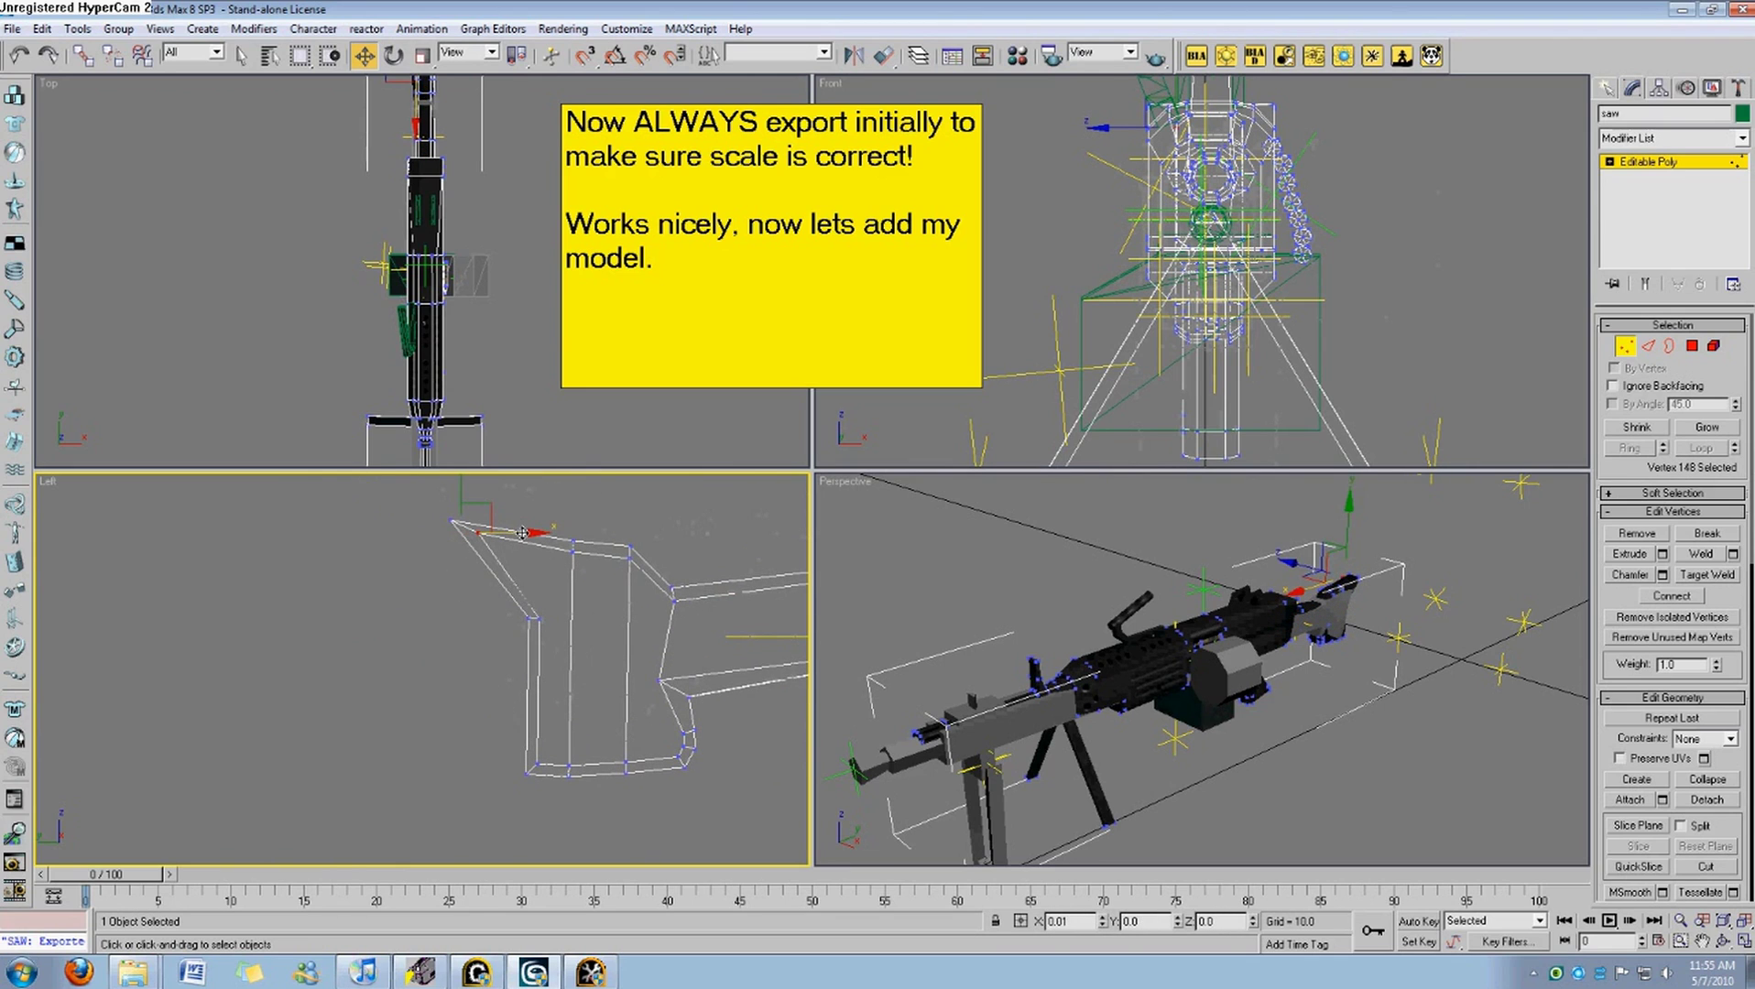
Examine the reshaped stock in the Perspective and Left viewports and leave vertex editing.
{"action": "left_click", "coordinate": [1291, 734]}
{"action": "middle_click_drag", "start_coordinate": [1465, 696], "coordinate": [1383, 736]}
{"action": "scroll", "coordinate": [1222, 787], "scroll_direction": "up", "scroll_amount": 2}
{"action": "middle_click_drag", "start_coordinate": [1222, 787], "coordinate": [1209, 715]}
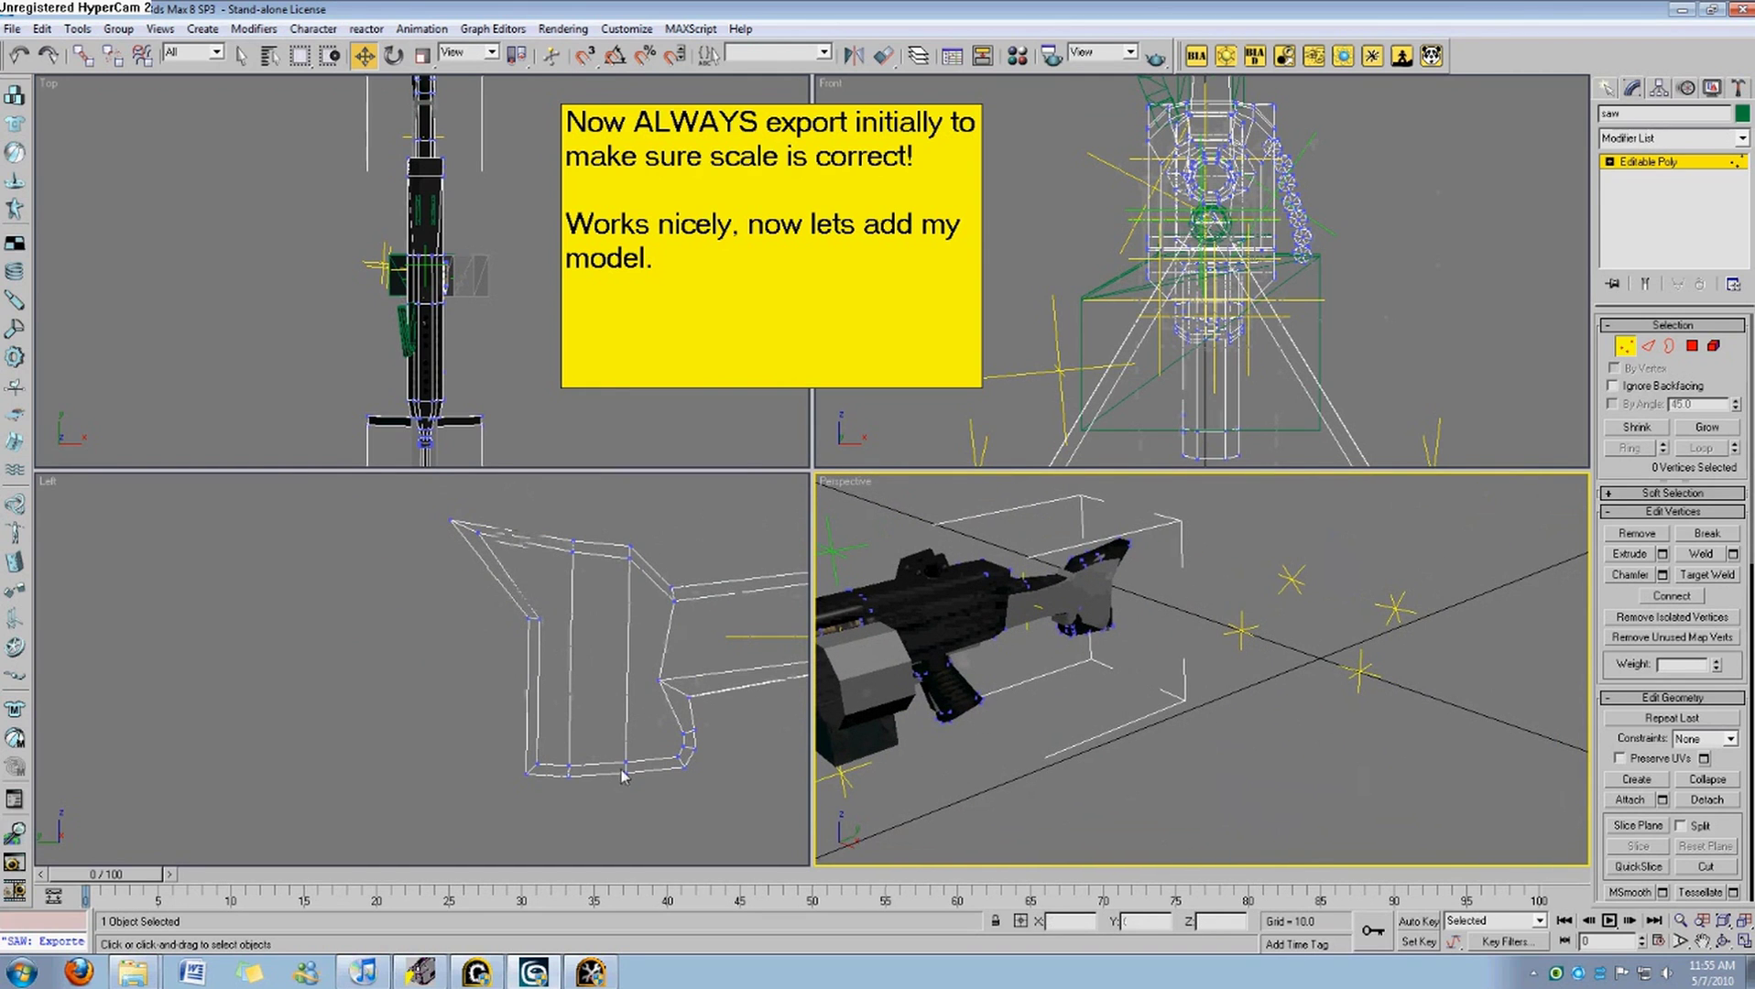
{"action": "left_click_drag", "start_coordinate": [497, 794], "coordinate": [546, 754]}
{"action": "middle_click_drag", "start_coordinate": [698, 778], "coordinate": [691, 778]}
{"action": "left_click", "coordinate": [1096, 676]}
{"action": "middle_click_drag", "start_coordinate": [1095, 676], "coordinate": [1191, 696]}
{"action": "left_click", "coordinate": [1626, 356]}
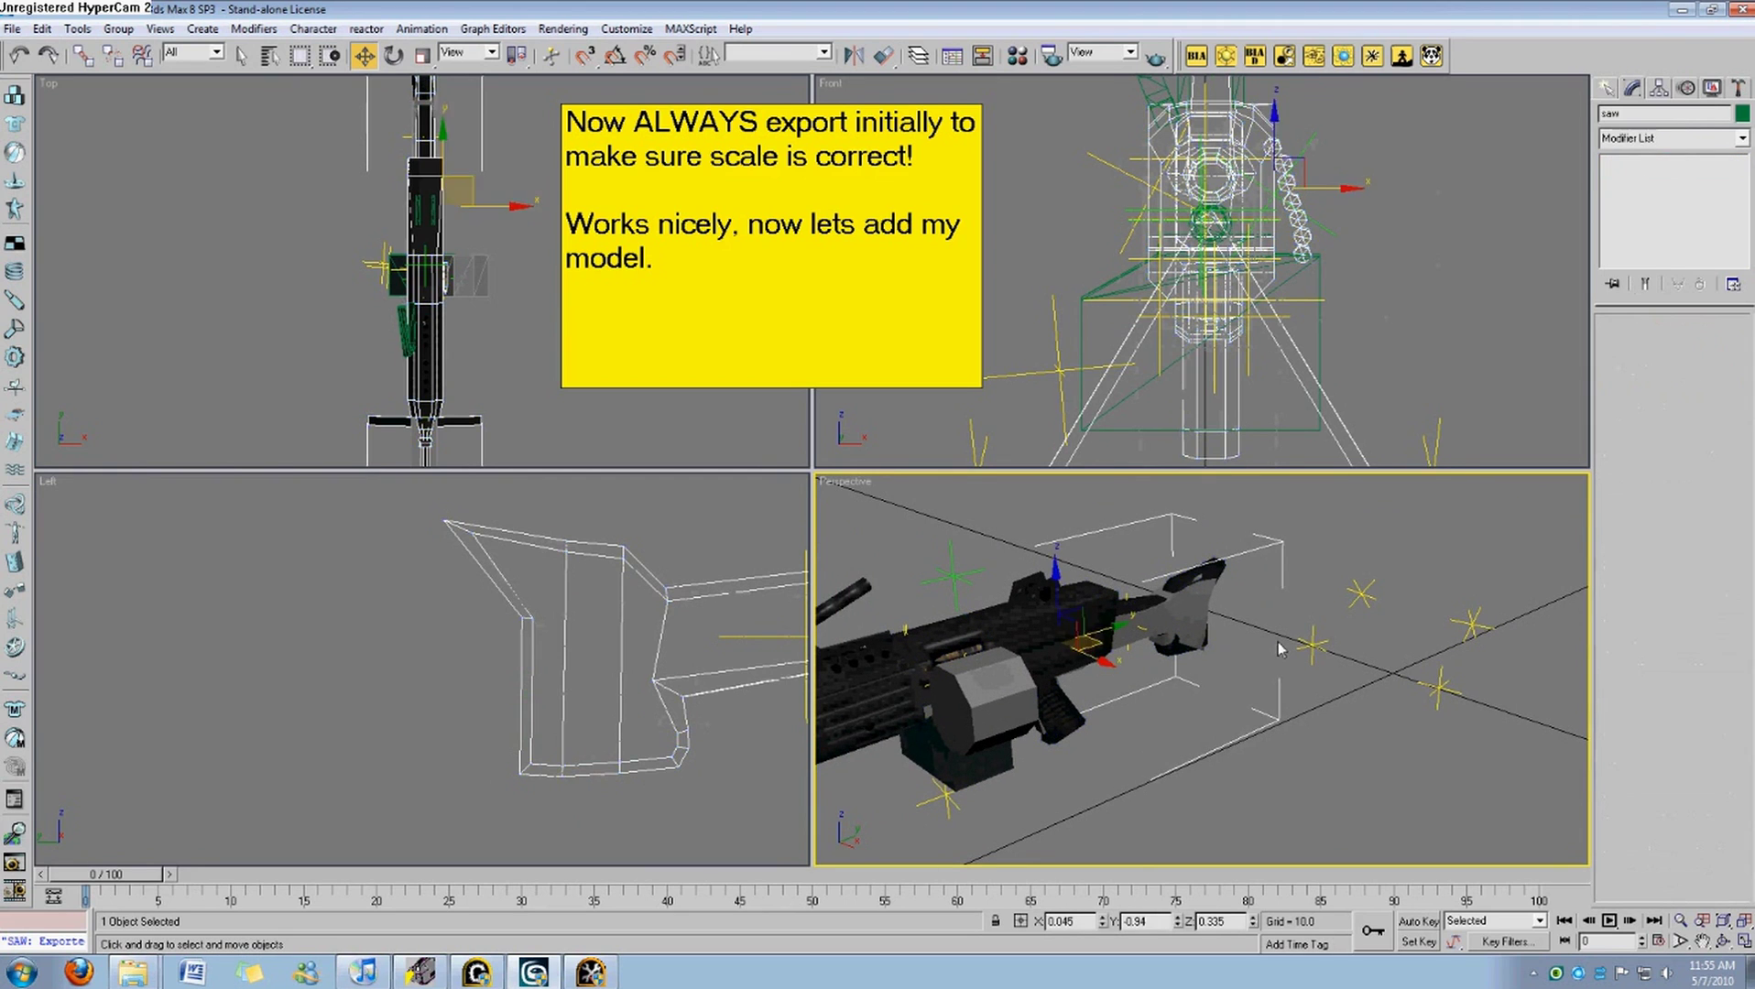
Isolate the saw object to inspect its stock and exit isolation again.
{"action": "left_click", "coordinate": [1205, 646]}
{"action": "left_click", "coordinate": [1223, 589]}
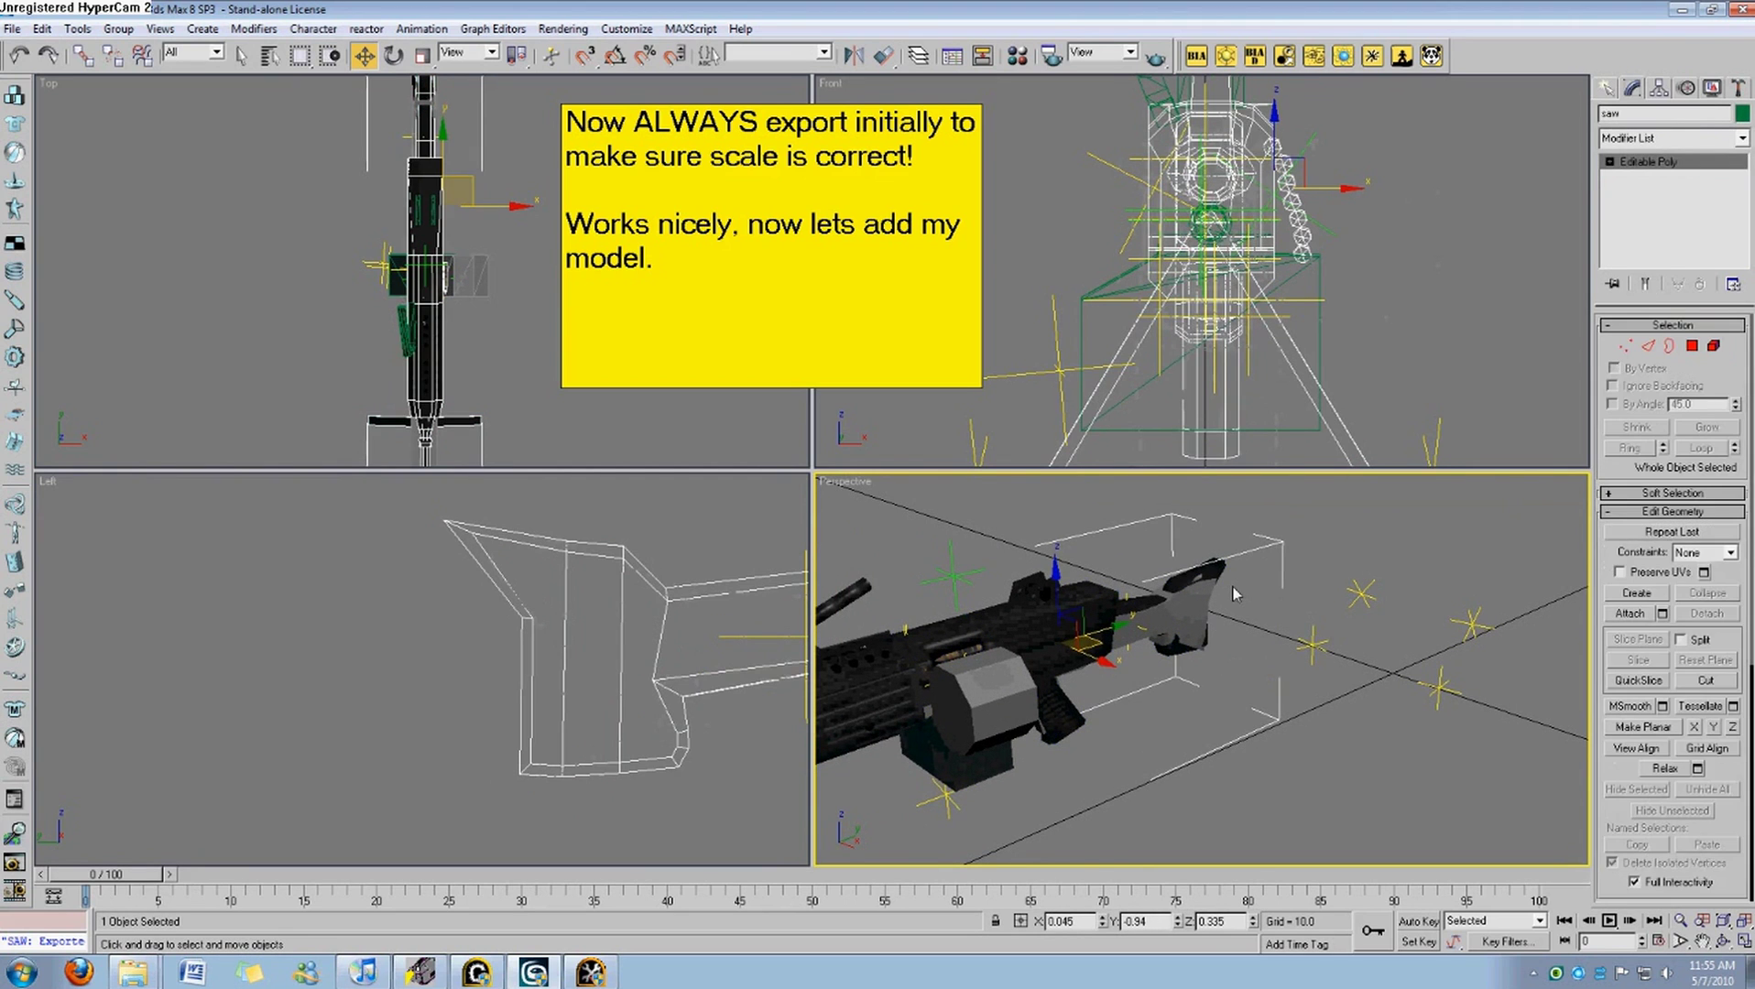
{"action": "key", "text": "alt+q"}
{"action": "middle_click_drag", "start_coordinate": [1489, 646], "coordinate": [1168, 705]}
{"action": "scroll", "coordinate": [1227, 687], "scroll_direction": "up", "scroll_amount": 3}
{"action": "scroll", "coordinate": [1195, 696], "scroll_direction": "down", "scroll_amount": 2}
{"action": "left_click", "coordinate": [878, 488]}
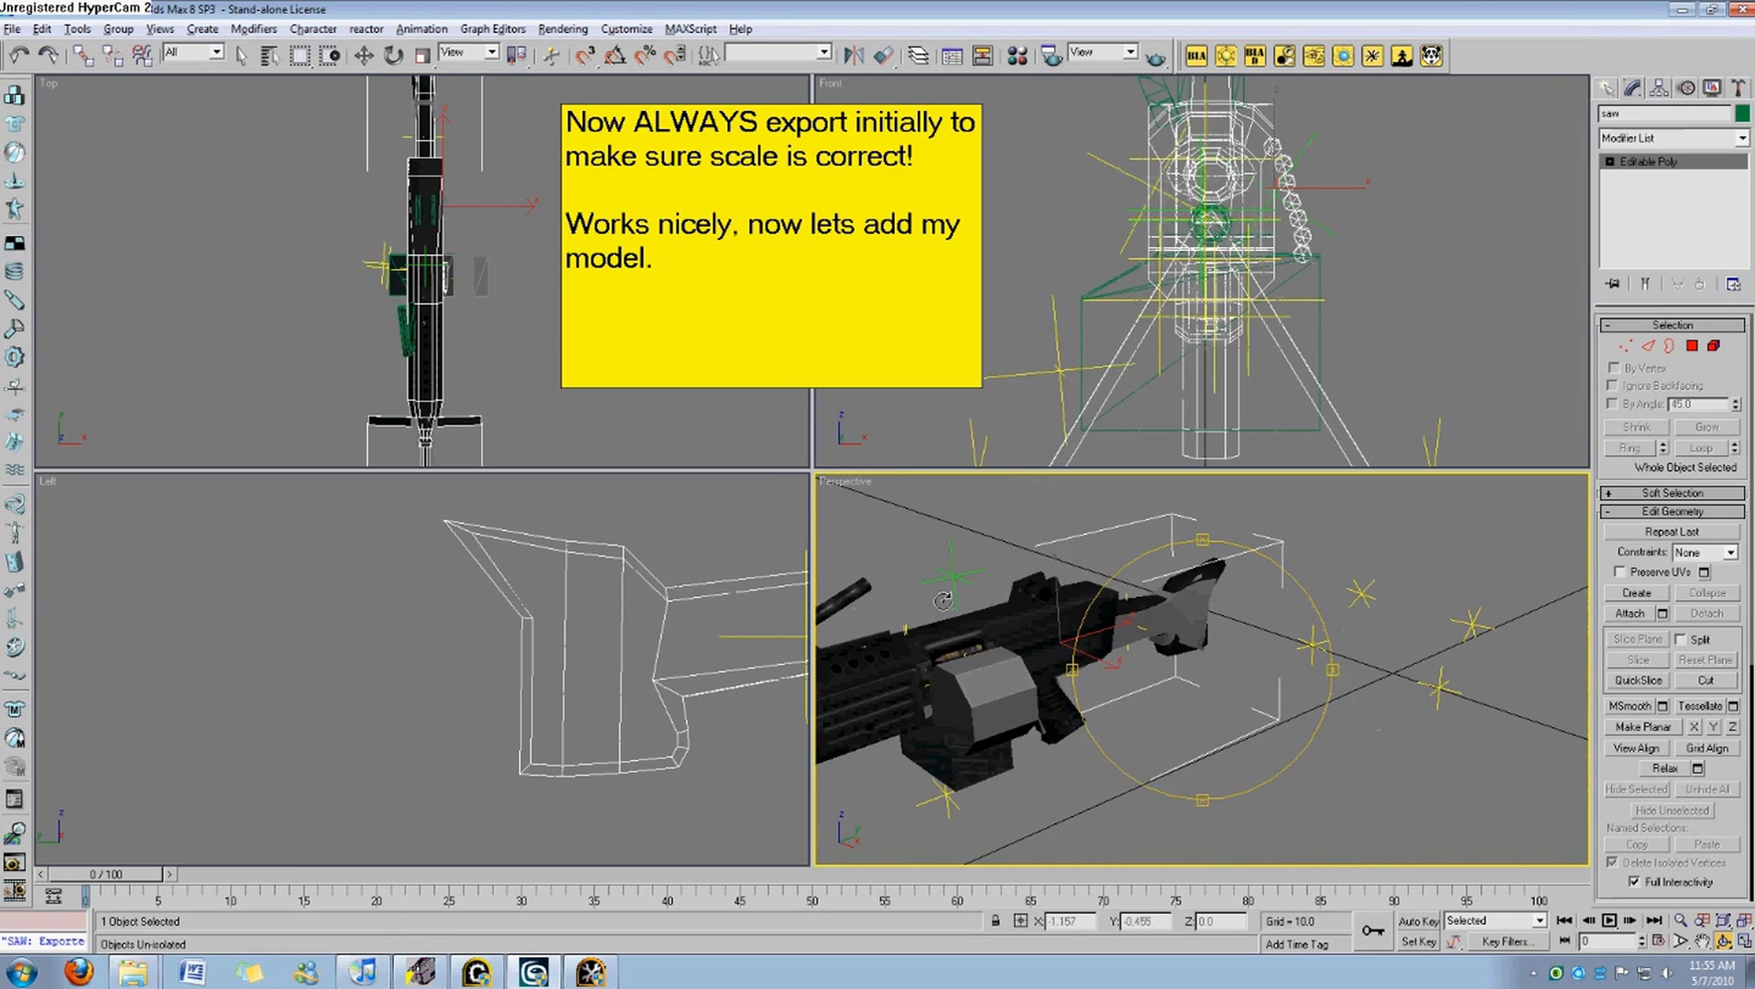
Select the four edges along the top rear of the saw's stock in the Left viewport.
{"action": "right_click", "coordinate": [462, 560]}
{"action": "left_click", "coordinate": [461, 560]}
{"action": "middle_click_drag", "start_coordinate": [492, 554], "coordinate": [502, 567]}
{"action": "left_click", "coordinate": [509, 553]}
{"action": "left_click", "coordinate": [1625, 346]}
{"action": "left_click", "coordinate": [1648, 346]}
{"action": "left_click_drag", "start_coordinate": [529, 565], "coordinate": [547, 533]}
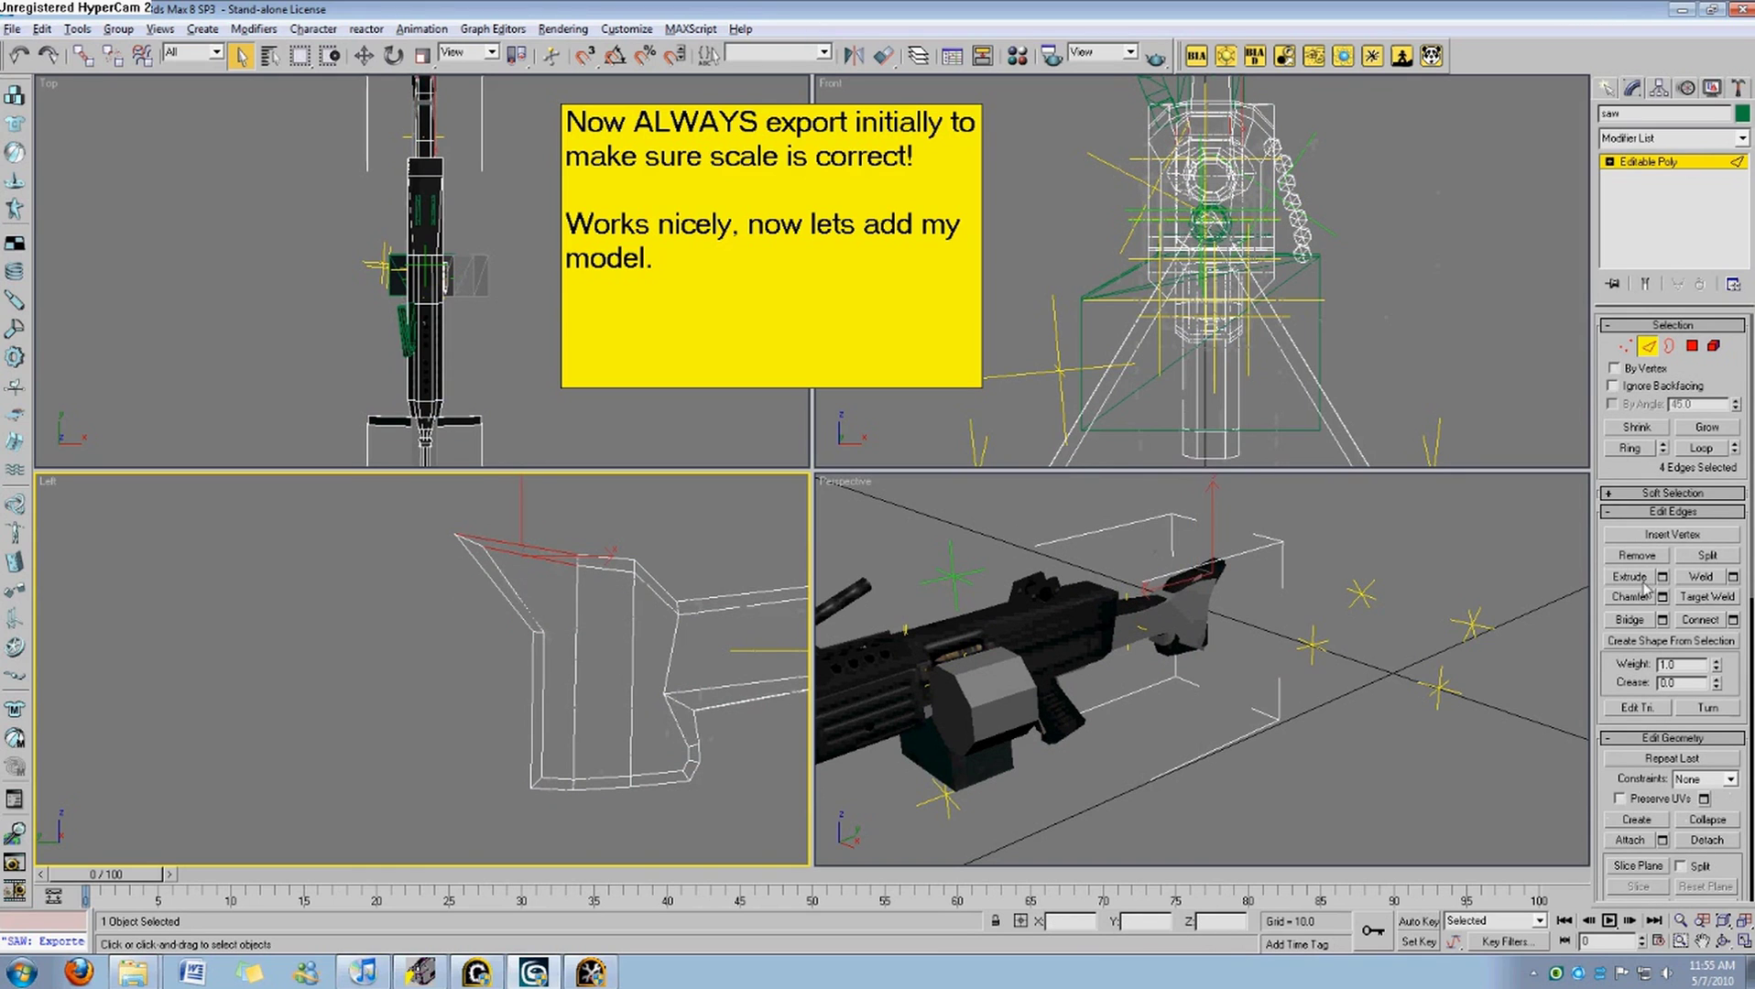
Move the stock's upper rear corner vertices inward toward the butt and adjust its lower rear corner vertices in the Left viewport.
{"action": "key", "text": "1"}
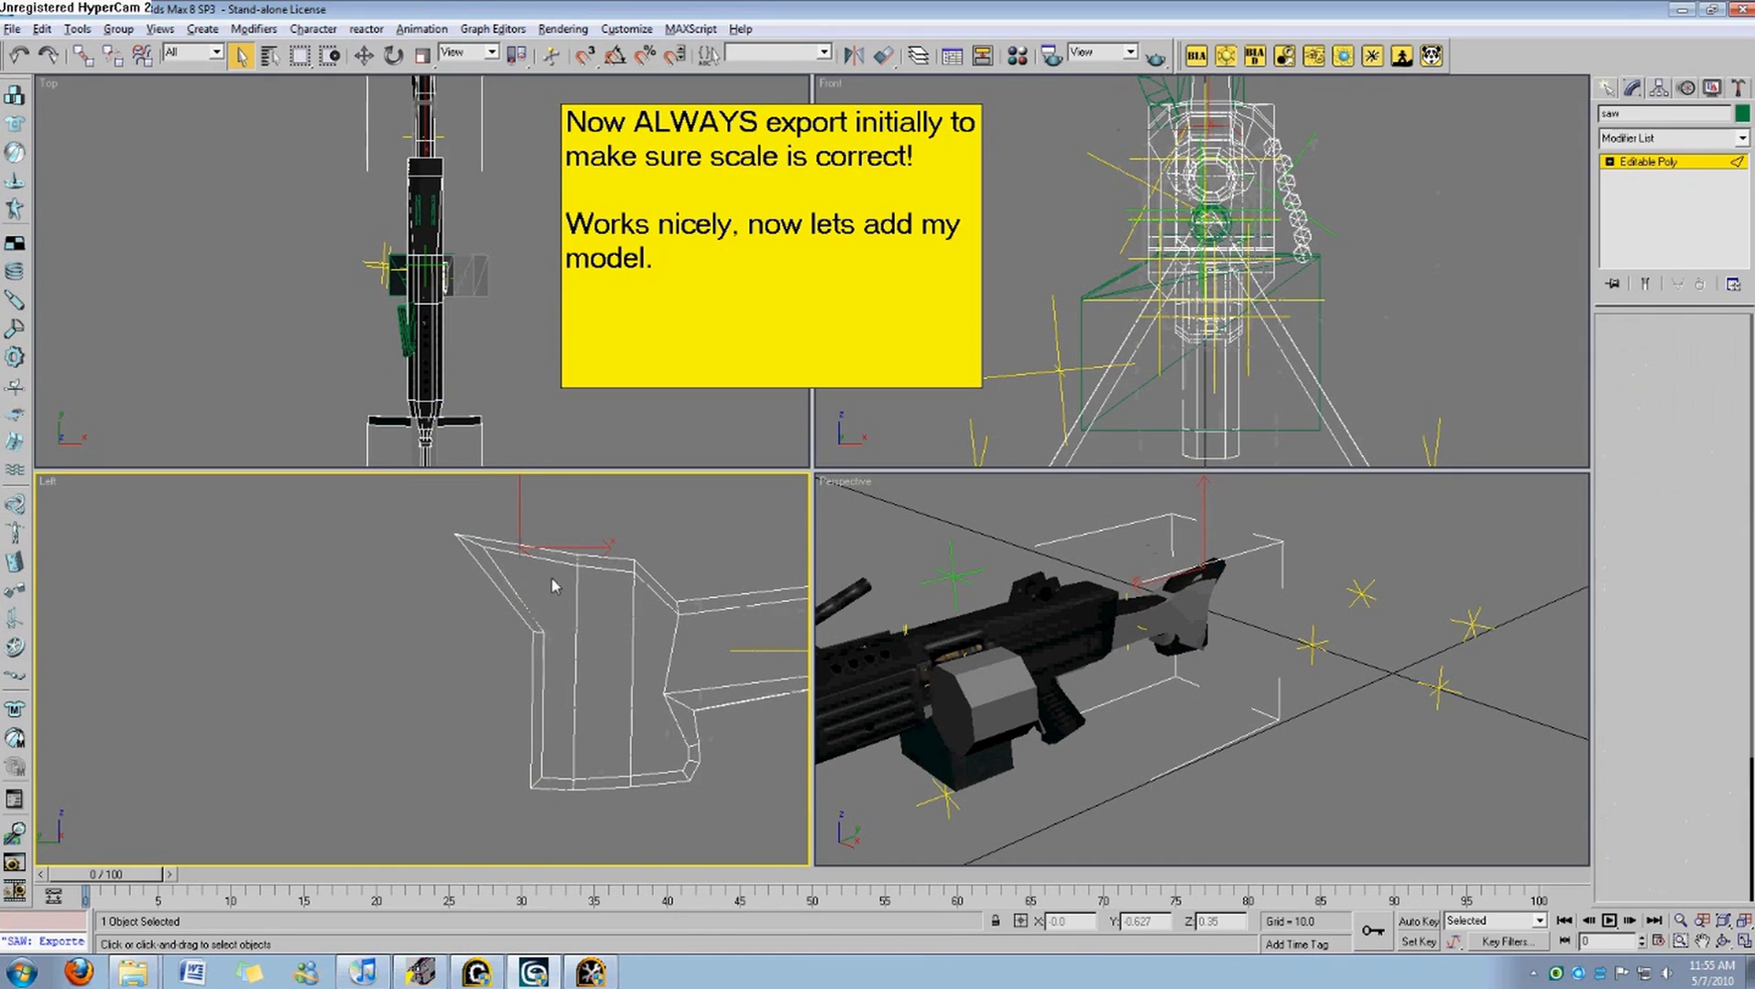
{"action": "left_click_drag", "start_coordinate": [508, 576], "coordinate": [546, 554]}
{"action": "key", "text": "w"}
{"action": "left_click", "coordinate": [520, 578]}
{"action": "left_click", "coordinate": [506, 593]}
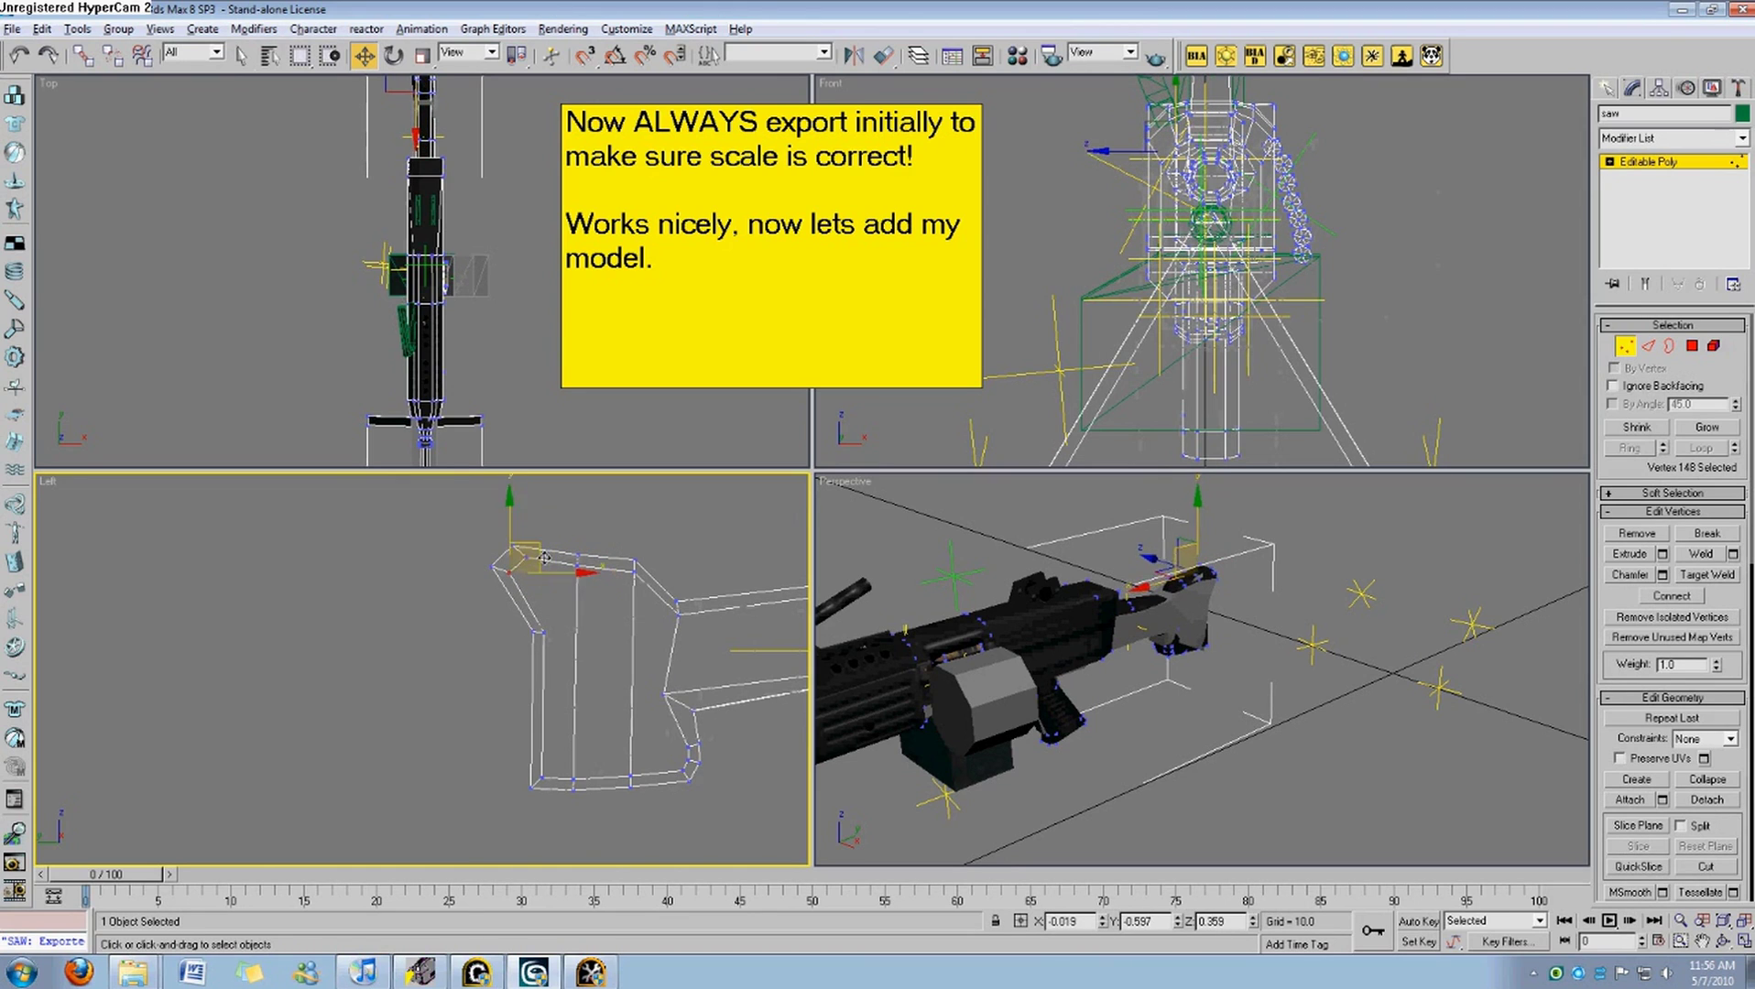
{"action": "mouse_move", "coordinate": [557, 818]}
{"action": "left_mouse_down"}
{"action": "mouse_move", "coordinate": [513, 768]}
{"action": "mouse_move", "coordinate": [570, 818]}
{"action": "left_mouse_up"}
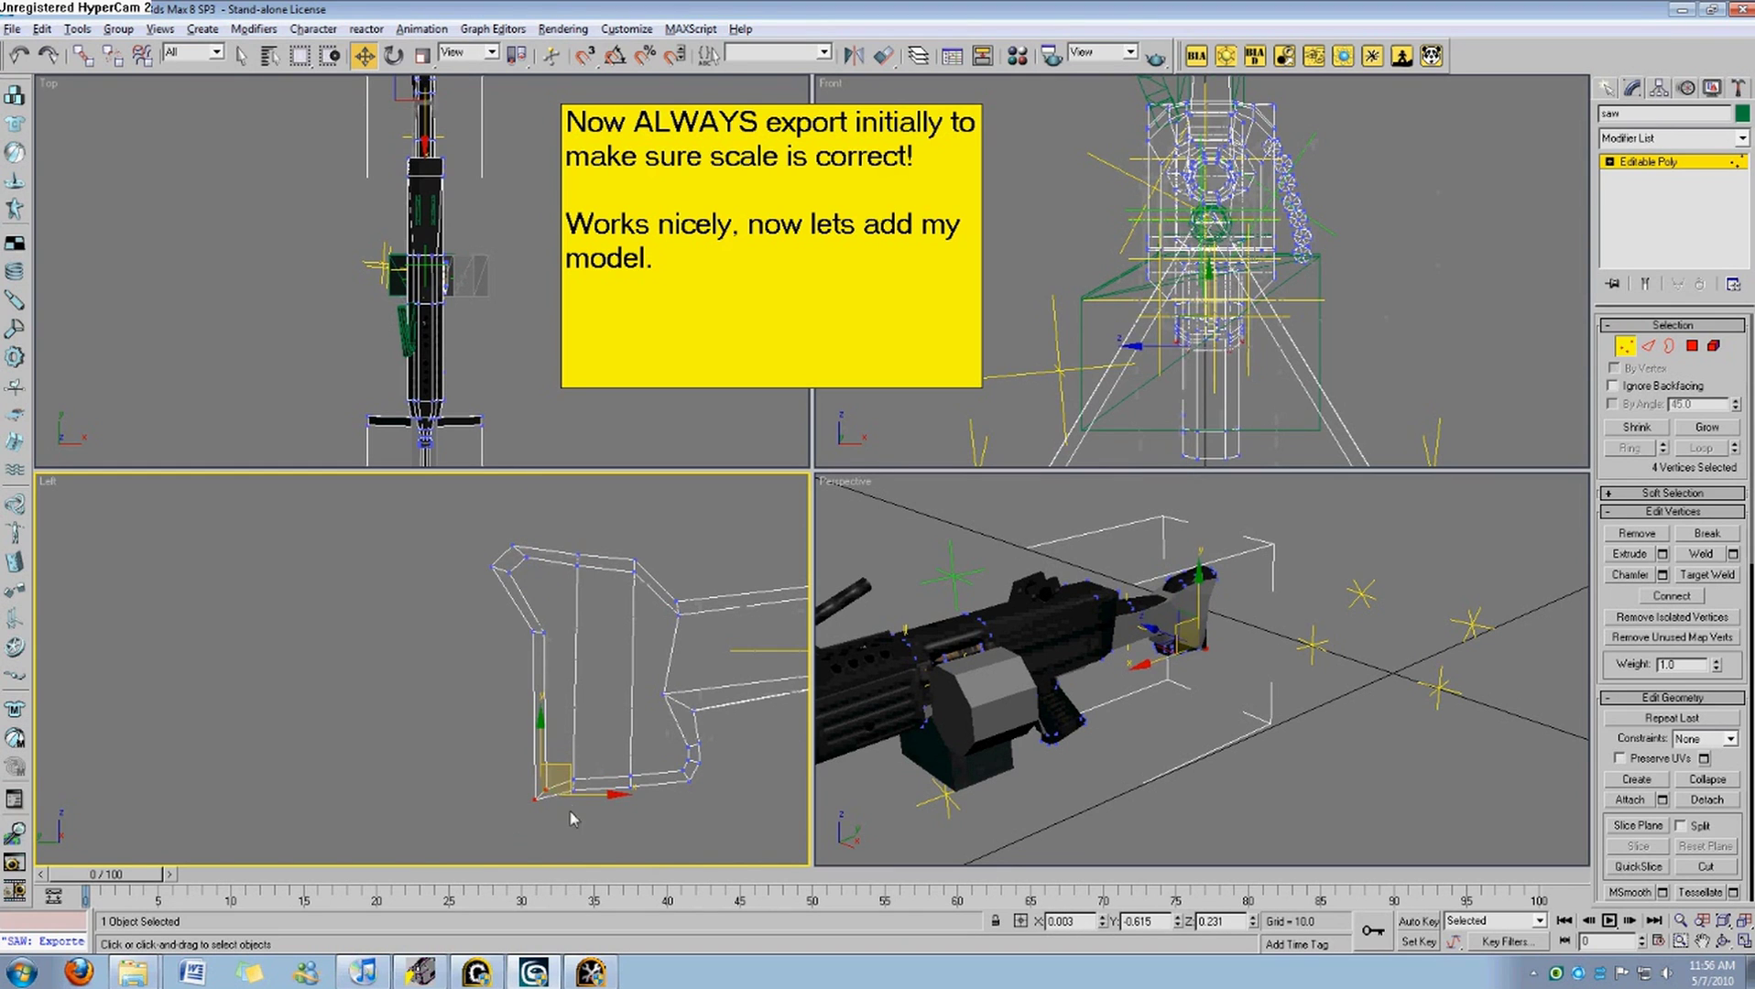
Clear the vertex selection, leave vertex editing and deselect the saw object.
{"action": "left_click", "coordinate": [756, 805]}
{"action": "scroll", "coordinate": [756, 804], "scroll_direction": "down", "scroll_amount": 3}
{"action": "middle_click_drag", "start_coordinate": [780, 752], "coordinate": [466, 718]}
{"action": "scroll", "coordinate": [713, 728], "scroll_direction": "down", "scroll_amount": 2}
{"action": "scroll", "coordinate": [466, 717], "scroll_direction": "down", "scroll_amount": 2}
{"action": "middle_click_drag", "start_coordinate": [572, 710], "coordinate": [541, 715]}
{"action": "scroll", "coordinate": [541, 716], "scroll_direction": "up", "scroll_amount": 2}
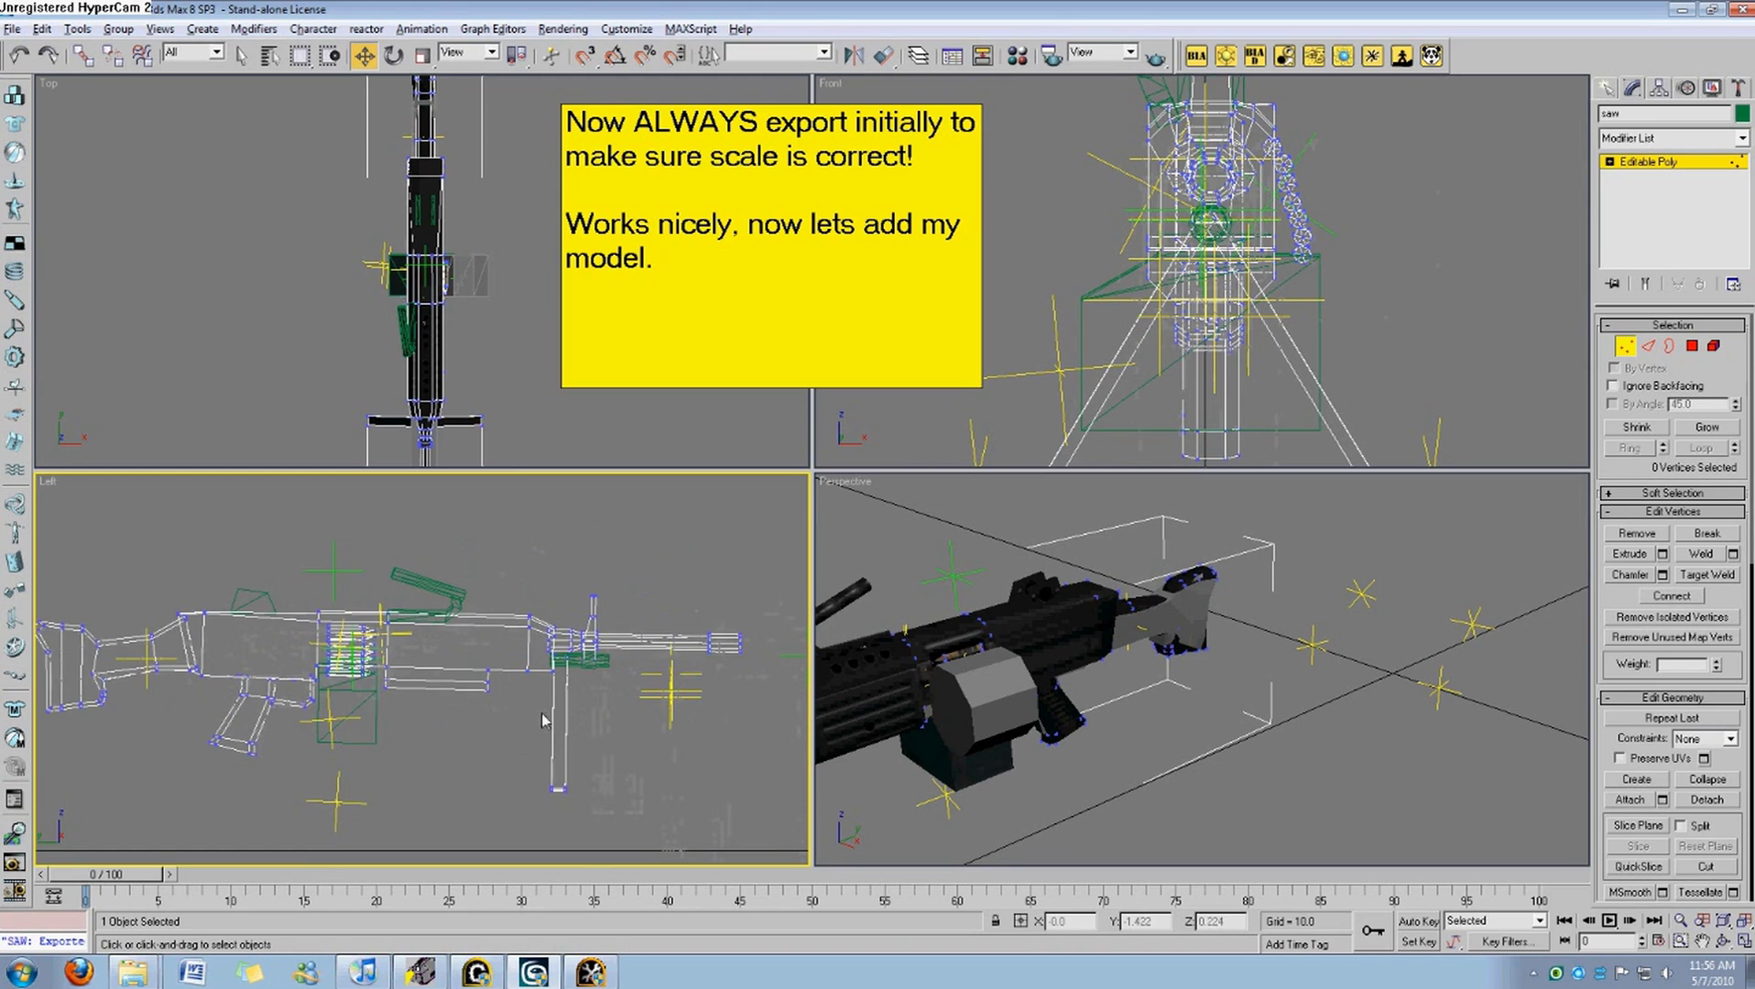
{"action": "left_click", "coordinate": [1629, 348]}
{"action": "left_click", "coordinate": [629, 648]}
Examine the whole SAW in the Left viewport from stock to barrel and check which object the magazine is.
{"action": "scroll", "coordinate": [589, 644], "scroll_direction": "up", "scroll_amount": 3}
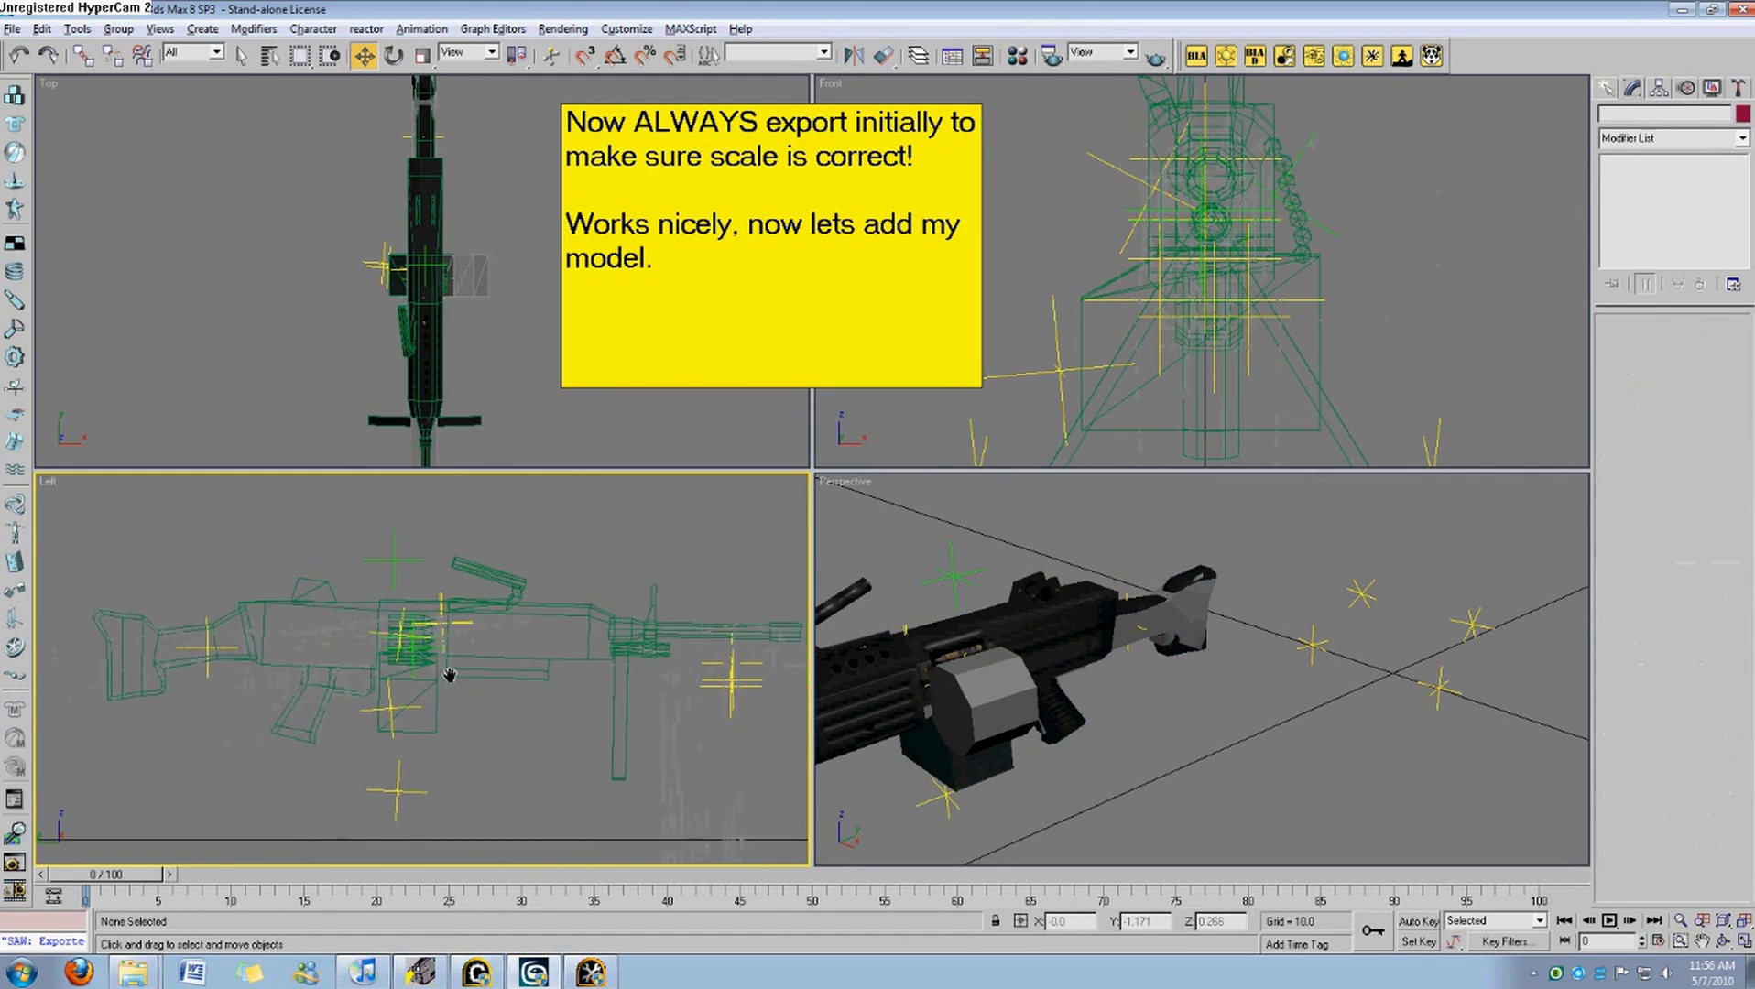
{"action": "middle_click_drag", "start_coordinate": [589, 644], "coordinate": [500, 518]}
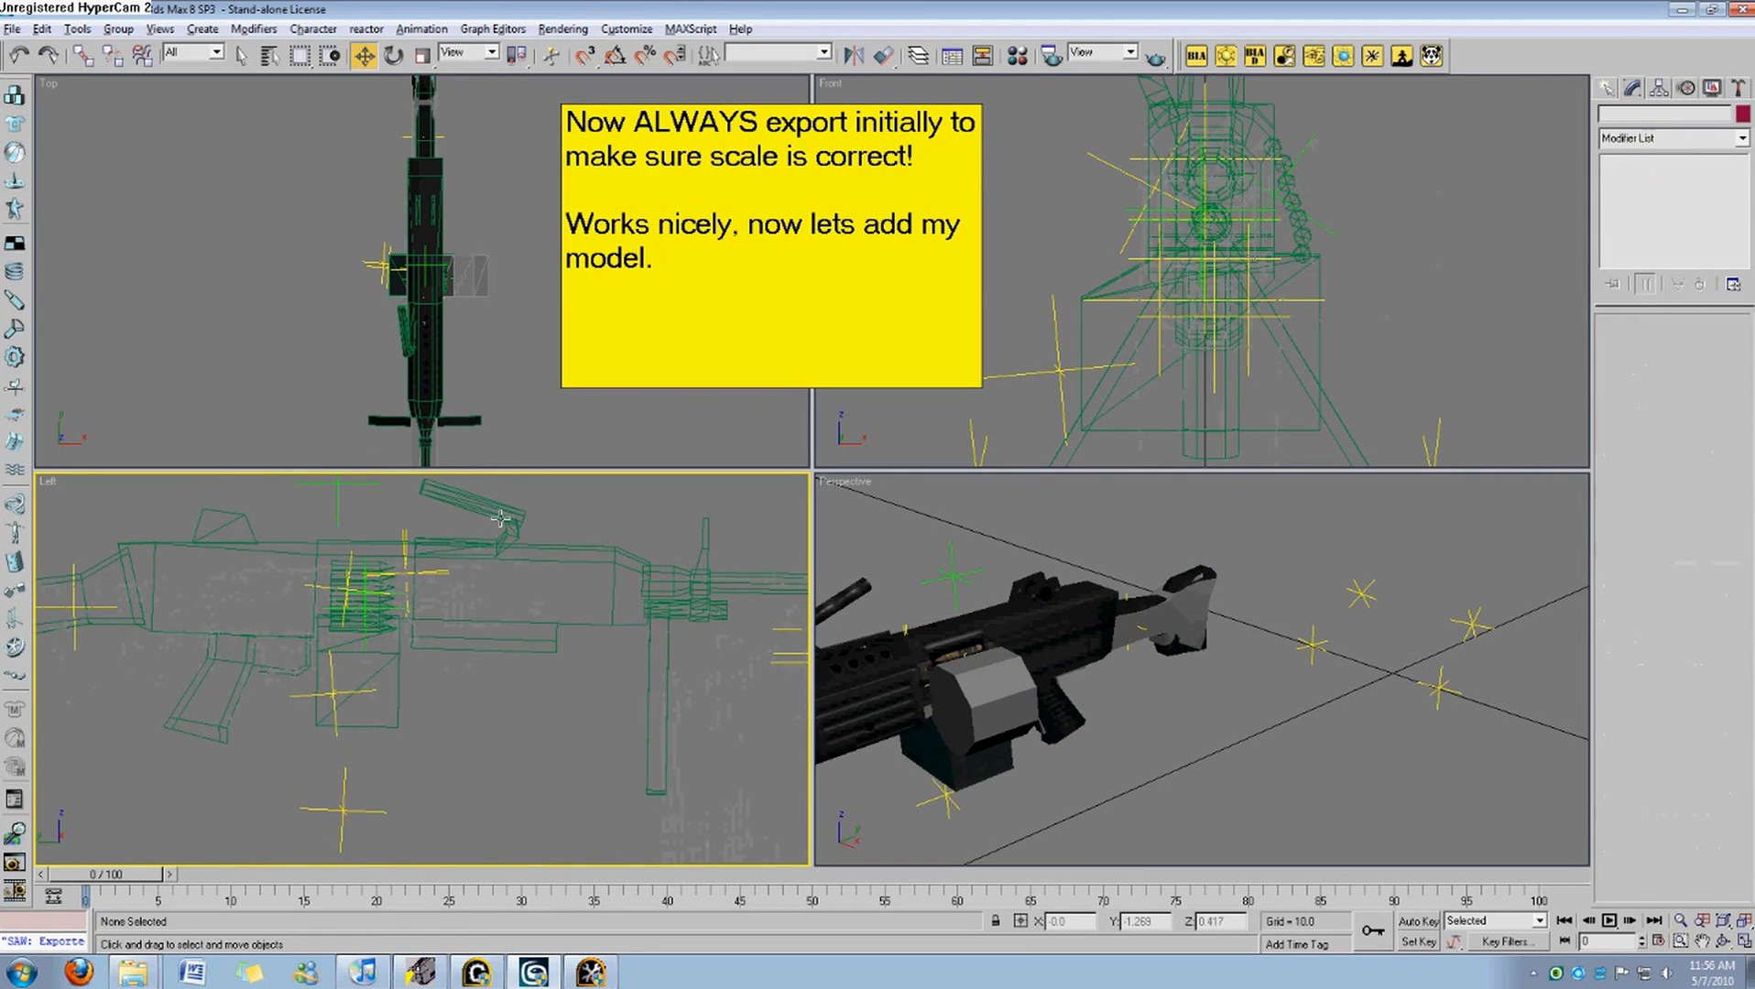
{"action": "middle_click_drag", "start_coordinate": [364, 564], "coordinate": [478, 574]}
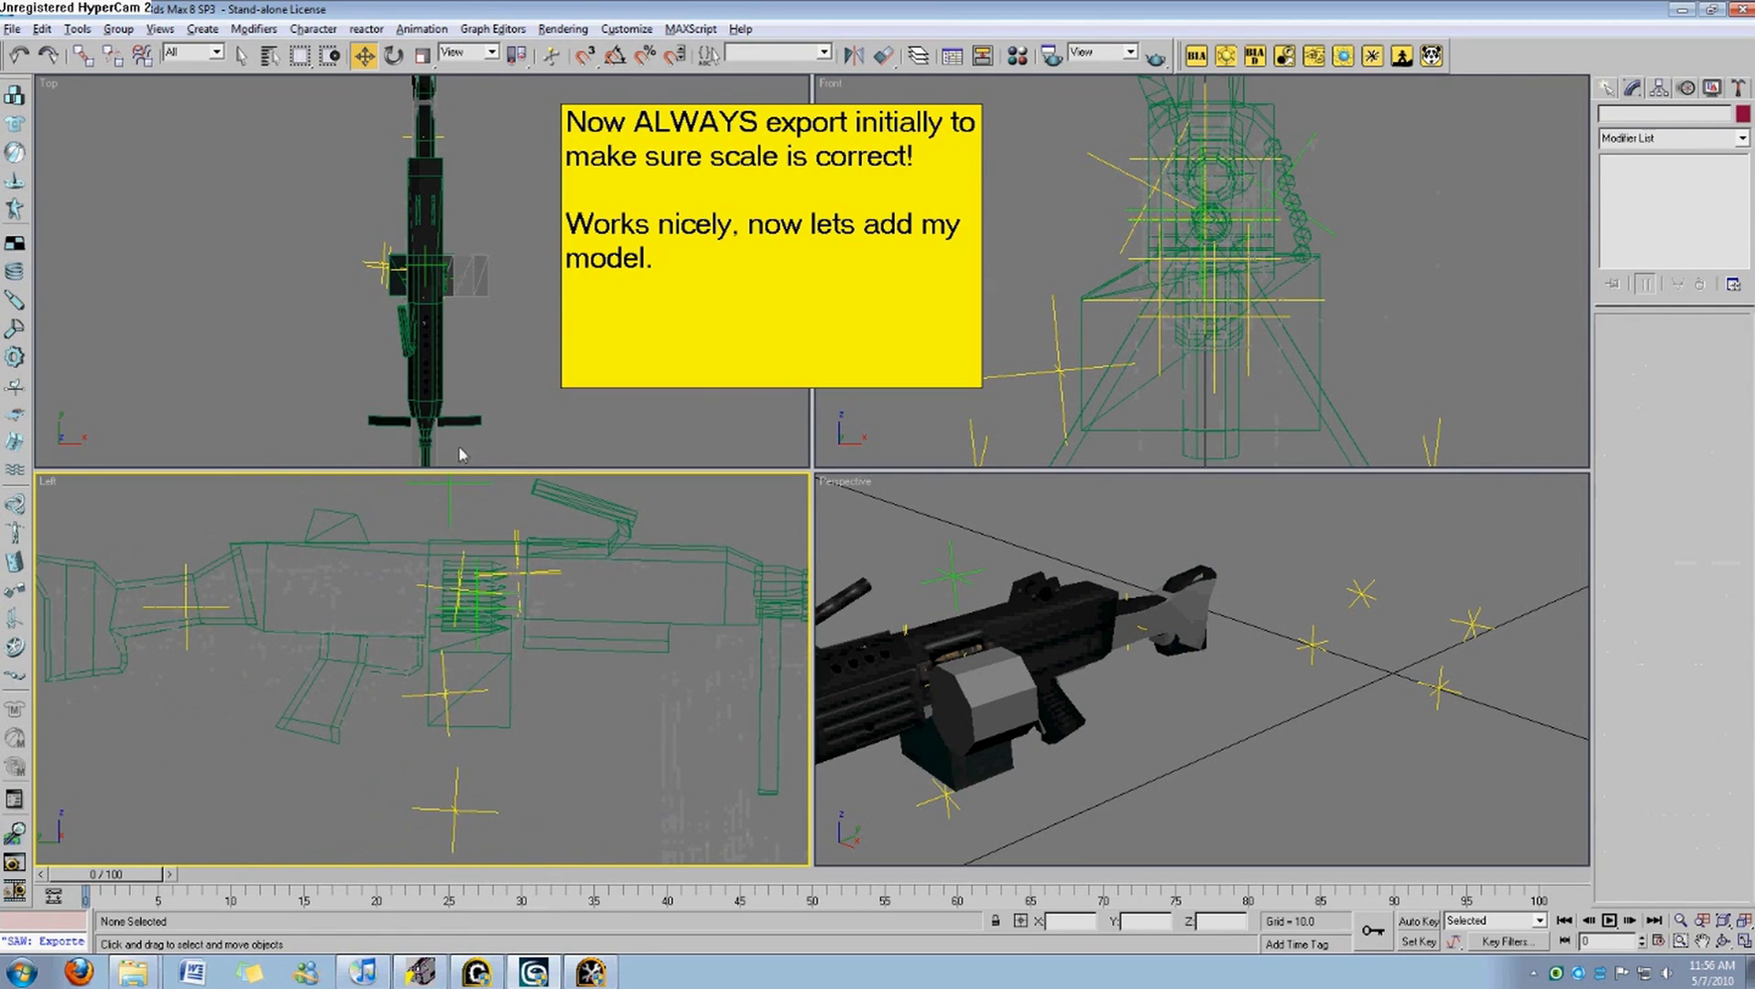
{"action": "middle_click_drag", "start_coordinate": [313, 615], "coordinate": [380, 612]}
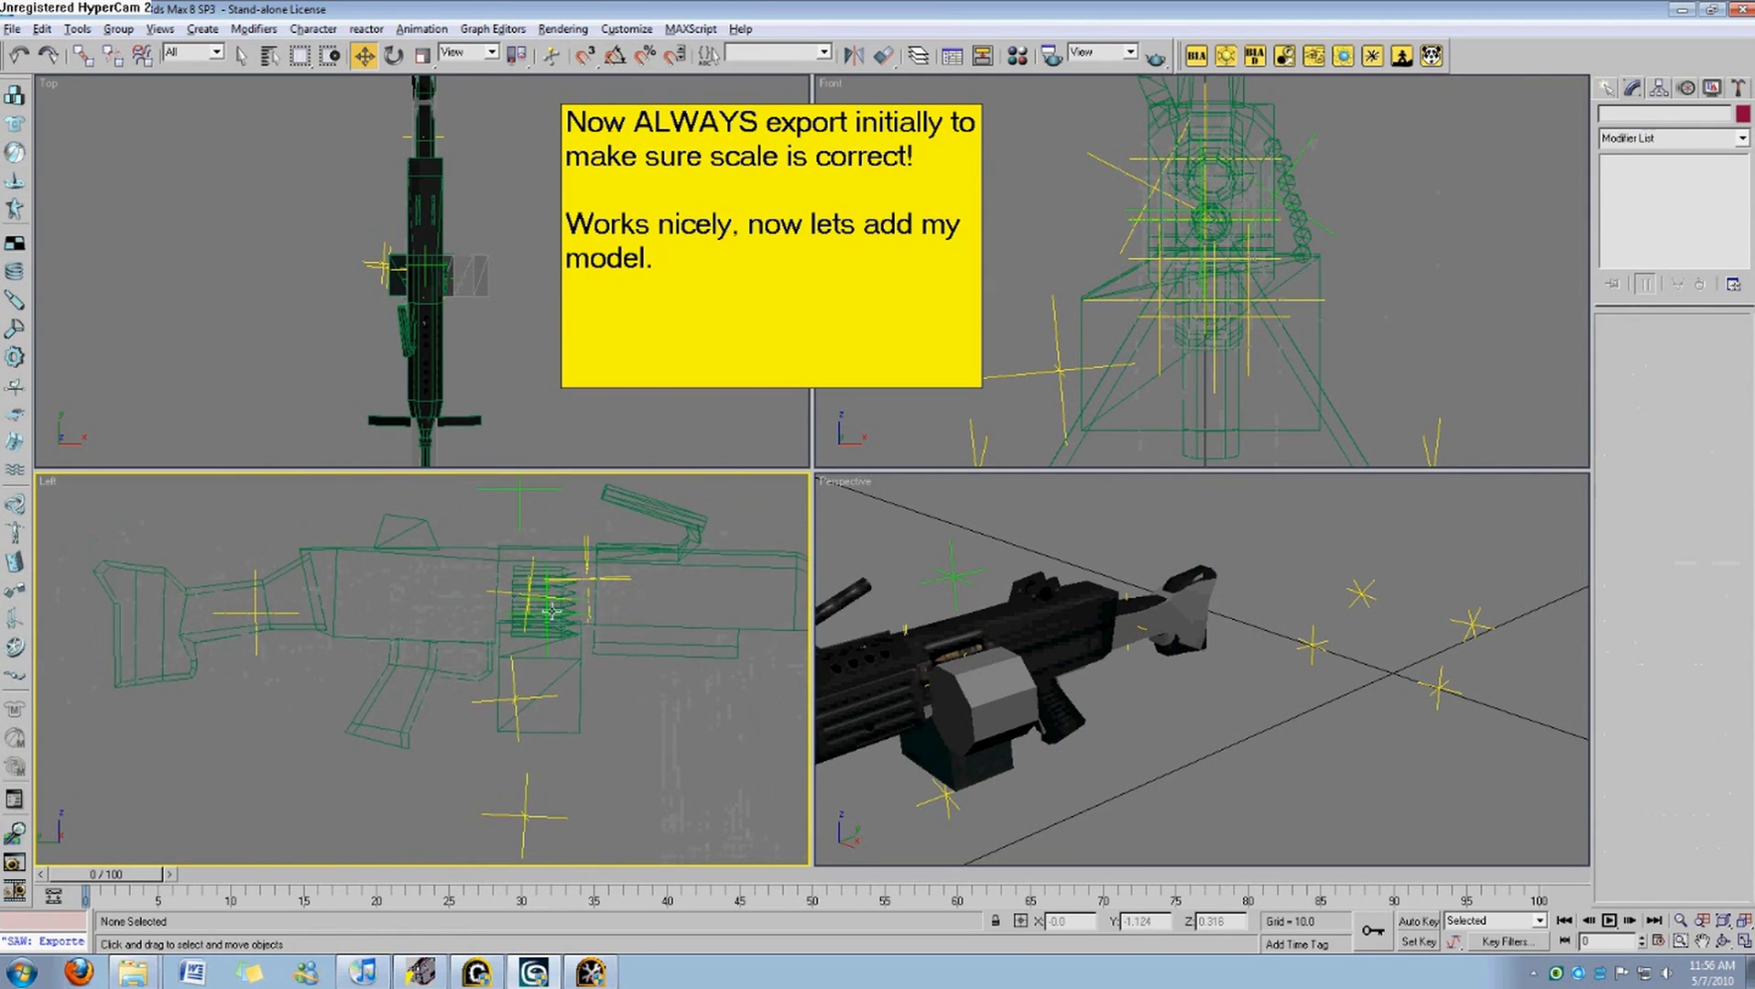
{"action": "middle_click_drag", "start_coordinate": [582, 612], "coordinate": [343, 618]}
{"action": "middle_click_drag", "start_coordinate": [522, 645], "coordinate": [243, 645]}
{"action": "middle_click_drag", "start_coordinate": [380, 647], "coordinate": [478, 654]}
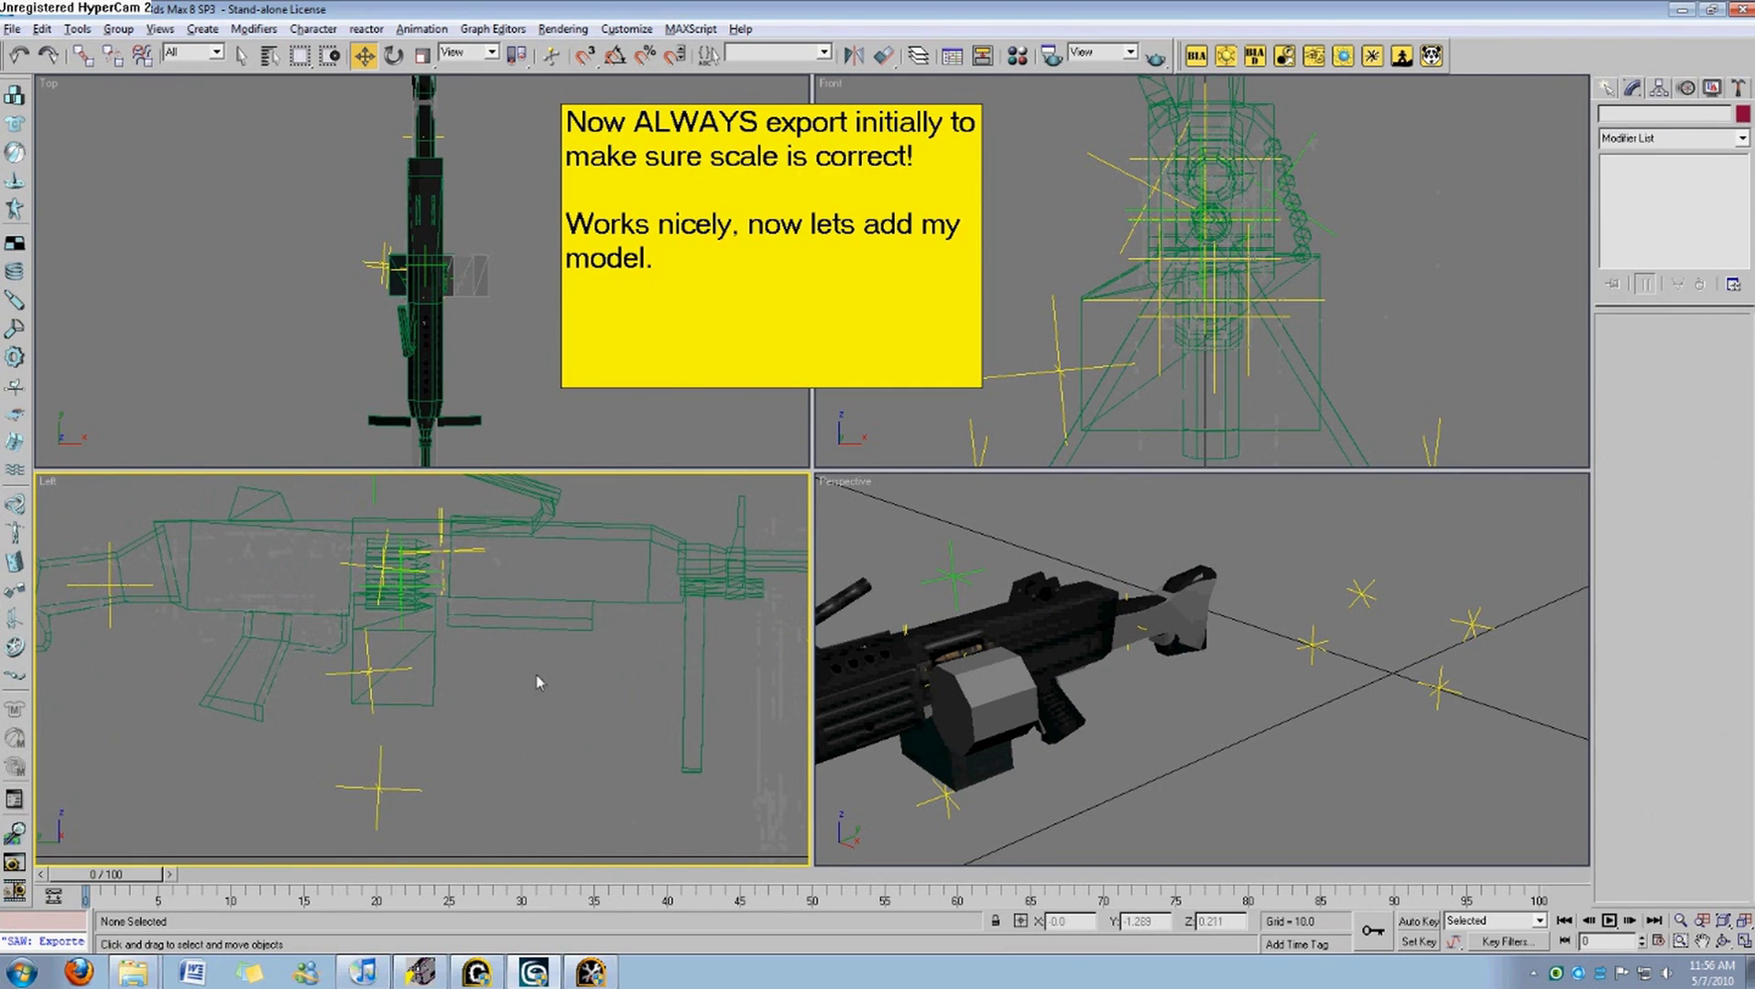
{"action": "left_click", "coordinate": [431, 667]}
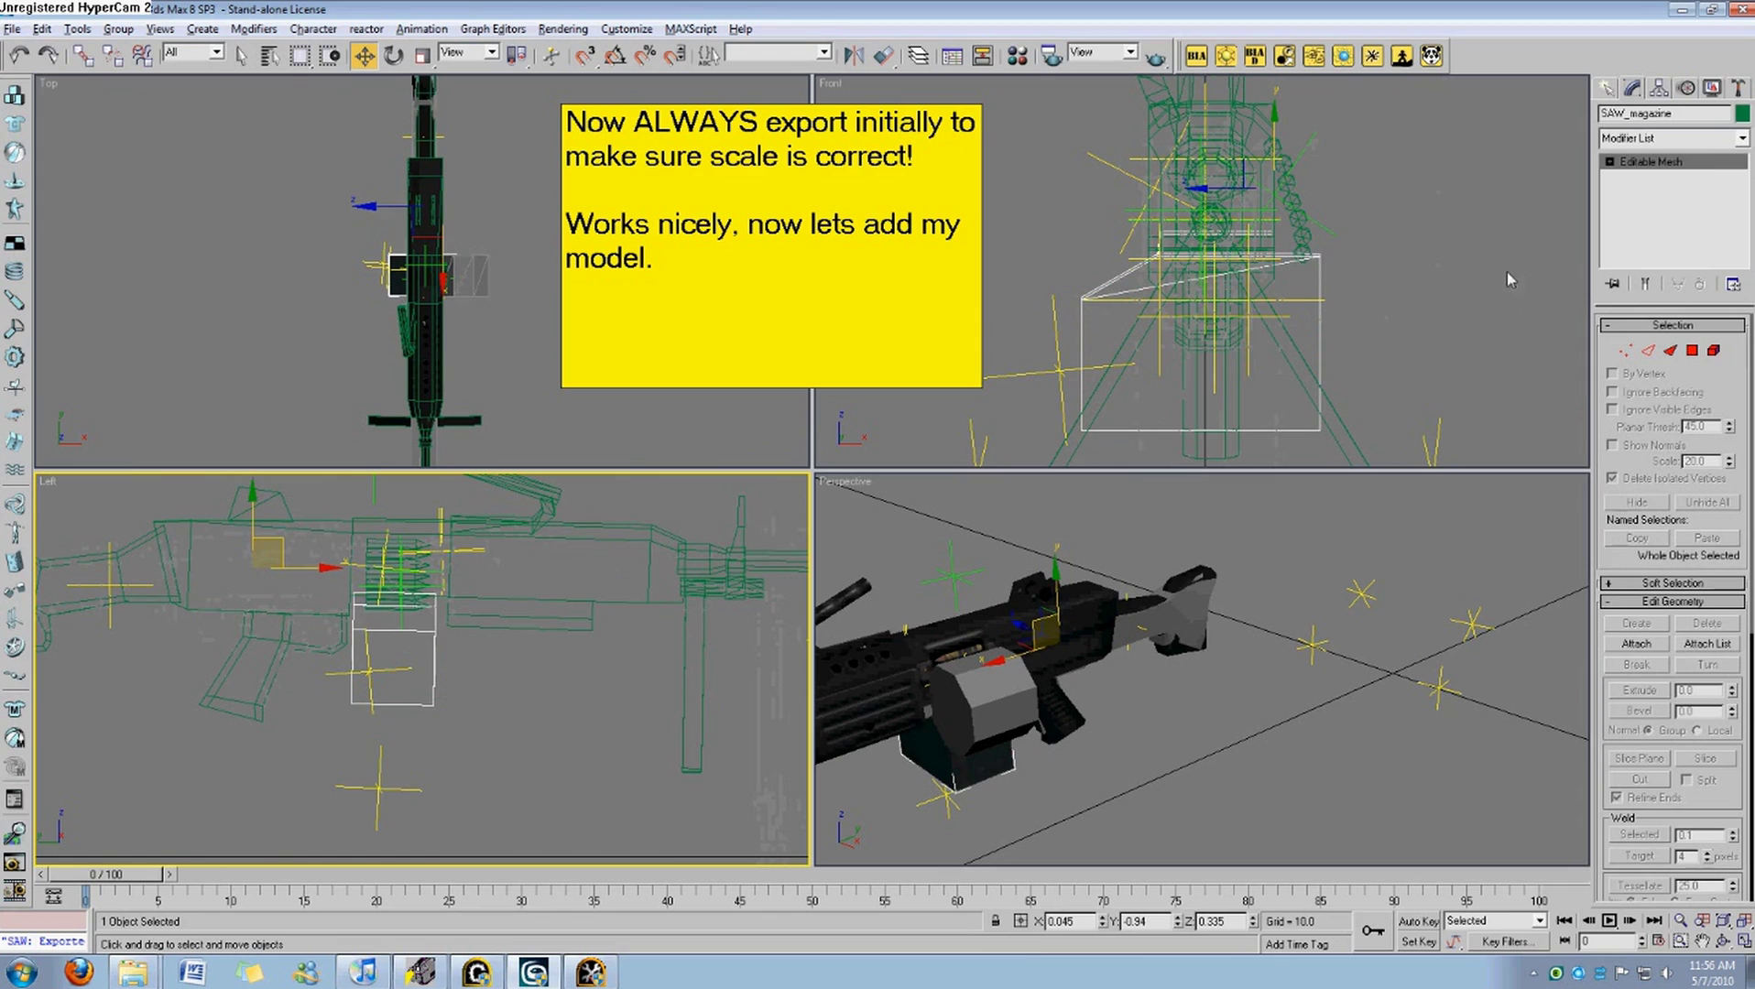
{"action": "left_click", "coordinate": [502, 678]}
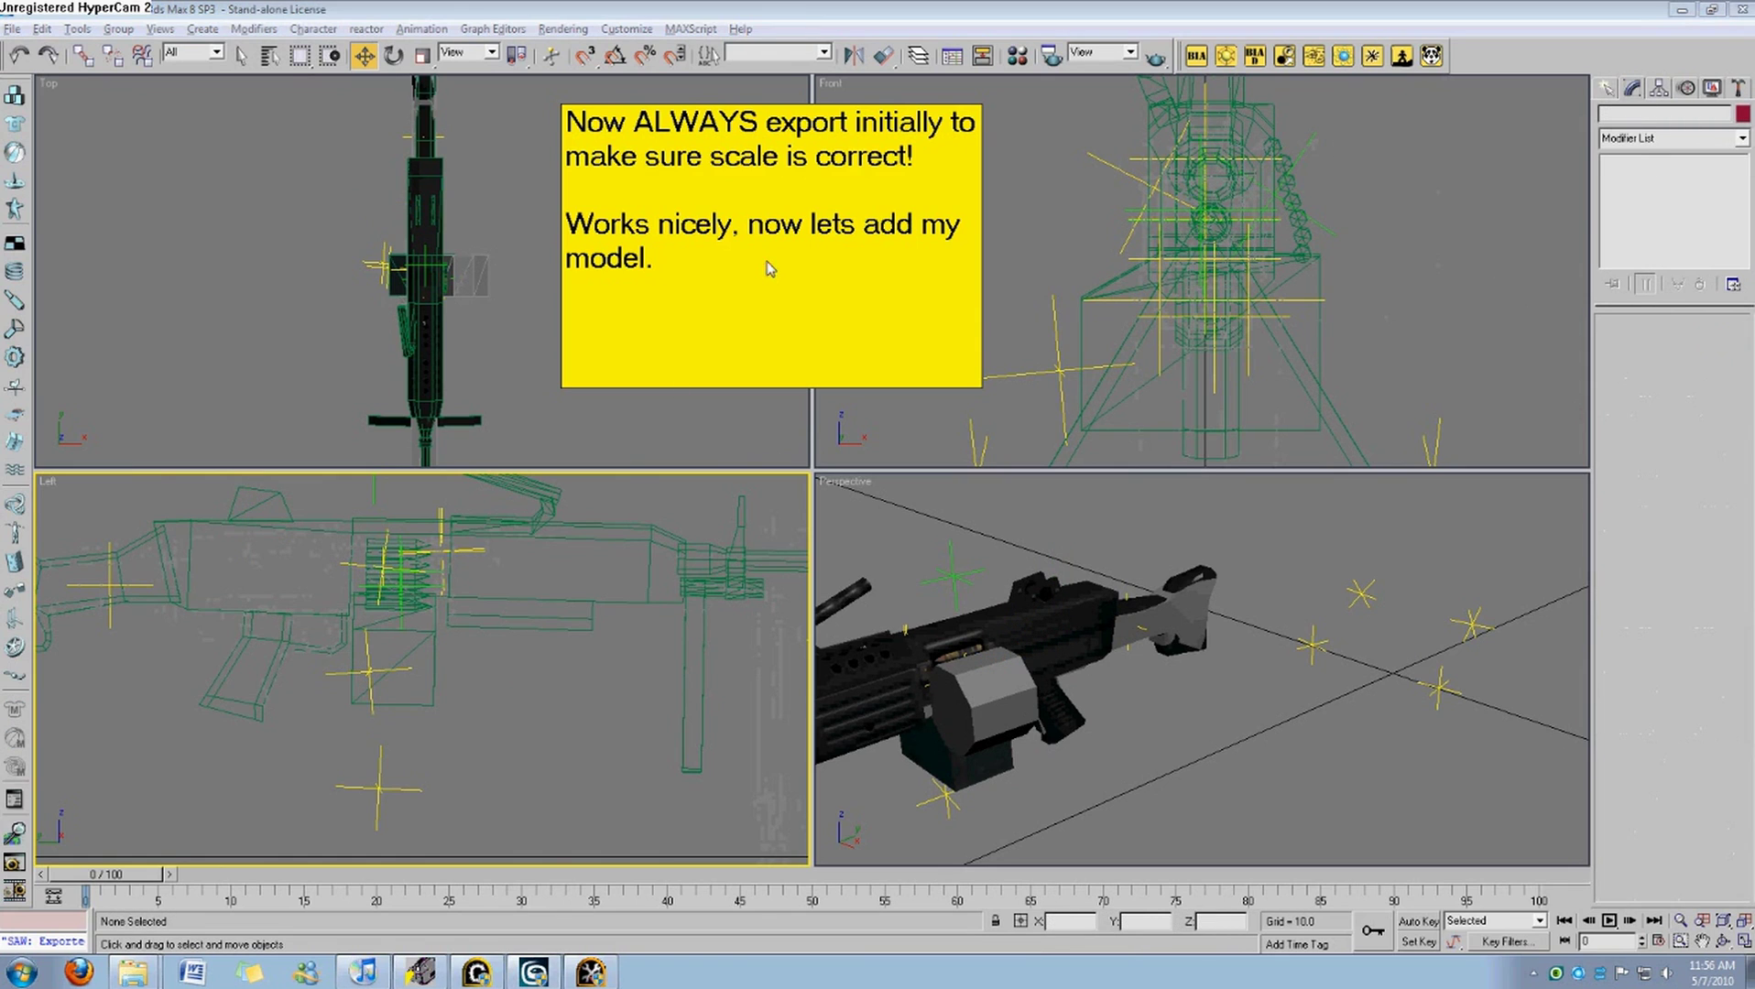
Replace the sticky note's second paragraph with "Now personally I use the skin modifier".
{"action": "double_click", "coordinate": [777, 270]}
{"action": "left_click", "coordinate": [737, 285]}
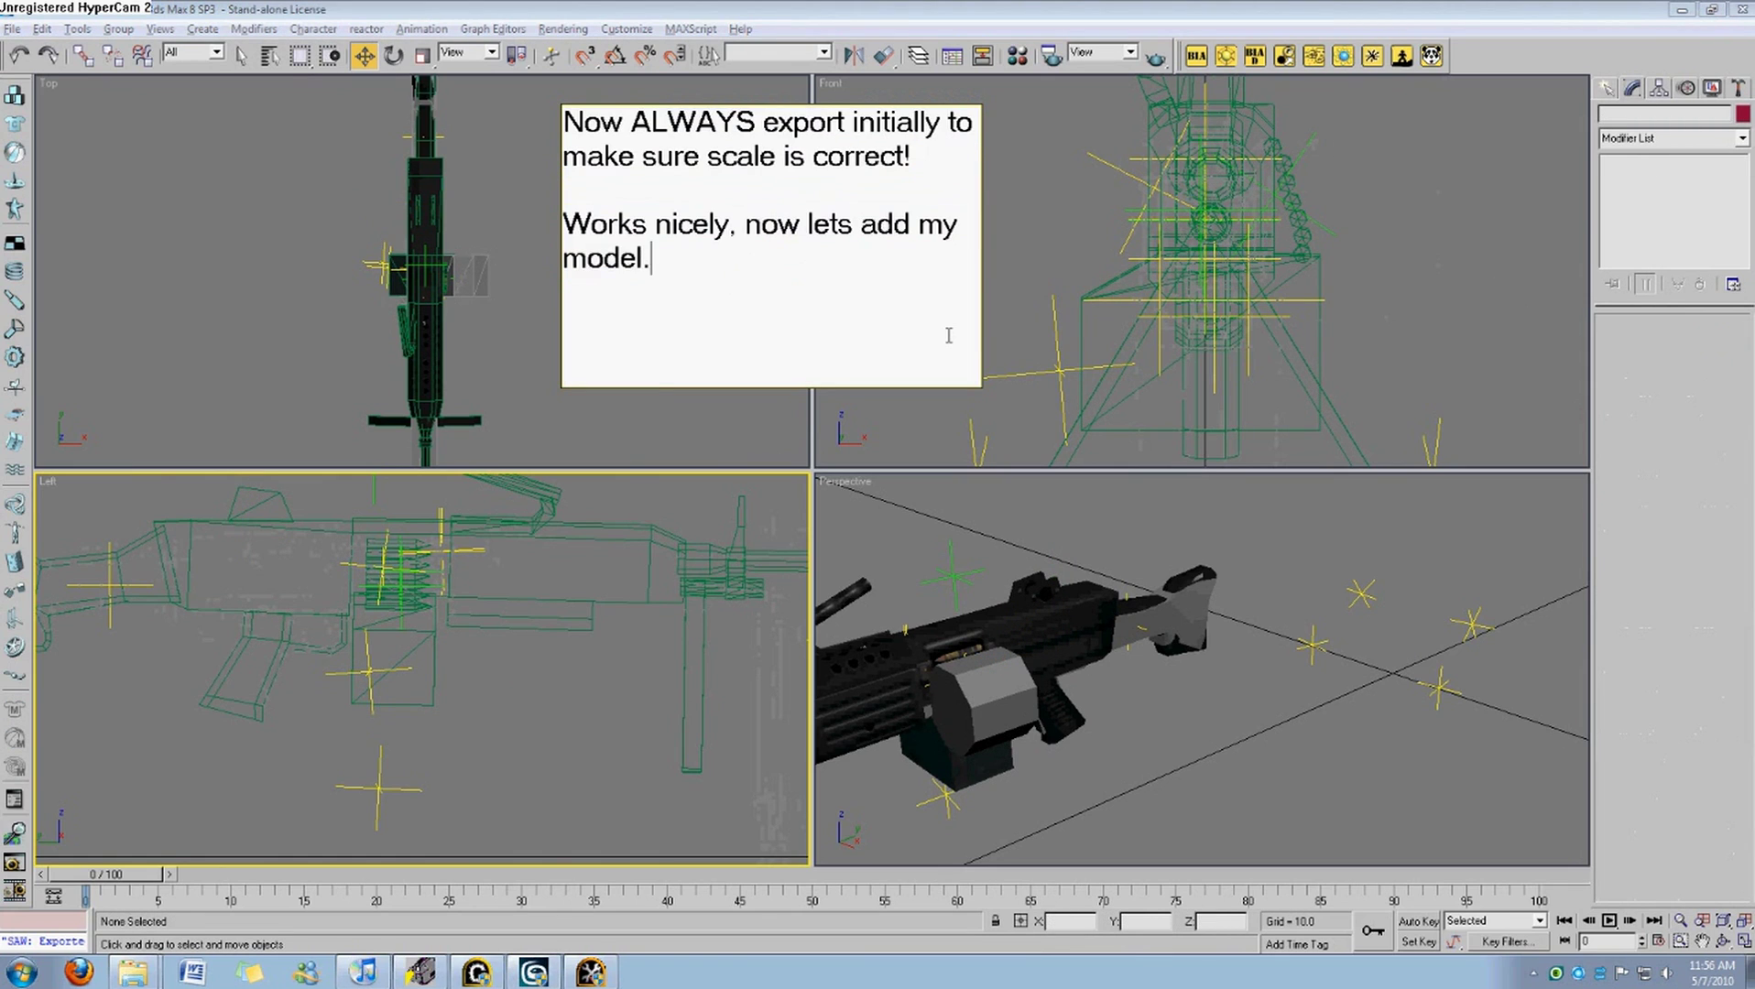
{"action": "key", "text": "shift+Up"}
{"action": "key", "text": "shift+Home"}
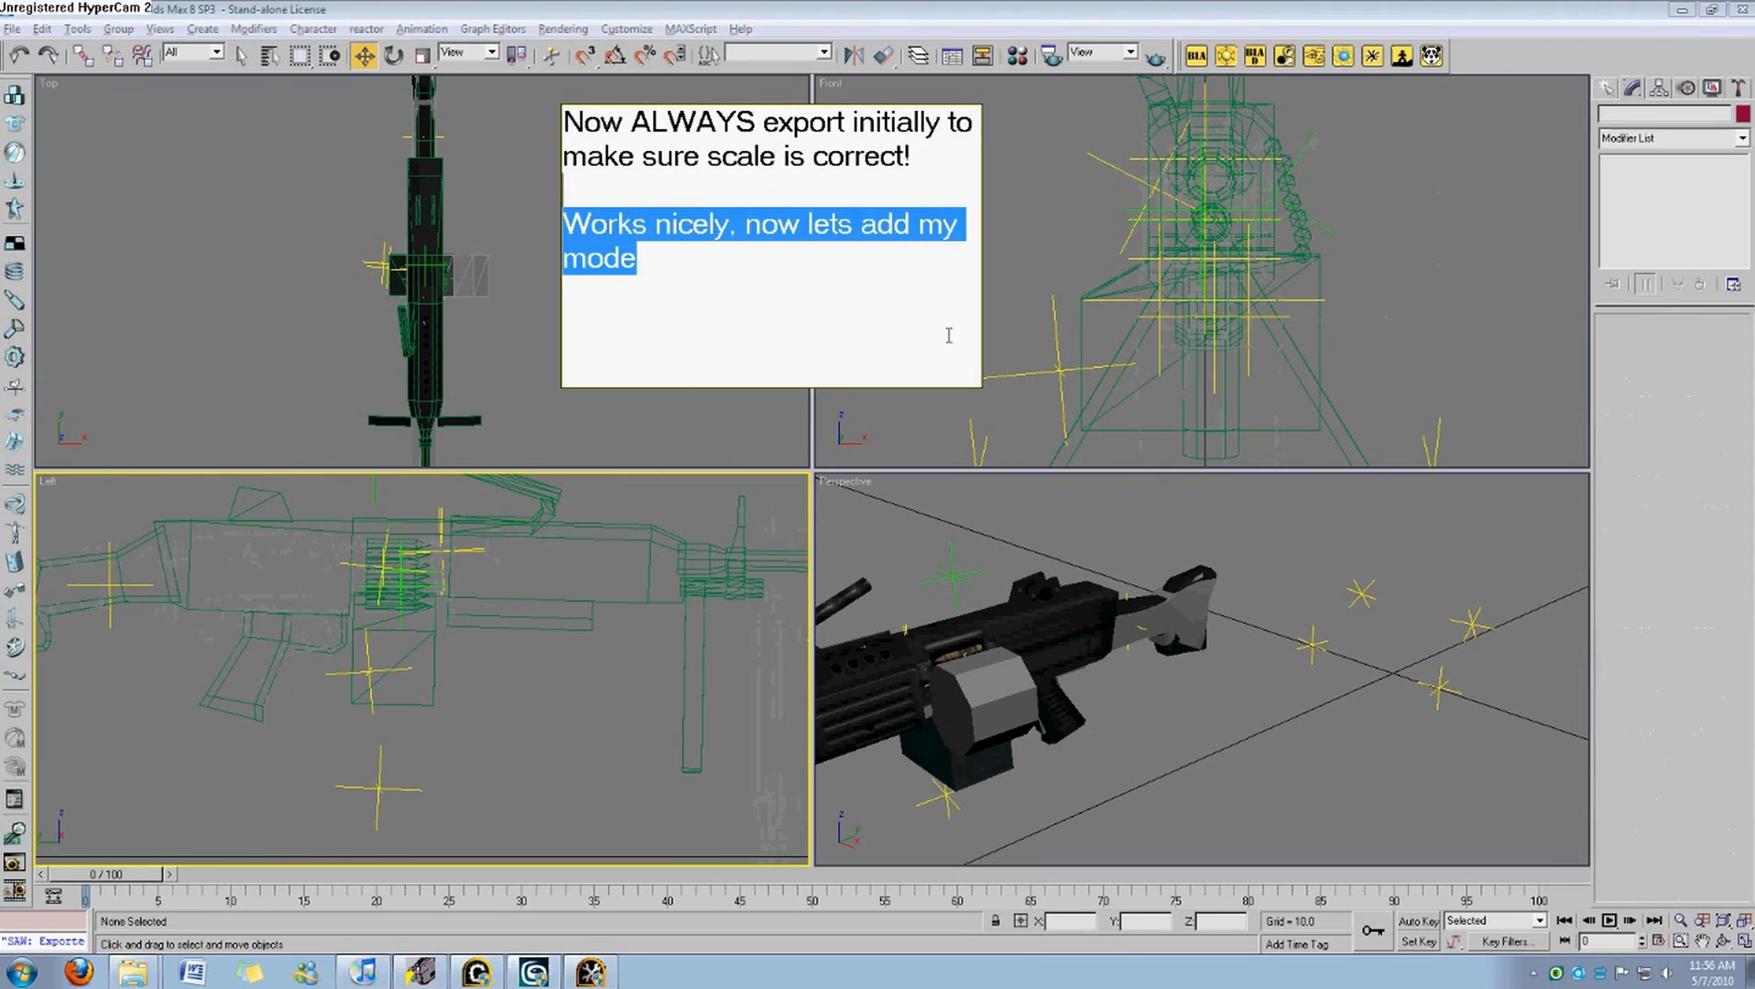
{"action": "key", "text": "BackSpace"}
{"action": "type", "text": "Now "}
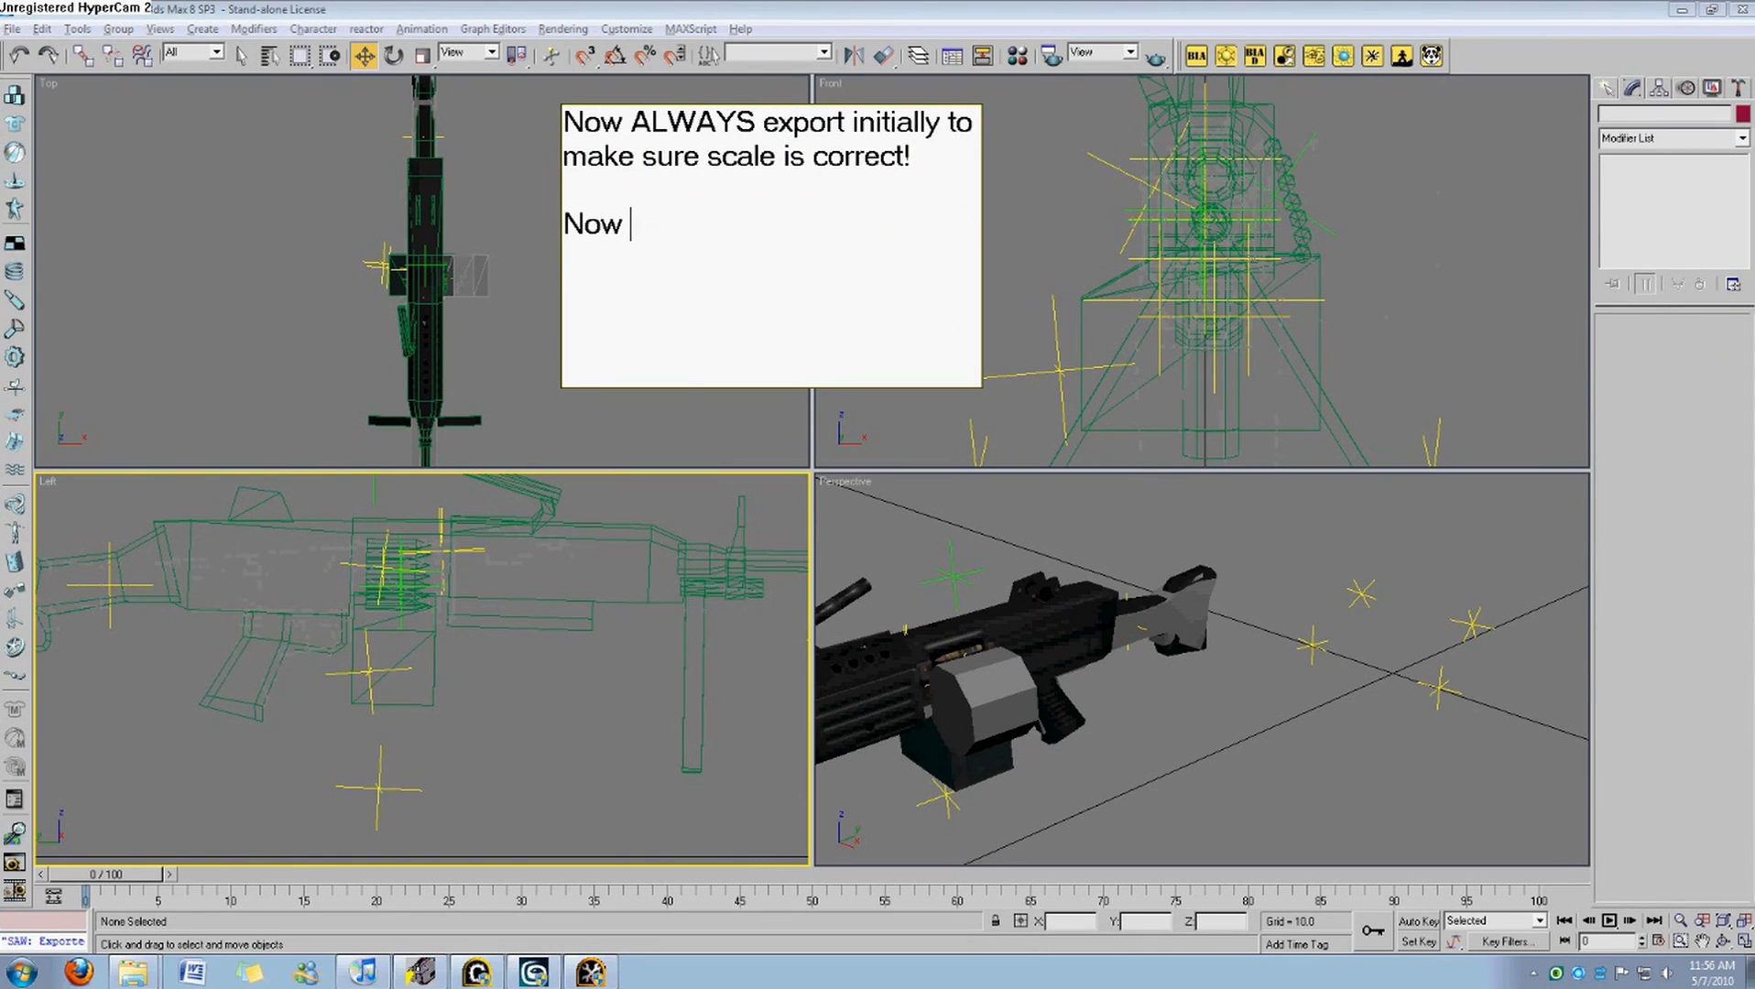
{"action": "type", "text": "personally I use"}
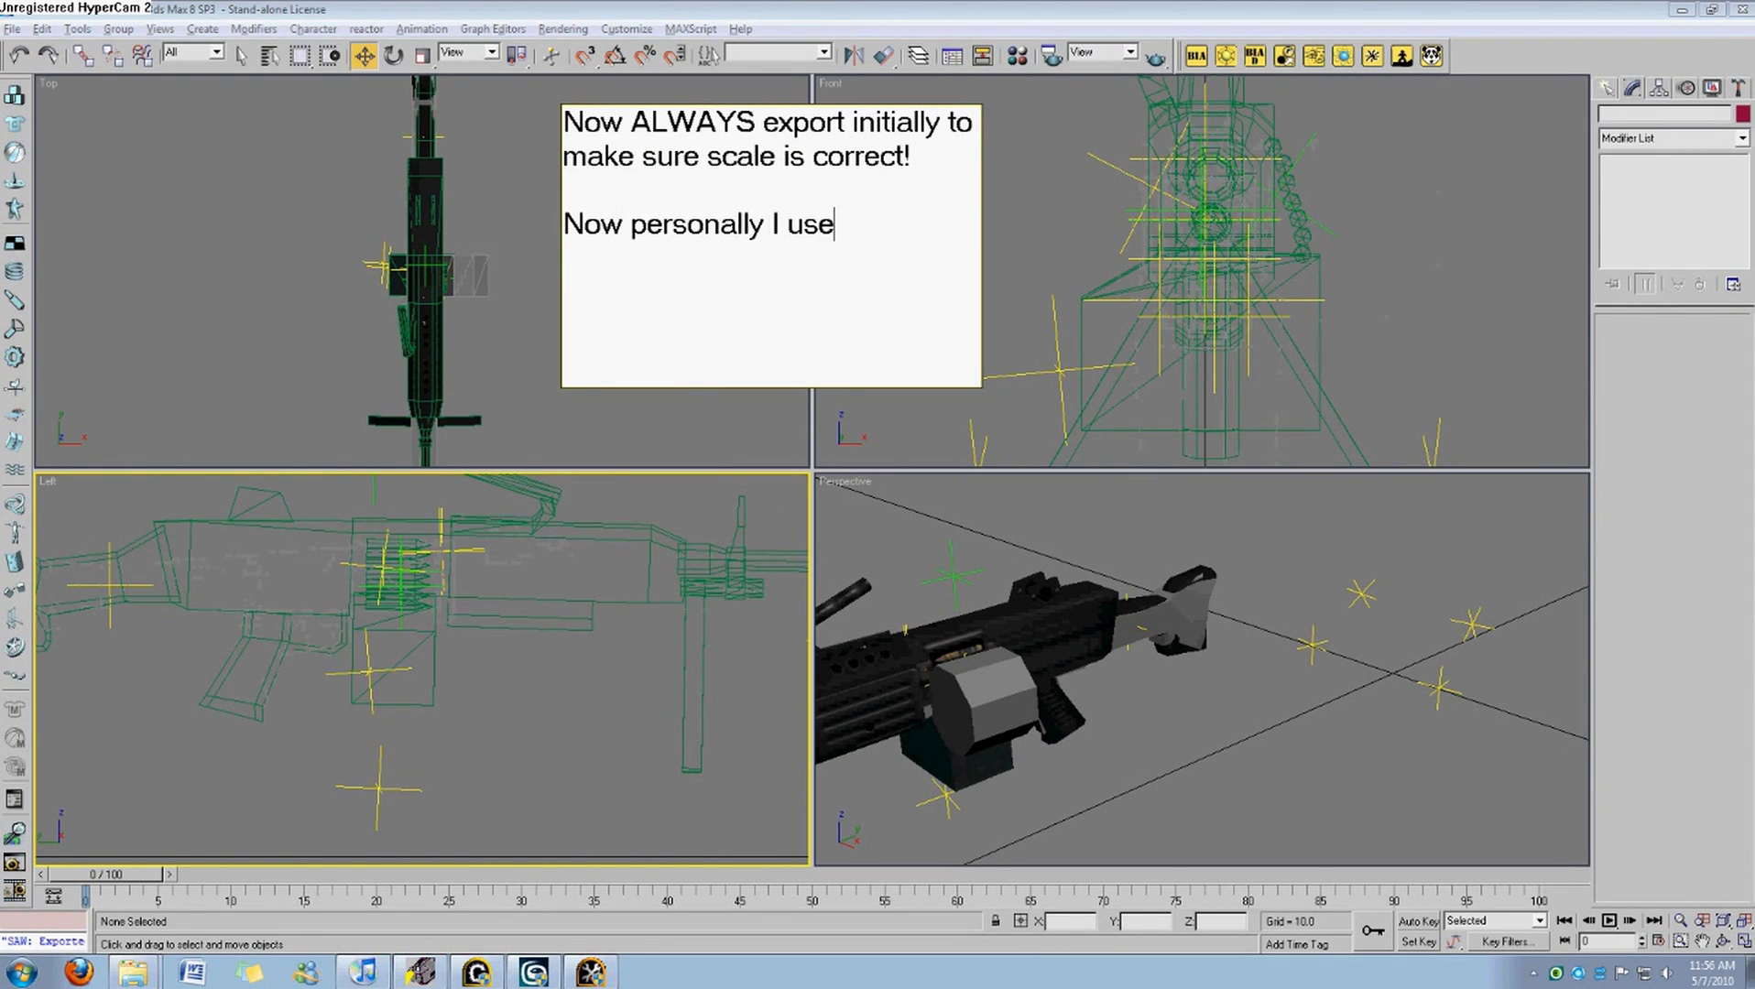
{"action": "type", "text": " the skin modifier "}
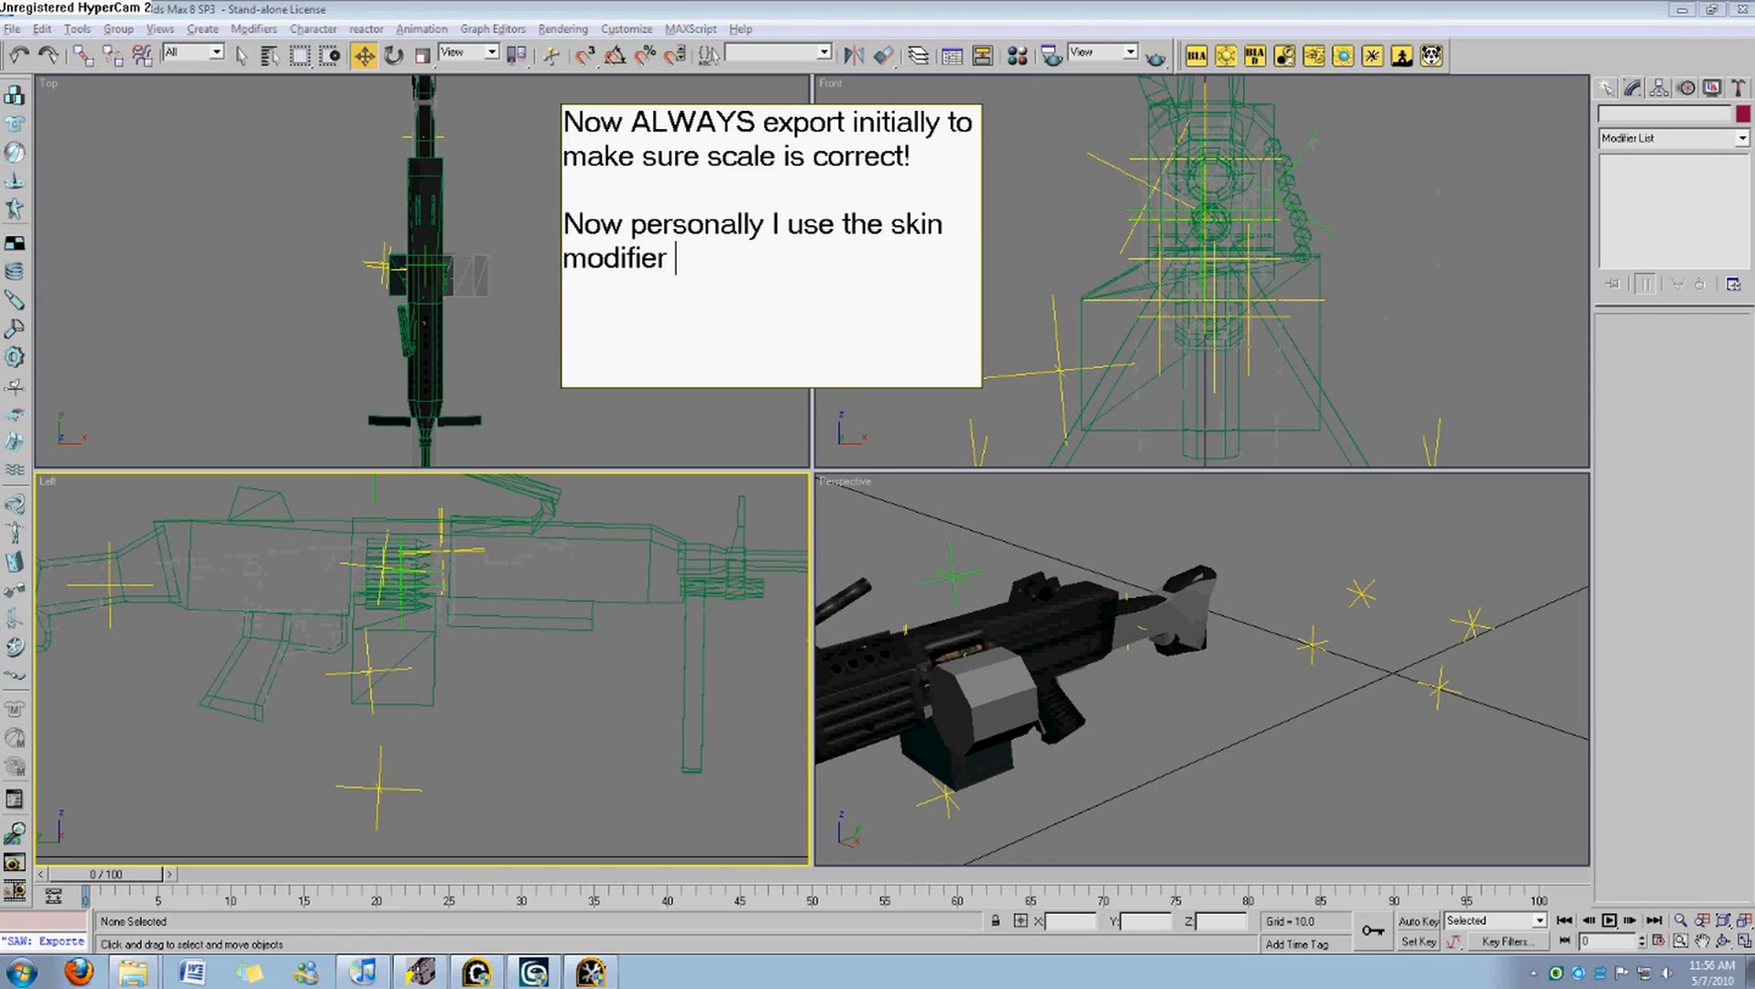
Continue the sticky note with ", but you can use the link key if you want. Over here -->".
{"action": "type", "text": " but oyu"}
{"action": "key", "text": "BackSpace"}
{"action": "key", "text": "BackSpace"}
{"action": "key", "text": "BackSpace"}
{"action": "type", "text": "you can"}
{"action": "key", "text": "BackSpace"}
{"action": "type", "text": "an use "}
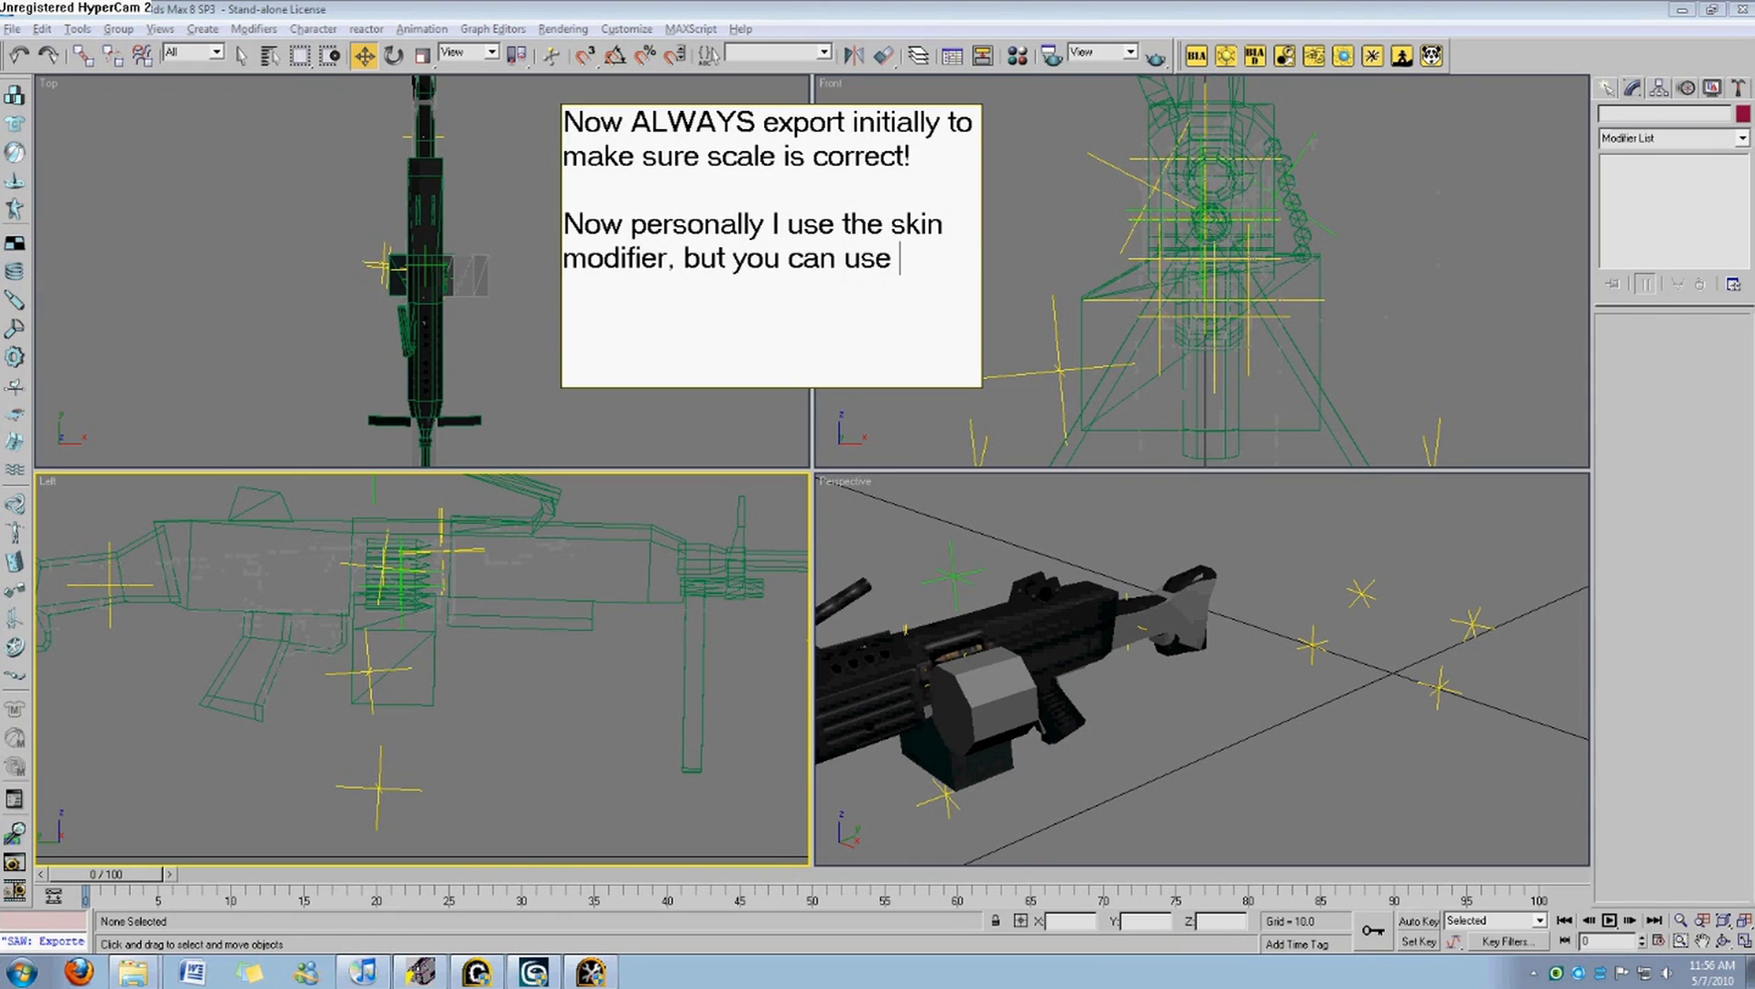
{"action": "type", "text": "the link key "}
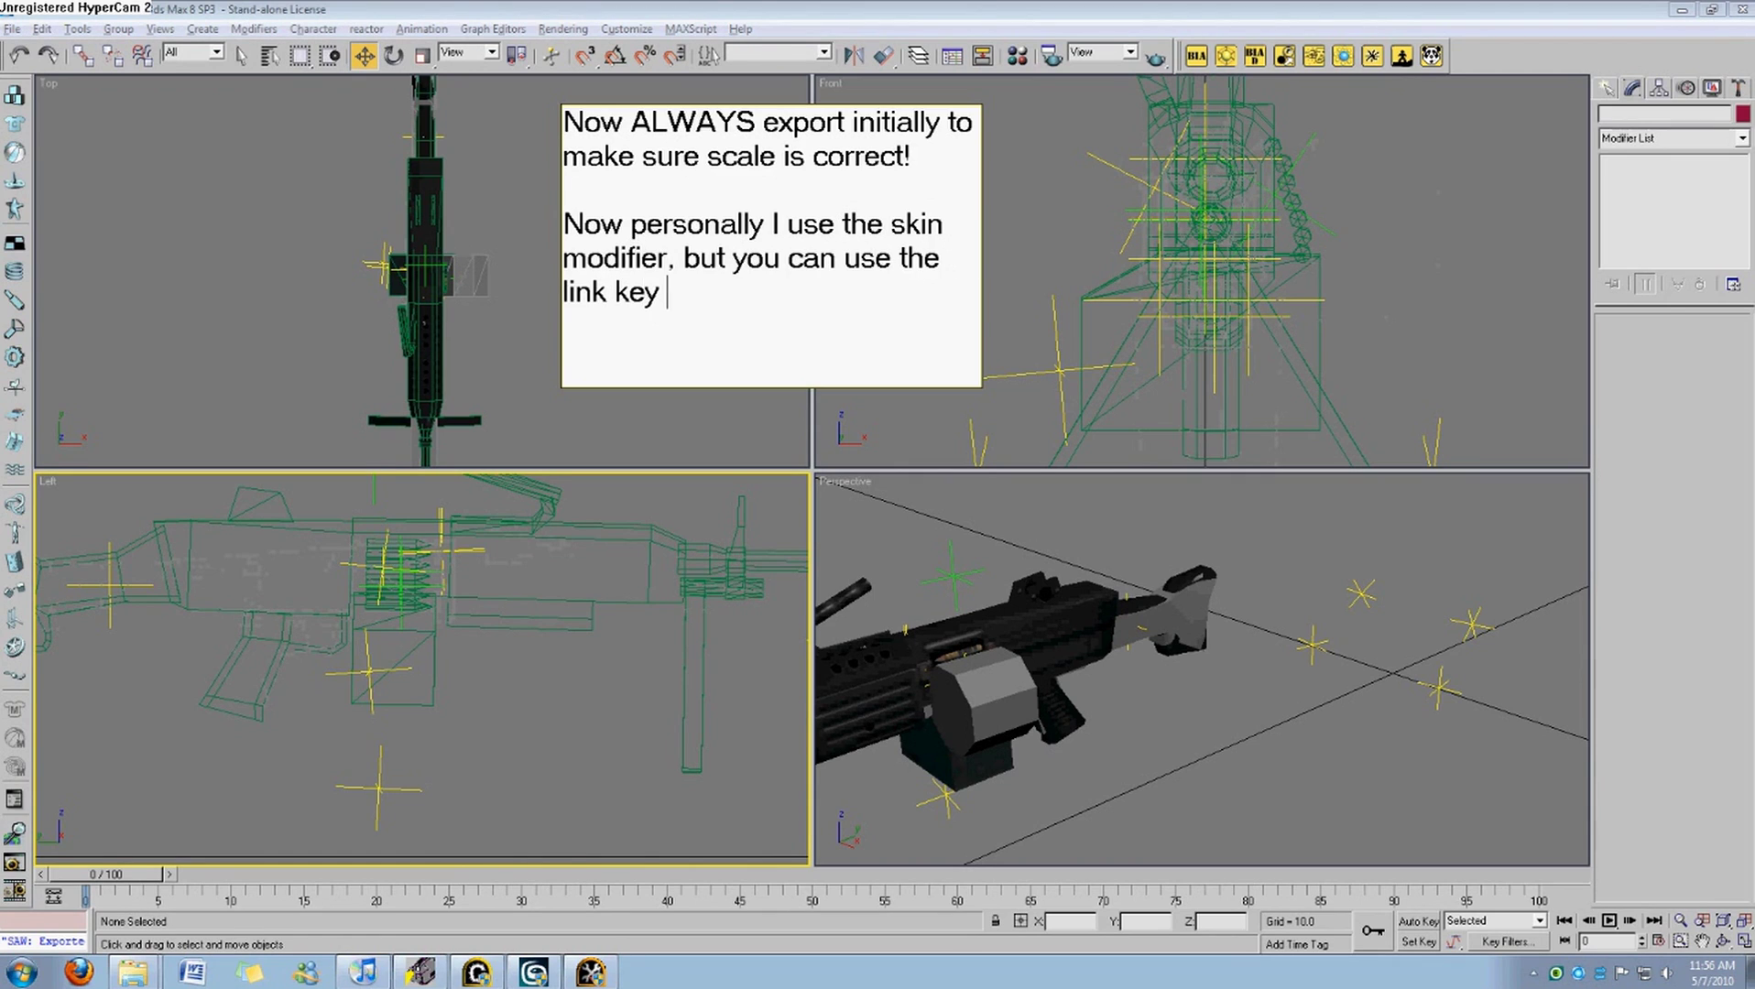
{"action": "type", "text": "if you want. Ove"}
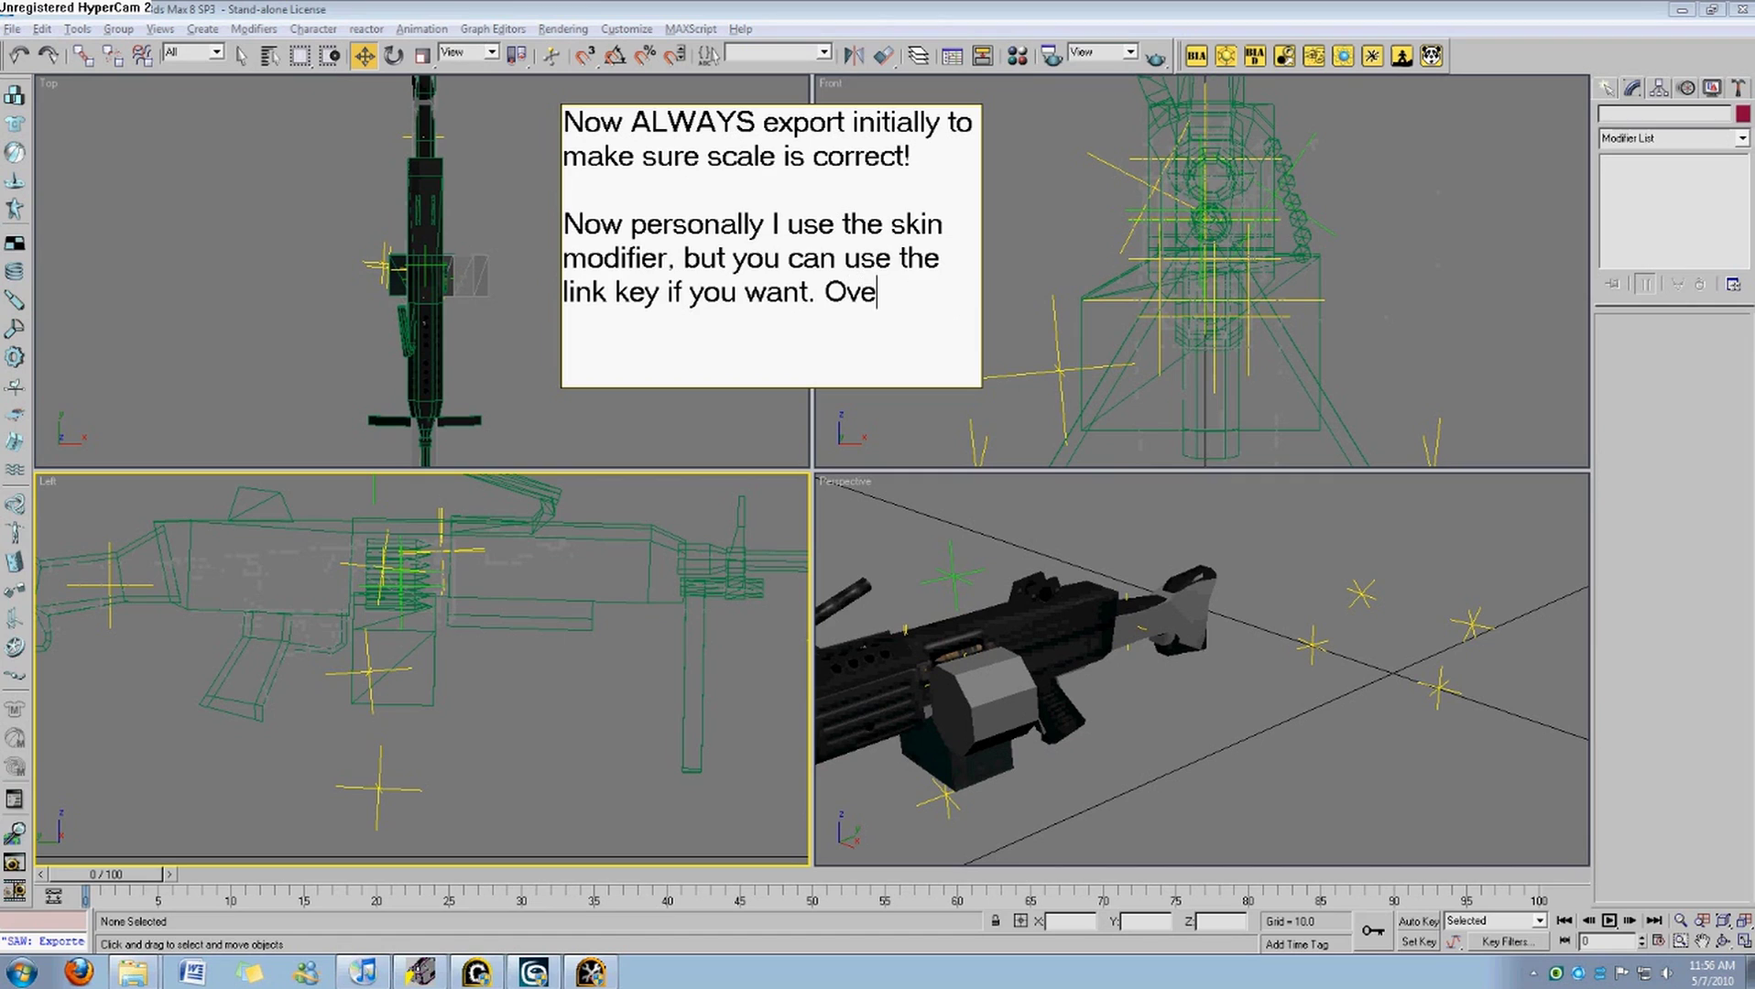
{"action": "type", "text": "r here --."}
{"action": "type", "text": ">"}
{"action": "left_click", "coordinate": [537, 411]}
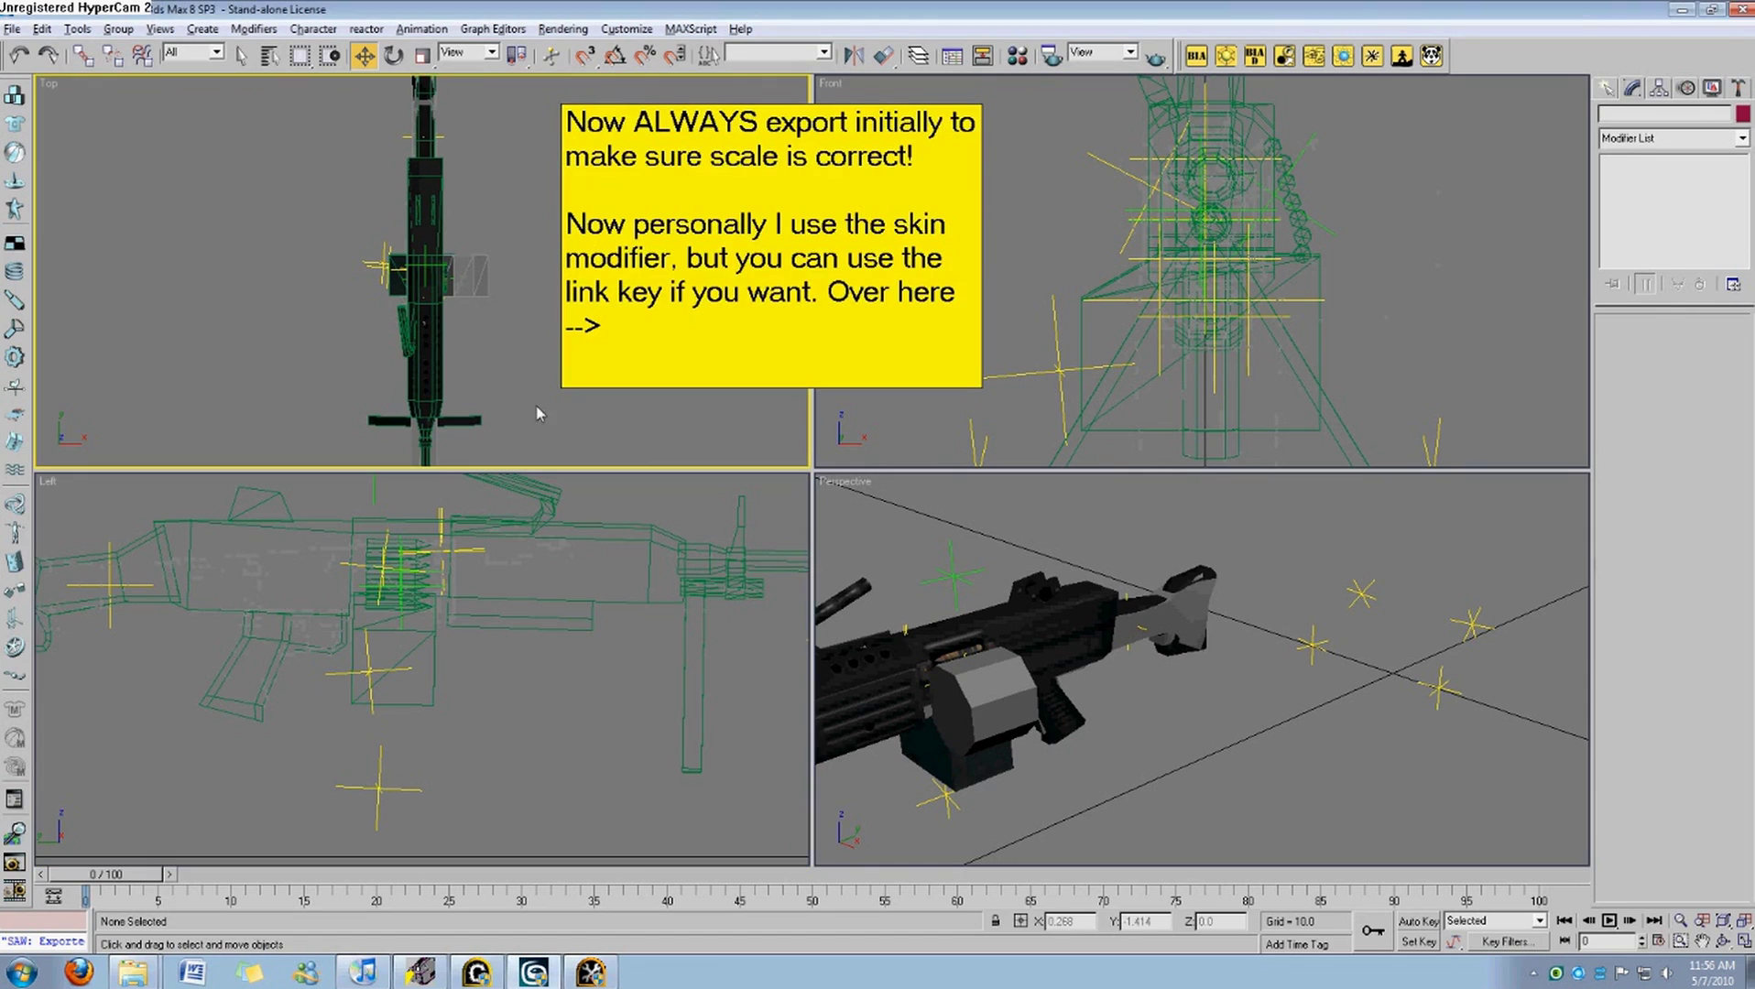
Apply a Skin modifier to the saw object.
{"action": "left_click", "coordinate": [84, 55]}
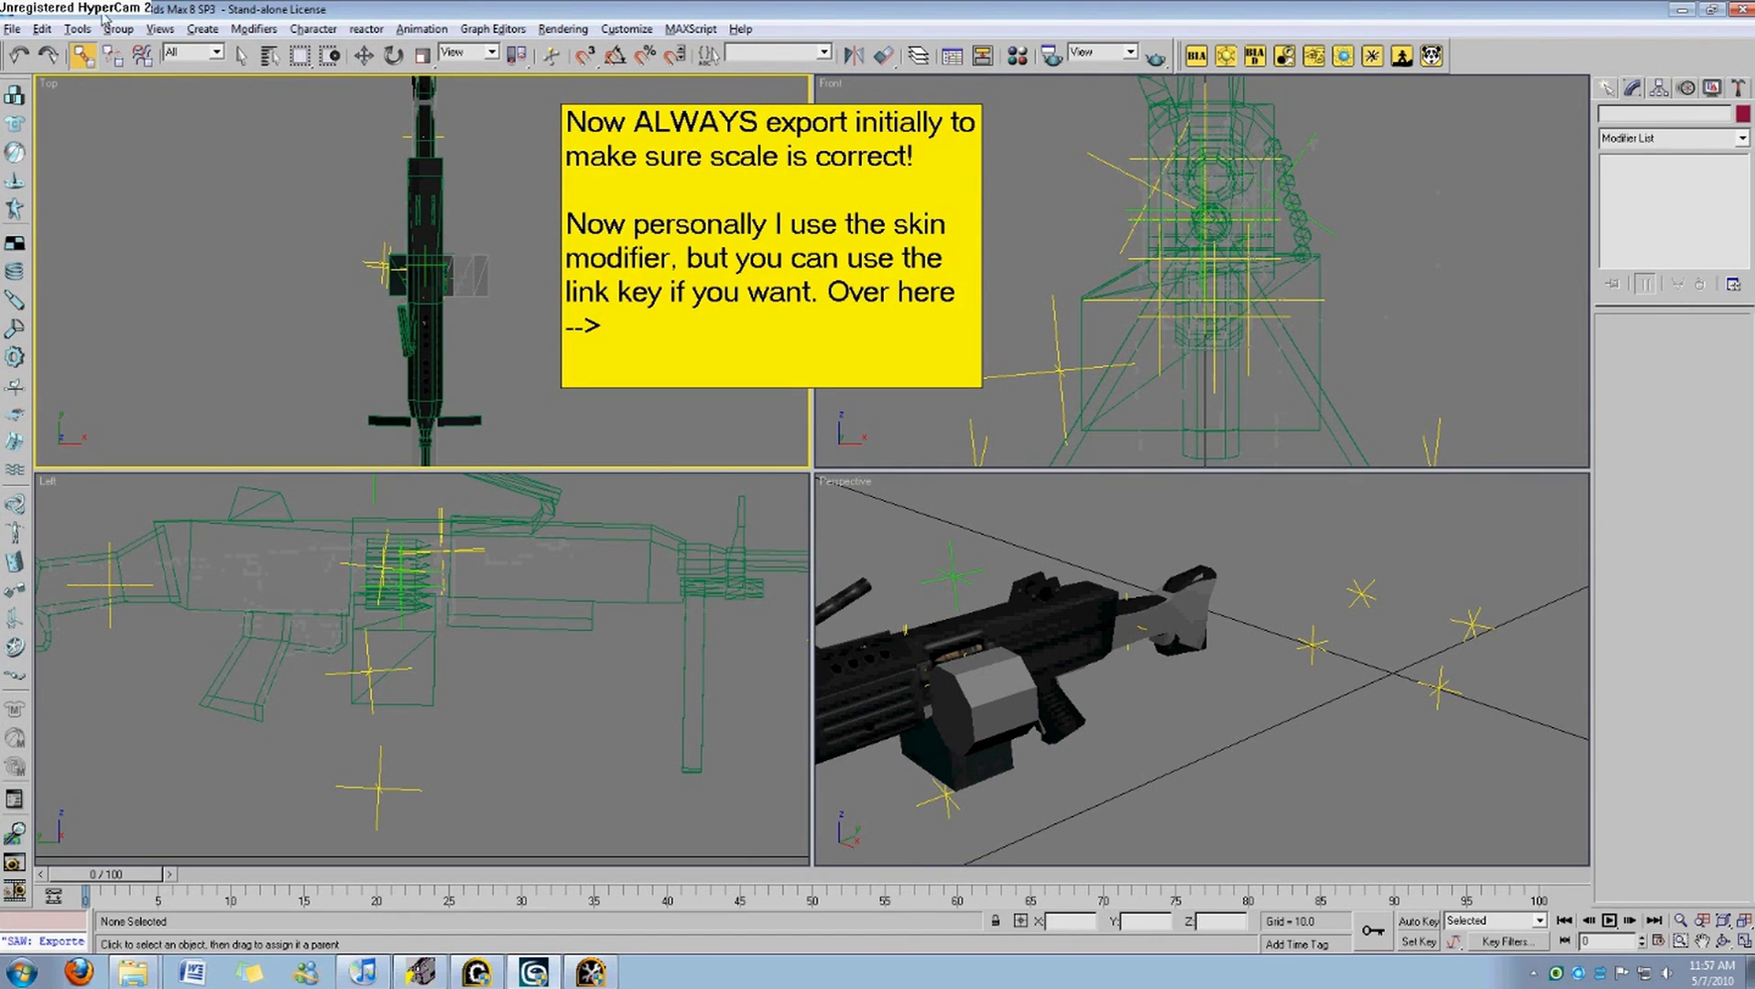
{"action": "left_click", "coordinate": [241, 55]}
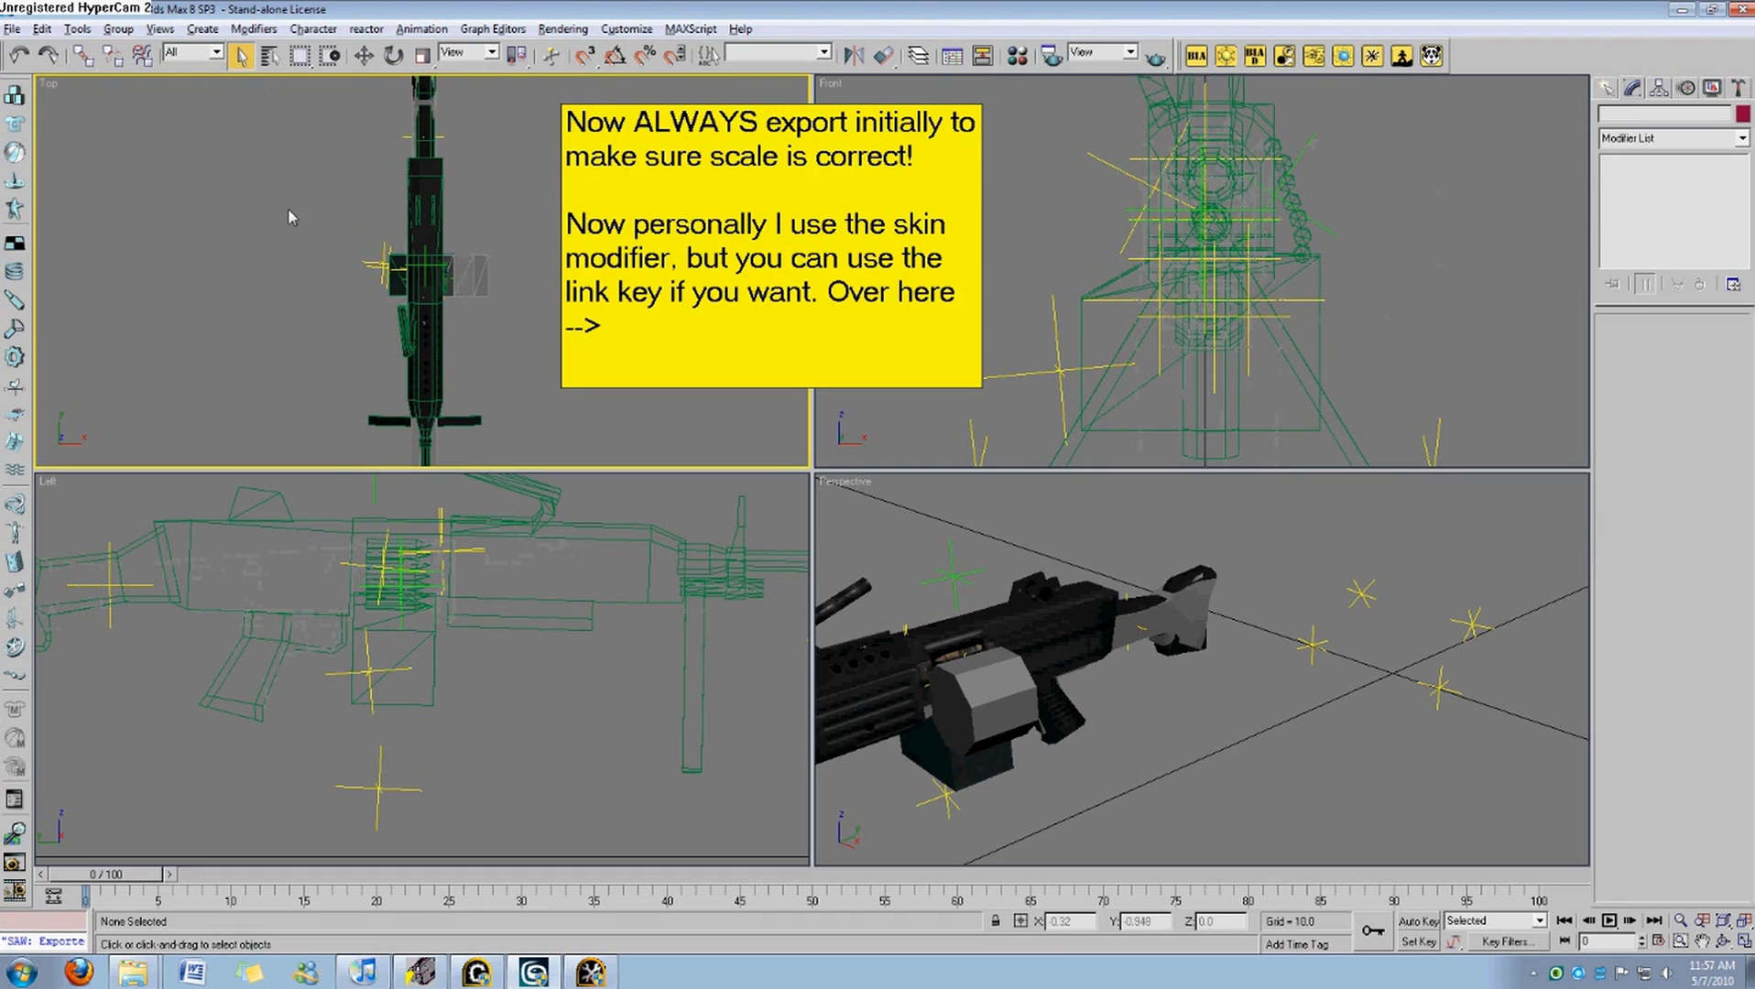
{"action": "left_click", "coordinate": [621, 677]}
{"action": "left_click", "coordinate": [560, 622]}
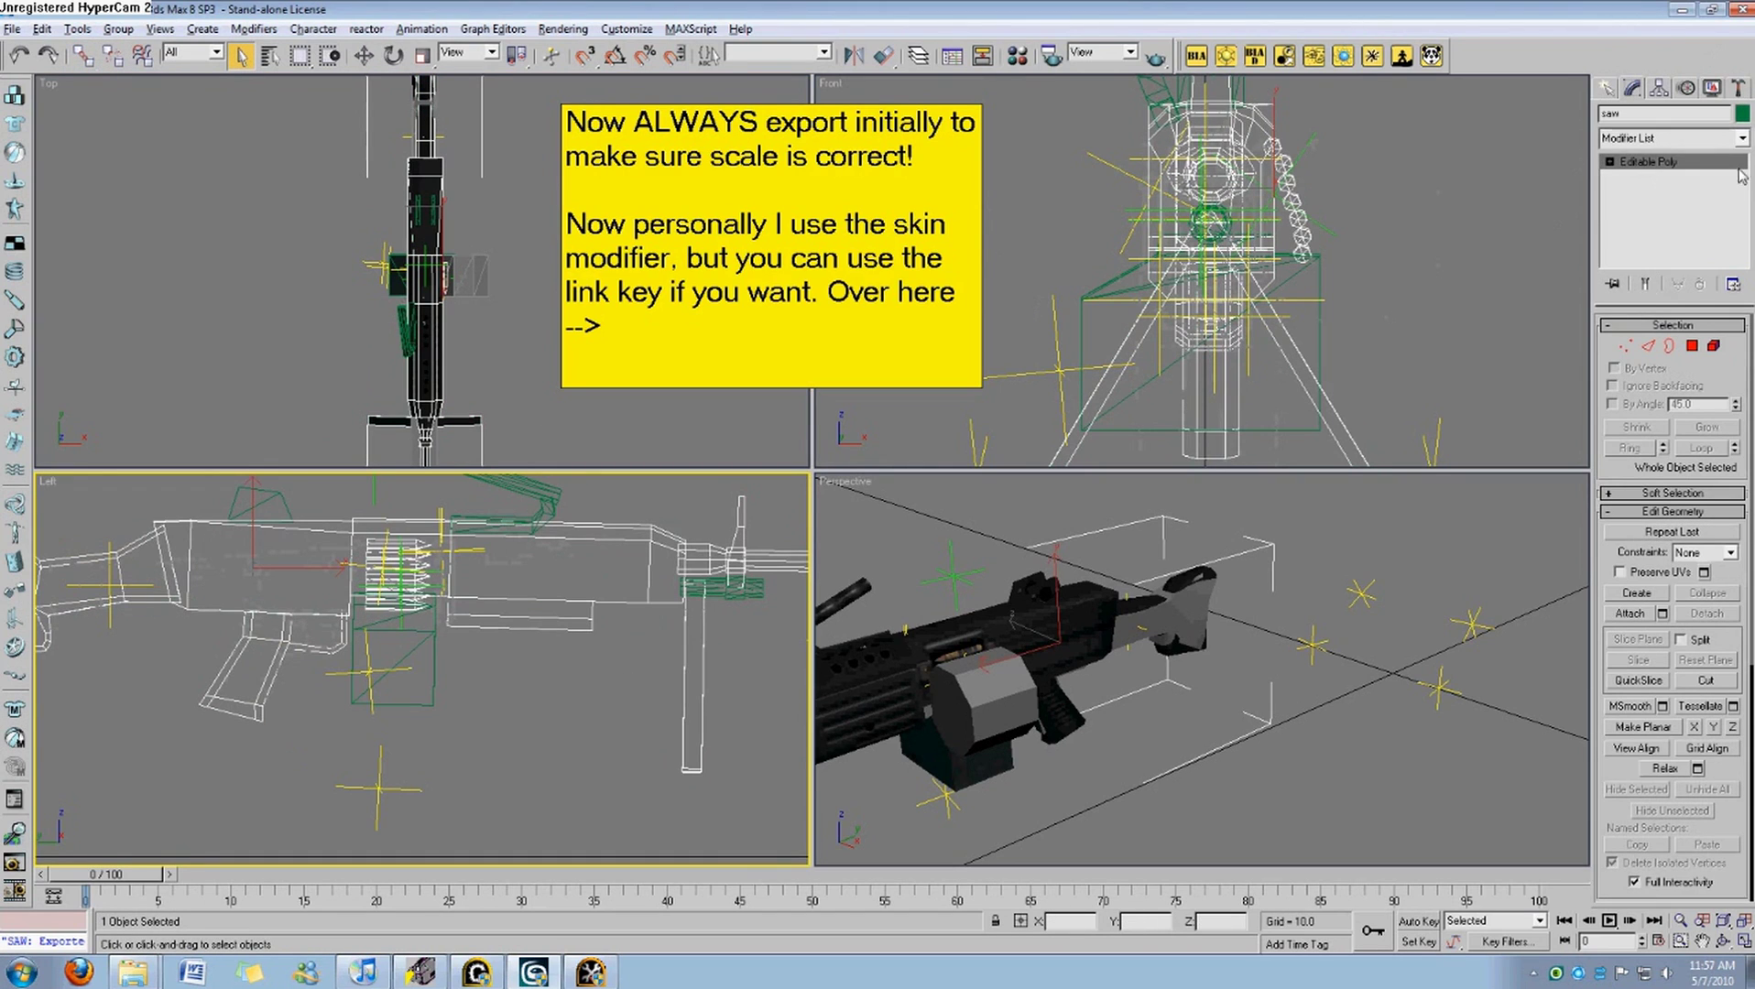
{"action": "left_click", "coordinate": [1667, 139]}
{"action": "key", "text": "s"}
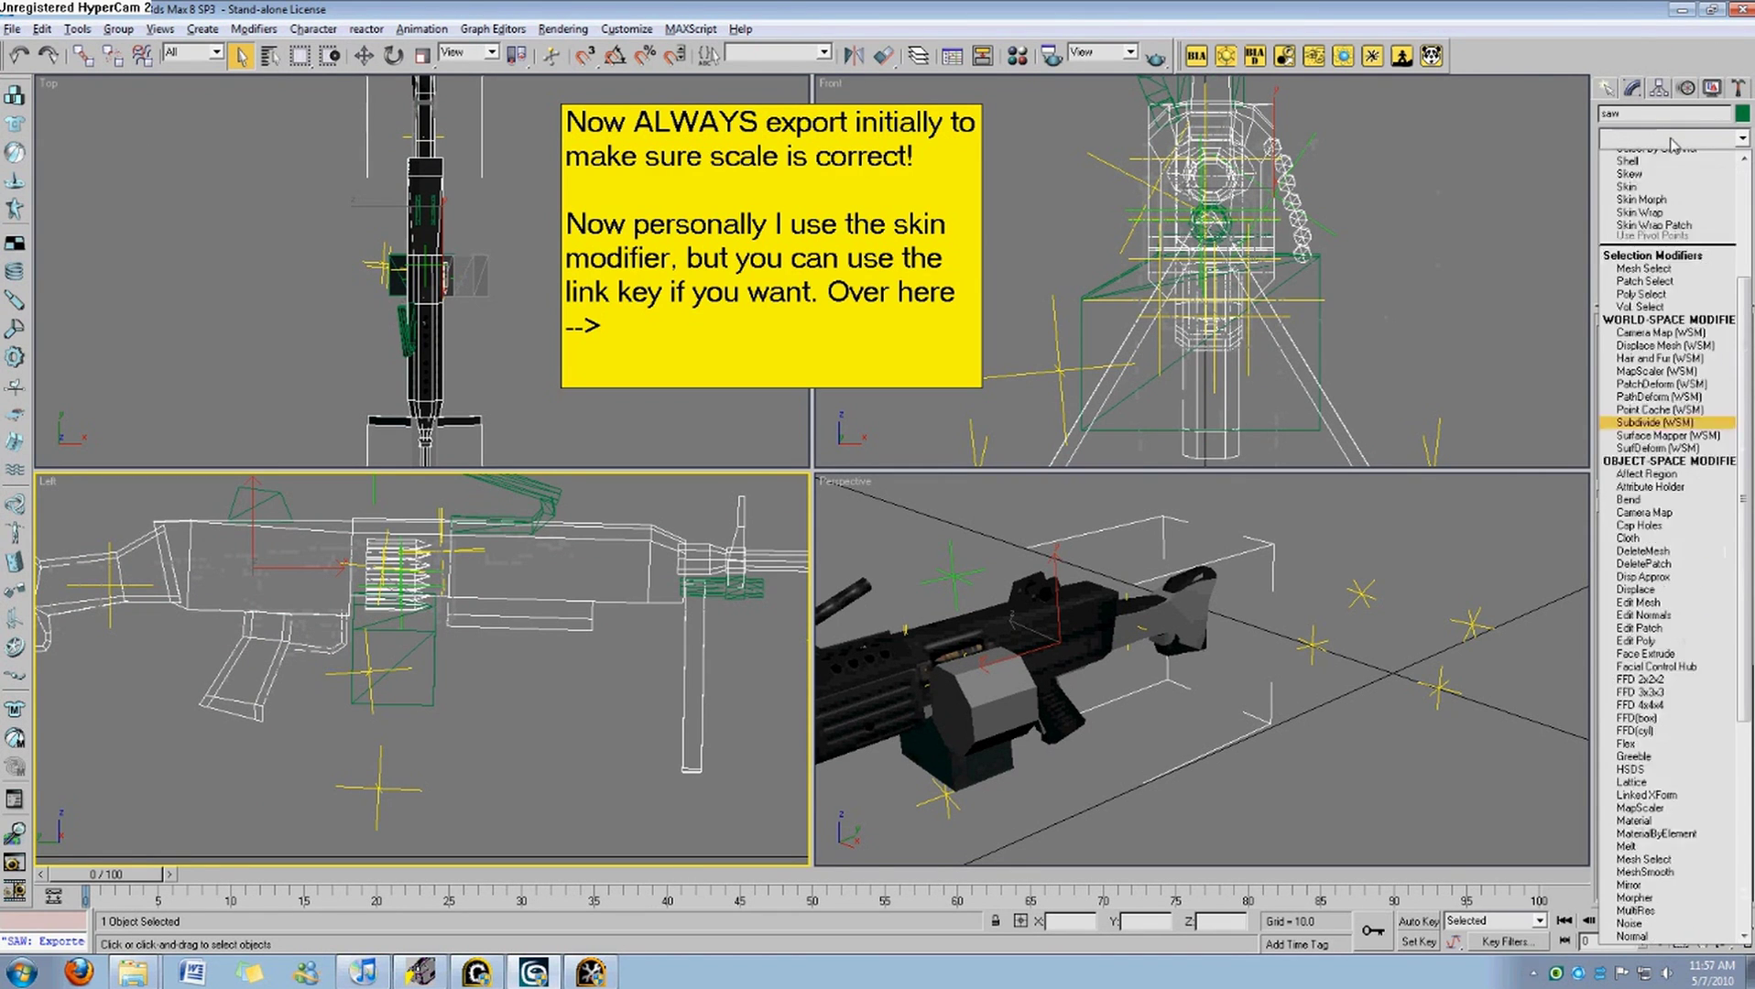
{"action": "scroll", "coordinate": [1660, 682], "scroll_direction": "down", "scroll_amount": 6}
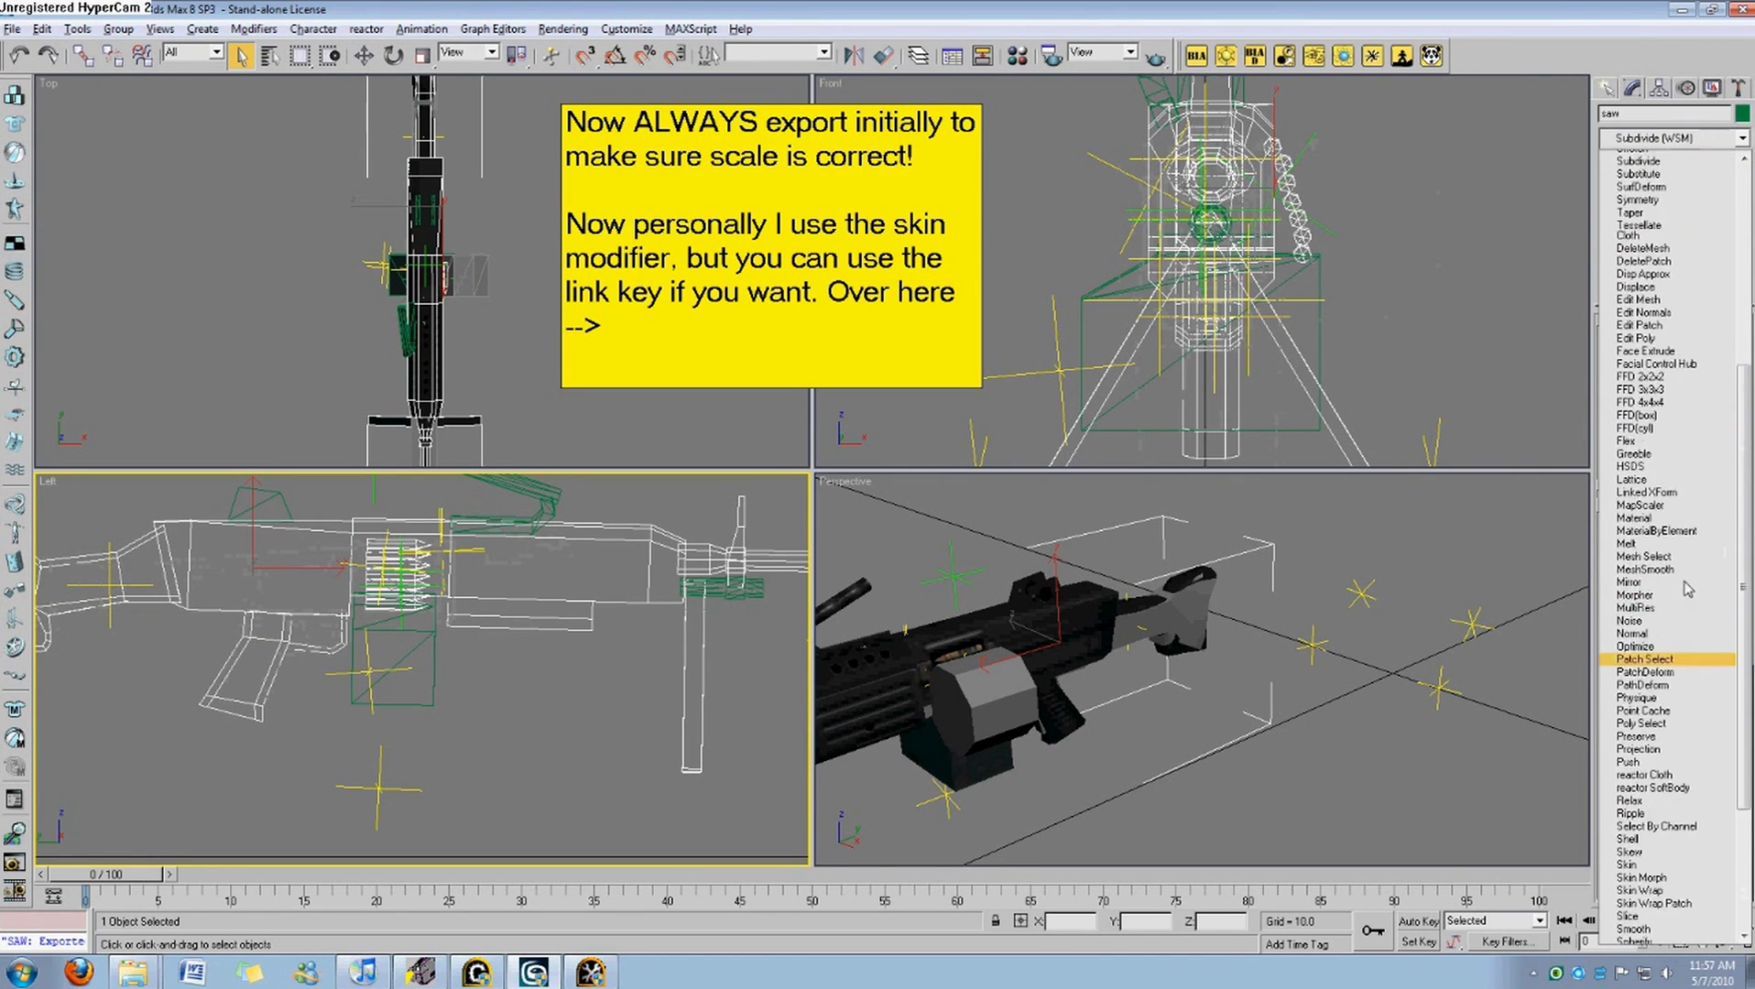
{"action": "left_click", "coordinate": [1640, 670]}
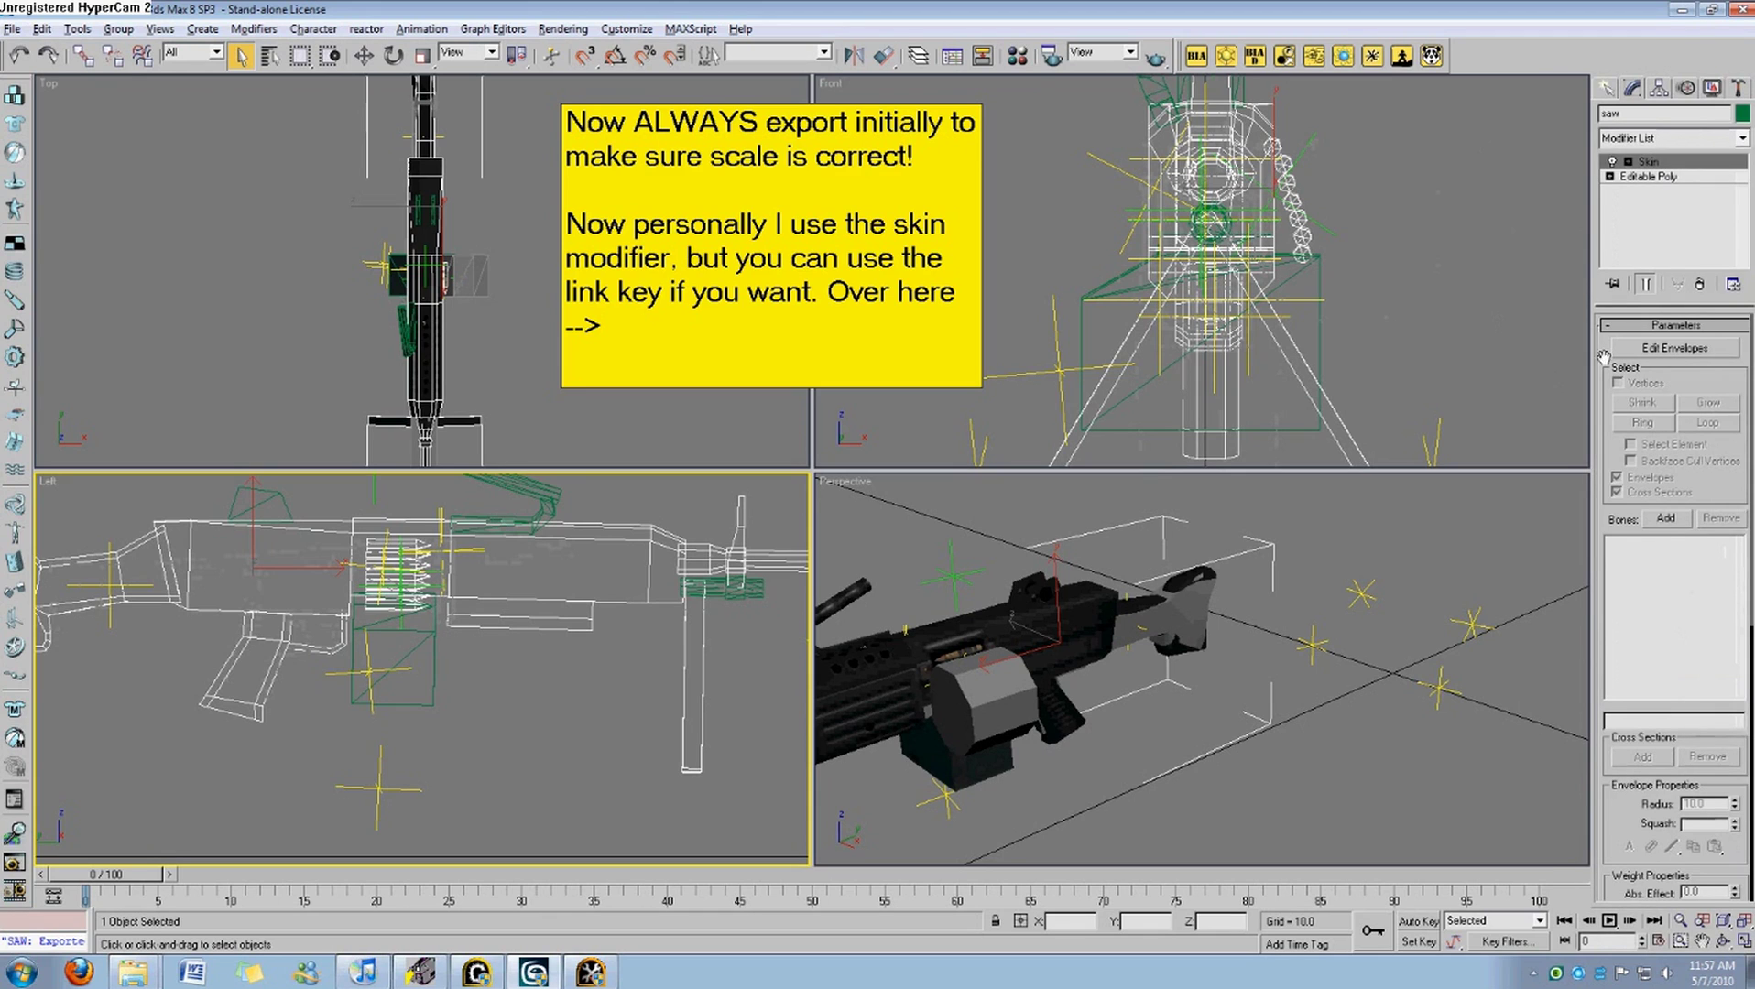
Add the helper lmg_ax_mg42 as the bone of the saw's Skin modifier, listing only helpers to find it.
{"action": "left_click", "coordinate": [1665, 518]}
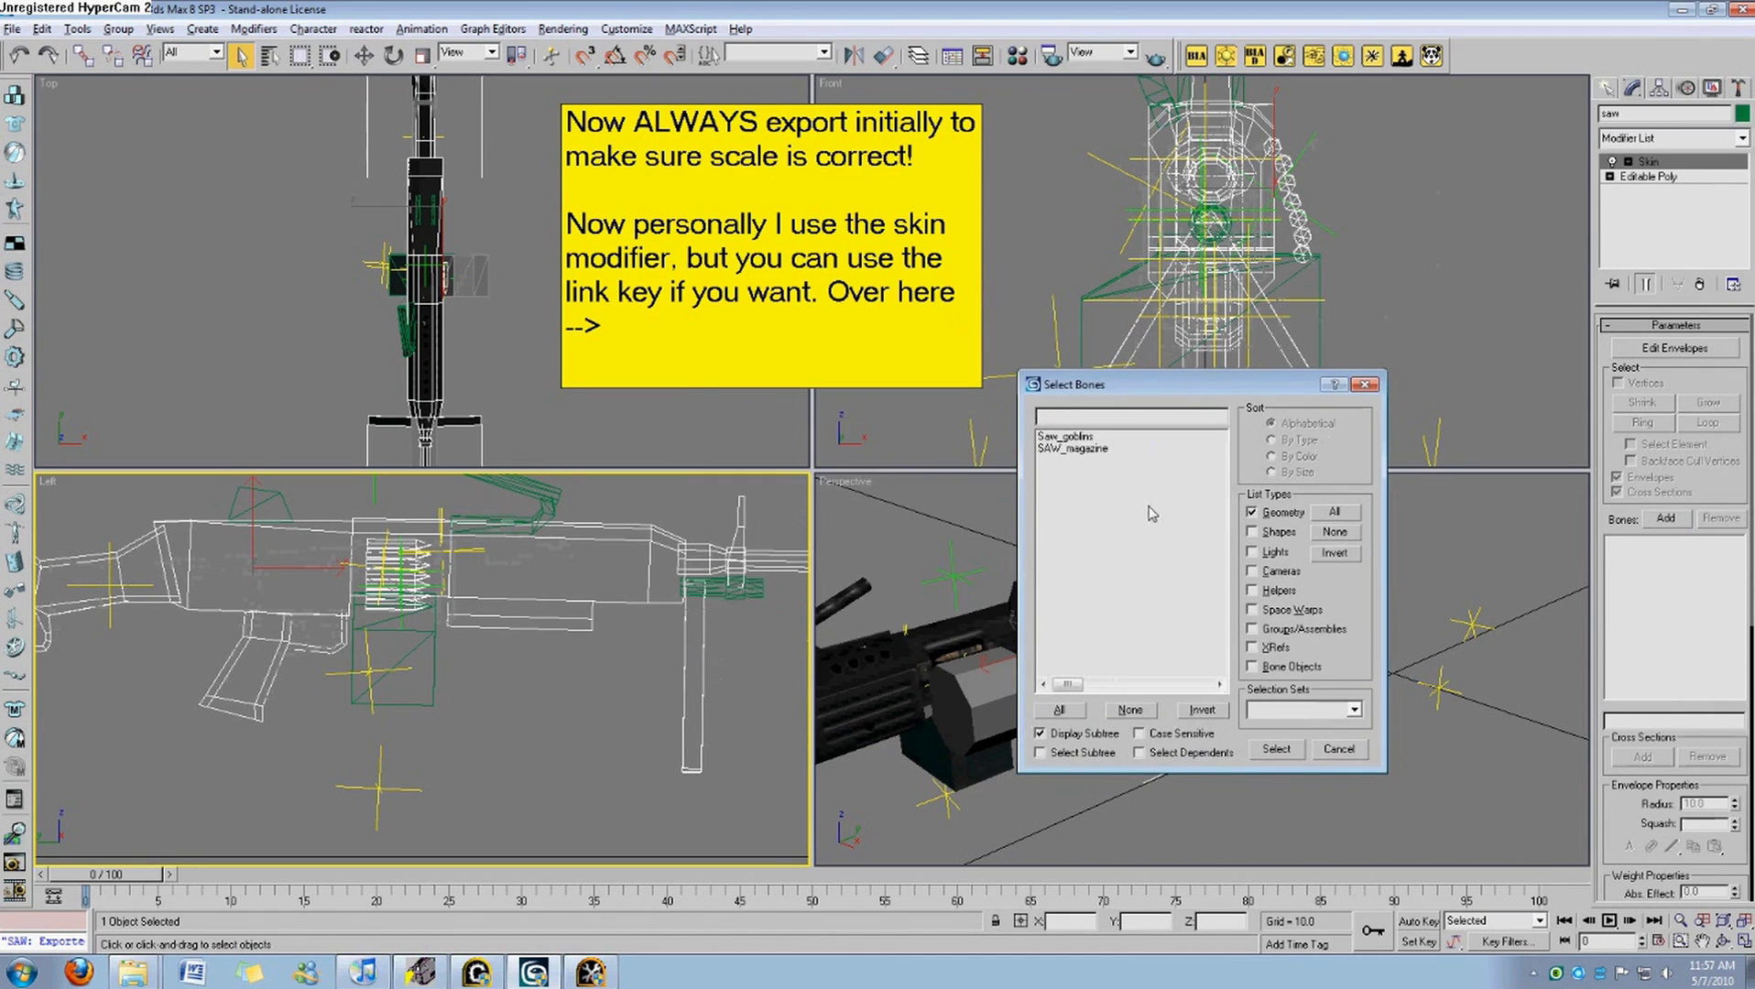
{"action": "left_click", "coordinate": [1278, 515]}
{"action": "left_click", "coordinate": [1280, 590]}
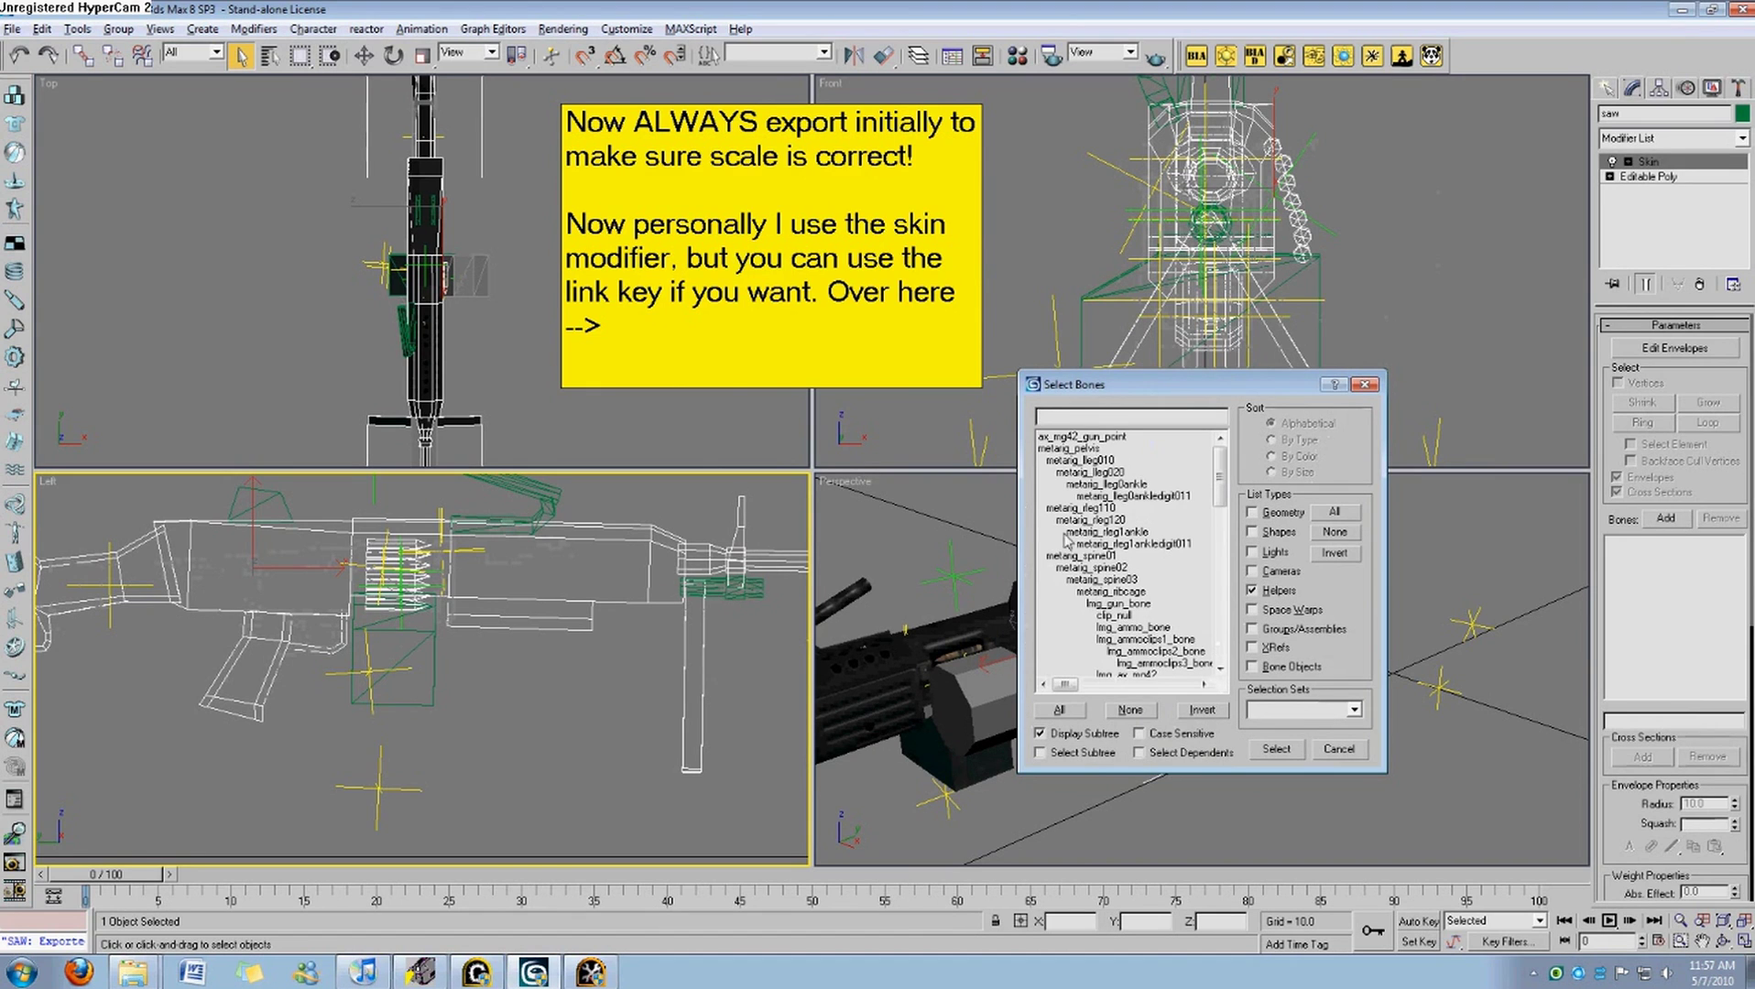
{"action": "left_click_drag", "start_coordinate": [1220, 477], "coordinate": [1223, 516]}
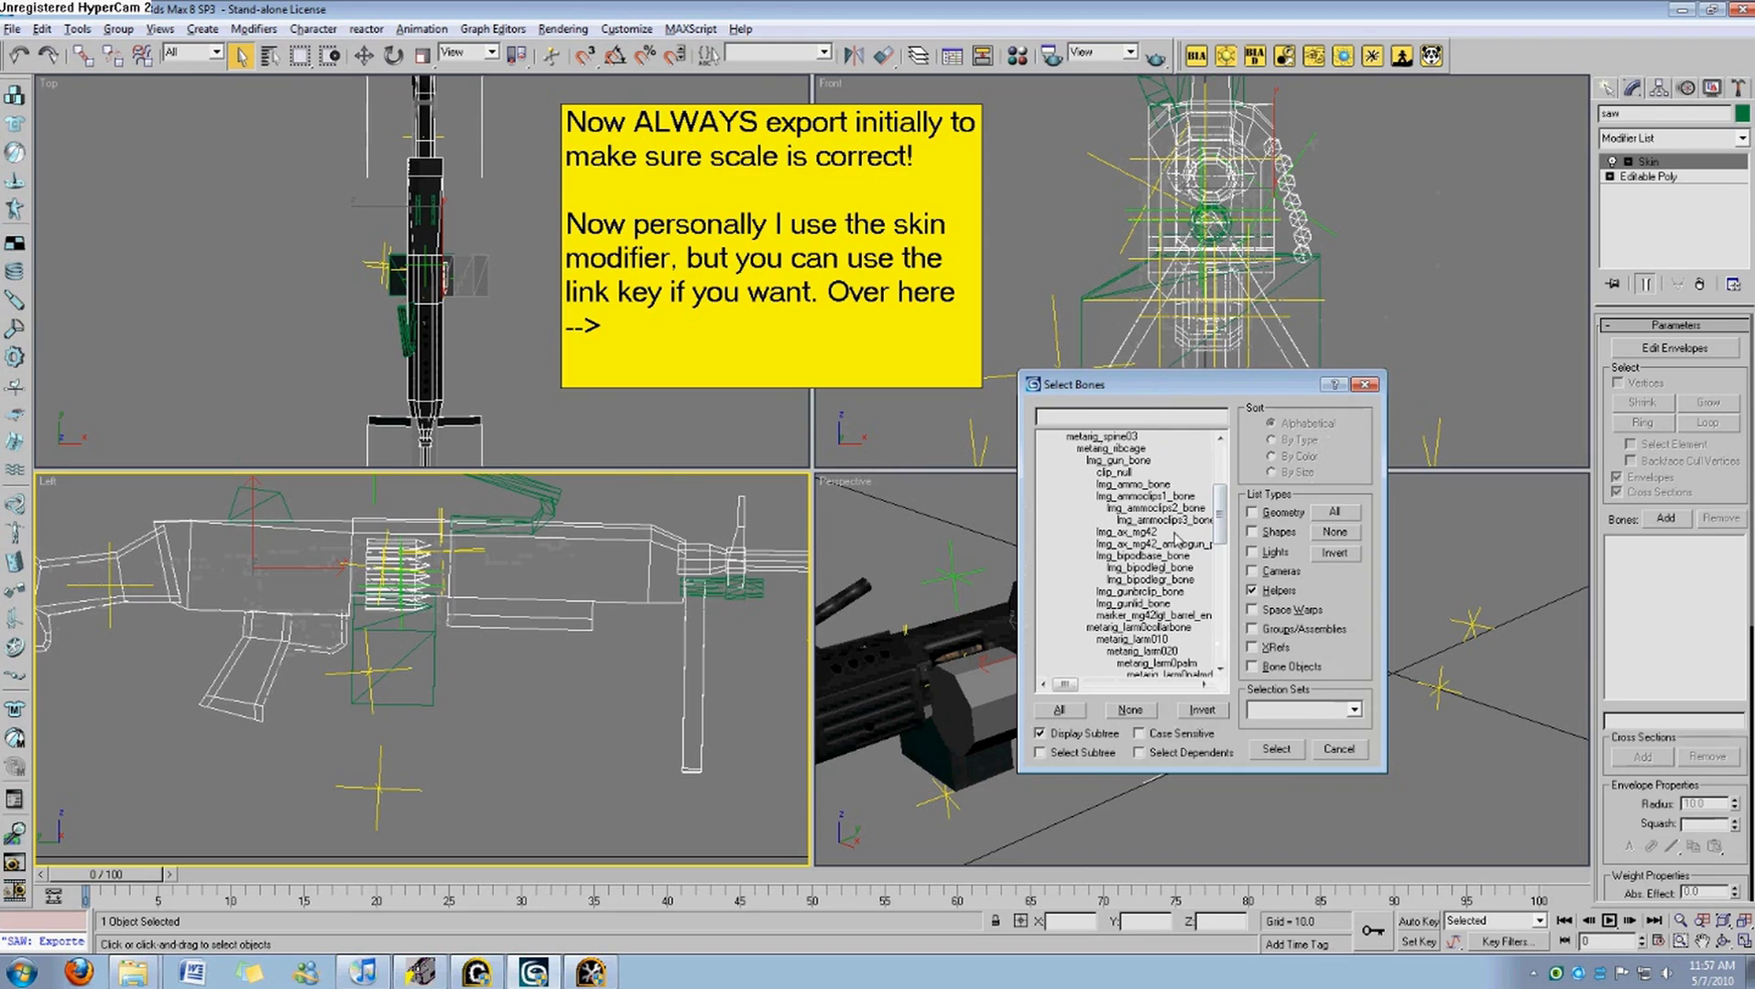
{"action": "left_click", "coordinate": [1191, 533]}
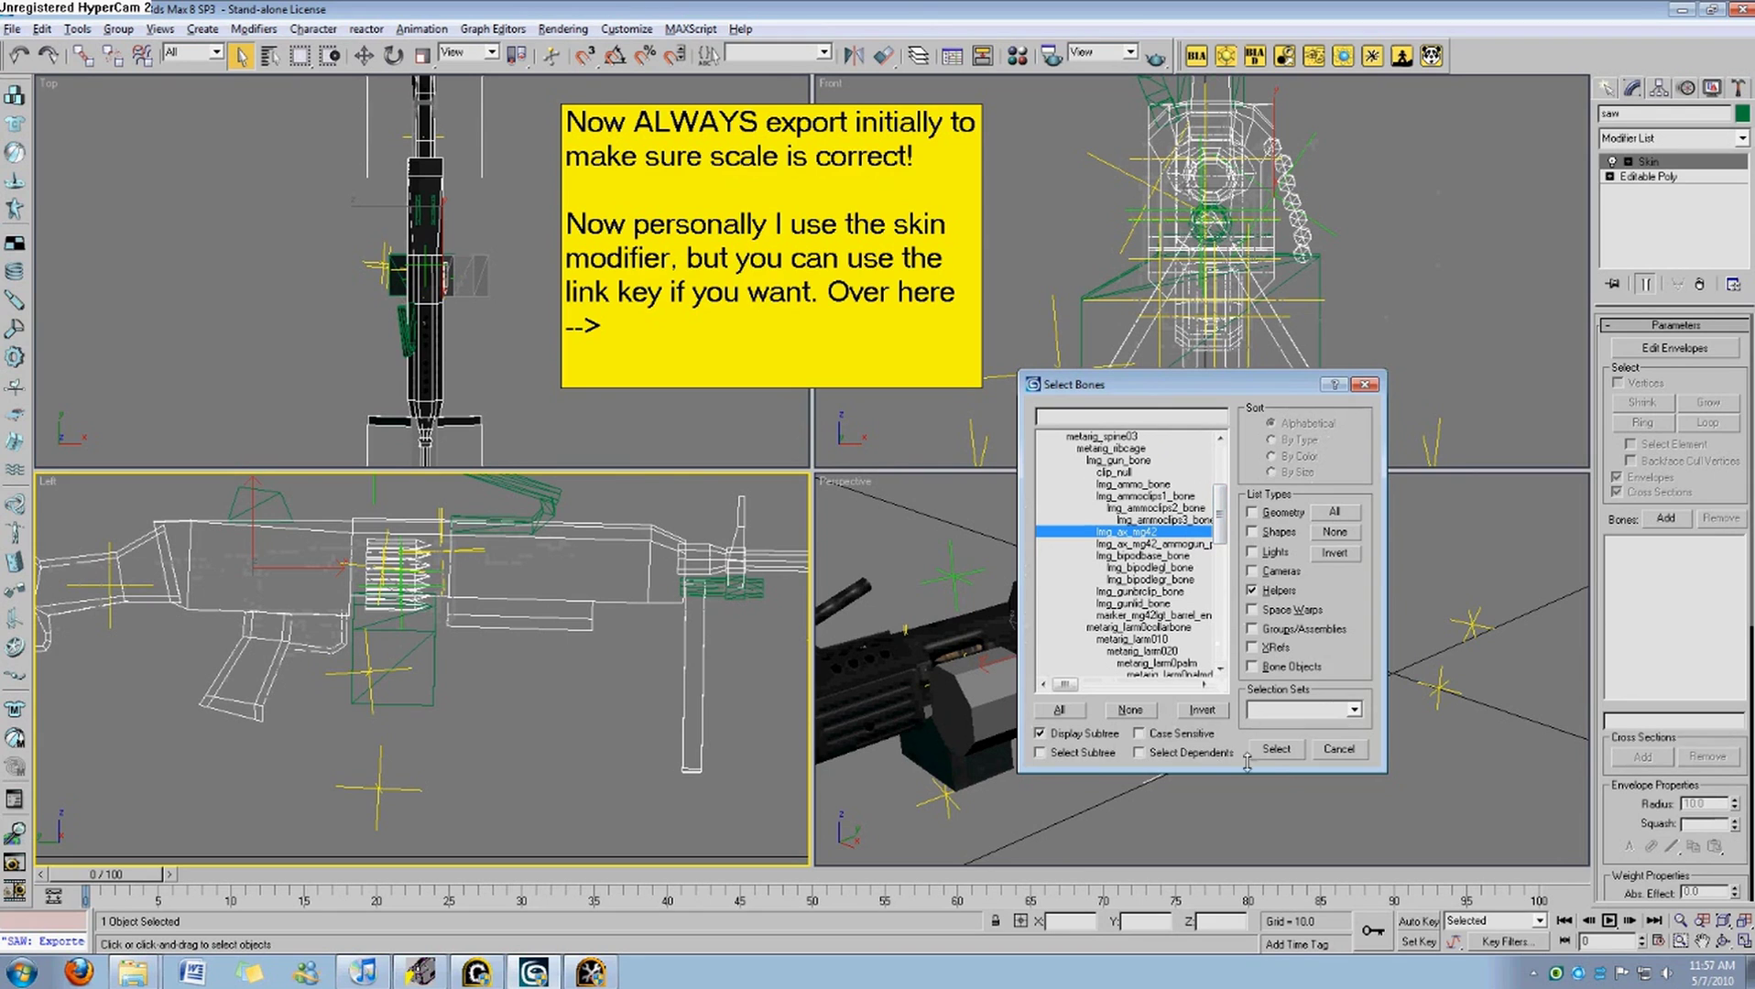
{"action": "left_click", "coordinate": [1276, 750]}
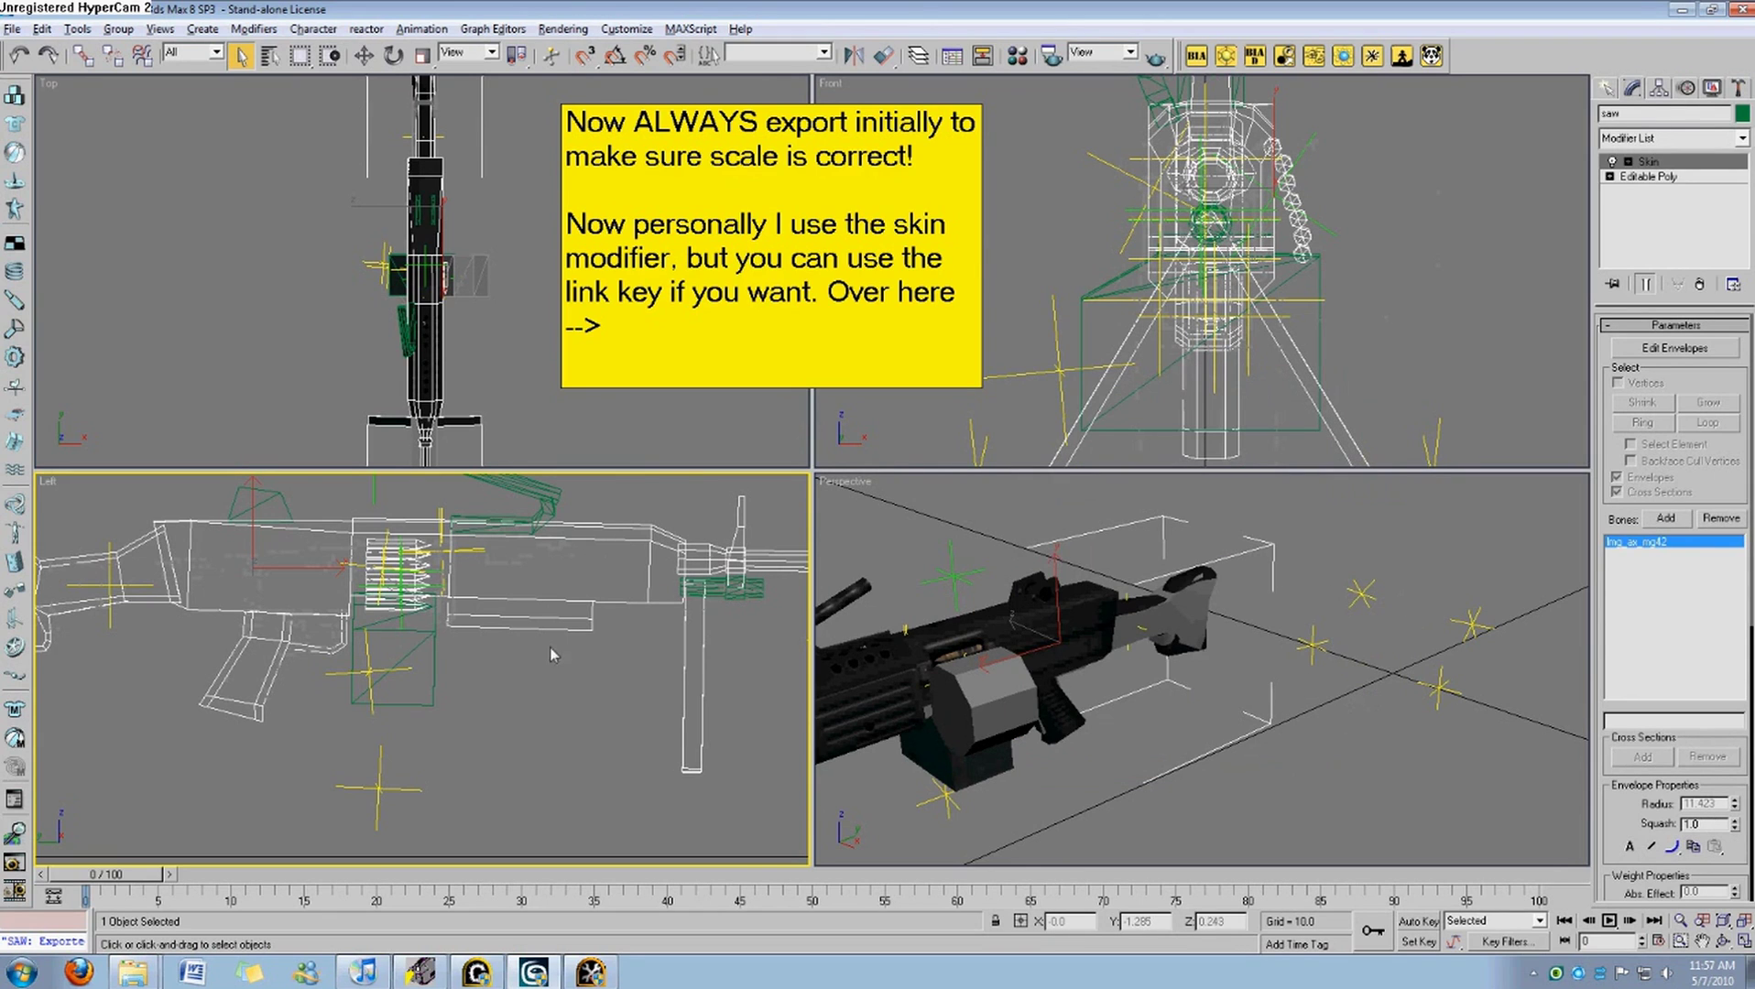
Apply a Skin modifier to the SAW_magazine object.
{"action": "left_click", "coordinate": [583, 690]}
{"action": "left_click", "coordinate": [434, 669]}
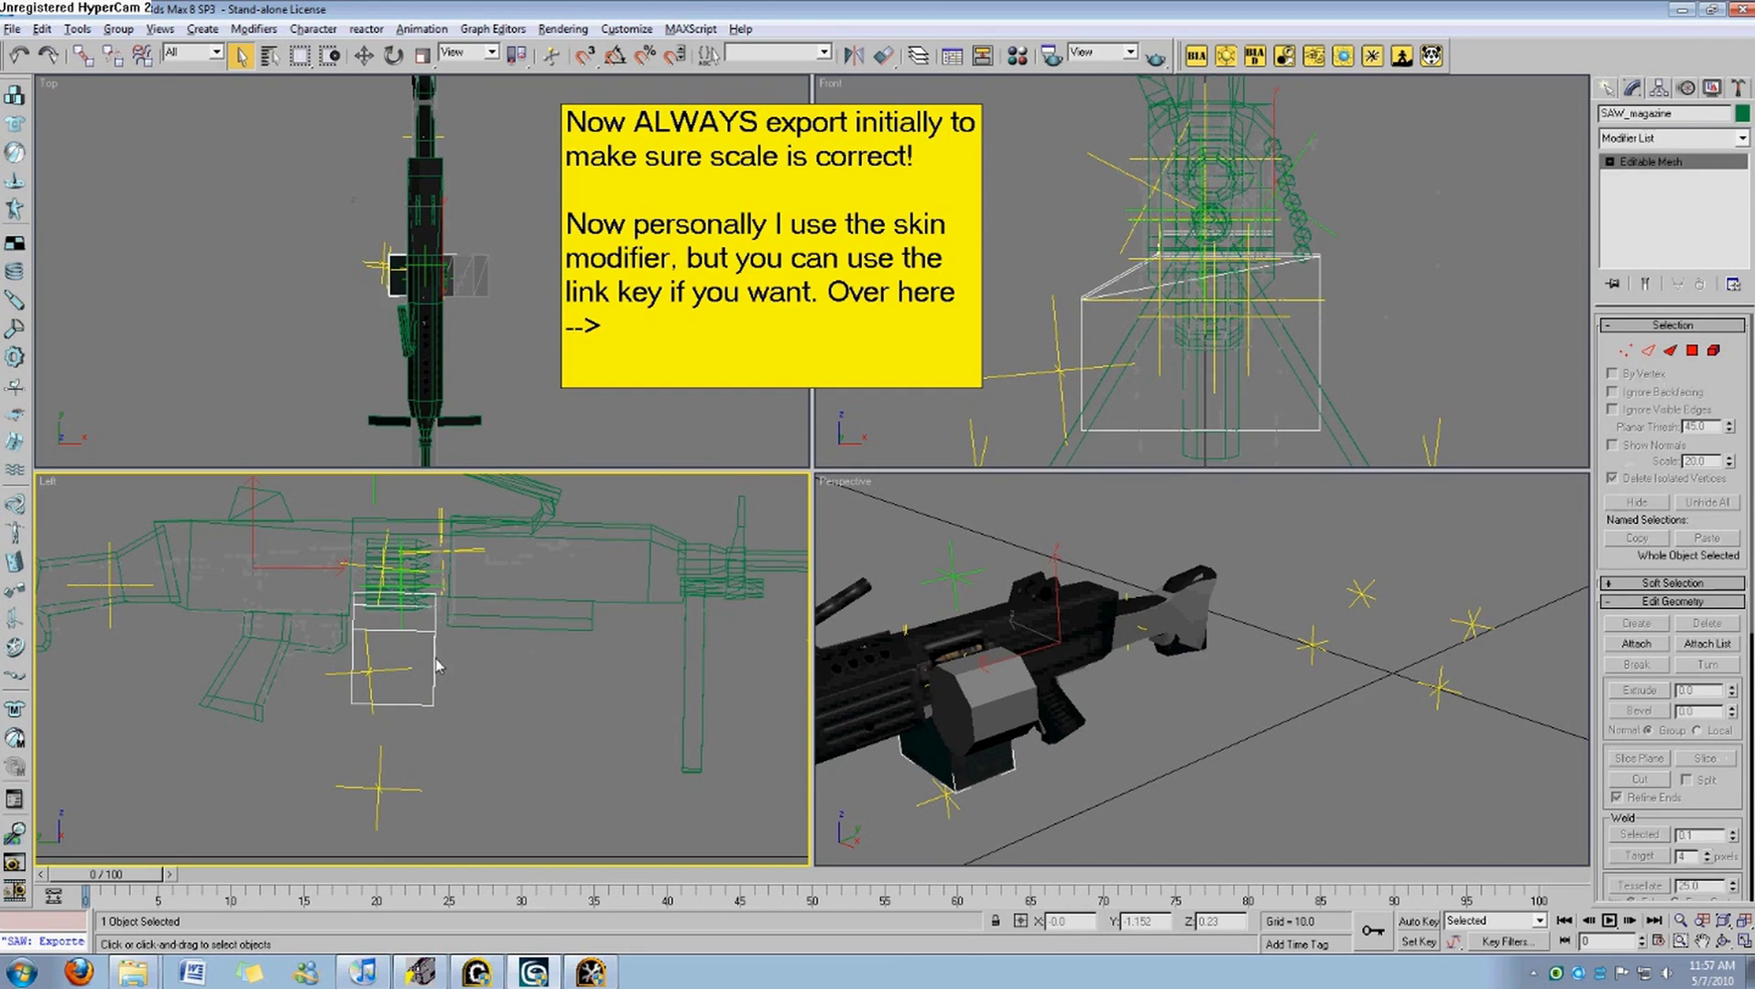
{"action": "left_click", "coordinate": [1713, 138]}
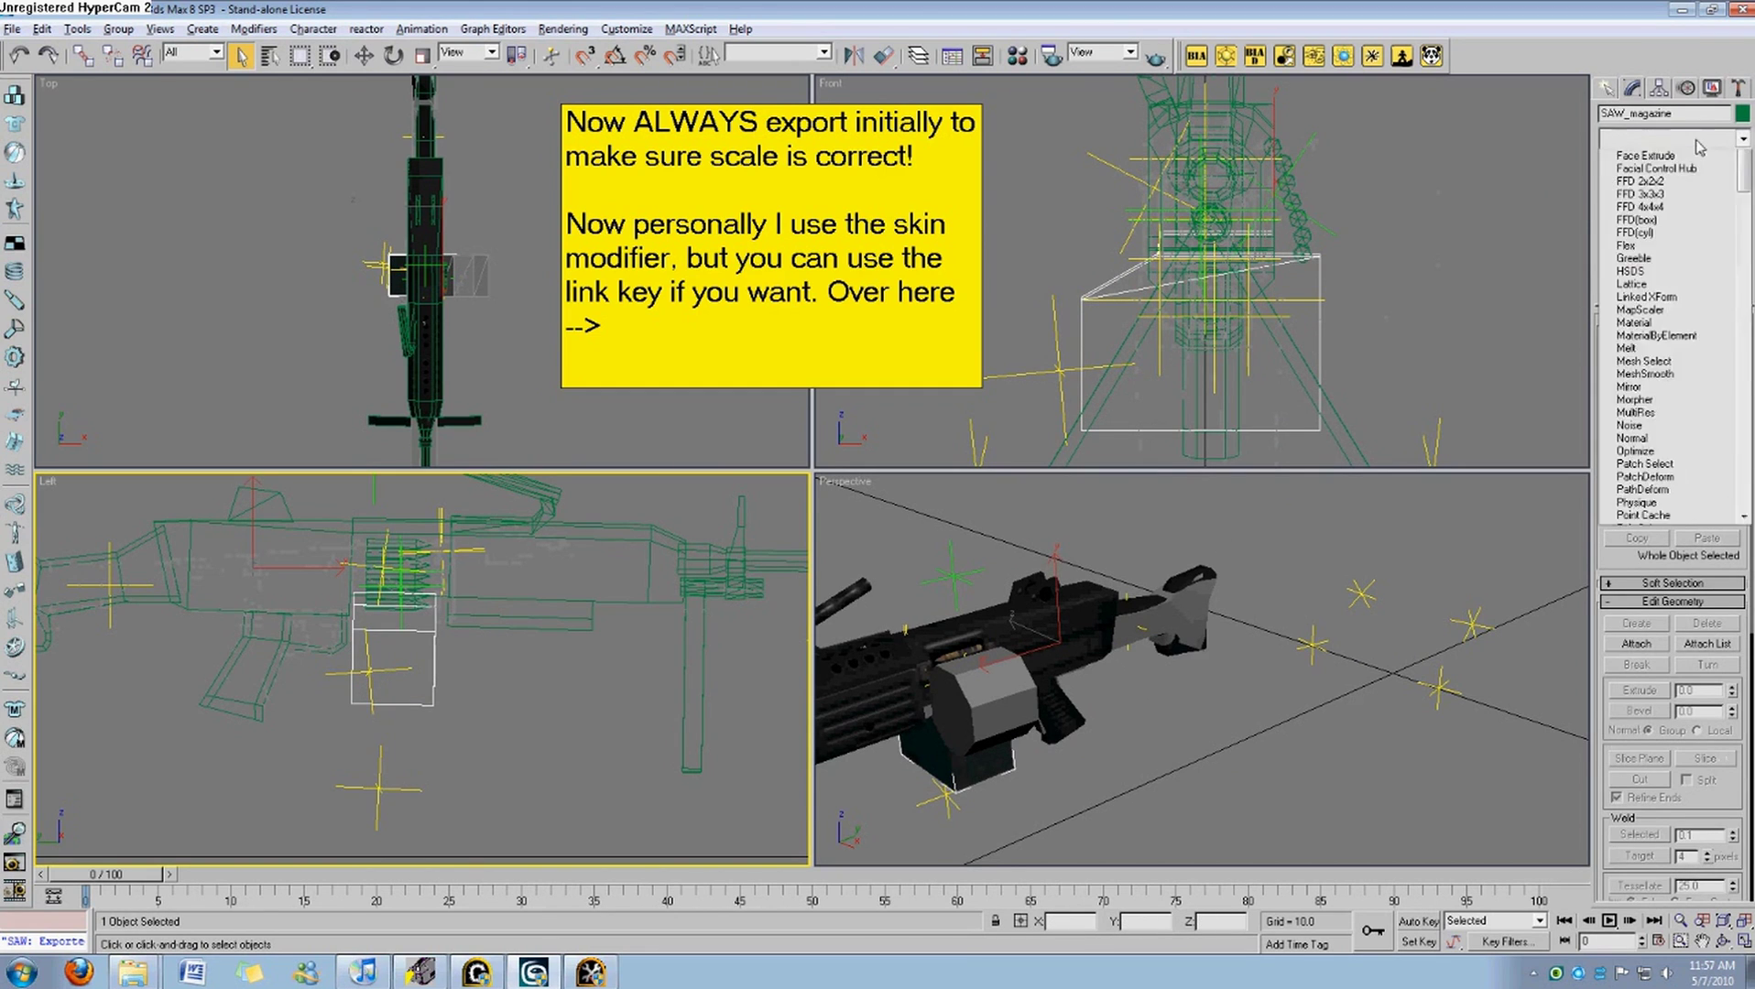
{"action": "scroll", "coordinate": [1715, 720], "scroll_direction": "down", "scroll_amount": 10}
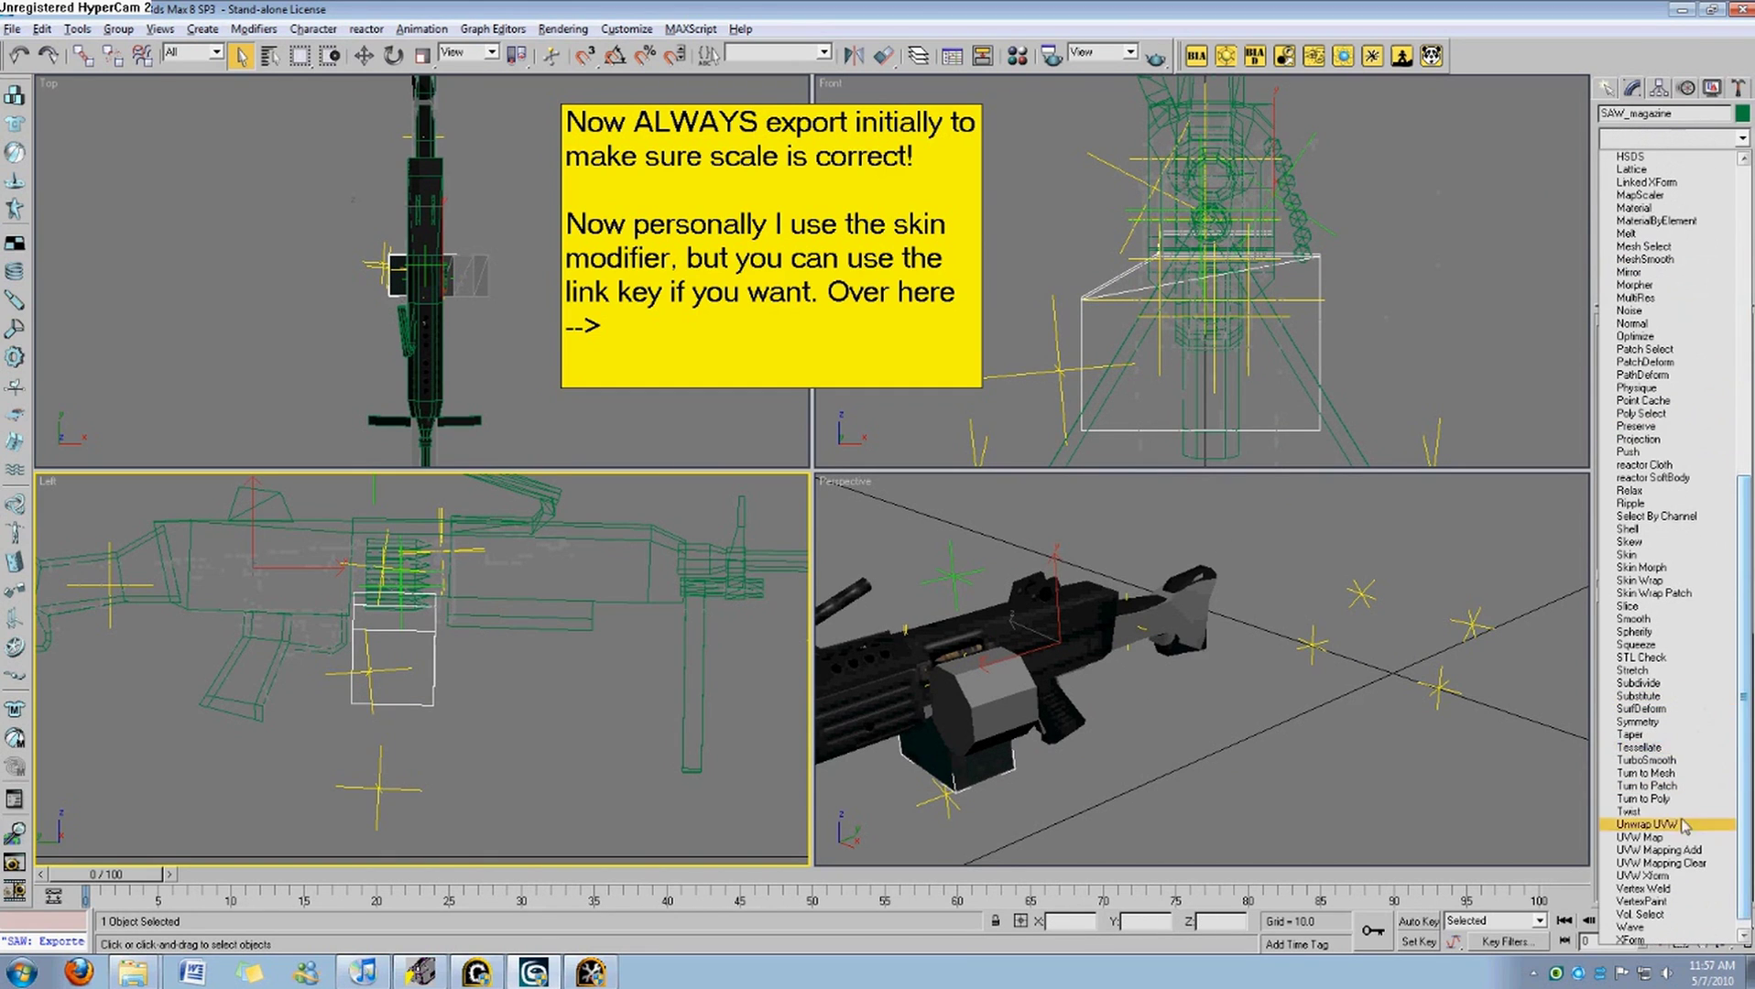
{"action": "key", "text": "Return"}
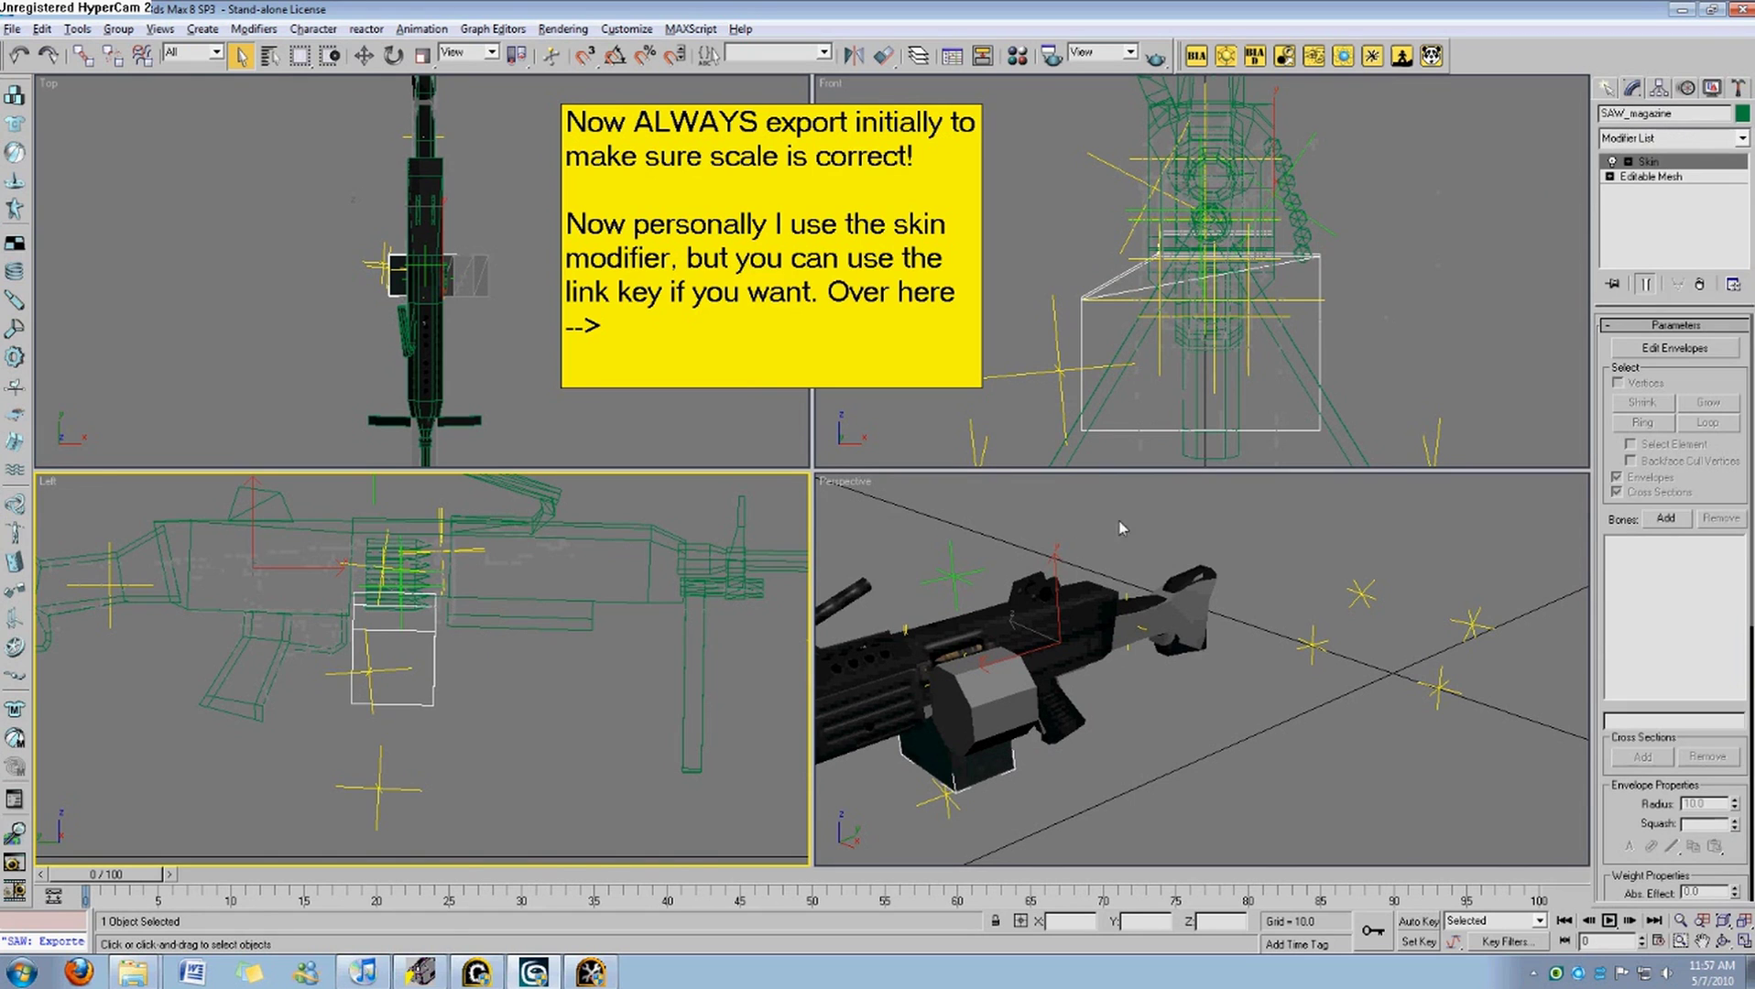
Add the helper lmg_ammo_bone as the bone of SAW_magazine's Skin modifier and deselect the object.
{"action": "left_click", "coordinate": [1667, 518]}
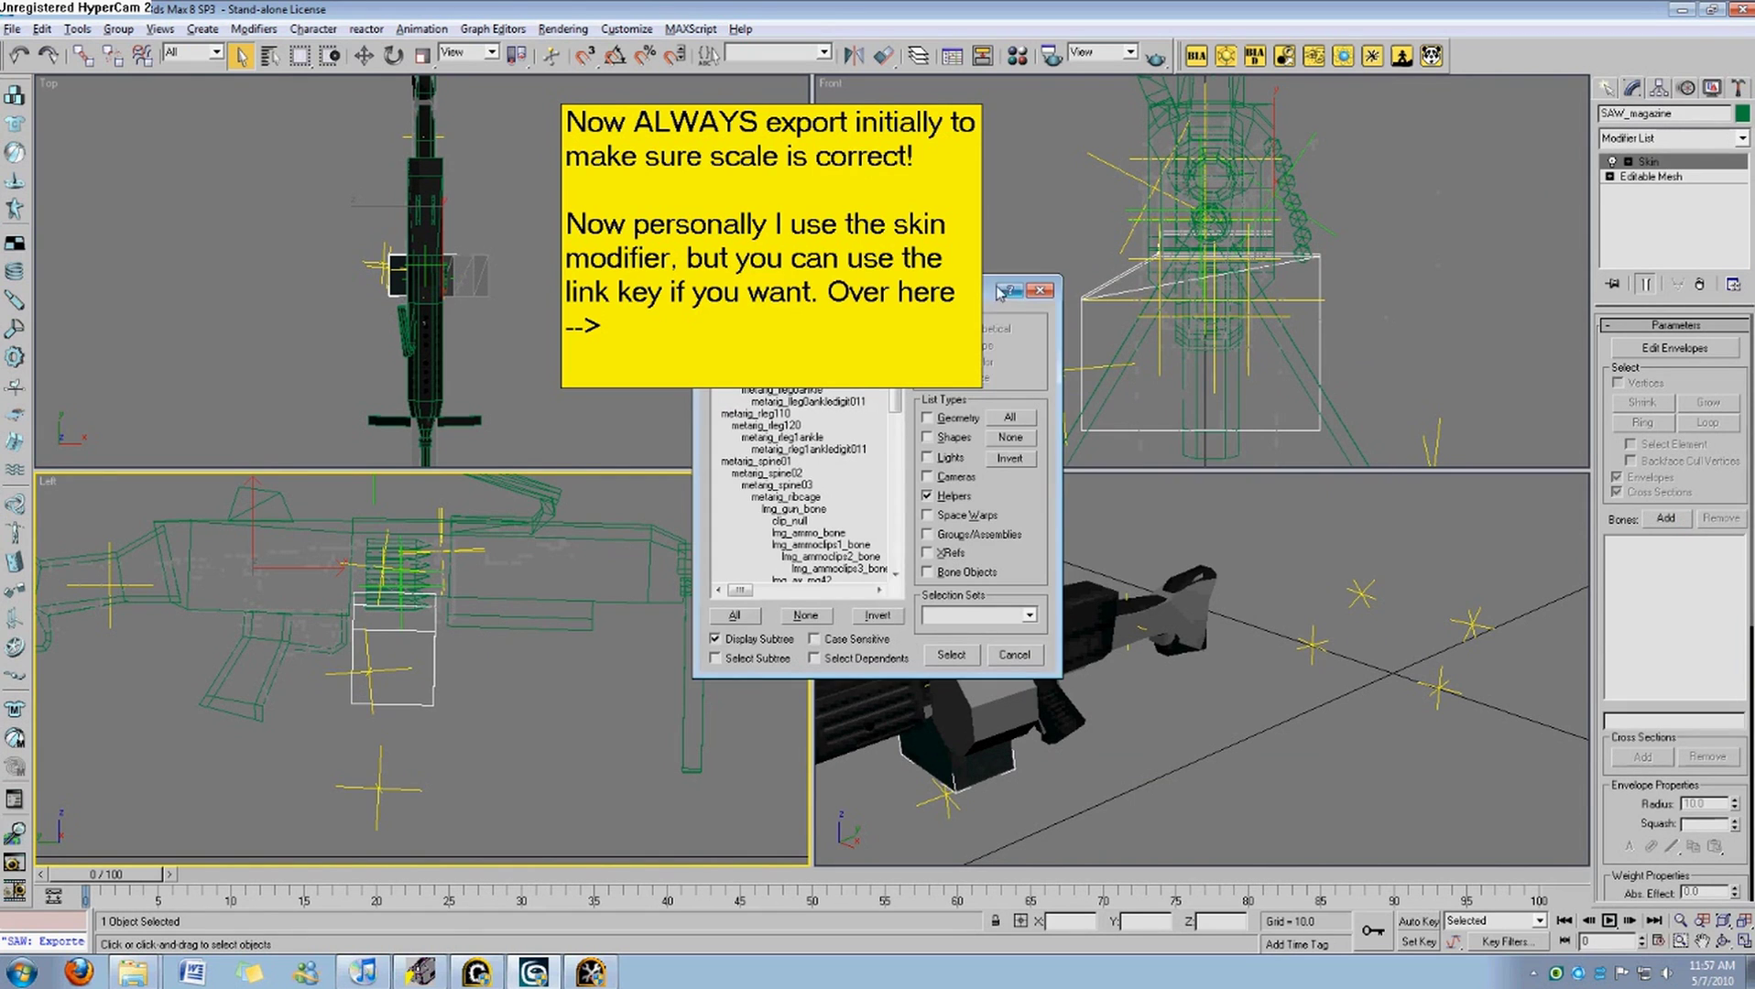
{"action": "left_click_drag", "start_coordinate": [1008, 293], "coordinate": [1272, 359]}
{"action": "scroll", "coordinate": [1167, 474], "scroll_direction": "down", "scroll_amount": 5}
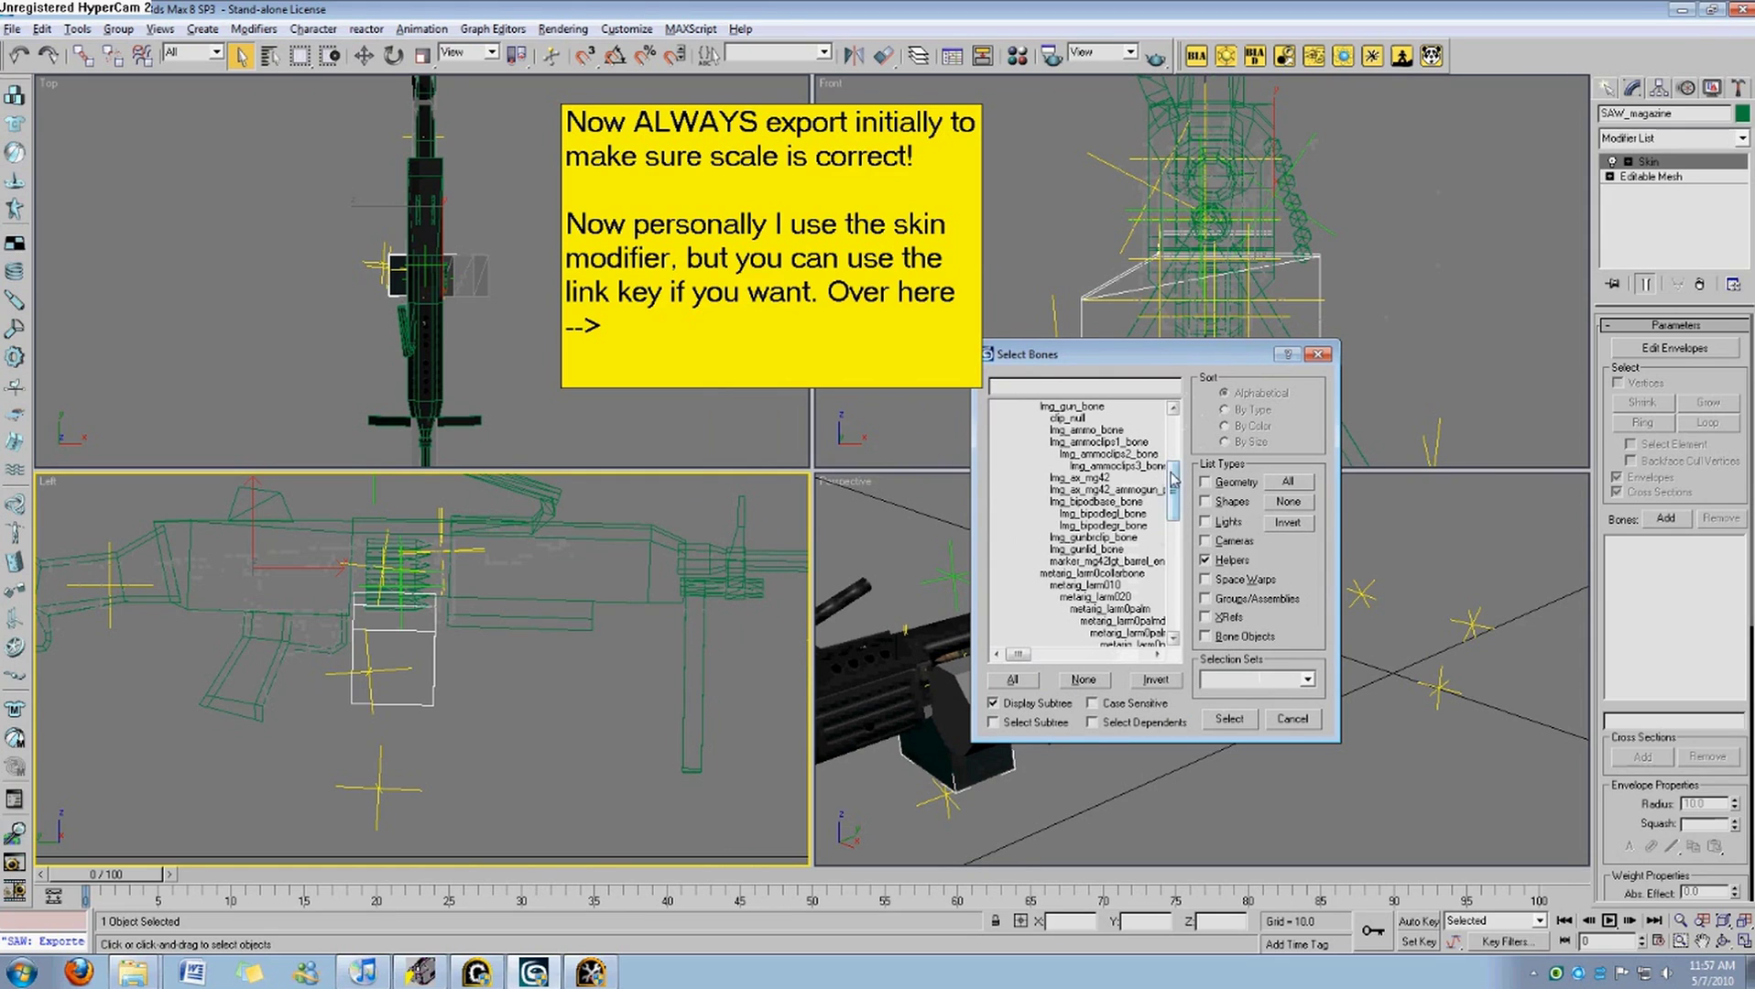
{"action": "scroll", "coordinate": [1164, 471], "scroll_direction": "up", "scroll_amount": 1}
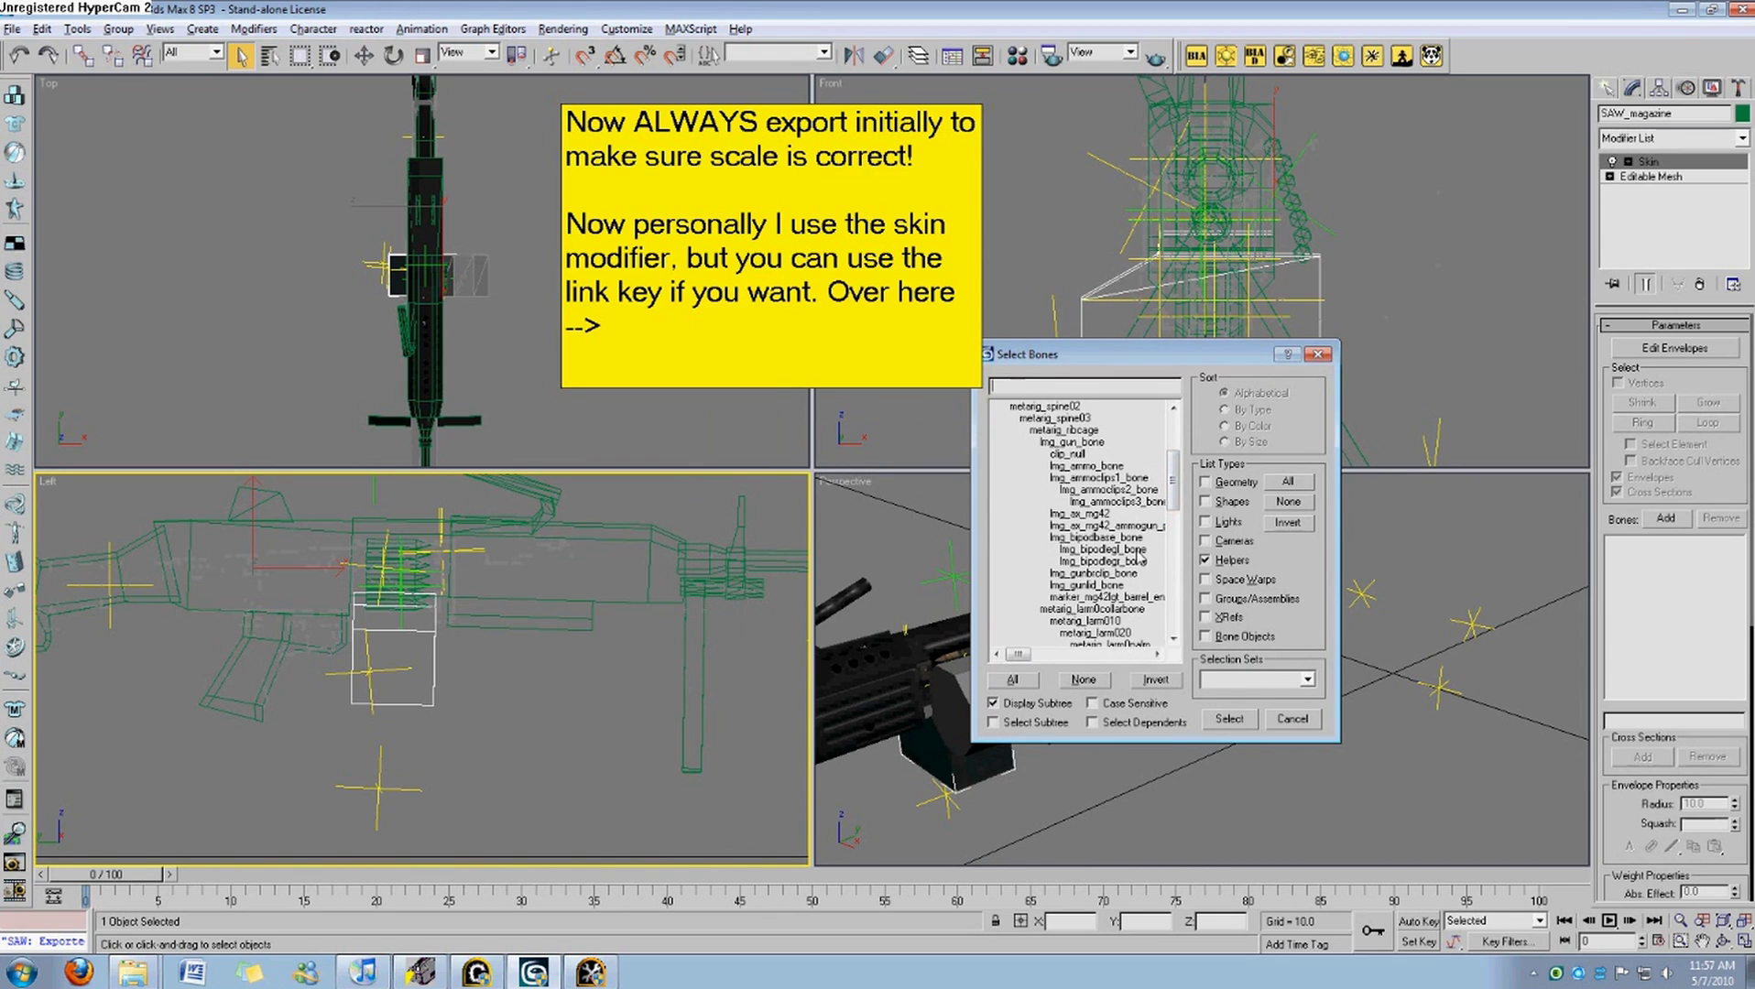
{"action": "left_click", "coordinate": [1104, 526]}
{"action": "mouse_move", "coordinate": [1019, 654]}
{"action": "left_mouse_down"}
{"action": "mouse_move", "coordinate": [1062, 654]}
{"action": "mouse_move", "coordinate": [1024, 652]}
{"action": "left_mouse_up"}
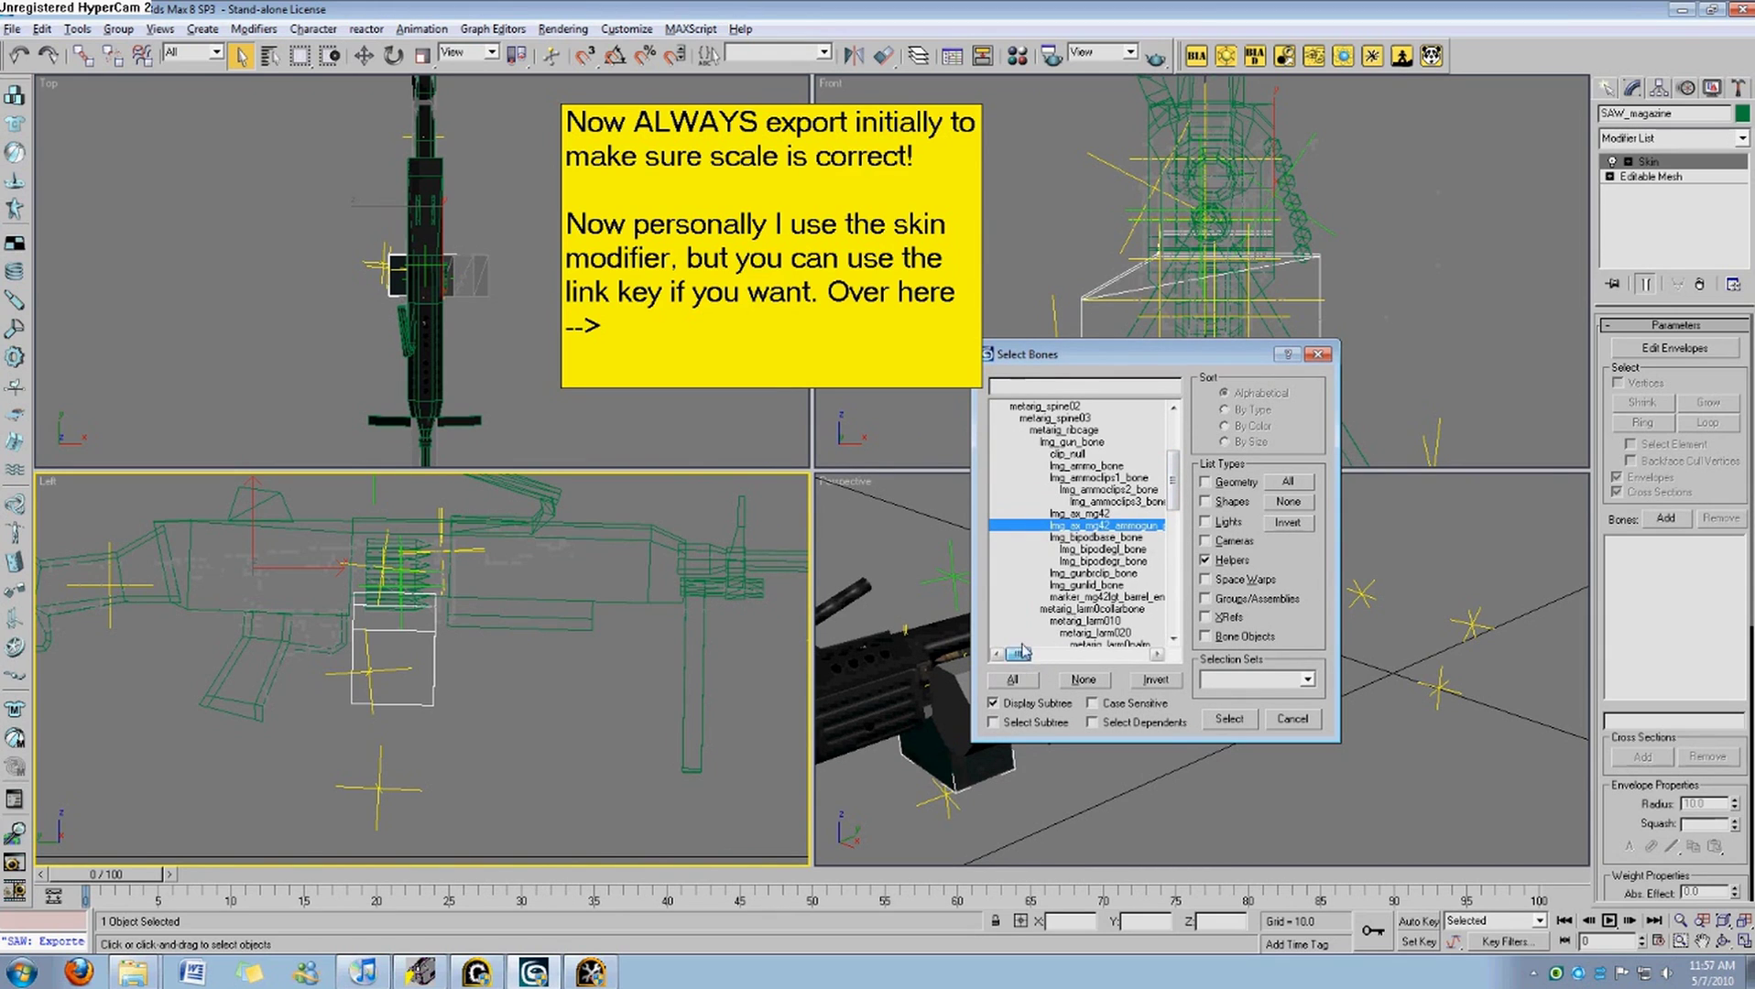
{"action": "left_click", "coordinate": [1125, 466]}
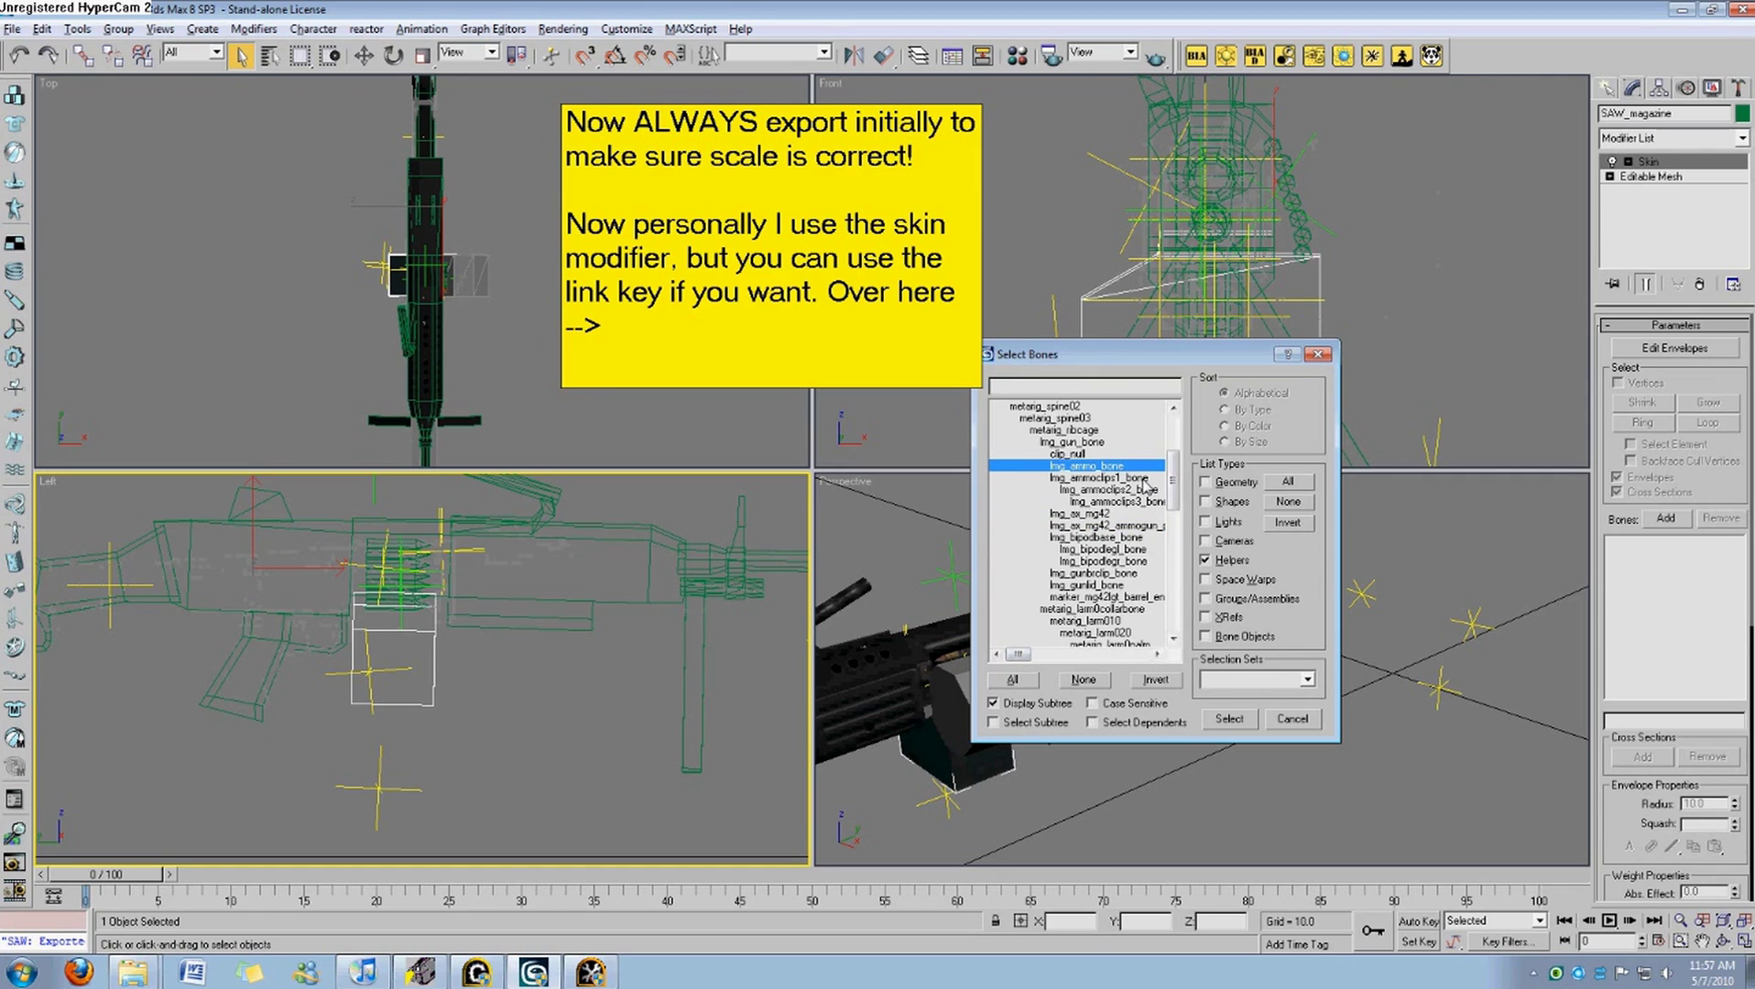
{"action": "left_click", "coordinate": [1230, 724]}
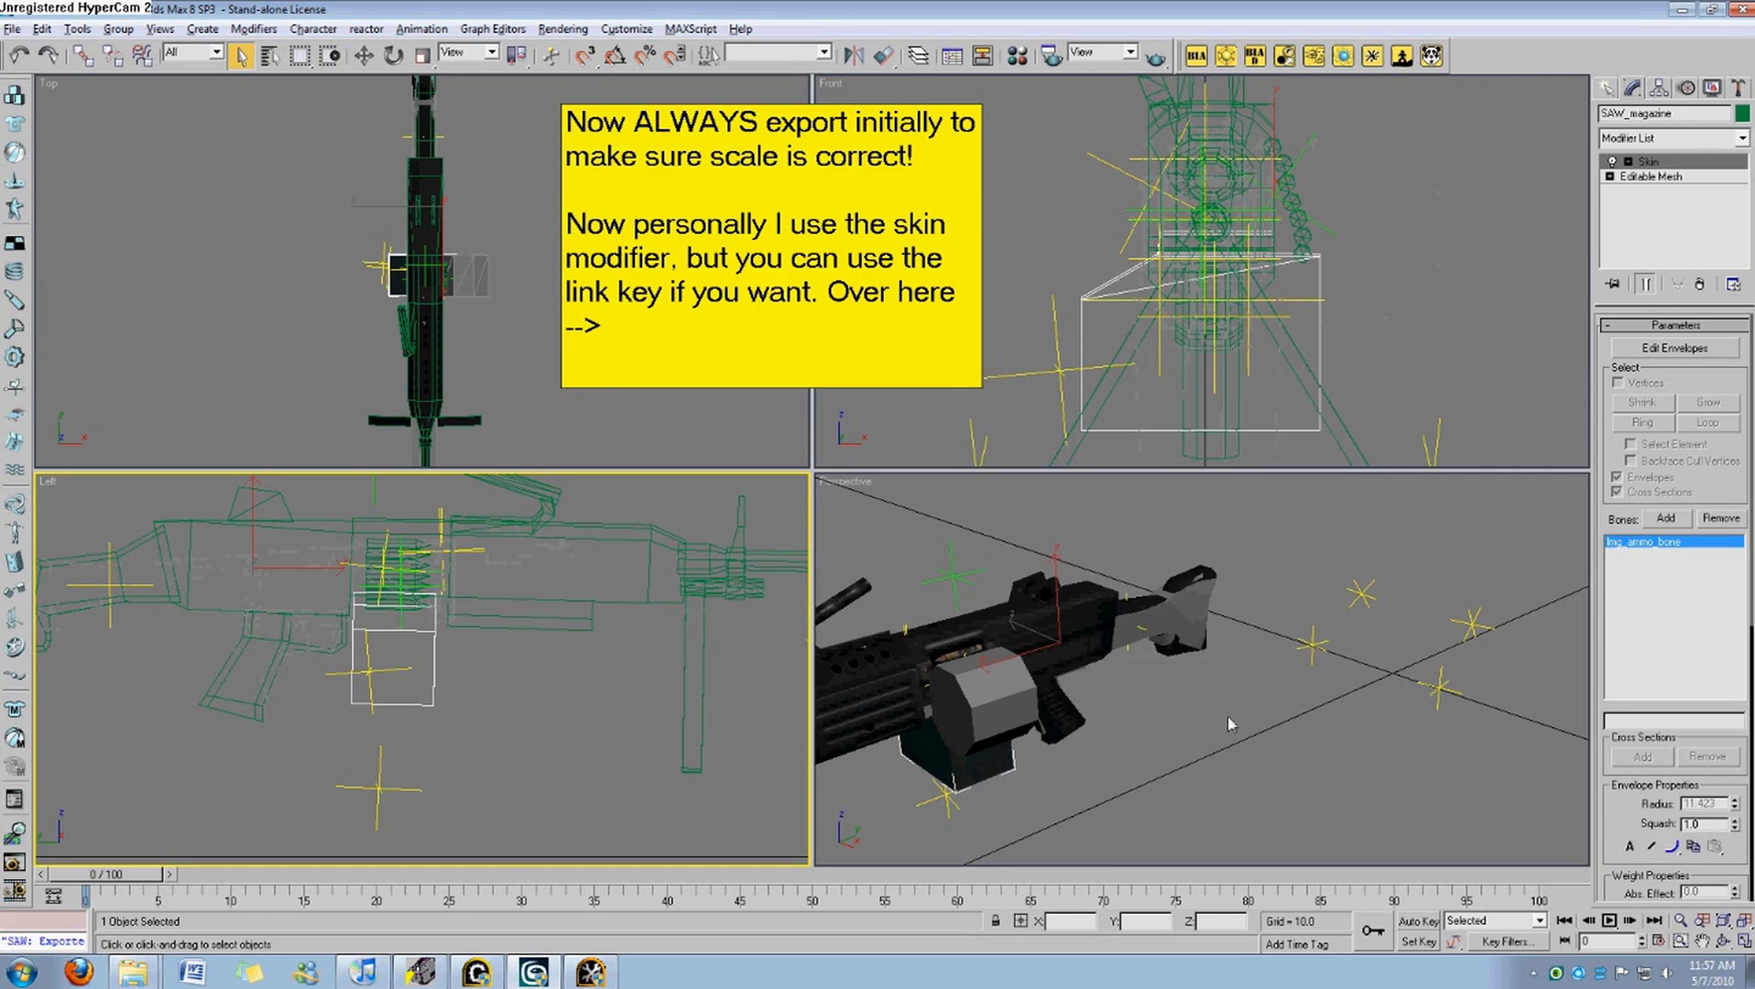
{"action": "left_click", "coordinate": [1349, 747]}
Frame the saw object in the viewports and examine the whole weapon beside the MG42 bones.
{"action": "left_click", "coordinate": [1147, 632]}
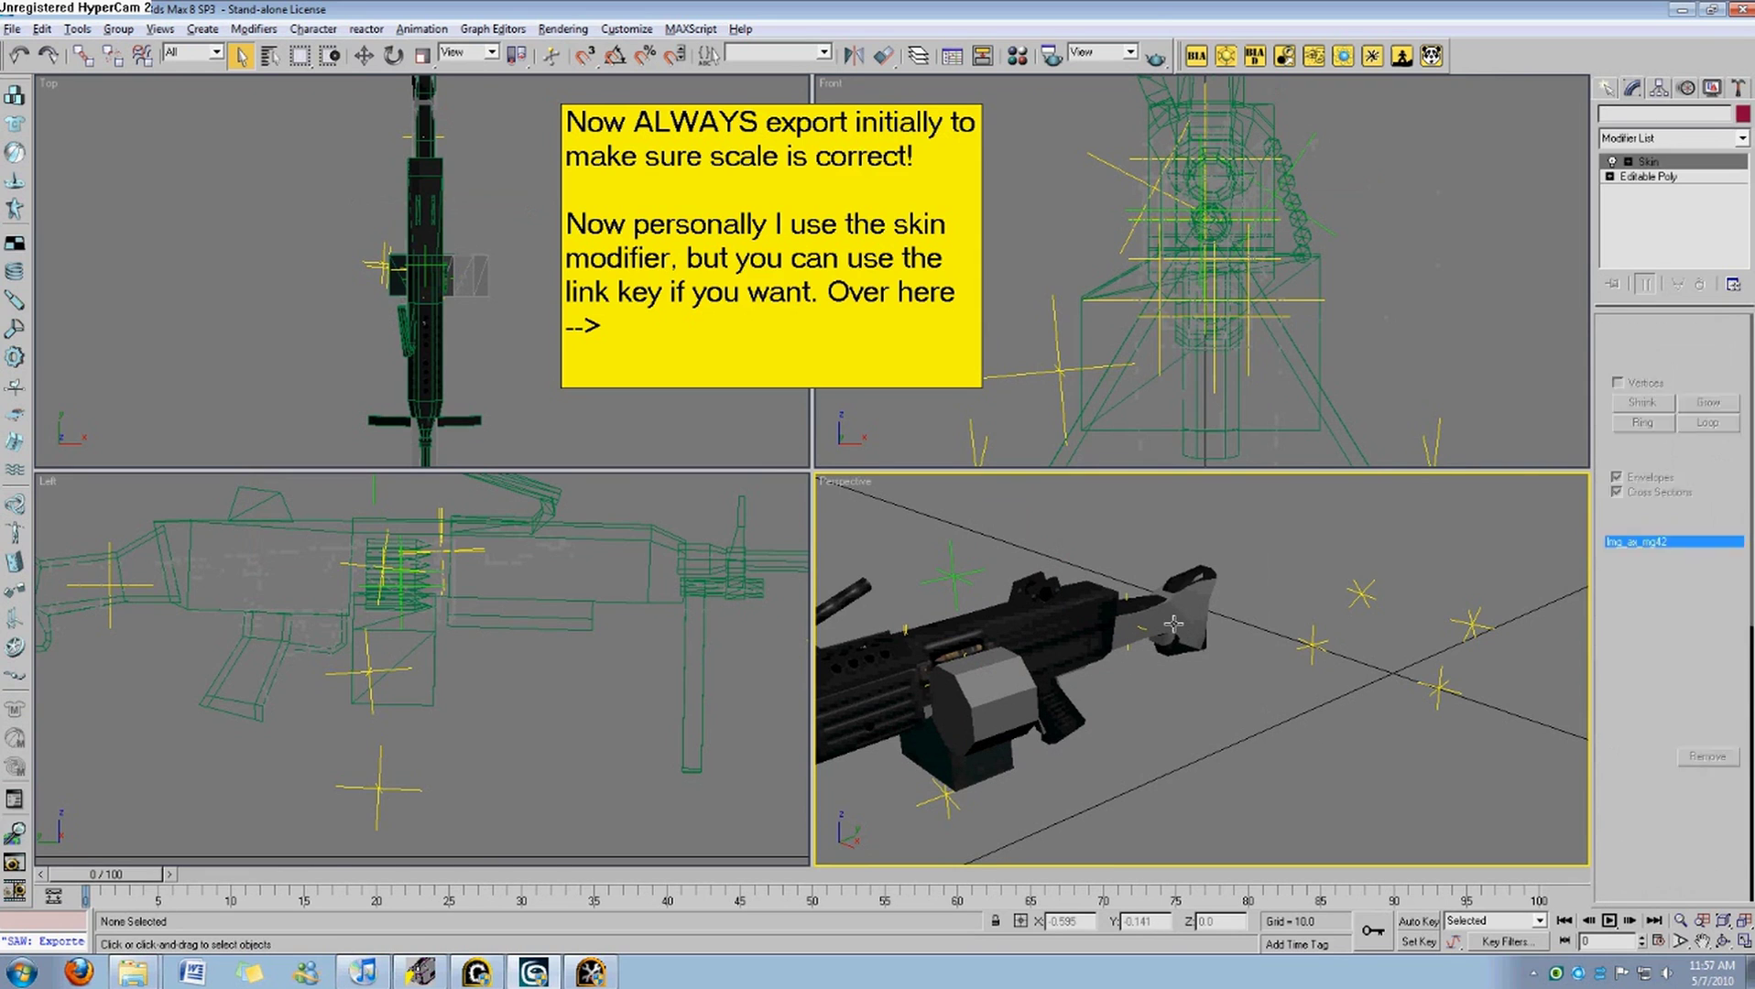
{"action": "left_click", "coordinate": [1243, 658]}
{"action": "mouse_move", "coordinate": [1211, 611]}
{"action": "middle_mouse_down"}
{"action": "mouse_move", "coordinate": [1126, 705]}
{"action": "mouse_move", "coordinate": [1151, 650]}
{"action": "mouse_move", "coordinate": [1081, 631]}
{"action": "mouse_move", "coordinate": [1308, 737]}
{"action": "middle_mouse_up"}
{"action": "left_click", "coordinate": [549, 615]}
{"action": "key", "text": "z"}
{"action": "left_click", "coordinate": [1182, 687]}
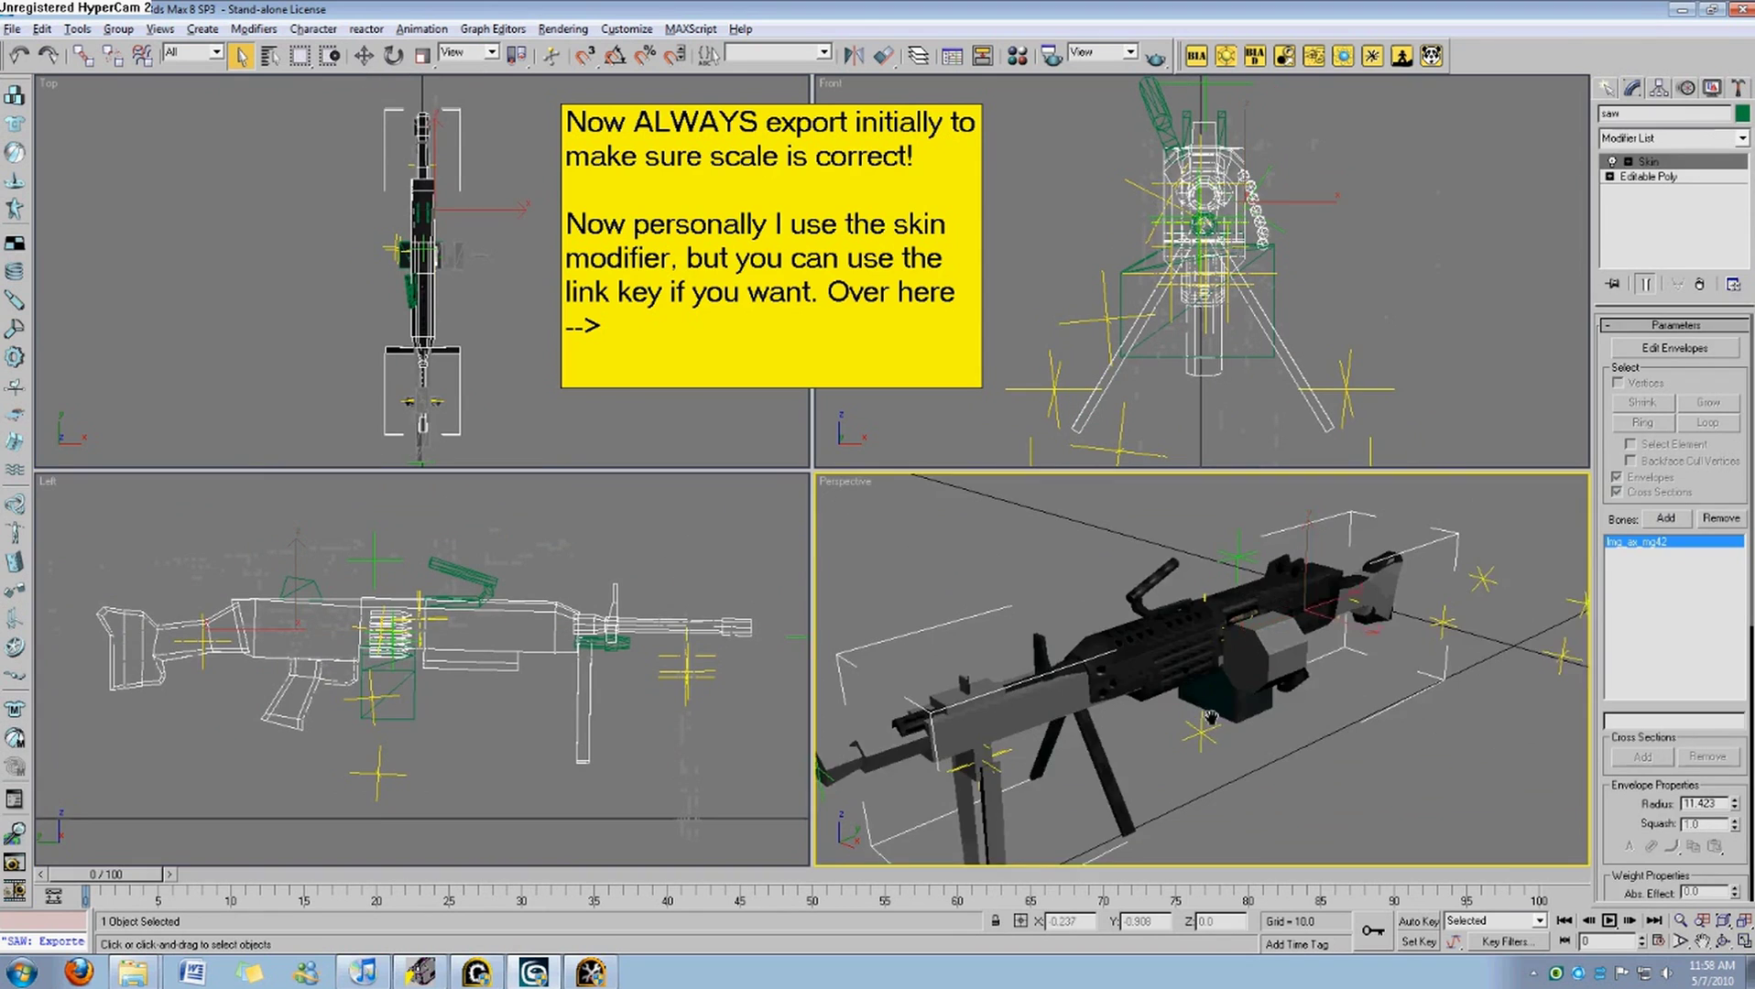
{"action": "scroll", "coordinate": [1199, 719], "scroll_direction": "down", "scroll_amount": 5}
{"action": "scroll", "coordinate": [1217, 709], "scroll_direction": "up", "scroll_amount": 2}
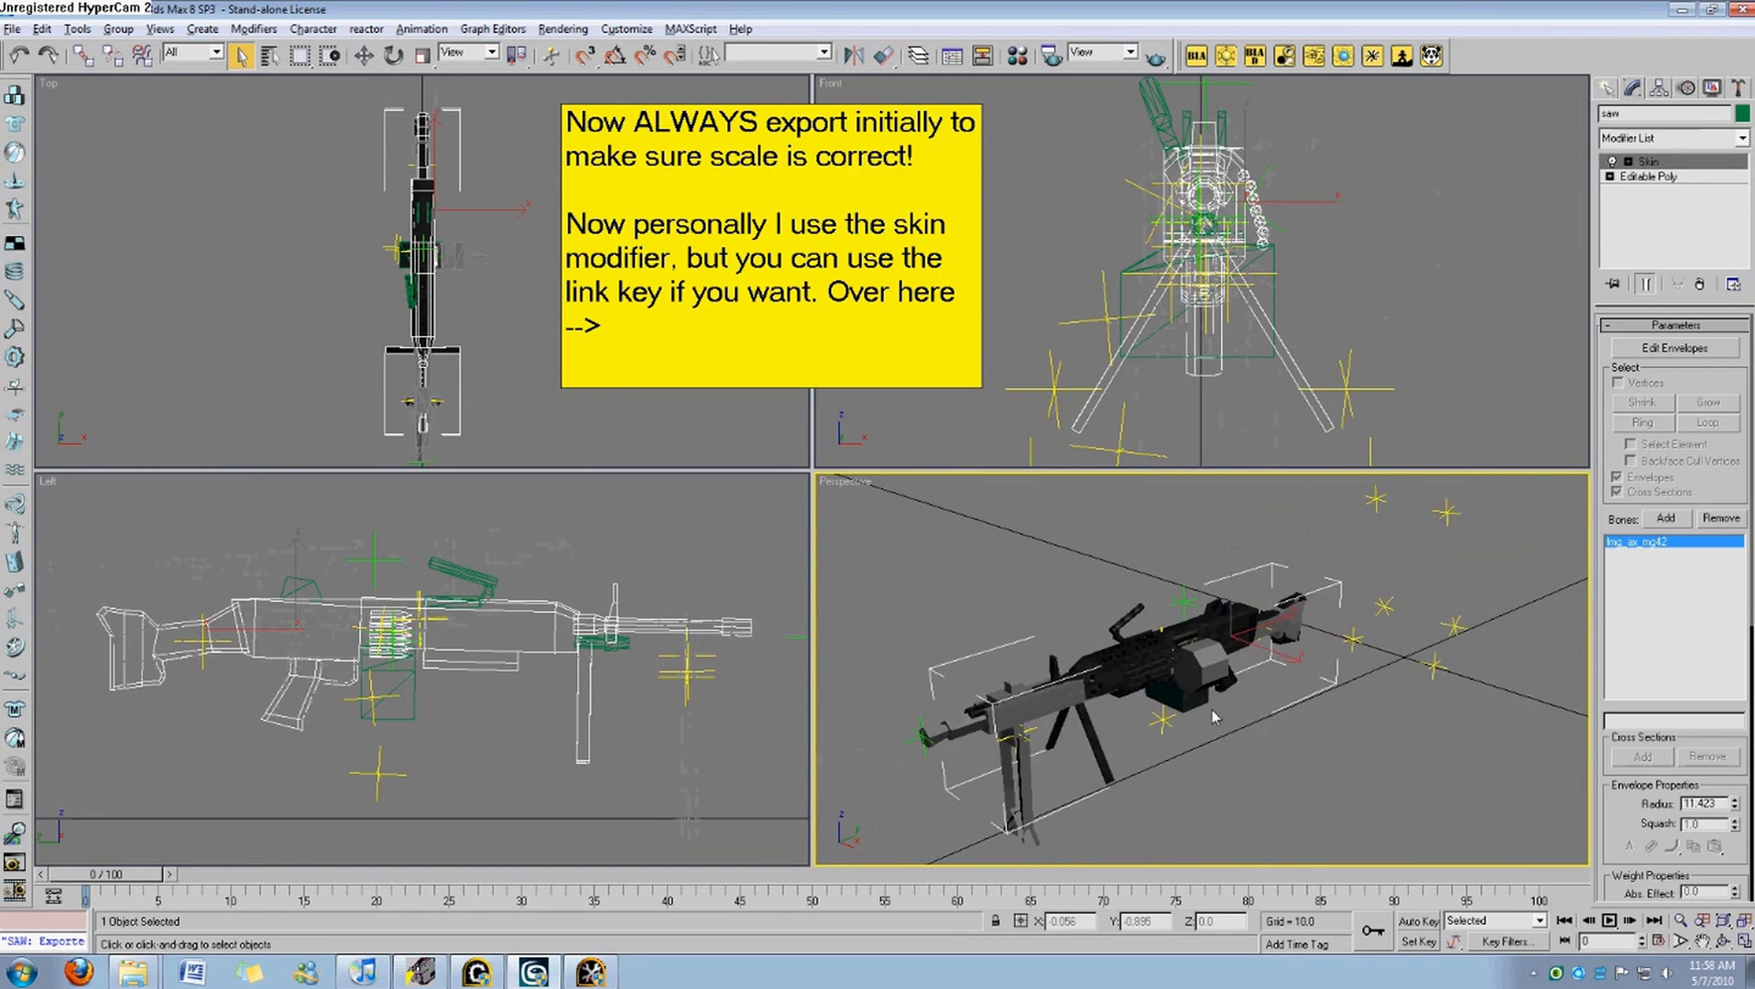
{"action": "left_click", "coordinate": [1259, 714]}
Replace the sticky note's second paragraph with "Always check which bones to use!".
{"action": "double_click", "coordinate": [784, 364]}
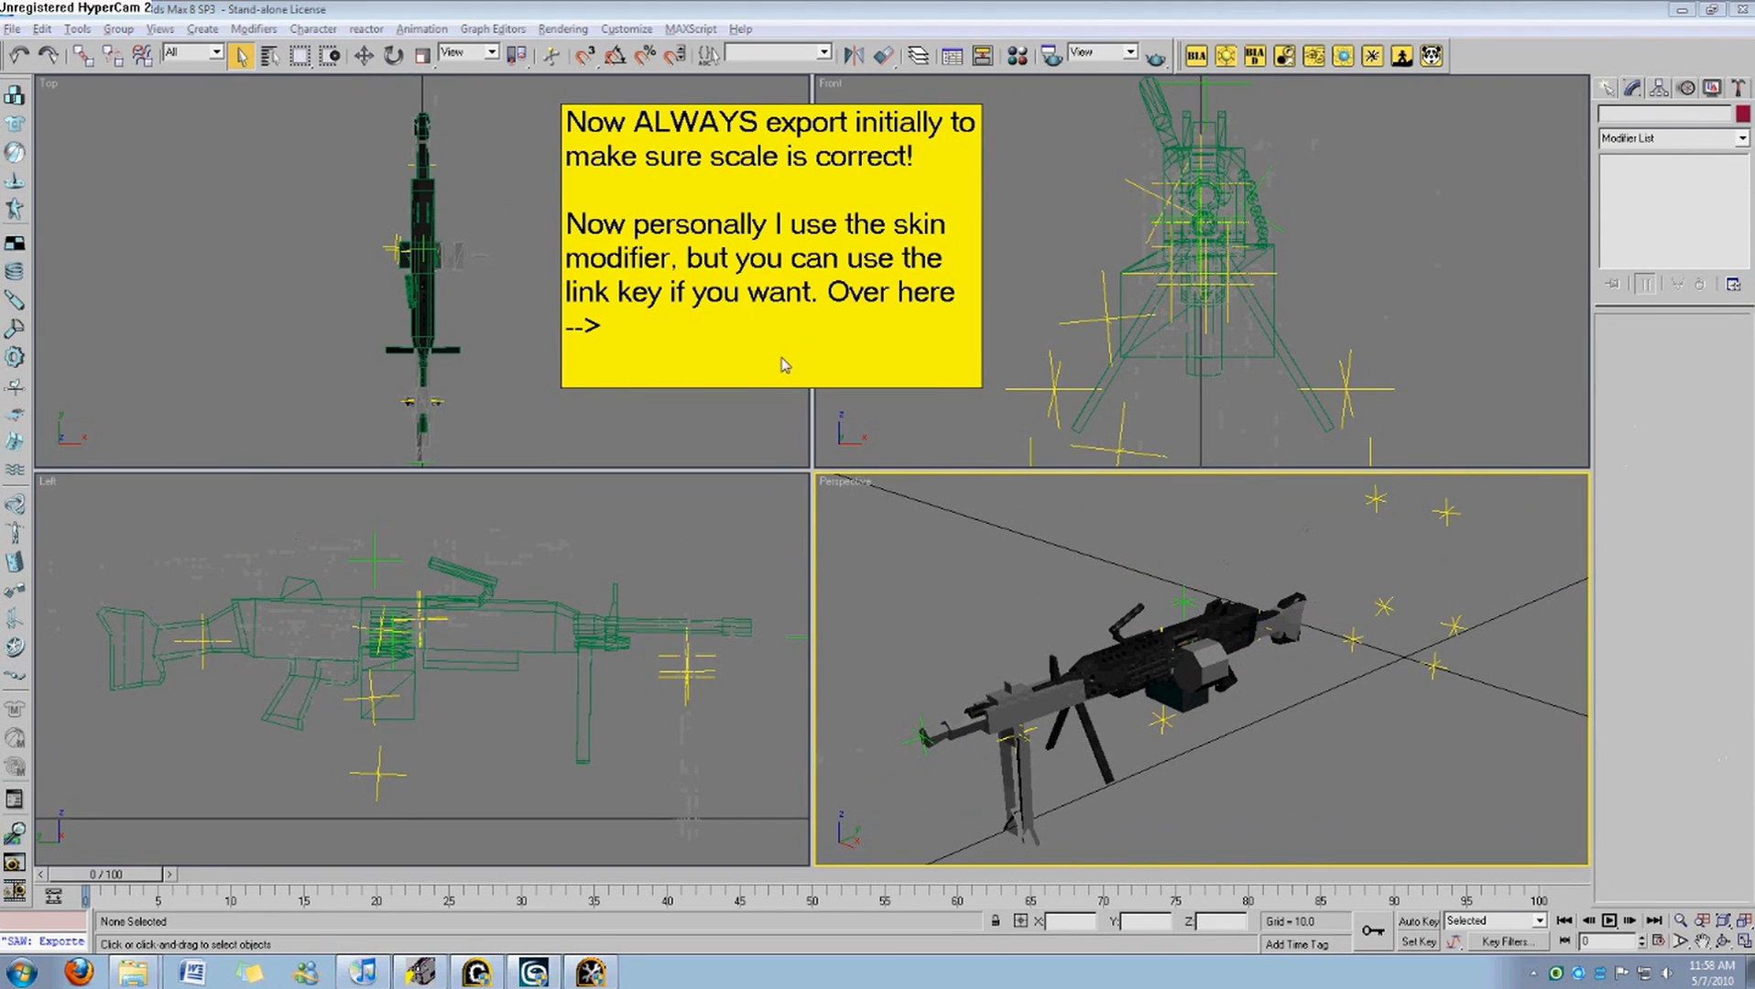
{"action": "left_click", "coordinate": [785, 346]}
{"action": "left_click_drag", "start_coordinate": [850, 339], "coordinate": [564, 224]}
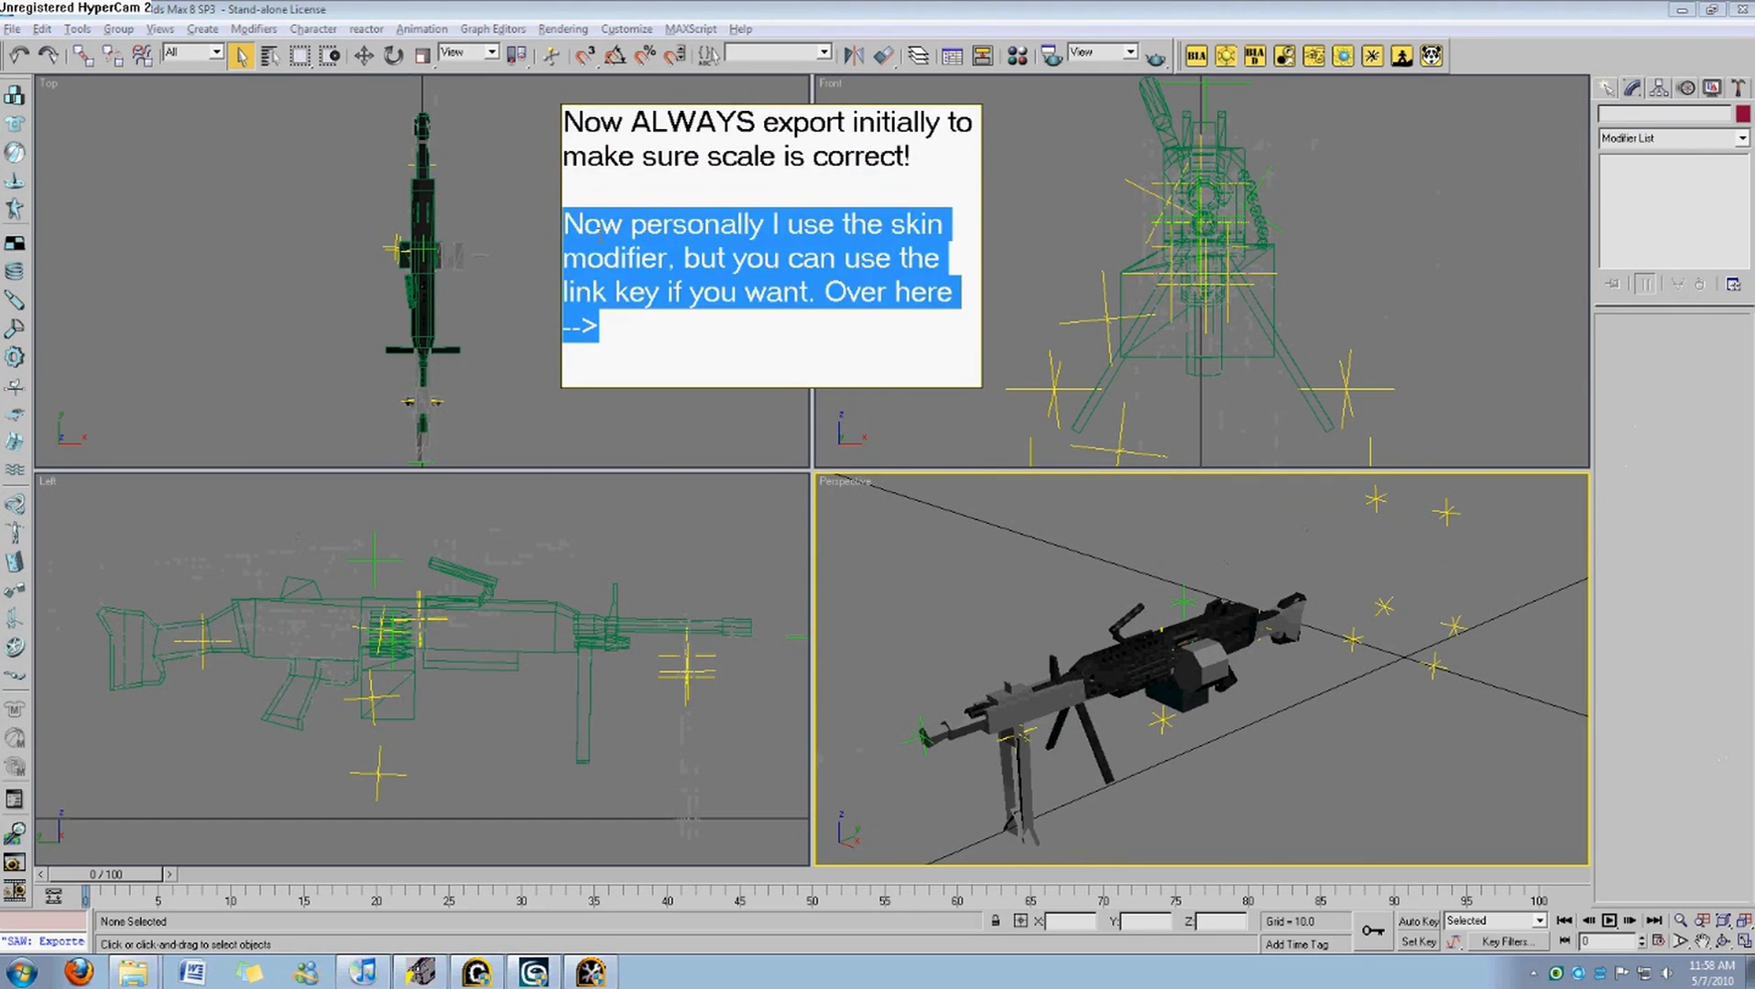
{"action": "type", "text": "Always check which bones t"}
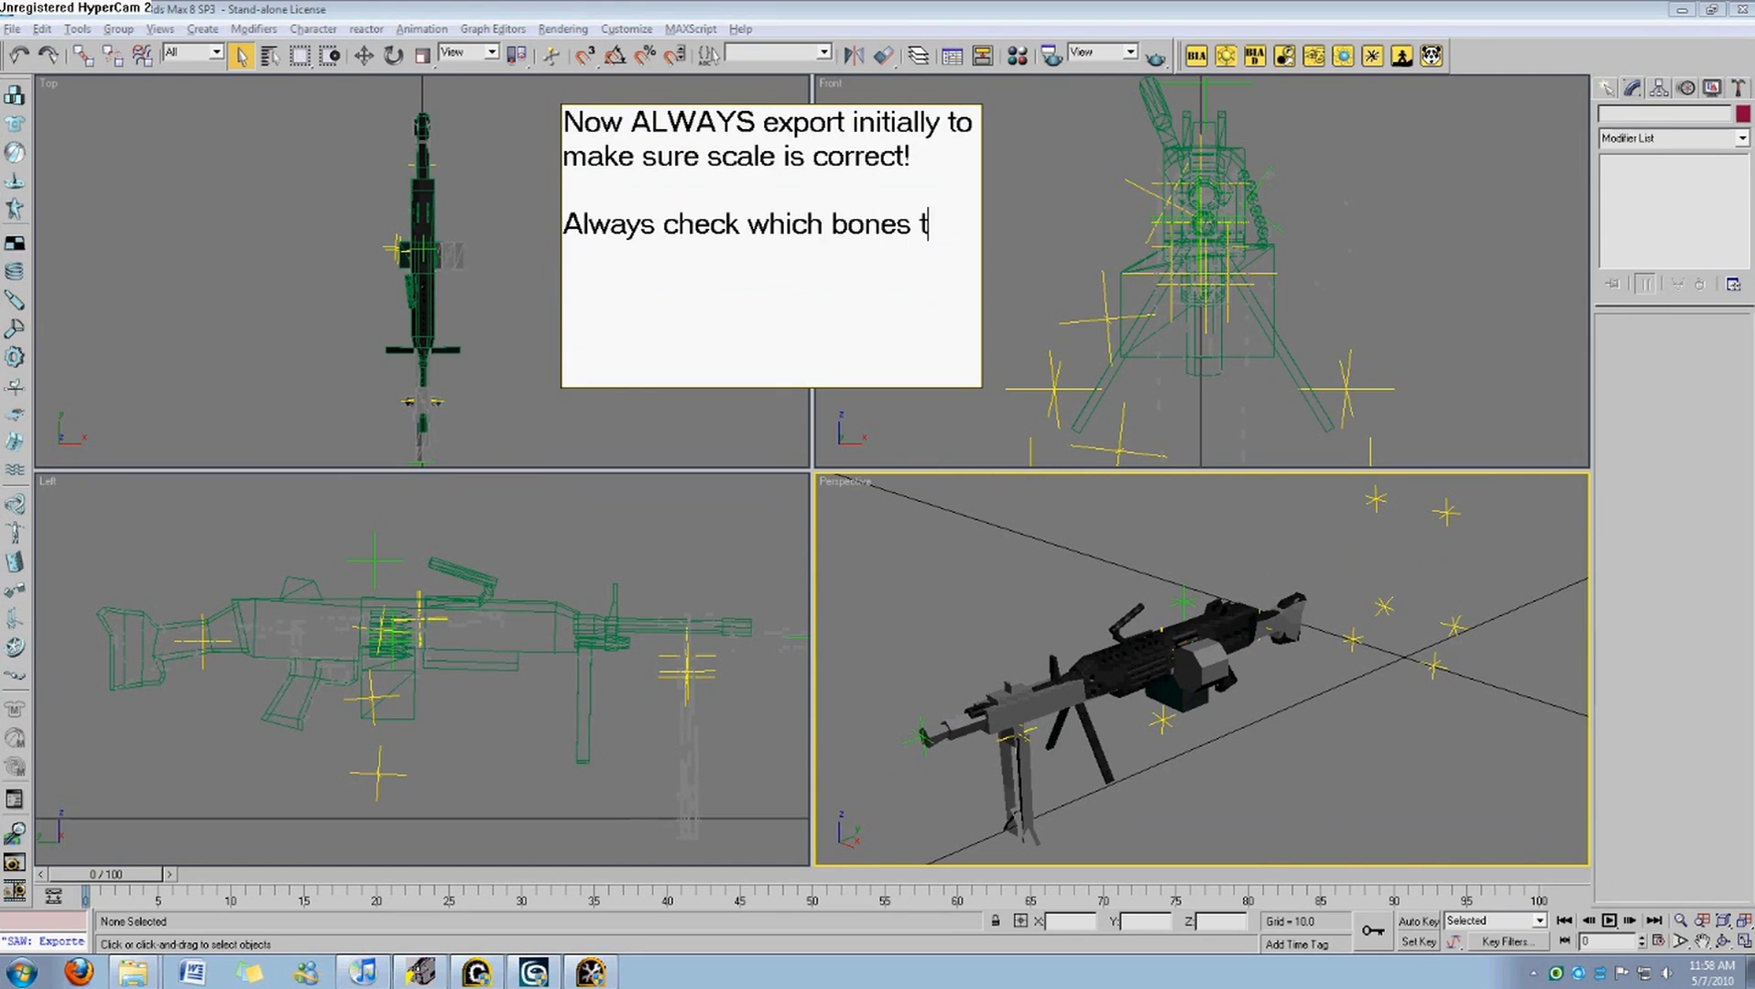
{"action": "type", "text": "o use!"}
Unfreeze all frozen objects in the scene.
{"action": "left_click", "coordinate": [1305, 735]}
{"action": "right_click", "coordinate": [1281, 736]}
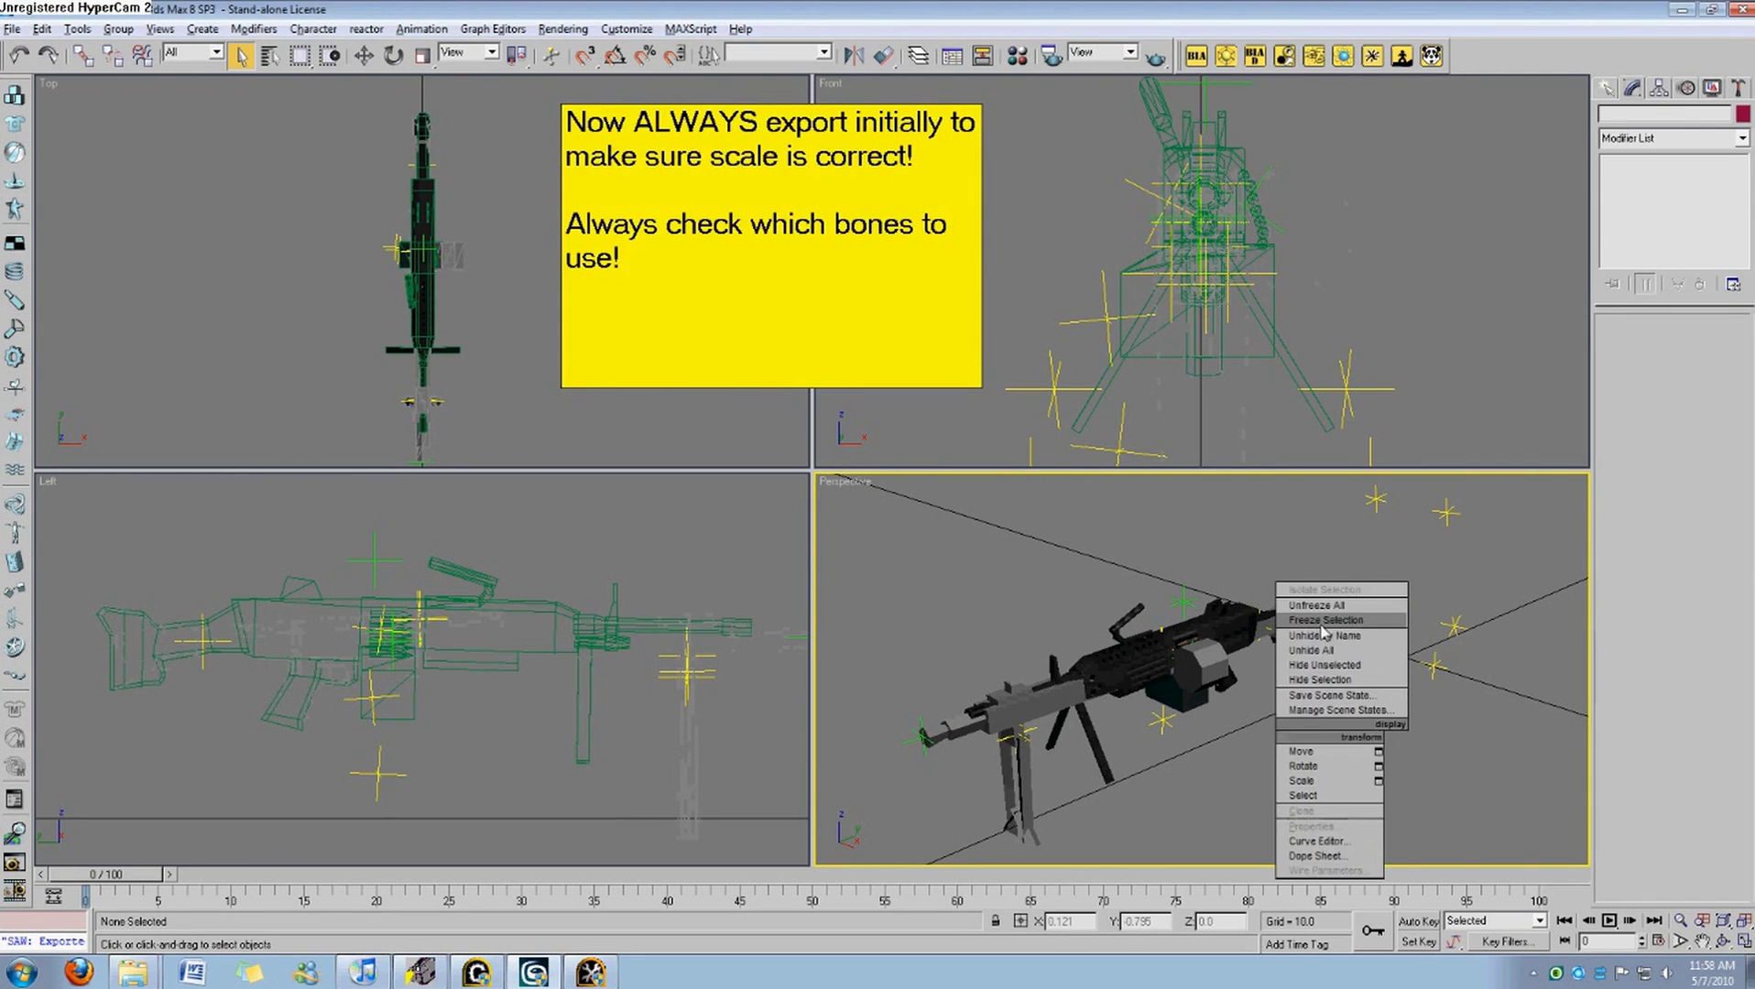
{"action": "left_click", "coordinate": [1323, 627]}
Edit the Skin envelopes of LMG_AX_MG42 and go through its bones down to lmg_ax_mg42 to check which vertices each affects.
{"action": "left_click", "coordinate": [1047, 709]}
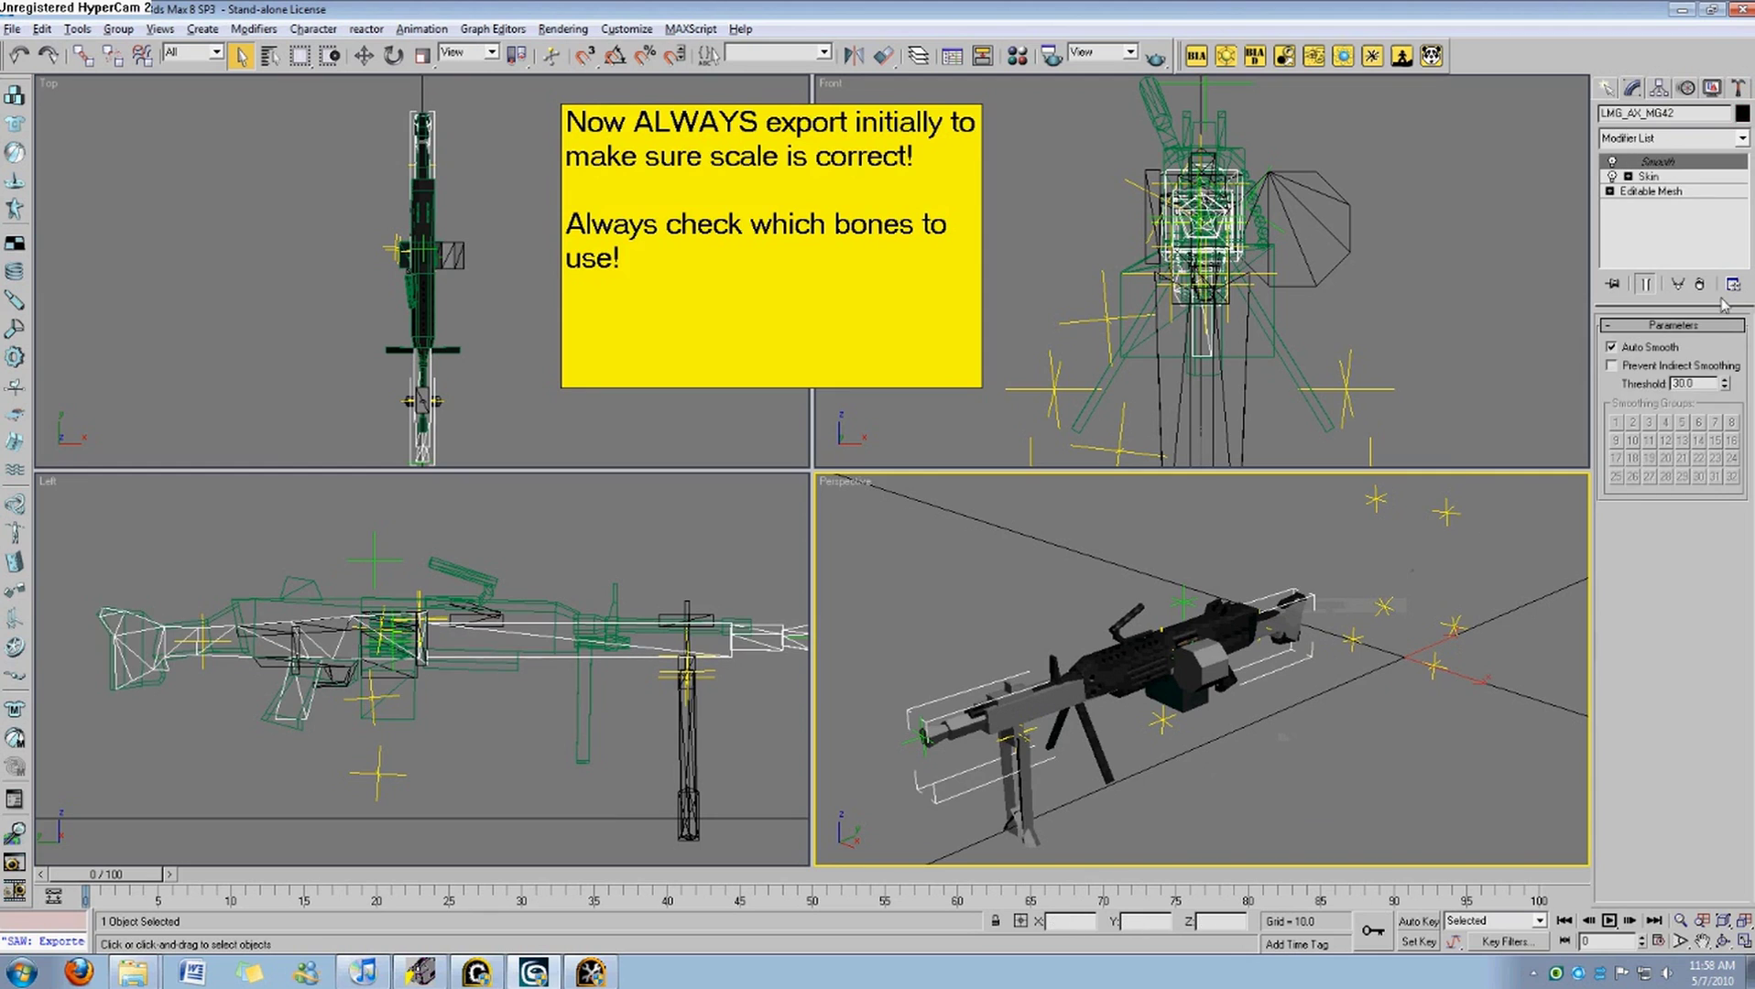
{"action": "left_click", "coordinate": [1649, 176]}
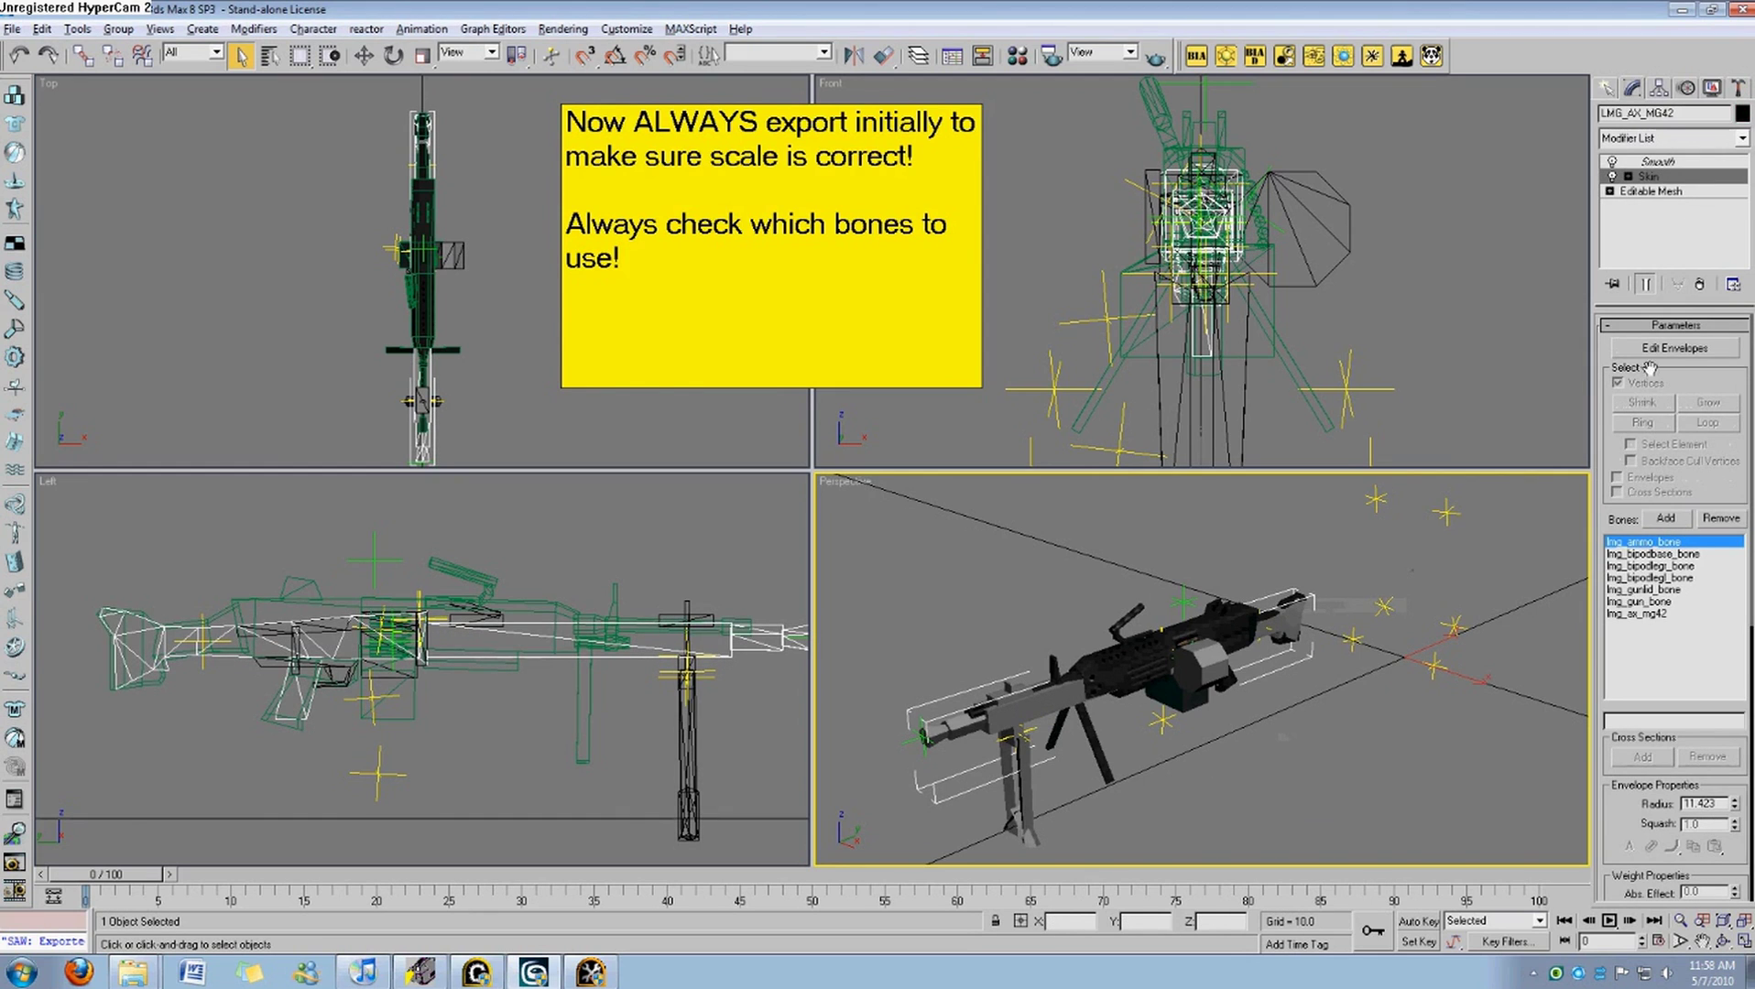
{"action": "left_click", "coordinate": [1667, 349]}
{"action": "left_click", "coordinate": [1686, 543]}
{"action": "key", "text": "Down"}
{"action": "key", "text": "Down"}
{"action": "key", "text": "Down"}
{"action": "key", "text": "Down"}
{"action": "key", "text": "Down"}
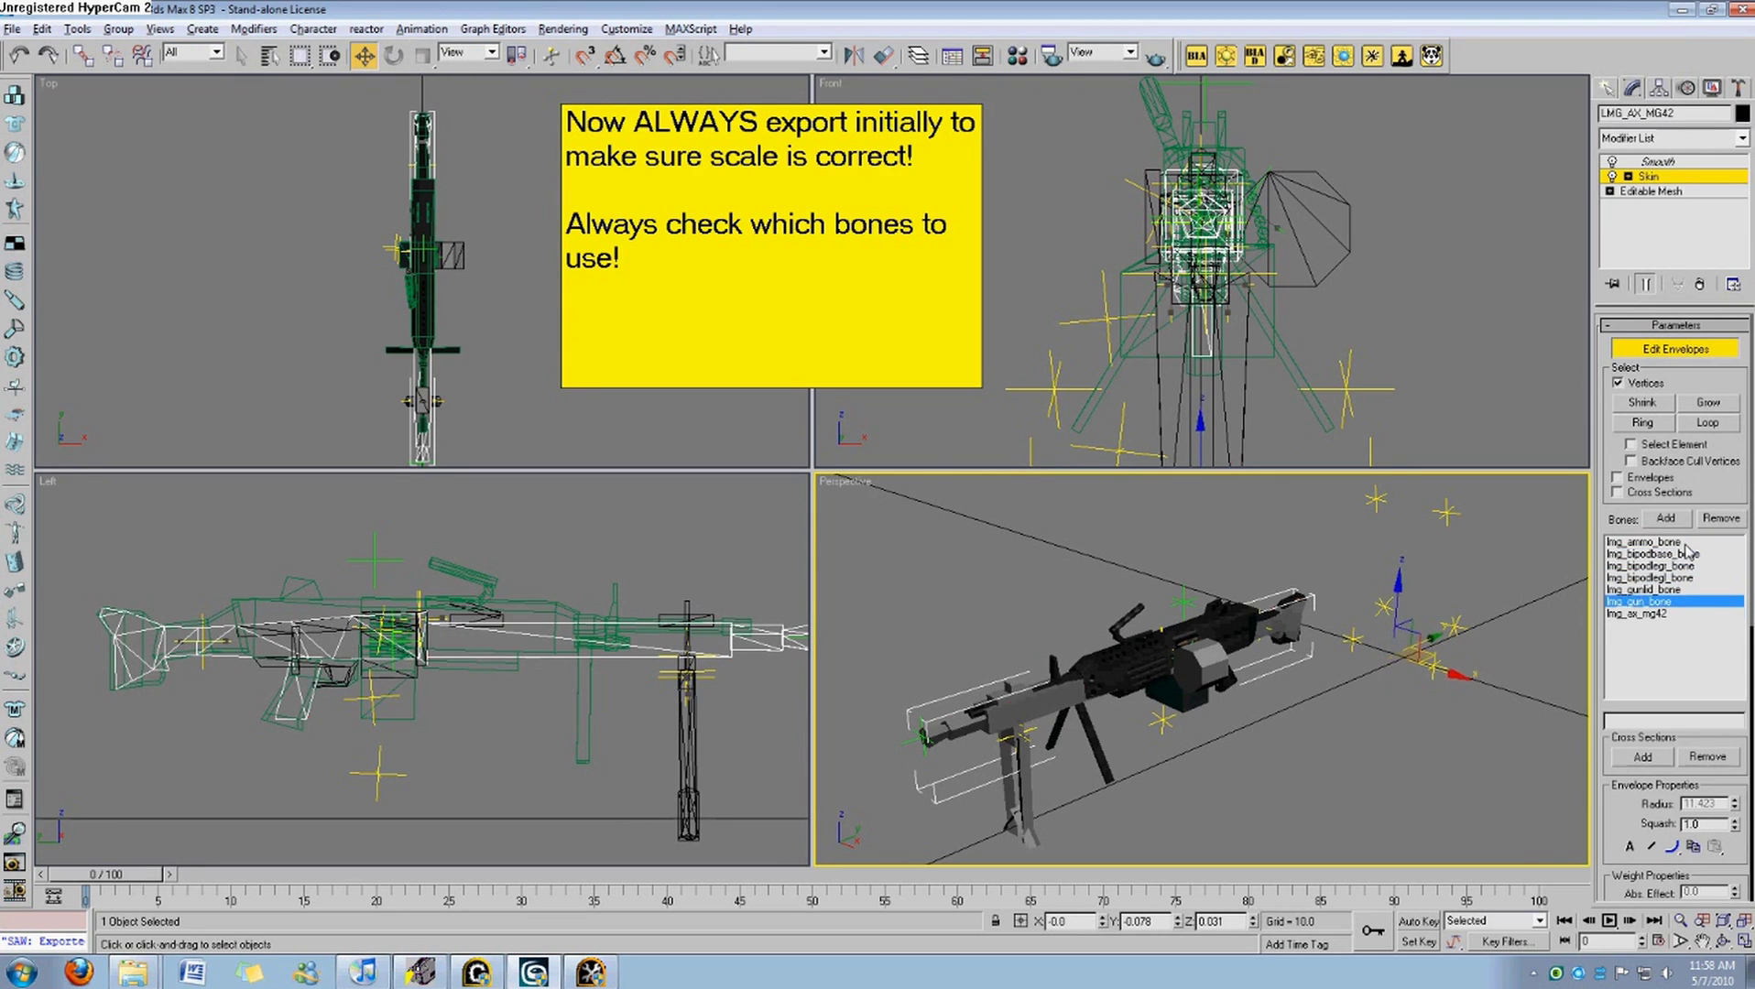
{"action": "key", "text": "Down"}
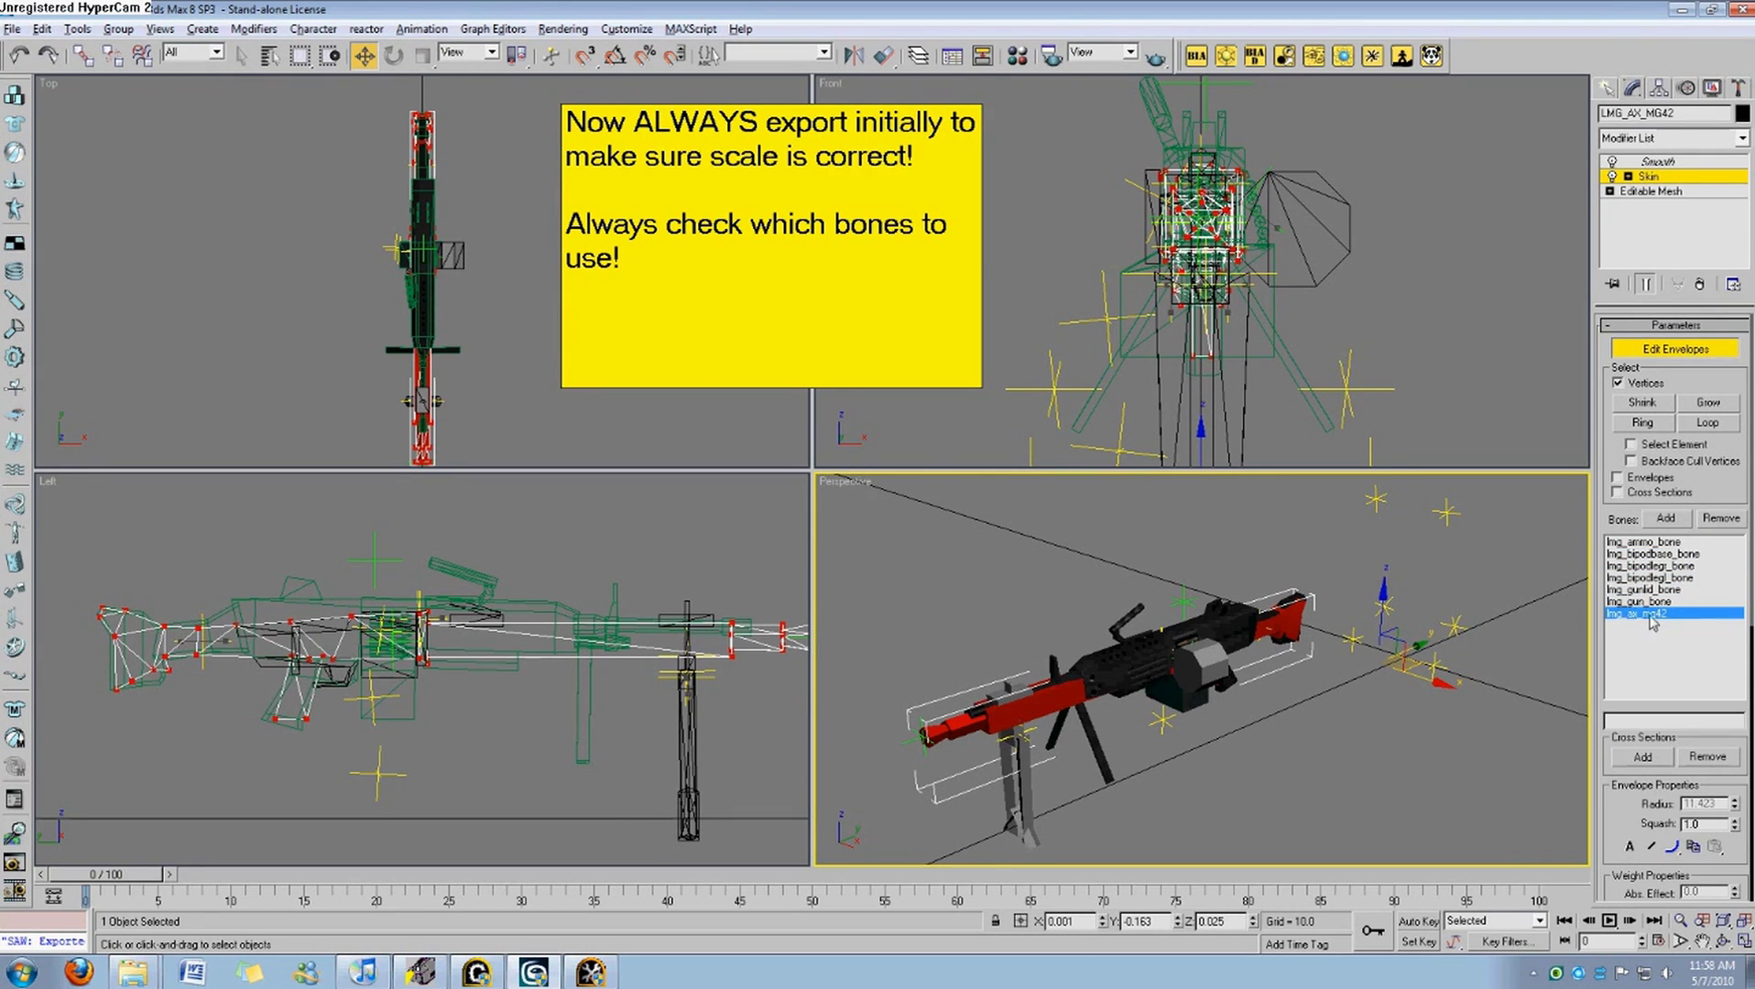
Continue the sticky note with "When its red, it means thats the bone that affects the red space".
{"action": "left_click", "coordinate": [774, 289]}
{"action": "left_click", "coordinate": [791, 294]}
{"action": "type", "text": "When its red"}
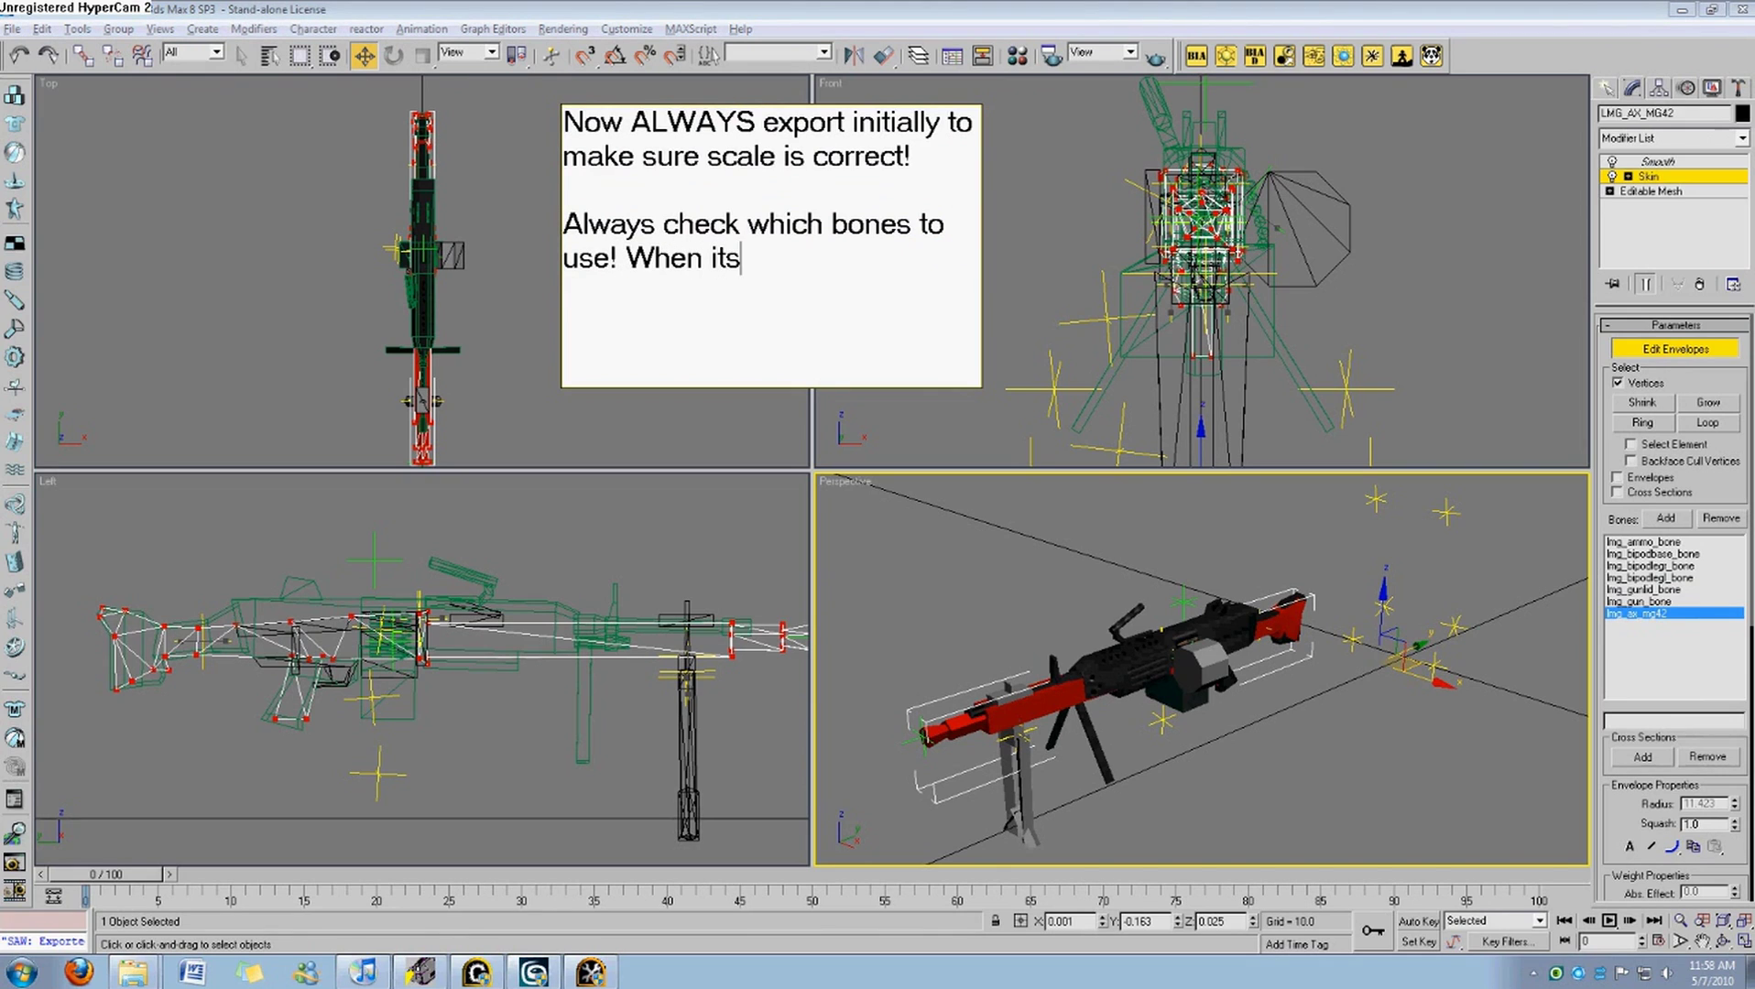
{"action": "type", "text": "eans t"}
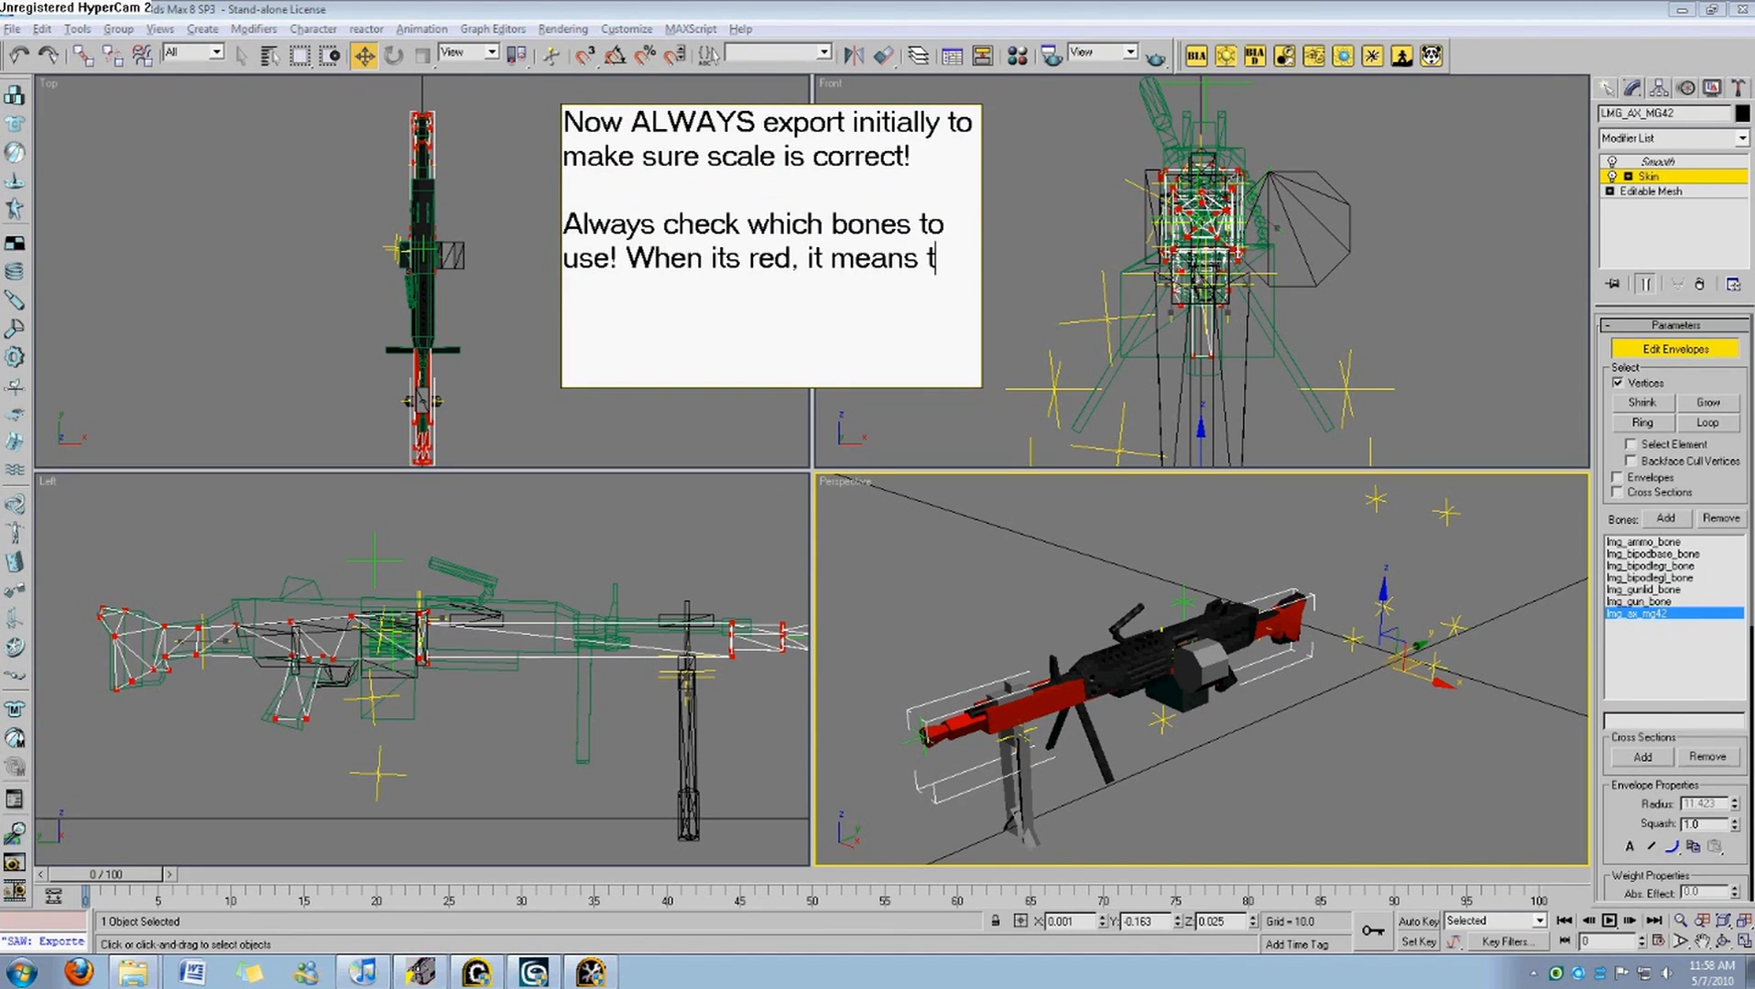
{"action": "type", "text": "hats the bone that effect"}
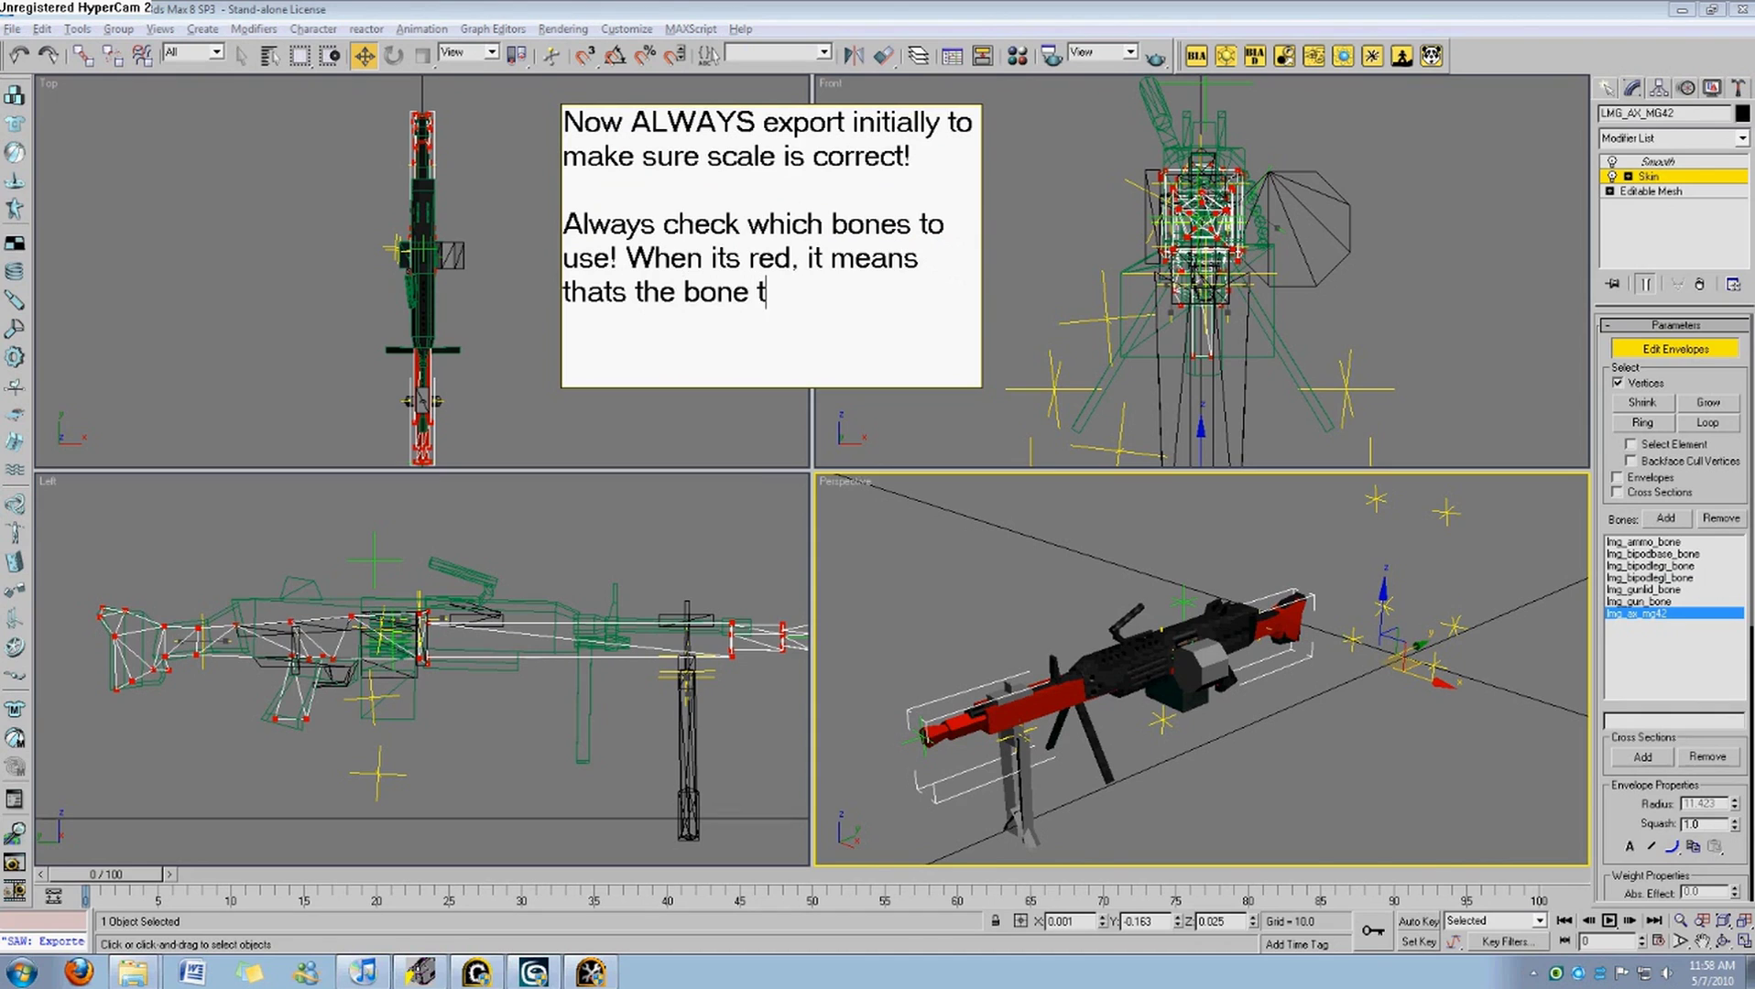
{"action": "key", "text": "BackSpace"}
{"action": "key", "text": "BackSpace"}
{"action": "key", "text": "BackSpace"}
{"action": "key", "text": "BackSpace"}
{"action": "key", "text": "BackSpace"}
{"action": "key", "text": "BackSpace"}
{"action": "type", "text": "affects the red space"}
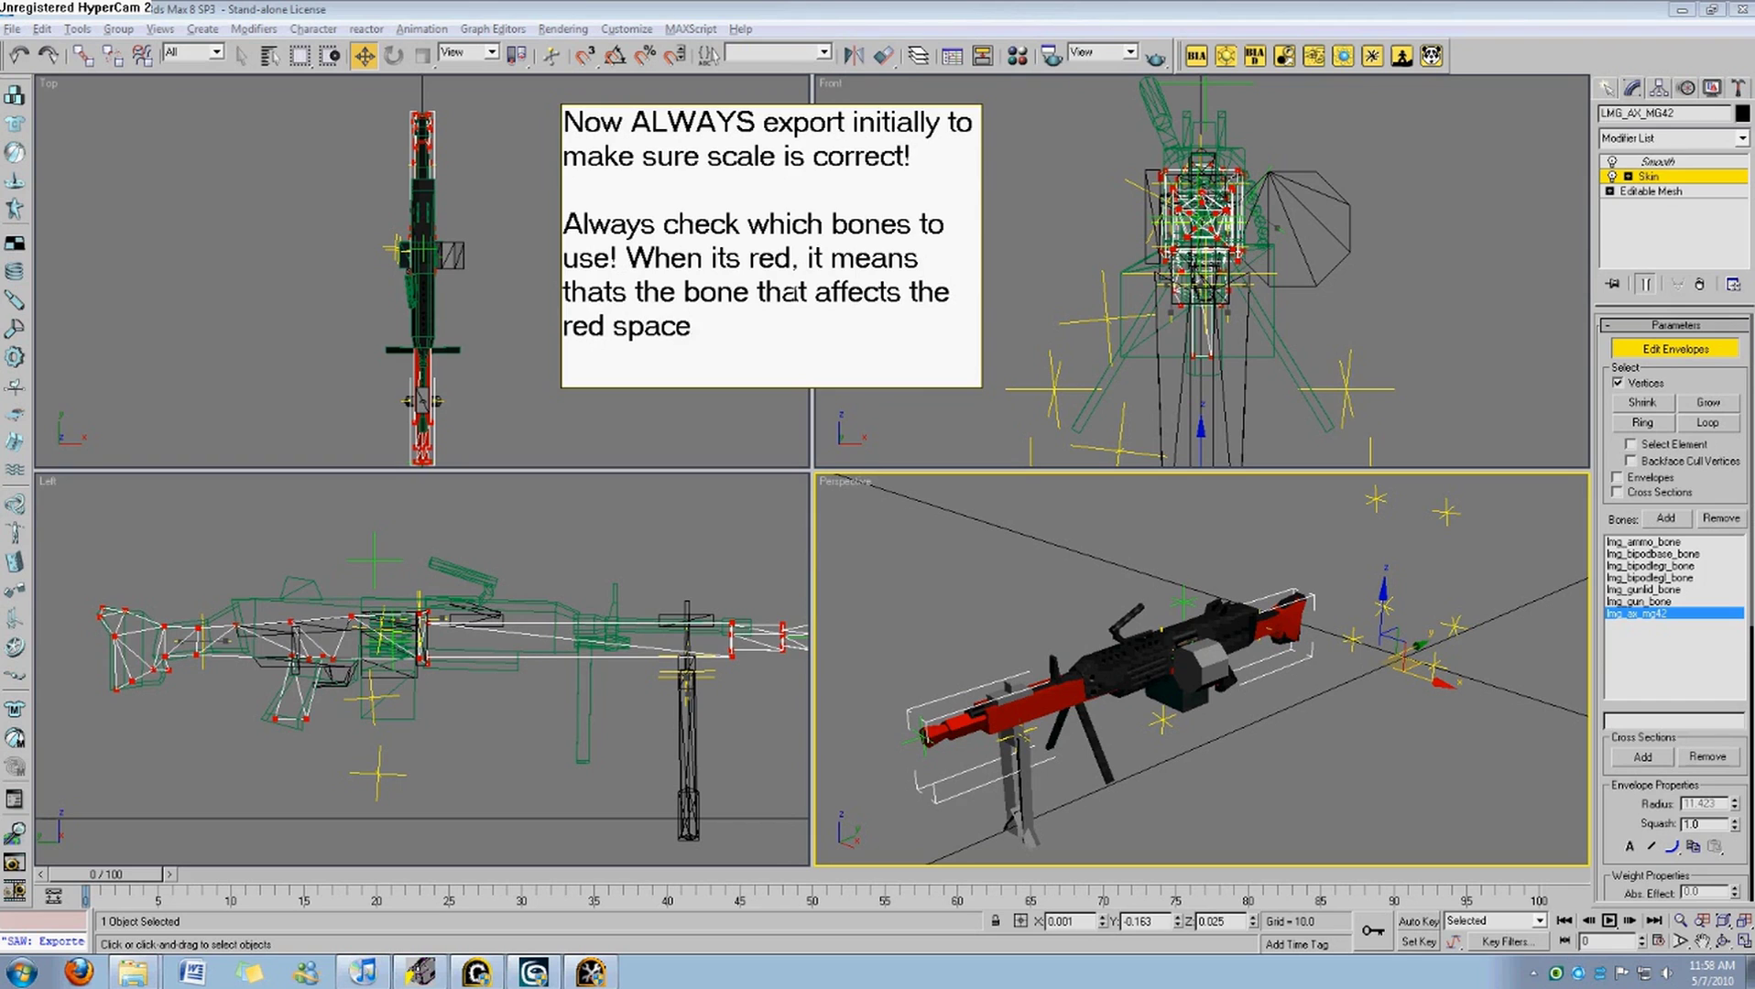
{"action": "left_click", "coordinate": [959, 438]}
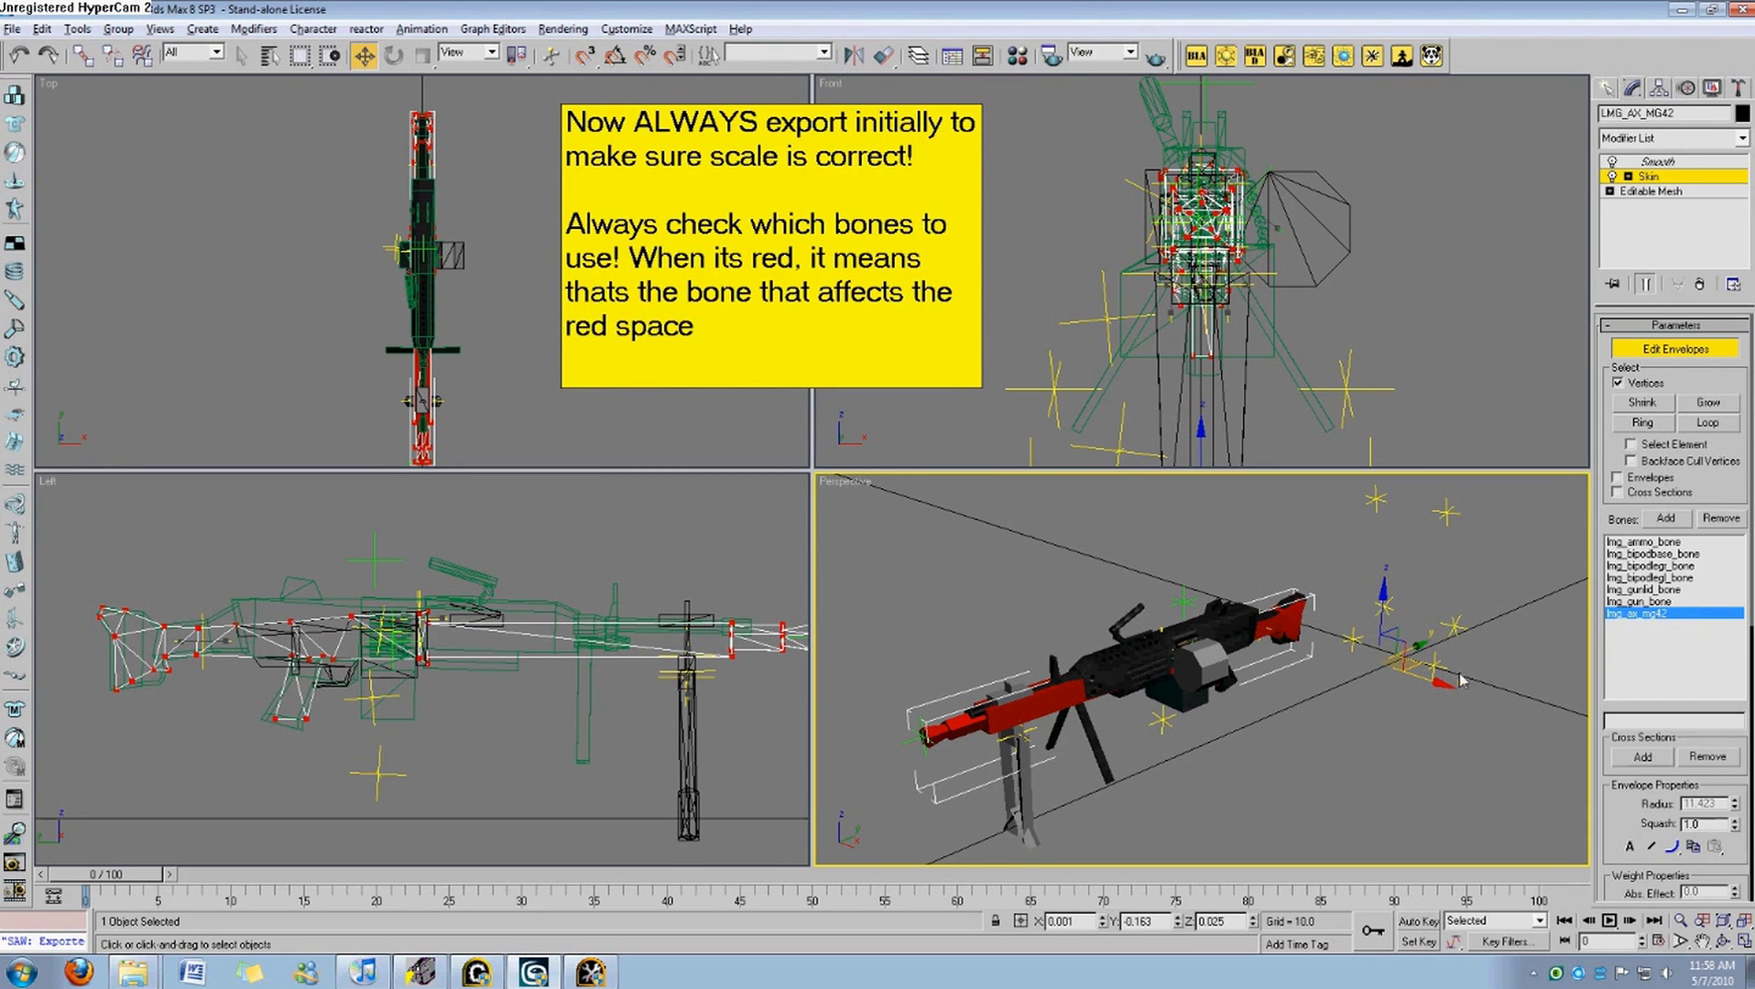
Leave LMG_AX_MG42's envelope editing and check which bone affects the MG42 ammo magazine in its Skin envelopes.
{"action": "left_click", "coordinate": [1674, 349]}
{"action": "left_click", "coordinate": [1323, 575]}
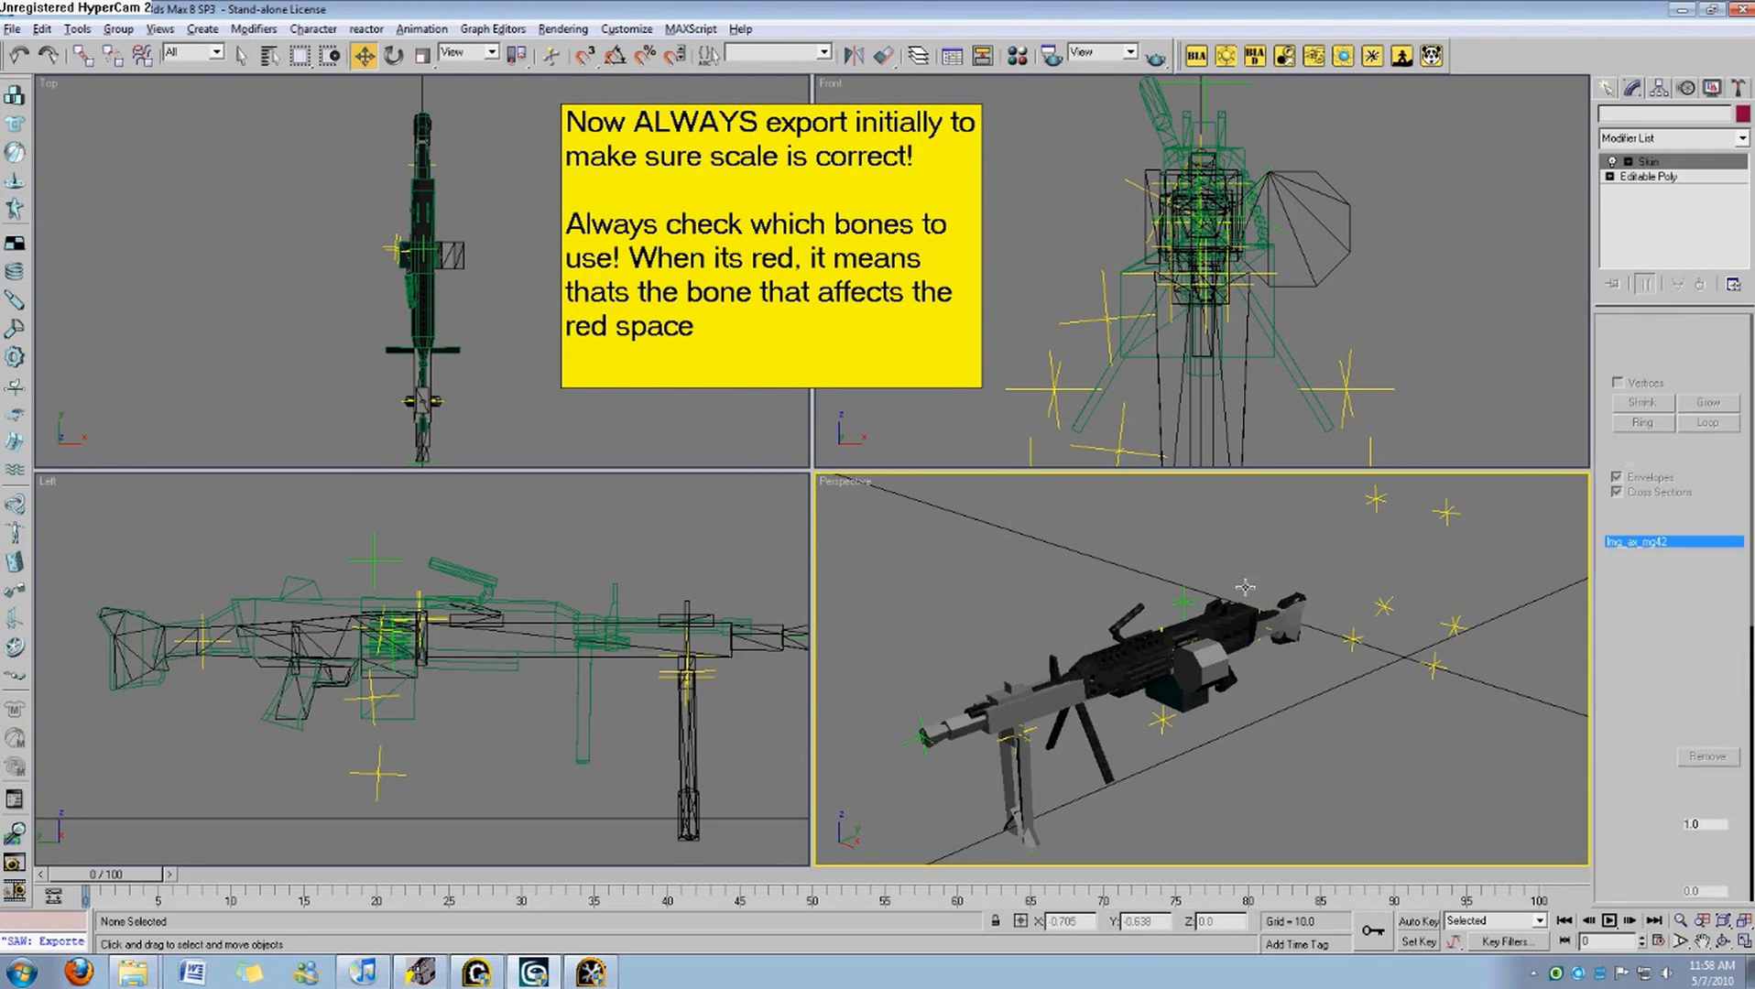
{"action": "left_click", "coordinate": [1349, 756]}
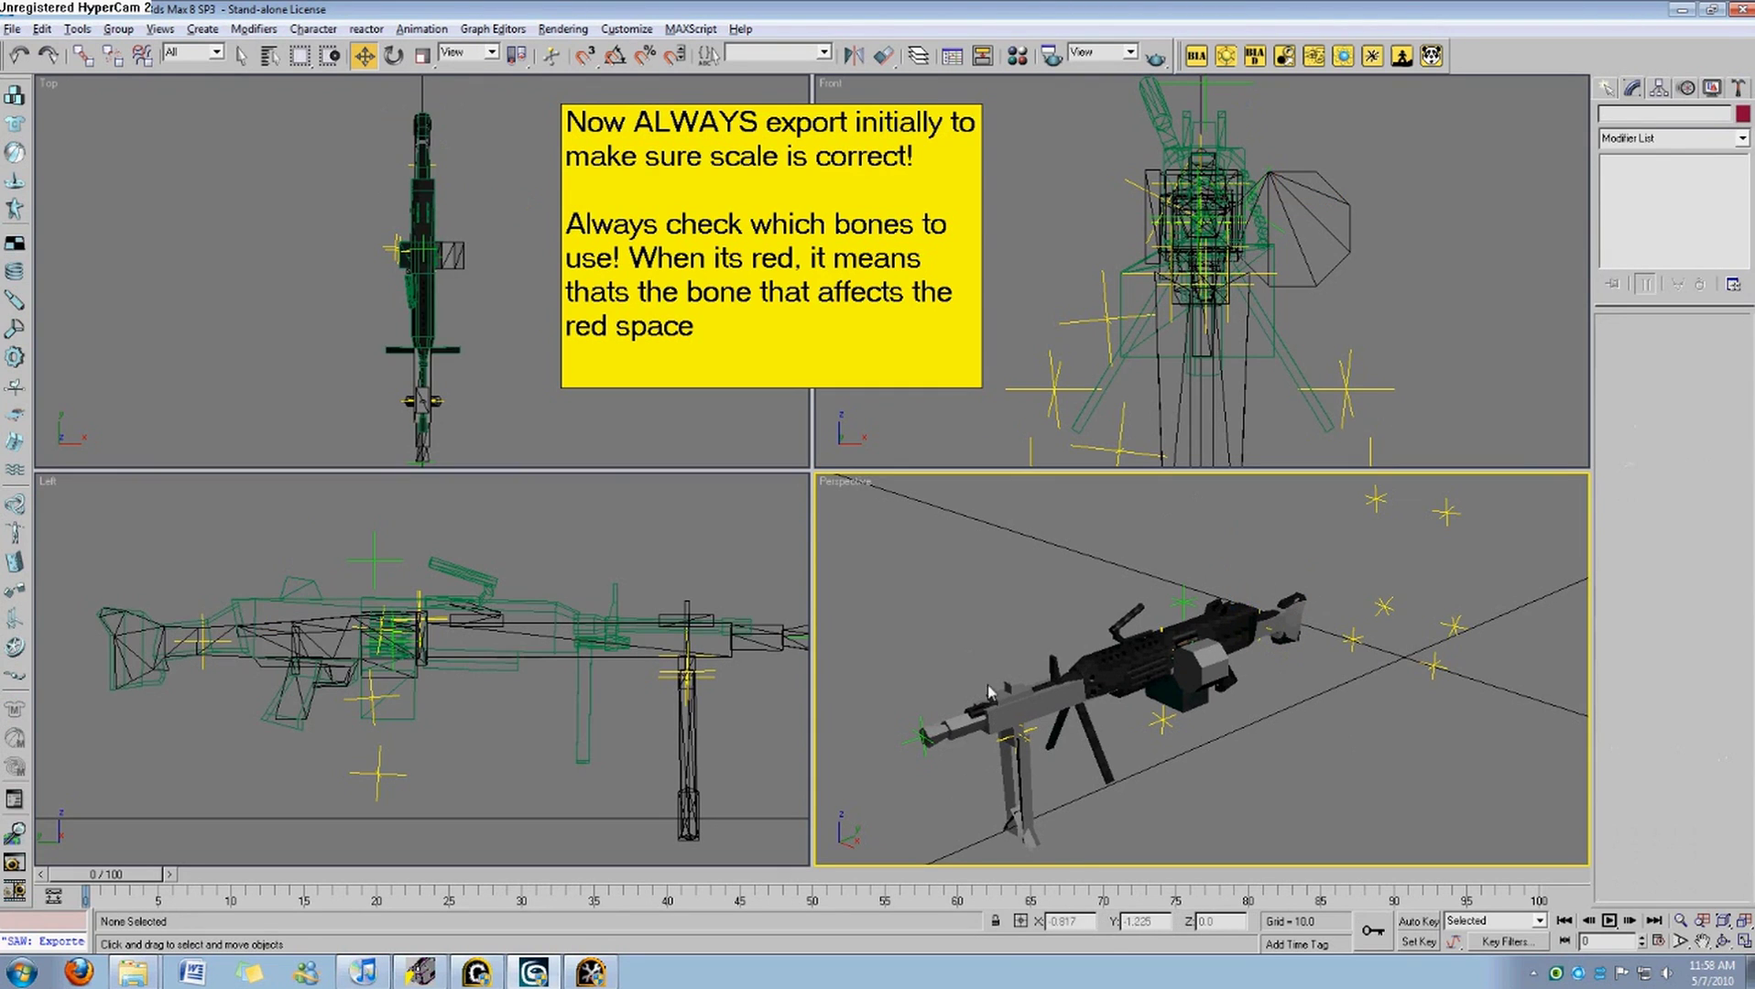
{"action": "left_click", "coordinate": [1187, 676]}
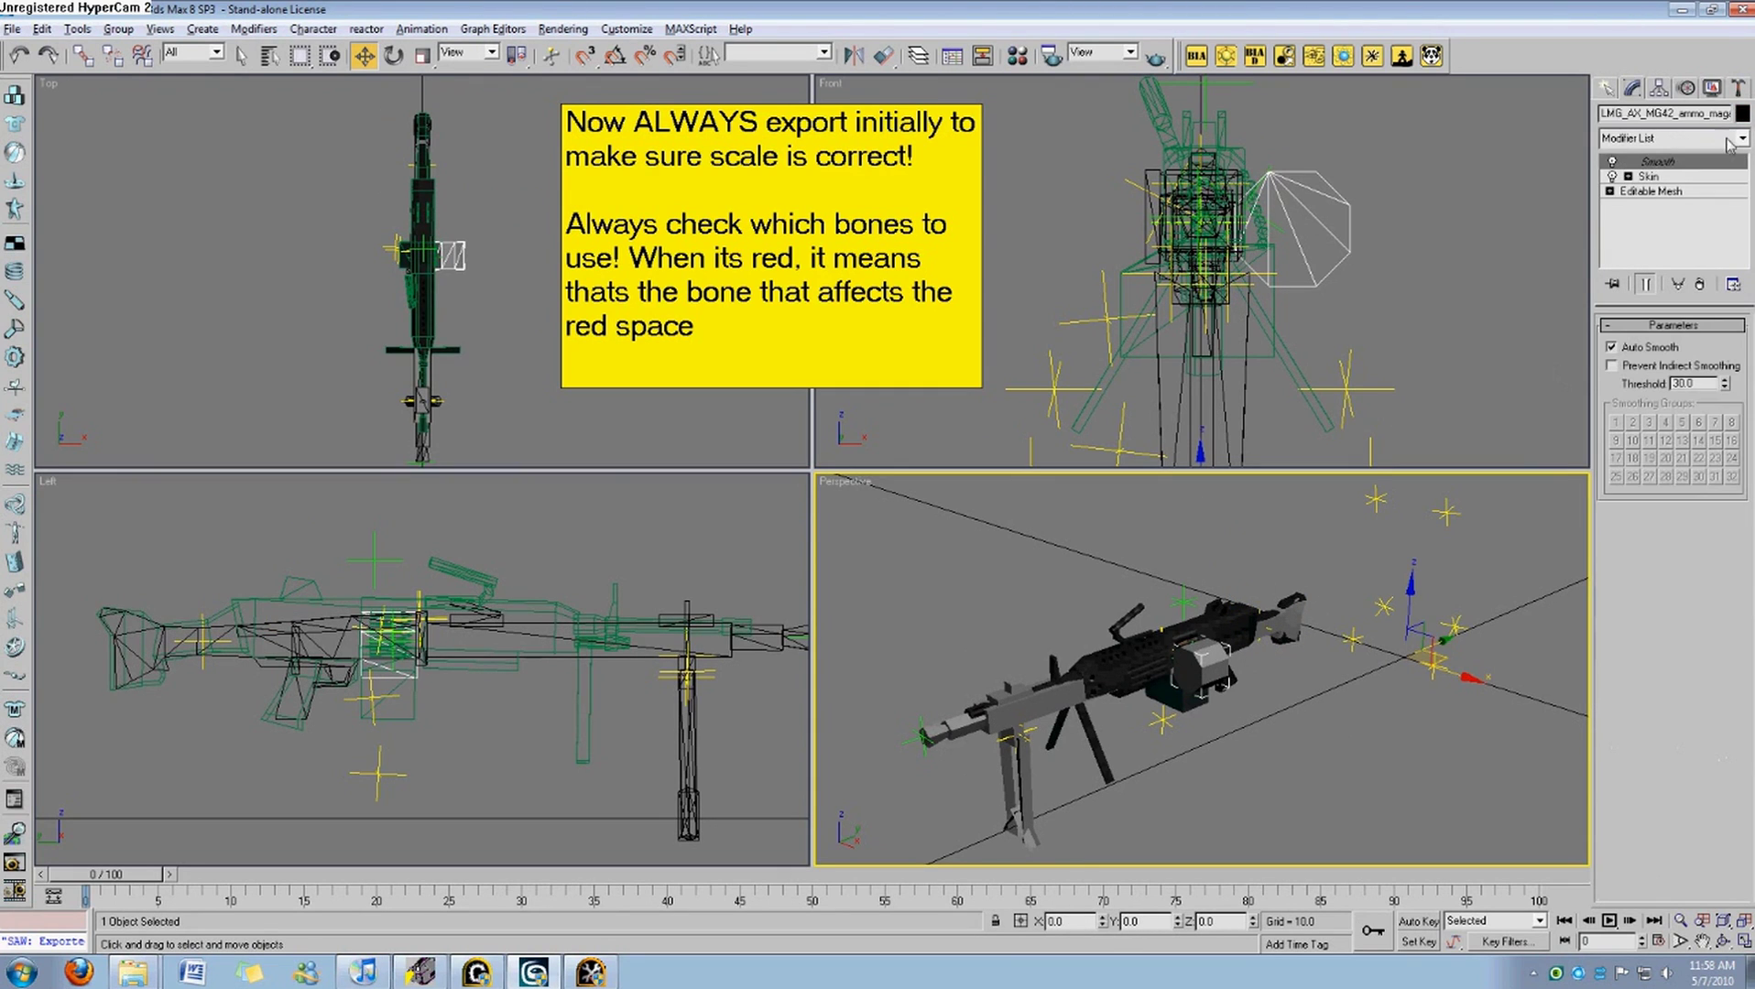
{"action": "left_click", "coordinate": [1649, 176]}
{"action": "left_click", "coordinate": [1674, 349]}
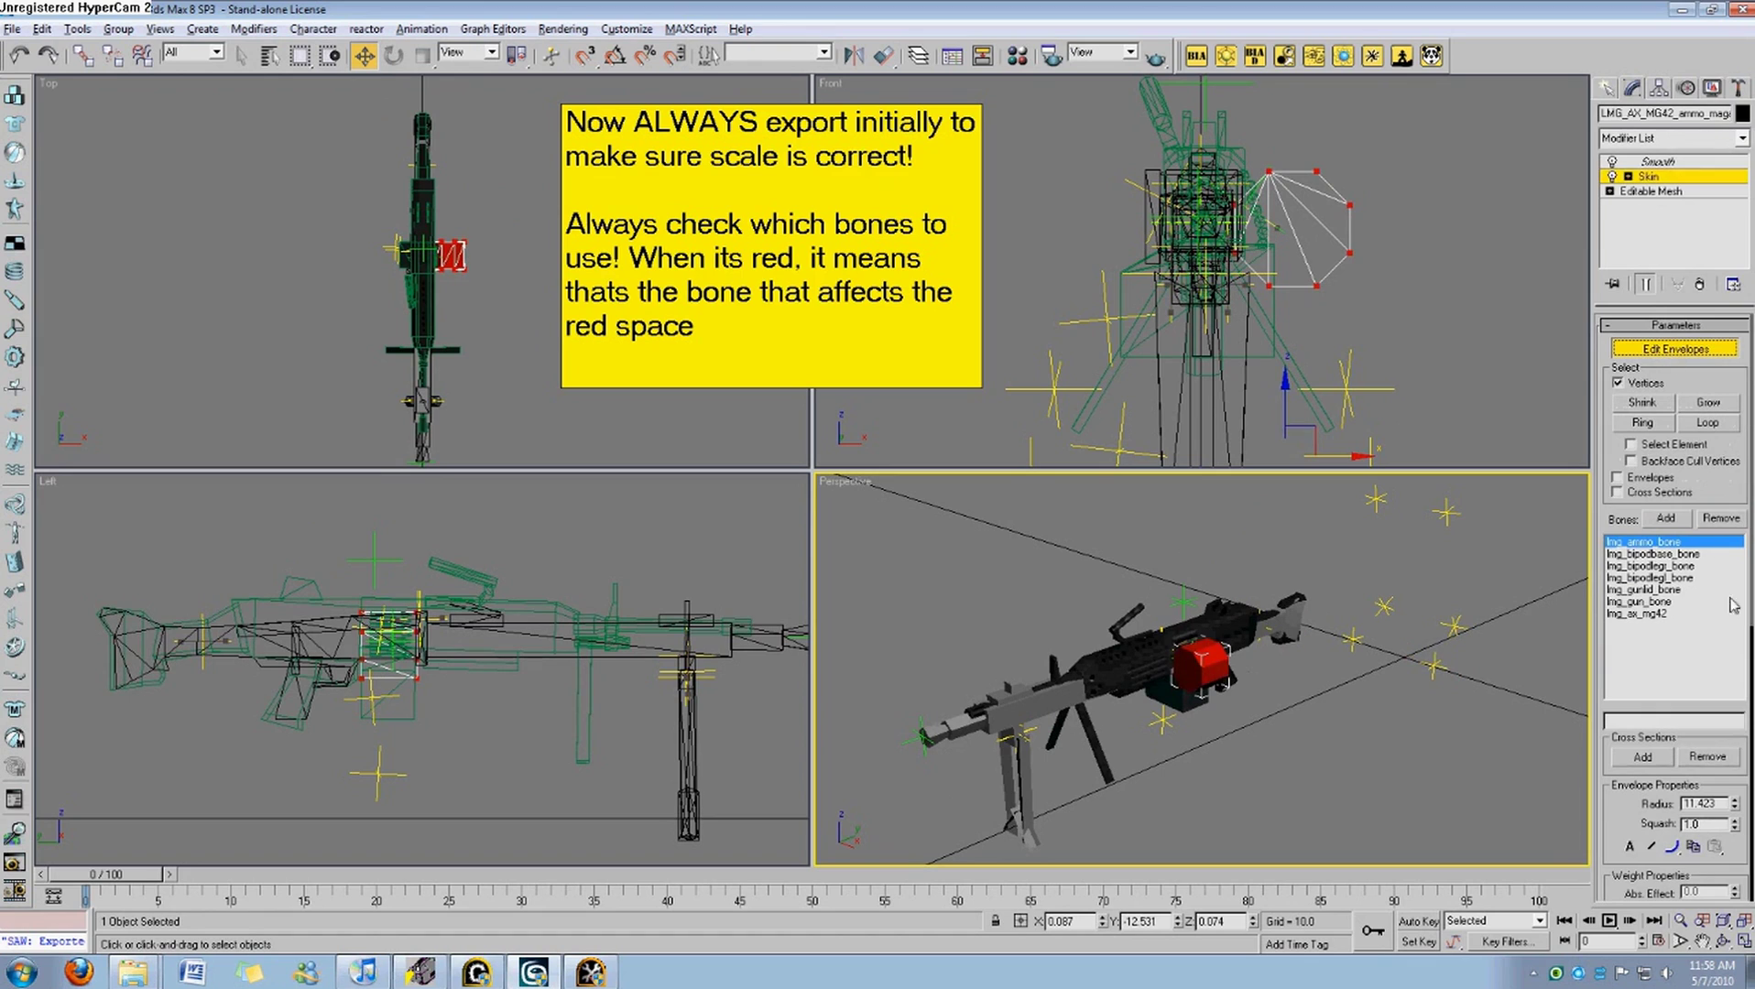
{"action": "left_click", "coordinate": [1691, 348]}
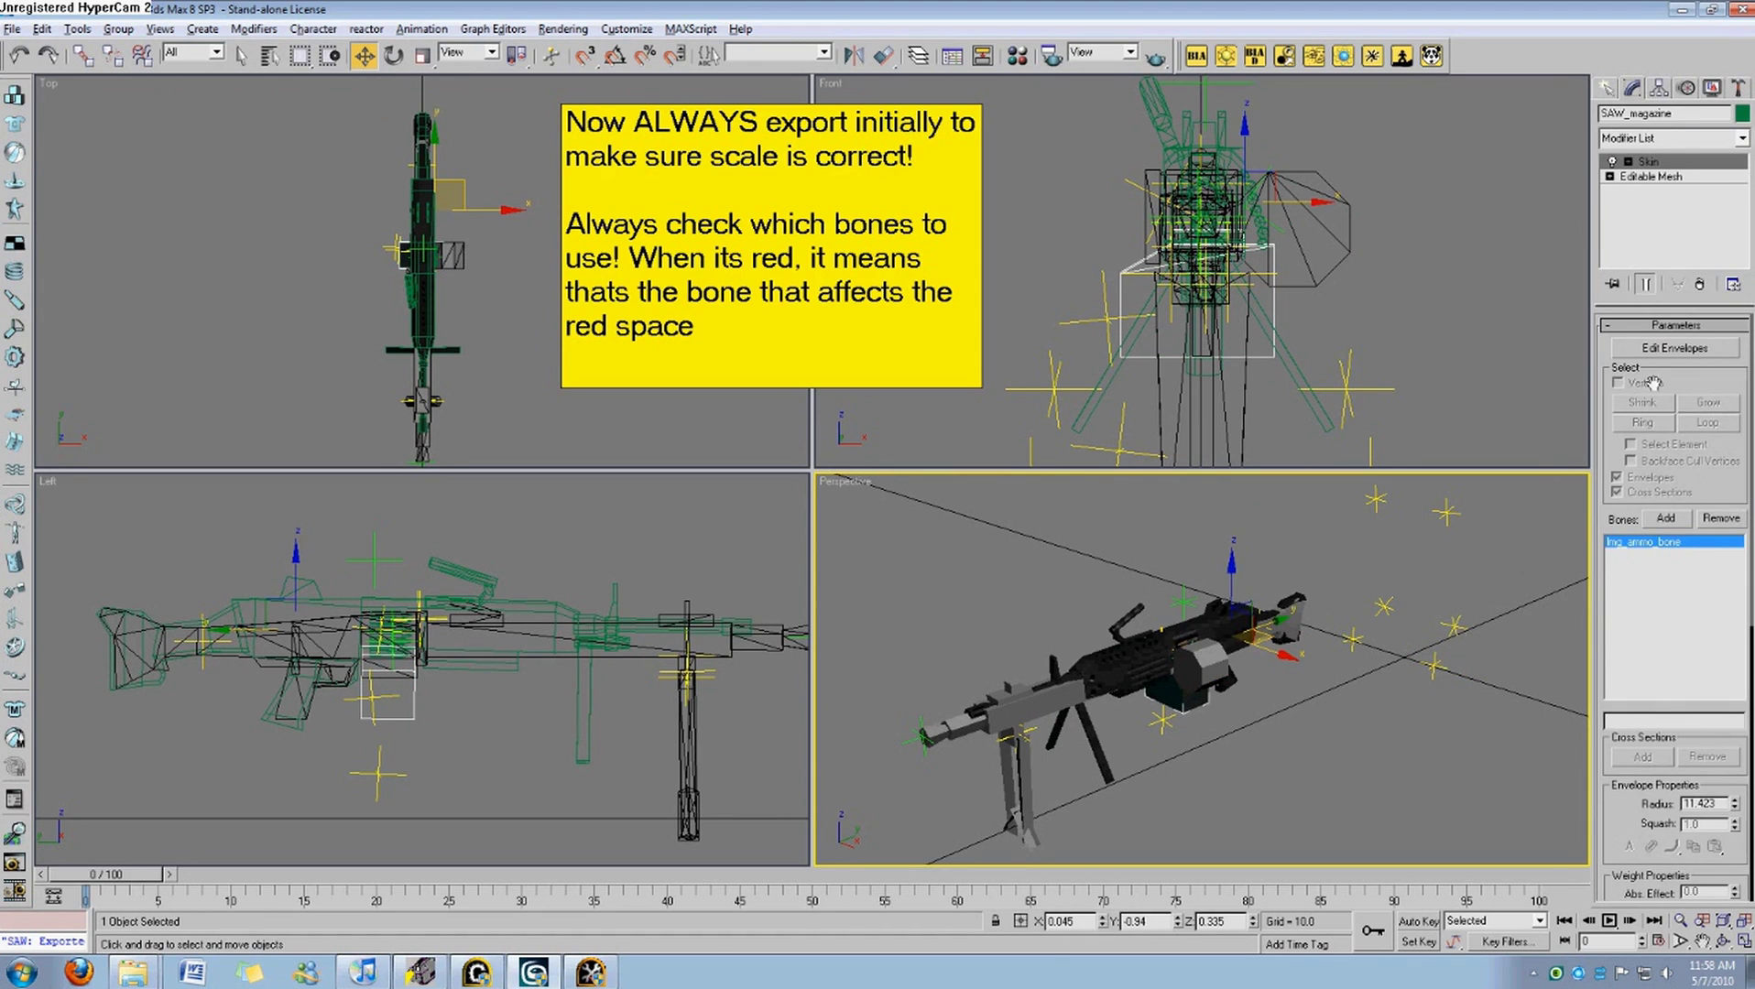
Check the Skin envelopes of SAW_magazine for its assigned bone, then deselect the object.
{"action": "left_click", "coordinate": [1684, 349]}
{"action": "left_click", "coordinate": [1679, 351]}
{"action": "left_click", "coordinate": [1369, 706]}
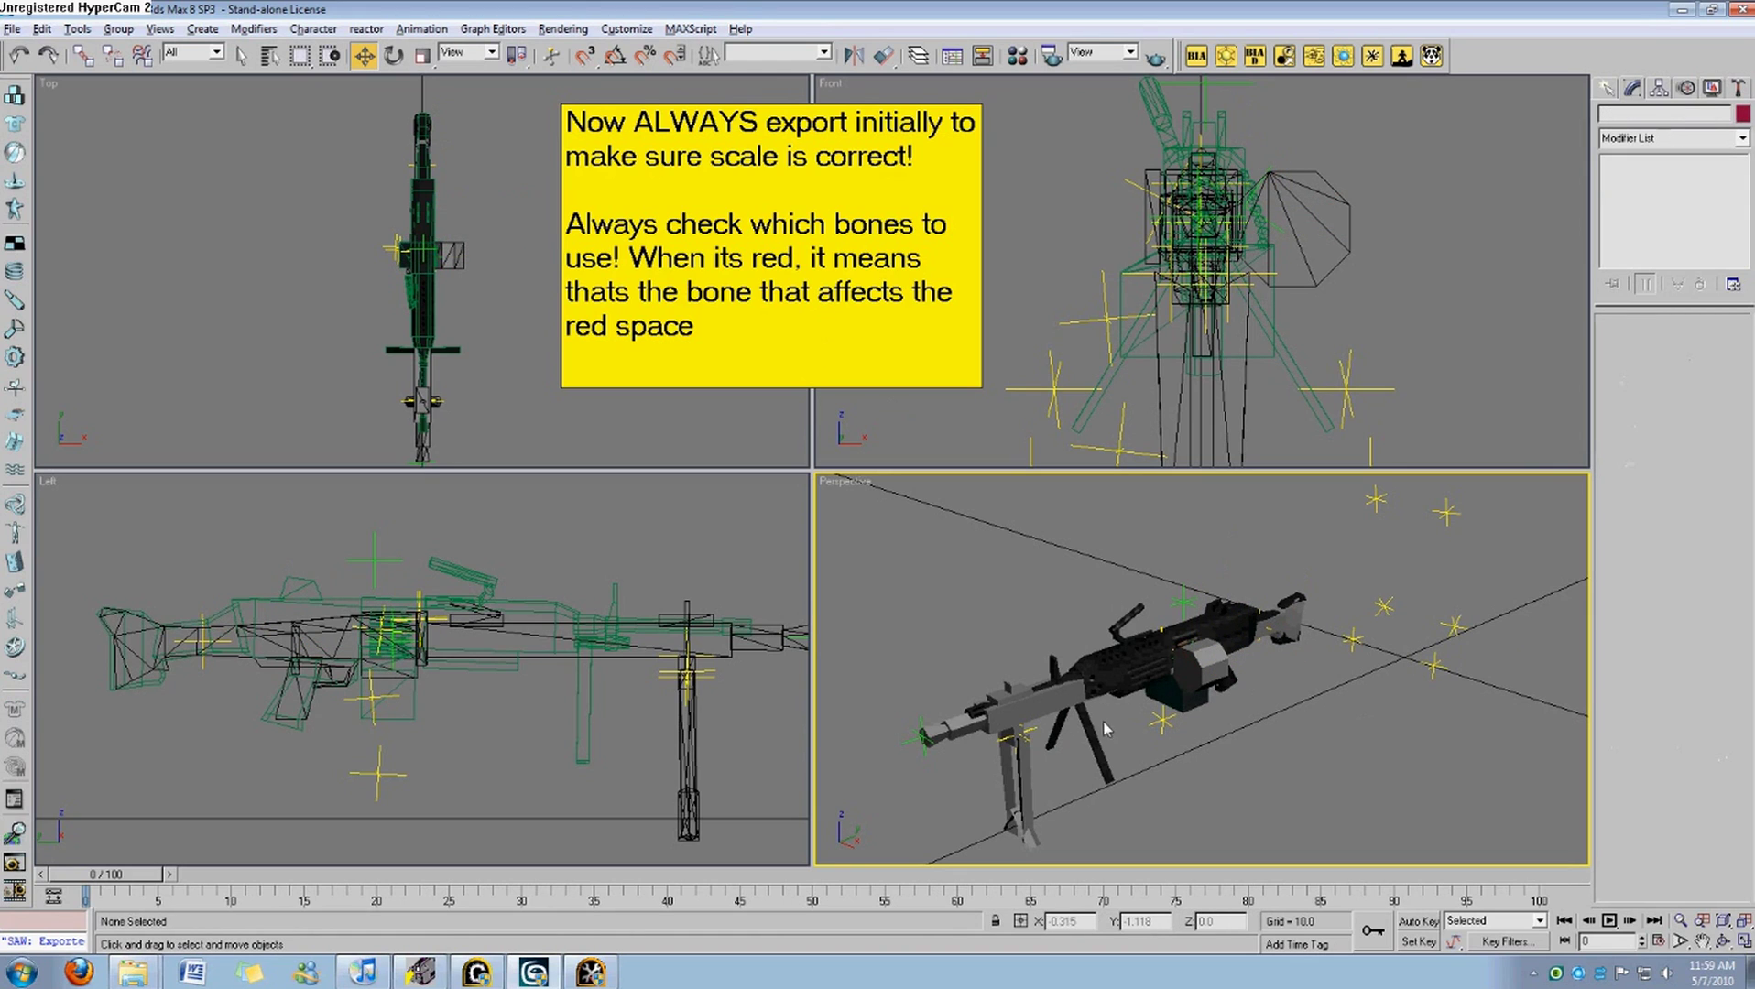
{"action": "middle_click_drag", "start_coordinate": [1102, 723], "coordinate": [1113, 694]}
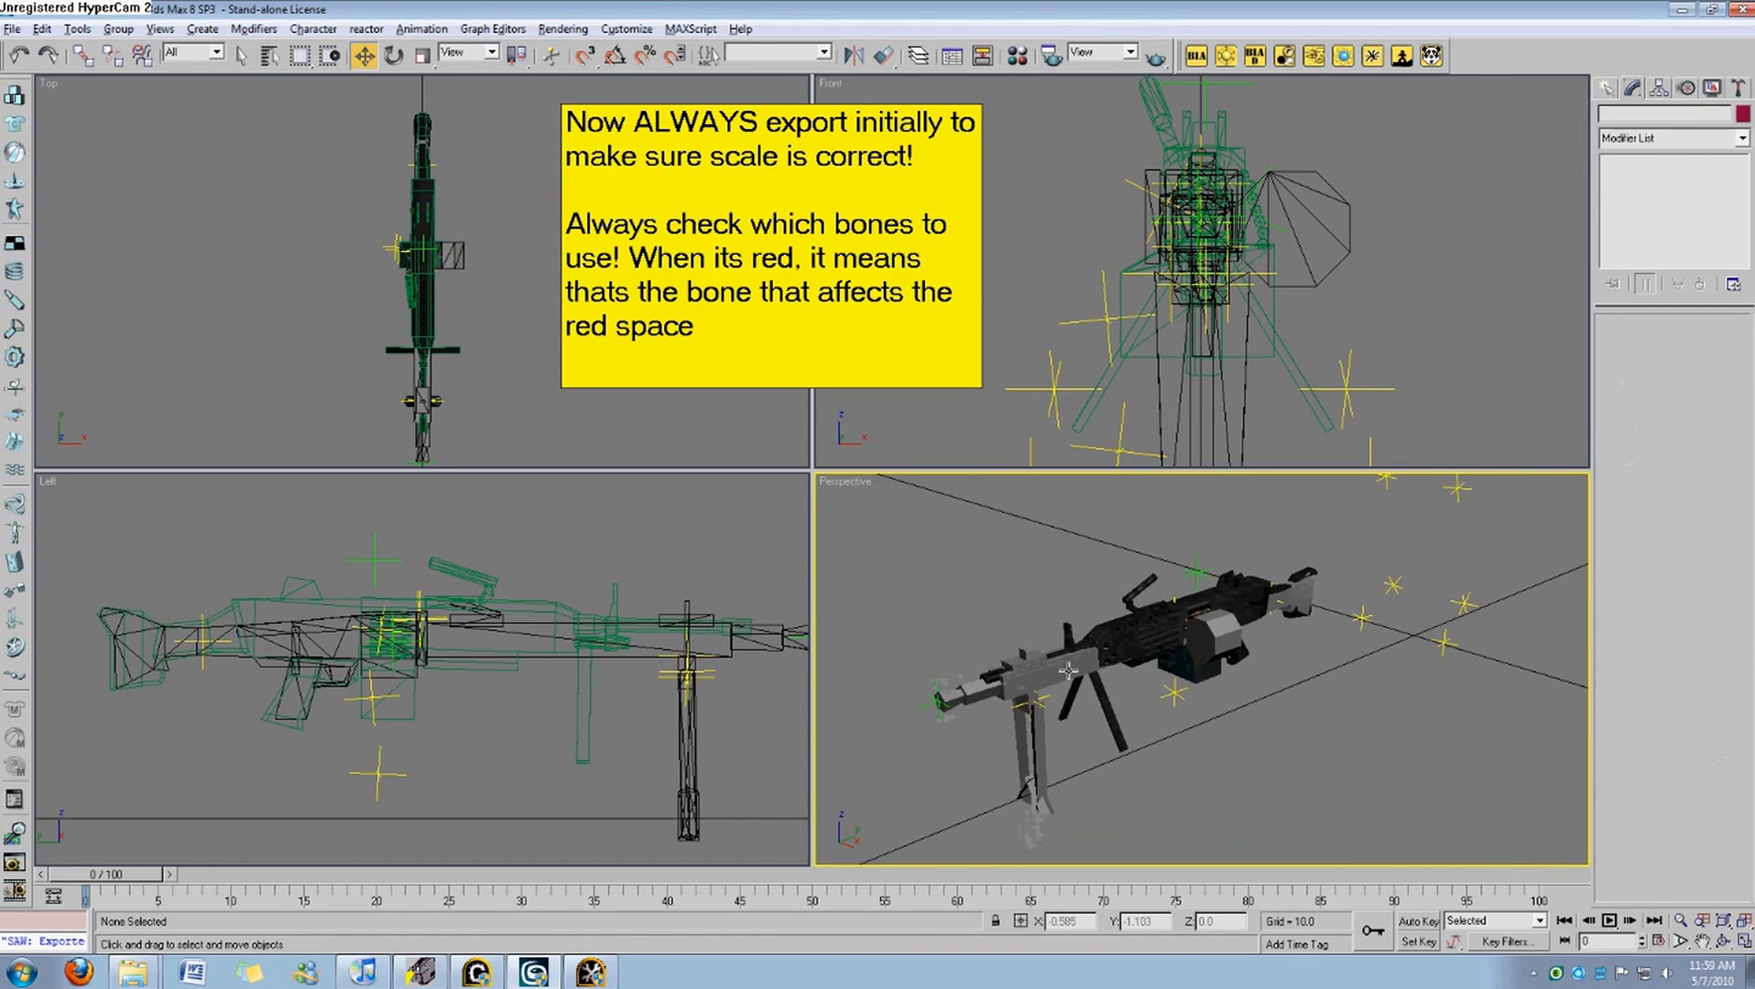
{"action": "double_click", "coordinate": [823, 346]}
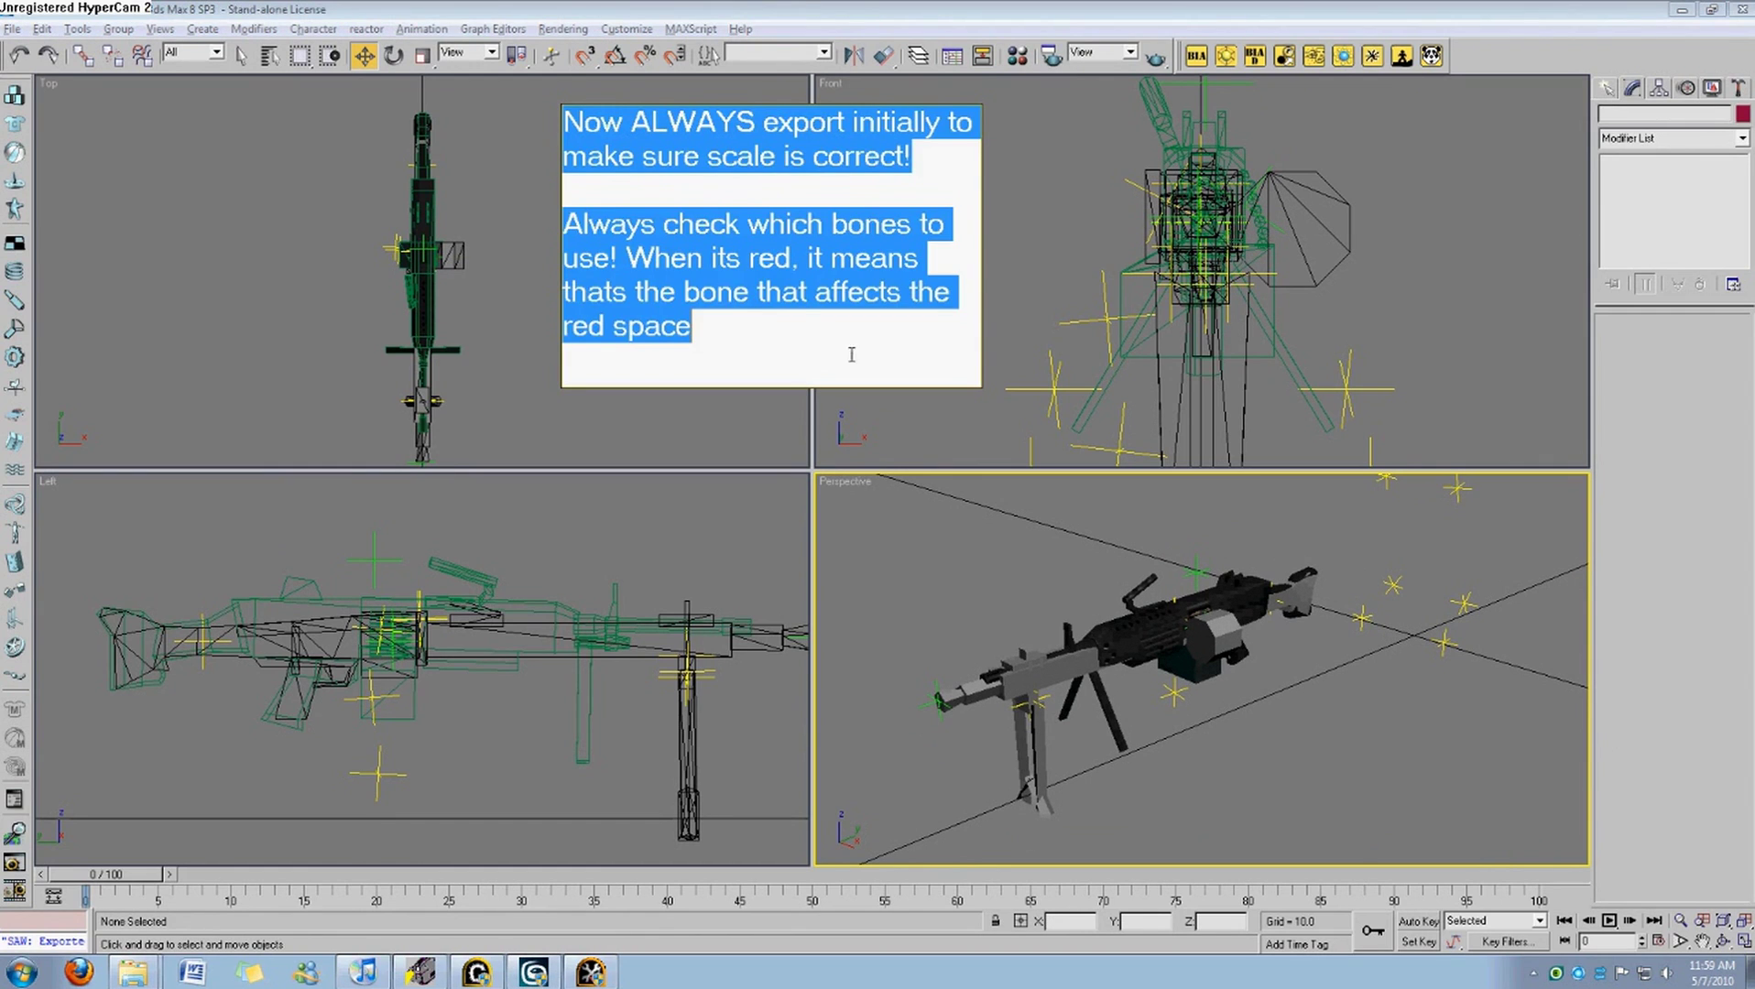
{"action": "left_click", "coordinate": [1180, 740]}
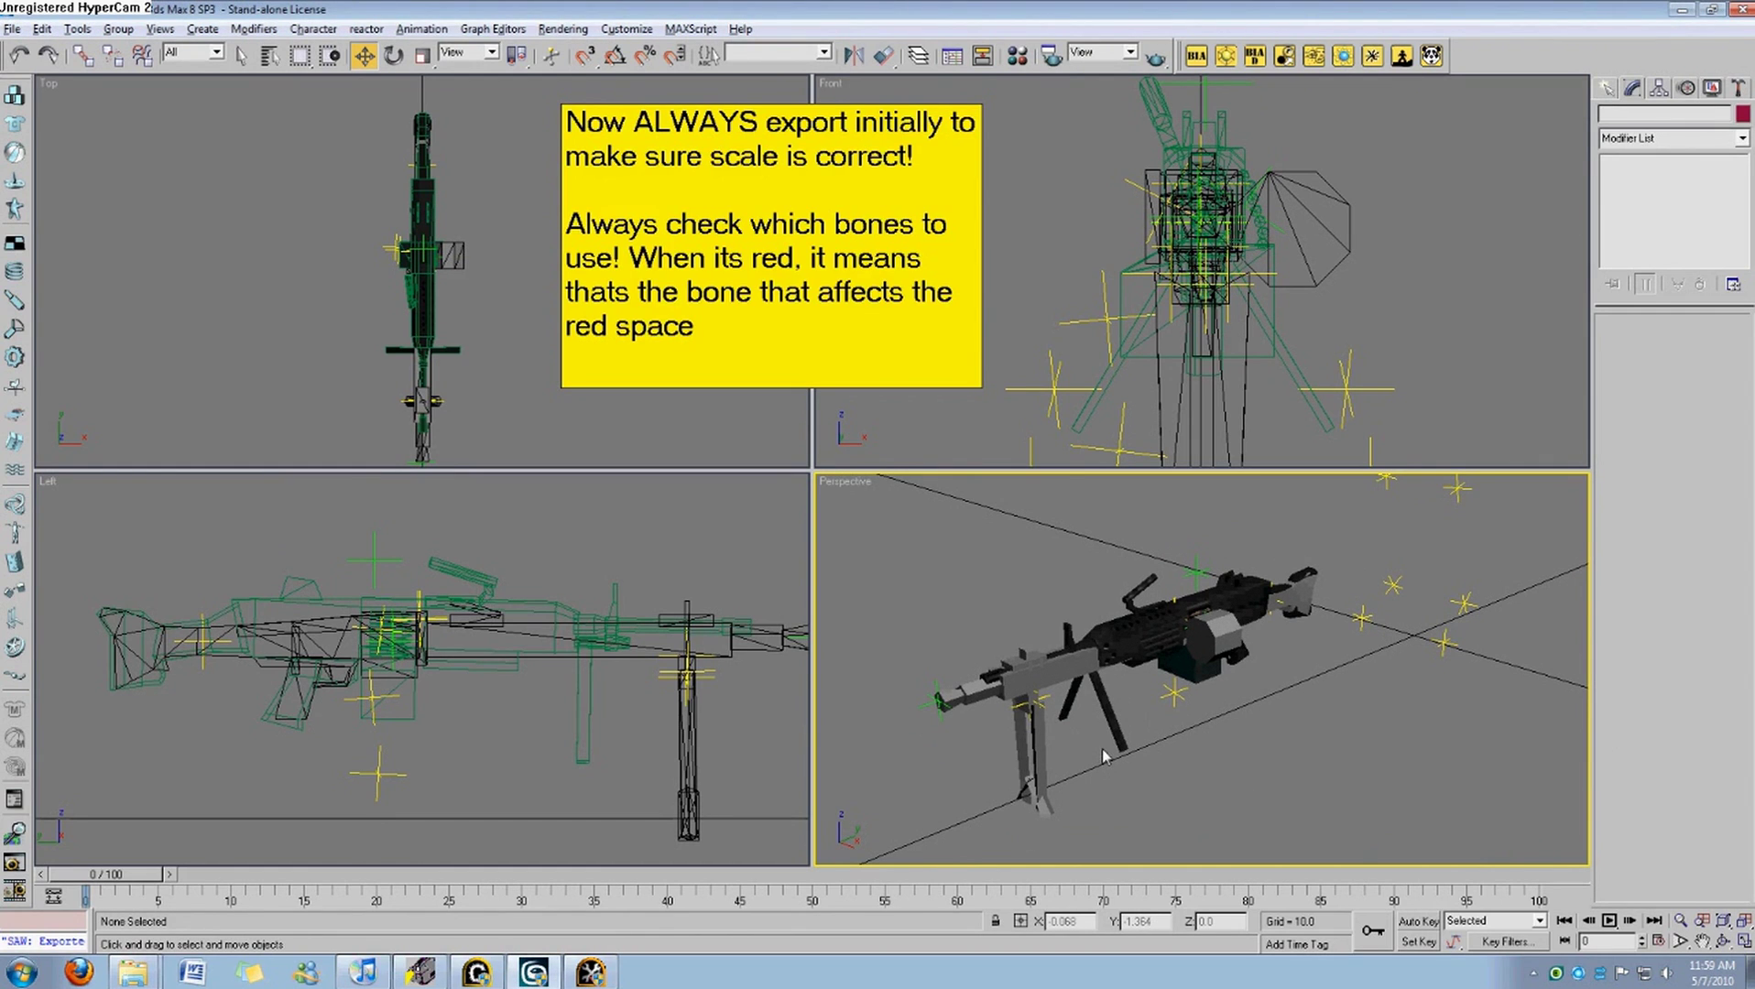
{"action": "left_click", "coordinate": [1127, 731]}
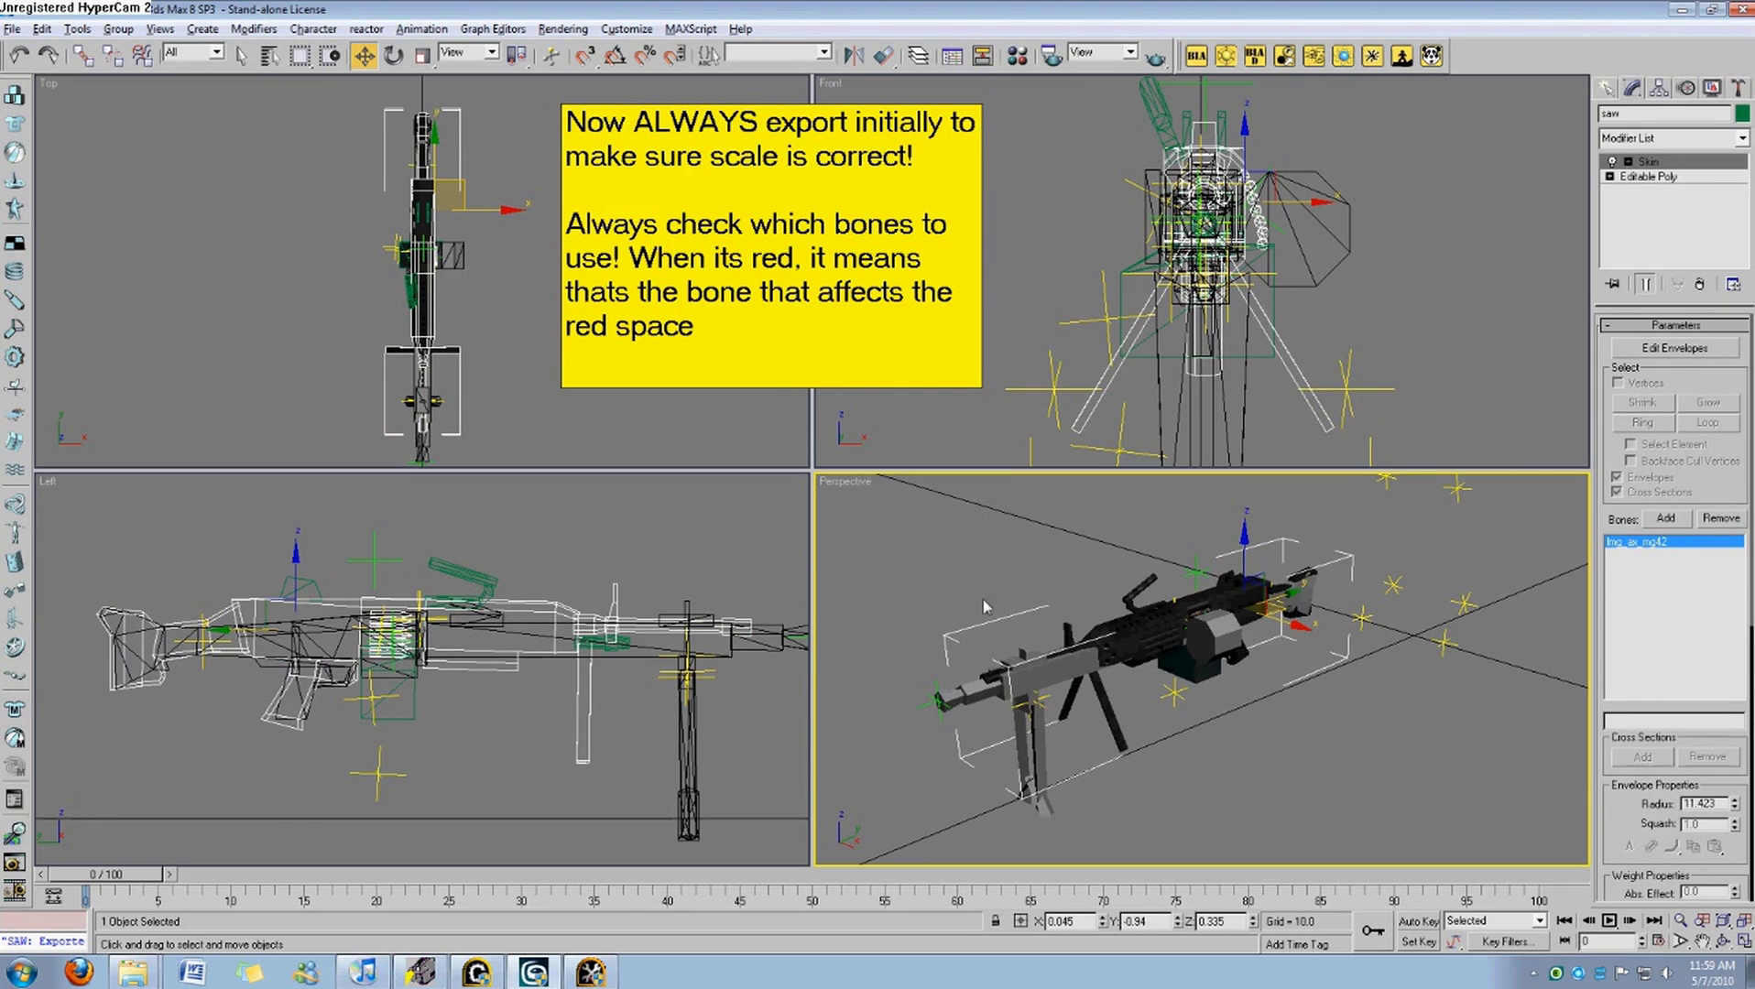
Replace the sticky note's second paragraph with "well I'm going to be a bit lazy and not deal with the bipod, since".
{"action": "double_click", "coordinate": [843, 335]}
{"action": "left_click_drag", "start_coordinate": [843, 341], "coordinate": [558, 235]}
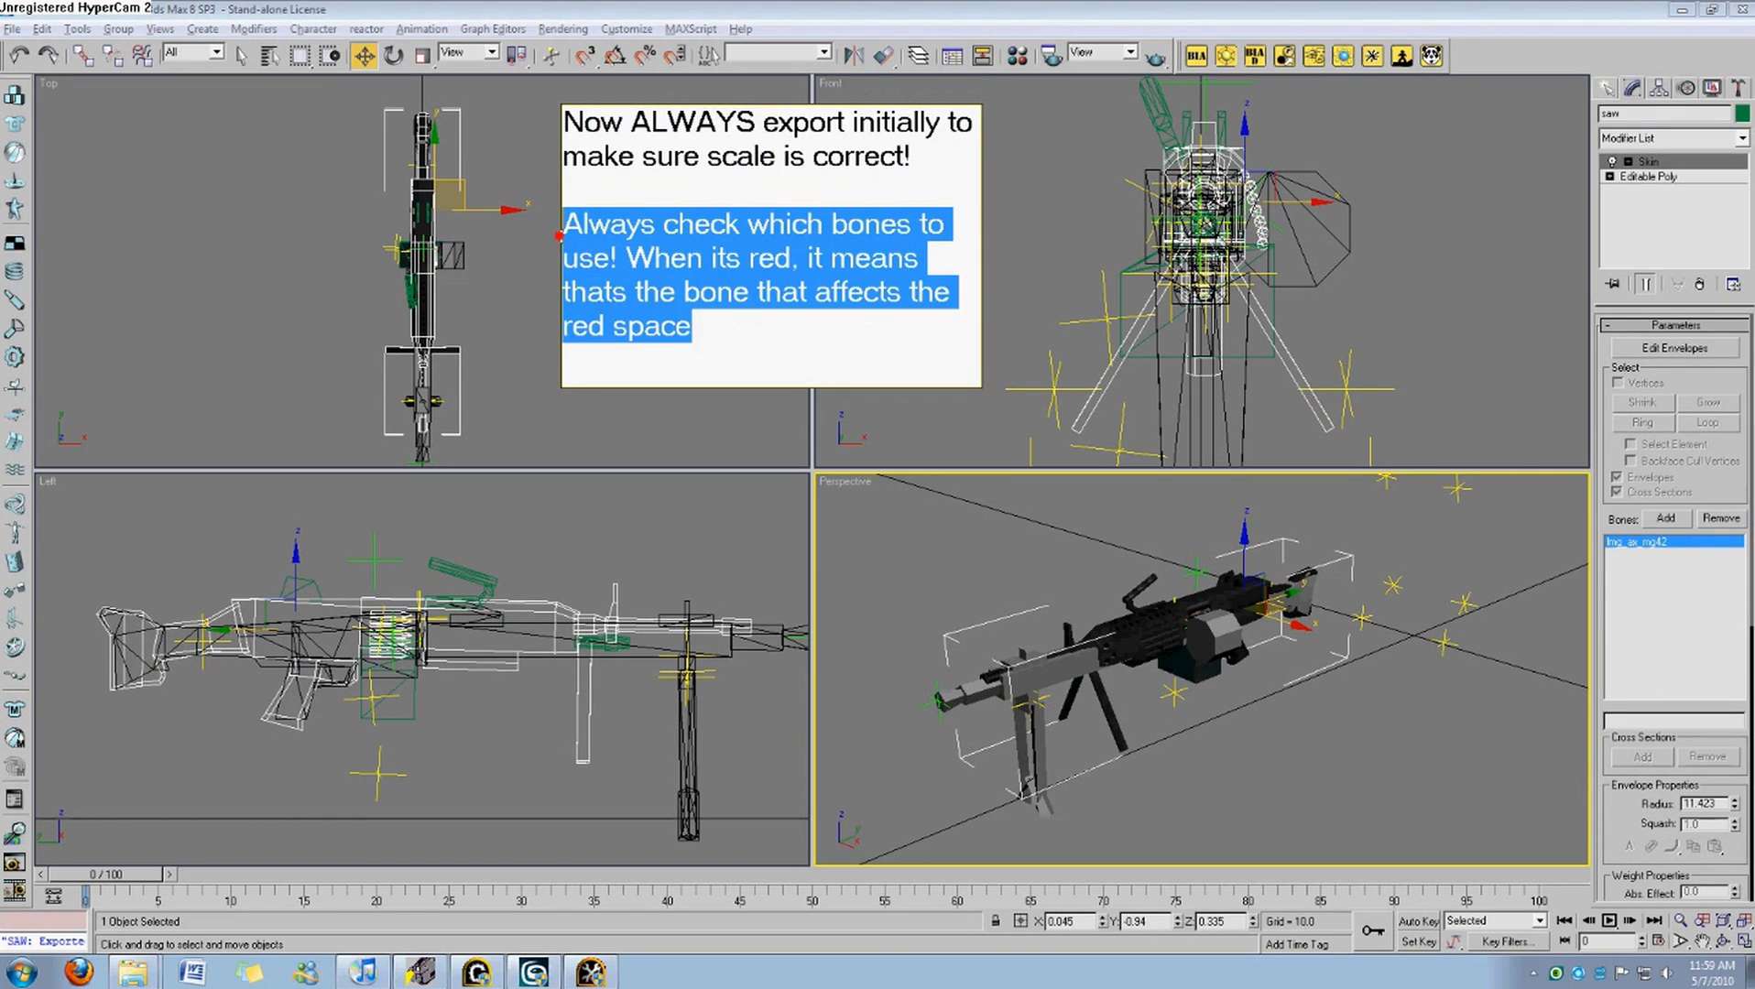
{"action": "type", "text": "well I"}
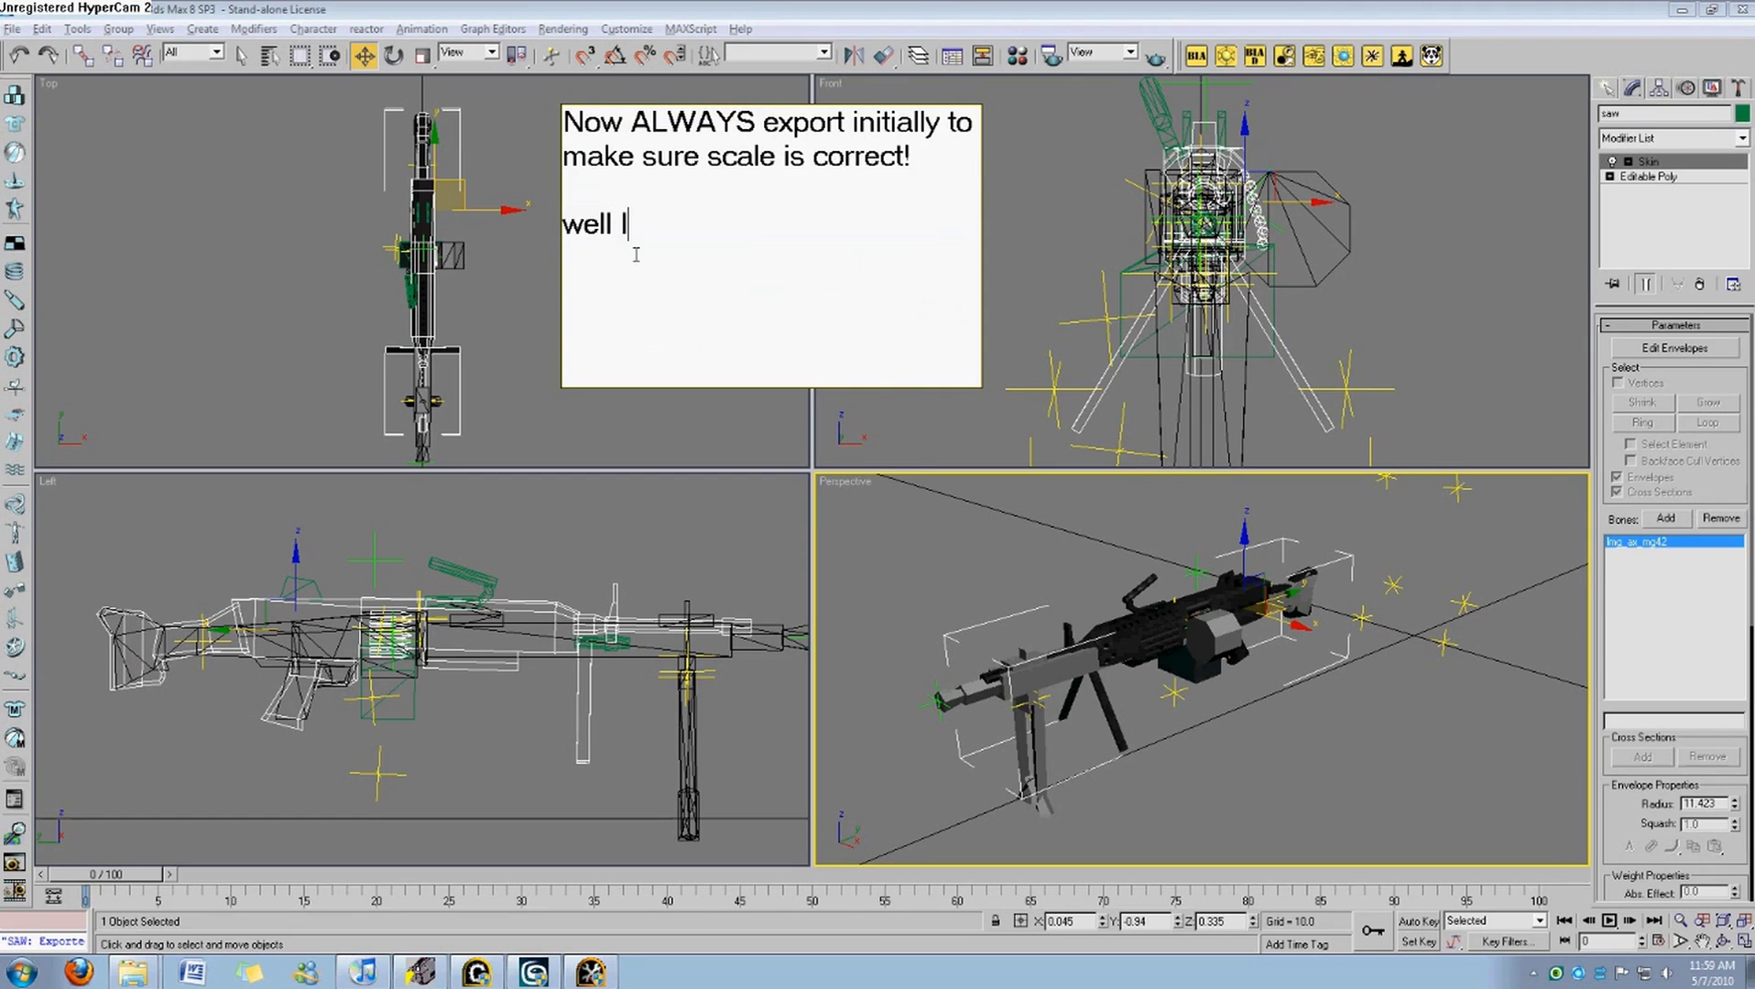
{"action": "type", "text": "'m goi"}
{"action": "key", "text": "BackSpace"}
{"action": "key", "text": "BackSpace"}
{"action": "type", "text": "goin"}
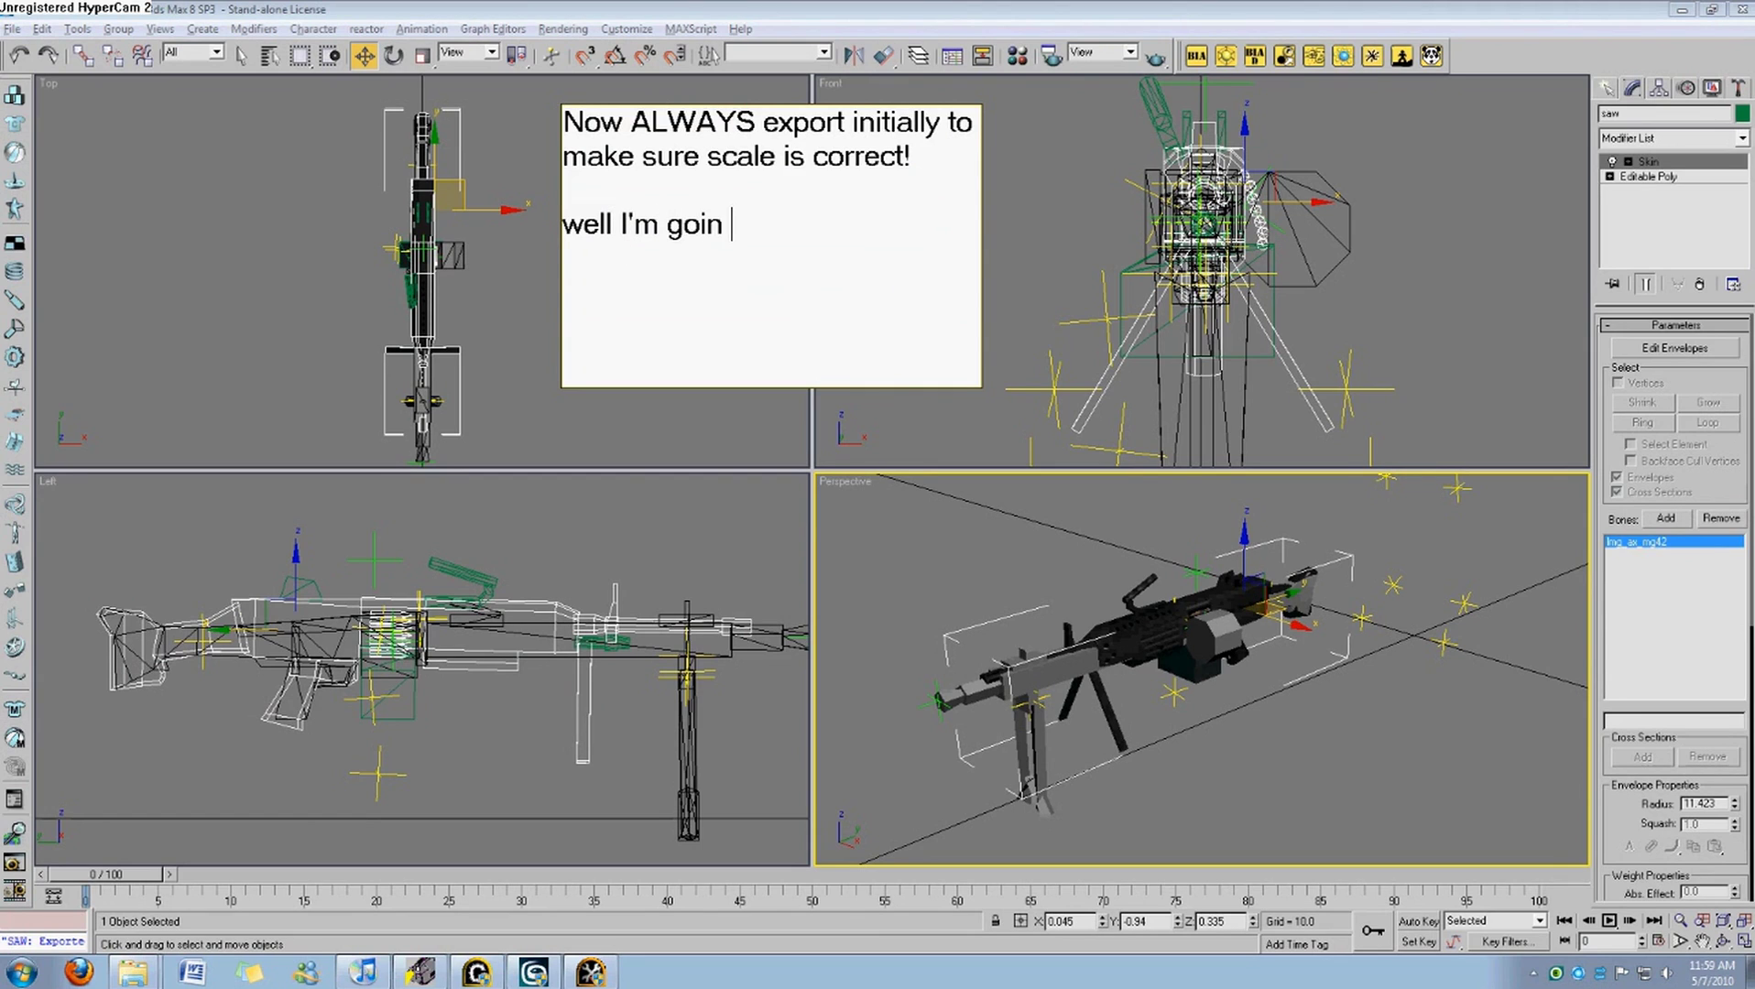
{"action": "type", "text": "g to be a bit lazt"}
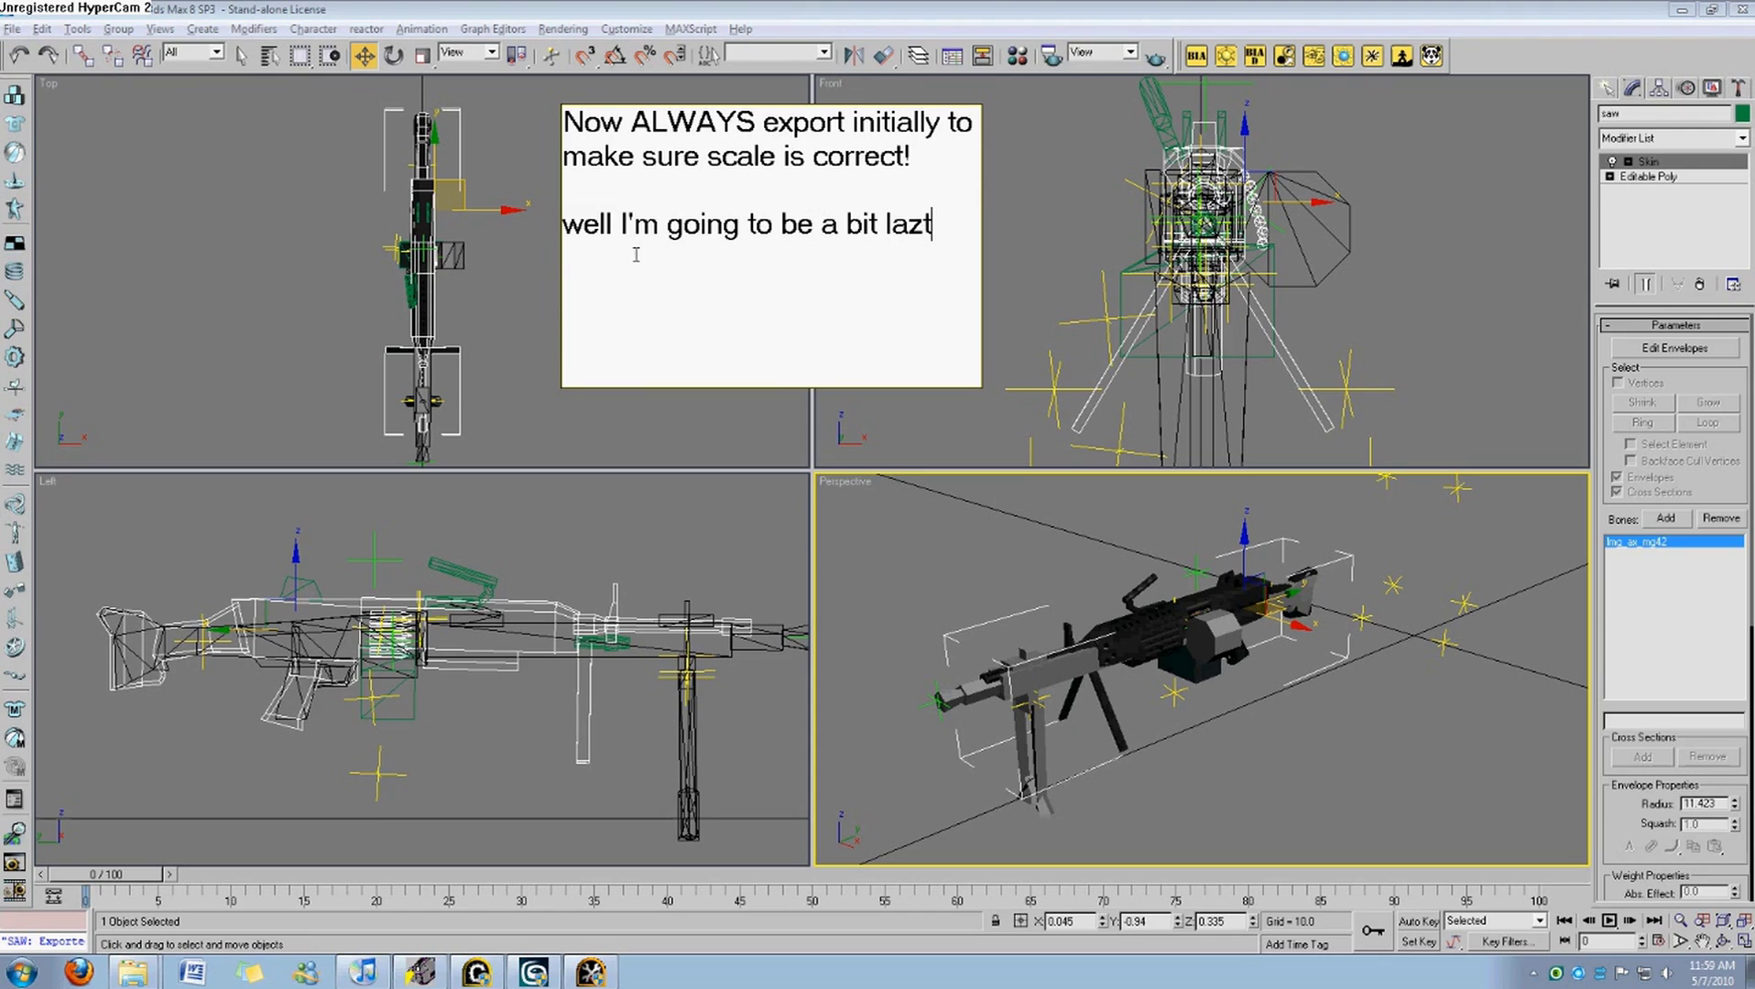
{"action": "key", "text": "BackSpace"}
{"action": "type", "text": "y and no"}
{"action": "type", "text": "t deal with the "}
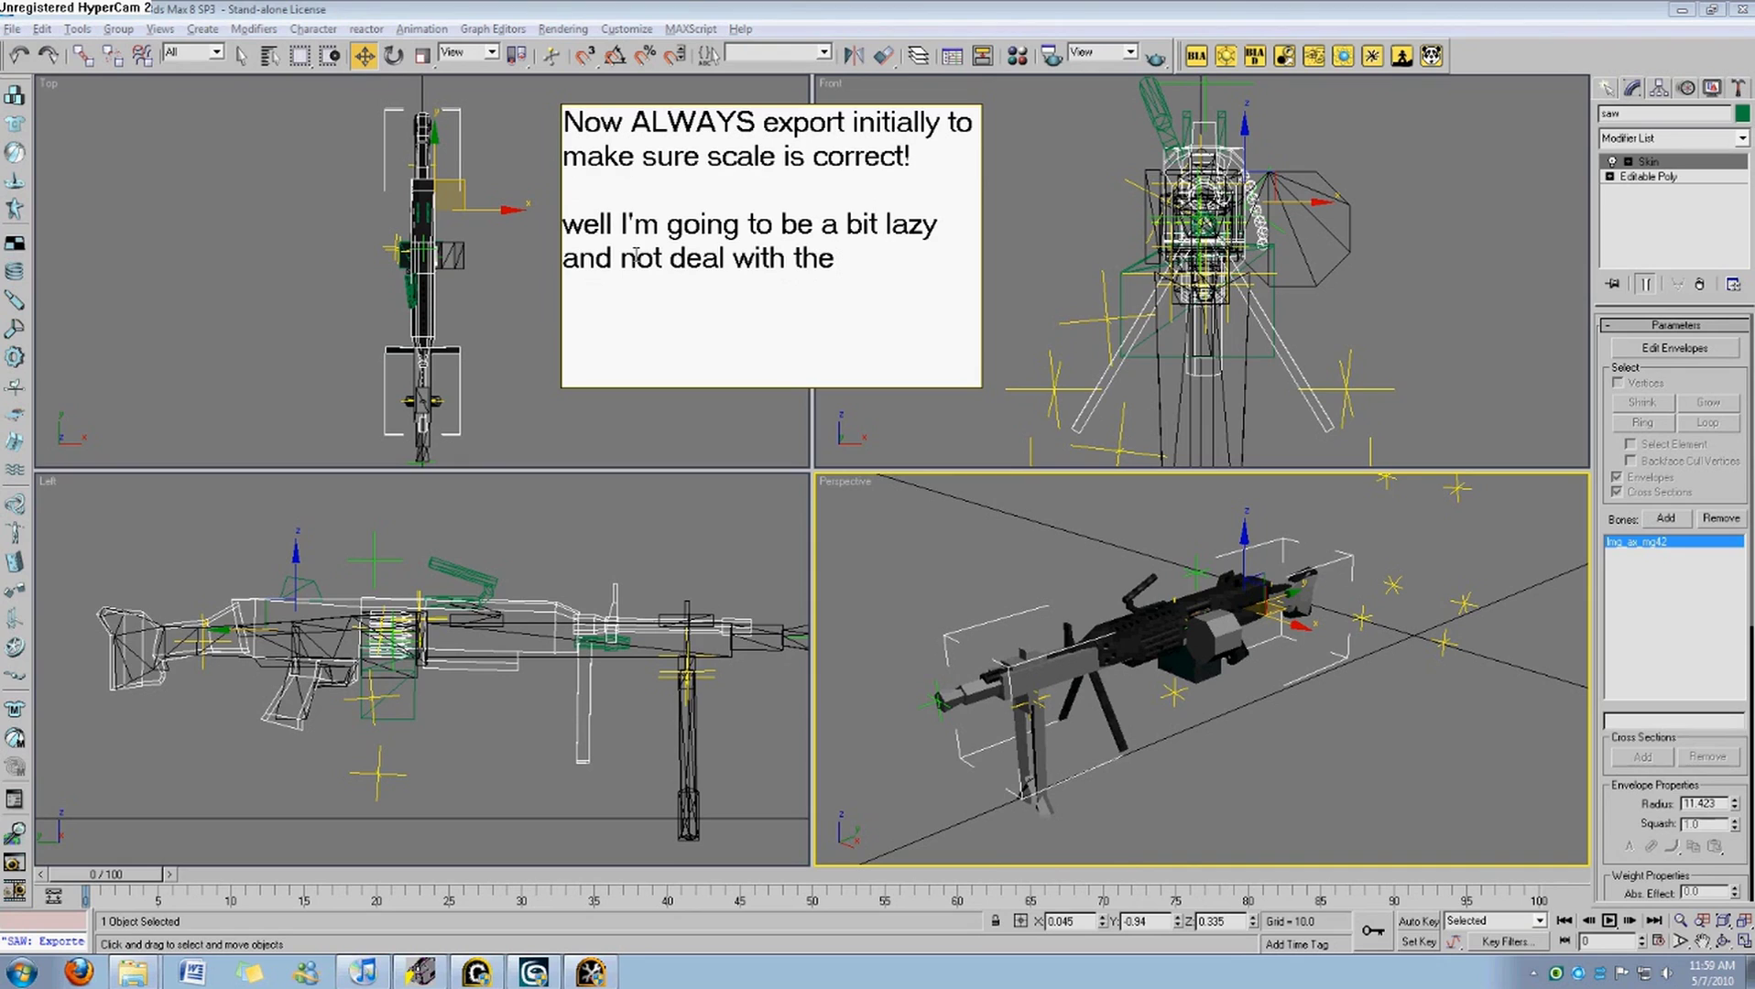
{"action": "type", "text": "bipod, since"}
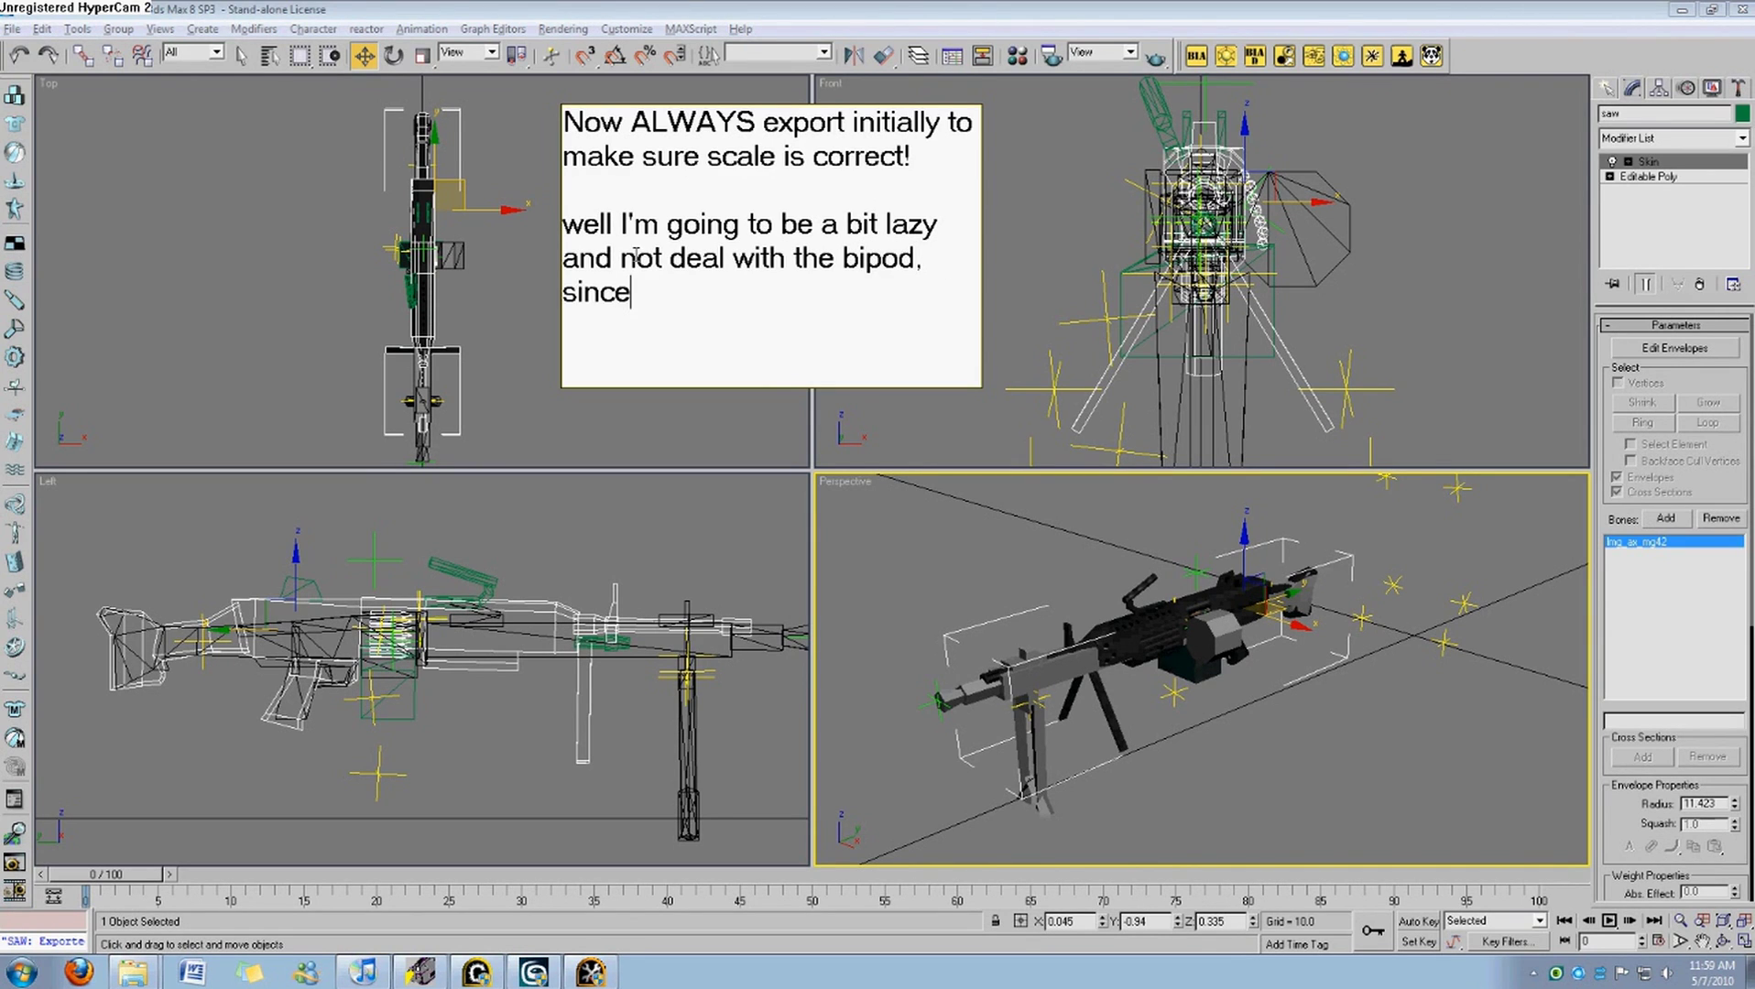
Continue the note with "its a hassle to get right, if your model is not of a similar size as the orignal mg42 or bren".
{"action": "type", "text": " its a hass"}
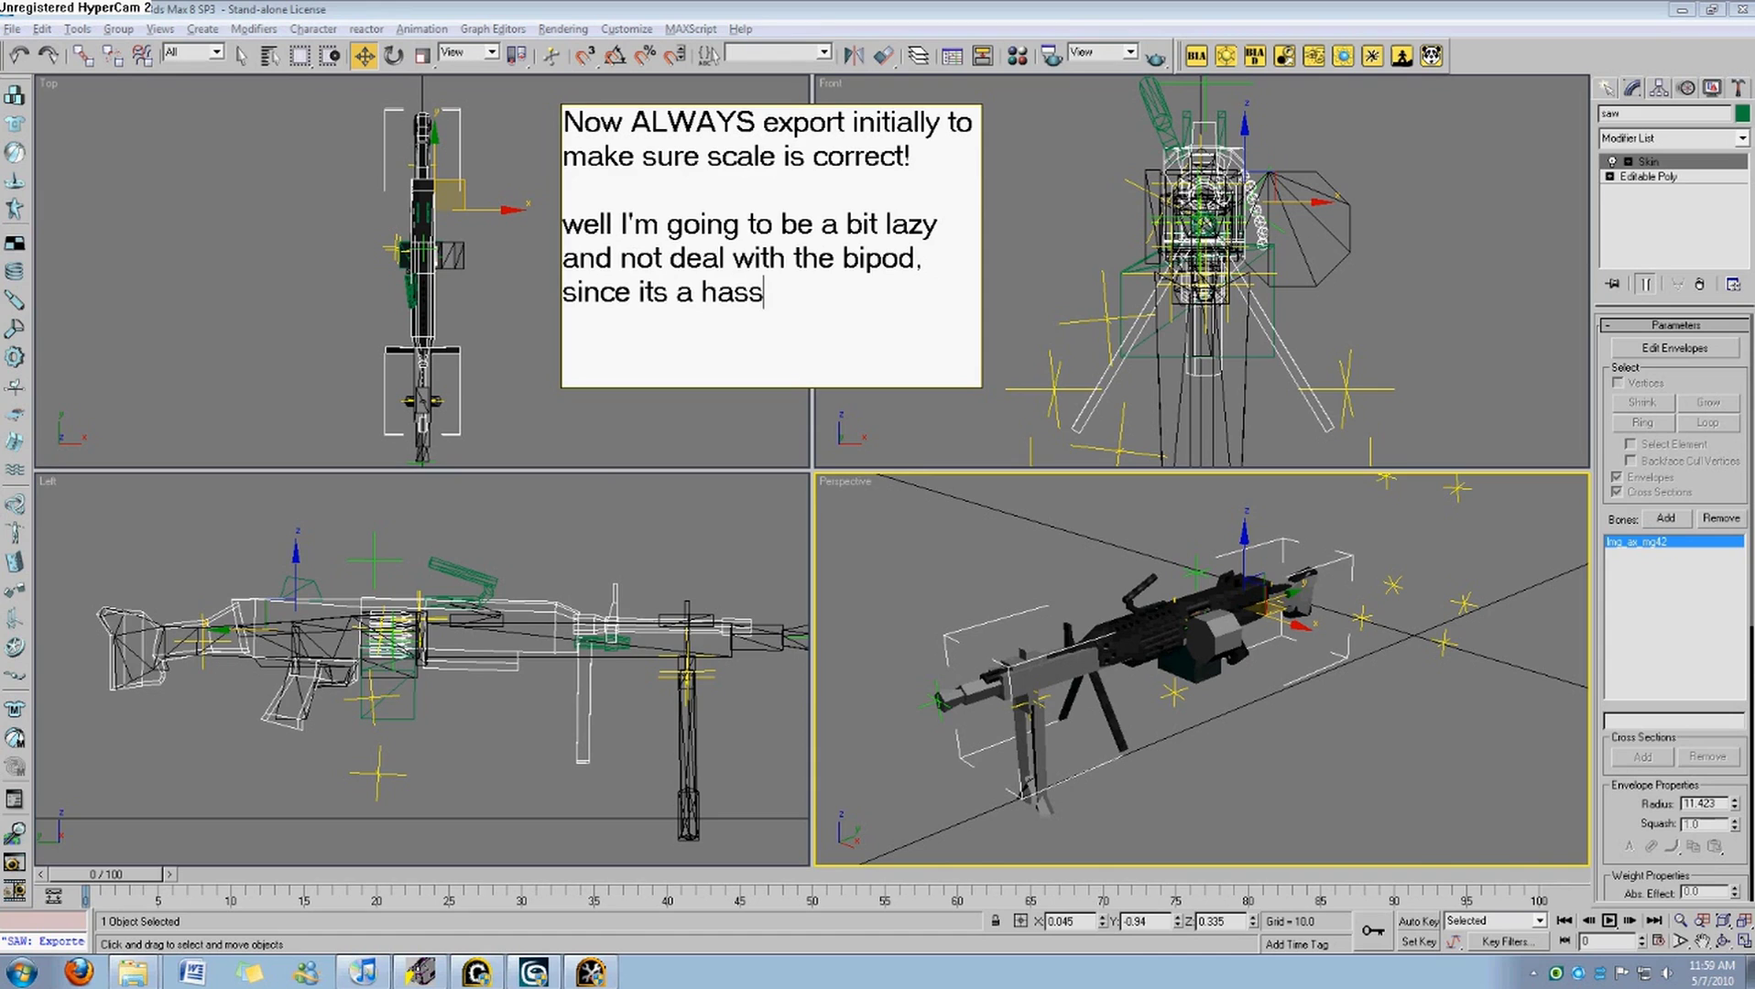
{"action": "type", "text": "le to get right, ig"}
{"action": "key", "text": "BackSpace"}
{"action": "type", "text": "f "}
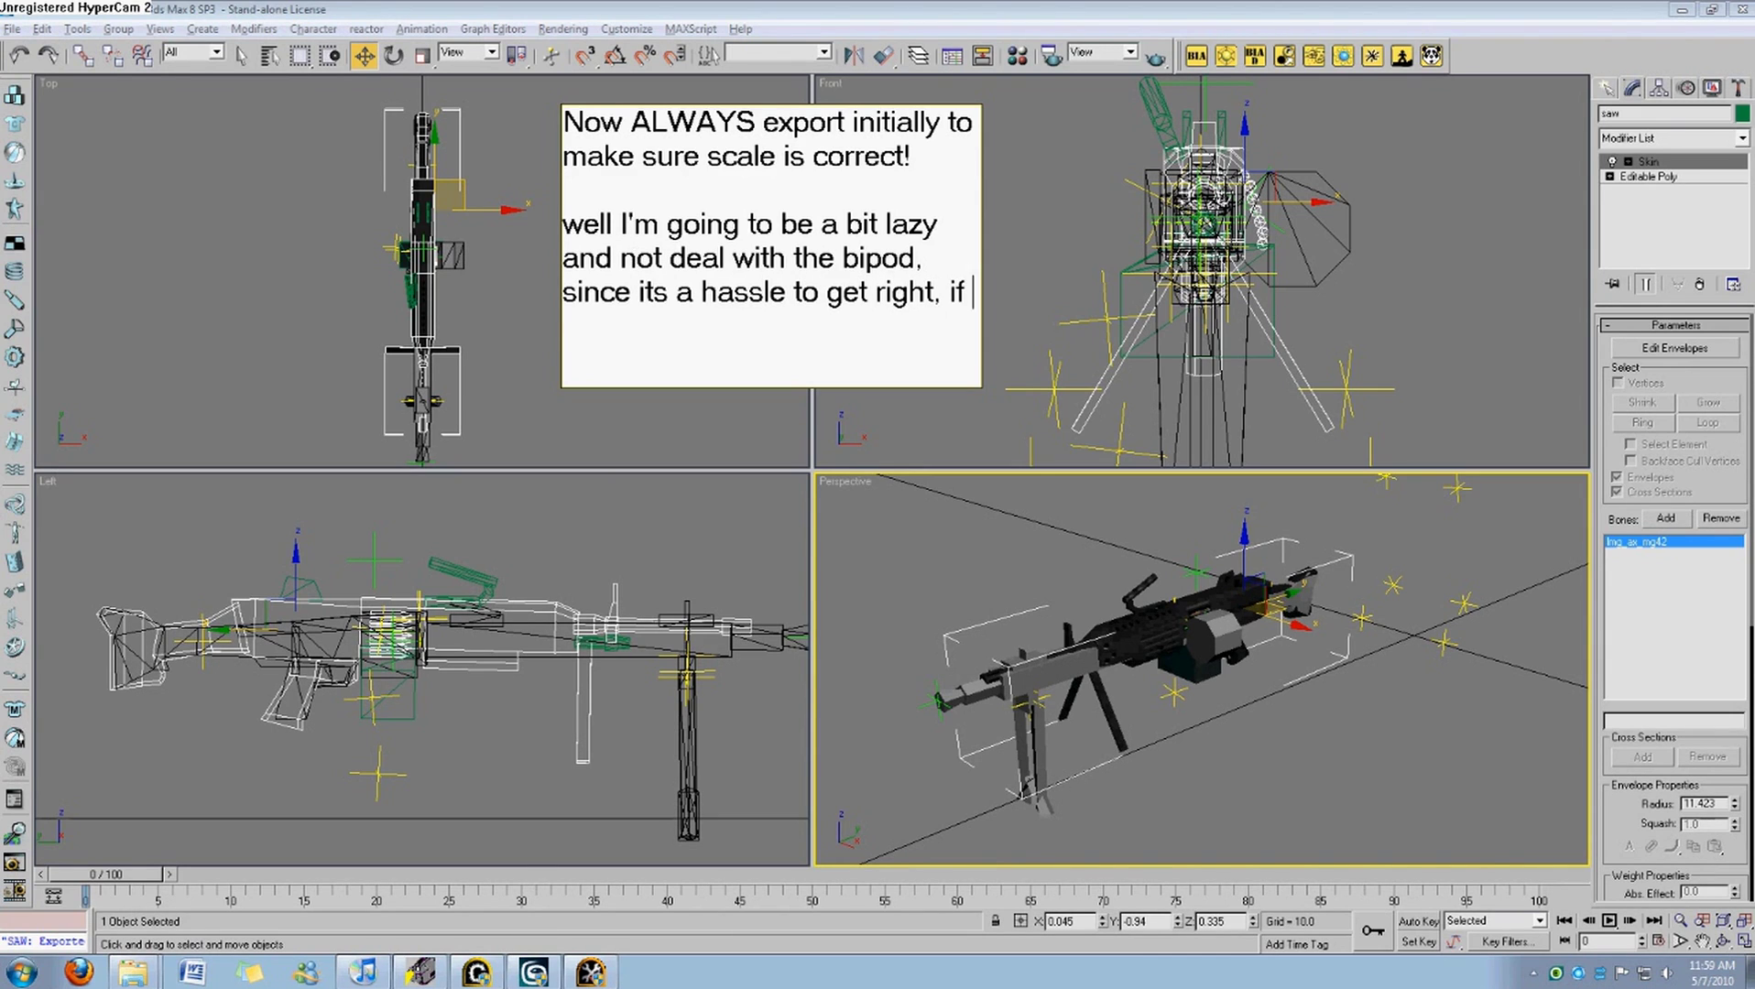
{"action": "type", "text": "your mode"}
{"action": "key", "text": "BackSpace"}
{"action": "key", "text": "BackSpace"}
{"action": "type", "text": "odel is not "}
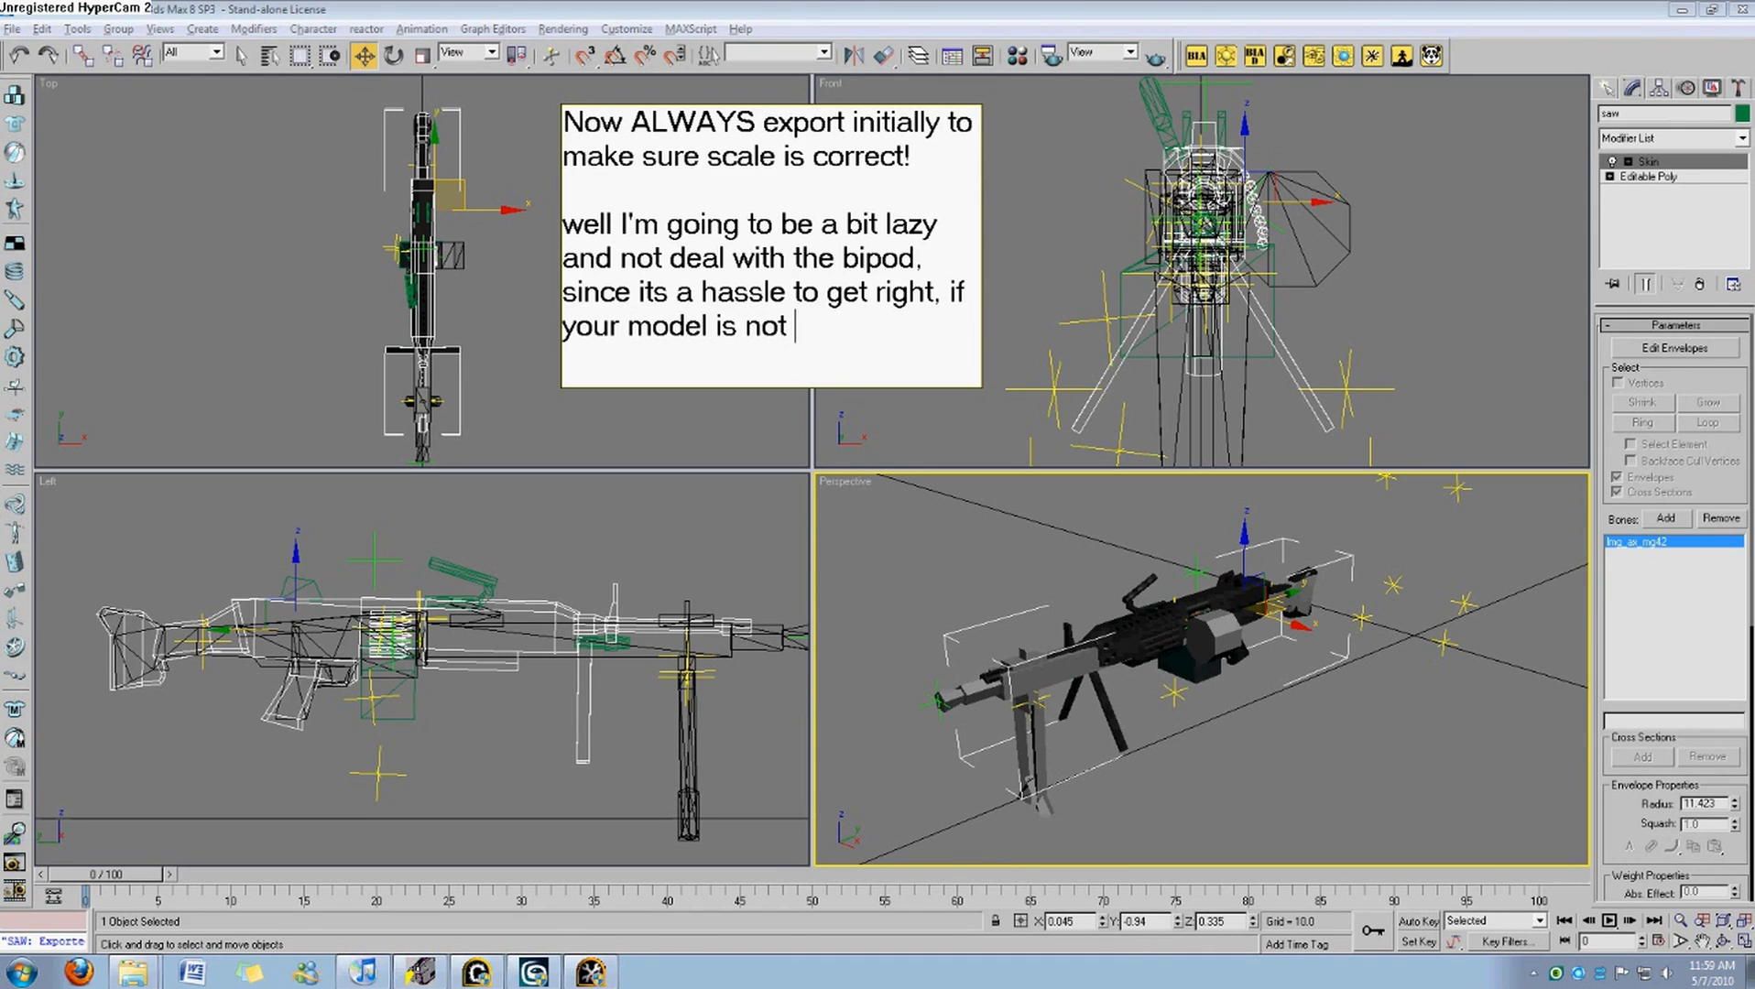
{"action": "type", "text": "of a similar size as the or"}
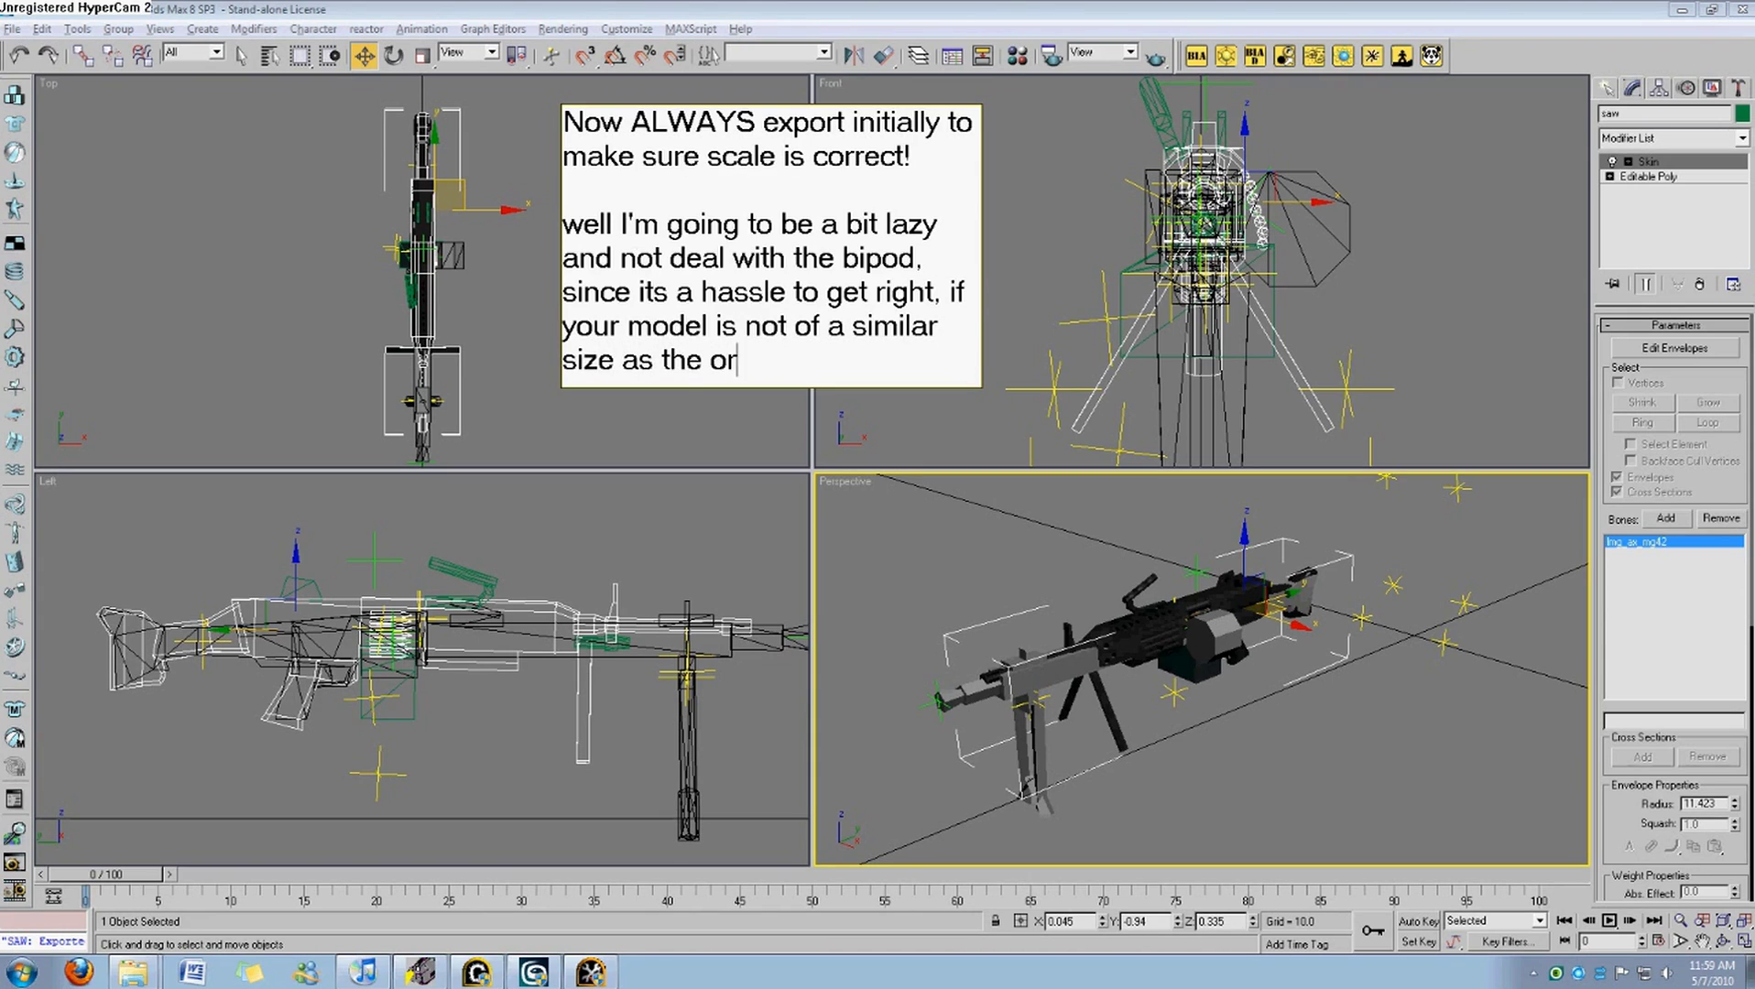
{"action": "type", "text": "ignal mg"}
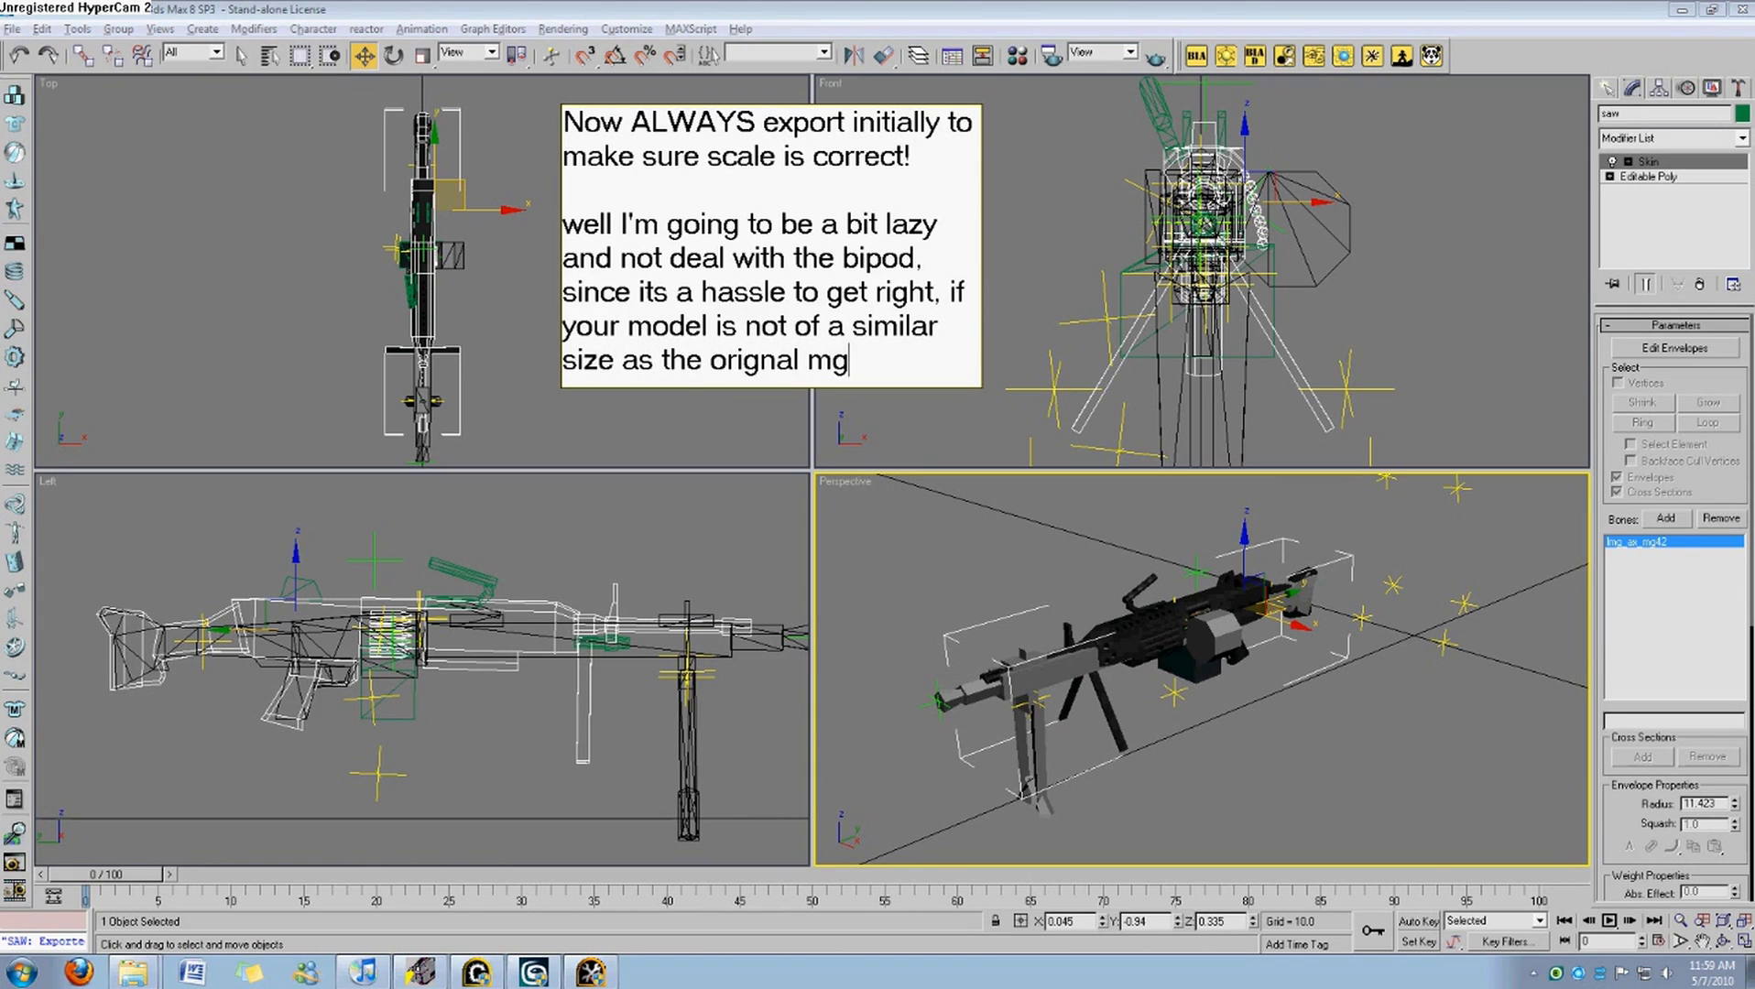
{"action": "type", "text": "42 or bern"}
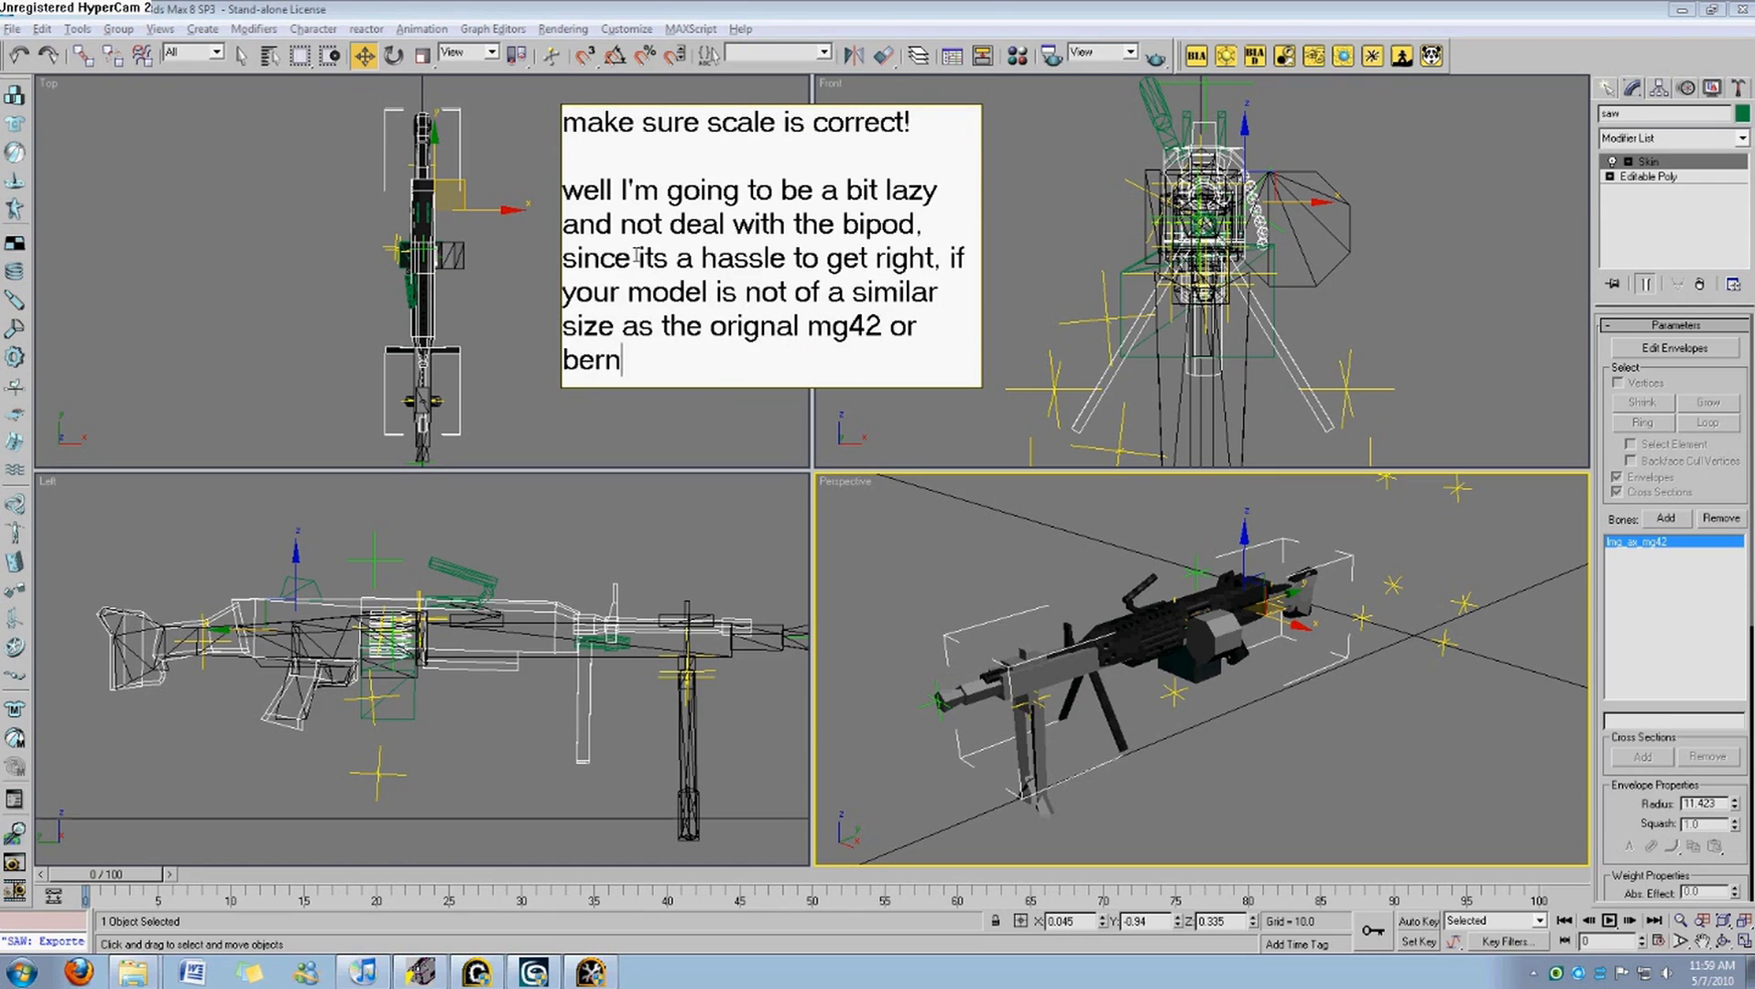
{"action": "key", "text": "BackSpace"}
{"action": "key", "text": "BackSpace"}
{"action": "key", "text": "BackSpace"}
{"action": "type", "text": "remn"}
{"action": "key", "text": "BackSpace"}
{"action": "key", "text": "BackSpace"}
{"action": "type", "text": "n"}
{"action": "left_click", "coordinate": [1144, 803]}
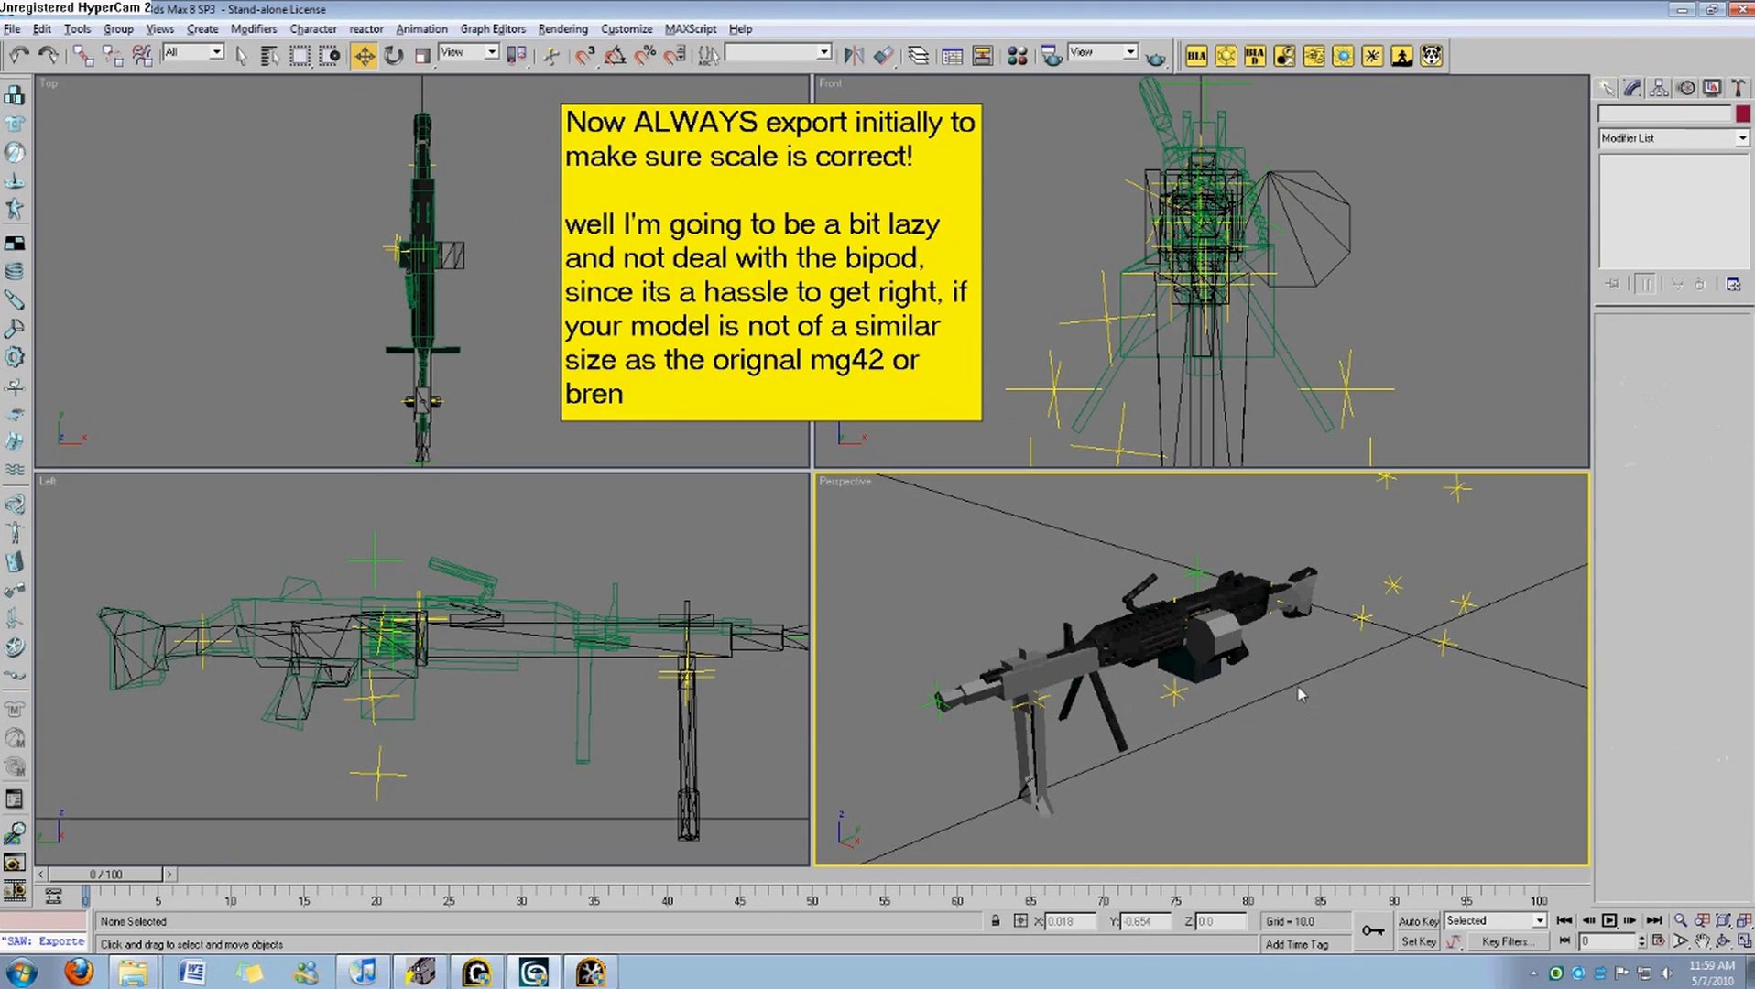
Maximize the Perspective viewport and save the scene.
{"action": "key", "text": "alt+w"}
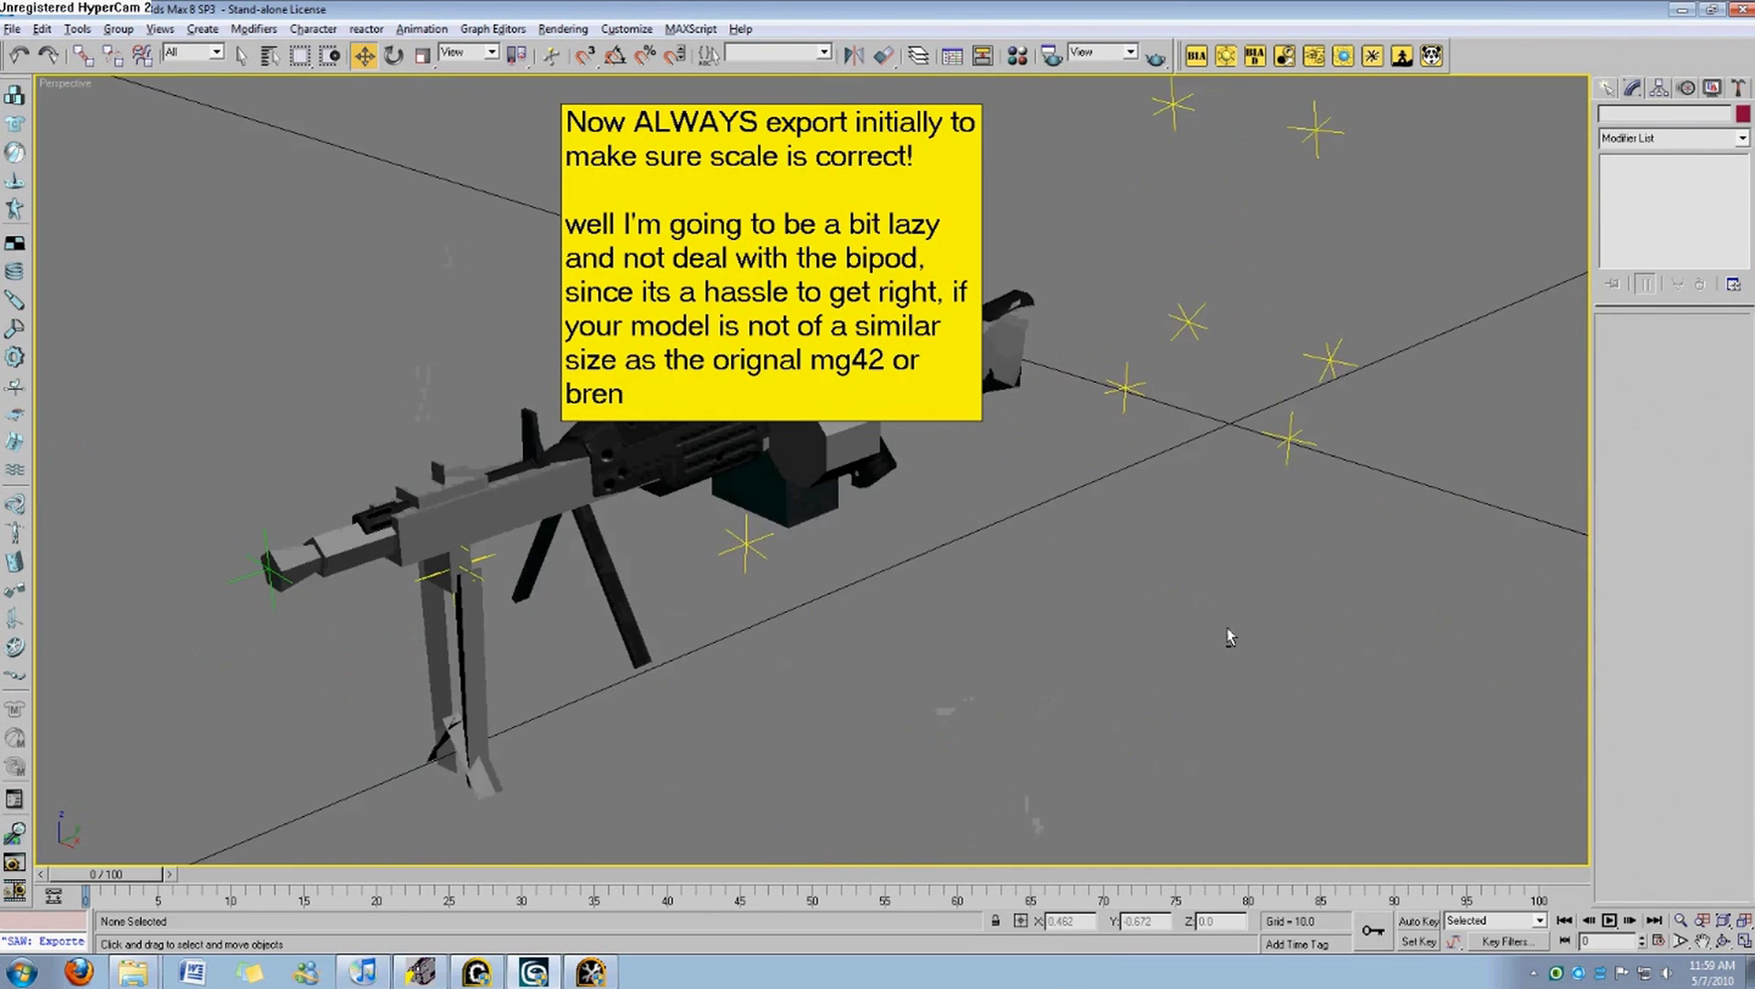
{"action": "scroll", "coordinate": [972, 635], "scroll_direction": "down", "scroll_amount": 4}
{"action": "middle_click_drag", "start_coordinate": [968, 591], "coordinate": [1027, 634]}
{"action": "scroll", "coordinate": [1007, 715], "scroll_direction": "up", "scroll_amount": 2}
{"action": "left_click", "coordinate": [12, 29]}
{"action": "left_click", "coordinate": [52, 130]}
Move the sticky note off the gun and add a paragraph "Now apply the no_export modifer to the appropriate meshes".
{"action": "left_click_drag", "start_coordinate": [755, 256], "coordinate": [351, 268]}
{"action": "double_click", "coordinate": [396, 399]}
{"action": "left_click", "coordinate": [476, 415]}
{"action": "key", "text": "Return"}
{"action": "key", "text": "Return"}
{"action": "type", "text": "Now a"}
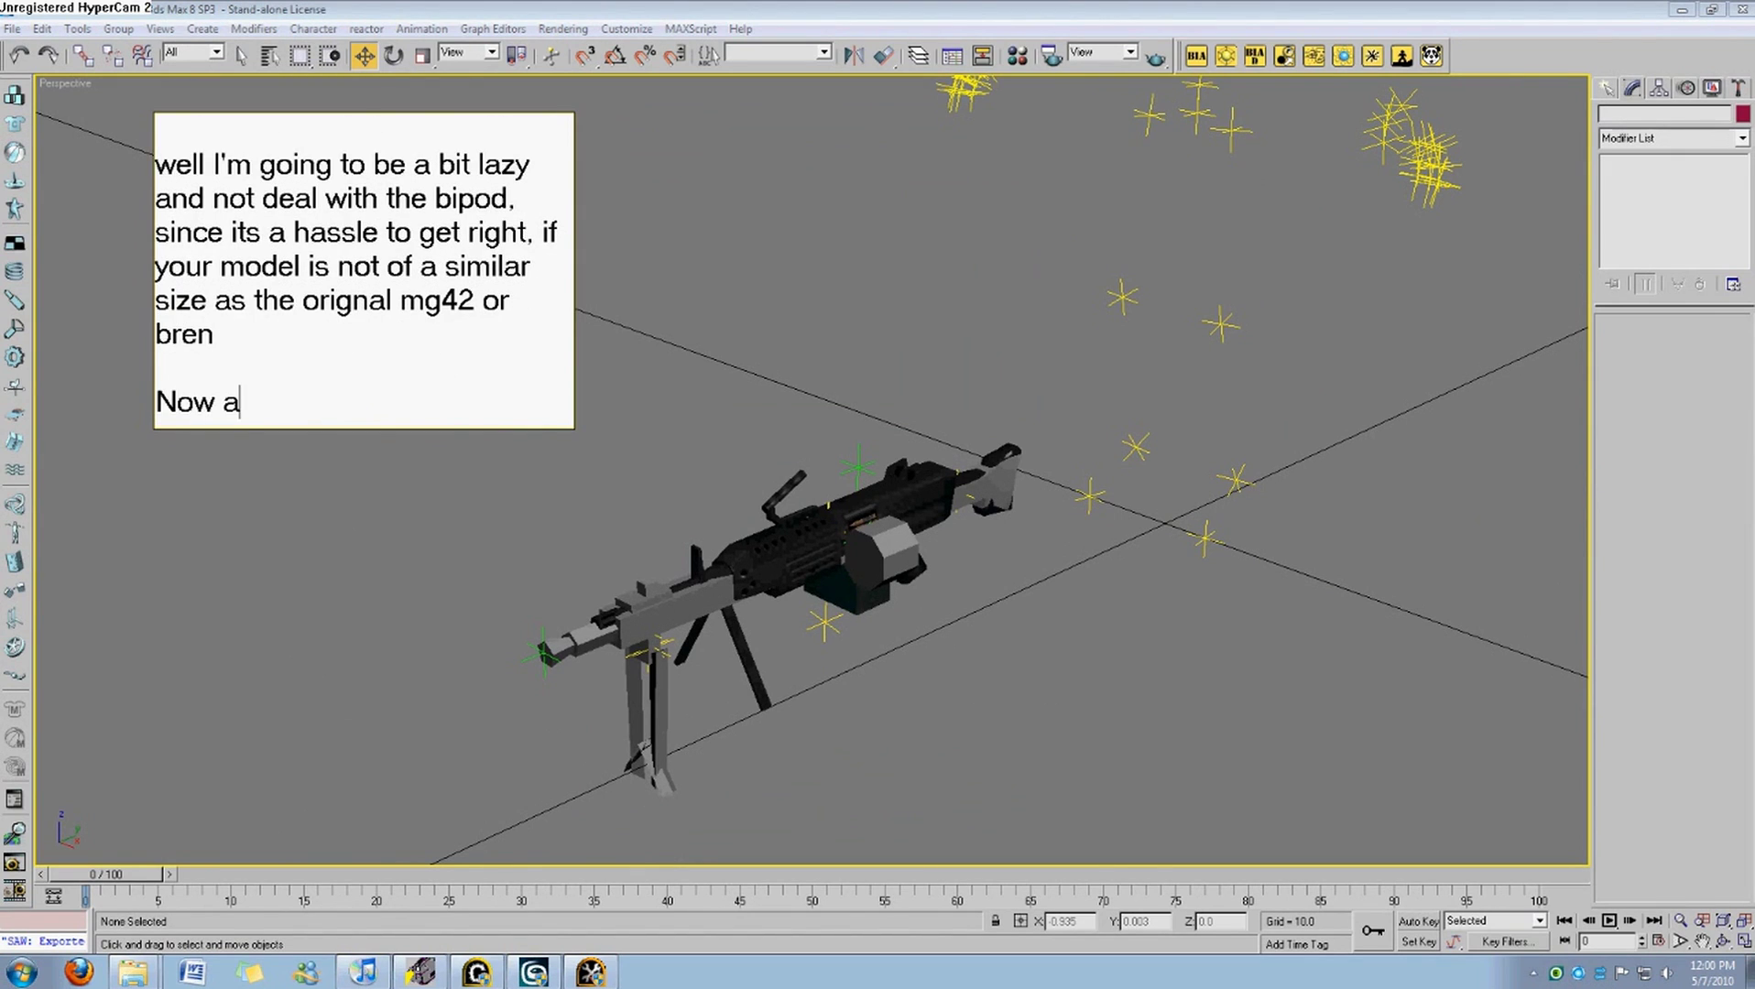
{"action": "type", "text": "pply the n"}
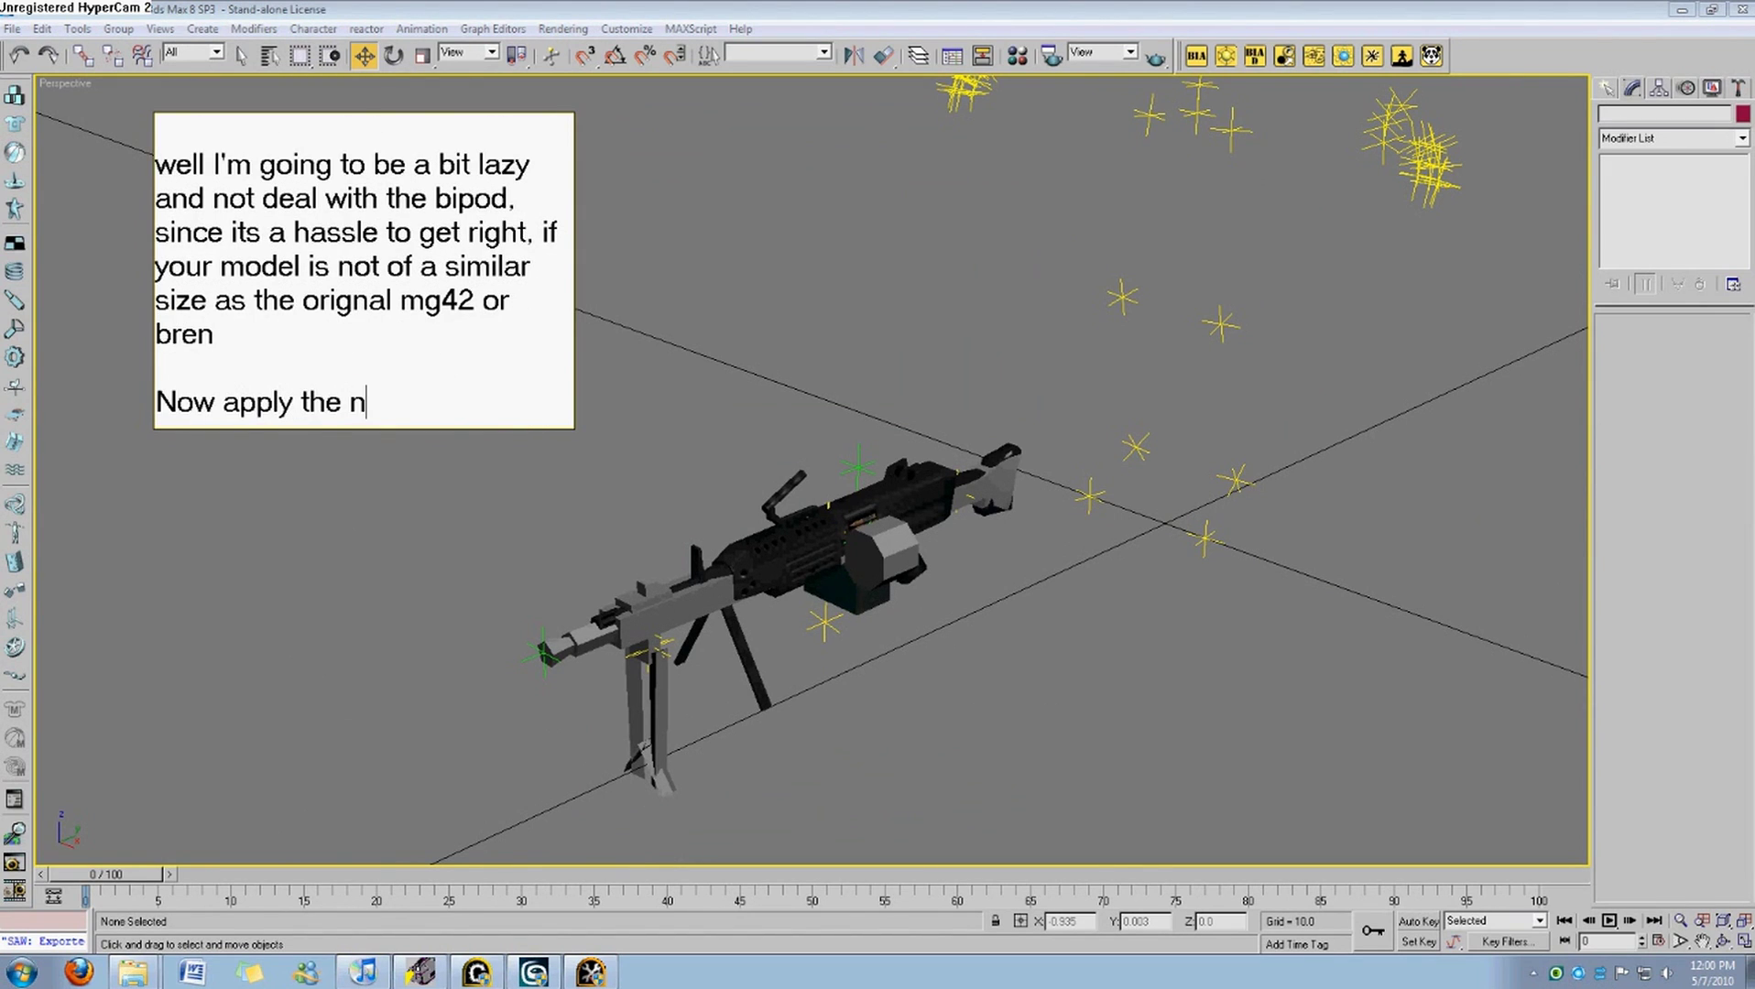
{"action": "type", "text": "o_export "}
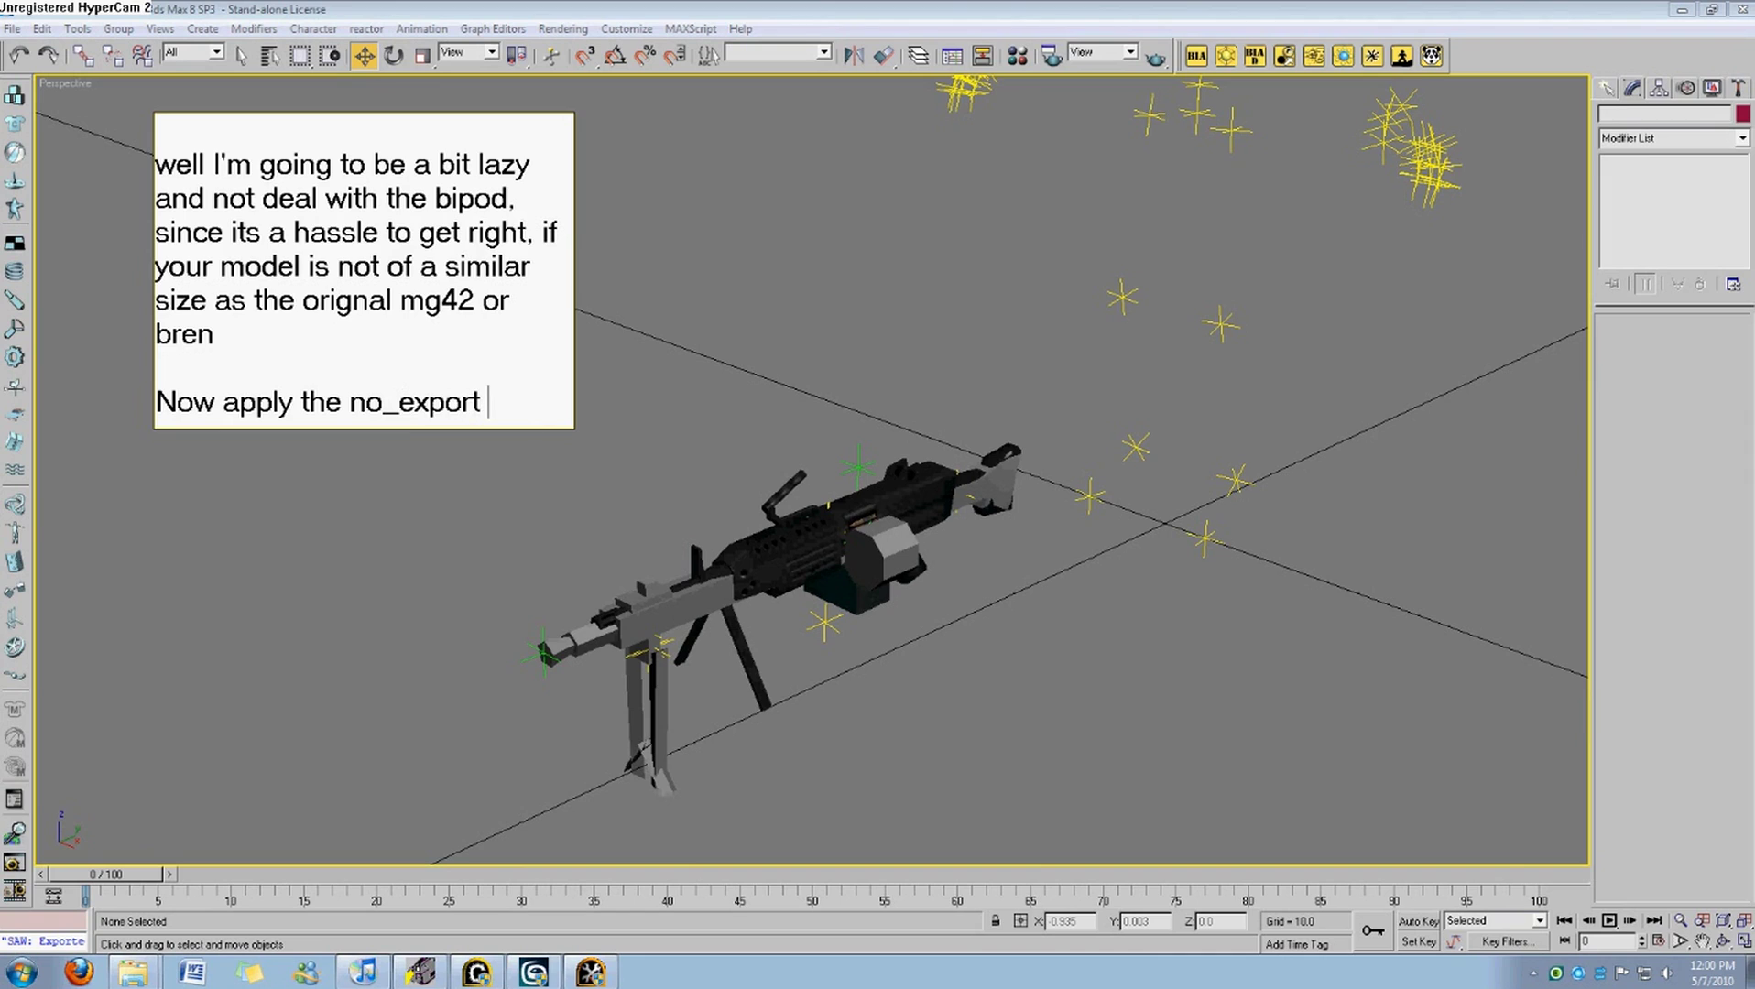
{"action": "type", "text": "modifer to the "}
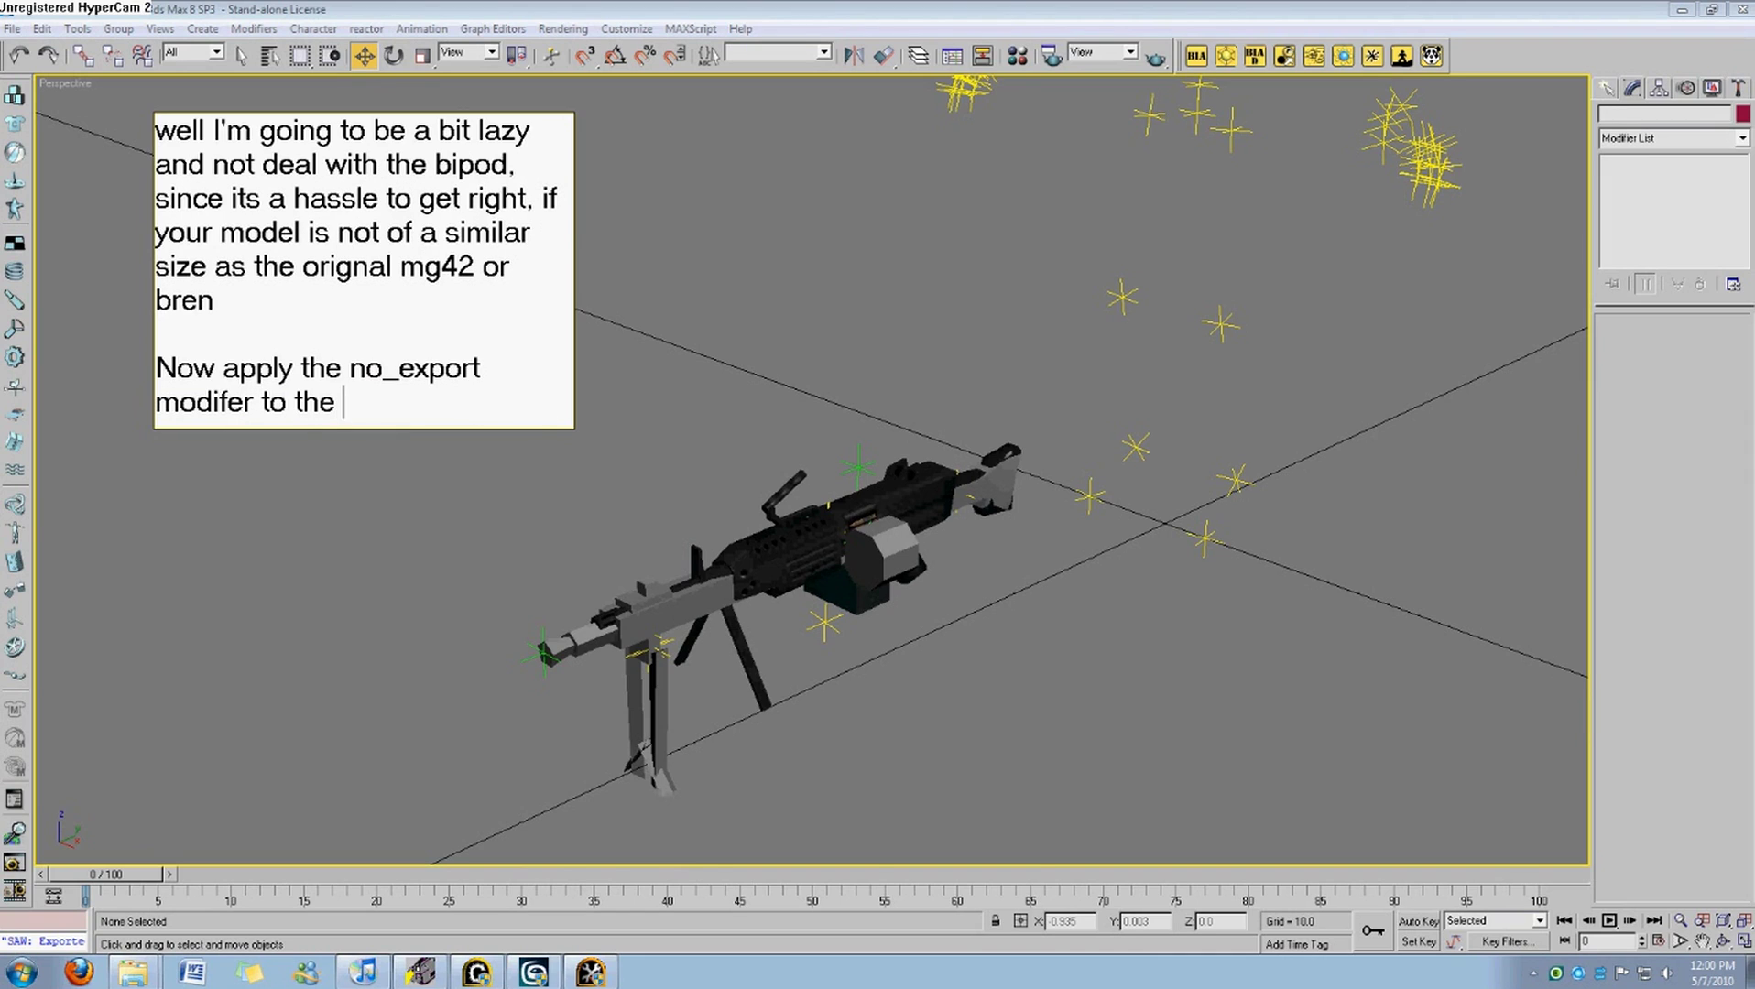
{"action": "type", "text": "approcpriate mesh"}
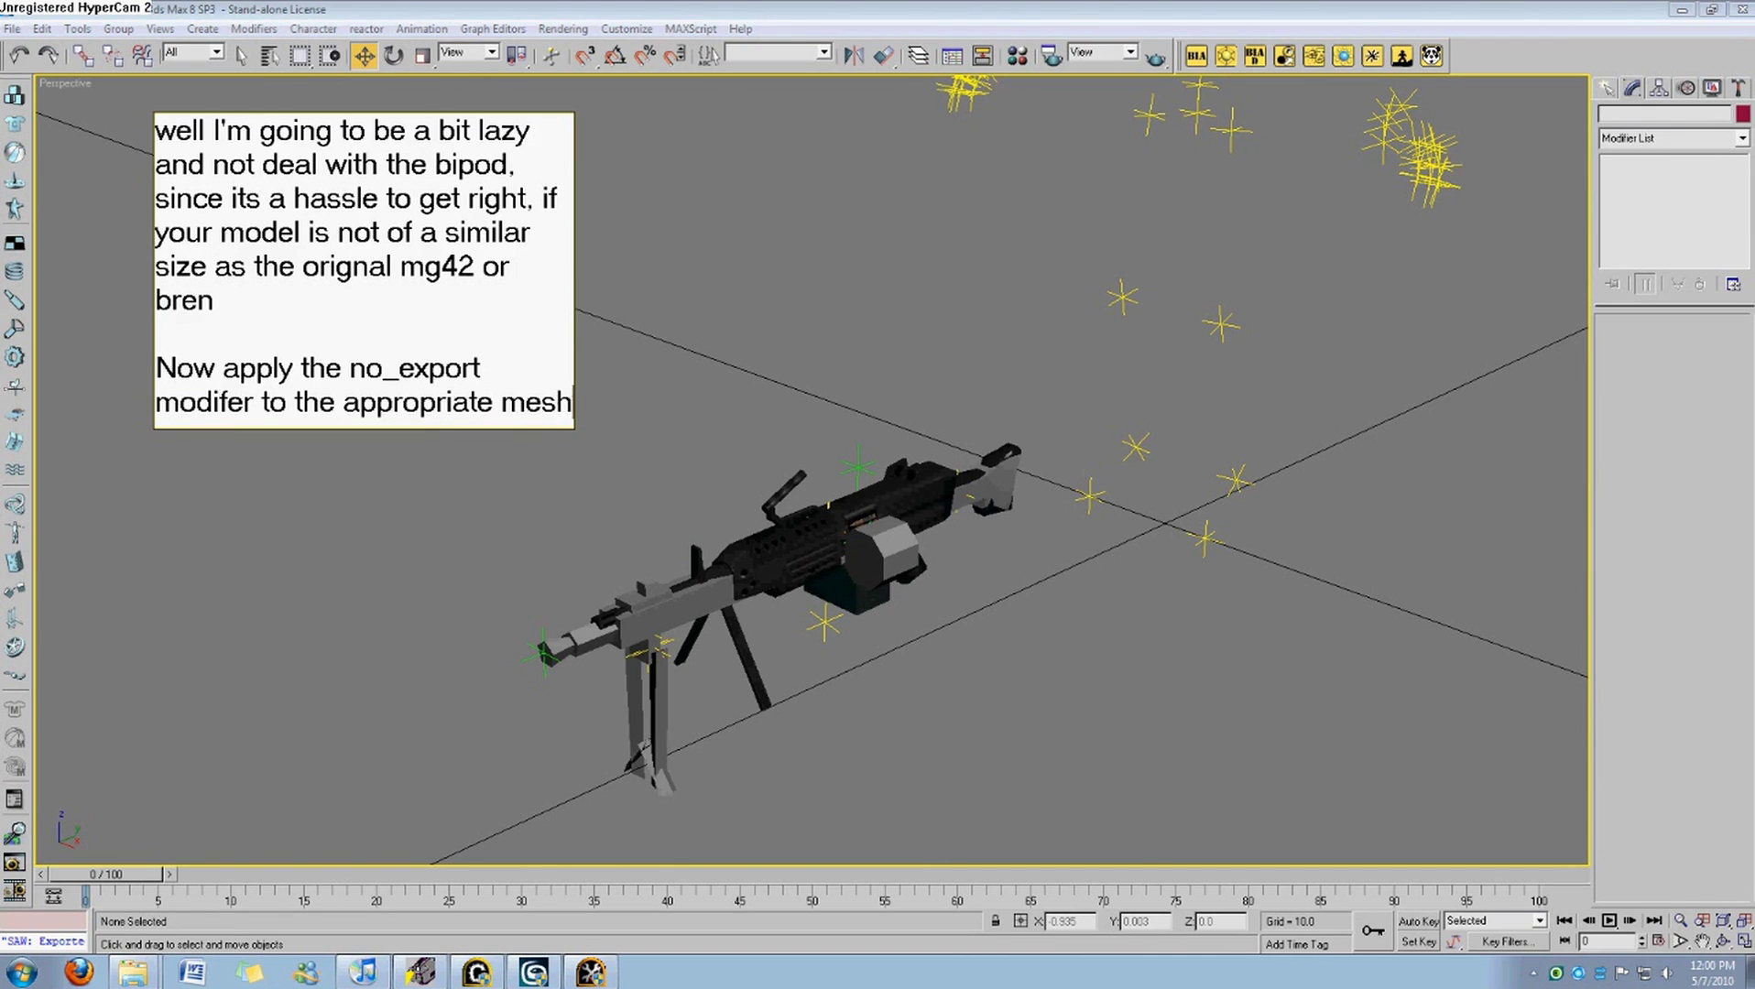
{"action": "type", "text": "es"}
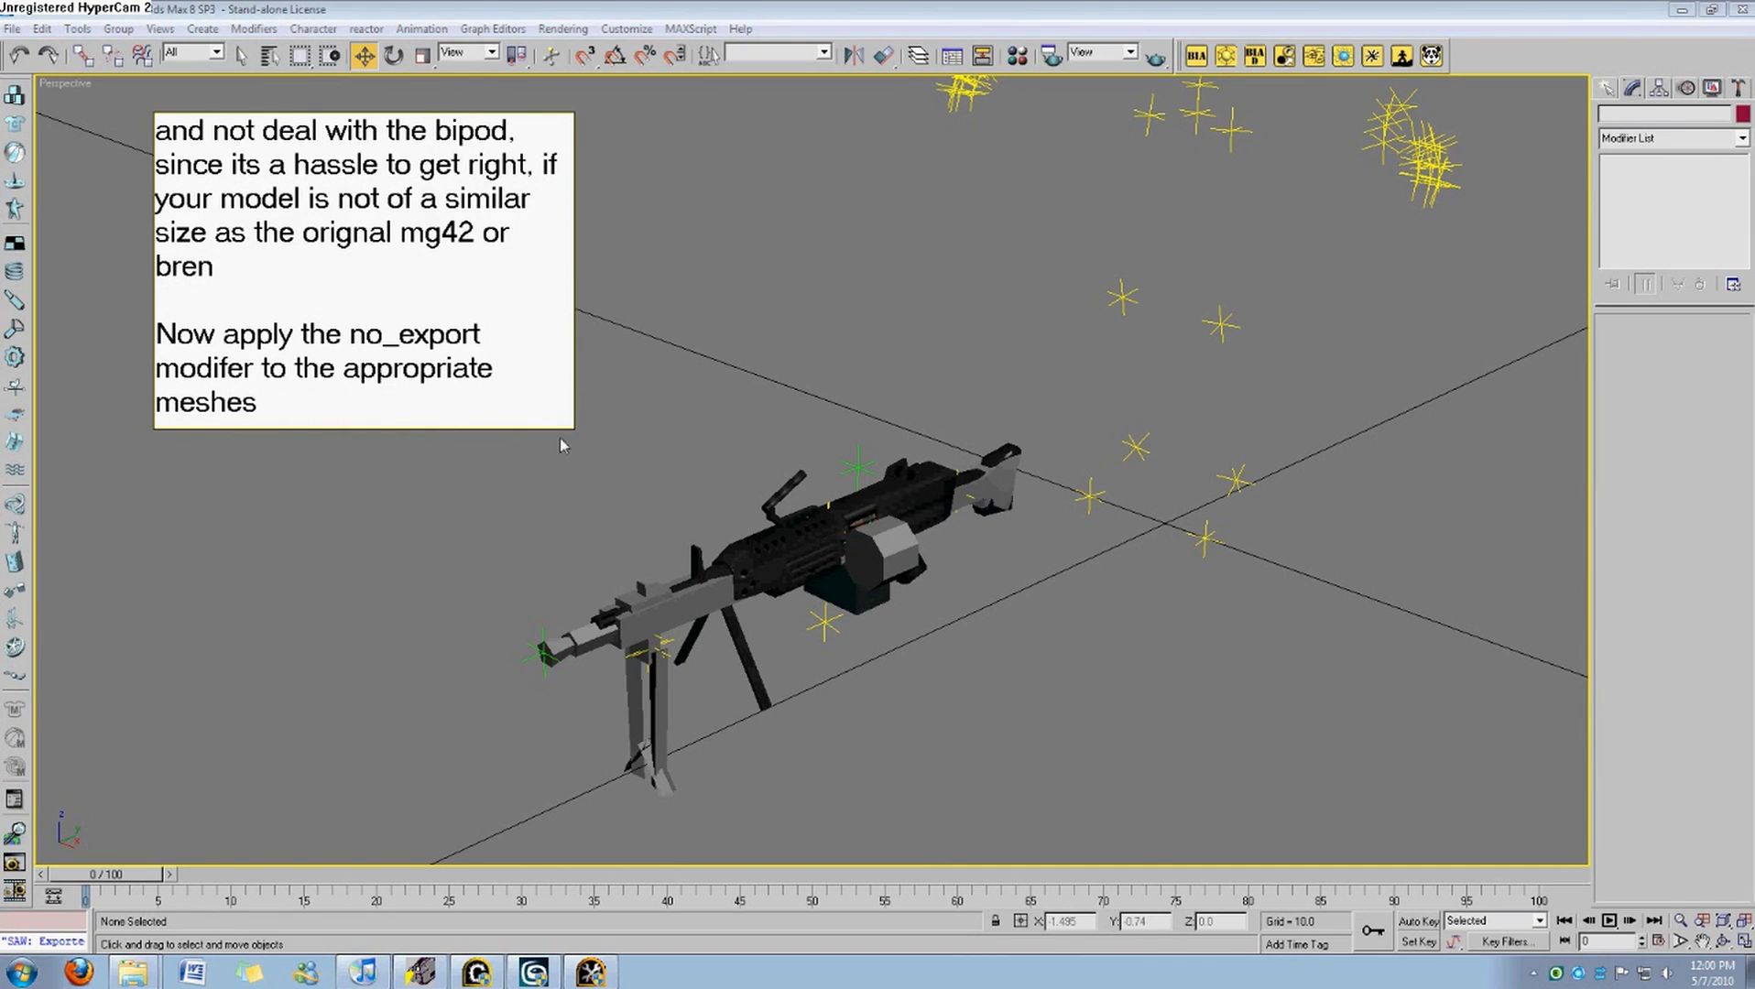
Finish editing the sticky note, enlarge it to fit all its text and move it further away from the gun.
{"action": "left_click", "coordinate": [560, 438]}
{"action": "left_click_drag", "start_coordinate": [520, 425], "coordinate": [501, 568]}
{"action": "left_click_drag", "start_coordinate": [492, 395], "coordinate": [391, 396]}
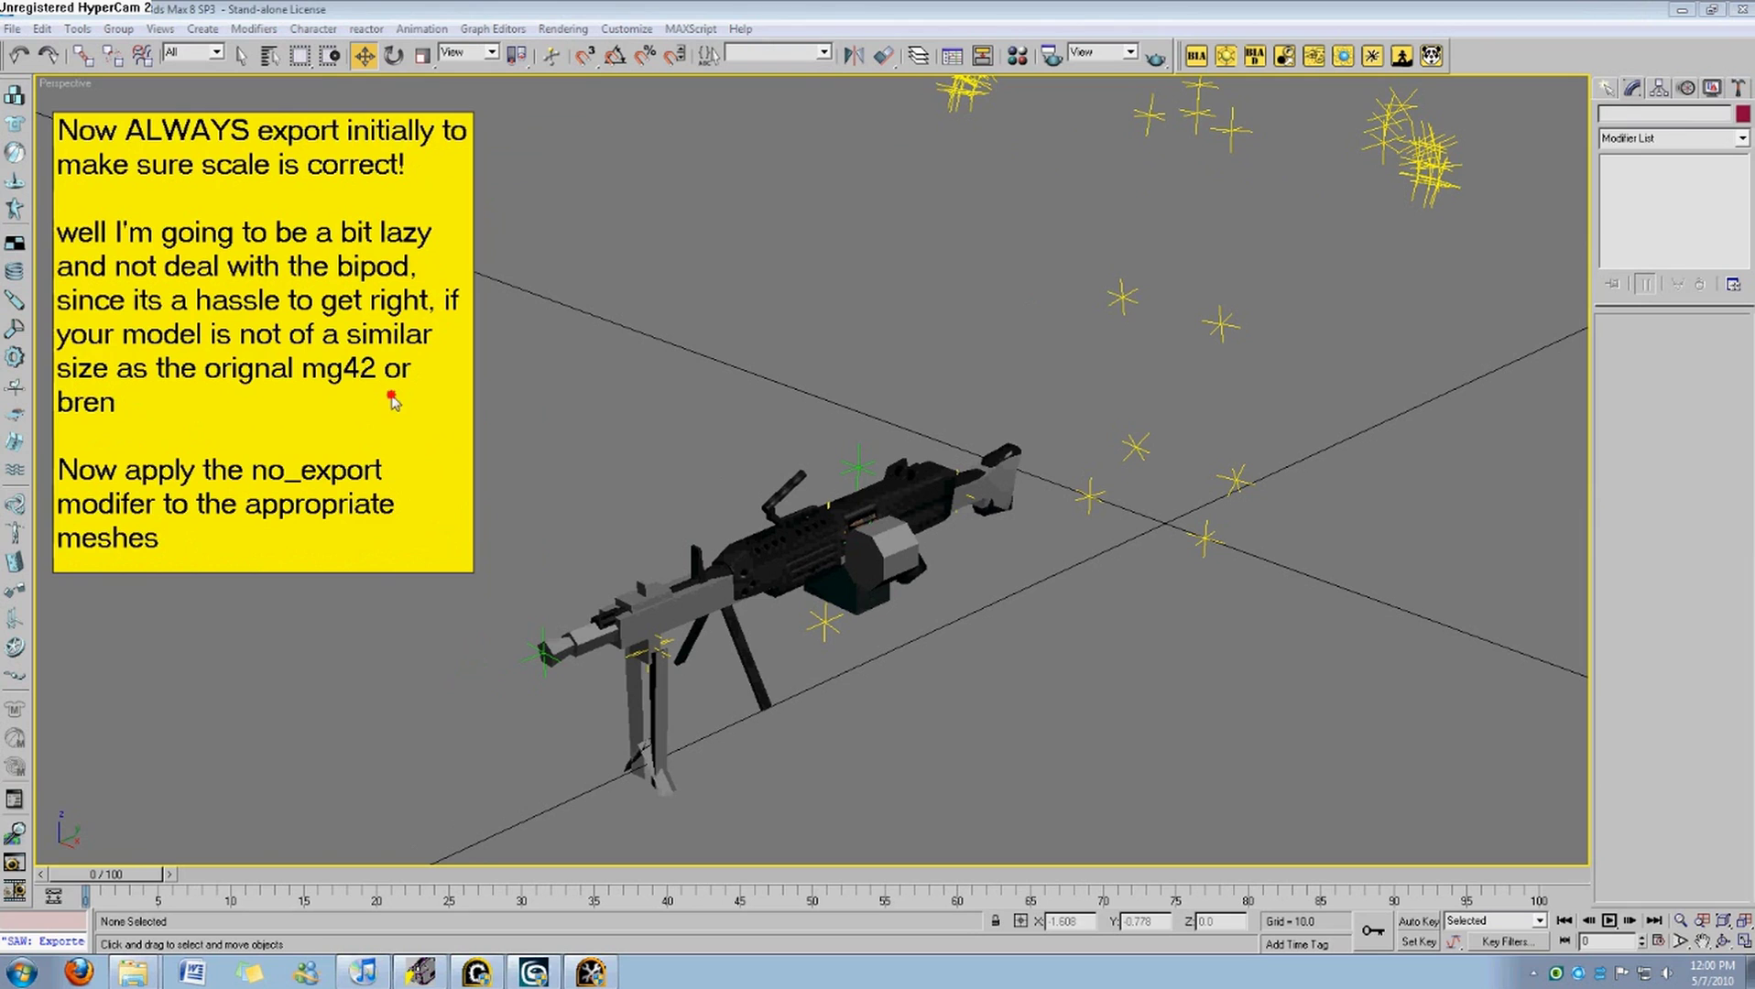
Select the mg42_light selection set and assign the Relic_NoExport custom attribute to its objects, then deselect them.
{"action": "left_click", "coordinate": [828, 57]}
{"action": "left_click", "coordinate": [795, 79]}
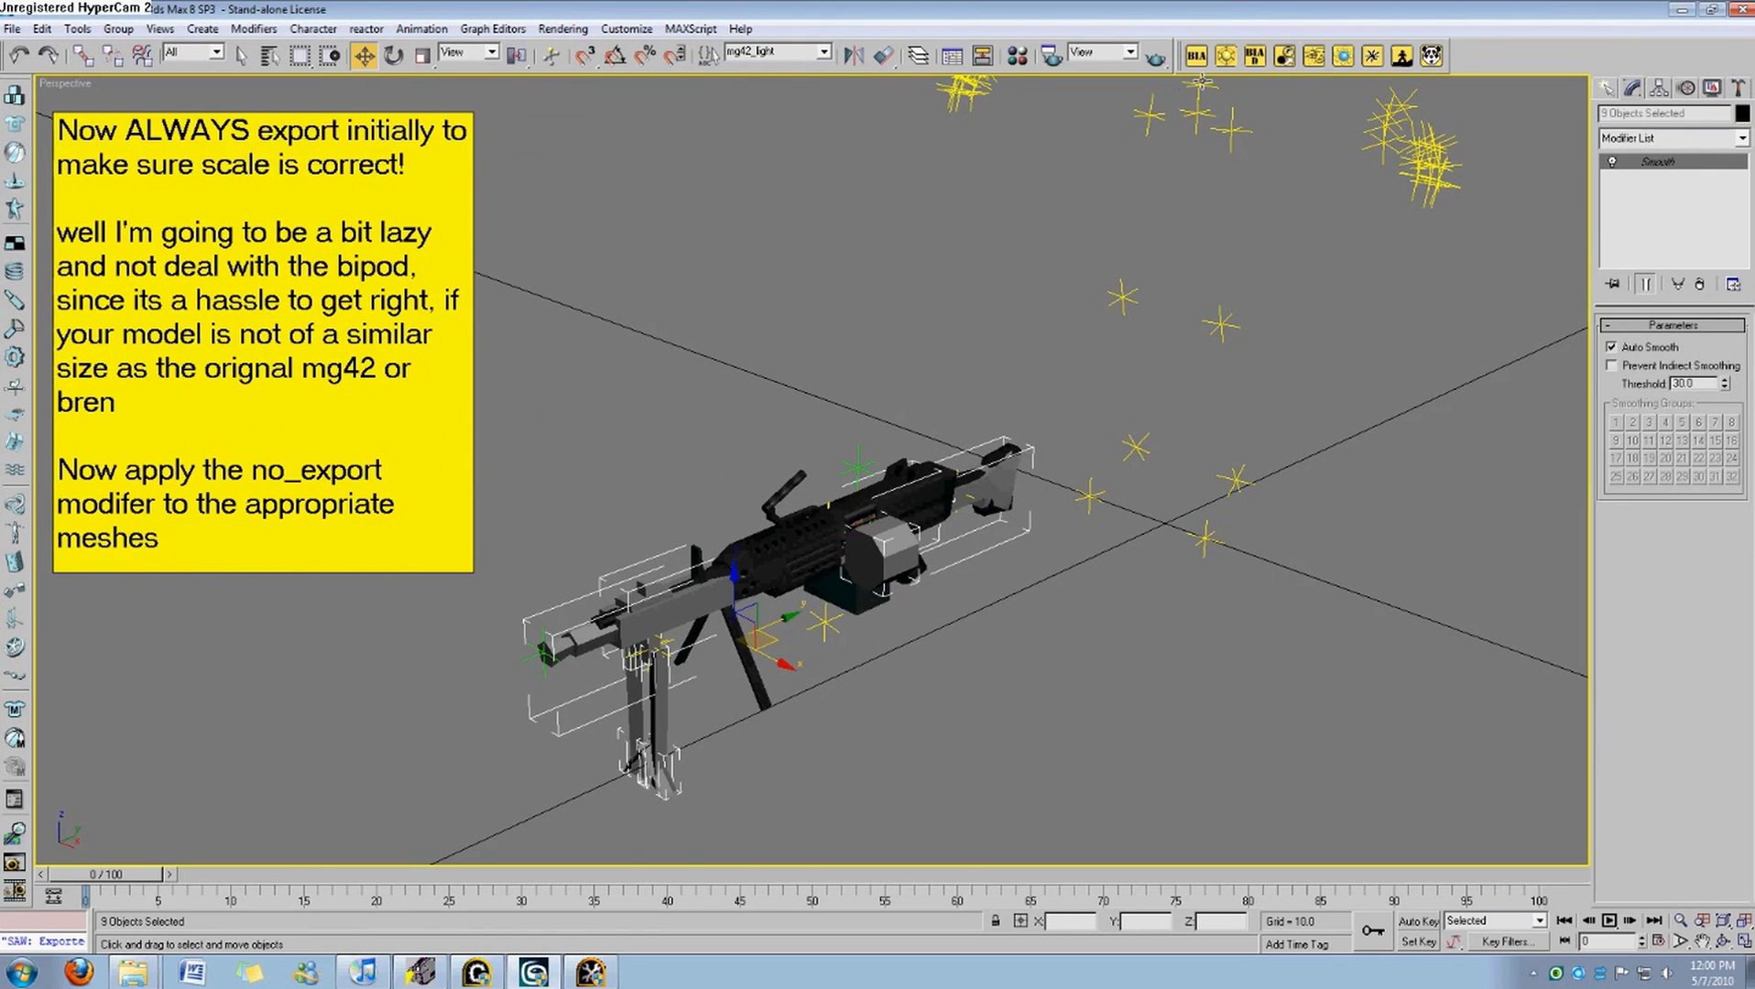
{"action": "left_click", "coordinate": [1283, 57]}
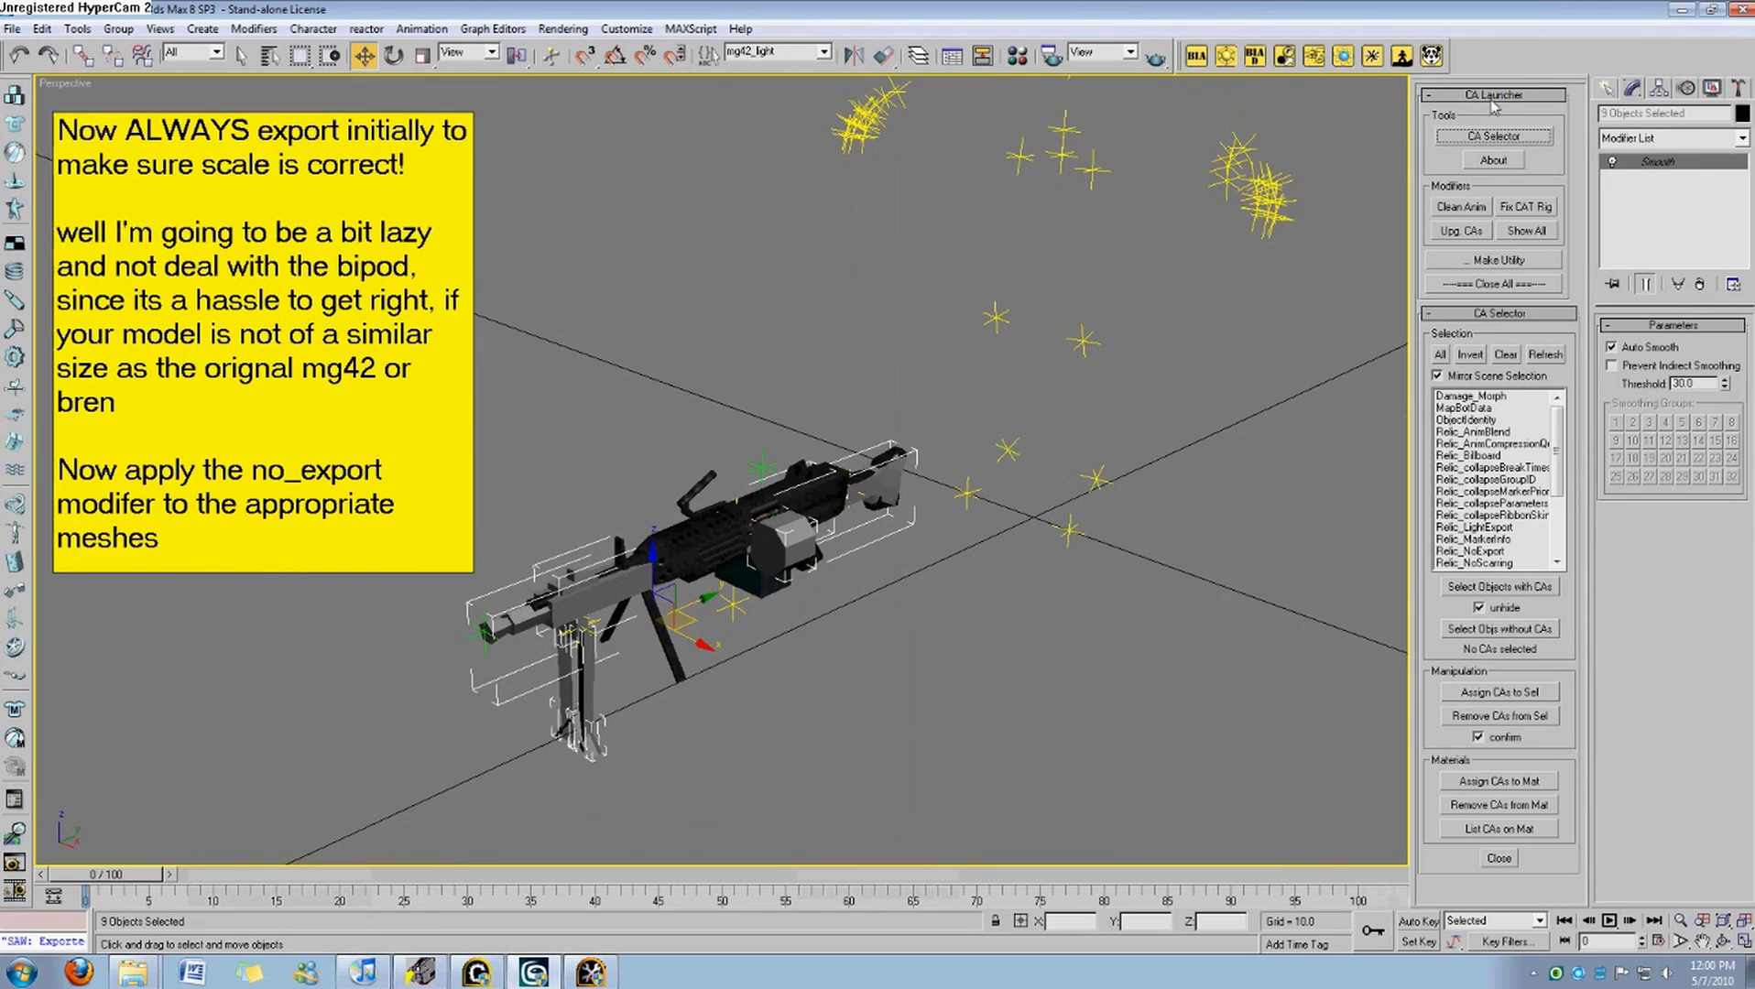
{"action": "scroll", "coordinate": [1557, 458], "scroll_direction": "down", "scroll_amount": 3}
{"action": "left_click", "coordinate": [1475, 444]}
{"action": "left_click", "coordinate": [1514, 692]}
{"action": "left_click", "coordinate": [962, 550]}
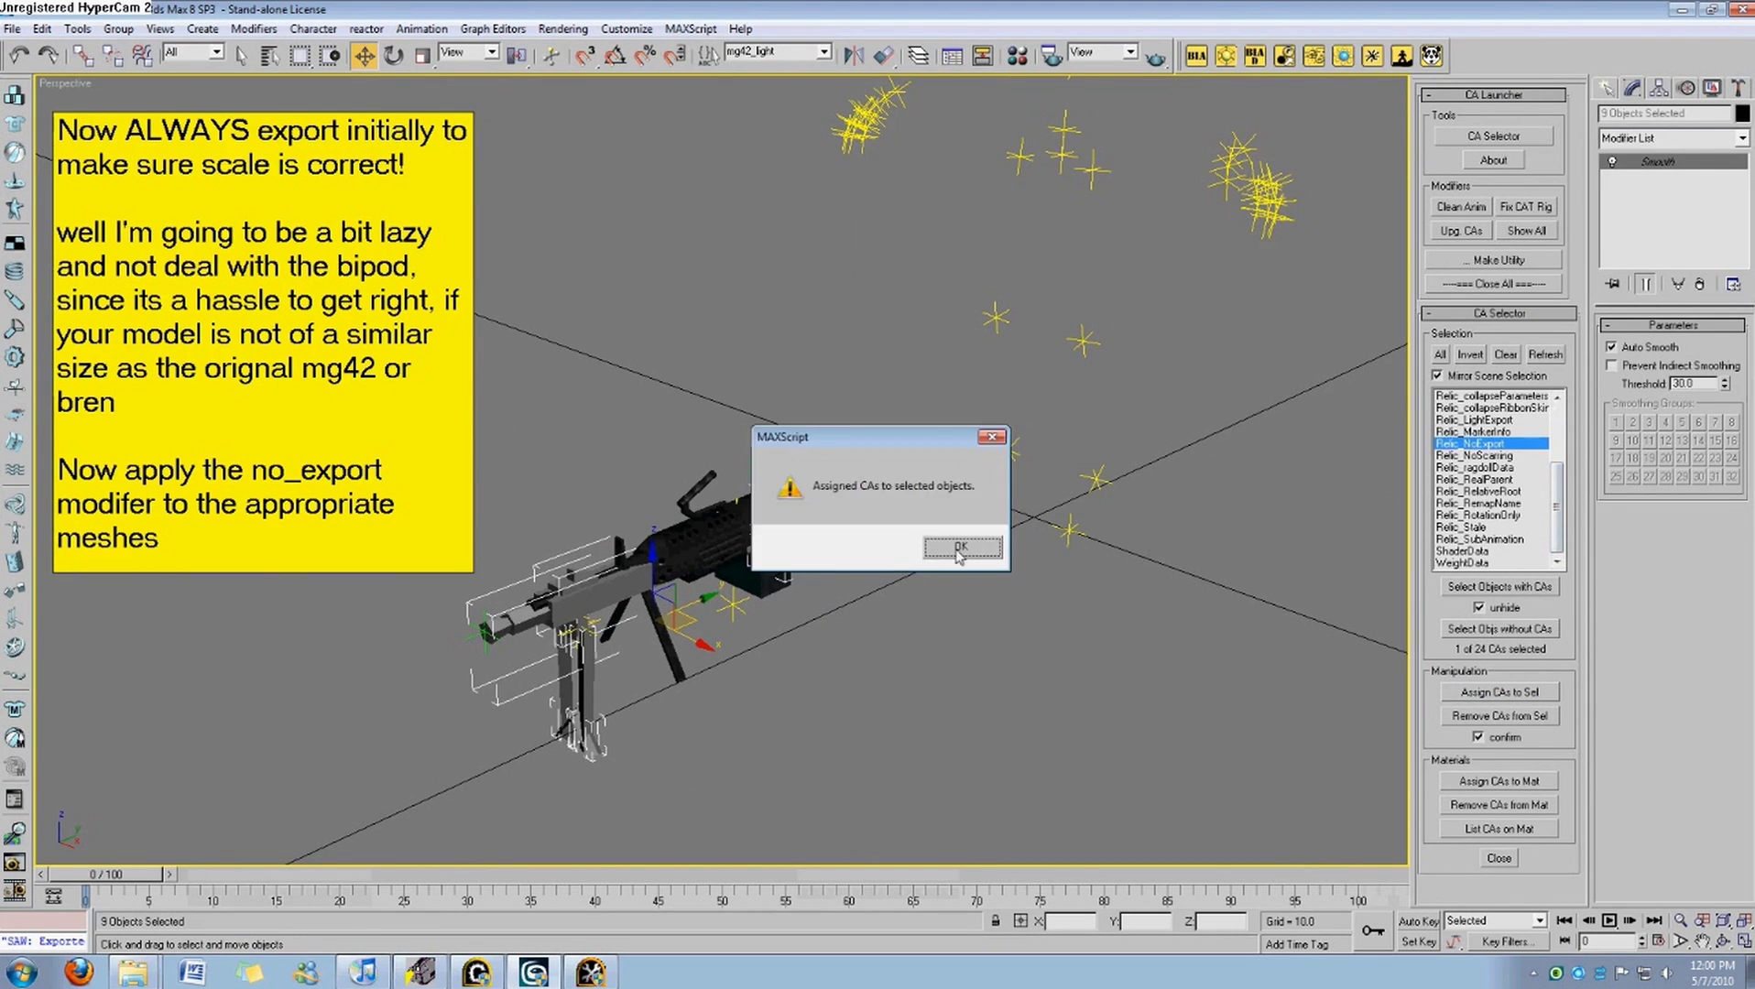
{"action": "left_click", "coordinate": [944, 549]}
{"action": "left_click", "coordinate": [944, 667]}
Check the Editable Mesh level of LMG_AX_MG42 for the RELIC NoExport attribute, then deselect the object.
{"action": "left_click", "coordinate": [629, 592]}
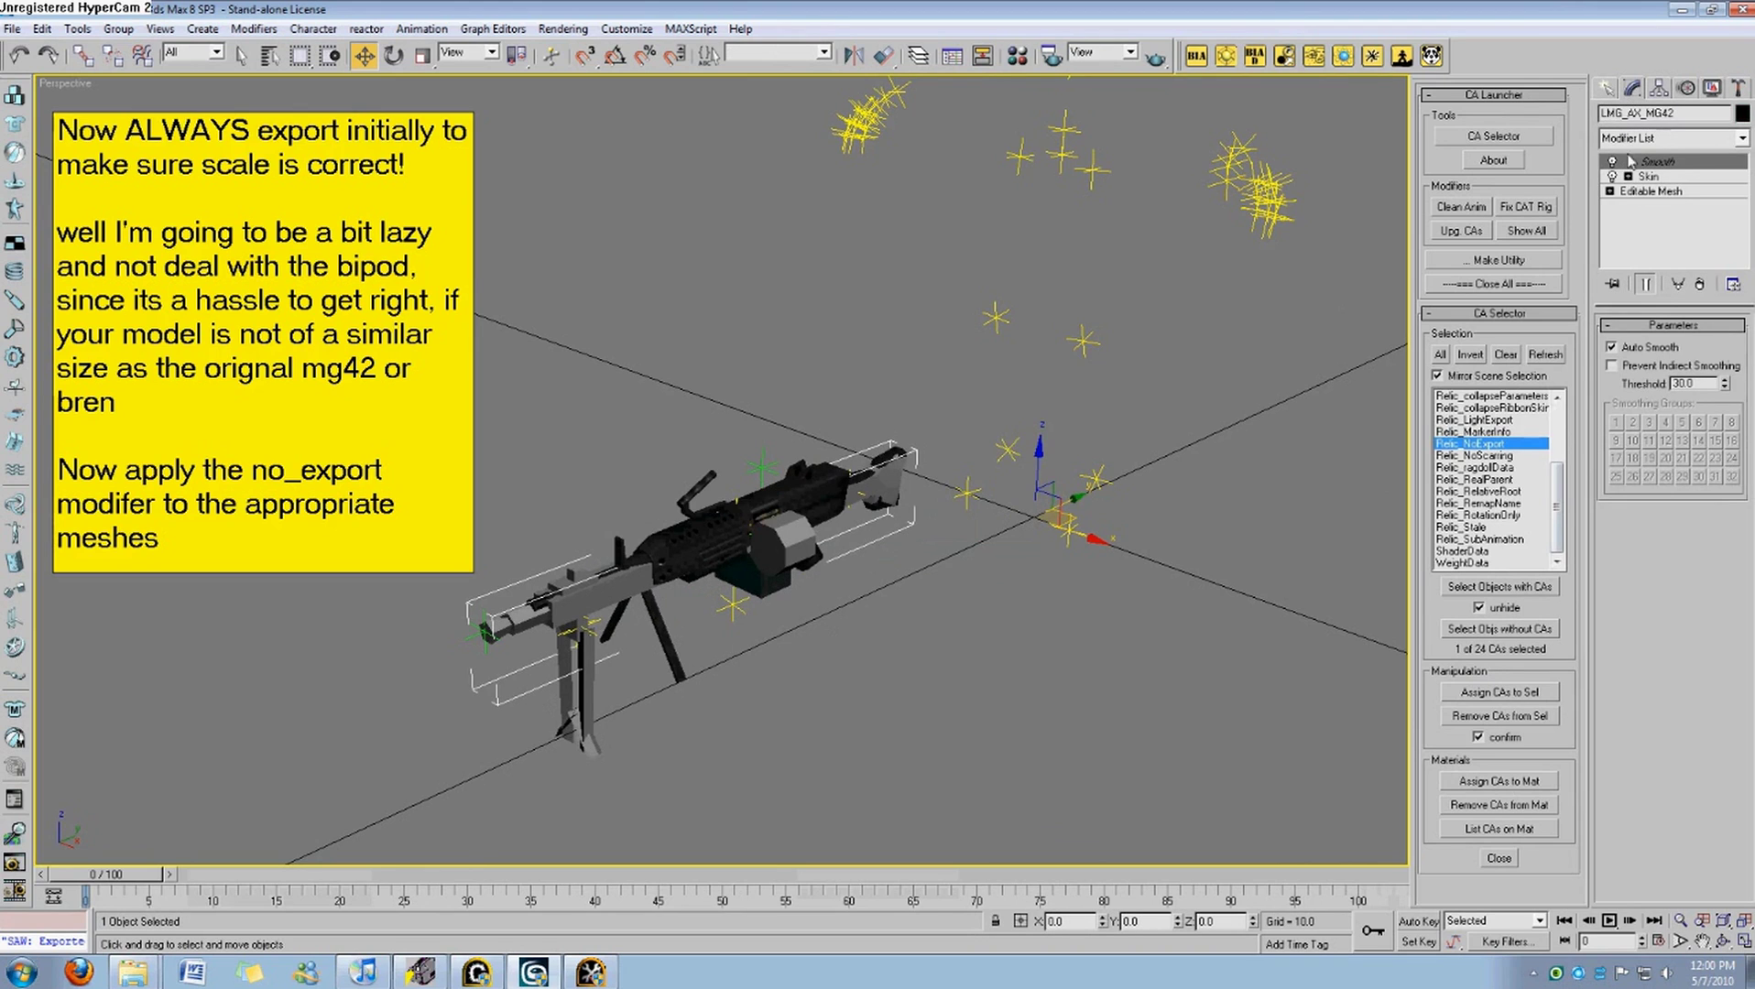
{"action": "left_click", "coordinate": [1653, 190]}
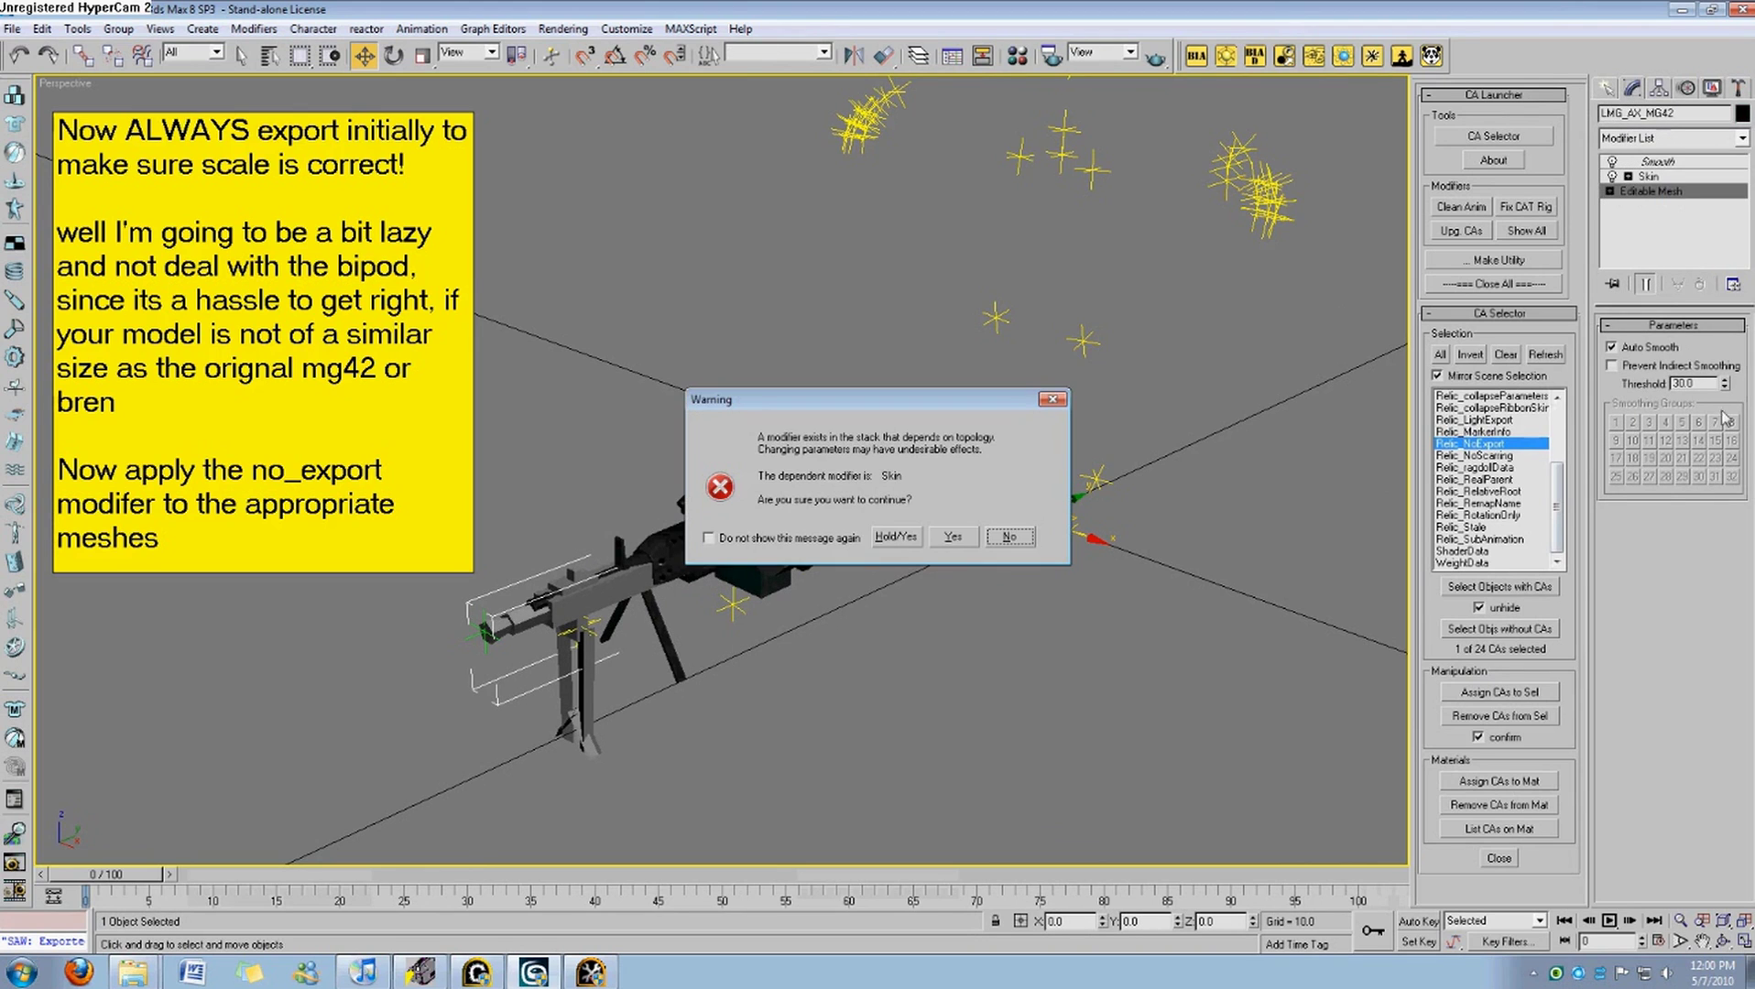
{"action": "left_click", "coordinate": [942, 532]}
{"action": "left_click_drag", "start_coordinate": [1750, 777], "coordinate": [1727, 235]}
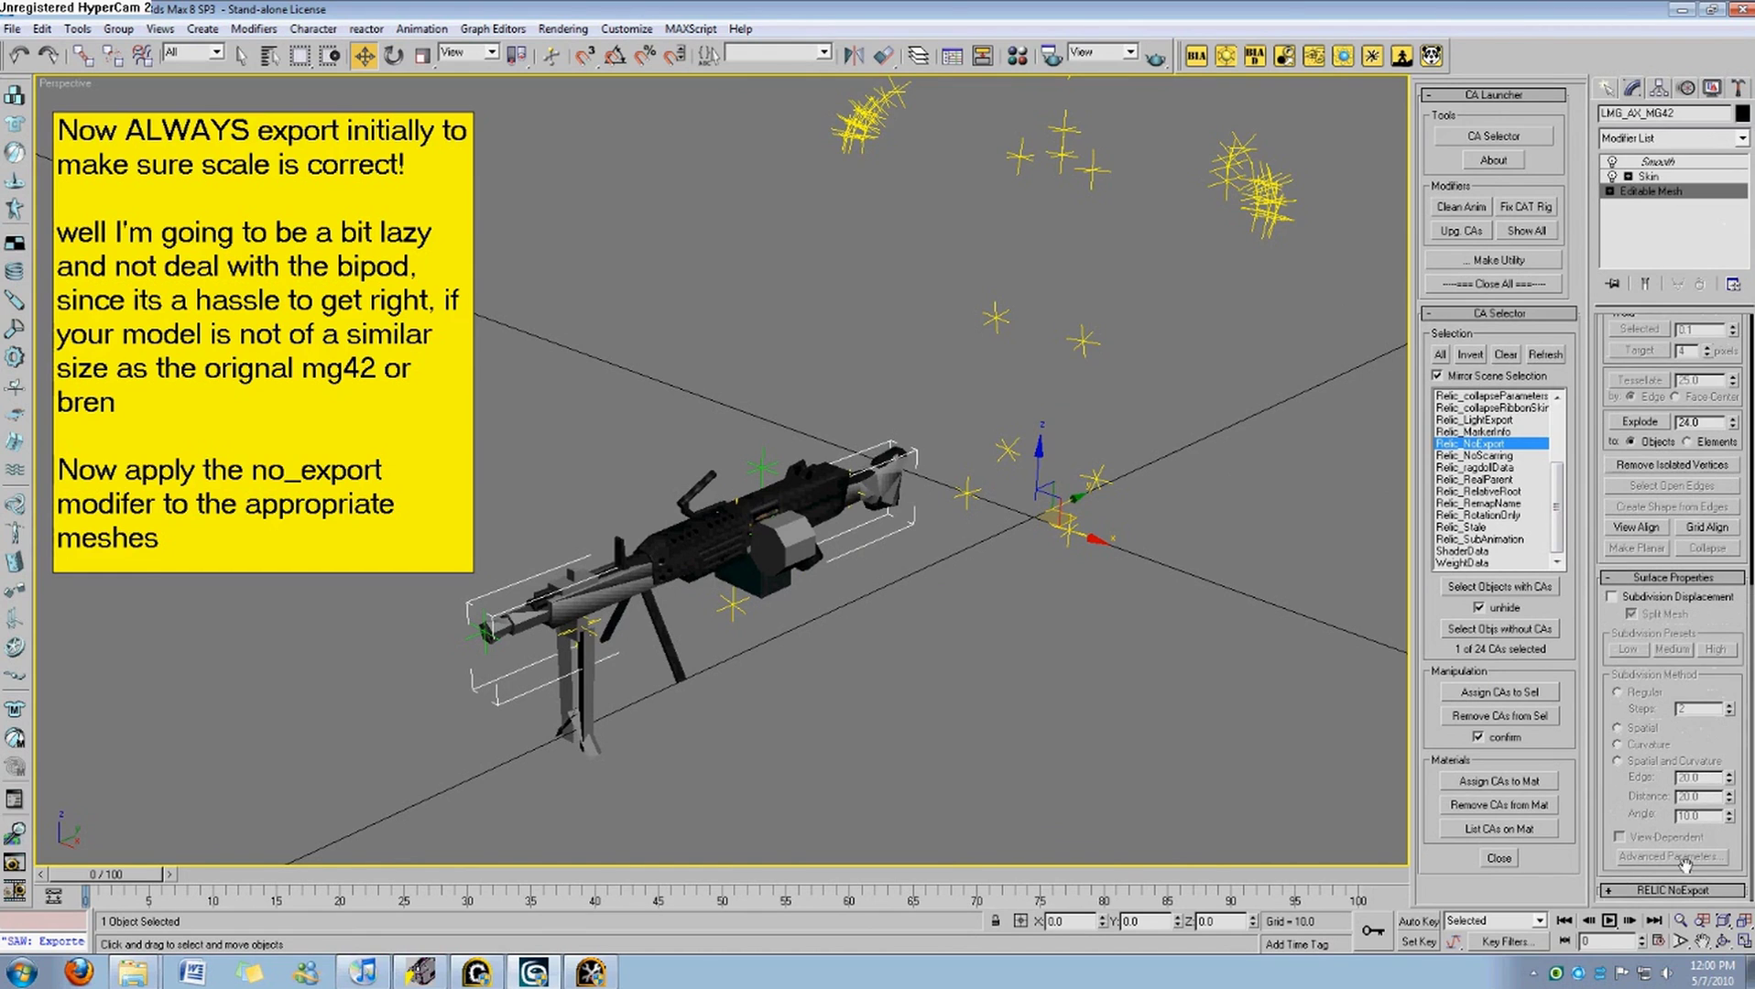
{"action": "left_click", "coordinate": [875, 366]}
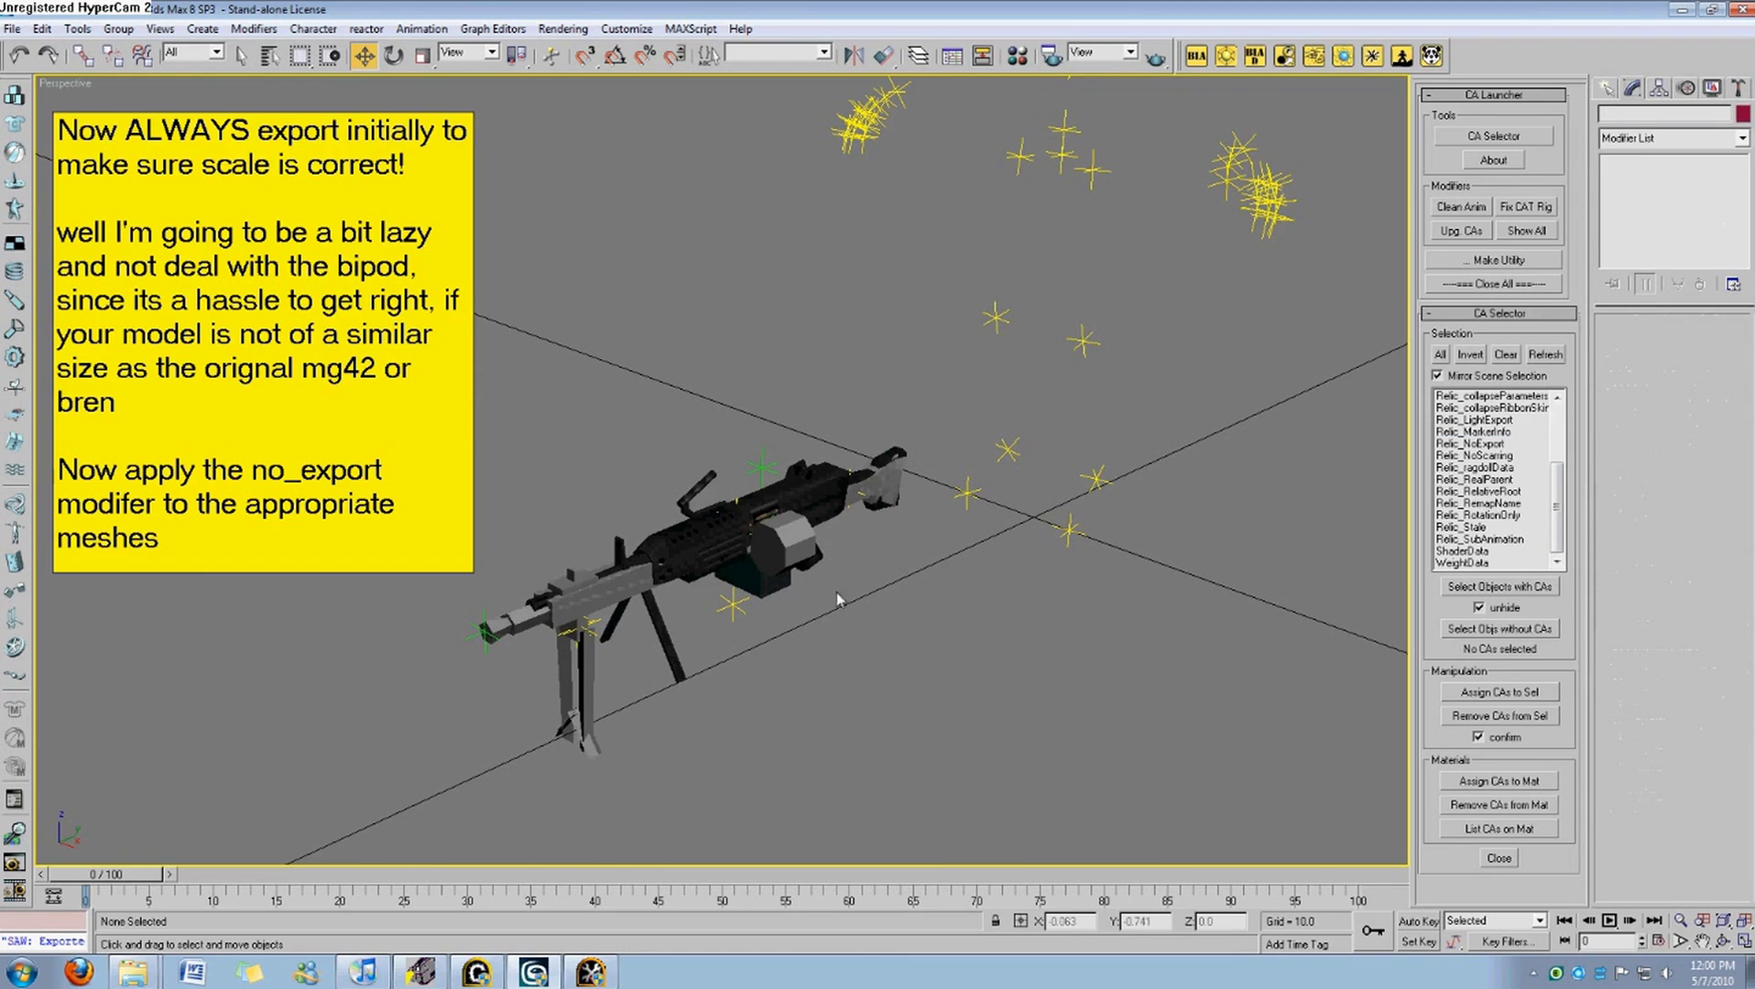
Save the scene and export the model to SAW.rgm.
{"action": "left_click", "coordinate": [12, 28]}
{"action": "left_click", "coordinate": [80, 139]}
{"action": "left_click", "coordinate": [1197, 56]}
{"action": "left_click", "coordinate": [878, 540]}
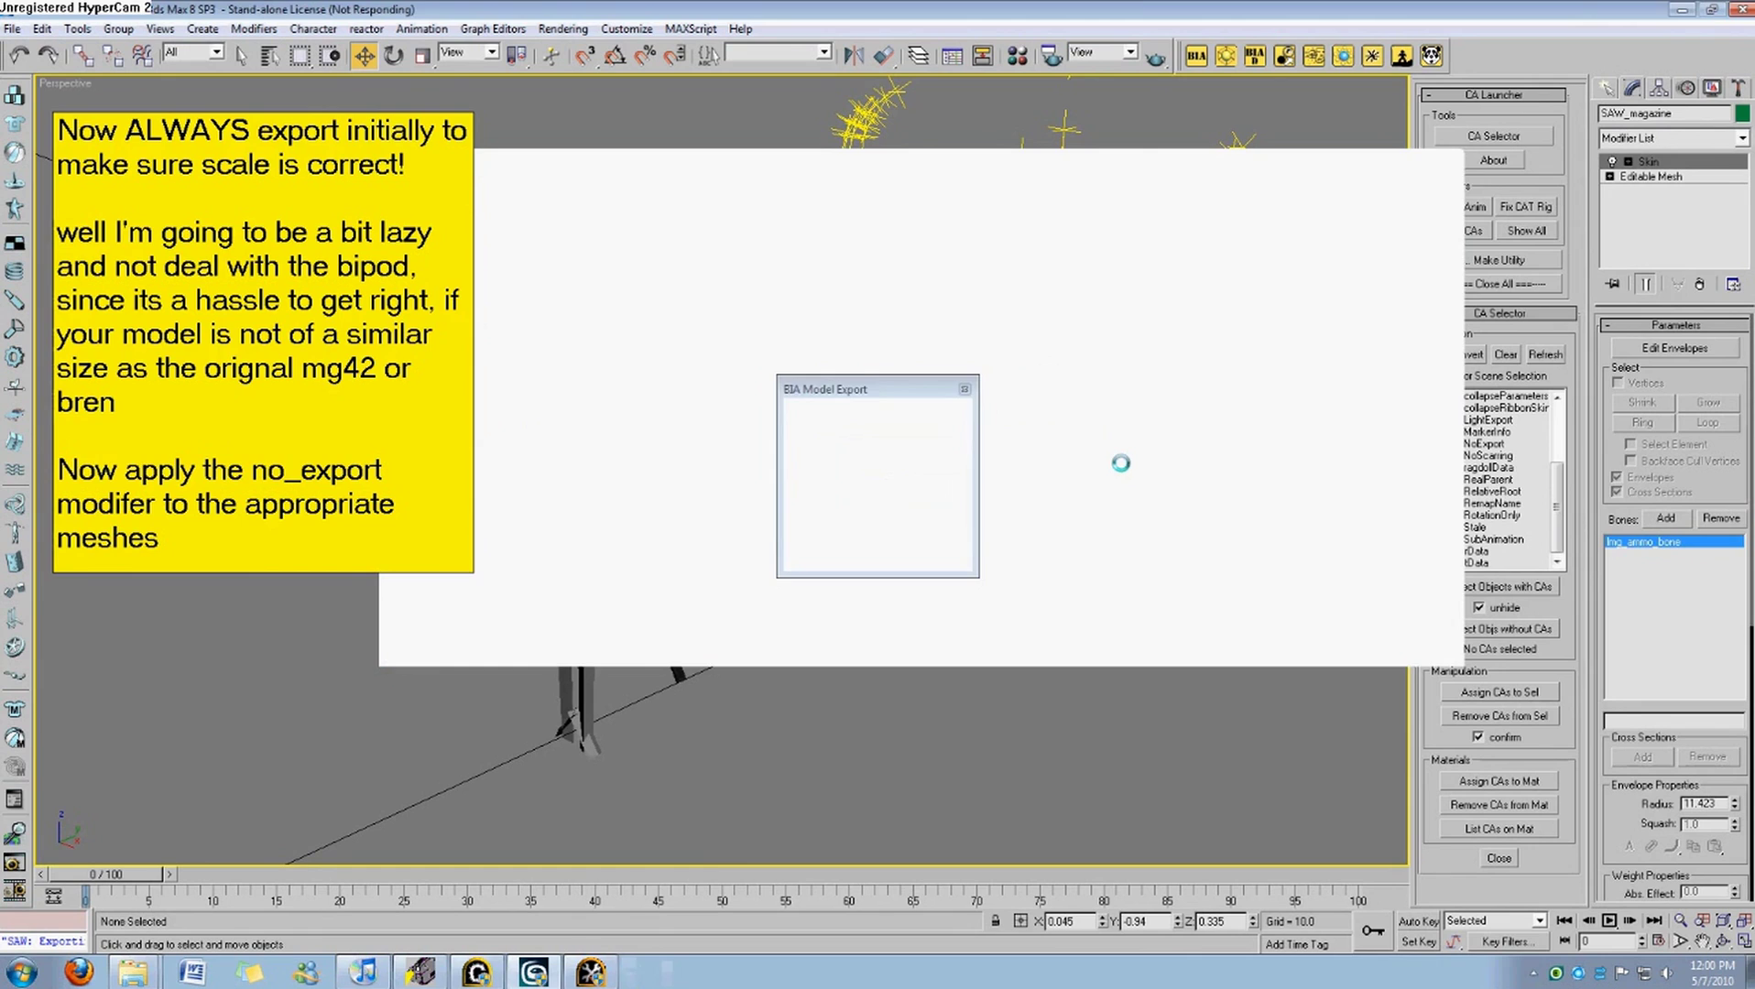
Add a new paragraph "Test scale" to the sticky note and enlarge the note to fit it.
{"action": "double_click", "coordinate": [209, 559]}
{"action": "left_click", "coordinate": [247, 538]}
{"action": "left_click_drag", "start_coordinate": [309, 548], "coordinate": [125, 505]}
{"action": "left_click", "coordinate": [242, 537]}
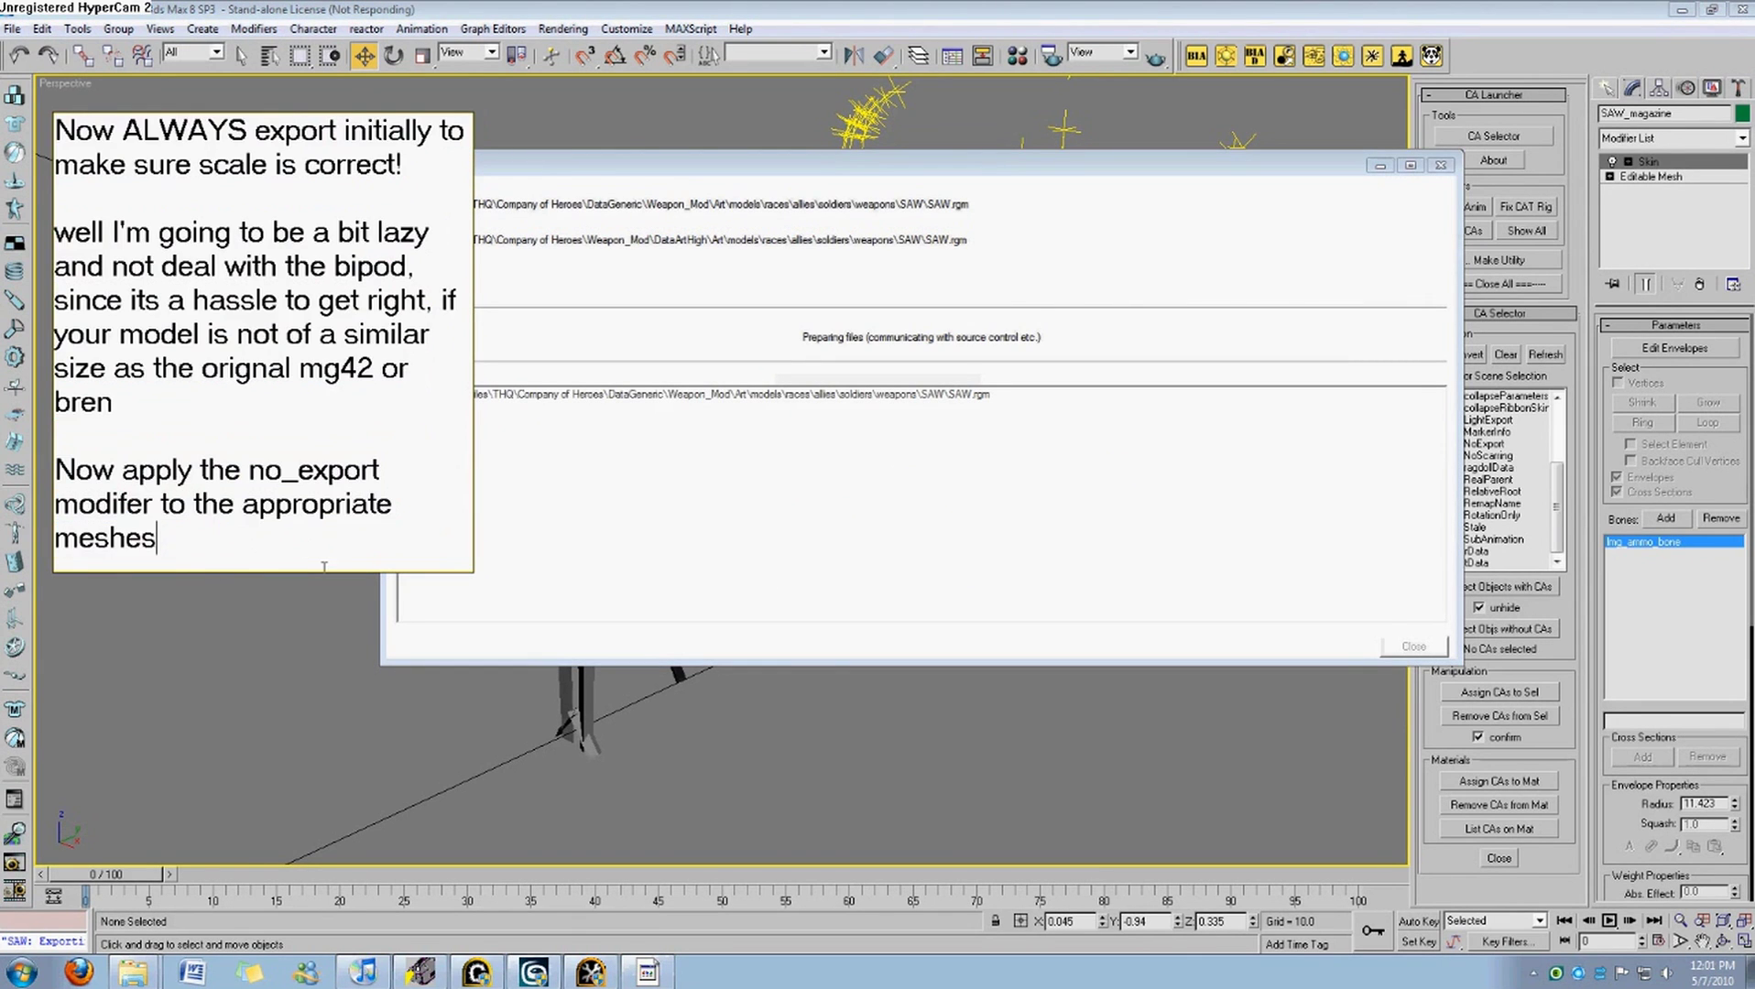
{"action": "key", "text": "Return"}
{"action": "key", "text": "Return"}
{"action": "type", "text": "Test scale"}
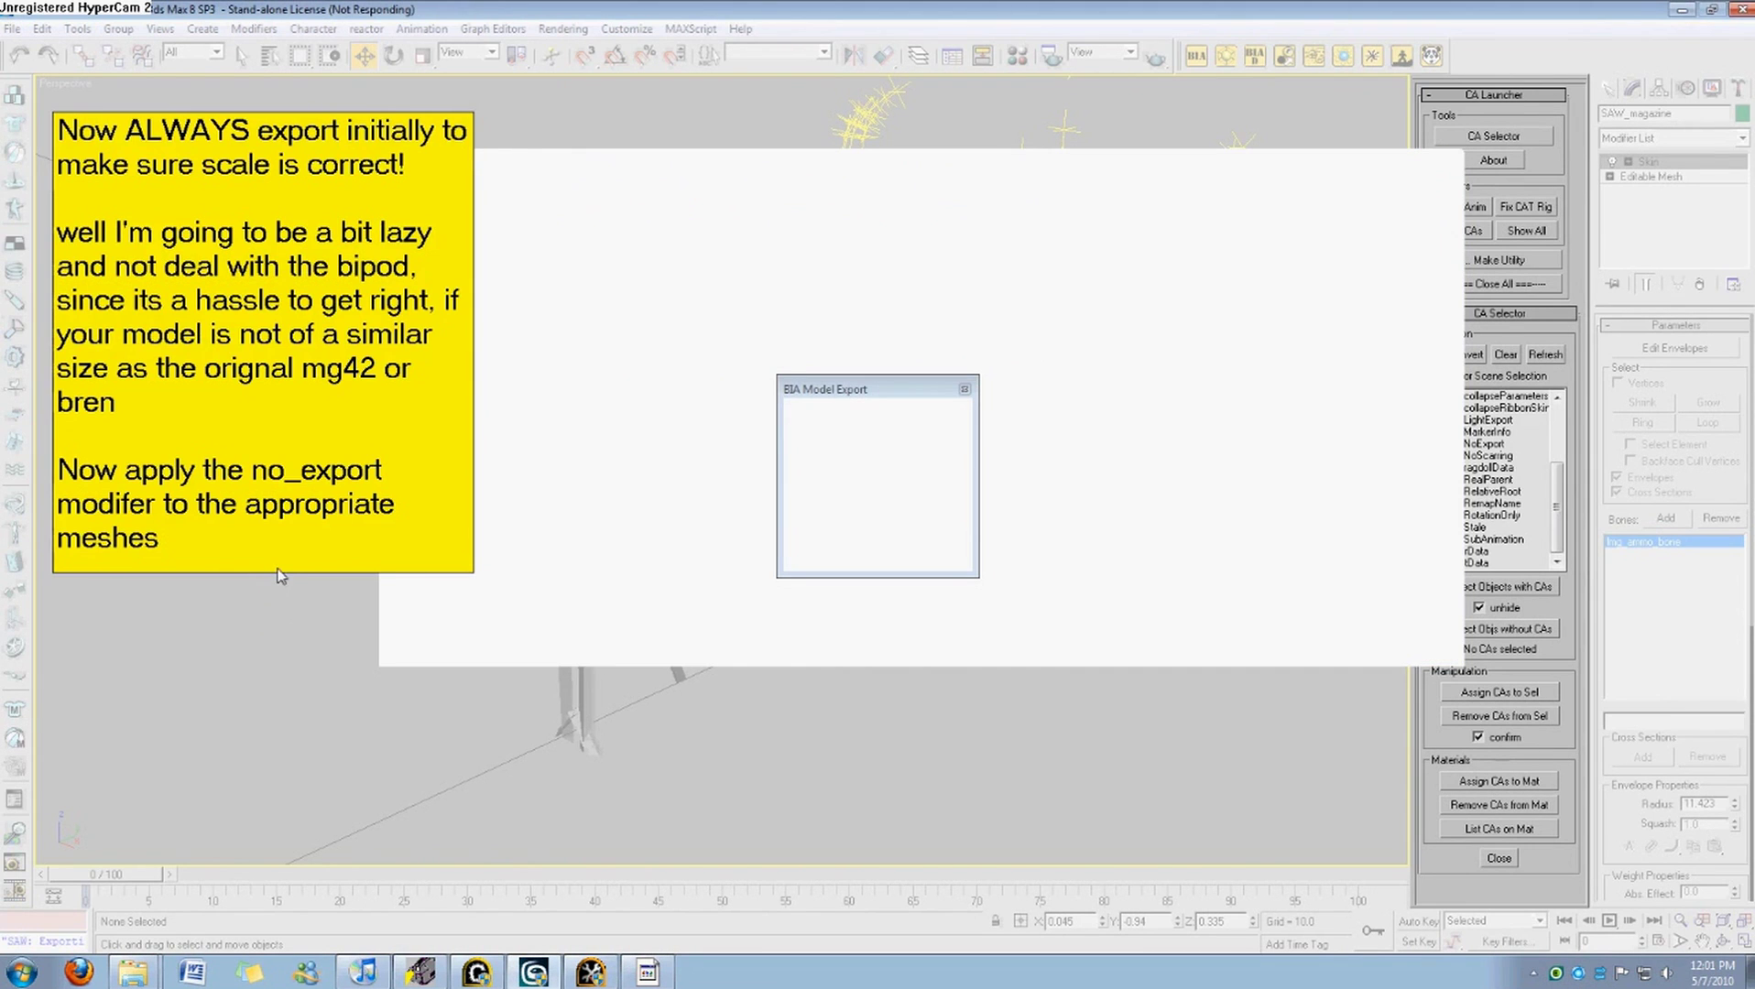
{"action": "left_click_drag", "start_coordinate": [270, 642], "coordinate": [274, 639]}
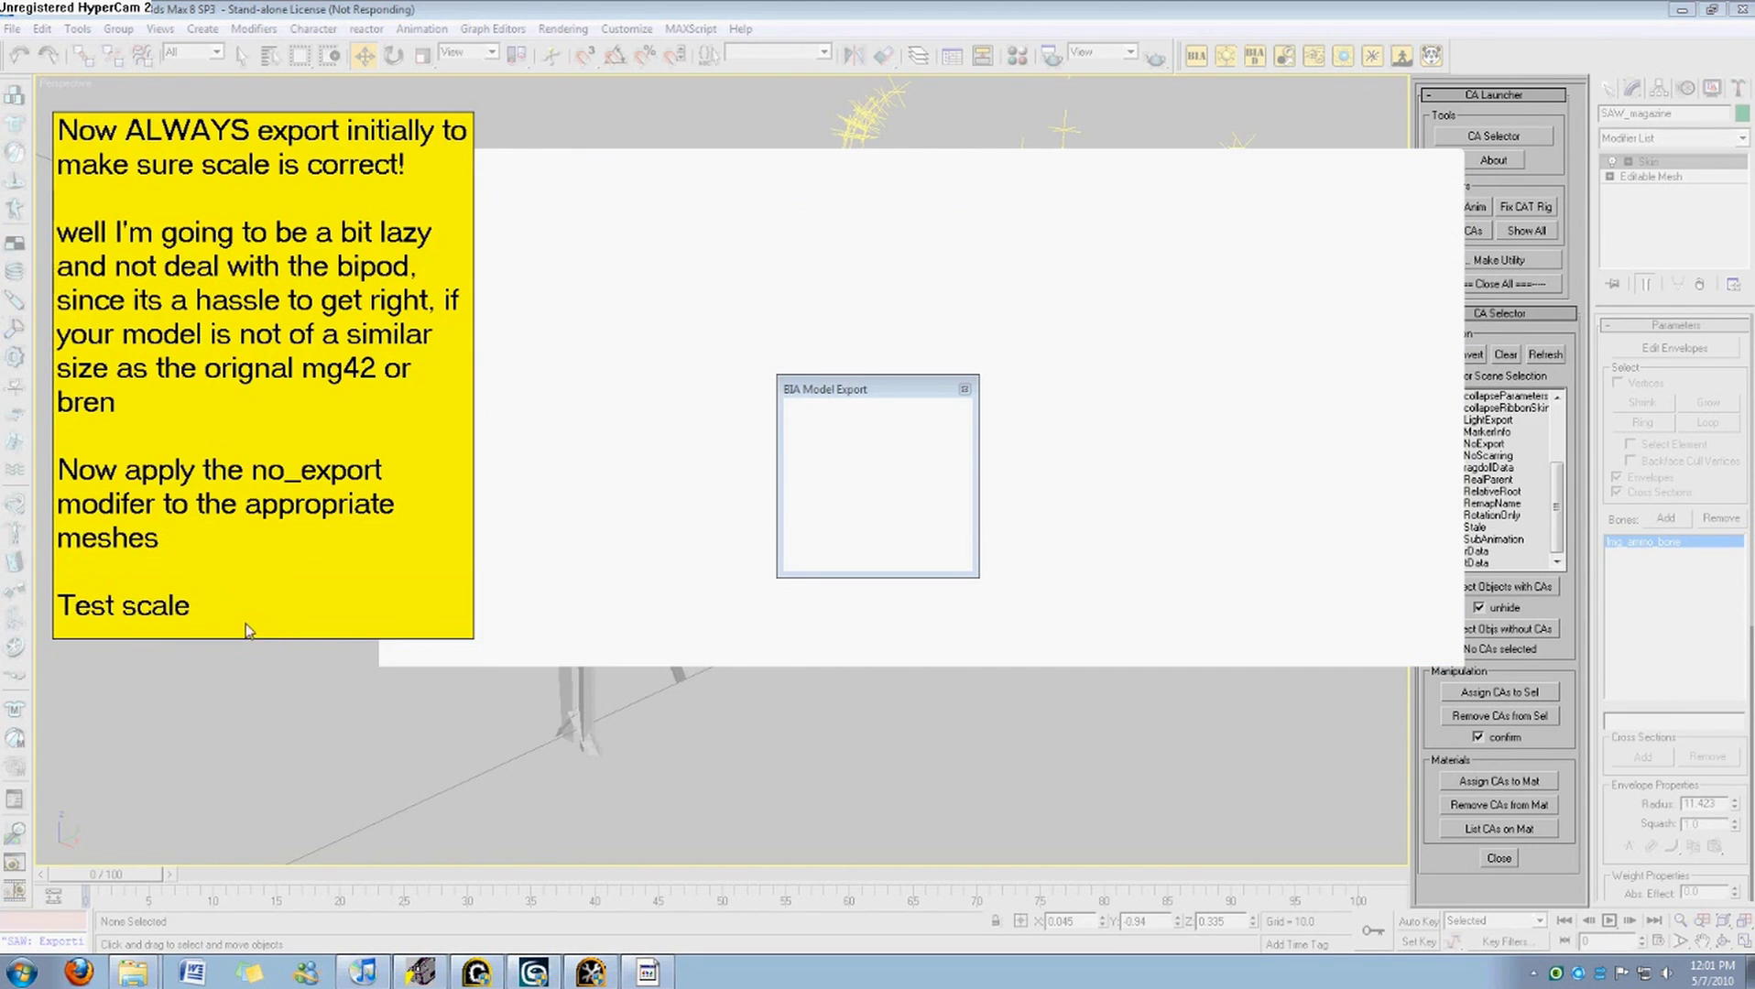
Extend the sticky note's last line with ", then we can apply fx" and finish editing it.
{"action": "double_click", "coordinate": [244, 616]}
{"action": "left_click", "coordinate": [264, 616]}
{"action": "type", "text": ", then we can "}
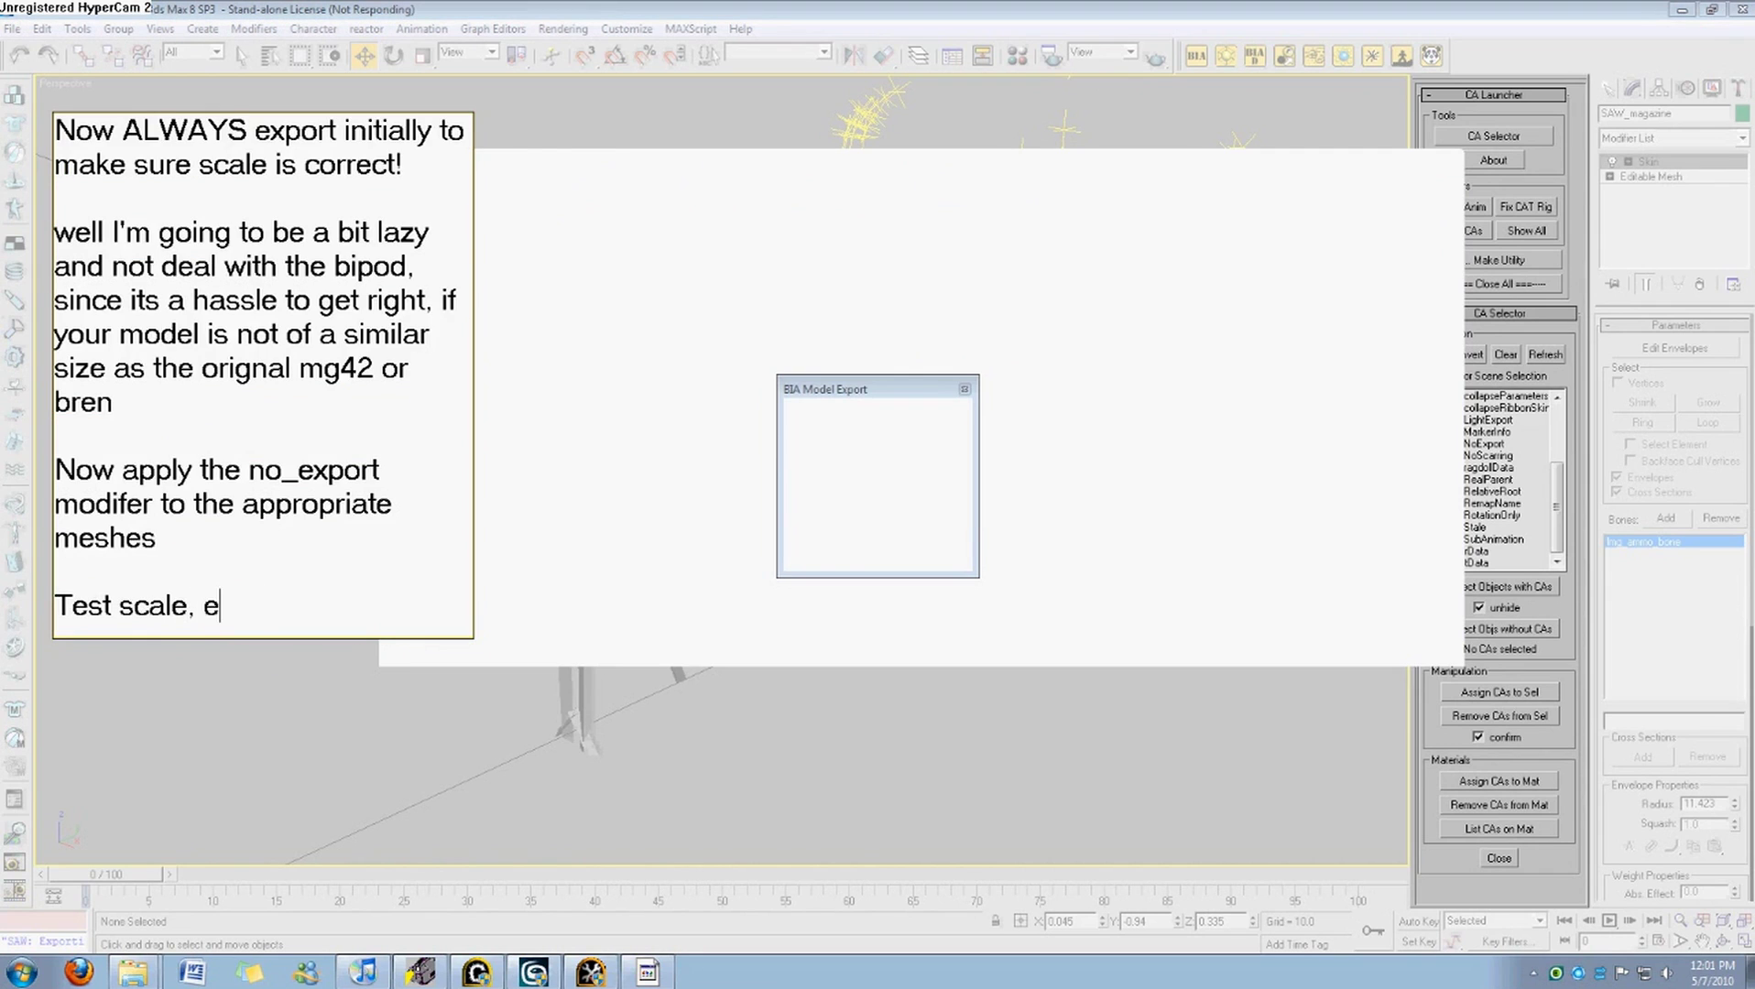
{"action": "type", "text": "apply"}
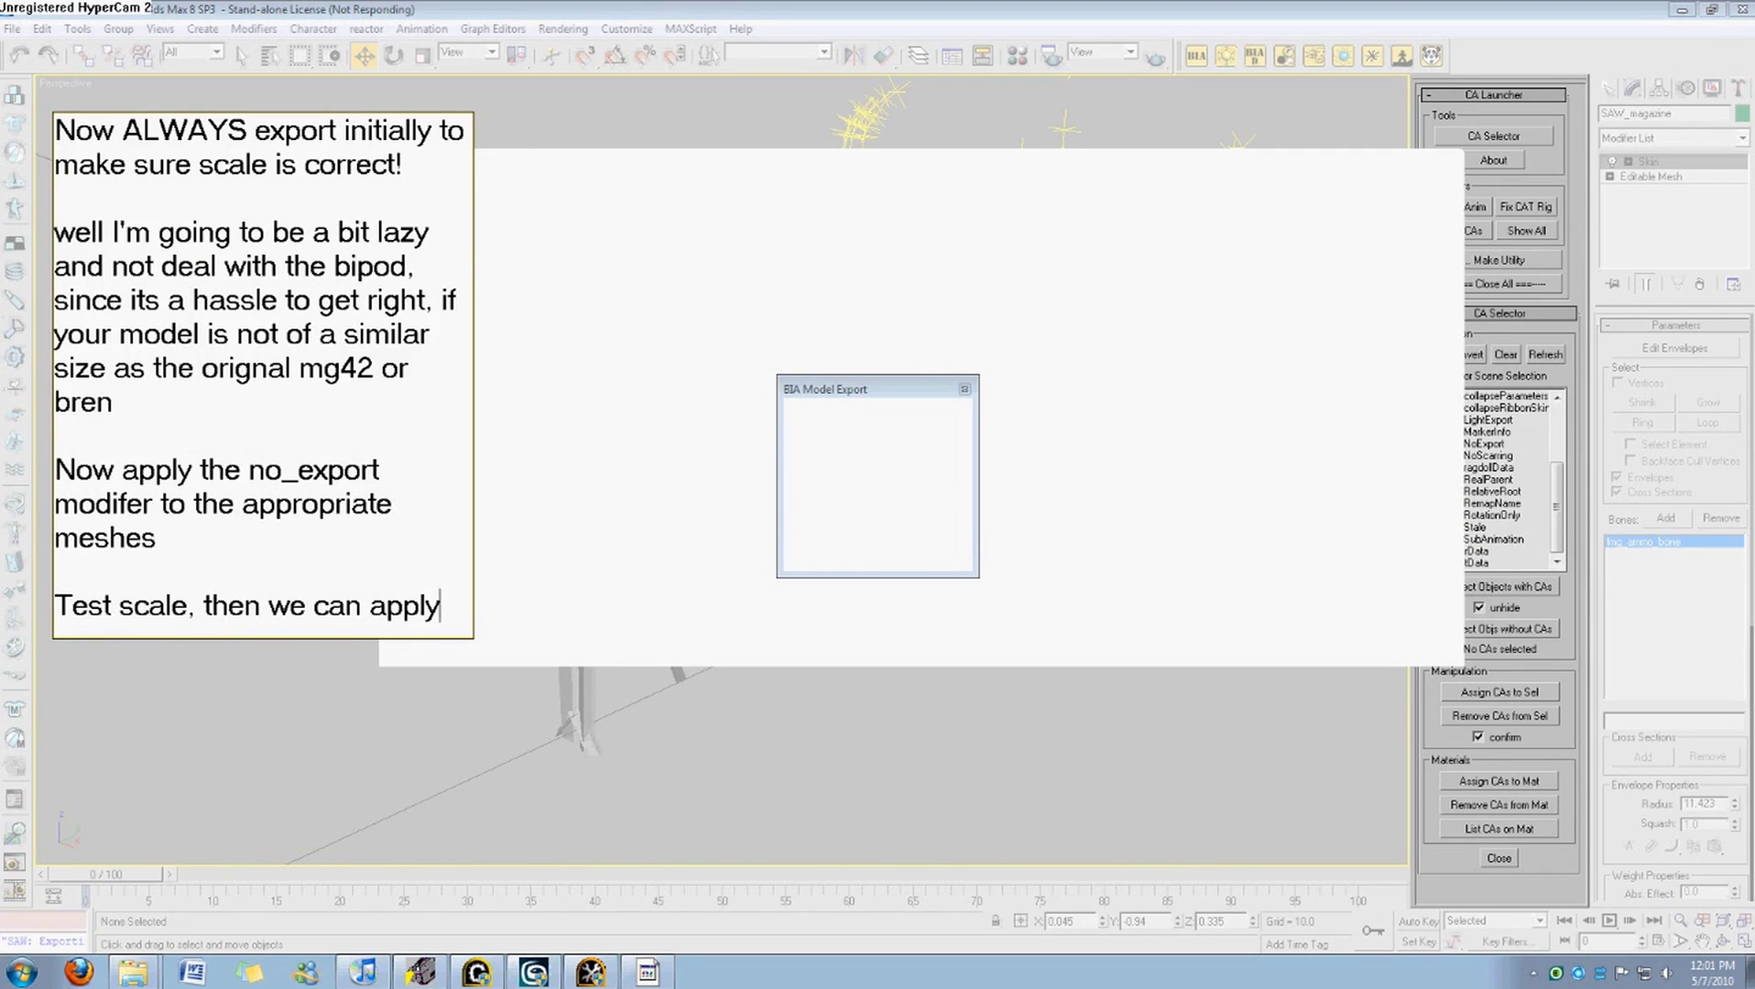
{"action": "type", "text": " fx"}
{"action": "left_click", "coordinate": [711, 8]}
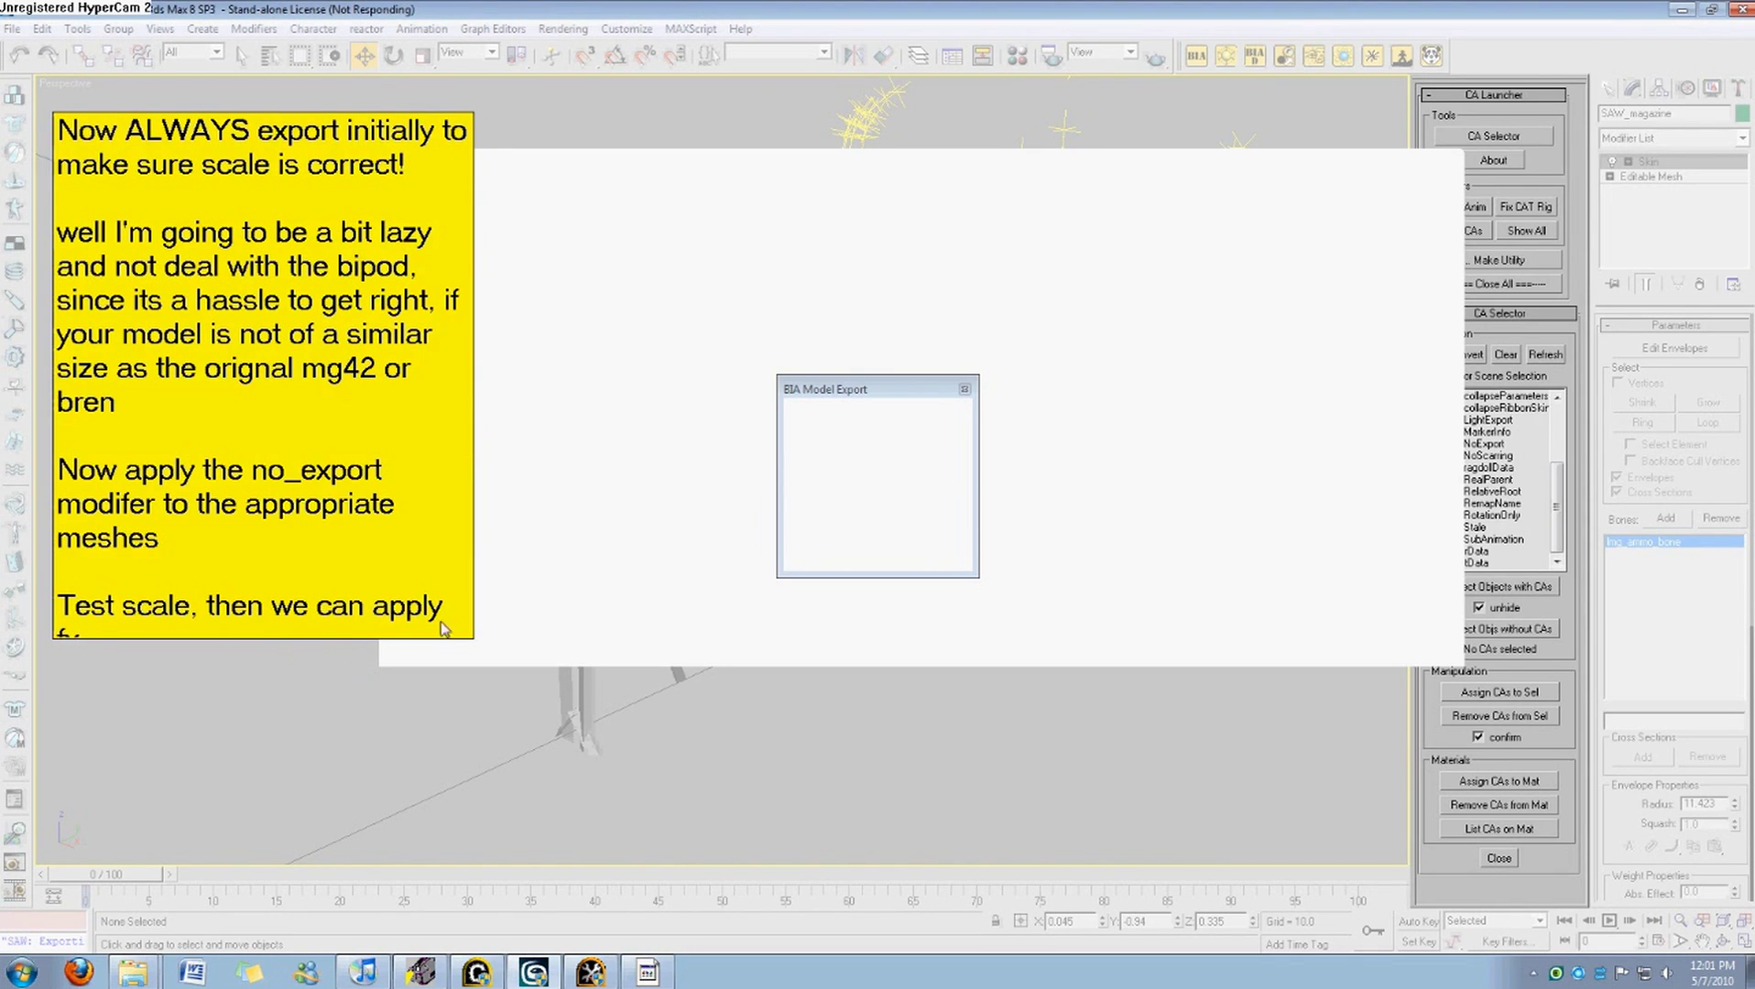
Widen the sticky note and trim its height so the last line fits fully.
{"action": "left_click_drag", "start_coordinate": [472, 608], "coordinate": [485, 601]}
{"action": "left_click_drag", "start_coordinate": [405, 640], "coordinate": [404, 630]}
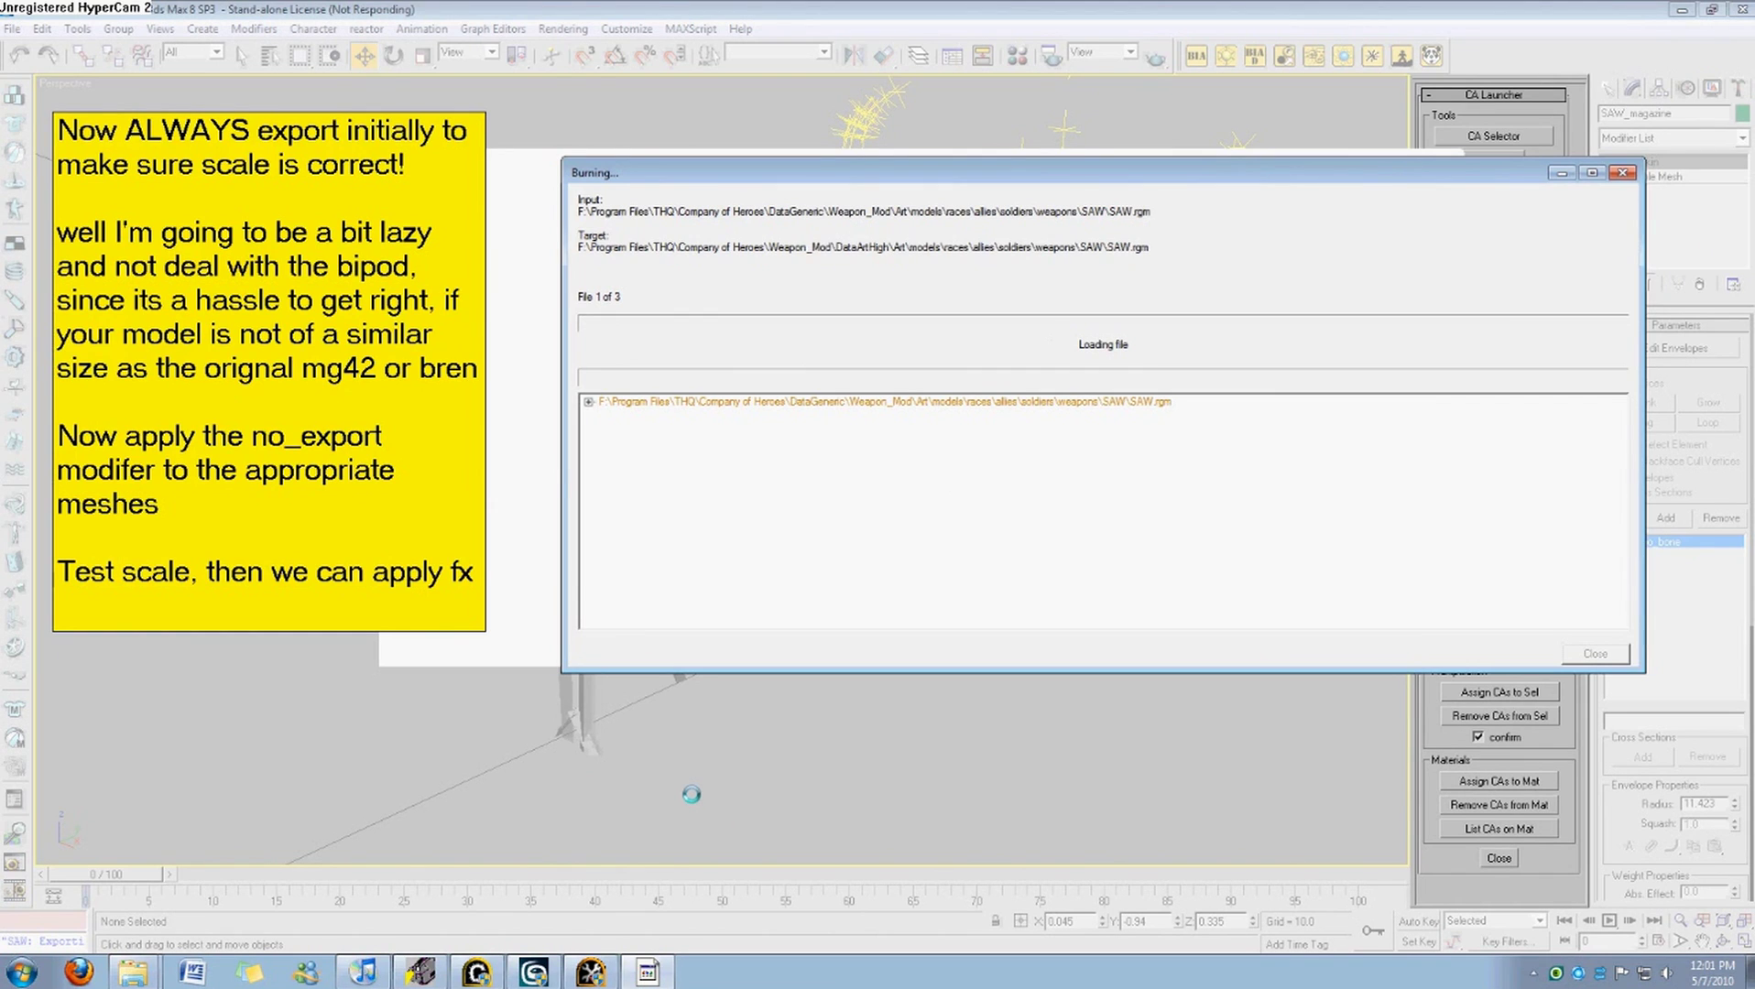
Examine the burn log's DataArtHigh warnings for SAW.rgm, then collapse the list and select the DataArtLow entry.
{"action": "left_click", "coordinate": [589, 403]}
{"action": "left_click", "coordinate": [604, 416]}
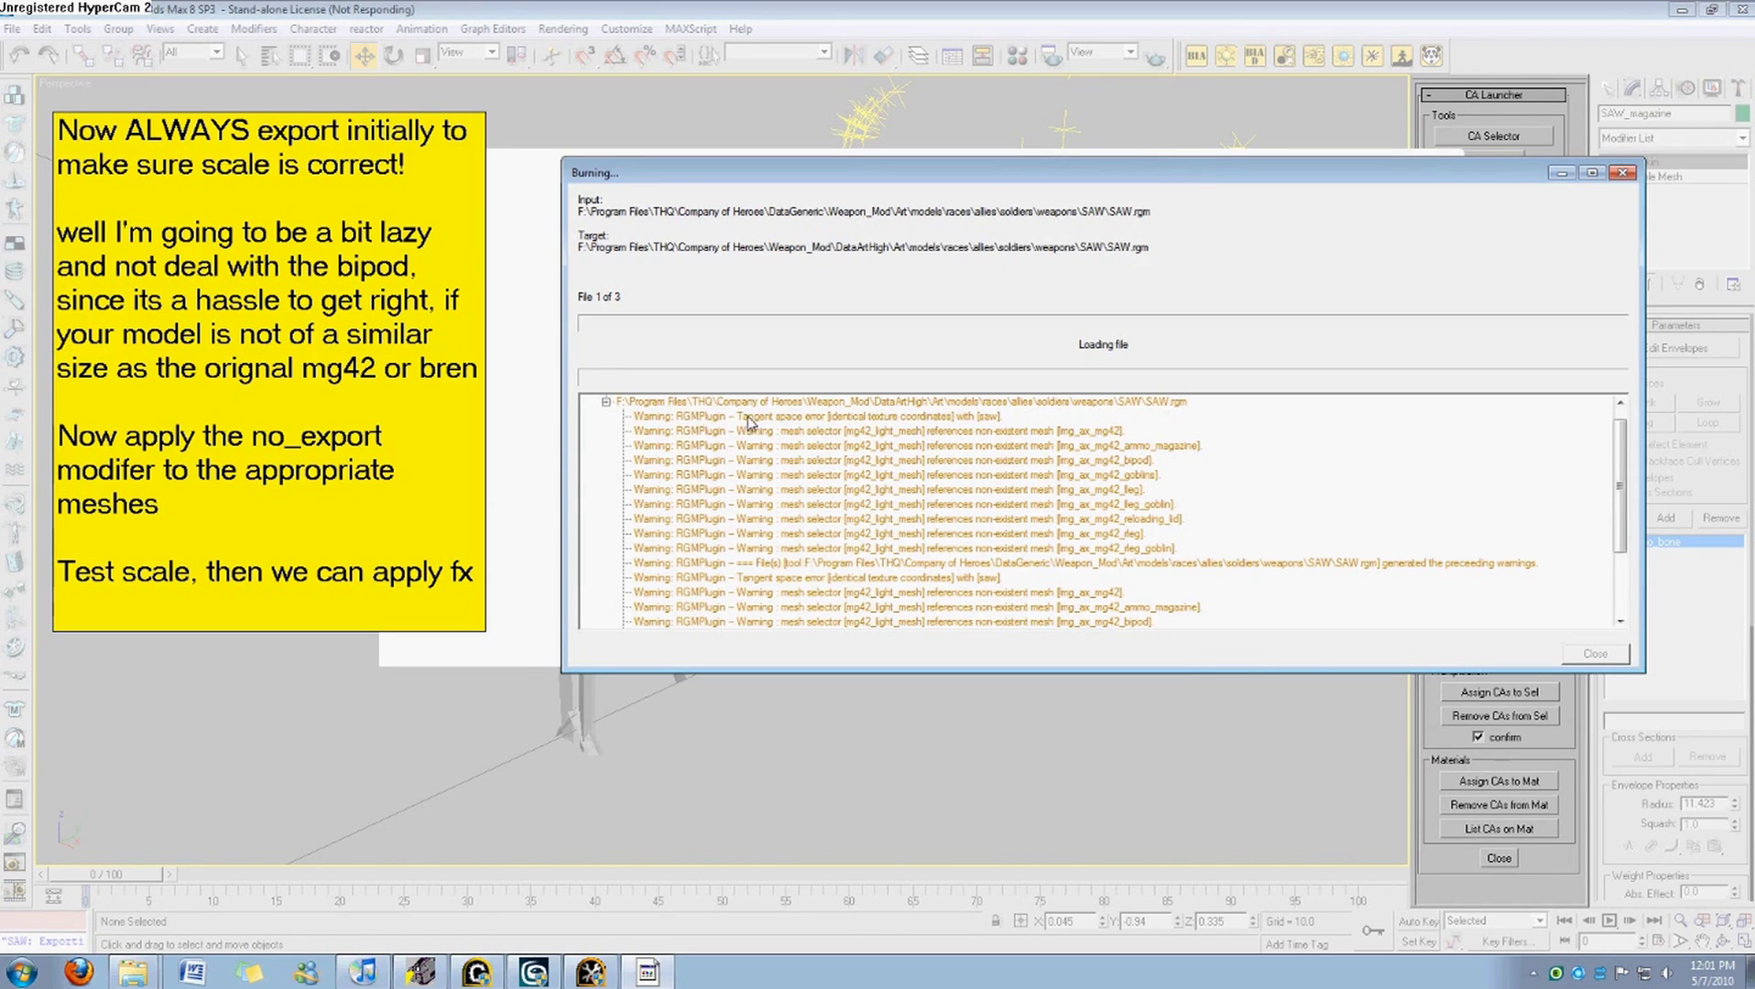
{"action": "left_click", "coordinate": [867, 432]}
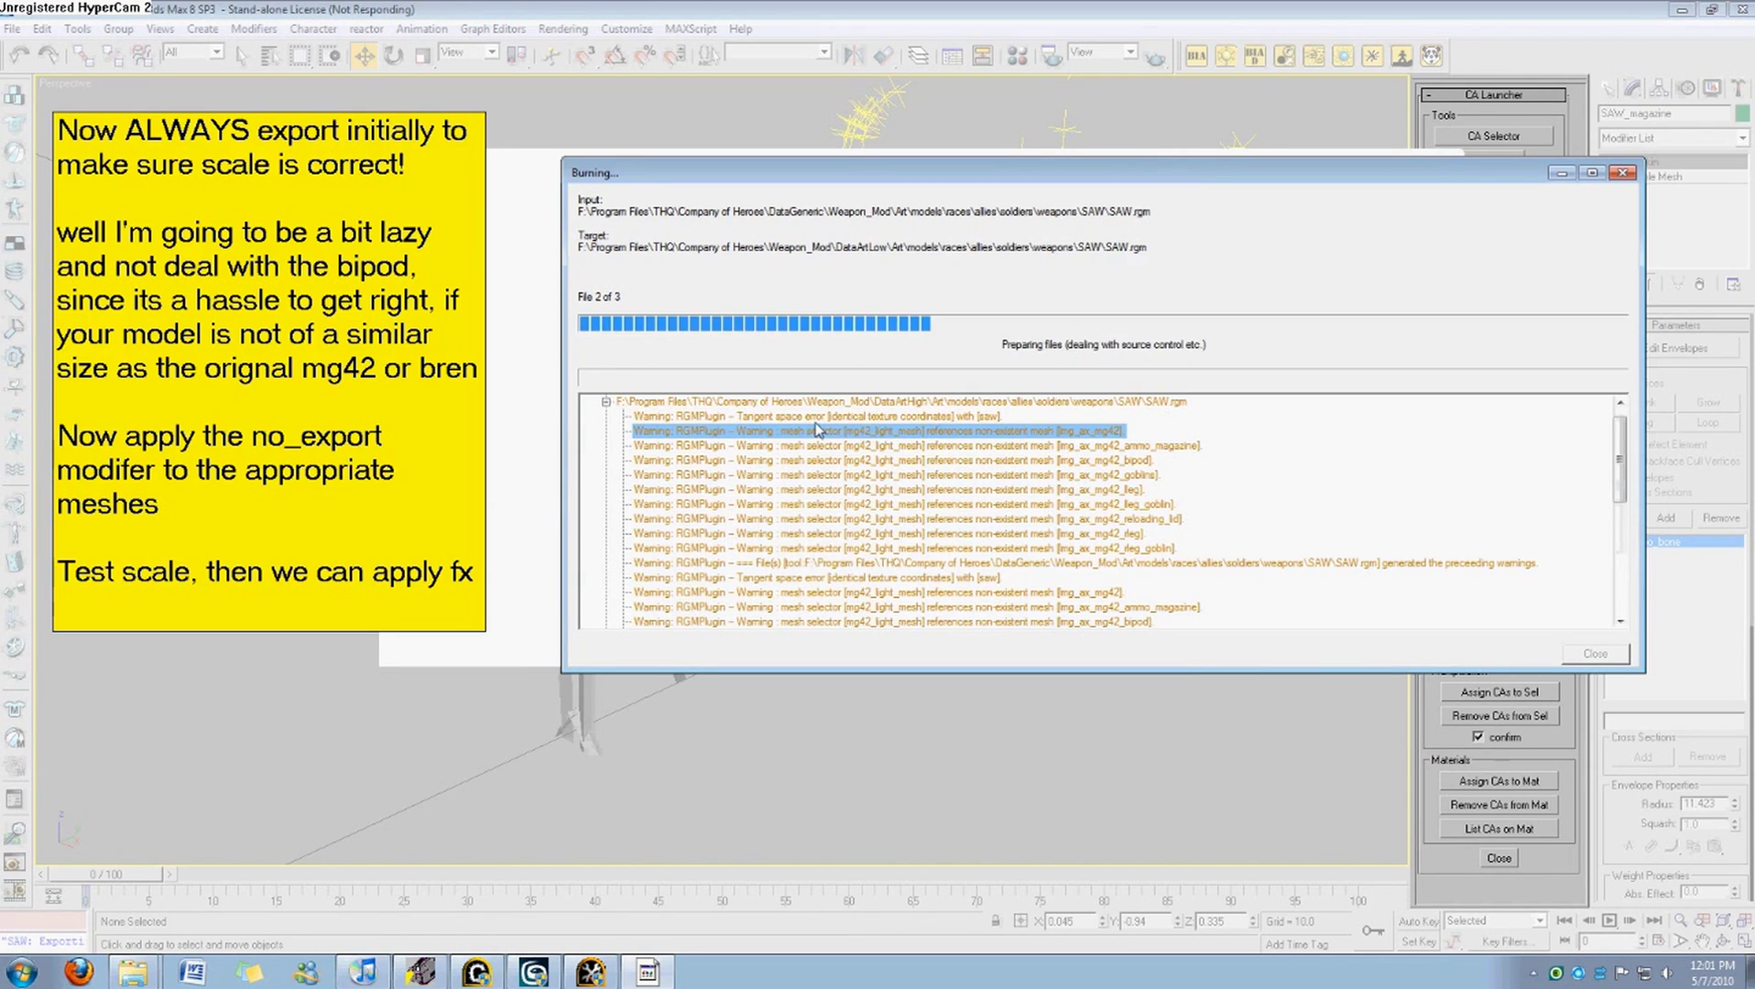
{"action": "left_click", "coordinate": [924, 547]}
{"action": "scroll", "coordinate": [975, 536], "scroll_direction": "down", "scroll_amount": 4}
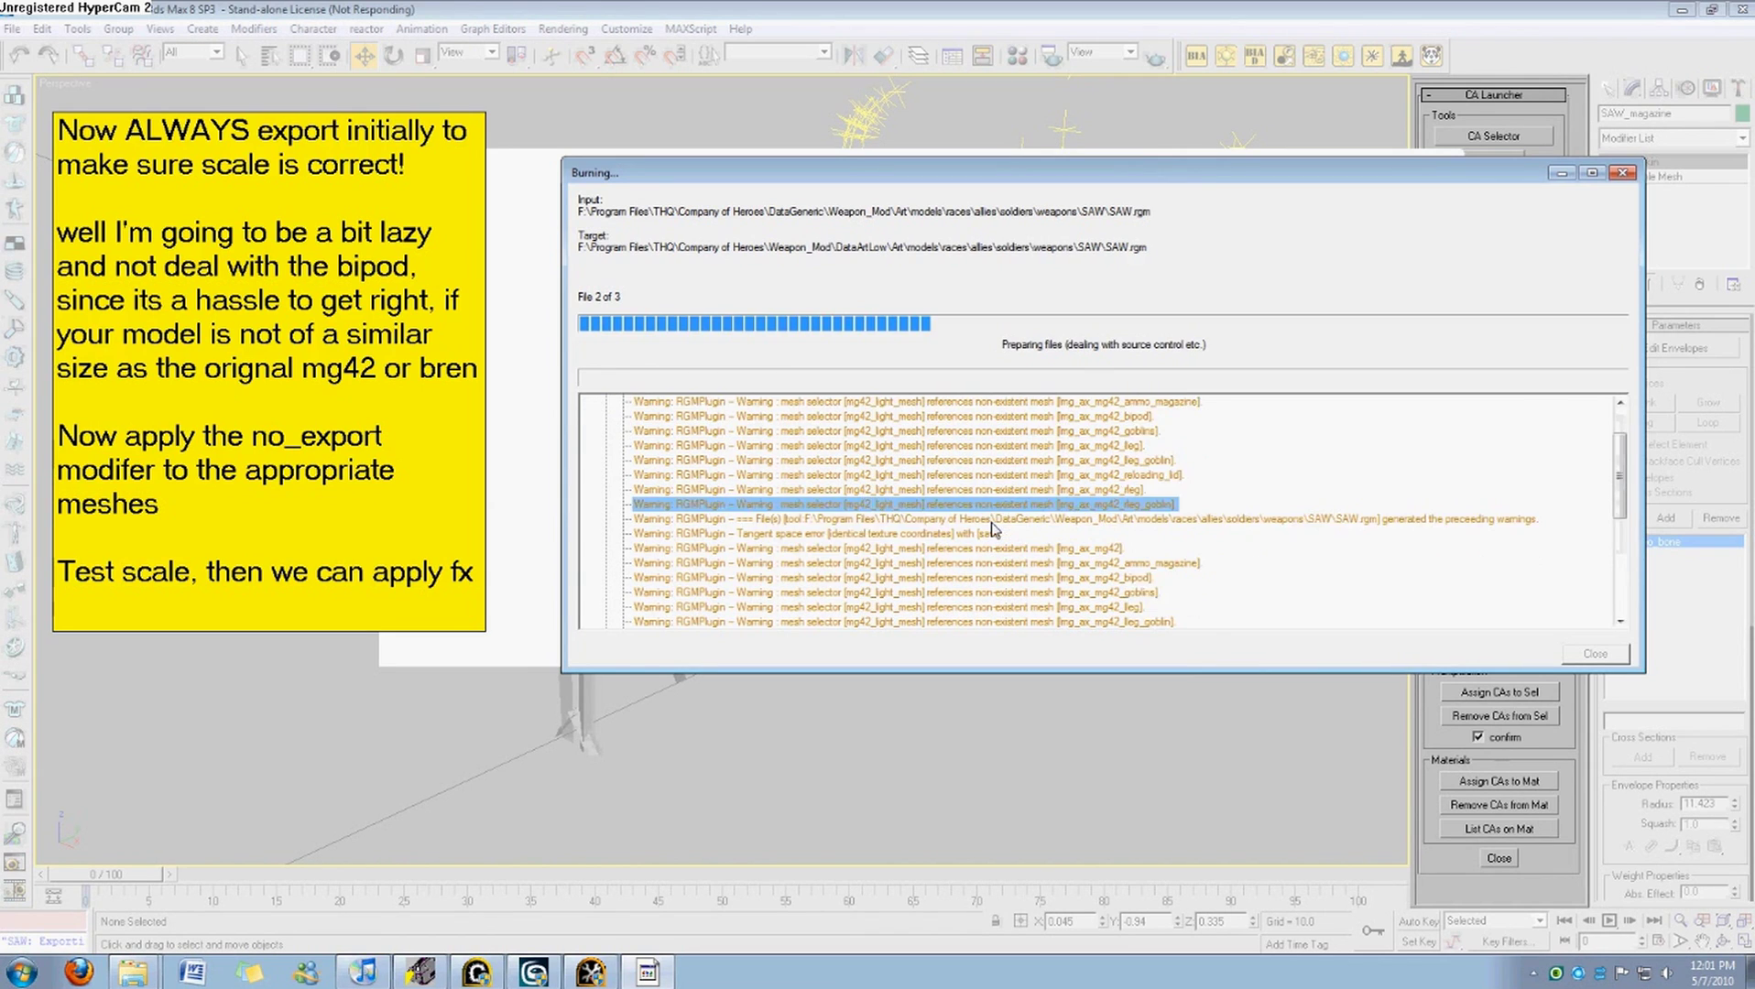
{"action": "scroll", "coordinate": [843, 513], "scroll_direction": "down", "scroll_amount": 3}
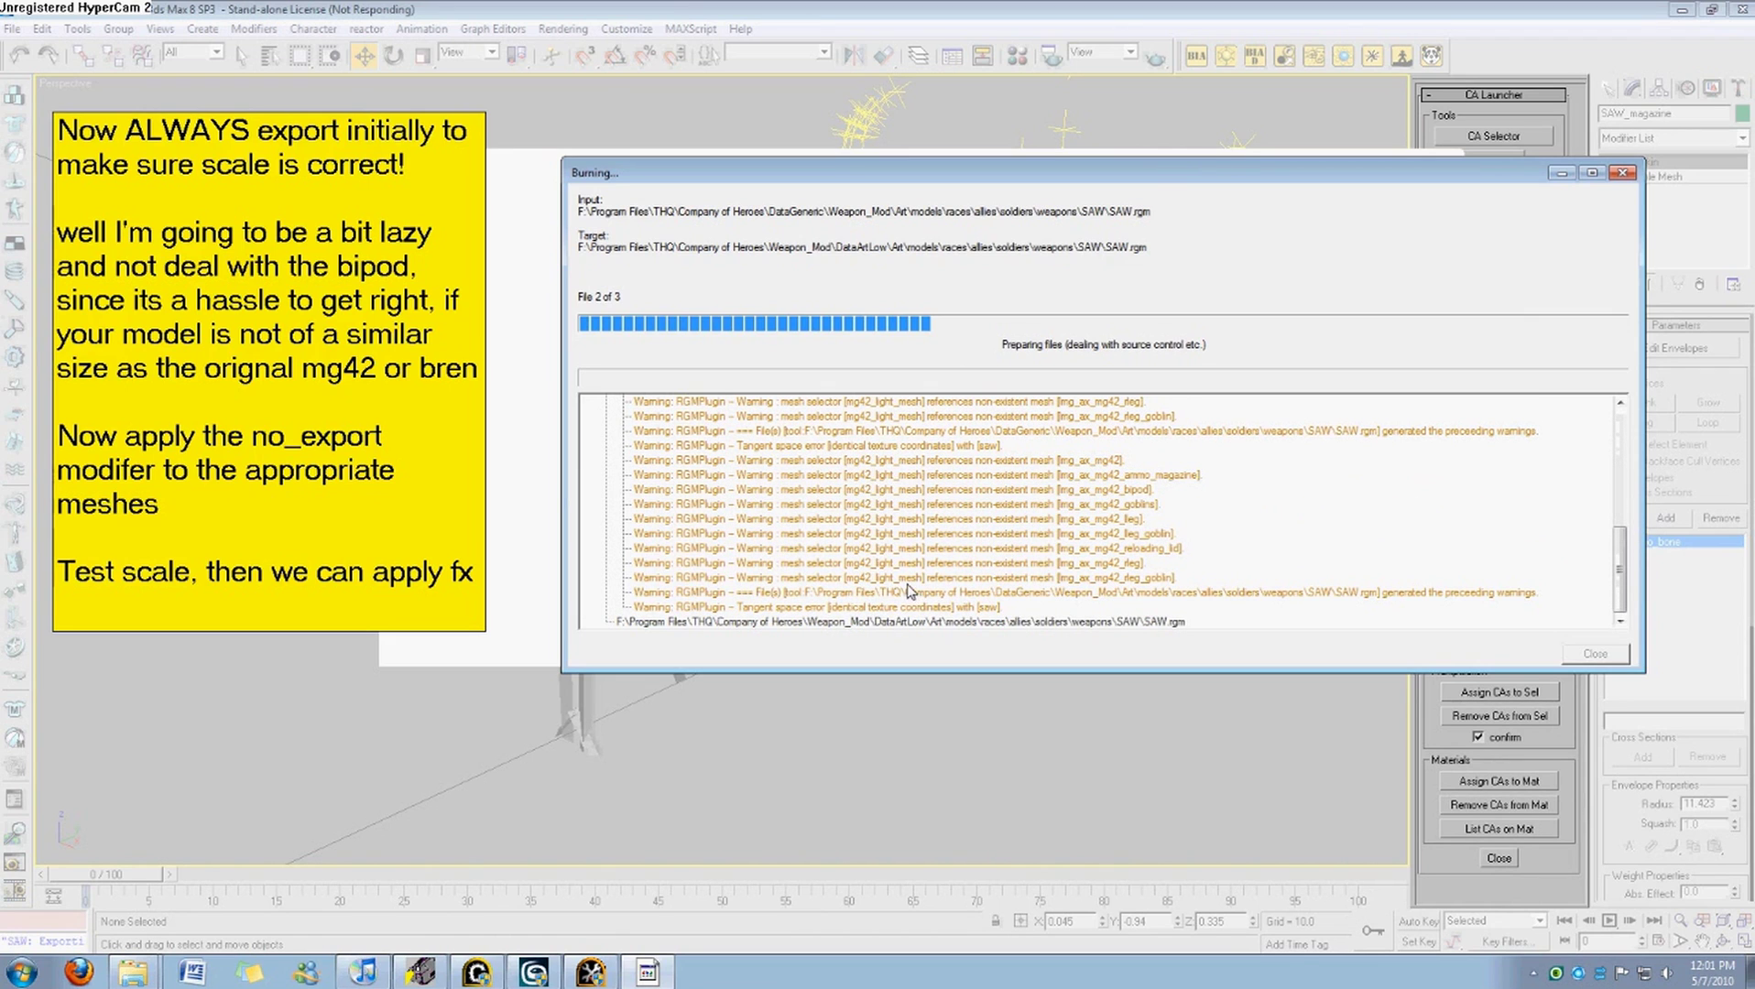
{"action": "left_click", "coordinate": [833, 579]}
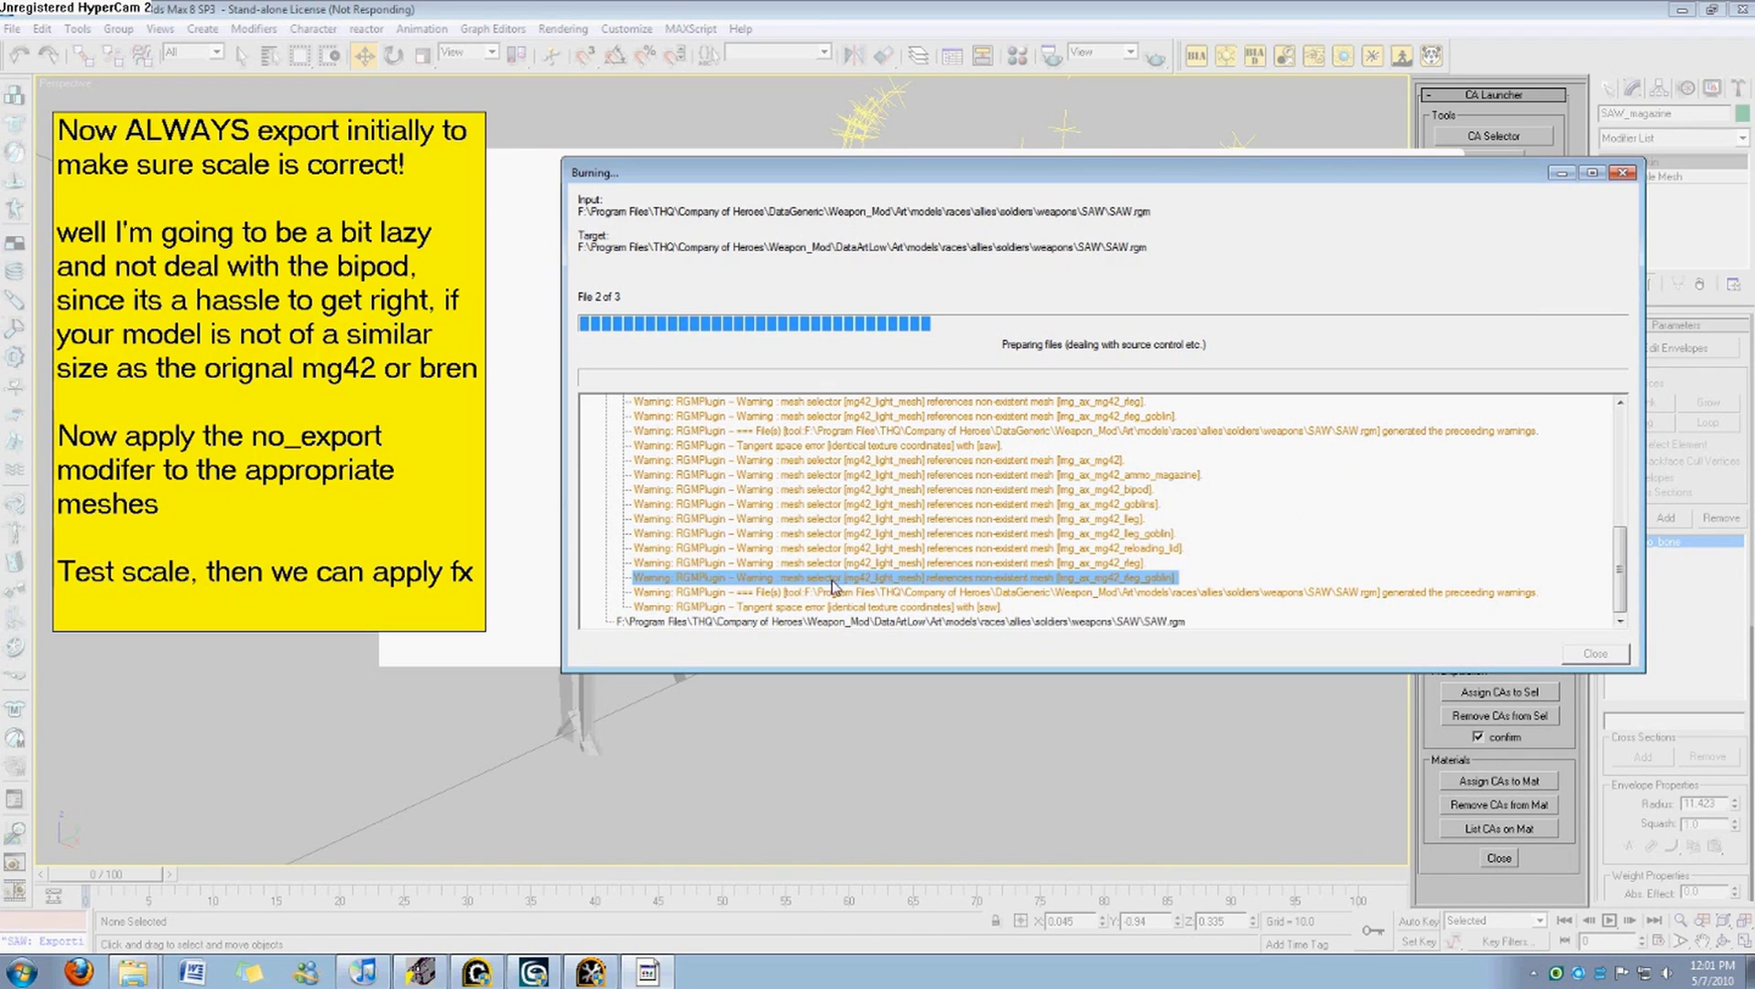
{"action": "left_click", "coordinate": [853, 561]}
{"action": "left_click", "coordinate": [854, 548]}
{"action": "left_click", "coordinate": [827, 474]}
{"action": "scroll", "coordinate": [914, 534], "scroll_direction": "up", "scroll_amount": 5}
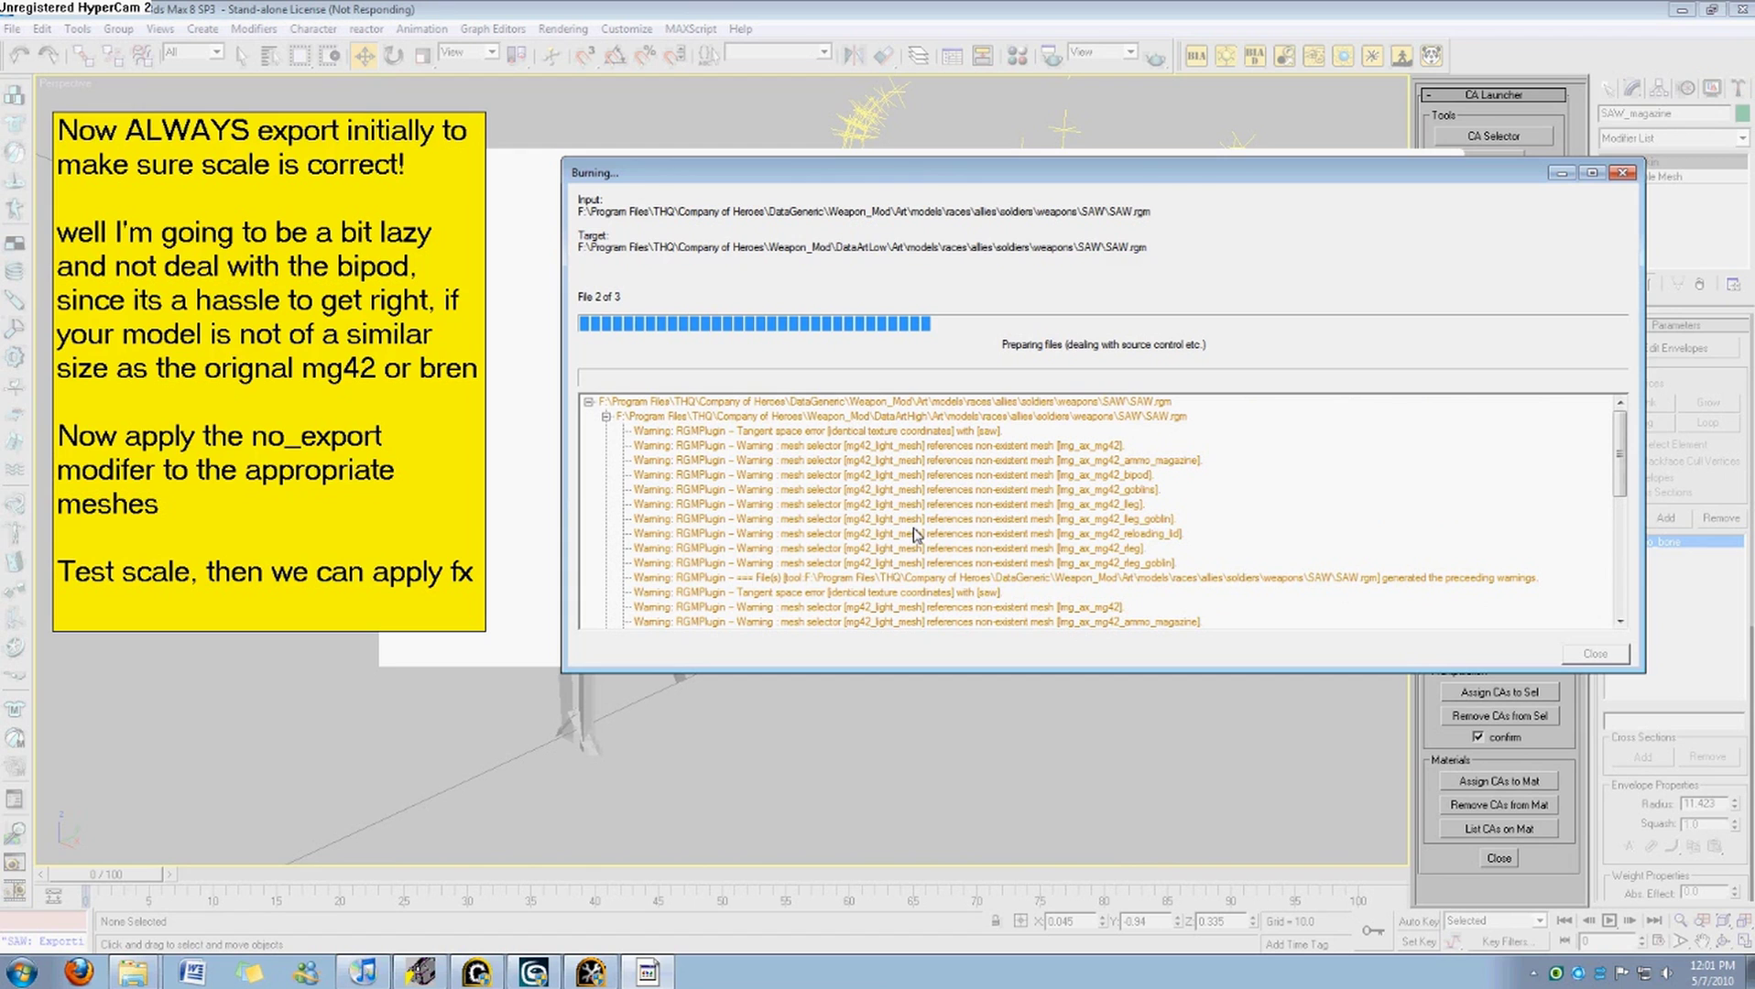
{"action": "scroll", "coordinate": [914, 534], "scroll_direction": "down", "scroll_amount": 2}
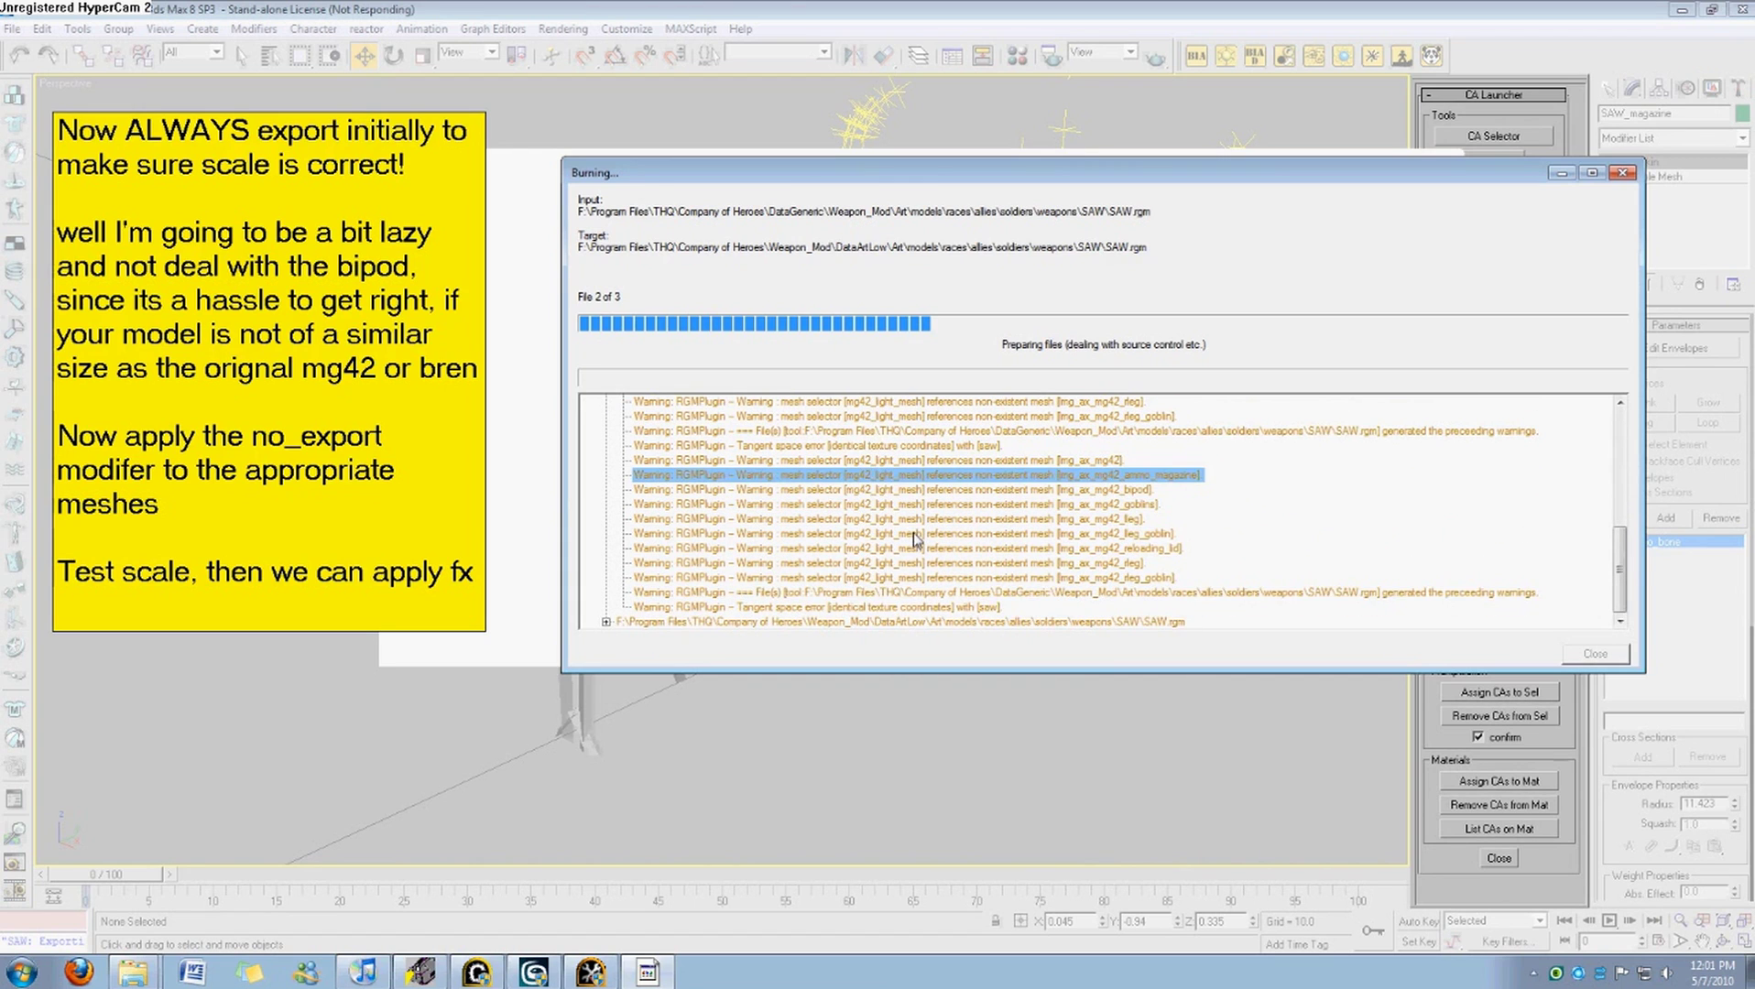
{"action": "scroll", "coordinate": [689, 462], "scroll_direction": "up", "scroll_amount": 2}
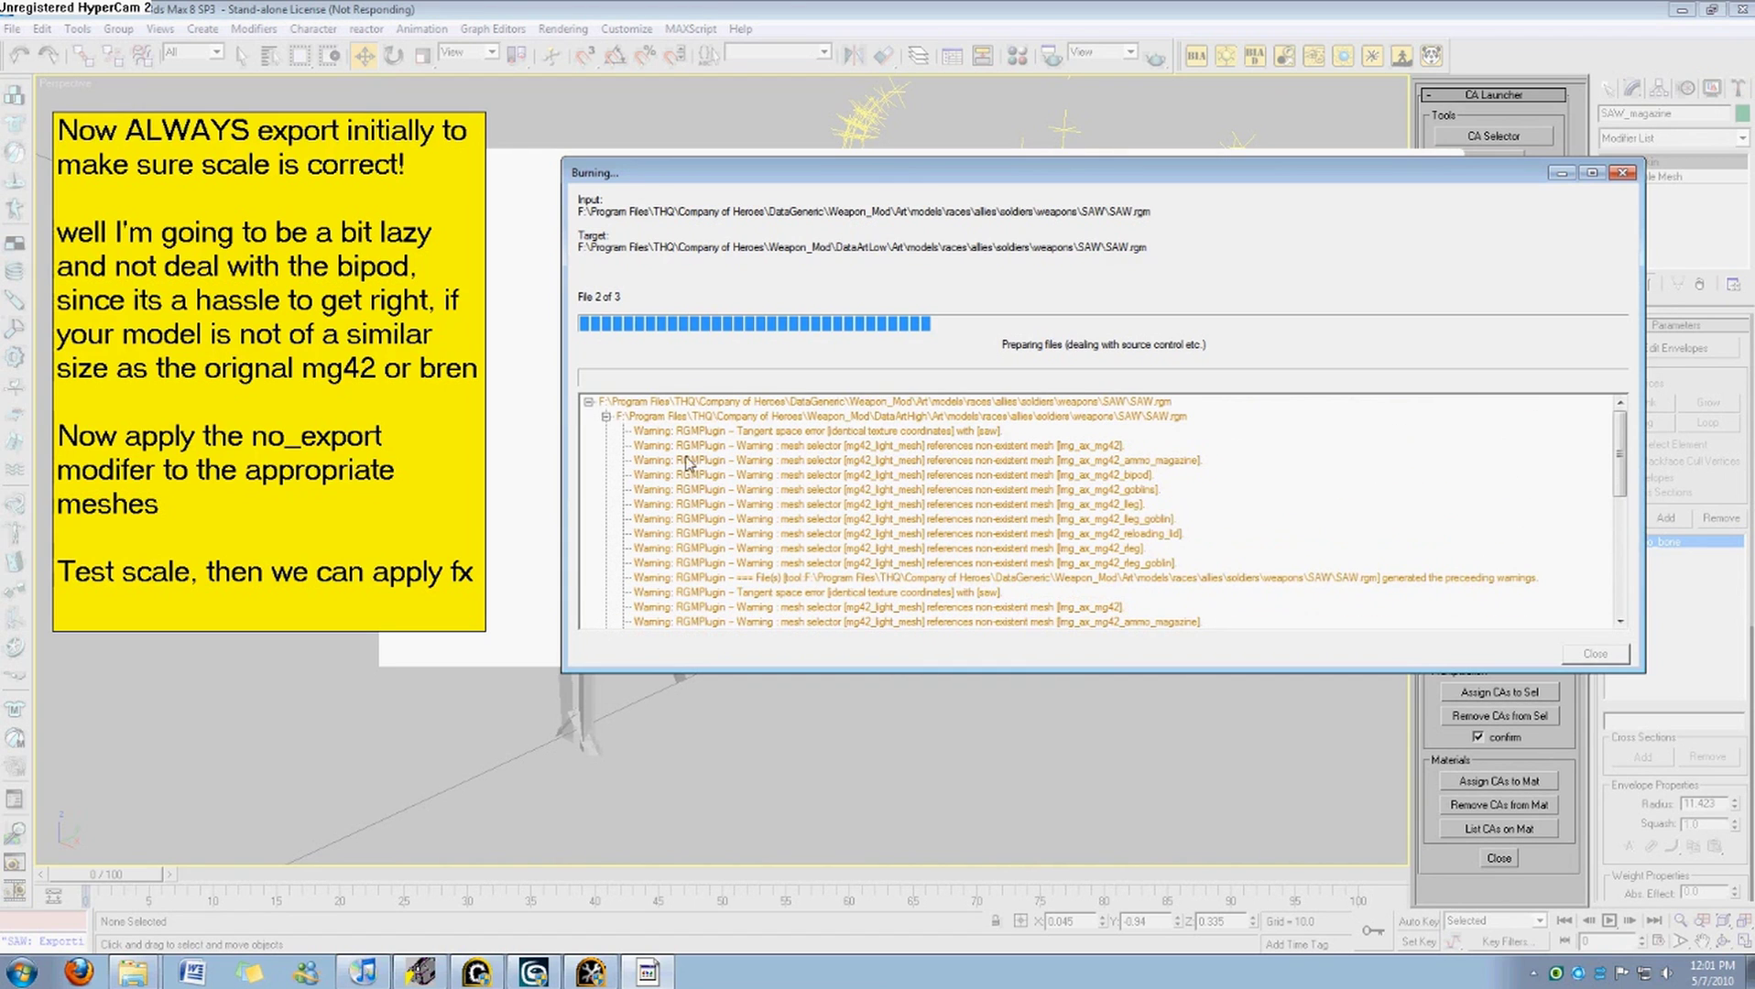
{"action": "left_click", "coordinate": [606, 418]}
{"action": "left_click", "coordinate": [799, 431]}
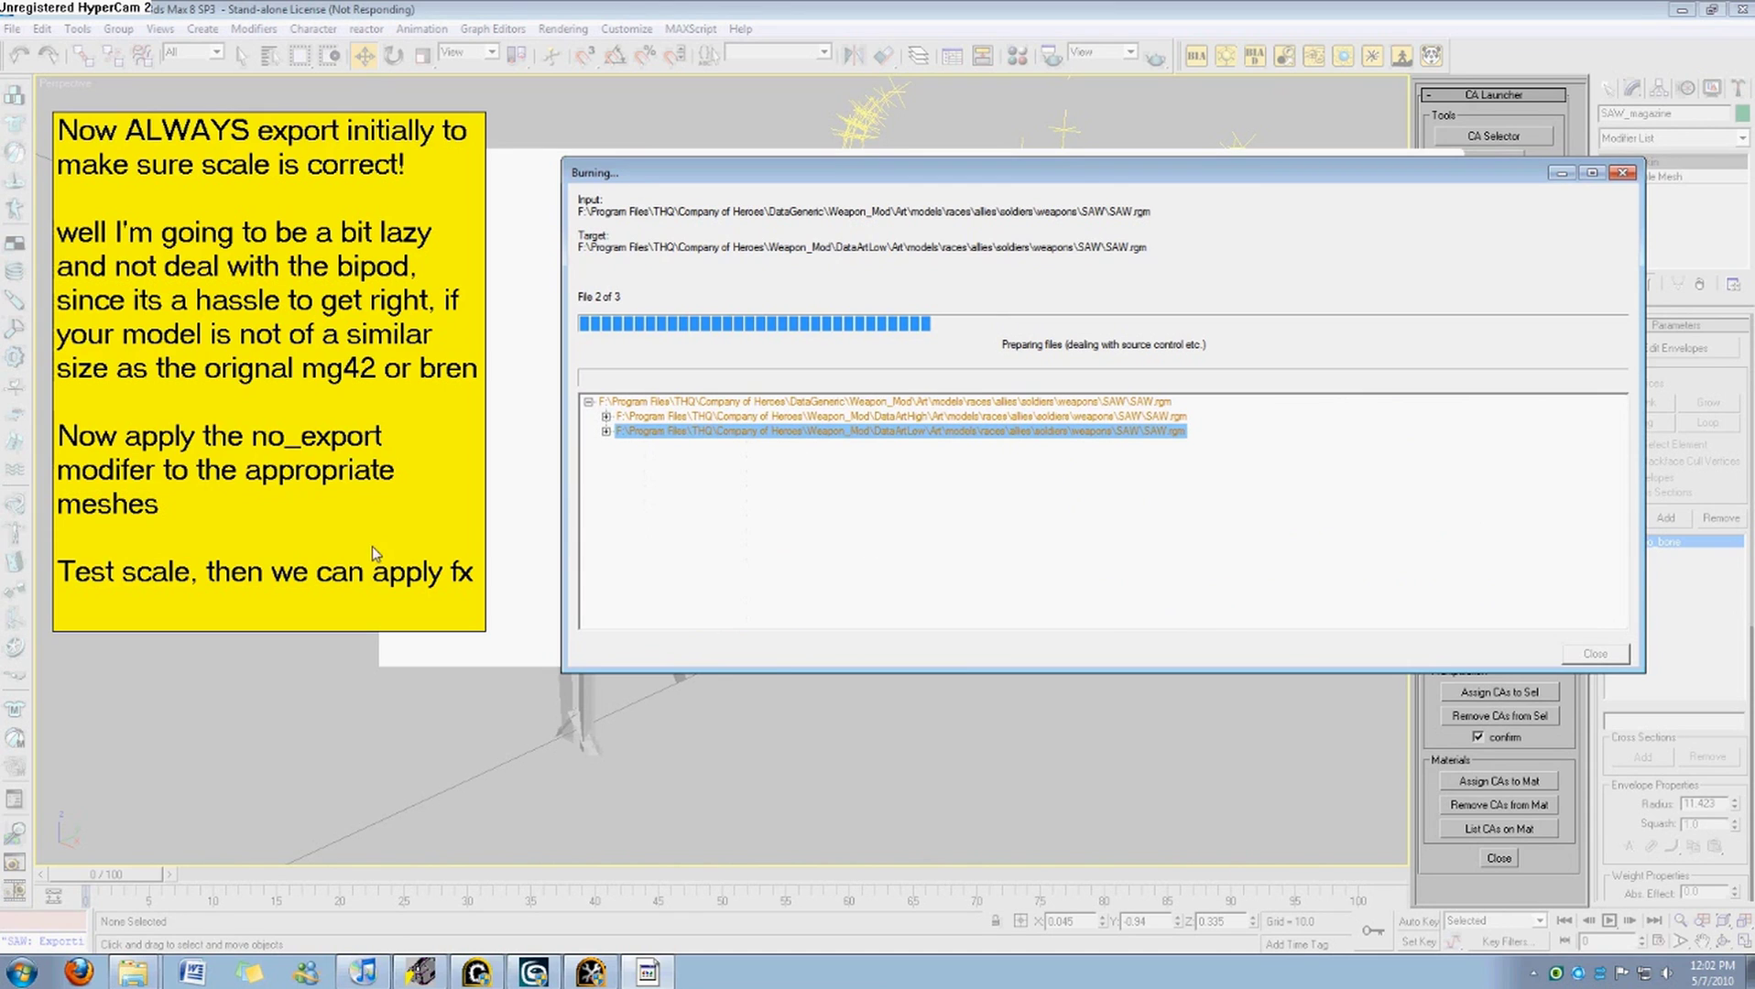
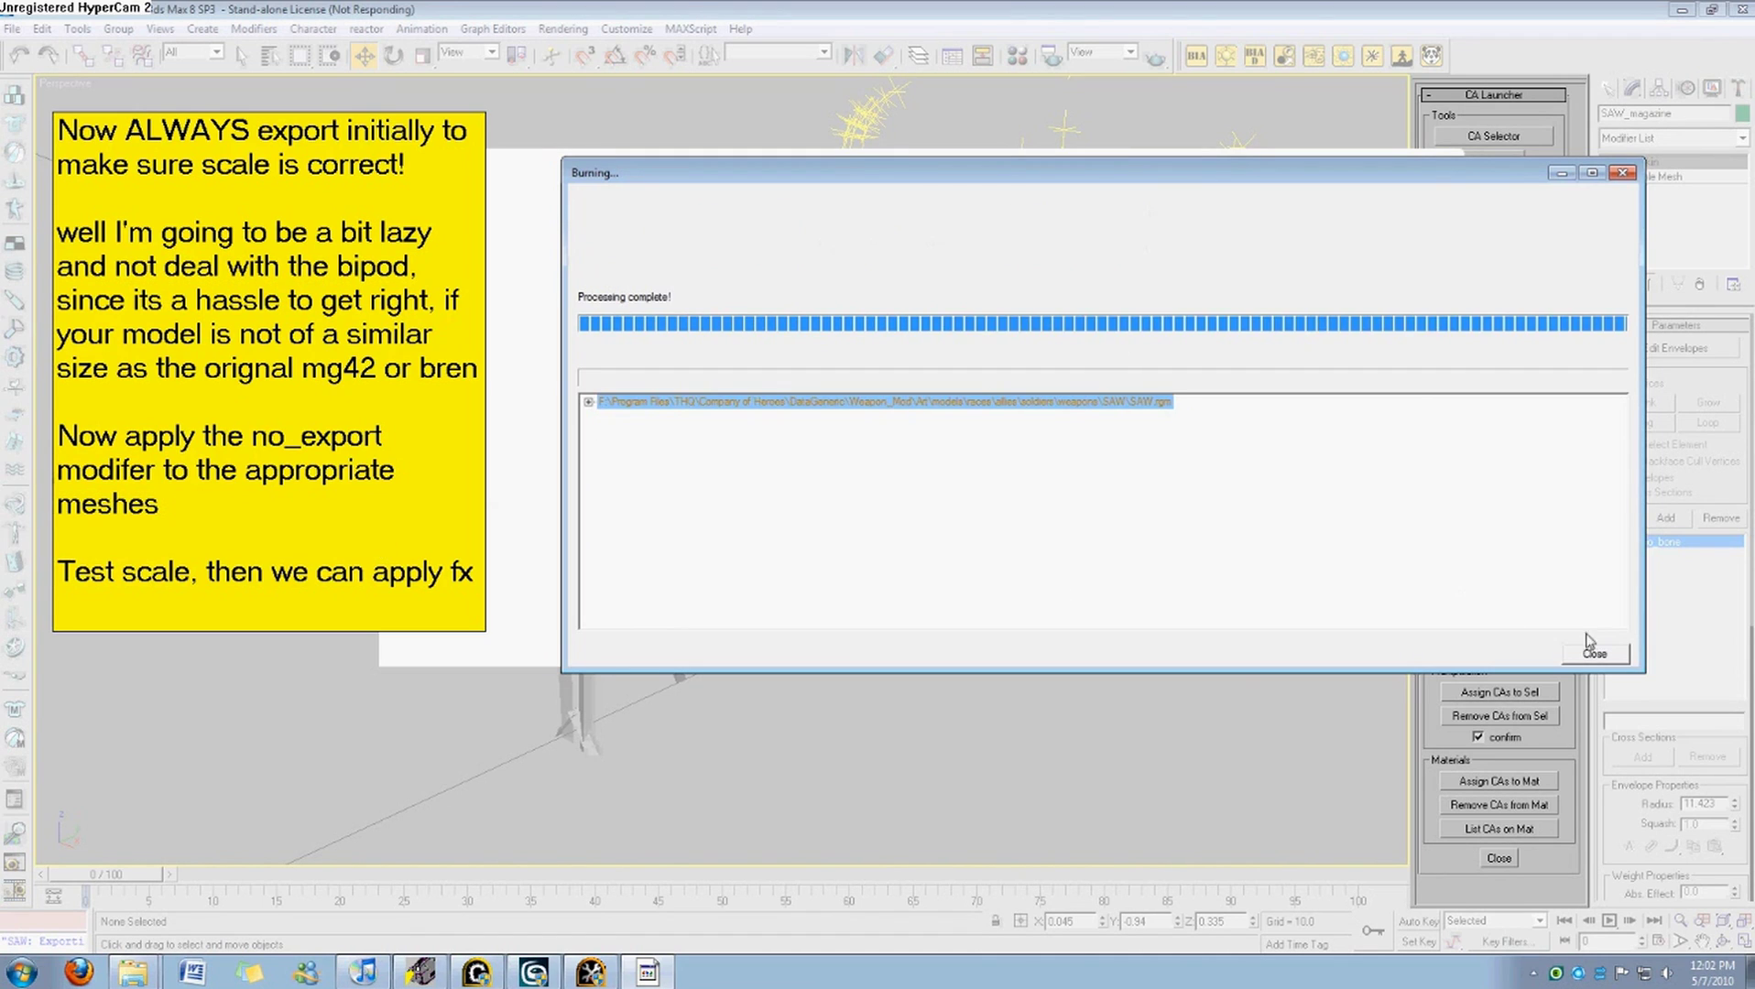
Close the finished burn log, switch to Object Editor and open the SAW model, acknowledging its warnings and moving the sticky note aside.
{"action": "left_click", "coordinate": [1593, 654]}
{"action": "key", "text": "super"}
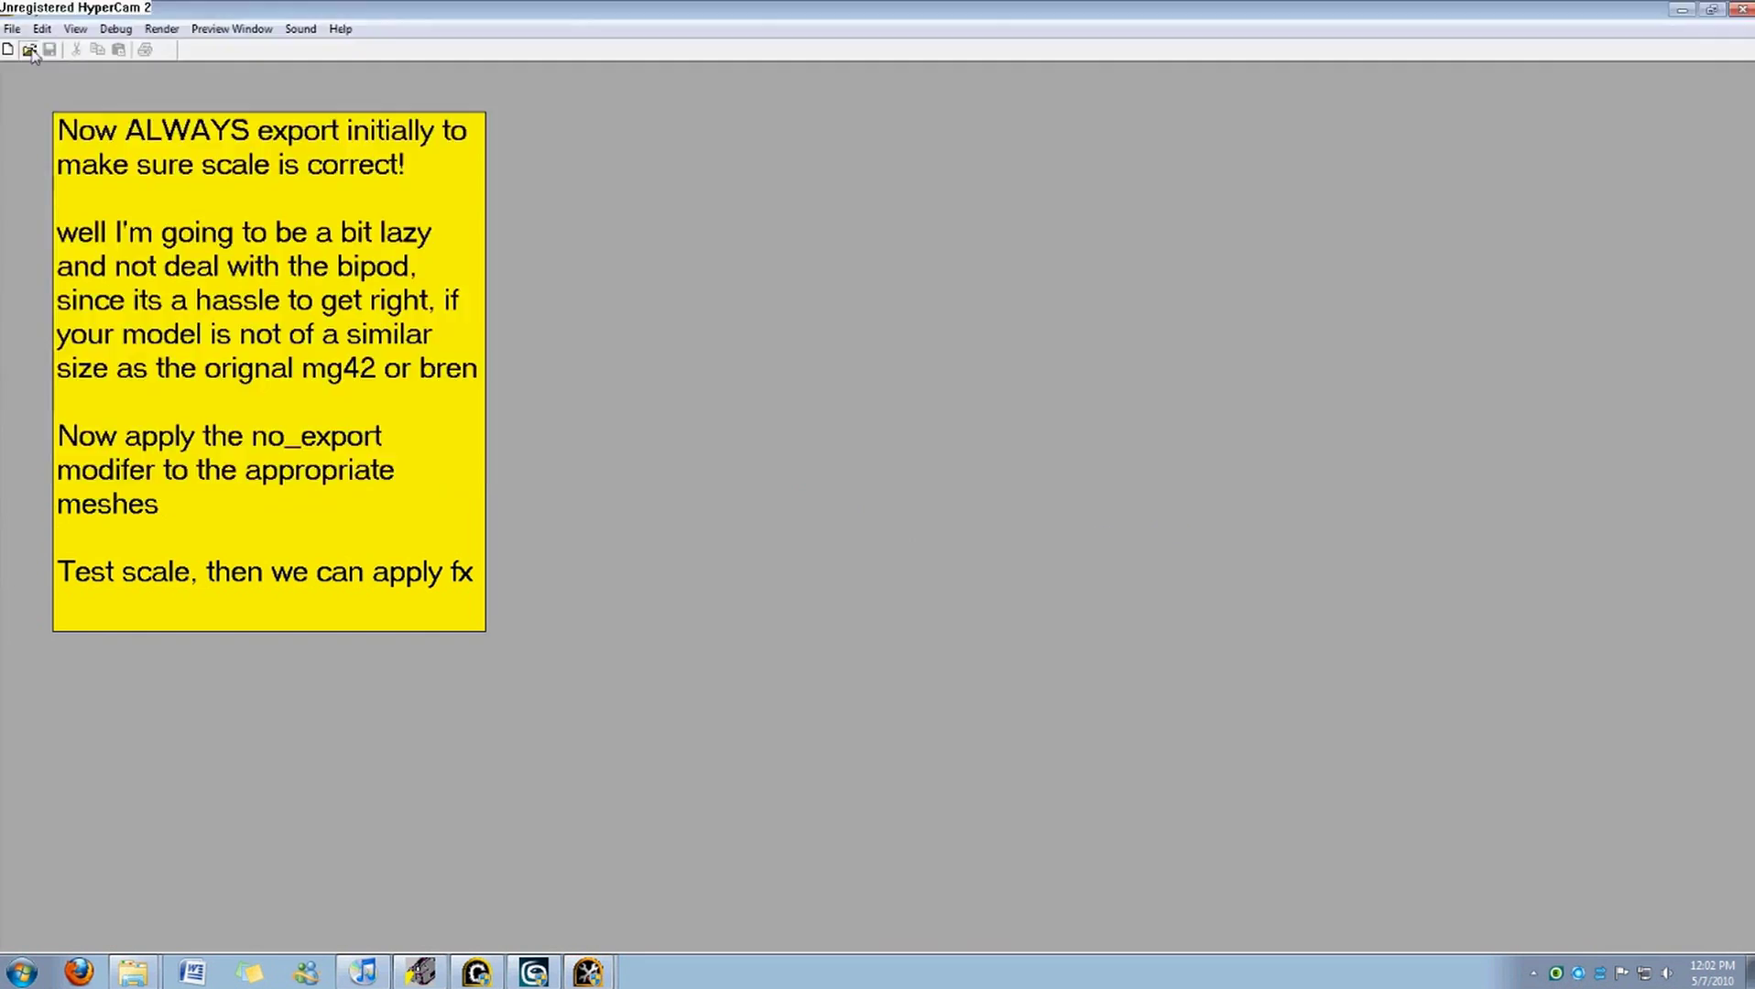
{"action": "left_click", "coordinate": [29, 50]}
{"action": "left_click", "coordinate": [836, 377]}
{"action": "left_click", "coordinate": [1092, 621]}
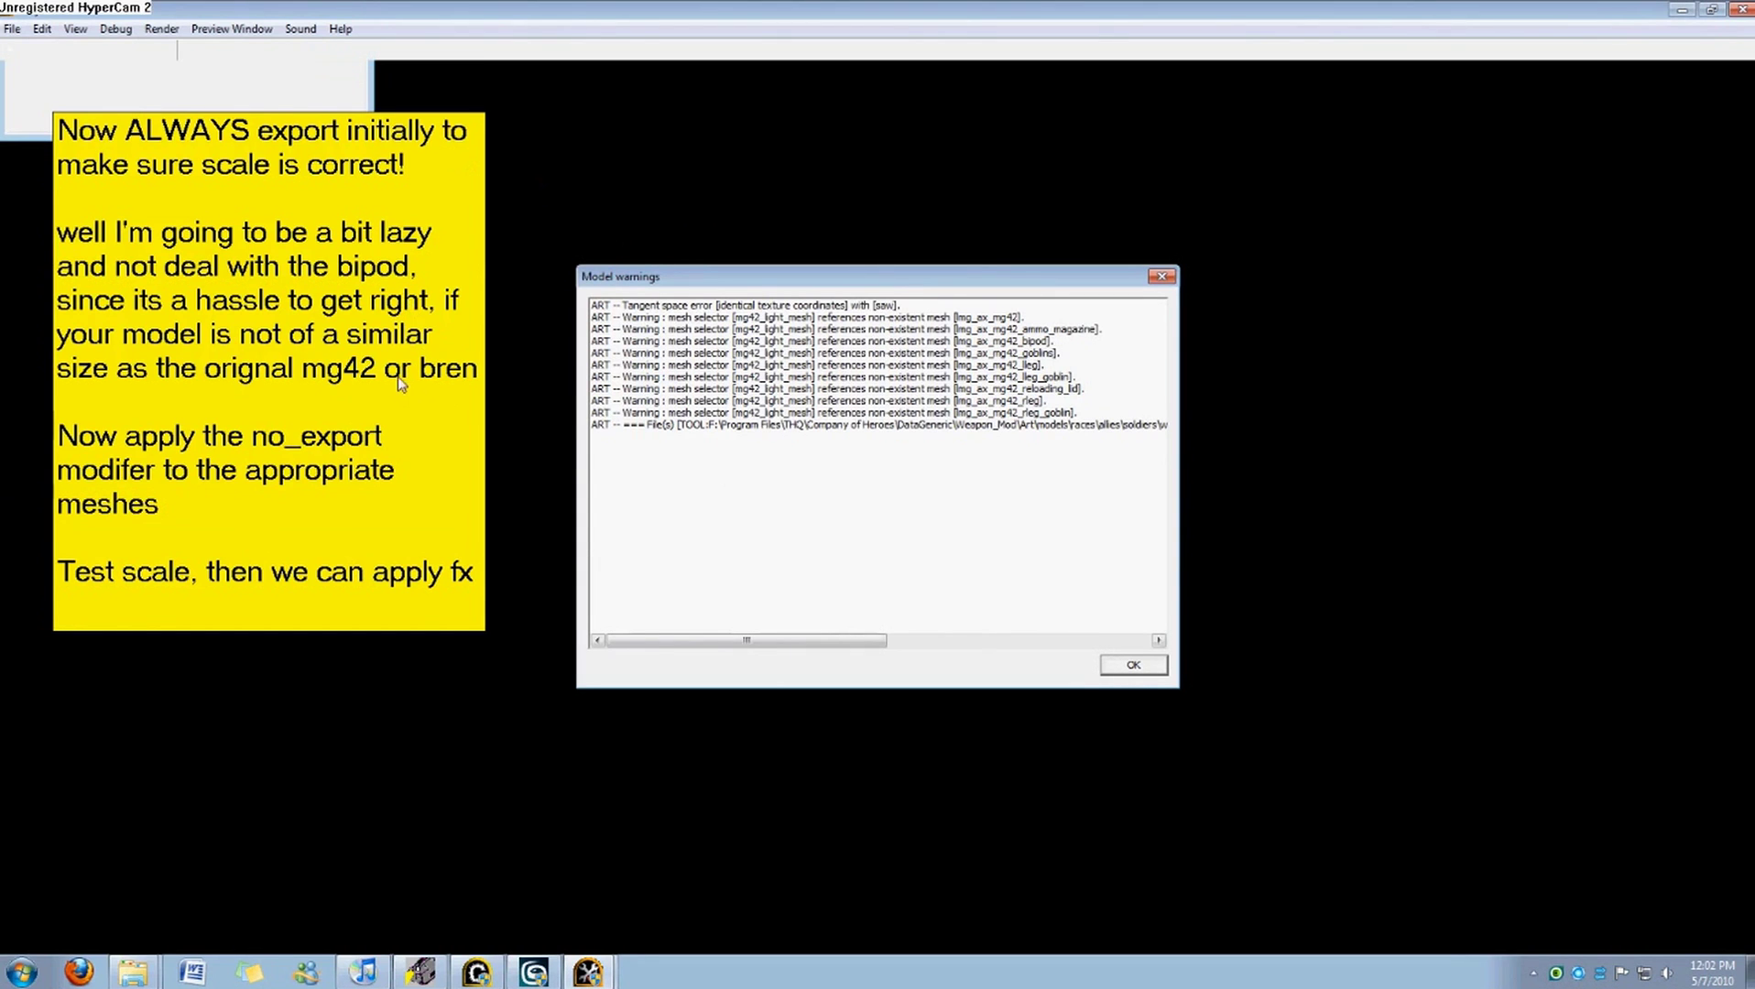
{"action": "left_click_drag", "start_coordinate": [323, 297], "coordinate": [1369, 288]}
{"action": "left_click", "coordinate": [912, 596]}
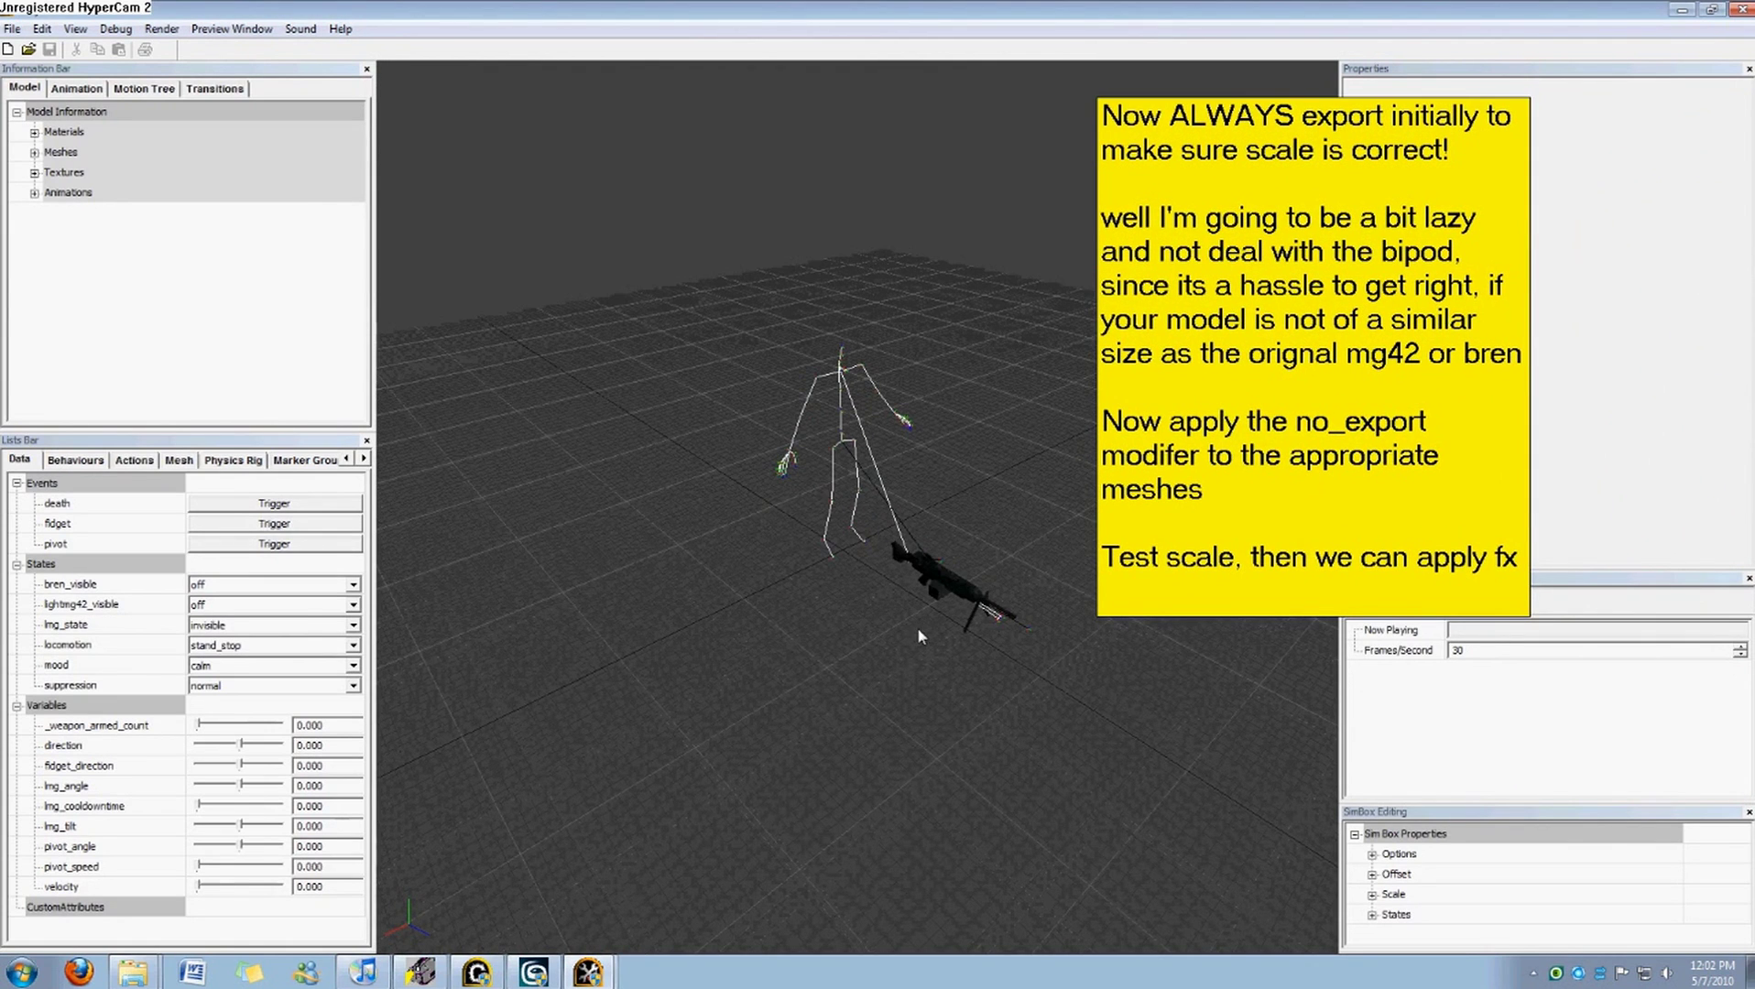
Play the motion tree with lmg_state set to ready and lightmg42_visible set to on, and inspect the weapon's scale.
{"action": "left_click", "coordinate": [128, 89]}
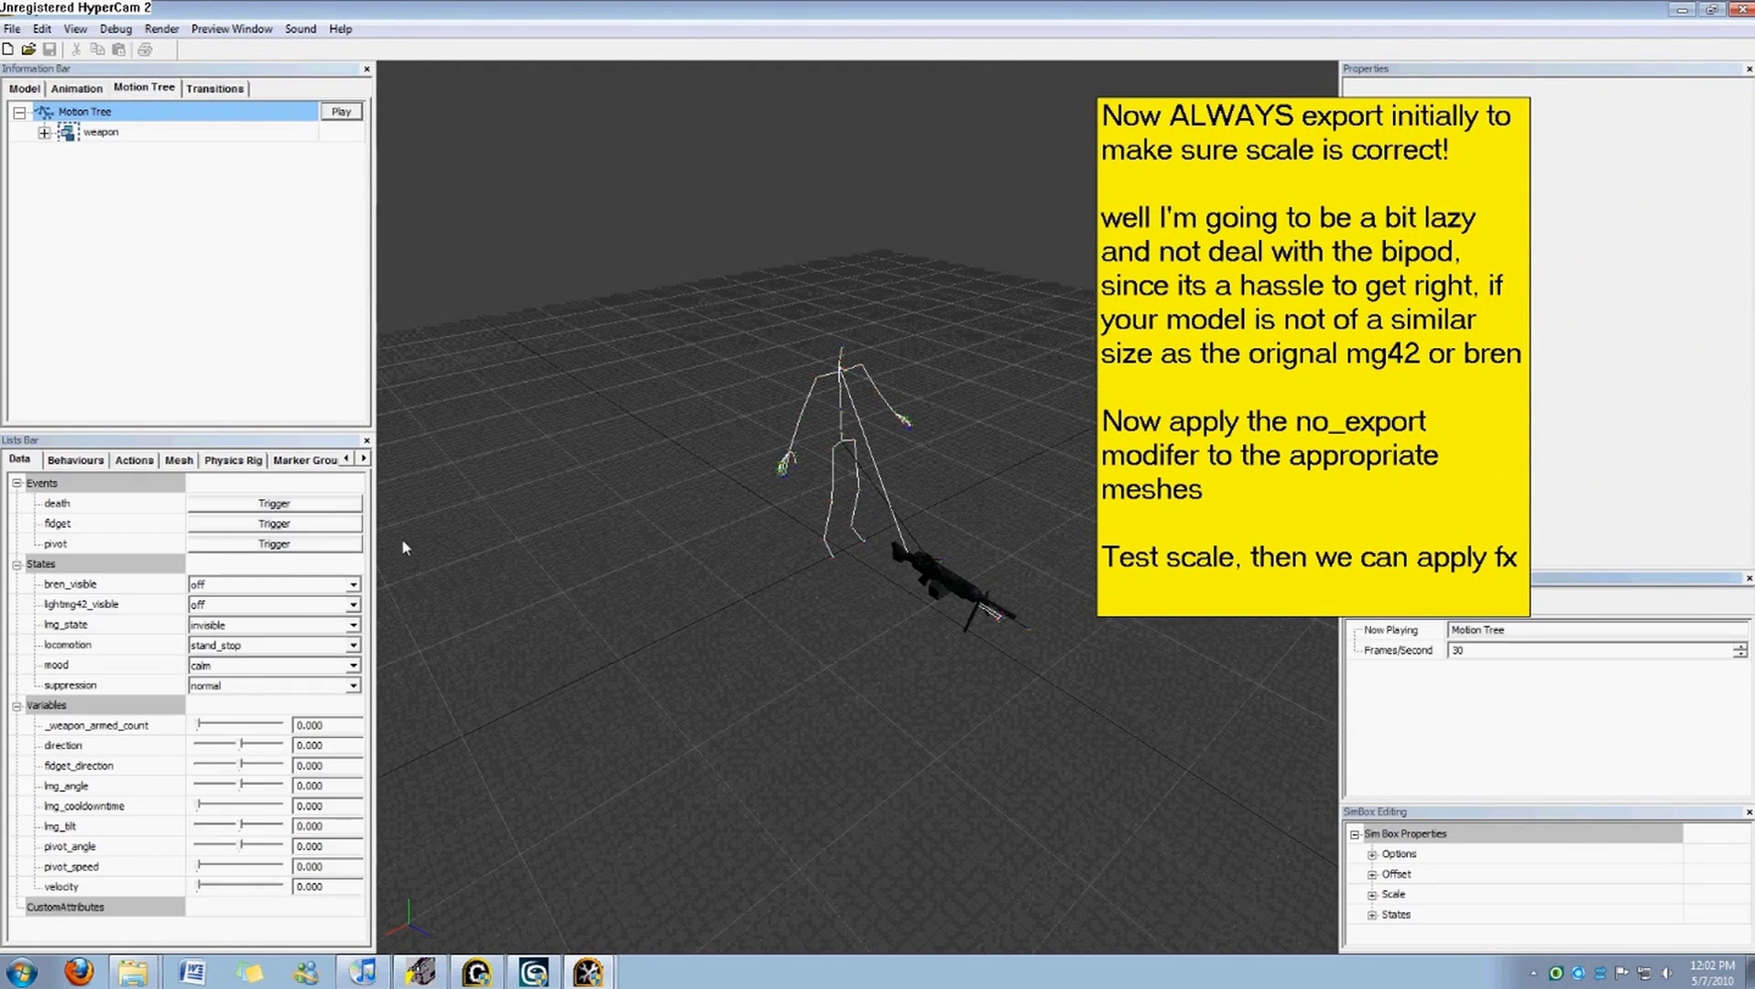
{"action": "left_click", "coordinate": [261, 625]}
{"action": "left_click", "coordinate": [237, 671]}
{"action": "left_click", "coordinate": [243, 607]}
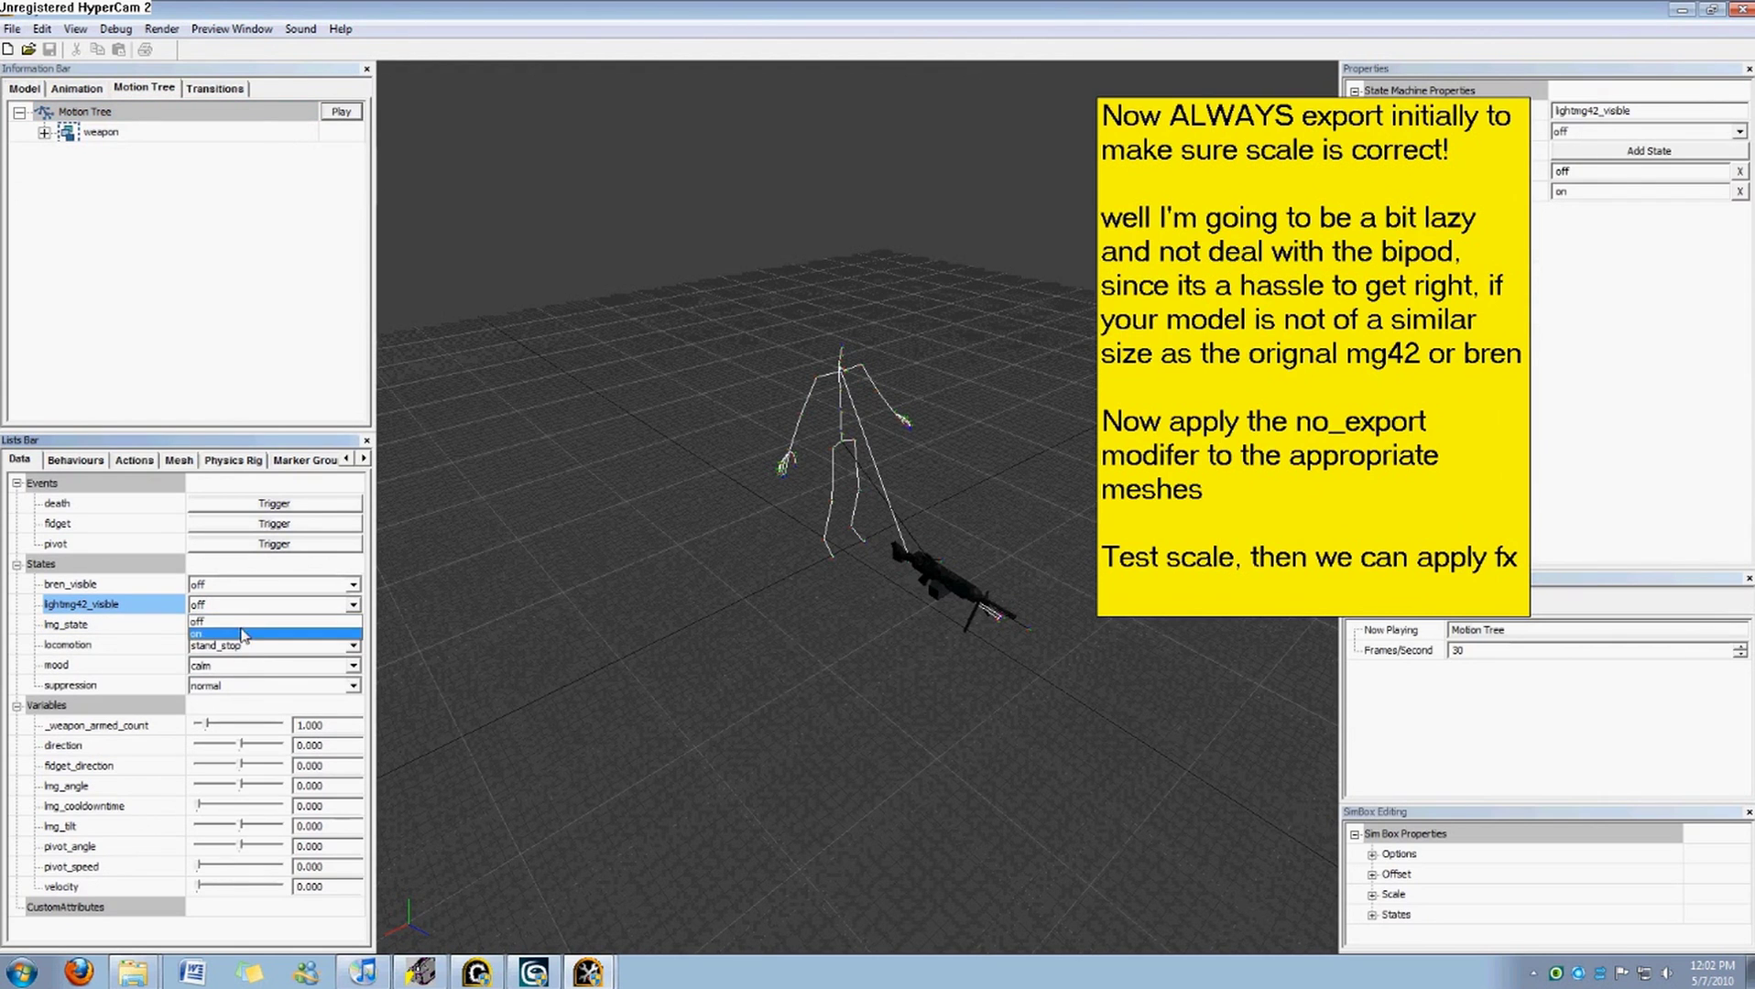
{"action": "left_click", "coordinate": [241, 634]}
{"action": "left_click", "coordinate": [895, 580]}
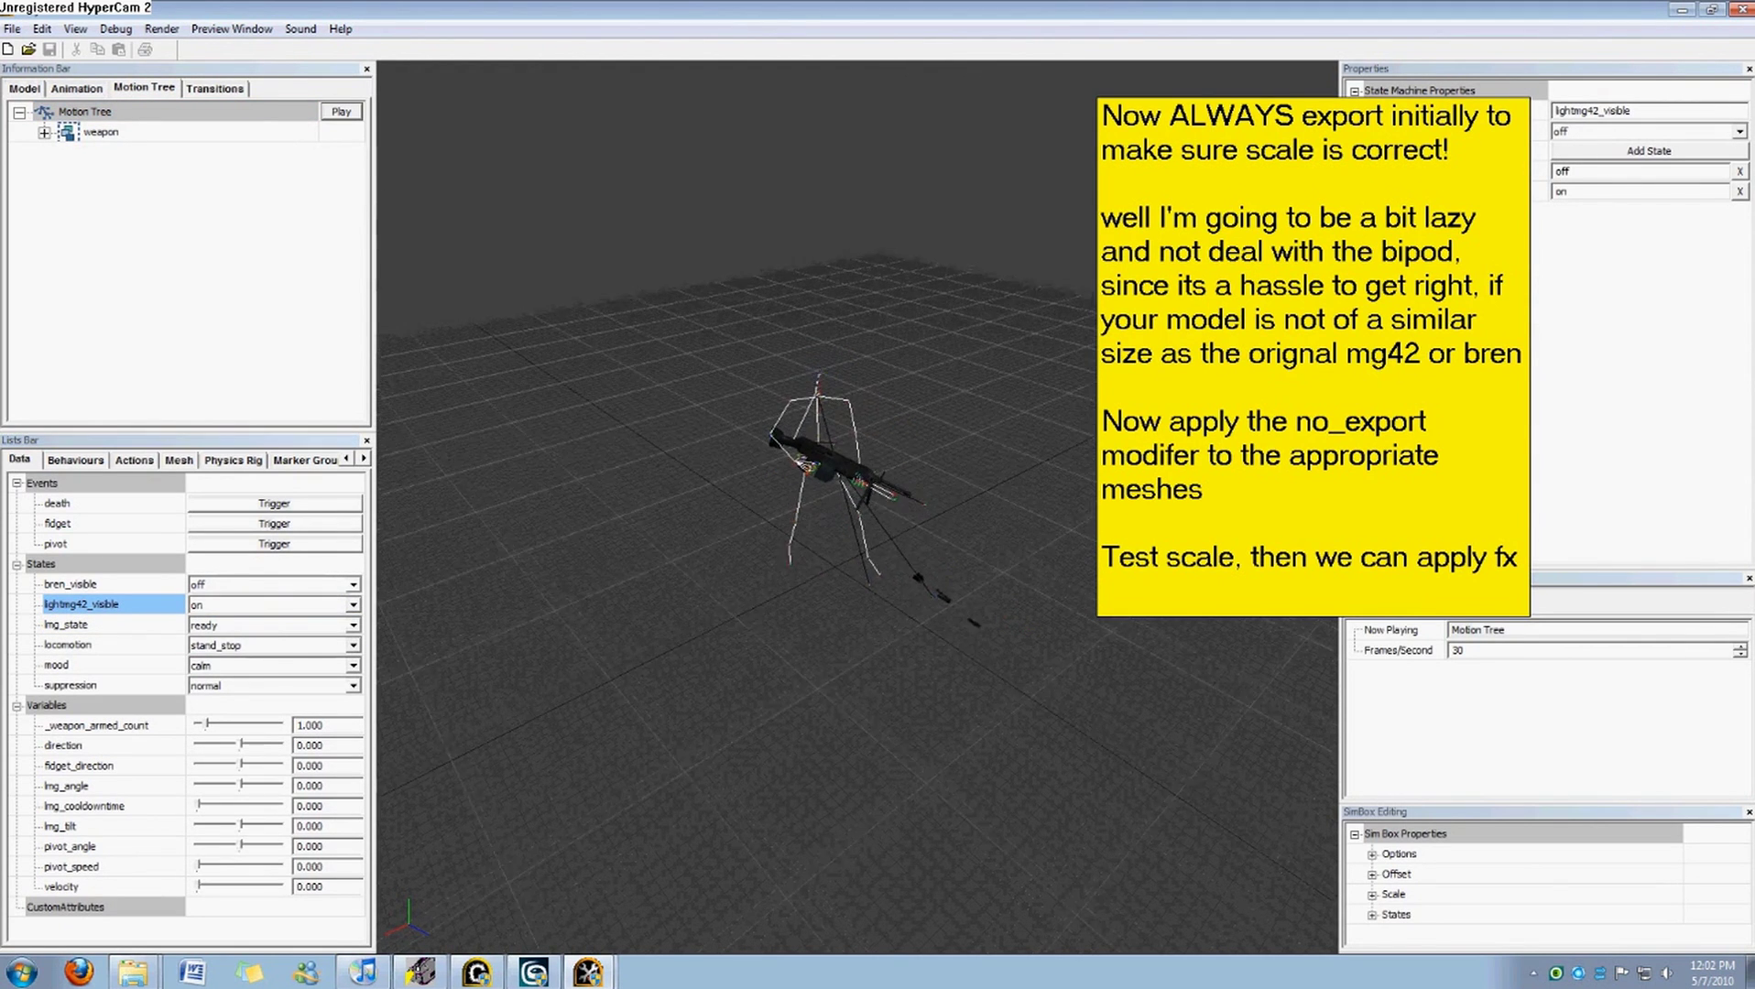
{"action": "scroll", "coordinate": [895, 580], "scroll_direction": "up", "scroll_amount": 5}
{"action": "scroll", "coordinate": [1023, 749], "scroll_direction": "down", "scroll_amount": 3}
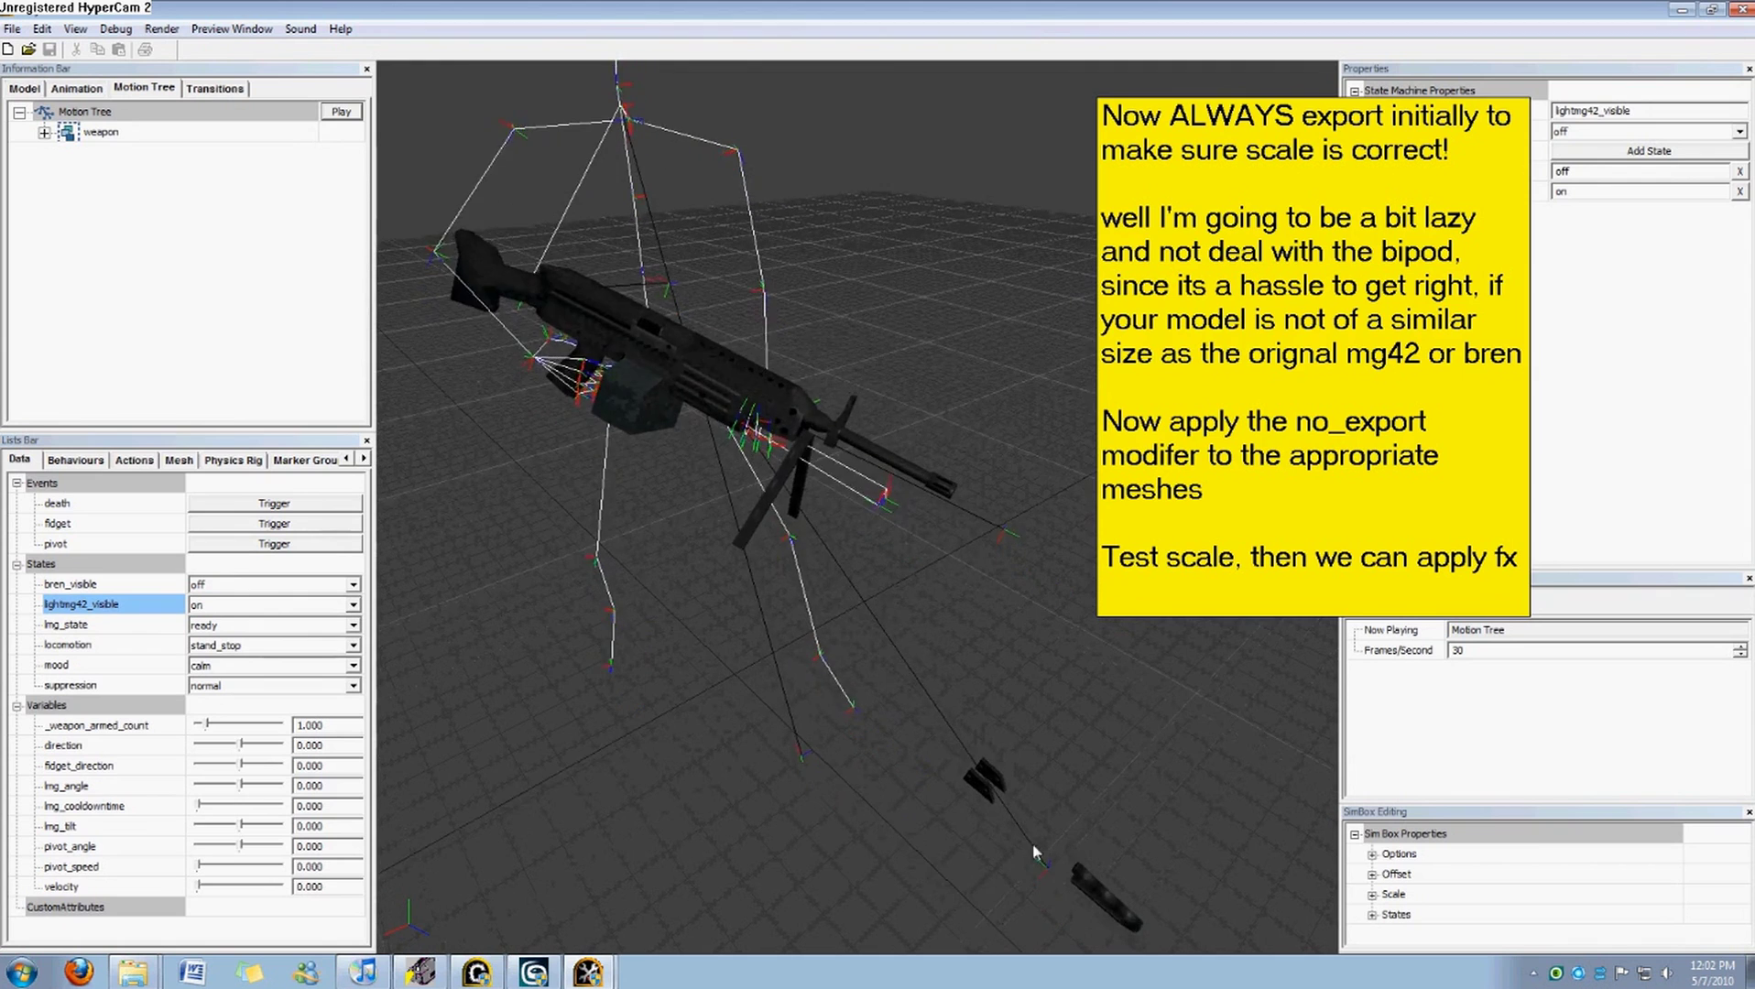
Add the line "missed some pieces..." to the end of the sticky note.
{"action": "left_click", "coordinate": [1373, 584]}
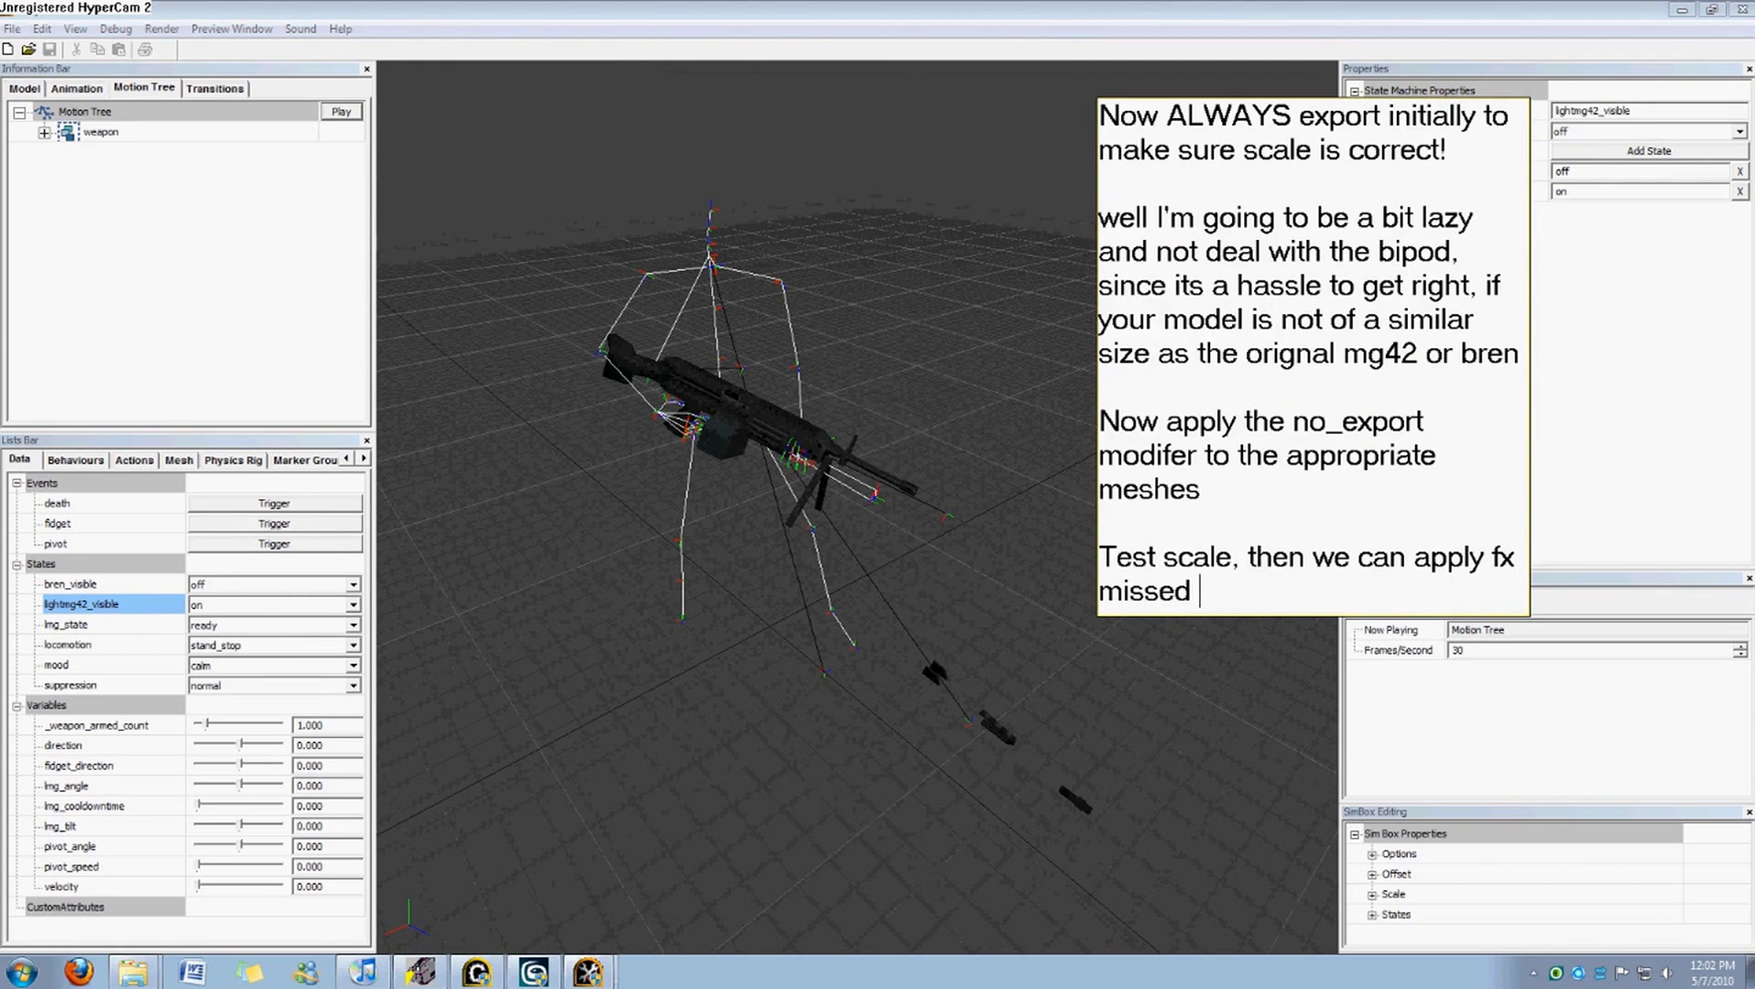
{"action": "left_click", "coordinate": [1406, 717]}
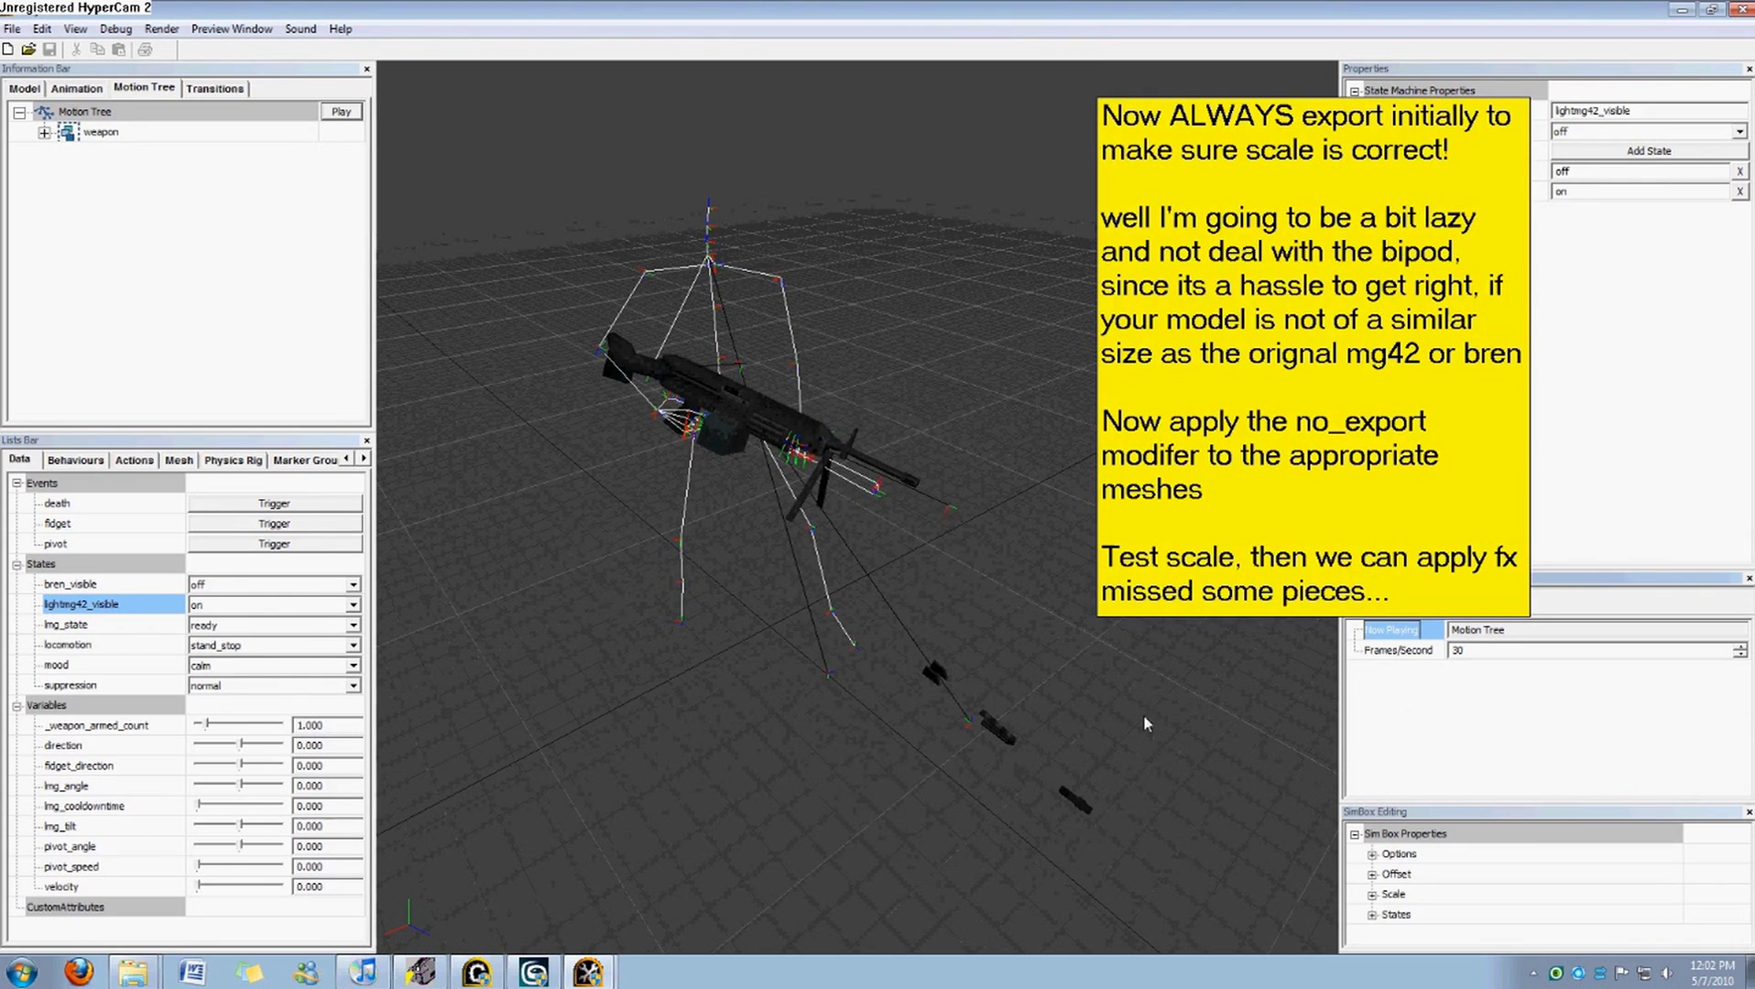
Preview the weapon with locomotion prone_stop and prone_v_slow, trying a velocity of about 1.4 before returning it to 0.
{"action": "left_click", "coordinate": [235, 646]}
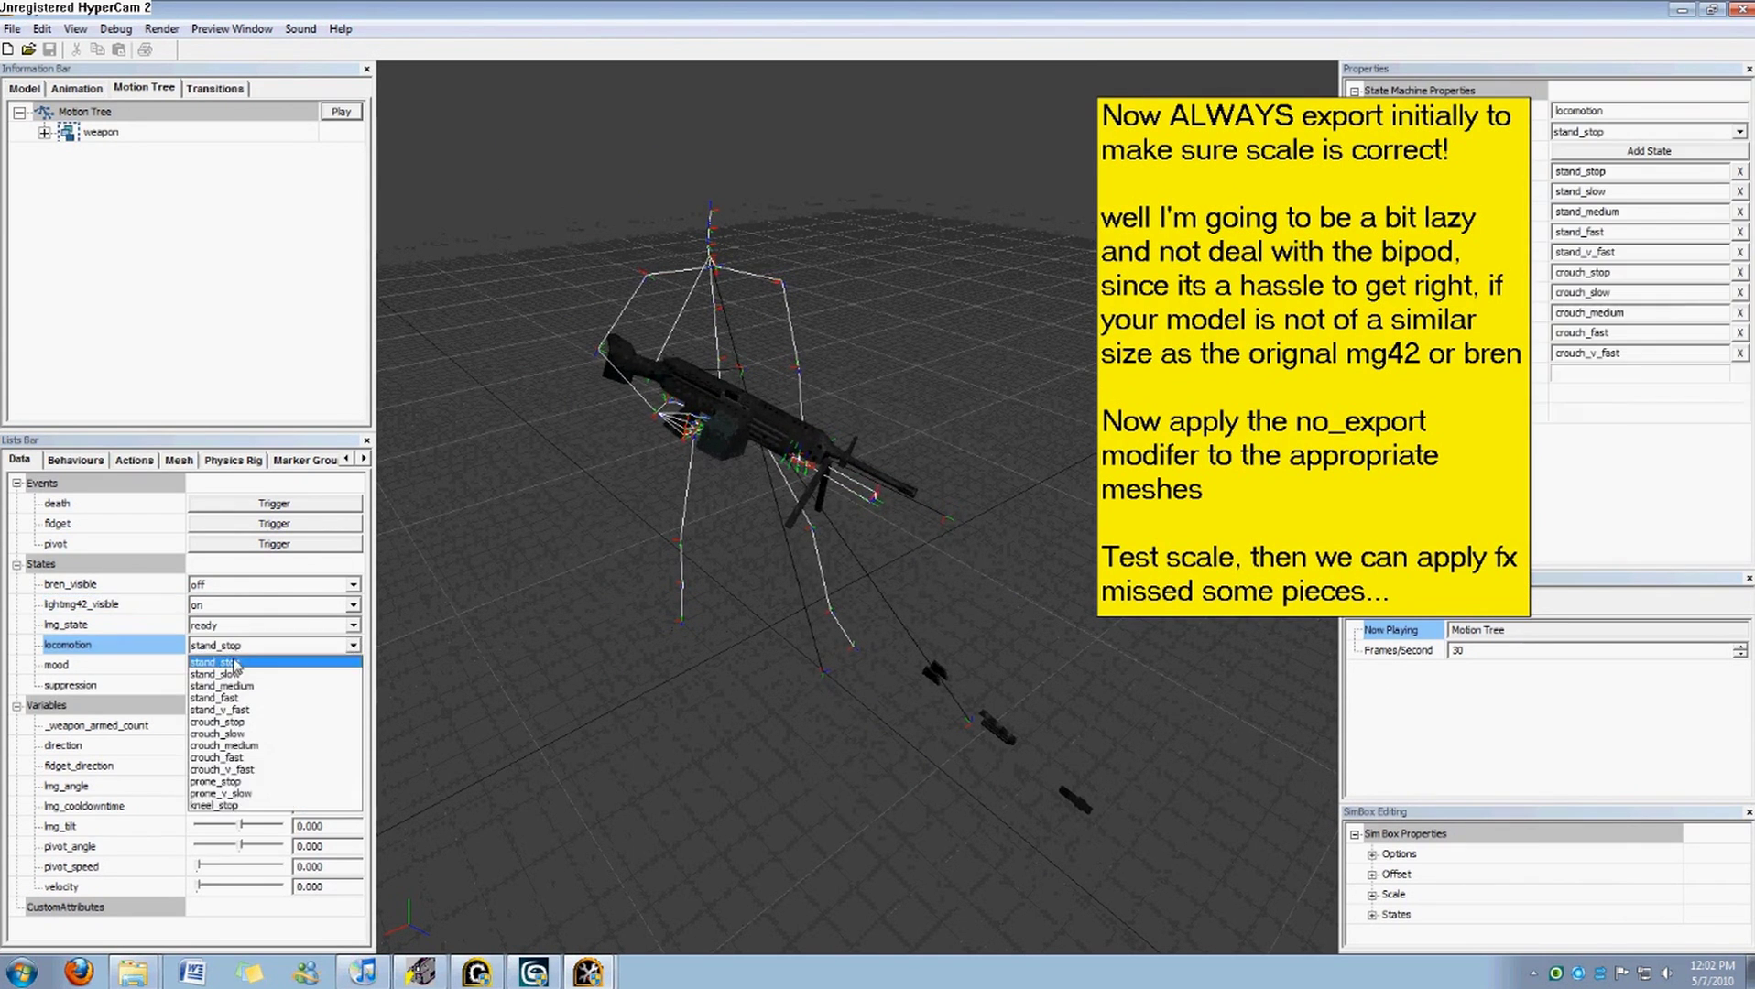
{"action": "left_click", "coordinate": [233, 782]}
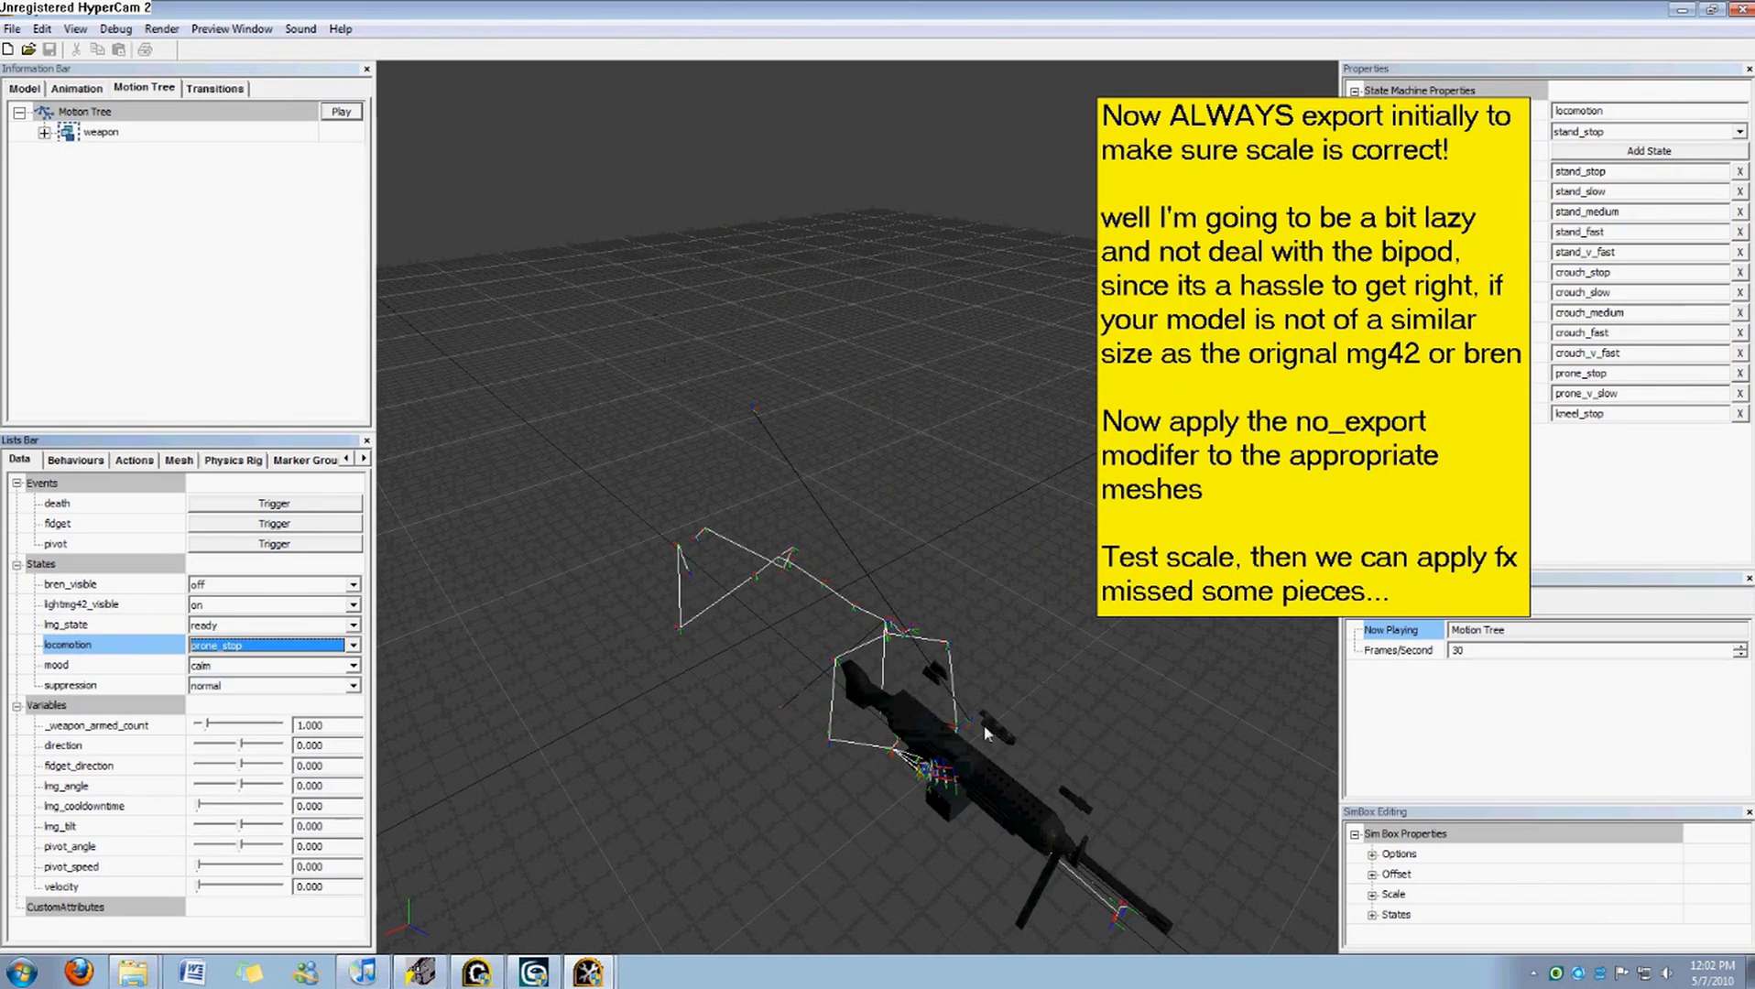
{"action": "mouse_move", "coordinate": [814, 691]}
{"action": "middle_mouse_down"}
{"action": "mouse_move", "coordinate": [705, 691]}
{"action": "mouse_move", "coordinate": [813, 691]}
{"action": "middle_mouse_up"}
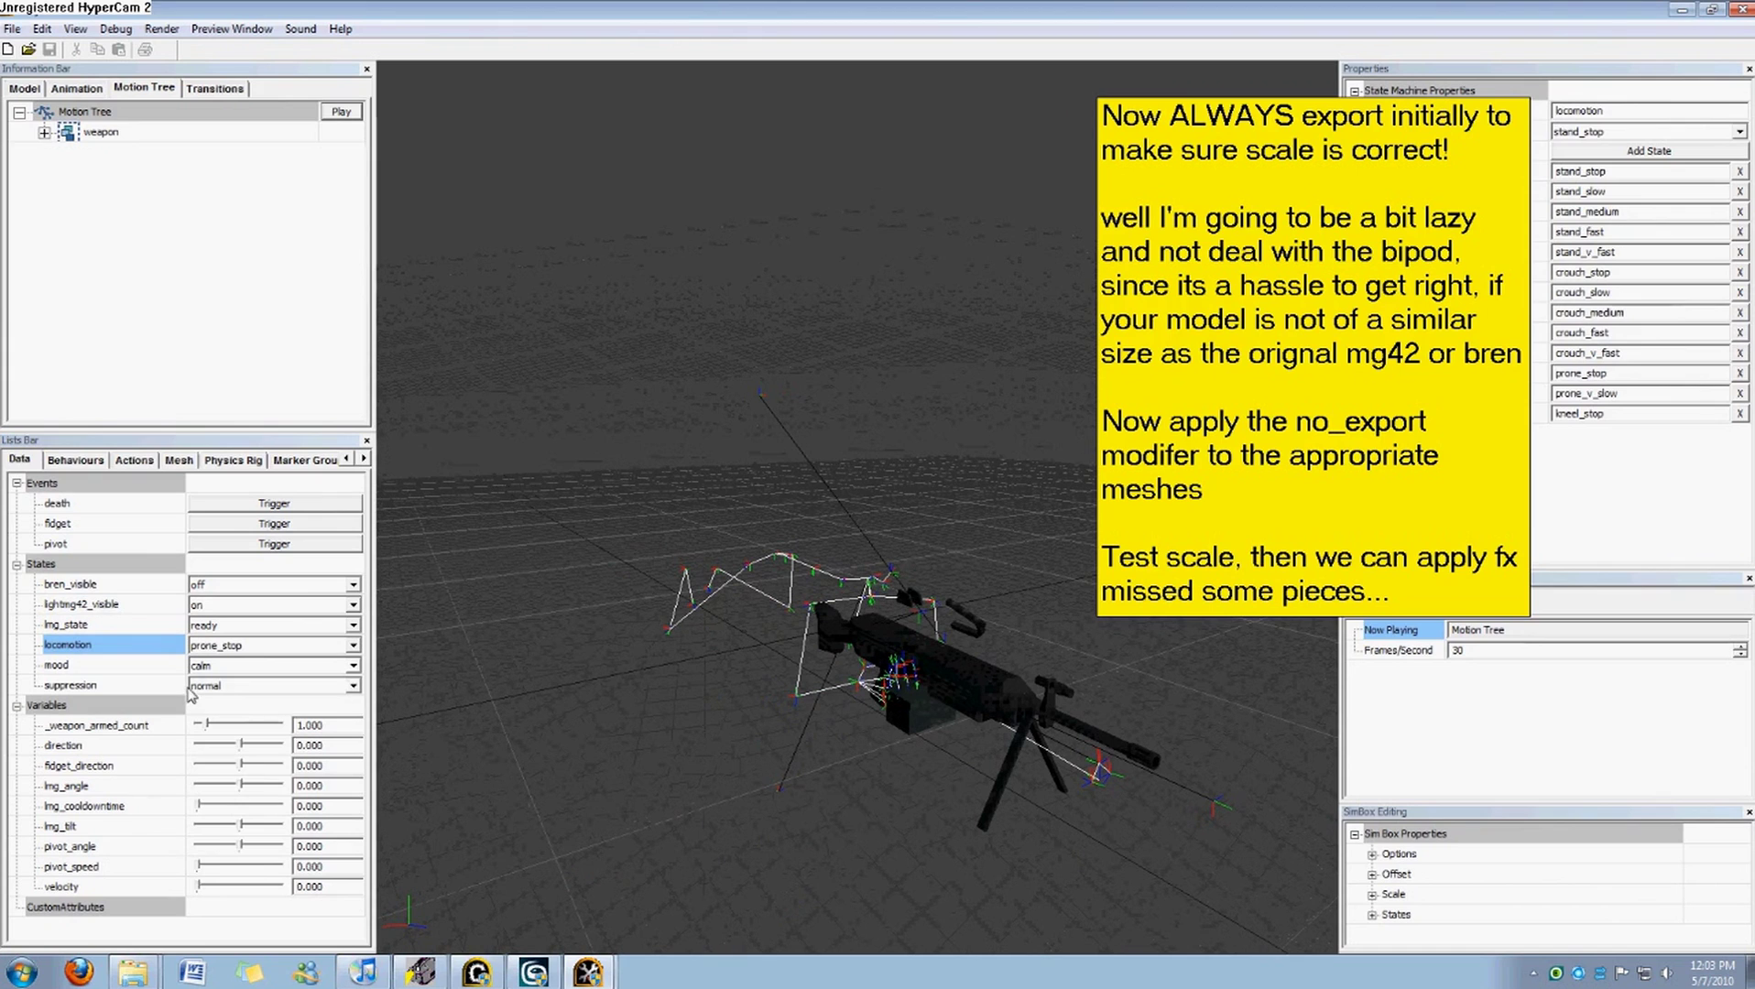
{"action": "left_click", "coordinate": [241, 650]}
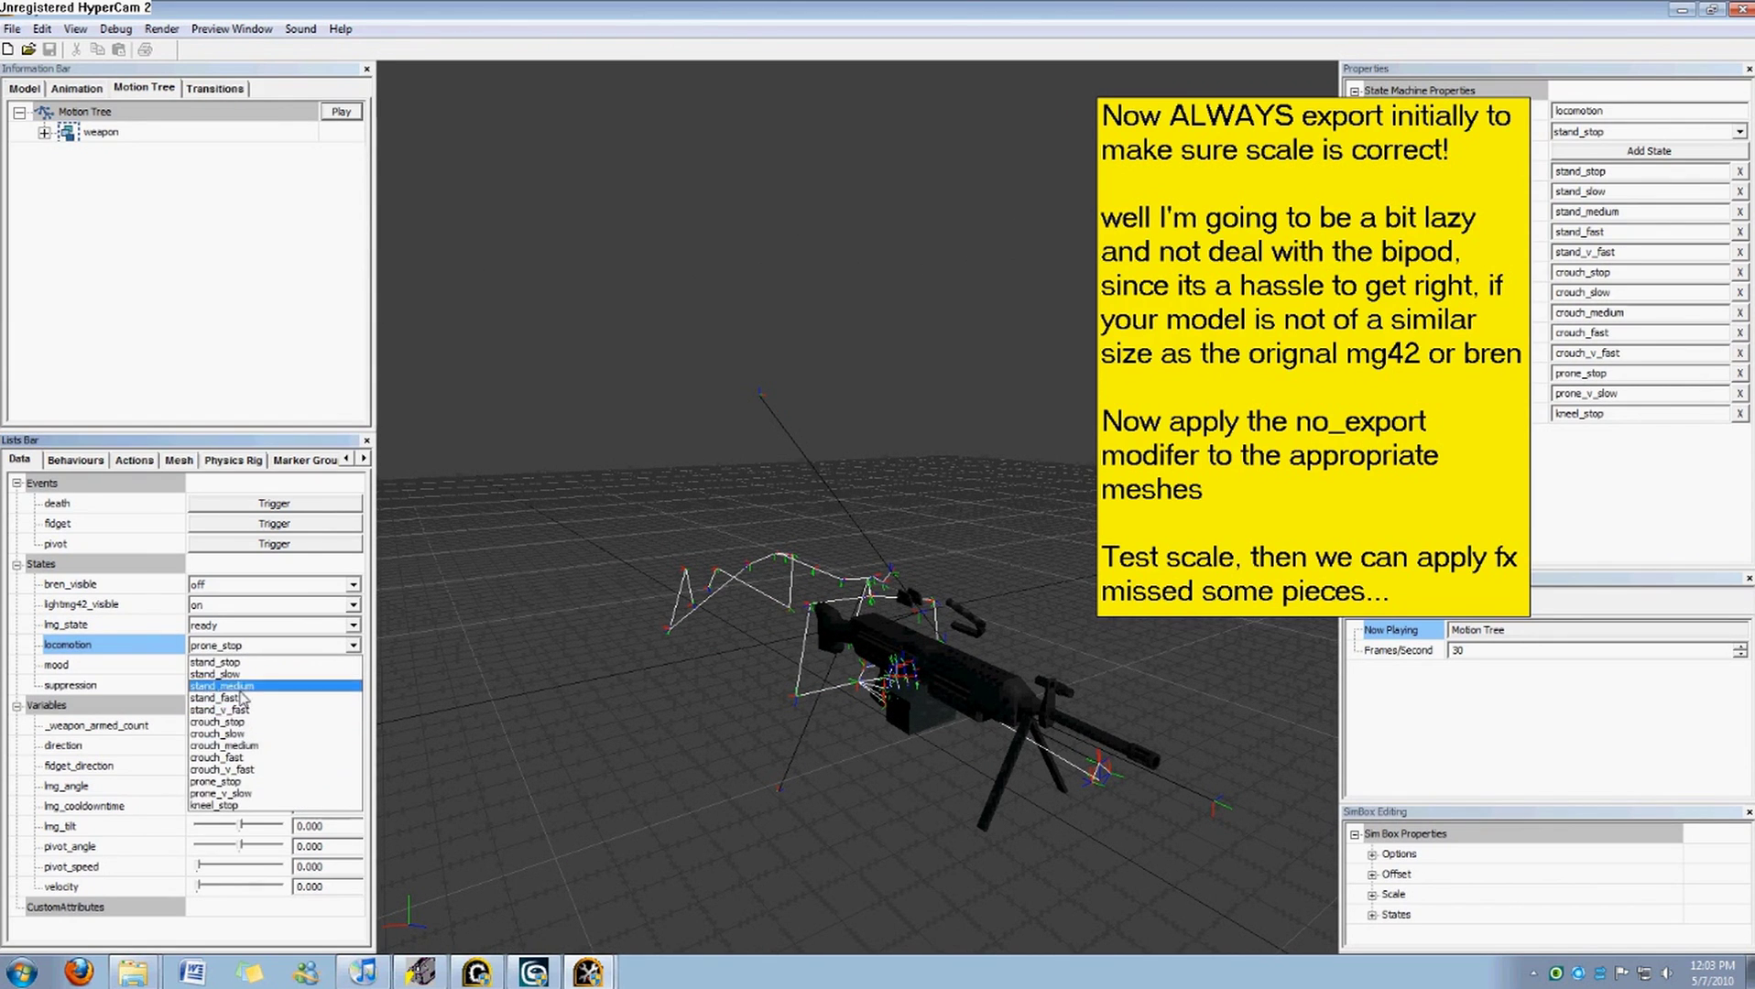
{"action": "left_click", "coordinate": [245, 794]}
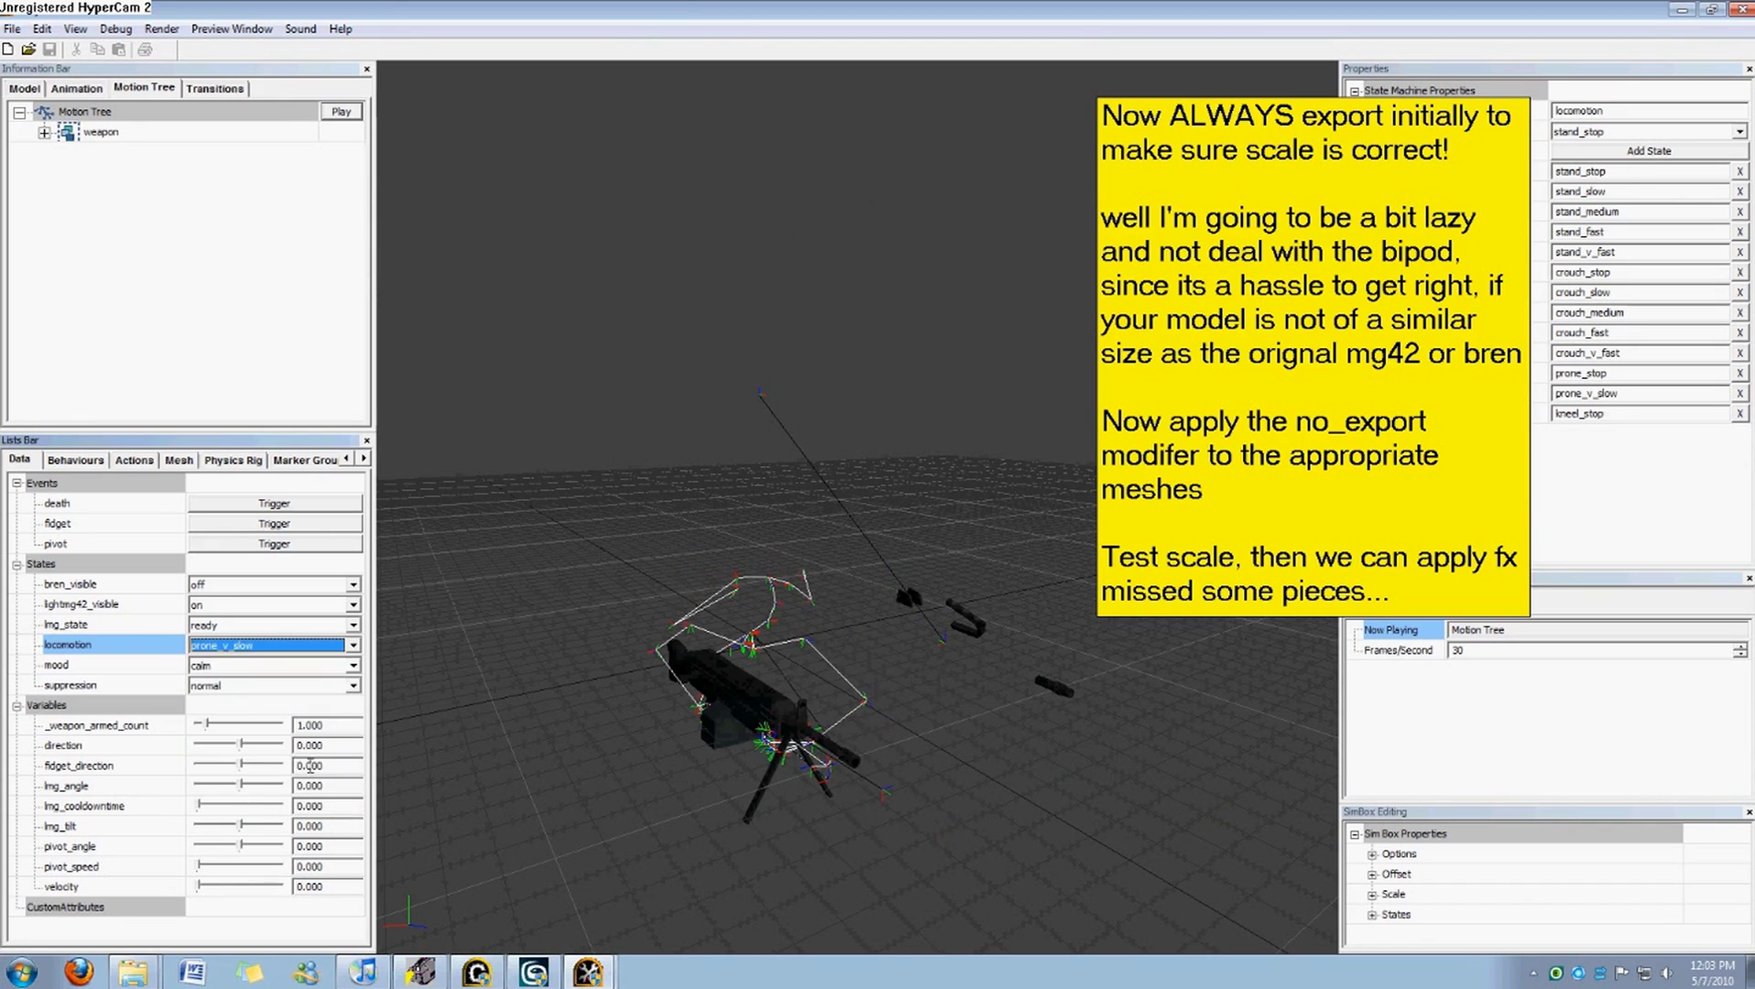
{"action": "left_click_drag", "start_coordinate": [209, 890], "coordinate": [220, 895]}
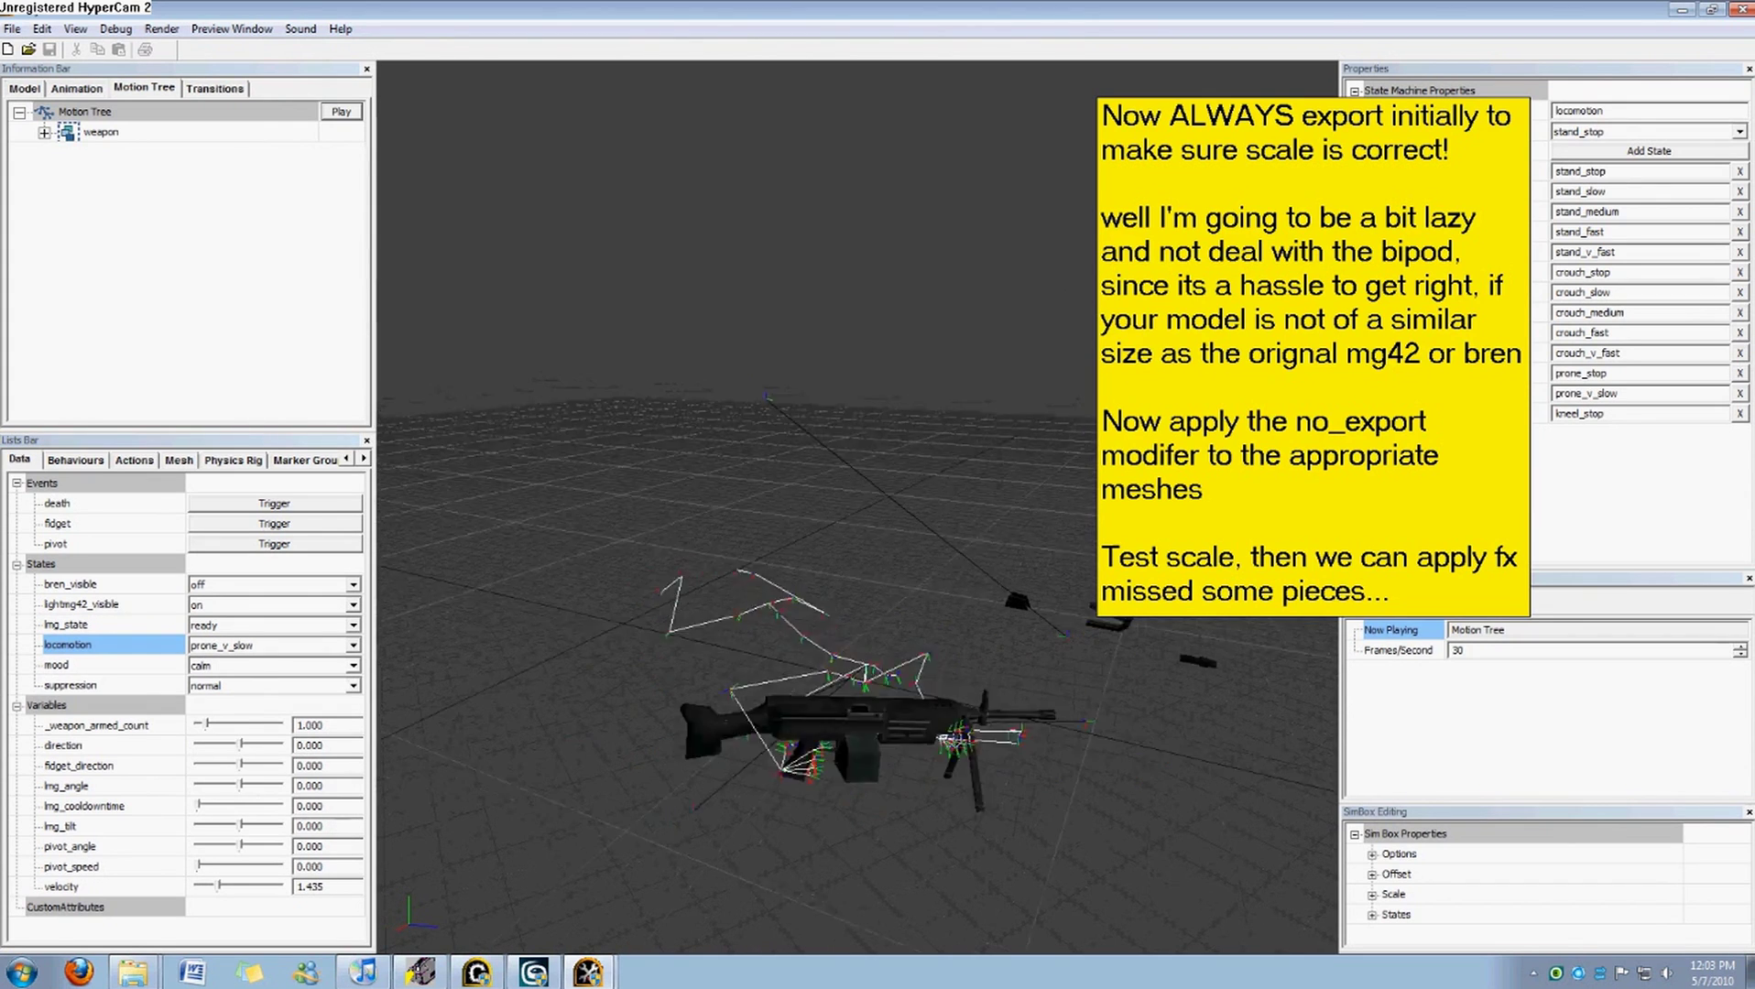
{"action": "left_click_drag", "start_coordinate": [216, 891], "coordinate": [197, 889]}
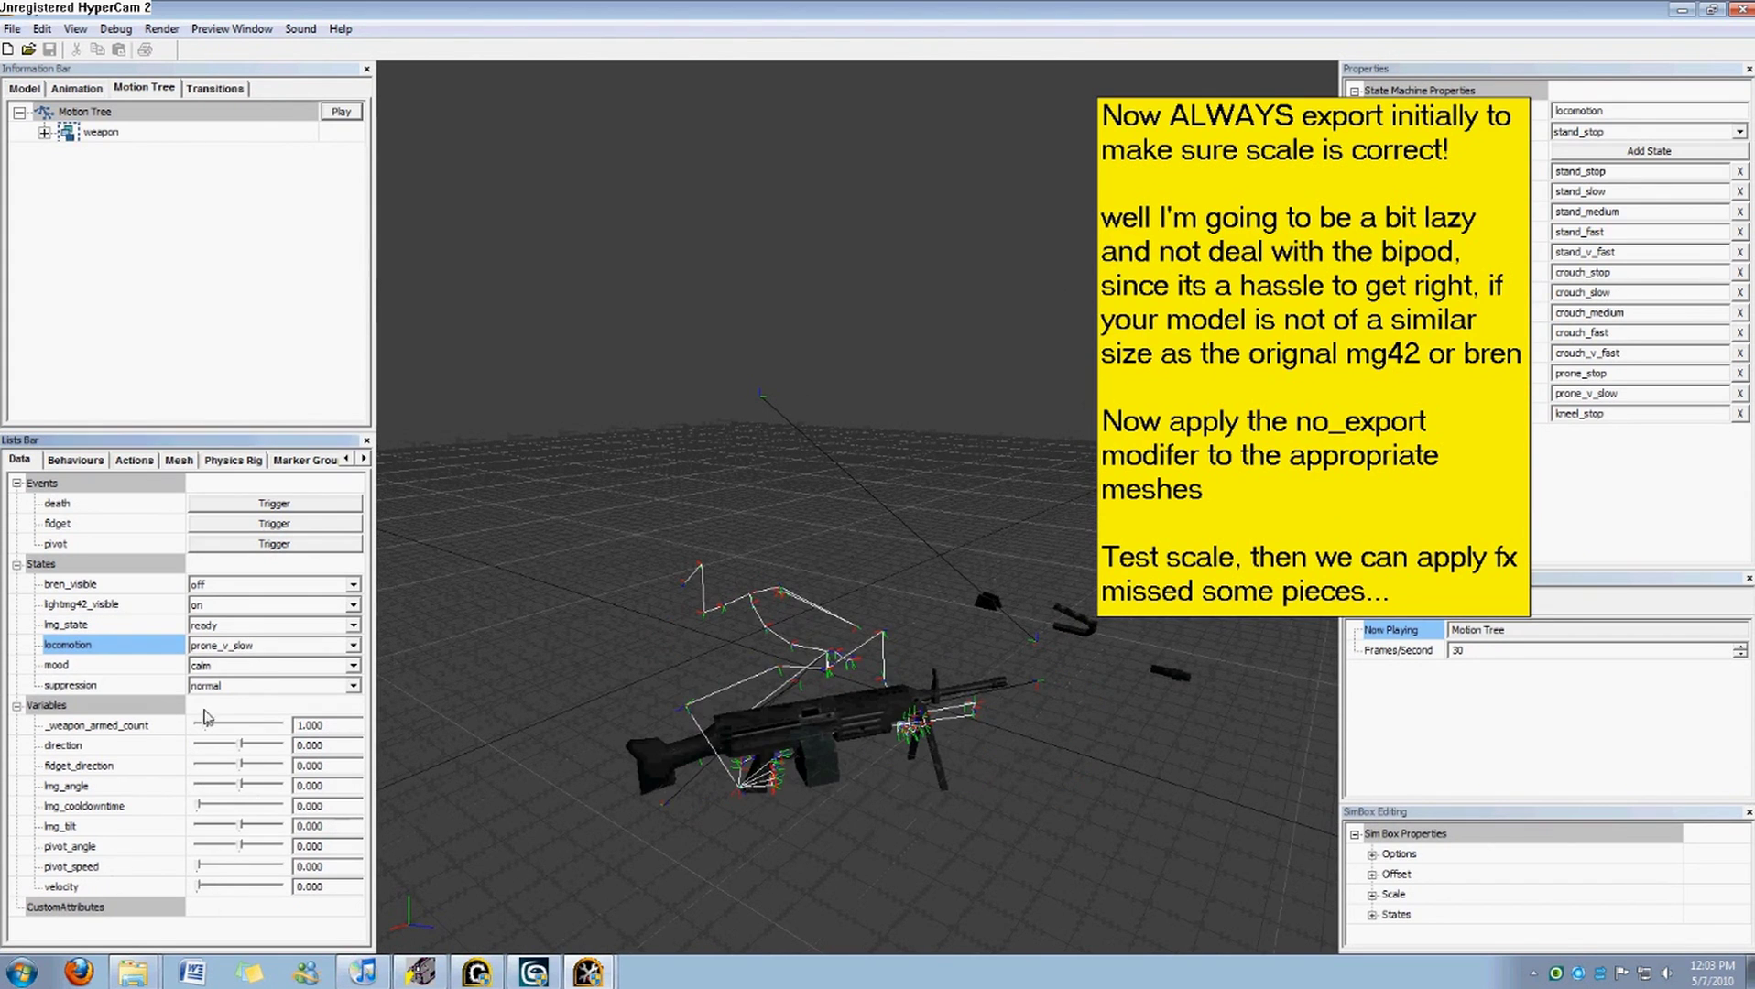
Preview standing fire with locomotion stand_stop, mood tense and lmg_state fire.
{"action": "left_click", "coordinate": [266, 645]}
{"action": "left_click", "coordinate": [241, 679]}
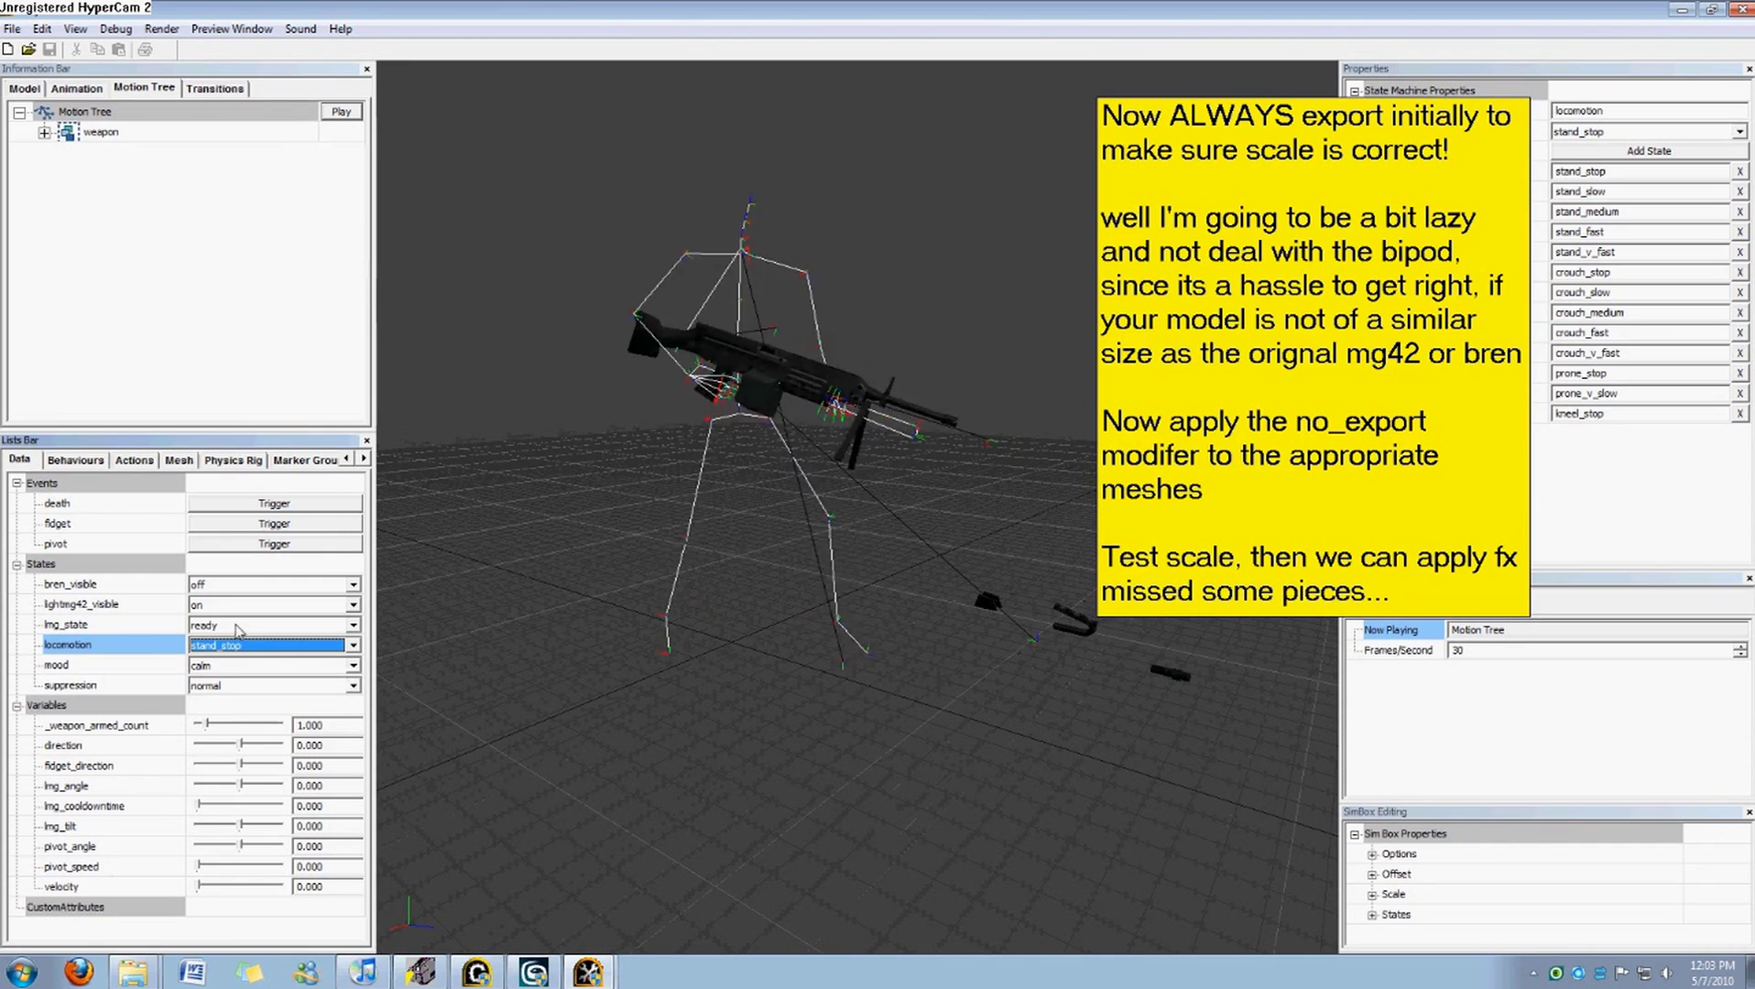
{"action": "left_click", "coordinate": [242, 666]}
{"action": "left_click", "coordinate": [247, 689]}
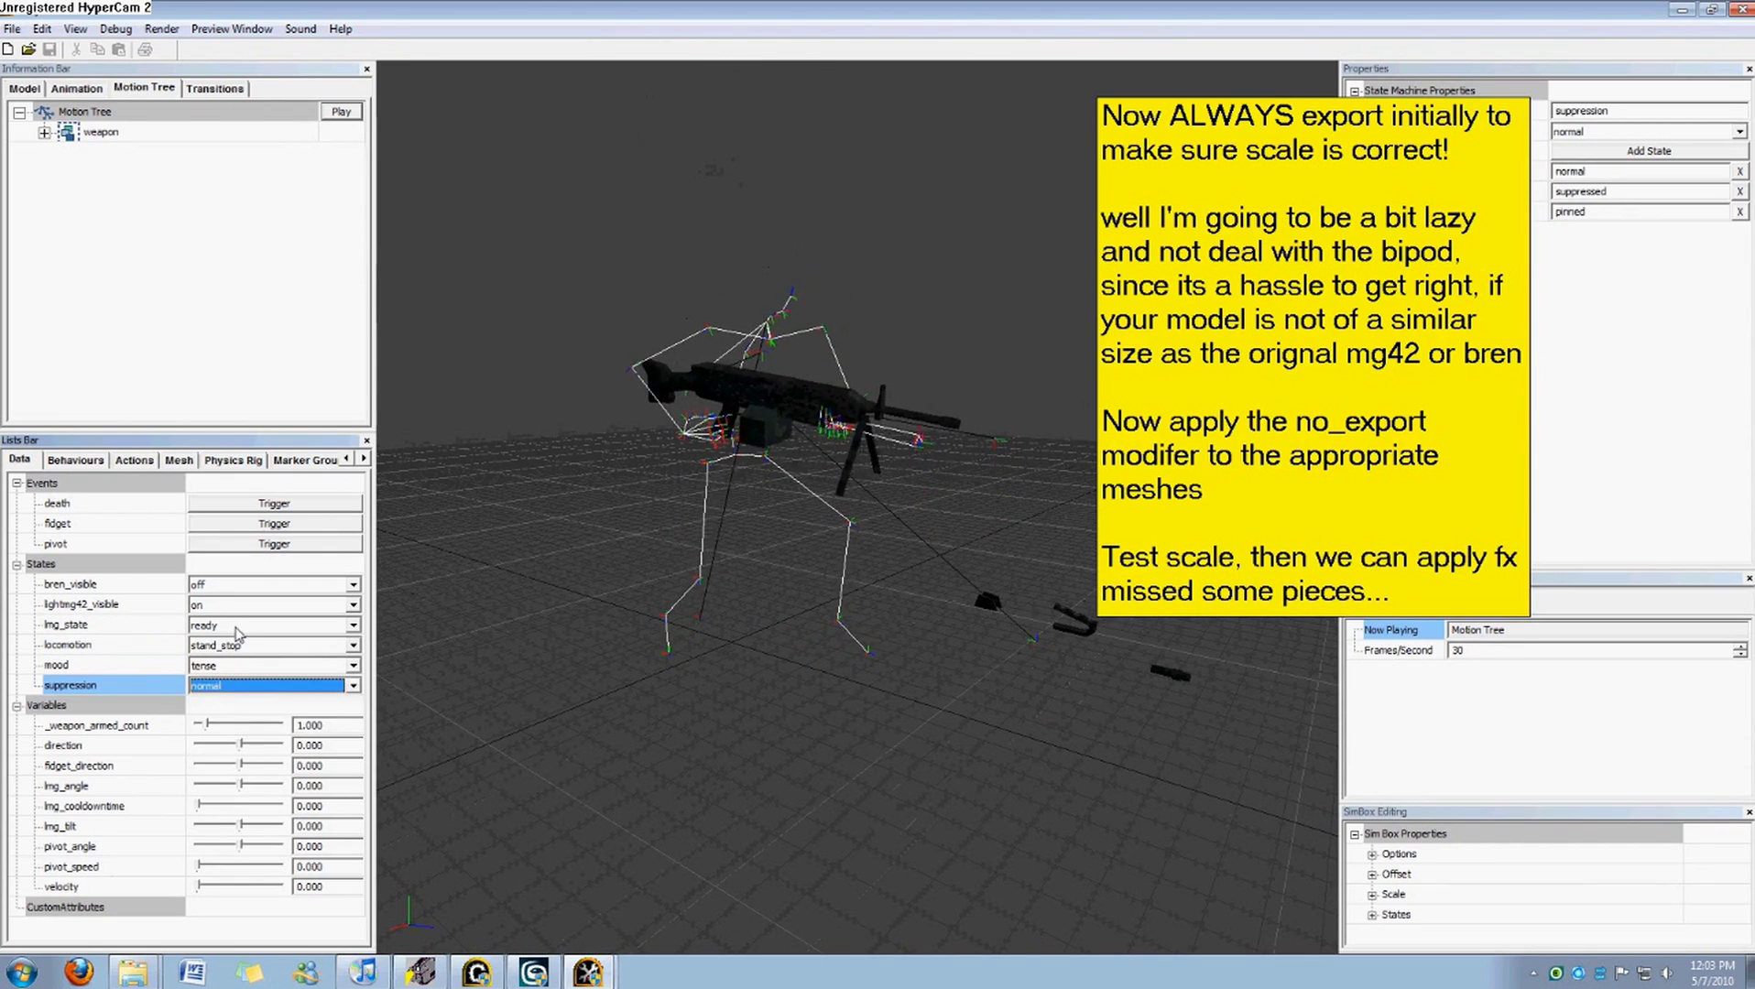
{"action": "left_click", "coordinate": [231, 625]}
{"action": "left_click", "coordinate": [210, 688]}
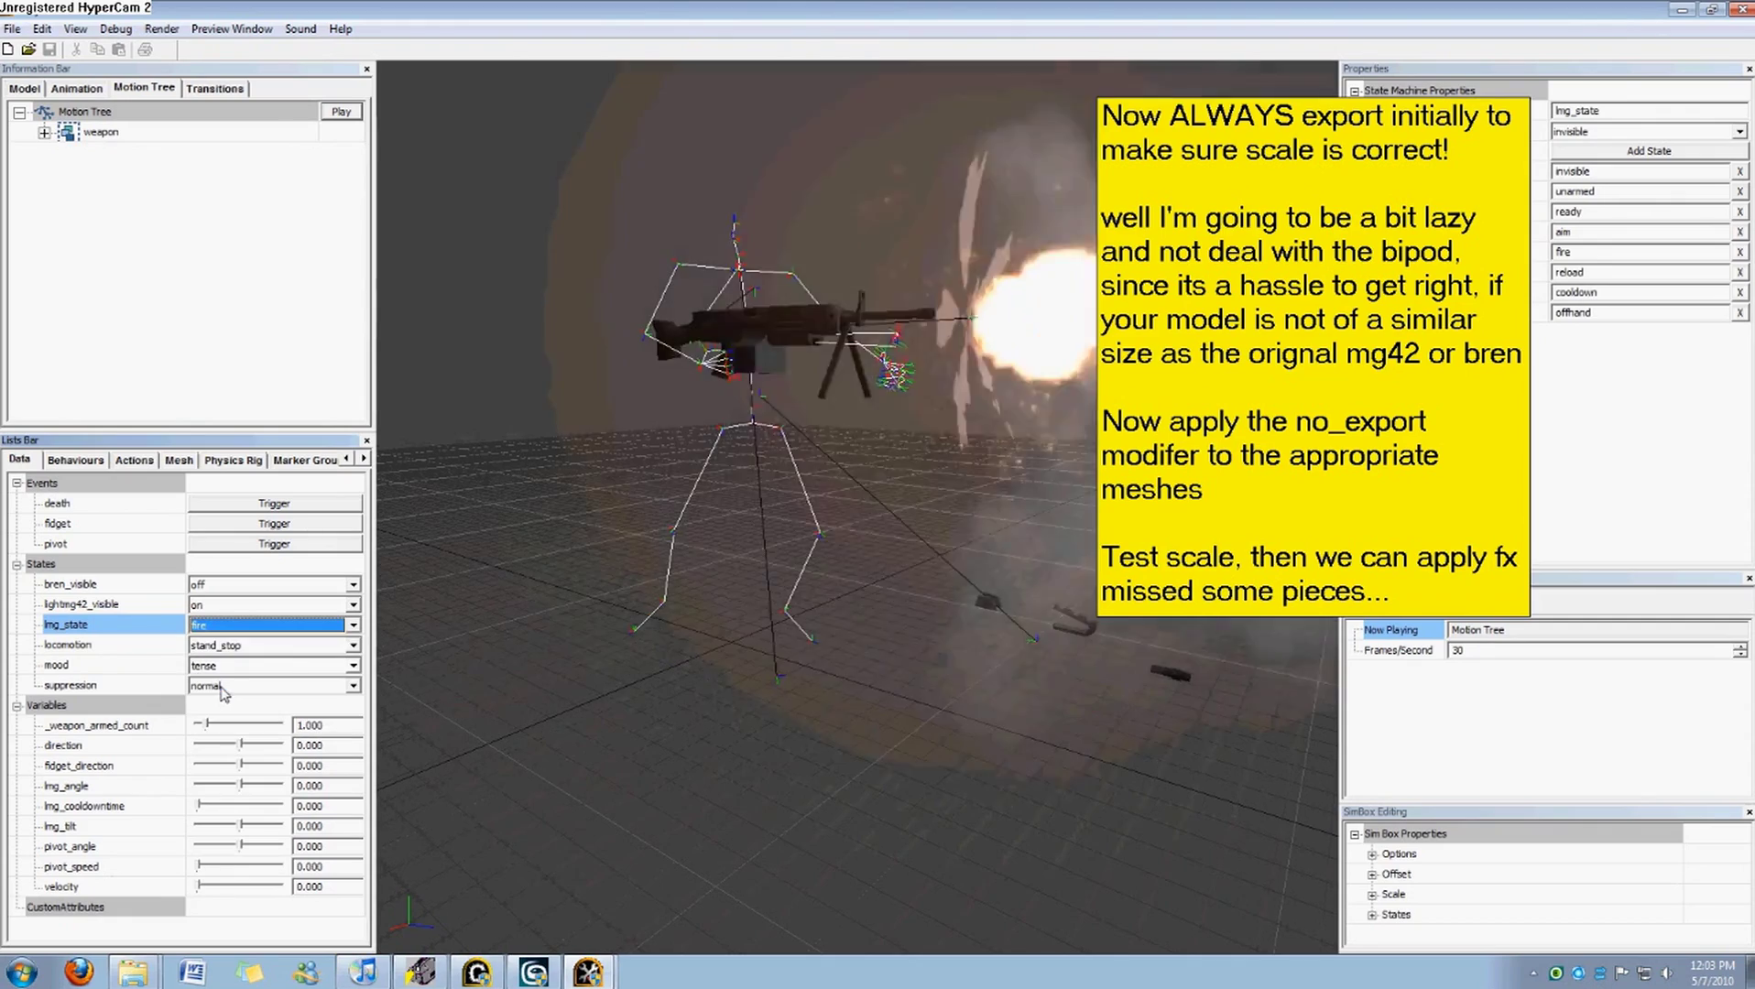
{"action": "mouse_move", "coordinate": [910, 479]}
{"action": "left_mouse_down"}
{"action": "mouse_move", "coordinate": [980, 568]}
{"action": "mouse_move", "coordinate": [916, 523]}
{"action": "mouse_move", "coordinate": [962, 541]}
{"action": "mouse_move", "coordinate": [907, 403]}
{"action": "mouse_move", "coordinate": [879, 440]}
{"action": "mouse_move", "coordinate": [902, 467]}
{"action": "mouse_move", "coordinate": [907, 449]}
{"action": "left_mouse_up"}
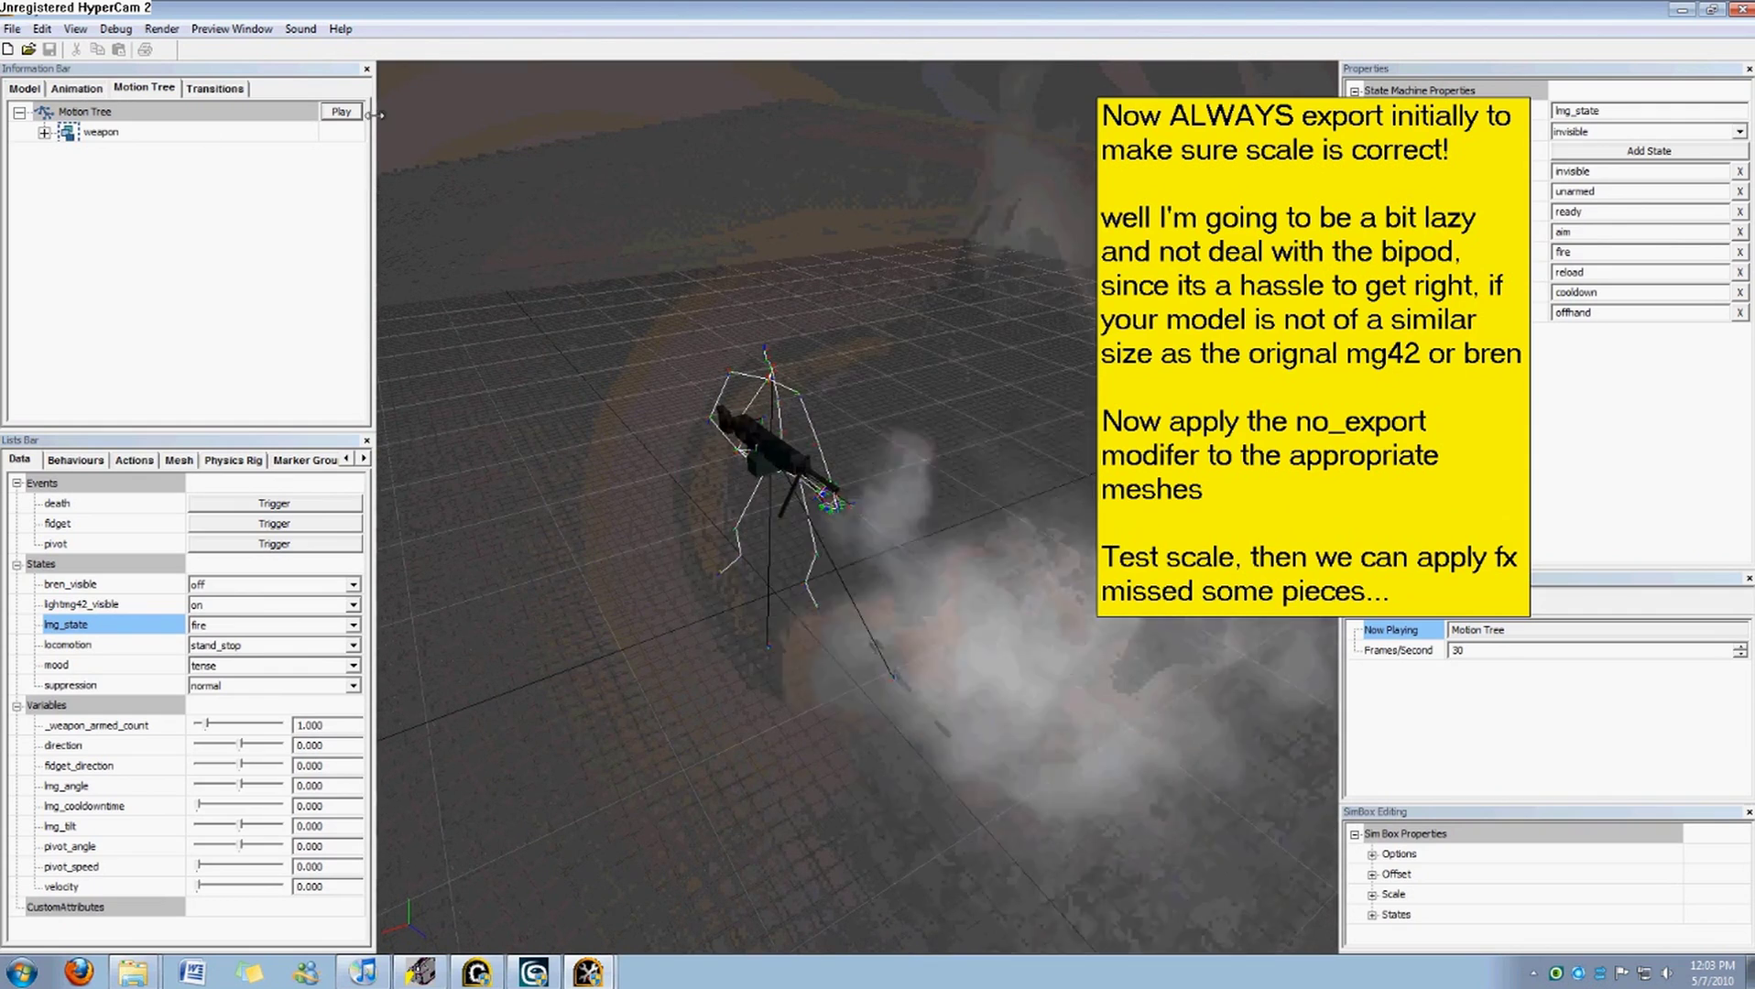
Replay the motion tree, open the mg42_light_mesh selector, dismiss the warnings and move the sticky note off its properties.
{"action": "left_click", "coordinate": [341, 113]}
{"action": "left_click", "coordinate": [179, 461]}
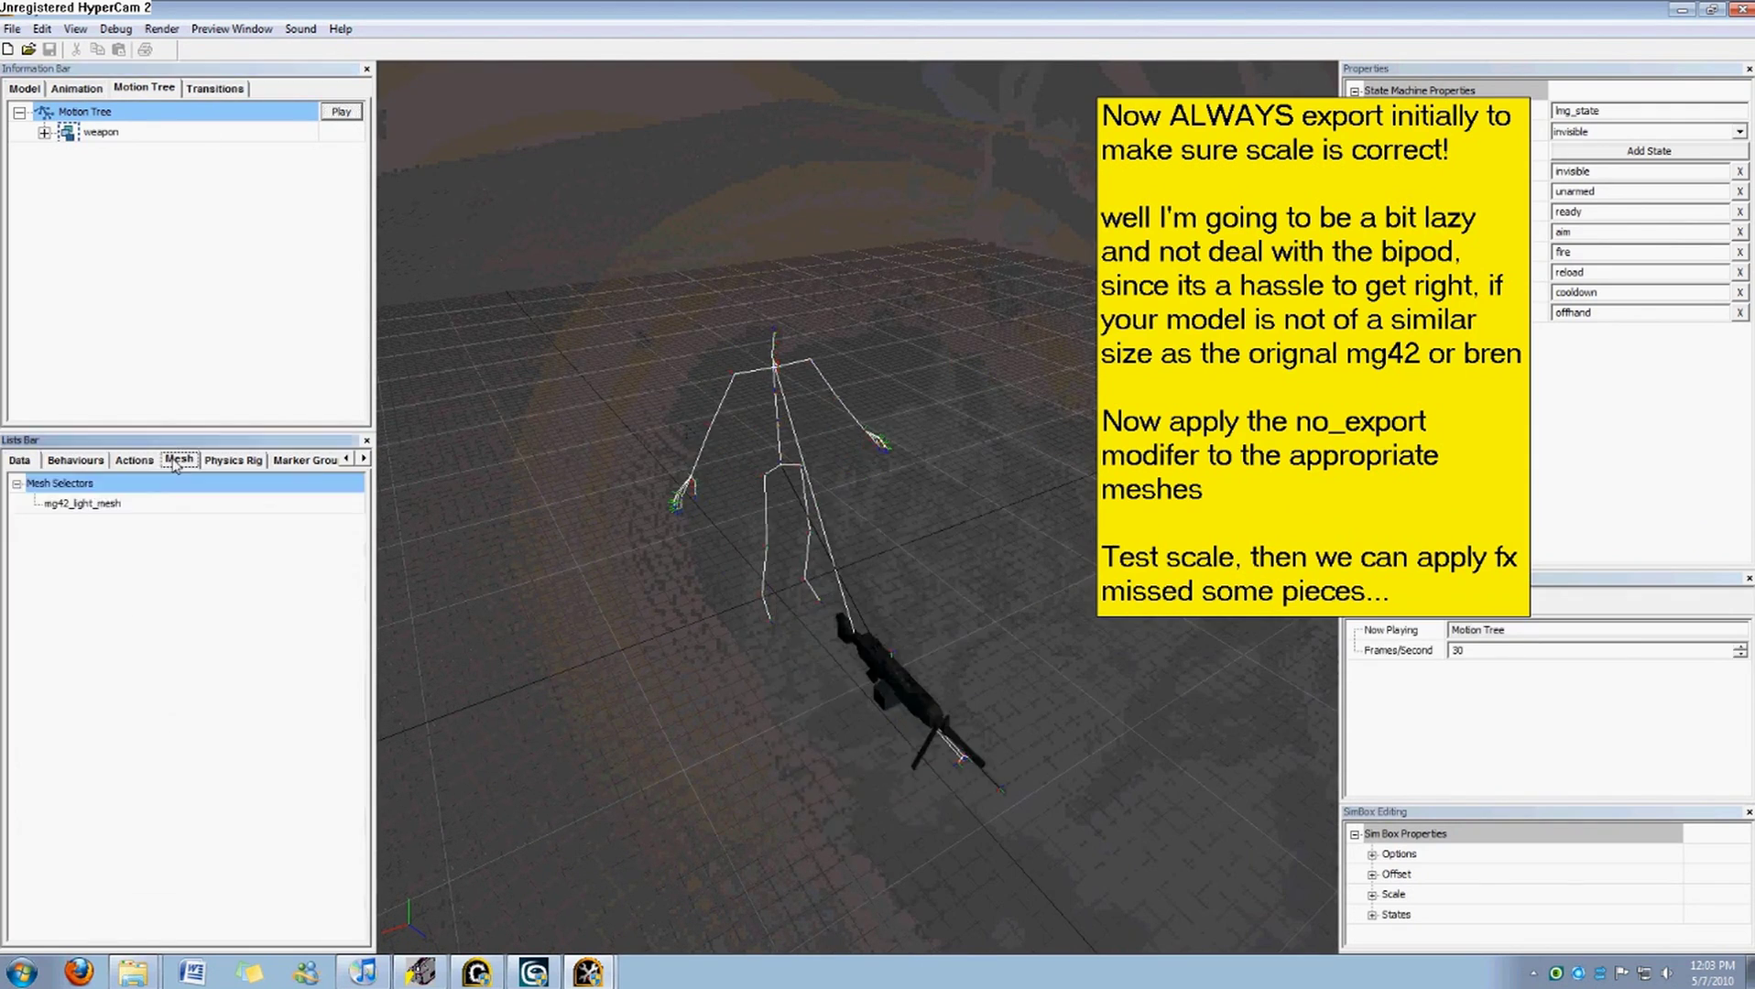
{"action": "left_click", "coordinate": [127, 503]}
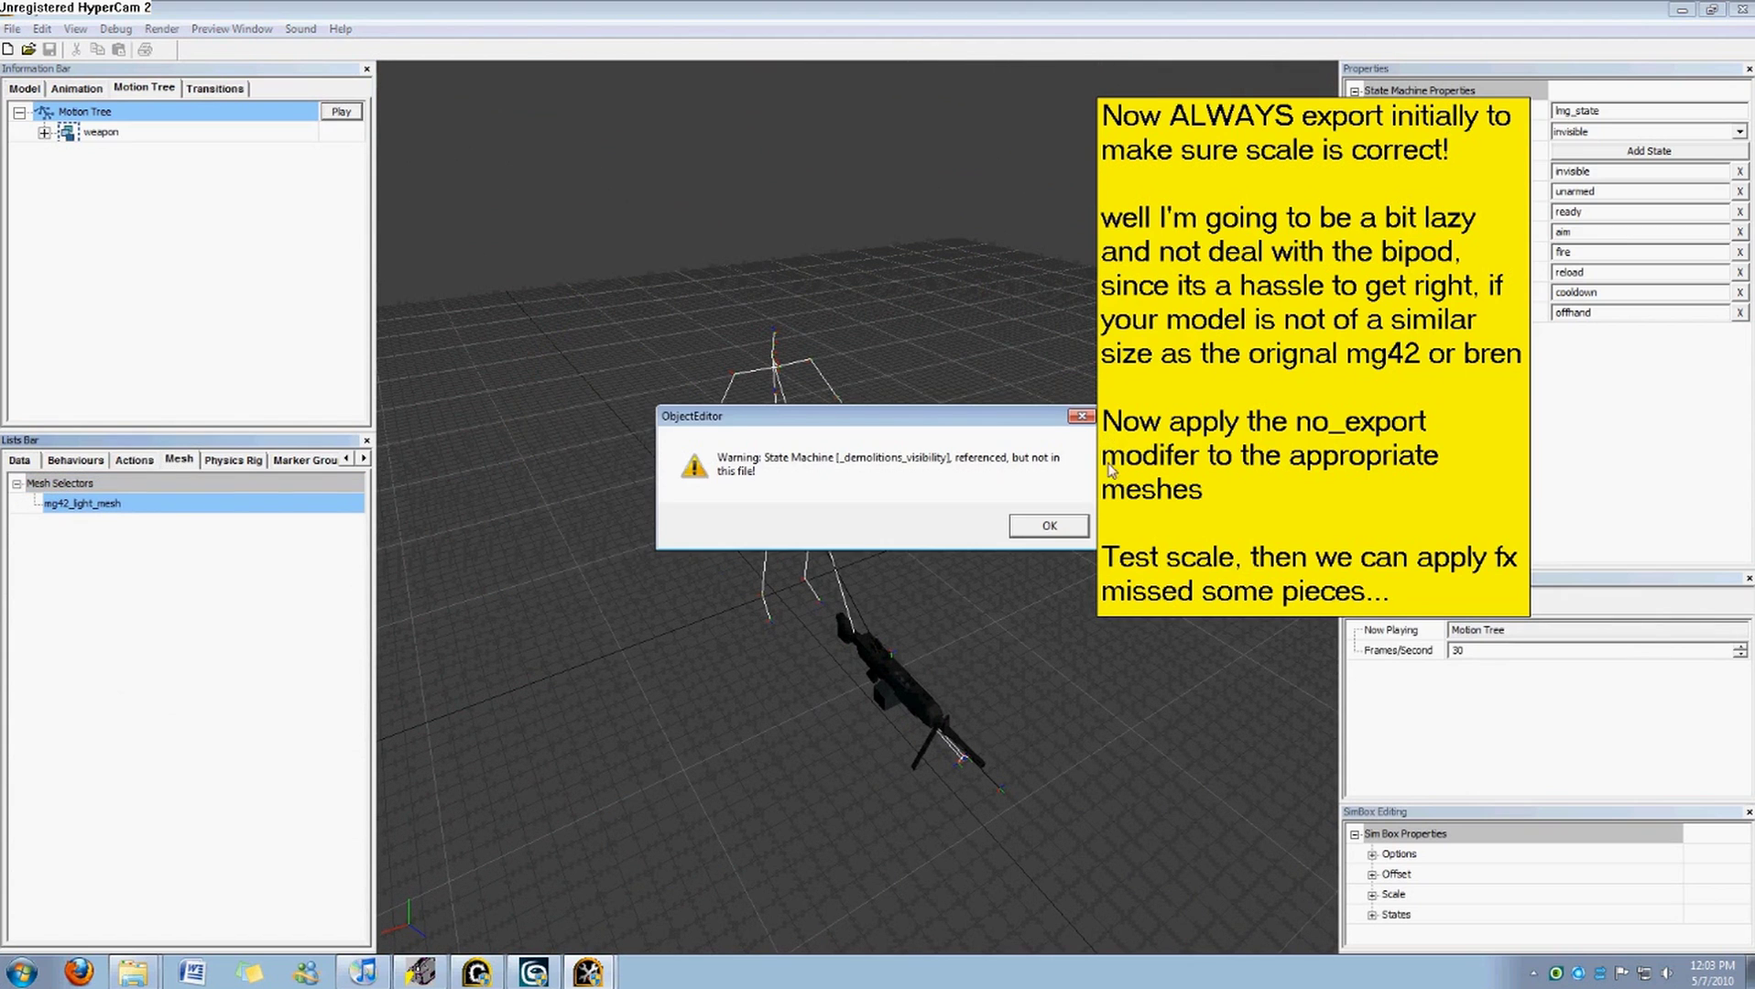
{"action": "left_click", "coordinate": [1081, 525]}
{"action": "left_click", "coordinate": [1060, 530]}
{"action": "left_click_drag", "start_coordinate": [1367, 130], "coordinate": [842, 130]}
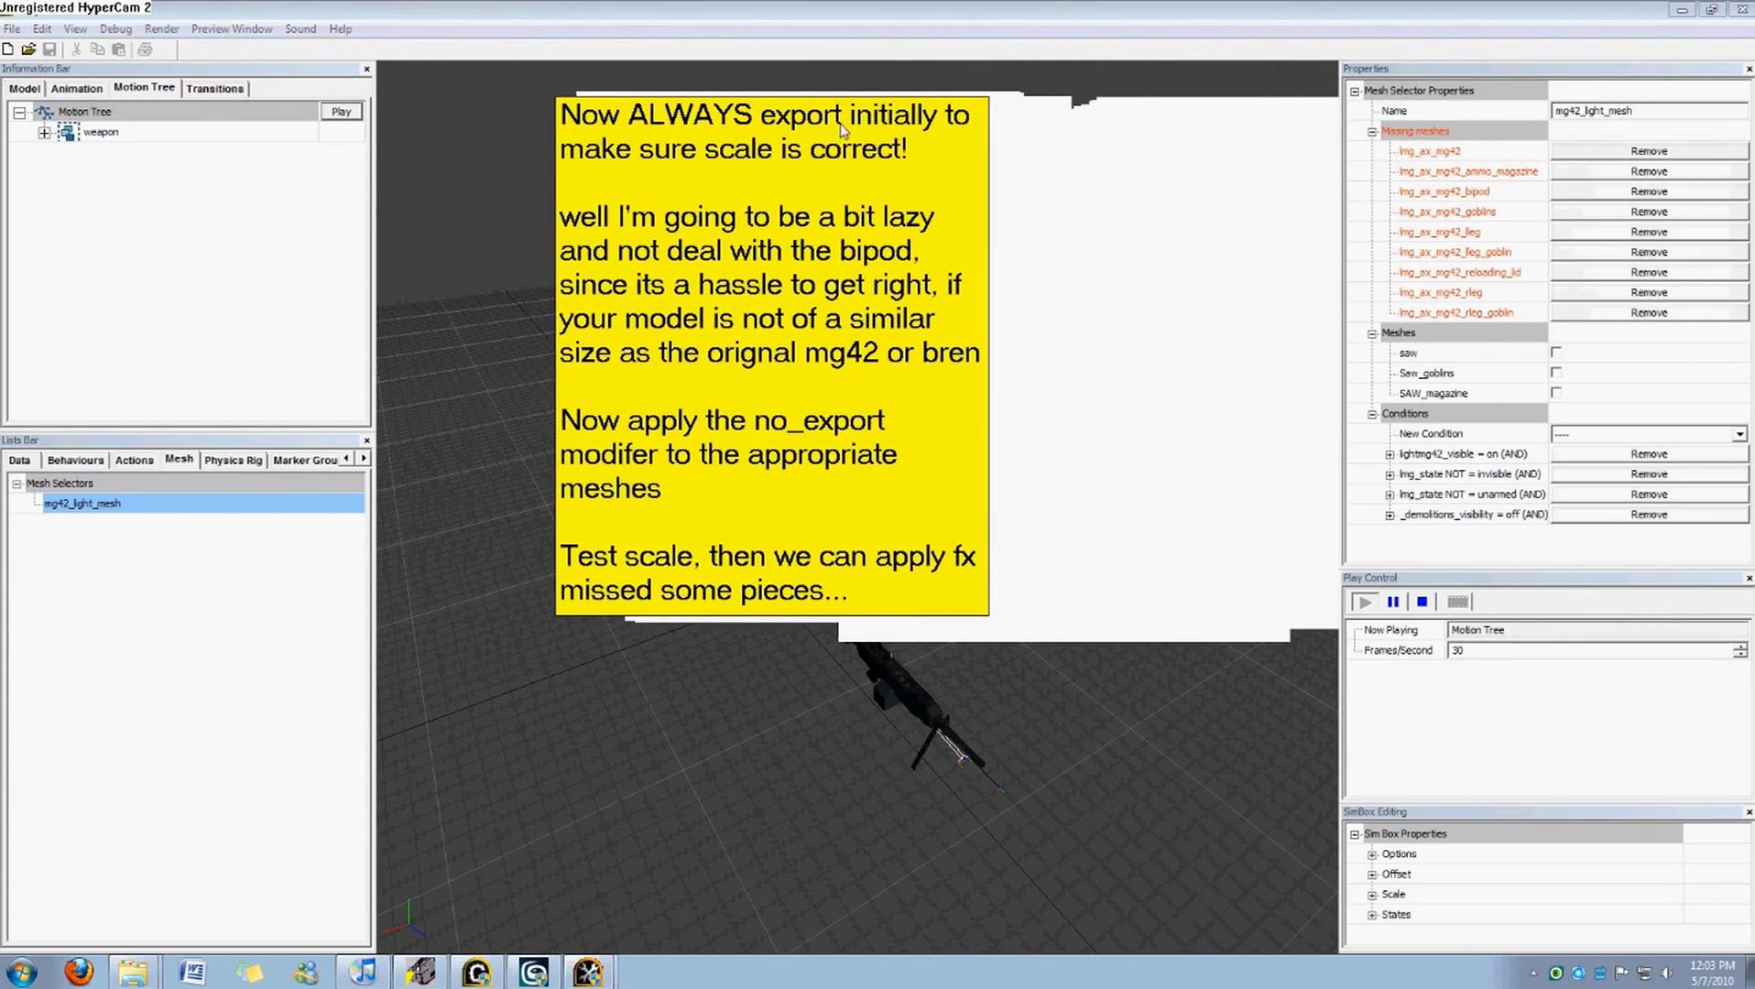
Include the saw, Saw_goblins and SAW_magazine meshes in the mg42_light_mesh selector.
{"action": "left_click", "coordinate": [1556, 352]}
{"action": "left_click", "coordinate": [1555, 372]}
{"action": "left_click", "coordinate": [1555, 393]}
Remove every missing lmg_ax_mg42 mesh from the mg42_light_mesh selector, dismissing the state machine warnings and moving the sticky note off them.
{"action": "left_click", "coordinate": [1661, 154]}
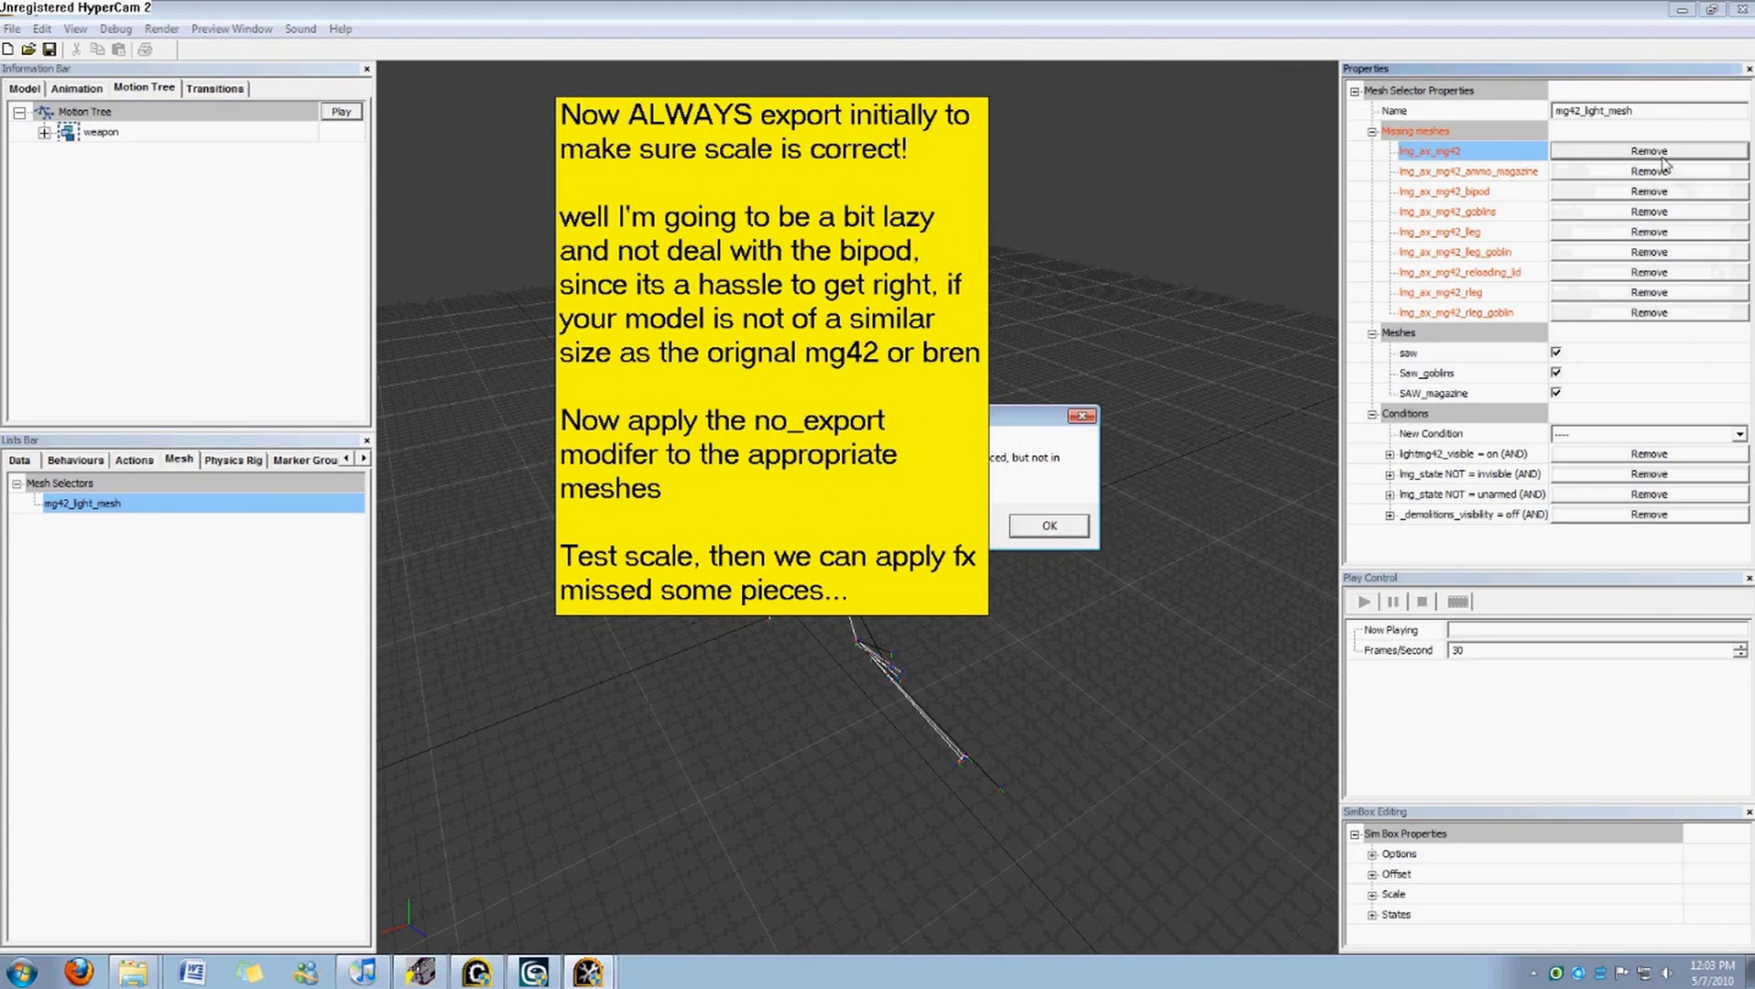
{"action": "left_click", "coordinate": [1048, 525]}
{"action": "left_click", "coordinate": [1036, 533]}
{"action": "left_click", "coordinate": [1667, 146]}
{"action": "key", "text": "Return"}
{"action": "left_click", "coordinate": [1658, 151]}
{"action": "key", "text": "Return"}
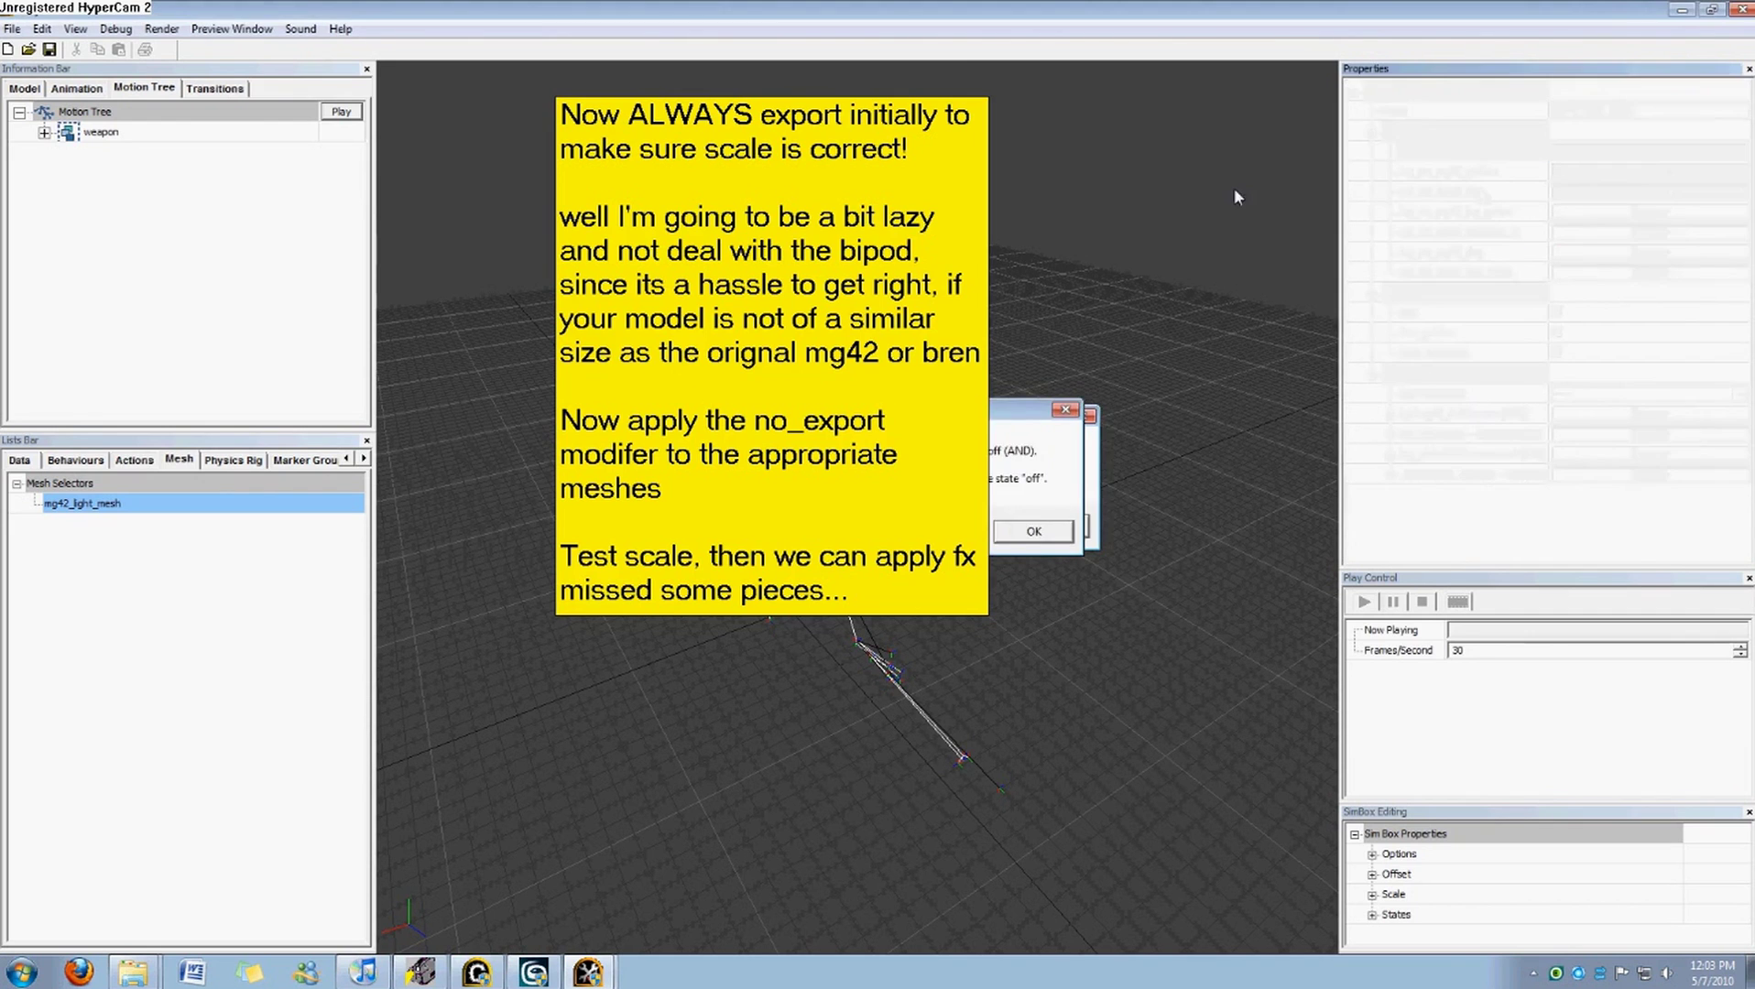
{"action": "left_click", "coordinate": [894, 167]}
{"action": "left_click_drag", "start_coordinate": [894, 166], "coordinate": [505, 240]}
{"action": "left_click", "coordinate": [1639, 154]}
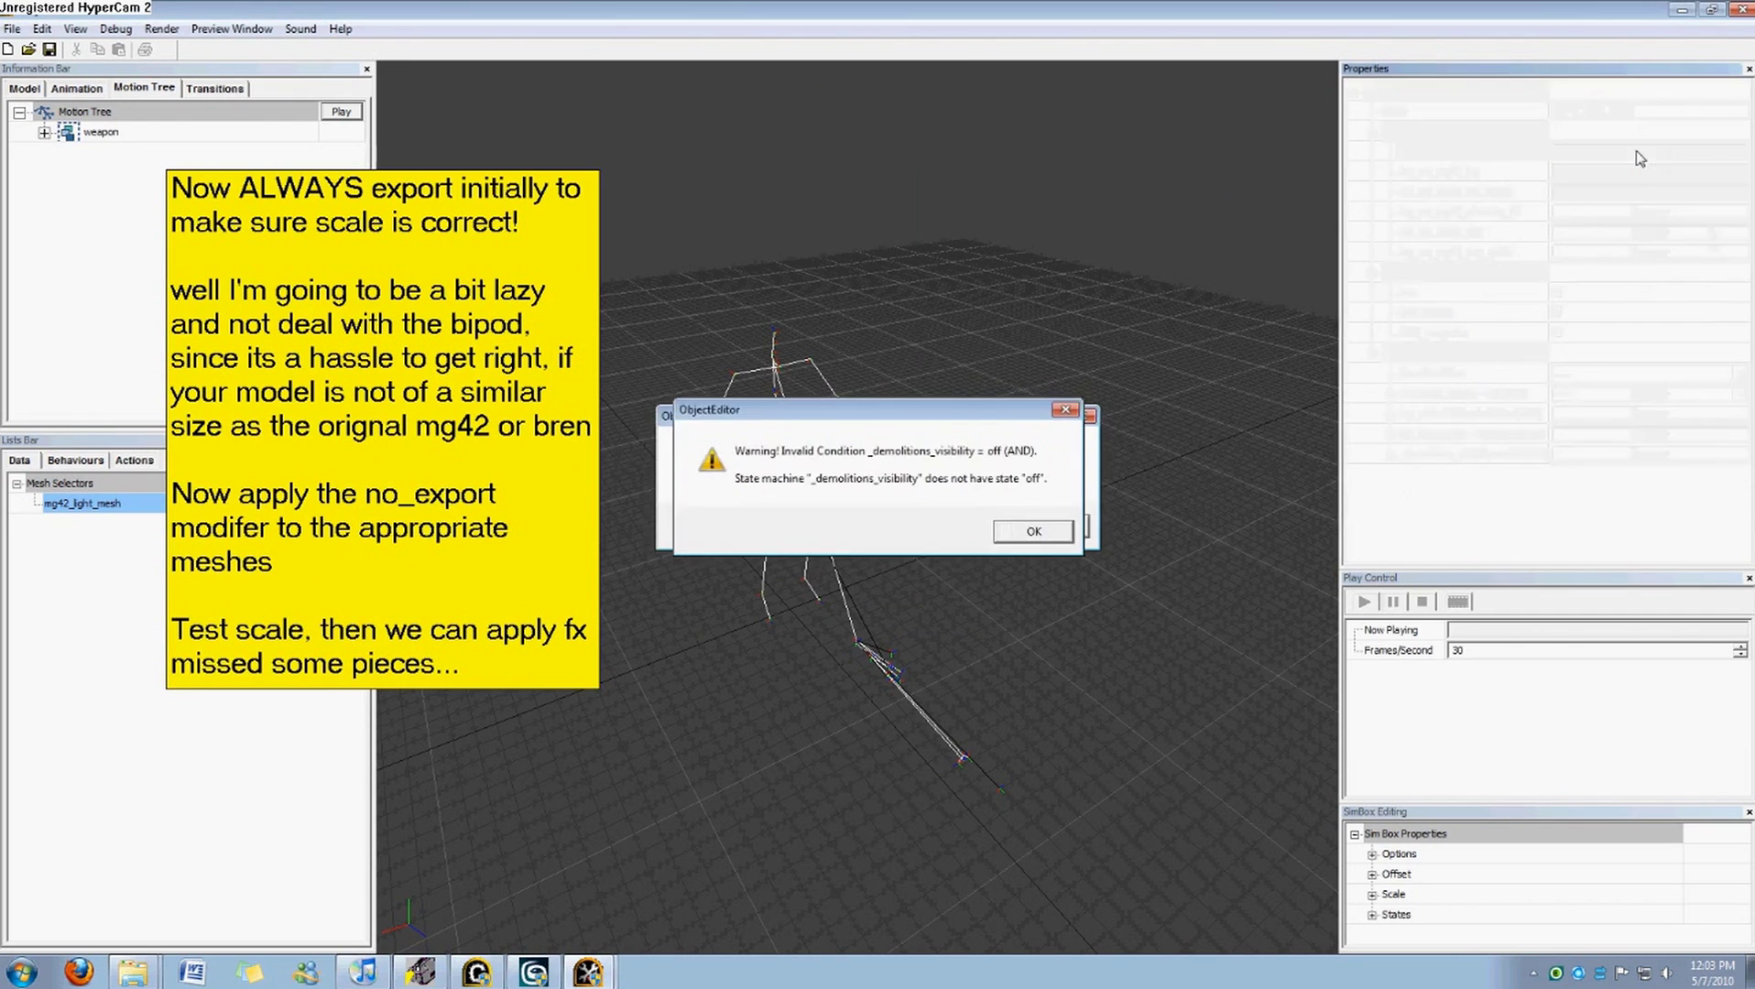
{"action": "key", "text": "Return"}
{"action": "left_click", "coordinate": [1639, 162]}
{"action": "key", "text": "Return"}
{"action": "left_click", "coordinate": [1639, 167]}
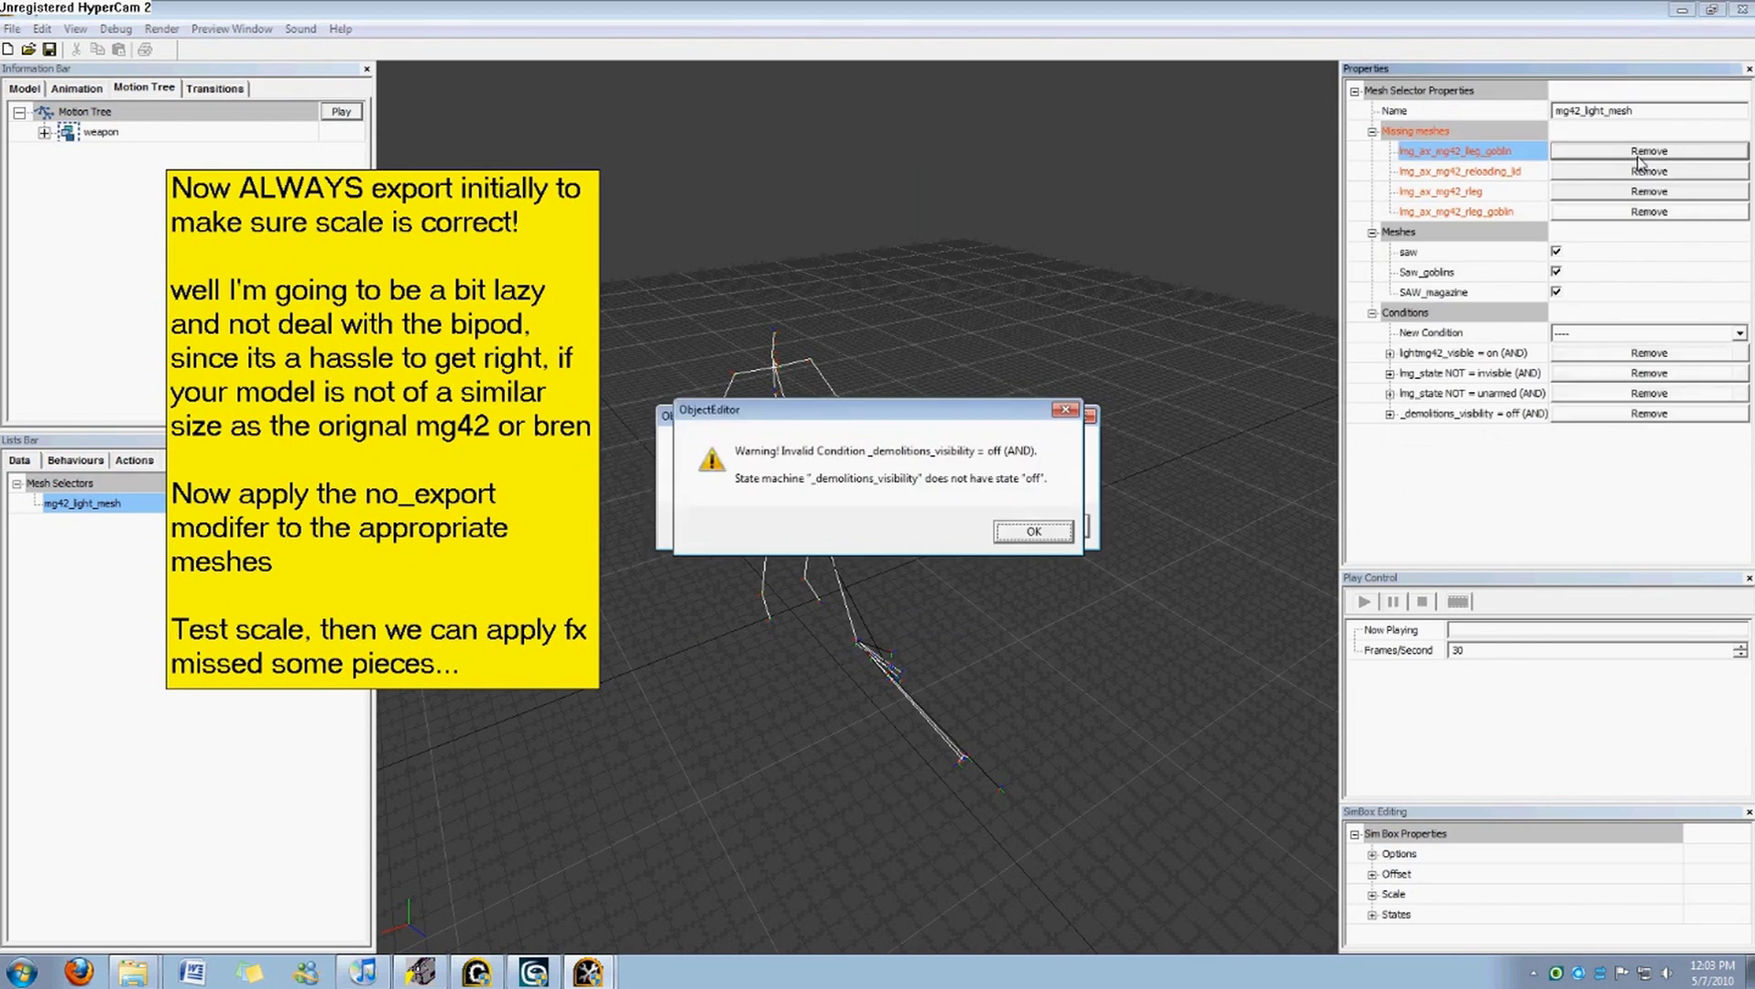
{"action": "key", "text": "Return"}
{"action": "left_click", "coordinate": [1639, 169]}
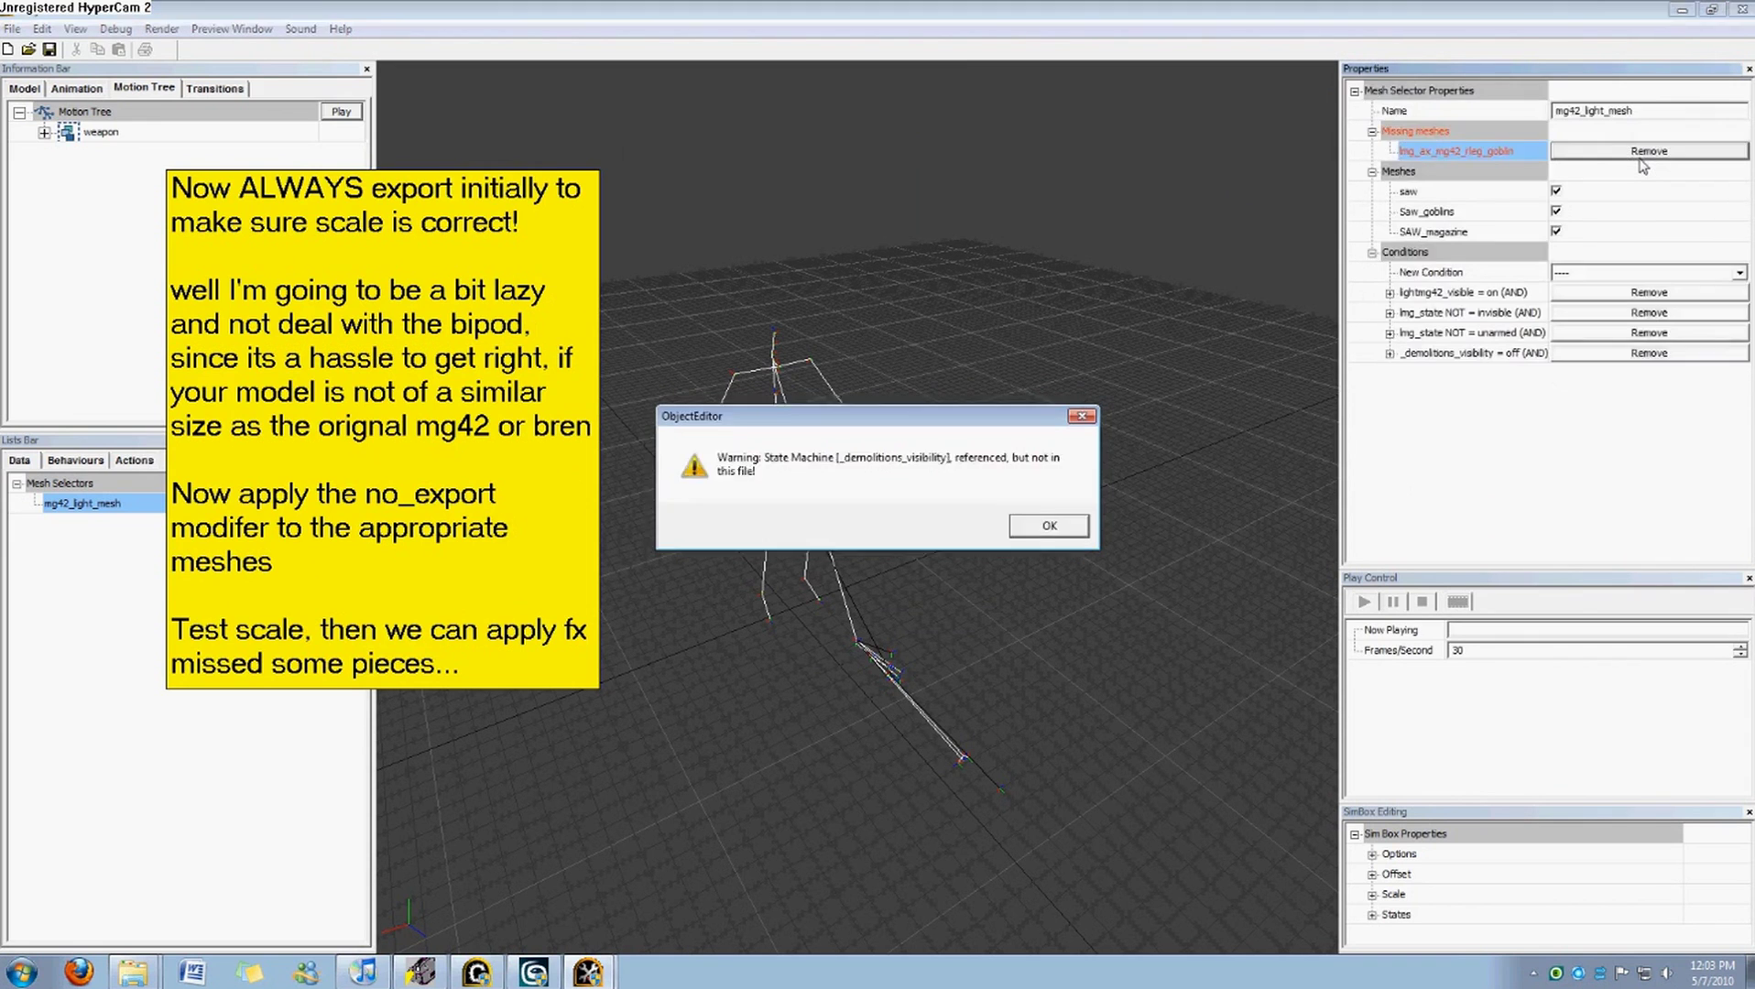
{"action": "key", "text": "Return"}
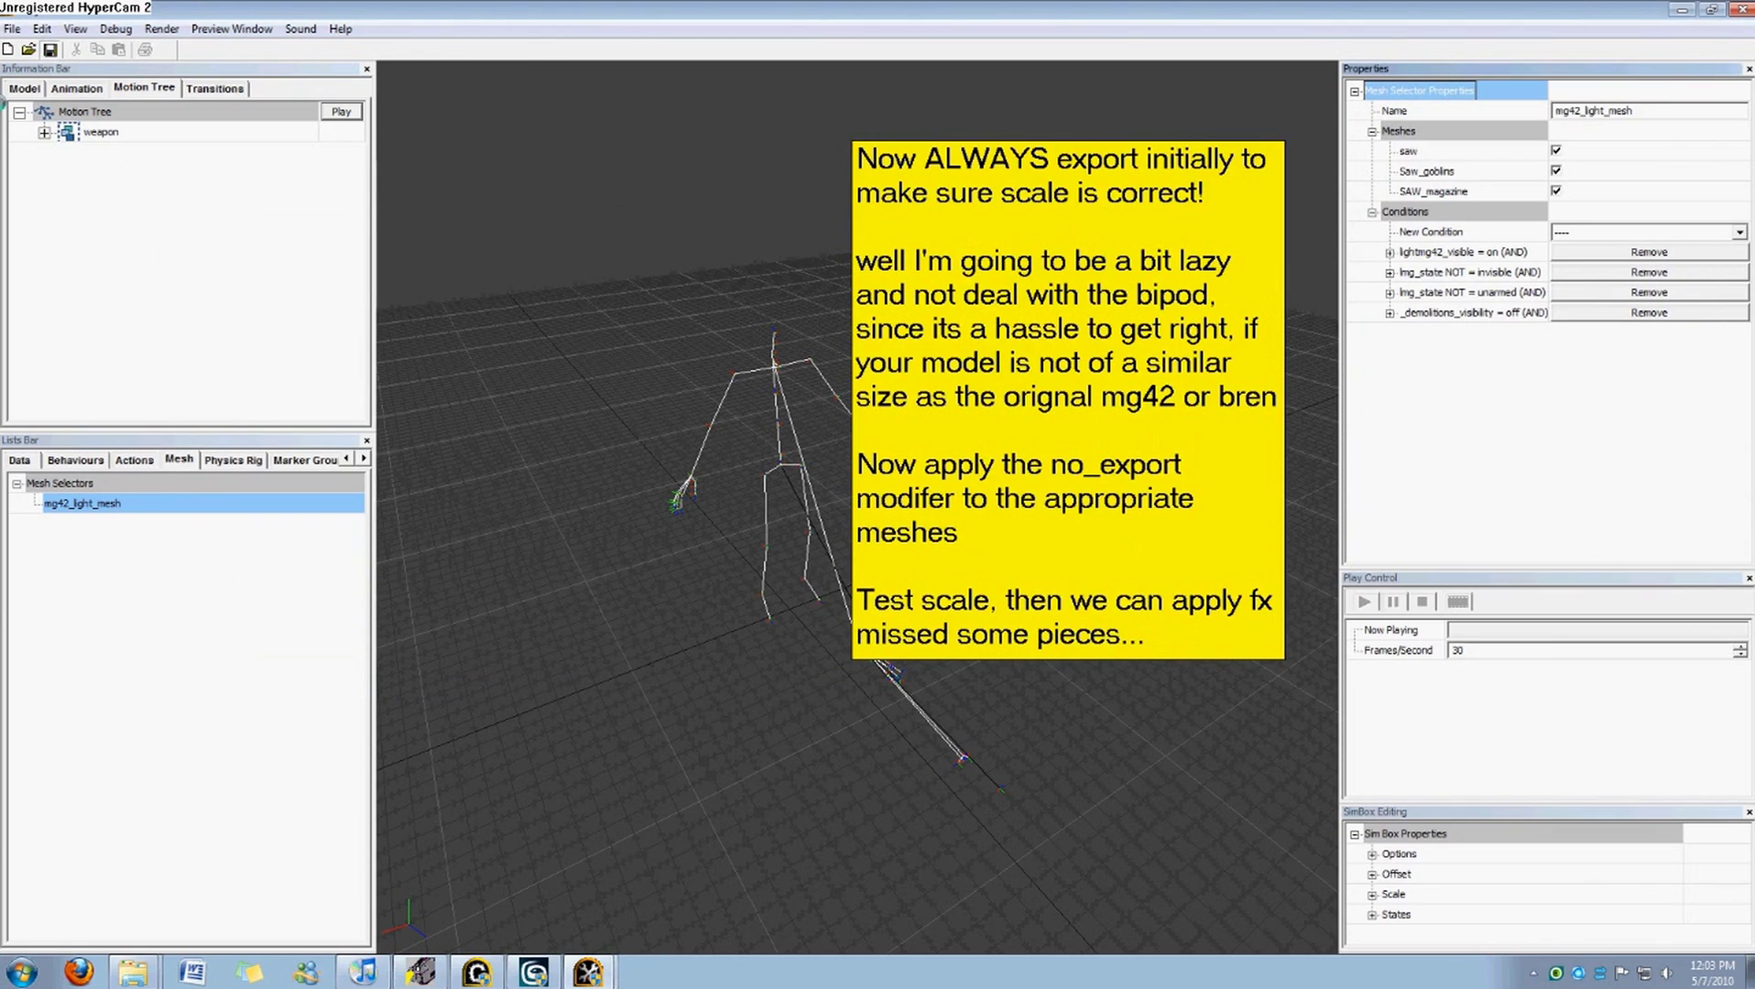
Switch to 3ds Max and move the sticky note and the BIA Model Export window clear of the SAW model.
{"action": "left_click", "coordinate": [1682, 9]}
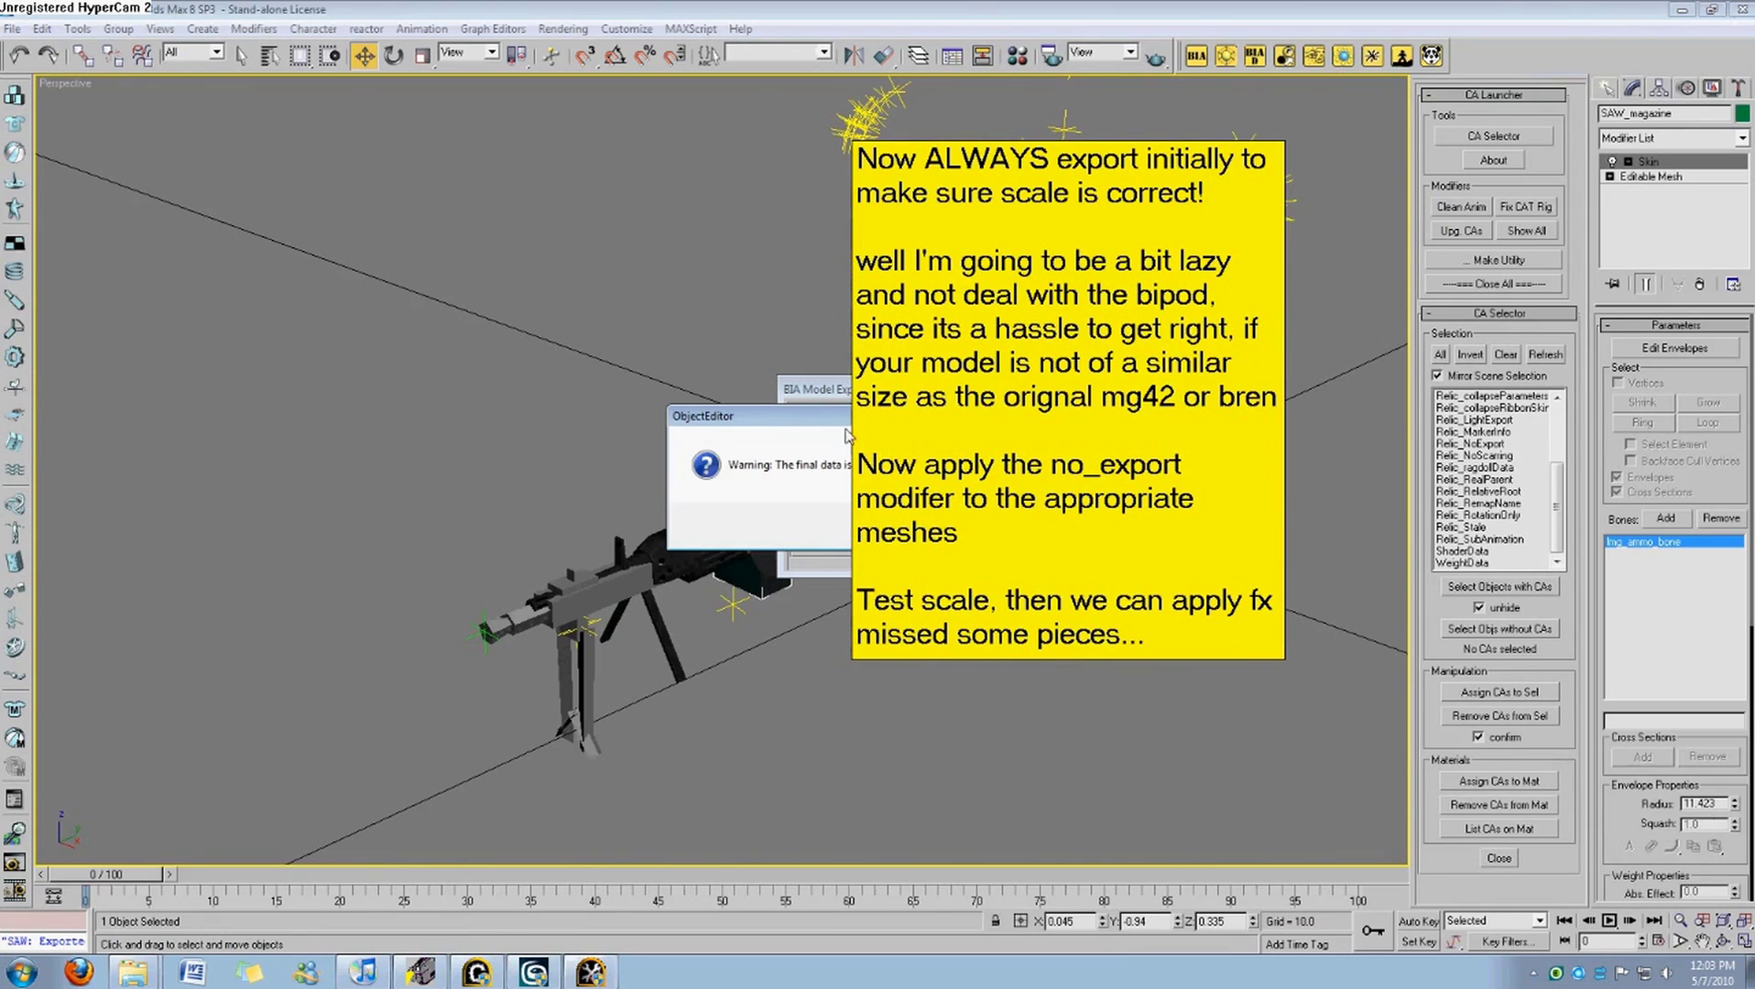
{"action": "left_click", "coordinate": [527, 521]}
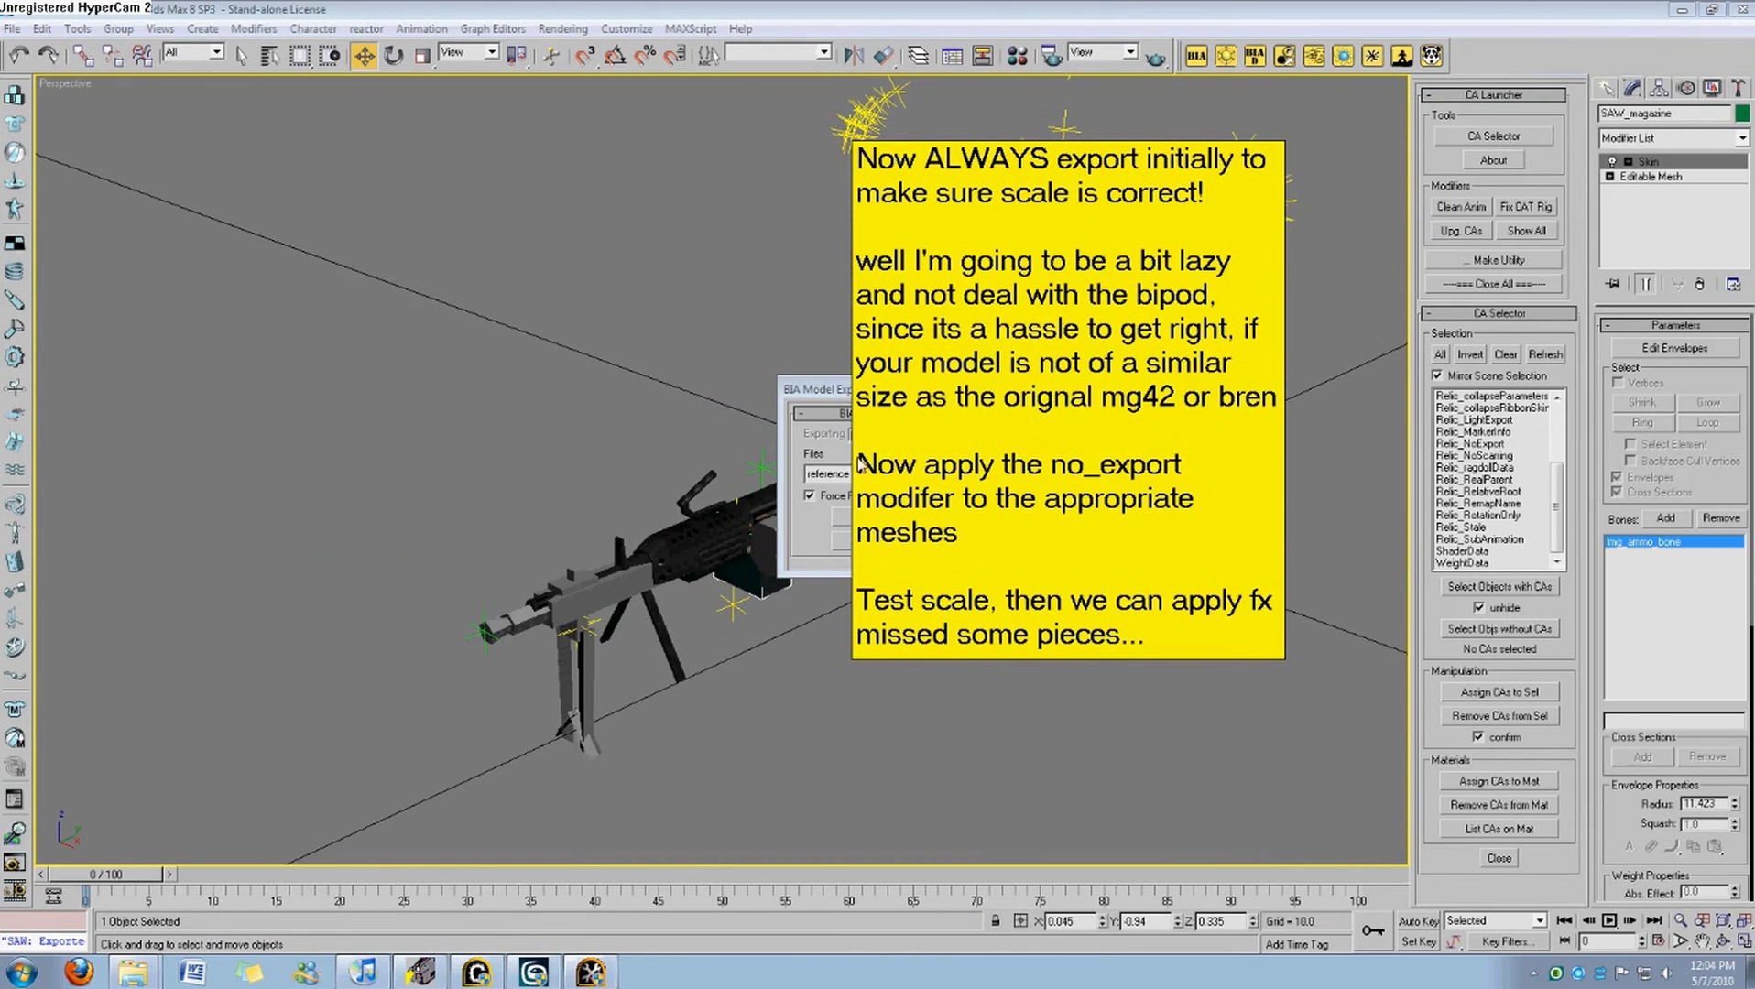
{"action": "left_click", "coordinate": [775, 379]}
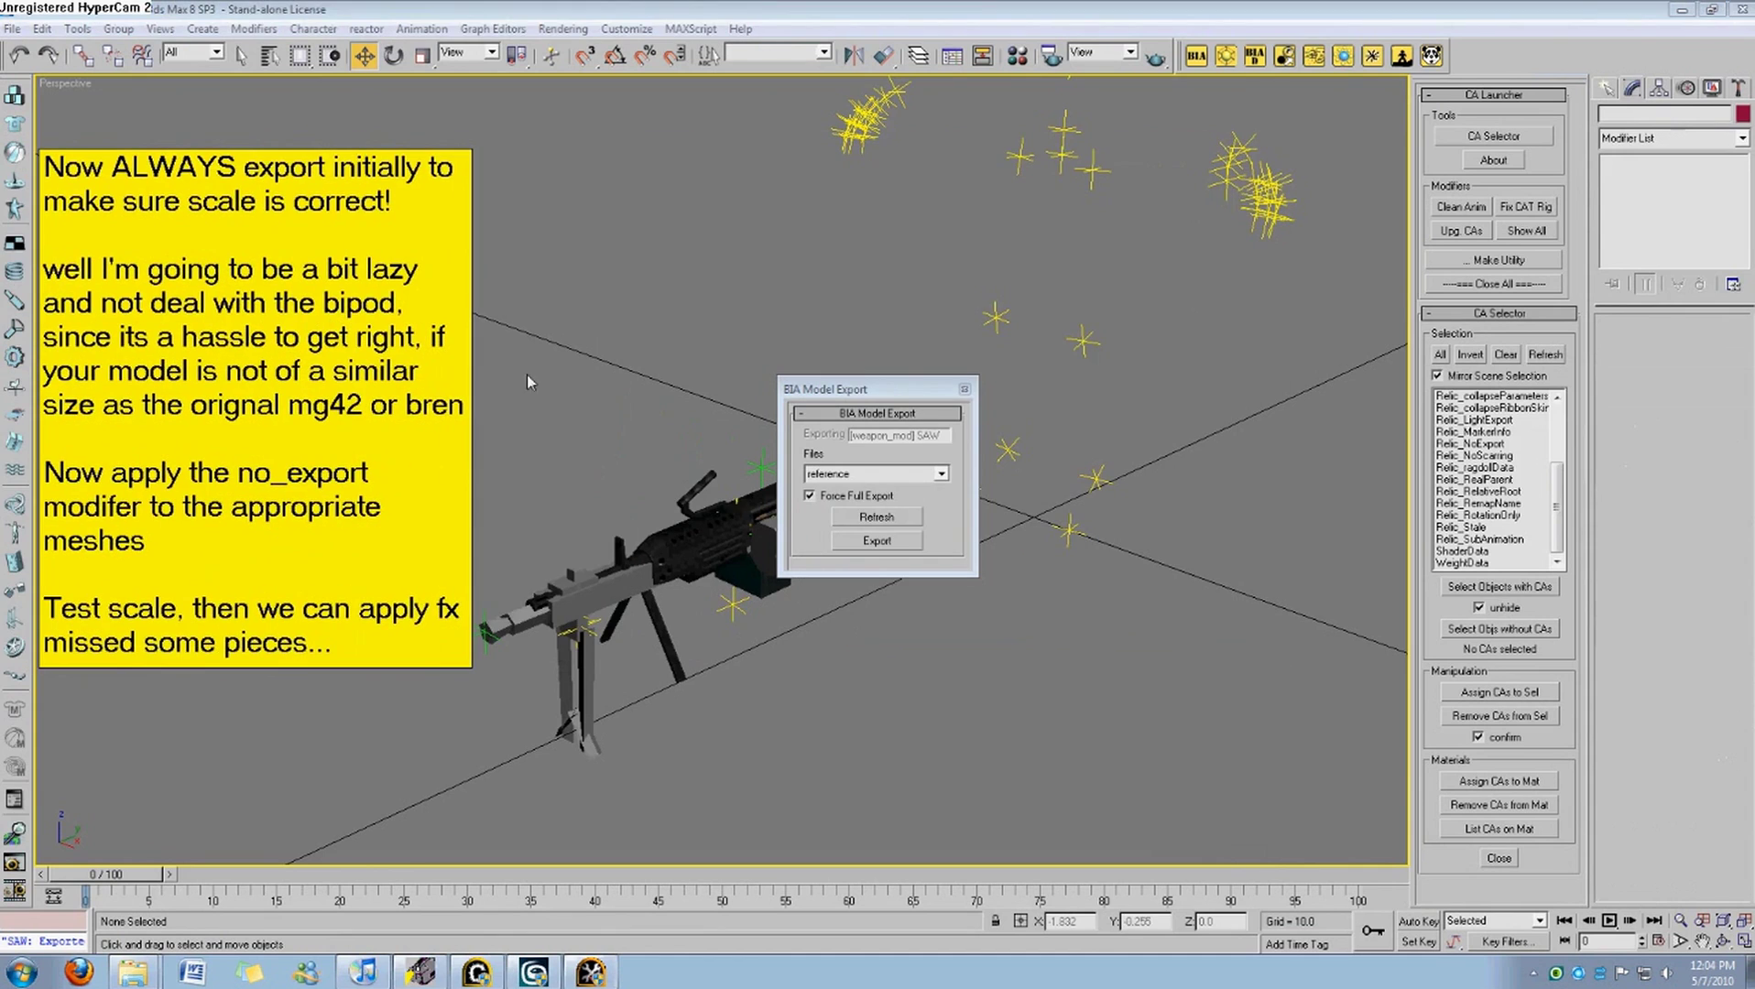
{"action": "left_click", "coordinate": [629, 542]}
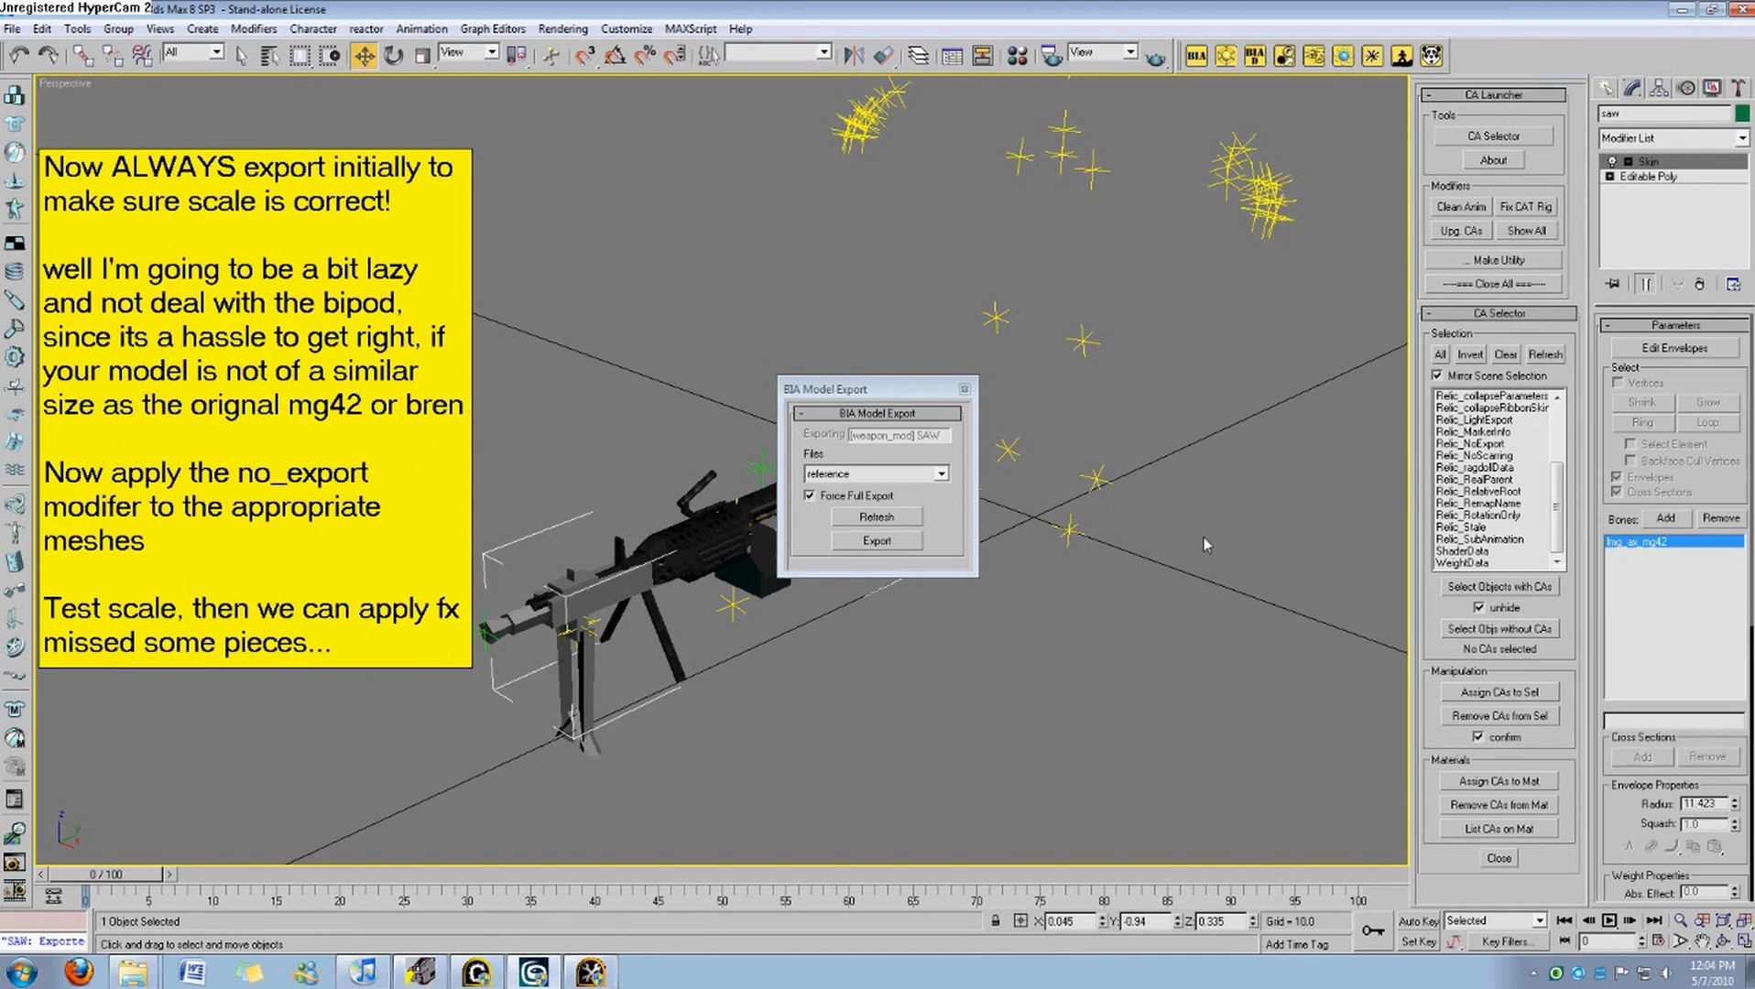
{"action": "left_click_drag", "start_coordinate": [866, 390], "coordinate": [1136, 264]}
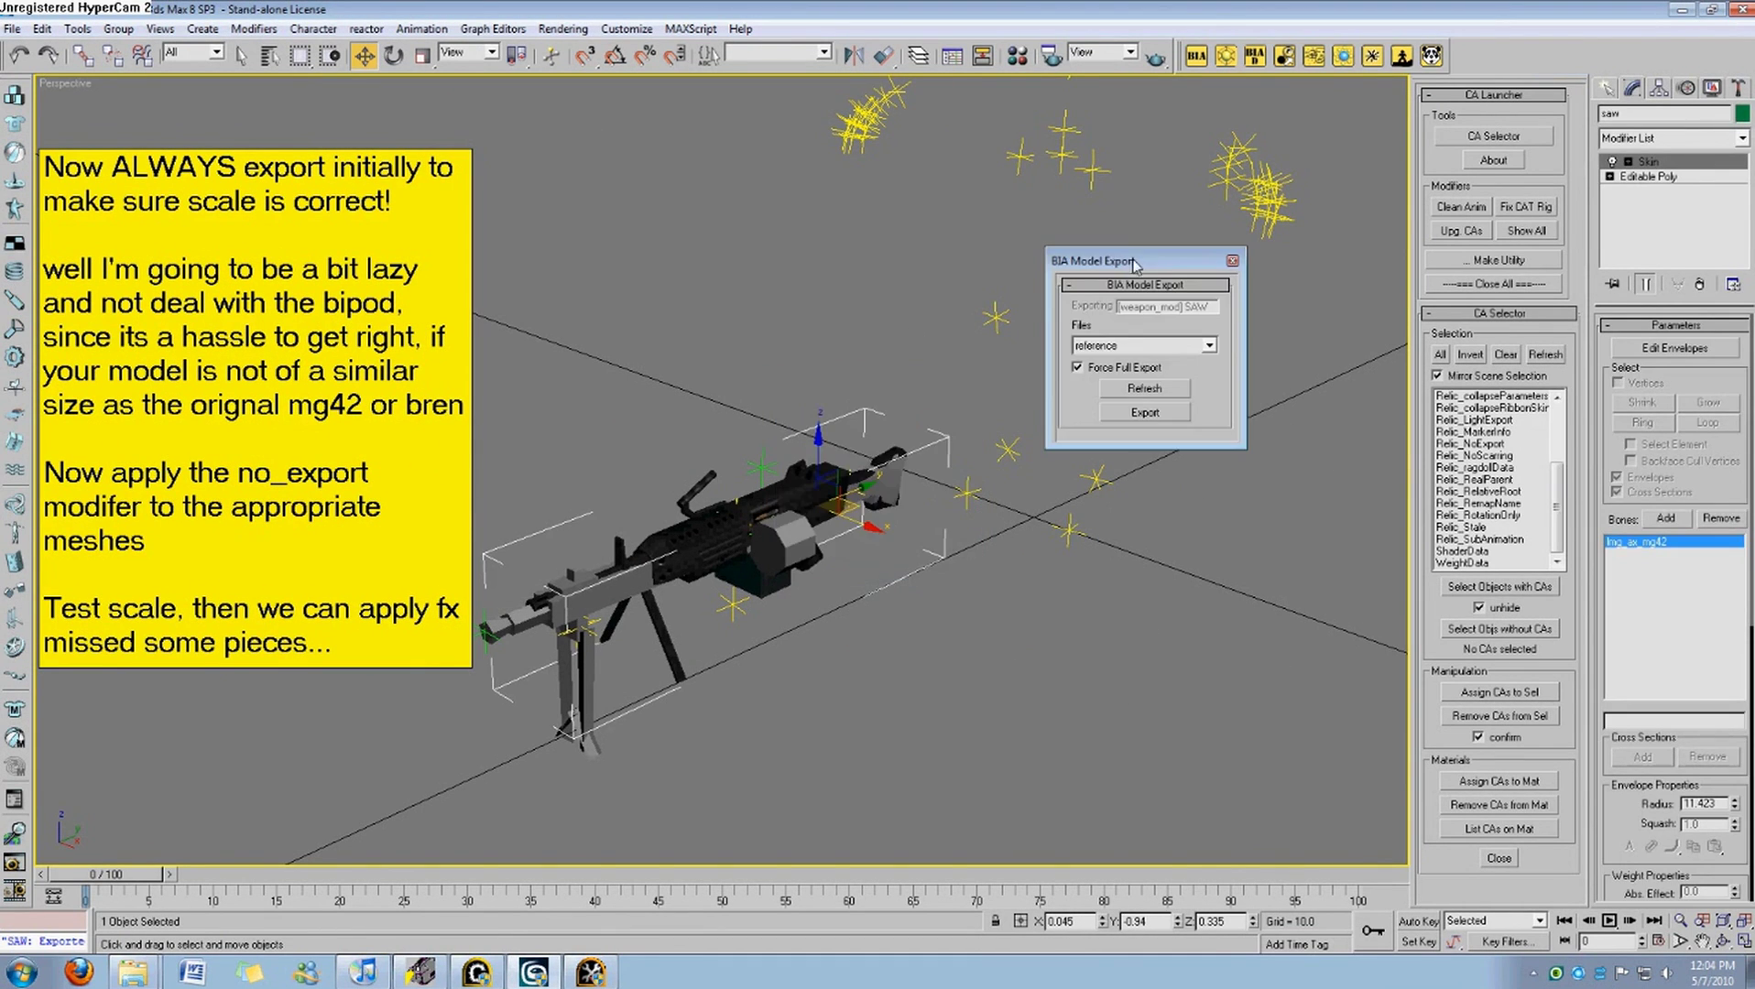
Apply a Skin modifier to the Saw_goblins mesh and add lmg_ax_mg42 as its bone.
{"action": "left_click", "coordinate": [794, 486]}
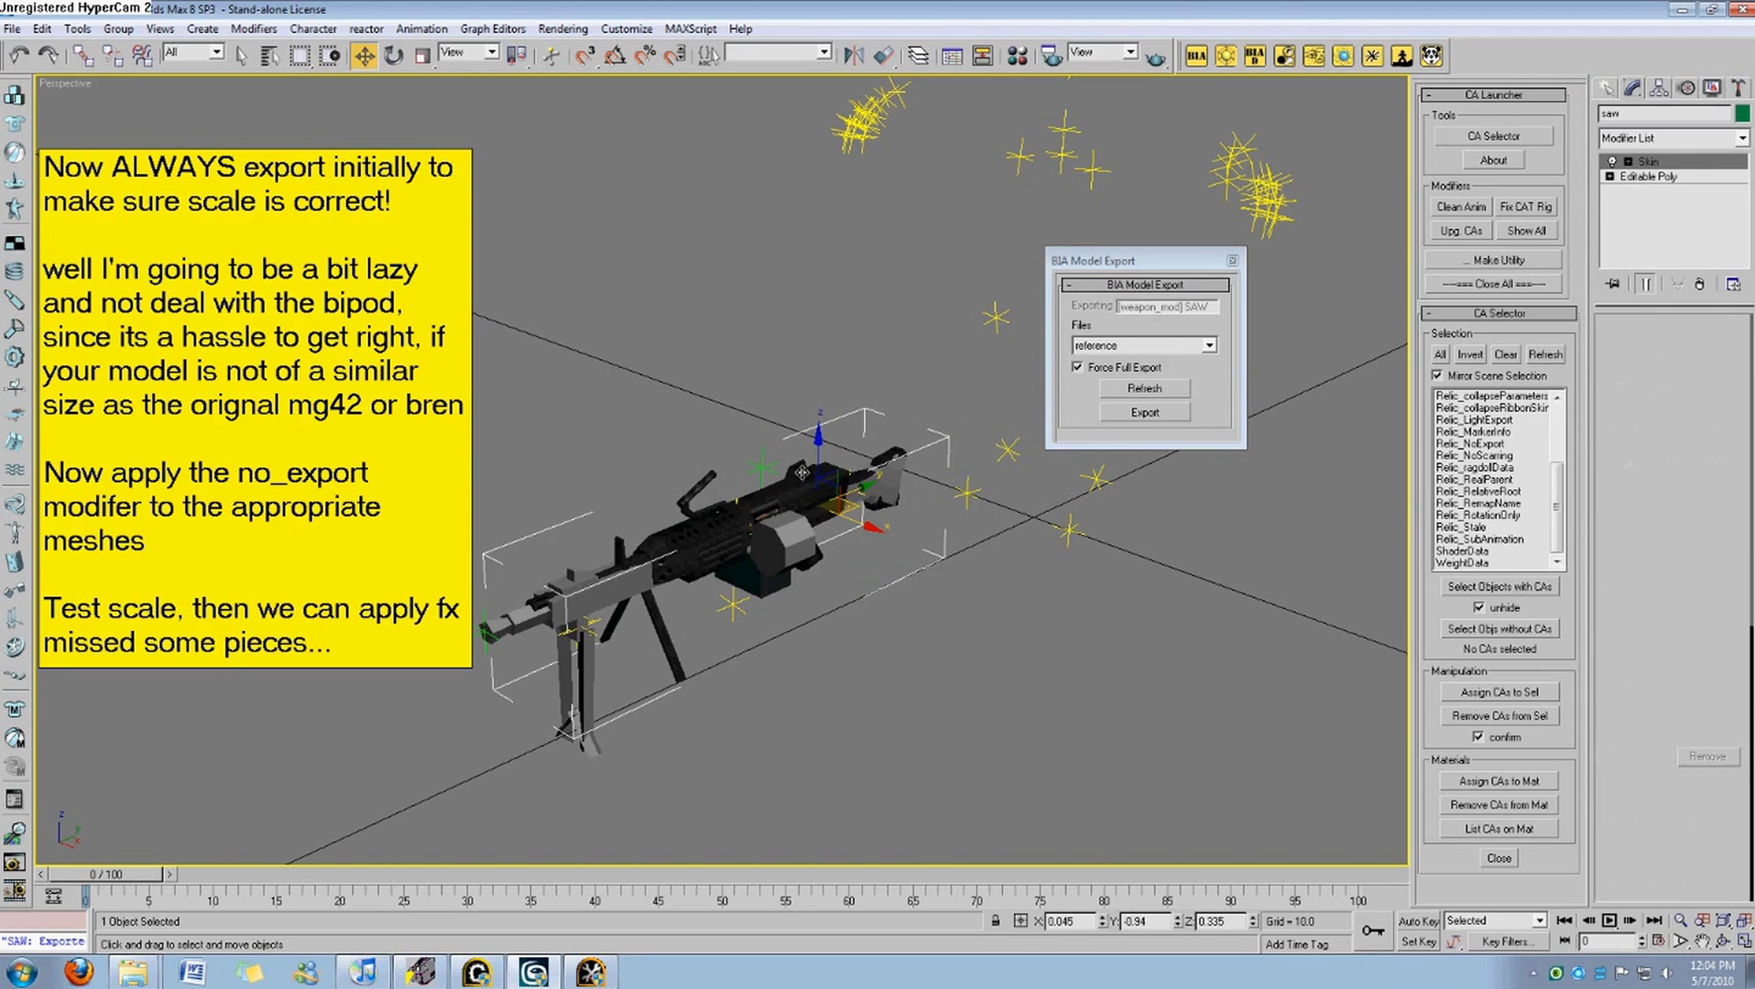
{"action": "left_click", "coordinate": [1671, 139]}
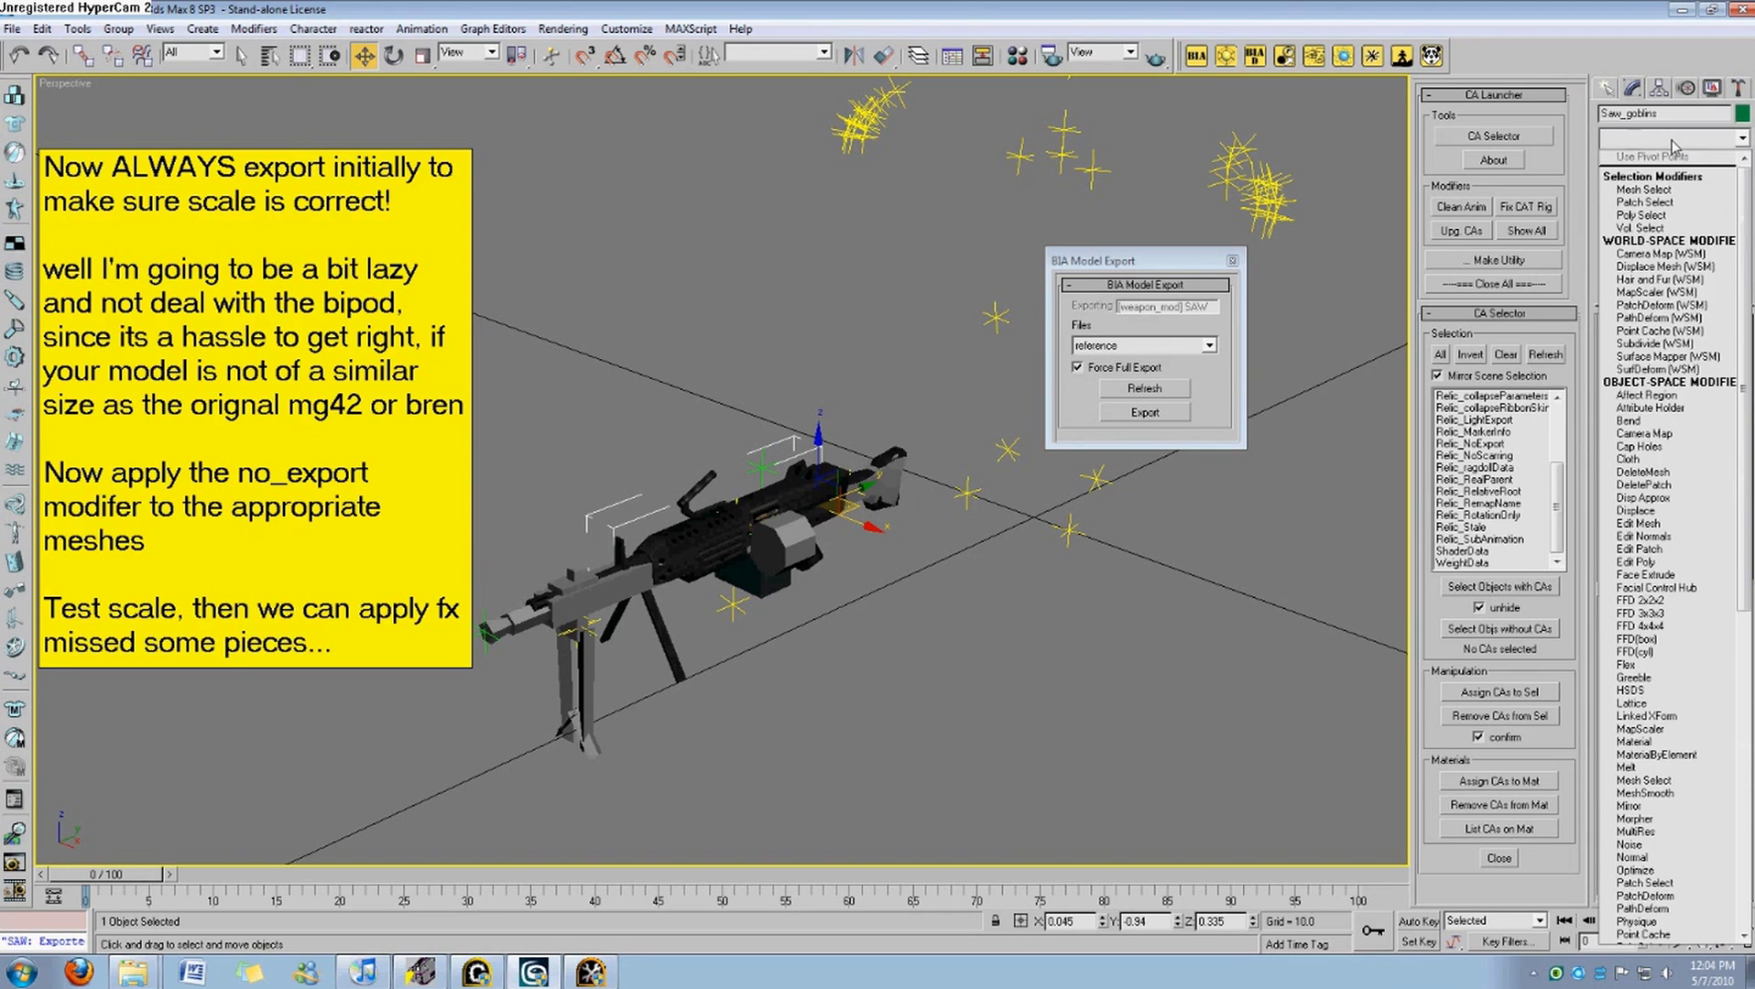
{"action": "scroll", "coordinate": [1663, 550], "scroll_direction": "down", "scroll_amount": 9}
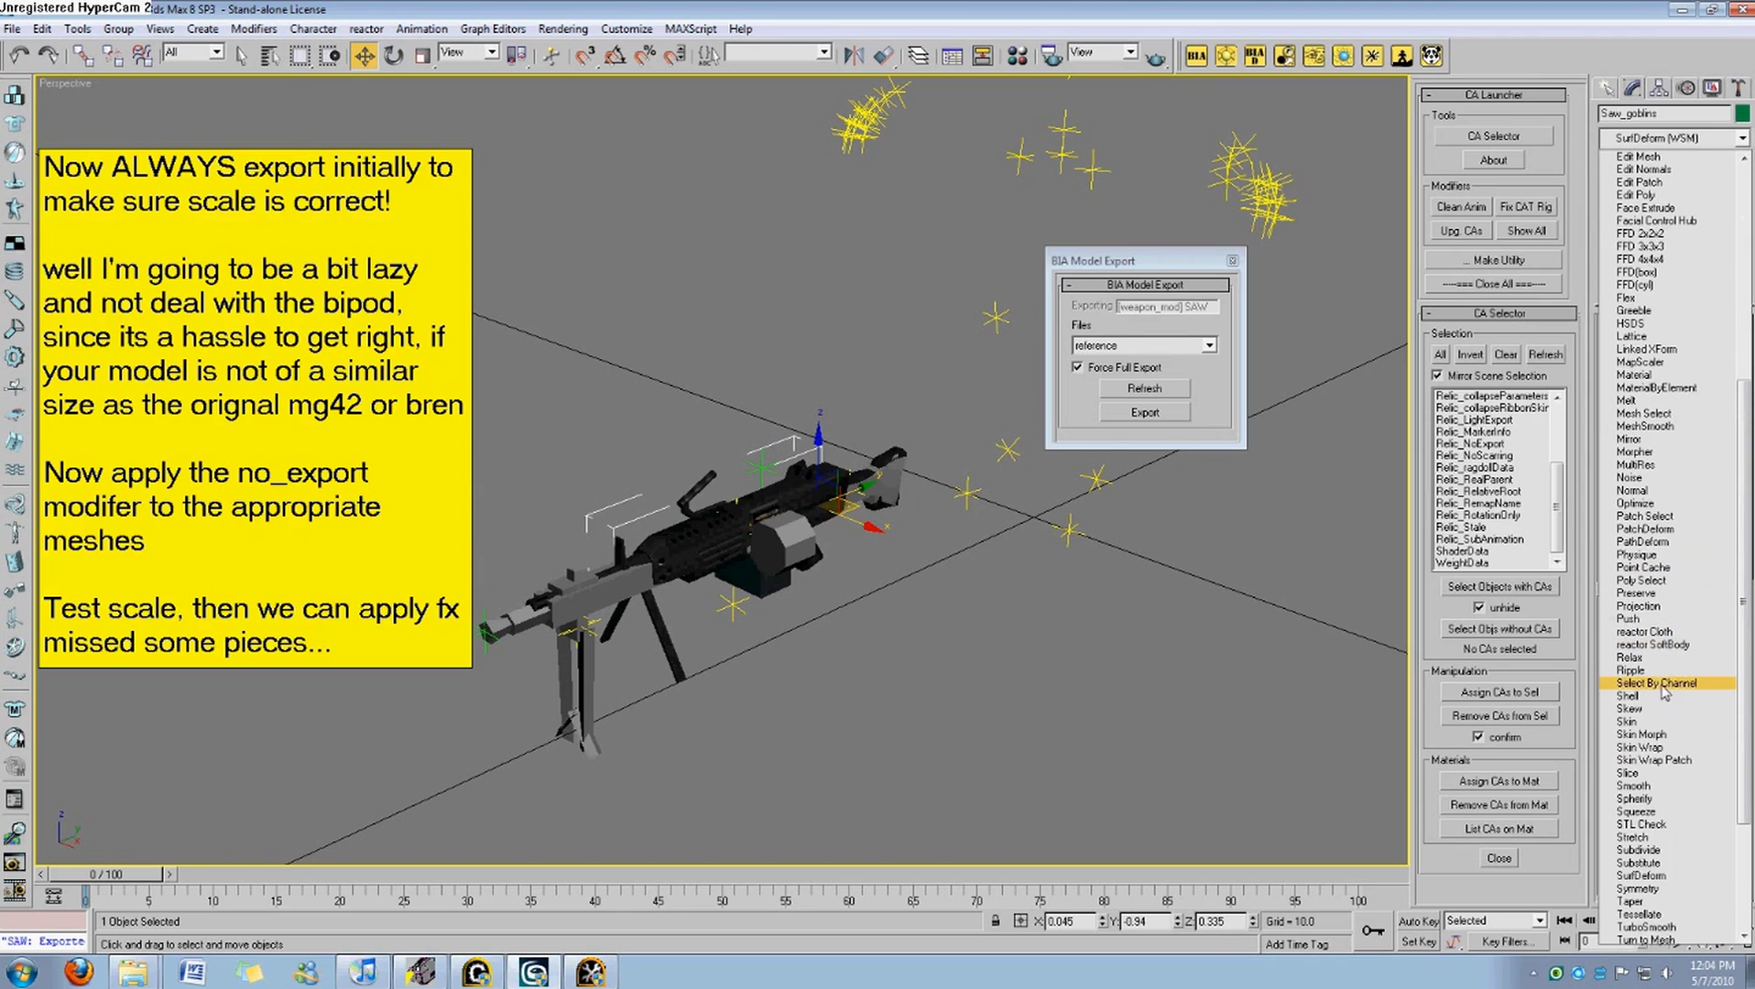
{"action": "left_click", "coordinate": [1656, 721]}
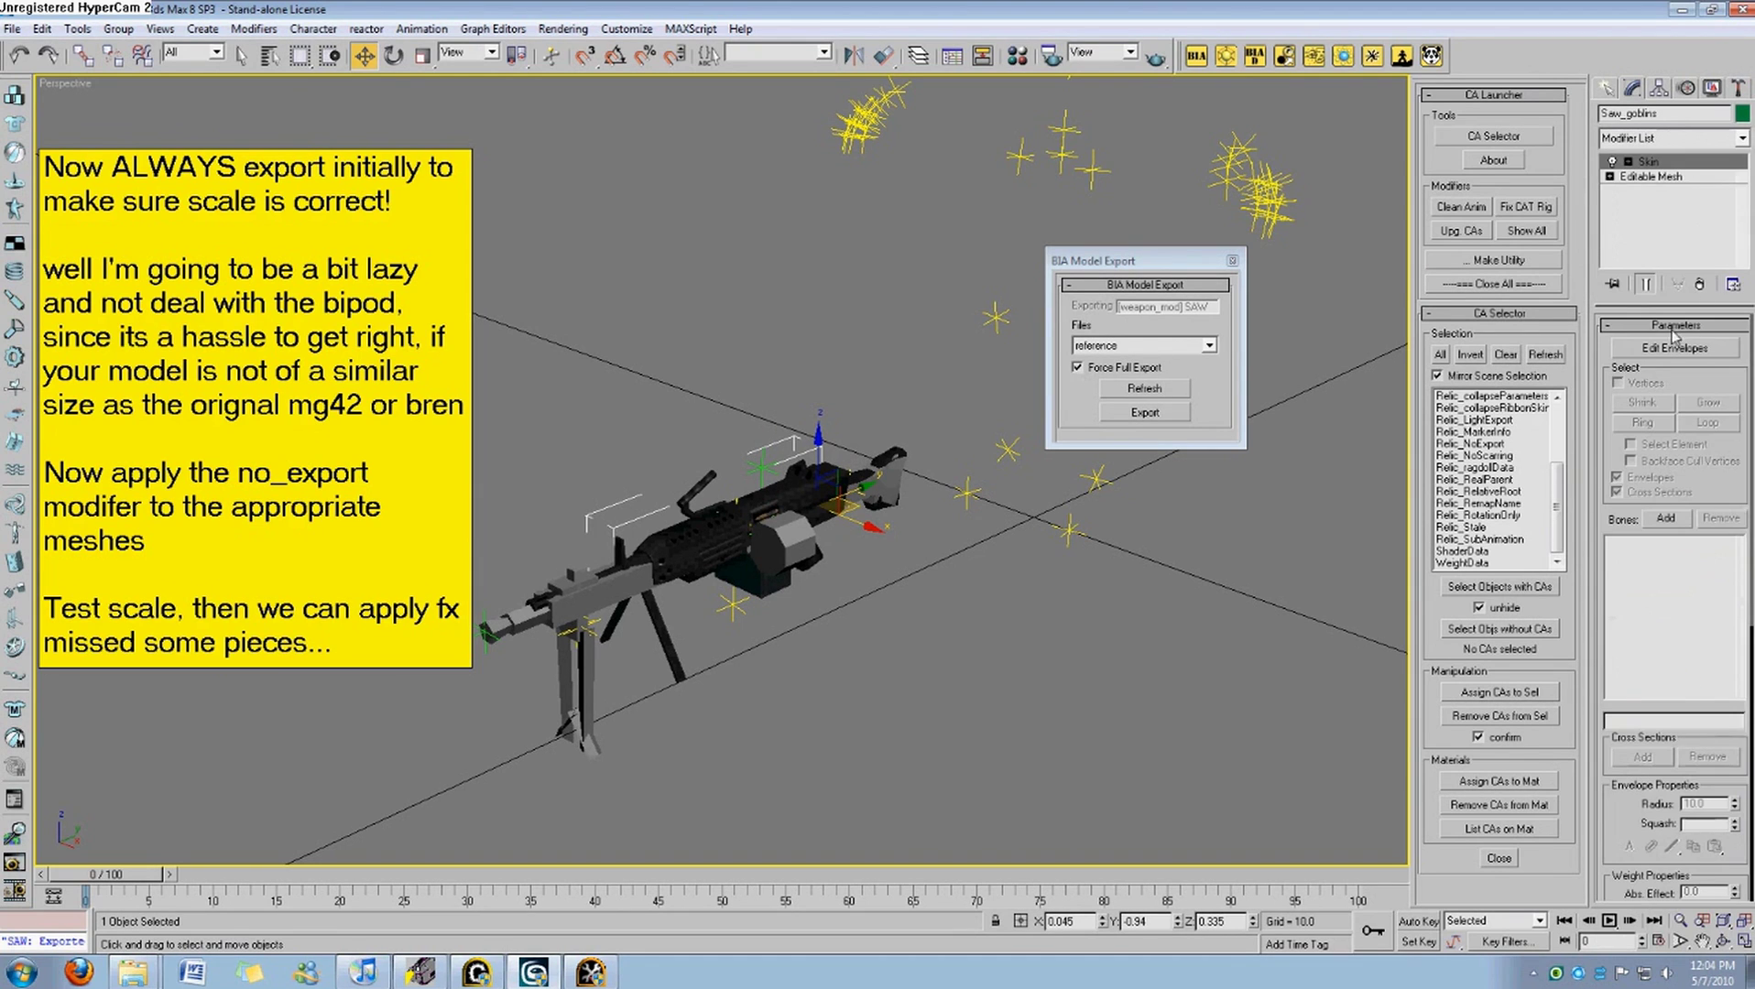
{"action": "left_click", "coordinate": [1665, 519]}
{"action": "left_click_drag", "start_coordinate": [896, 386], "coordinate": [895, 424]}
{"action": "left_click", "coordinate": [829, 497]}
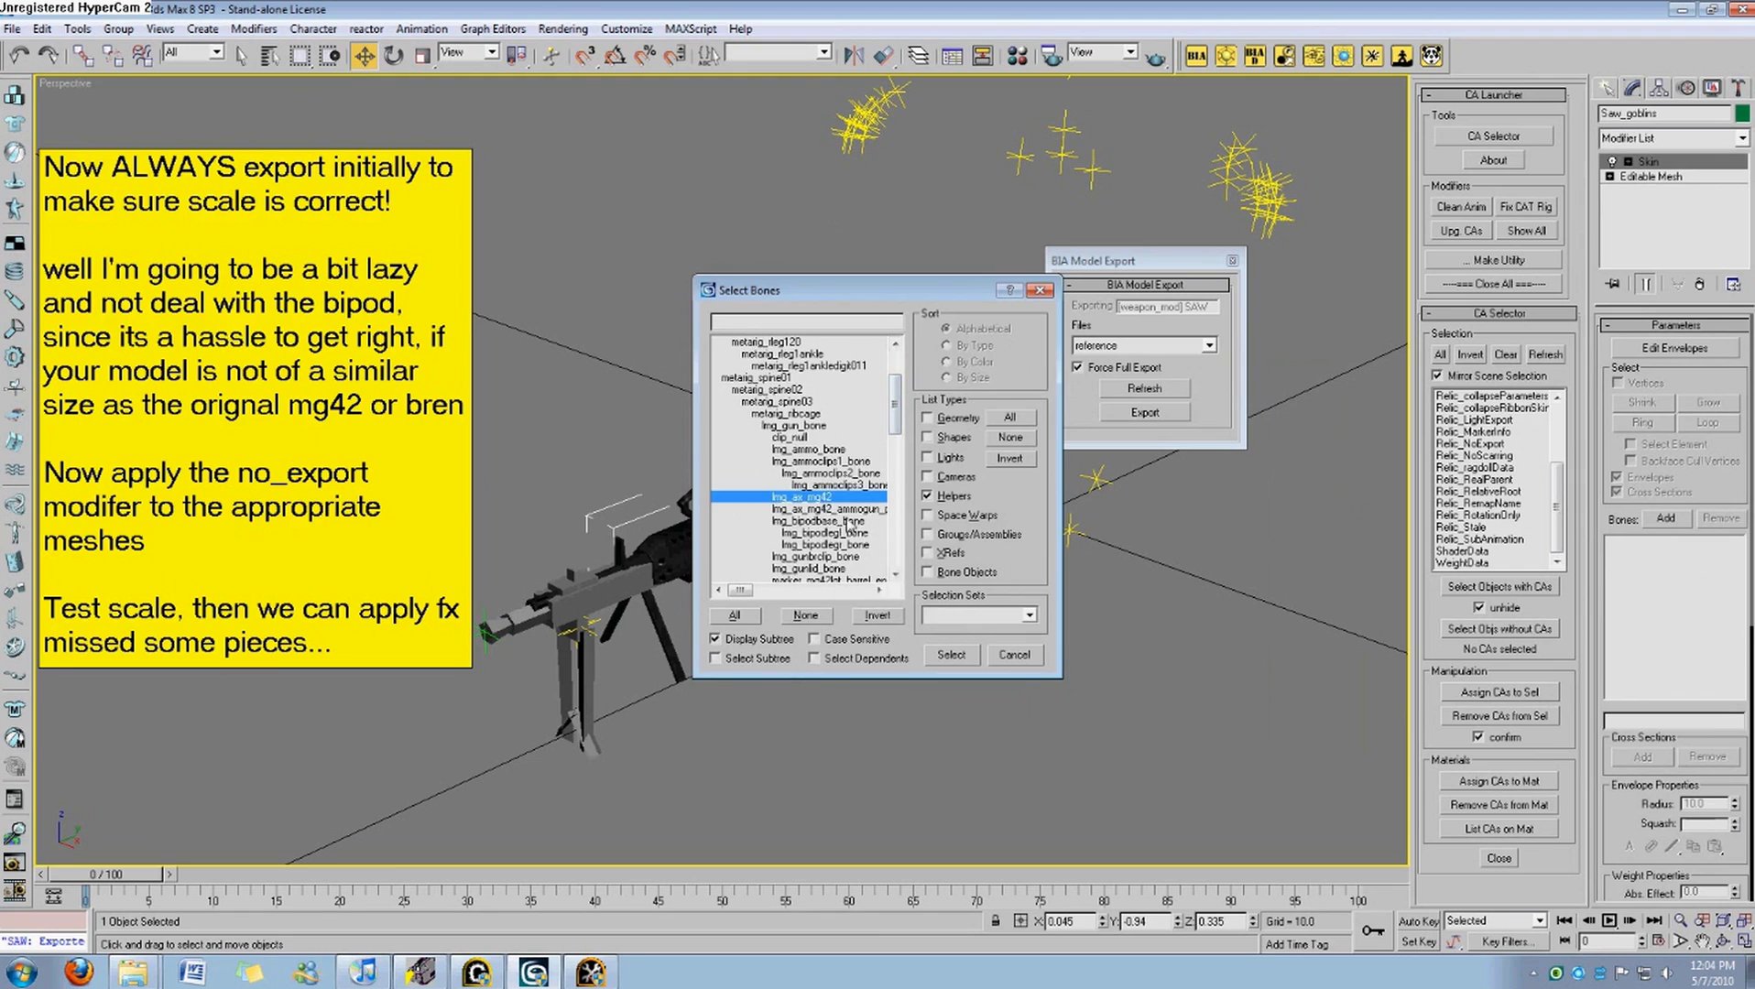
{"action": "left_click", "coordinate": [953, 654]}
{"action": "left_click", "coordinate": [894, 644]}
Replace the sticky note's text below the scale reminder with "Now move the markers to the appropriate places on your model" and shorten the note.
{"action": "middle_click_drag", "start_coordinate": [673, 638], "coordinate": [792, 600]}
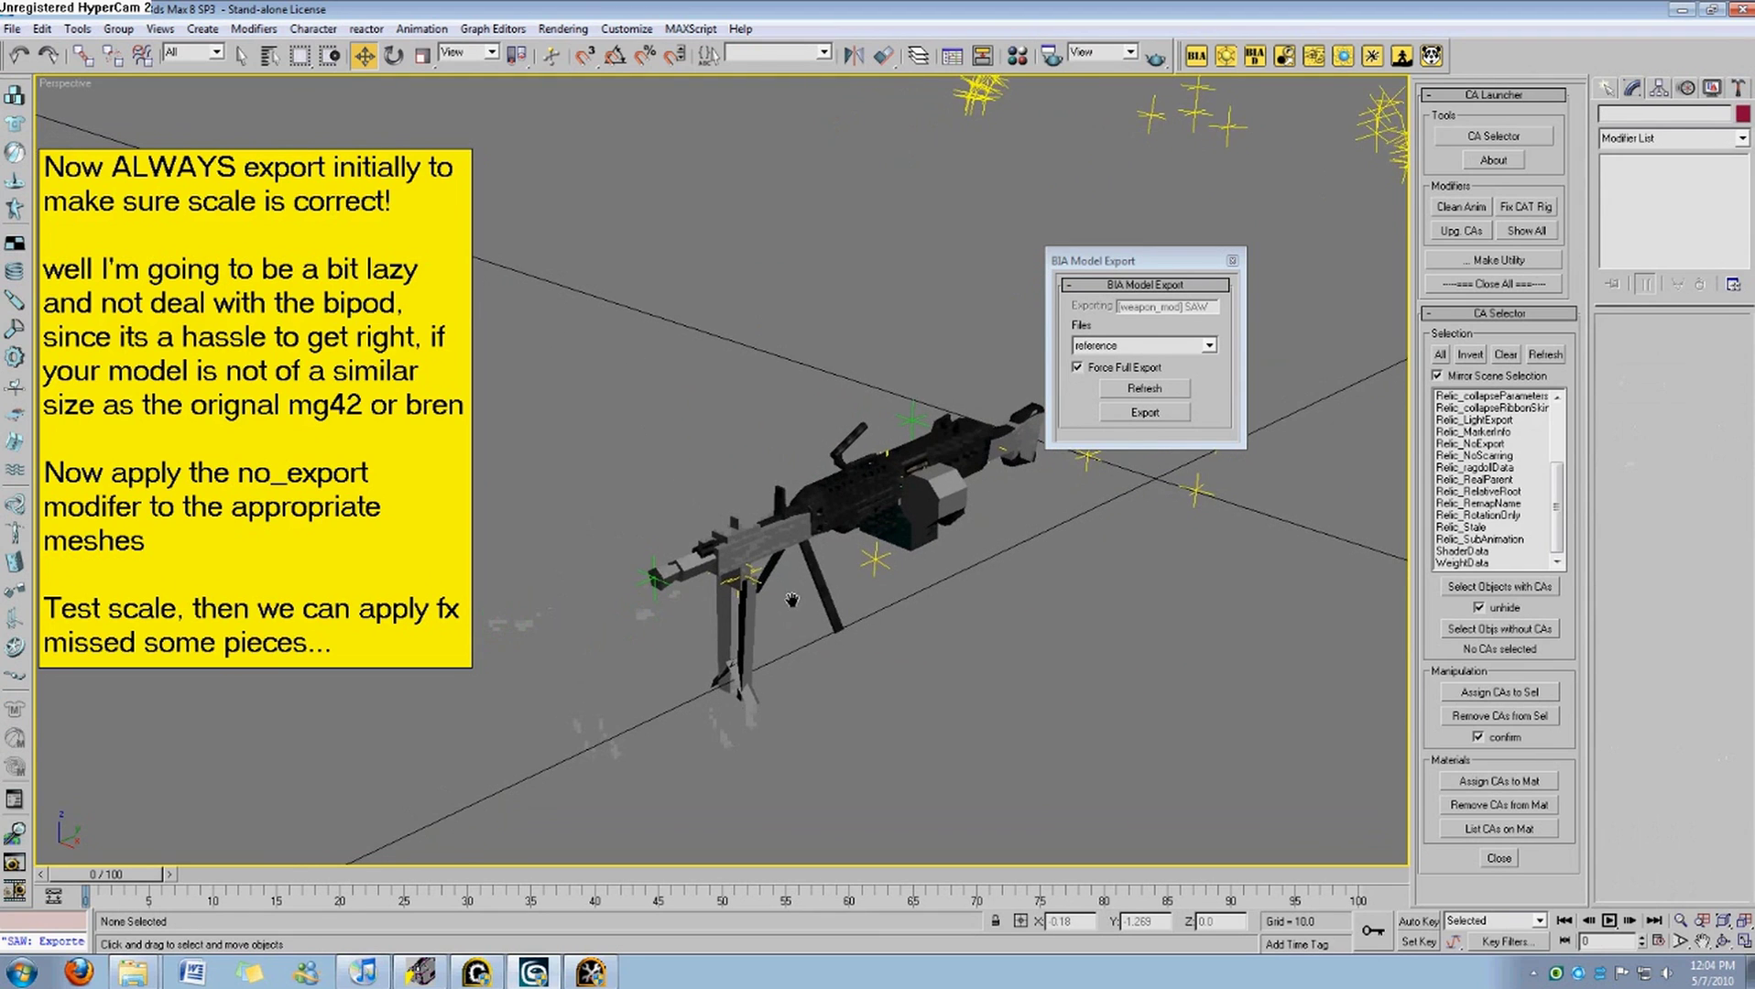
{"action": "scroll", "coordinate": [816, 653], "scroll_direction": "up", "scroll_amount": 2}
{"action": "middle_click_drag", "start_coordinate": [783, 678], "coordinate": [907, 626], "text": "alt"}
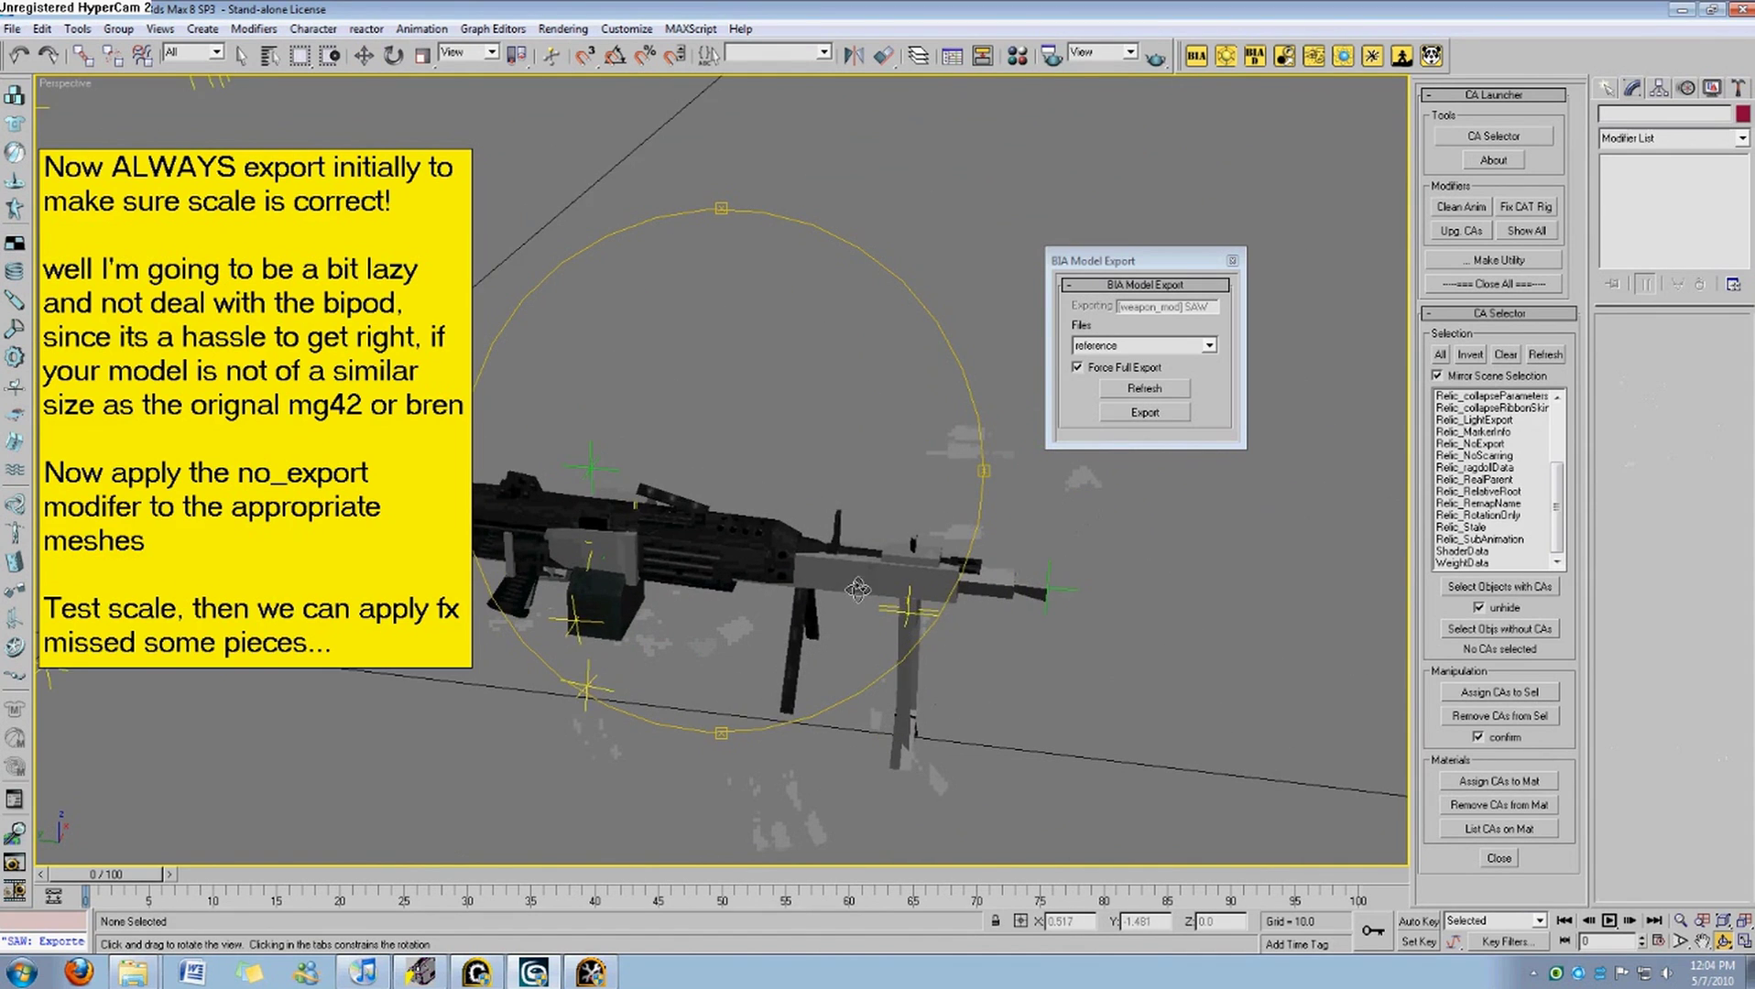
{"action": "left_click_drag", "start_coordinate": [859, 592], "coordinate": [853, 588]}
{"action": "double_click", "coordinate": [406, 642]}
{"action": "left_click_drag", "start_coordinate": [405, 644], "coordinate": [41, 261]}
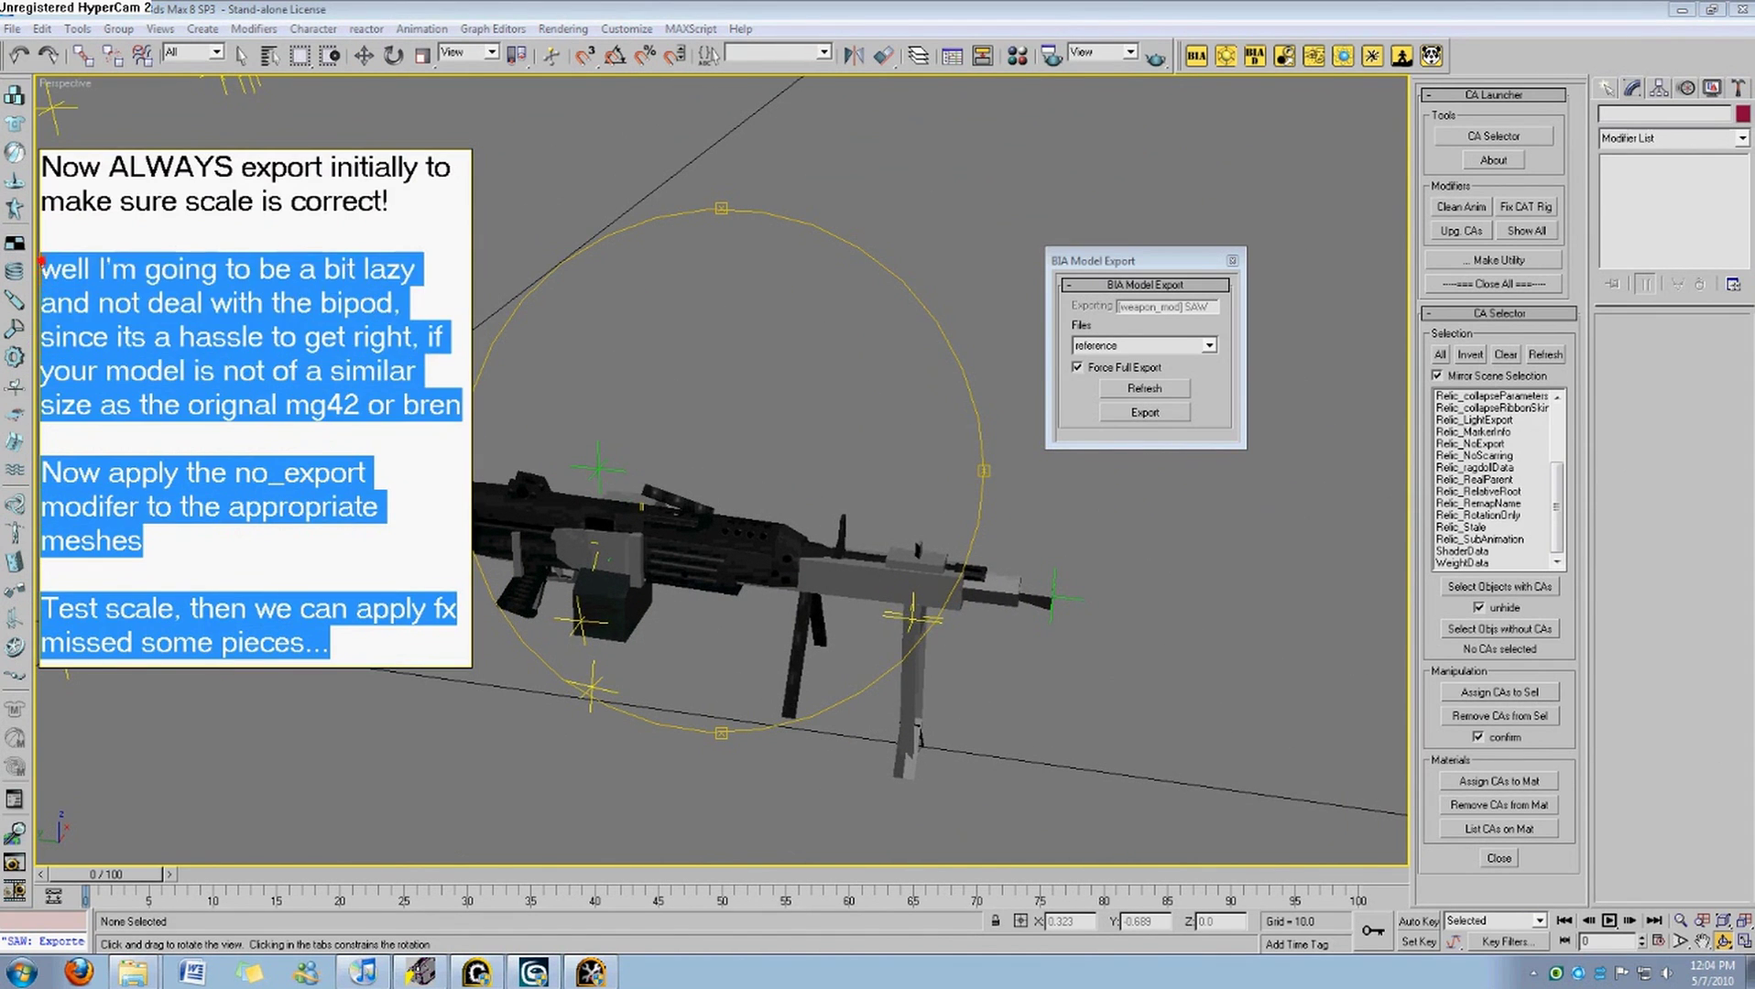
{"action": "type", "text": "Now move the markers"}
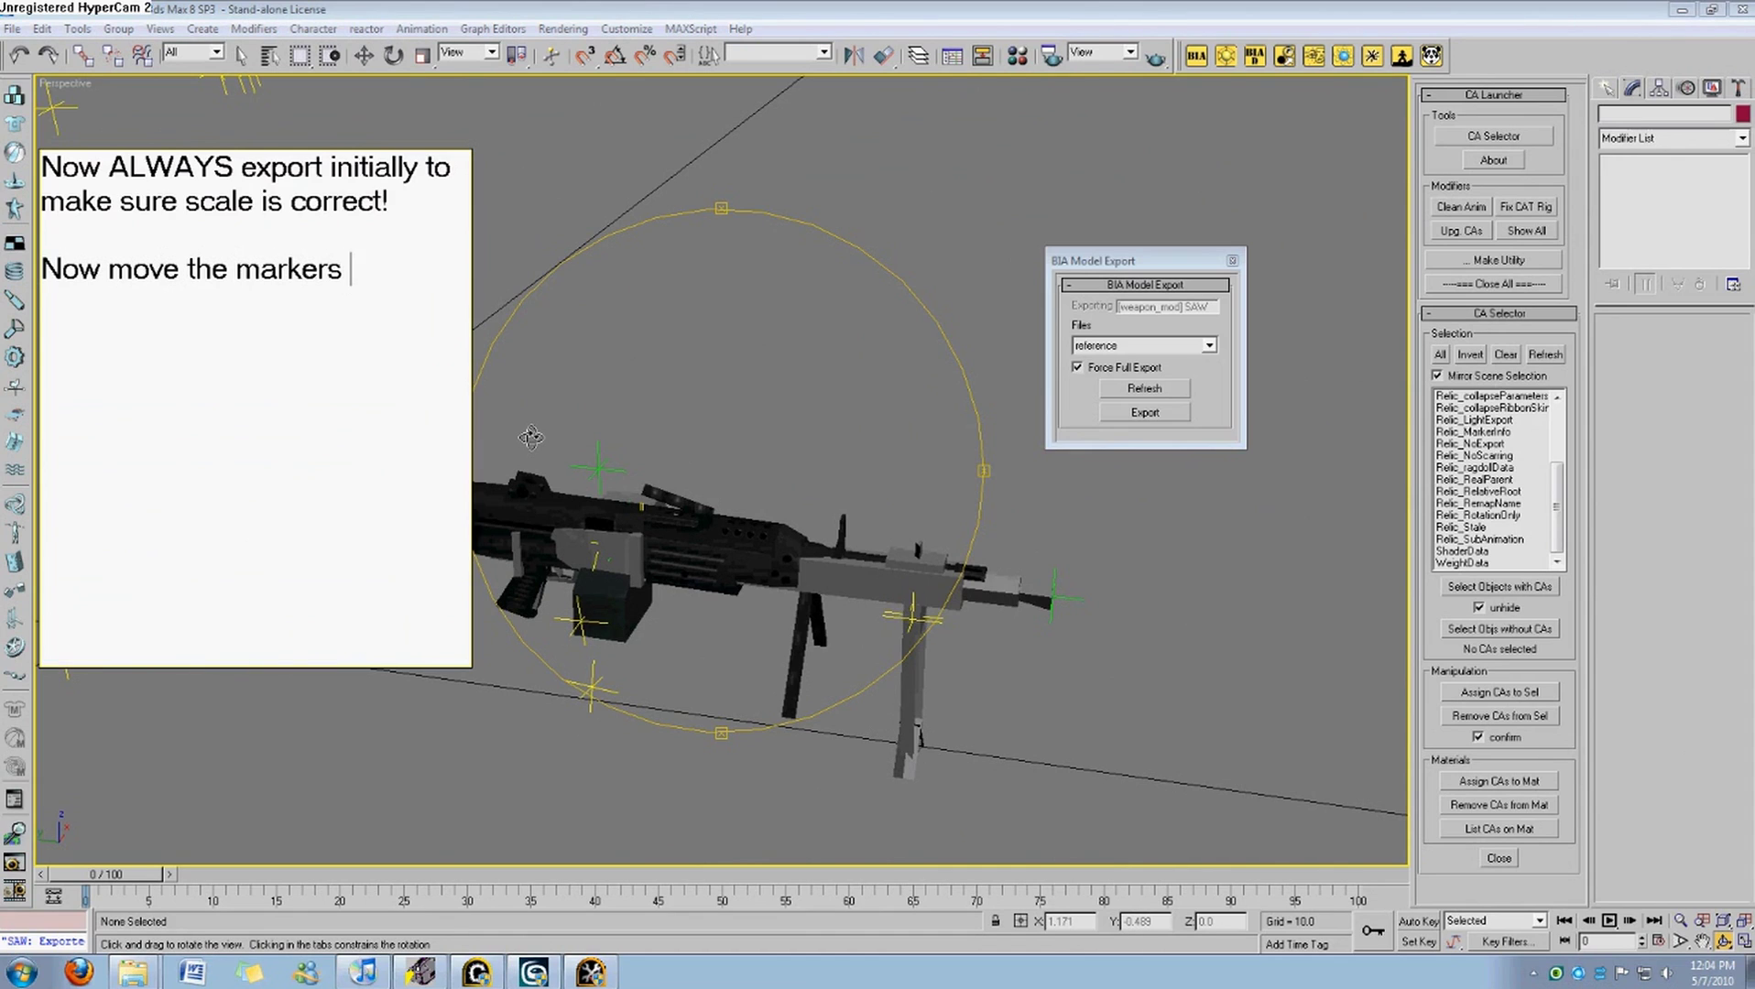
{"action": "type", "text": "propriate places on your mode"}
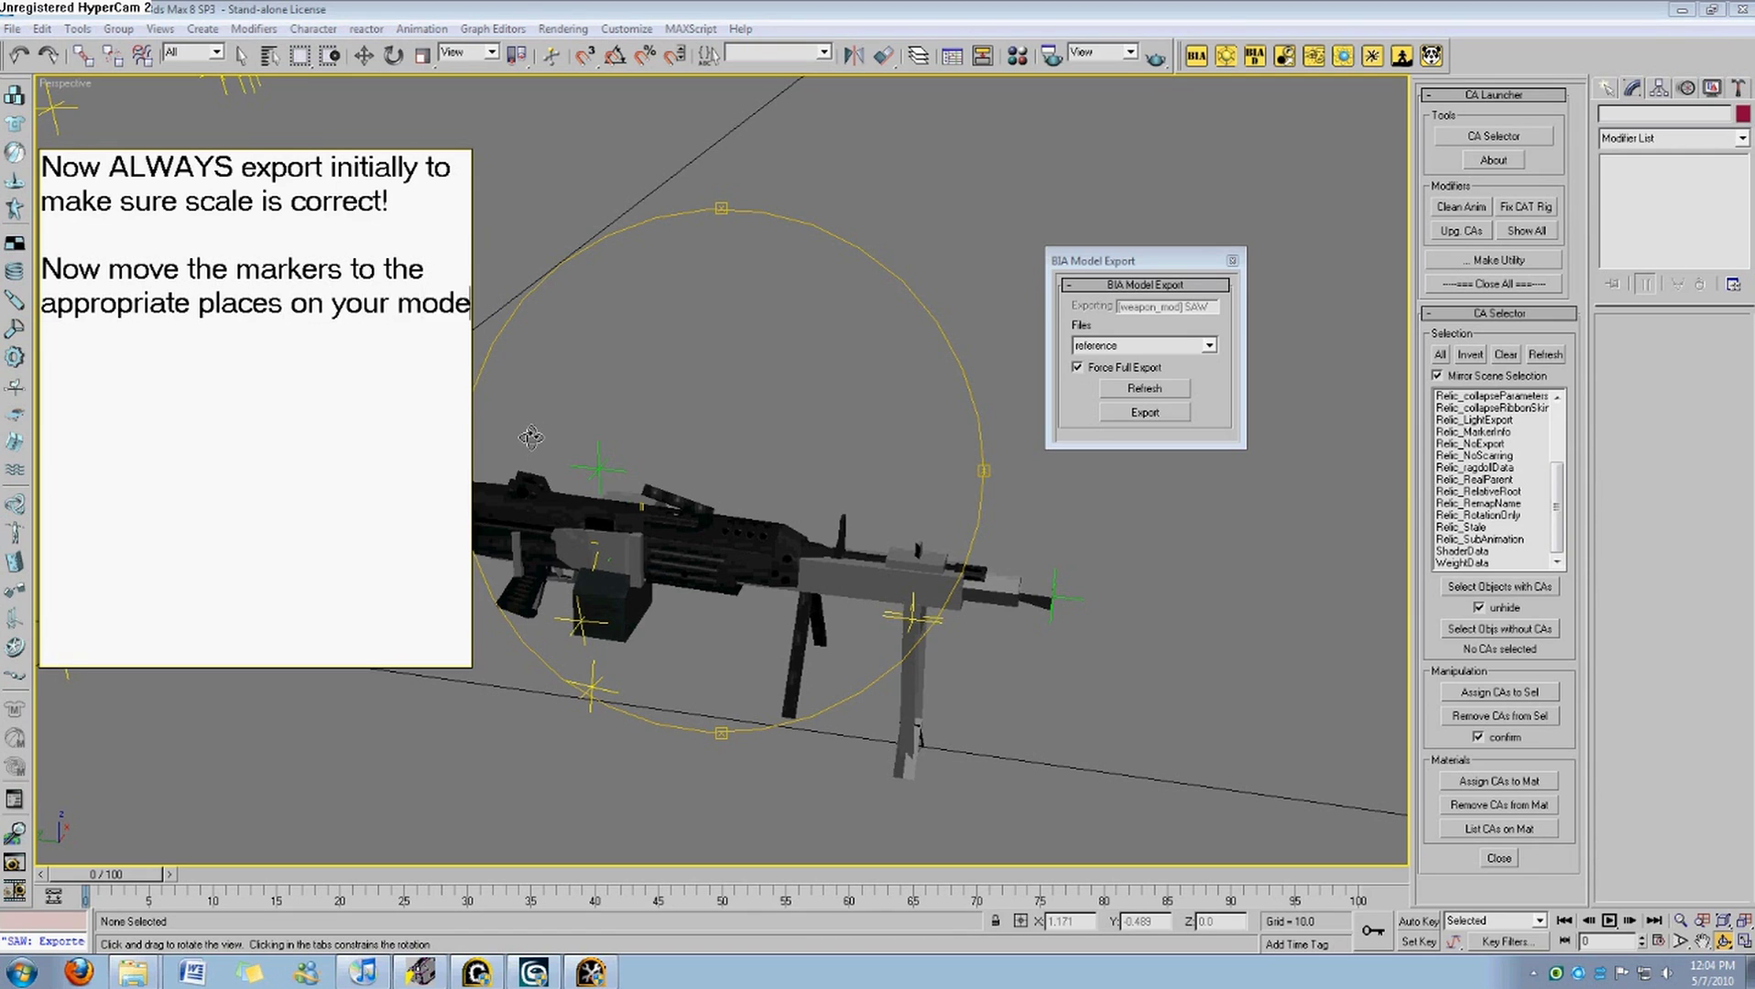
{"action": "type", "text": "l"}
{"action": "right_click", "coordinate": [531, 437]}
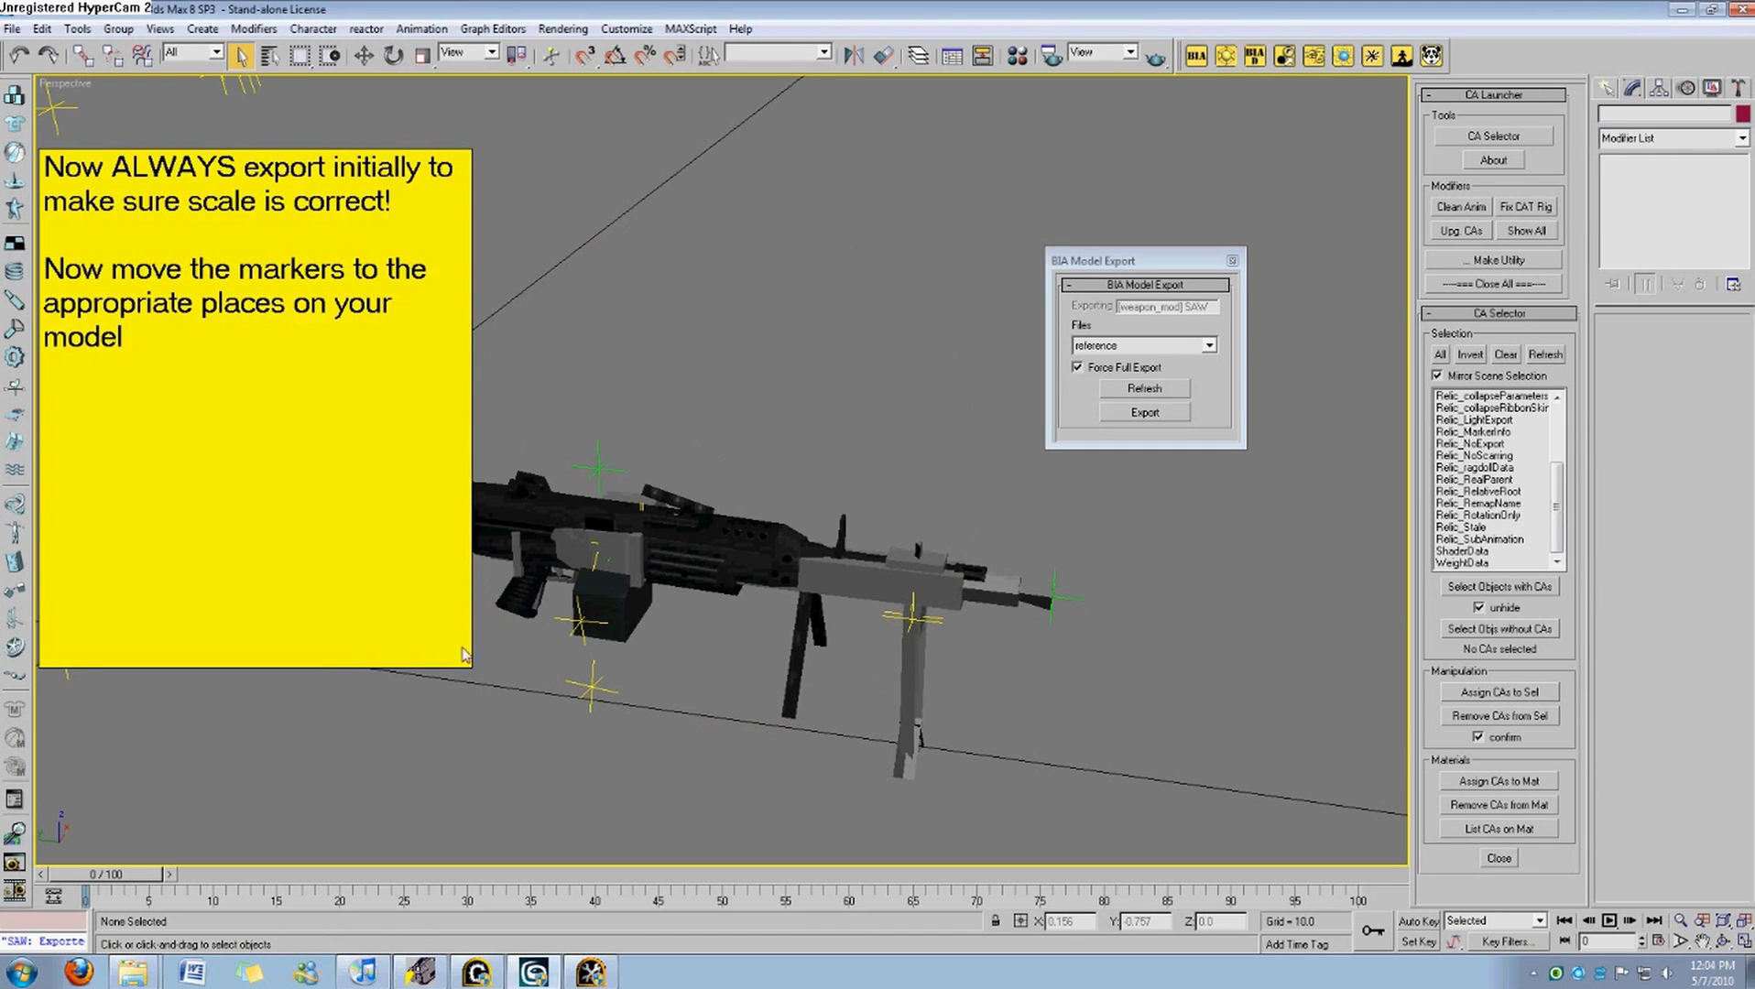
{"action": "left_click_drag", "start_coordinate": [403, 667], "coordinate": [396, 368]}
Examine the helpers around the weapon, selecting lmg_ammoclips1_bone and clip_null to identify which markers need moving.
{"action": "scroll", "coordinate": [676, 666], "scroll_direction": "up", "scroll_amount": 4}
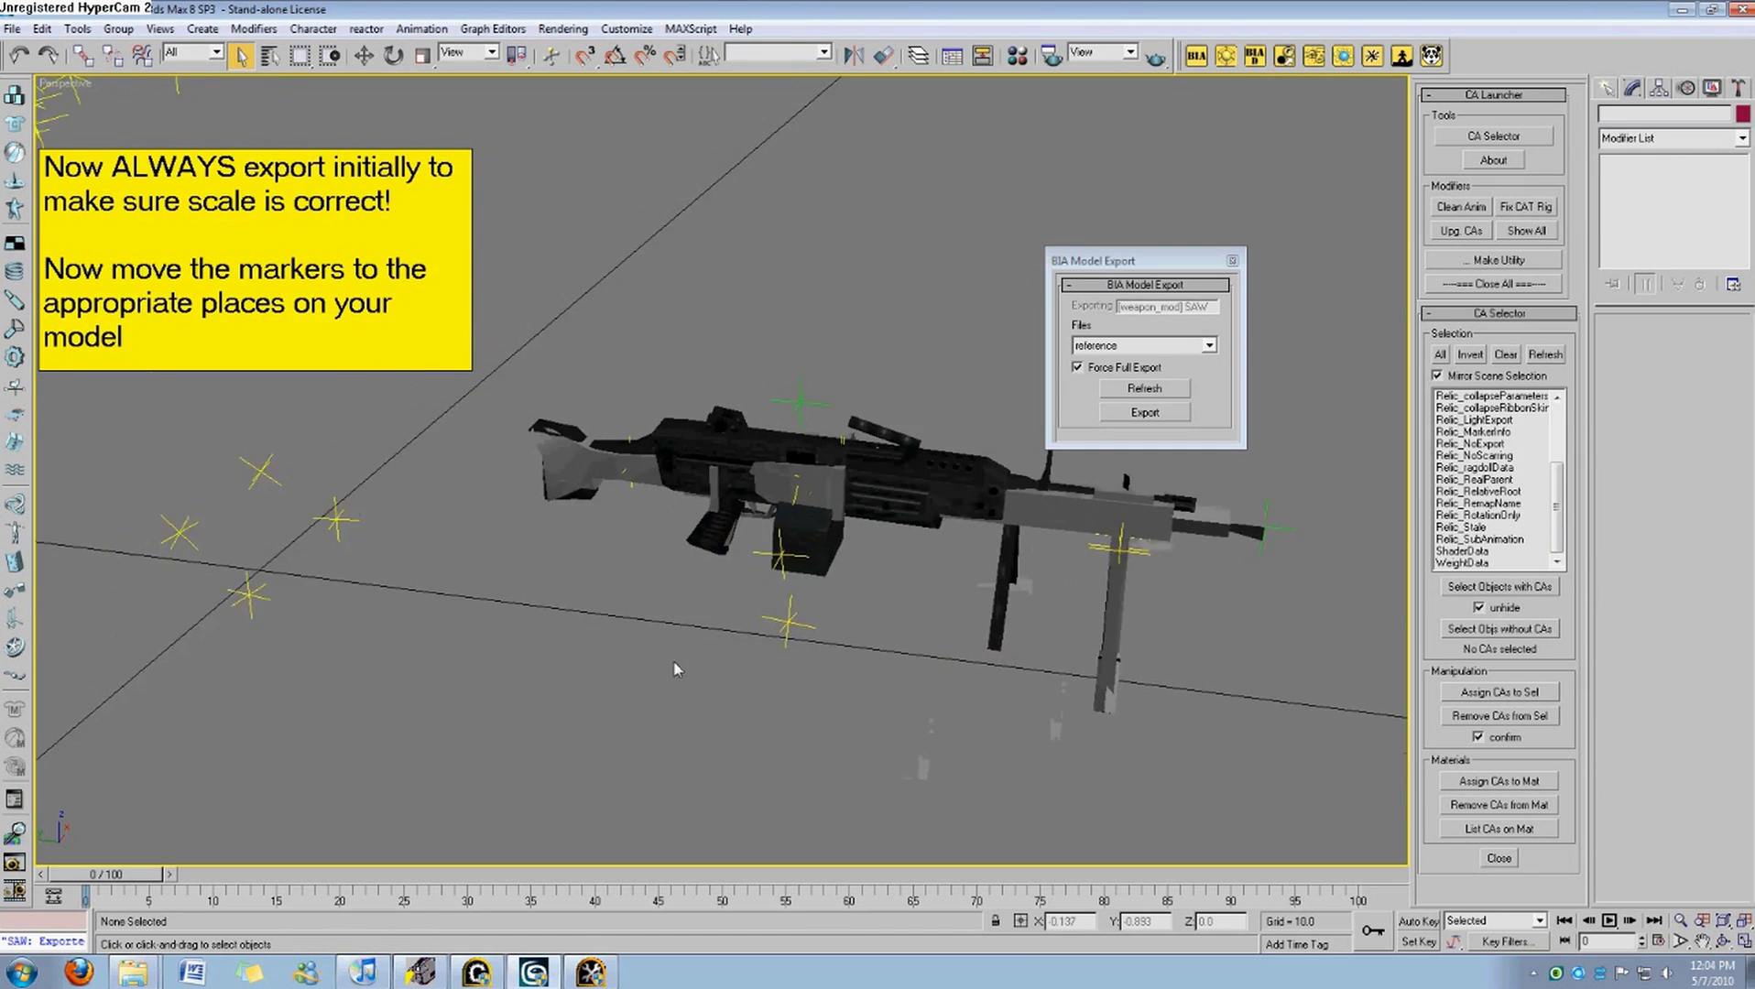
{"action": "left_click", "coordinate": [825, 503]}
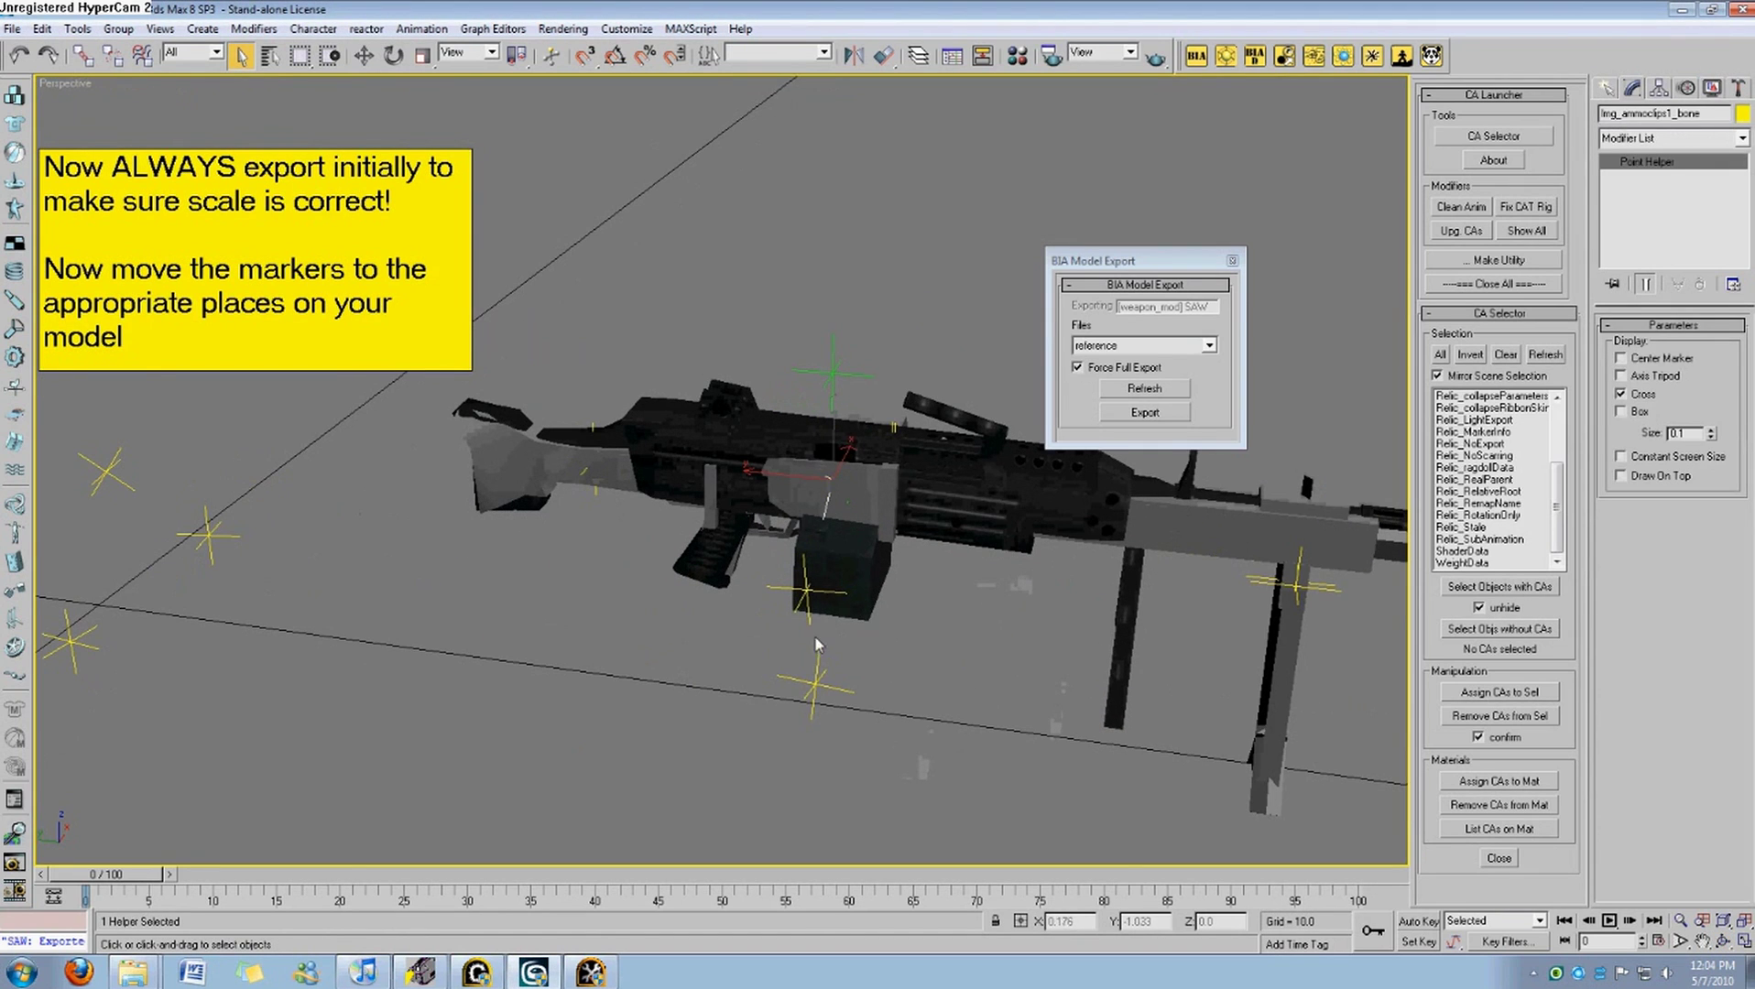
{"action": "left_click", "coordinate": [826, 699]}
{"action": "left_click", "coordinate": [828, 689]}
{"action": "left_click", "coordinate": [939, 676]}
{"action": "key", "text": "ctrl+r"}
{"action": "mouse_move", "coordinate": [719, 506]}
{"action": "left_mouse_down"}
{"action": "mouse_move", "coordinate": [812, 525]}
{"action": "mouse_move", "coordinate": [749, 586]}
{"action": "mouse_move", "coordinate": [723, 556]}
{"action": "left_mouse_up"}
{"action": "right_click", "coordinate": [722, 556]}
{"action": "left_click", "coordinate": [751, 538]}
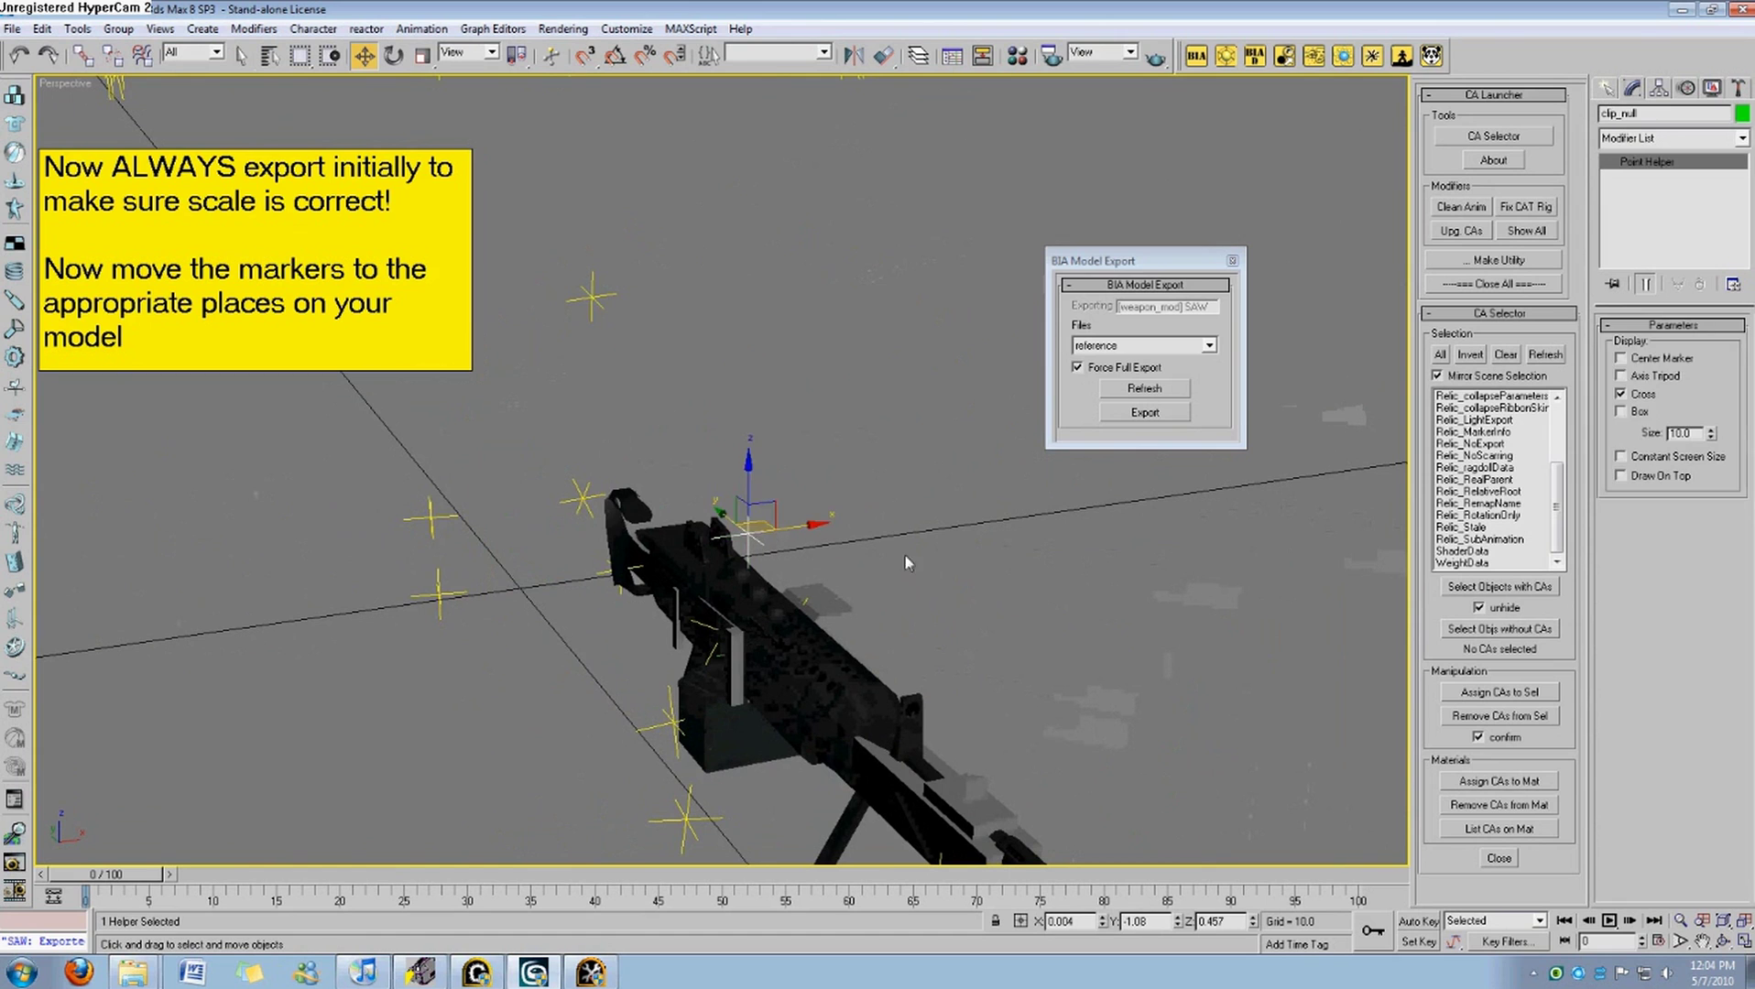
{"action": "key", "text": "ctrl+r"}
{"action": "mouse_move", "coordinate": [943, 592]}
{"action": "left_mouse_down"}
{"action": "mouse_move", "coordinate": [806, 513]}
{"action": "mouse_move", "coordinate": [811, 551]}
{"action": "mouse_move", "coordinate": [666, 579]}
{"action": "mouse_move", "coordinate": [883, 561]}
{"action": "mouse_move", "coordinate": [897, 527]}
{"action": "left_mouse_up"}
{"action": "right_click", "coordinate": [666, 579]}
{"action": "left_click", "coordinate": [666, 579]}
{"action": "left_click", "coordinate": [621, 561]}
{"action": "key", "text": "ctrl+r"}
{"action": "right_click", "coordinate": [896, 526]}
Move the mg42 barrel end marker back to the tip of the SAW's barrel in the Left view.
{"action": "key", "text": "alt+w"}
{"action": "right_click", "coordinate": [380, 686]}
{"action": "scroll", "coordinate": [381, 685], "scroll_direction": "up", "scroll_amount": 4}
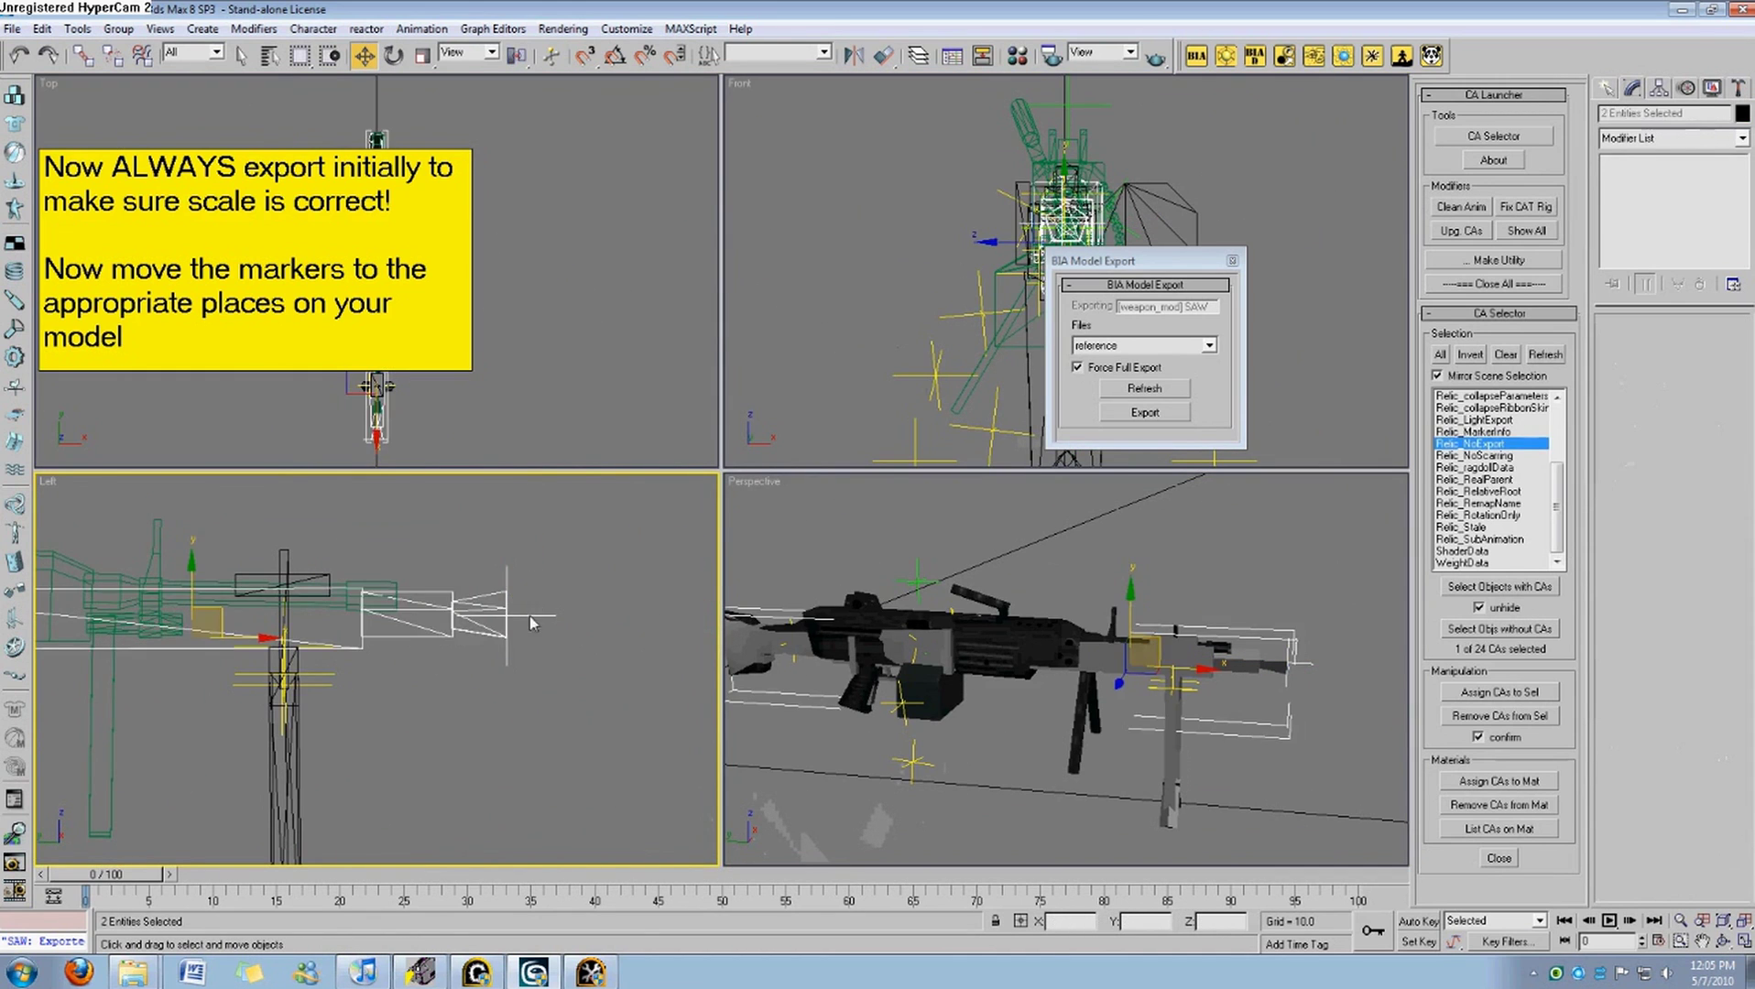
{"action": "left_click_drag", "start_coordinate": [526, 595], "coordinate": [426, 573]}
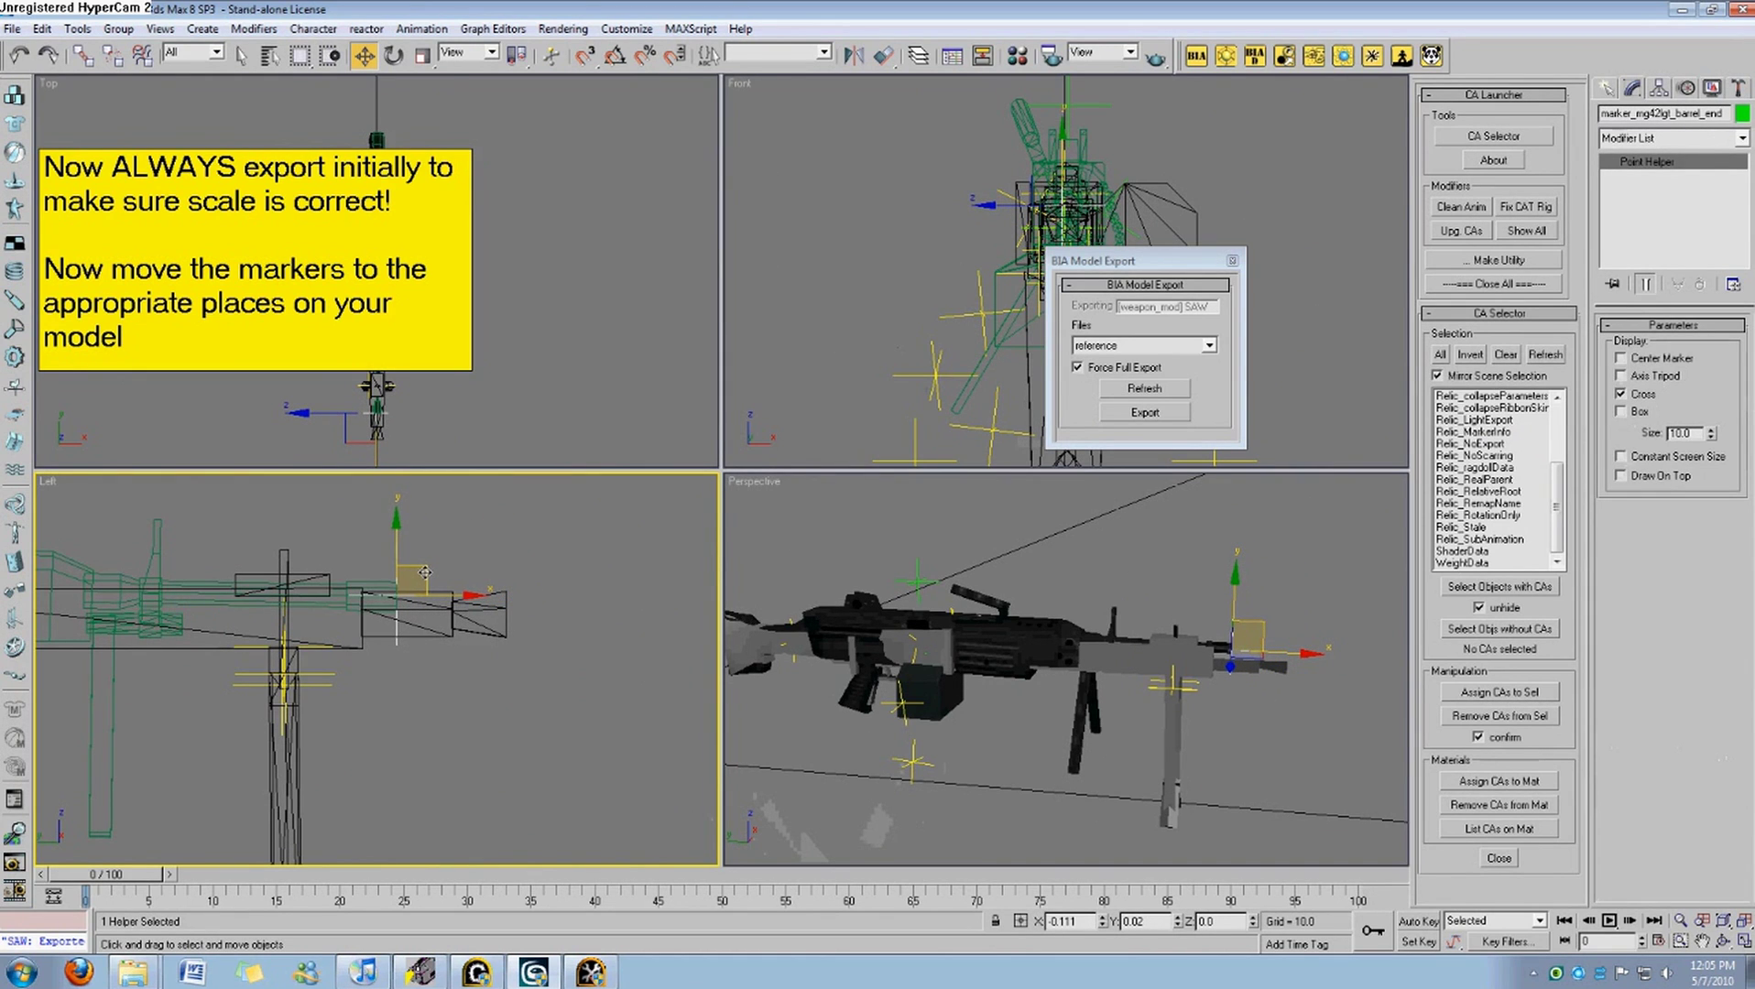
{"action": "left_click", "coordinate": [466, 659]}
Examine the marker placement along the whole weapon in the Left view and from several angles in Perspective.
{"action": "scroll", "coordinate": [412, 715], "scroll_direction": "down", "scroll_amount": 6}
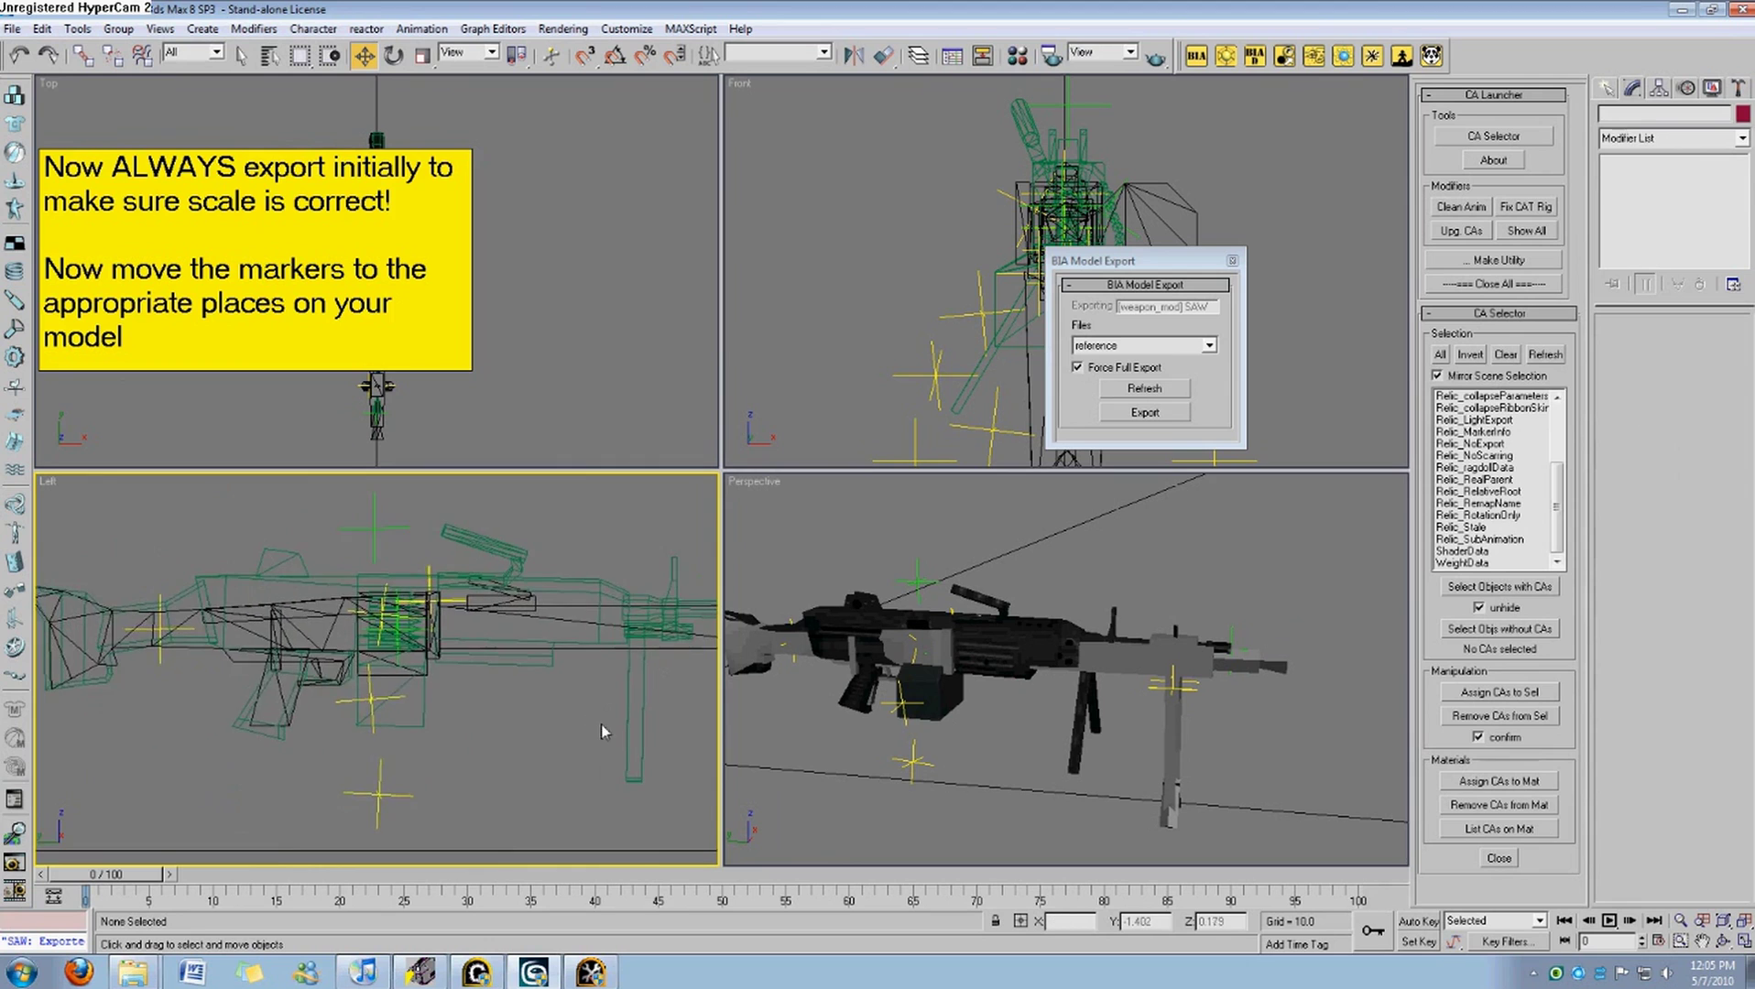
{"action": "middle_click_drag", "start_coordinate": [465, 719], "coordinate": [442, 718]}
{"action": "left_click", "coordinate": [1104, 770]}
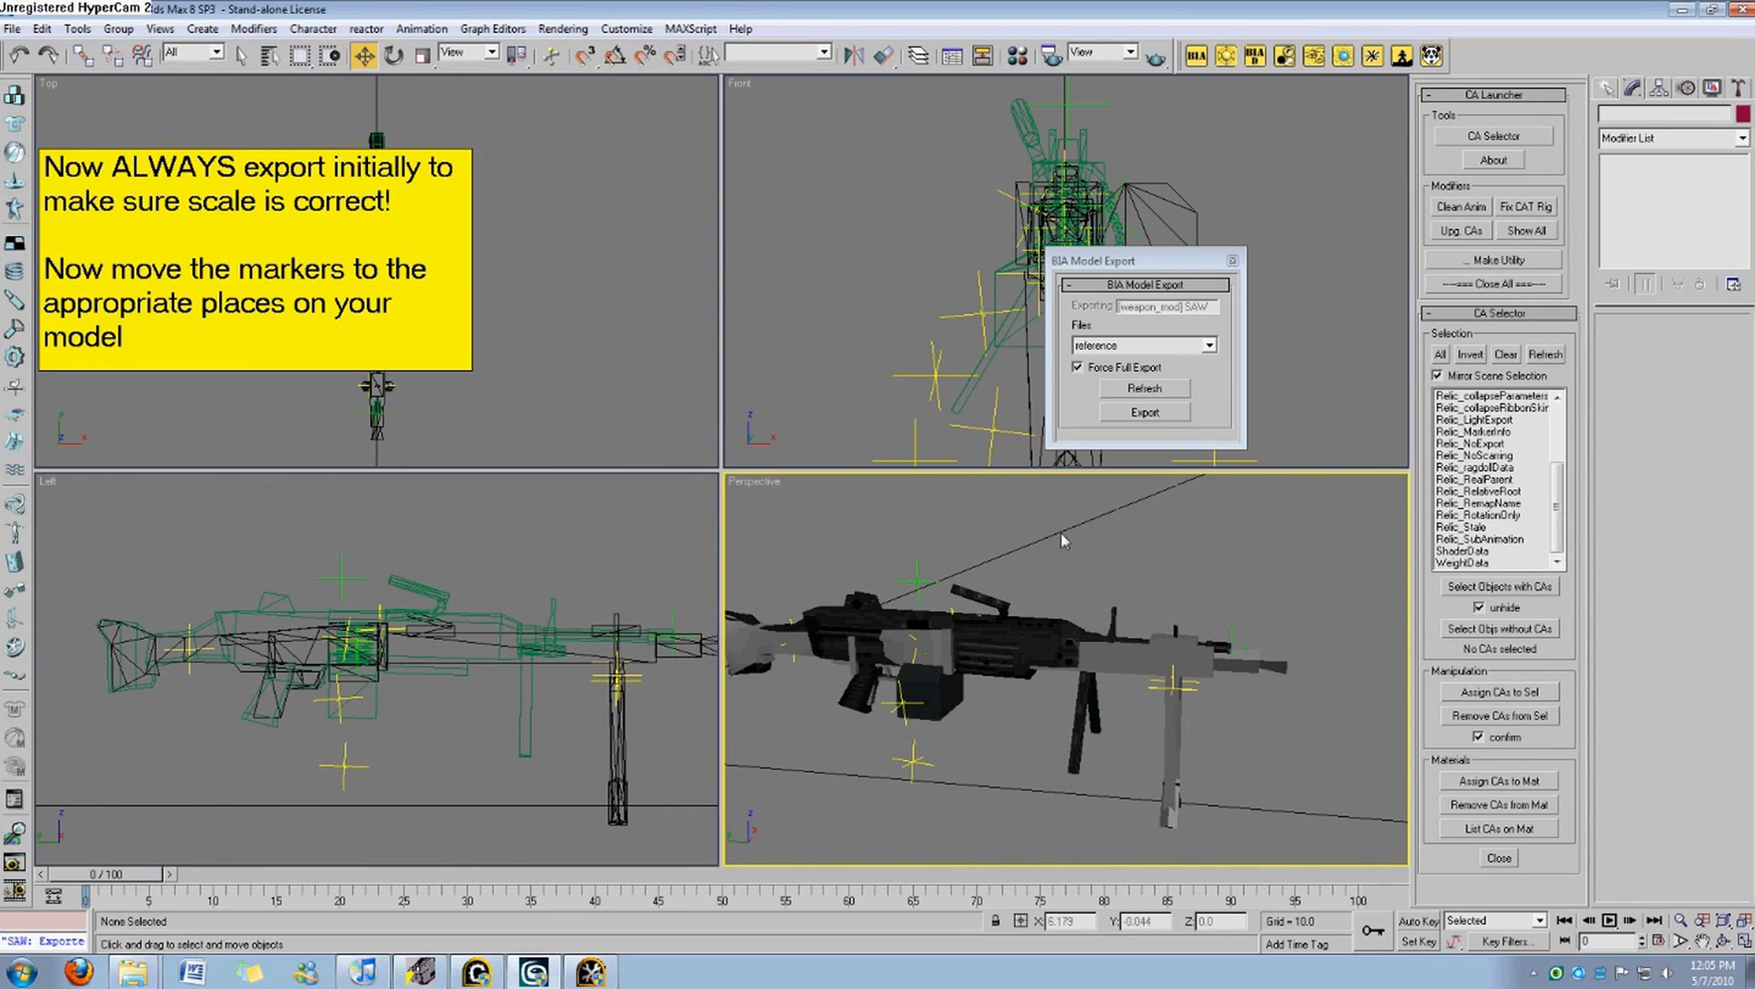
{"action": "key", "text": "alt+w"}
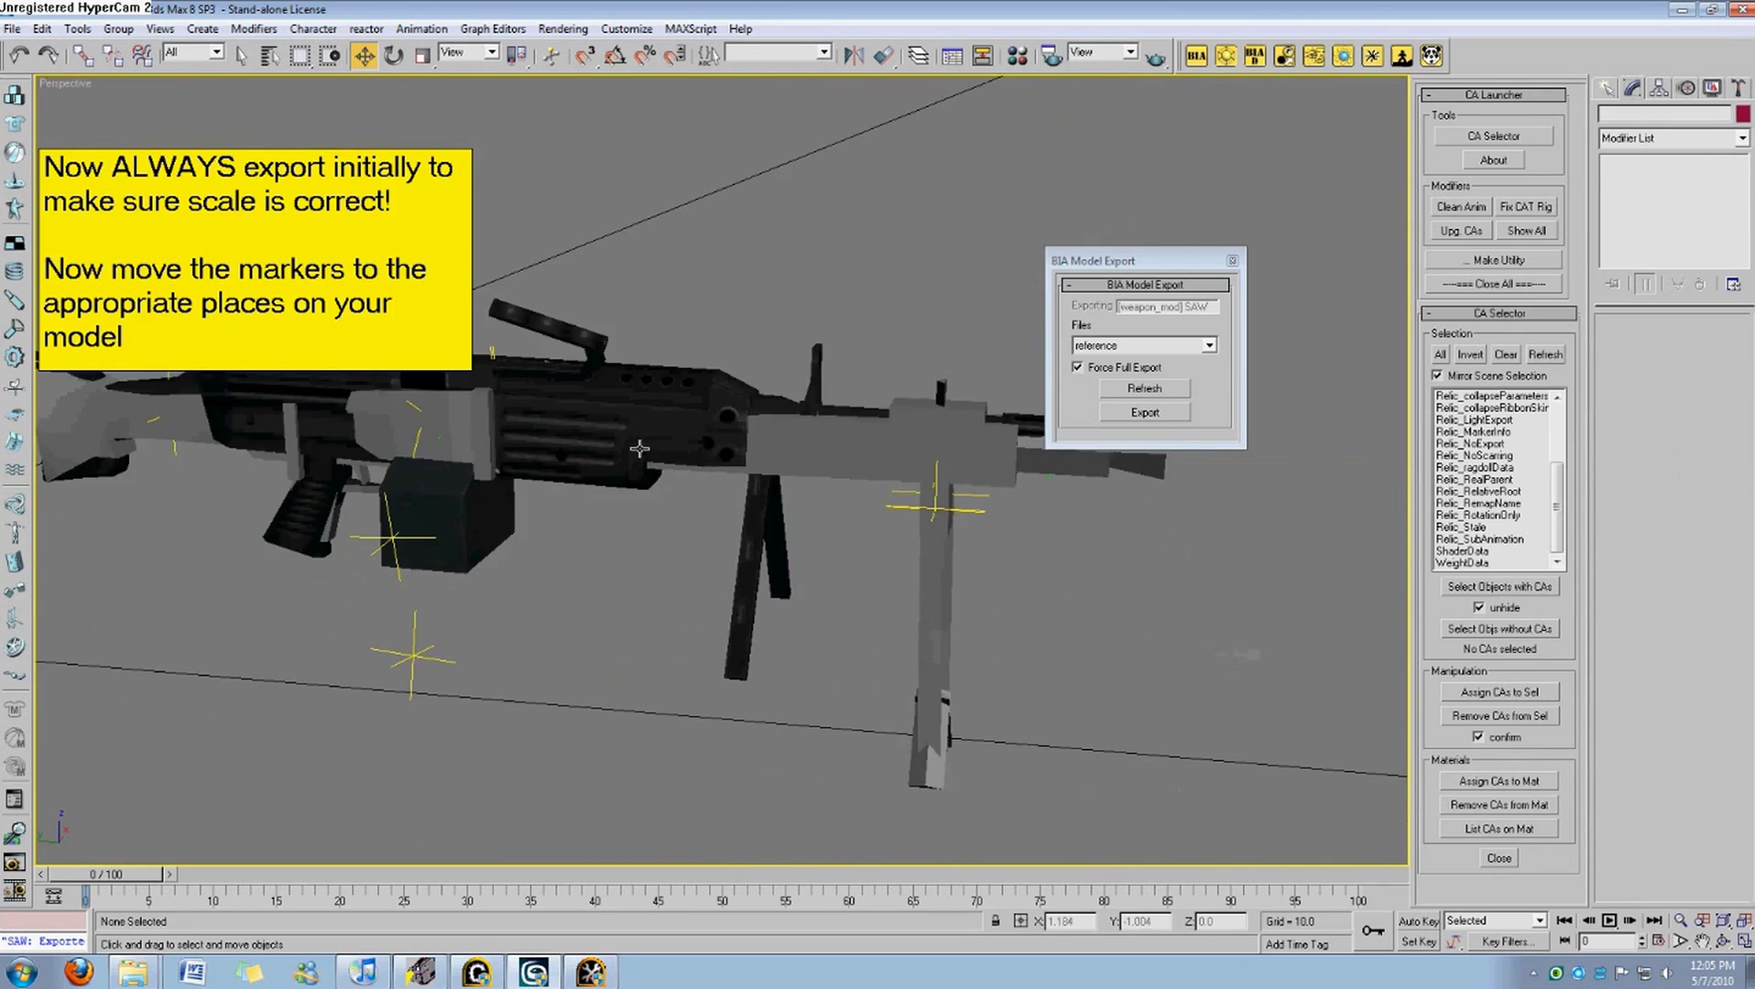
{"action": "scroll", "coordinate": [640, 449], "scroll_direction": "down", "scroll_amount": 2}
{"action": "middle_click_drag", "start_coordinate": [639, 449], "coordinate": [731, 501]}
{"action": "key", "text": "ctrl+r"}
{"action": "left_click_drag", "start_coordinate": [811, 498], "coordinate": [597, 458]}
{"action": "left_click_drag", "start_coordinate": [724, 486], "coordinate": [774, 504]}
{"action": "scroll", "coordinate": [775, 504], "scroll_direction": "down", "scroll_amount": 3}
{"action": "middle_click_drag", "start_coordinate": [774, 503], "coordinate": [774, 569], "text": "alt"}
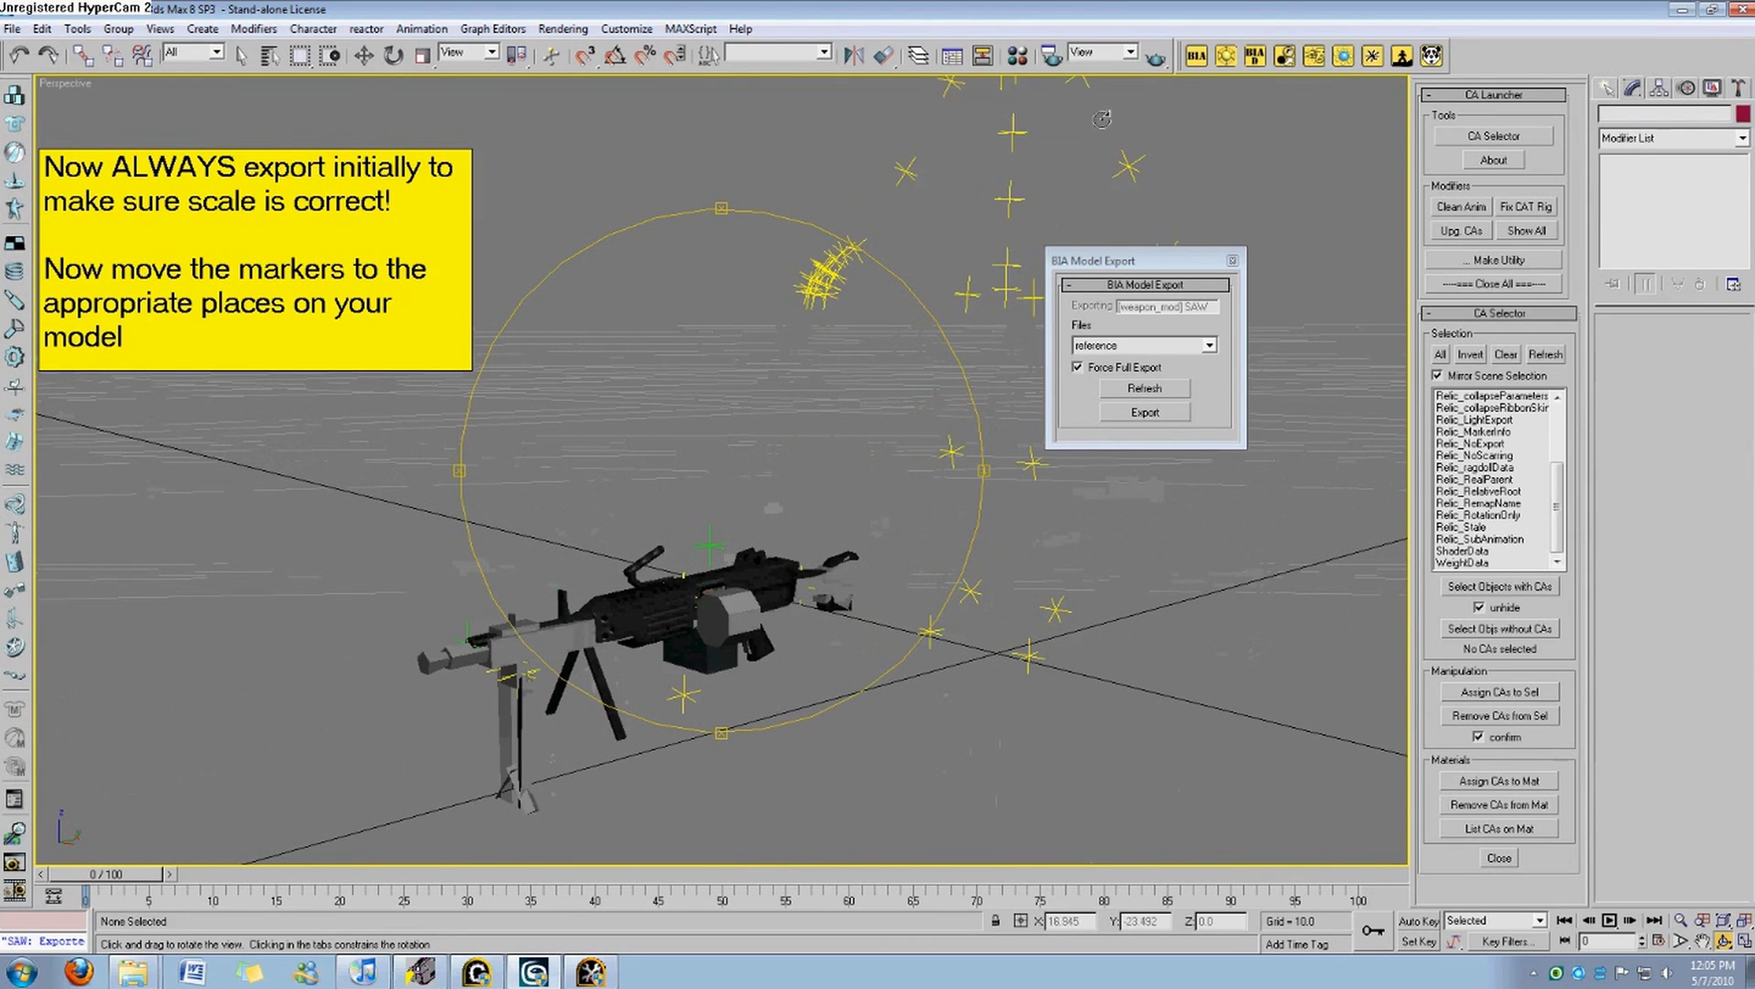
Export the SAW reference file with Force Full Export and expand the SAW.rgm entry in the burn list.
{"action": "left_click", "coordinate": [1145, 412]}
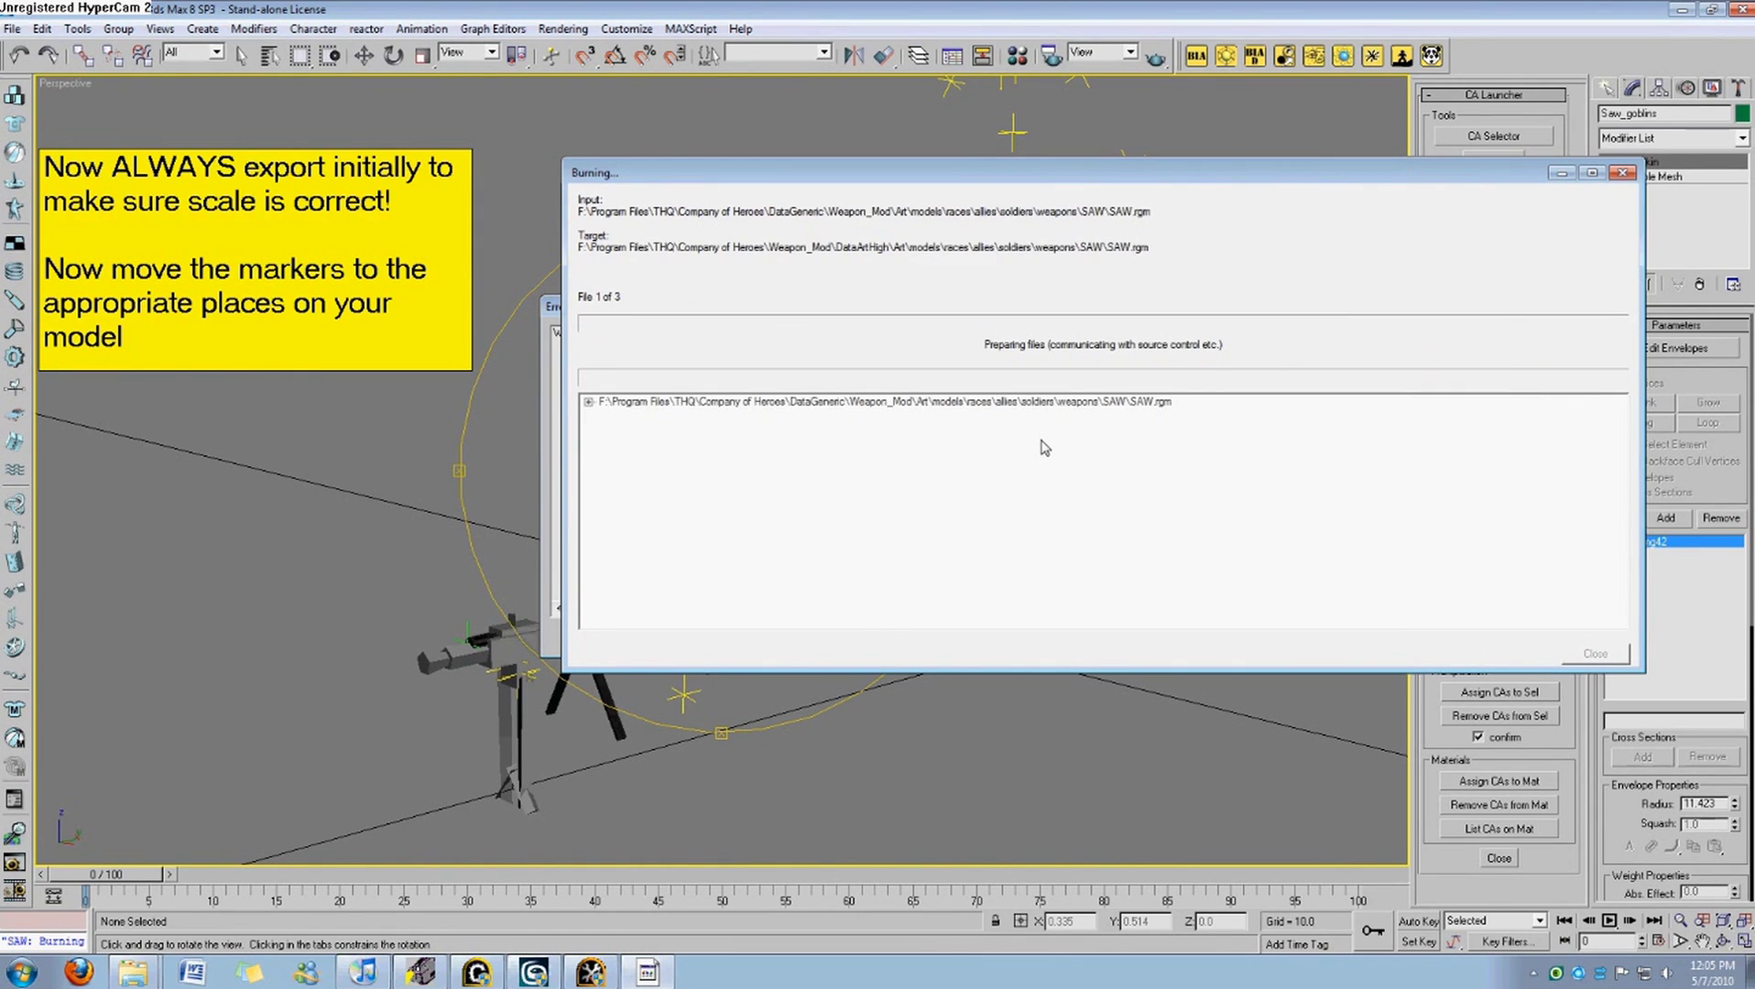
{"action": "left_click", "coordinate": [588, 403]}
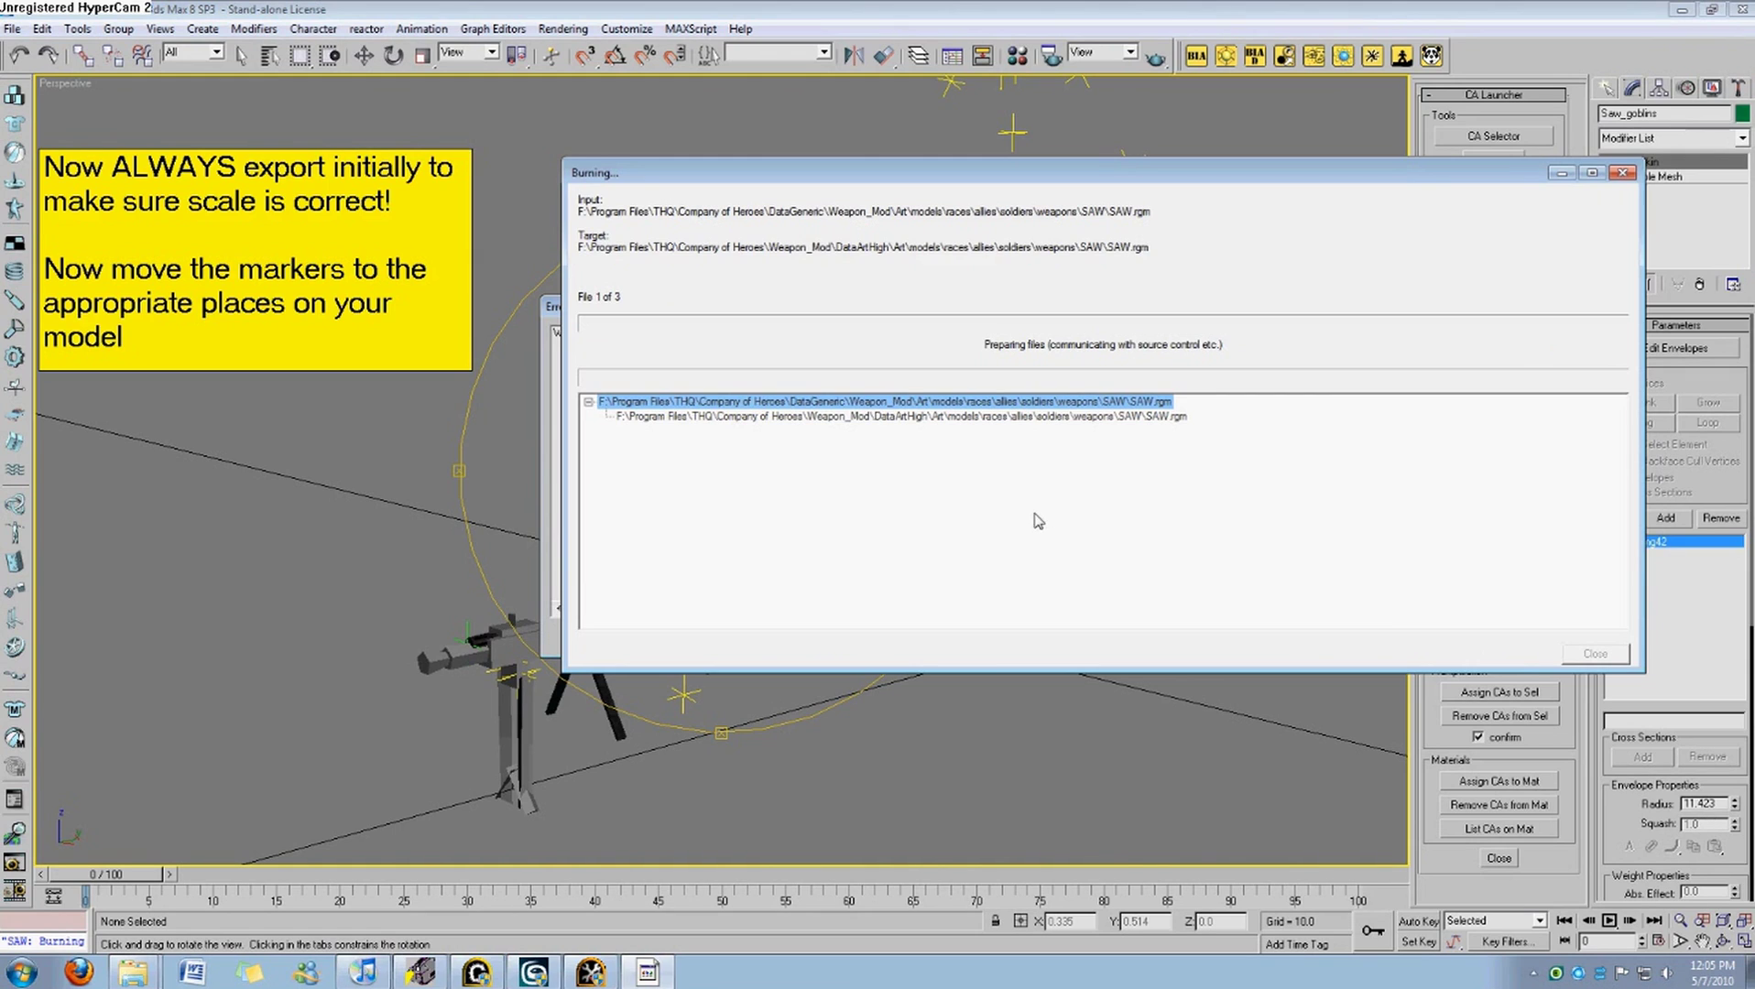
Examine the warnings listed under the DataArtHigh SAW.rgm entry in the burn report.
{"action": "left_click", "coordinate": [378, 335]}
{"action": "double_click", "coordinate": [399, 326]}
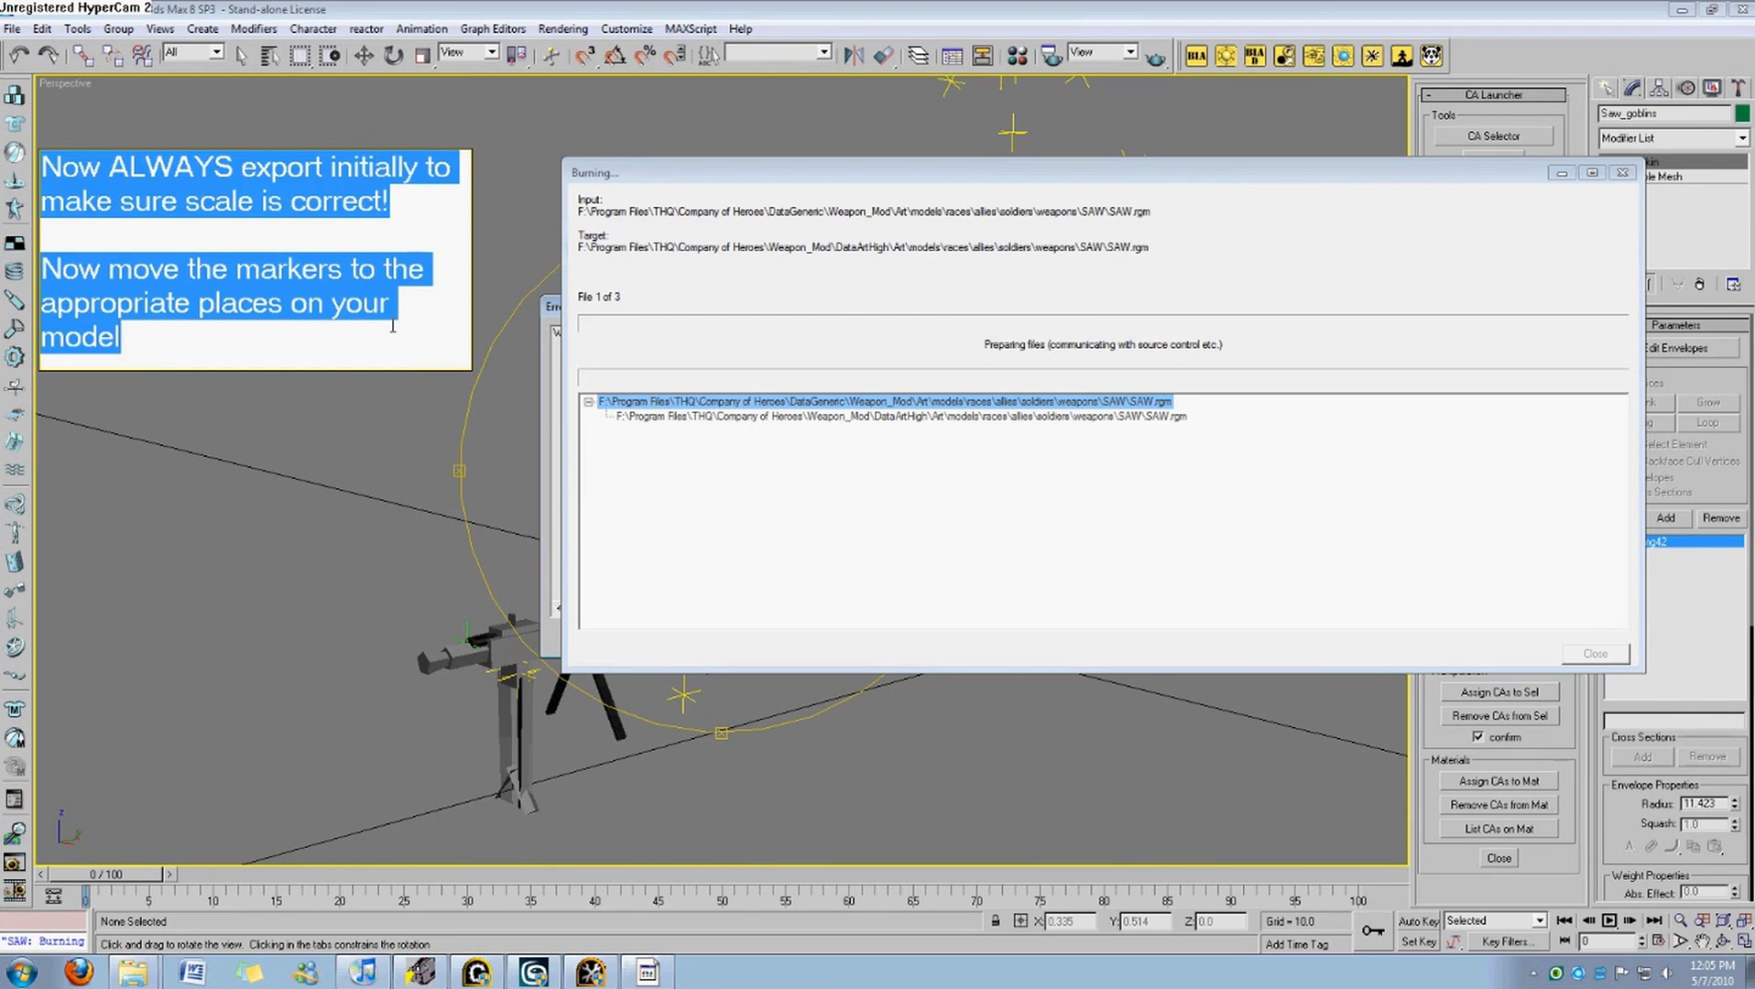
{"action": "left_click", "coordinate": [390, 326]}
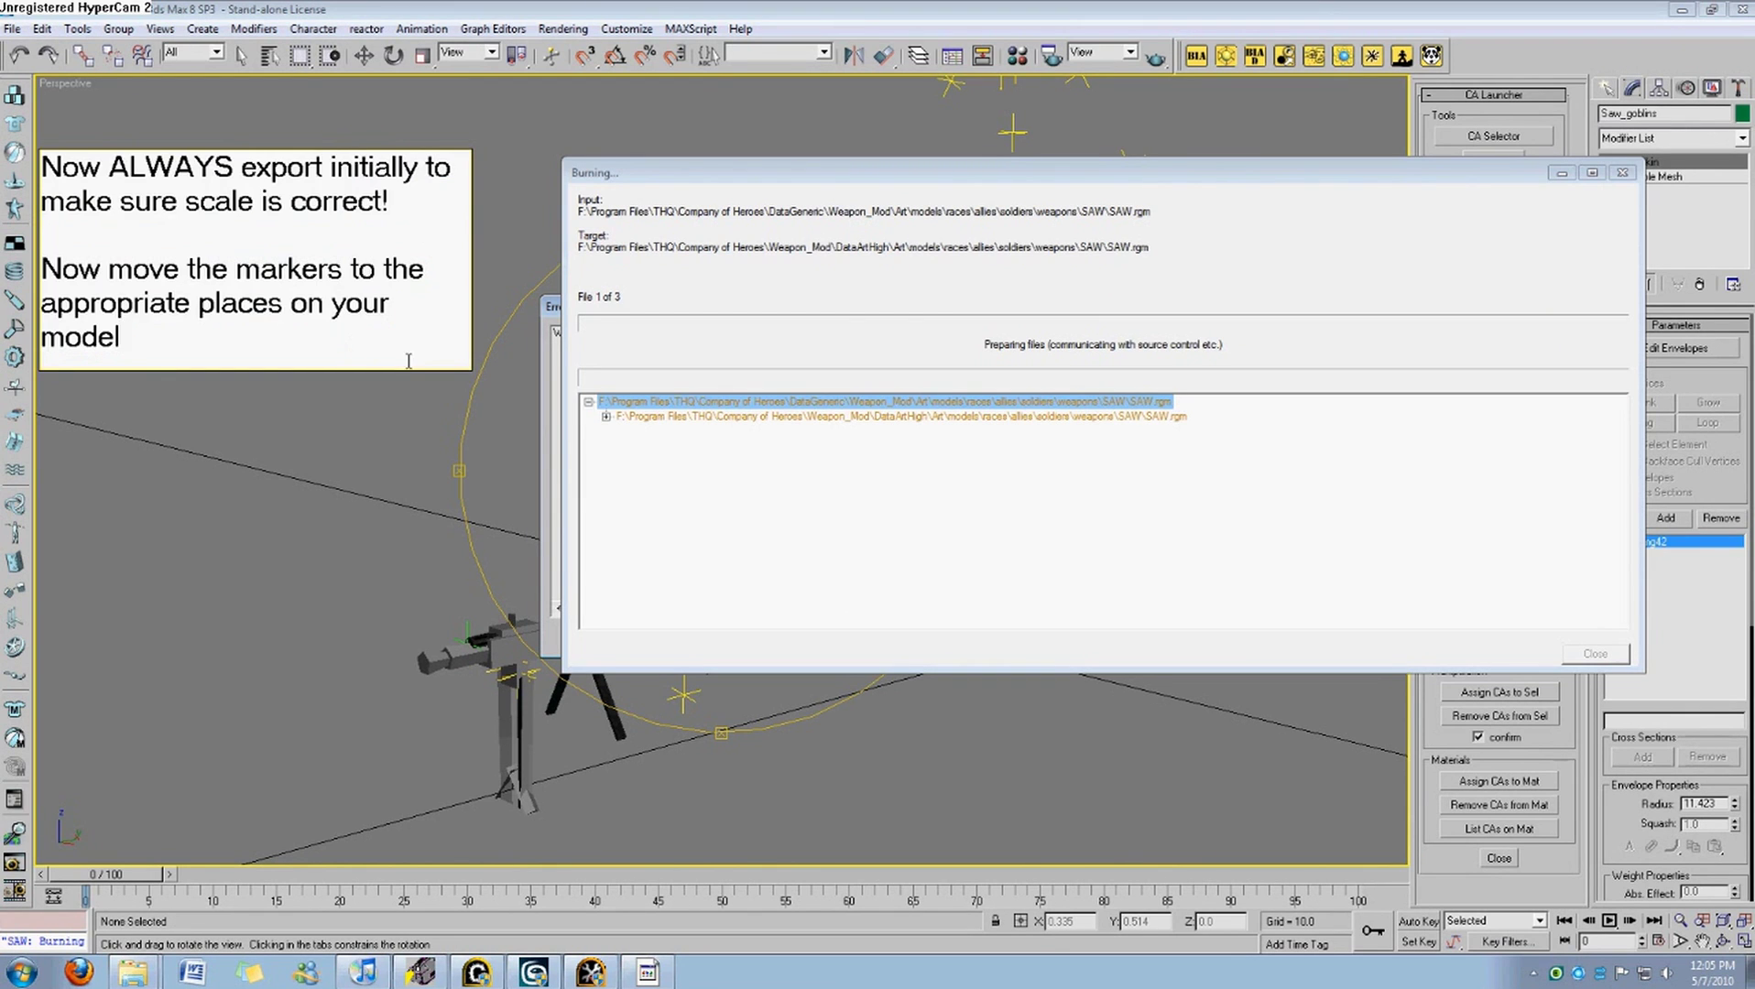
{"action": "left_click", "coordinate": [606, 417]}
{"action": "left_click", "coordinate": [784, 448]}
{"action": "left_click", "coordinate": [792, 431]}
{"action": "left_click", "coordinate": [770, 417]}
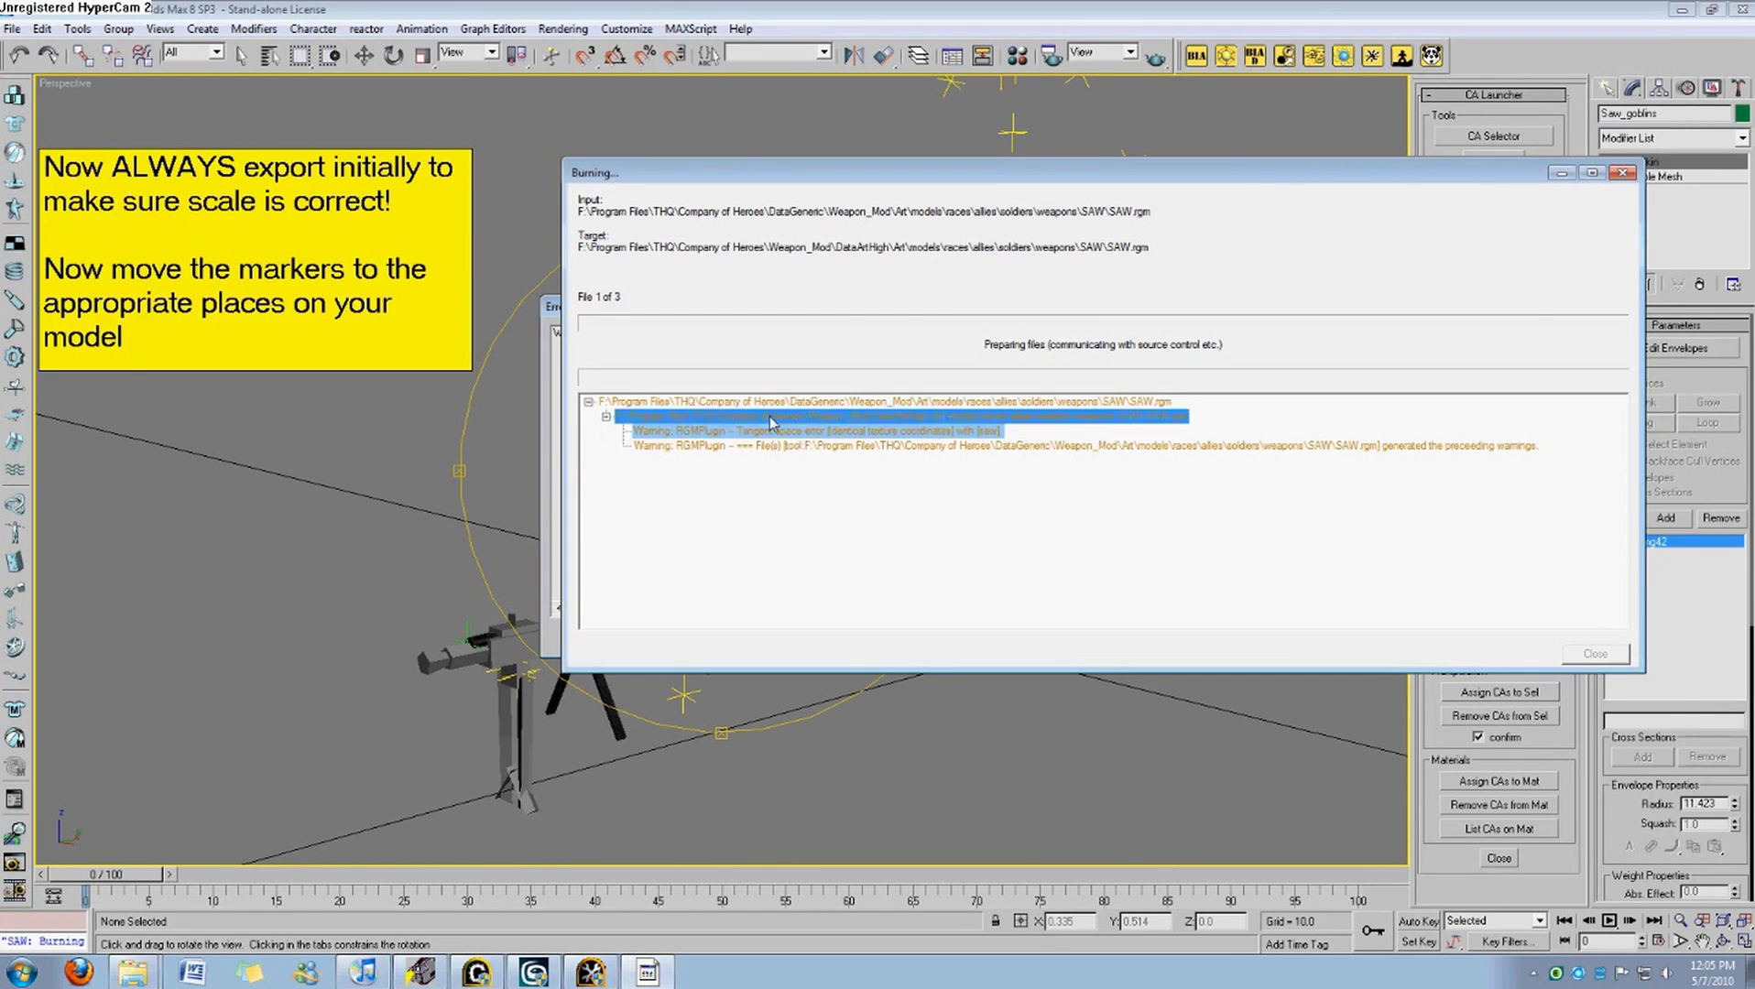
{"action": "left_click", "coordinate": [606, 417]}
Replace the second paragraph of the on-screen note with "Almost done here =)" and close the finished burn report.
{"action": "double_click", "coordinate": [309, 341]}
{"action": "left_click_drag", "start_coordinate": [309, 341], "coordinate": [46, 268]}
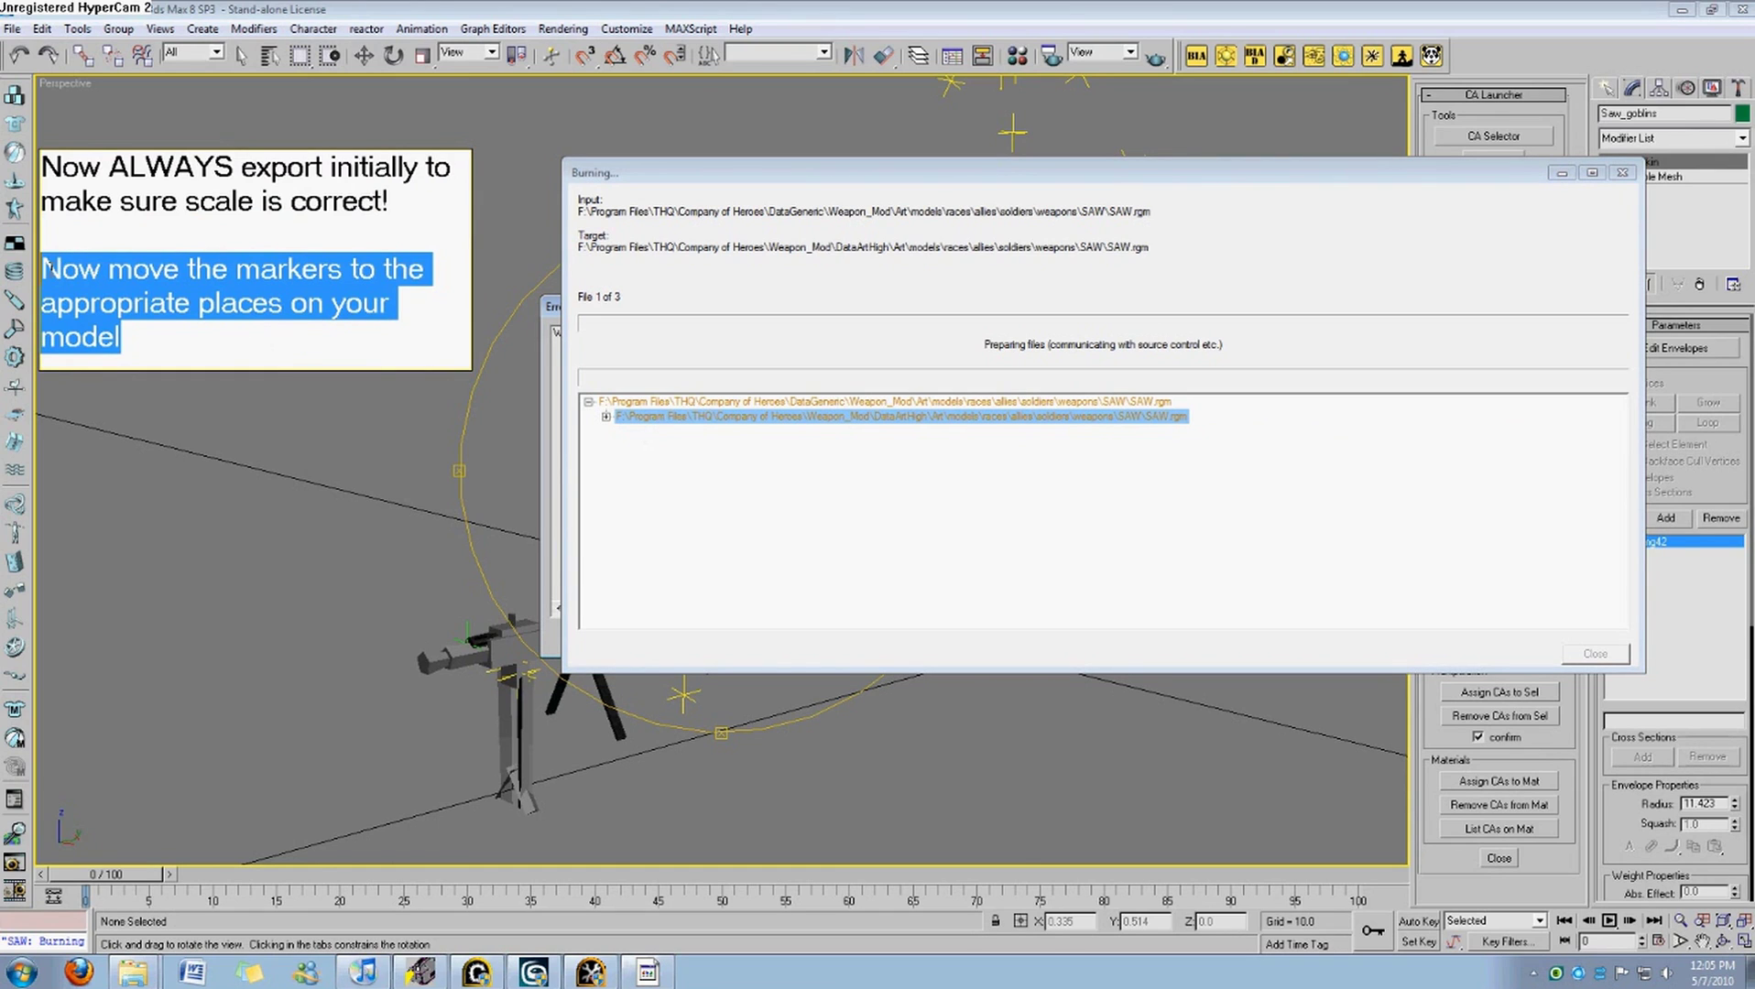
{"action": "type", "text": "Should"}
{"action": "key", "text": "BackSpace"}
{"action": "key", "text": "BackSpace"}
{"action": "key", "text": "BackSpace"}
{"action": "key", "text": "BackSpace"}
{"action": "key", "text": "BackSpace"}
{"action": "key", "text": "BackSpace"}
{"action": "type", "text": "Almost done "}
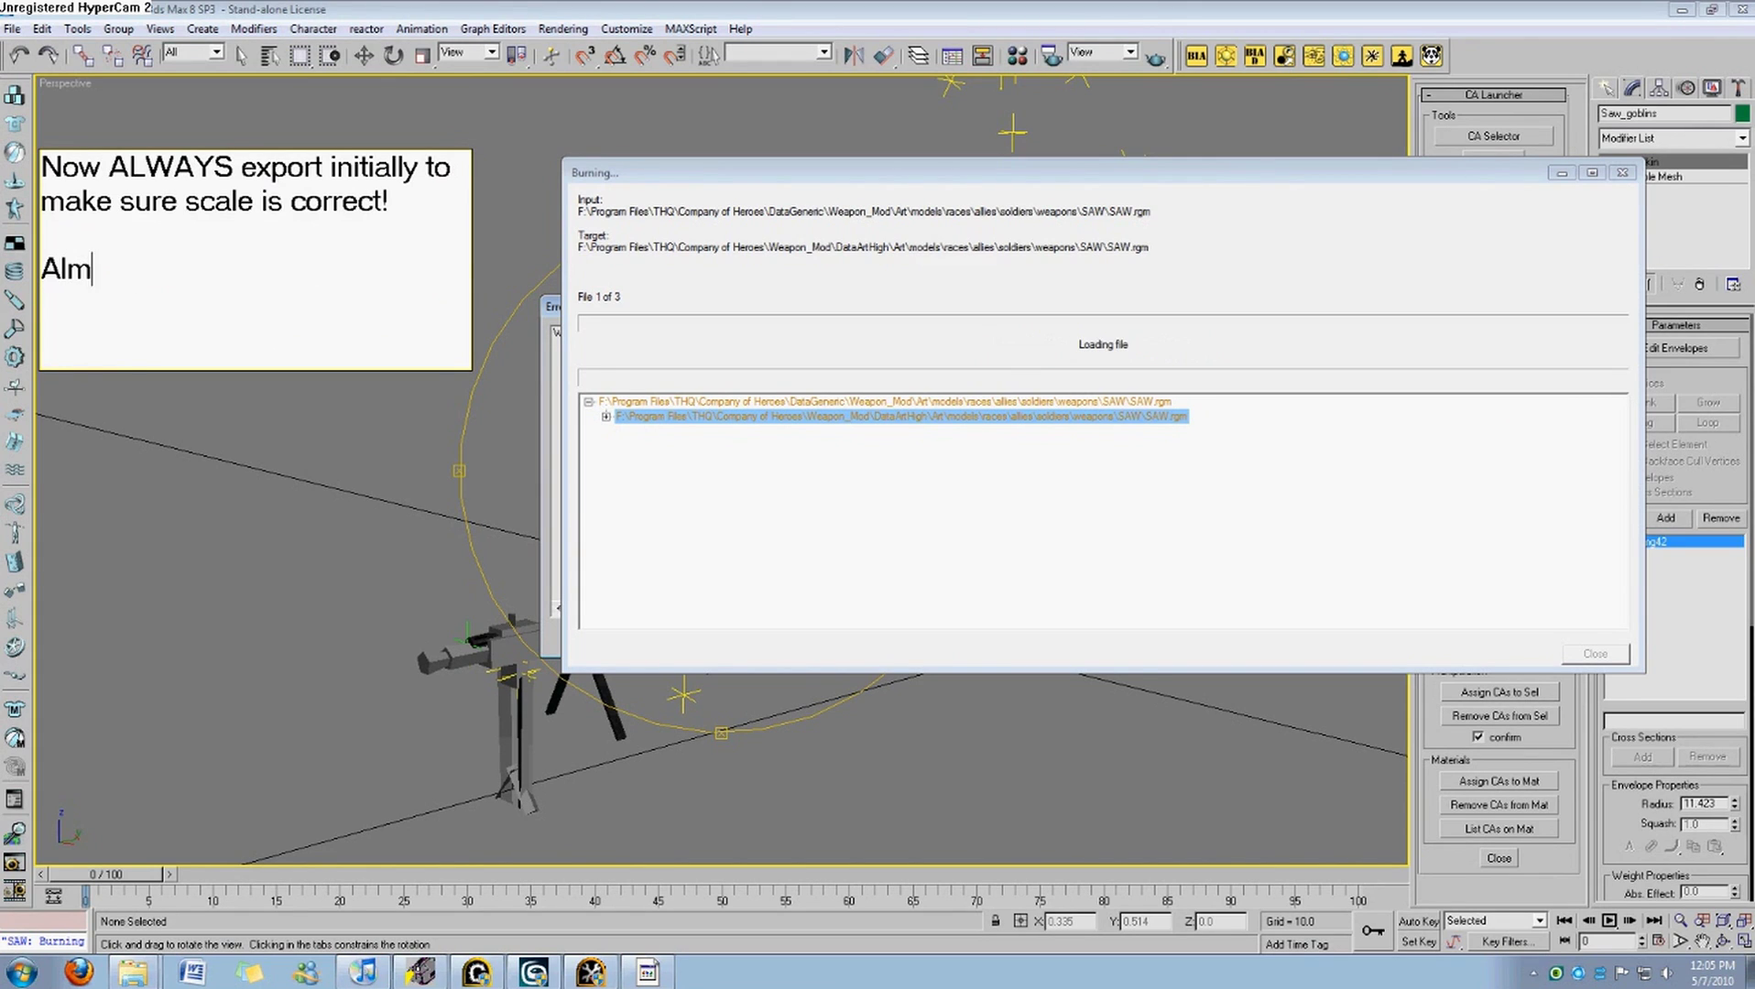
{"action": "type", "text": "here =)"}
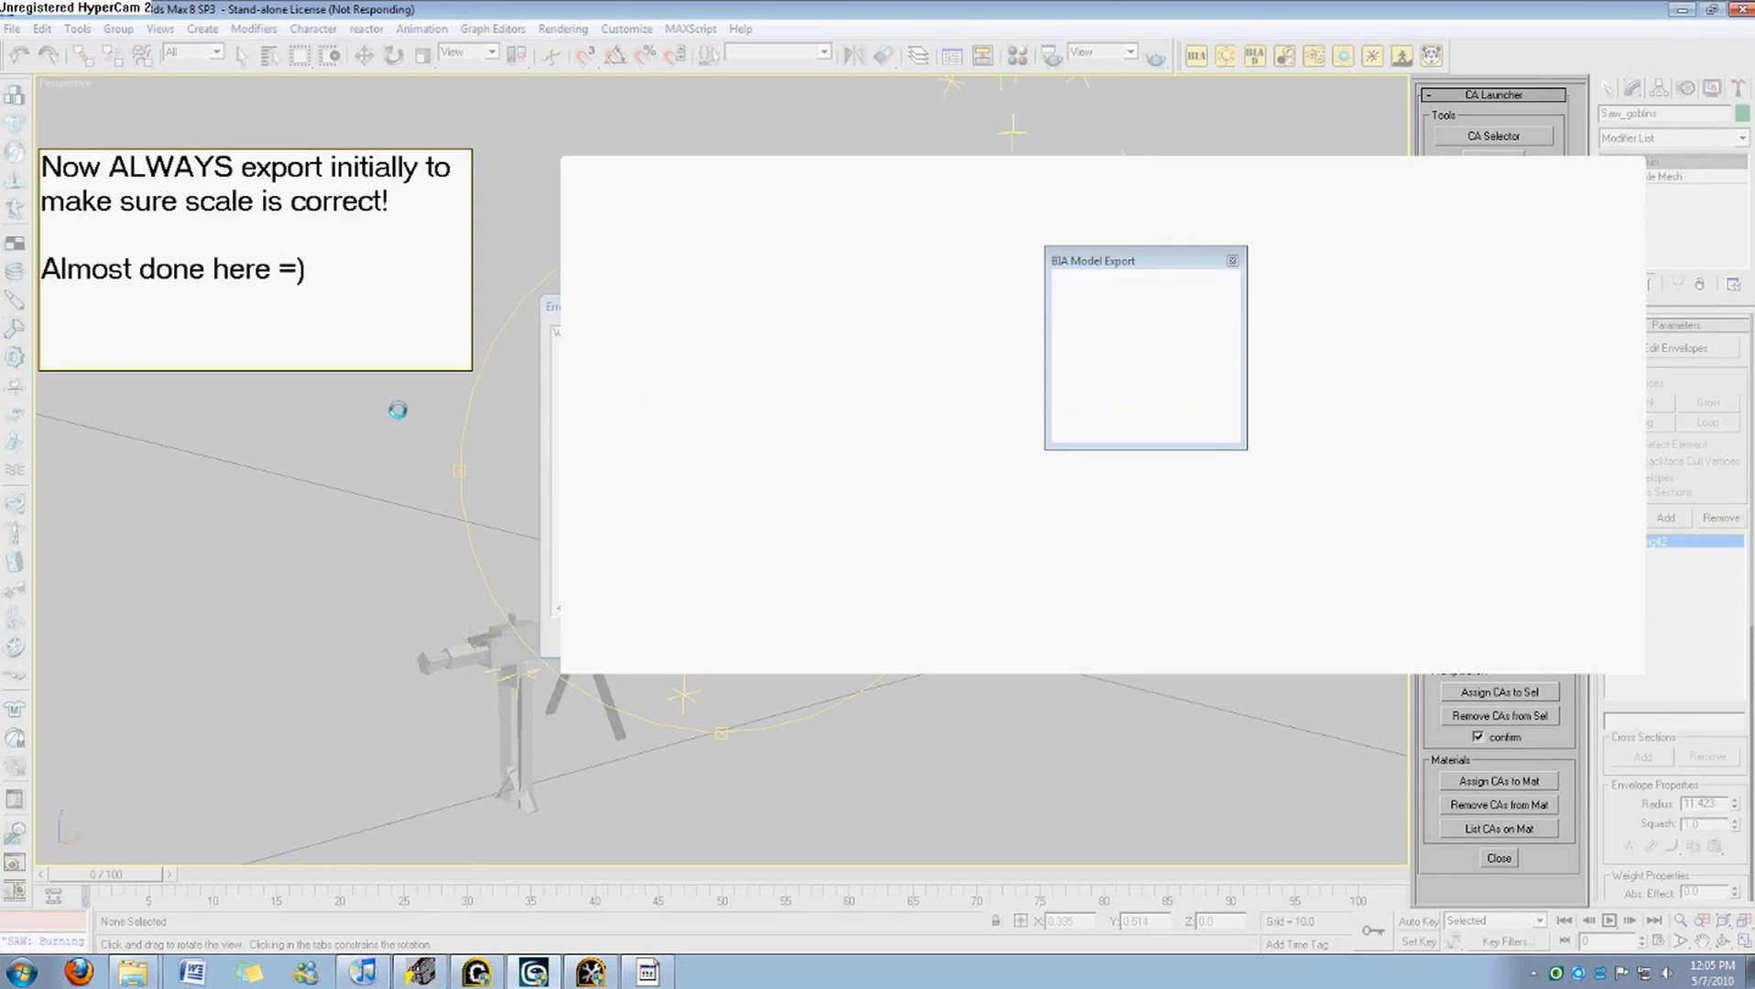
{"action": "left_click", "coordinate": [398, 410]}
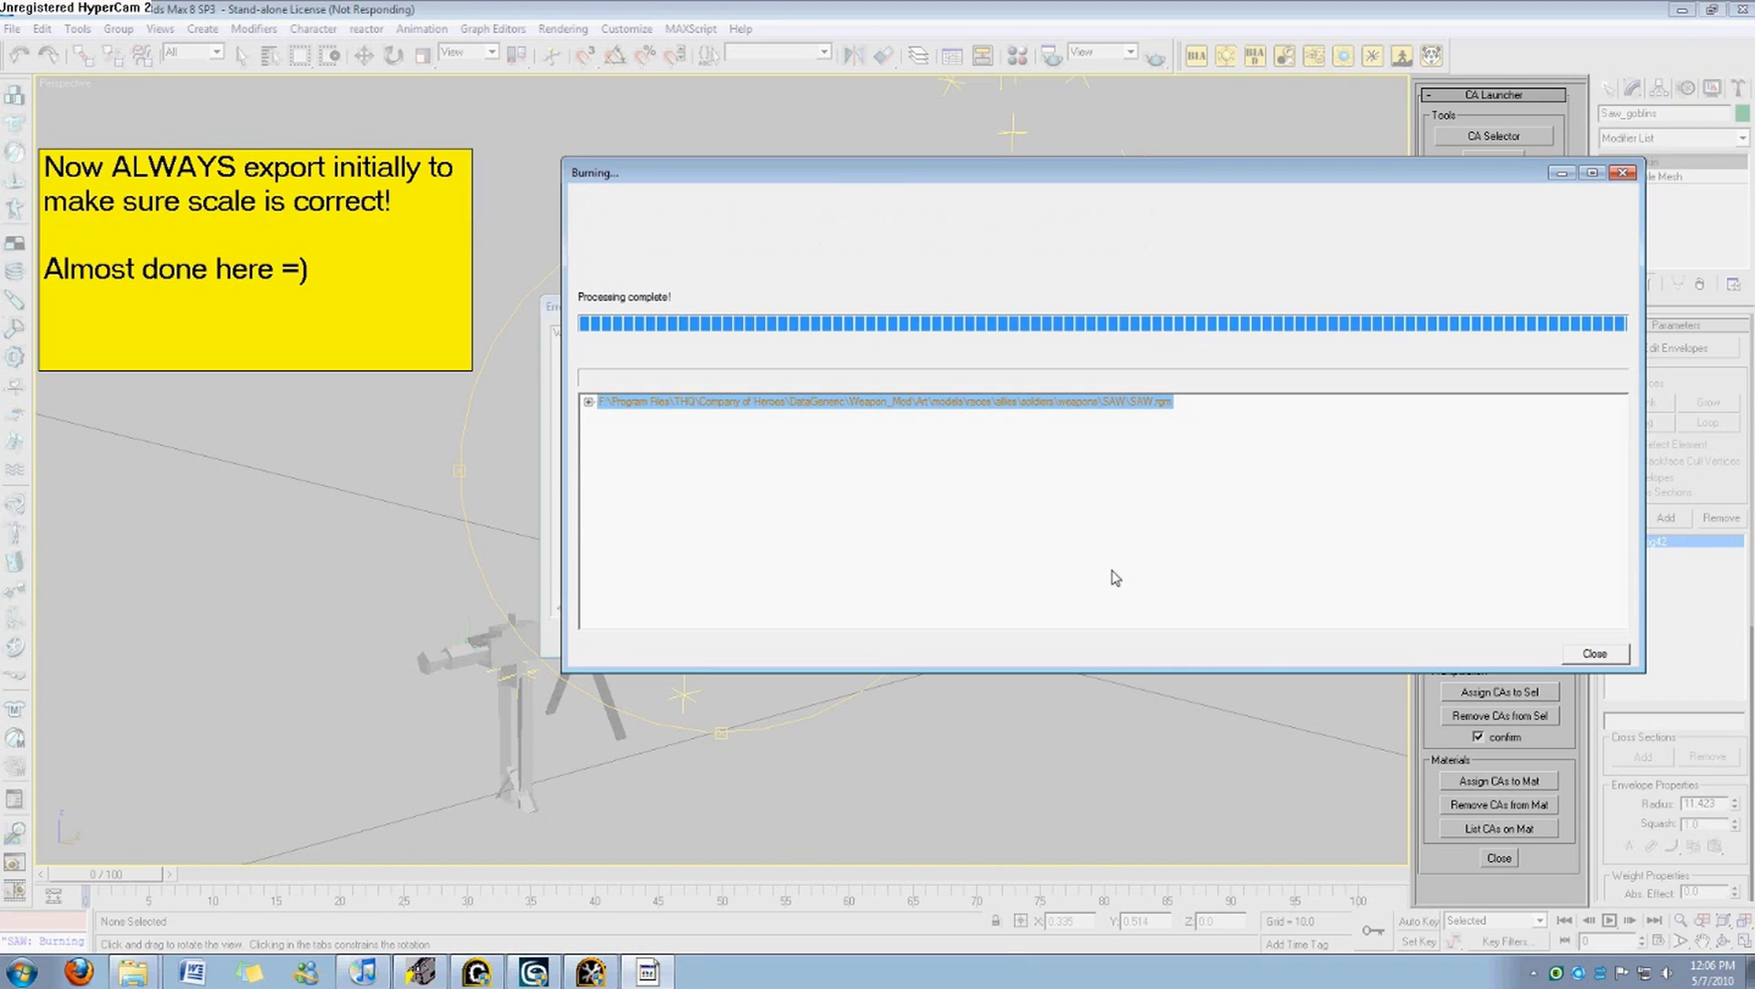
{"action": "left_click", "coordinate": [1582, 659]}
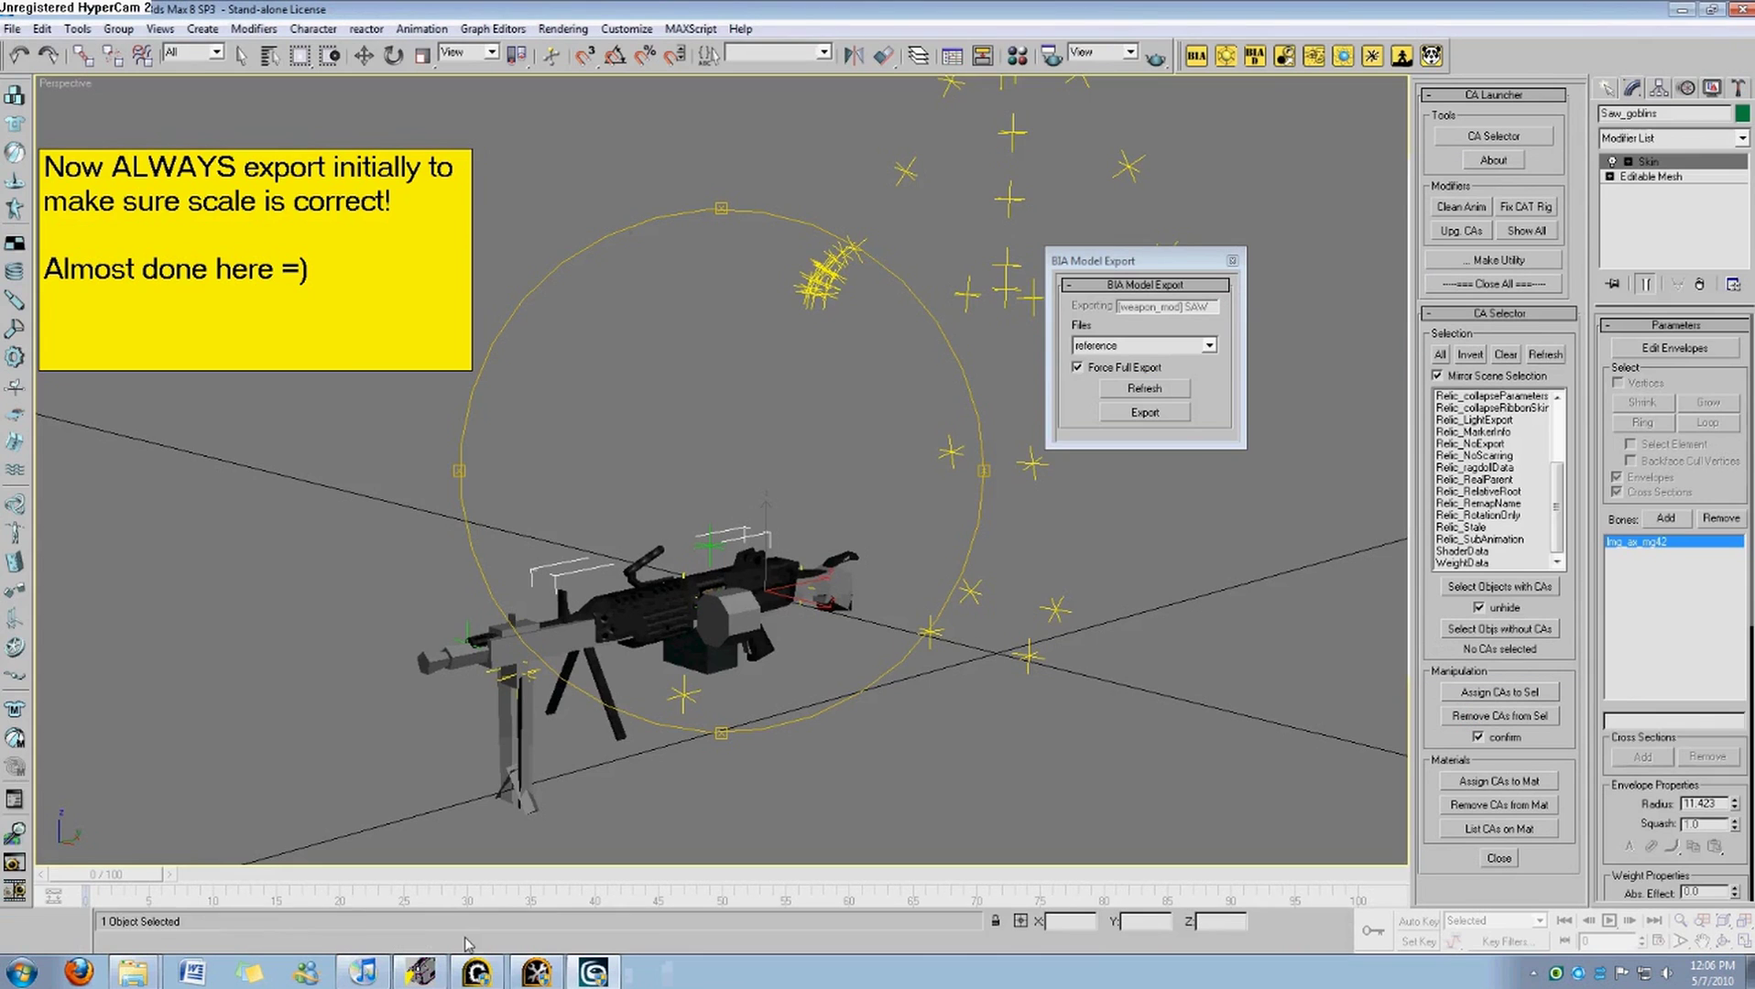
Switch to iTunes, search the library for "not afra", play the first match and minimize the window.
{"action": "left_click", "coordinate": [360, 973]}
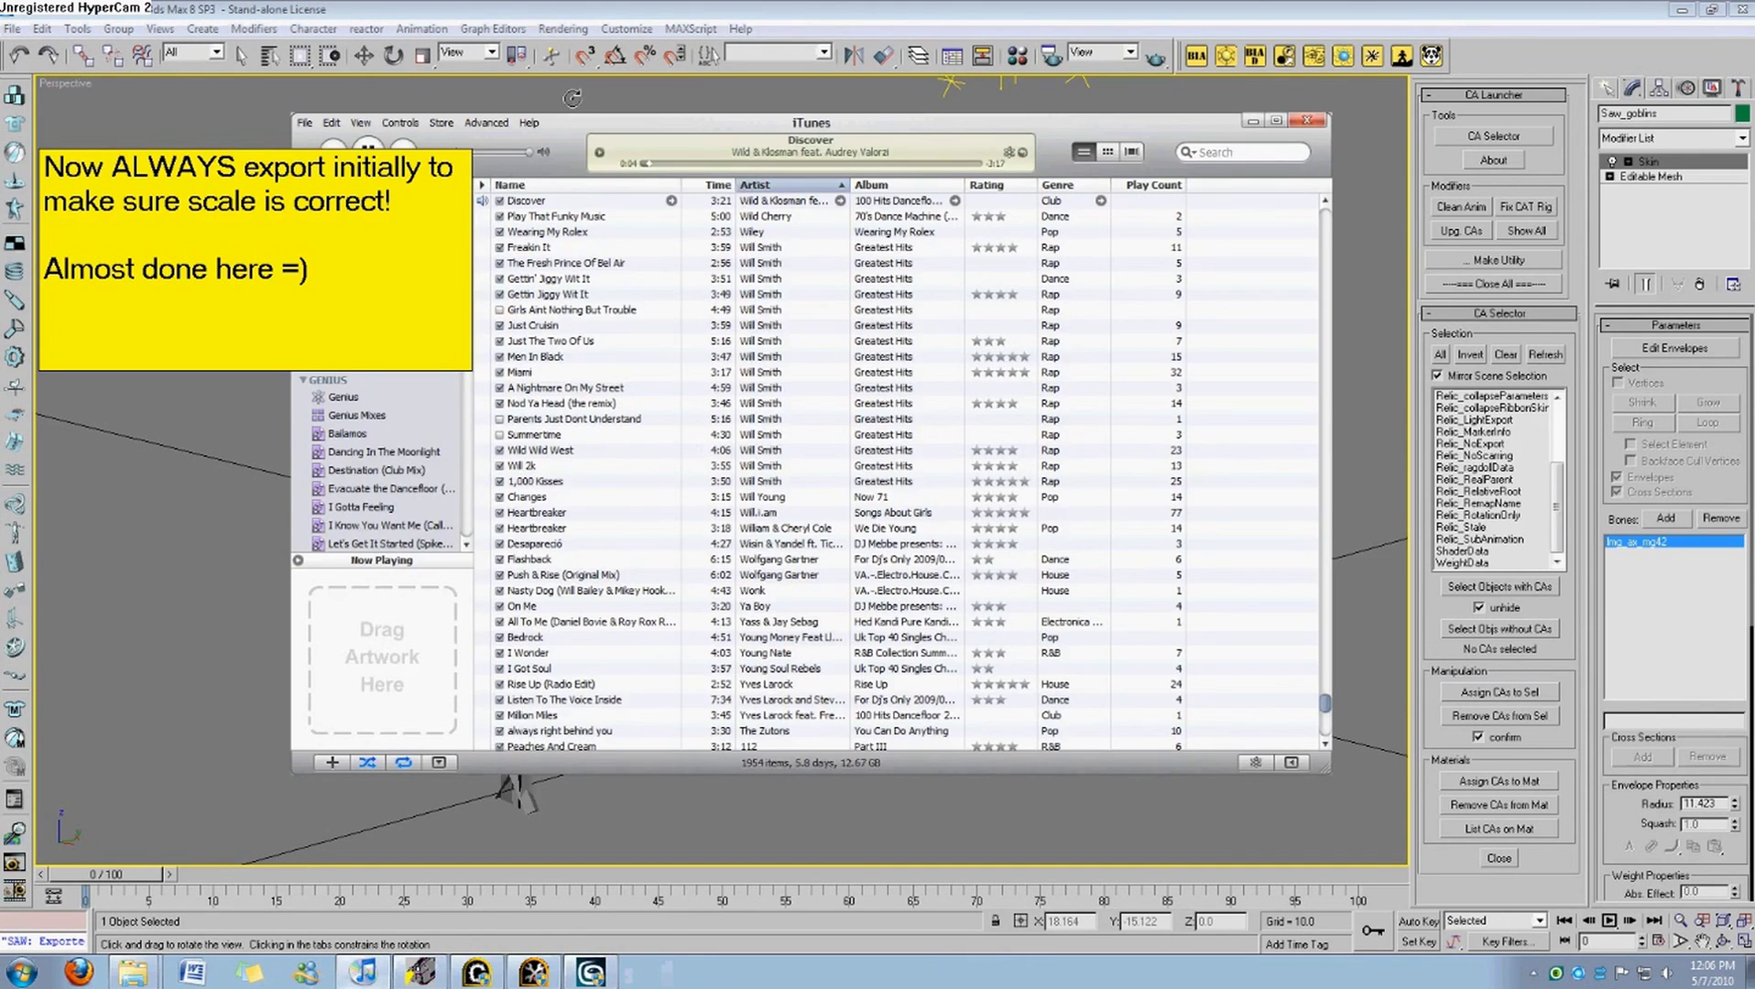
{"action": "left_click", "coordinate": [1319, 165]}
{"action": "type", "text": "not afra"}
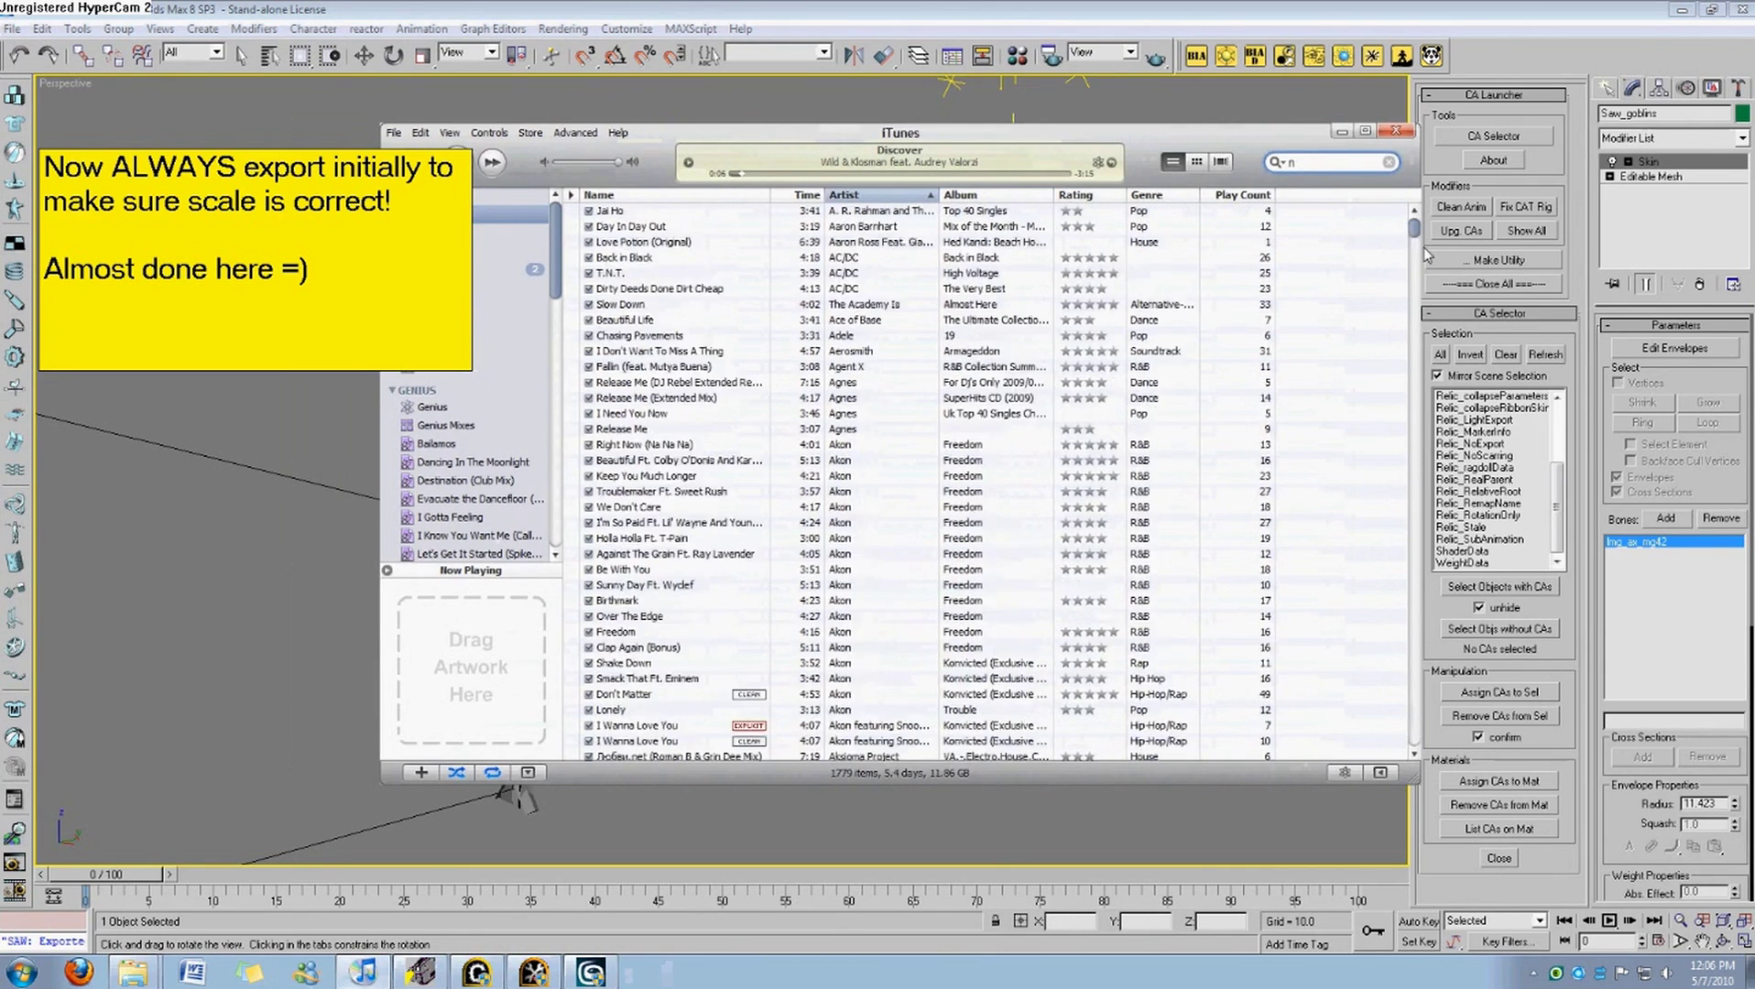
{"action": "double_click", "coordinate": [973, 212]}
{"action": "left_click", "coordinate": [1391, 162]}
{"action": "left_click", "coordinate": [1341, 131]}
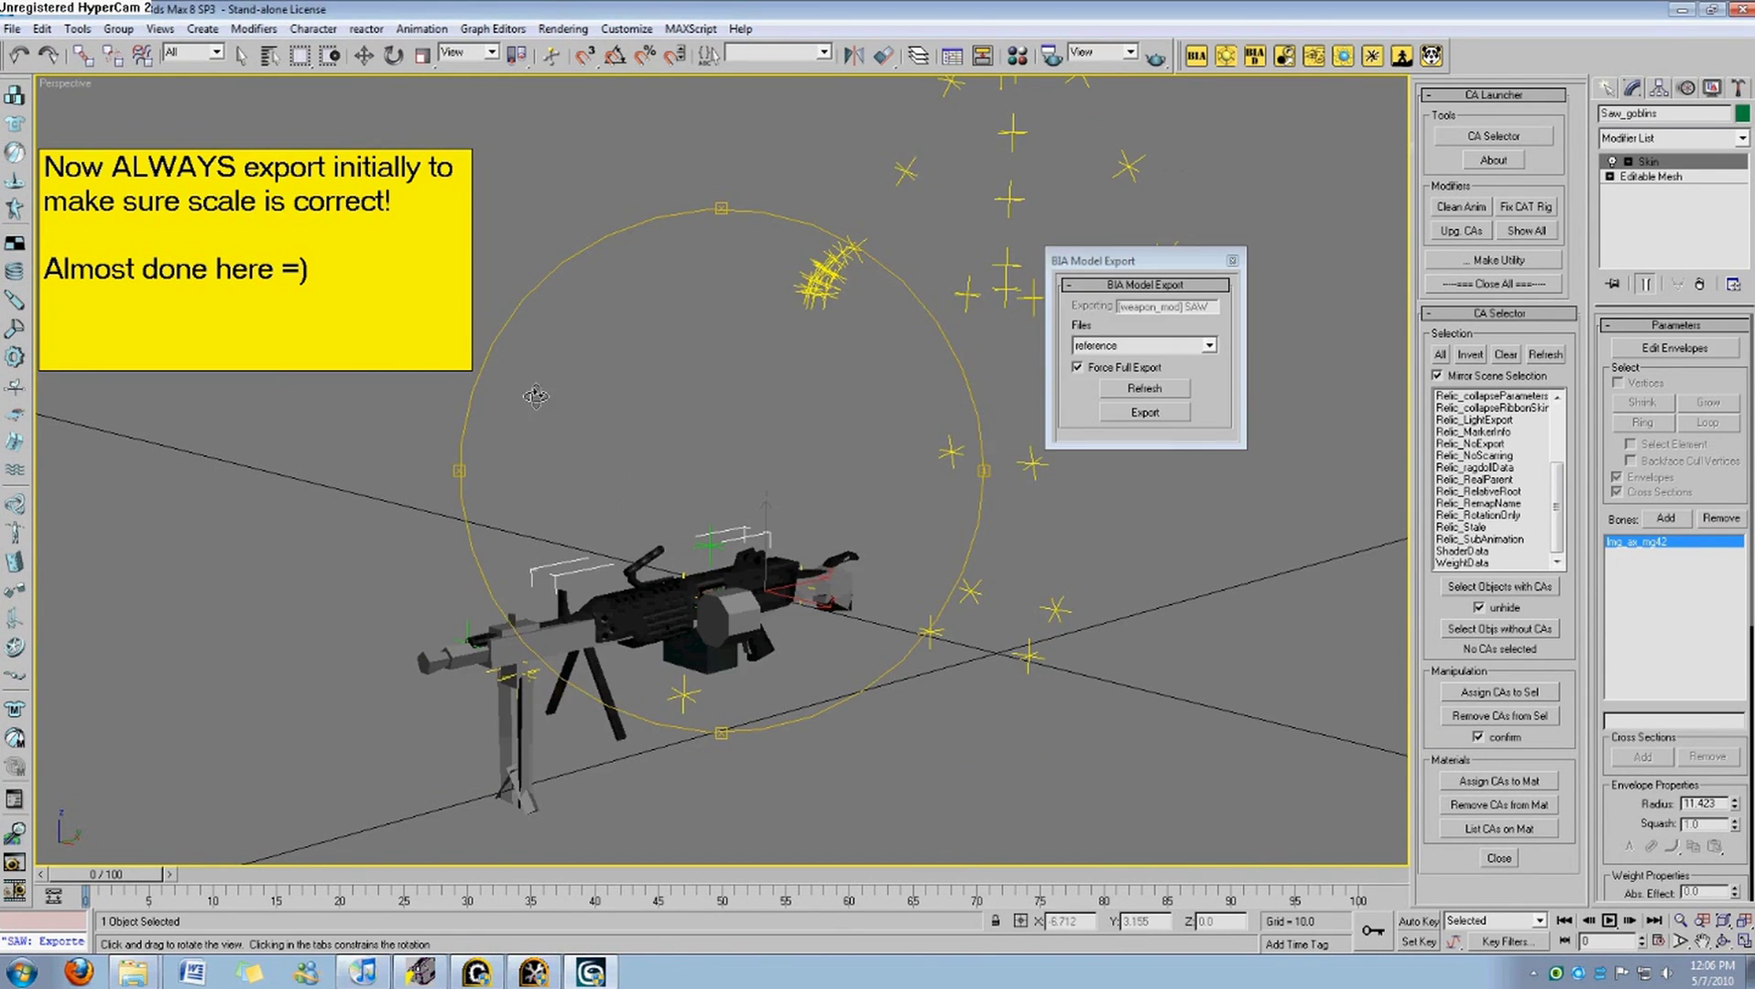
Add the line "good songs make tutorials better =D" below "Almost done here =)" in the on-screen note.
{"action": "left_click", "coordinate": [365, 294]}
{"action": "left_click", "coordinate": [424, 296]}
{"action": "key", "text": "Return"}
{"action": "type", "text": "good songs am"}
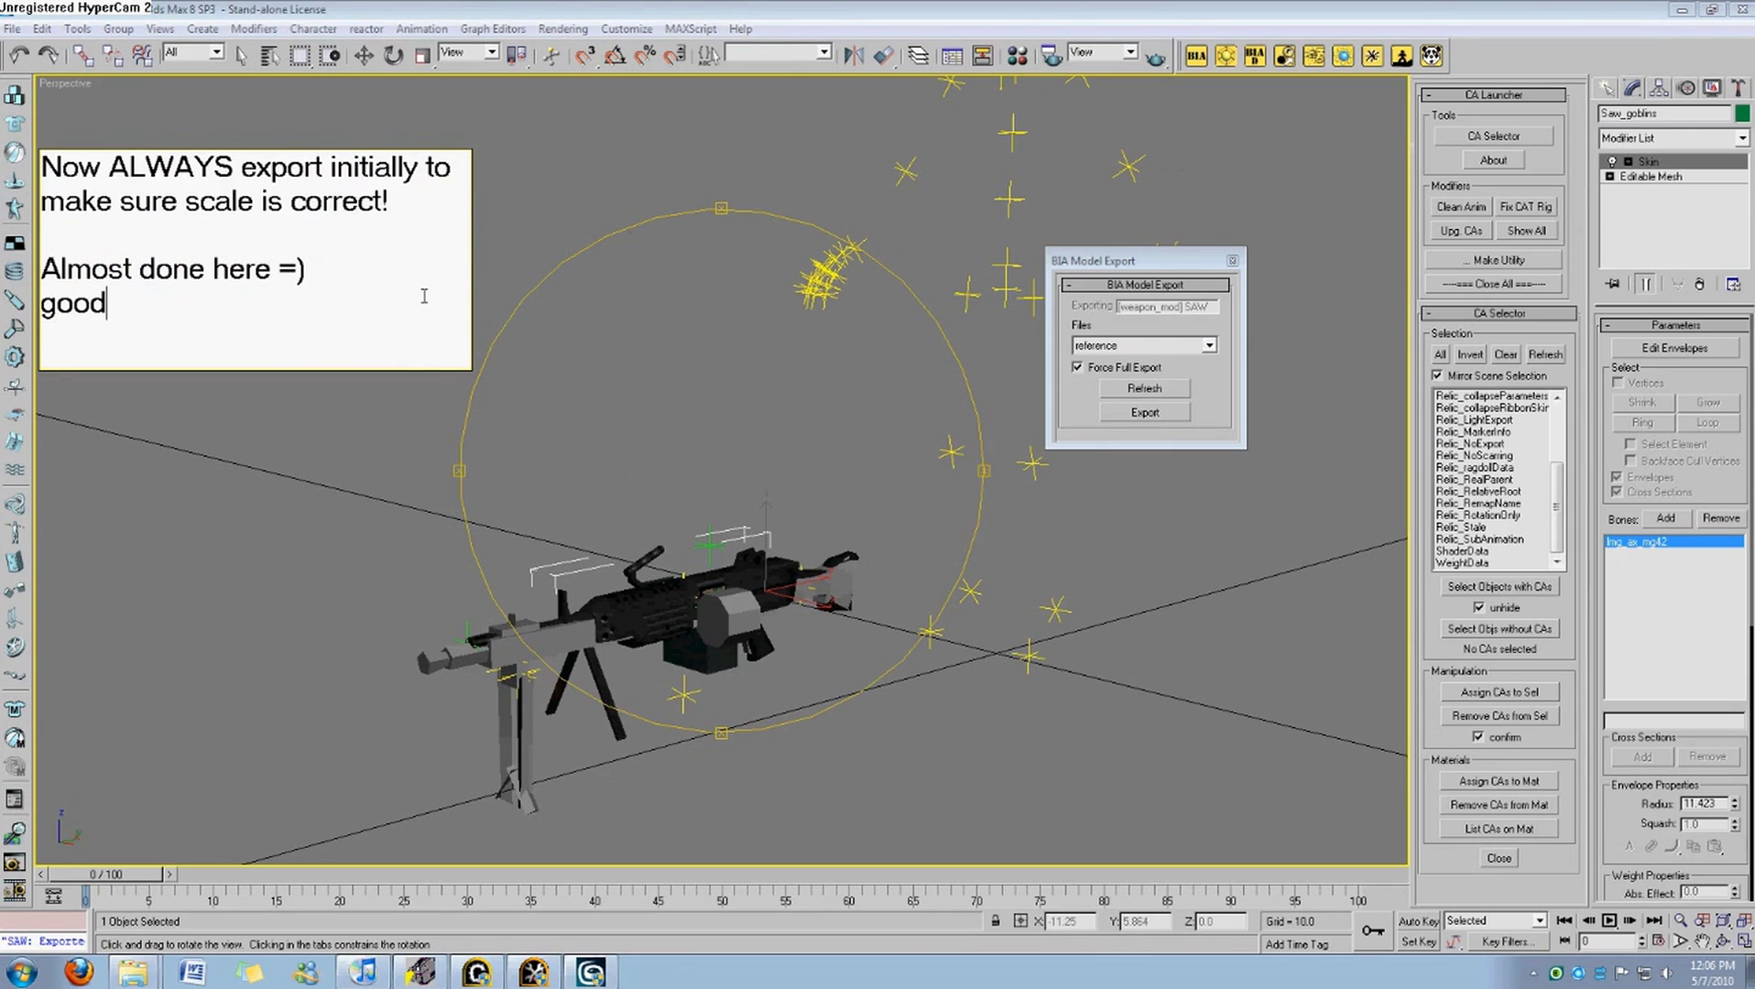
{"action": "key", "text": "BackSpace"}
{"action": "key", "text": "BackSpace"}
{"action": "type", "text": "make"}
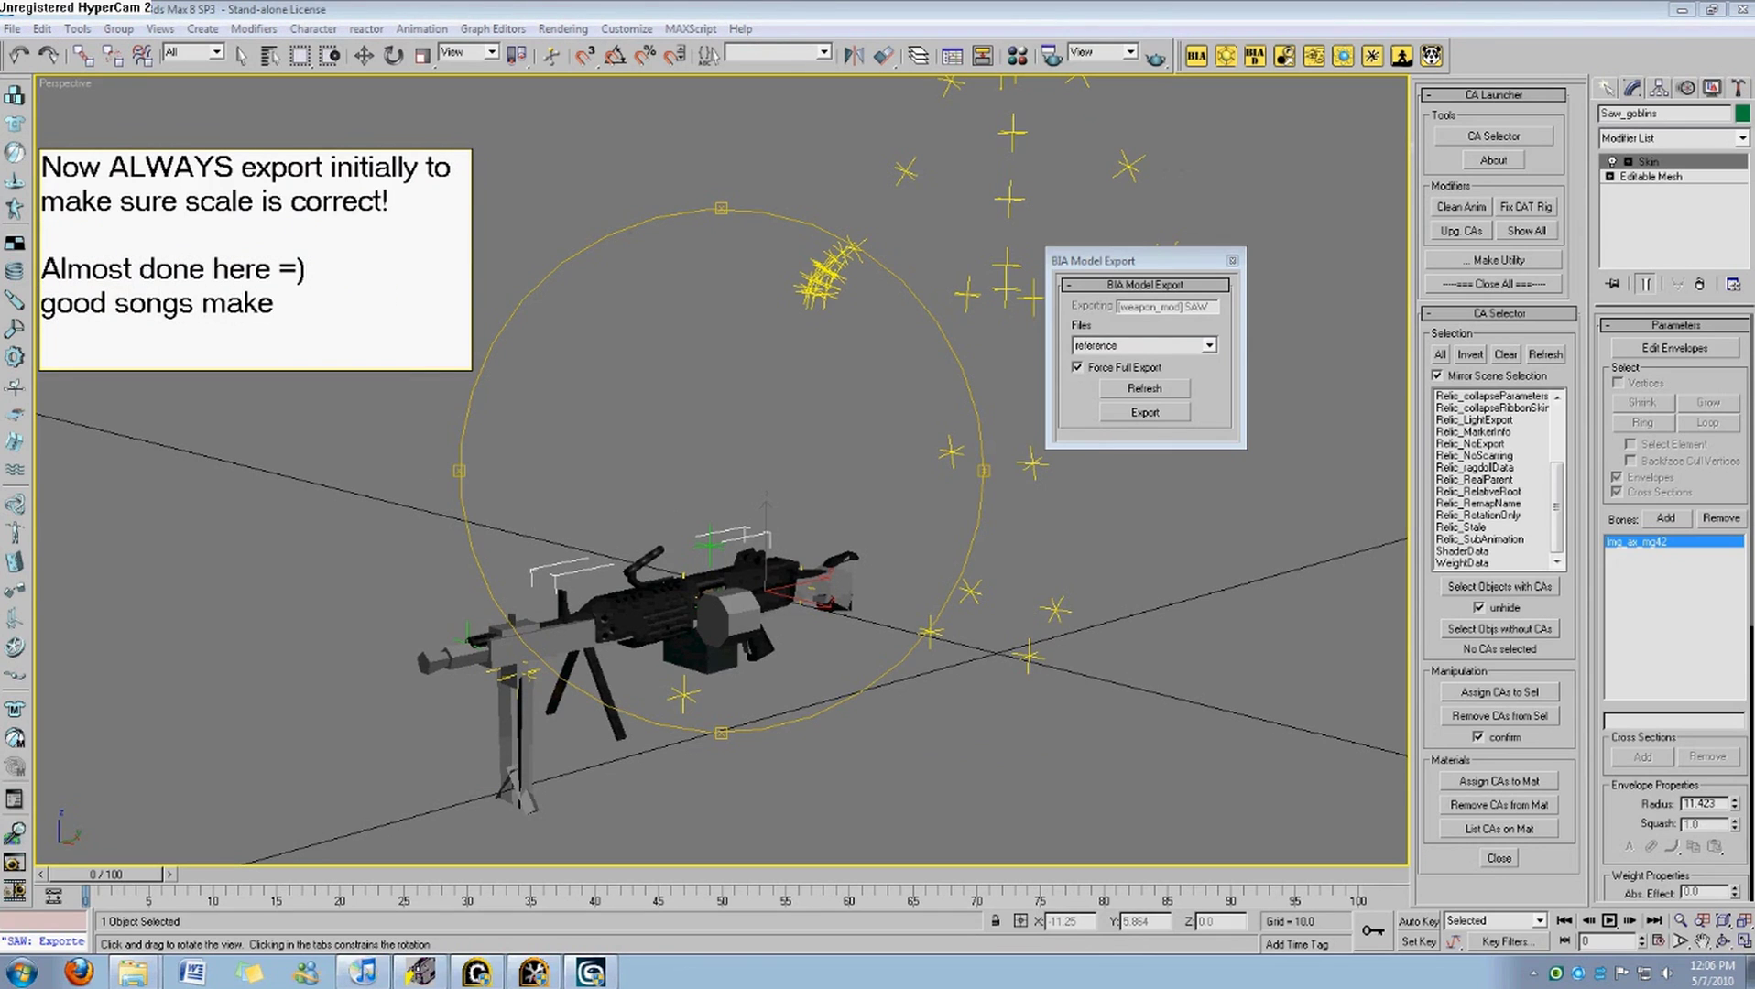
{"action": "type", "text": " tutorials beter"}
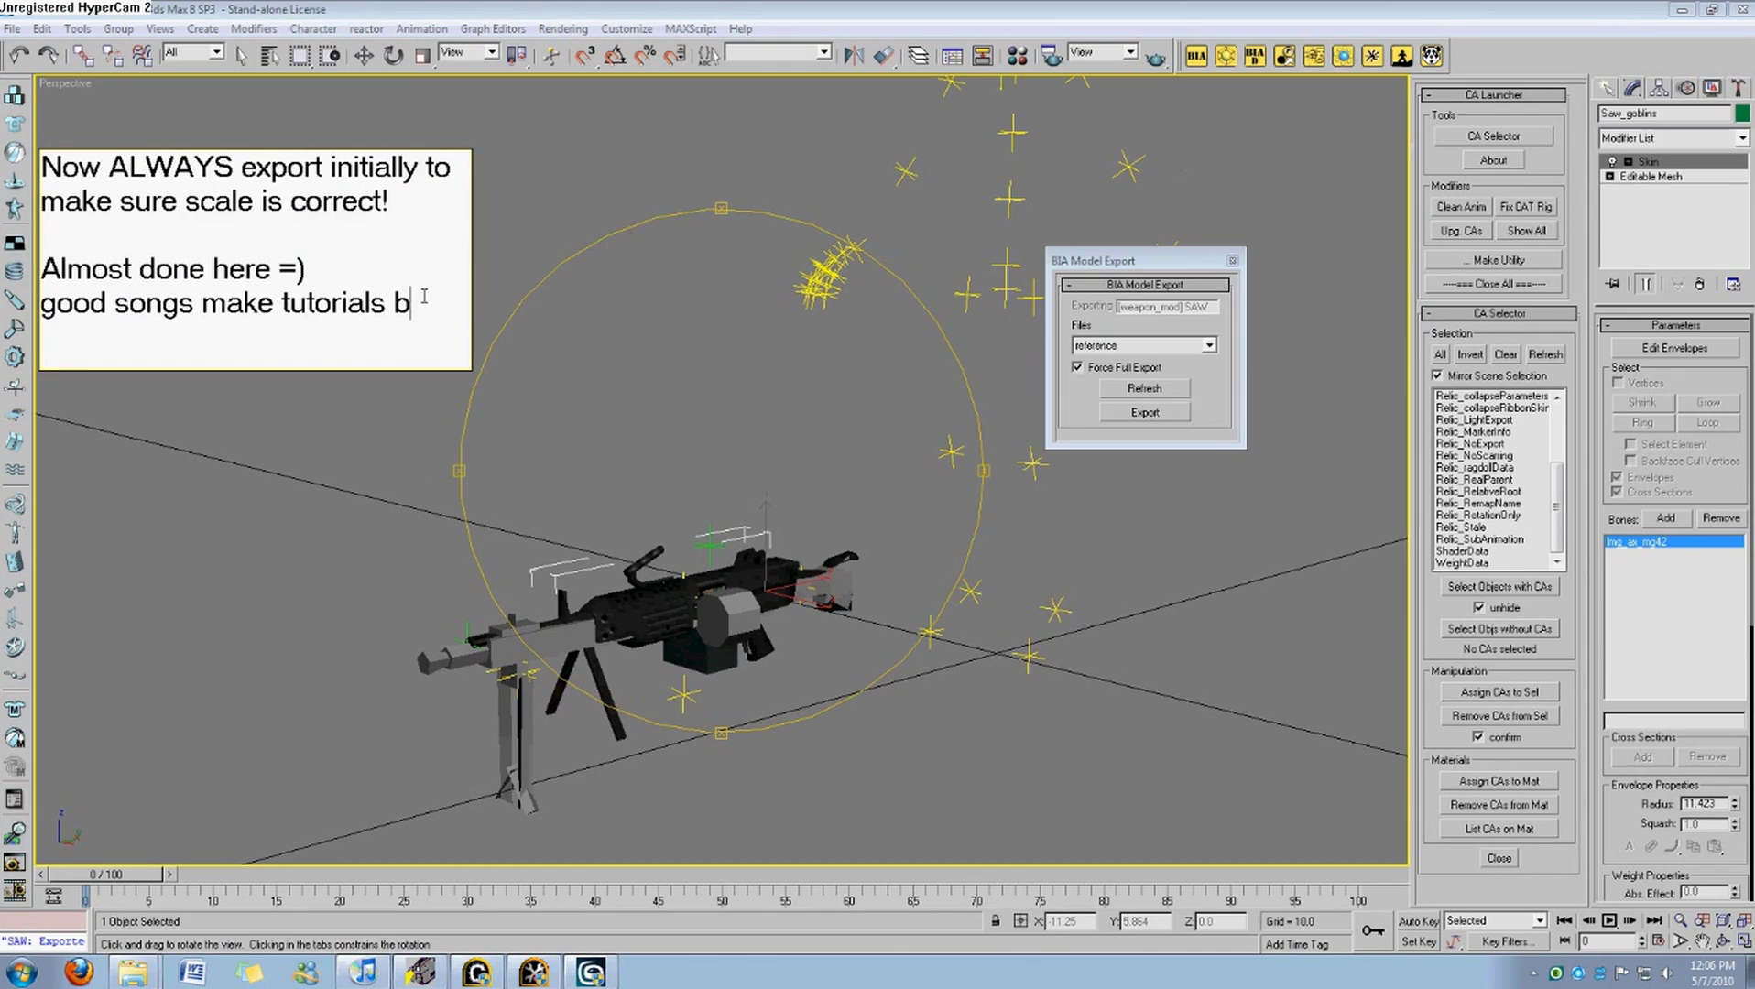
{"action": "key", "text": "BackSpace"}
{"action": "key", "text": "BackSpace"}
{"action": "type", "text": "ter:"}
{"action": "key", "text": "BackSpace"}
{"action": "type", "text": "=D"}
Deselect the mesh in 3ds Max, switch to Object Editor and restart it with the re-exported SAW model loaded.
{"action": "left_click_drag", "start_coordinate": [898, 504], "coordinate": [1089, 510]}
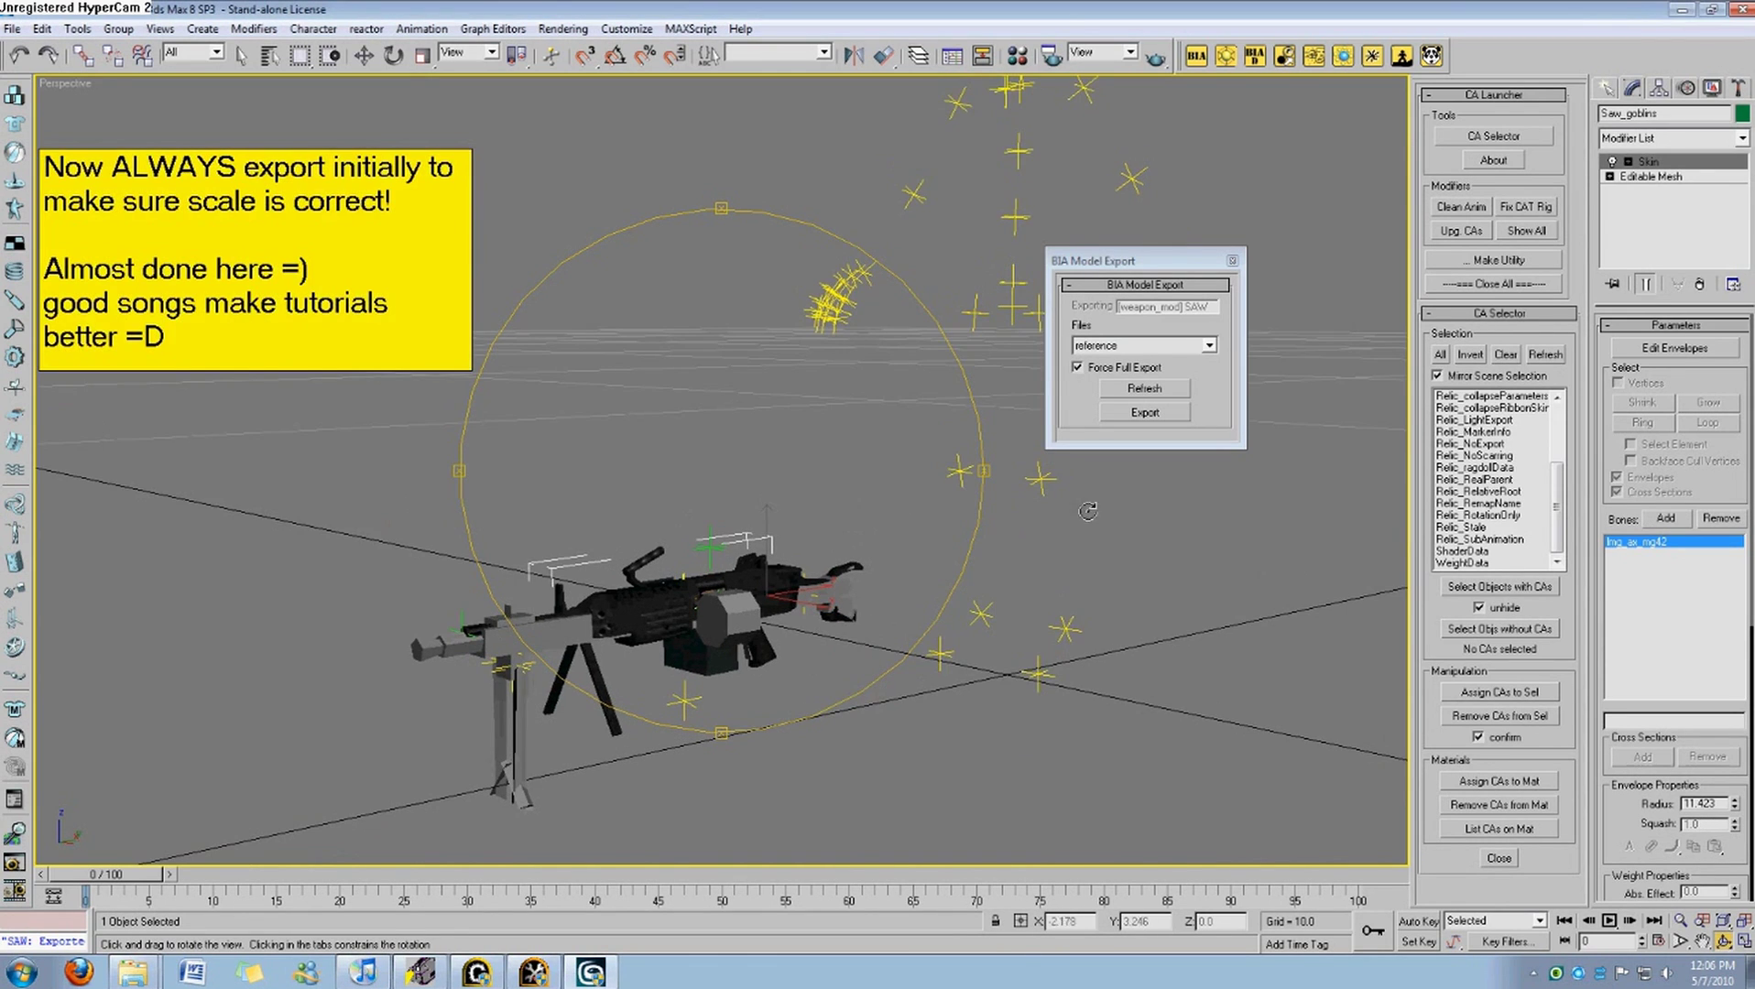
{"action": "right_click", "coordinate": [1088, 511]}
{"action": "left_click", "coordinate": [1176, 579]}
{"action": "left_click", "coordinate": [20, 973]}
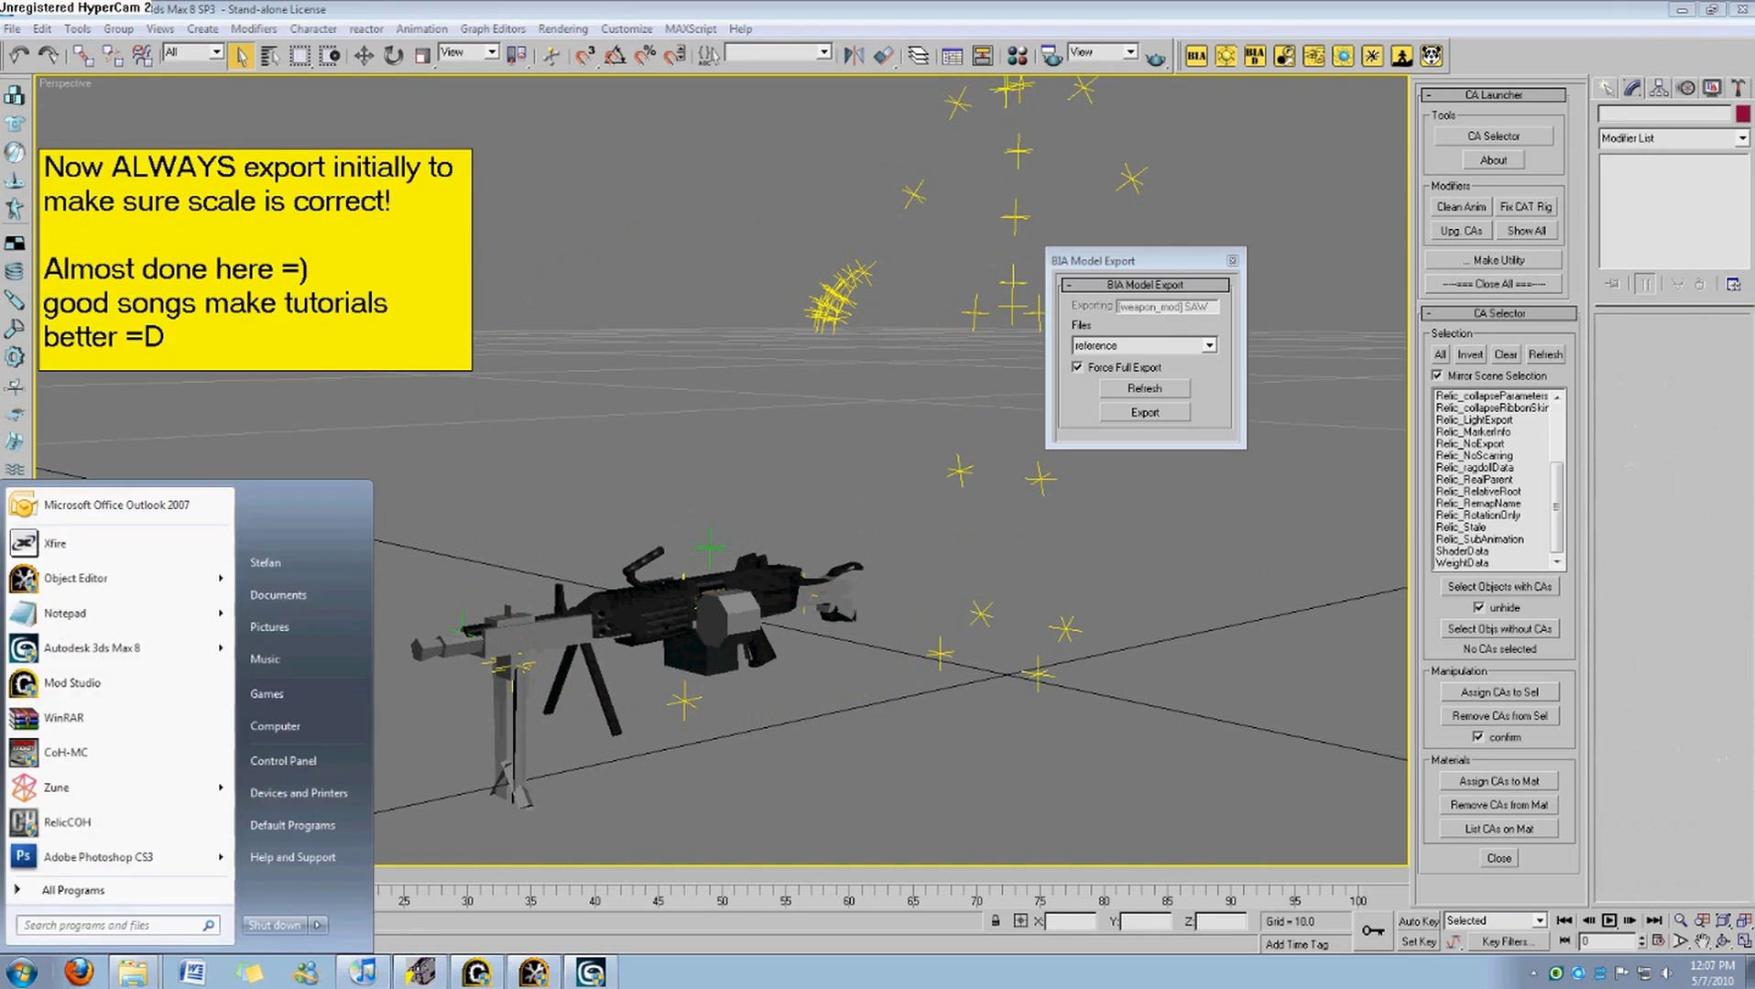
{"action": "left_click", "coordinate": [312, 973]}
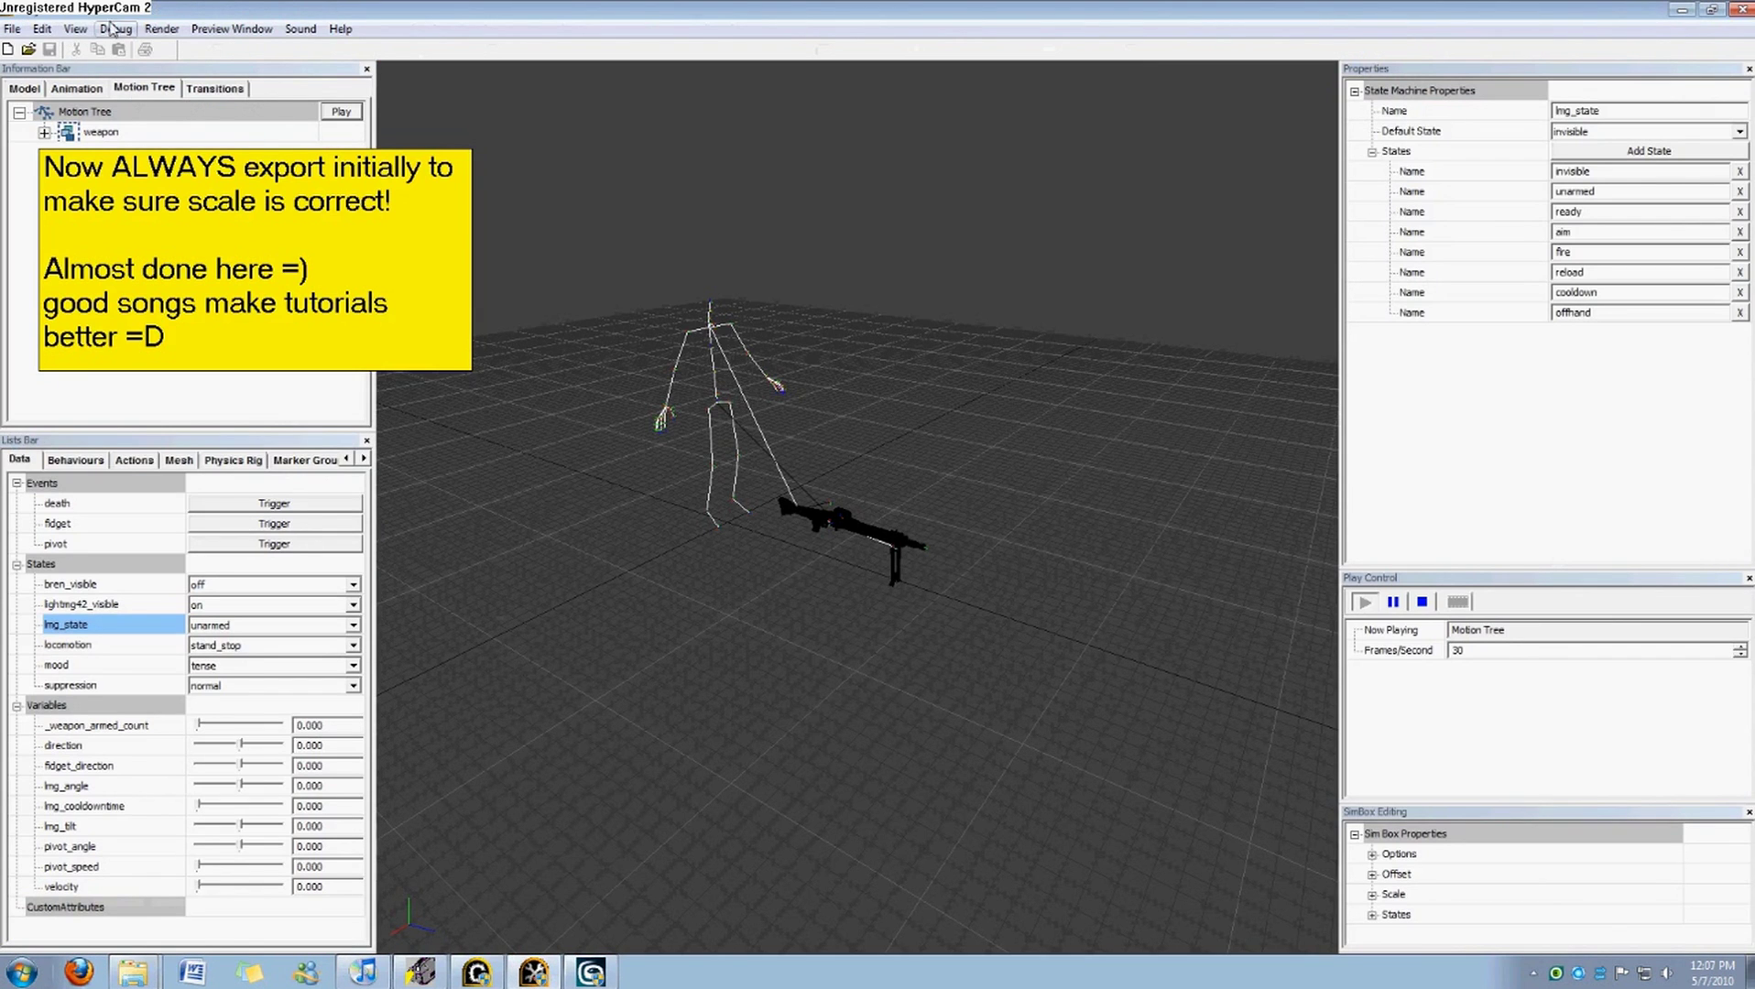
{"action": "left_click", "coordinate": [1741, 9]}
{"action": "key", "text": "super"}
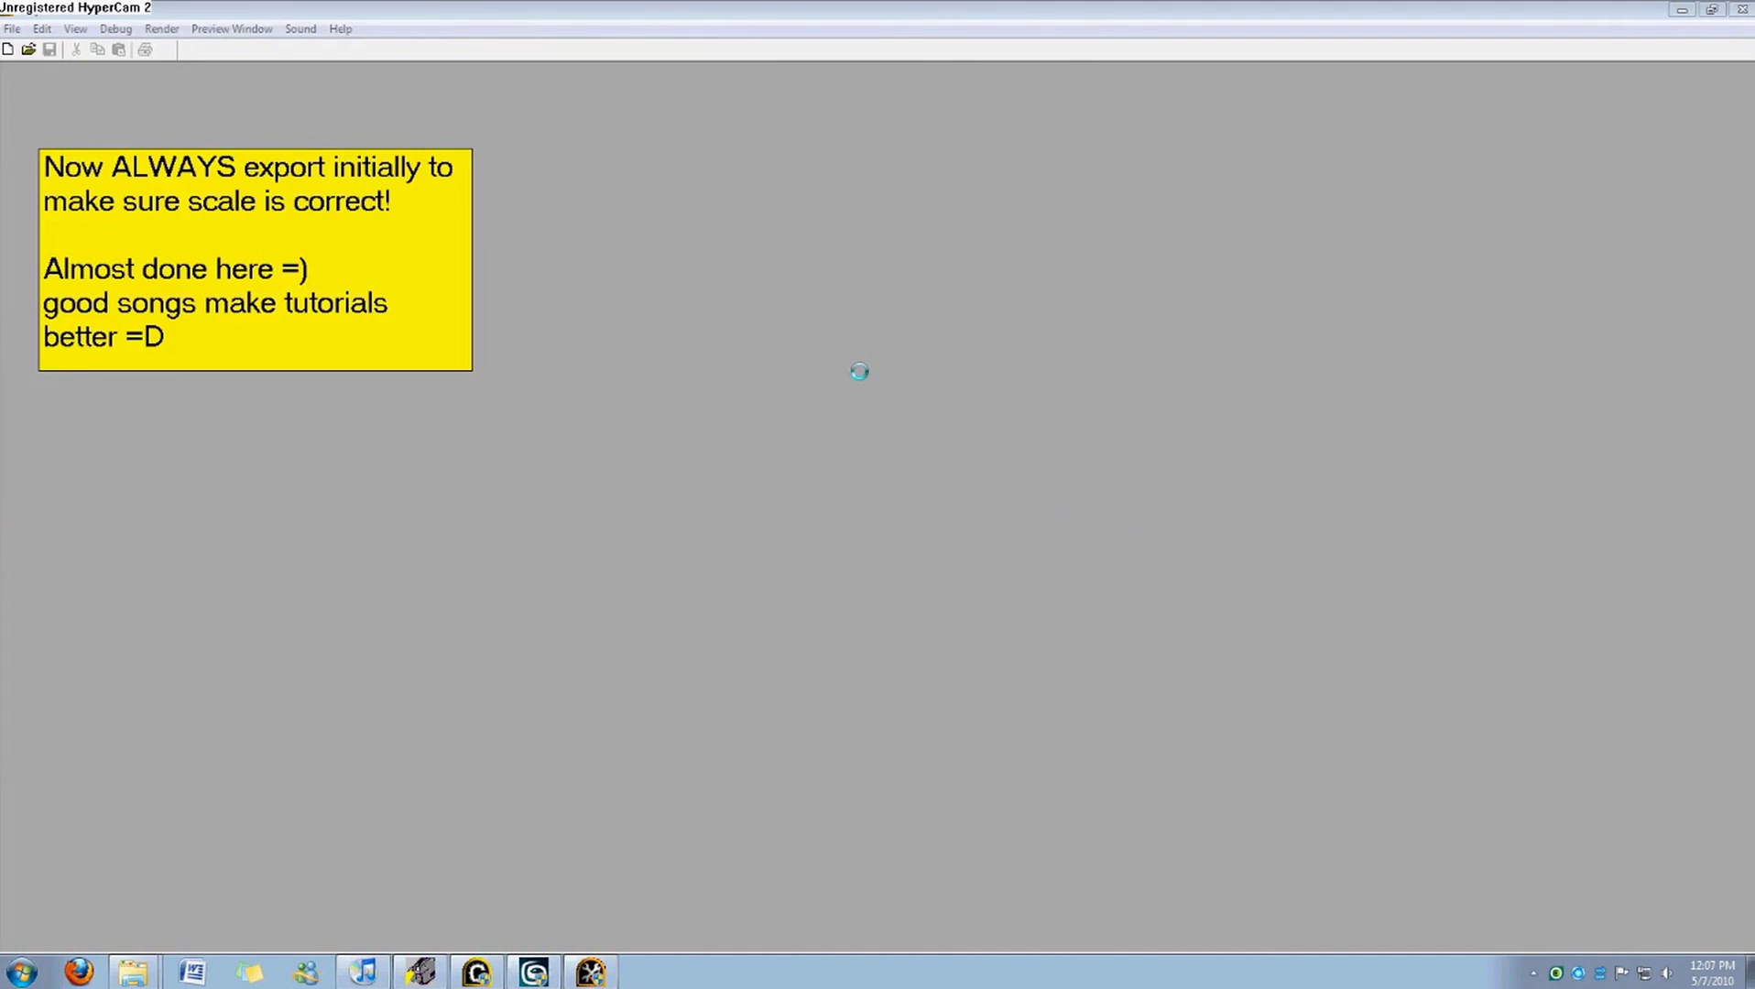
{"action": "left_click", "coordinate": [893, 374]}
{"action": "left_click", "coordinate": [1093, 621]}
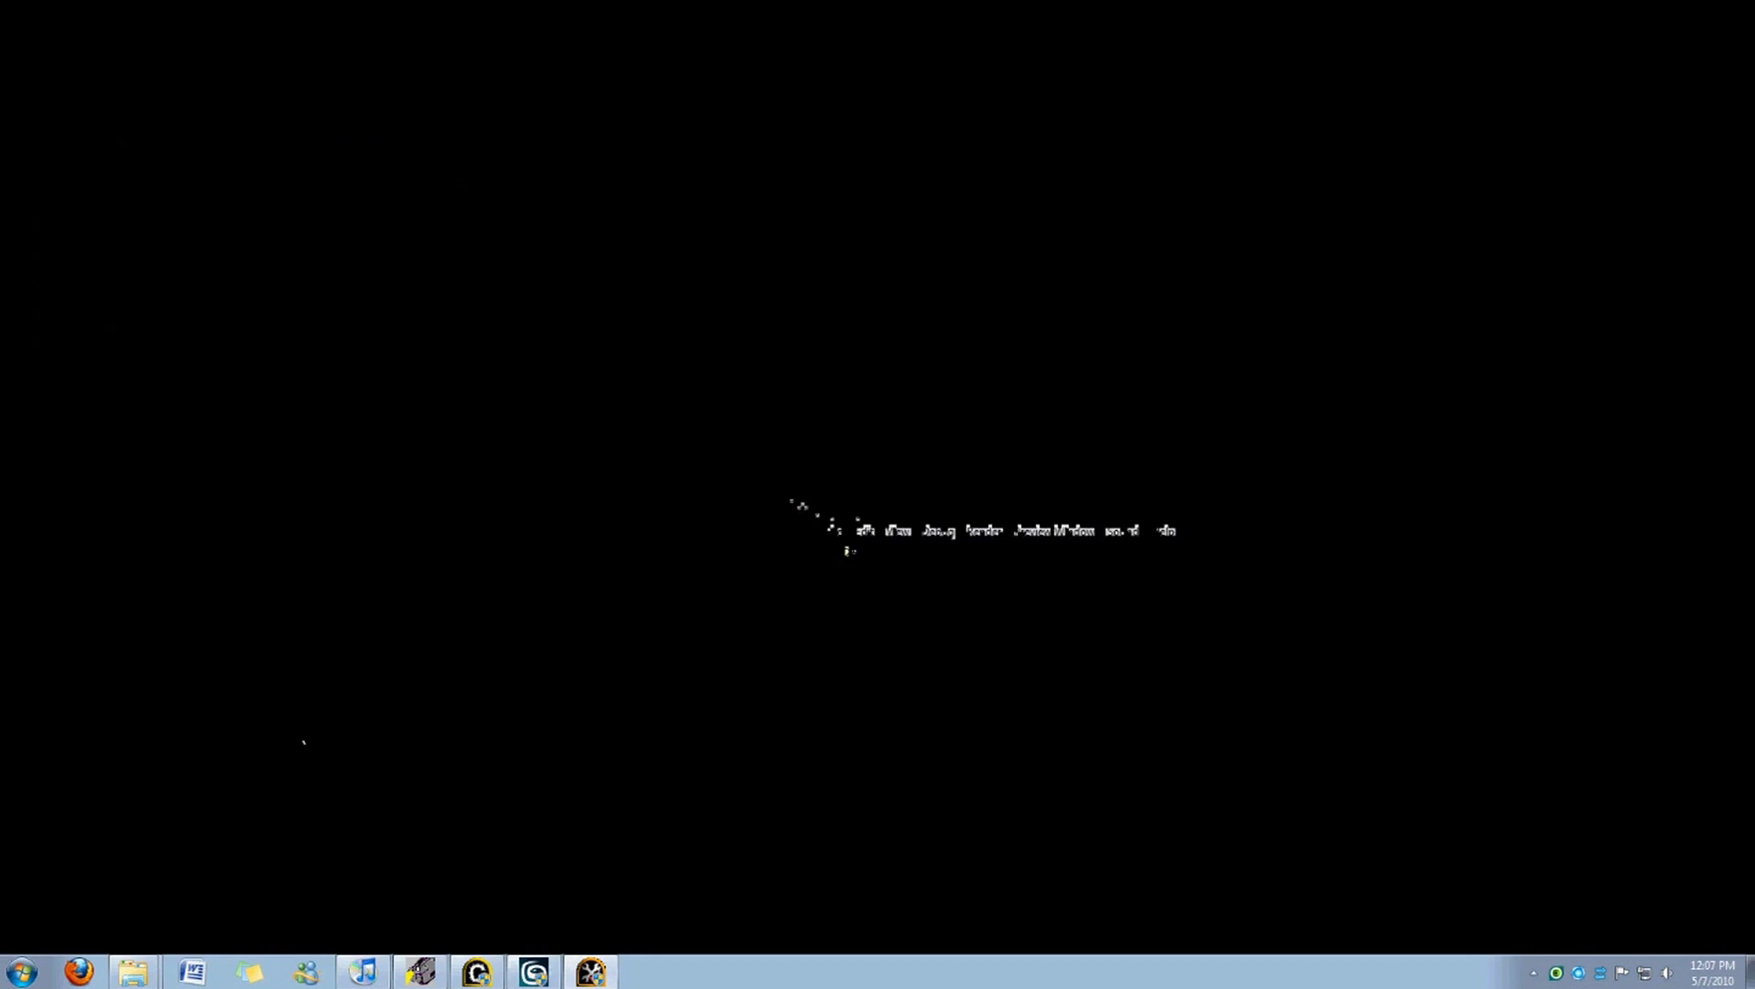
{"action": "left_click", "coordinate": [1134, 666]}
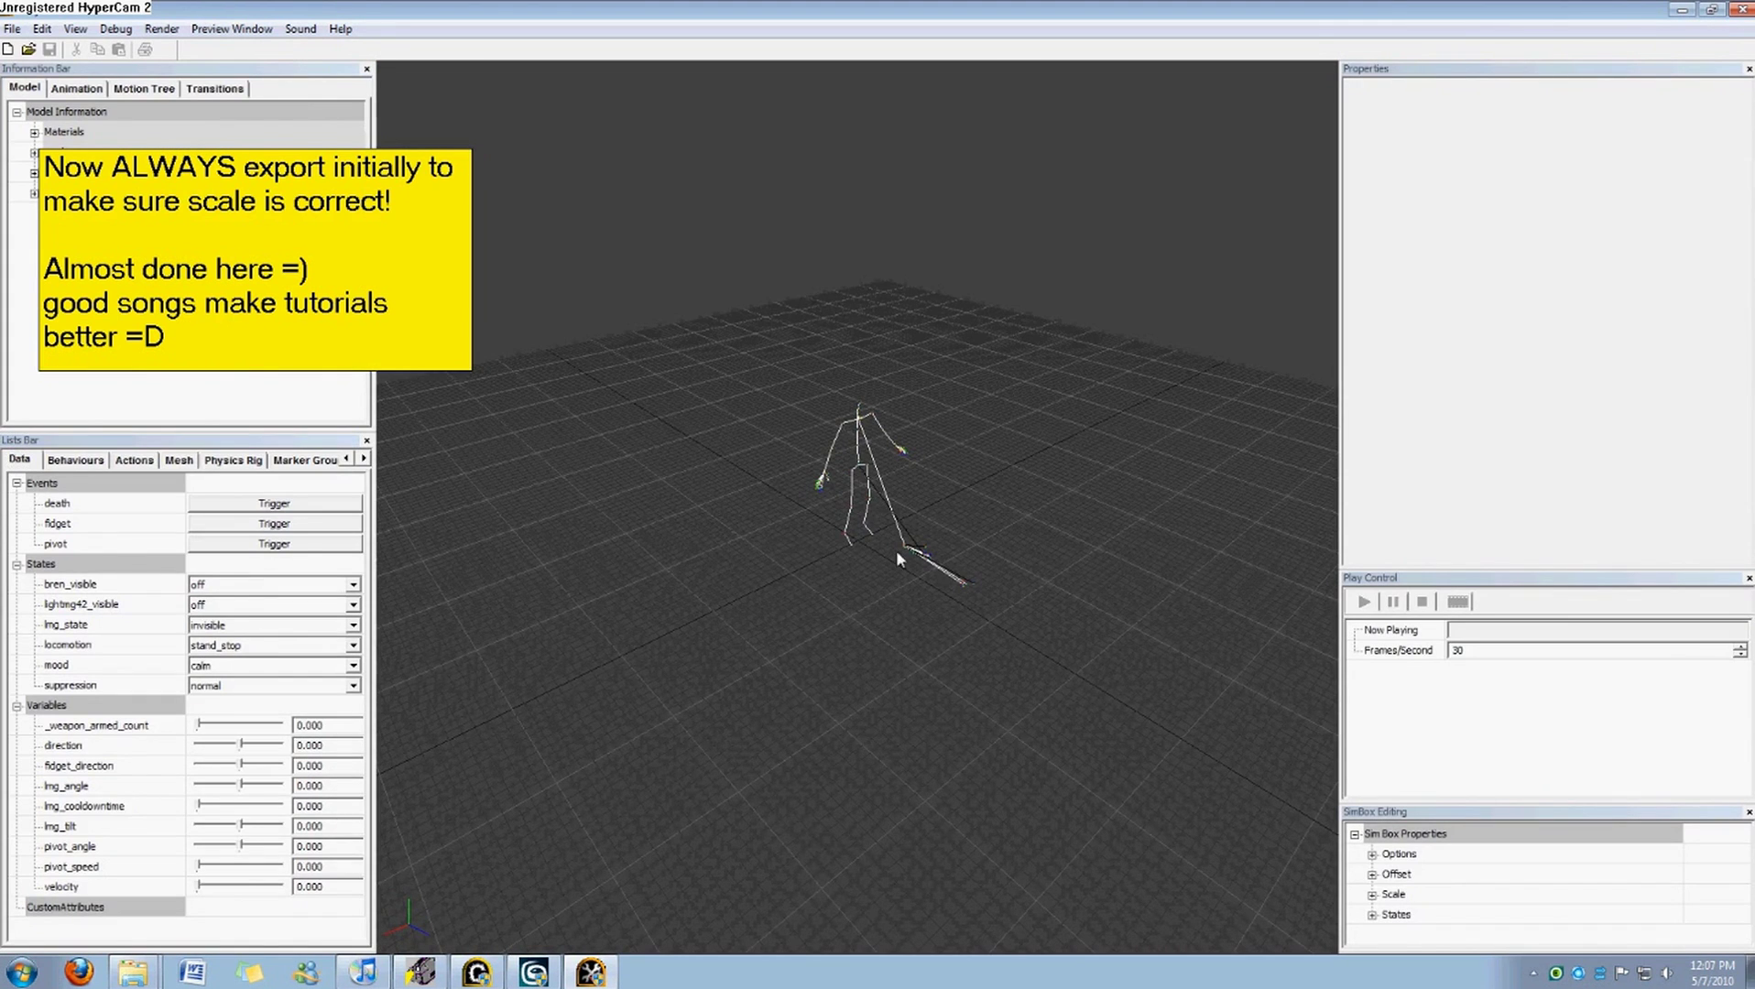
Preview the motion tree with lightmg42_visible set to on and lmg_state set to ready.
{"action": "left_click", "coordinate": [149, 87]}
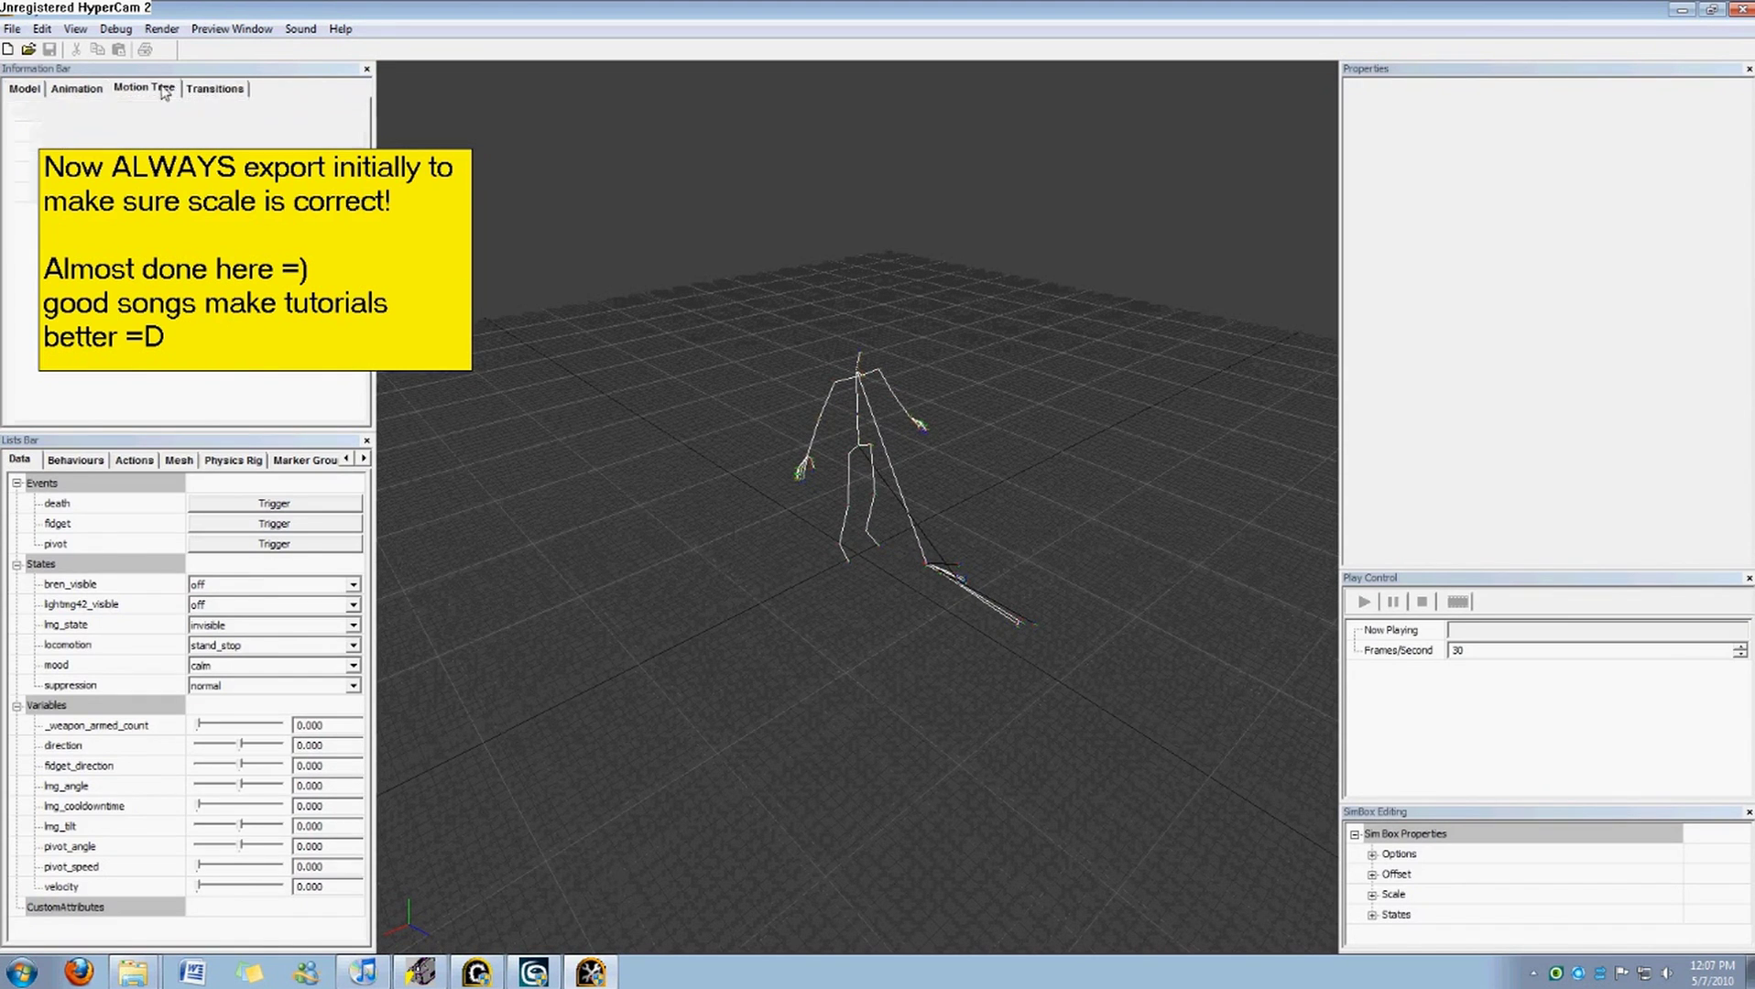
{"action": "left_click", "coordinate": [245, 603]}
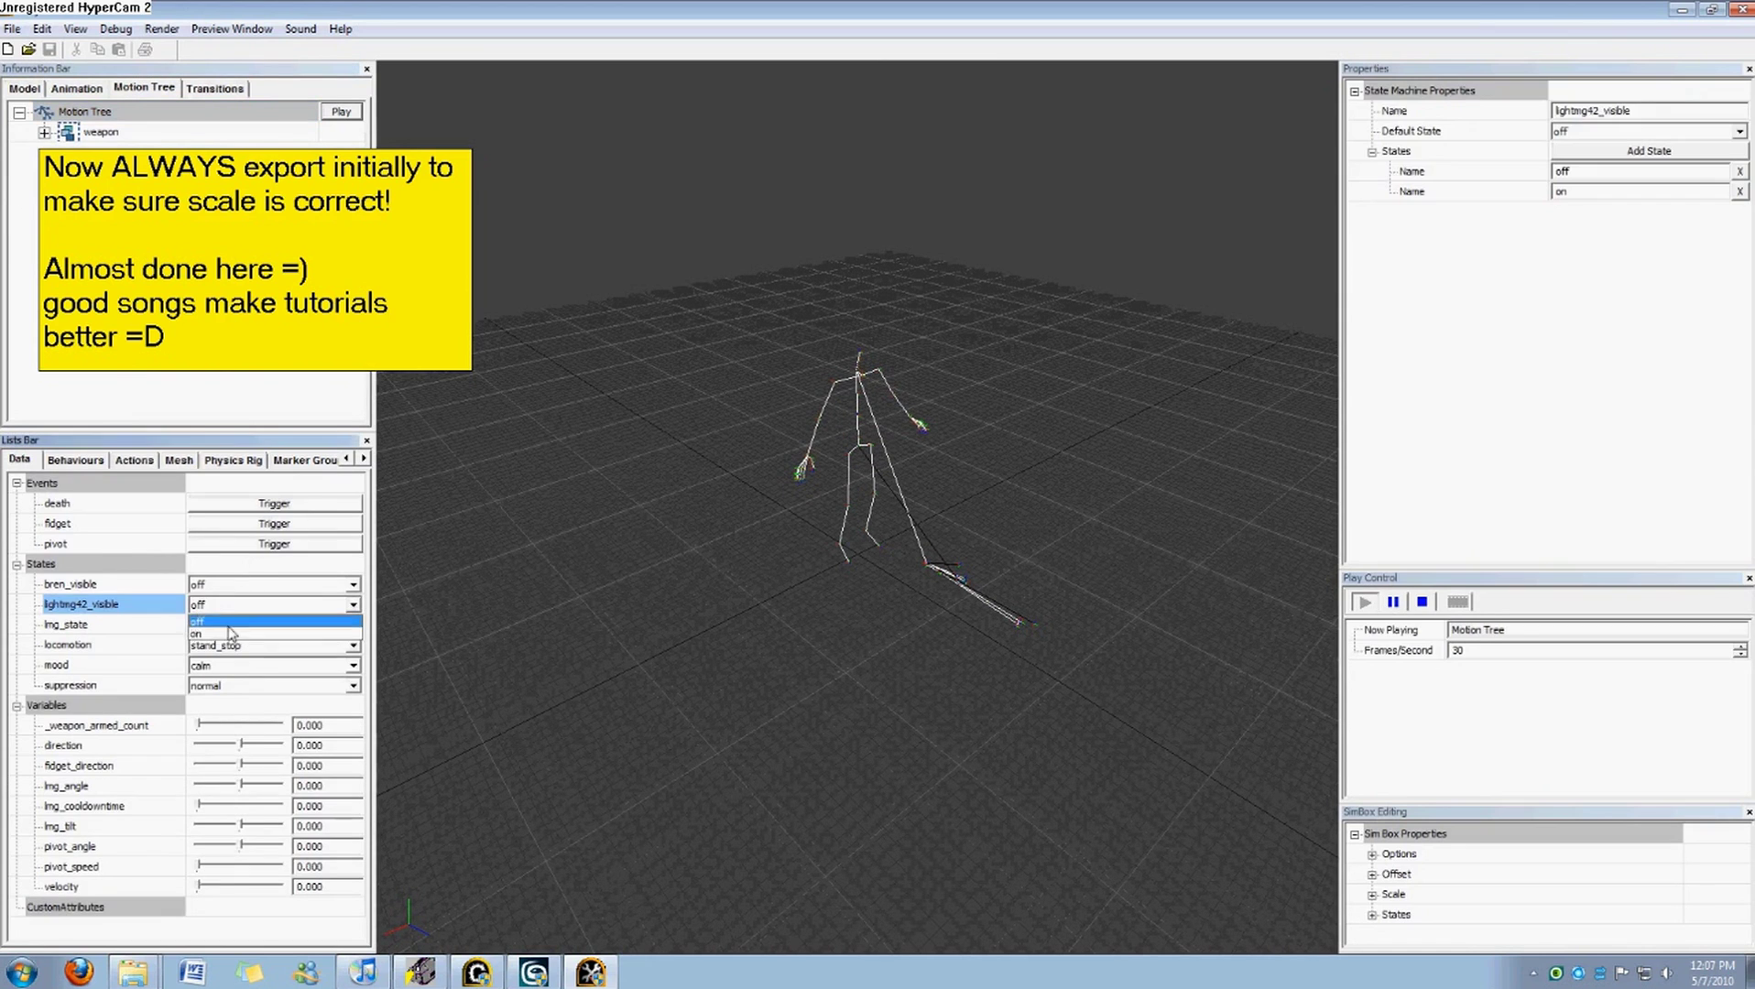
{"action": "left_click", "coordinate": [188, 638]}
{"action": "left_click", "coordinate": [224, 625]}
{"action": "left_click", "coordinate": [226, 666]}
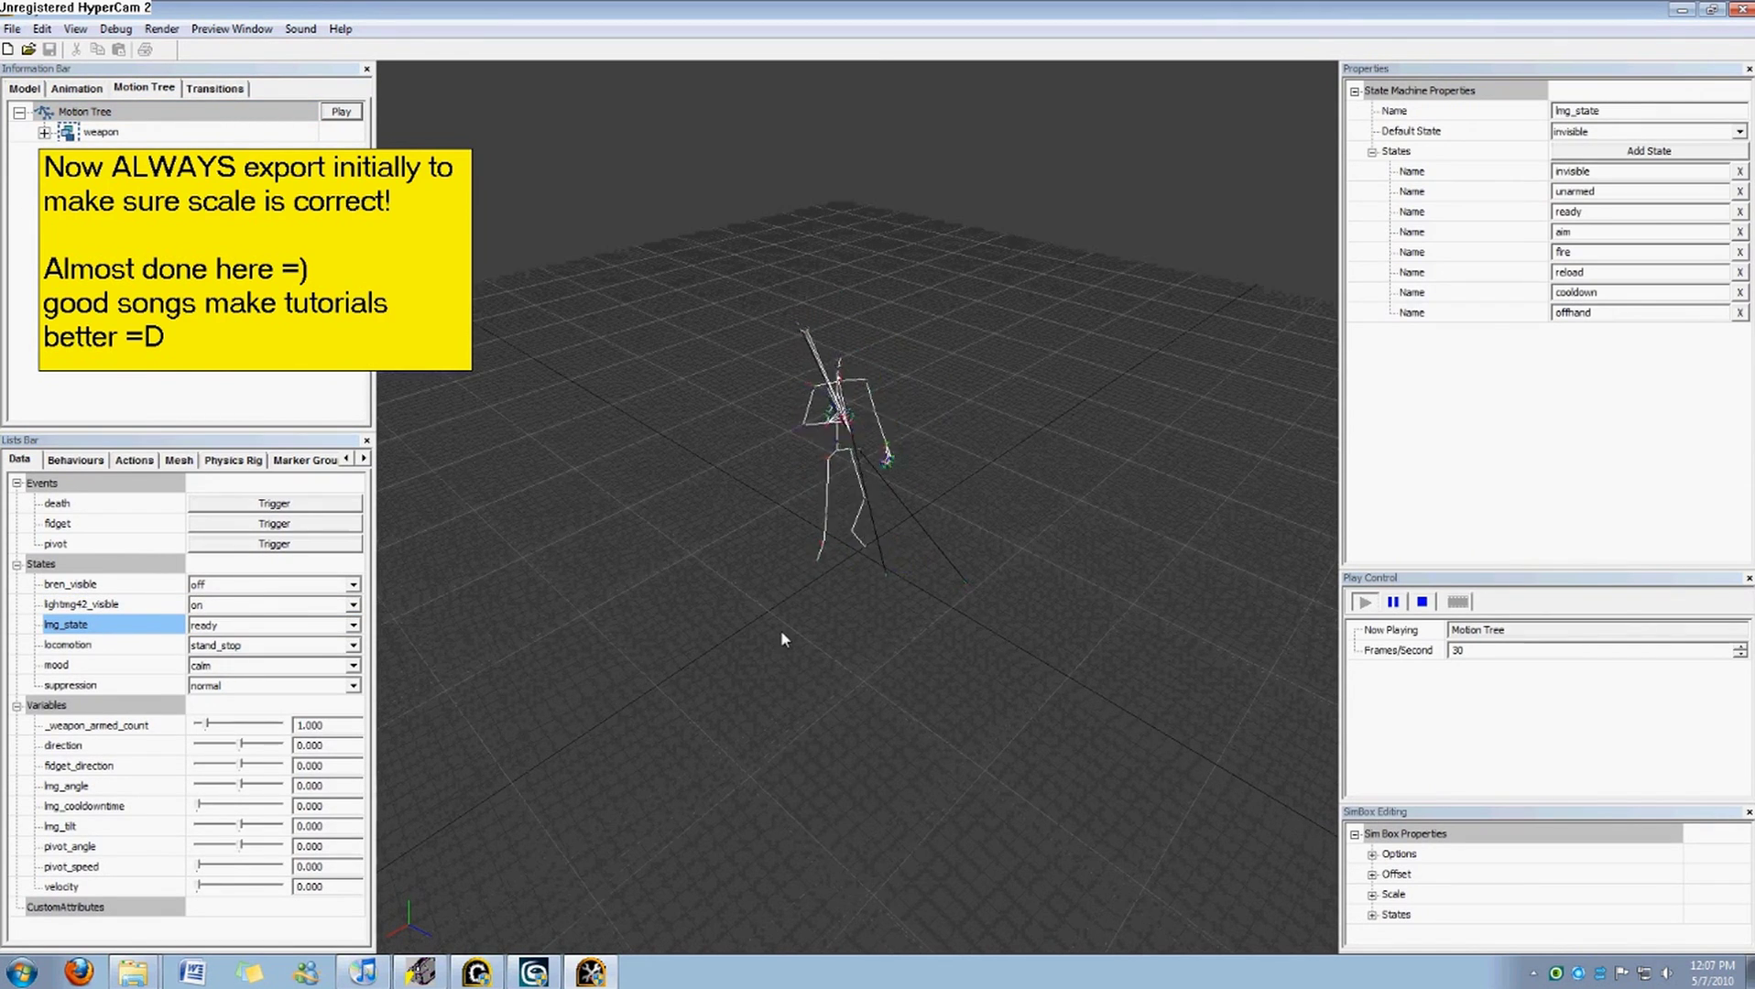
{"action": "scroll", "coordinate": [779, 629], "scroll_direction": "up", "scroll_amount": 2}
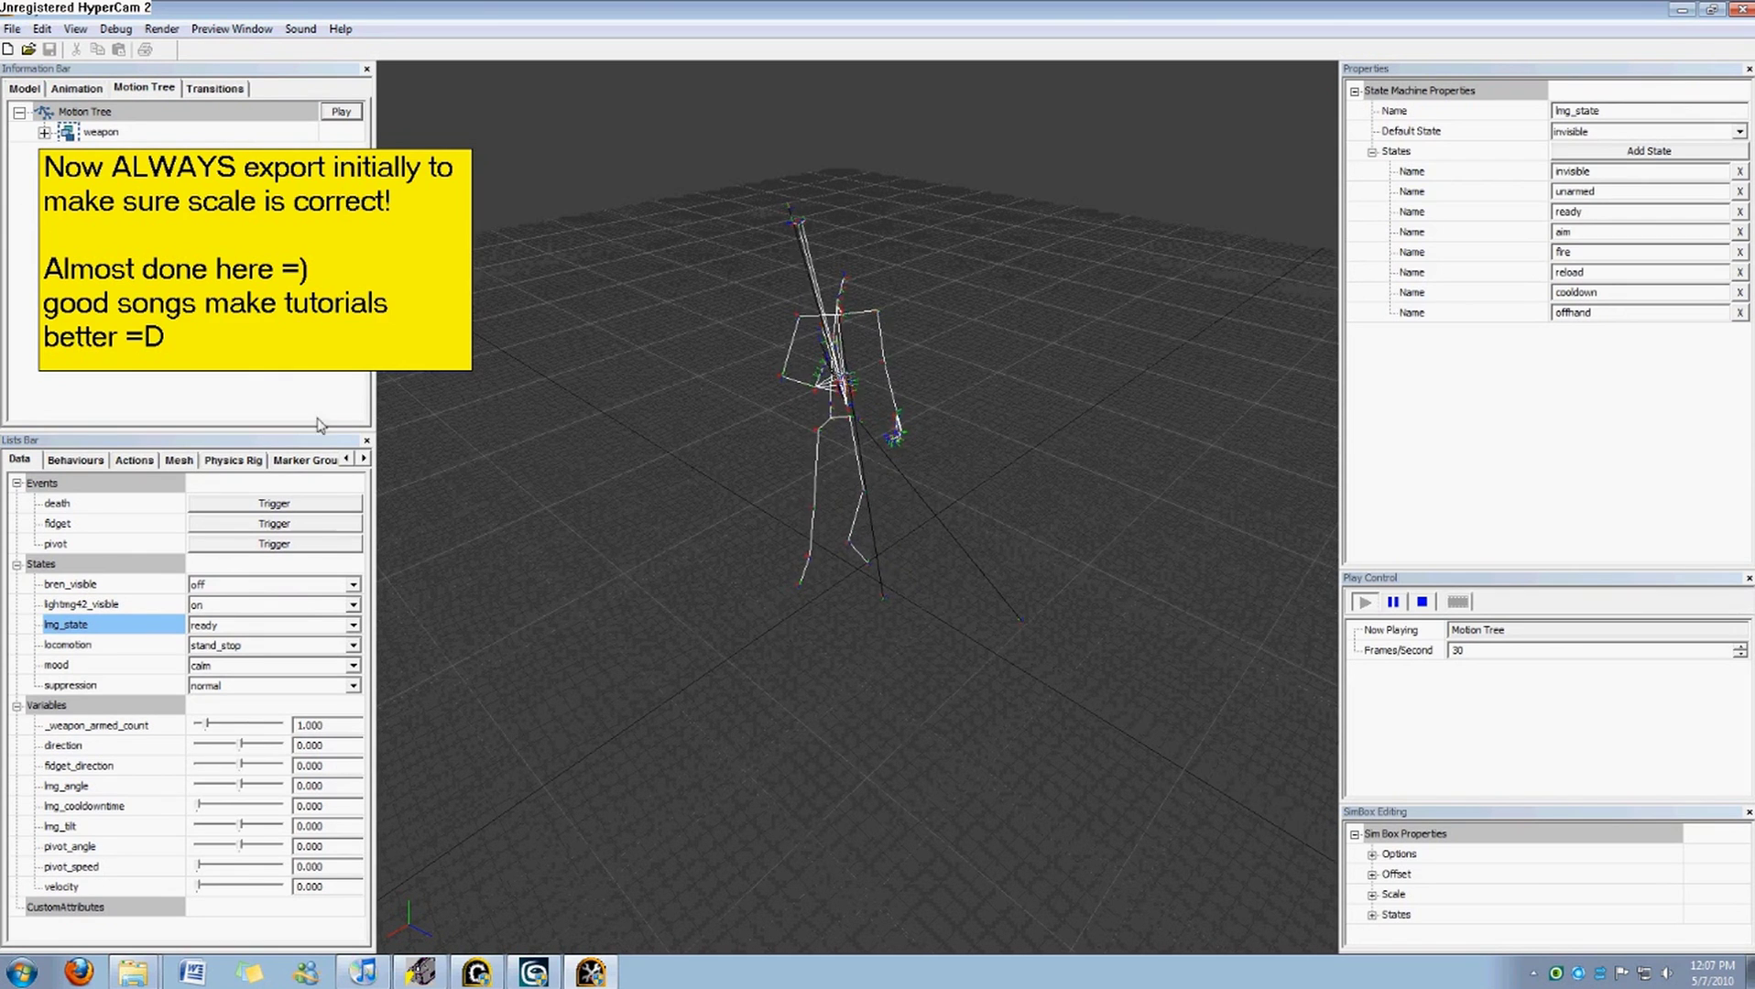
Try deselecting the saw, Saw_goblins and SAW_magazine meshes in the mg42_light_mesh selector.
{"action": "left_click", "coordinate": [179, 459]}
{"action": "left_click", "coordinate": [112, 504]}
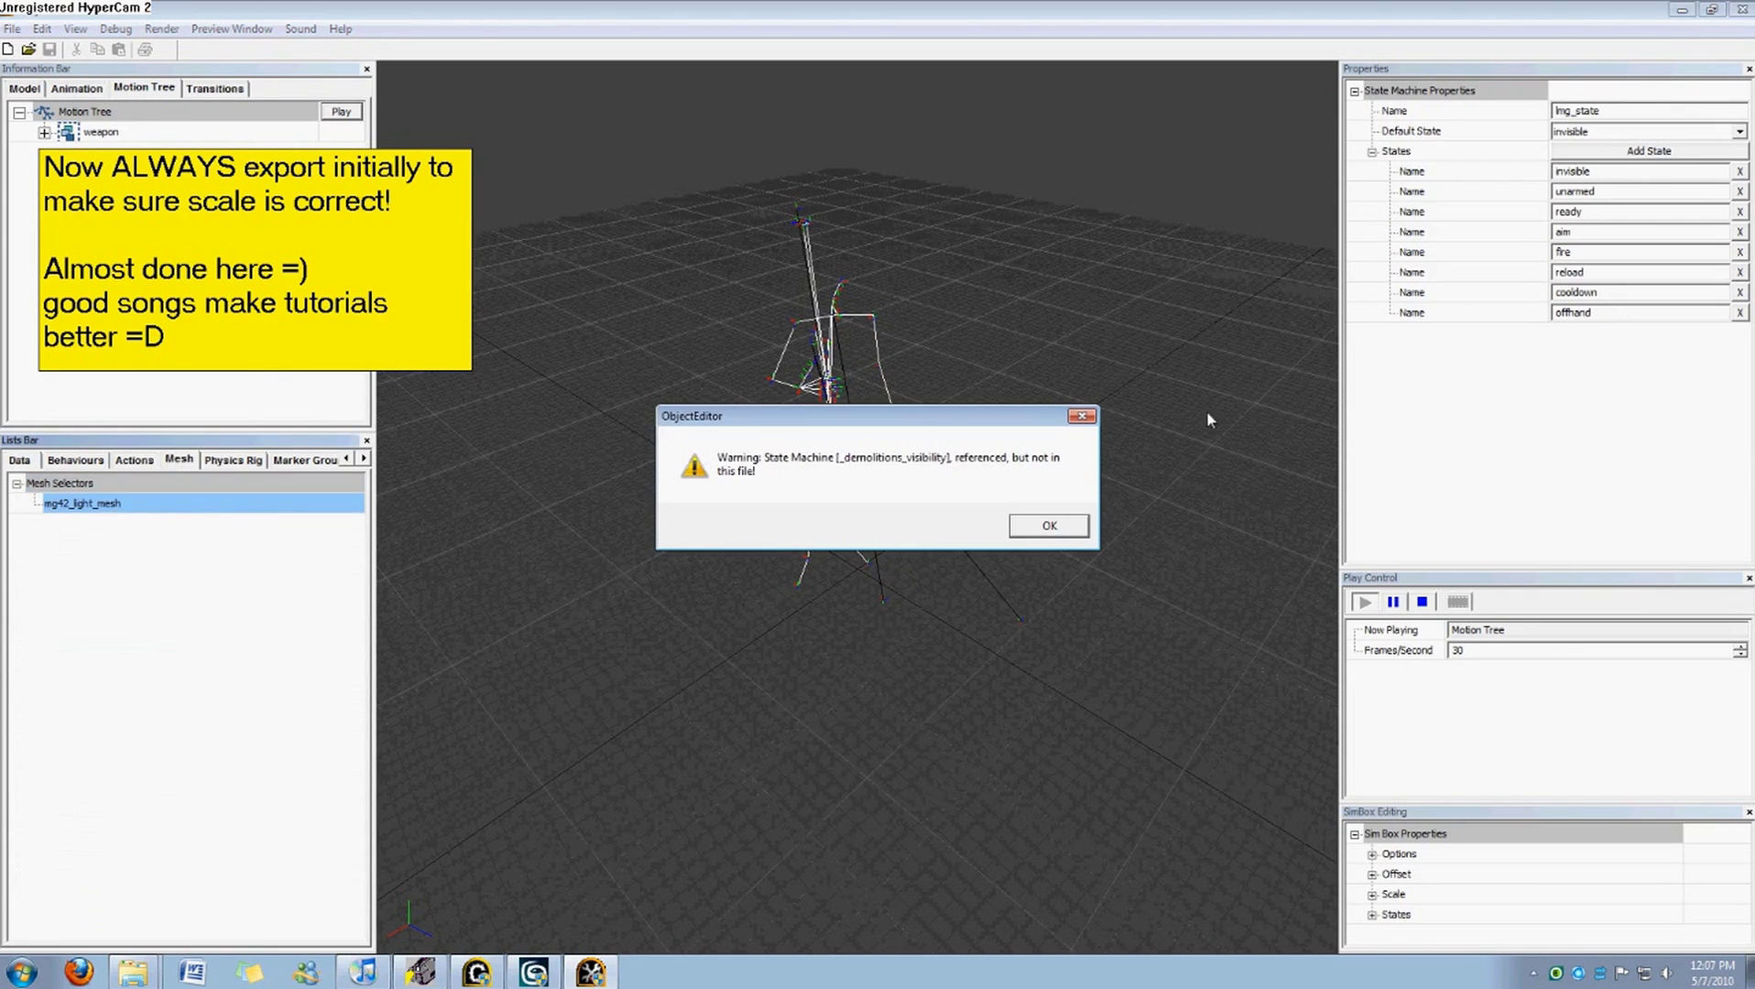
{"action": "left_click", "coordinate": [1051, 529]}
{"action": "left_click", "coordinate": [1052, 532]}
{"action": "left_click", "coordinate": [1558, 154]}
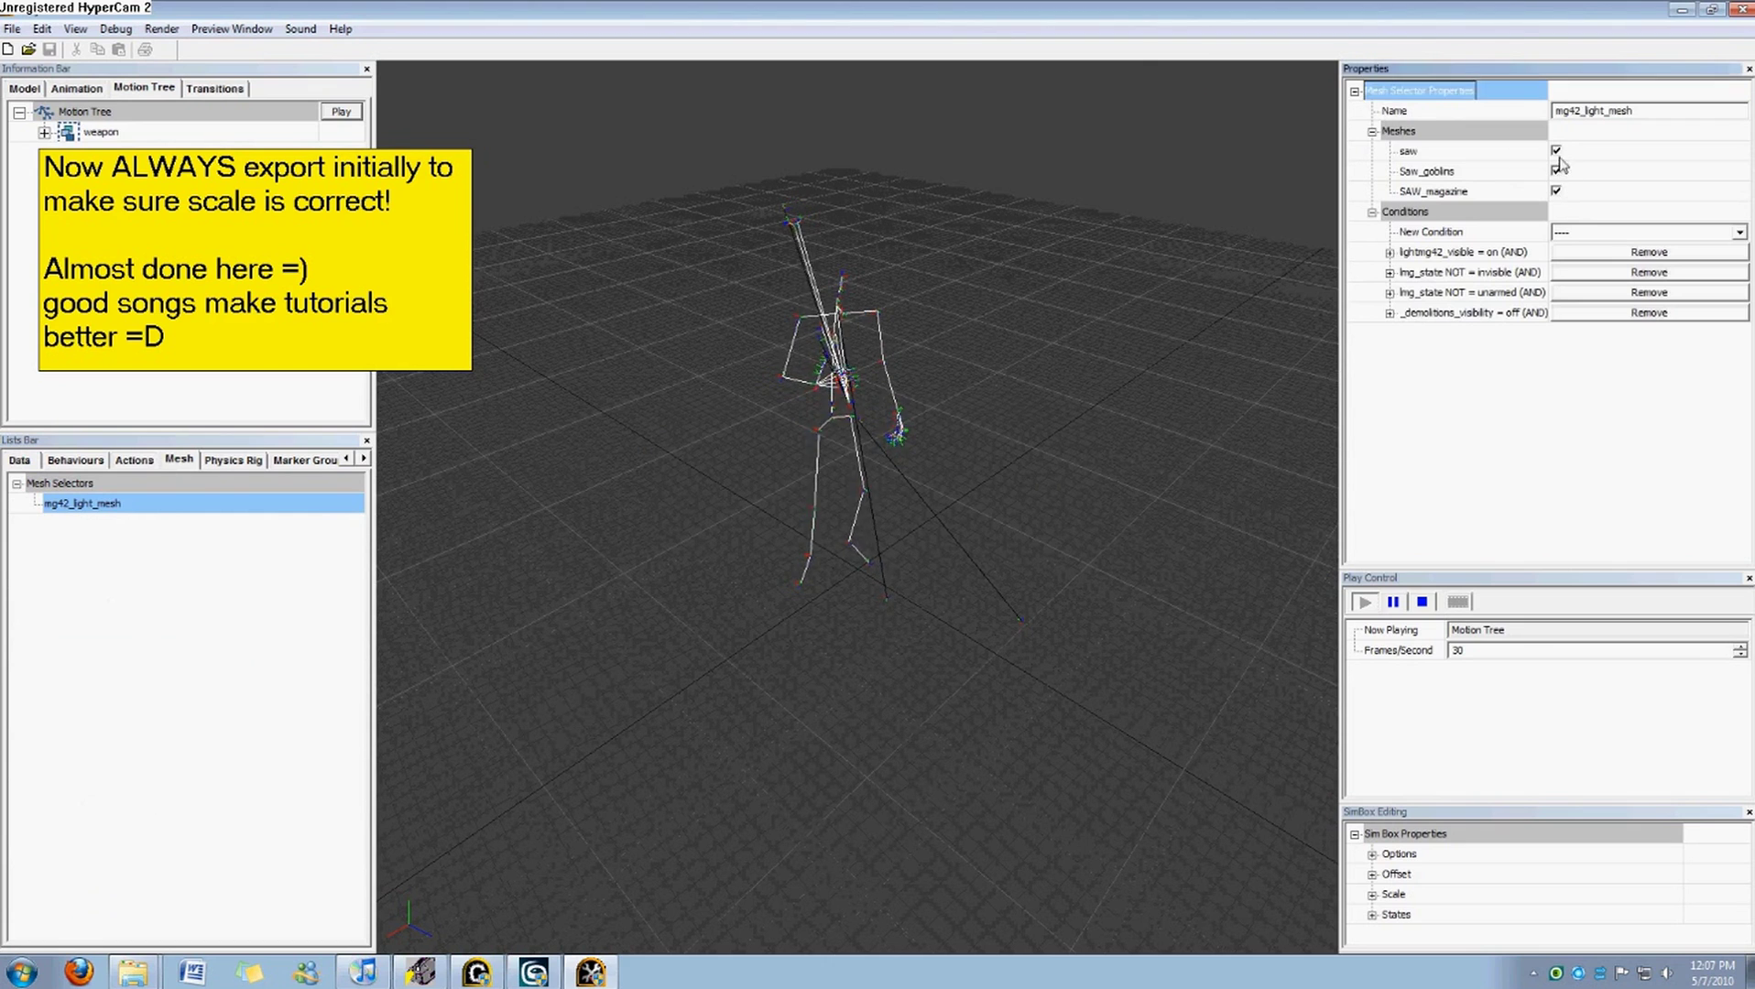
{"action": "left_click", "coordinate": [1556, 150]}
{"action": "left_click", "coordinate": [1556, 170]}
{"action": "left_click", "coordinate": [1556, 191]}
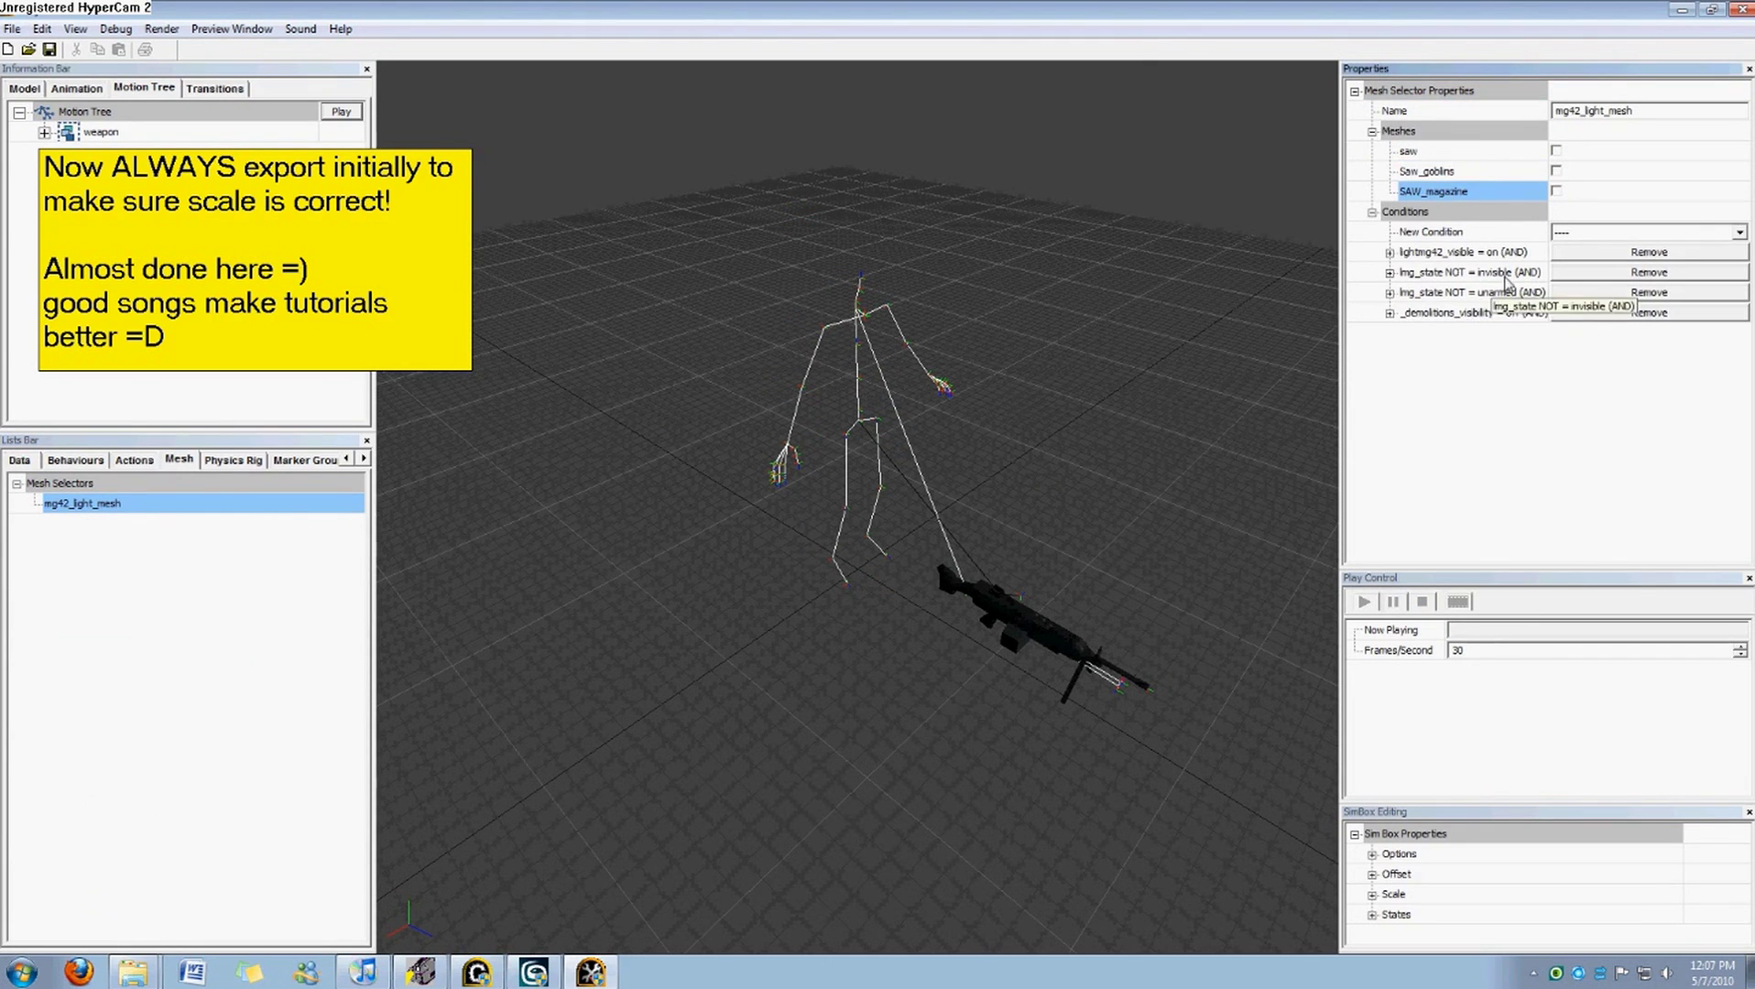
Re-enable the SAW_magazine, Saw_goblins and saw meshes in the mg42_light_mesh selector.
{"action": "left_click", "coordinate": [1557, 191]}
{"action": "left_click", "coordinate": [1557, 170]}
{"action": "left_click", "coordinate": [1557, 150]}
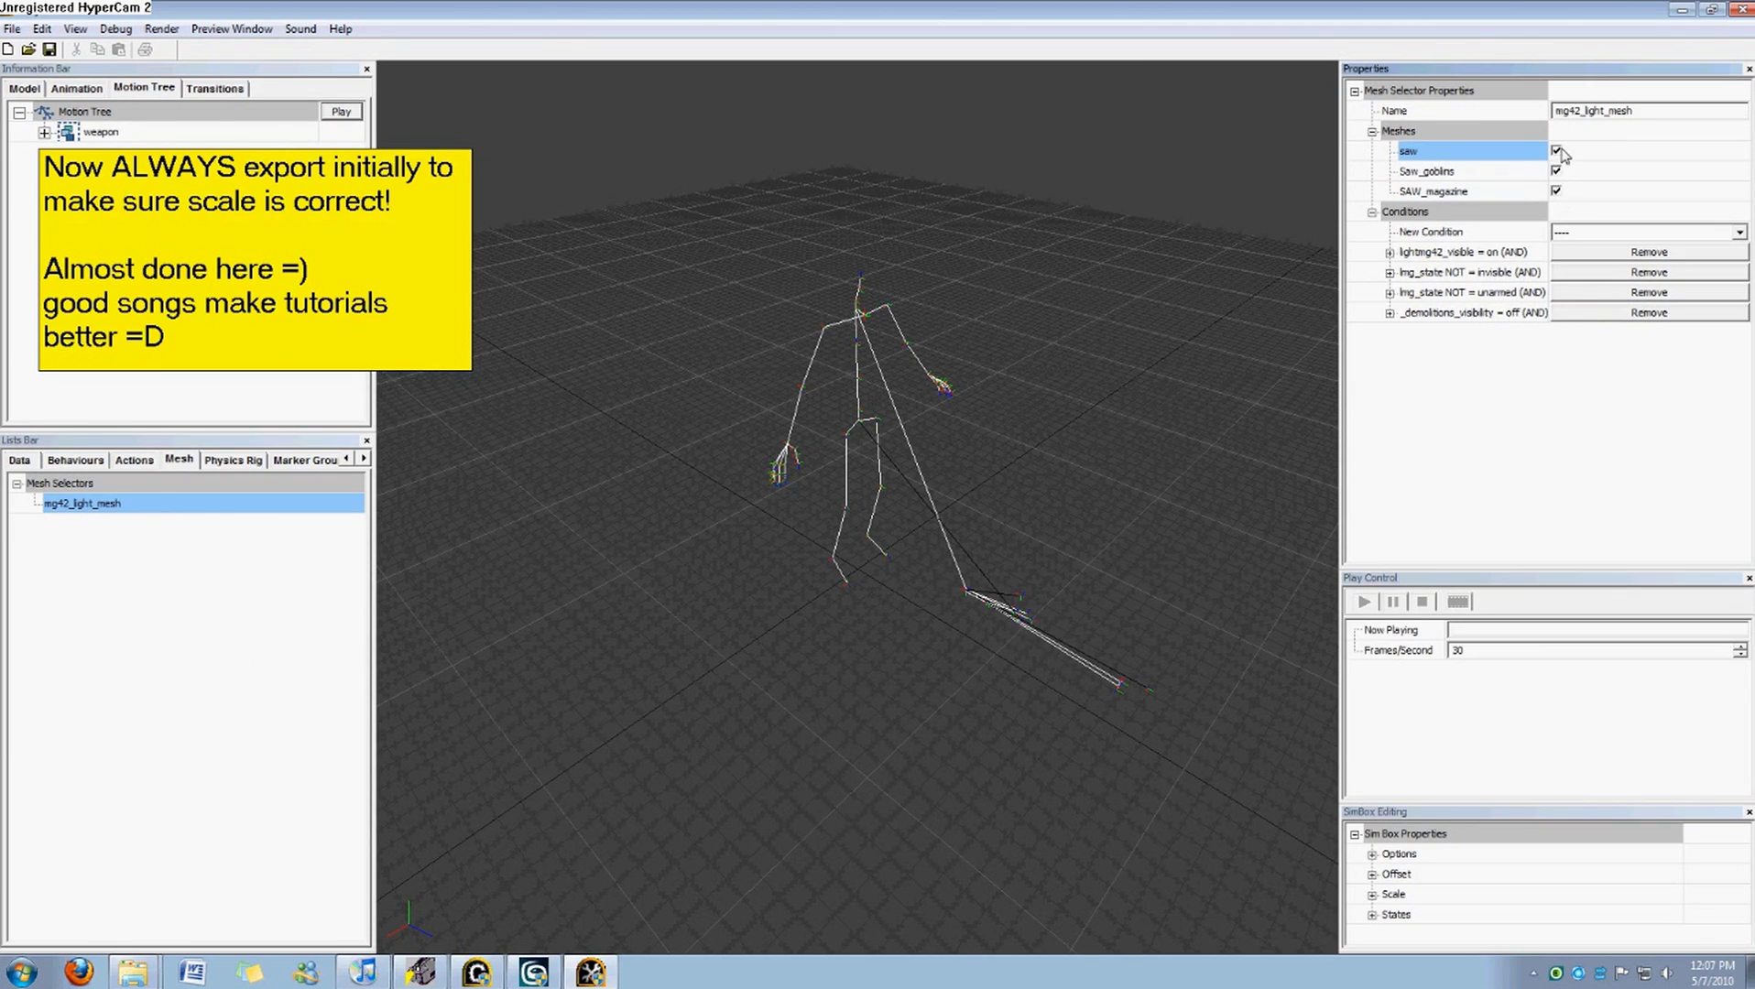
Replay the motion tree with lightmg42_visible on and lmg_state ready while all three SAW meshes are enabled in the selector.
{"action": "left_click", "coordinate": [20, 460]}
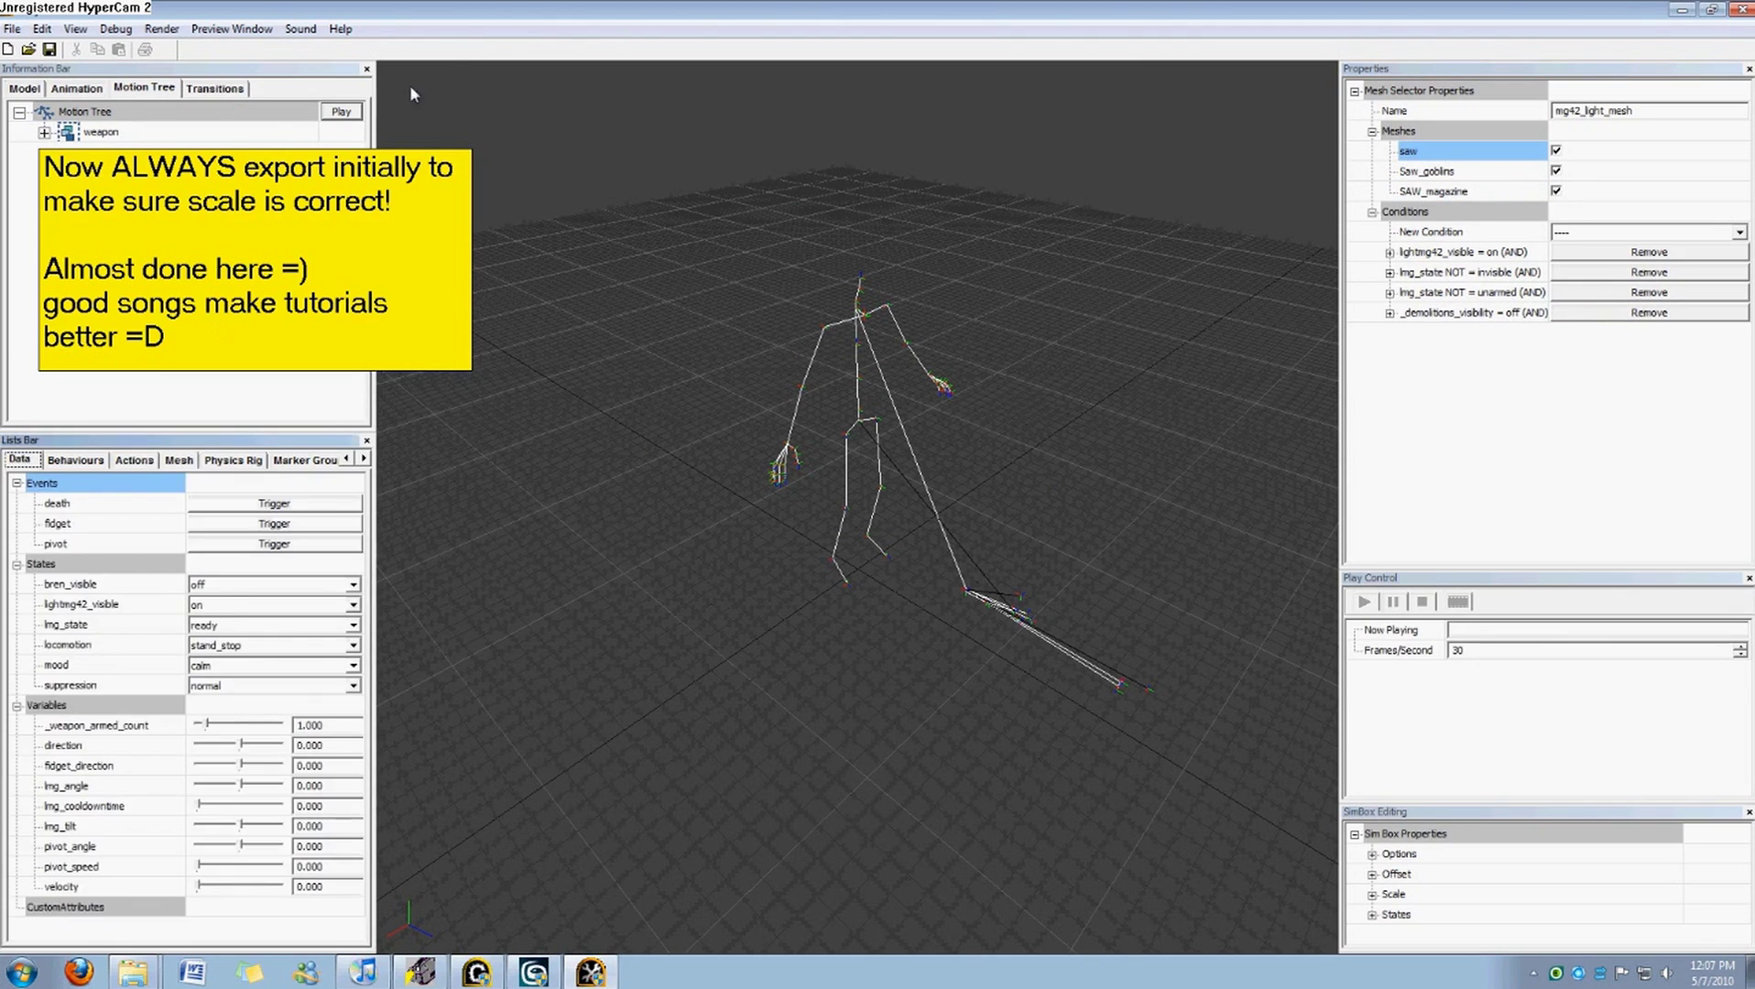
{"action": "left_click", "coordinate": [352, 111]}
{"action": "left_click", "coordinate": [220, 605]}
{"action": "left_click", "coordinate": [220, 632]}
{"action": "left_click", "coordinate": [222, 625]}
{"action": "left_click", "coordinate": [227, 667]}
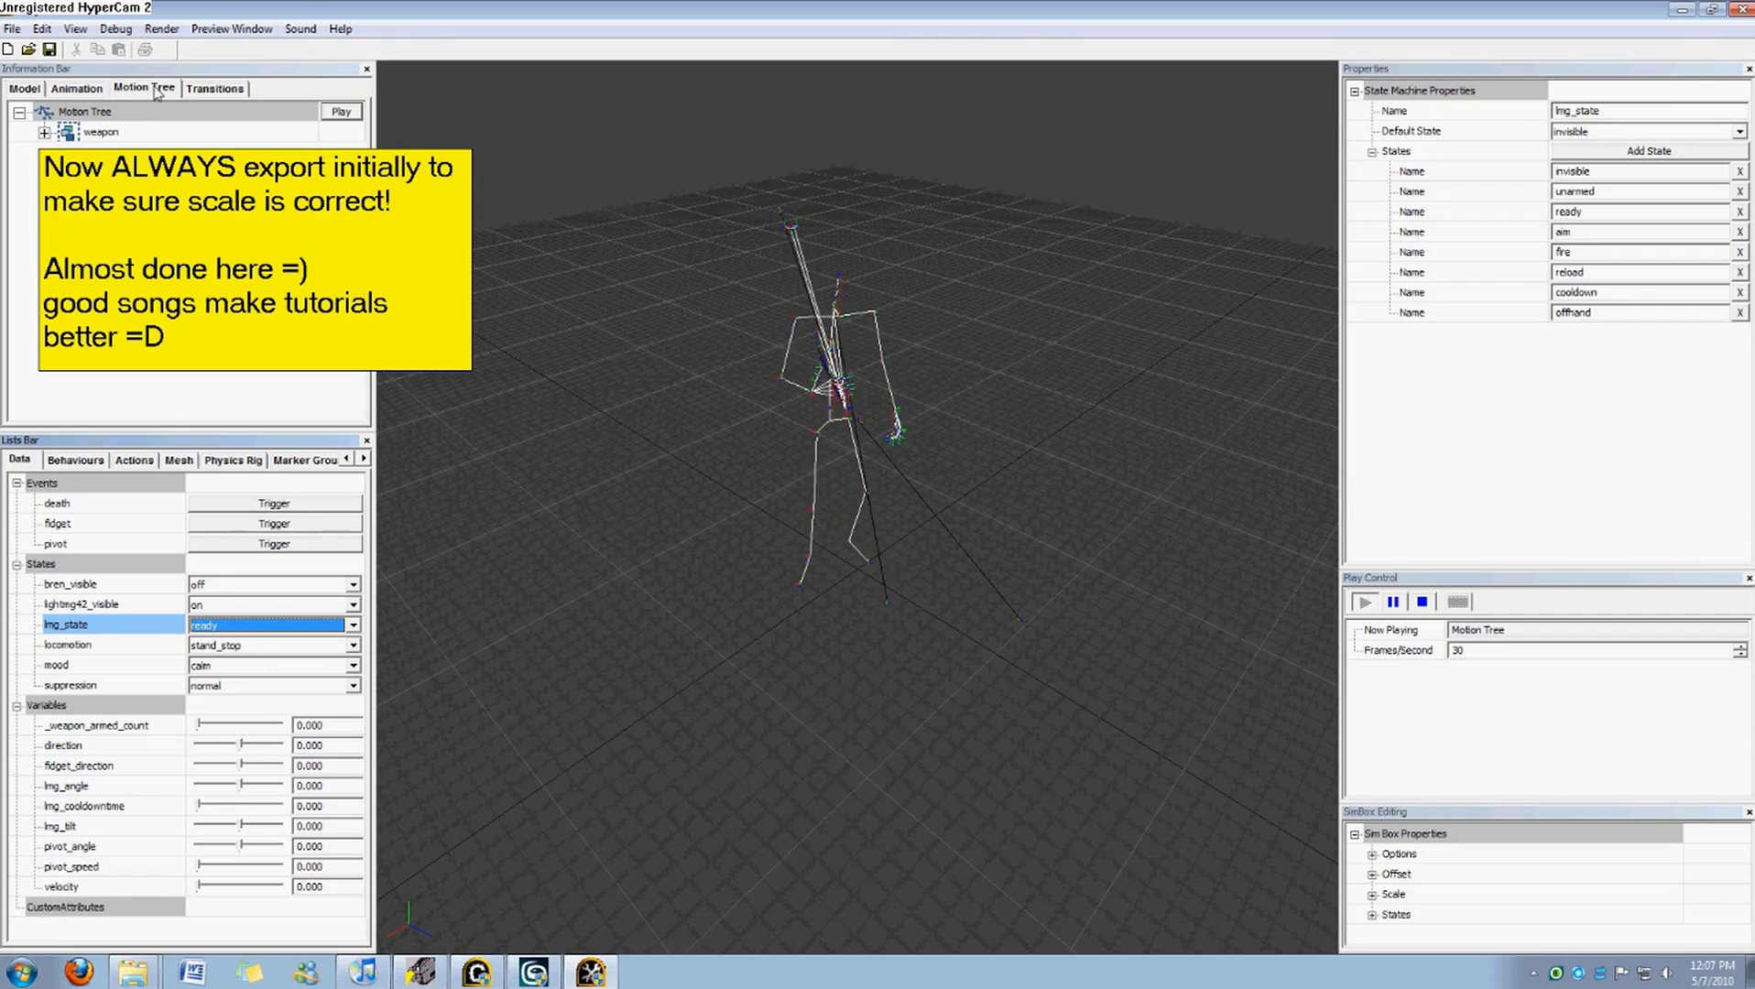
Reopen the mg42_light_mesh selector and disable the saw, Saw_goblins and SAW_magazine meshes.
{"action": "left_click", "coordinate": [179, 460]}
{"action": "left_click", "coordinate": [16, 484]}
{"action": "left_click", "coordinate": [59, 504]}
{"action": "left_click", "coordinate": [1063, 533]}
{"action": "left_click", "coordinate": [1063, 539]}
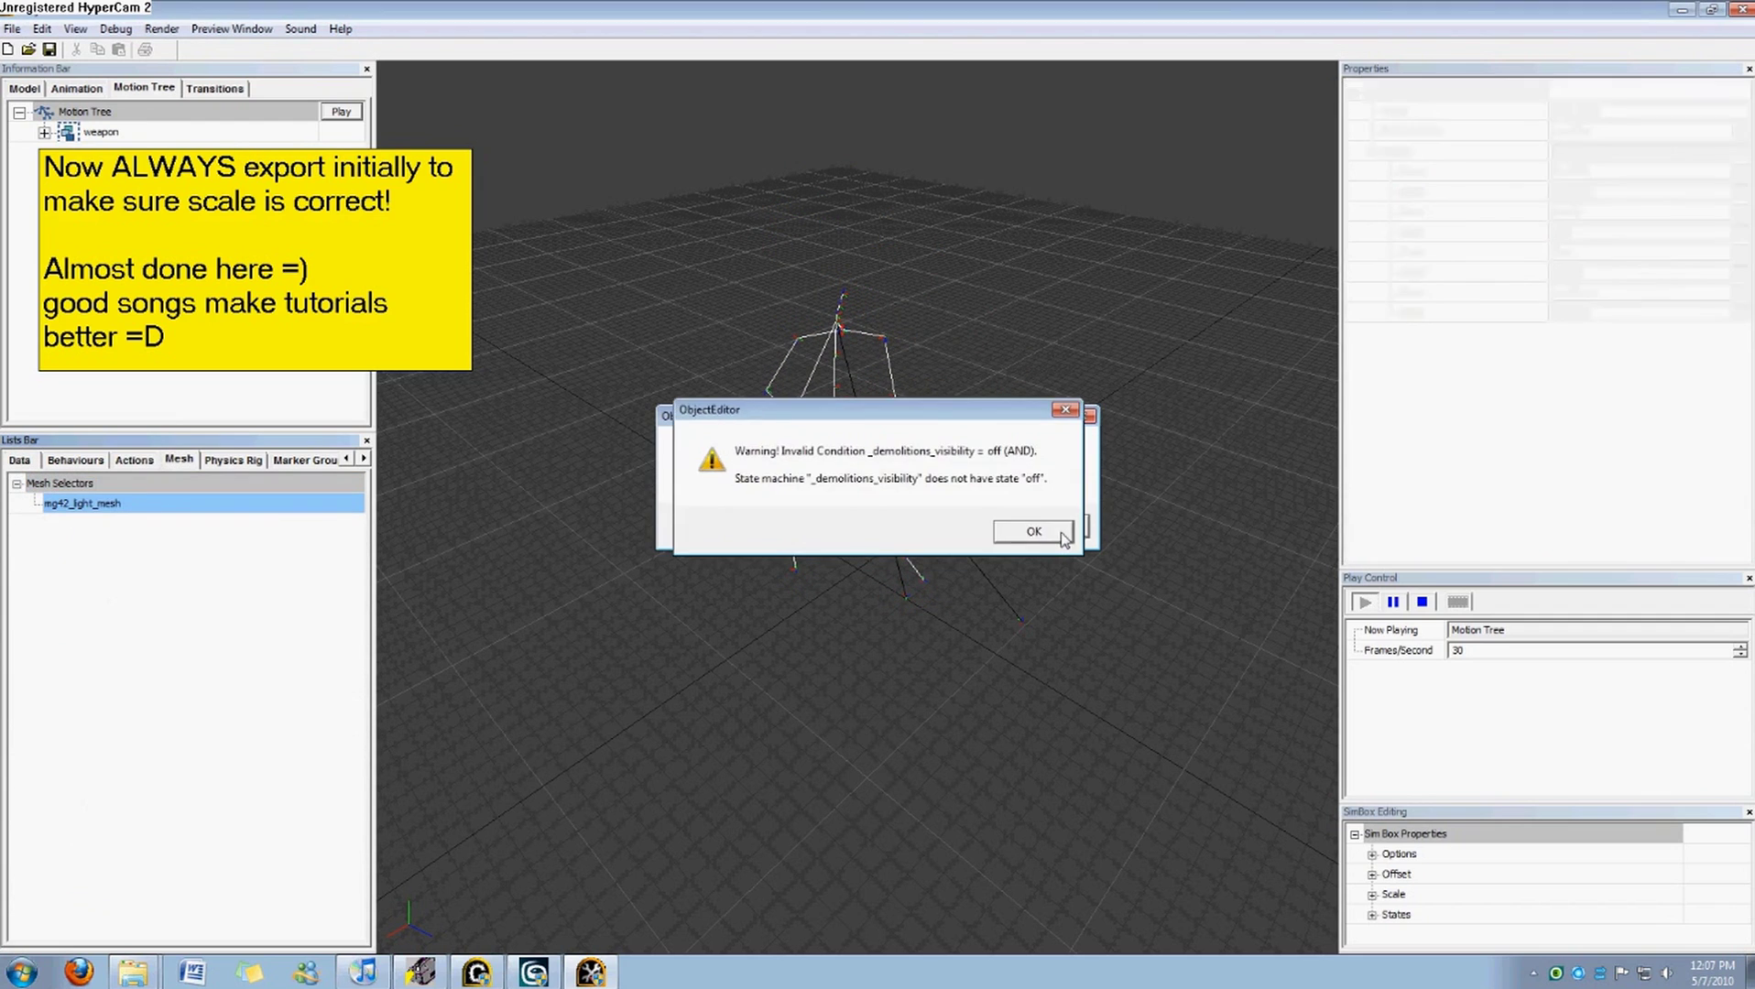
{"action": "left_click", "coordinate": [1053, 529]}
{"action": "left_click", "coordinate": [1556, 171]}
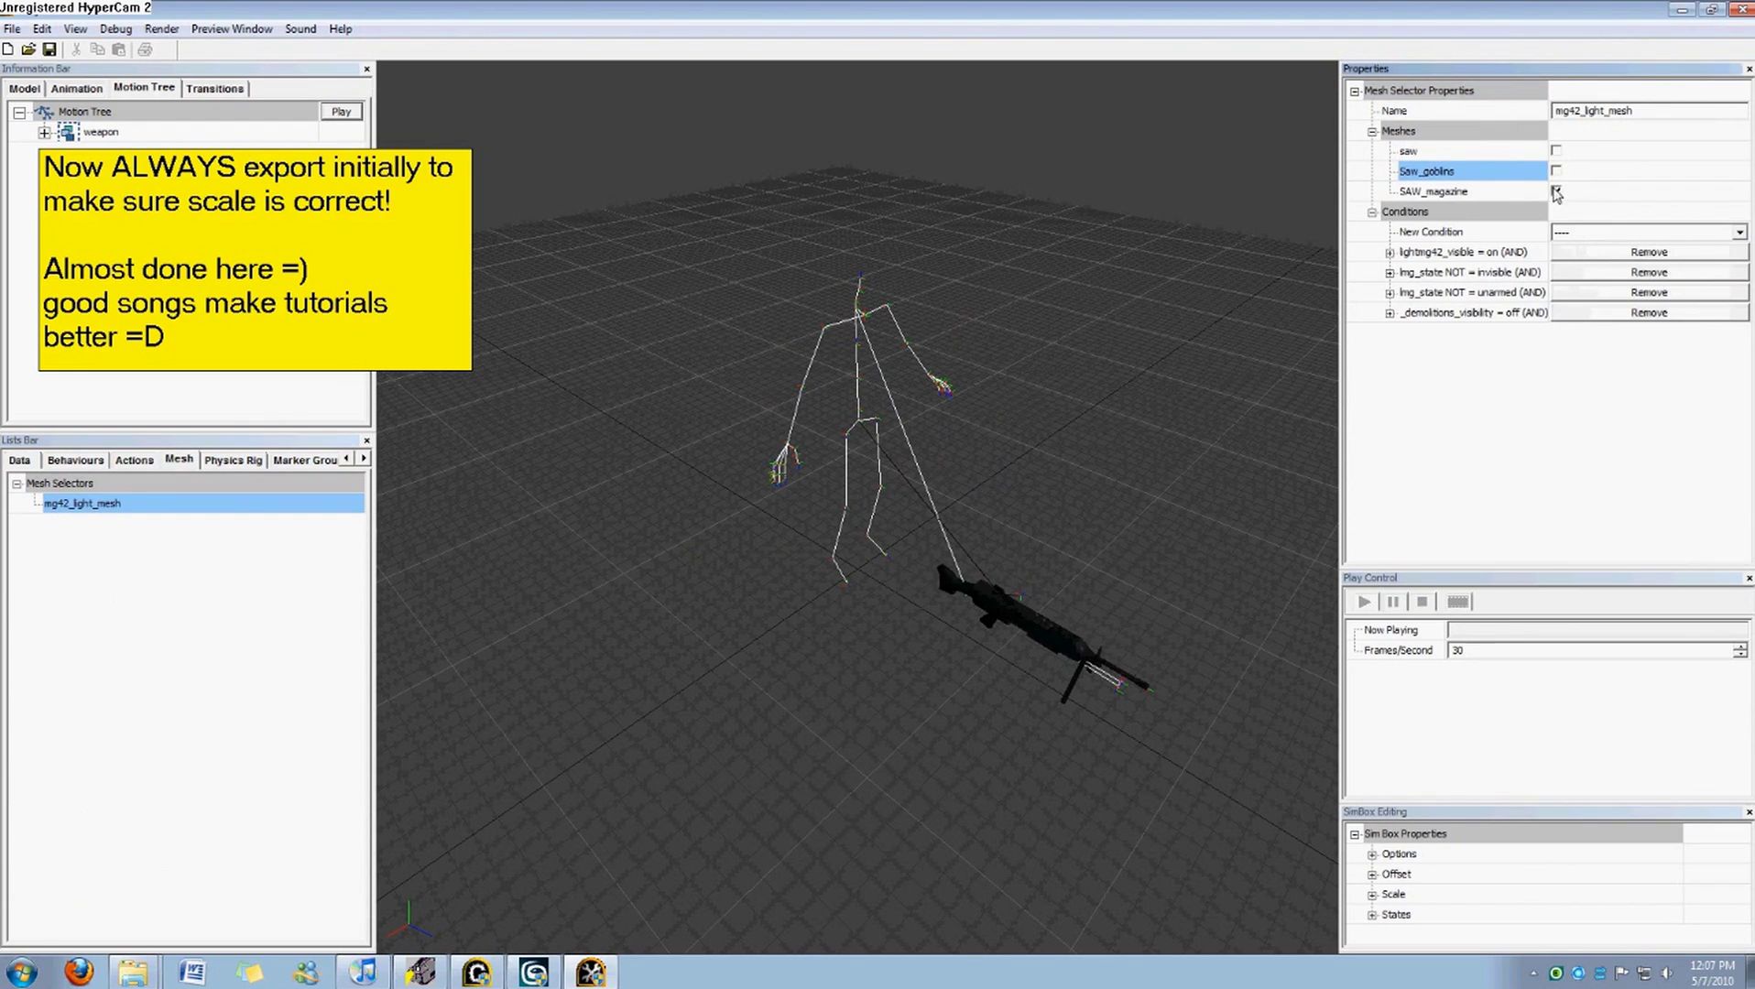
{"action": "left_click", "coordinate": [1556, 190]}
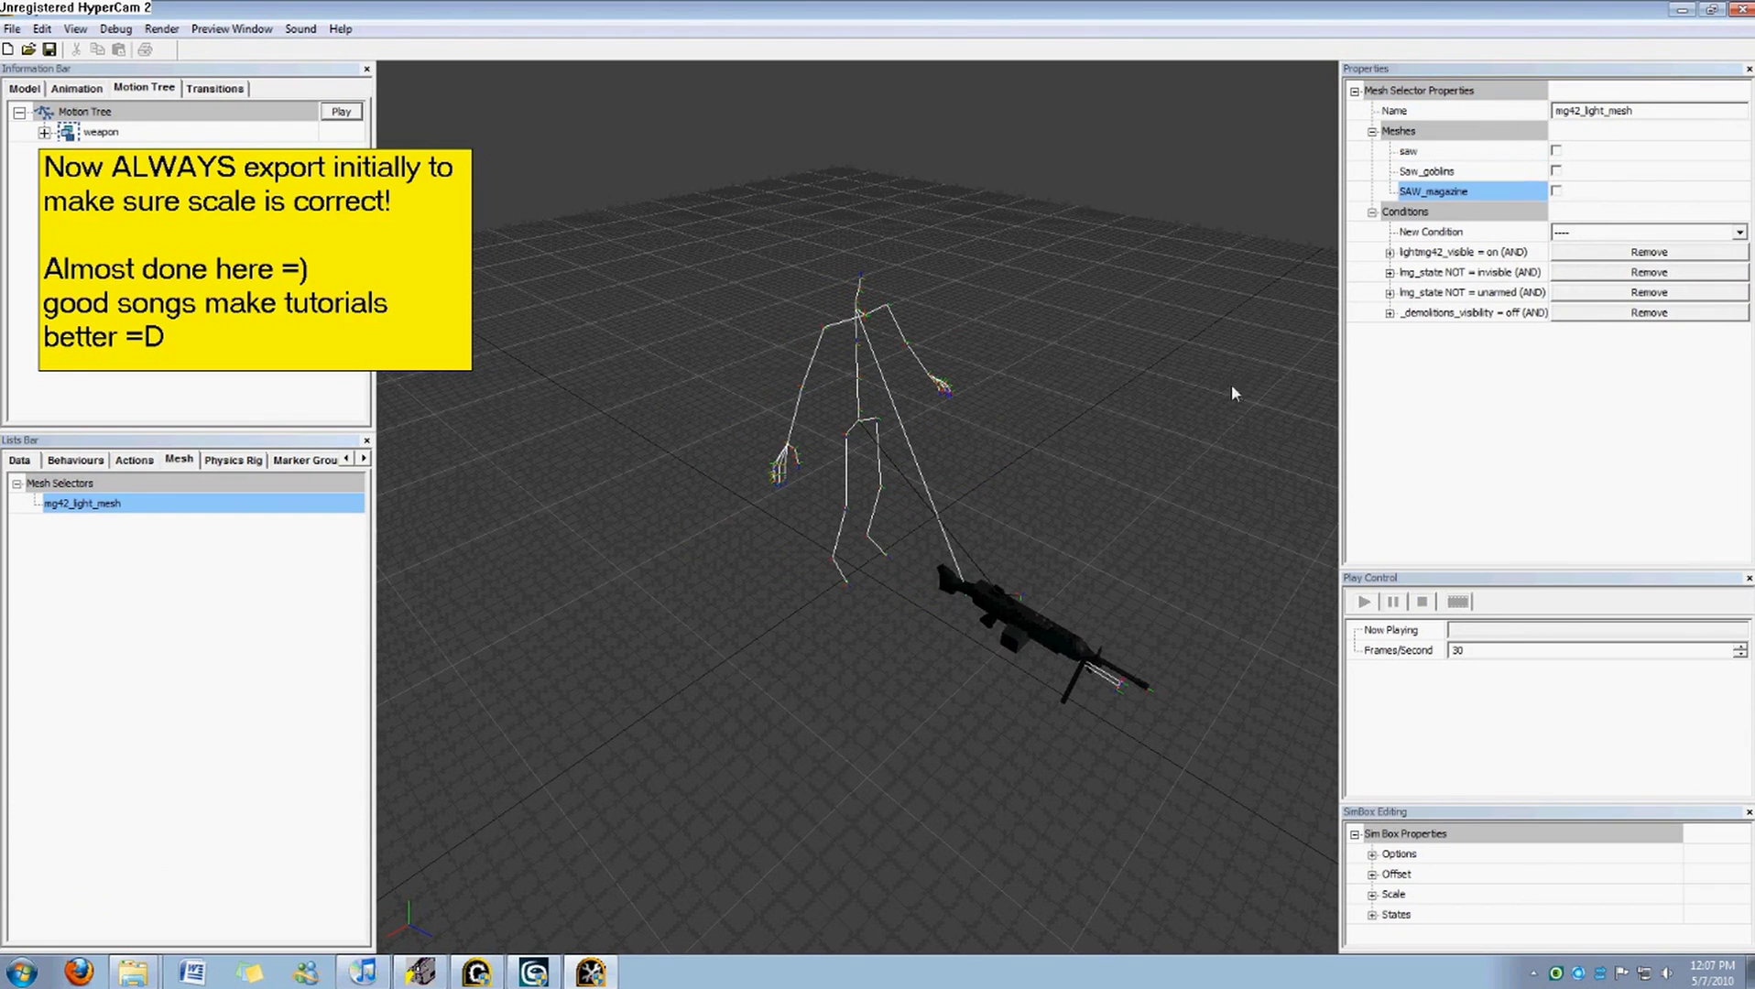
Play the motion tree with all meshes unassigned, setting lmg_state to ready and lightmg42_visible to on.
{"action": "left_click", "coordinate": [20, 460]}
{"action": "left_click", "coordinate": [341, 111]}
{"action": "left_click", "coordinate": [227, 624]}
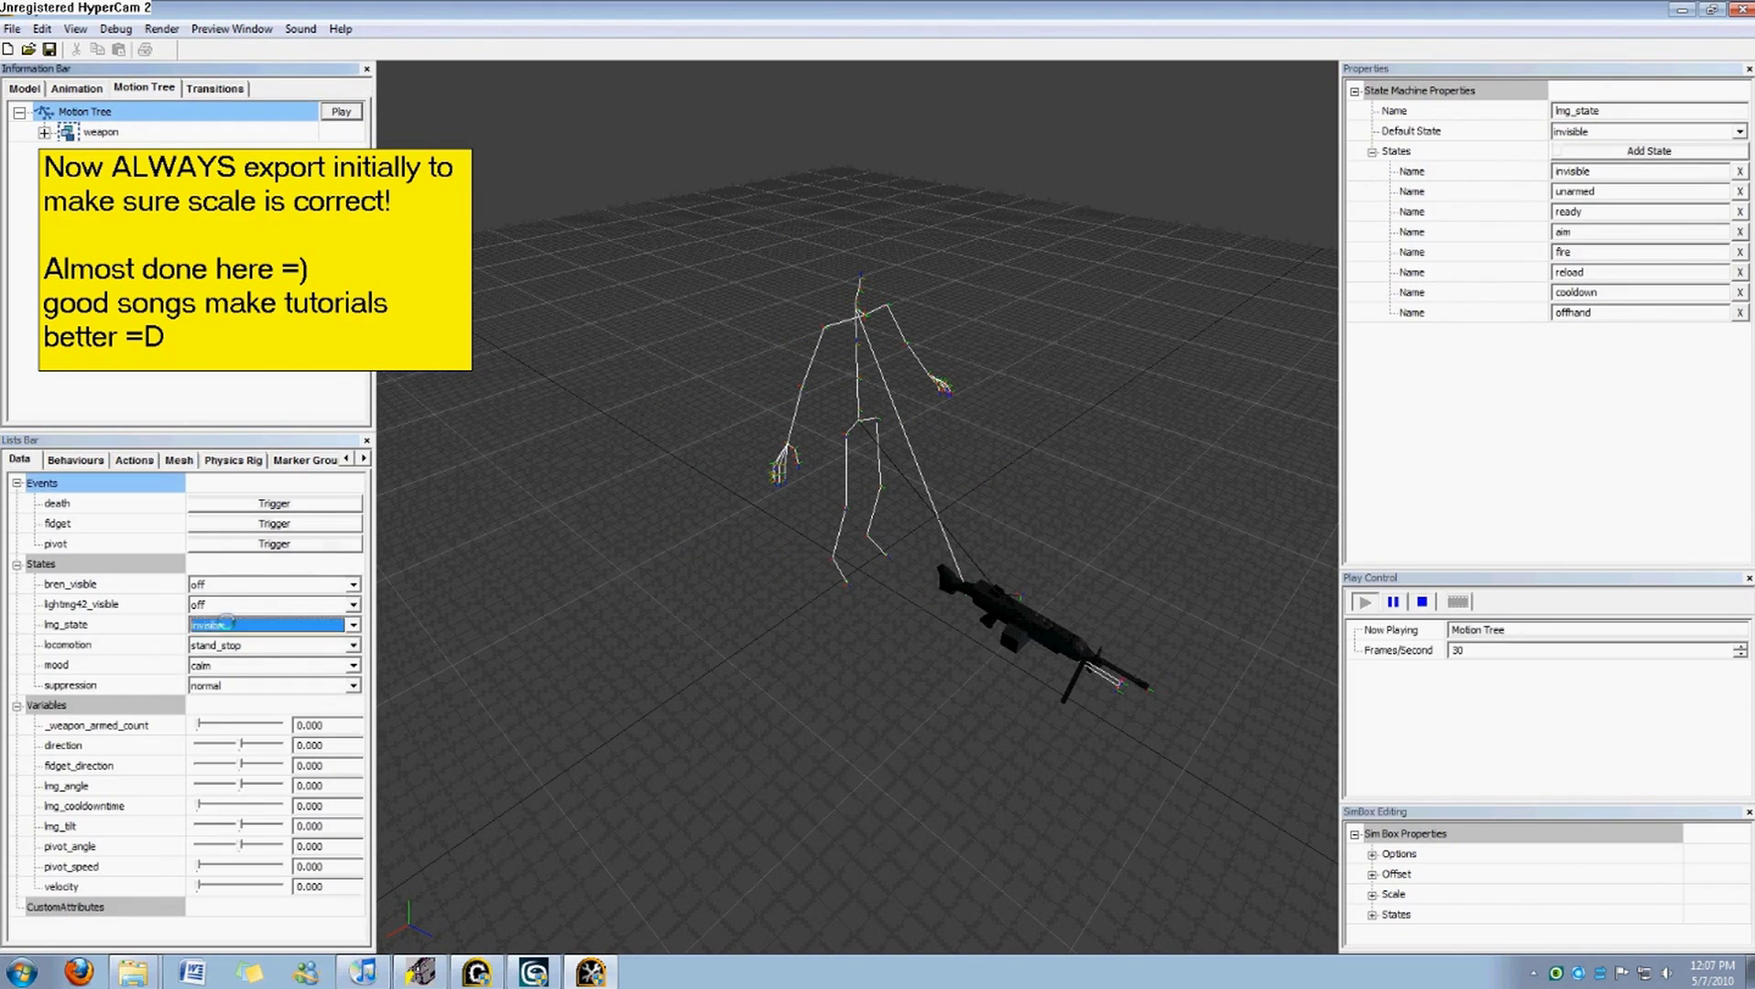
{"action": "left_click", "coordinate": [227, 624]}
{"action": "left_click", "coordinate": [229, 659]}
{"action": "left_click", "coordinate": [229, 605]}
{"action": "left_click", "coordinate": [235, 634]}
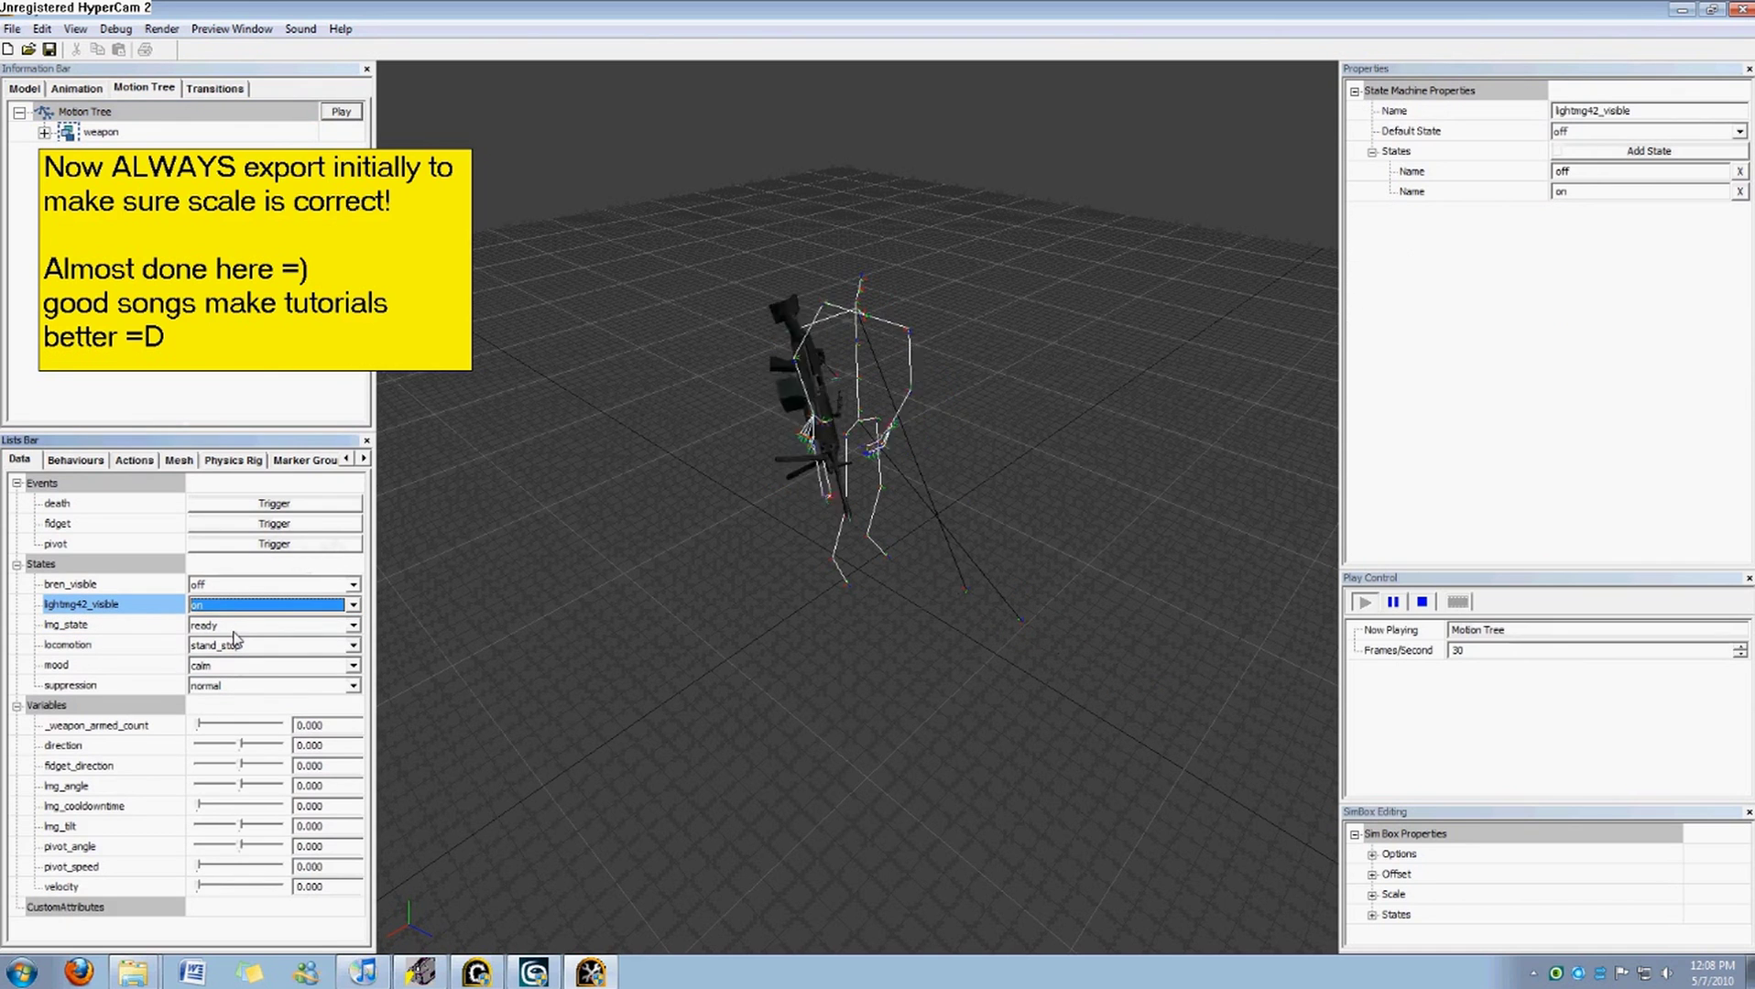
Set the mood state to tense for the ready pose and open the lmg_state options.
{"action": "mouse_move", "coordinate": [749, 526]}
{"action": "left_mouse_down"}
{"action": "mouse_move", "coordinate": [733, 537]}
{"action": "mouse_move", "coordinate": [819, 516]}
{"action": "mouse_move", "coordinate": [861, 476]}
{"action": "mouse_move", "coordinate": [752, 550]}
{"action": "left_mouse_up"}
{"action": "scroll", "coordinate": [819, 516], "scroll_direction": "up", "scroll_amount": 3}
{"action": "left_click", "coordinate": [218, 669]}
{"action": "left_click", "coordinate": [229, 697]}
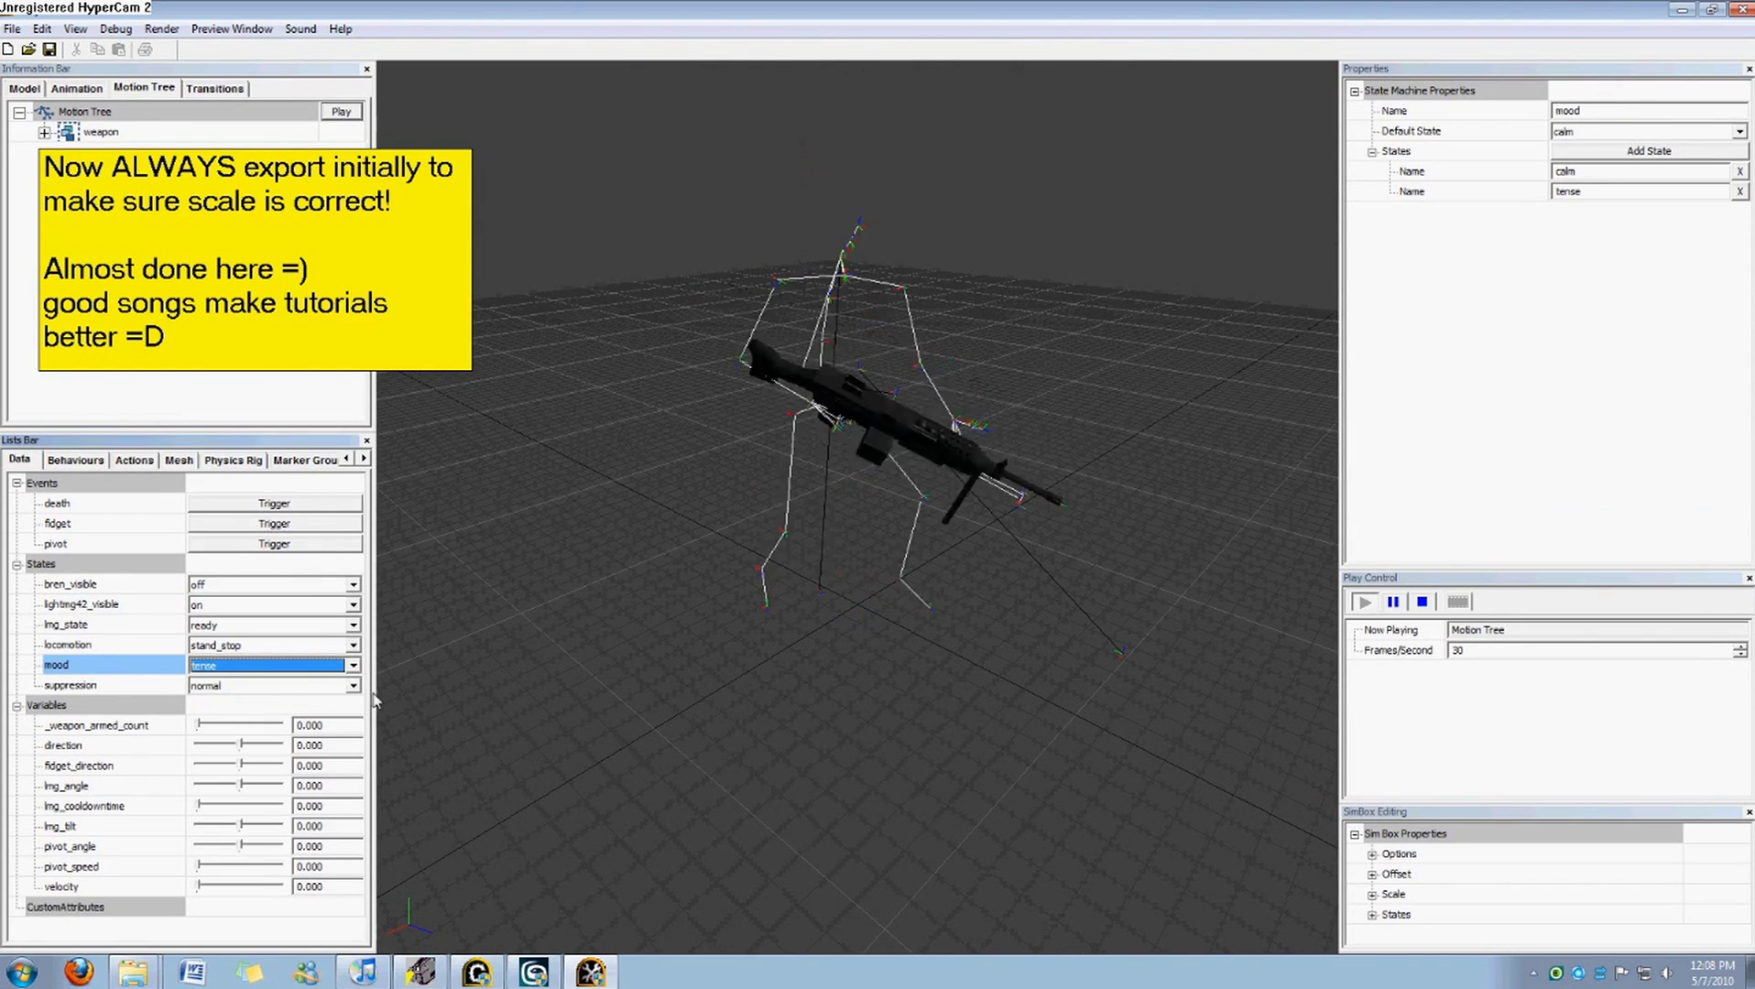
{"action": "left_click", "coordinate": [229, 624]}
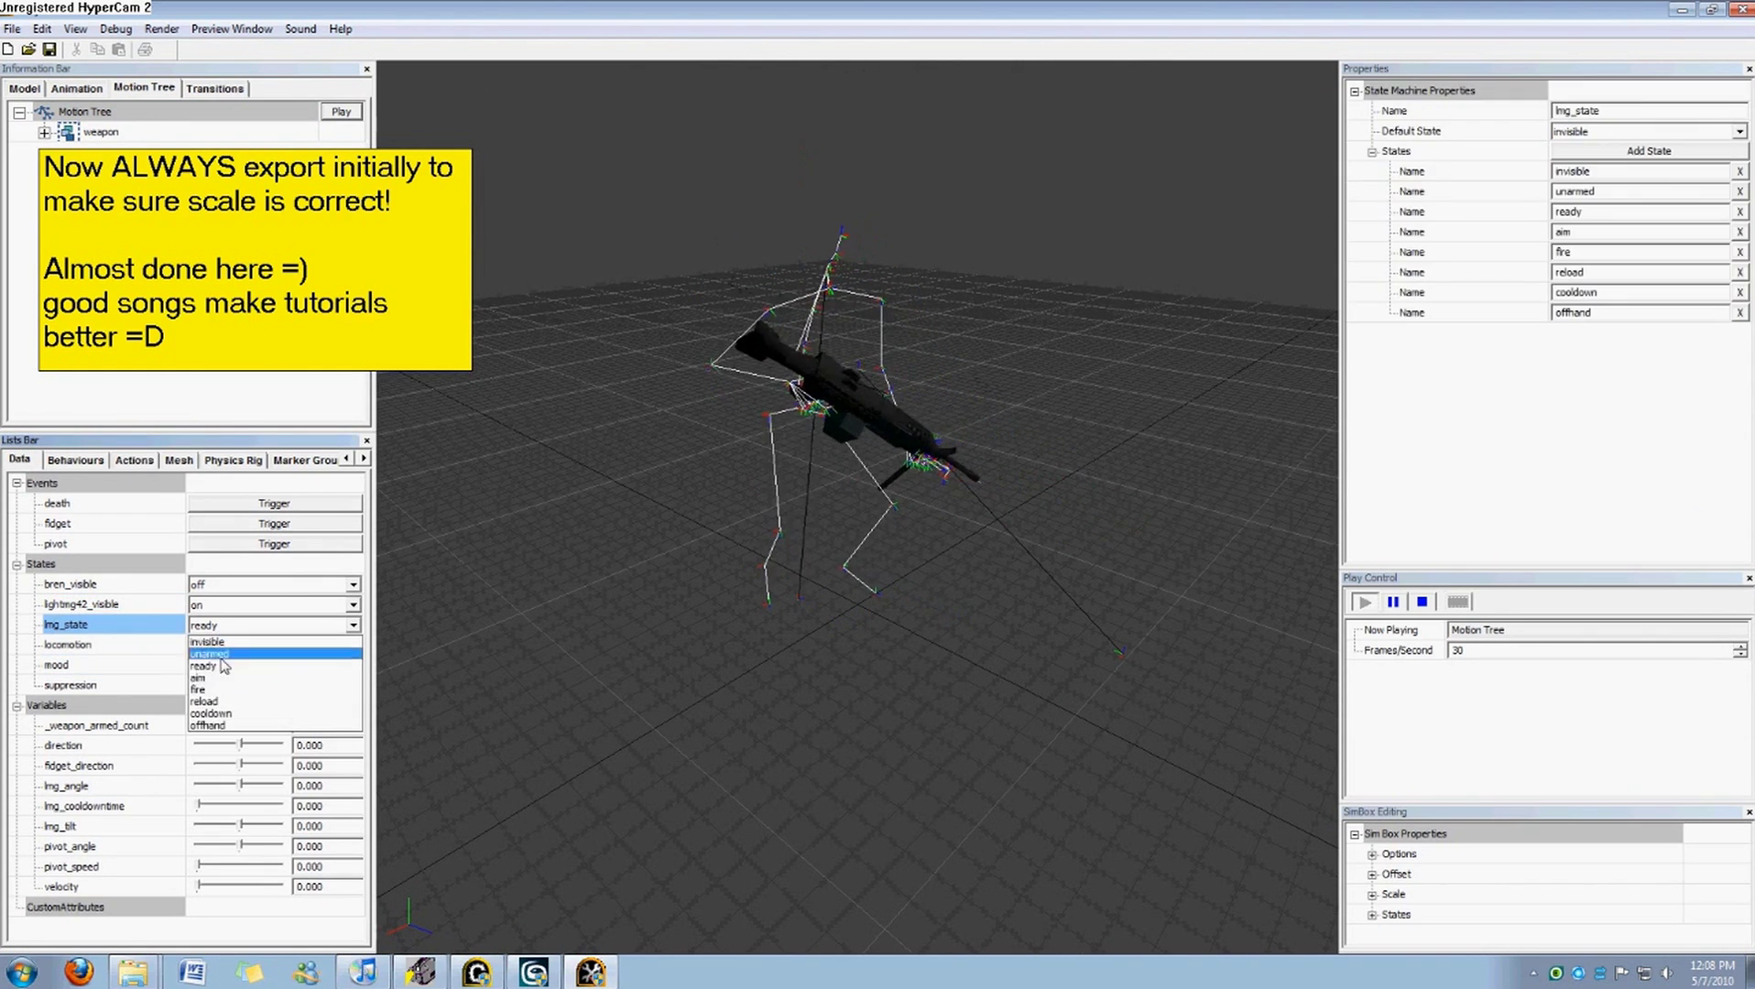
Preview the weapon's lmg_state animations by switching from aim to fire and back to aim.
{"action": "left_click", "coordinate": [223, 678]}
{"action": "mouse_move", "coordinate": [996, 537]}
{"action": "left_mouse_down"}
{"action": "mouse_move", "coordinate": [833, 623]}
{"action": "mouse_move", "coordinate": [751, 627]}
{"action": "mouse_move", "coordinate": [985, 540]}
{"action": "left_mouse_up"}
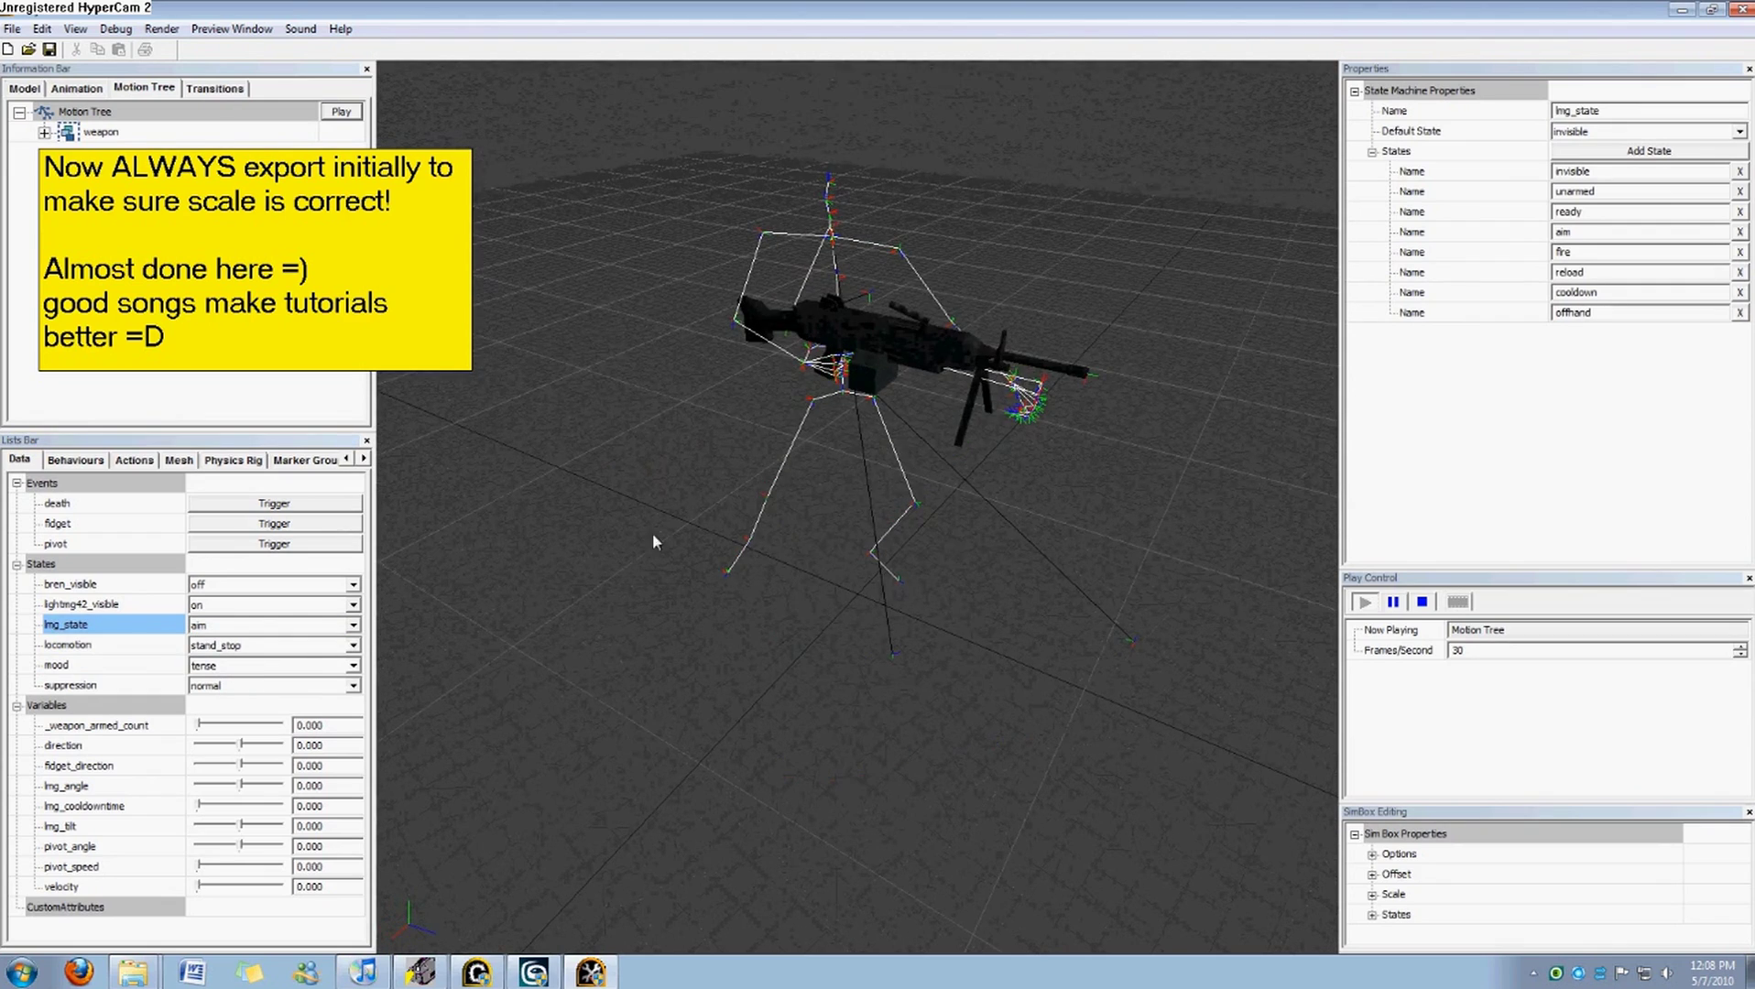
{"action": "left_click", "coordinate": [211, 625]}
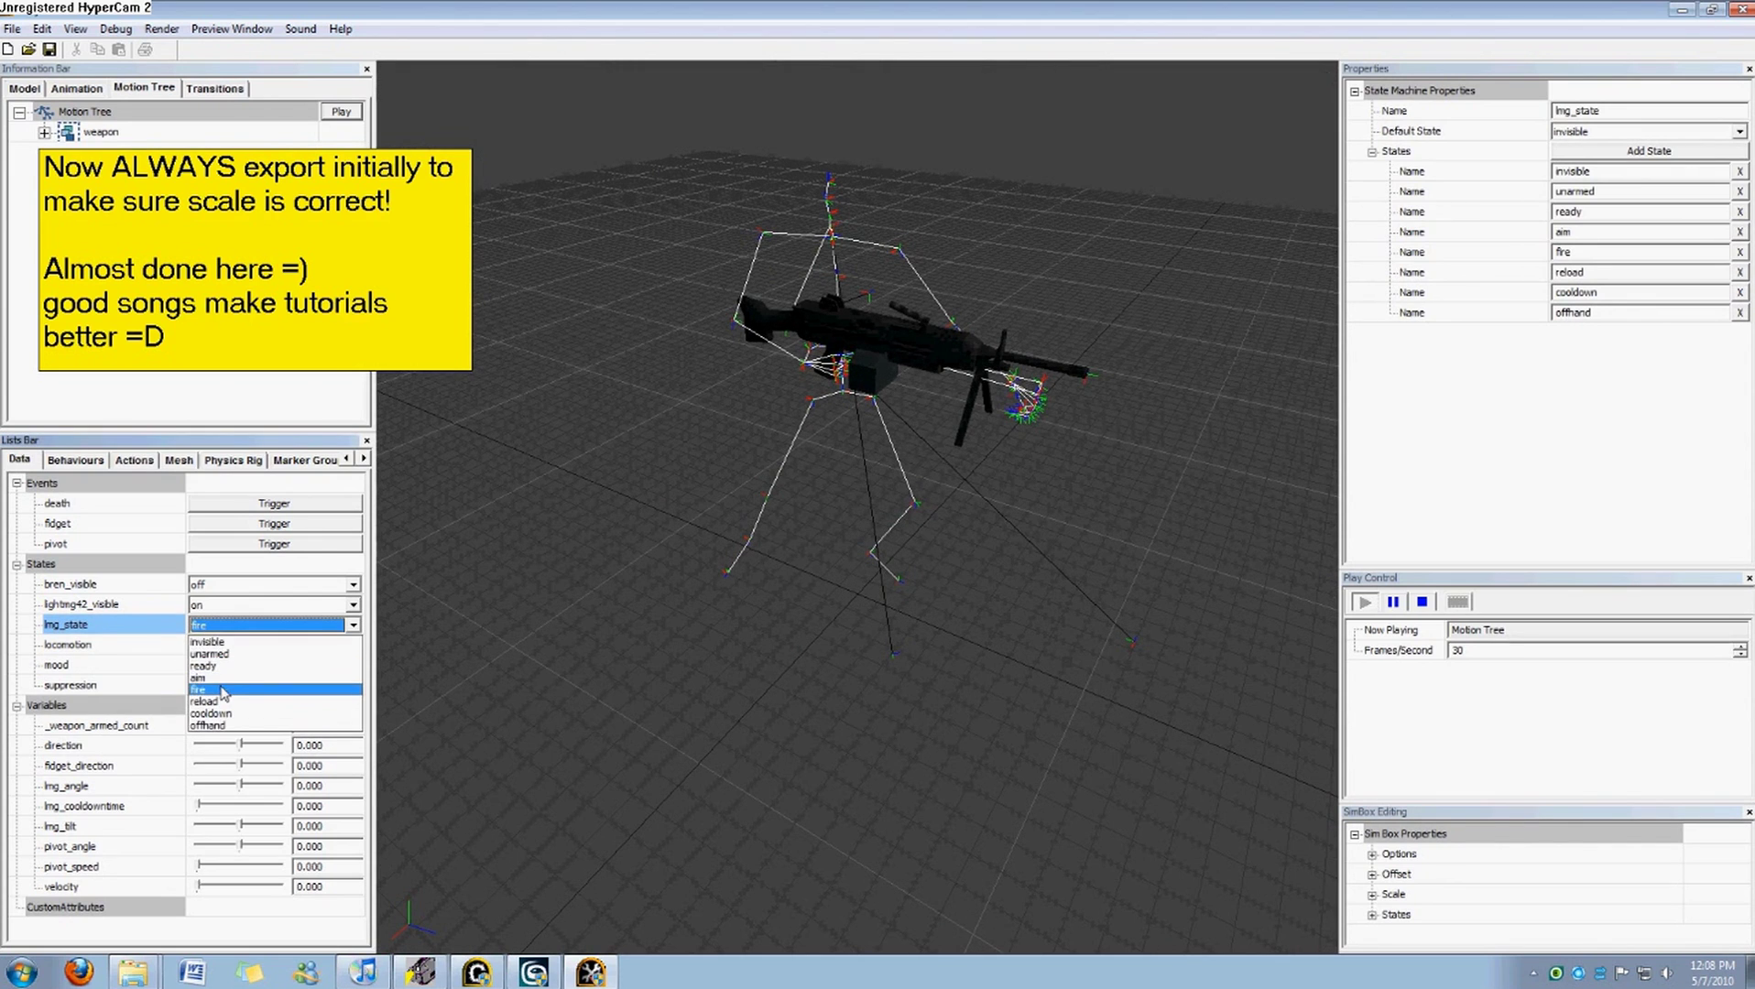
{"action": "left_click", "coordinate": [222, 690]}
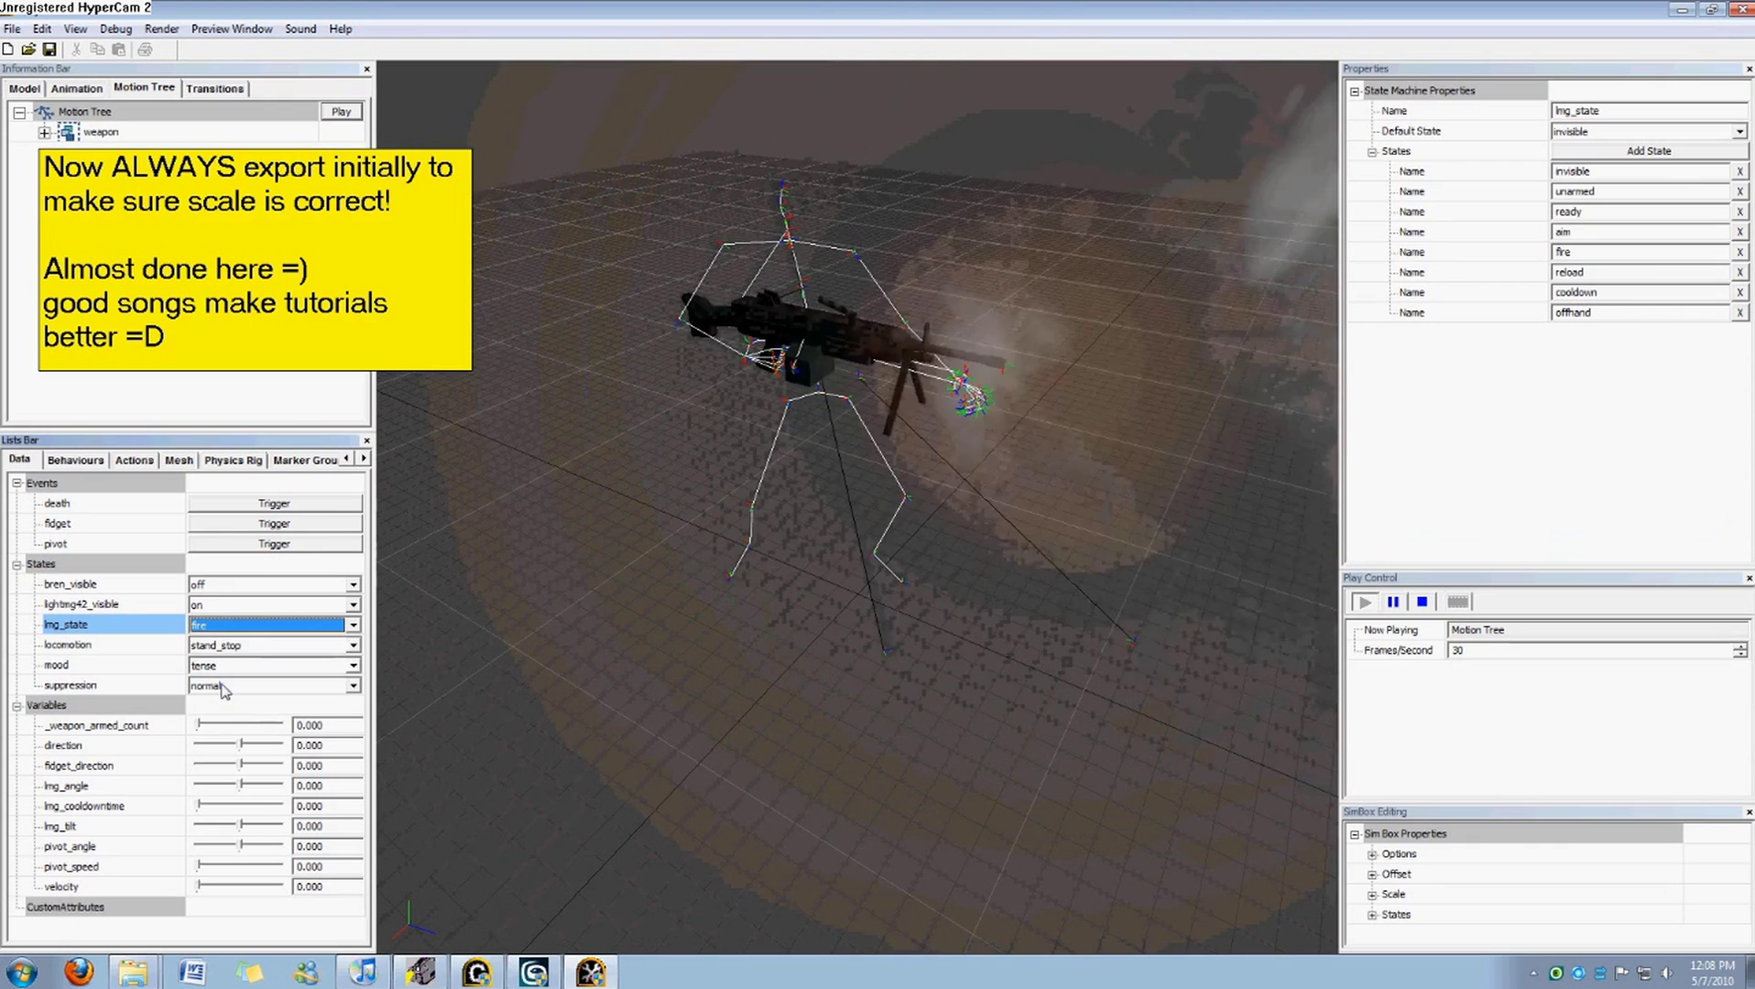
{"action": "left_click", "coordinate": [275, 625]}
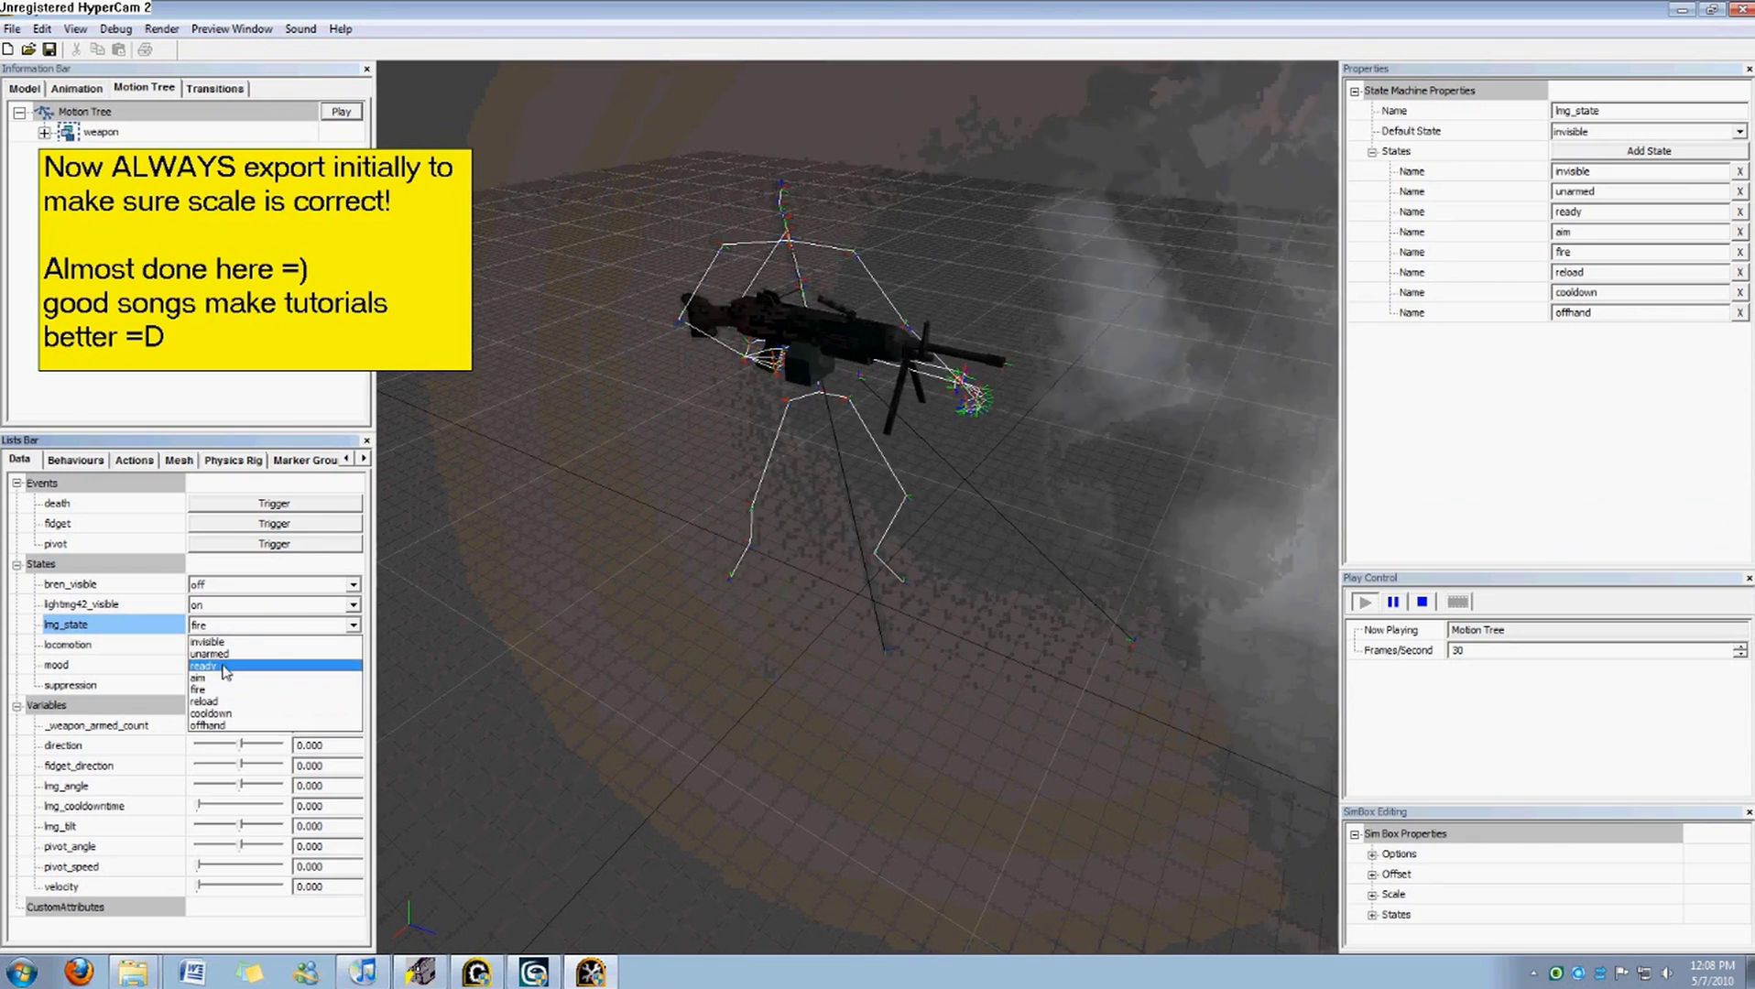
{"action": "left_click", "coordinate": [223, 678]}
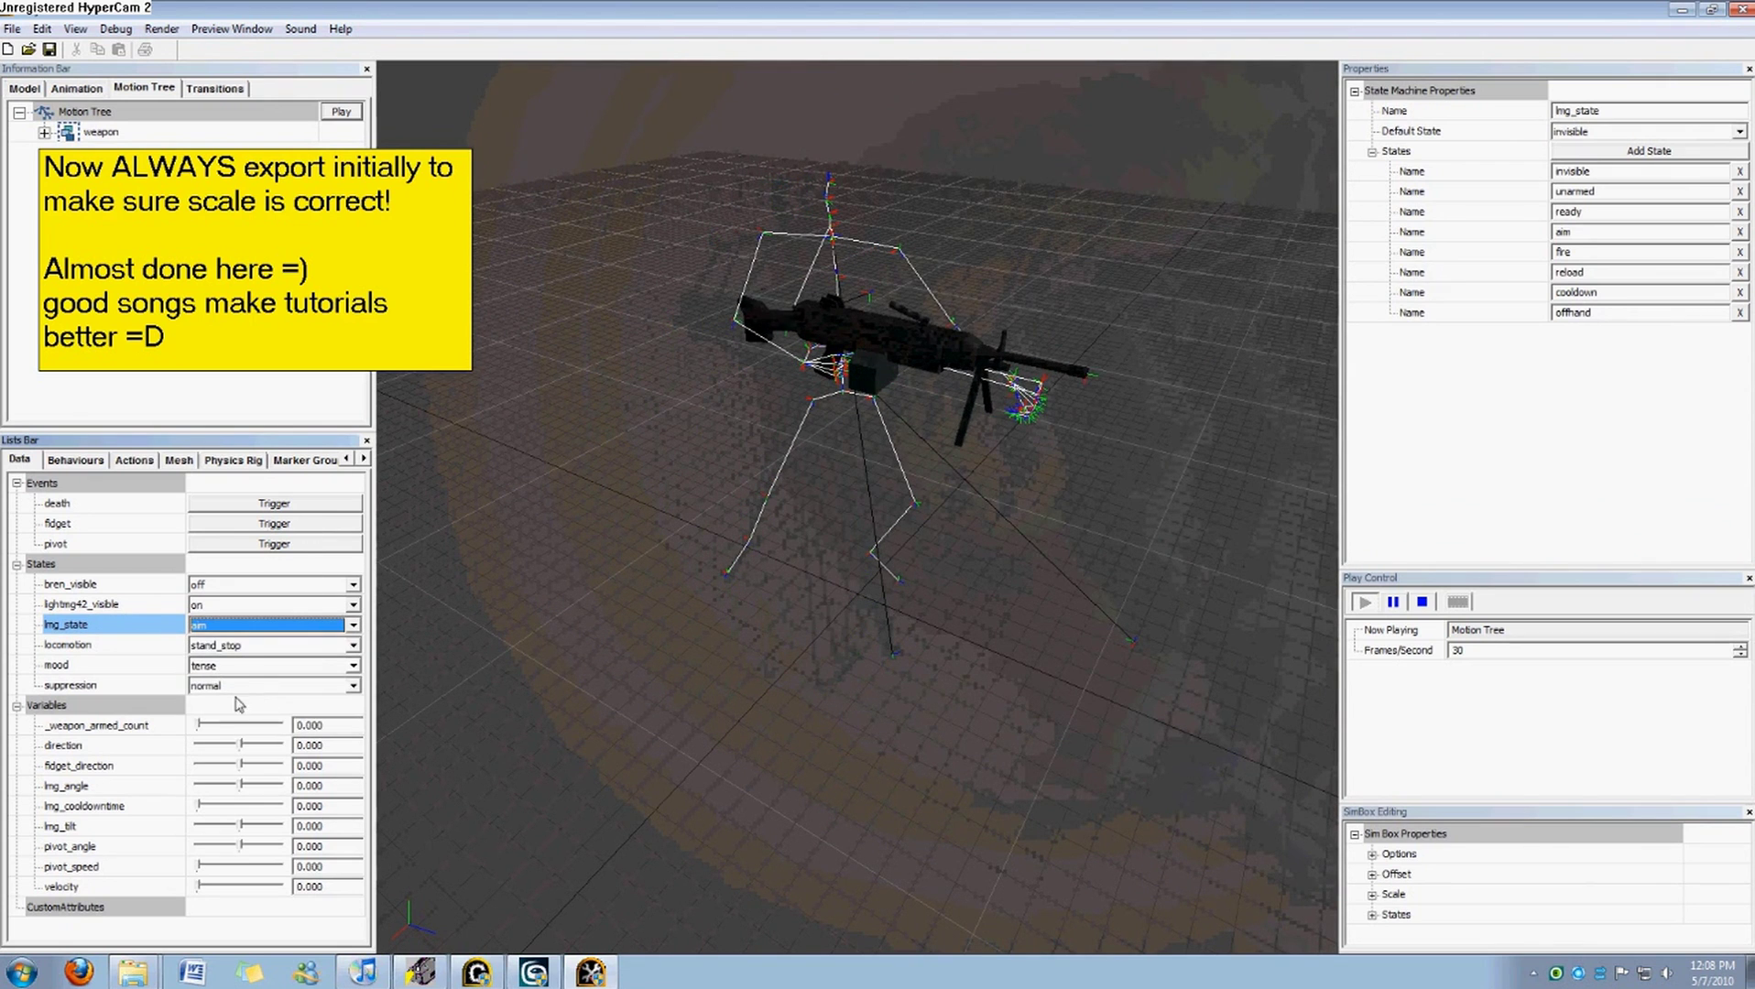
Preview the skeleton's crouching movement with locomotion set to crouch_slow and crouch_fast.
{"action": "left_click", "coordinate": [229, 686]}
{"action": "left_click", "coordinate": [225, 681]}
{"action": "left_click", "coordinate": [221, 670]}
{"action": "left_click", "coordinate": [222, 664]}
{"action": "left_click", "coordinate": [226, 652]}
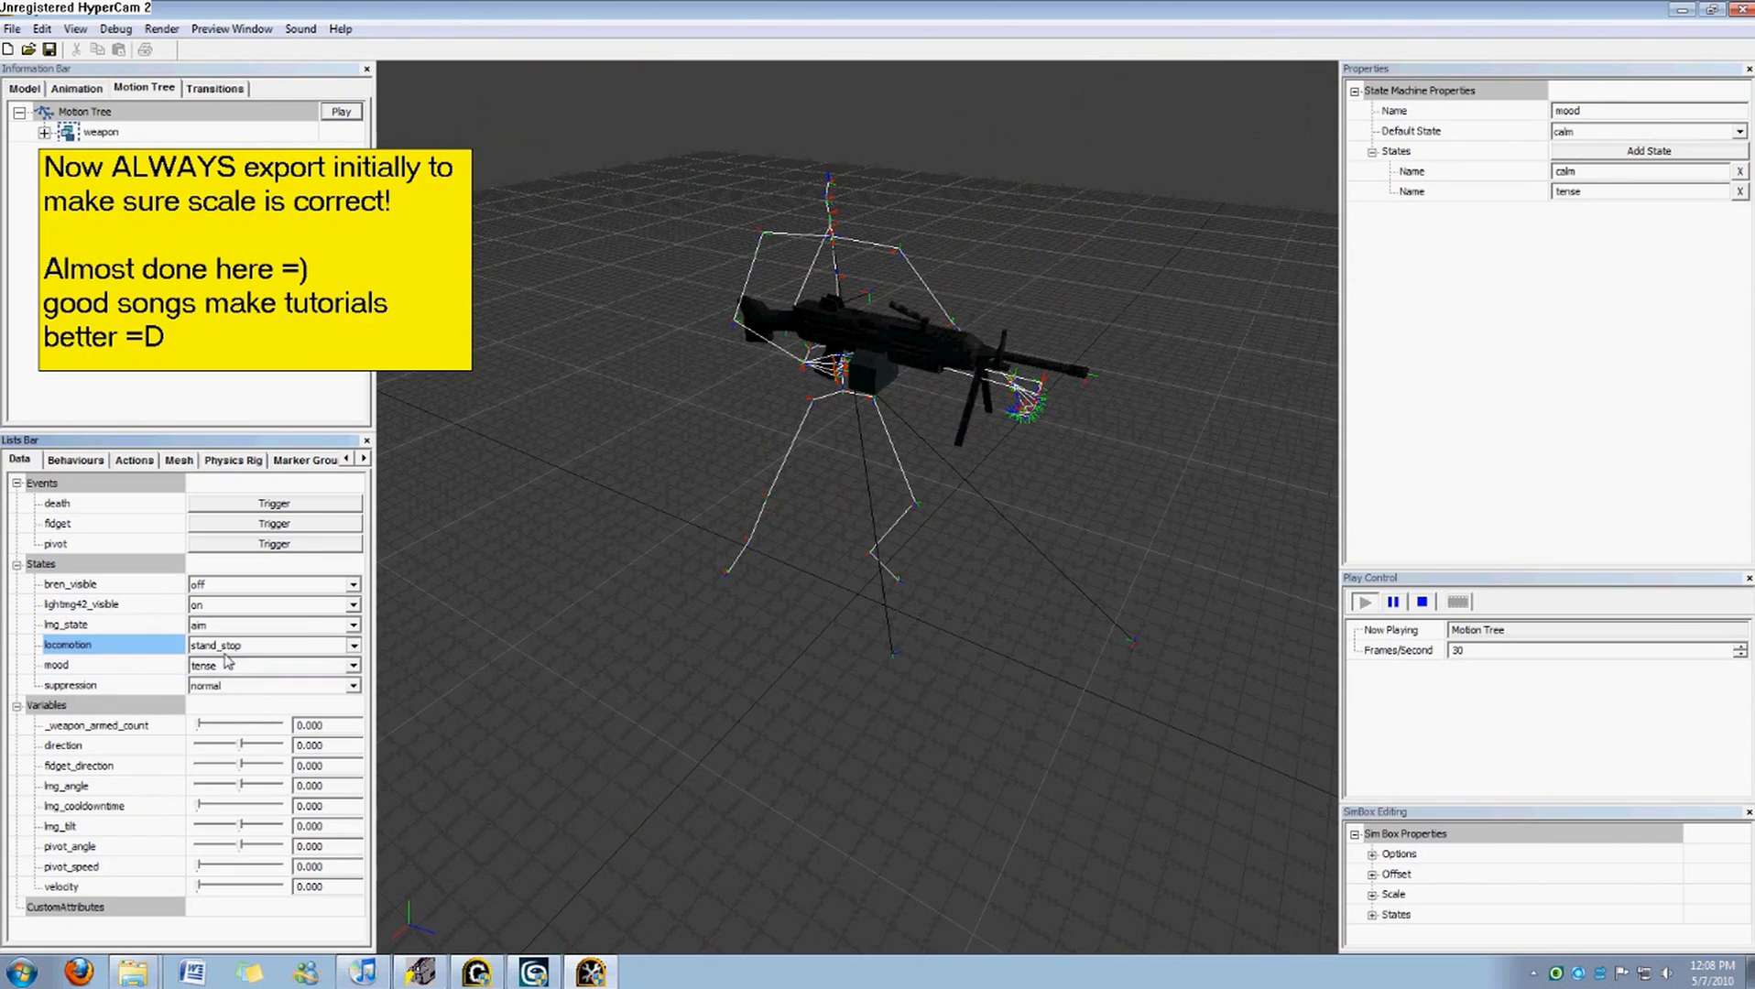
{"action": "left_click", "coordinate": [241, 734]}
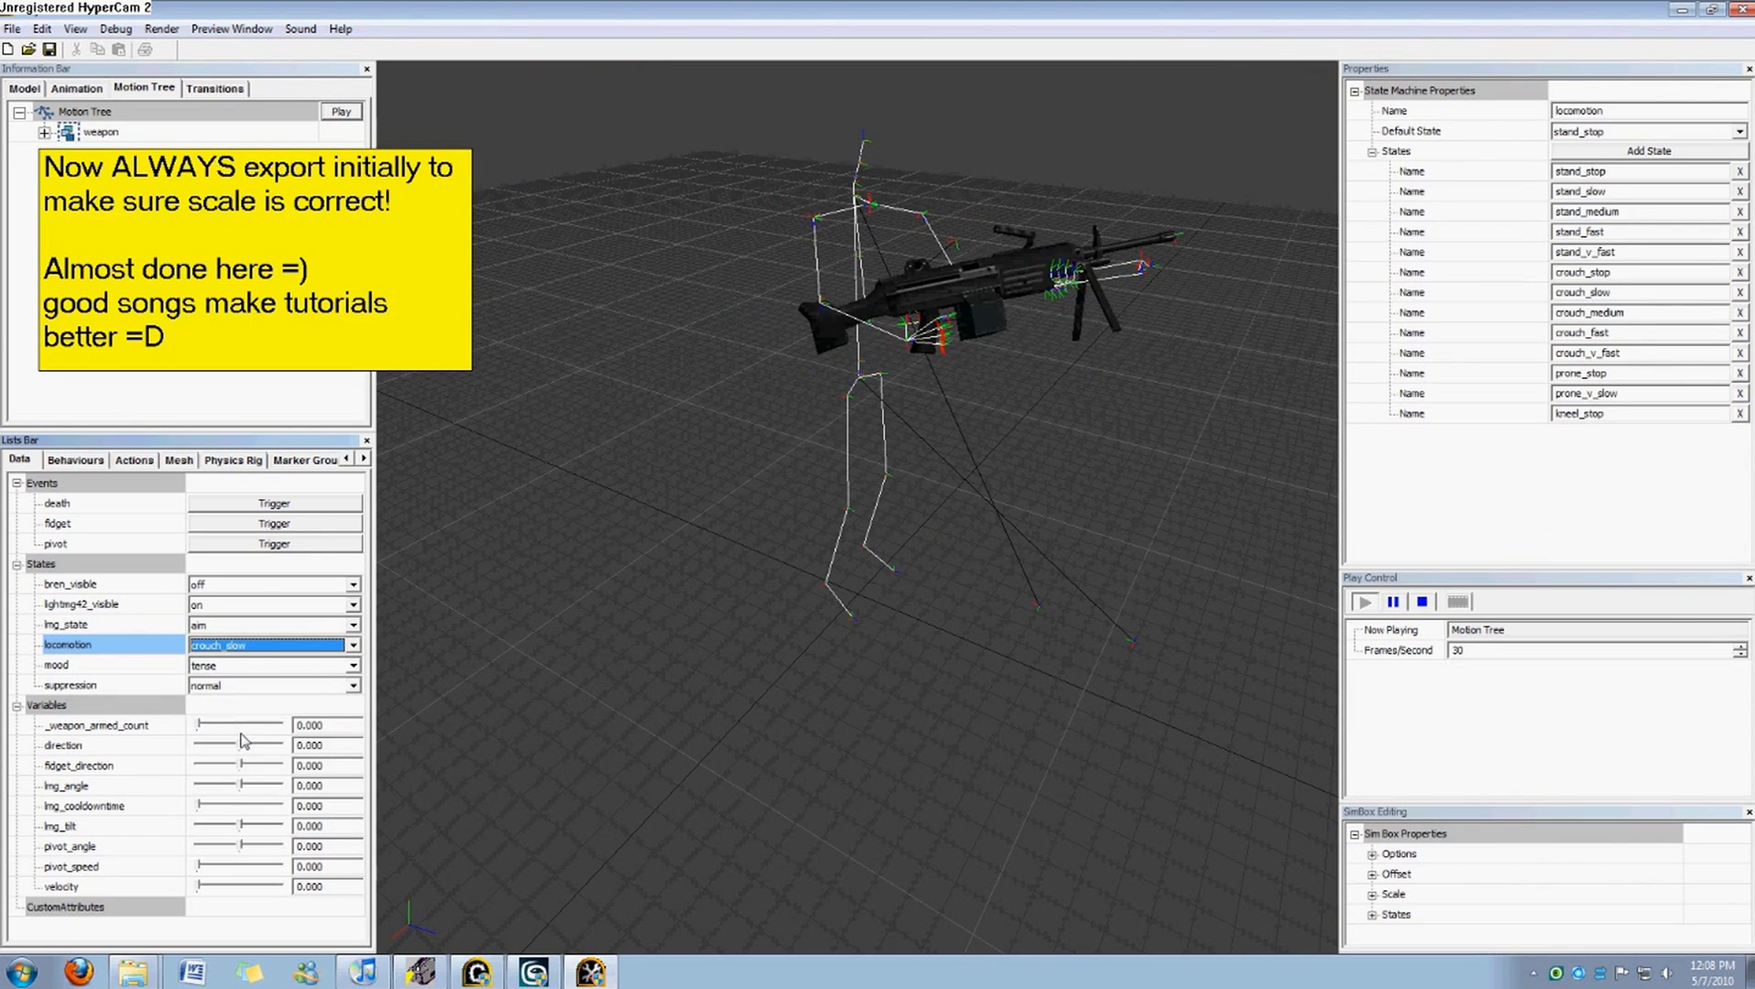
{"action": "left_click", "coordinate": [224, 648]}
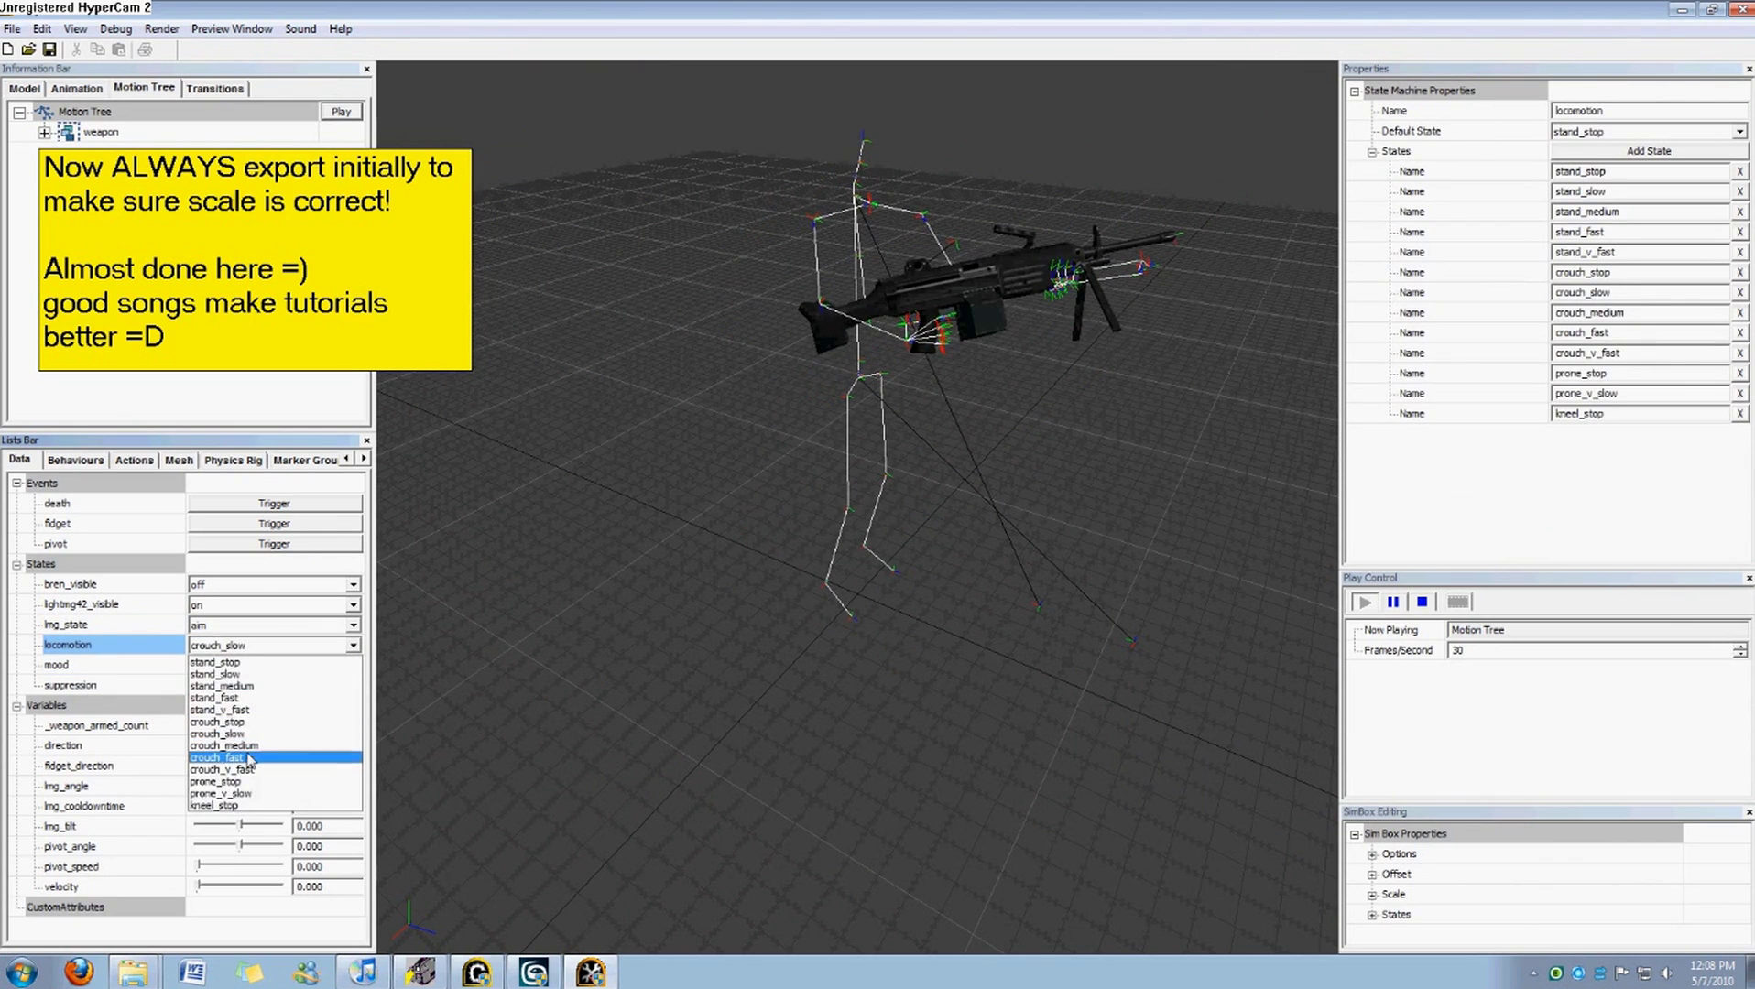
{"action": "left_click", "coordinate": [246, 758]}
Set locomotion to prone_stop and inspect how the prone skeleton holds the machine gun.
{"action": "left_click", "coordinate": [236, 645]}
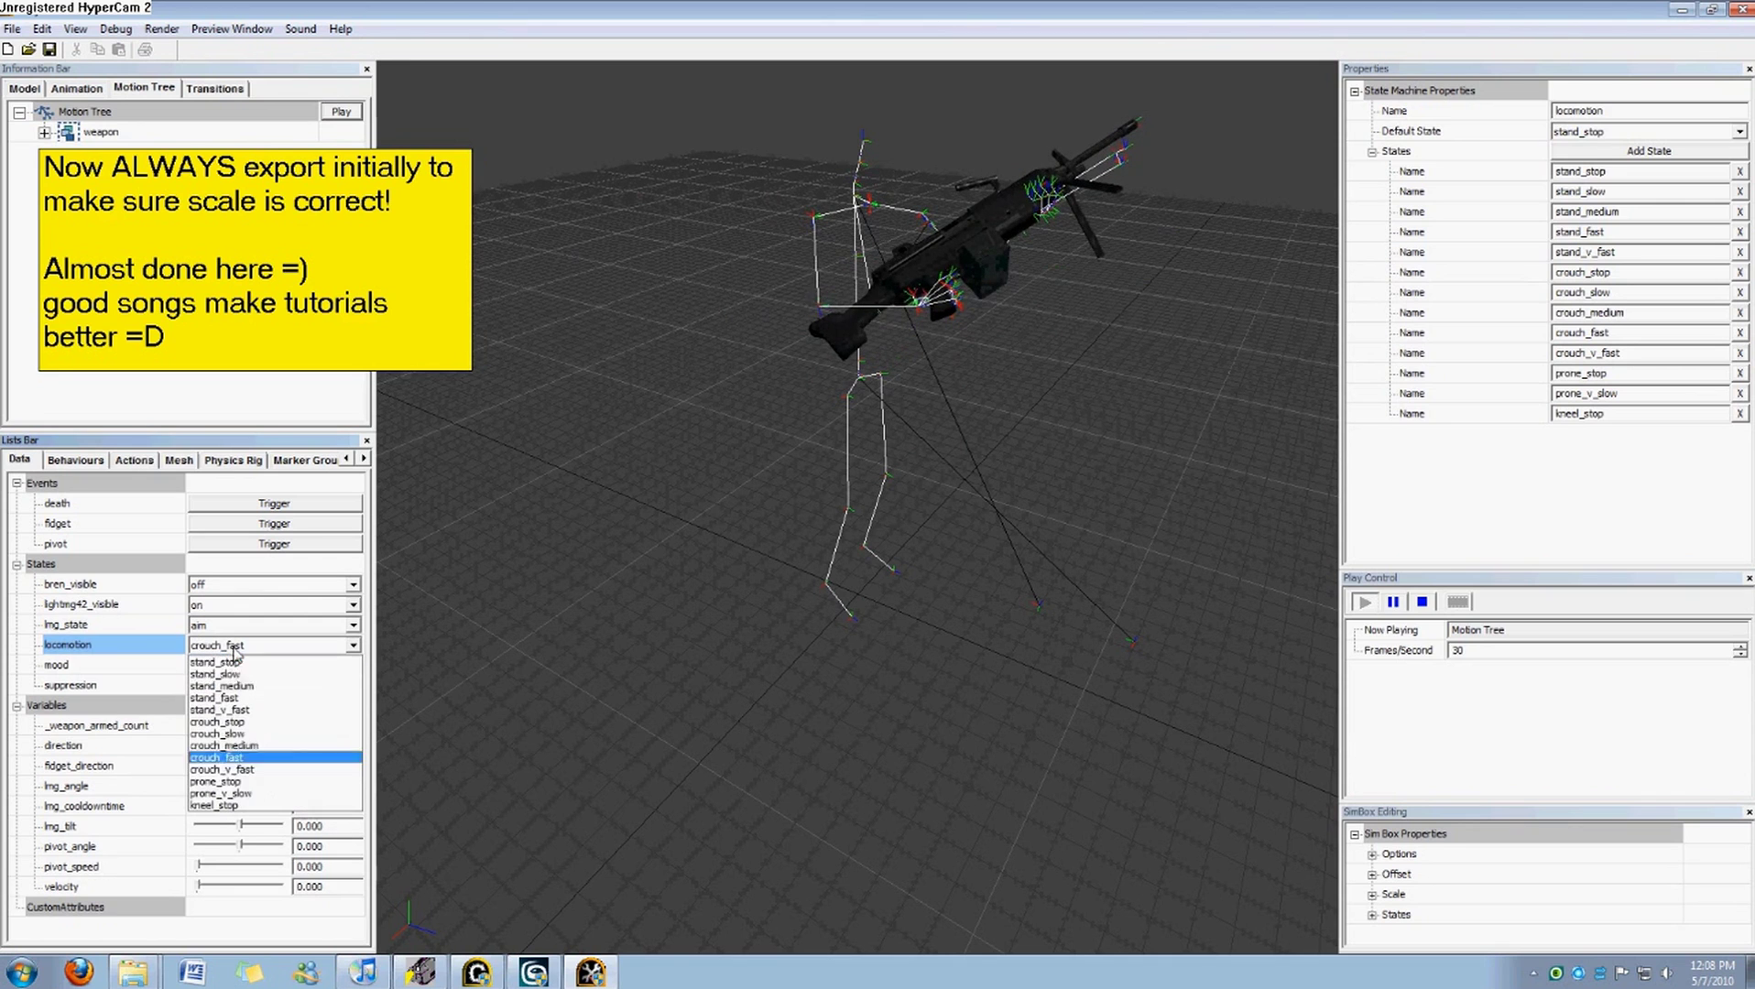
{"action": "left_click", "coordinate": [238, 782]}
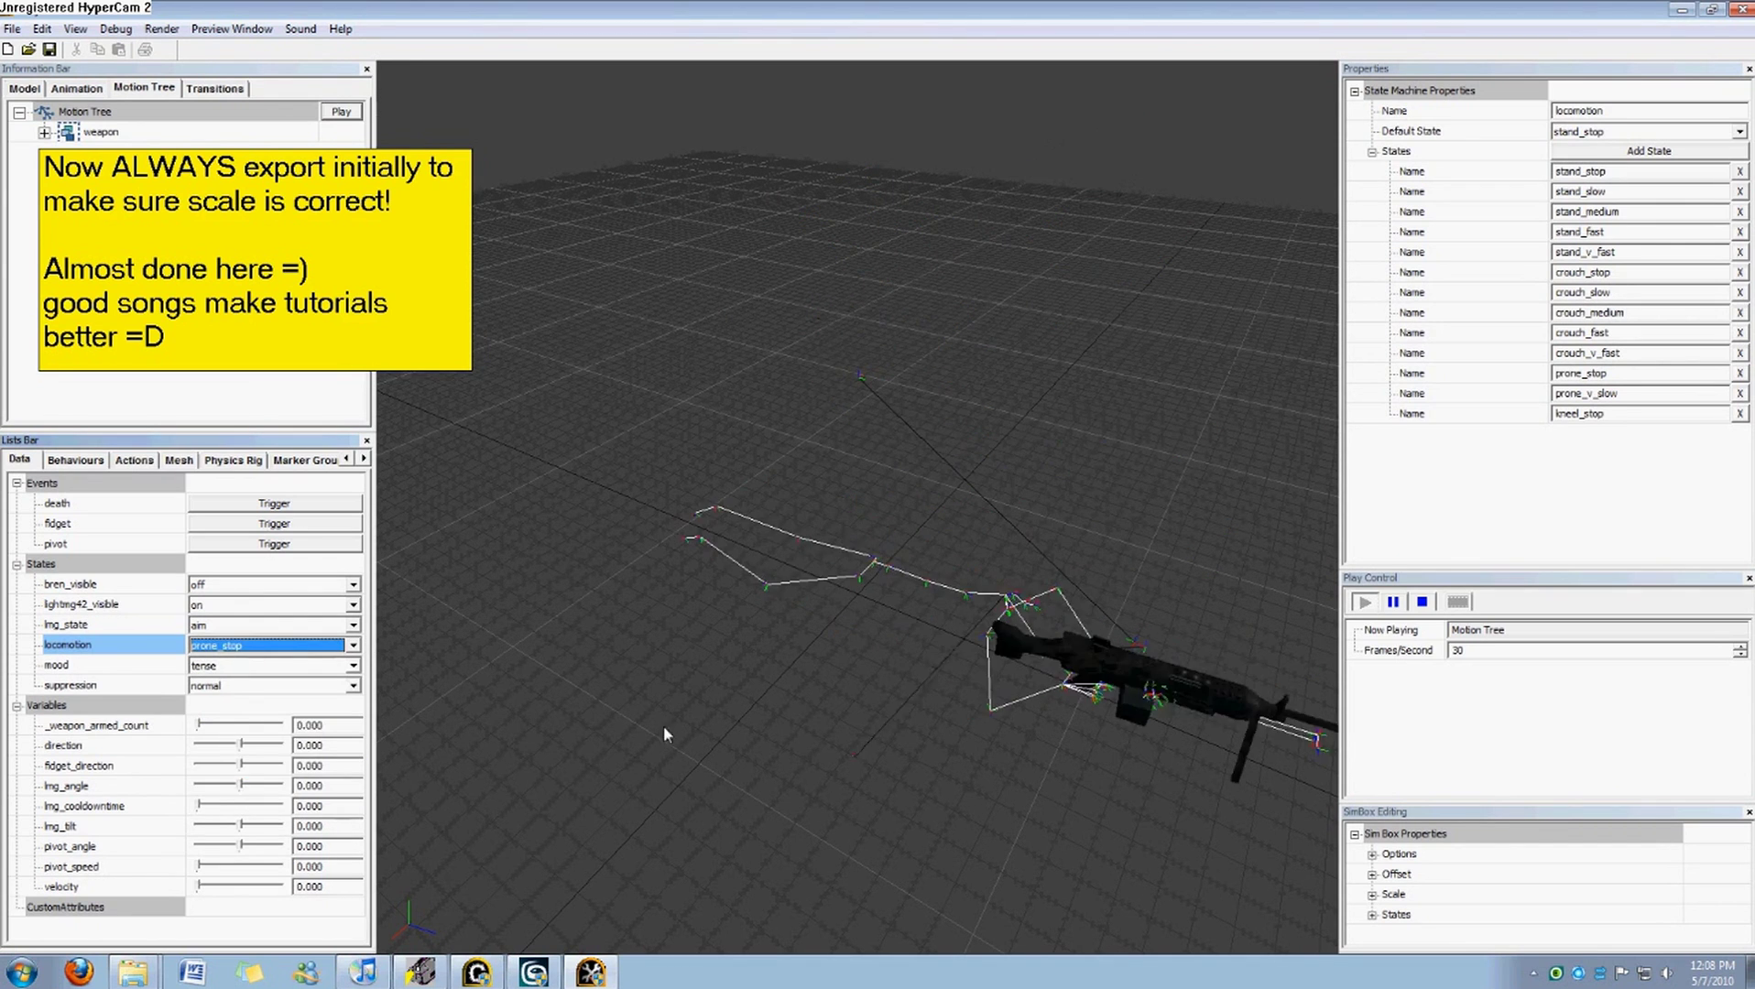
{"action": "middle_click_drag", "start_coordinate": [997, 742], "coordinate": [806, 669]}
{"action": "left_click_drag", "start_coordinate": [858, 587], "coordinate": [1072, 591], "text": "alt"}
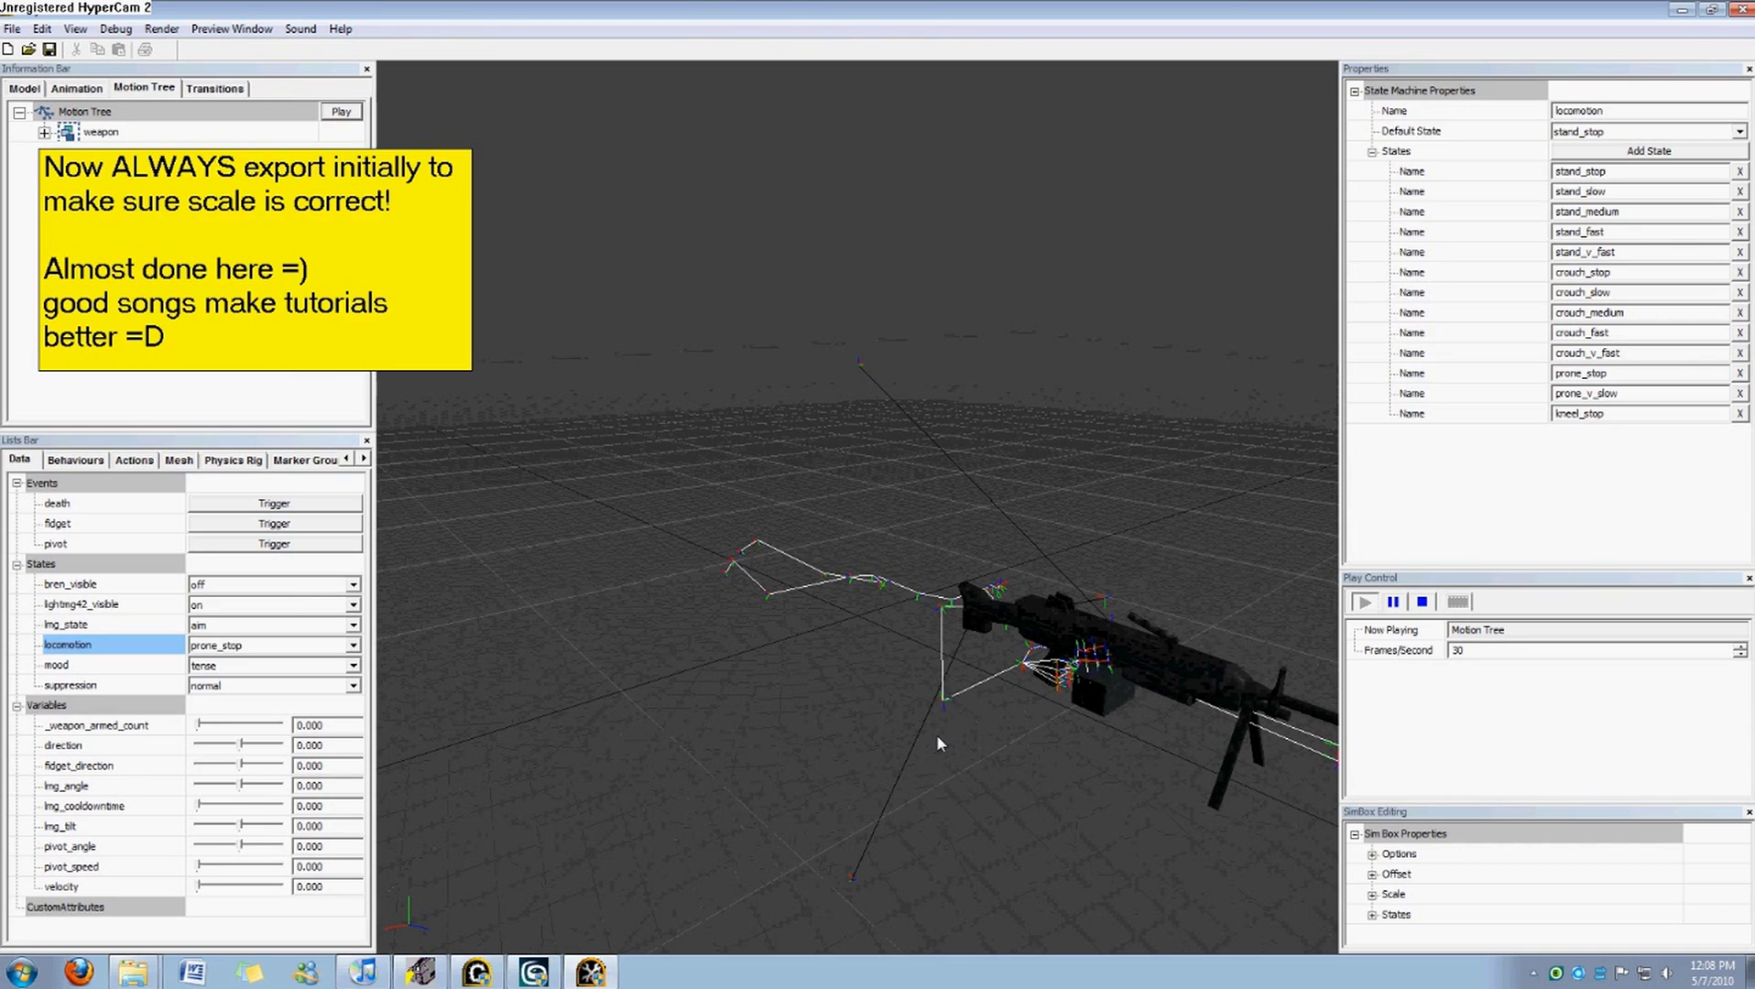
{"action": "left_click_drag", "start_coordinate": [936, 736], "coordinate": [1135, 771], "text": "alt"}
{"action": "scroll", "coordinate": [1145, 778], "scroll_direction": "down", "scroll_amount": 3}
{"action": "left_click_drag", "start_coordinate": [976, 763], "coordinate": [985, 728], "text": "alt"}
{"action": "scroll", "coordinate": [985, 746], "scroll_direction": "up", "scroll_amount": 3}
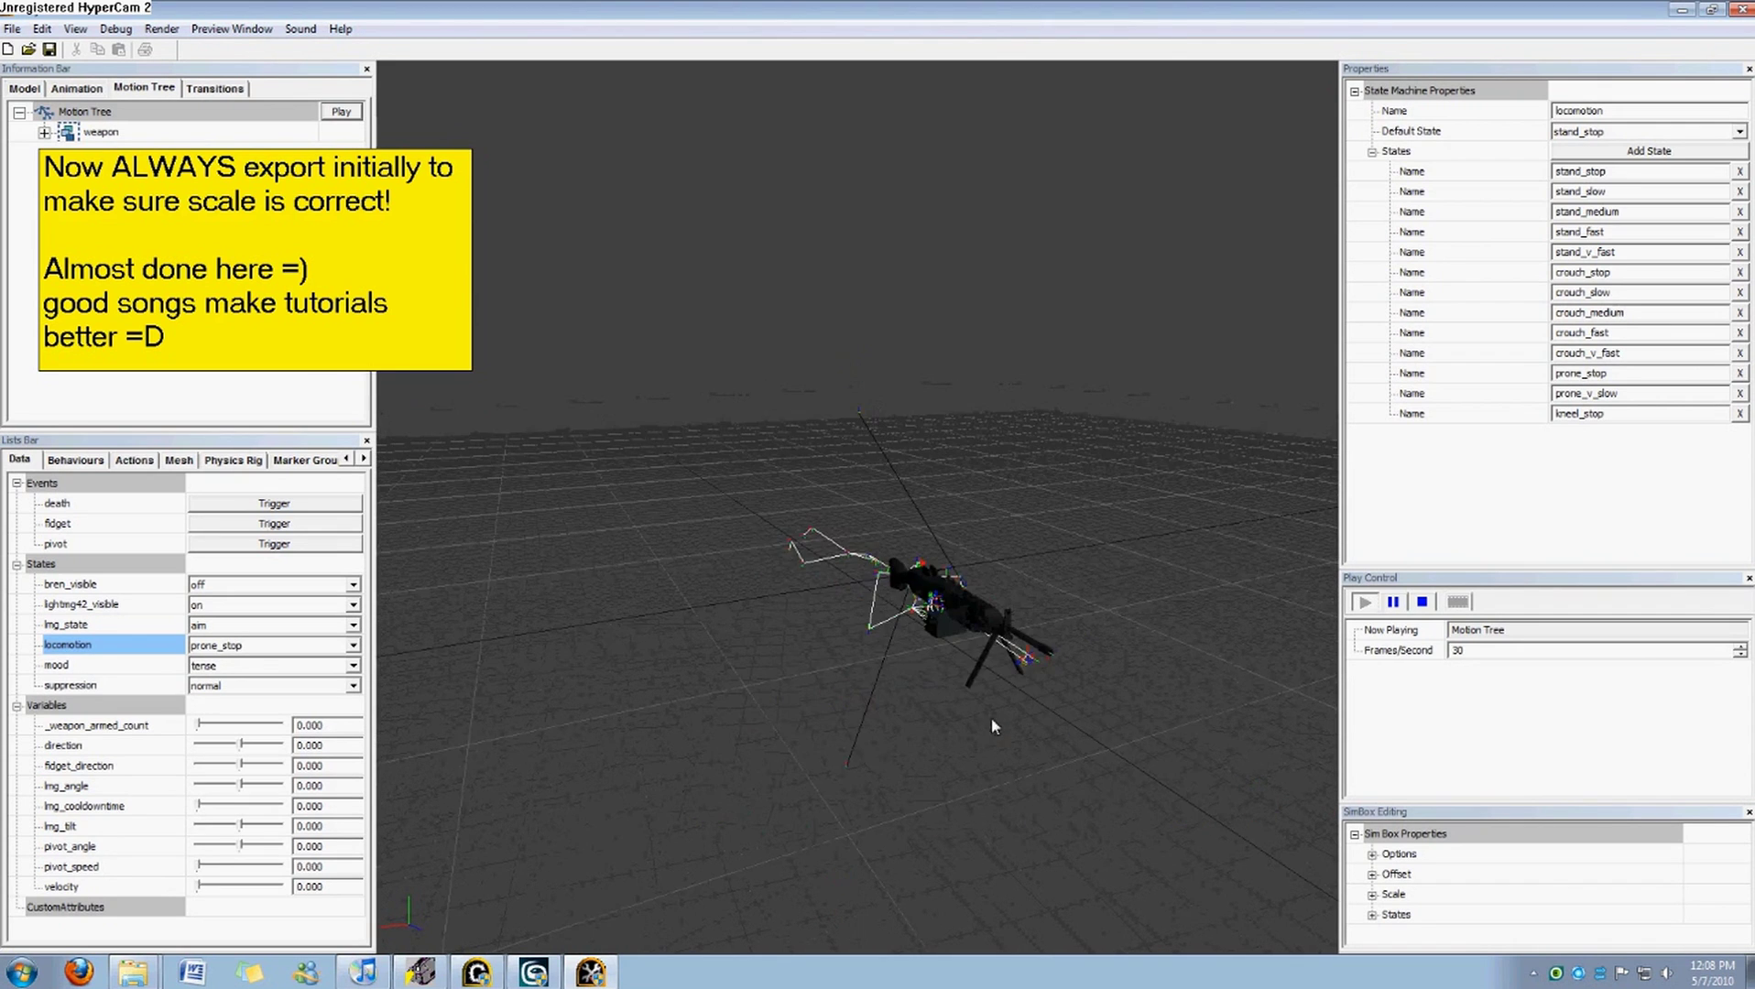
Open the borrowing list, start adding a model and browse to the Models folder inside DataGeneric\DOW\Art.
{"action": "left_click", "coordinate": [43, 29]}
{"action": "left_click", "coordinate": [101, 91]}
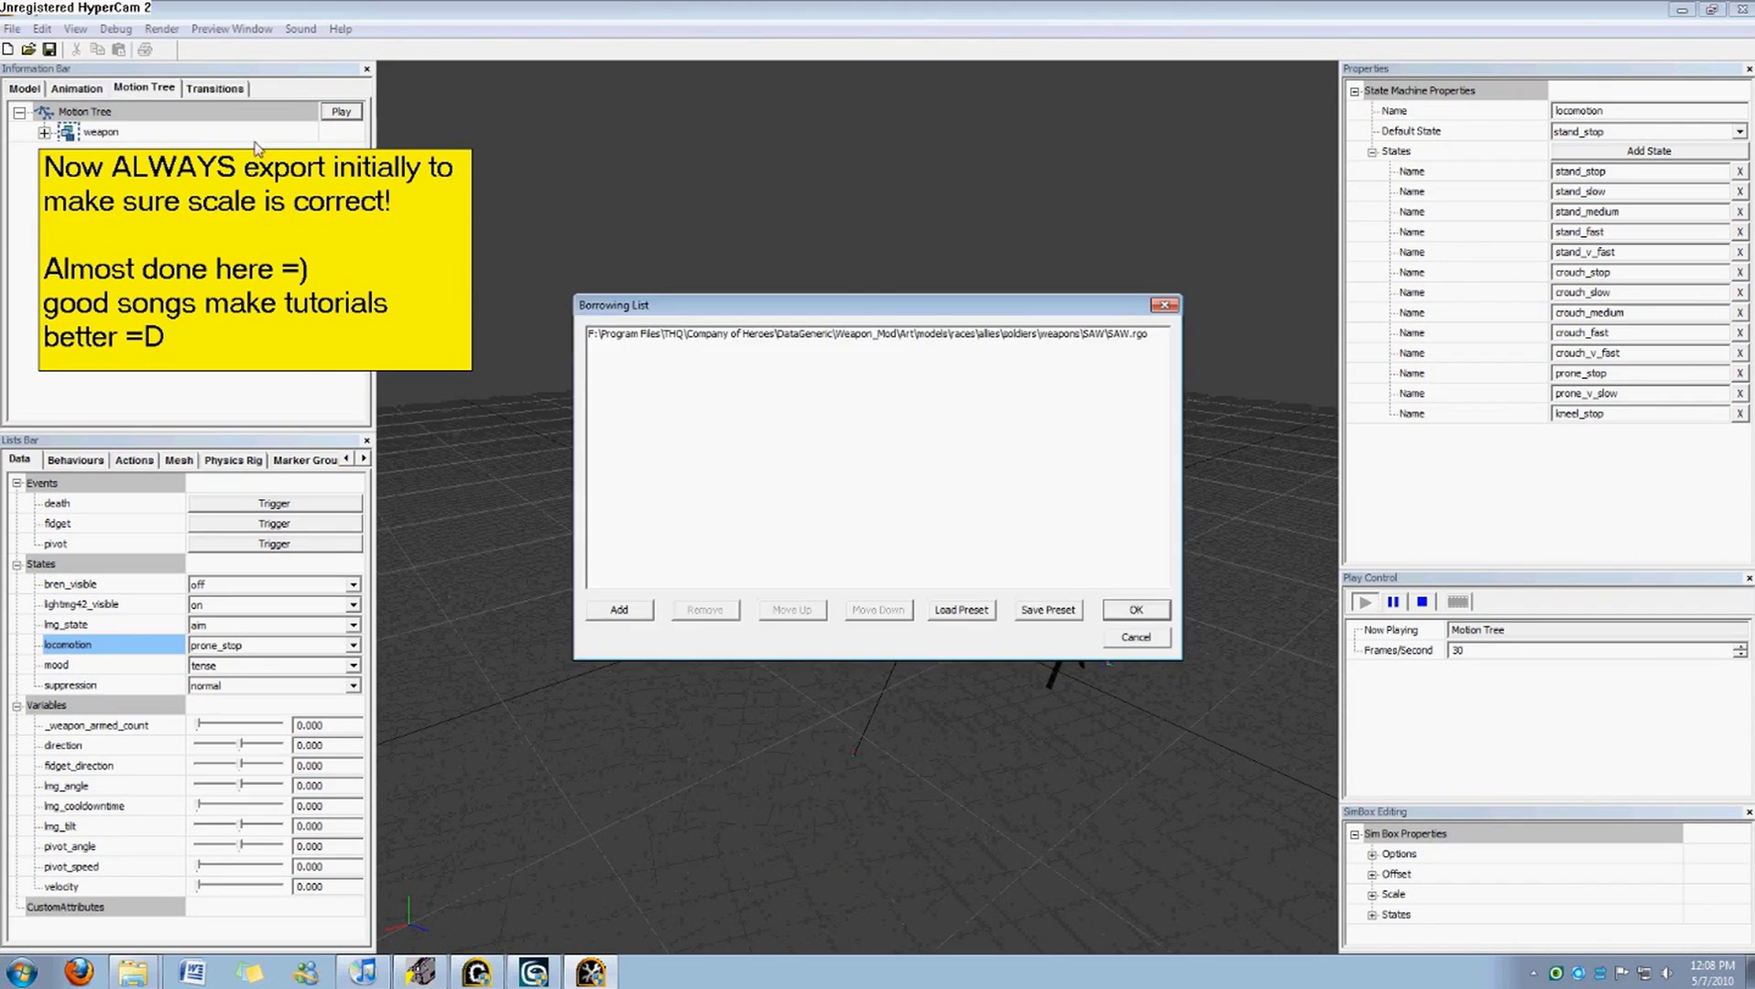
{"action": "left_click", "coordinate": [619, 609]}
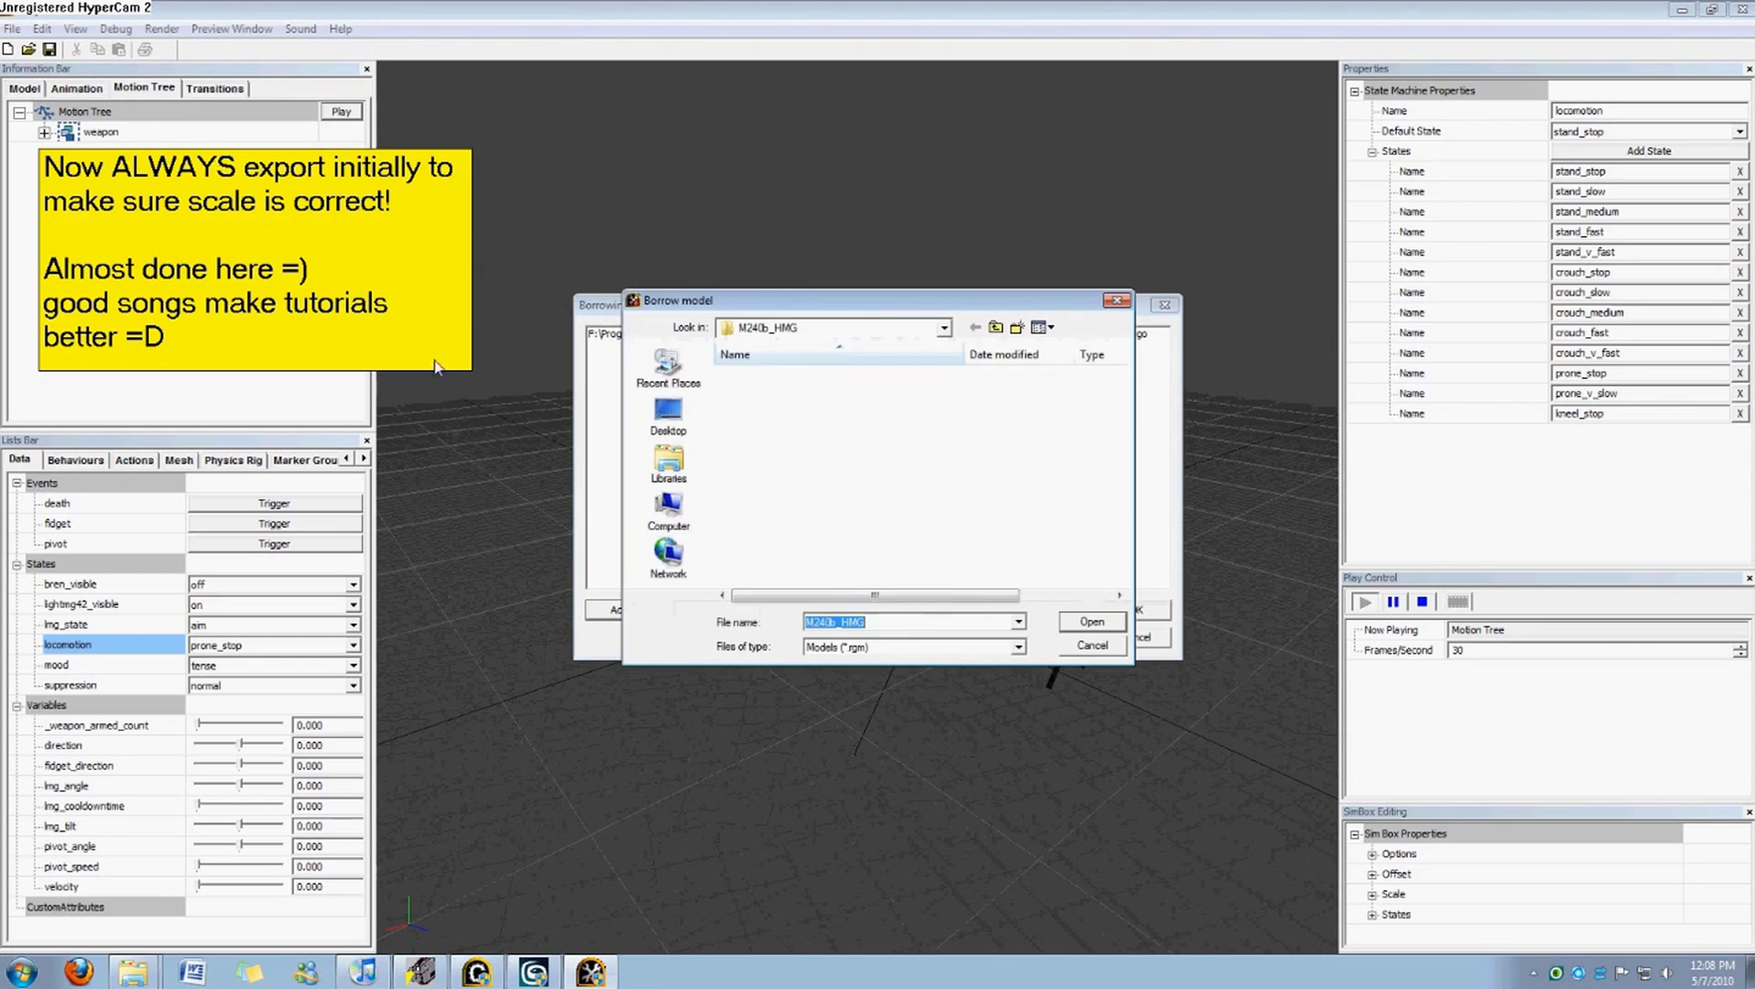
{"action": "left_click", "coordinate": [944, 327]}
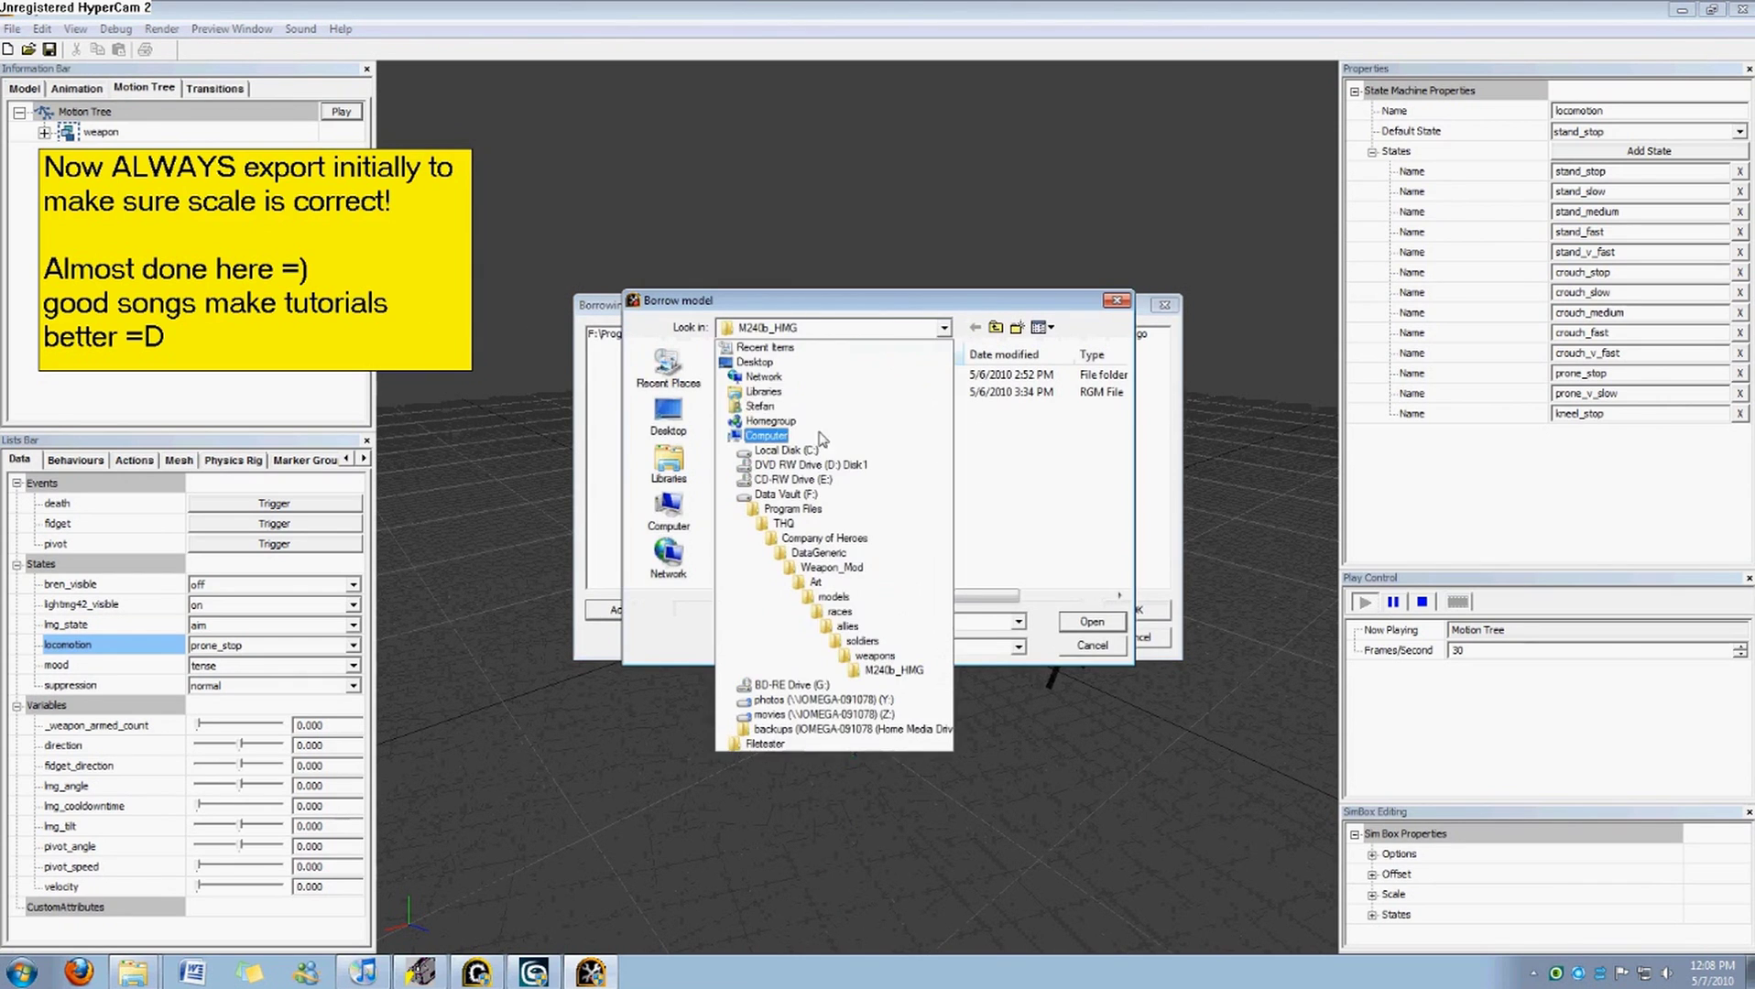
{"action": "left_click", "coordinate": [855, 576]}
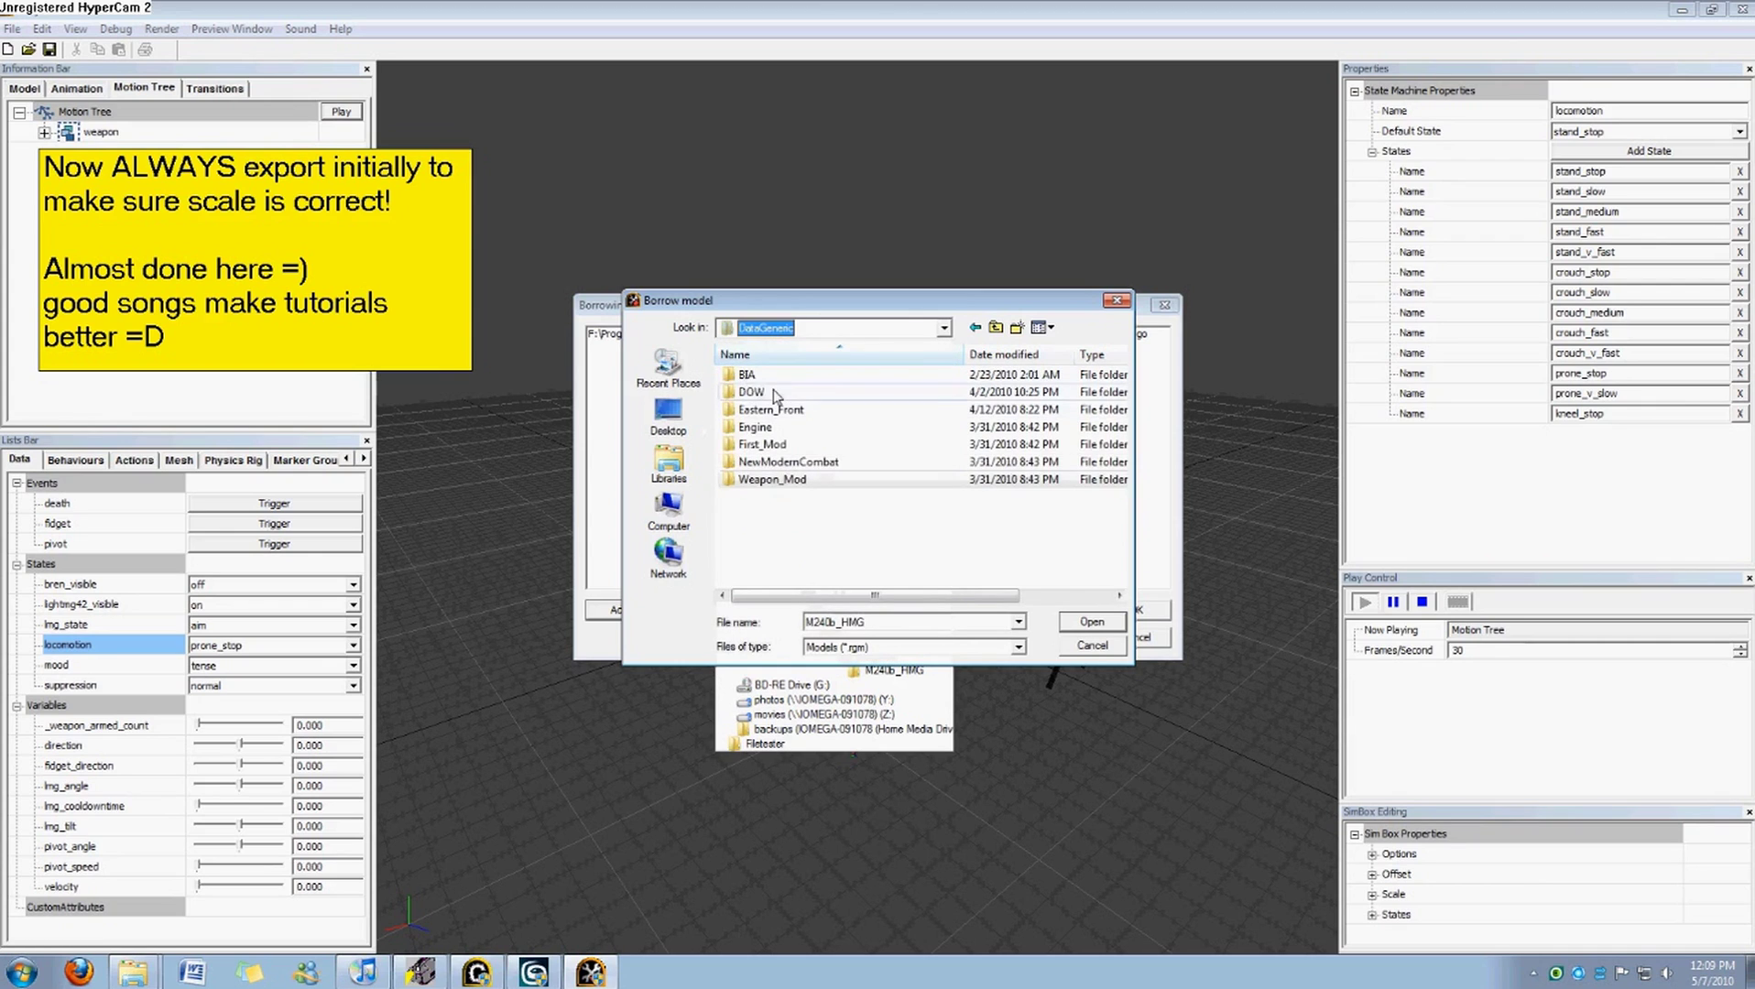
{"action": "double_click", "coordinate": [773, 378]}
{"action": "double_click", "coordinate": [774, 377]}
{"action": "double_click", "coordinate": [774, 377]}
{"action": "key", "text": "BackSpace"}
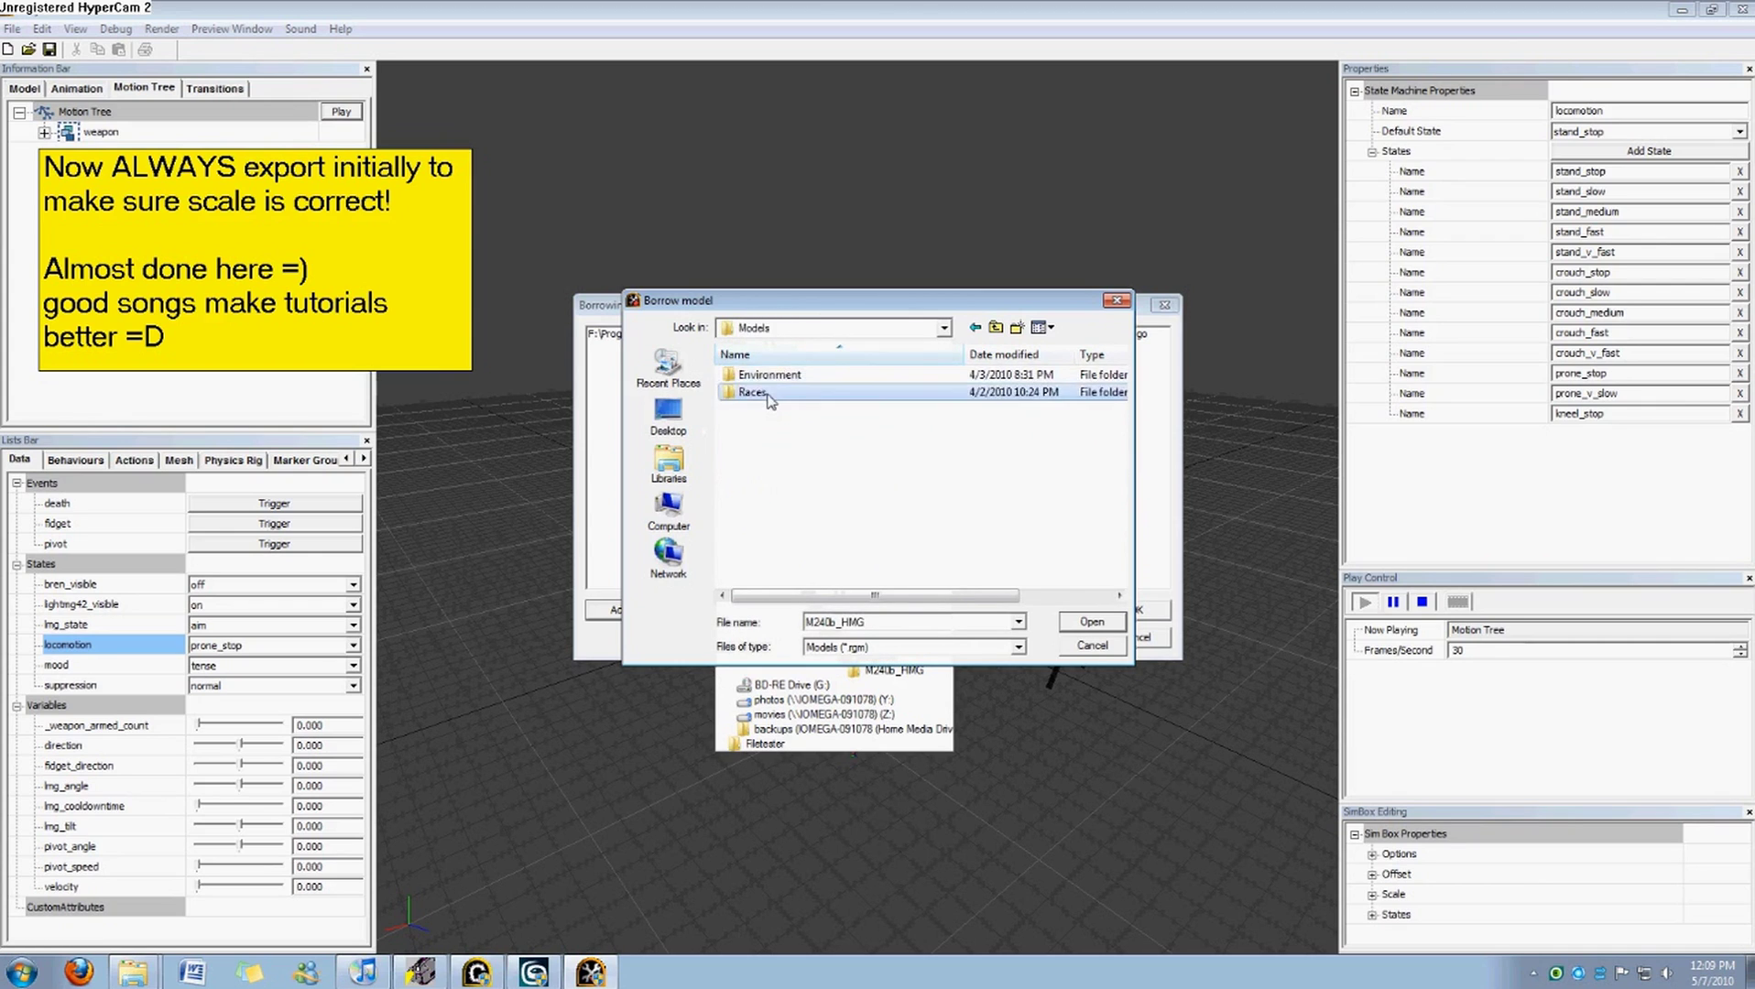
Add the space_marine model from Races\Allies\Soldiers\space_marine to the borrowing list and apply the list.
{"action": "double_click", "coordinate": [767, 394]}
{"action": "double_click", "coordinate": [775, 375]}
{"action": "double_click", "coordinate": [777, 394]}
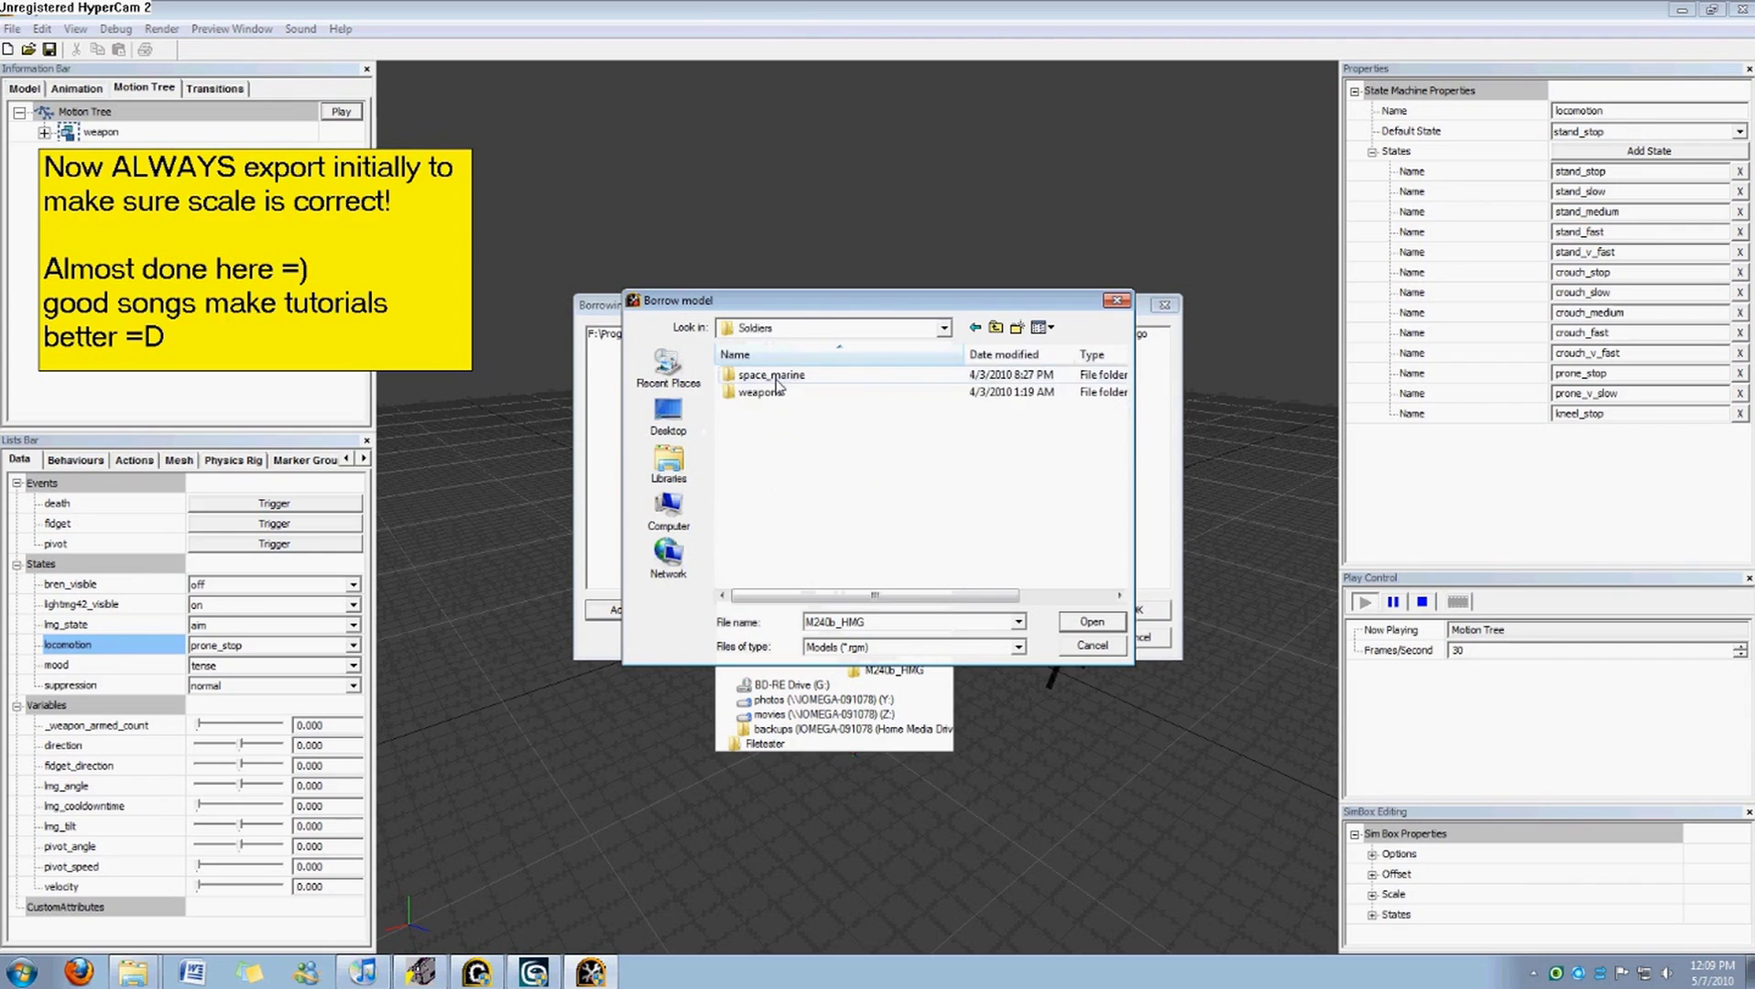
{"action": "double_click", "coordinate": [777, 376]}
{"action": "left_click", "coordinate": [784, 392]}
{"action": "left_click", "coordinate": [1091, 622]}
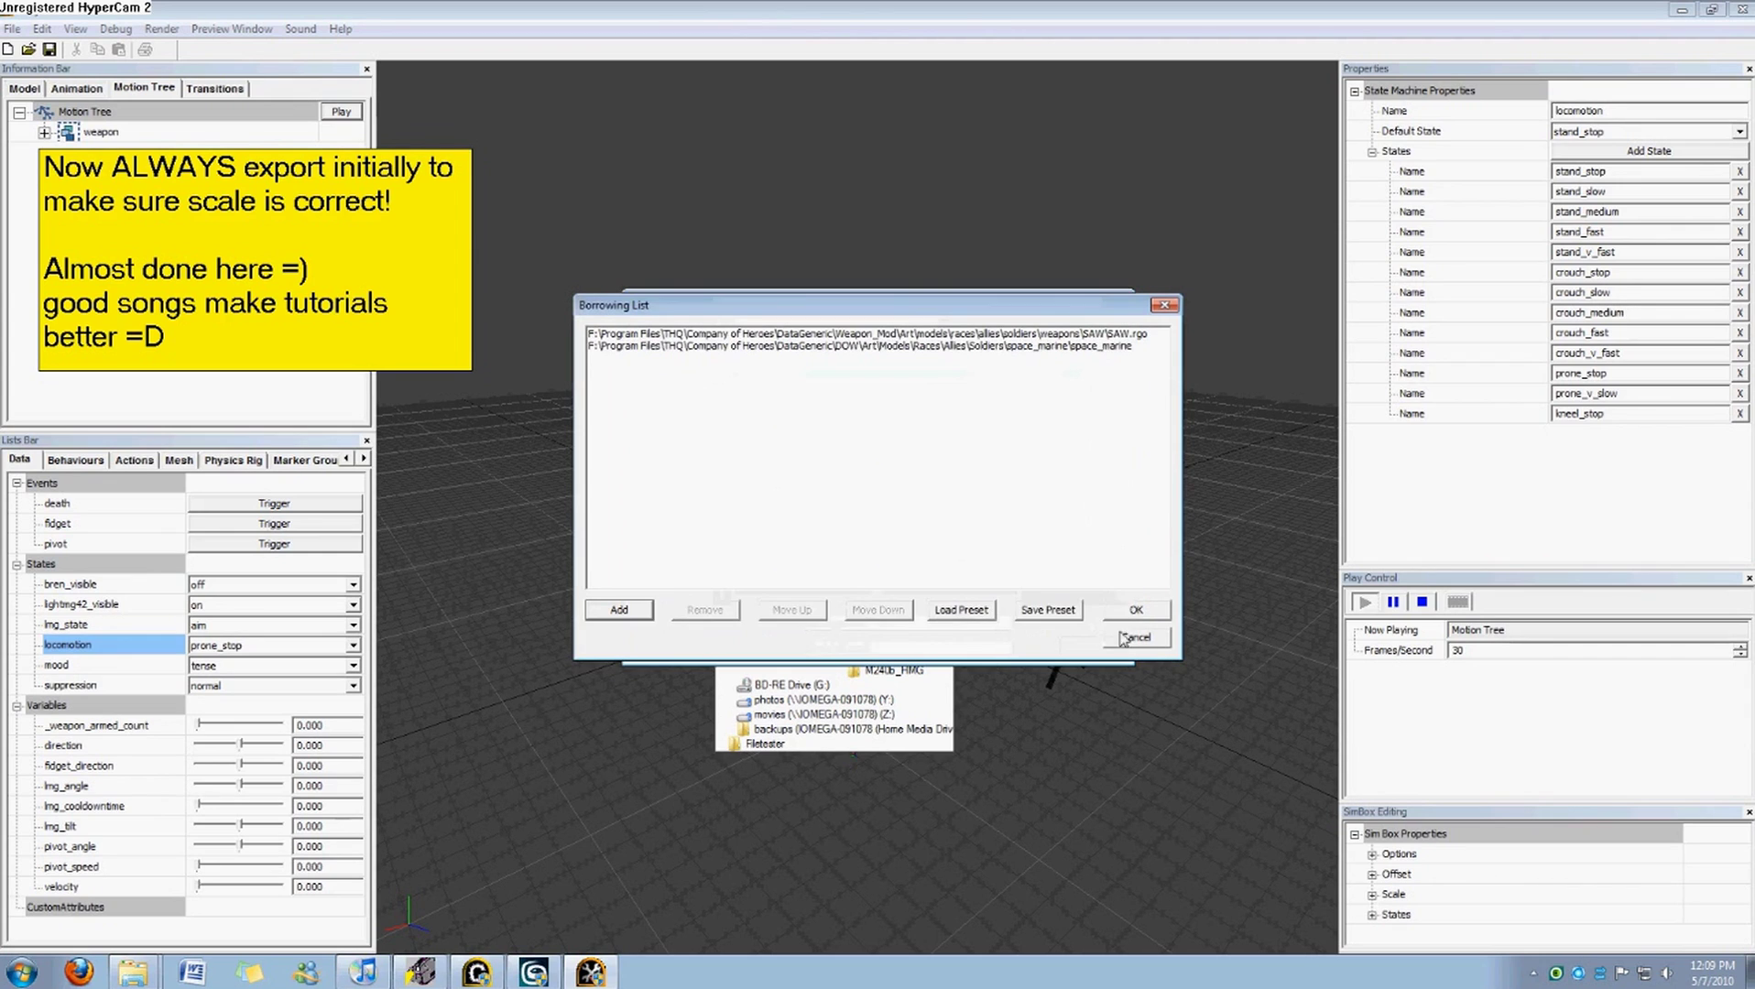
{"action": "left_click", "coordinate": [1127, 612]}
Append the line "Mix it up a bit :P" after a blank line in the on-screen note.
{"action": "double_click", "coordinate": [361, 335]}
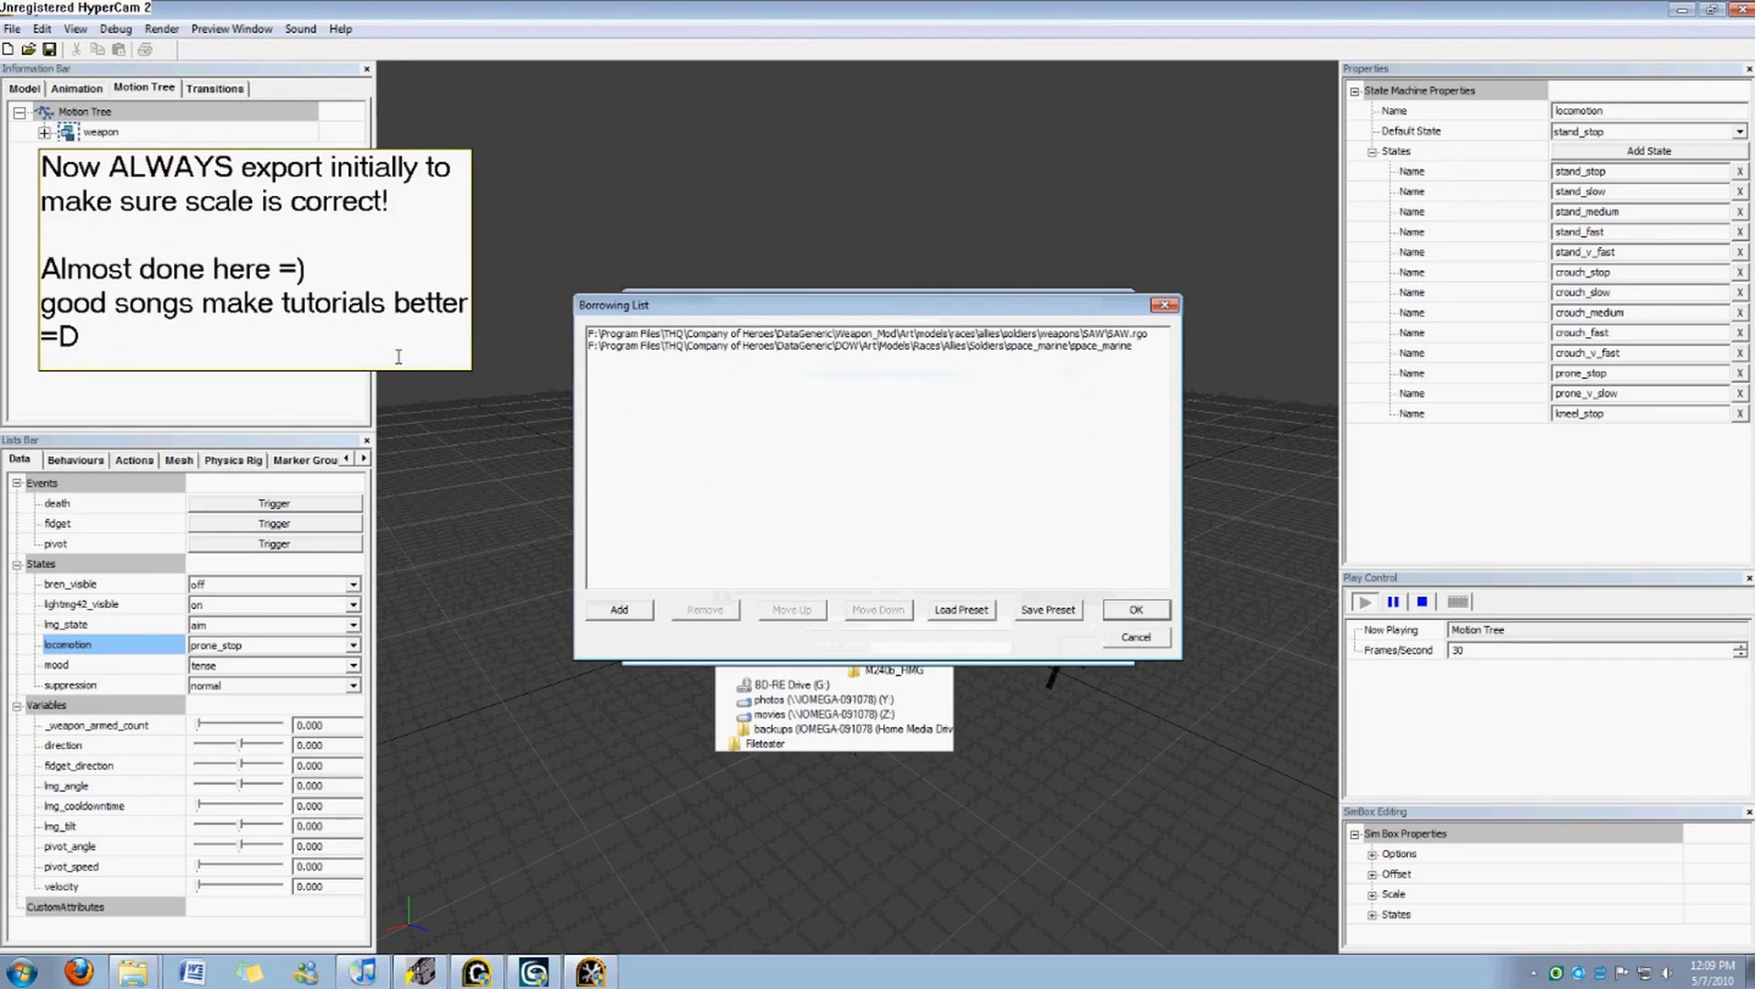
{"action": "key", "text": "Return"}
{"action": "key", "text": "Return"}
{"action": "type", "text": "Mix it up a"}
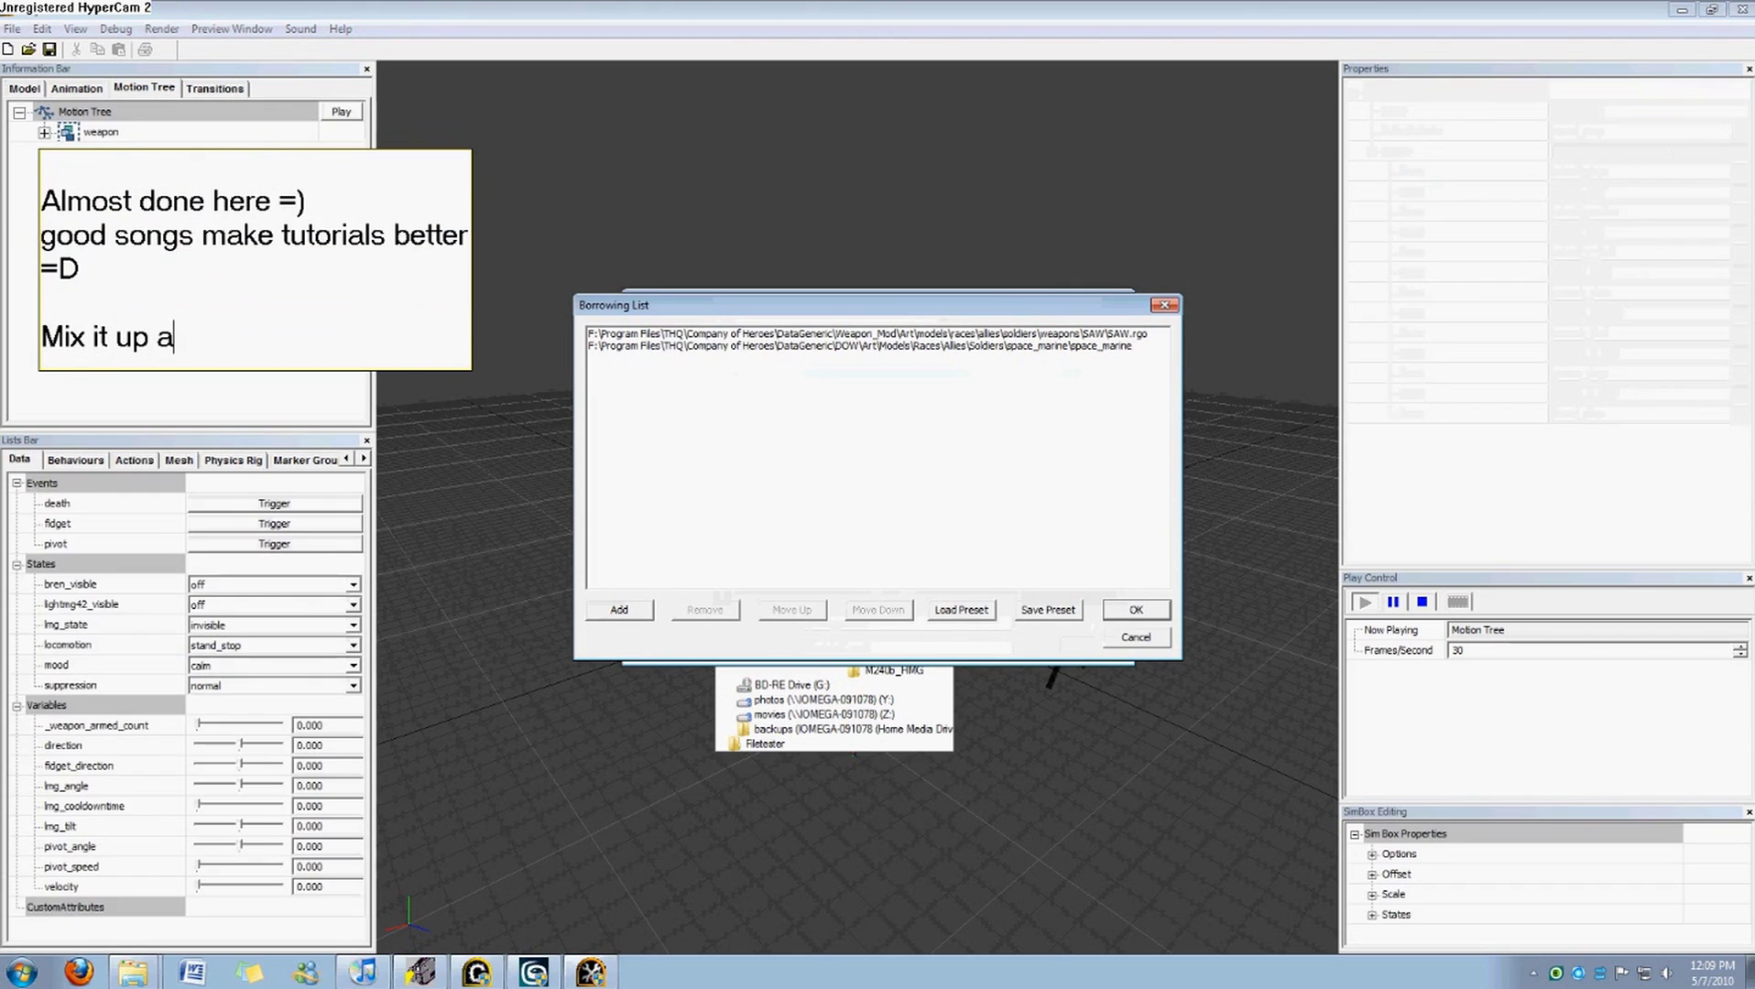
{"action": "type", "text": " bit :P"}
{"action": "left_click", "coordinate": [1133, 608]}
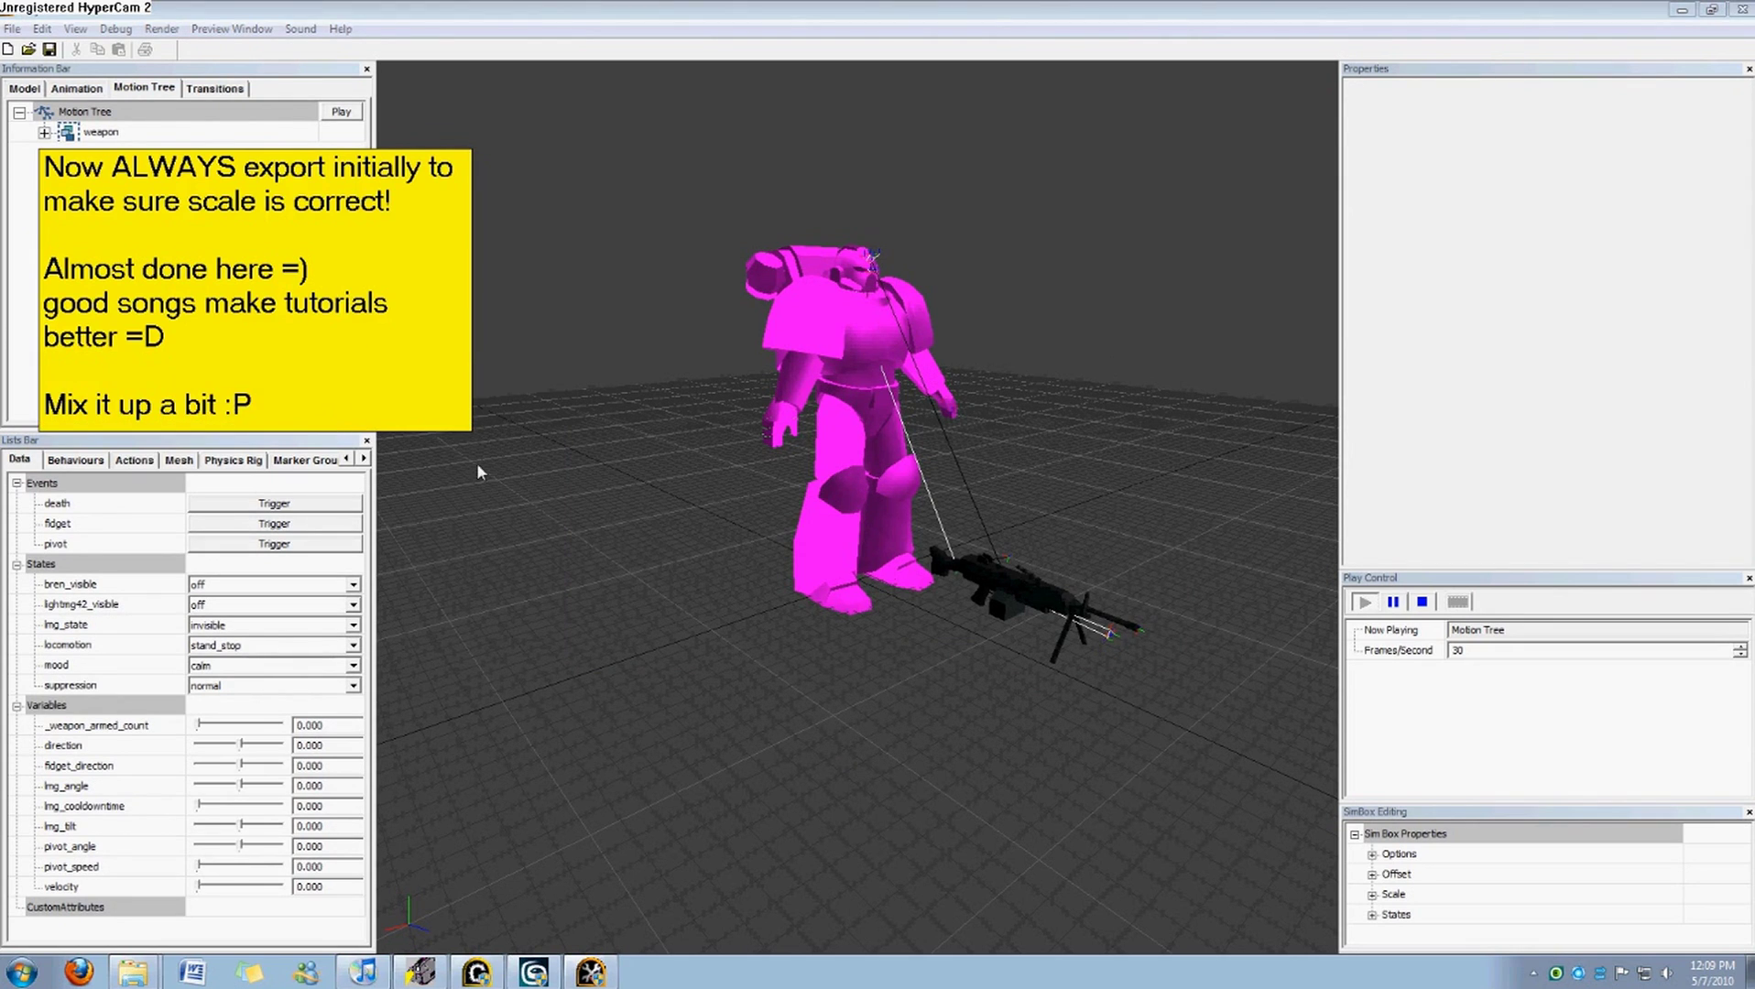
Play the motion tree with lightmg42_visible on and lmg_state set to ready.
{"action": "left_click", "coordinate": [341, 113]}
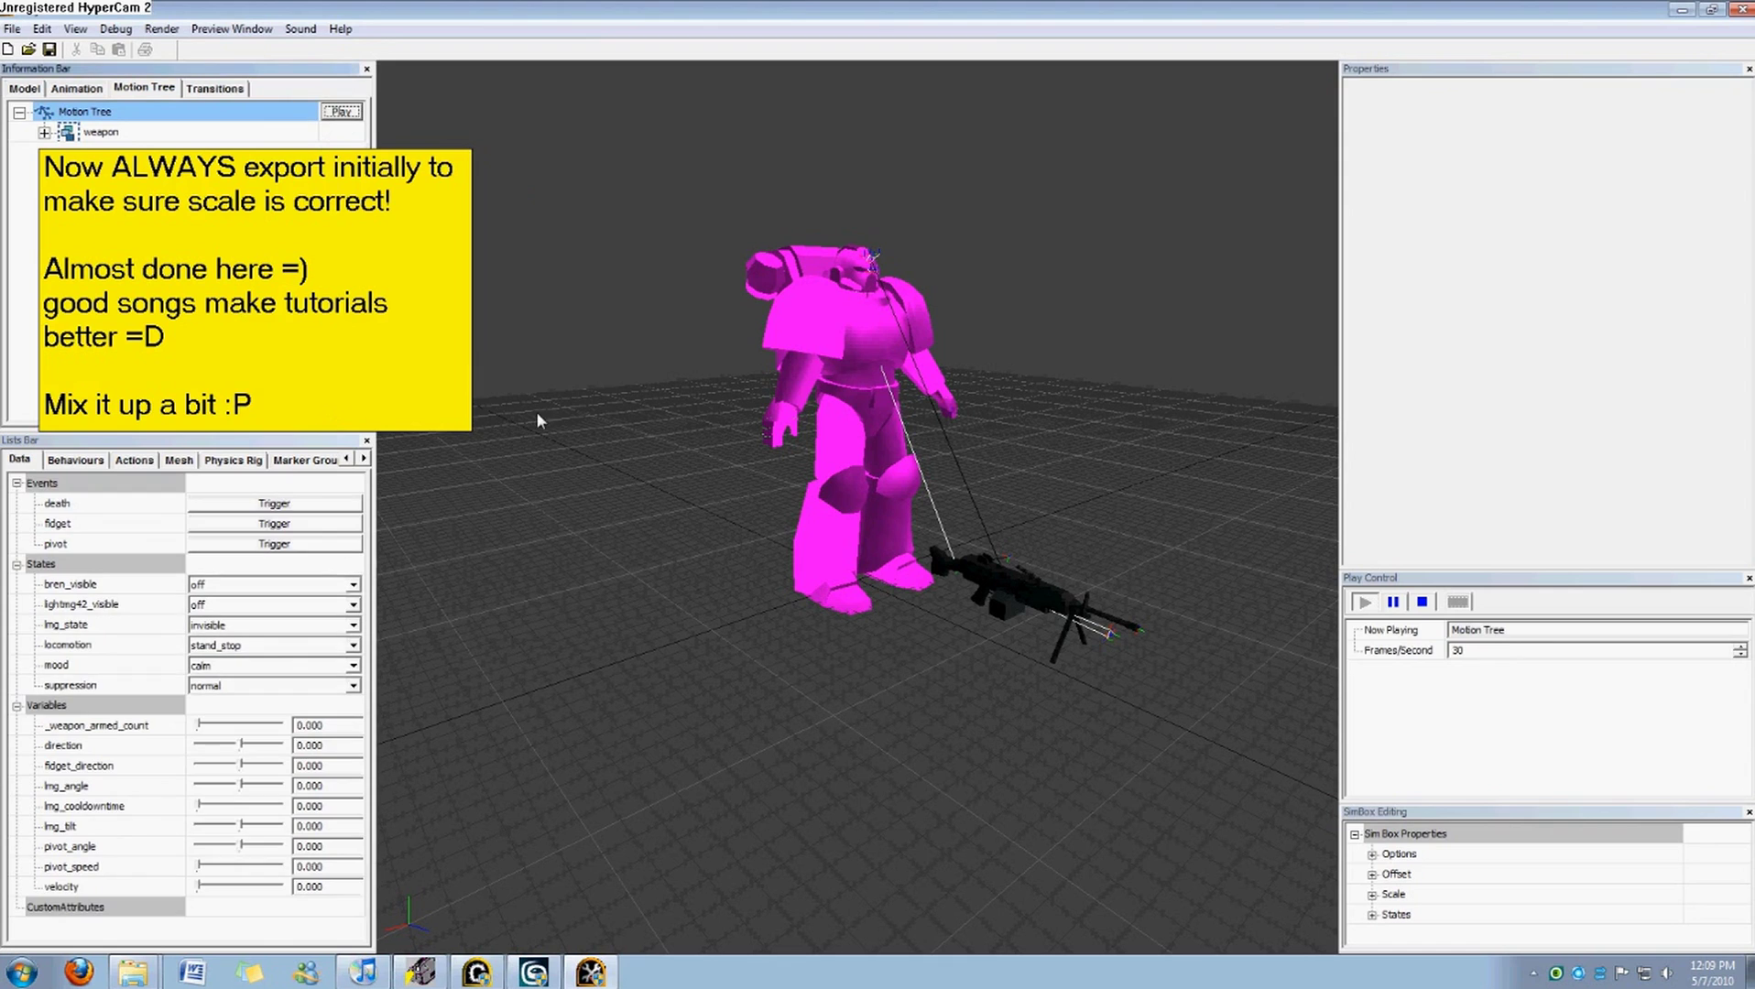
{"action": "left_click", "coordinate": [241, 625]}
{"action": "left_click", "coordinate": [235, 666]}
{"action": "left_click", "coordinate": [235, 605]}
{"action": "left_click", "coordinate": [238, 633]}
{"action": "left_click", "coordinate": [240, 625]}
{"action": "left_click", "coordinate": [236, 624]}
{"action": "left_click", "coordinate": [237, 606]}
{"action": "left_click", "coordinate": [229, 634]}
{"action": "left_click", "coordinate": [227, 623]}
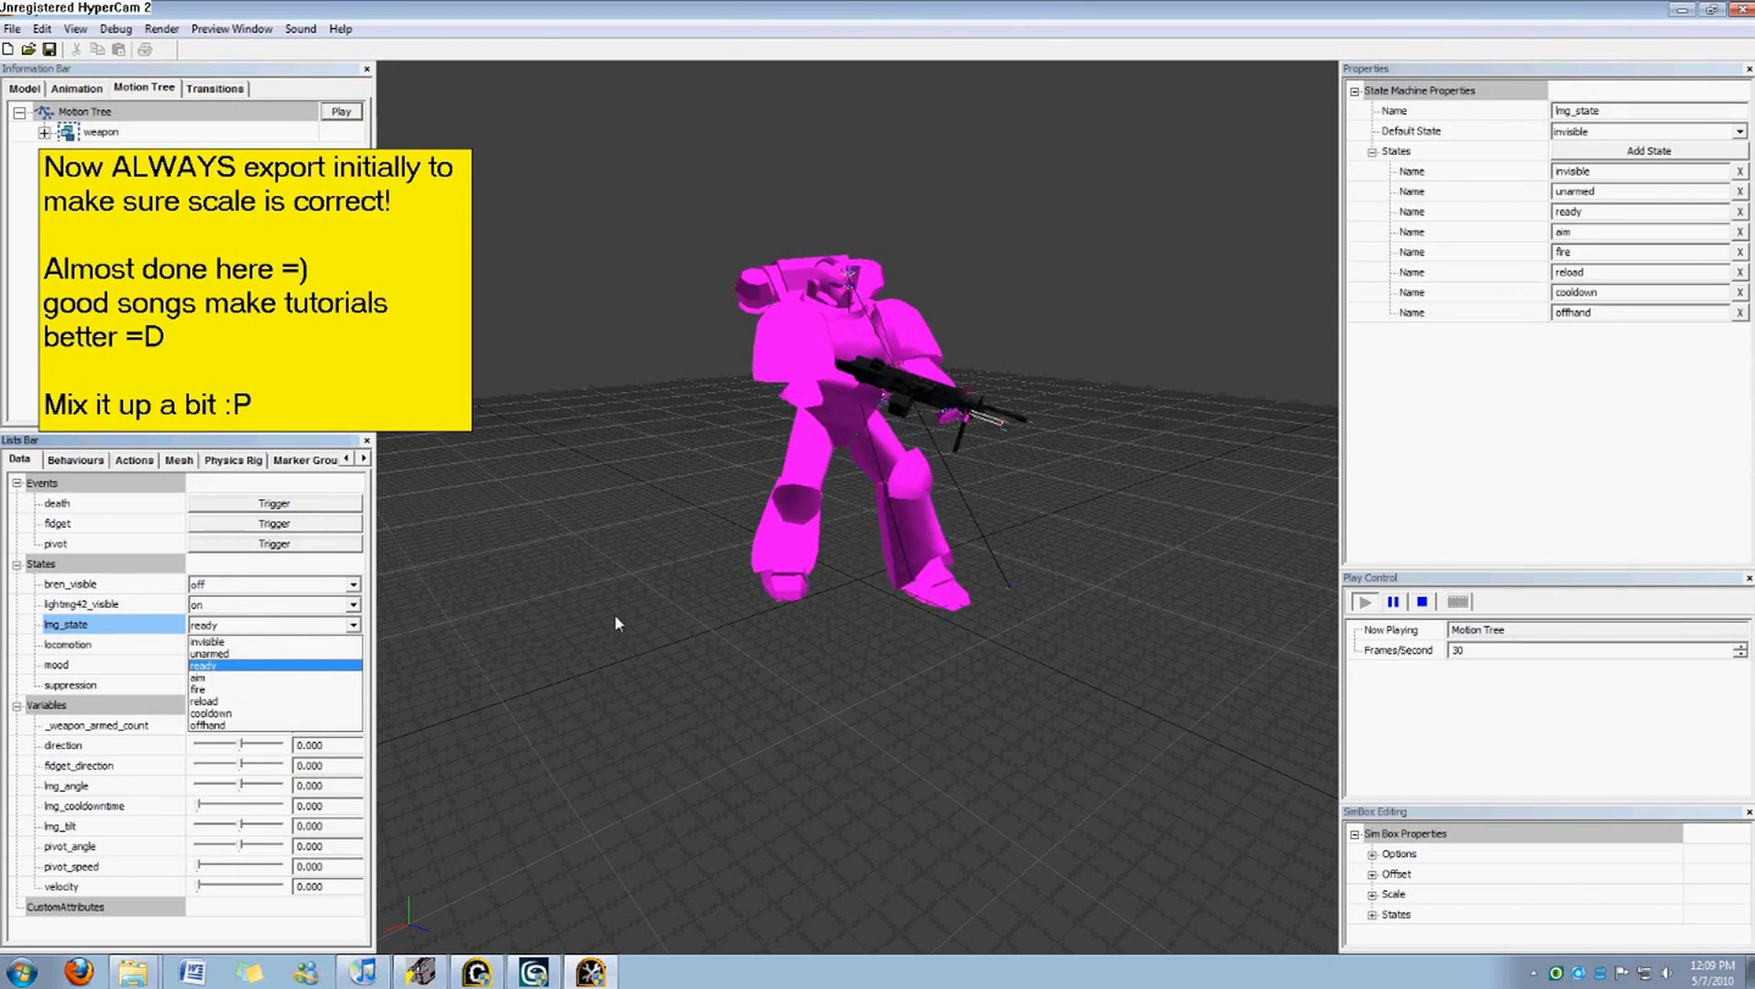
{"action": "left_click", "coordinate": [866, 548]}
{"action": "left_click_drag", "start_coordinate": [866, 548], "coordinate": [838, 548]}
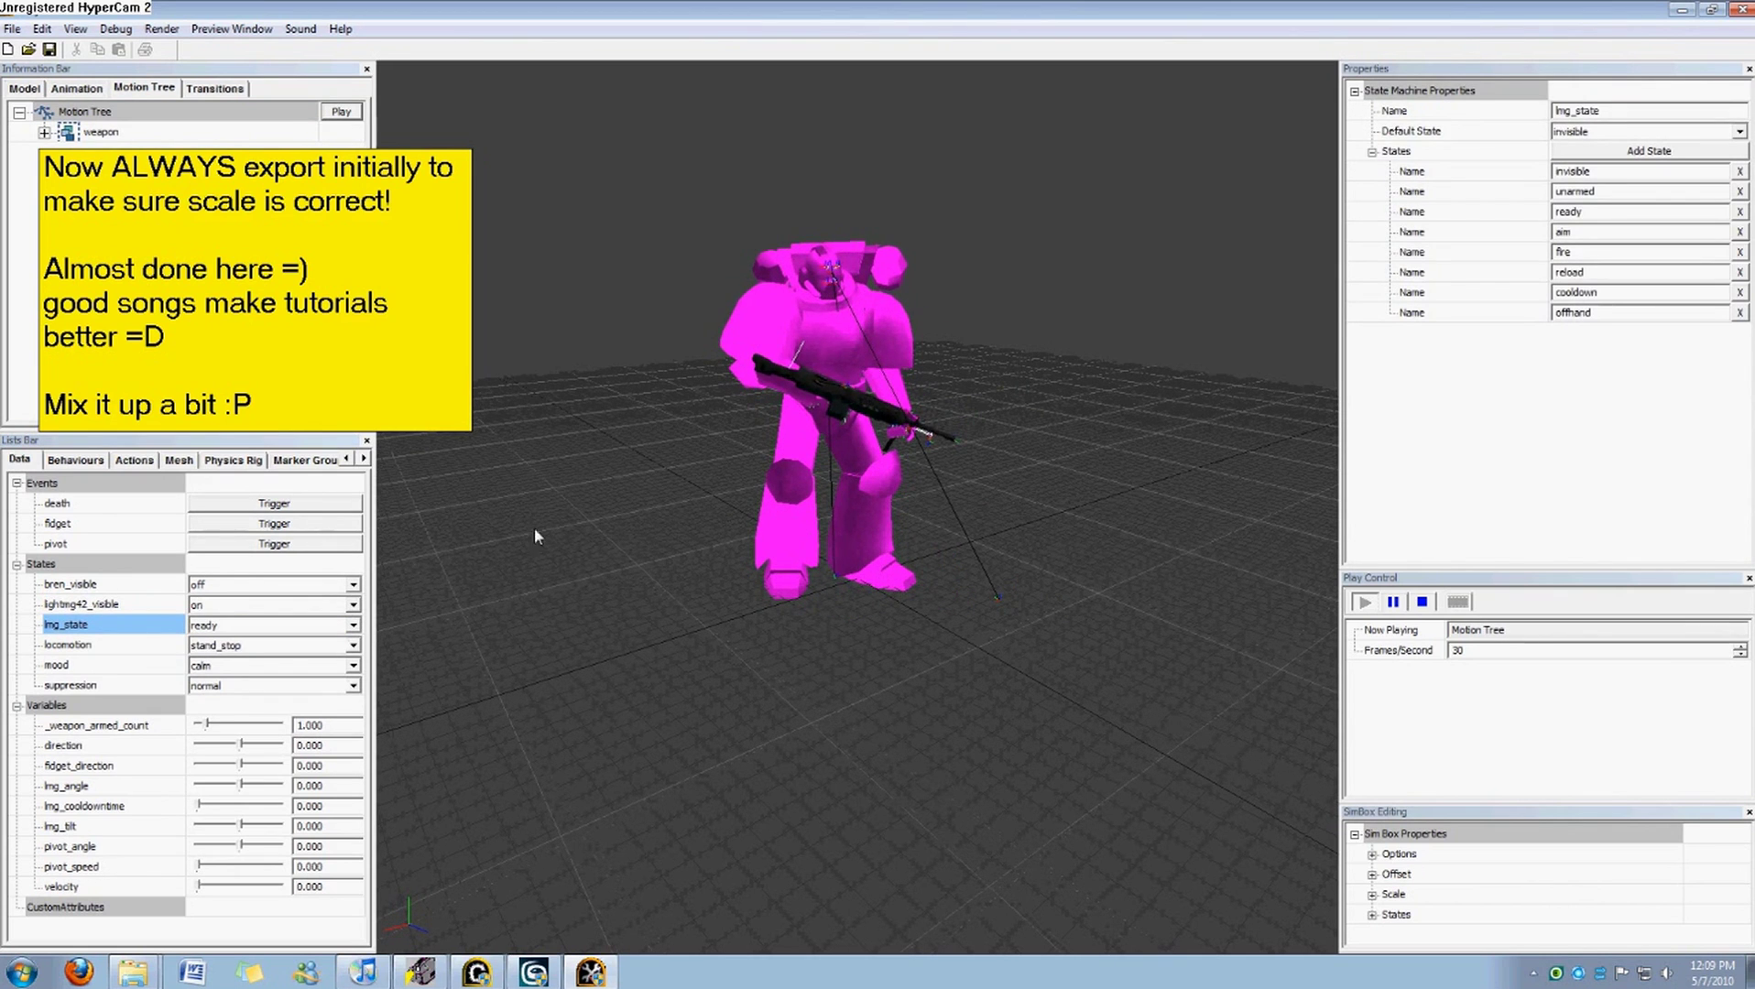
Set the space marine's mood to tense and its lmg_state to aim.
{"action": "left_click", "coordinate": [232, 683]}
{"action": "left_click", "coordinate": [229, 665]}
{"action": "left_click", "coordinate": [229, 665]}
{"action": "left_click", "coordinate": [226, 694]}
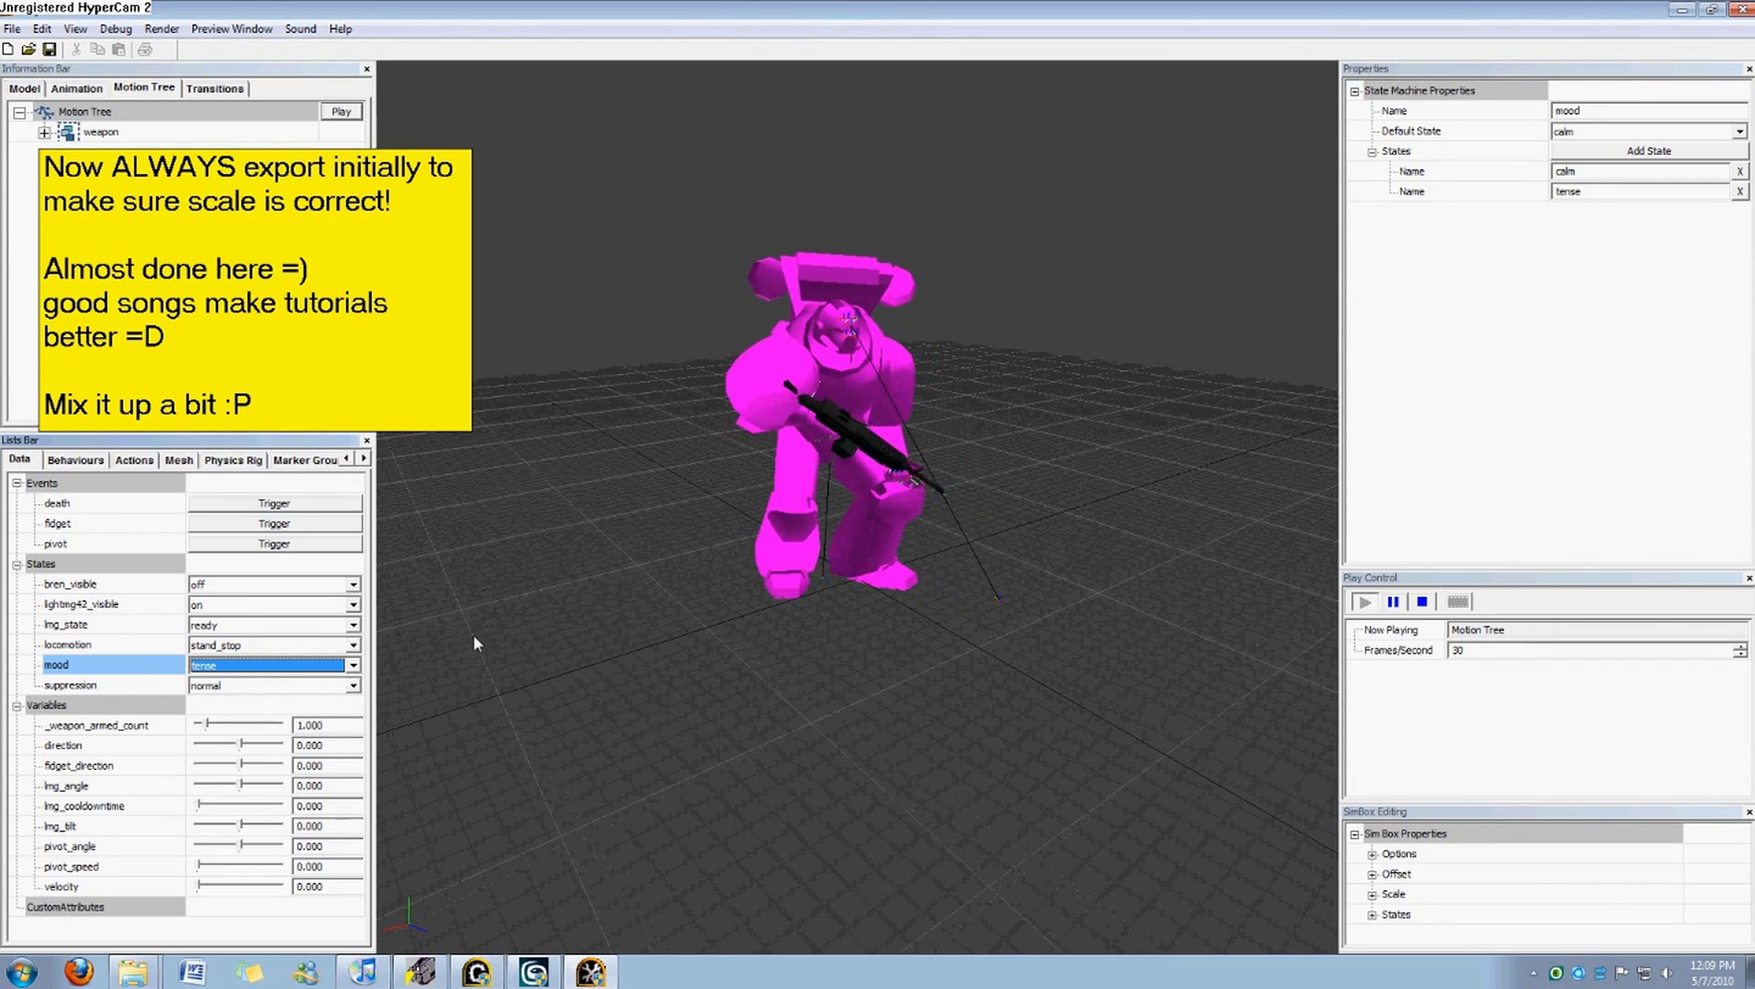
{"action": "left_click", "coordinate": [203, 626]}
{"action": "left_click", "coordinate": [225, 679]}
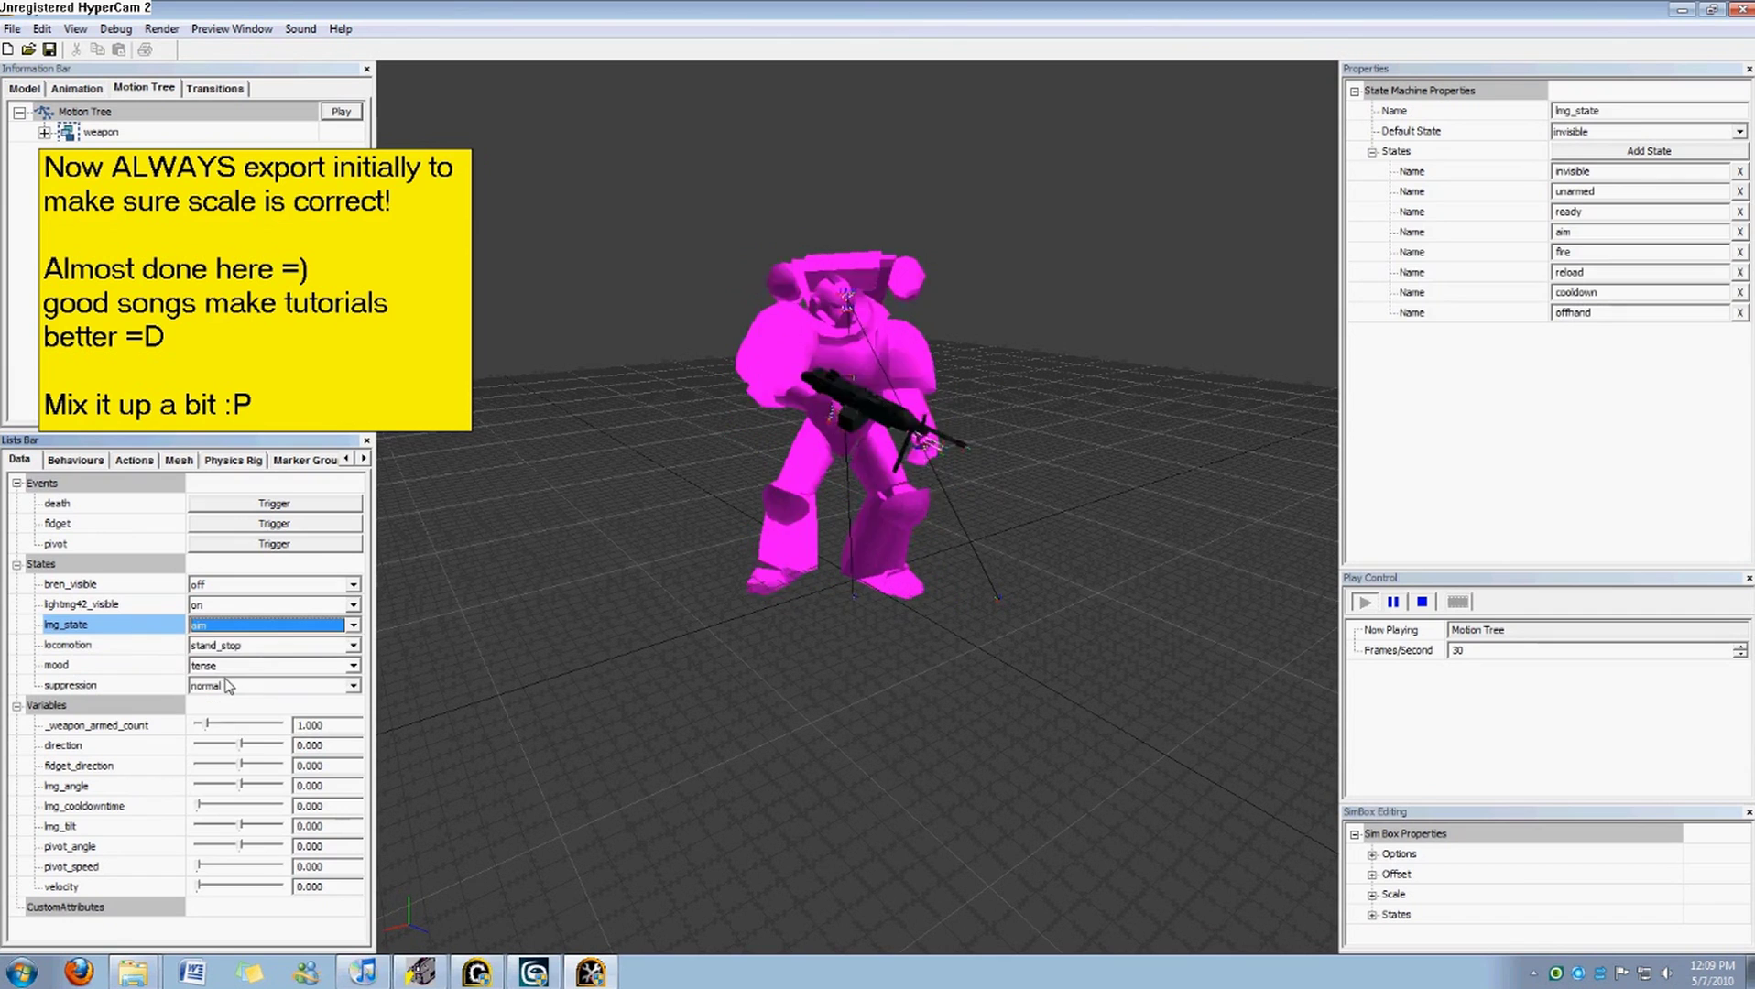
{"action": "left_click", "coordinate": [213, 627]}
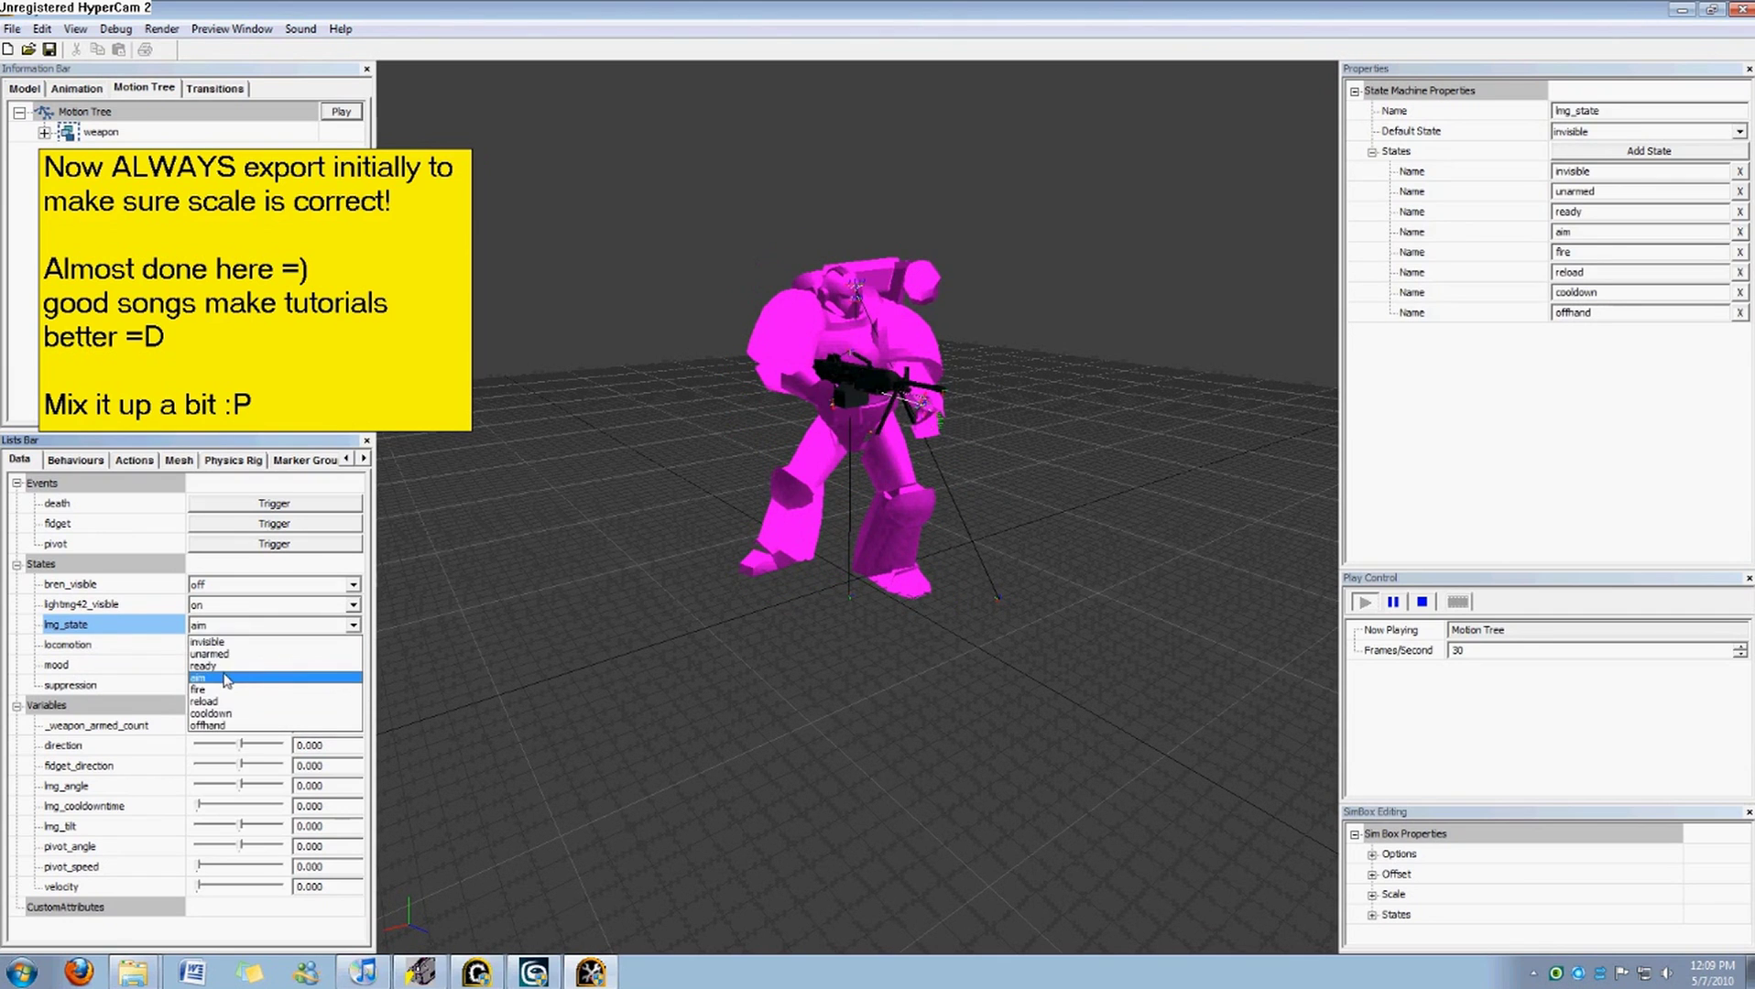
{"action": "left_click", "coordinate": [225, 680]}
Set lmg_state to fire and inspect the space marine's firing animation from several angles.
{"action": "left_click", "coordinate": [266, 628]}
{"action": "left_click", "coordinate": [243, 691]}
{"action": "middle_click_drag", "start_coordinate": [1000, 528], "coordinate": [806, 586]}
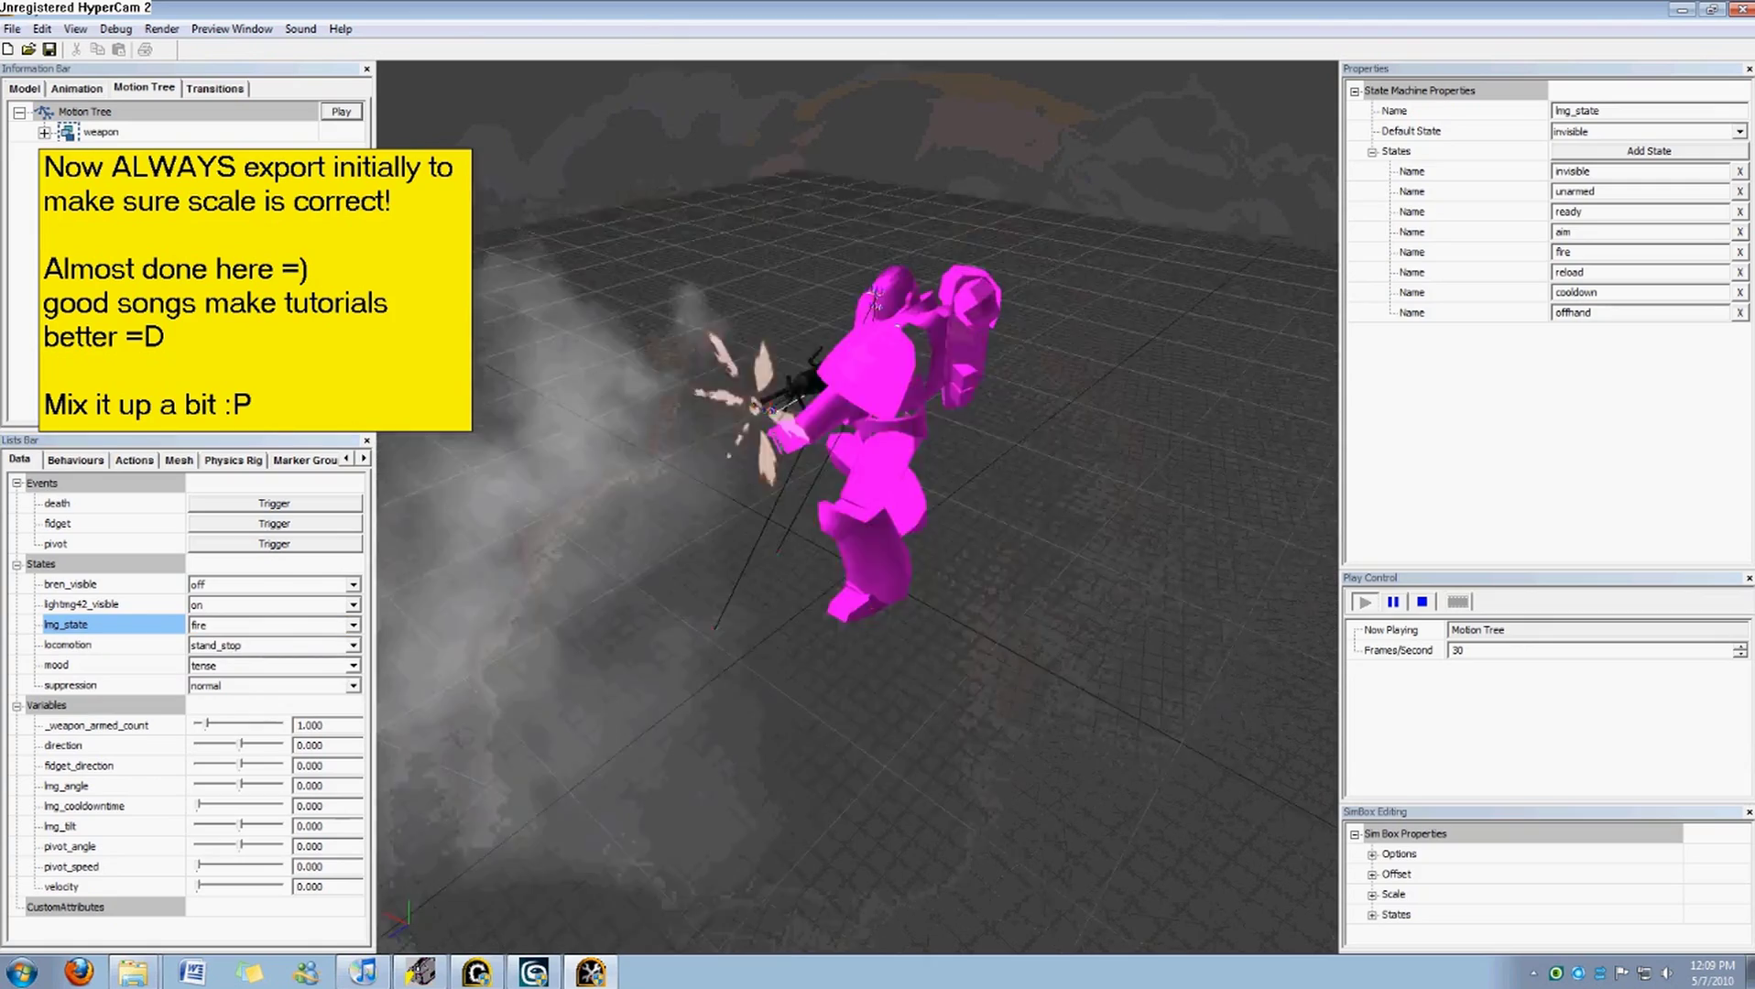
{"action": "middle_click_drag", "start_coordinate": [1000, 529], "coordinate": [824, 540]}
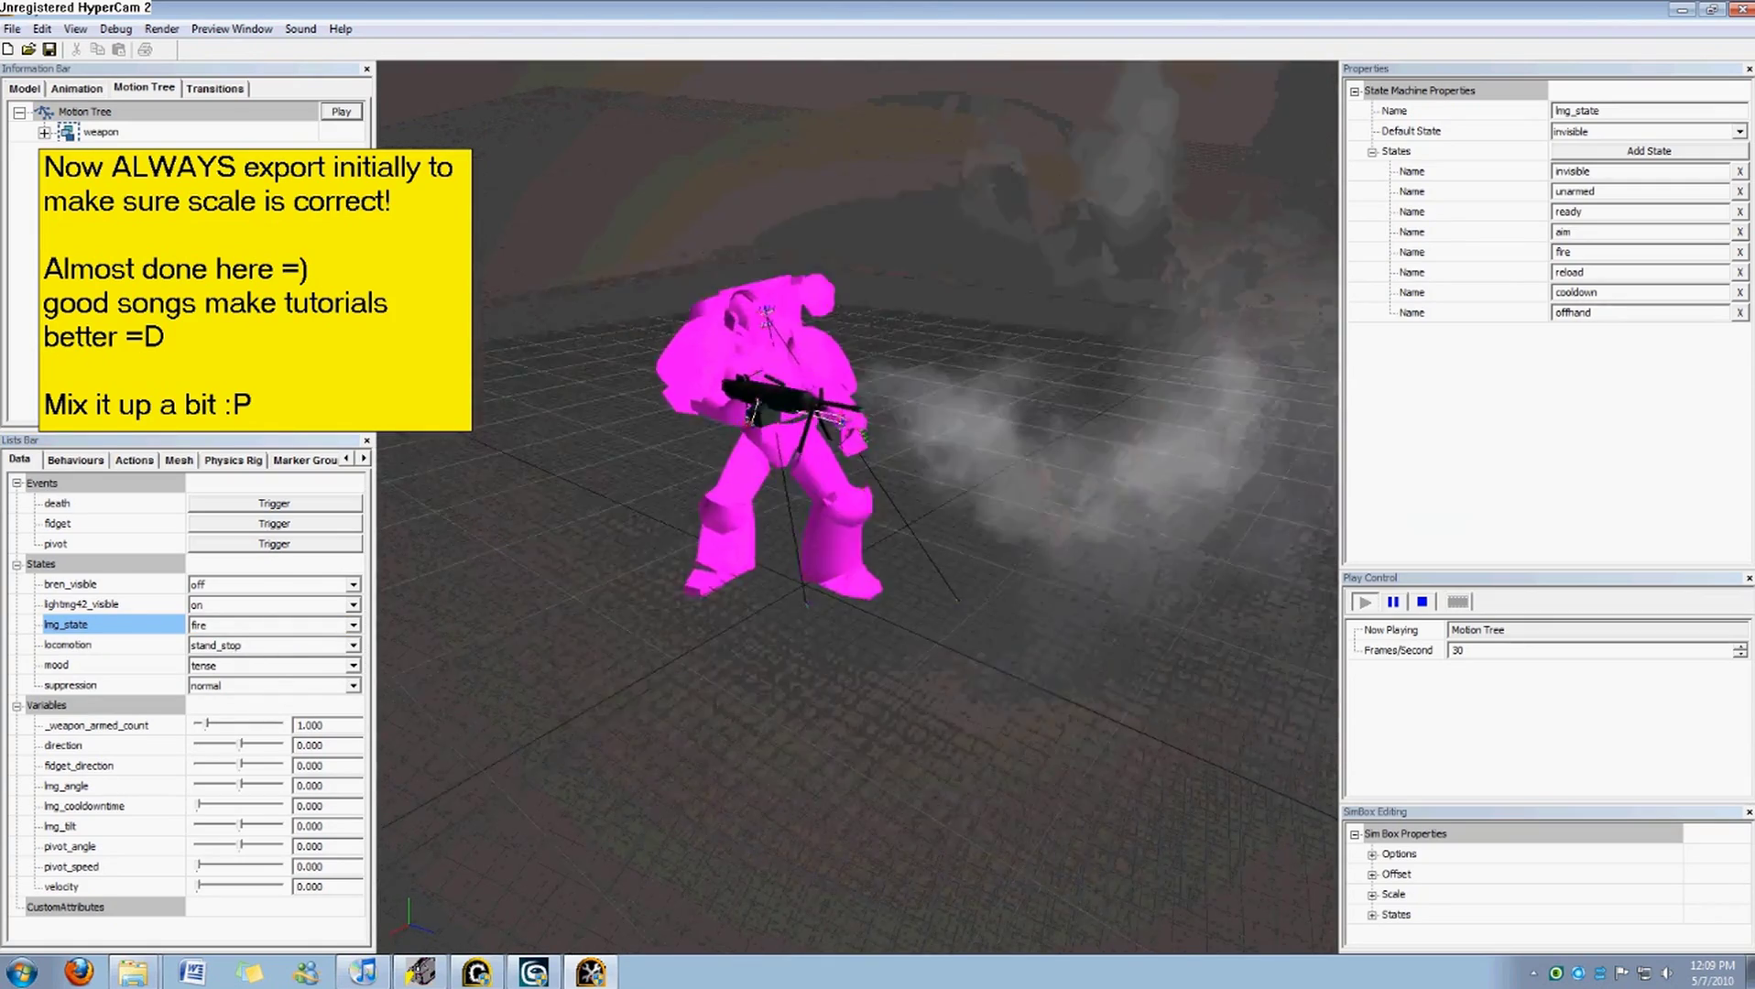
Put the space marine in a moving prone aim with locomotion prone_v_slow, lmg_state aim and velocity 1.200.
{"action": "left_click", "coordinate": [229, 645]}
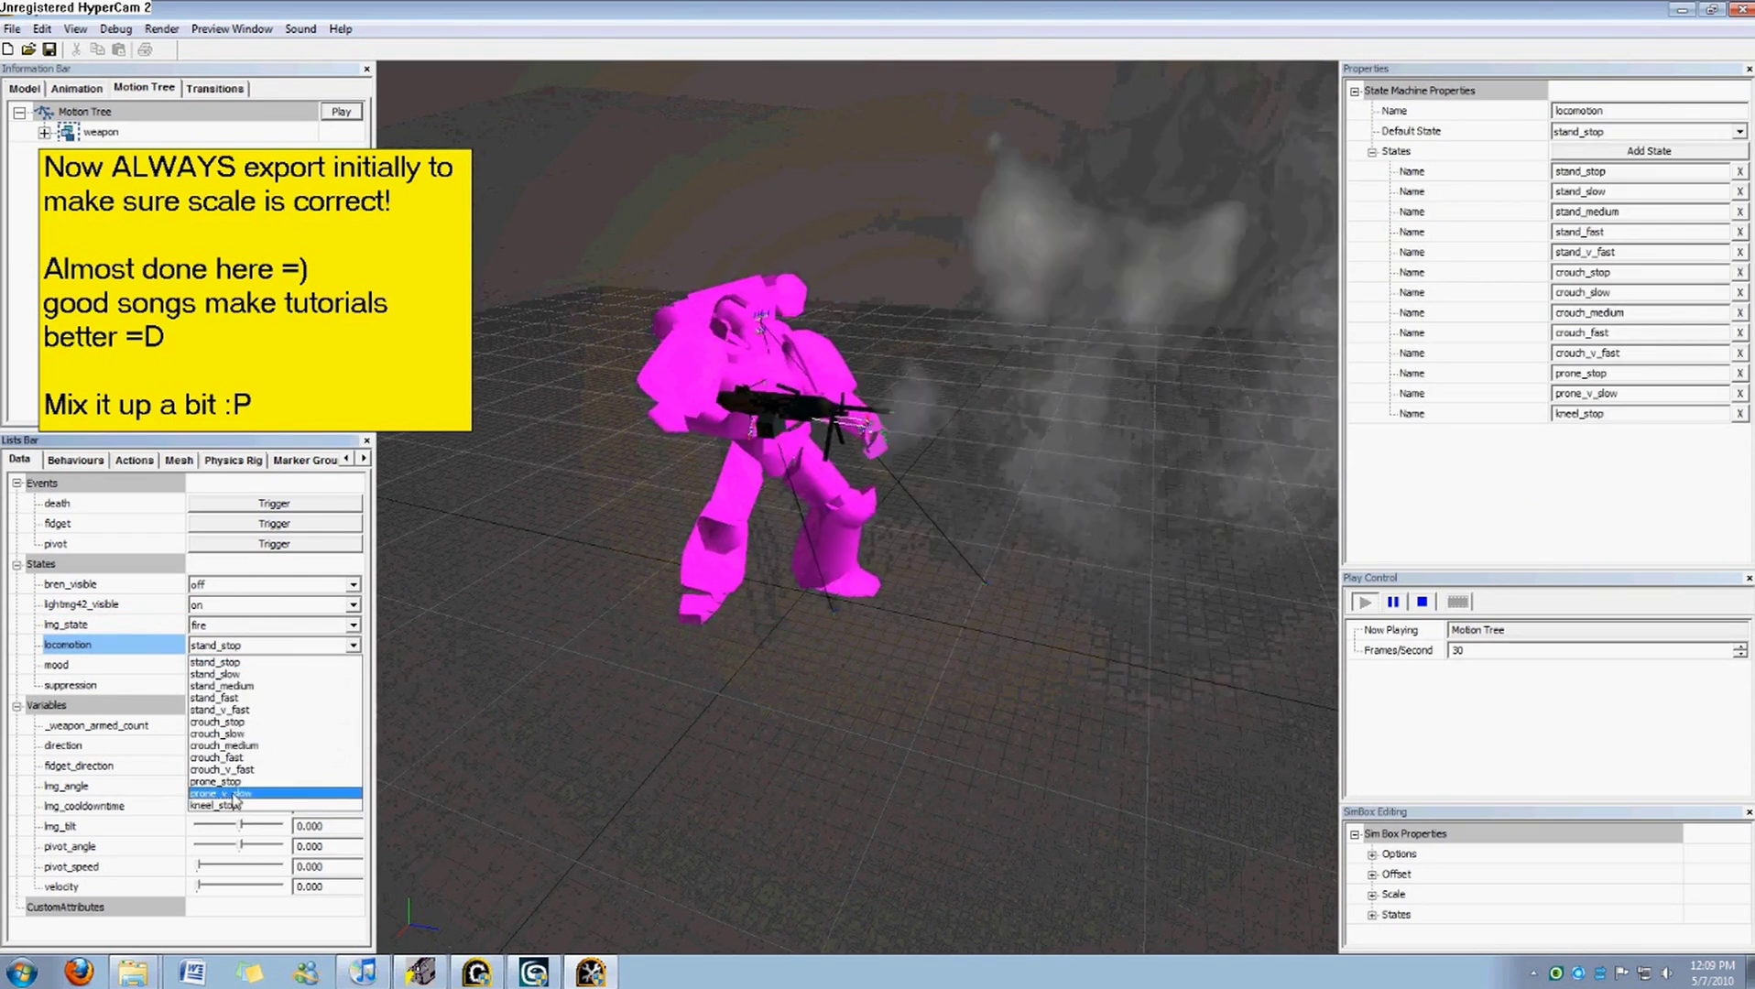
{"action": "left_click", "coordinate": [240, 793]}
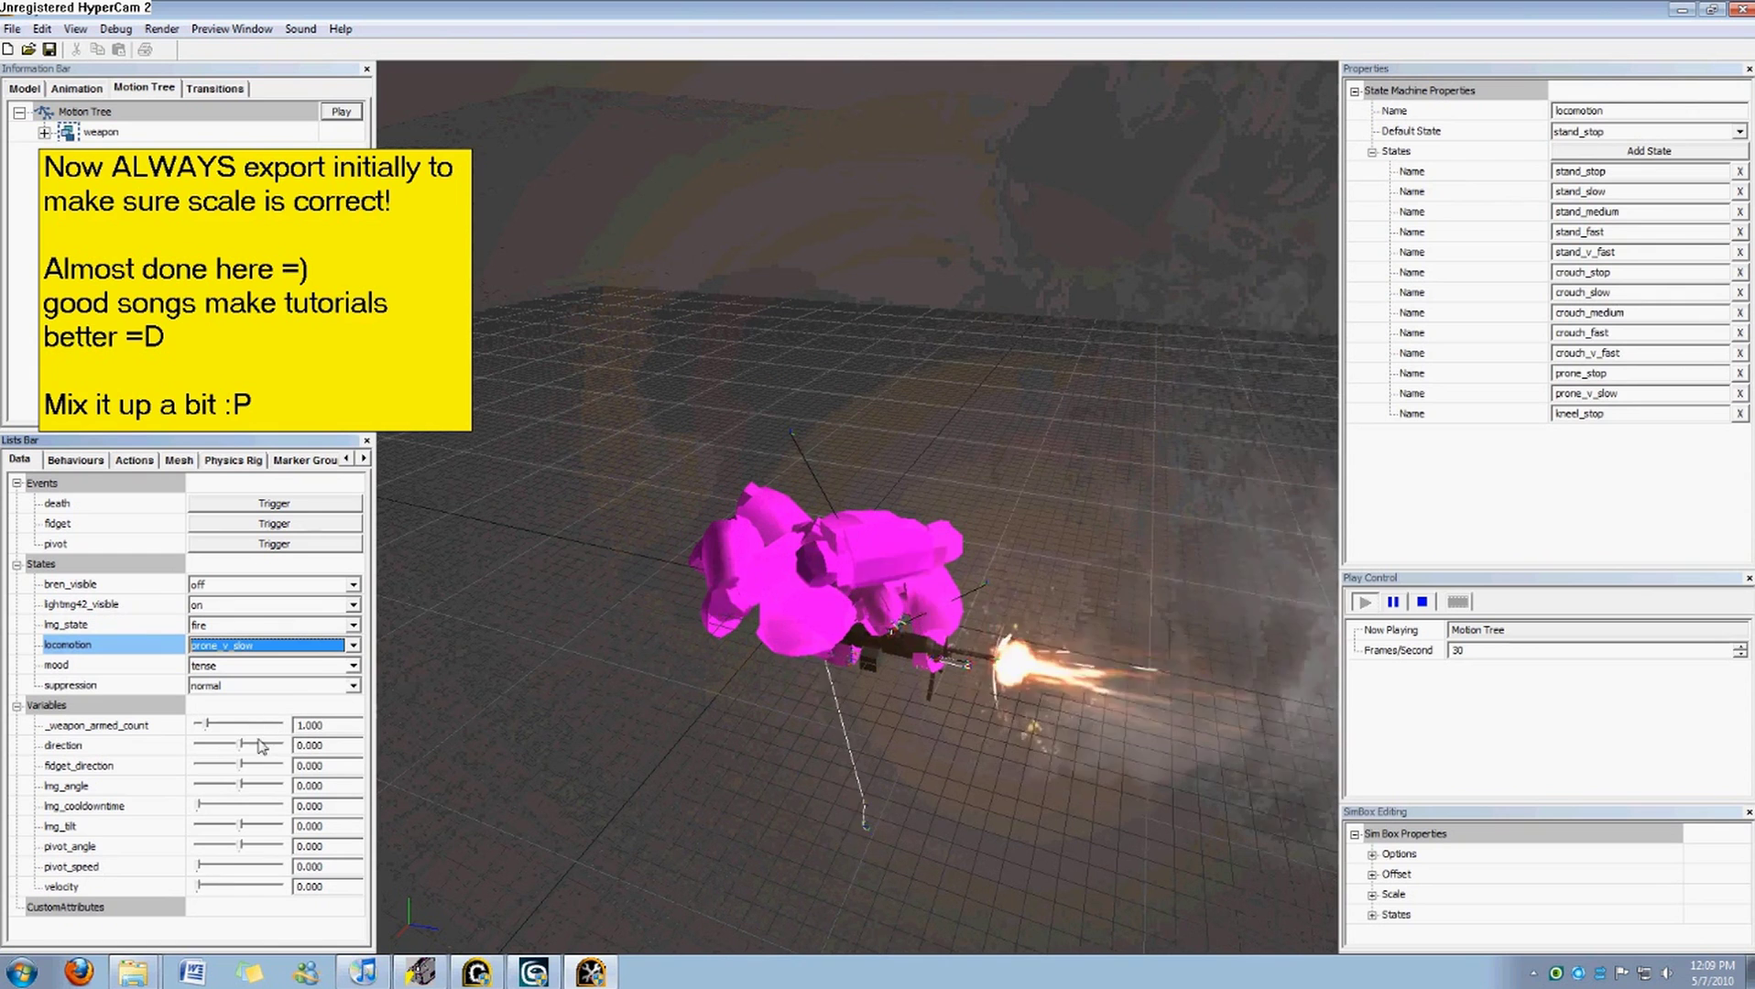
{"action": "left_click", "coordinate": [220, 625]}
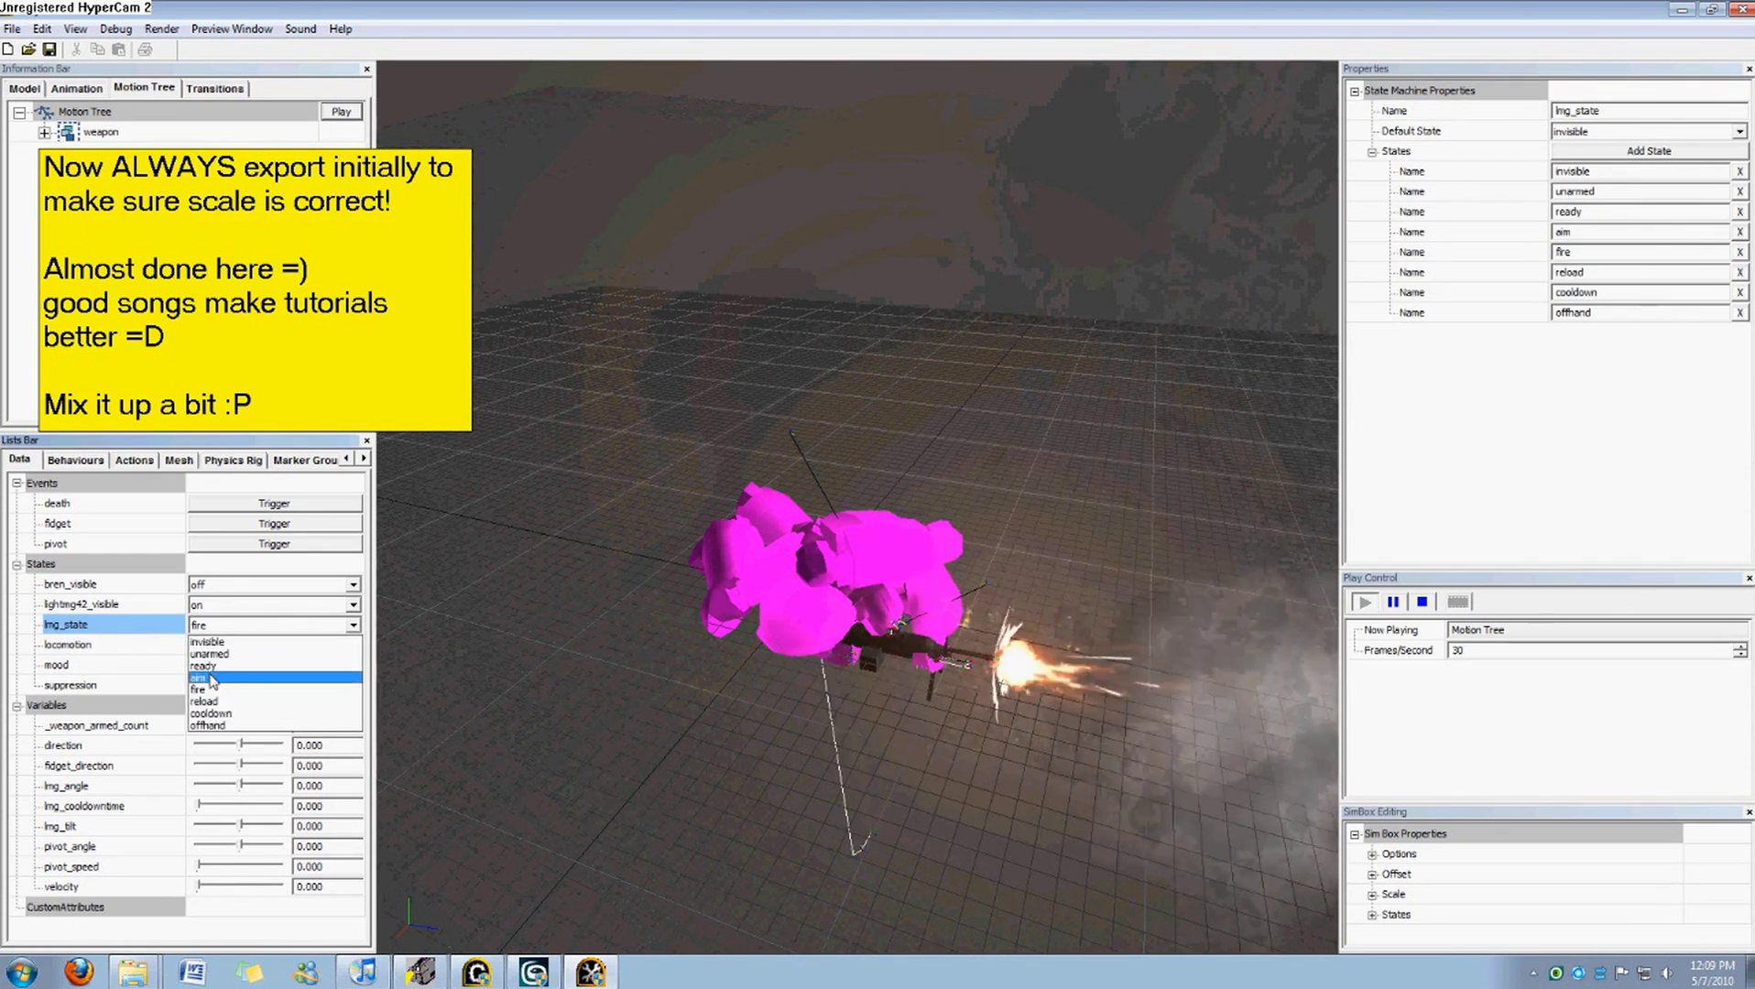
{"action": "left_click", "coordinate": [203, 678]}
{"action": "left_click_drag", "start_coordinate": [198, 885], "coordinate": [215, 886]}
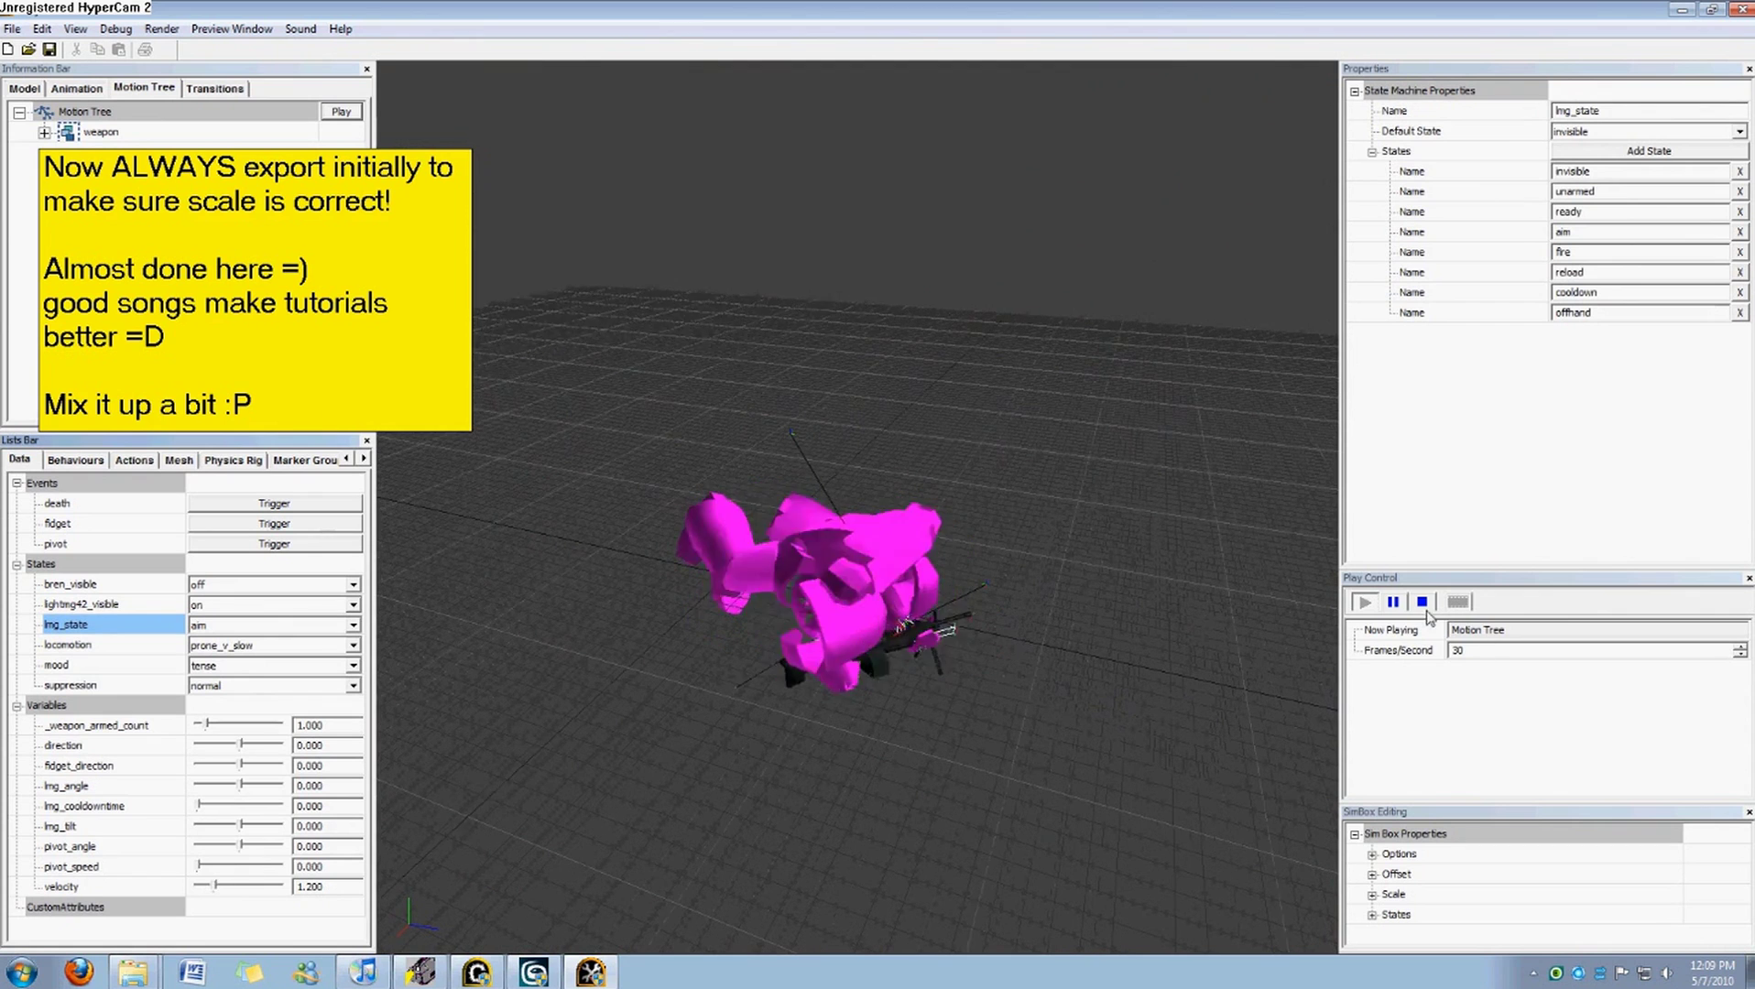
Stop the motion tree playback and view the whole space marine with the weapon.
{"action": "left_click", "coordinate": [1423, 604]}
{"action": "left_click_drag", "start_coordinate": [760, 633], "coordinate": [667, 641]}
{"action": "scroll", "coordinate": [667, 642], "scroll_direction": "down", "scroll_amount": 3}
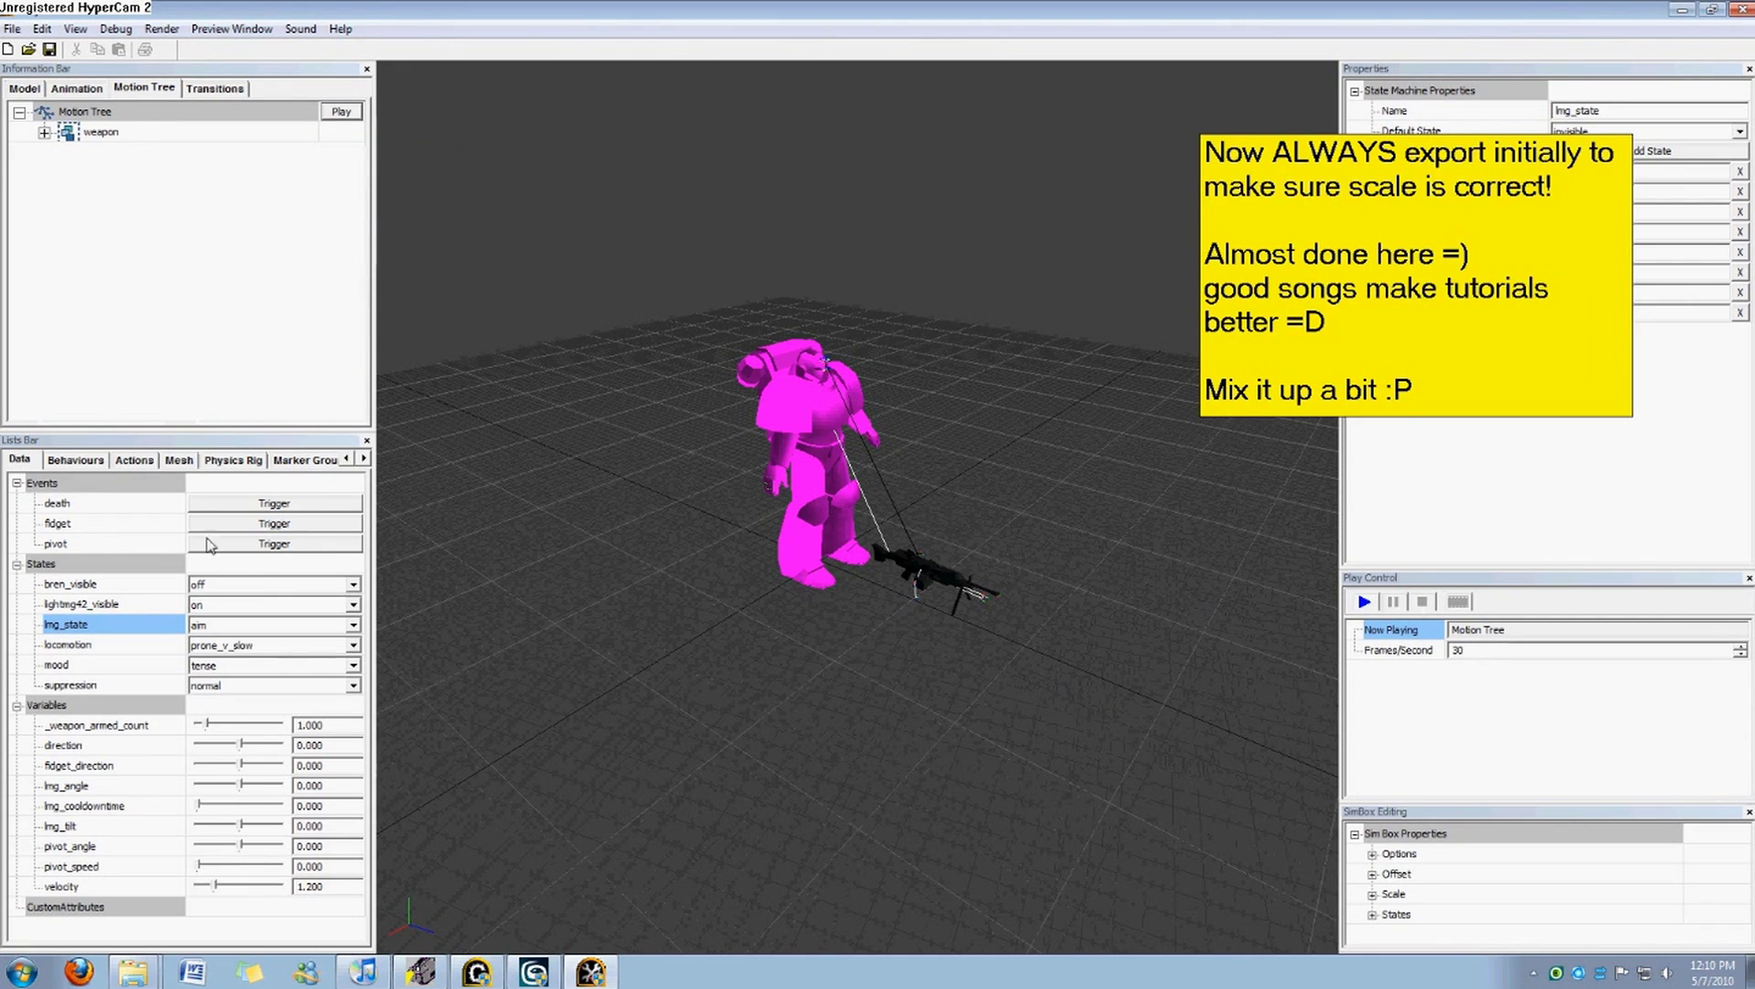
Enable the saw, Saw_goblins and SAW_magazine meshes in the mg42_light_mesh selector and review its conditions.
{"action": "left_click", "coordinate": [178, 460]}
{"action": "left_click", "coordinate": [119, 505]}
{"action": "left_click", "coordinate": [1049, 525]}
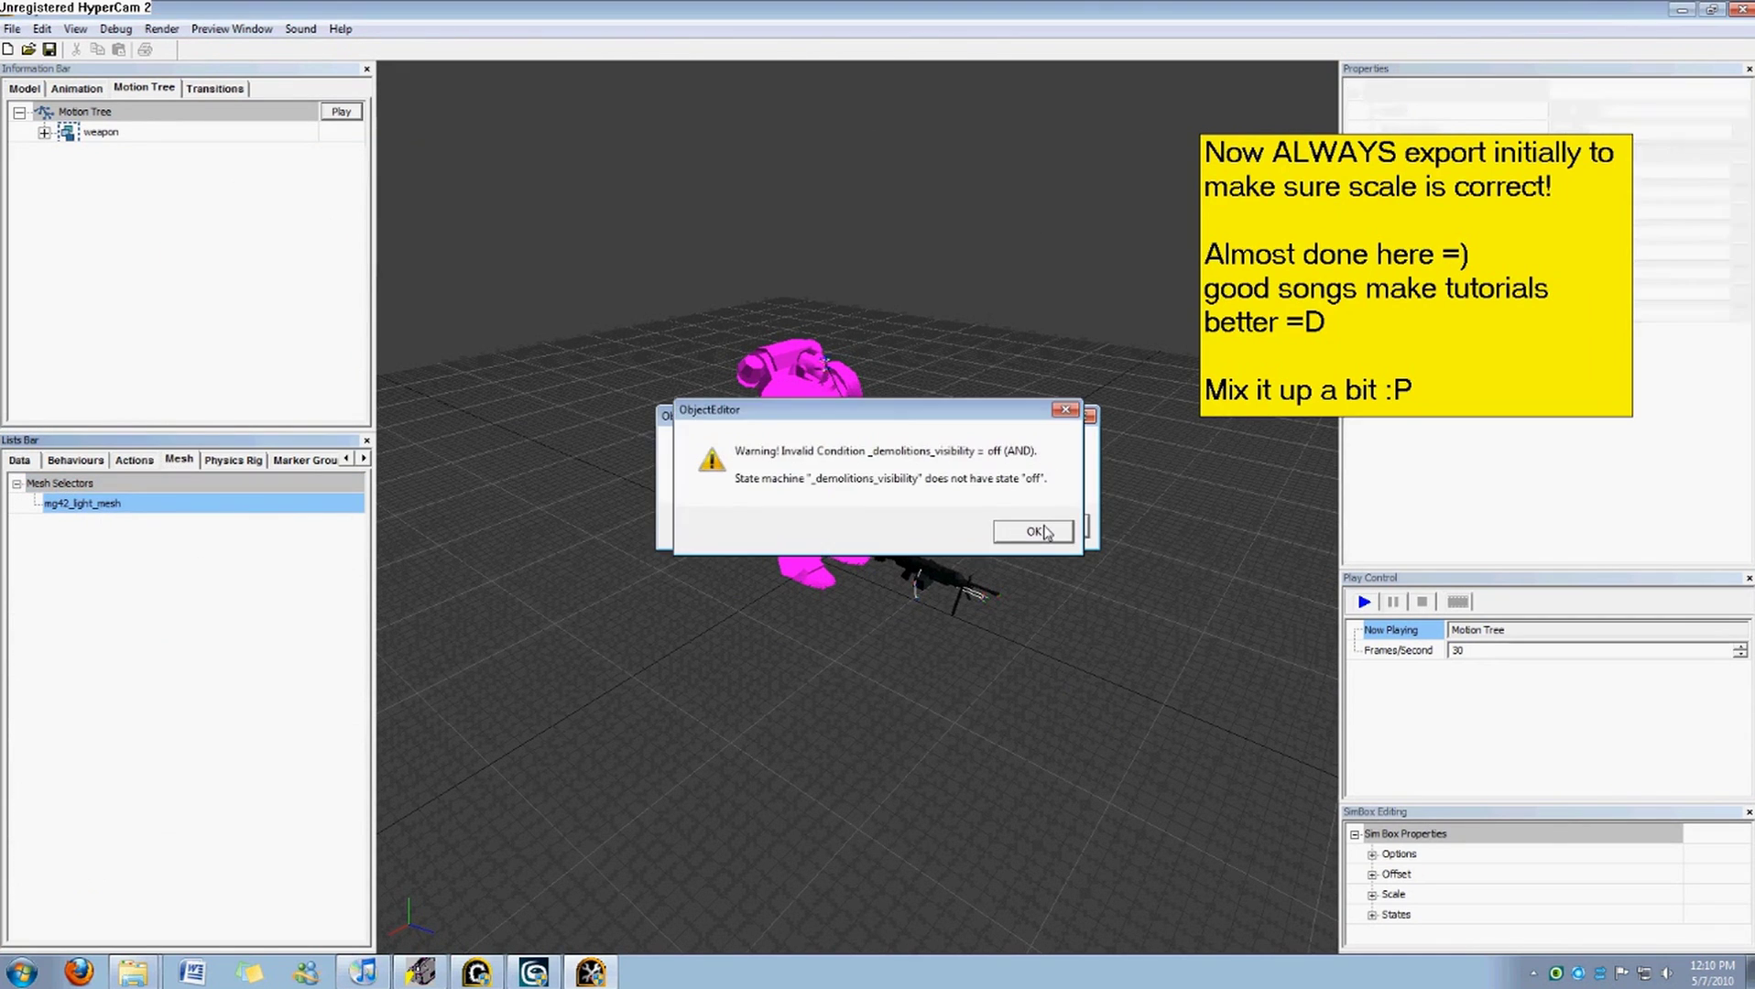
{"action": "left_click", "coordinate": [1049, 527]}
{"action": "left_click", "coordinate": [1557, 150]}
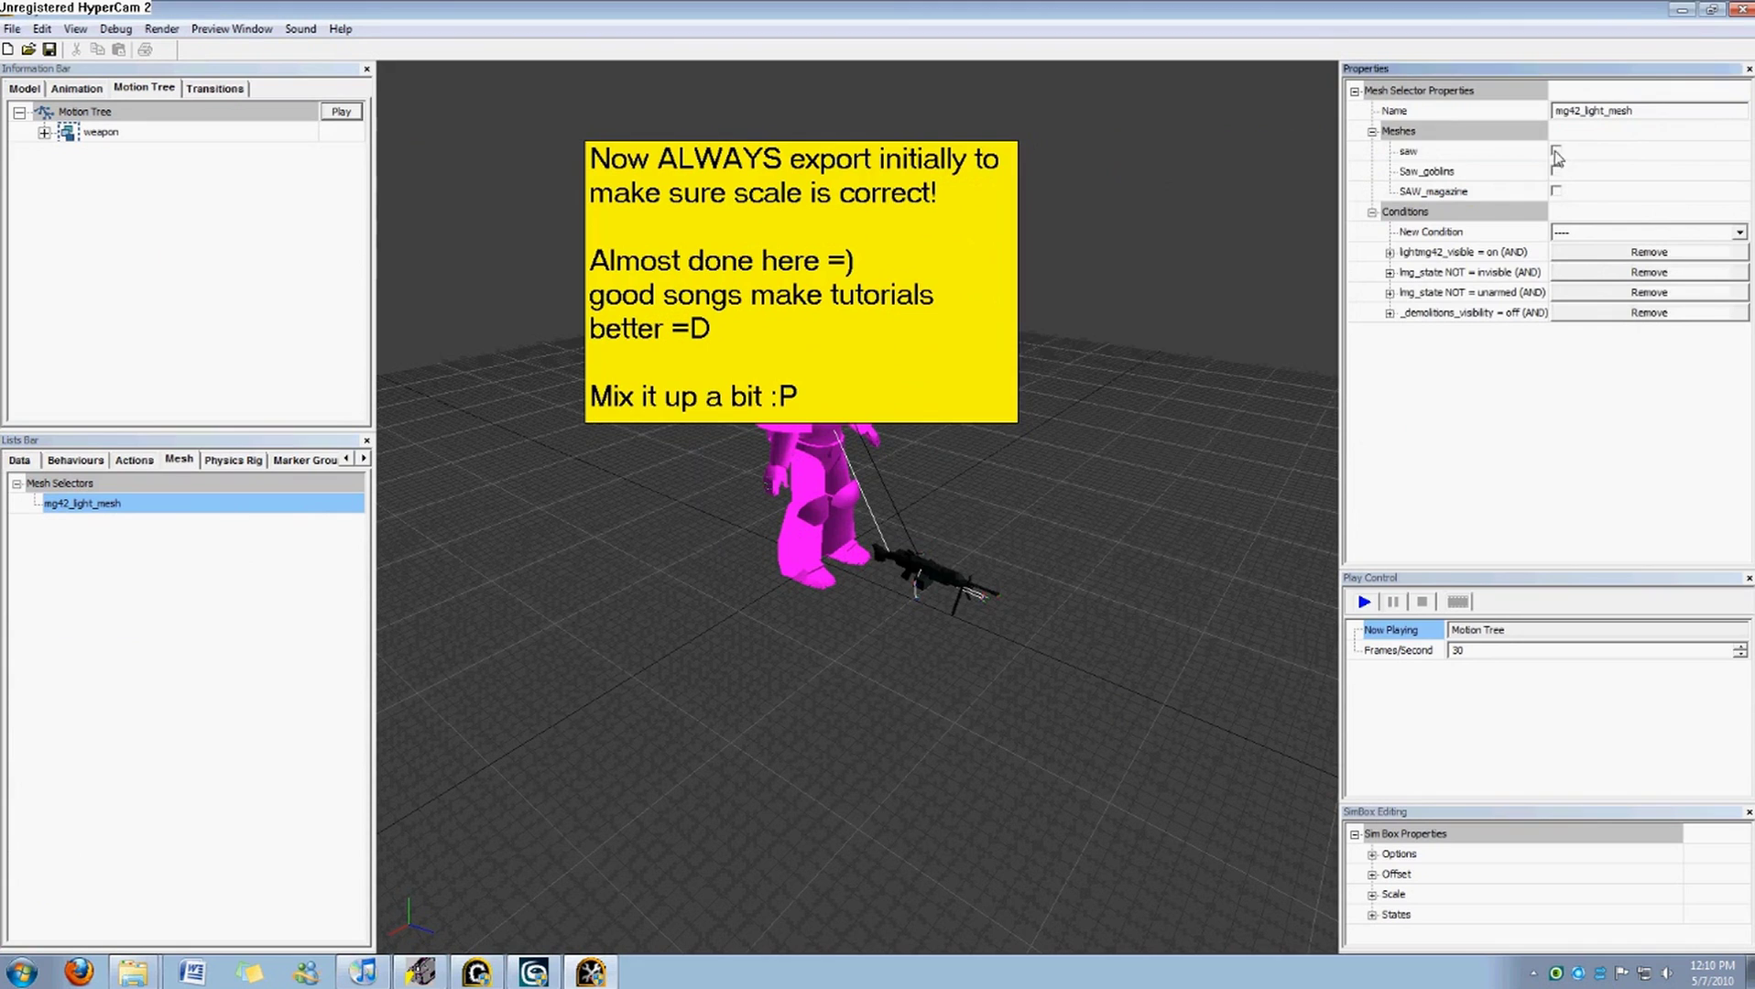
{"action": "left_click", "coordinate": [1556, 170]}
{"action": "left_click", "coordinate": [1556, 191]}
{"action": "left_click", "coordinate": [1491, 256]}
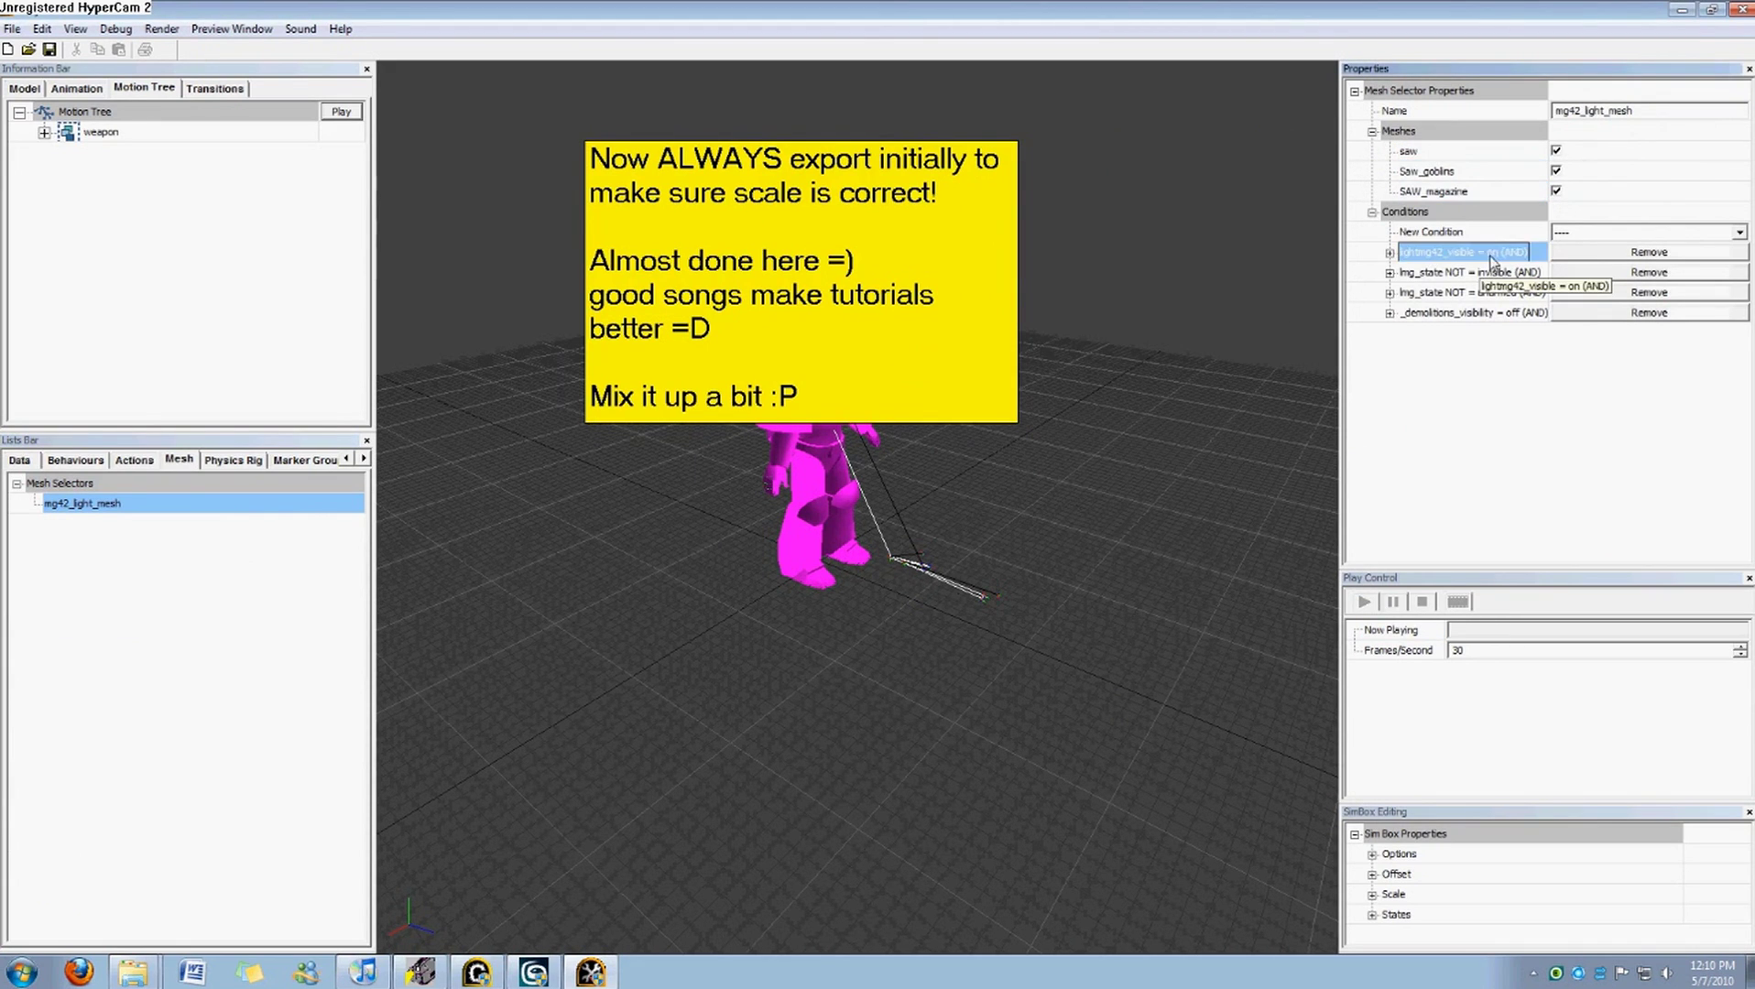
{"action": "left_click", "coordinate": [1441, 271]}
{"action": "left_click", "coordinate": [1443, 256]}
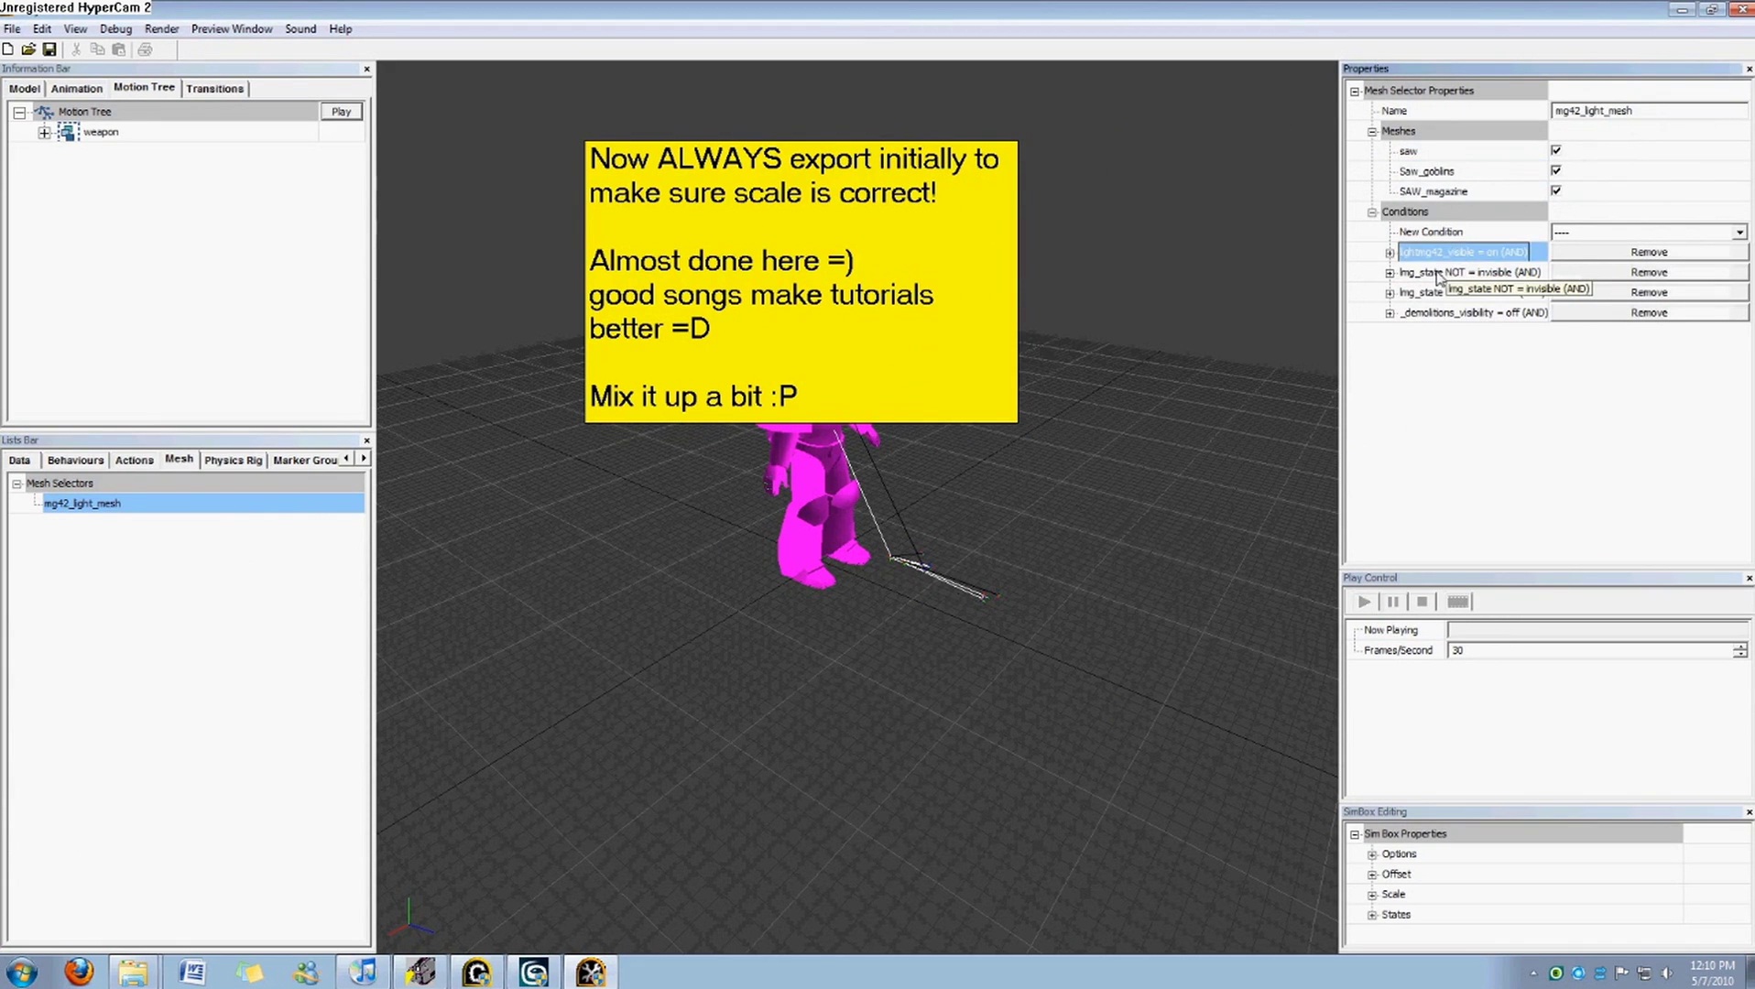
Play the motion tree with lightmg42_visible set to on and lmg_state set to ready.
{"action": "left_click", "coordinate": [80, 461]}
{"action": "left_click", "coordinate": [33, 461]}
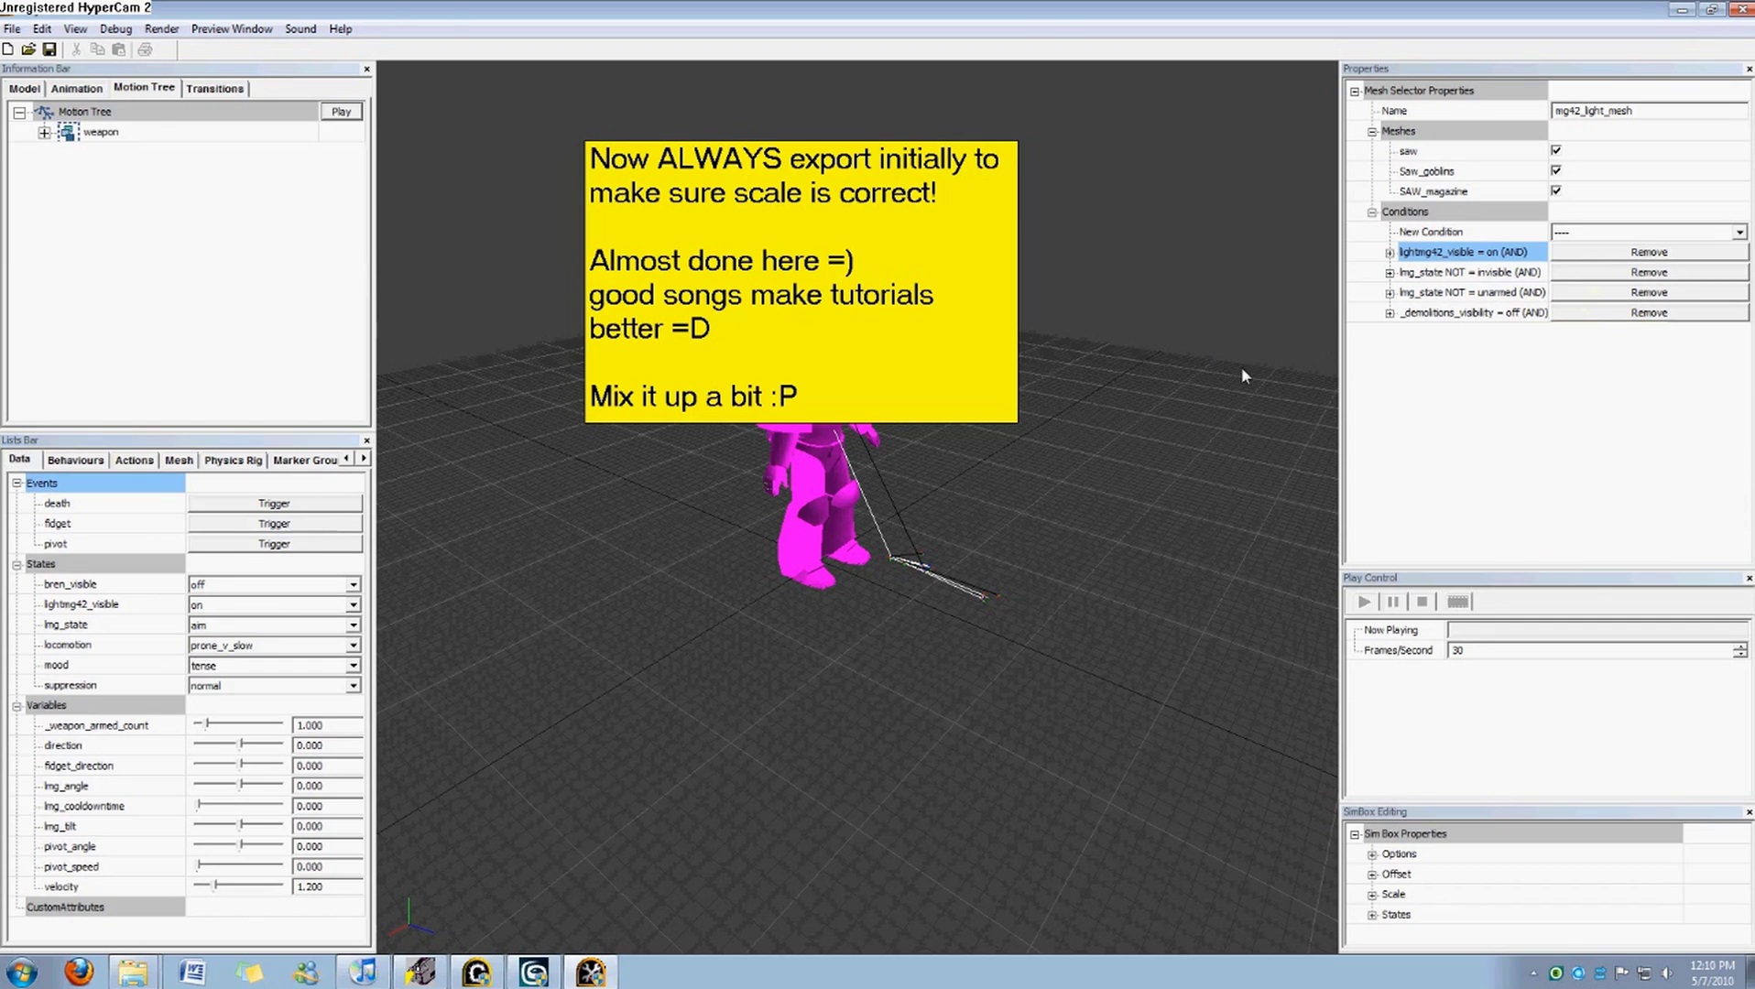
{"action": "left_click", "coordinate": [339, 112]}
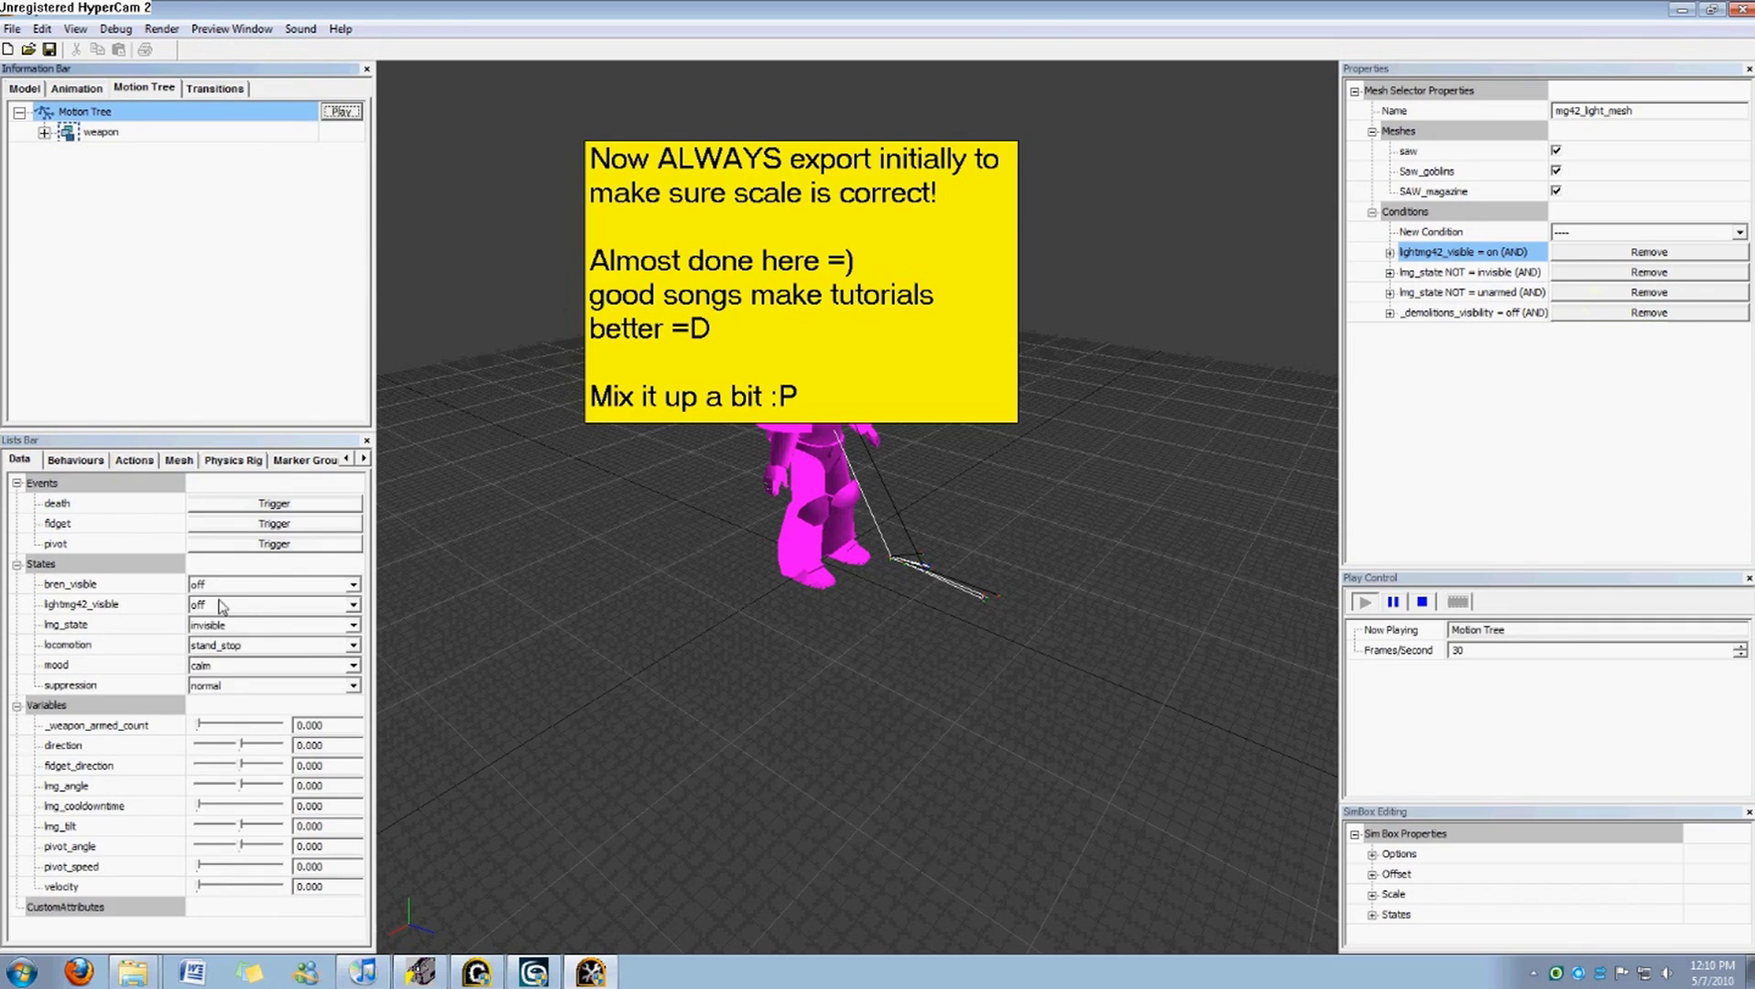
{"action": "left_click", "coordinate": [218, 602]}
{"action": "left_click", "coordinate": [219, 631]}
{"action": "left_click", "coordinate": [233, 590]}
{"action": "left_click", "coordinate": [235, 598]}
{"action": "left_click", "coordinate": [234, 625]}
{"action": "left_click", "coordinate": [234, 663]}
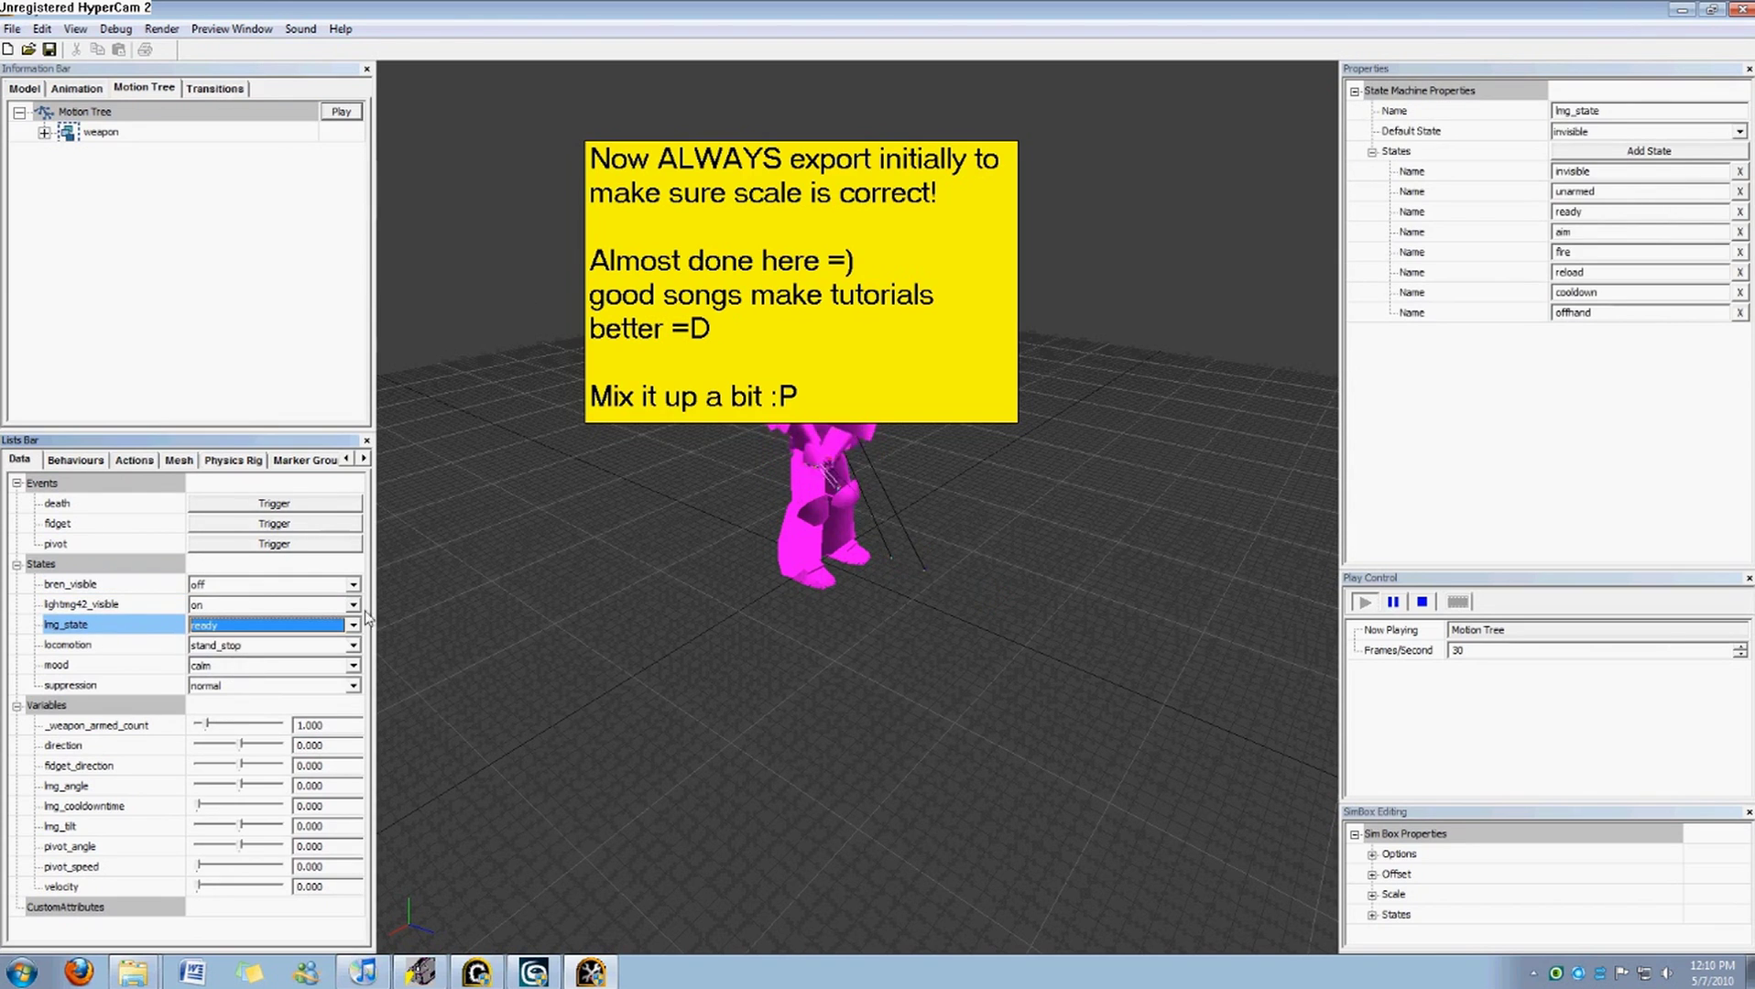
Replace the note's last two paragraphs with "Don't worry about it being invisible, this is because of the condition, demolitions, and".
{"action": "left_click_drag", "start_coordinate": [929, 328], "coordinate": [814, 327]}
{"action": "double_click", "coordinate": [793, 359]}
{"action": "left_click", "coordinate": [776, 403]}
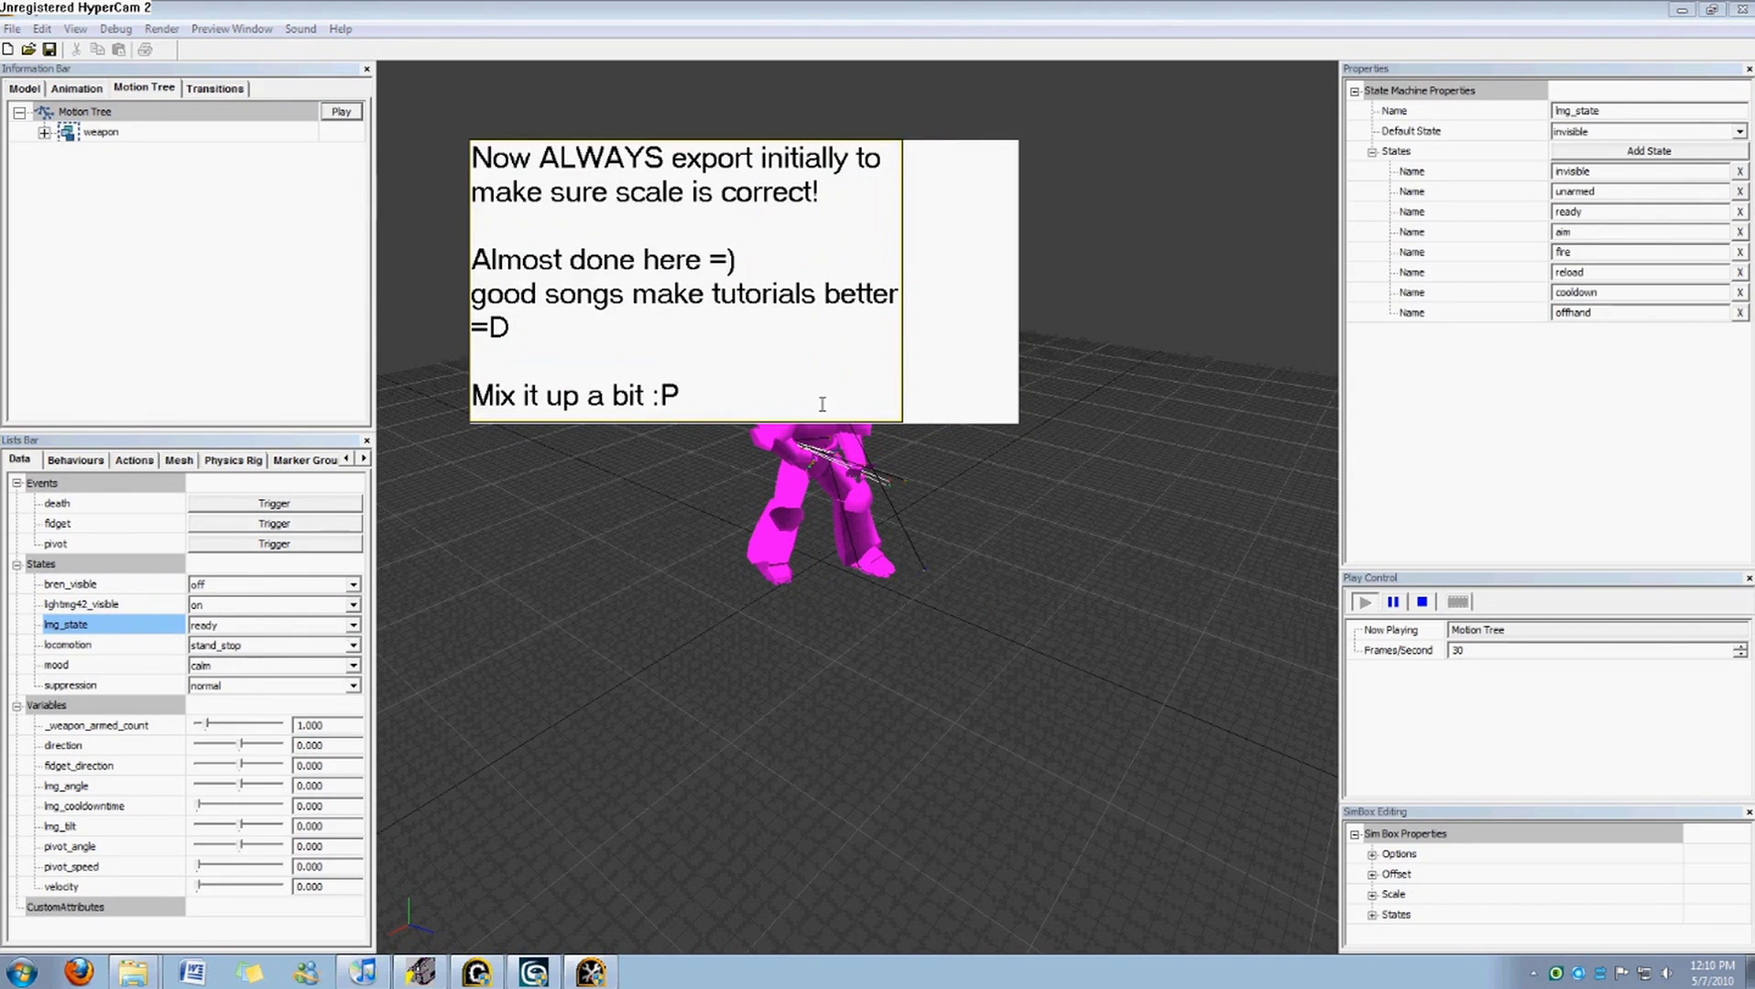
{"action": "left_click_drag", "start_coordinate": [821, 408], "coordinate": [461, 394]}
{"action": "left_click_drag", "start_coordinate": [711, 392], "coordinate": [463, 280]}
{"action": "left_click", "coordinate": [766, 413]}
{"action": "left_click_drag", "start_coordinate": [697, 398], "coordinate": [461, 268]}
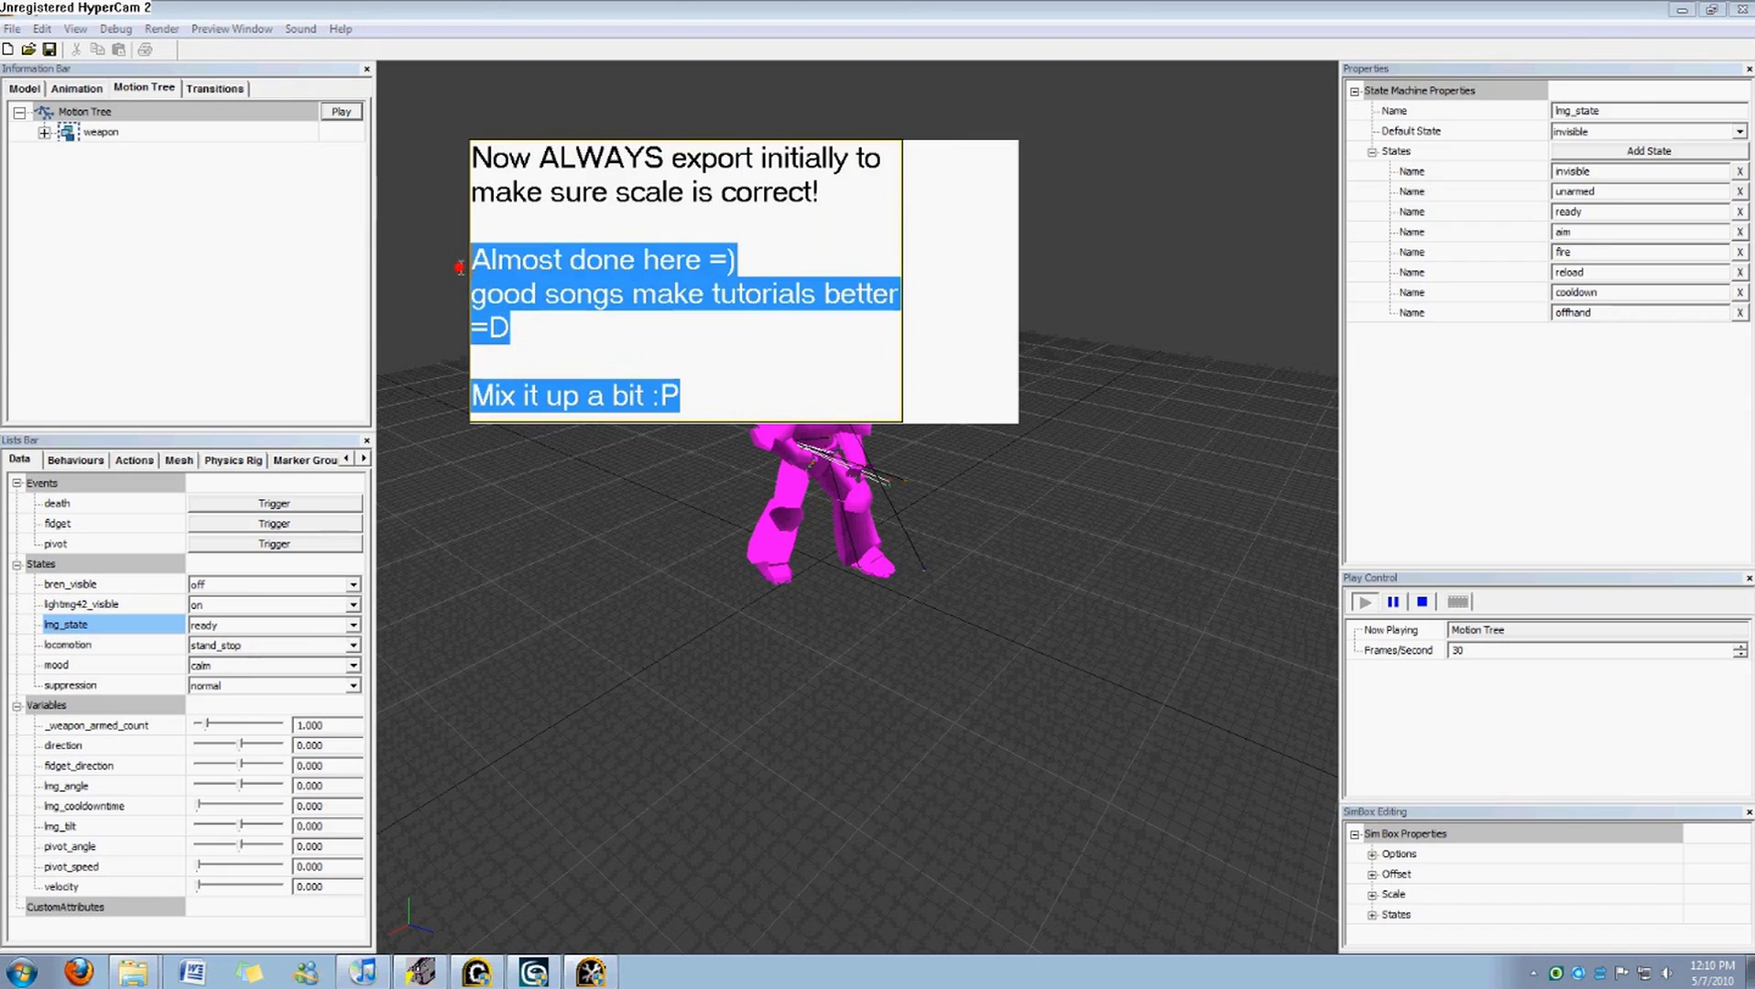
{"action": "type", "text": "Don't wo"}
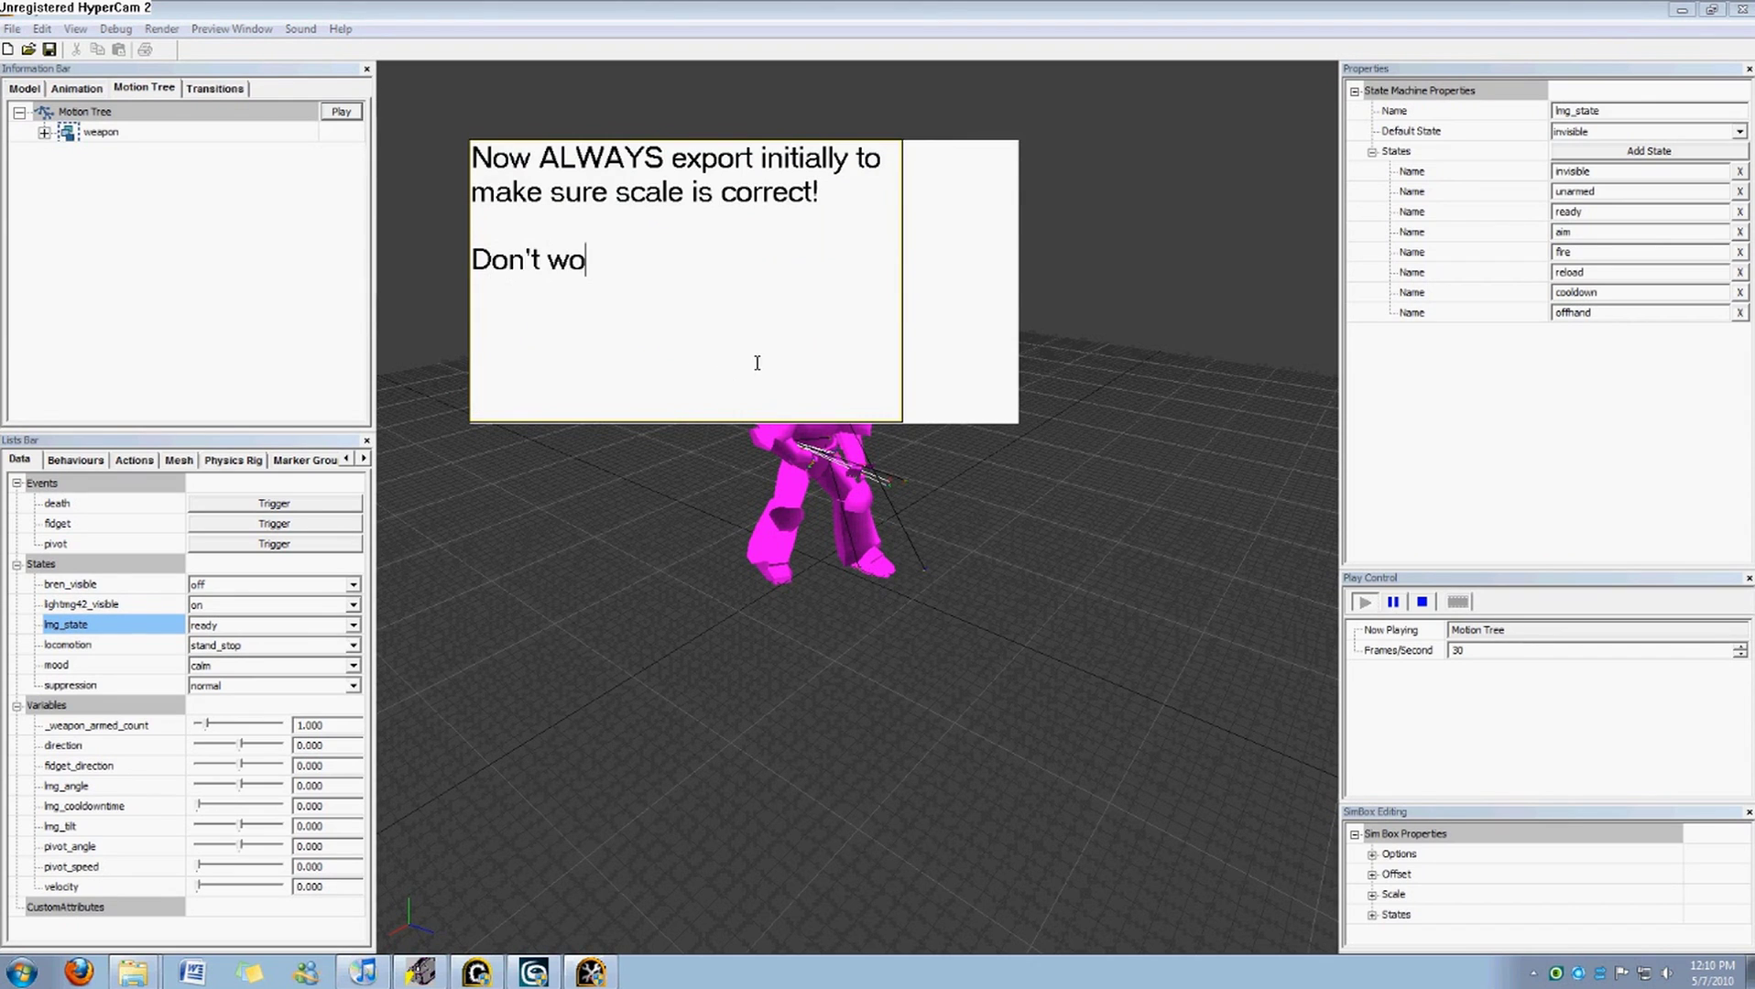
{"action": "type", "text": "rry about it being invisi"}
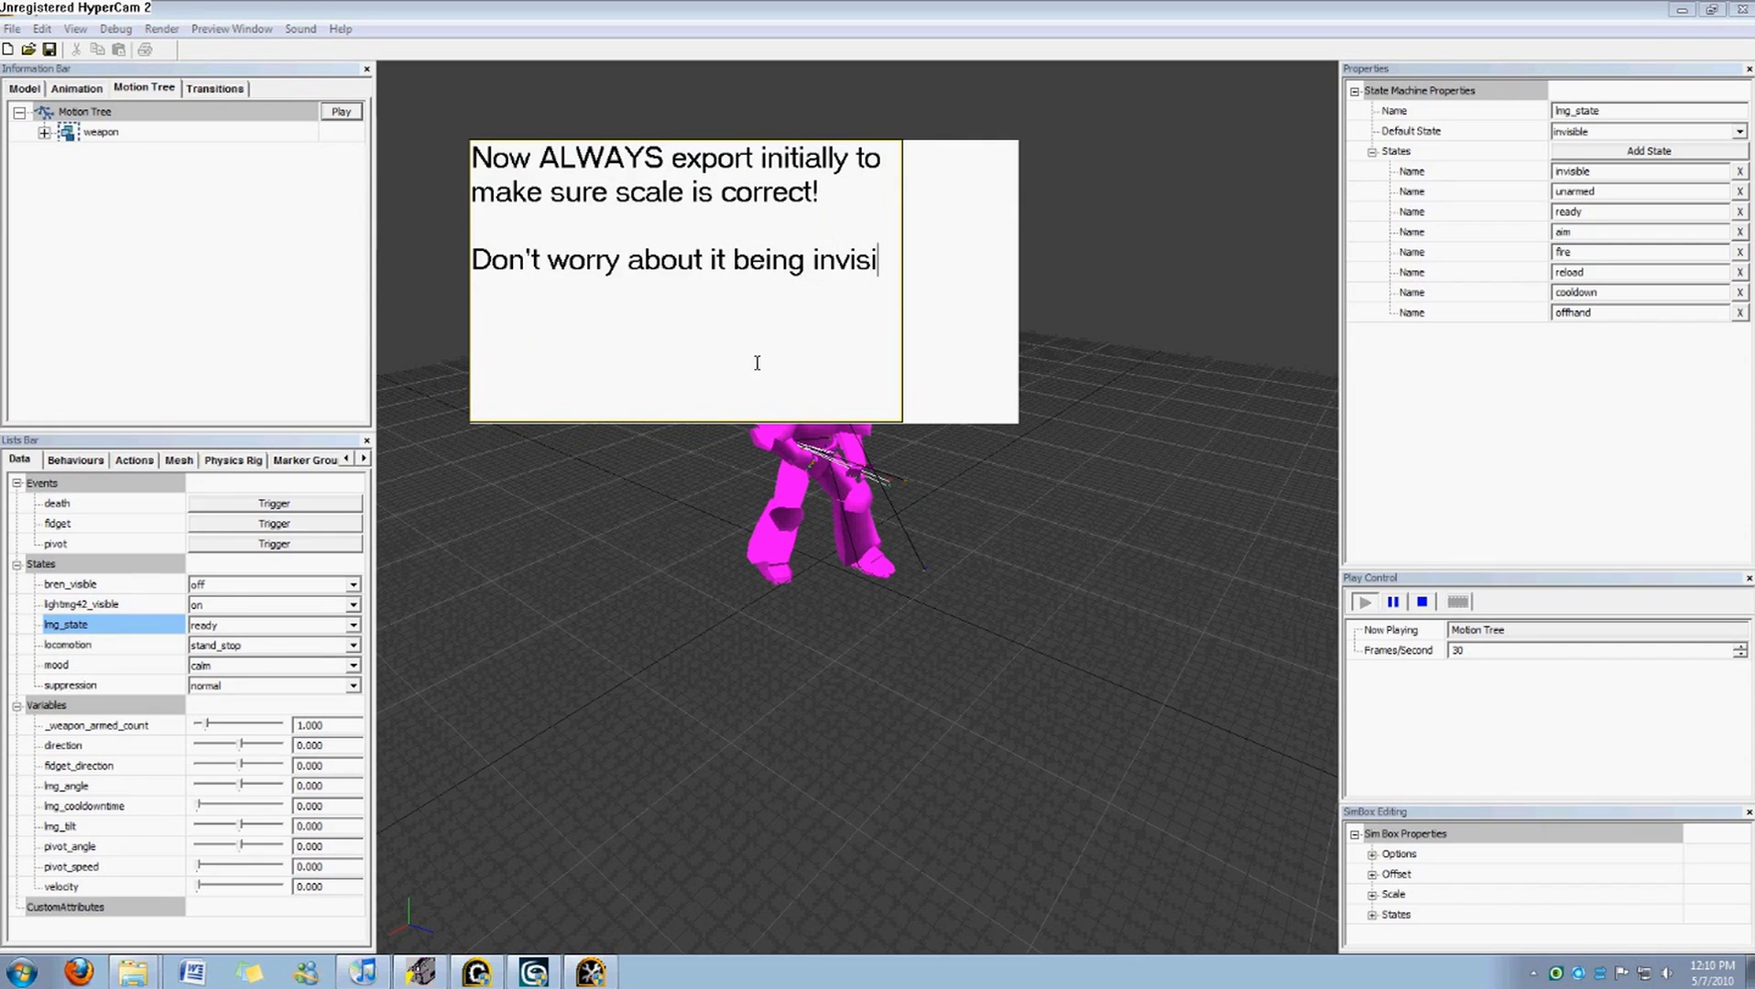
{"action": "type", "text": "ble, this is "}
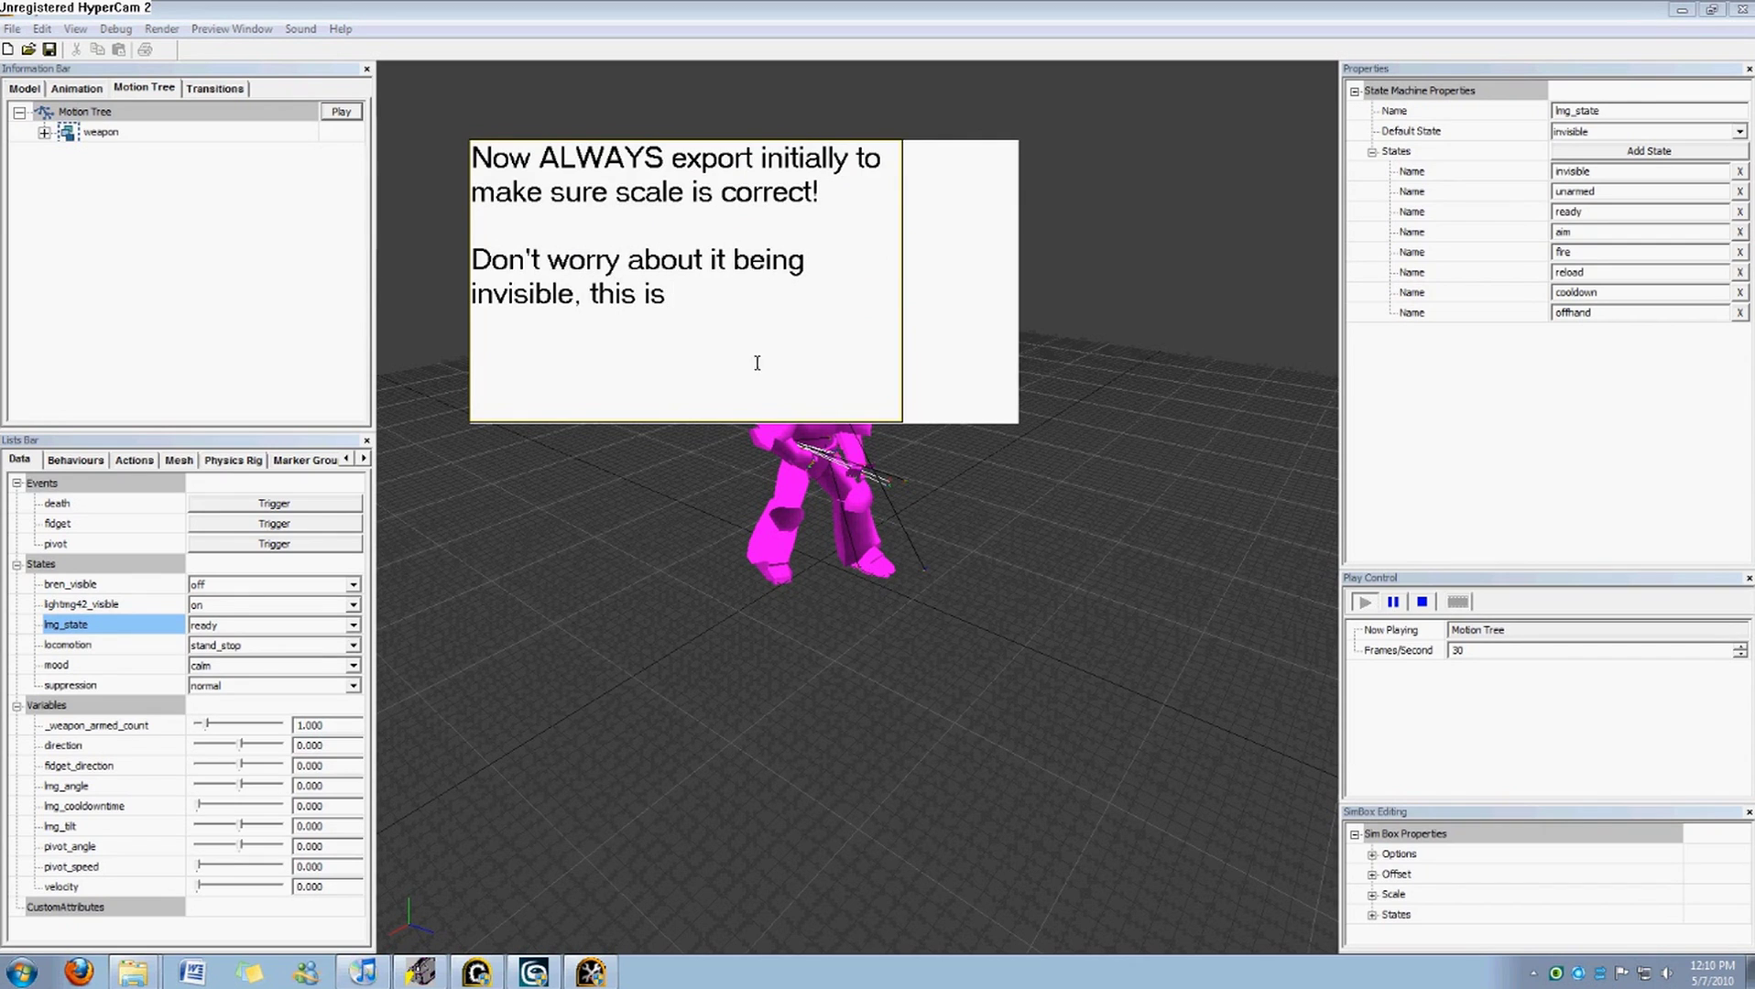
{"action": "type", "text": "because of the cond"}
{"action": "type", "text": "ition, "}
{"action": "type", "text": "demo"}
{"action": "key", "text": "BackSpace"}
{"action": "key", "text": "BackSpace"}
{"action": "type", "text": "emo"}
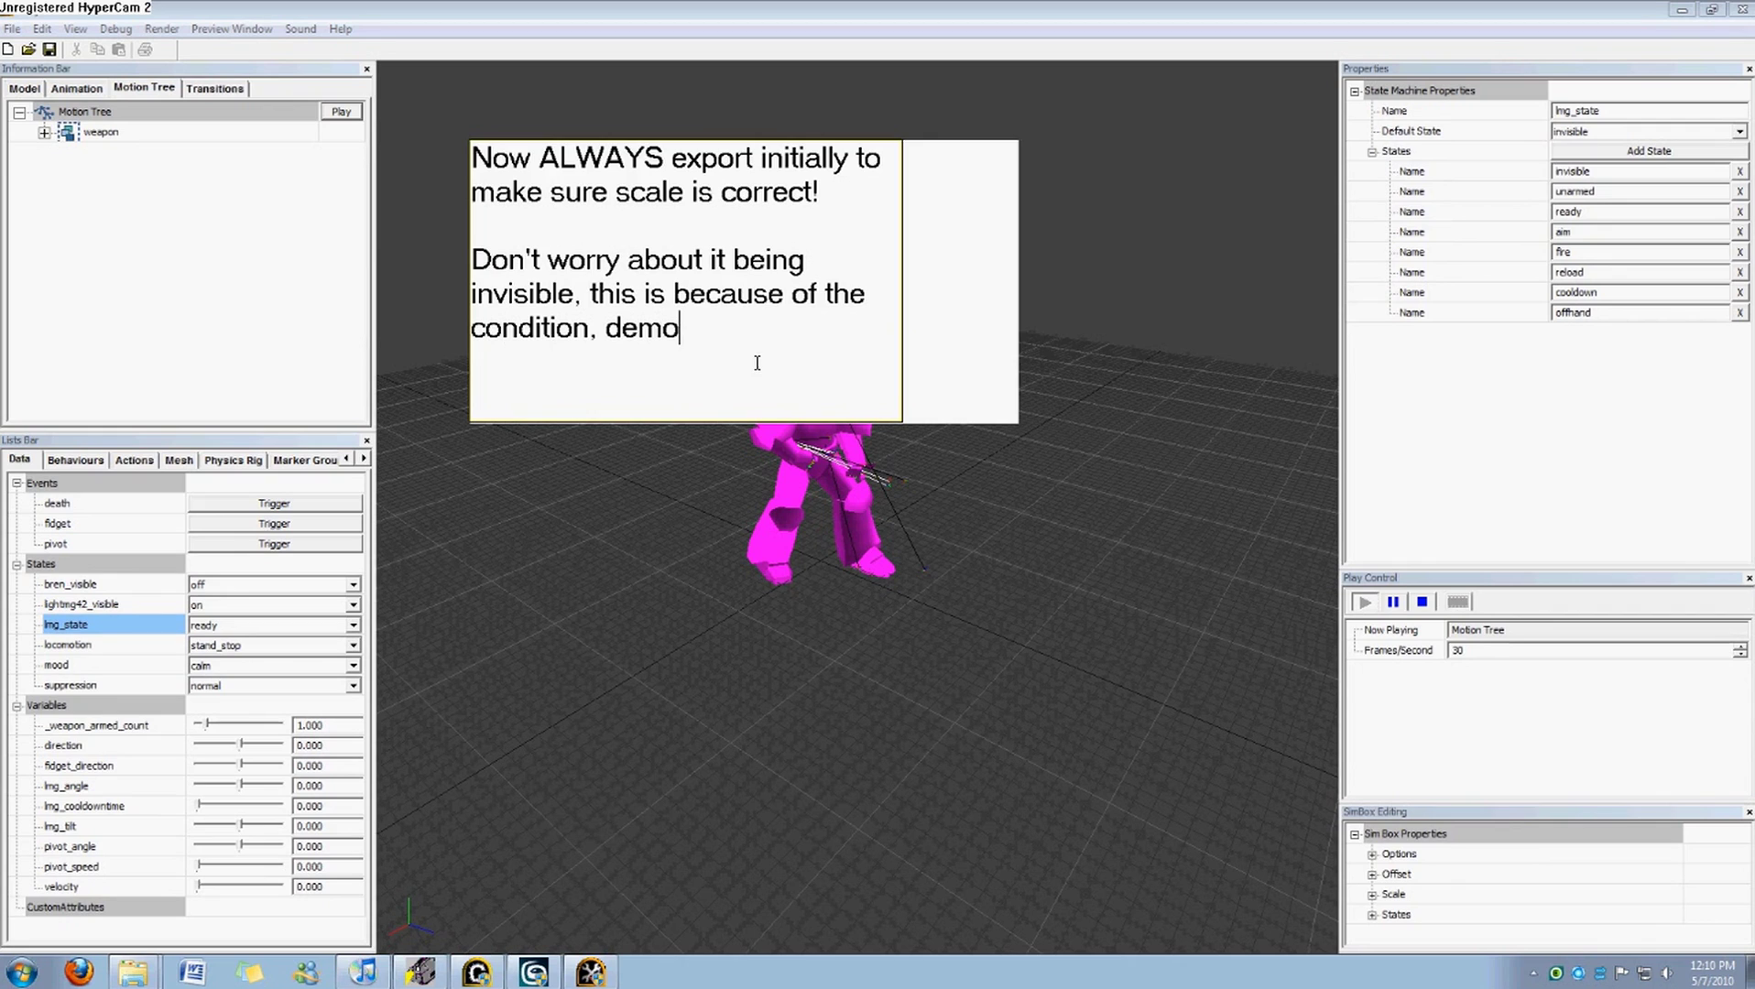
{"action": "type", "text": "litions, and whic"}
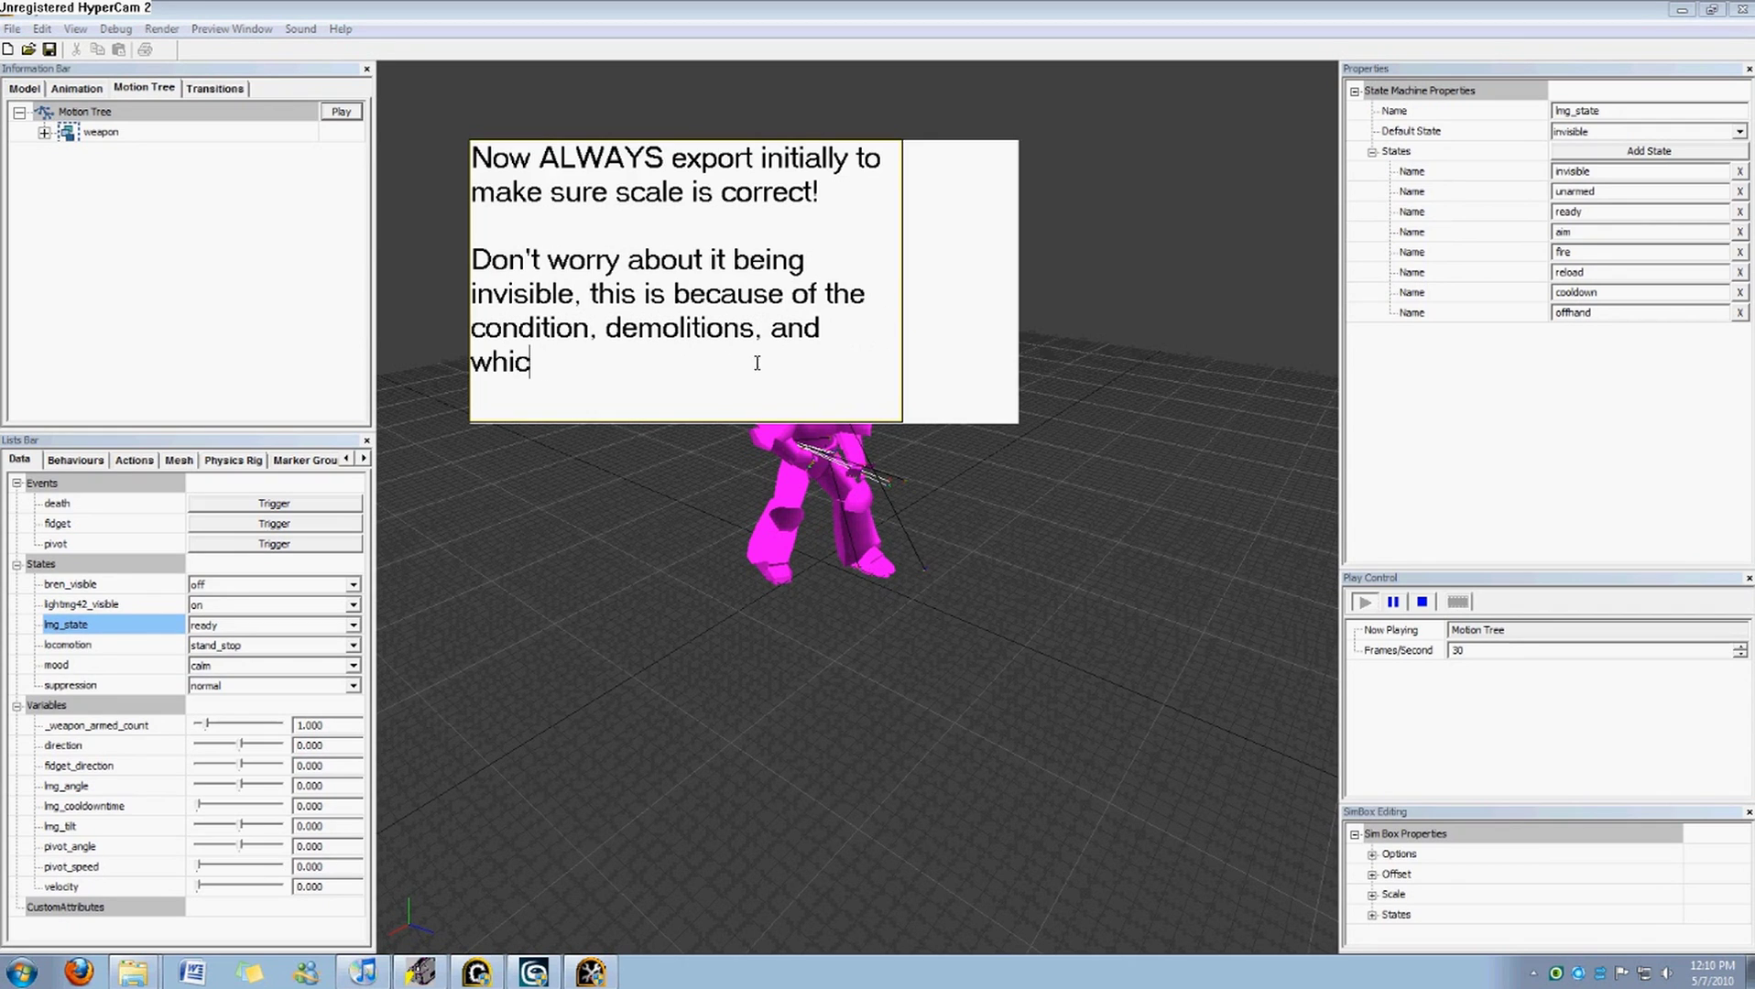
Complete the note with "which will be active and working when ingame and attached to a real model.".
{"action": "type", "text": "h will be av"}
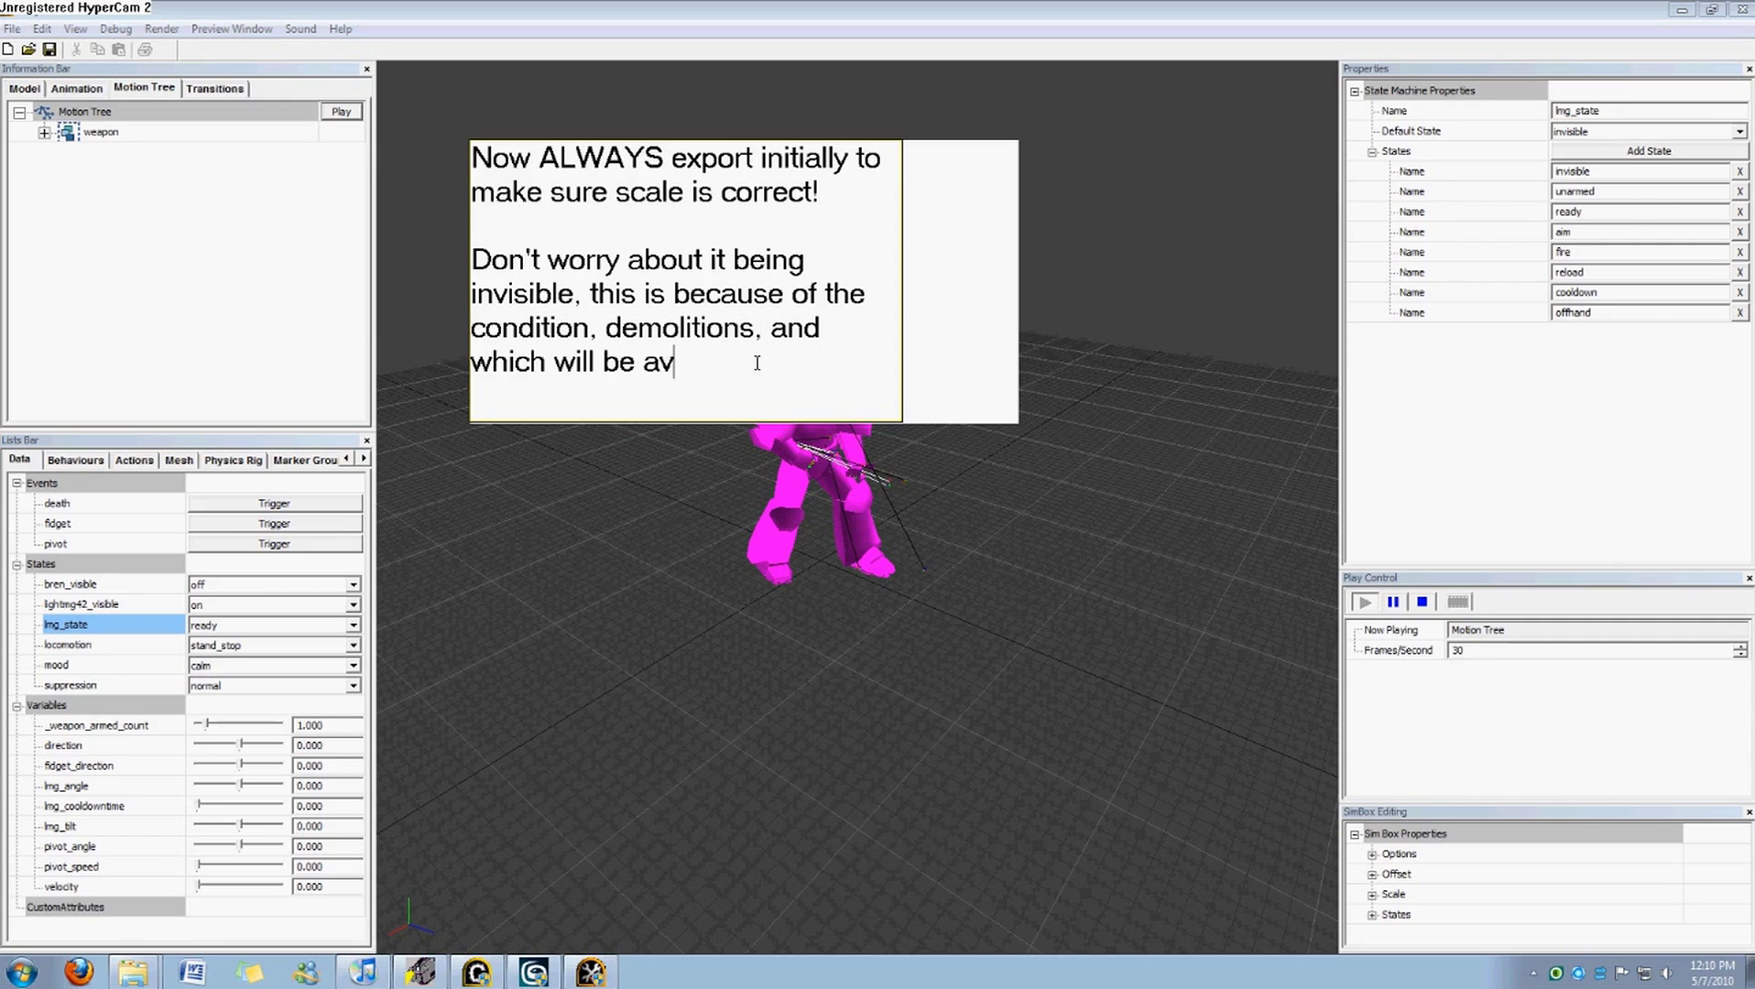
{"action": "type", "text": "tive whi"}
{"action": "key", "text": "BackSpace"}
{"action": "key", "text": "BackSpace"}
{"action": "key", "text": "BackSpace"}
{"action": "key", "text": "BackSpace"}
{"action": "key", "text": "BackSpace"}
{"action": "key", "text": "BackSpace"}
{"action": "key", "text": "BackSpace"}
{"action": "key", "text": "BackSpace"}
{"action": "type", "text": "tive and workign"}
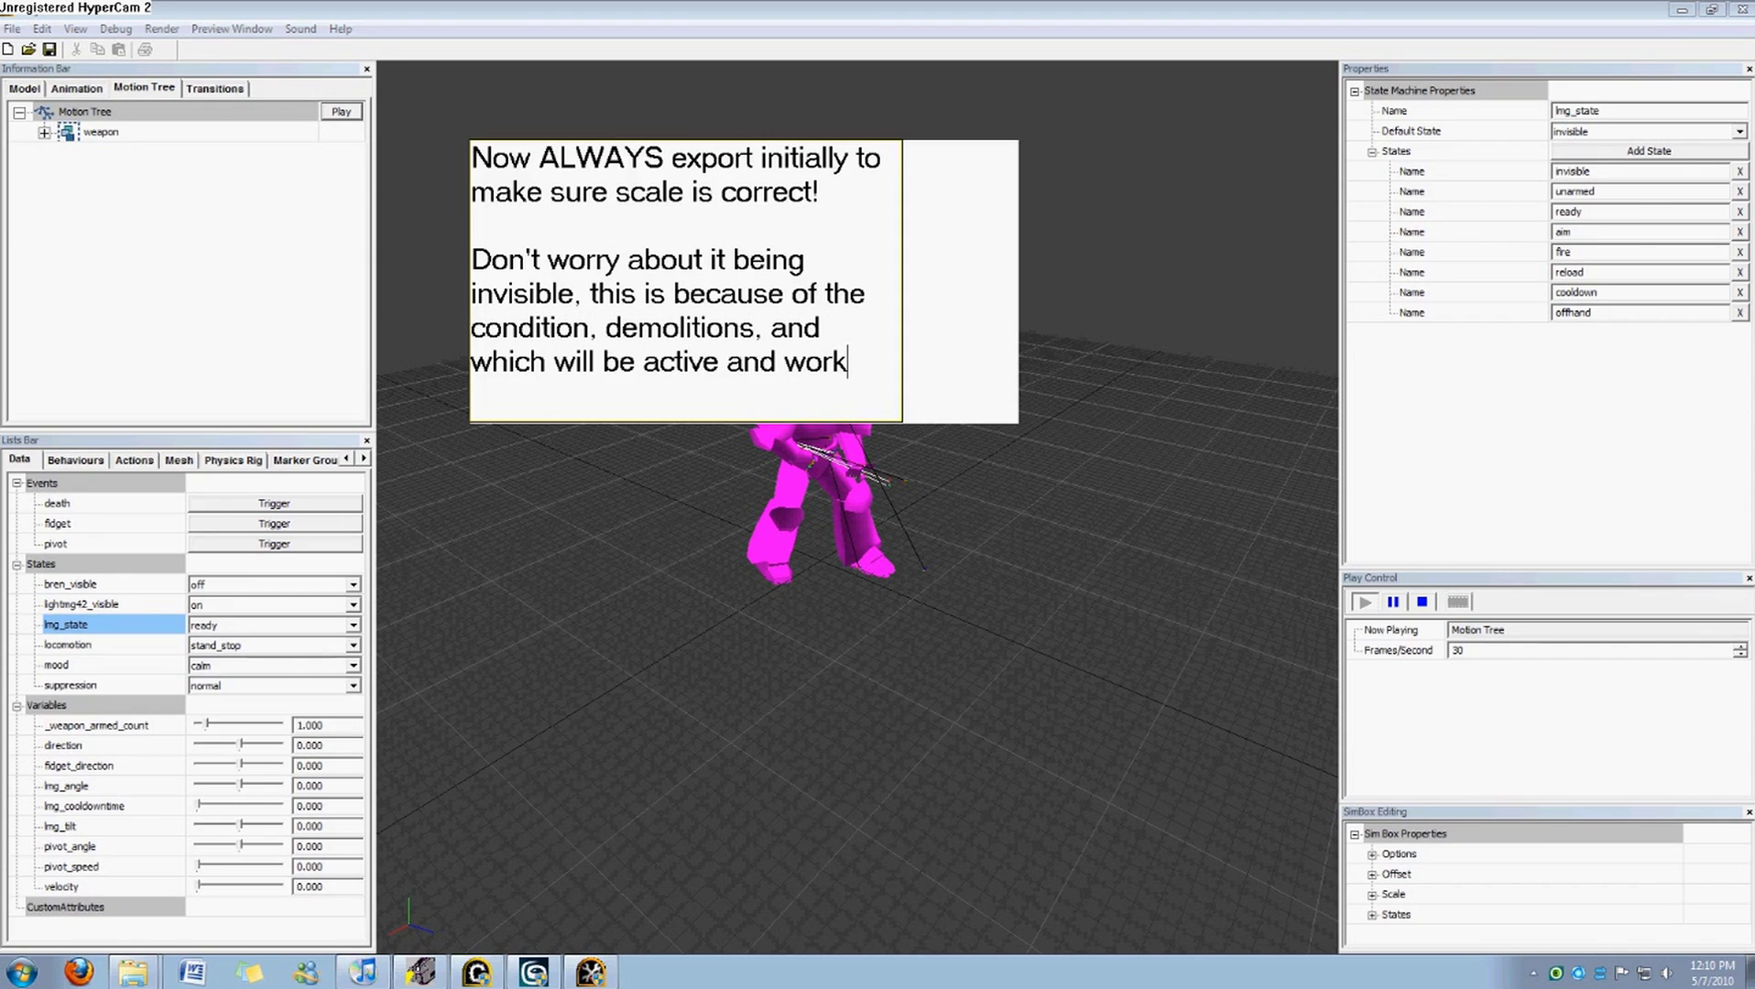
{"action": "key", "text": "BackSpace"}
{"action": "key", "text": "BackSpace"}
{"action": "type", "text": "ng when ingame and attached to a real "}
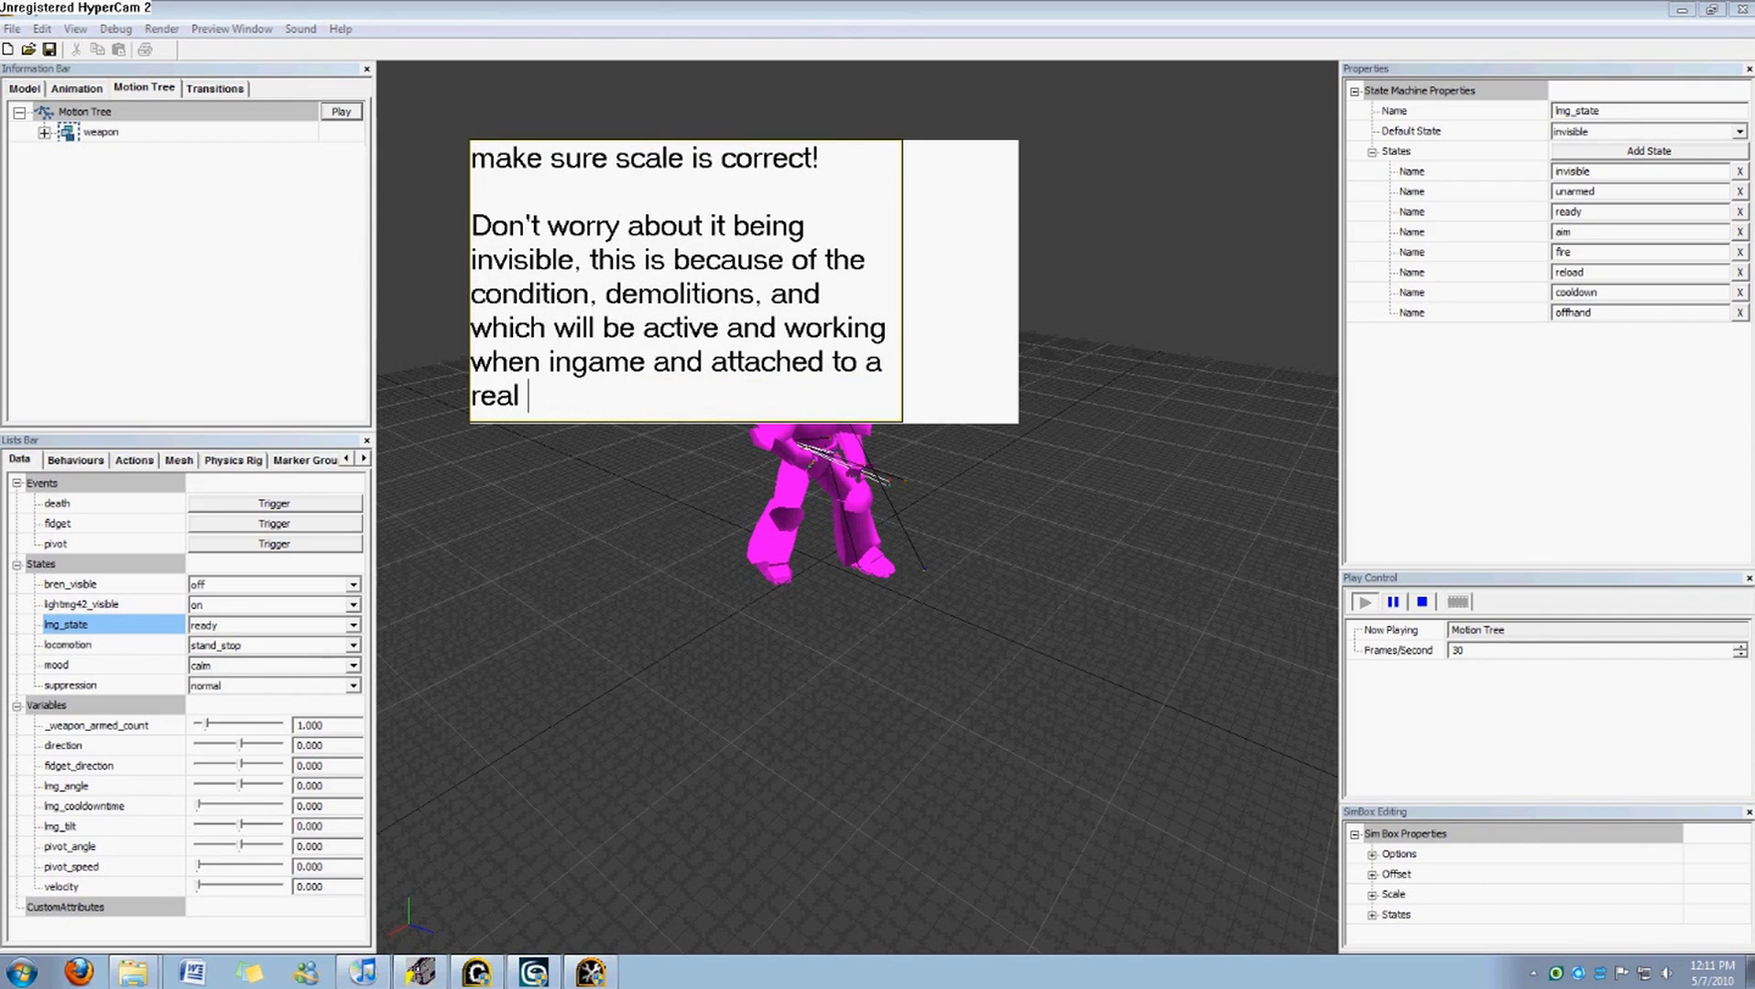
{"action": "type", "text": "model ."}
{"action": "left_click", "coordinate": [885, 453]}
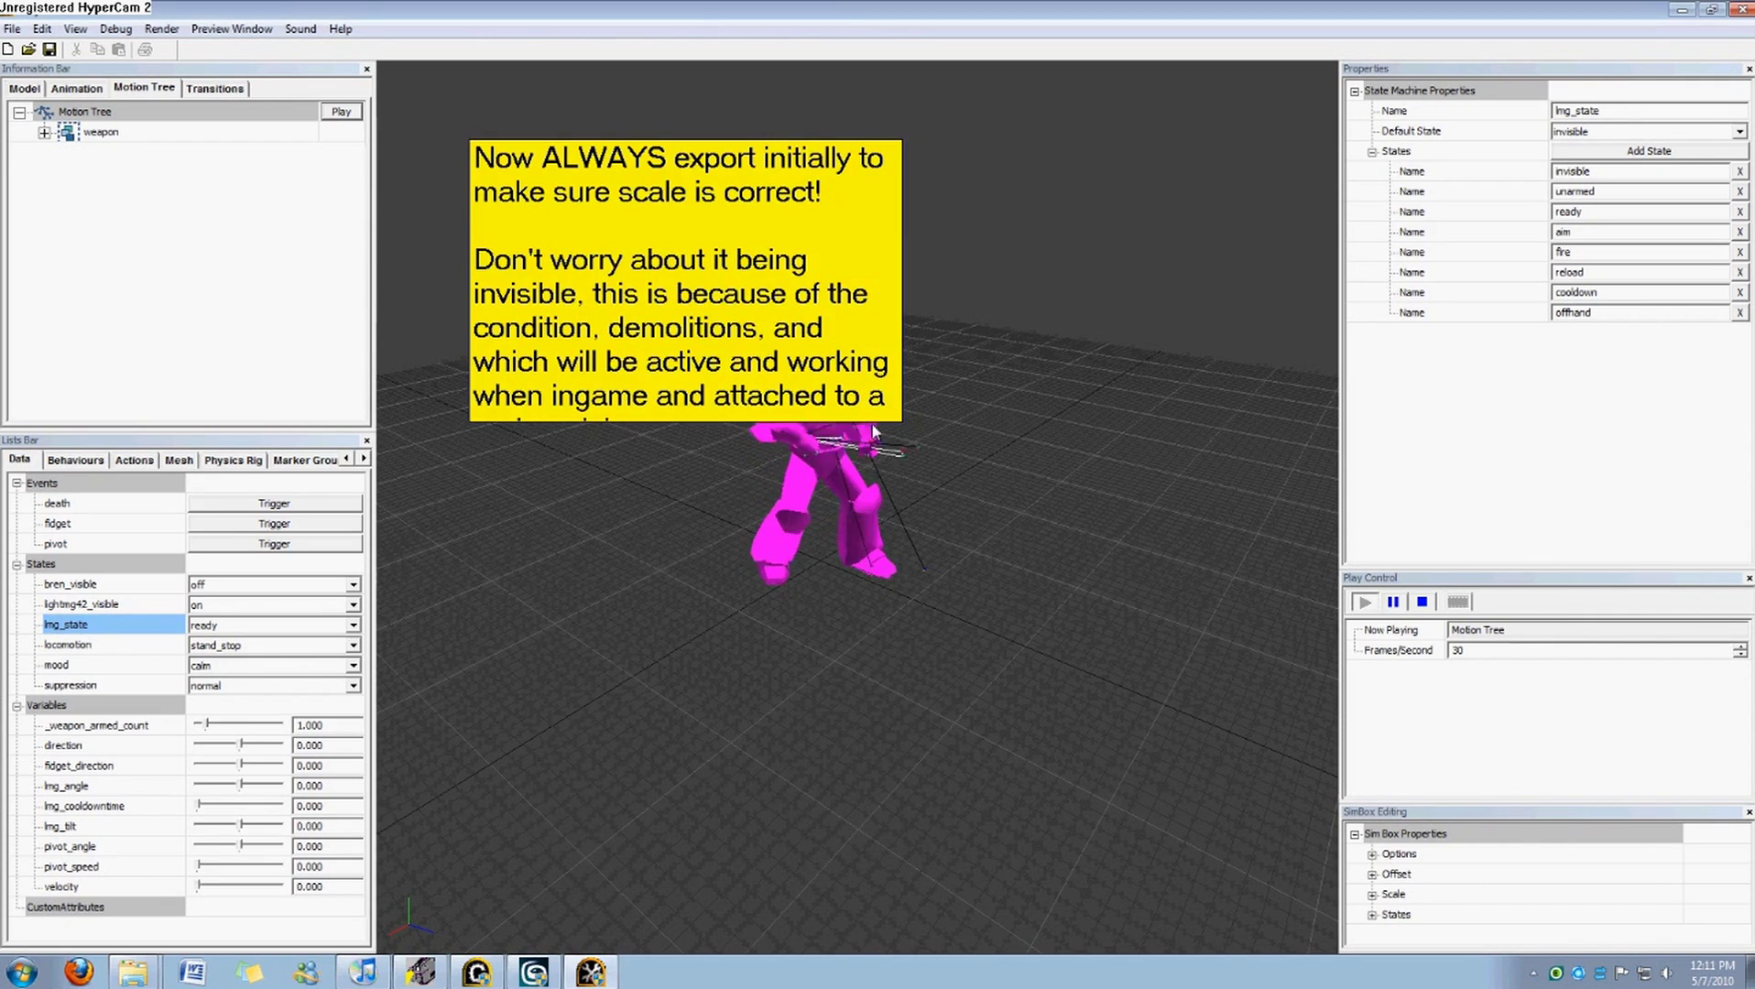
Enlarge the note to fit its full text and move it beside the space marine.
{"action": "left_click_drag", "start_coordinate": [834, 421], "coordinate": [832, 474]}
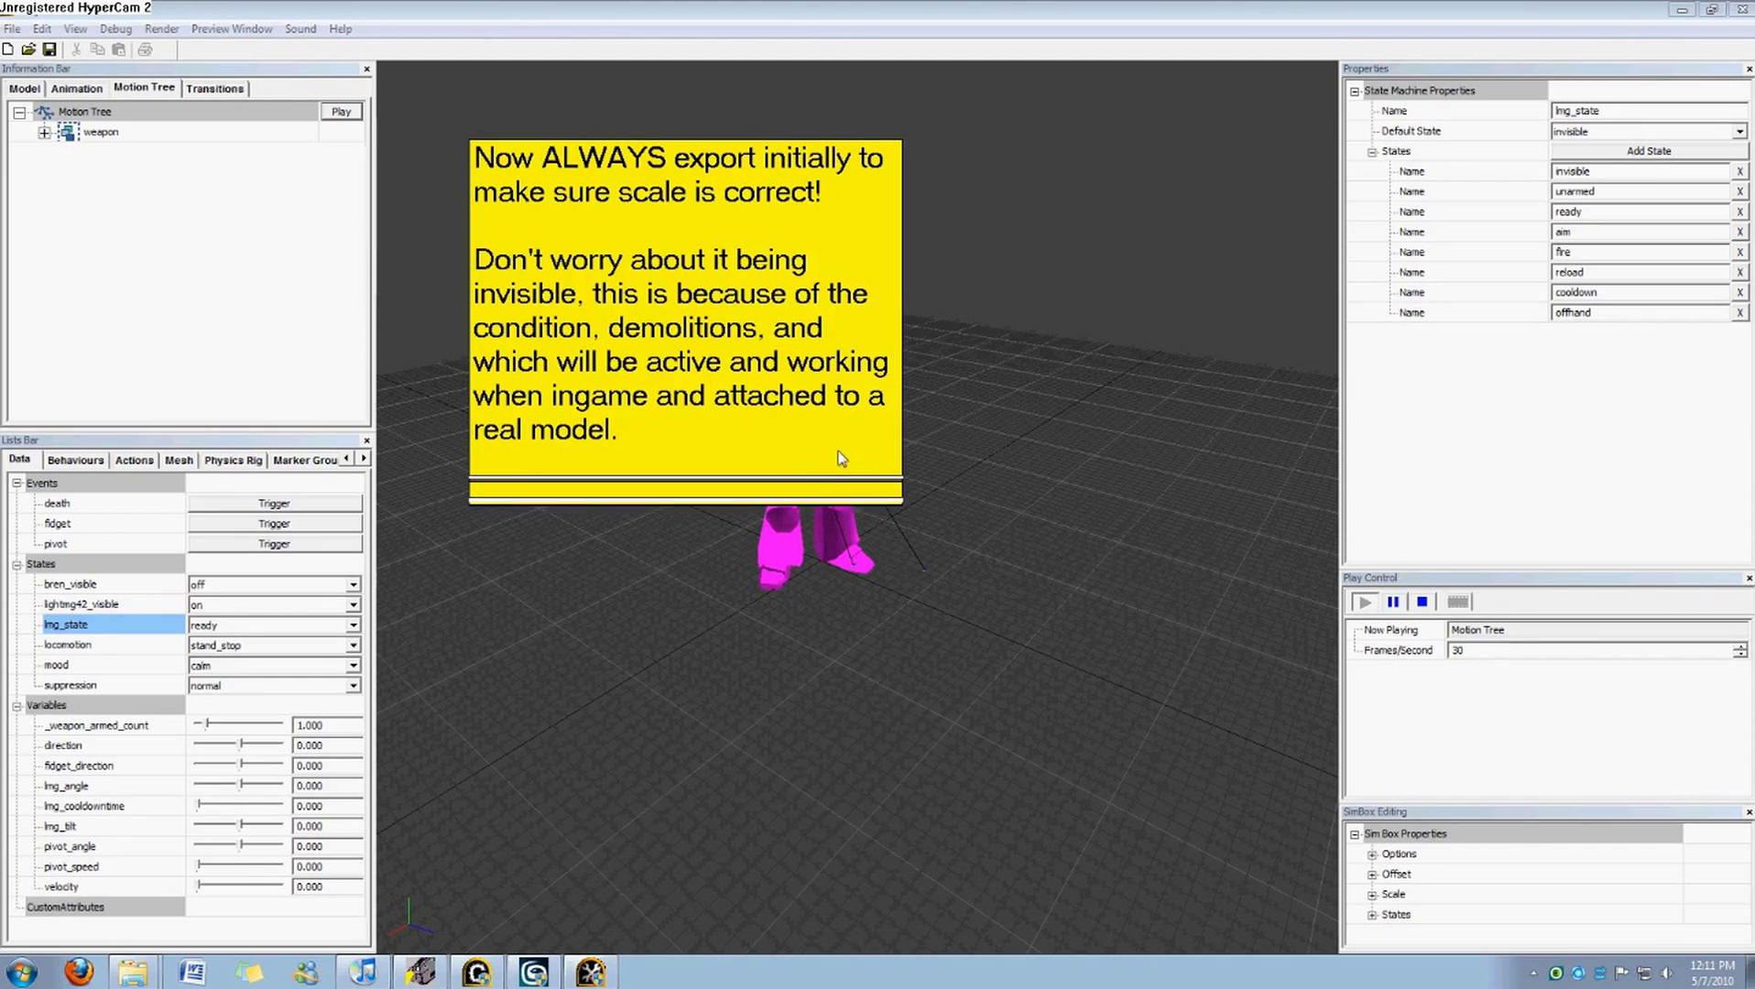
{"action": "left_click", "coordinate": [1060, 313]}
{"action": "left_click_drag", "start_coordinate": [606, 273], "coordinate": [1025, 305]}
{"action": "left_click", "coordinate": [749, 540]}
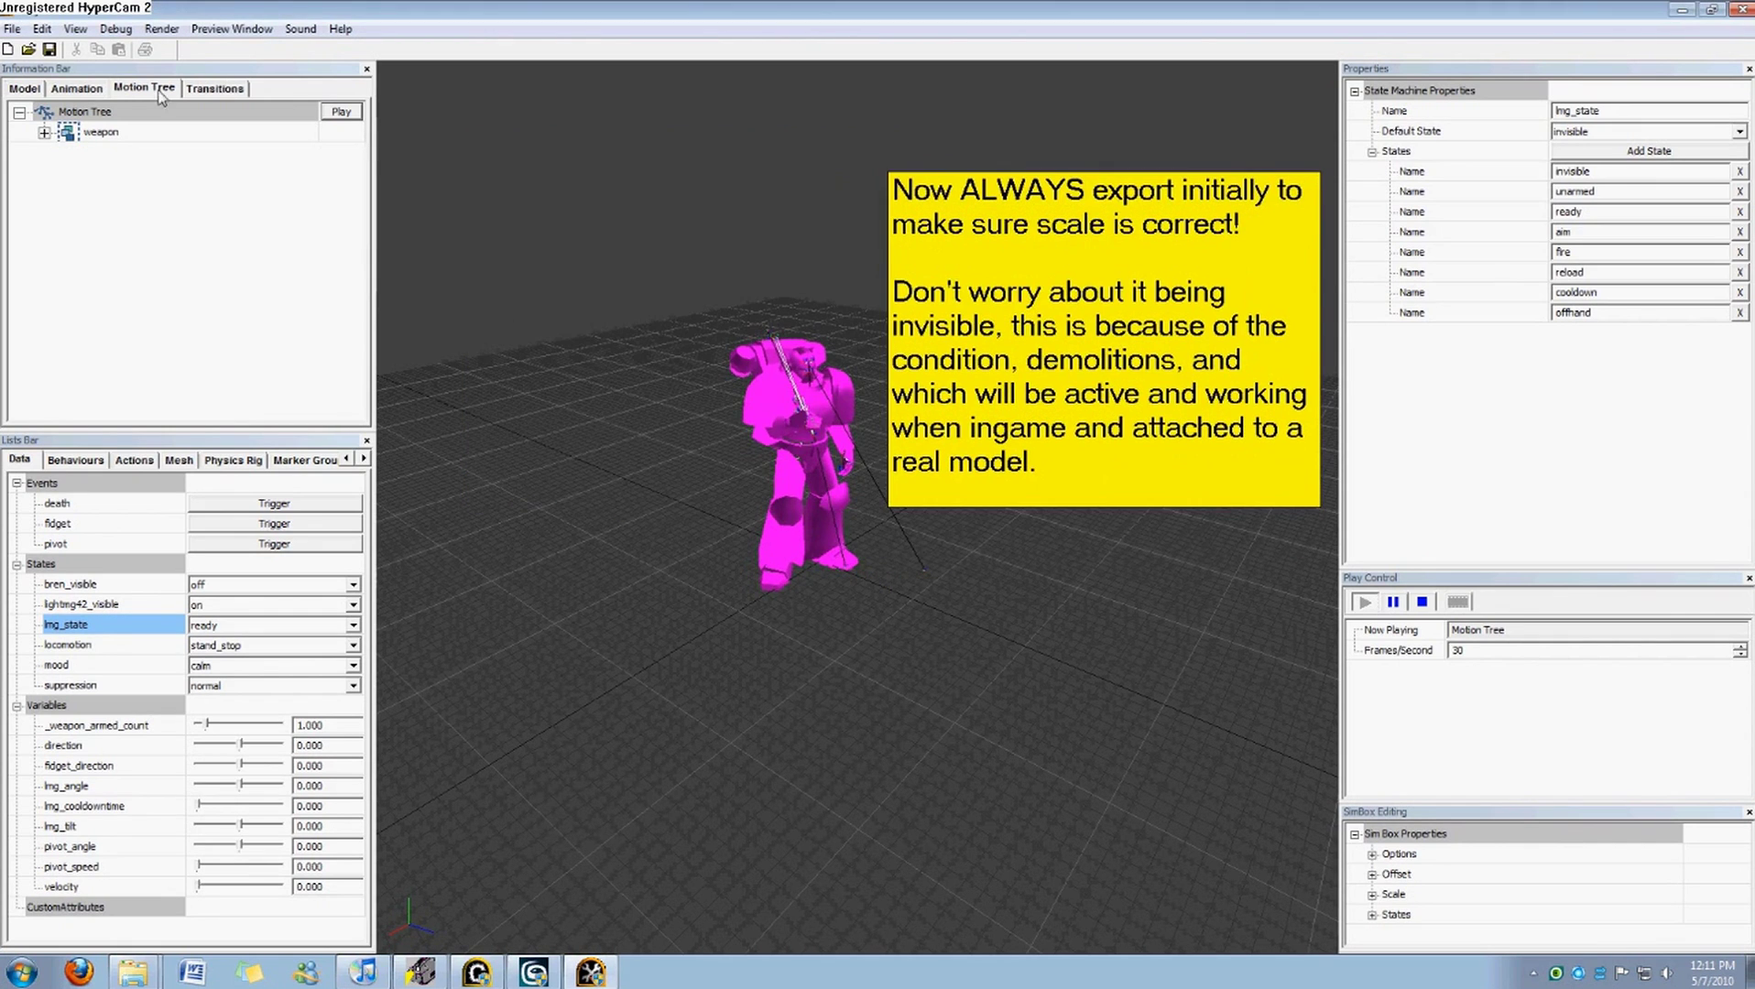
Remove the space_marine model from the Borrowing List.
{"action": "left_click", "coordinate": [42, 29]}
{"action": "left_click", "coordinate": [184, 90]}
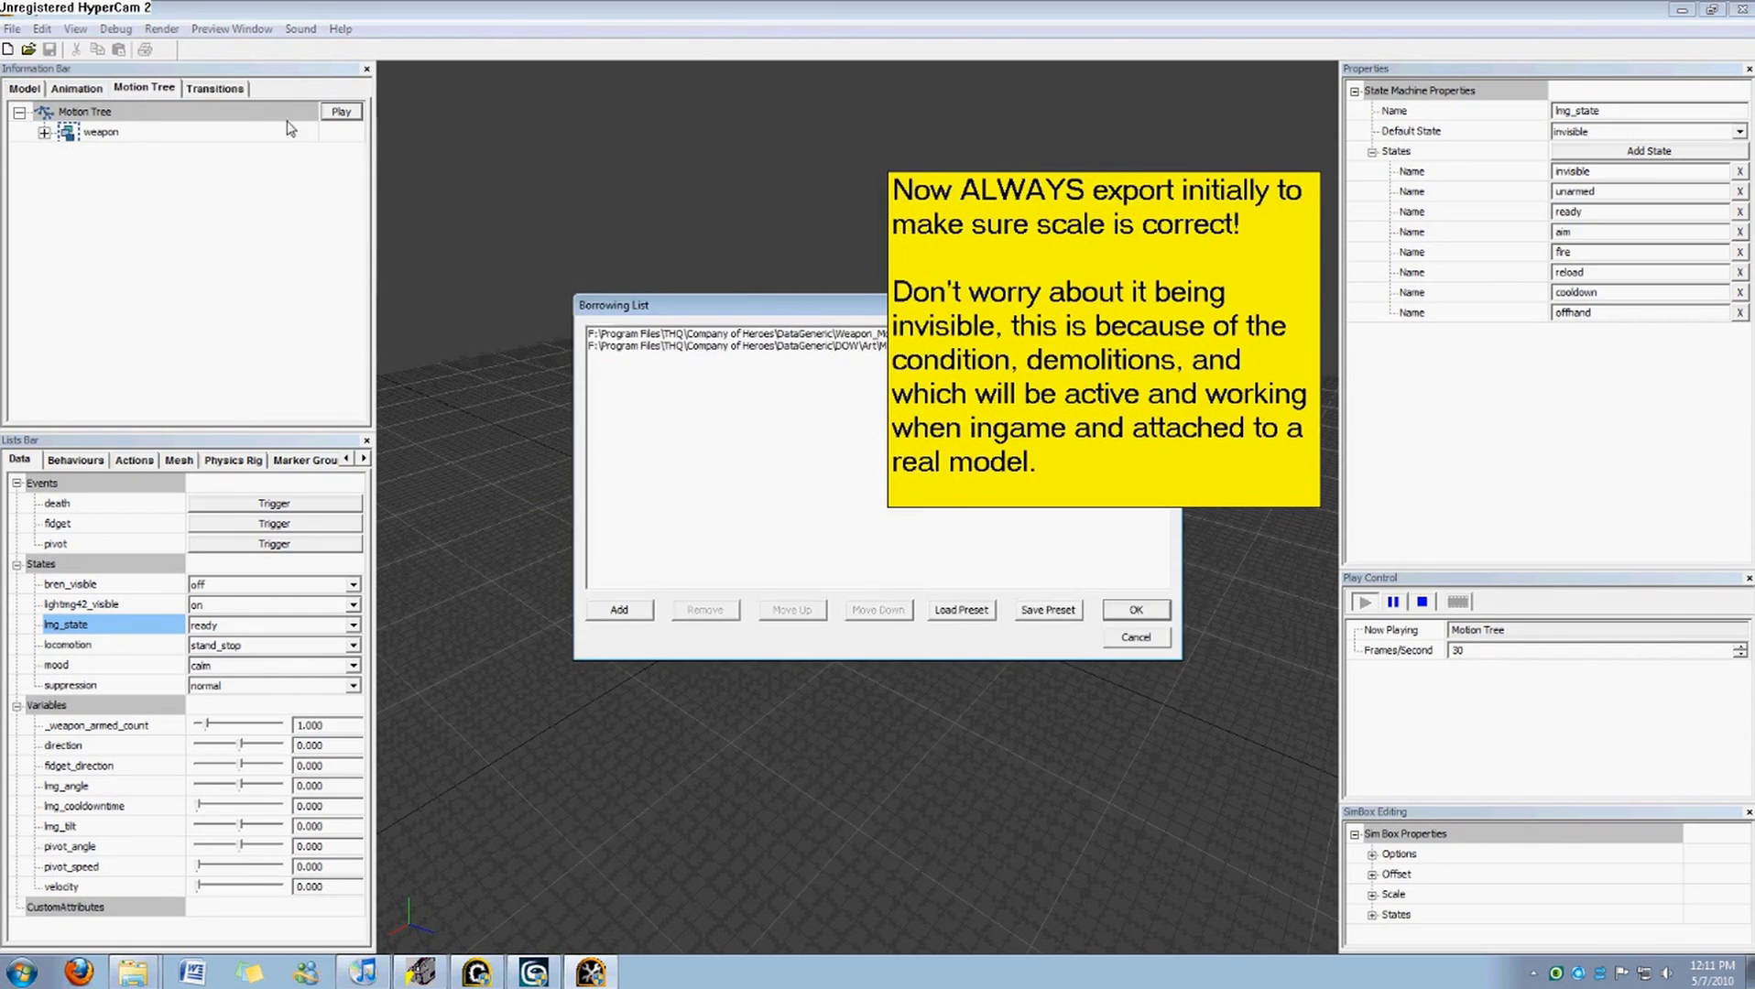
{"action": "left_click_drag", "start_coordinate": [777, 309], "coordinate": [463, 306]}
{"action": "left_click", "coordinate": [658, 345]}
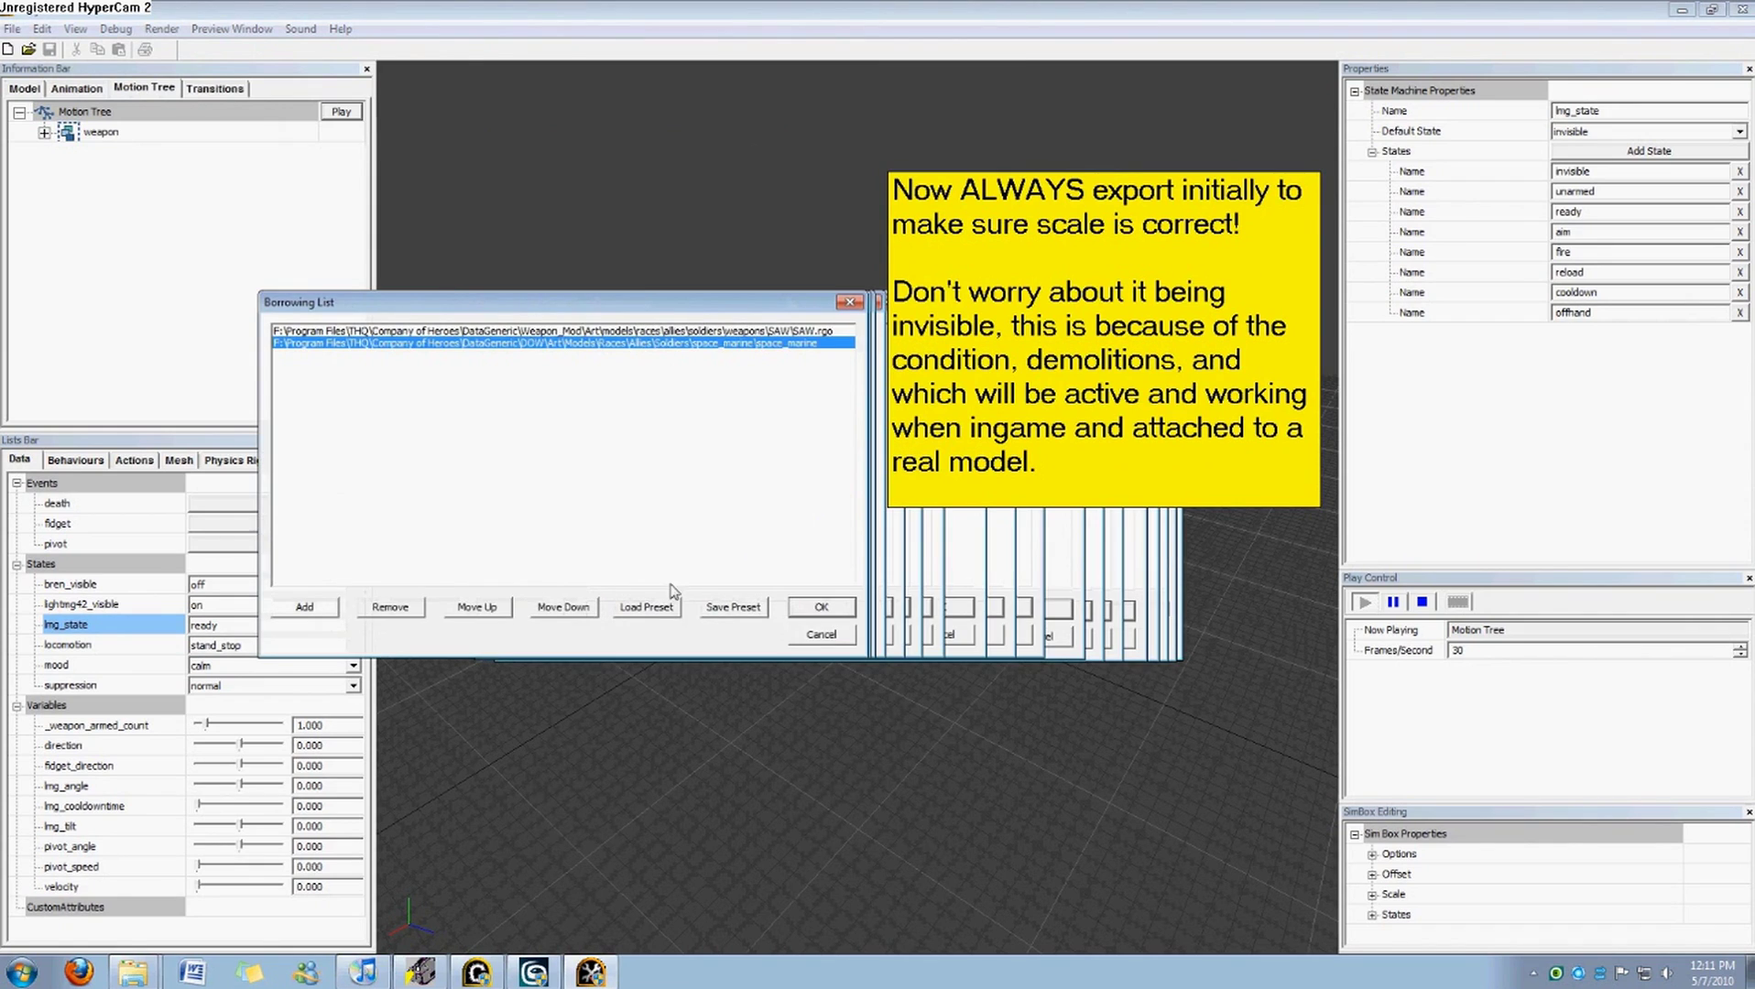
{"action": "left_click", "coordinate": [406, 608]}
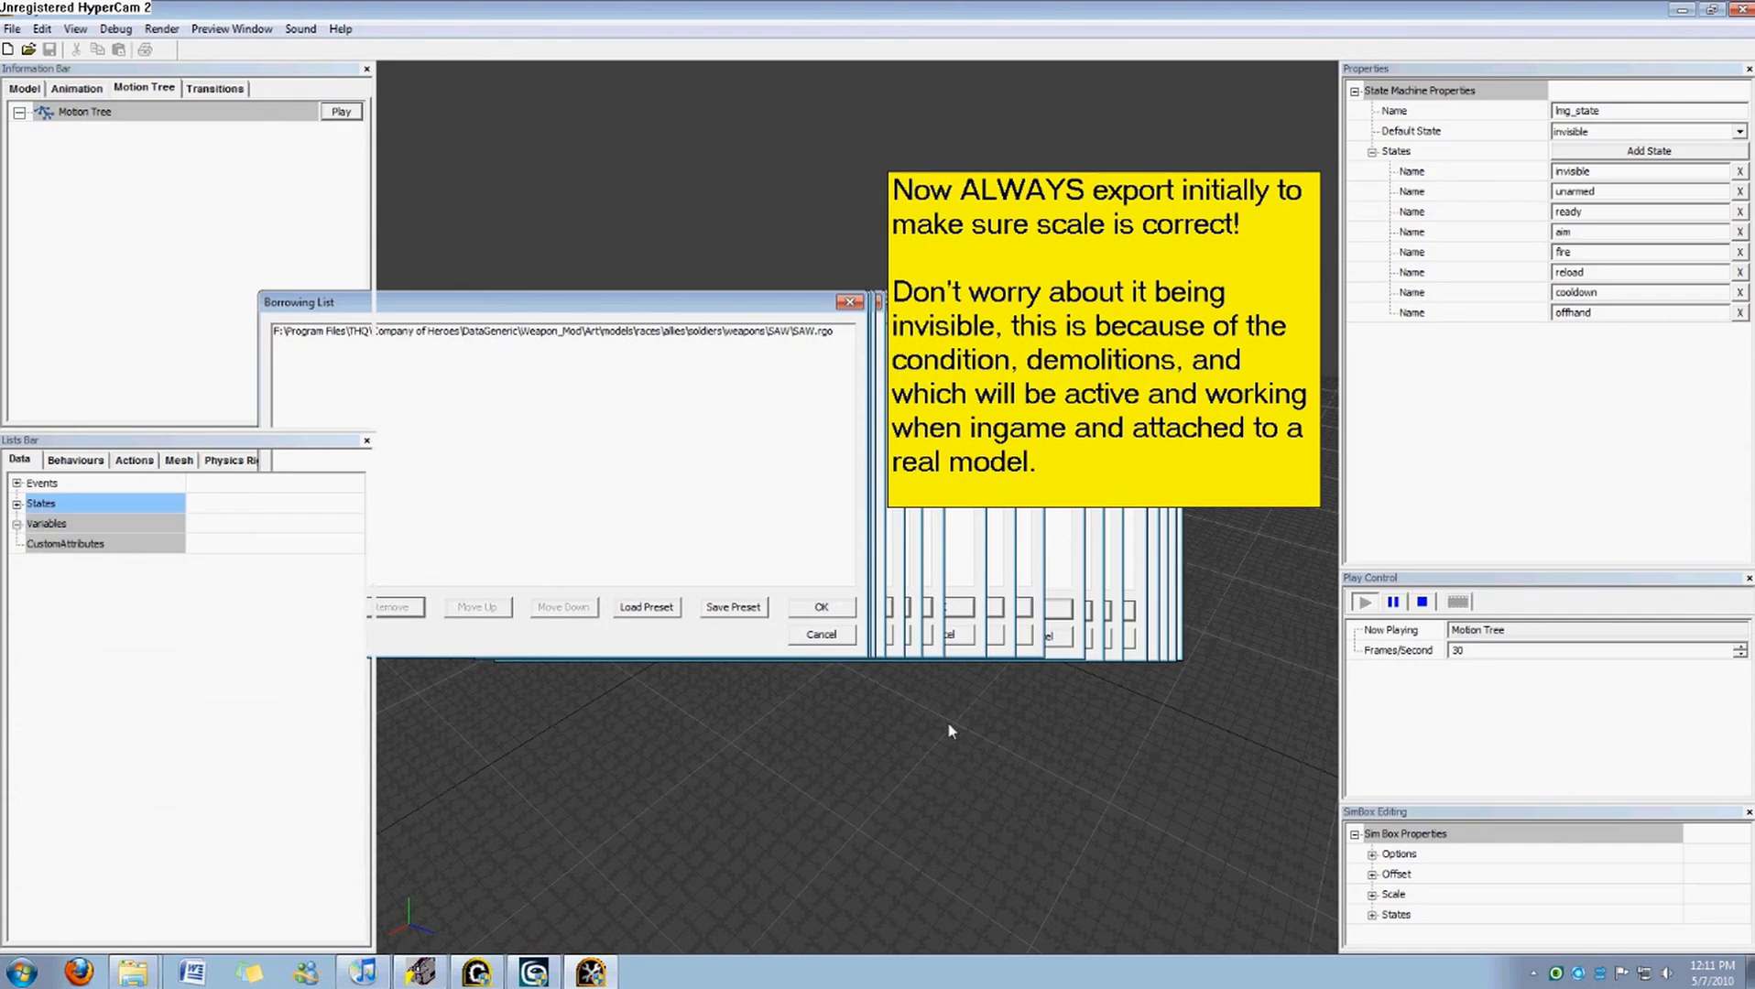
Open the mg42_light_mesh selector and check its enabled meshes and conditions.
{"action": "left_click", "coordinate": [179, 460]}
{"action": "left_click", "coordinate": [109, 506]}
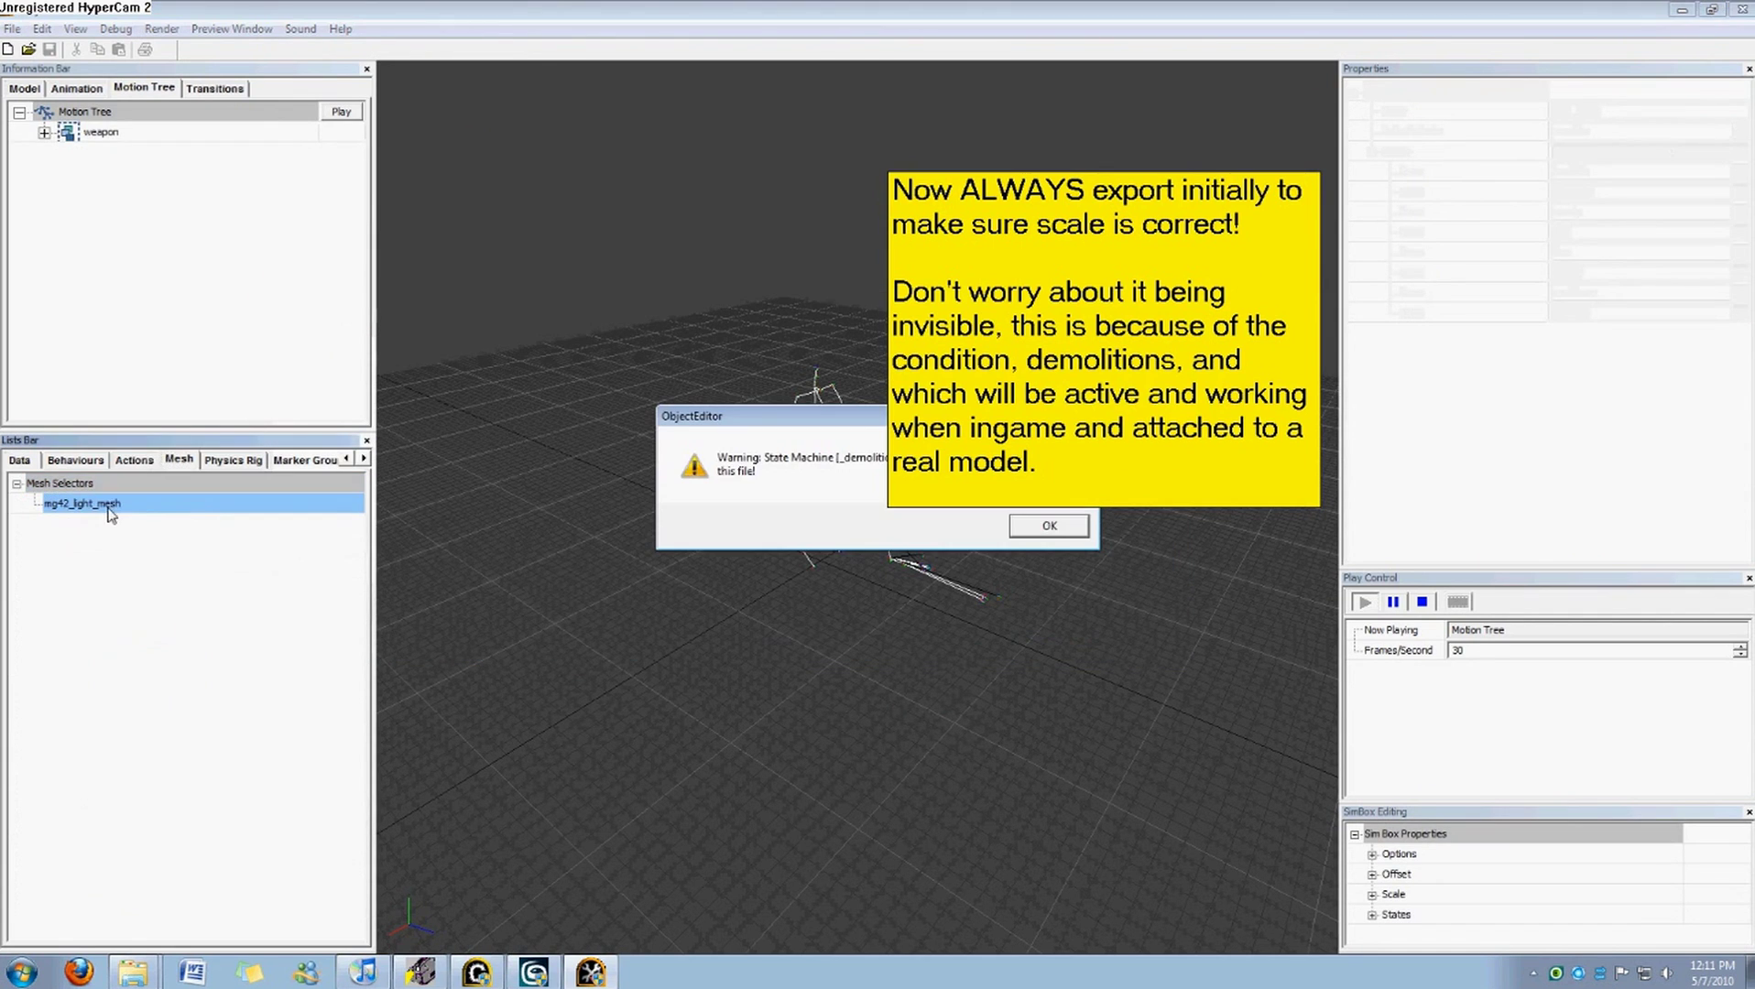
{"action": "left_click", "coordinate": [1037, 530]}
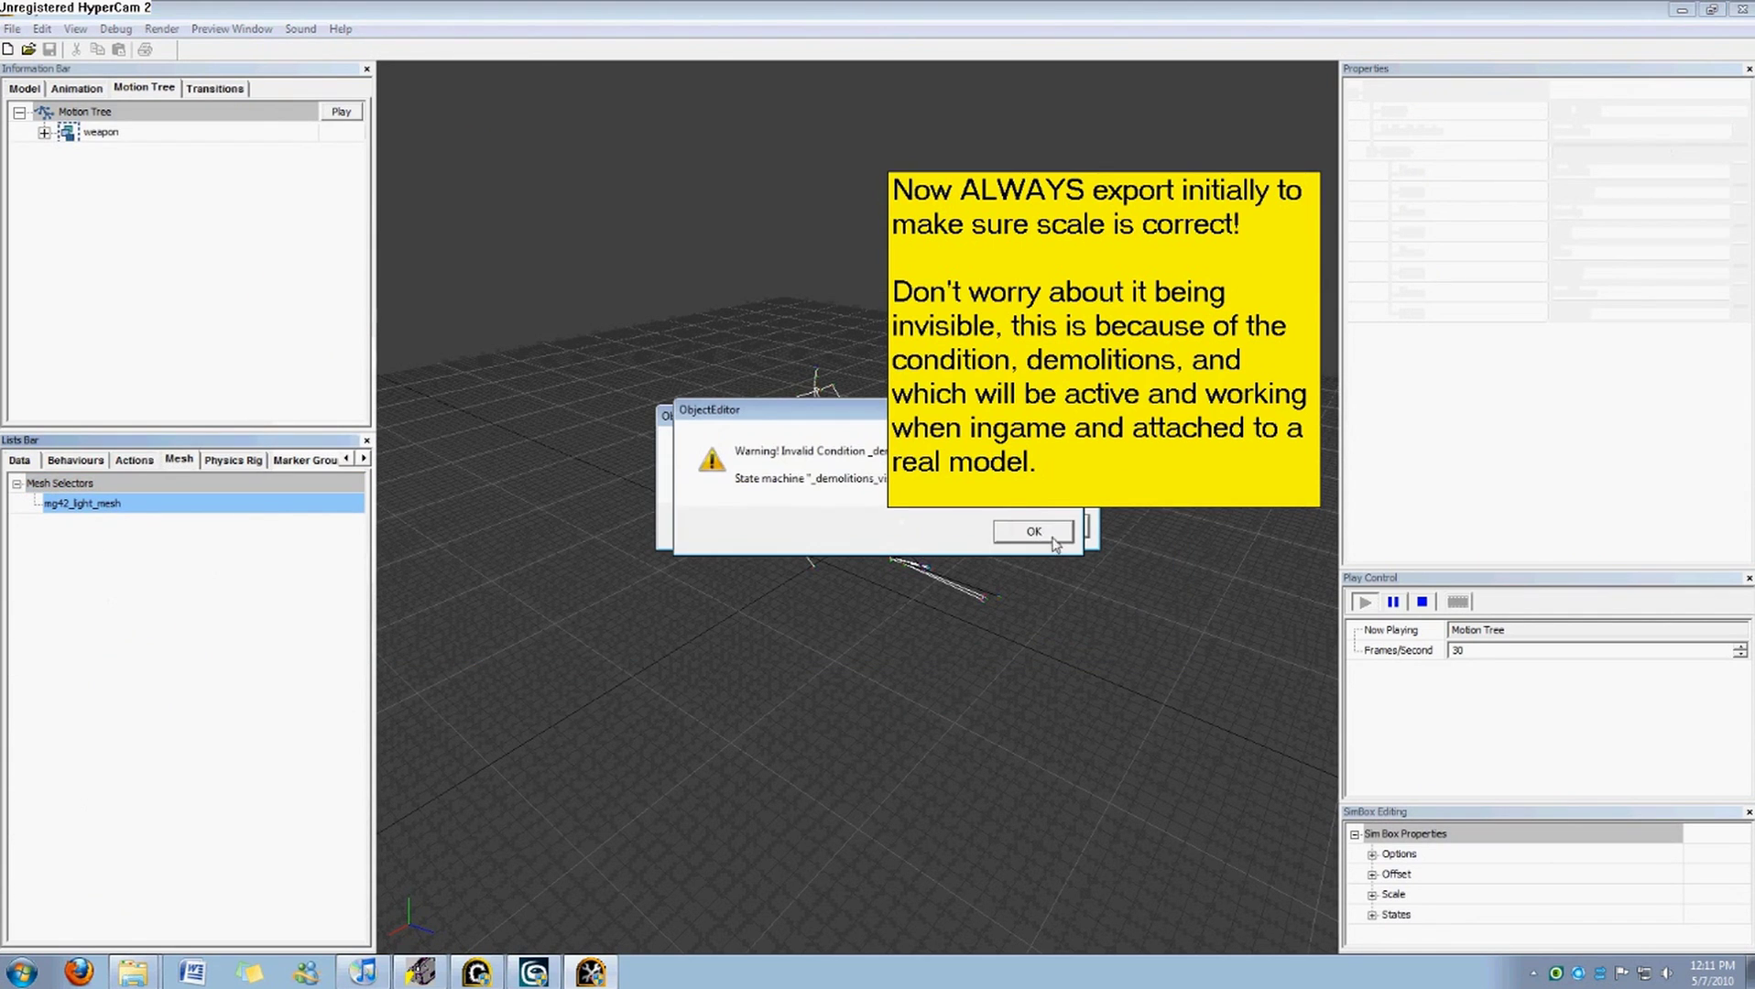
{"action": "left_click", "coordinate": [1035, 532]}
Inspect the three sound_attach commands of the act_sfx_mg42_fire action.
{"action": "left_click", "coordinate": [134, 460]}
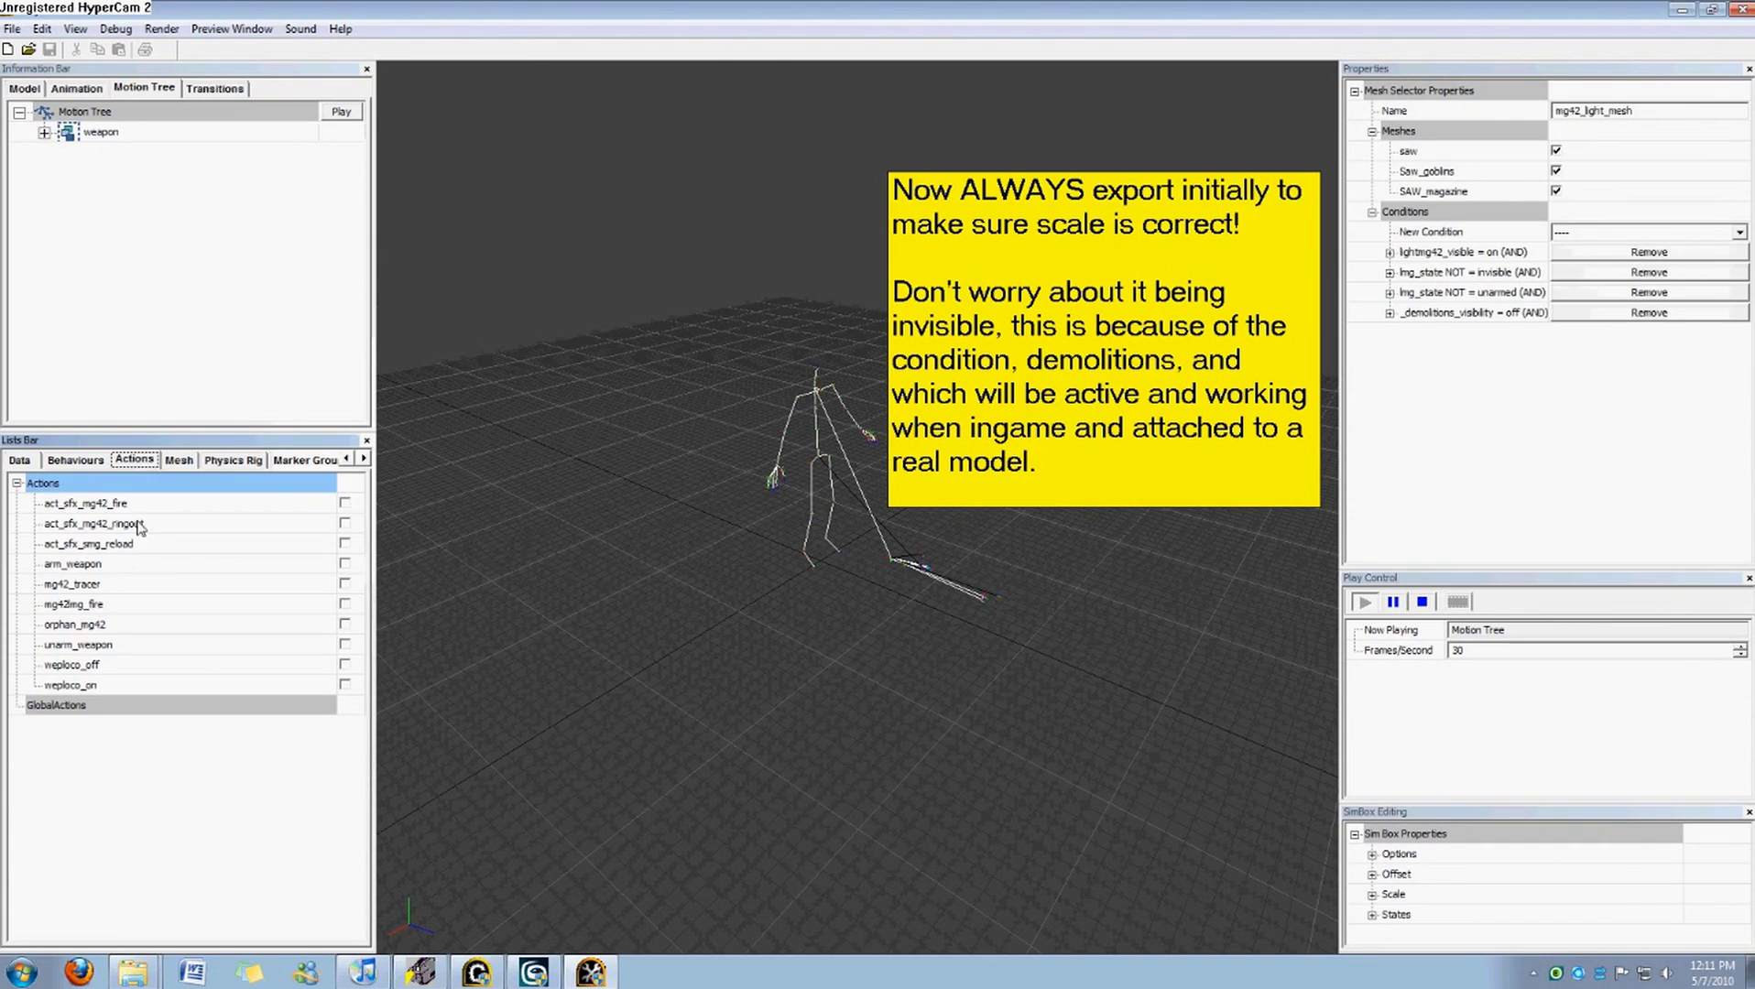
{"action": "left_click", "coordinate": [110, 503]}
{"action": "left_click", "coordinate": [1390, 192]}
{"action": "left_click", "coordinate": [1390, 192]}
{"action": "left_click", "coordinate": [1390, 212]}
{"action": "left_click", "coordinate": [1390, 211]}
{"action": "left_click", "coordinate": [1390, 231]}
{"action": "left_click", "coordinate": [1390, 231]}
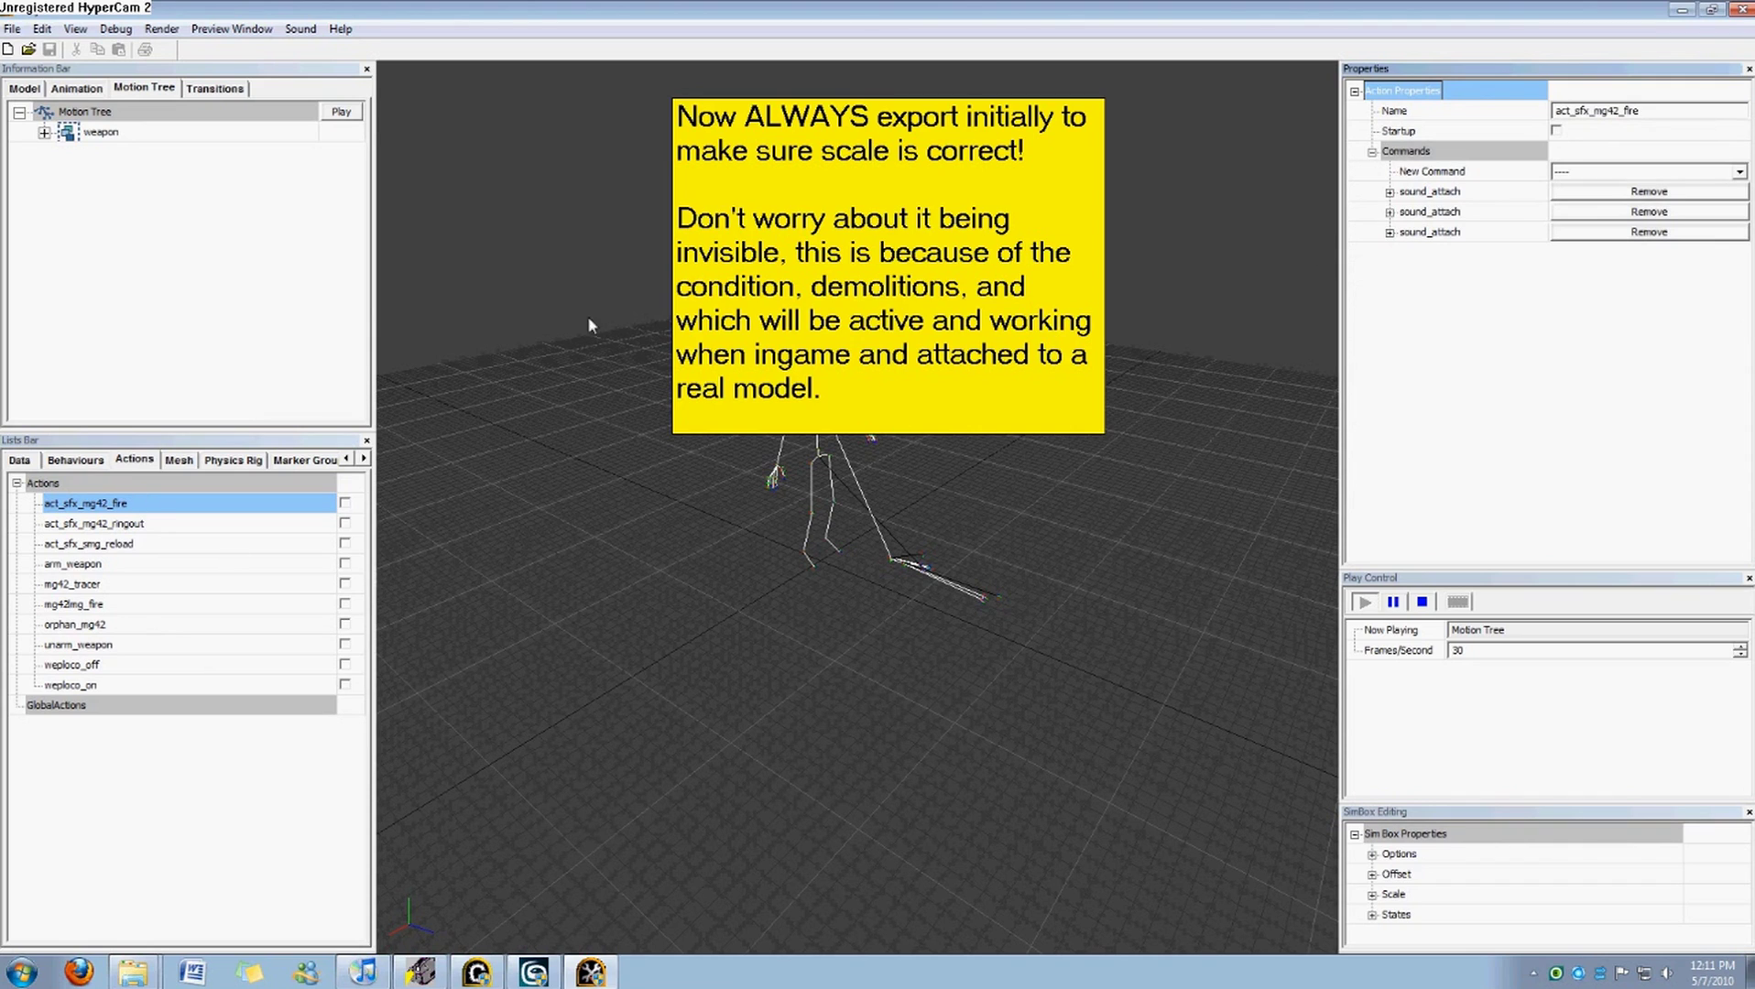
Save and export (burn) the SAW weapon model.
{"action": "left_click", "coordinate": [12, 28]}
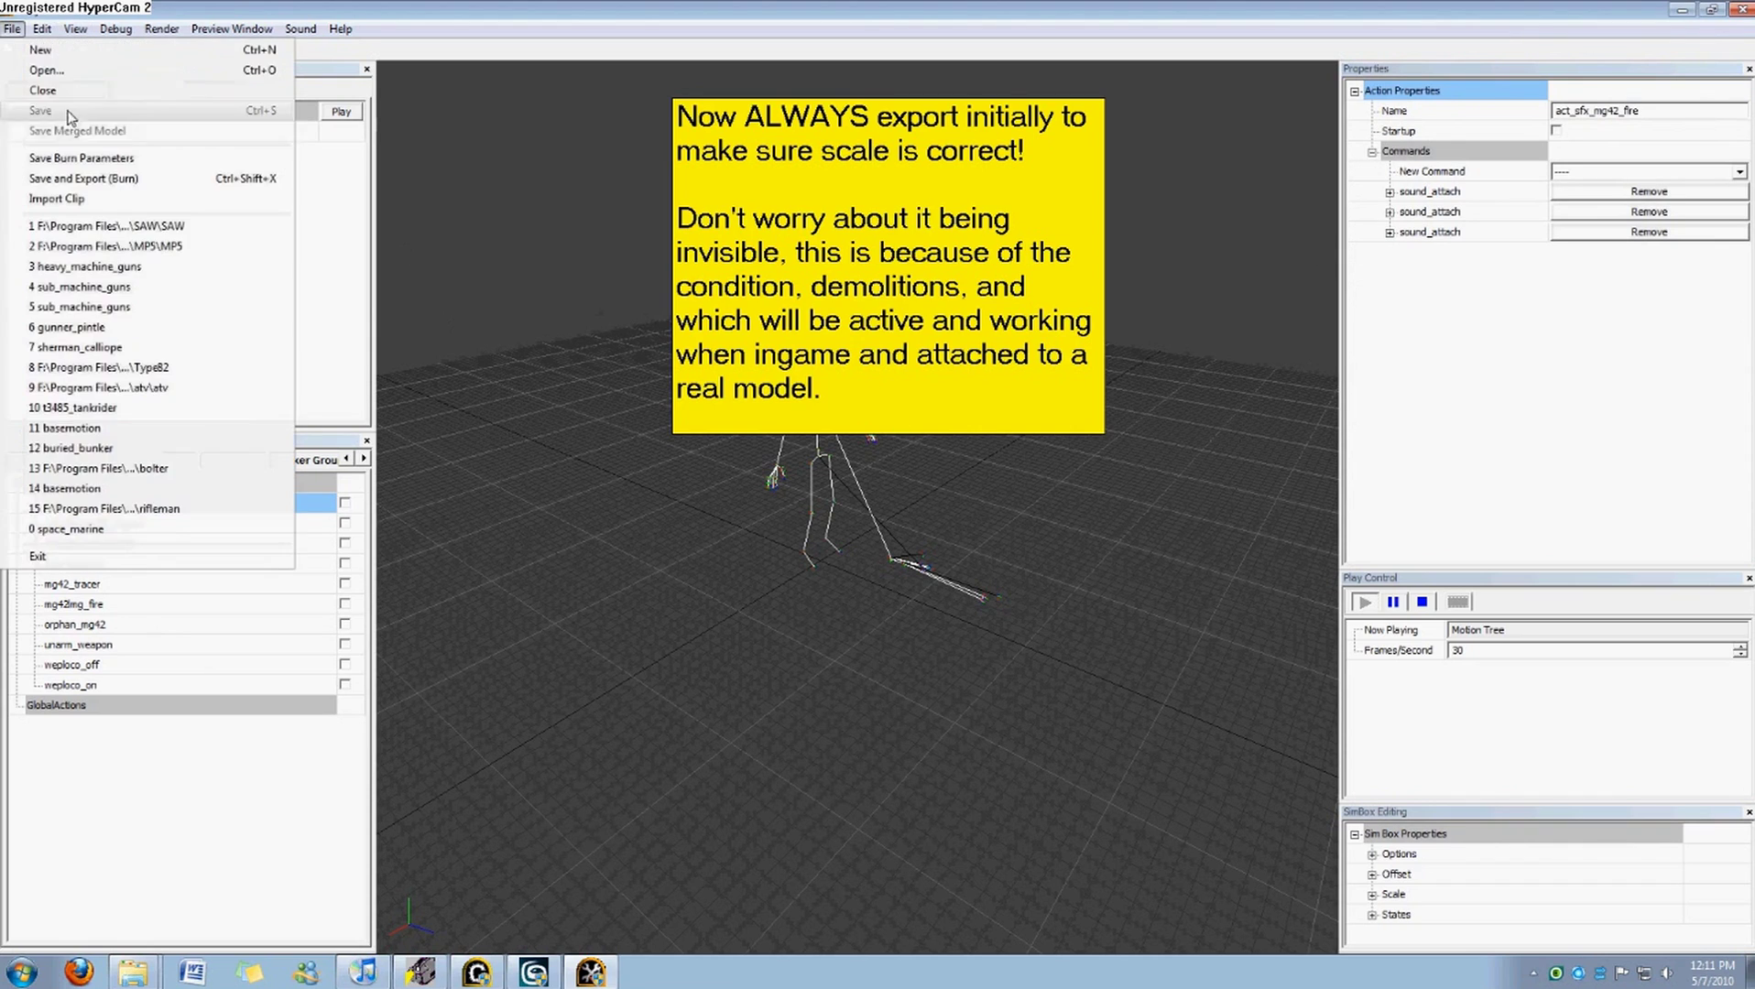
{"action": "left_click", "coordinate": [55, 172]}
{"action": "left_click", "coordinate": [888, 556]}
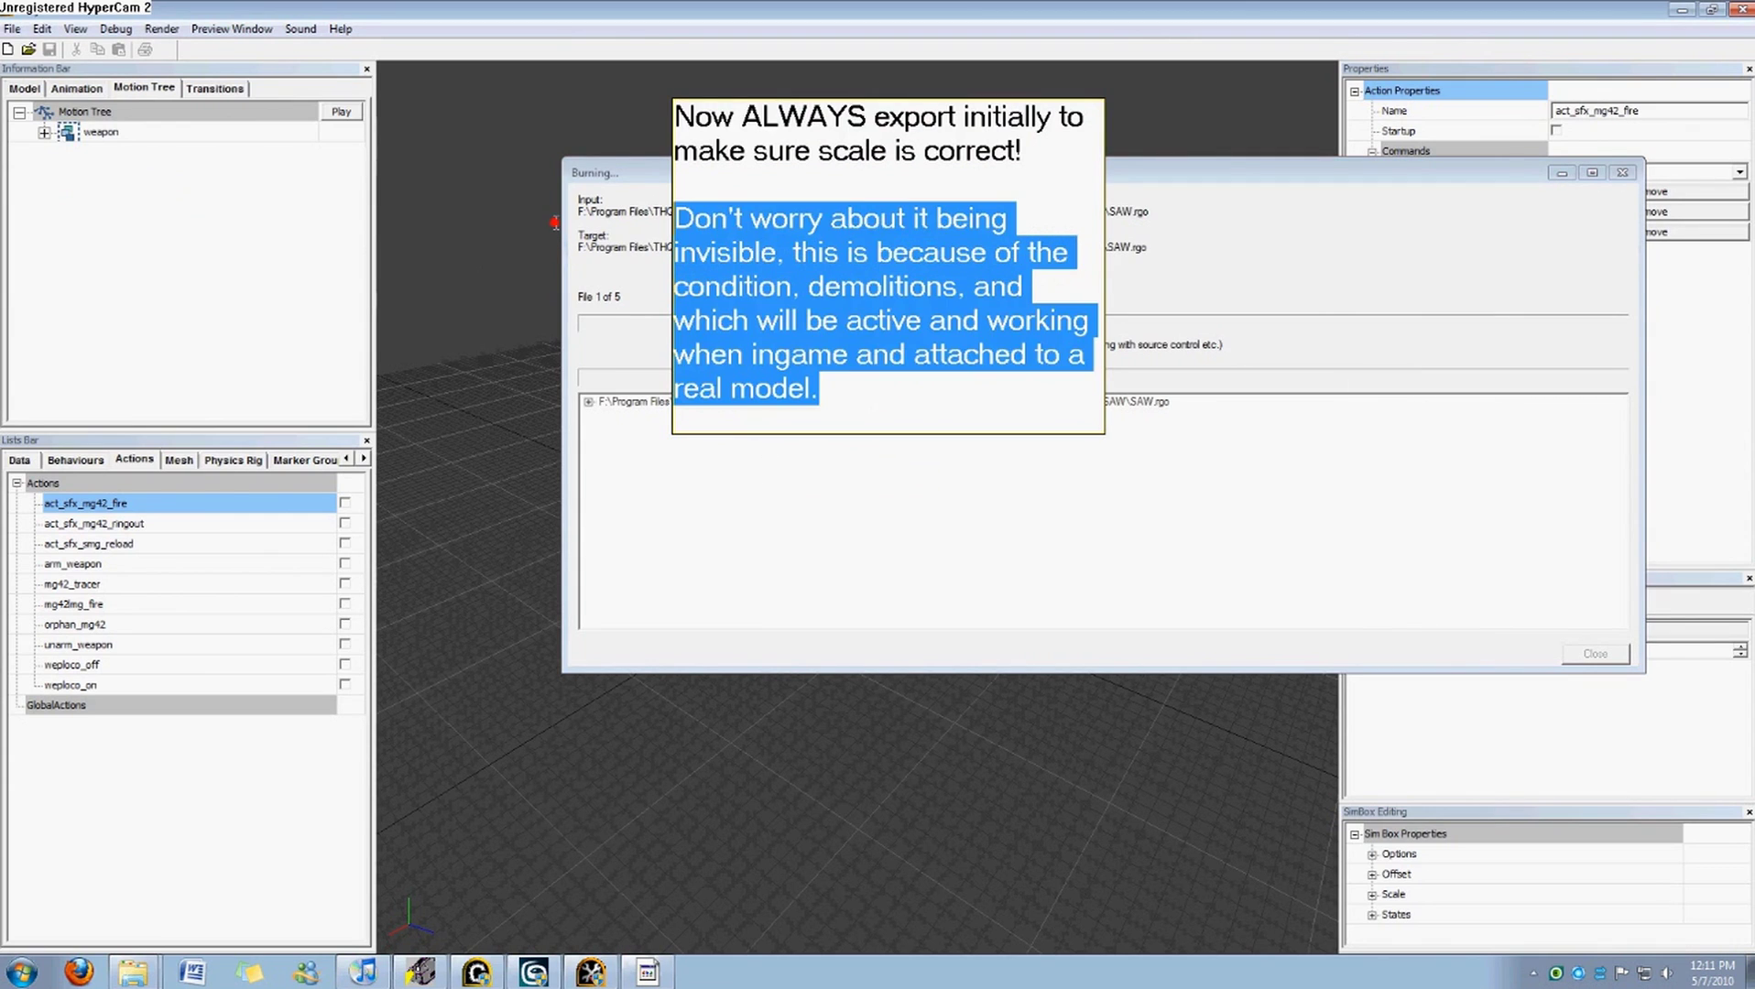
Replace the note's last paragraph with "modify sound and fx if needed".
{"action": "type", "text": "mod"}
{"action": "type", "text": "ifiy "}
{"action": "type", "text": "sound and f"}
{"action": "type", "text": "x if needed"}
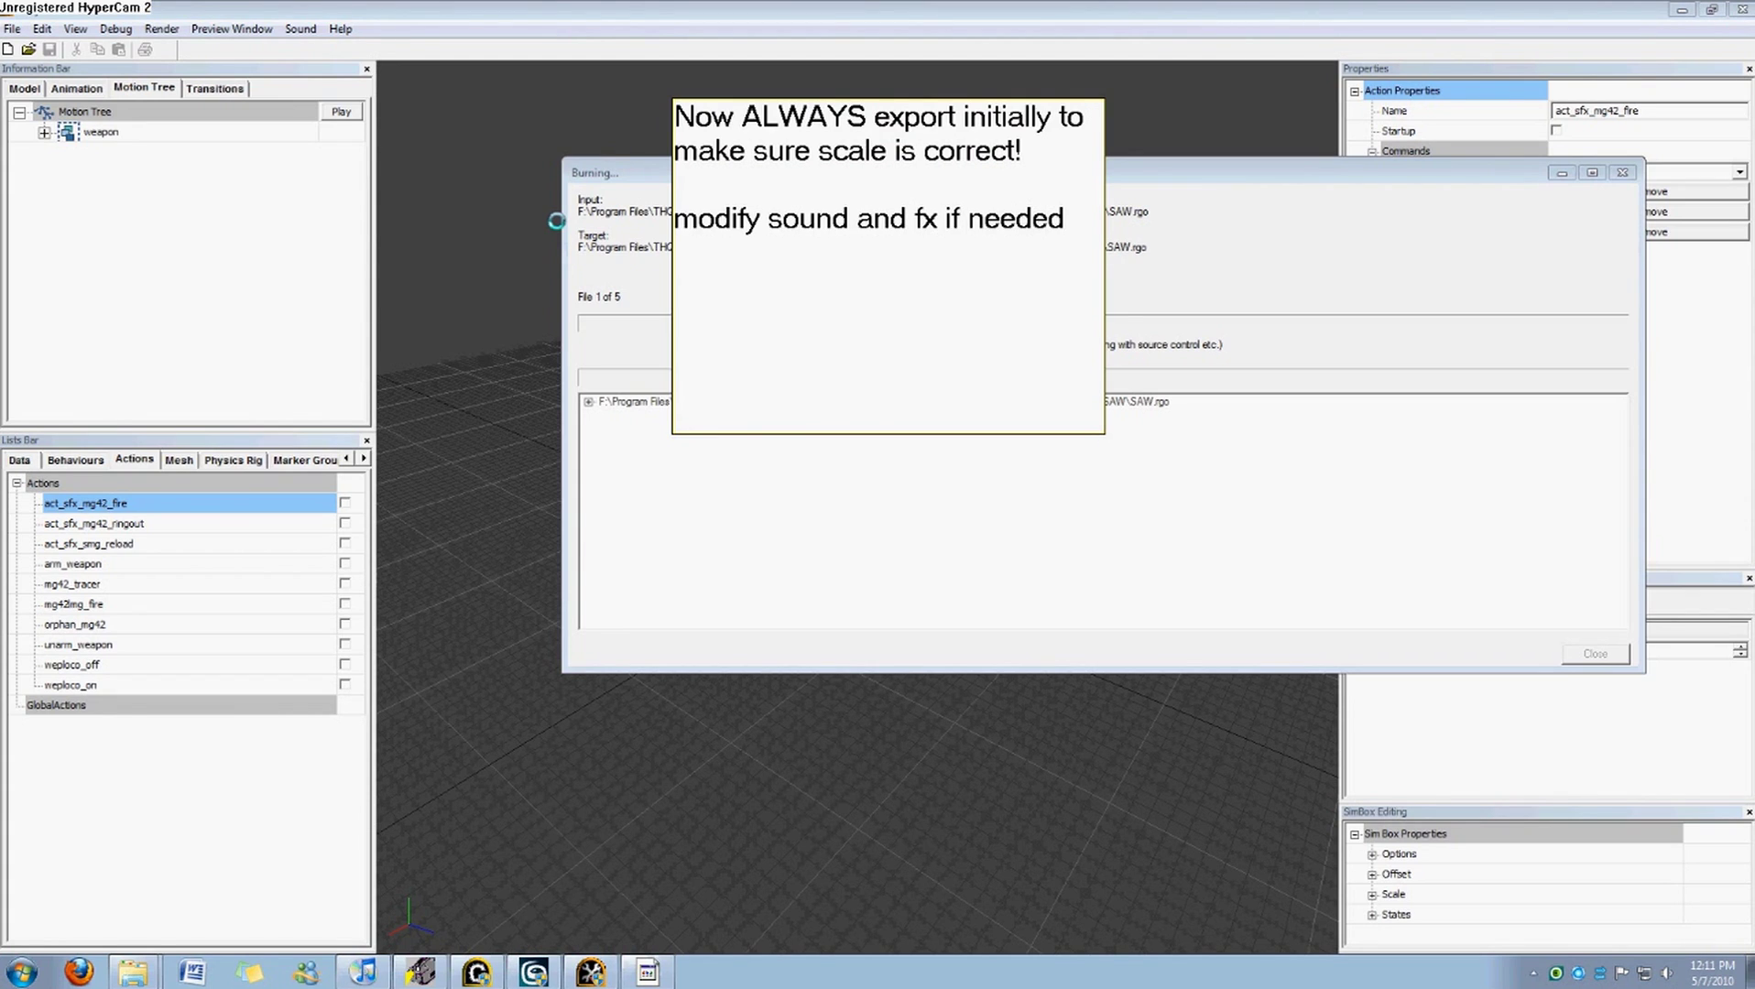
{"action": "left_click", "coordinate": [872, 511]}
Shrink the note to its text and move it off the burn progress details.
{"action": "left_click_drag", "start_coordinate": [915, 433], "coordinate": [916, 264]}
{"action": "left_click_drag", "start_coordinate": [990, 222], "coordinate": [616, 221]}
{"action": "left_click", "coordinate": [1174, 241]}
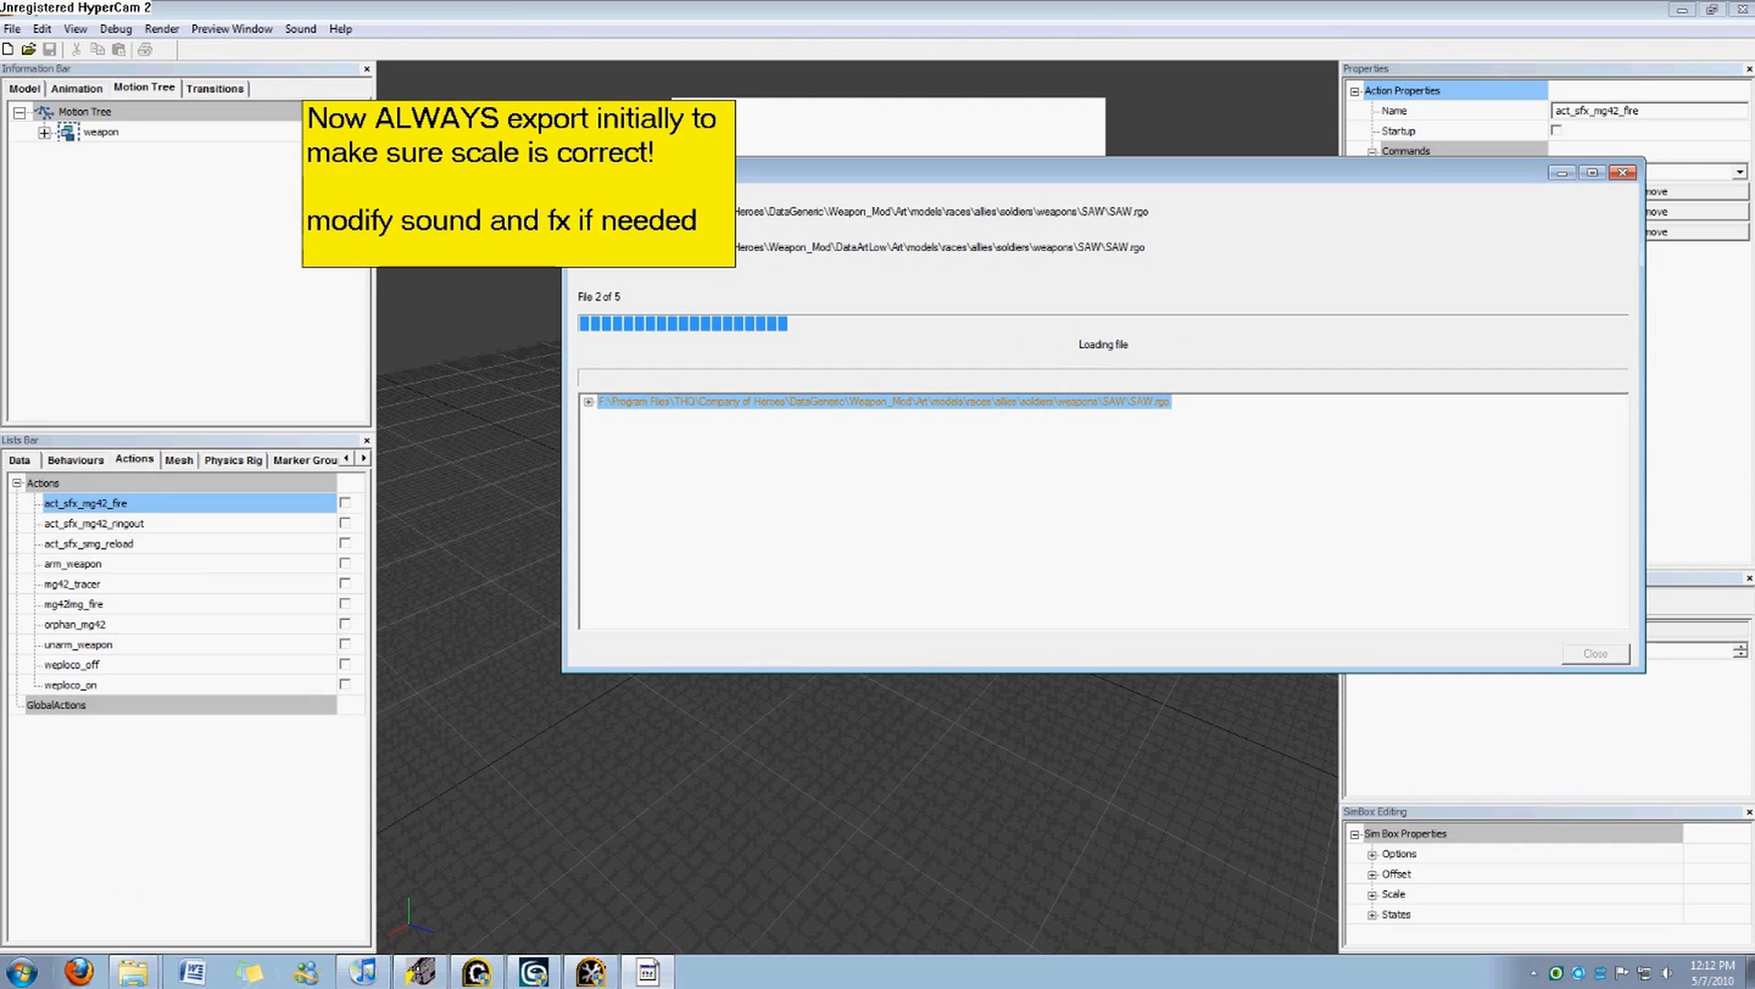
Switch to Windows Explorer, open the Company of Heroes folder and place its window beside the note.
{"action": "left_click", "coordinate": [24, 972]}
{"action": "left_click", "coordinate": [270, 726]}
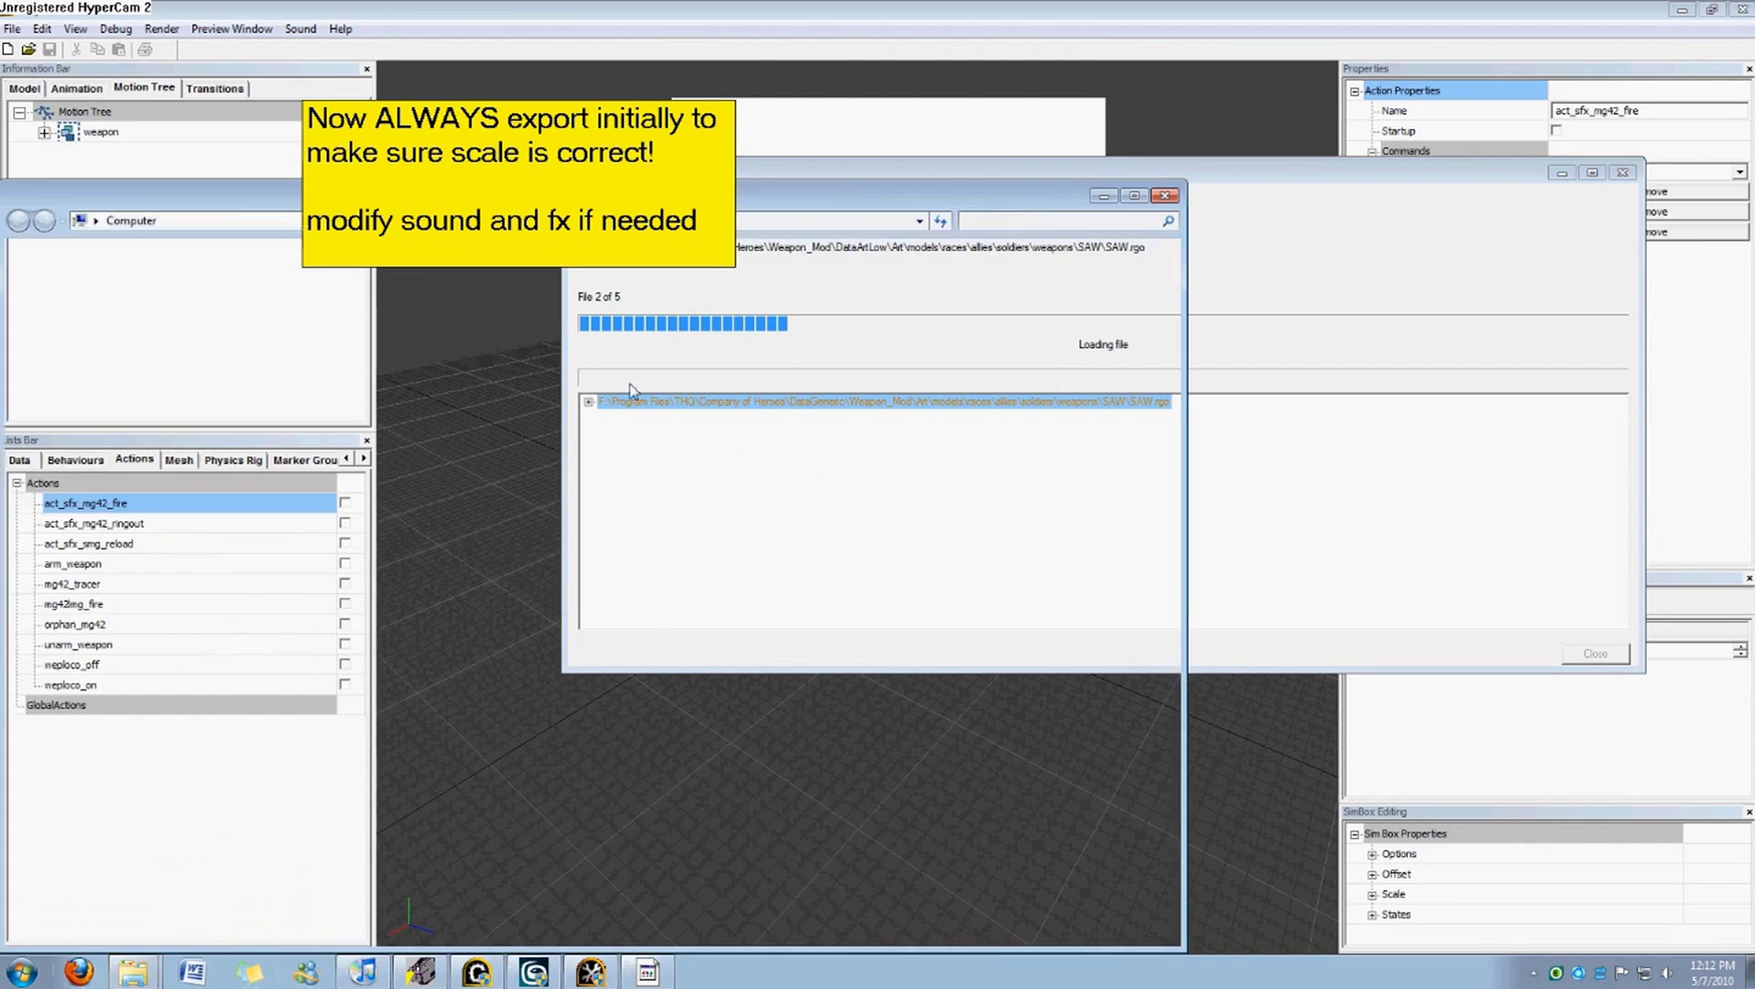
{"action": "left_click", "coordinate": [114, 361]}
{"action": "left_click_drag", "start_coordinate": [236, 194], "coordinate": [1062, 289]}
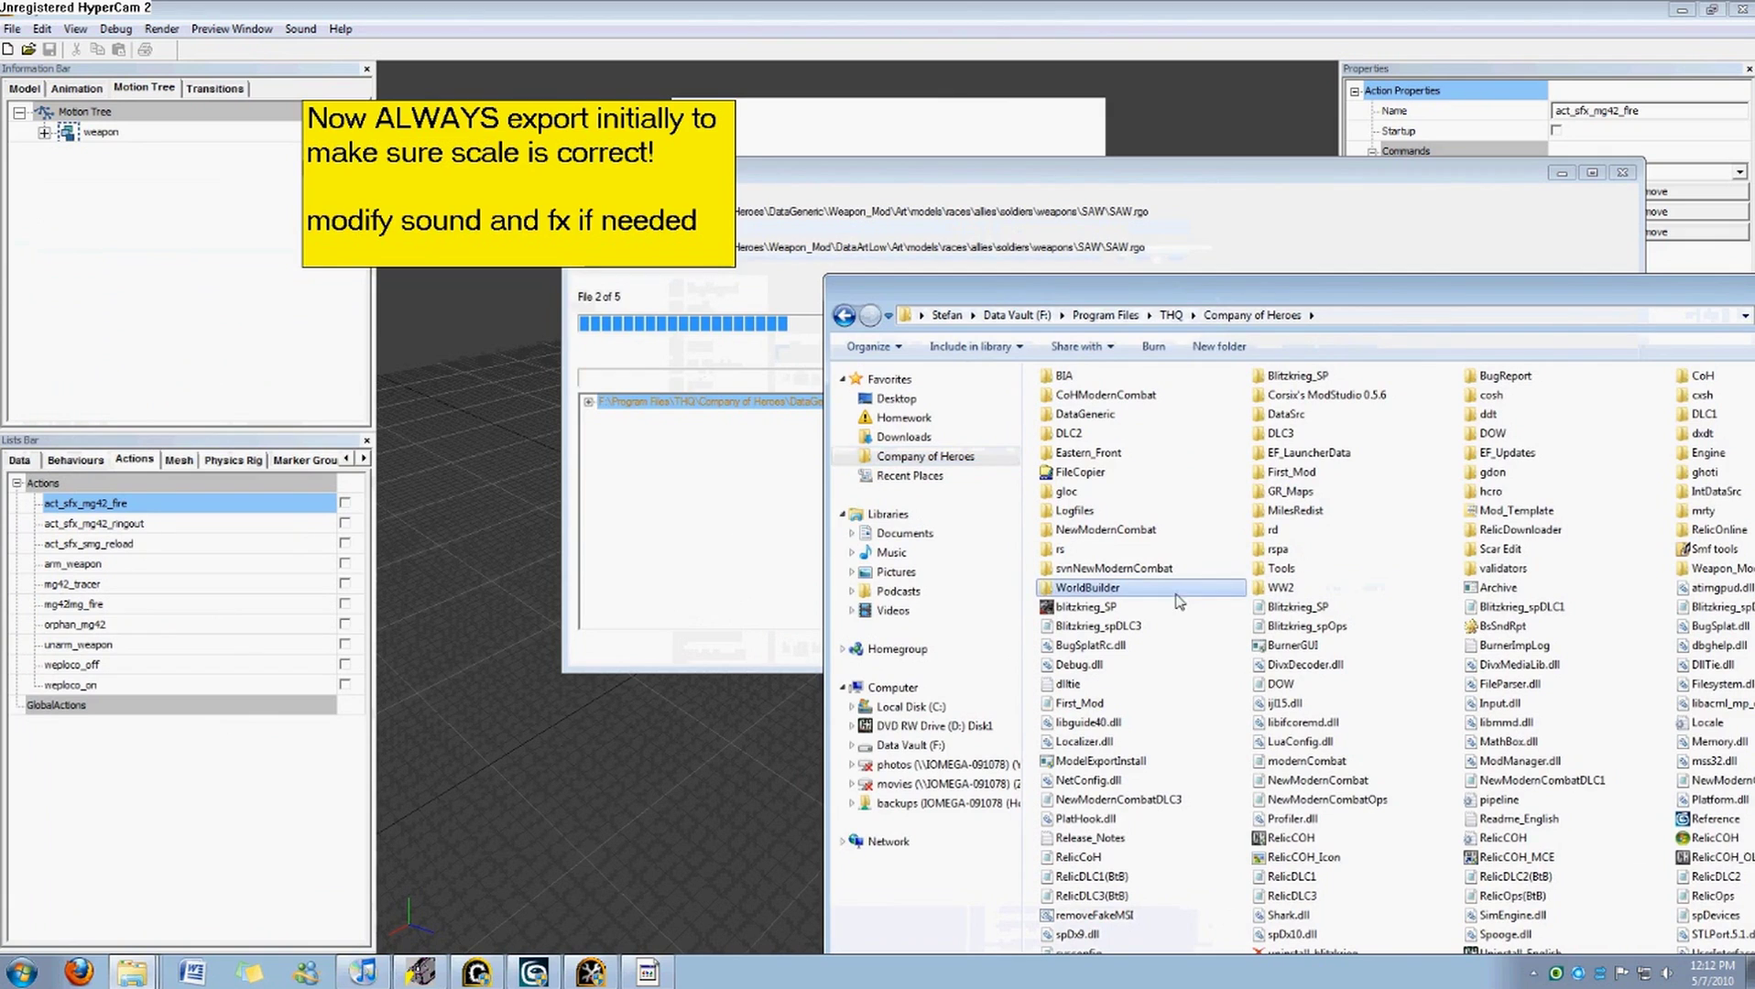
{"action": "left_click", "coordinate": [1738, 587]}
{"action": "double_click", "coordinate": [1738, 587]}
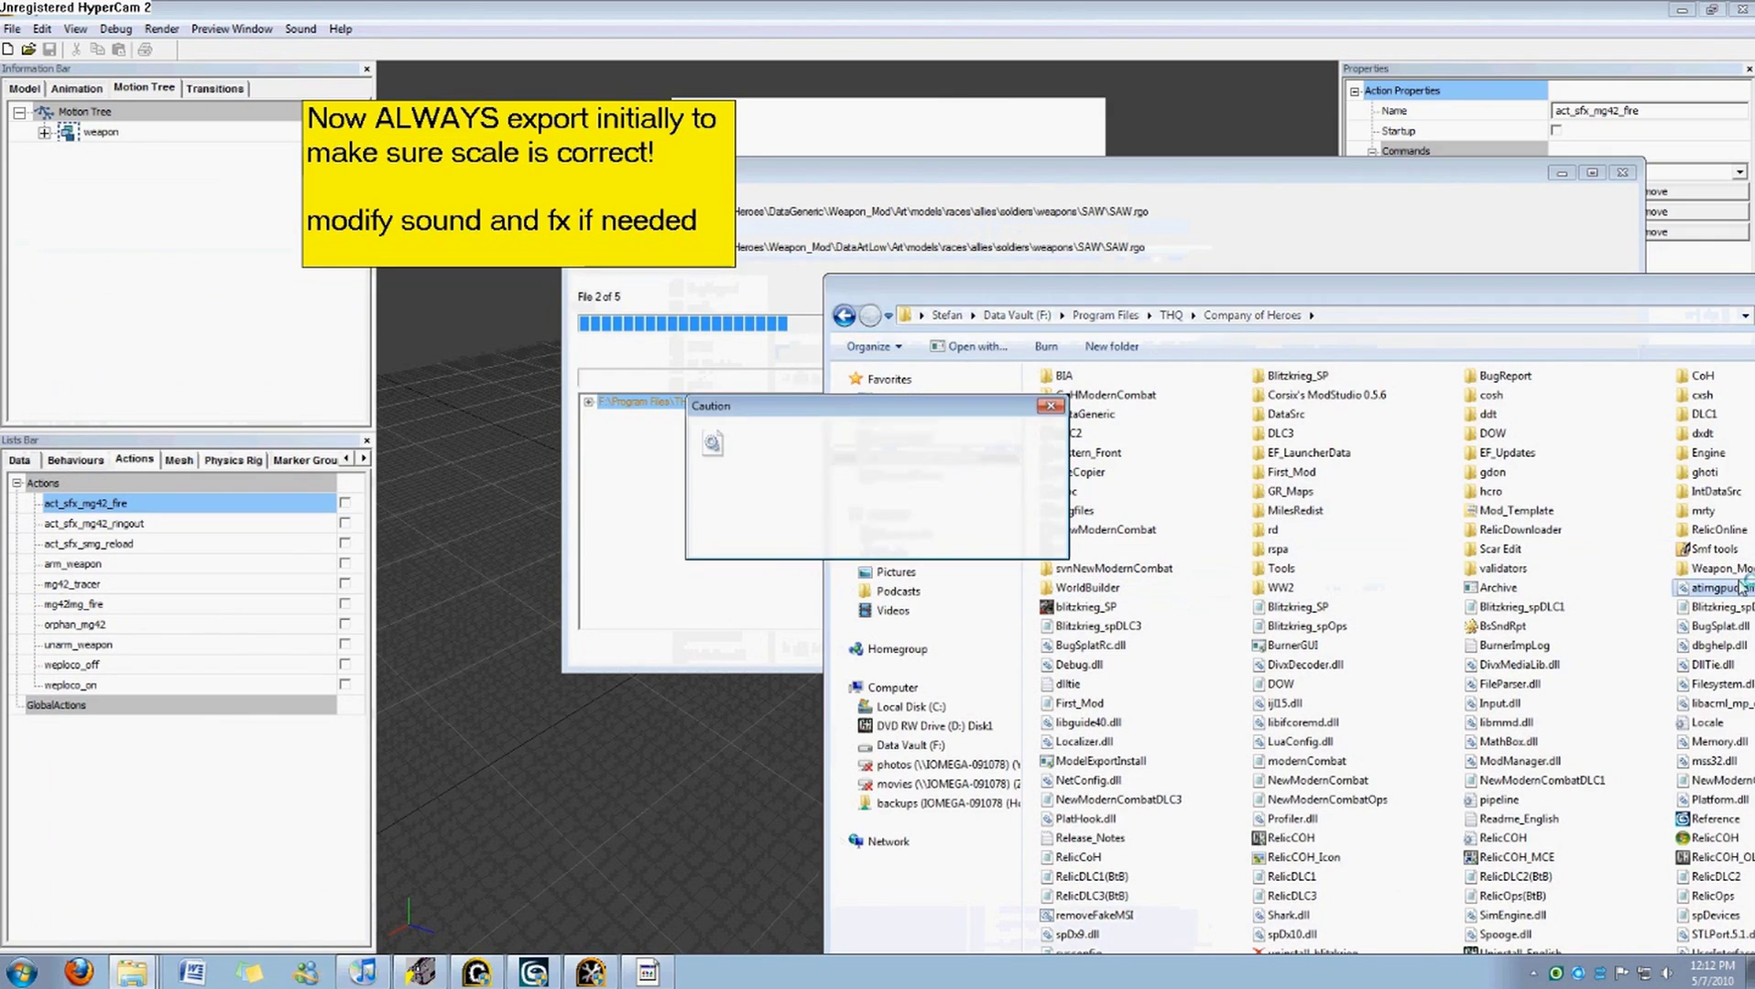
{"action": "left_click", "coordinate": [1018, 536]}
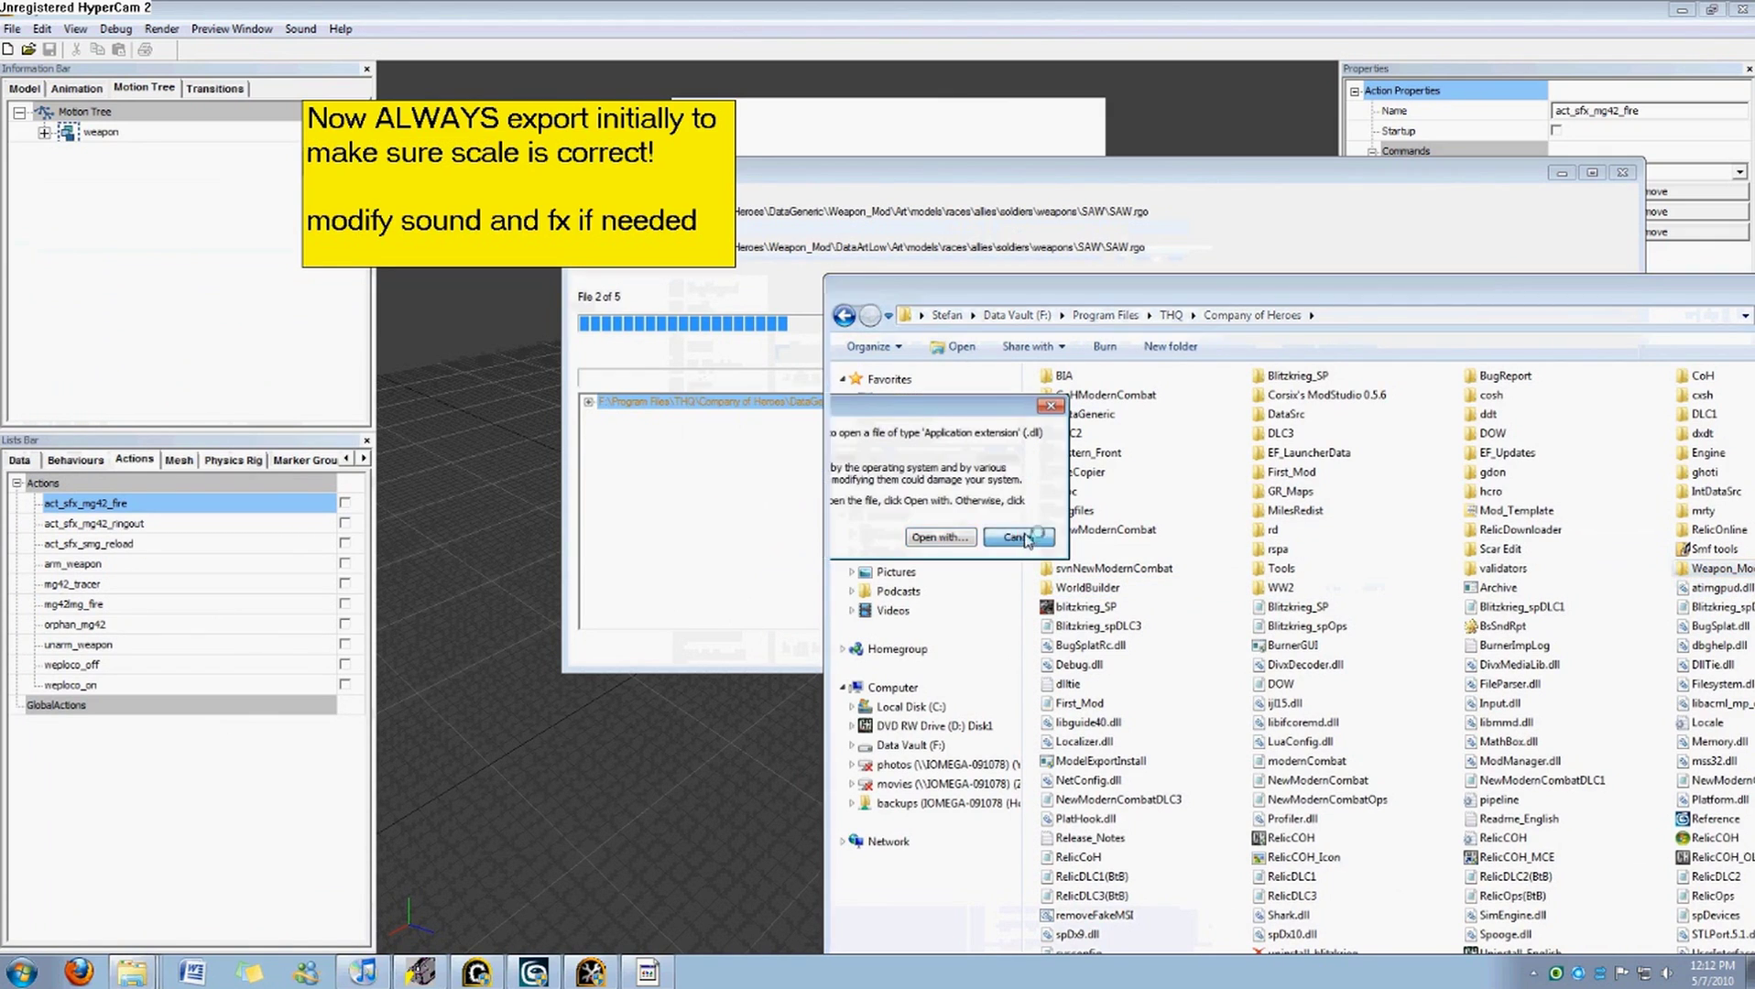
Open the Weapon_Mod folder and its DataArtHigh subfolder.
{"action": "double_click", "coordinate": [1713, 567]}
{"action": "left_click_drag", "start_coordinate": [1389, 303], "coordinate": [1160, 323]}
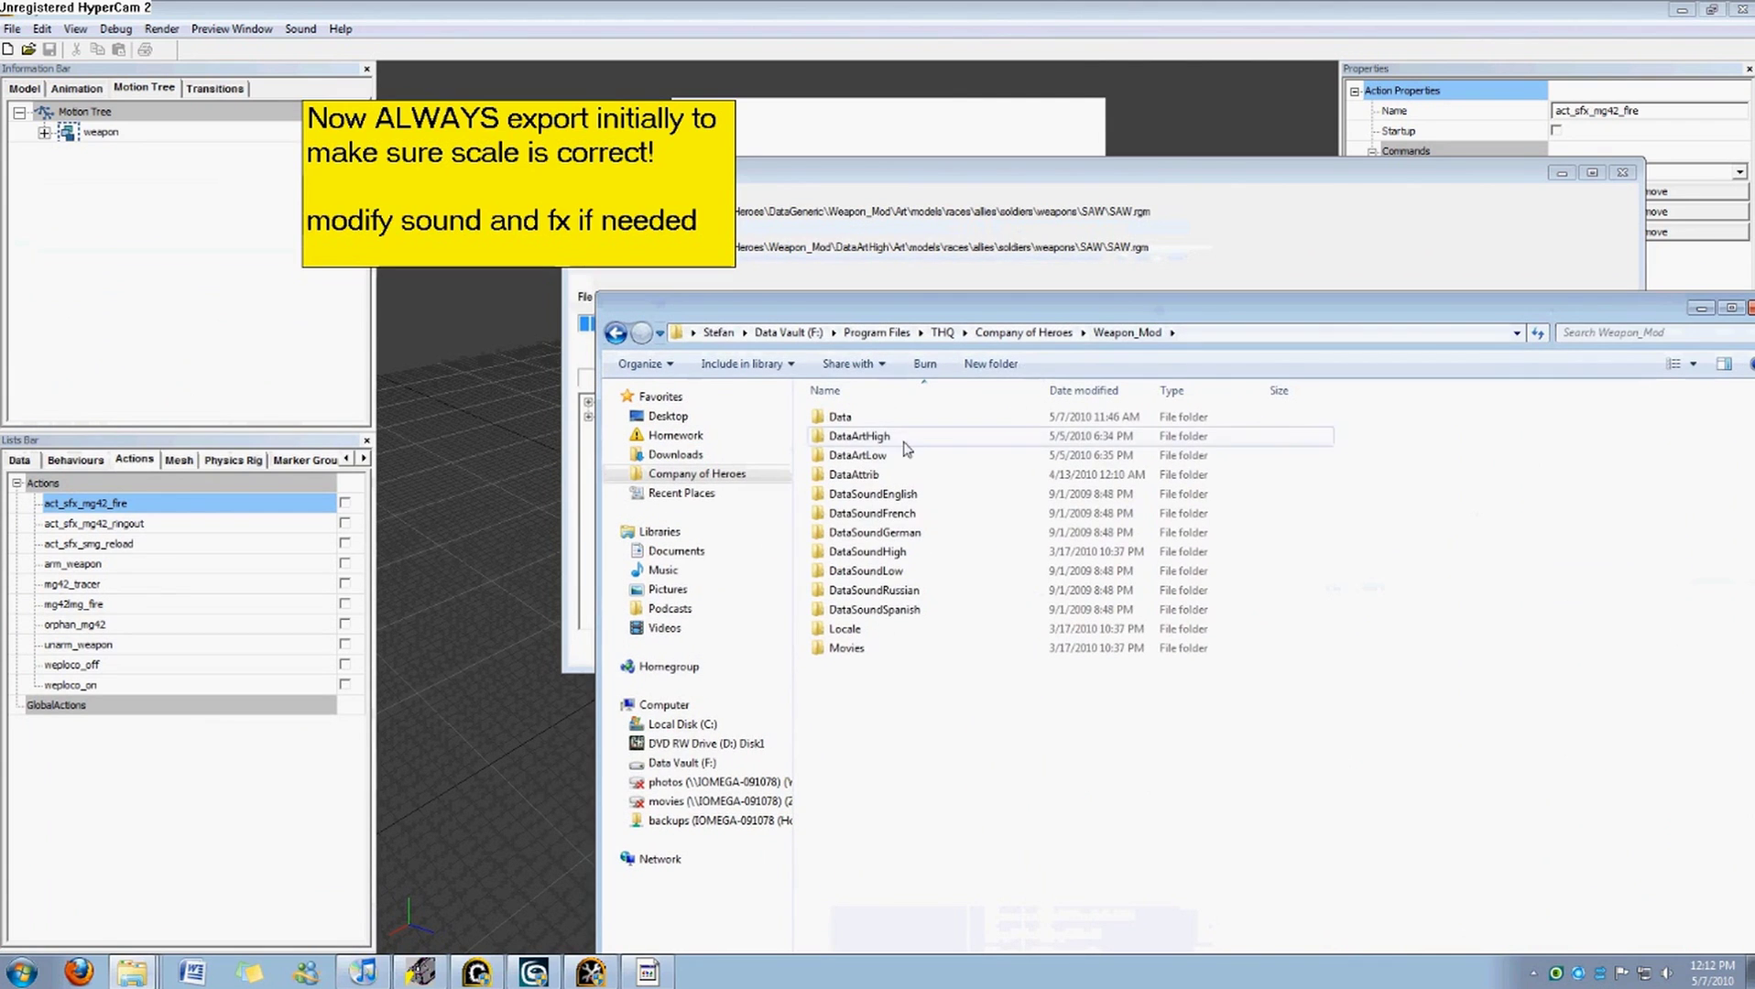
{"action": "double_click", "coordinate": [866, 436]}
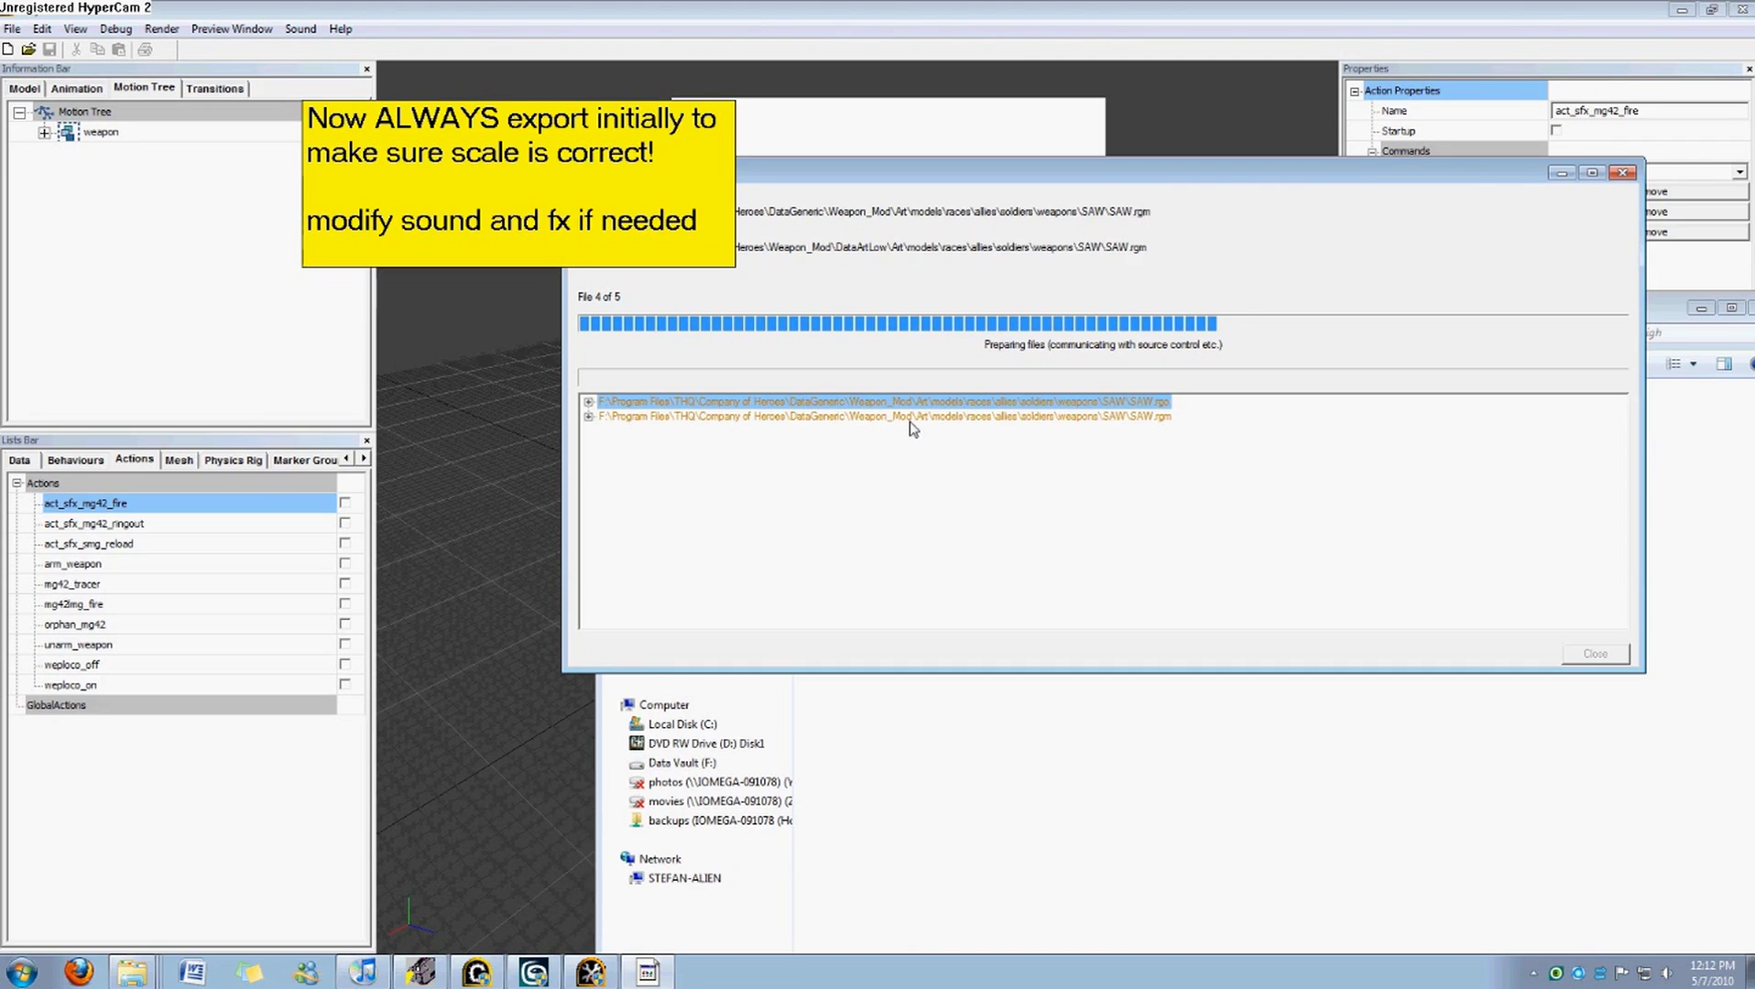
Replace the note's last paragraph with "ah... if you want this to work as a new weapon, you need to modify some states!".
{"action": "left_click", "coordinate": [709, 220]}
{"action": "left_click_drag", "start_coordinate": [709, 220], "coordinate": [347, 220]}
{"action": "left_click", "coordinate": [347, 220]}
{"action": "left_click_drag", "start_coordinate": [718, 224], "coordinate": [305, 222]}
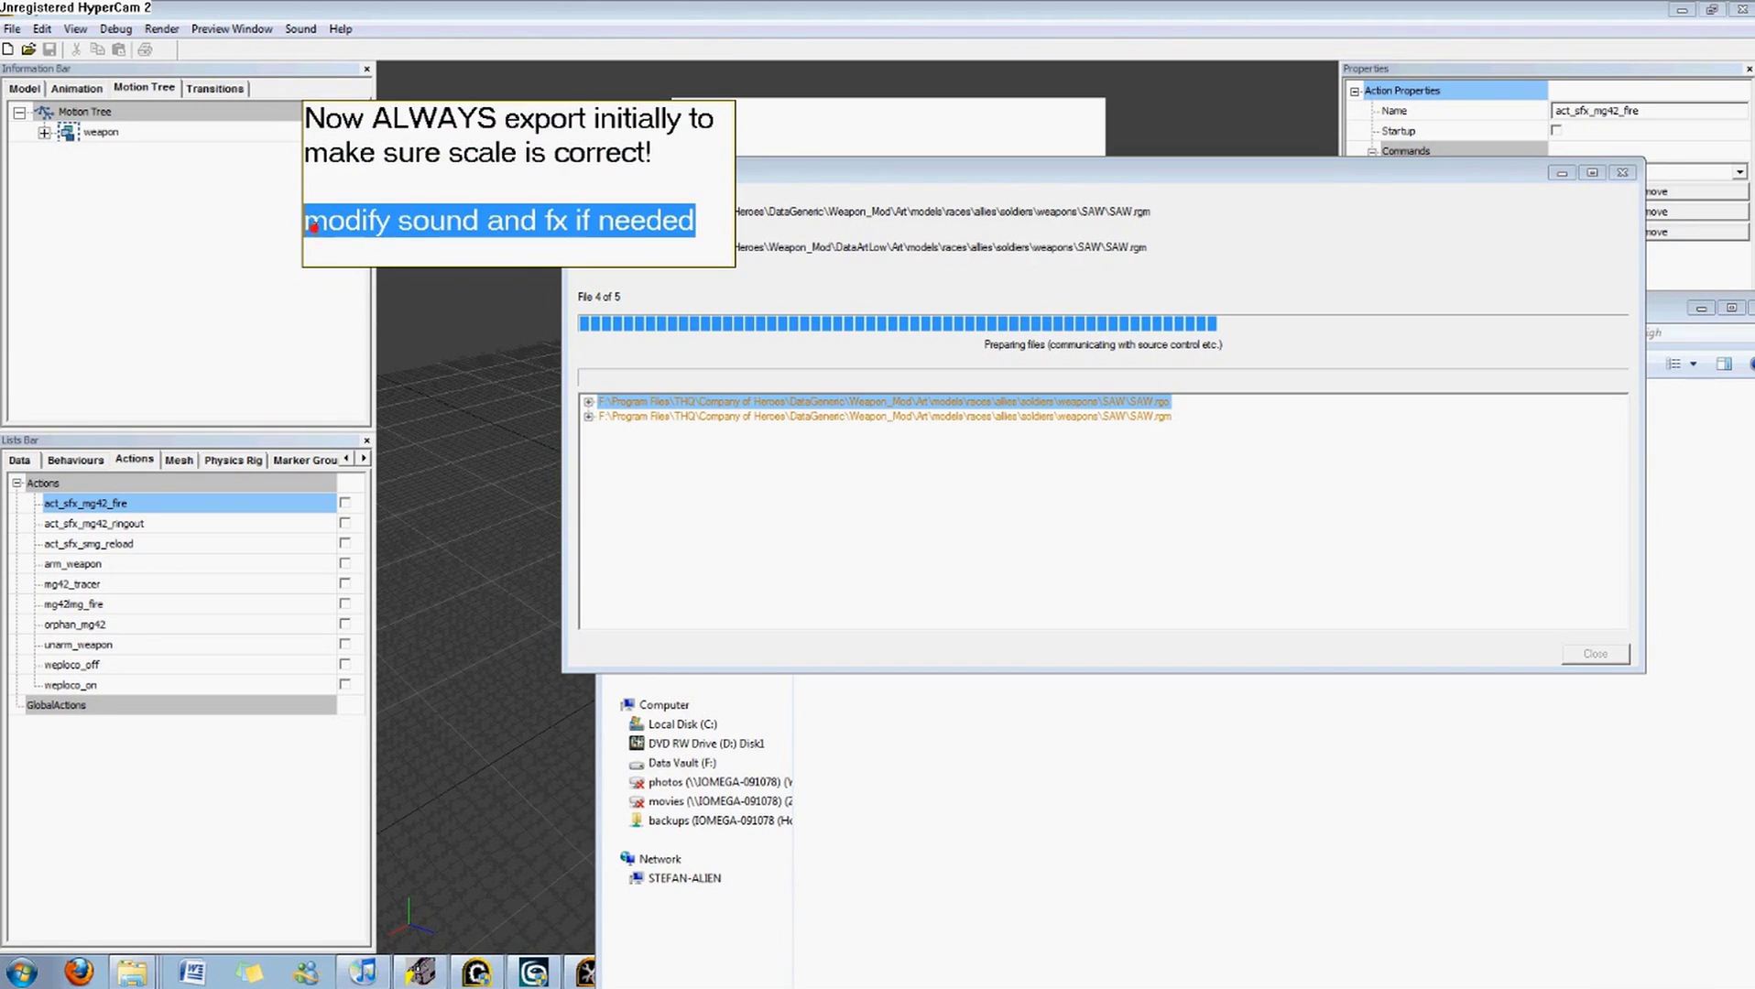
{"action": "type", "text": "ah... if oyu w"}
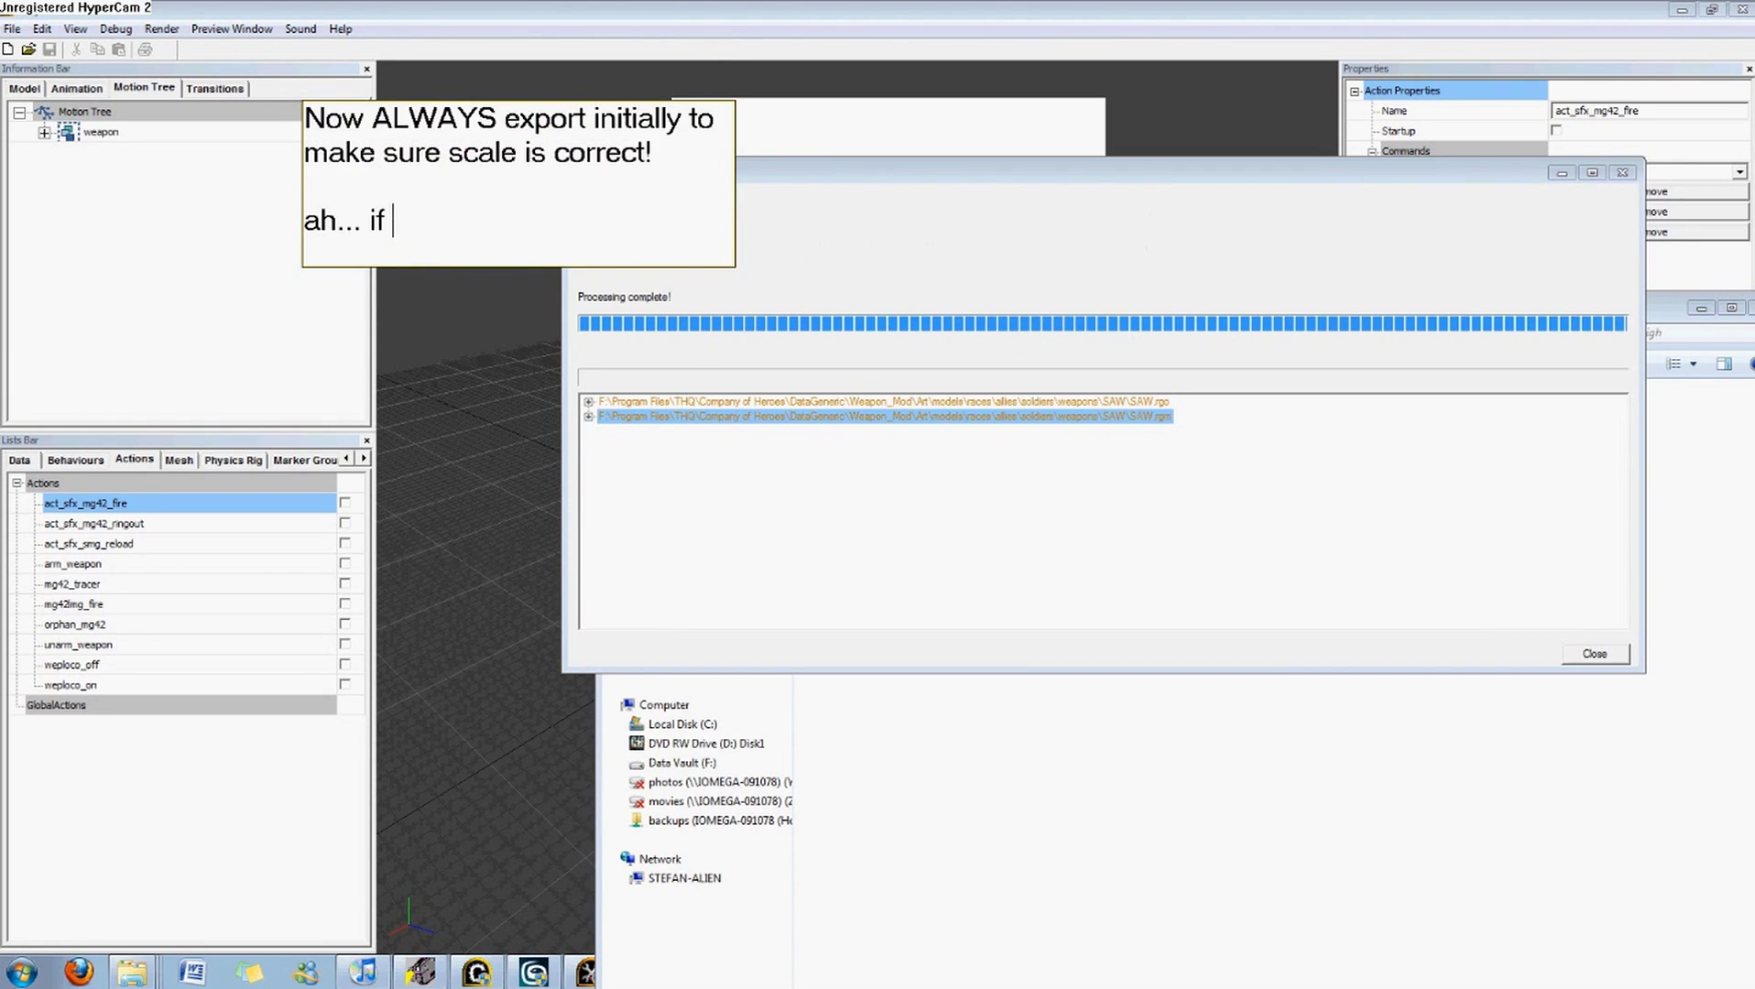
{"action": "key", "text": "BackSpace"}
{"action": "key", "text": "BackSpace"}
{"action": "key", "text": "BackSpace"}
{"action": "key", "text": "BackSpace"}
{"action": "key", "text": "BackSpace"}
{"action": "type", "text": "you want this to w"}
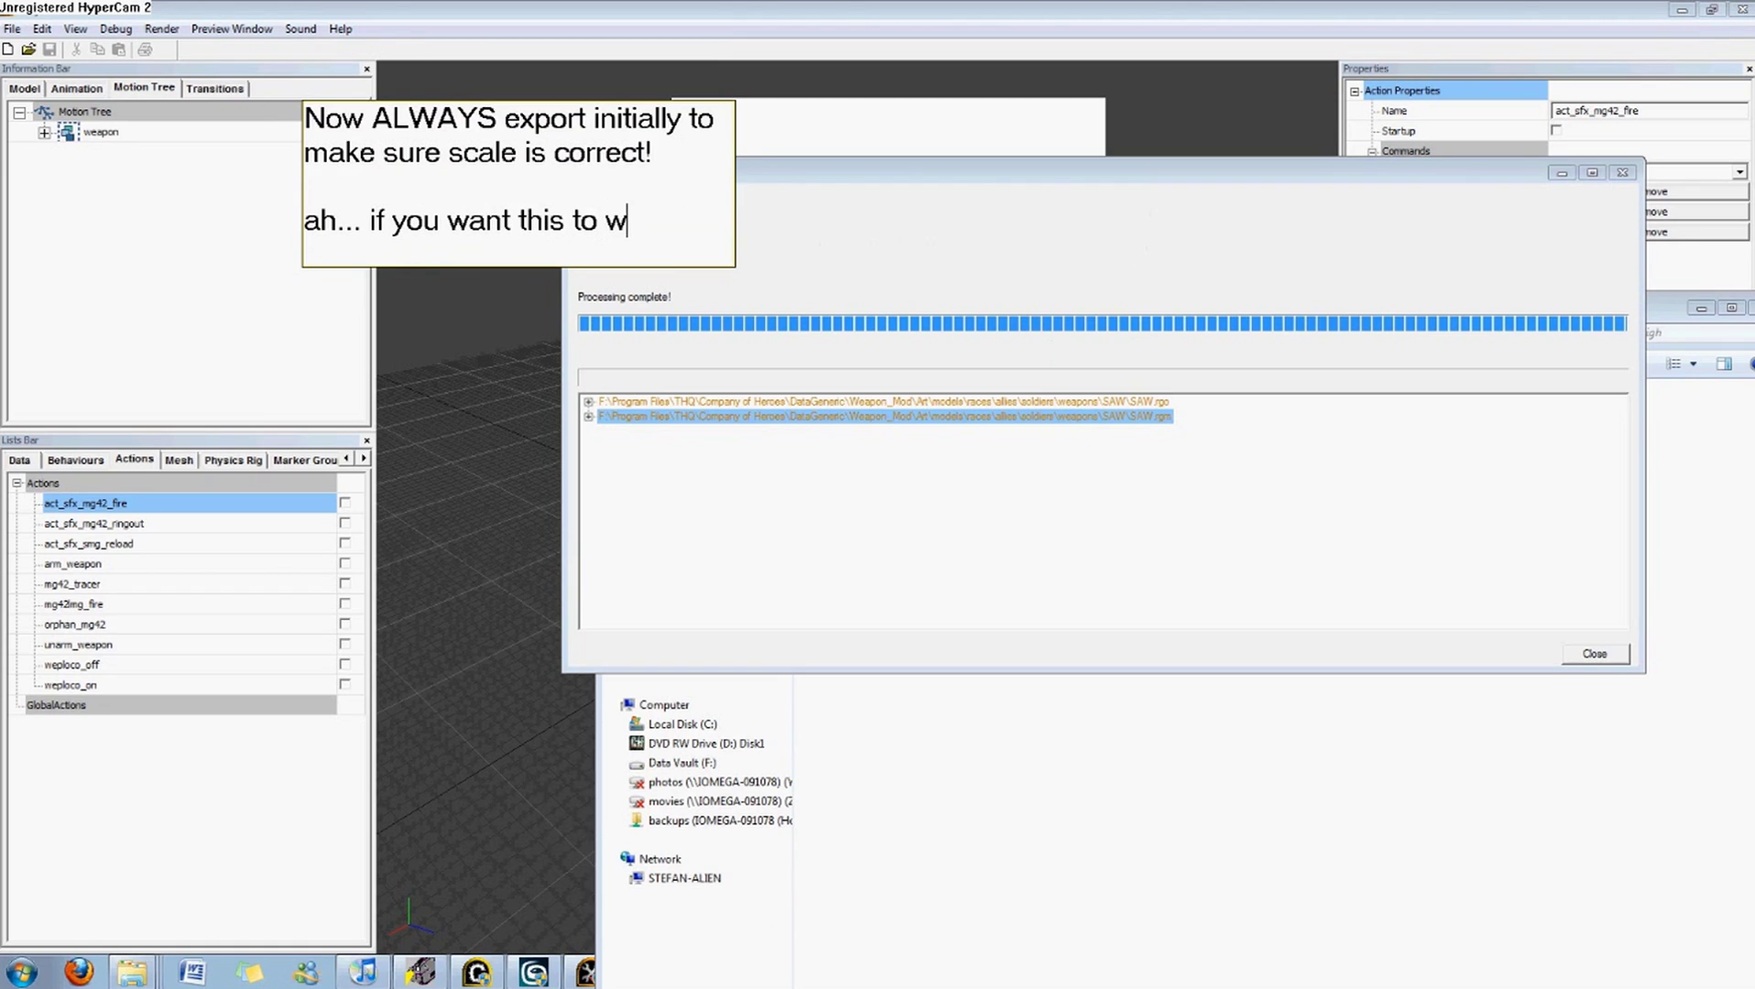
{"action": "type", "text": "ork as a new "}
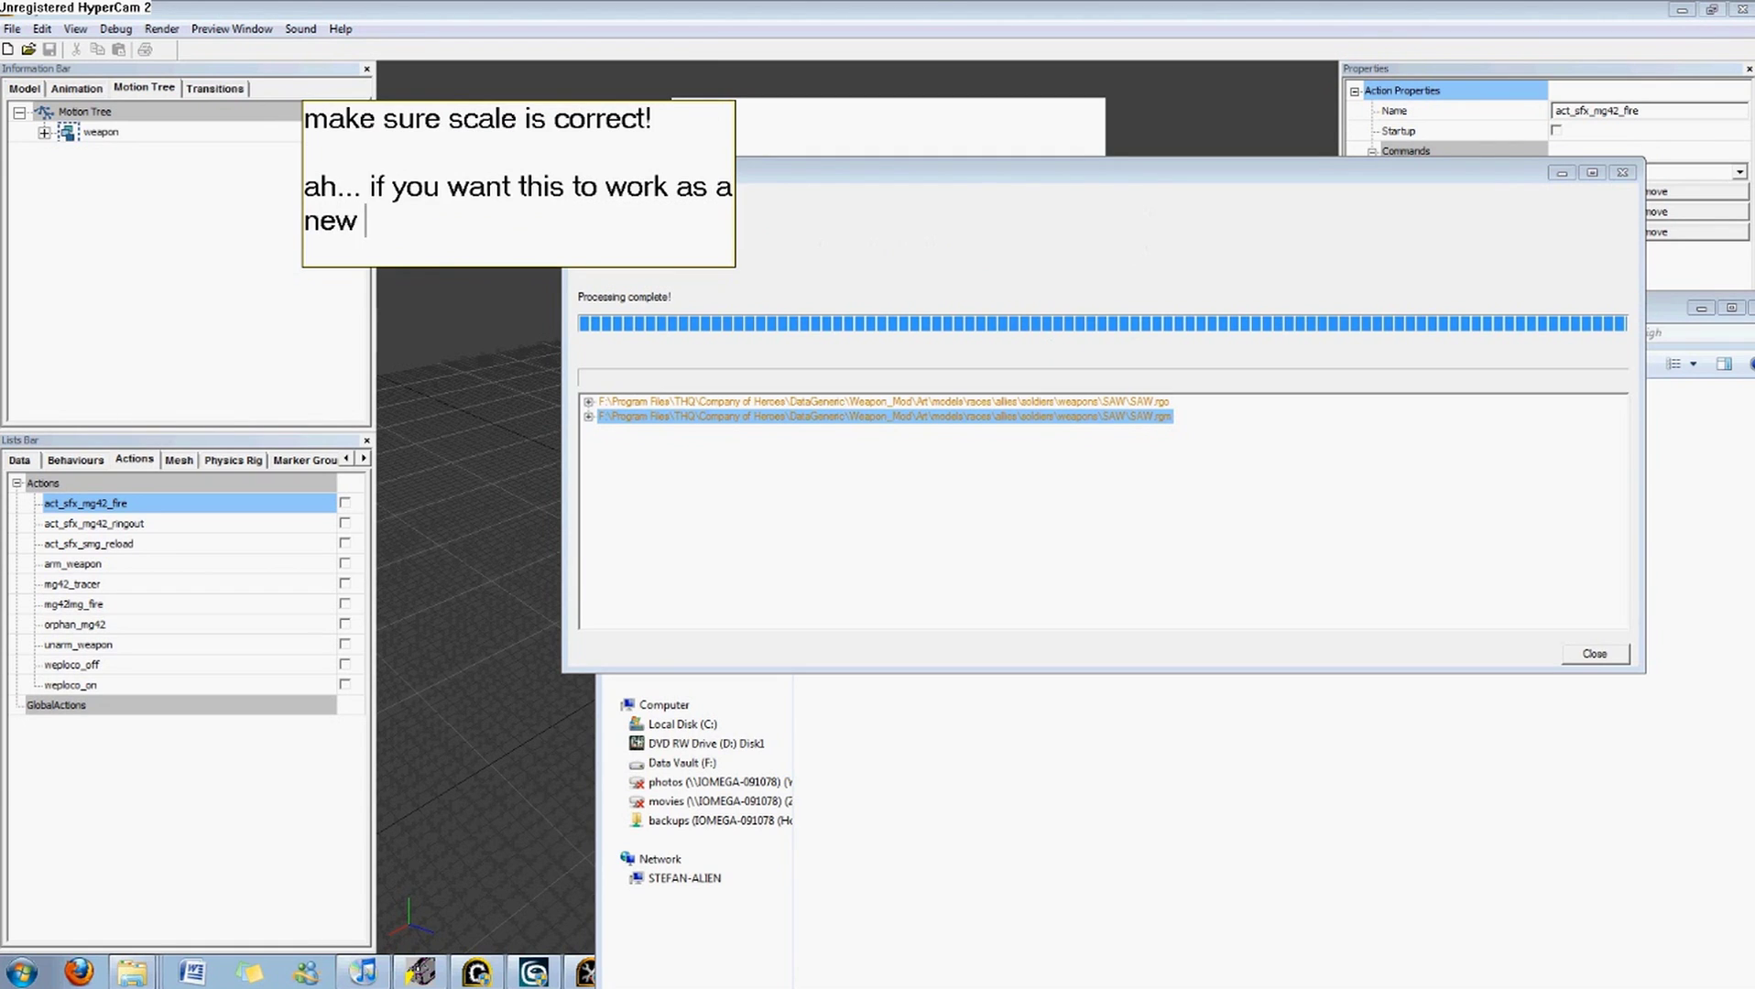
{"action": "type", "text": "weapon, "}
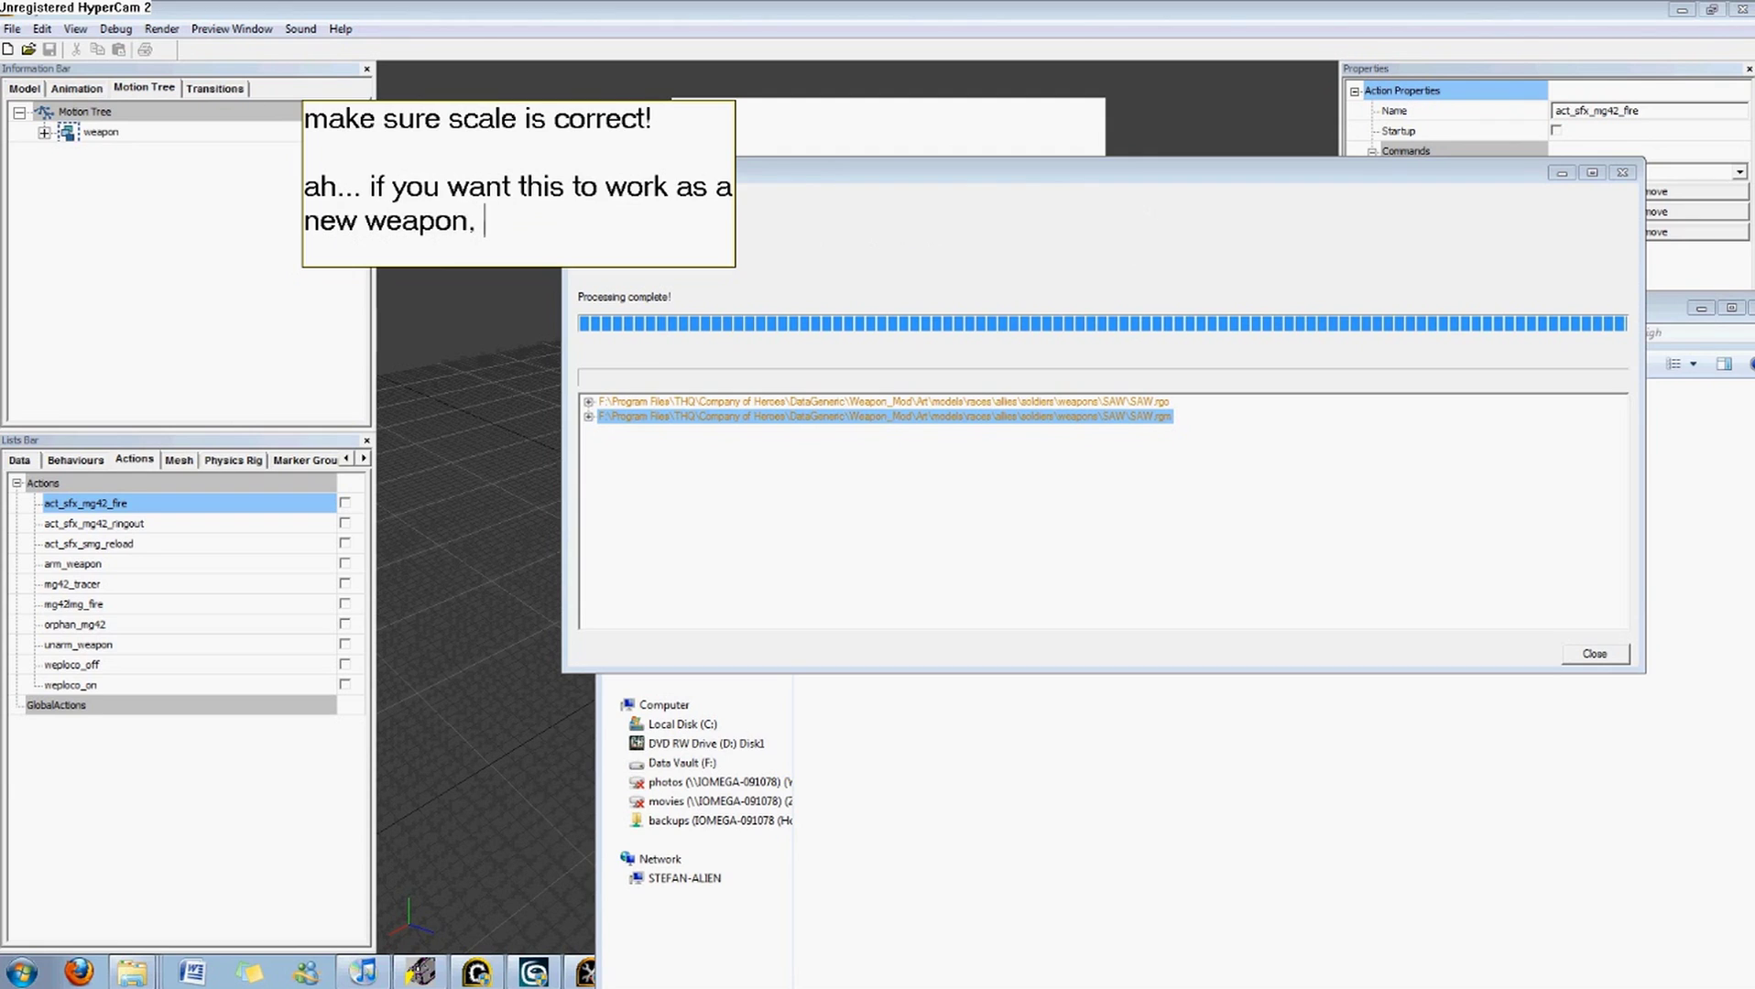
{"action": "type", "text": "you need to mid"}
{"action": "key", "text": "BackSpace"}
{"action": "key", "text": "BackSpace"}
{"action": "type", "text": "odify"}
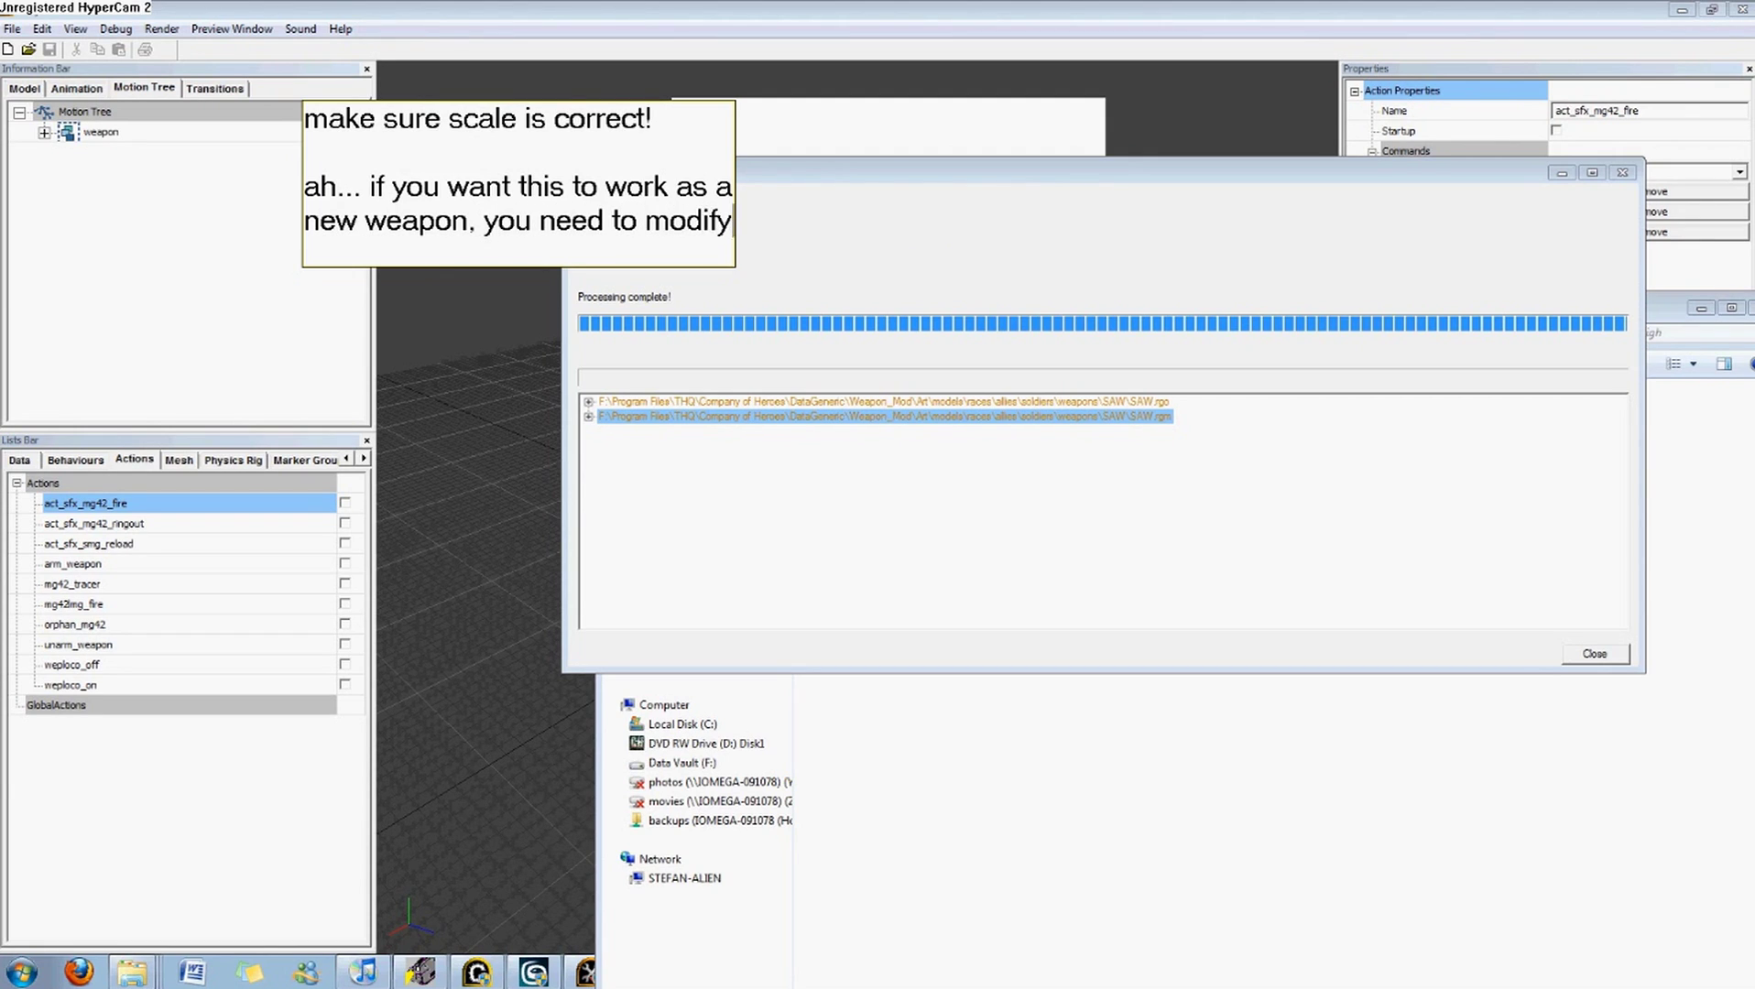
{"action": "type", "text": " some states!"}
{"action": "left_click", "coordinate": [423, 292]}
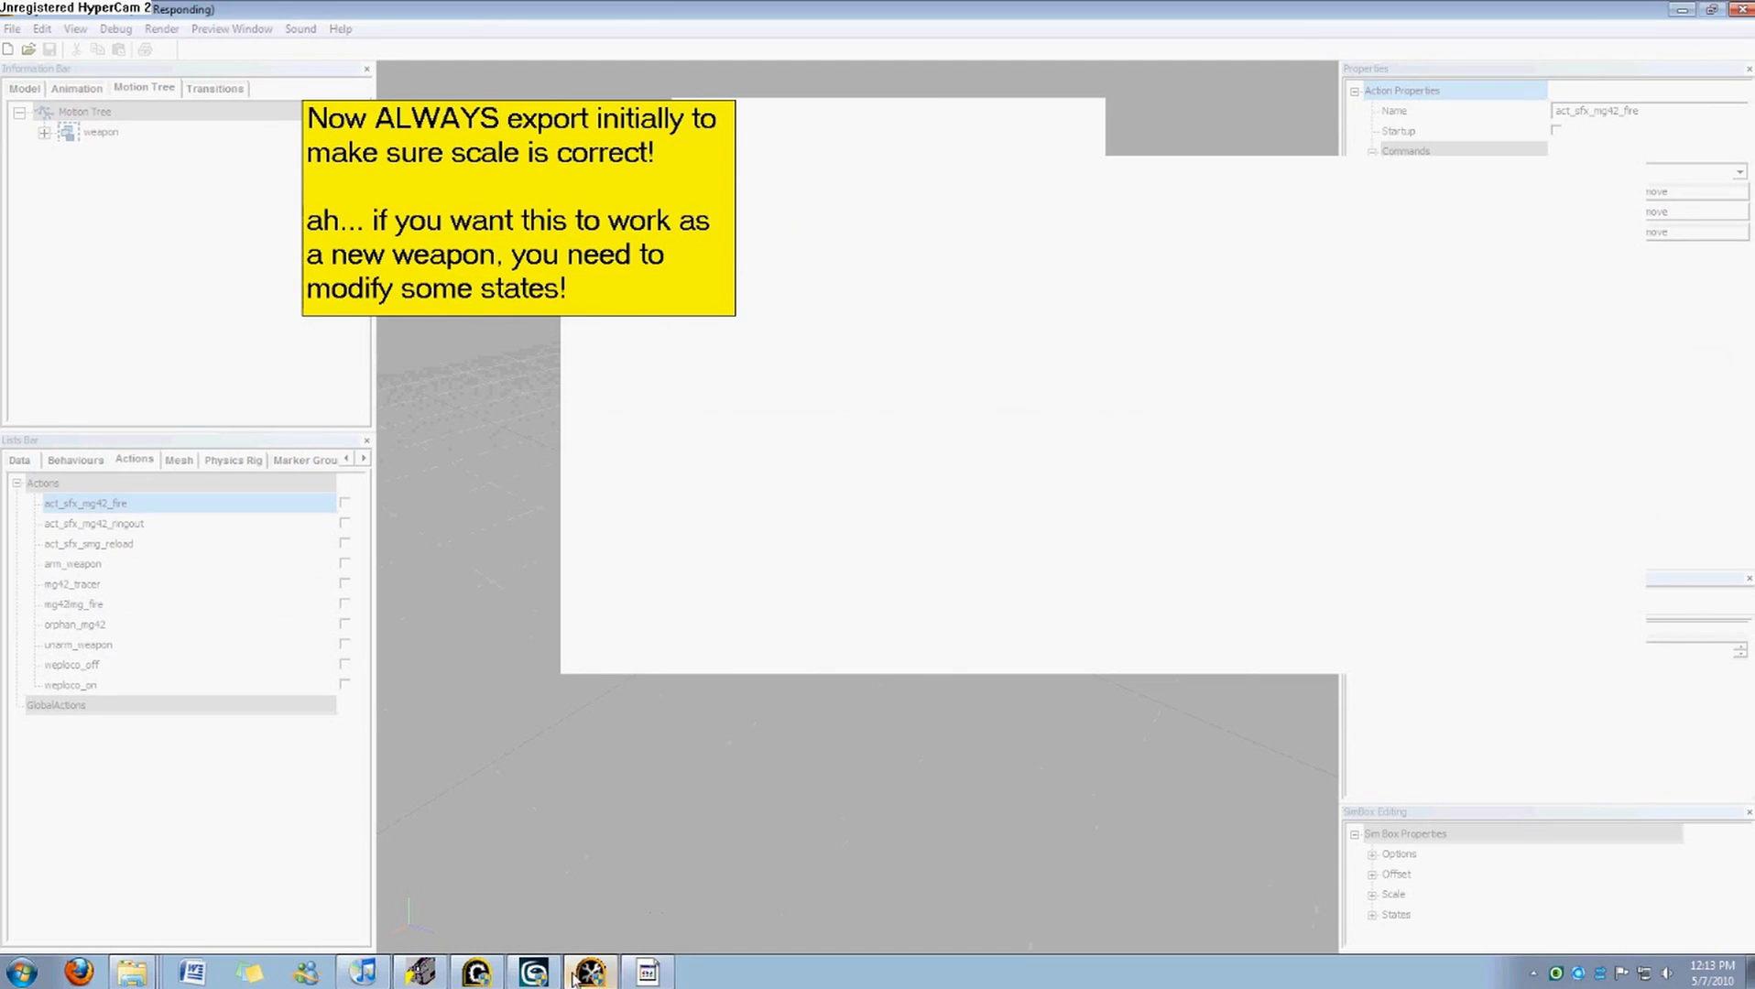
Close the finished burn report and expand the fx_attach command of the mg42_tracer action down to its other property.
{"action": "left_click", "coordinate": [1595, 653]}
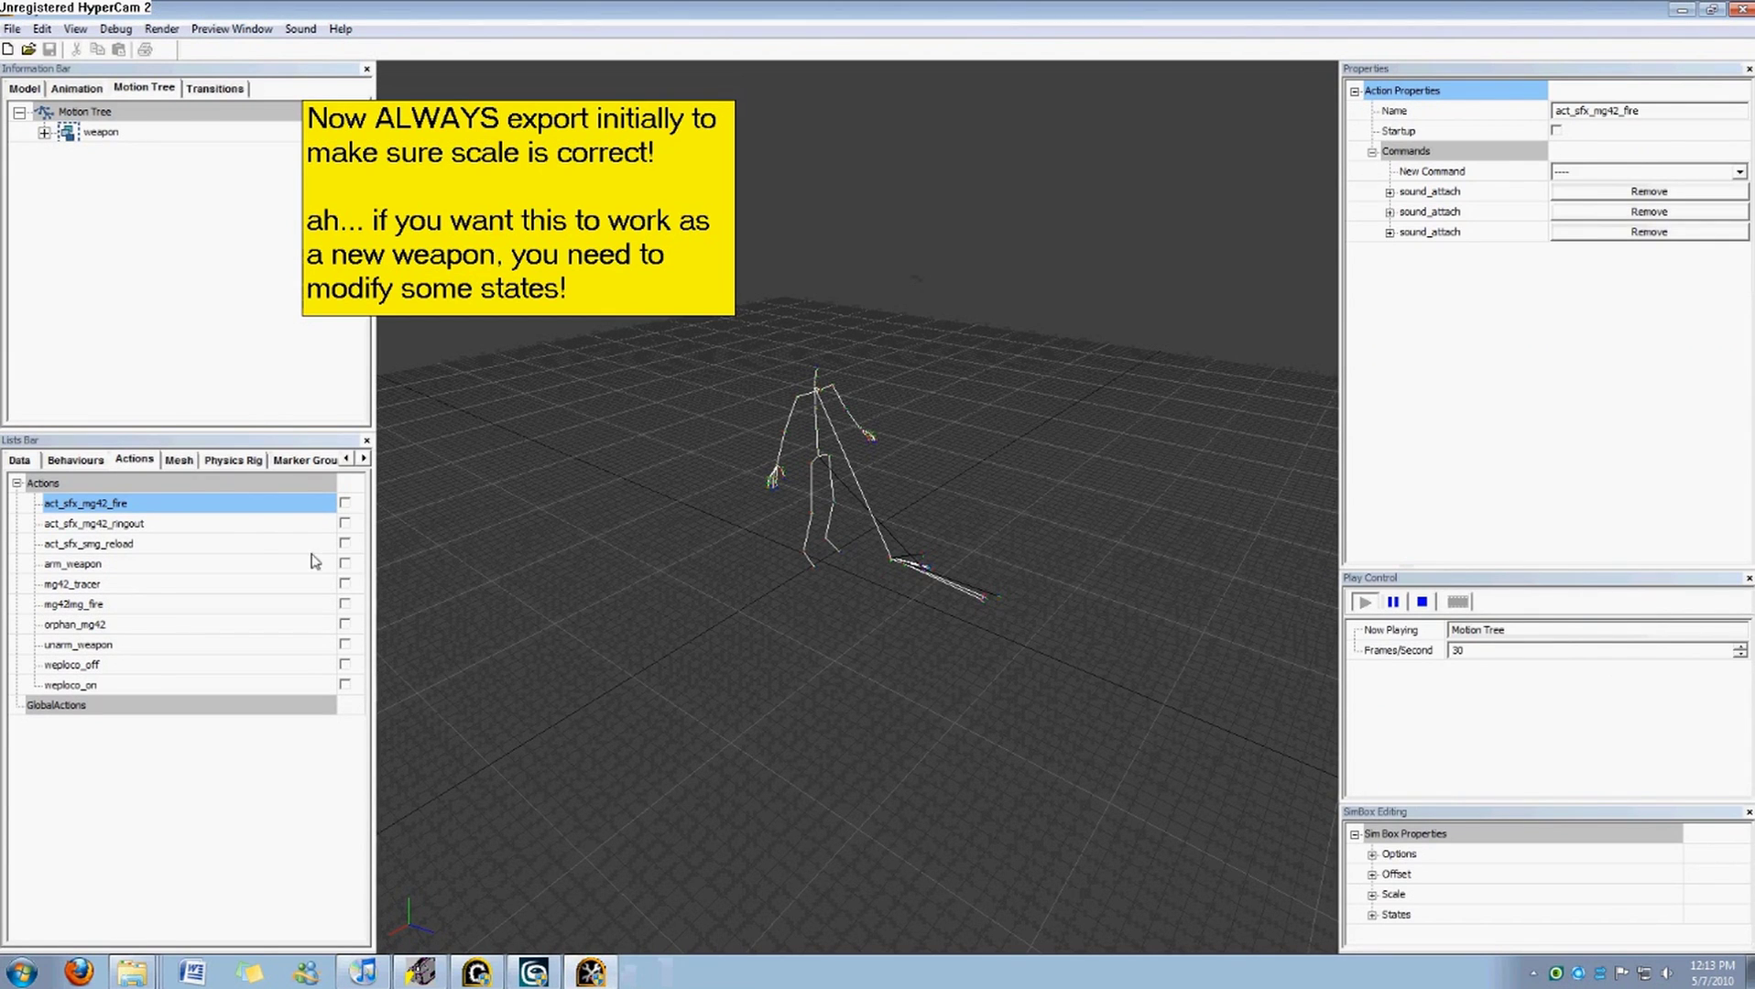
{"action": "left_click", "coordinate": [110, 584]}
{"action": "double_click", "coordinate": [1410, 194]}
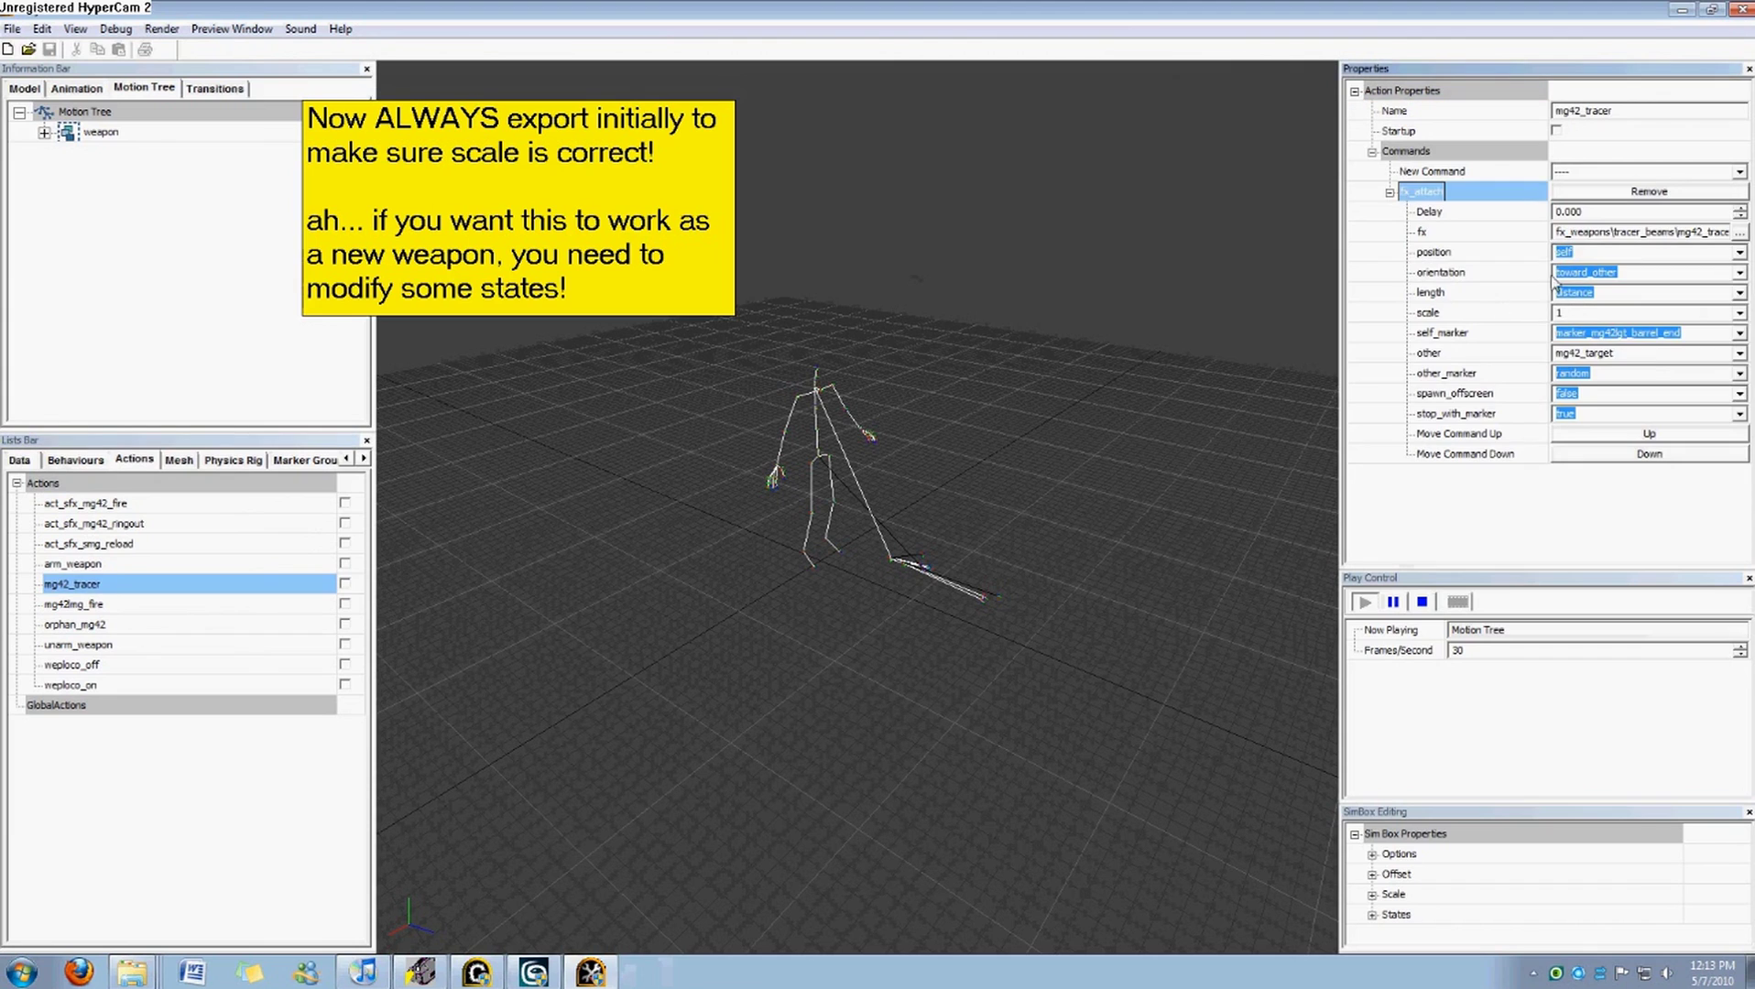
{"action": "left_click", "coordinate": [1658, 356]}
Add the line "First change target -->" to the end of the note and enlarge the note to fit.
{"action": "double_click", "coordinate": [626, 294]}
{"action": "left_click", "coordinate": [652, 299]}
{"action": "key", "text": "Return"}
{"action": "type", "text": "Fist"}
{"action": "key", "text": "BackSpace"}
{"action": "key", "text": "BackSpace"}
{"action": "type", "text": "rst change"}
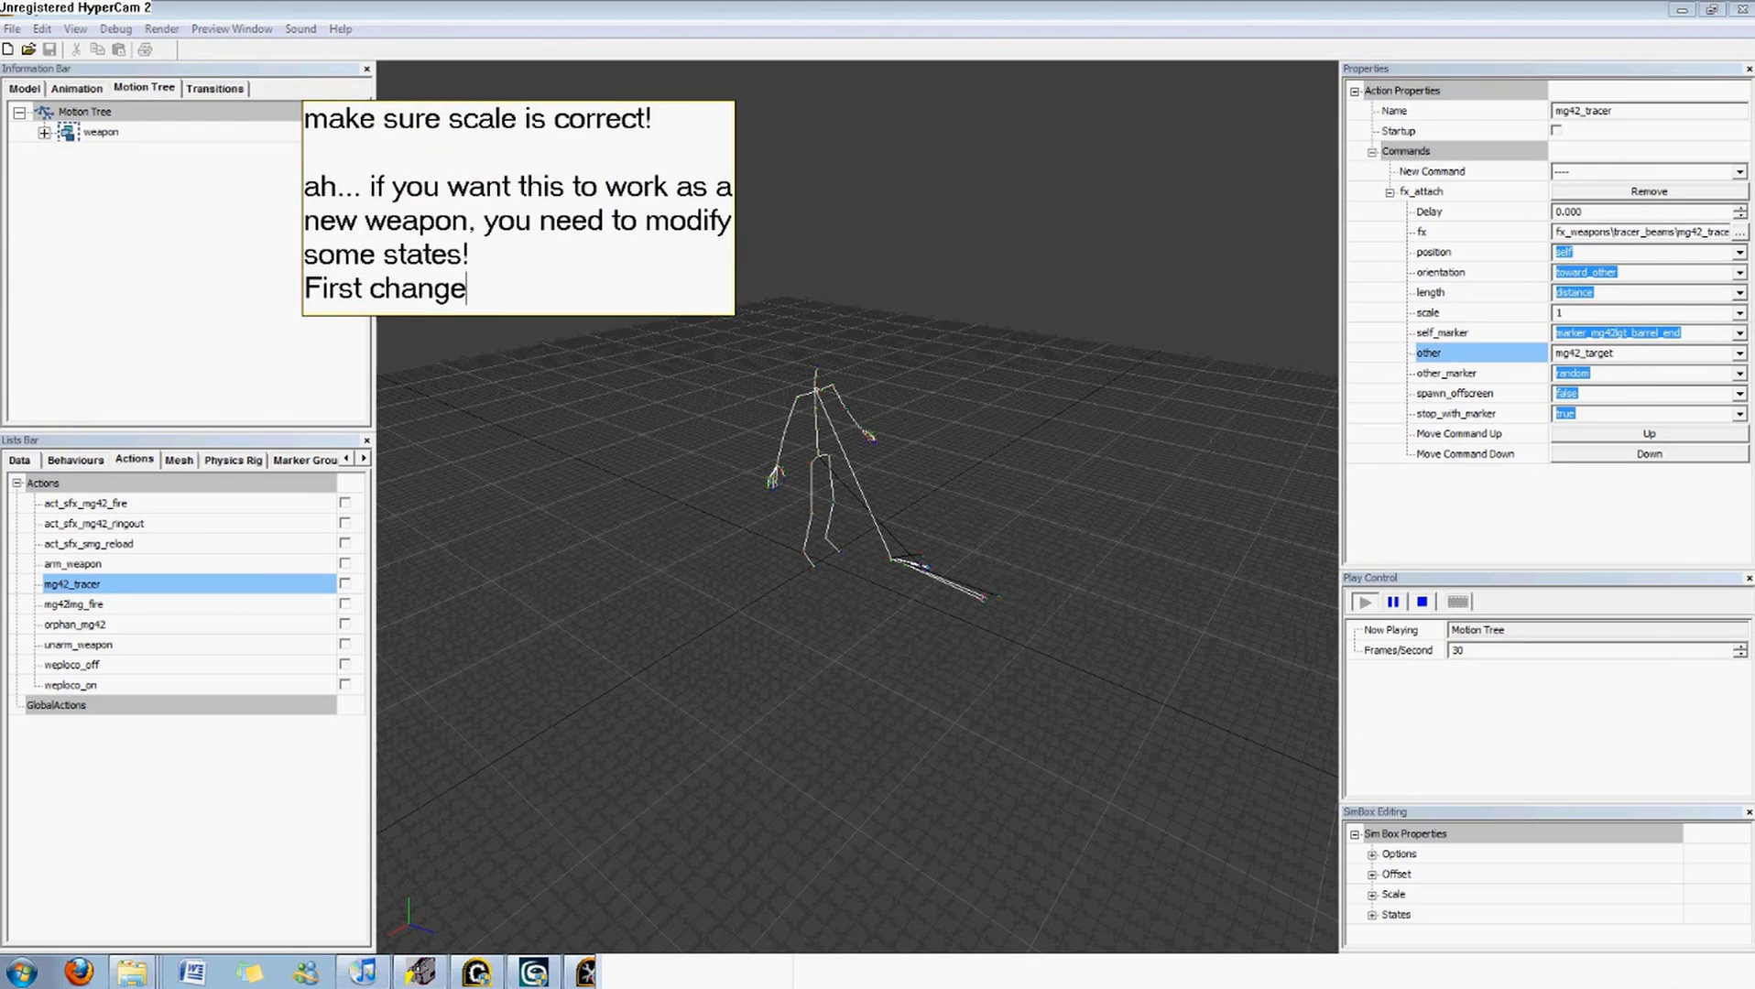
{"action": "type", "text": " target"}
{"action": "type", "text": " --<"}
{"action": "key", "text": "BackSpace"}
{"action": "type", "text": ">"}
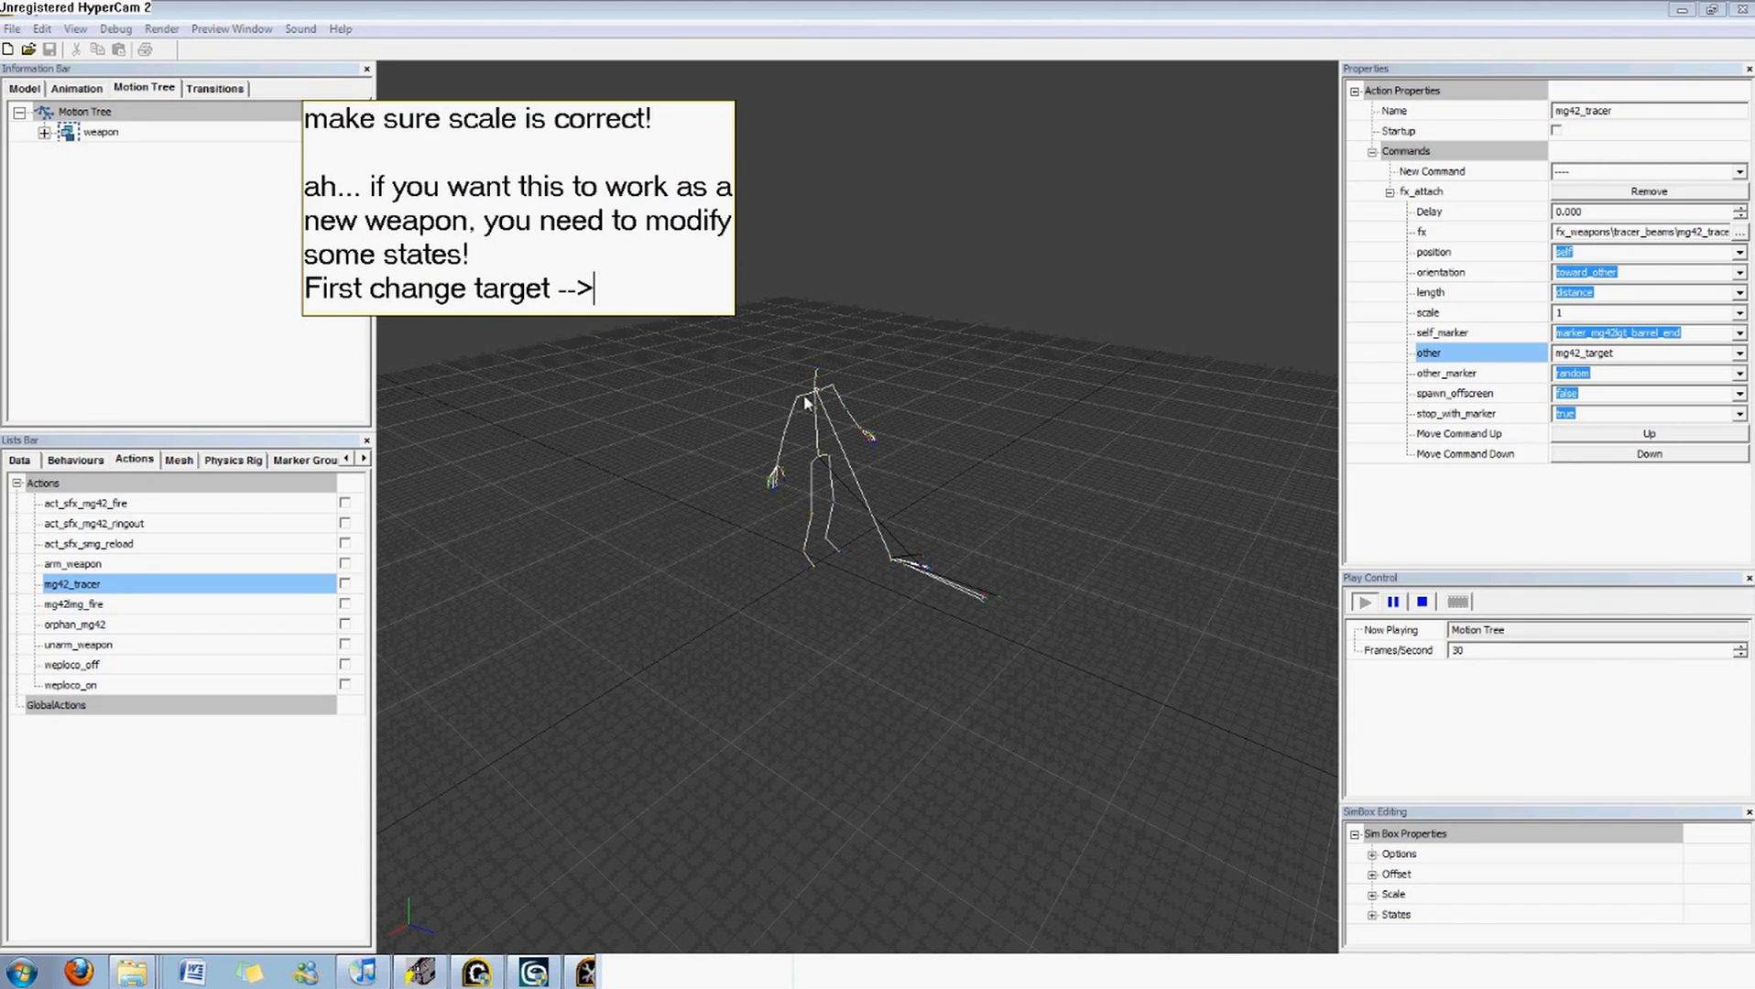
{"action": "left_click", "coordinate": [660, 339]}
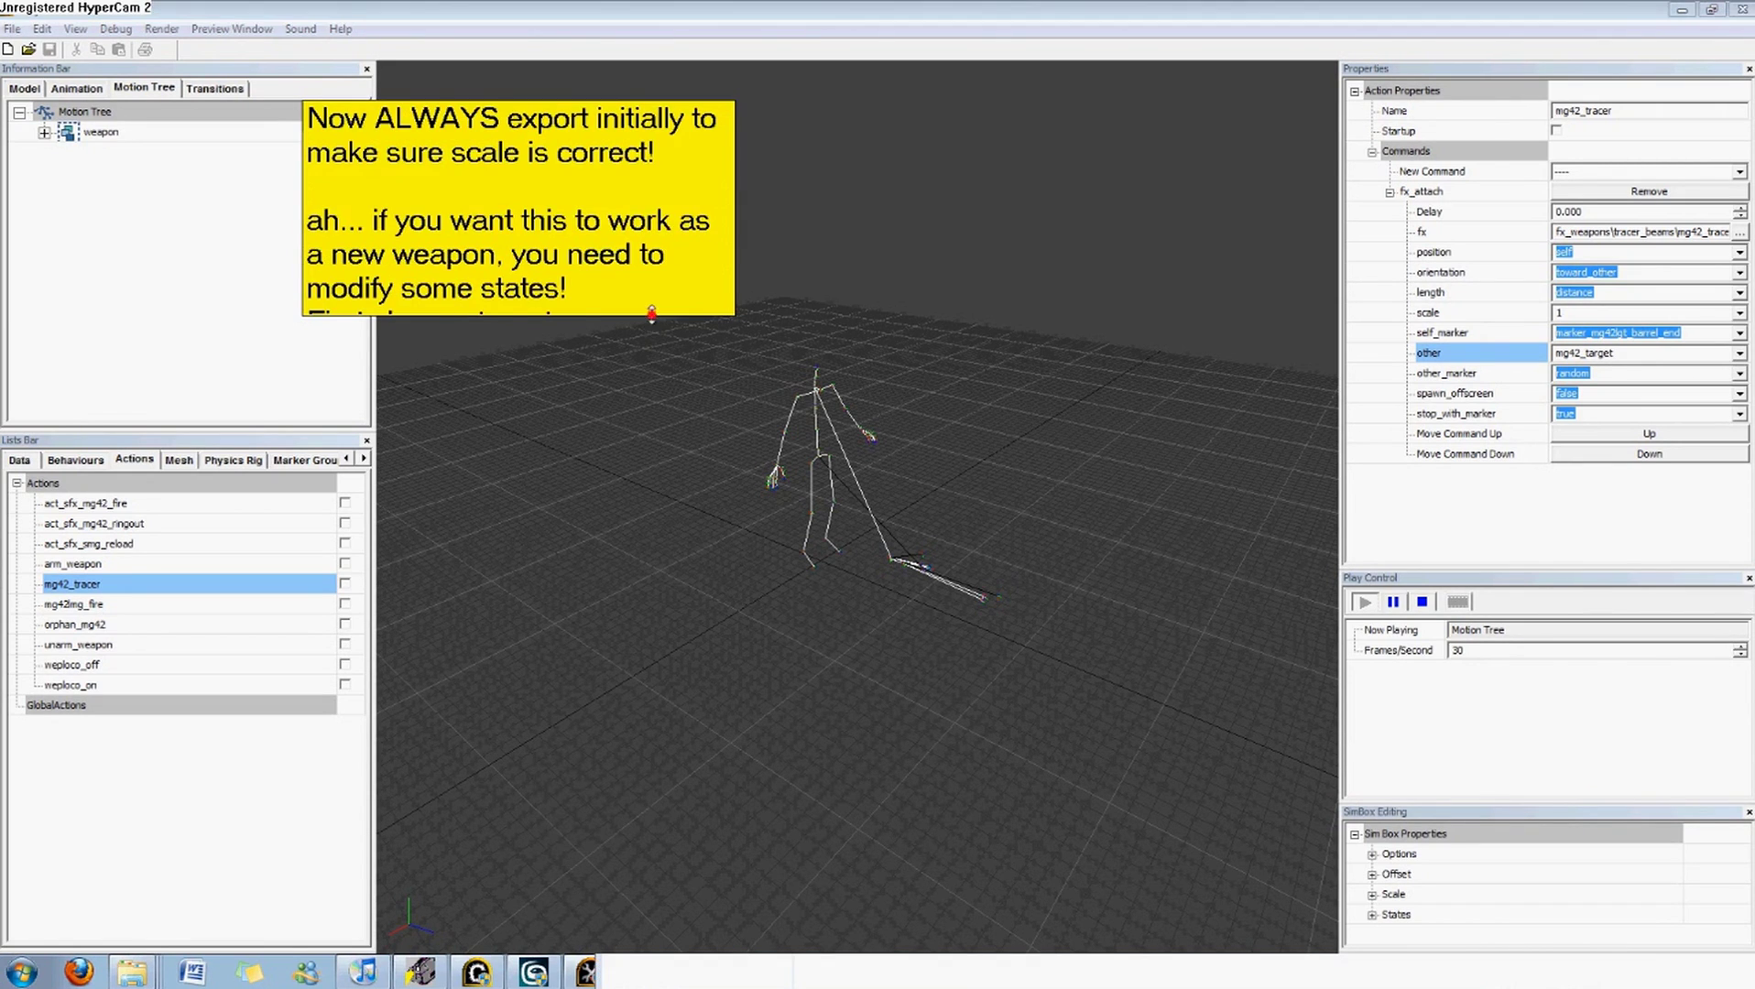
Set the other property of the mg42_tracer action's fx_attach command to saw_target.
{"action": "left_click", "coordinate": [1623, 353]}
{"action": "left_click", "coordinate": [1591, 355]}
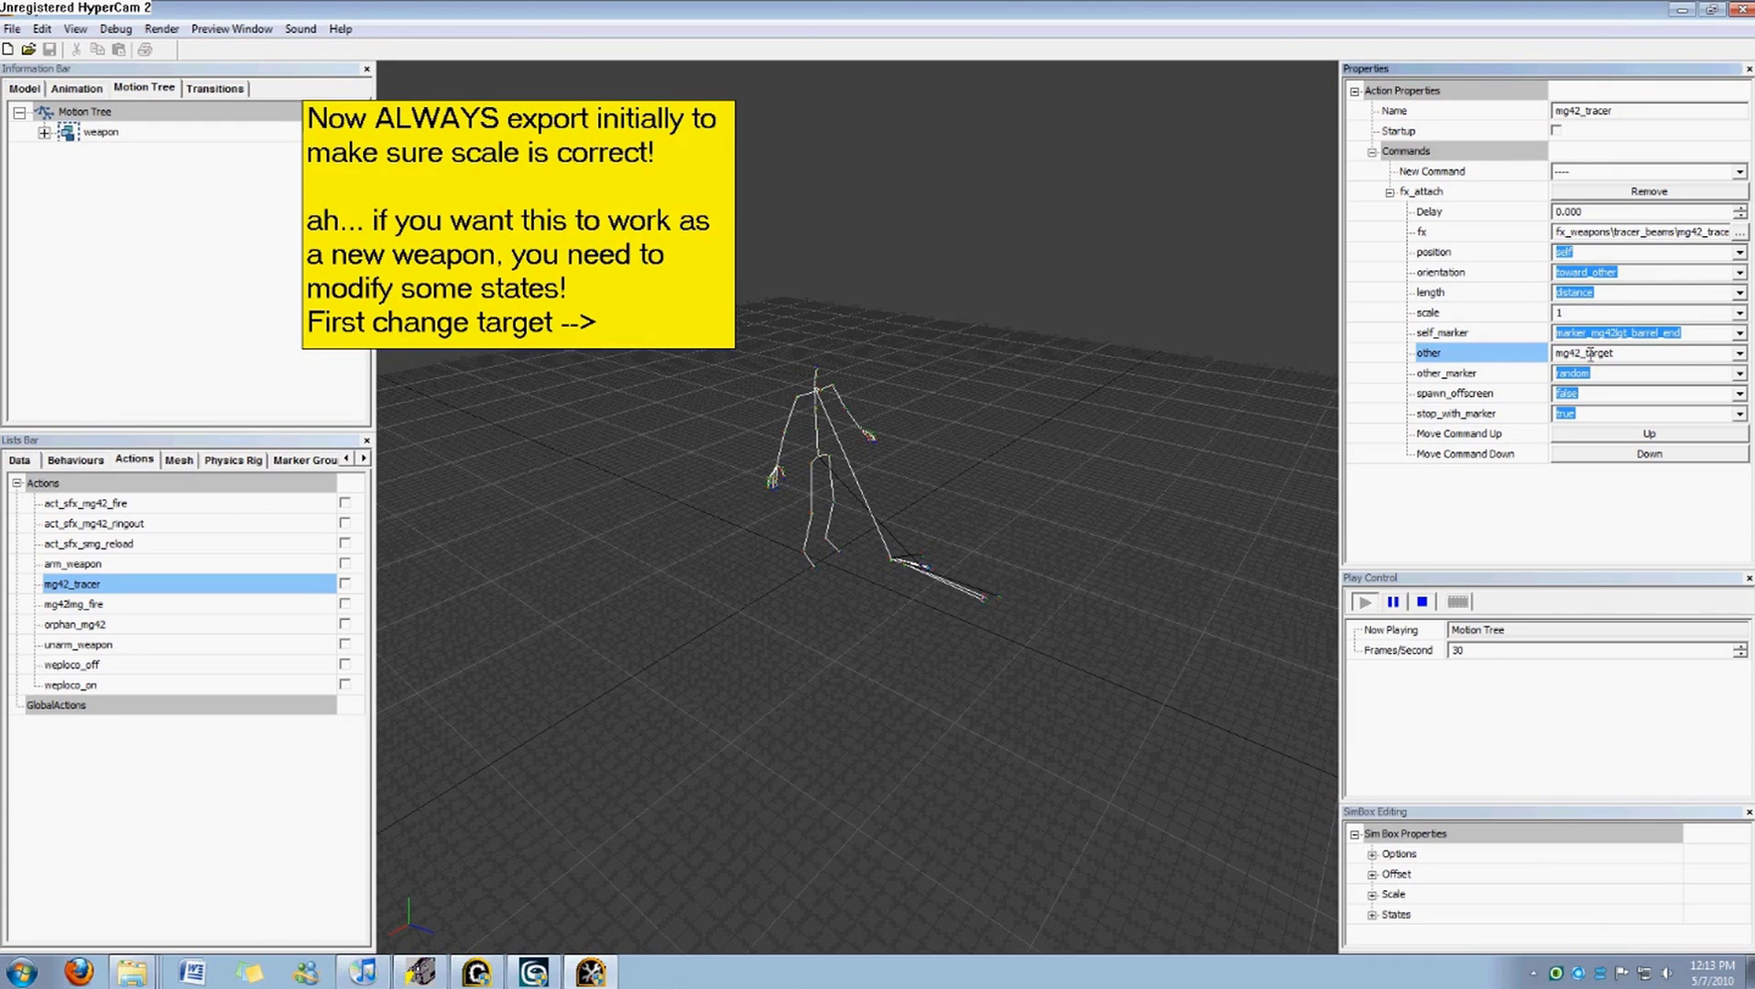
{"action": "left_click_drag", "start_coordinate": [1579, 354], "coordinate": [1438, 359]}
{"action": "type", "text": "SAW"}
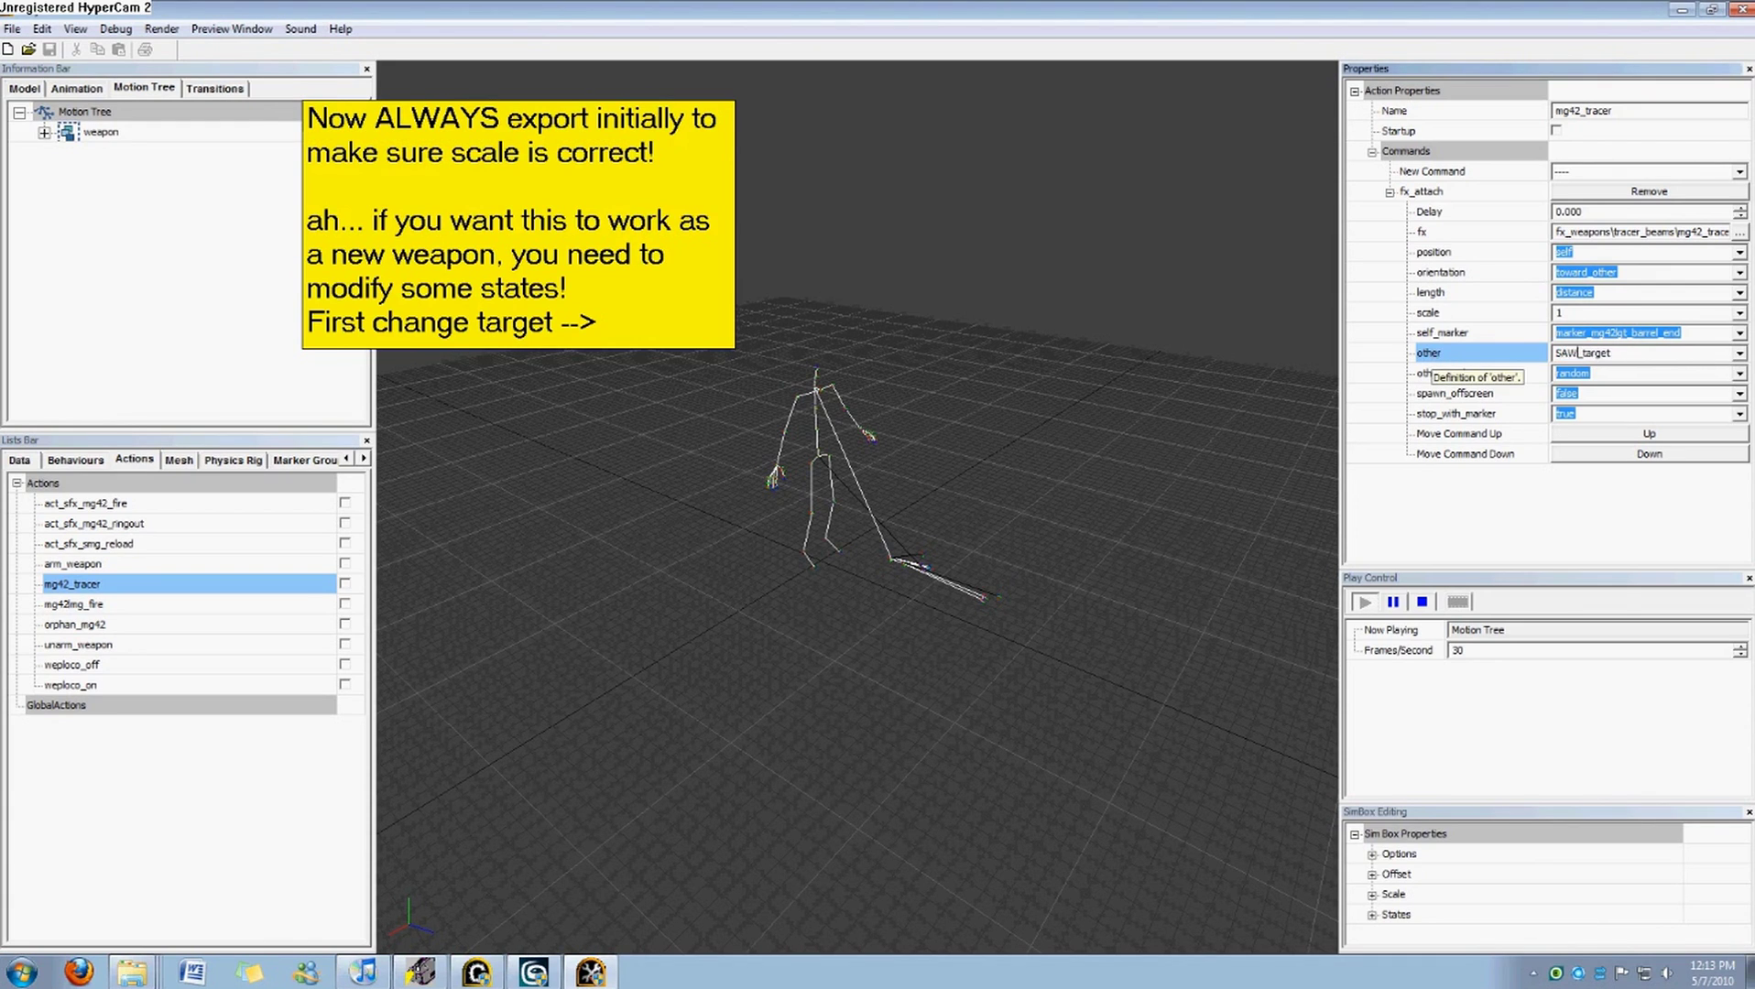
{"action": "key", "text": "BackSpace"}
{"action": "key", "text": "BackSpace"}
{"action": "key", "text": "BackSpace"}
{"action": "type", "text": "saw"}
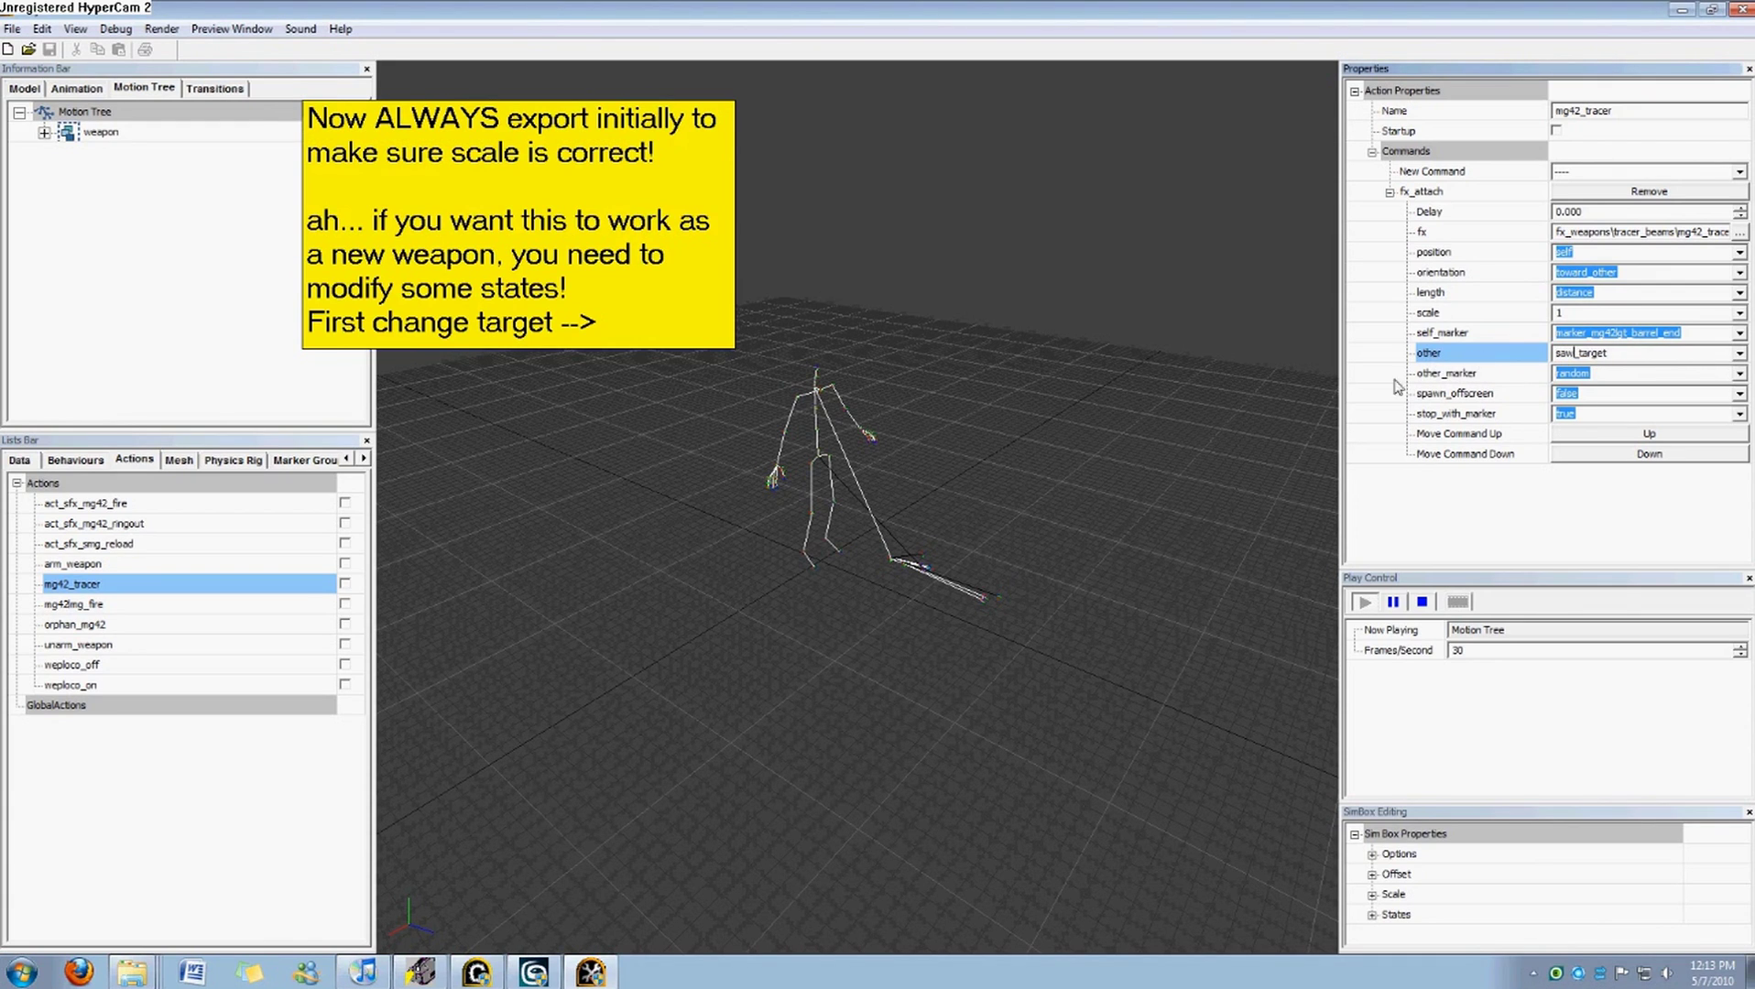
{"action": "left_click", "coordinate": [863, 370]}
Rename the lightmg42_visible state machine as saw_visible.
{"action": "left_click", "coordinate": [77, 459]}
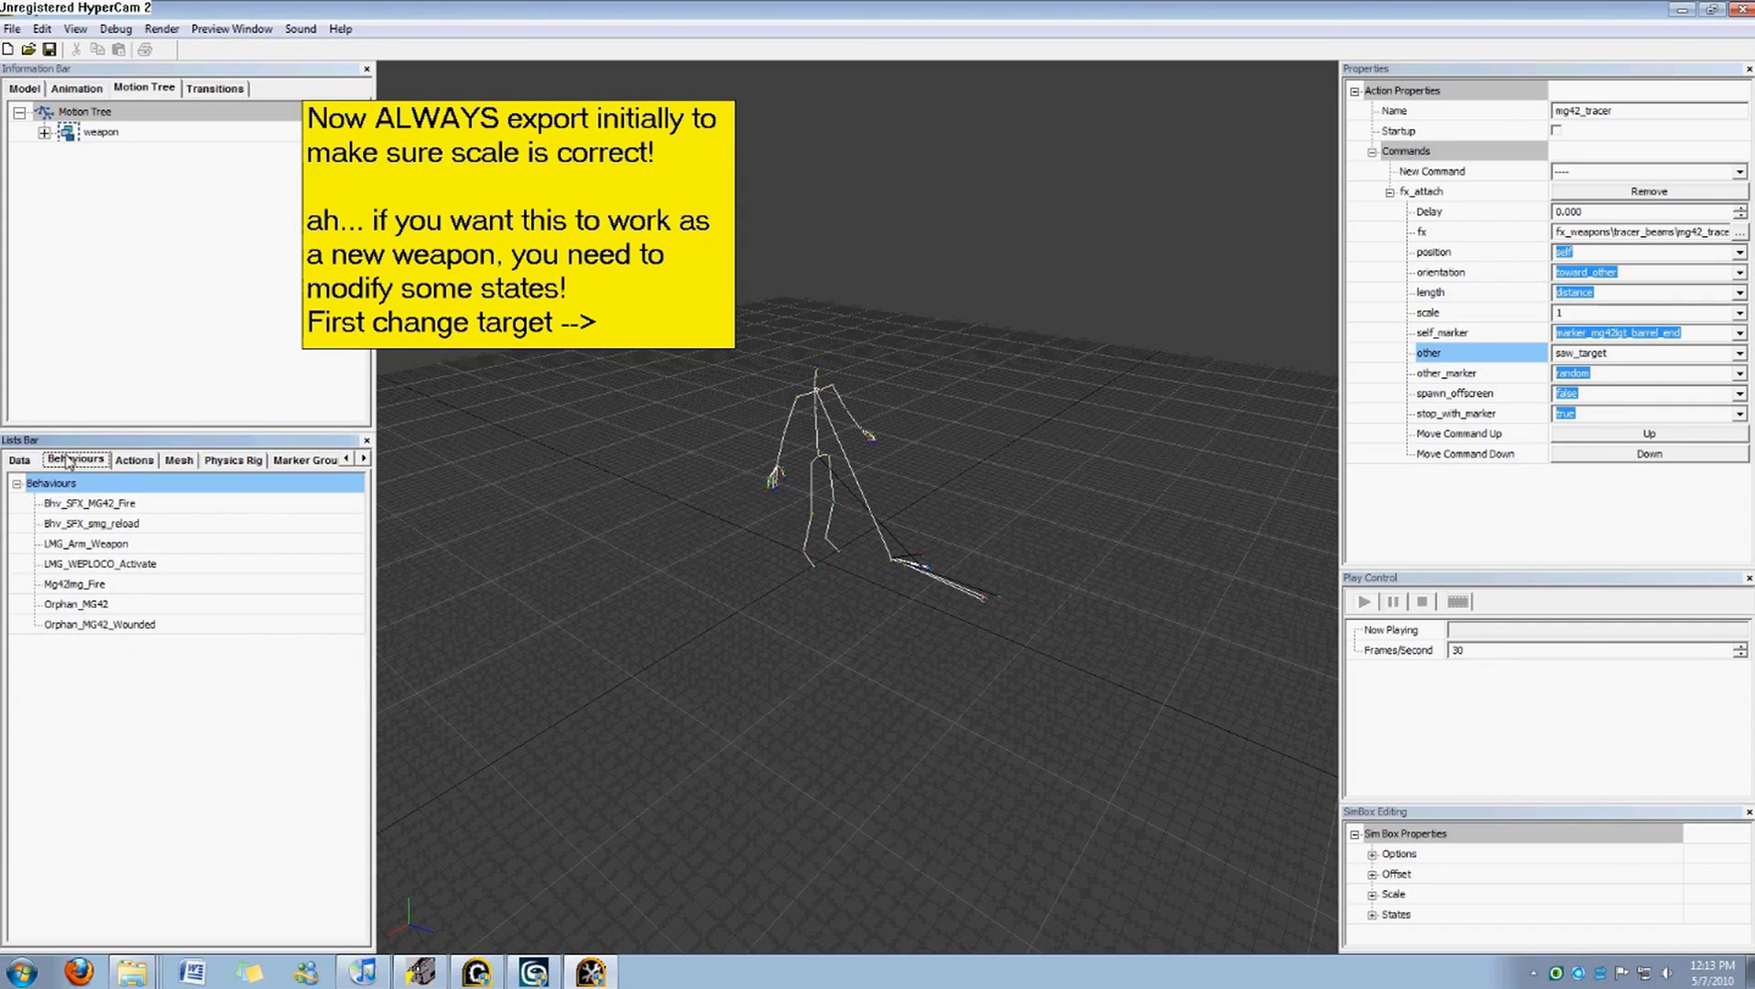
{"action": "left_click", "coordinate": [20, 460]}
{"action": "left_click", "coordinate": [110, 605]}
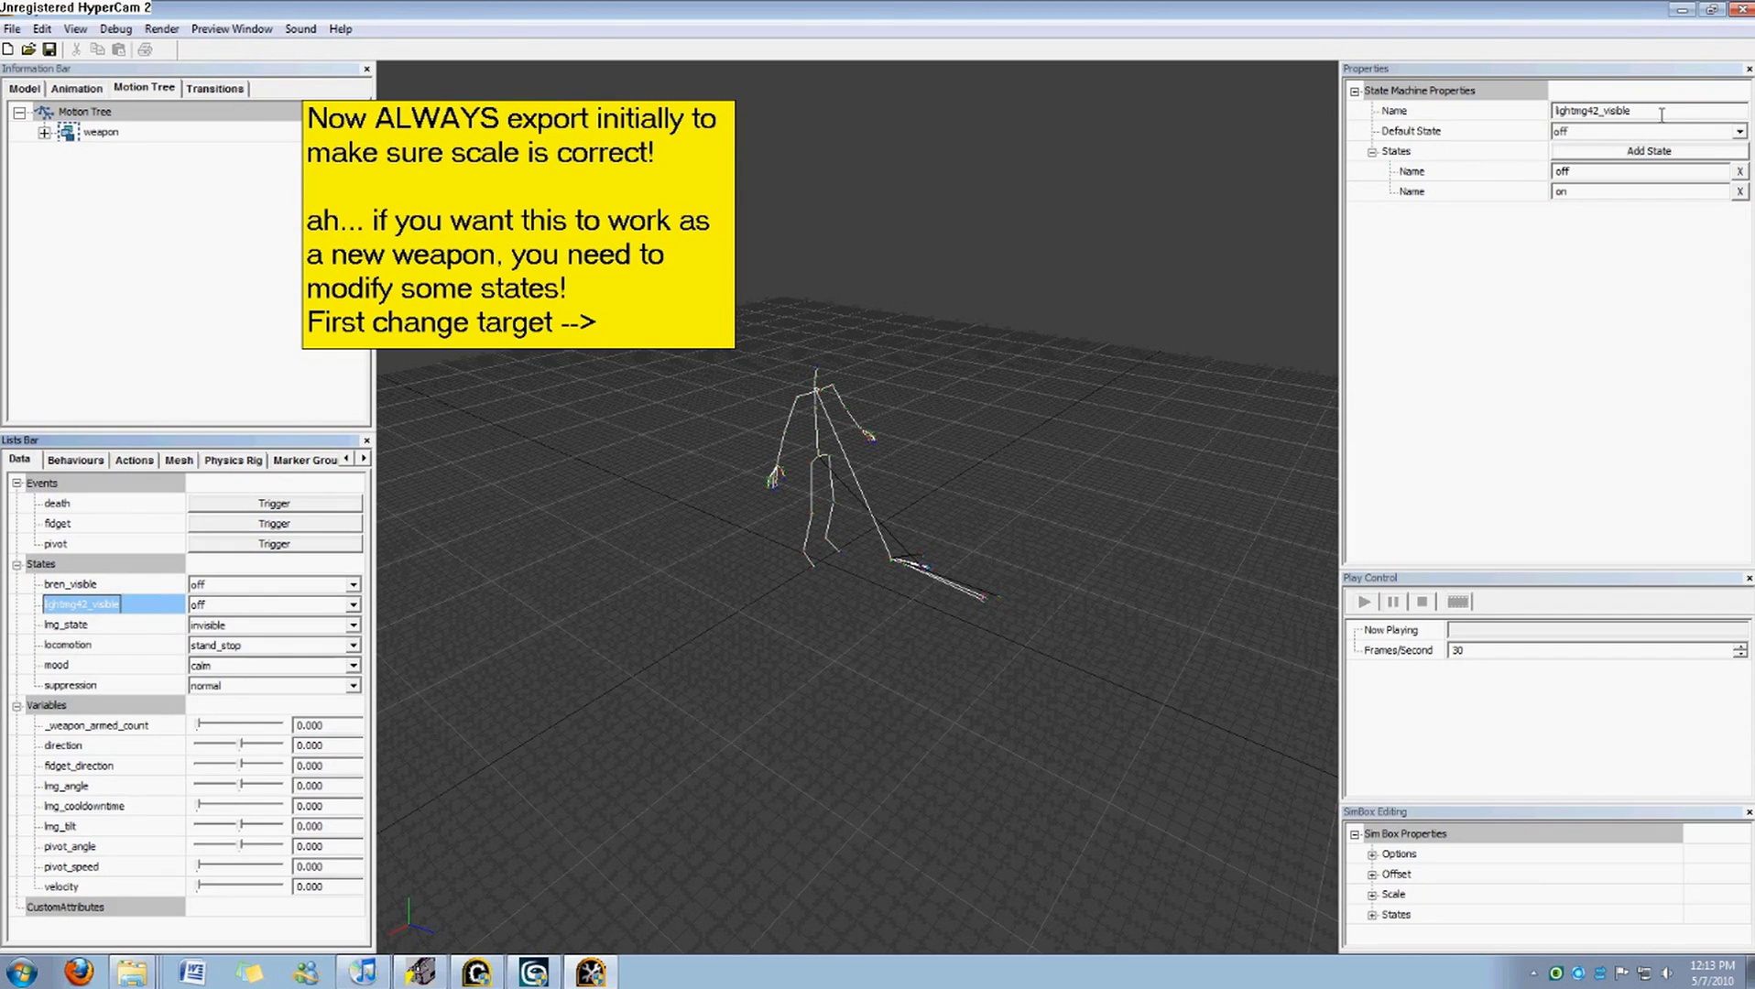
{"action": "left_click_drag", "start_coordinate": [1599, 112], "coordinate": [1519, 114]}
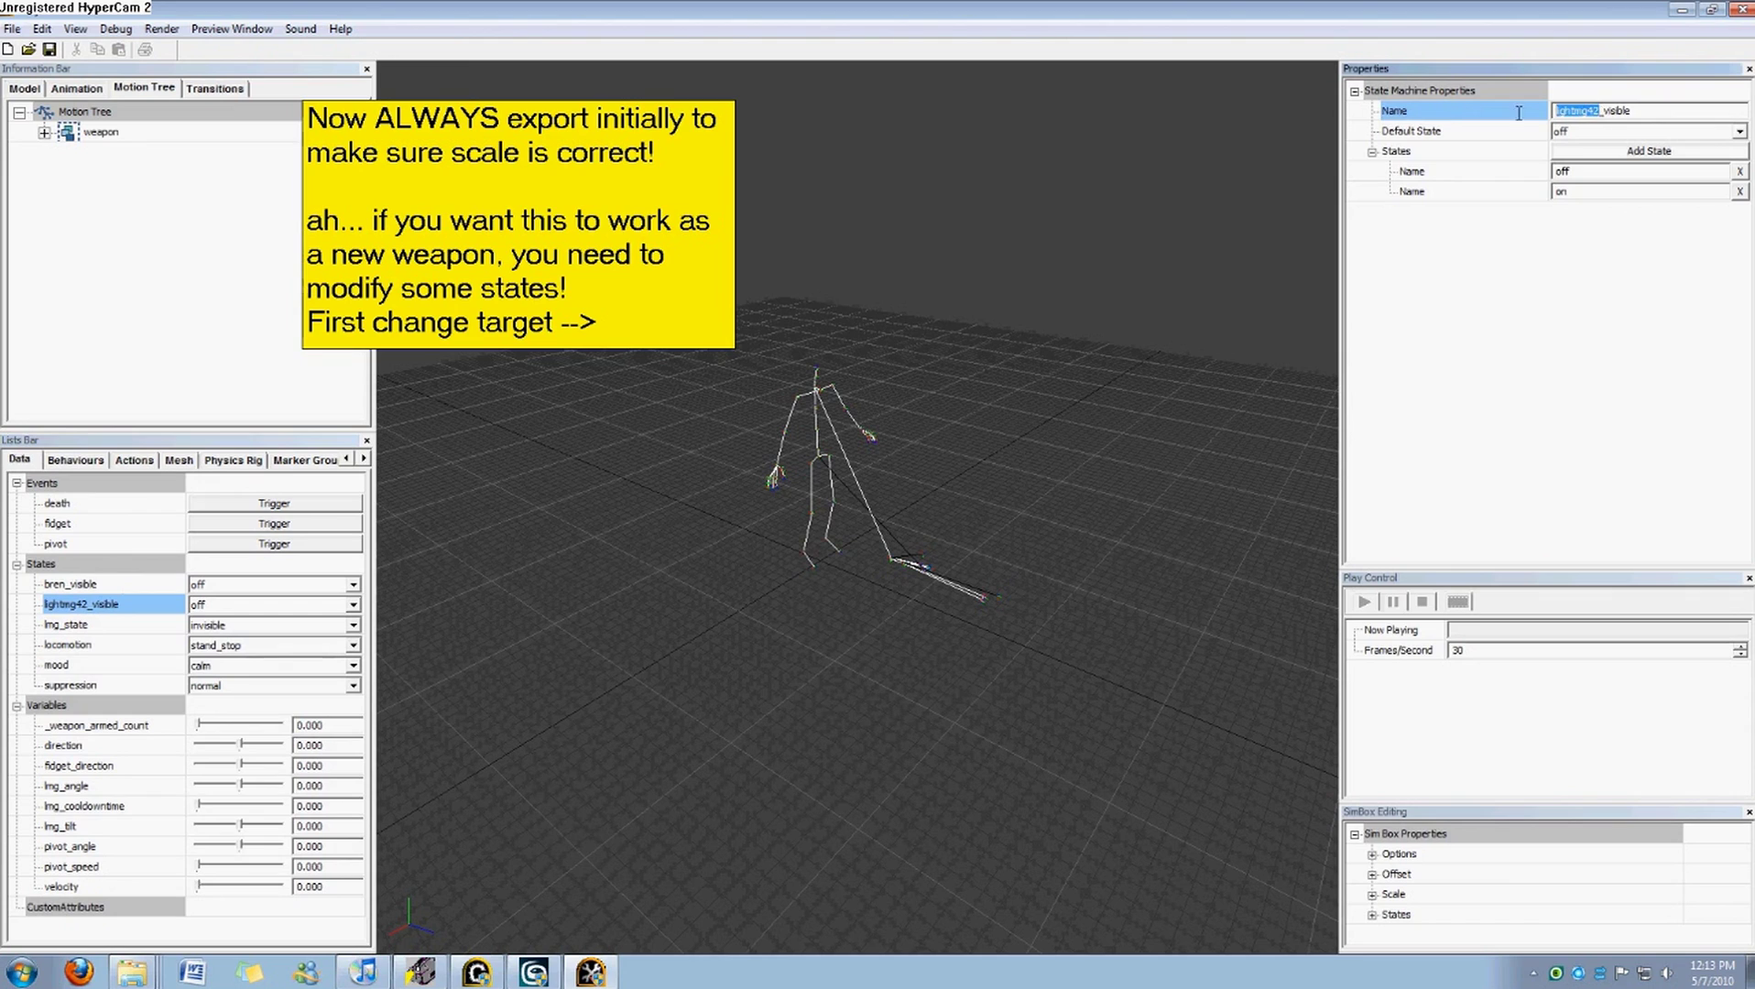
{"action": "type", "text": "saw"}
{"action": "key", "text": "Return"}
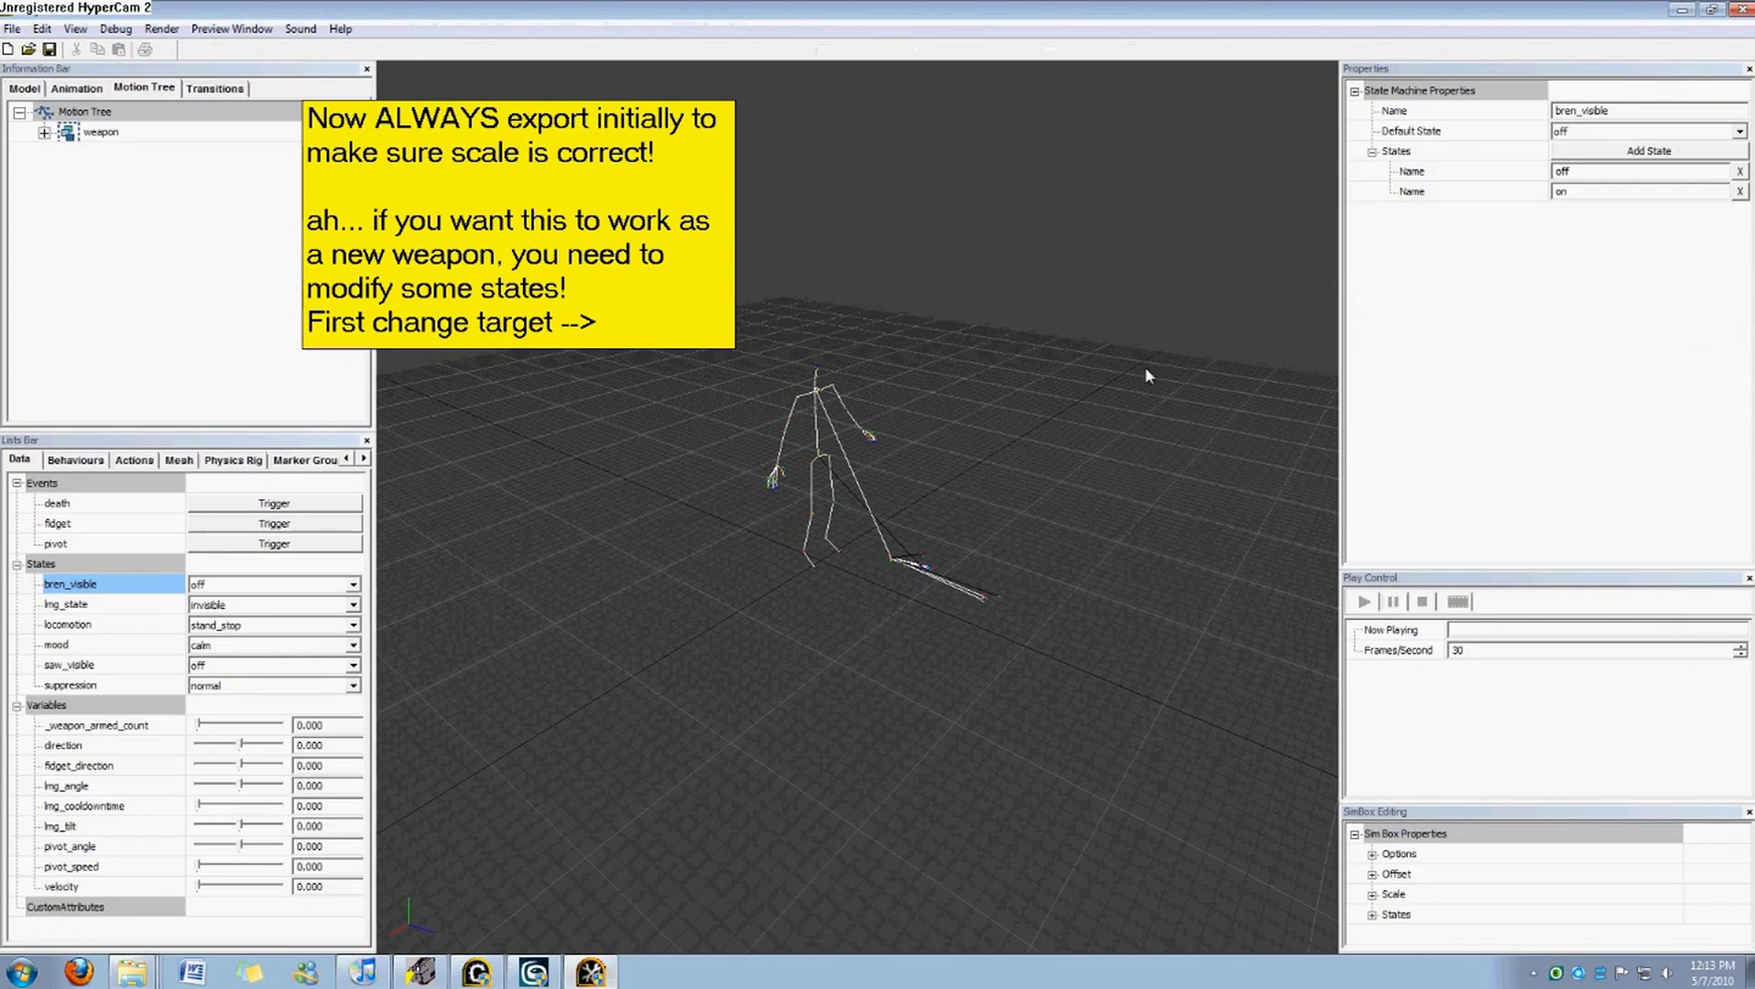
Rename the saw_visible state machine as mg42light_visible.
{"action": "left_click", "coordinate": [73, 605]}
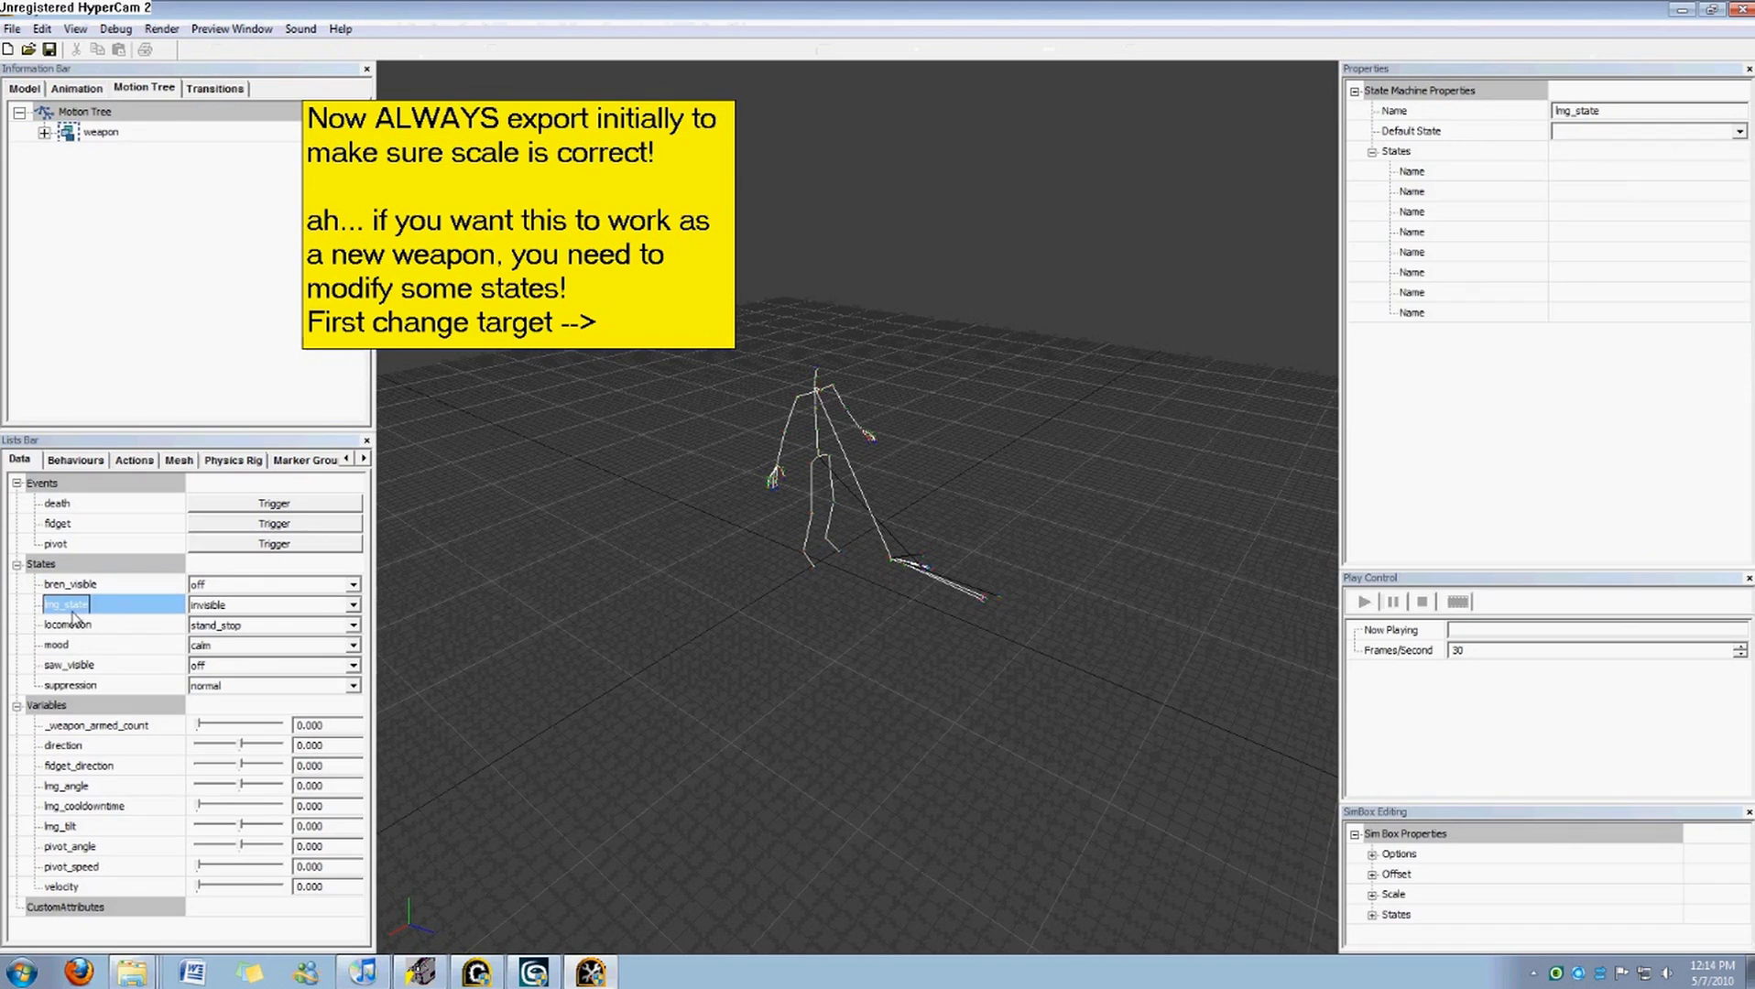
{"action": "left_click", "coordinate": [69, 665]}
{"action": "left_click_drag", "start_coordinate": [1578, 112], "coordinate": [1555, 112]}
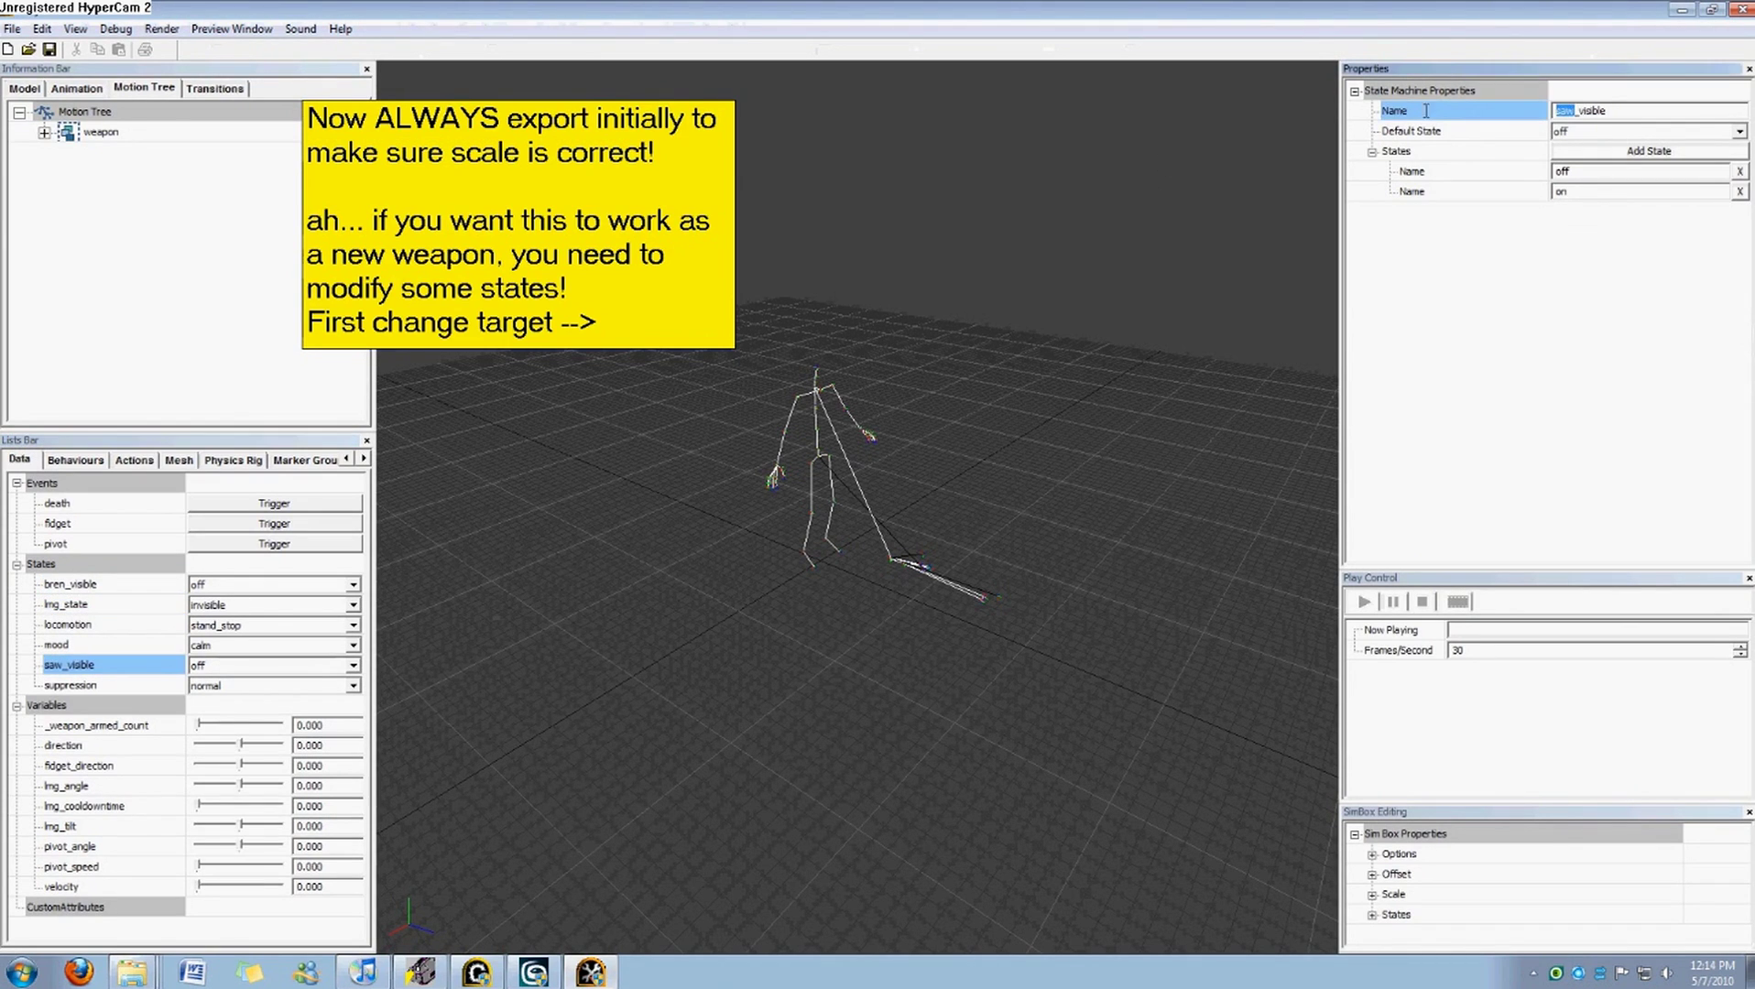
{"action": "type", "text": "mg42light"}
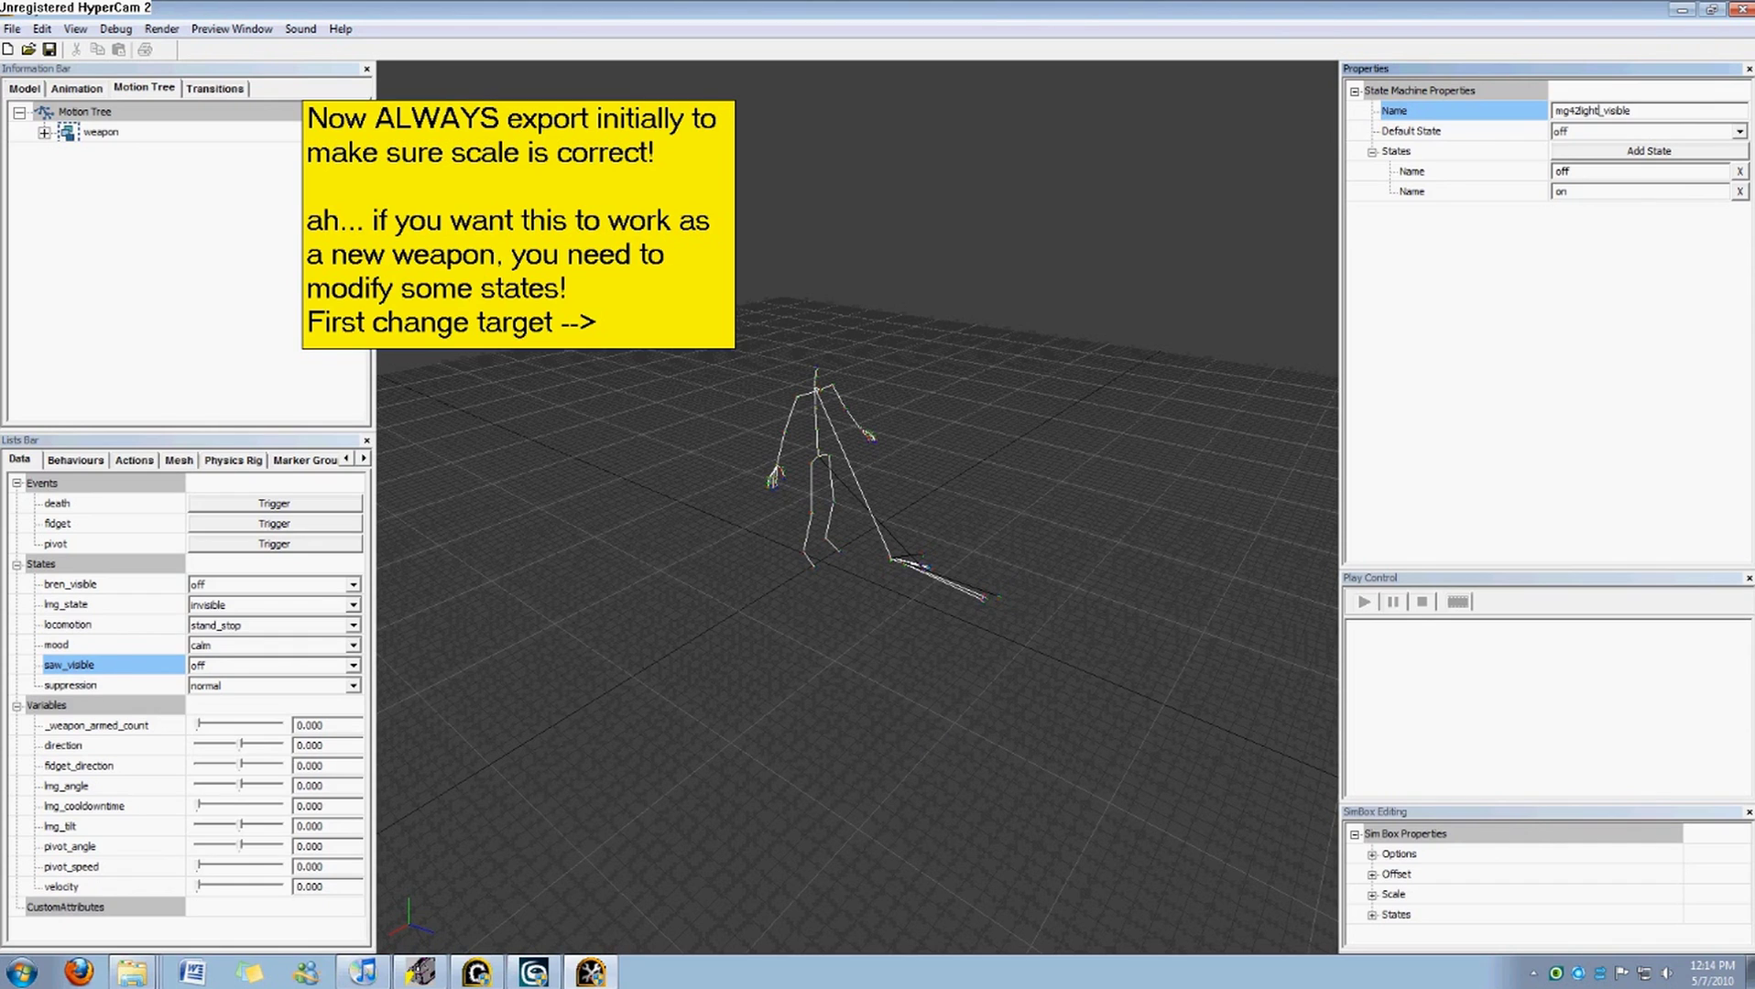
{"action": "left_click", "coordinate": [944, 737]}
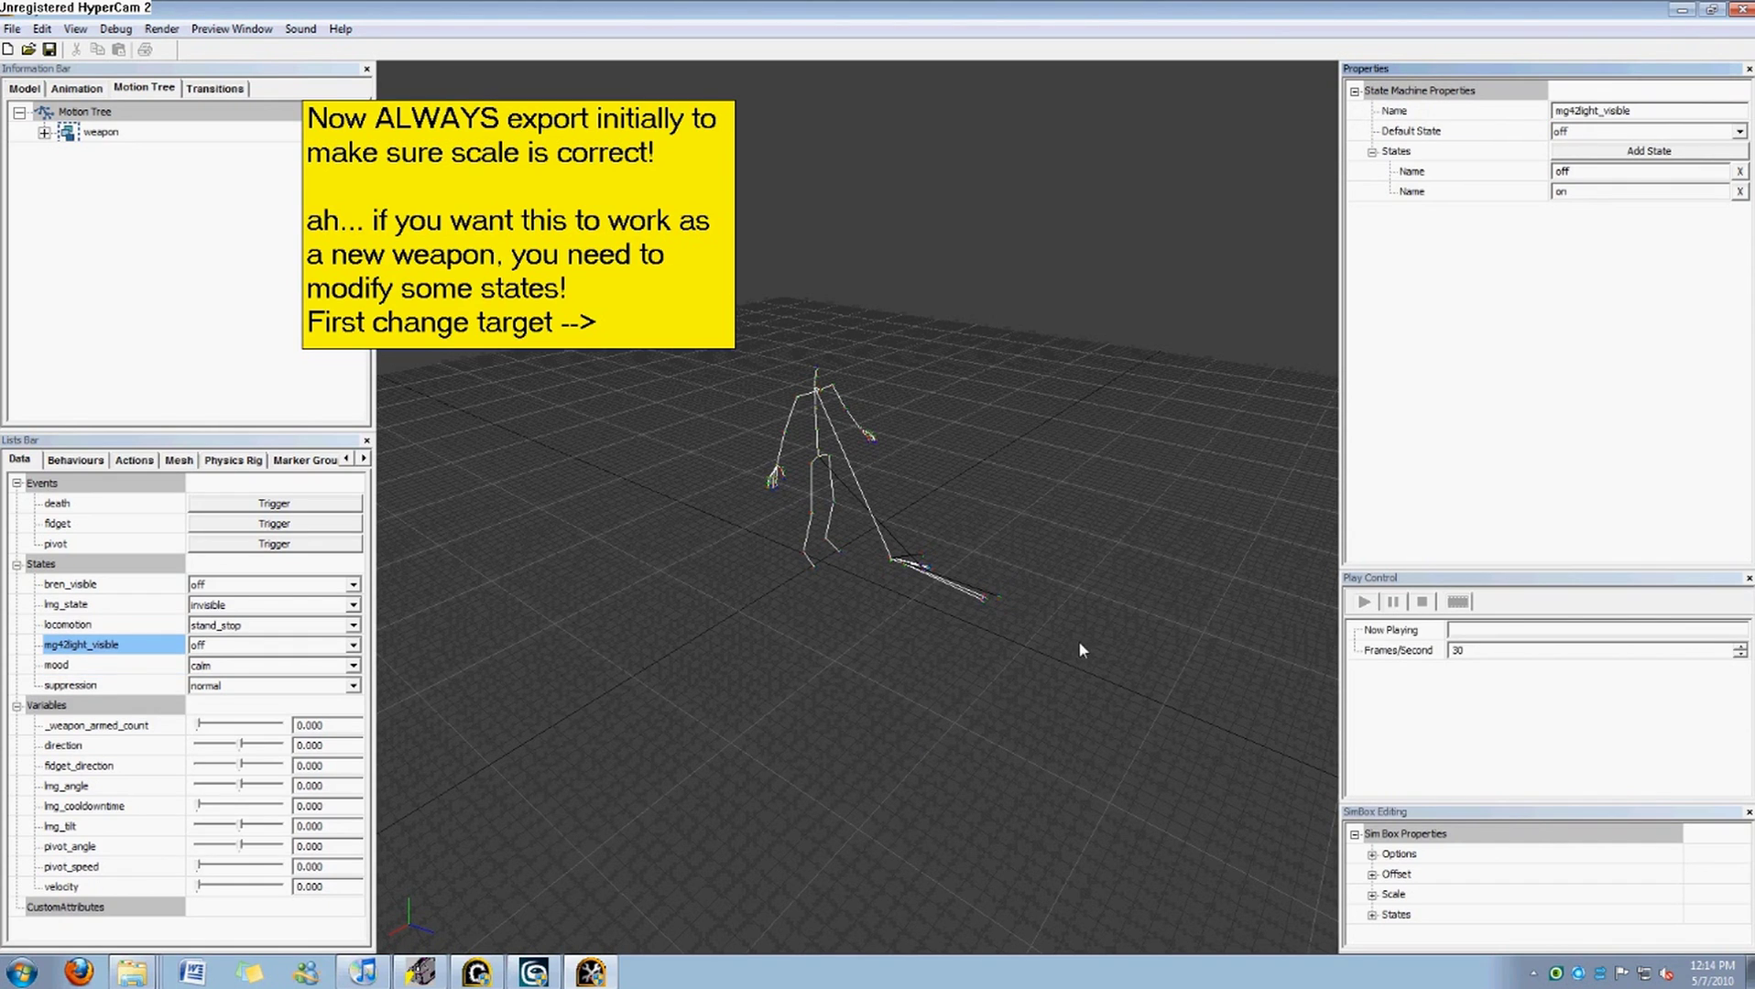
Change the mg42light_visible state machine's name back to saw_visible.
{"action": "left_click_drag", "start_coordinate": [1600, 110], "coordinate": [1474, 116]}
{"action": "type", "text": "saw"}
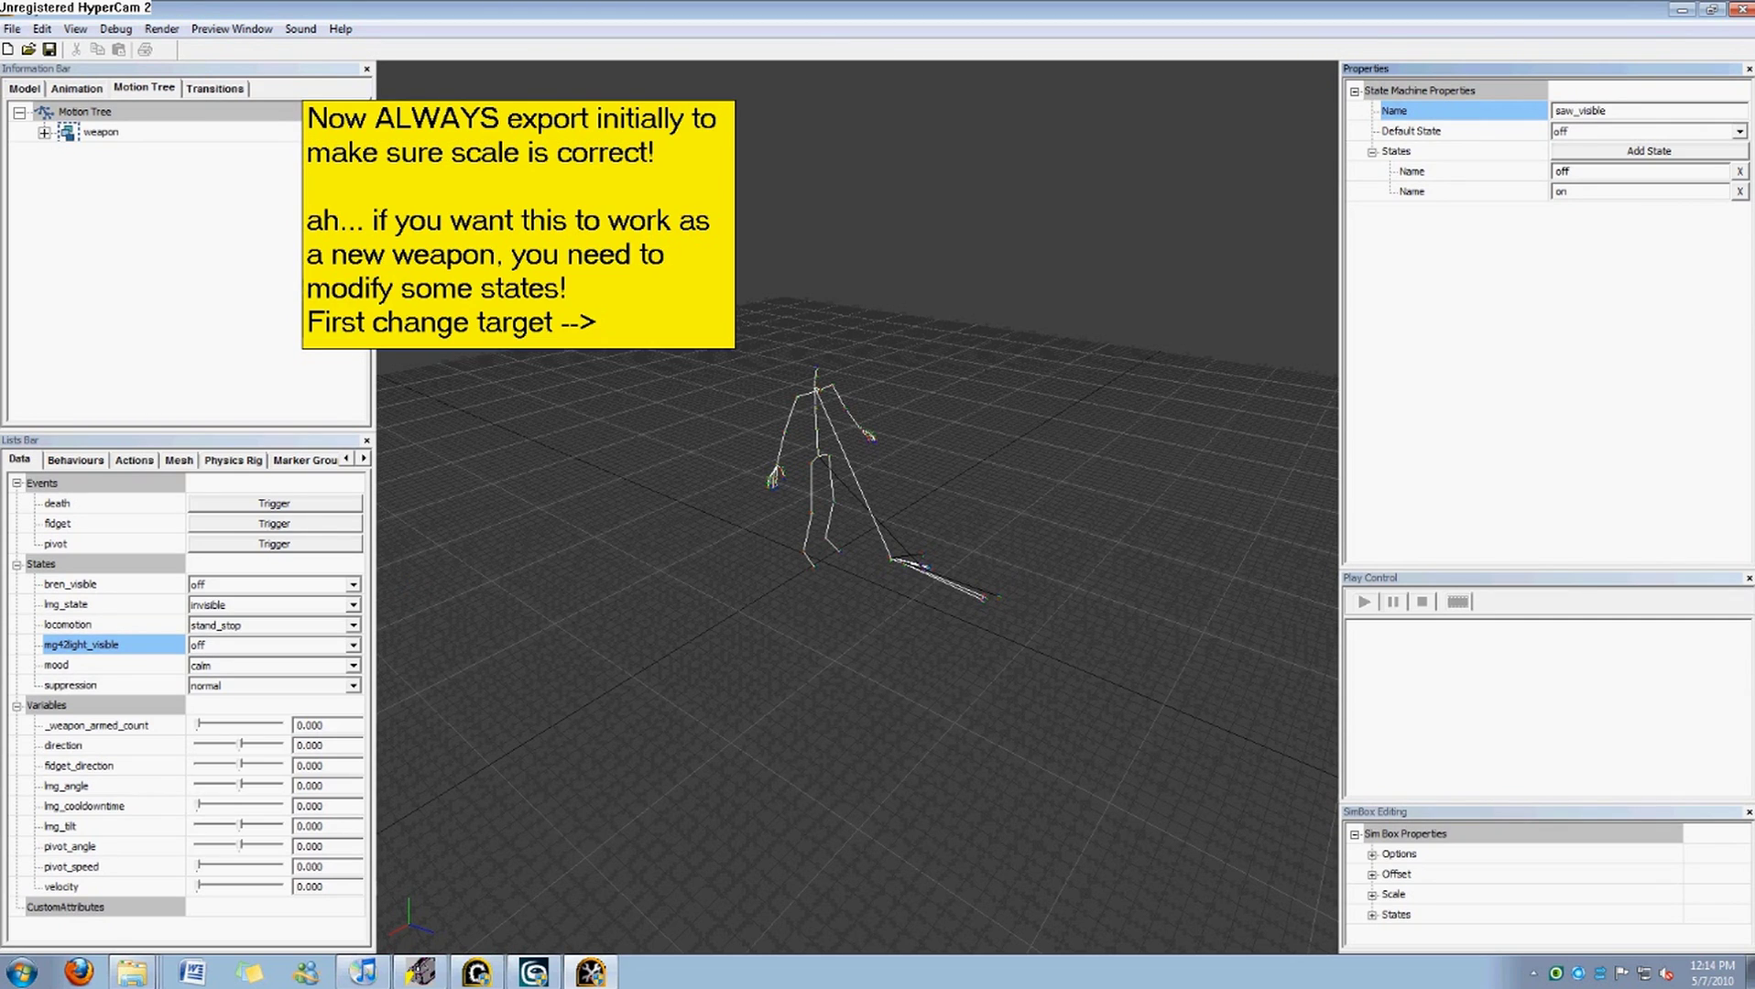
{"action": "key", "text": "Return"}
Add a new state machine to the model's states.
{"action": "left_click", "coordinate": [75, 564]}
{"action": "left_click", "coordinate": [49, 562]}
{"action": "right_click", "coordinate": [51, 567]}
{"action": "left_click", "coordinate": [78, 575]}
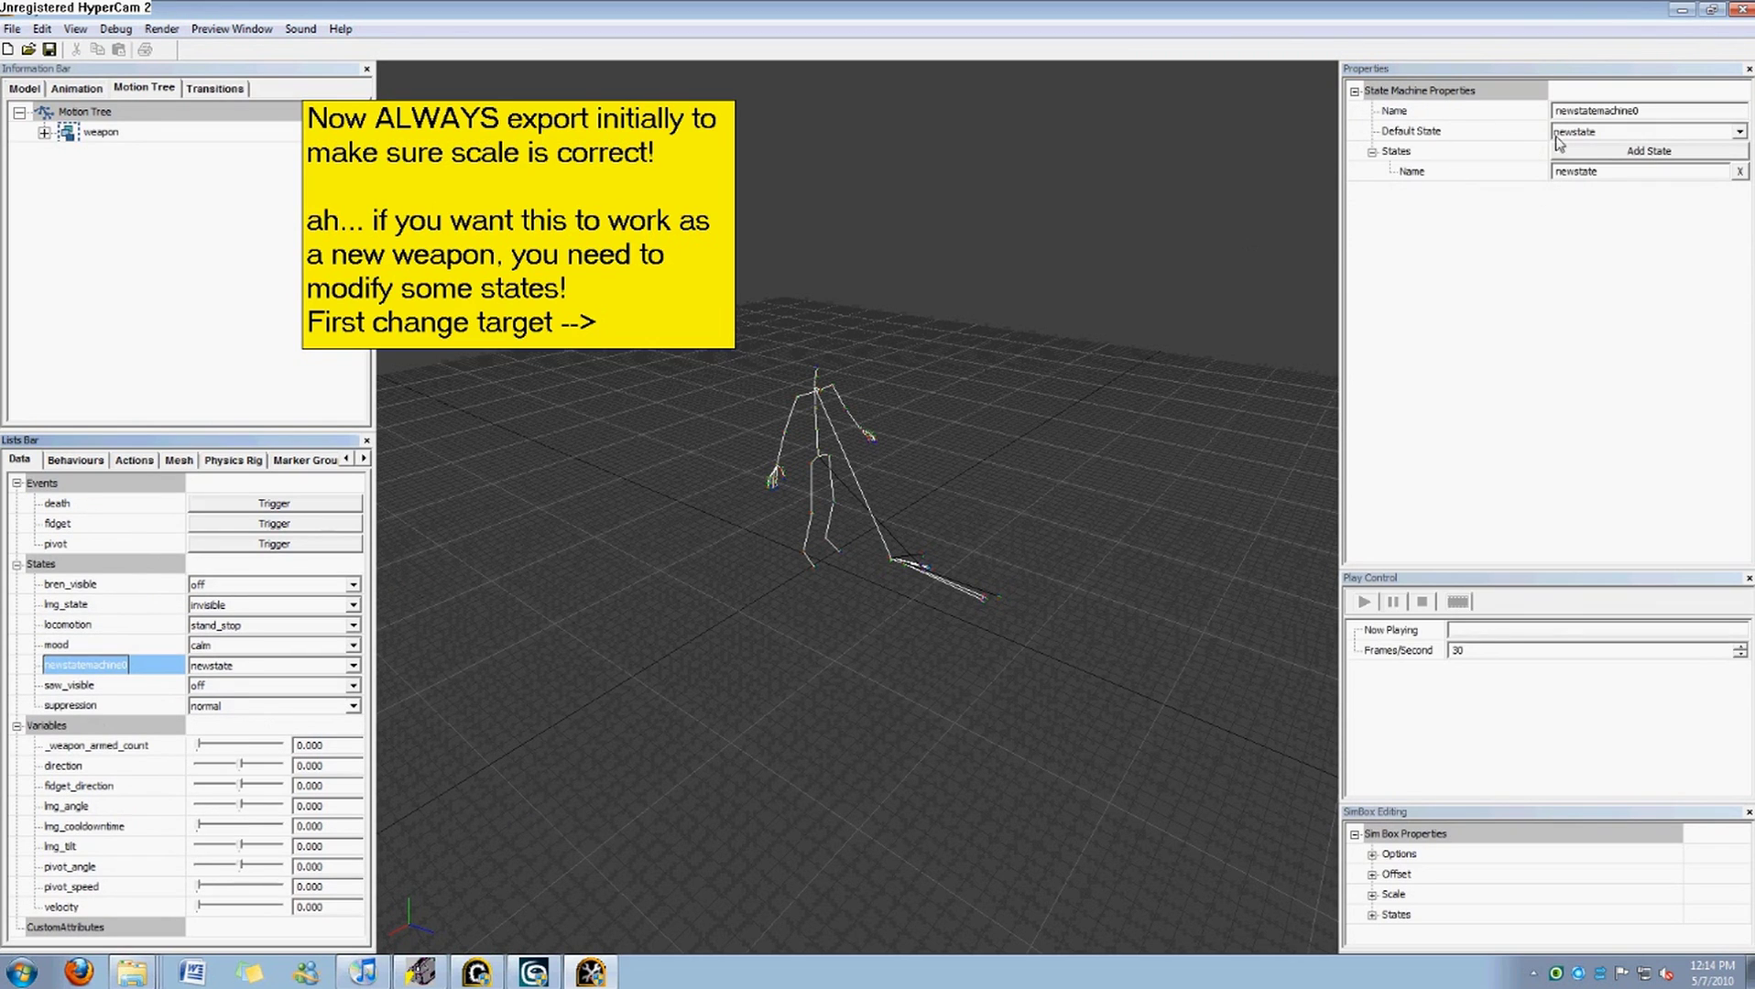
Name the new state machine mg42light_visible.
{"action": "left_click_drag", "start_coordinate": [1663, 113], "coordinate": [1400, 110]}
{"action": "key", "text": "BackSpace"}
{"action": "type", "text": "lightmg"}
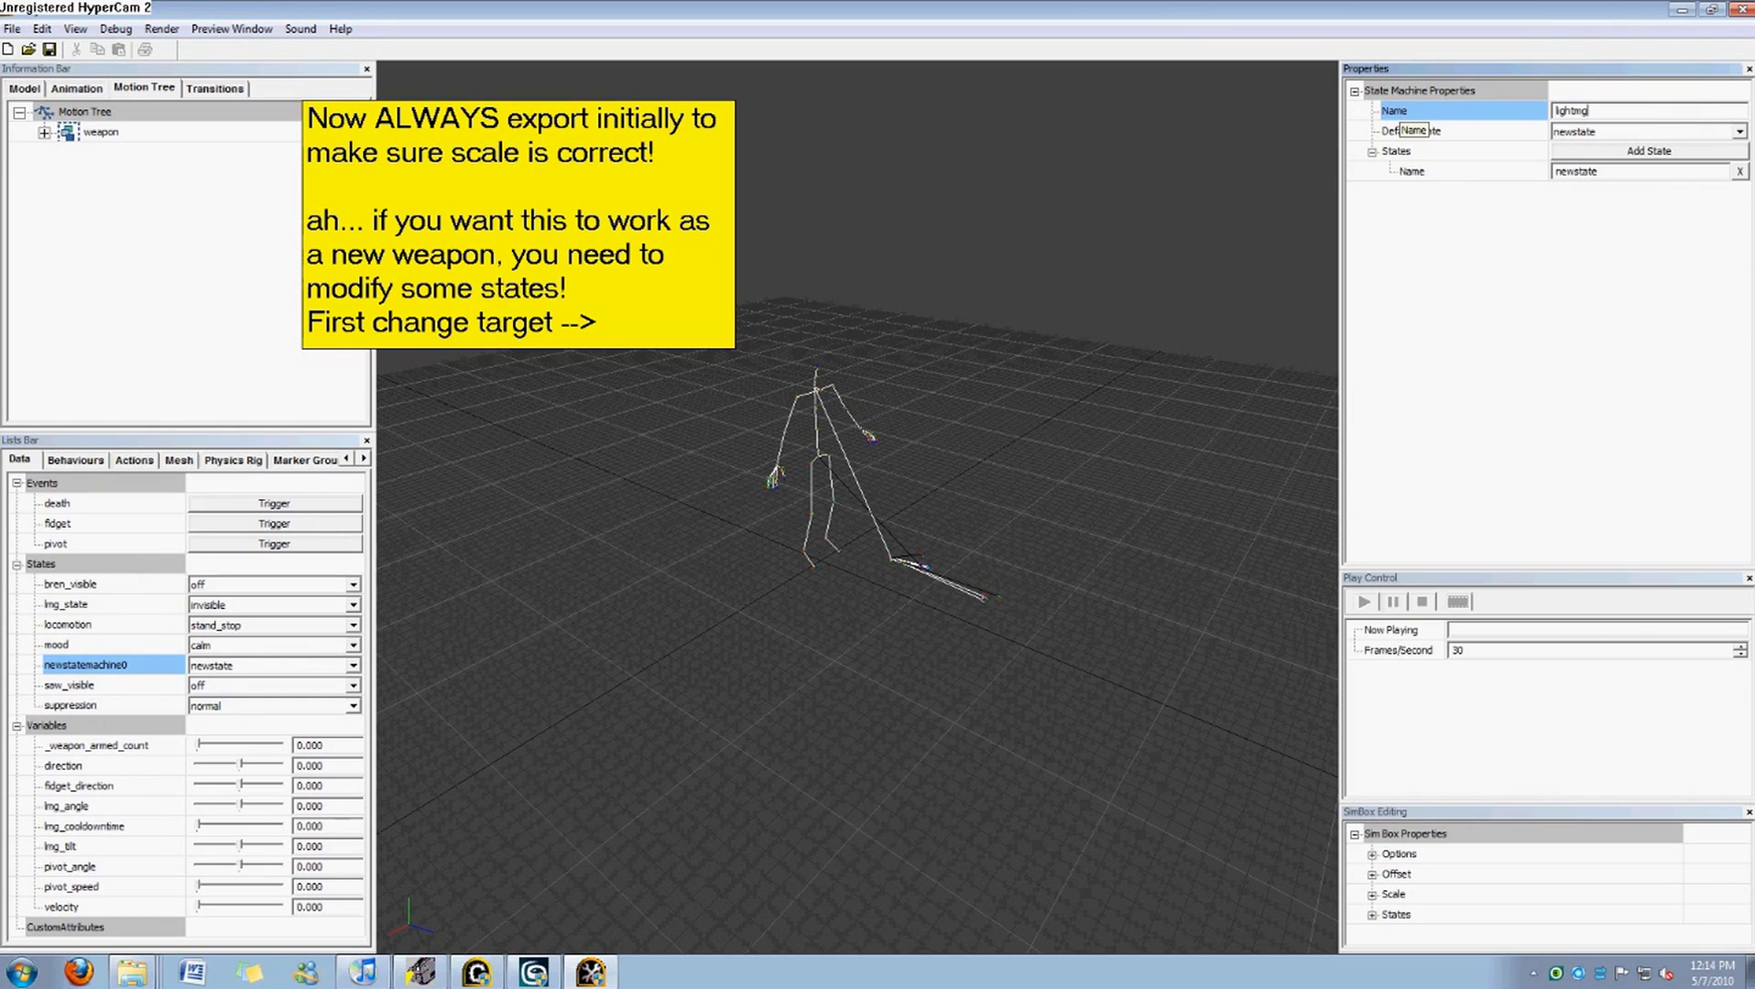
{"action": "key", "text": "BackSpace"}
{"action": "key", "text": "BackSpace"}
{"action": "key", "text": "BackSpace"}
{"action": "key", "text": "BackSpace"}
{"action": "key", "text": "BackSpace"}
{"action": "key", "text": "BackSpace"}
{"action": "key", "text": "BackSpace"}
{"action": "type", "text": "mg42light"}
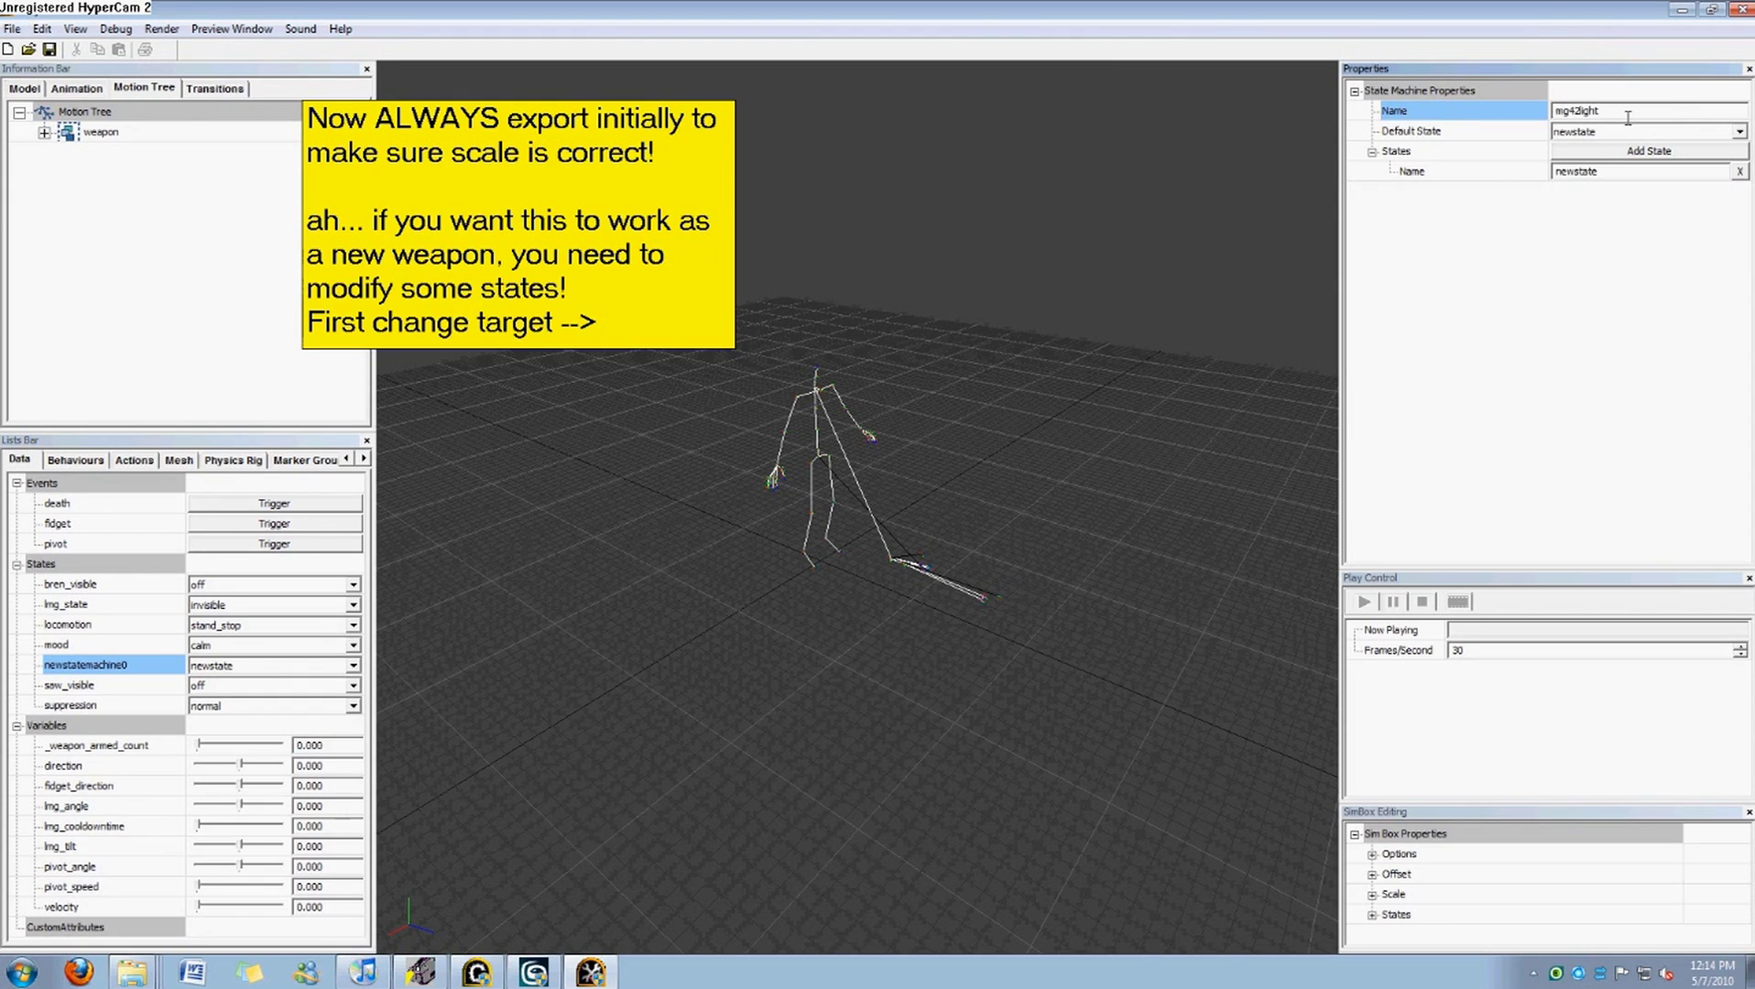
{"action": "type", "text": "_visible"}
{"action": "key", "text": "Return"}
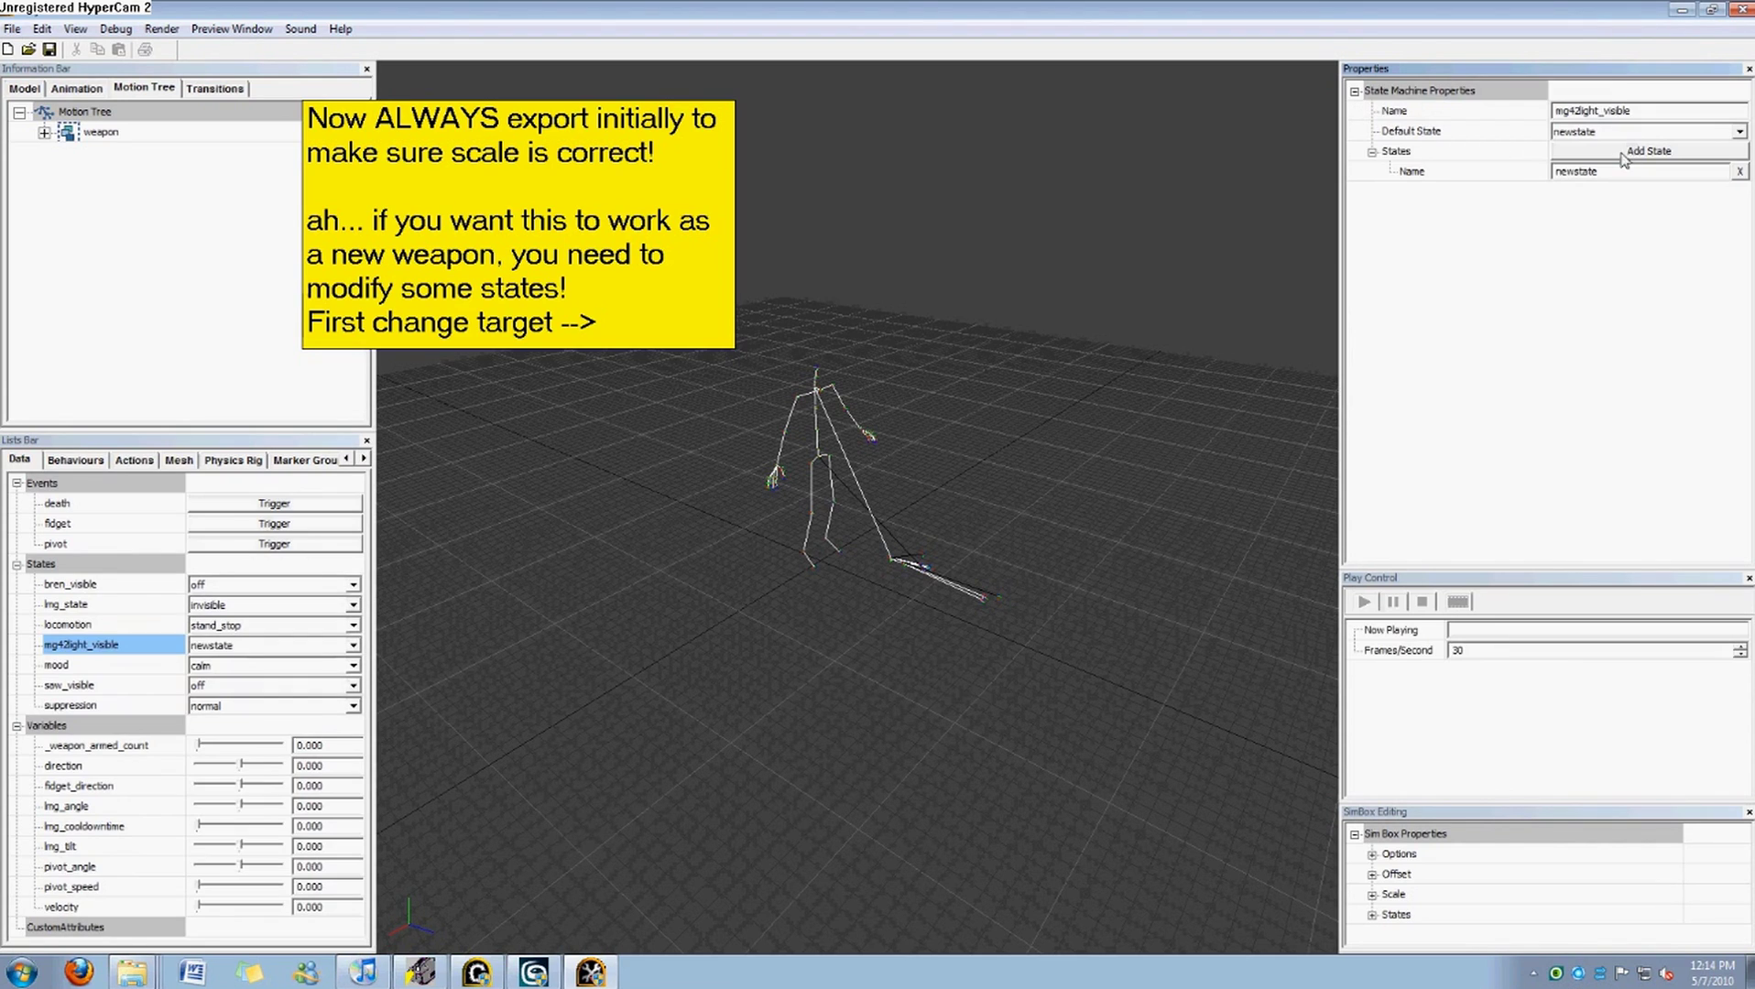
Rename the existing state of mg42light_visible as off and add a second state named on.
{"action": "left_click", "coordinate": [1367, 173]}
{"action": "type", "text": "off"}
{"action": "key", "text": "Return"}
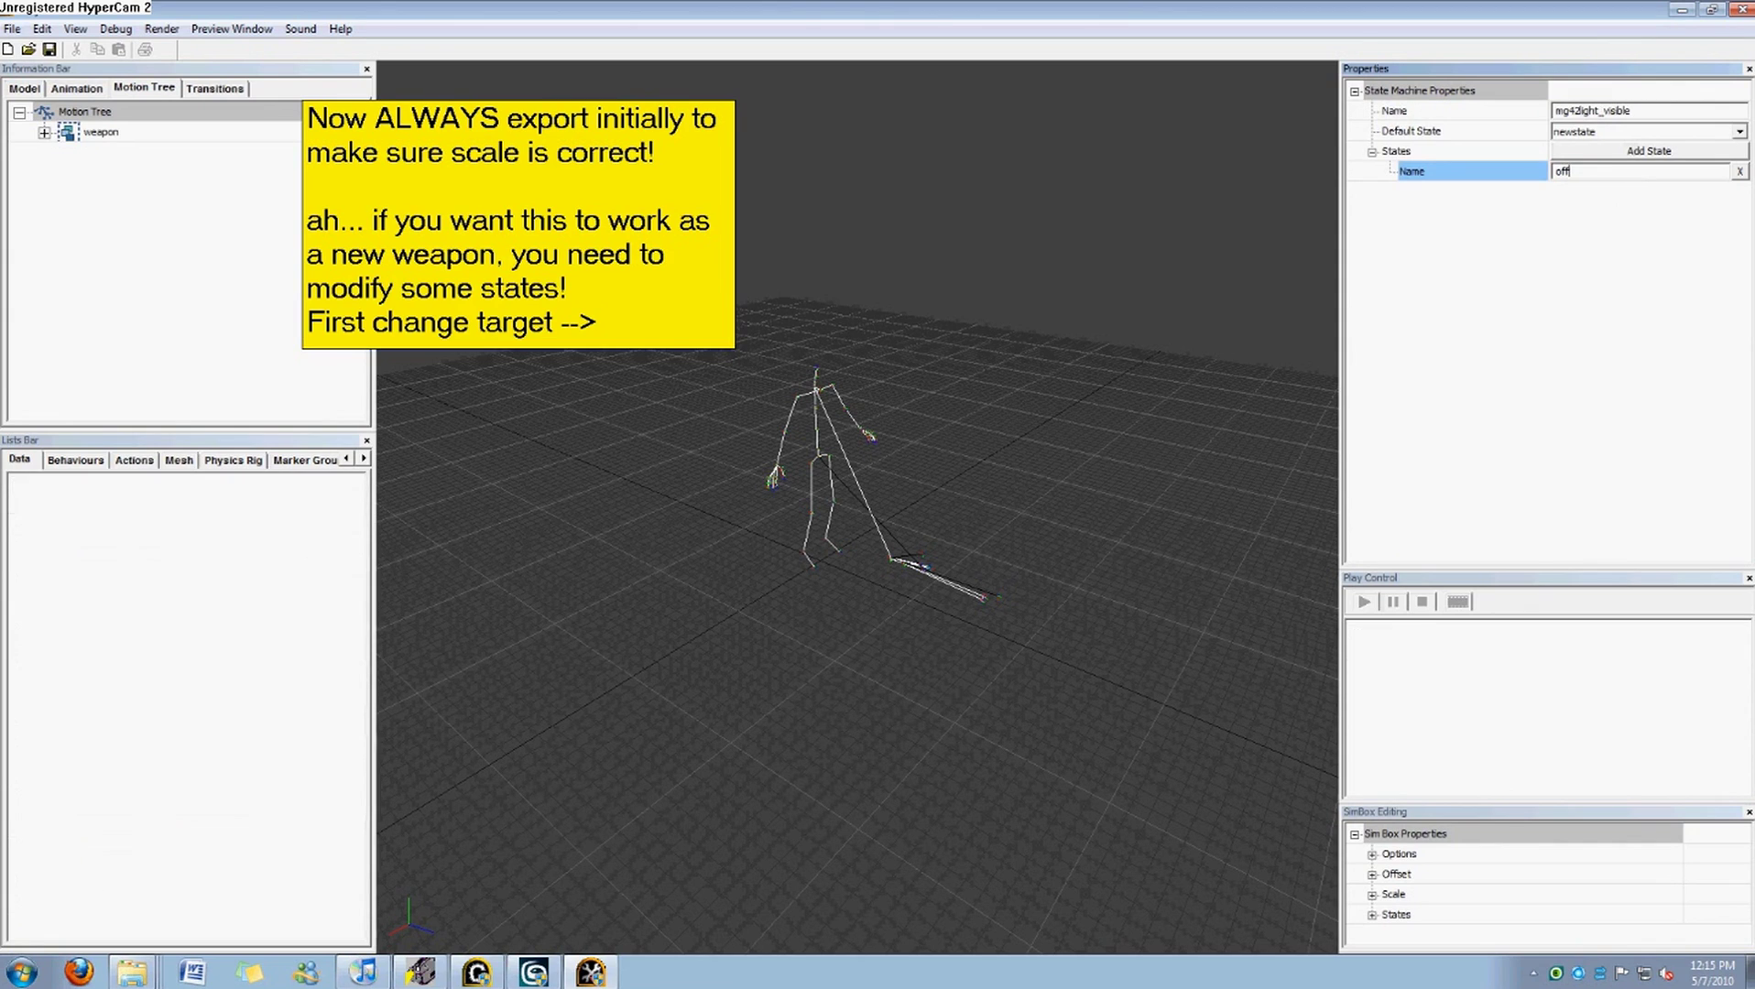
{"action": "left_click", "coordinate": [1648, 150]}
{"action": "left_click", "coordinate": [1418, 193]}
{"action": "type", "text": "on"}
{"action": "key", "text": "Return"}
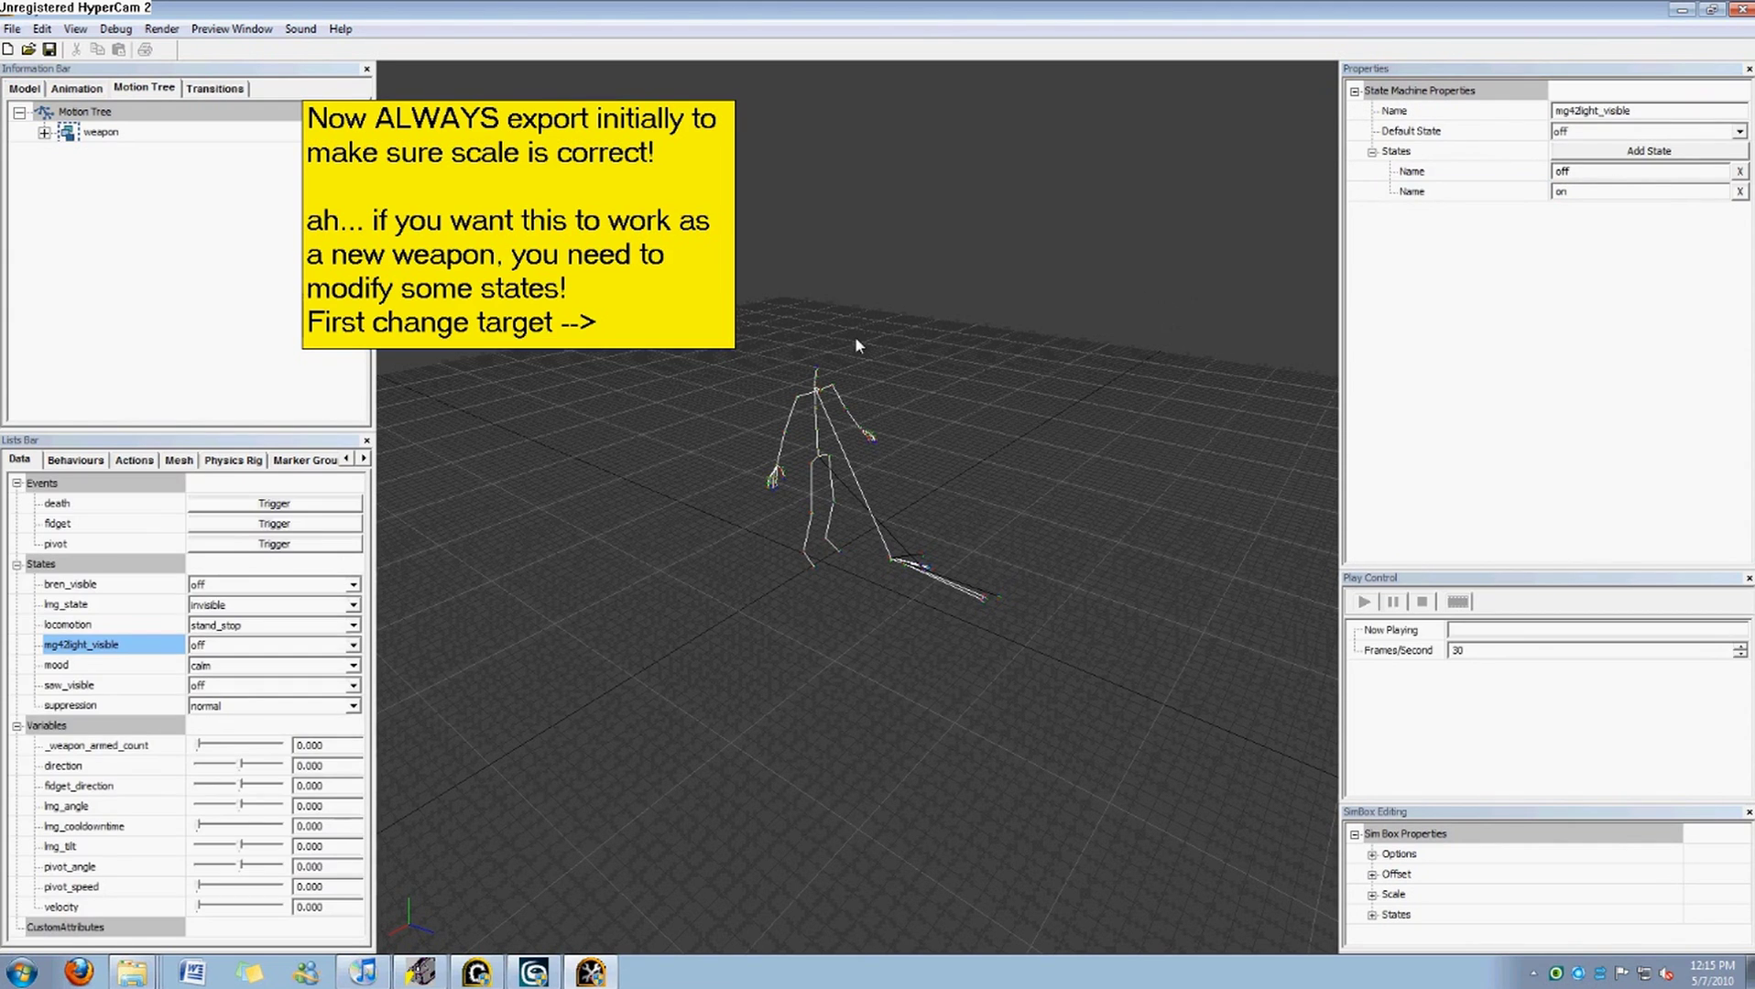
Replace the note's text below the scale reminder with "hmm can't remember if that was the name...".
{"action": "double_click", "coordinate": [586, 322]}
{"action": "left_click_drag", "start_coordinate": [620, 321], "coordinate": [297, 227]}
{"action": "type", "text": "hmm can"}
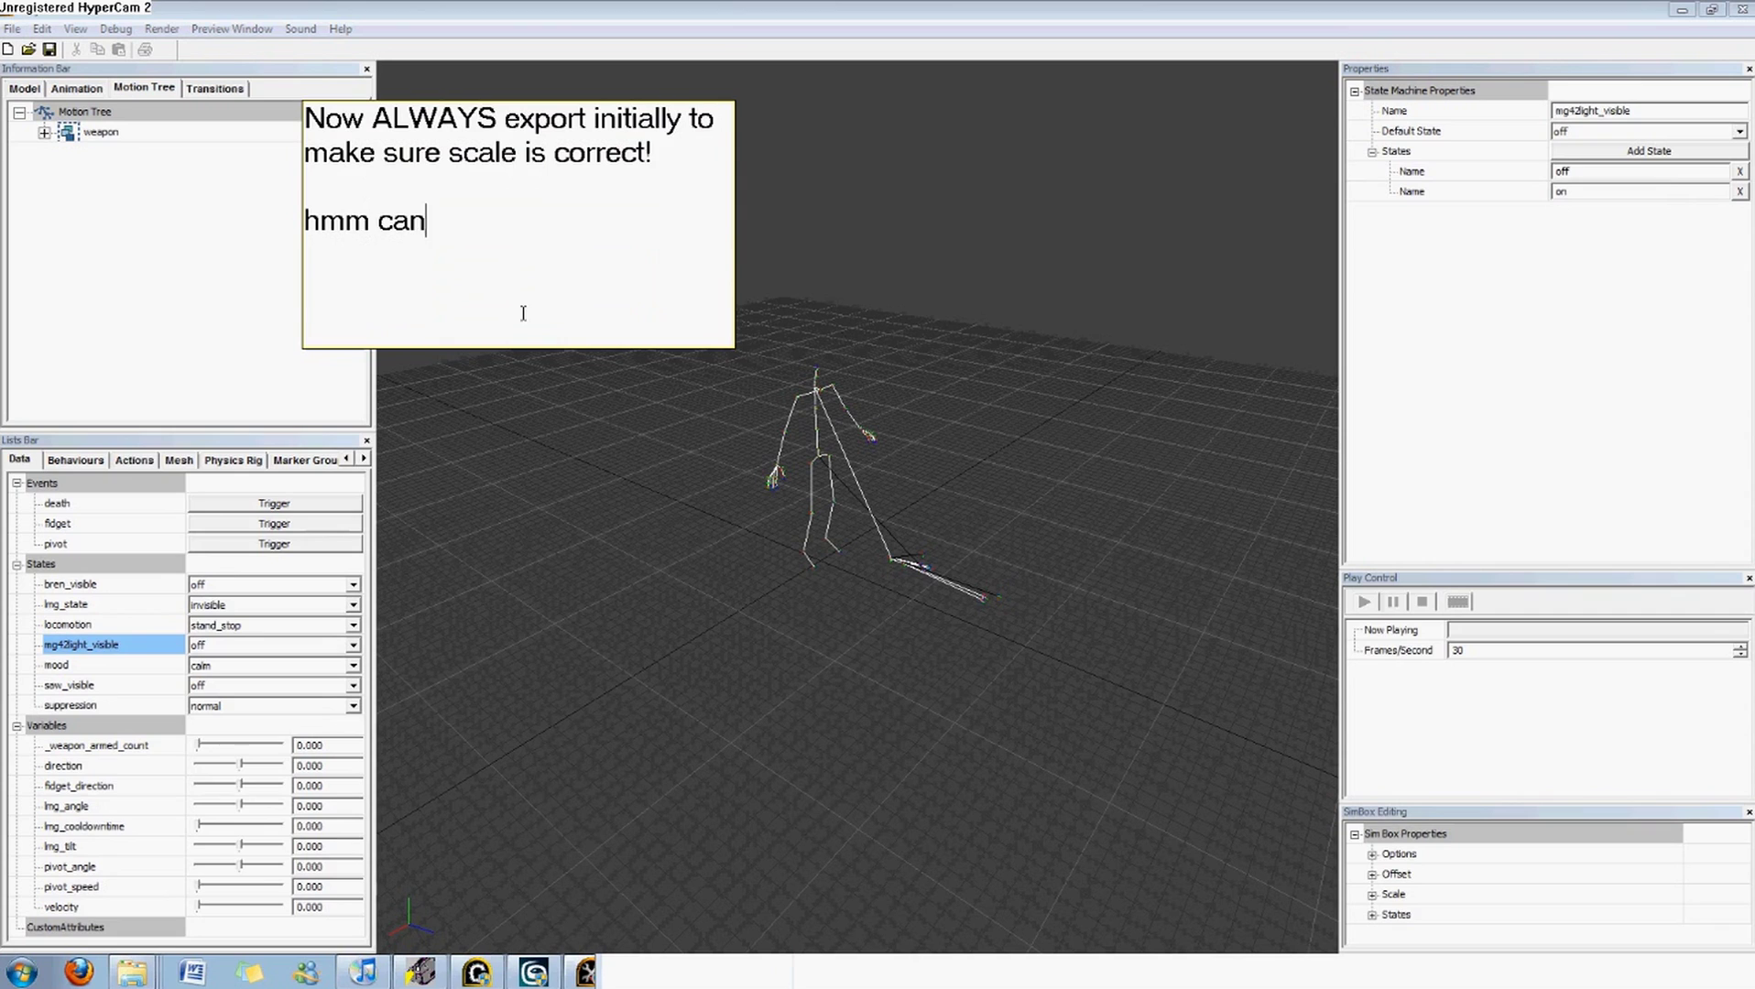
{"action": "type", "text": "'t remember if th"}
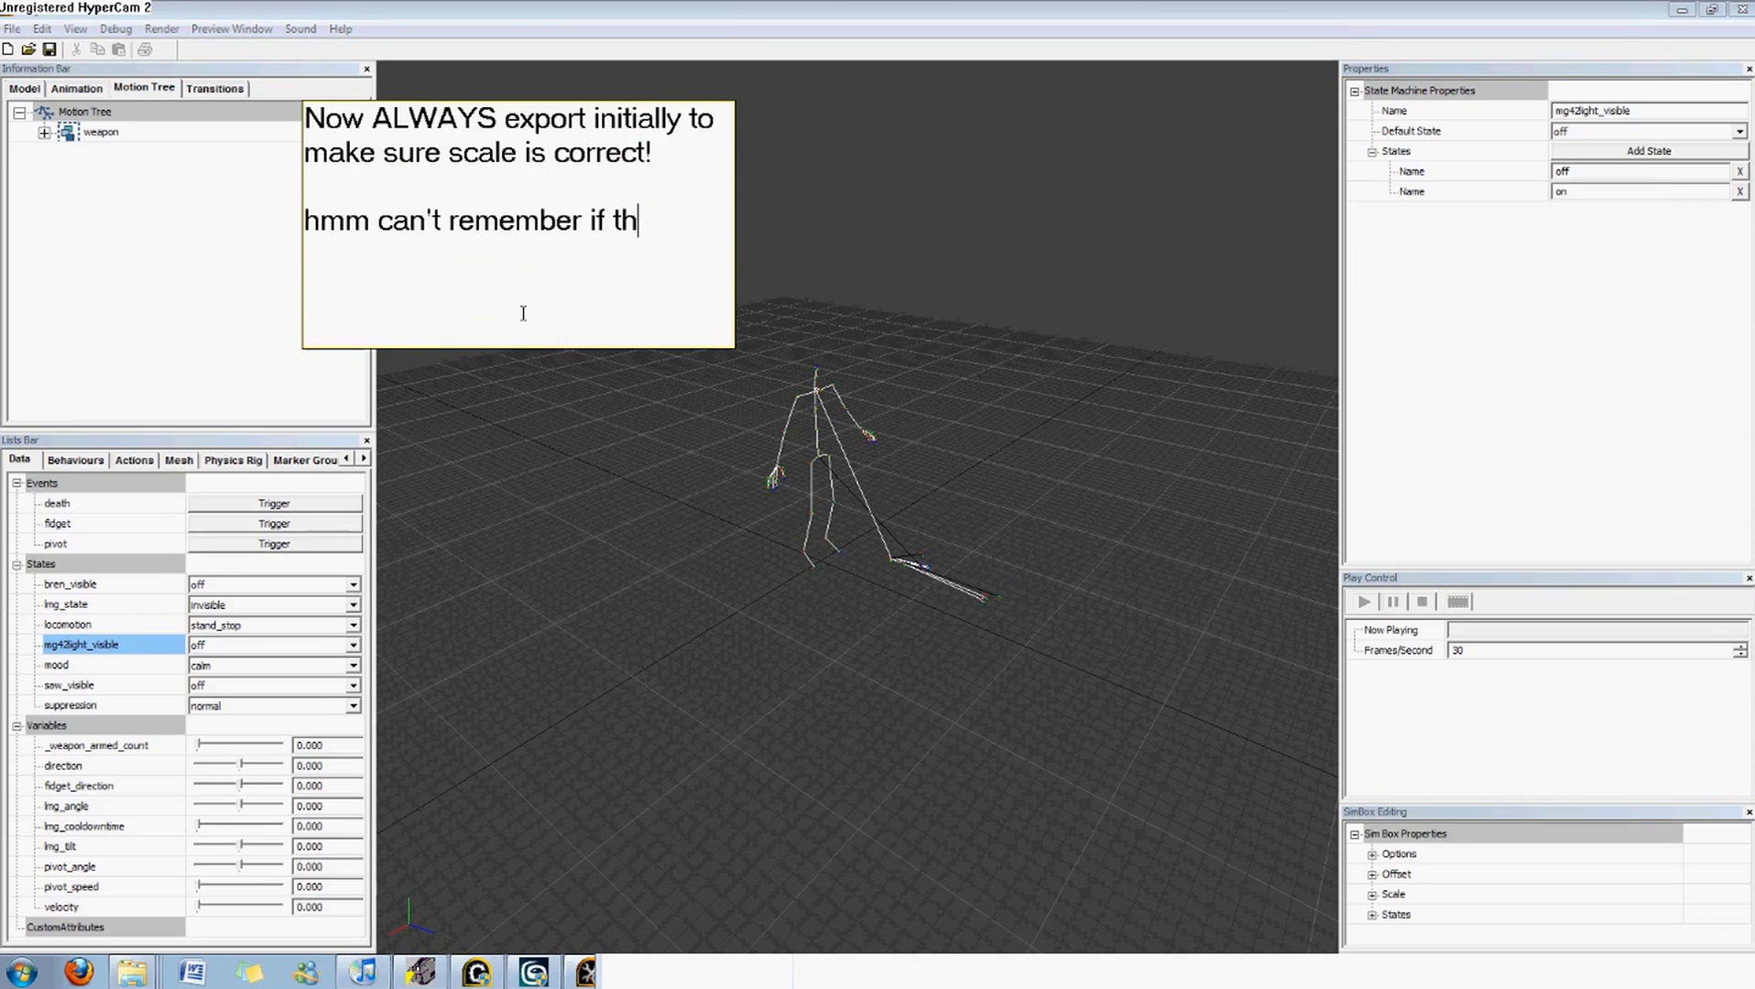
{"action": "type", "text": "at was the name..."}
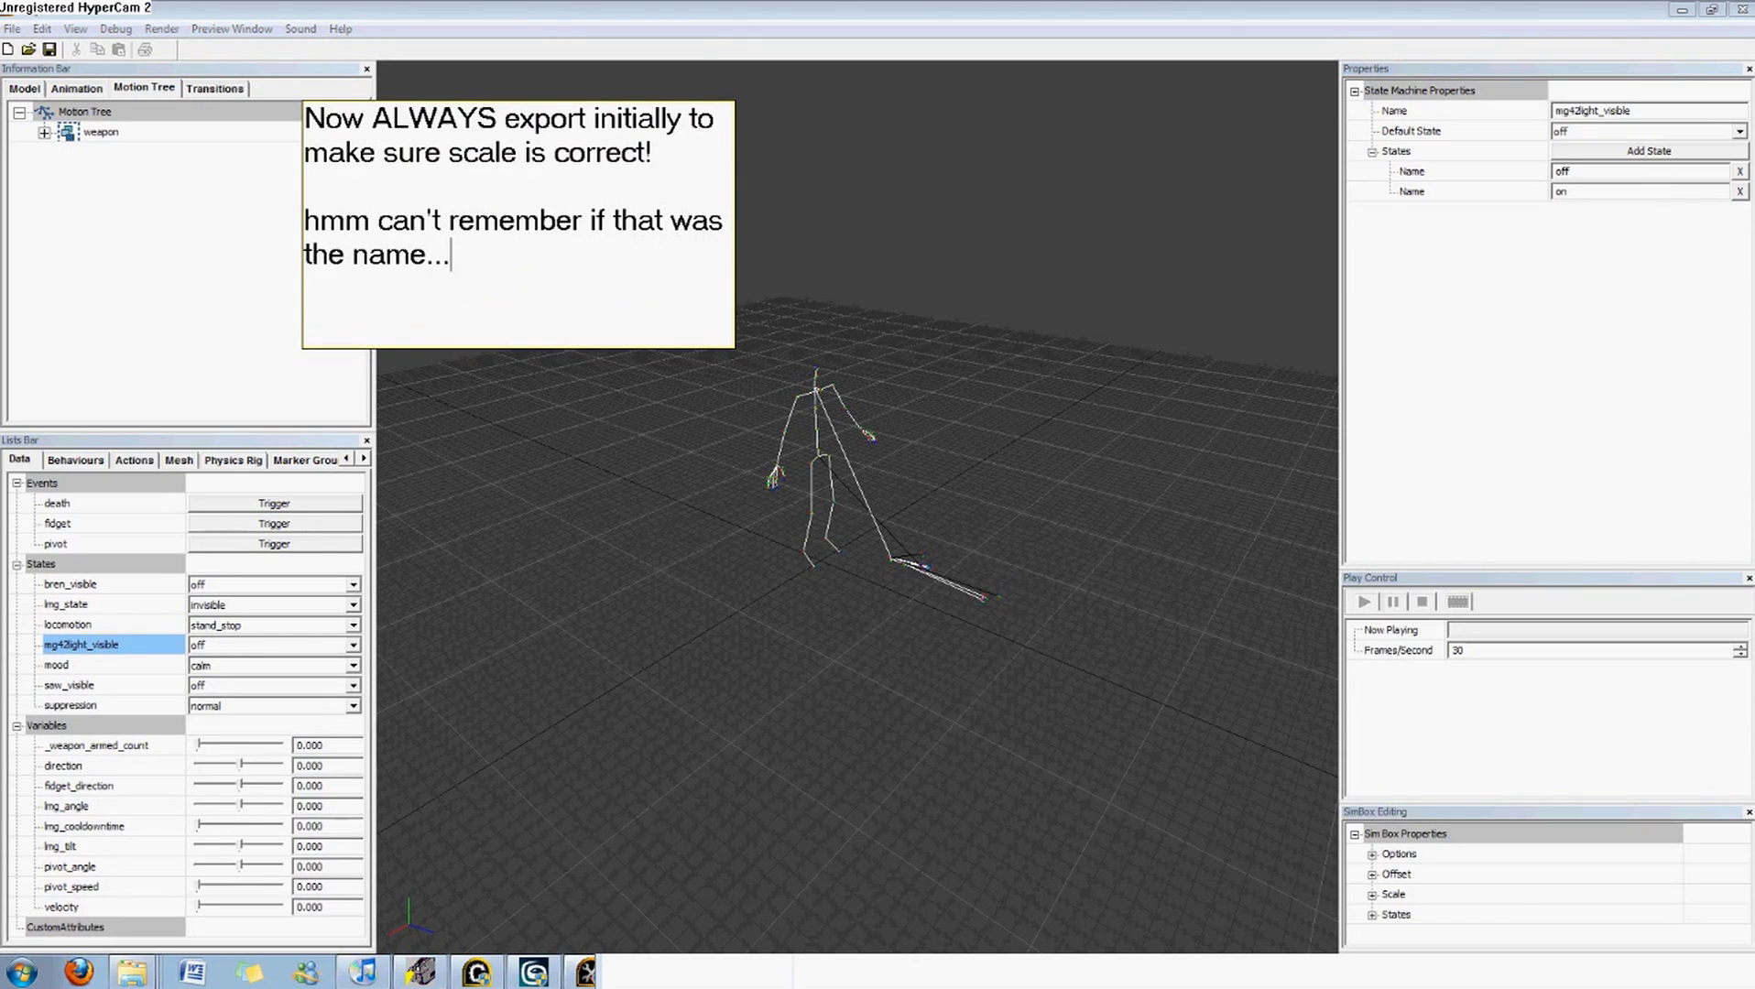
Start opening a reference model in the other Object Editor window, browsing up from the space_marine folder to DataGeneric.
{"action": "left_click", "coordinate": [578, 466]}
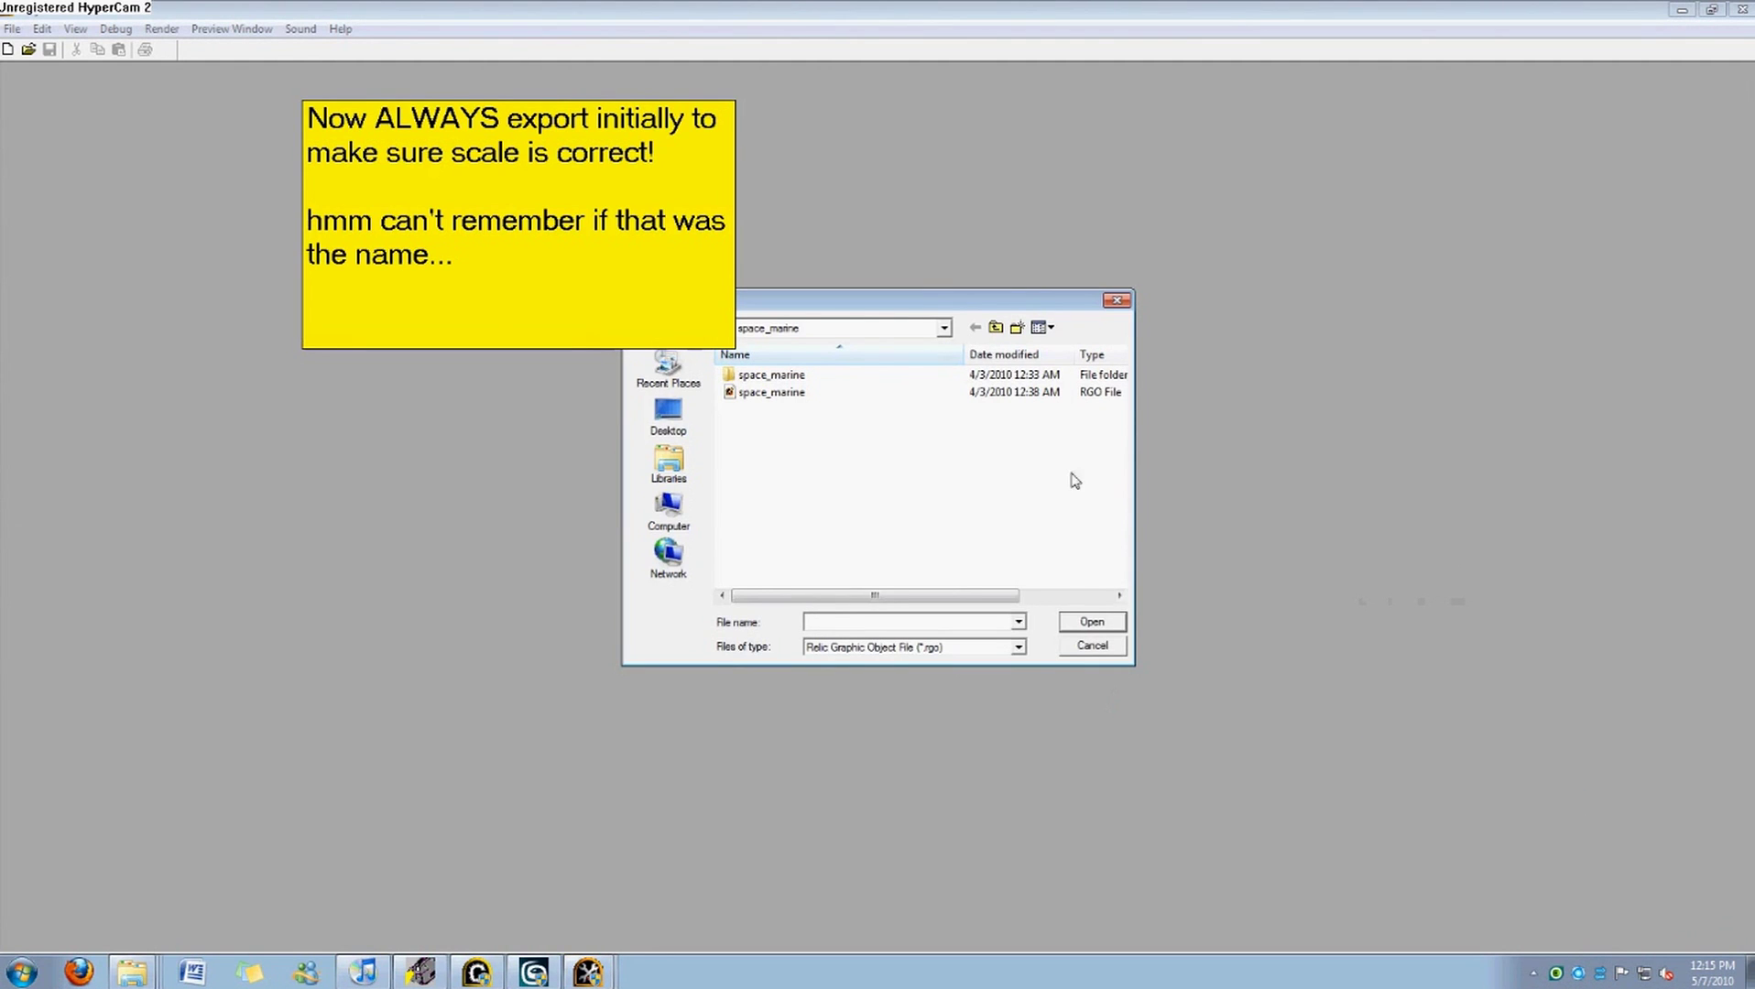
{"action": "left_click", "coordinate": [994, 329]}
{"action": "left_click", "coordinate": [994, 330]}
{"action": "left_click", "coordinate": [994, 330]}
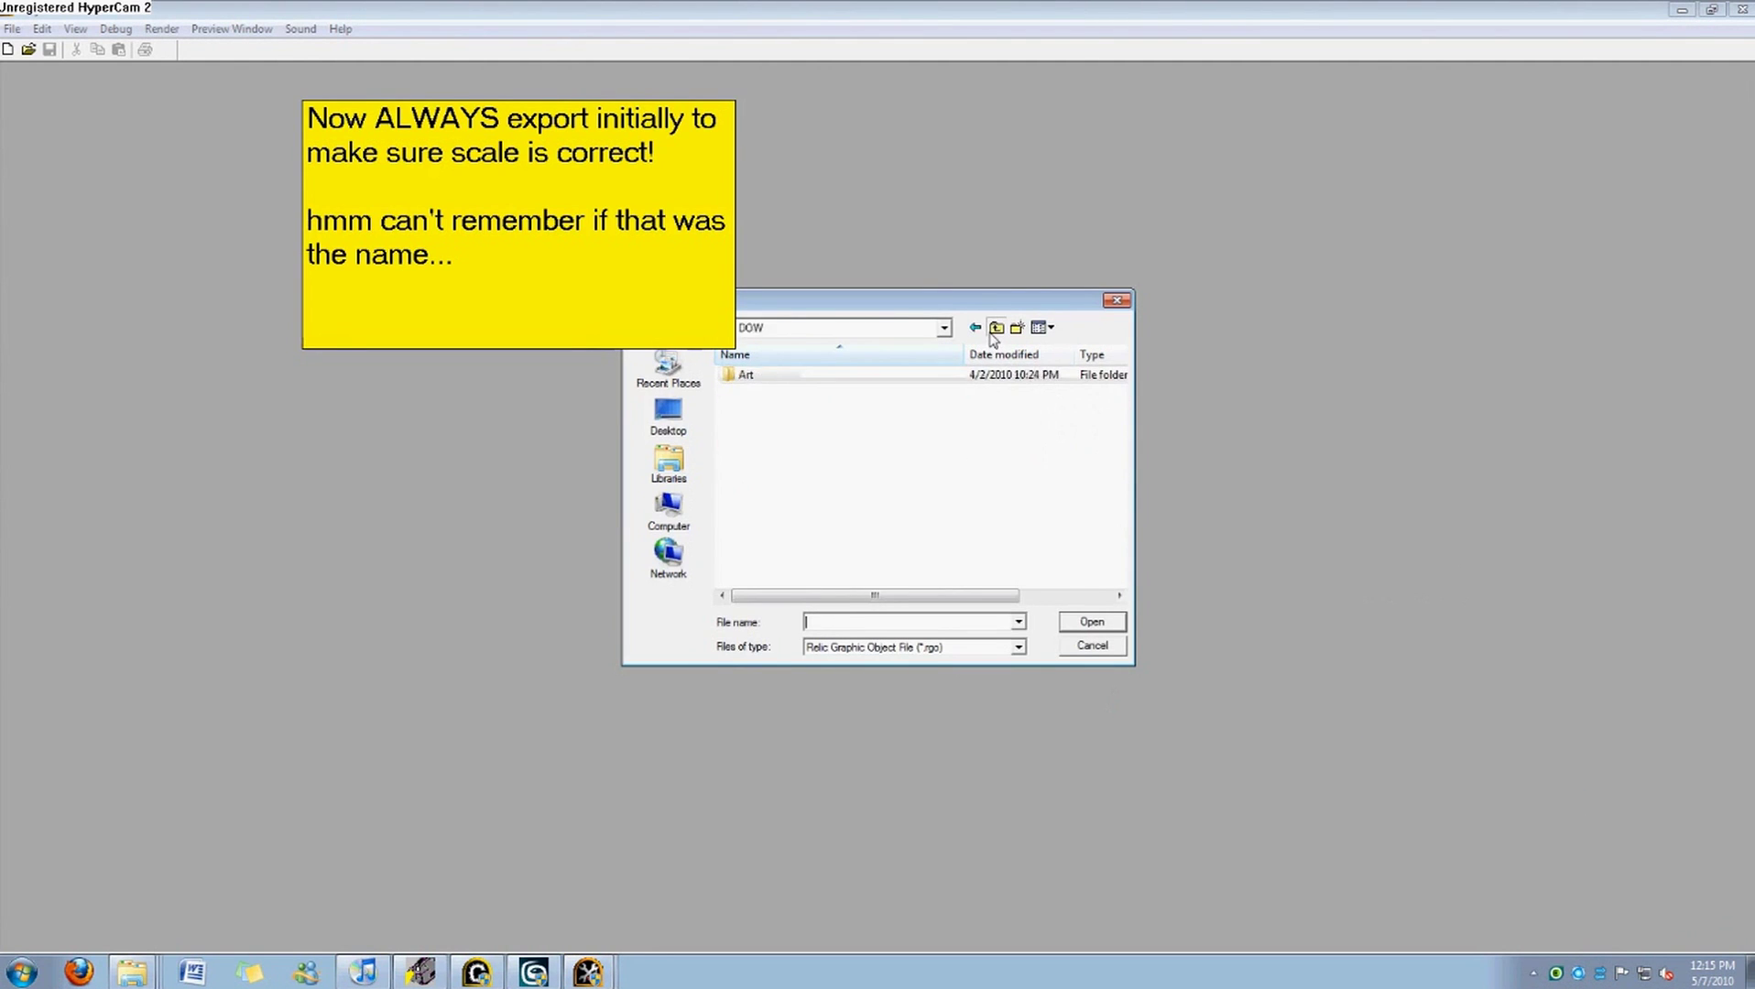
{"action": "left_click", "coordinate": [994, 329]}
{"action": "double_click", "coordinate": [822, 518]}
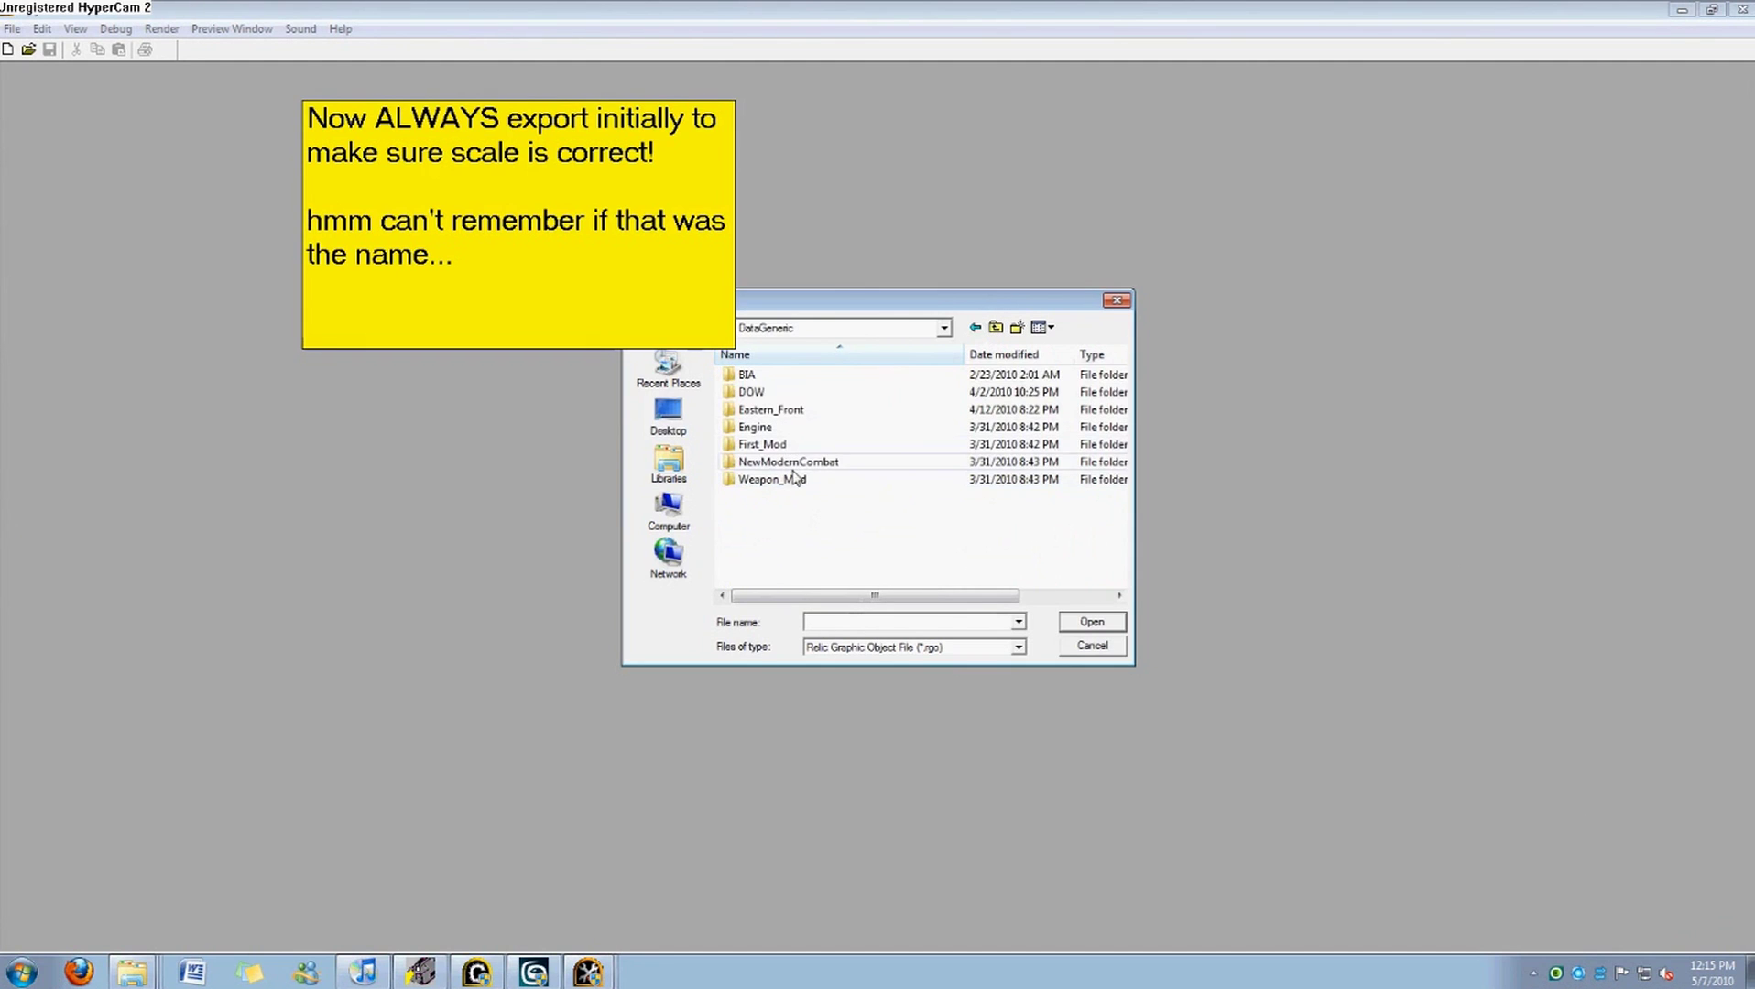
Browse through the mod's races folders and open the reference weapon model.
{"action": "double_click", "coordinate": [793, 479]}
{"action": "double_click", "coordinate": [756, 375]}
{"action": "double_click", "coordinate": [756, 375]}
{"action": "double_click", "coordinate": [755, 375]}
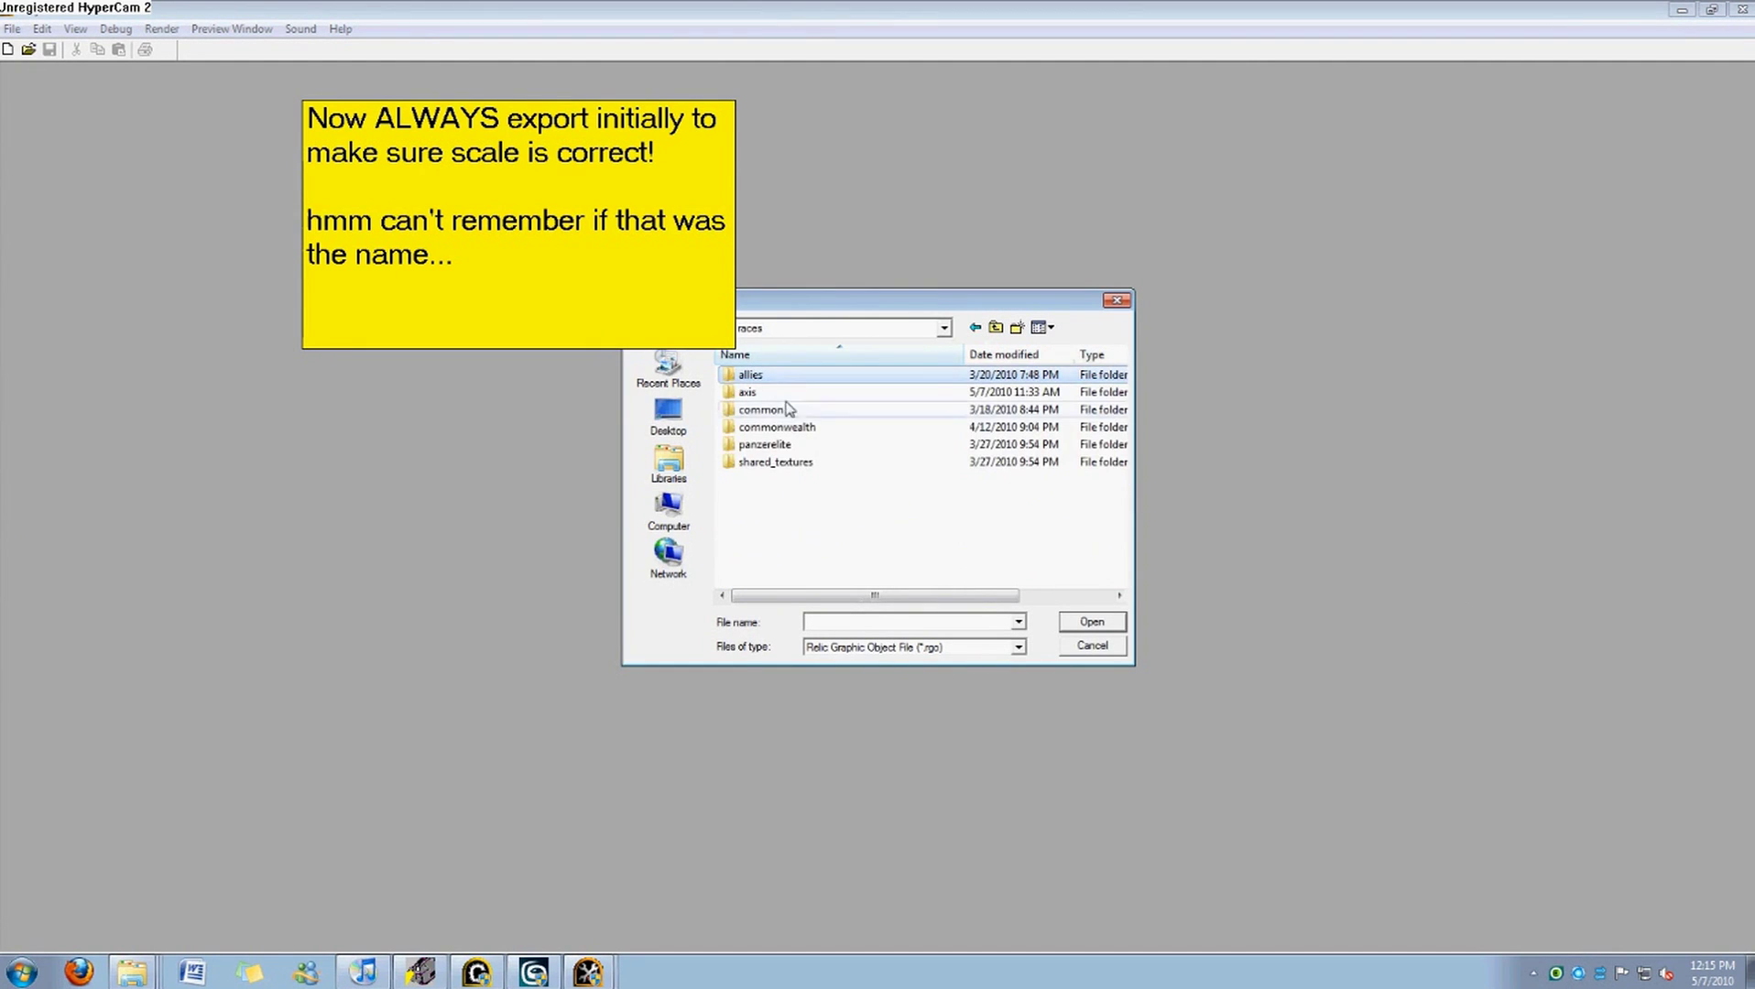
{"action": "double_click", "coordinate": [786, 409]}
{"action": "double_click", "coordinate": [783, 393]}
{"action": "double_click", "coordinate": [770, 375]}
{"action": "left_click", "coordinate": [783, 378]}
{"action": "left_click", "coordinate": [1092, 621]}
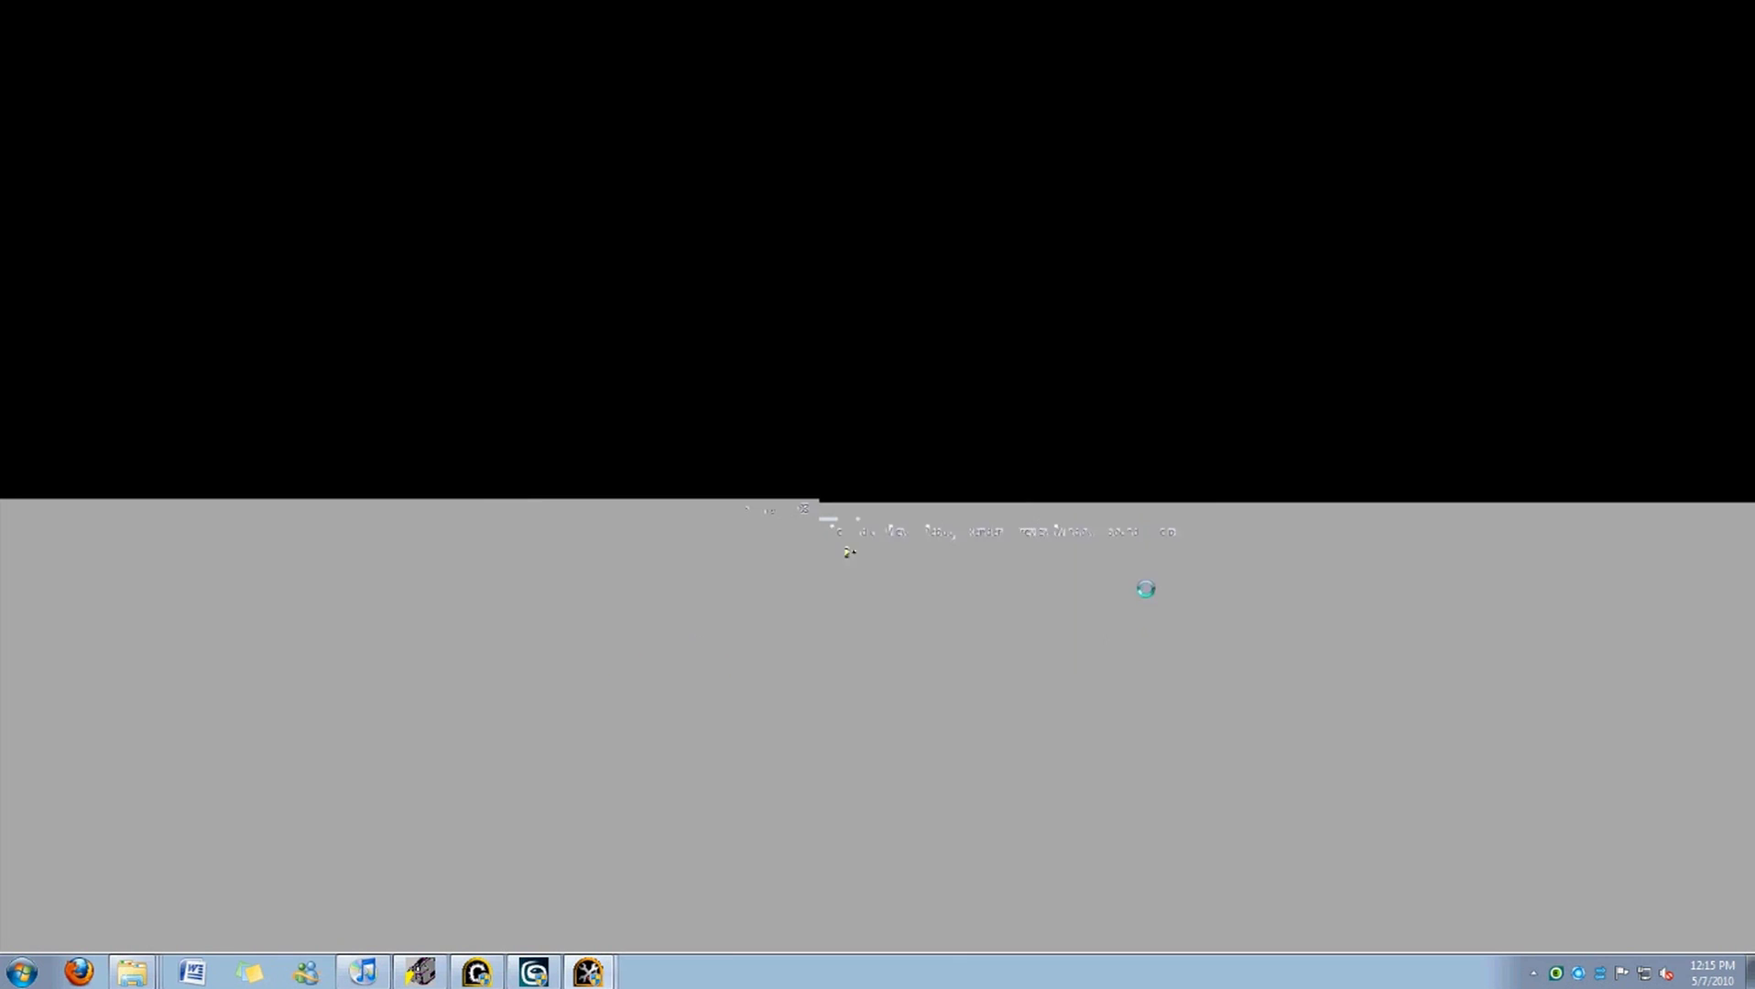
{"action": "left_click", "coordinate": [801, 507]}
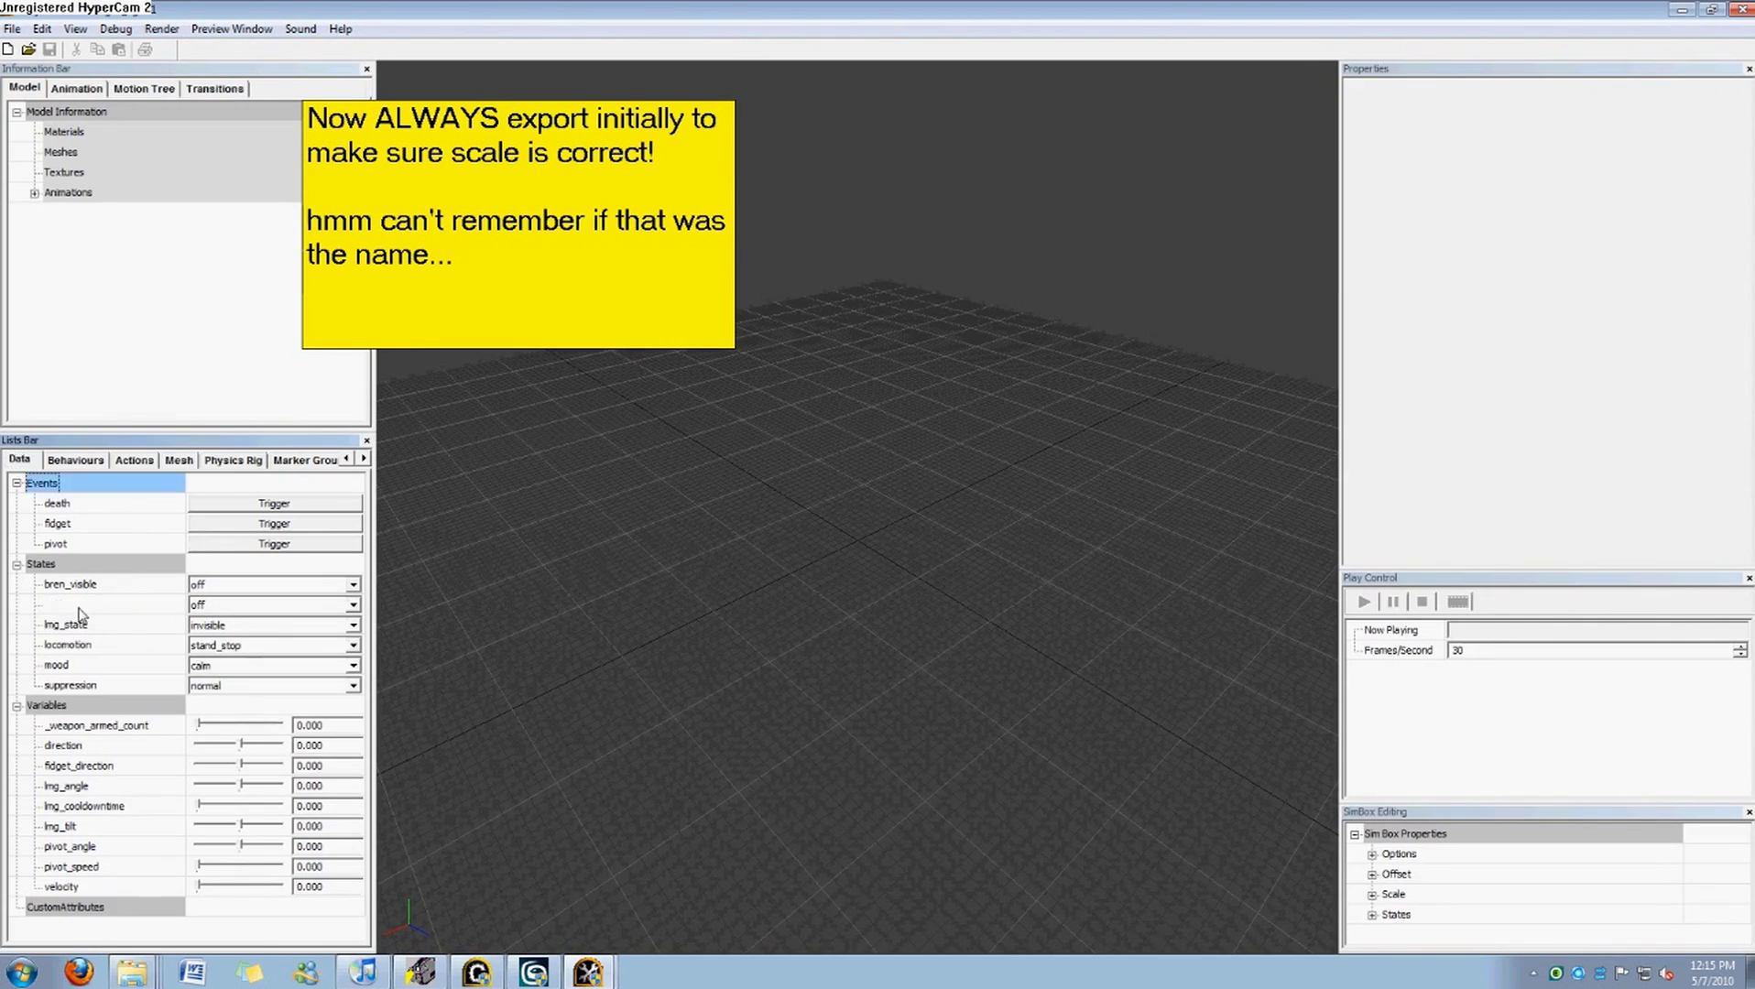
Copy the state machine name lightmg42_visible from the reference model and use it to rename mg42light_visible in the SAW model.
{"action": "left_click", "coordinate": [69, 605]}
{"action": "left_click", "coordinate": [1600, 111]}
{"action": "right_click", "coordinate": [1601, 118]}
{"action": "left_click", "coordinate": [1558, 178]}
{"action": "left_click", "coordinate": [582, 978]}
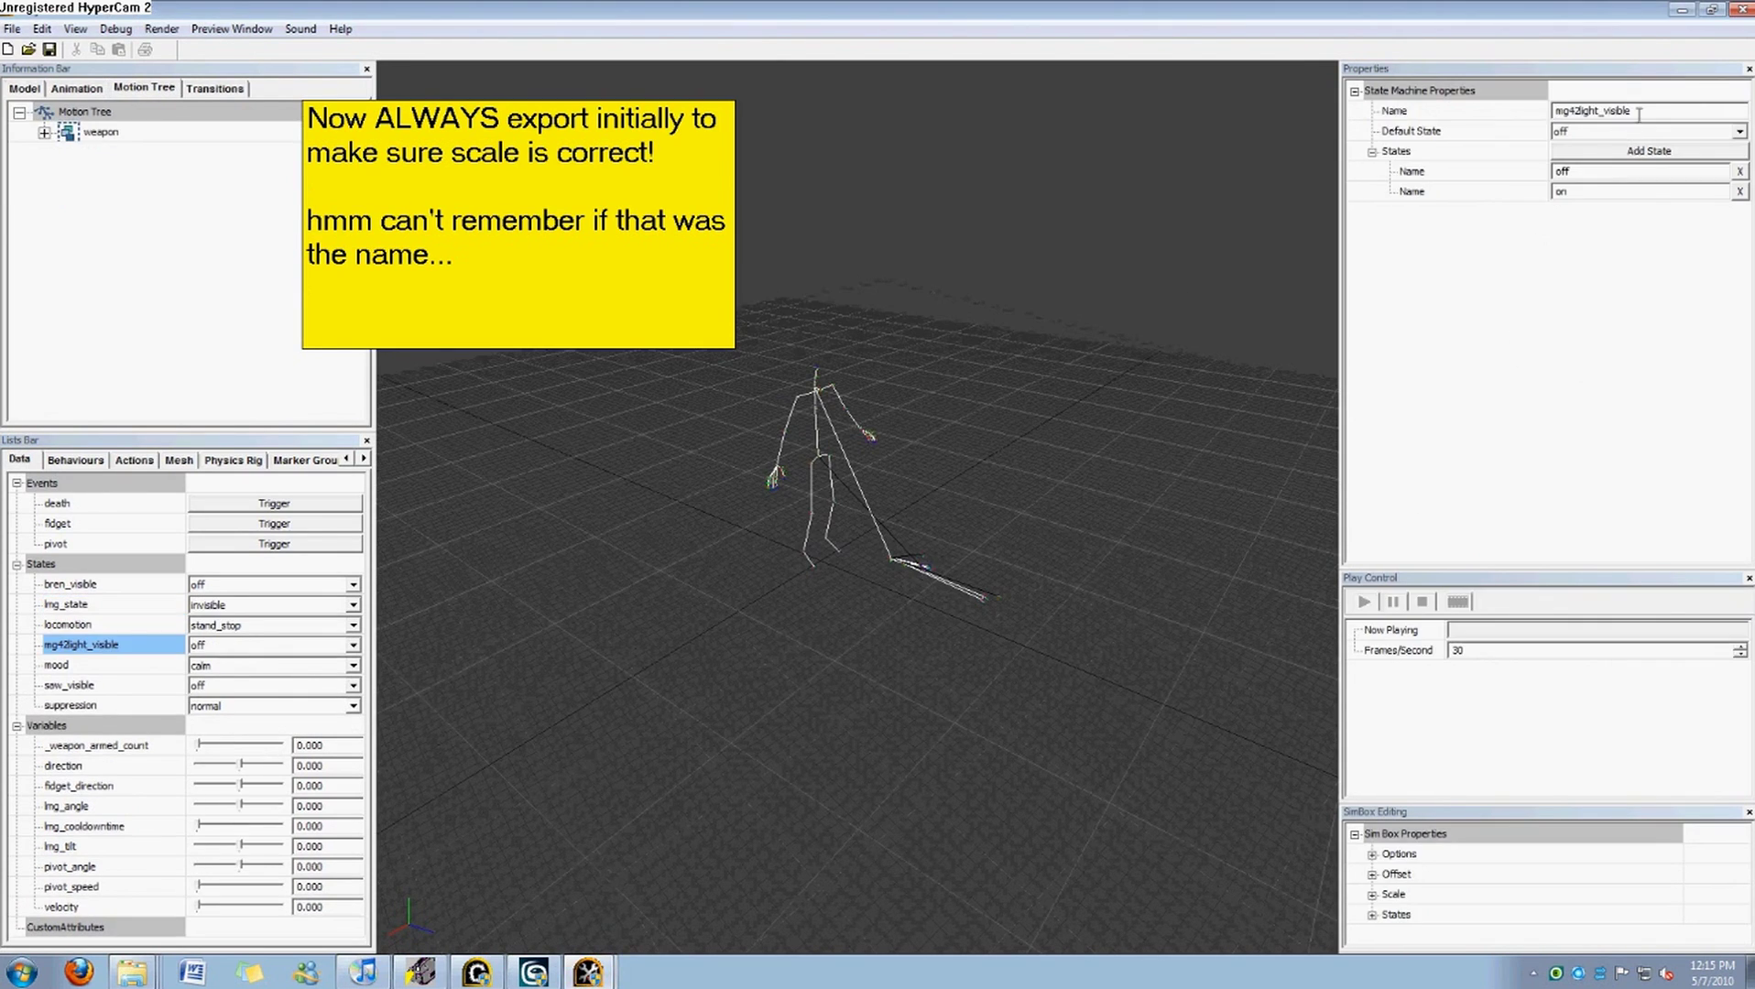
{"action": "left_click", "coordinate": [1639, 113]}
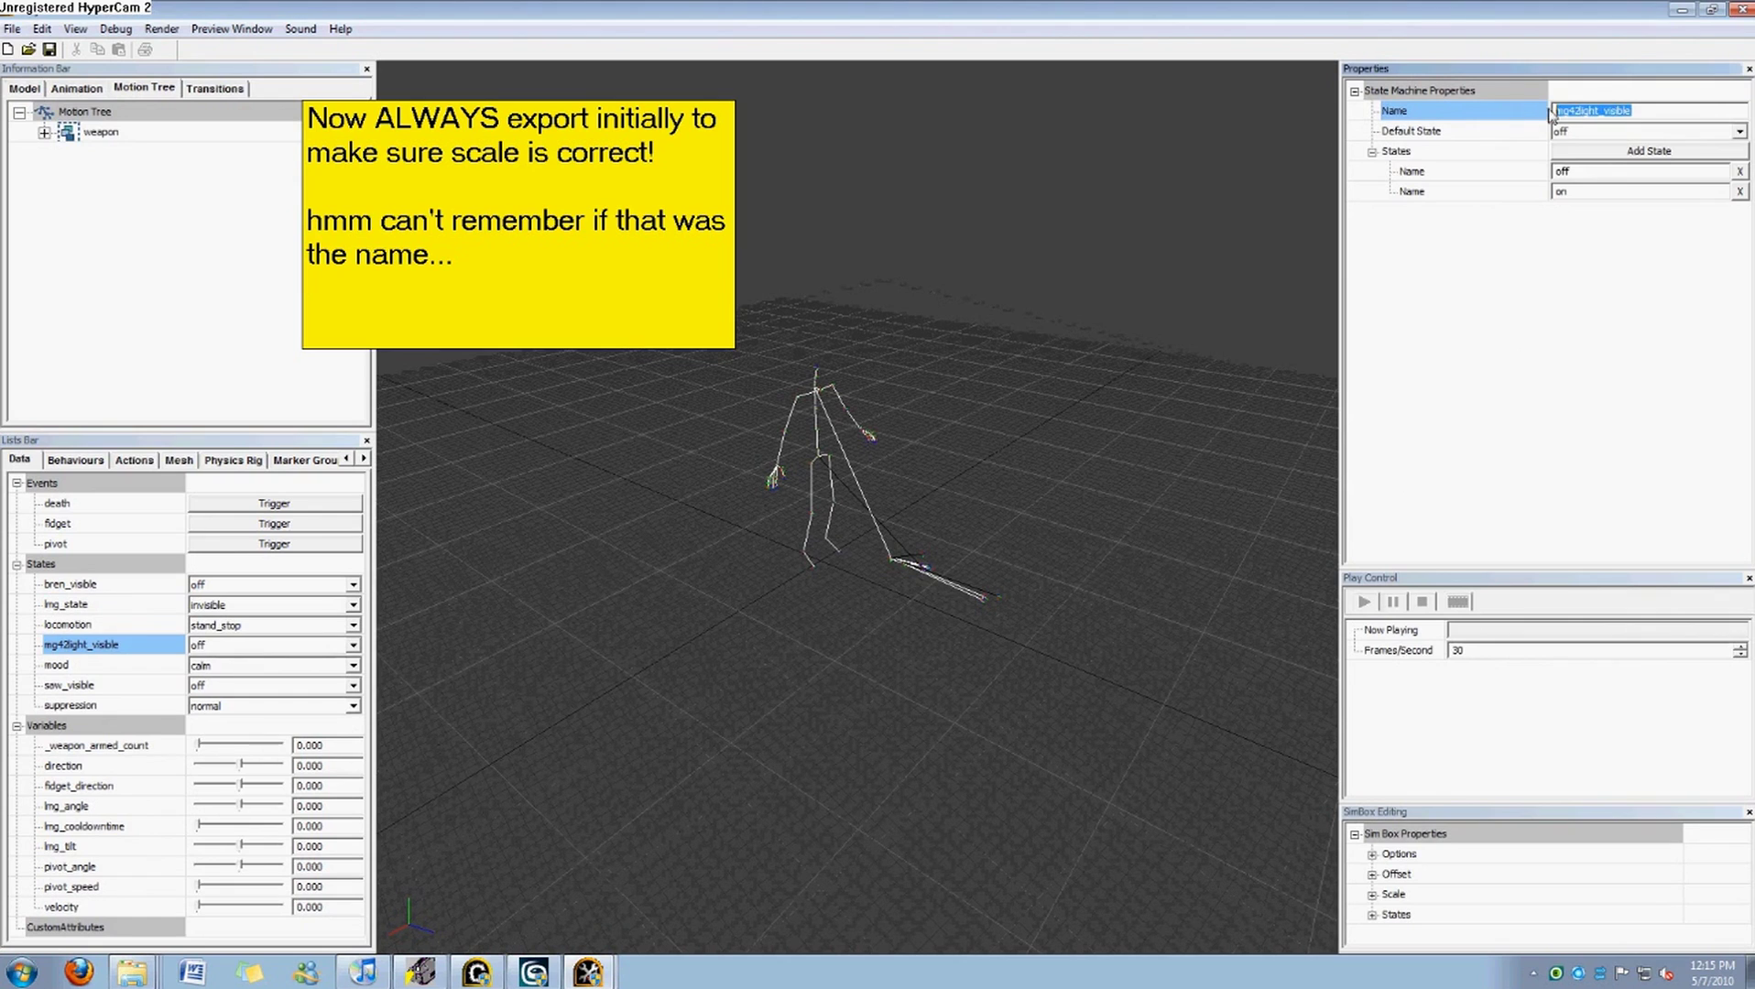
{"action": "right_click", "coordinate": [1639, 113]}
{"action": "left_click", "coordinate": [1577, 195]}
{"action": "left_click", "coordinate": [1202, 273]}
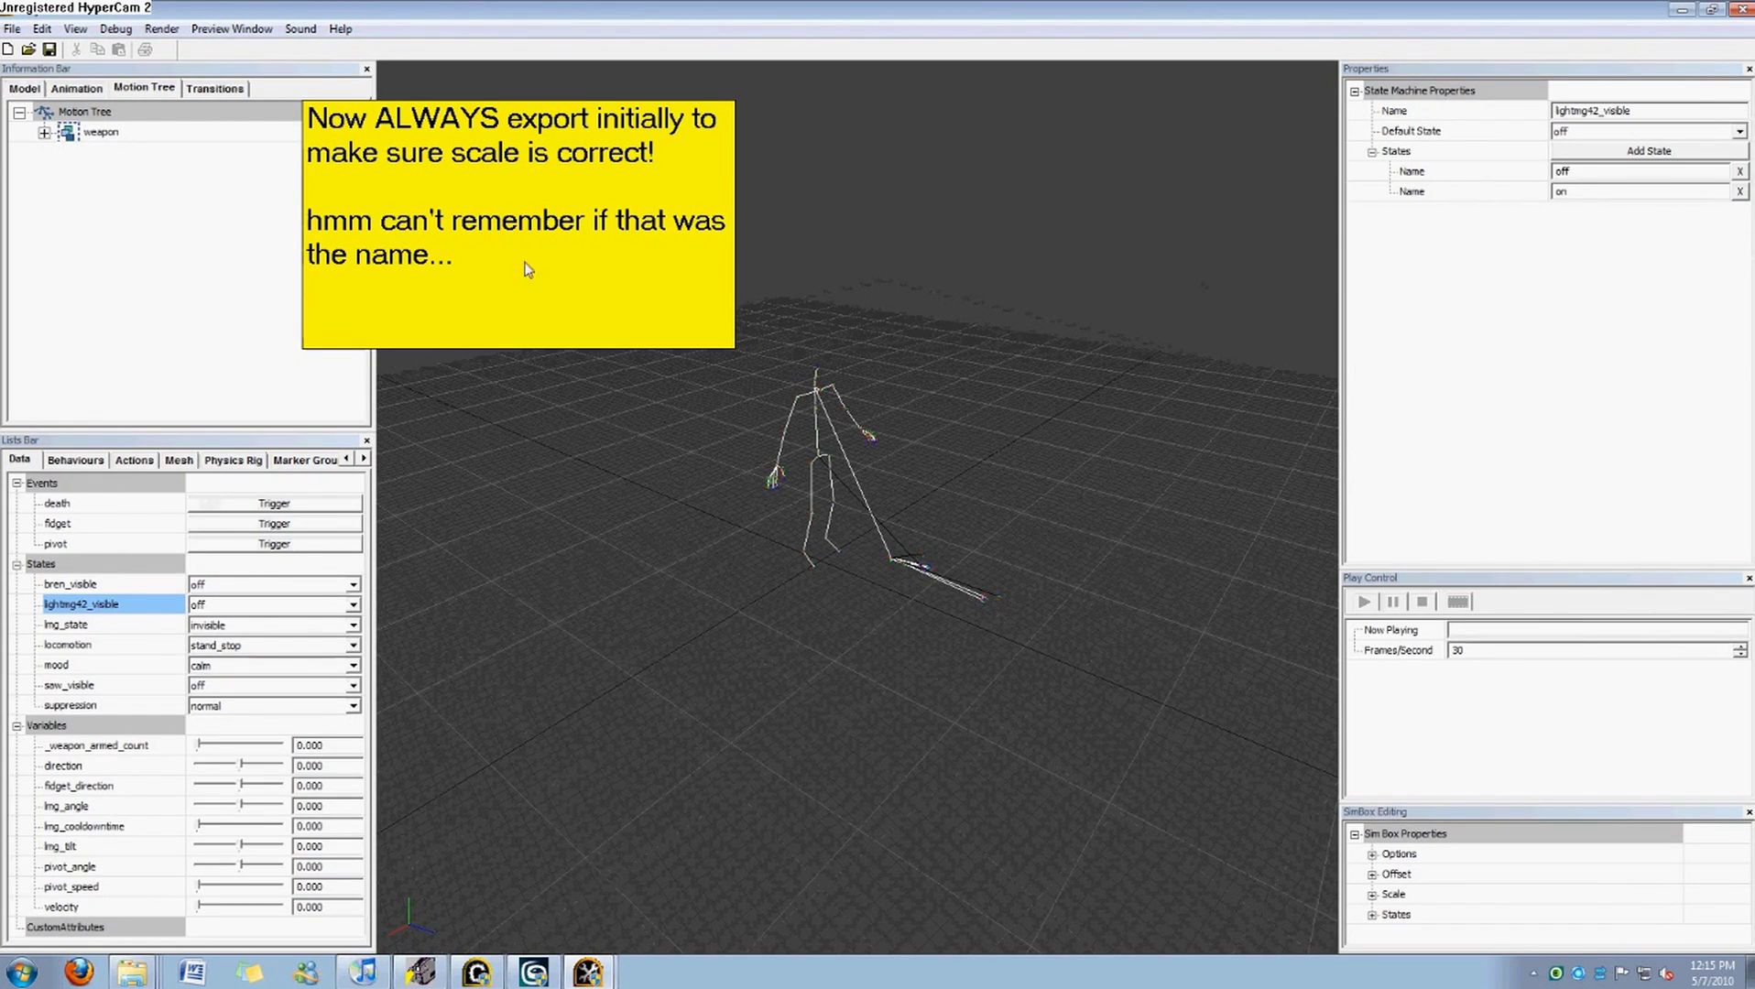
Replace the note's last paragraph with "now you relealized that I changed the lightmg42 state instead of making a new one,".
{"action": "left_click_drag", "start_coordinate": [580, 265], "coordinate": [290, 227]}
{"action": "type", "text": "now chan"}
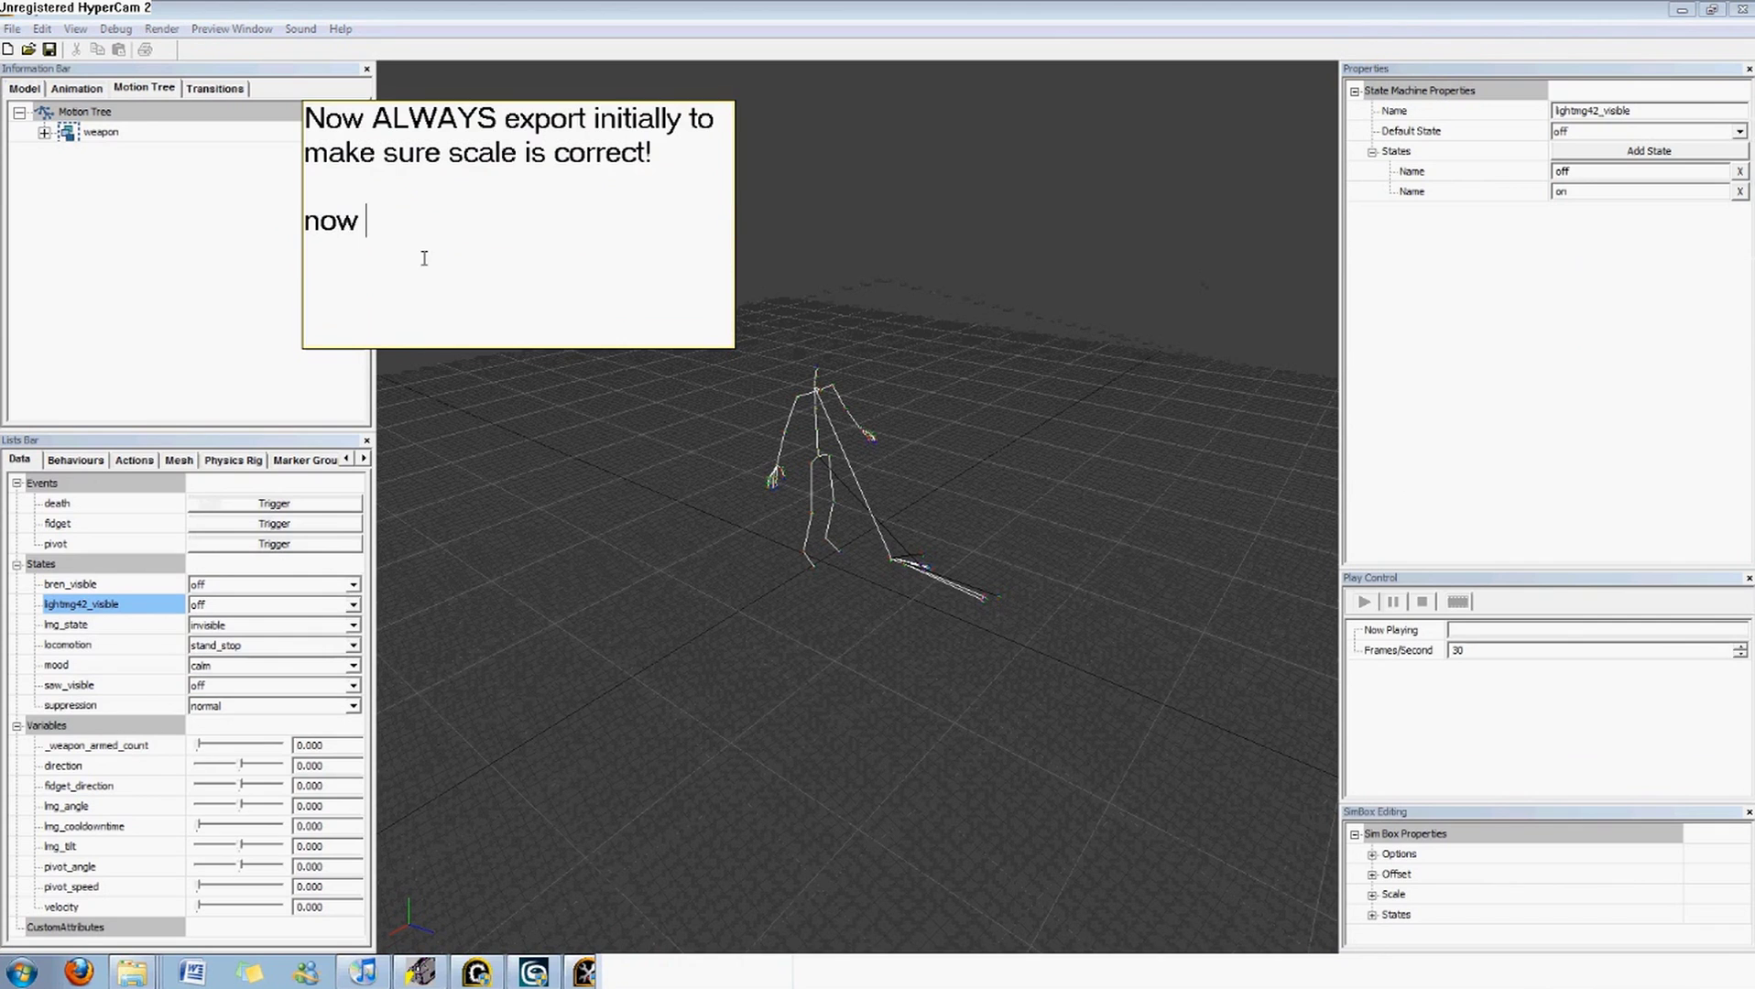
{"action": "key", "text": "BackSpace"}
{"action": "key", "text": "BackSpace"}
{"action": "key", "text": "BackSpace"}
{"action": "key", "text": "BackSpace"}
{"action": "type", "text": "you r"}
{"action": "key", "text": "BackSpace"}
{"action": "type", "text": "relea"}
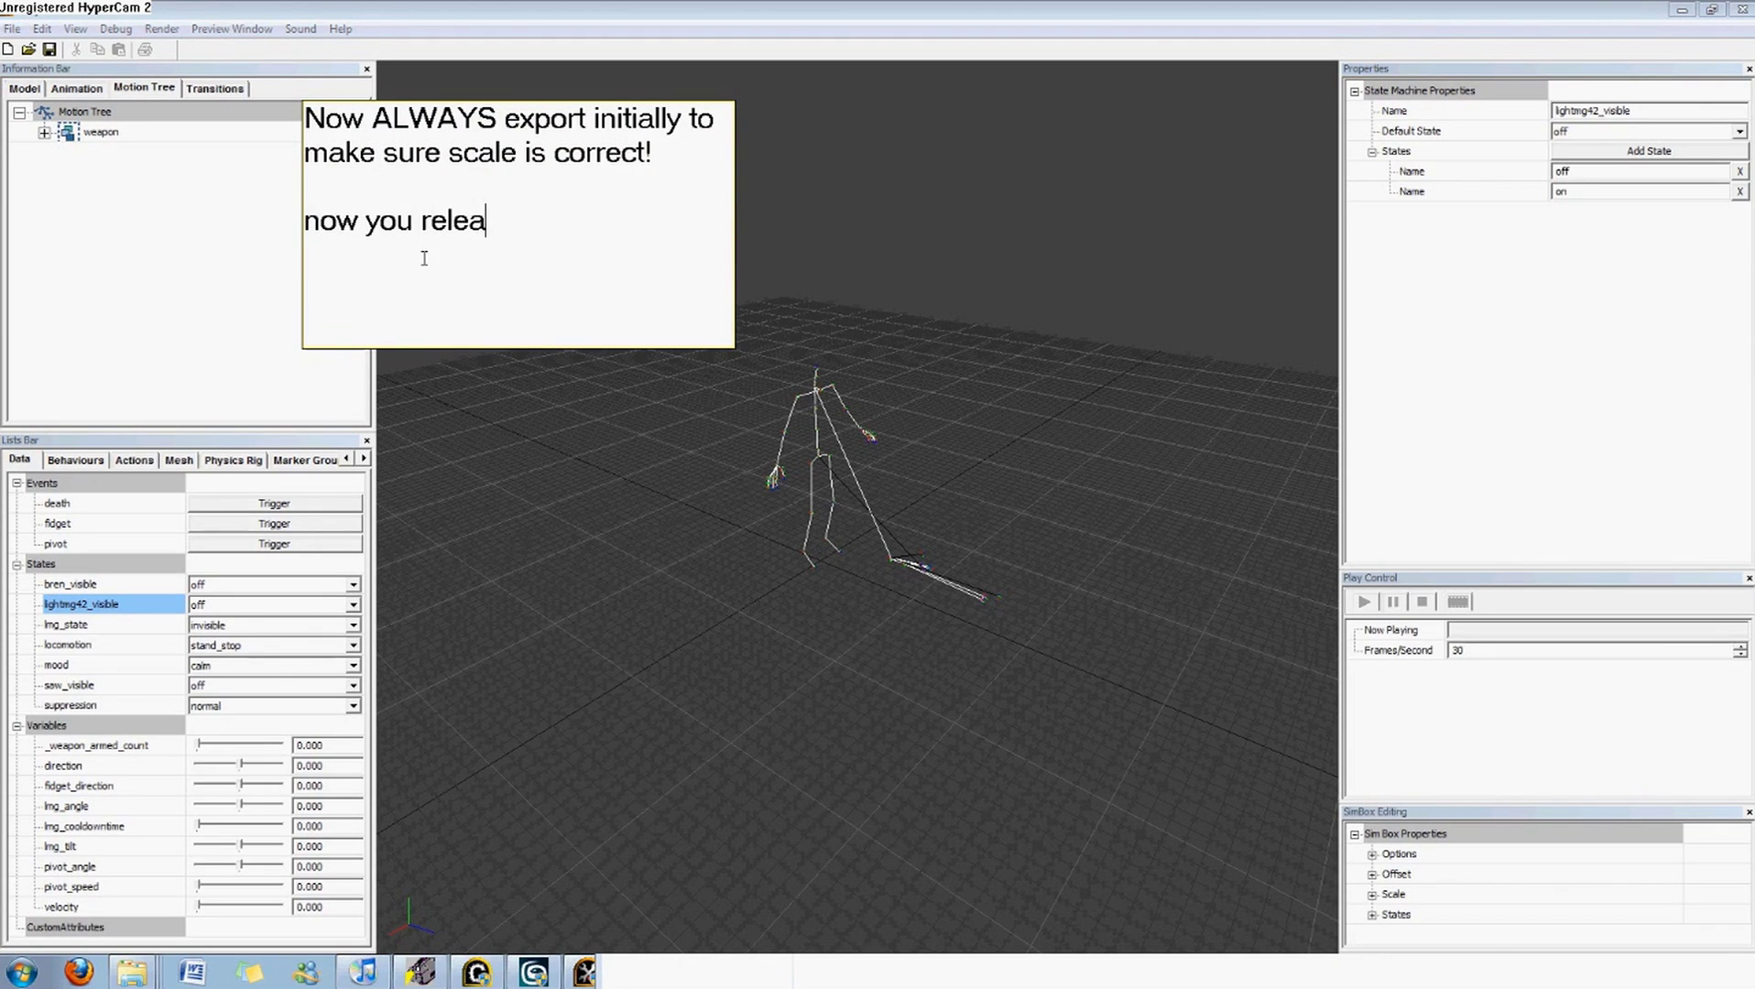
{"action": "key", "text": "BackSpace"}
{"action": "key", "text": "BackSpace"}
{"action": "type", "text": "ealized that I changed the "}
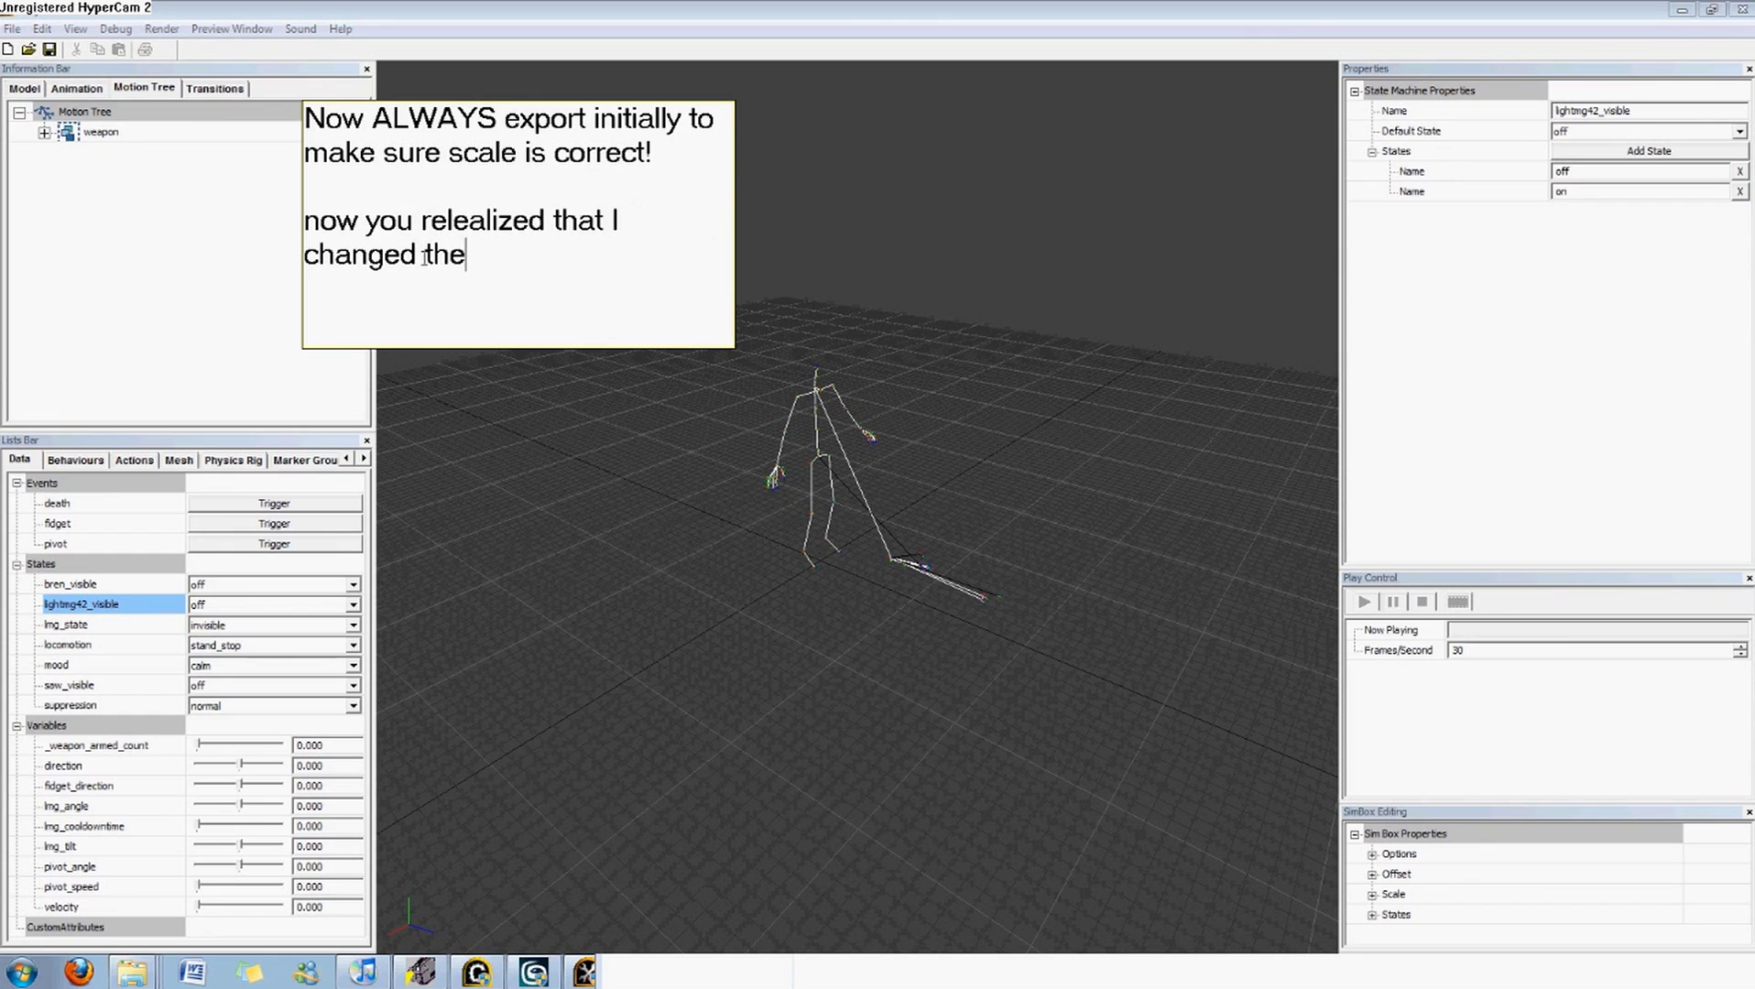
{"action": "type", "text": "lightmg42 state instead of making a new o"}
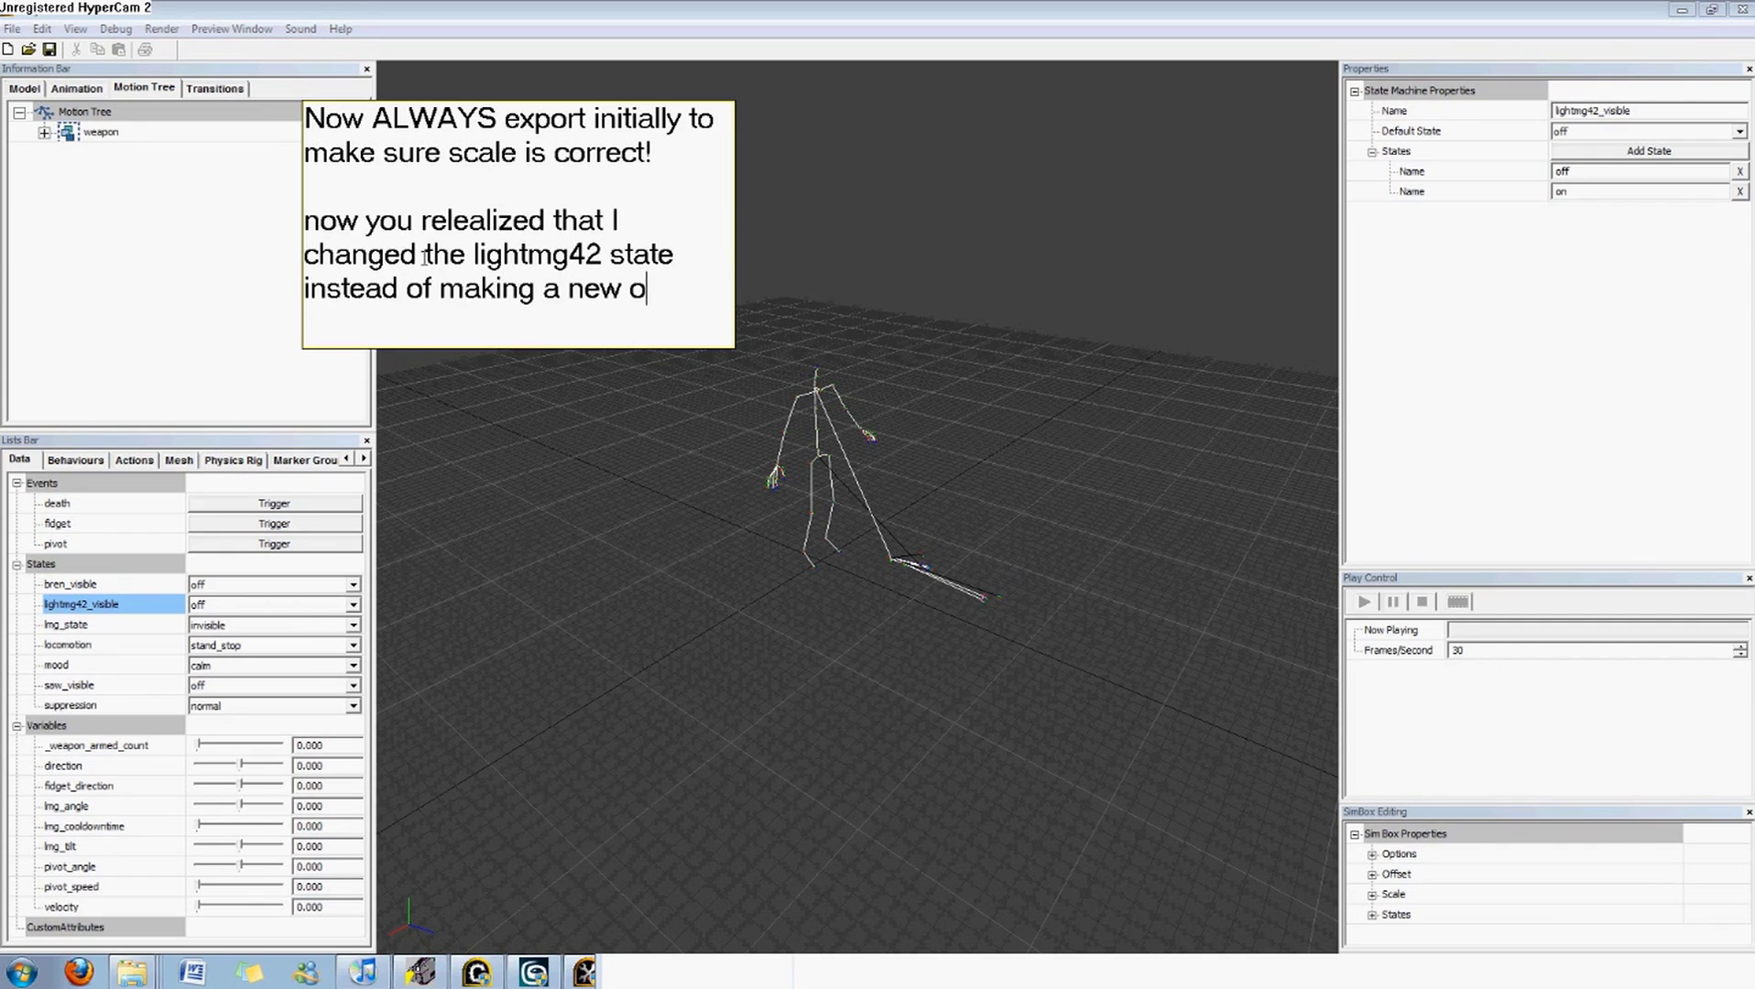
{"action": "type", "text": "ne, the resao"}
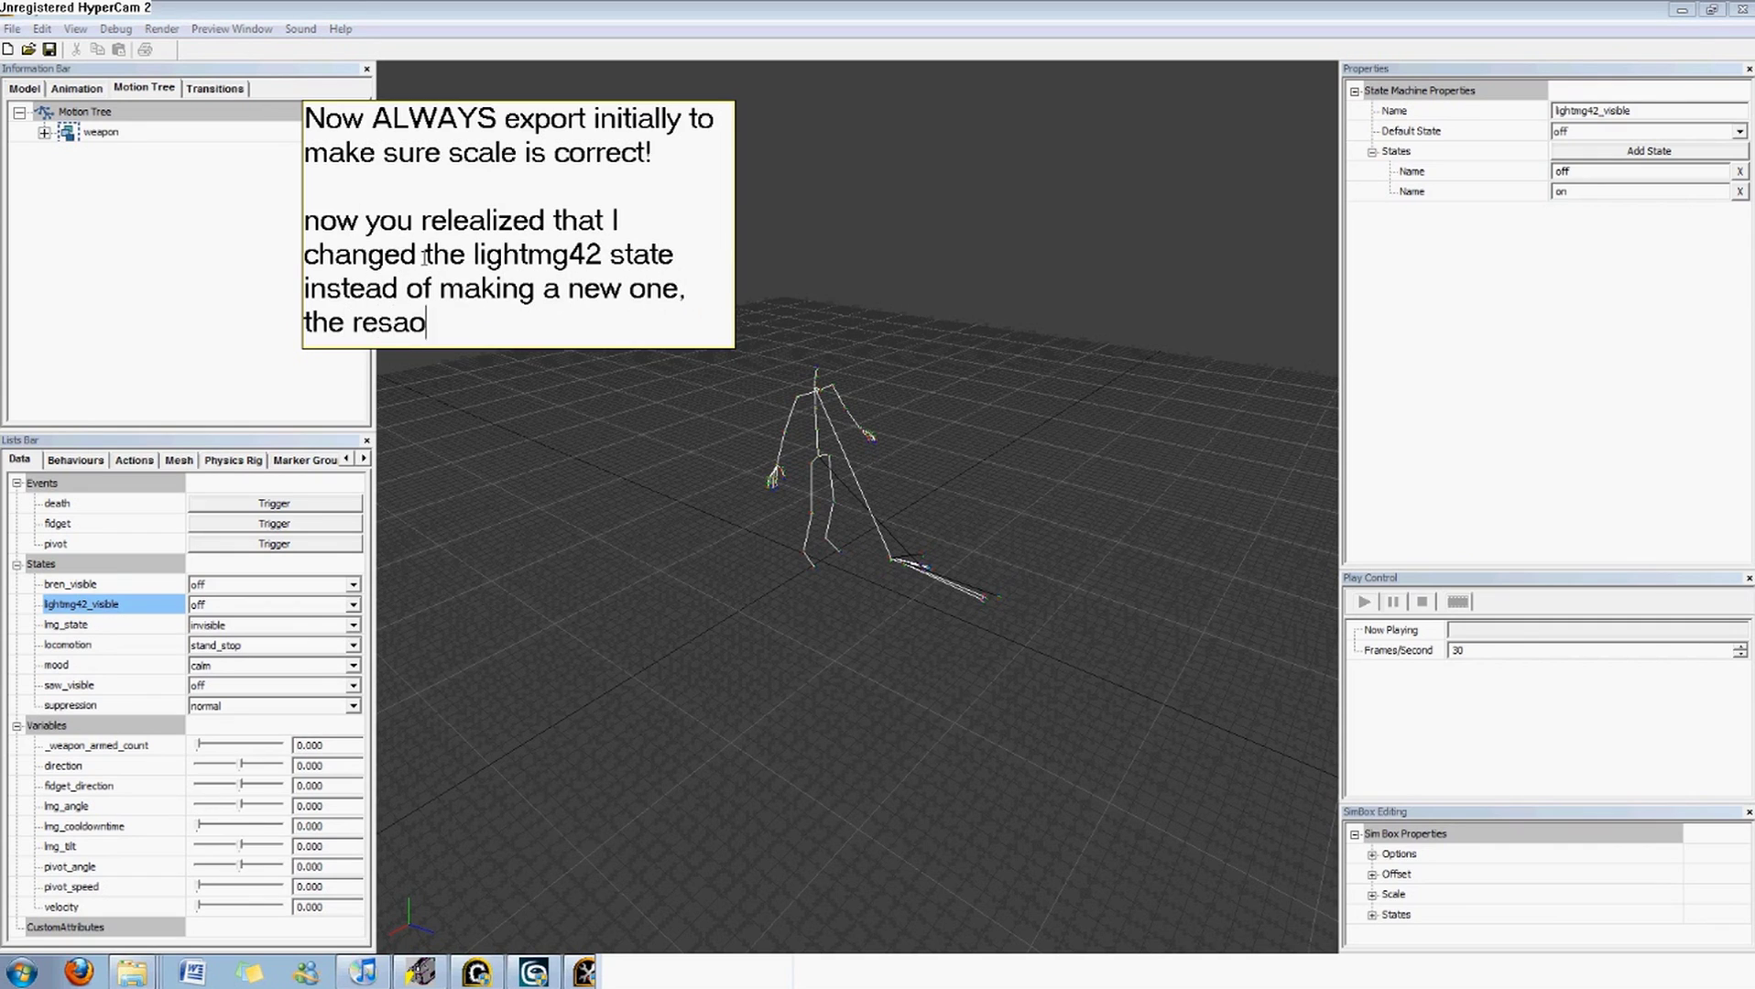
Continue the note with "the reason for this is so that all the actions and behaviours, events etc...".
{"action": "key", "text": "BackSpace"}
{"action": "key", "text": "BackSpace"}
{"action": "type", "text": "ason for thi"}
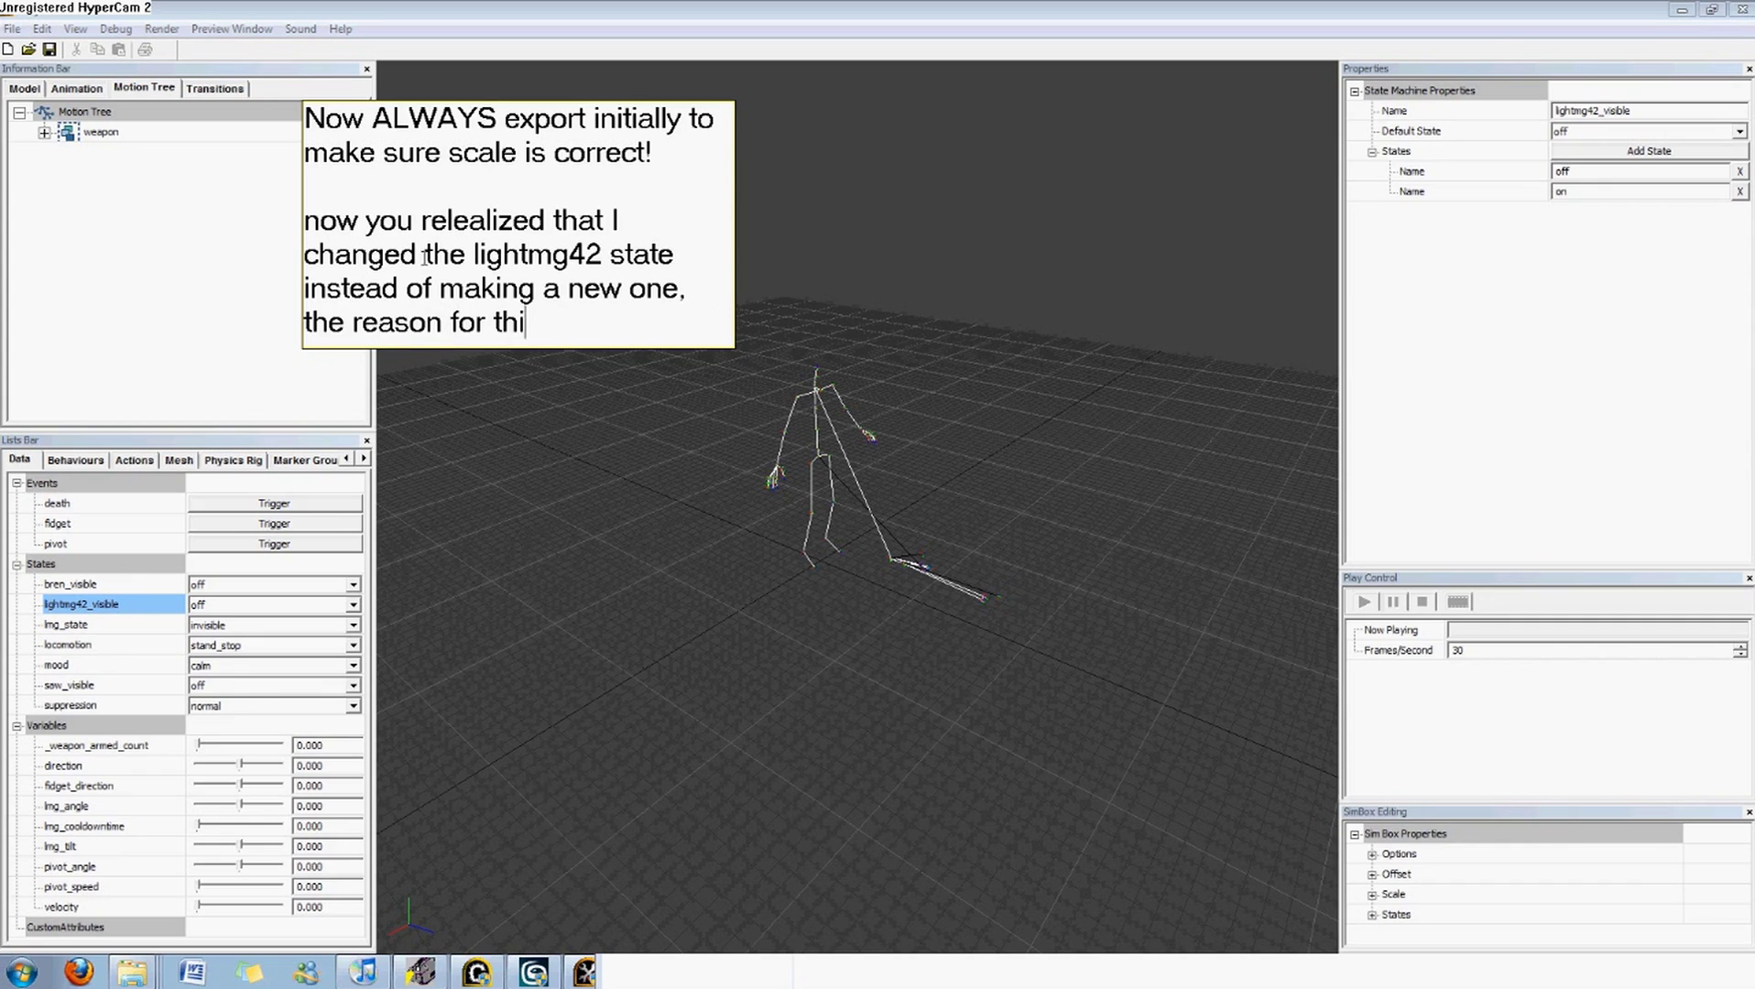
{"action": "type", "text": "s is so that al"}
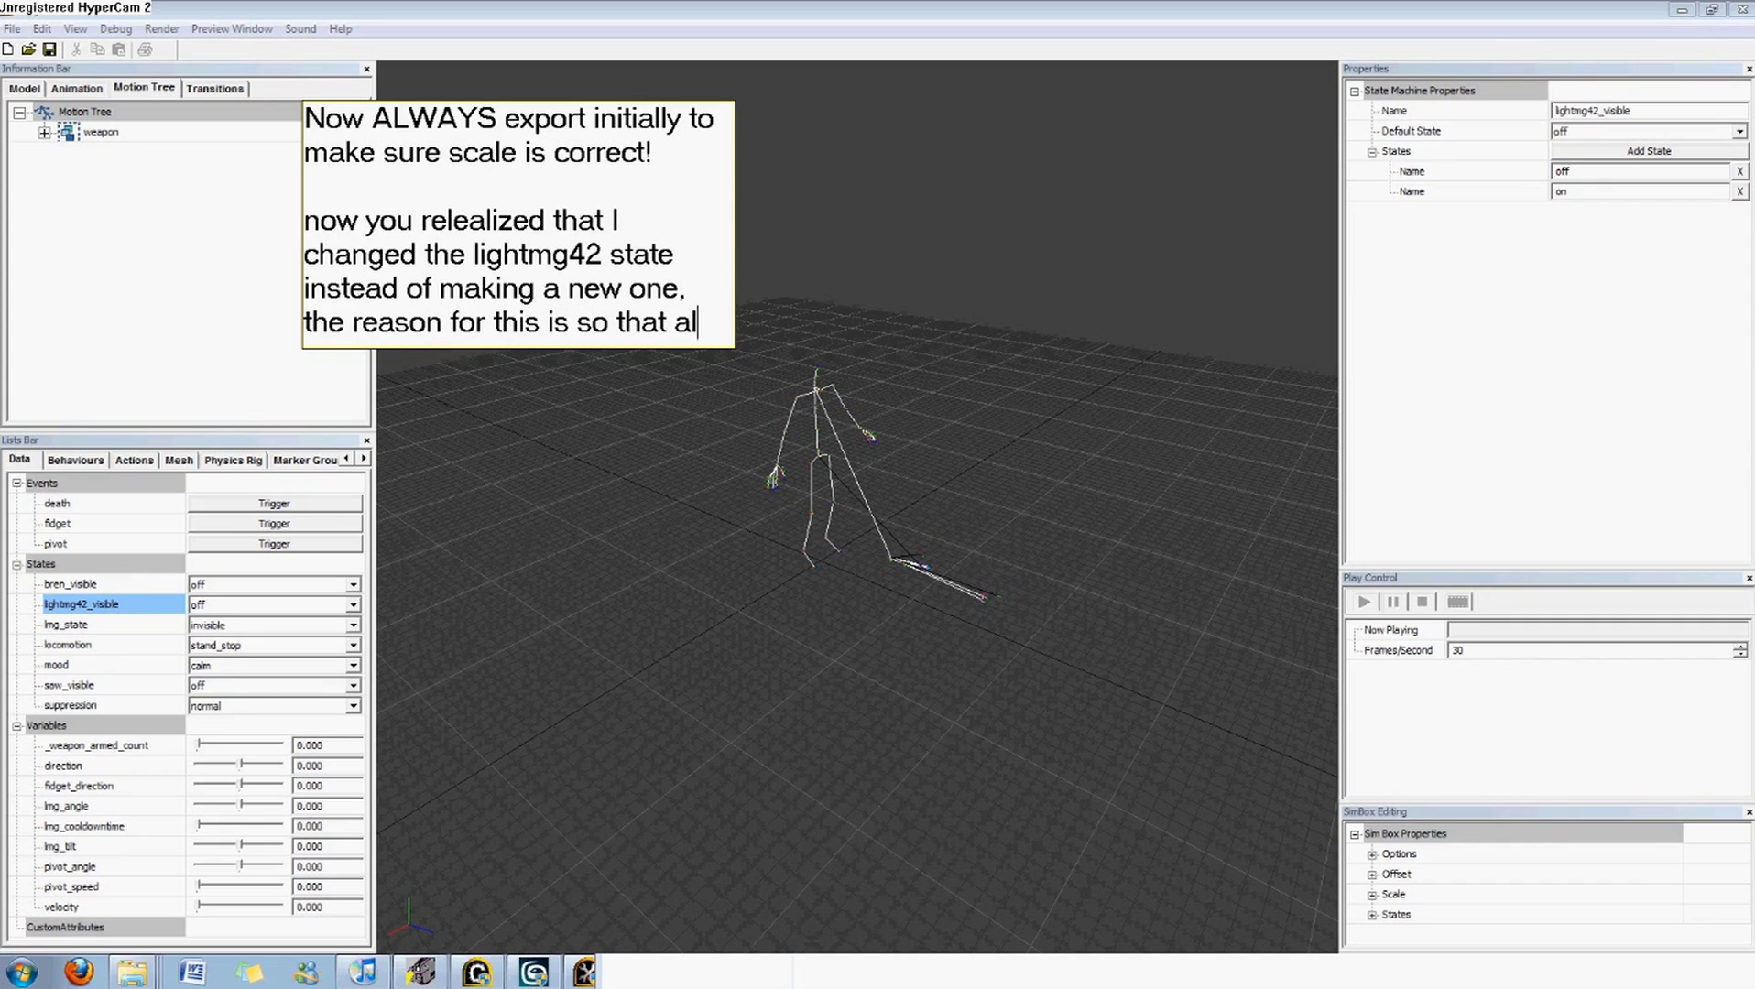
{"action": "type", "text": "l the actions and "}
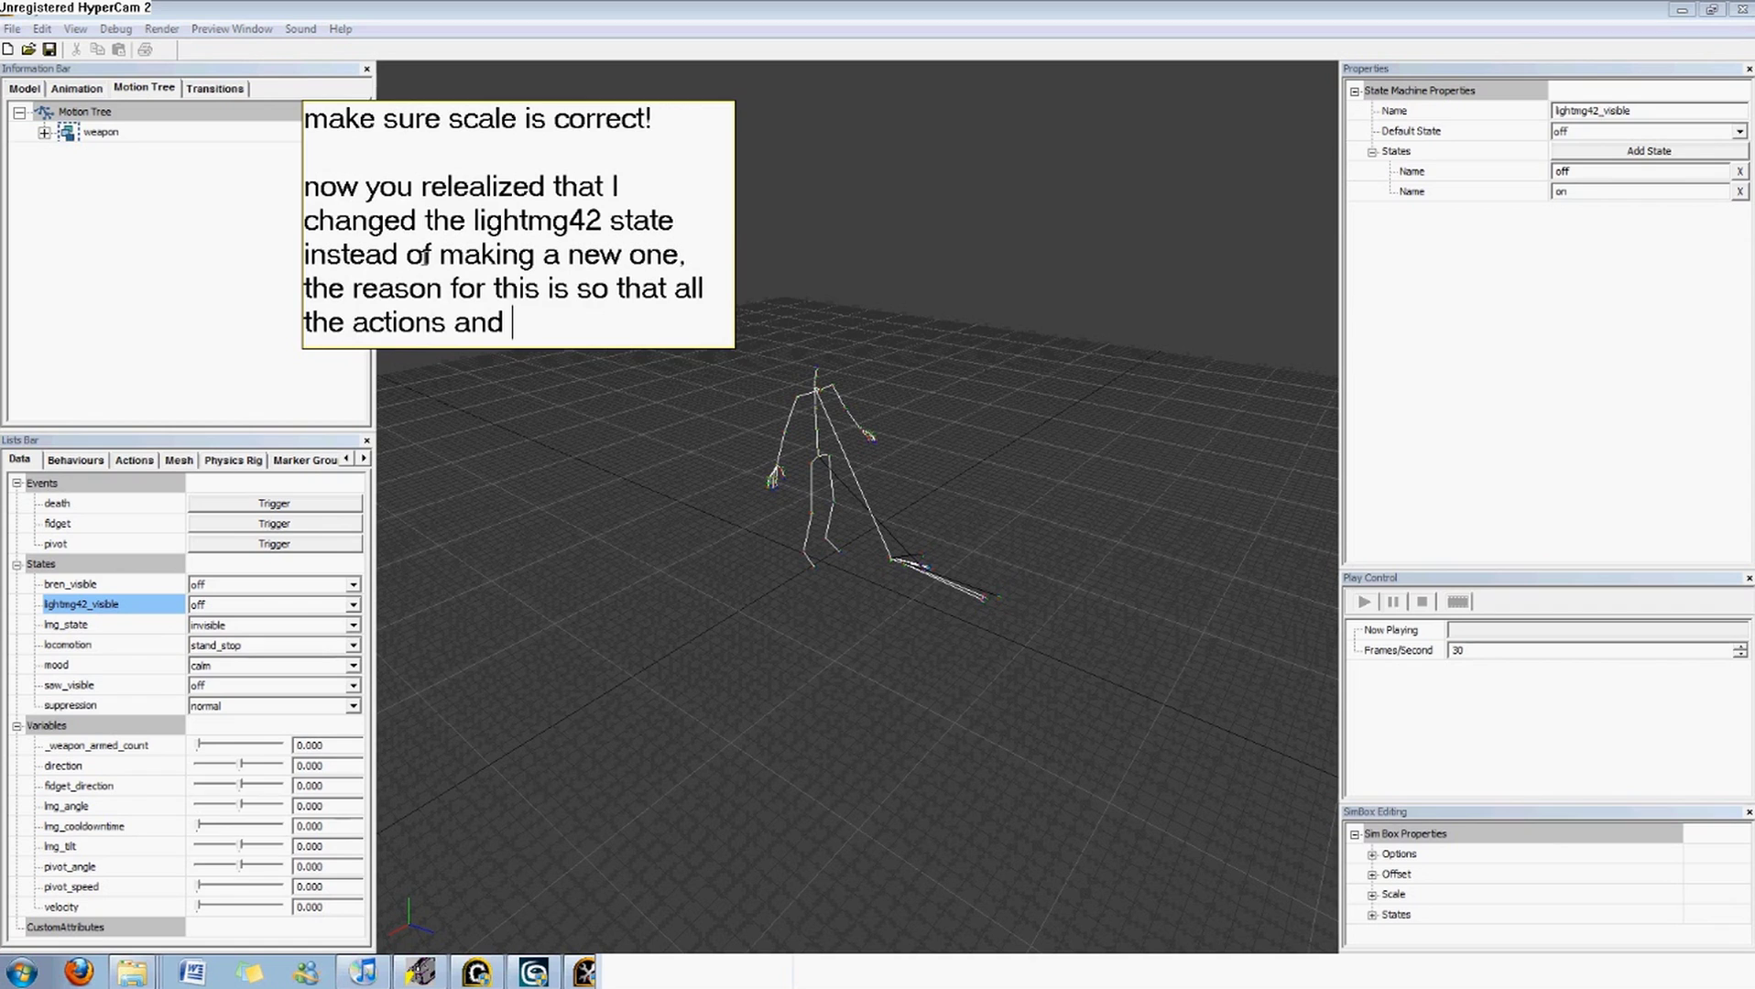
{"action": "type", "text": "behacviours, eve"}
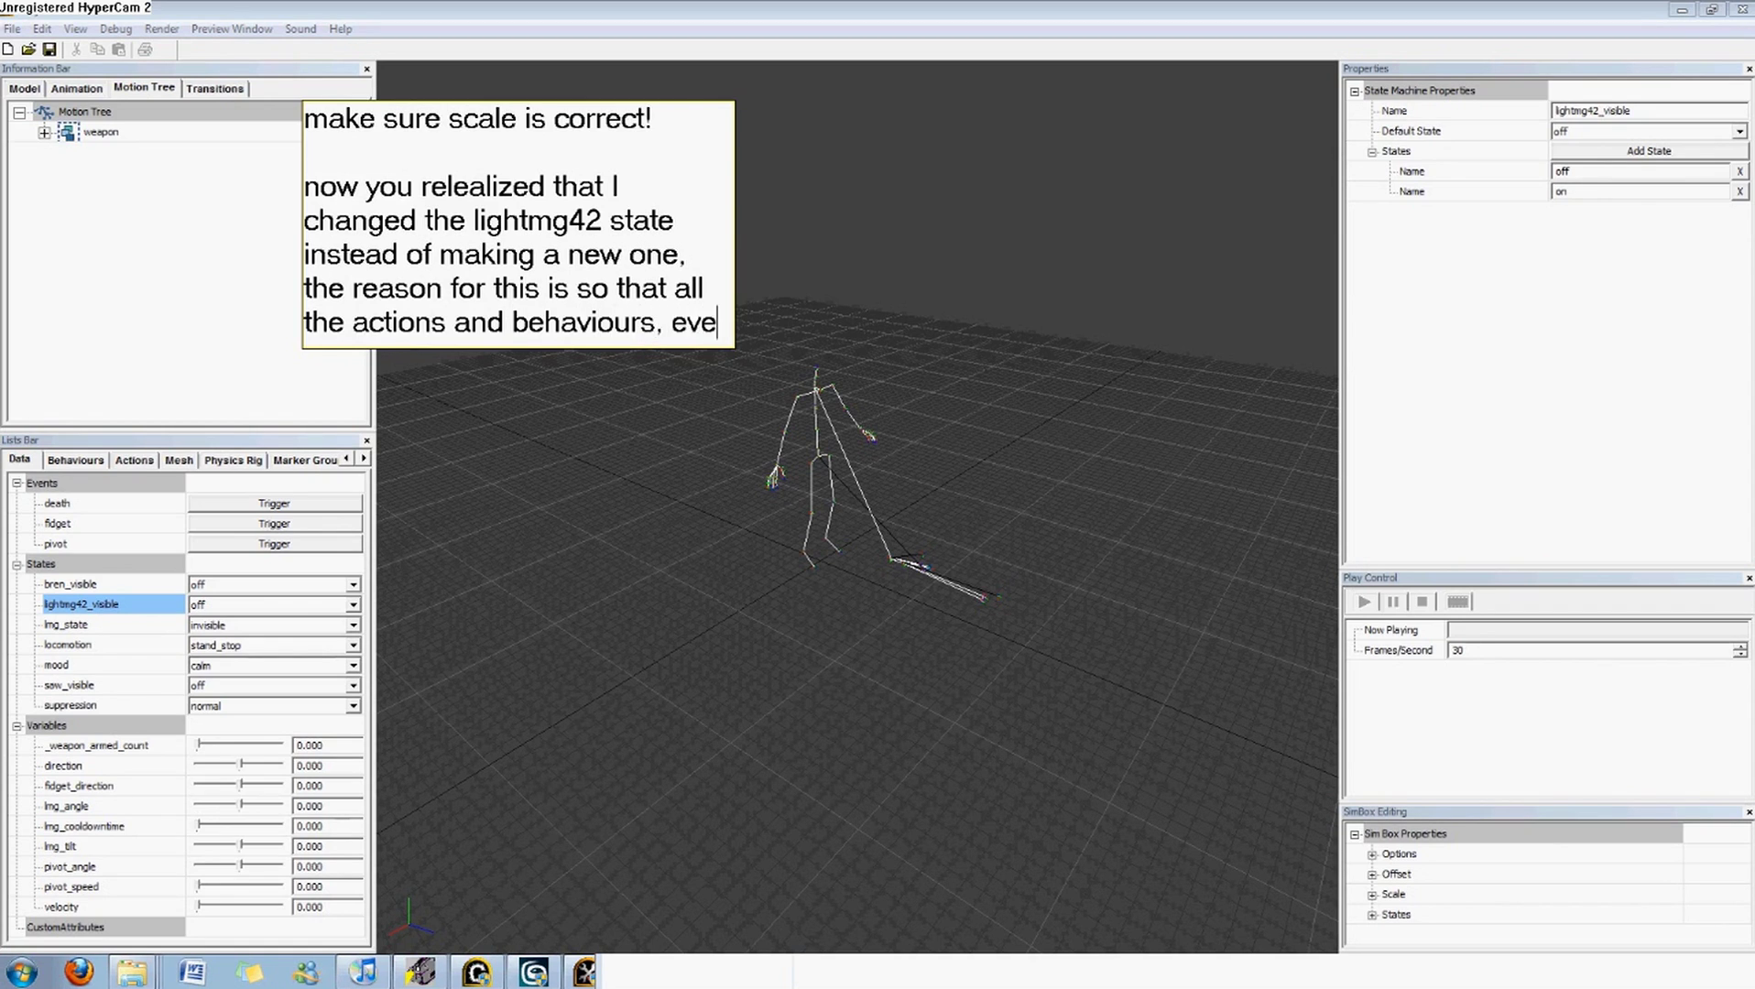
{"action": "type", "text": "nts etc... "}
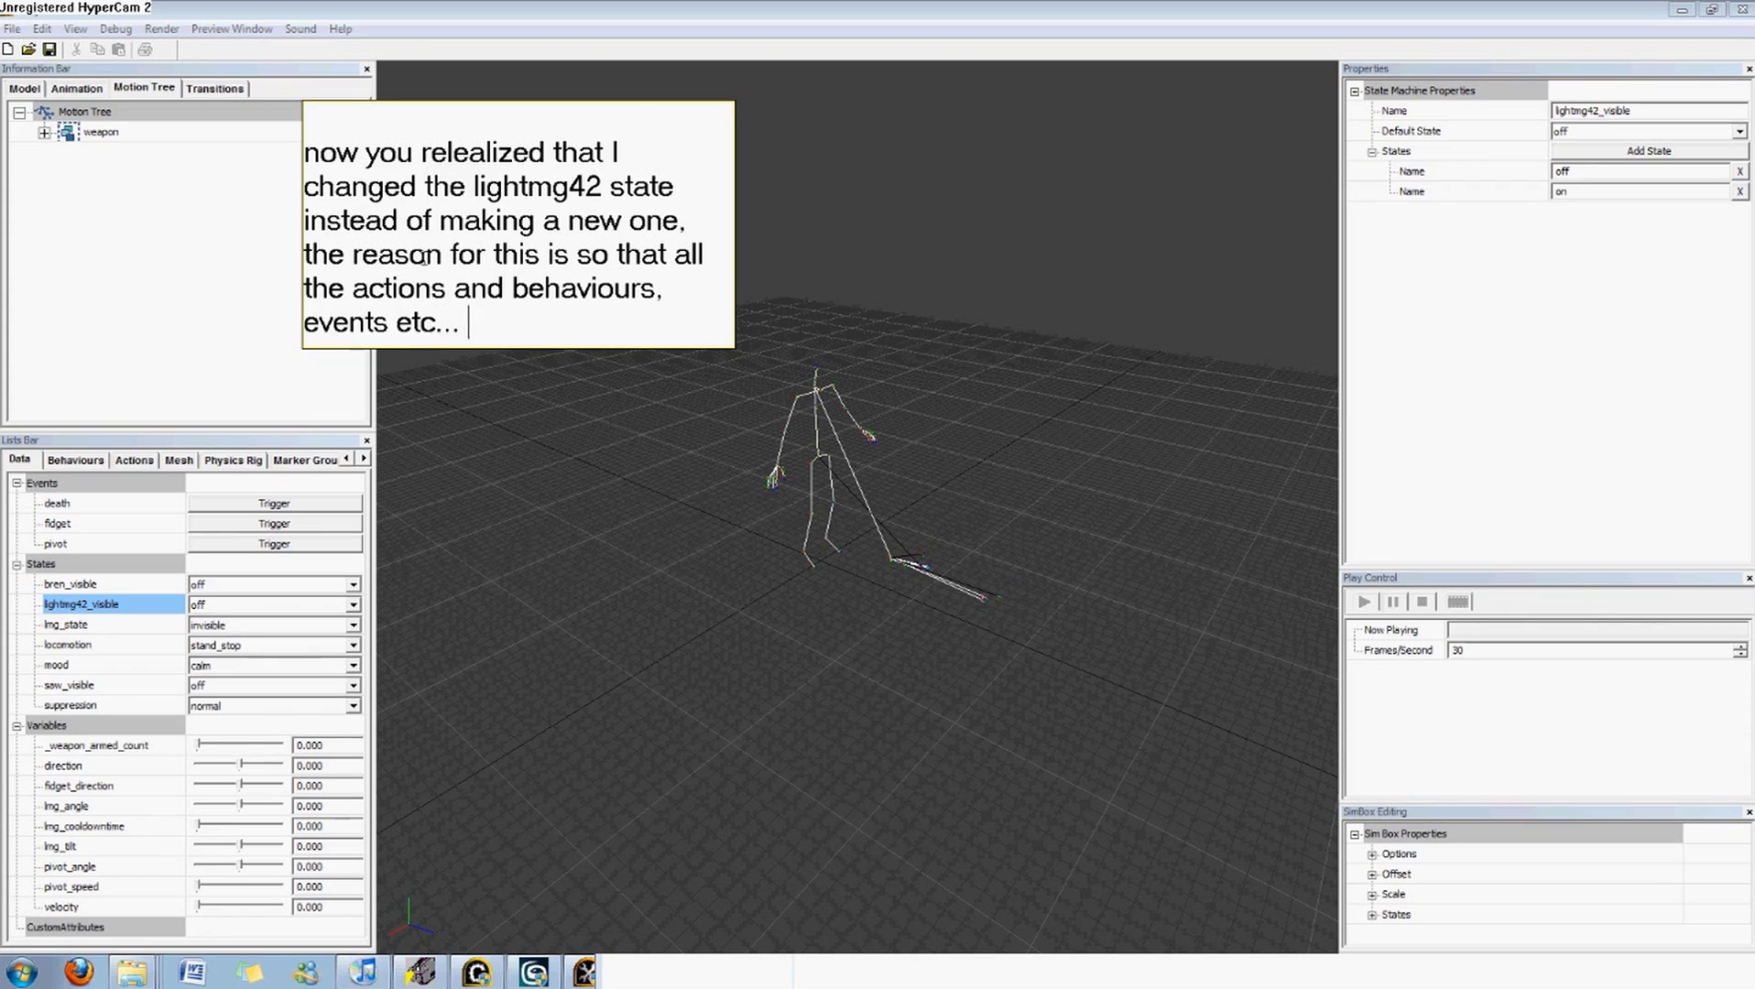
Finish the note with "do not need to be modified, they are automatically modified by my name change!", then enlarge it and move it over the viewport.
{"action": "type", "text": "do not need t"}
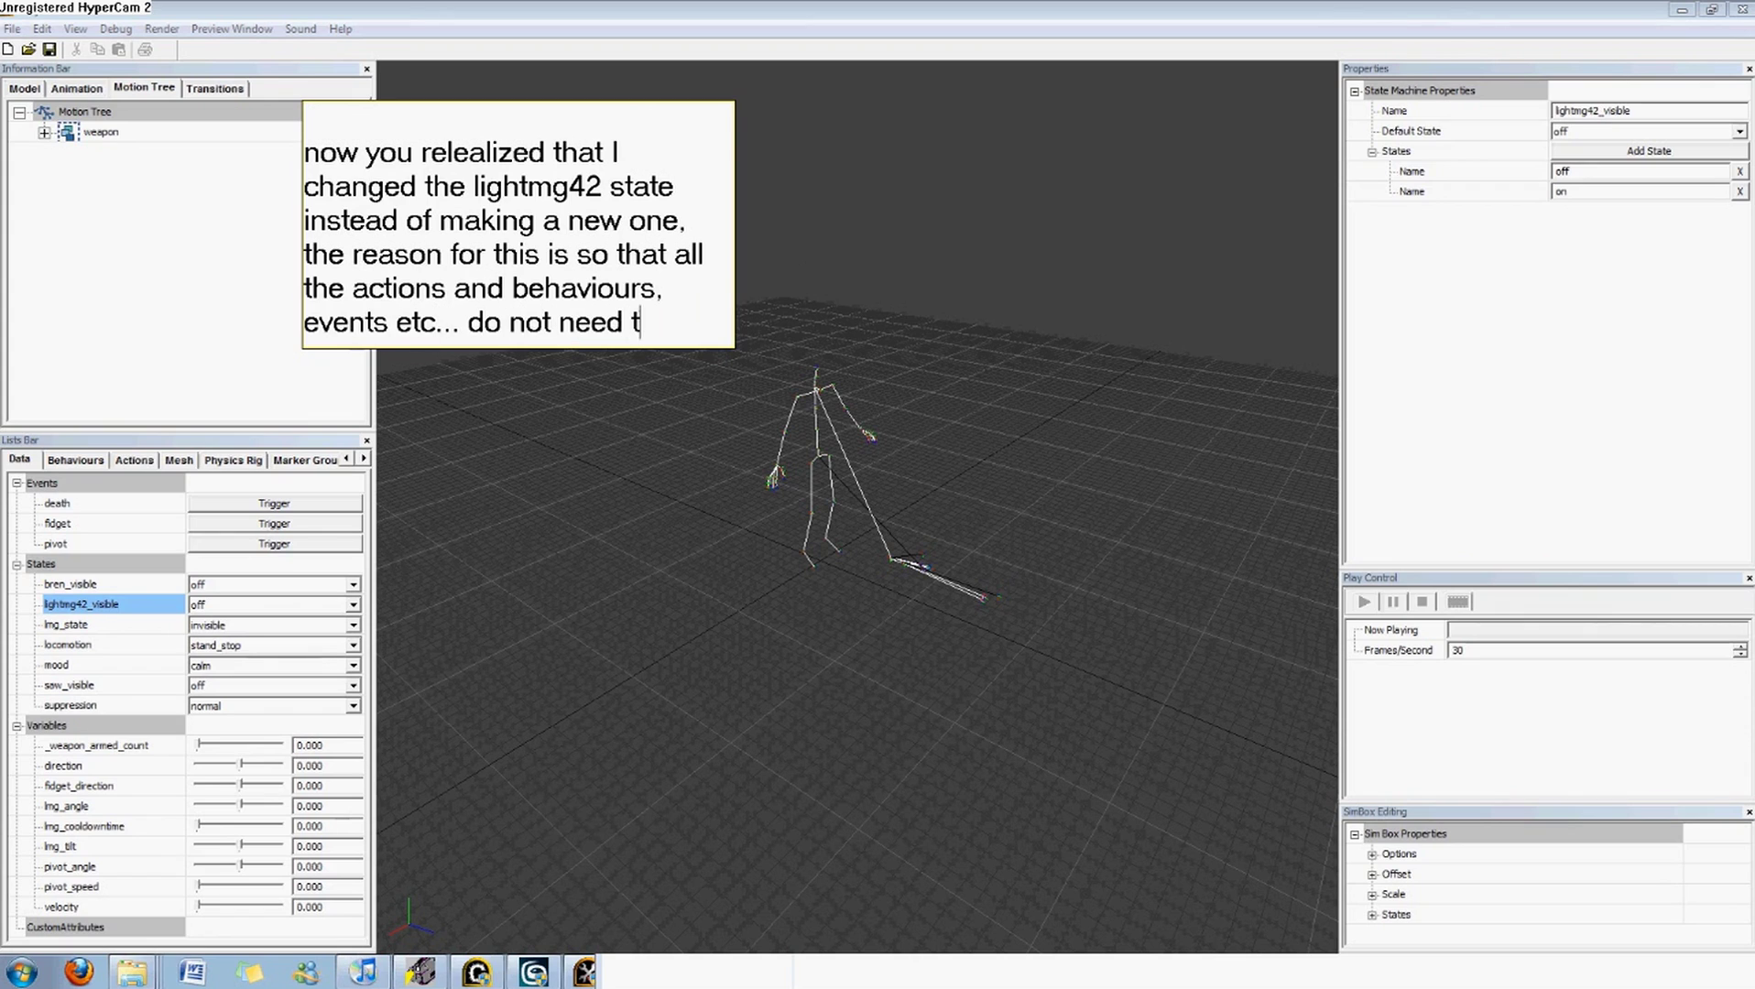
{"action": "type", "text": "o be modified  they are autom"}
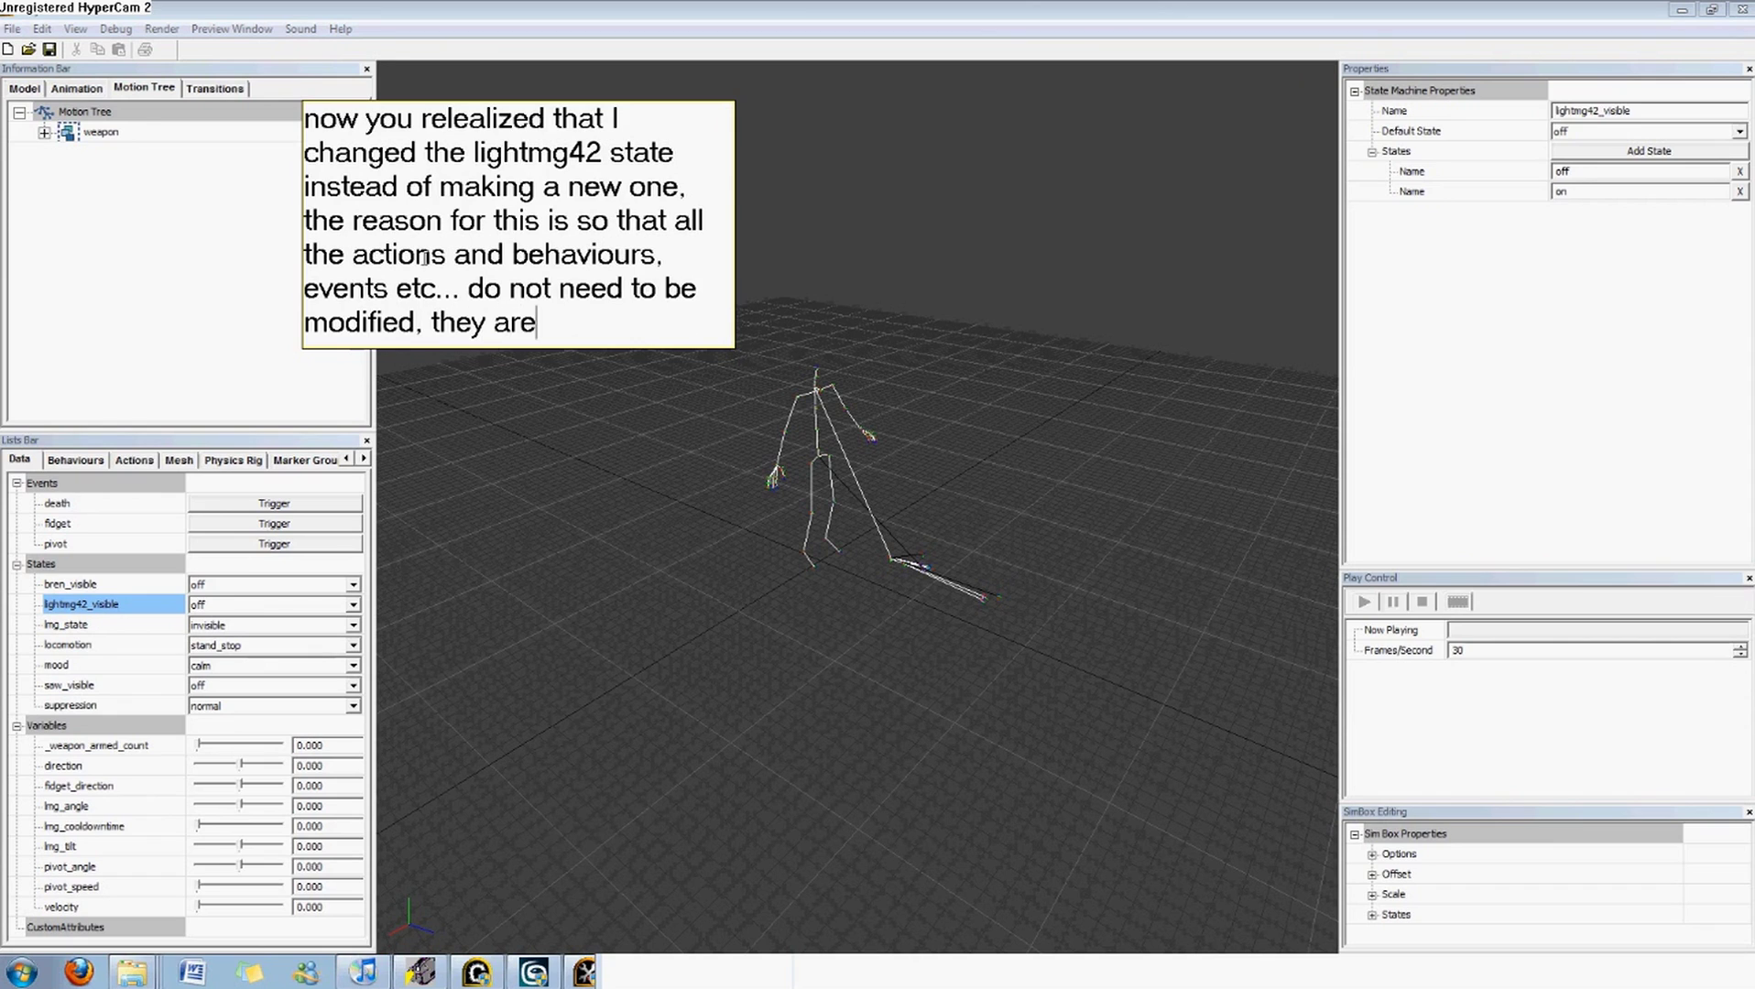
{"action": "type", "text": "atically "}
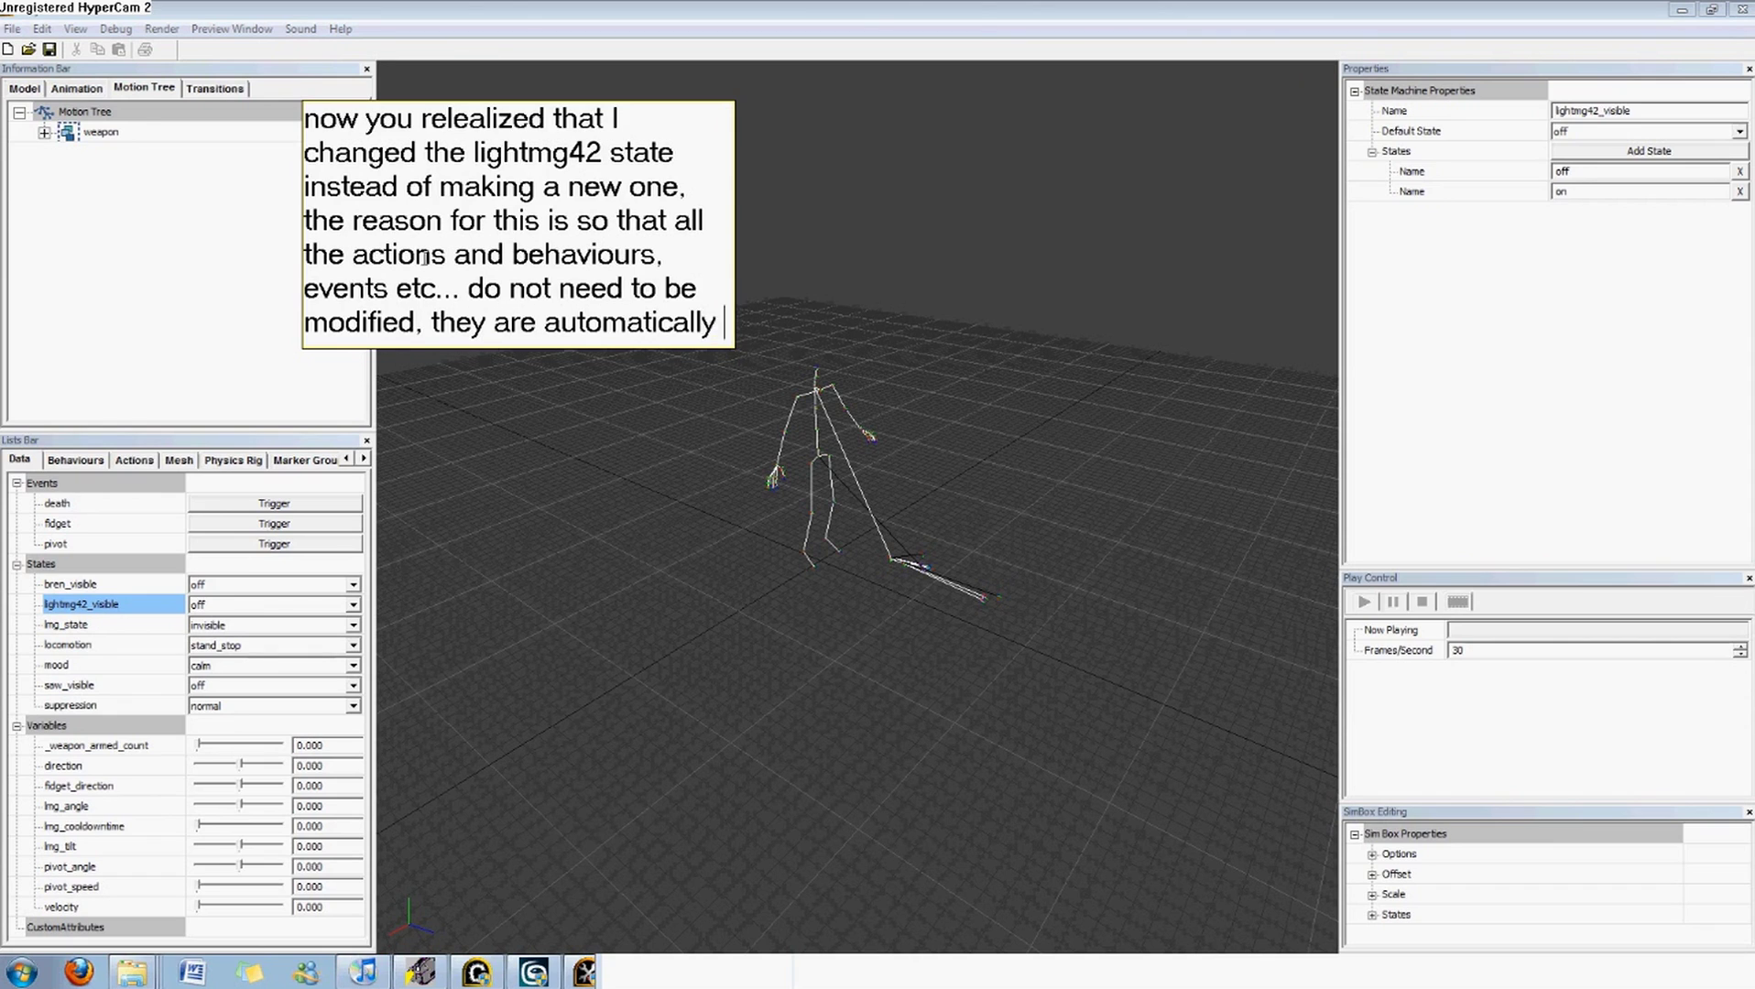
{"action": "type", "text": "modified by my name chane"}
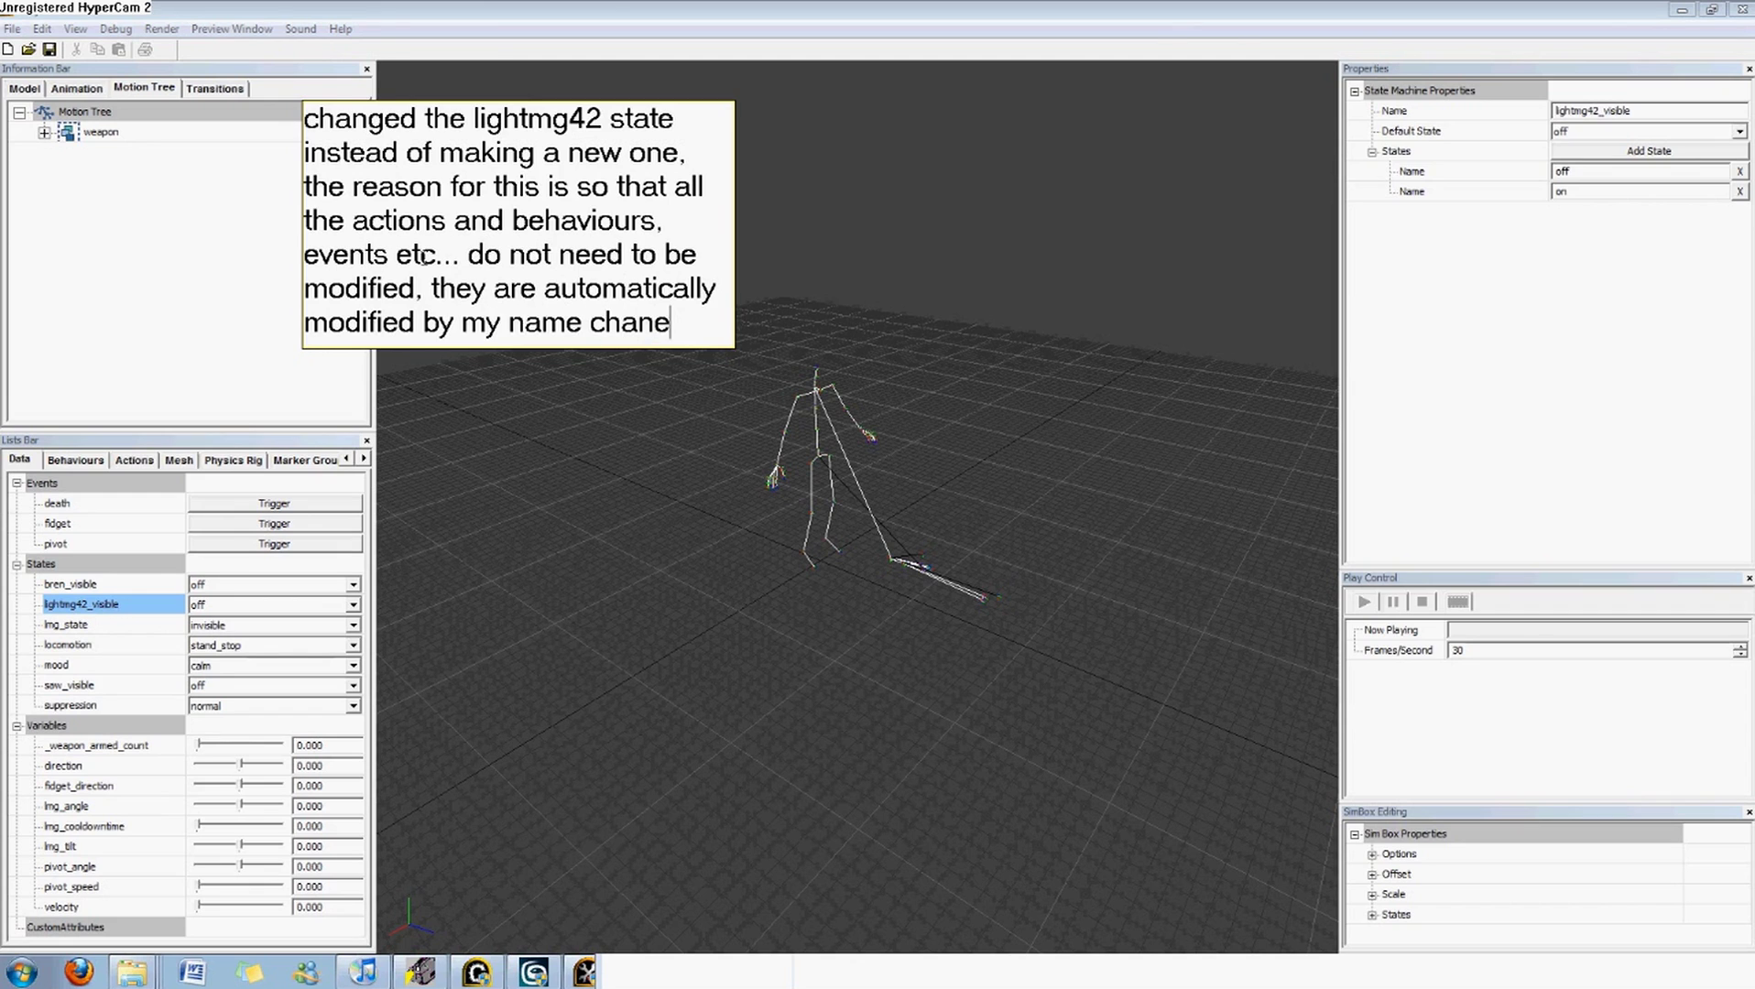
{"action": "key", "text": "BackSpace"}
{"action": "type", "text": "ge!"}
{"action": "left_click_drag", "start_coordinate": [481, 346], "coordinate": [506, 493]}
{"action": "left_click_drag", "start_coordinate": [489, 377], "coordinate": [822, 330]}
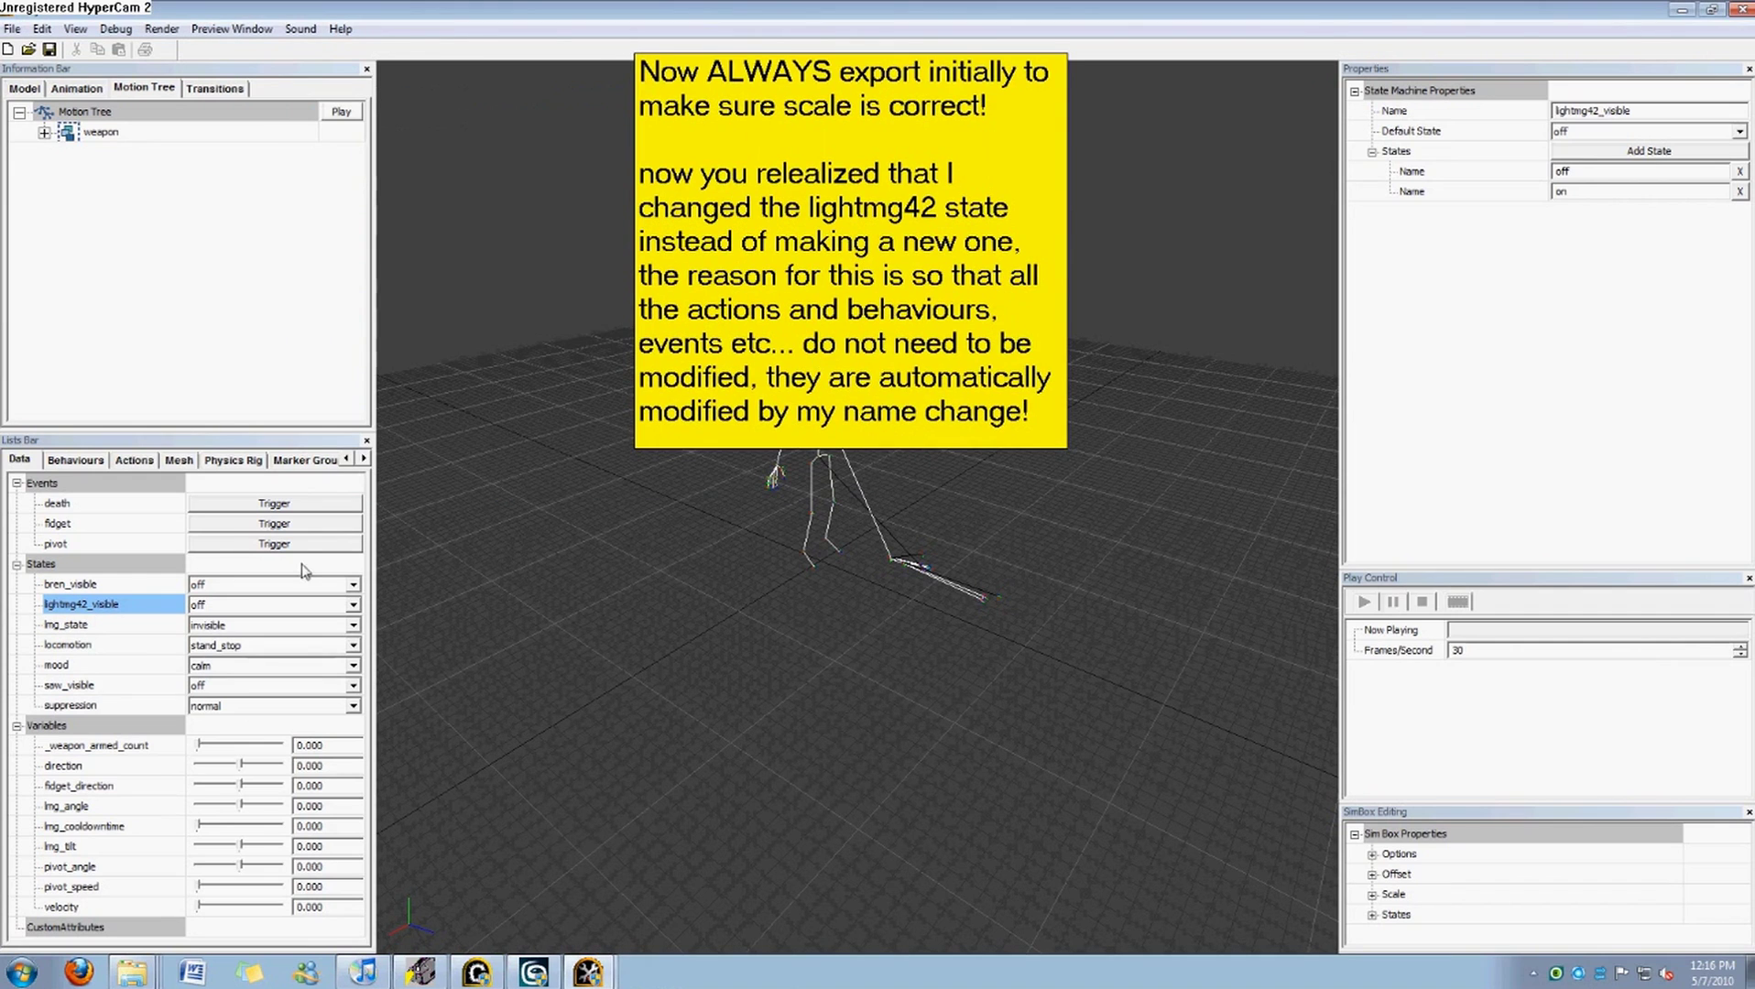
Examine the conditions of the Bhv_SFX_MG42_Fire, LMG_WEPLOCO_Activate, LMG_Arm_Weapon and Bhv_SFX_smg_reload behaviours.
{"action": "left_click", "coordinate": [73, 460]}
{"action": "left_click", "coordinate": [90, 504]}
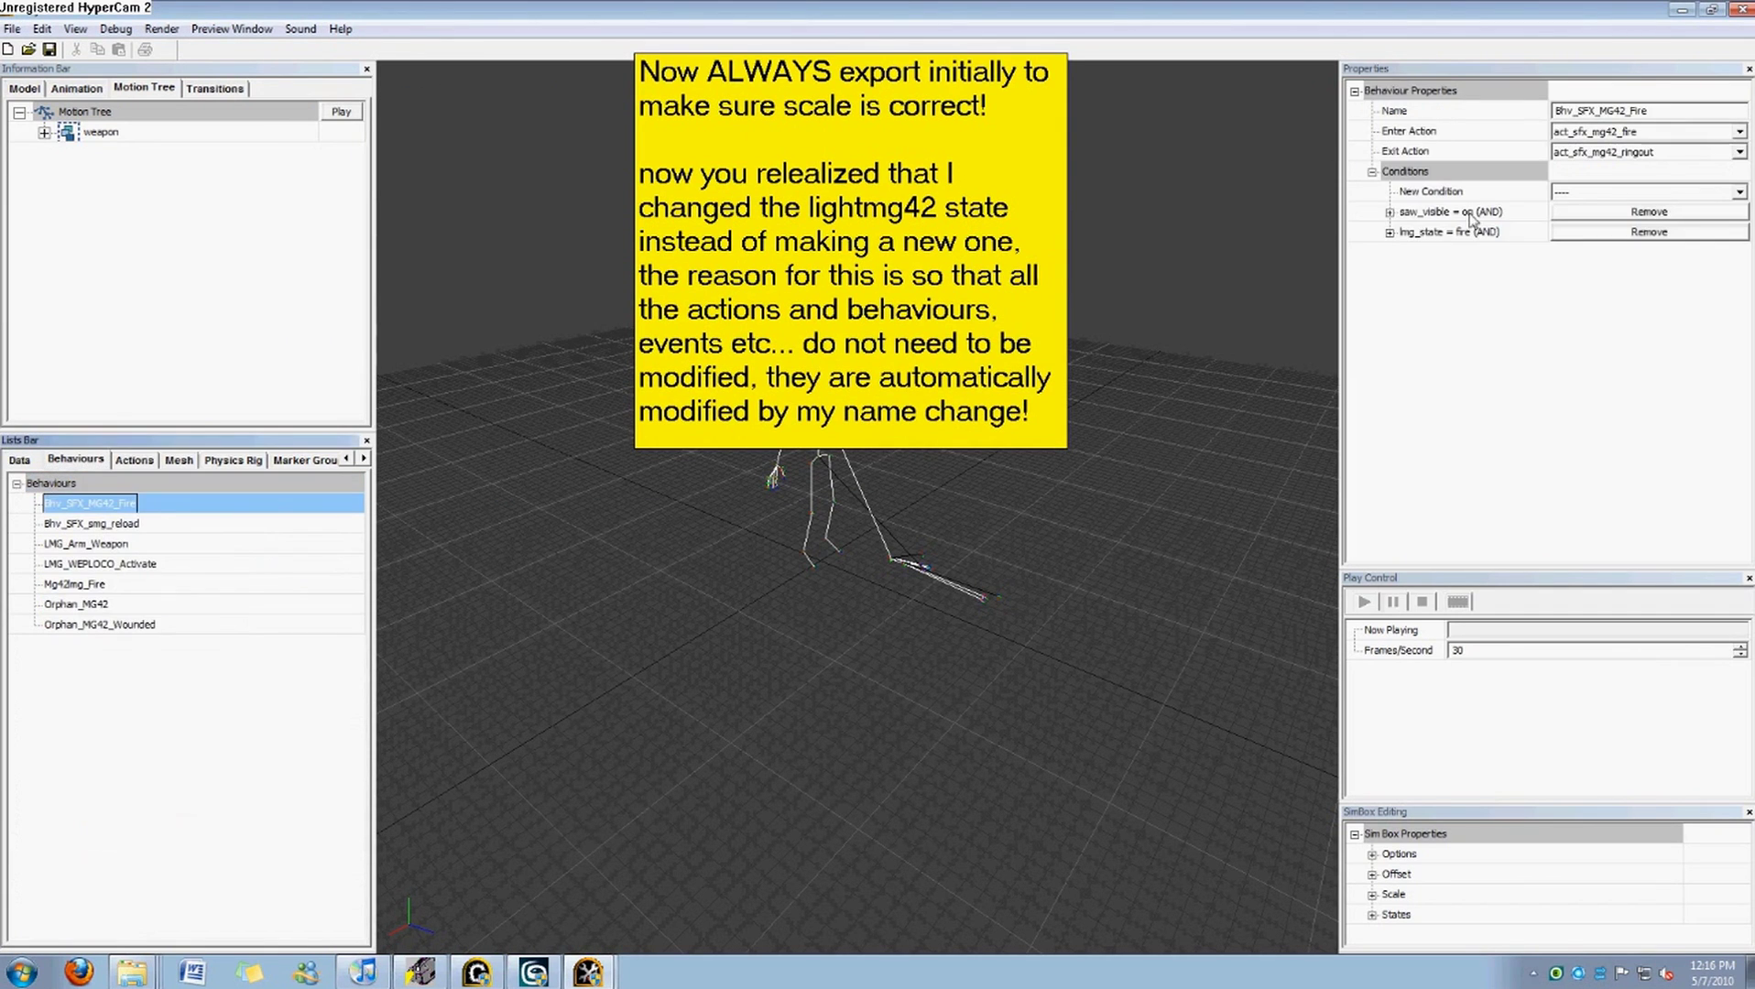
{"action": "left_click", "coordinate": [95, 565]}
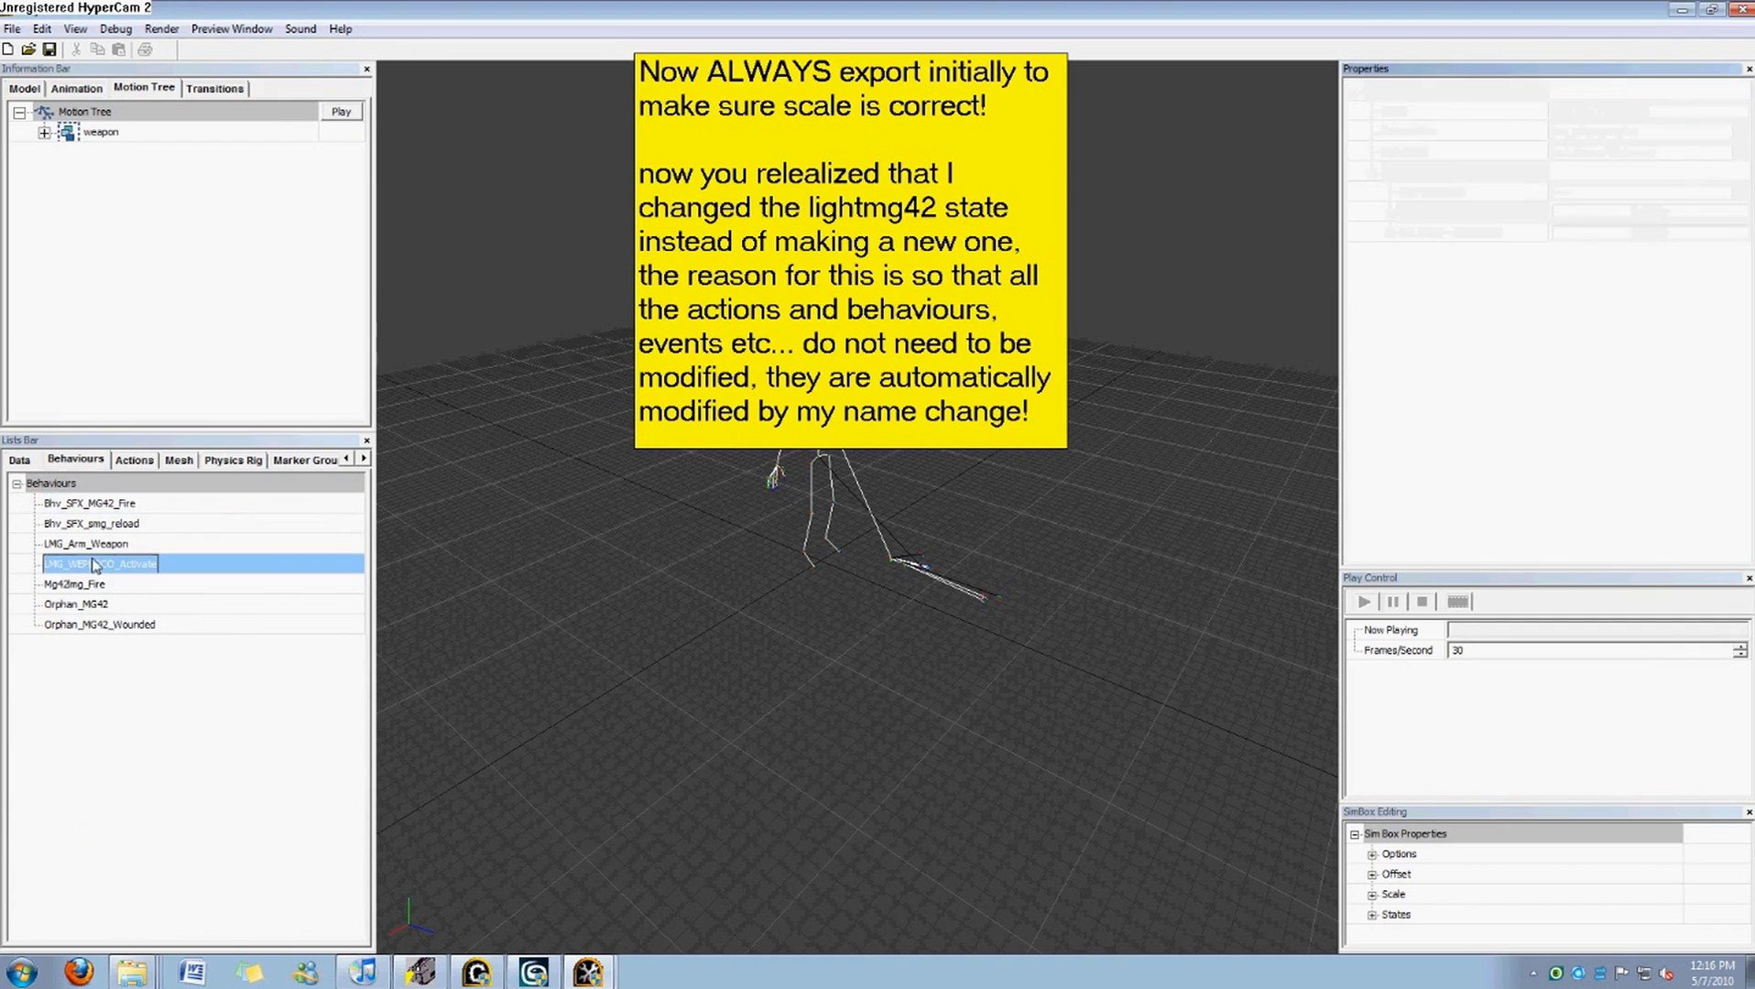
{"action": "left_click", "coordinate": [1486, 214]}
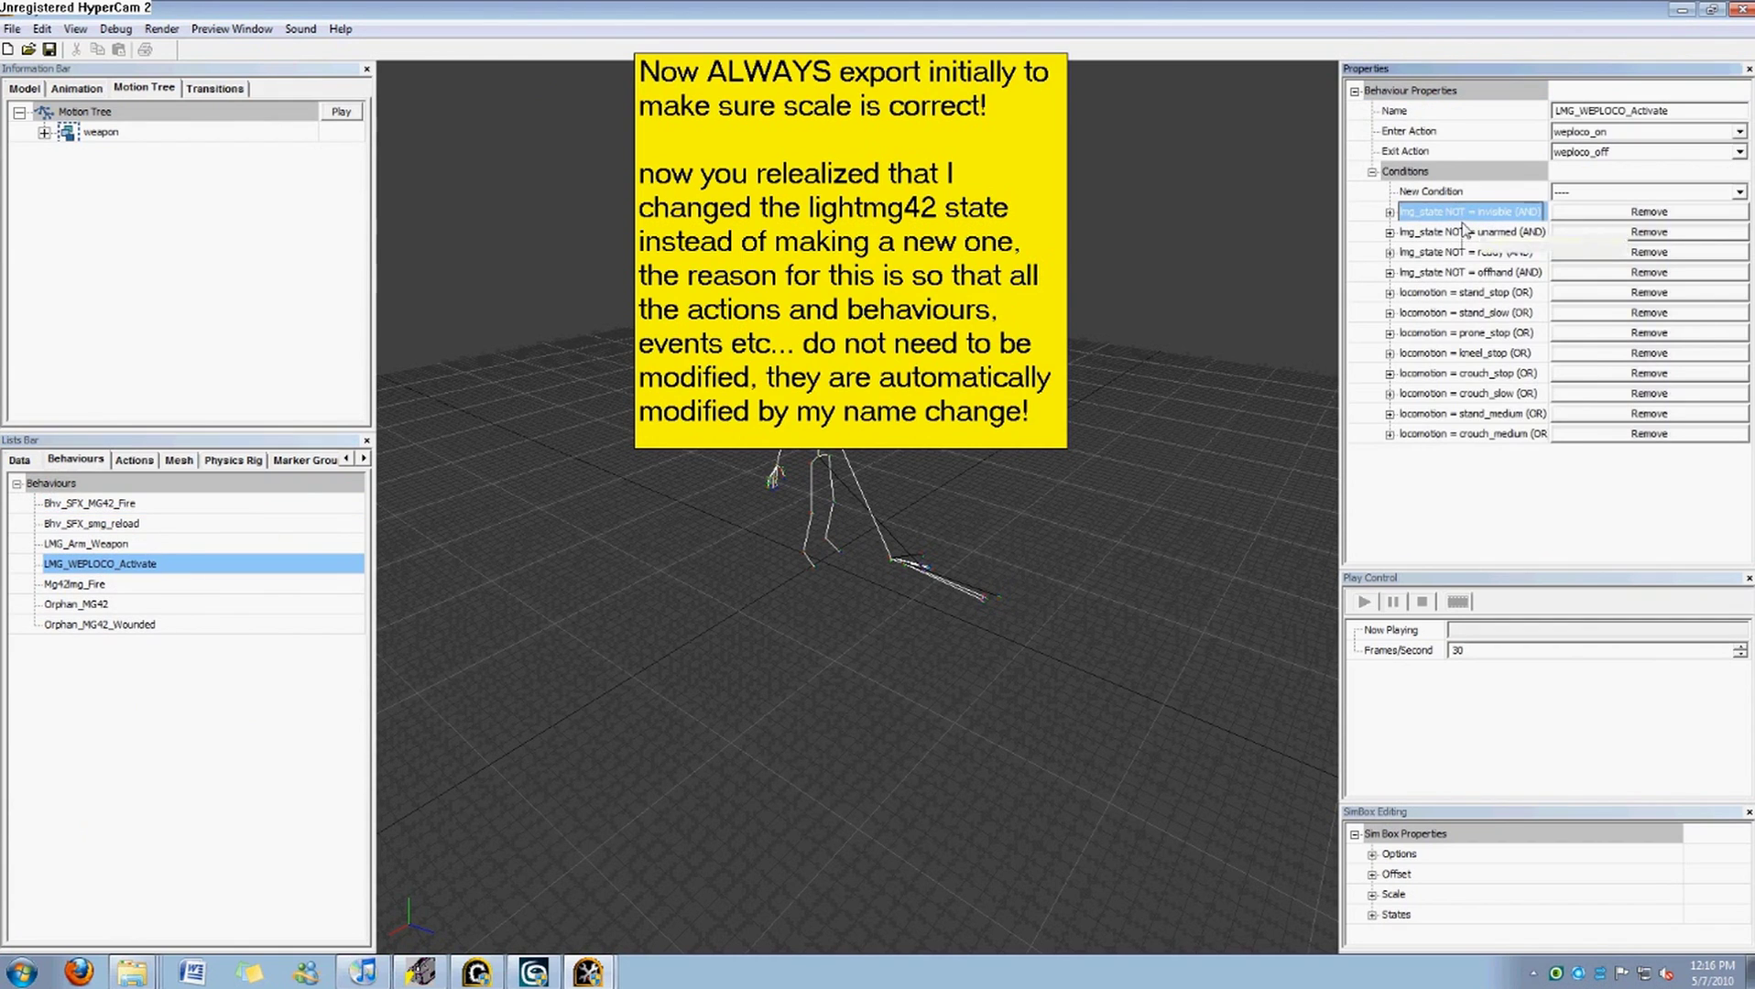
{"action": "left_click", "coordinate": [128, 543]}
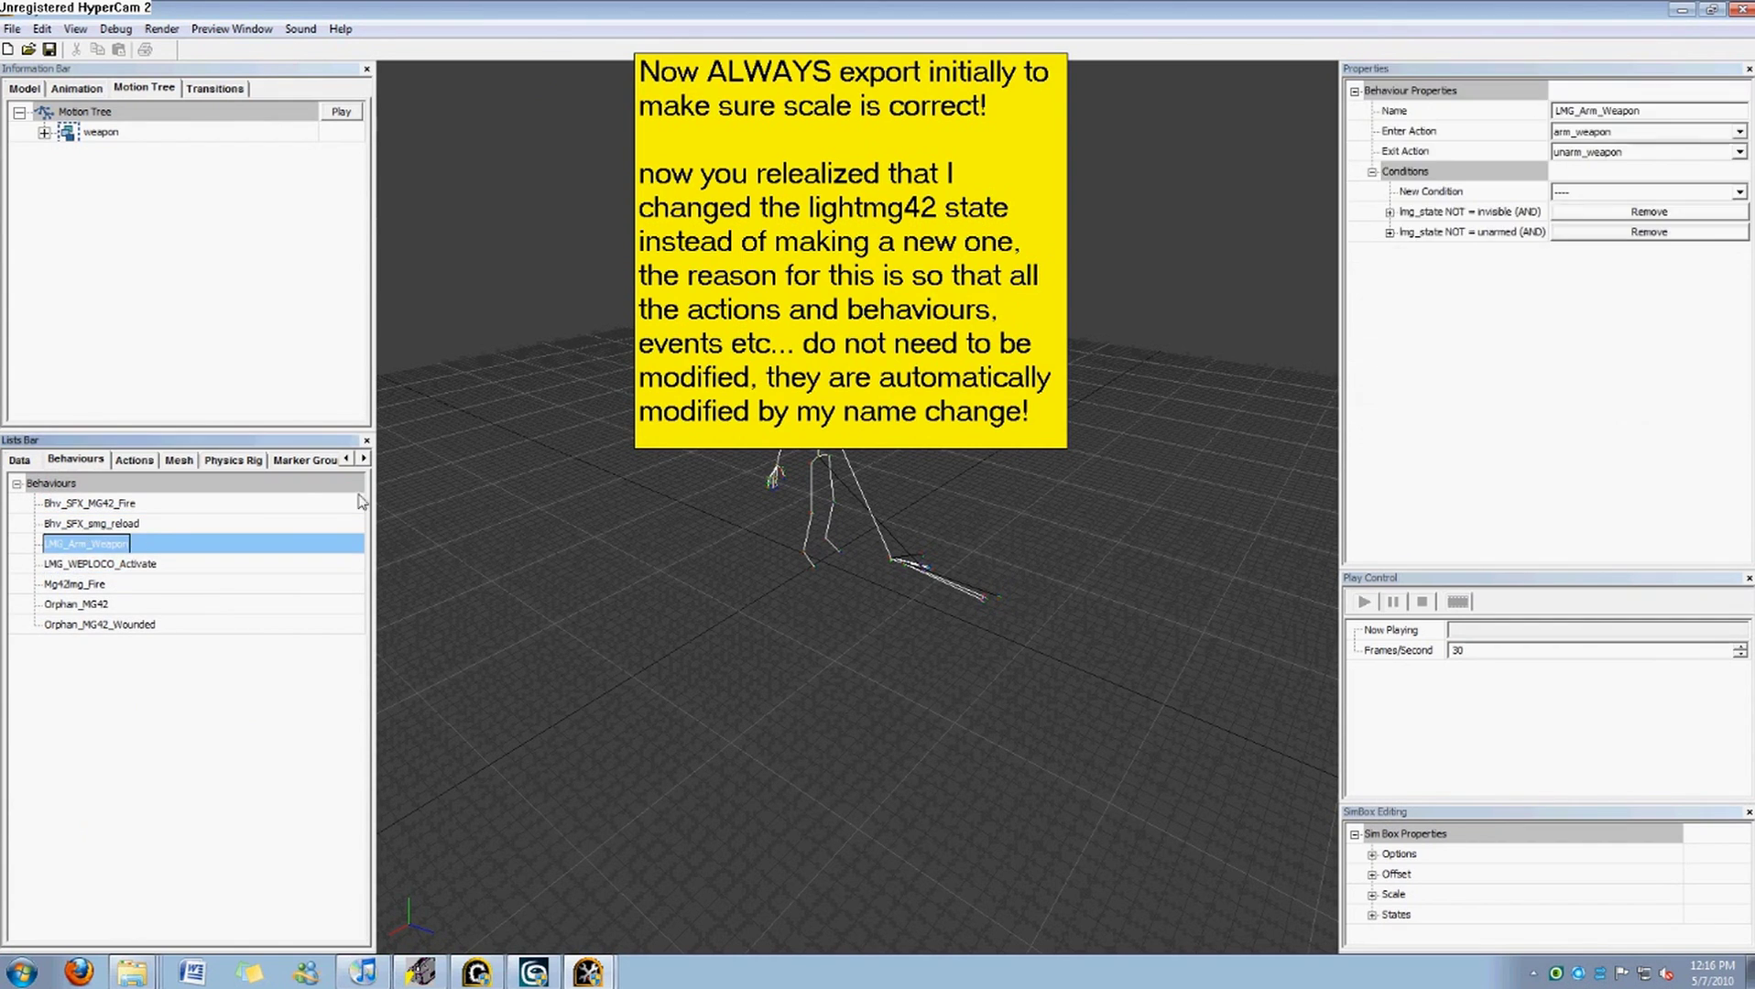
{"action": "left_click", "coordinate": [138, 524]}
{"action": "left_click", "coordinate": [1459, 213]}
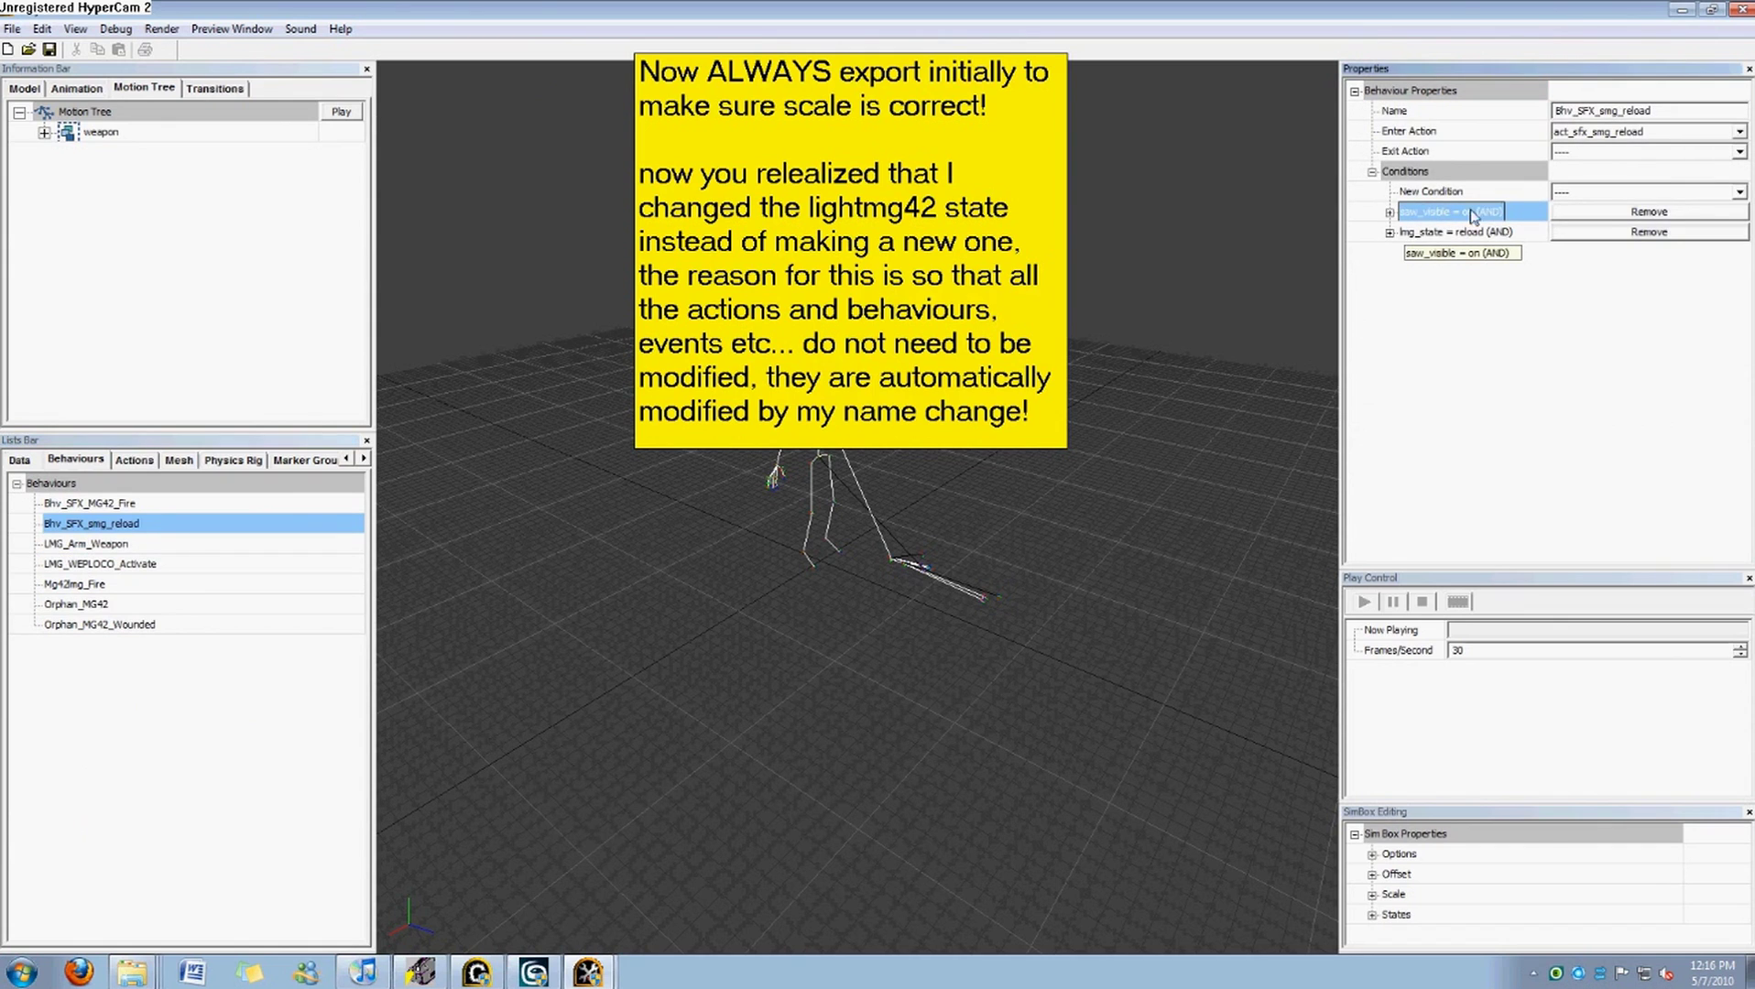
Open the mg42_light_mesh mesh selector and its saw, Saw_goblins and SAW_magazine mesh settings.
{"action": "left_click", "coordinate": [21, 460]}
{"action": "left_click", "coordinate": [340, 110]}
{"action": "left_click", "coordinate": [180, 460]}
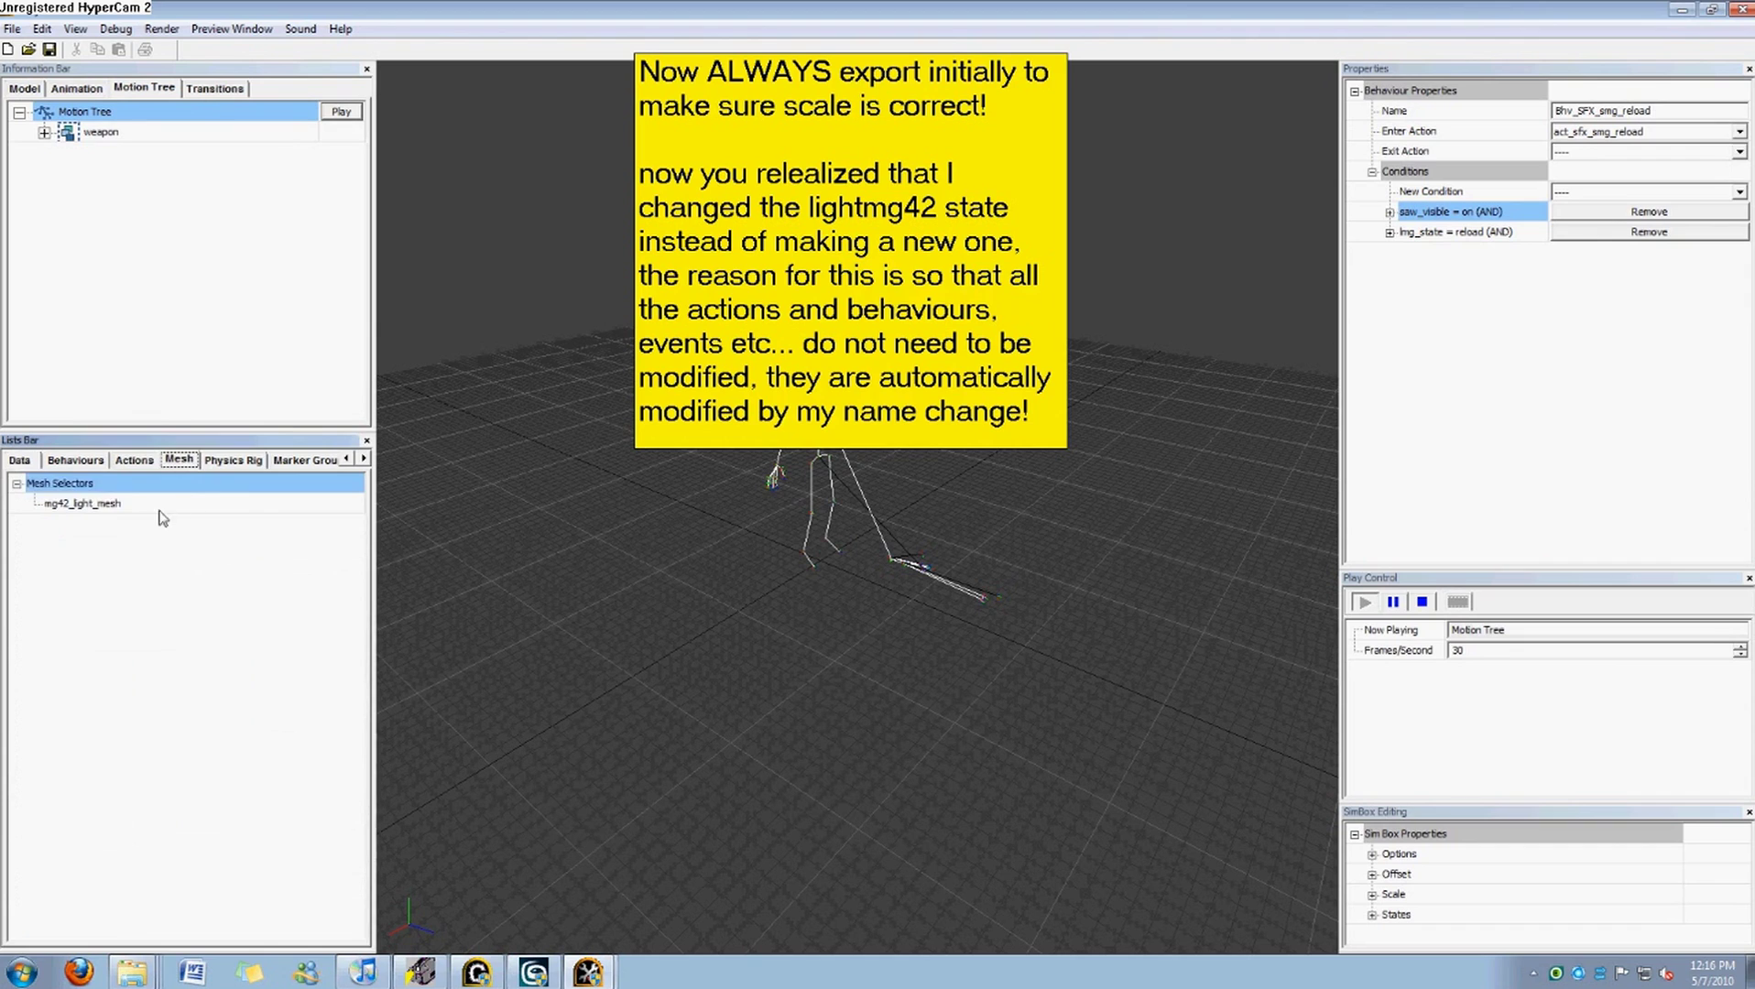
{"action": "left_click", "coordinate": [160, 506]}
{"action": "left_click", "coordinate": [1033, 531]}
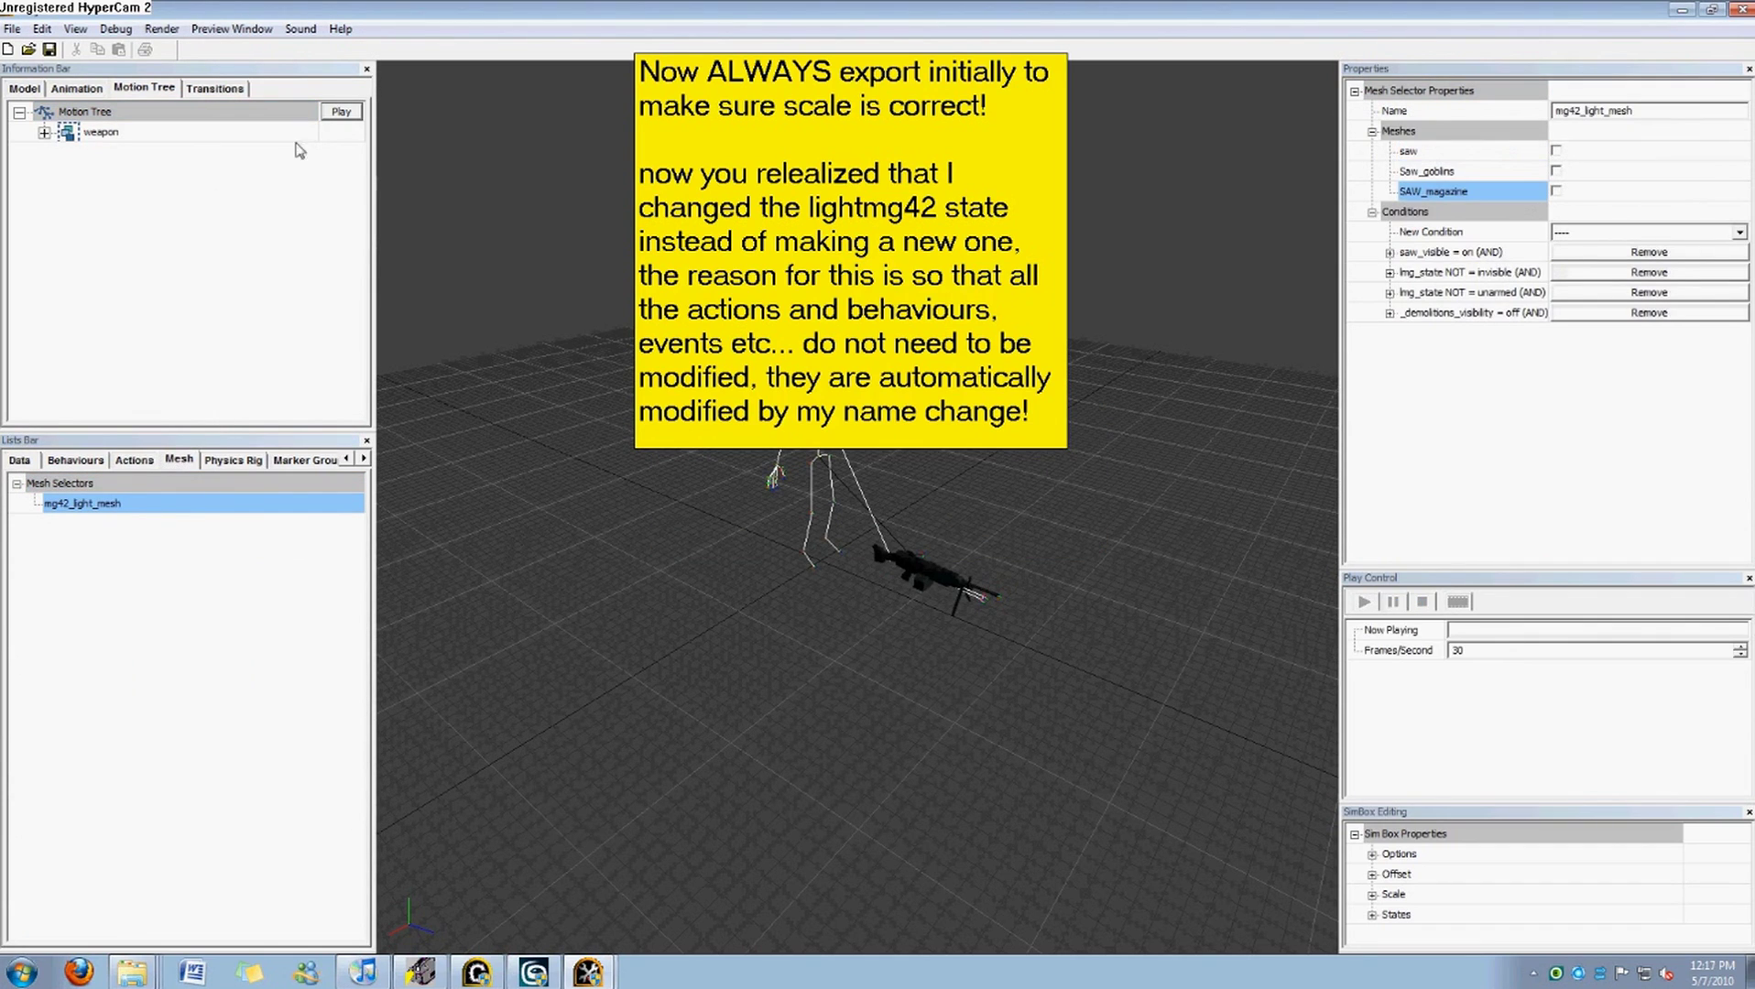
Play the Motion Tree and set the saw_visible state to on and lmg_state to ready.
{"action": "left_click", "coordinate": [341, 111]}
{"action": "left_click", "coordinate": [20, 459]}
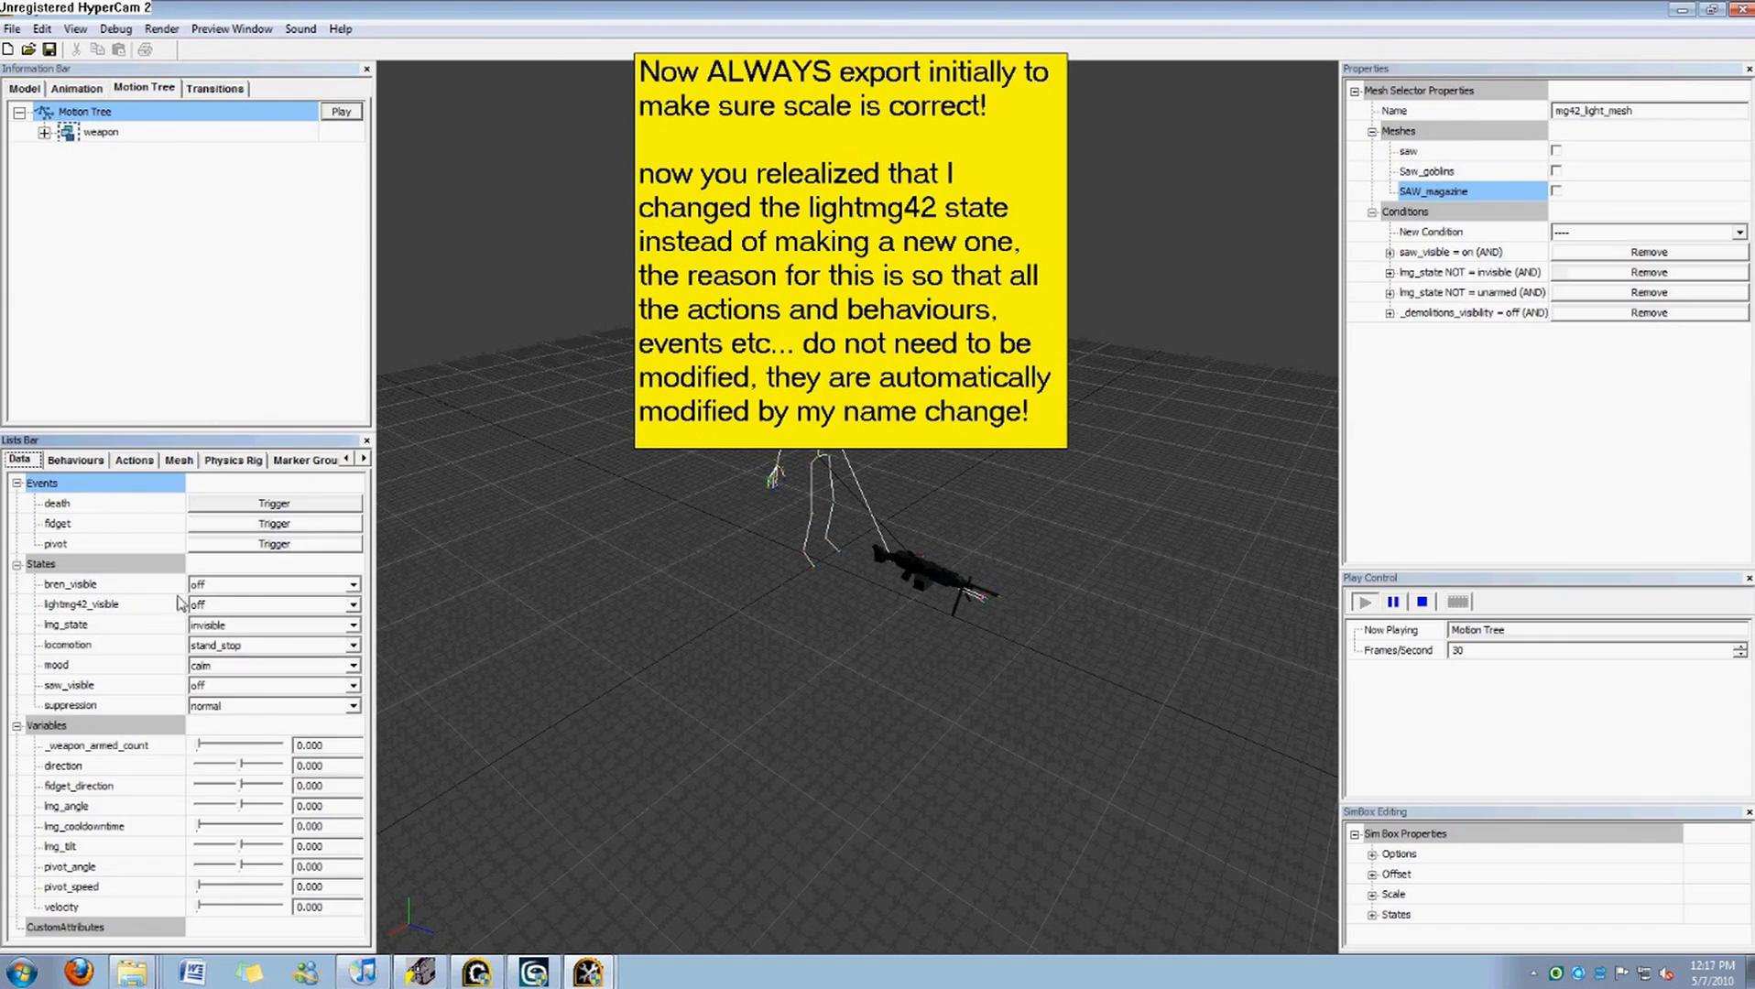
{"action": "left_click", "coordinate": [244, 687]}
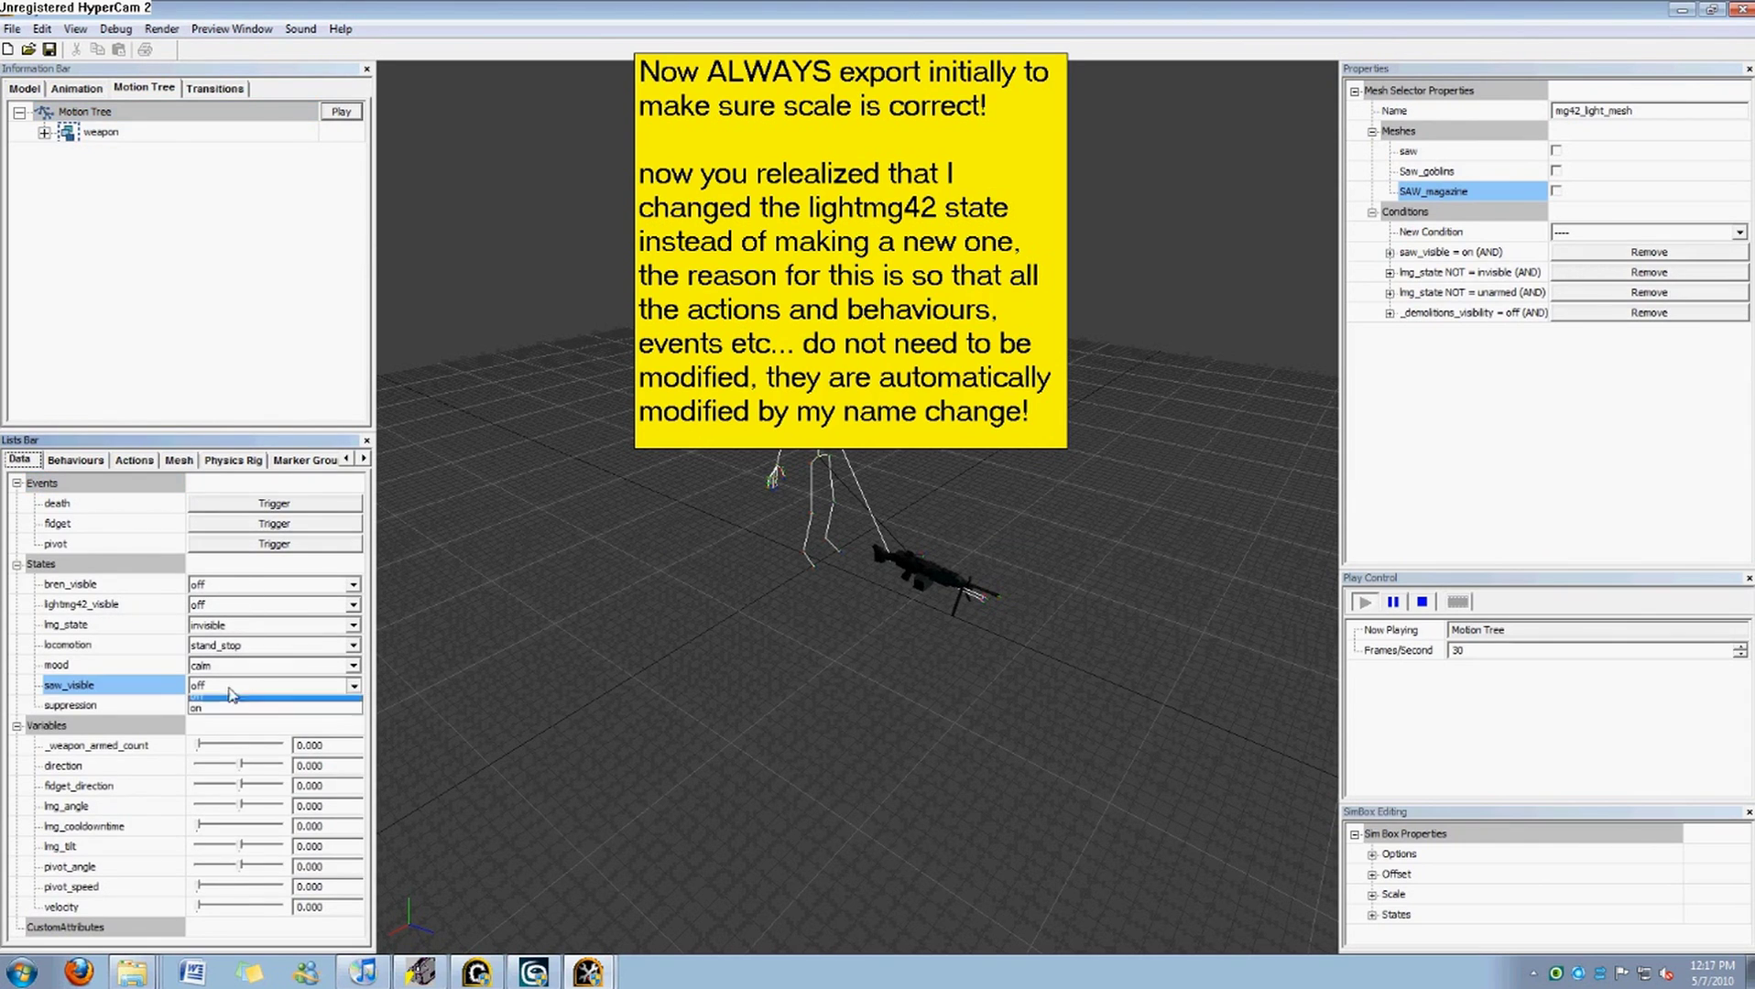
{"action": "left_click", "coordinate": [227, 724]}
{"action": "left_click", "coordinate": [231, 710]}
{"action": "left_click", "coordinate": [220, 631]}
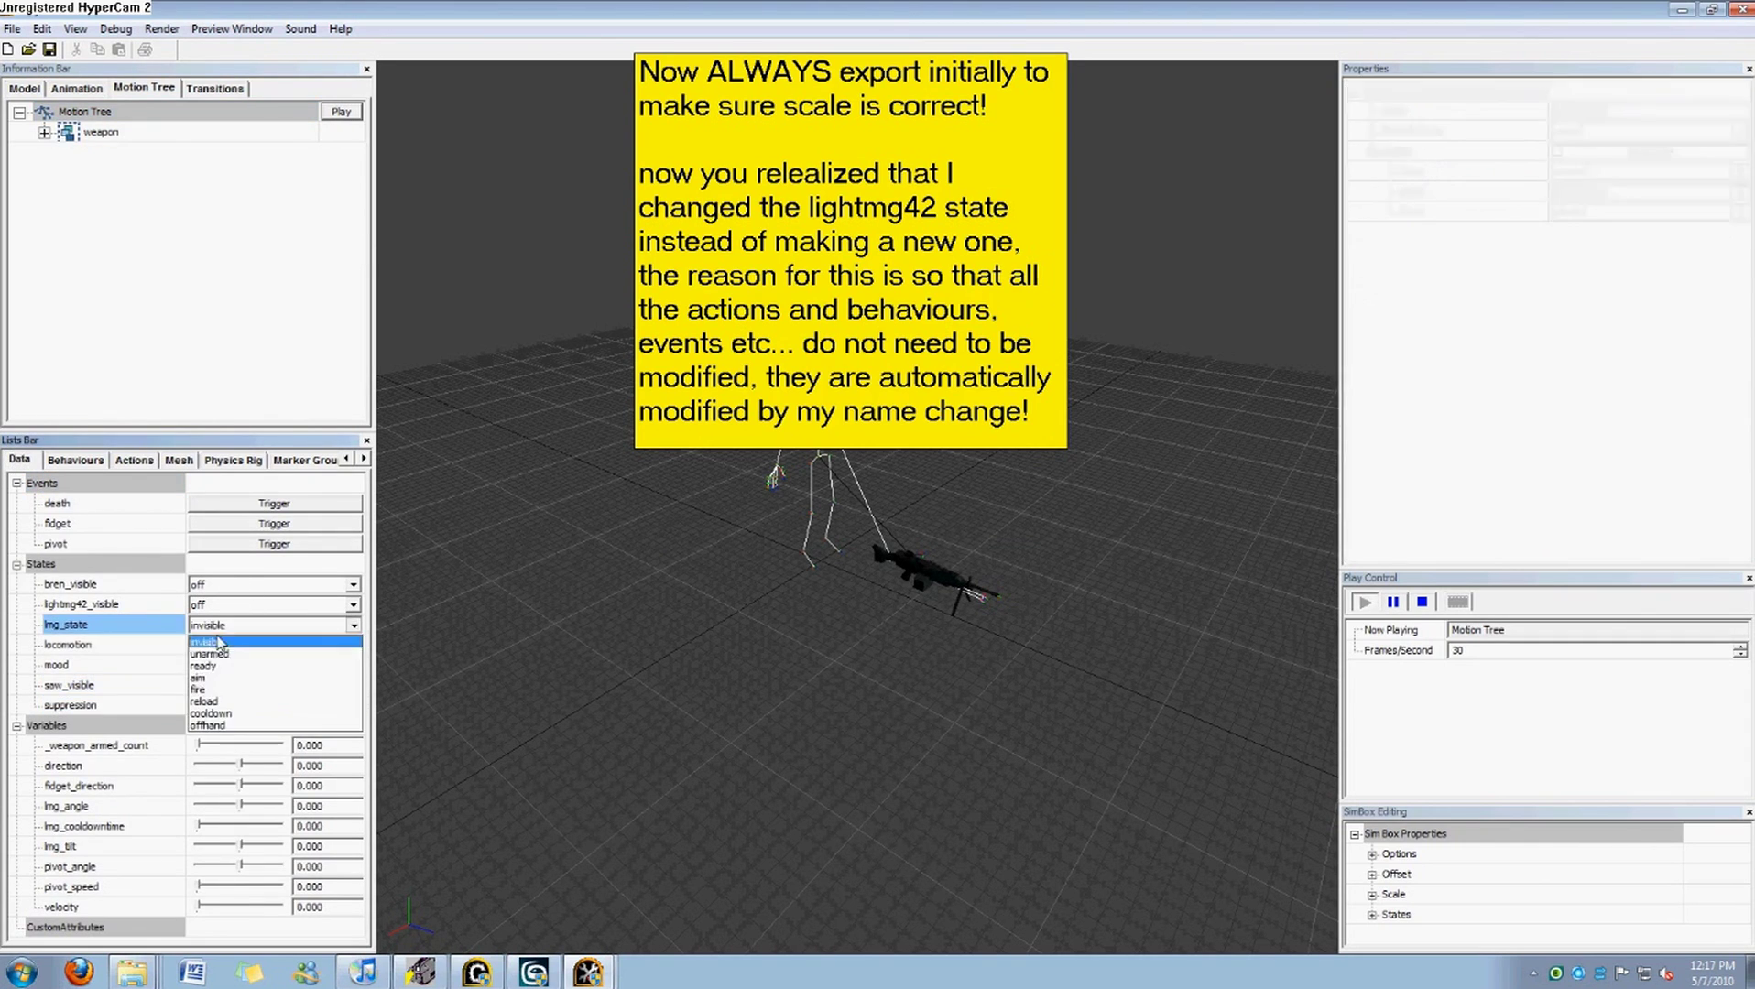
{"action": "left_click", "coordinate": [224, 663]}
Test the saw_visible state by switching it off and back on, and move the note clear of the viewport.
{"action": "left_click", "coordinate": [227, 687]}
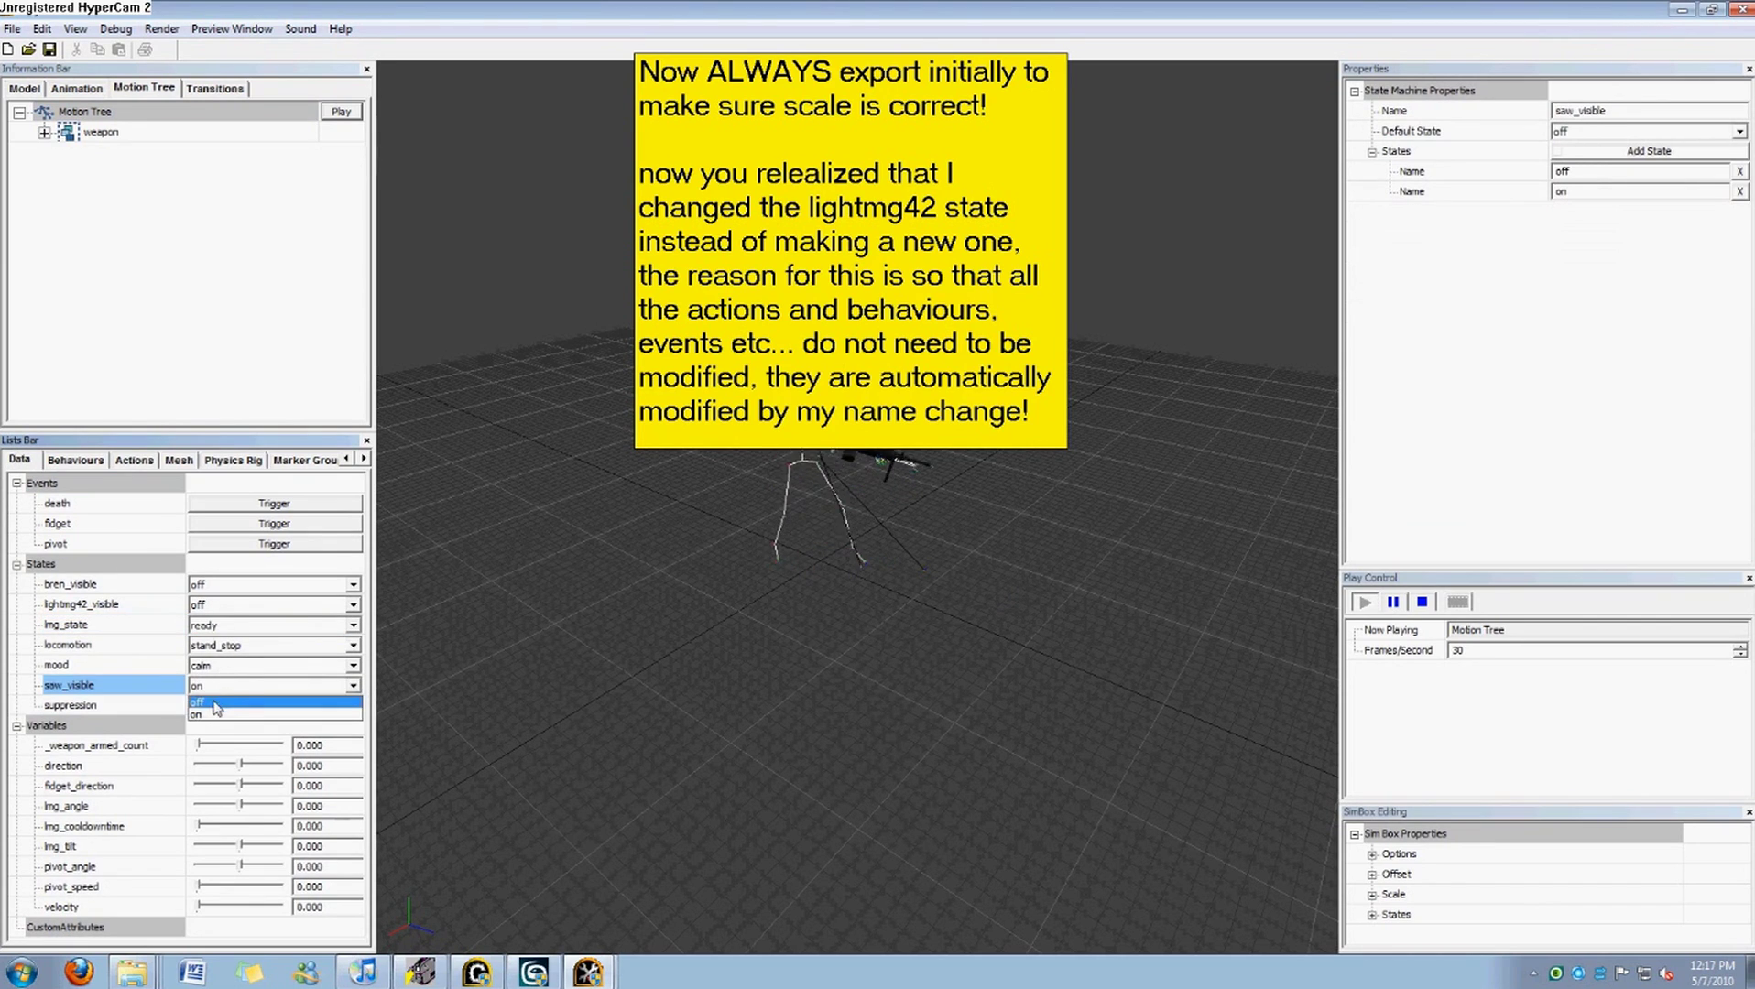
{"action": "left_click", "coordinate": [221, 705]}
{"action": "left_click", "coordinate": [242, 687]}
{"action": "left_click", "coordinate": [236, 716]}
{"action": "left_click_drag", "start_coordinate": [770, 209], "coordinate": [1436, 346]}
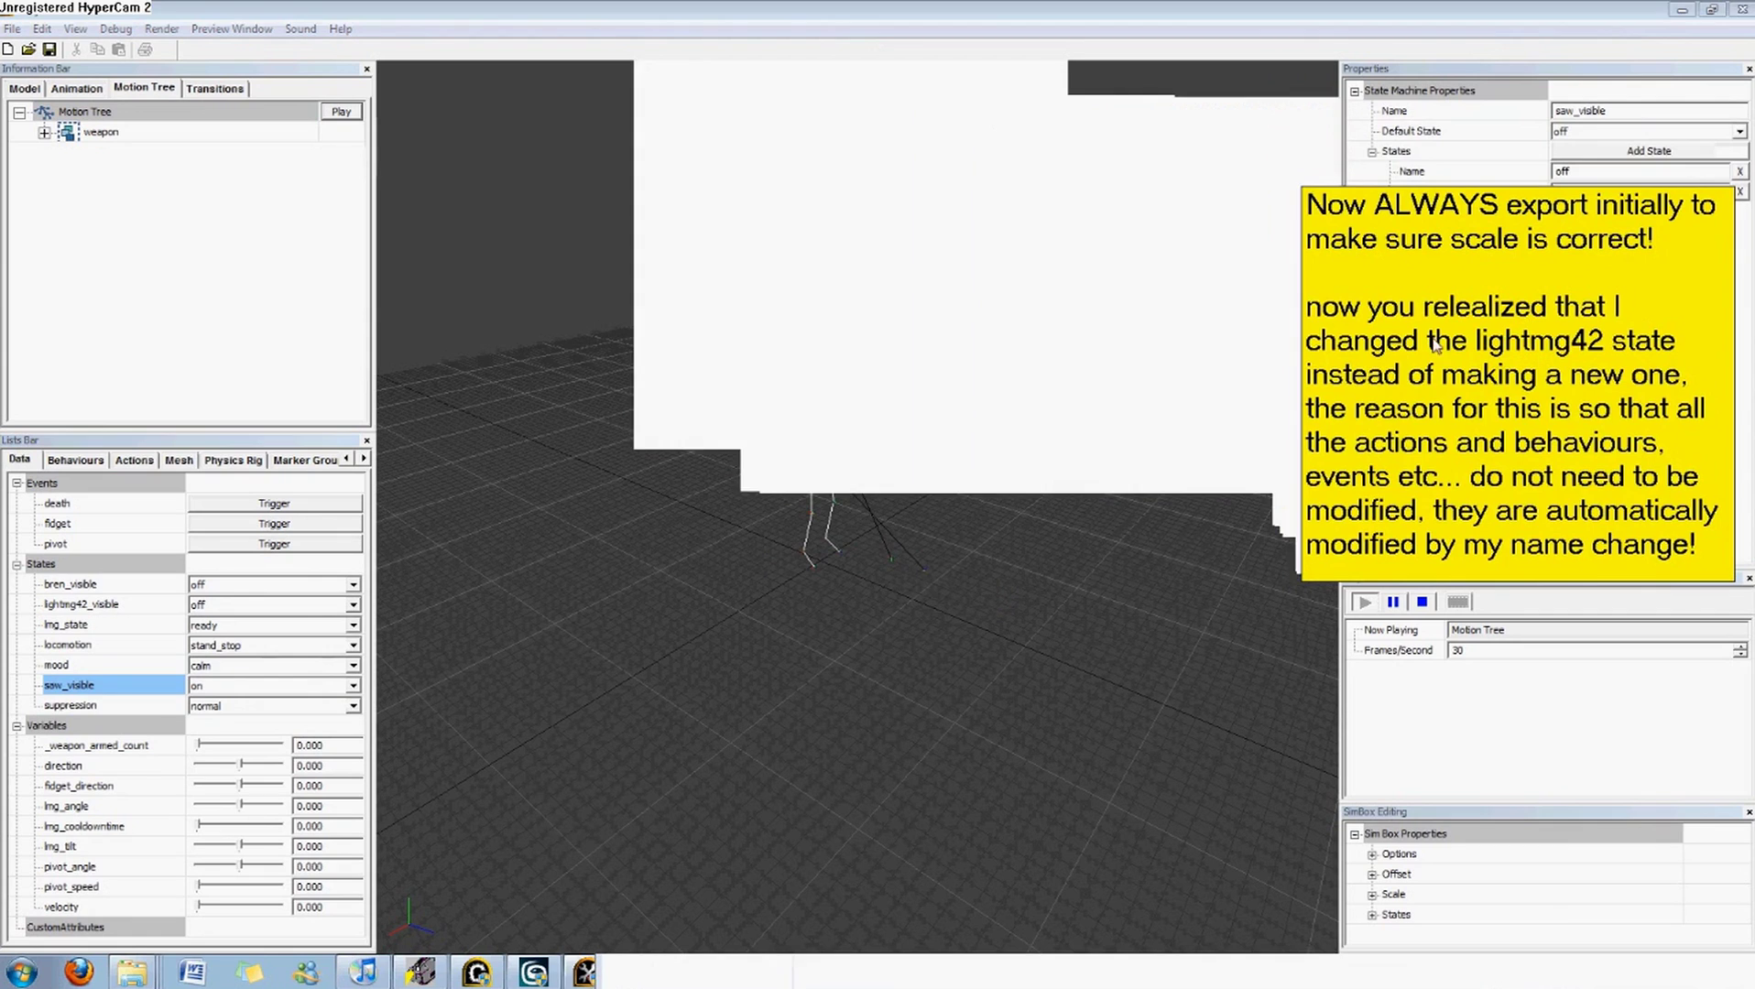
Preview the weapon with mood set to tense, switching lmg_state to aim and then reload.
{"action": "left_click", "coordinate": [226, 667]}
{"action": "left_click", "coordinate": [222, 694]}
{"action": "left_click", "coordinate": [217, 626]}
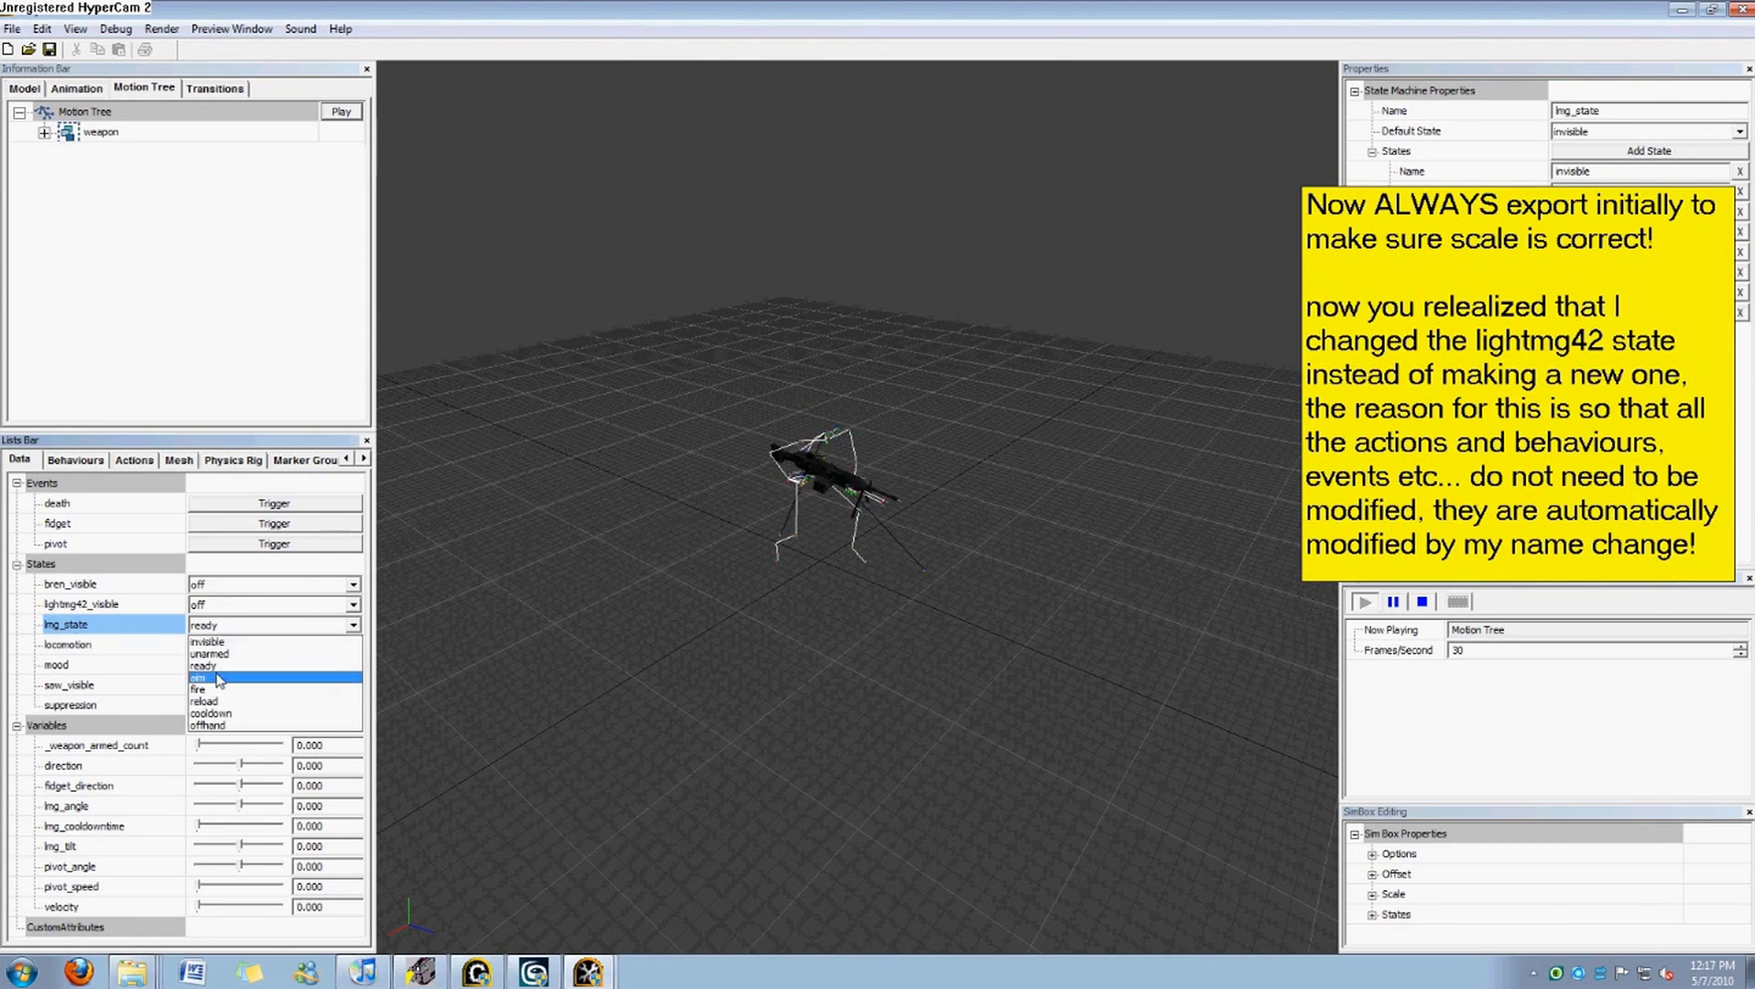
{"action": "left_click", "coordinate": [218, 678]}
{"action": "left_click", "coordinate": [229, 626]}
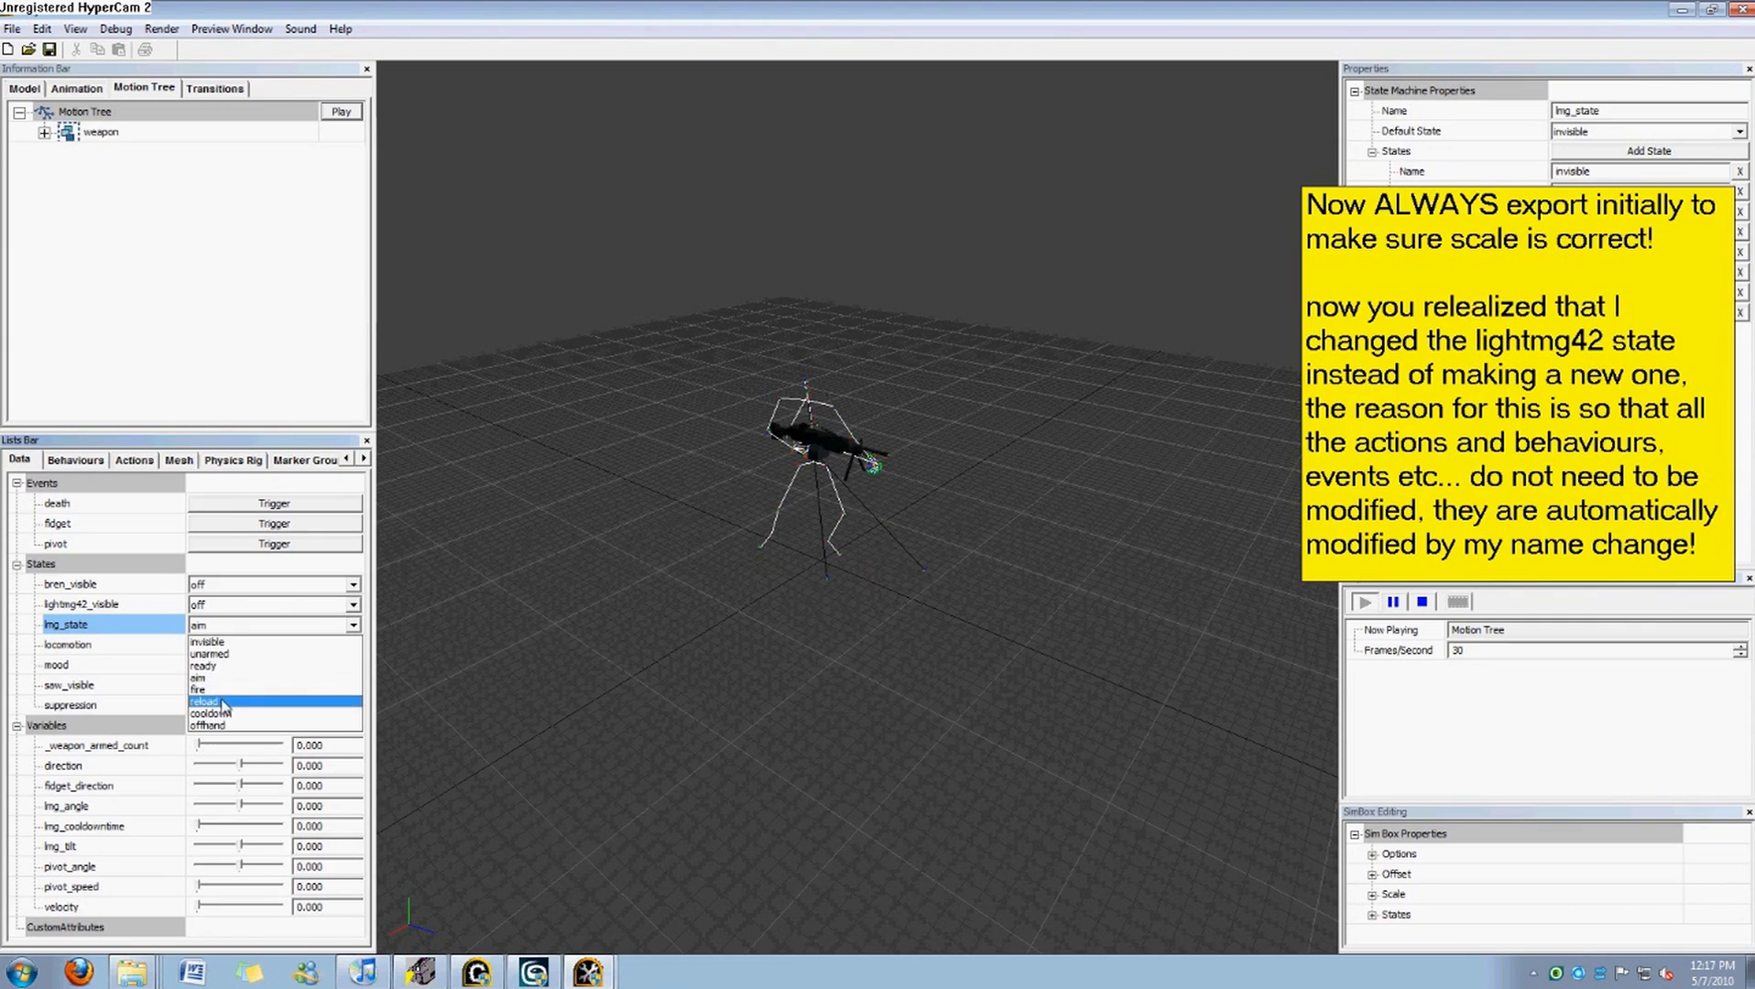
{"action": "left_click", "coordinate": [222, 703]}
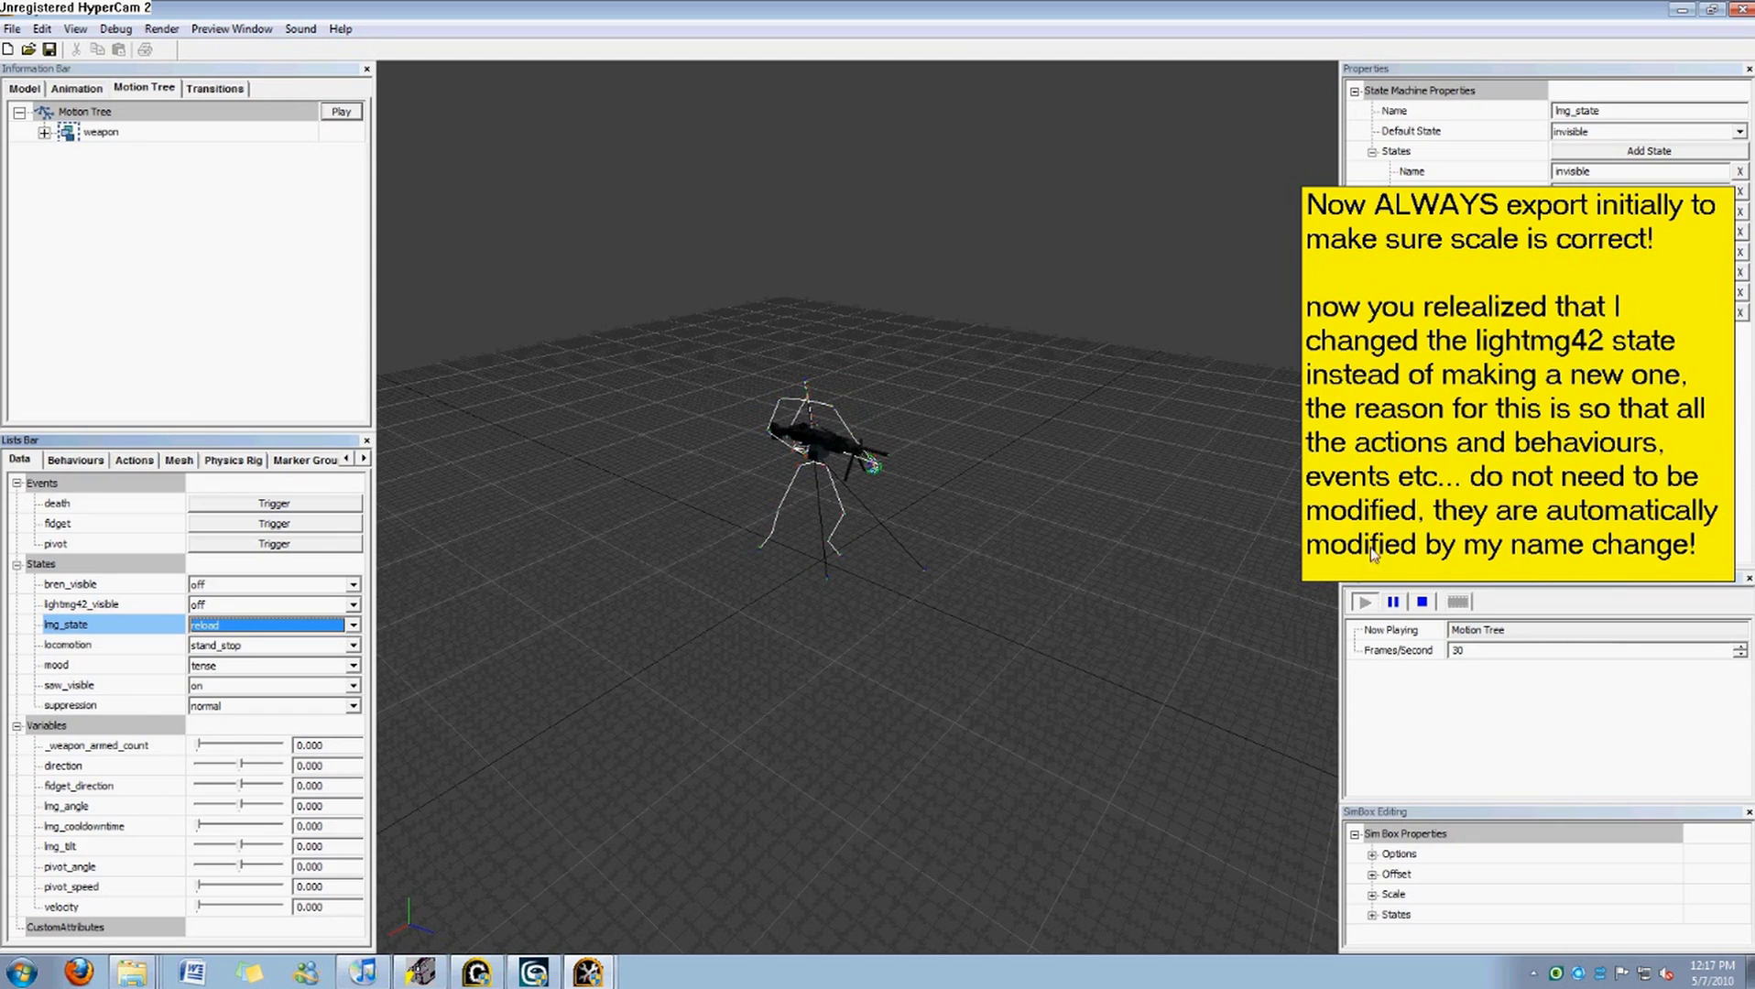
{"action": "left_click", "coordinate": [1008, 508]}
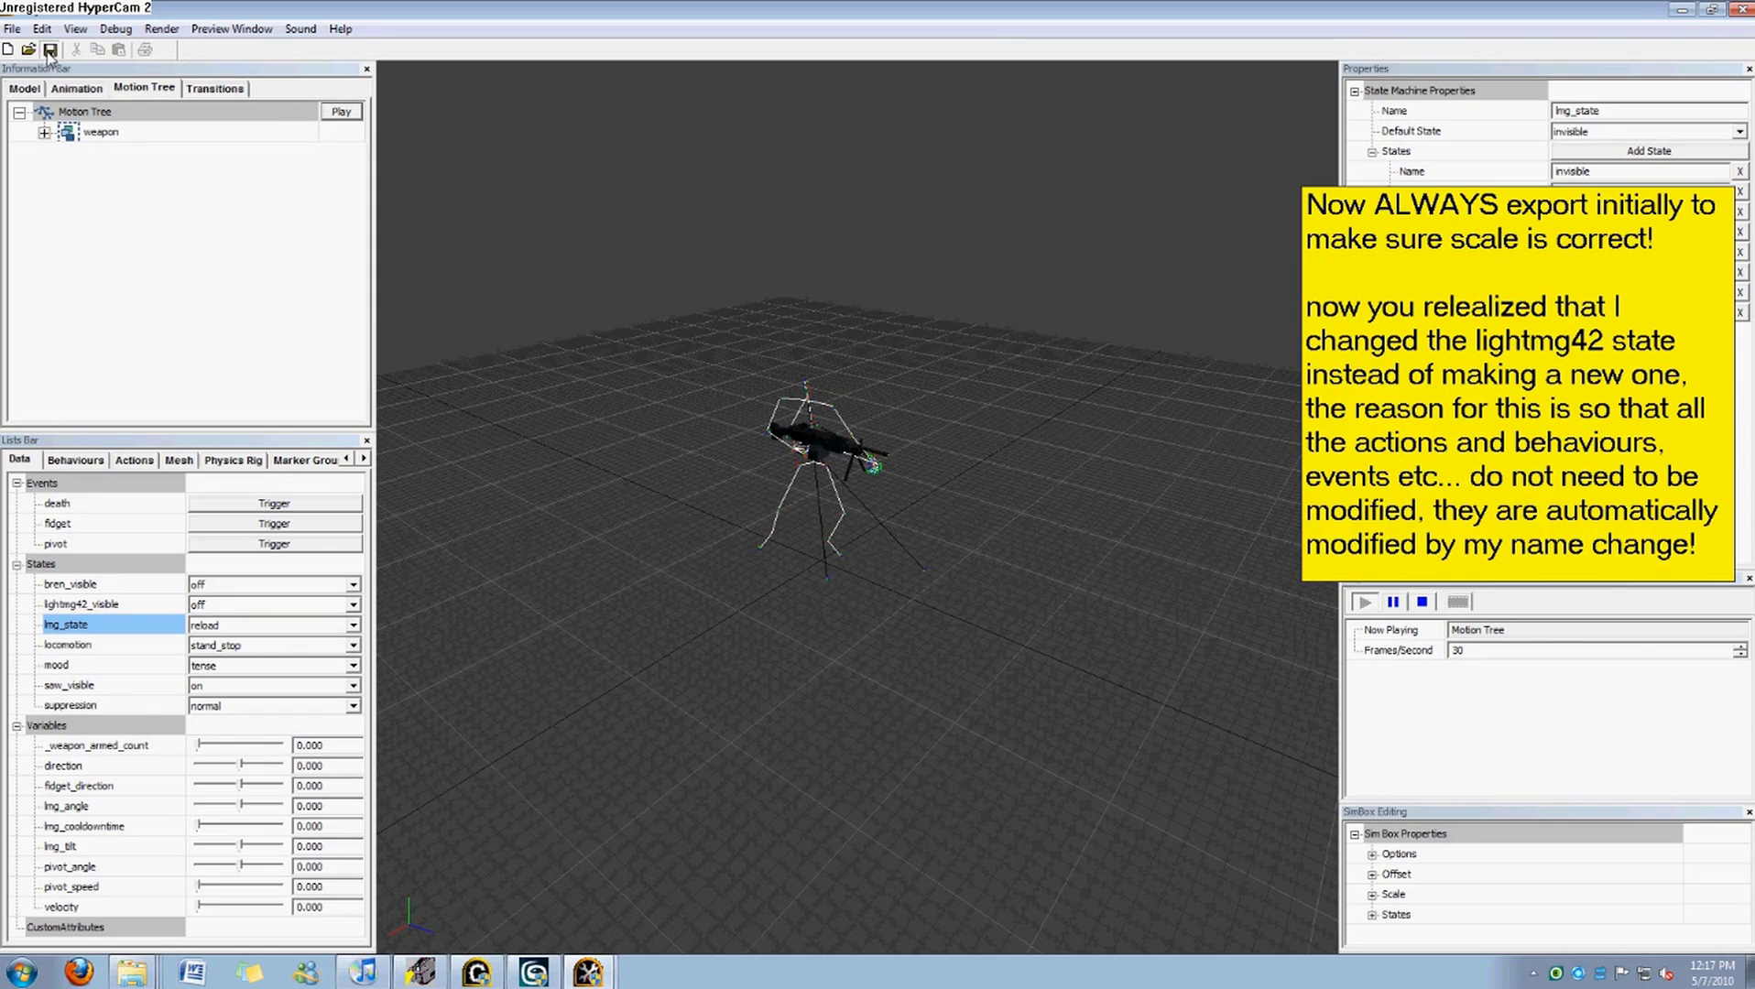
Enable the saw, Saw_goblins and SAW_magazine meshes in the mg42_light_mesh selector, dismissing the state machine warning.
{"action": "left_click", "coordinate": [179, 460]}
{"action": "left_click", "coordinate": [83, 503]}
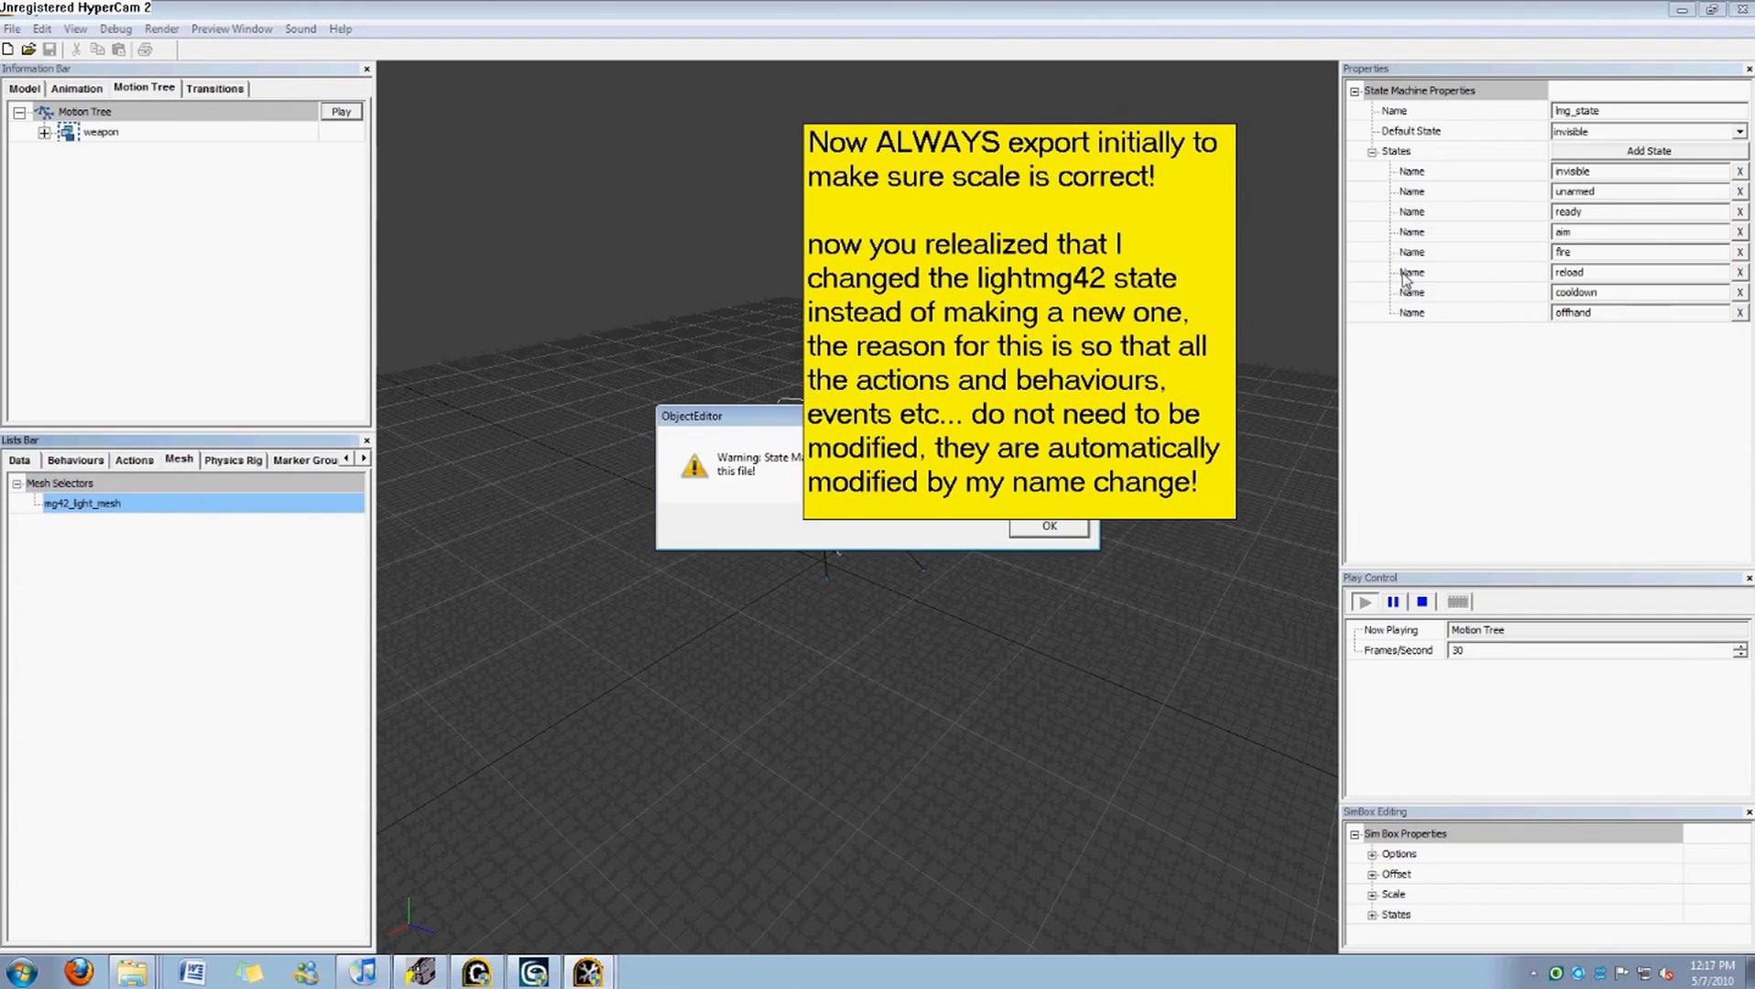
{"action": "left_click", "coordinate": [1039, 529]}
{"action": "left_click", "coordinate": [1039, 529]}
{"action": "left_click", "coordinate": [1555, 150]}
{"action": "left_click", "coordinate": [1556, 171]}
{"action": "left_click", "coordinate": [1555, 190]}
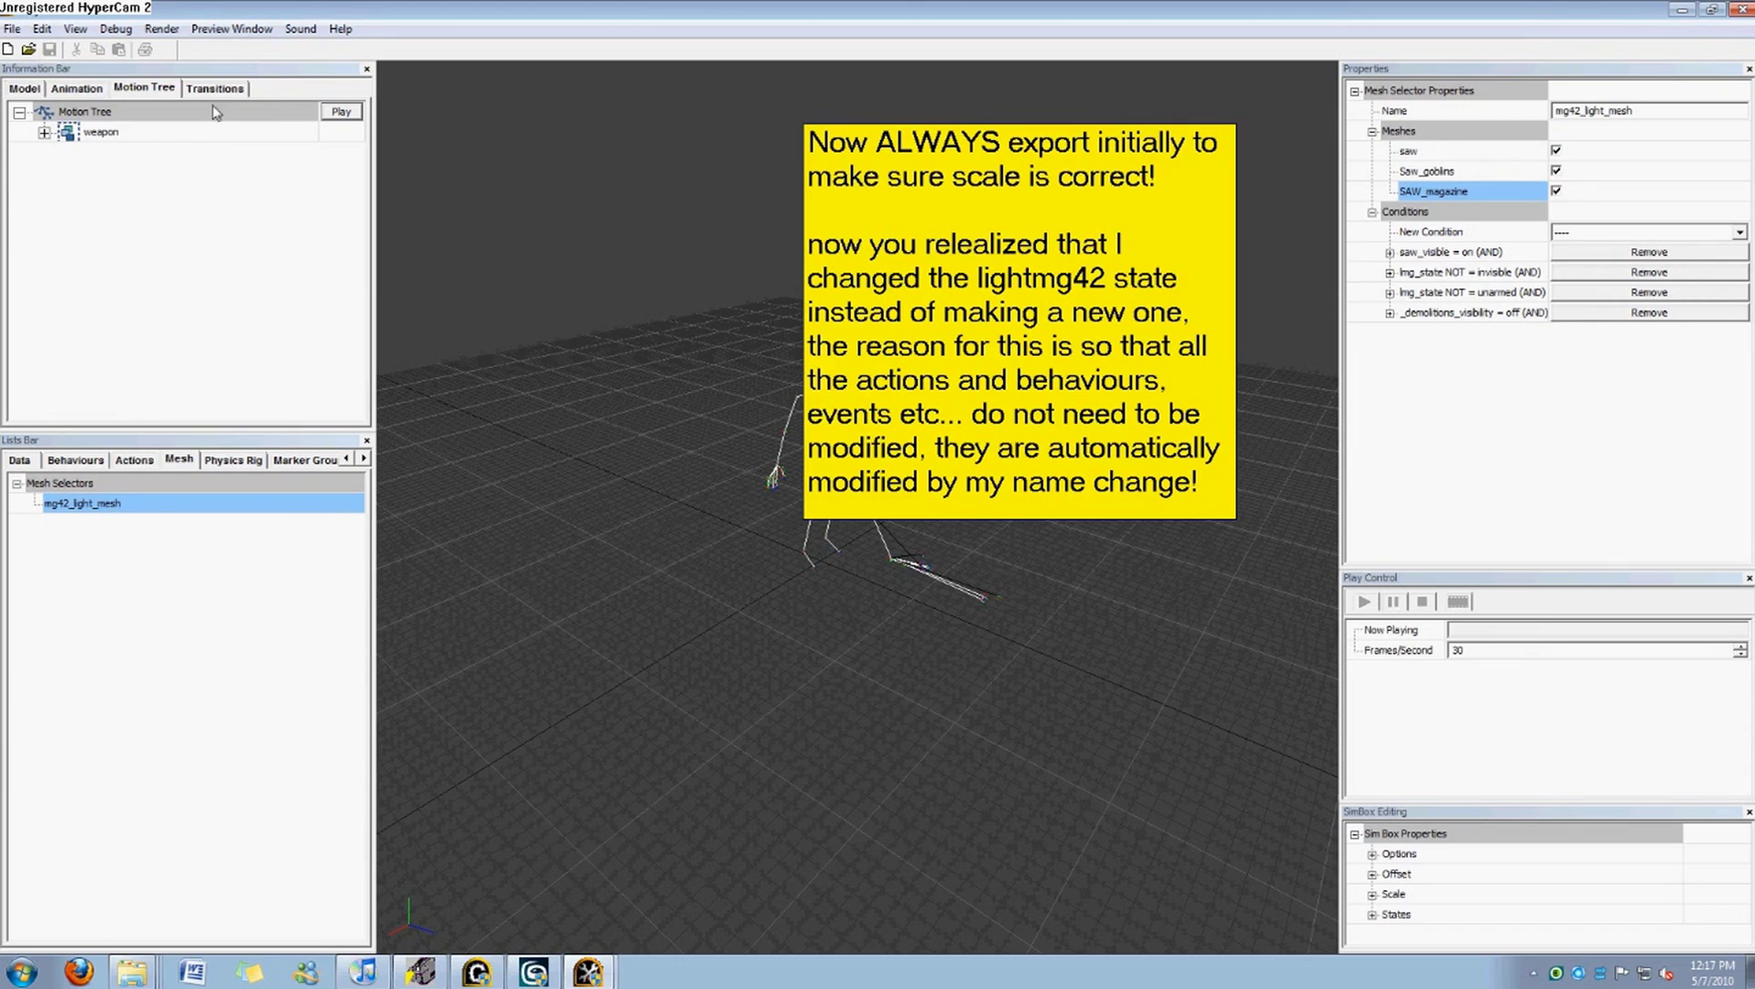
Play the Motion Tree again with the states and variables list shown.
{"action": "left_click", "coordinate": [37, 91]}
{"action": "left_click", "coordinate": [19, 460]}
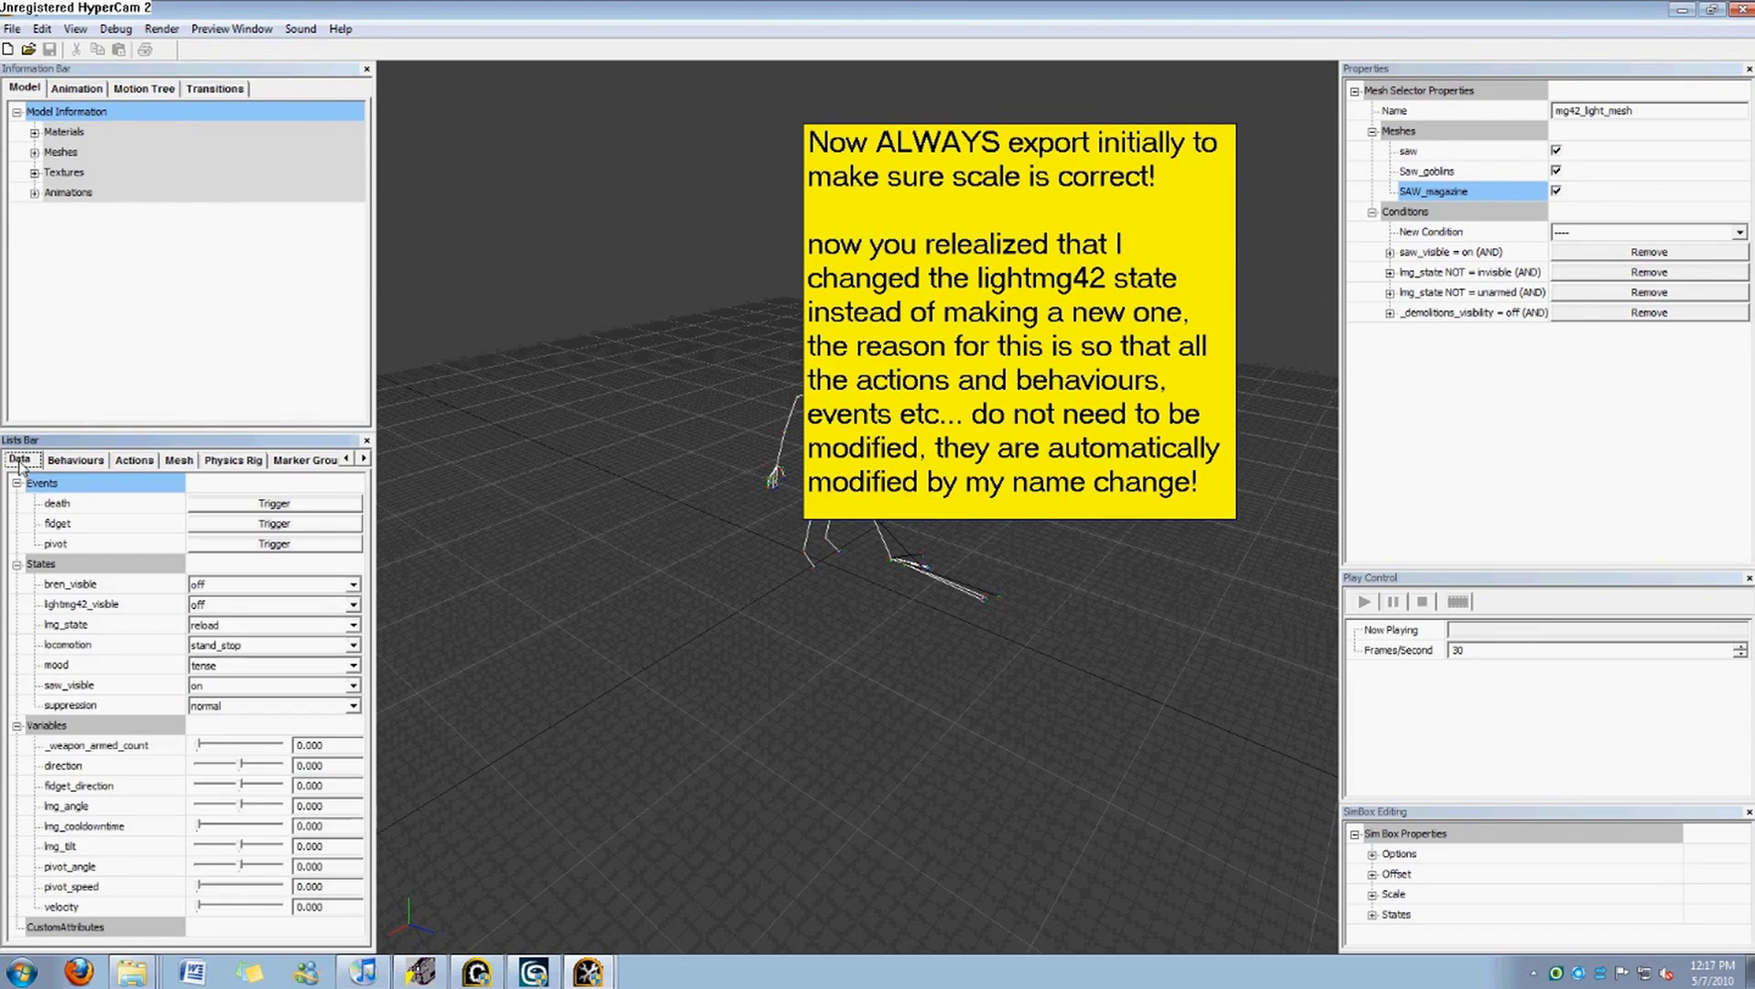
{"action": "left_click", "coordinate": [144, 88]}
{"action": "left_click", "coordinate": [341, 111]}
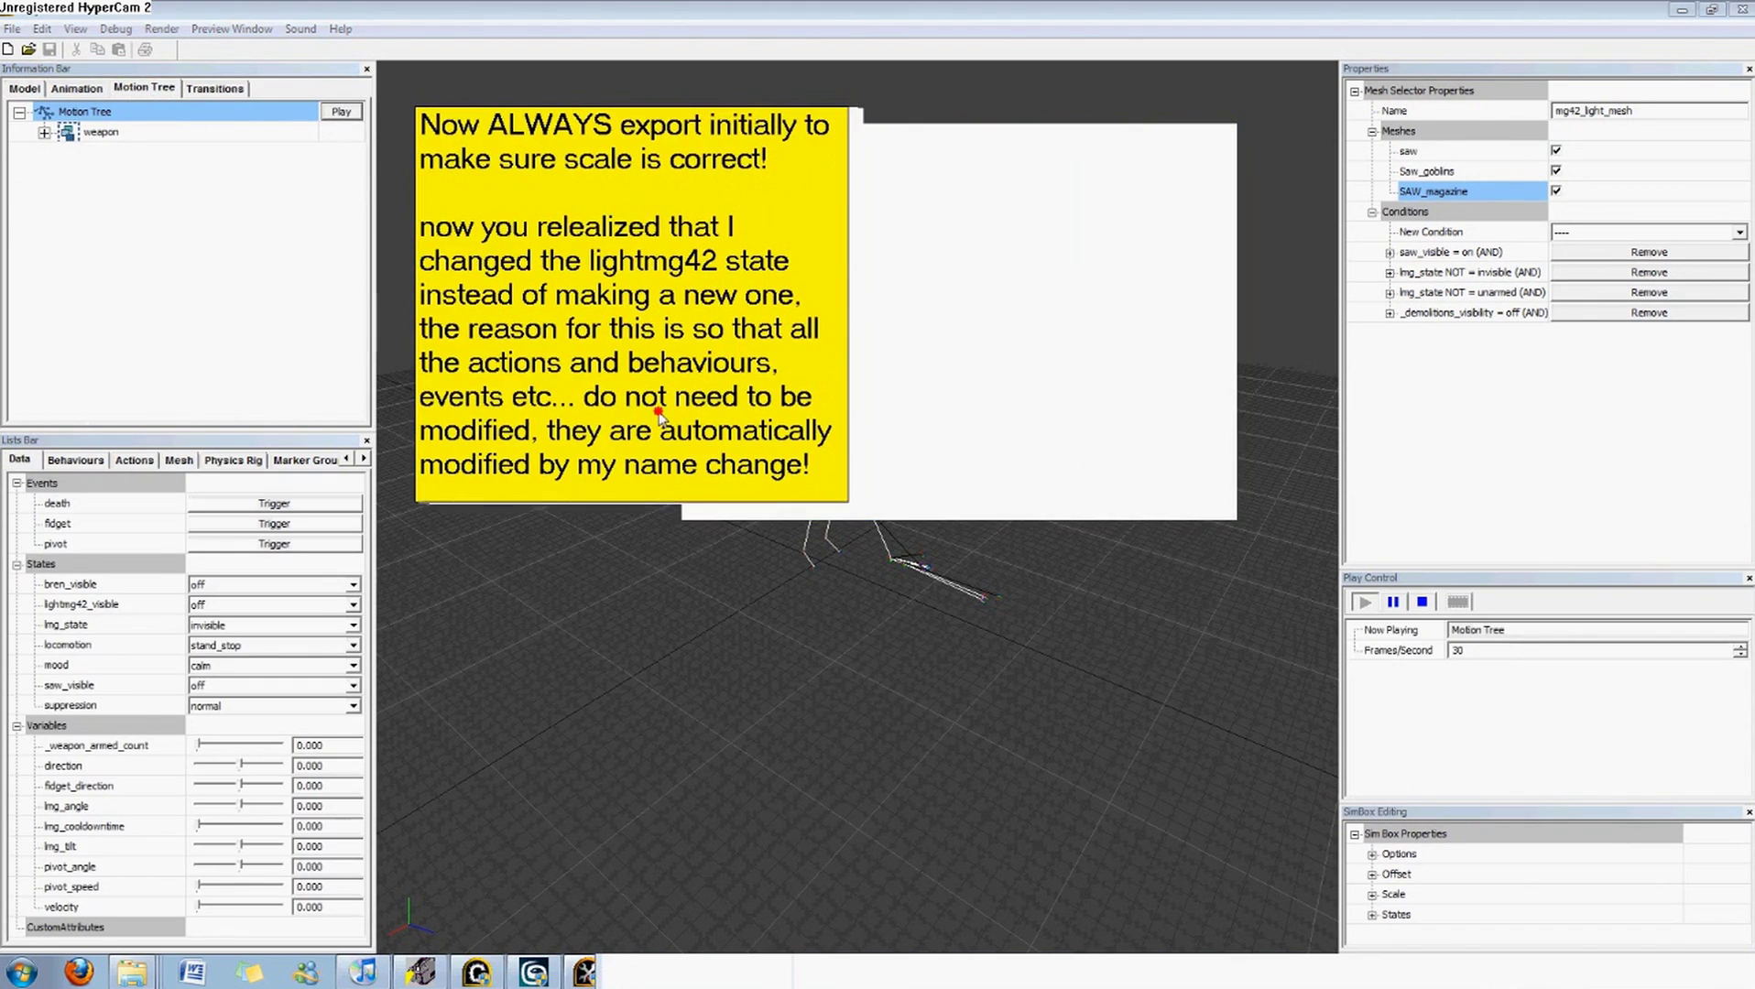
Replace the note's second paragraph with "now we can export and modifiy some .rgd files", shrink it and keep it beside the viewport.
{"action": "left_click_drag", "start_coordinate": [678, 354], "coordinate": [1509, 502]}
{"action": "double_click", "coordinate": [1510, 502]}
{"action": "left_click", "coordinate": [1662, 626]}
{"action": "left_click_drag", "start_coordinate": [1661, 626], "coordinate": [1165, 364]}
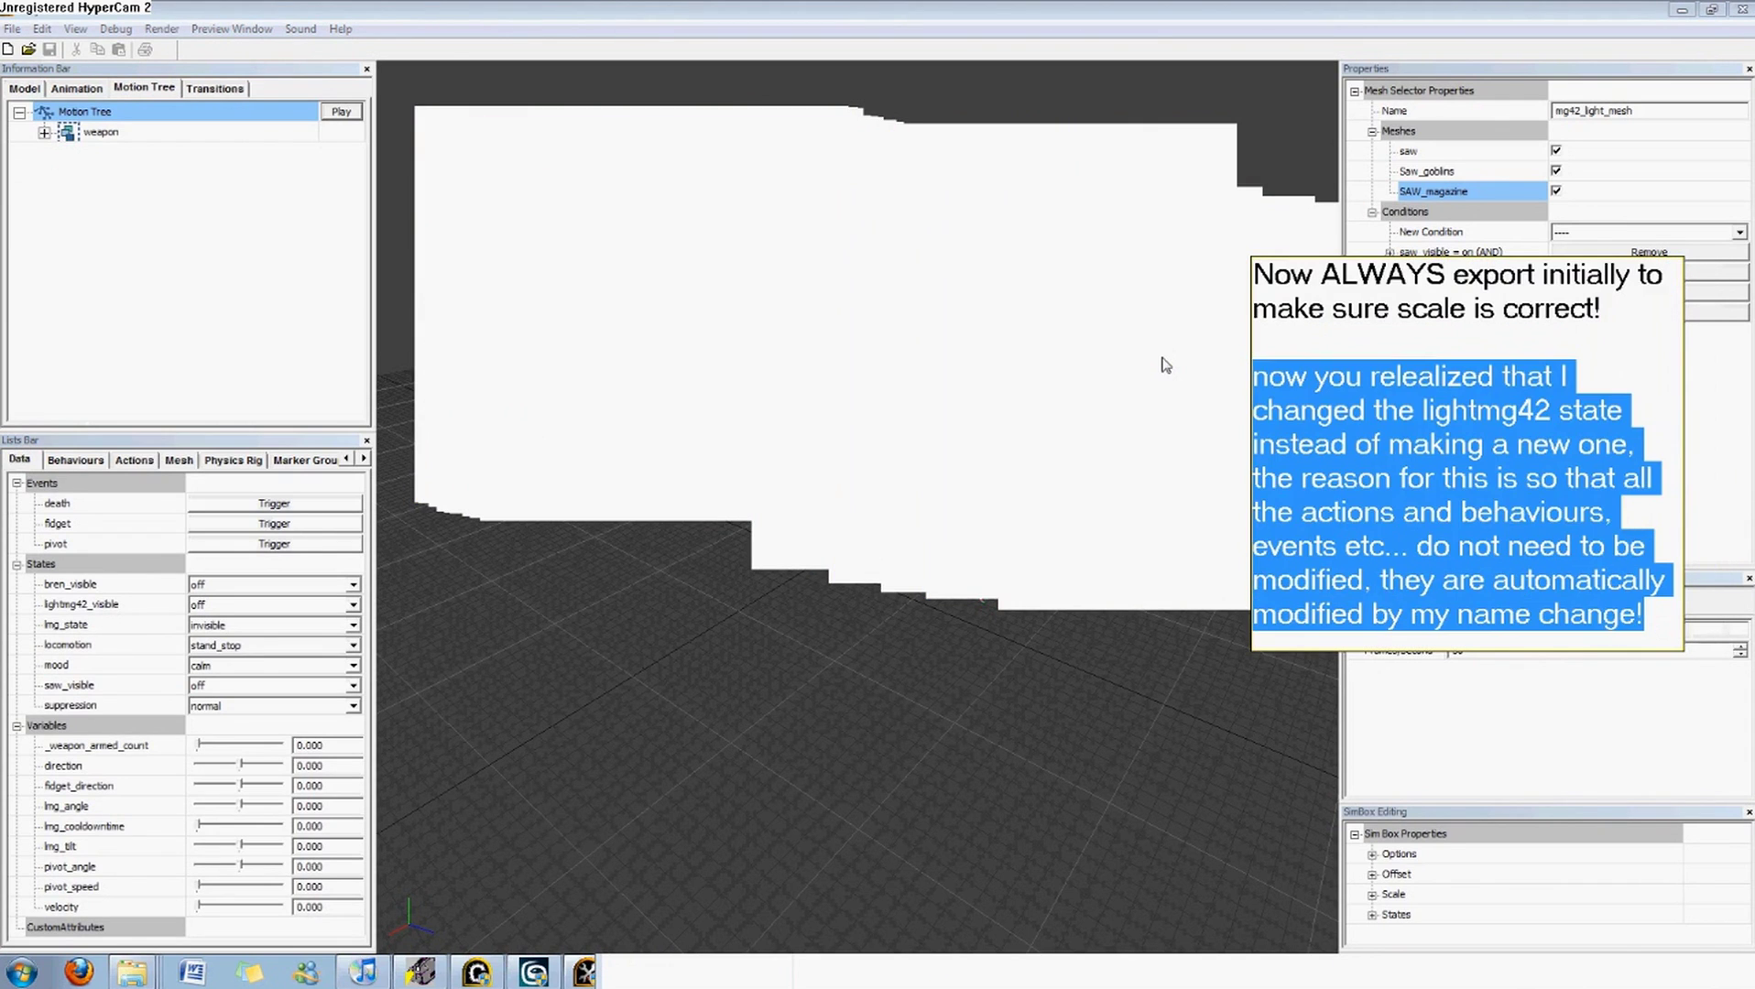
{"action": "type", "text": "now we can export and"}
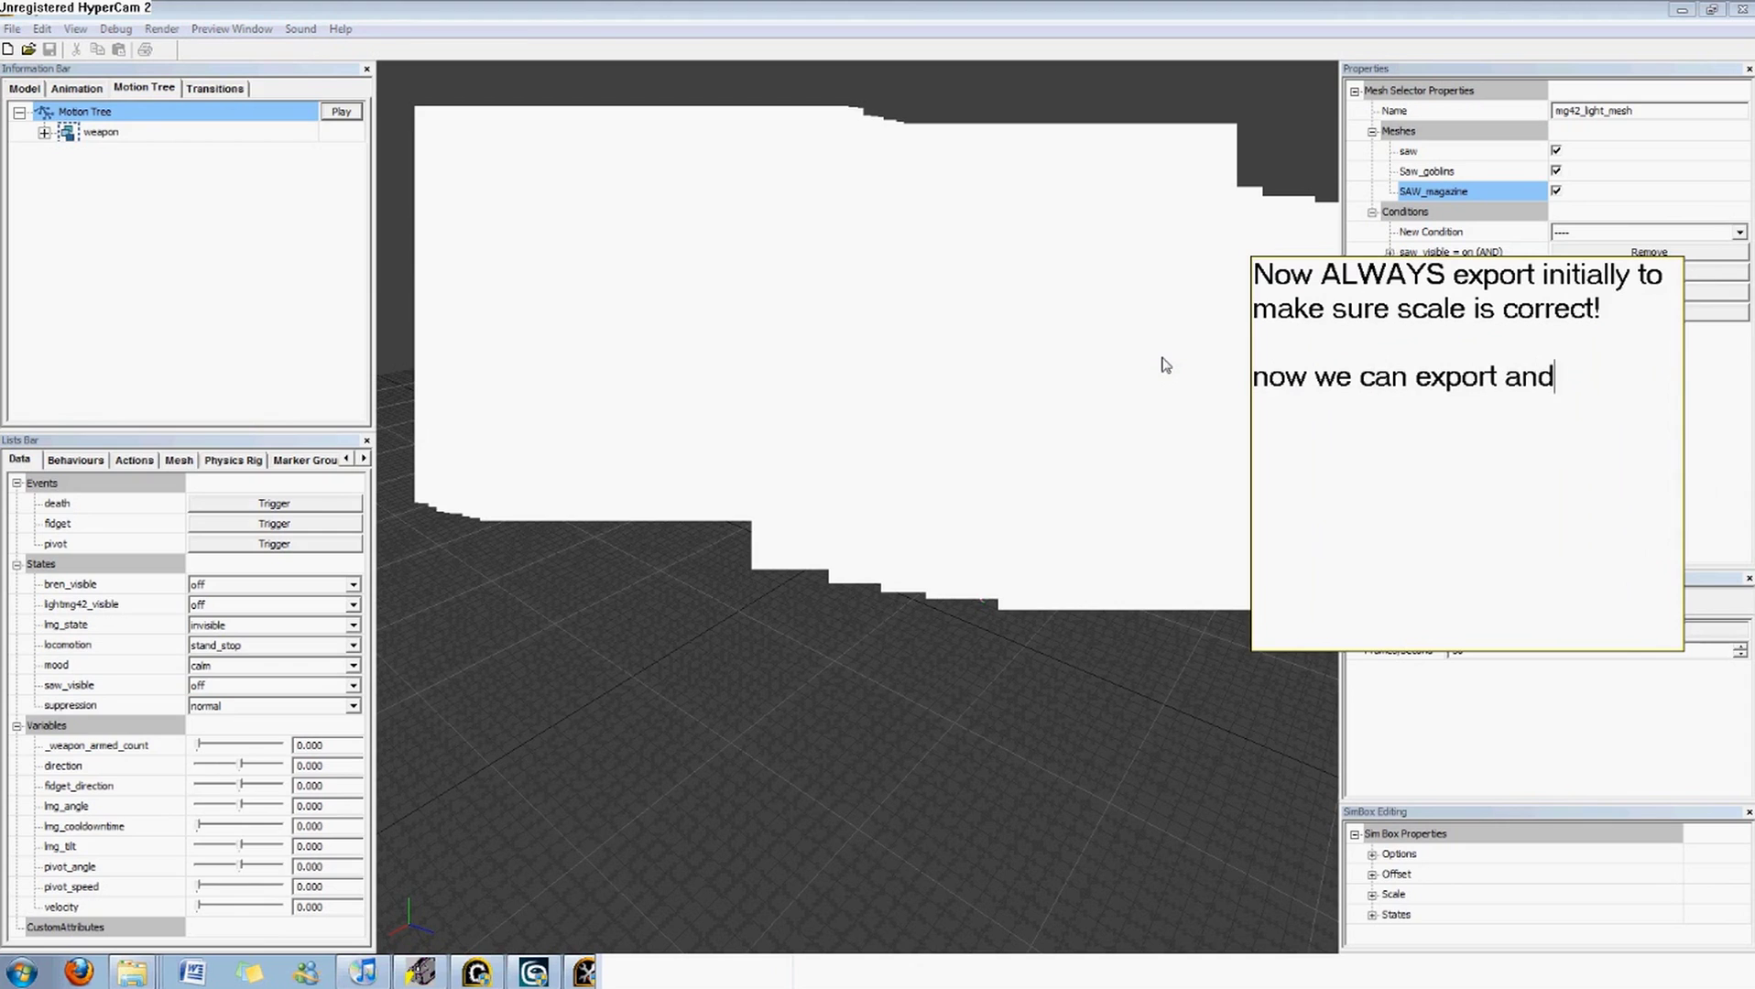
{"action": "type", "text": " modifiy so"}
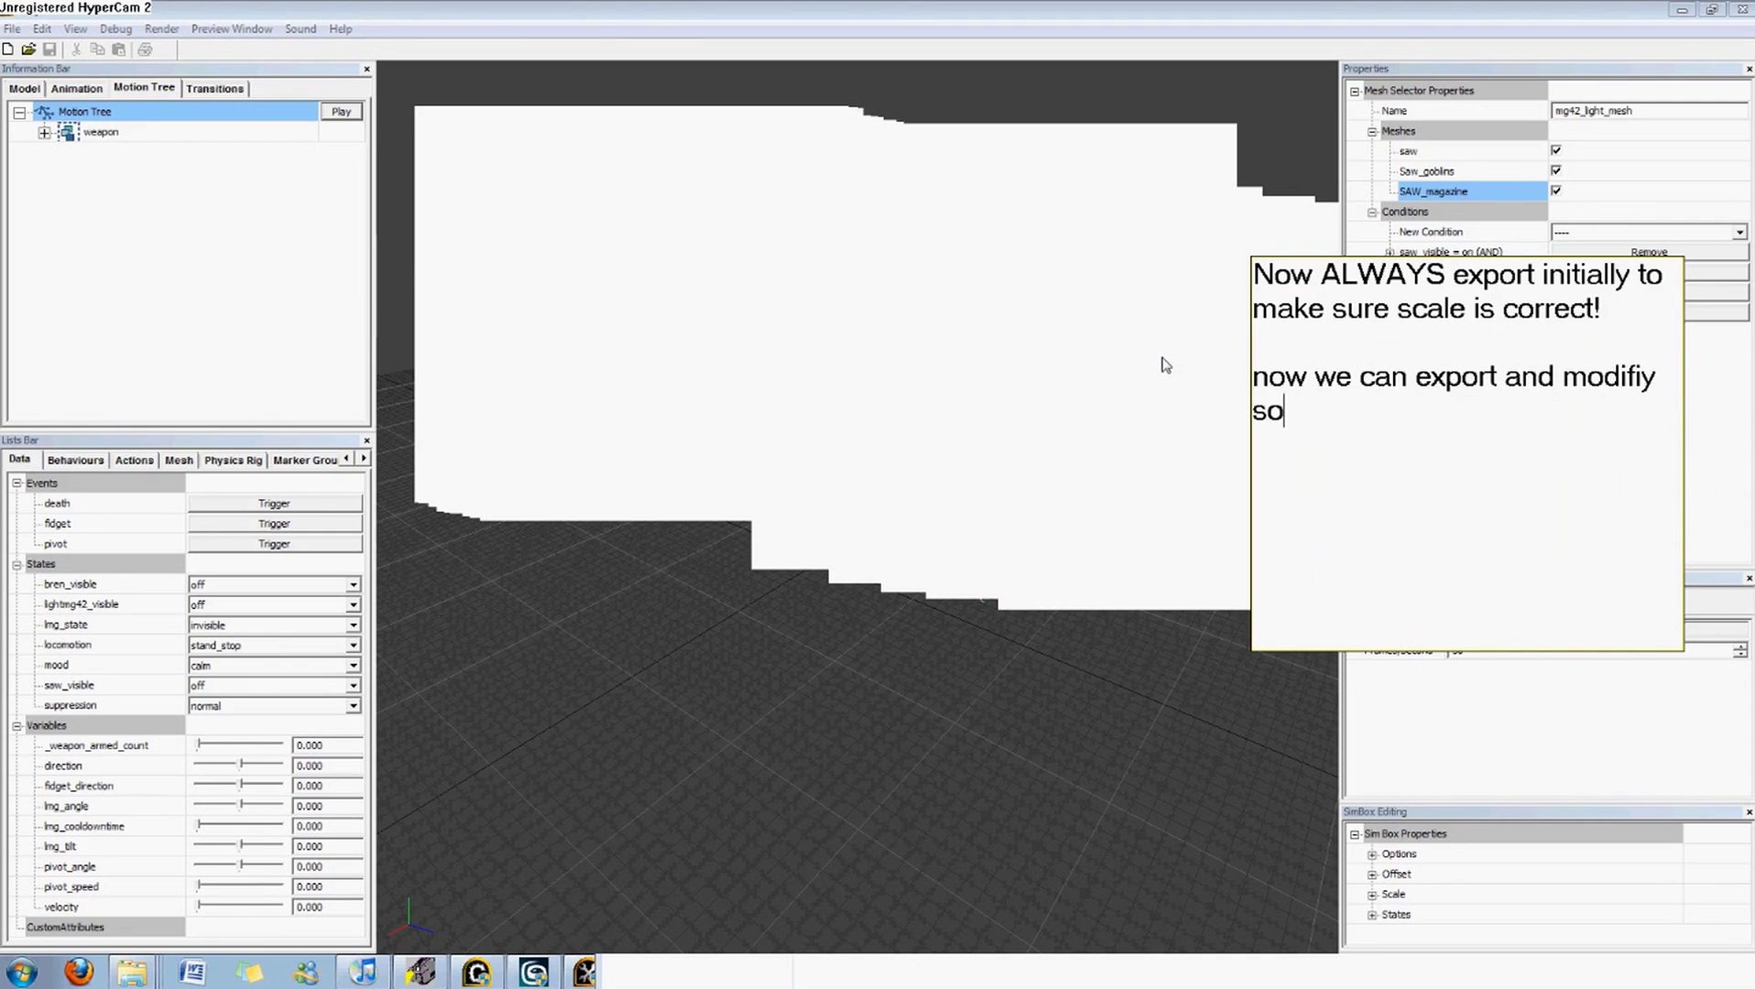
{"action": "type", "text": "me .rgd files"}
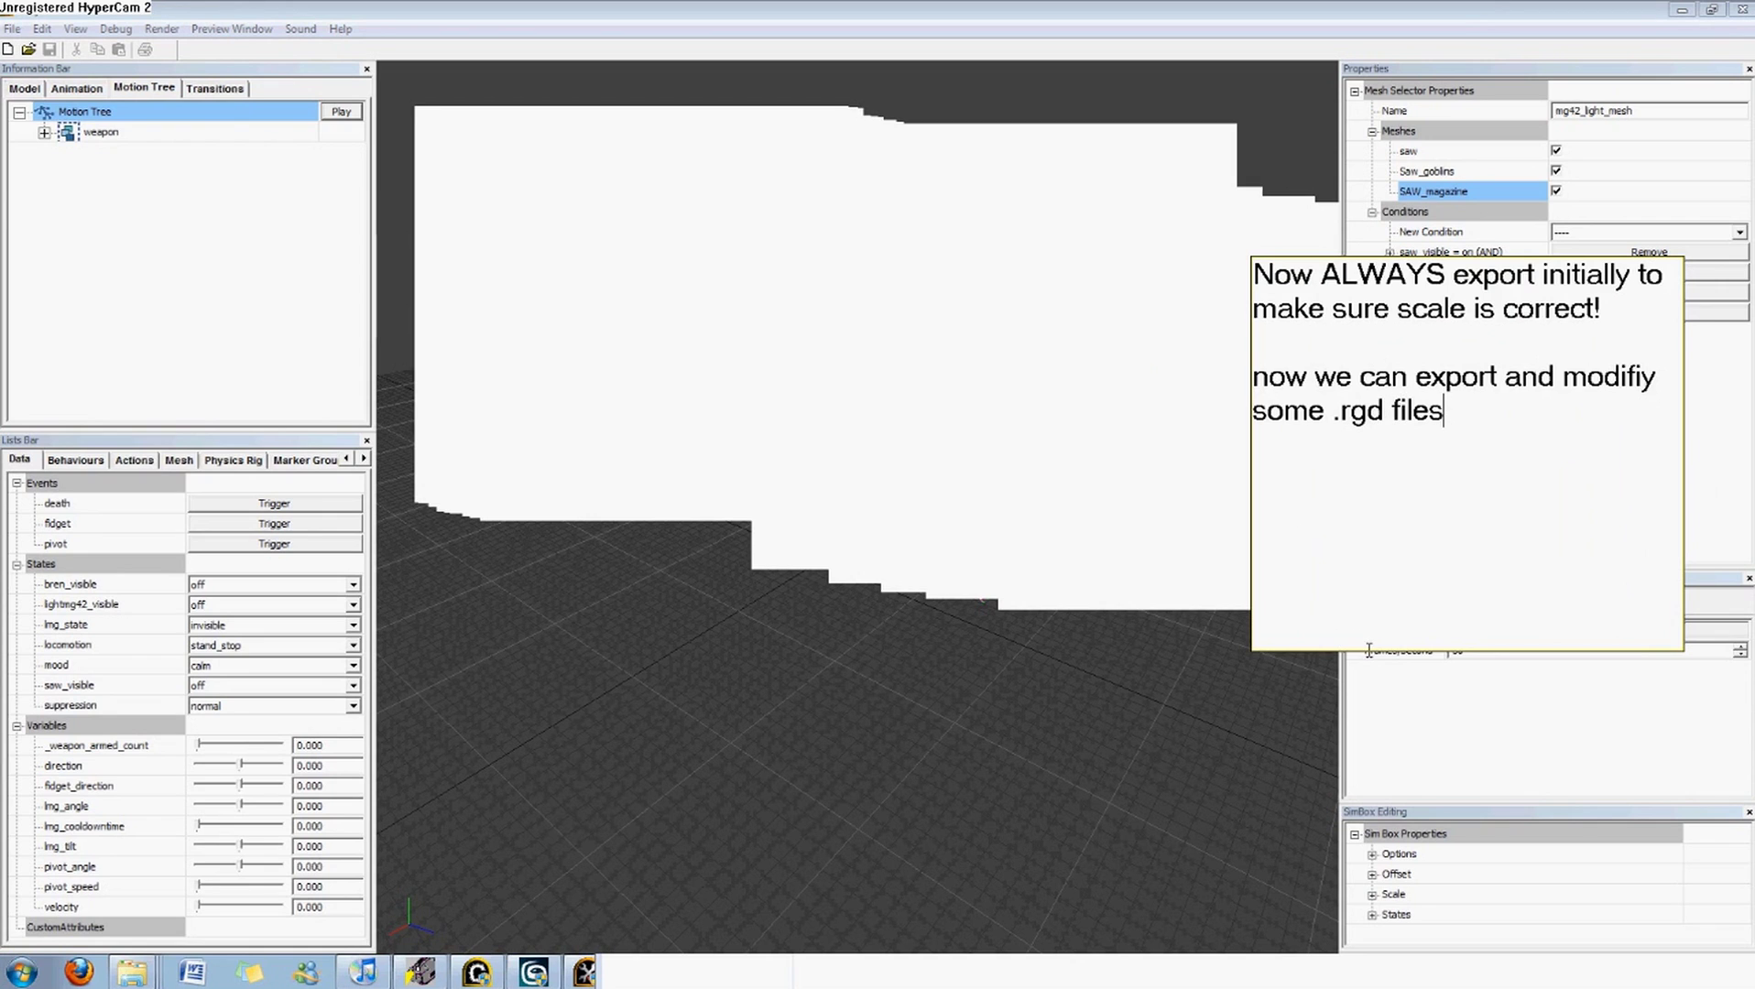
{"action": "left_click_drag", "start_coordinate": [1370, 651], "coordinate": [1371, 457]}
{"action": "left_click", "coordinate": [1101, 613]}
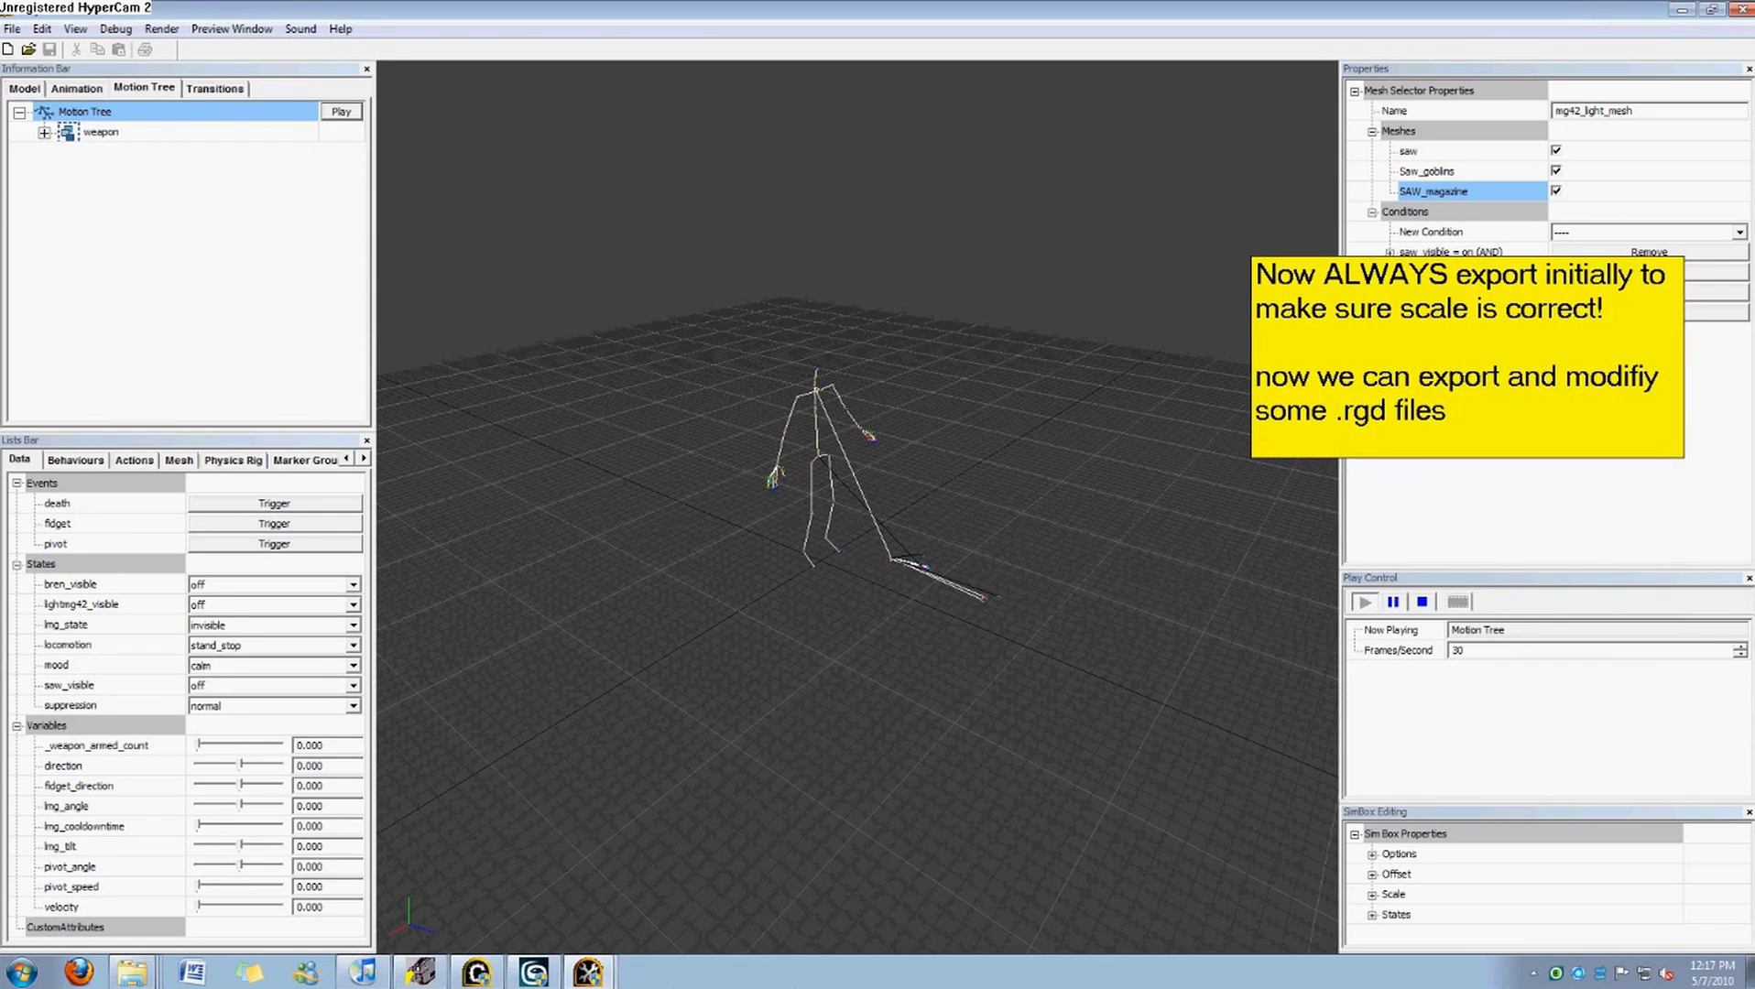
Burn the SAW model to the Weapon_Mod target only.
{"action": "left_click", "coordinate": [10, 29]}
{"action": "left_click", "coordinate": [110, 179]}
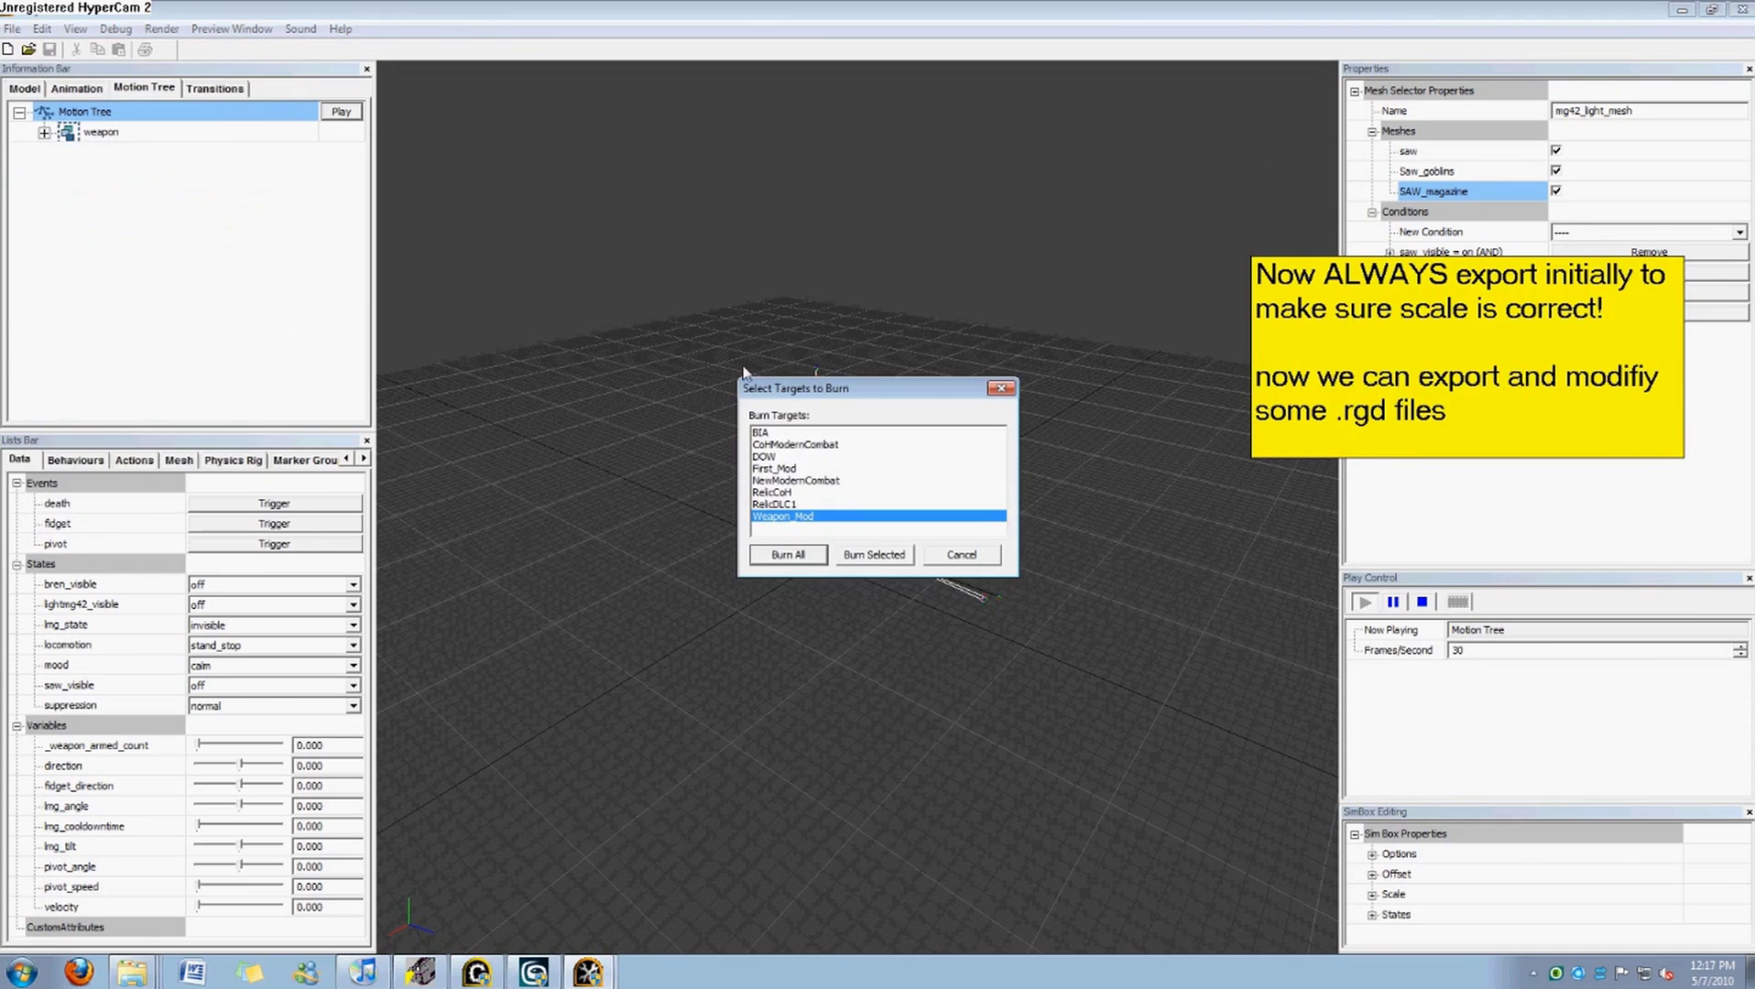
{"action": "left_click", "coordinate": [873, 555]}
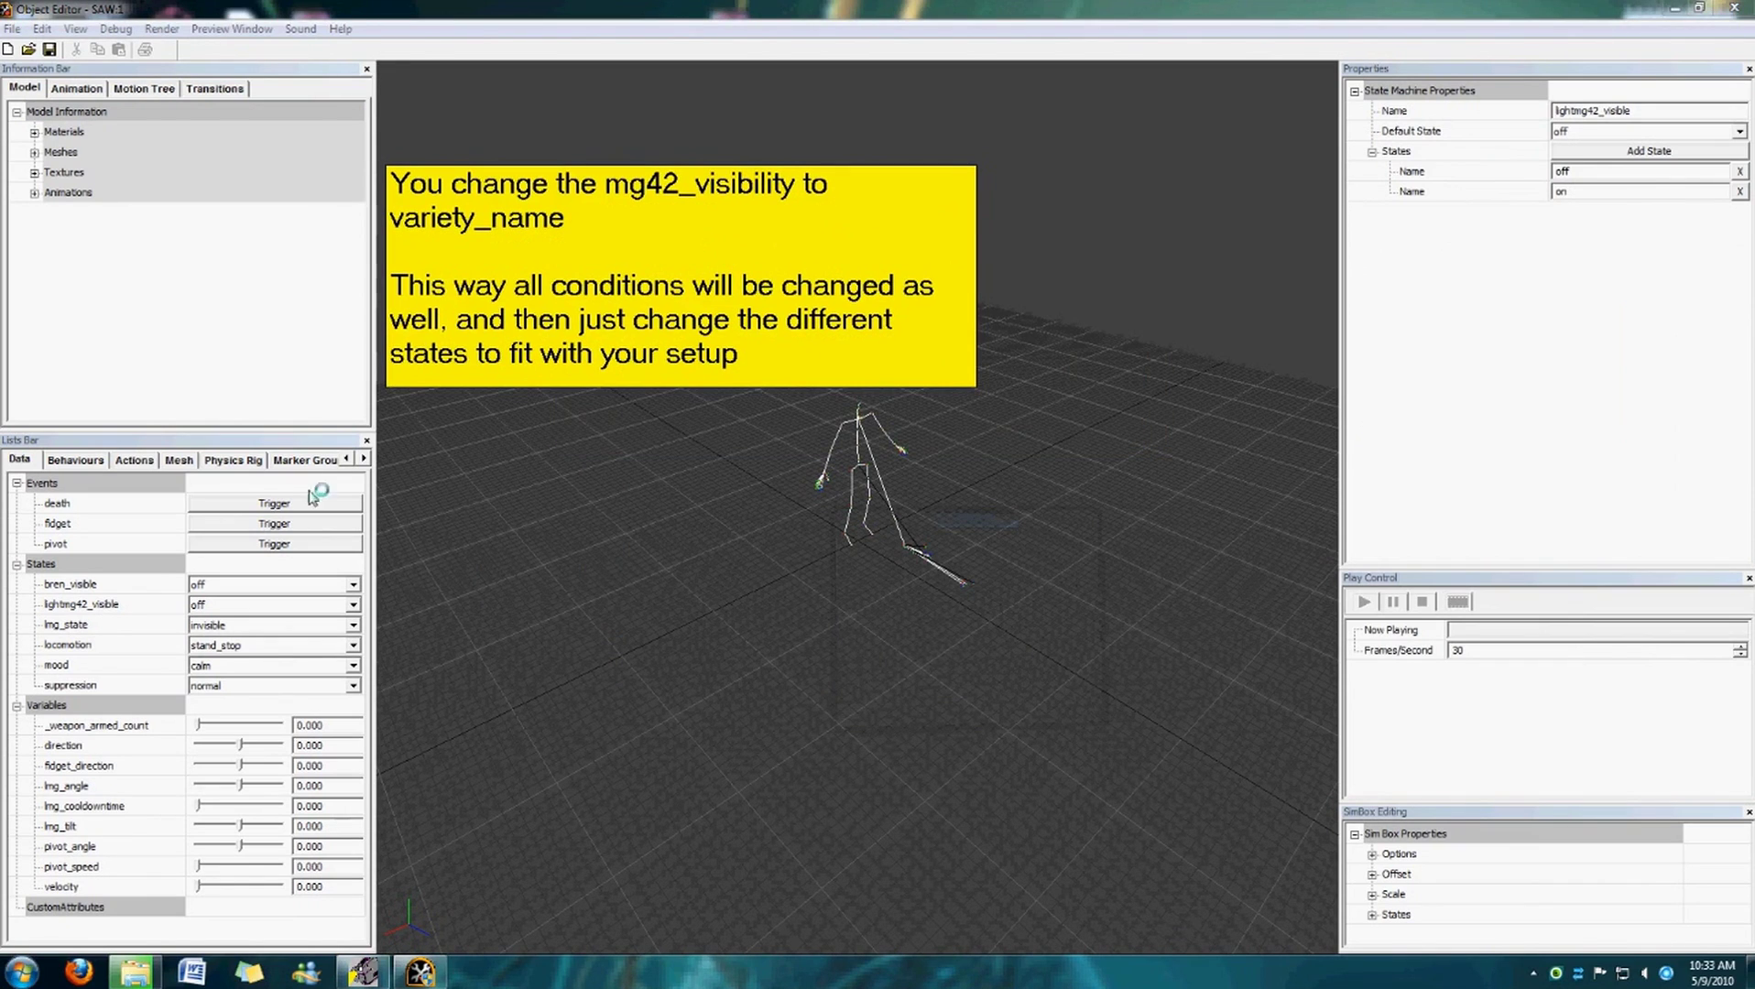
Rename the lightmg42_visible state machine to variety_name.
{"action": "double_click", "coordinate": [105, 606]}
{"action": "left_click_drag", "start_coordinate": [1657, 109], "coordinate": [1400, 125]}
{"action": "type", "text": "variety_name"}
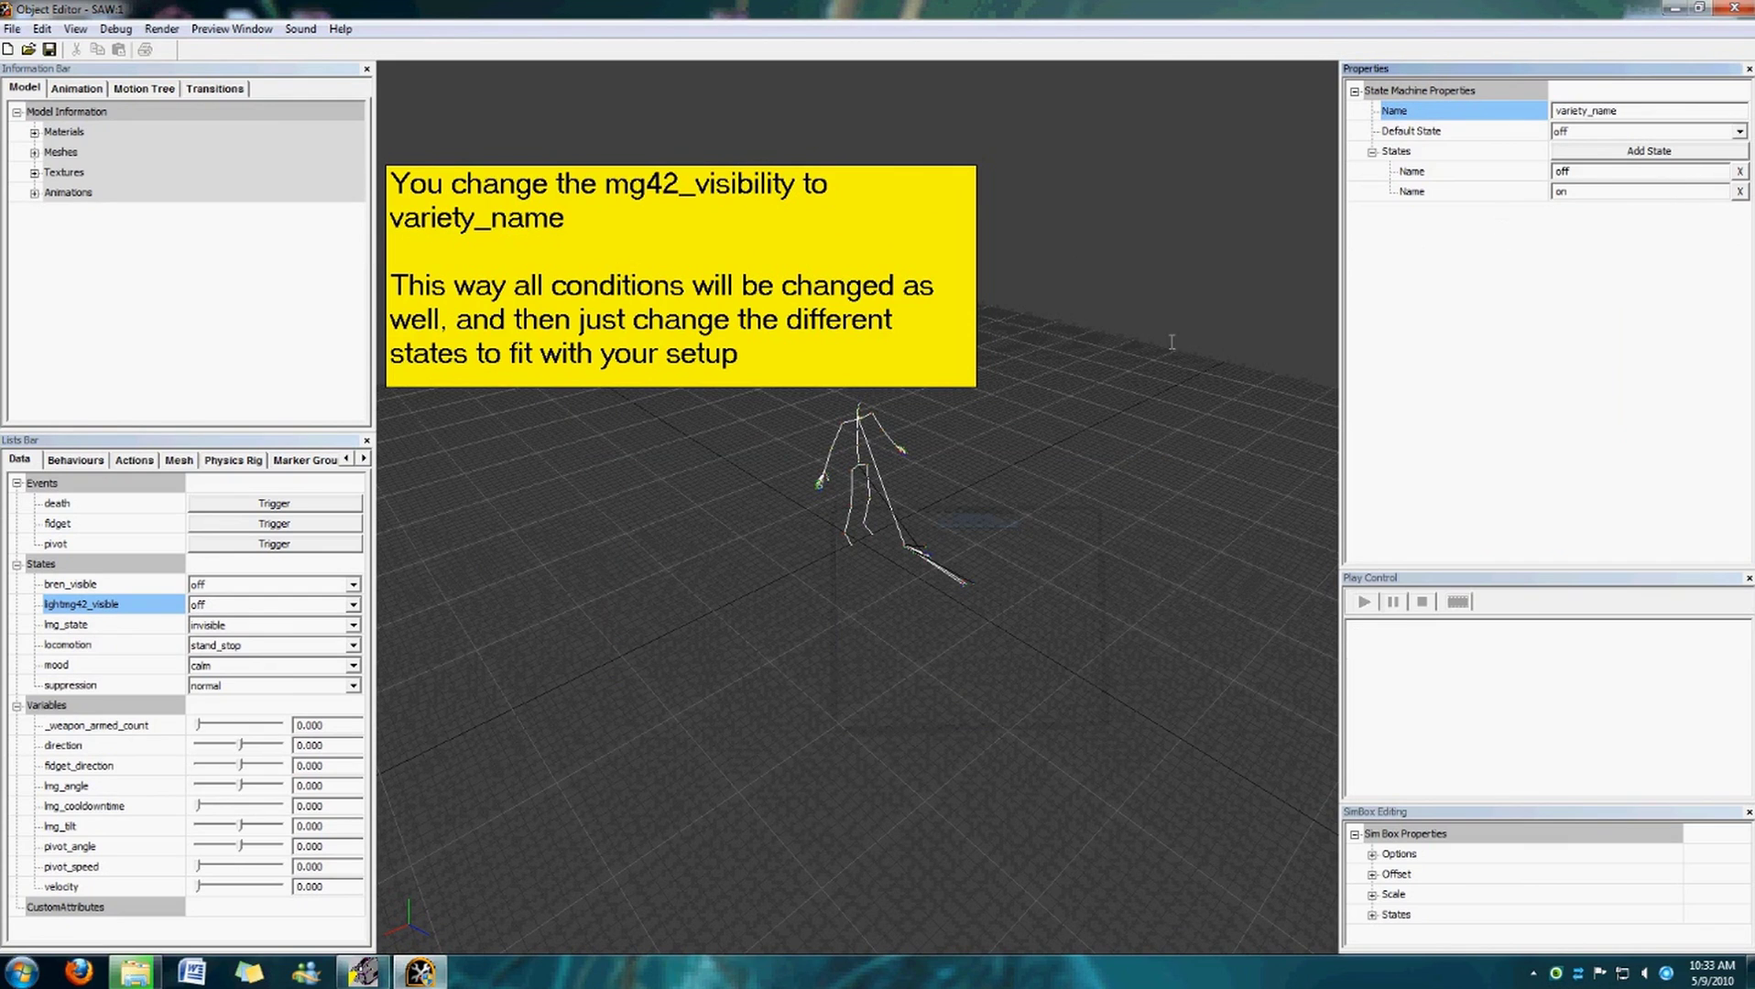
Launch Corsix's Mod Studio and load the Weapon_Mod module as a Company of Heroes mod.
{"action": "key", "text": "super"}
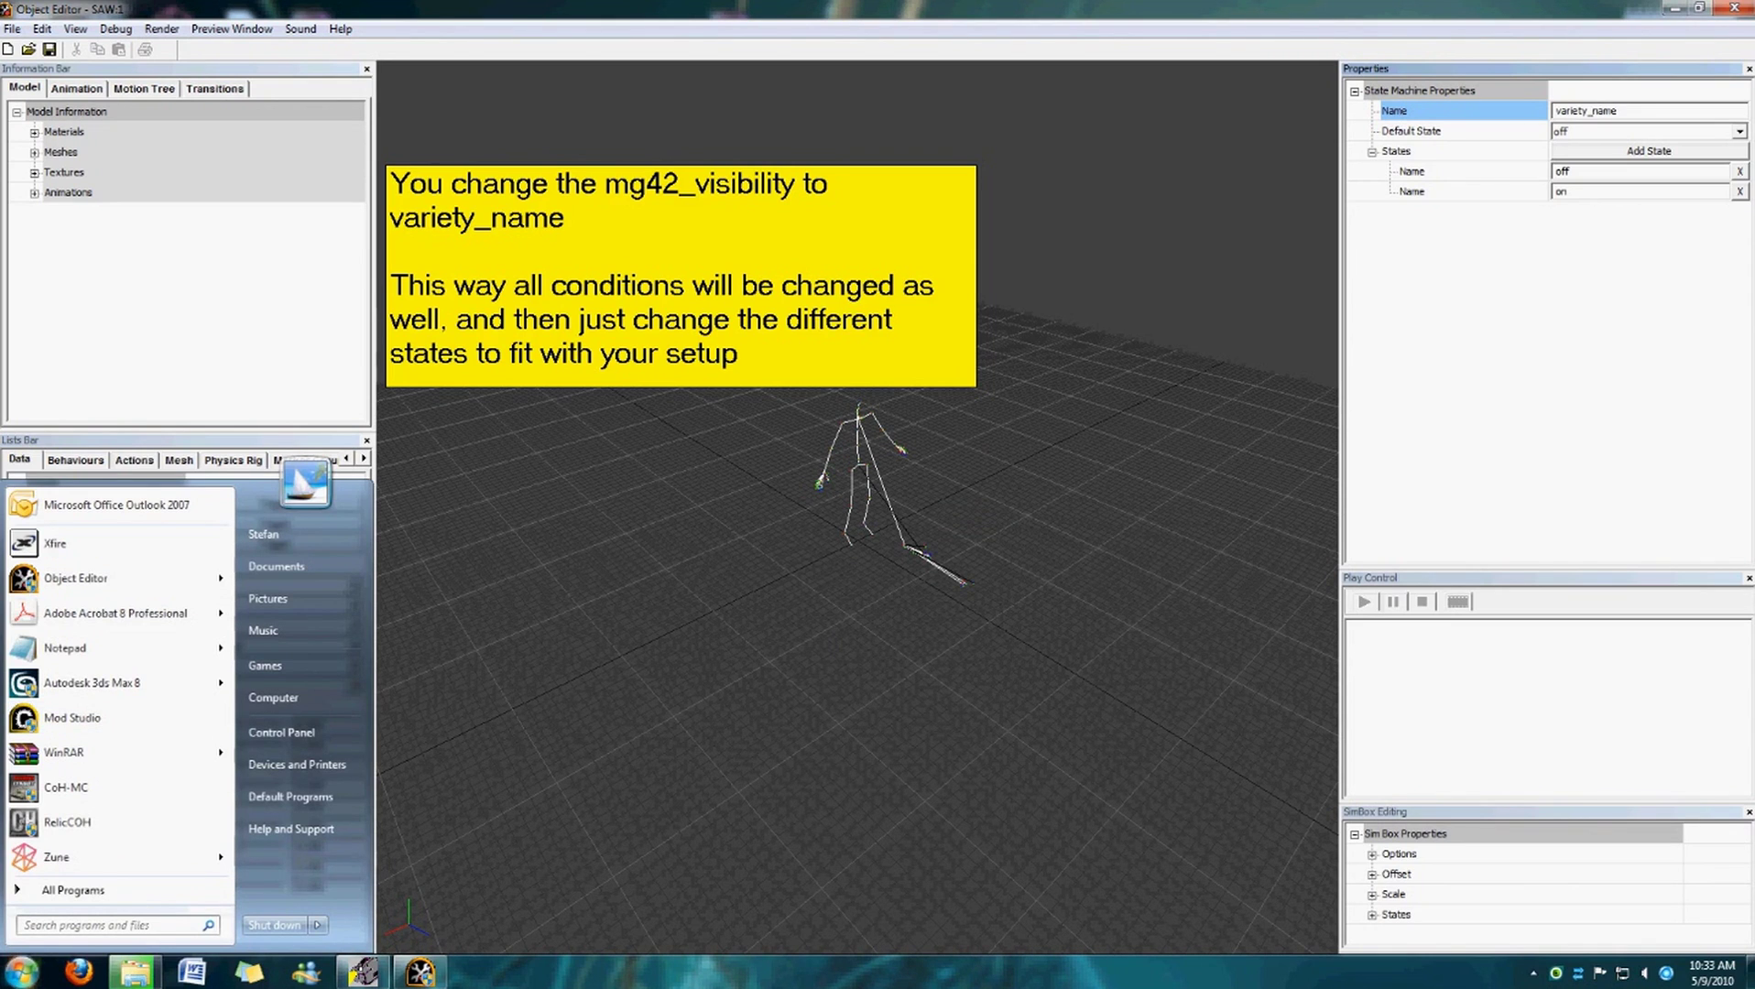
{"action": "left_click", "coordinate": [515, 686]}
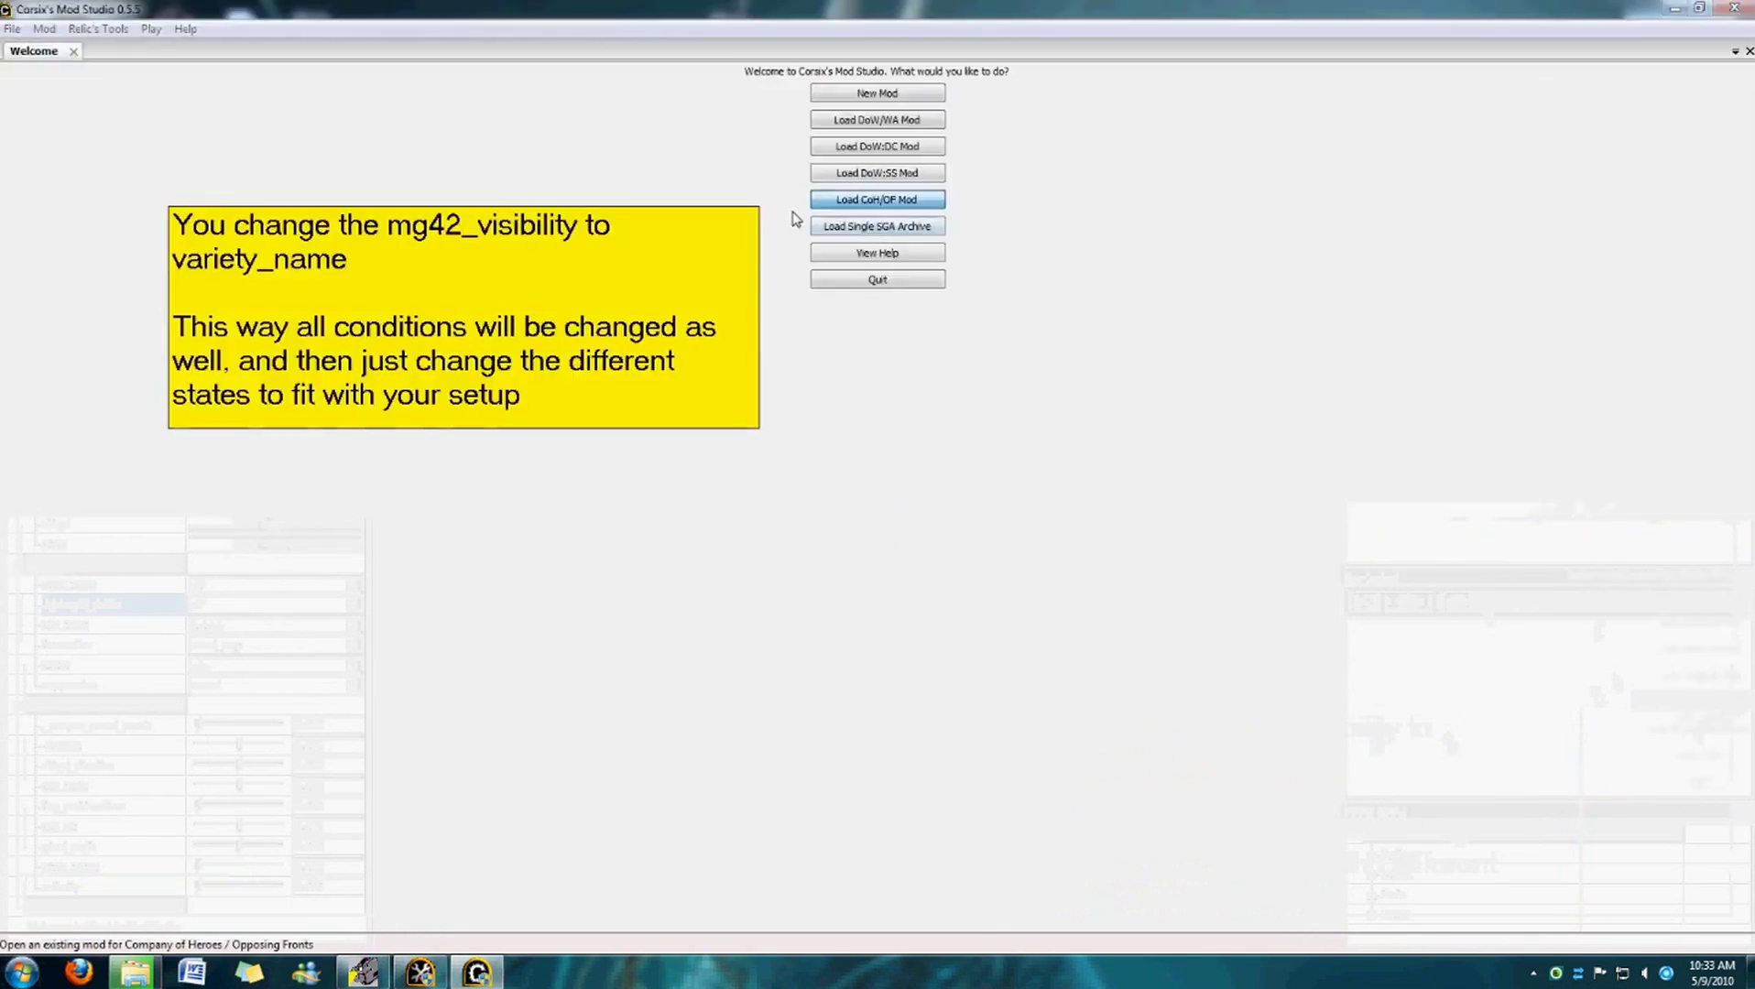
{"action": "left_click", "coordinate": [815, 200]}
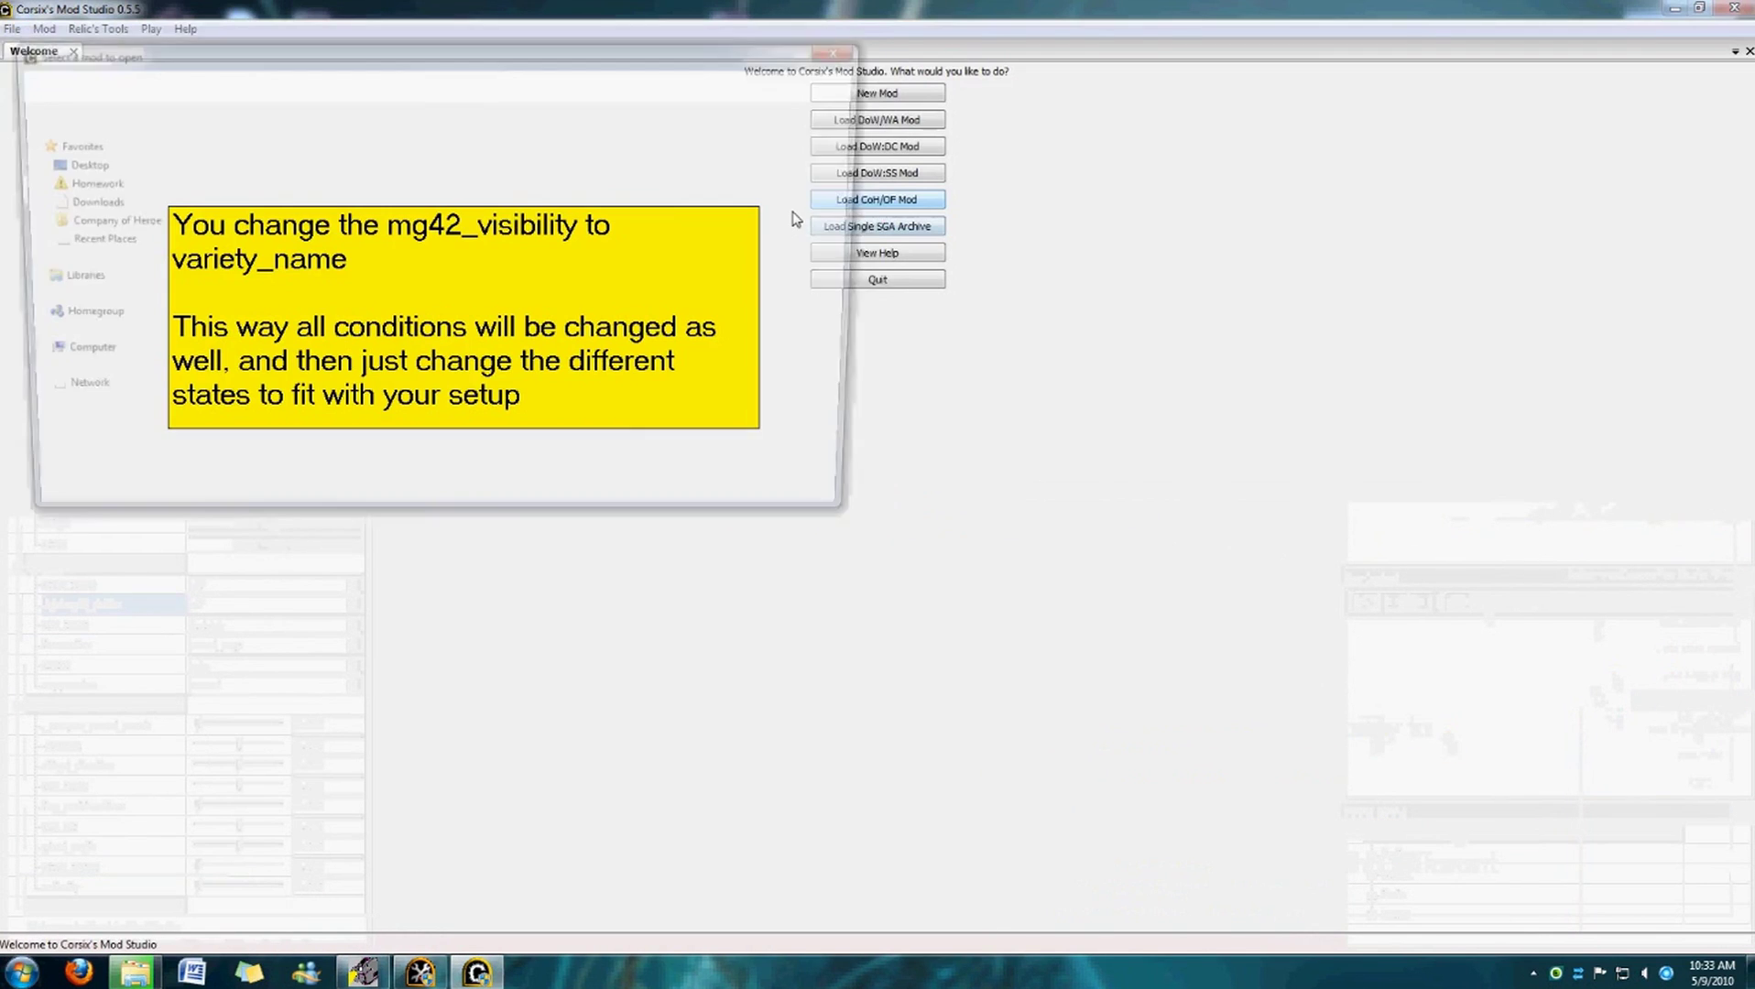
{"action": "double_click", "coordinate": [236, 167]}
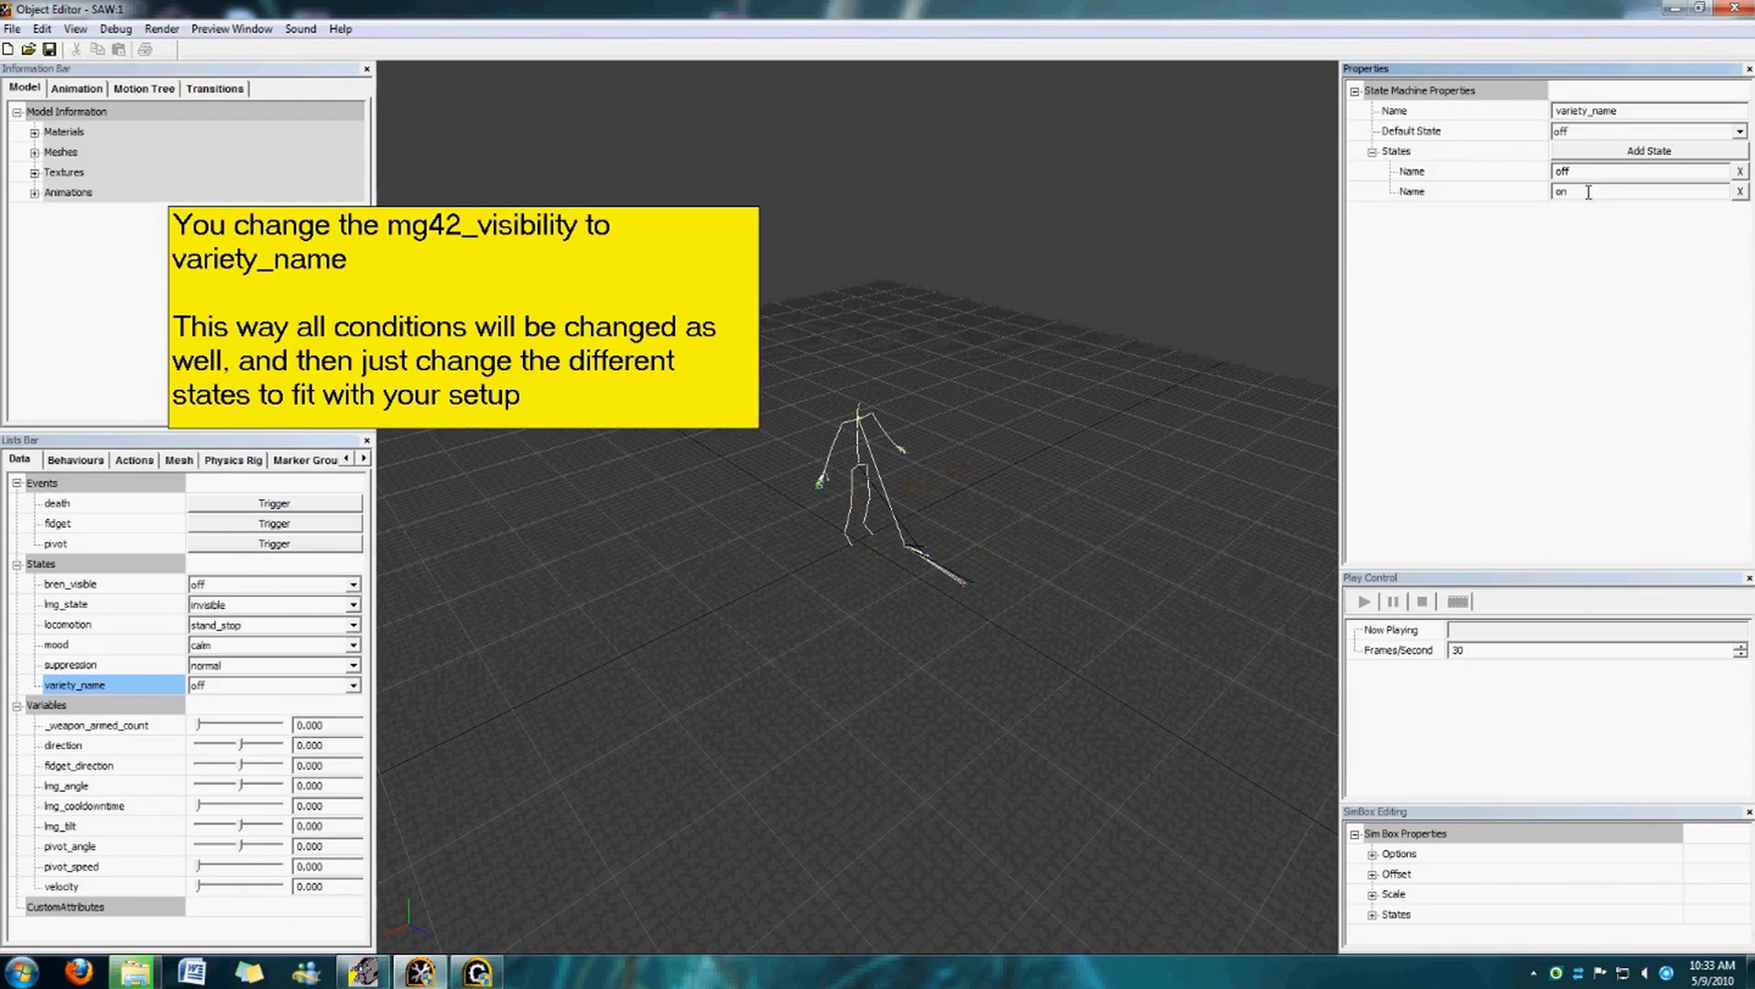
In Object Editor, rename the on state of variety_name to saw.
{"action": "left_click", "coordinate": [1589, 193]}
{"action": "key", "text": "Return"}
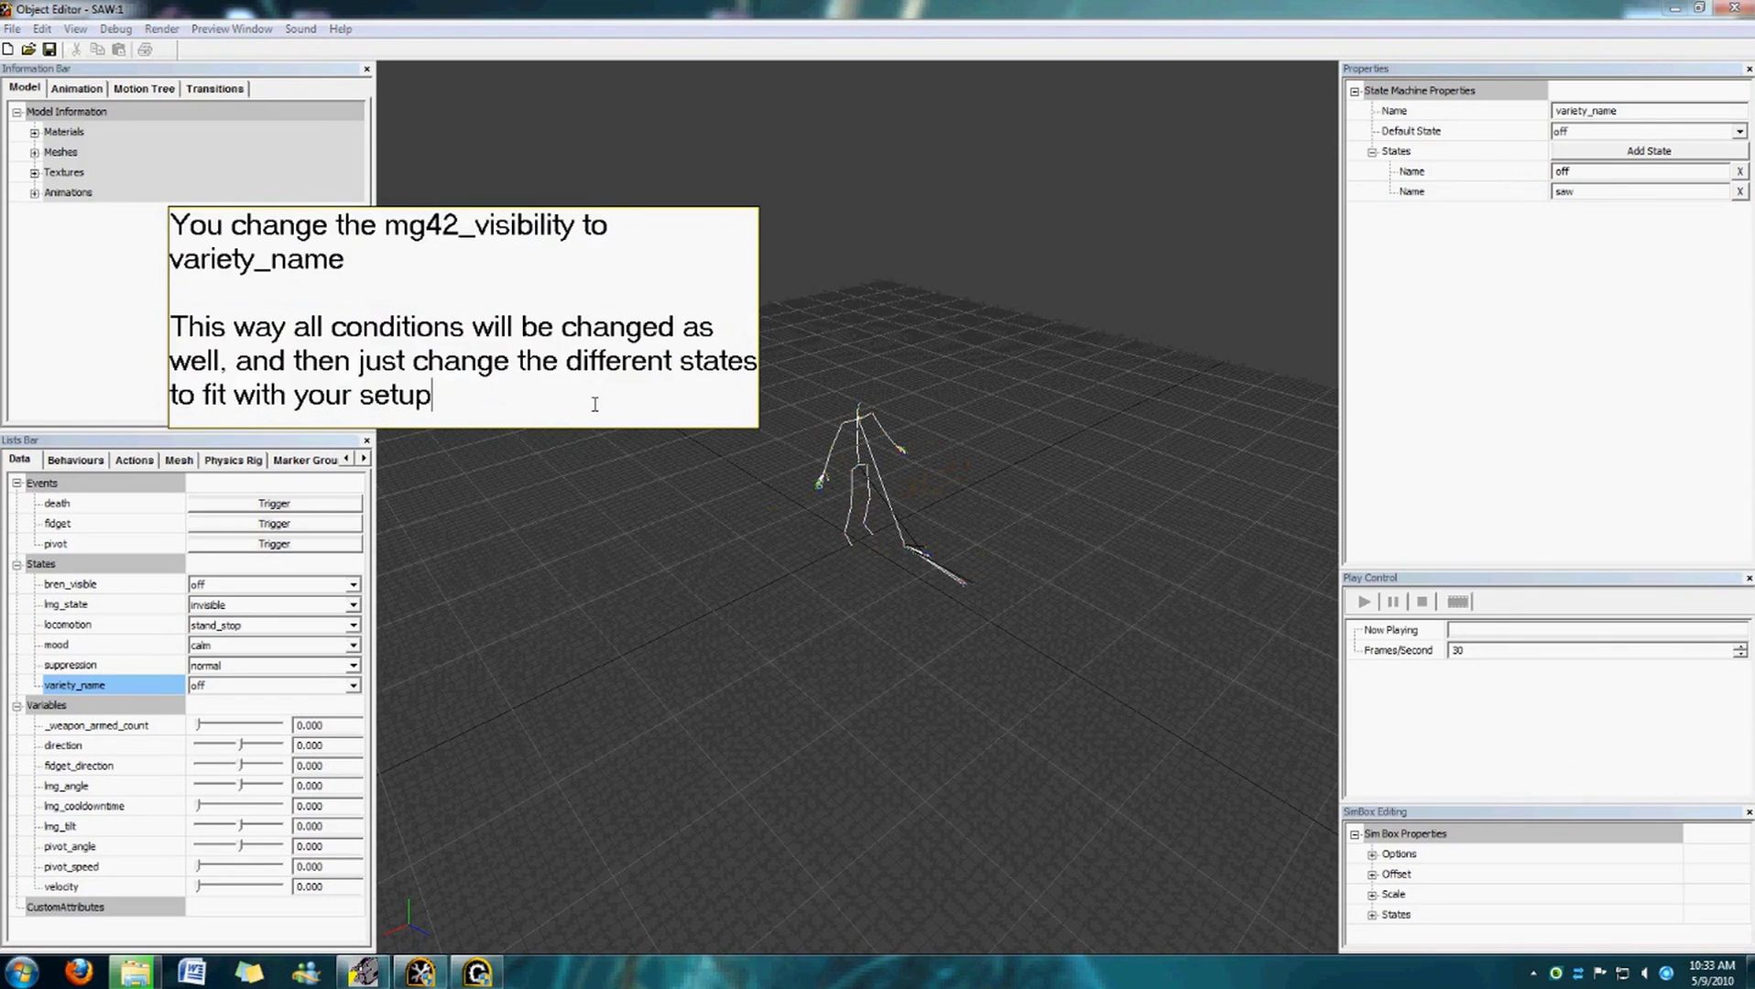
Extend the note with "; so I put:" followed by the lines "- off" and "- saw".
{"action": "type", "text": ":"}
{"action": "key", "text": "Return"}
{"action": "key", "text": "Return"}
{"action": "key", "text": "BackSpace"}
{"action": "key", "text": "BackSpace"}
{"action": "key", "text": "BackSpace"}
{"action": "type", "text": "; so I put:"}
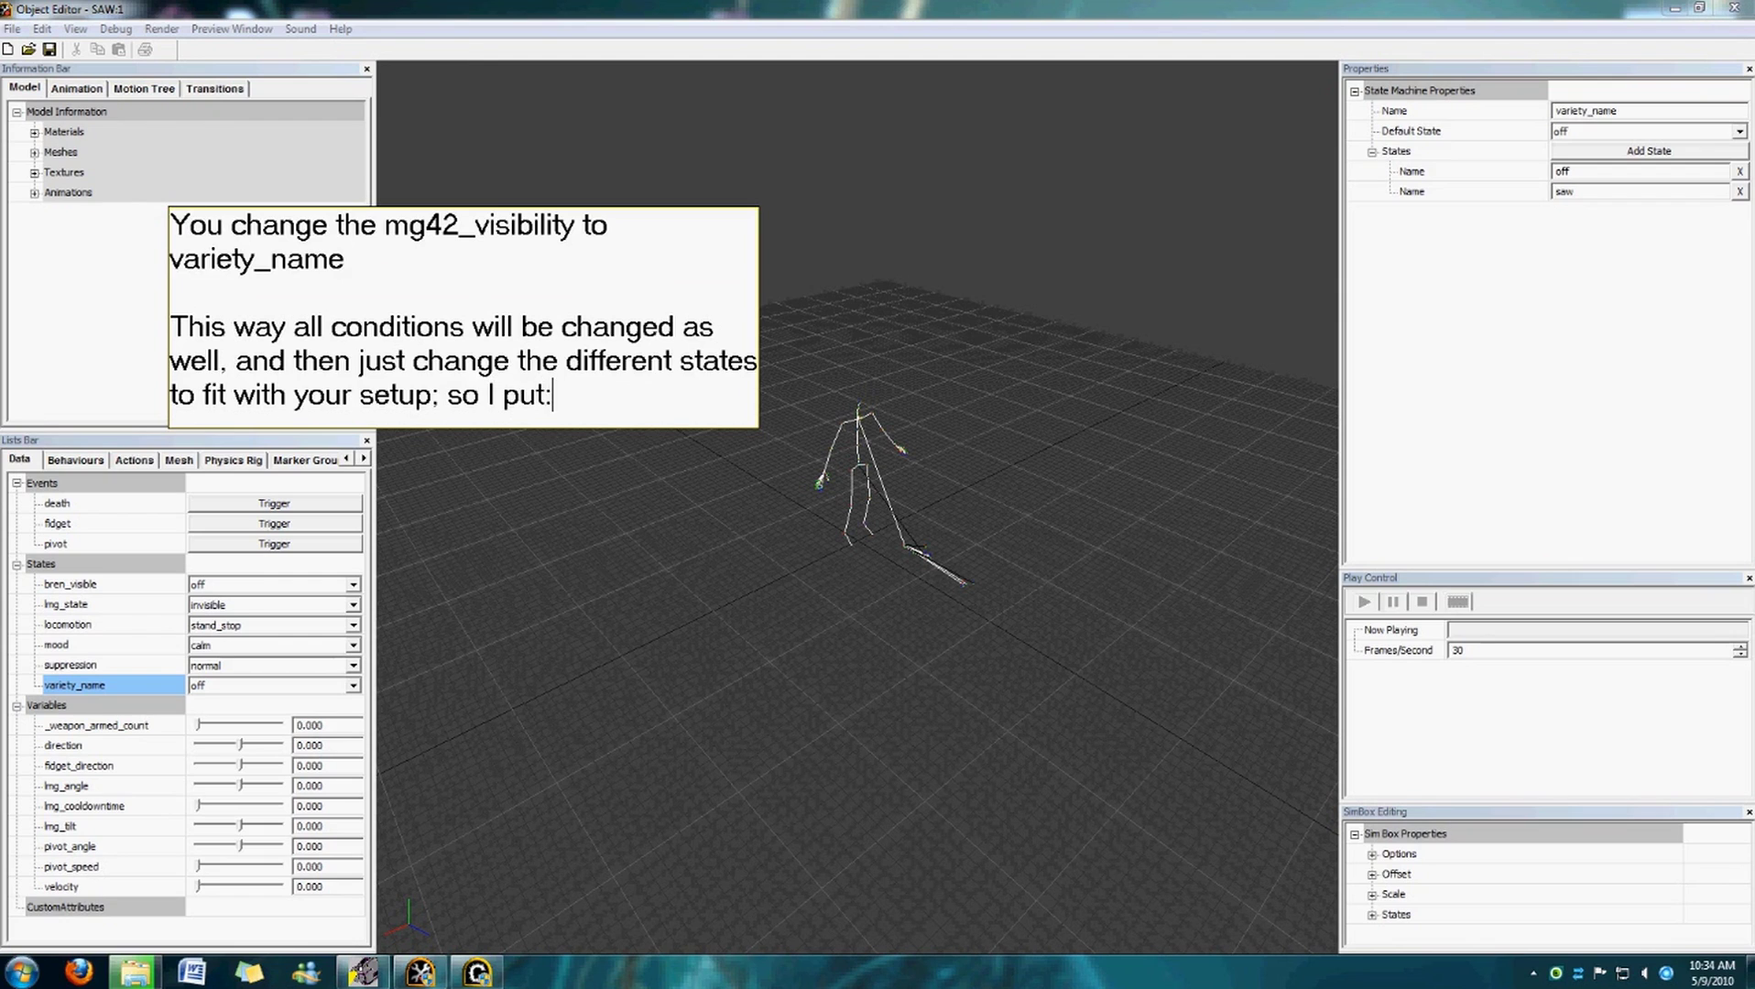
{"action": "key", "text": "Return"}
{"action": "key", "text": "Return"}
{"action": "key", "text": "BackSpace"}
{"action": "type", "text": "- off"}
{"action": "key", "text": "Return"}
{"action": "type", "text": "- saw"}
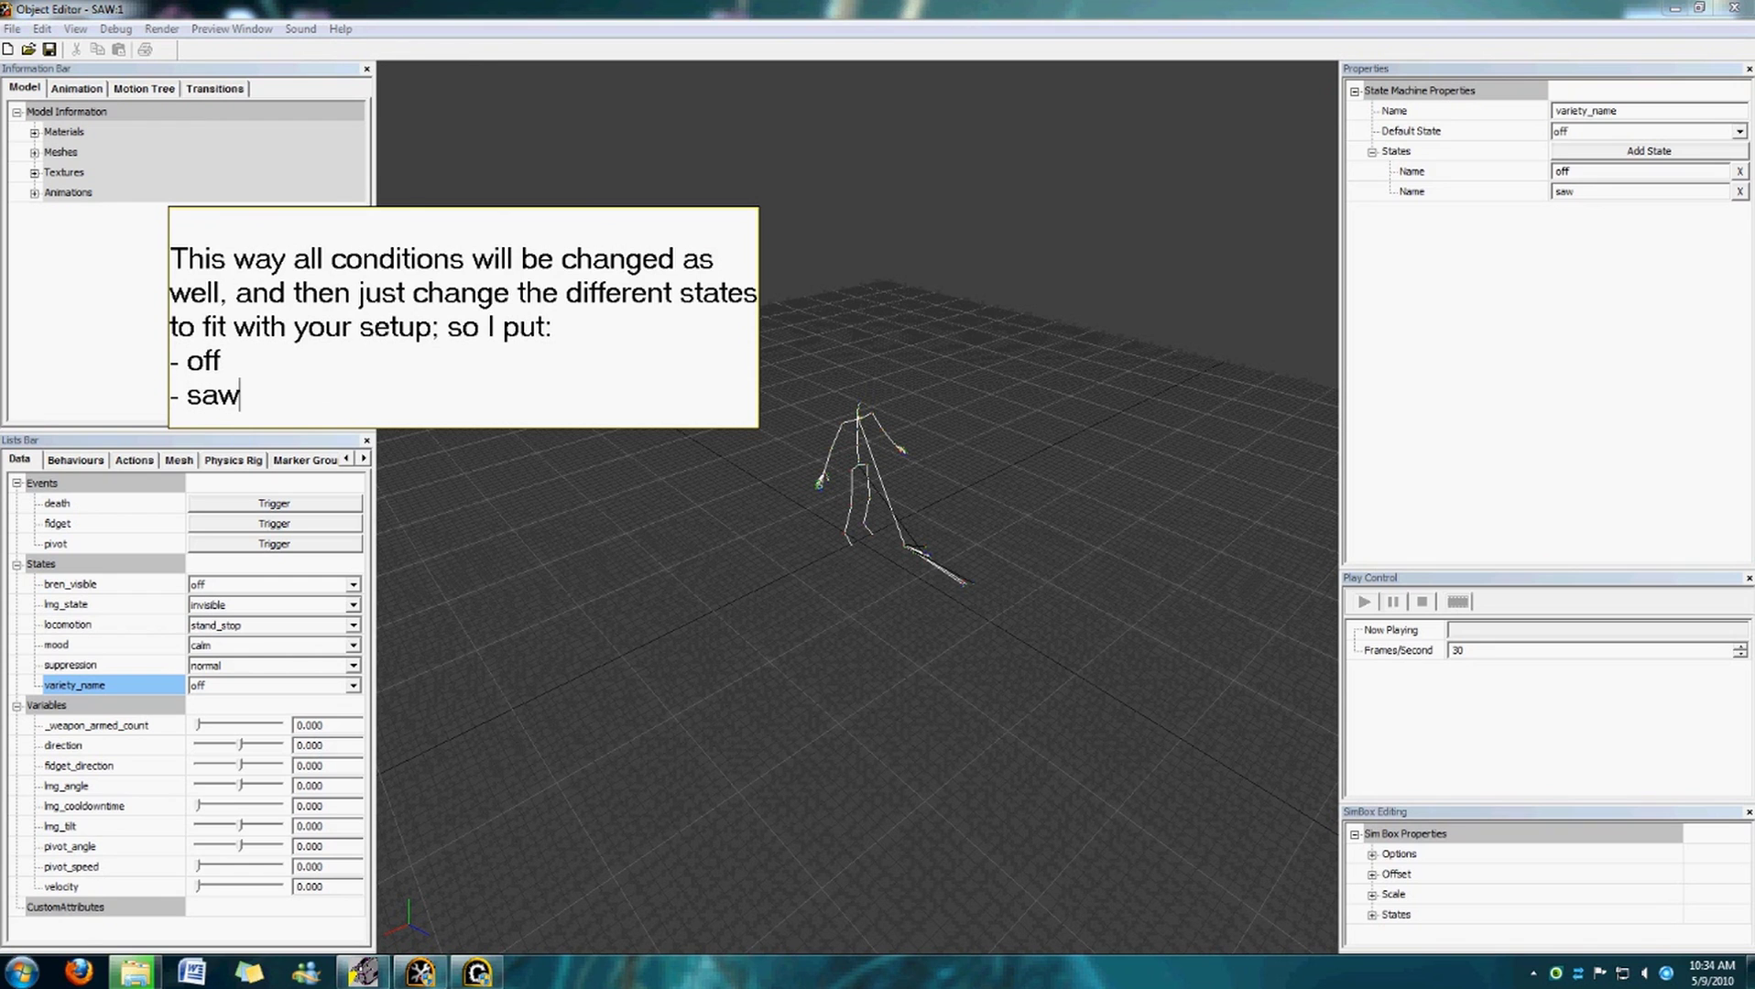
{"action": "left_click", "coordinate": [651, 443]}
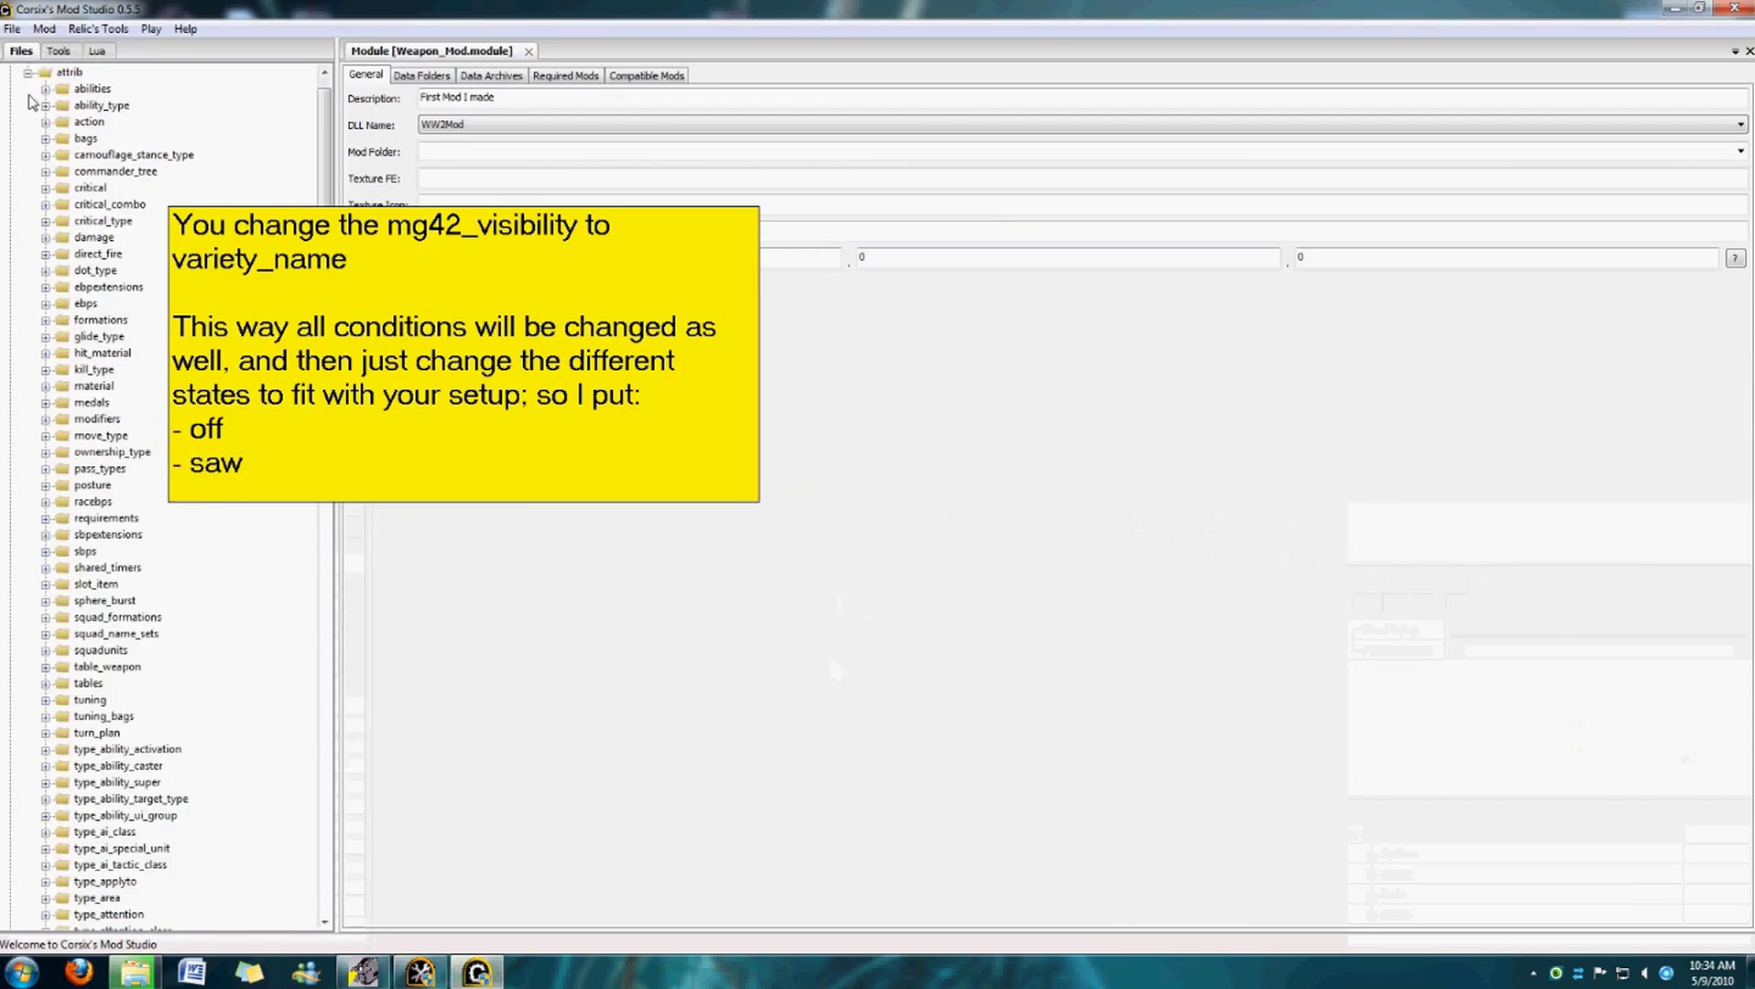
In Mod Studio, open mg42_lmg.rgd from the attrib folder's weapon, axis, small_arms, machine_gun, light_machine_gun path.
{"action": "scroll", "coordinate": [77, 804], "scroll_direction": "down", "scroll_amount": 15}
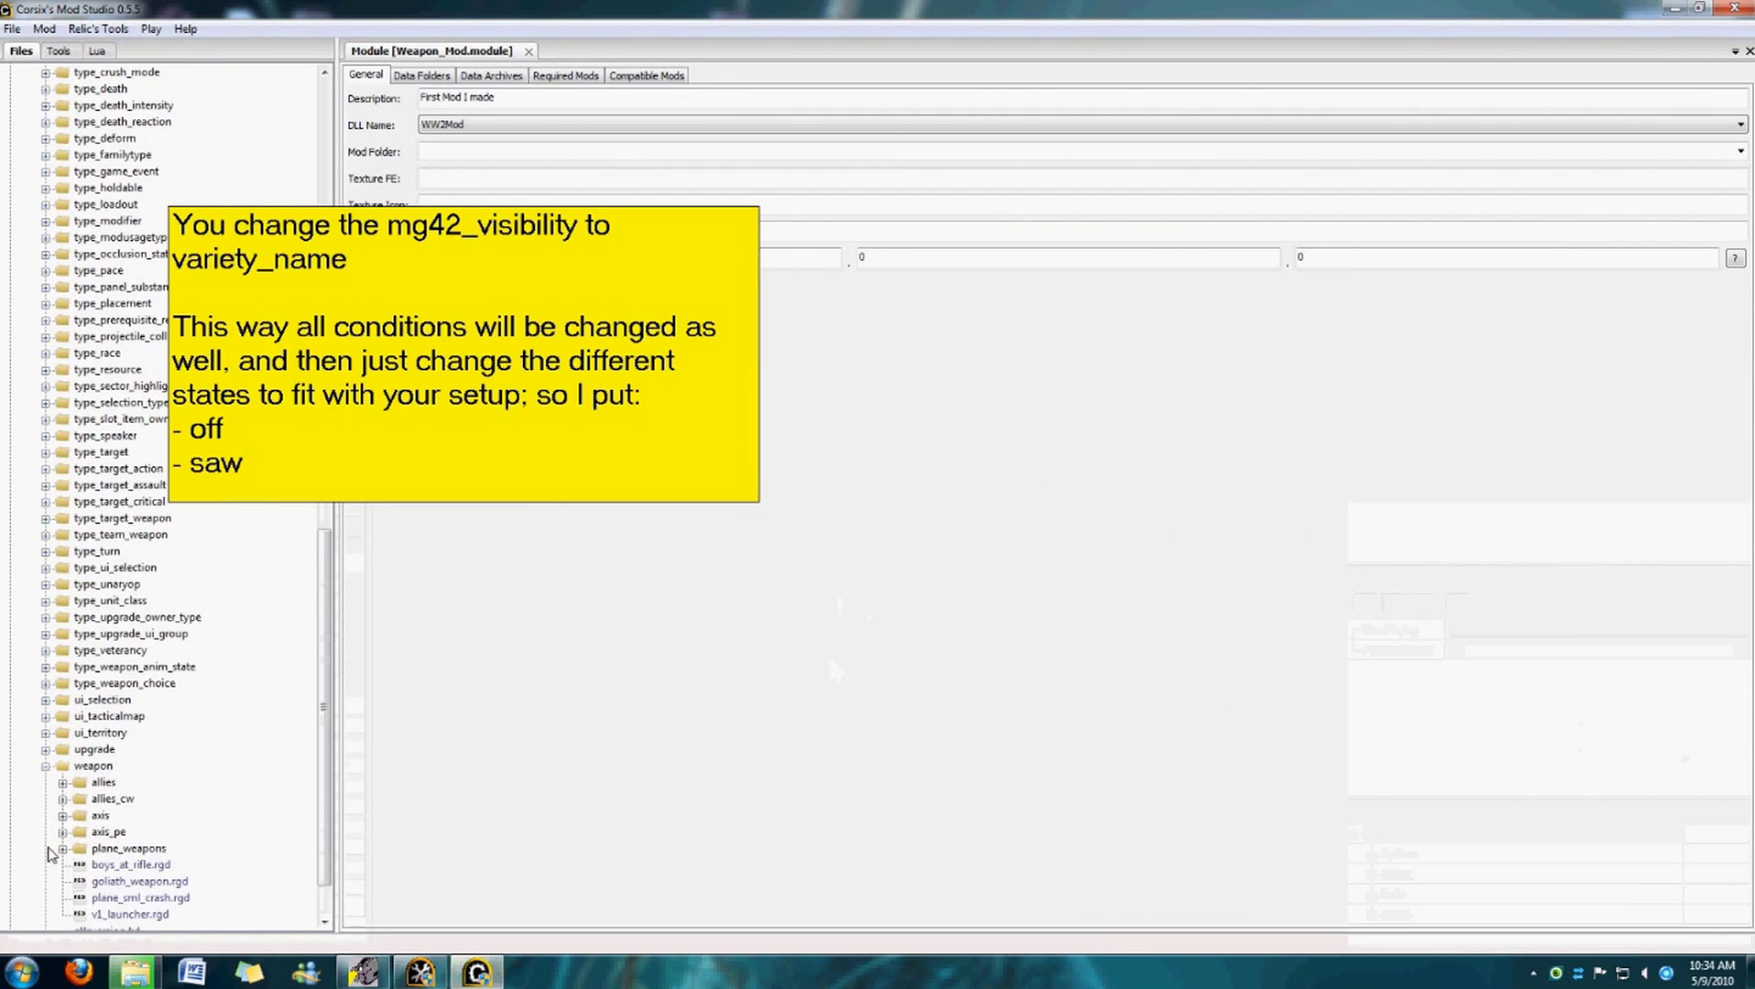
{"action": "left_click", "coordinate": [62, 815]}
{"action": "left_click", "coordinate": [80, 832]}
{"action": "left_click", "coordinate": [80, 832]}
{"action": "left_click", "coordinate": [79, 864]}
{"action": "left_click", "coordinate": [98, 882]}
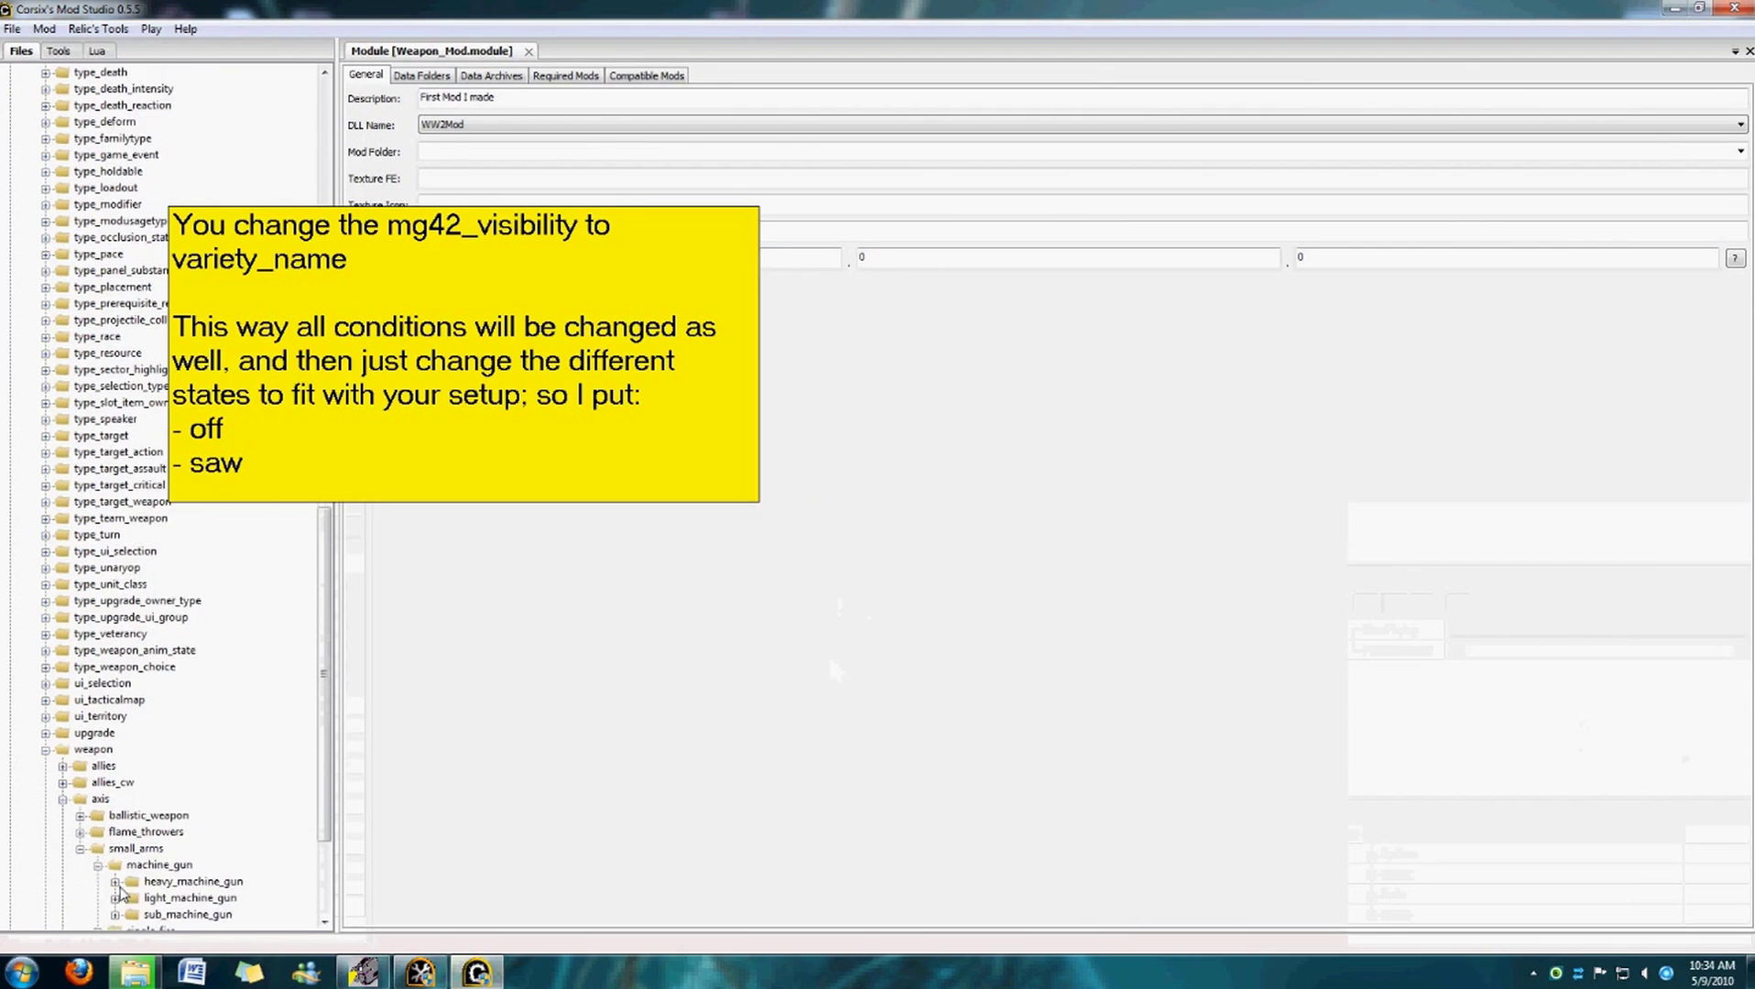
{"action": "left_click", "coordinate": [115, 914]}
{"action": "left_click", "coordinate": [197, 733]}
{"action": "scroll", "coordinate": [203, 740], "scroll_direction": "down", "scroll_amount": 2}
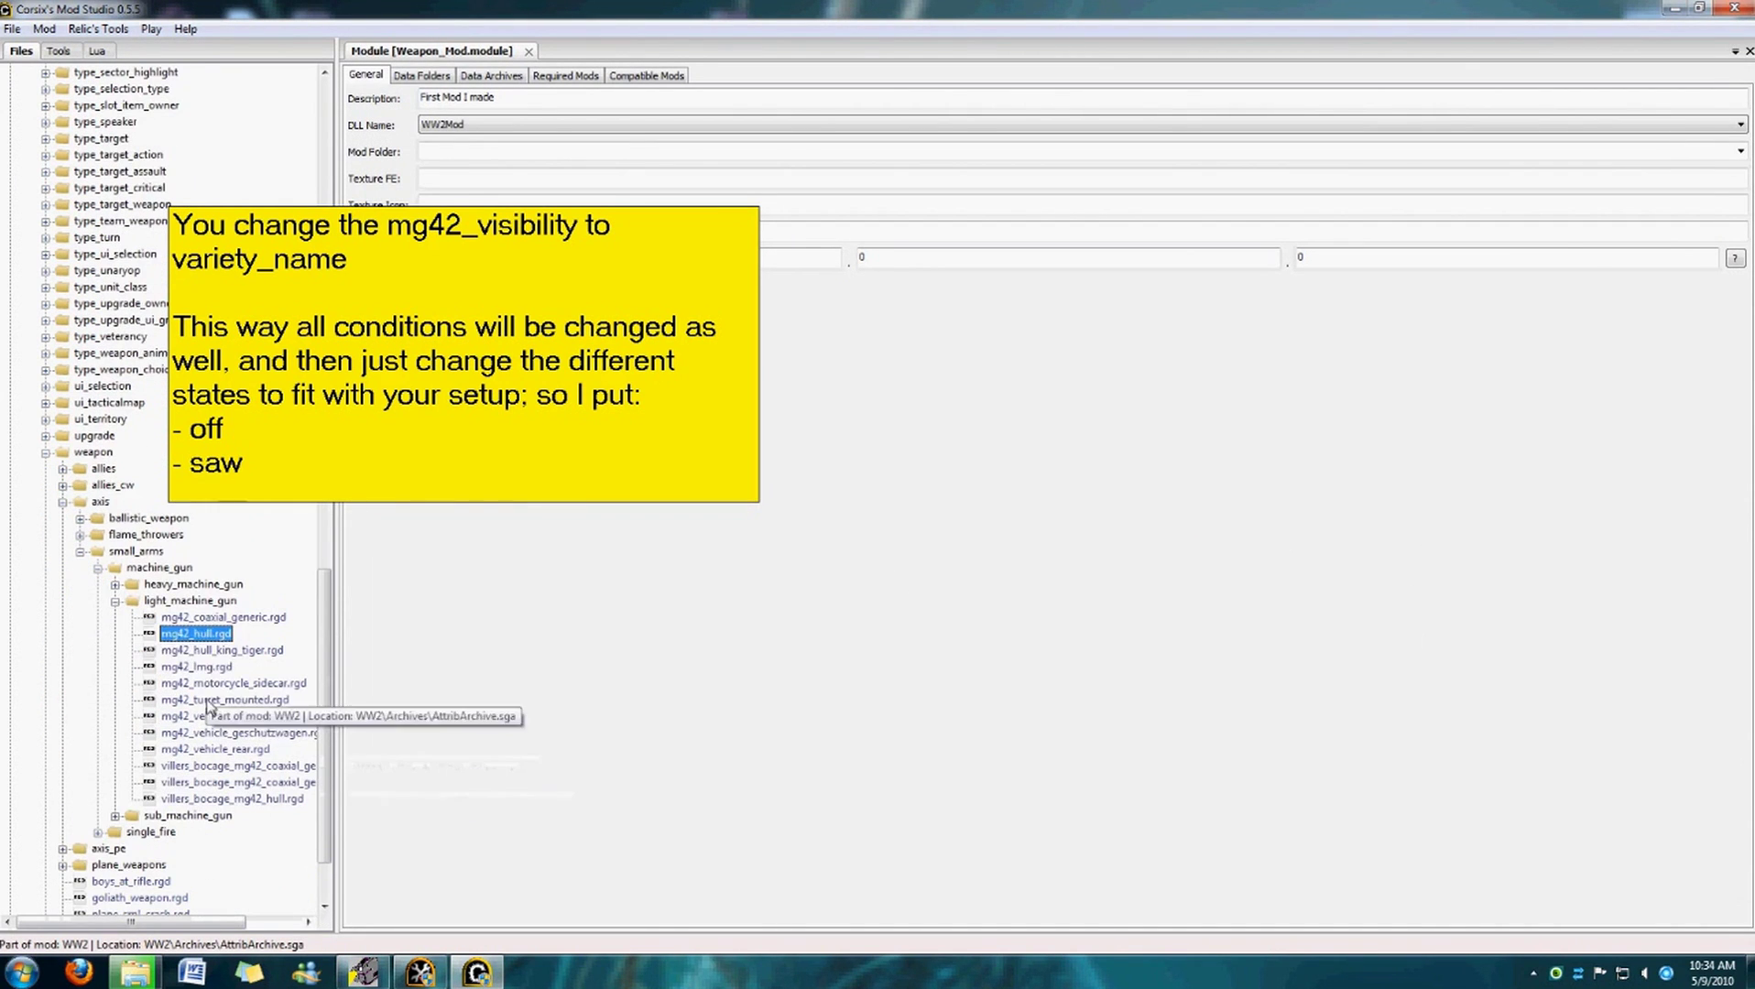
{"action": "double_click", "coordinate": [202, 667]}
{"action": "double_click", "coordinate": [429, 128]}
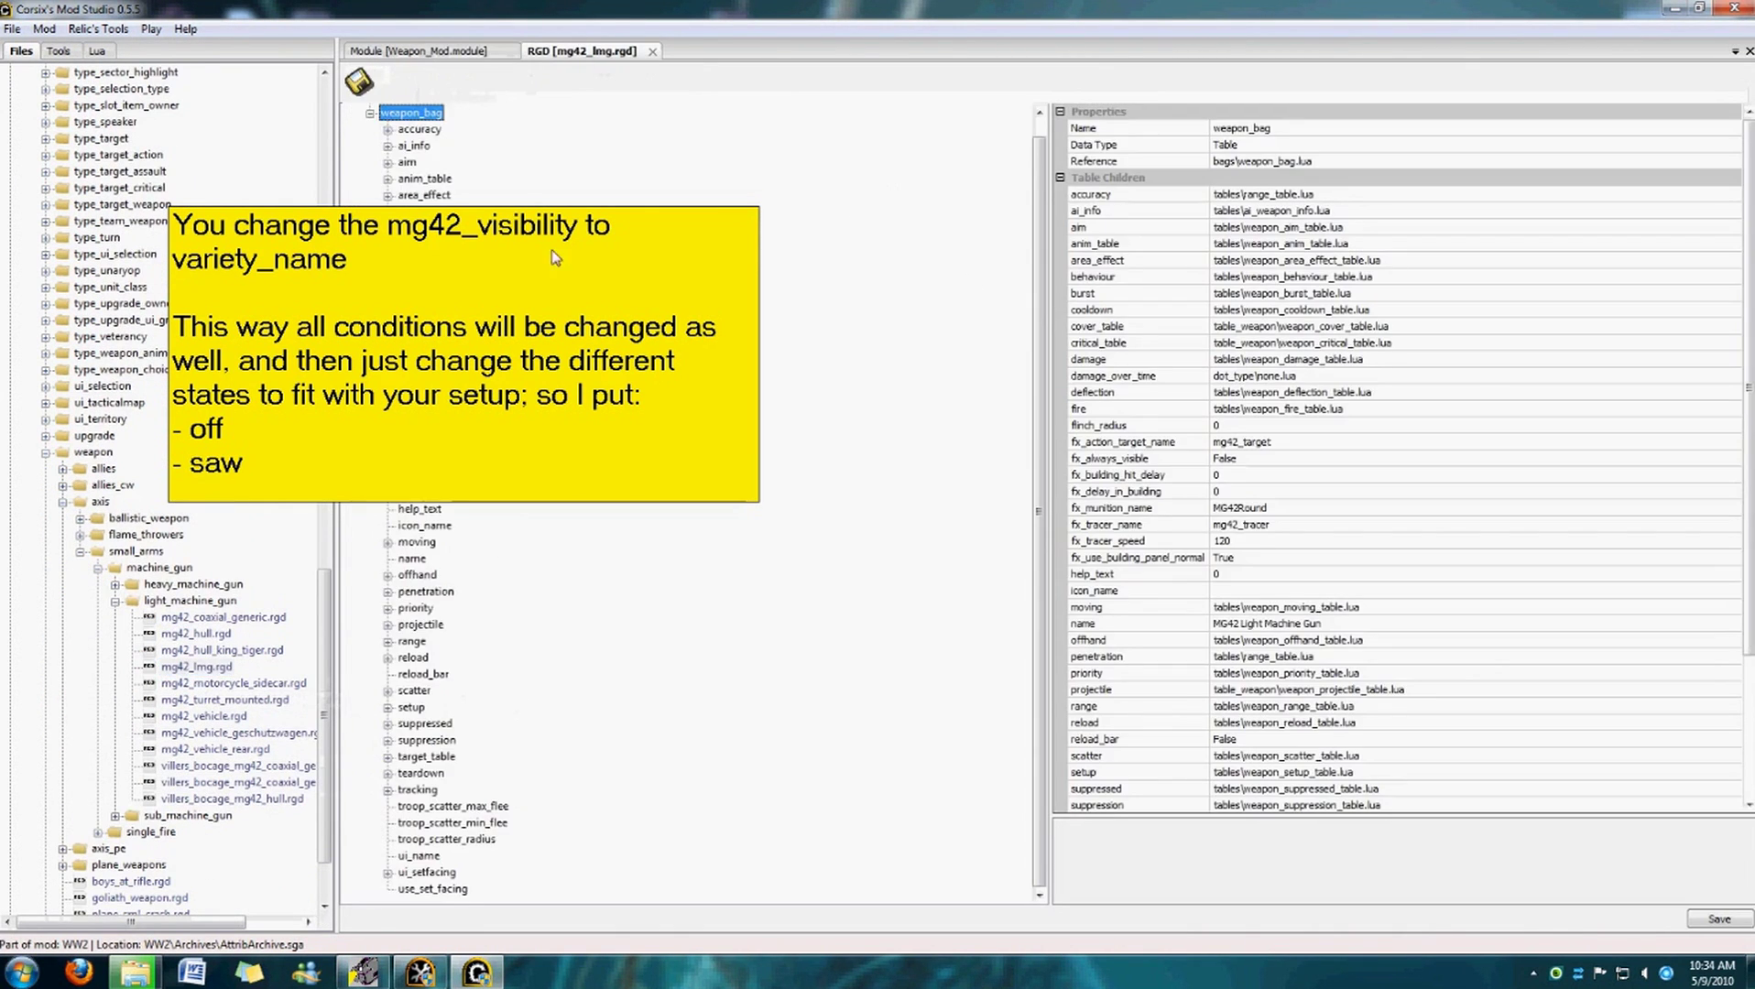
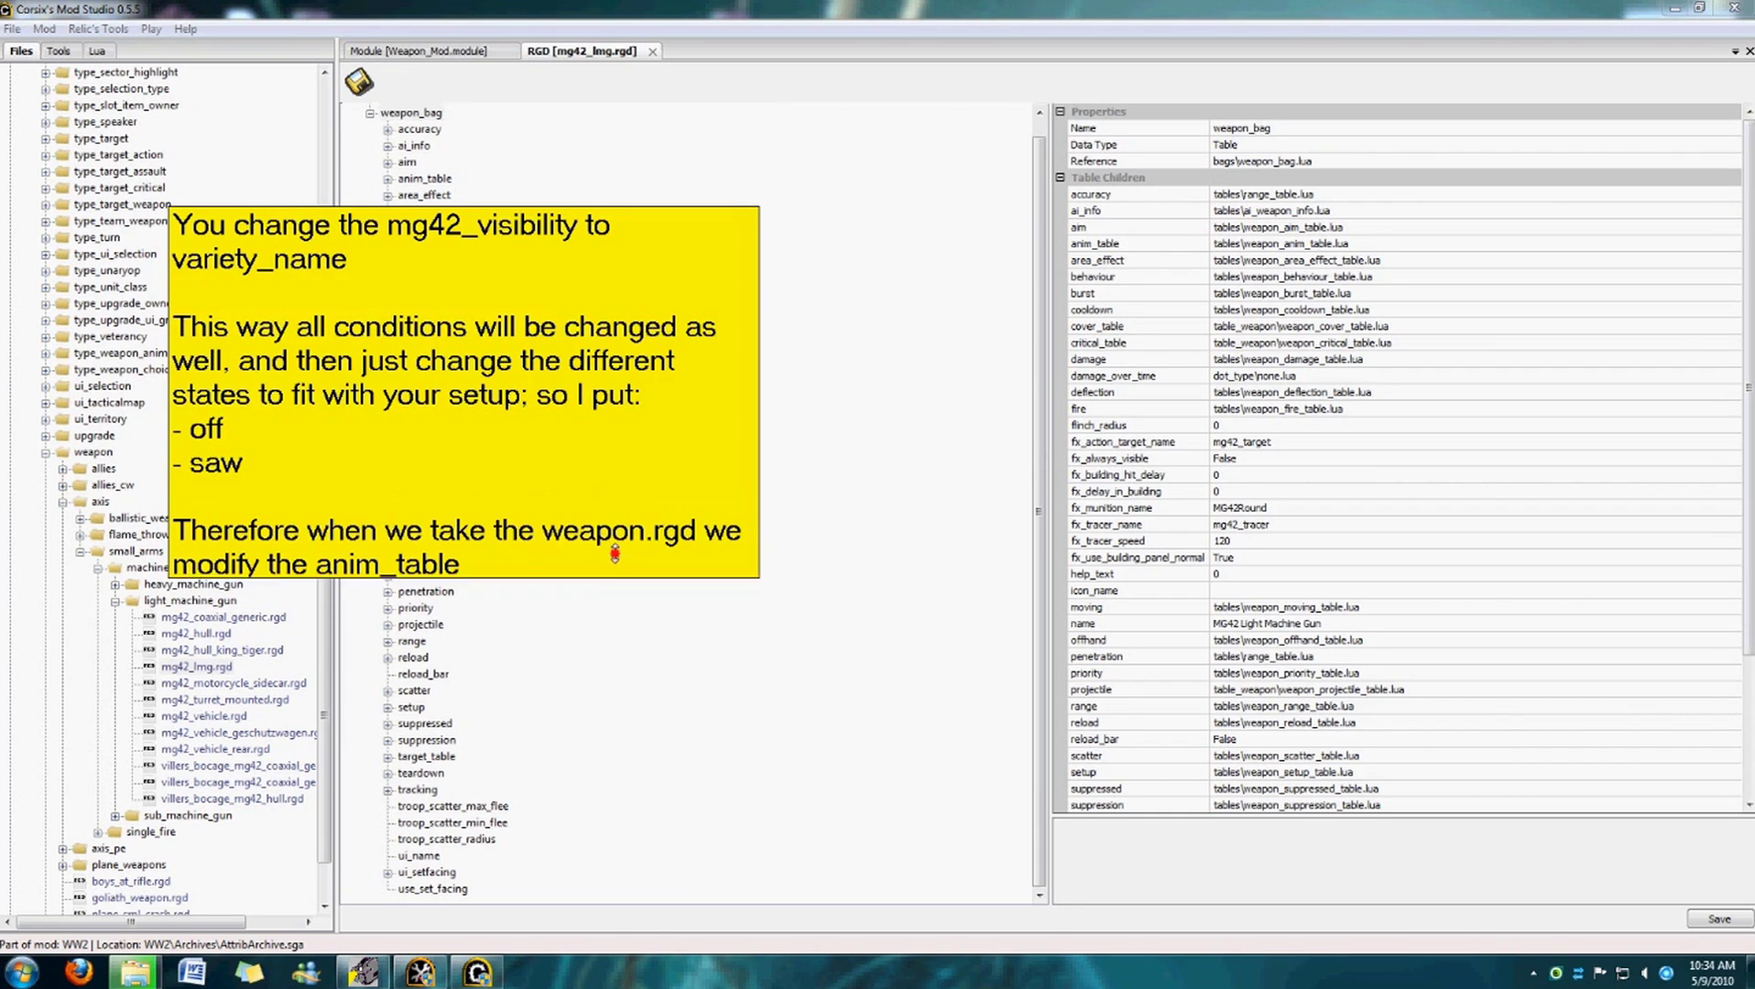
Make a copy of mg42_lmg.rgd named saw_lmg.rgd.
{"action": "left_click", "coordinate": [197, 667]}
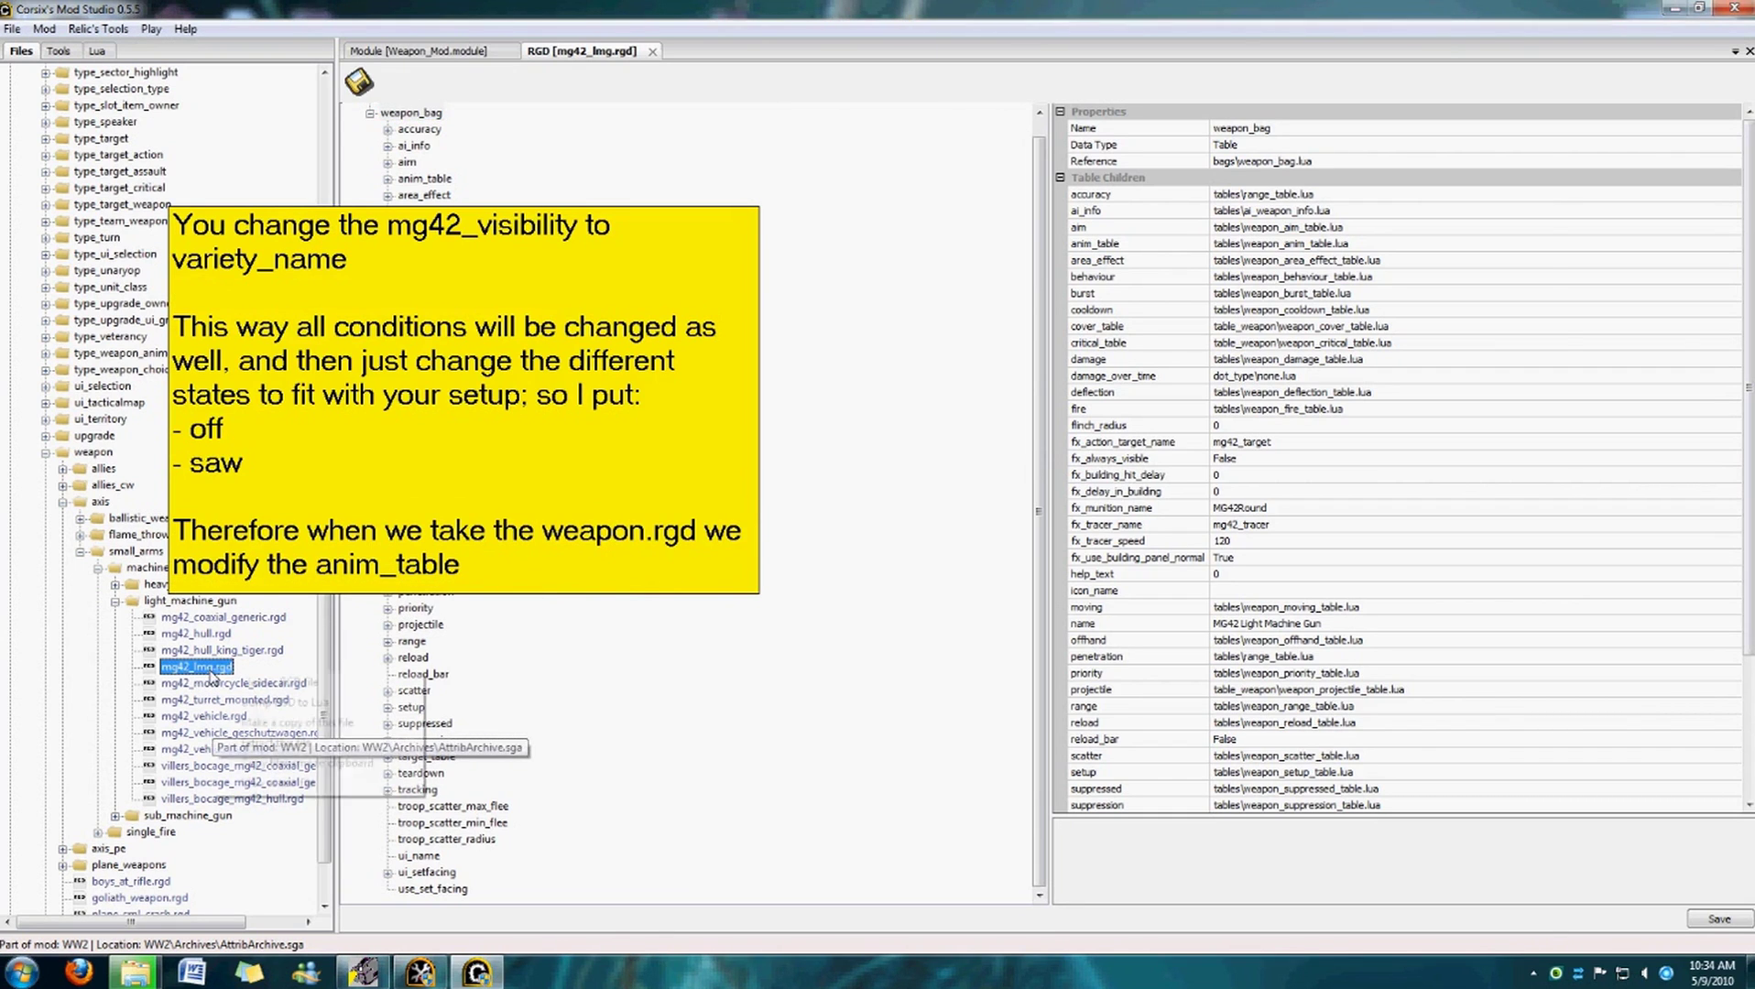
{"action": "right_click", "coordinate": [206, 669]}
{"action": "left_click", "coordinate": [261, 723]}
{"action": "left_click_drag", "start_coordinate": [842, 392], "coordinate": [1230, 319]}
{"action": "left_click", "coordinate": [1171, 370]}
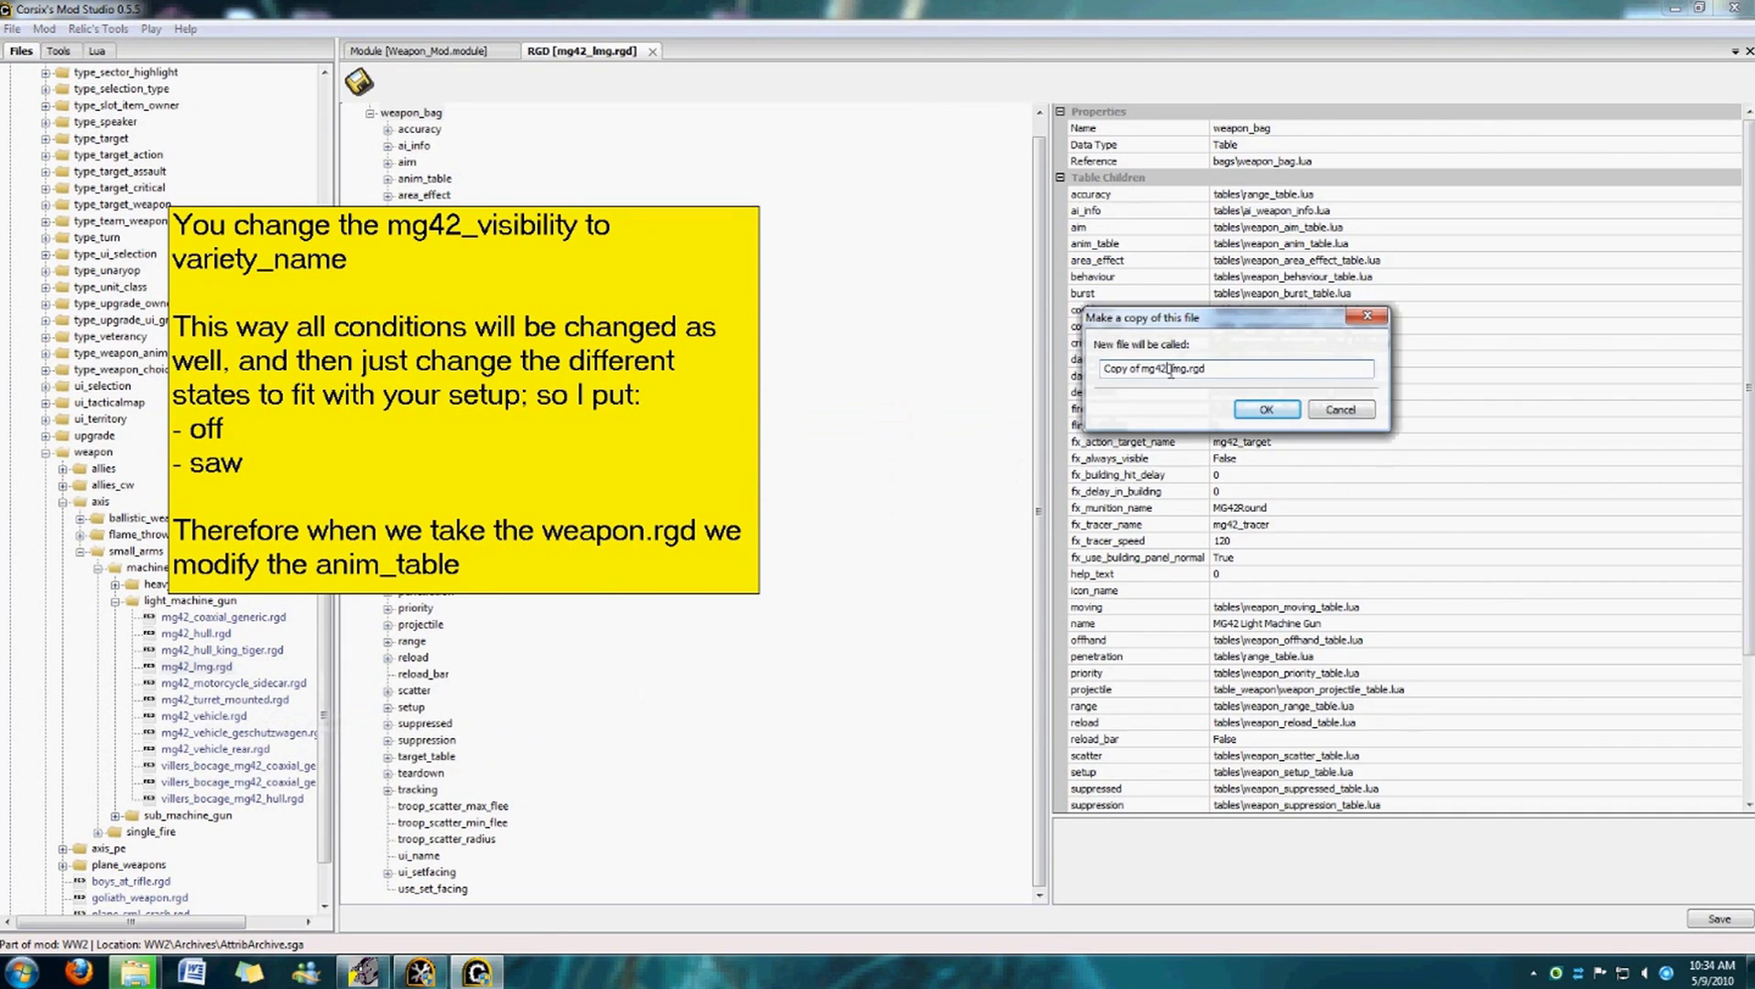
{"action": "left_click_drag", "start_coordinate": [1165, 369], "coordinate": [1102, 370]}
{"action": "type", "text": "saw"}
{"action": "left_click", "coordinate": [1280, 419]}
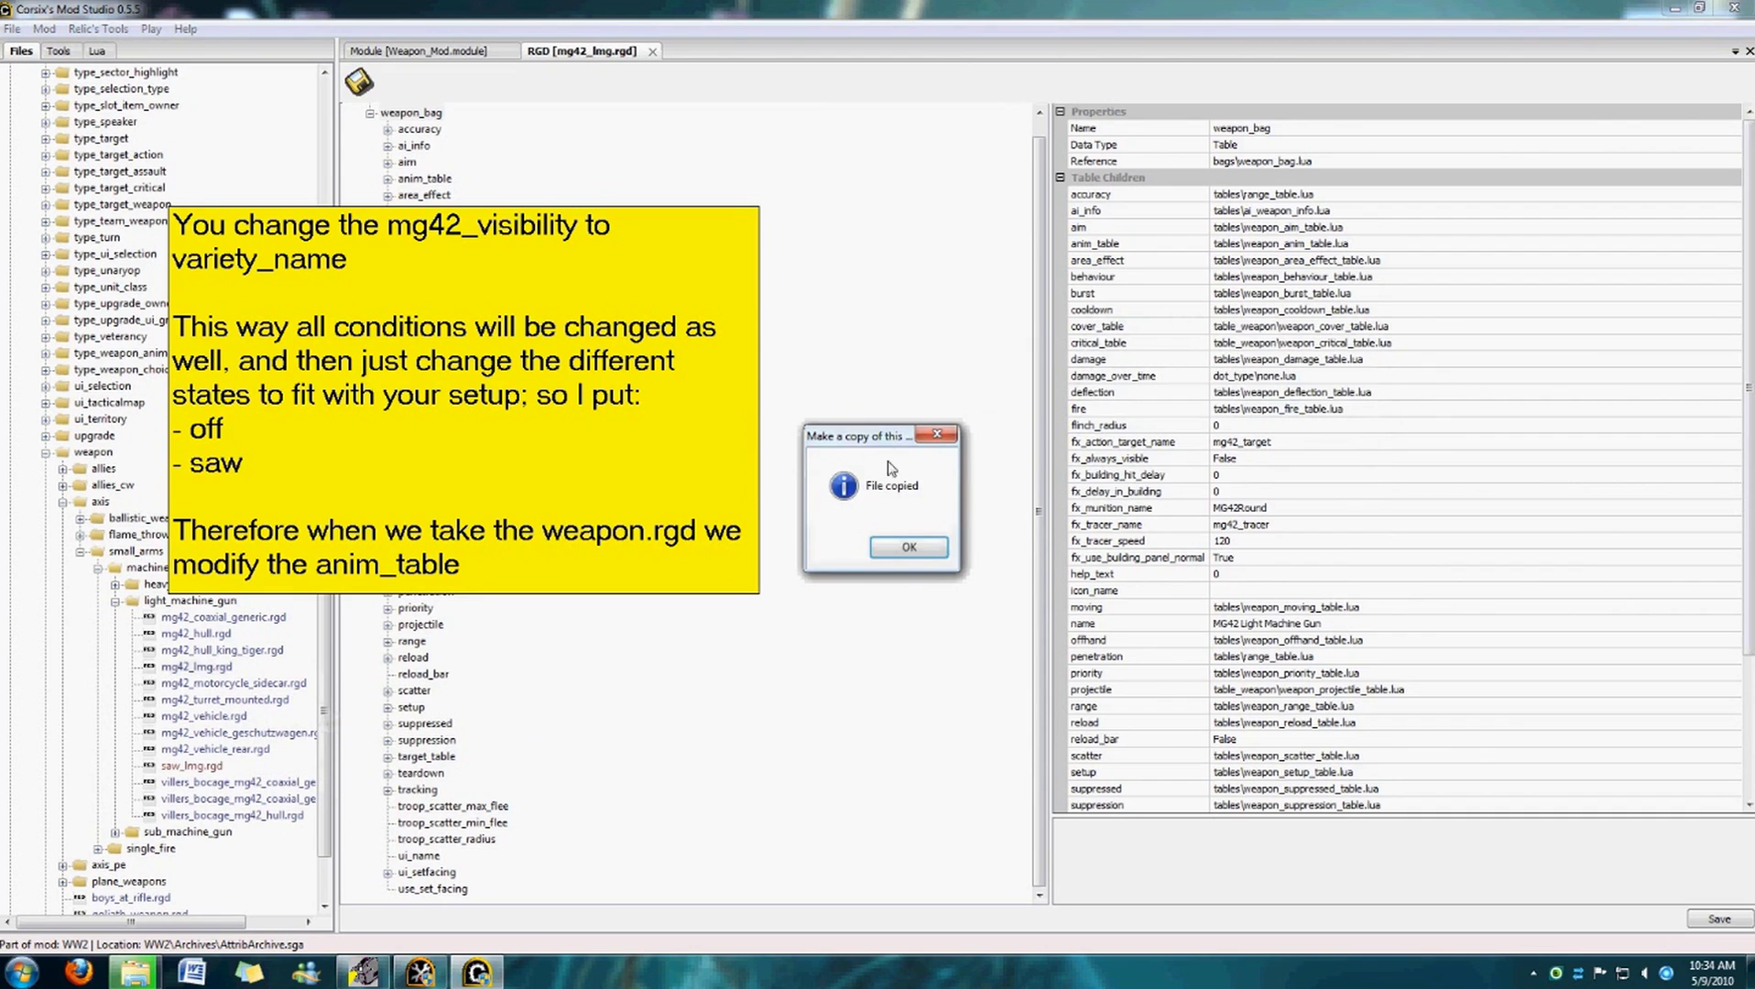
{"action": "left_click", "coordinate": [909, 547]}
Open saw_lmg.rgd for editing and close the original mg42_lmg.rgd.
{"action": "double_click", "coordinate": [189, 766]}
{"action": "left_click", "coordinate": [626, 53]}
{"action": "left_click", "coordinate": [653, 51]}
{"action": "left_click", "coordinate": [420, 136]}
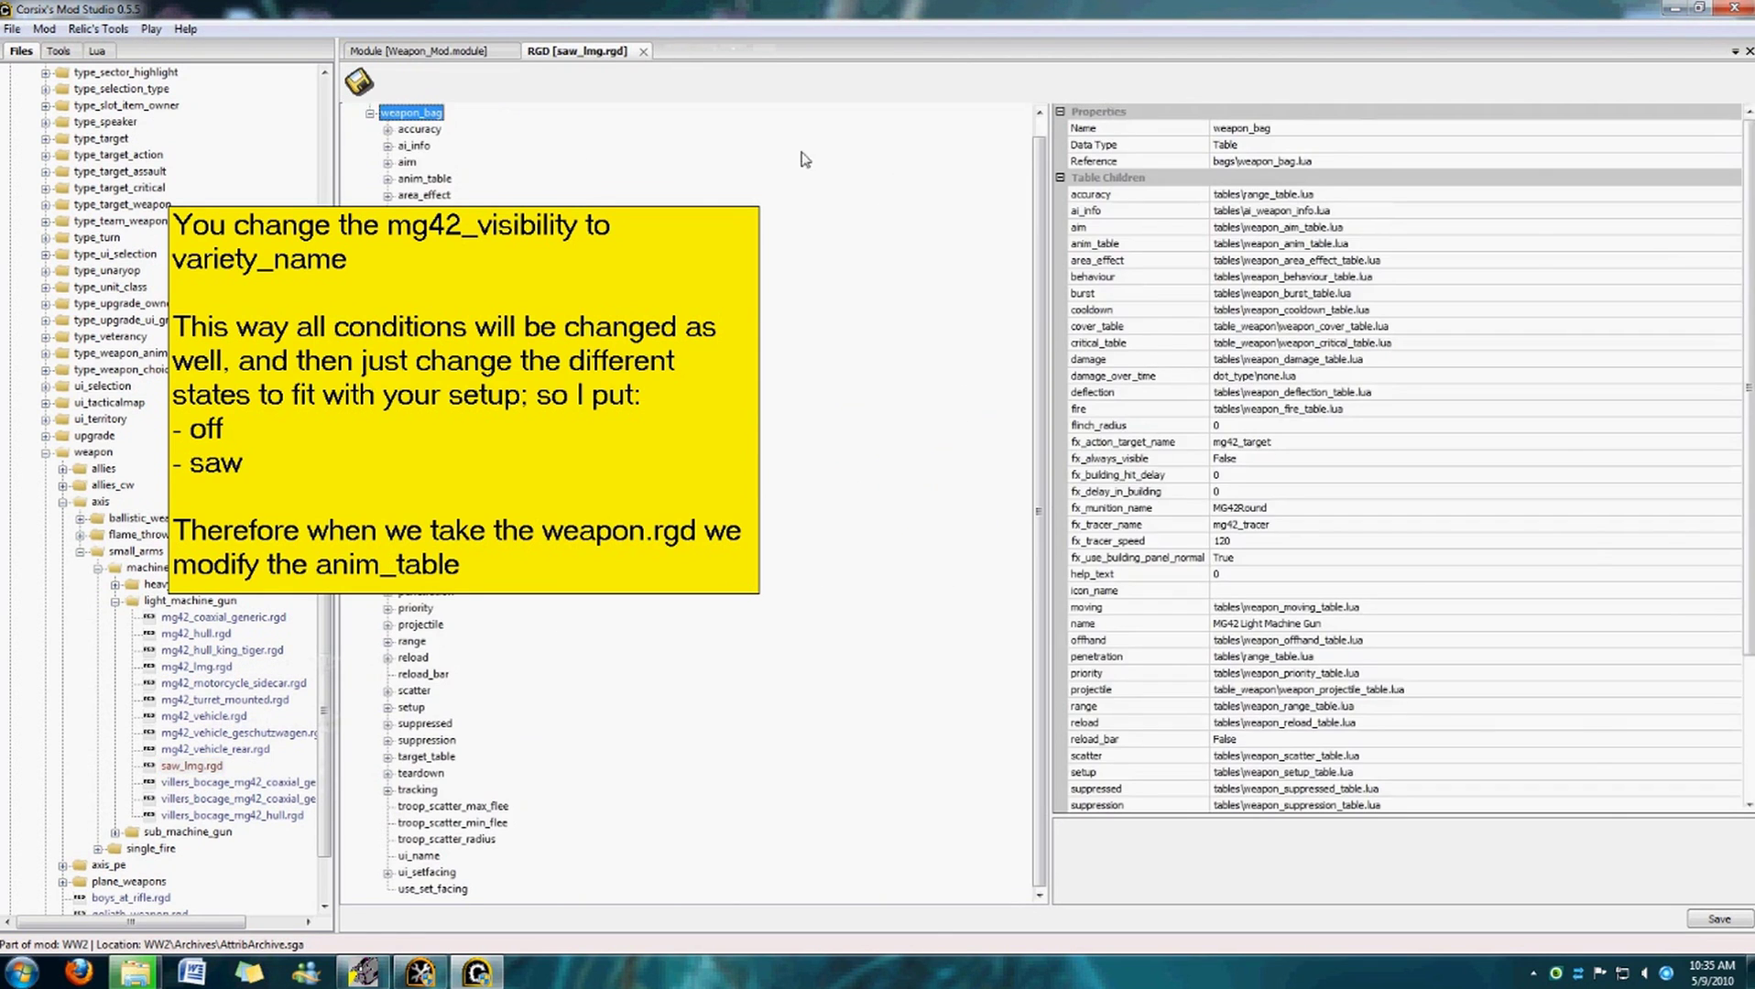
In saw_lmg.rgd, set the anim_table's variety_name to saw.
{"action": "left_click", "coordinate": [408, 162]}
{"action": "left_click", "coordinate": [417, 179]}
{"action": "left_click", "coordinate": [1323, 308]}
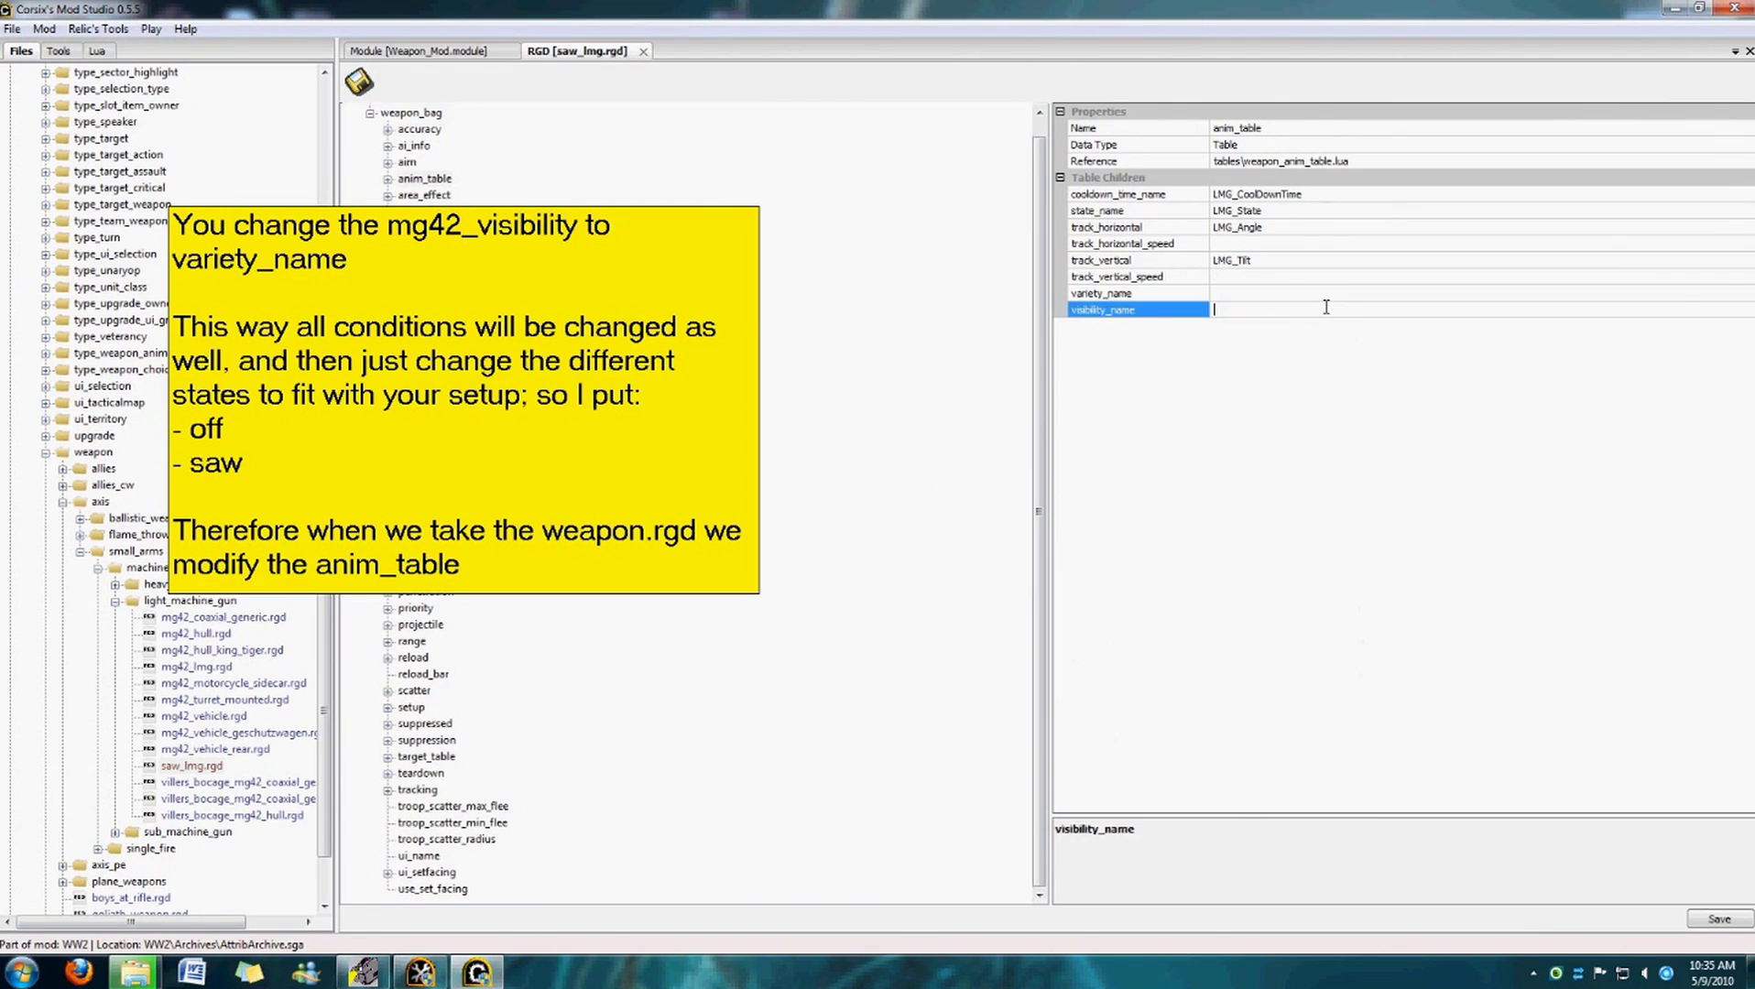
{"action": "left_click", "coordinate": [1288, 292]}
{"action": "left_click", "coordinate": [898, 232]}
Add the line "And if you modified the actions for the tracer then change them appropriatly" to the note and move it clear of the anim_table values.
{"action": "left_click_drag", "start_coordinate": [426, 343], "coordinate": [797, 285]}
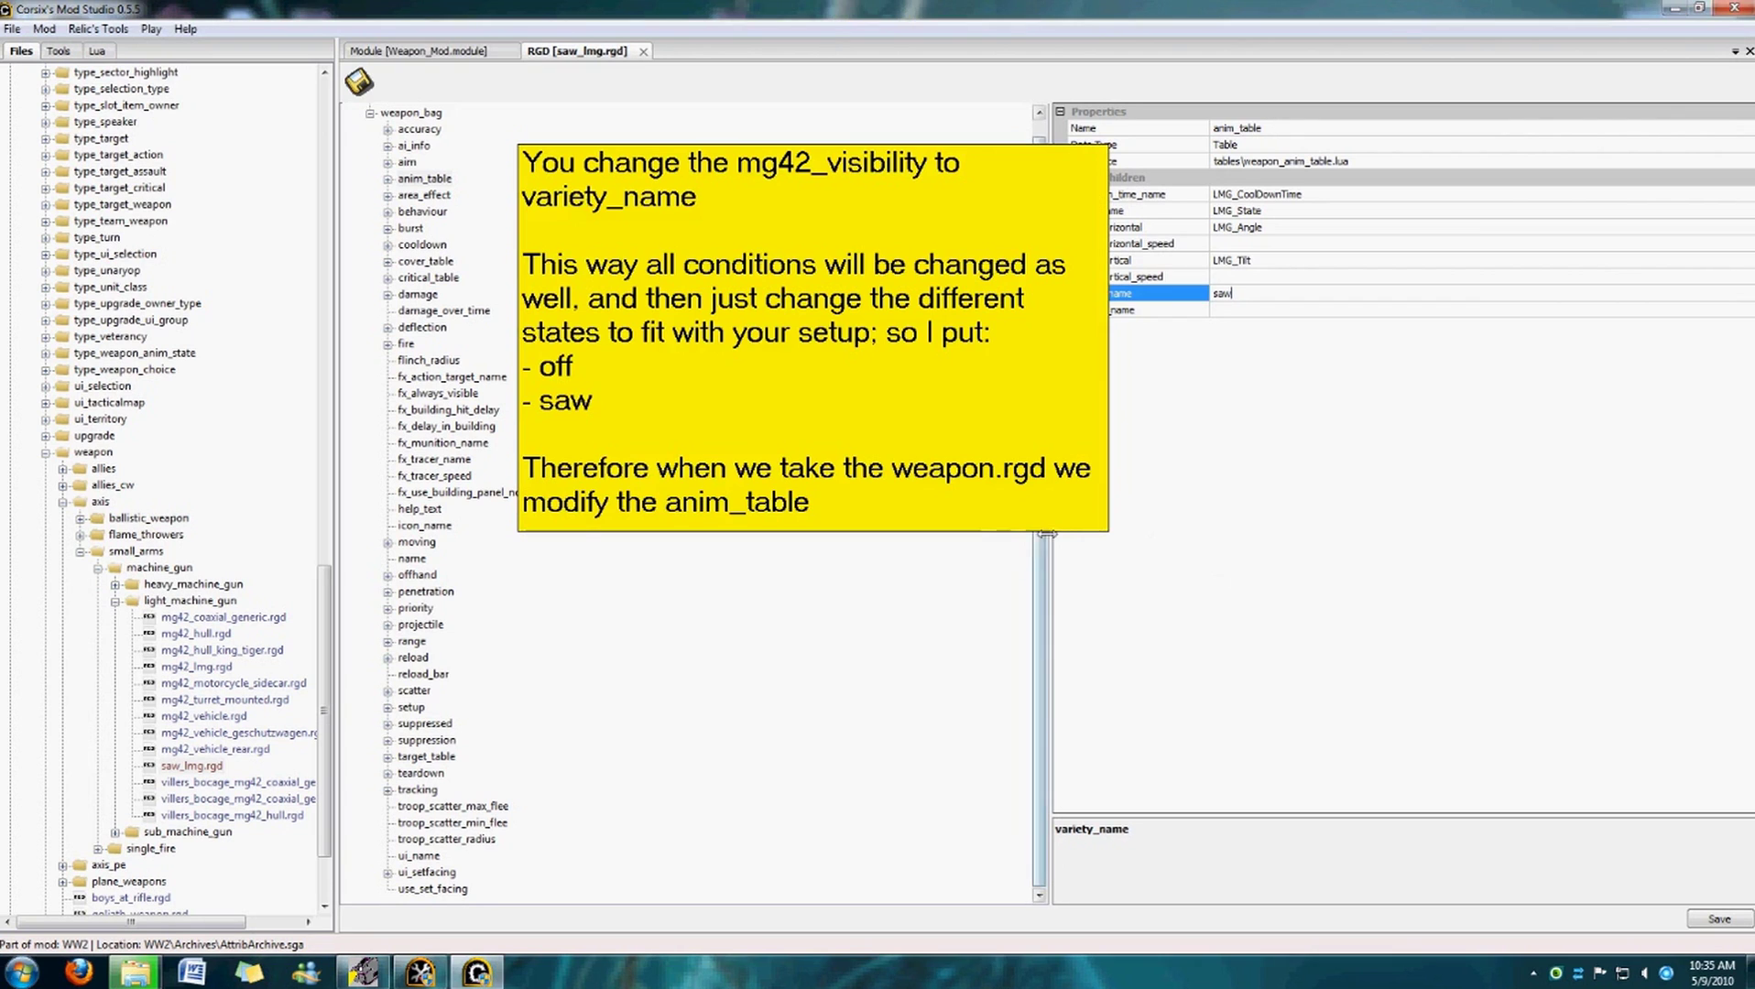
{"action": "left_click_drag", "start_coordinate": [1111, 538], "coordinate": [1273, 600]}
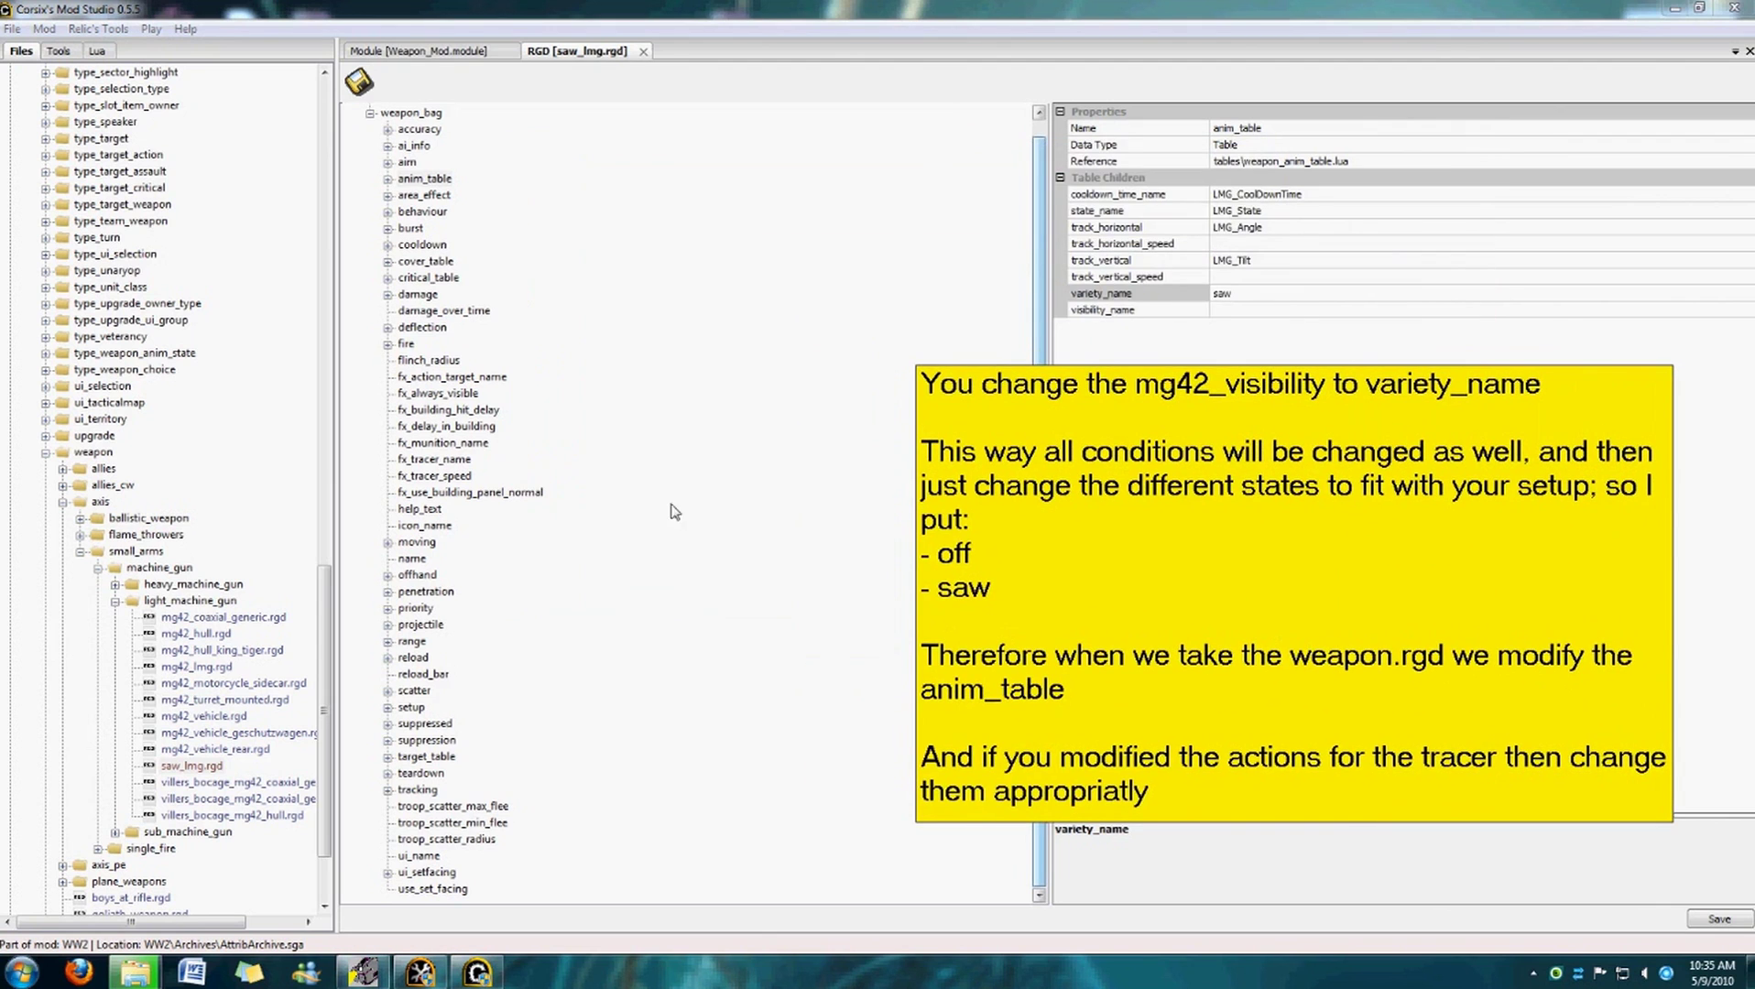
In Object Editor, review the states of variety_name and the conditions of the Bhv_SFX_SAW_Fire and Bhv_SFX_smg_reload behaviours.
{"action": "left_click", "coordinate": [421, 973]}
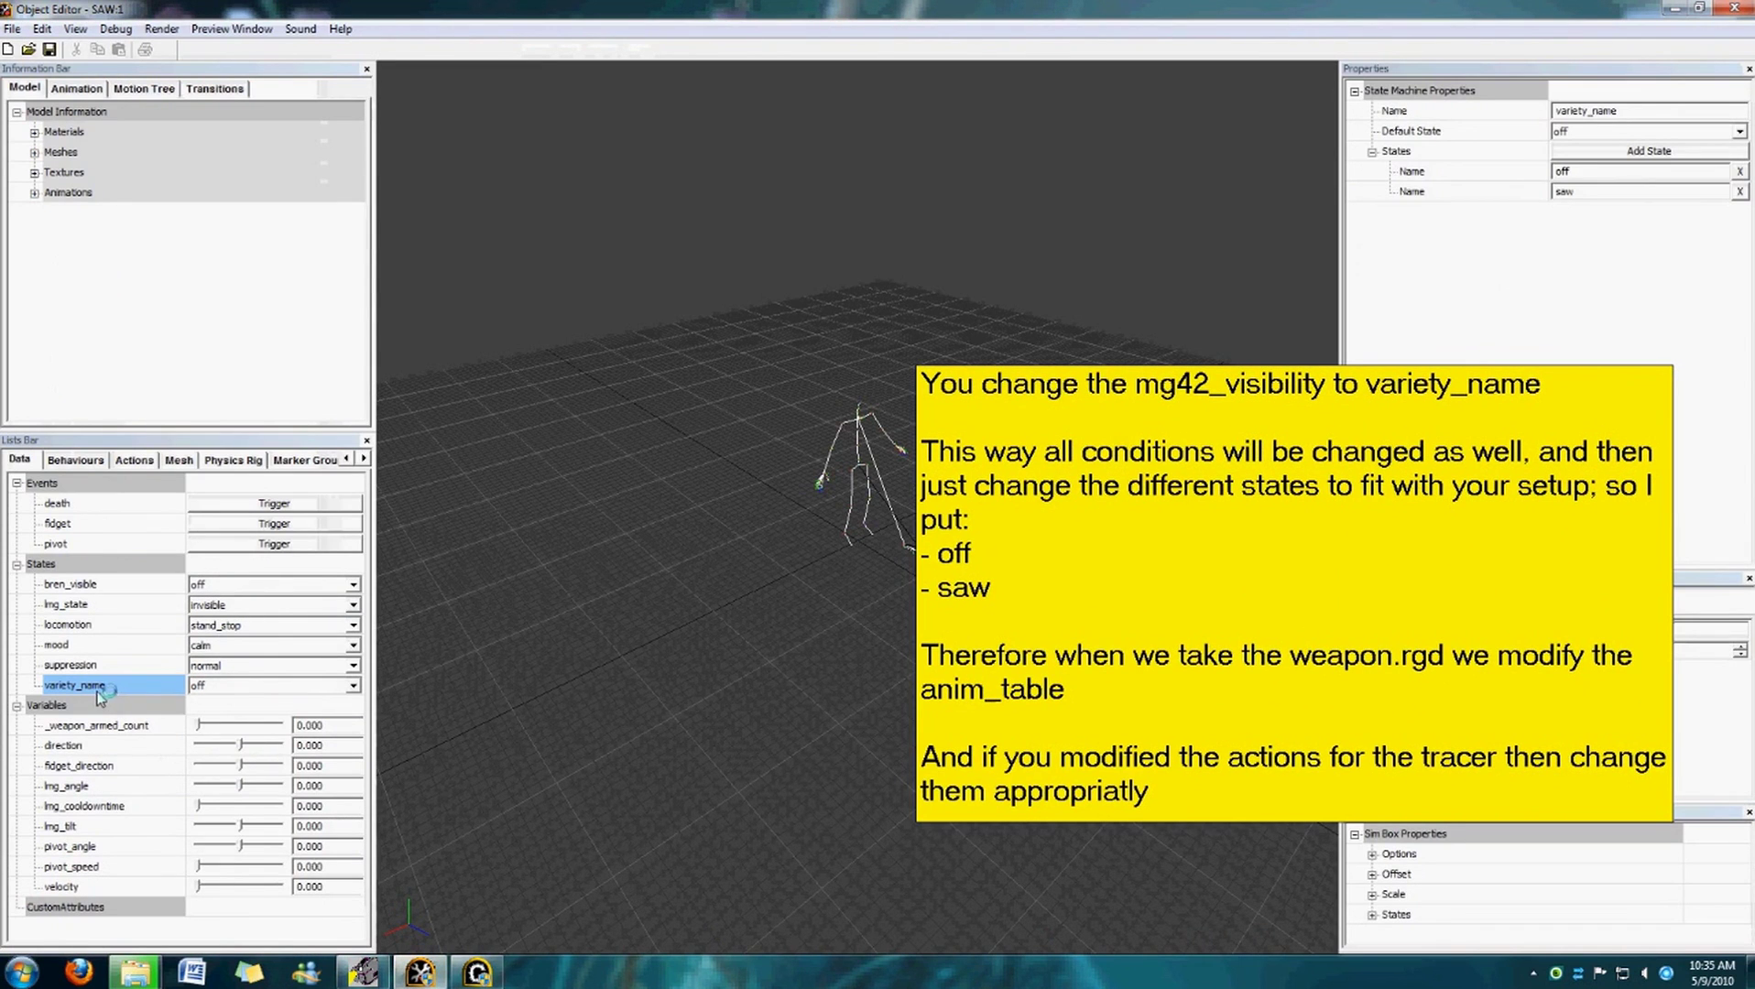
{"action": "left_click_drag", "start_coordinate": [1614, 189], "coordinate": [1529, 190]}
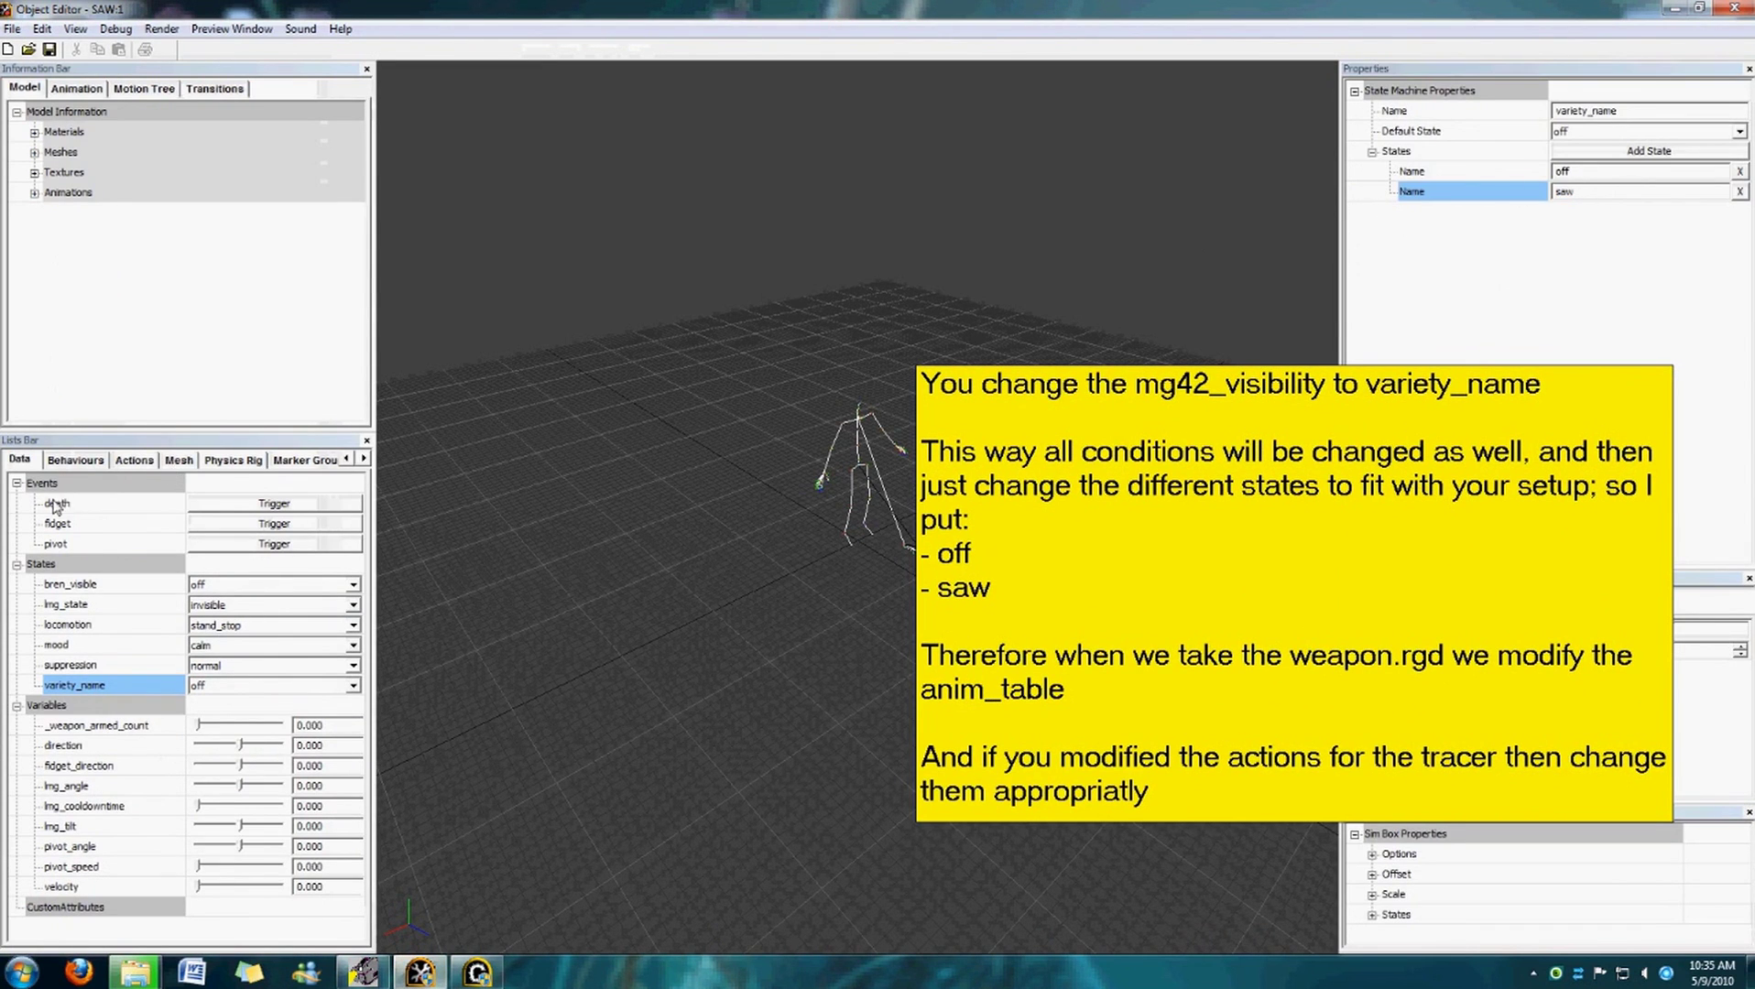
{"action": "left_click", "coordinate": [103, 462]}
{"action": "left_click", "coordinate": [124, 503]}
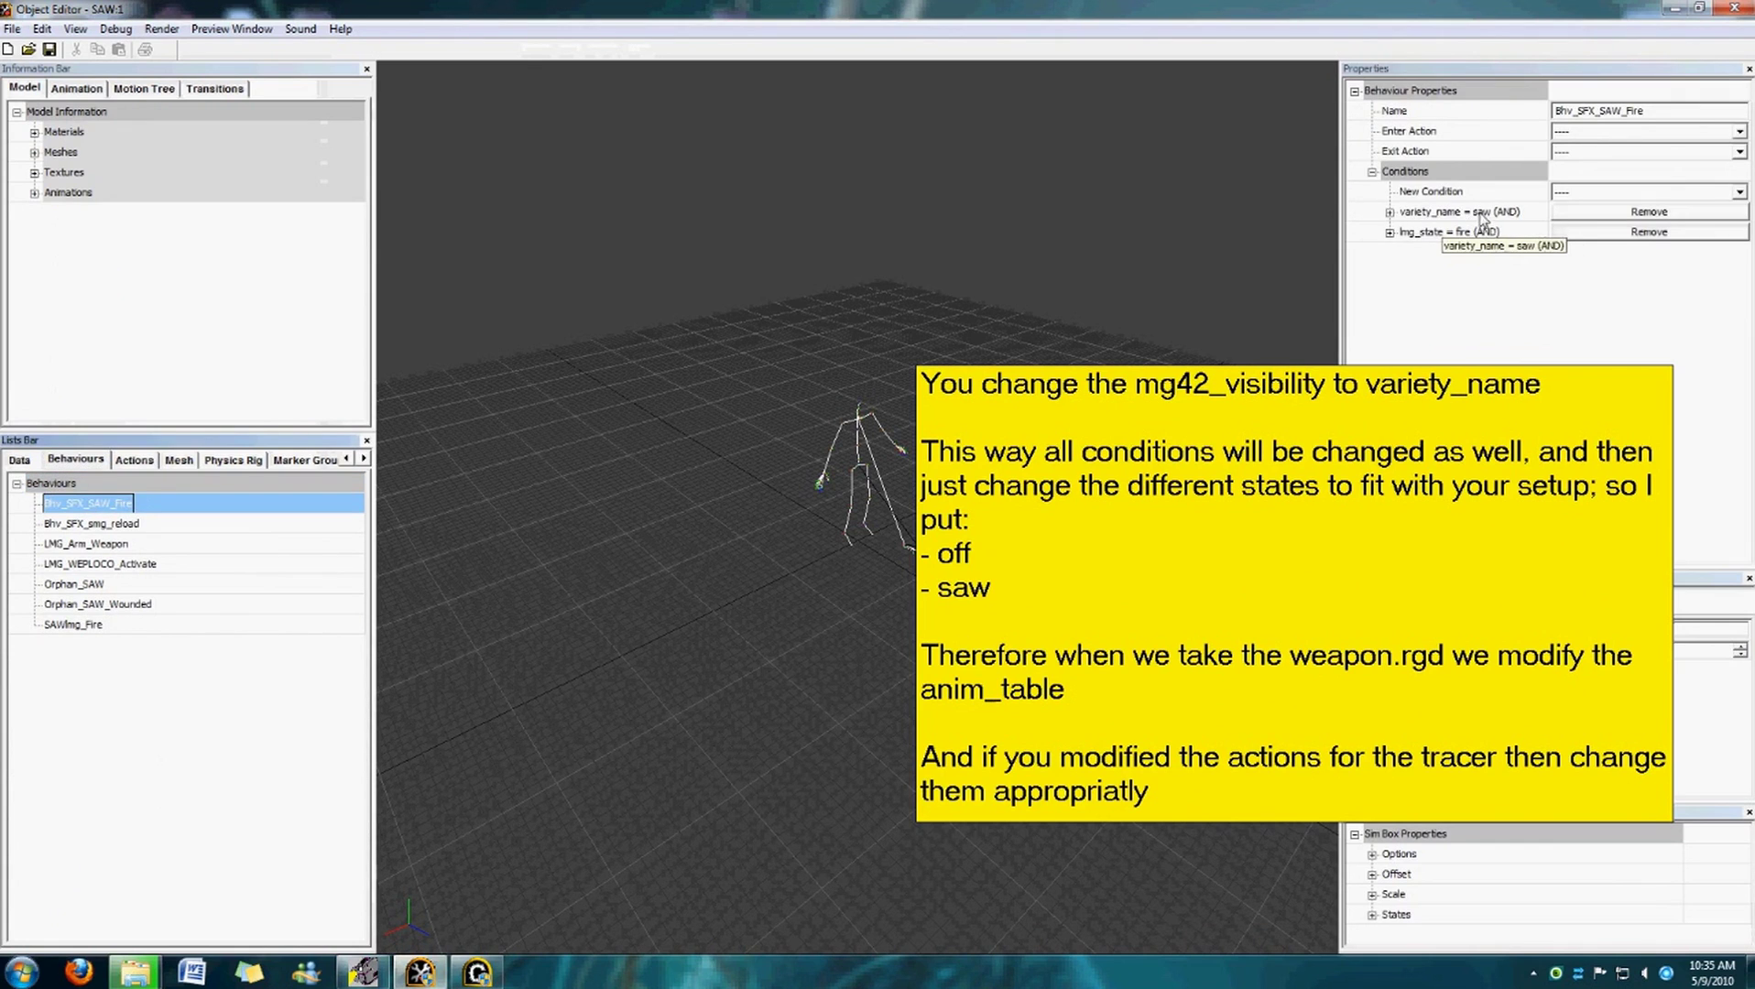
{"action": "left_click", "coordinate": [90, 523]}
{"action": "left_click", "coordinate": [1467, 218]}
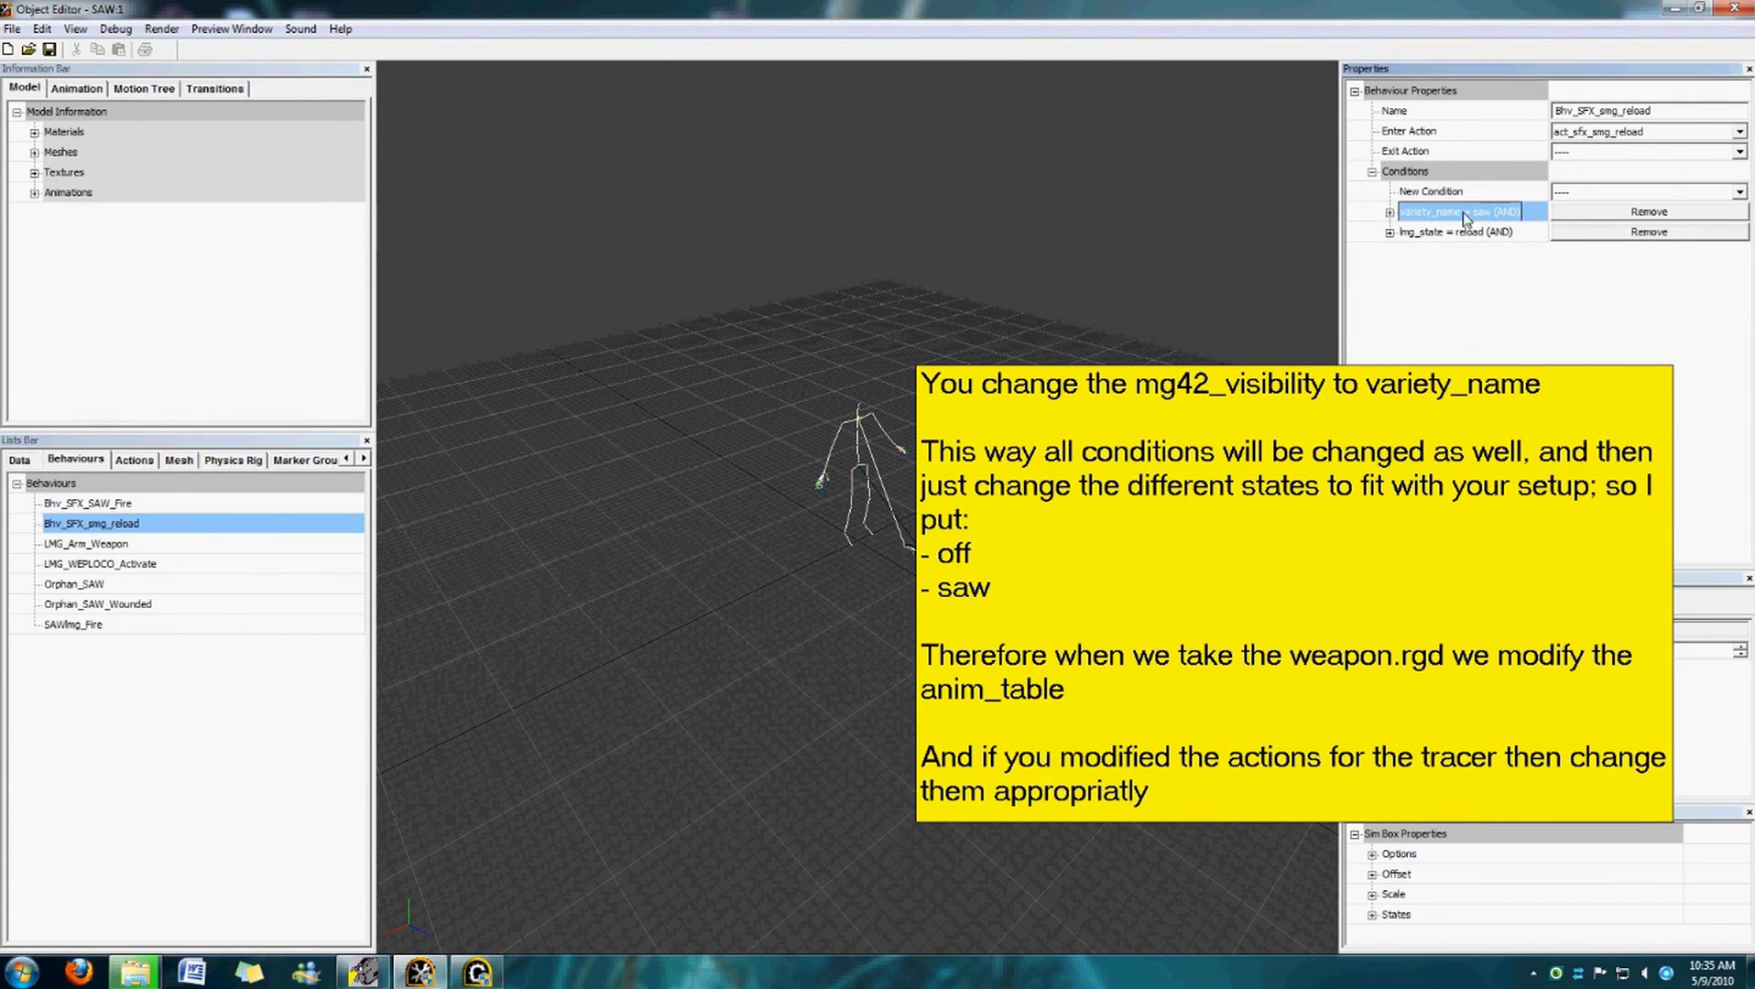
Copy the name of the saw_tracer action.
{"action": "left_click", "coordinate": [133, 460]}
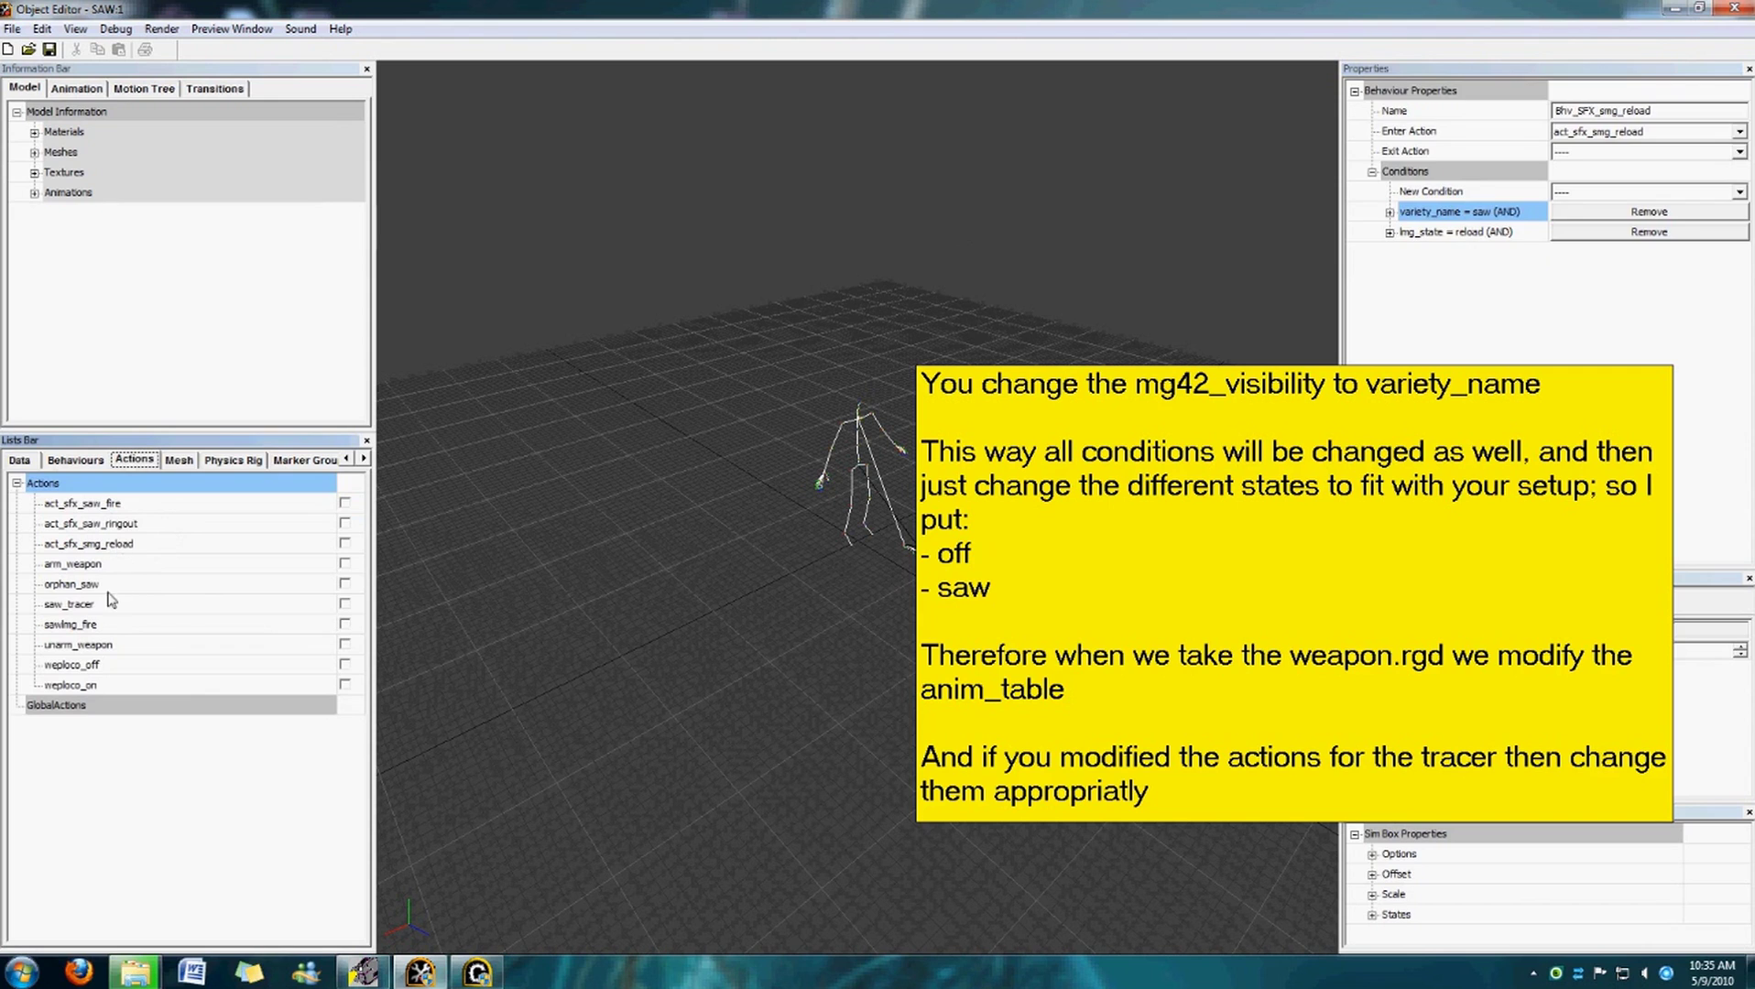
{"action": "left_click", "coordinate": [109, 604]}
{"action": "left_click", "coordinate": [1567, 111]}
{"action": "left_click", "coordinate": [1566, 111]}
{"action": "right_click", "coordinate": [1566, 115]}
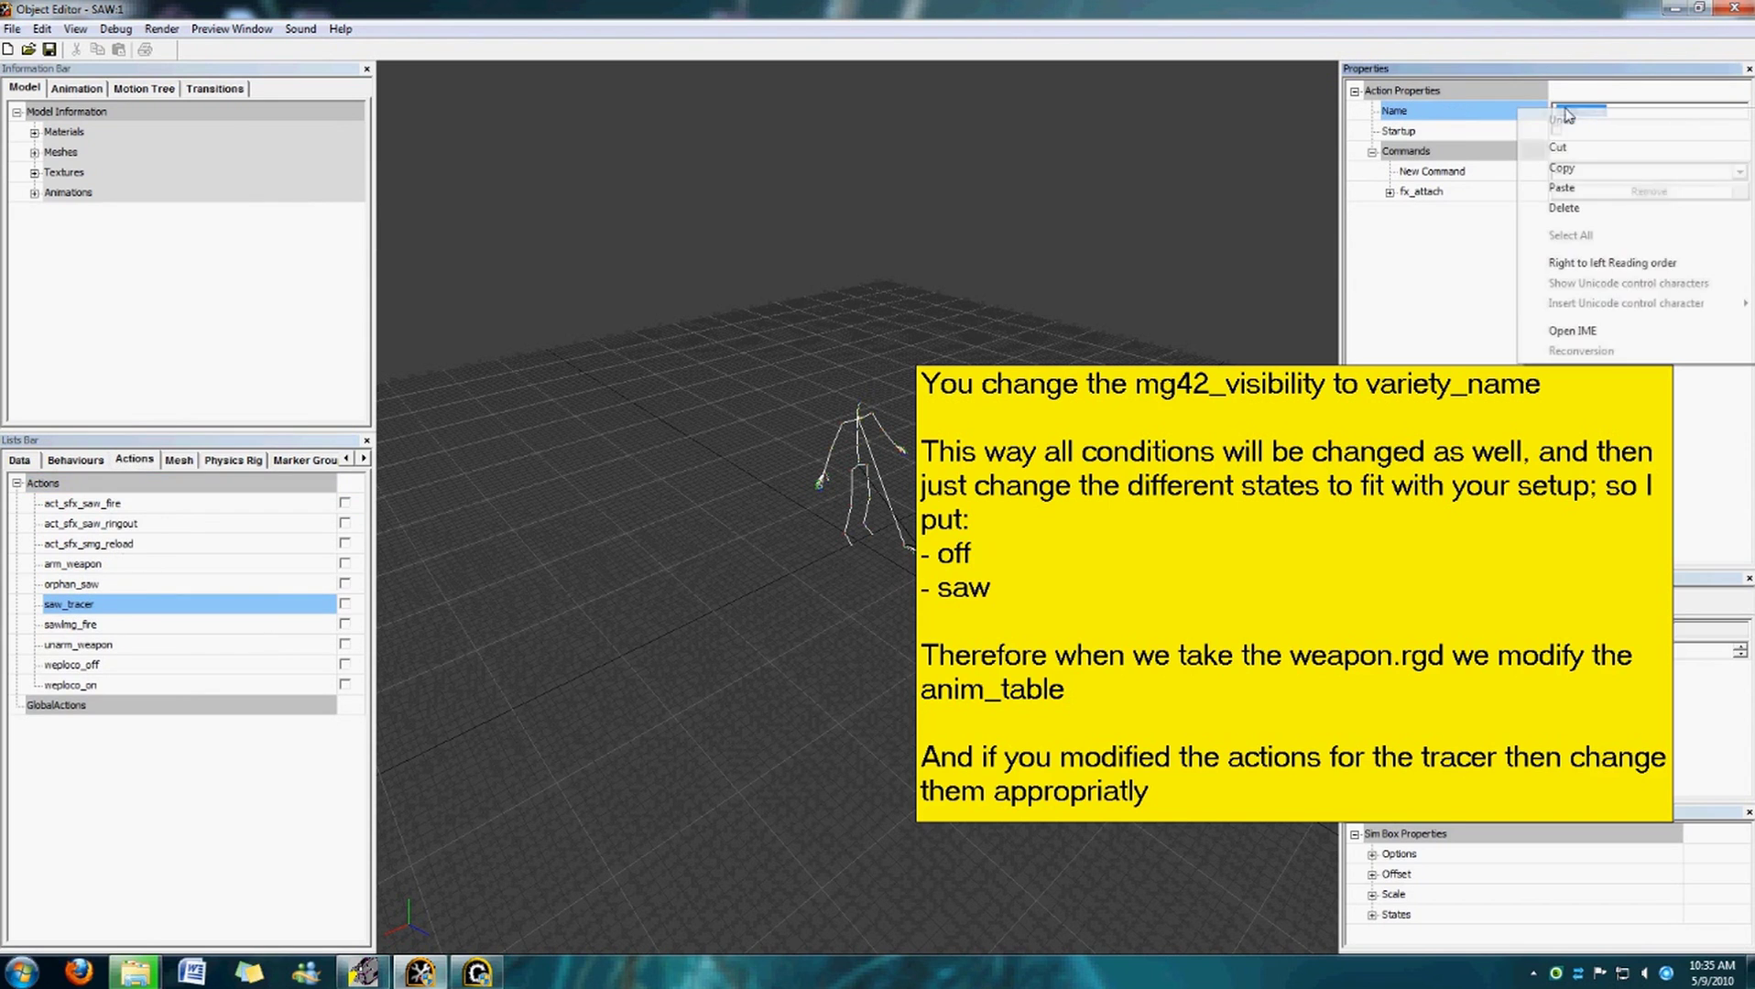
{"action": "left_click", "coordinate": [1562, 167]}
In Mod Studio, set fx_tracer_name in the weapon_bag of saw_lmg.rgd to saw_tracer.
{"action": "left_click", "coordinate": [478, 969]}
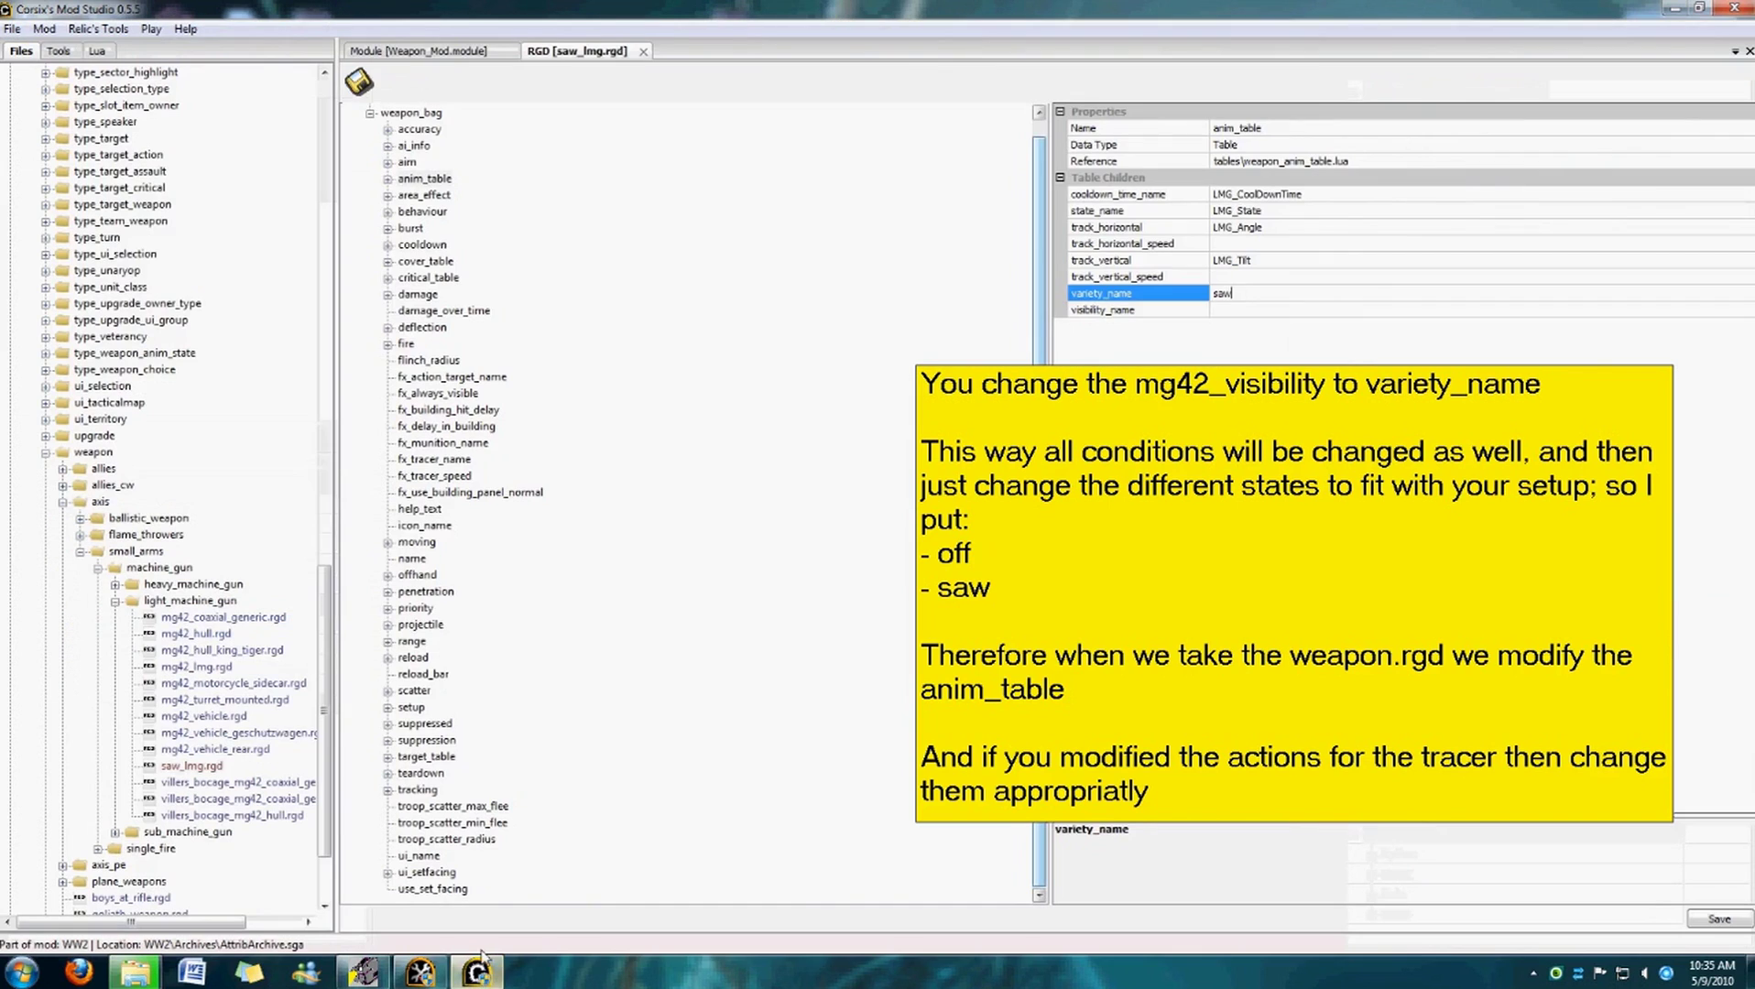
{"action": "left_click", "coordinate": [419, 115]}
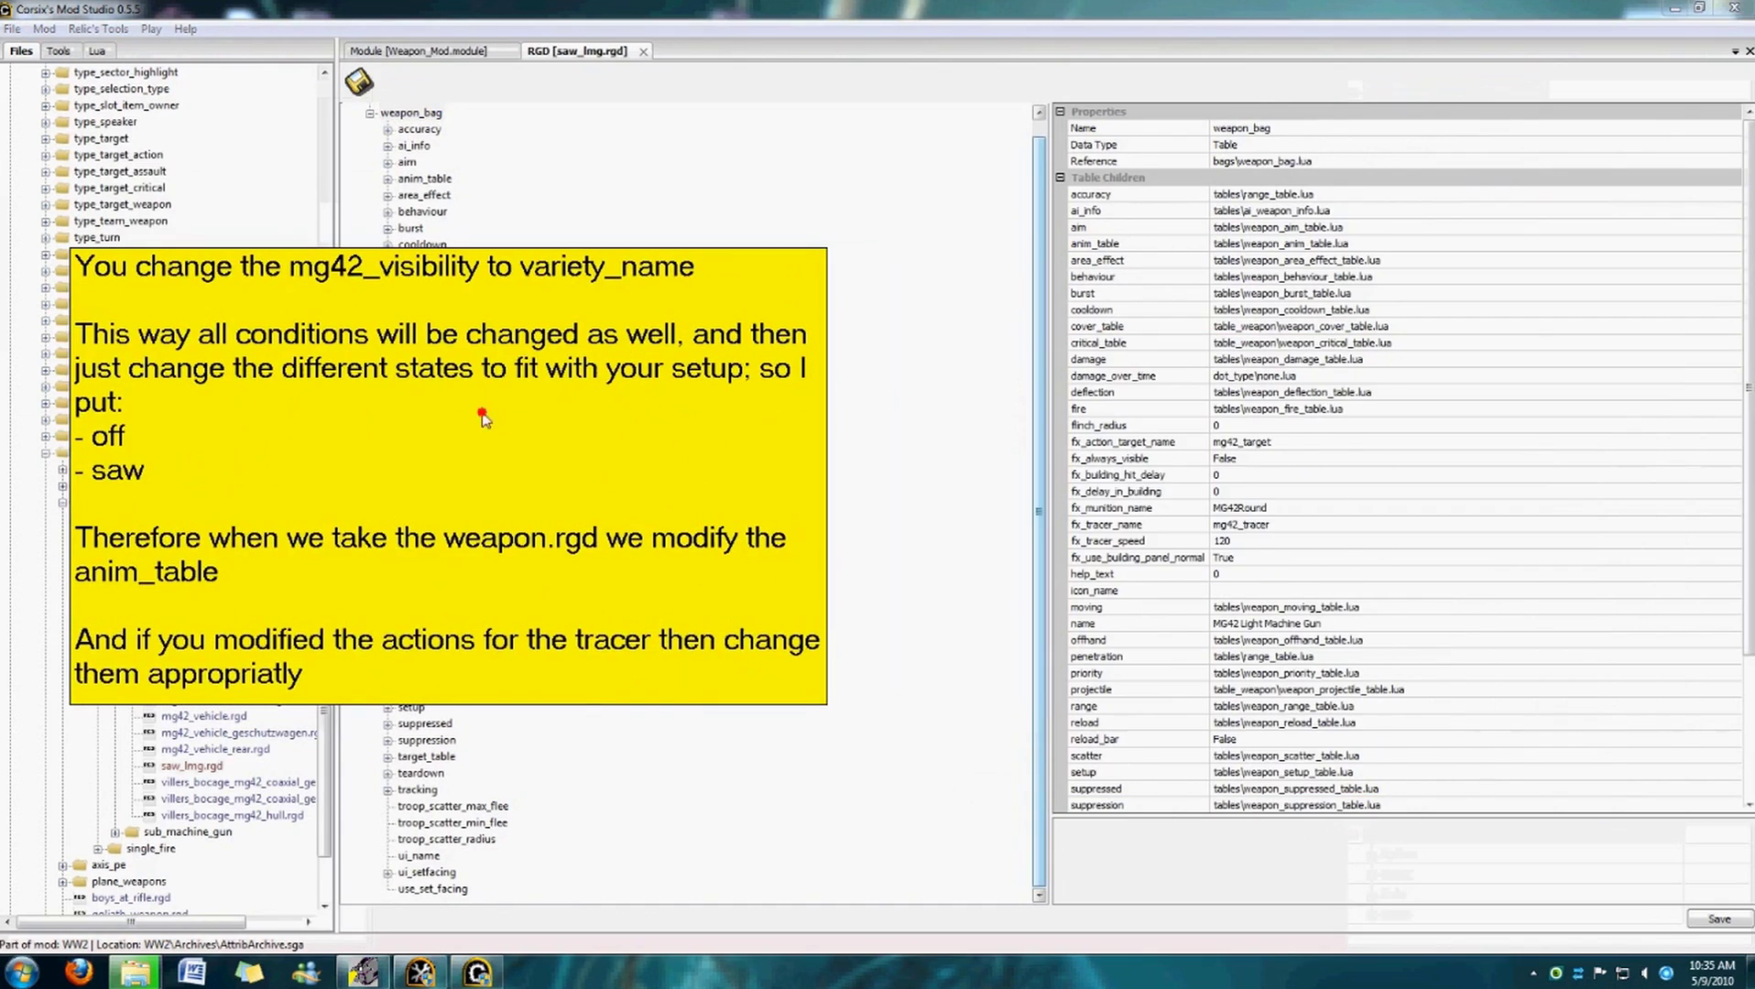
{"action": "left_click", "coordinate": [1079, 525]}
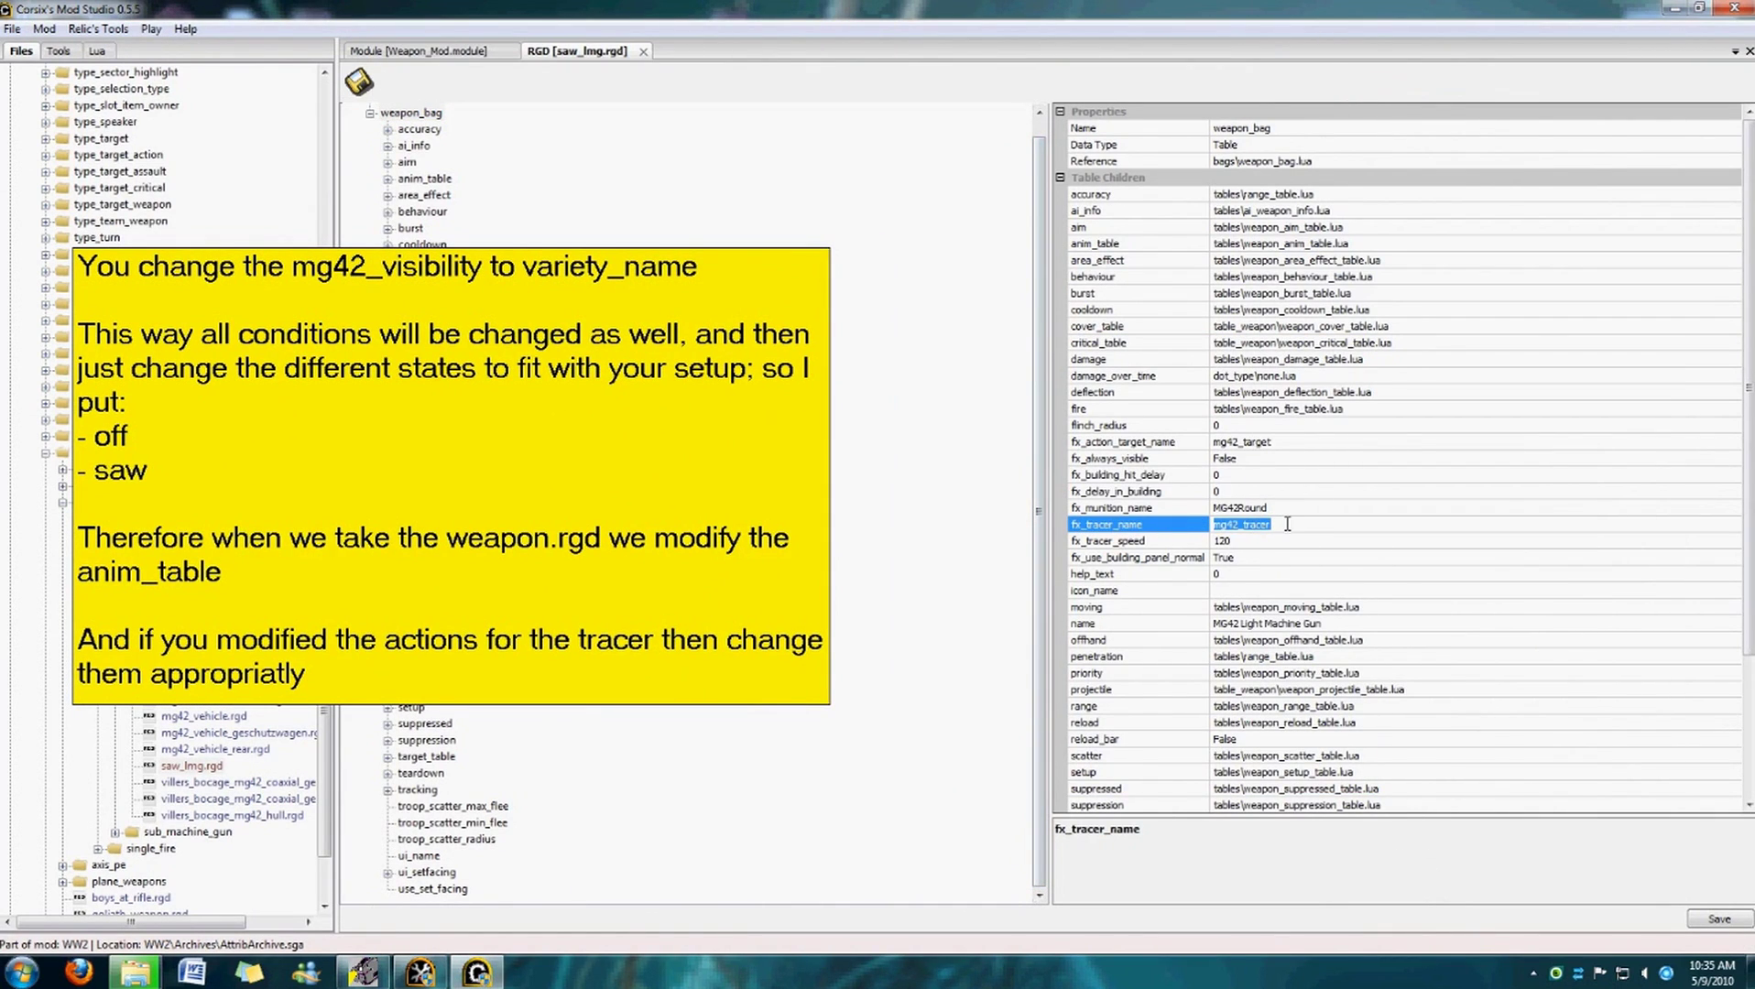
{"action": "key", "text": "ctrl+v"}
{"action": "left_click", "coordinate": [955, 444]}
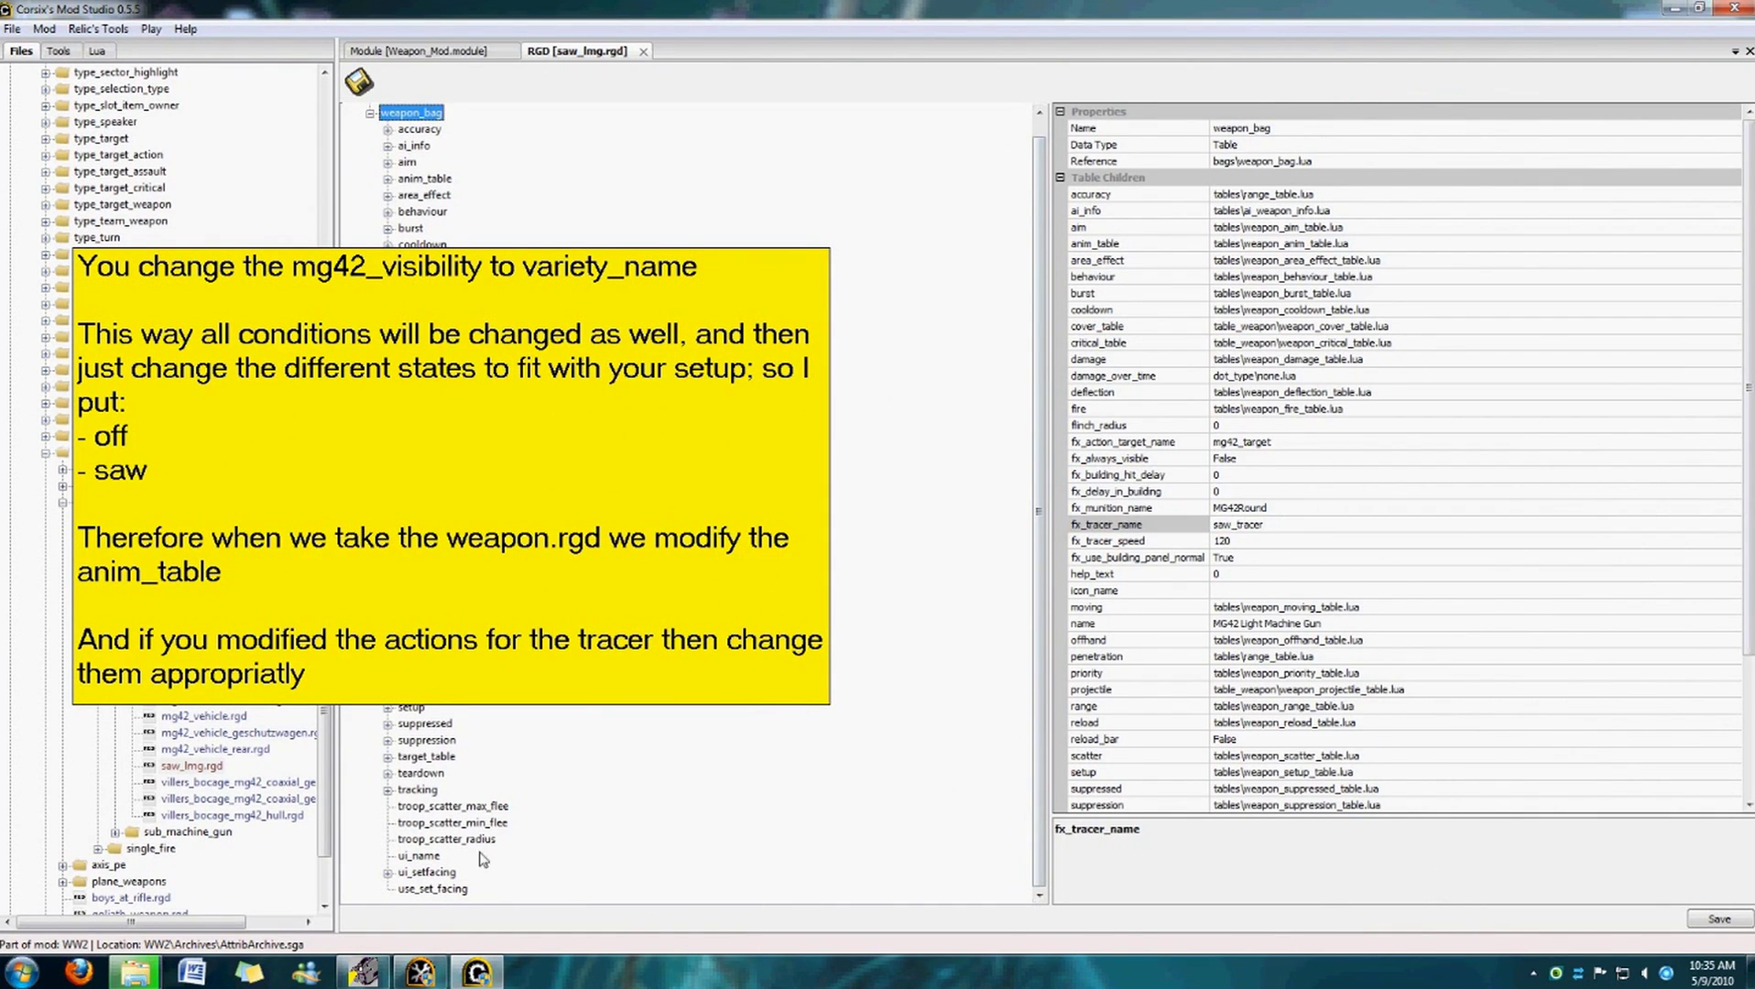
In Object Editor, copy the "other" value from the fx_attach command of the saw_tracer action.
{"action": "left_click", "coordinate": [420, 971]}
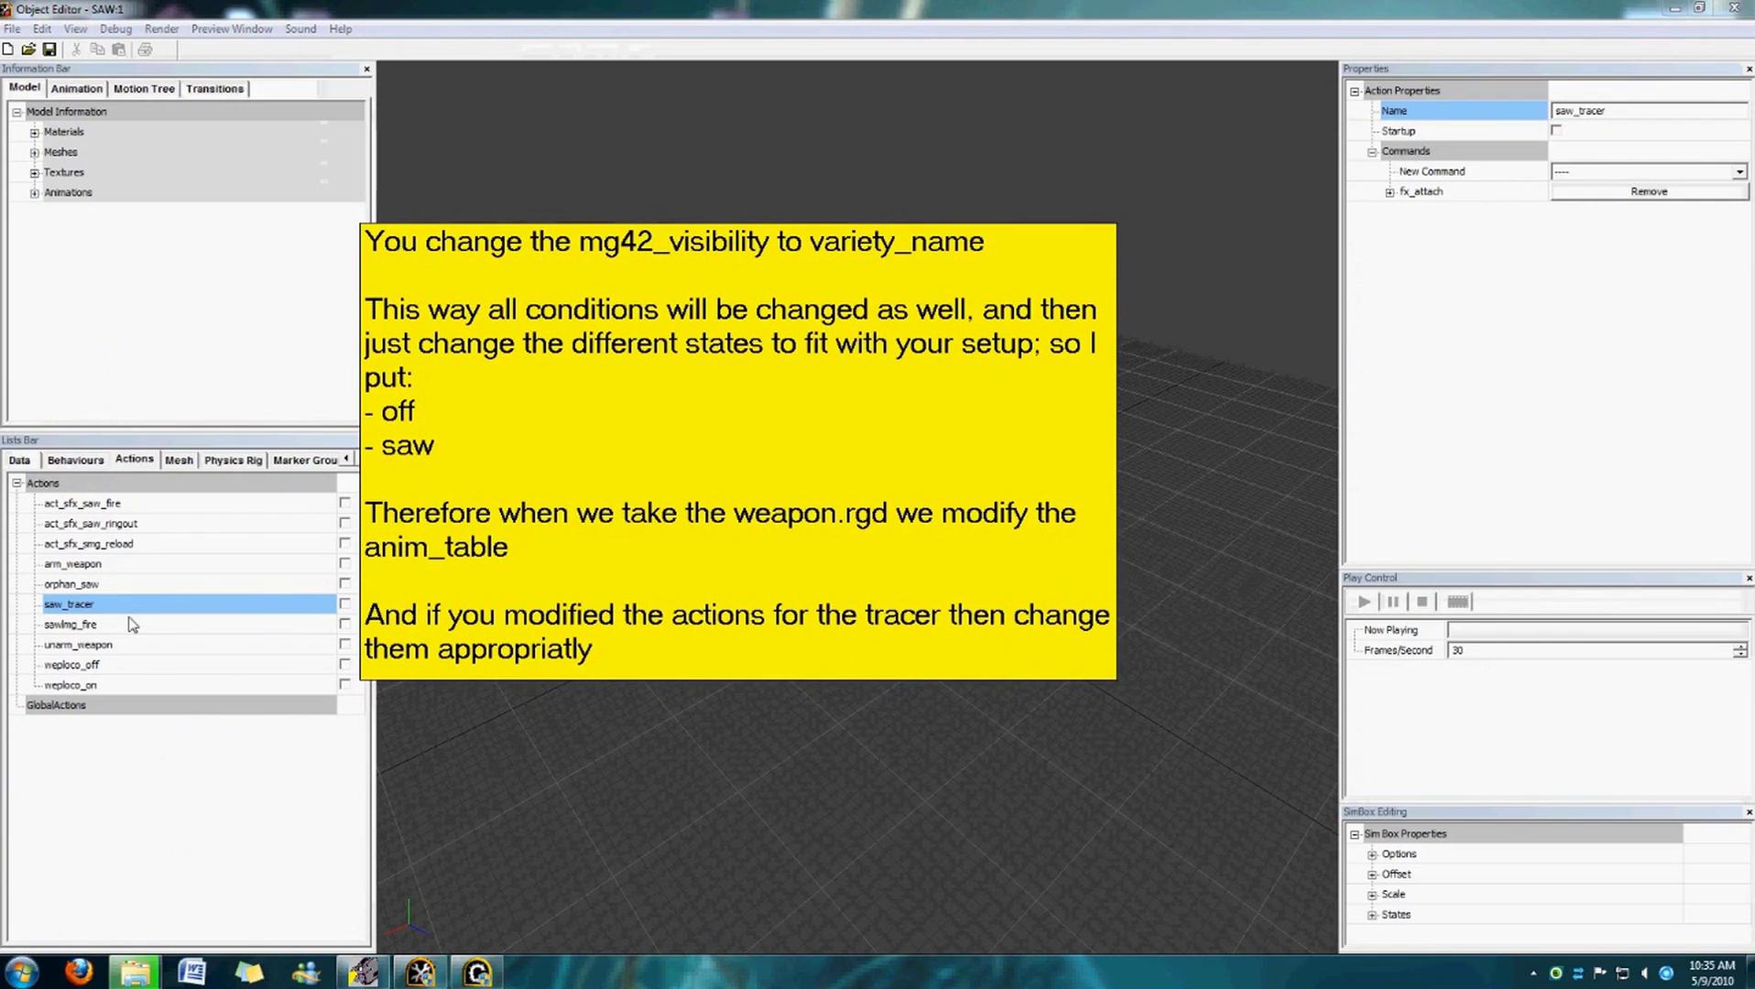
{"action": "left_click", "coordinate": [1390, 192]}
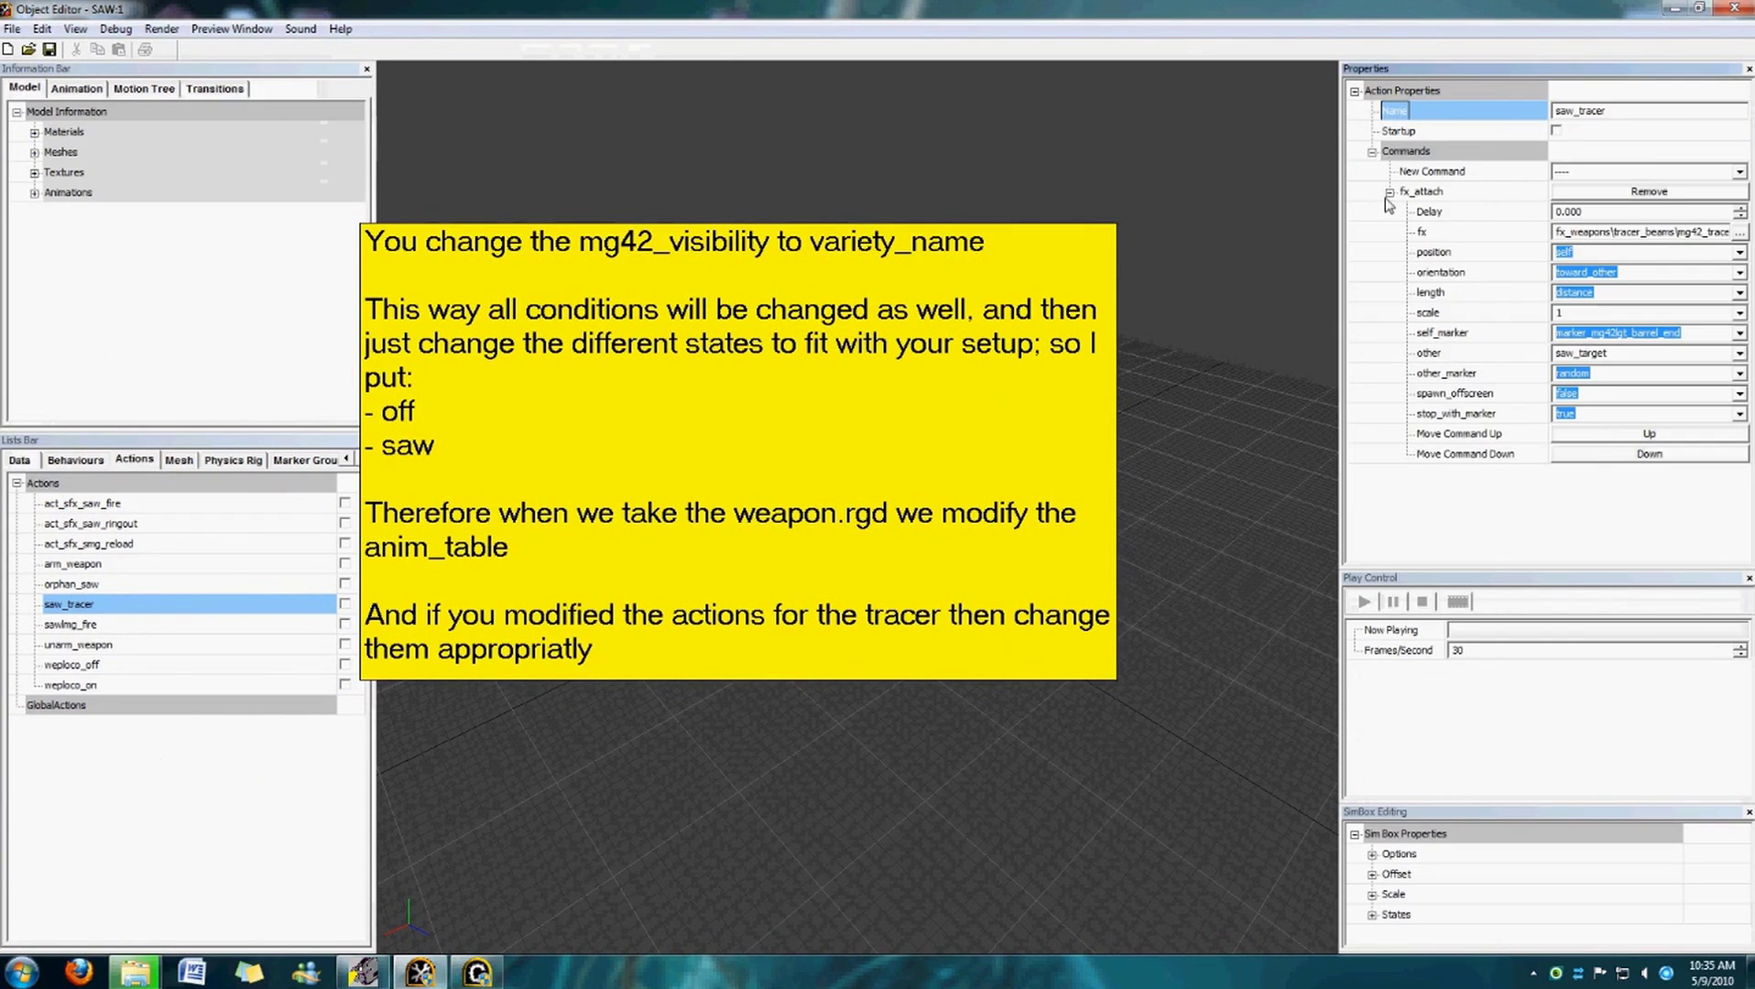
{"action": "left_click", "coordinate": [1602, 353]}
{"action": "right_click", "coordinate": [1602, 353]}
{"action": "left_click", "coordinate": [1549, 403]}
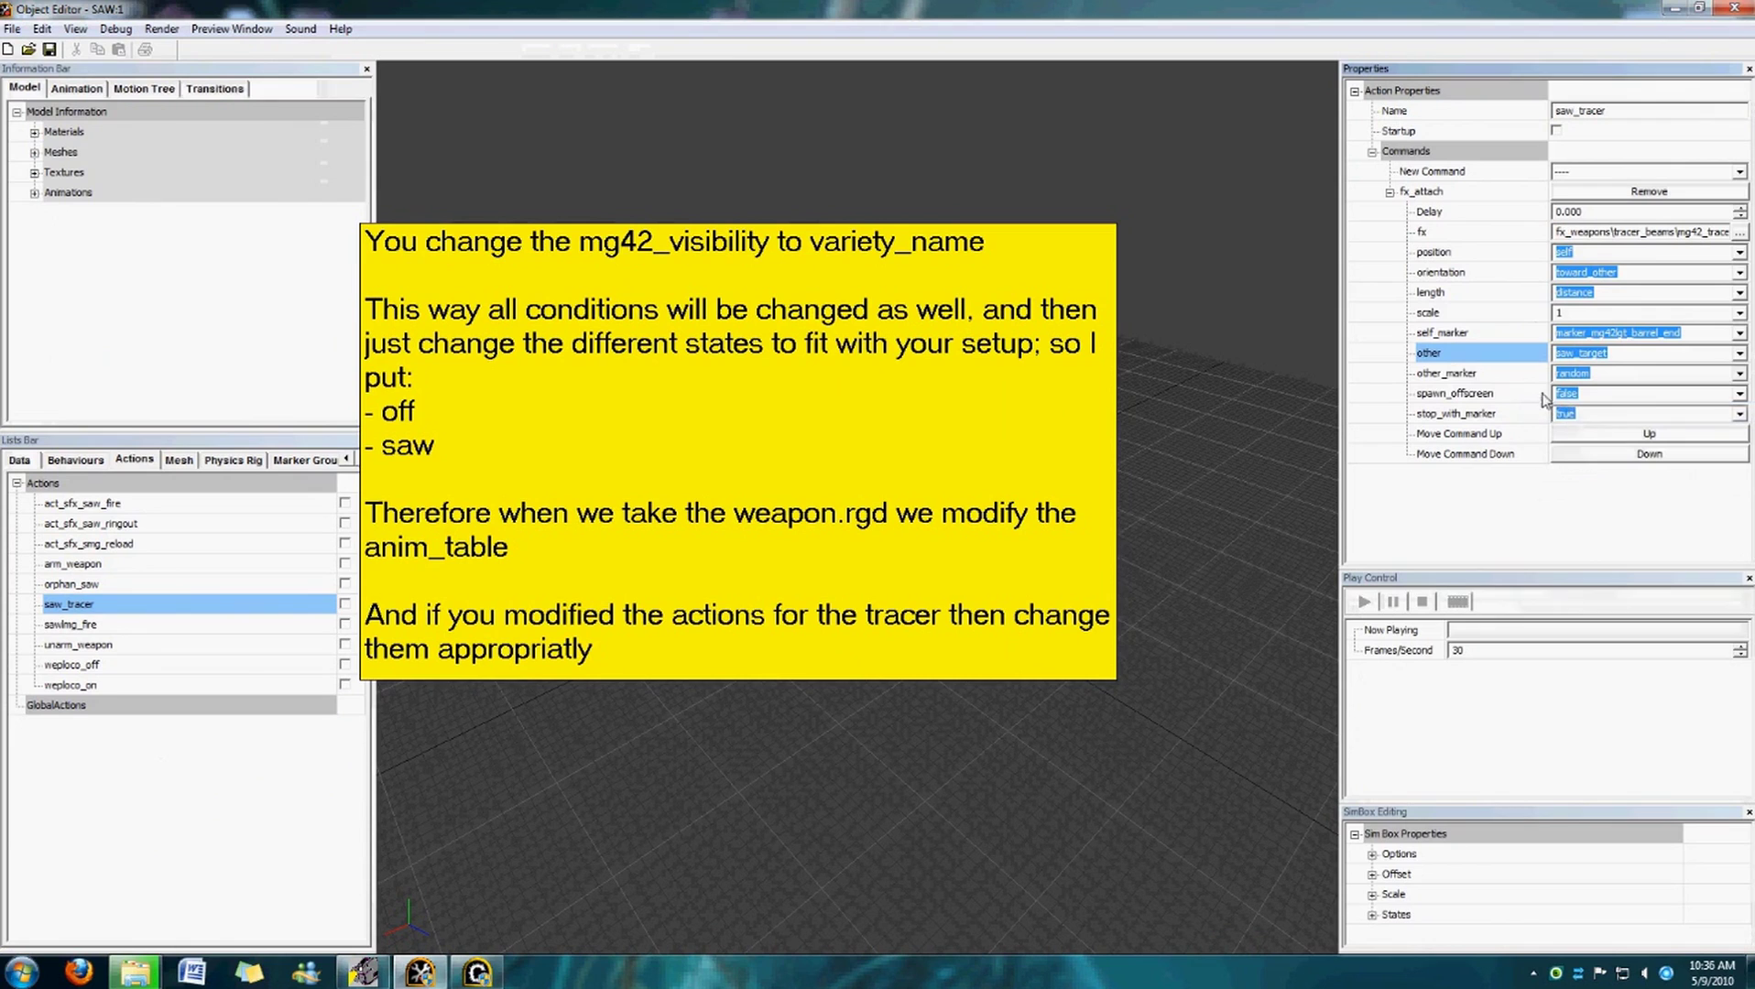
In Mod Studio, set fx_action_target_name in the weapon_bag of saw_lmg.rgd to saw_target.
{"action": "left_click", "coordinate": [476, 971]}
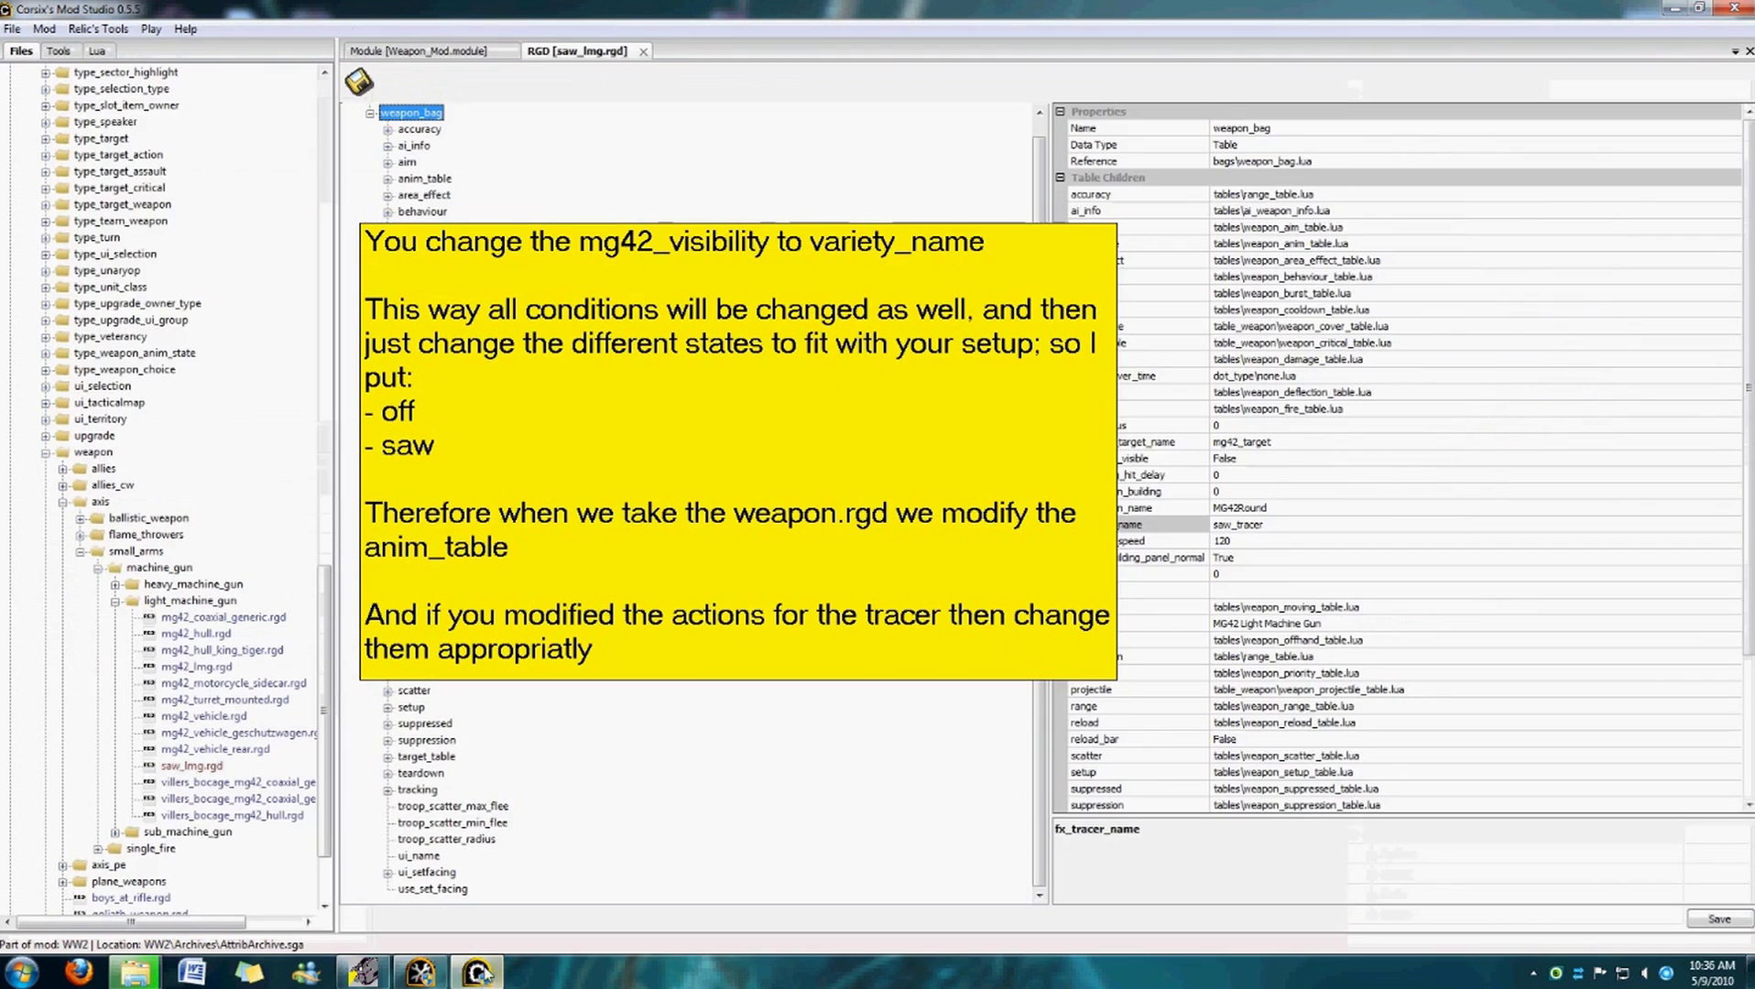
{"action": "left_click", "coordinate": [1283, 442]}
{"action": "key", "text": "ctrl+v"}
{"action": "left_click", "coordinate": [816, 176]}
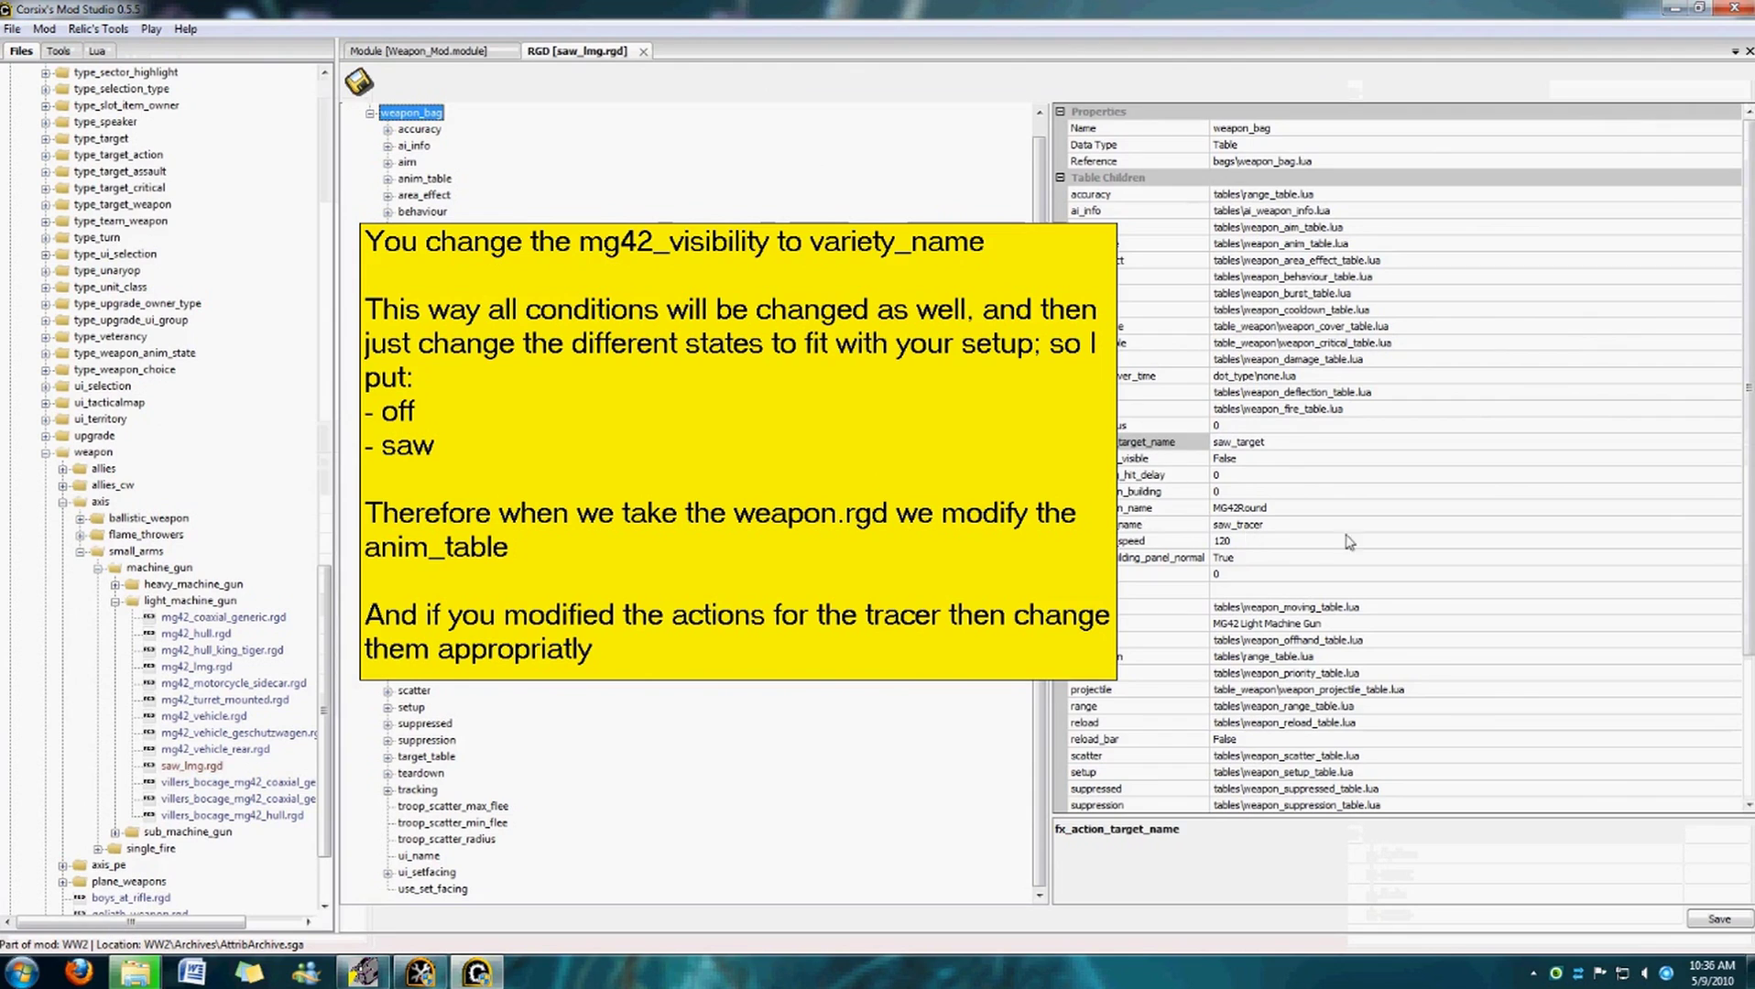
Set the weapon's name to "Squad Automatic Gun" and save saw_lmg.rgd.
{"action": "left_click", "coordinate": [1386, 623]}
{"action": "type", "text": "Sa"}
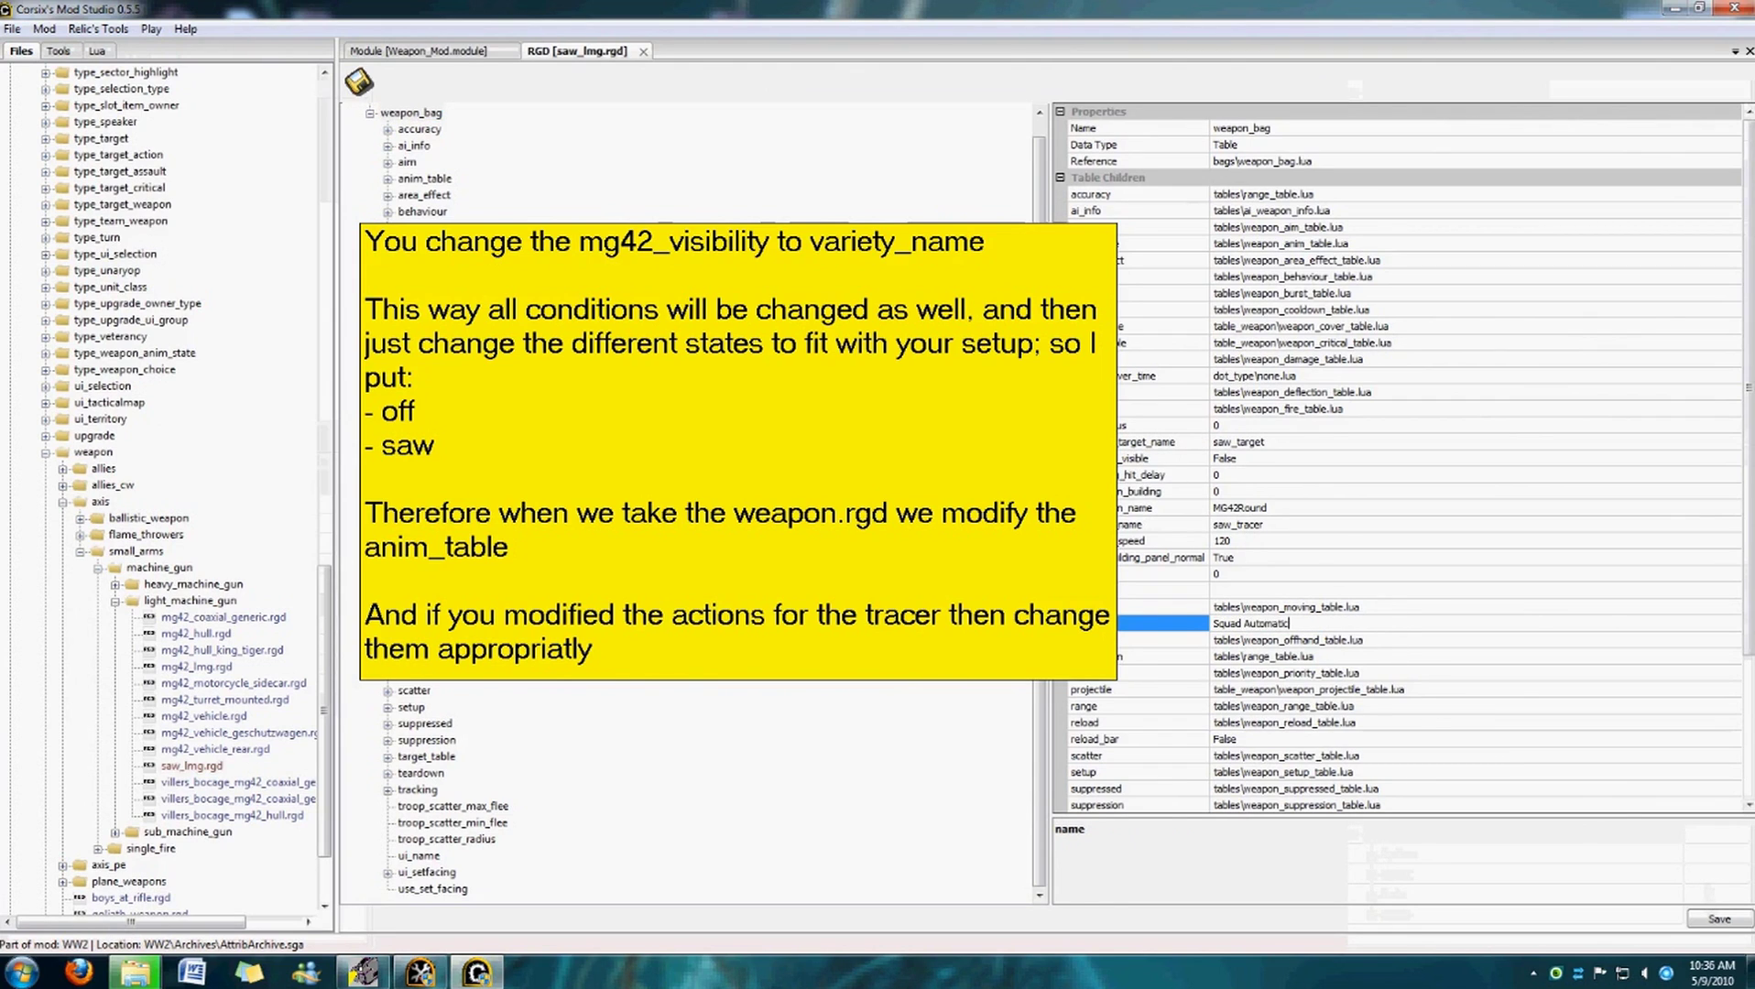
{"action": "left_click", "coordinate": [1709, 916]}
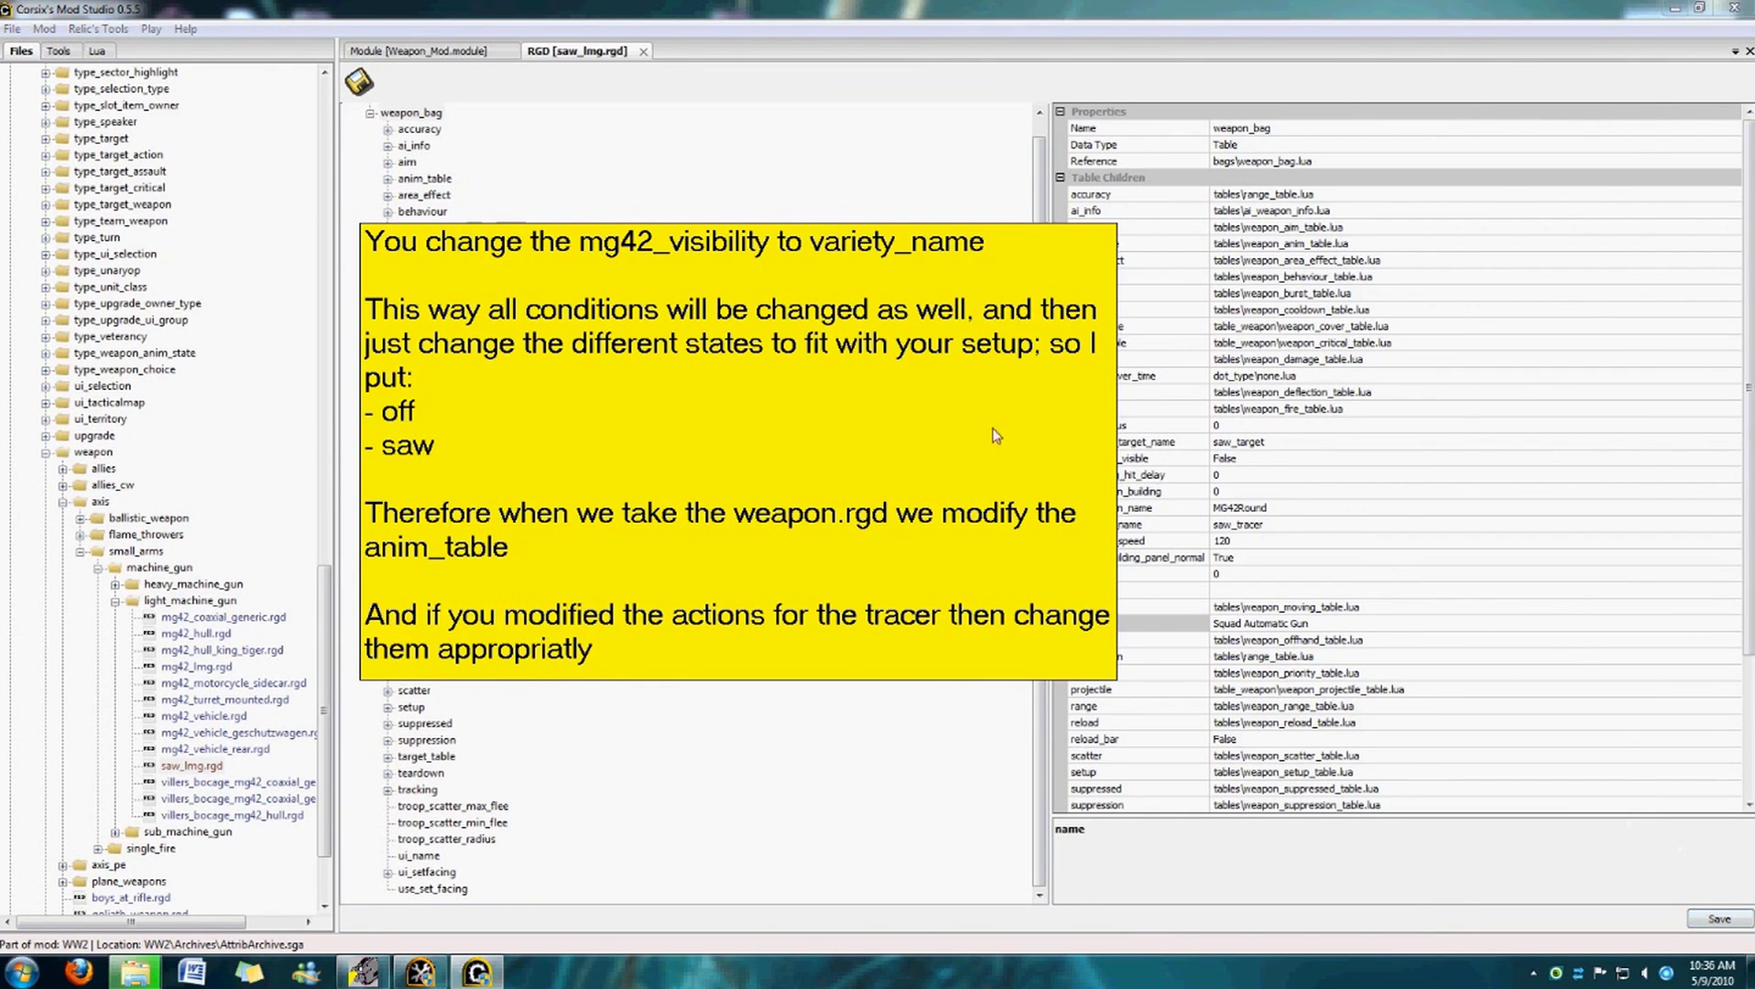
Return to Object Editor and add the line "Then export and then we setup the Mod Studio files..." to the note.
{"action": "left_click", "coordinate": [905, 549]}
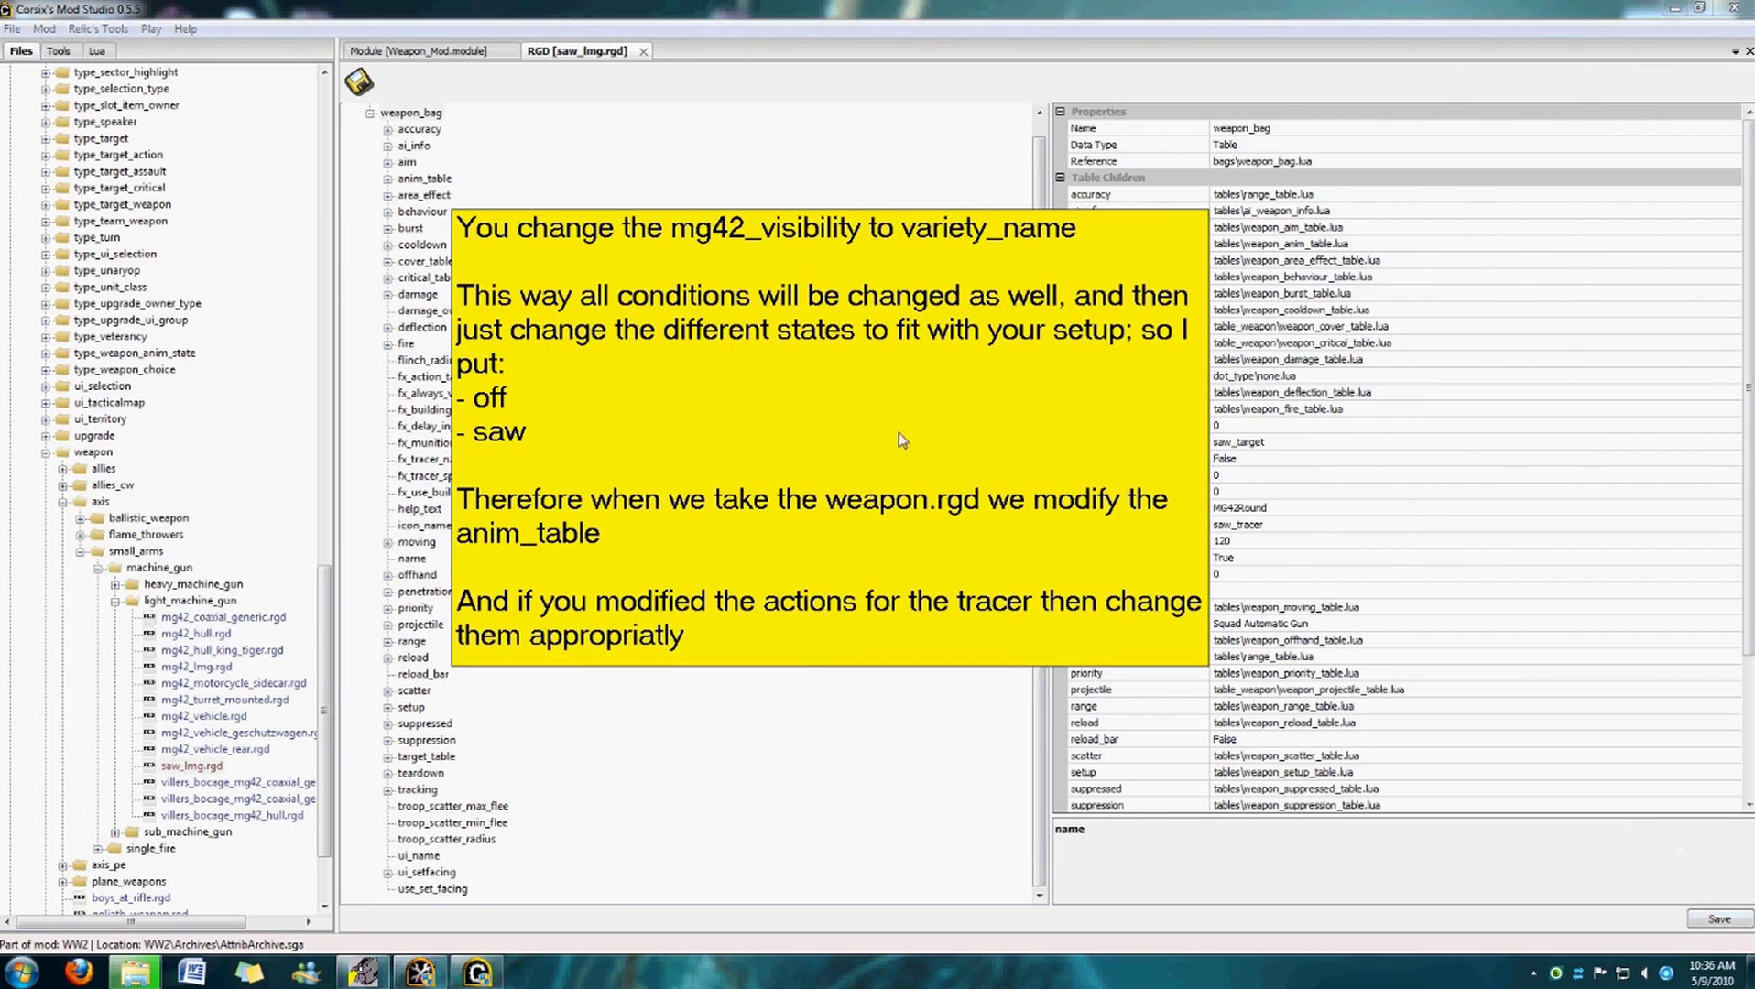
{"action": "left_click", "coordinate": [420, 972]}
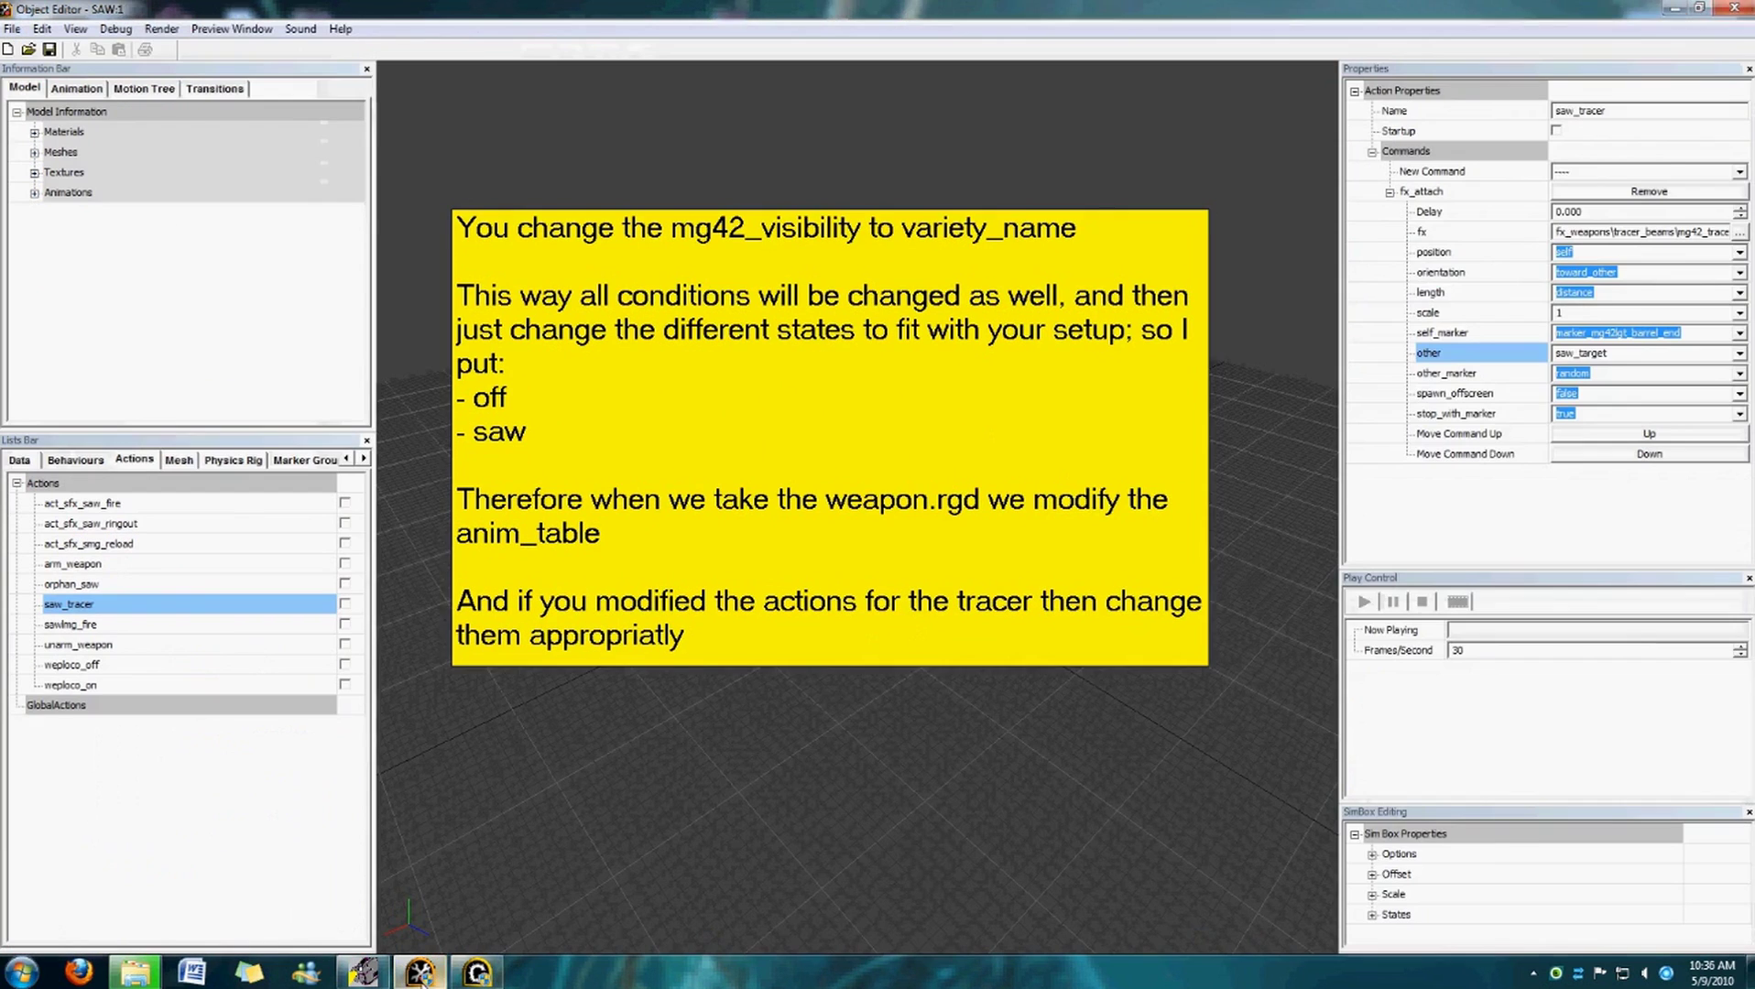
{"action": "left_click_drag", "start_coordinate": [961, 509], "coordinate": [825, 630]}
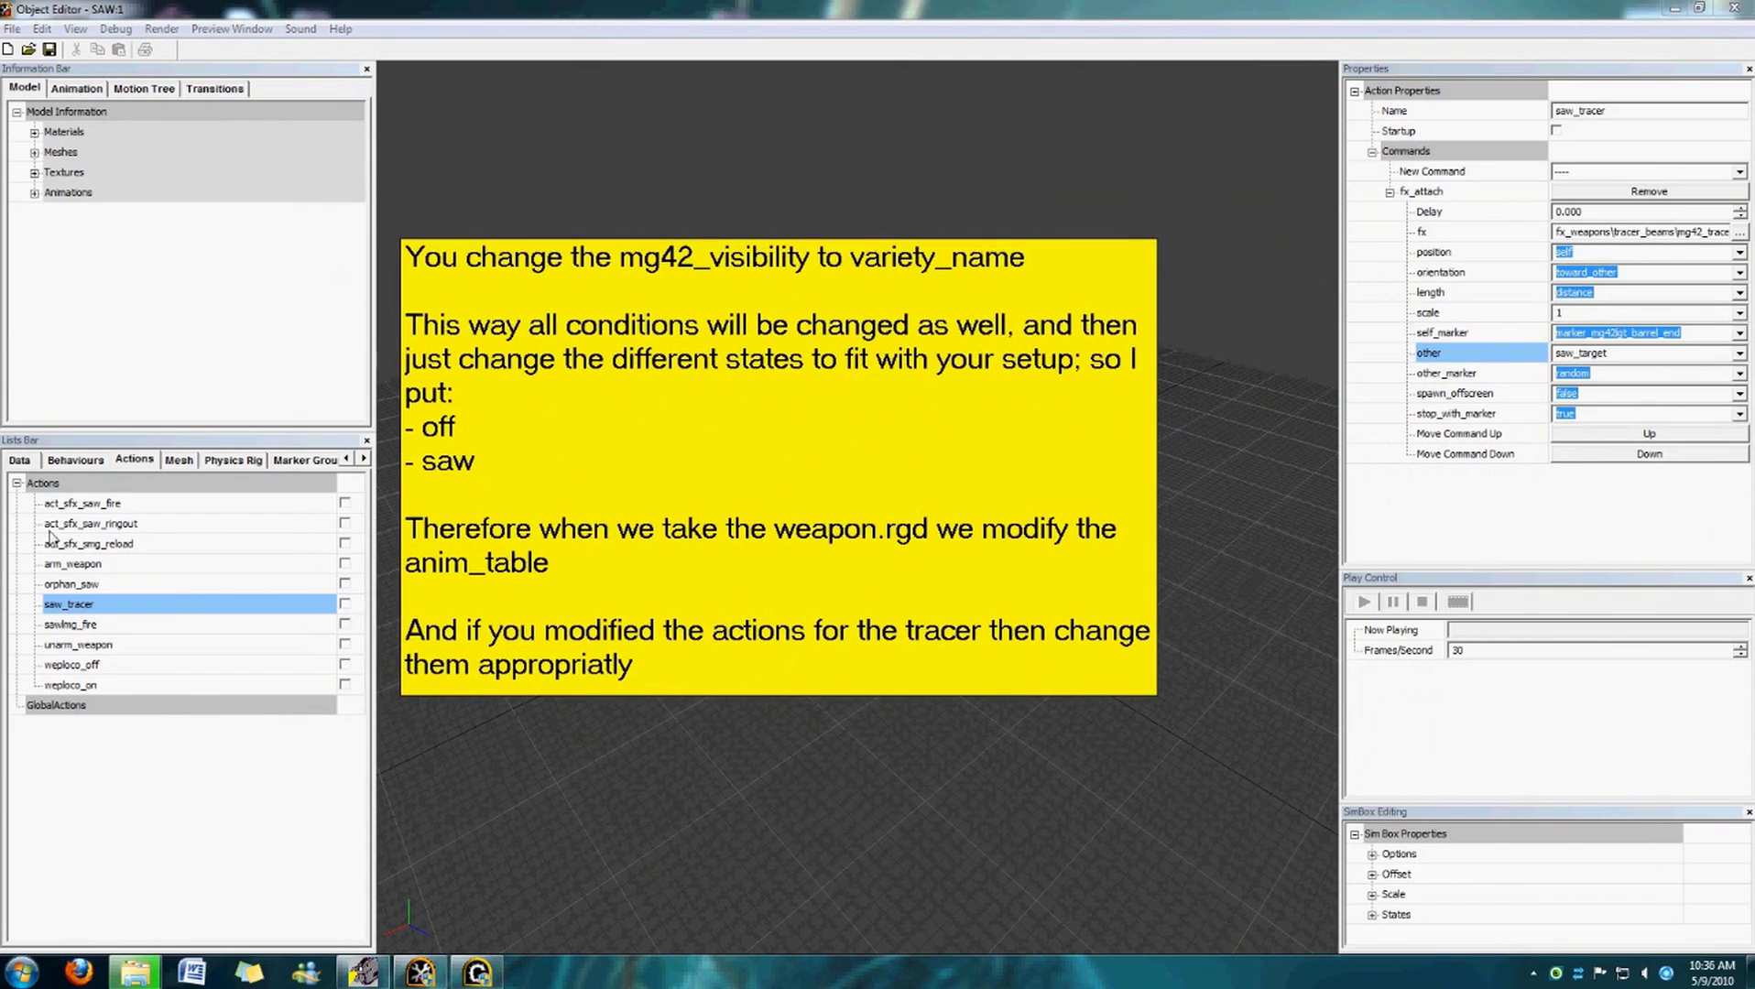
{"action": "left_click", "coordinate": [20, 461]}
{"action": "left_click_drag", "start_coordinate": [562, 550], "coordinate": [1012, 348]}
{"action": "double_click", "coordinate": [1177, 417]}
{"action": "left_click", "coordinate": [1225, 468]}
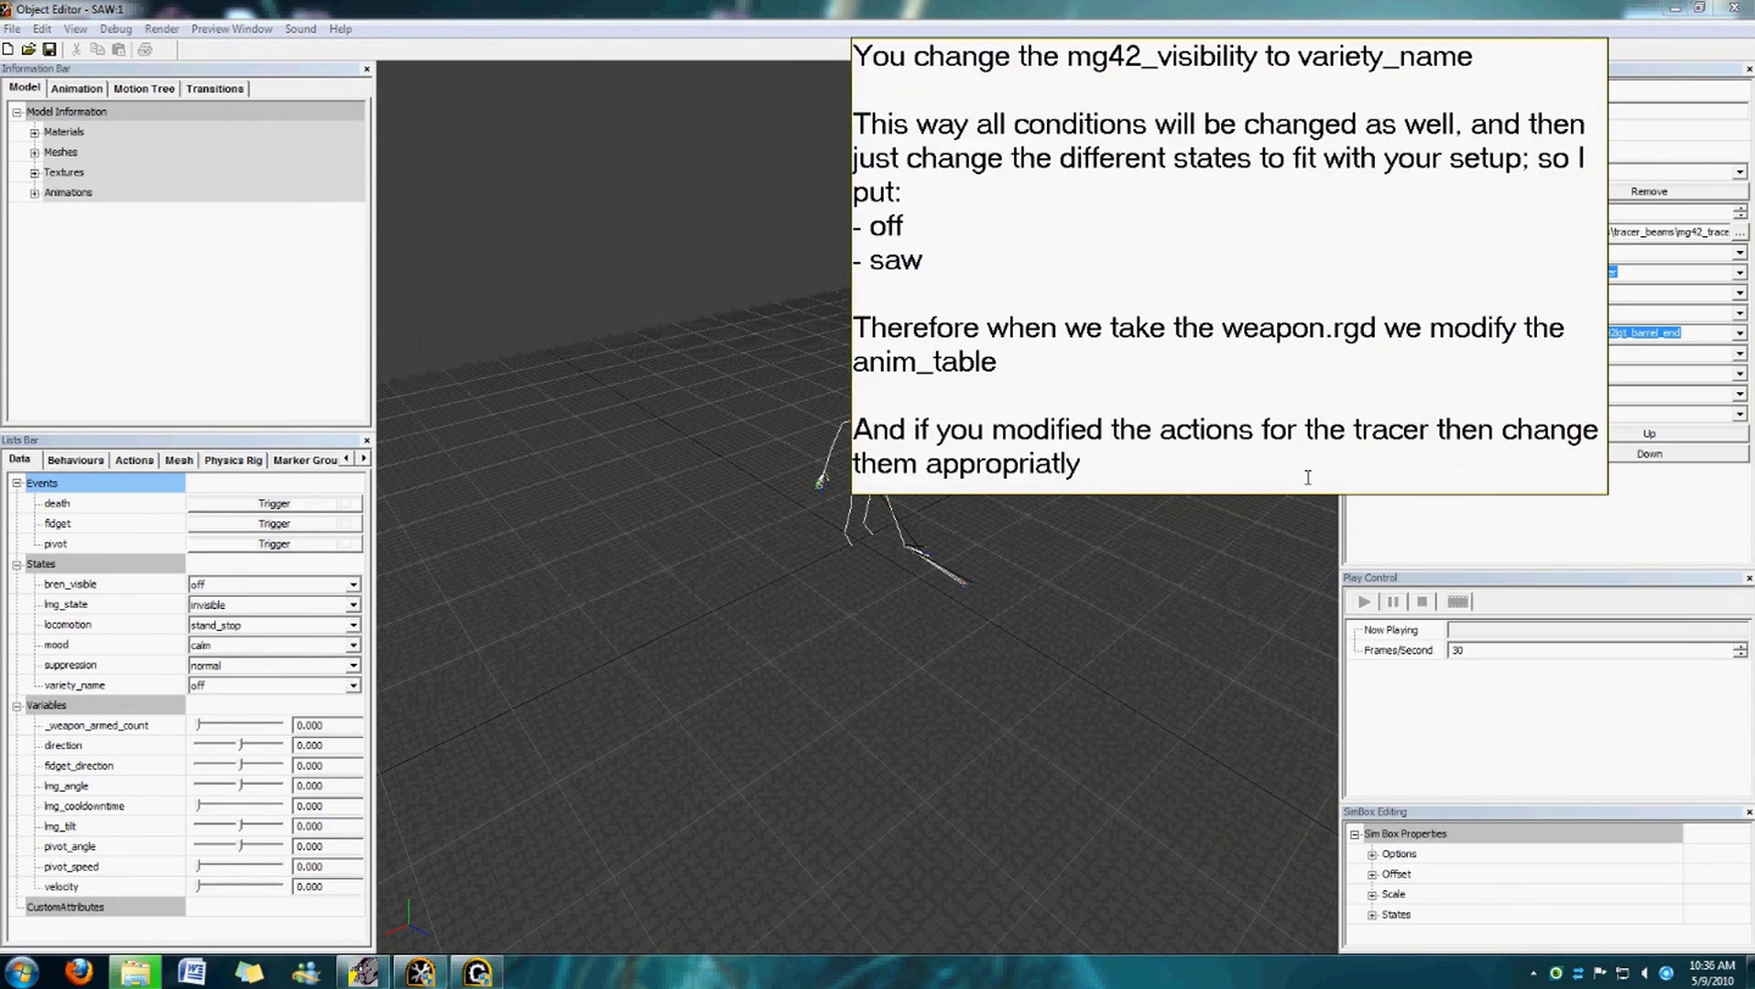
{"action": "key", "text": "Return"}
{"action": "key", "text": "Return"}
{"action": "type", "text": "Then export and"}
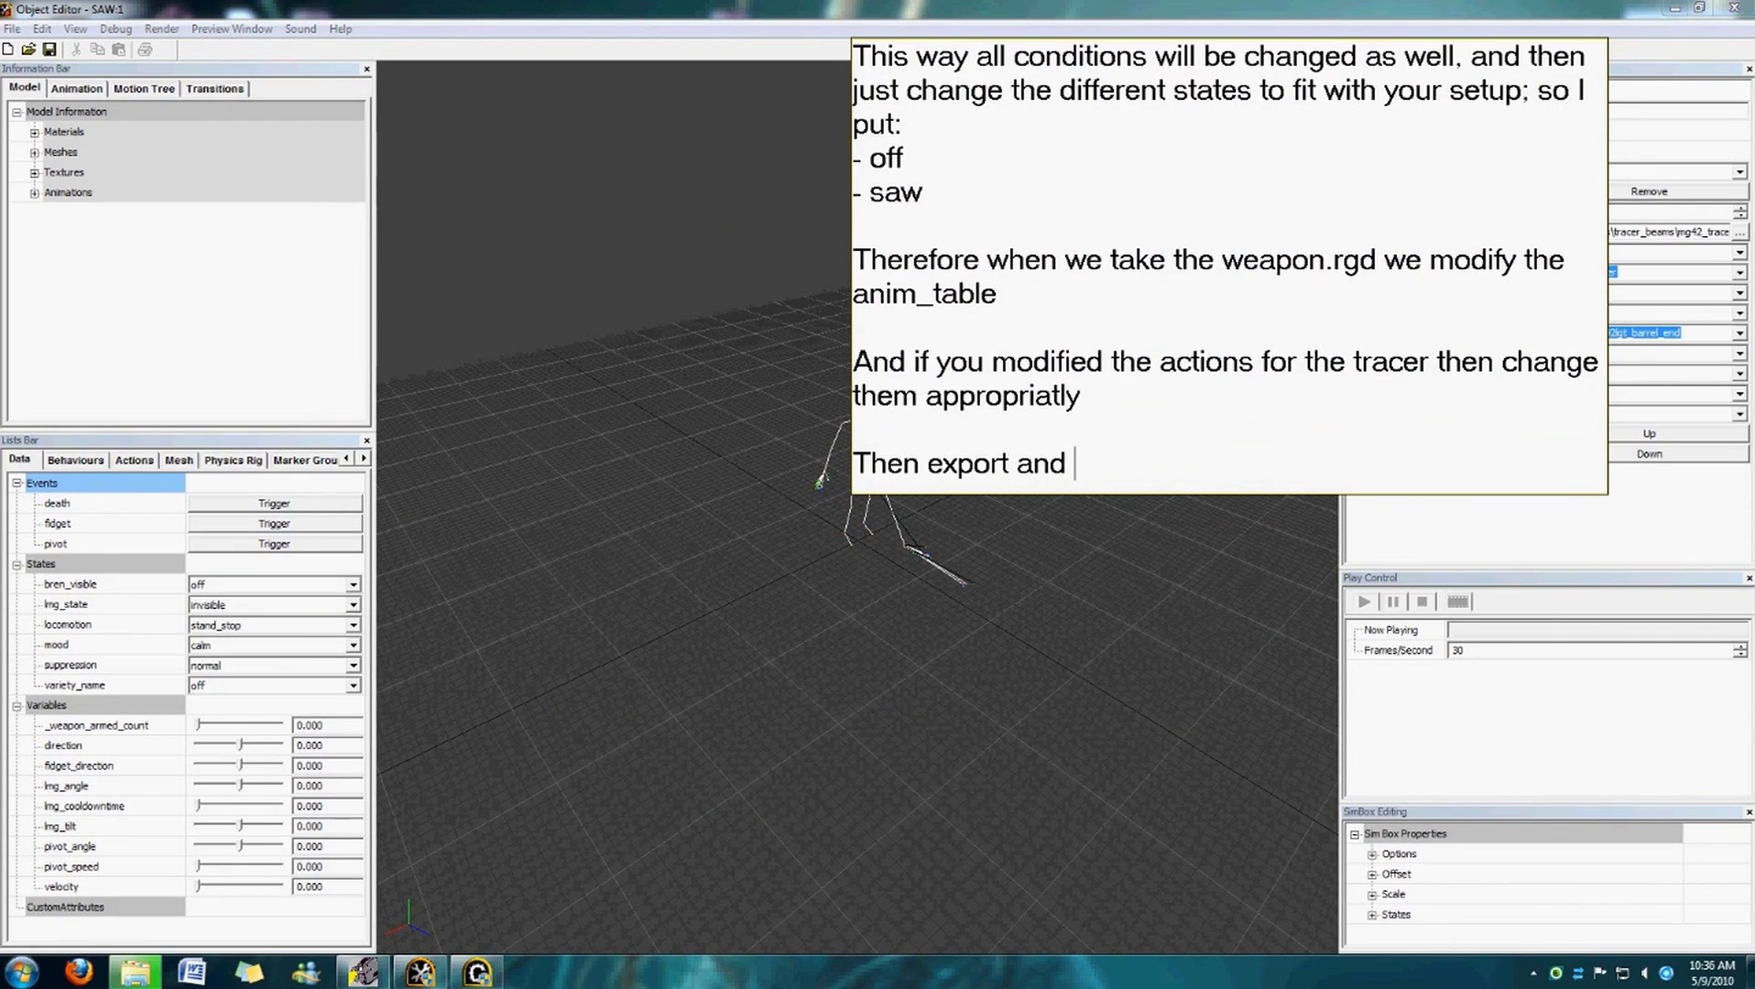
{"action": "type", "text": " then we setup the Mod Studio files..."}
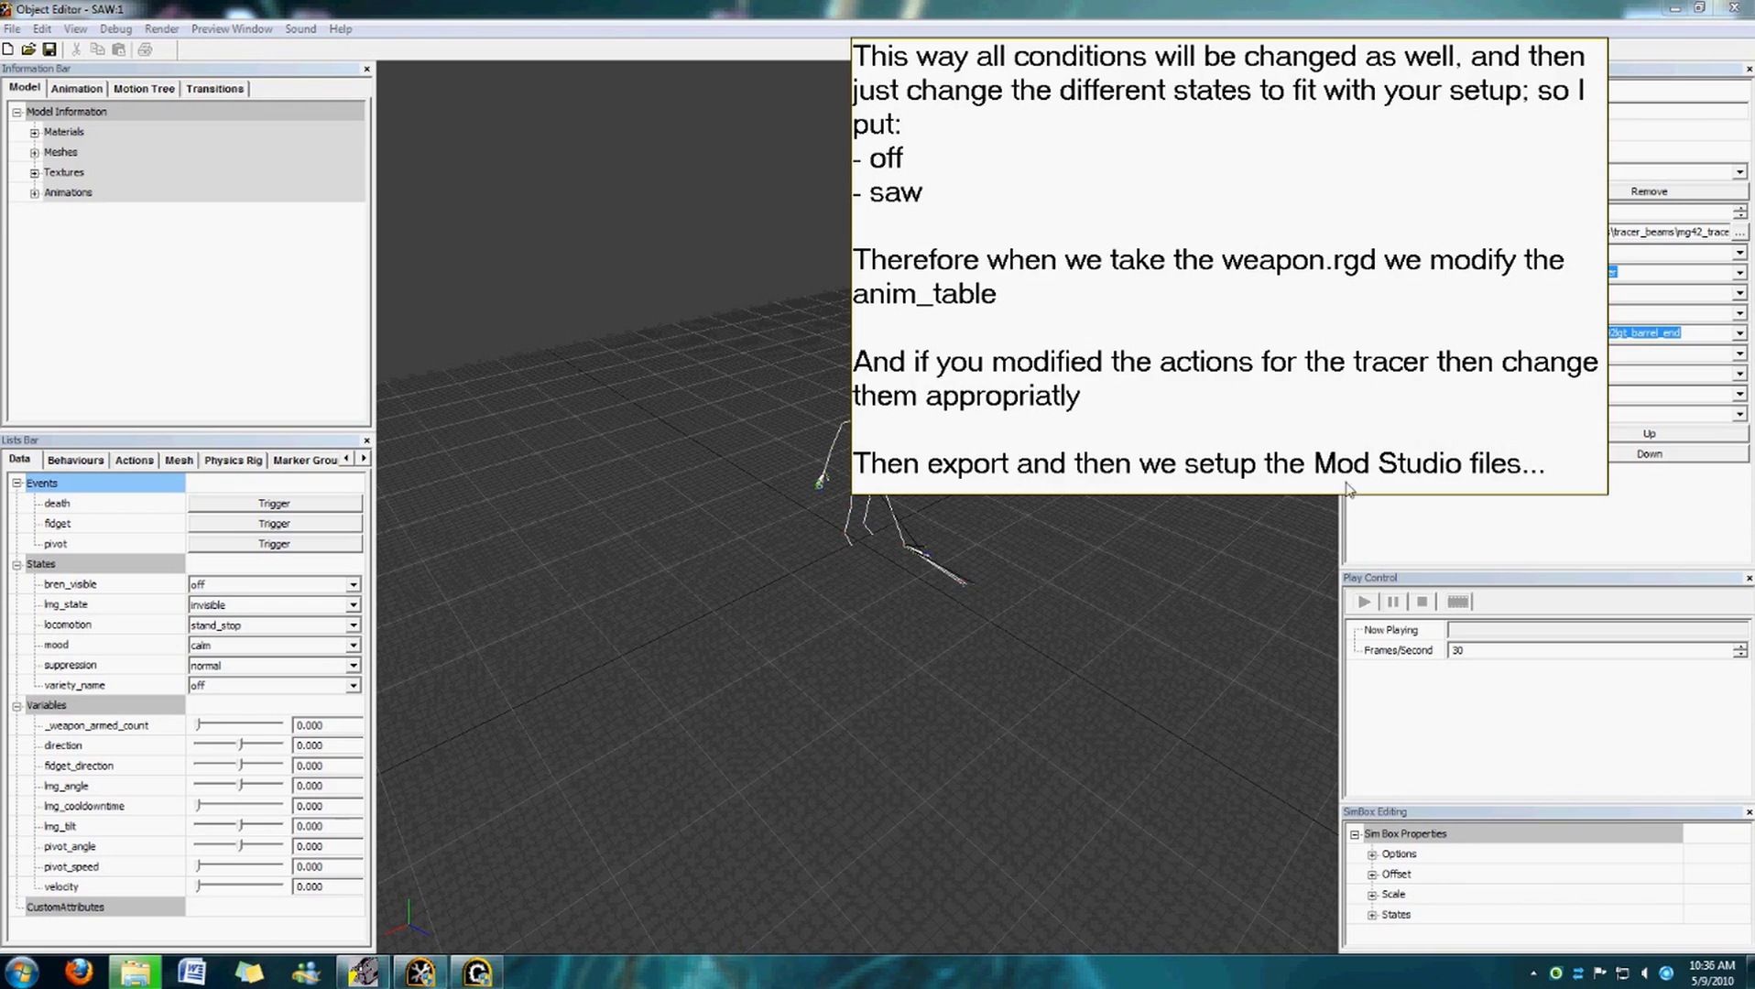
{"action": "left_click", "coordinate": [1264, 533]}
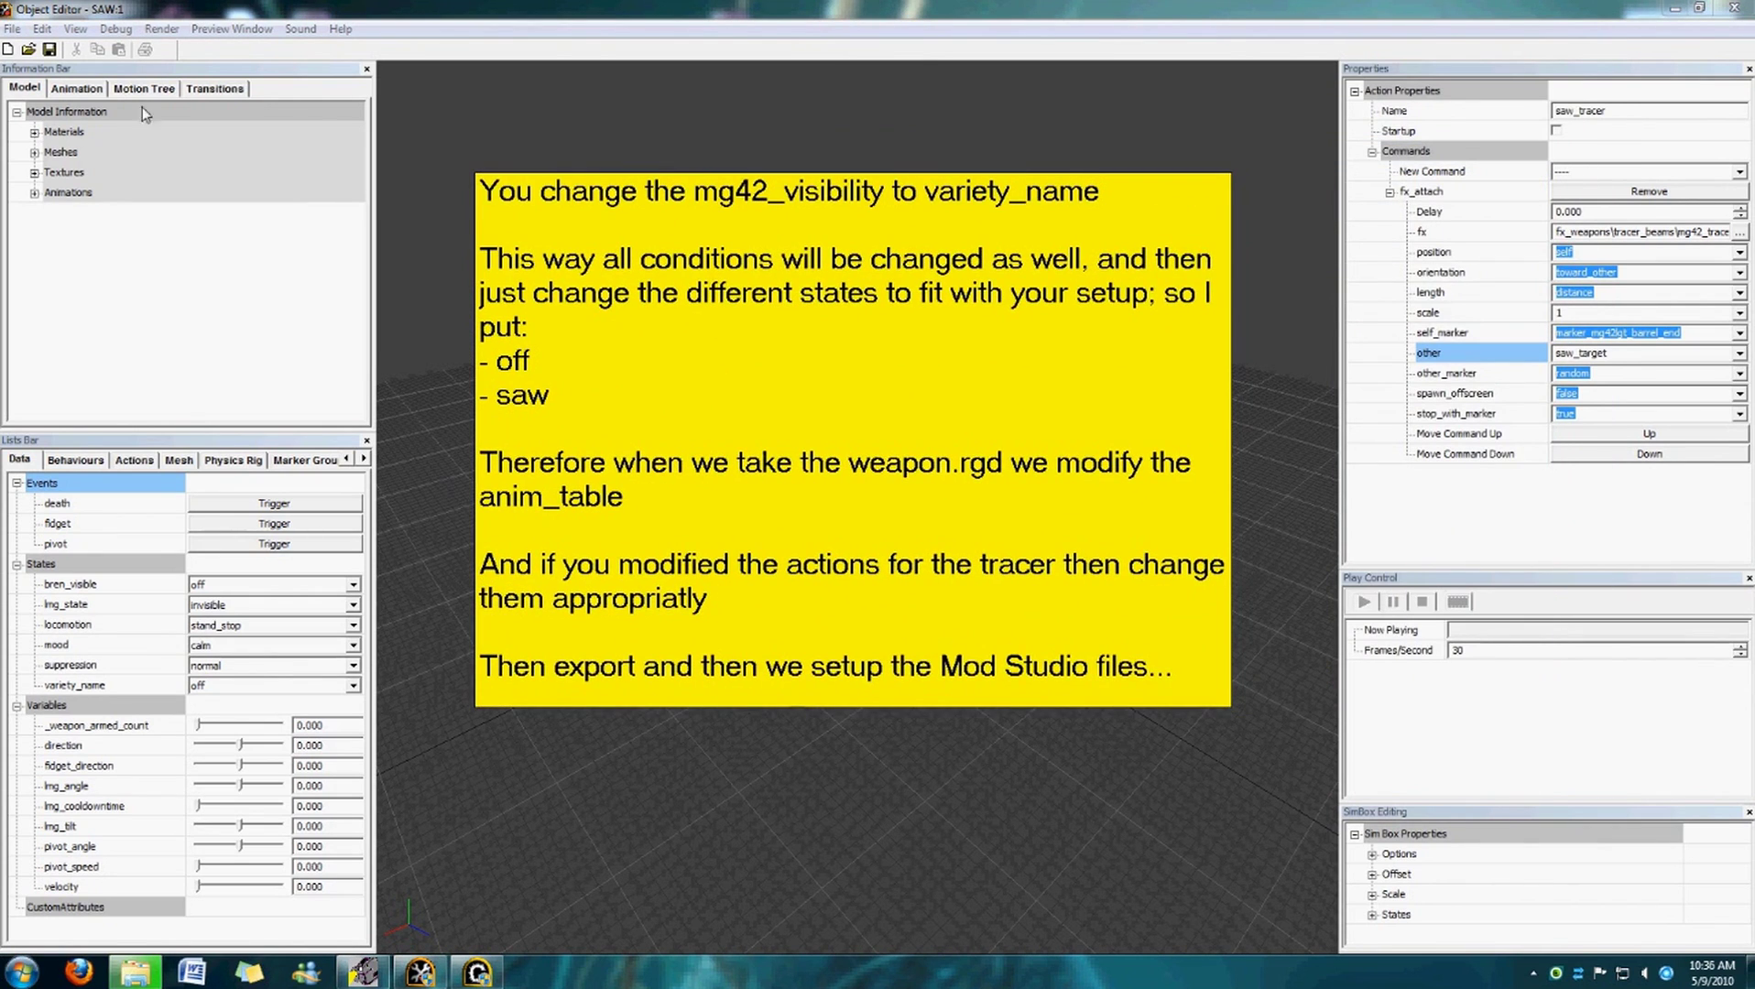
{"action": "left_click", "coordinate": [13, 29]}
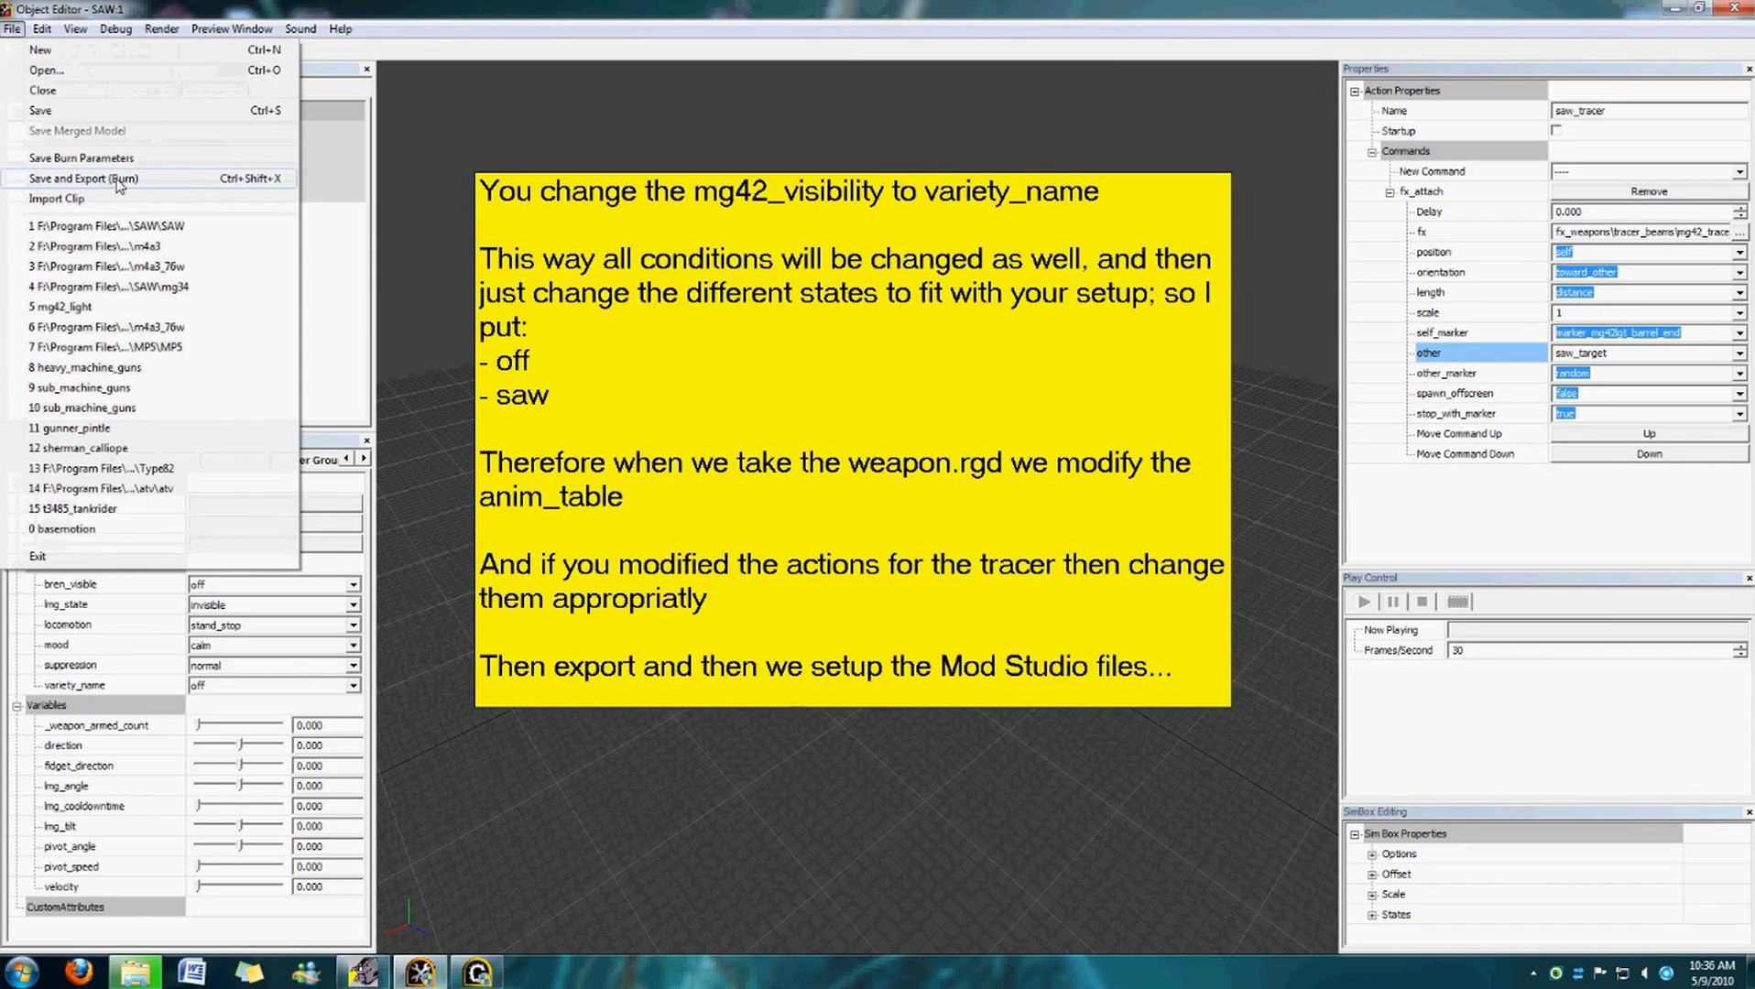
{"action": "left_click", "coordinate": [474, 180]}
{"action": "left_click", "coordinate": [344, 958]}
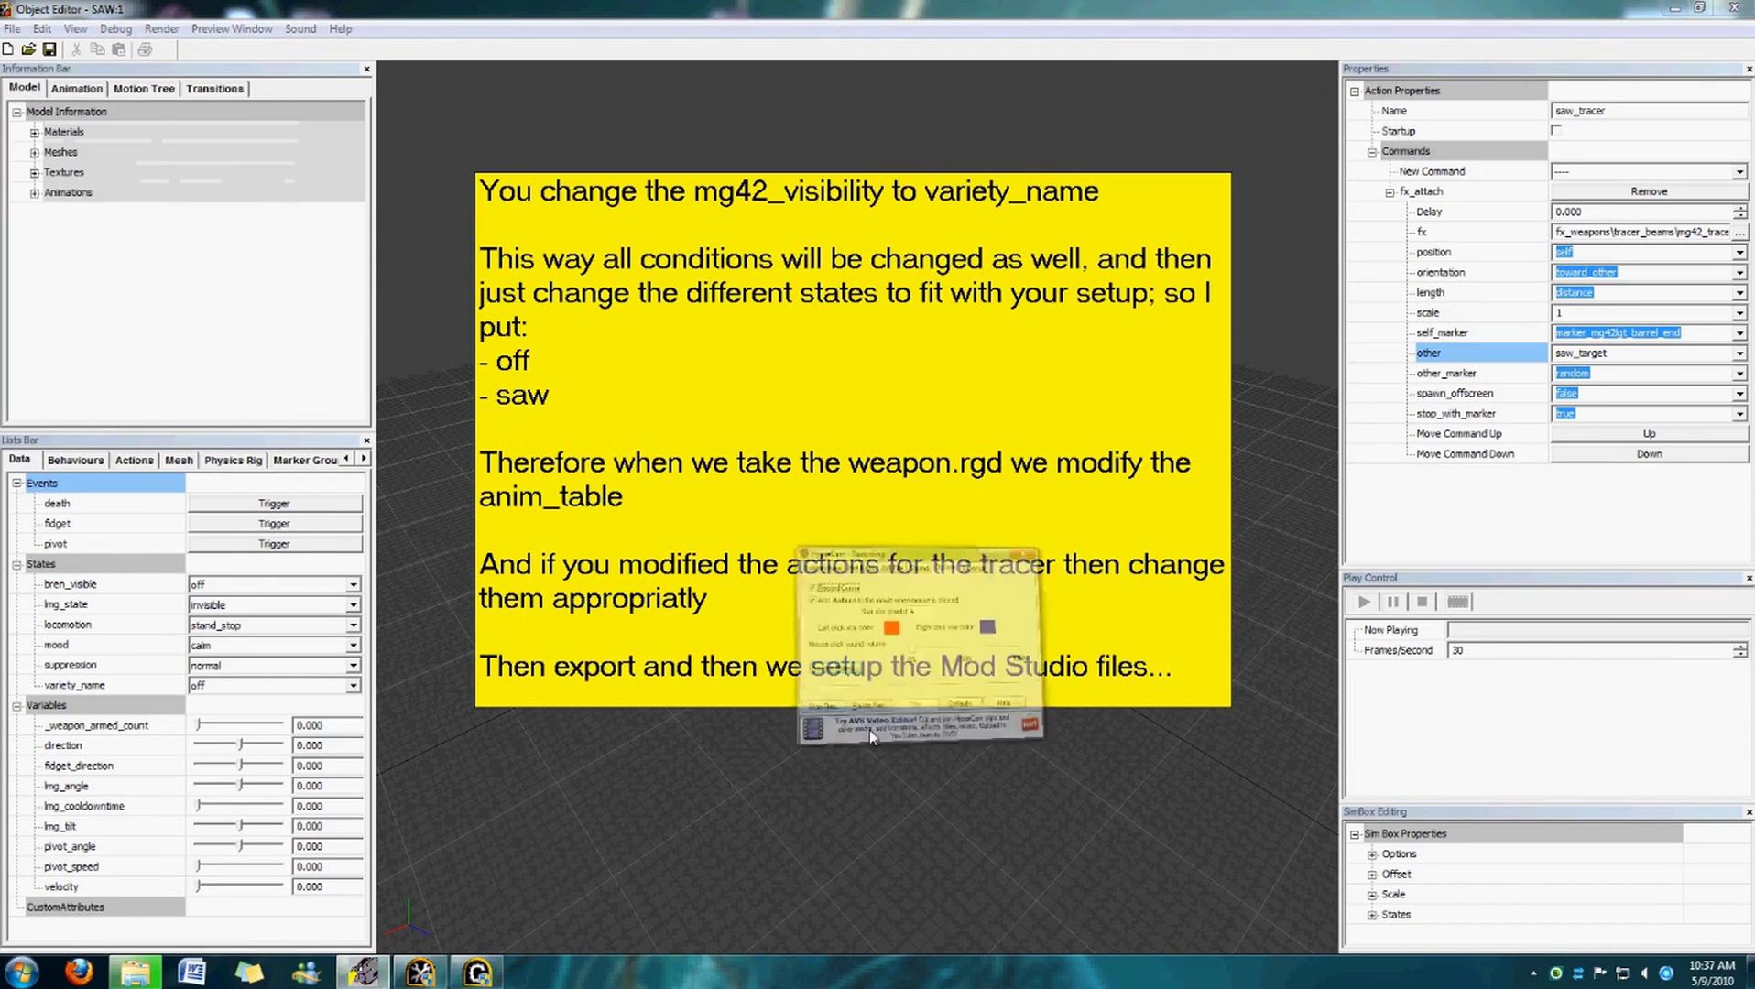
{"action": "left_click", "coordinate": [1132, 575]}
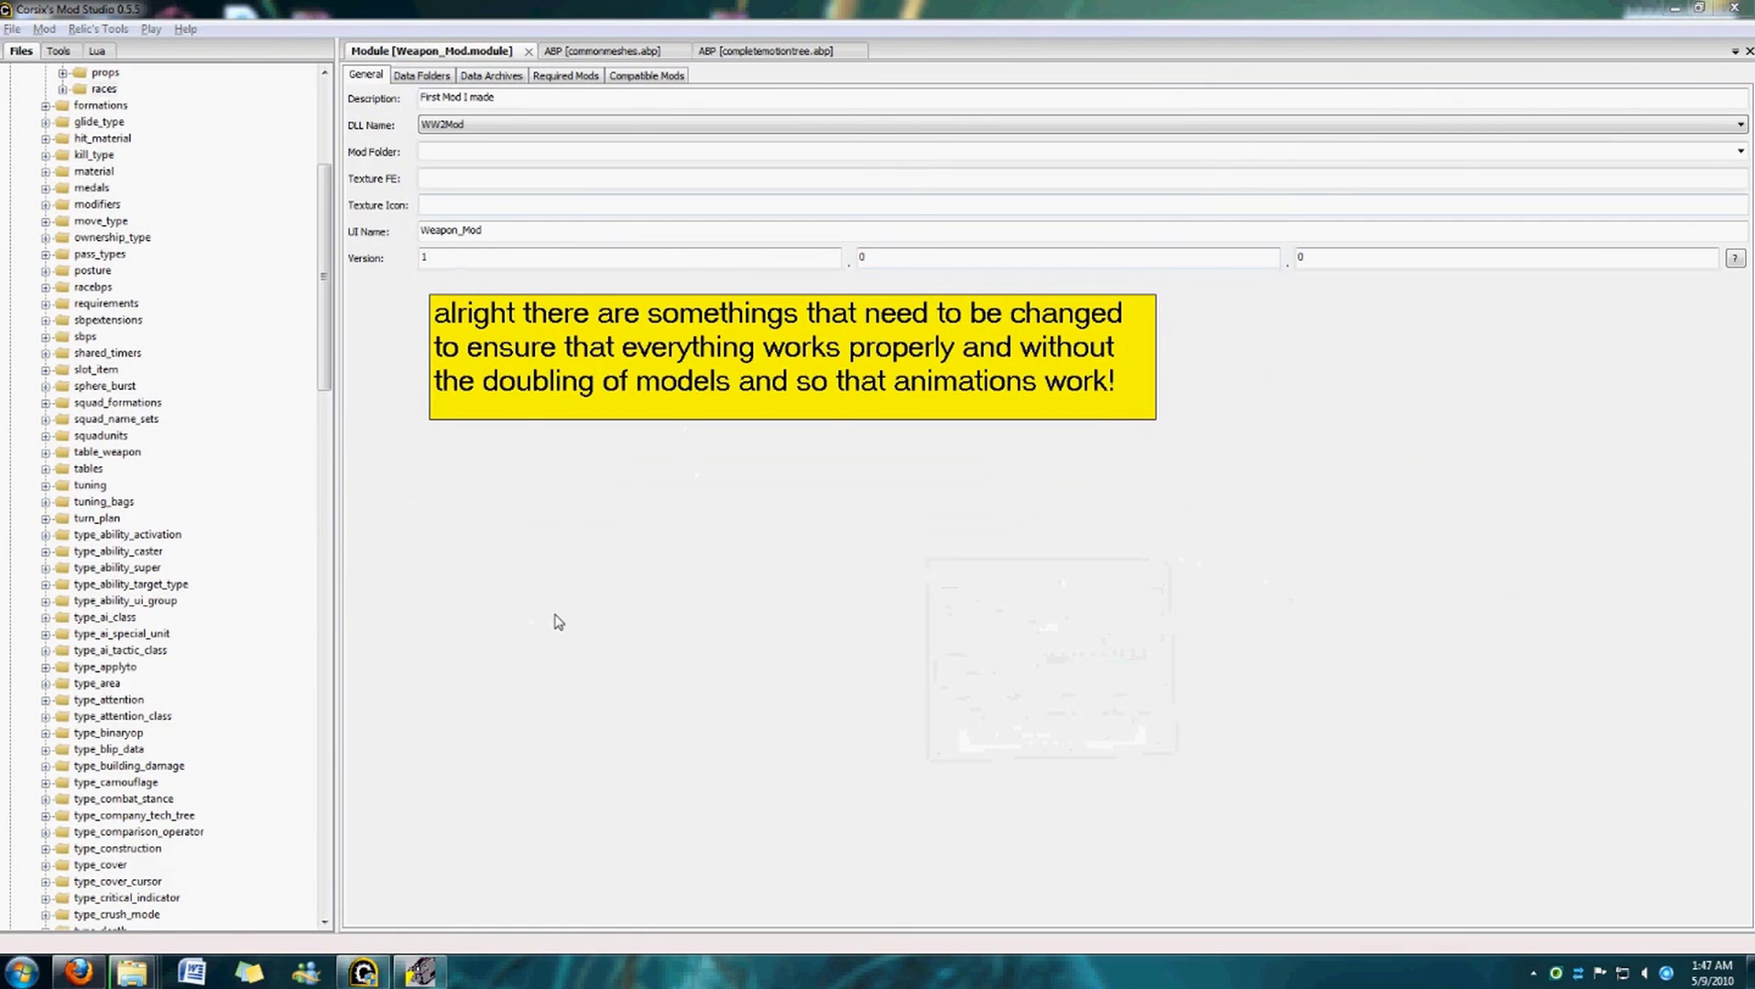
In Mod Studio, open commonmeshes.abp from the data folder's Art, models, races, common path.
{"action": "scroll", "coordinate": [305, 242], "scroll_direction": "up", "scroll_amount": 6}
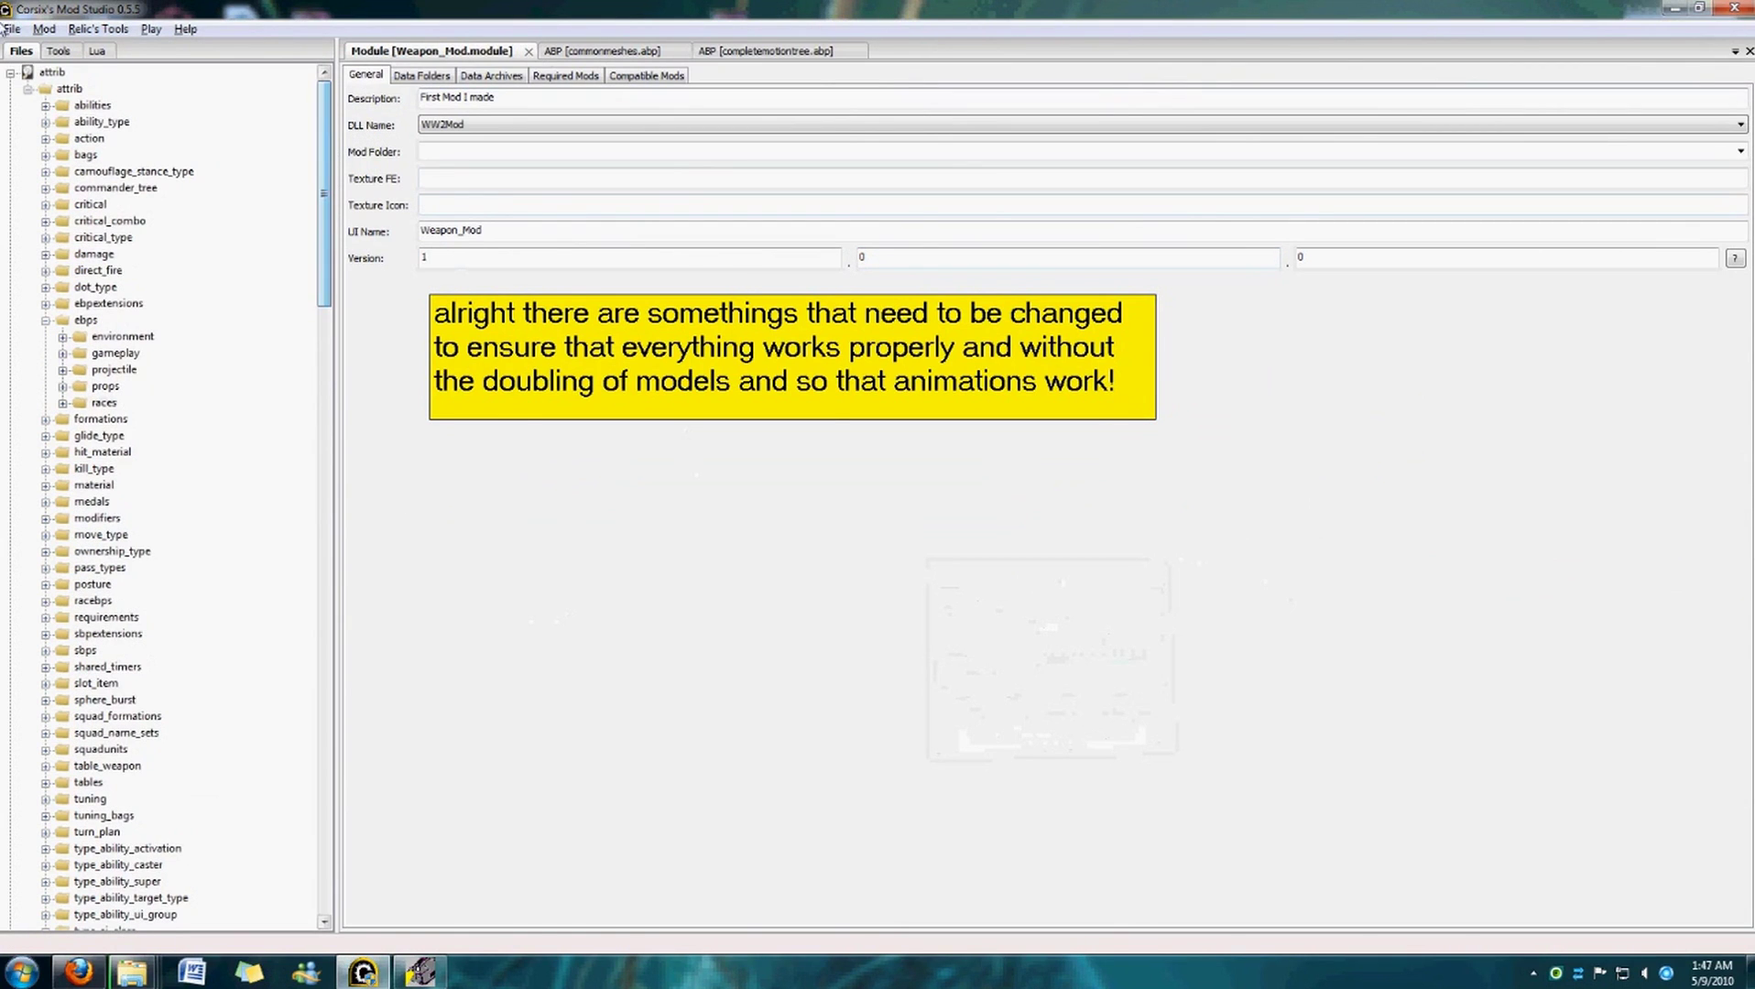
{"action": "left_click", "coordinate": [10, 72]}
{"action": "left_click", "coordinate": [11, 106]}
{"action": "left_click", "coordinate": [11, 106]}
{"action": "left_click", "coordinate": [28, 105]}
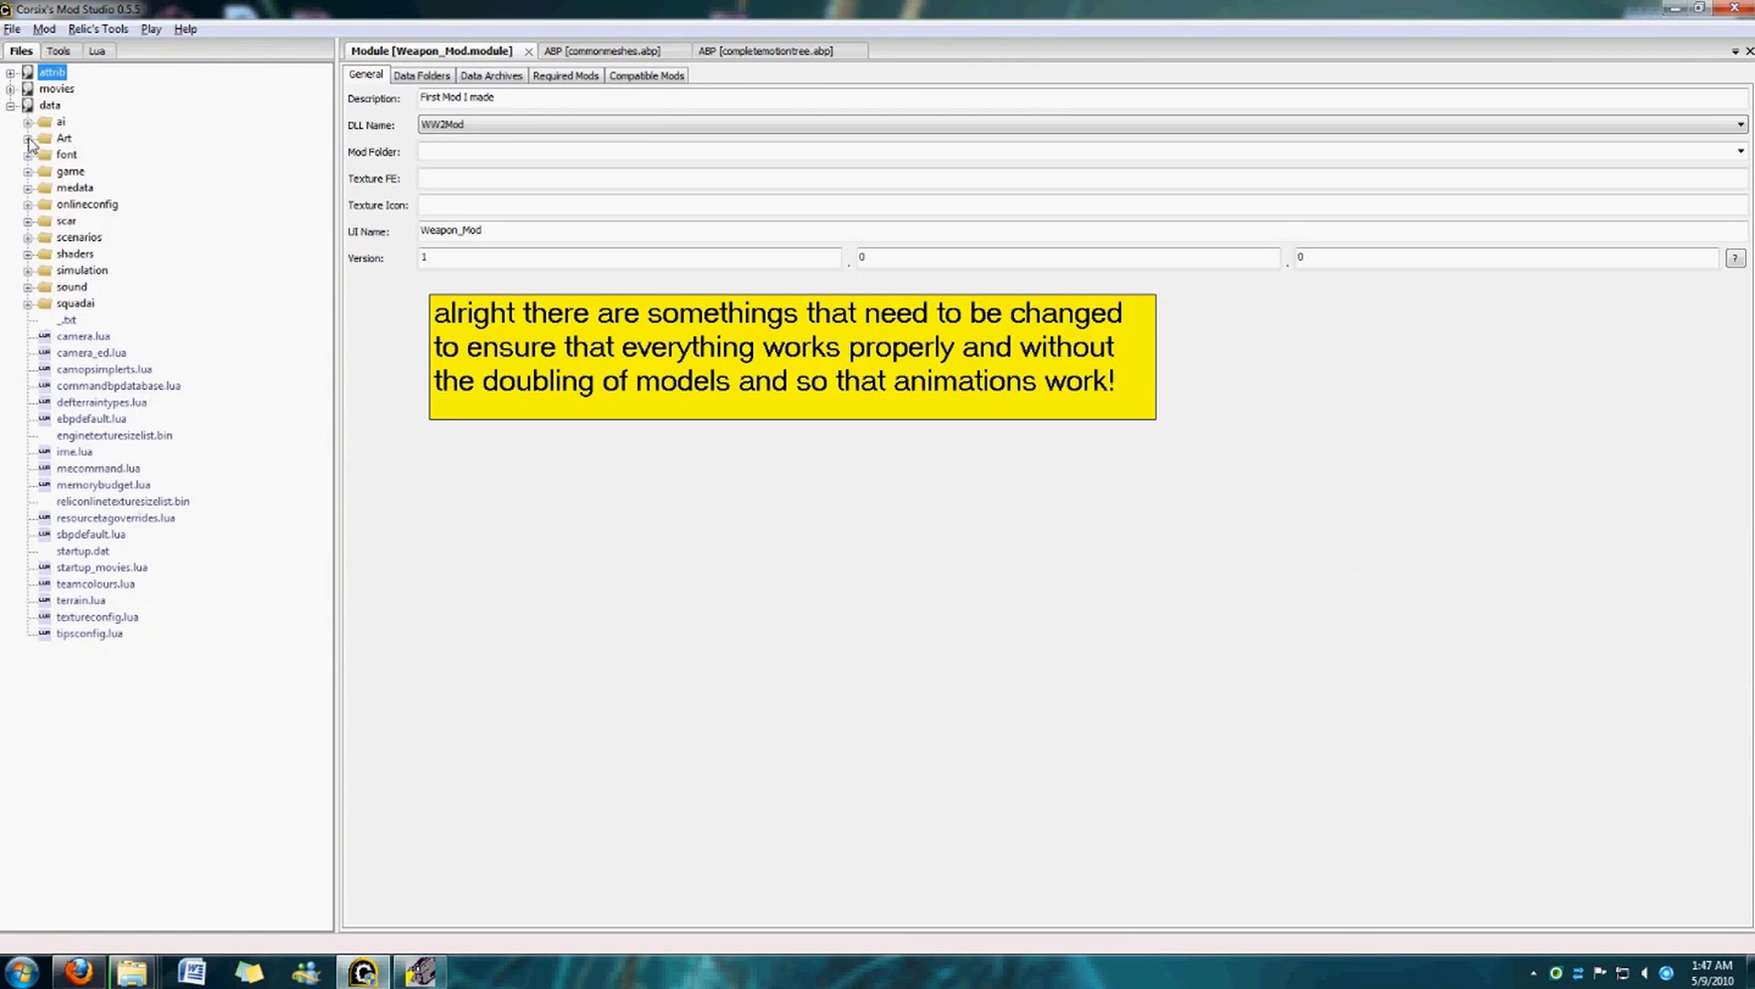
{"action": "left_click", "coordinate": [28, 139]}
{"action": "left_click", "coordinate": [73, 272]}
{"action": "left_click", "coordinate": [104, 369]}
{"action": "left_click", "coordinate": [131, 435]}
{"action": "left_click", "coordinate": [81, 436]}
{"action": "left_click", "coordinate": [81, 436]}
{"action": "left_click", "coordinate": [160, 535]}
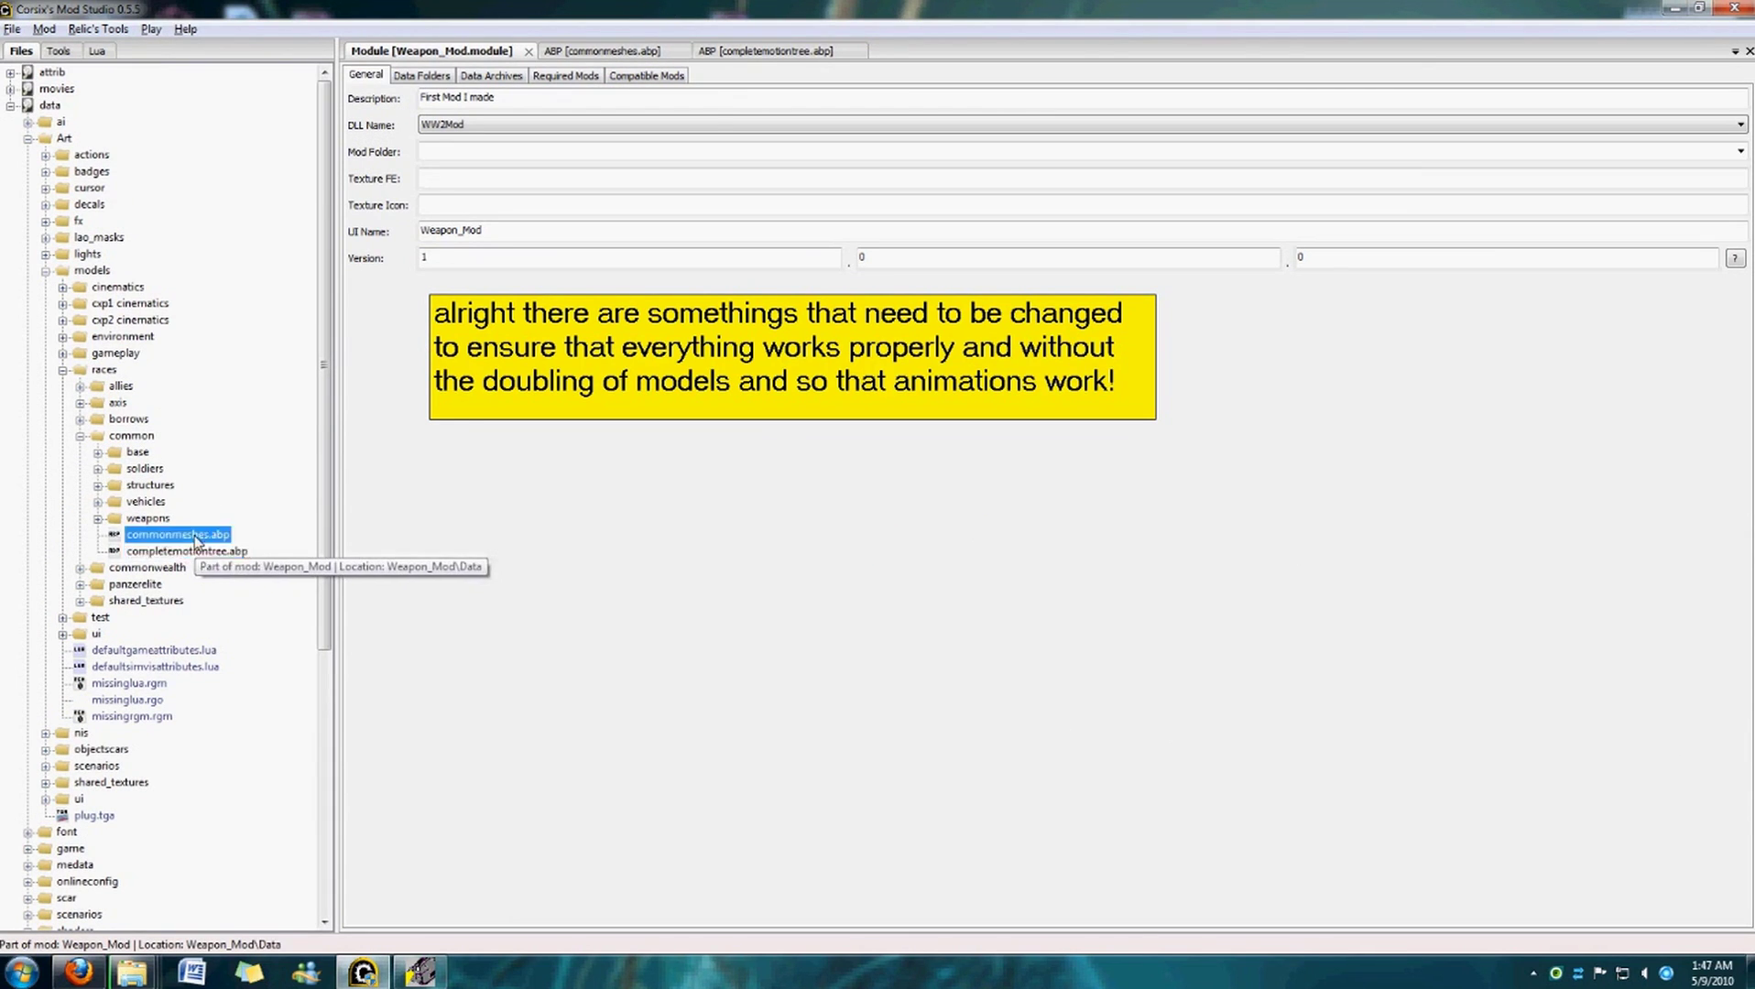
{"action": "double_click", "coordinate": [179, 535]}
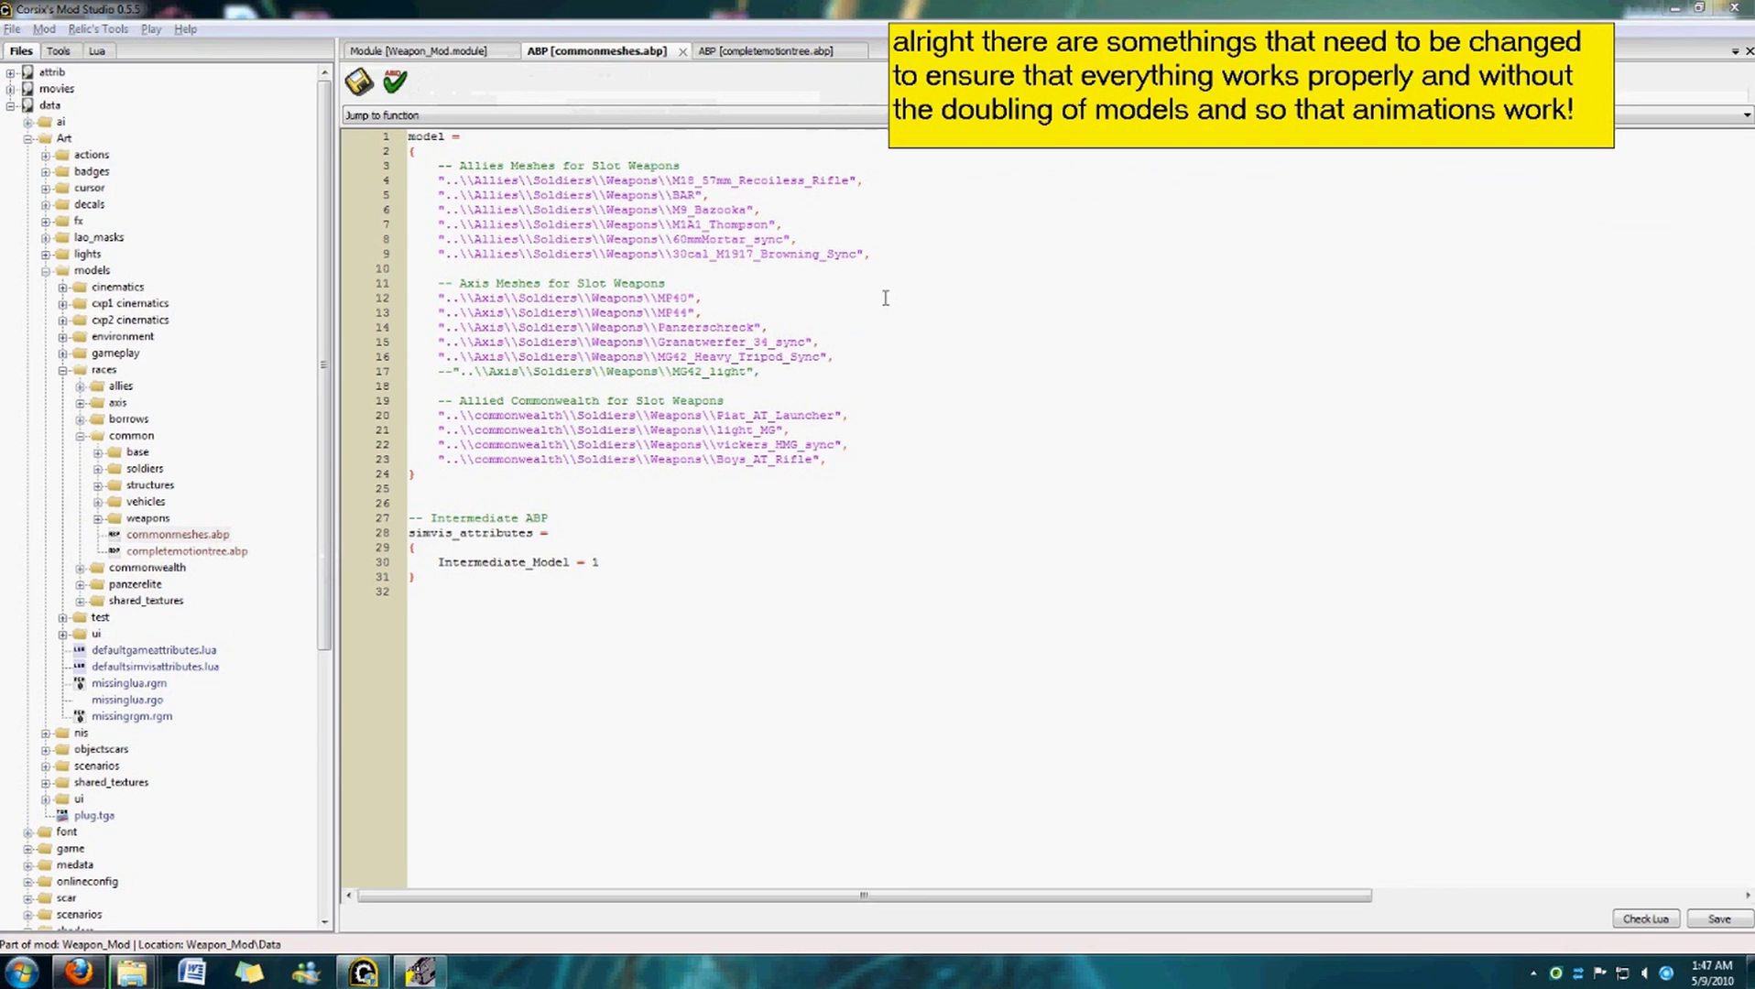
Uncomment the MG42_light line among the Axis slot weapon meshes in commonmeshes.abp.
{"action": "left_click", "coordinate": [453, 371]}
{"action": "key", "text": "BackSpace"}
{"action": "key", "text": "BackSpace"}
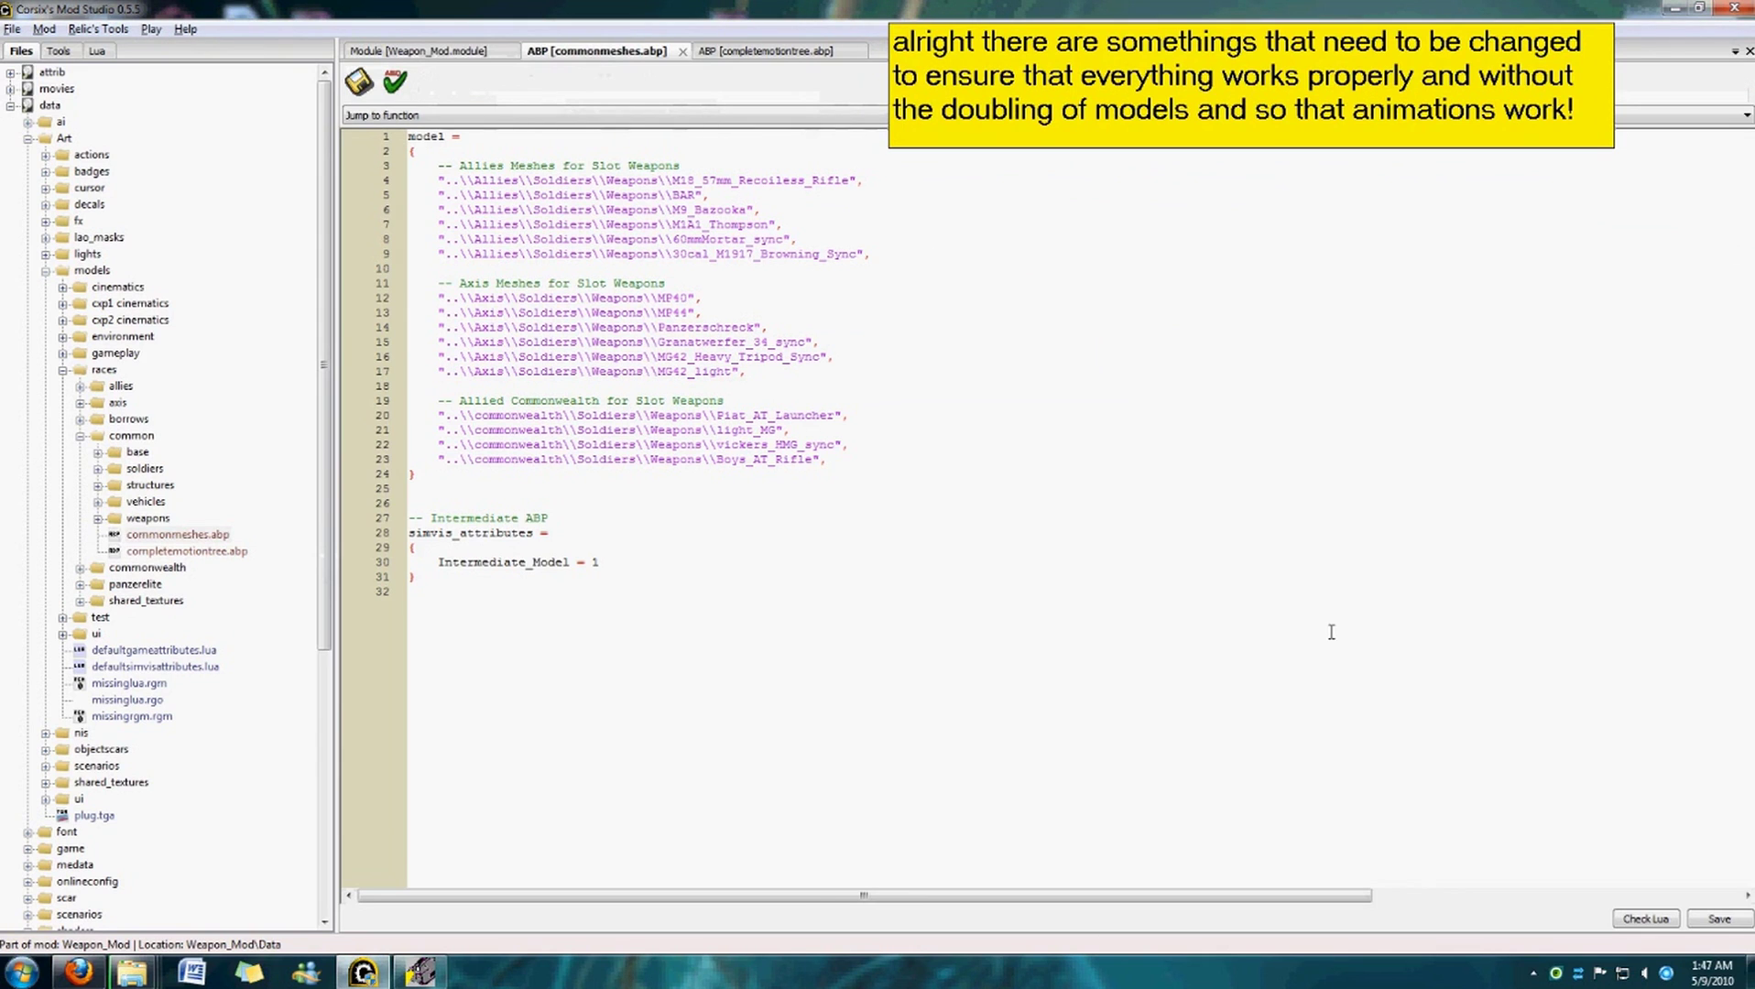
Save commonmeshes.abp with the MG42_light line included among the Axis slot weapon meshes.
{"action": "left_click_drag", "start_coordinate": [748, 371], "coordinate": [351, 375]}
{"action": "left_click", "coordinate": [996, 385]}
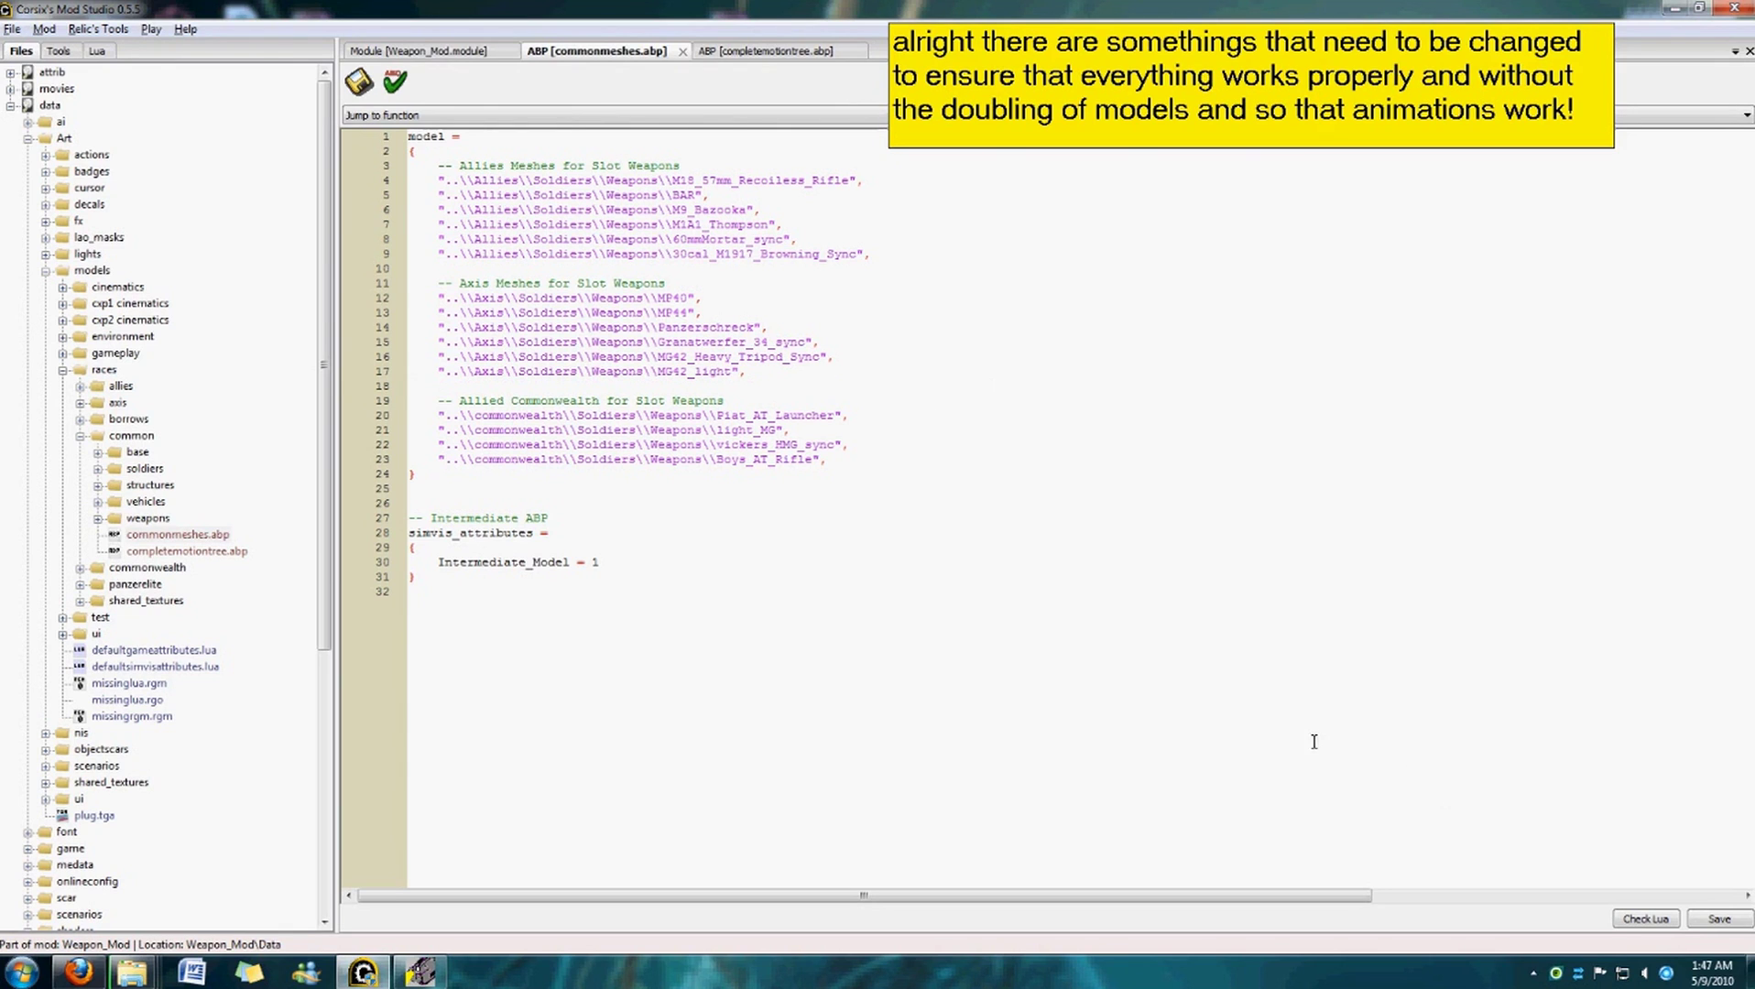
{"action": "left_click", "coordinate": [1718, 919]}
{"action": "left_click", "coordinate": [919, 549]}
In HyperCam, show the screen note that lists the changes made to completemotiontree.abp and commonmeshes.abp.
{"action": "left_click", "coordinate": [436, 969]}
{"action": "left_click", "coordinate": [436, 969]}
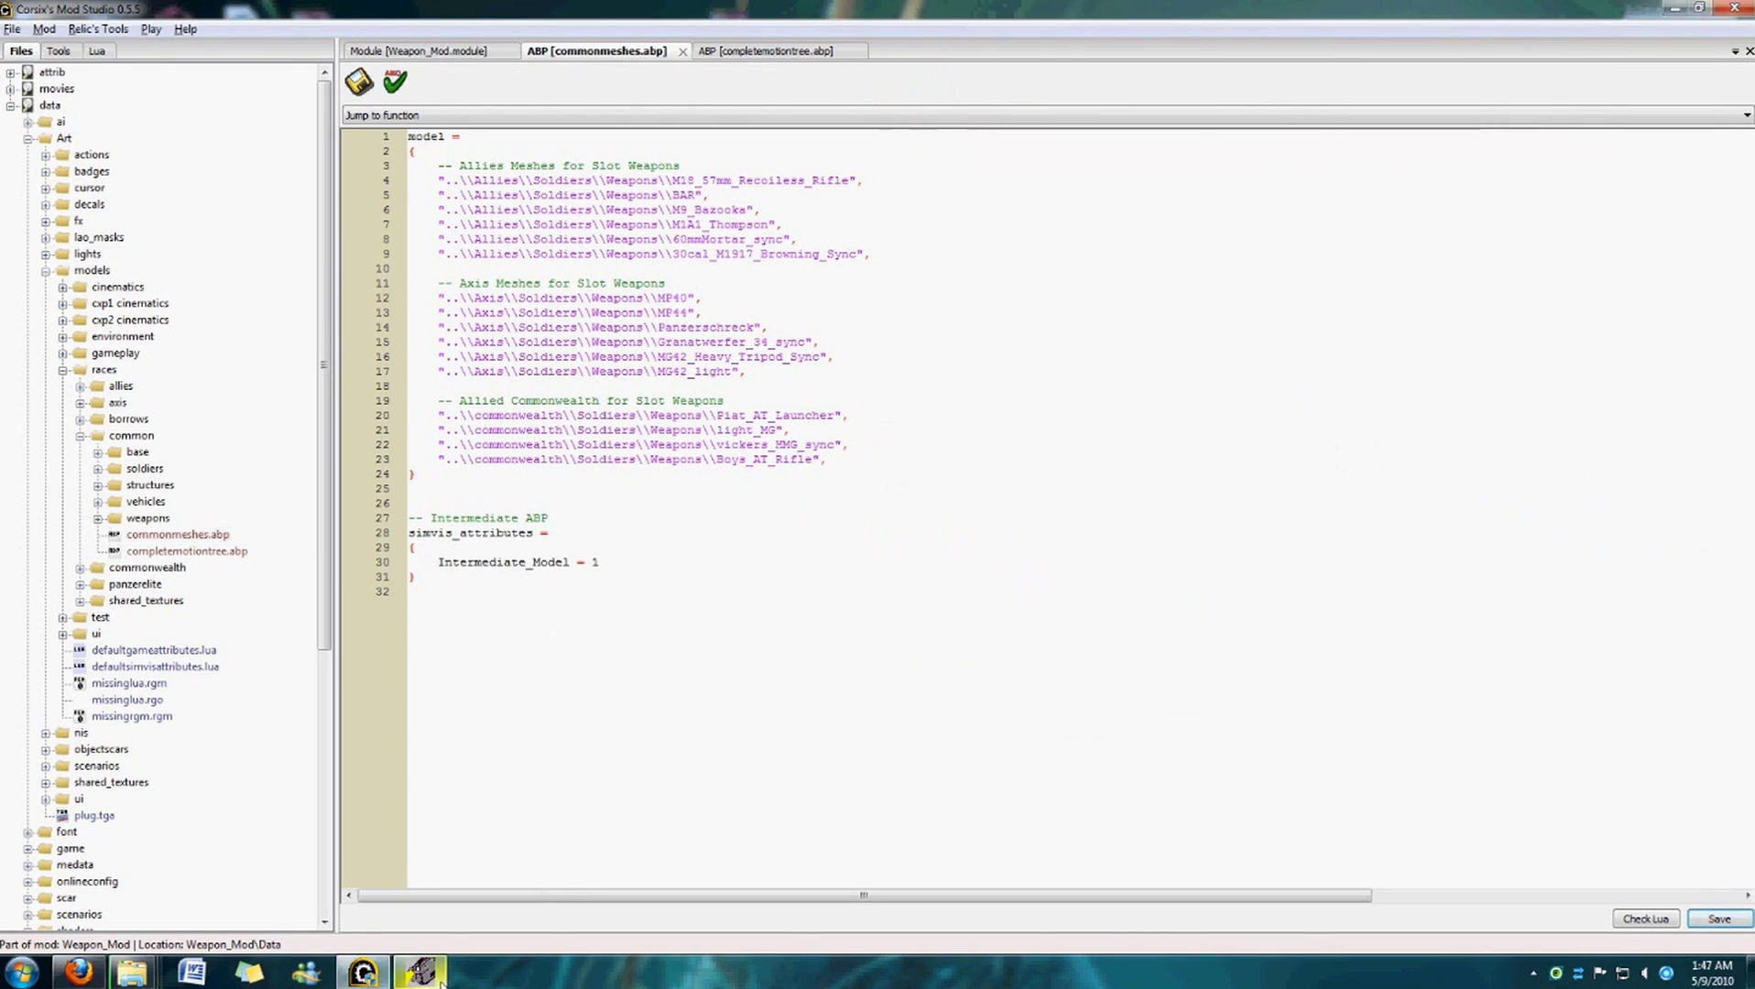
{"action": "left_click", "coordinate": [436, 969]}
{"action": "left_click", "coordinate": [1328, 526]}
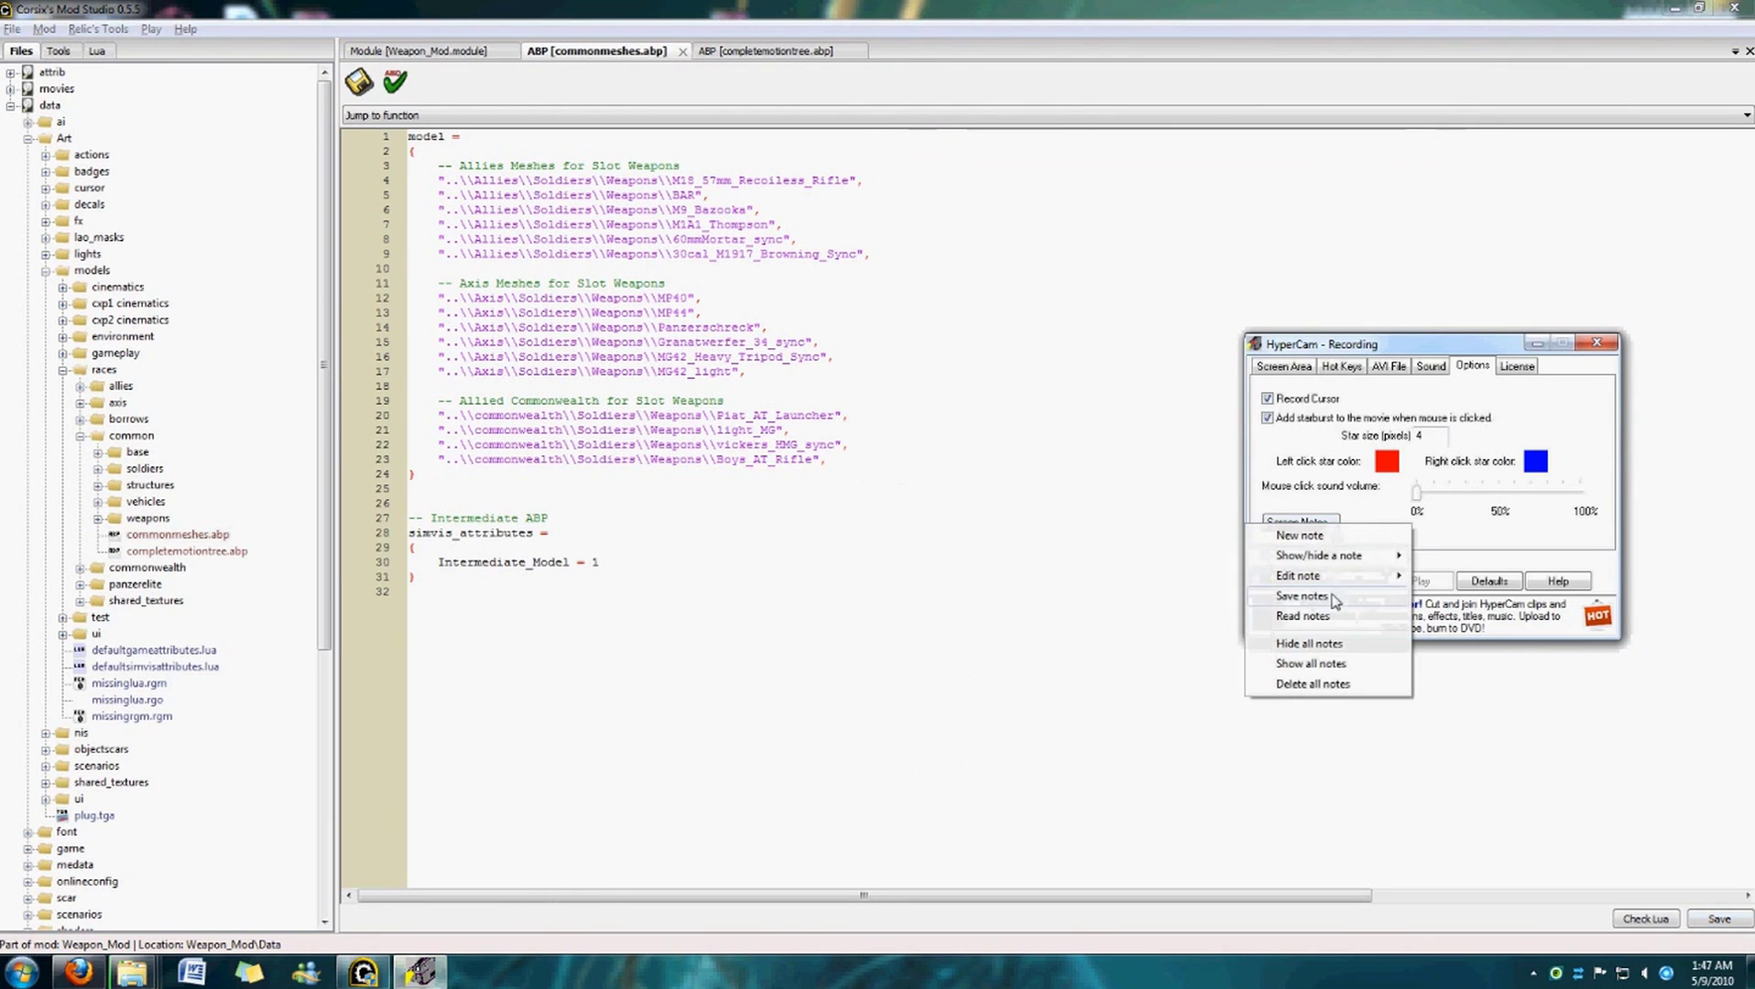
{"action": "mouse_move", "coordinate": [1336, 555]}
{"action": "left_click", "coordinate": [1507, 596]}
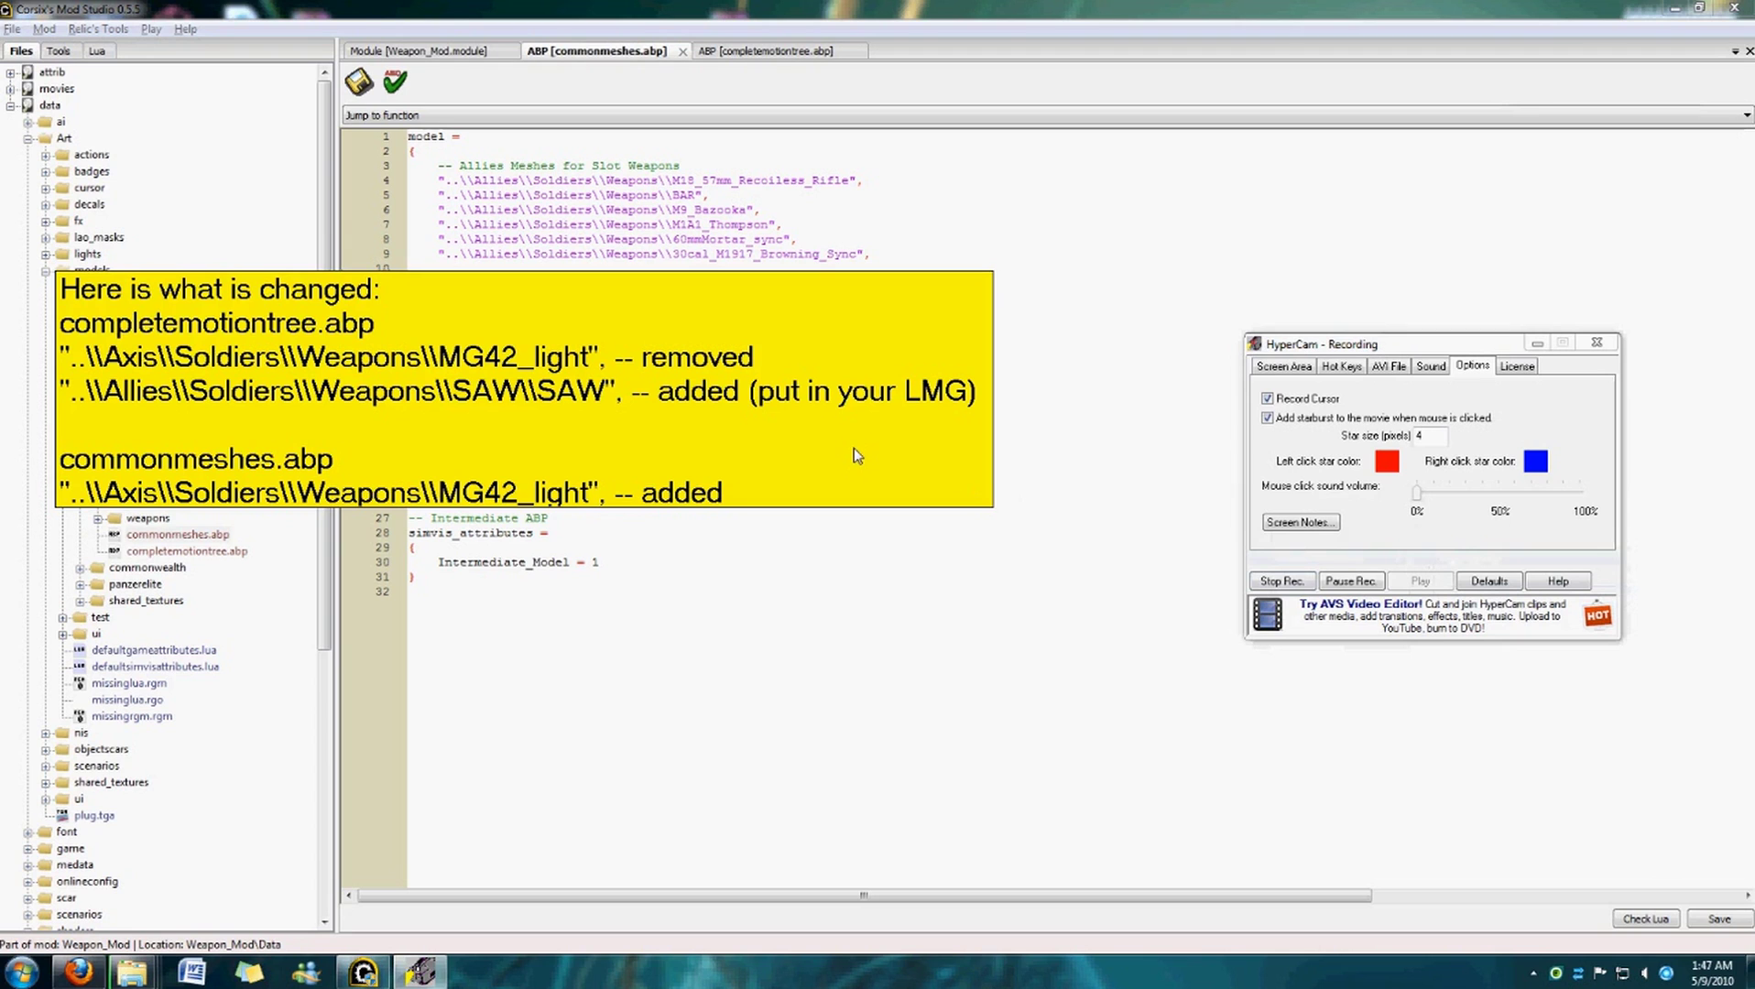
{"action": "left_click_drag", "start_coordinate": [781, 445], "coordinate": [819, 422]}
Review the commented-out MG42_light line and the Common\LightMachineGun SAW block in completemotiontree.abp, keeping the note clear of the code.
{"action": "left_click", "coordinate": [772, 55]}
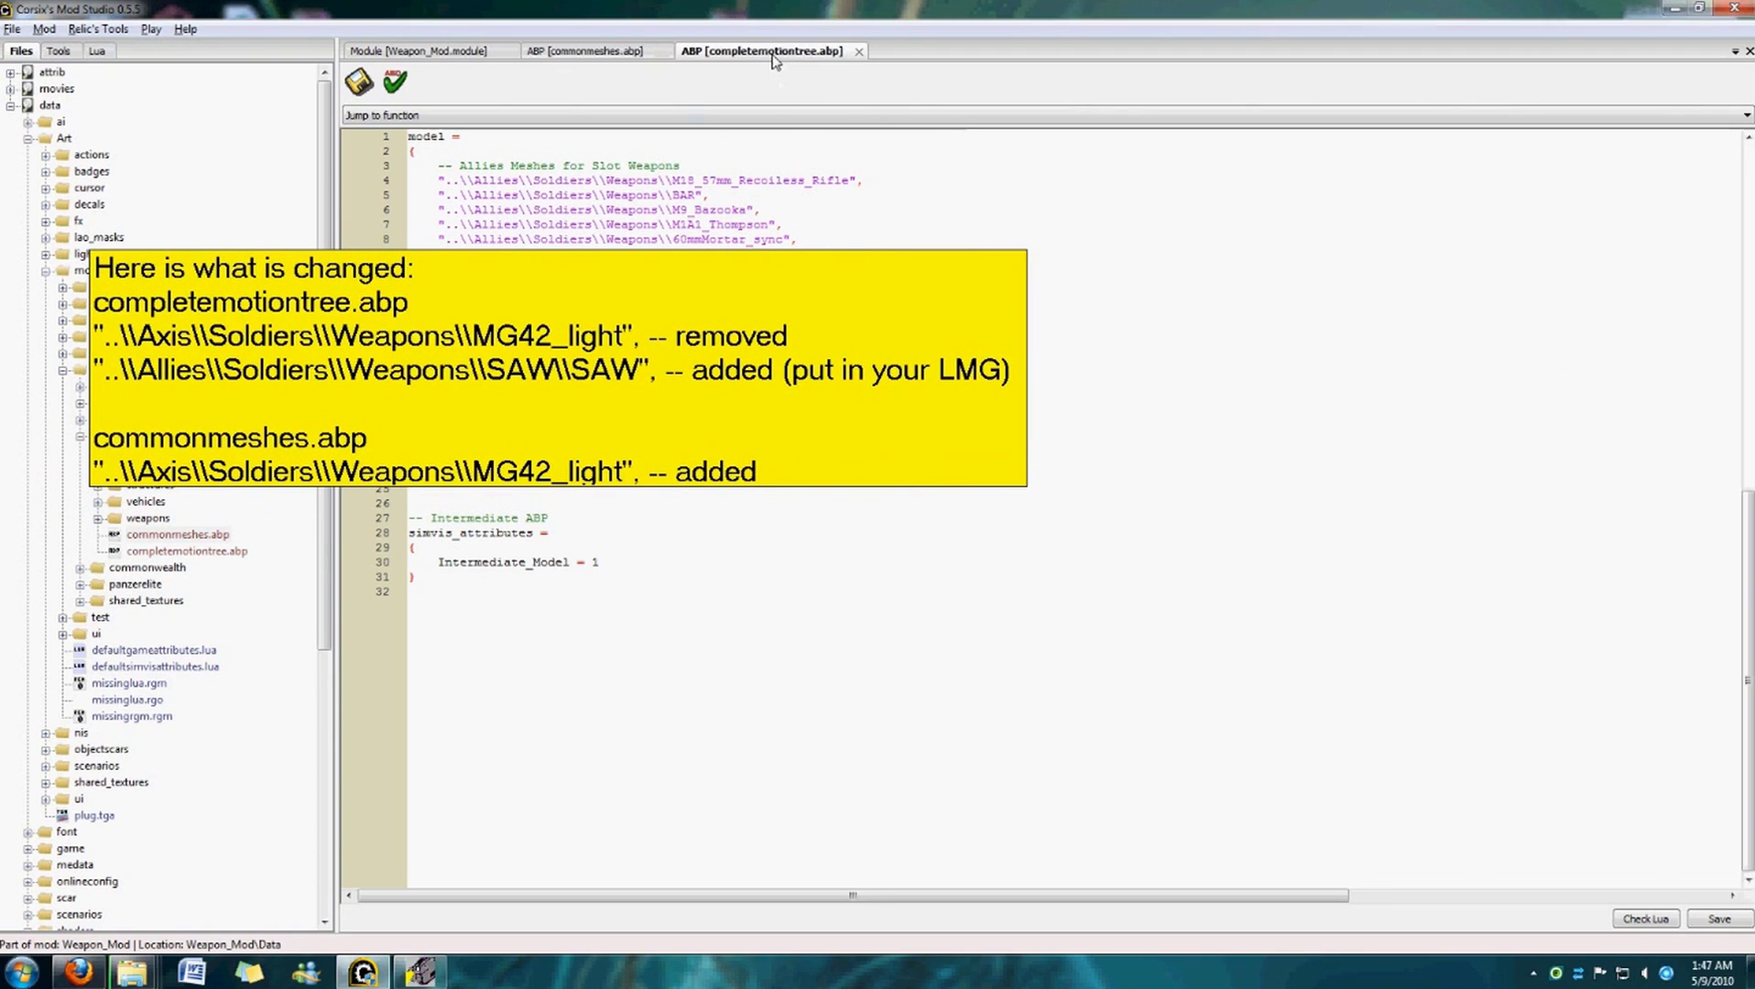
{"action": "left_click_drag", "start_coordinate": [498, 380], "coordinate": [1168, 209]}
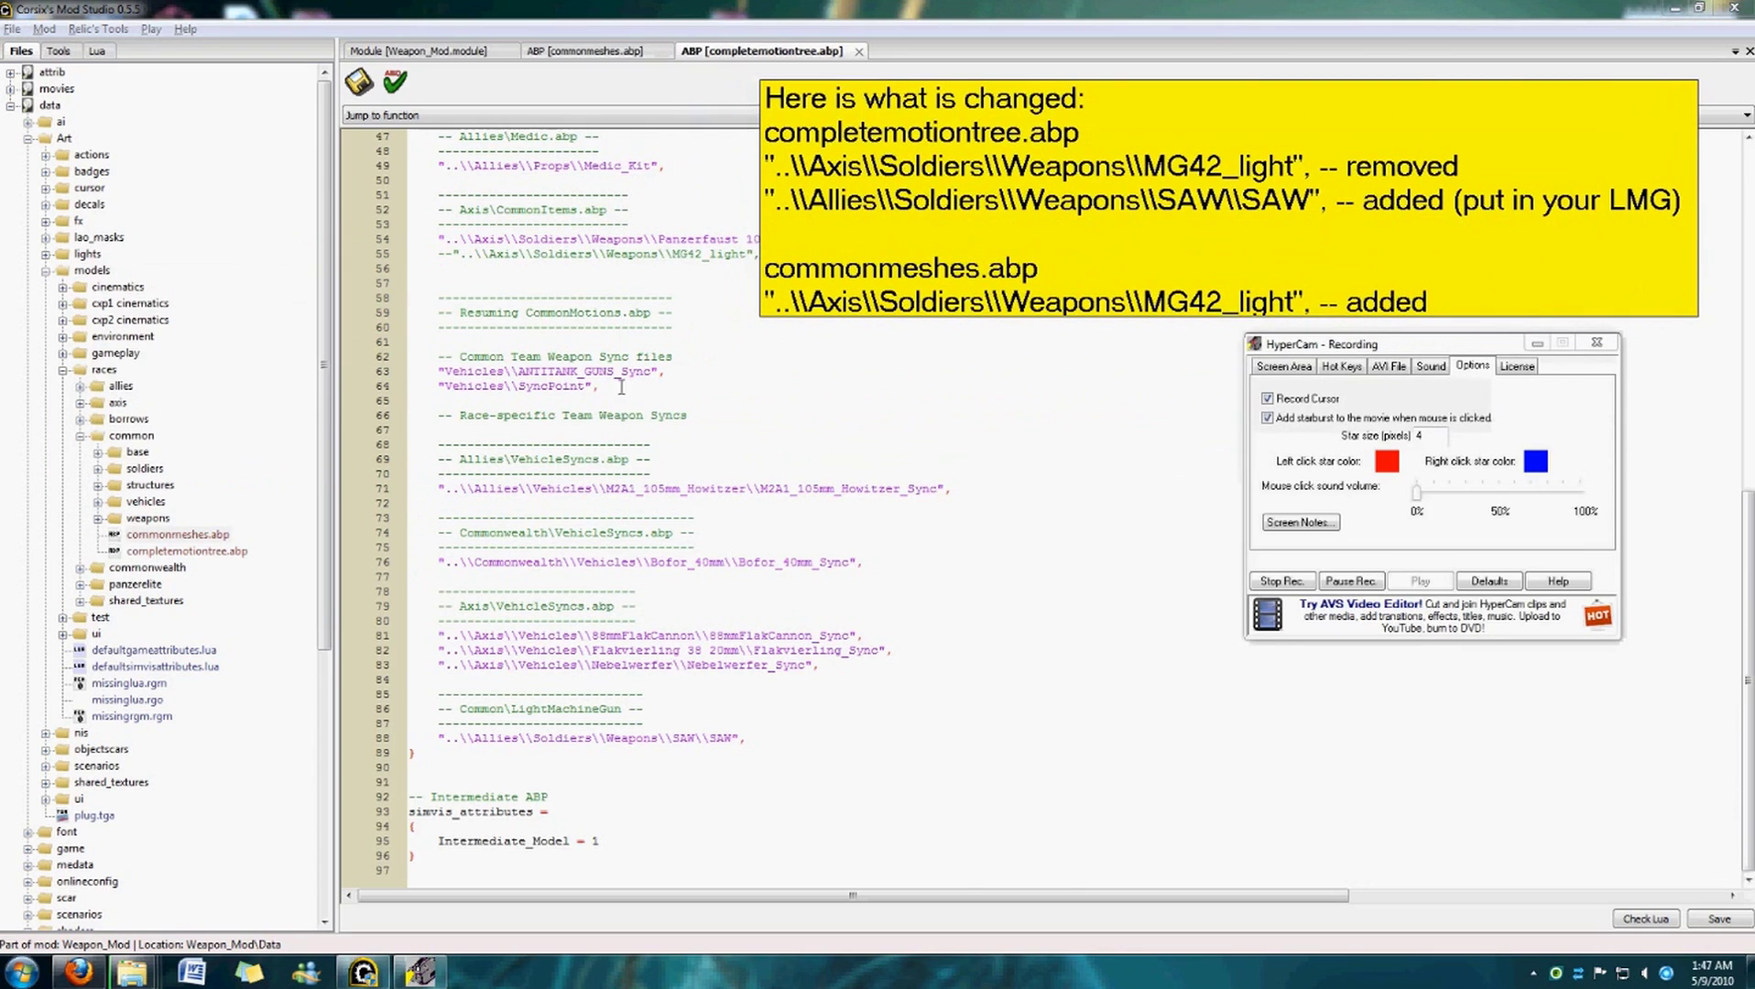
{"action": "left_click", "coordinate": [709, 334]}
{"action": "scroll", "coordinate": [632, 446], "scroll_direction": "up", "scroll_amount": 3}
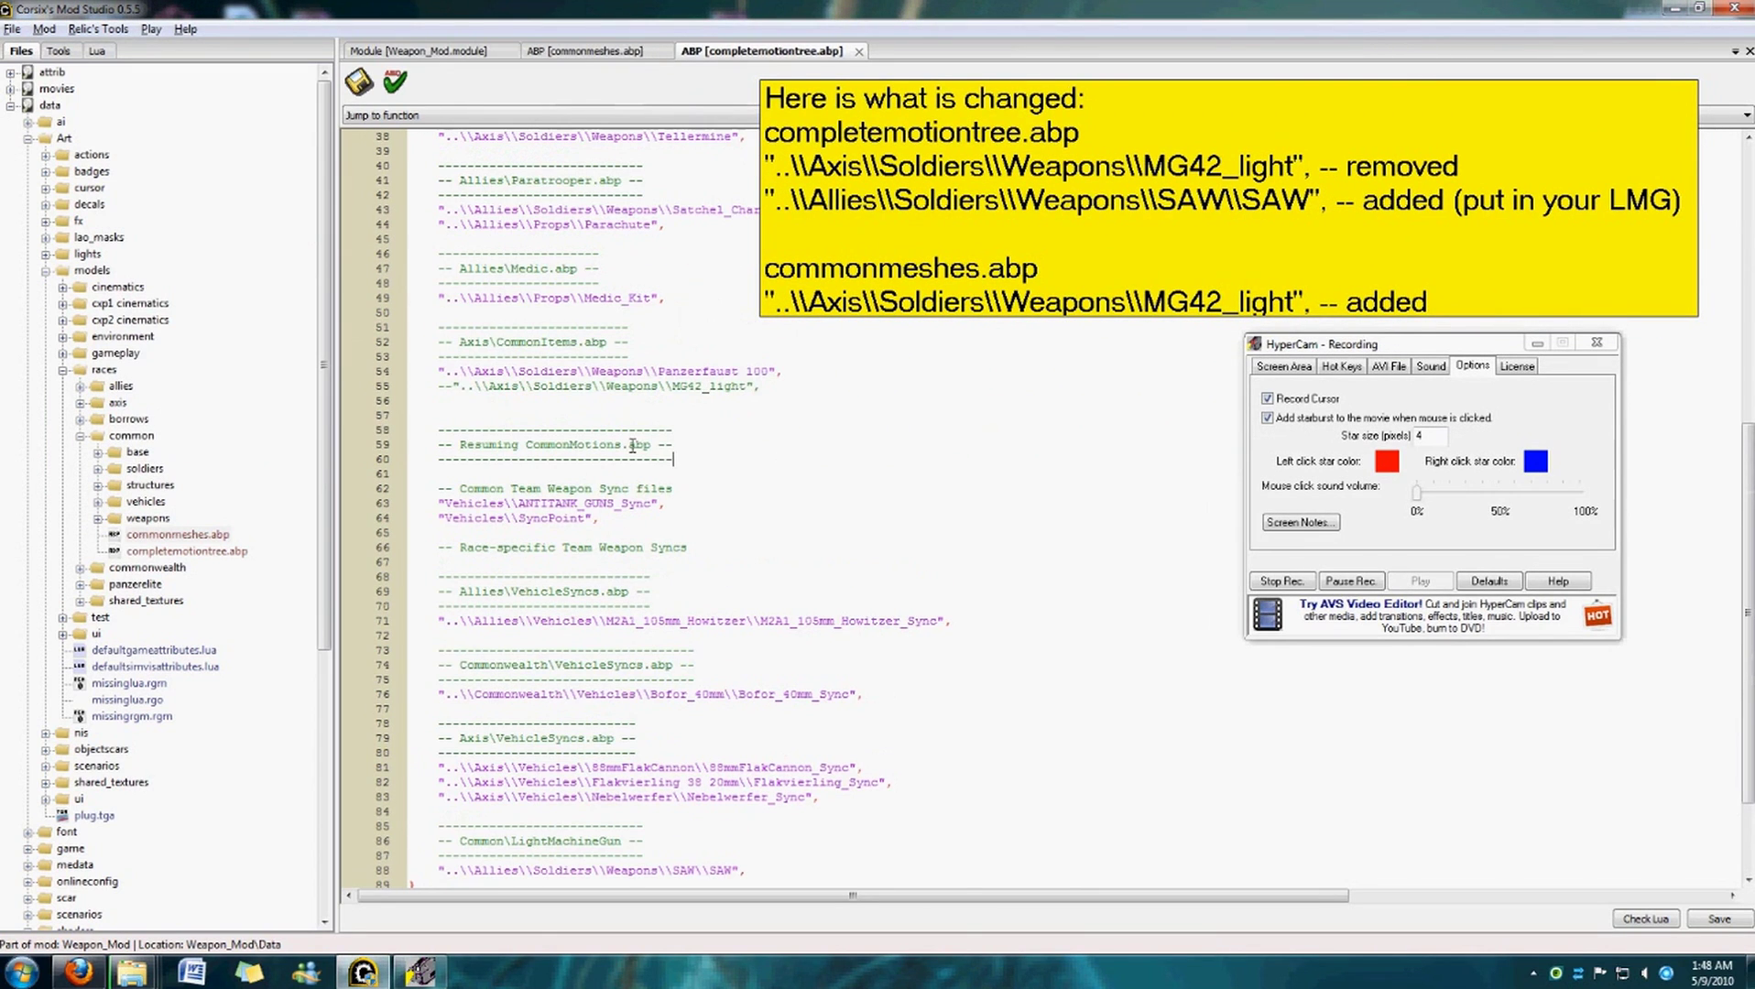
{"action": "left_click_drag", "start_coordinate": [437, 386], "coordinate": [818, 378]}
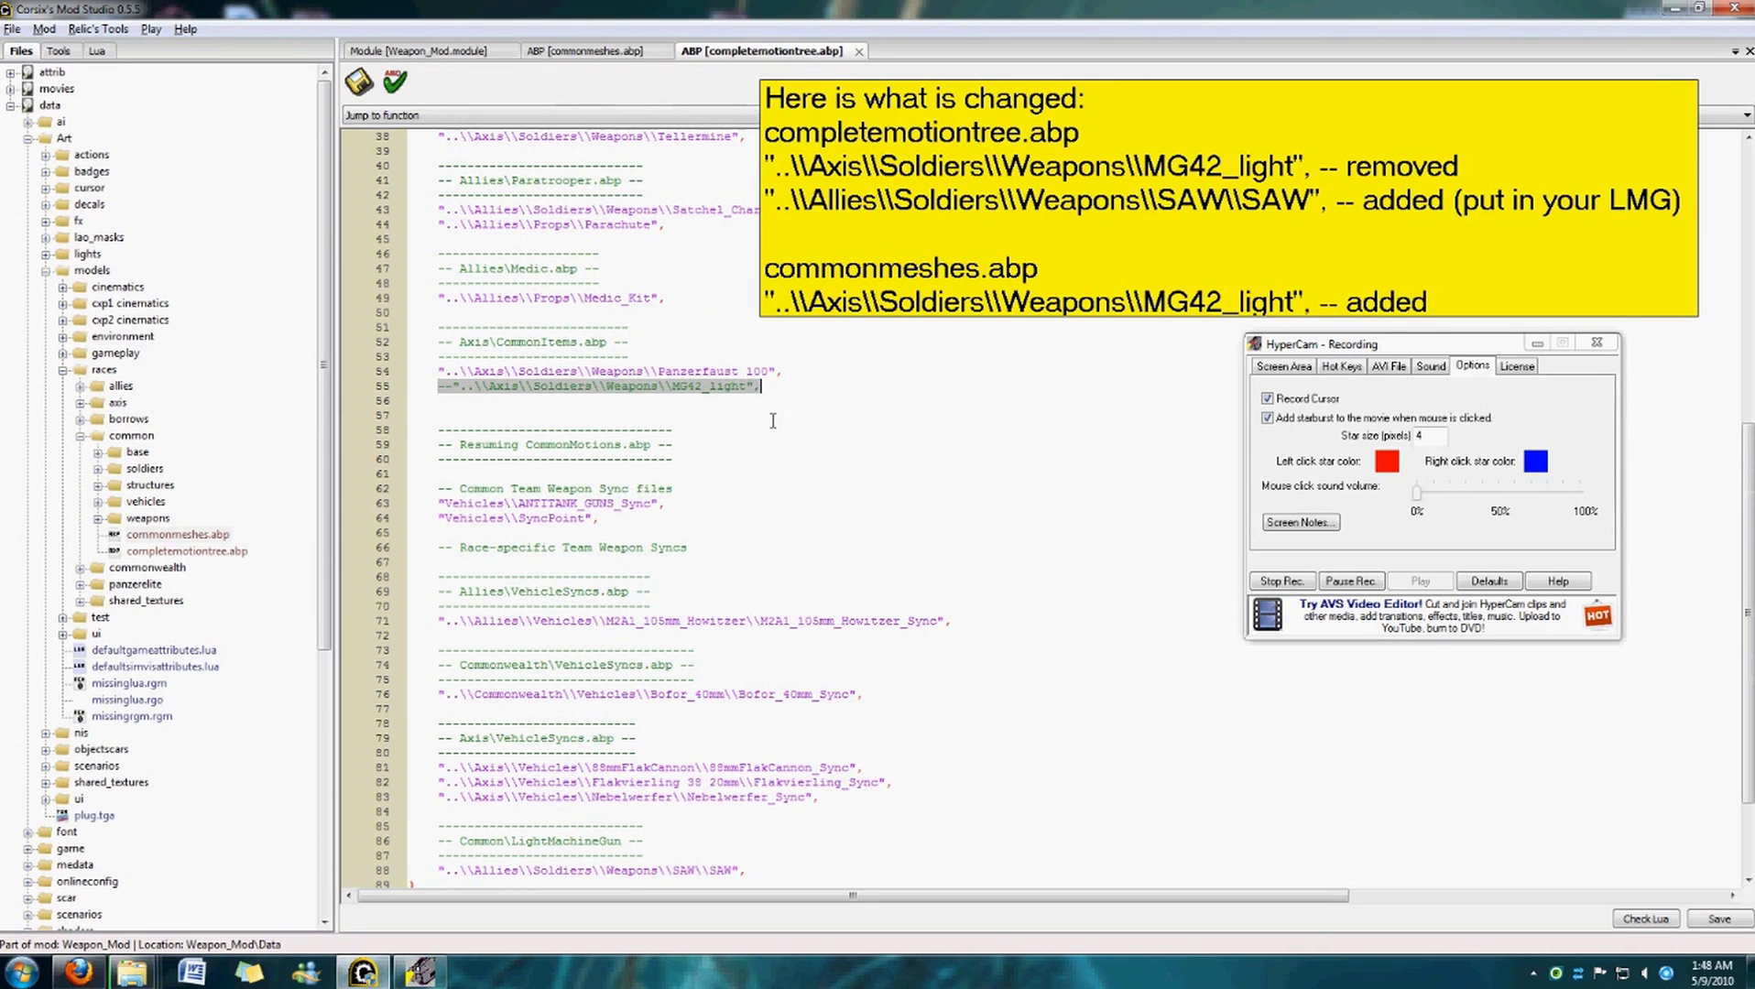
{"action": "left_click", "coordinate": [784, 411]}
{"action": "scroll", "coordinate": [641, 481], "scroll_direction": "down", "scroll_amount": 3}
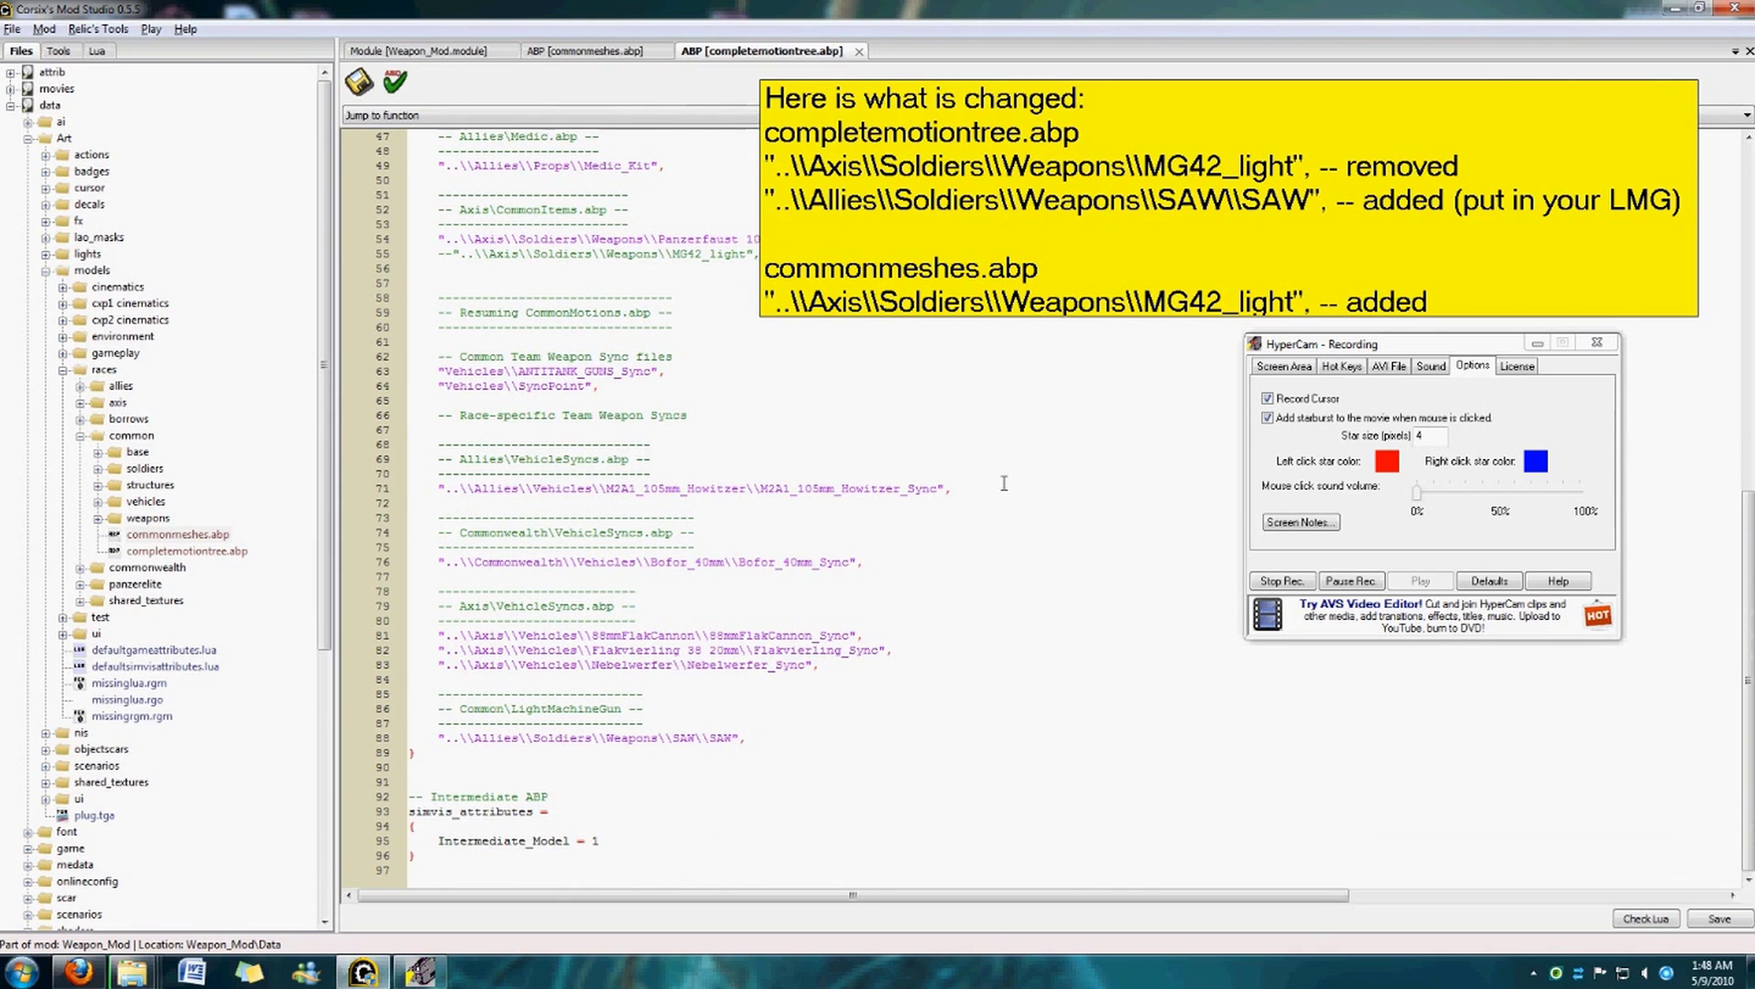
{"action": "left_click_drag", "start_coordinate": [593, 748], "coordinate": [411, 725]}
{"action": "left_click", "coordinate": [610, 738]}
{"action": "left_click_drag", "start_coordinate": [792, 738], "coordinate": [427, 695]}
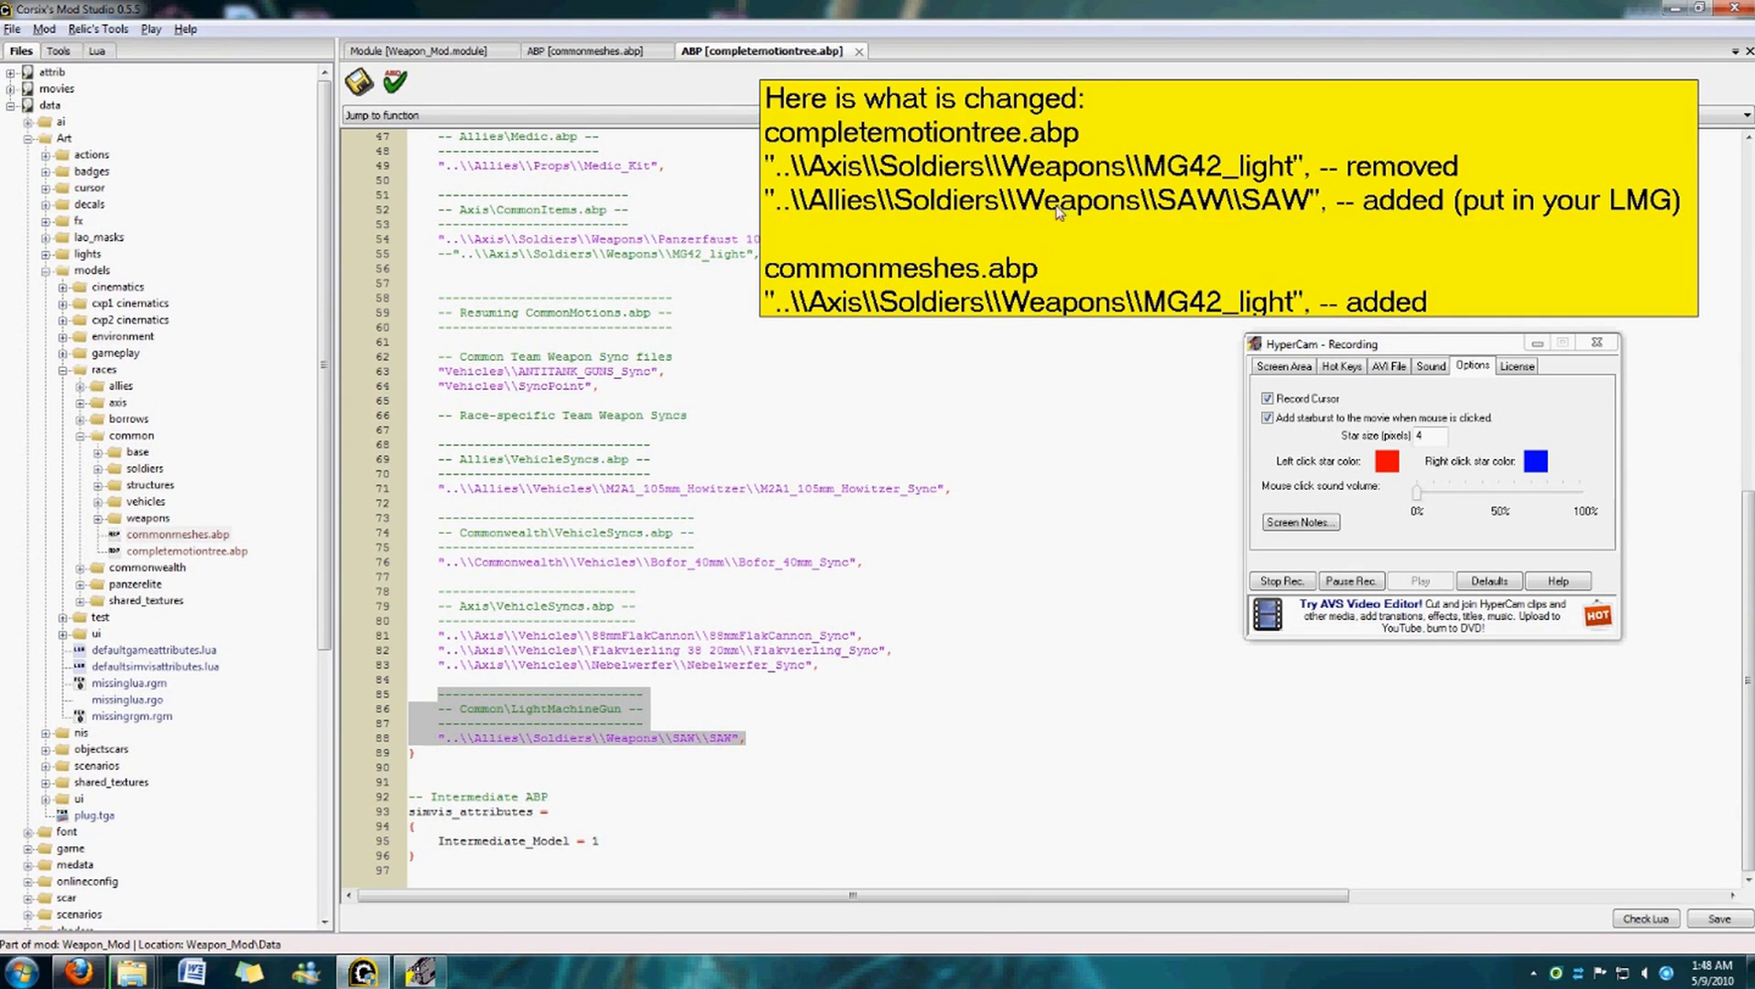
{"action": "left_click", "coordinate": [855, 734]}
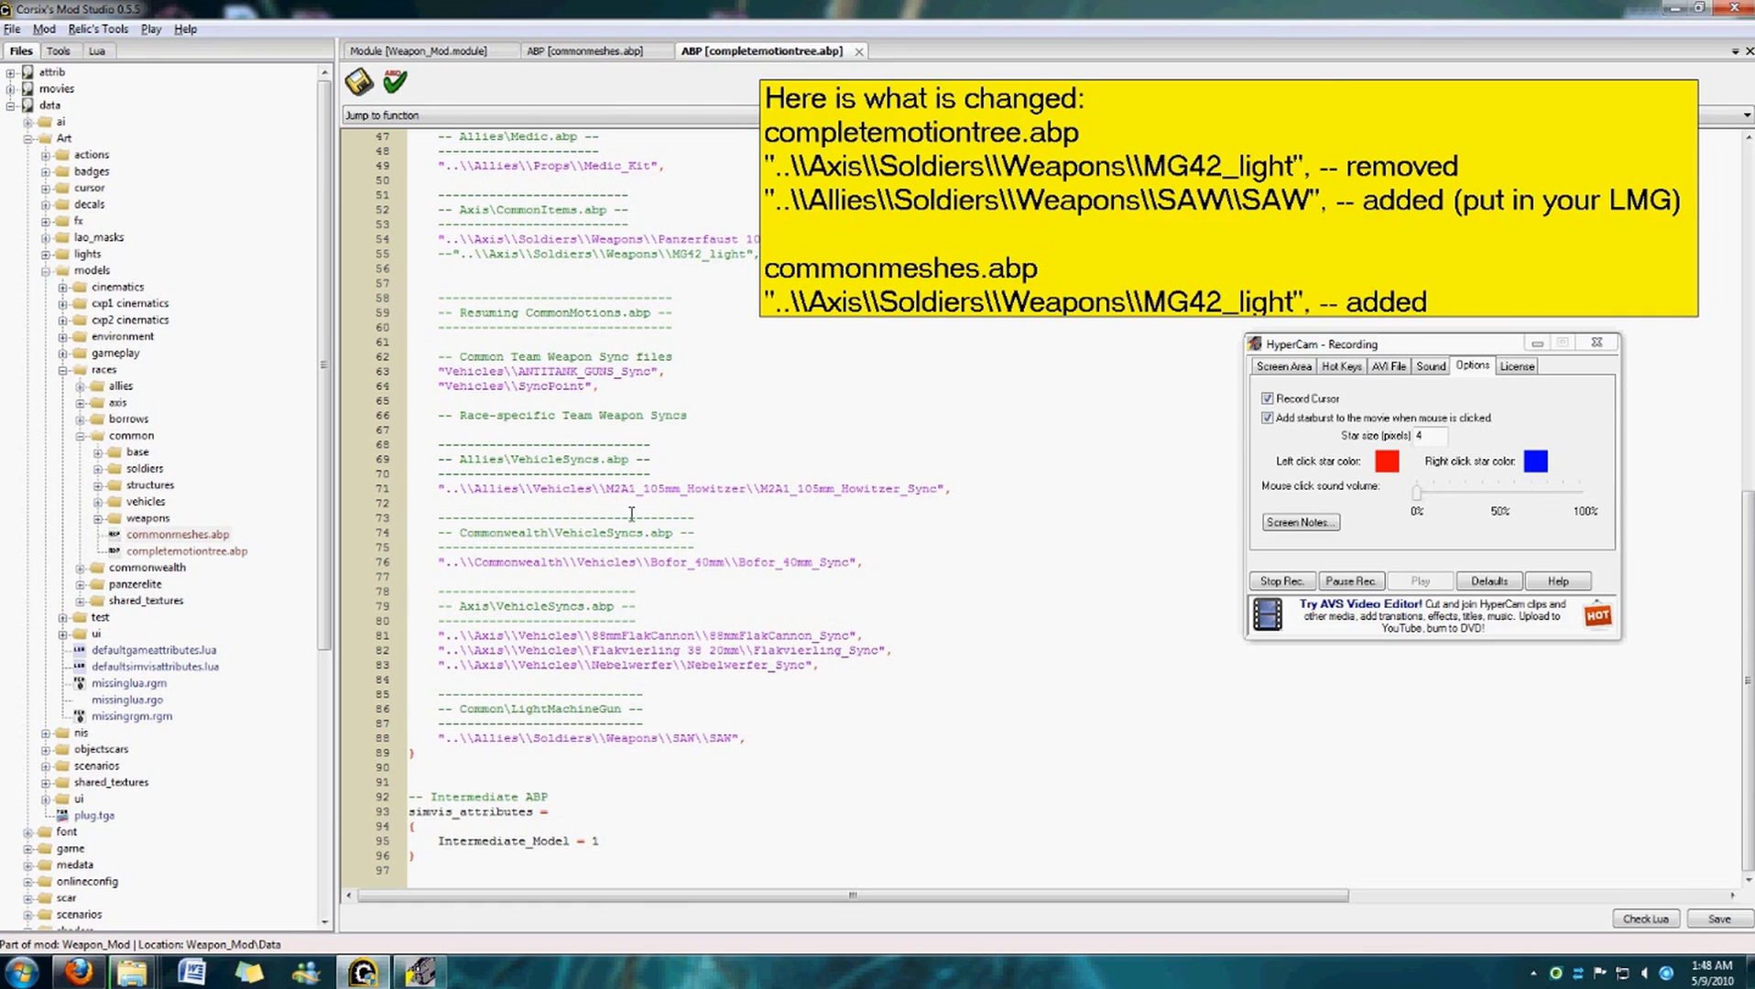
Start a new note paragraph: "Now for the weapon to be used by your squad you add the weapon.rgd to the hardpoint of the ebps".
{"action": "left_click", "coordinate": [1473, 267]}
{"action": "left_click", "coordinate": [1481, 285]}
{"action": "key", "text": "Return"}
{"action": "key", "text": "Return"}
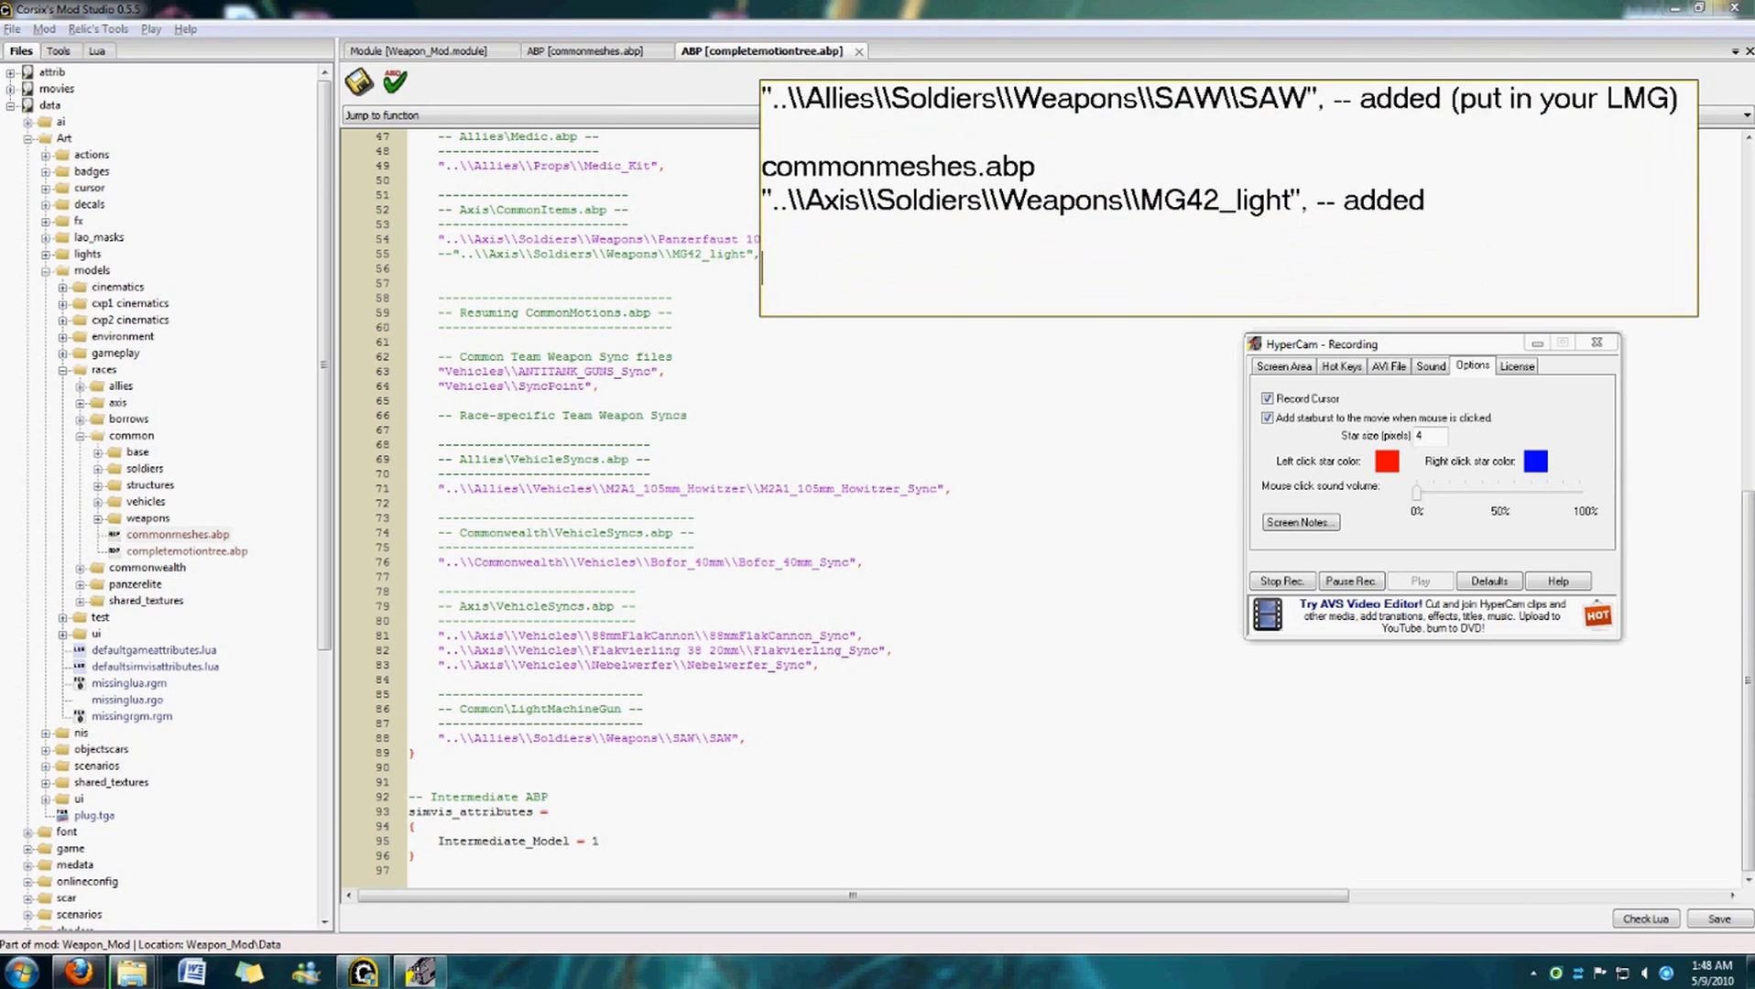
{"action": "type", "text": "Now for the "}
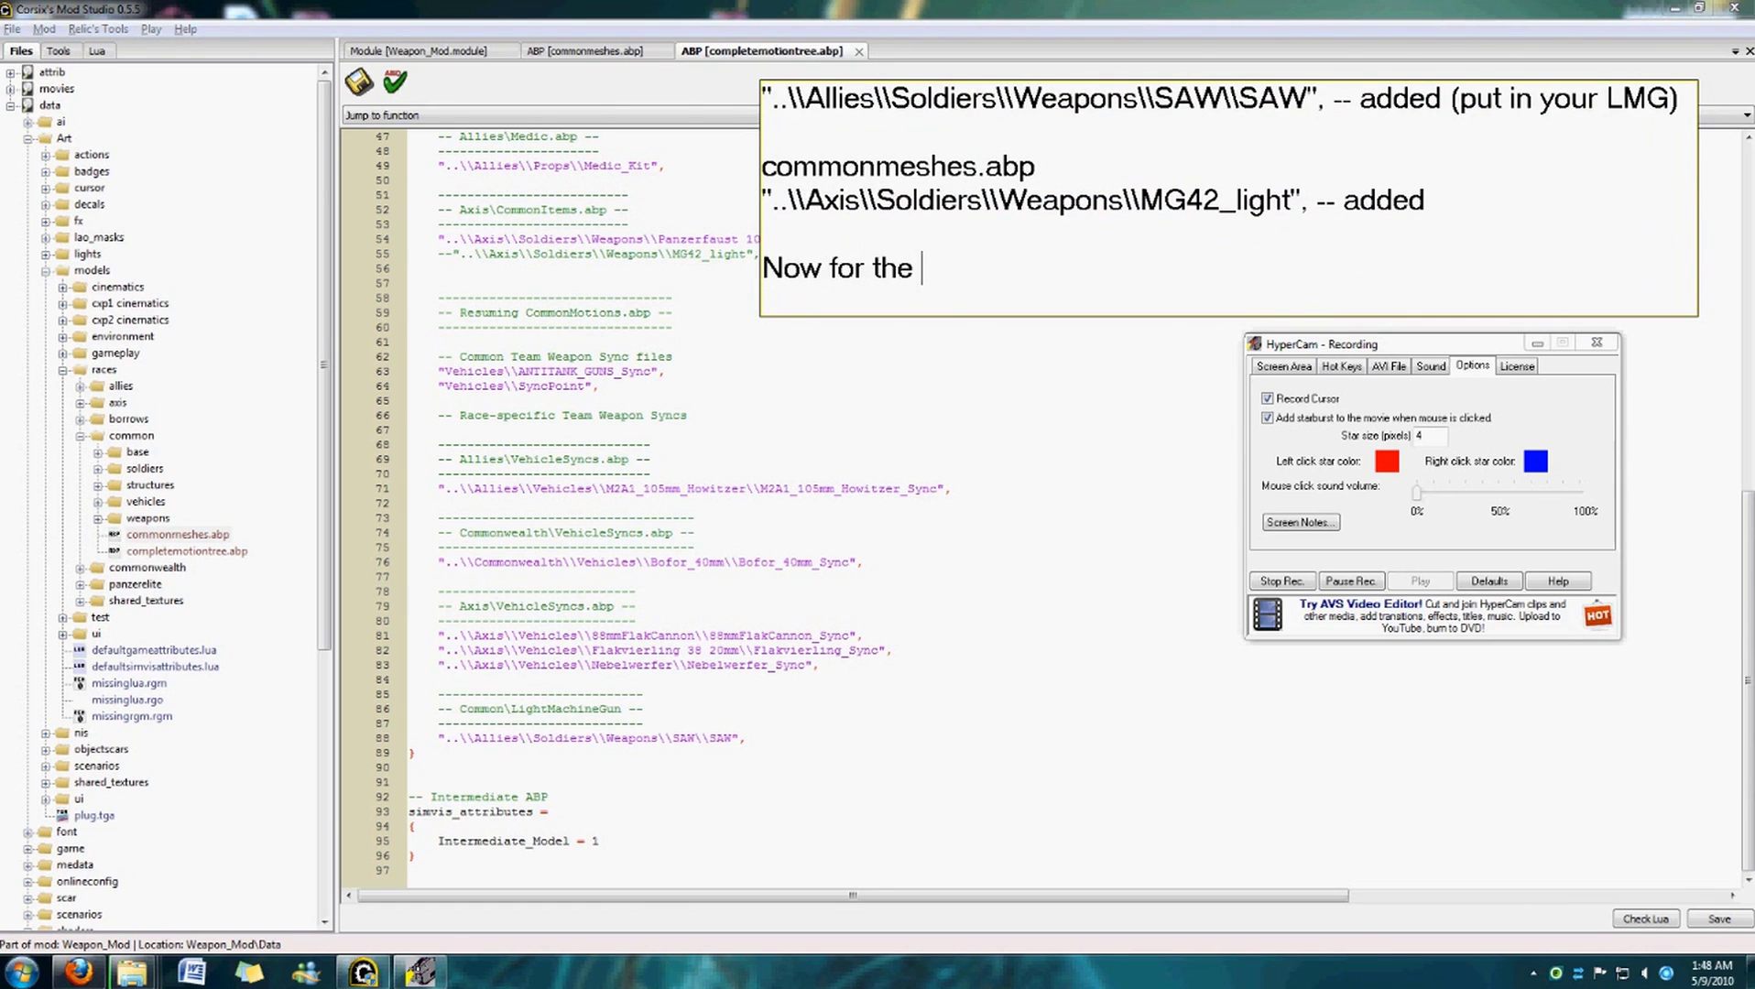
{"action": "type", "text": "weapon to be used by your squa"}
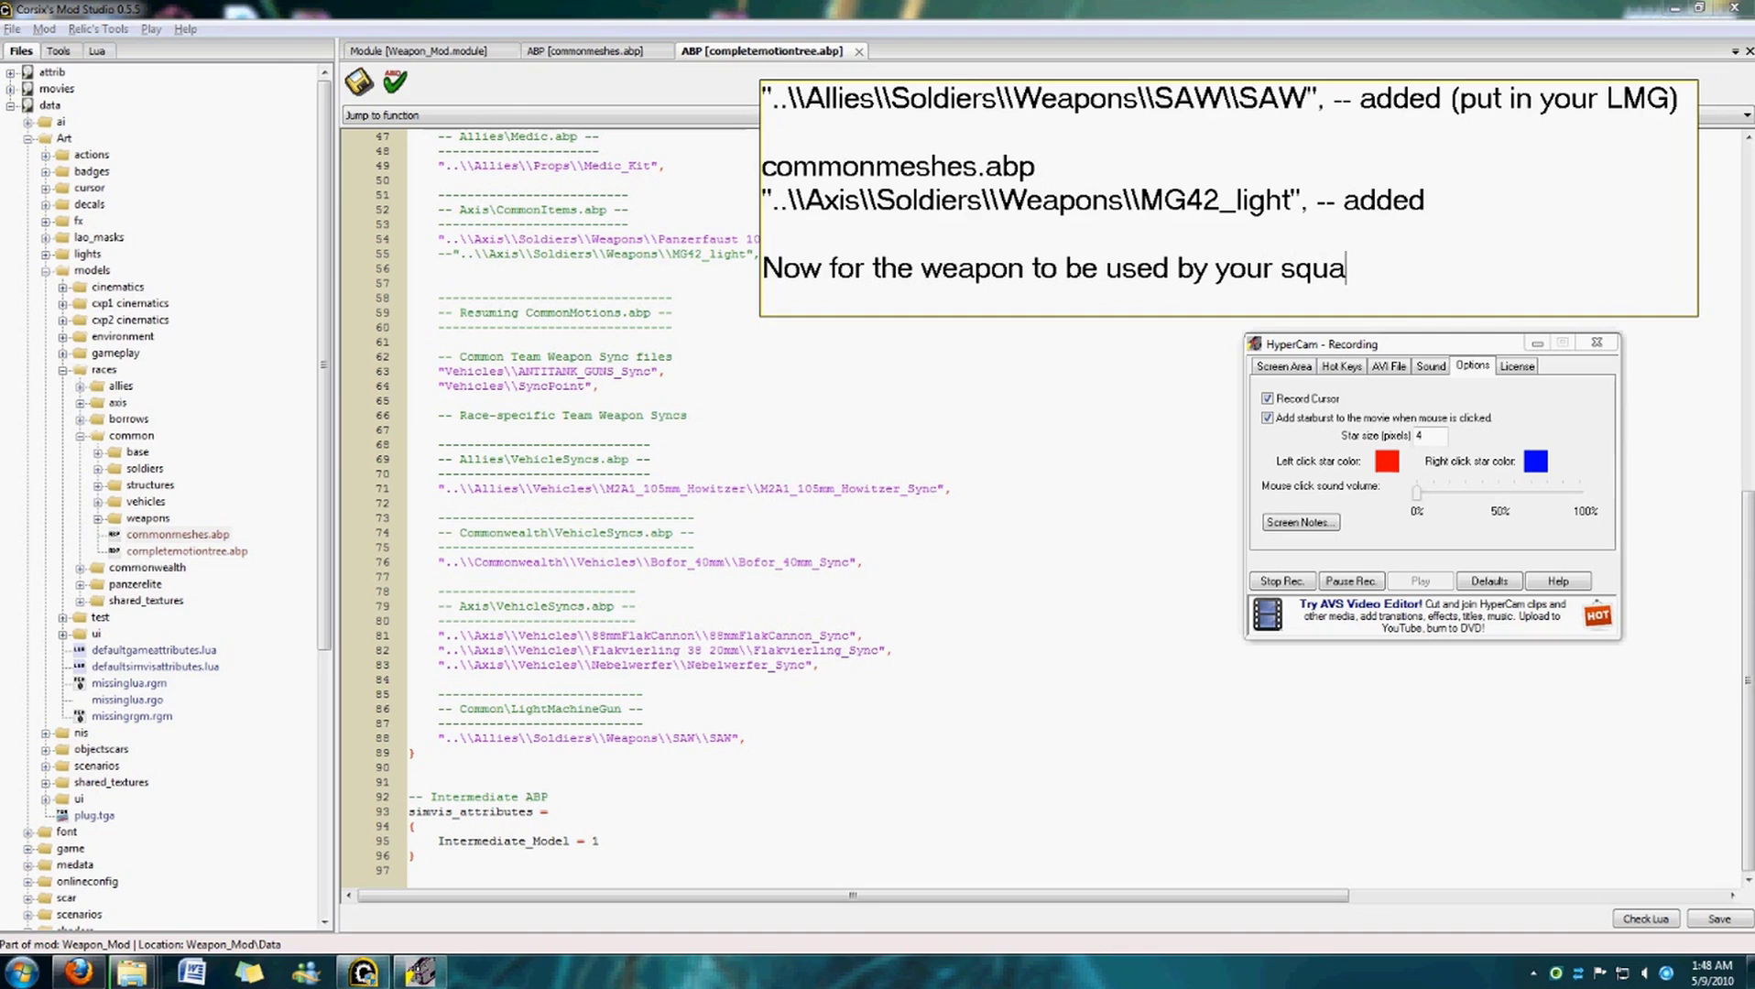
{"action": "type", "text": "d you add the"}
{"action": "key", "text": "BackSpace"}
{"action": "type", "text": "the weapo"}
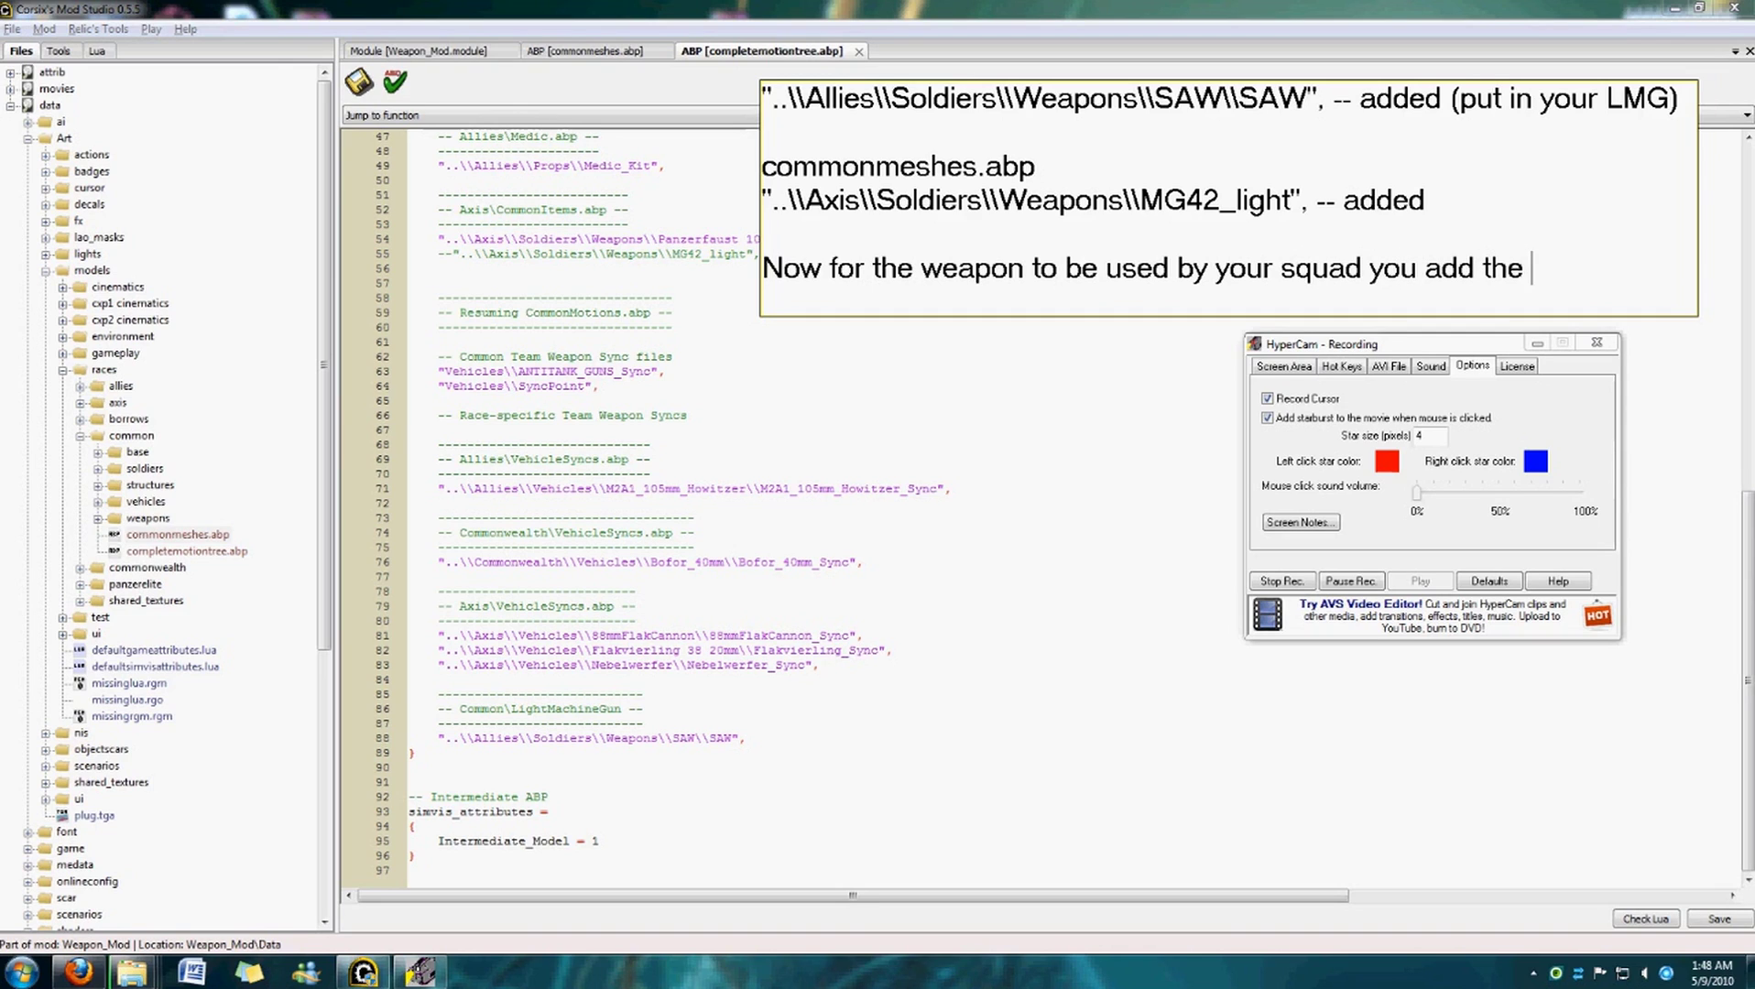
{"action": "type", "text": "n.rgd to the "}
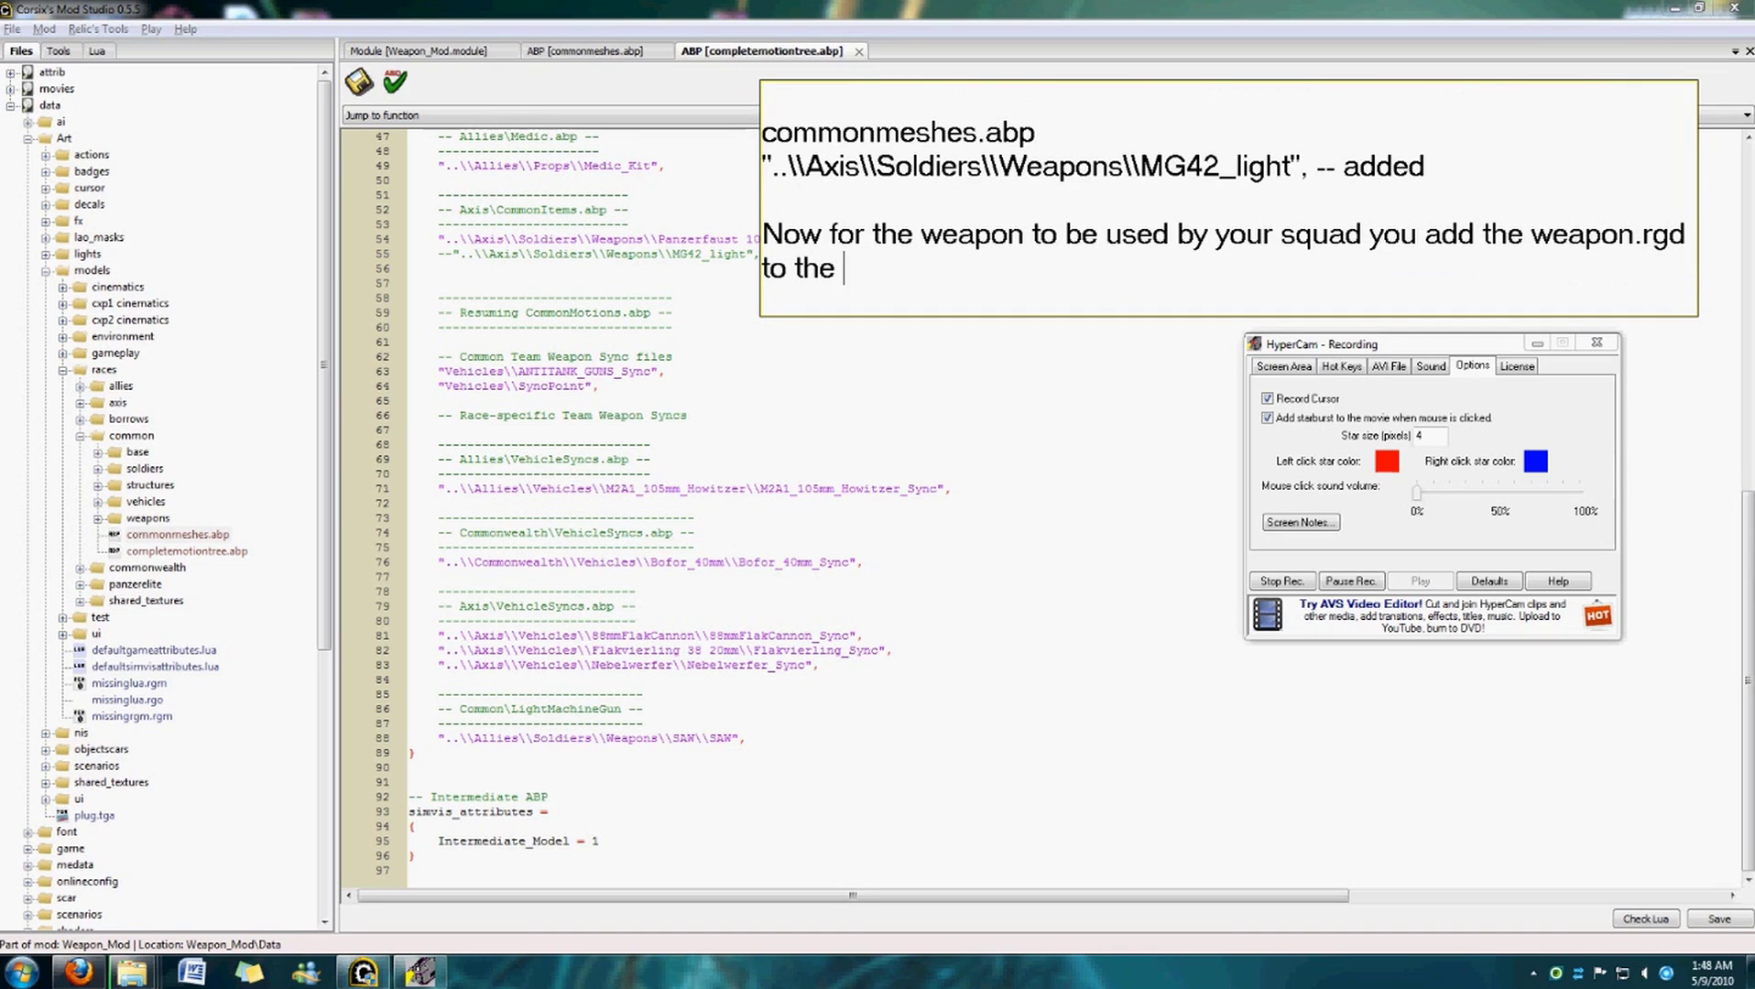
{"action": "type", "text": "hardpoint of the ebps"}
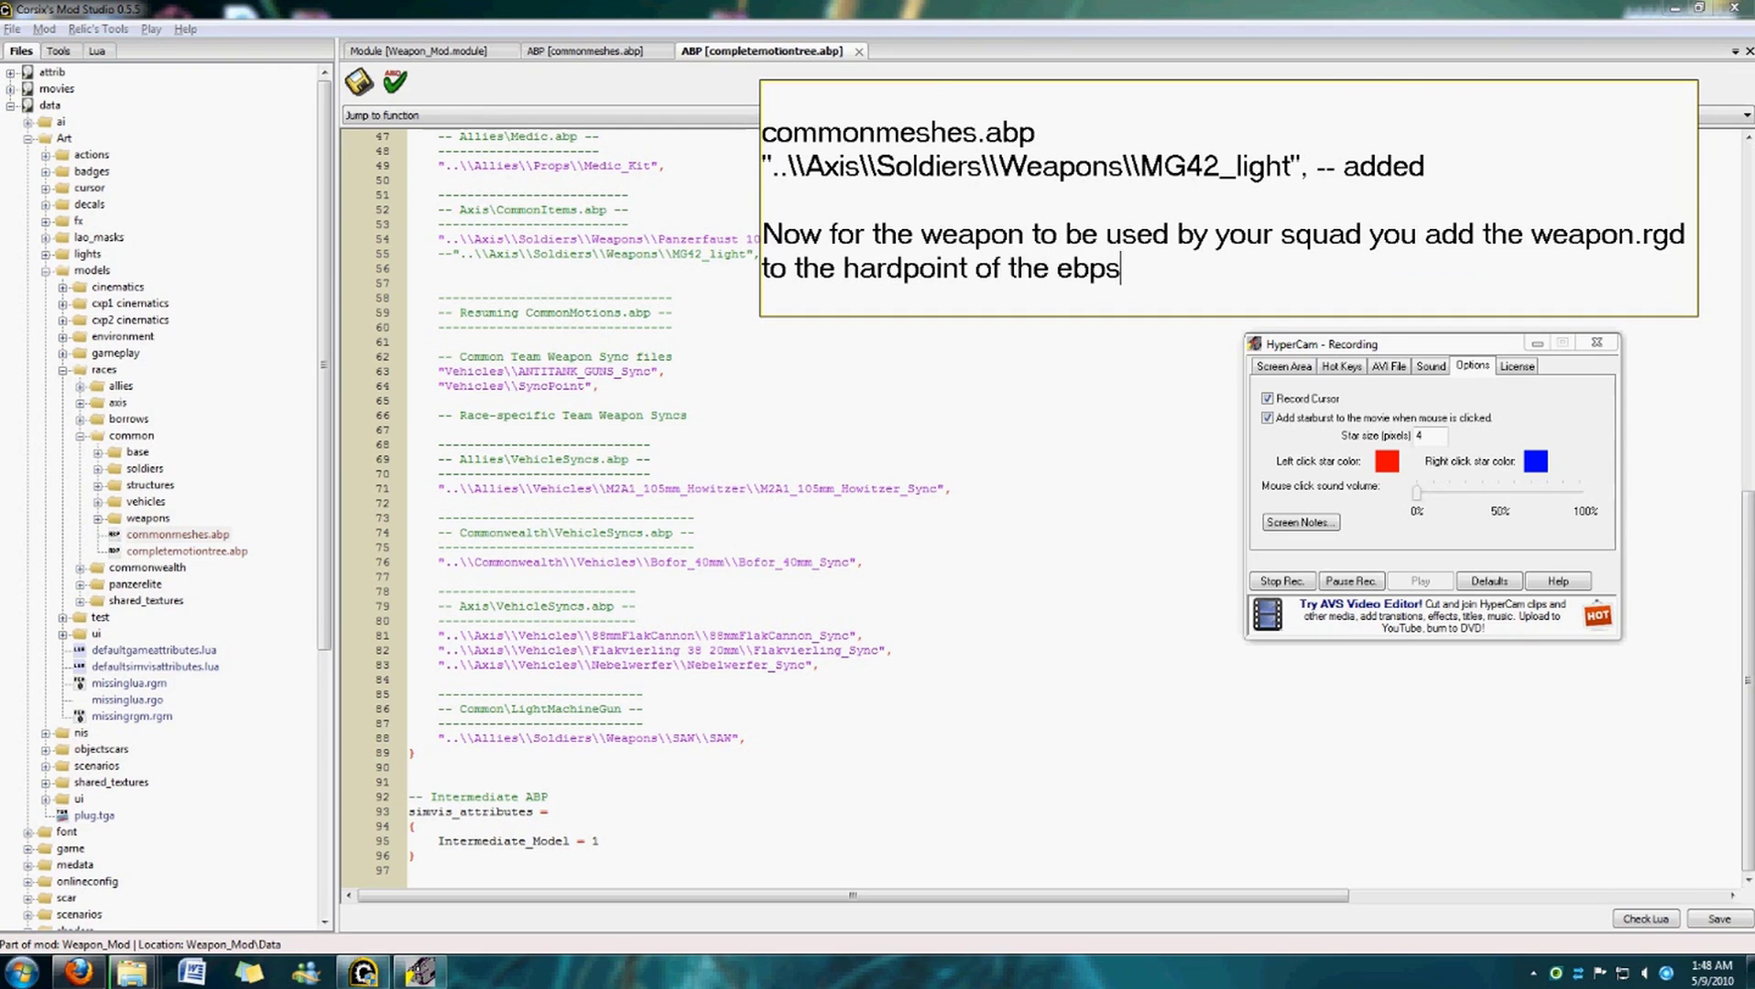
Complete the note's sentence with "of the soldier and add the mesh to the .abp of the soldier" and finish editing it.
{"action": "type", "text": " of the qsoldier and add thhe mesh to the .abp of the"}
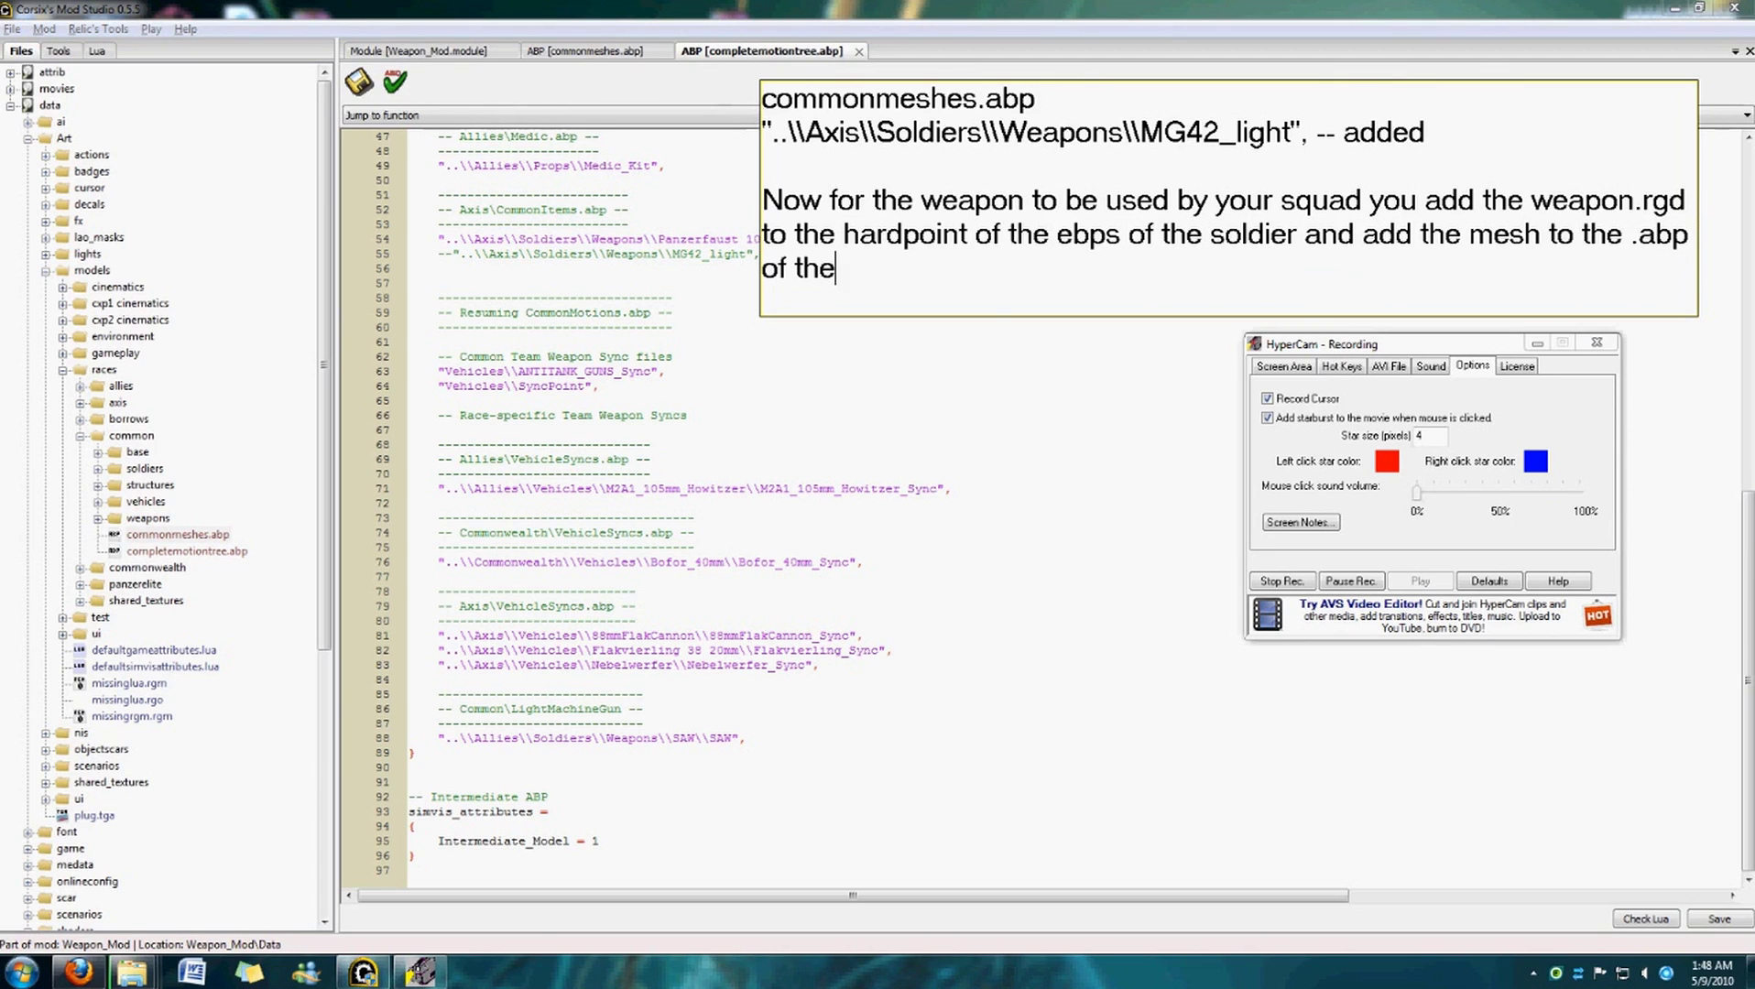
{"action": "type", "text": " solde"}
{"action": "key", "text": "BackSpace"}
{"action": "type", "text": "ier"}
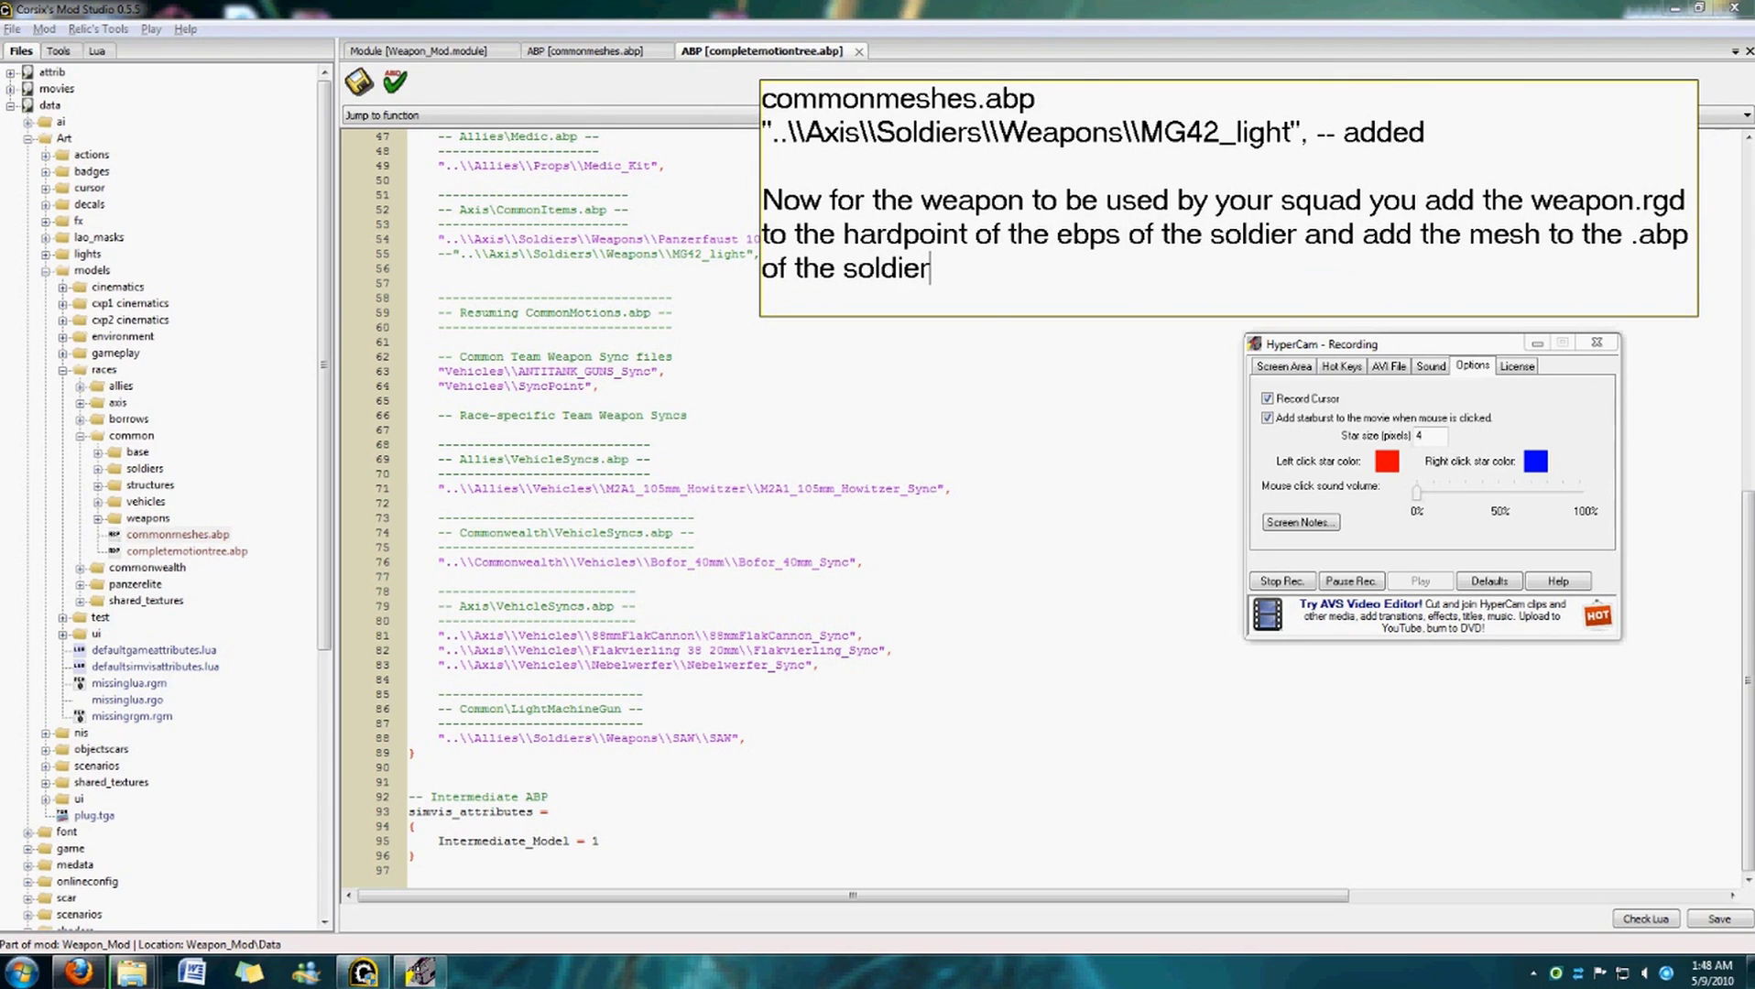
{"action": "left_click", "coordinate": [1238, 375]}
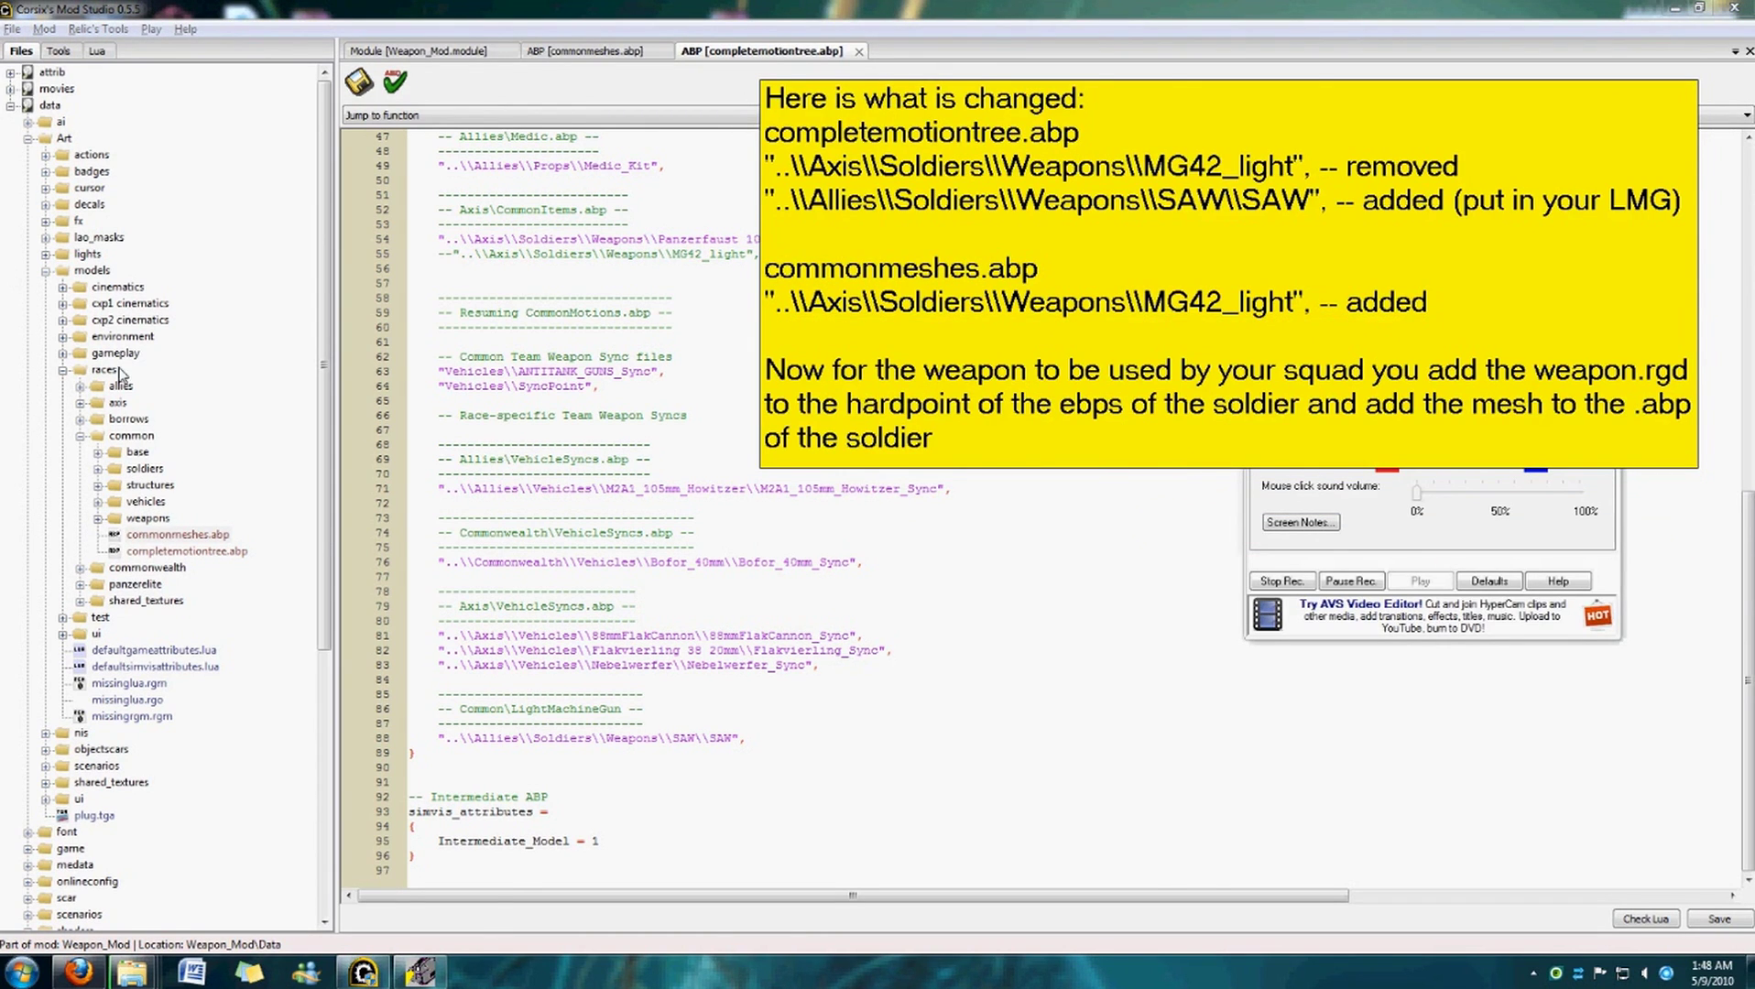
Open engineer.abp from the data folder's Art, models, races, allies, soldiers path.
{"action": "left_click", "coordinate": [81, 436]}
{"action": "left_click", "coordinate": [63, 370]}
{"action": "left_click", "coordinate": [45, 270]}
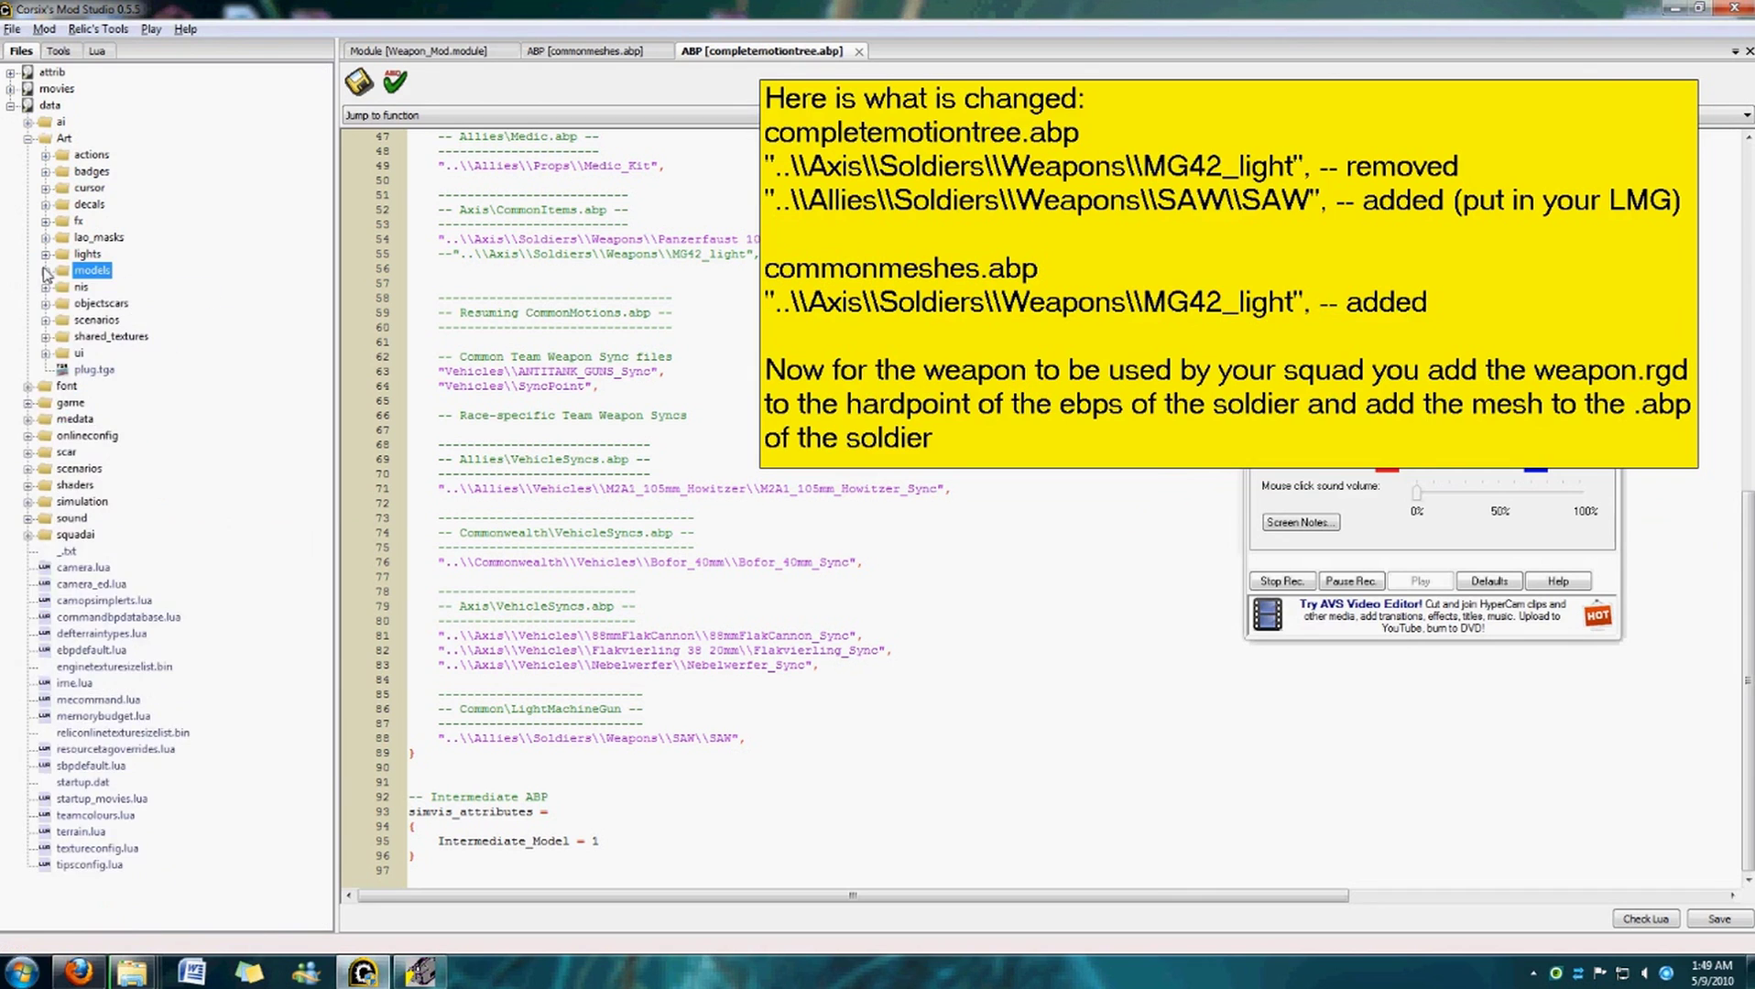
{"action": "left_click", "coordinate": [46, 270]}
{"action": "left_click", "coordinate": [63, 370]}
{"action": "left_click", "coordinate": [81, 386]}
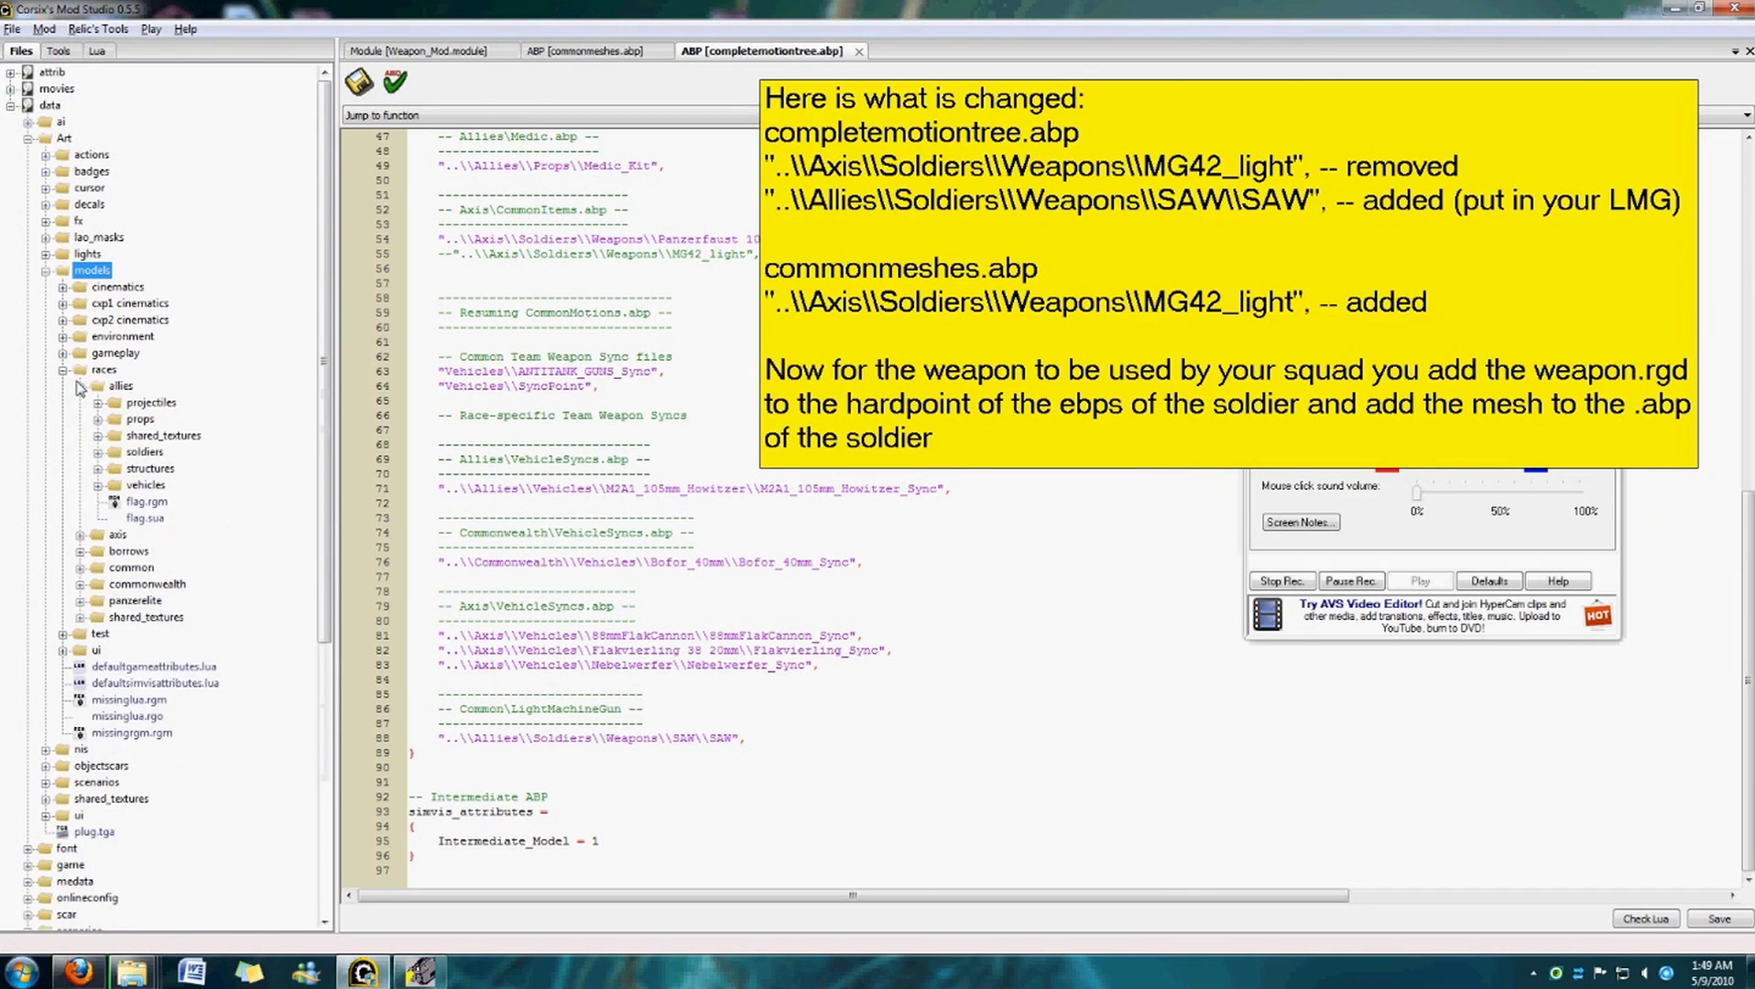
{"action": "left_click", "coordinate": [98, 453]}
{"action": "double_click", "coordinate": [175, 600]}
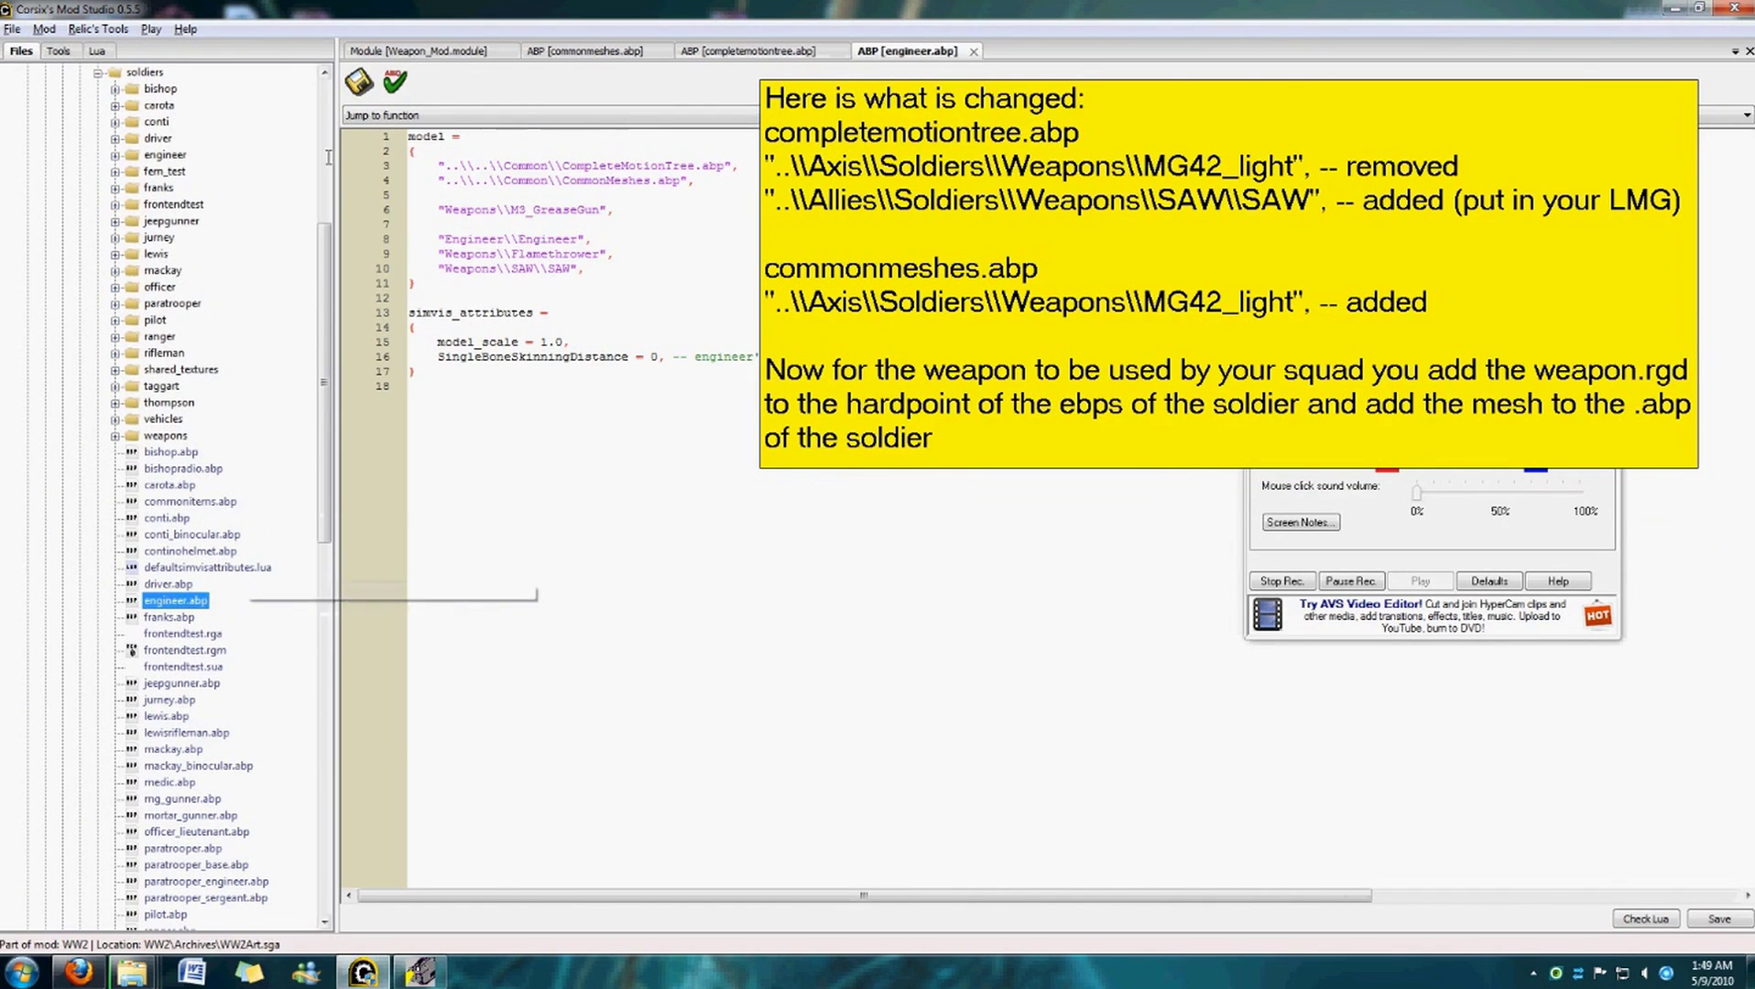
Delete the "Weapons\\SAW\\SAW" mesh line from the model list in engineer.abp.
{"action": "left_click", "coordinate": [550, 229]}
{"action": "left_click_drag", "start_coordinate": [439, 268], "coordinate": [631, 277]}
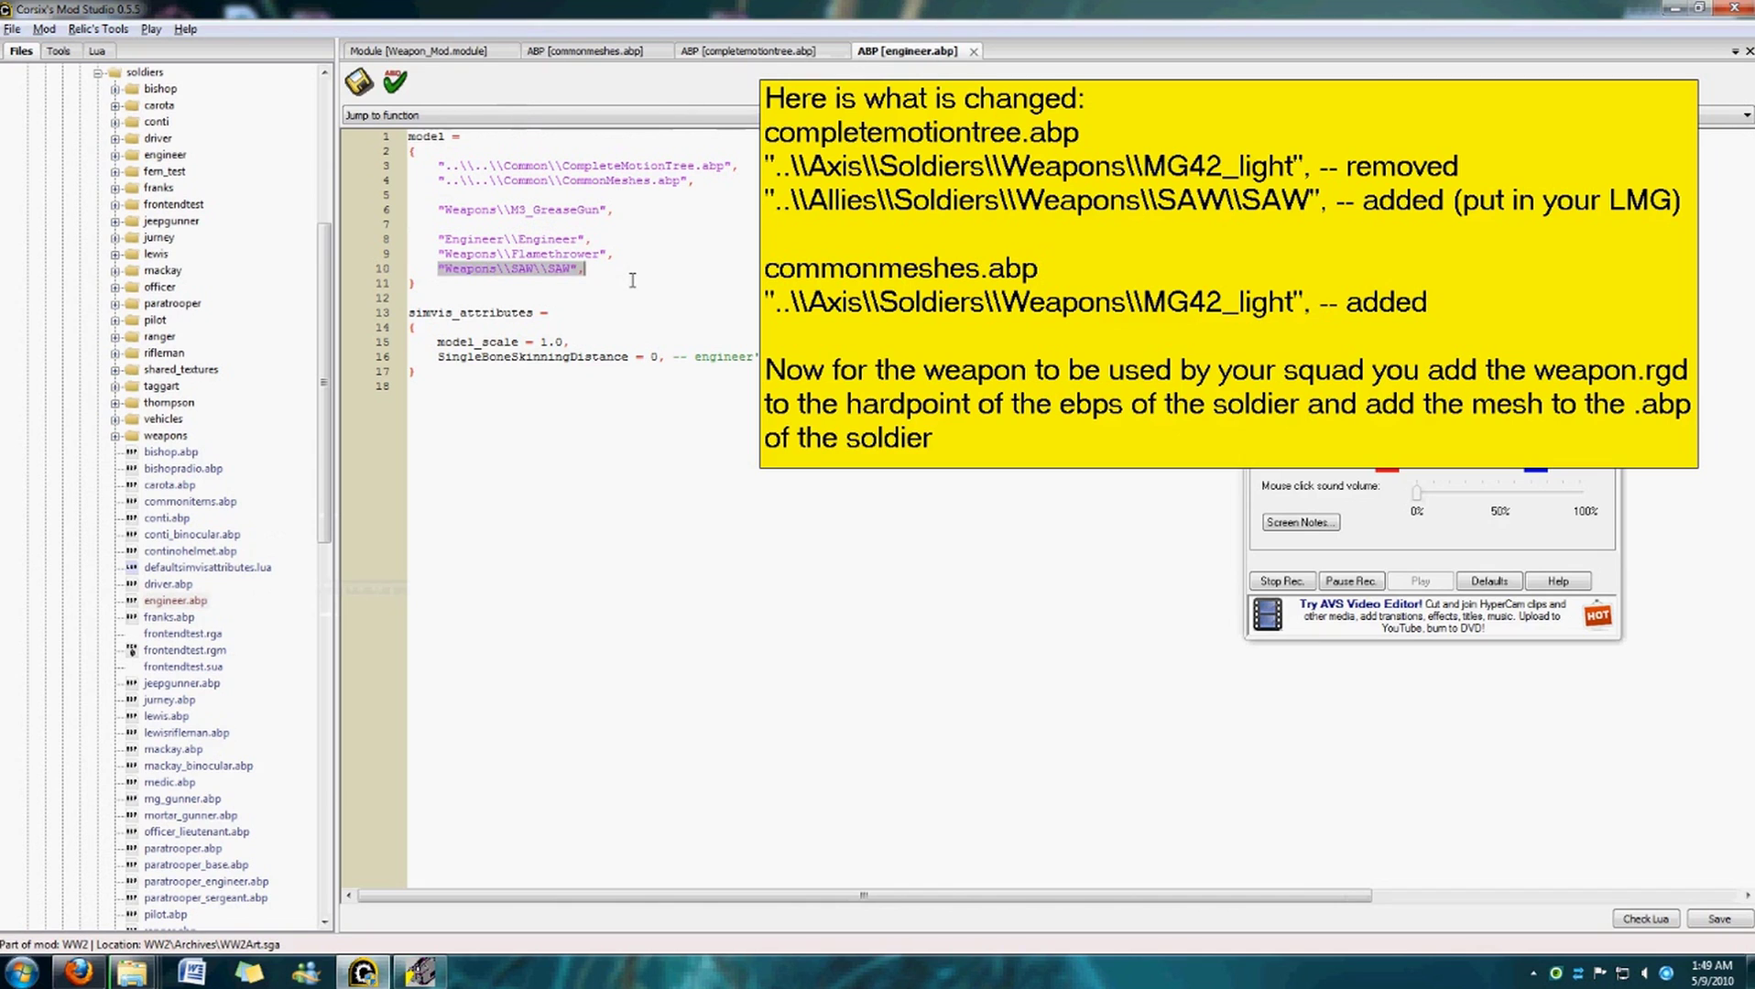
{"action": "key", "text": "Delete"}
Copy the path of SAW.rgm in the allied weapons SAW folder and paste it on line 10 of engineer.abp.
{"action": "left_click", "coordinate": [163, 436]}
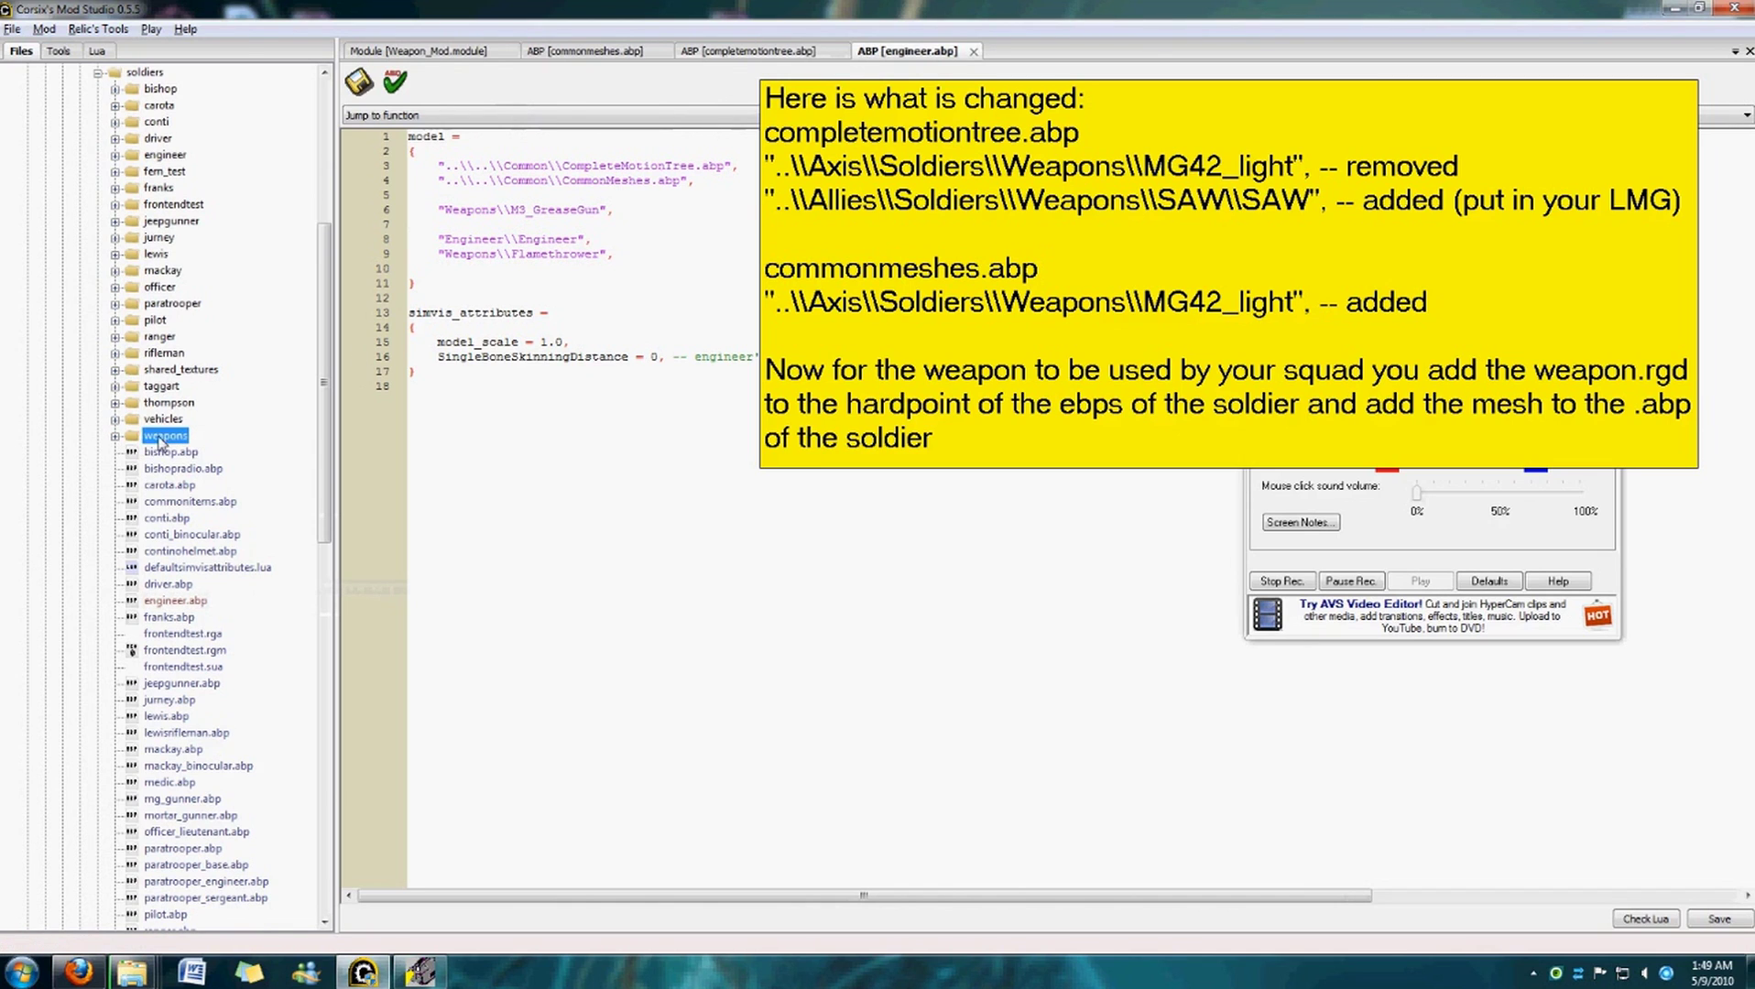
{"action": "left_click", "coordinate": [117, 436]}
{"action": "left_click", "coordinate": [133, 369]}
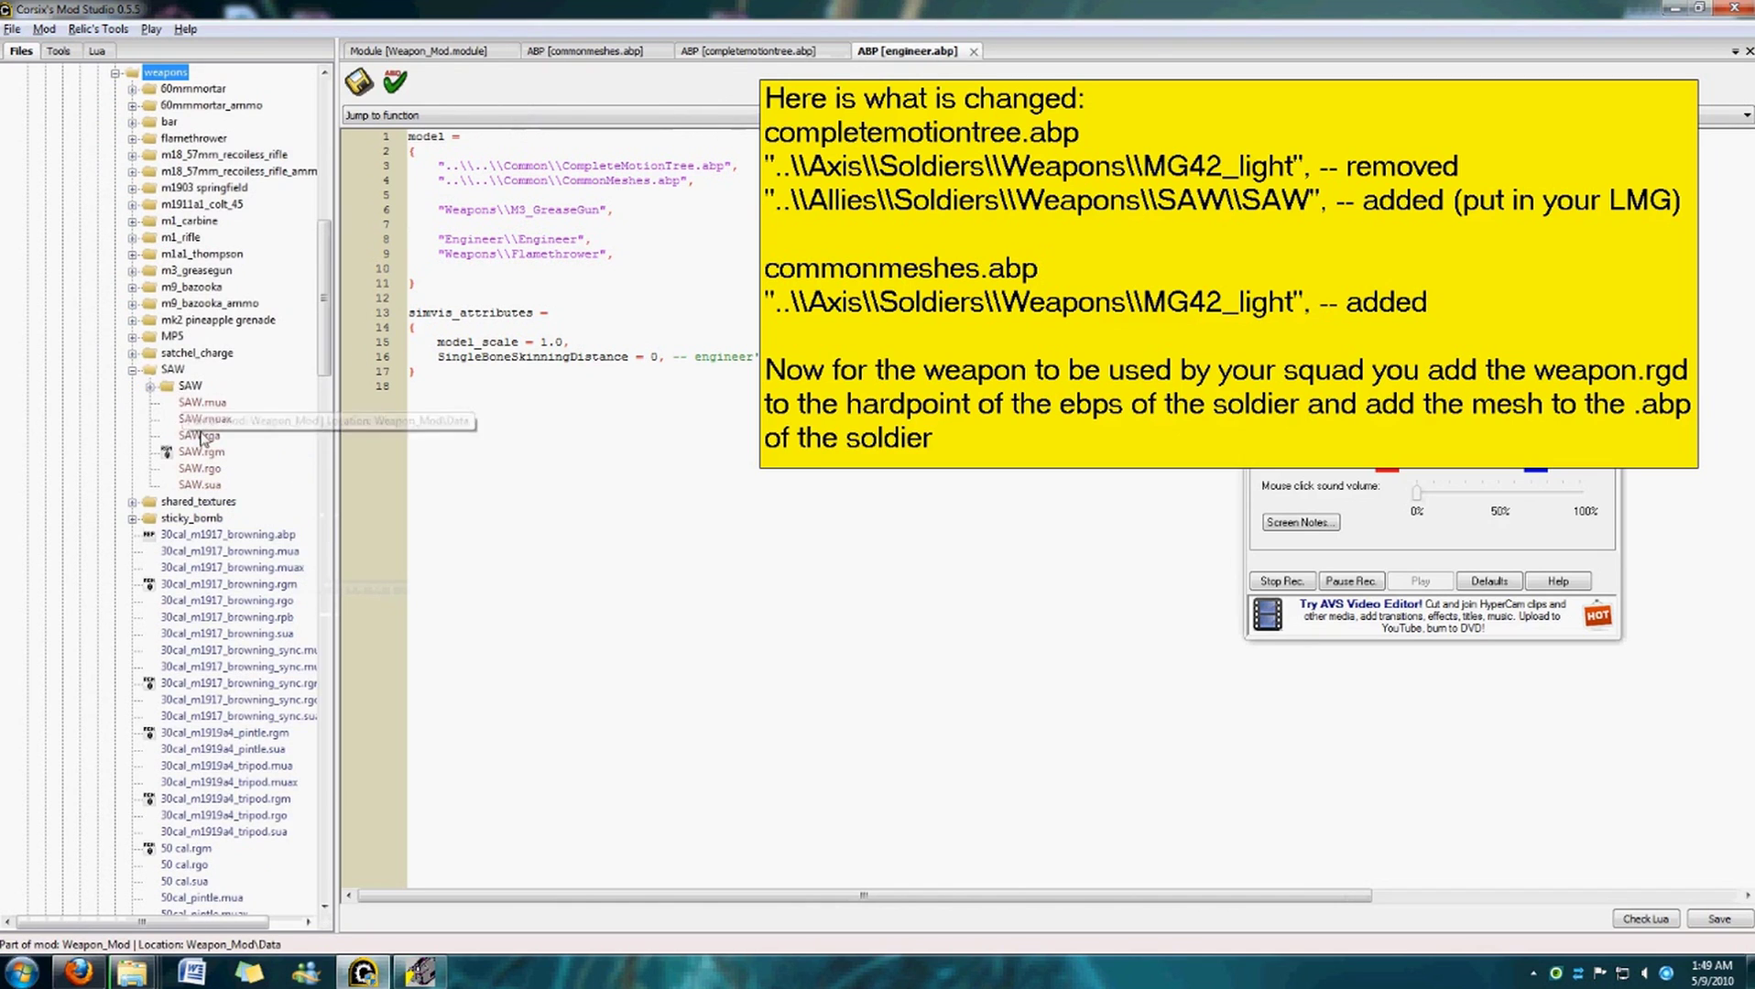
{"action": "right_click", "coordinate": [203, 452]}
{"action": "left_click", "coordinate": [328, 522]}
{"action": "left_click", "coordinate": [115, 73]}
{"action": "left_click", "coordinate": [486, 270]}
{"action": "right_click", "coordinate": [486, 270]}
{"action": "left_click", "coordinate": [517, 371]}
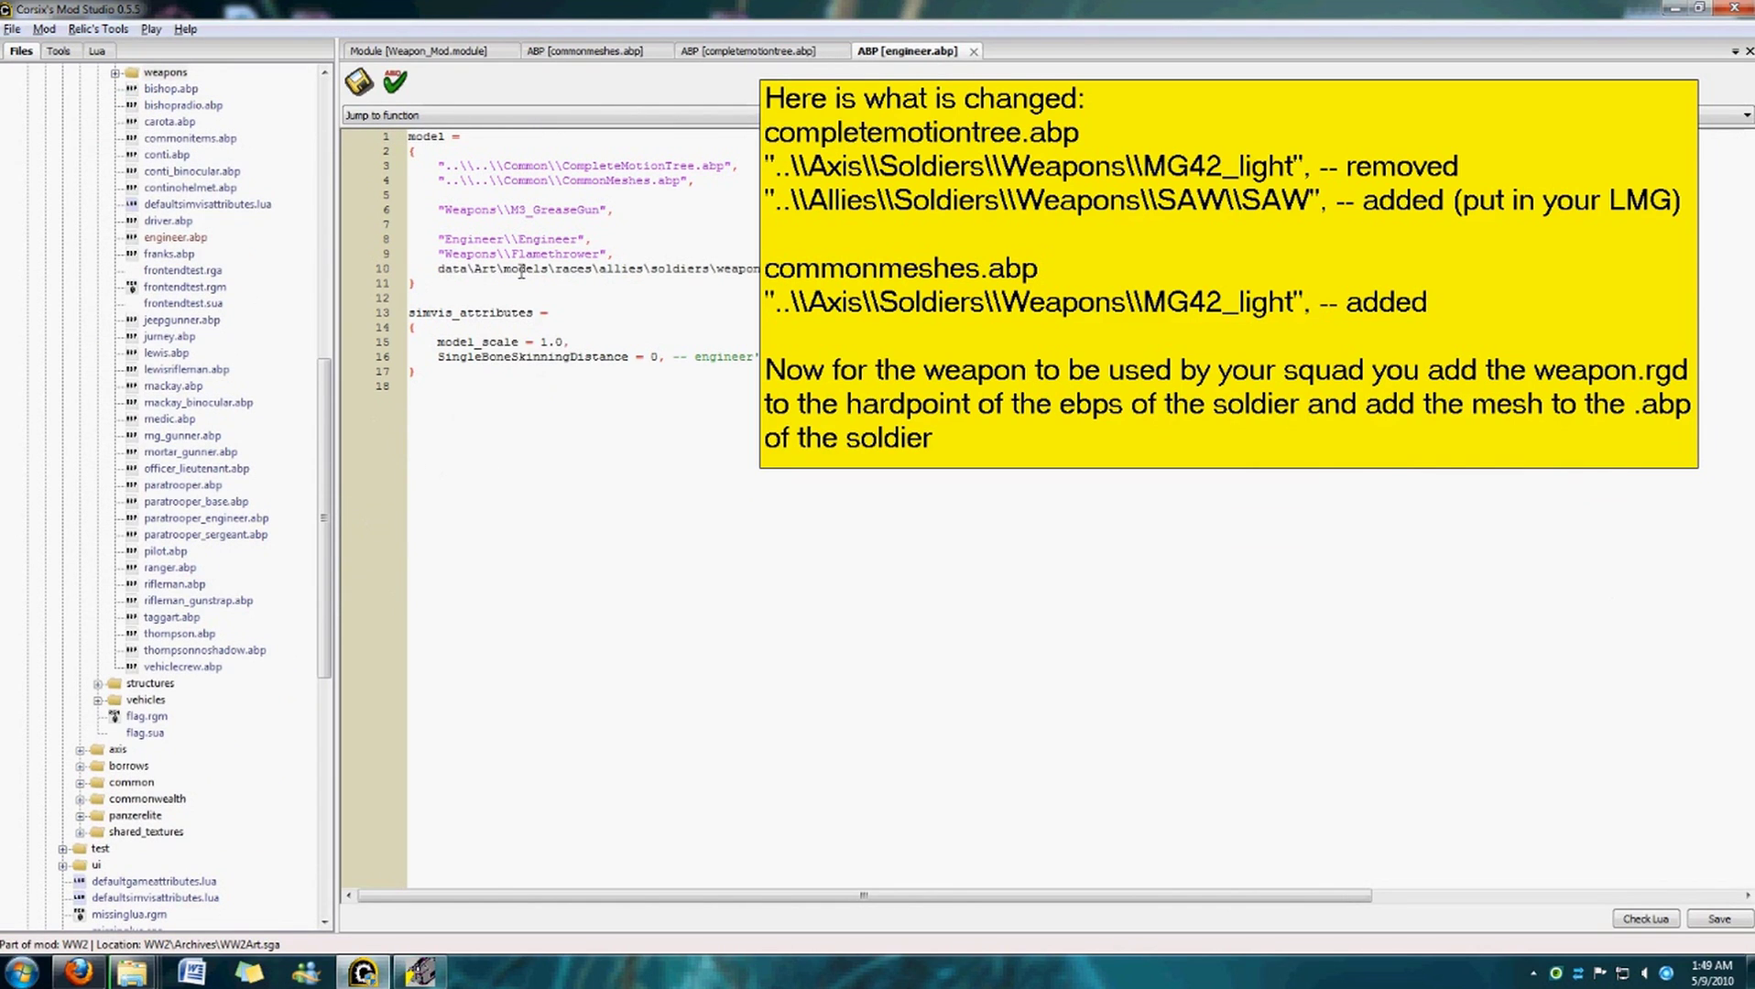
Trim the pasted path to the quoted entry "Weapons\SAW\SAW" followed by a comma, and save engineer.abp.
{"action": "left_click_drag", "start_coordinate": [441, 269], "coordinate": [649, 268]}
{"action": "key", "text": "Delete"}
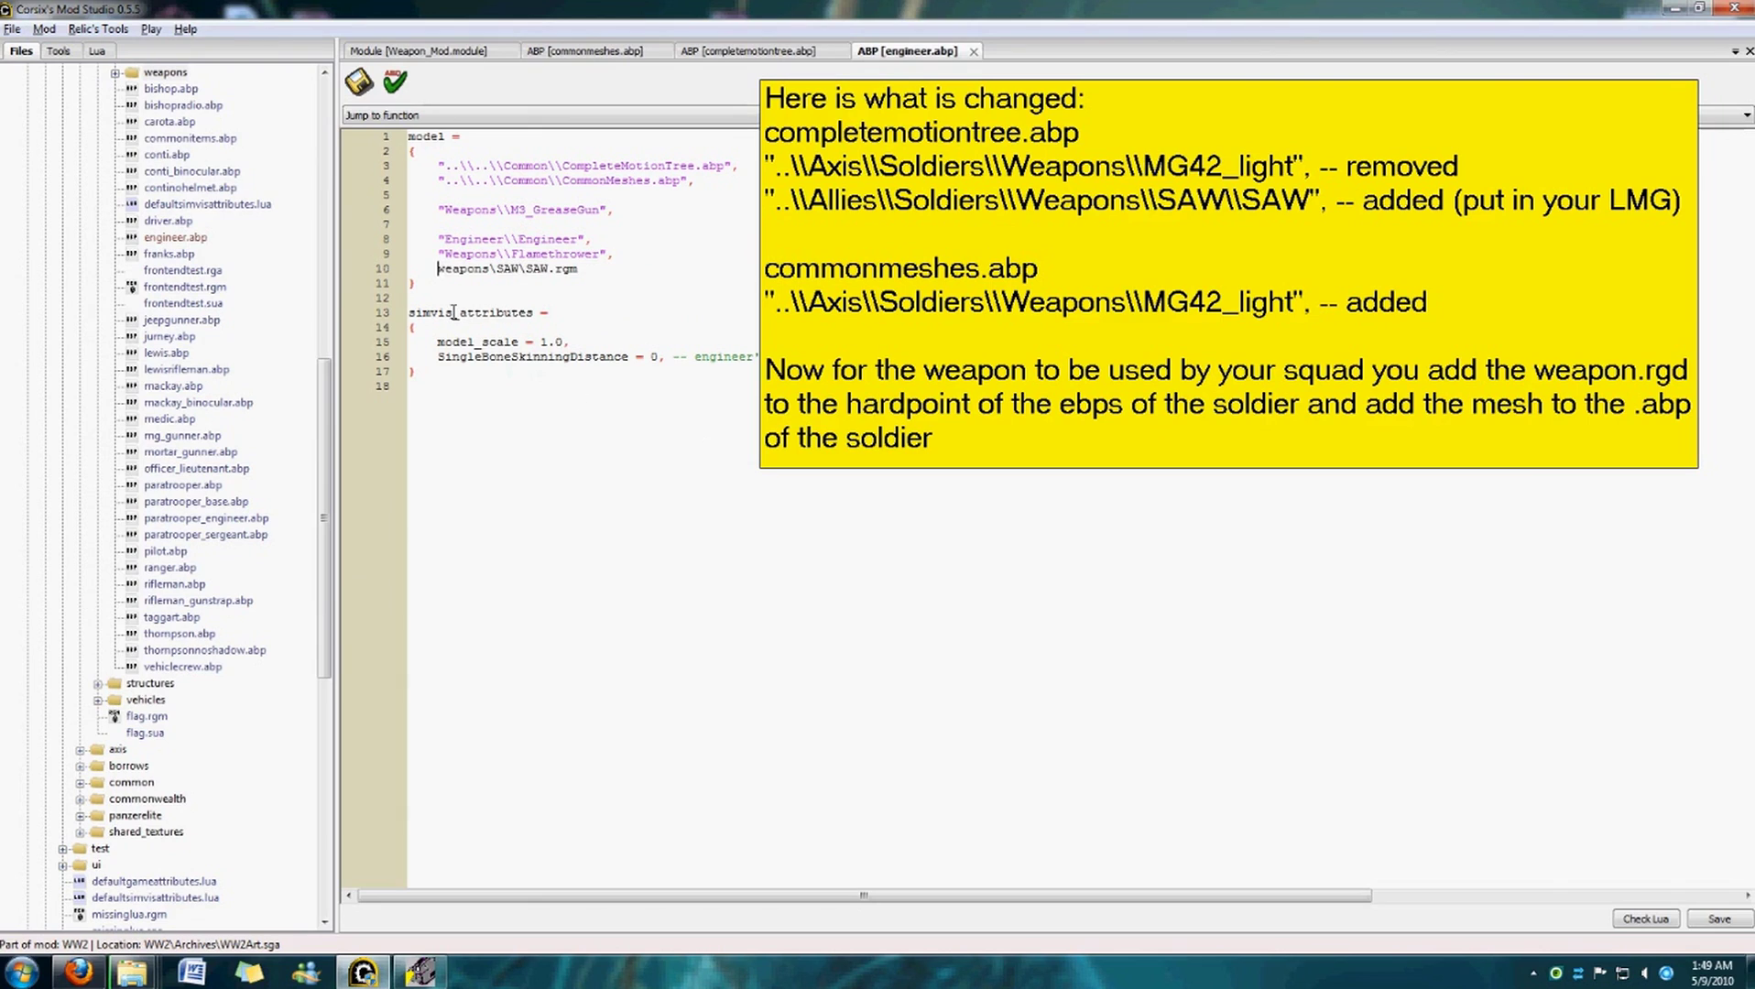
{"action": "key", "text": "Delete"}
{"action": "type", "text": "W"}
{"action": "key", "text": "Left"}
{"action": "type", "text": "\""}
{"action": "left_click", "coordinate": [1736, 922]}
{"action": "left_click", "coordinate": [905, 560]}
{"action": "left_click", "coordinate": [587, 269]}
{"action": "left_click", "coordinate": [1719, 919]}
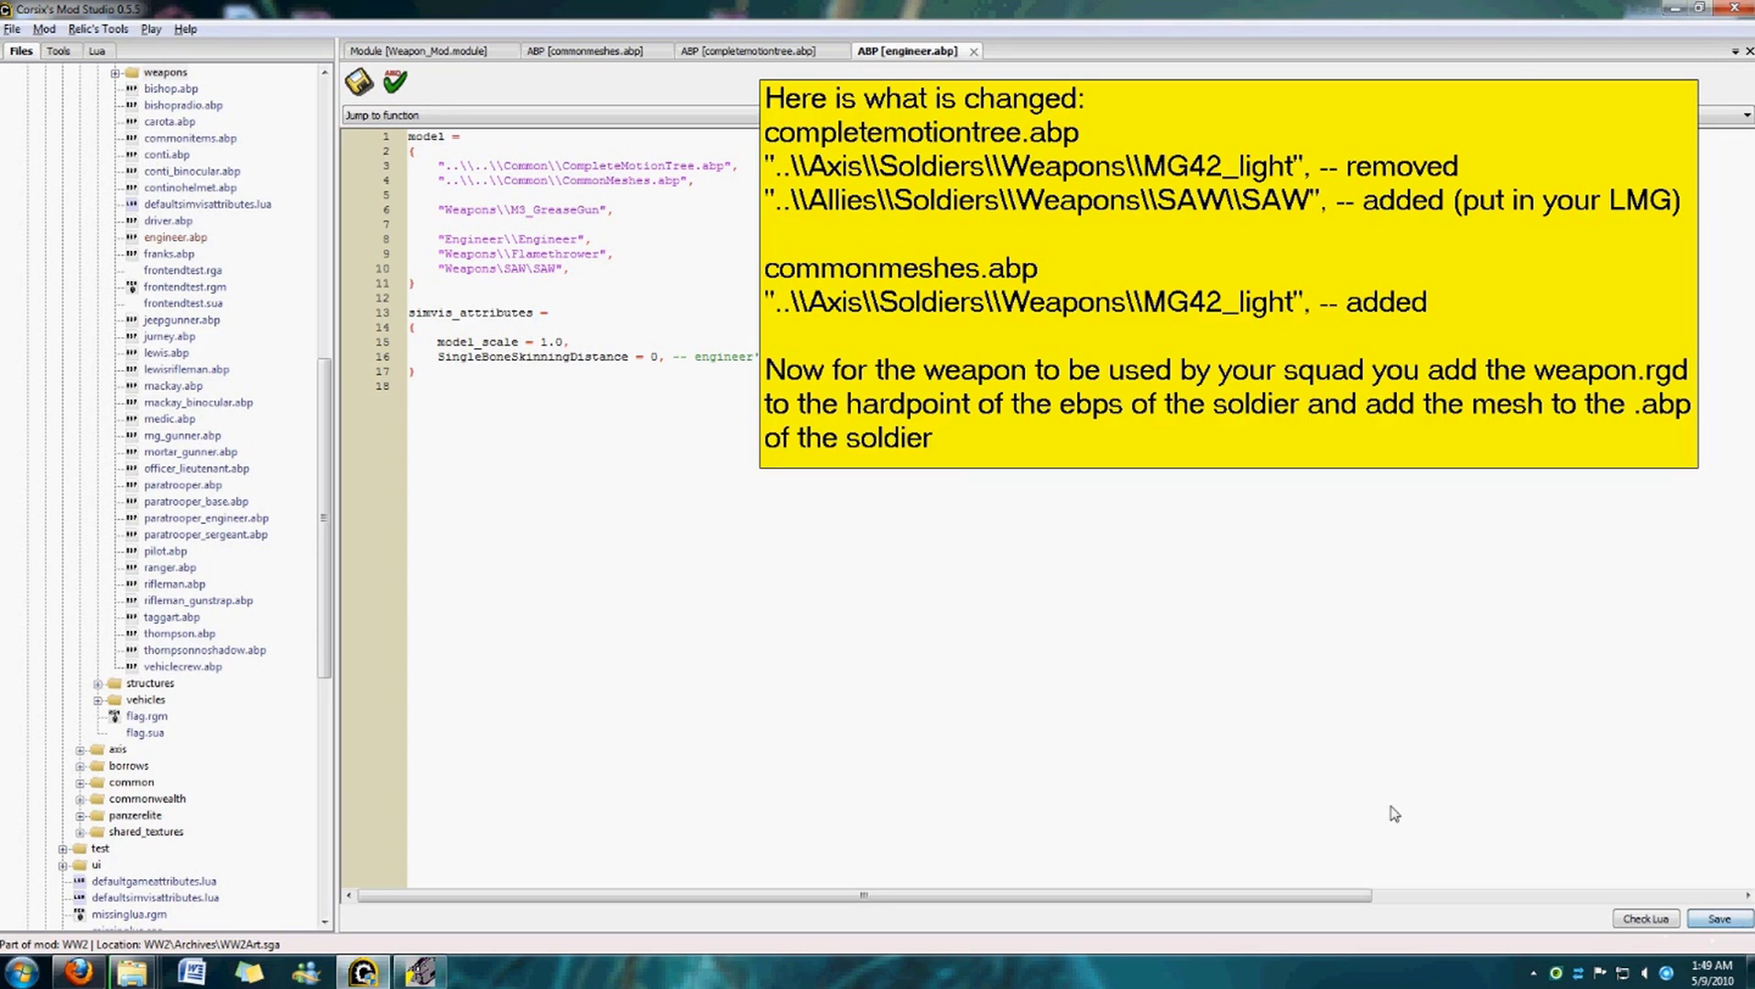
{"action": "left_click", "coordinate": [907, 548]}
Try to open engineer.rgd from attrib's ebps, races, allies, soldiers folder.
{"action": "left_click_drag", "start_coordinate": [334, 408], "coordinate": [337, 91]}
{"action": "left_click", "coordinate": [11, 105]}
{"action": "left_click", "coordinate": [11, 72]}
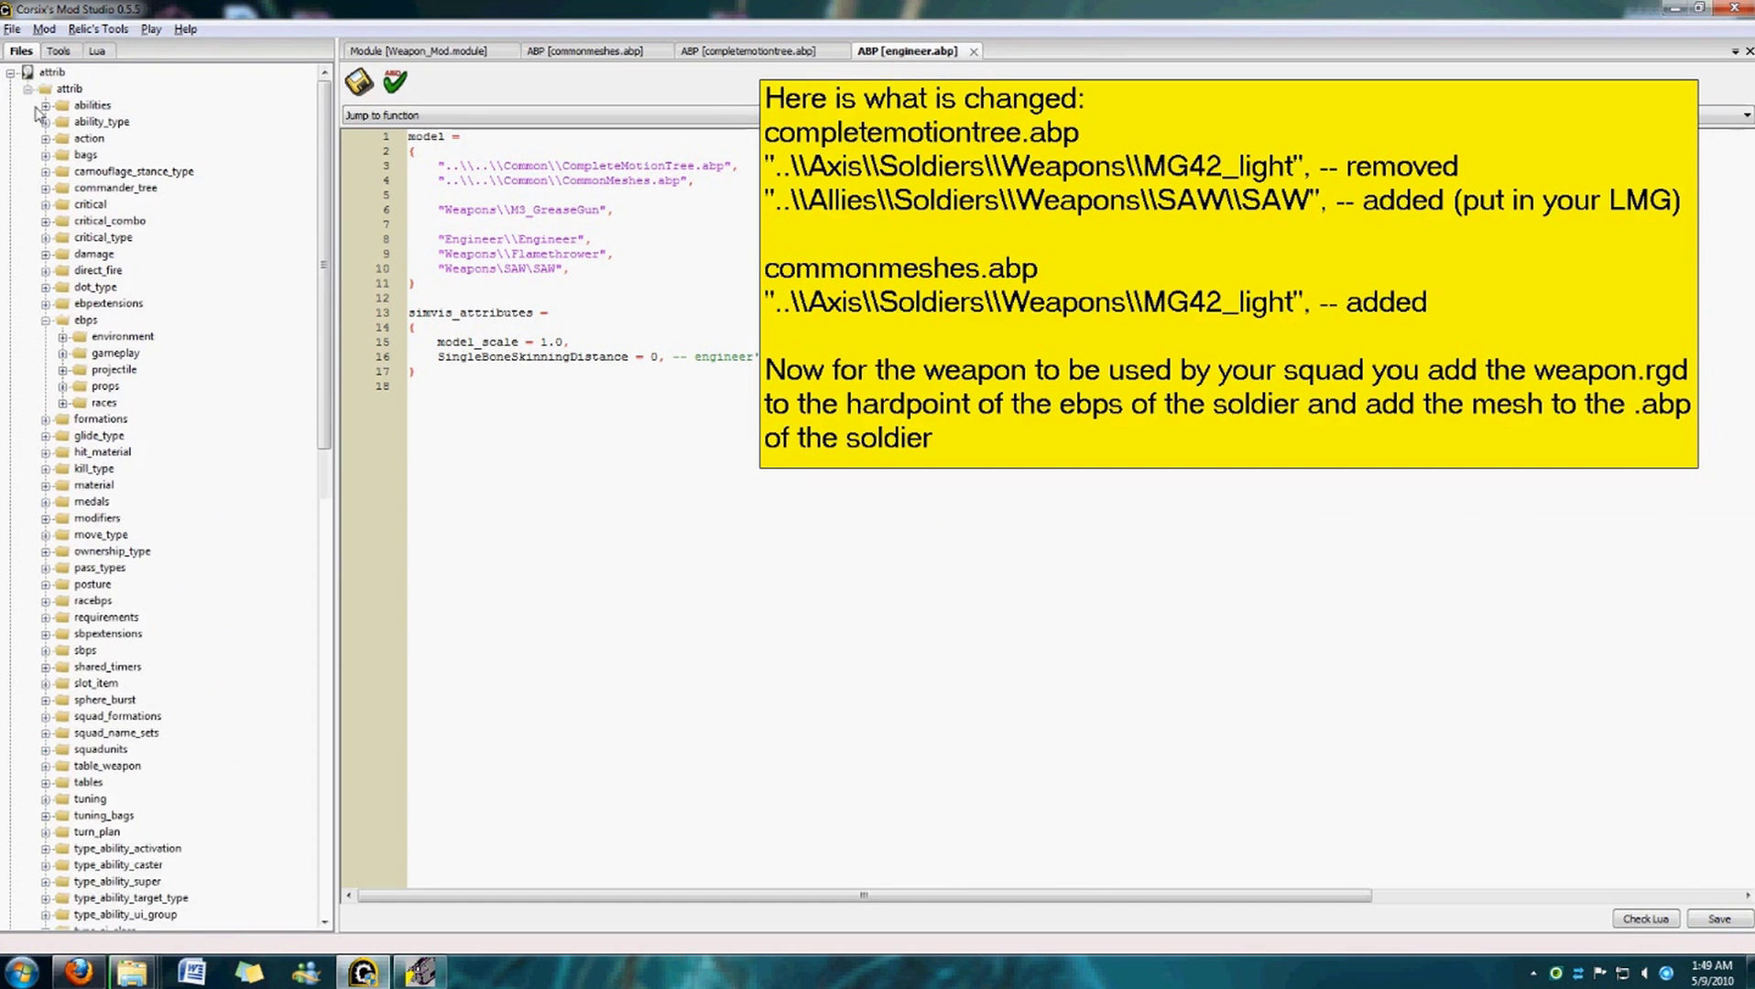
{"action": "left_click", "coordinate": [63, 403]}
{"action": "left_click", "coordinate": [79, 418]}
{"action": "left_click", "coordinate": [97, 468]}
{"action": "double_click", "coordinate": [174, 237]}
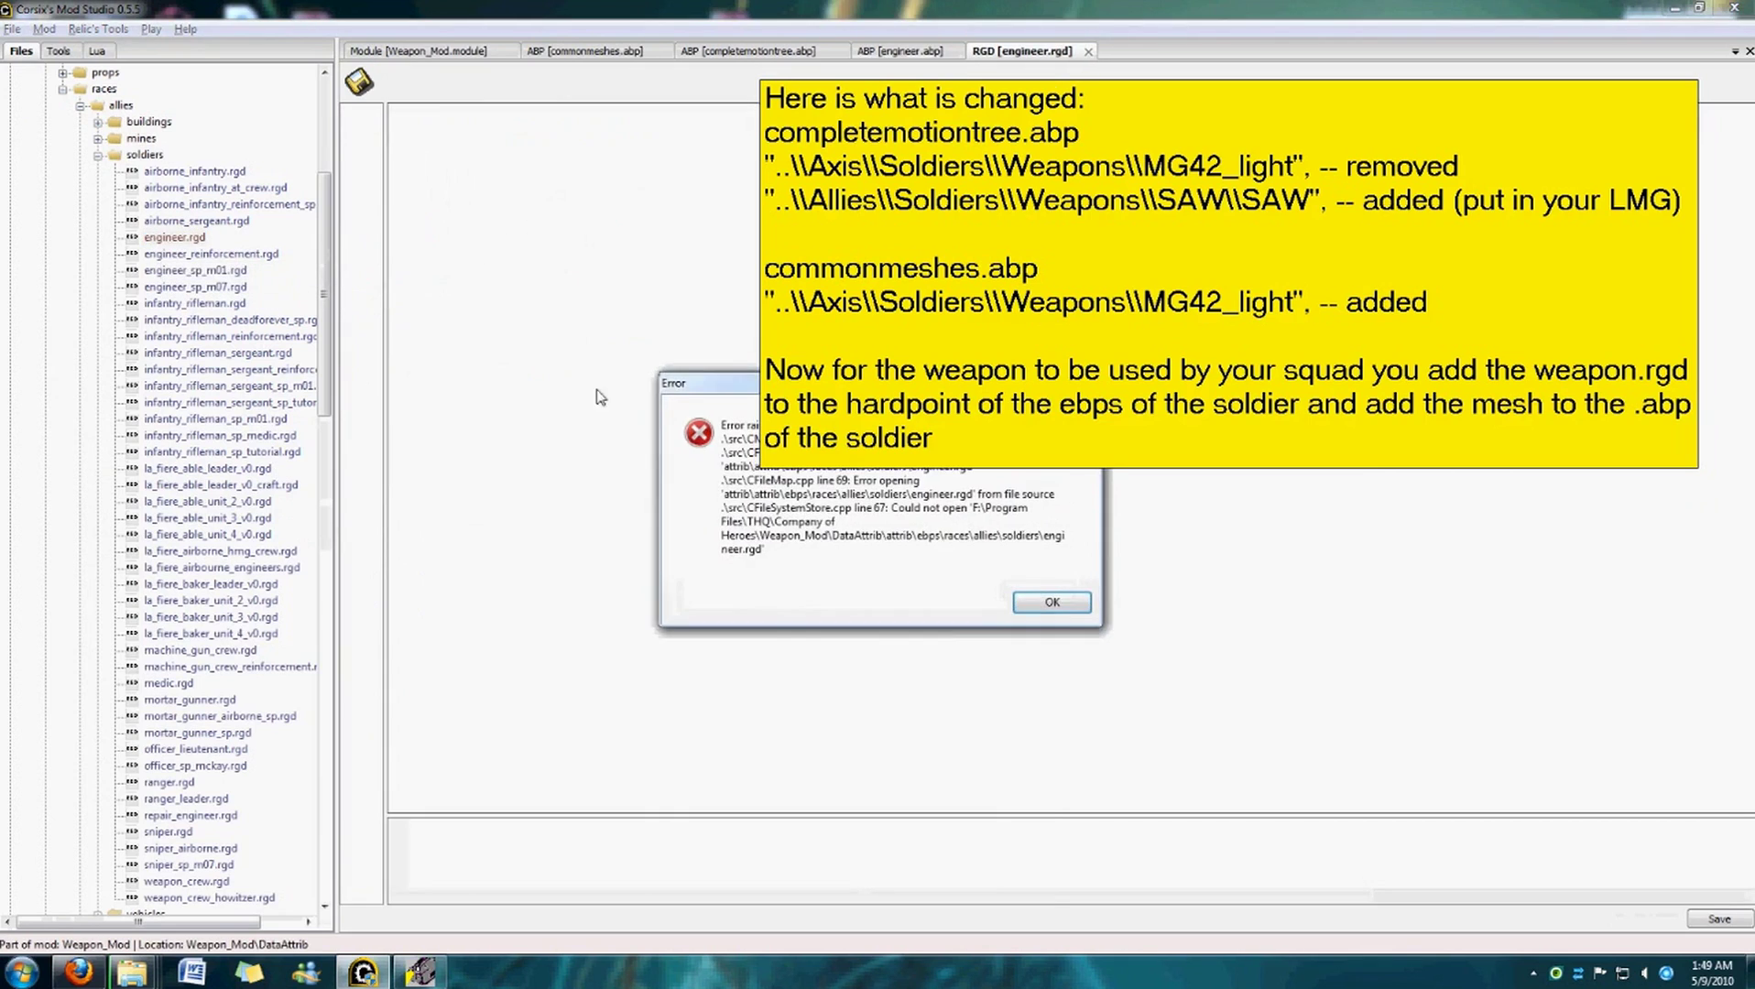
{"action": "left_click", "coordinate": [1052, 601]}
Refresh the mod's file list and close the empty engineer.rgd file.
{"action": "left_click", "coordinate": [44, 28]}
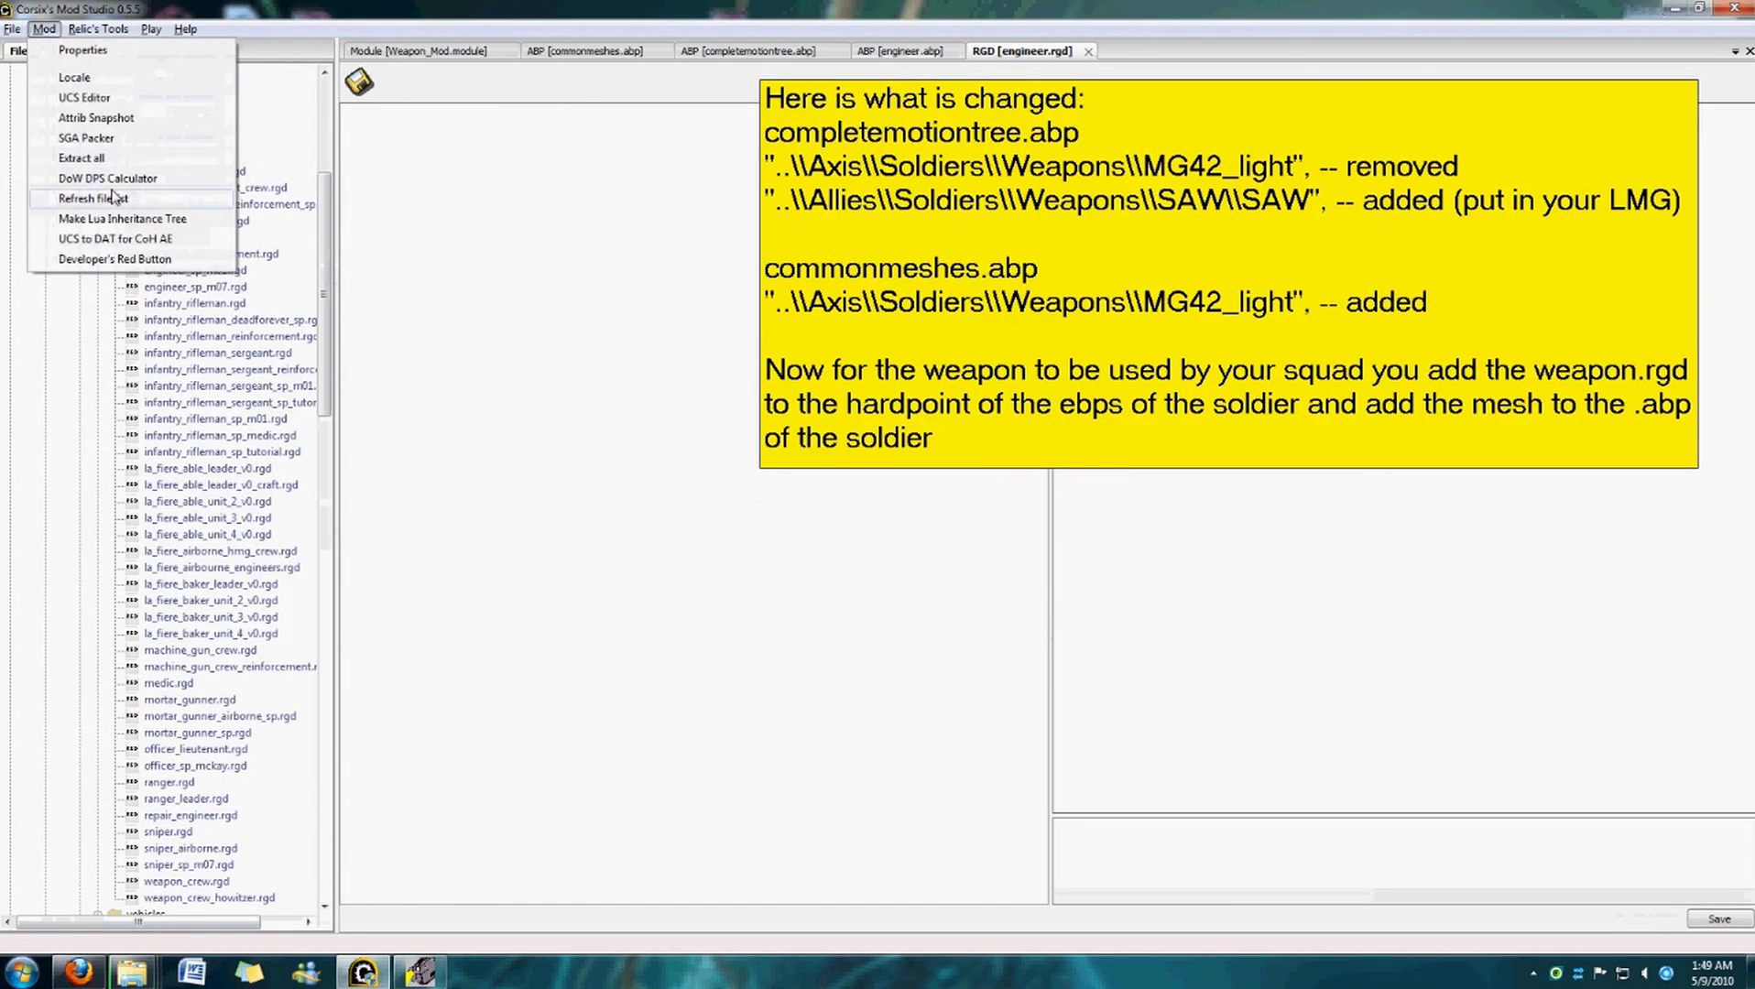
{"action": "left_click", "coordinate": [109, 198]}
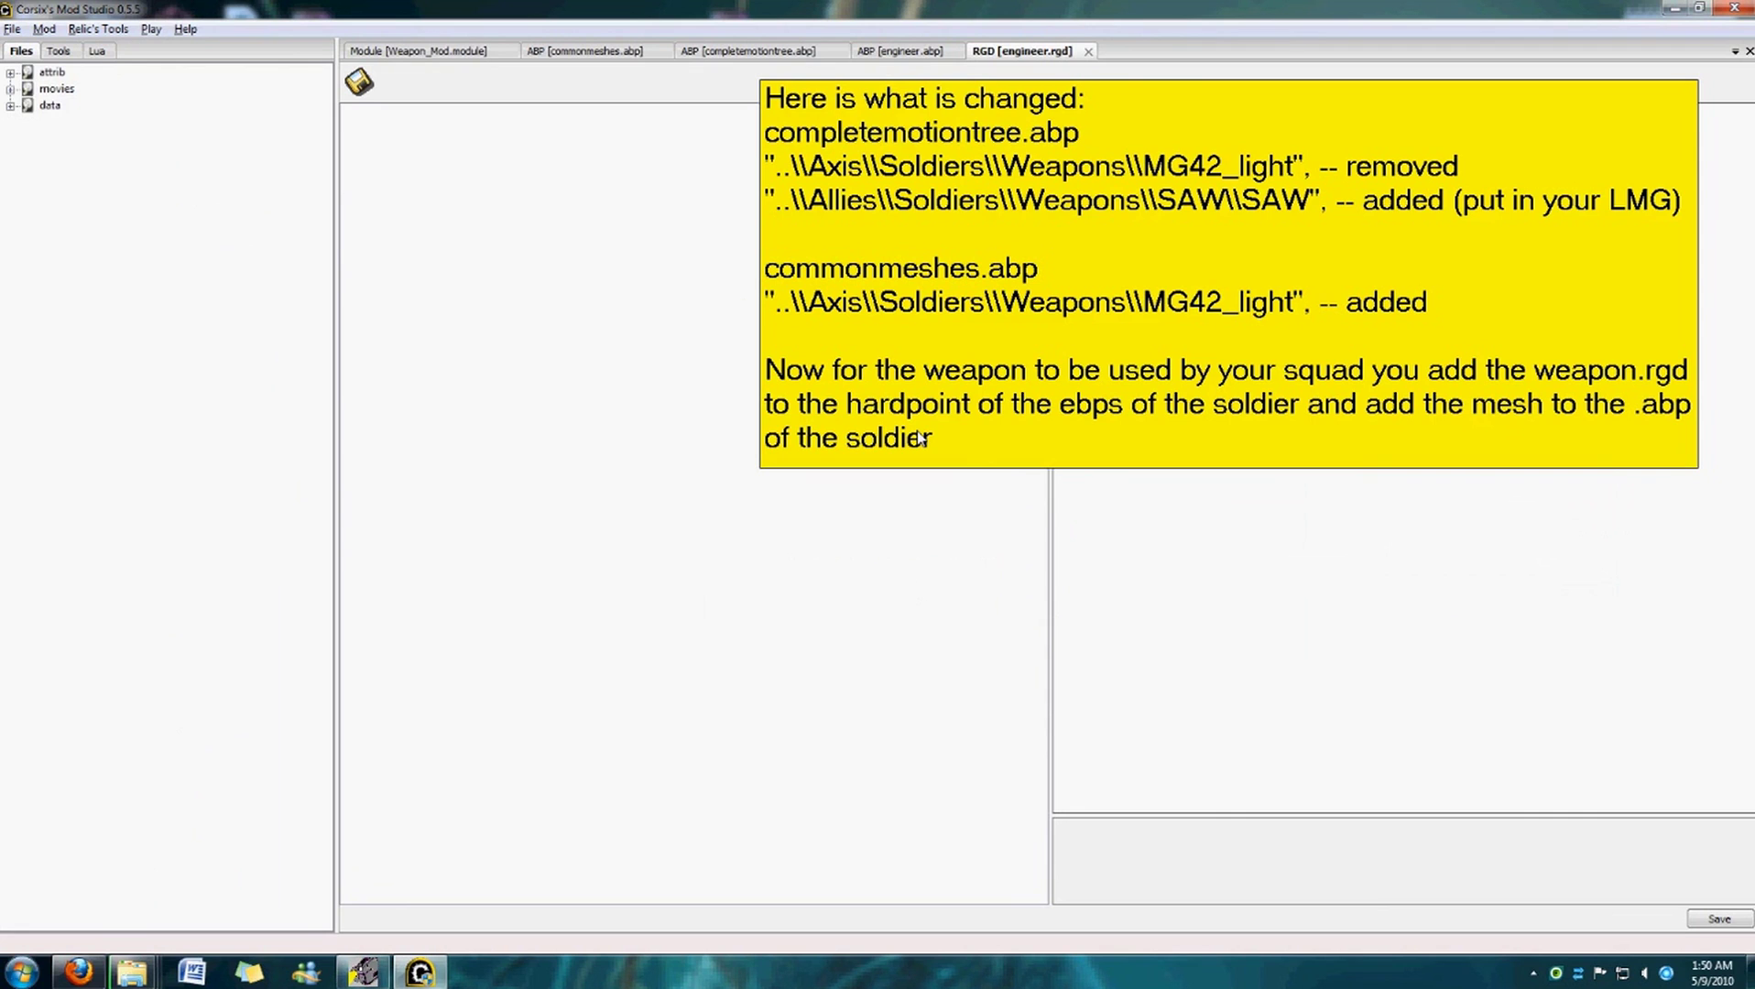
{"action": "left_click", "coordinate": [1090, 51]}
Open engineer.rgd from attrib's ebps, races, allies, soldiers folder.
{"action": "left_click", "coordinate": [10, 71]}
{"action": "left_click", "coordinate": [27, 87]}
{"action": "double_click", "coordinate": [60, 287]}
{"action": "left_click", "coordinate": [45, 72]}
{"action": "left_click", "coordinate": [45, 88]}
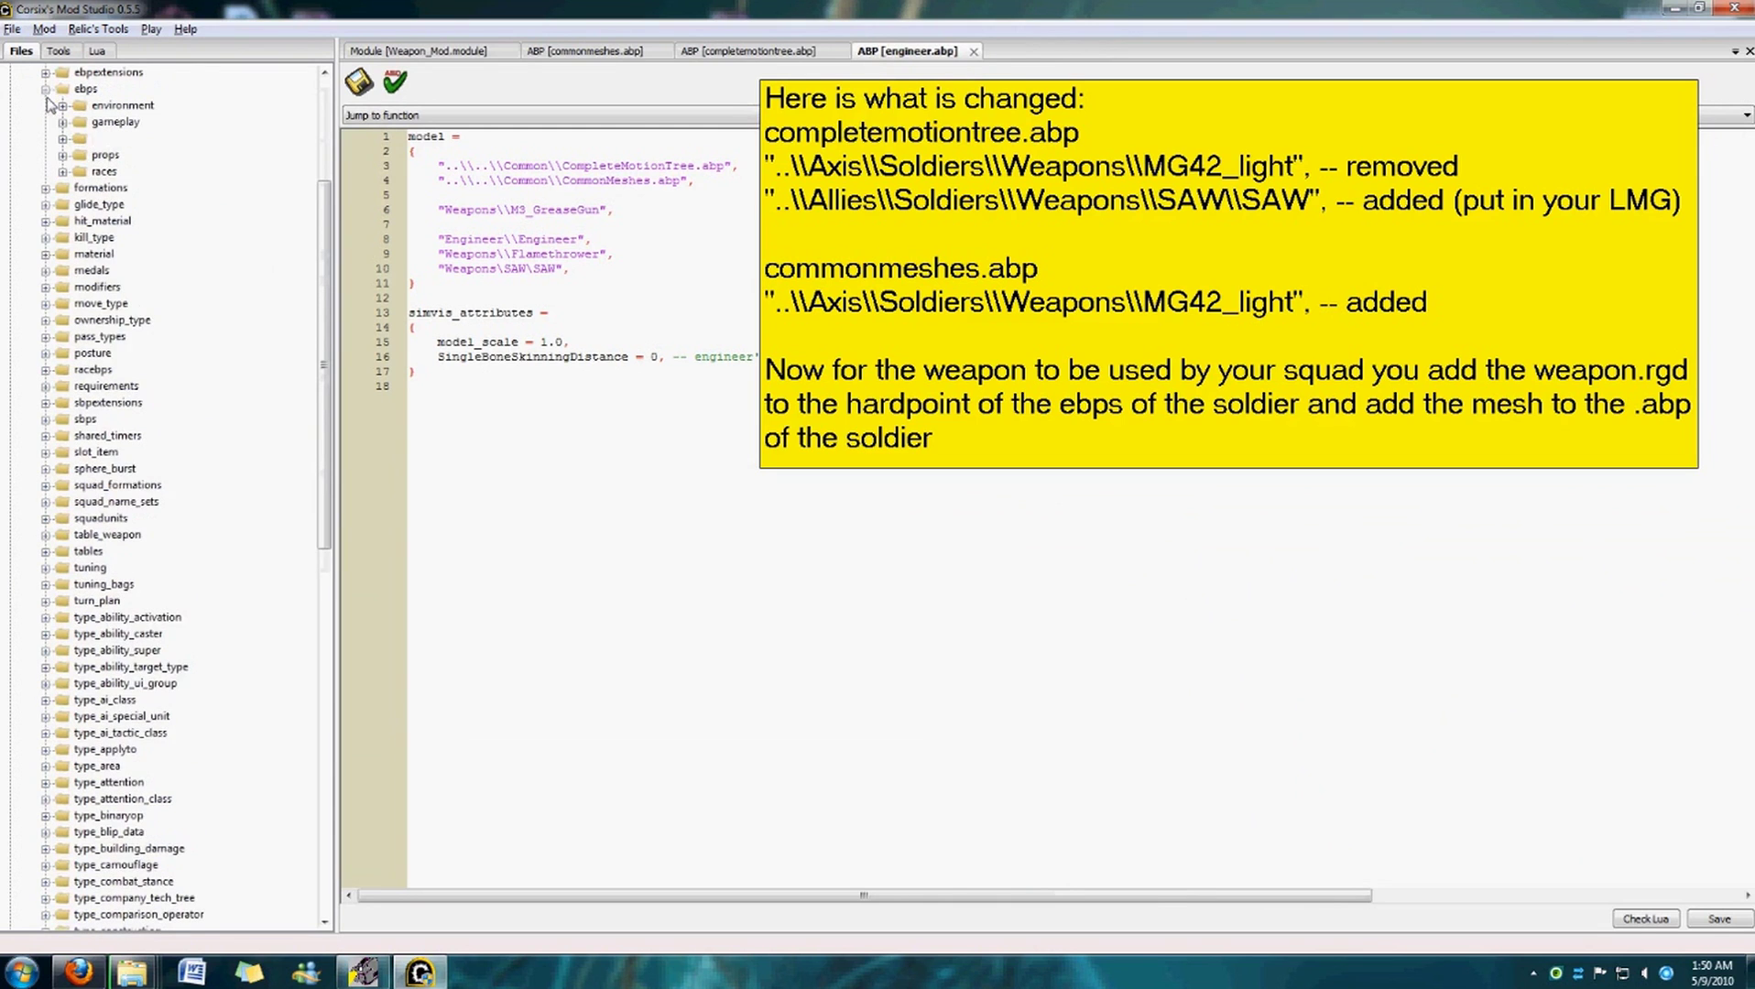
{"action": "left_click", "coordinate": [62, 171]}
{"action": "left_click", "coordinate": [80, 188]}
{"action": "left_click", "coordinate": [97, 238]}
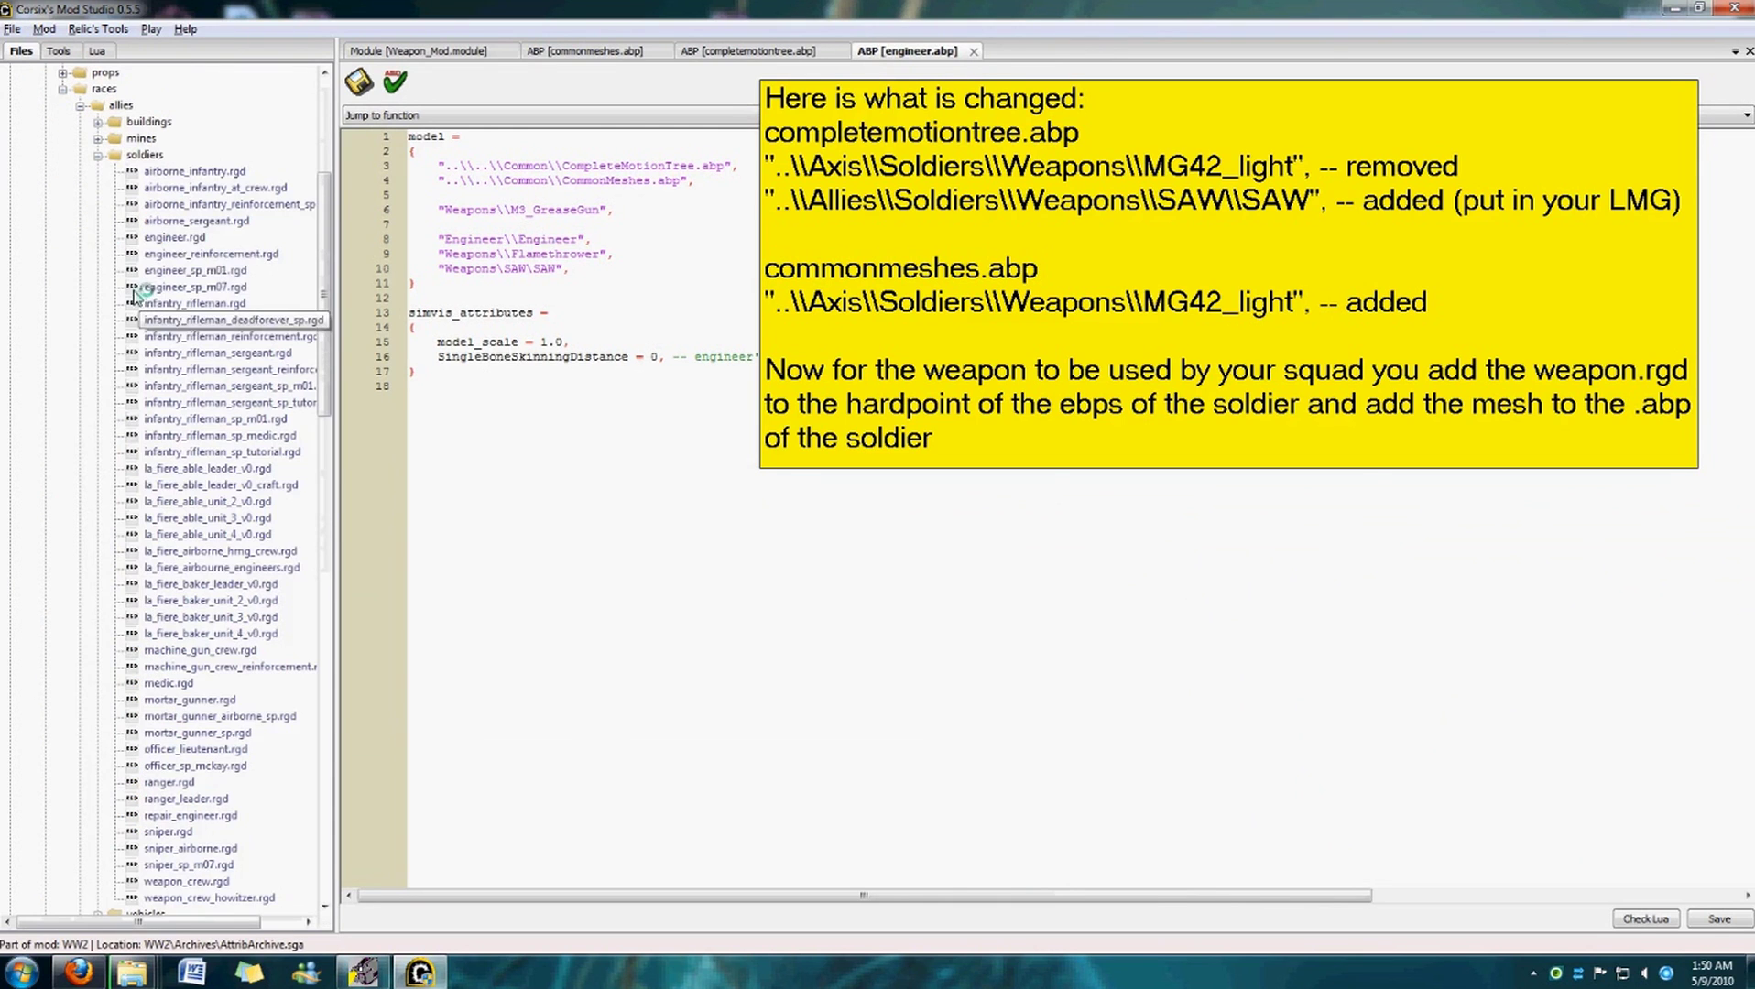
{"action": "double_click", "coordinate": [175, 240]}
Expand combat_ext and its hardpoints down to hardpoint_01's weapon_table, and select weapon_01.
{"action": "left_click_drag", "start_coordinate": [1049, 214], "coordinate": [502, 721]}
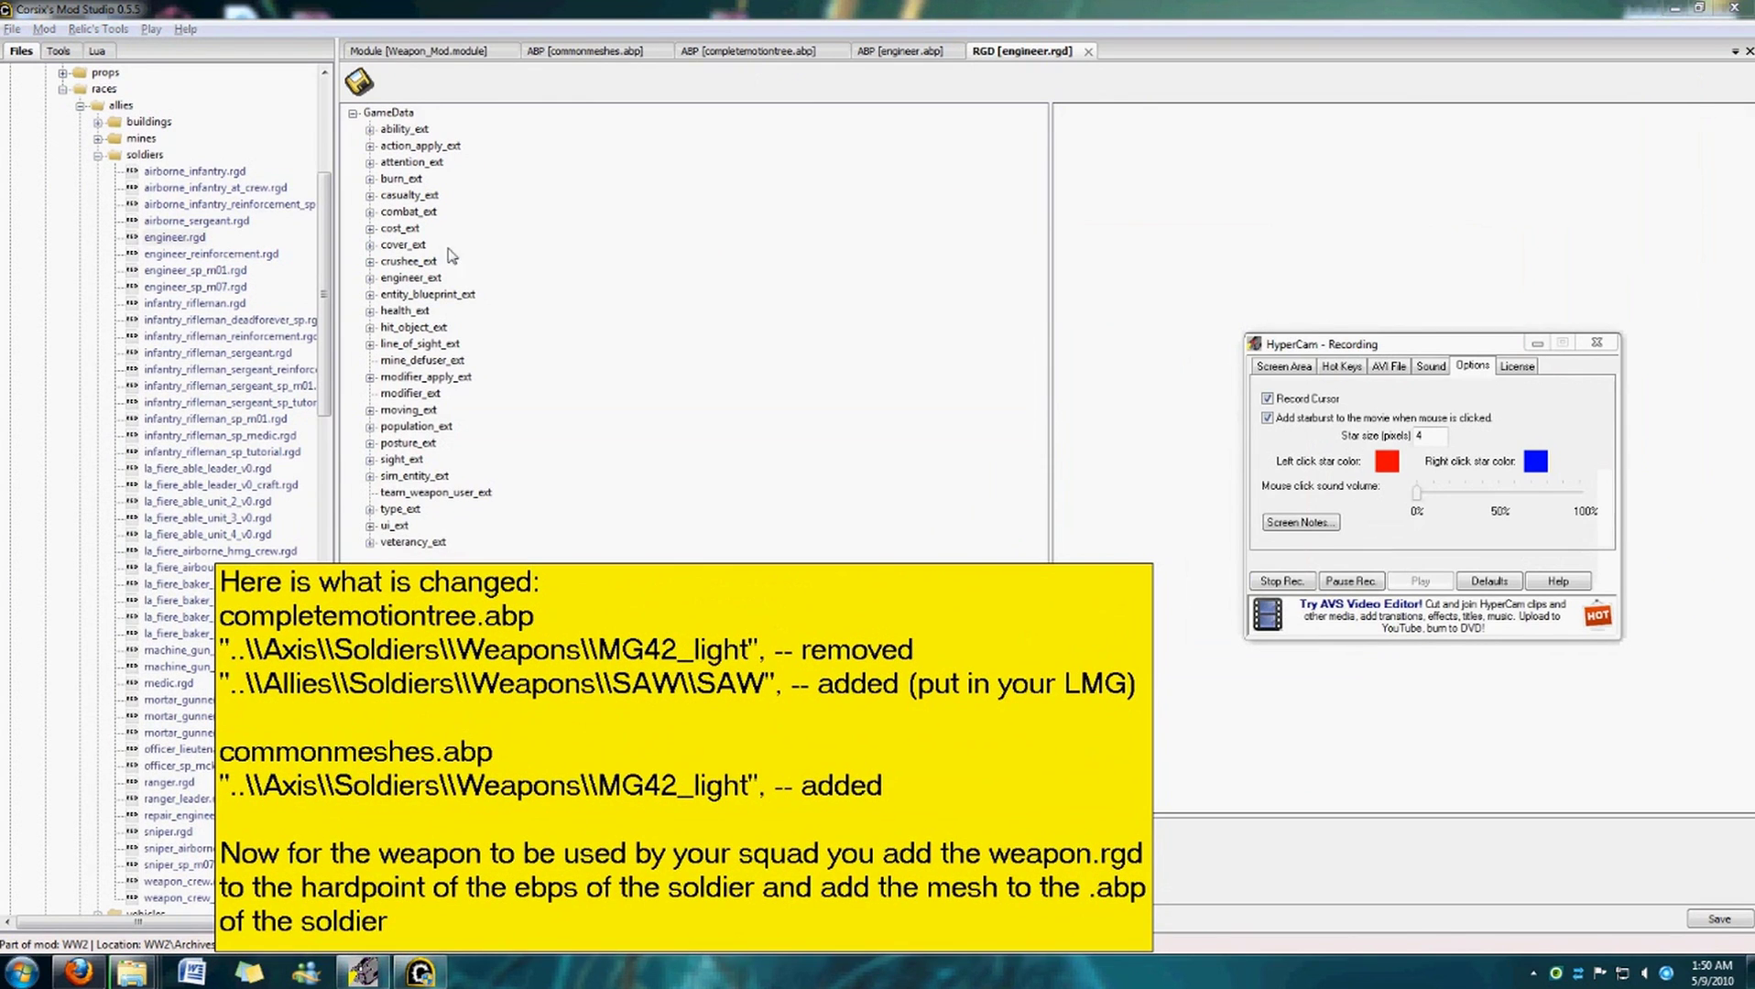
{"action": "left_click", "coordinate": [400, 211]}
{"action": "double_click", "coordinate": [408, 211]}
{"action": "double_click", "coordinate": [423, 243]}
{"action": "double_click", "coordinate": [458, 262]}
{"action": "double_click", "coordinate": [486, 293]}
{"action": "key", "text": "Down"}
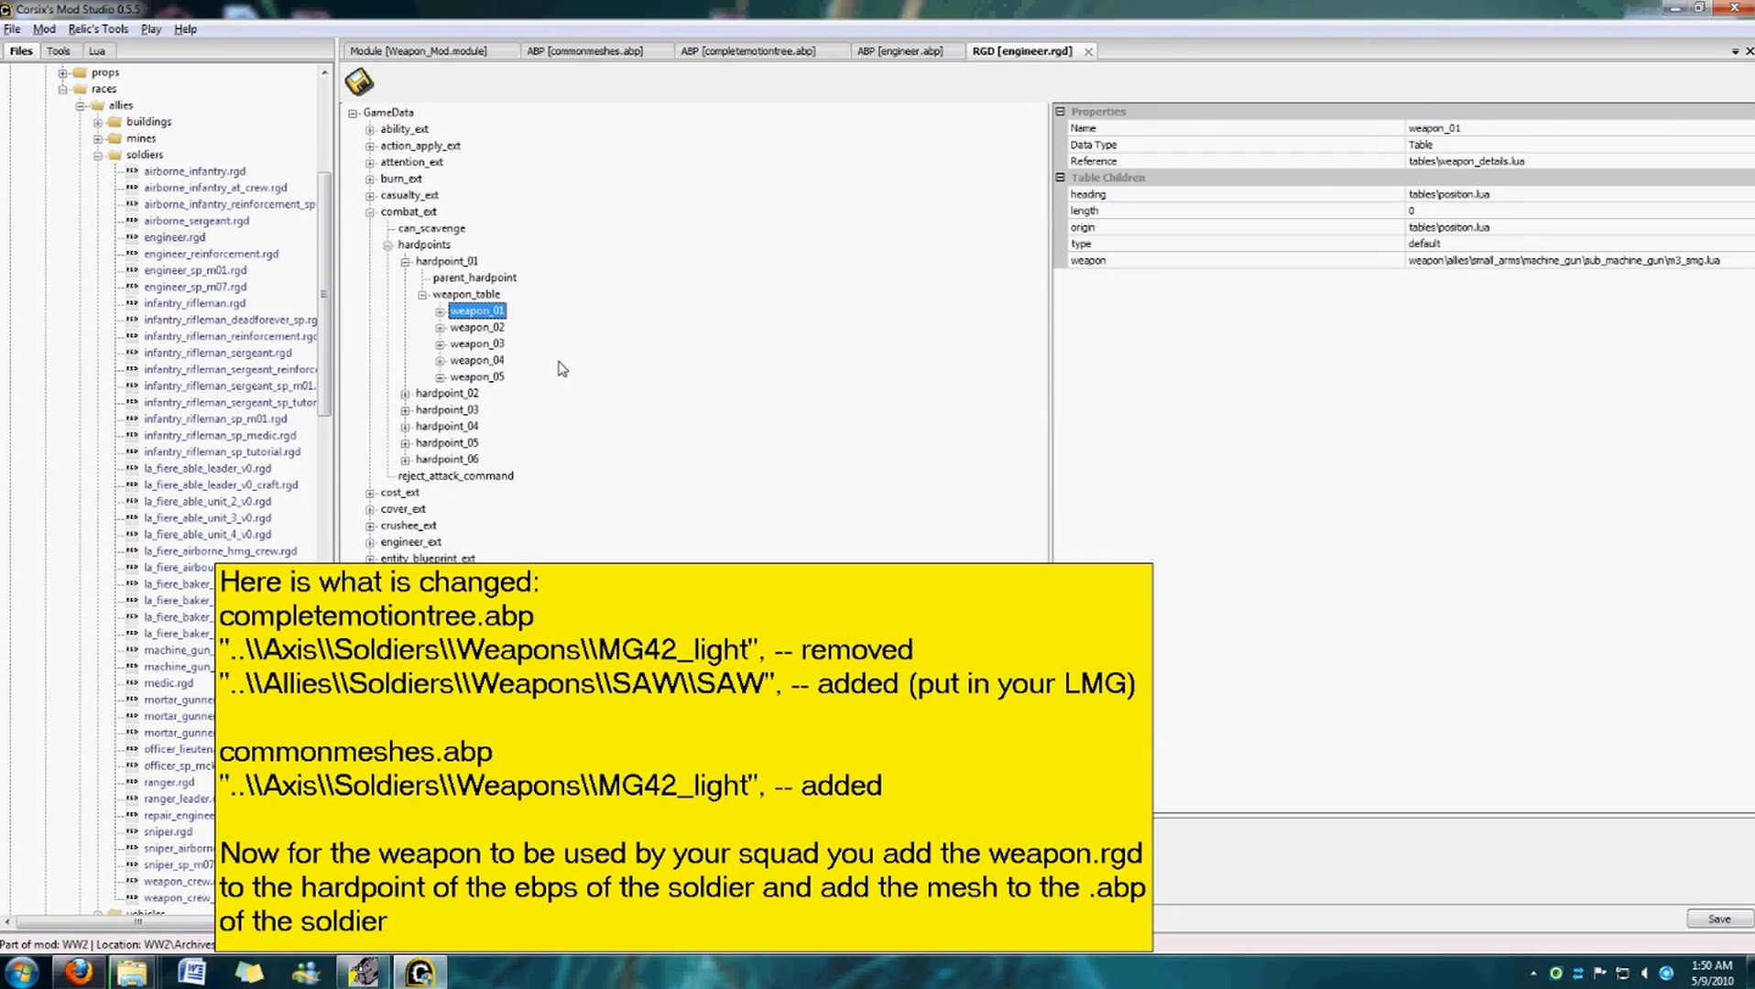
Copy the file path of saw_lmg.rgd in the weapon, allies_cw, small_arms, machine_gun, light machine gun folder.
{"action": "left_click_drag", "start_coordinate": [323, 229], "coordinate": [311, 663]}
{"action": "left_click", "coordinate": [45, 897]}
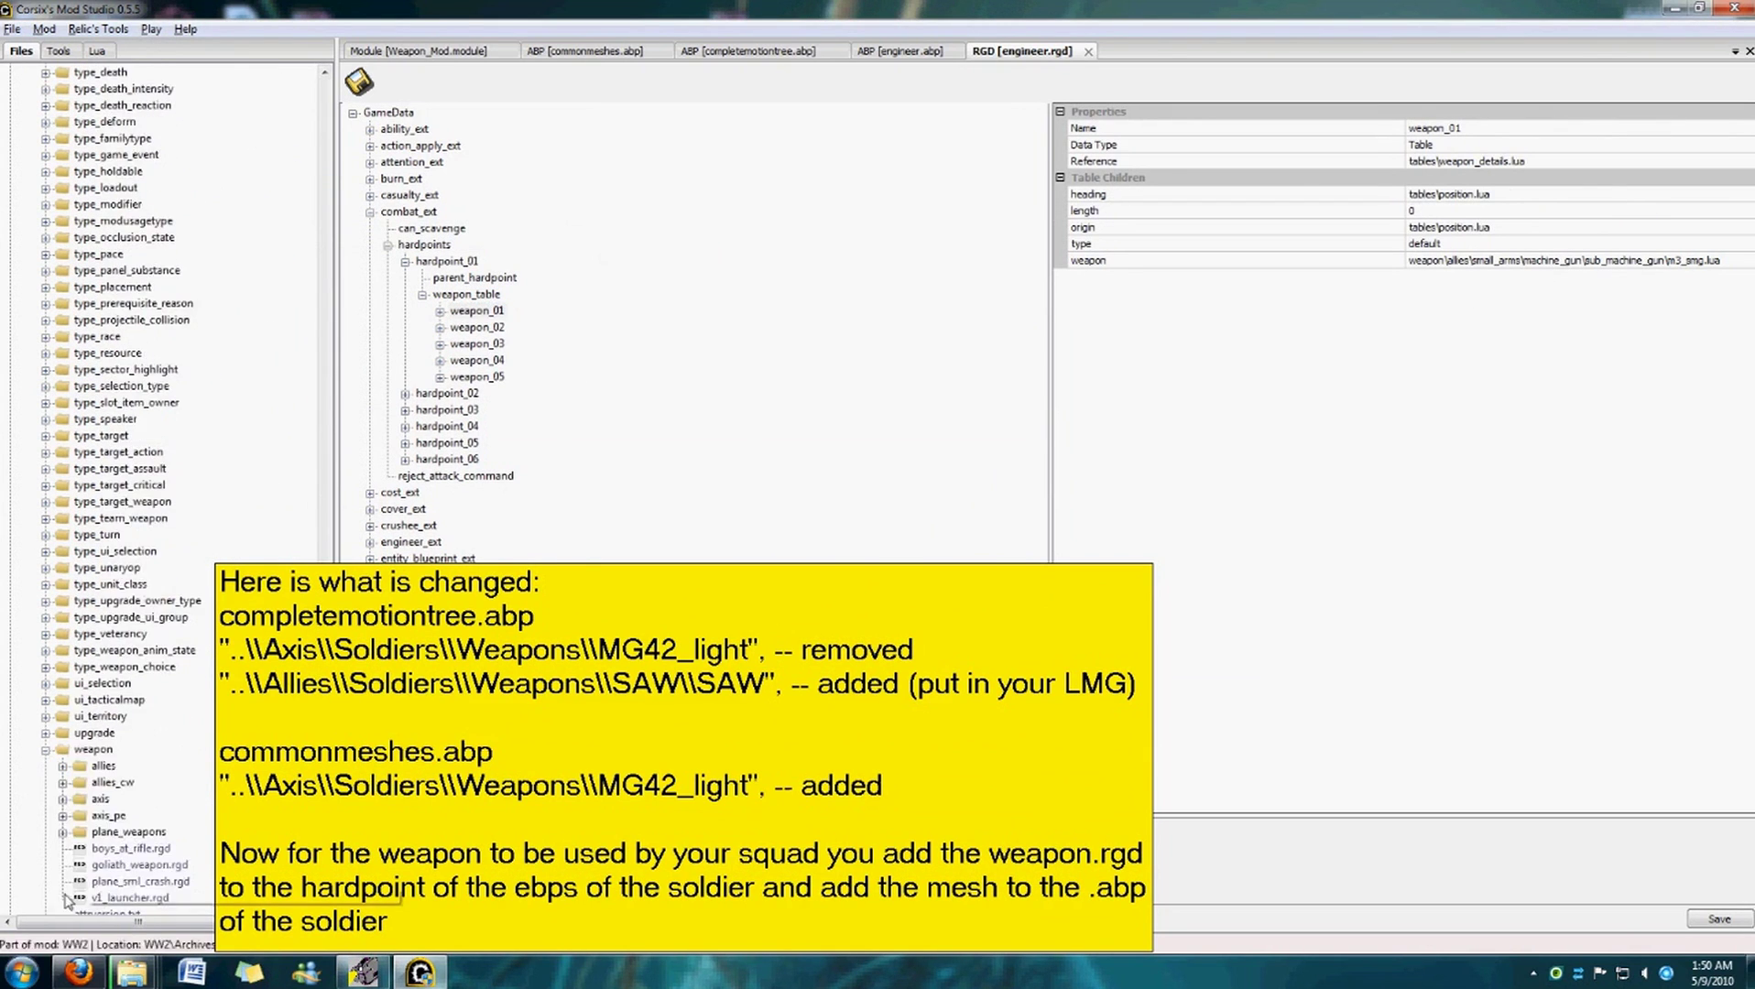
{"action": "left_click", "coordinate": [63, 716]}
{"action": "left_click", "coordinate": [79, 782]}
{"action": "left_click", "coordinate": [97, 799]}
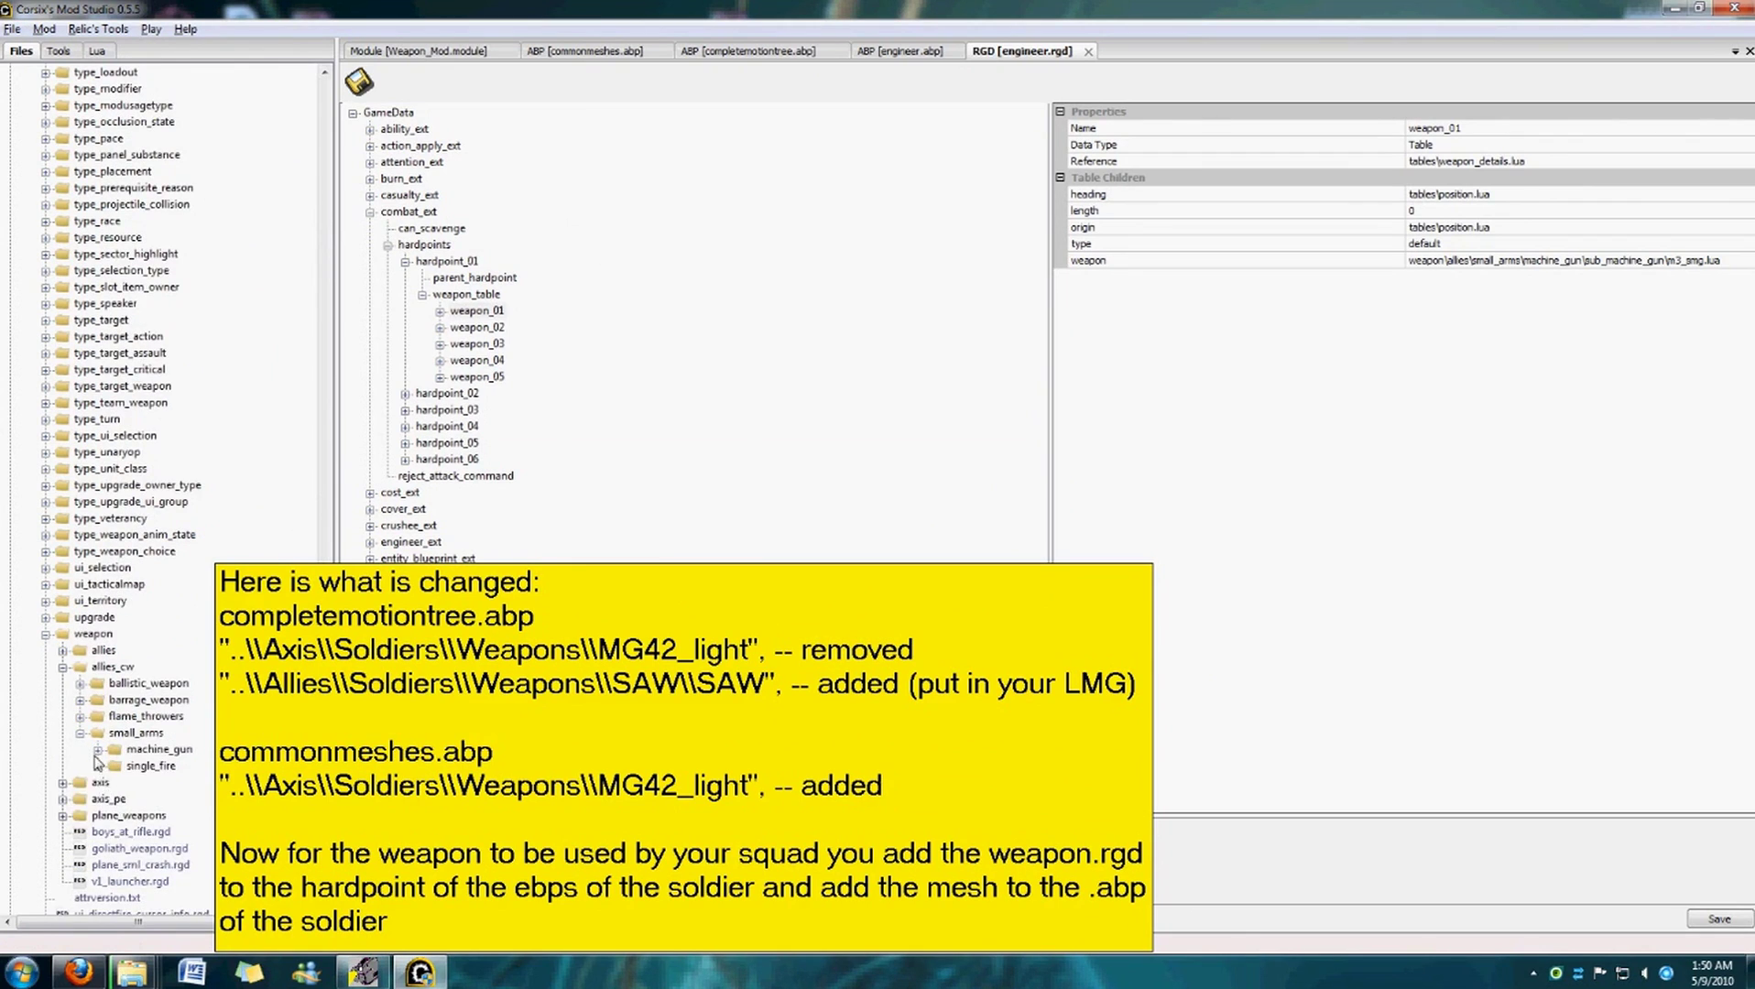
{"action": "left_click", "coordinate": [116, 781]}
{"action": "left_click", "coordinate": [183, 848]}
{"action": "right_click", "coordinate": [177, 853]}
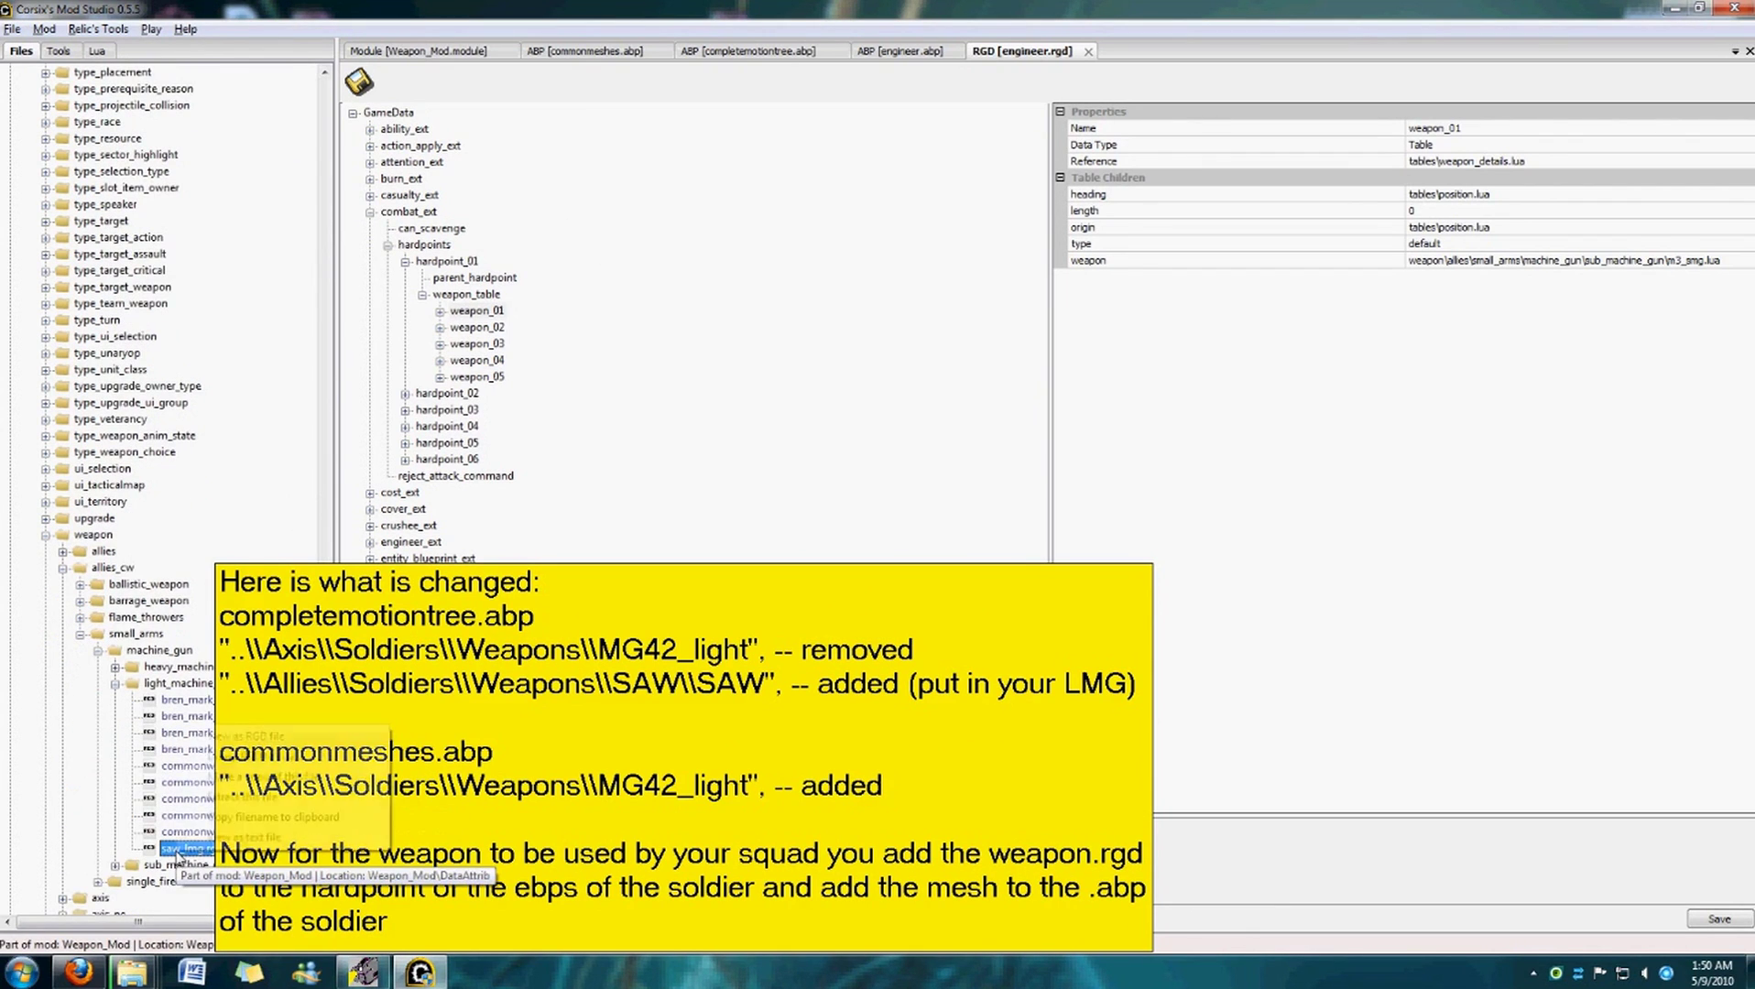
{"action": "left_click", "coordinate": [213, 817]}
Set weapon_01's weapon value to weapon\allies_cw\small_arms\machine_gun\light_machine_gun\saw_lmg.lua, using the copied path.
{"action": "left_click", "coordinate": [476, 311]}
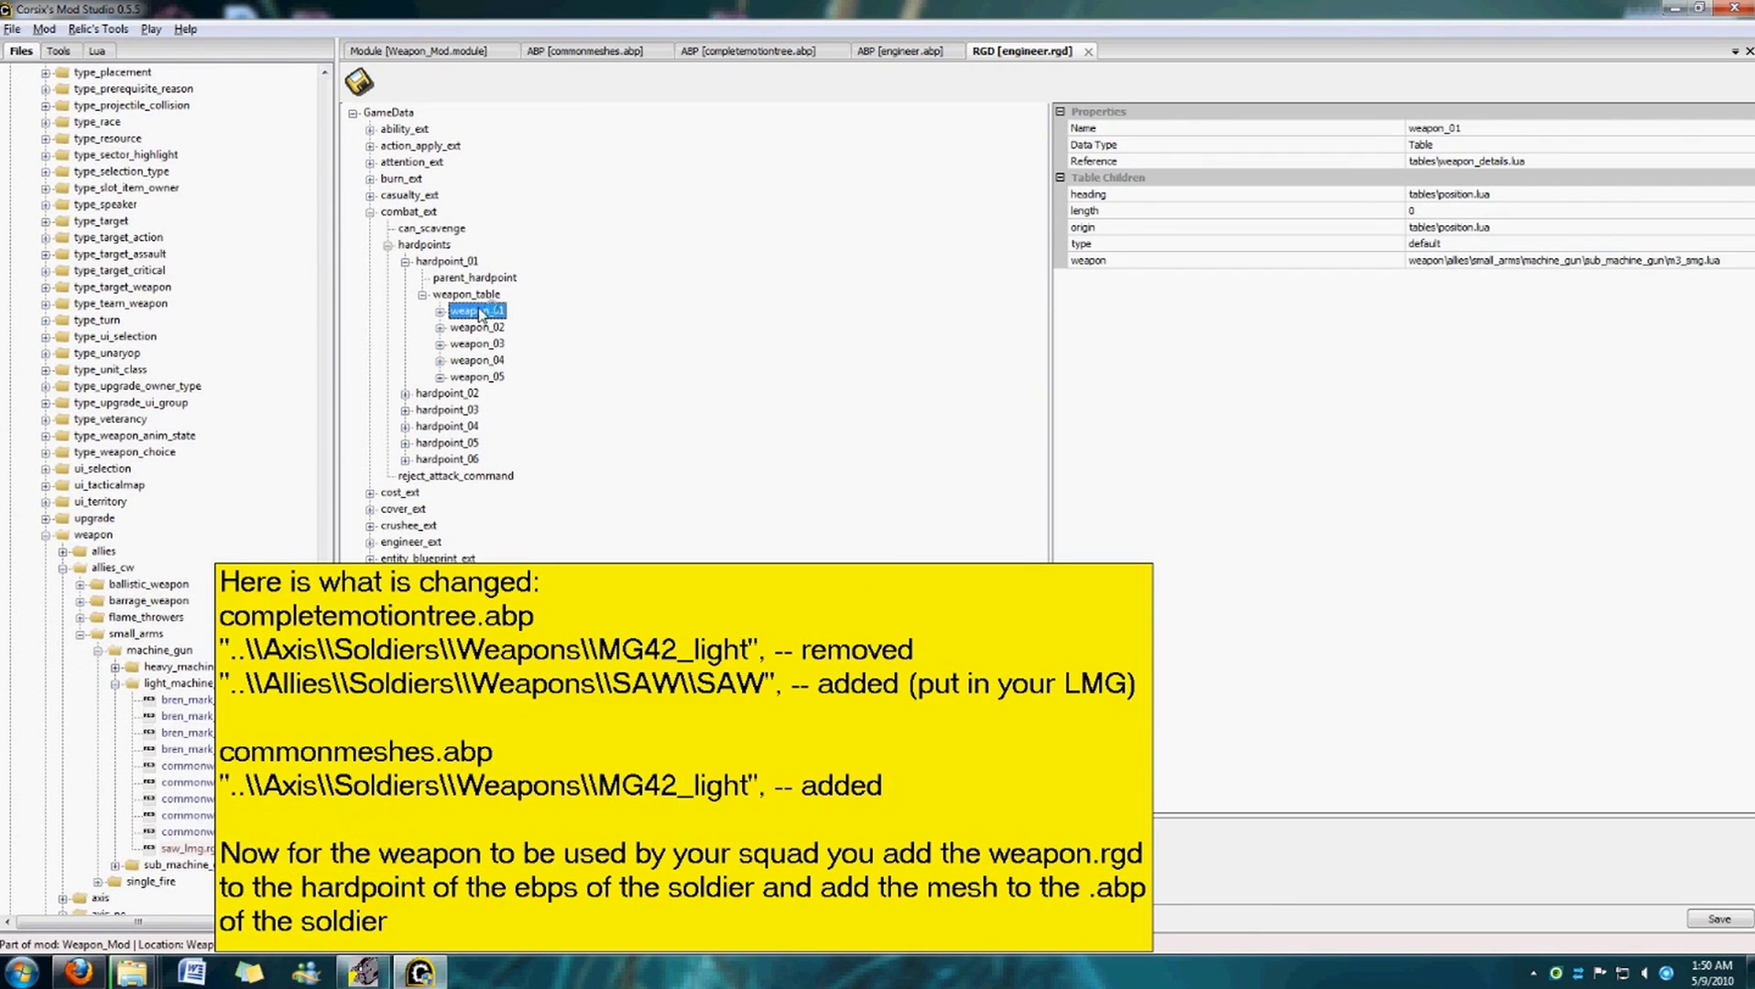
{"action": "left_click", "coordinate": [1586, 262]}
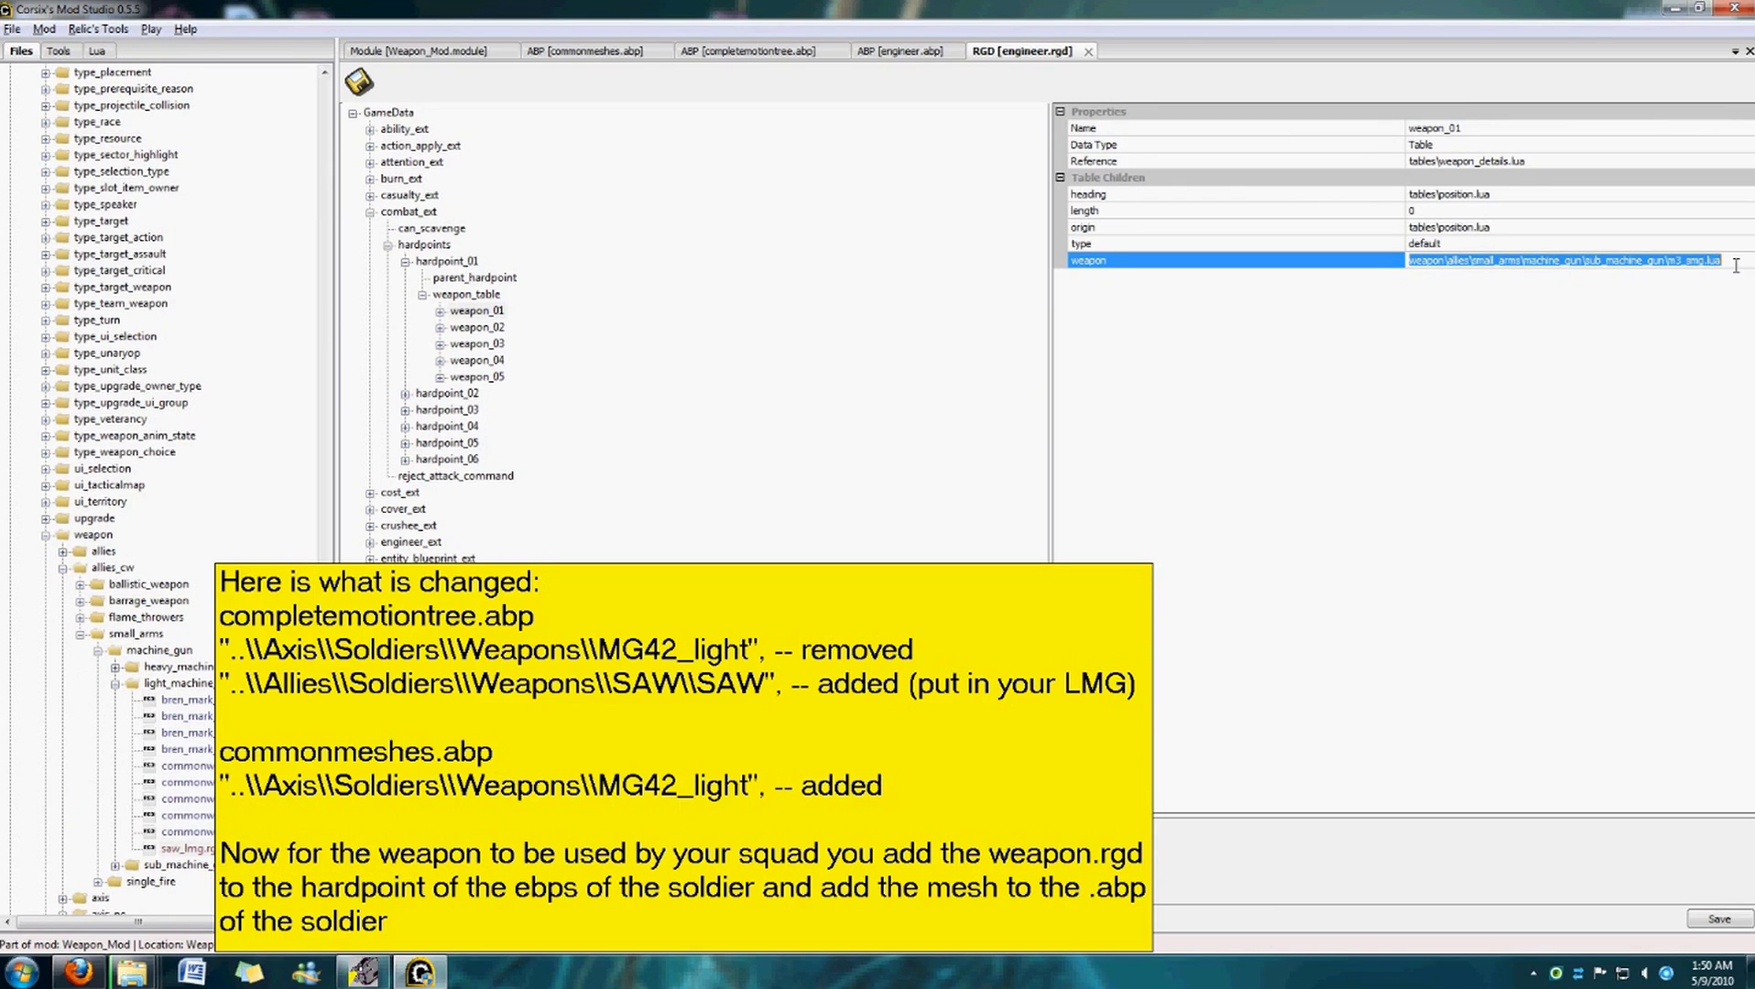
{"action": "key", "text": "ctrl+v"}
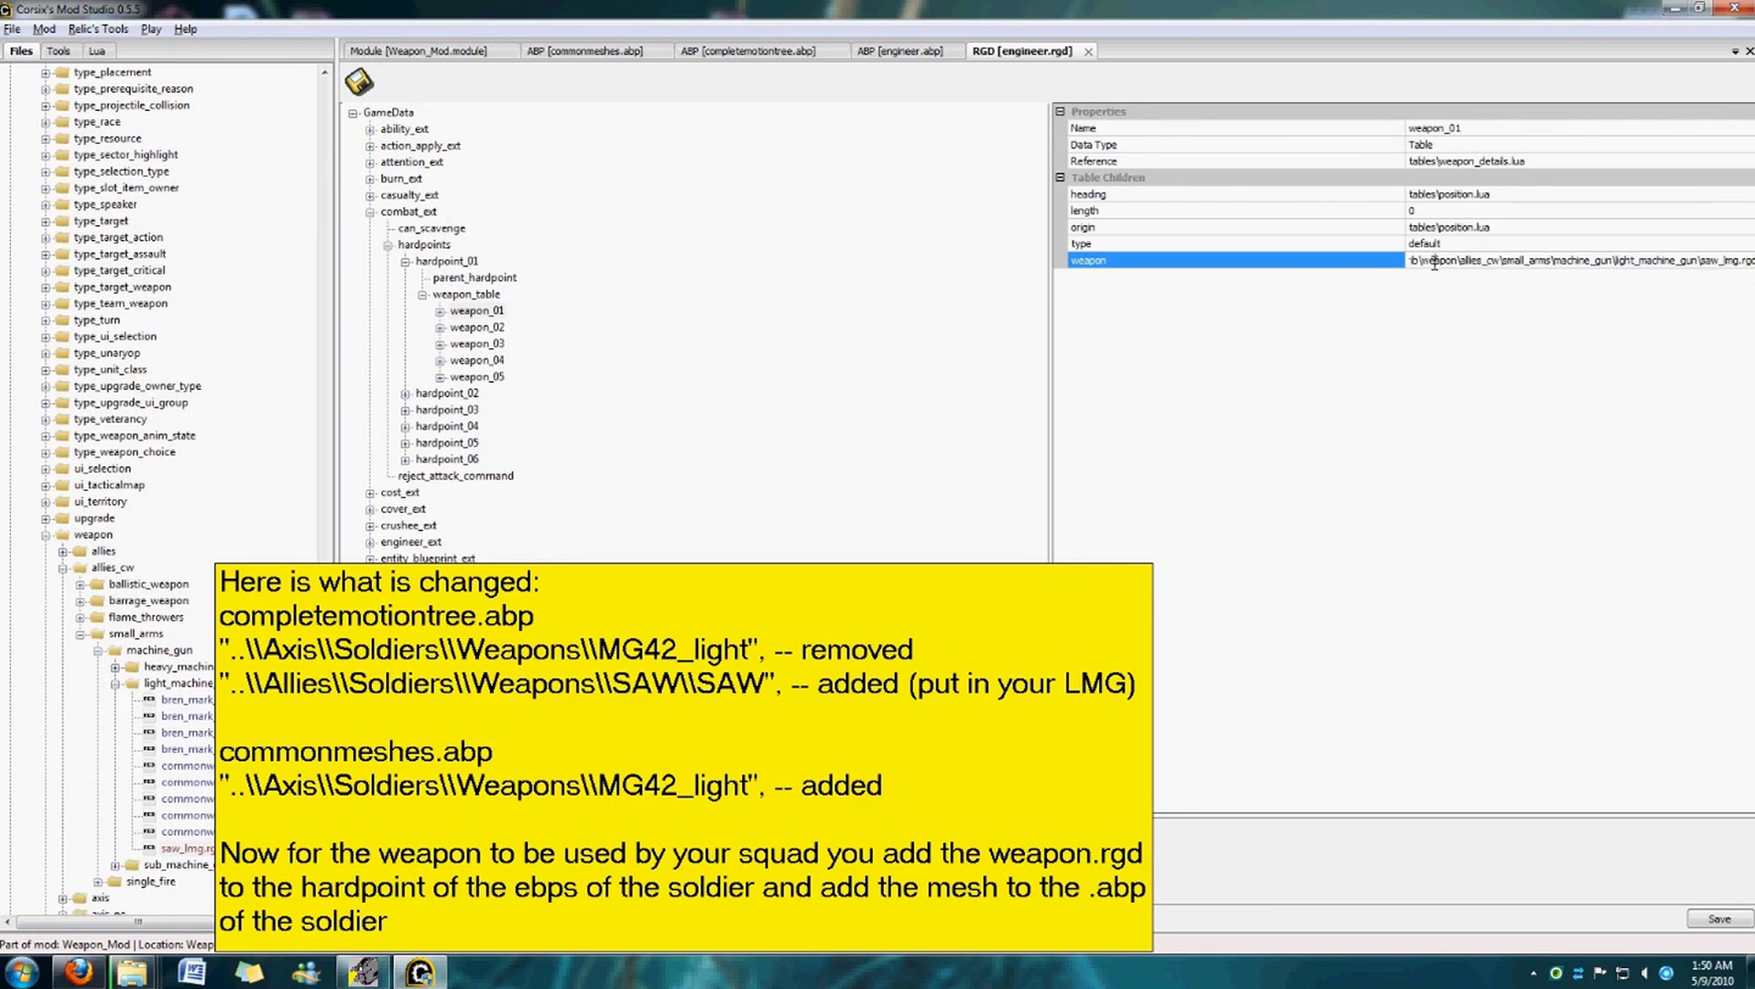
{"action": "key", "text": "End"}
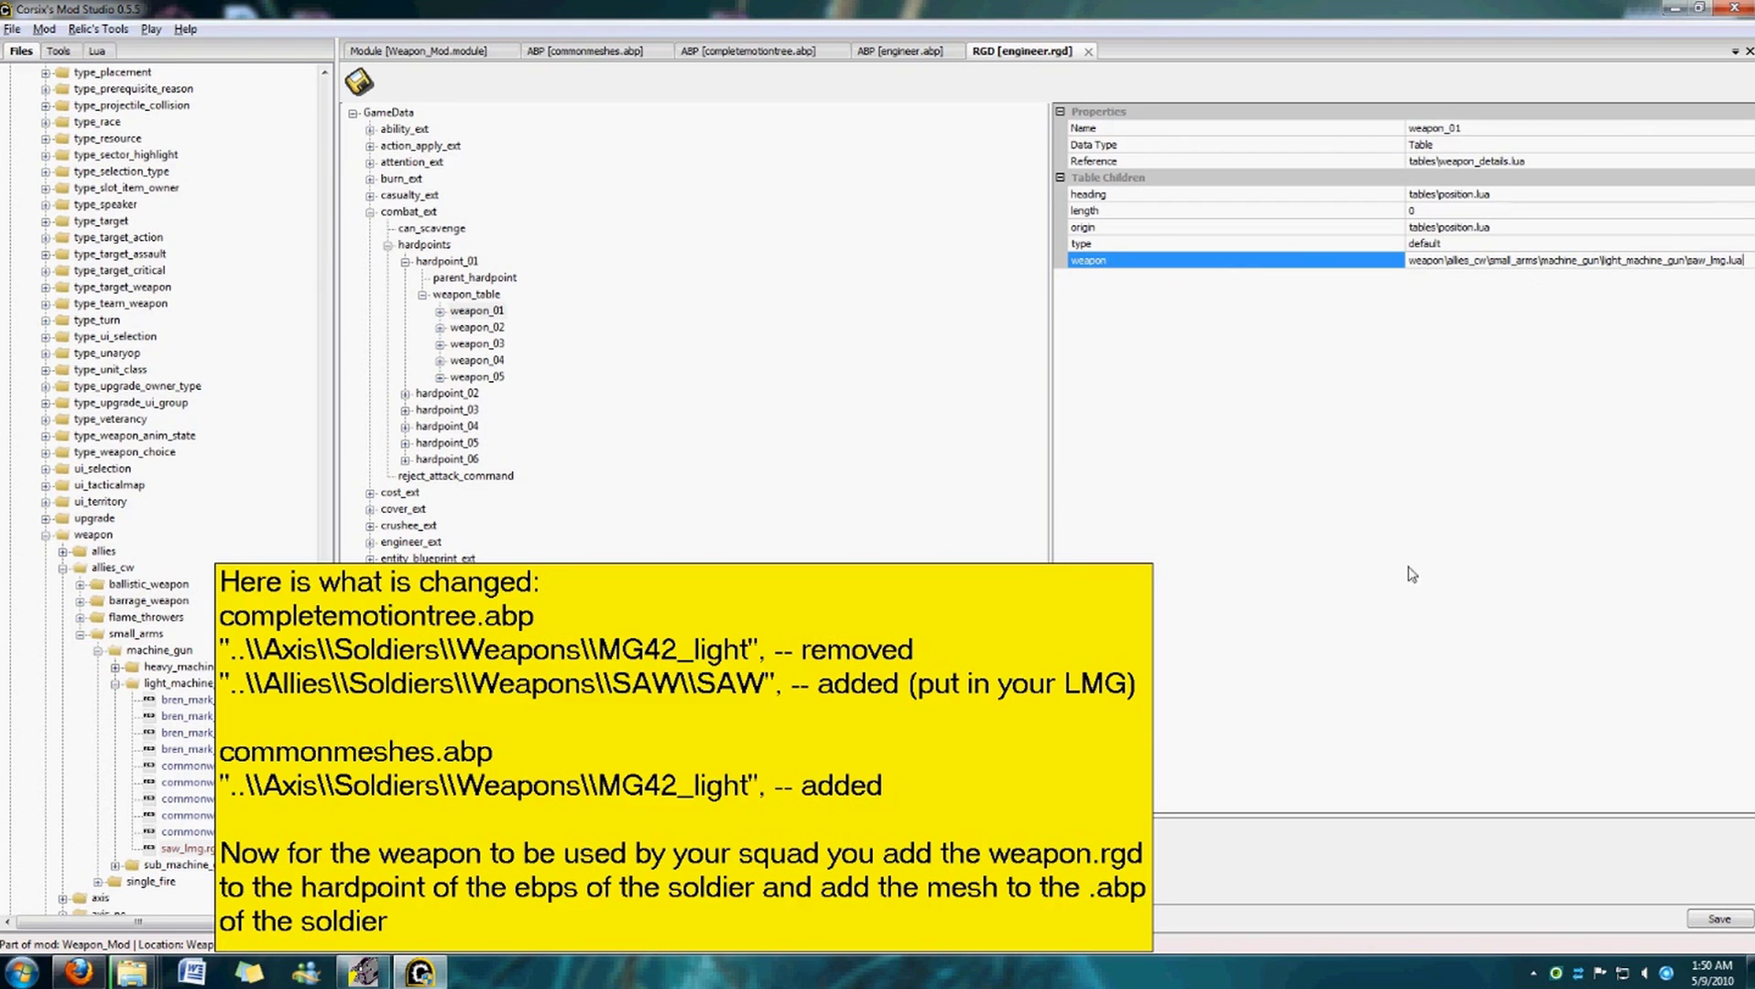
{"action": "left_click_drag", "start_coordinate": [819, 767], "coordinate": [818, 509]}
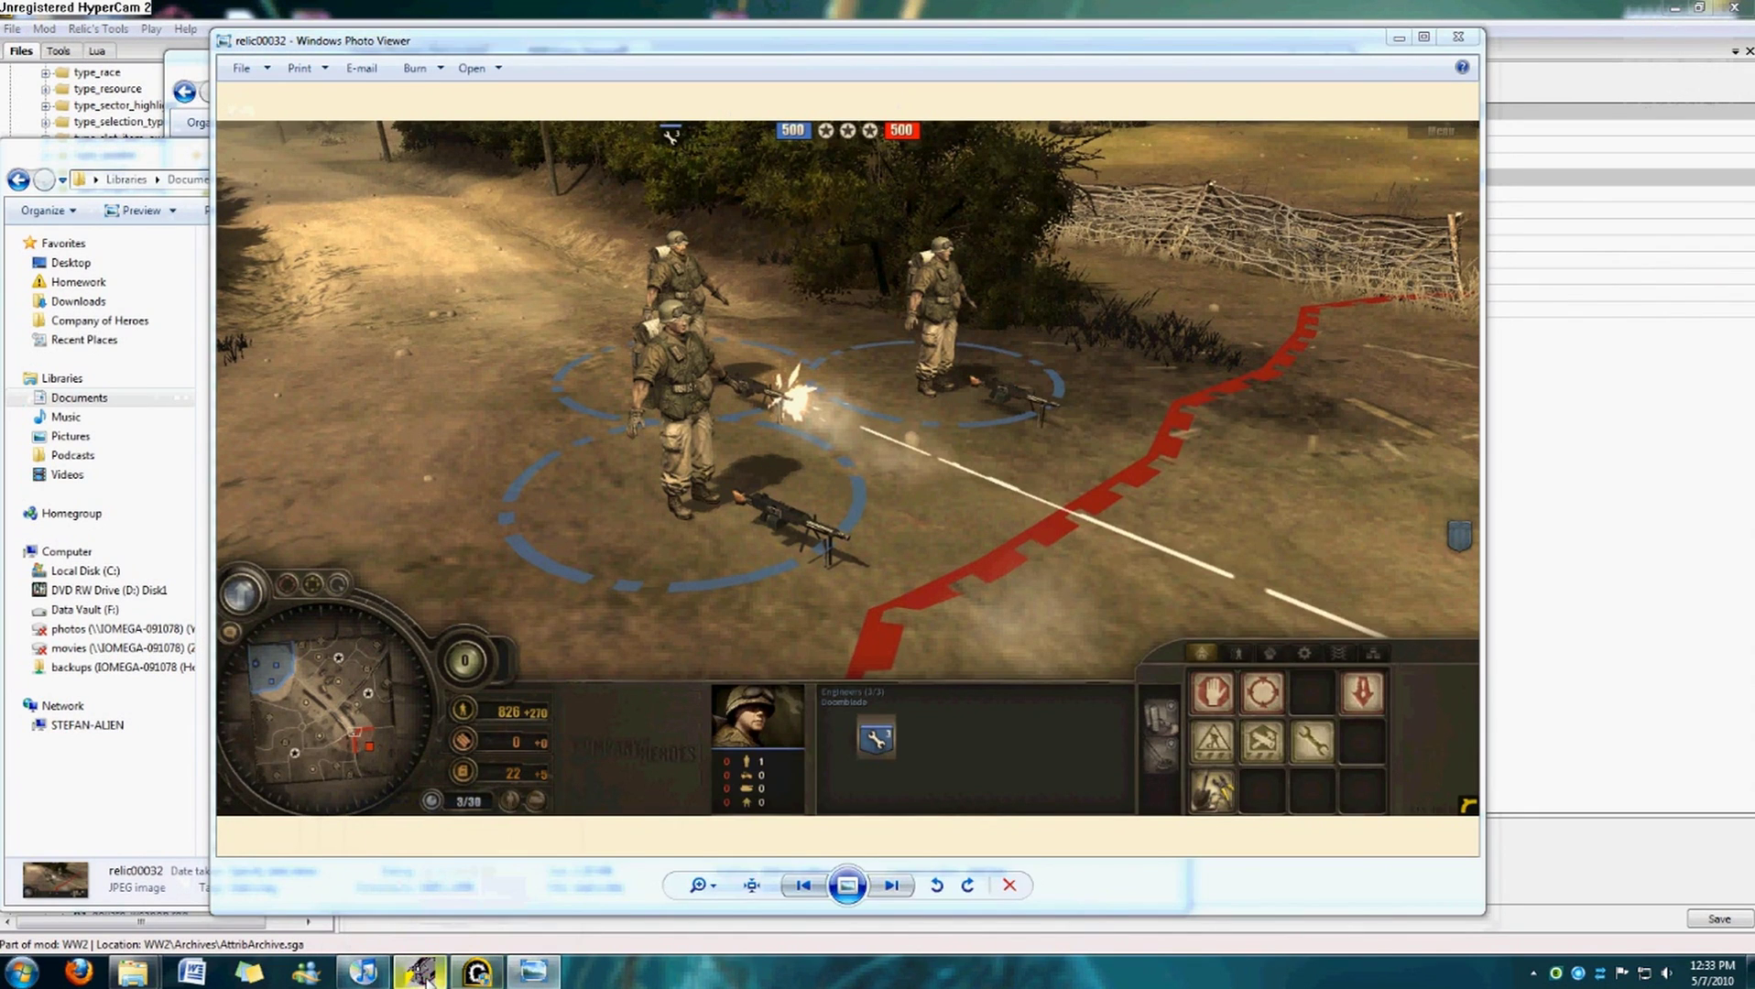
Create a HyperCam screen note over the game screenshot reading "I'm sorry I made one small mistake".
{"action": "left_click", "coordinate": [421, 973]}
{"action": "left_click", "coordinate": [1275, 427]}
{"action": "left_click", "coordinate": [1111, 586]}
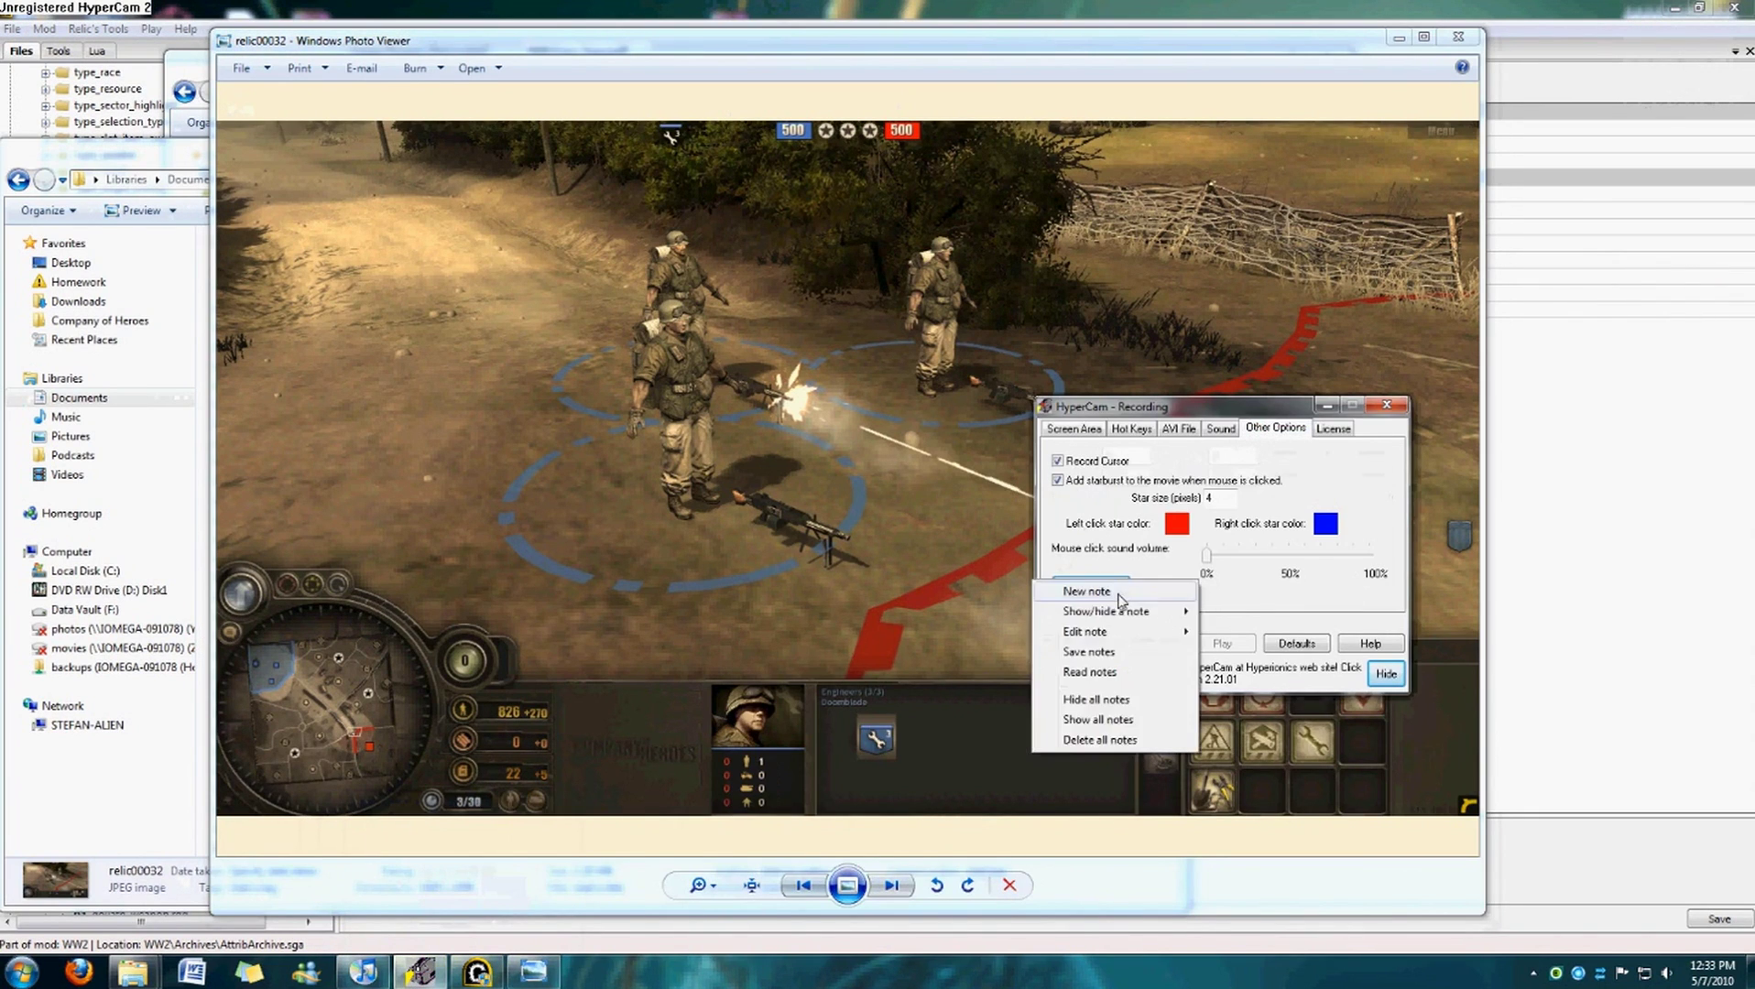
{"action": "left_click", "coordinate": [1087, 592]}
{"action": "left_click_drag", "start_coordinate": [914, 492], "coordinate": [396, 394]}
{"action": "double_click", "coordinate": [396, 394]}
{"action": "key", "text": "BackSpace"}
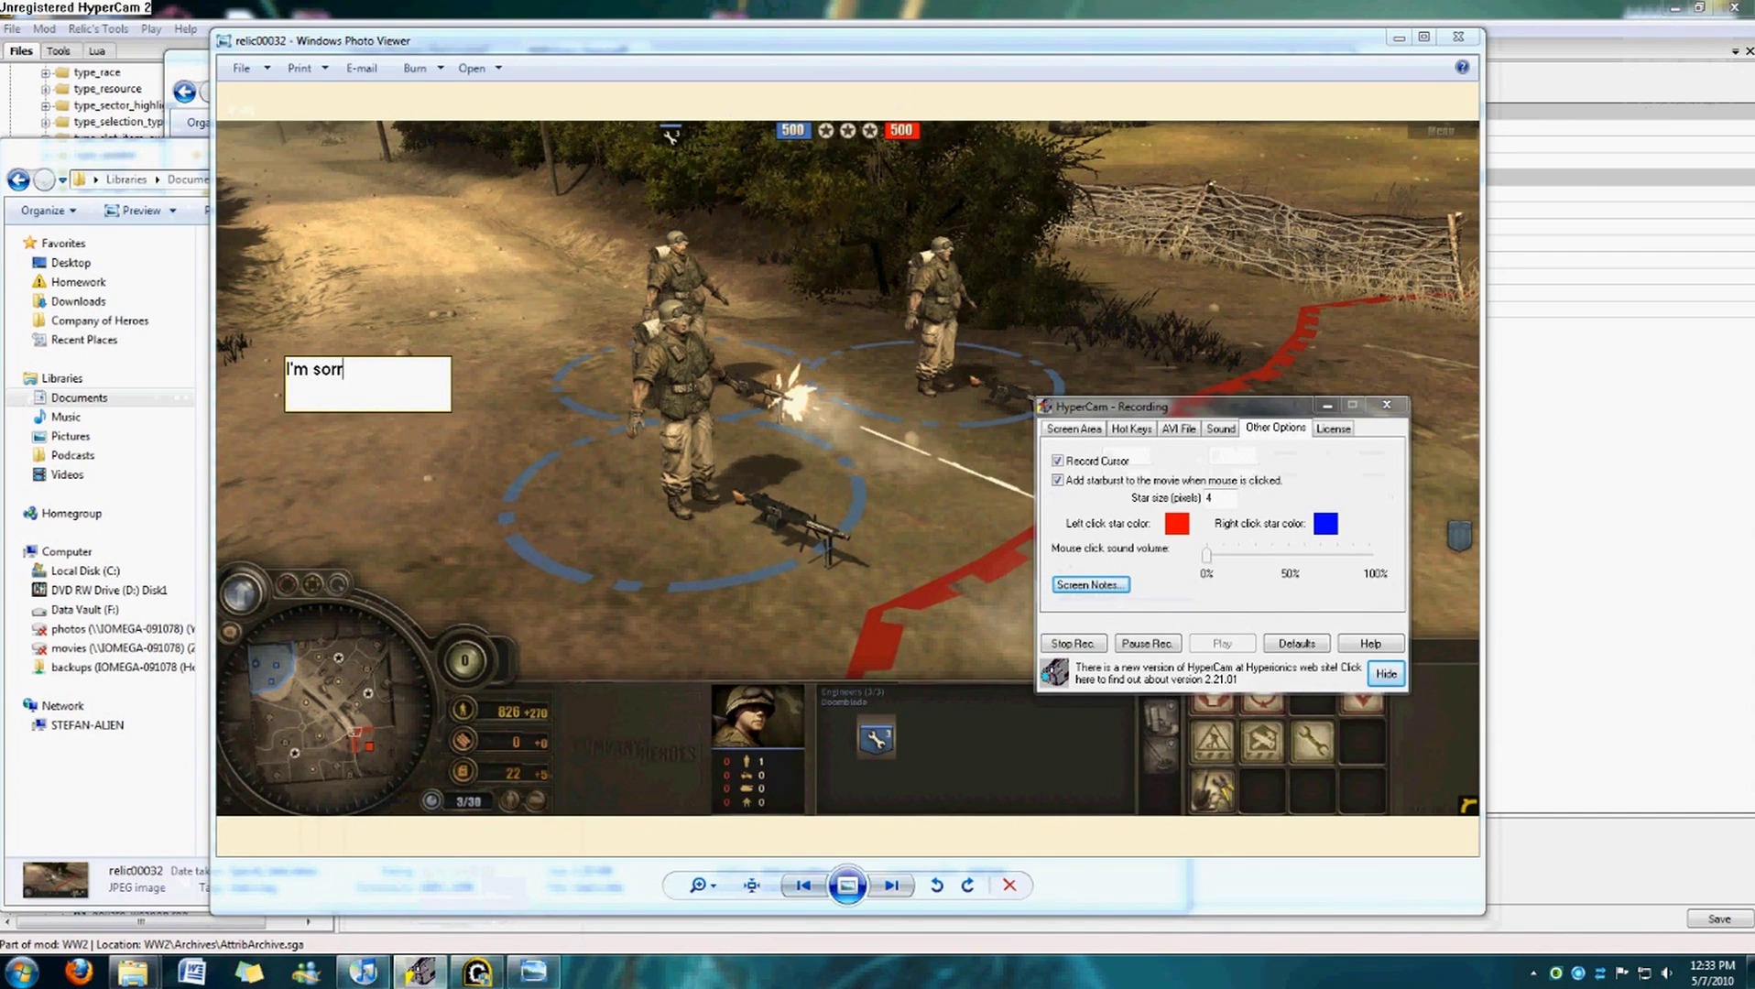
{"action": "type", "text": "I'm sorry I made one"}
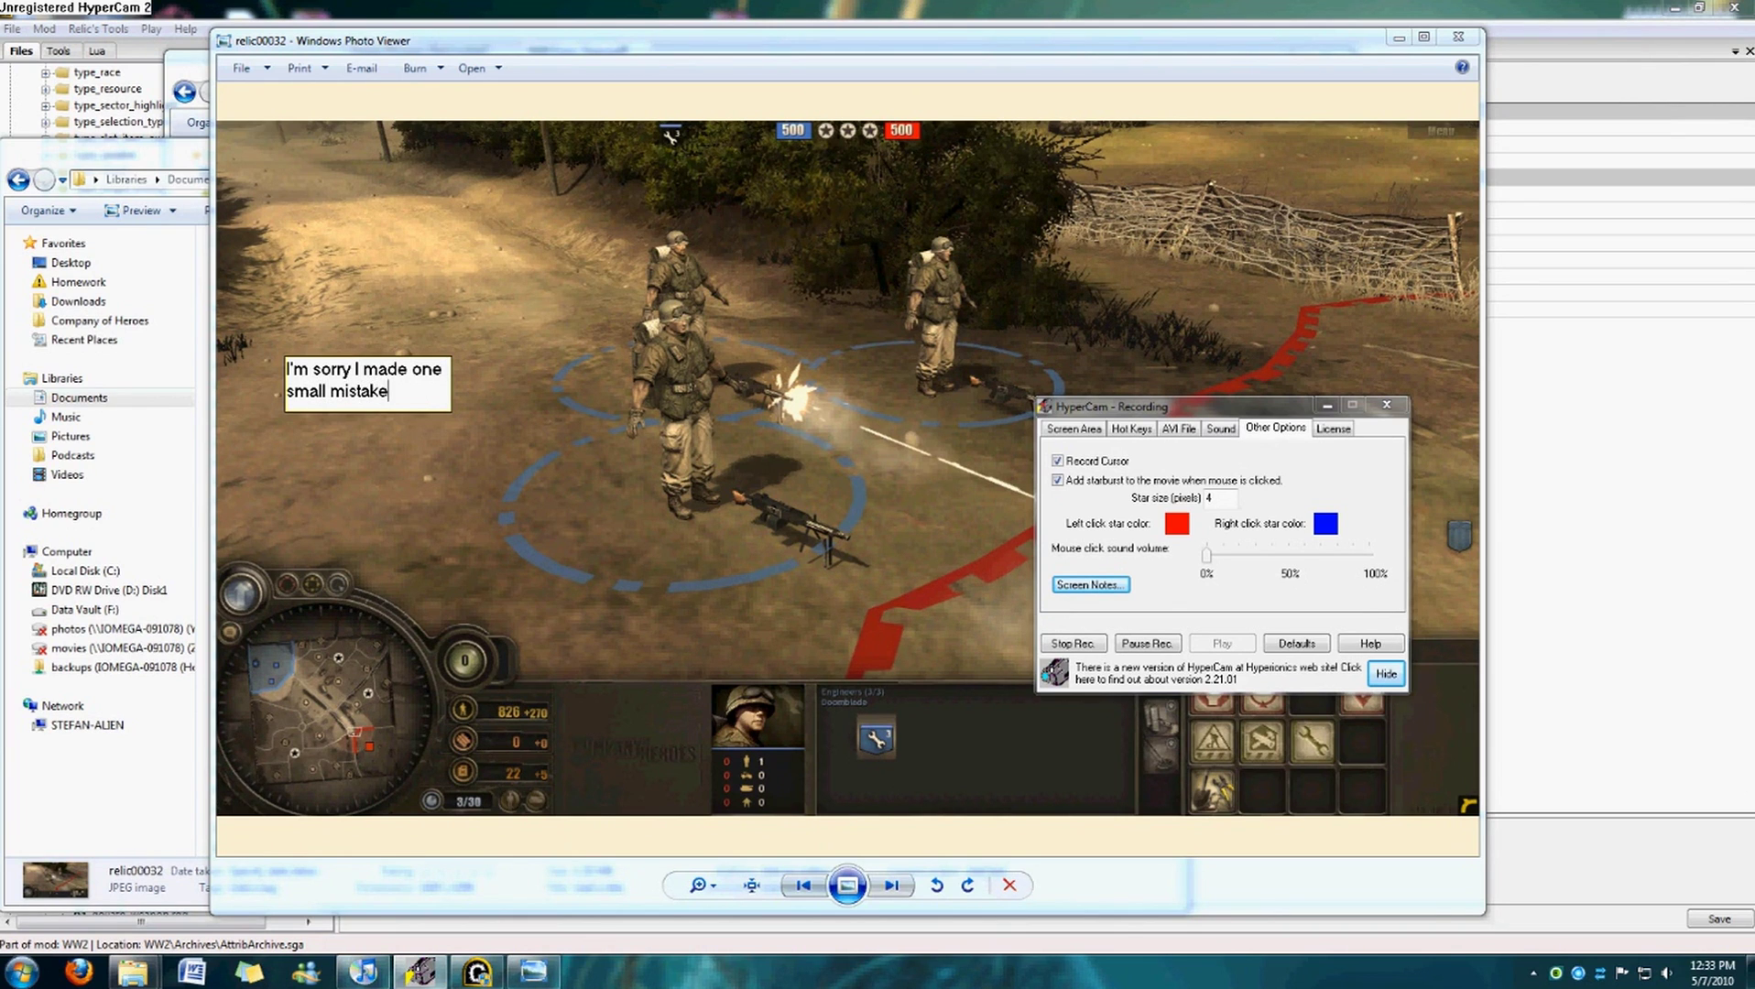
Finish editing the mistake note and reposition it beside the soldiers in the screenshot.
{"action": "left_click", "coordinate": [483, 370]}
{"action": "left_click_drag", "start_coordinate": [450, 407], "coordinate": [422, 429]}
{"action": "left_click", "coordinate": [386, 397]}
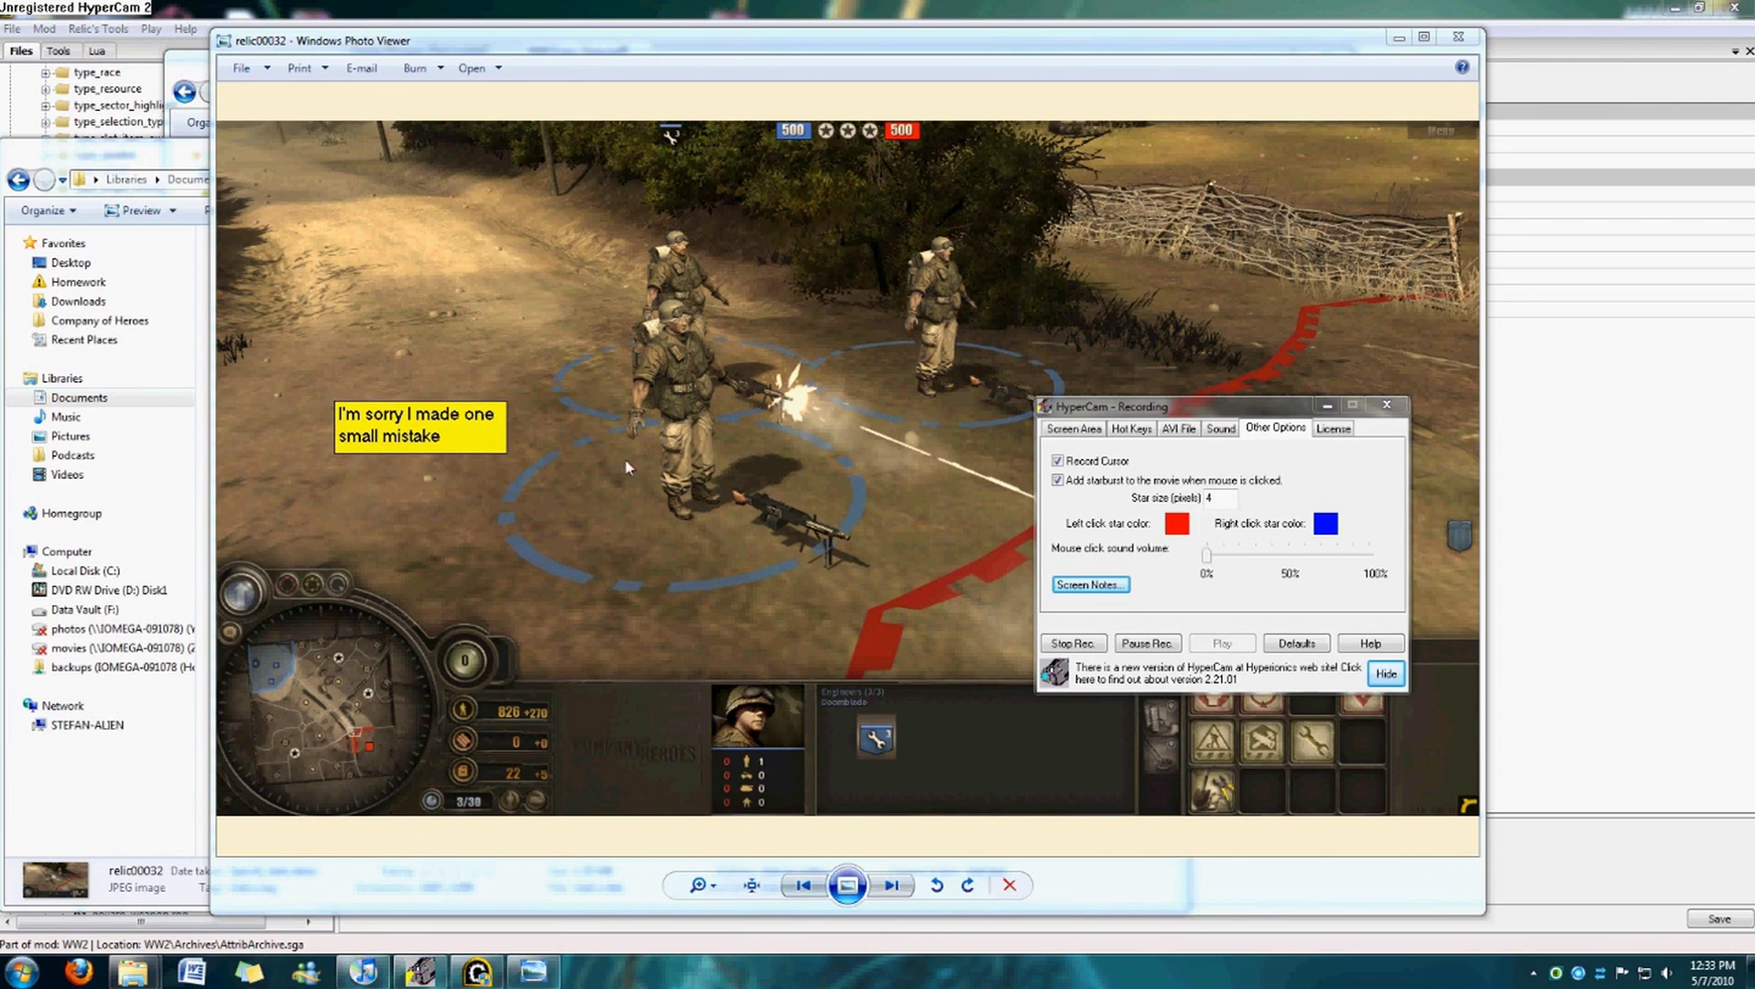
{"action": "double_click", "coordinate": [456, 436]}
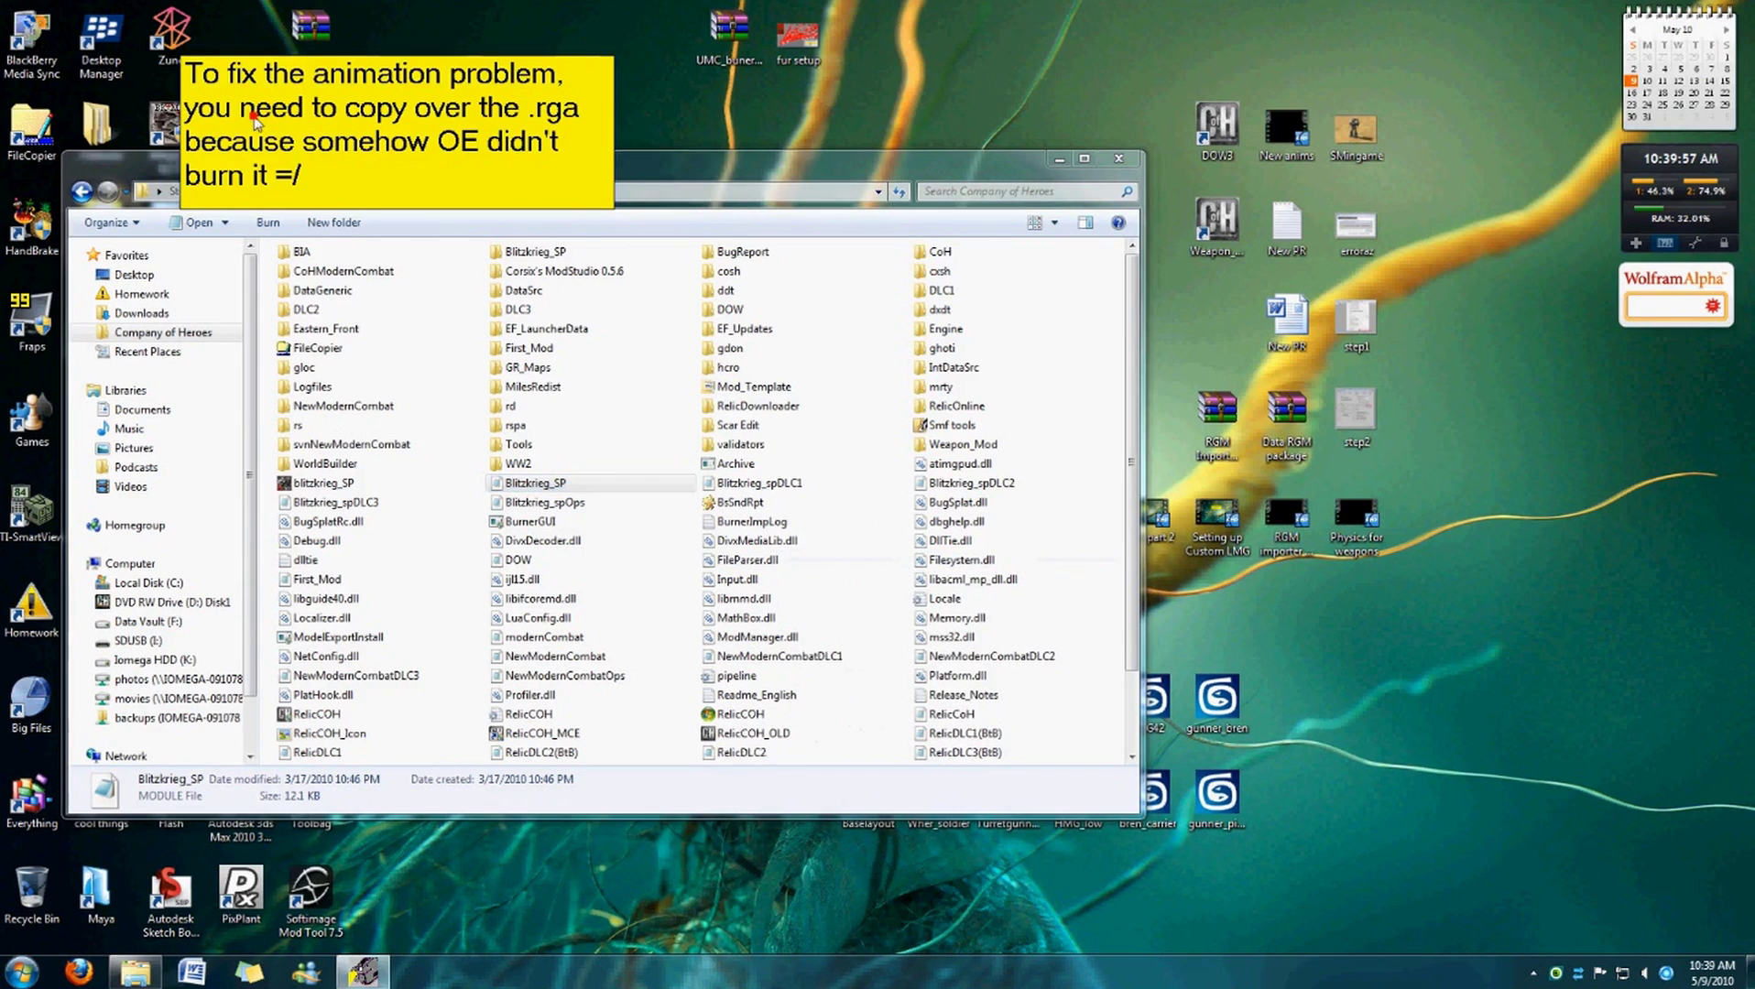
In Windows Explorer, open the races folder under DataGeneric\Weapon_Mod\Art\models in the Company of Heroes directory.
{"action": "left_click_drag", "start_coordinate": [733, 165], "coordinate": [818, 176]}
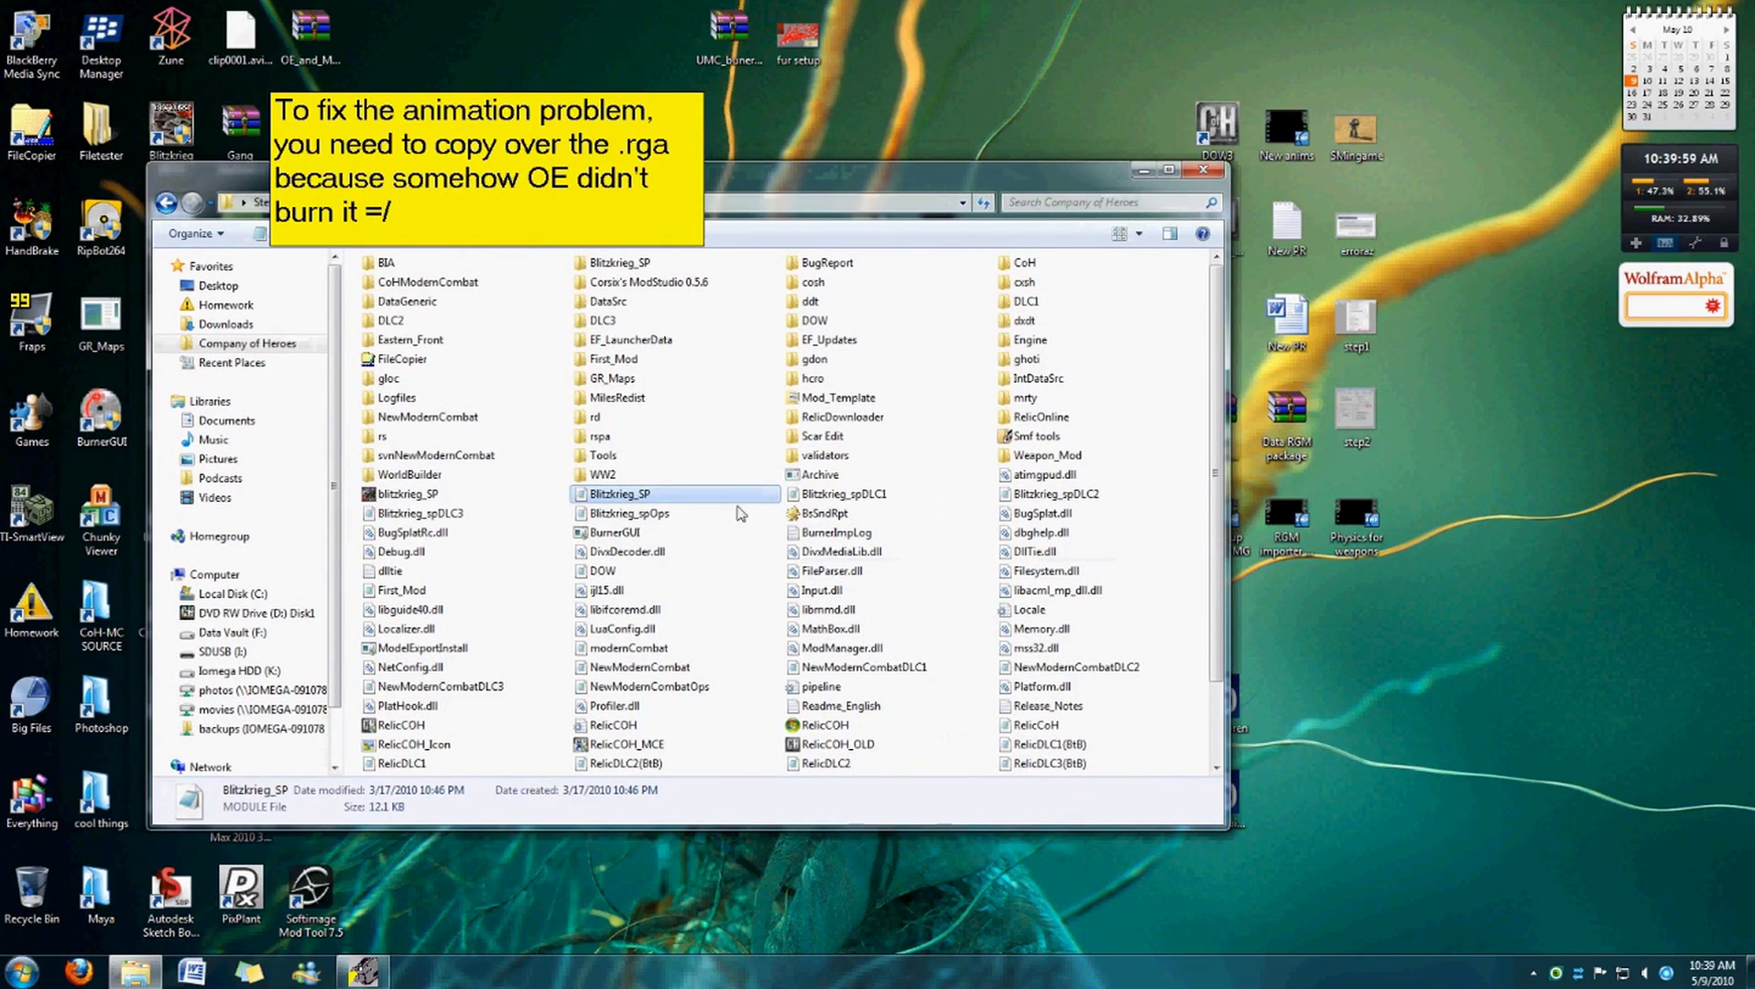
{"action": "double_click", "coordinate": [441, 320]}
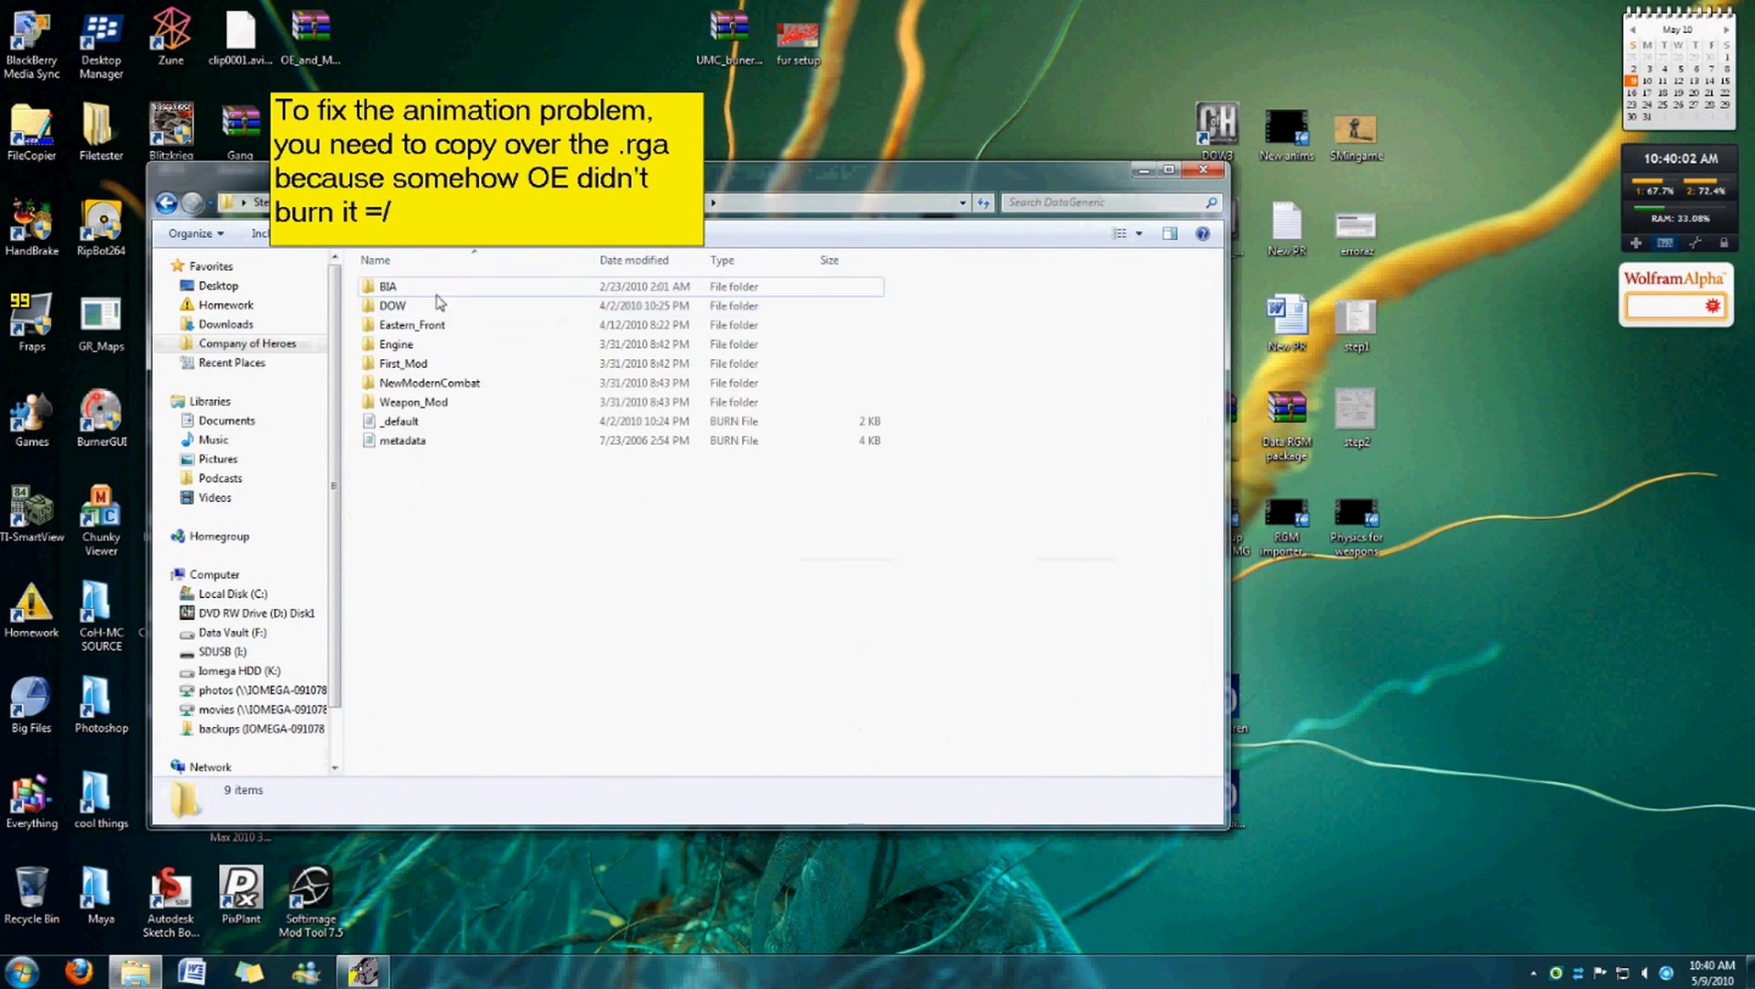
{"action": "double_click", "coordinate": [432, 365]}
{"action": "key", "text": "BackSpace"}
{"action": "double_click", "coordinate": [439, 398]}
{"action": "double_click", "coordinate": [428, 290]}
{"action": "double_click", "coordinate": [427, 287]}
{"action": "double_click", "coordinate": [429, 289]}
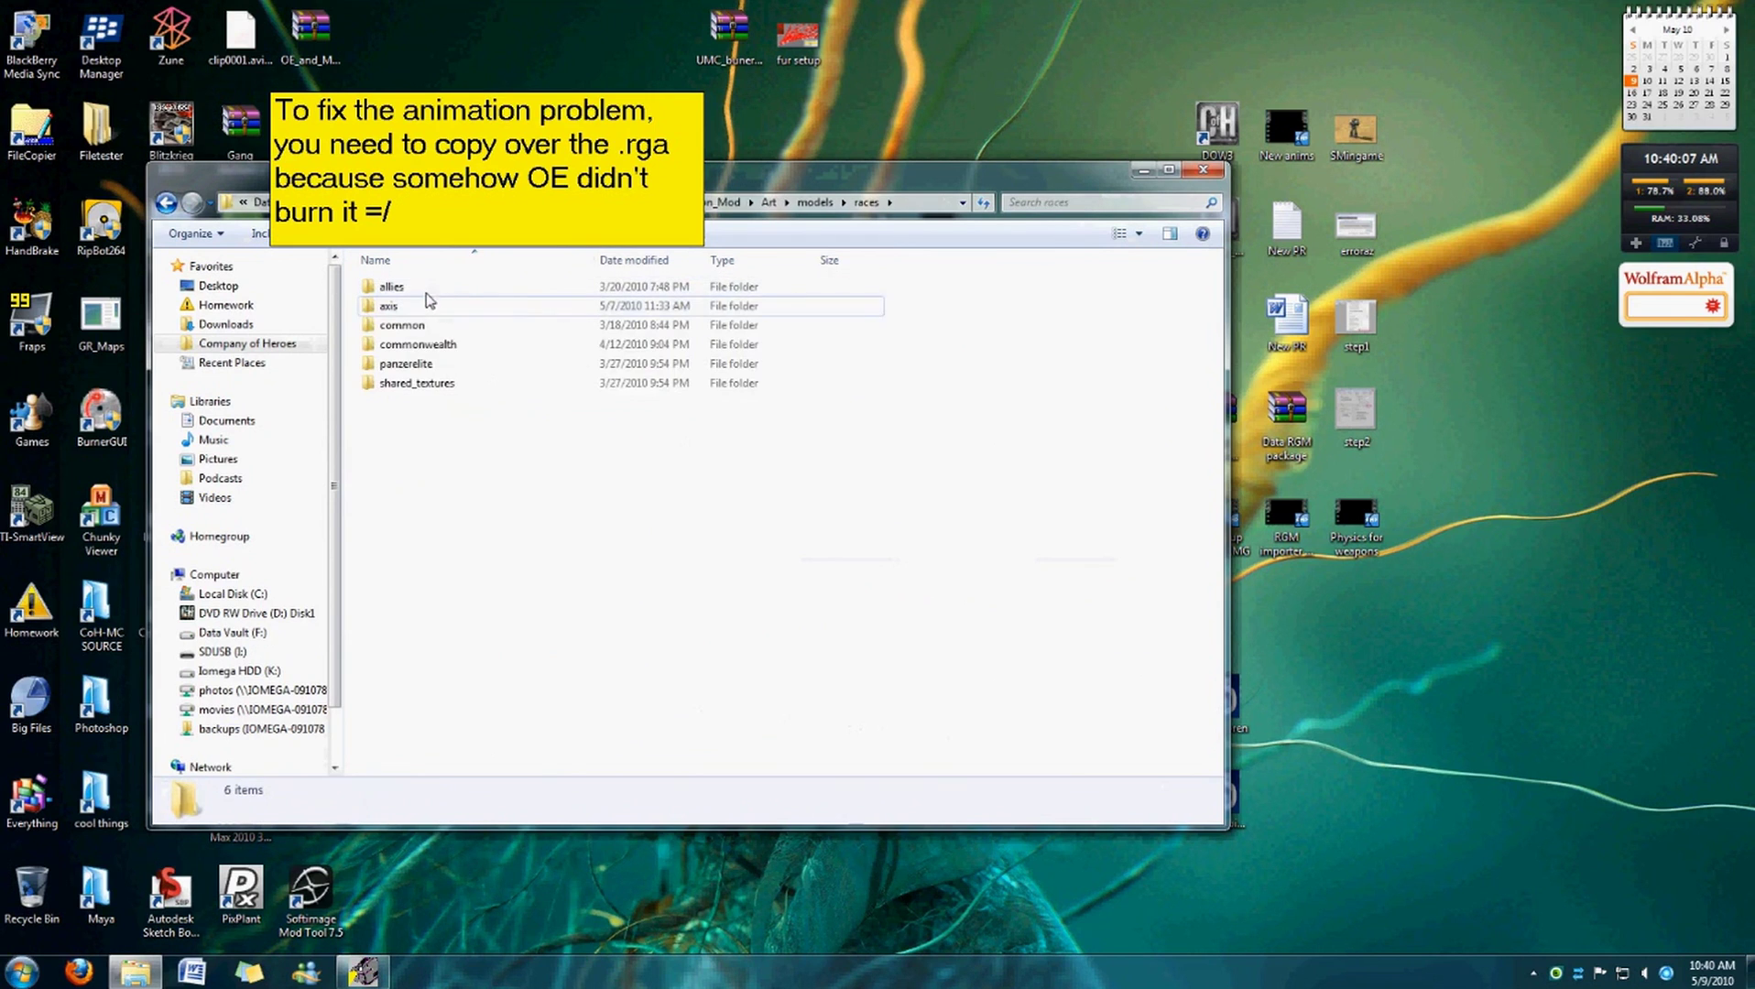
Copy SAW.rga from the allies\soldiers\weapons\SAW folder of the DataGeneric tree.
{"action": "double_click", "coordinate": [429, 287]}
{"action": "double_click", "coordinate": [428, 292]}
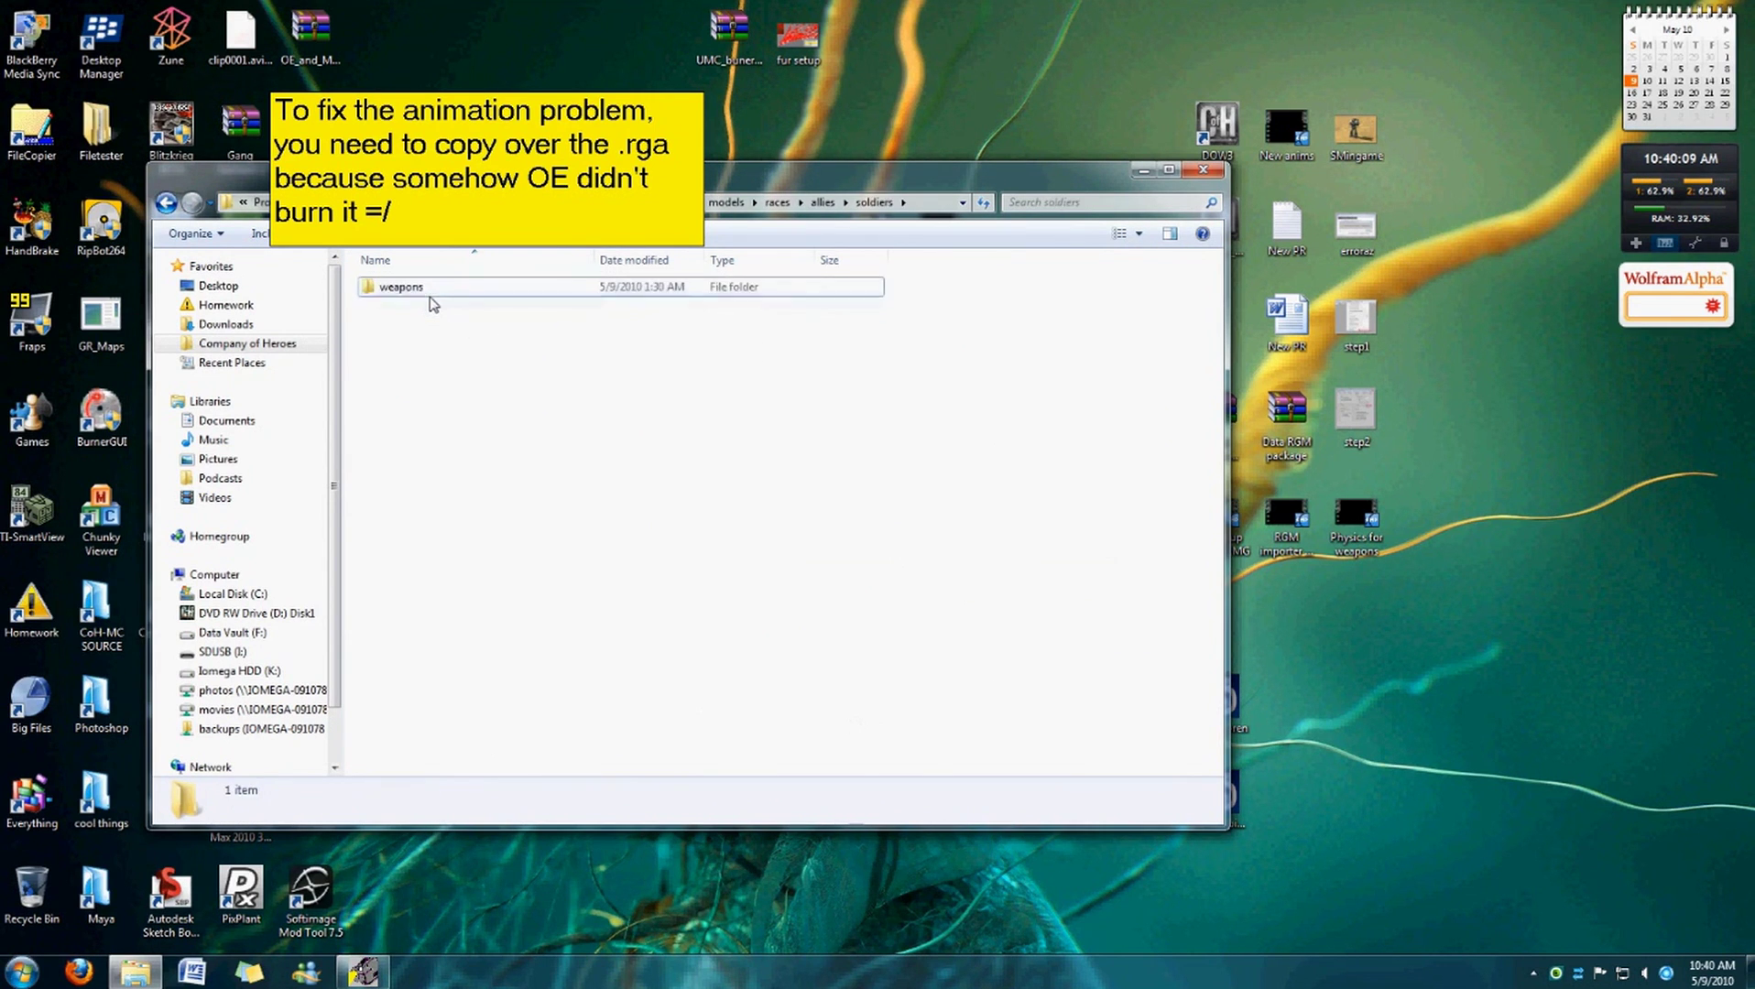
{"action": "double_click", "coordinate": [429, 291]}
{"action": "double_click", "coordinate": [419, 377]}
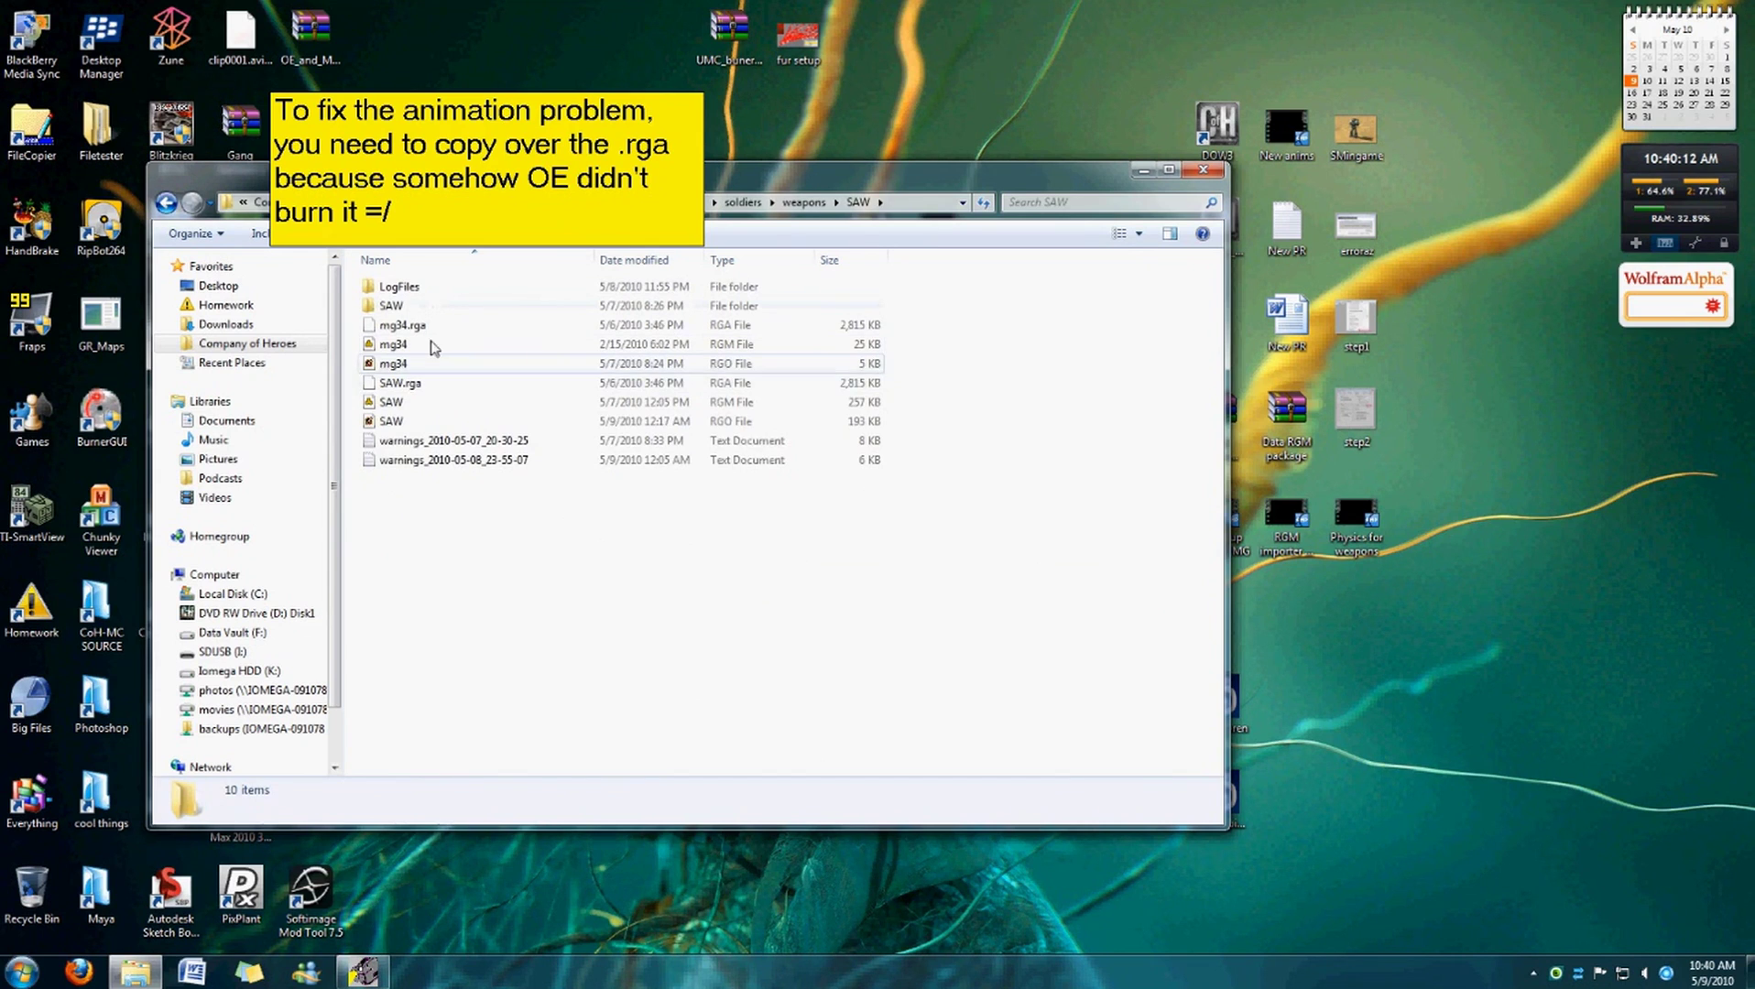
{"action": "left_click", "coordinate": [510, 383]}
{"action": "right_click", "coordinate": [510, 383]}
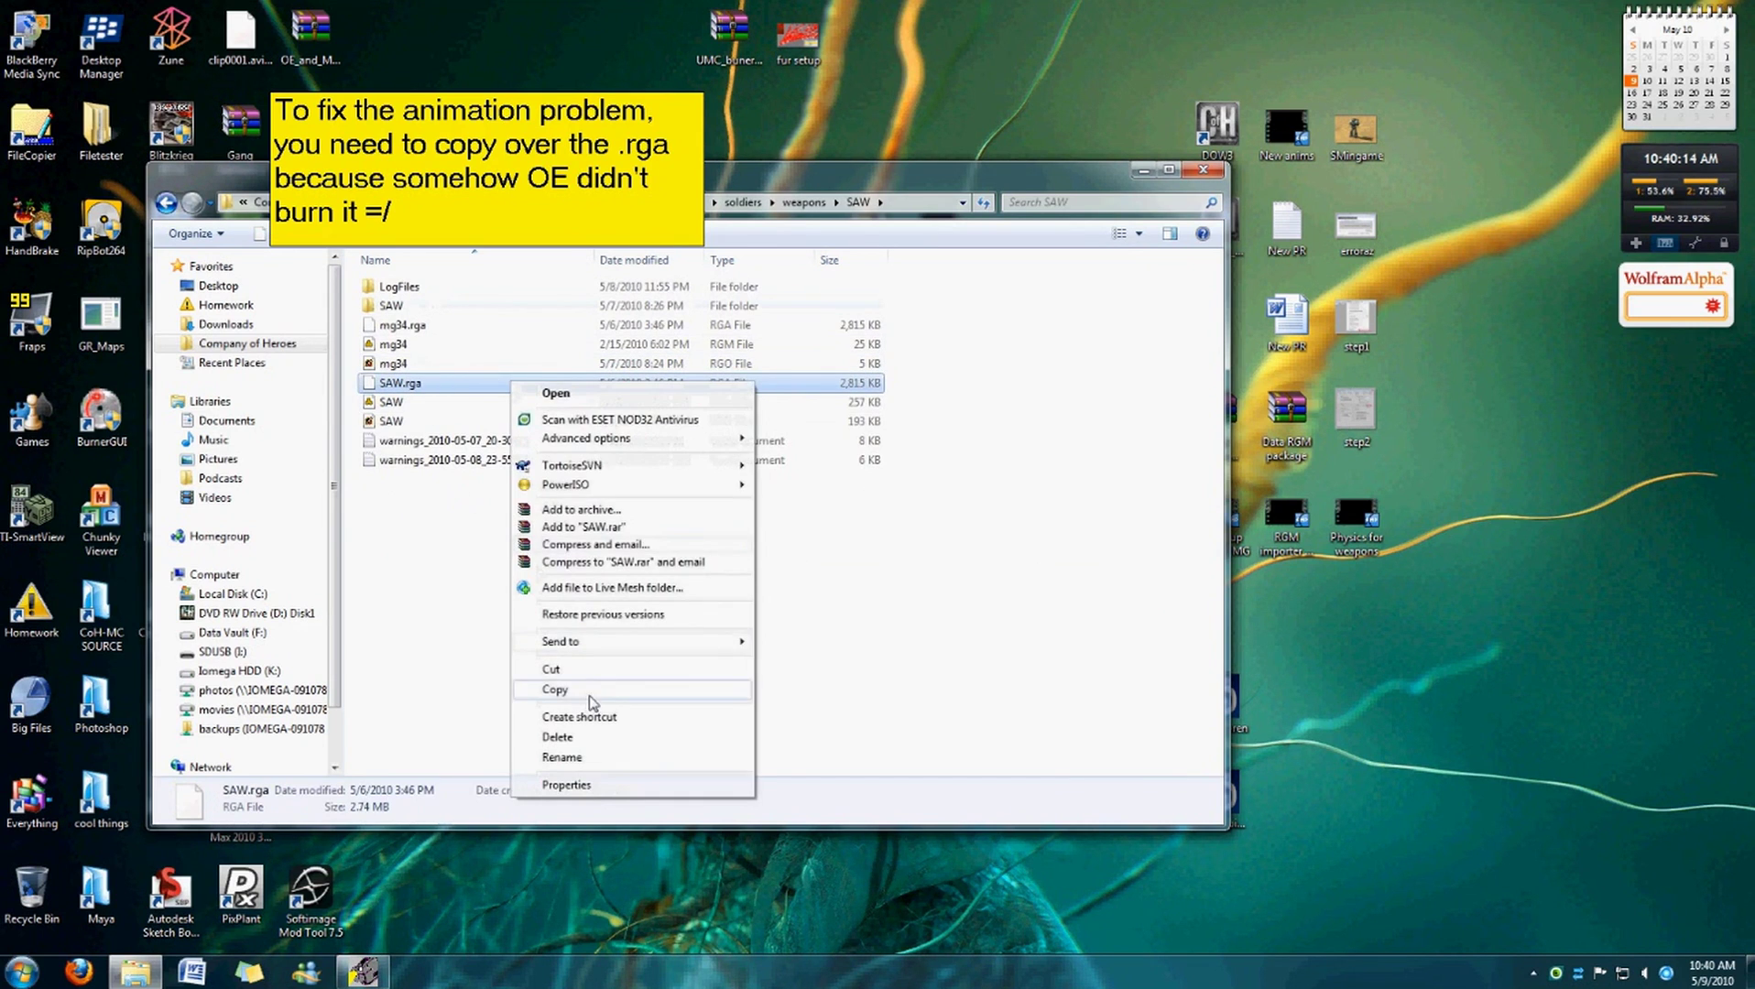
{"action": "left_click", "coordinate": [548, 693]}
Go to the game's Weapon_Mod folder and open Data\Art\models\races\allies\soldiers.
{"action": "left_click_drag", "start_coordinate": [584, 177], "coordinate": [838, 208]}
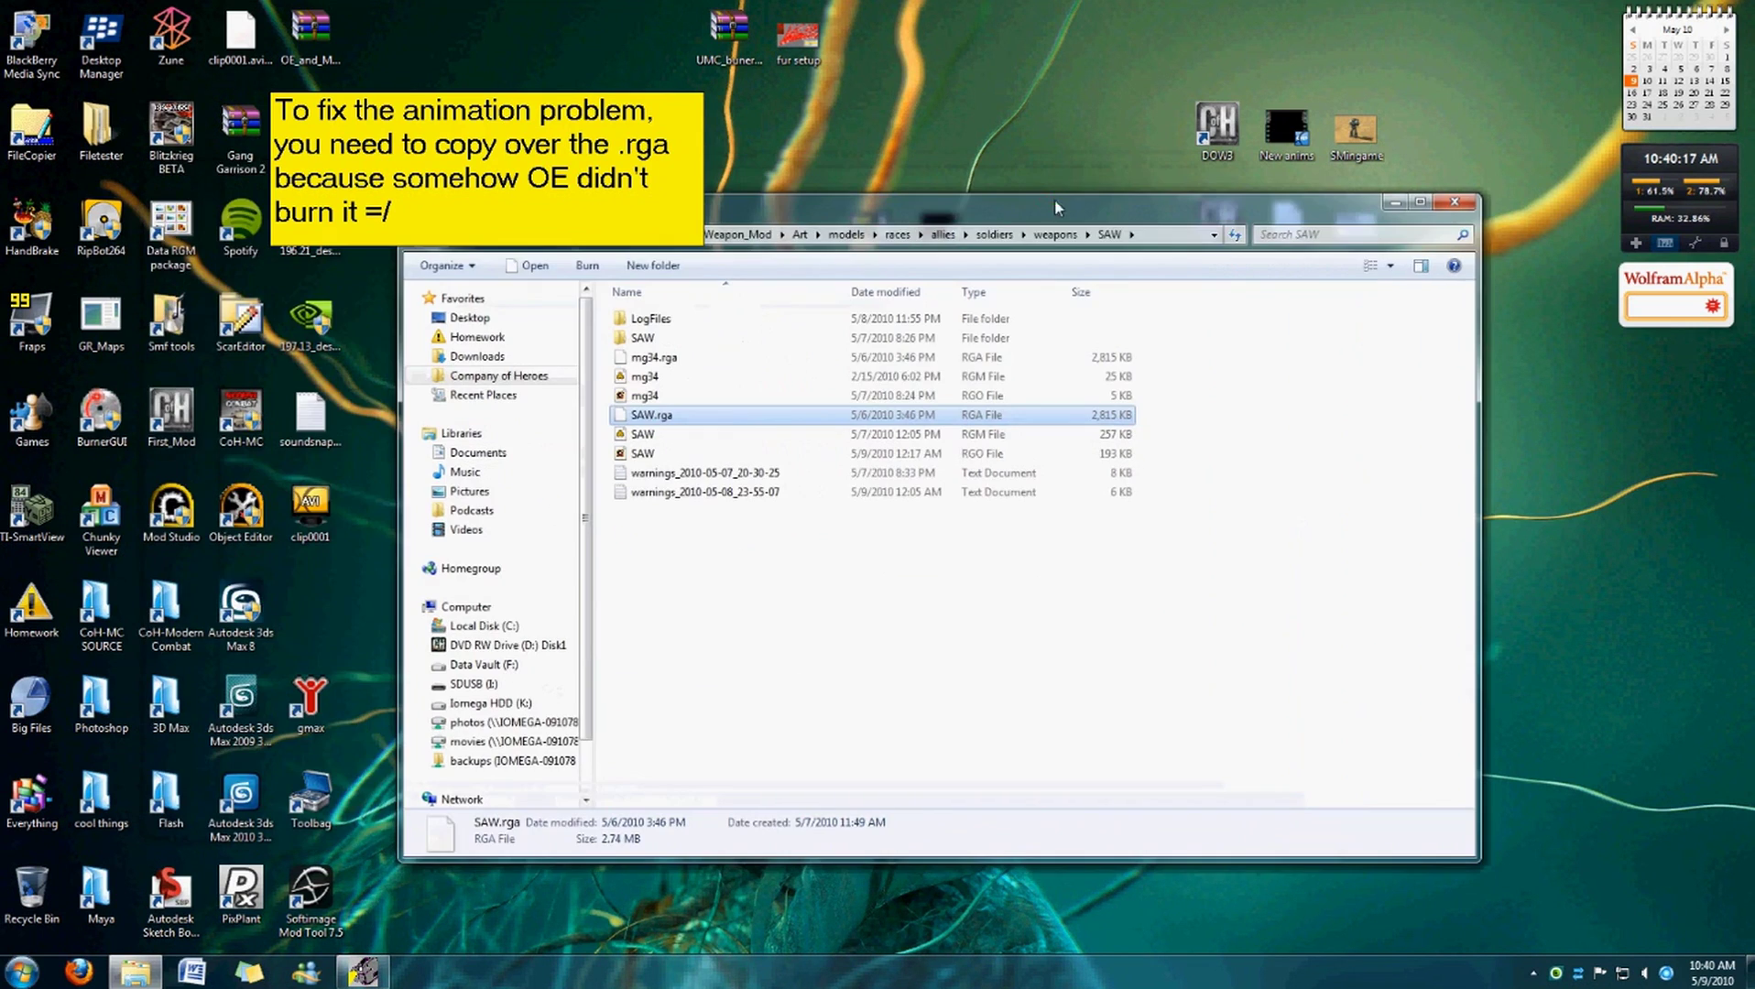
{"action": "left_click", "coordinate": [755, 236]}
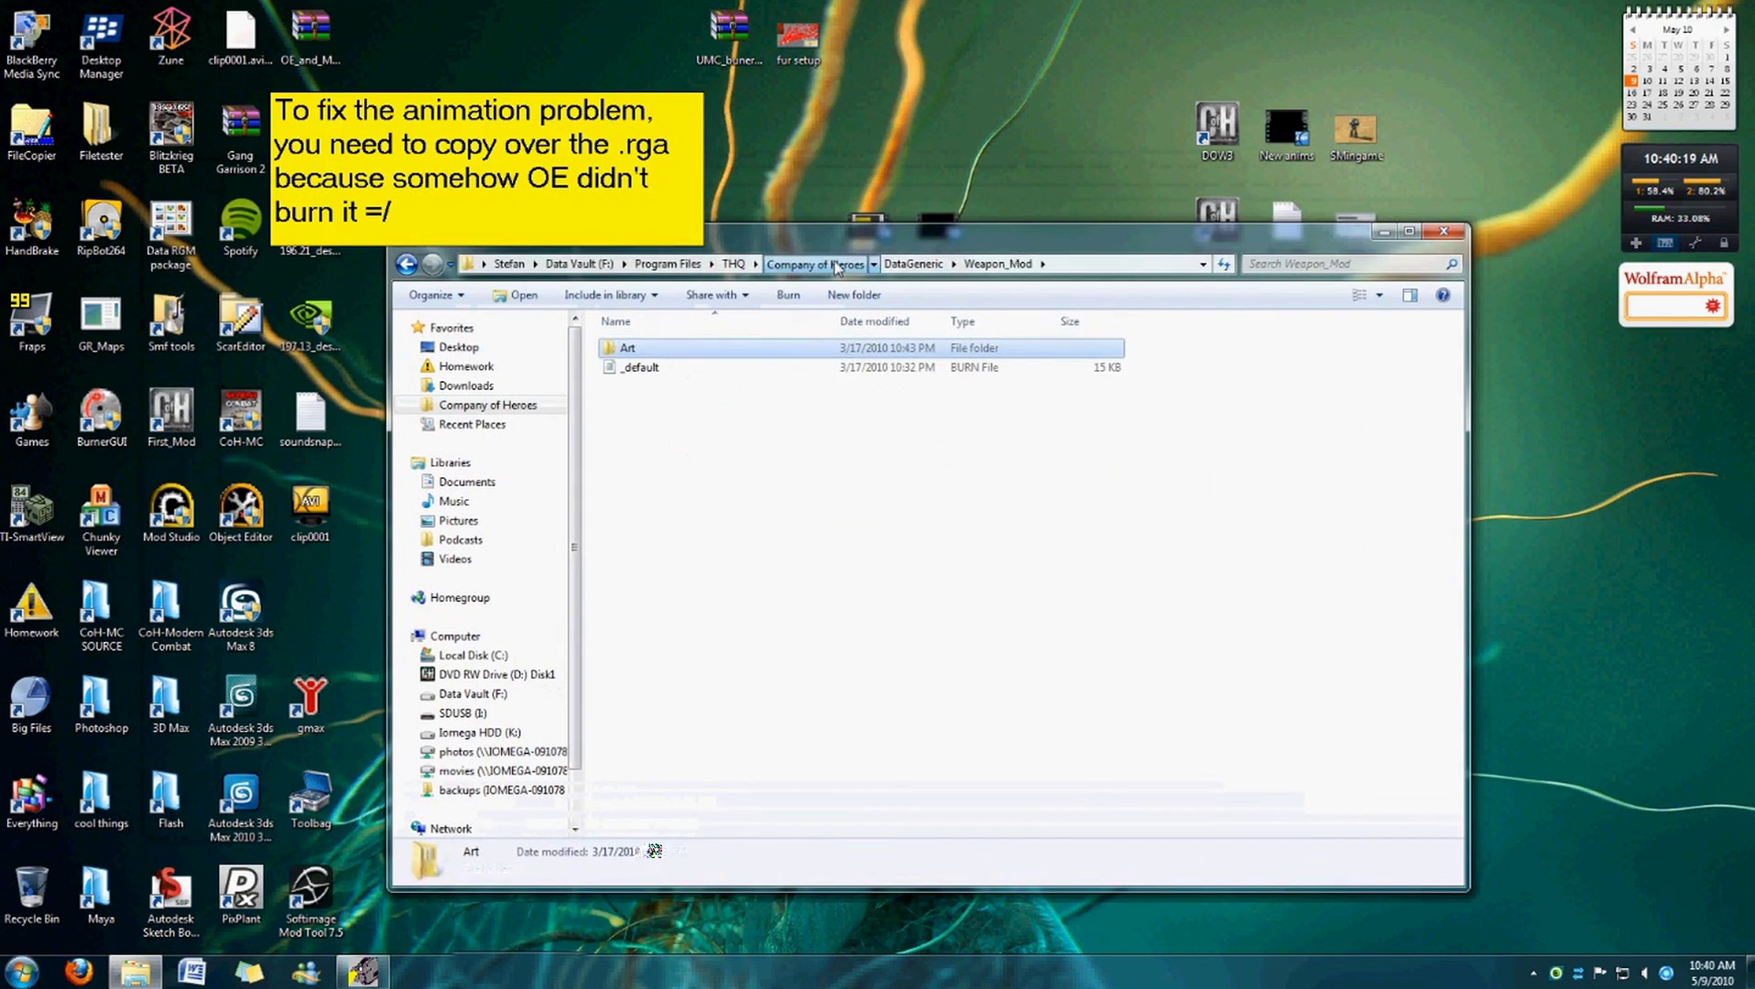
{"action": "left_click", "coordinate": [814, 264]}
{"action": "double_click", "coordinate": [1287, 517]}
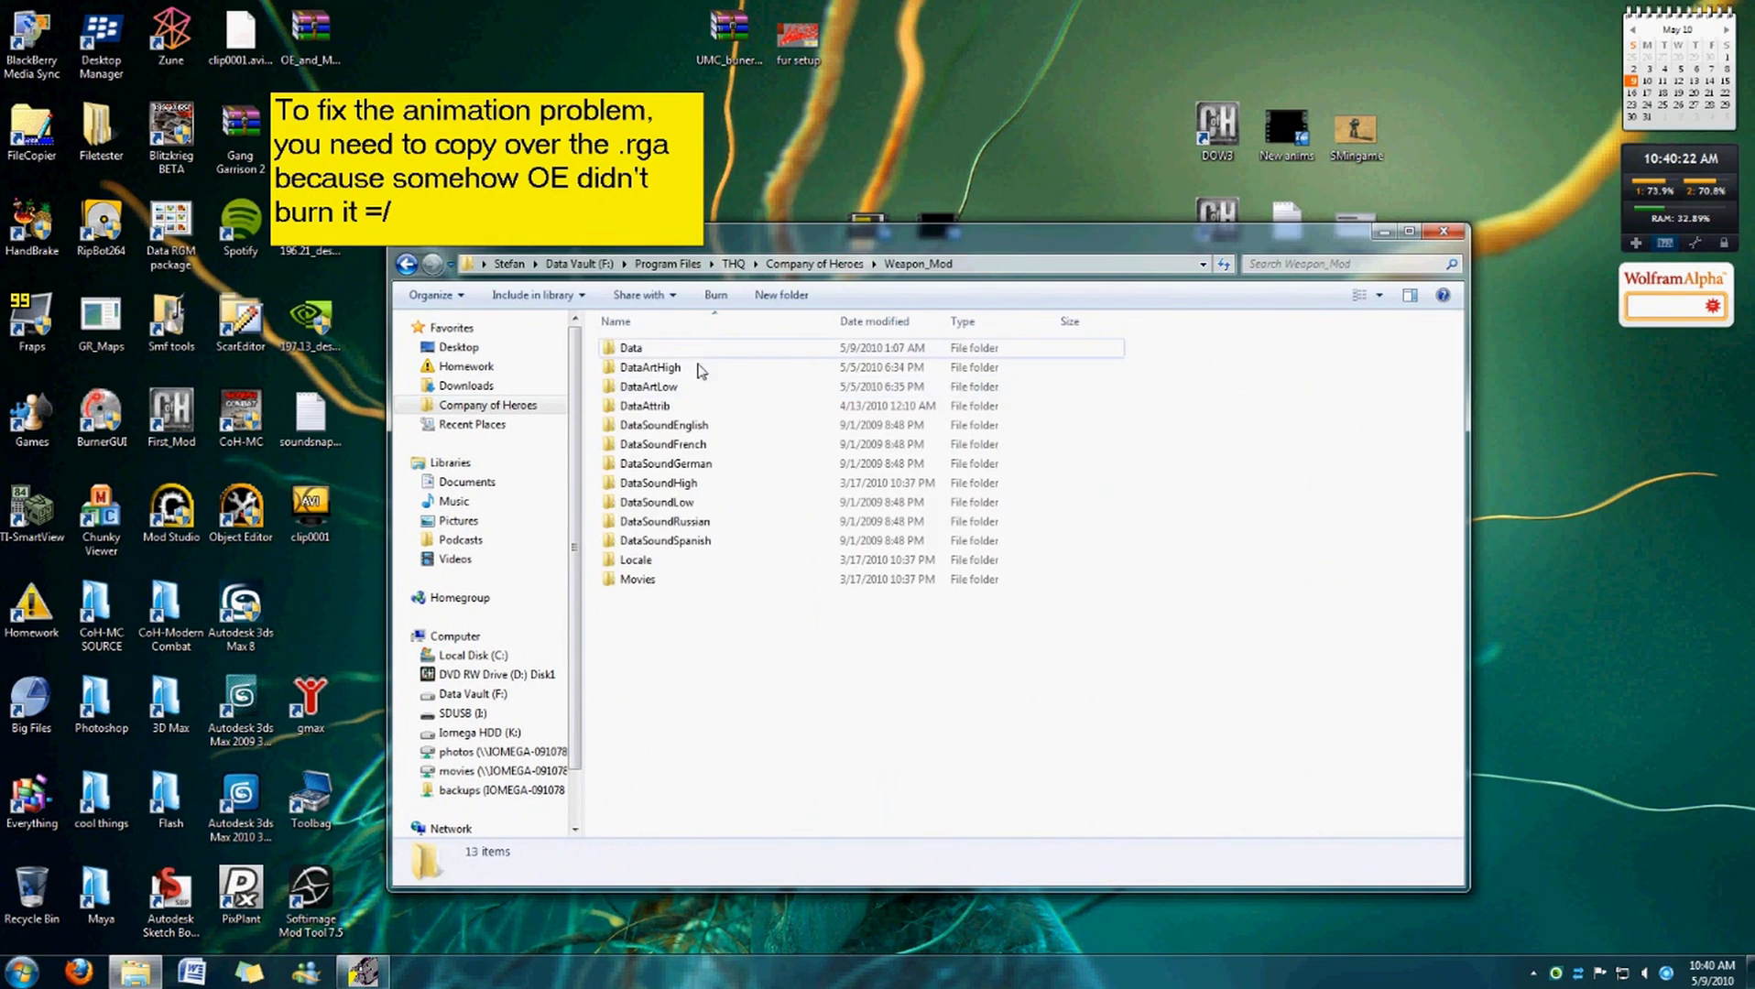
{"action": "double_click", "coordinate": [679, 355]}
{"action": "double_click", "coordinate": [679, 356]}
{"action": "double_click", "coordinate": [679, 356]}
{"action": "double_click", "coordinate": [680, 355]}
{"action": "double_click", "coordinate": [679, 356]}
{"action": "double_click", "coordinate": [679, 356]}
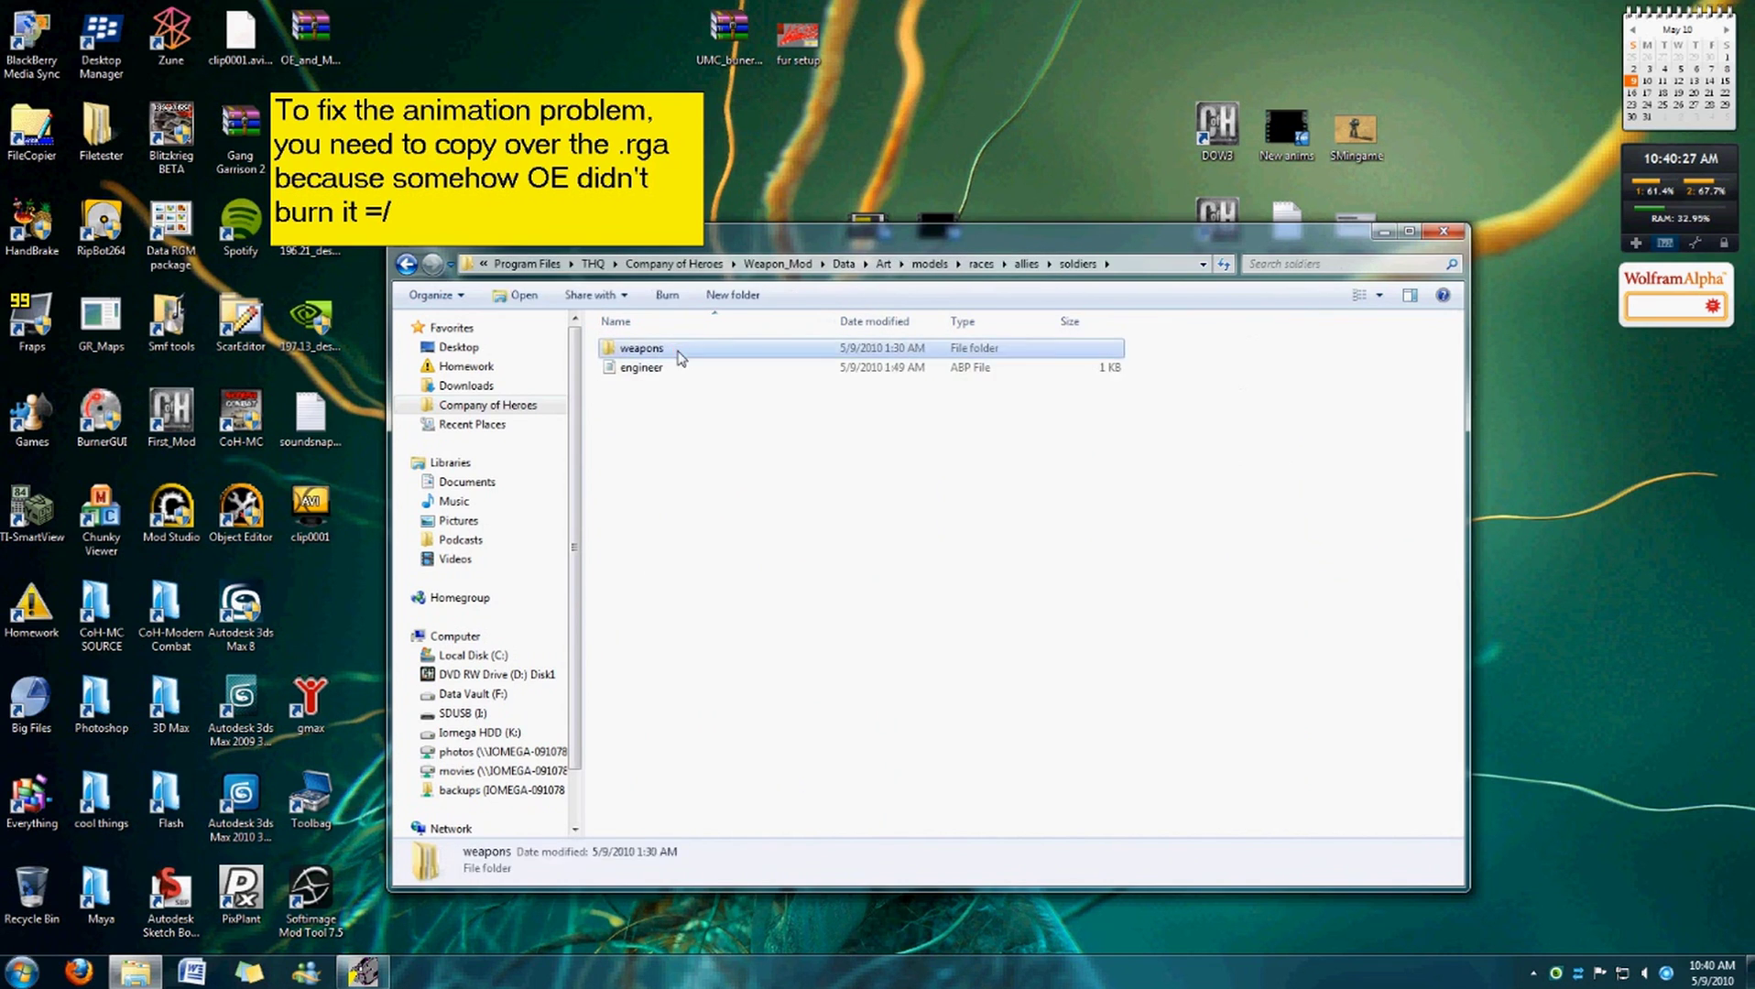
Paste SAW.rga into the Data tree's weapons\SAW folder, replacing the existing file.
{"action": "double_click", "coordinate": [680, 356]}
{"action": "double_click", "coordinate": [632, 367]}
{"action": "right_click", "coordinate": [706, 492]}
{"action": "left_click", "coordinate": [782, 621]}
{"action": "left_click", "coordinate": [843, 396]}
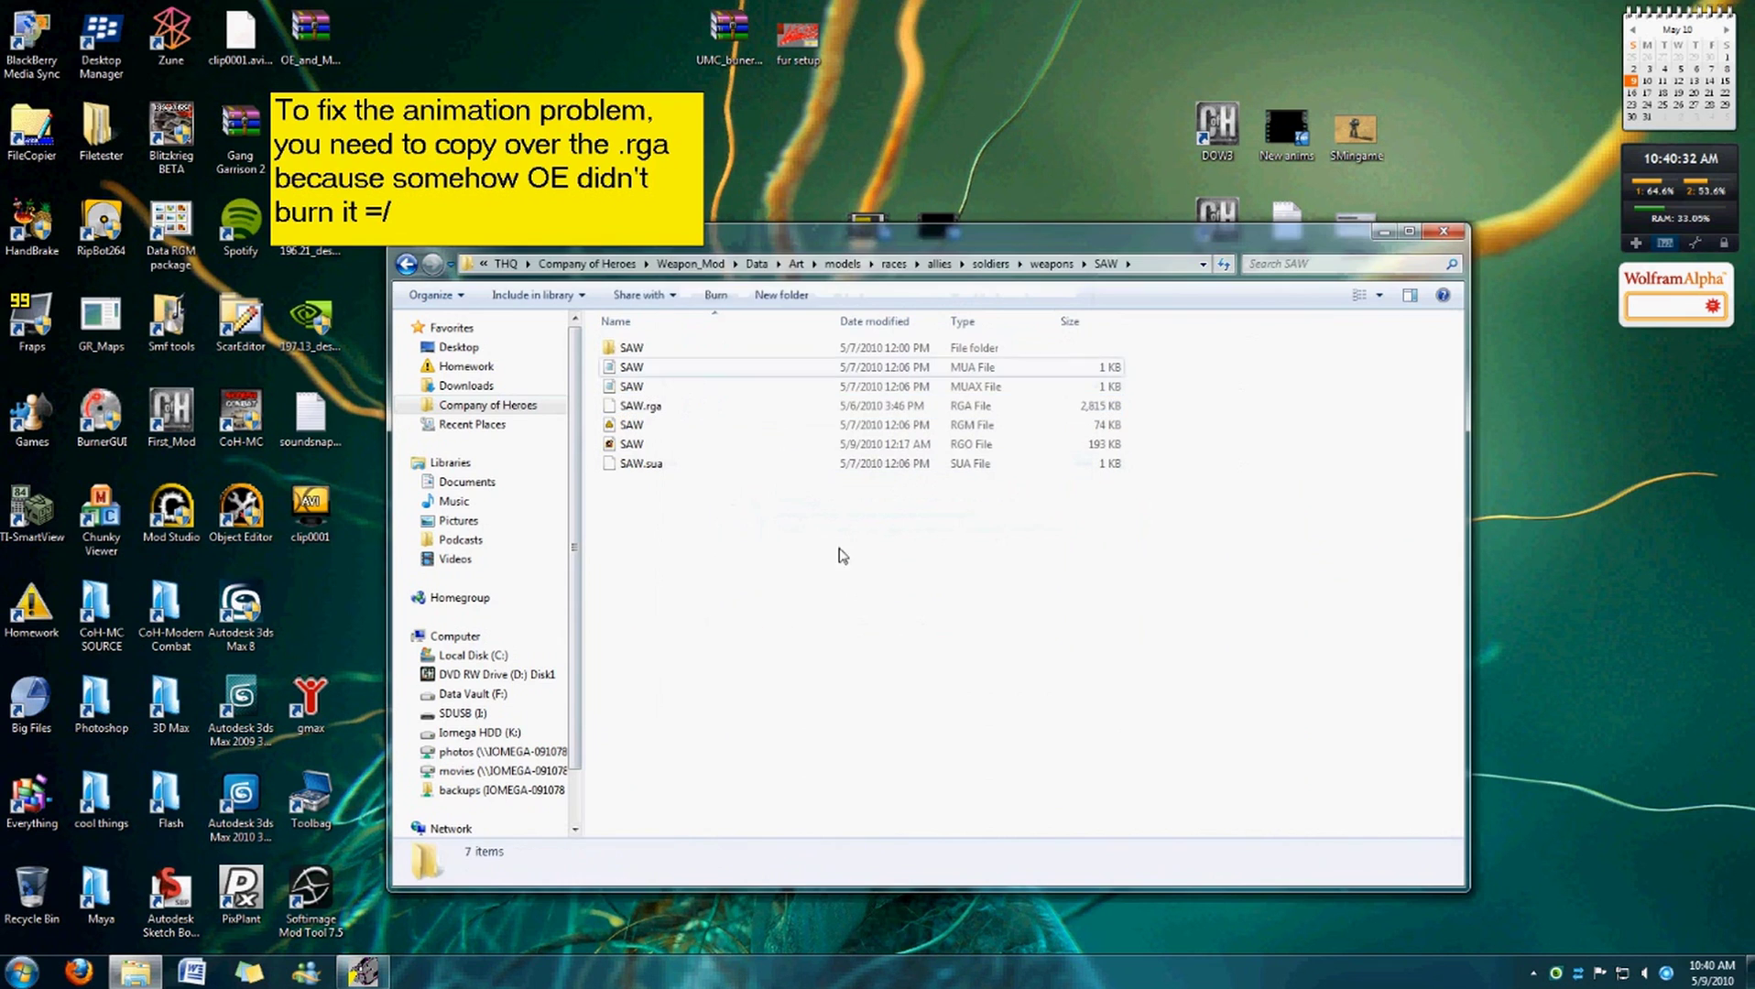
Return to the Weapon_Mod folder and open DataArtHigh\Art\models\races\allies.
{"action": "left_click", "coordinate": [629, 265]}
{"action": "double_click", "coordinate": [1257, 519]}
{"action": "left_click", "coordinate": [663, 371]}
{"action": "double_click", "coordinate": [661, 368]}
{"action": "double_click", "coordinate": [658, 348]}
{"action": "double_click", "coordinate": [658, 348]}
{"action": "double_click", "coordinate": [657, 348]}
{"action": "double_click", "coordinate": [658, 348]}
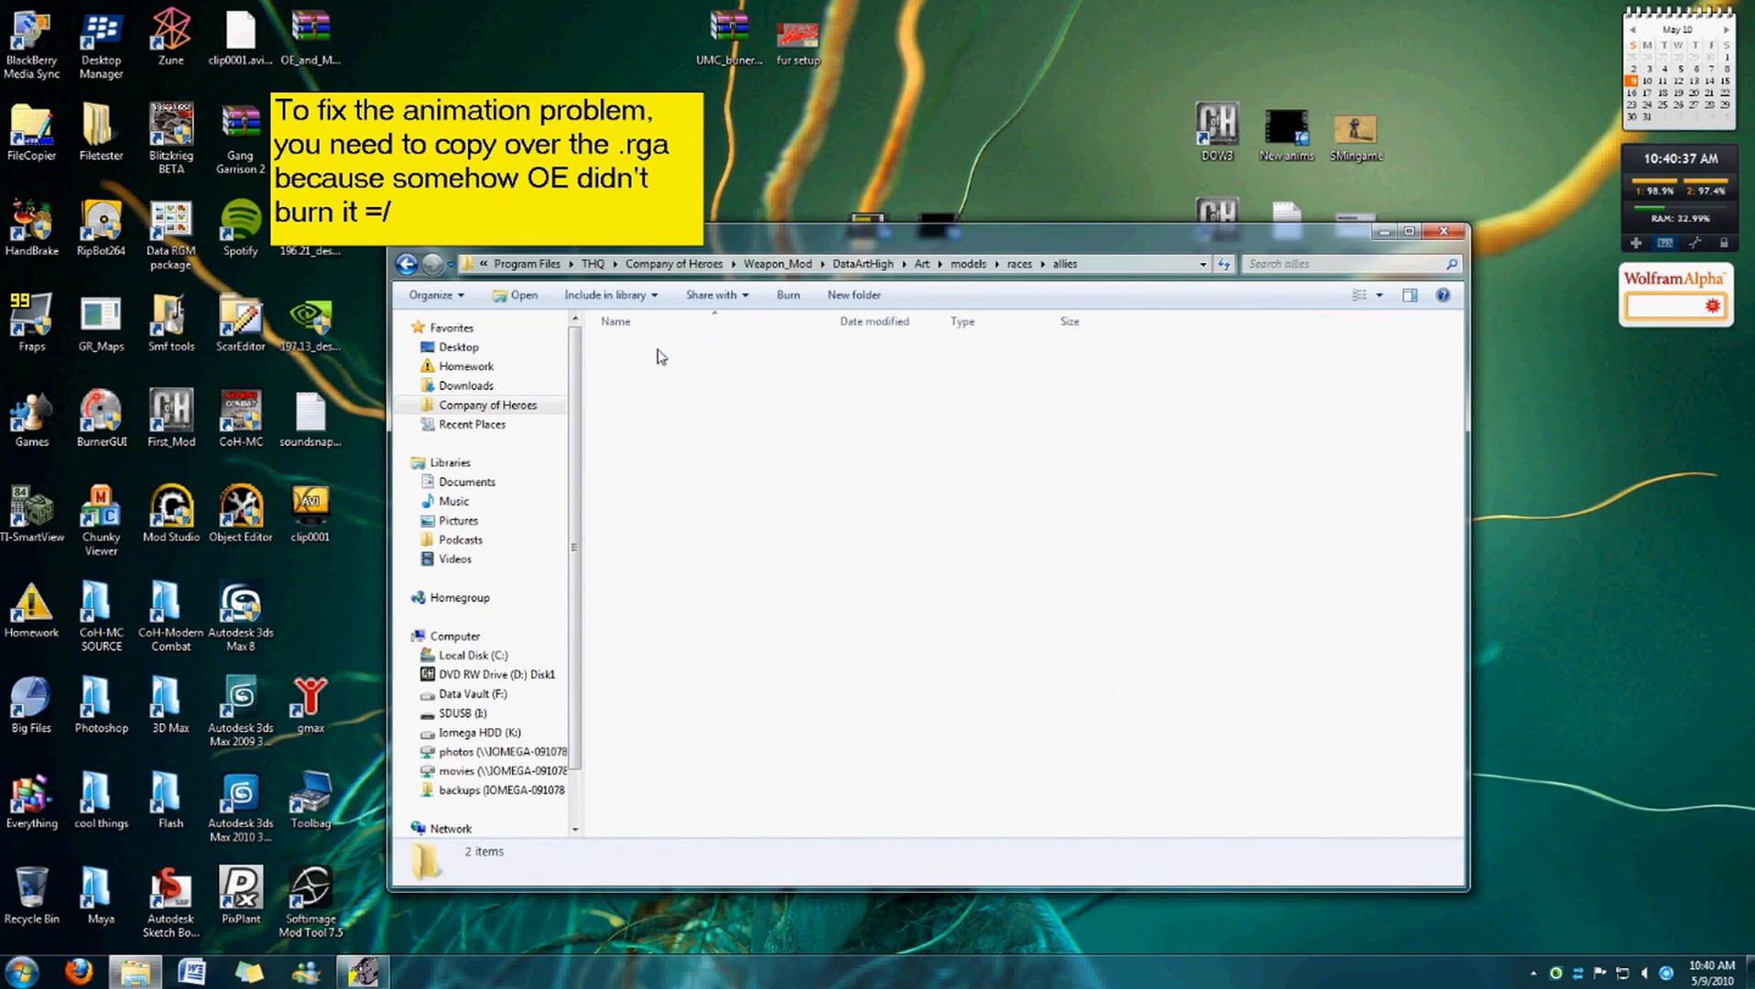
Paste SAW.rga into the DataArtHigh tree's soldiers\weapons\SAW folder, replacing the existing file.
{"action": "double_click", "coordinate": [658, 352]}
{"action": "double_click", "coordinate": [654, 350]}
{"action": "left_click", "coordinate": [649, 369]}
{"action": "double_click", "coordinate": [649, 368]}
{"action": "right_click", "coordinate": [680, 474]}
{"action": "left_click", "coordinate": [738, 607]}
{"action": "left_click", "coordinate": [907, 432]}
Return to the Weapon_Mod folder and open DataArtLow\Art\models\races\allies.
{"action": "left_click", "coordinate": [711, 265]}
{"action": "double_click", "coordinate": [666, 383]}
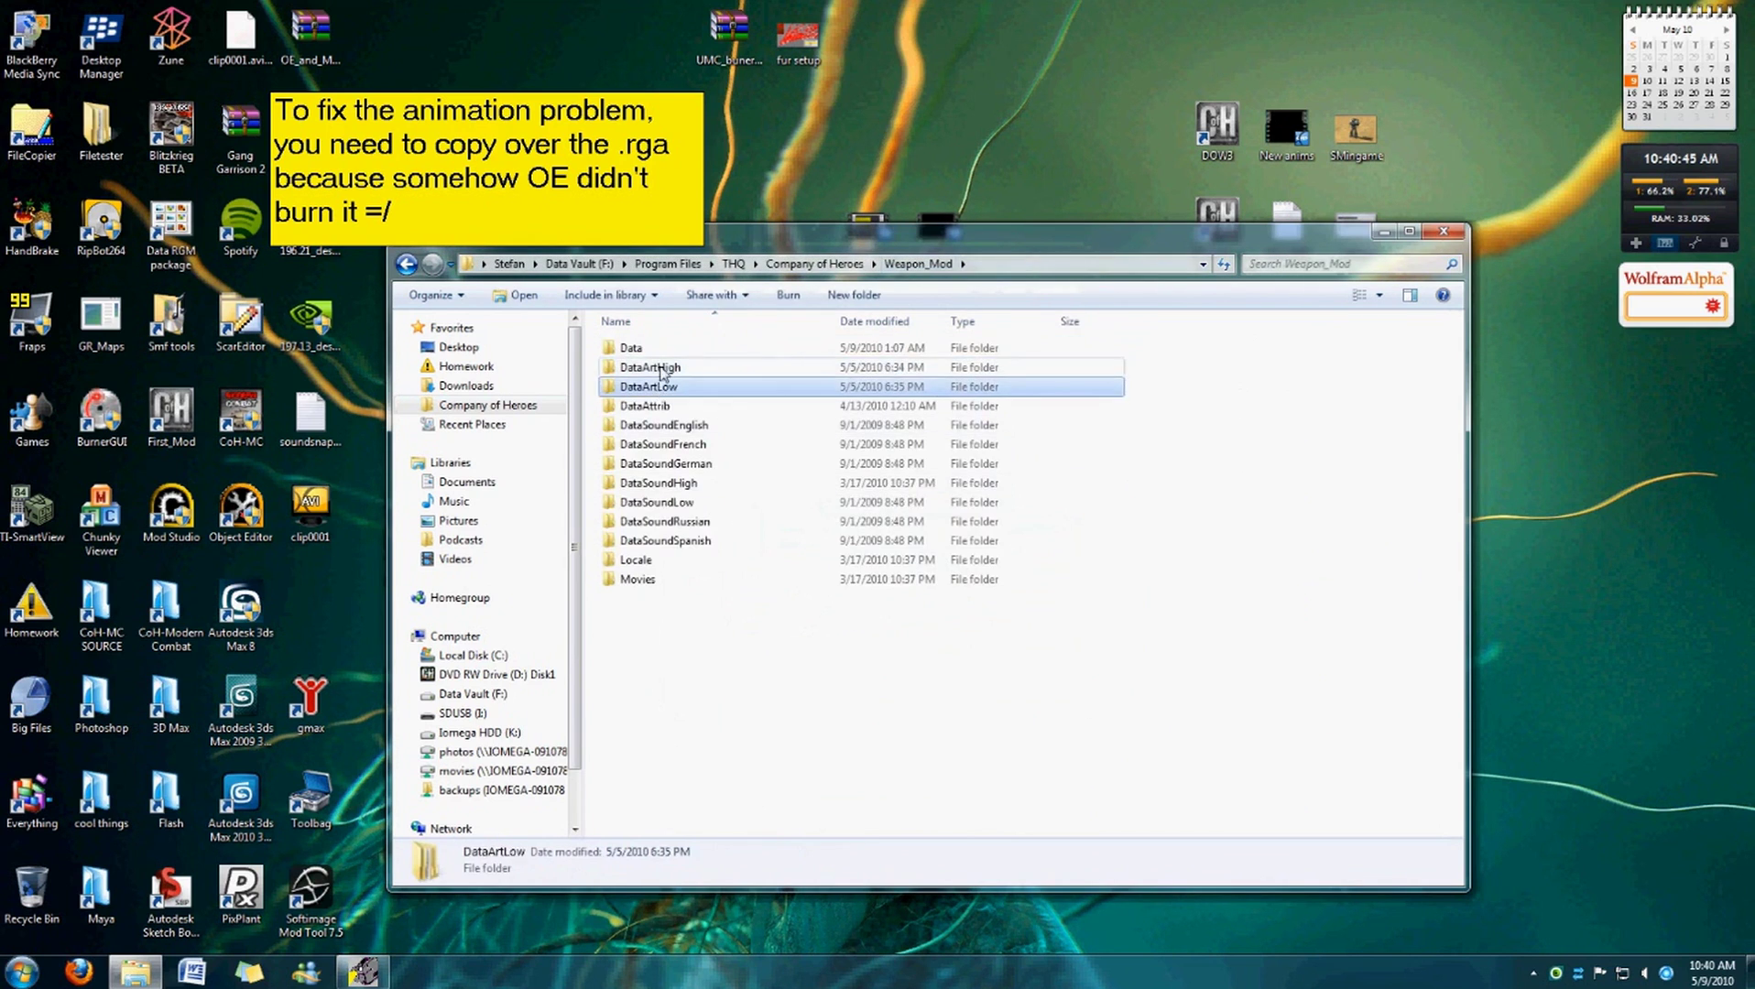
{"action": "double_click", "coordinate": [663, 348]}
{"action": "double_click", "coordinate": [665, 351]}
{"action": "double_click", "coordinate": [665, 350]}
{"action": "double_click", "coordinate": [666, 351]}
Paste SAW.rga into the DataArtLow tree's soldiers\weapons\SAW folder, replacing the existing file.
{"action": "double_click", "coordinate": [666, 350]}
{"action": "double_click", "coordinate": [669, 350]}
{"action": "double_click", "coordinate": [667, 366]}
{"action": "right_click", "coordinate": [718, 478]}
{"action": "left_click", "coordinate": [769, 607]}
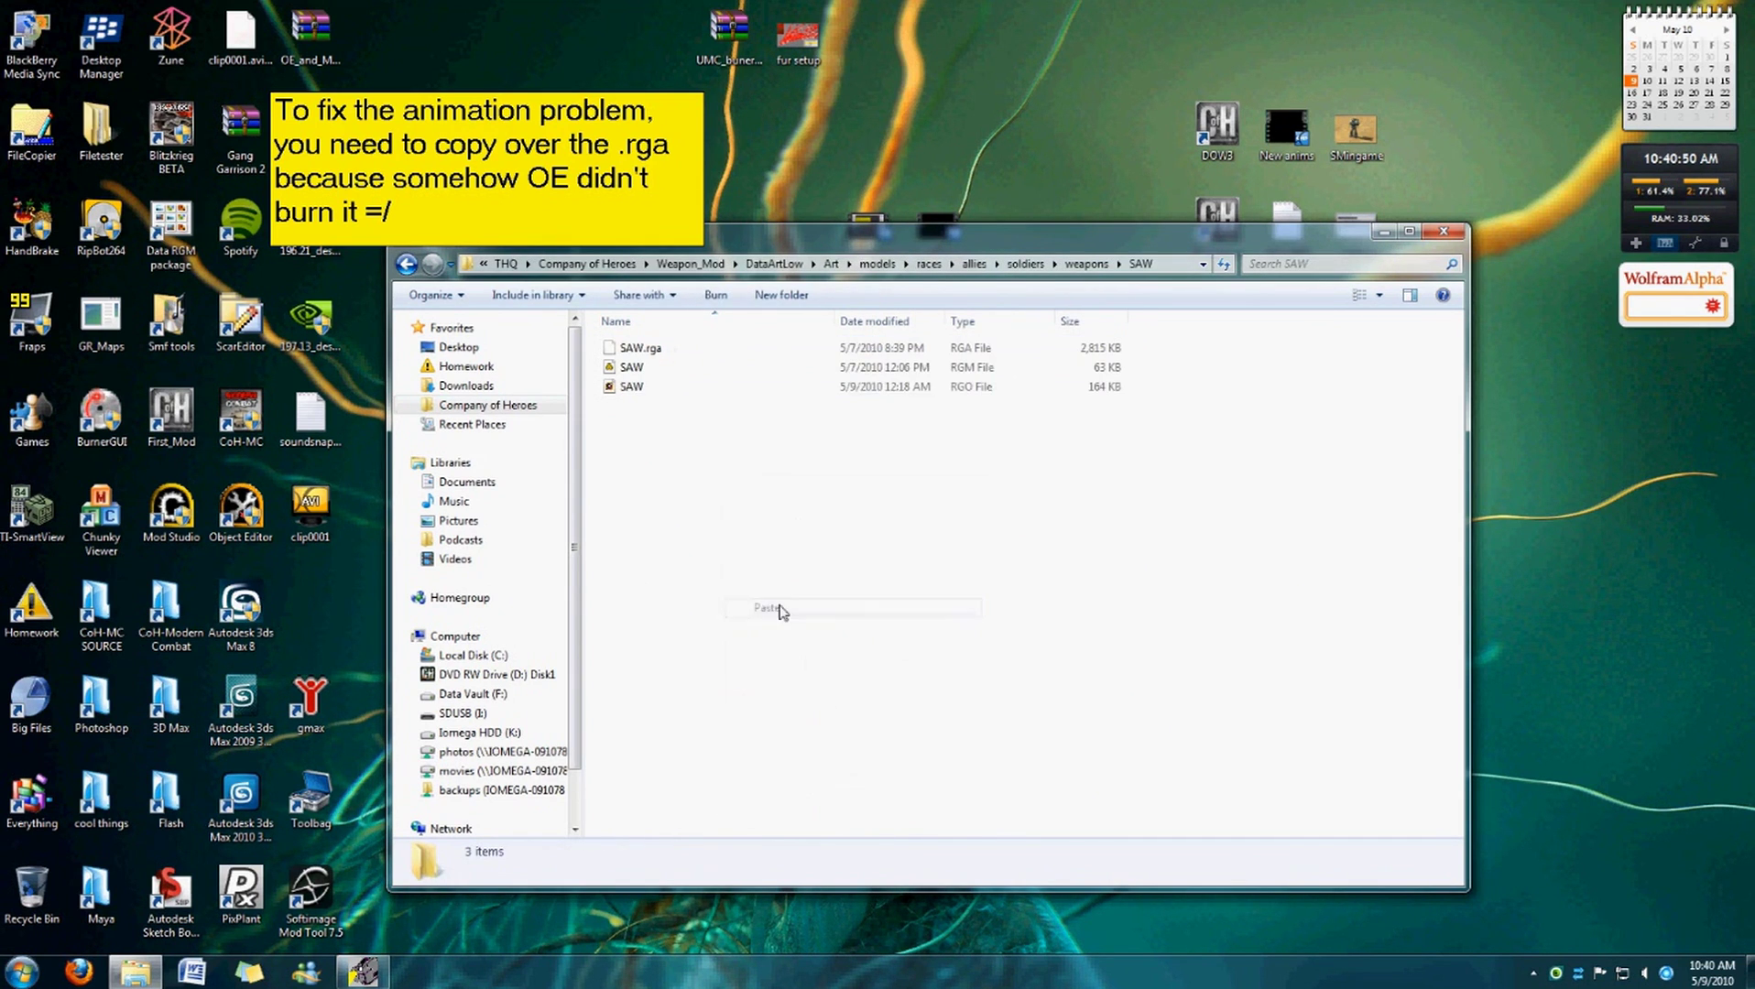
{"action": "left_click", "coordinate": [827, 400]}
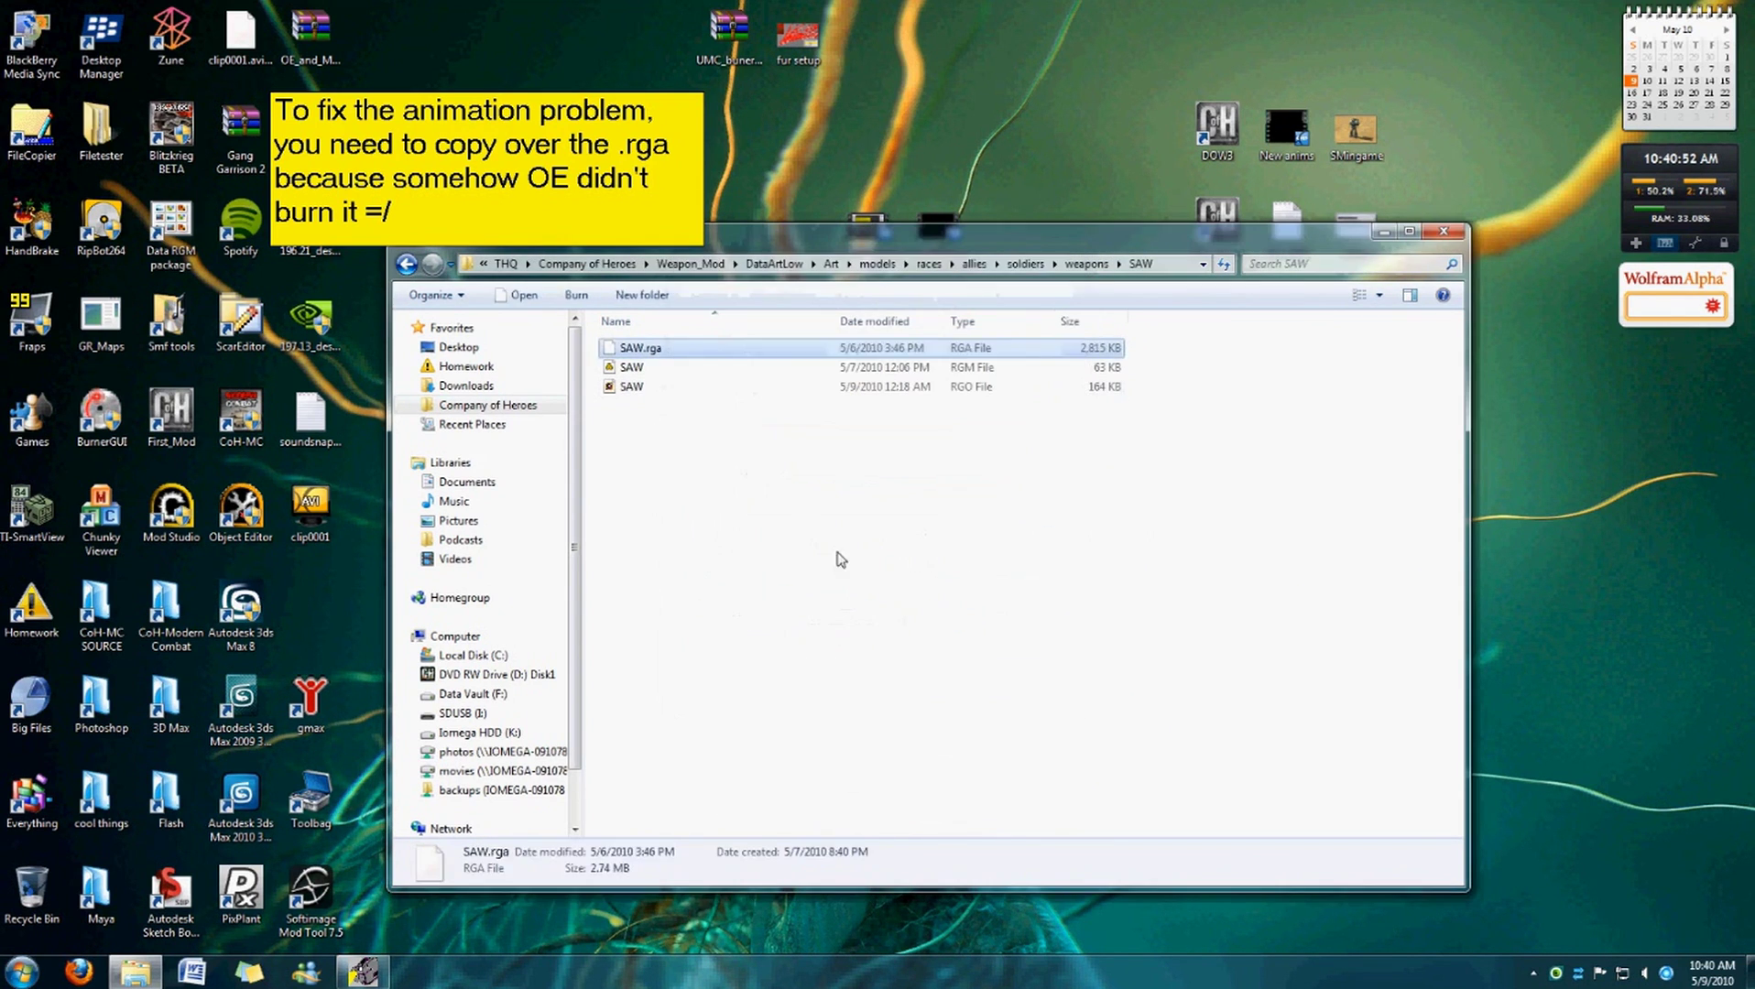
Append the line "You copy the DataGeneric .rga to these locations:" to the animation fix note.
{"action": "left_click", "coordinate": [559, 231]}
{"action": "key", "text": "Return"}
{"action": "key", "text": "Return"}
{"action": "type", "text": "u copy the"}
{"action": "key", "text": "BackSpace"}
{"action": "key", "text": "BackSpace"}
{"action": "key", "text": "BackSpace"}
{"action": "type", "text": "the DataGeneric .rga to these locations:"}
List Data, DataArtHigh and DataArtLow on separate lines in the note and enlarge it to fit all its text.
{"action": "key", "text": "Return"}
{"action": "type", "text": "Data"}
{"action": "key", "text": "Return"}
{"action": "type", "text": "Data"}
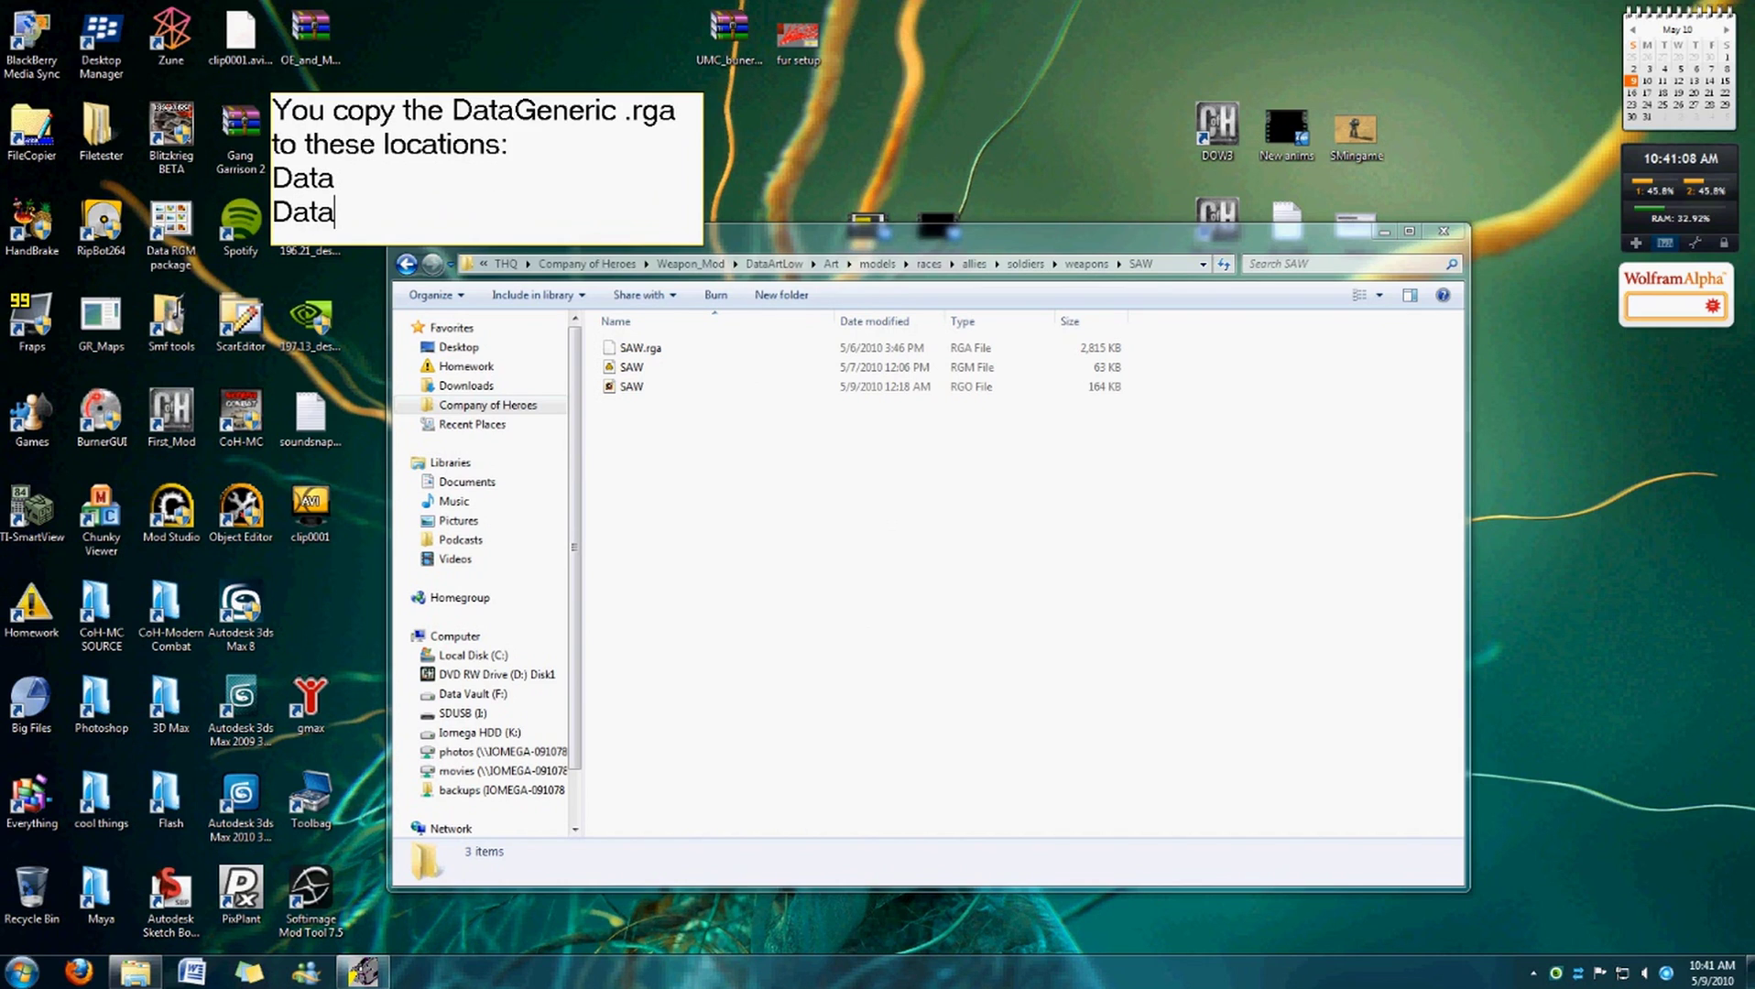
{"action": "type", "text": "ArtHigh"}
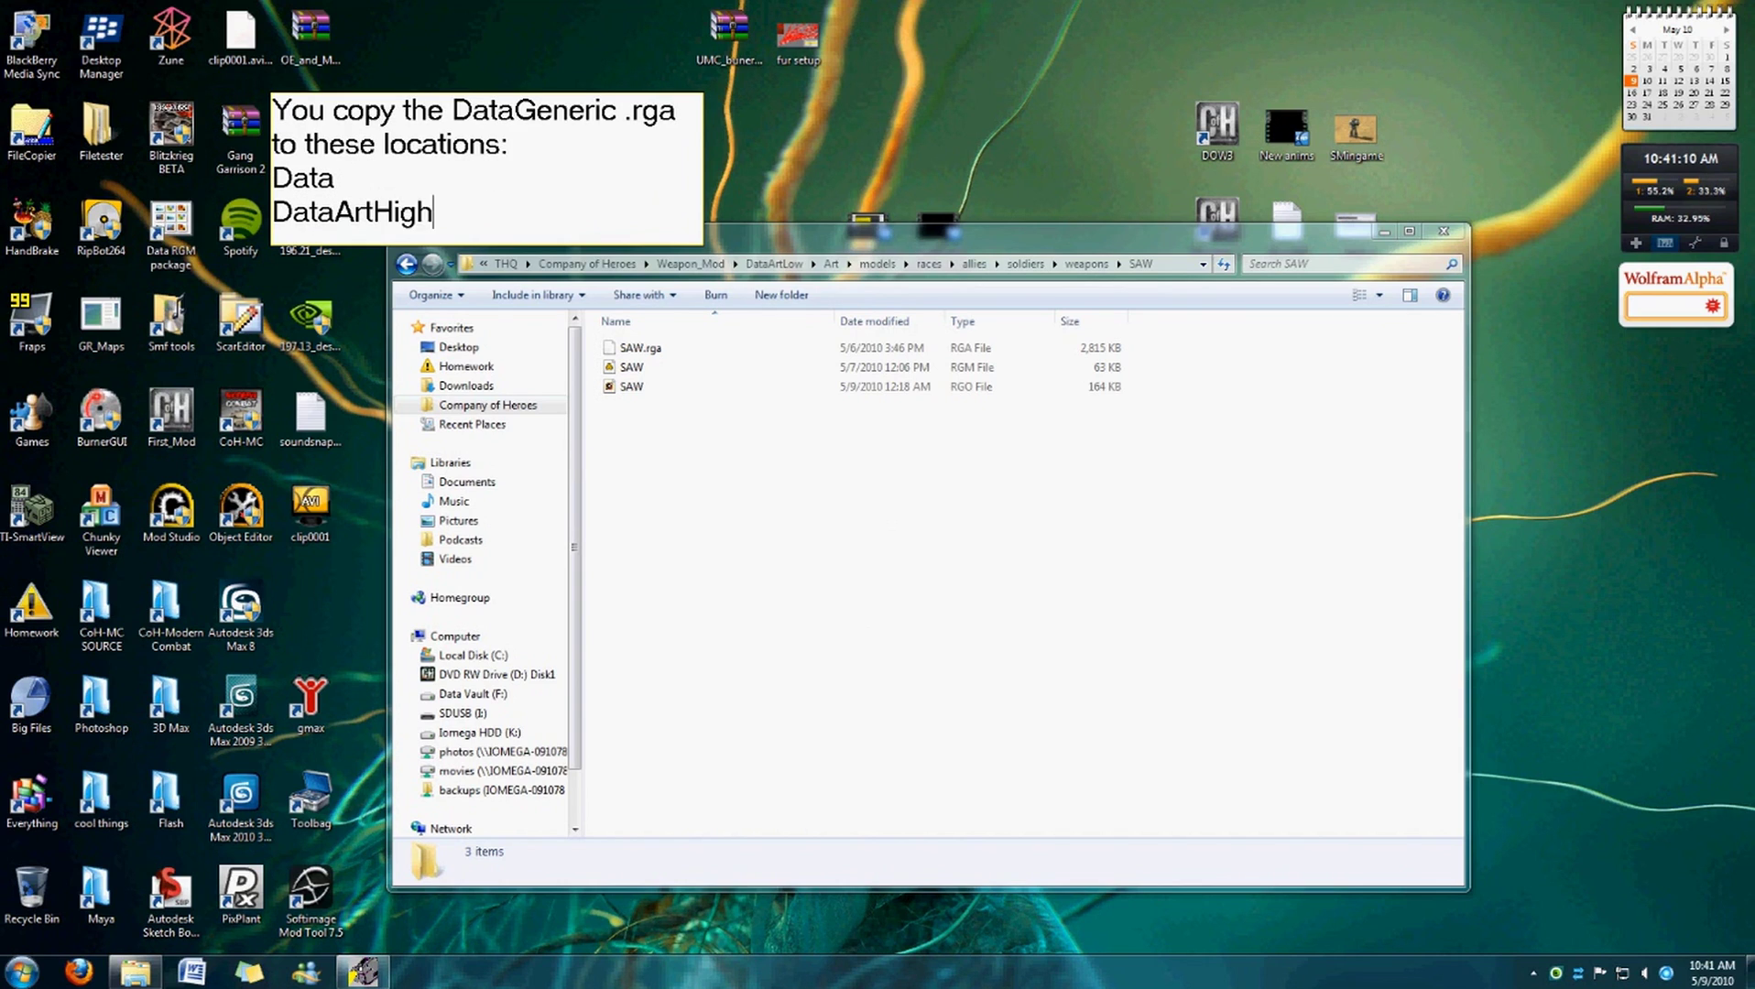
{"action": "key", "text": "Return"}
{"action": "type", "text": "T"}
{"action": "type", "text": "DataAt"}
{"action": "type", "text": "Low"}
{"action": "left_click", "coordinate": [768, 451]}
{"action": "left_click_drag", "start_coordinate": [589, 245], "coordinate": [590, 581]}
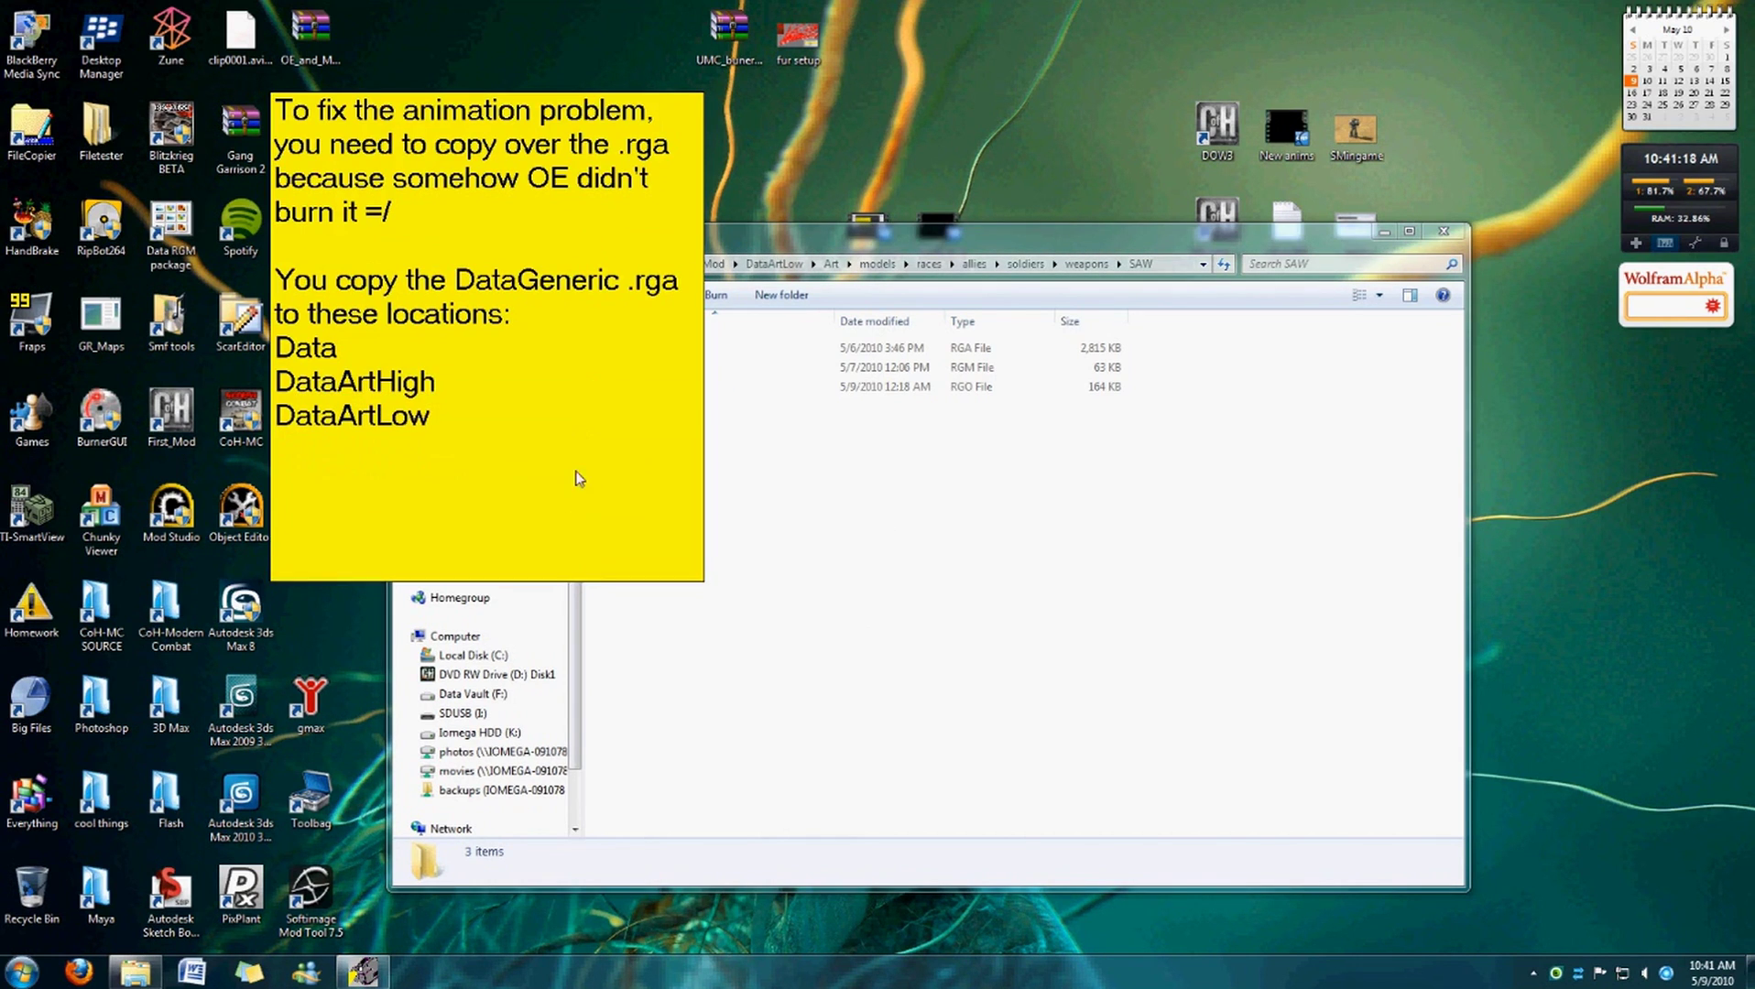
Append to the note "This will fix the gun being on the floor." and that removing the MG42 requires modifying "som more .rgd files".
{"action": "double_click", "coordinate": [580, 479]}
{"action": "type", "text": "This wi"}
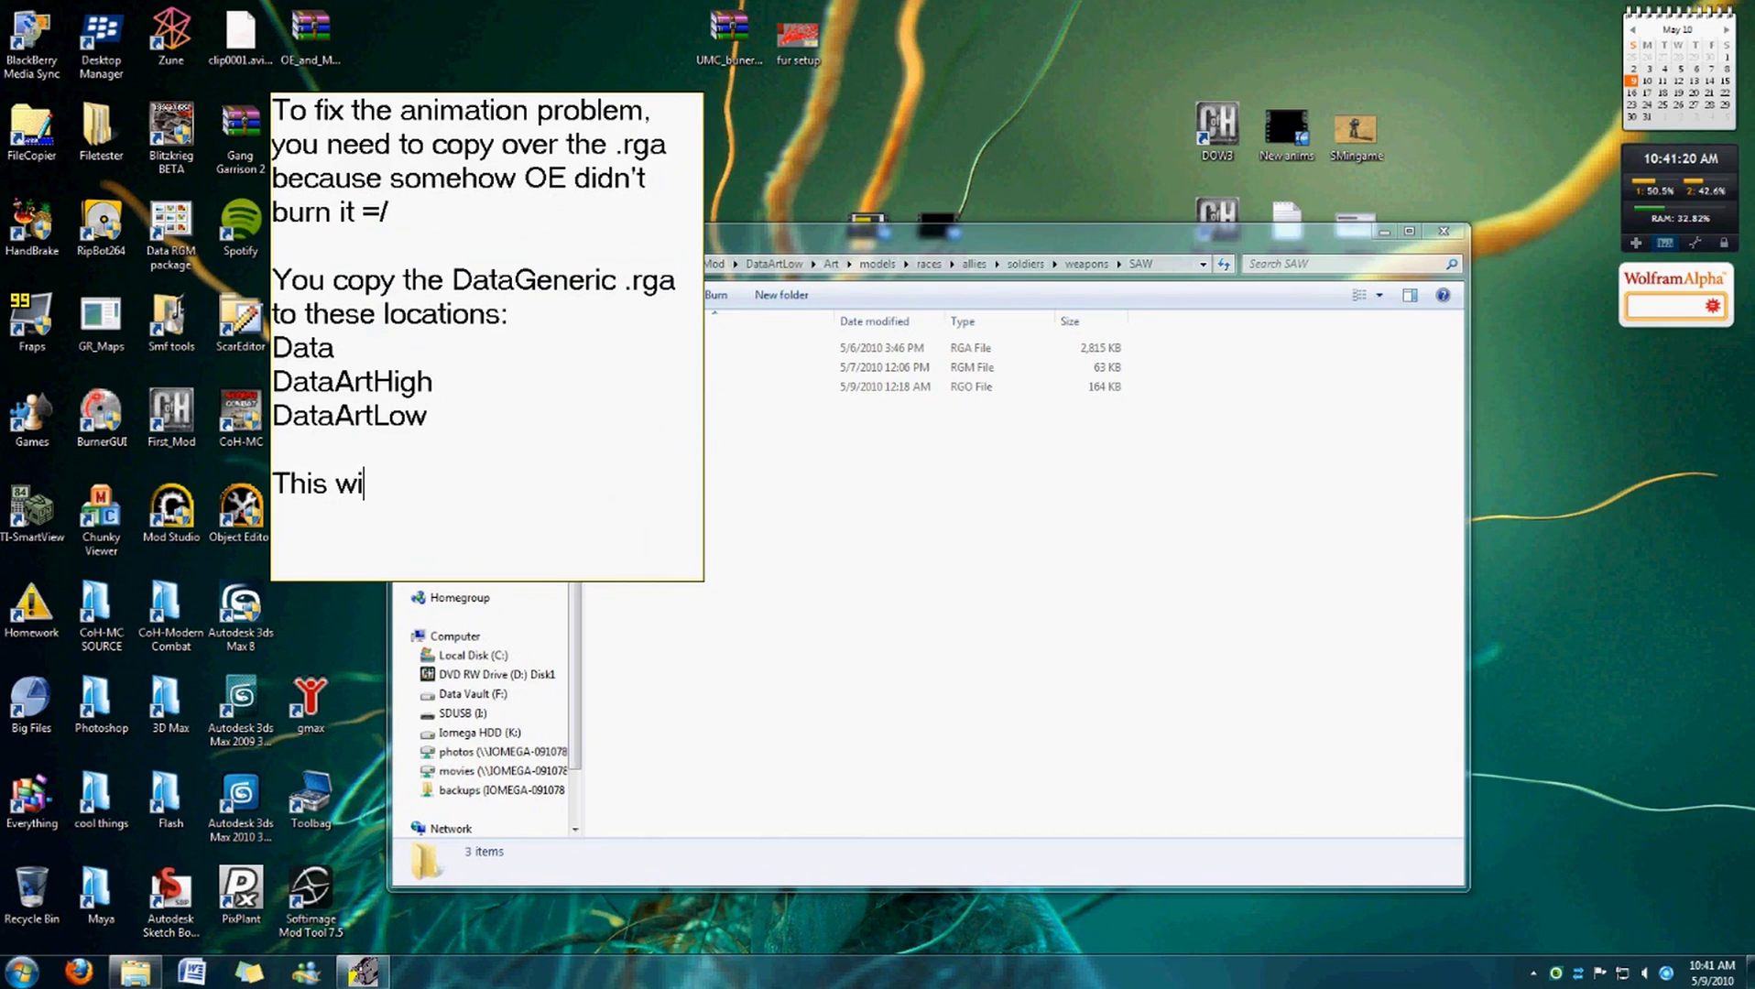
{"action": "type", "text": "ll fix the gun"}
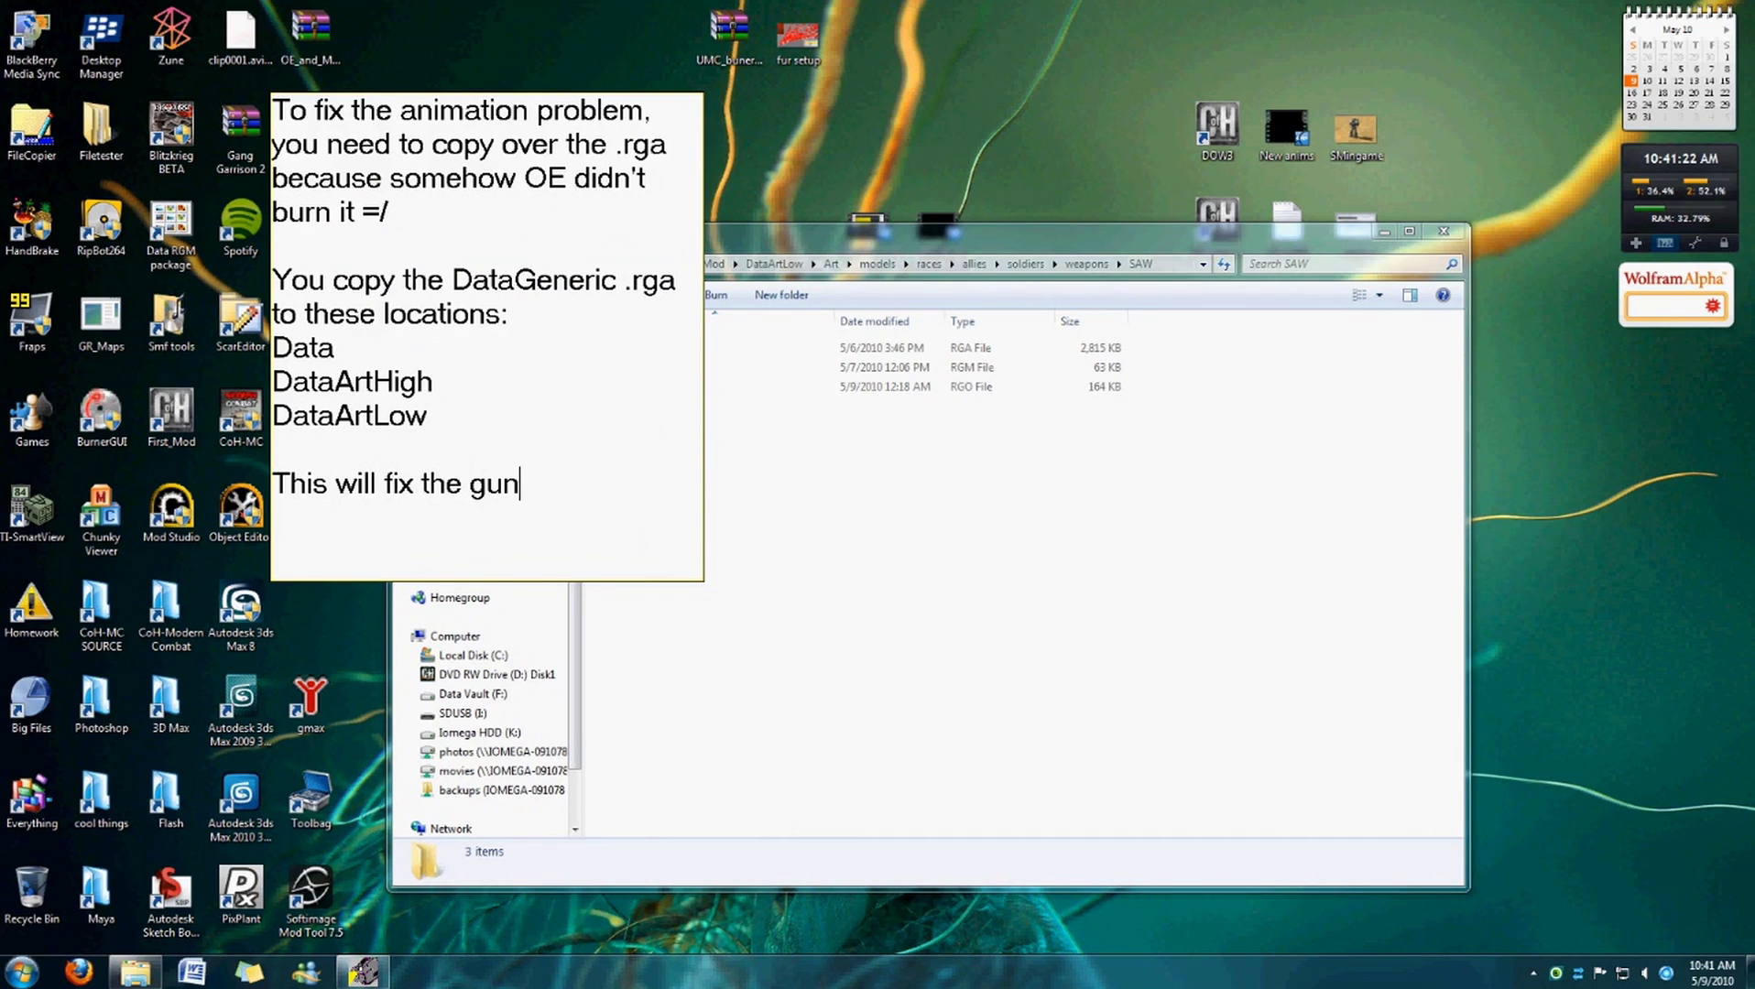
{"action": "type", "text": " being on the floor. Then to not have the MG42"}
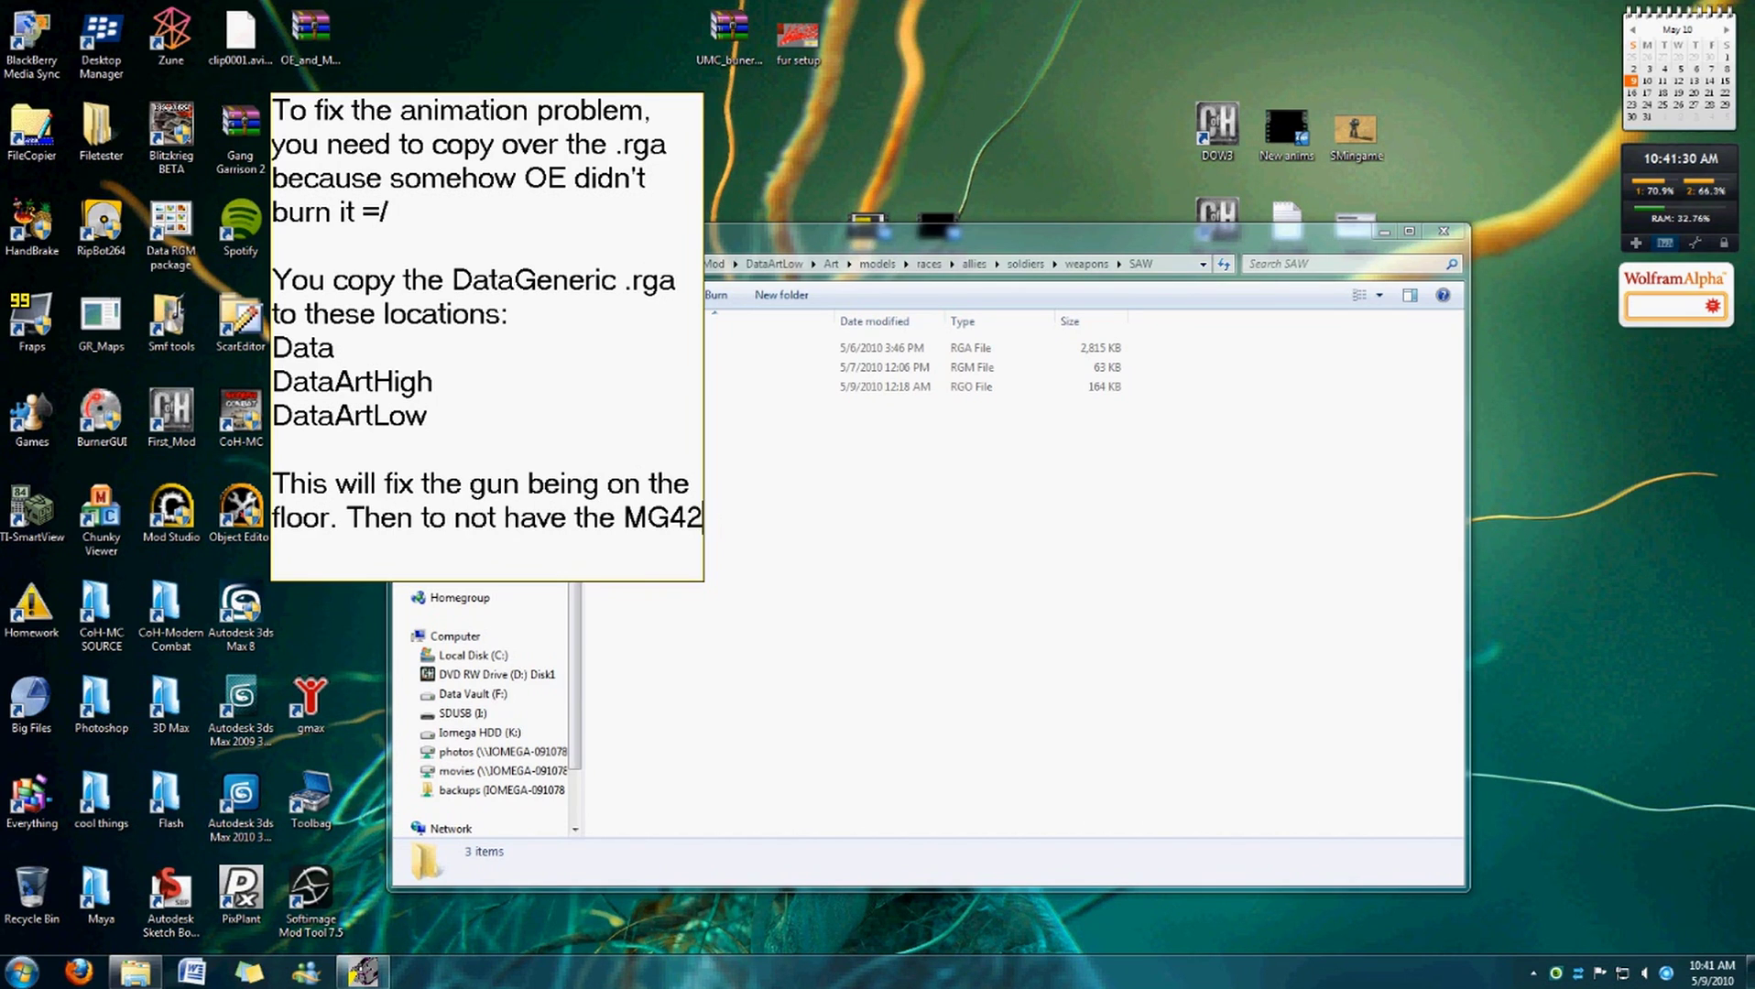
{"action": "type", "text": " there as well, we have"}
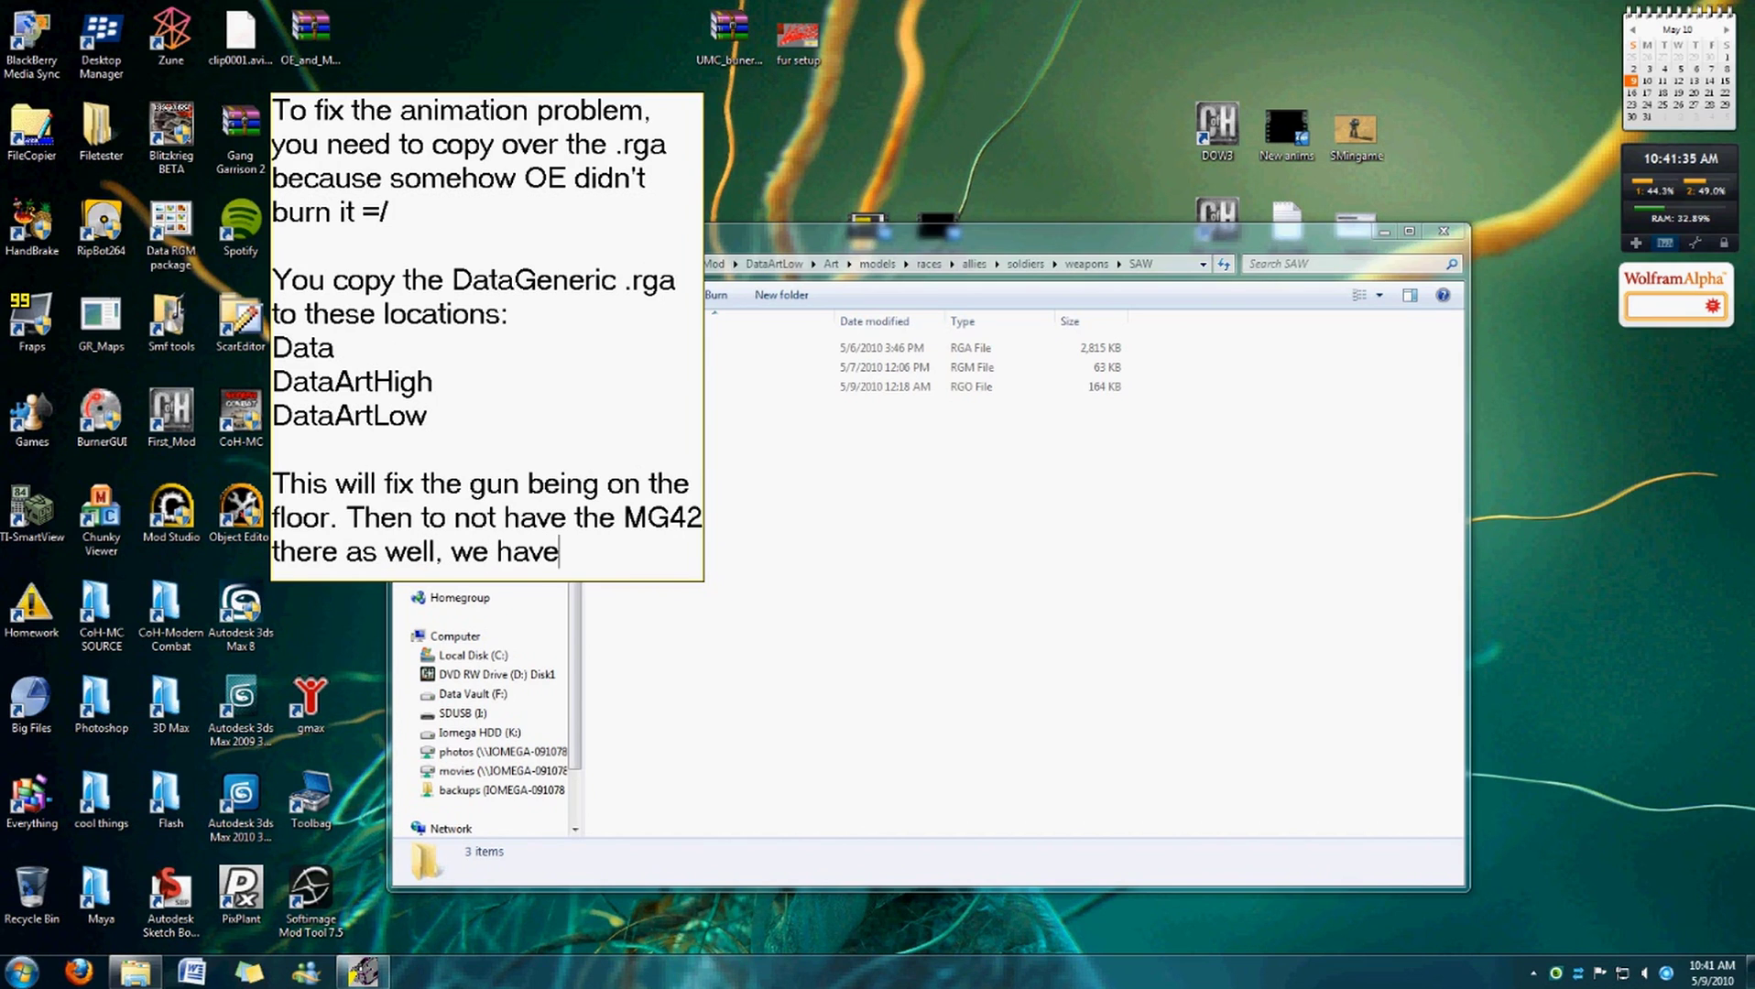
{"action": "type", "text": " to modify som more .rgd files"}
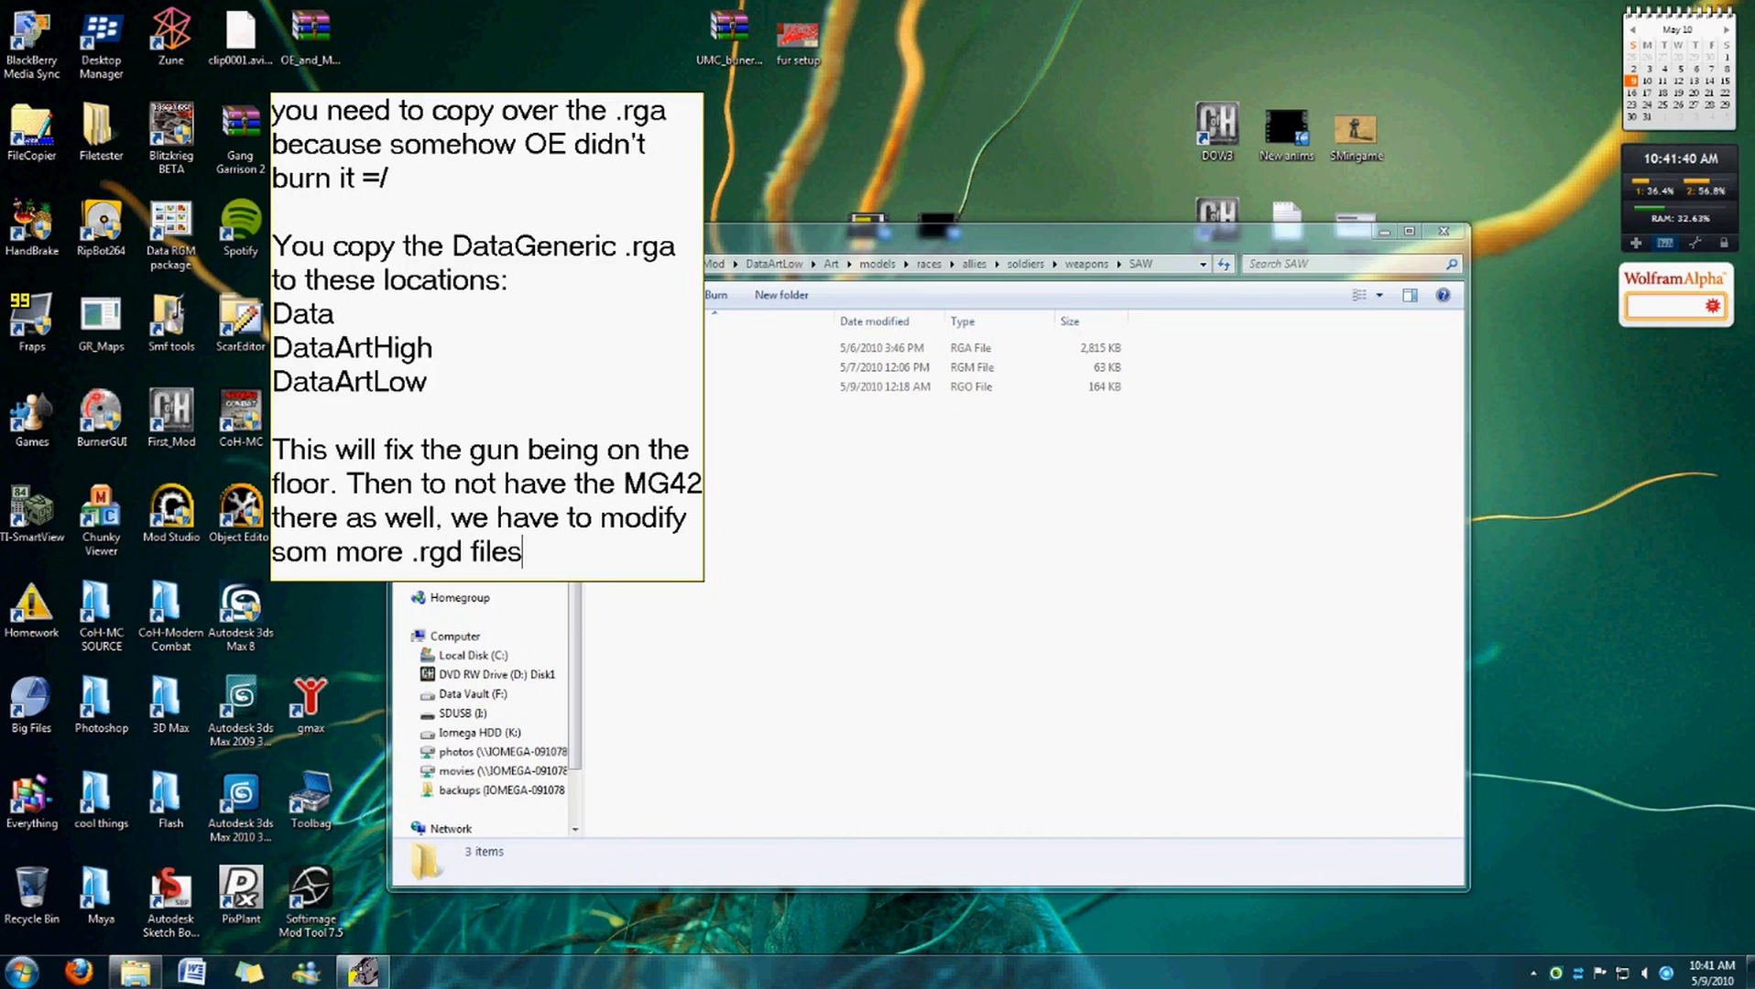
Change the note's ending to ".rgd/.abp files" and enlarge the note to fit all its text.
{"action": "key", "text": "BackSpace"}
{"action": "key", "text": "BackSpace"}
{"action": "key", "text": "BackSpace"}
{"action": "key", "text": "BackSpace"}
{"action": "type", "text": "/,abp files"}
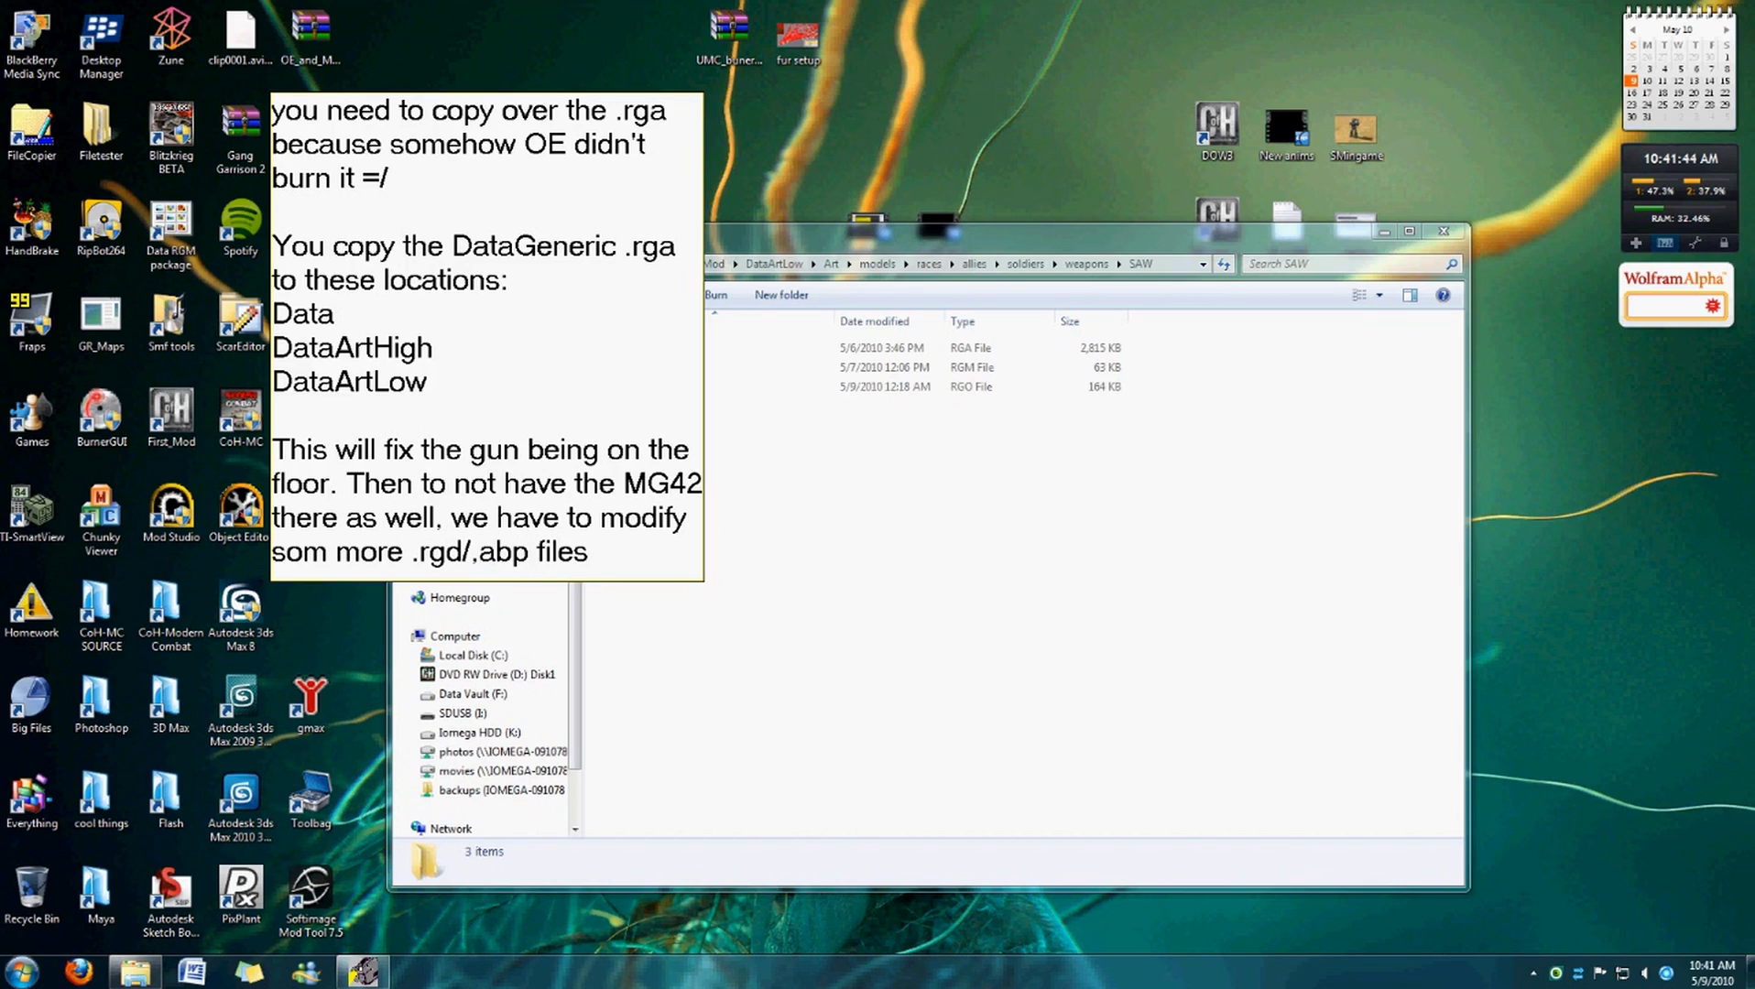
{"action": "left_click", "coordinate": [708, 618]}
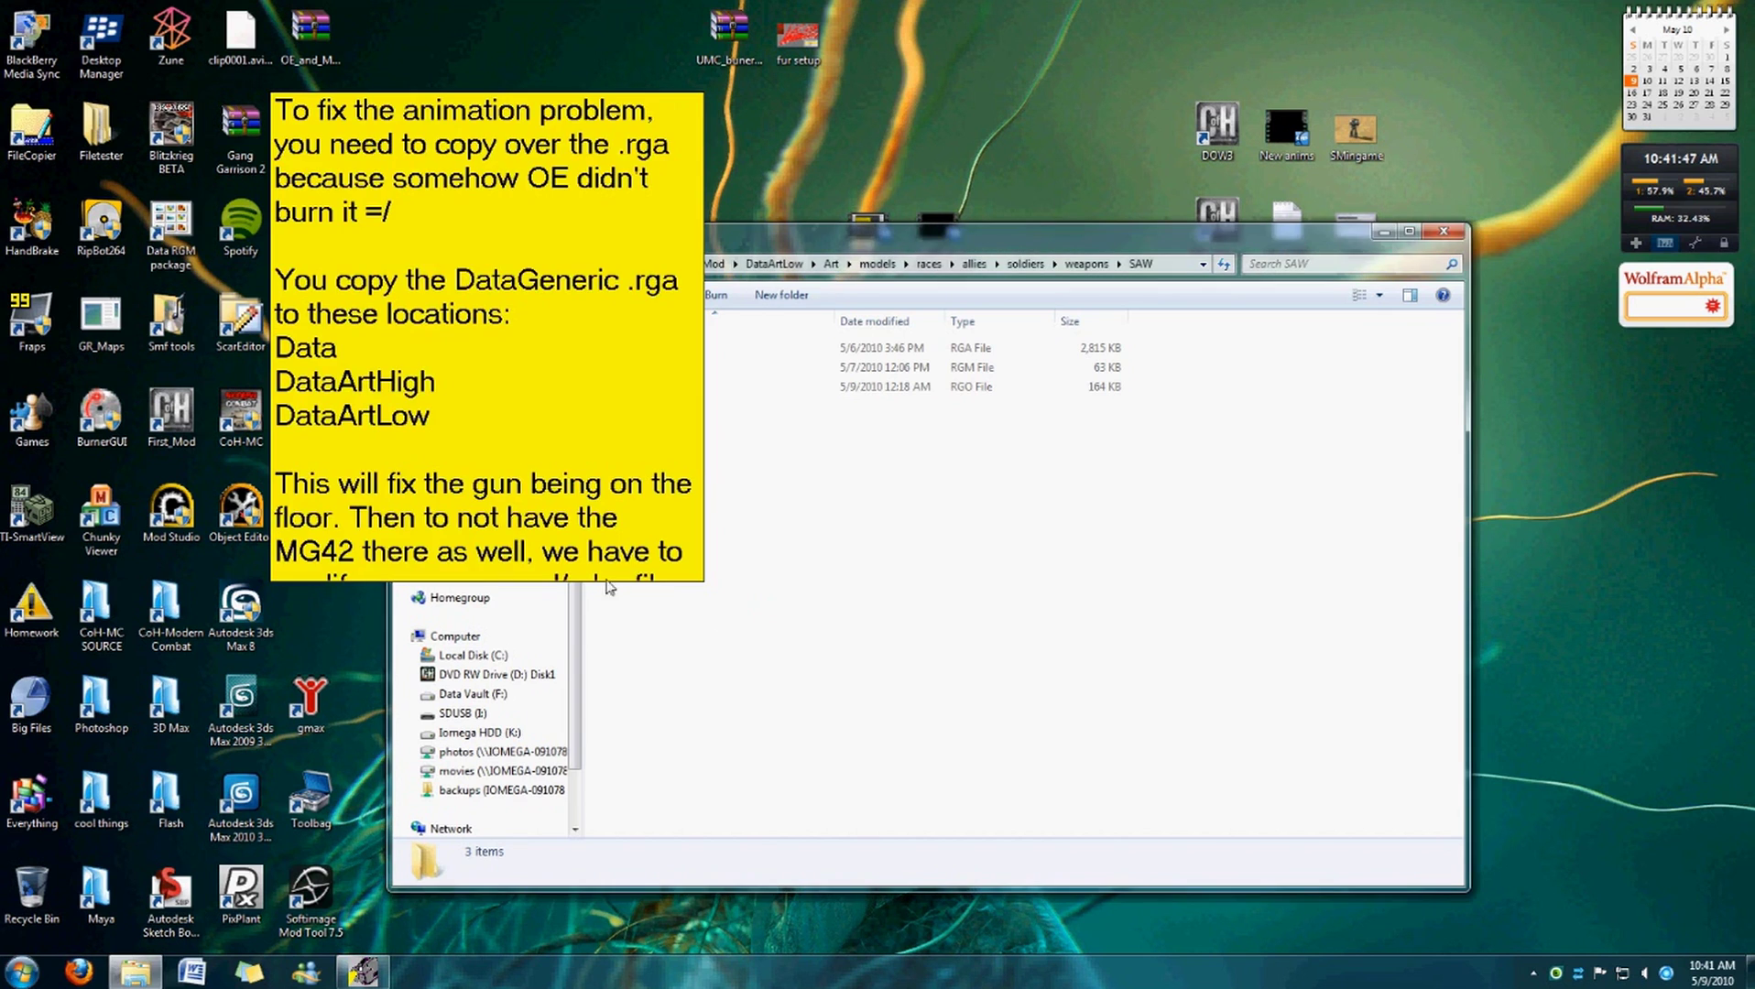
{"action": "left_click_drag", "start_coordinate": [681, 580], "coordinate": [866, 606]}
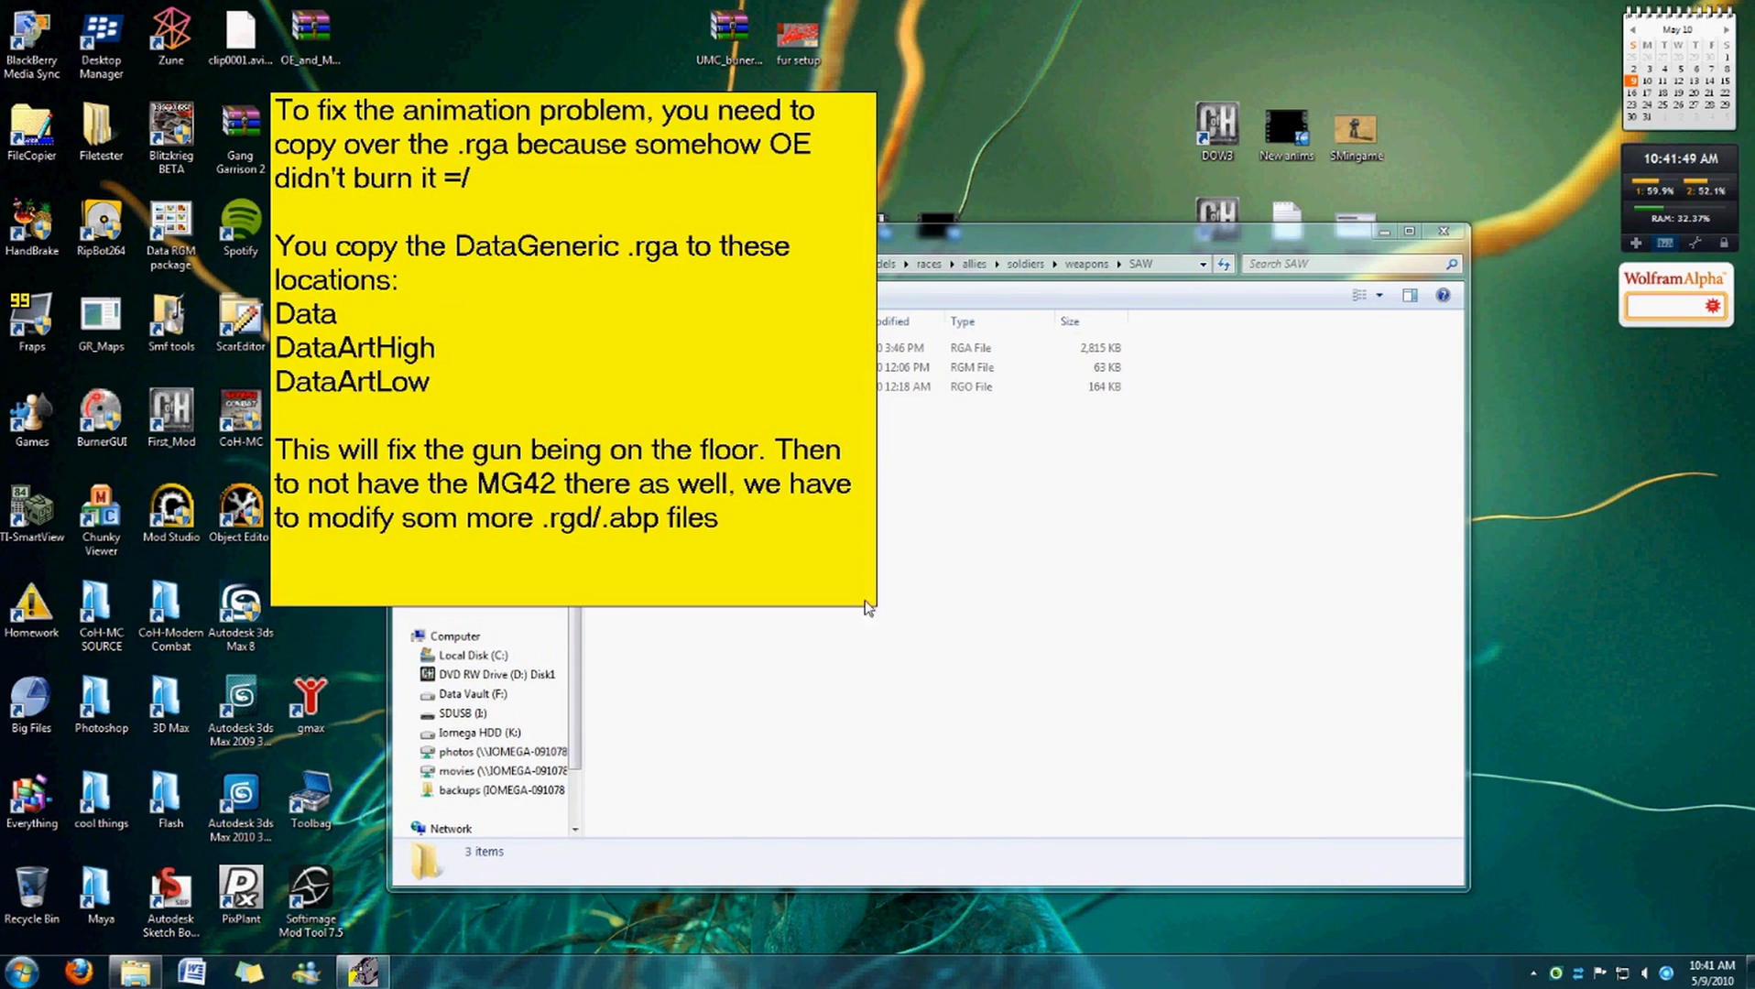
Close the SAW folder window and stop the HyperCam recording.
{"action": "left_click_drag", "start_coordinate": [576, 340], "coordinate": [494, 342]}
{"action": "left_click_drag", "start_coordinate": [973, 239], "coordinate": [967, 336]}
{"action": "left_click", "coordinate": [989, 378]}
{"action": "left_click", "coordinate": [1462, 323]}
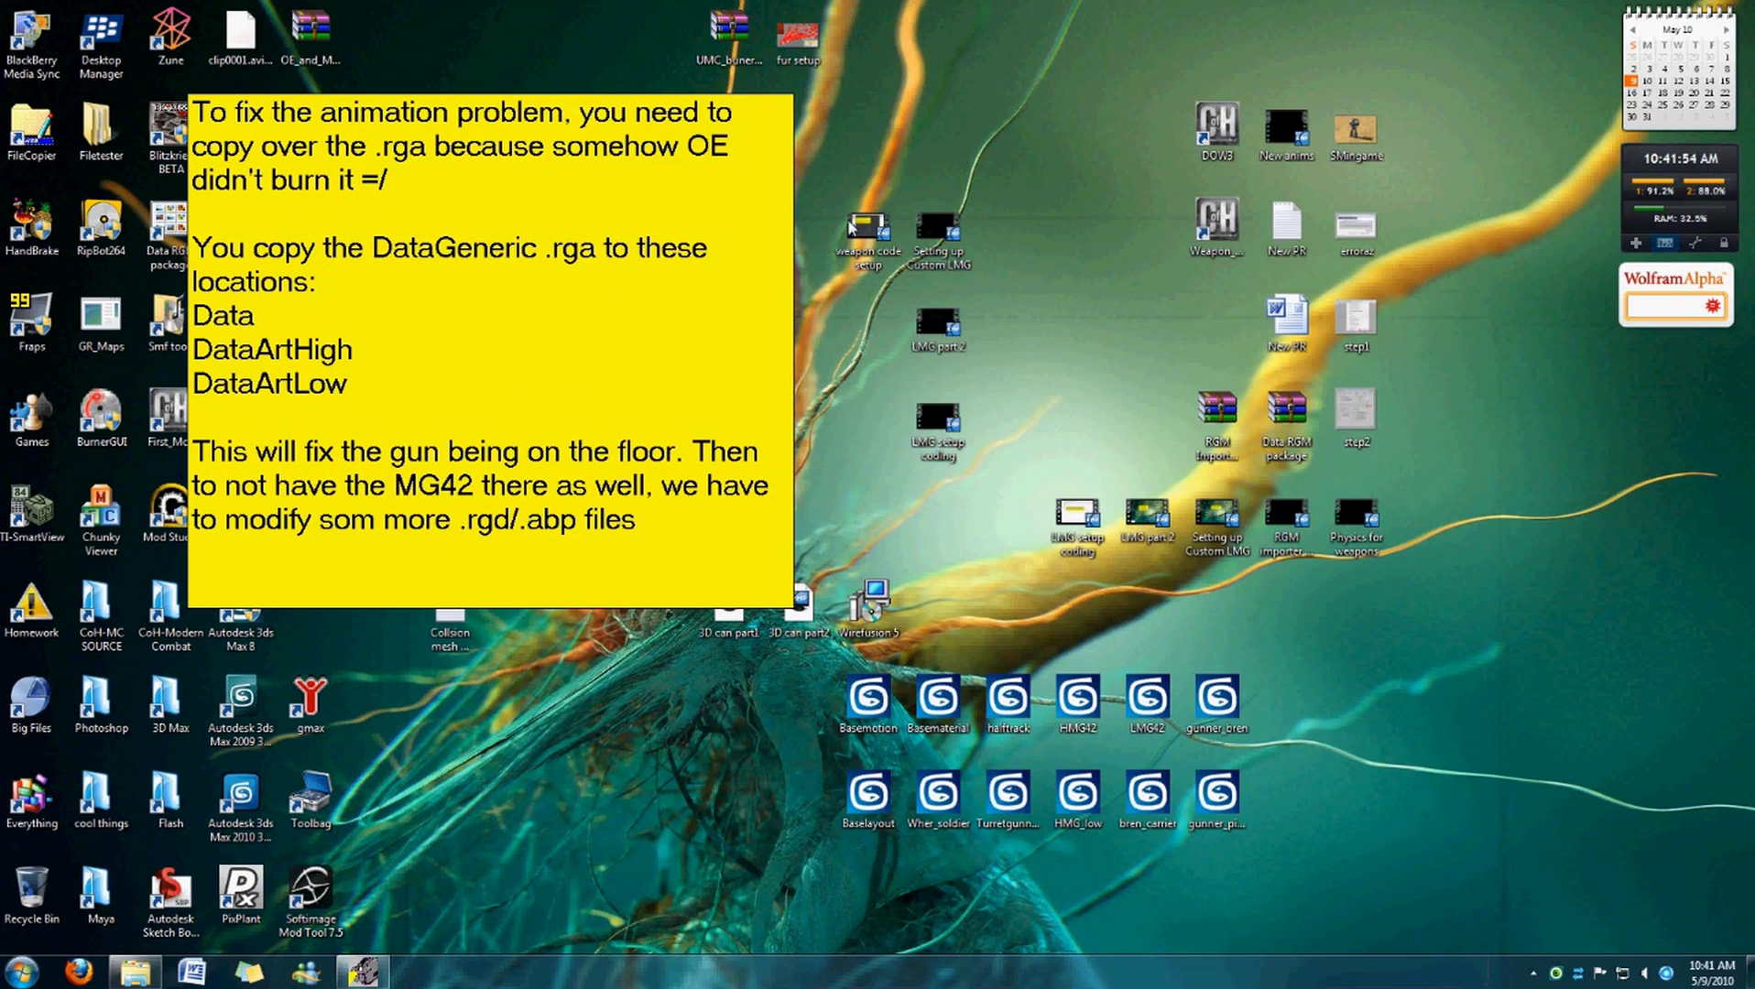
{"action": "left_click", "coordinate": [362, 971]}
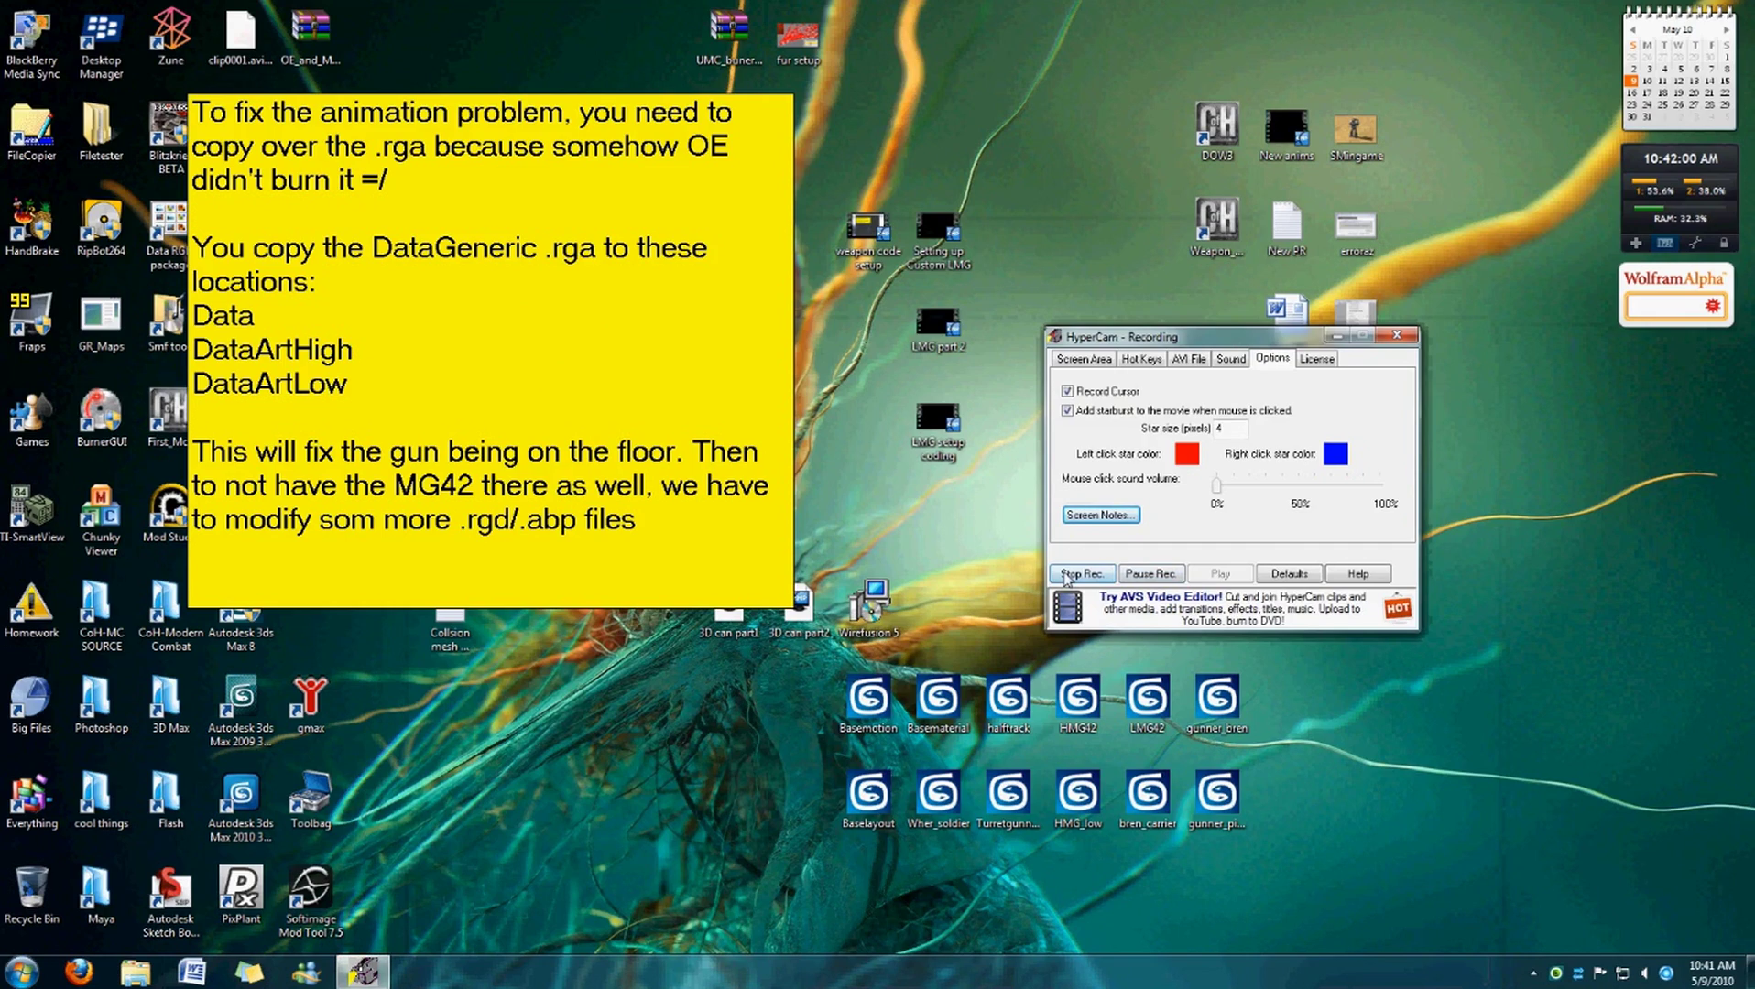
{"action": "left_click", "coordinate": [1066, 574]}
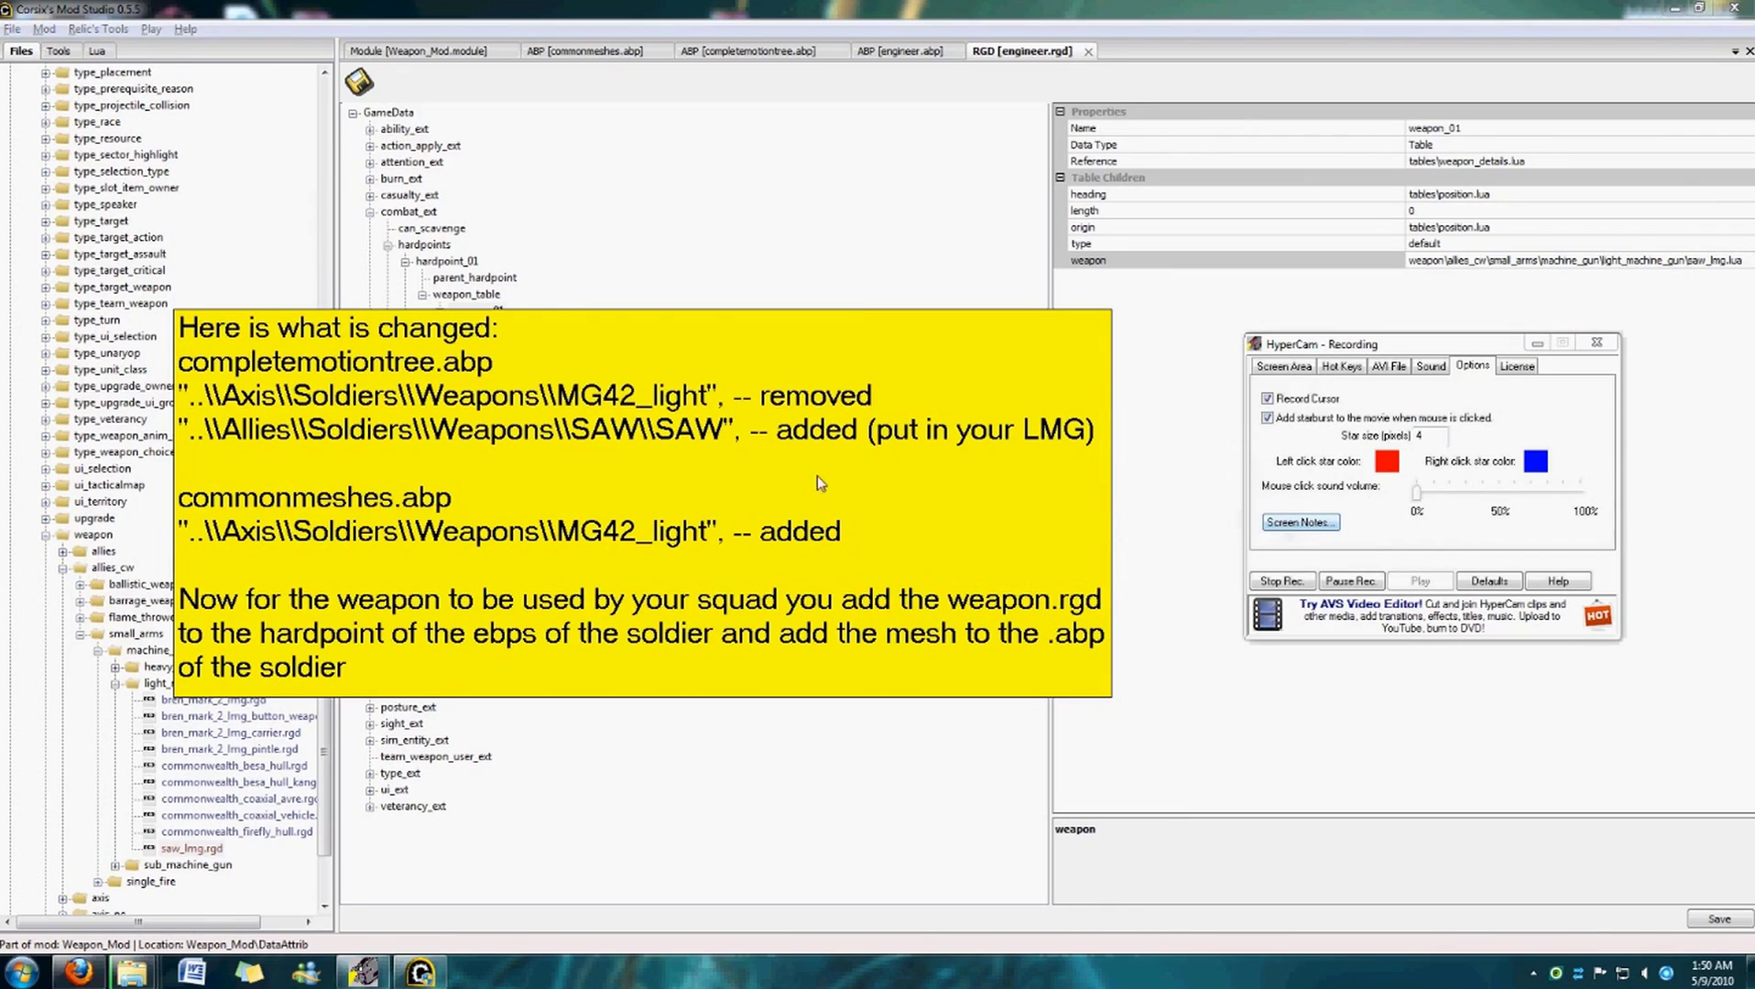
Show the UV mapping note, replace its text with "AND NOW WE ARE DONE!!!" and "END PRODUCT......", and enlarge it.
{"action": "left_click", "coordinate": [1301, 522]}
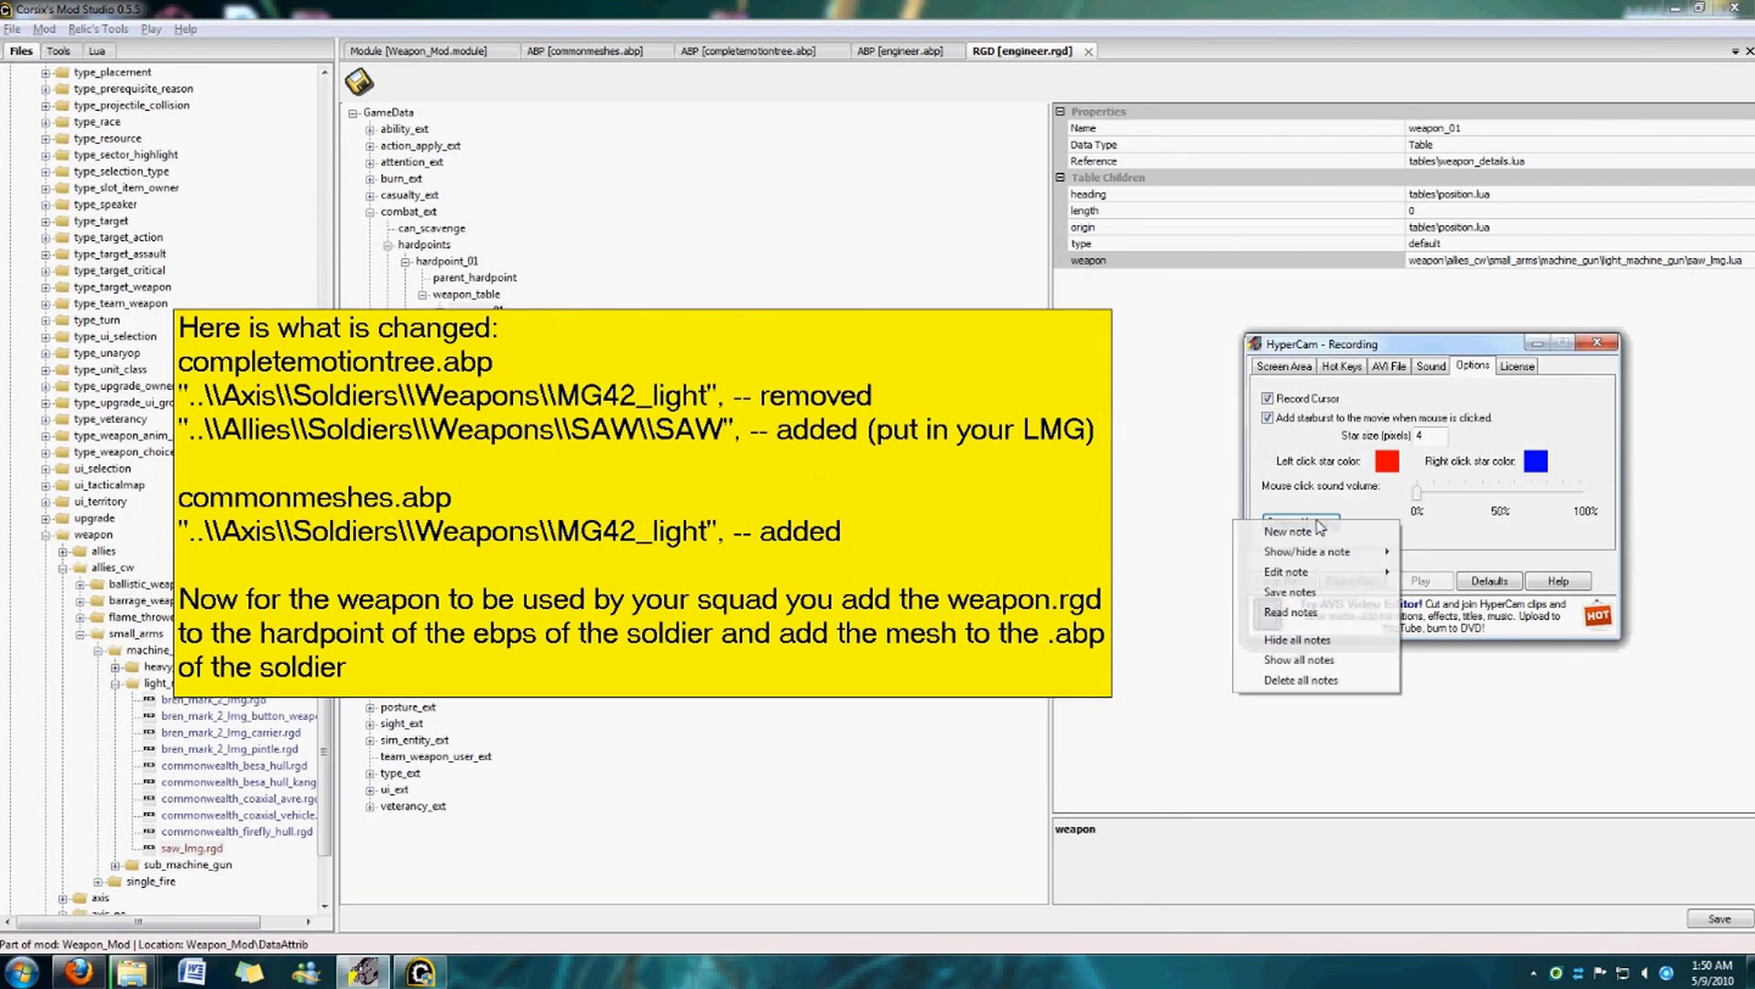
{"action": "mouse_move", "coordinate": [1344, 554]}
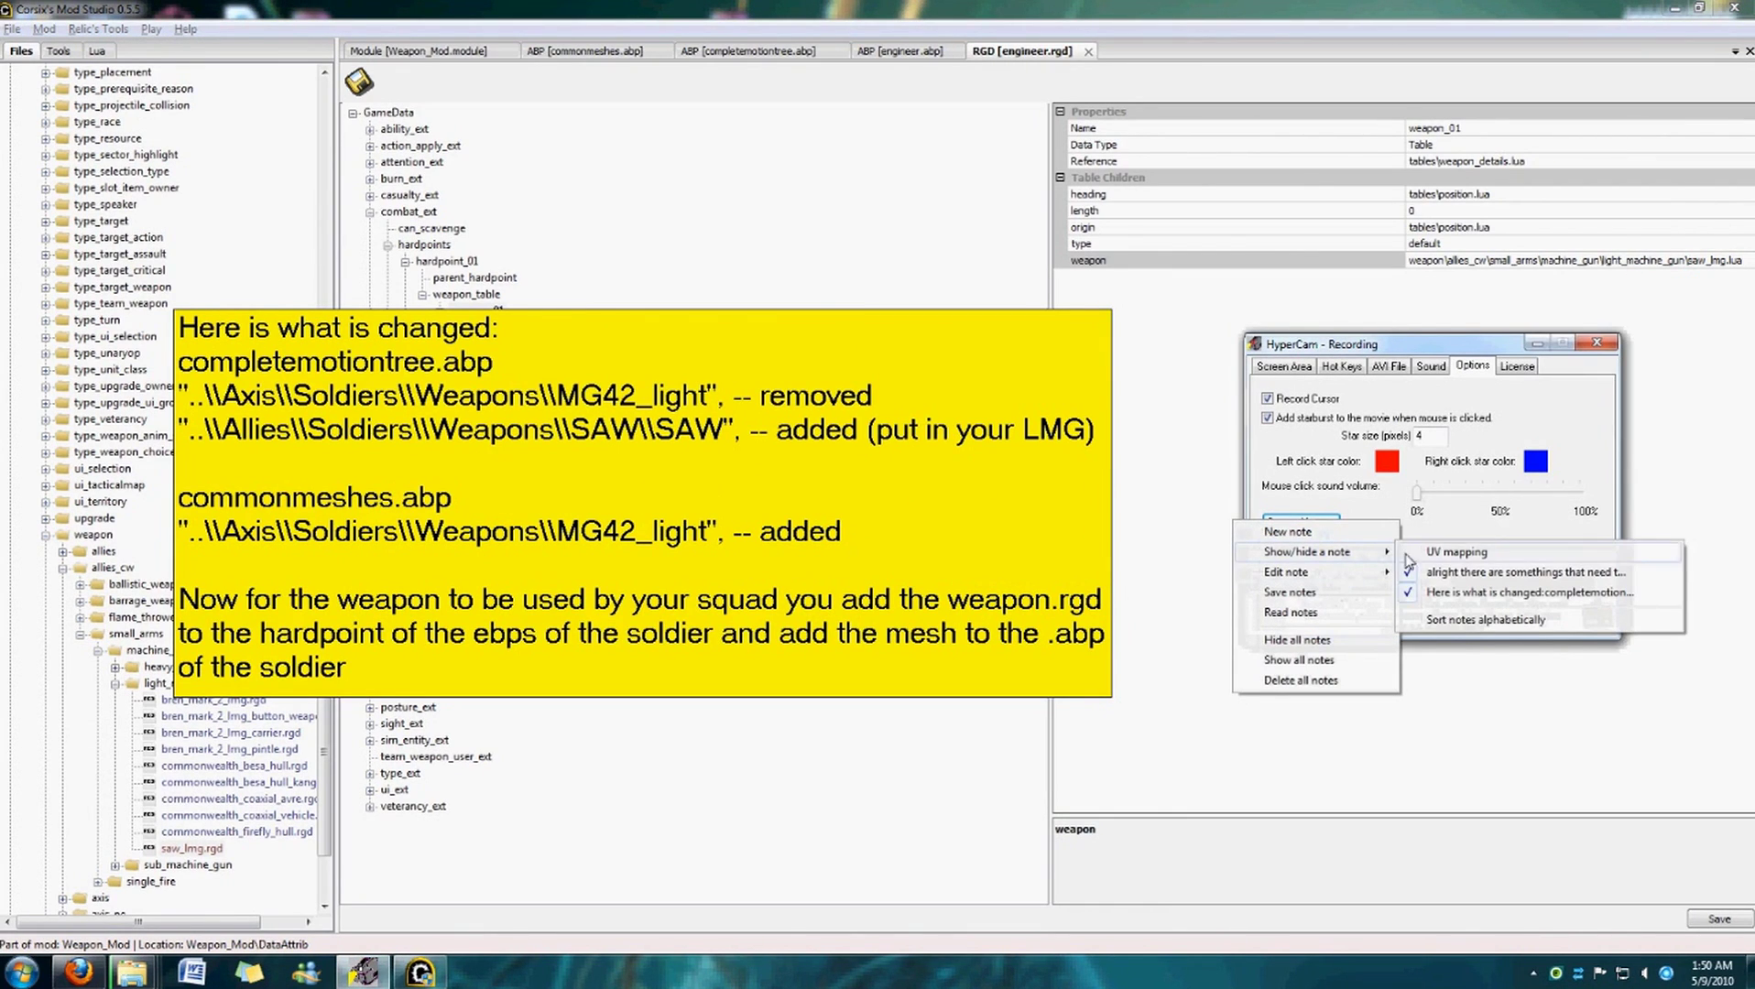
{"action": "left_click", "coordinate": [1457, 551]}
{"action": "double_click", "coordinate": [896, 99]}
{"action": "type", "text": "A"}
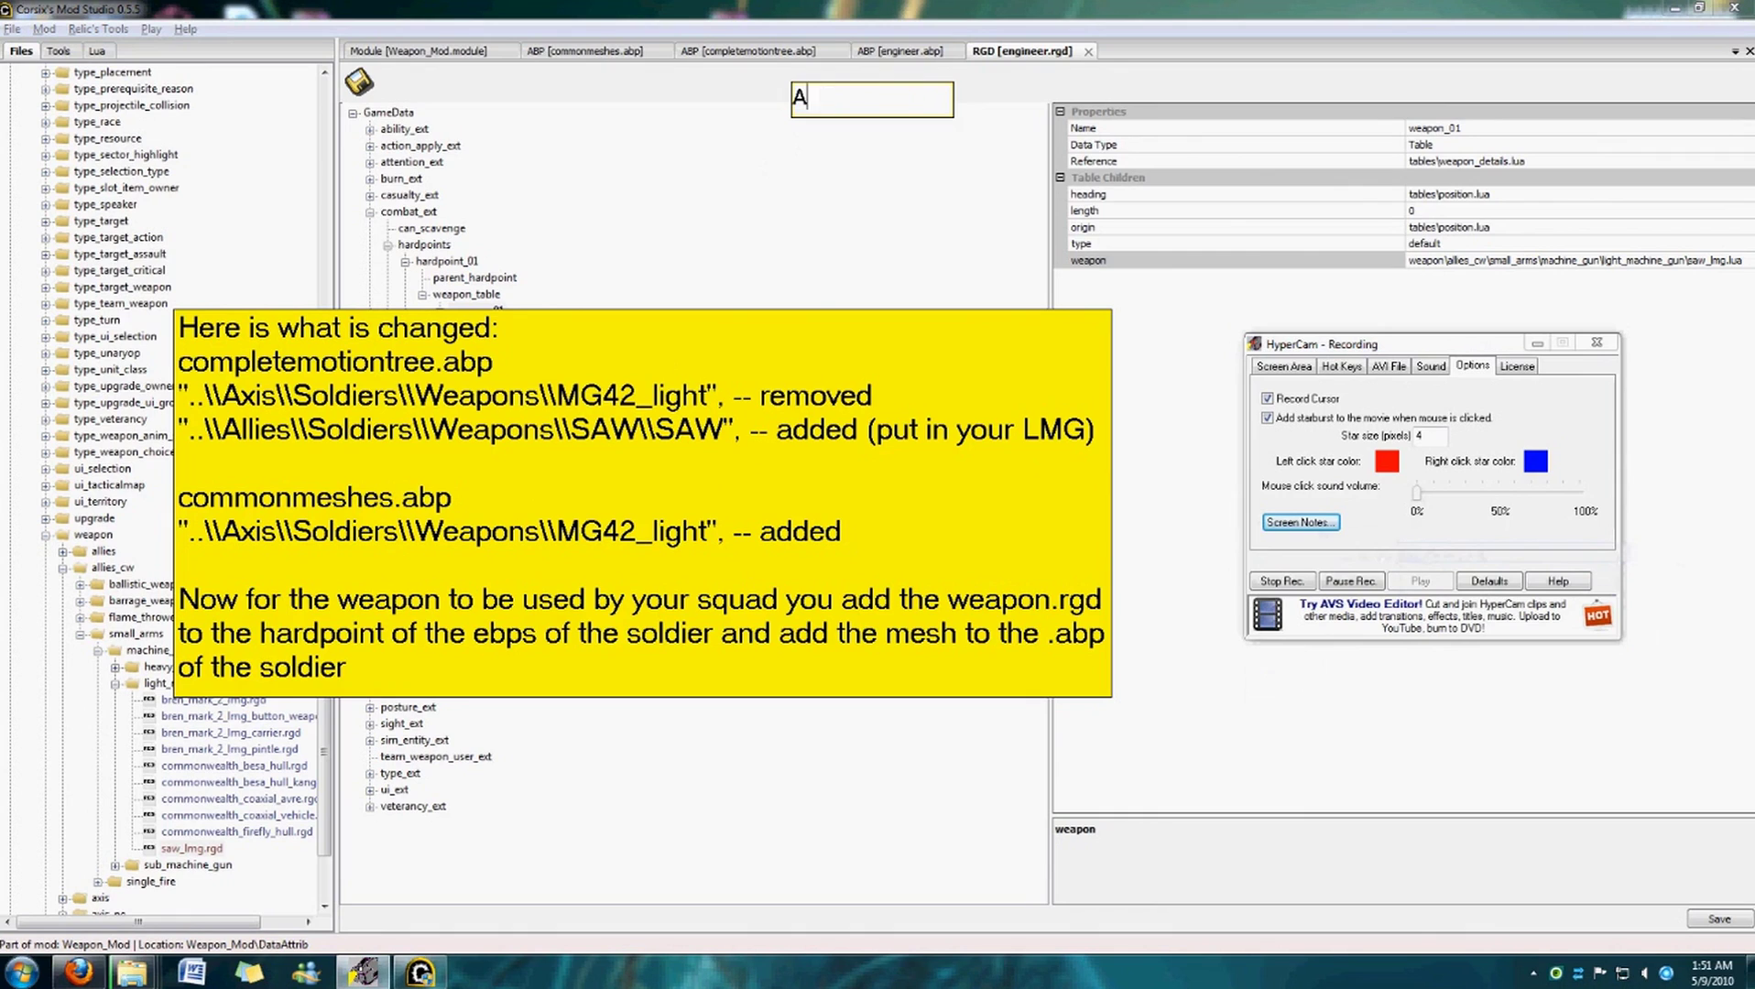
{"action": "type", "text": "ND NOW WE ARE DONE!!"}
{"action": "left_click_drag", "start_coordinate": [899, 122], "coordinate": [992, 228]}
{"action": "double_click", "coordinate": [905, 141]}
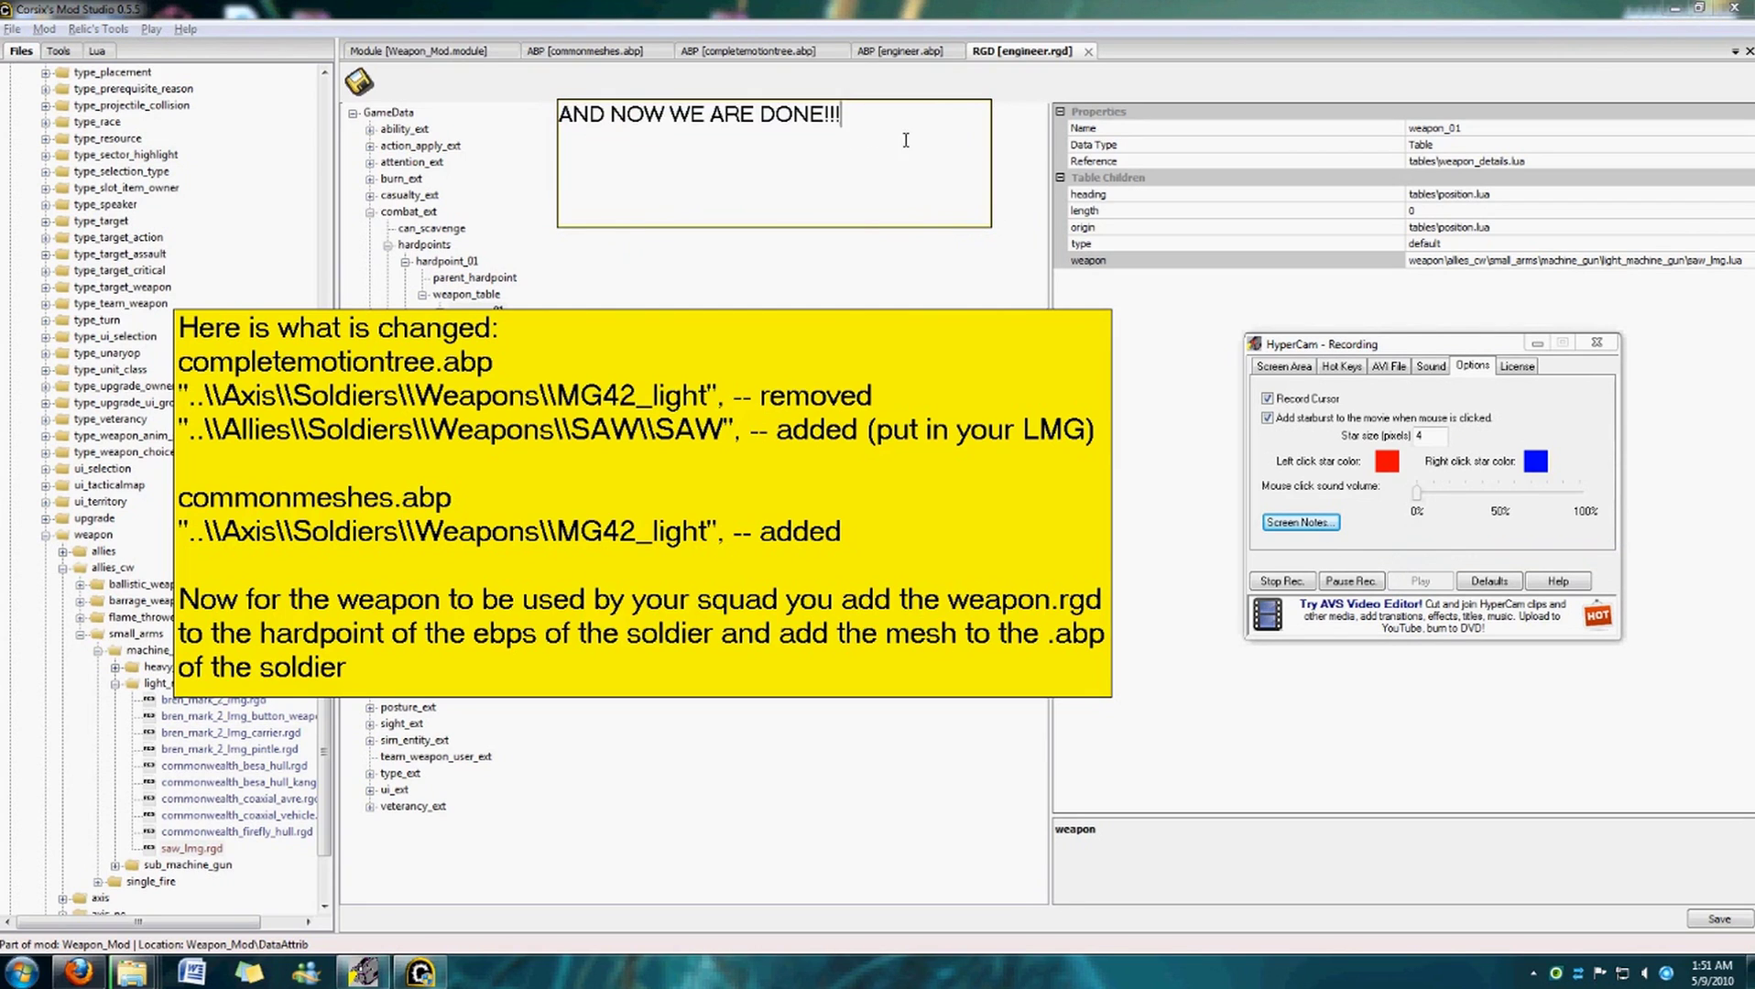
{"action": "type", "text": "END PRODUCT......"}
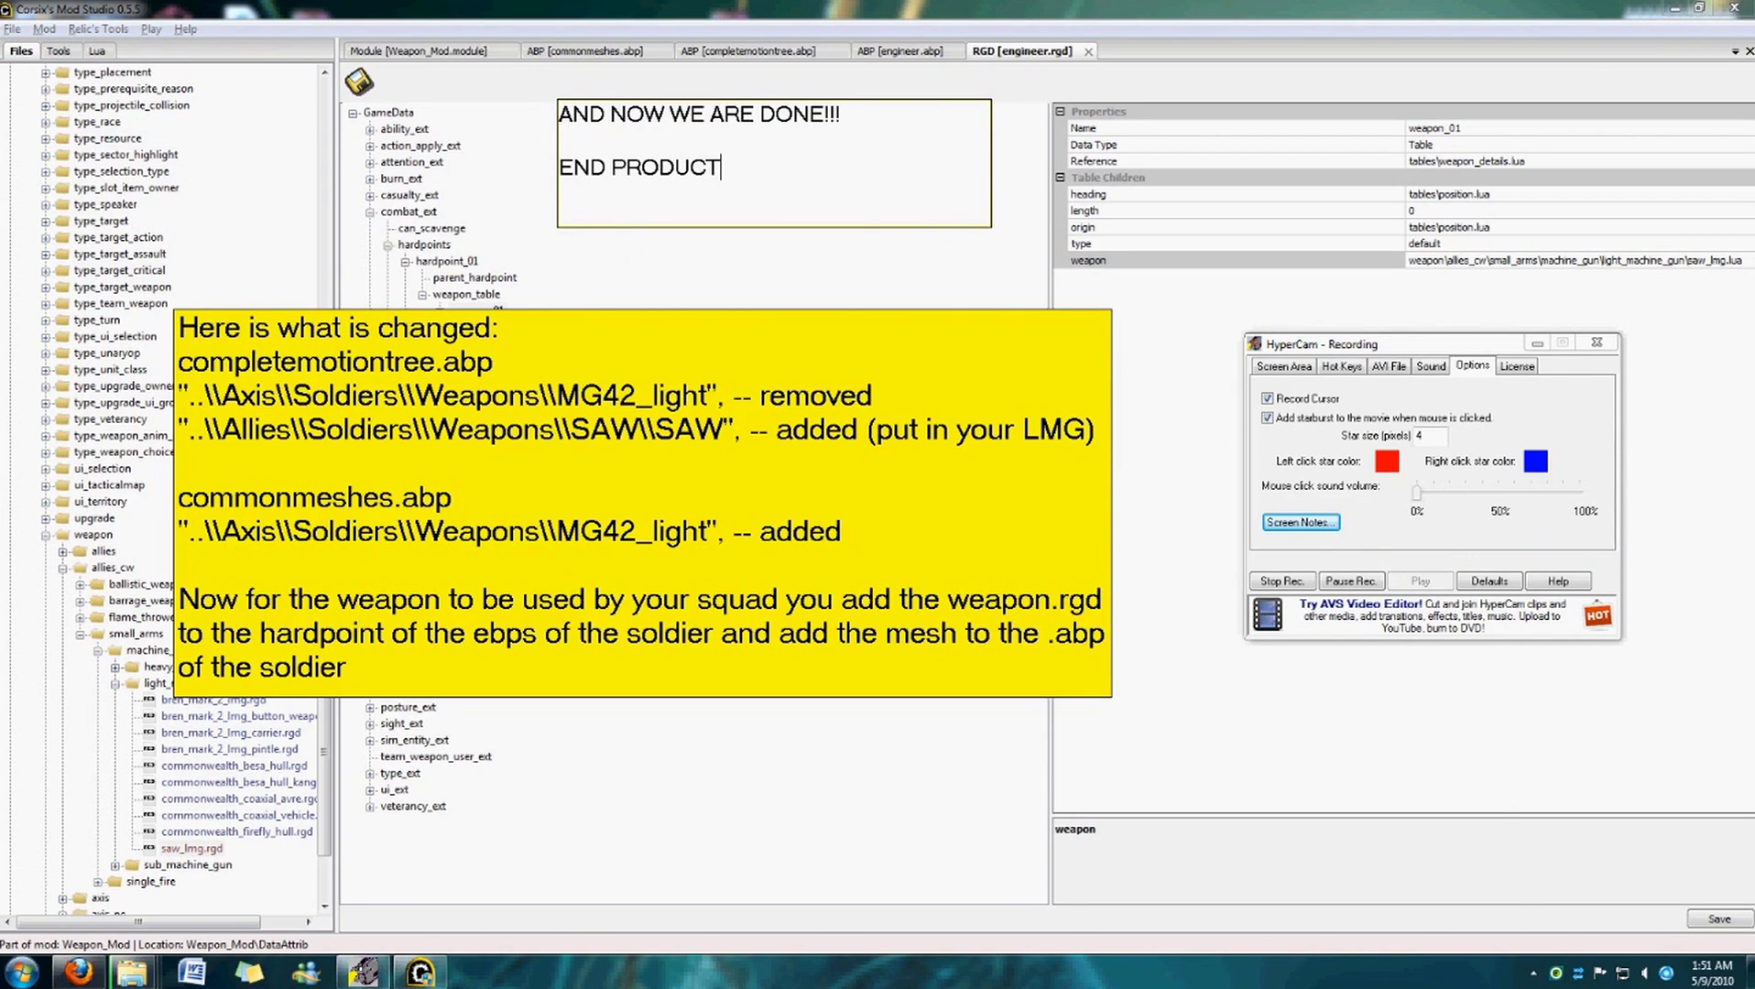
{"action": "left_click", "coordinate": [1216, 353]}
Open the Documents\My Games\Company of Heroes\screenshots folder, moving the change summary note out of the way.
{"action": "left_click", "coordinate": [22, 971]}
{"action": "left_click", "coordinate": [306, 566]}
{"action": "left_click_drag", "start_coordinate": [420, 132], "coordinate": [426, 39]}
{"action": "left_click_drag", "start_coordinate": [487, 355], "coordinate": [541, 511]}
{"action": "double_click", "coordinate": [421, 398]}
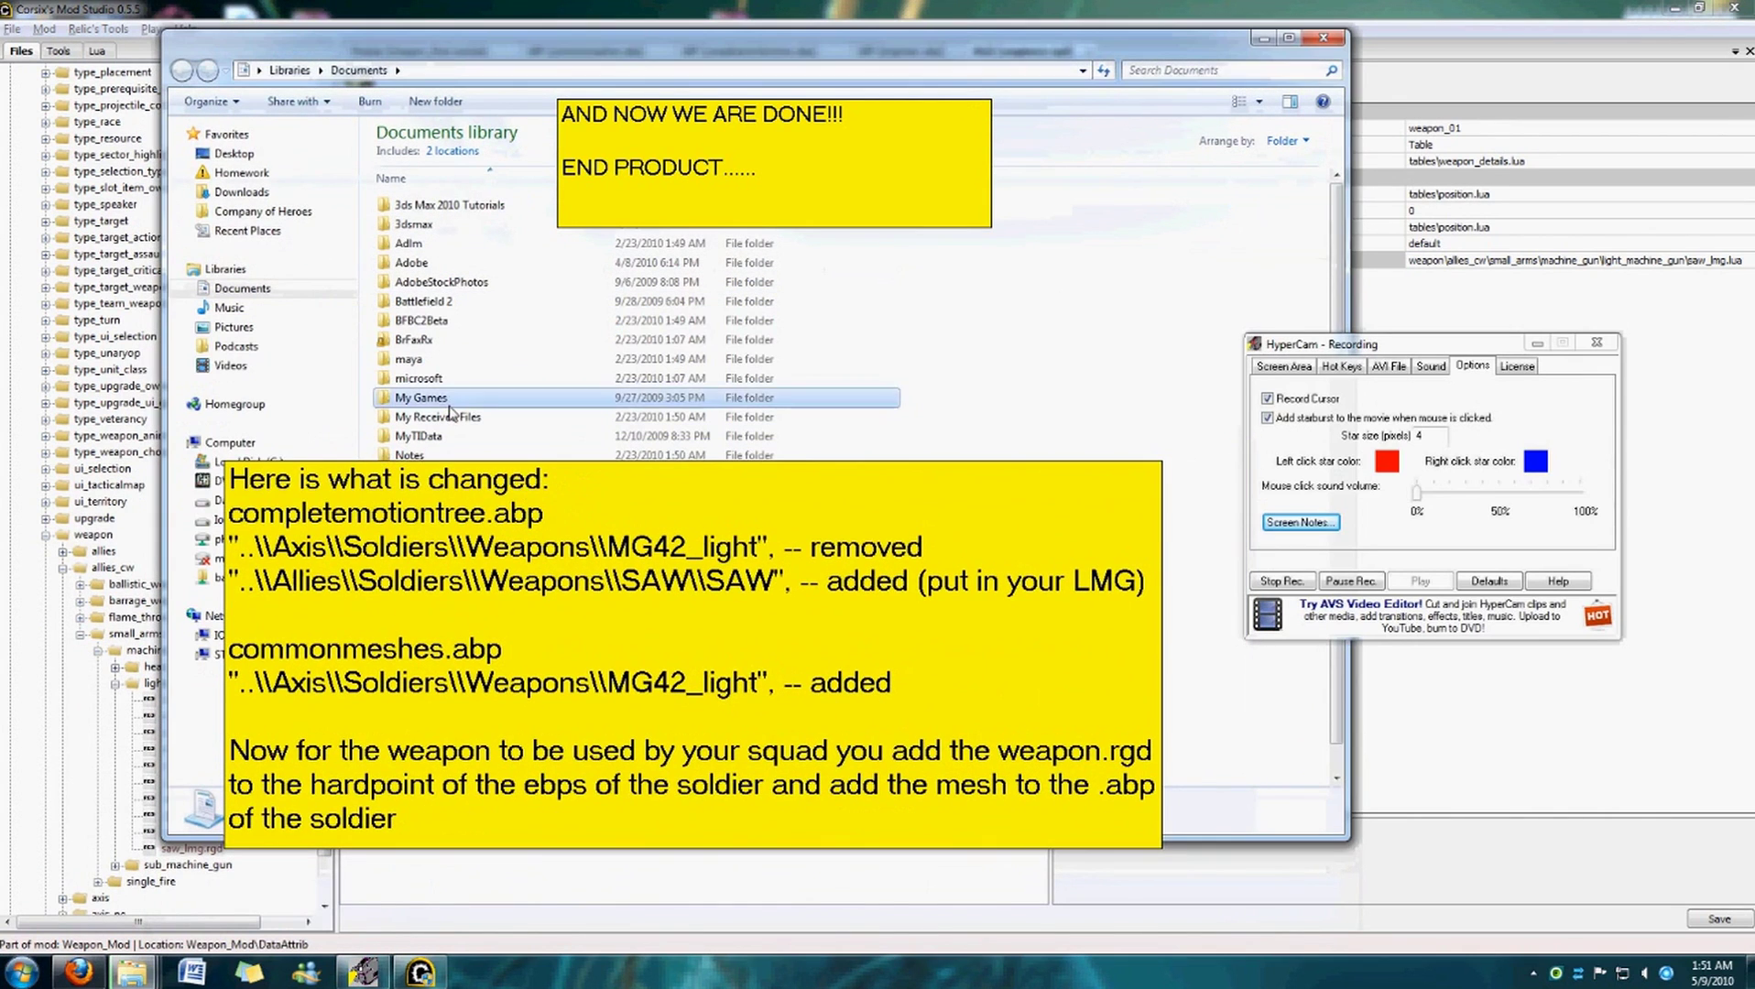
{"action": "double_click", "coordinate": [428, 205]}
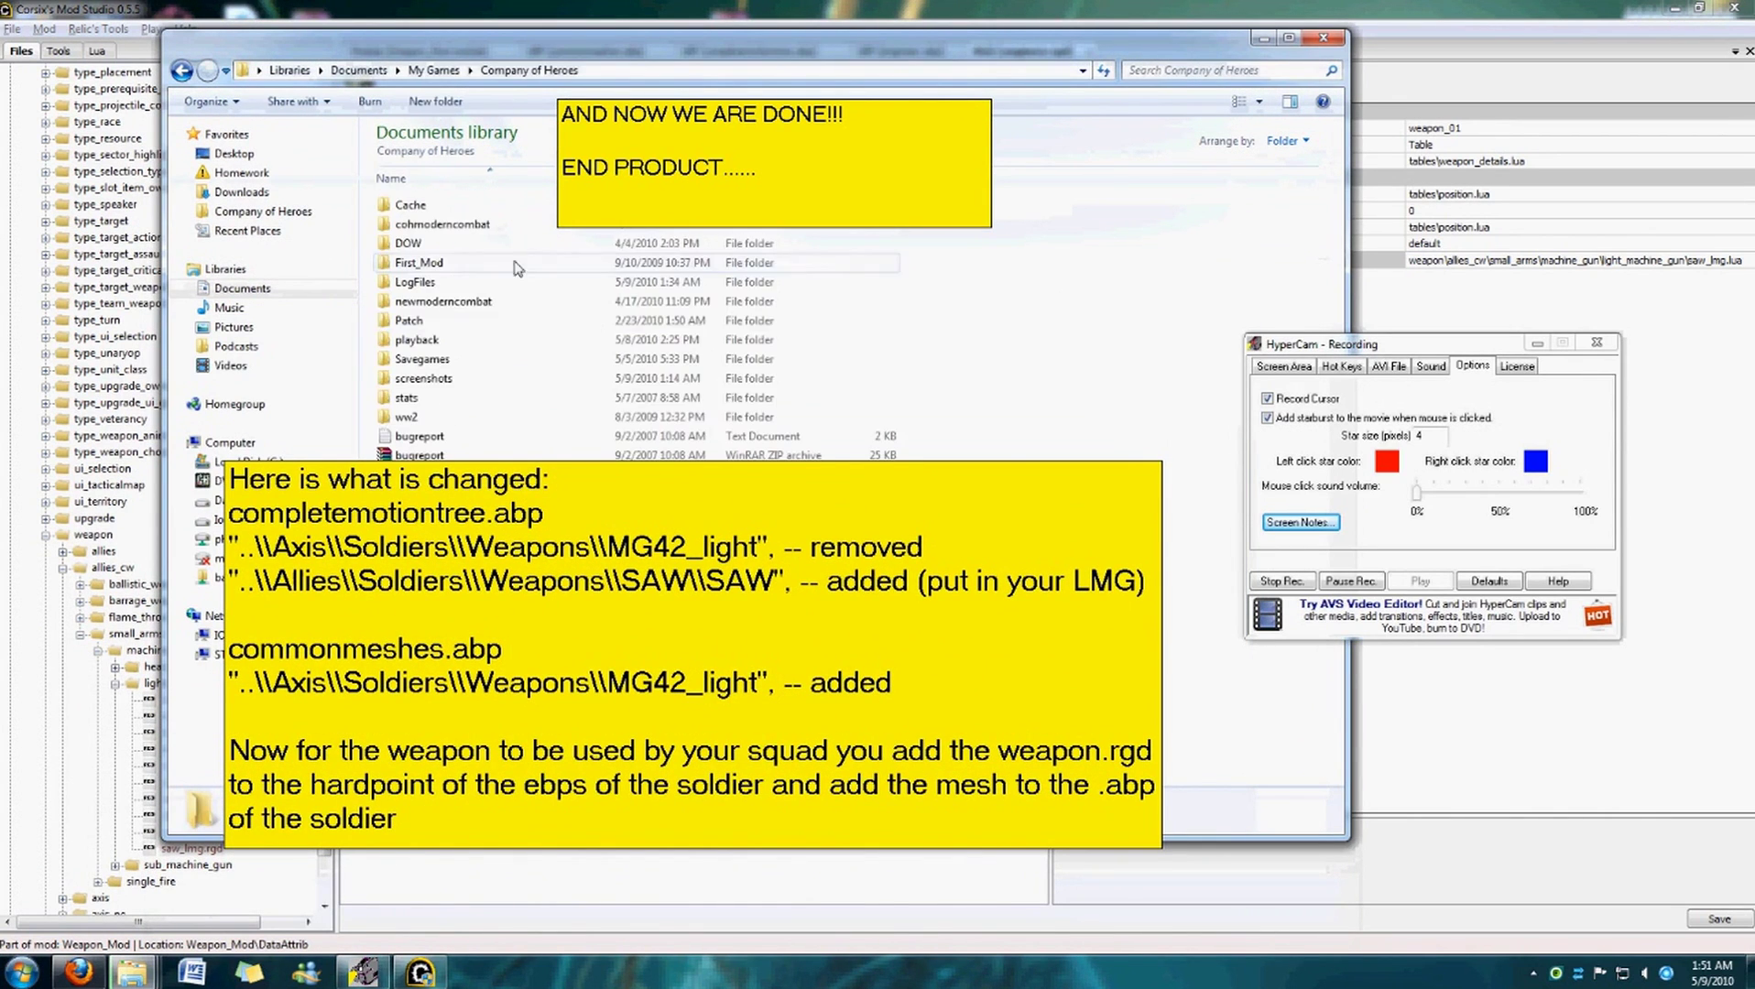
{"action": "double_click", "coordinate": [423, 379]}
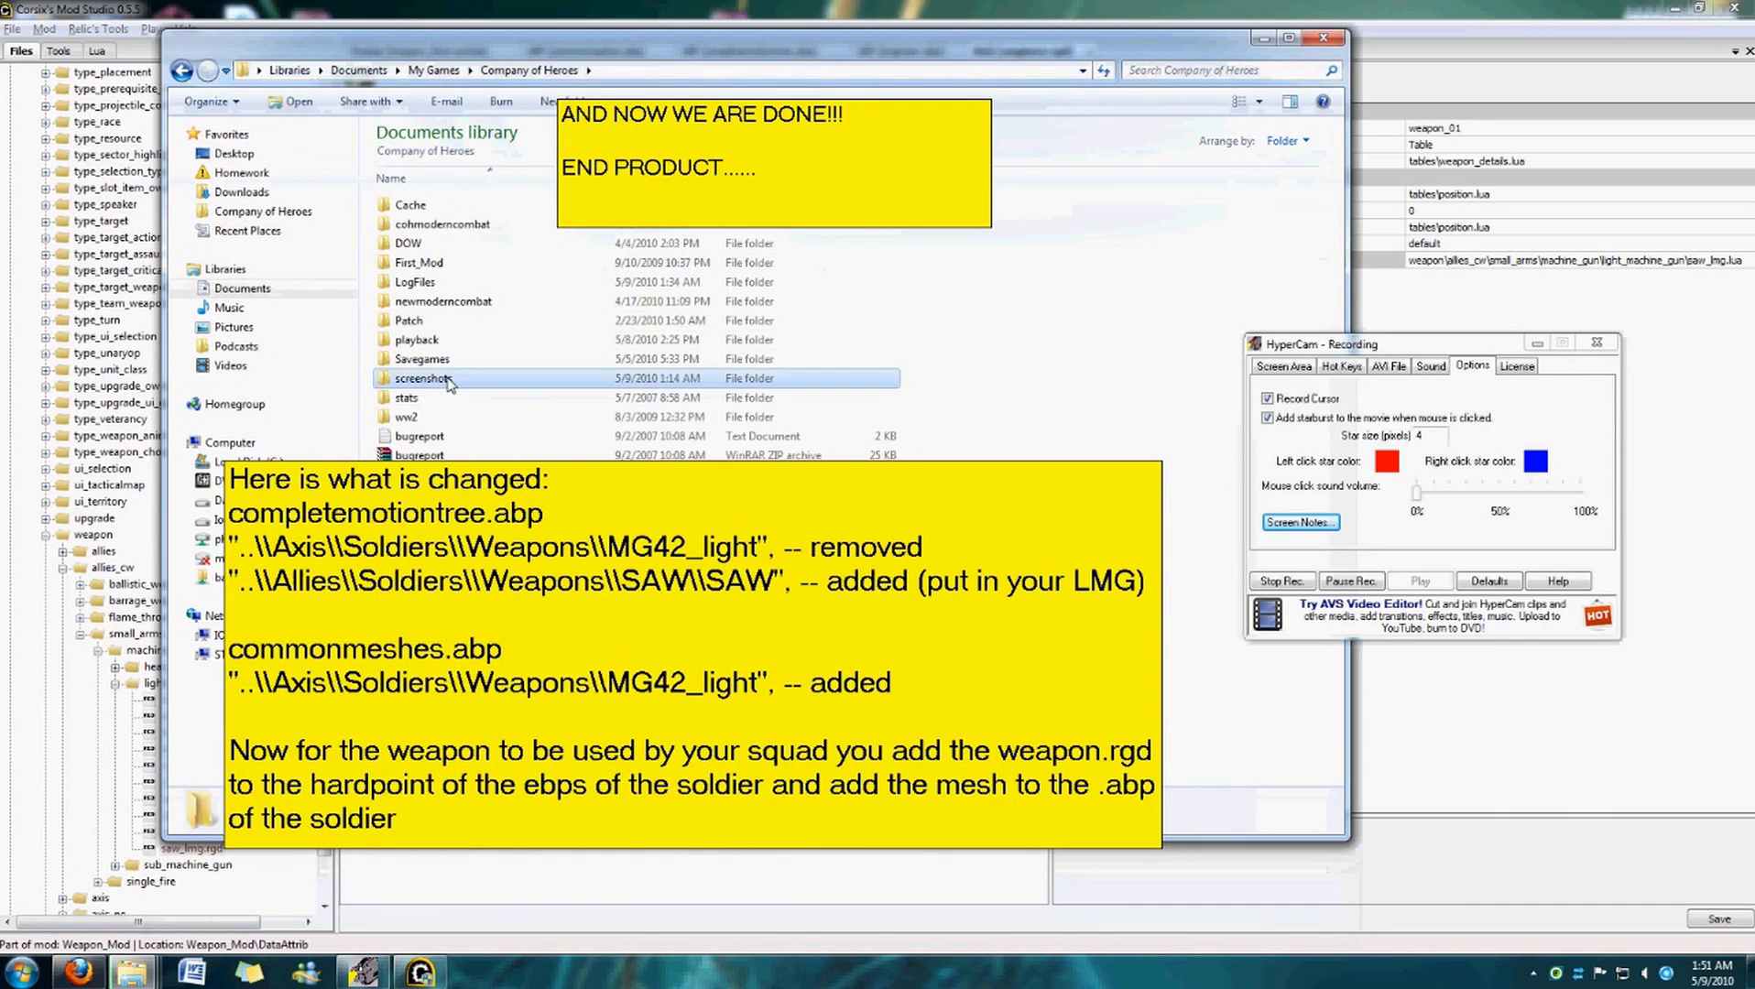
Open the relic00032 screenshot and start a full-screen slide show from it.
{"action": "scroll", "coordinate": [573, 412], "scroll_direction": "down", "scroll_amount": 1}
{"action": "left_click_drag", "start_coordinate": [472, 565], "coordinate": [826, 297]}
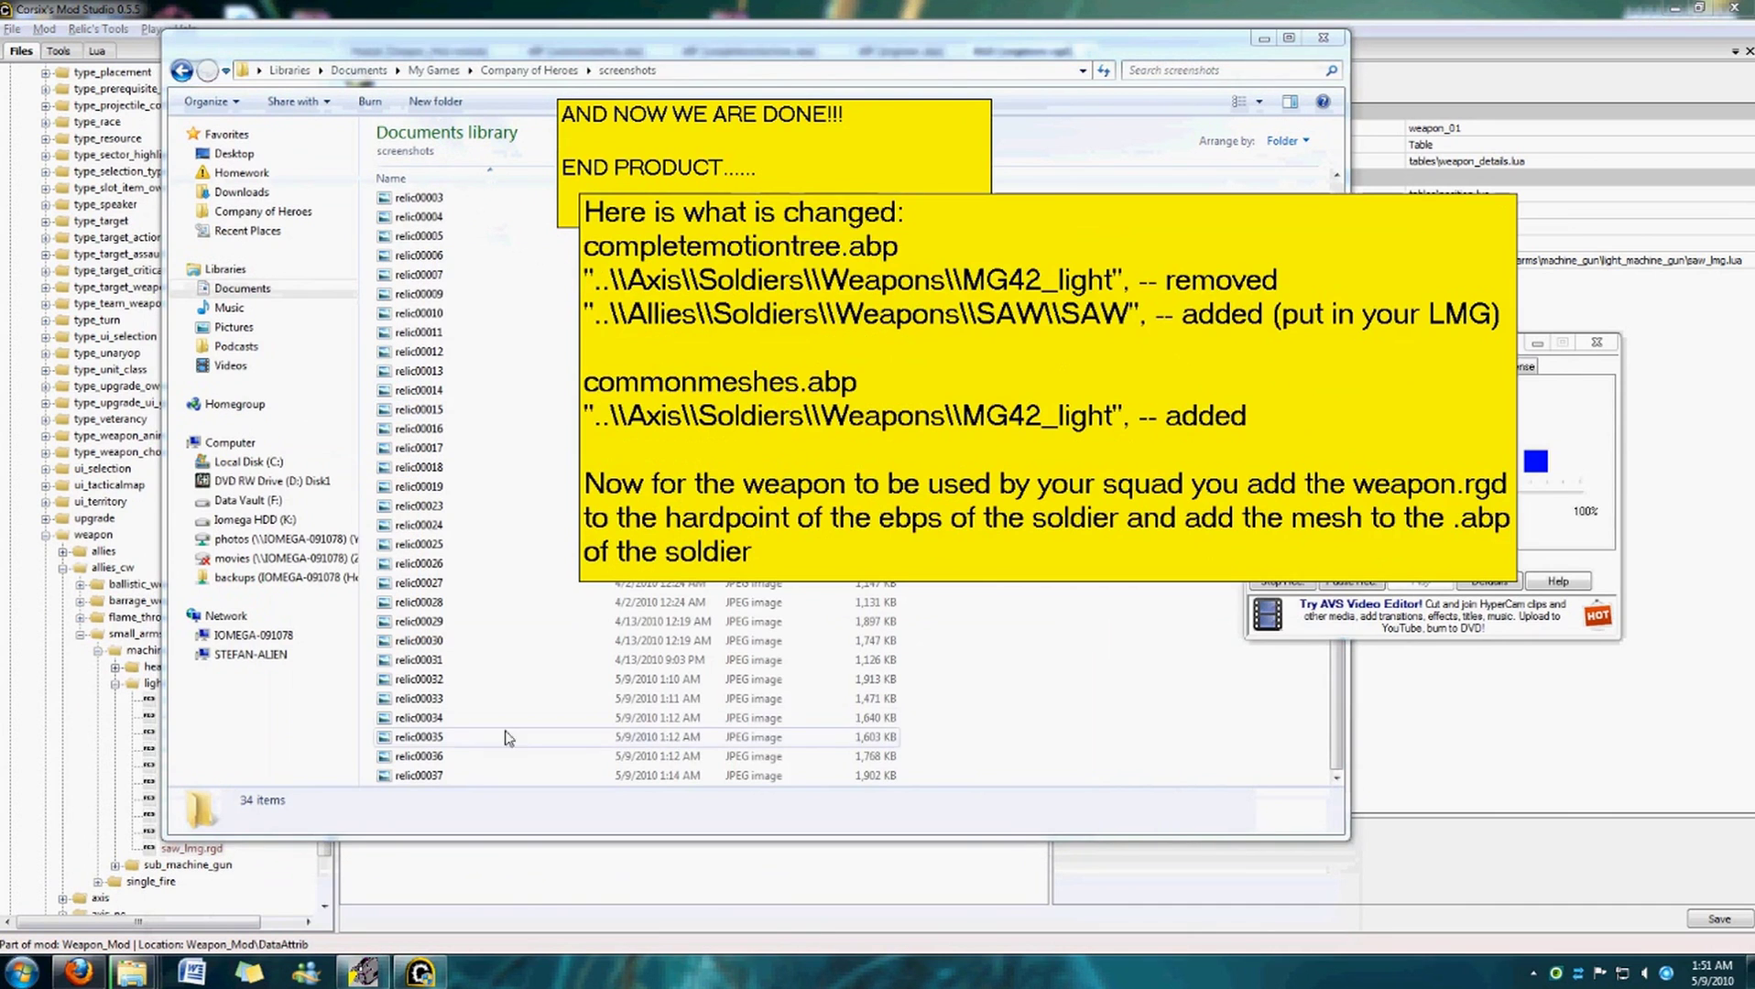
{"action": "left_click", "coordinate": [453, 687]}
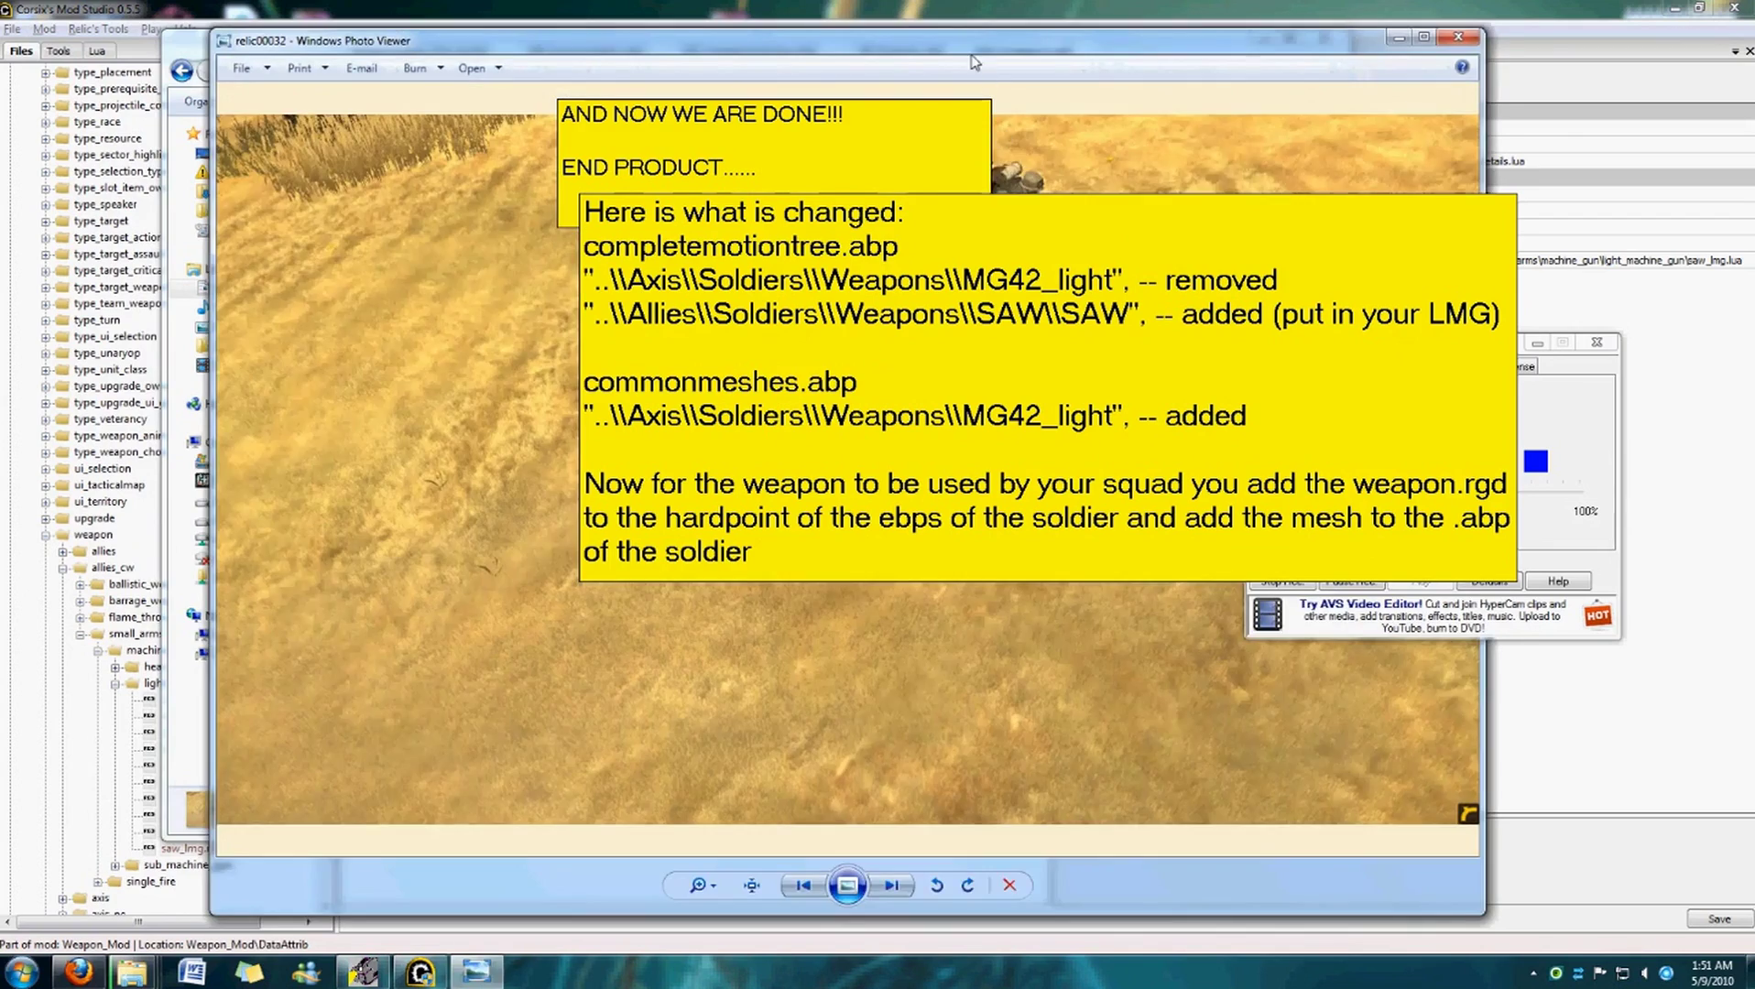
{"action": "left_click_drag", "start_coordinate": [1081, 26], "coordinate": [575, 52]}
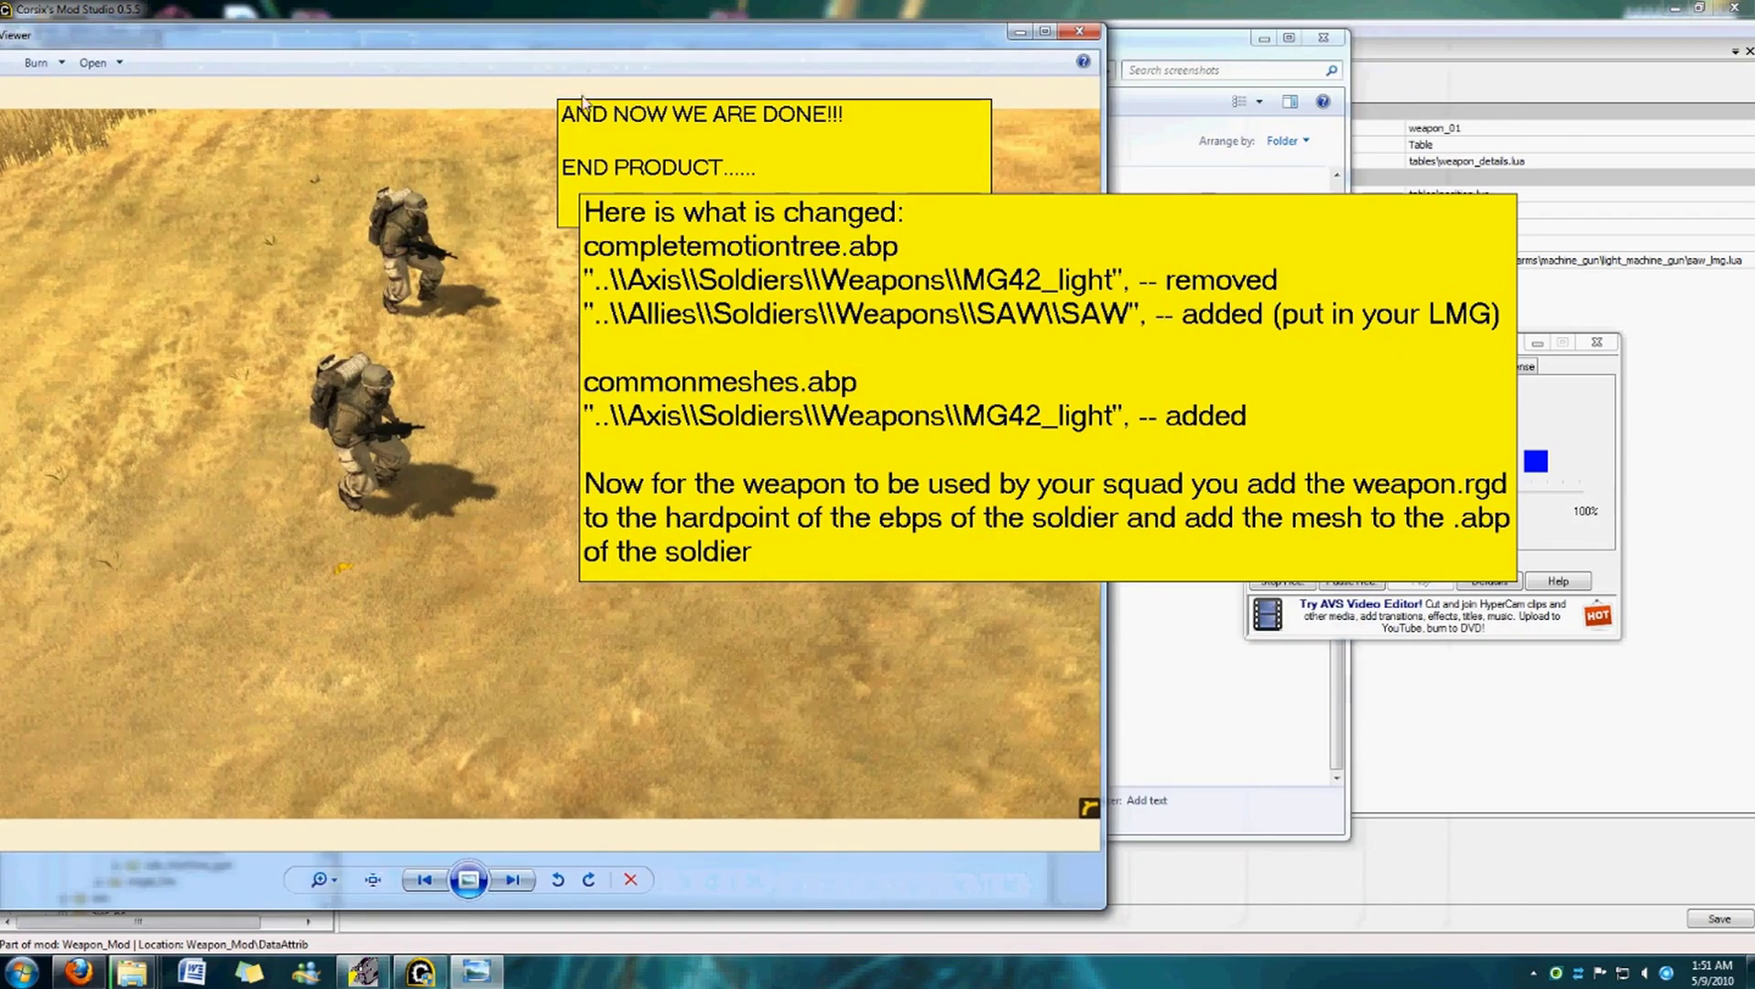
{"action": "left_click", "coordinate": [469, 880]}
Delete the "Here is what is changed" note and move the "END PRODUCT" note away from the middle of the picture.
{"action": "right_click", "coordinate": [847, 407]}
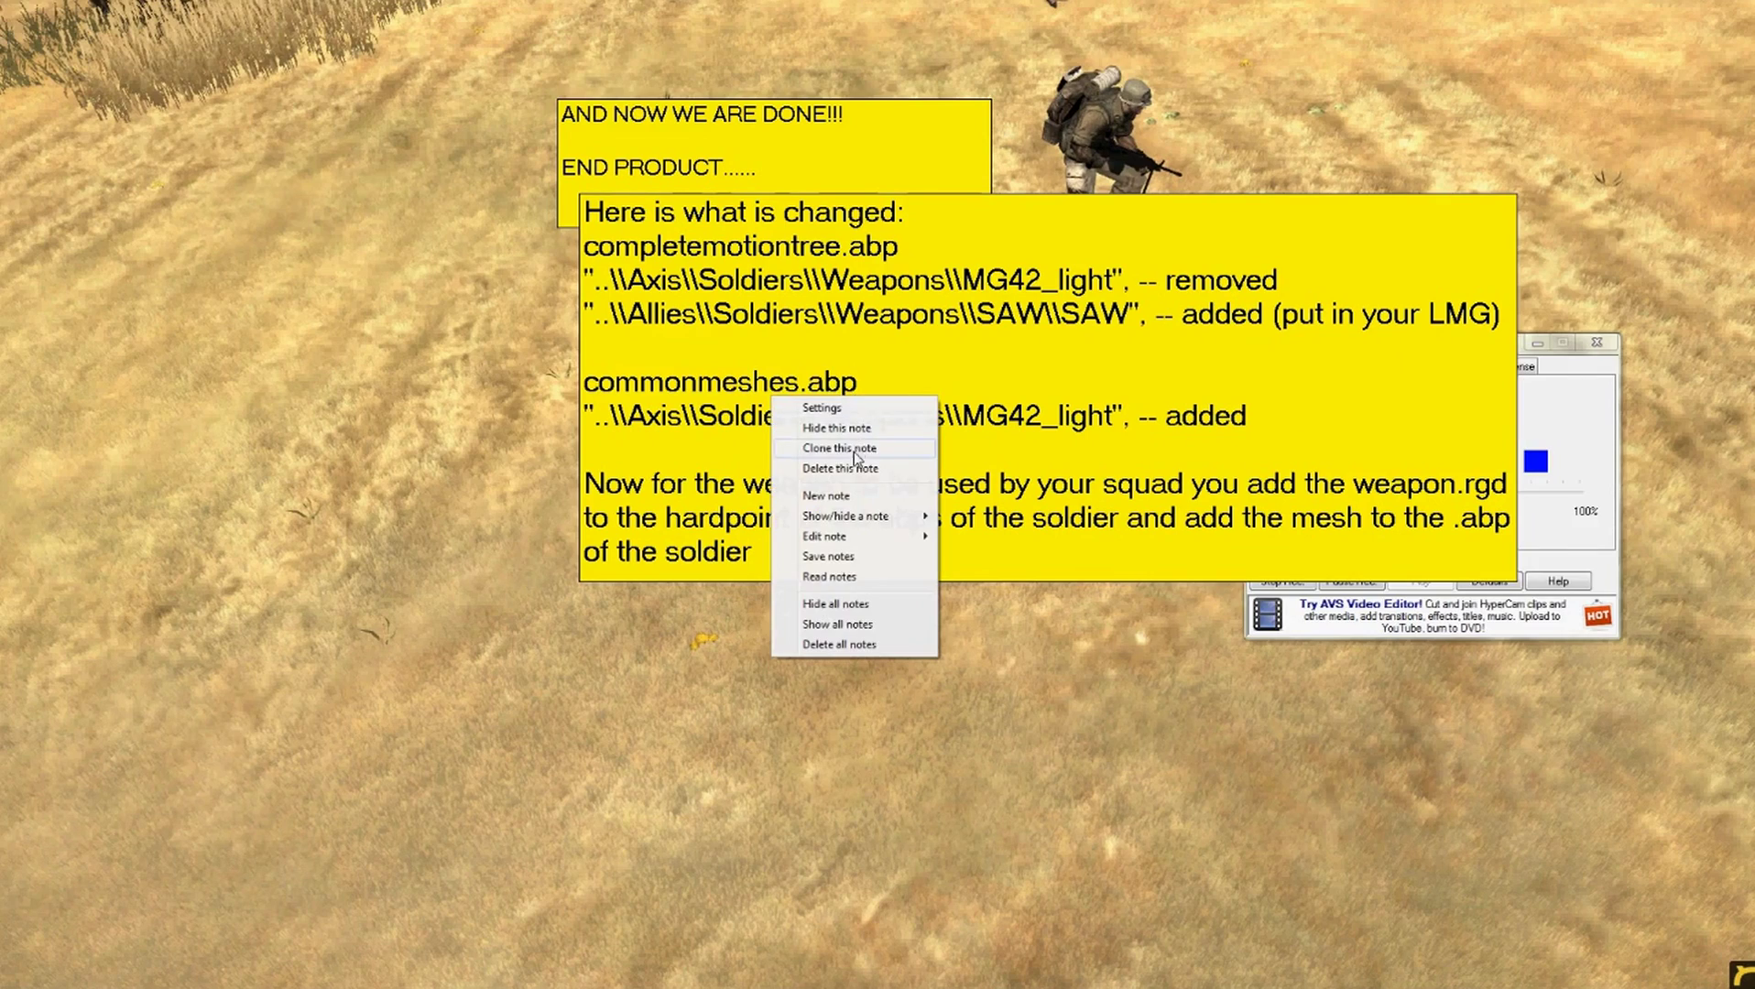
{"action": "left_click", "coordinate": [855, 468]}
{"action": "left_click_drag", "start_coordinate": [803, 195], "coordinate": [378, 197]}
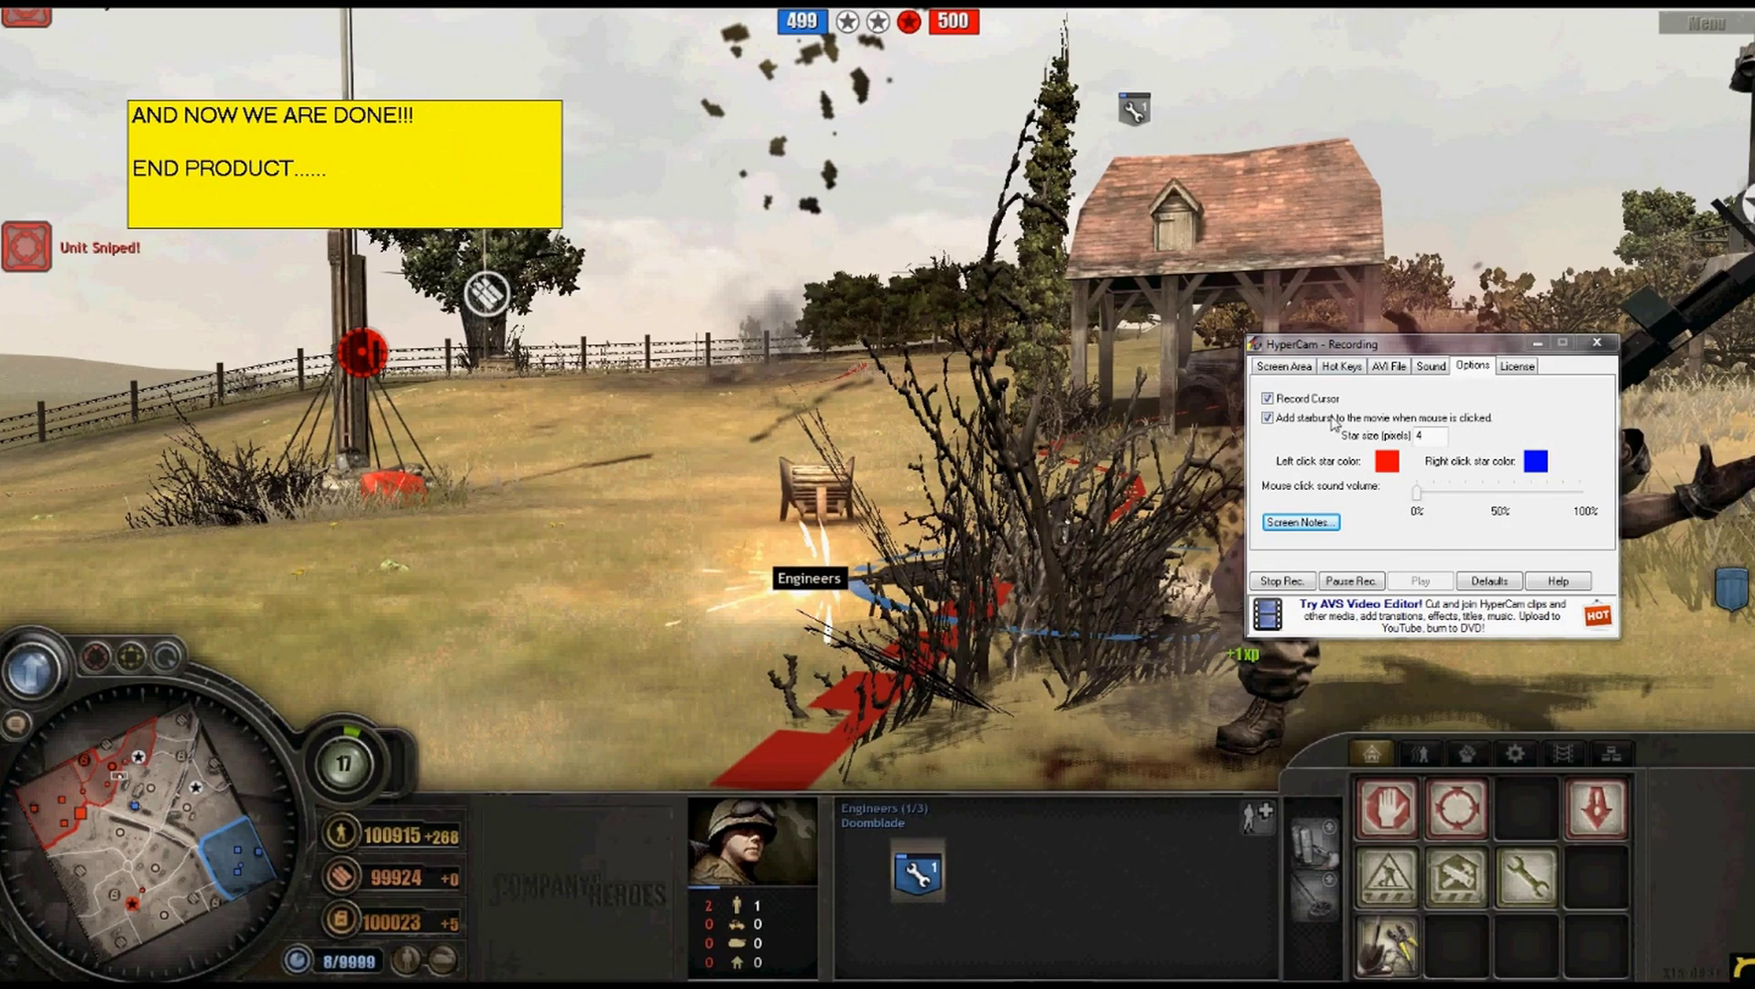
View the in-game screenshots unobstructed by the HyperCam window, and close the slide show and photo viewer.
{"action": "left_click_drag", "start_coordinate": [1358, 352], "coordinate": [1365, 35]}
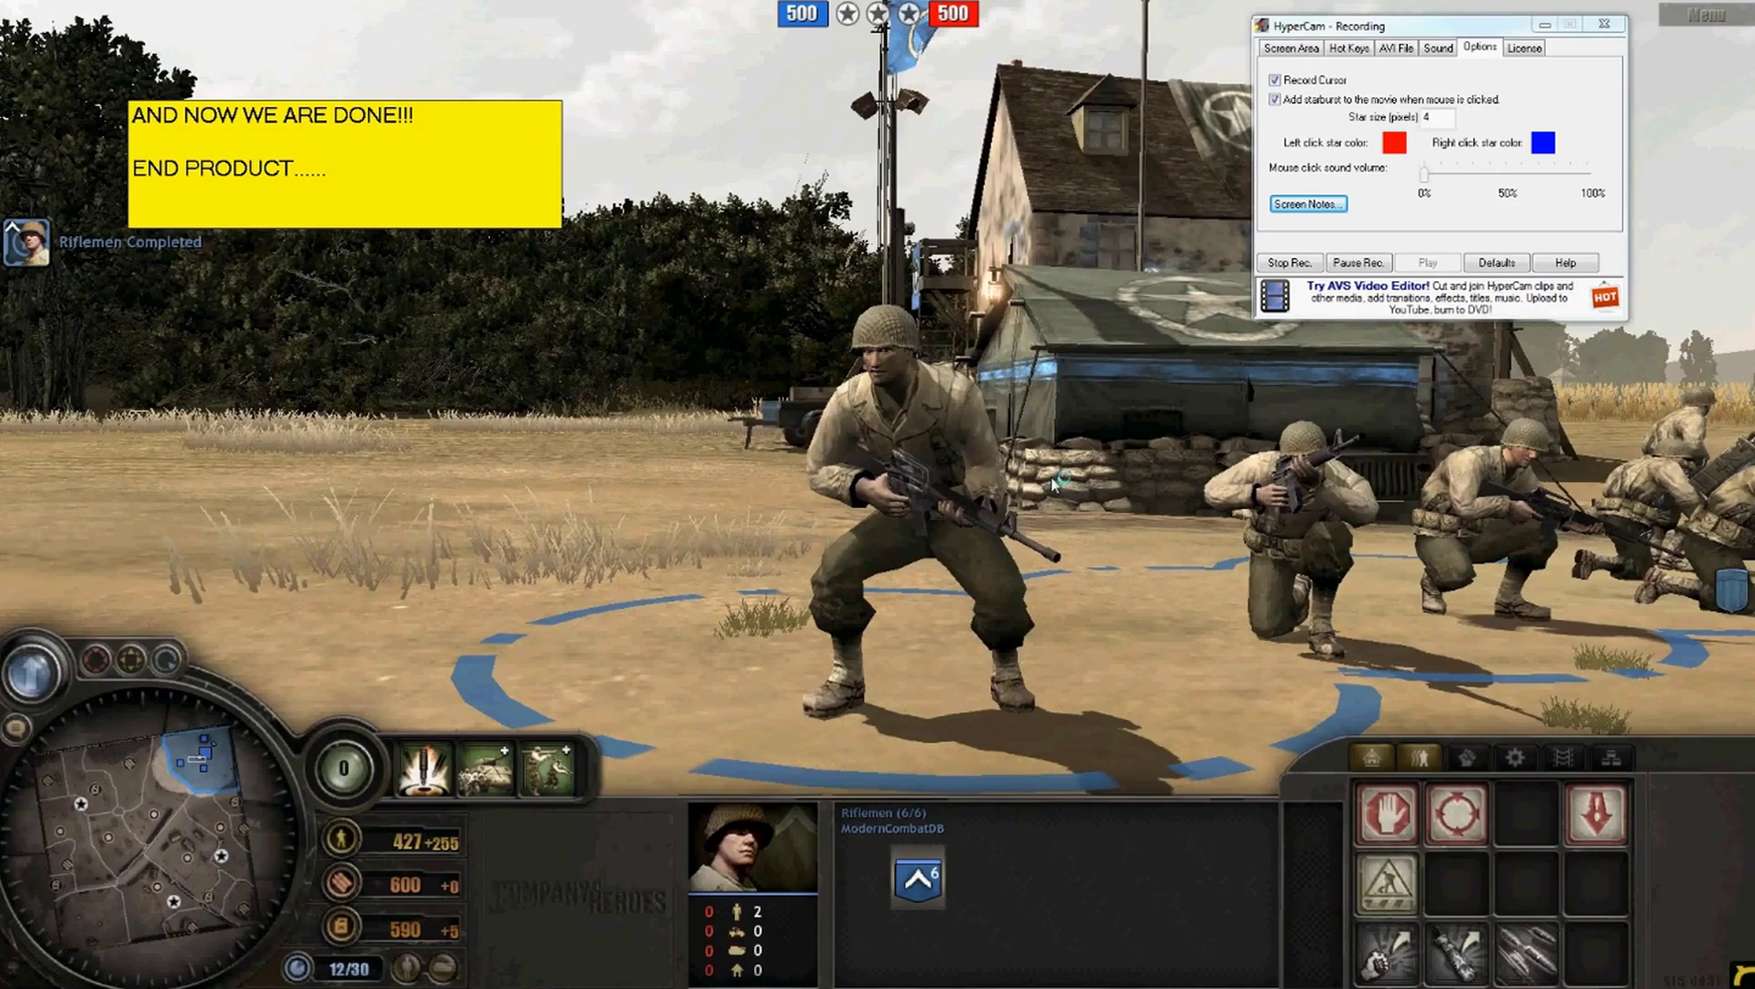
{"action": "key", "text": "Escape"}
{"action": "left_click", "coordinate": [1080, 28]}
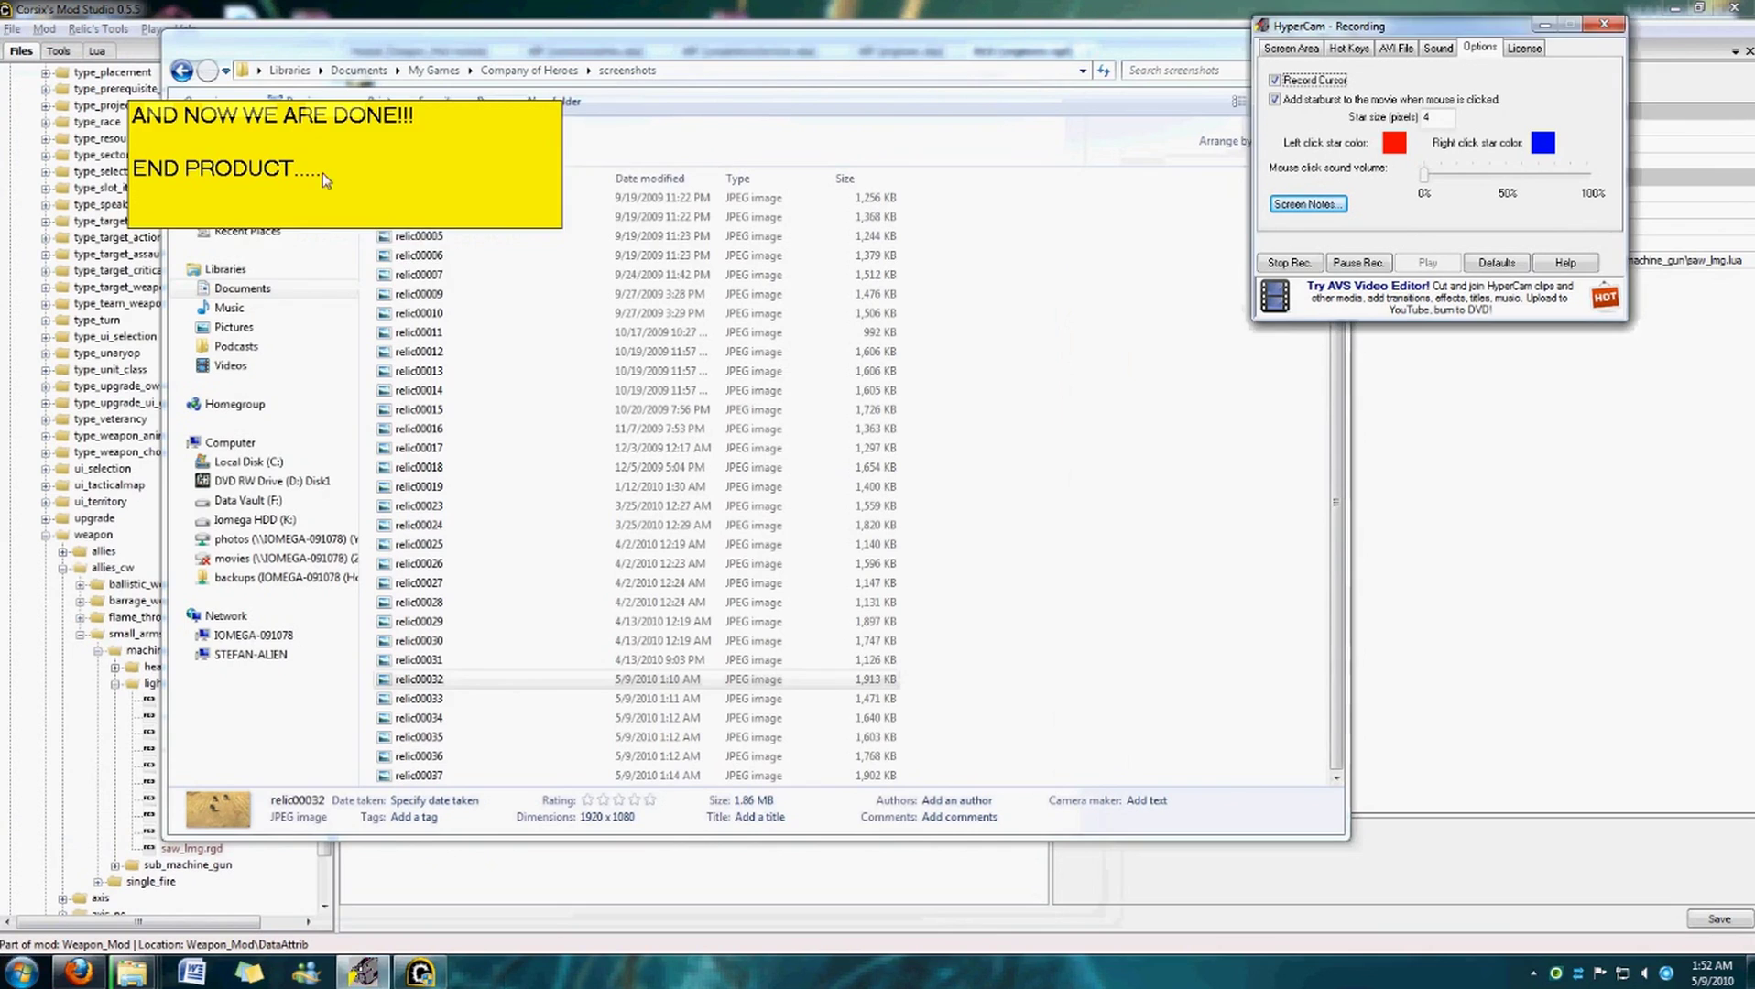
Reposition the "END PRODUCT" note and the HyperCam window, and open the note's options.
{"action": "left_click_drag", "start_coordinate": [322, 173], "coordinate": [460, 222]}
{"action": "left_click_drag", "start_coordinate": [1457, 26], "coordinate": [1396, 335]}
{"action": "right_click", "coordinate": [424, 191]}
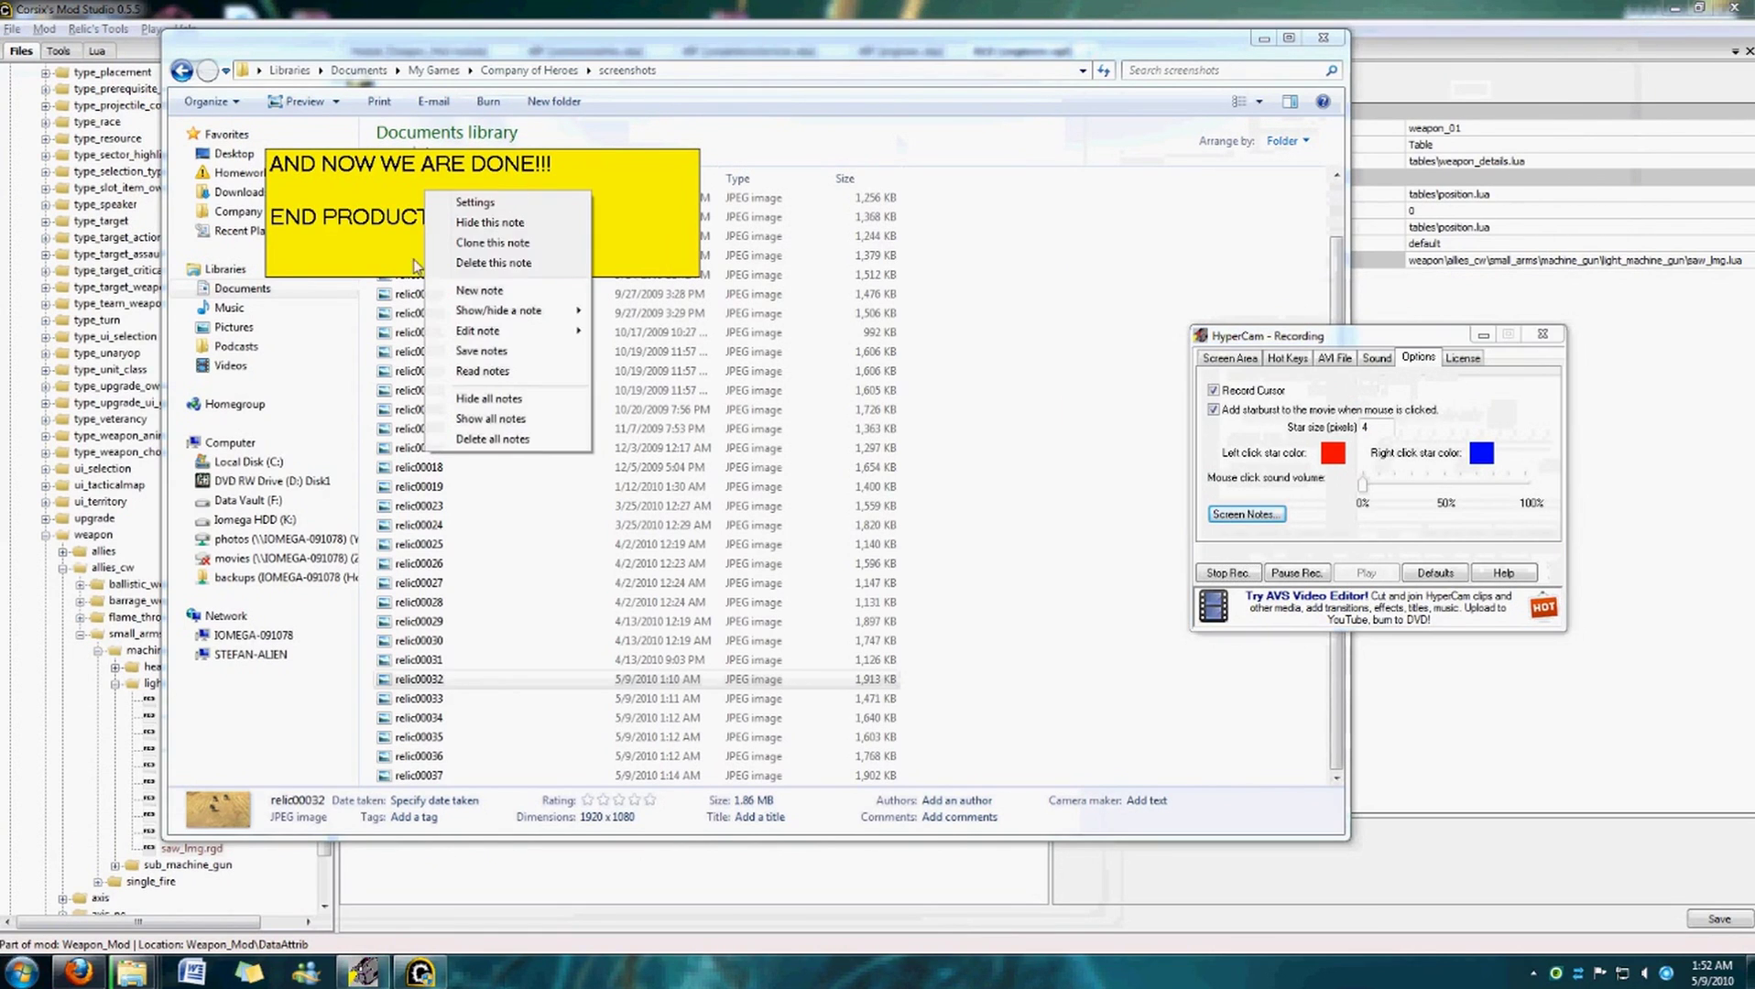